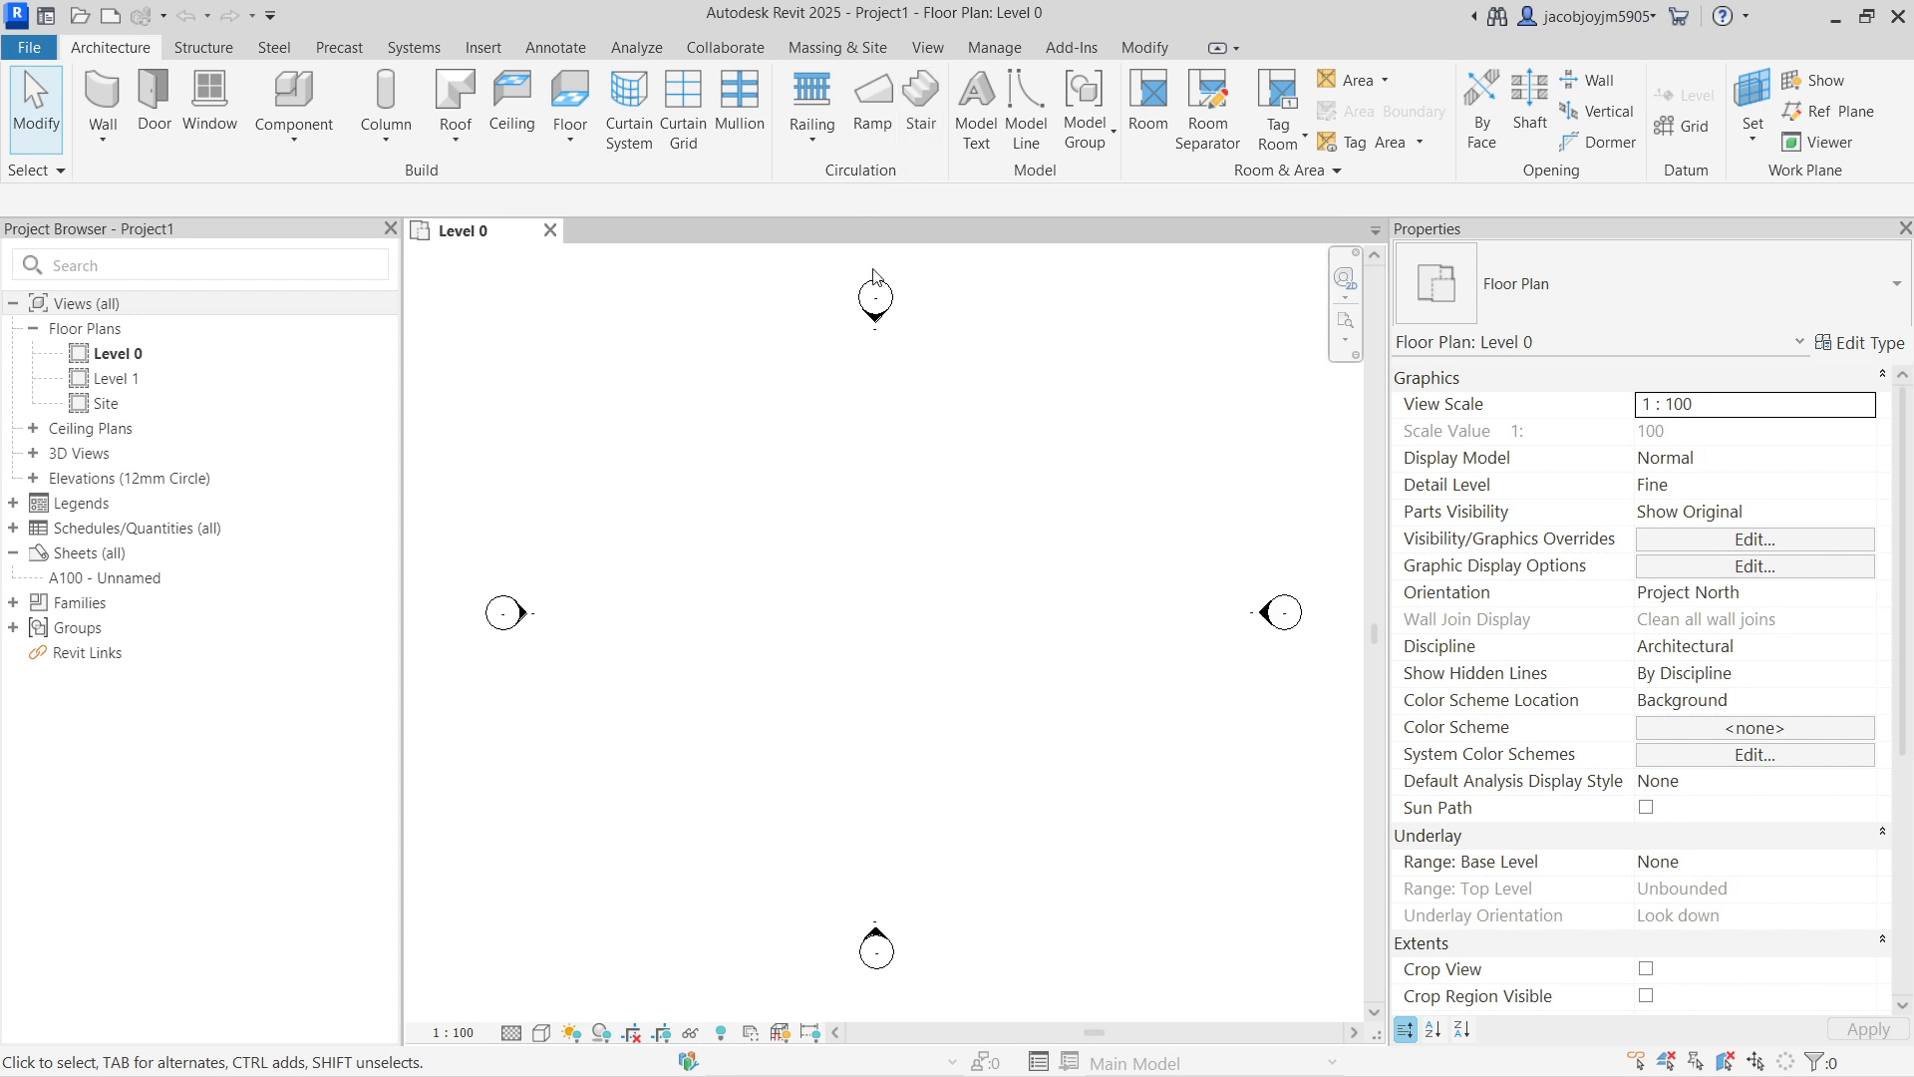
# Step: Float the Circulation tools and sketch an L-shaped railing path about 4600 by 3600 mm on Level 0, finishing the railing
pyautogui.moveTo(881, 182)
pyautogui.mouseDown()
pyautogui.moveTo(942, 441)
pyautogui.moveTo(899, 451)
pyautogui.mouseUp()
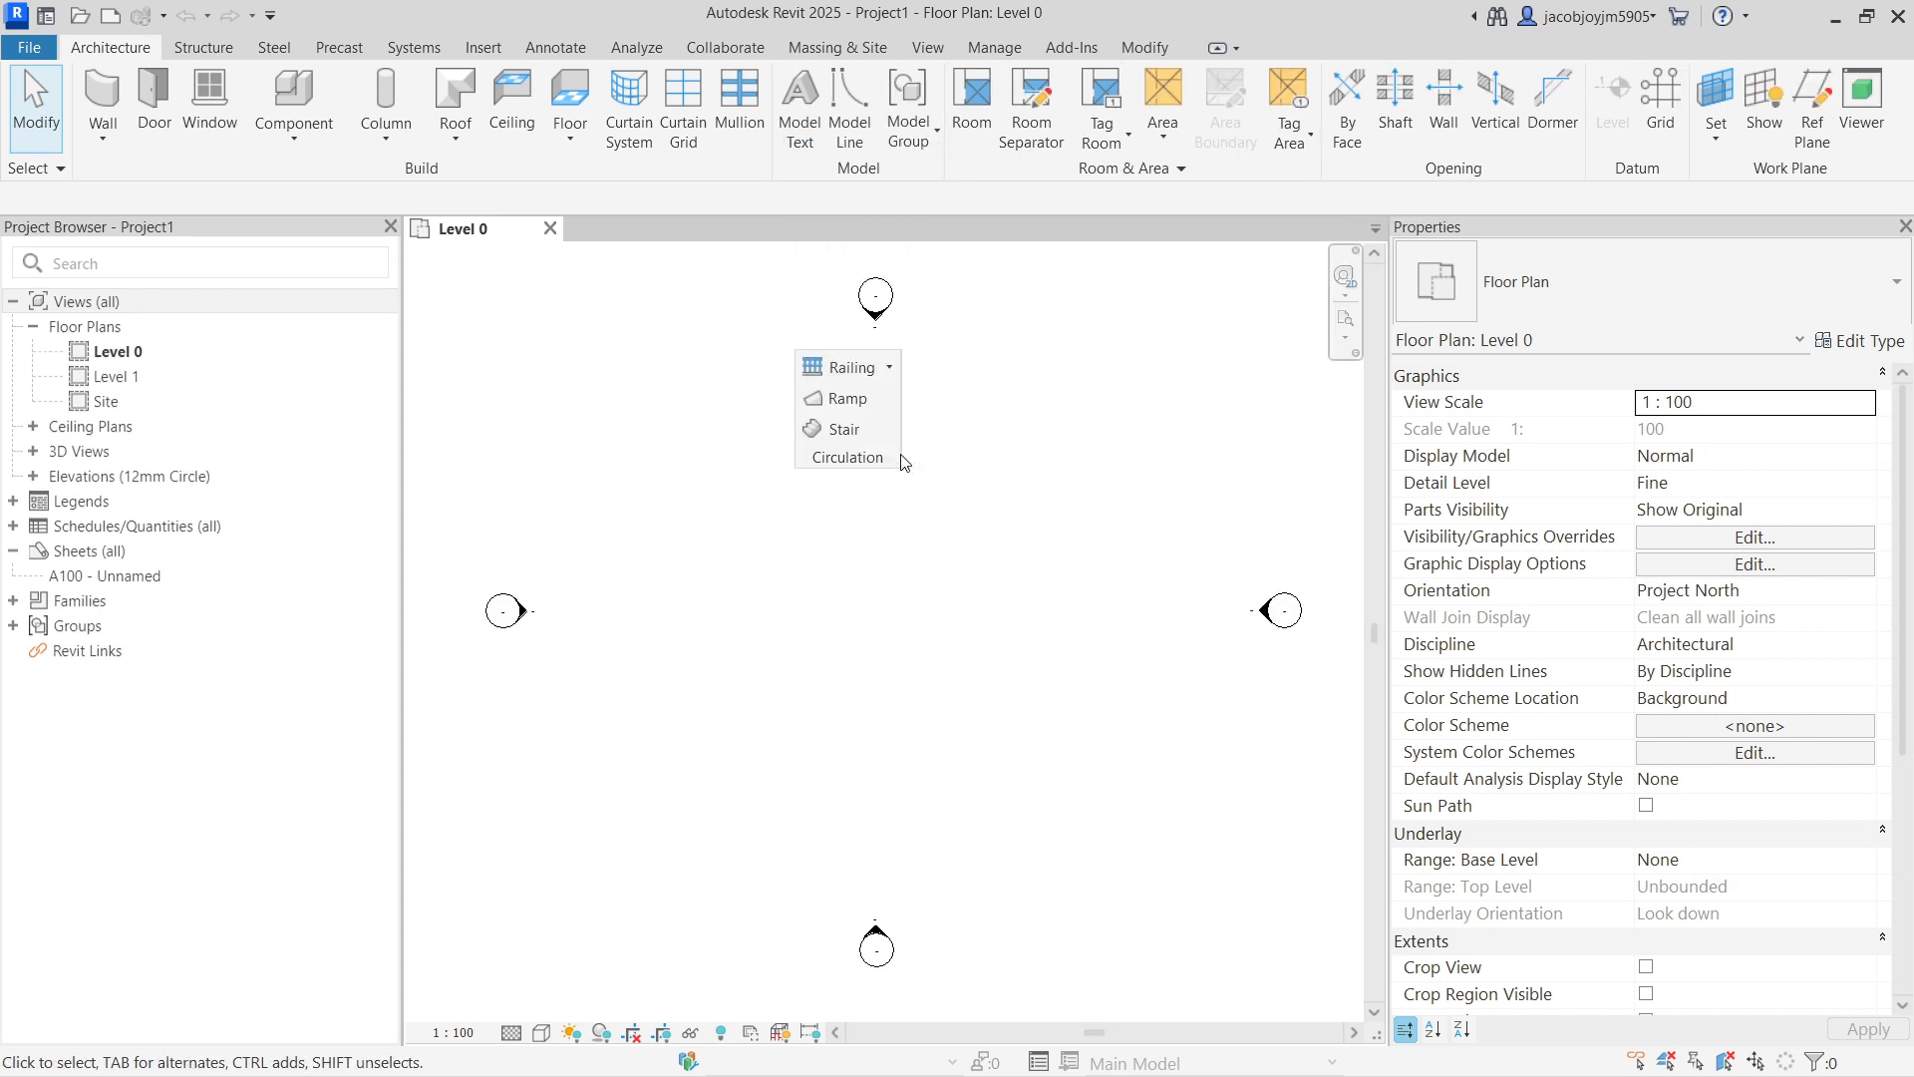
pyautogui.click(889, 369)
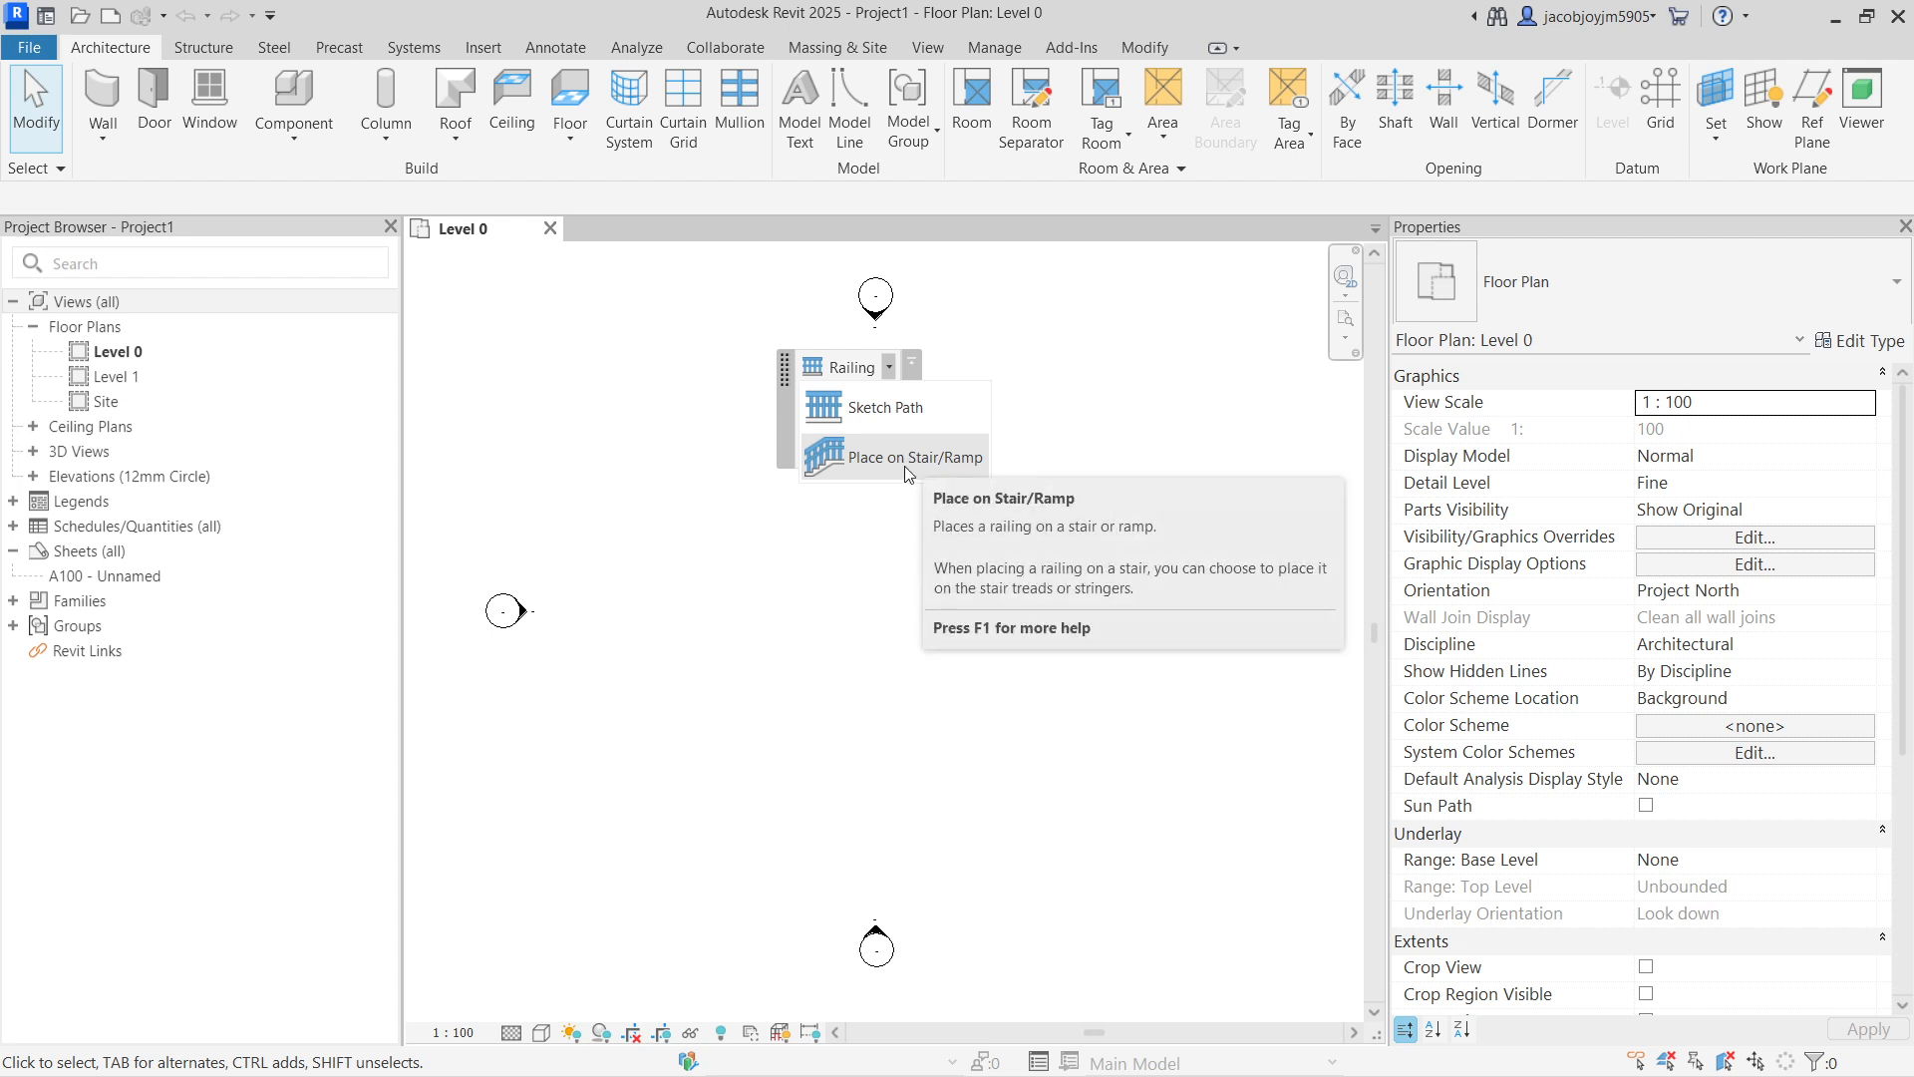
pyautogui.click(913, 409)
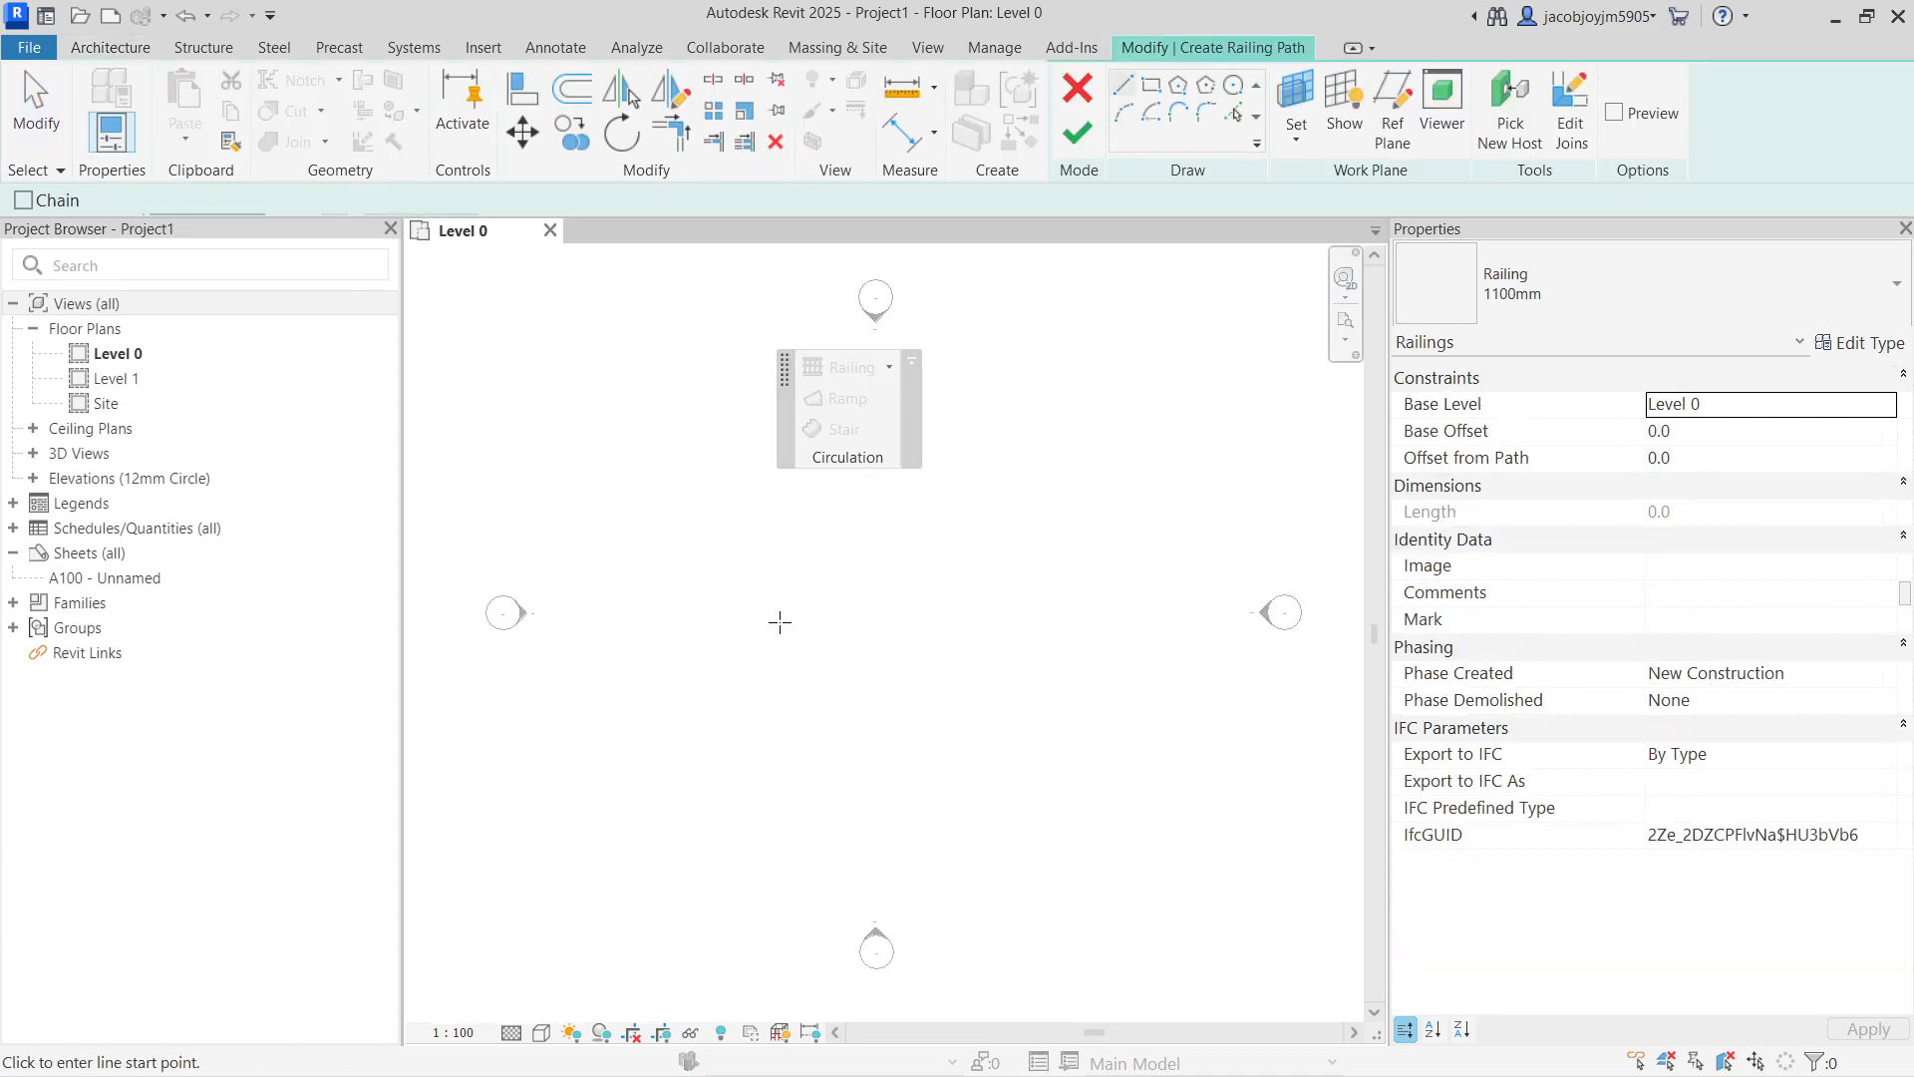
pyautogui.click(752, 602)
pyautogui.click(884, 602)
pyautogui.click(885, 707)
pyautogui.click(884, 602)
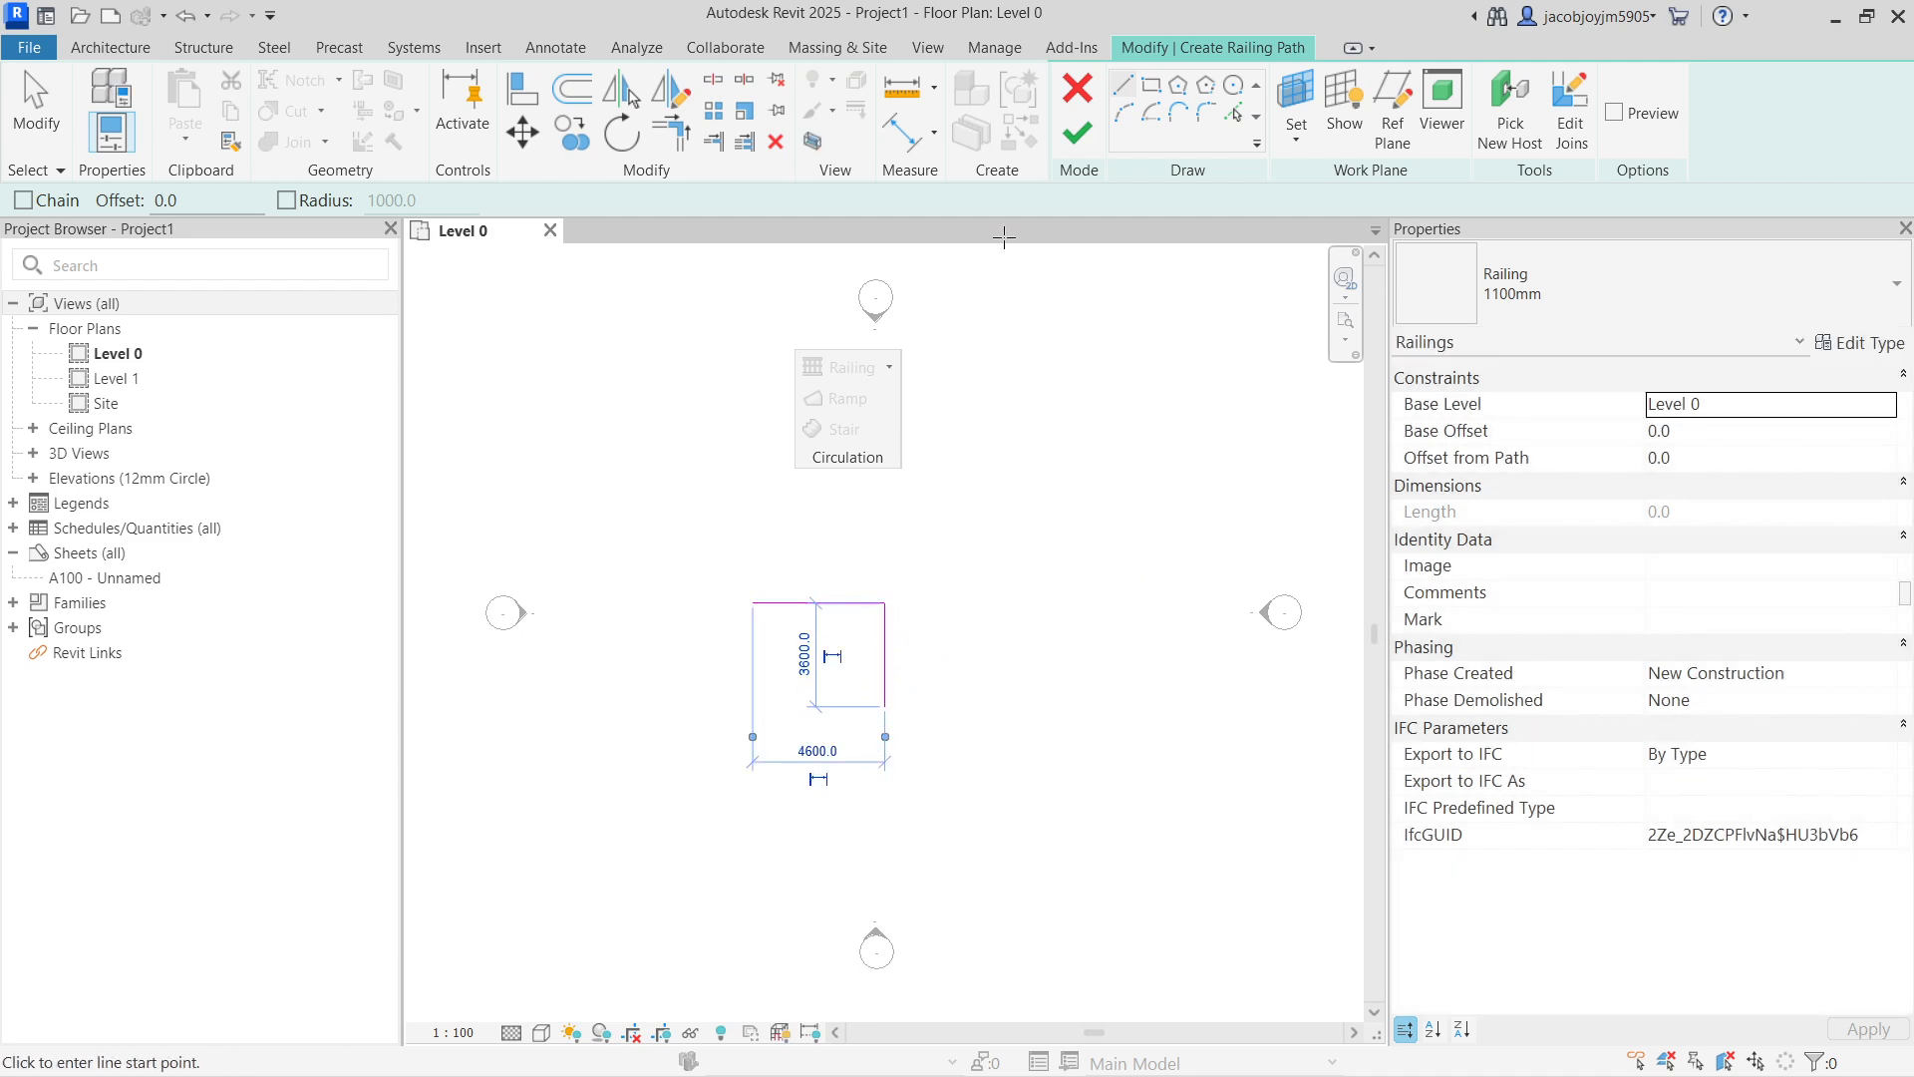
pyautogui.click(1085, 148)
pyautogui.click(1007, 542)
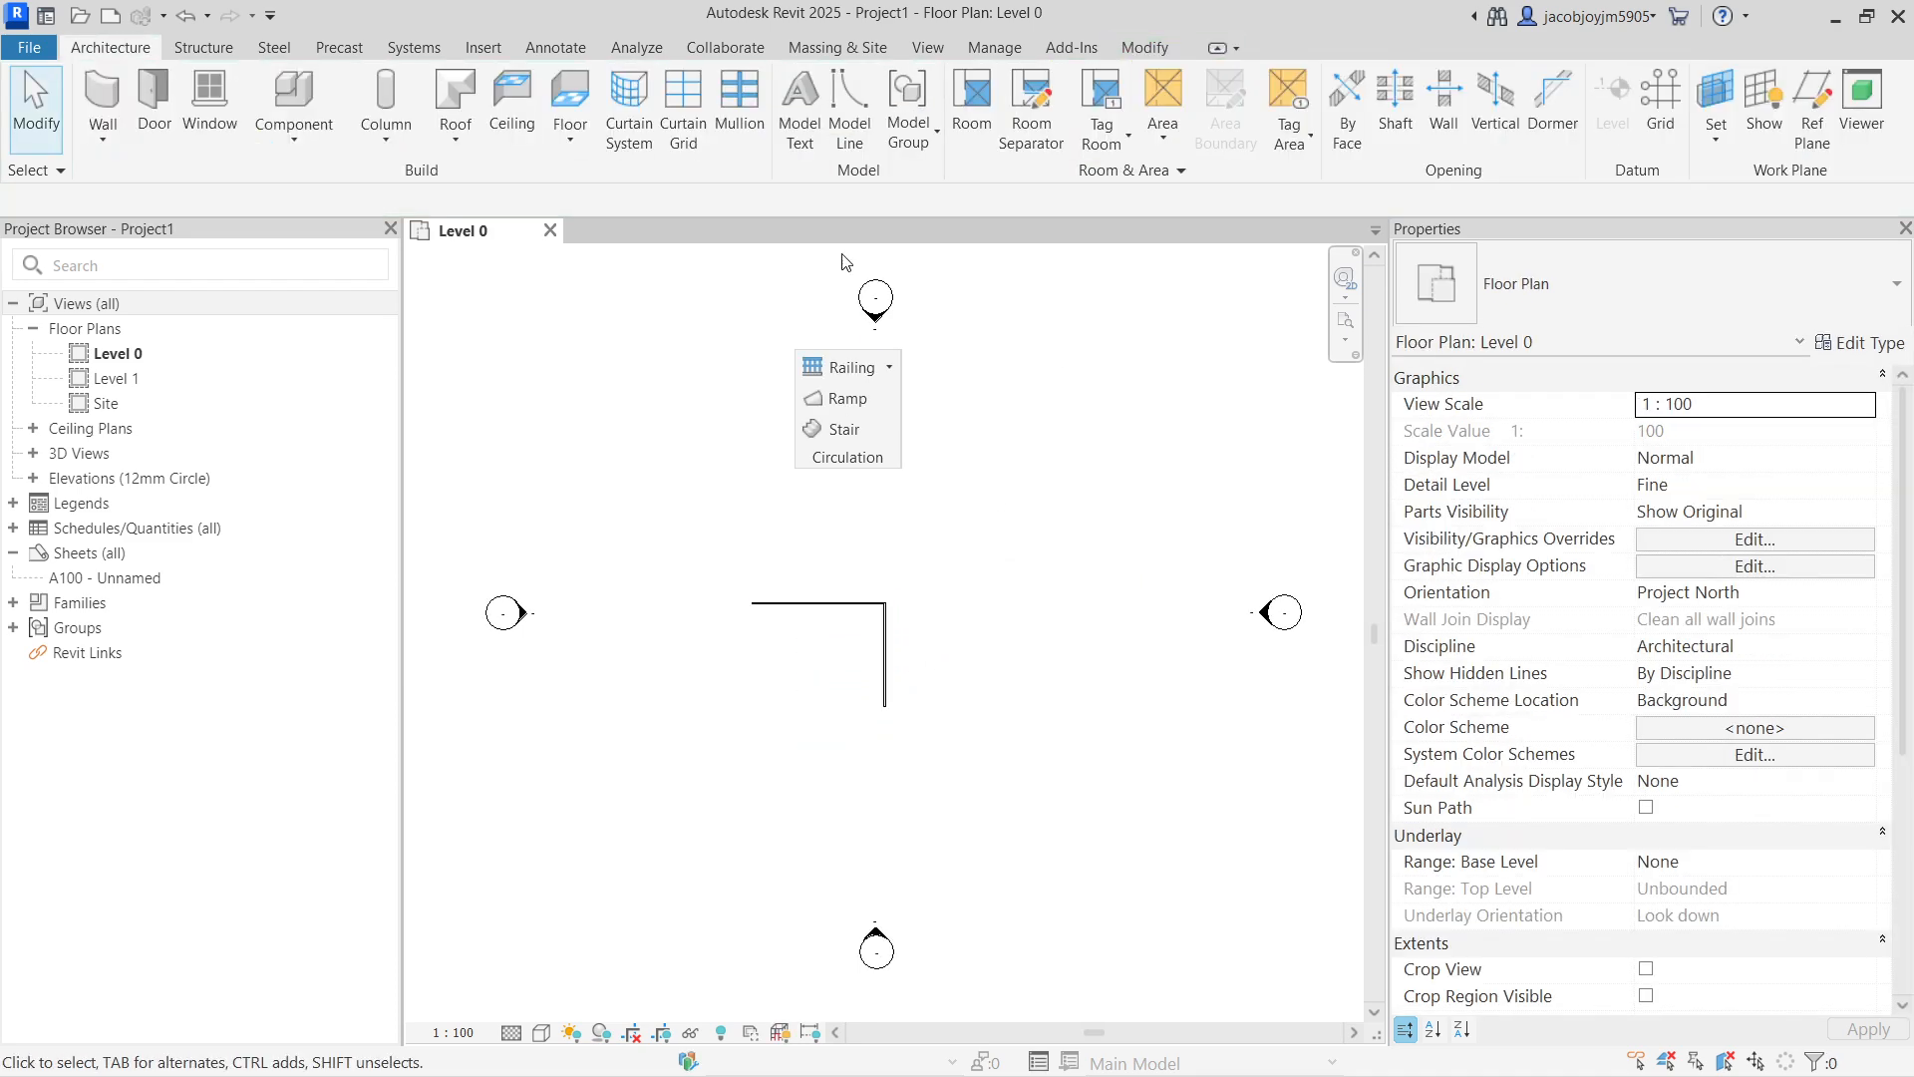
# Step: Open the default 3D view and examine the L-shaped railing
pyautogui.click(927, 48)
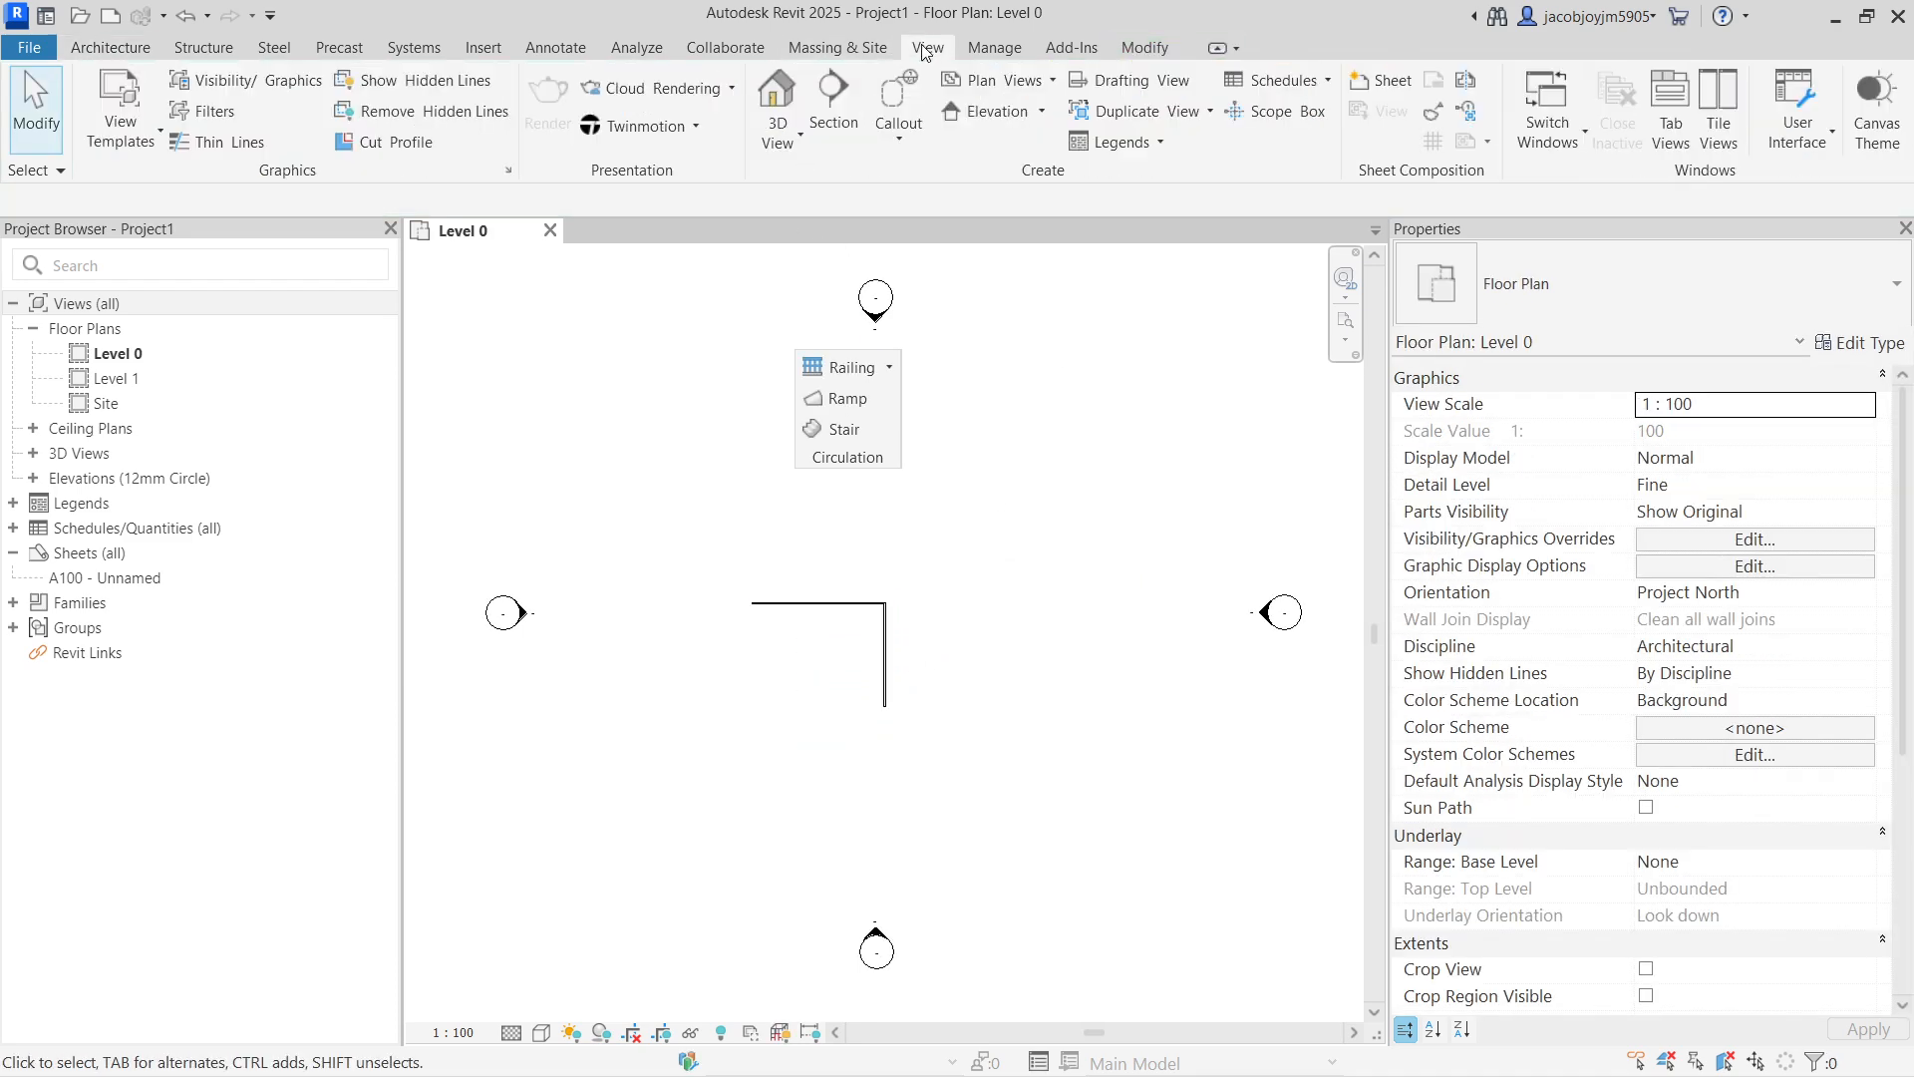
pyautogui.click(787, 100)
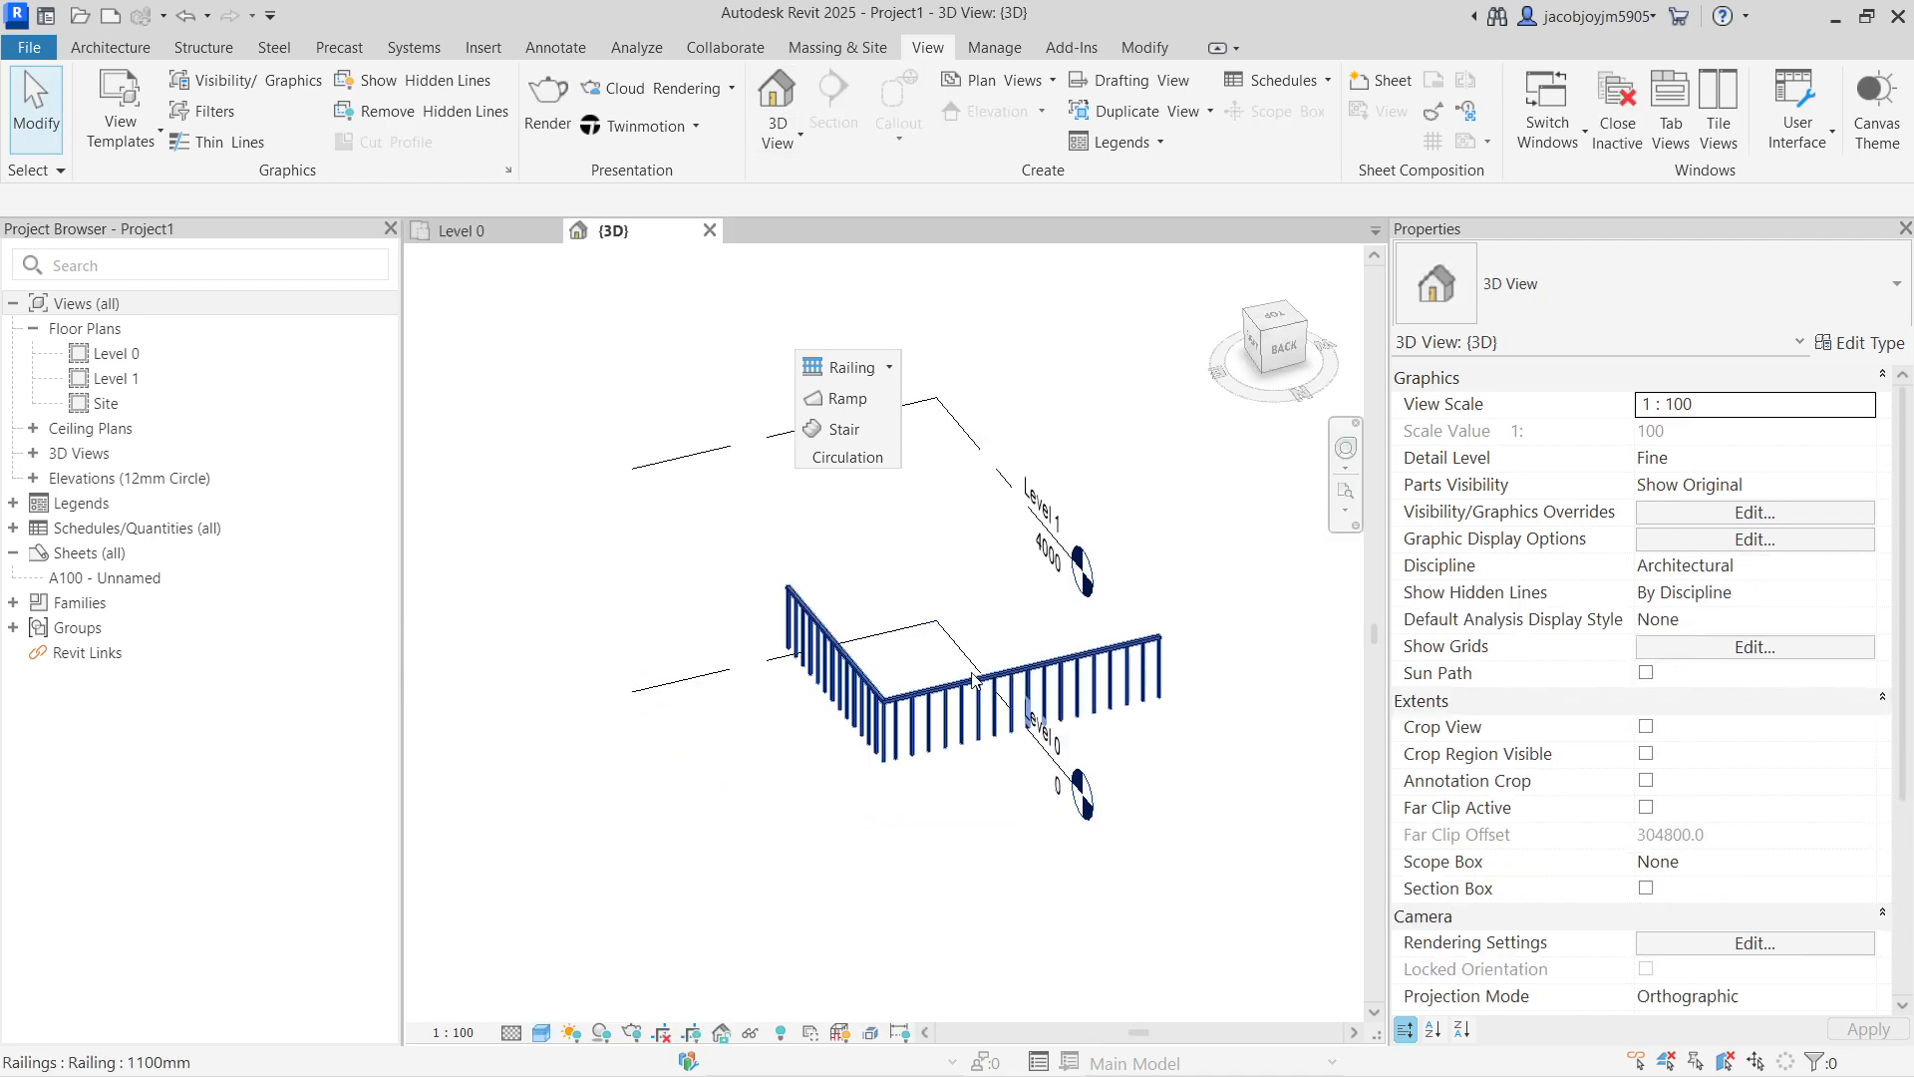
pyautogui.click(975, 680)
pyautogui.scroll(-1, 982, 544)
pyautogui.press('Escape')
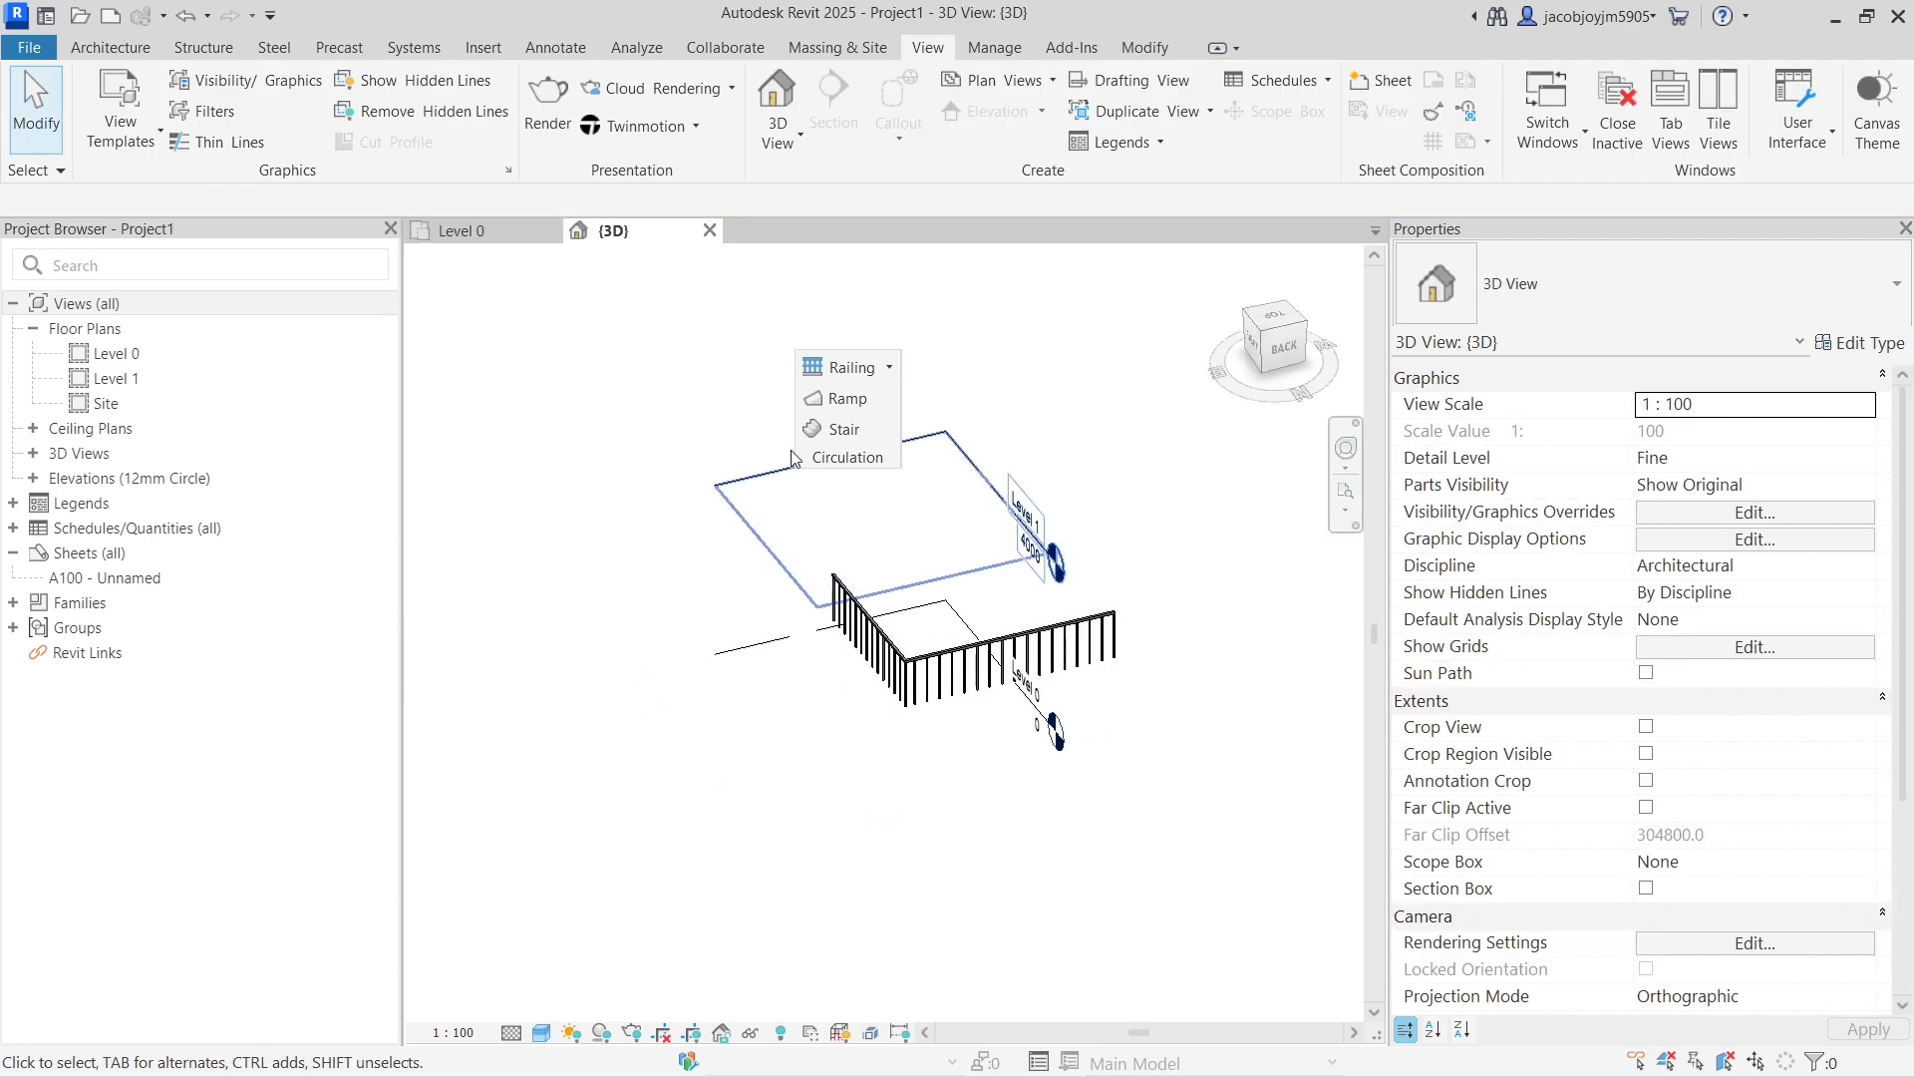
# Step: Sketch a straight 1100mm railing about 9800 mm long beside the L-shaped railing in the 3D view
pyautogui.click(897, 374)
pyautogui.click(852, 397)
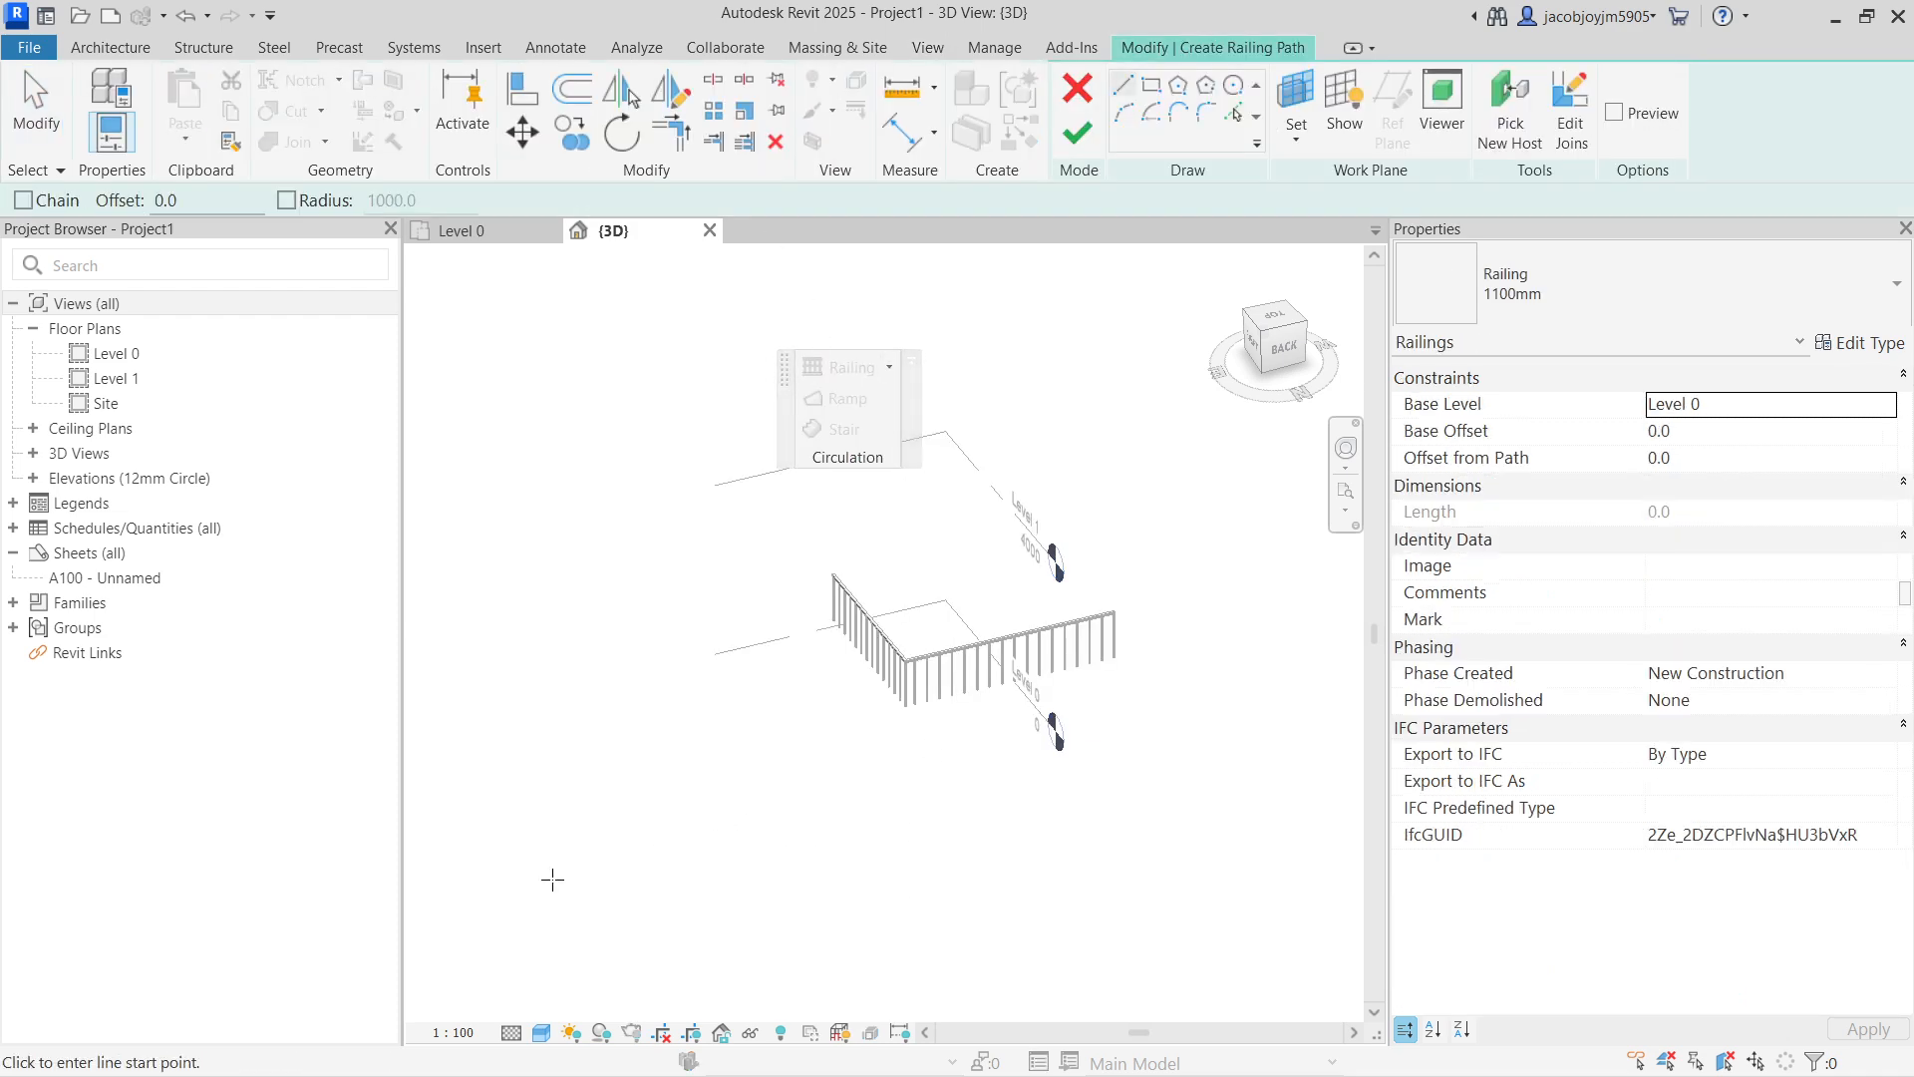
pyautogui.click(536, 883)
pyautogui.click(994, 800)
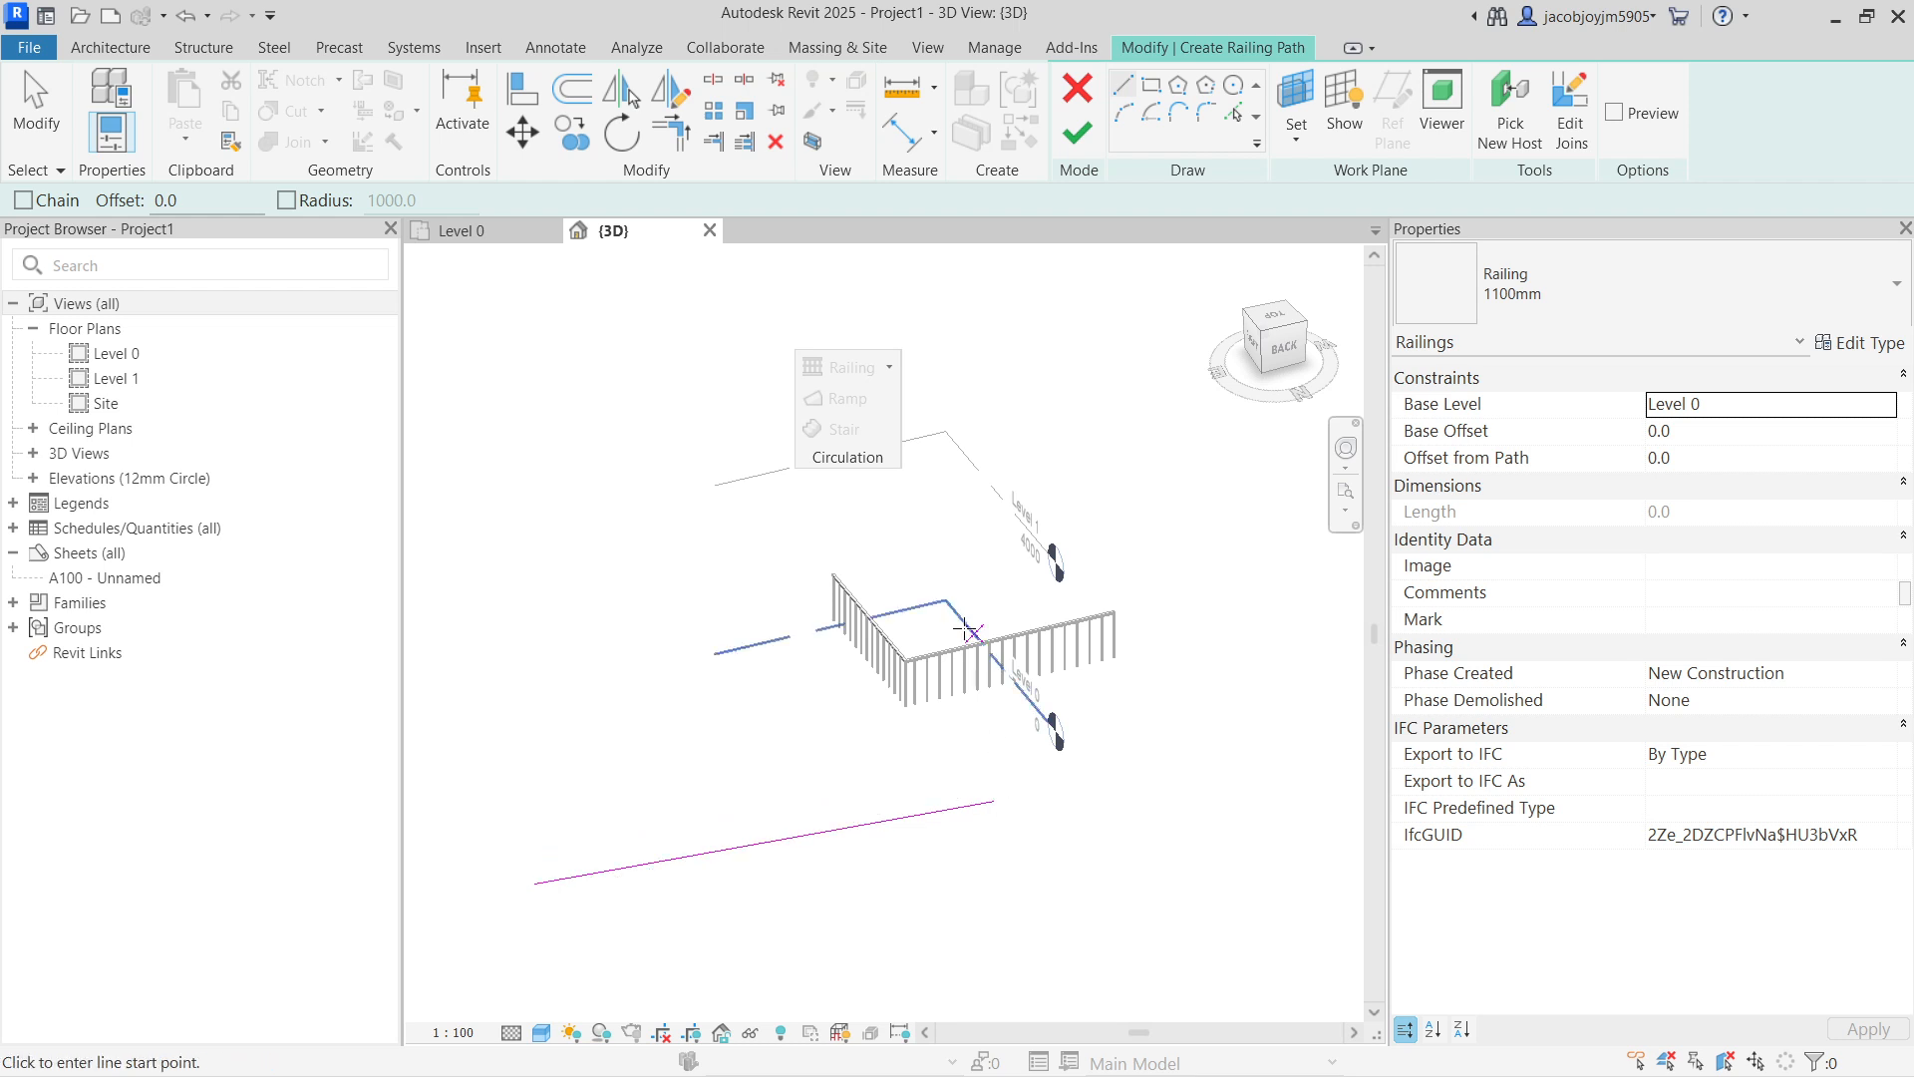
pyautogui.click(1075, 134)
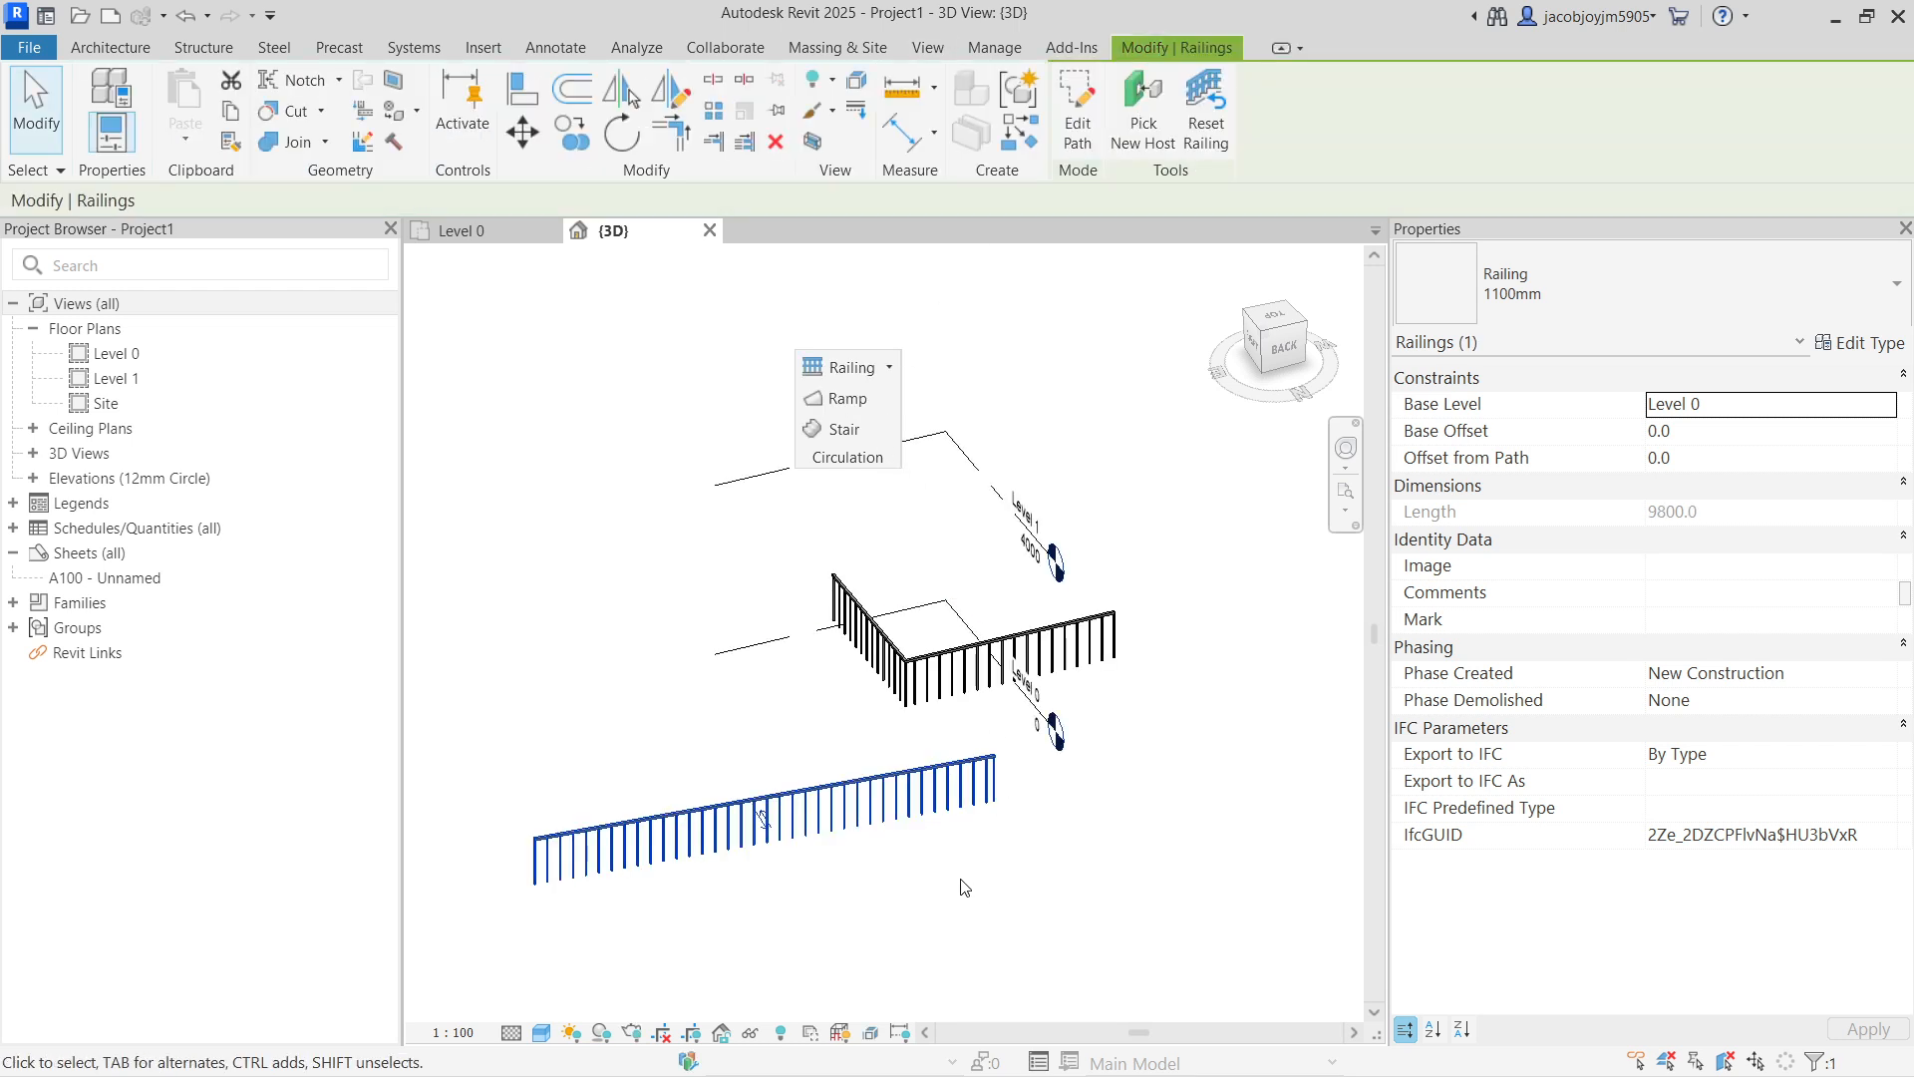
# Step: Change the straight railing's type to Glass_Panel-Bottom_Fill and examine its posts, rails and glass panels up close
pyautogui.click(1495, 284)
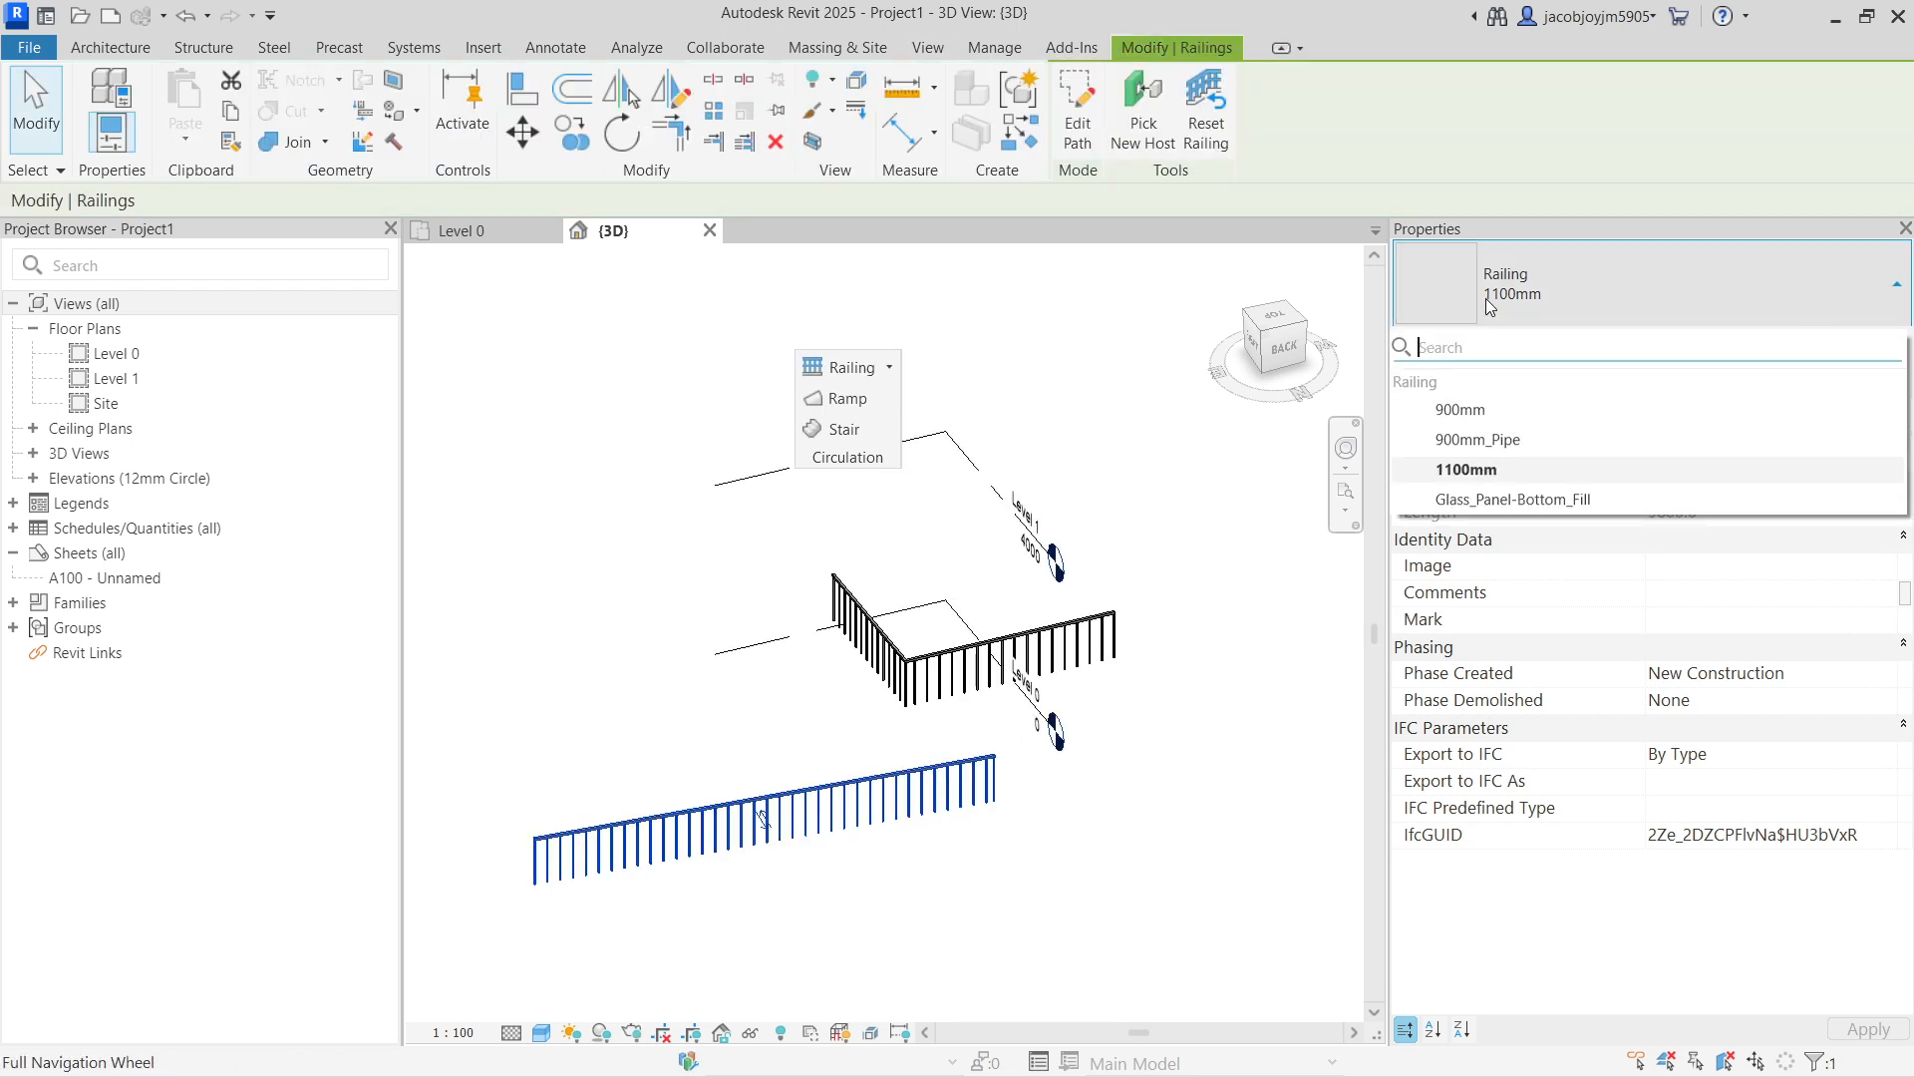
pyautogui.click(1498, 497)
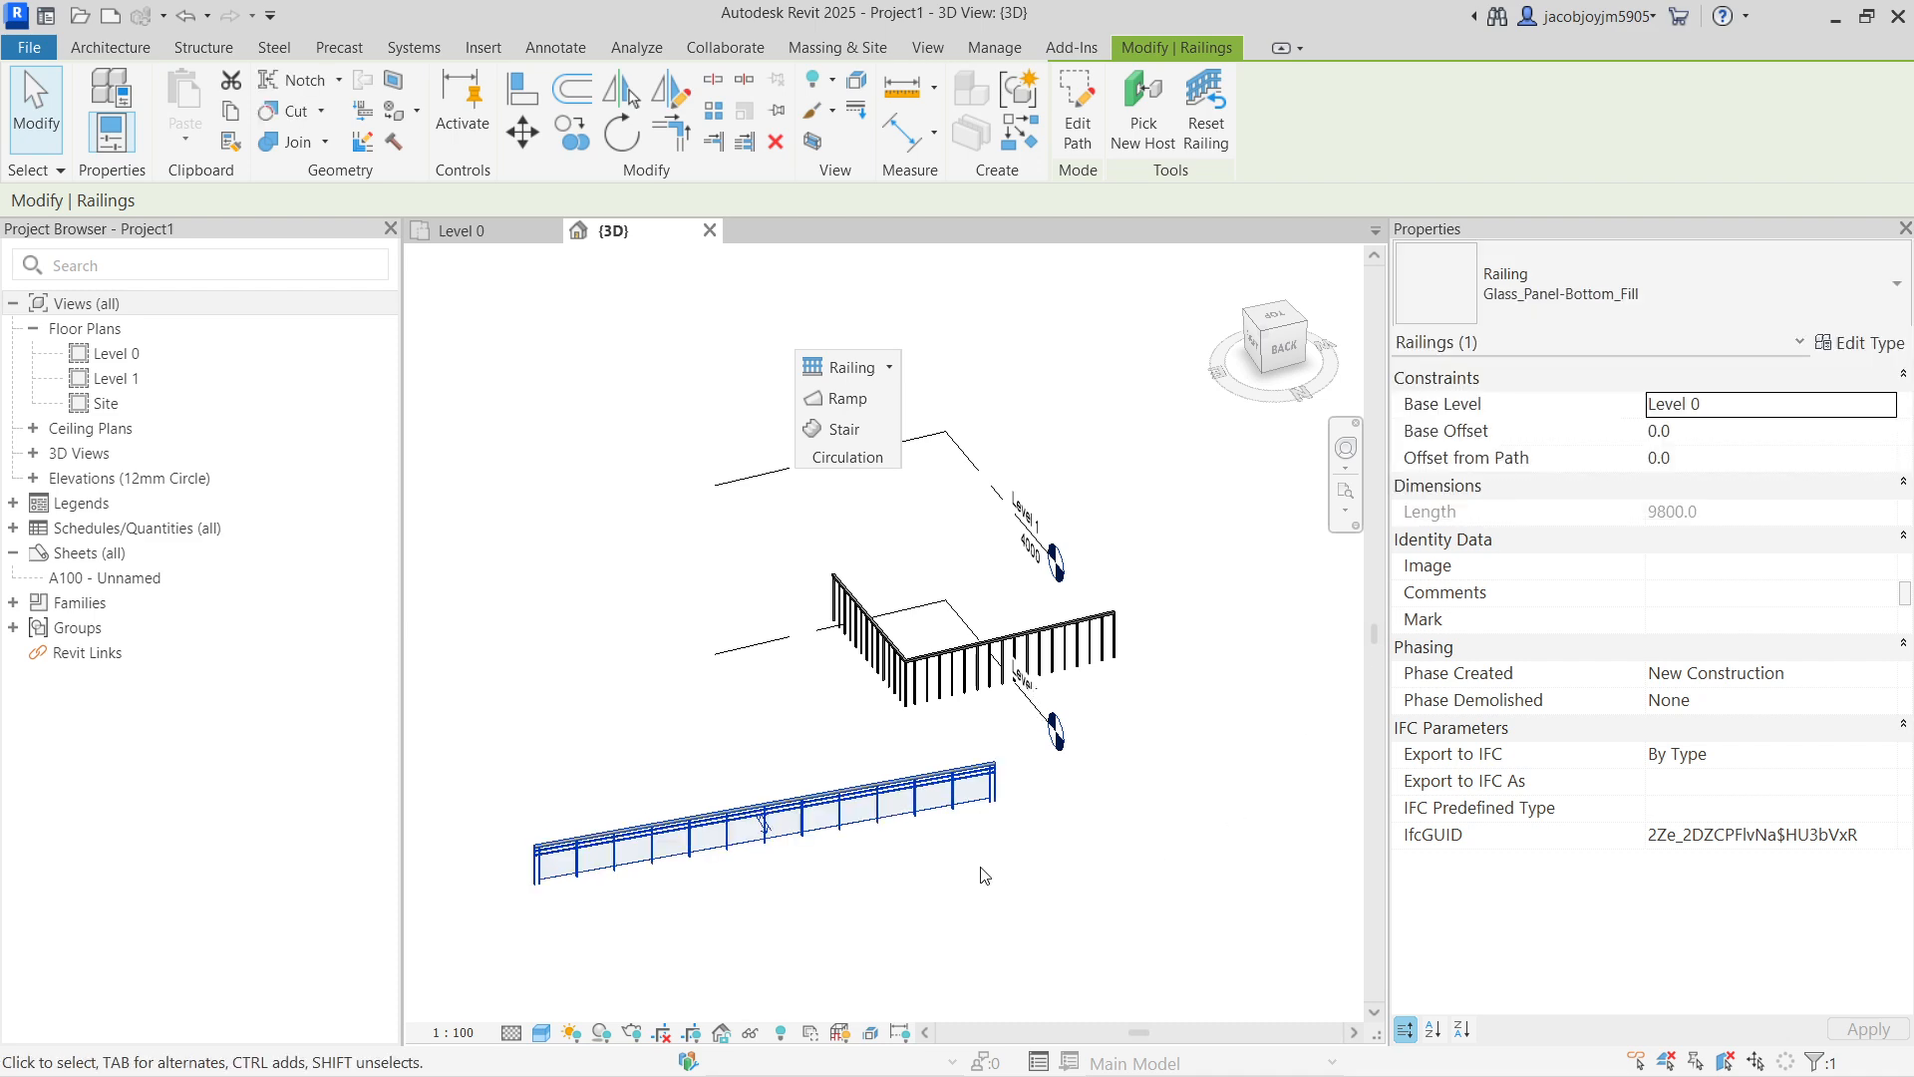
pyautogui.click(933, 856)
pyautogui.scroll(5, 598, 787)
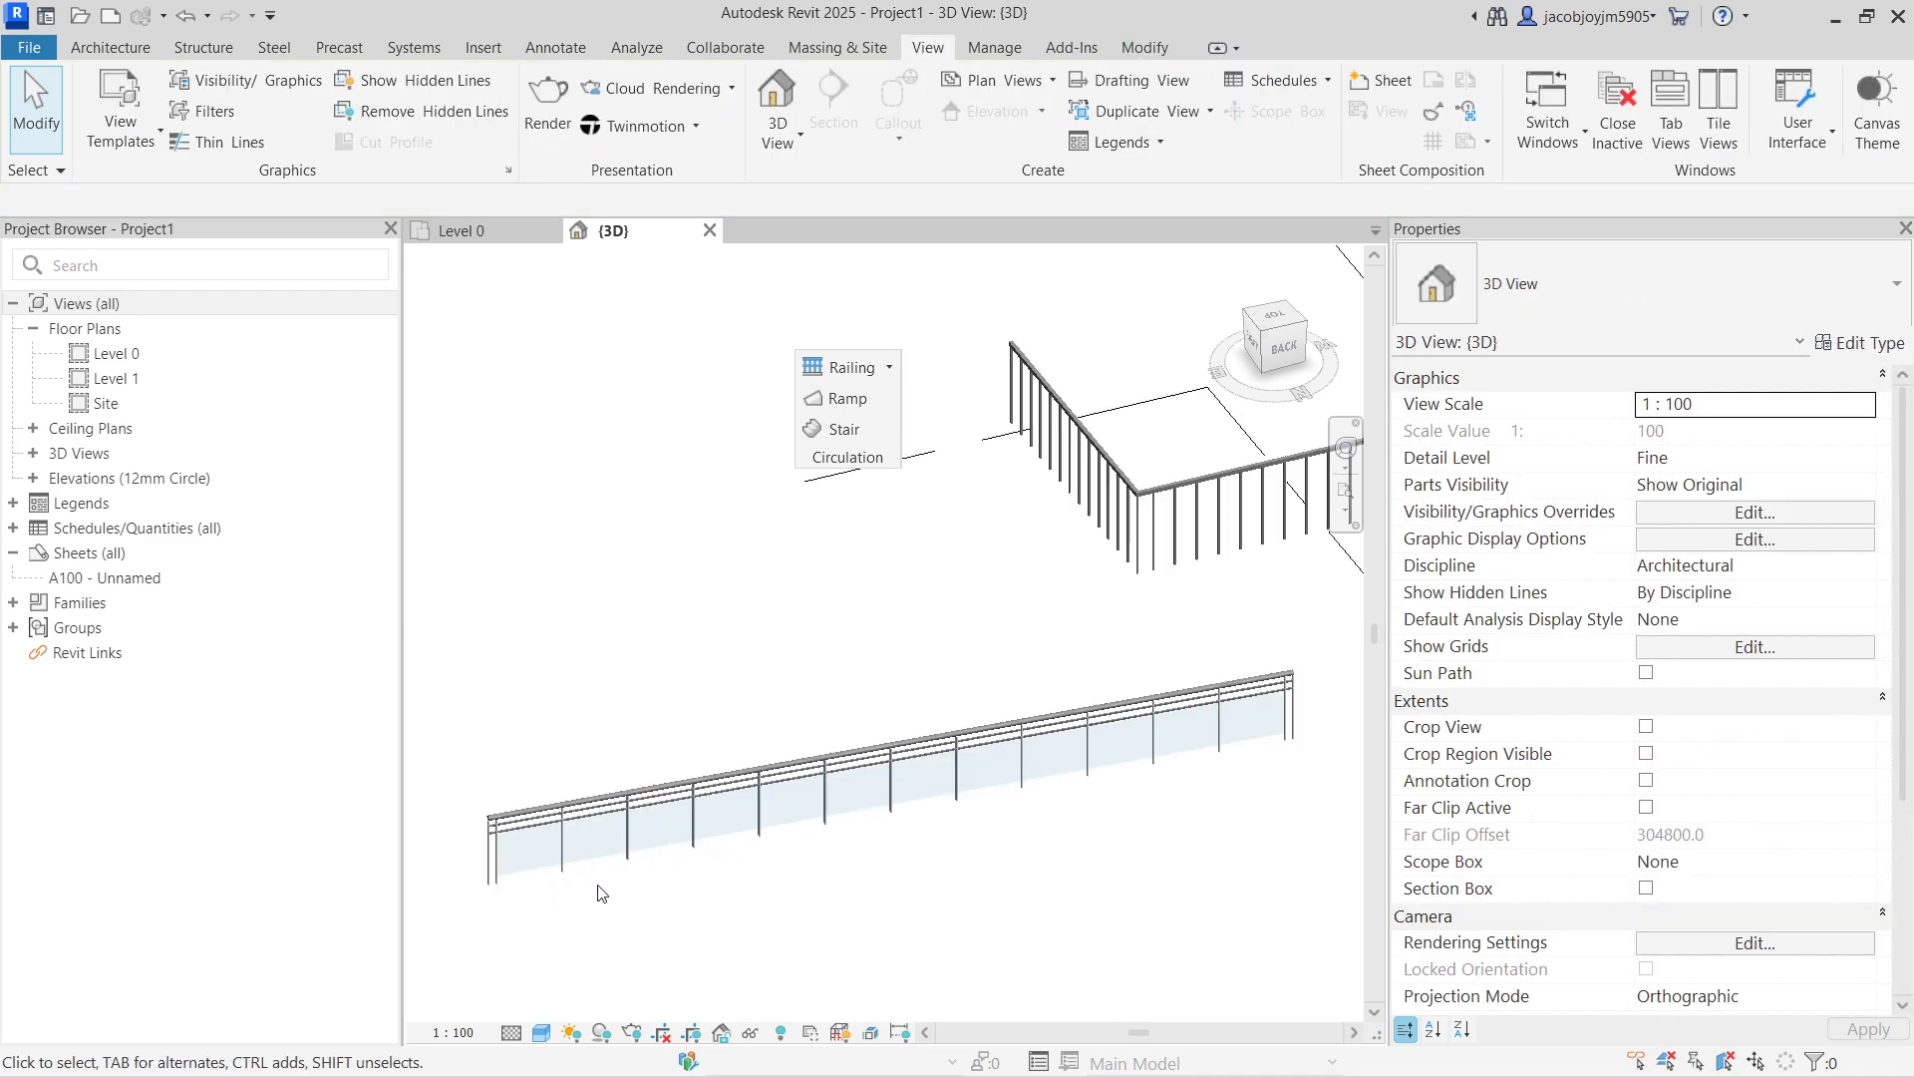
pyautogui.click(865, 823)
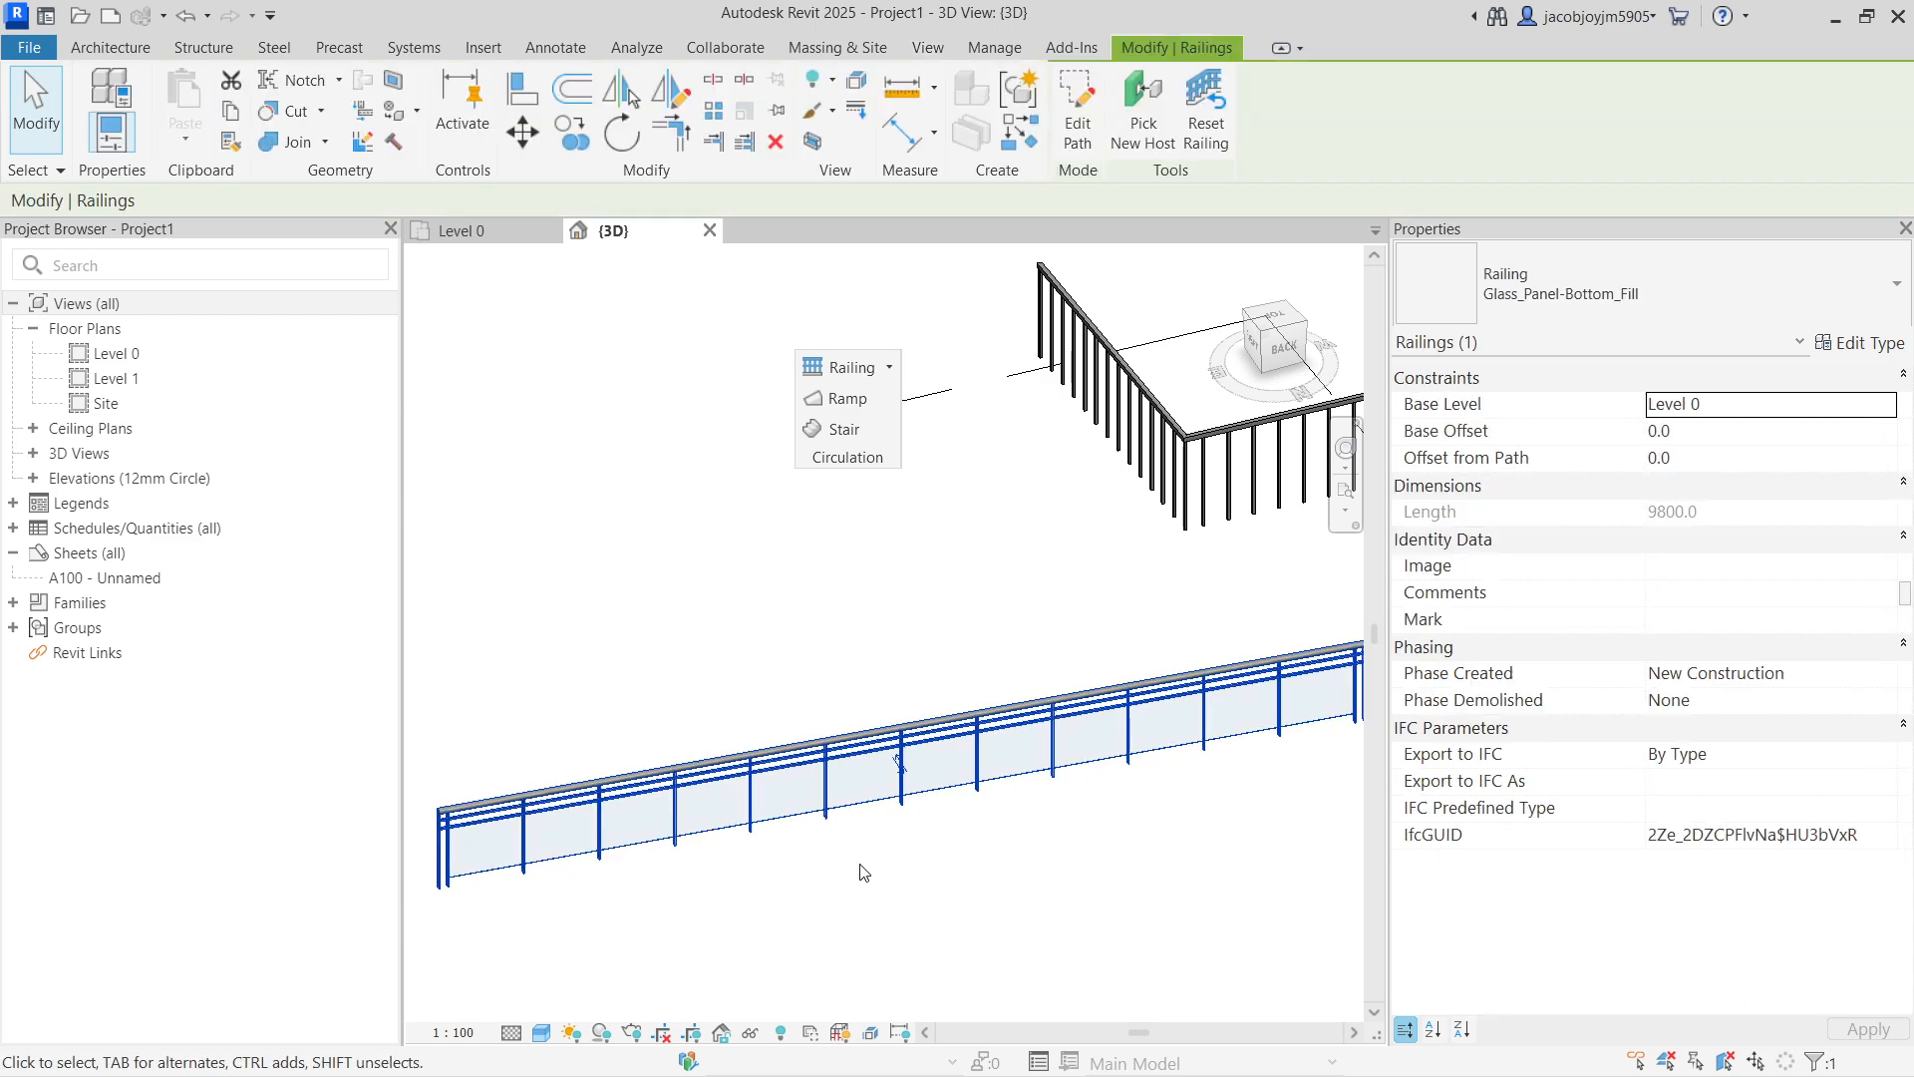
pyautogui.scroll(5, 863, 872)
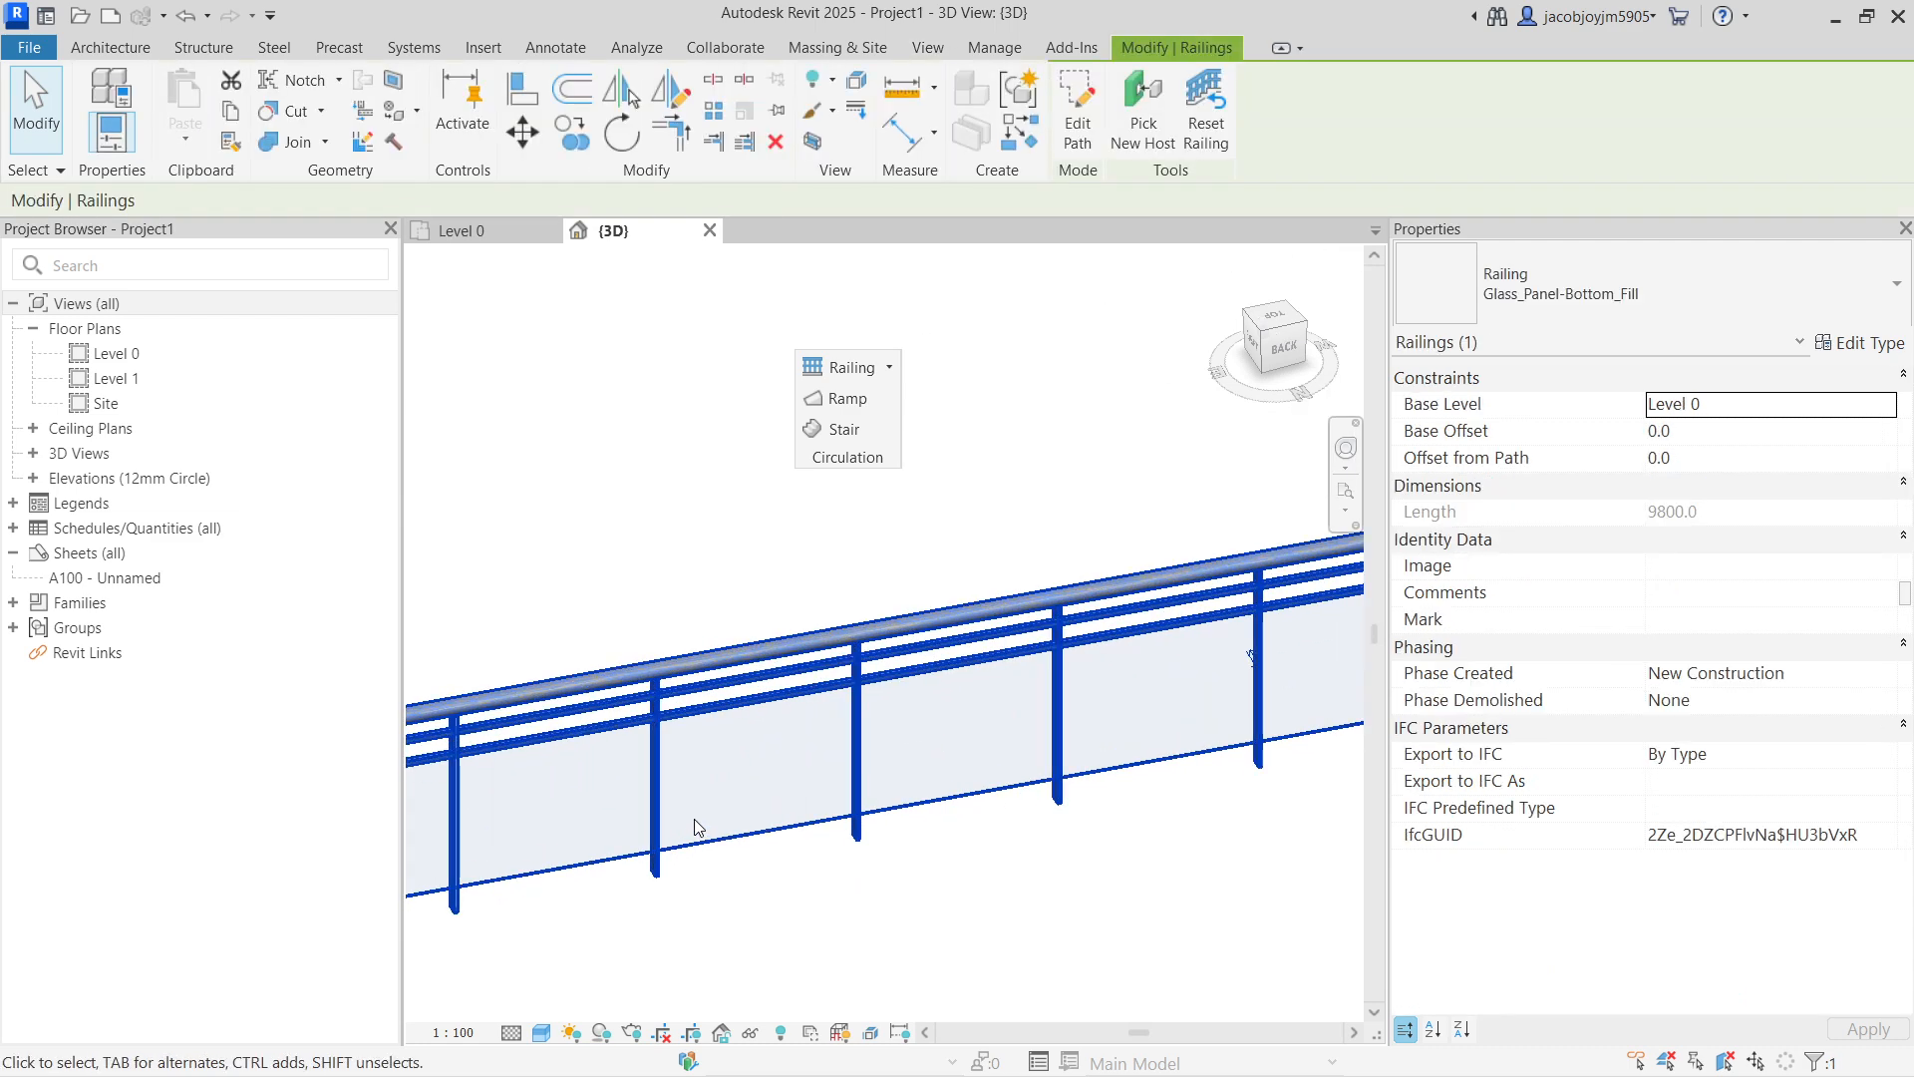
pyautogui.click(952, 885)
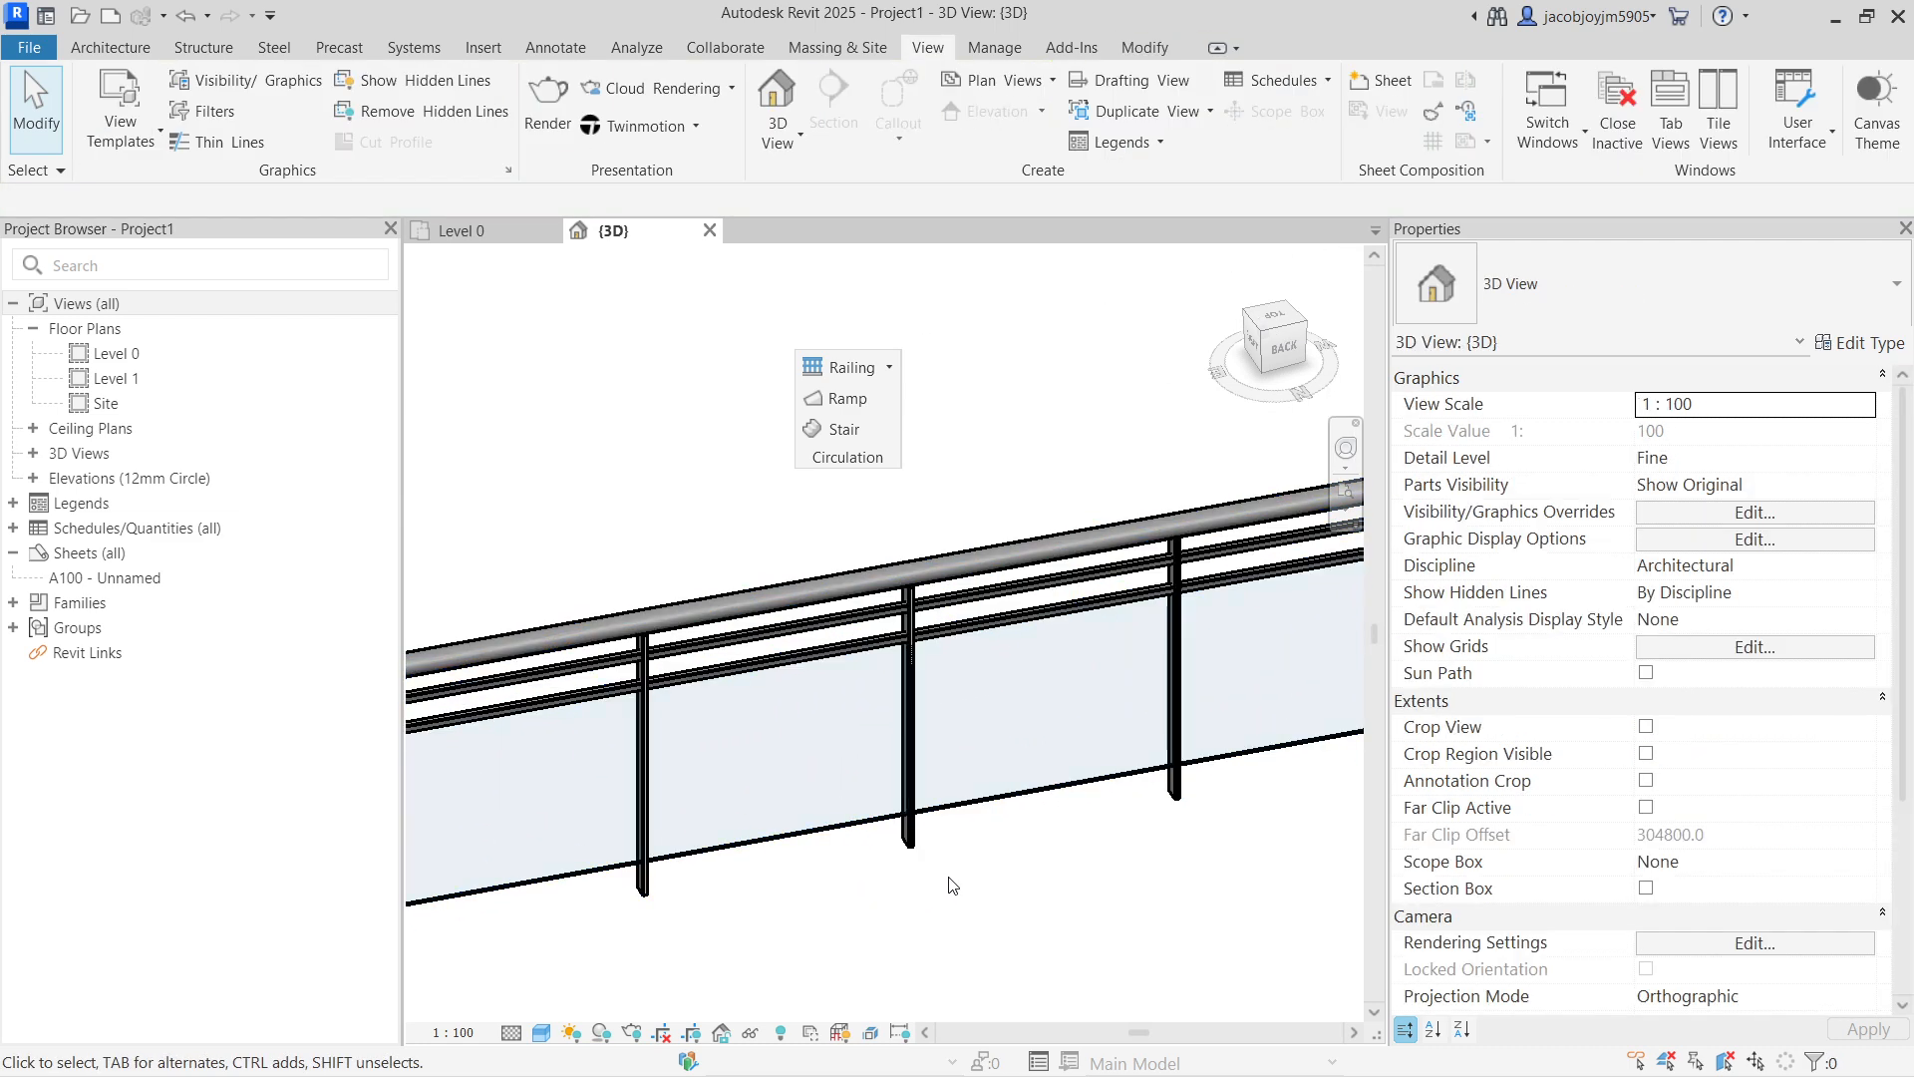
pyautogui.scroll(-2, 931, 859)
pyautogui.click(902, 837)
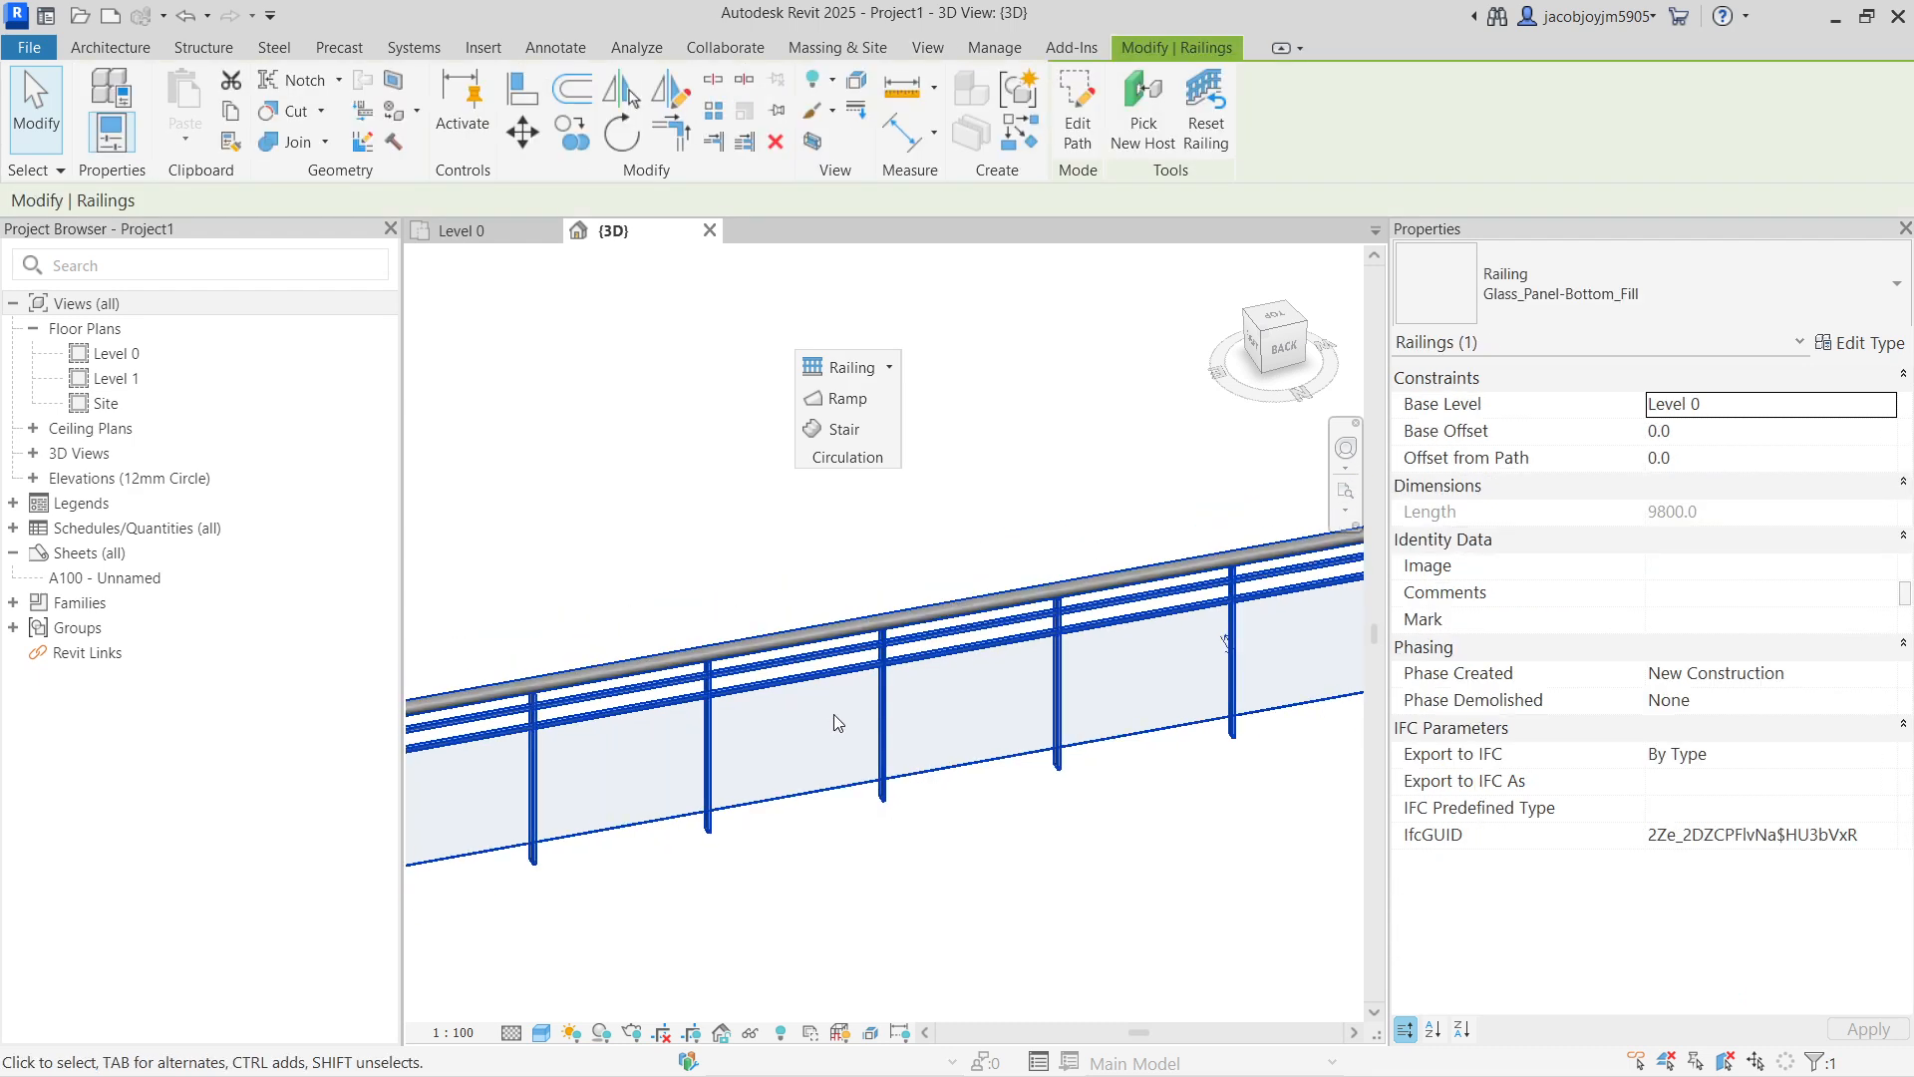
pyautogui.scroll(-5, 836, 721)
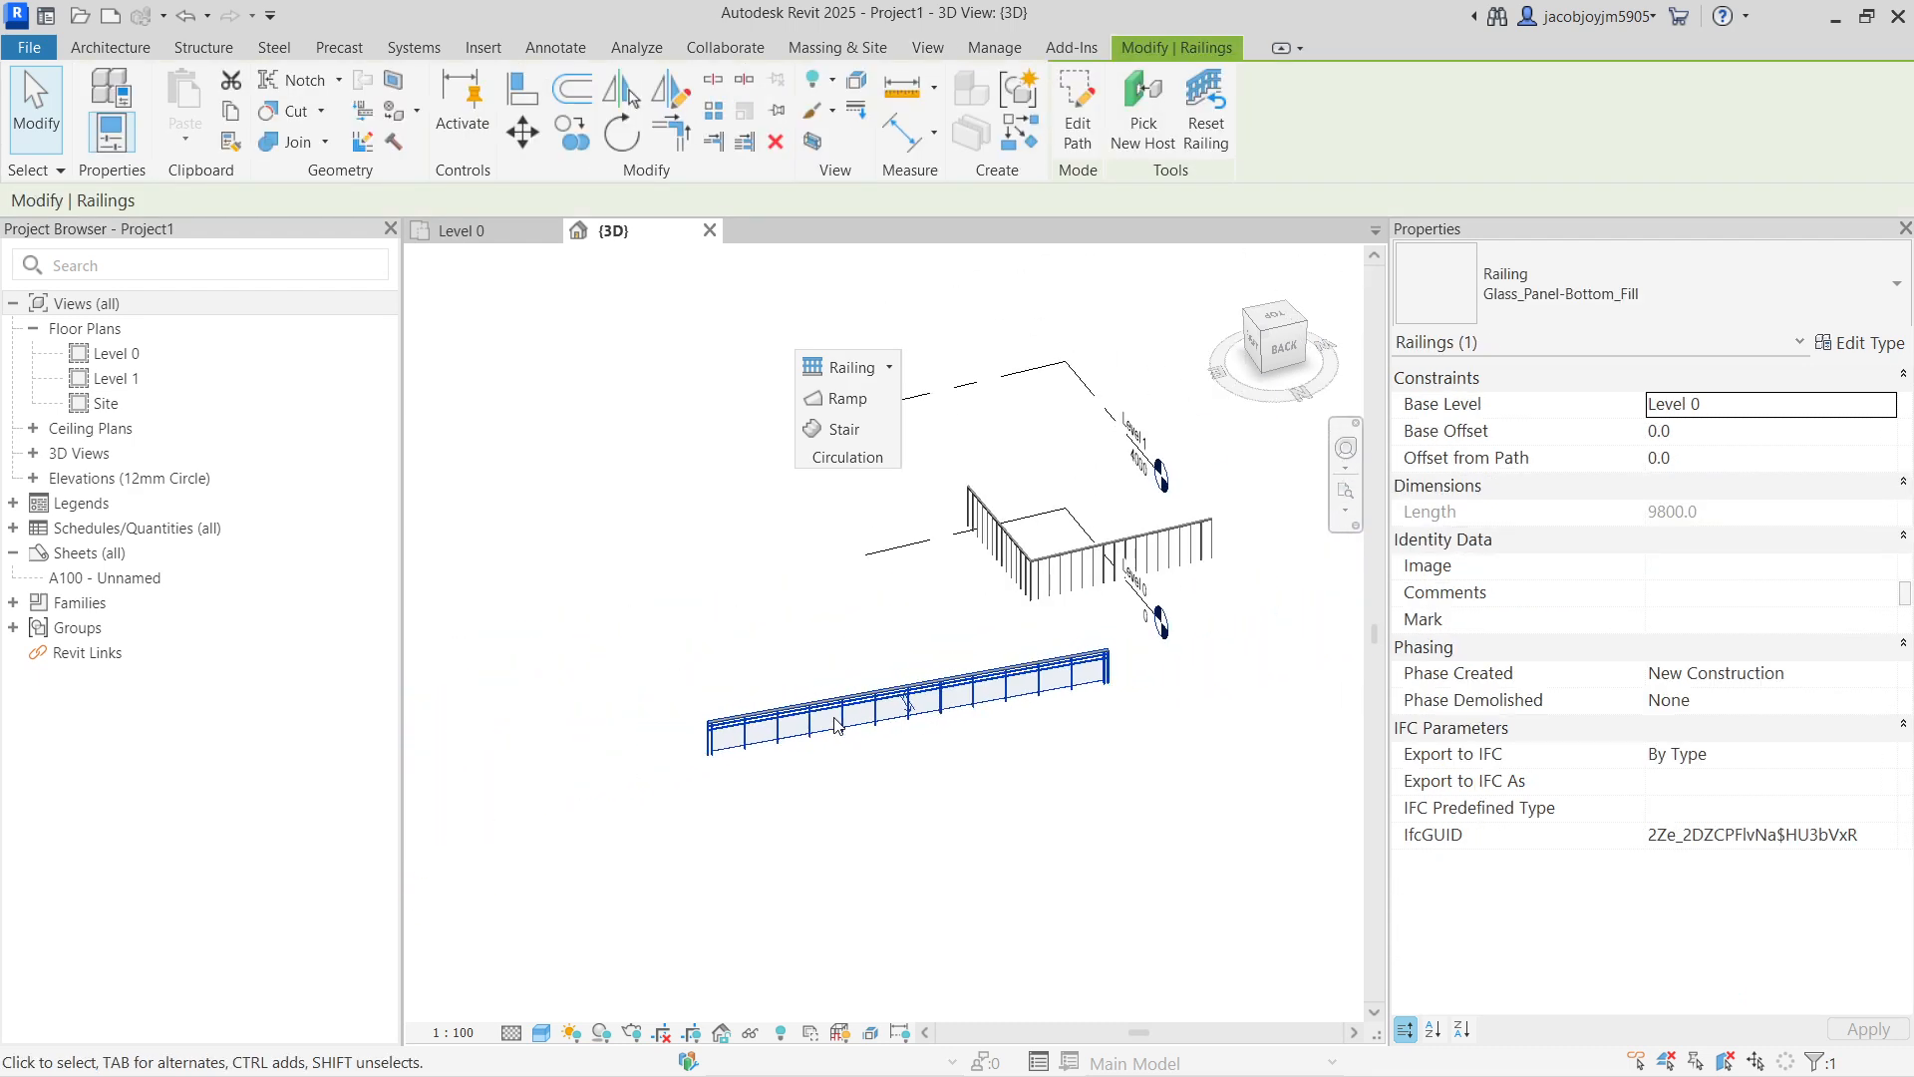
# Step: Delete both the L-shaped railing and the glass panel railing, and reopen the Level 0 floor plan
pyautogui.click(1049, 577)
pyautogui.press('Delete')
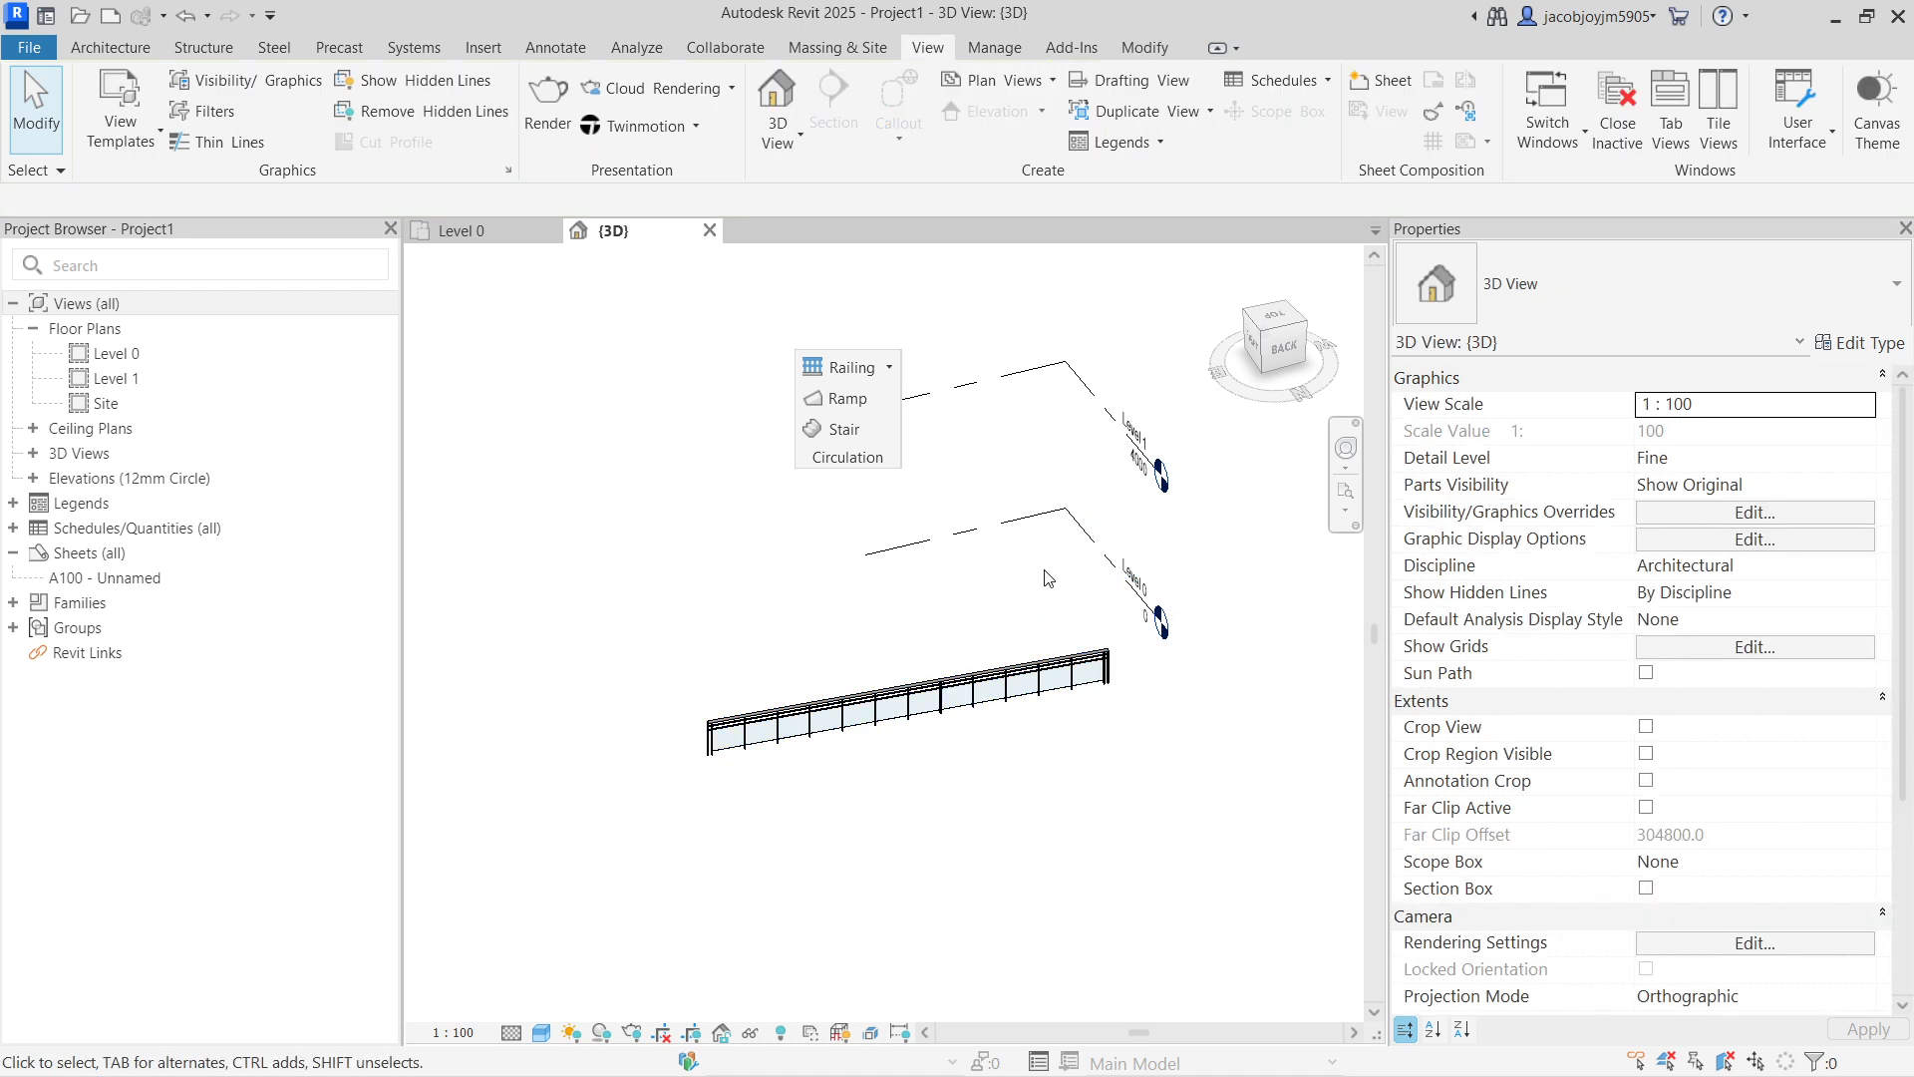
pyautogui.click(1021, 698)
pyautogui.press('Delete')
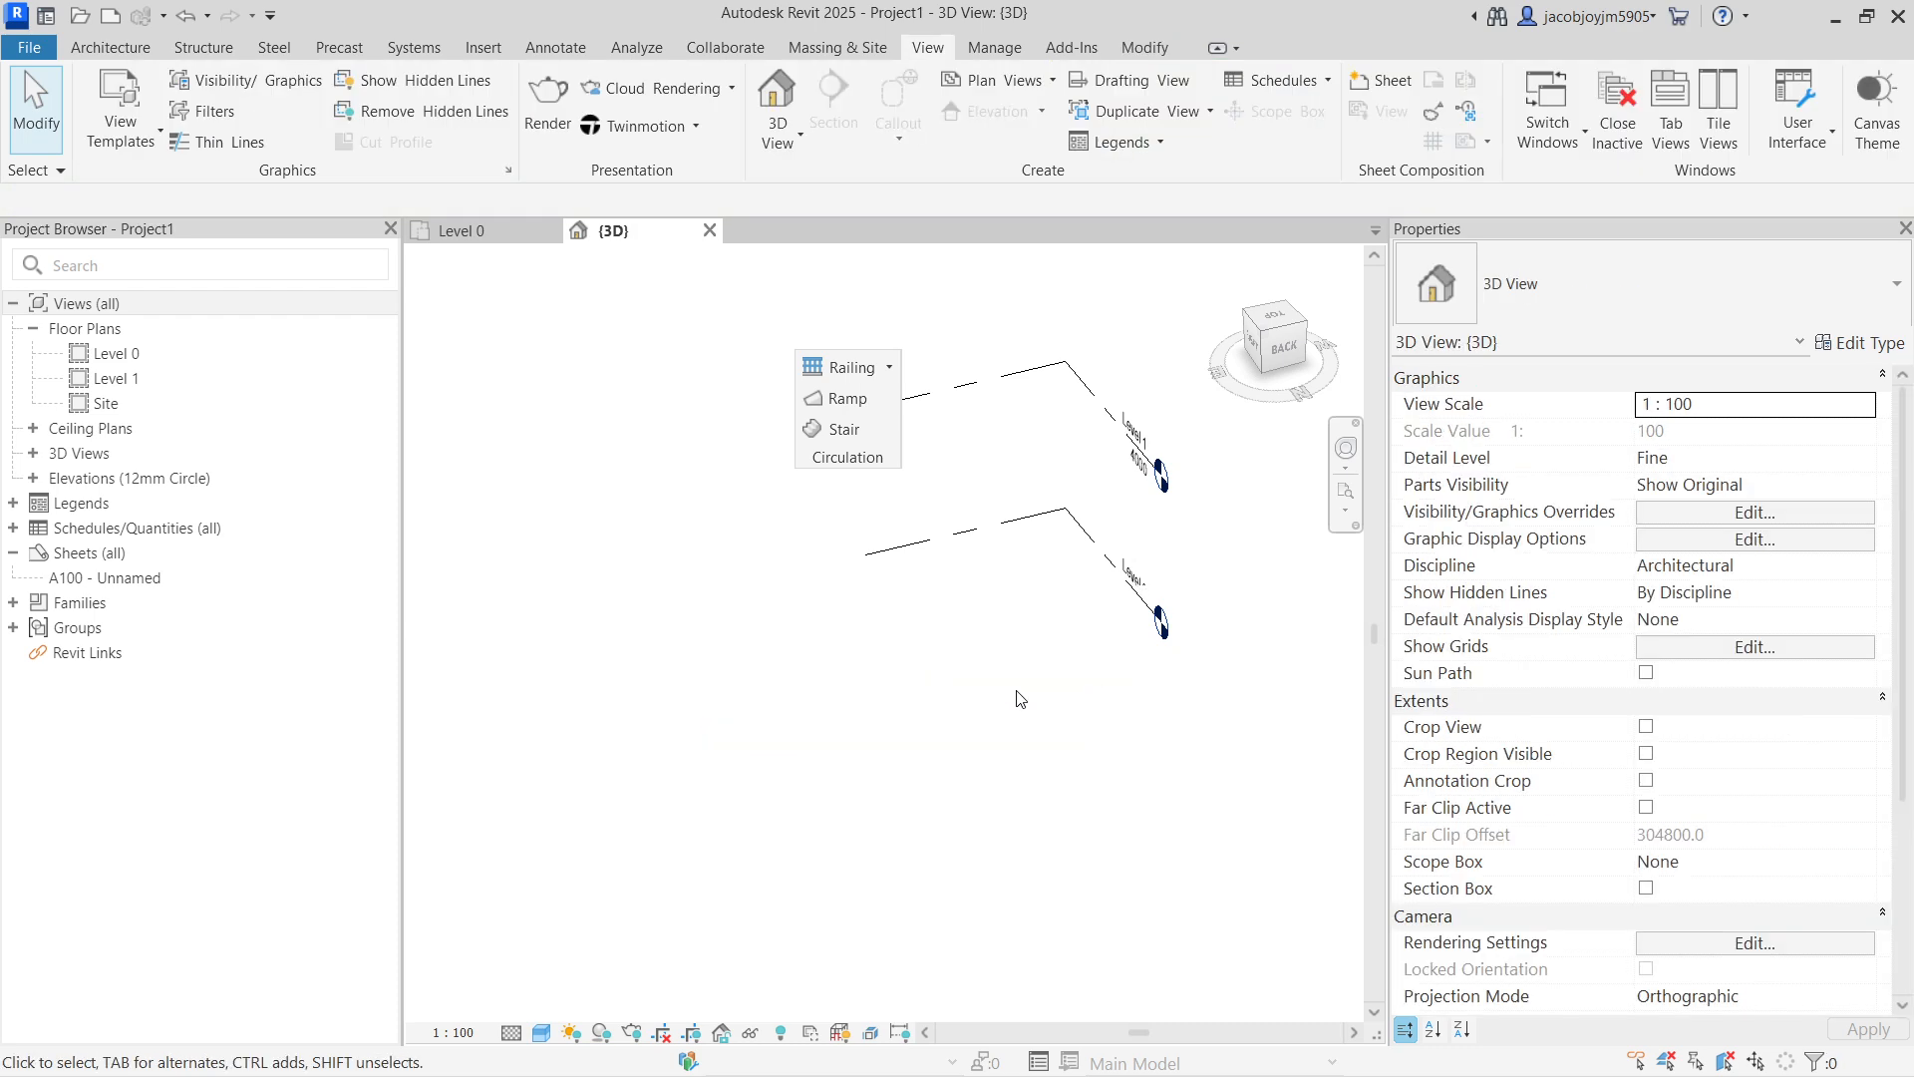
pyautogui.doubleClick(162, 354)
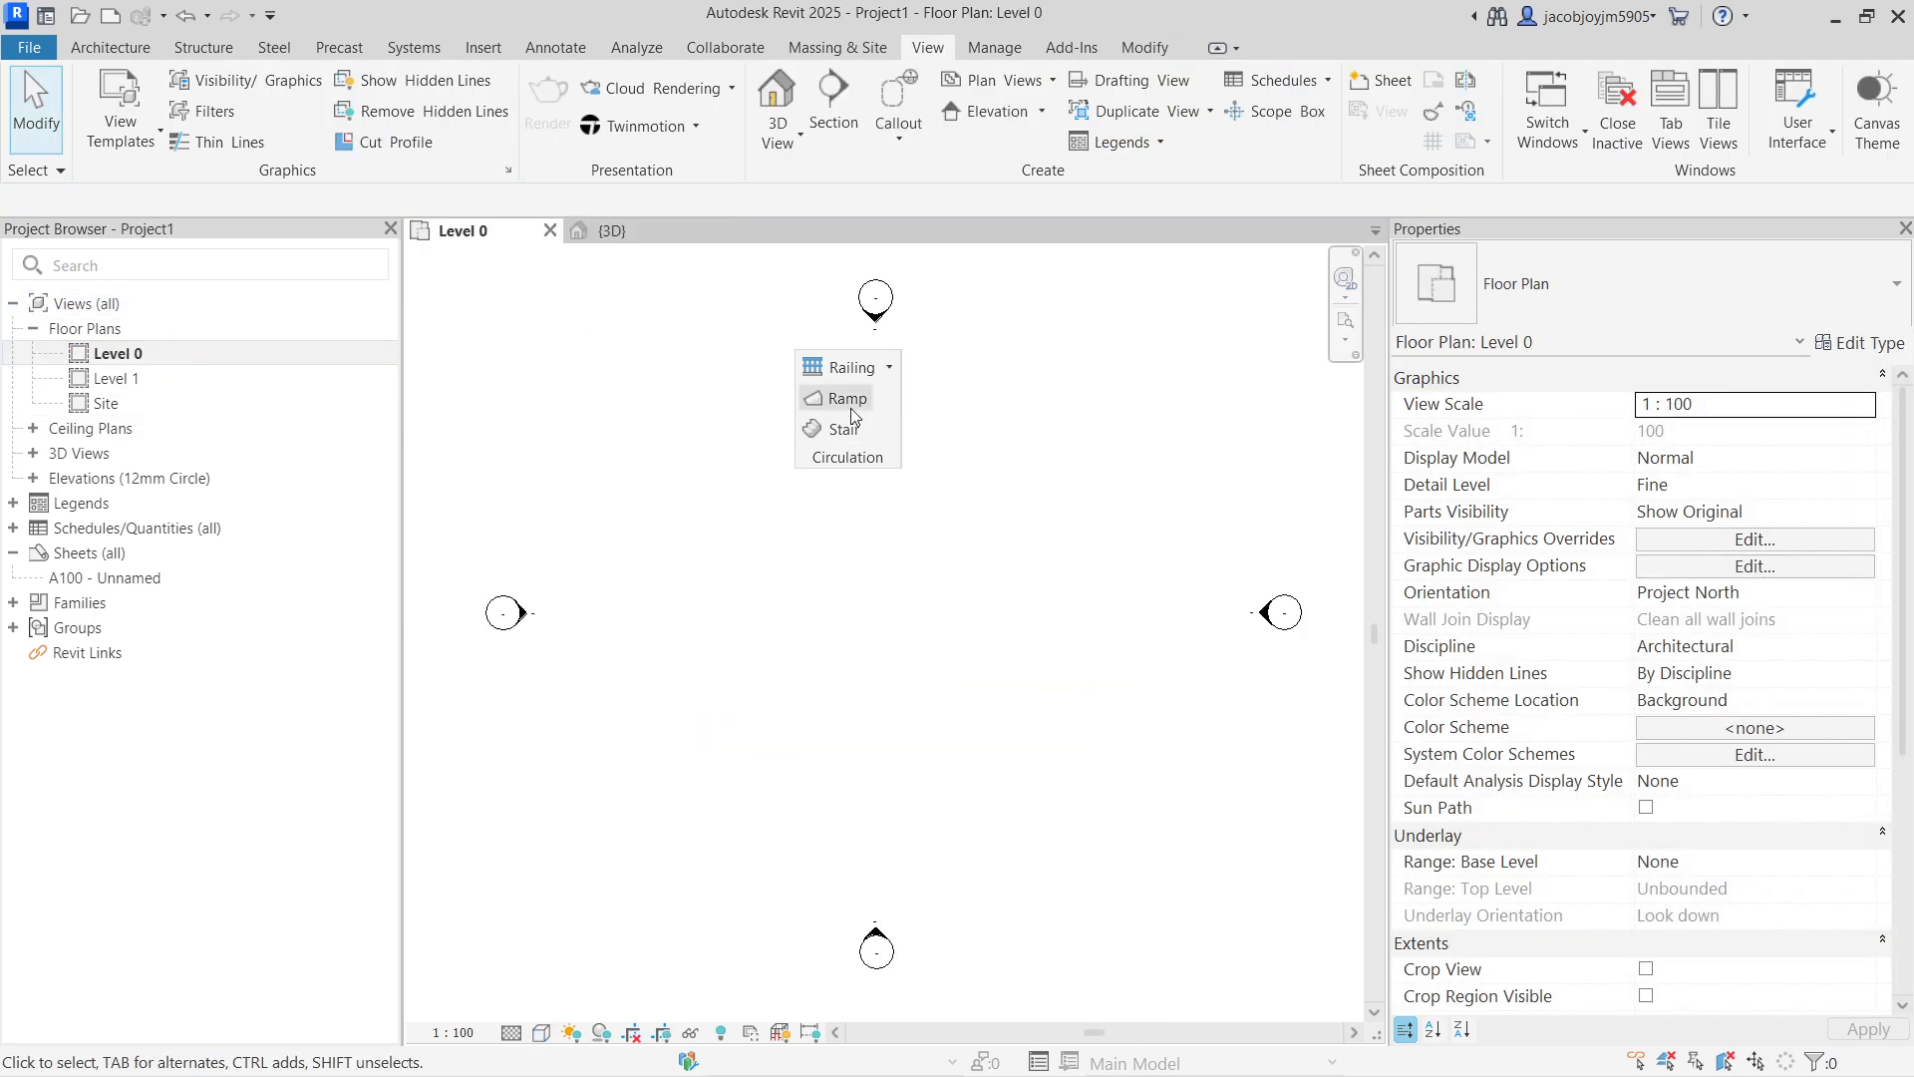
# Step: Dock the floating Circulation tools back in the ribbon, and repeat detaching and docking them once
pyautogui.click(890, 370)
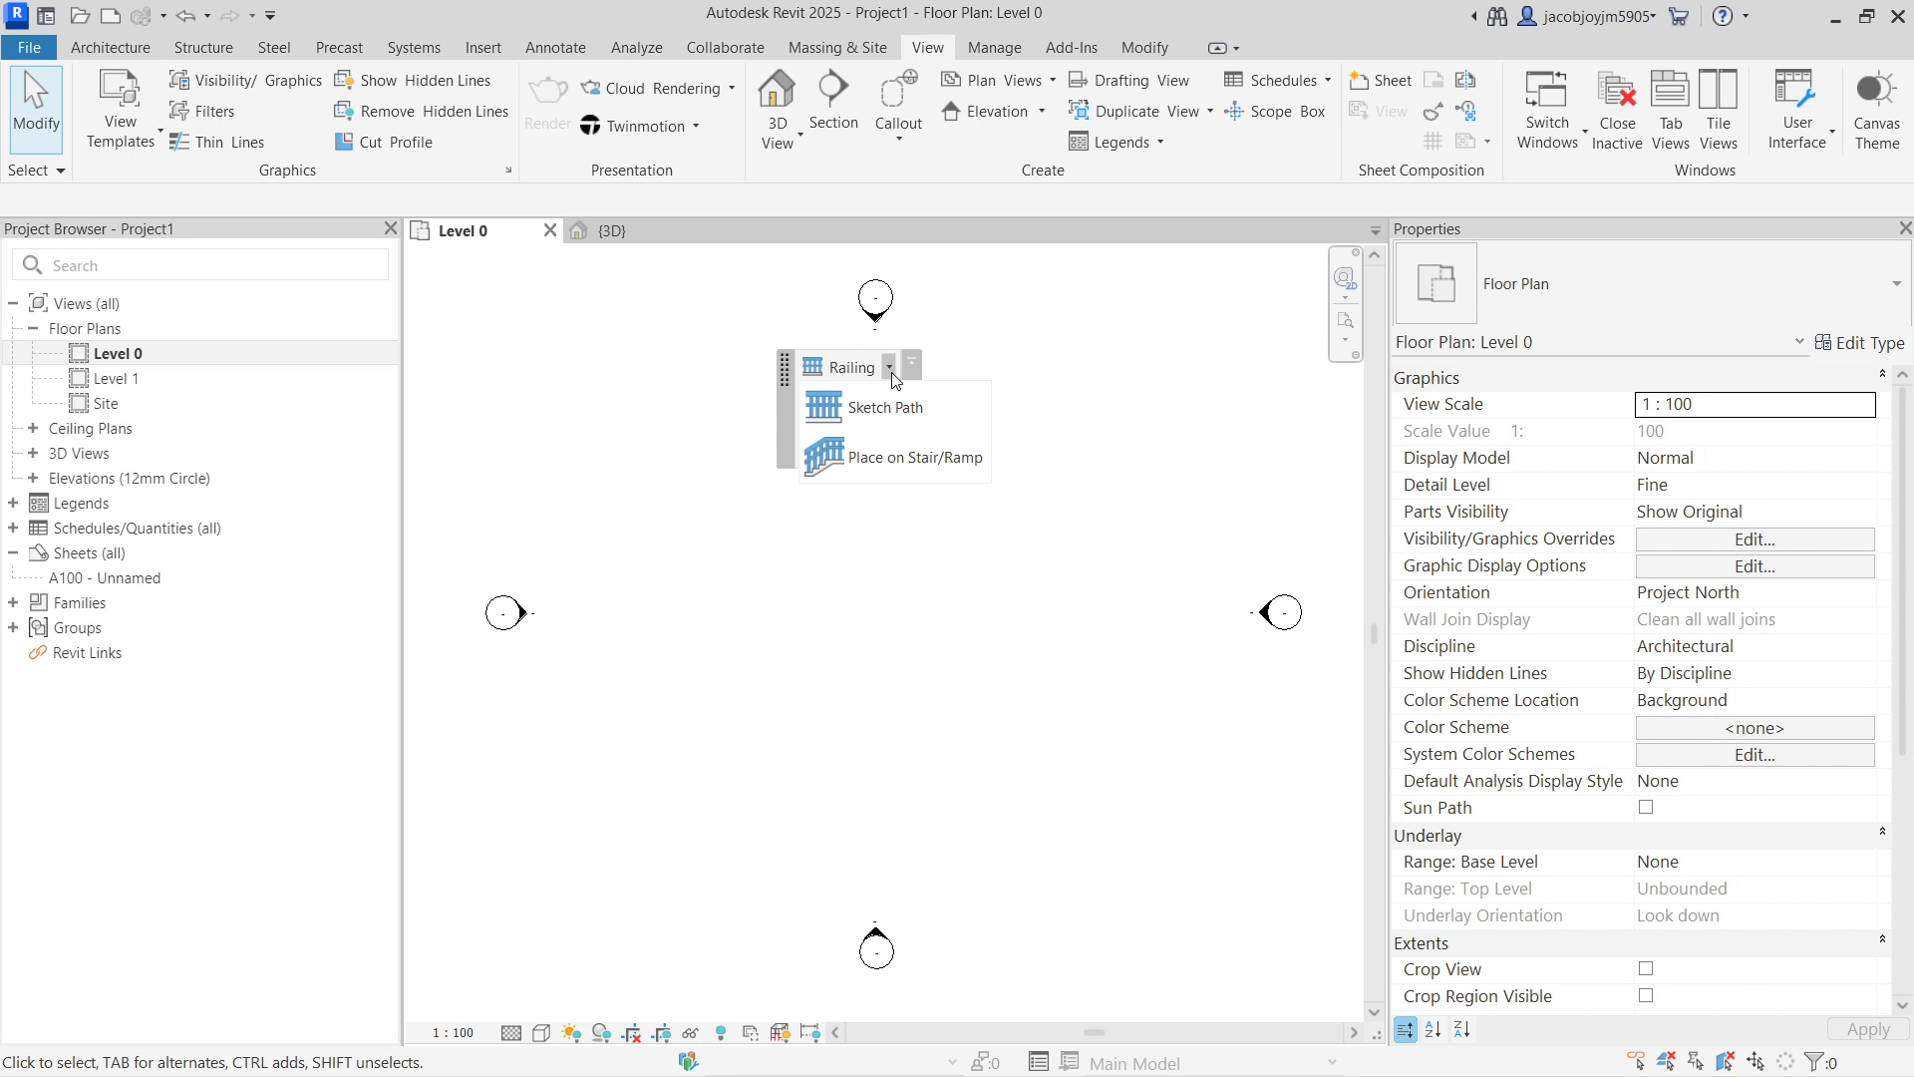
pyautogui.click(892, 373)
pyautogui.click(914, 370)
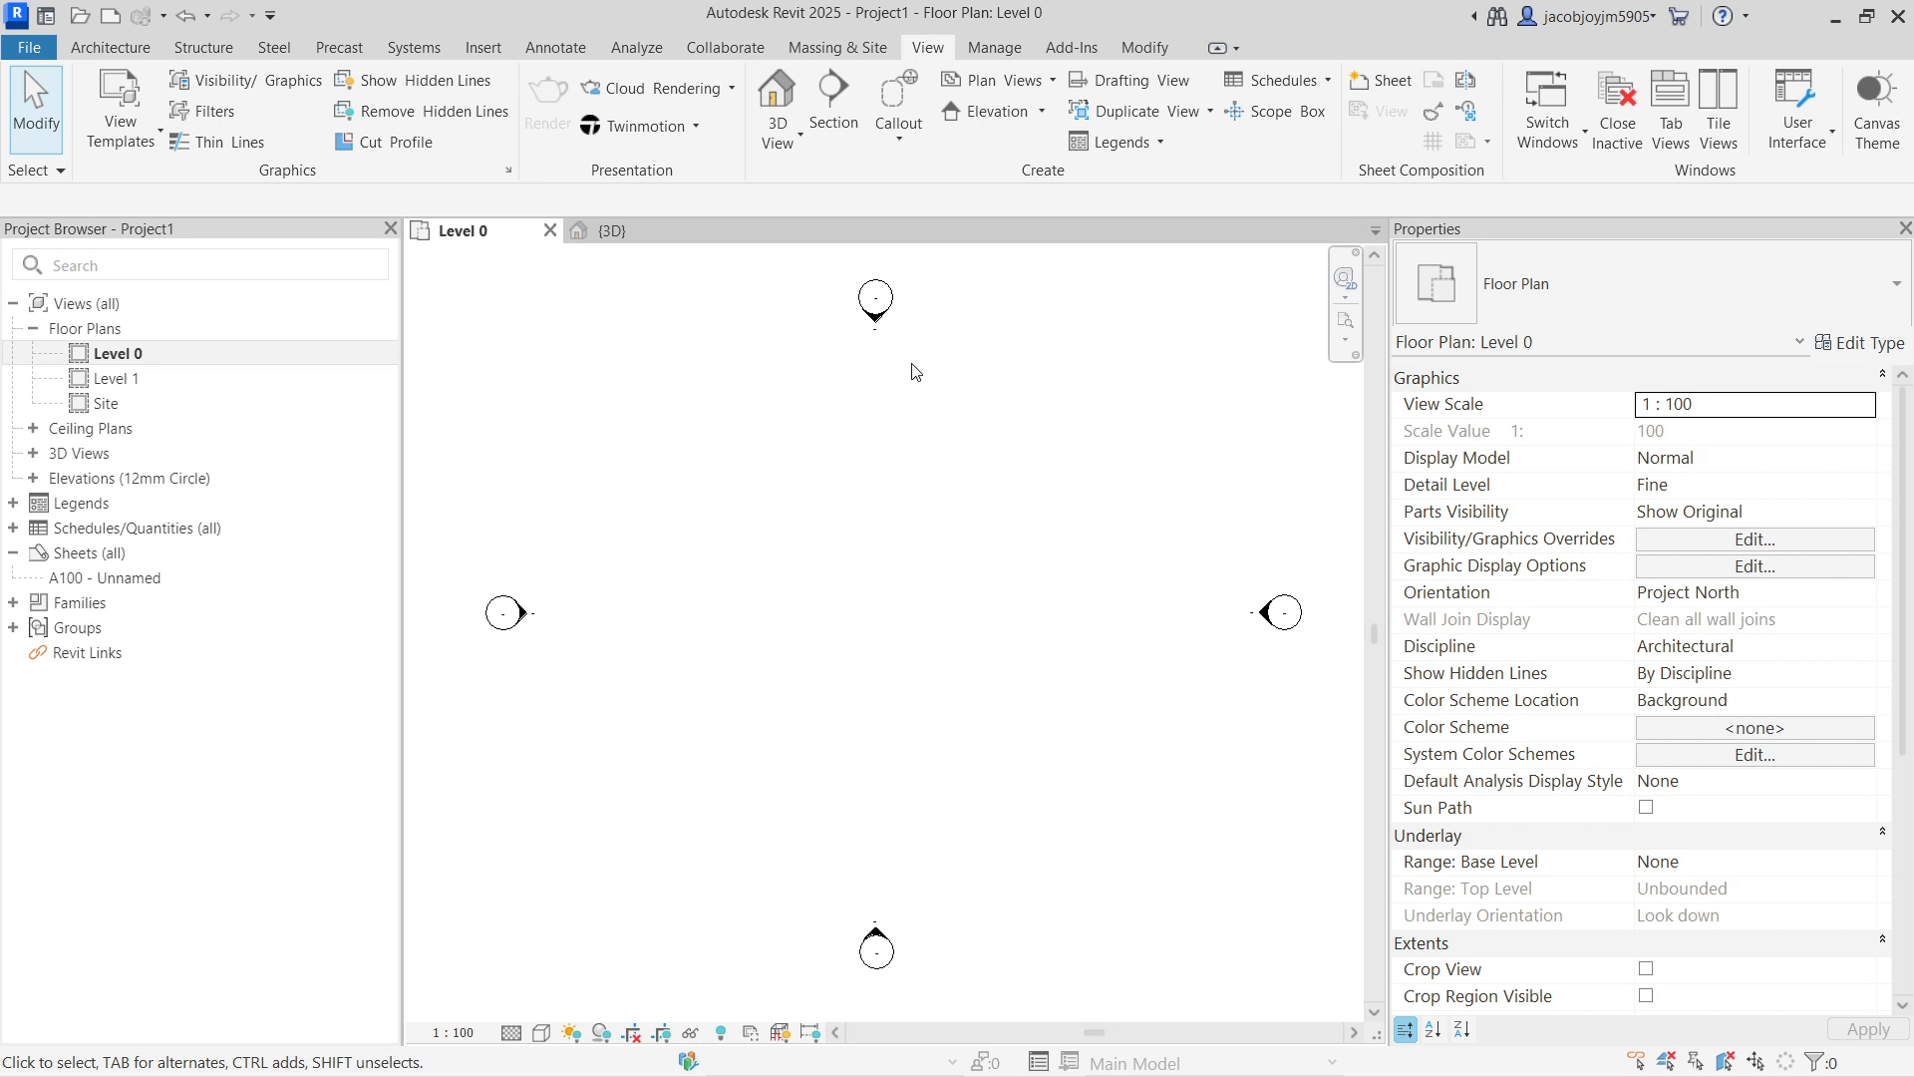
pyautogui.click(130, 46)
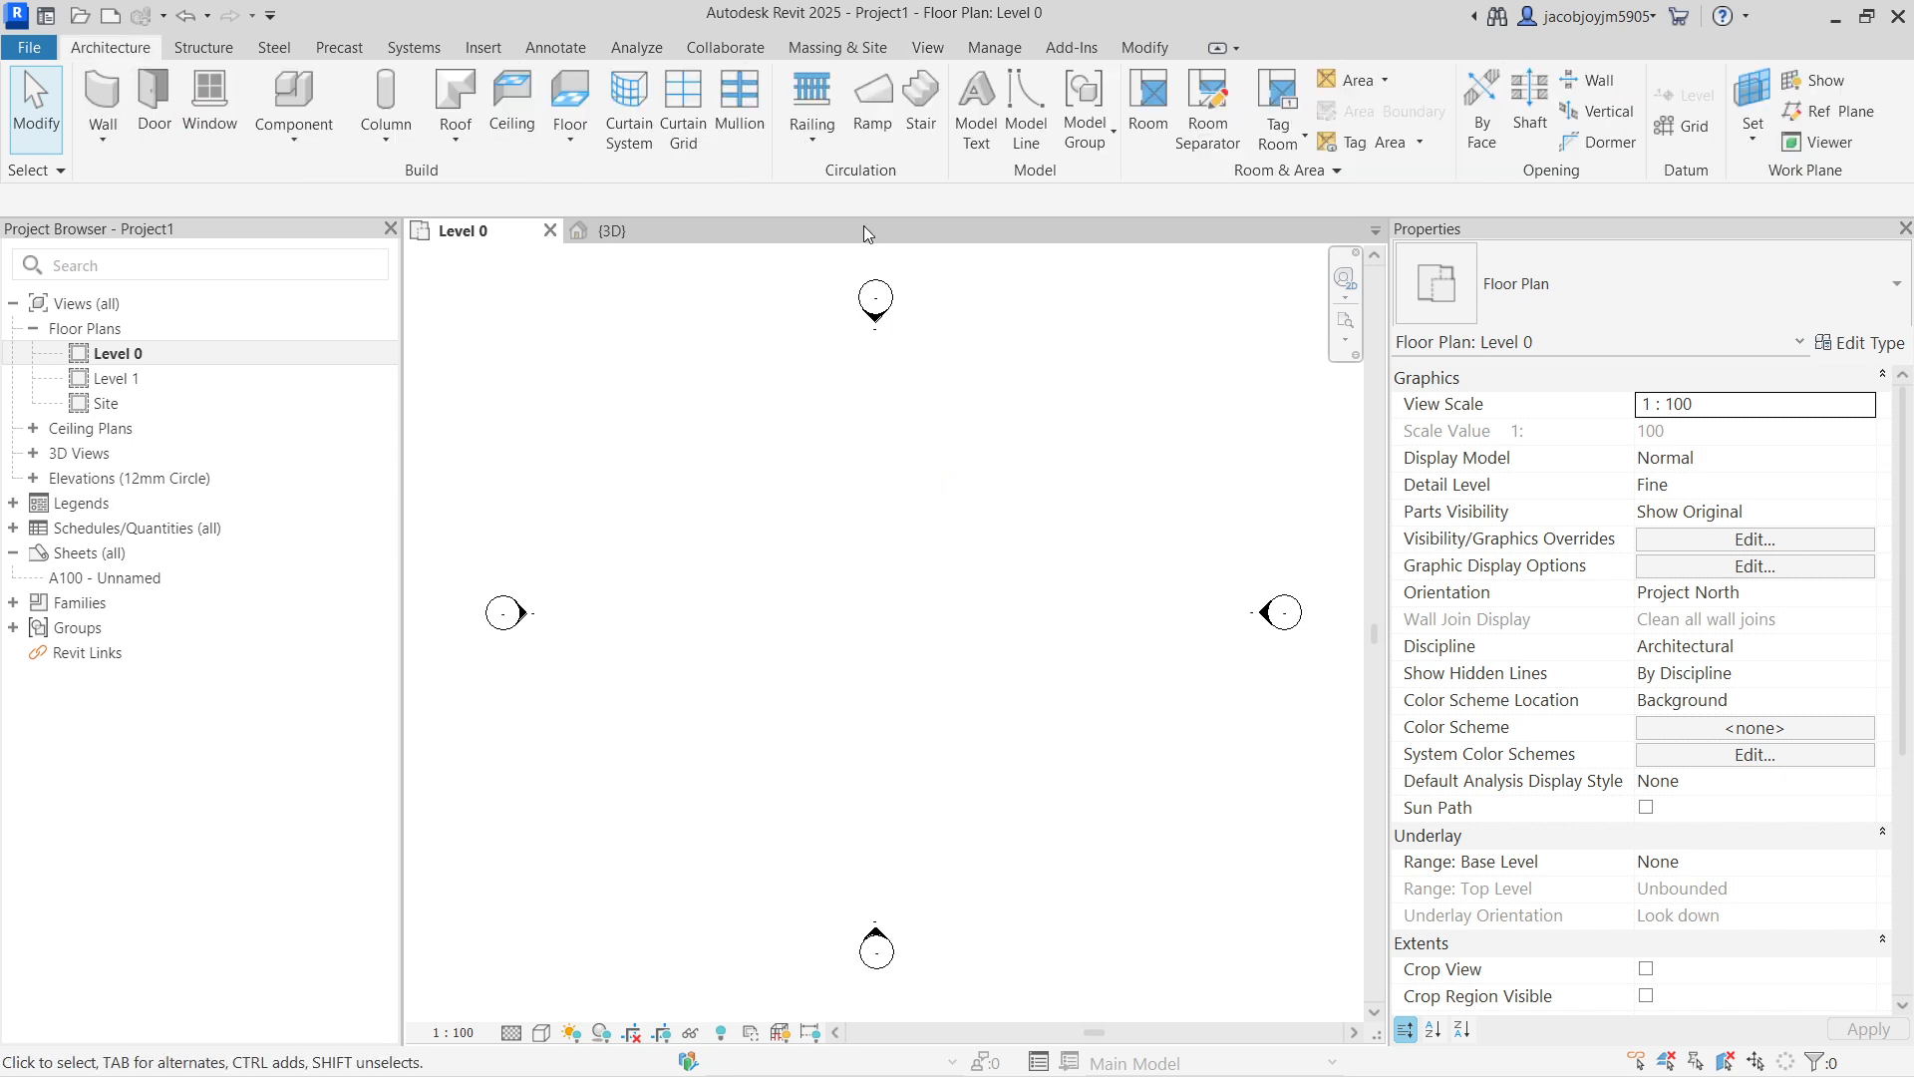
pyautogui.moveTo(886, 170); pyautogui.dragTo(713, 444)
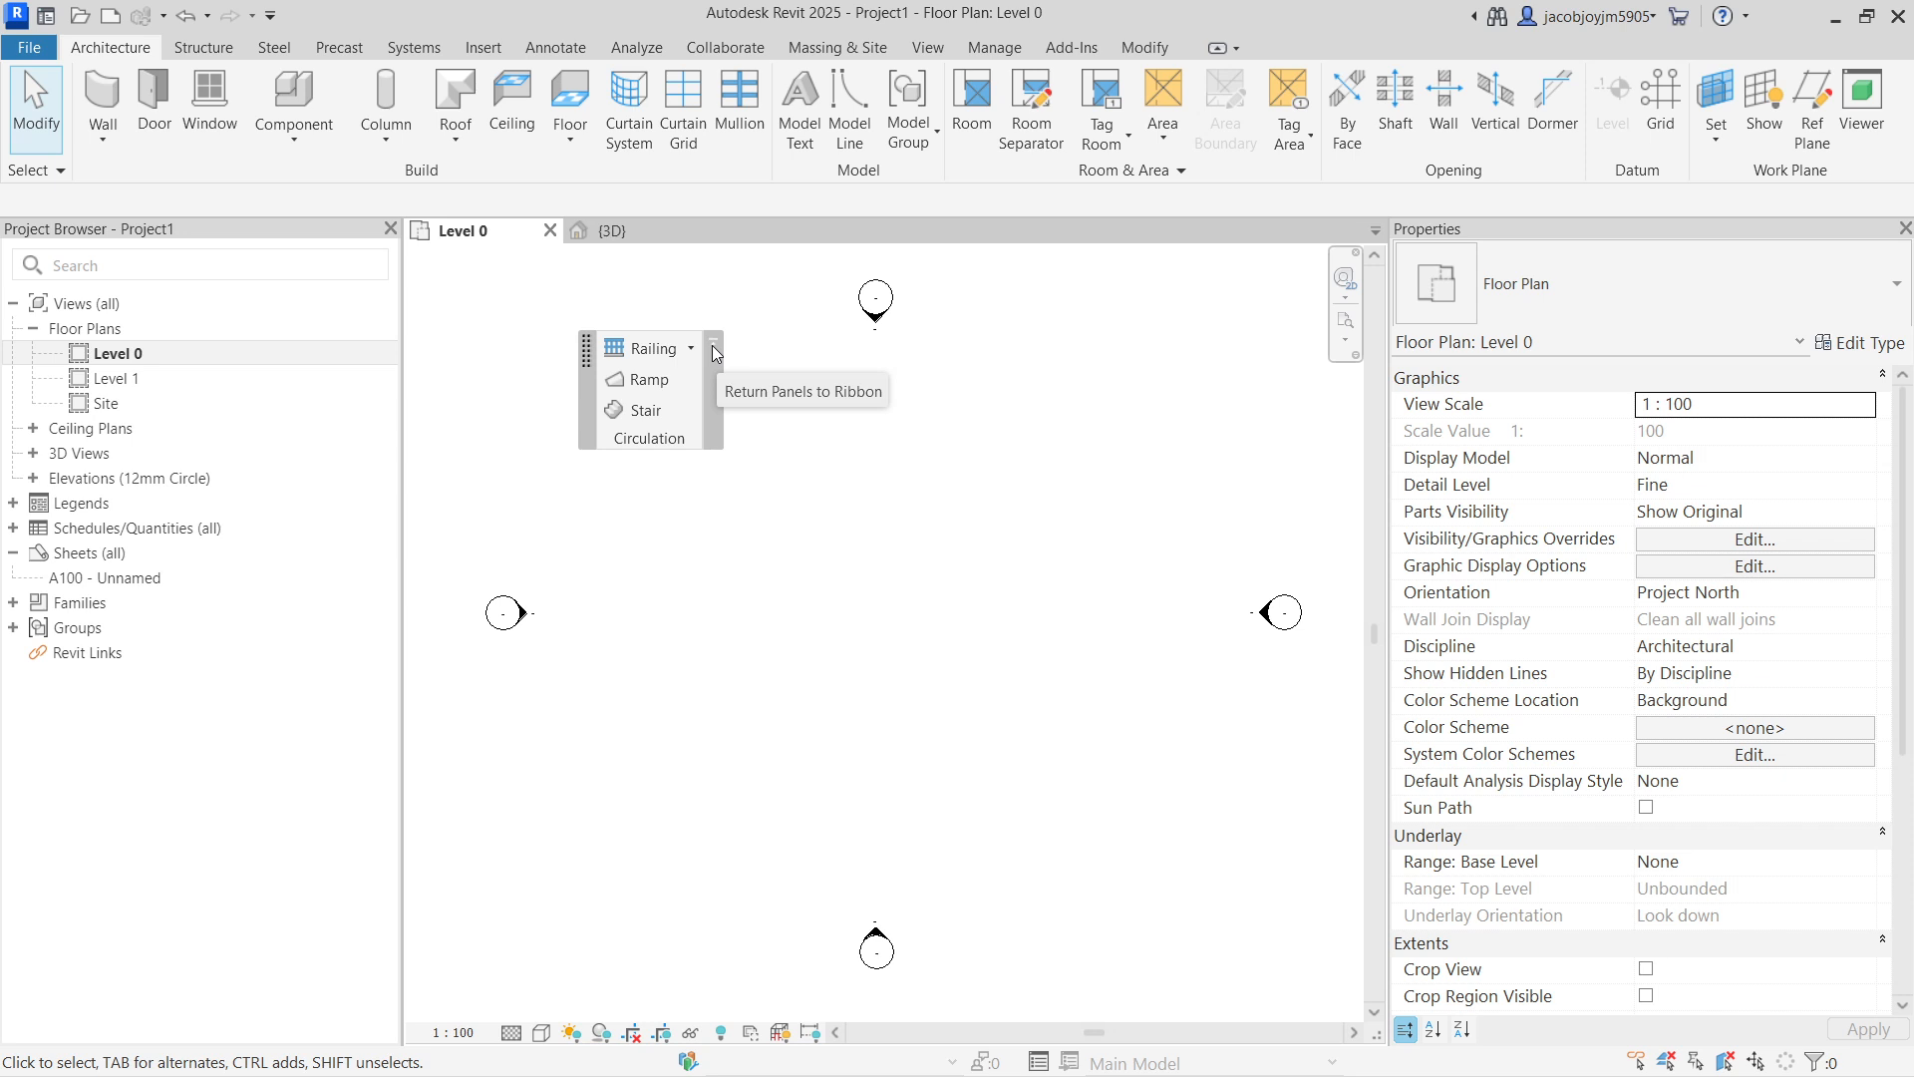
pyautogui.click(714, 349)
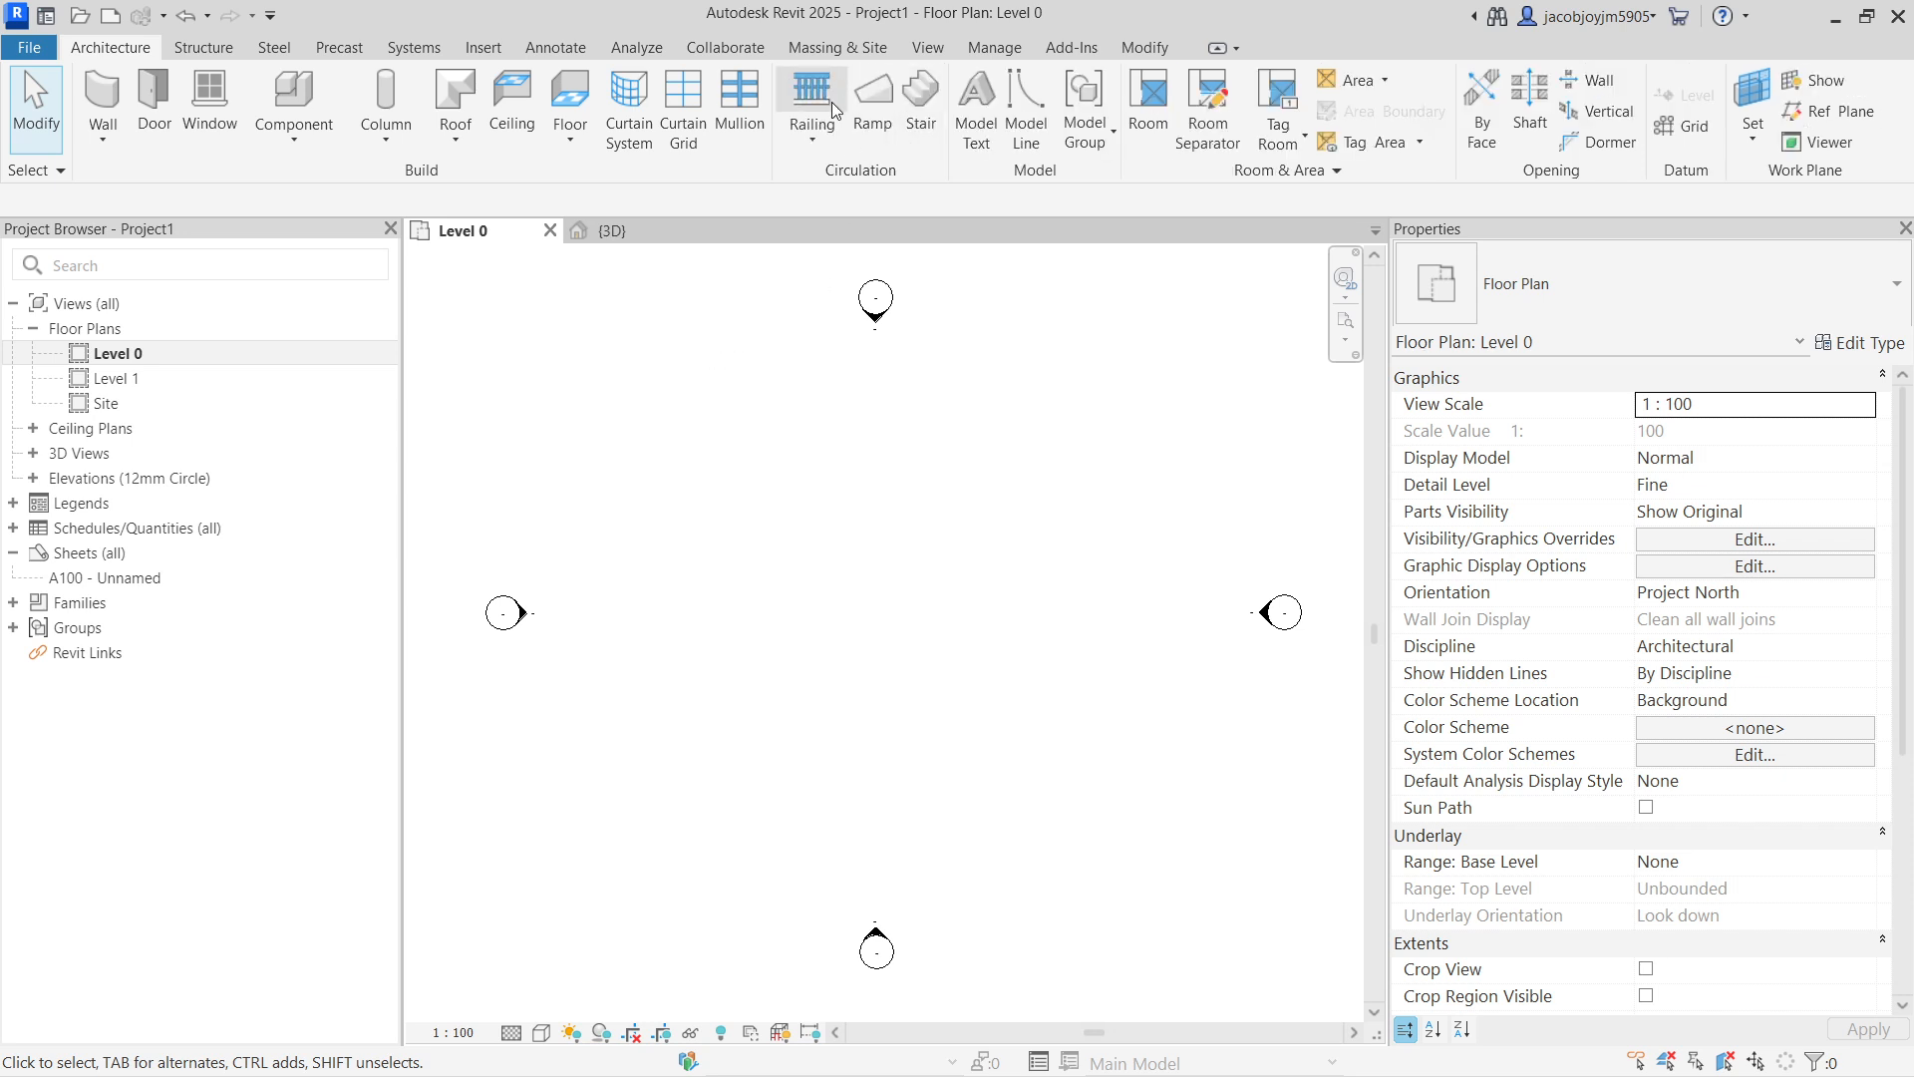
# Step: Sketch a stepped three-segment railing path on Level 0, about 14100 mm long in total, and finish the railing
pyautogui.click(816, 142)
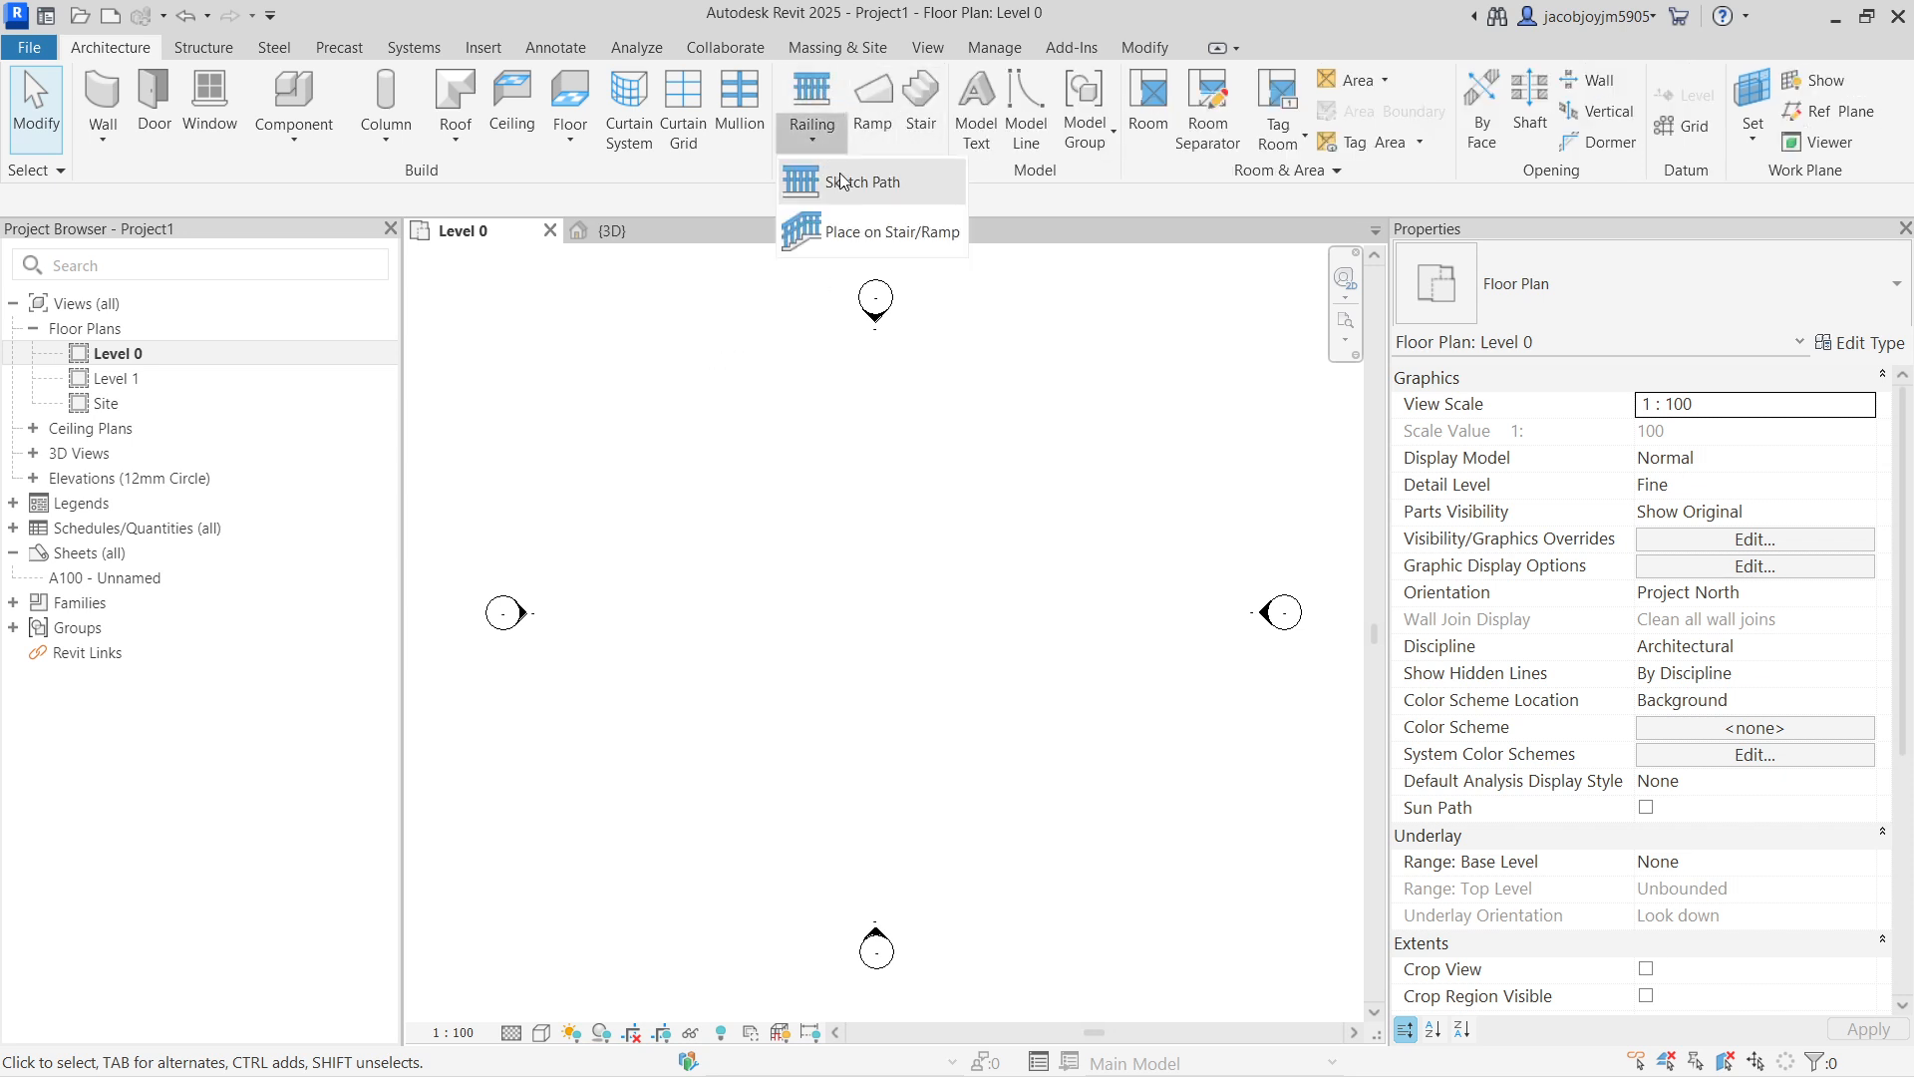
pyautogui.click(845, 182)
pyautogui.click(679, 463)
pyautogui.click(900, 463)
pyautogui.click(901, 530)
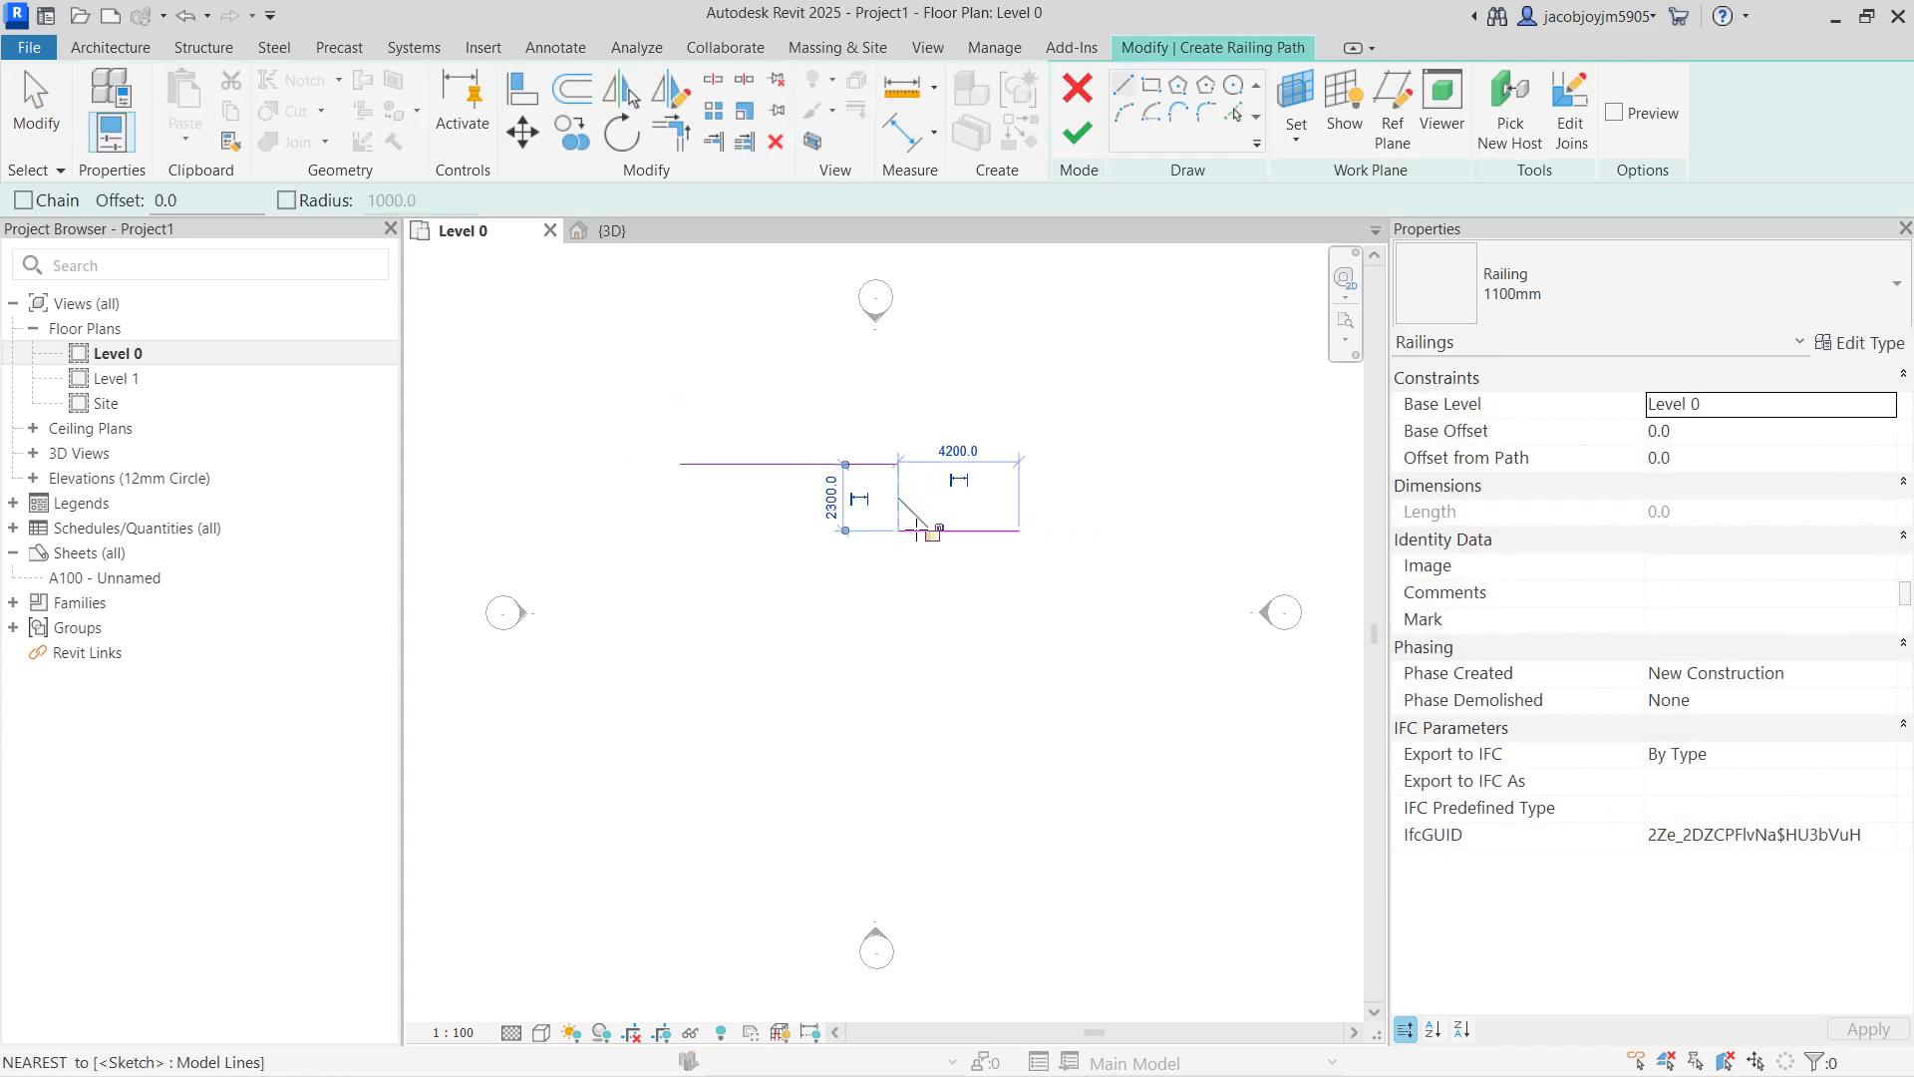
pyautogui.click(1019, 530)
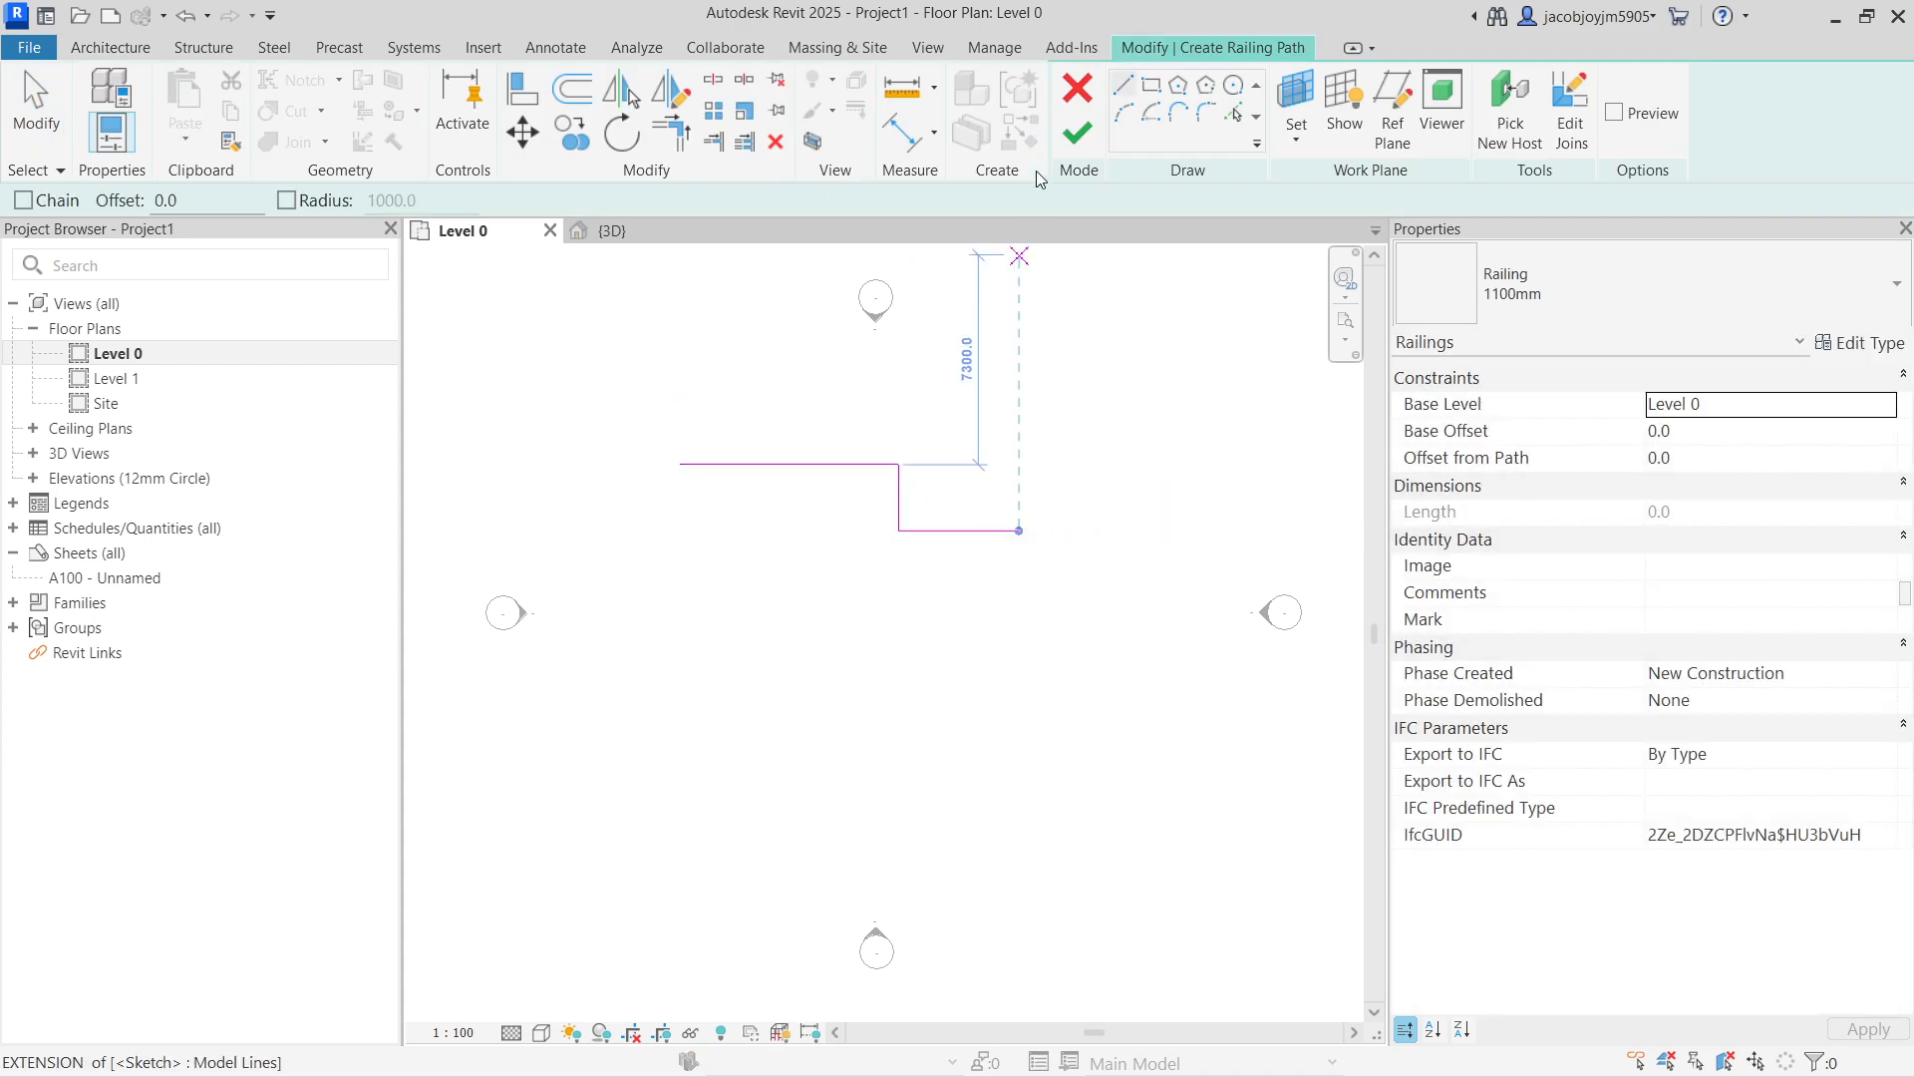
pyautogui.click(1077, 133)
pyautogui.press('Escape')
# Step: View the stepped railing in 3D, delete it, and return to the Level 0 floor plan
pyautogui.click(612, 230)
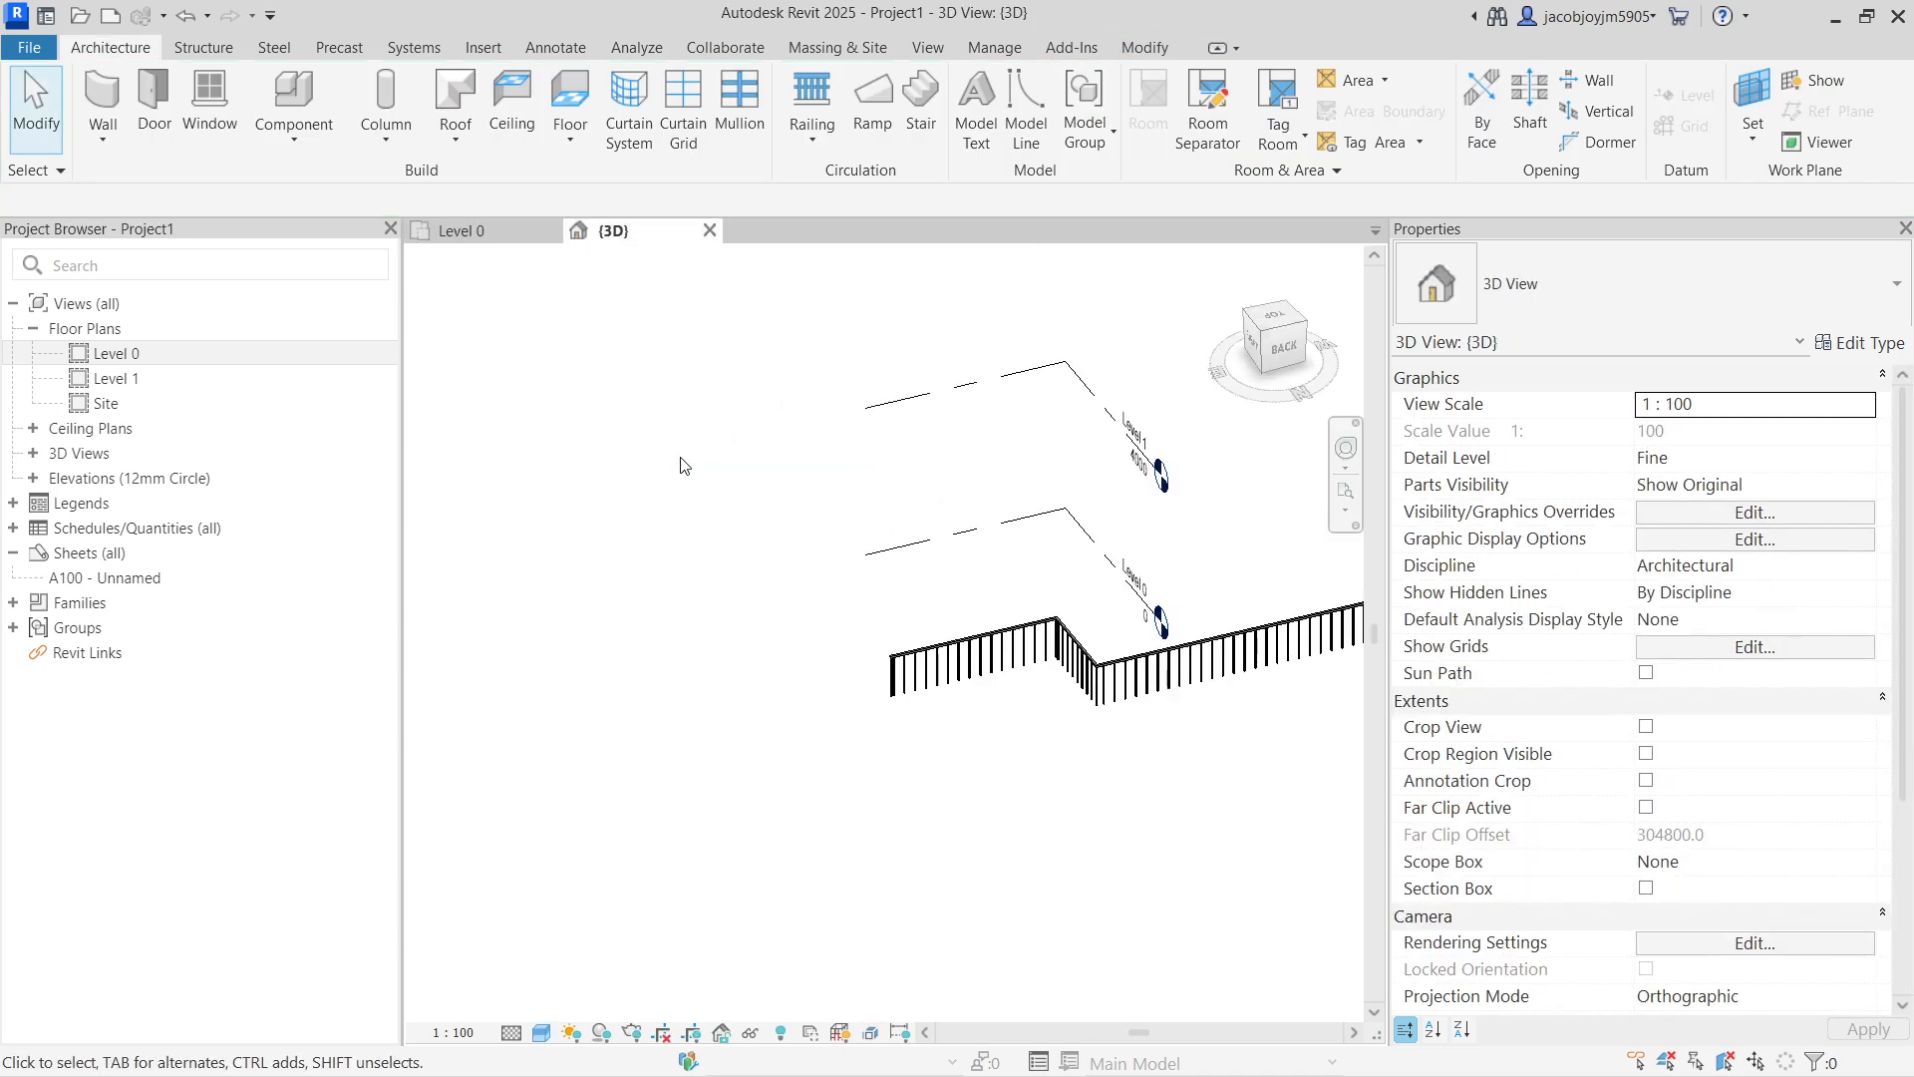
pyautogui.click(976, 604)
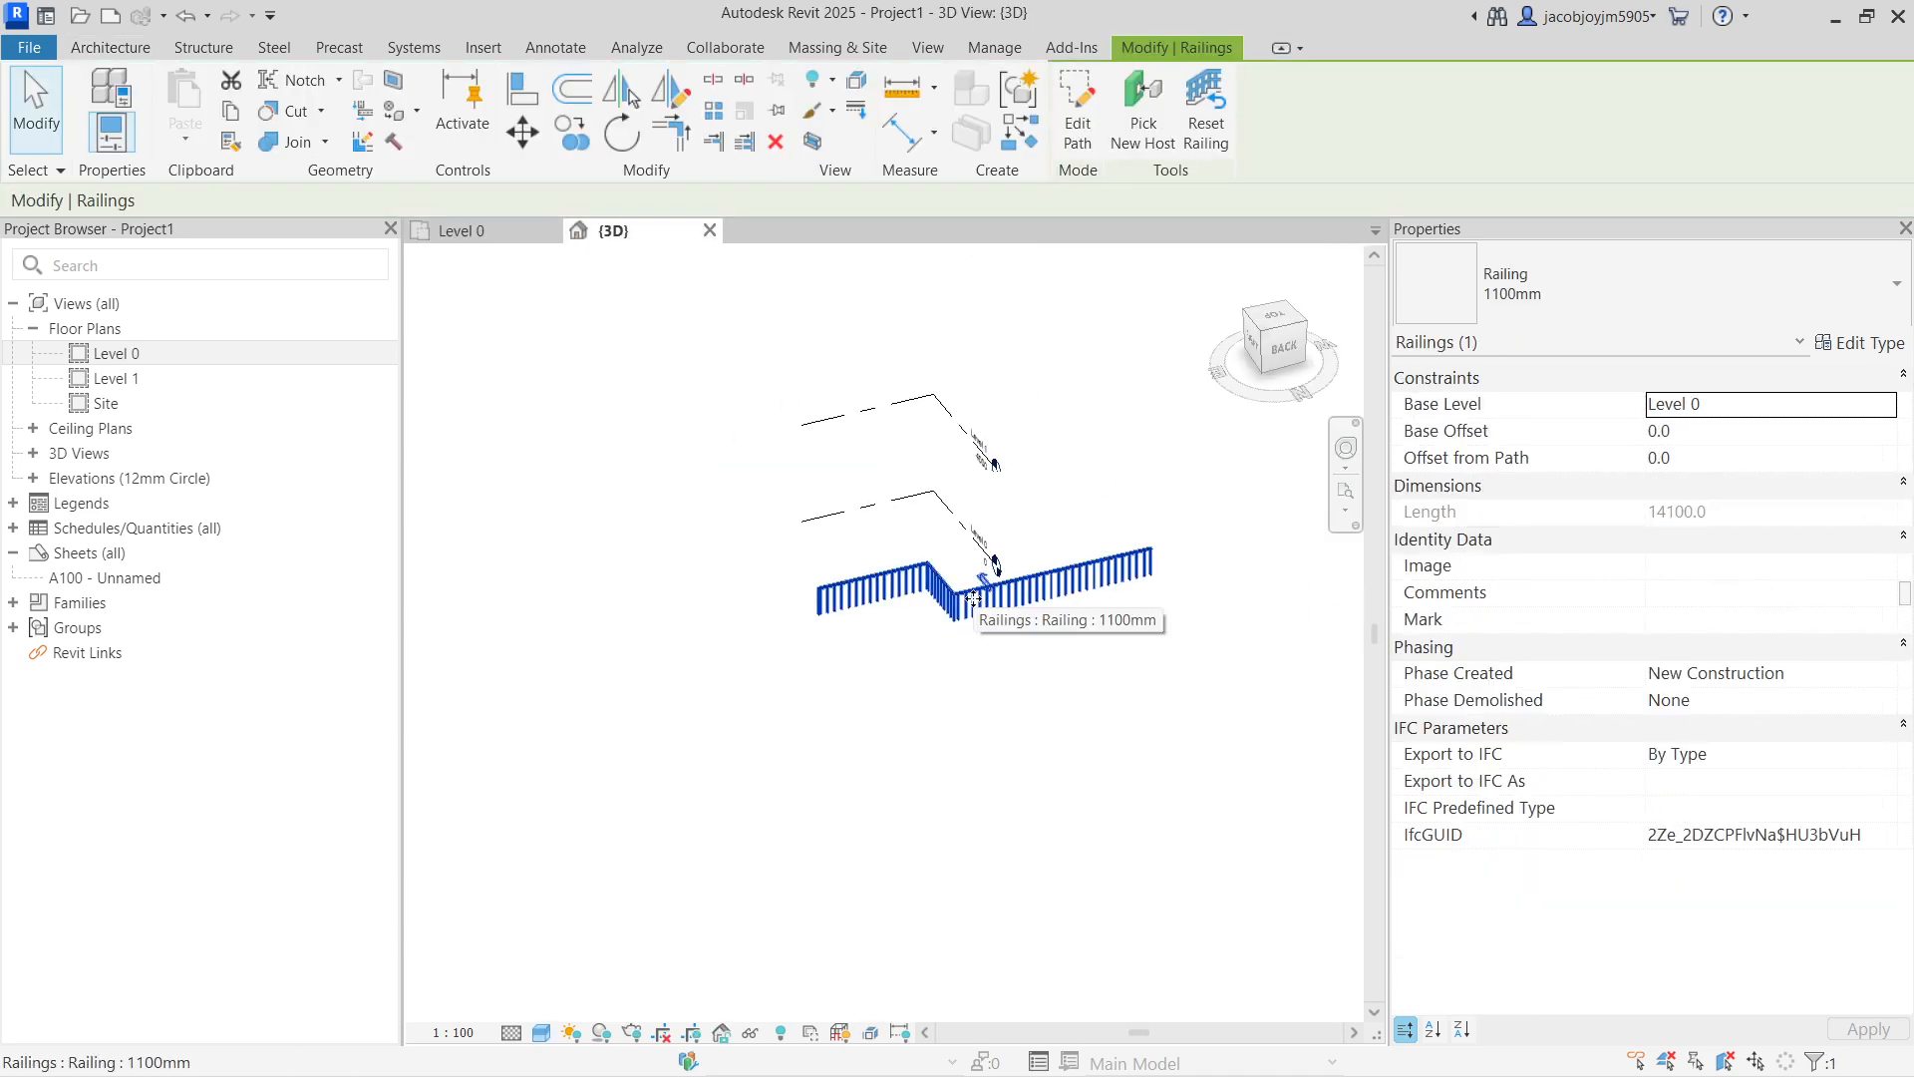
pyautogui.press('Delete')
pyautogui.click(461, 233)
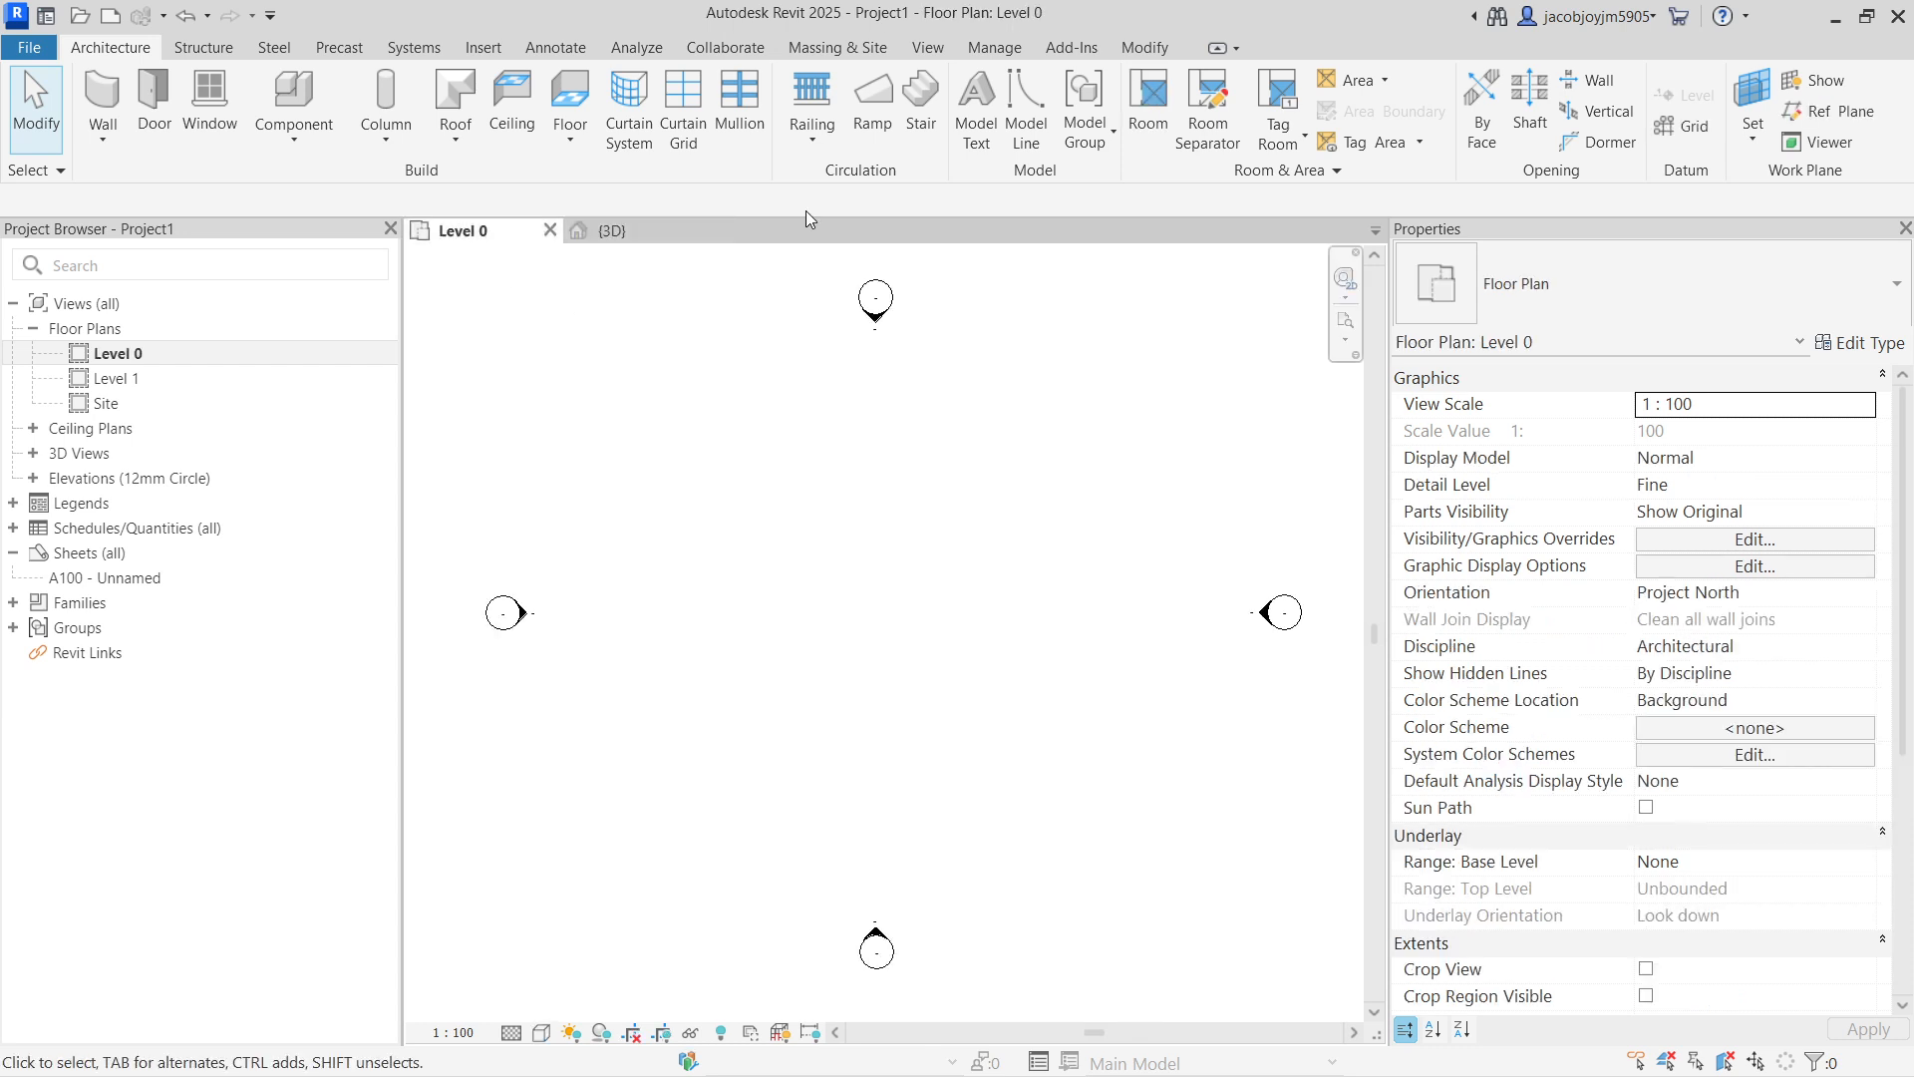
pyautogui.click(811, 141)
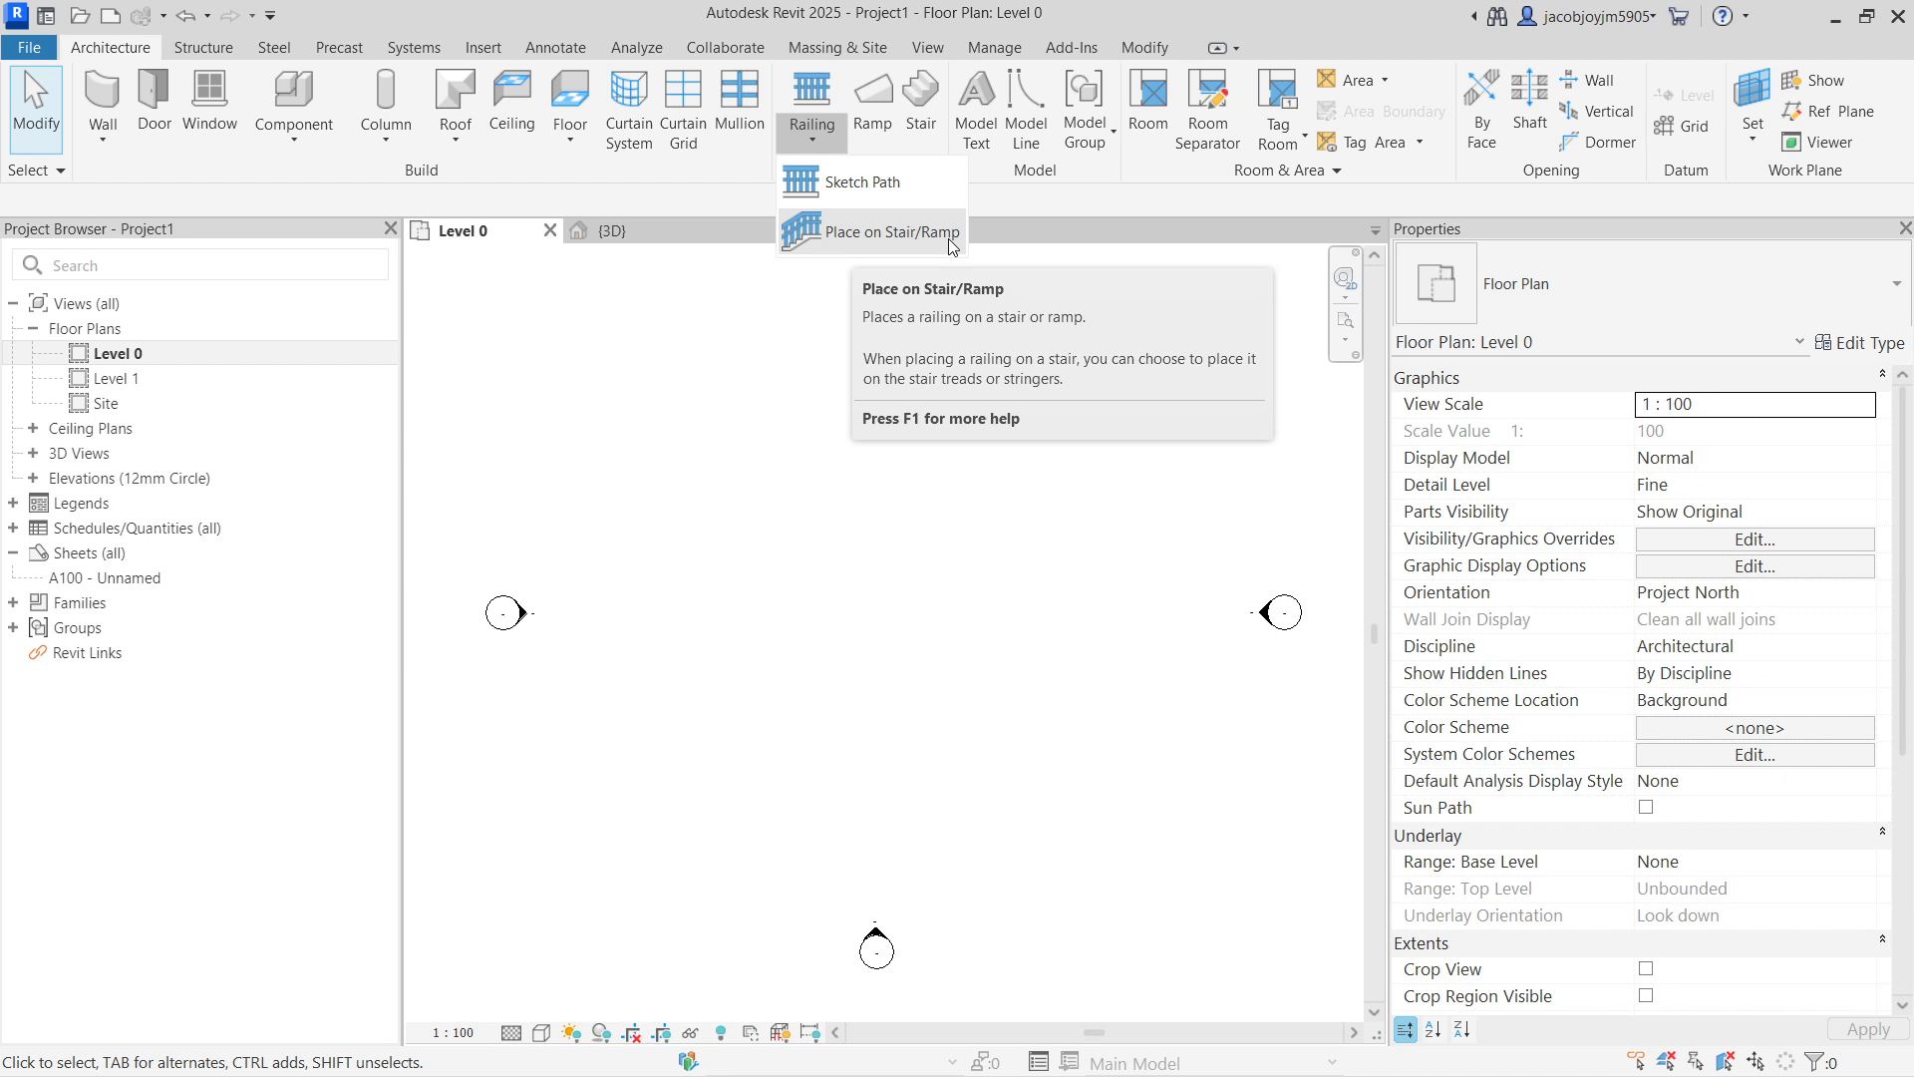
pyautogui.click(810, 355)
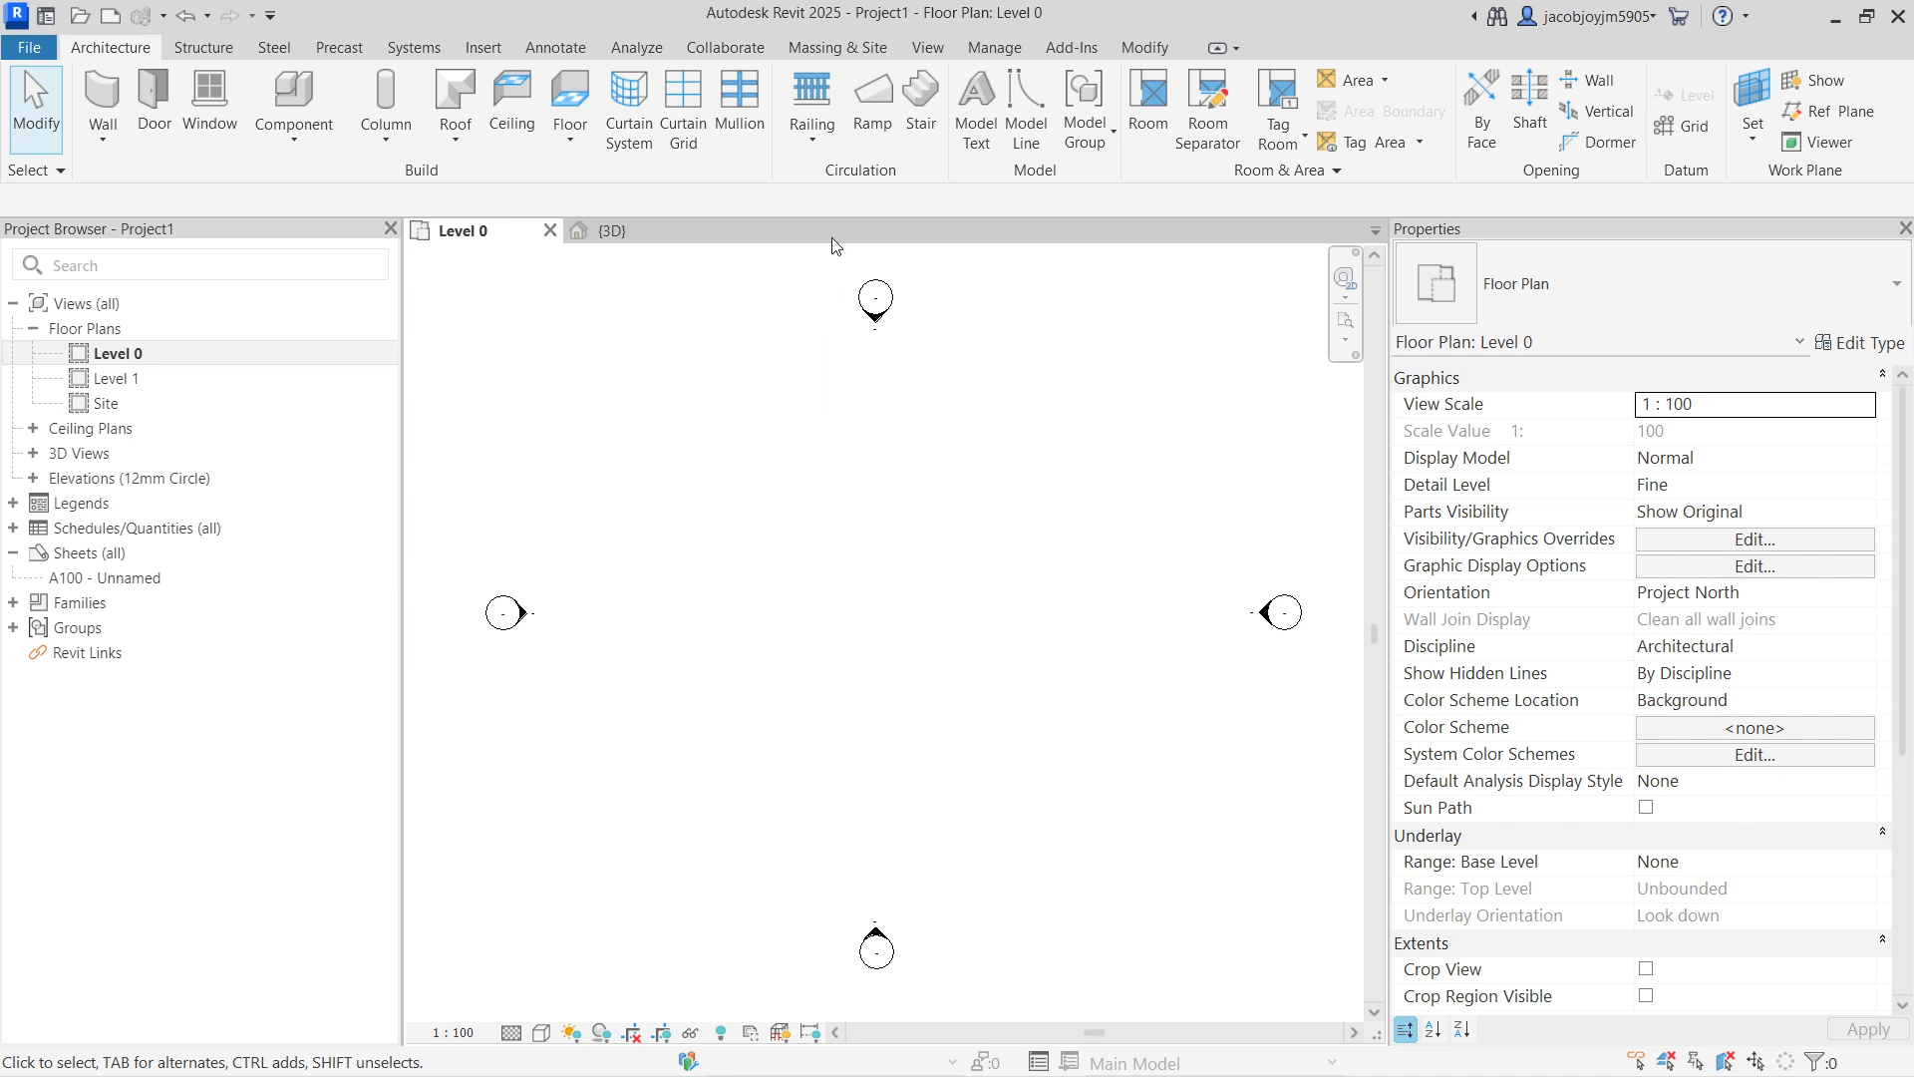
# Step: Start a ramp sketch on Level 0 and open the type properties of the Standard ramp
pyautogui.click(872, 130)
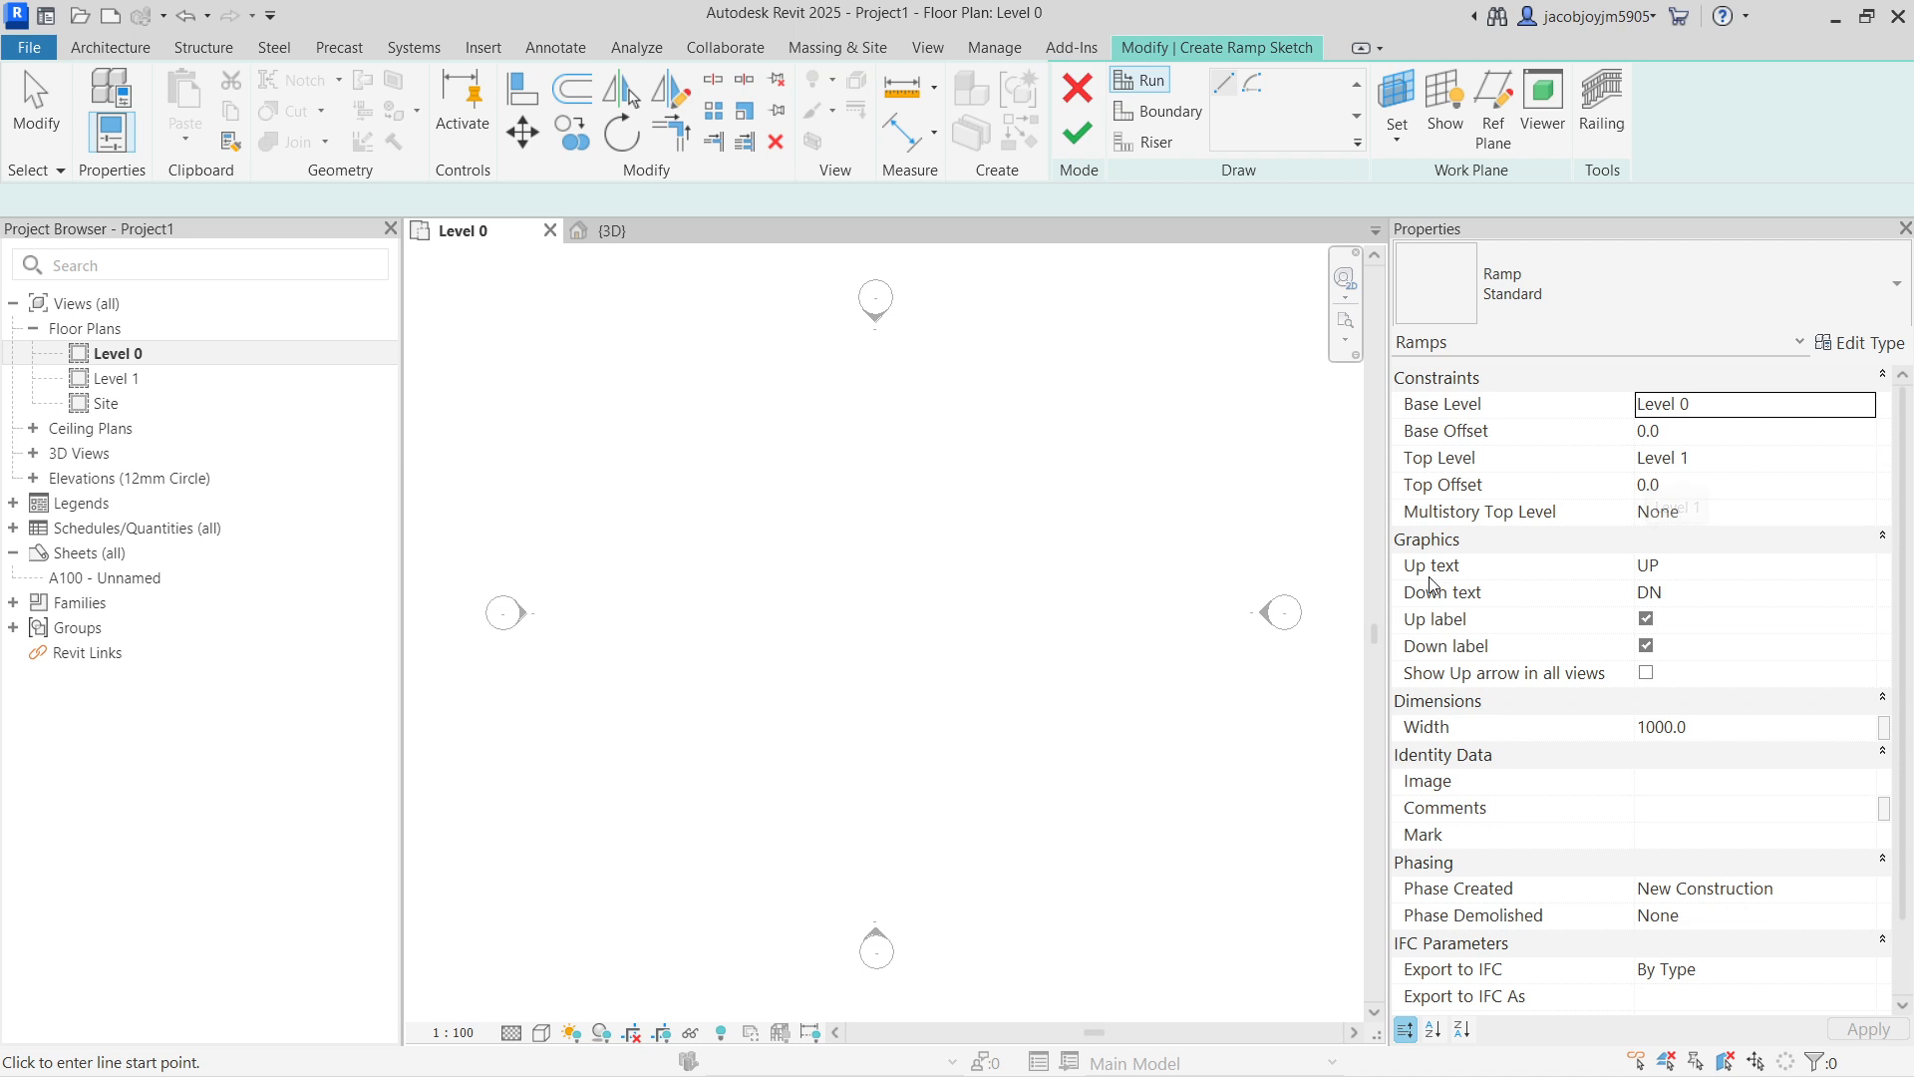
pyautogui.scroll(-1, 1674, 594)
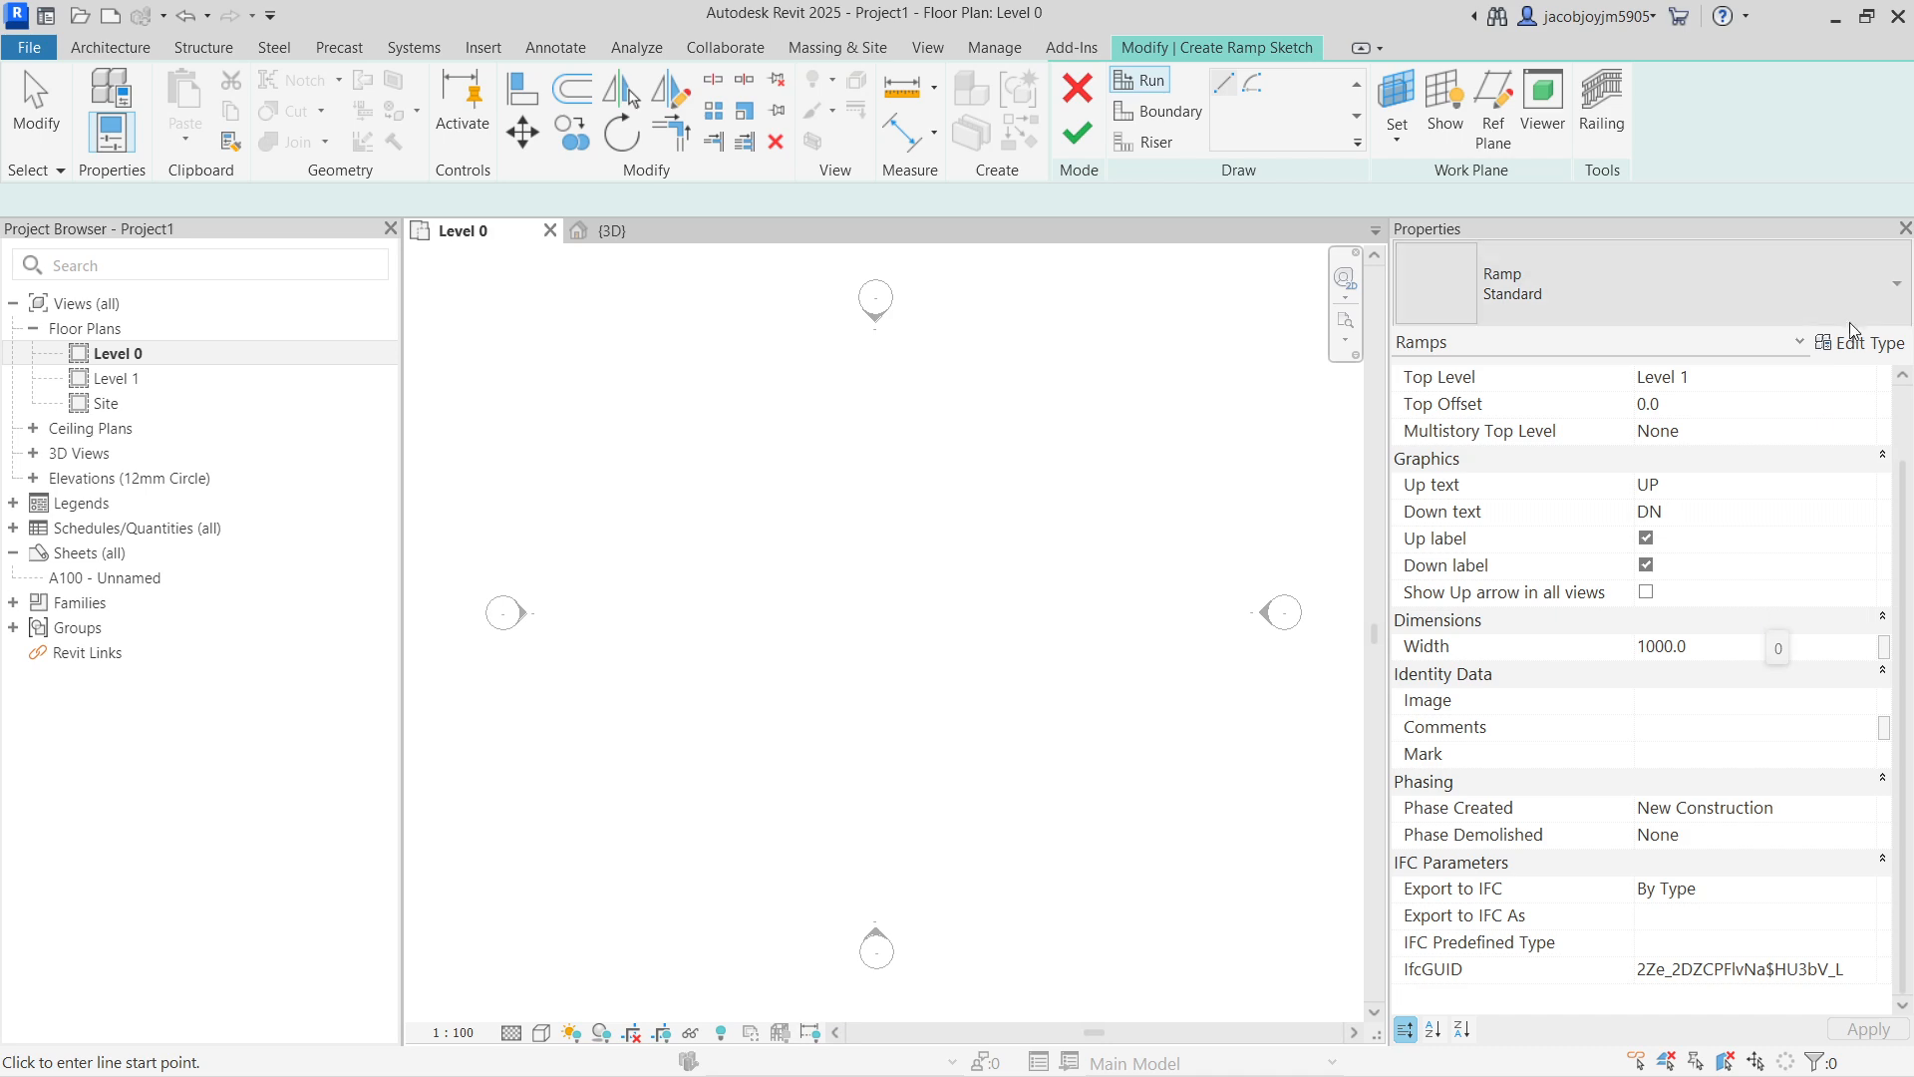
pyautogui.click(1866, 343)
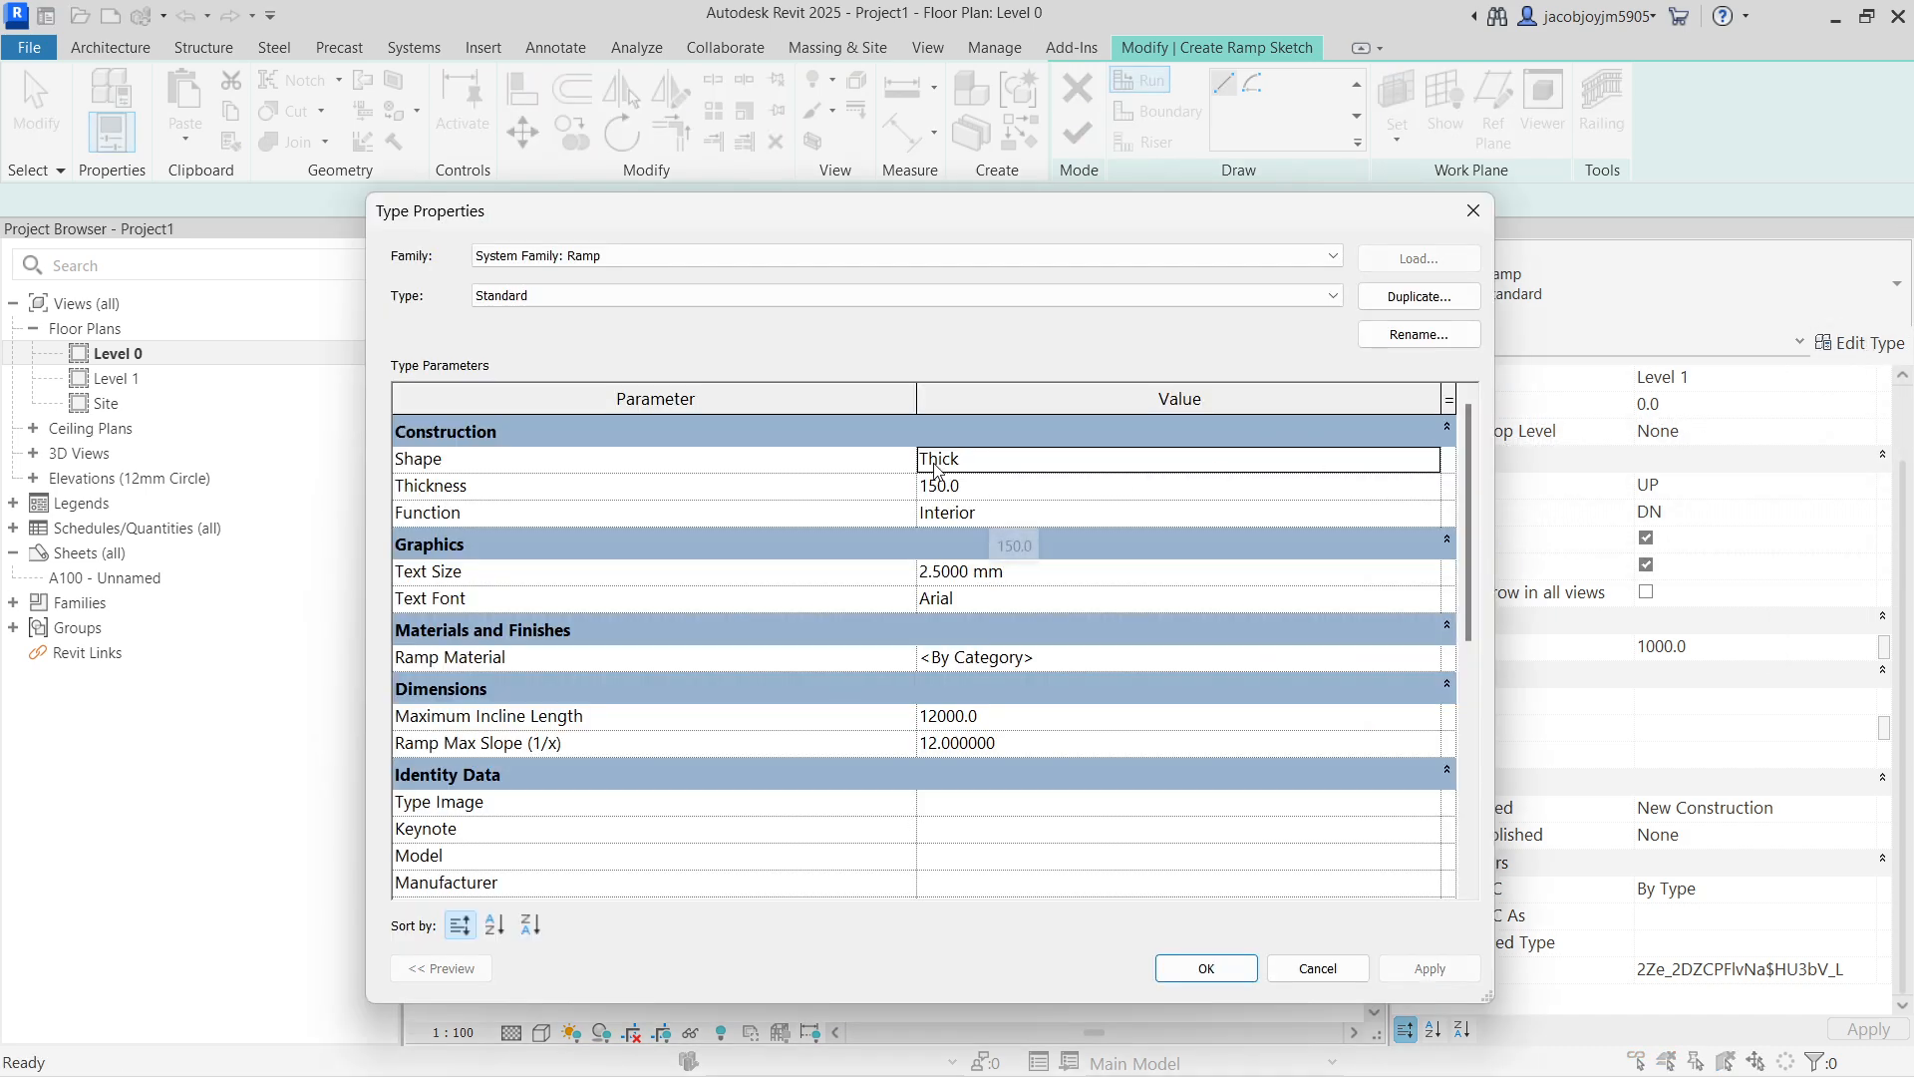
# Step: Try the Solid shape for the Standard ramp type, and switch the shape back to Thick
pyautogui.click(1023, 460)
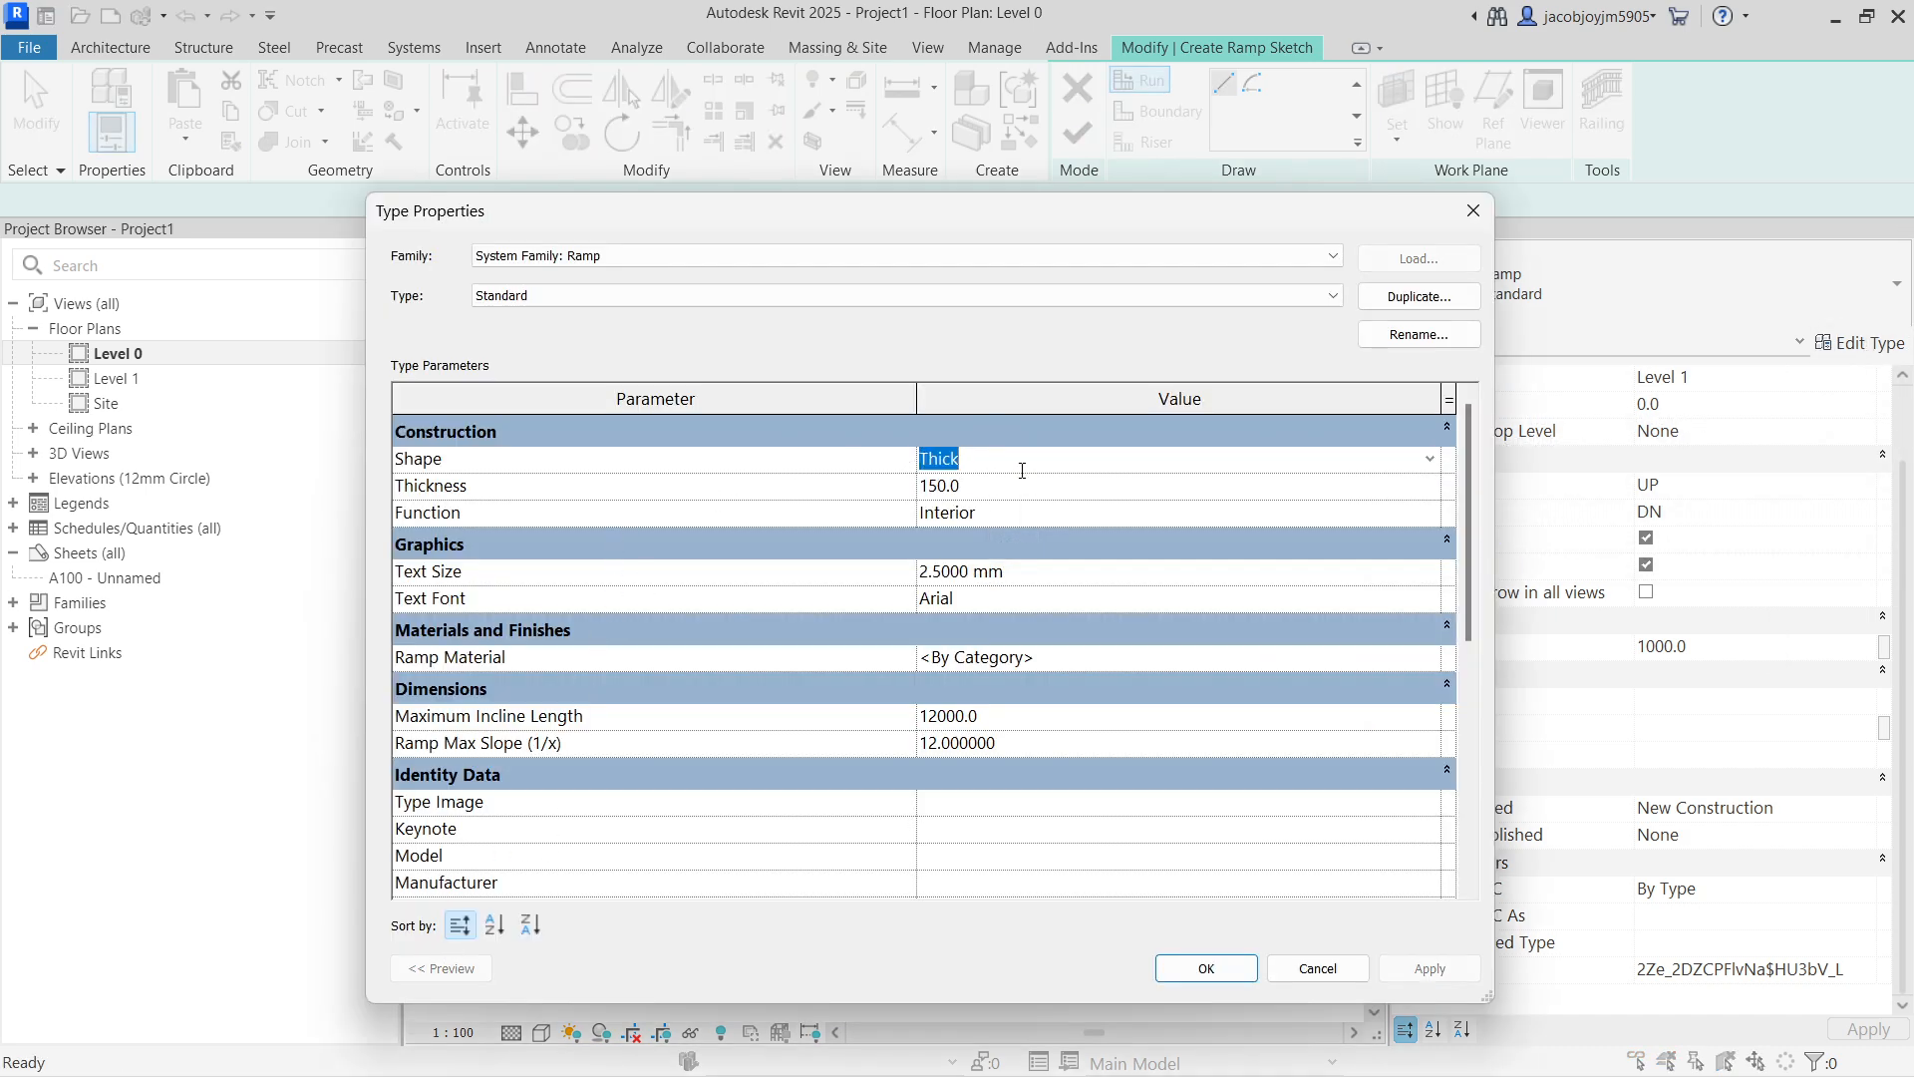
pyautogui.click(1430, 458)
pyautogui.click(1429, 459)
pyautogui.click(1429, 461)
pyautogui.click(986, 509)
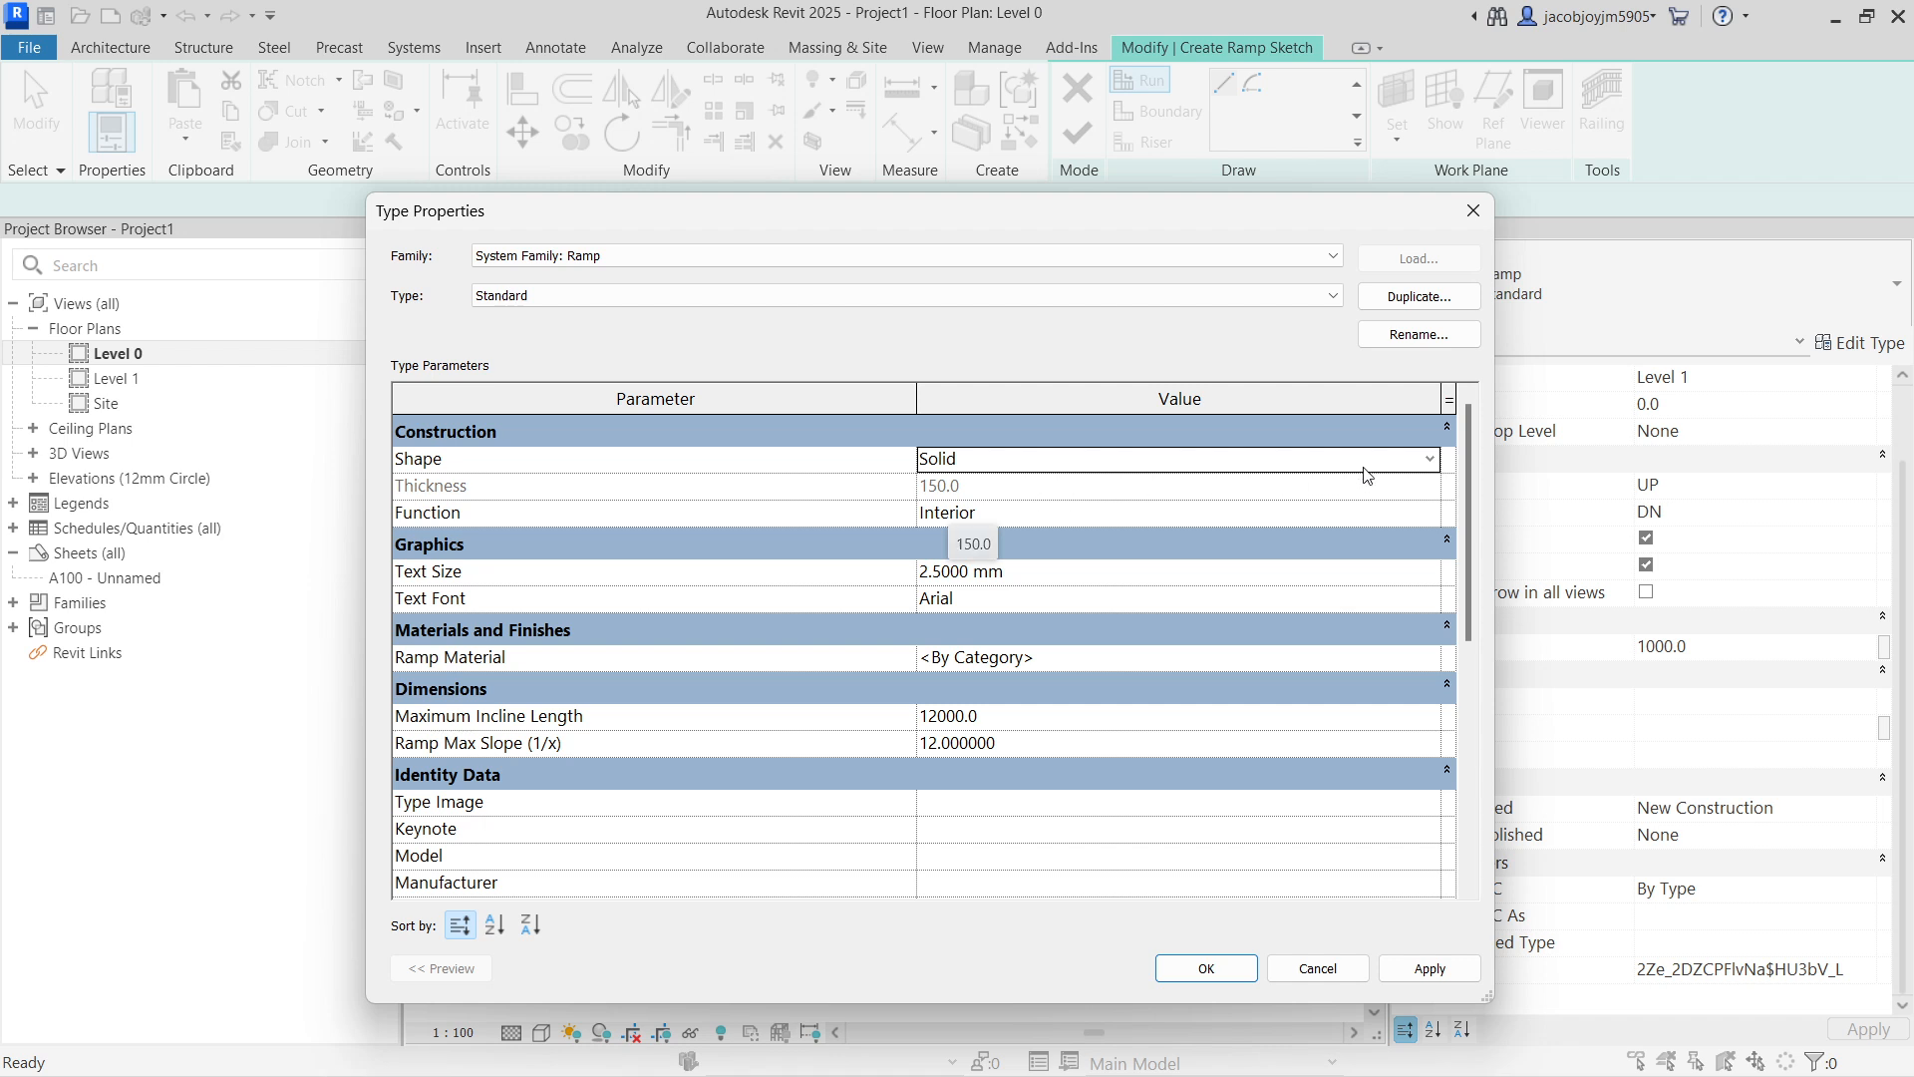
pyautogui.click(1434, 467)
pyautogui.click(975, 482)
pyautogui.click(995, 488)
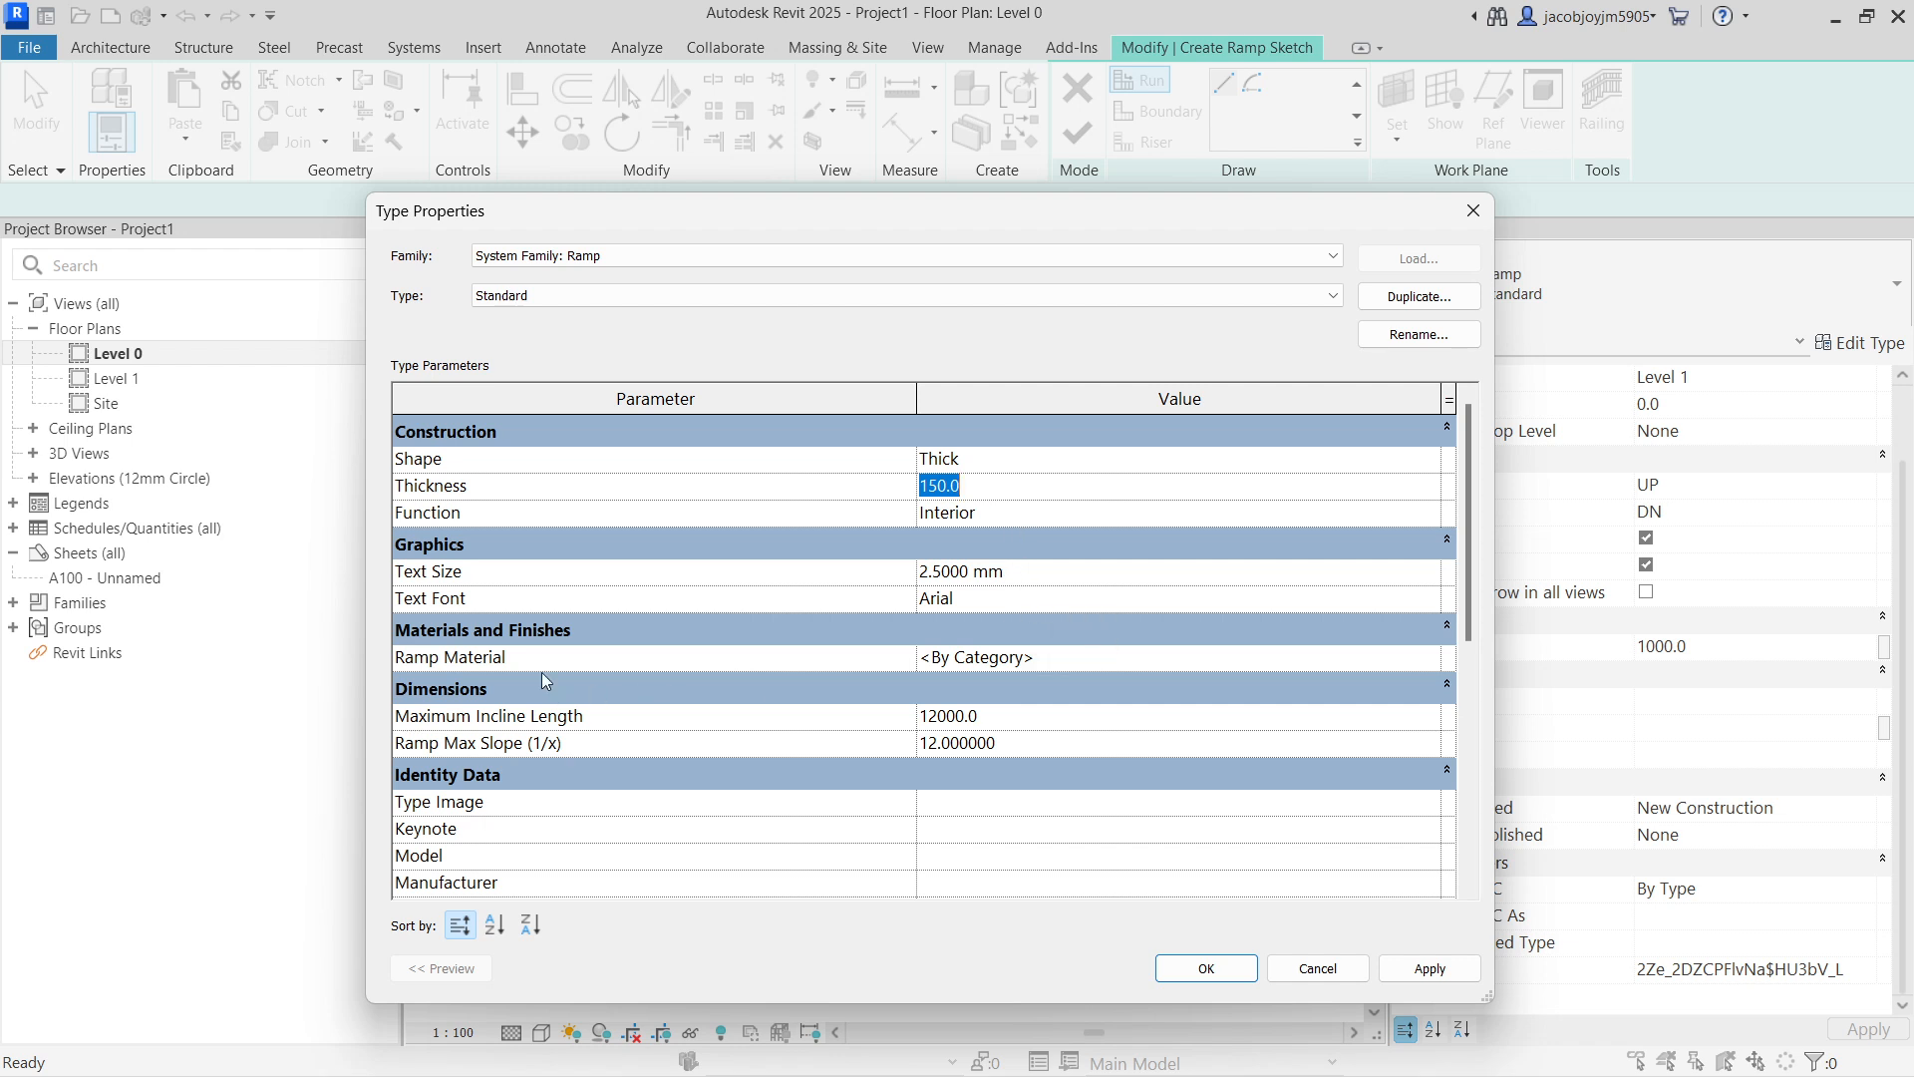
# Step: Review the remaining ramp type parameters and available types, collapsing Identity Data and IFC Parameters, and close the type properties with OK
pyautogui.scroll(-2, 1118, 655)
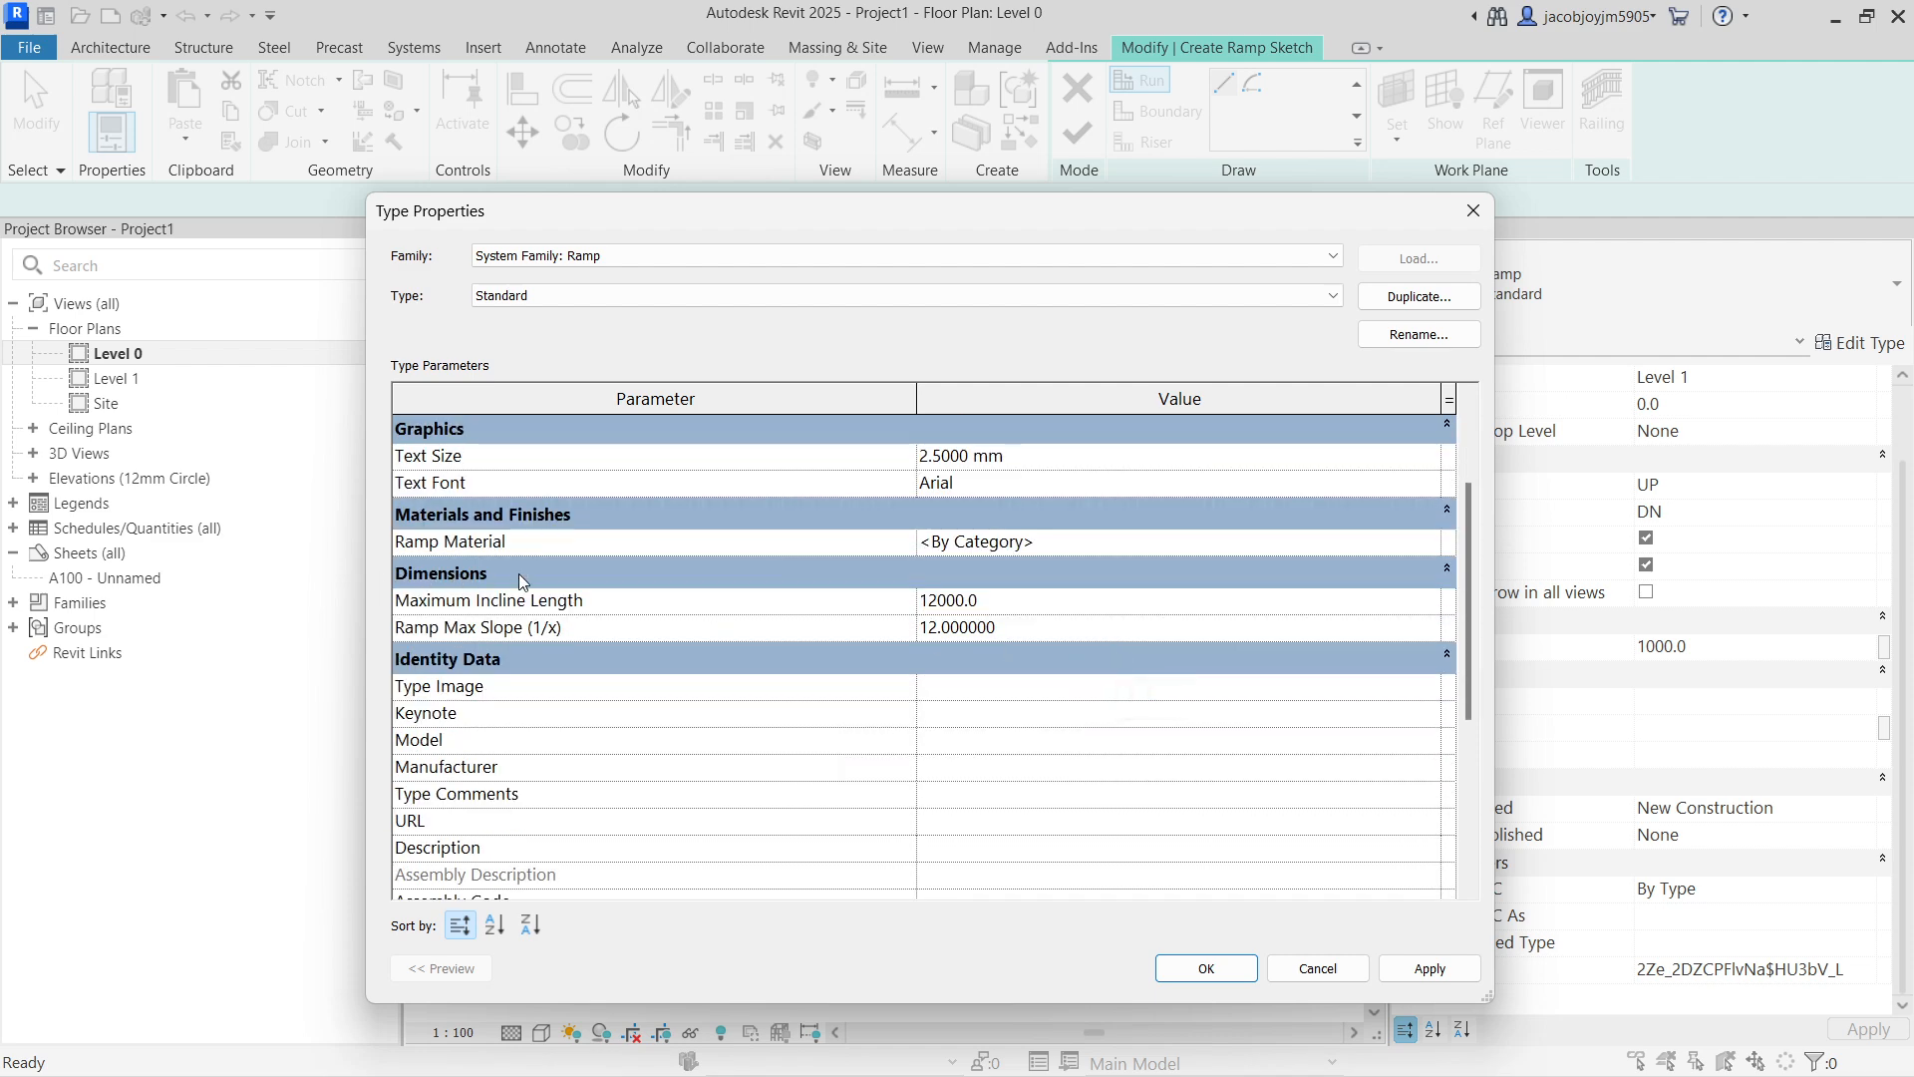
pyautogui.moveTo(757, 616)
pyautogui.scroll(-3, 1184, 882)
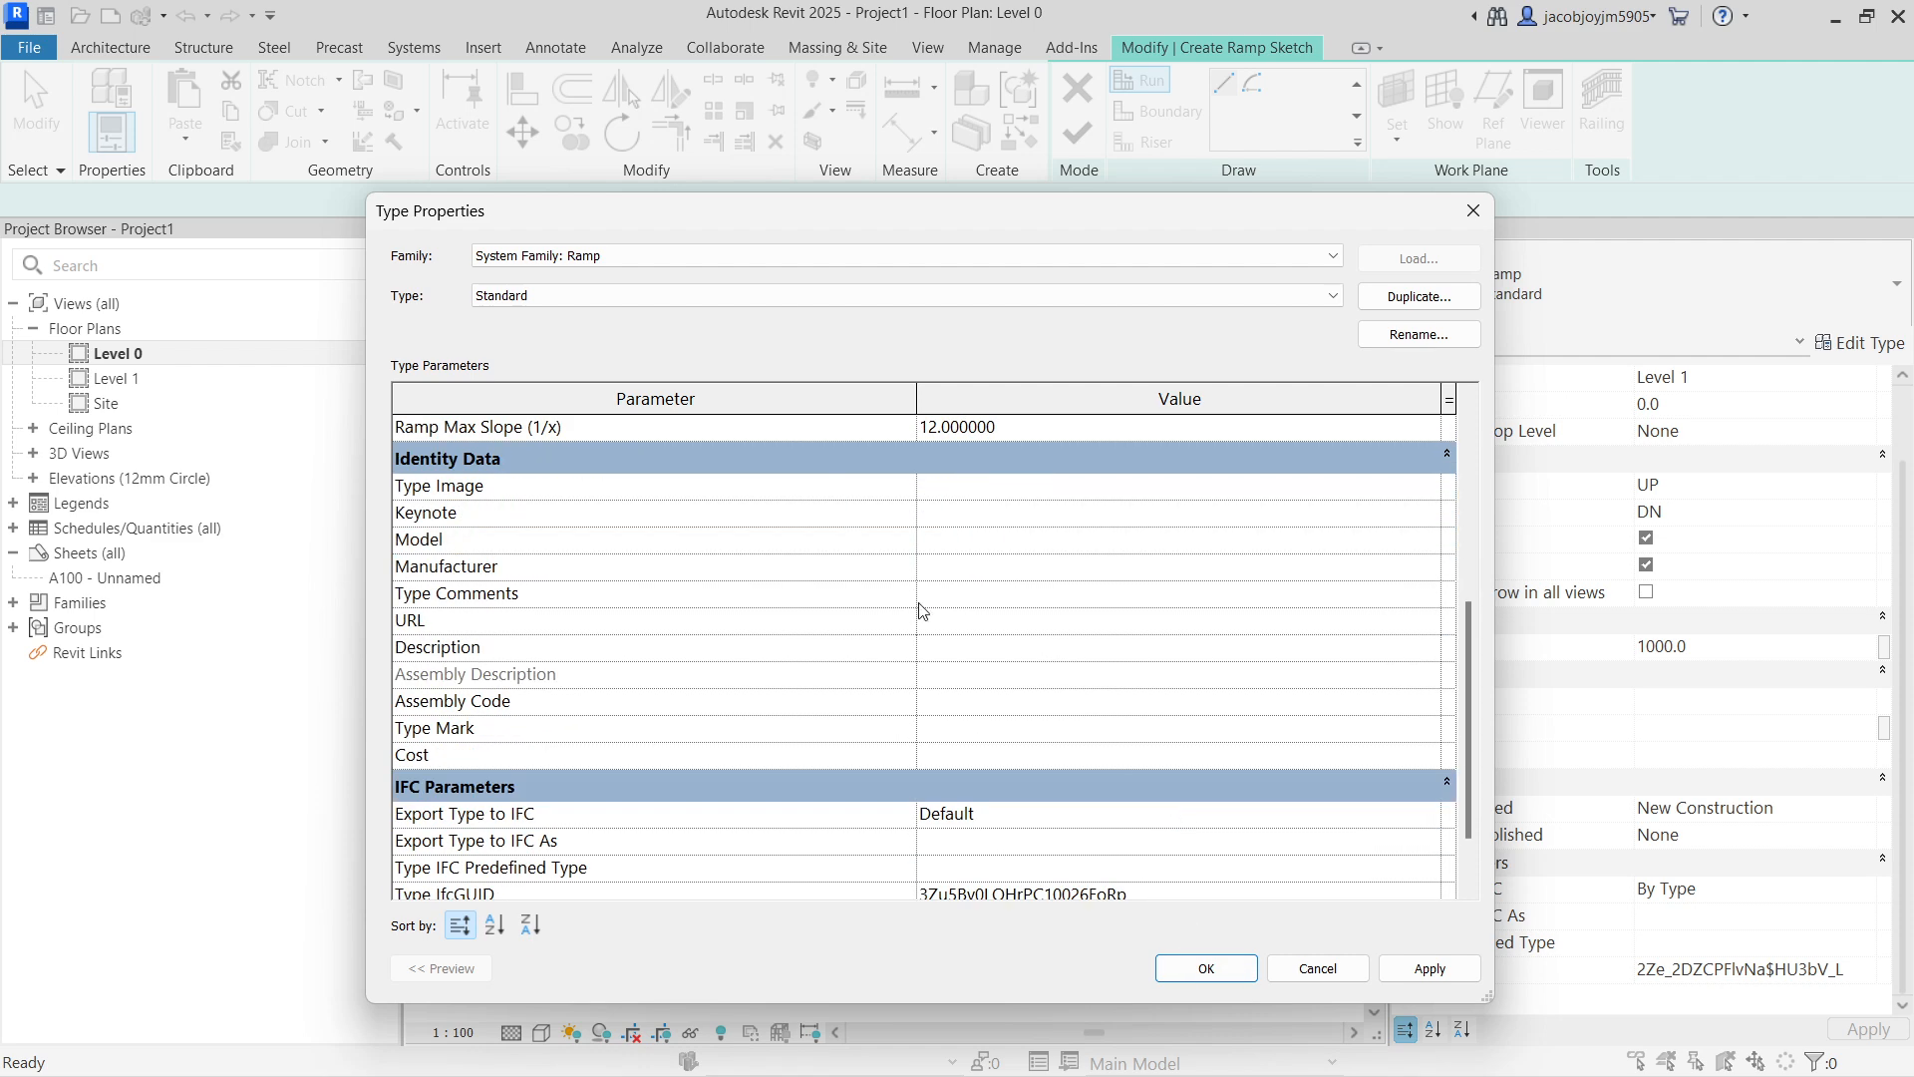
pyautogui.click(1446, 454)
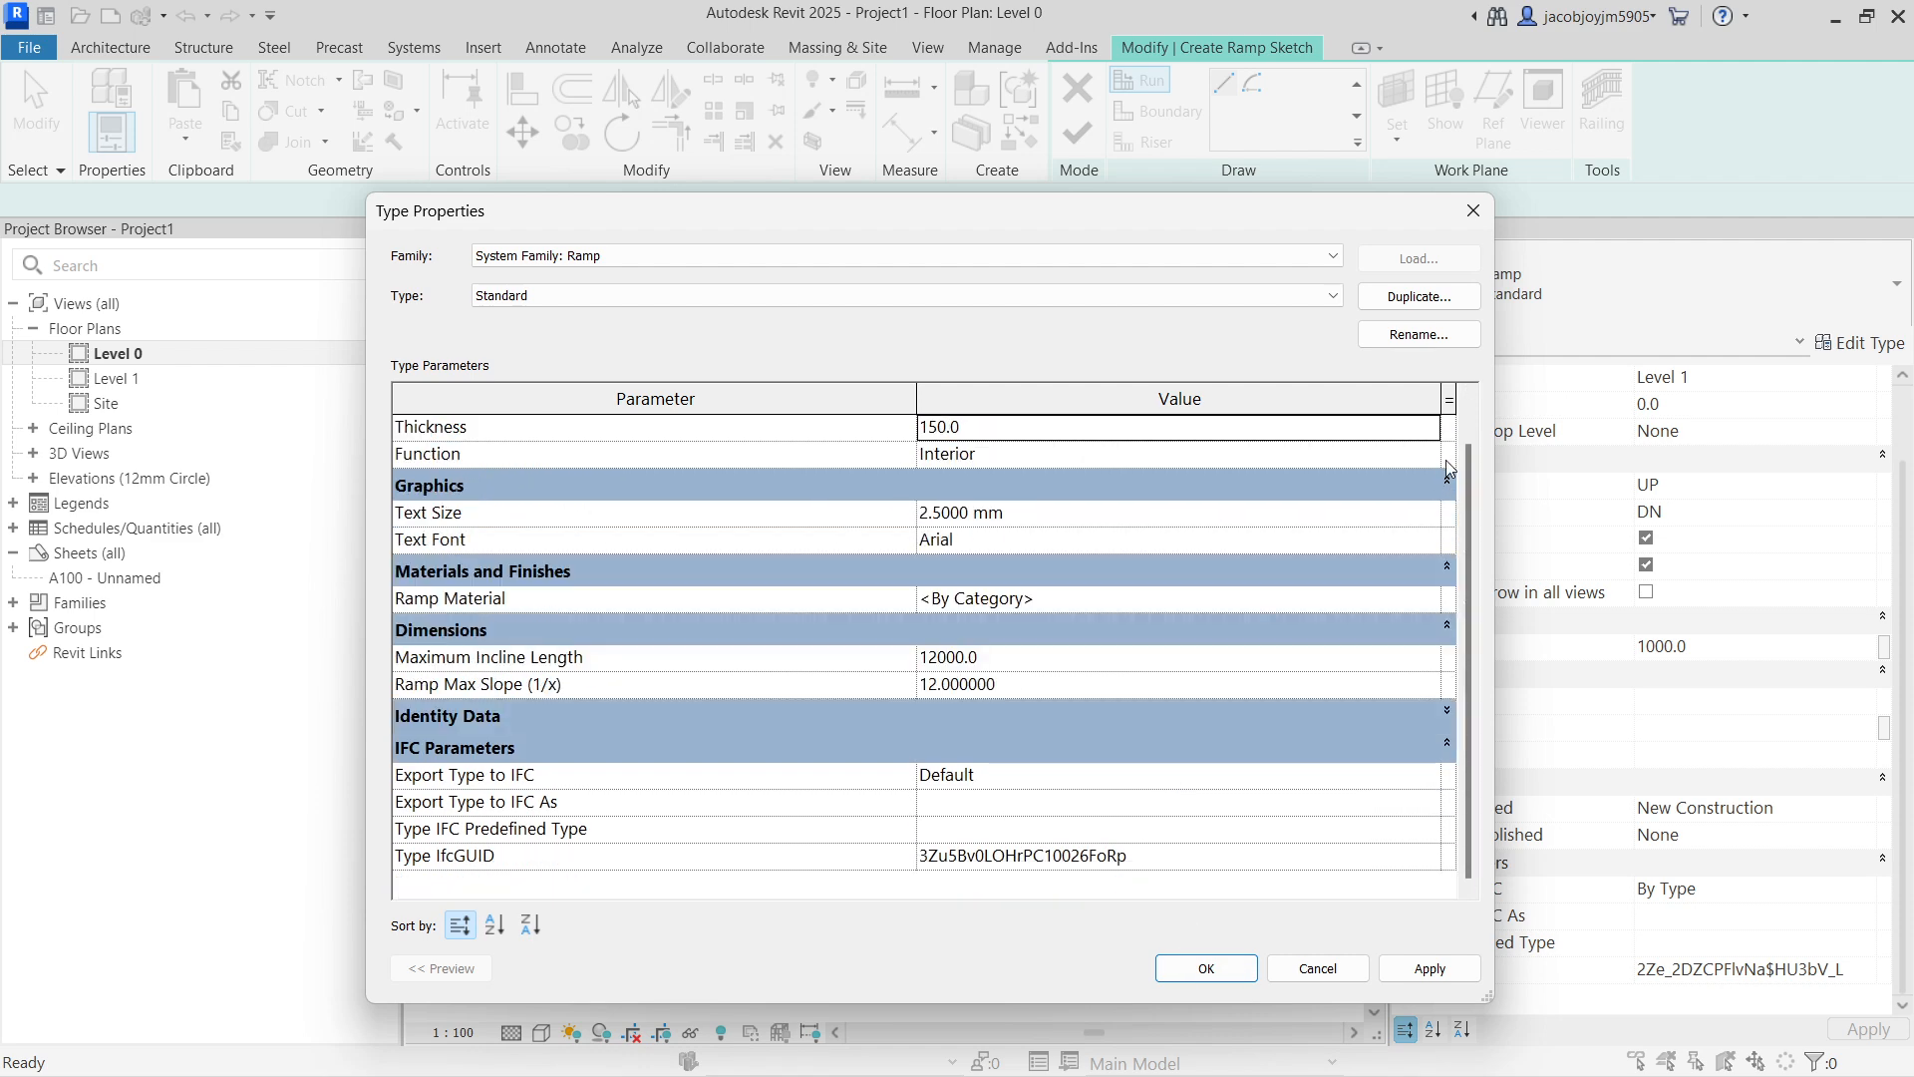
pyautogui.click(1447, 742)
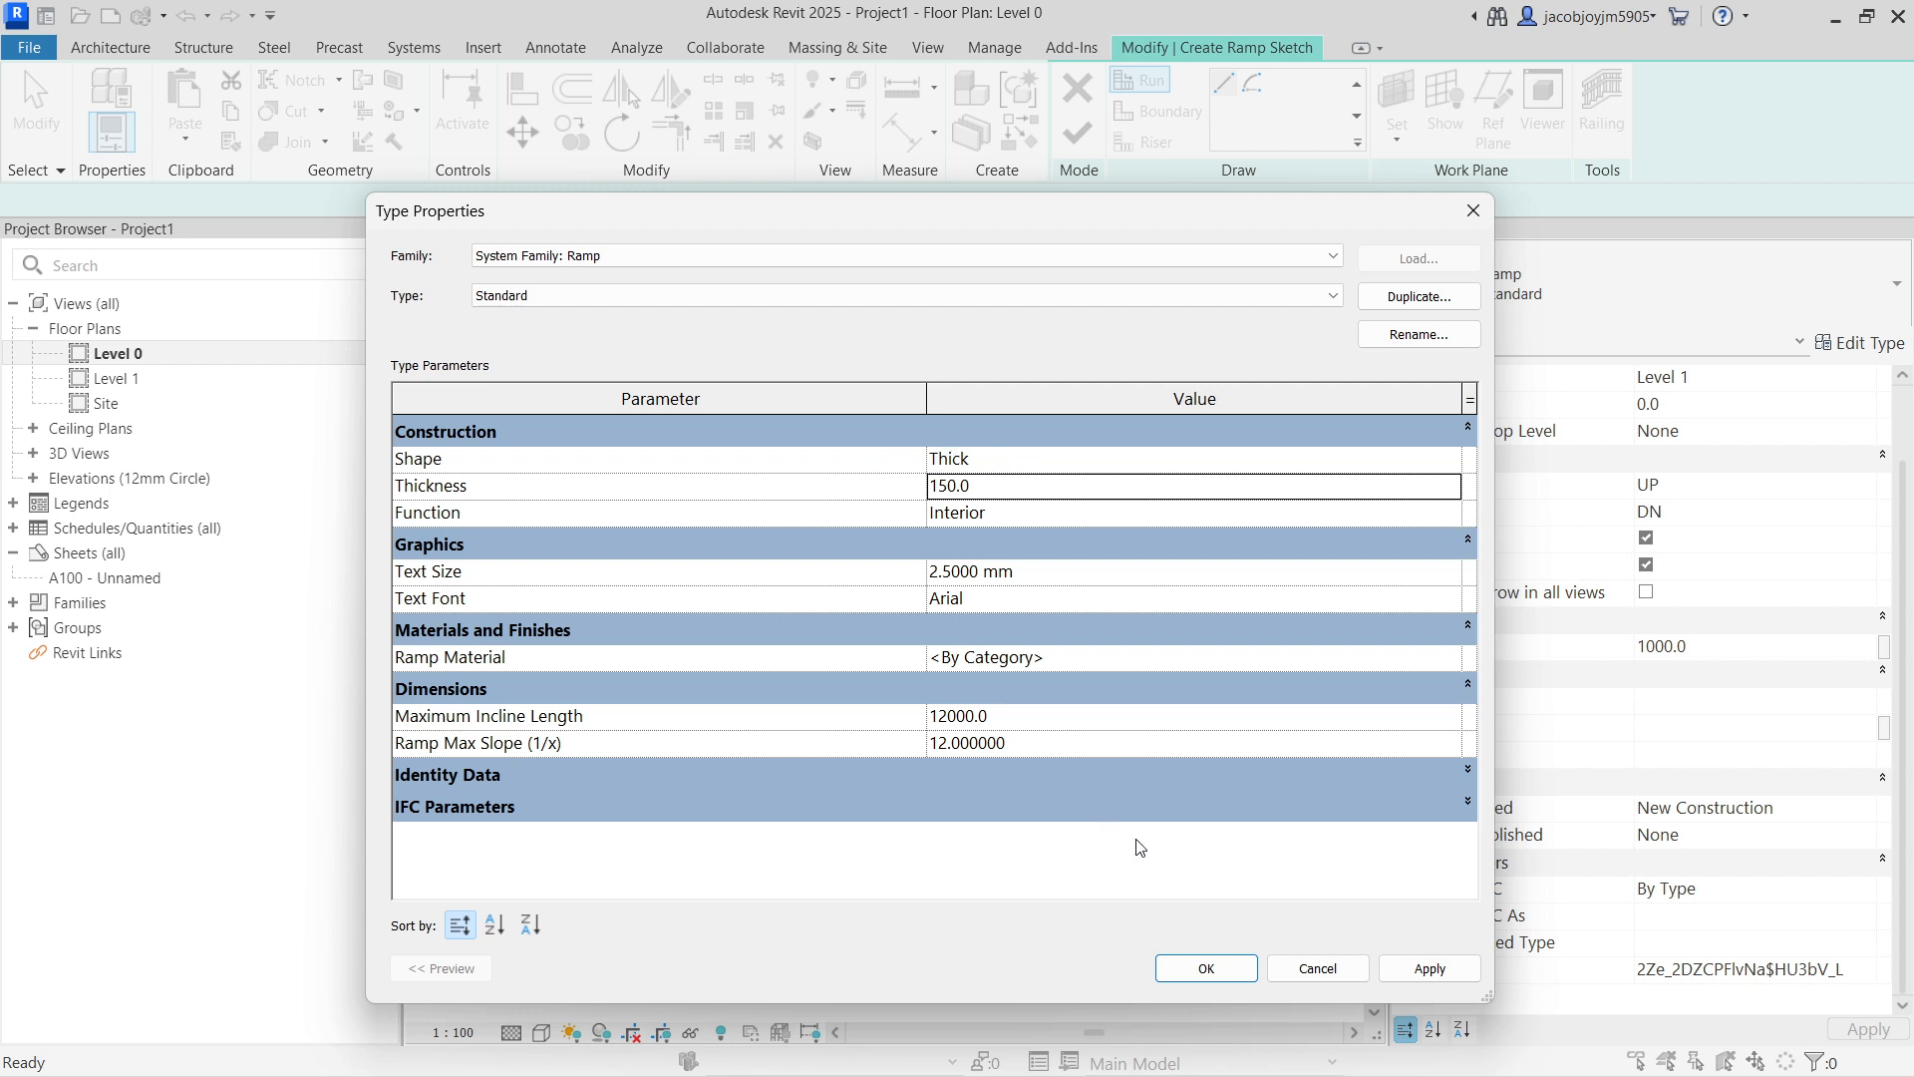
pyautogui.click(574, 254)
pyautogui.click(636, 253)
pyautogui.click(636, 289)
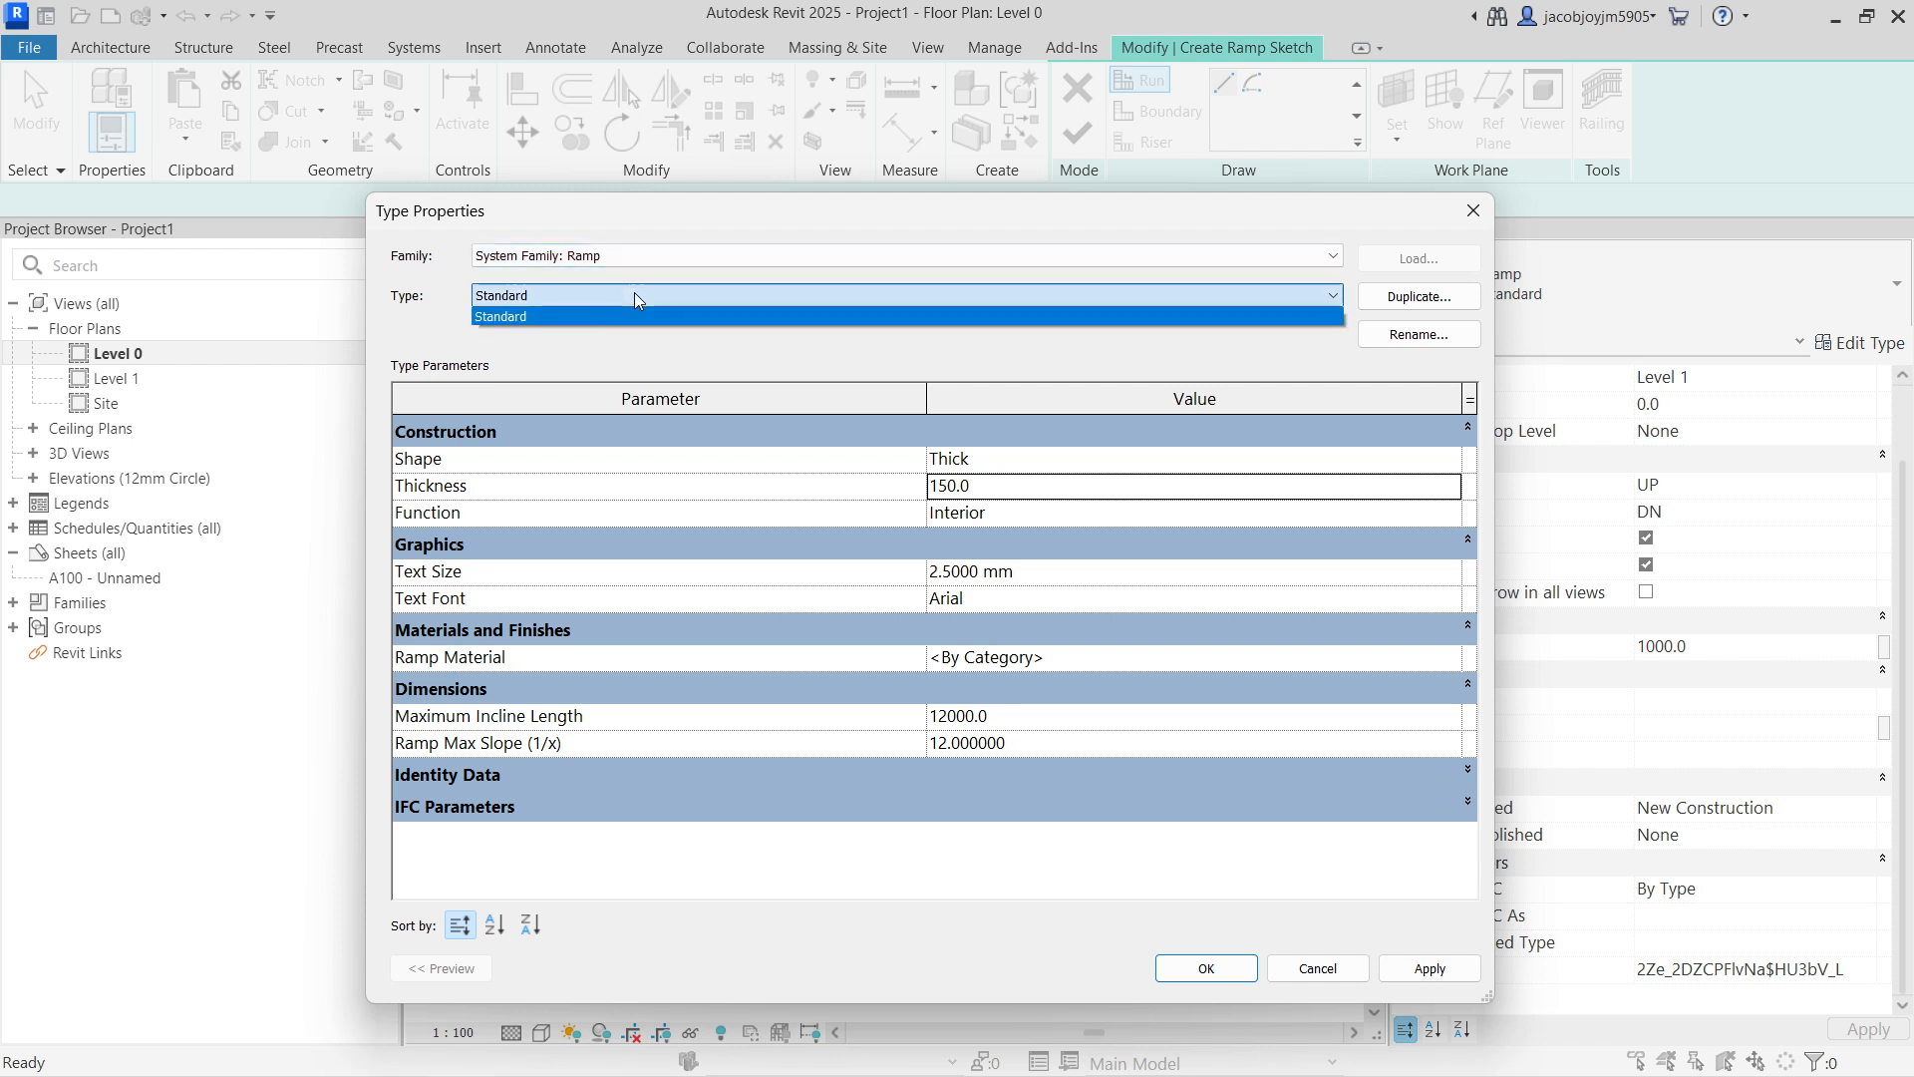
pyautogui.click(634, 291)
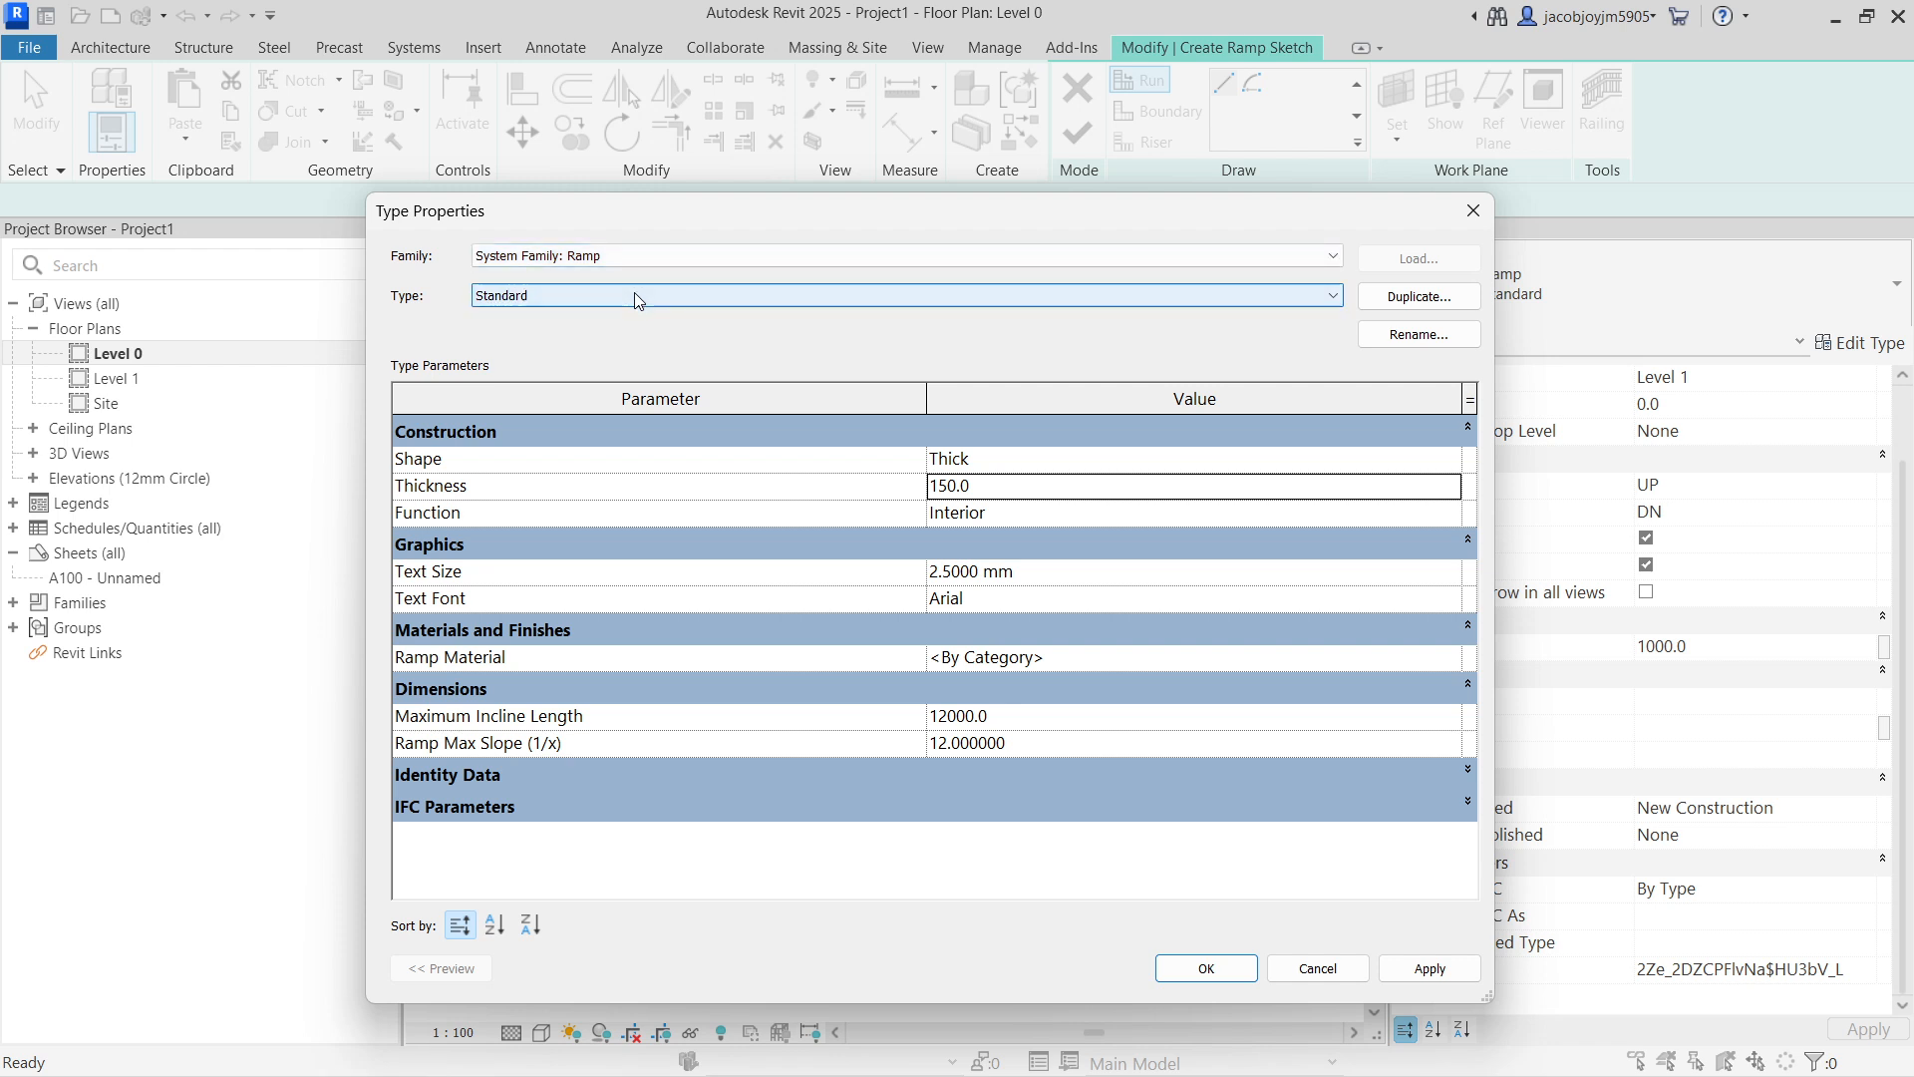
pyautogui.click(1214, 972)
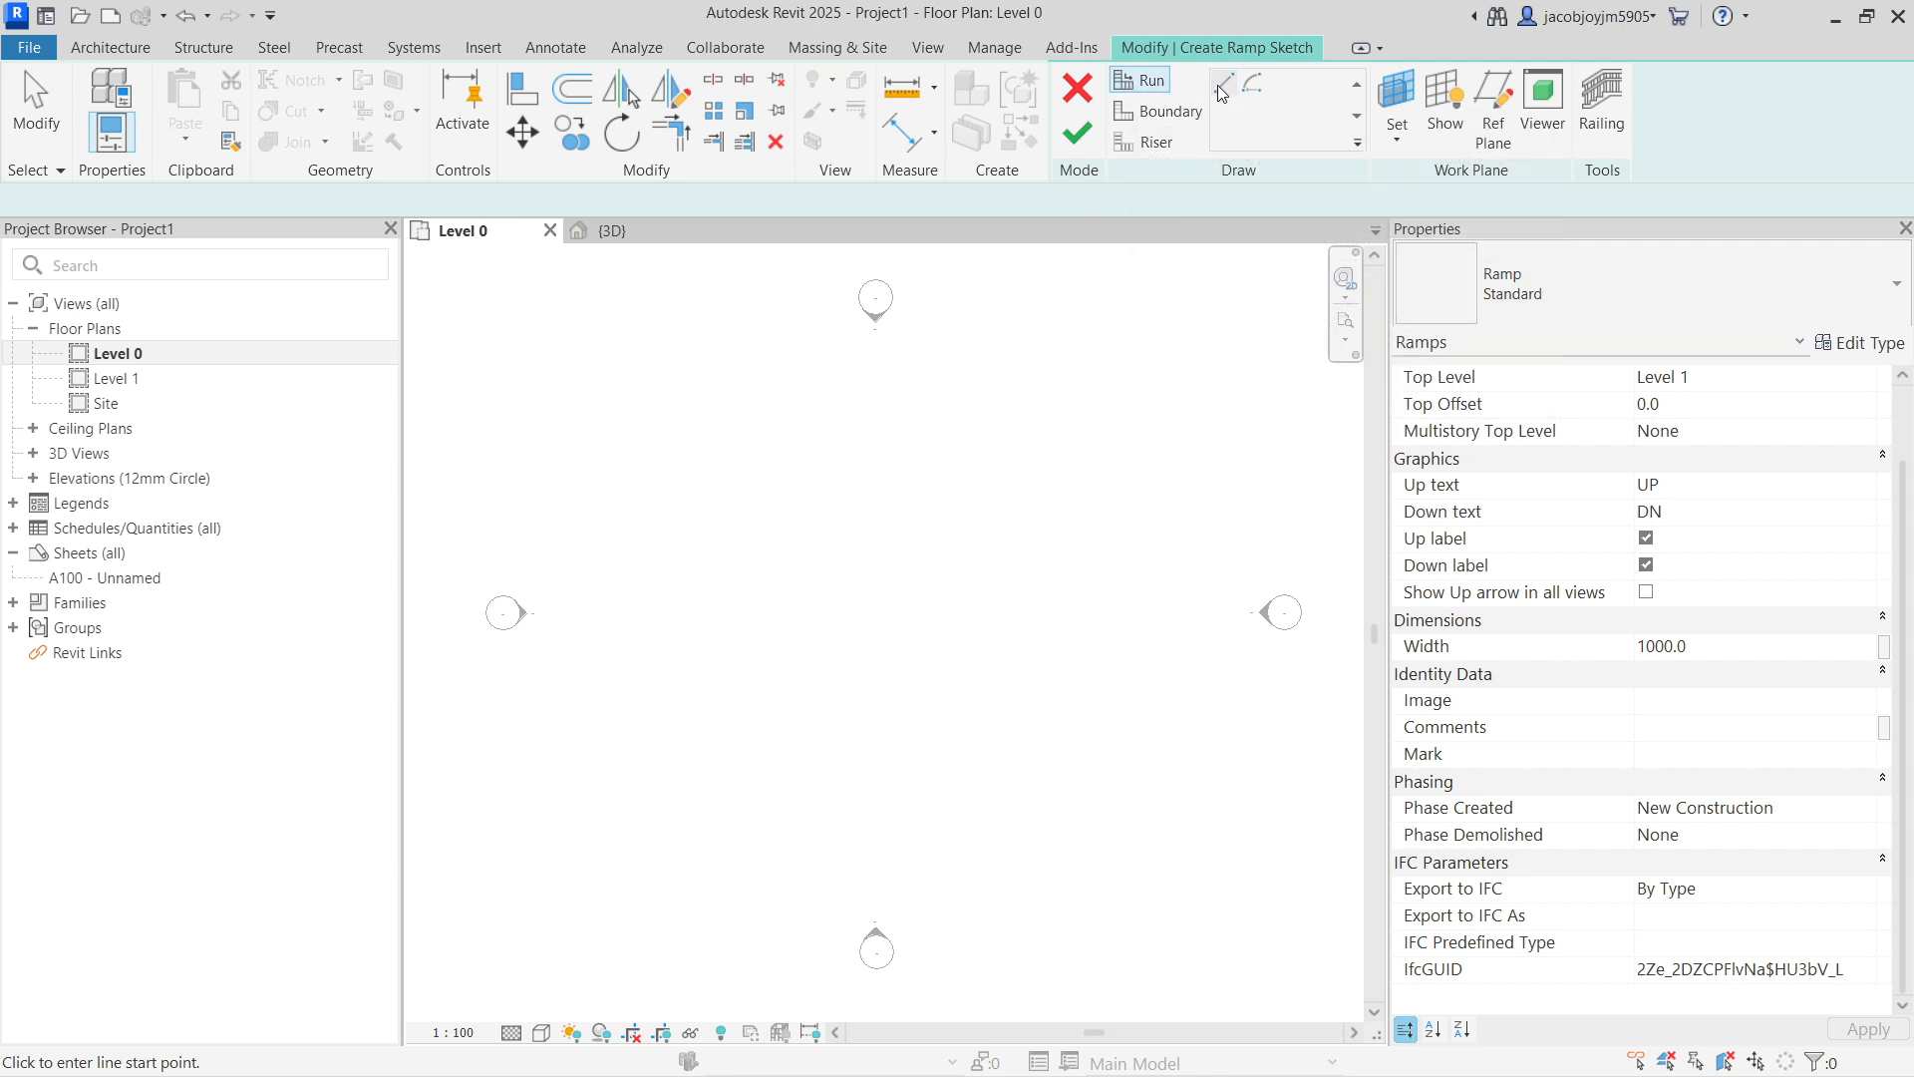
# Step: Sketch a straight horizontal ramp run 12000 mm long between the elevation markers on Level 0, and finish the ramp
pyautogui.click(730, 586)
pyautogui.scroll(2, 850, 586)
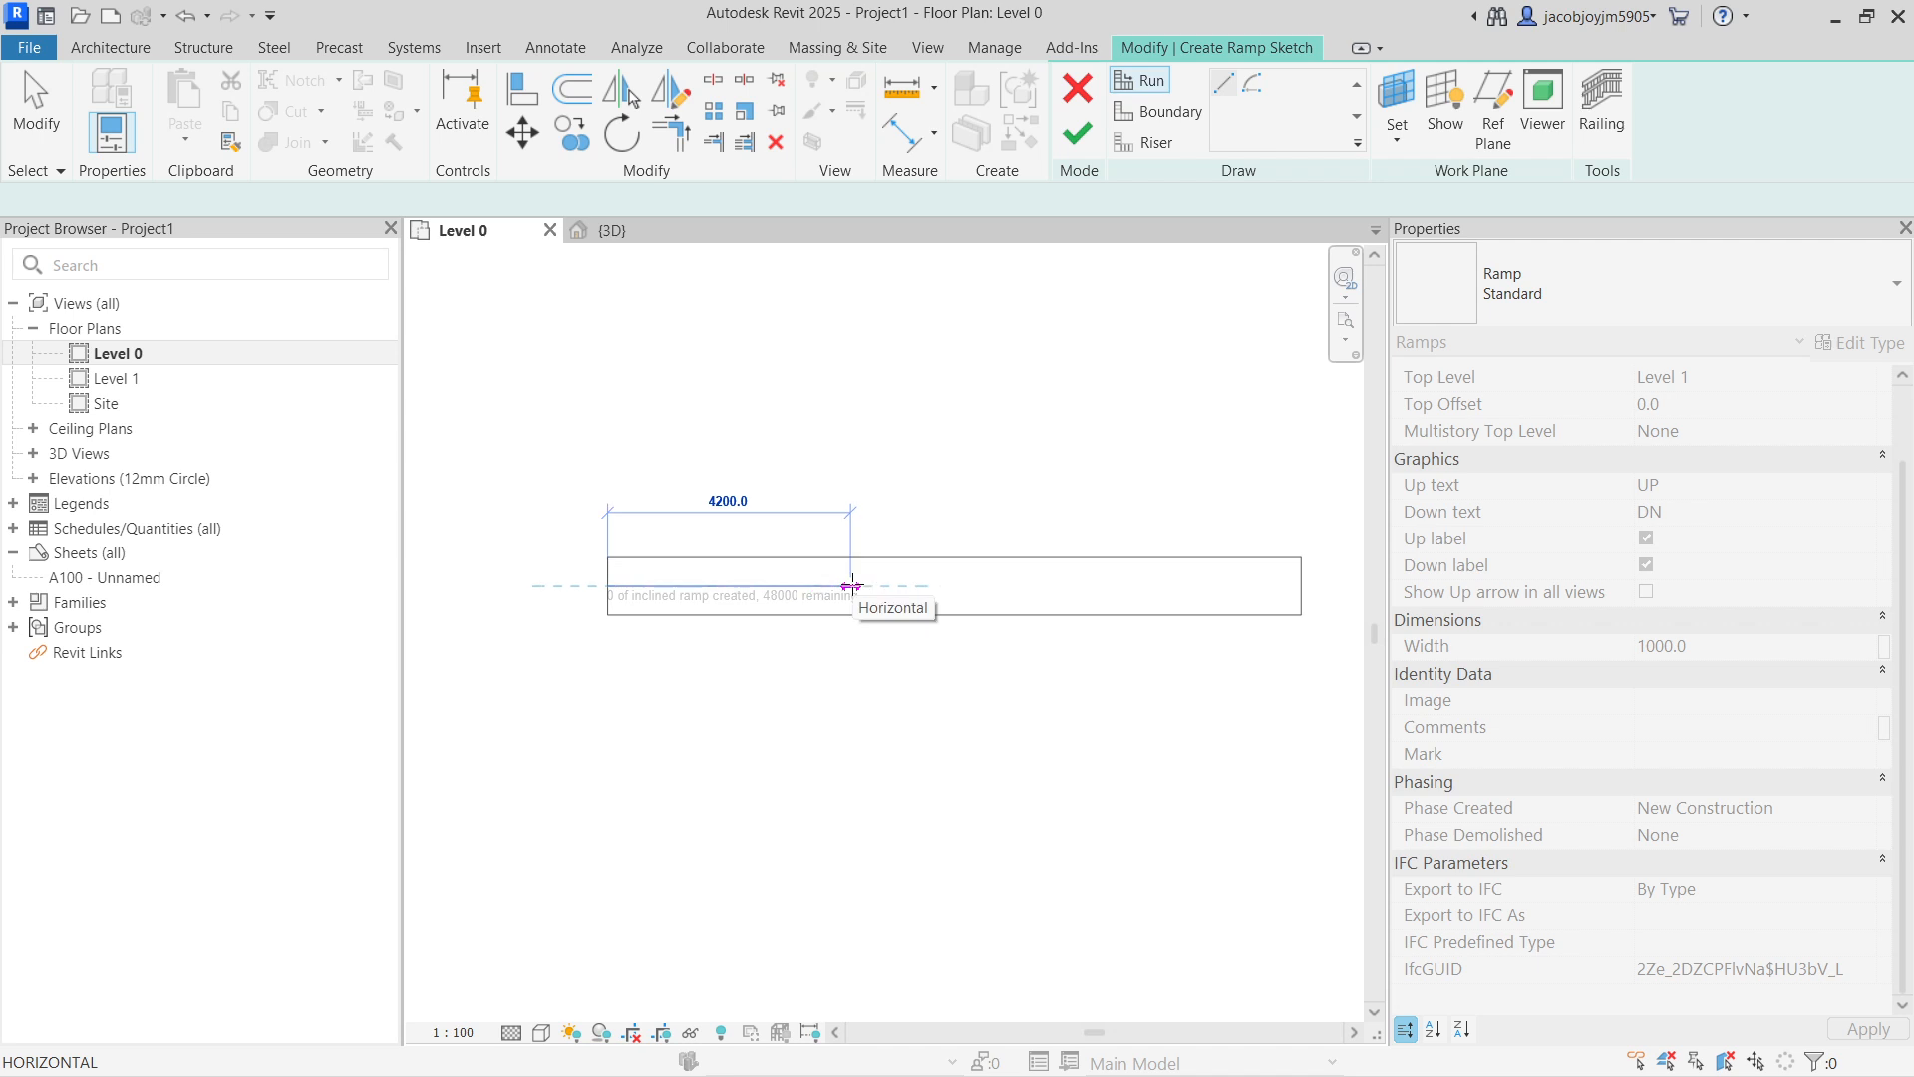
pyautogui.scroll(-1, 850, 586)
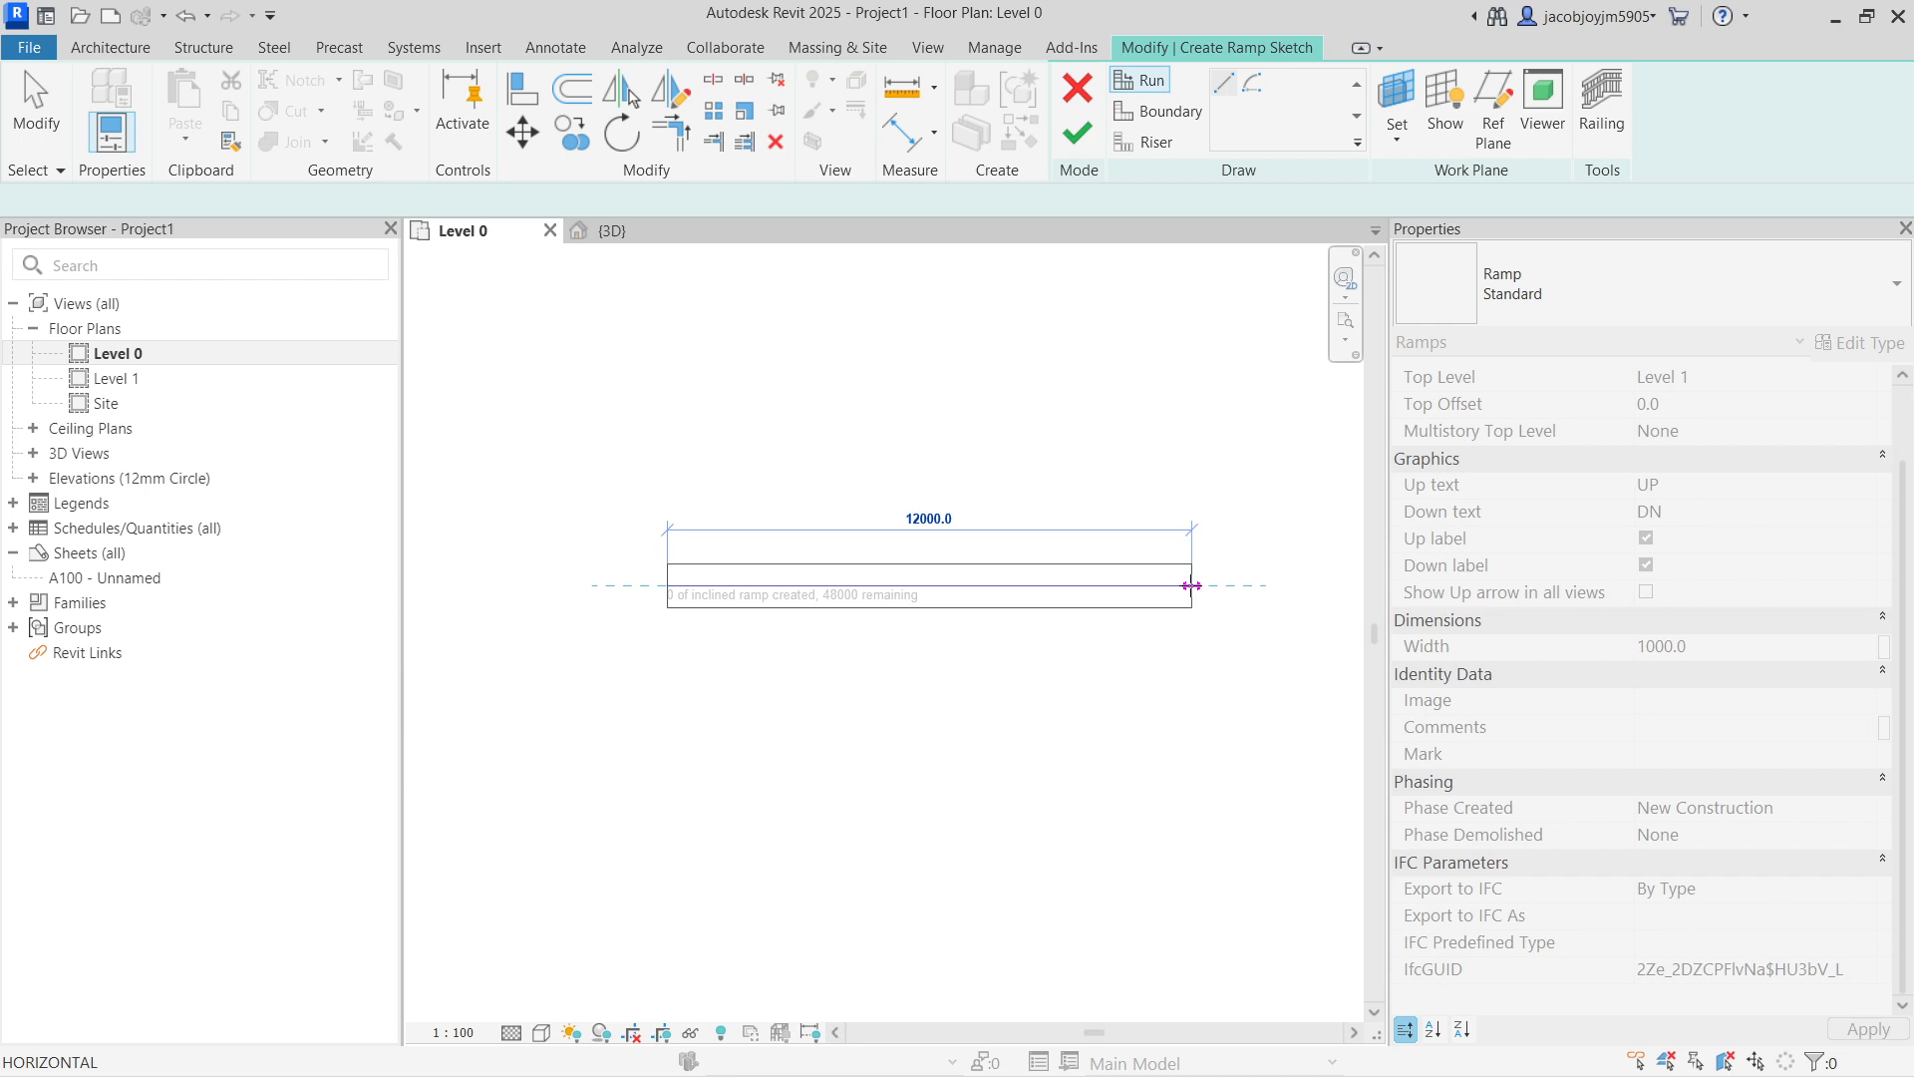
pyautogui.click(1205, 578)
pyautogui.scroll(-1, 1007, 482)
pyautogui.click(1086, 158)
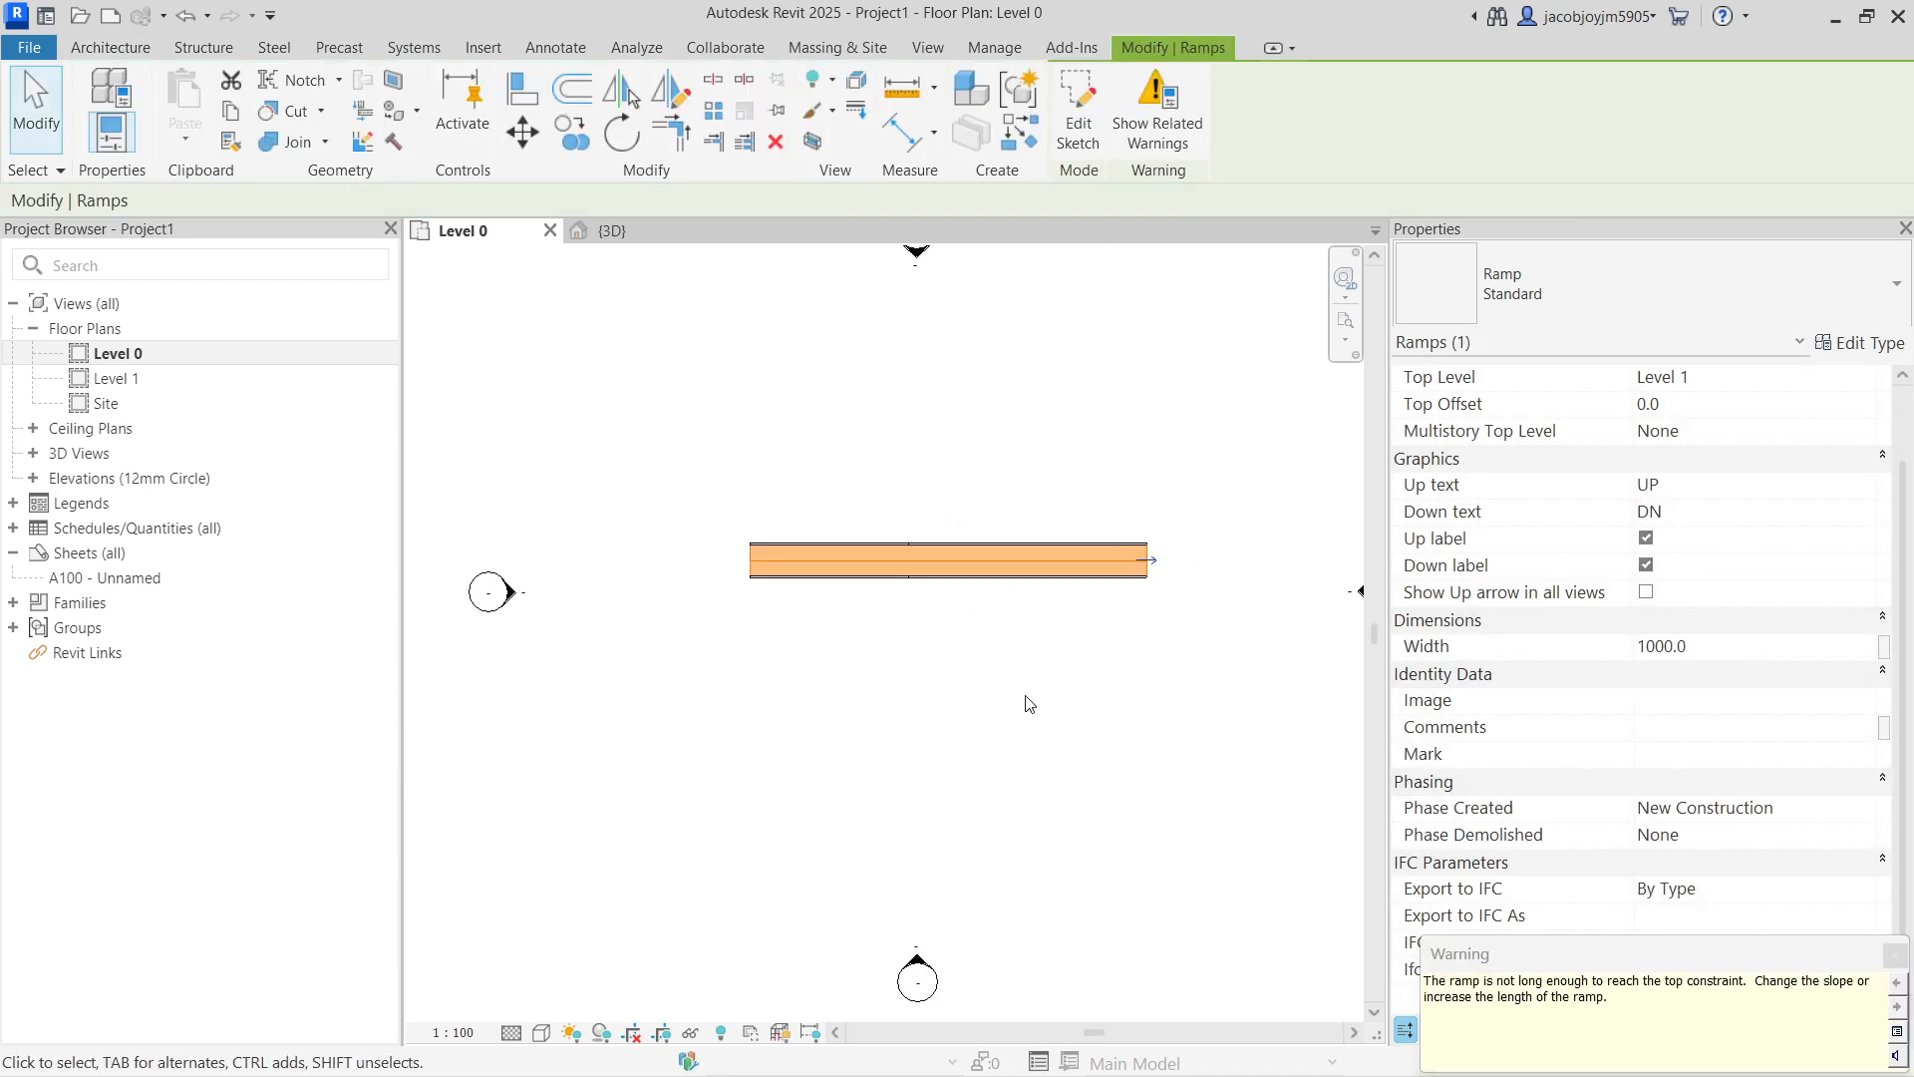
# Step: Open the South elevation view from its marker in the floor plan
pyautogui.click(1028, 704)
pyautogui.rightClick(924, 965)
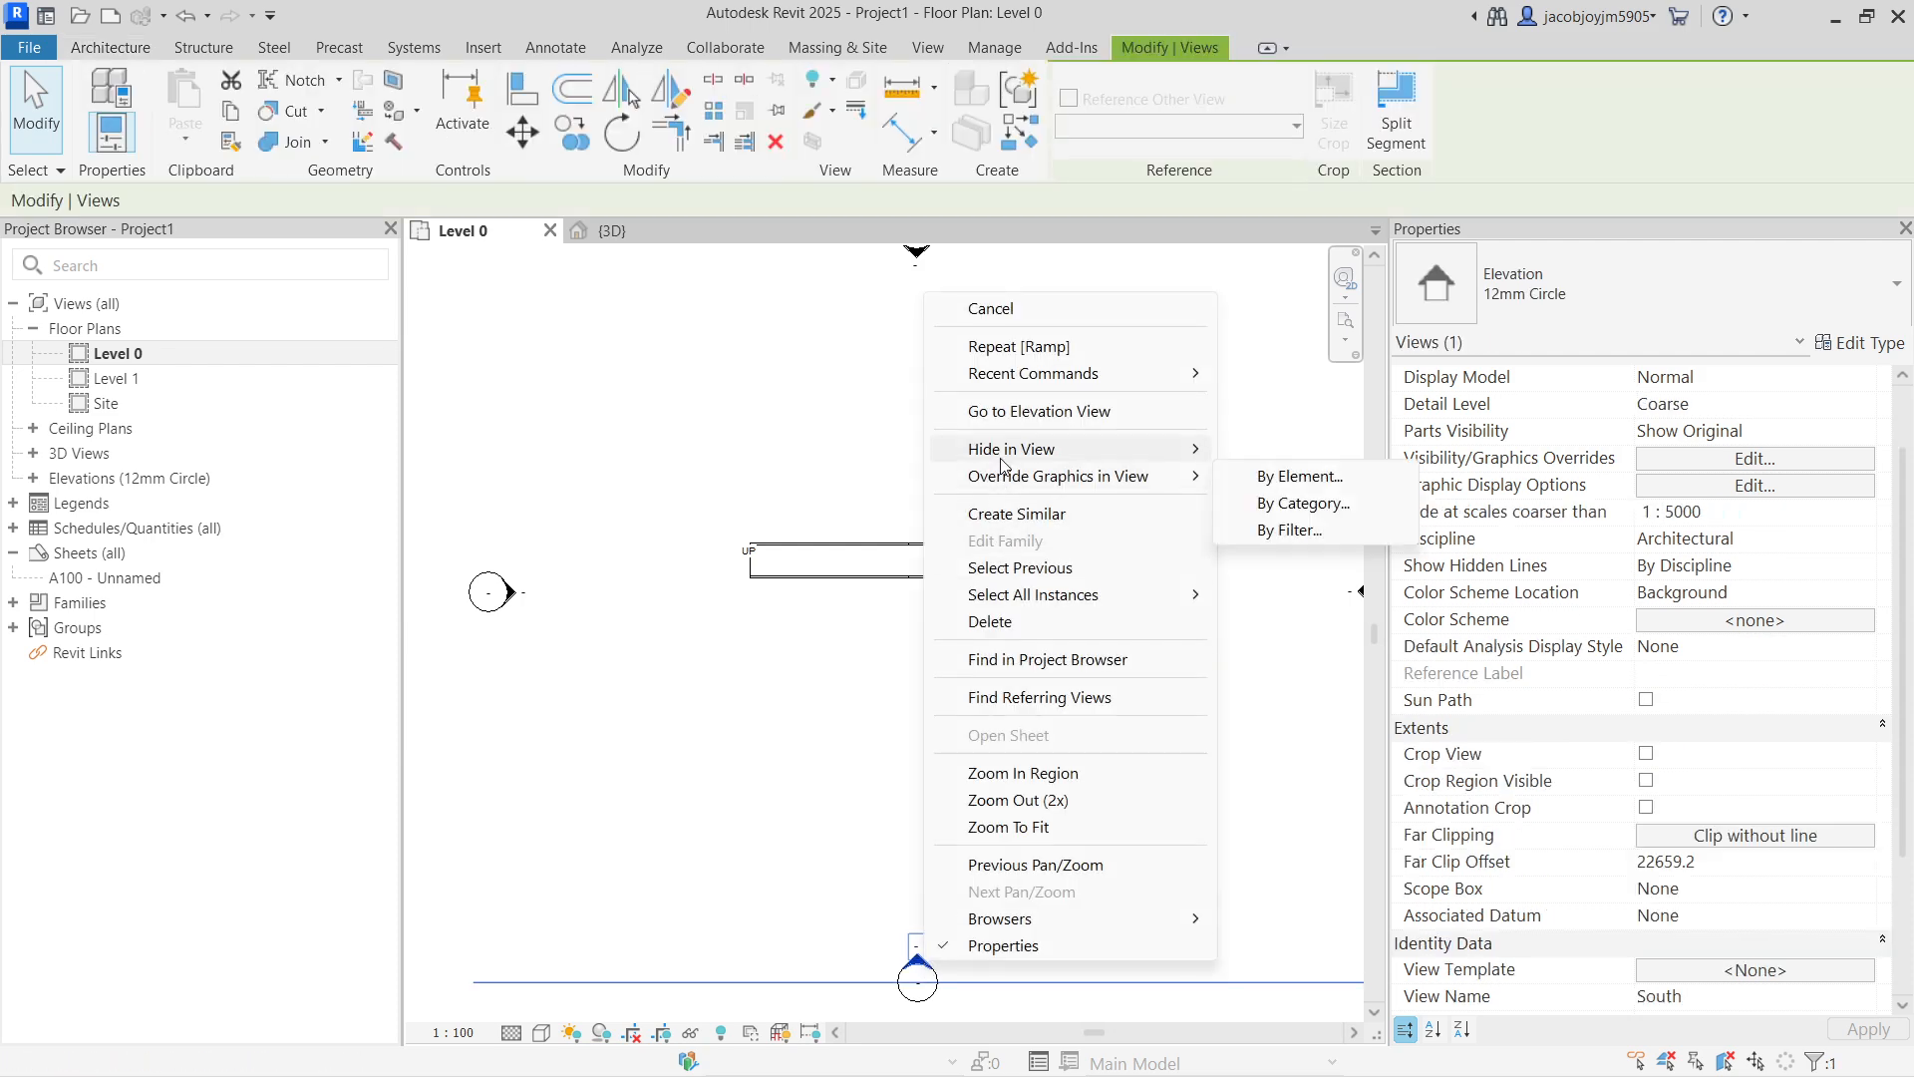
pyautogui.click(996, 419)
# Step: Extend the Level 0 and Level 1 lines past both ends of the ramp in the South elevation
pyautogui.scroll(-3, 996, 428)
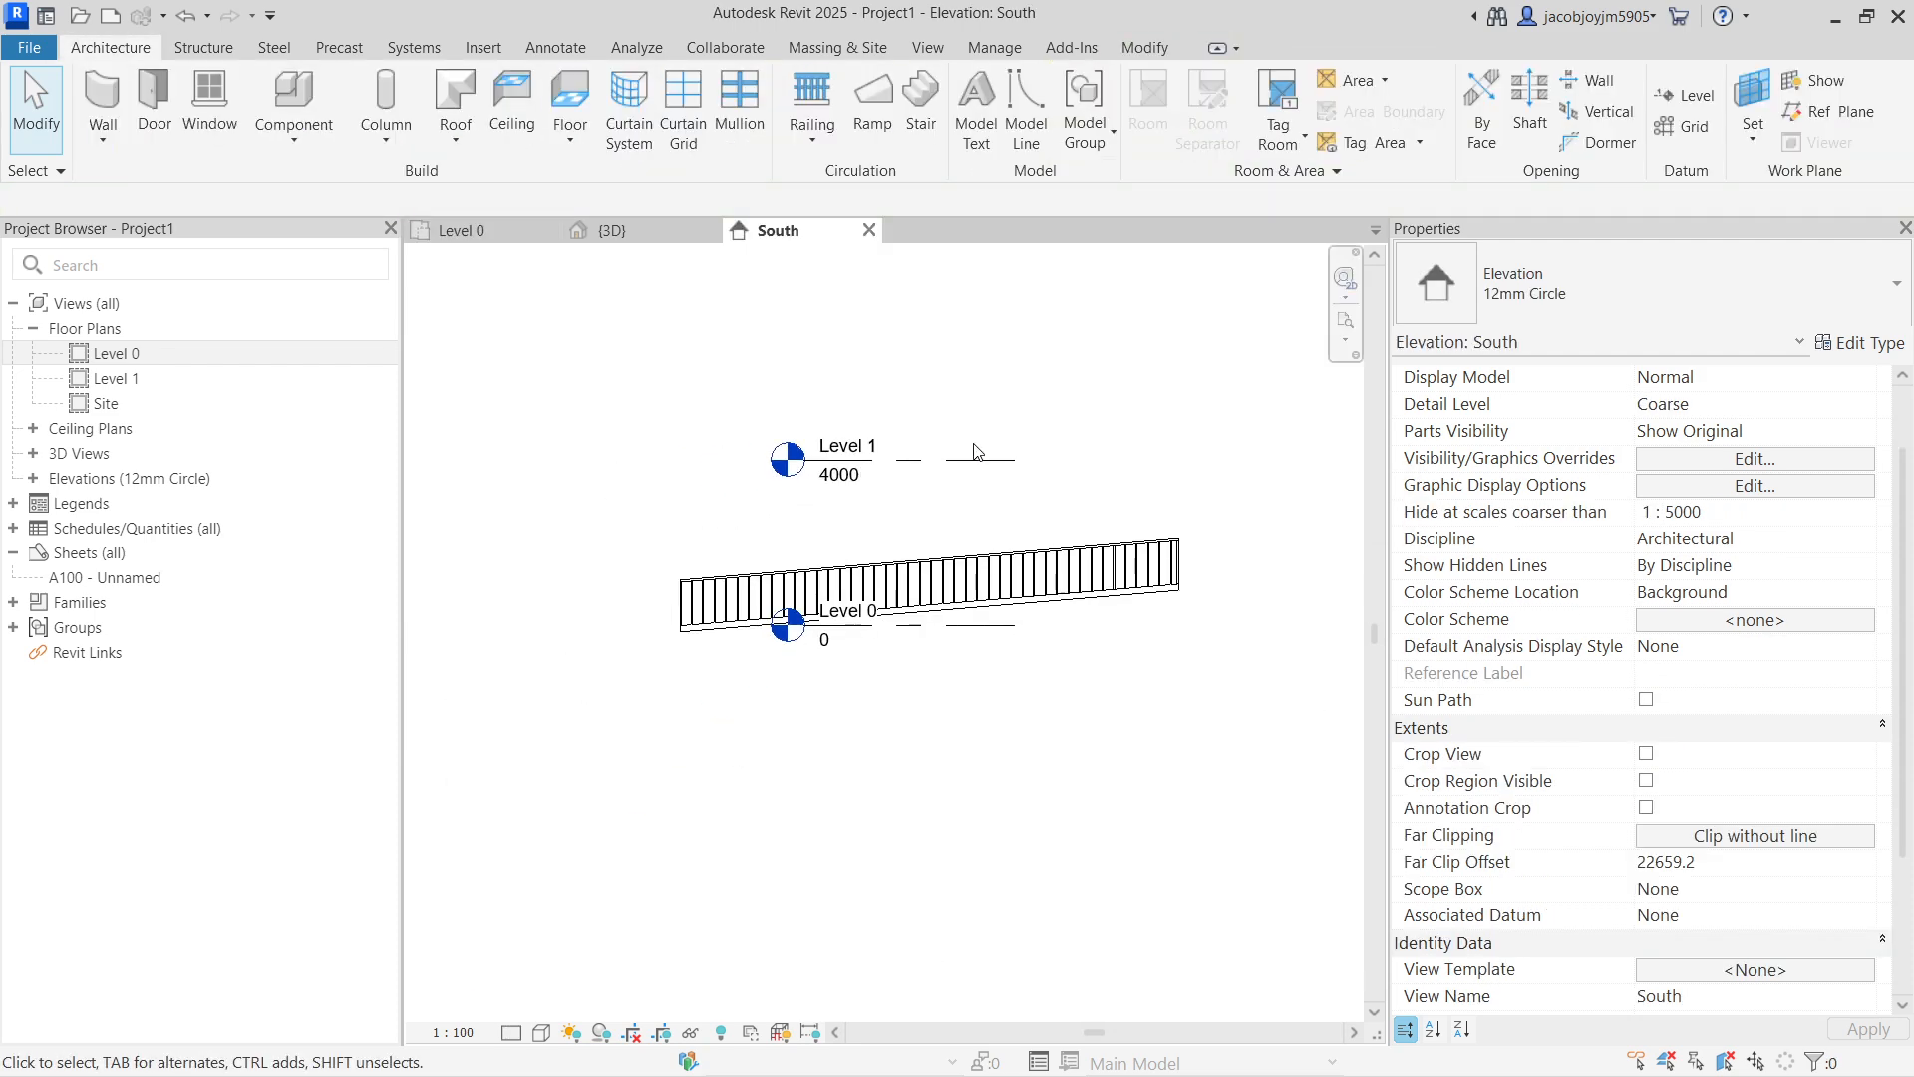
pyautogui.click(993, 475)
pyautogui.moveTo(1004, 473); pyautogui.dragTo(1241, 472)
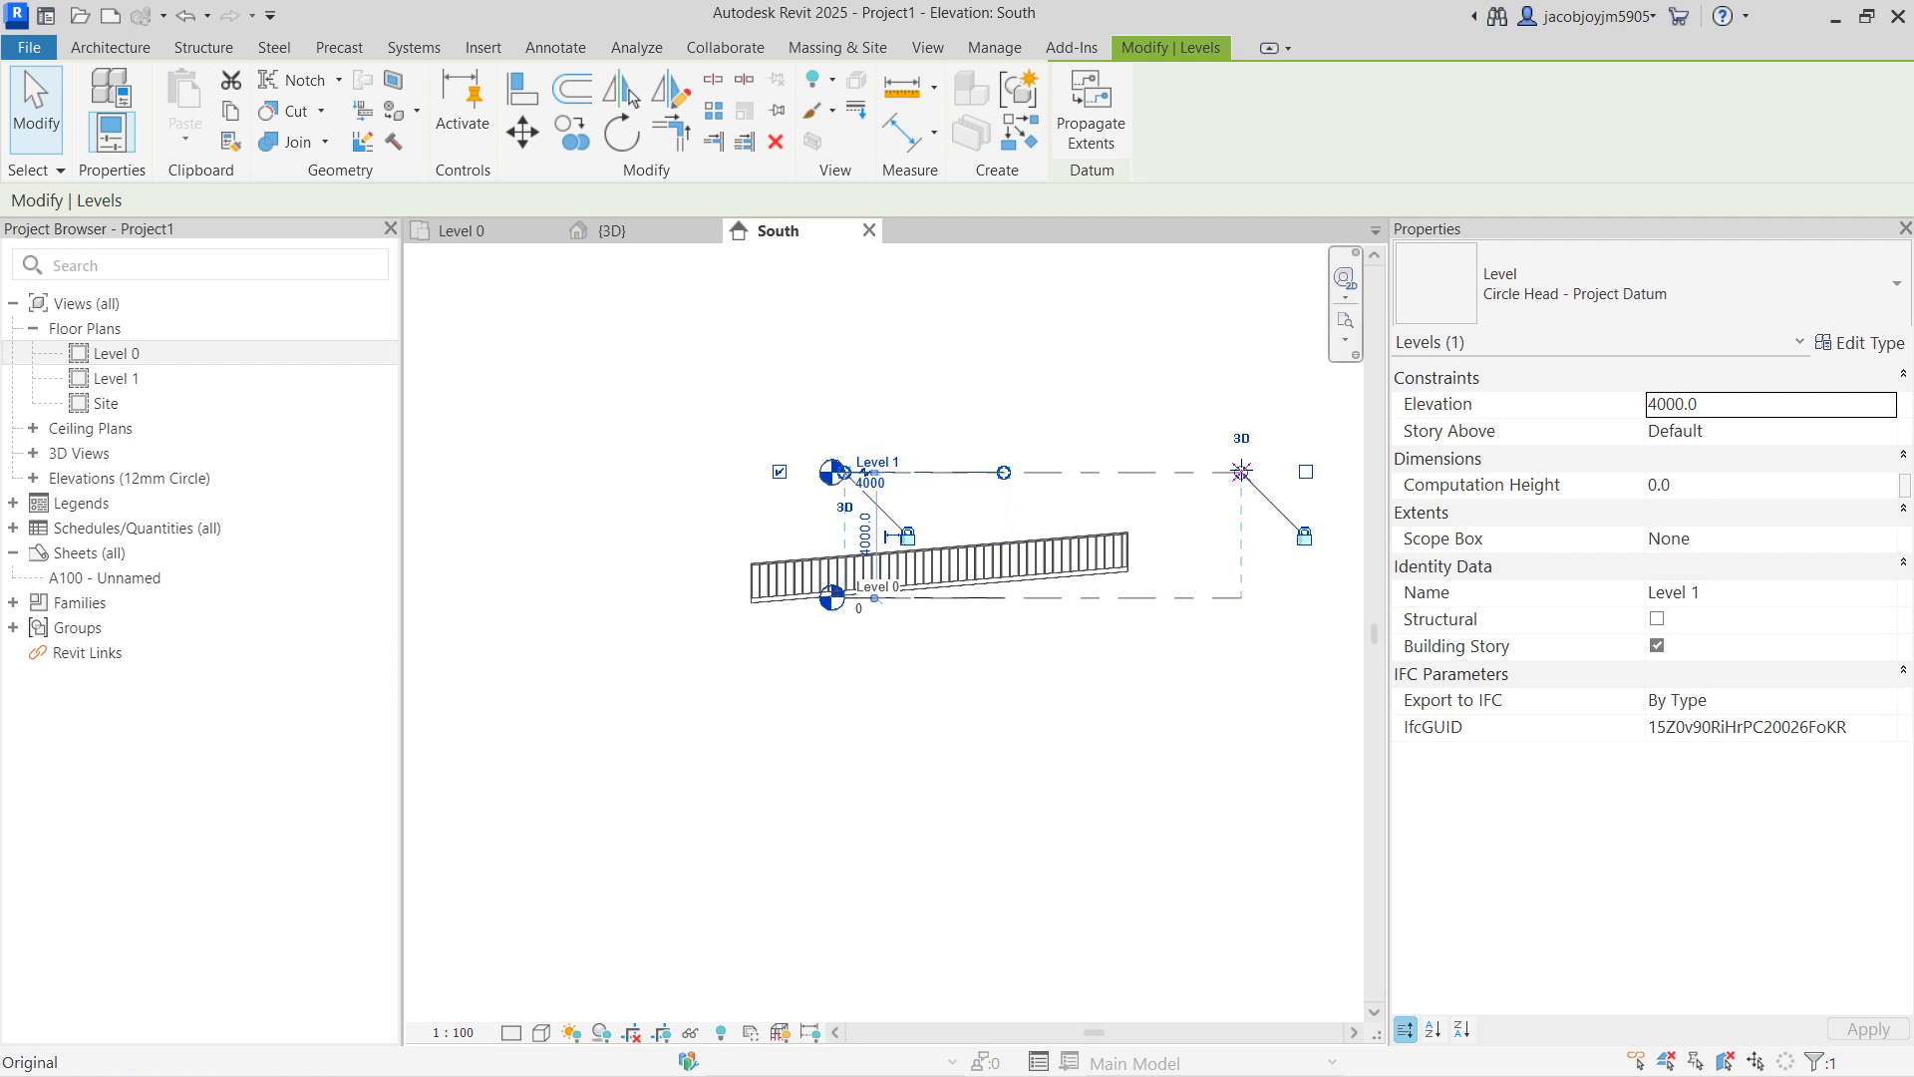
pyautogui.click(1133, 598)
pyautogui.moveTo(846, 598); pyautogui.dragTo(573, 598)
pyautogui.click(906, 738)
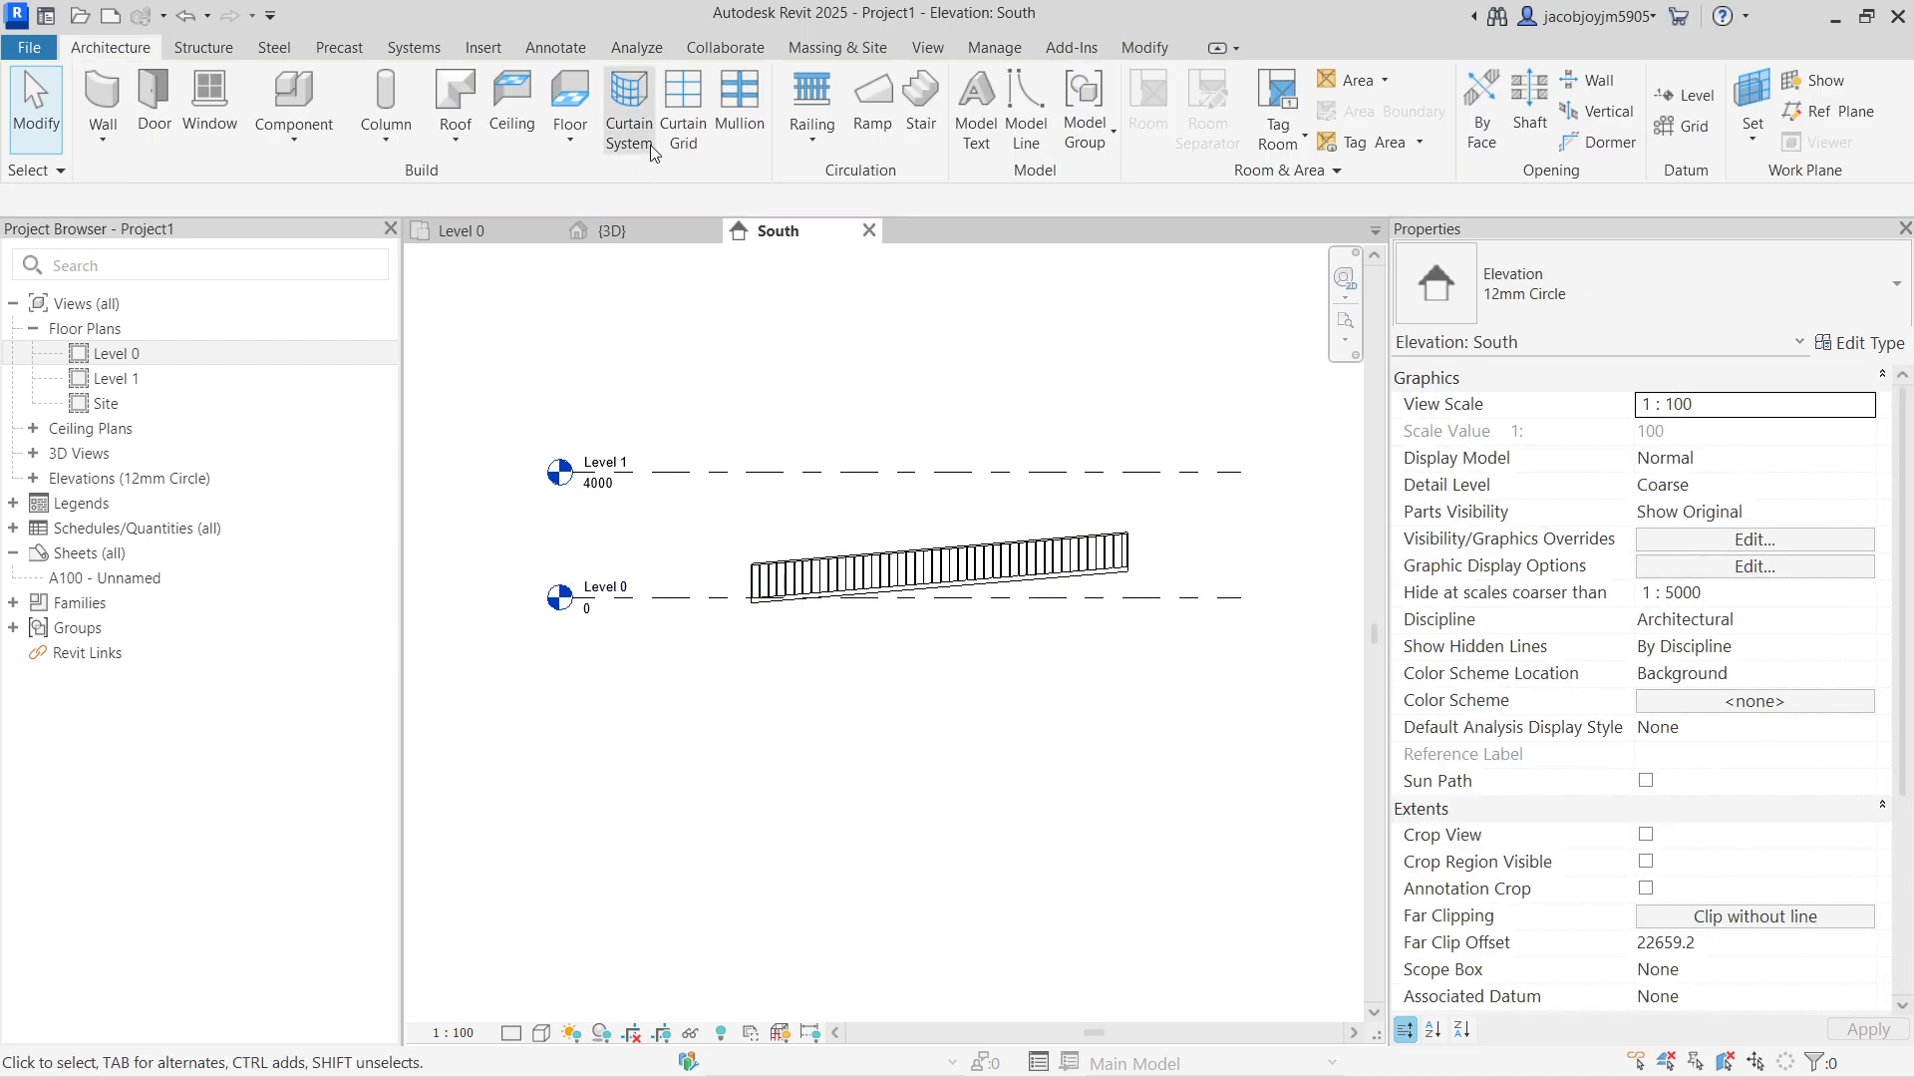
pyautogui.click(551, 55)
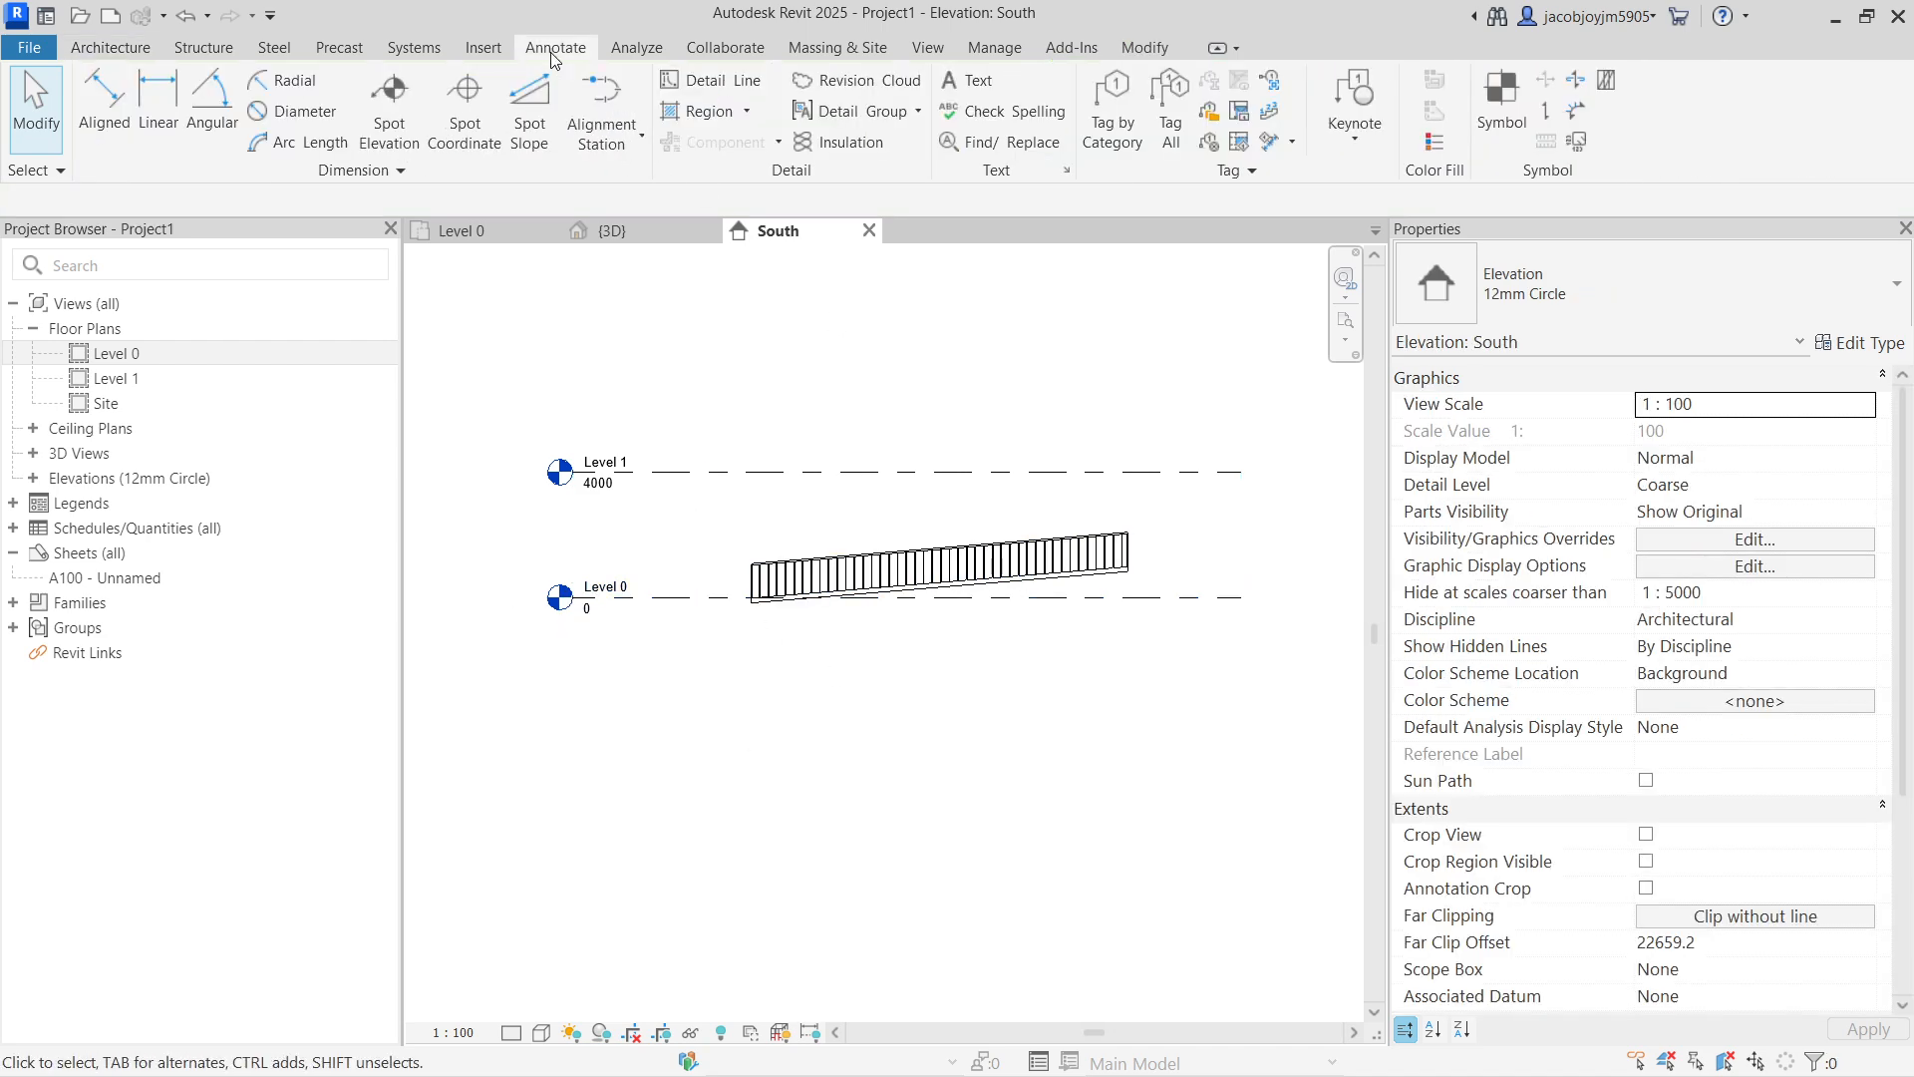
pyautogui.click(530, 105)
pyautogui.scroll(2, 1098, 598)
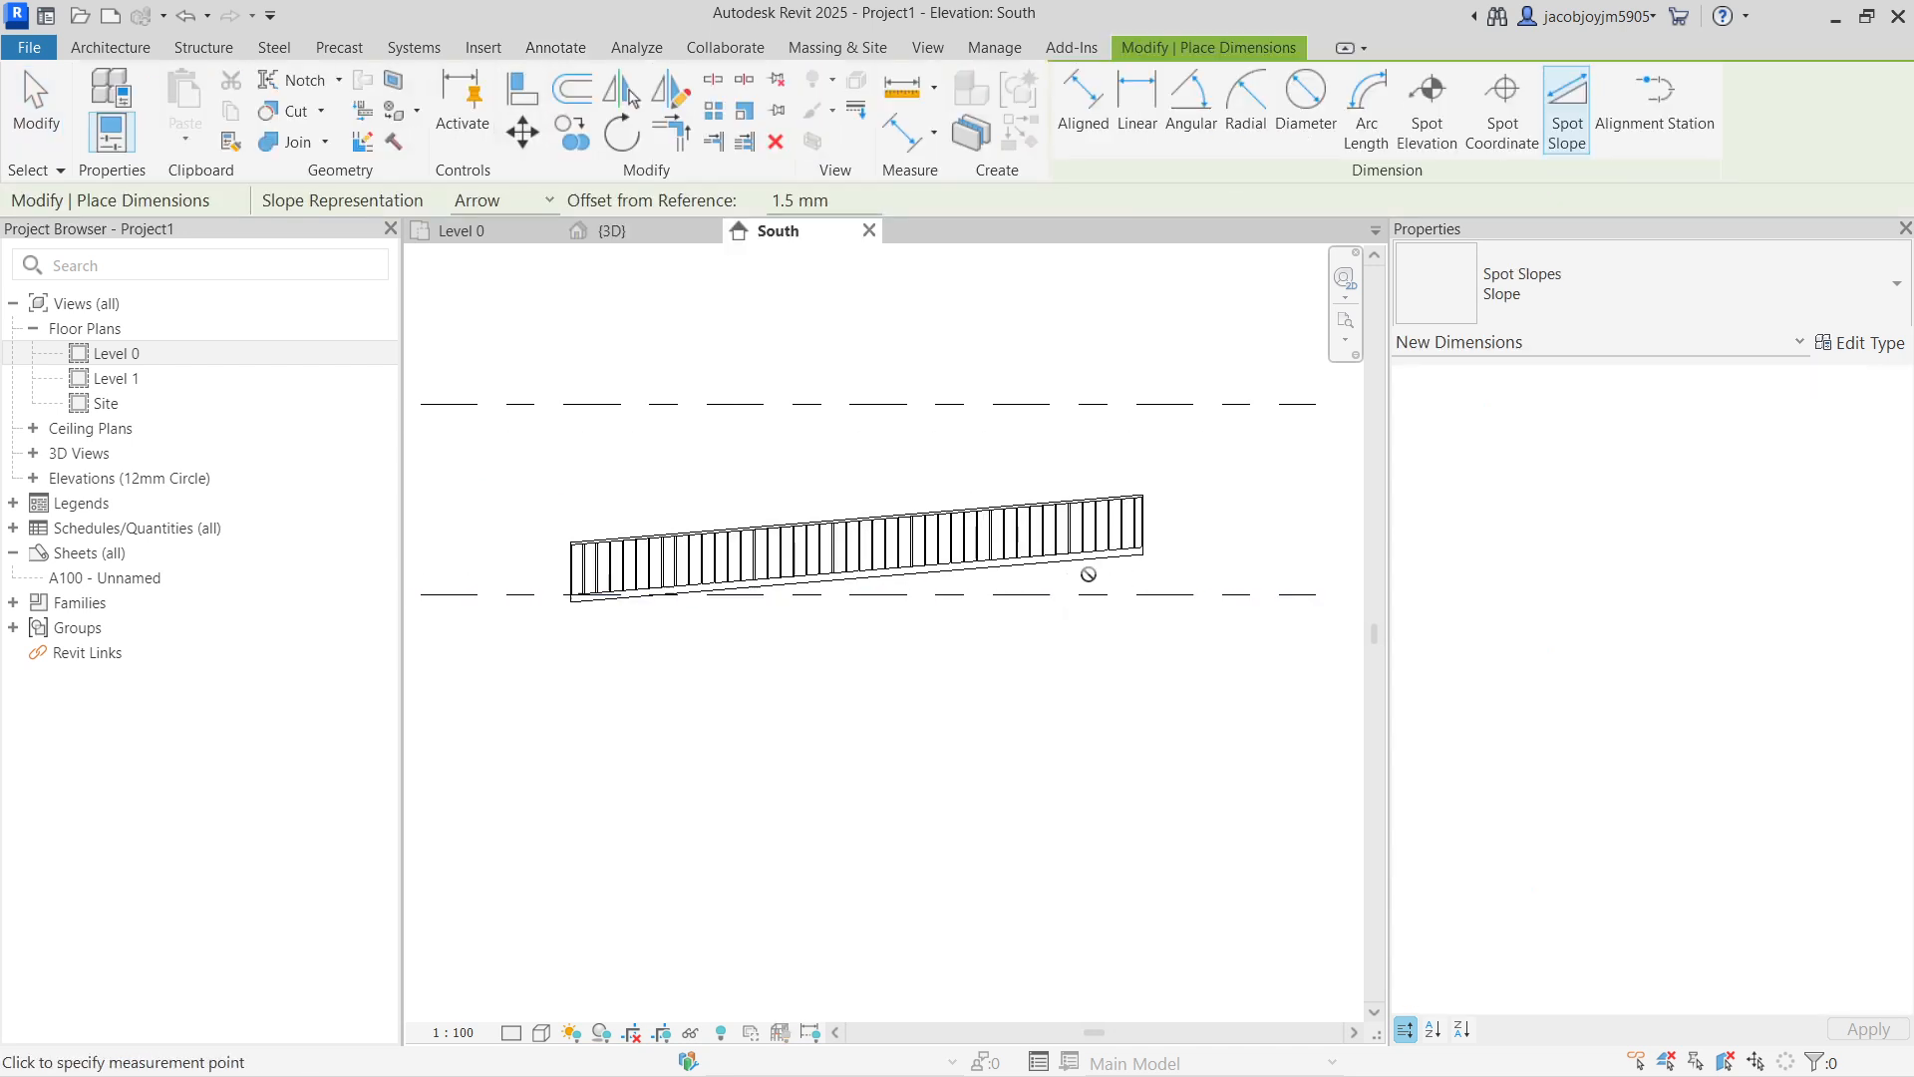
pyautogui.click(1084, 561)
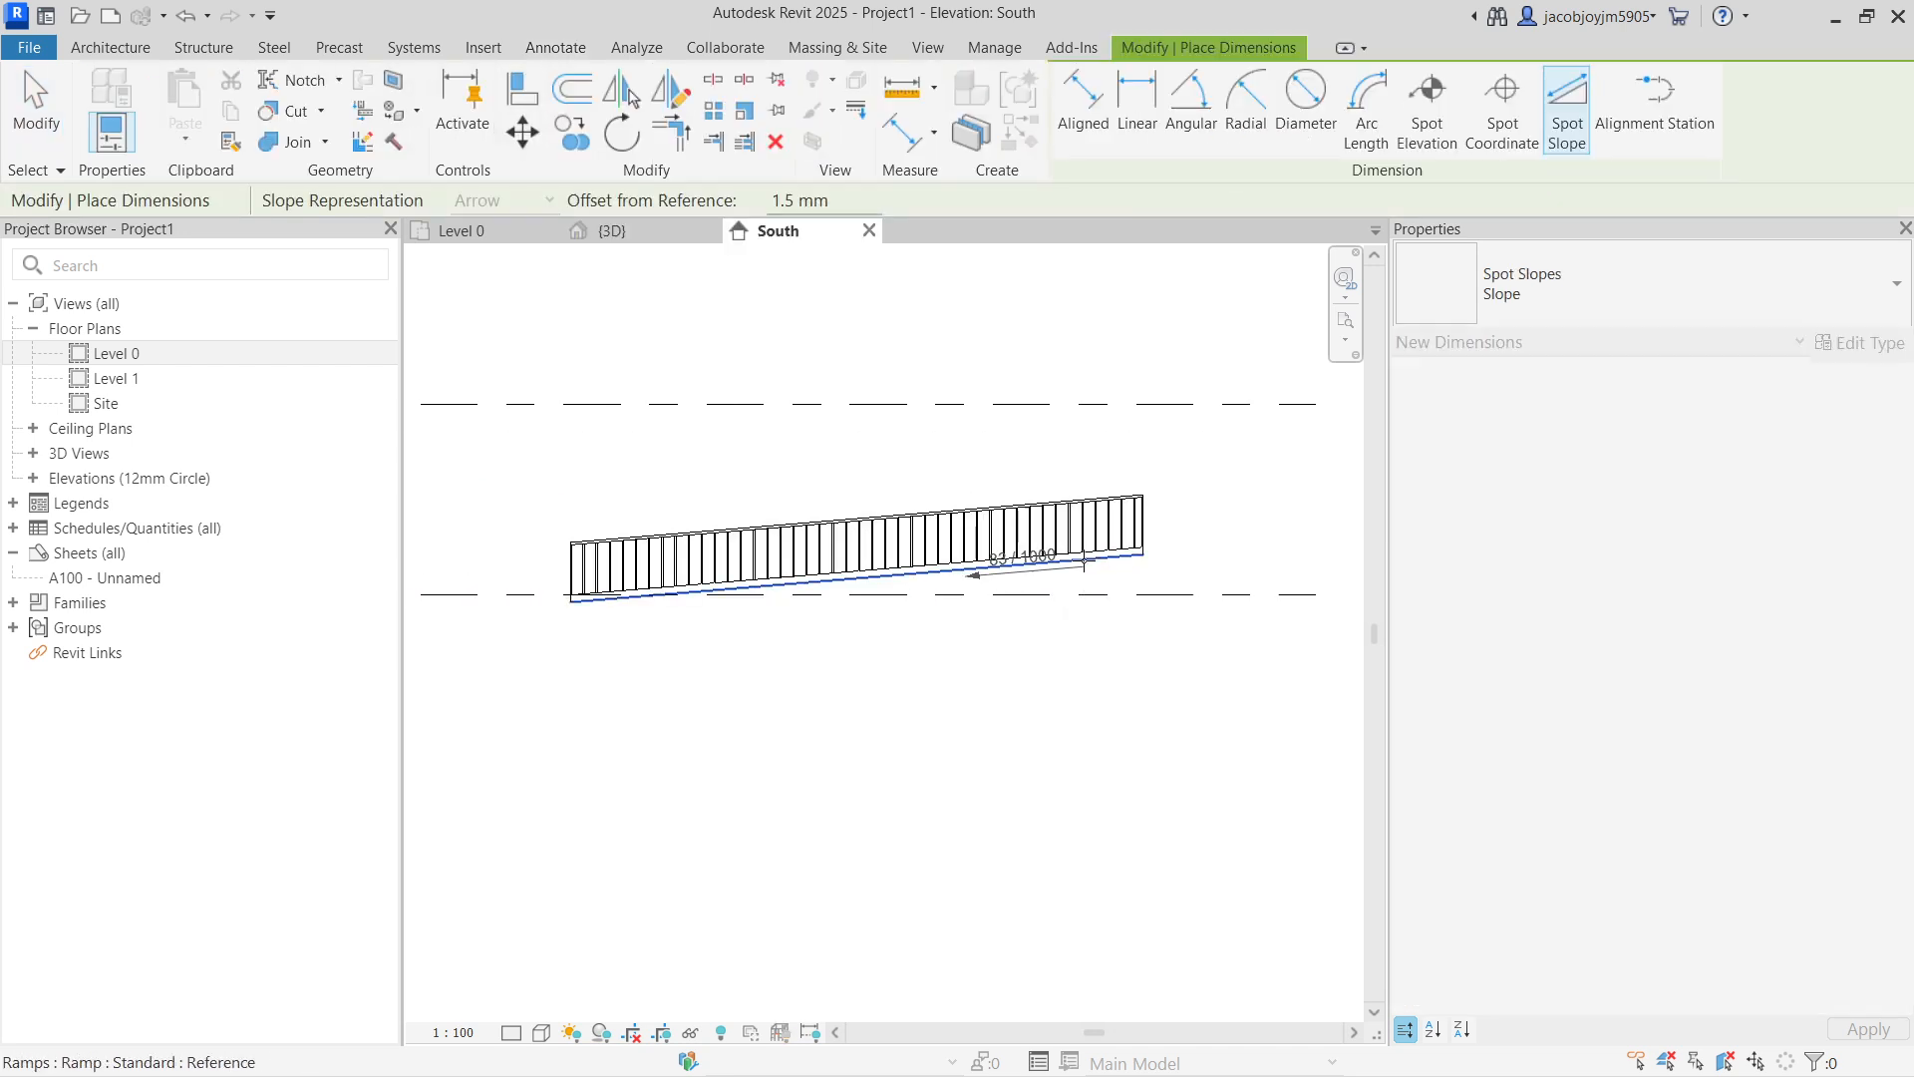
pyautogui.press('Escape')
pyautogui.press('Escape')
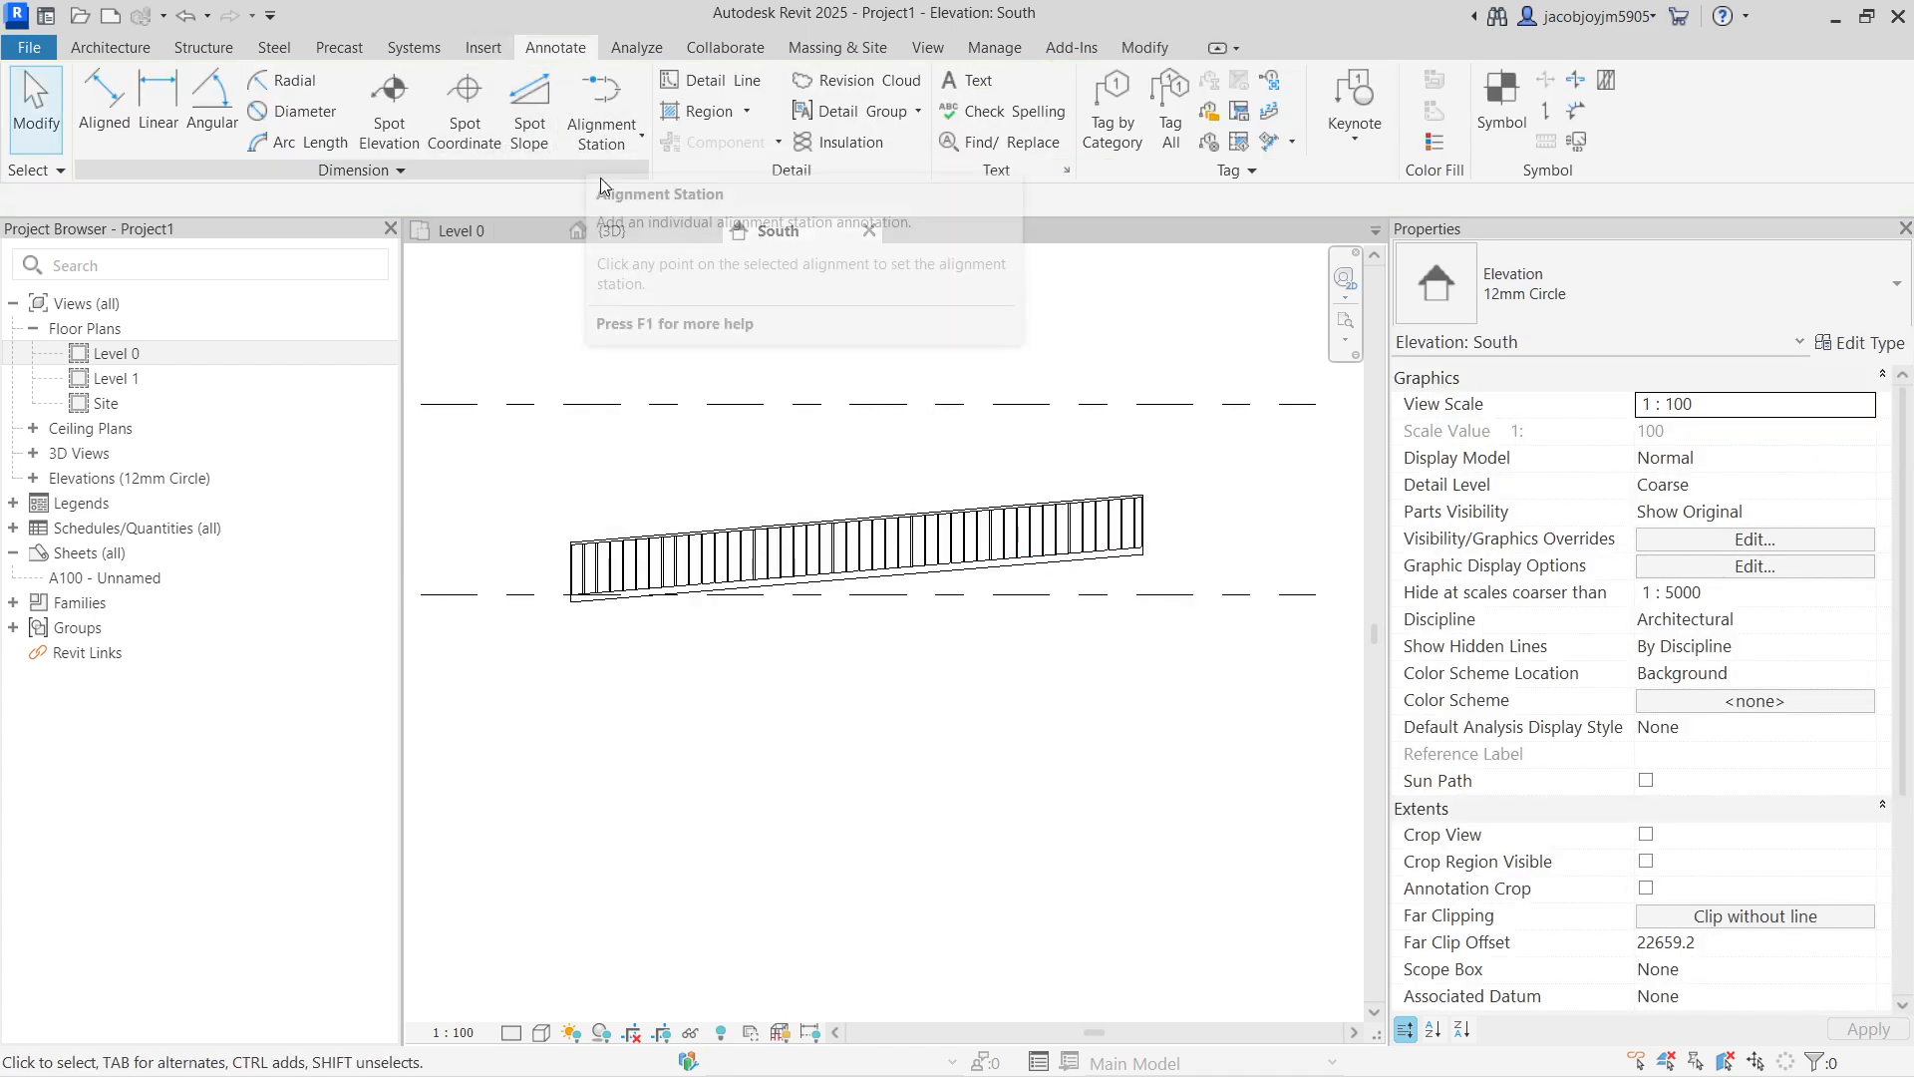
# Step: Place a Spot Slope annotation with arrow representation on the ramp's sloping bottom edge near its upper end
pyautogui.click(529, 104)
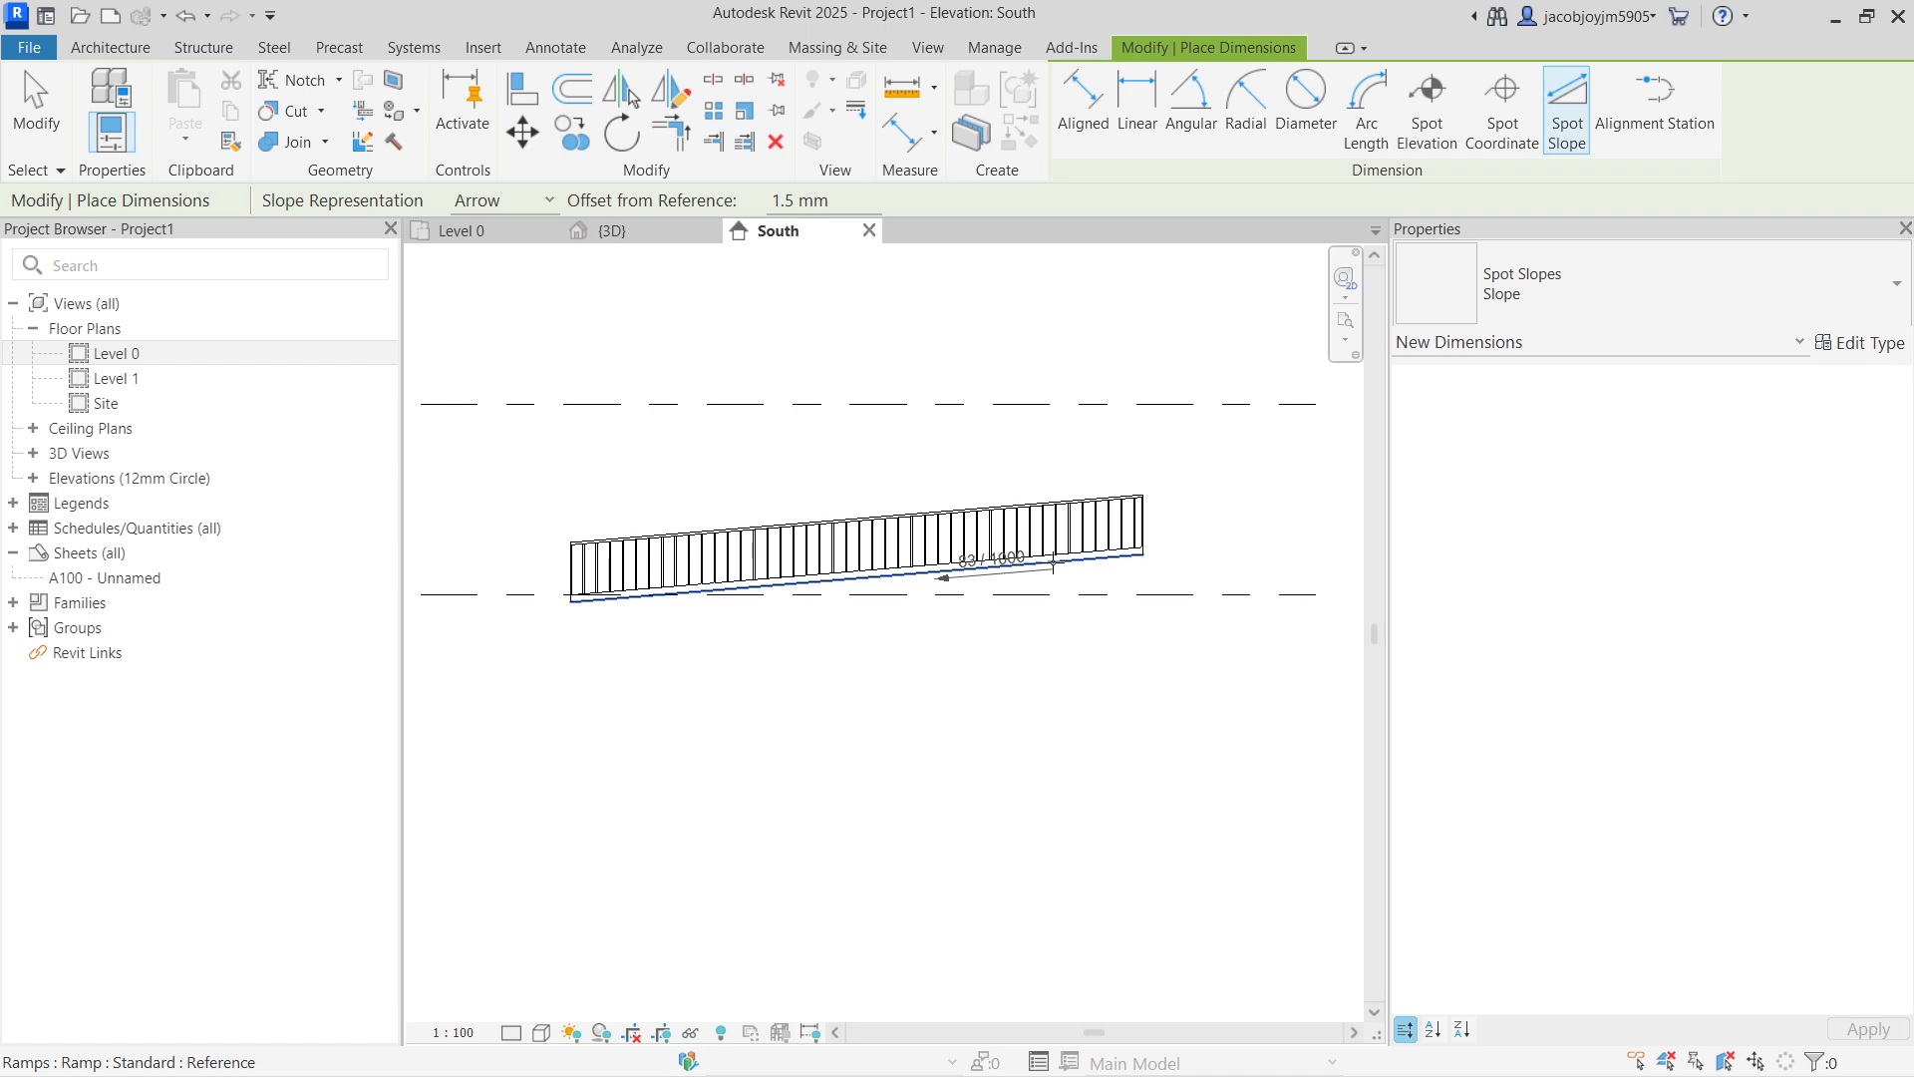
pyautogui.click(1046, 572)
pyautogui.click(1020, 653)
pyautogui.scroll(2, 1030, 612)
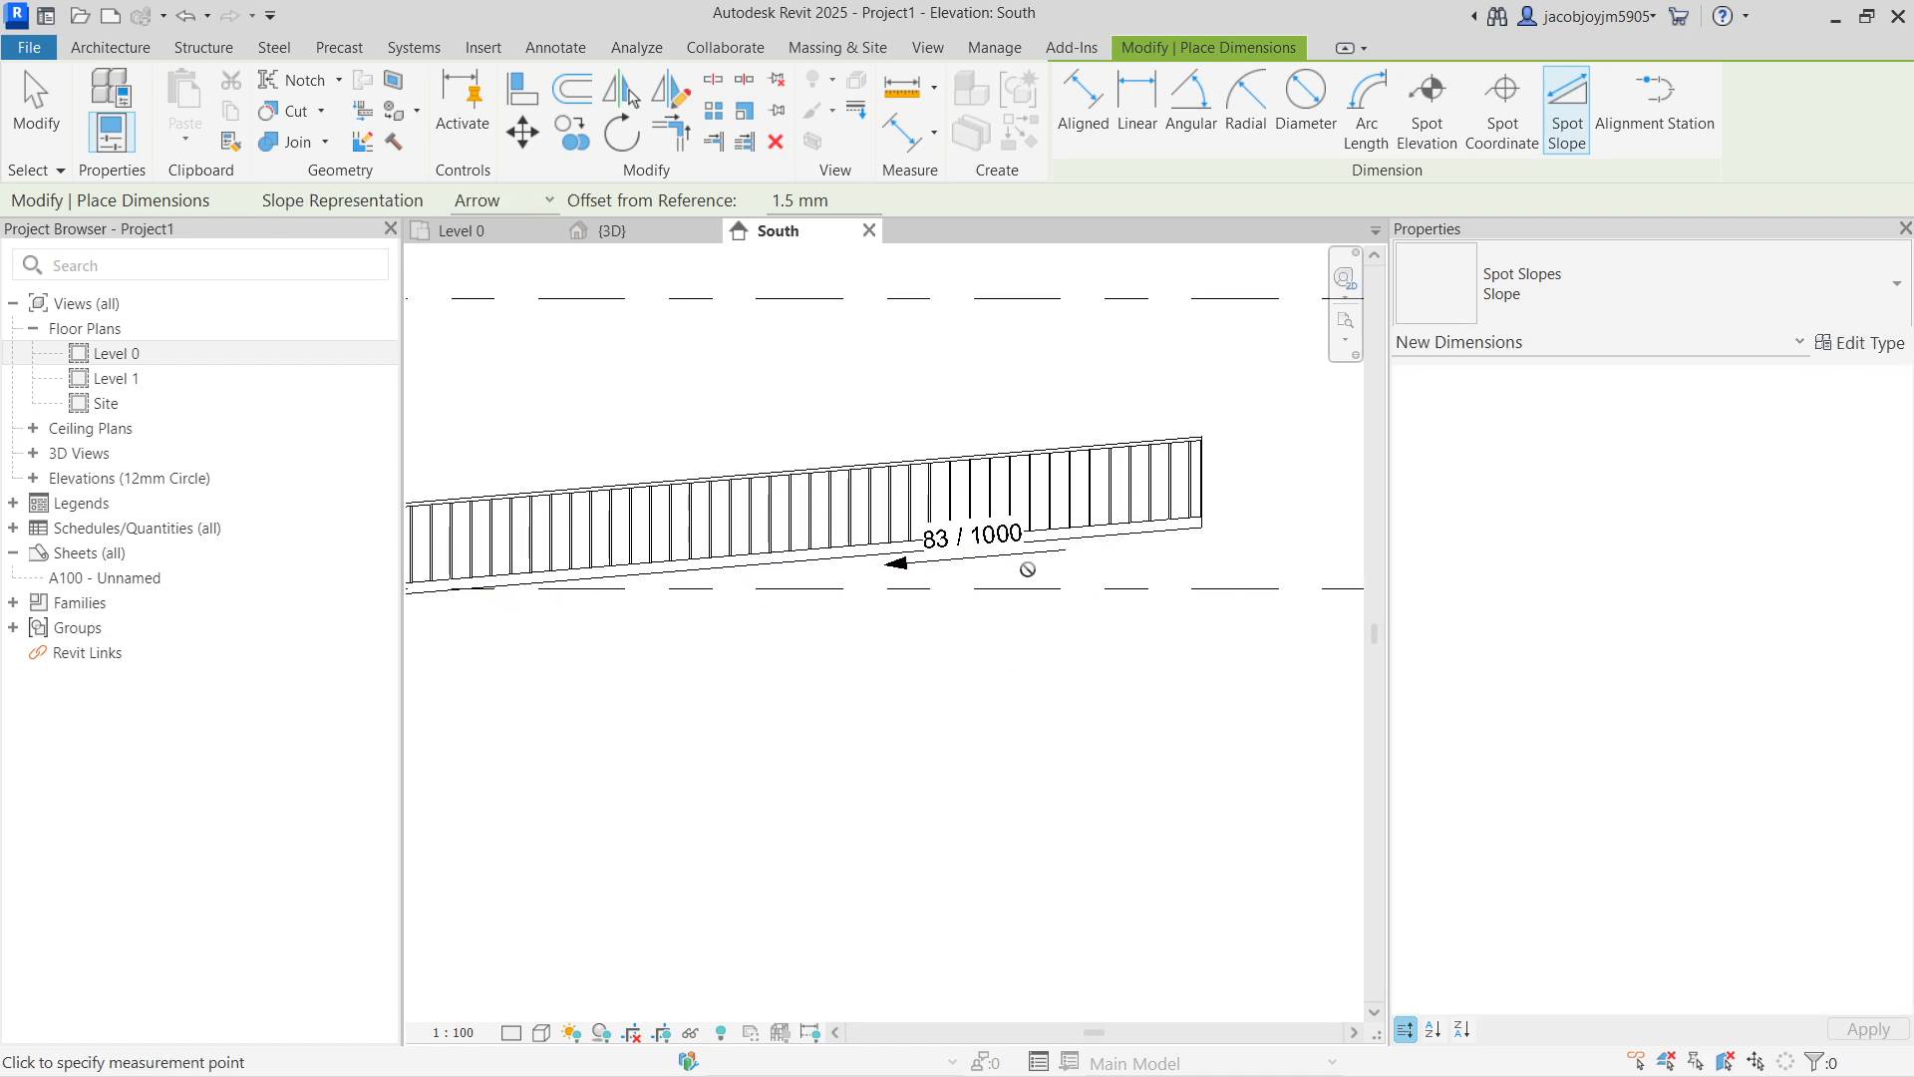
pyautogui.press('Escape')
# Step: Set the spot slope type's primary units format to 1 : Ratio with the unit symbol 1:, and apply the type changes
pyautogui.click(972, 543)
pyautogui.click(1864, 345)
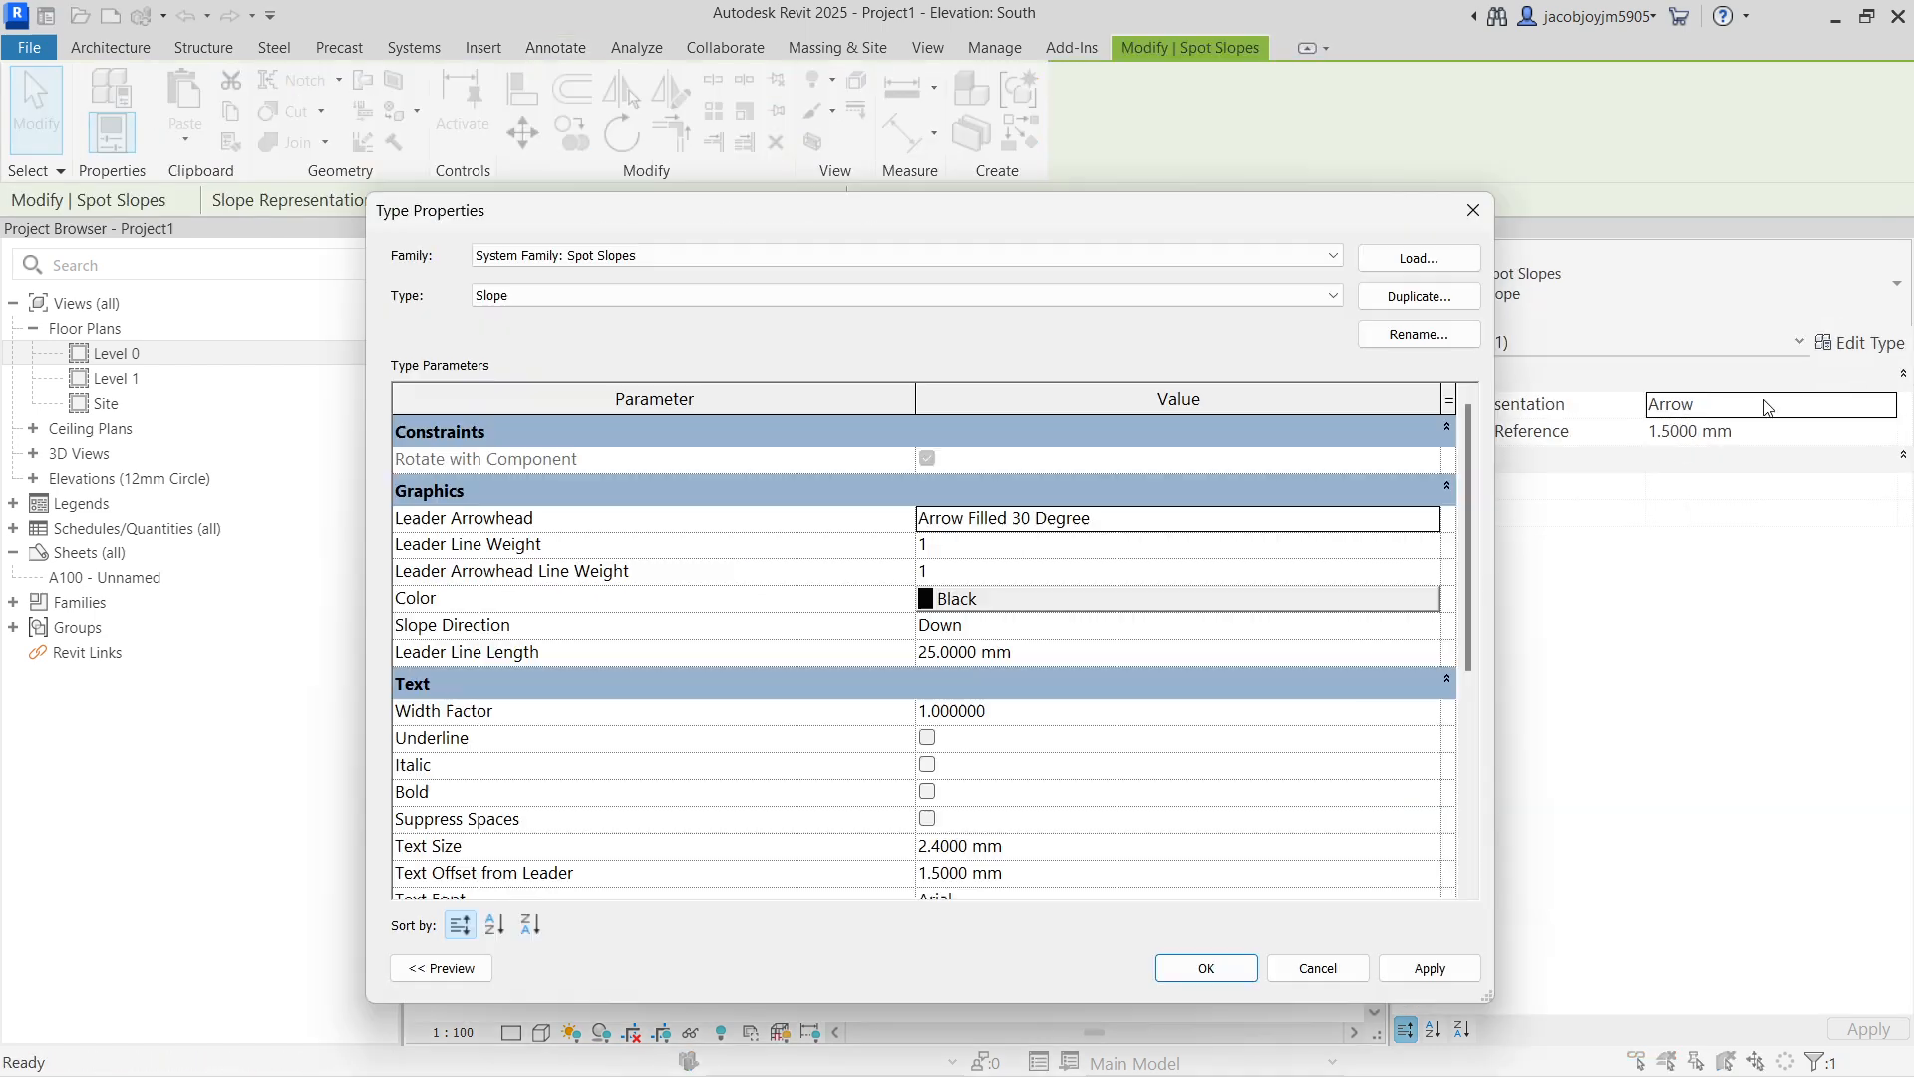
pyautogui.scroll(-4, 835, 559)
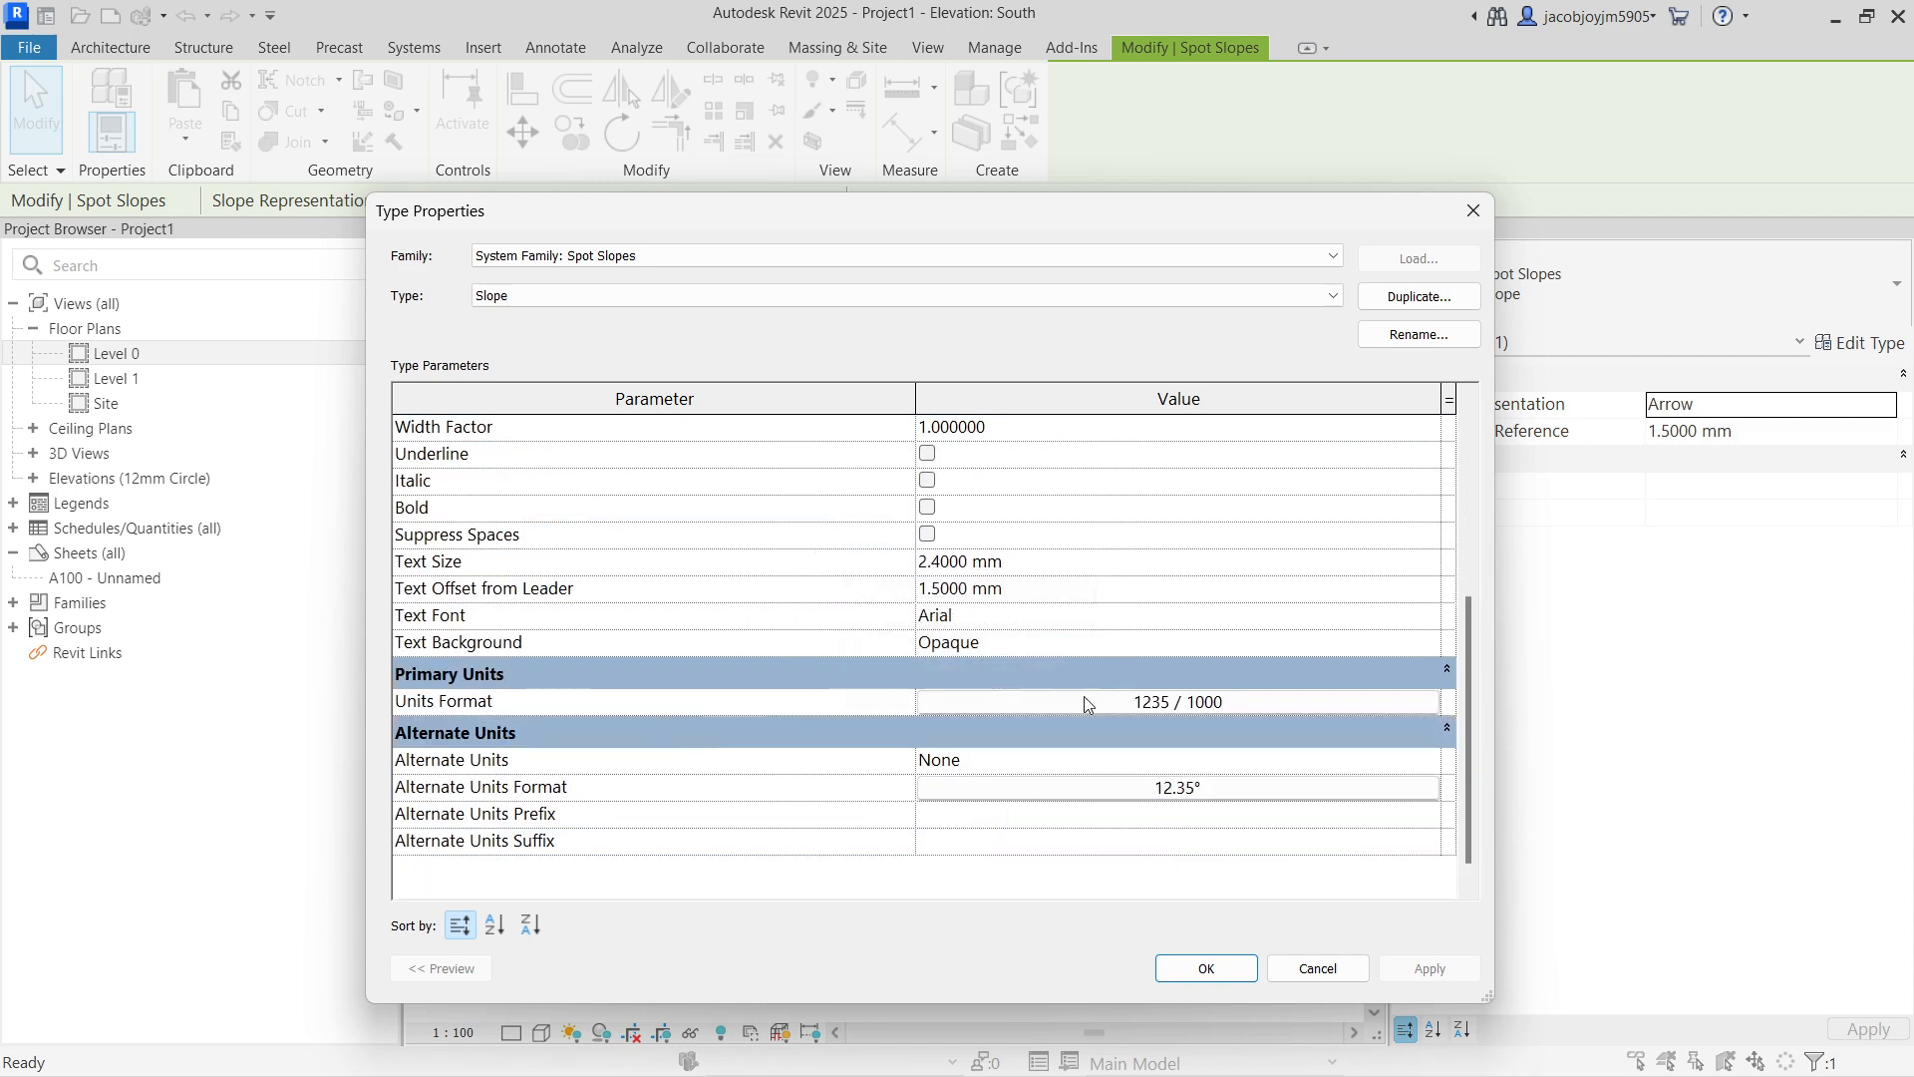
pyautogui.click(1085, 701)
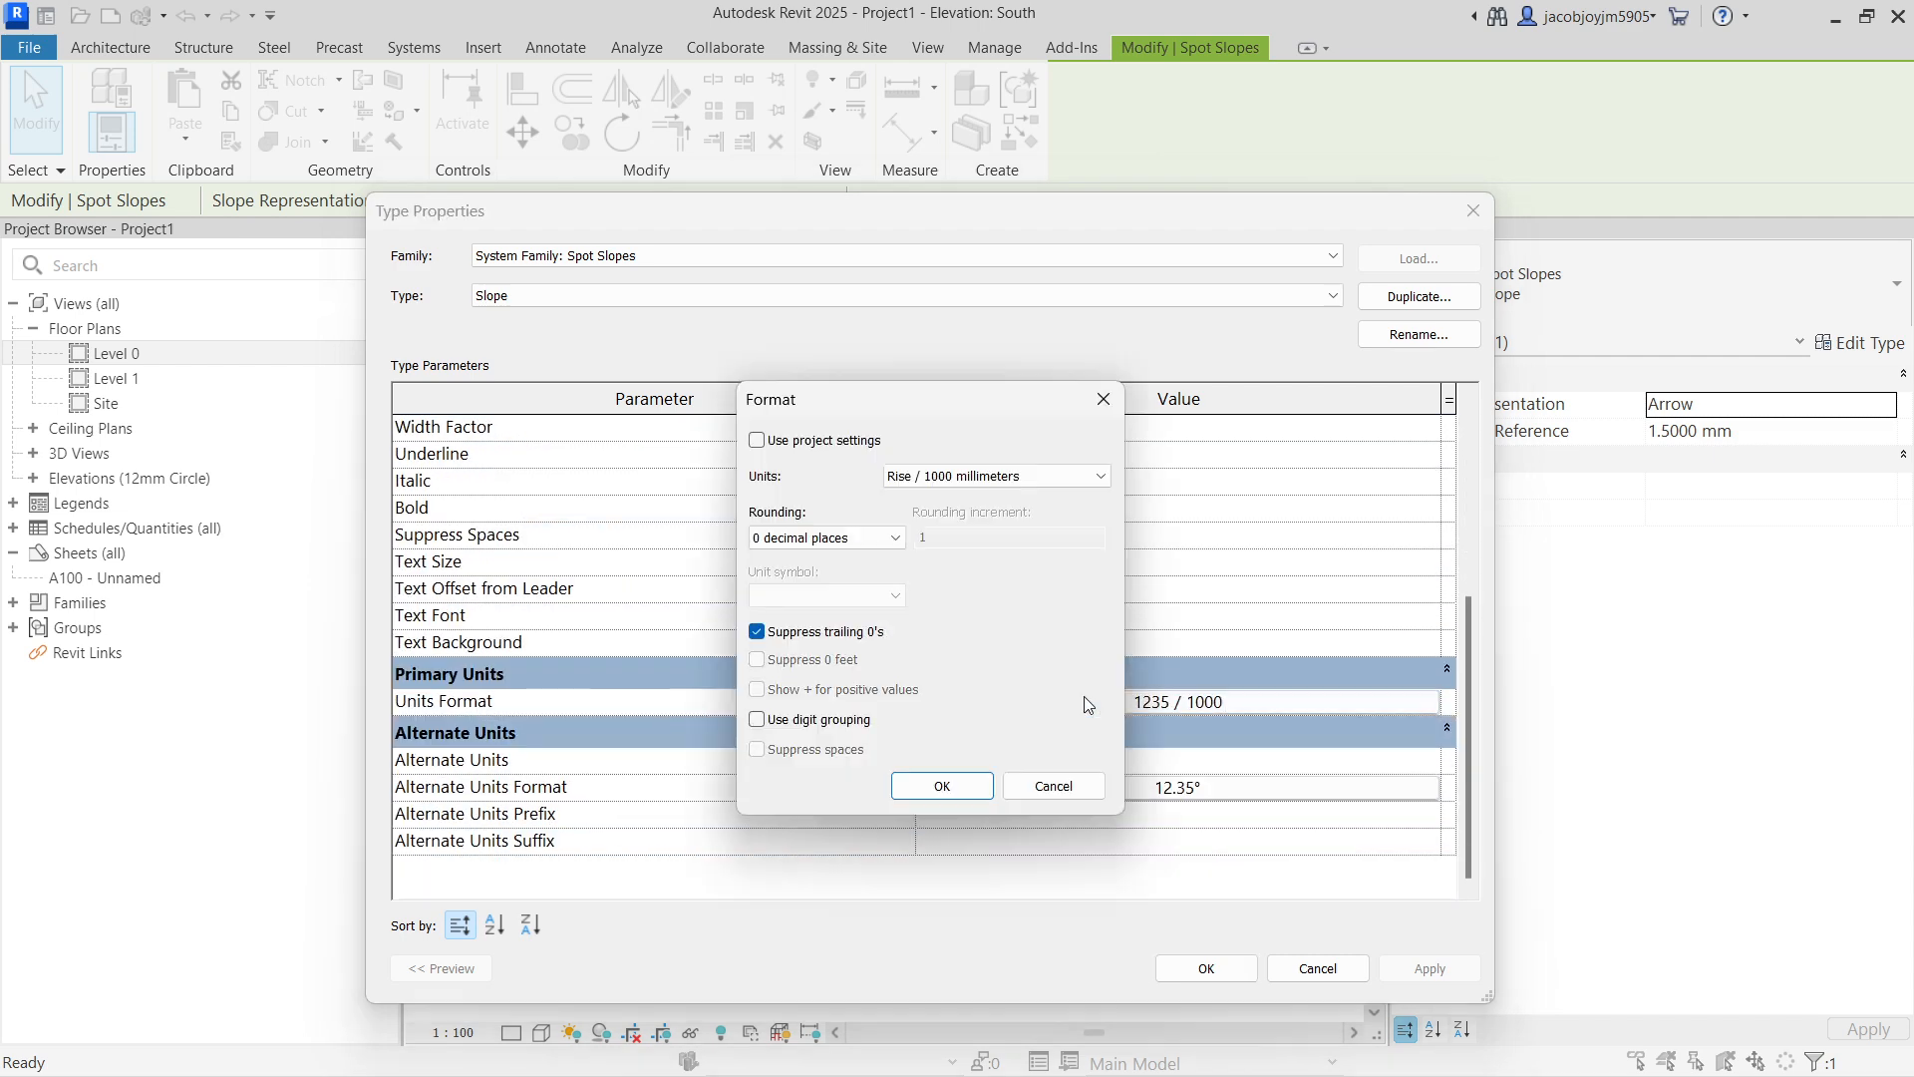
pyautogui.click(959, 481)
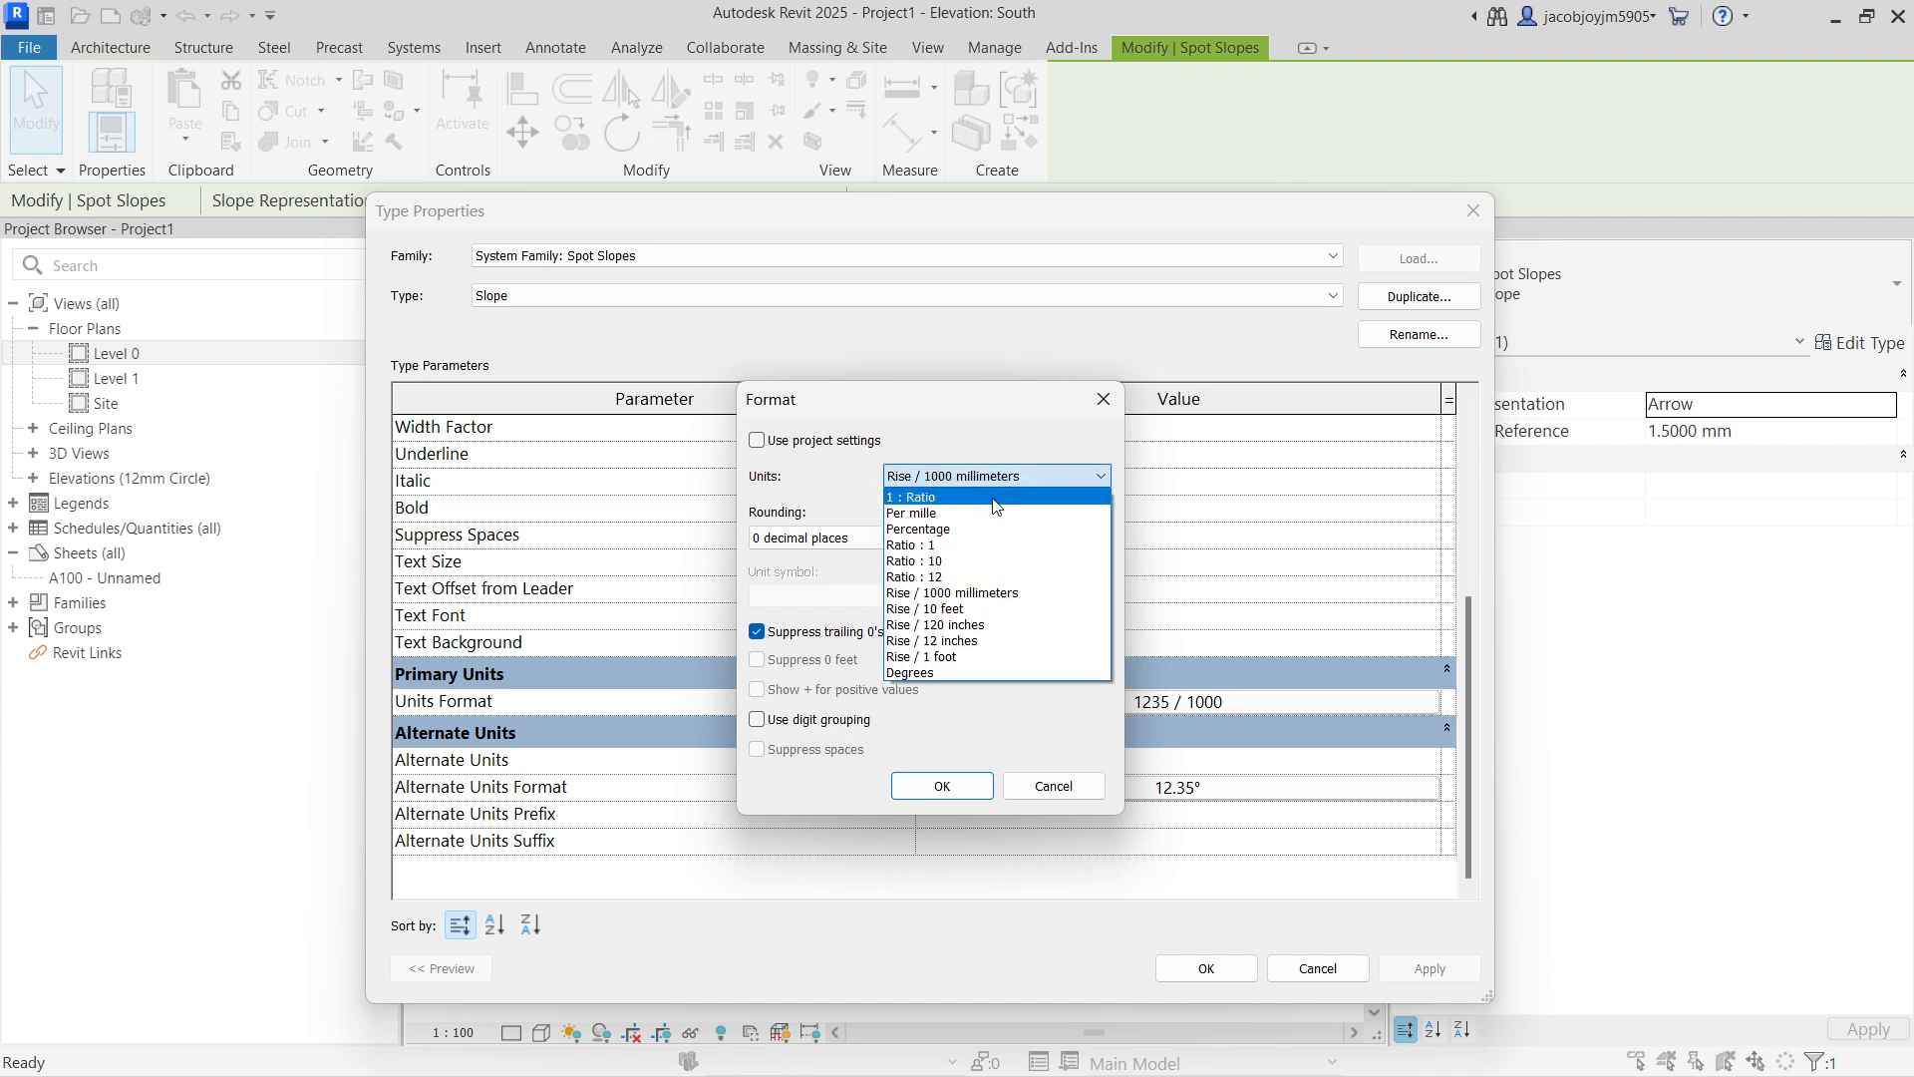
pyautogui.click(995, 497)
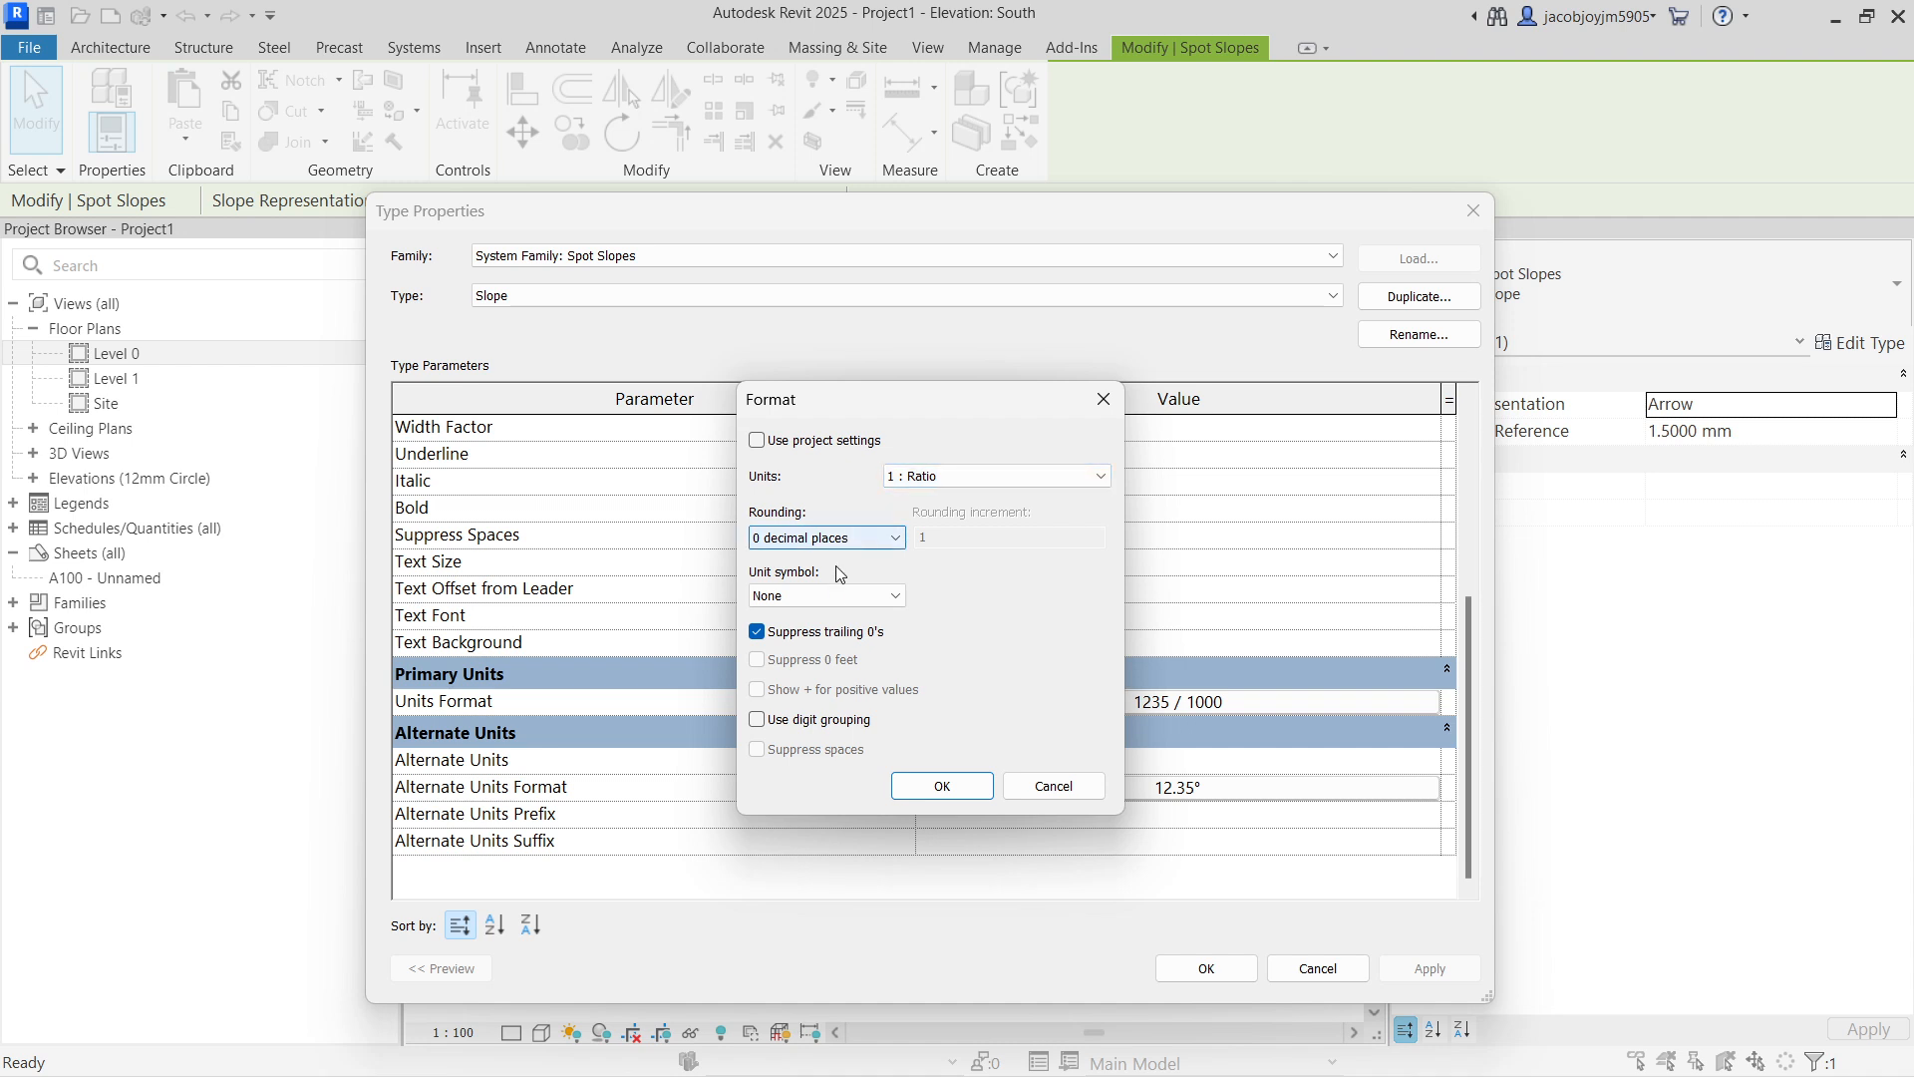
pyautogui.click(878, 595)
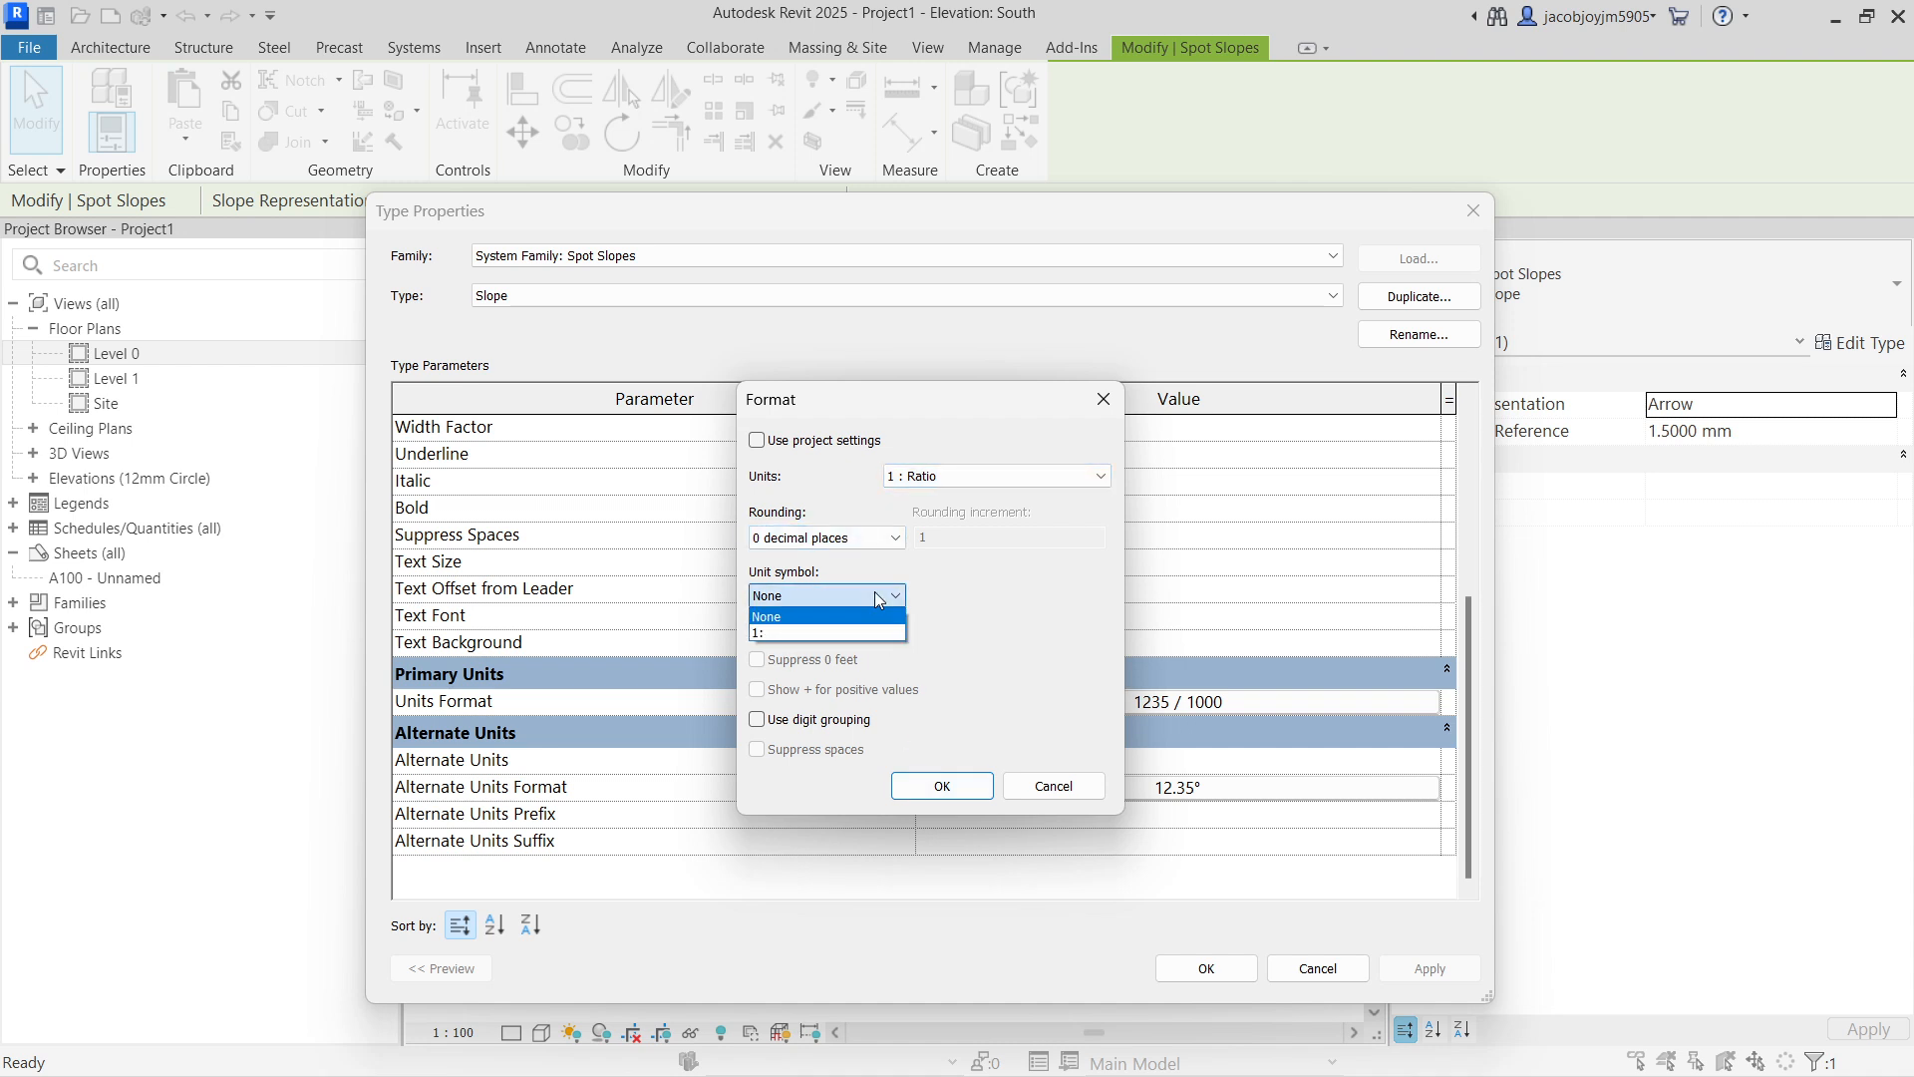
pyautogui.click(857, 632)
pyautogui.click(941, 785)
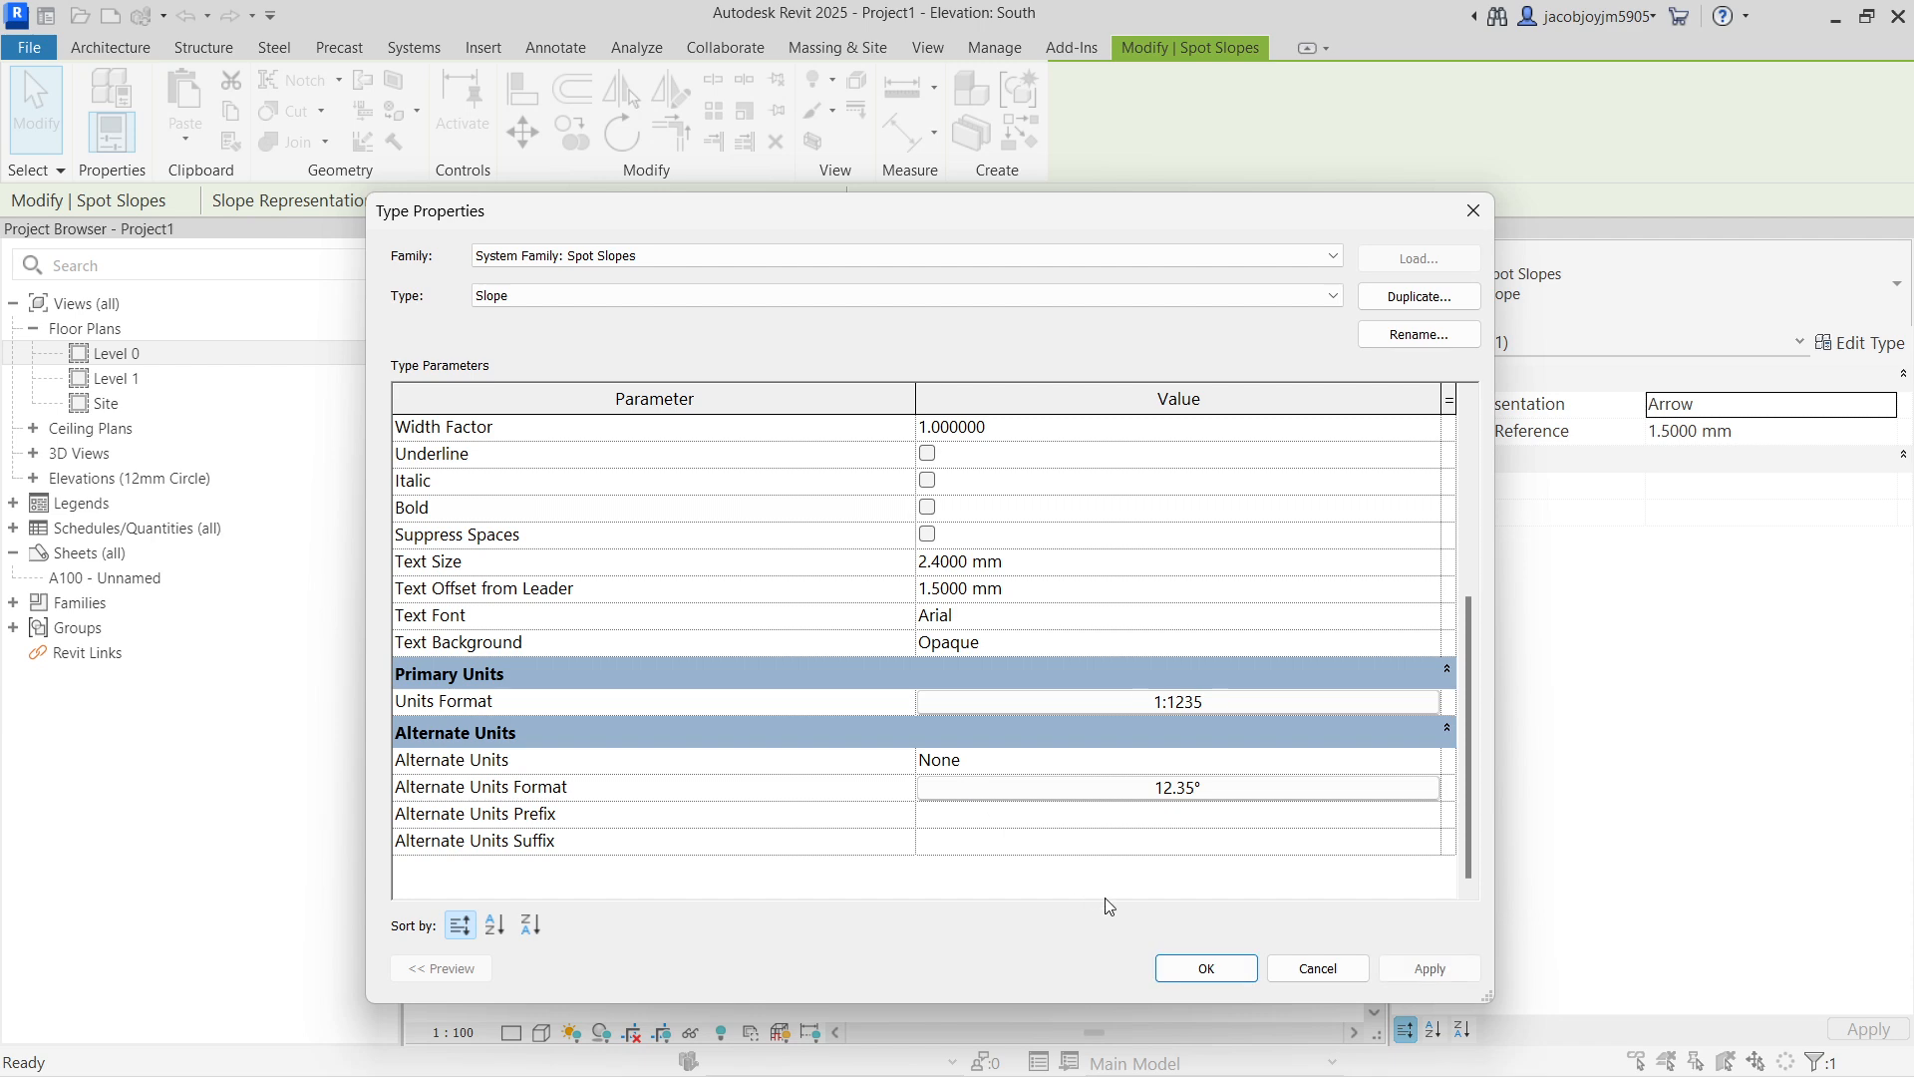
pyautogui.click(1222, 972)
pyautogui.click(1087, 770)
# Step: Move the ramp's spot slope annotation above the railing and deselect it
pyautogui.click(982, 558)
pyautogui.scroll(2, 982, 556)
pyautogui.moveTo(1123, 542)
pyautogui.mouseDown()
pyautogui.moveTo(1124, 581)
pyautogui.moveTo(1088, 373)
pyautogui.mouseUp()
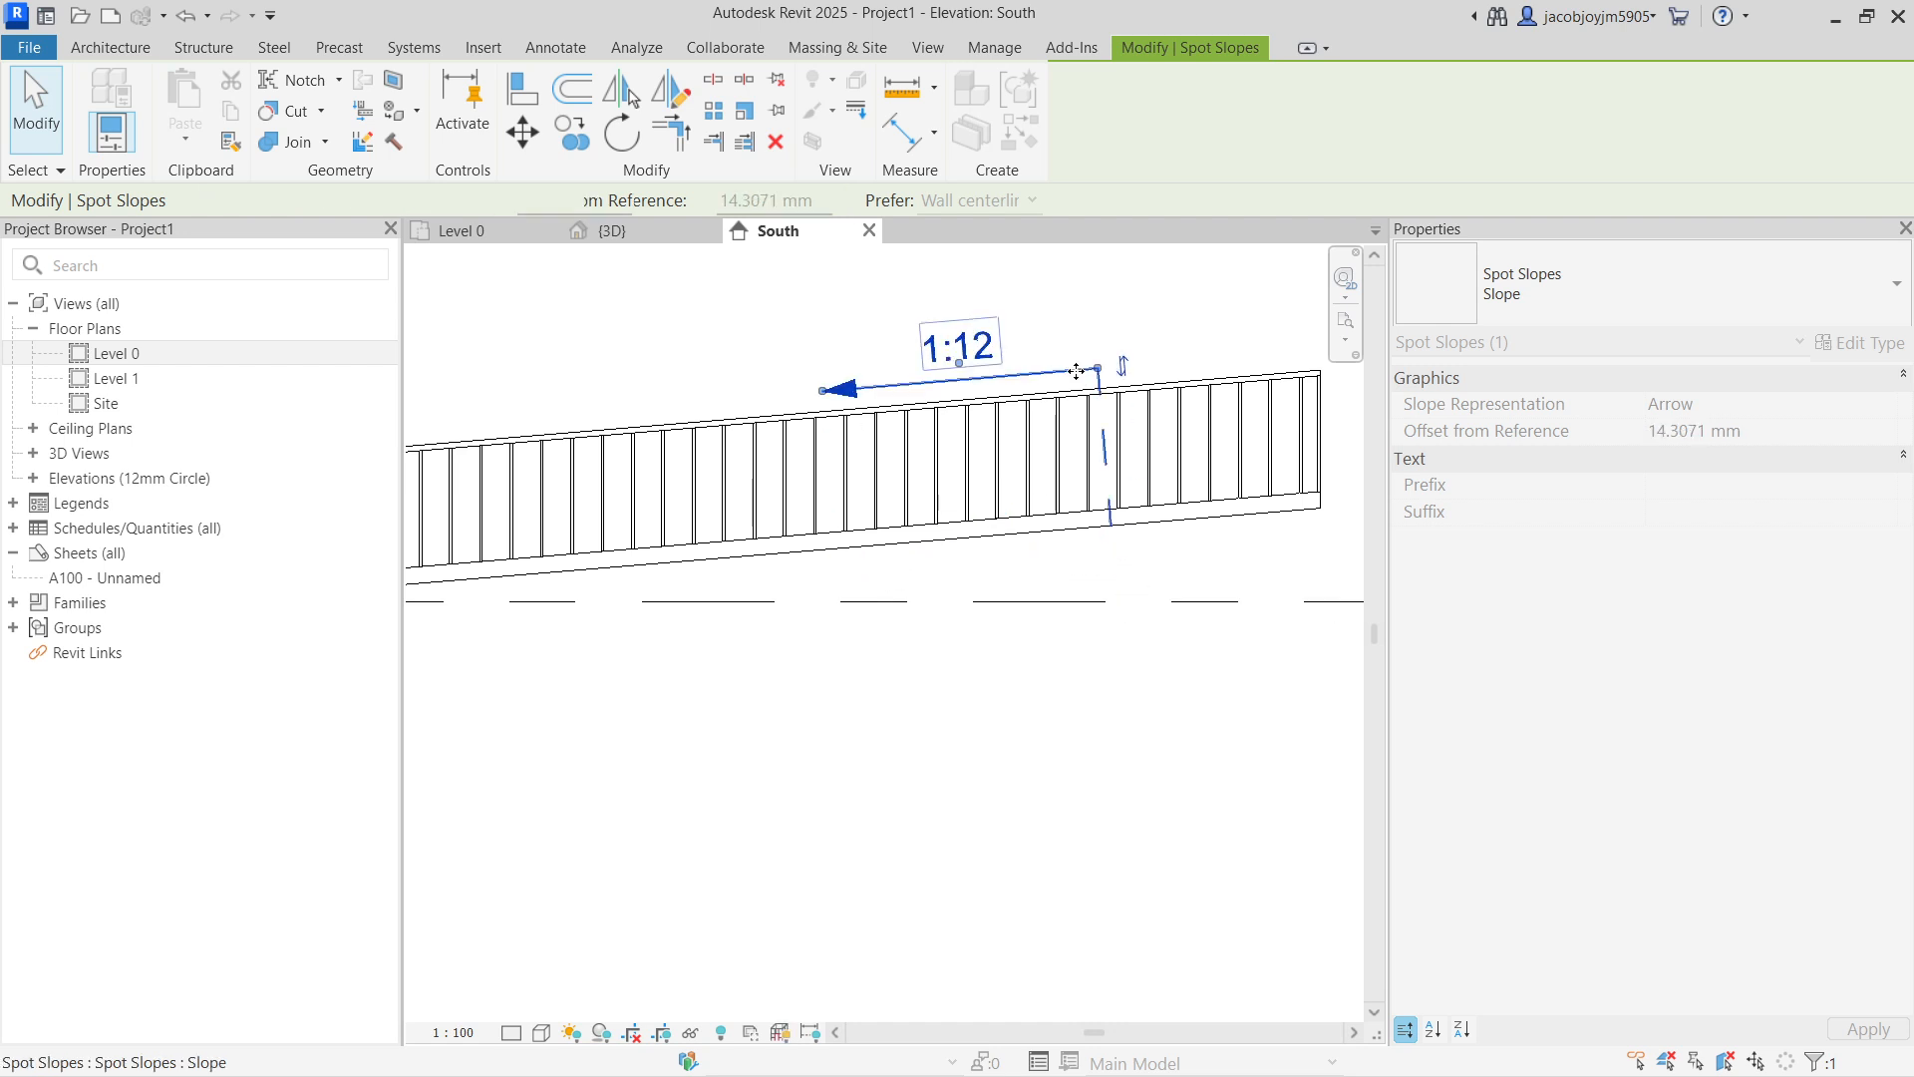
pyautogui.click(1107, 679)
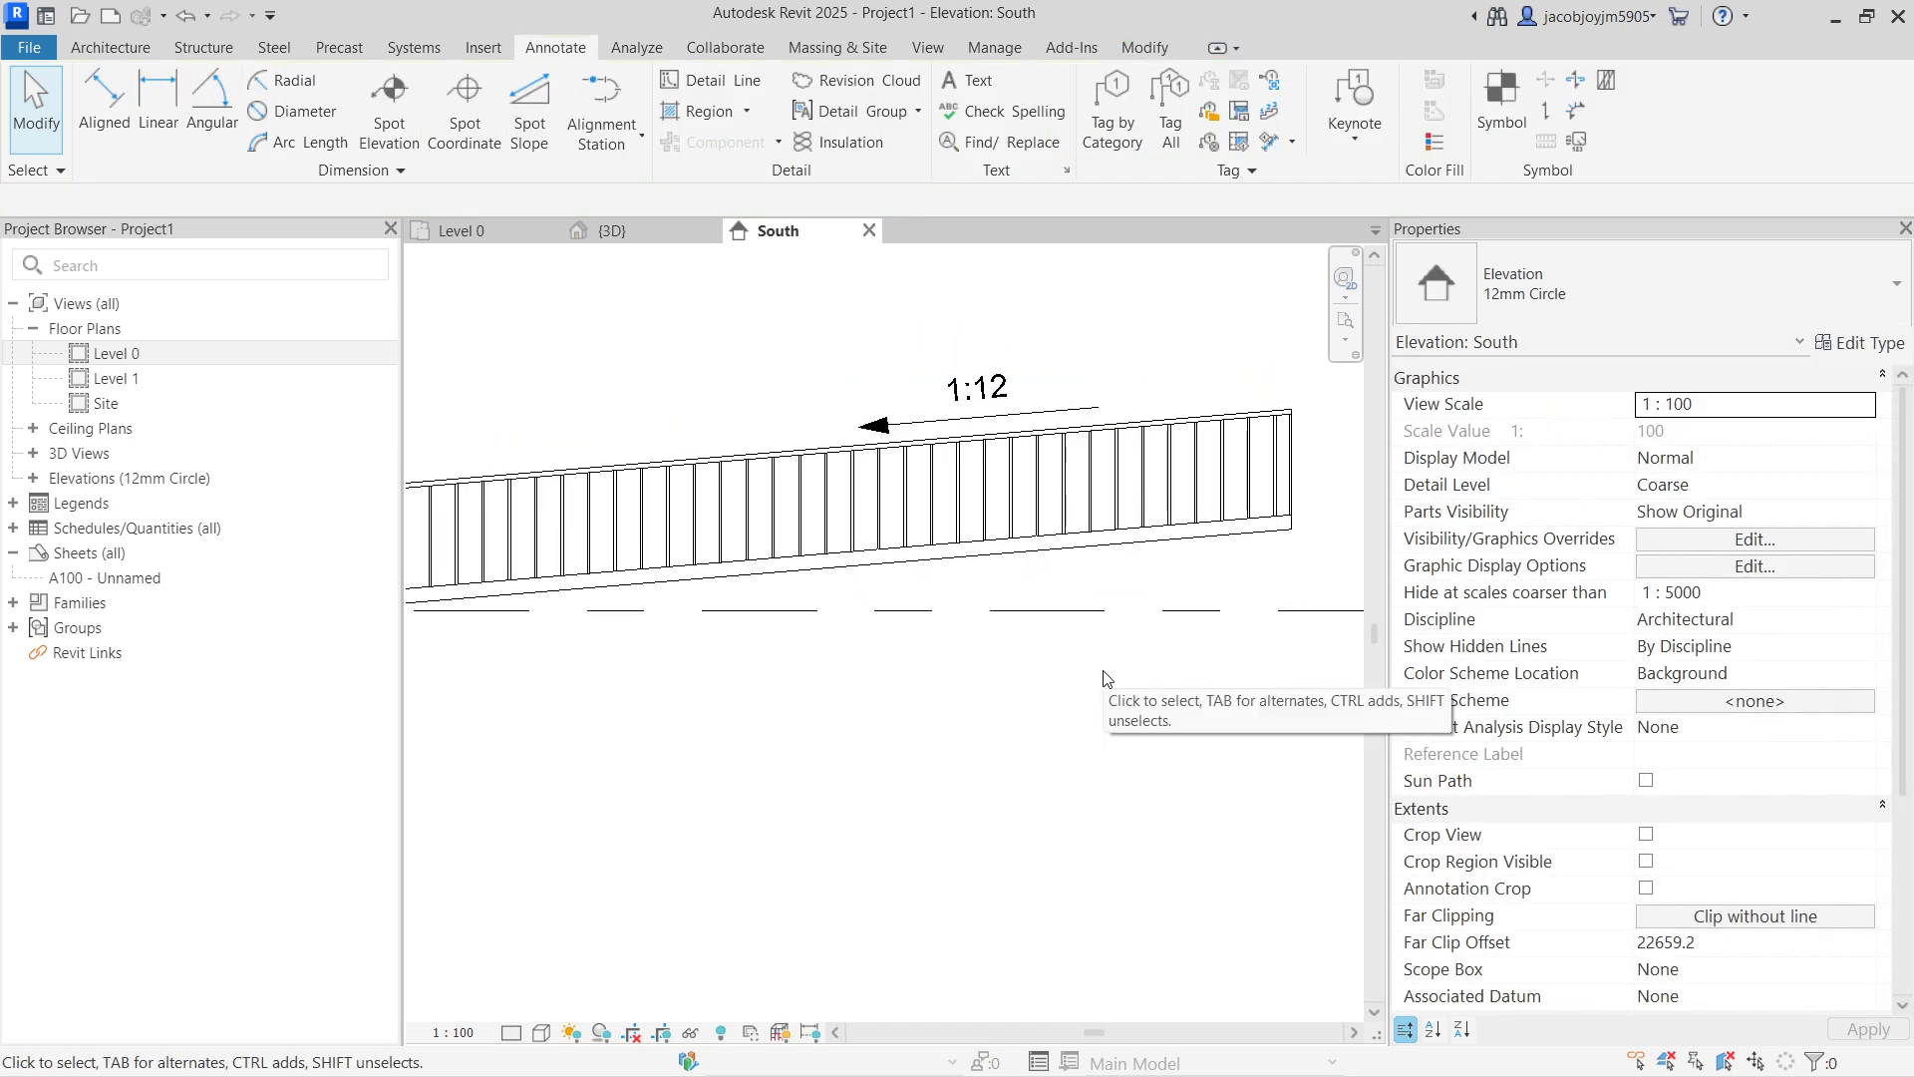
# Step: In the Level 0 plan, start a new ramp and sketch a horizontal 12000 mm run below the existing ramp
pyautogui.click(522, 238)
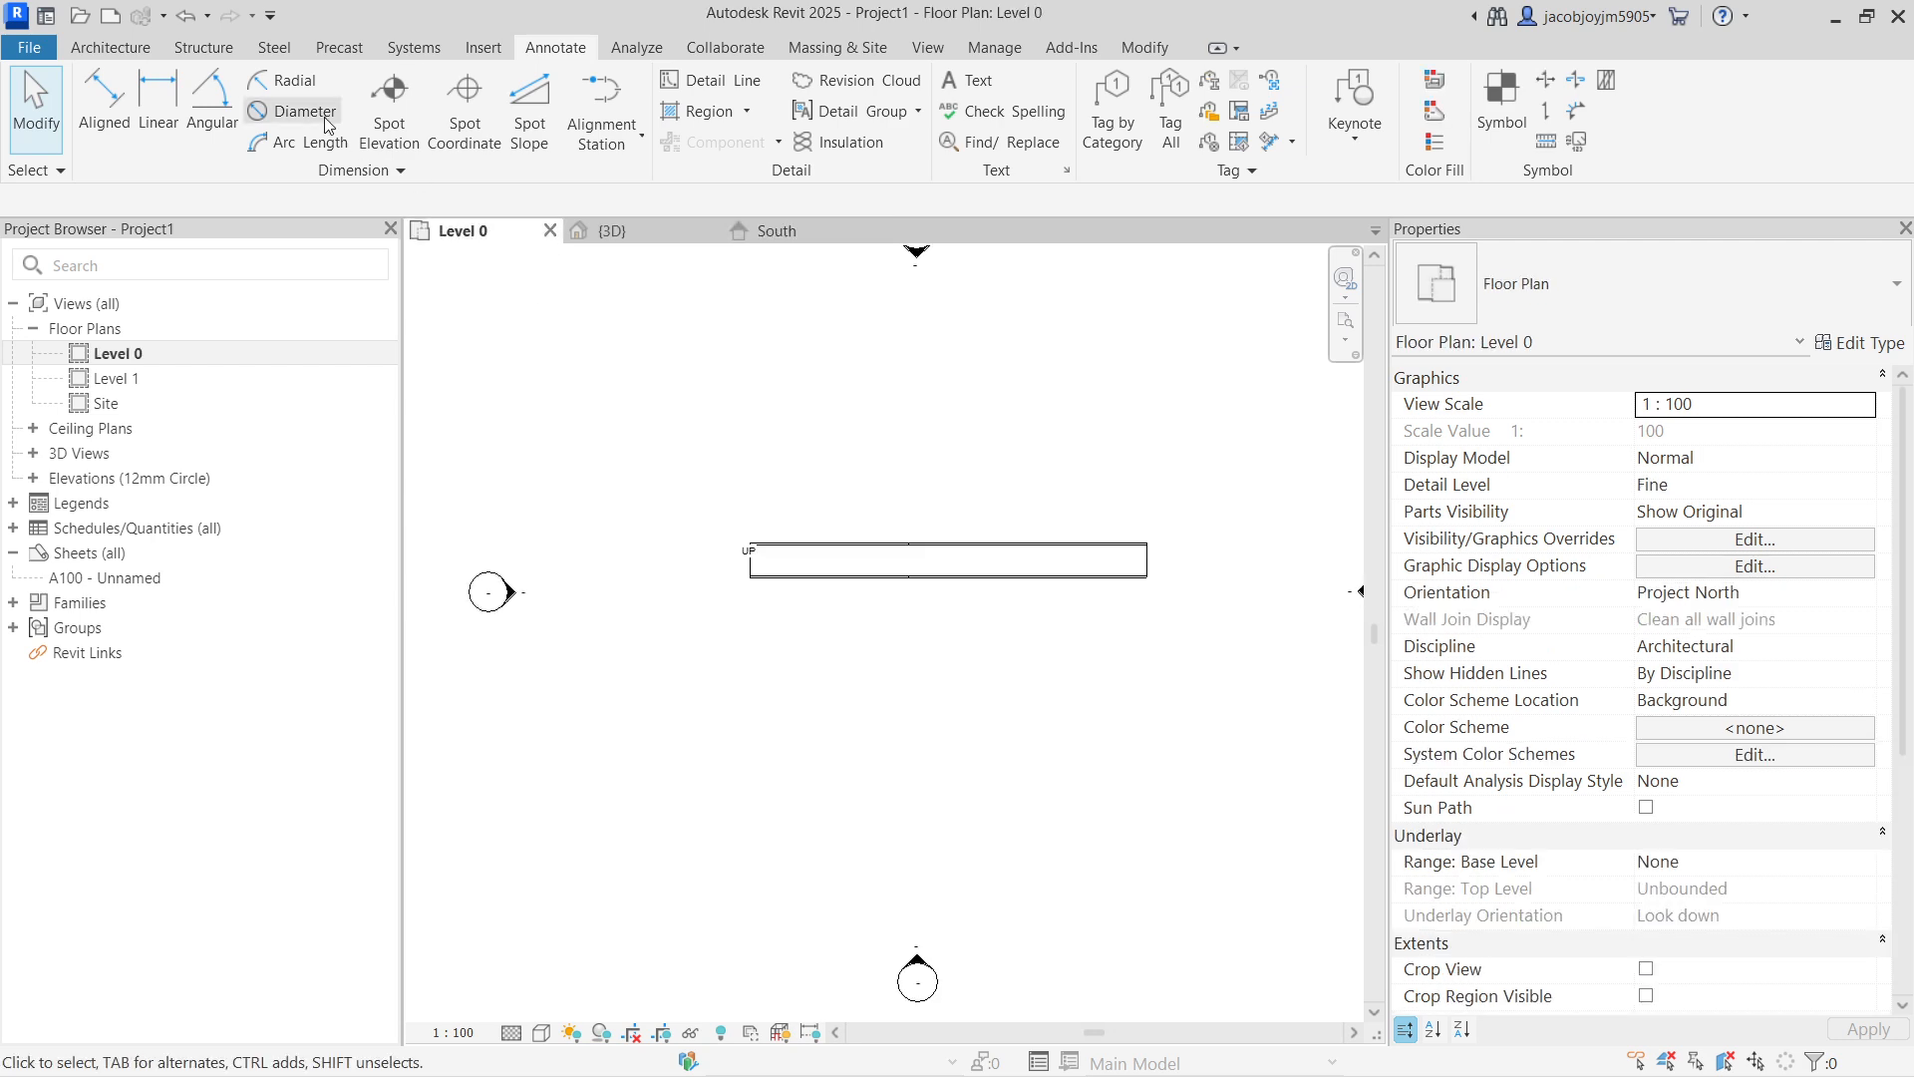
pyautogui.click(105, 57)
pyautogui.click(872, 104)
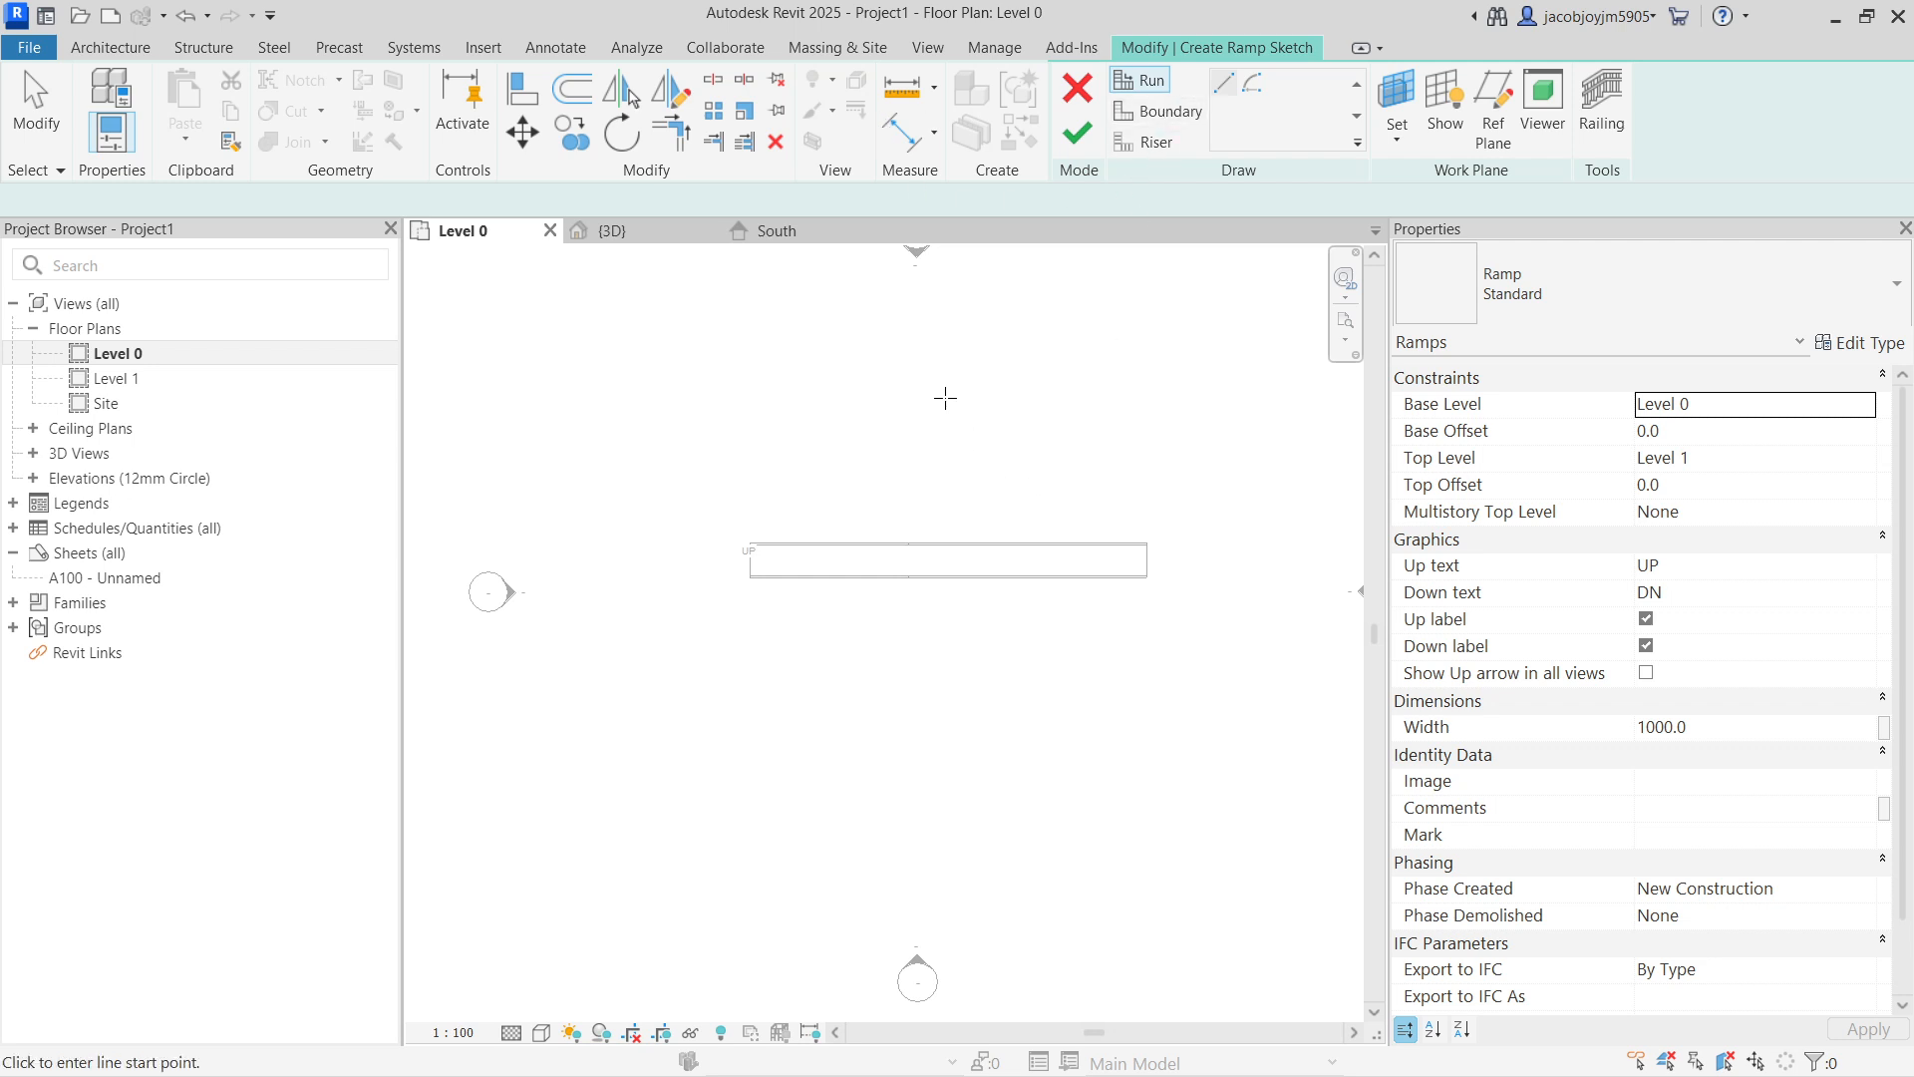
pyautogui.scroll(-2, 944, 399)
pyautogui.click(801, 587)
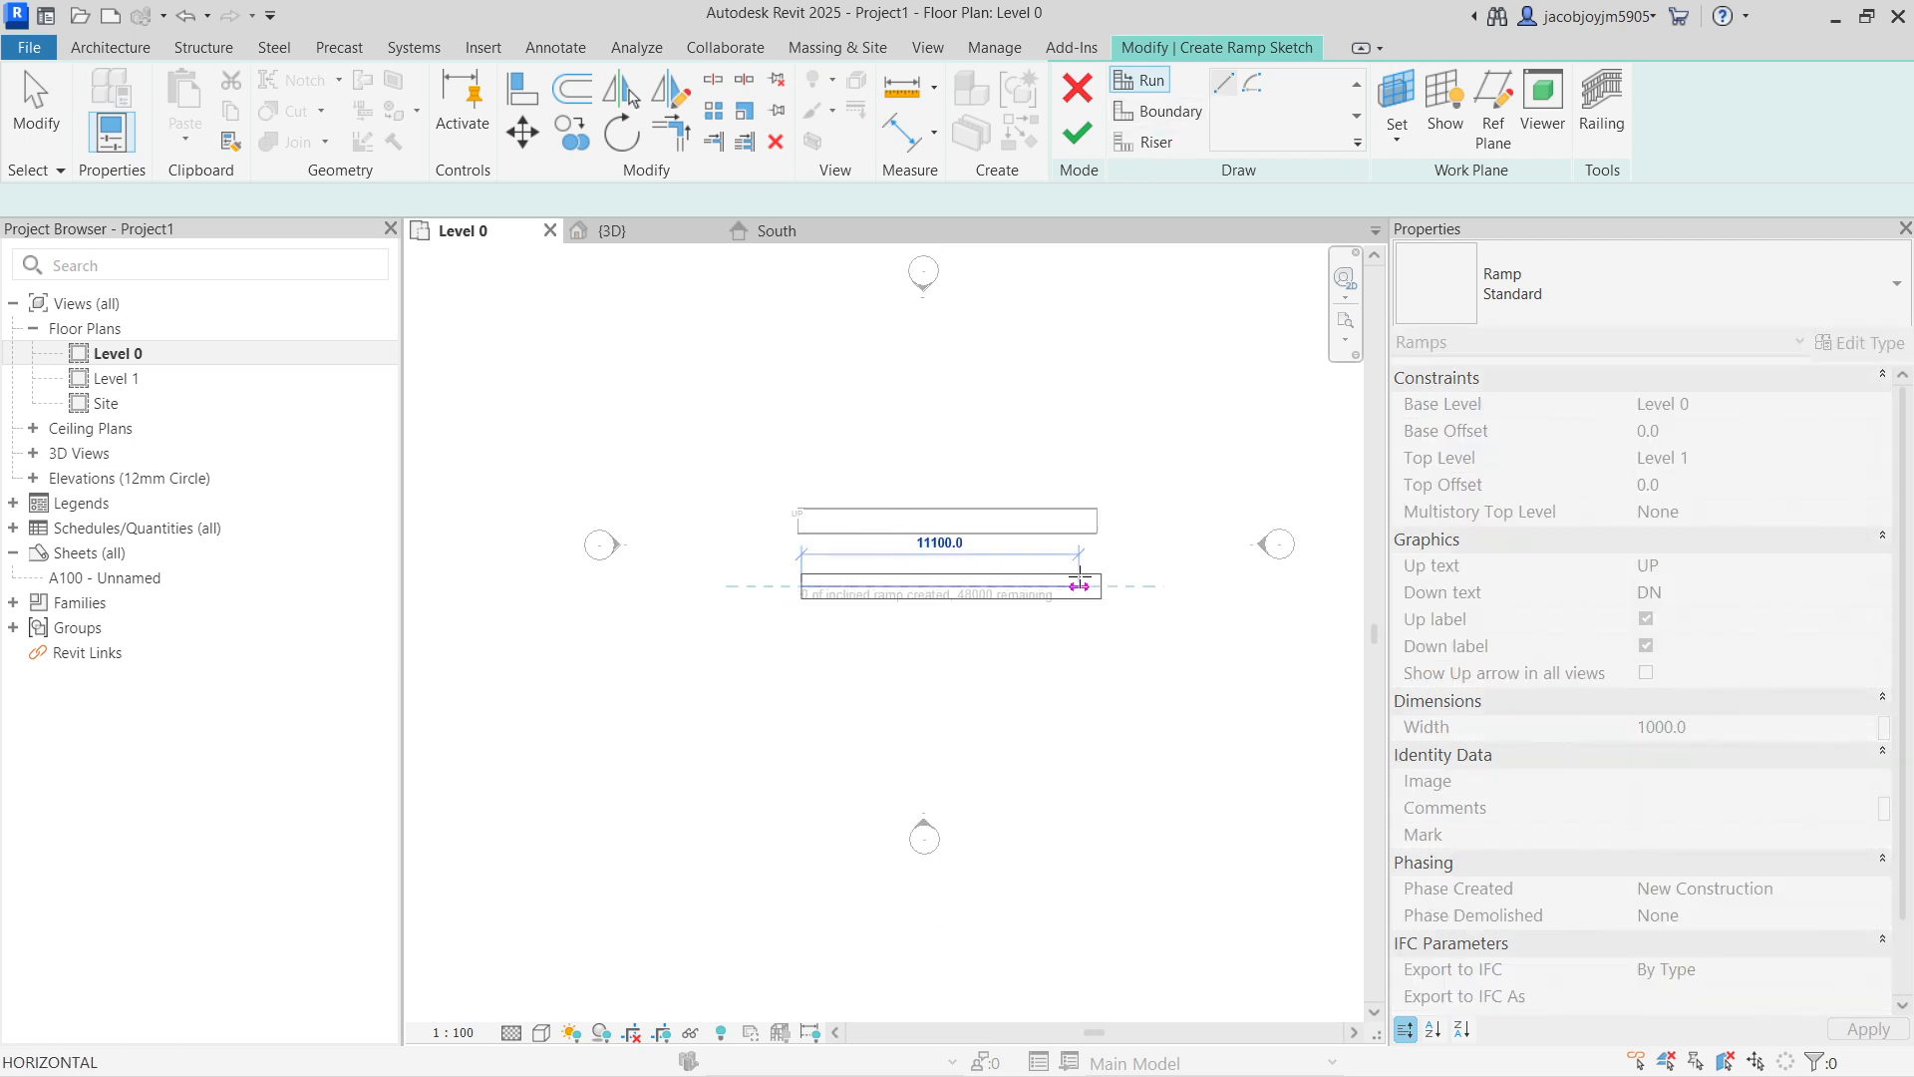
pyautogui.click(1101, 588)
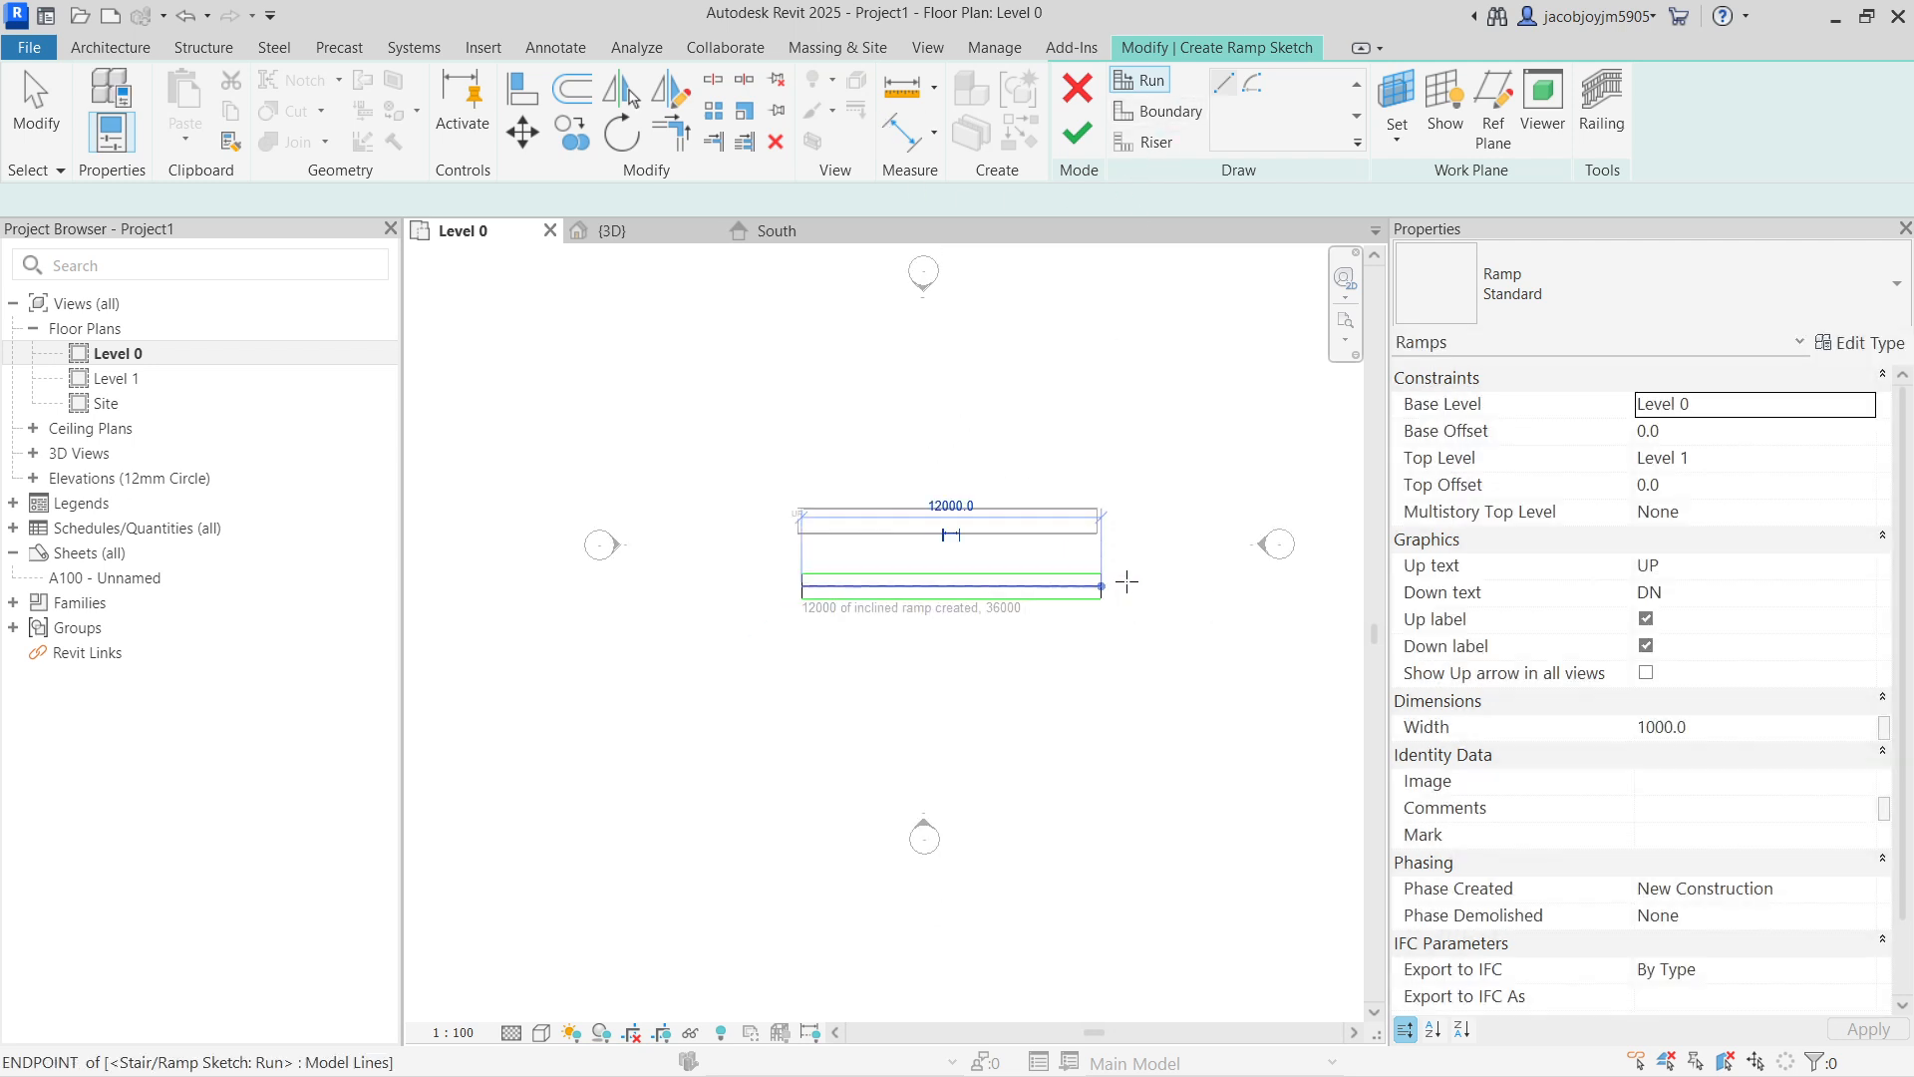
# Step: Add a second 12000 mm run below the first, heading back to the start side
pyautogui.click(1101, 641)
pyautogui.click(724, 643)
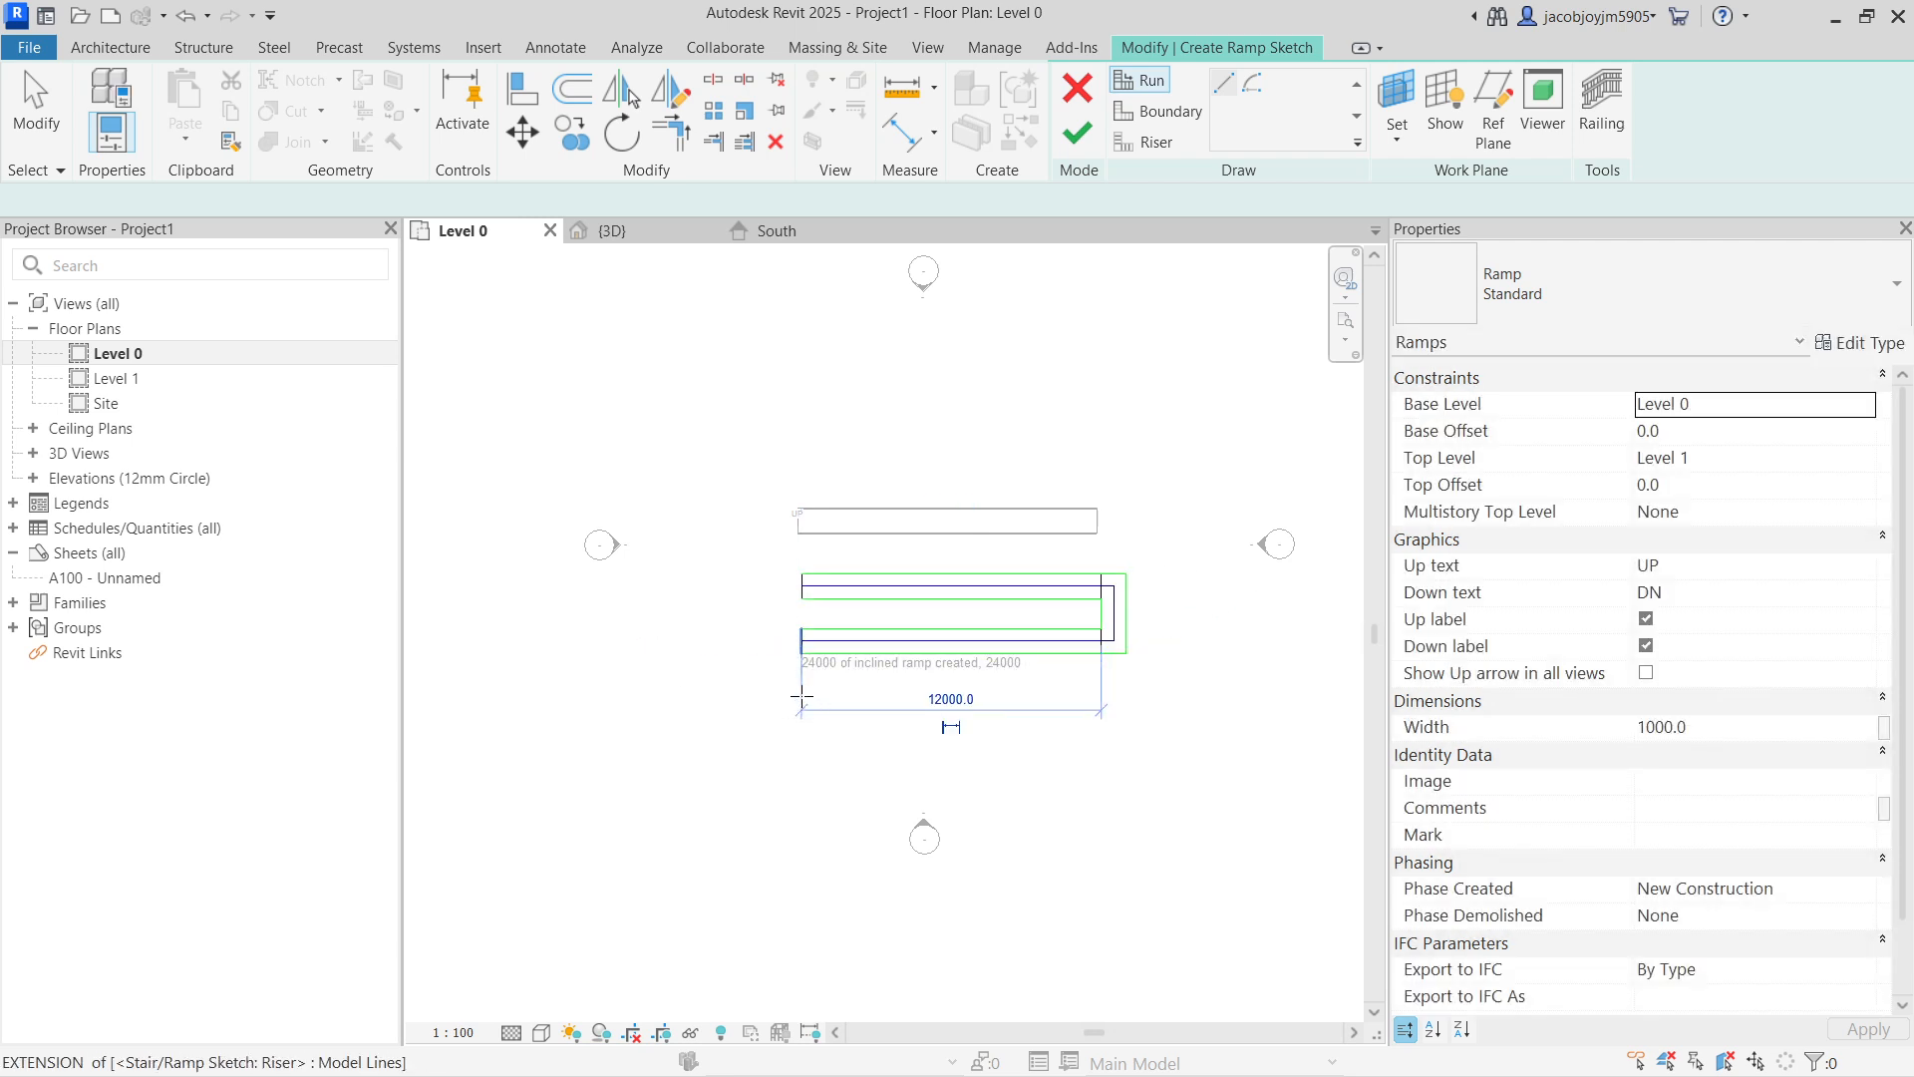
pyautogui.scroll(1, 932, 683)
pyautogui.scroll(2, 1256, 603)
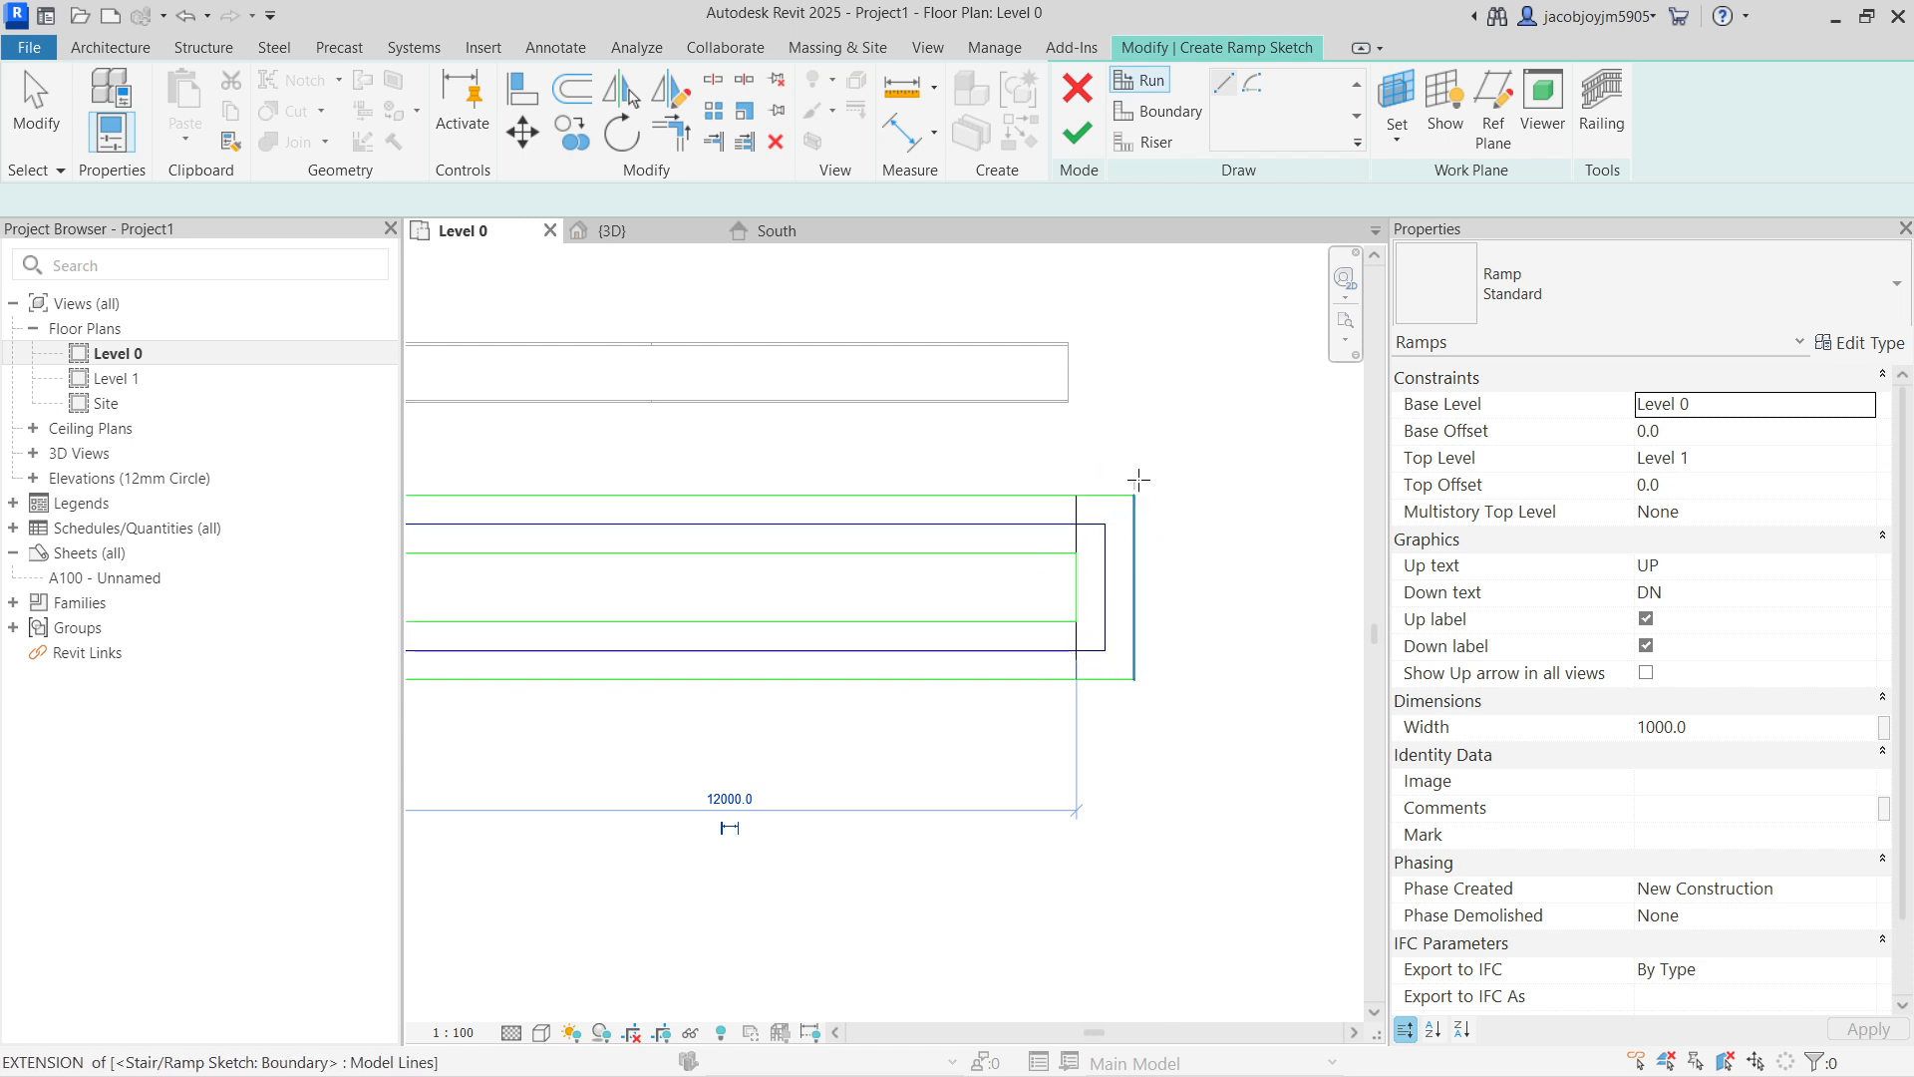
pyautogui.scroll(-1, 1136, 483)
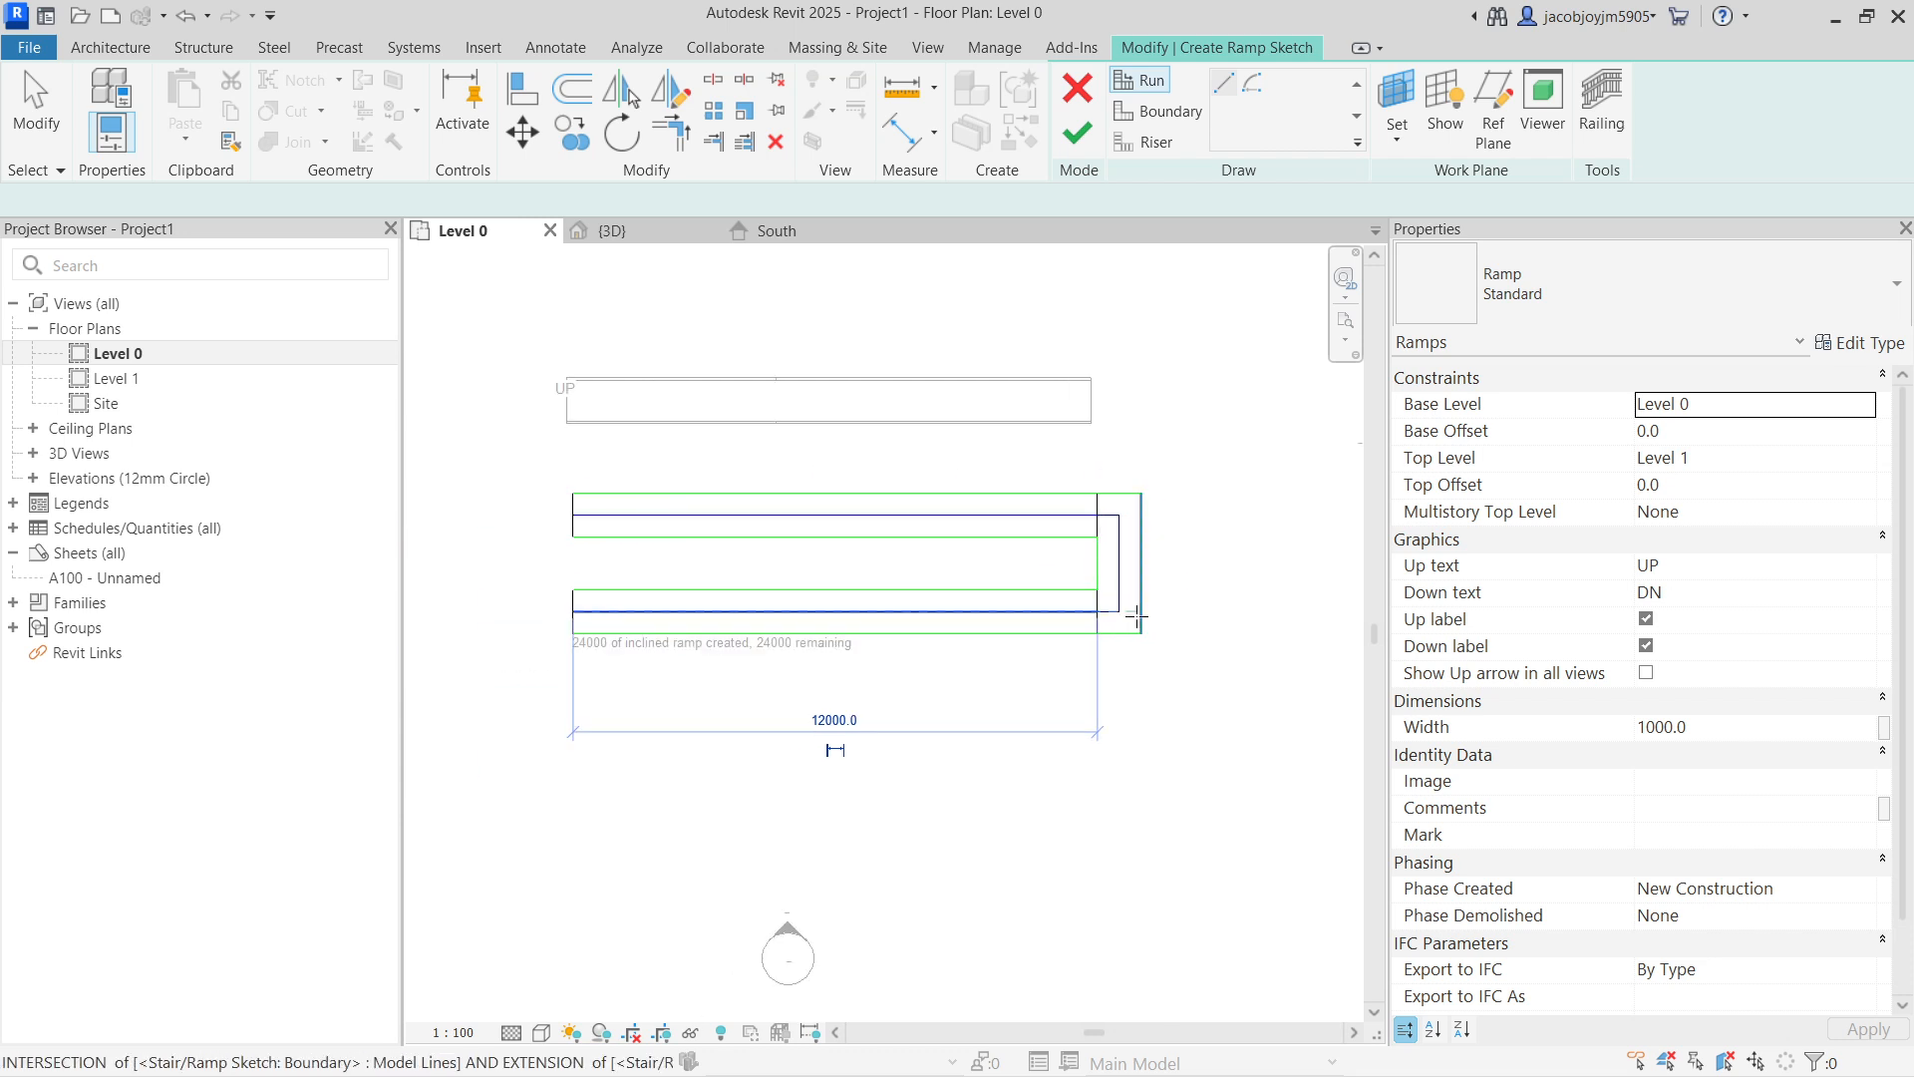
pyautogui.scroll(-1, 1094, 439)
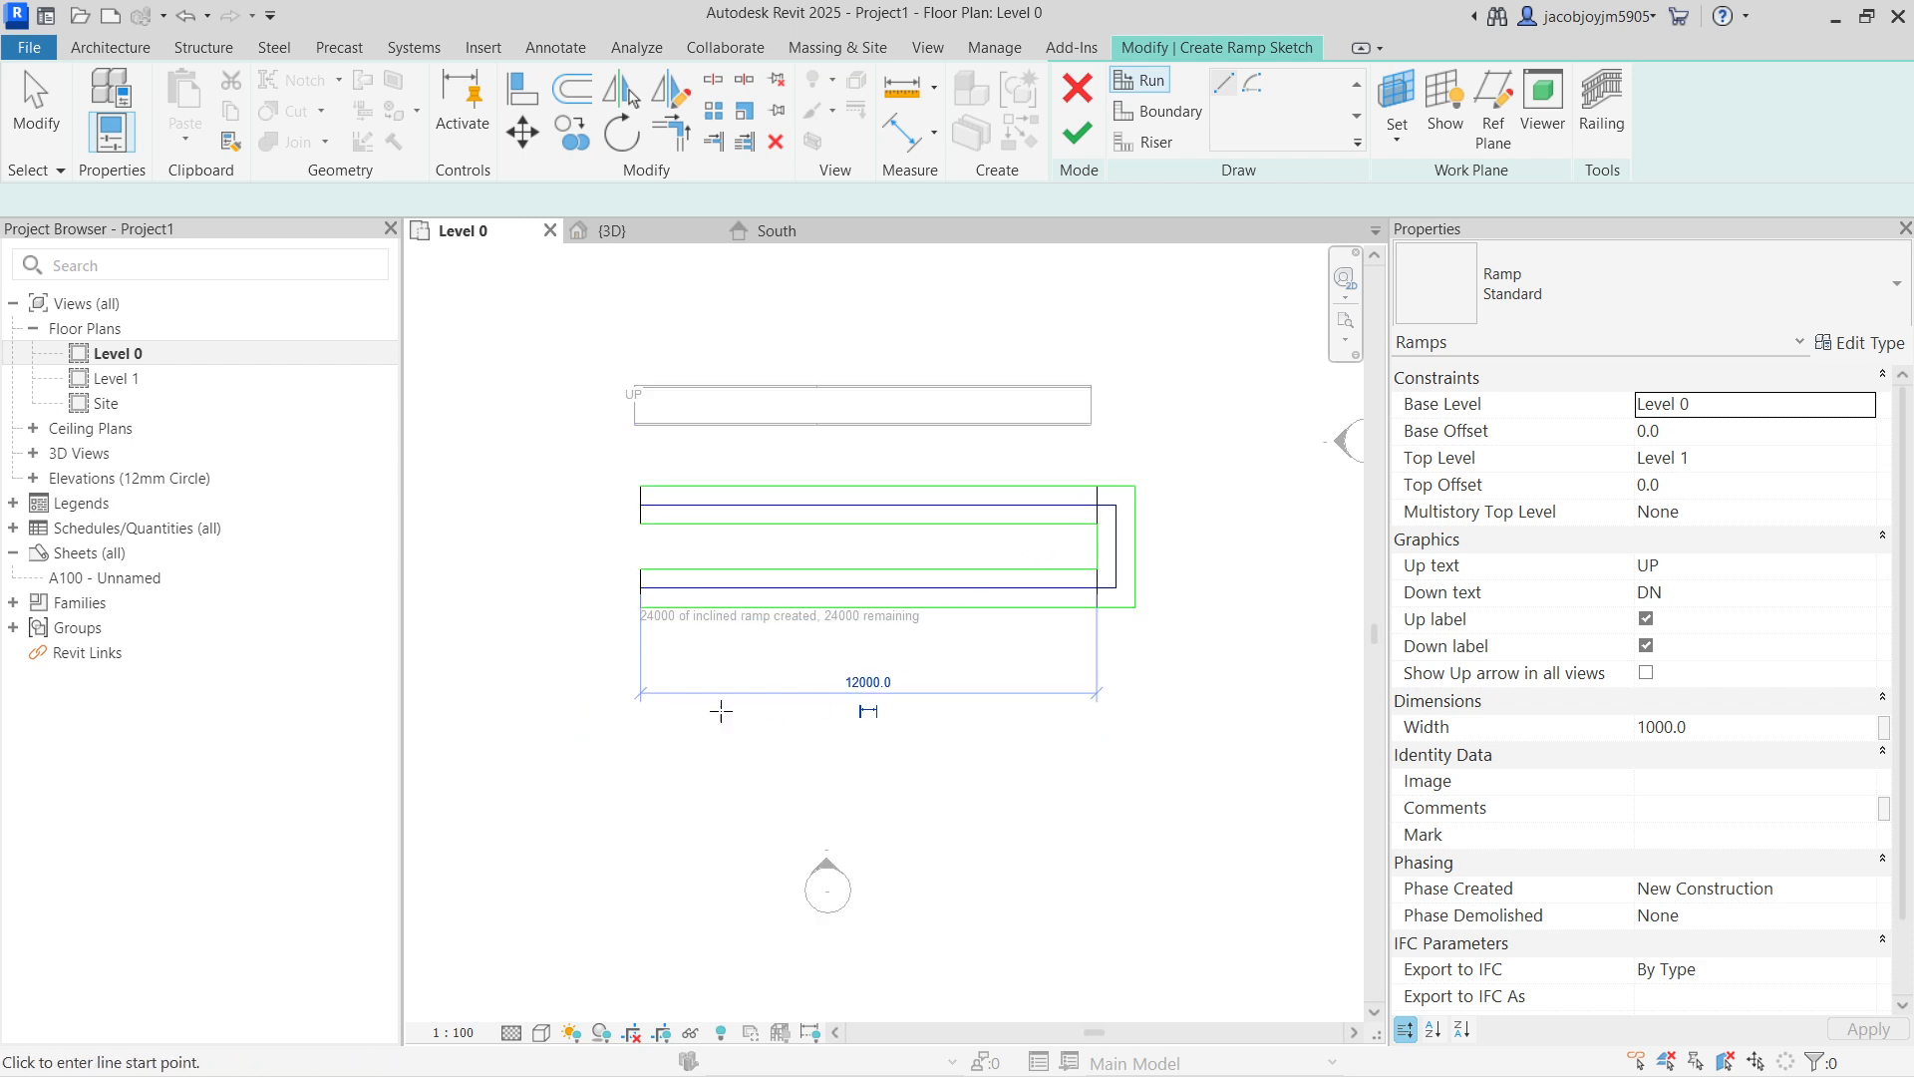
# Step: Add the third and fourth parallel 12000 mm runs in alternating directions and finish the switchback ramp
pyautogui.click(640, 678)
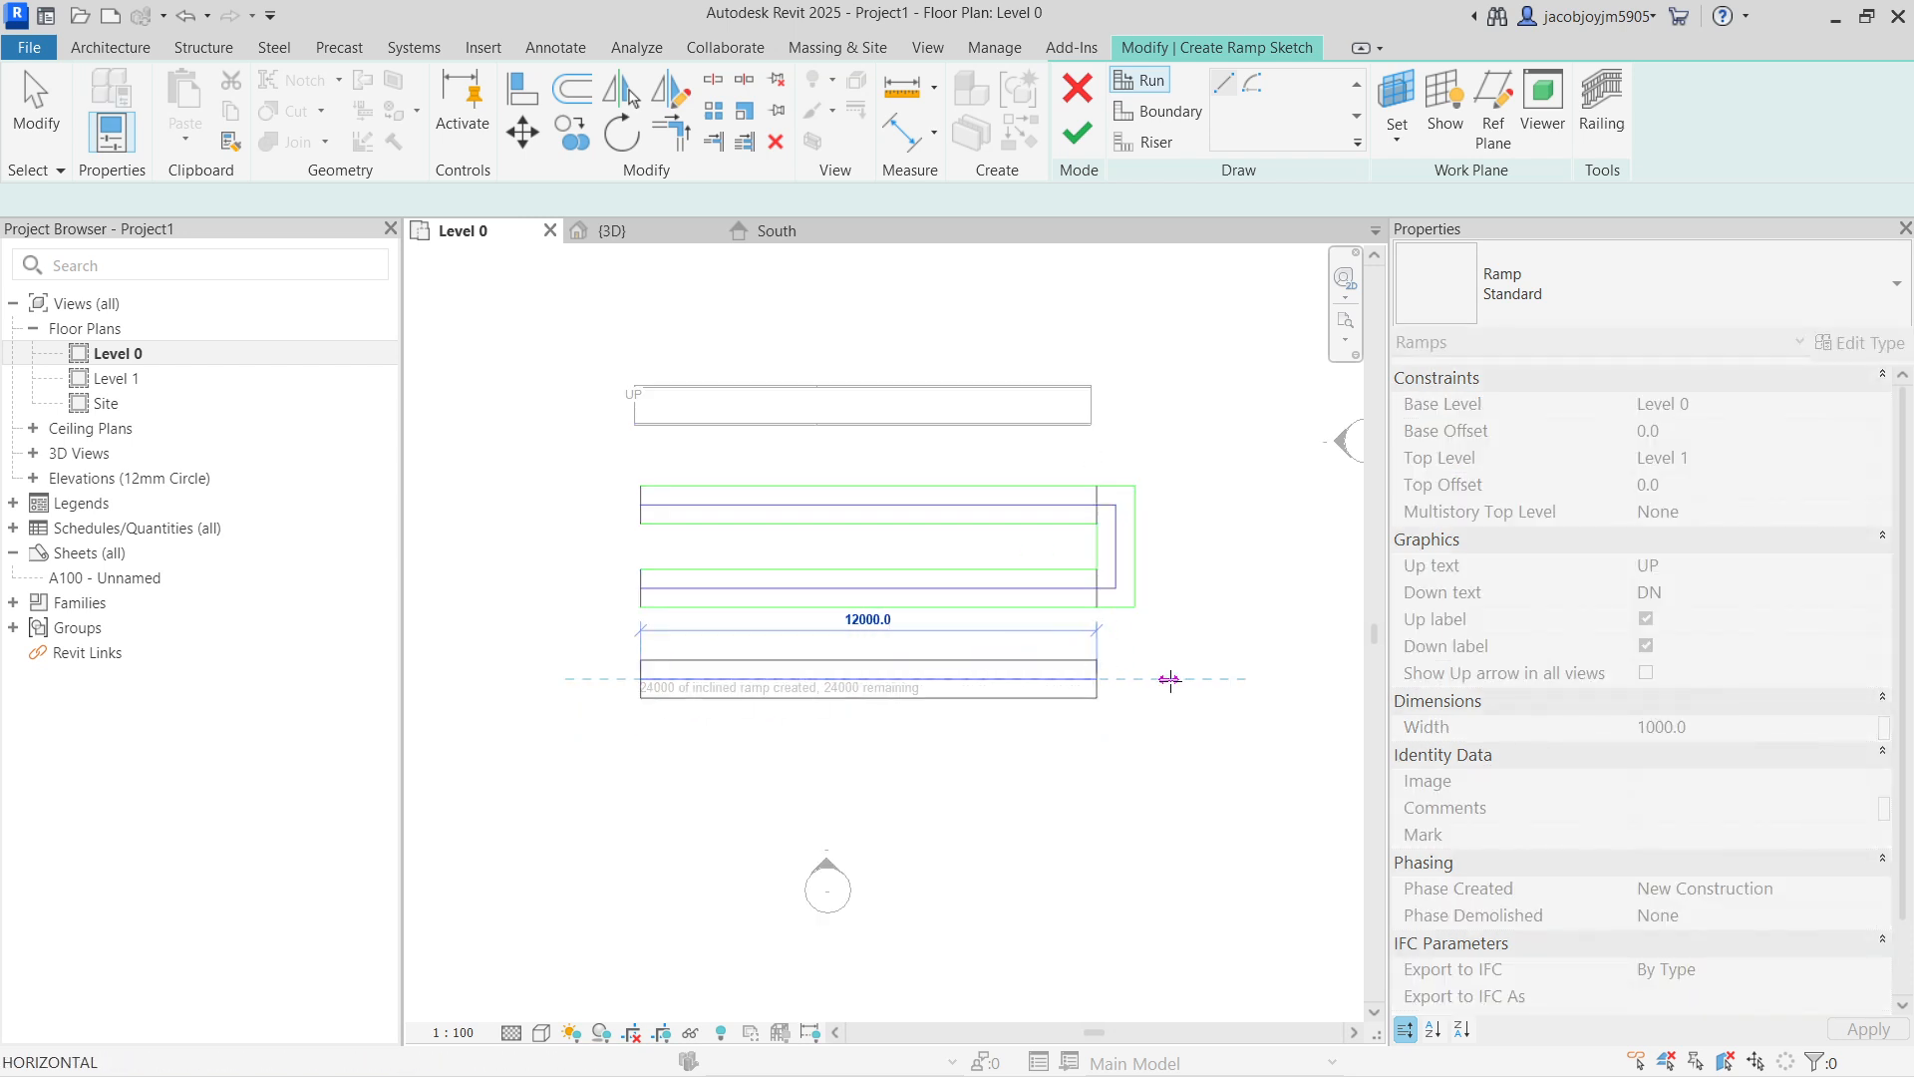
pyautogui.click(1116, 679)
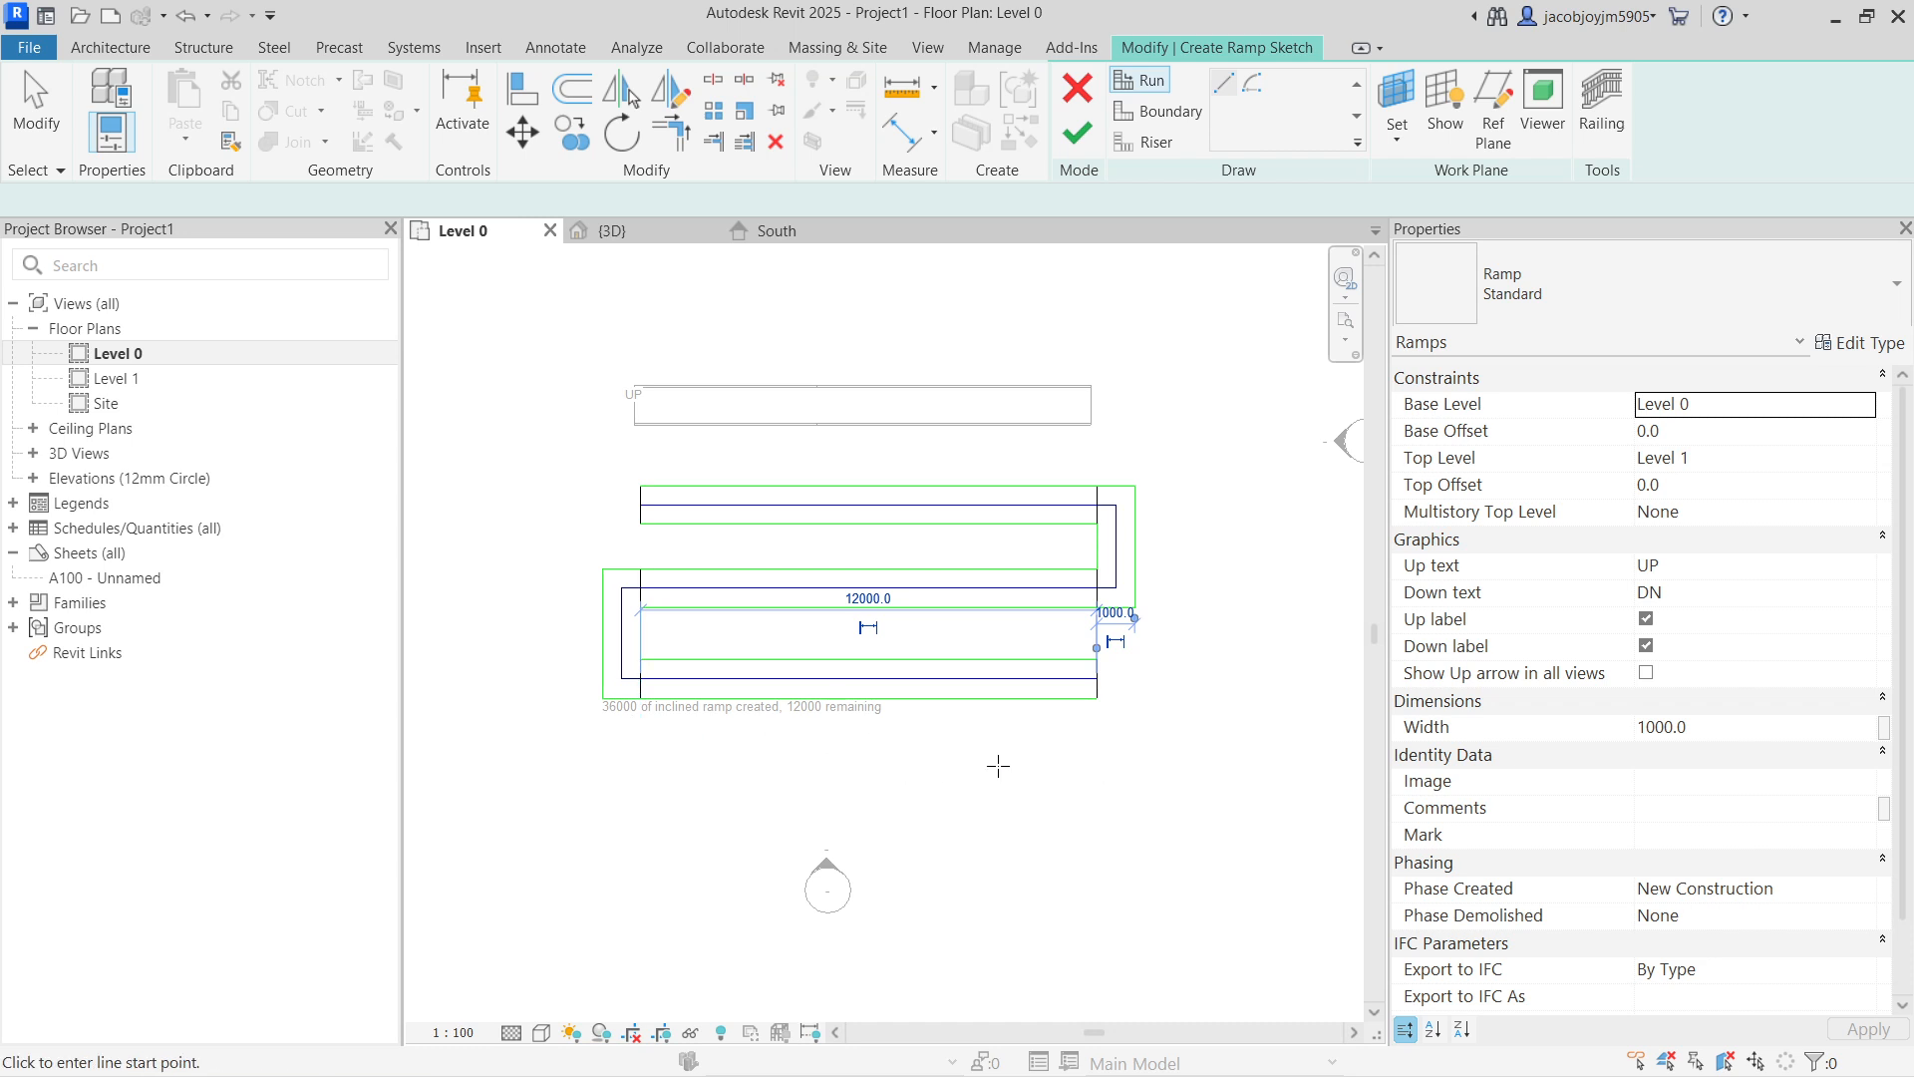
pyautogui.click(1099, 759)
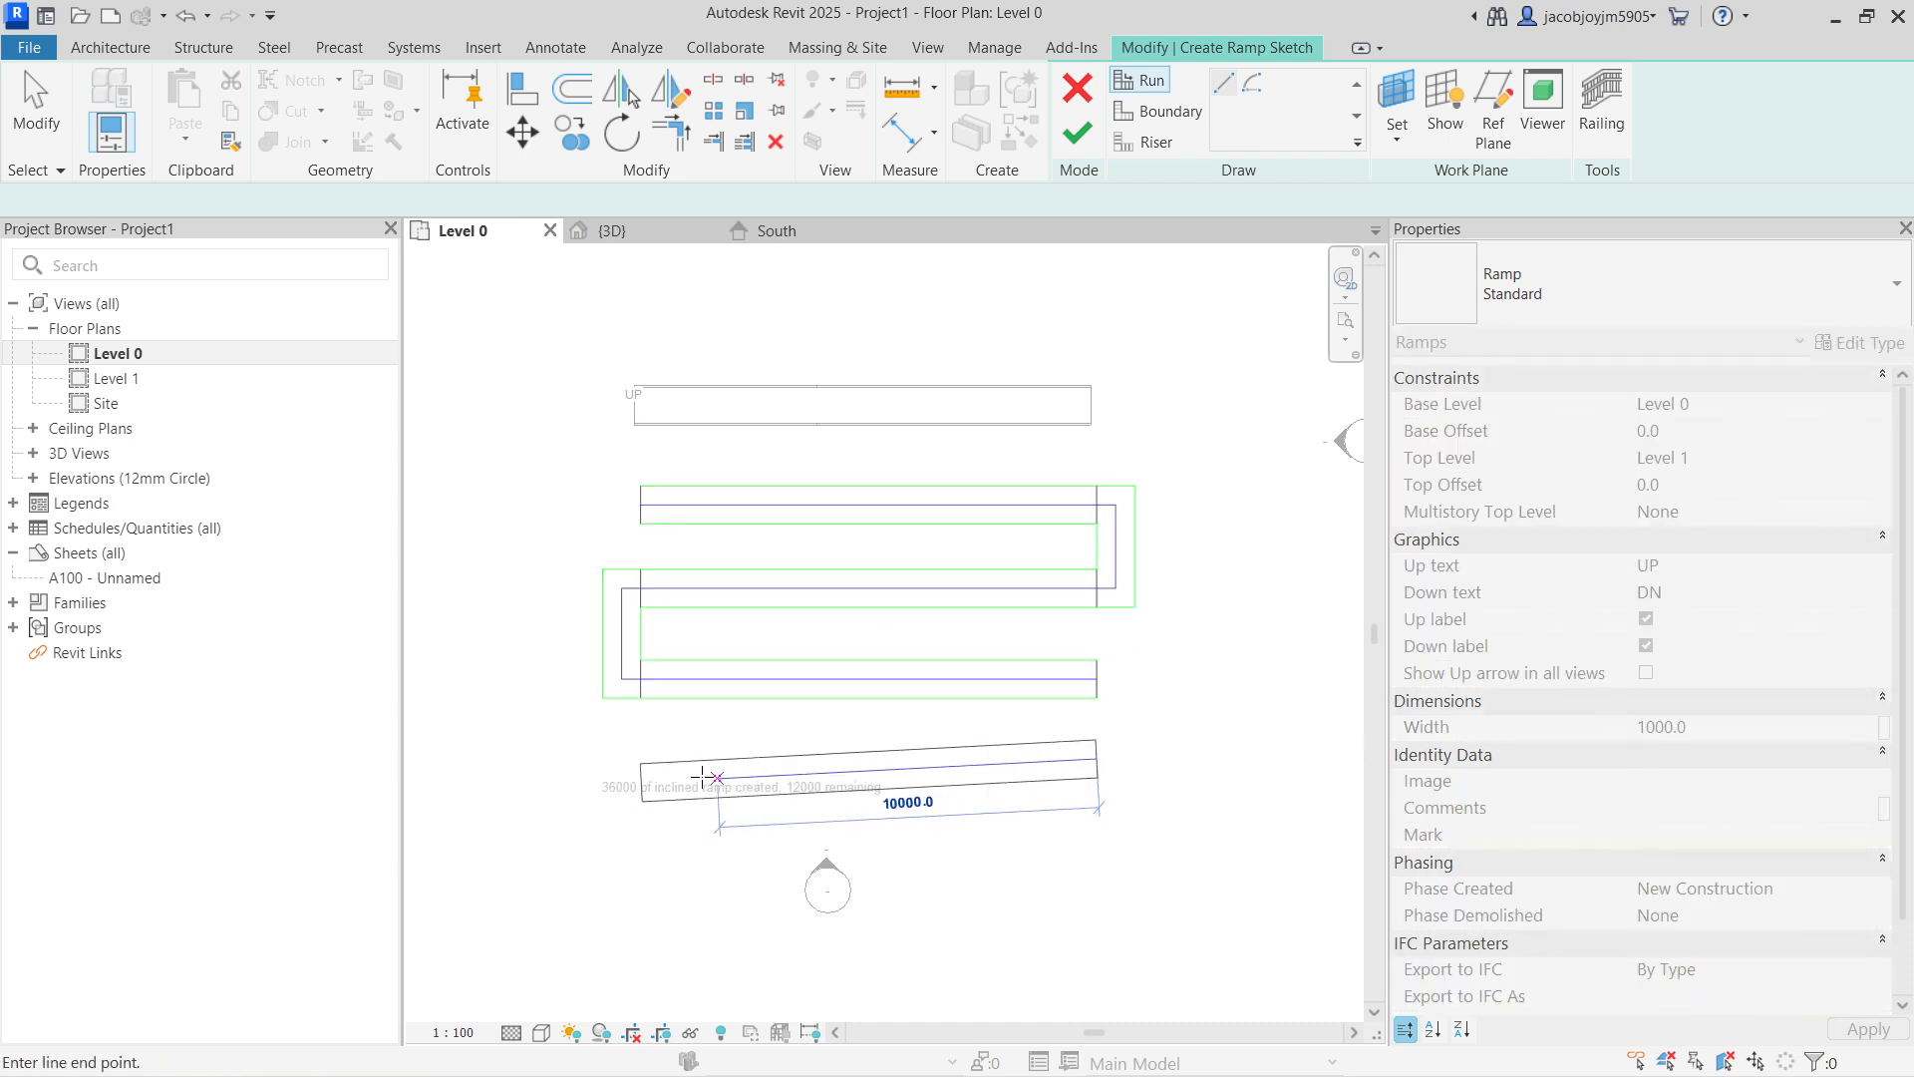
pyautogui.click(589, 767)
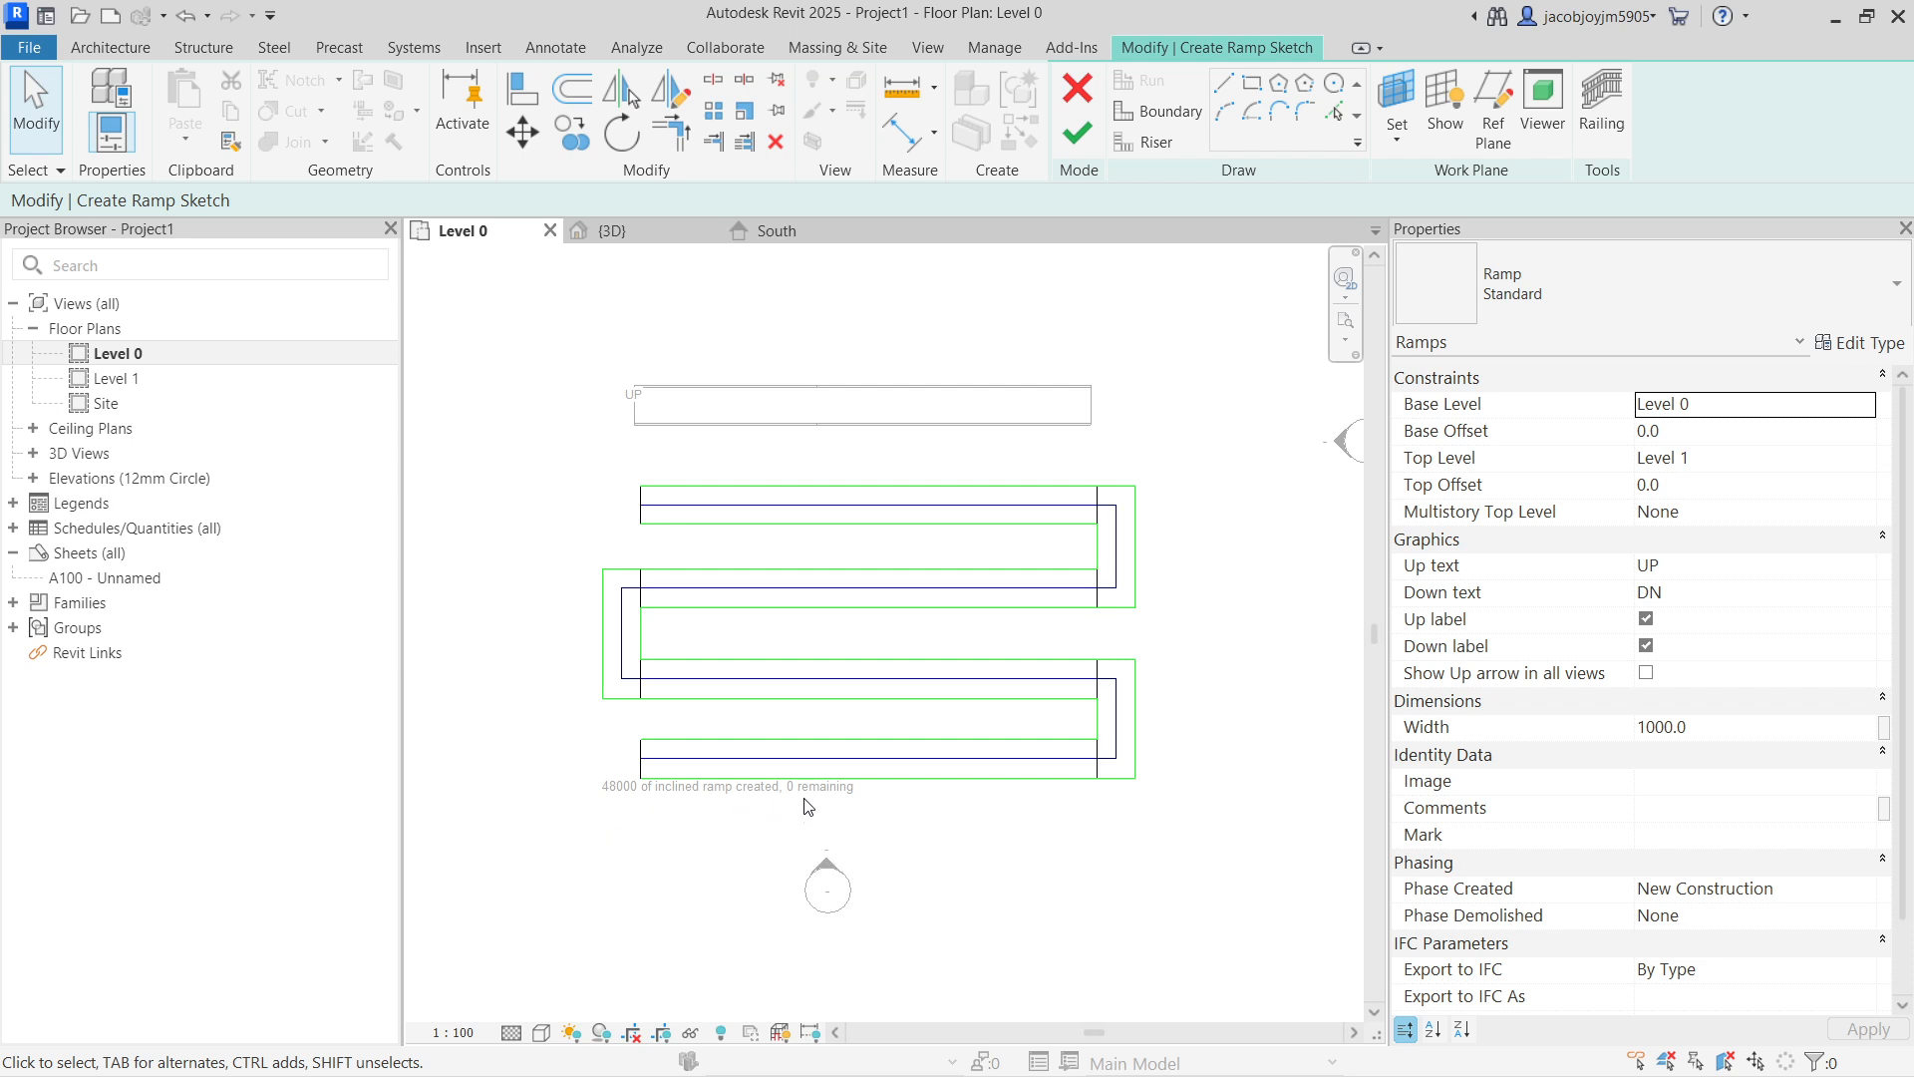
pyautogui.click(1078, 133)
pyautogui.click(1218, 537)
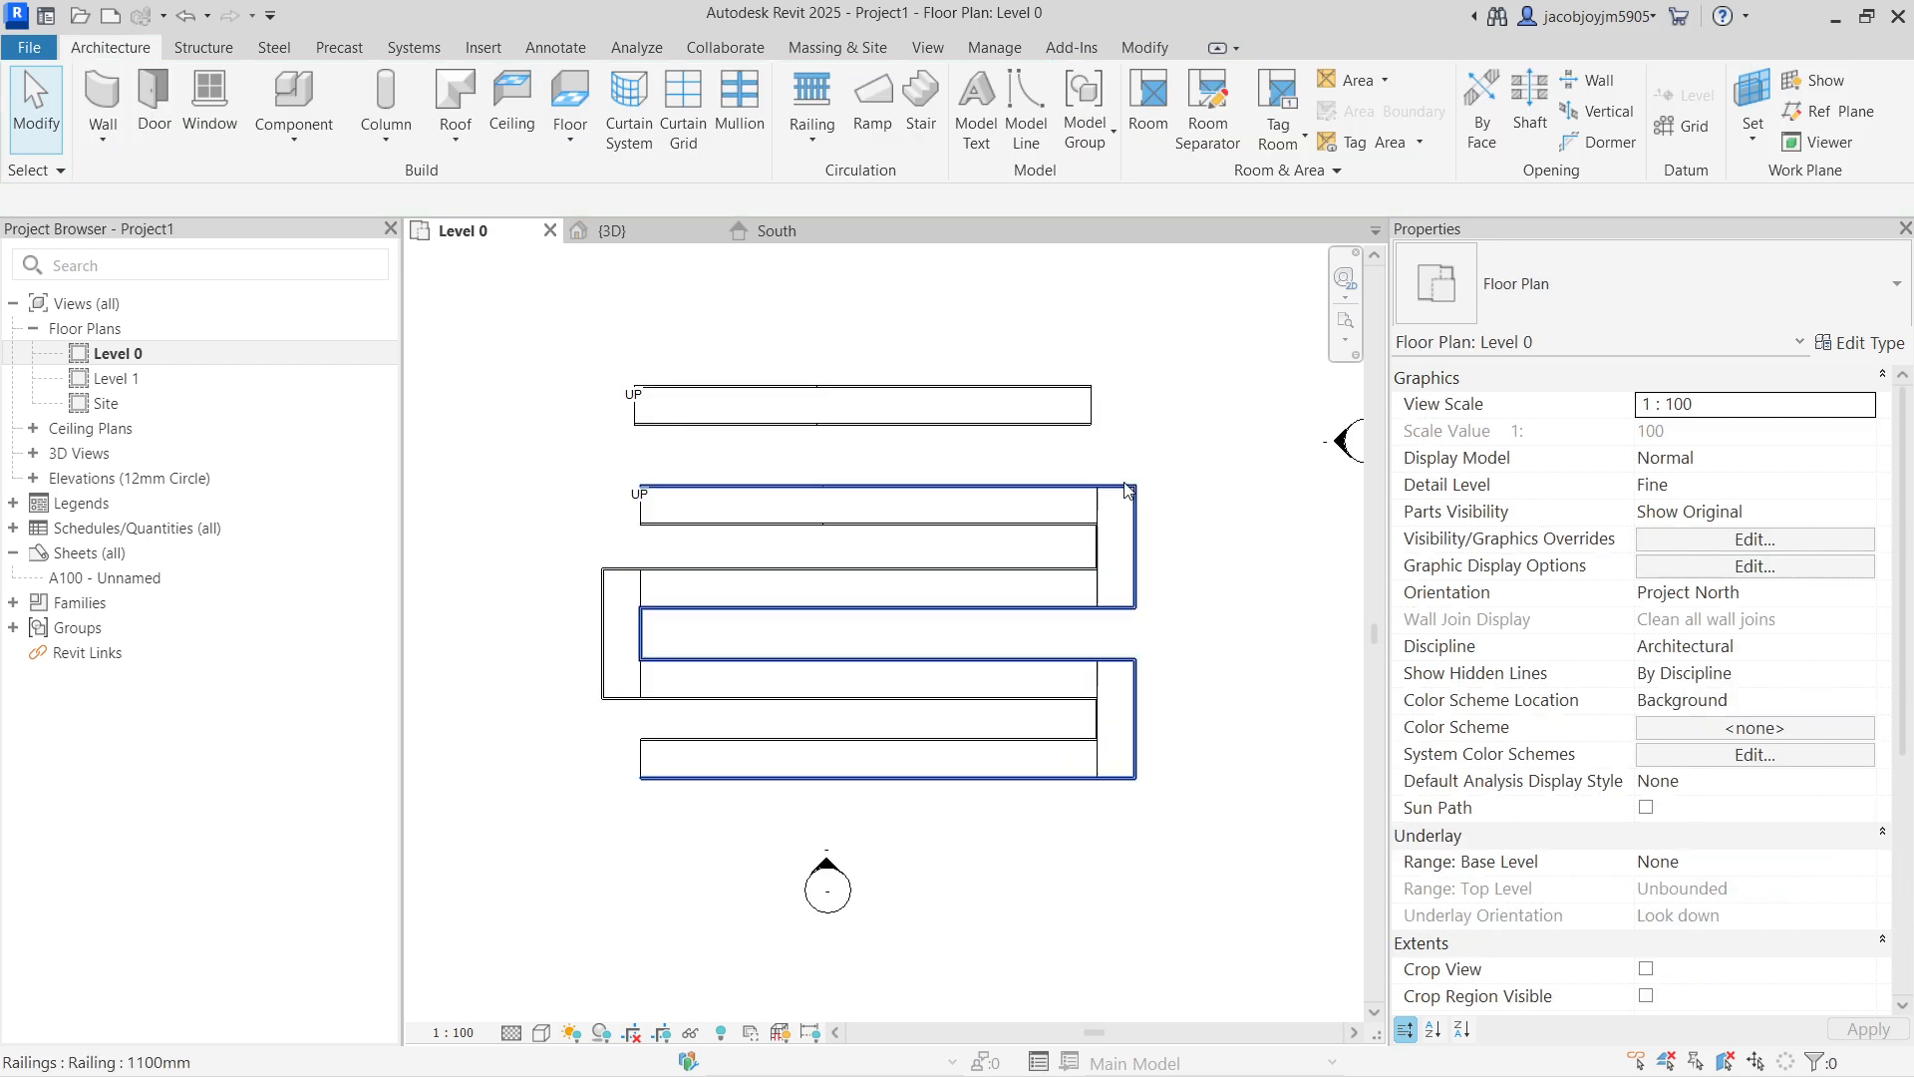
# Step: Examine the switchback ramp in the South elevation and from several angles in the 3D view
pyautogui.scroll(-2, 1078, 439)
pyautogui.click(914, 720)
pyautogui.rightClick(917, 726)
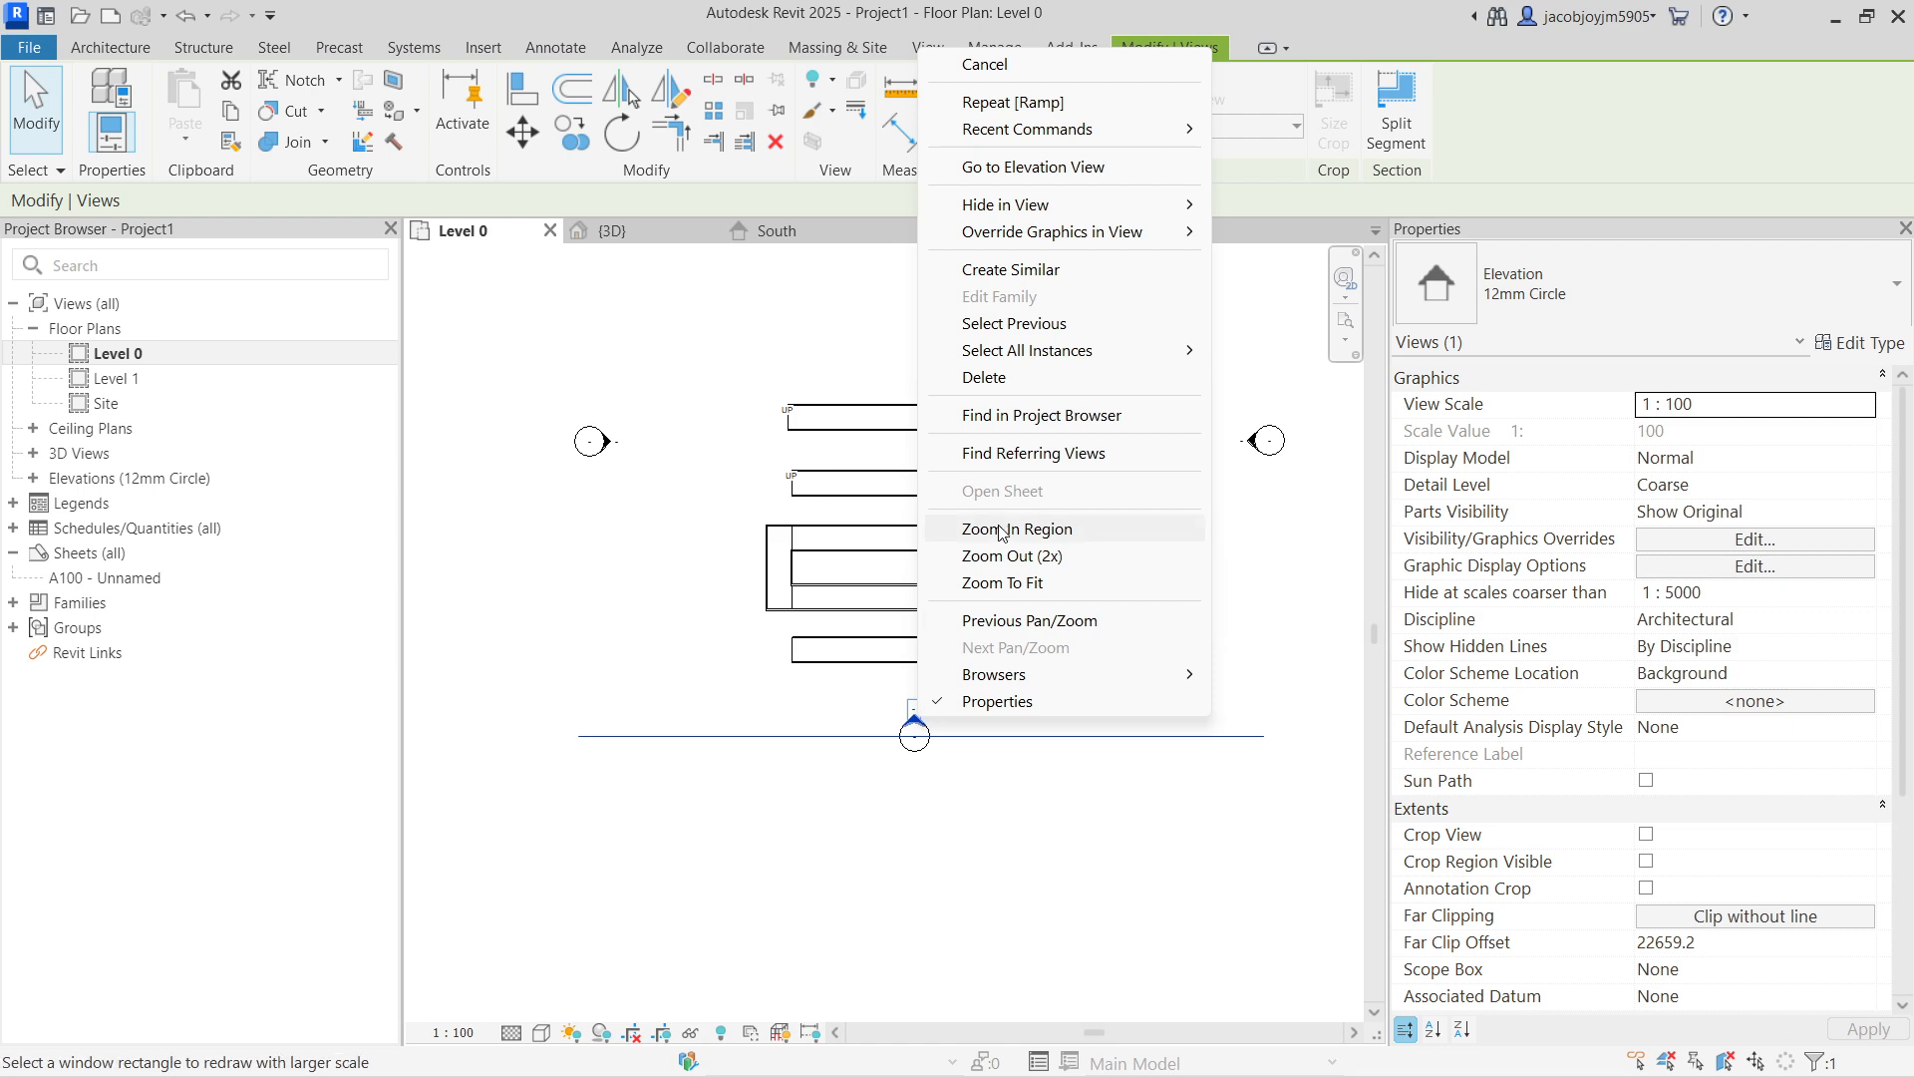
pyautogui.click(996, 163)
pyautogui.scroll(-3, 975, 368)
pyautogui.moveTo(927, 538); pyautogui.dragTo(842, 680, button='middle')
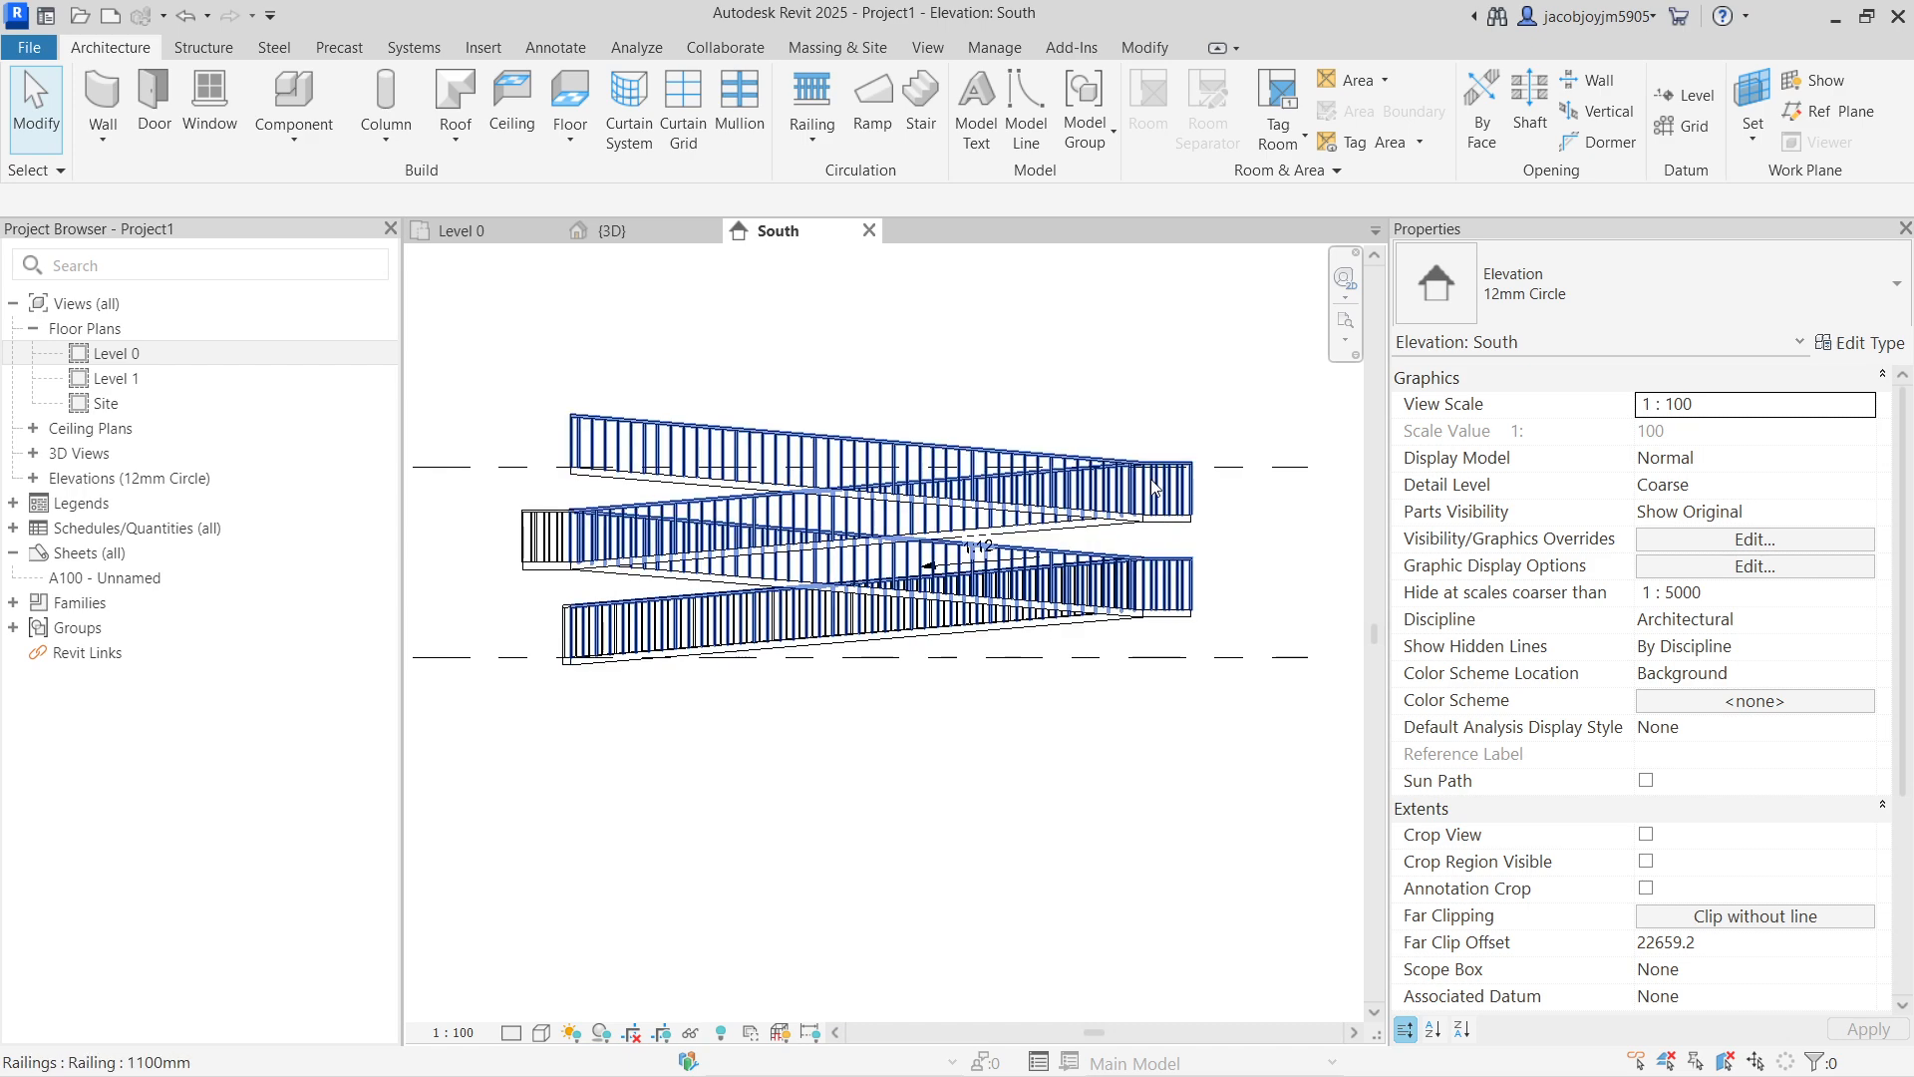
pyautogui.click(638, 231)
pyautogui.moveTo(715, 397)
pyautogui.keyDown('shift'); pyautogui.mouseDown(button='middle')
pyautogui.moveTo(914, 516)
pyautogui.moveTo(1007, 543)
pyautogui.moveTo(914, 486)
pyautogui.moveTo(1027, 430)
pyautogui.moveTo(1075, 487)
pyautogui.mouseUp(button='middle'); pyautogui.keyUp('shift')
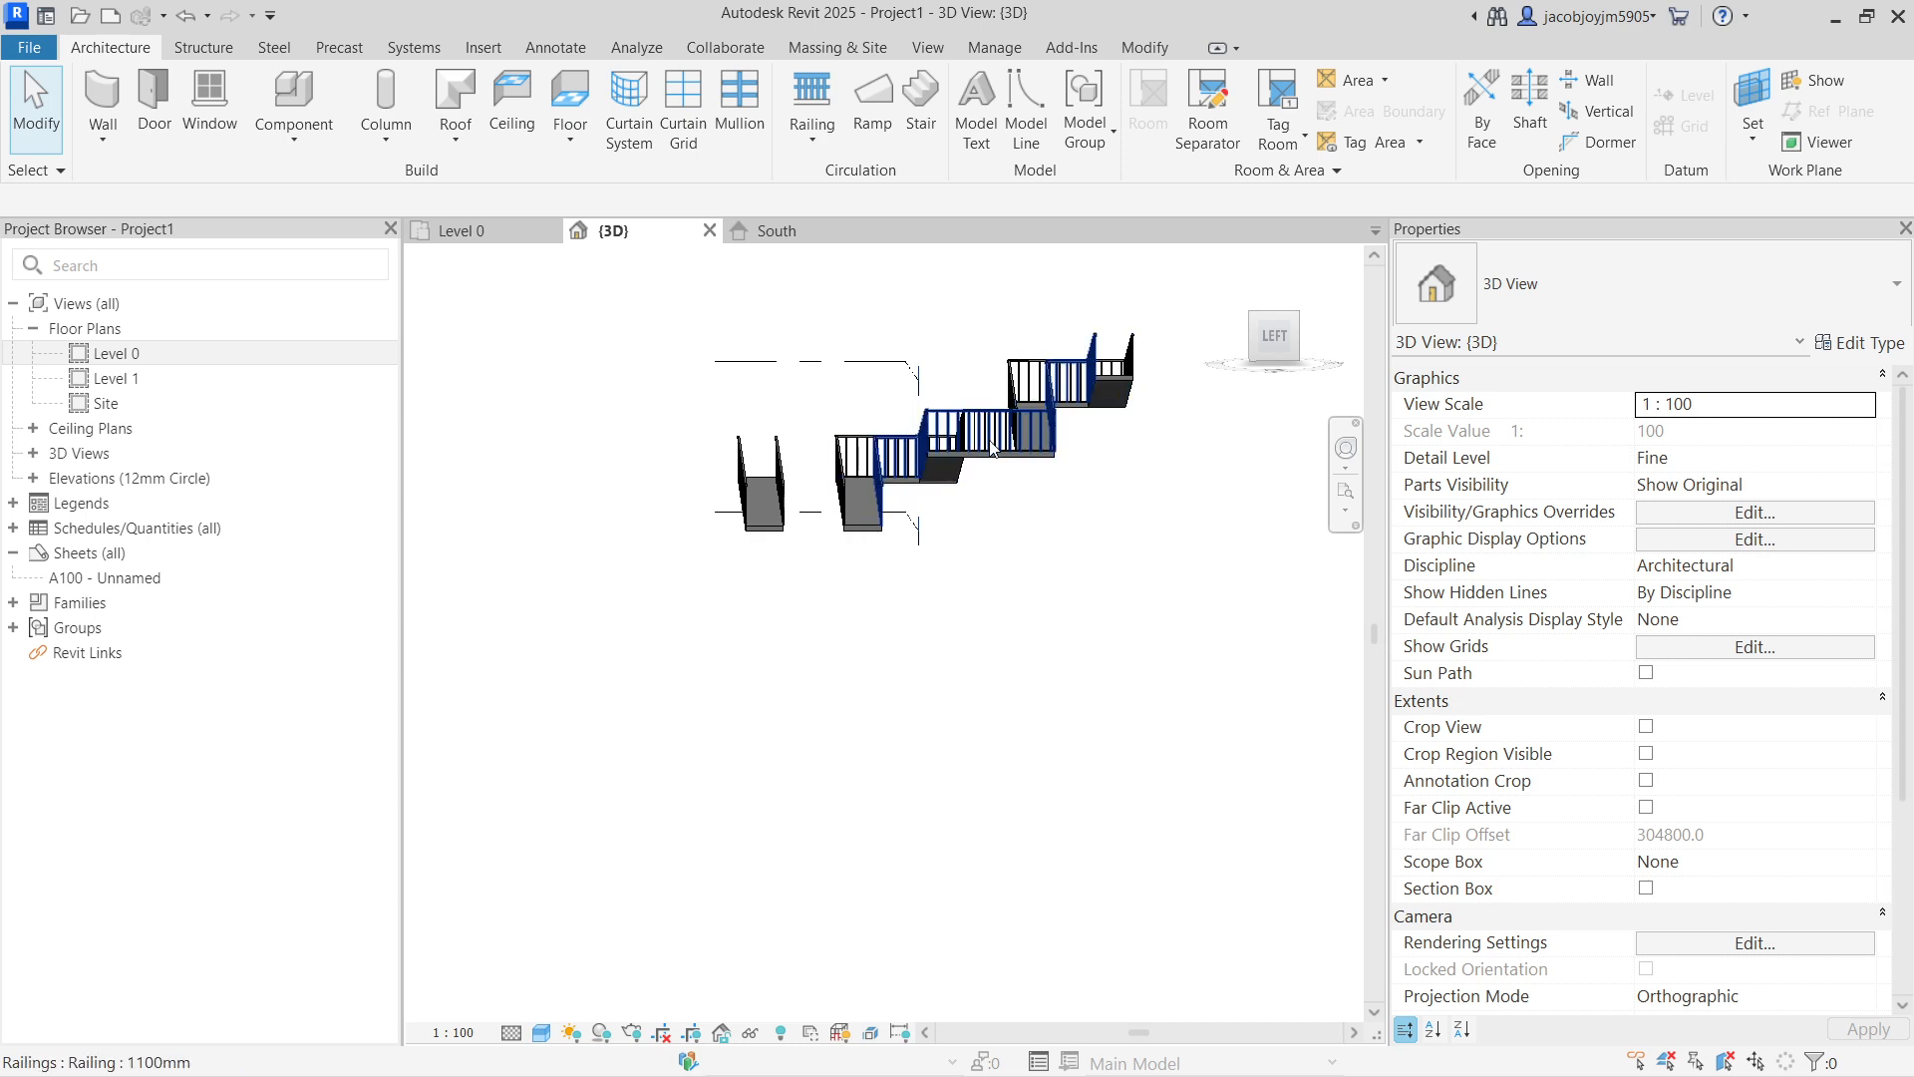
pyautogui.keyDown('shift'); pyautogui.moveTo(1083, 565); pyautogui.dragTo(957, 560, button='middle'); pyautogui.keyUp('shift')
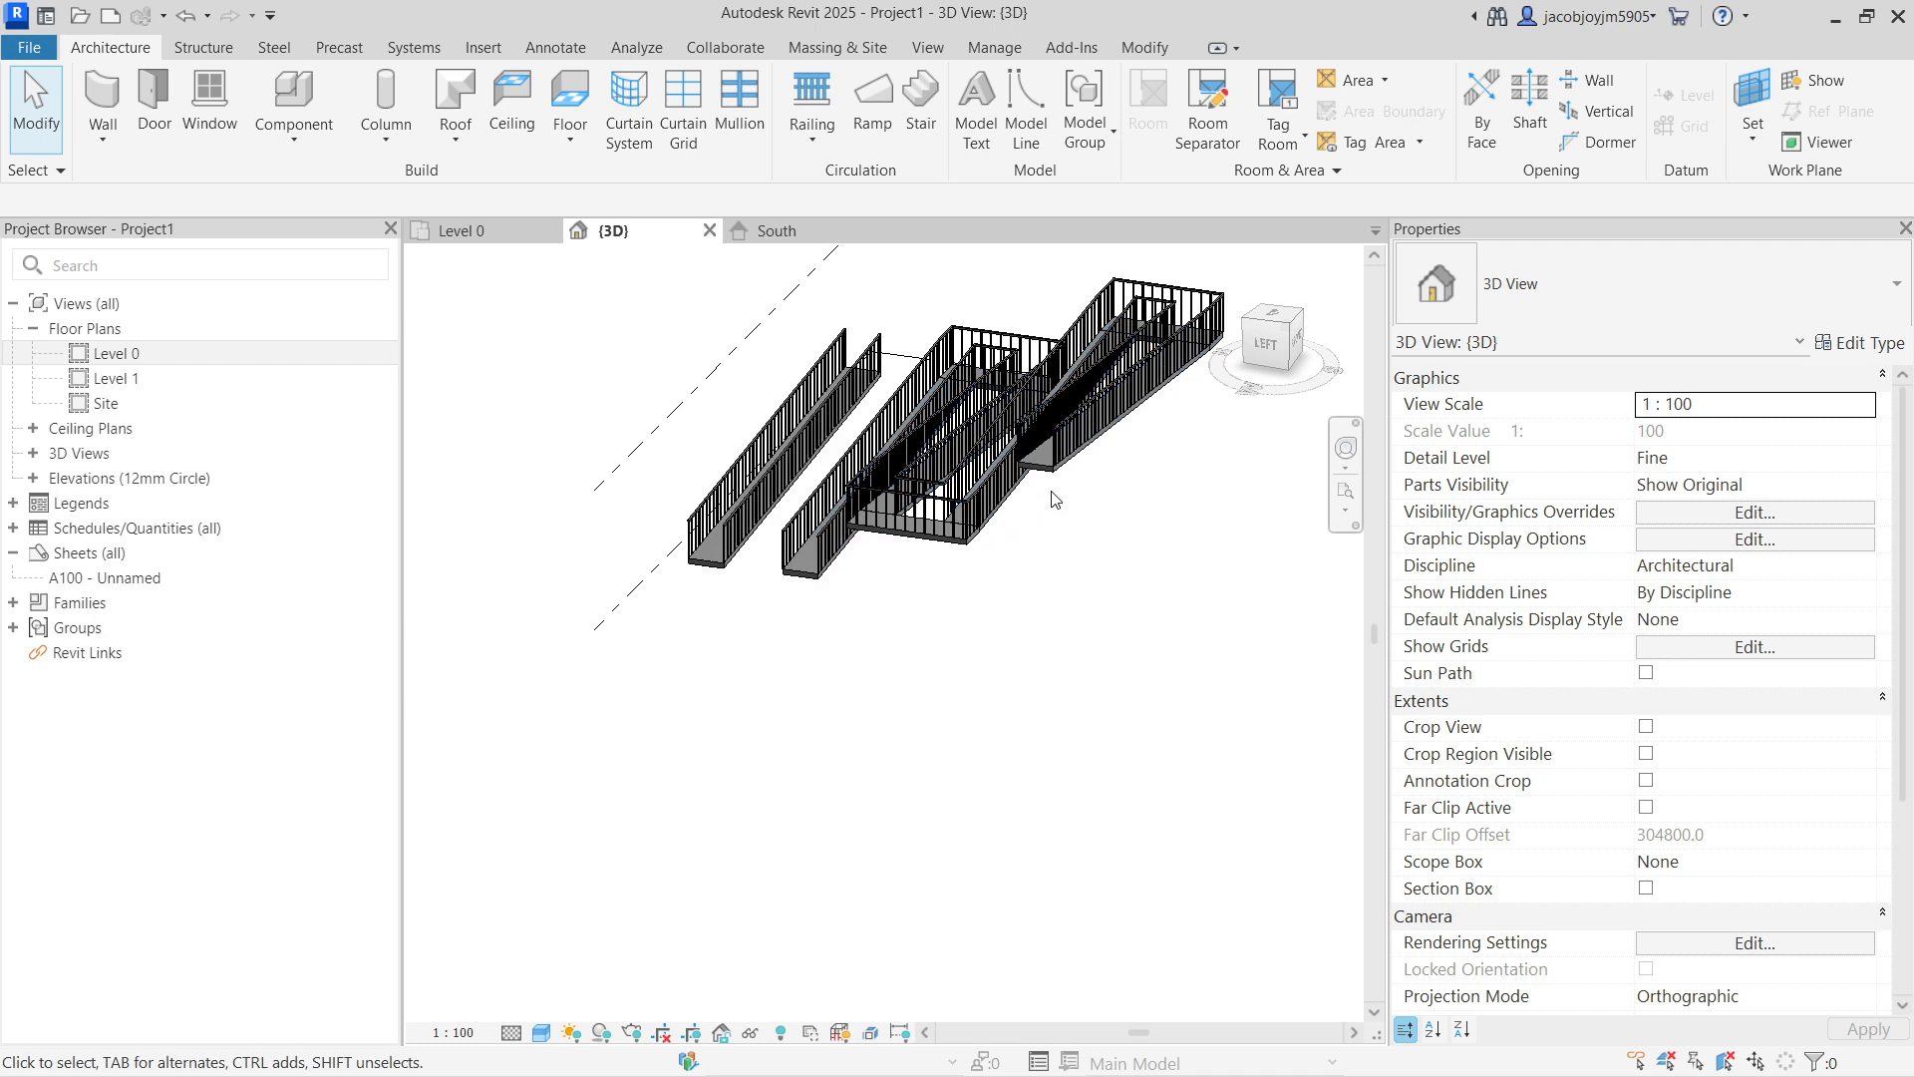
# Step: Select the switchback ramp in the Level 0 plan and duplicate its type as Standard 2
pyautogui.click(461, 231)
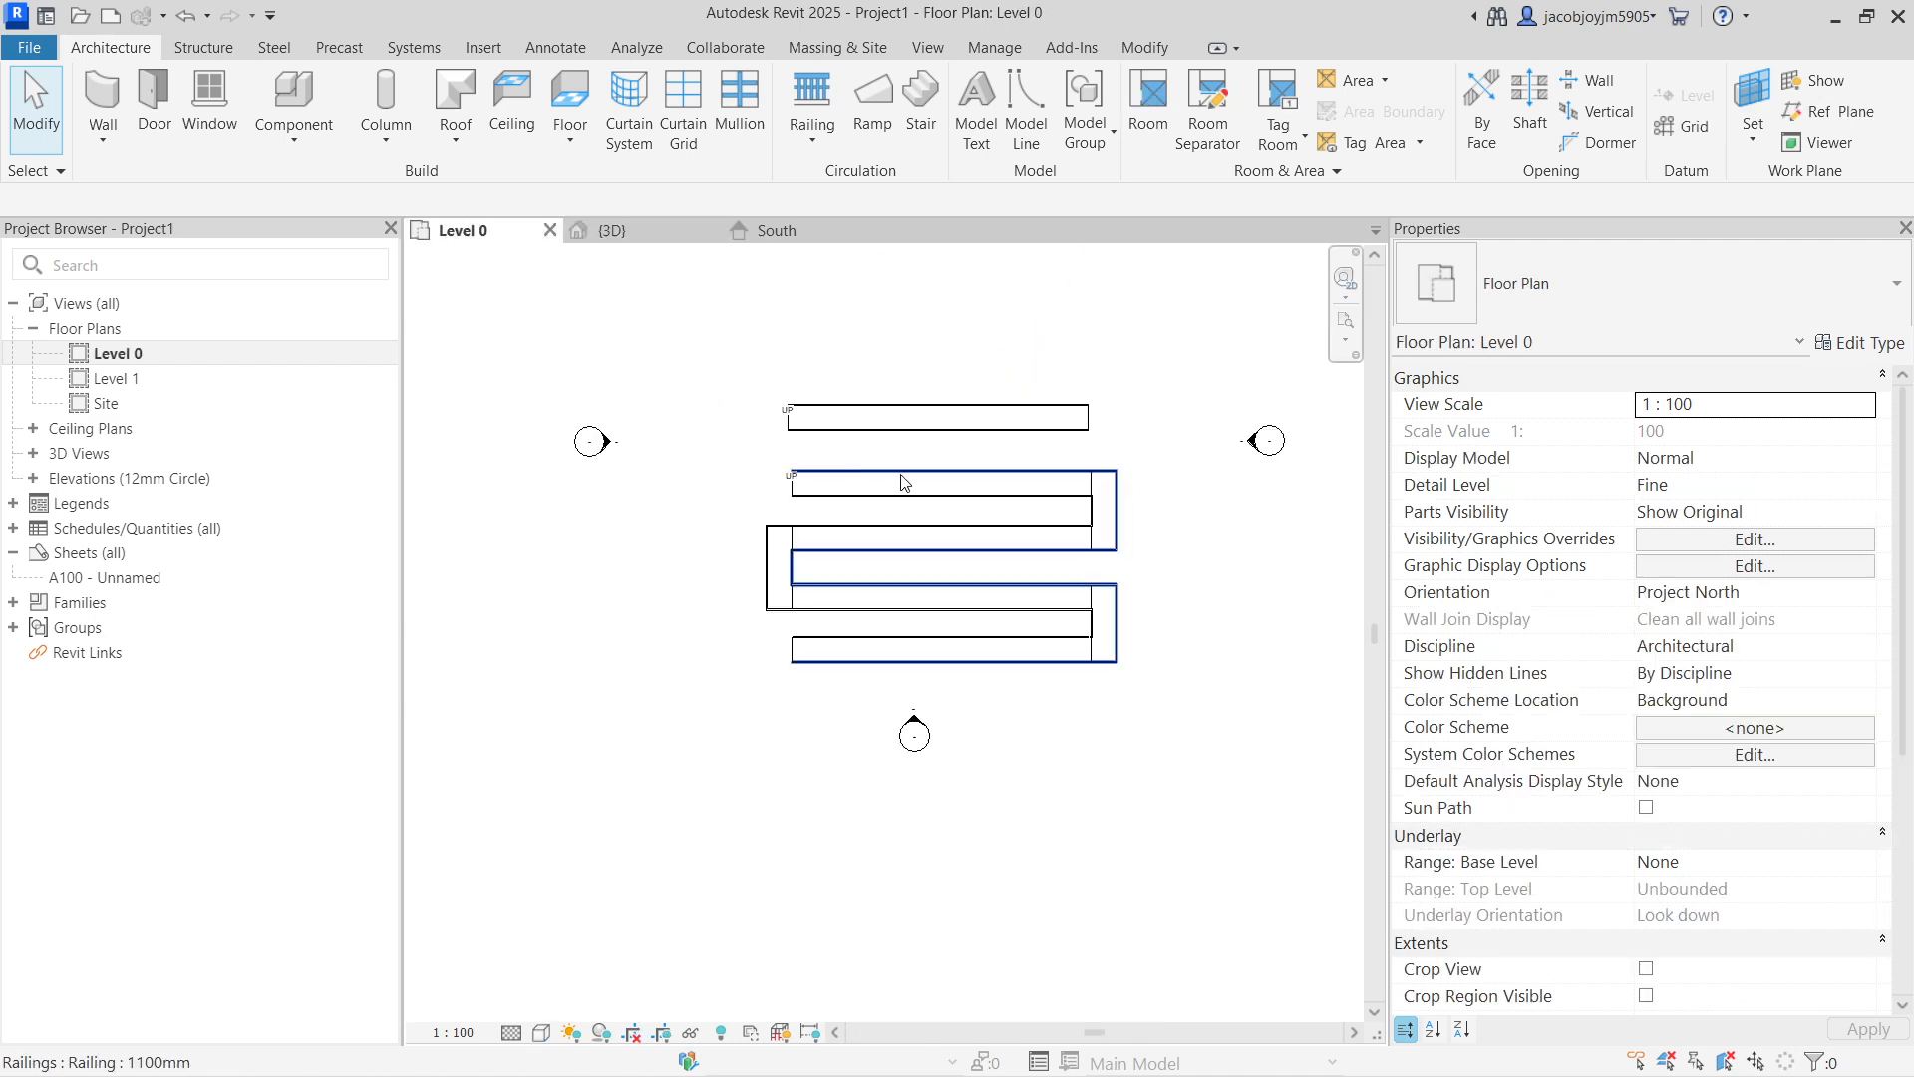
pyautogui.scroll(2, 930, 426)
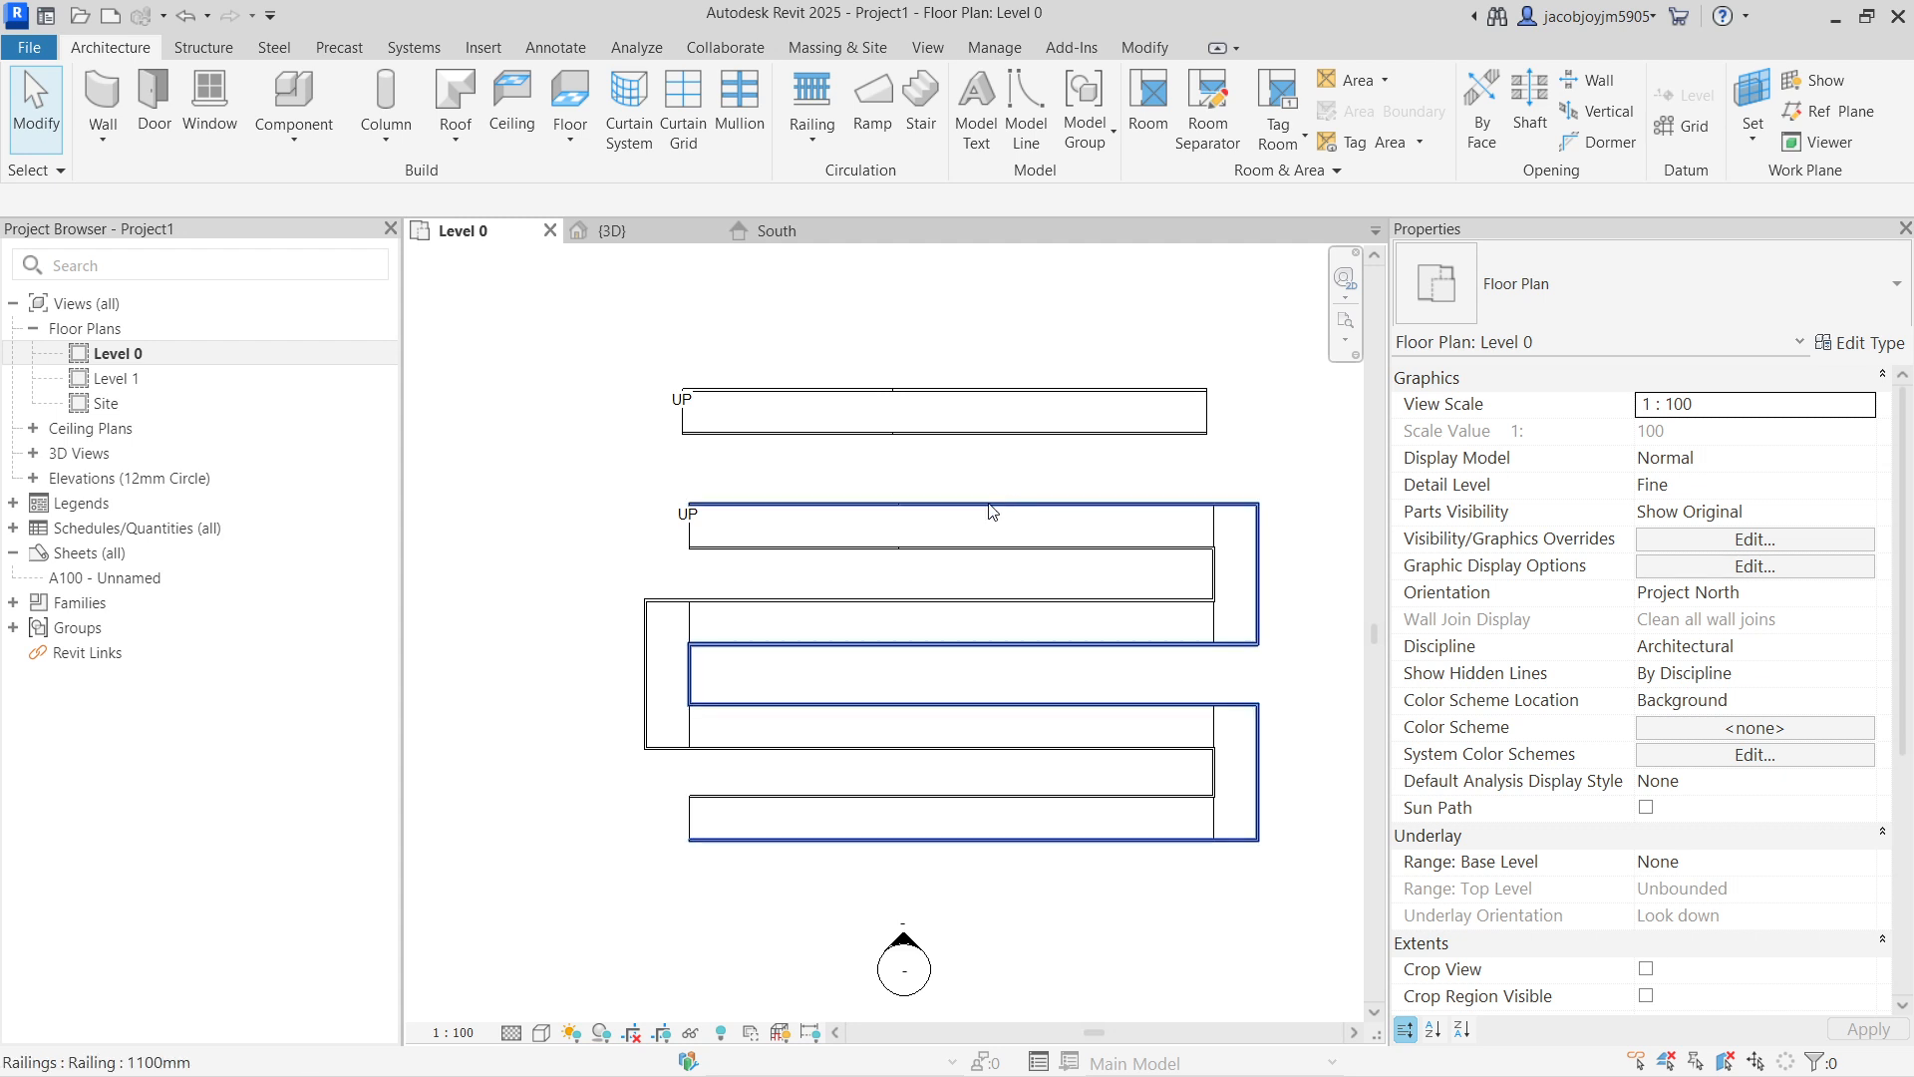
pyautogui.click(927, 532)
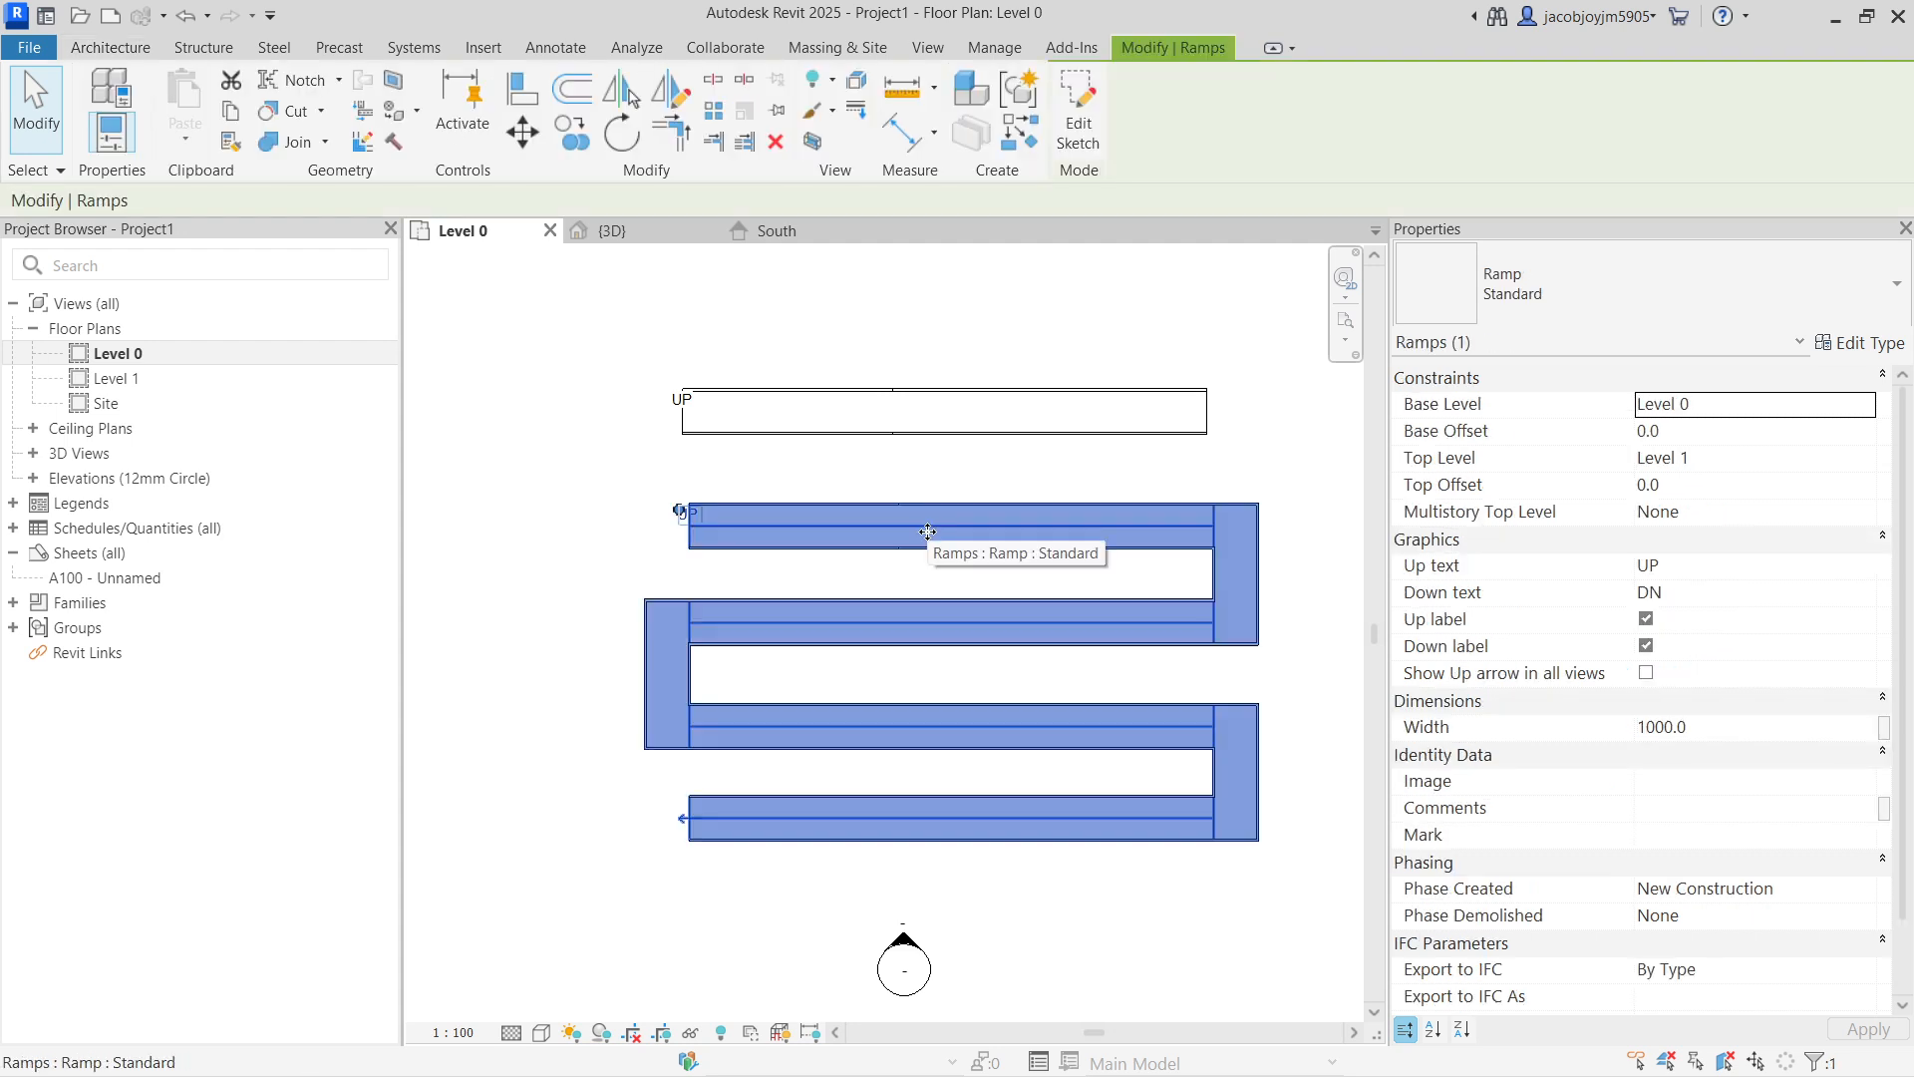
pyautogui.click(1830, 351)
pyautogui.click(999, 733)
pyautogui.click(1010, 719)
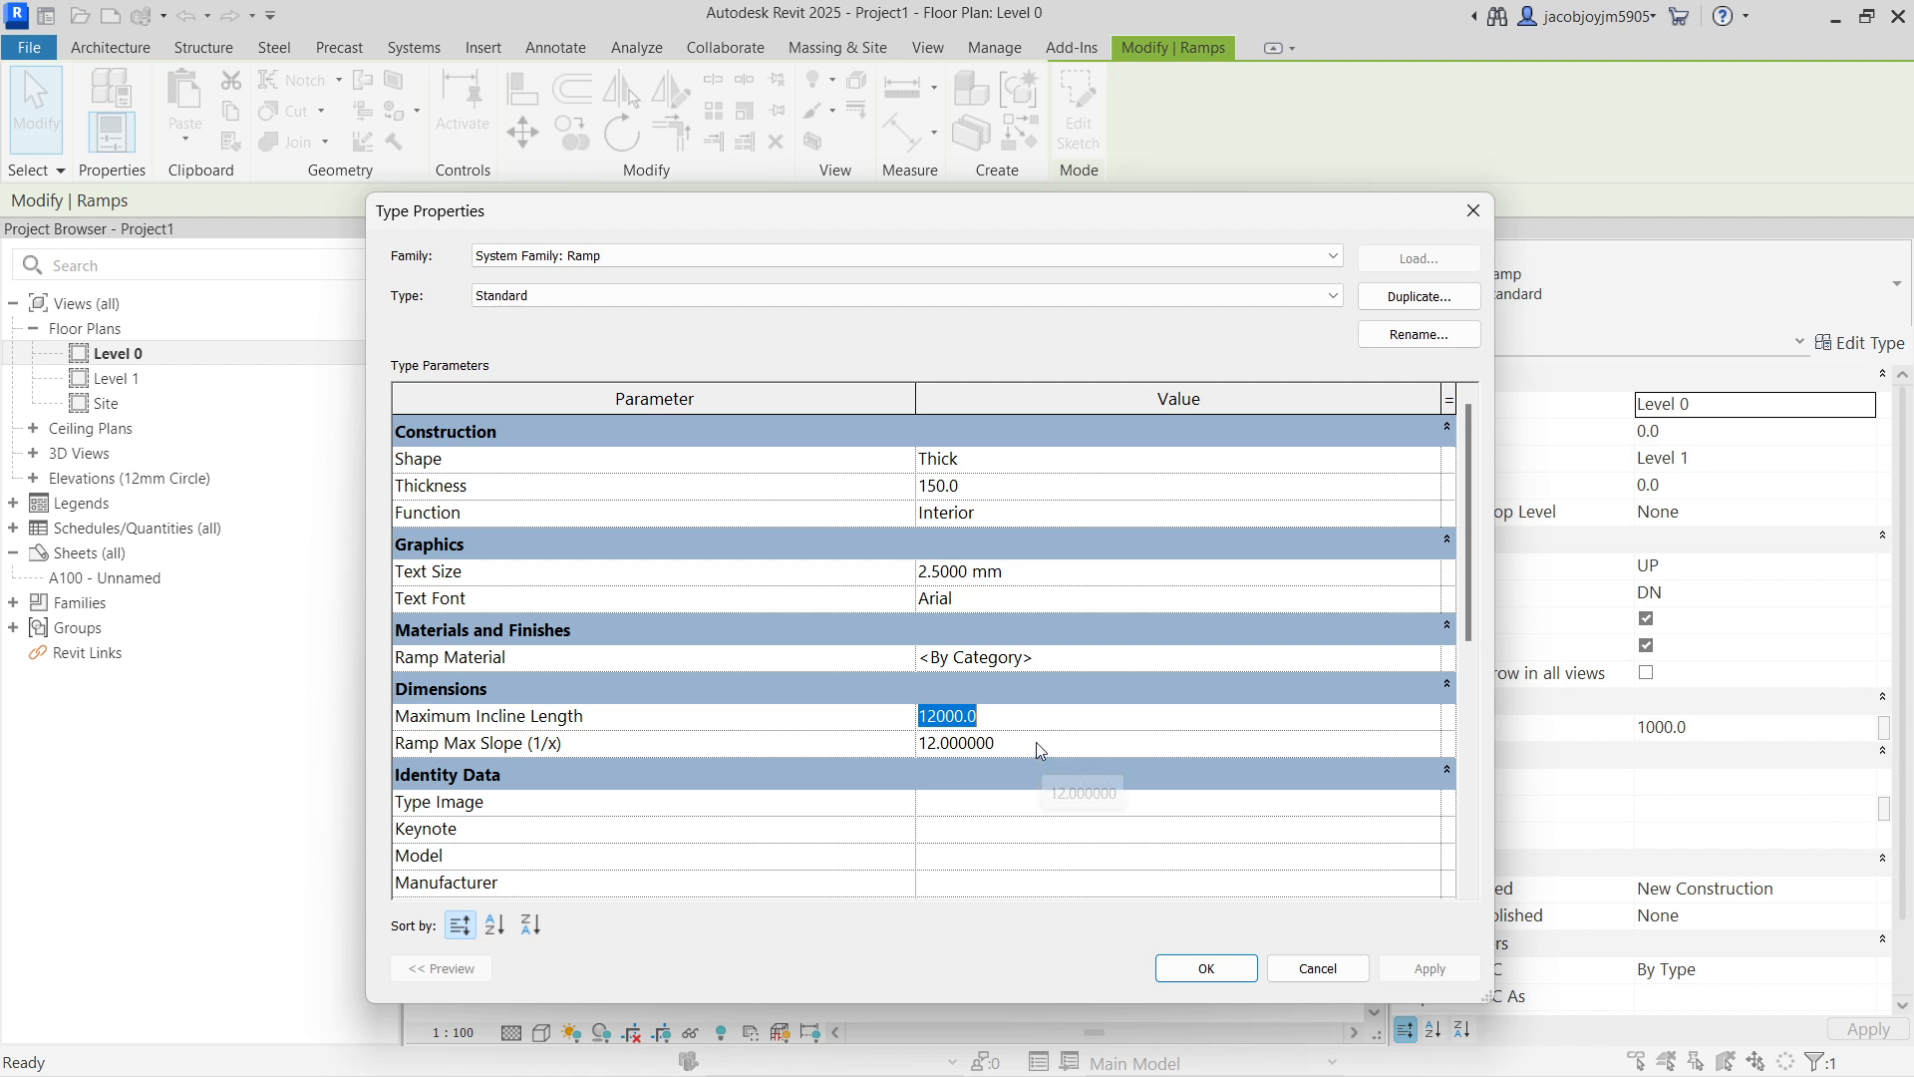
pyautogui.click(1415, 297)
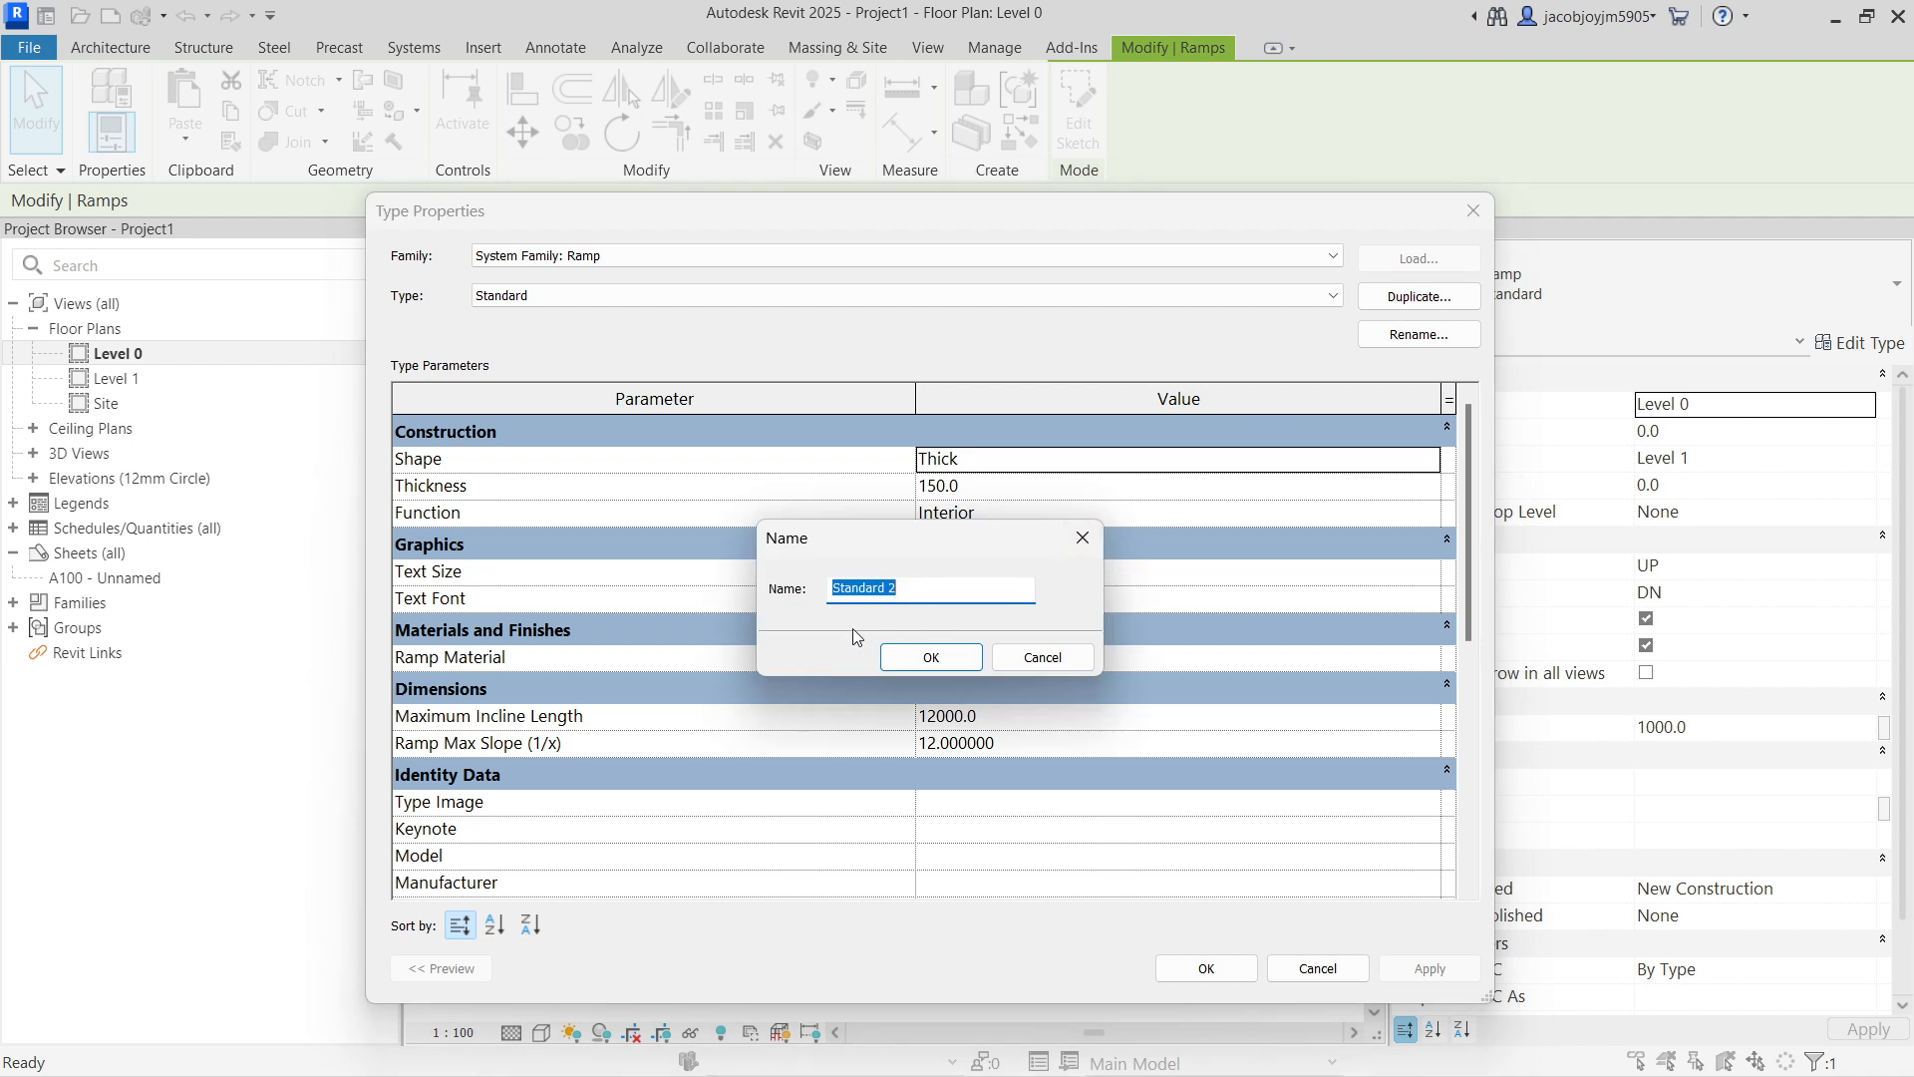
pyautogui.click(971, 657)
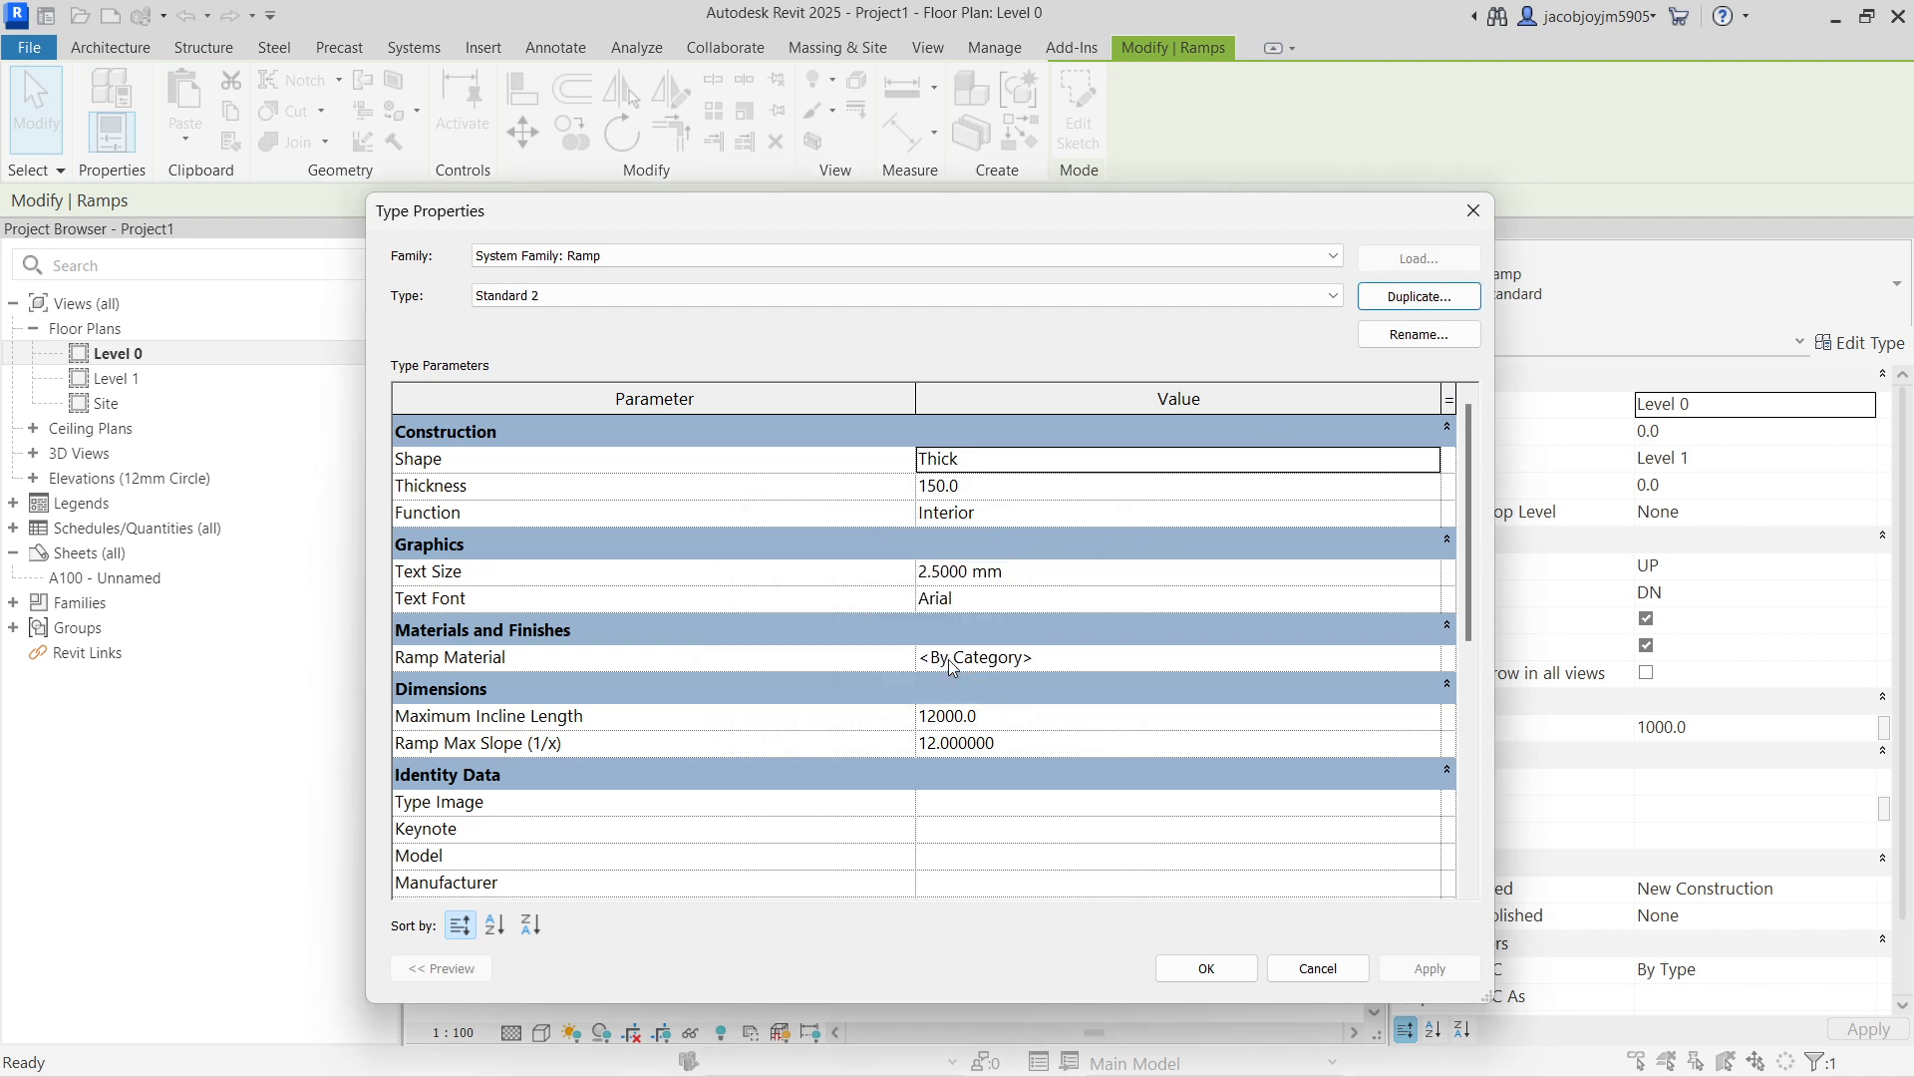
# Step: Set the Standard 2 type's maximum incline length to 100000 and its ramp max slope (1/x) to 1, and accept the changes
pyautogui.click(1030, 718)
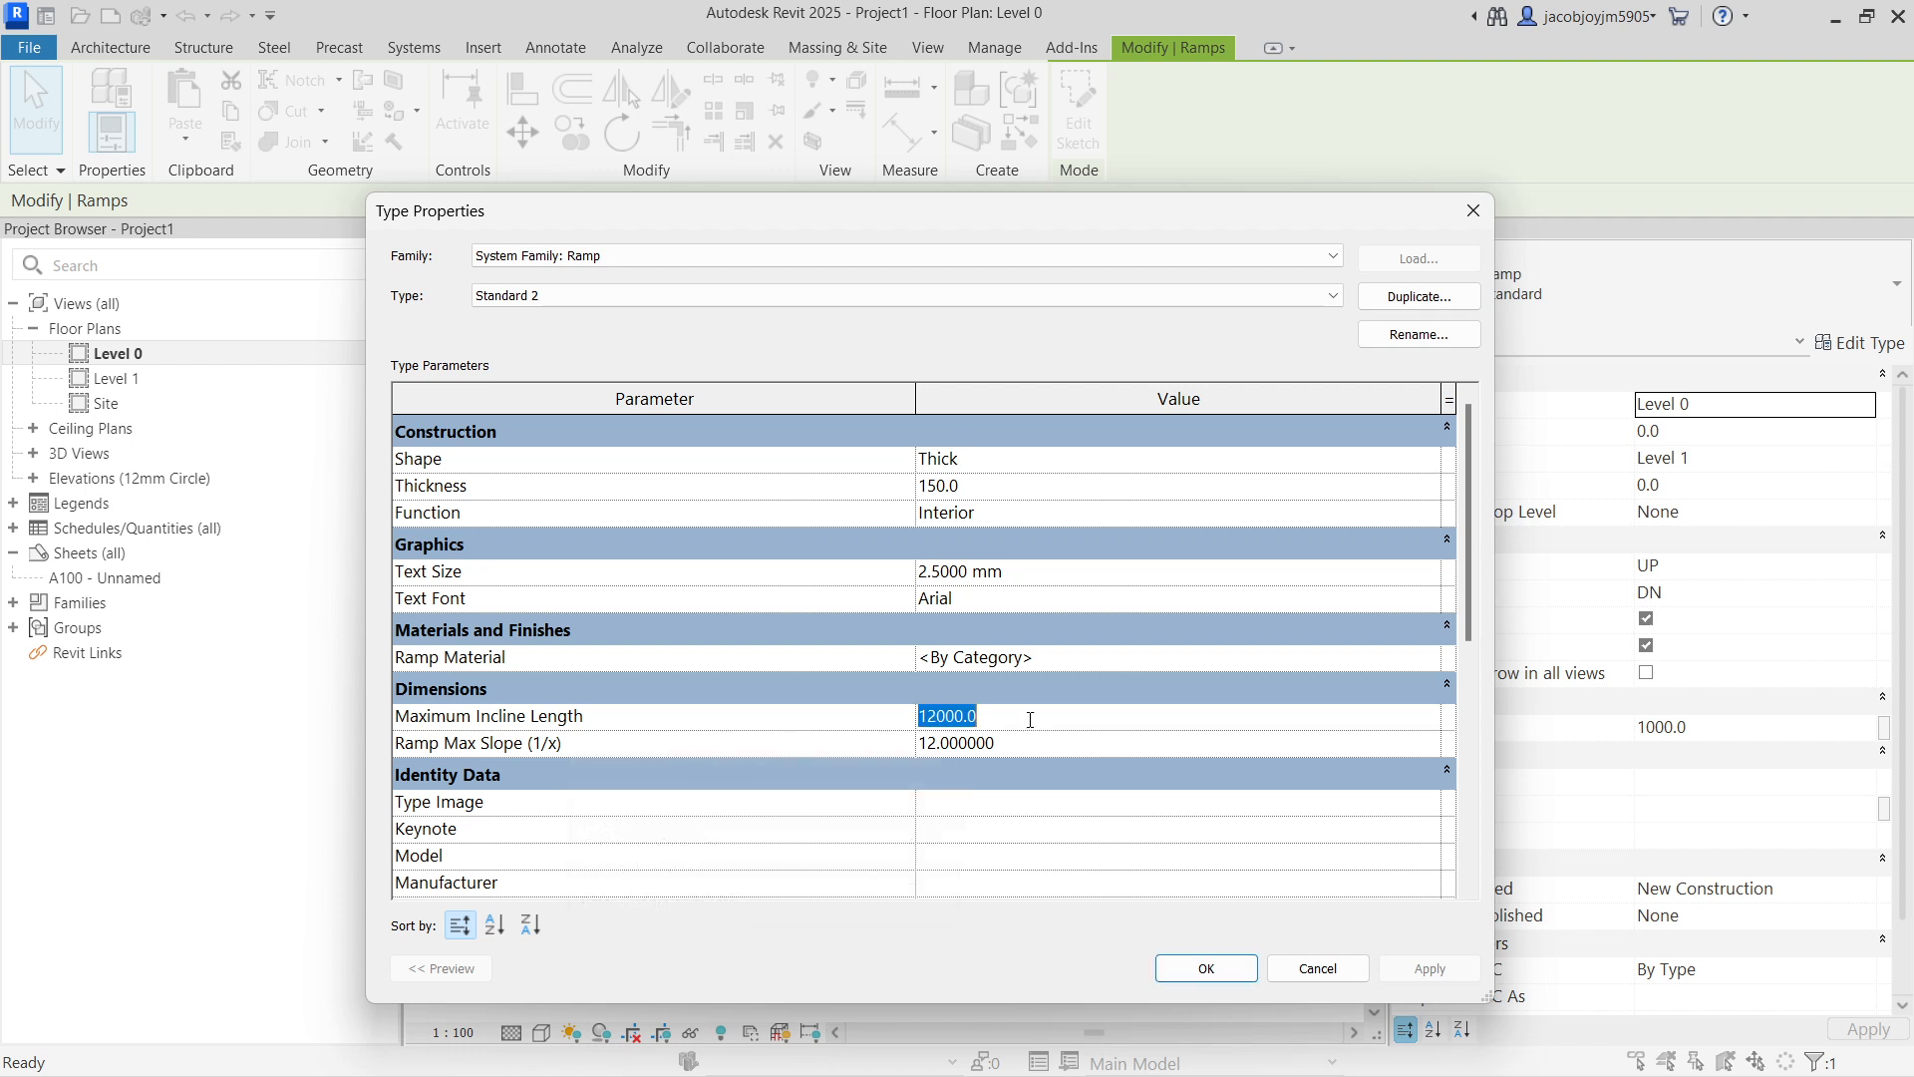
pyautogui.write('10000')
pyautogui.write('0')
pyautogui.click(1037, 740)
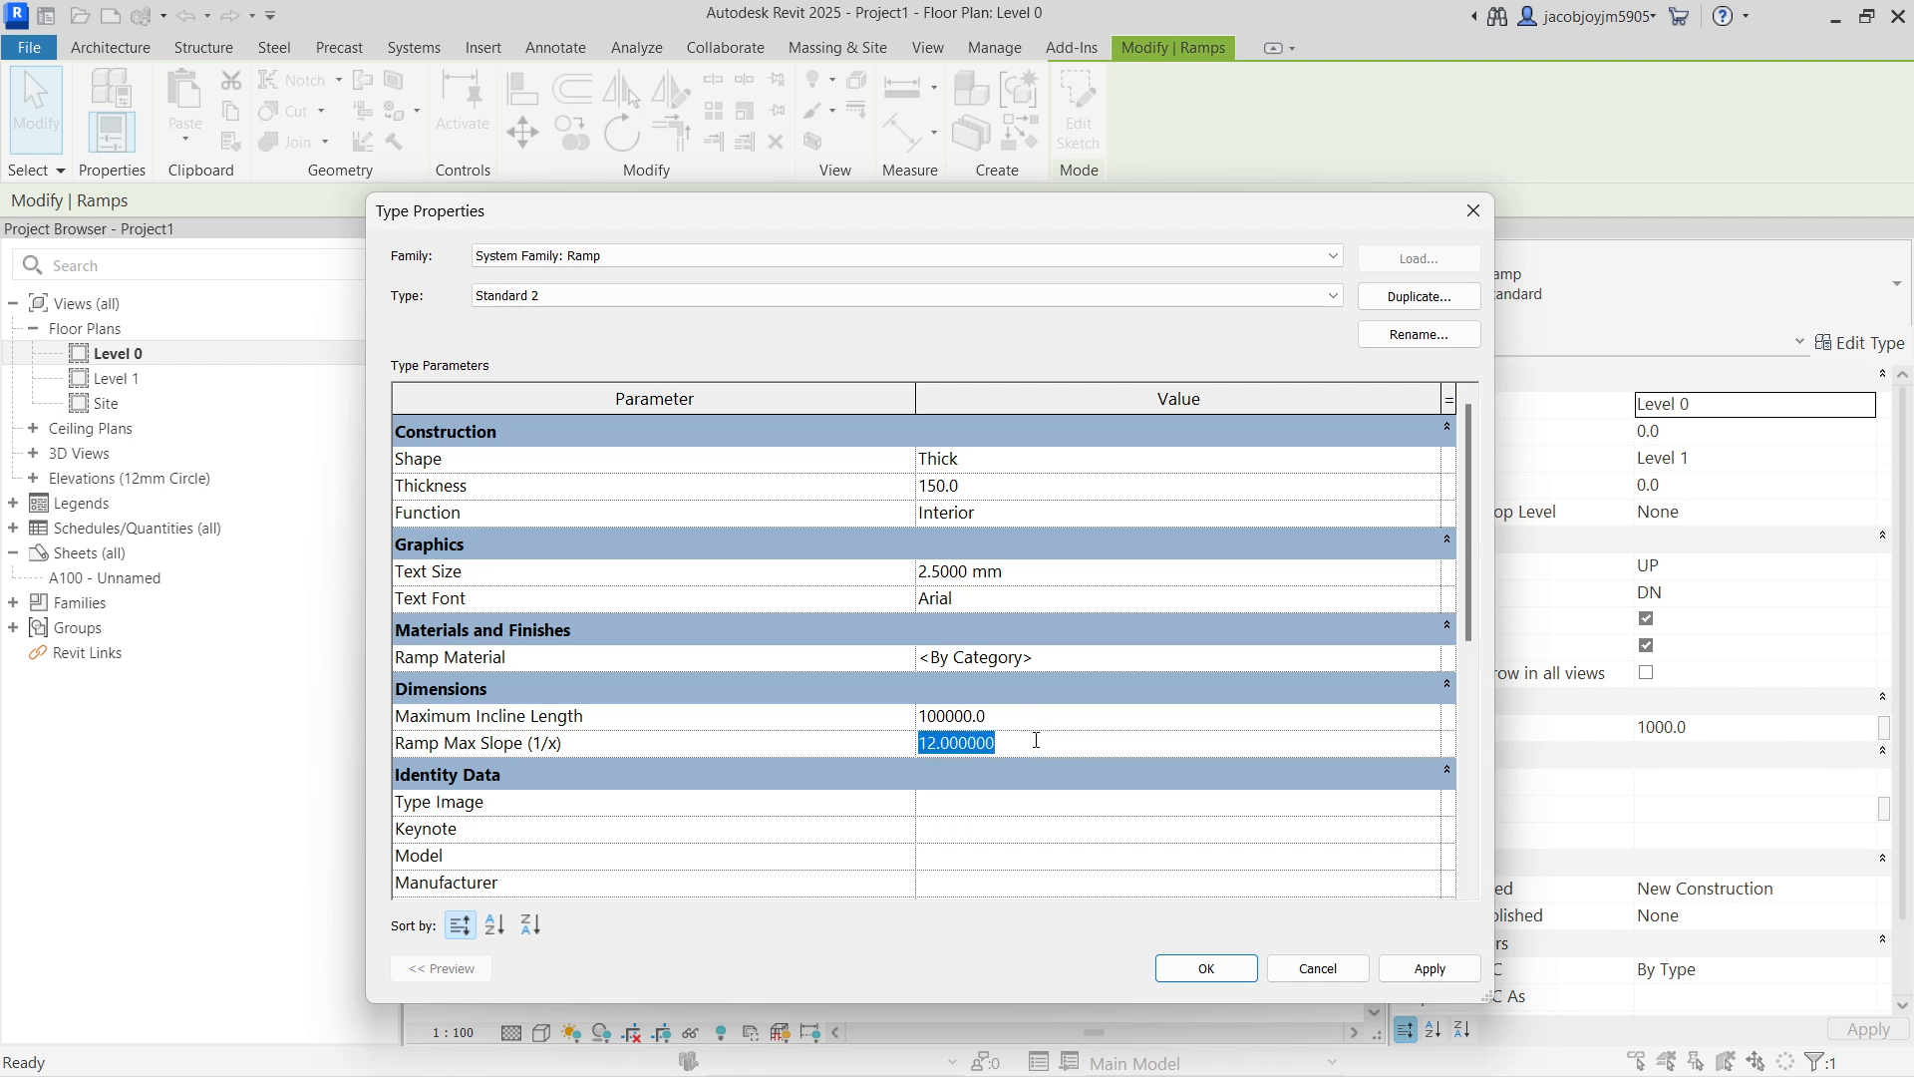
pyautogui.write('1')
pyautogui.click(1033, 714)
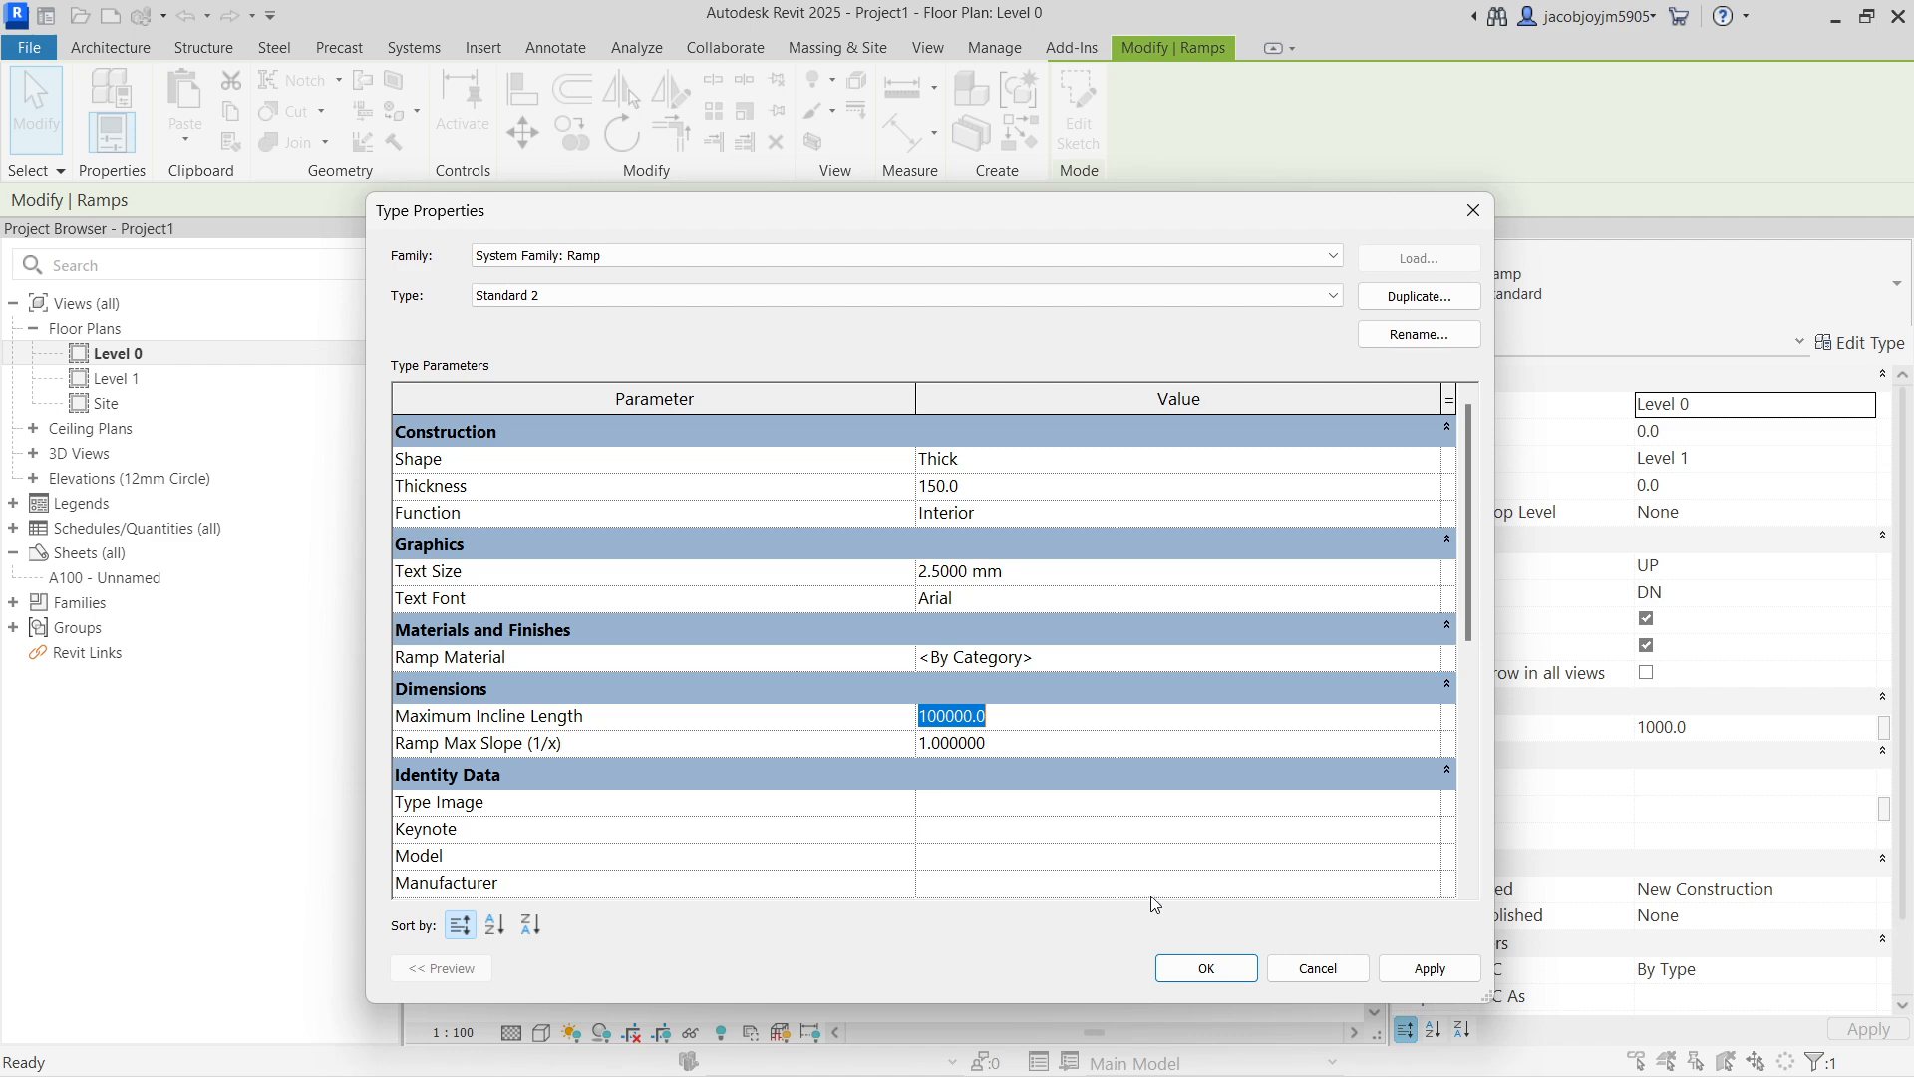
pyautogui.click(1205, 968)
pyautogui.scroll(-2, 734, 521)
pyautogui.press('Escape')
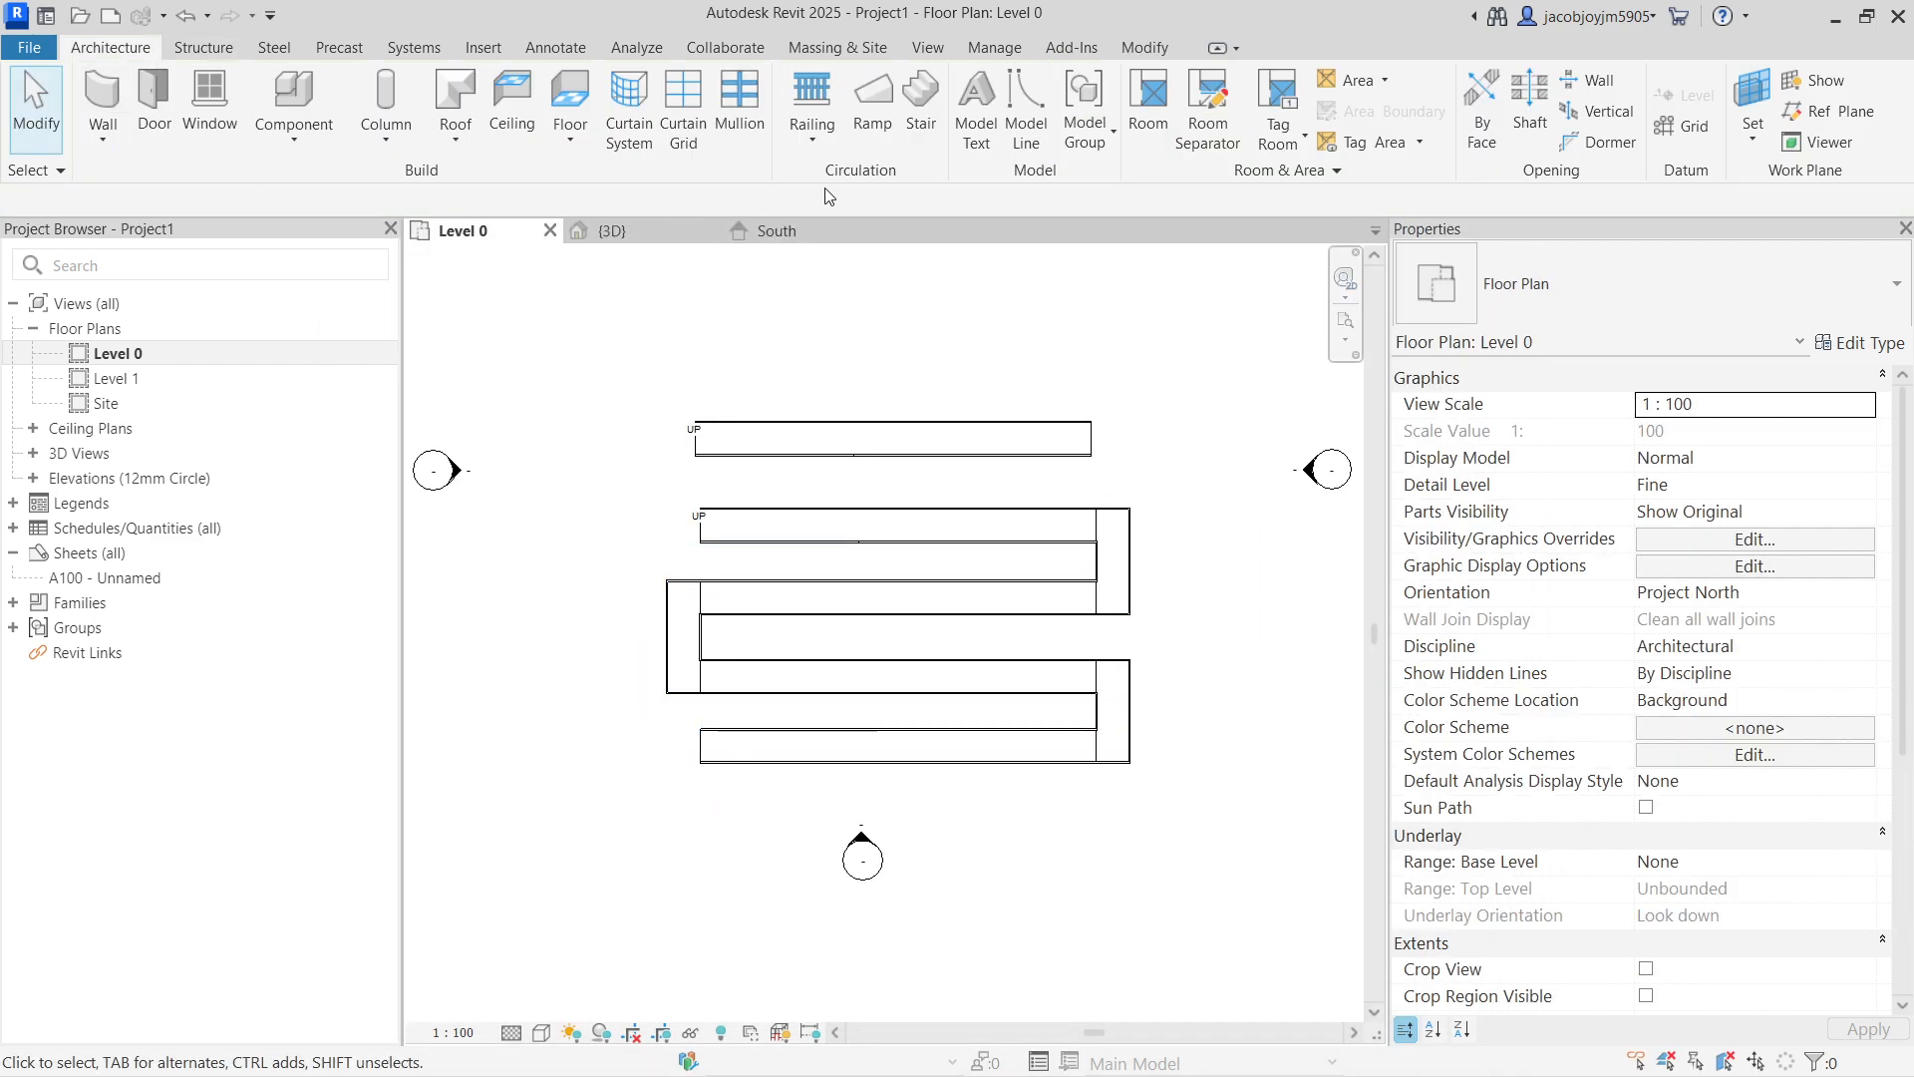
# Step: Start a new ramp sketch with free space east of the existing ramps in view
pyautogui.click(872, 100)
pyautogui.scroll(-2, 783, 413)
pyautogui.moveTo(1040, 459)
pyautogui.mouseDown(button='middle')
pyautogui.moveTo(897, 478)
pyautogui.moveTo(751, 463)
pyautogui.mouseUp(button='middle')
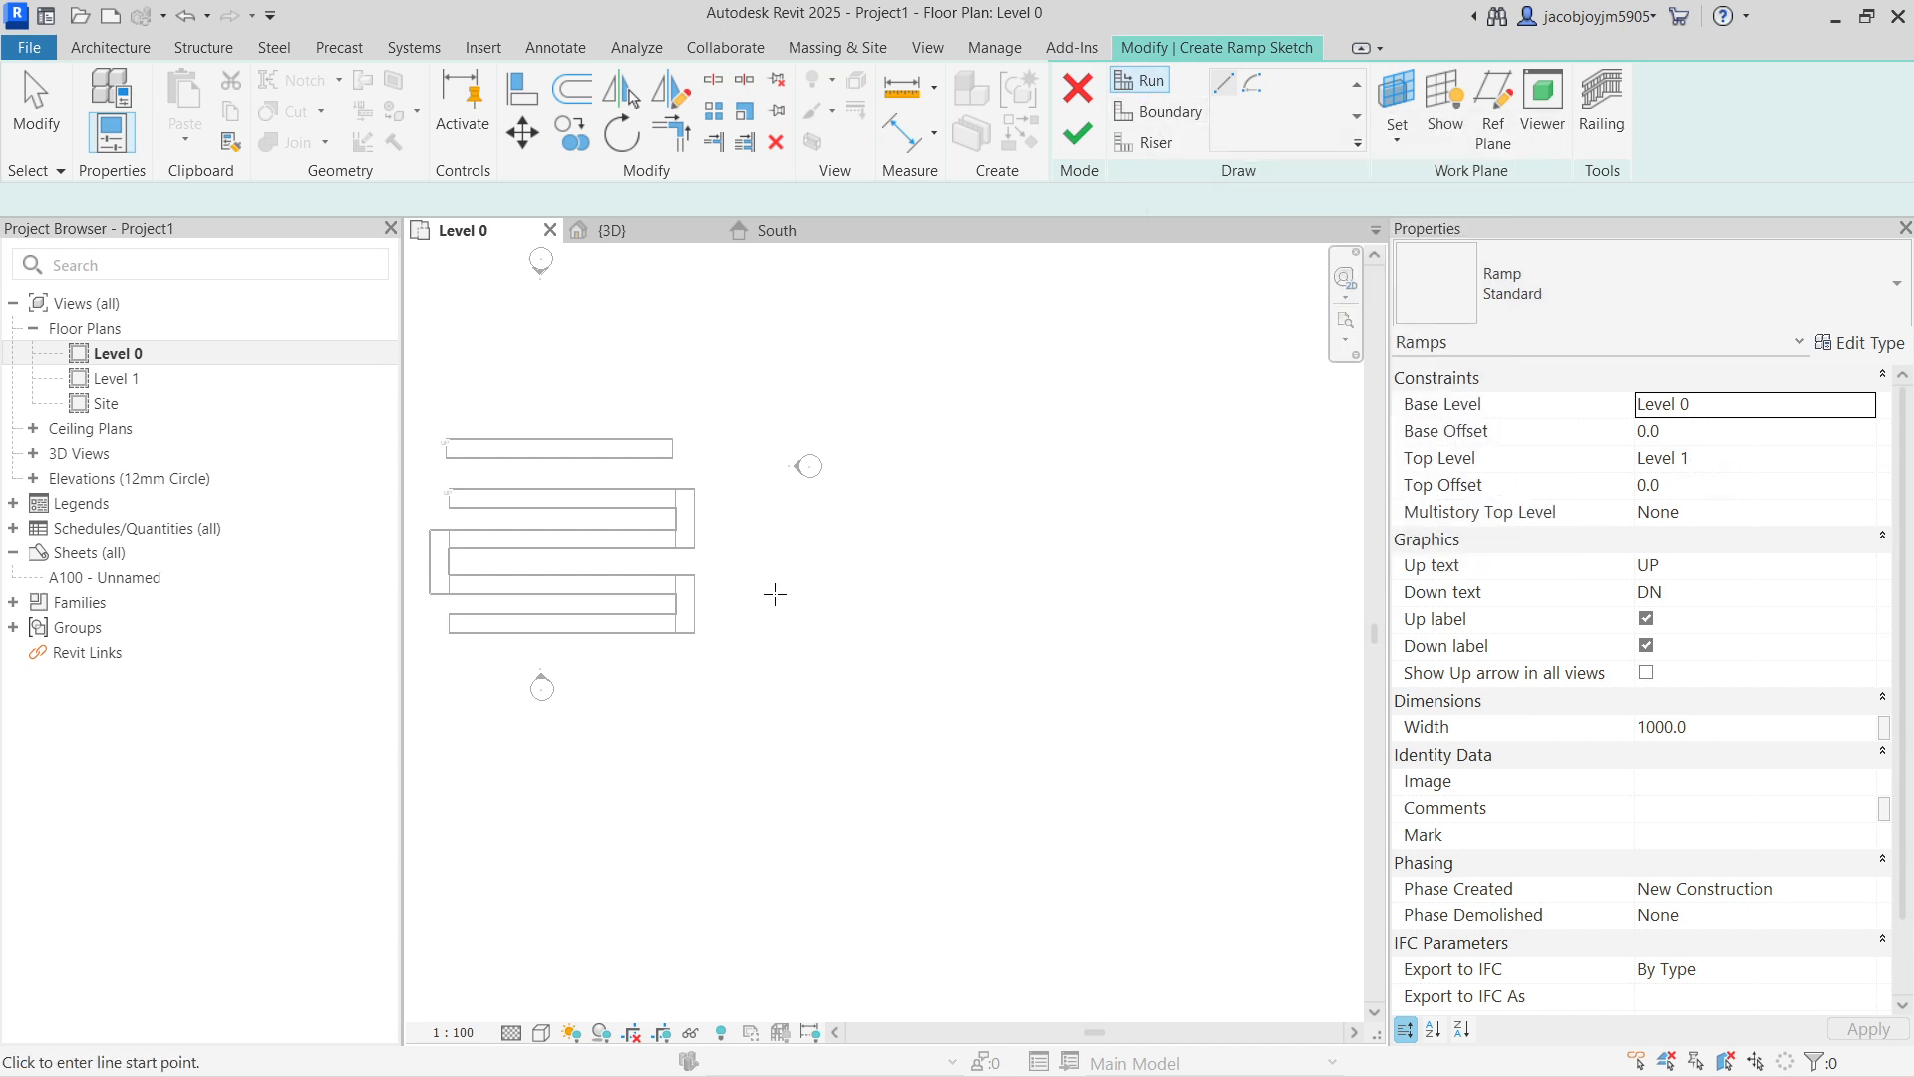
pyautogui.click(774, 593)
pyautogui.scroll(2, 907, 593)
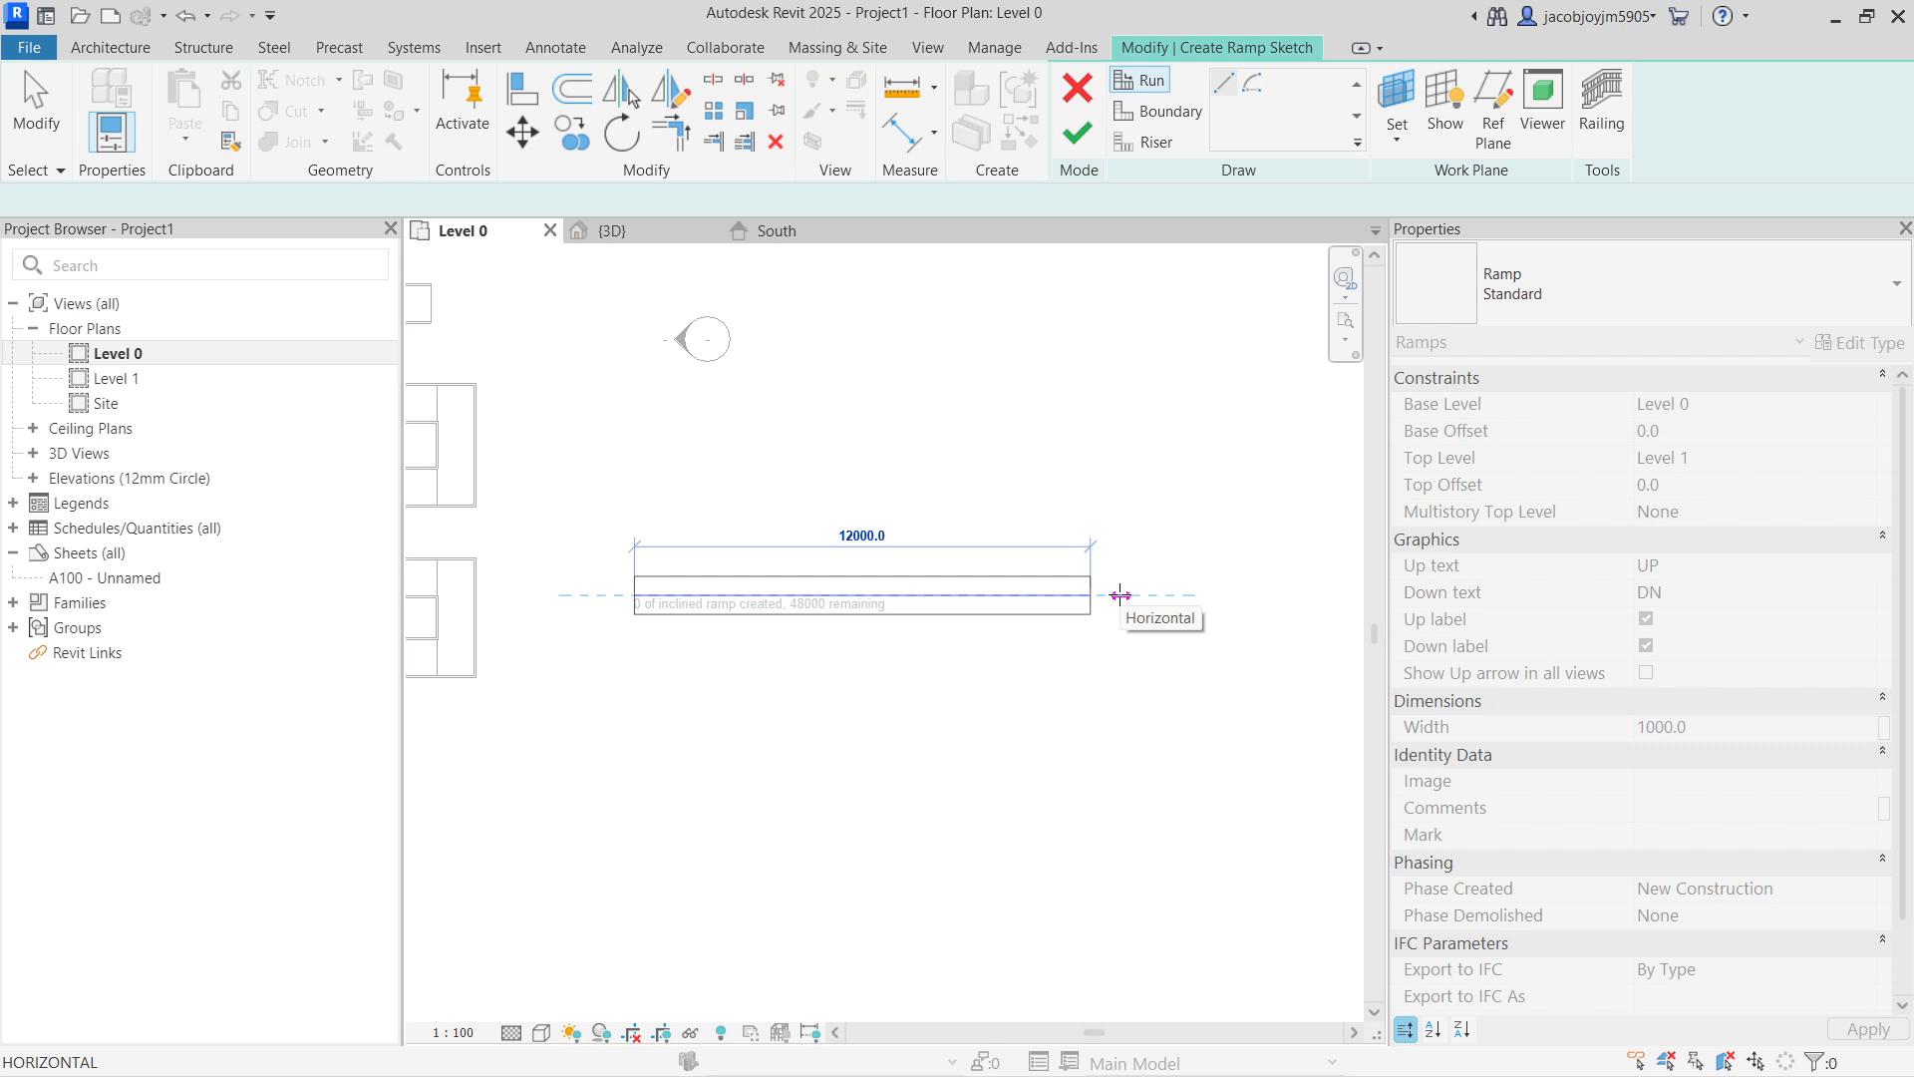
pyautogui.press('Escape')
pyautogui.scroll(-3, 914, 592)
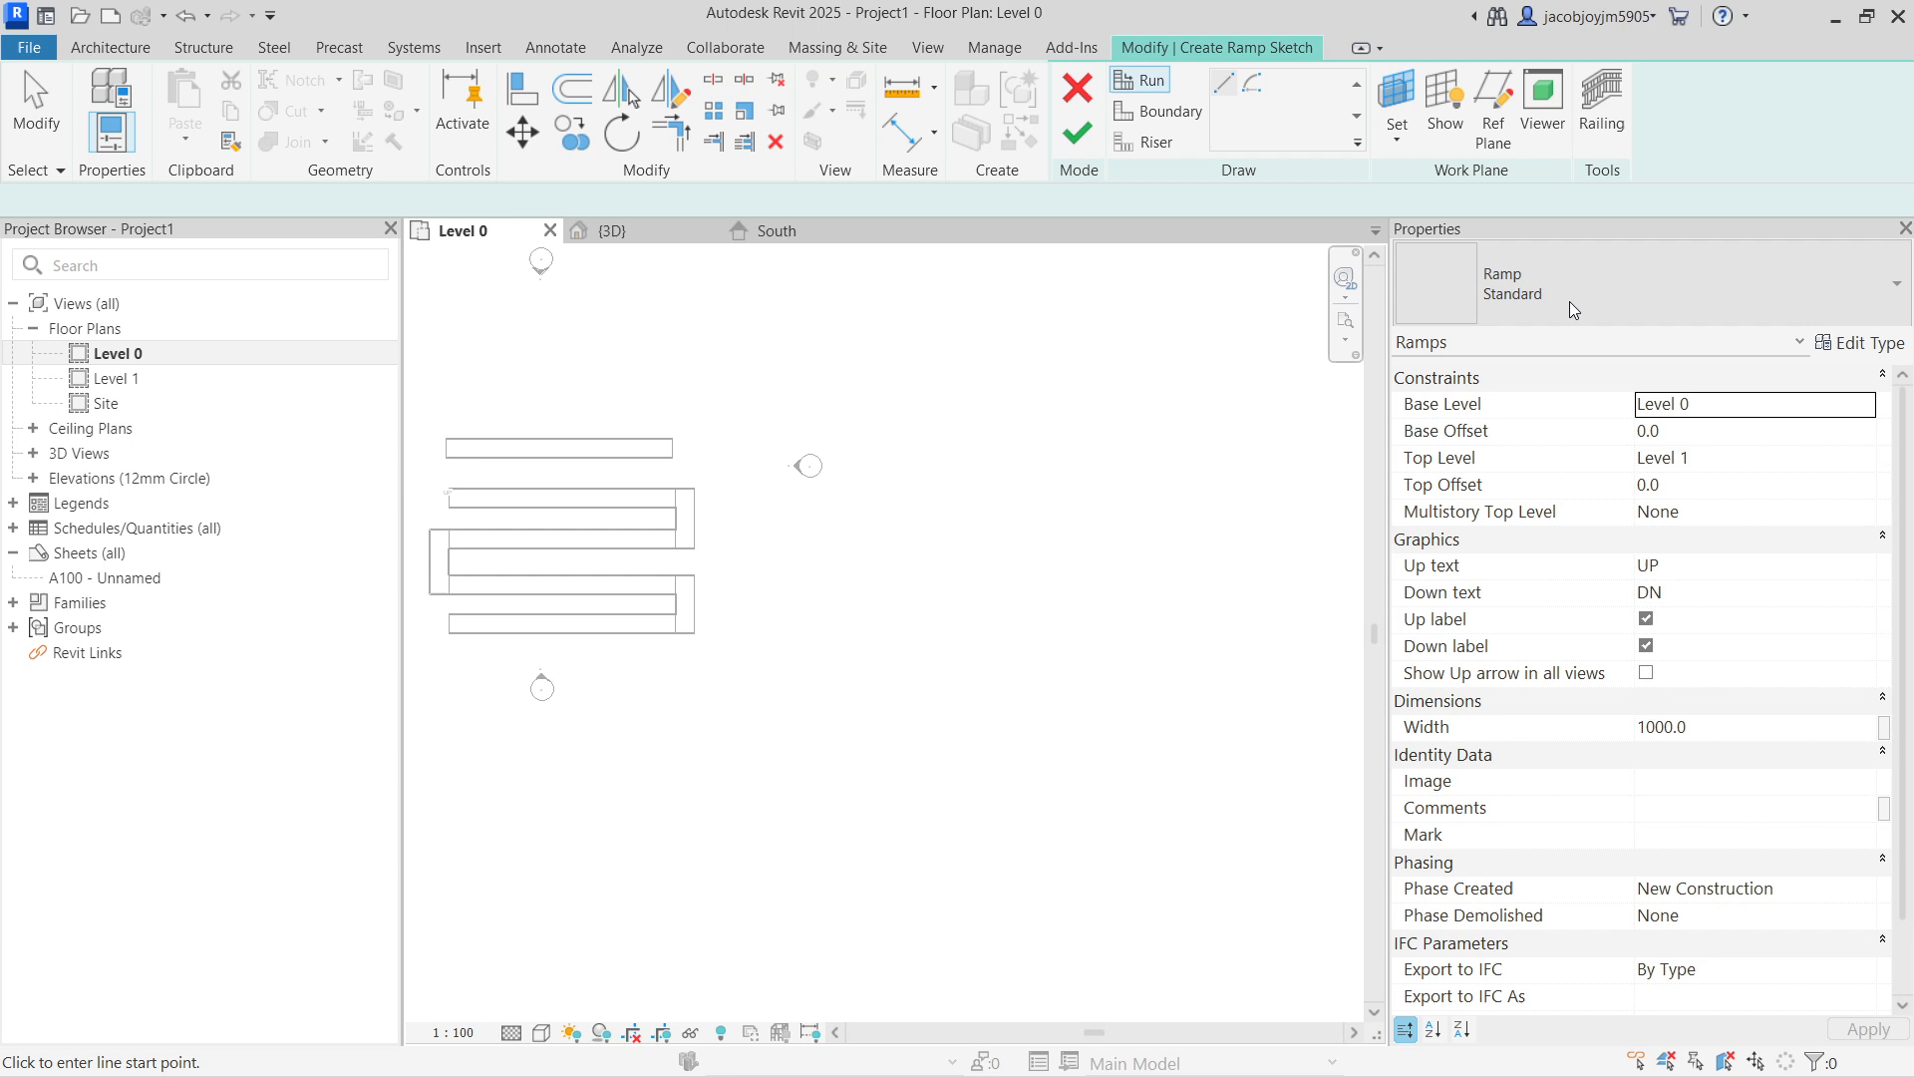
# Step: Switch the new ramp's type to Standard 2, sketch a horizontal 4000 mm run east of the existing ramps, and finish the ramp
pyautogui.click(1572, 309)
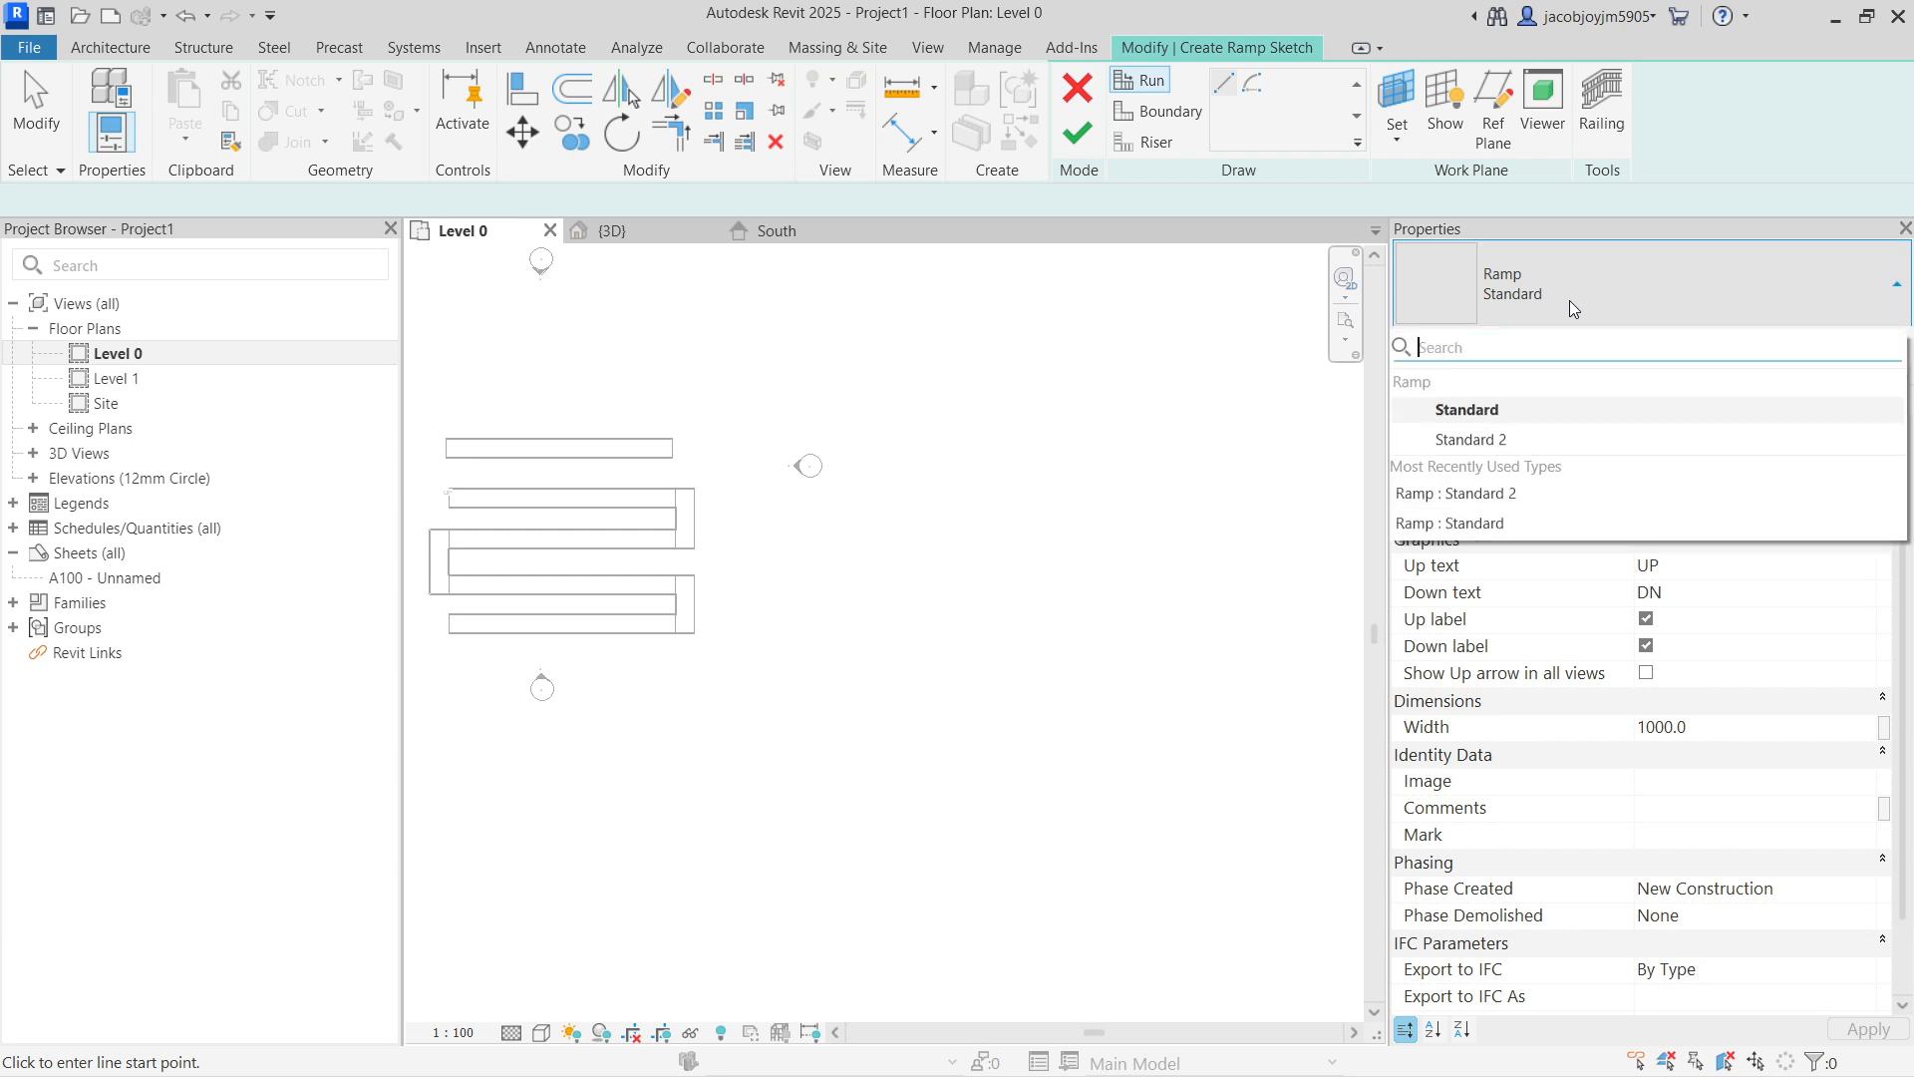
pyautogui.click(1496, 442)
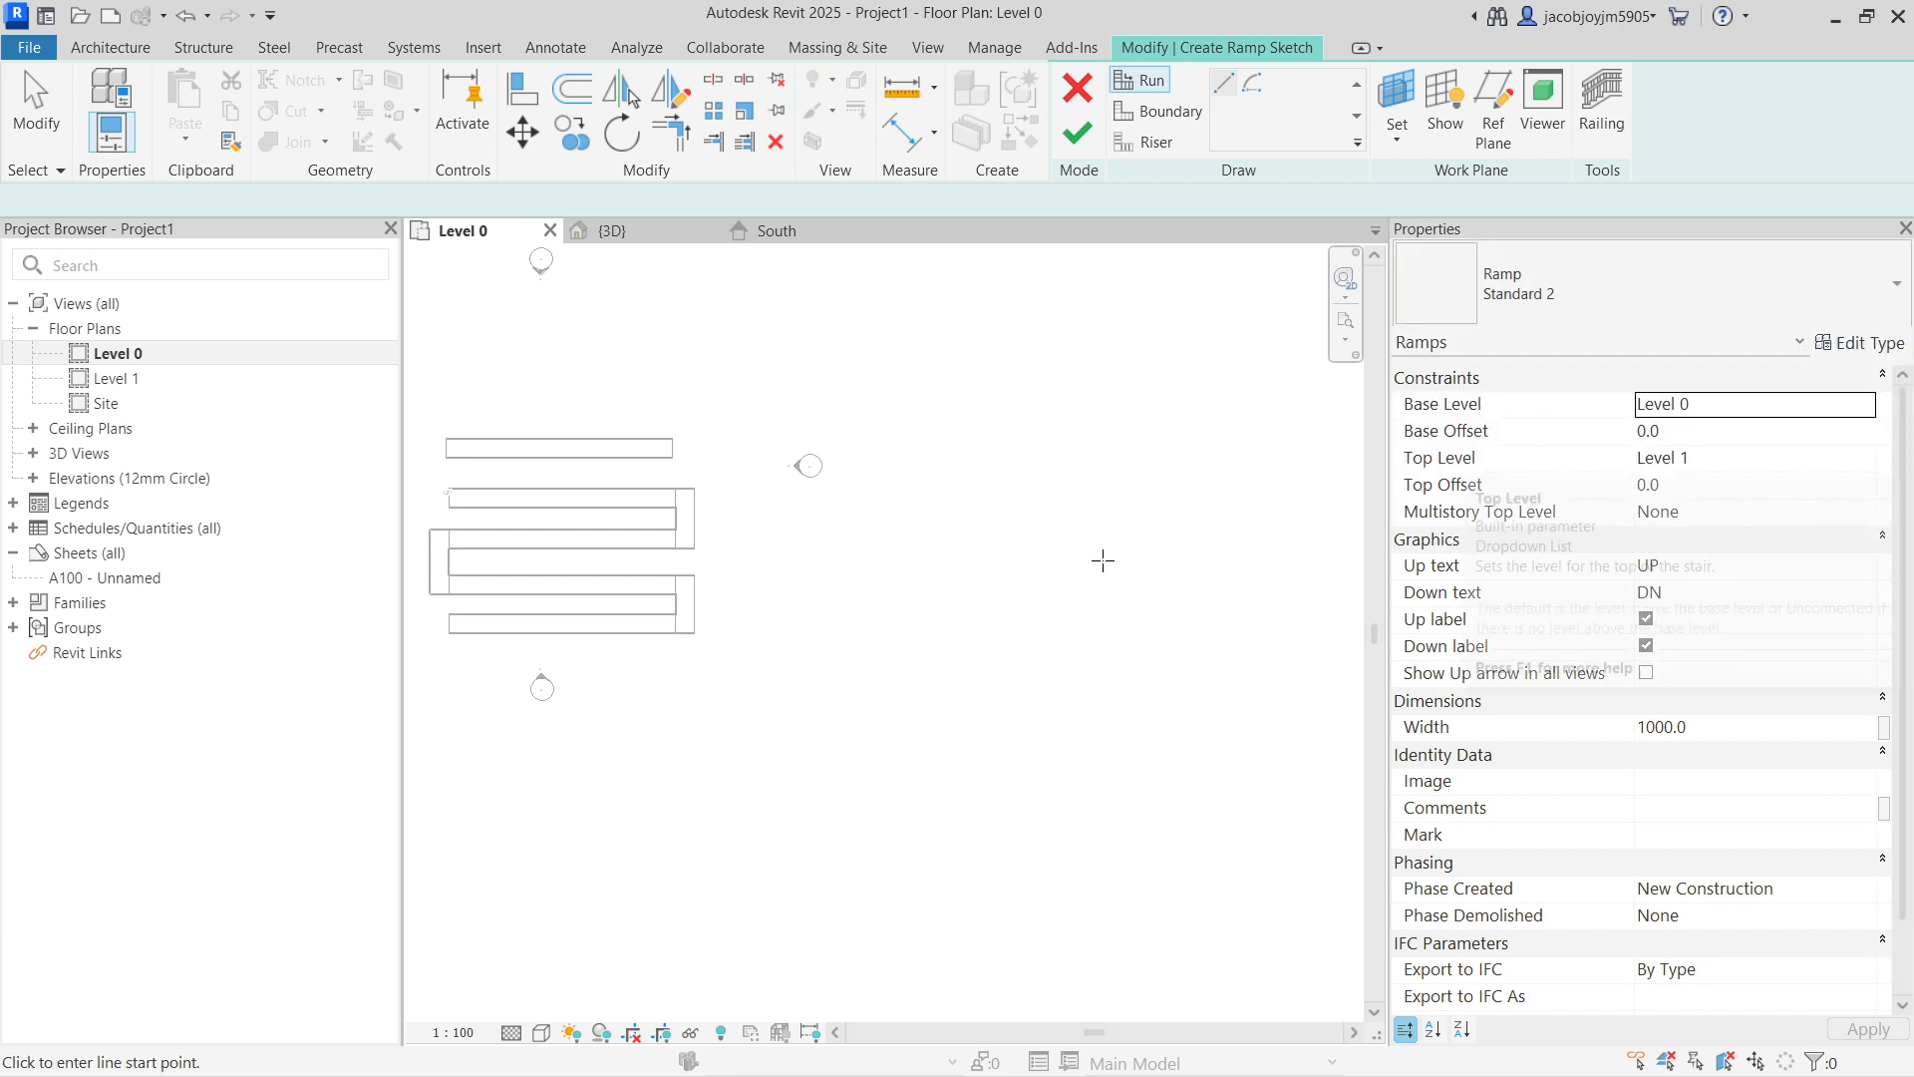
pyautogui.click(793, 600)
pyautogui.scroll(2, 847, 593)
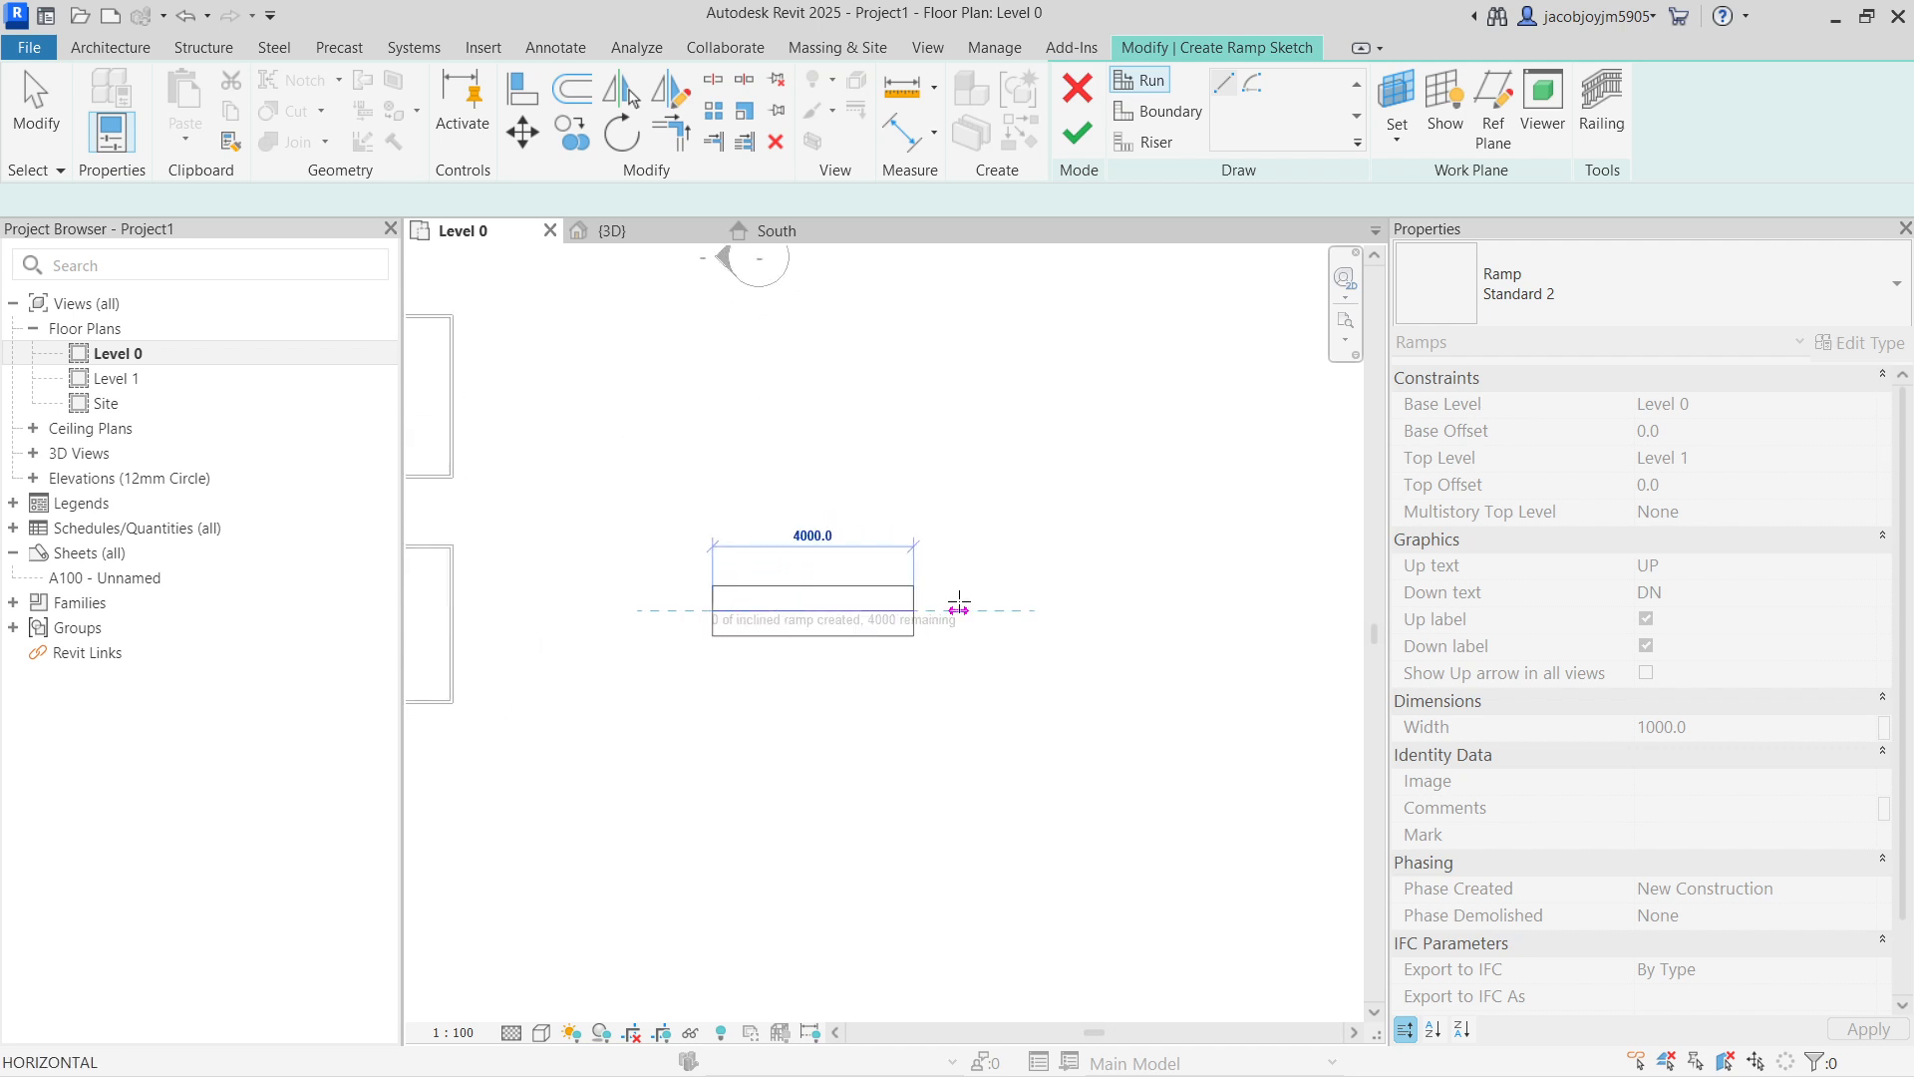
pyautogui.click(958, 605)
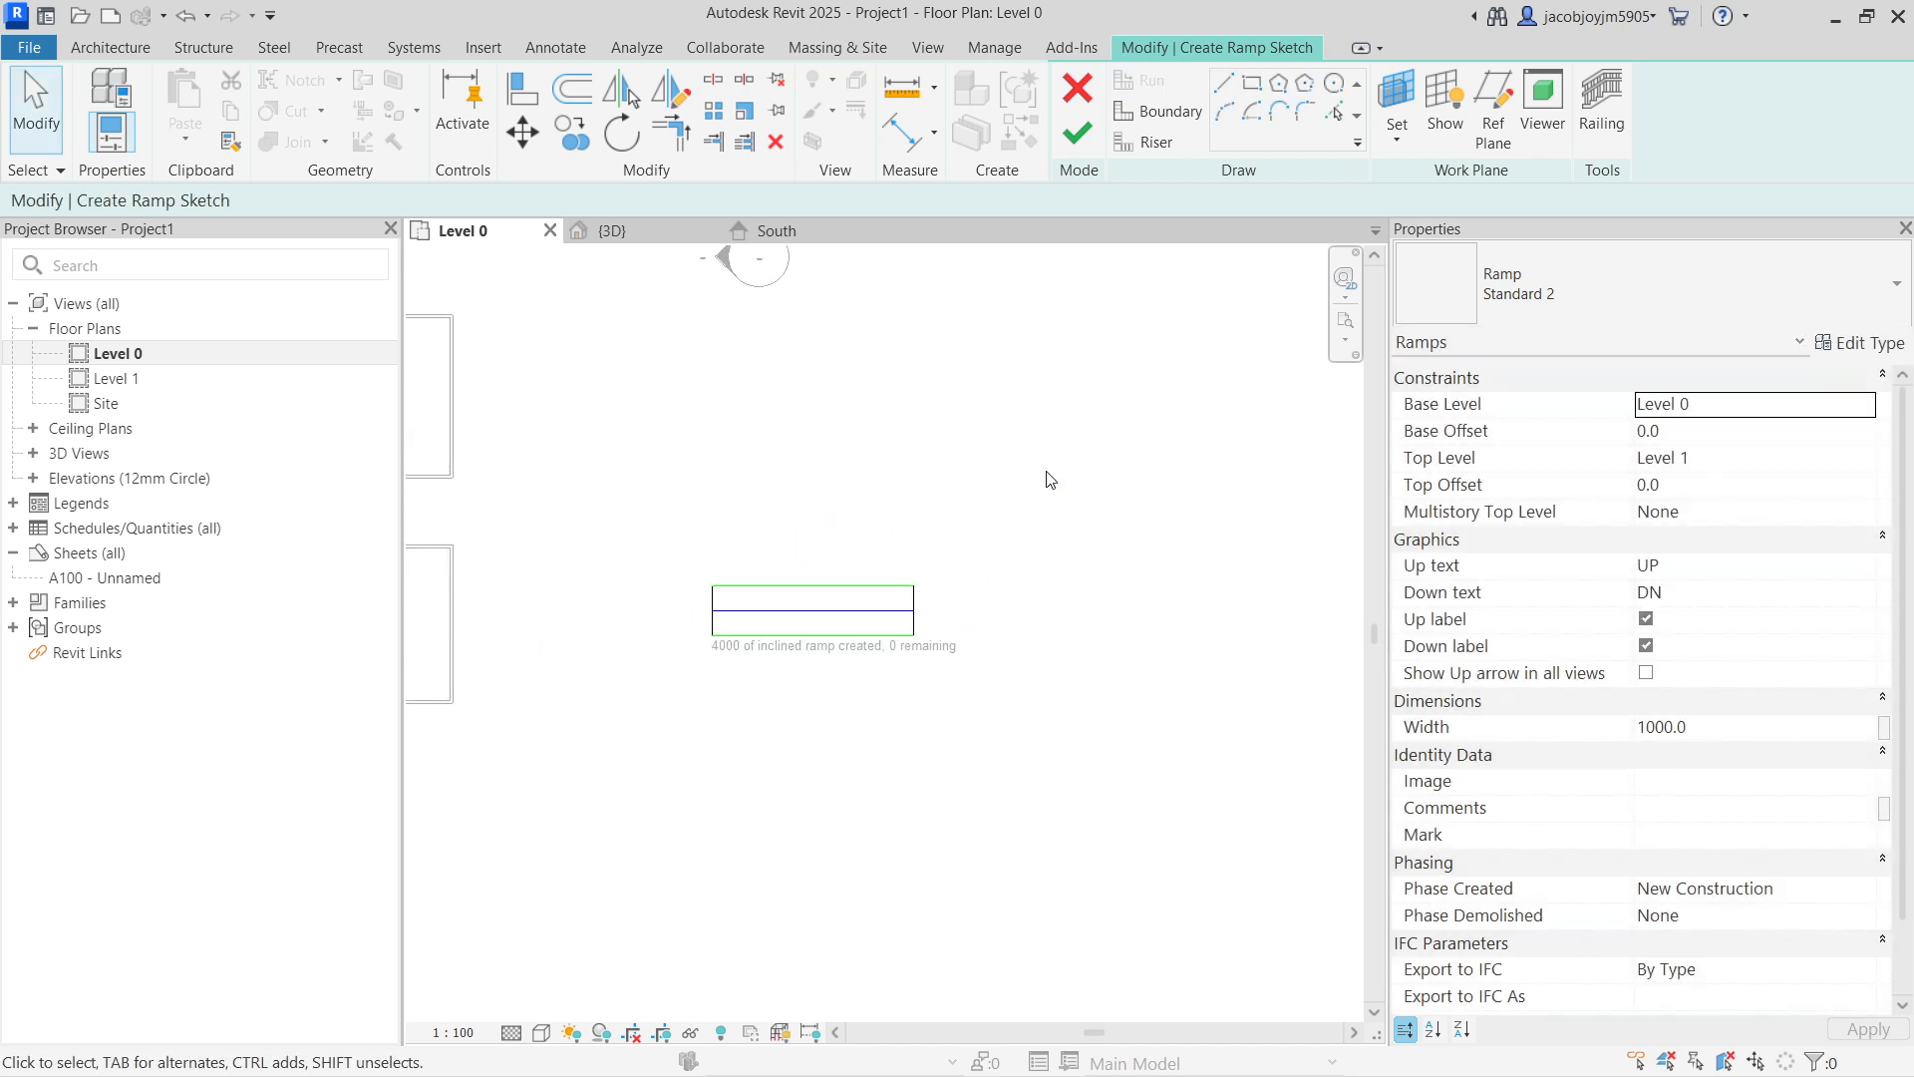
pyautogui.click(1077, 133)
pyautogui.scroll(-2, 1020, 461)
pyautogui.press('Escape')
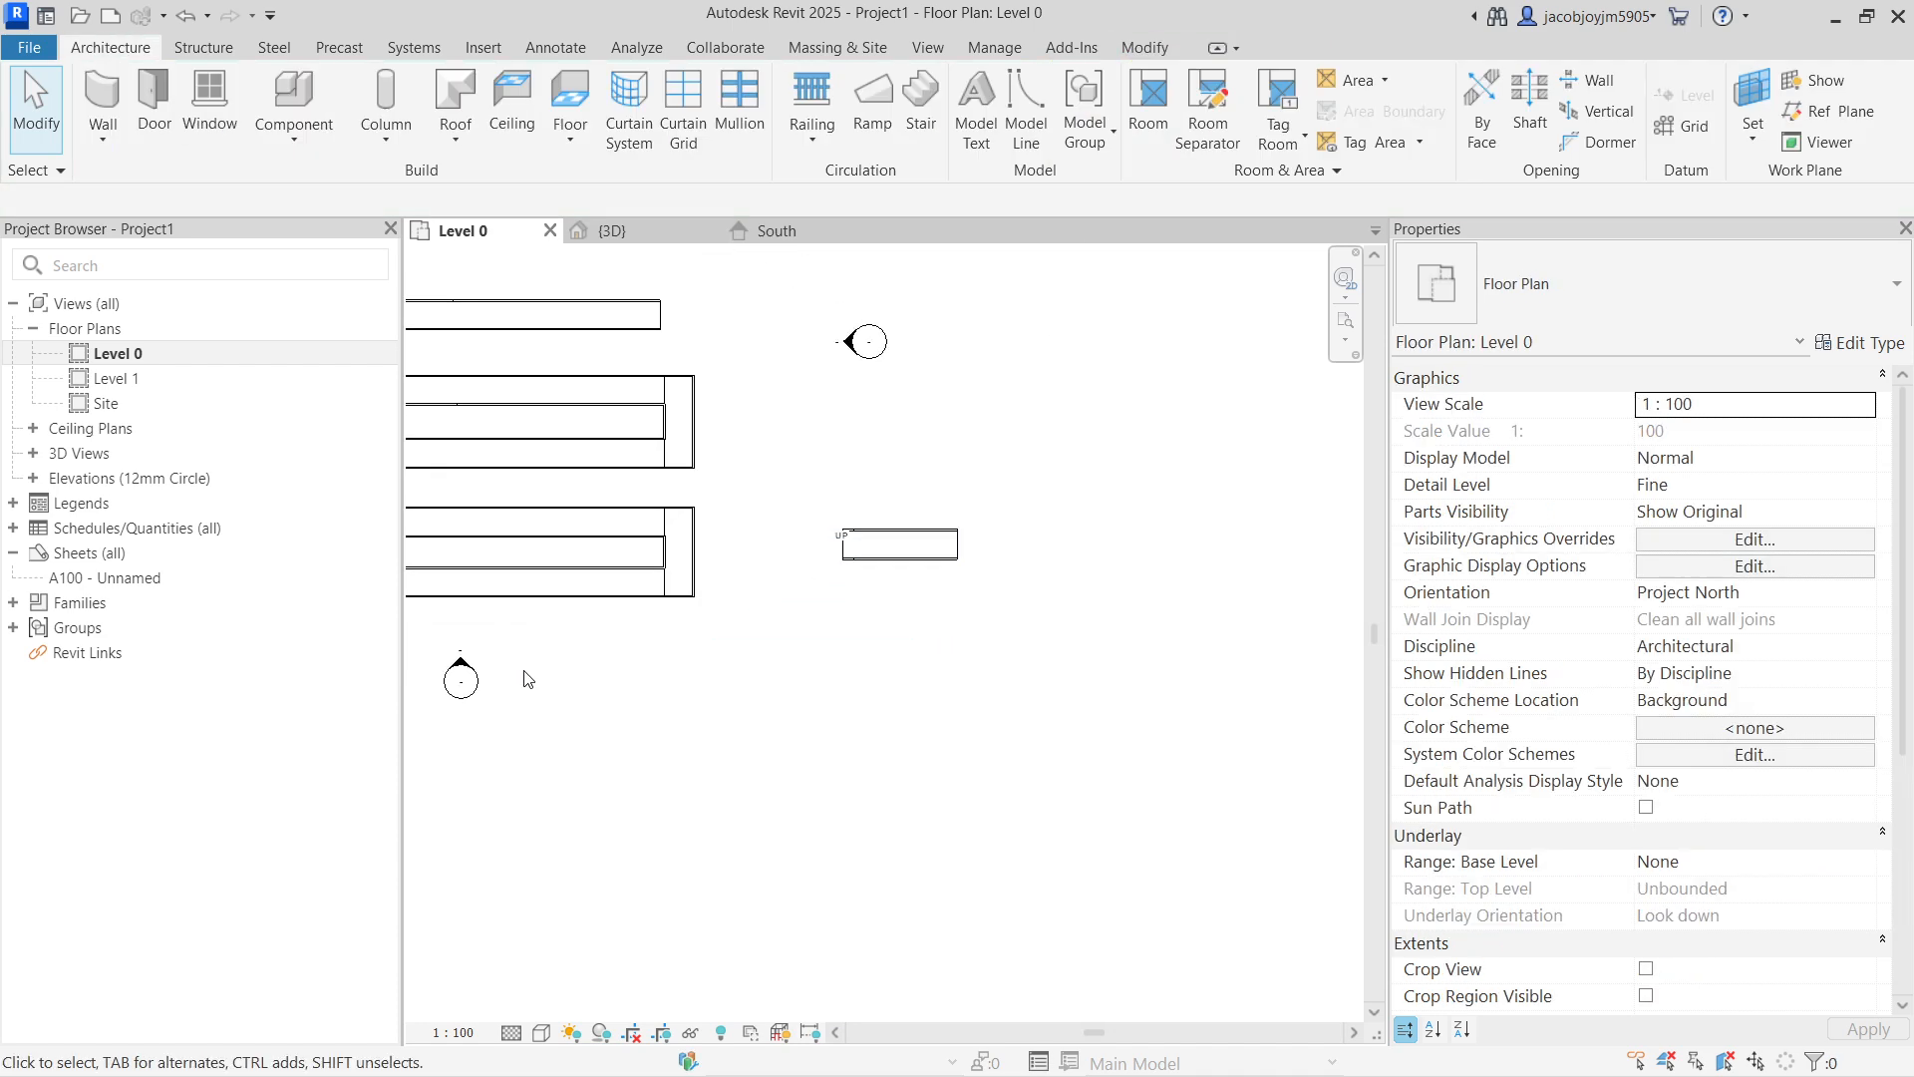
# Step: Open the South elevation and bring the new steep Standard 2 ramp into view
pyautogui.rightClick(457, 673)
pyautogui.moveTo(571, 566)
pyautogui.click(575, 527)
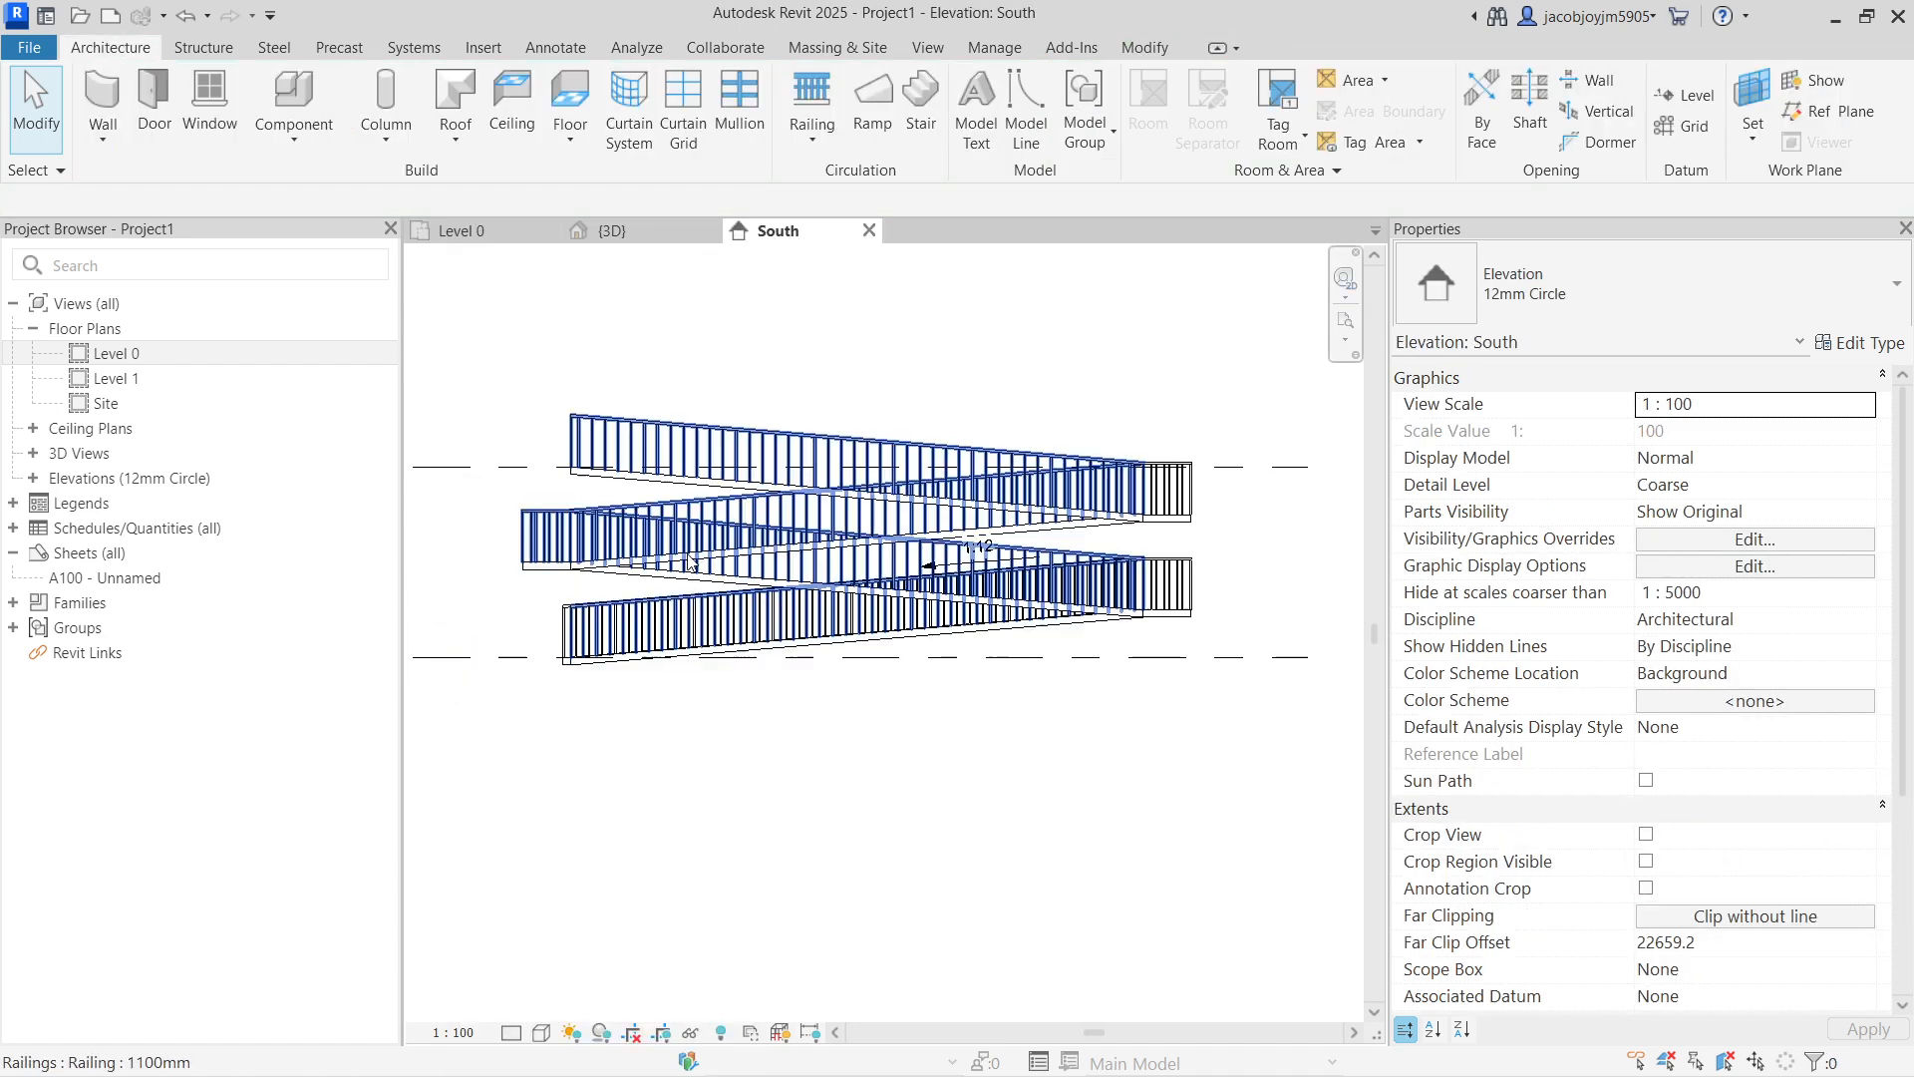
pyautogui.click(877, 525)
pyautogui.moveTo(894, 525); pyautogui.dragTo(1212, 530)
pyautogui.press('Escape')
pyautogui.scroll(3, 1047, 529)
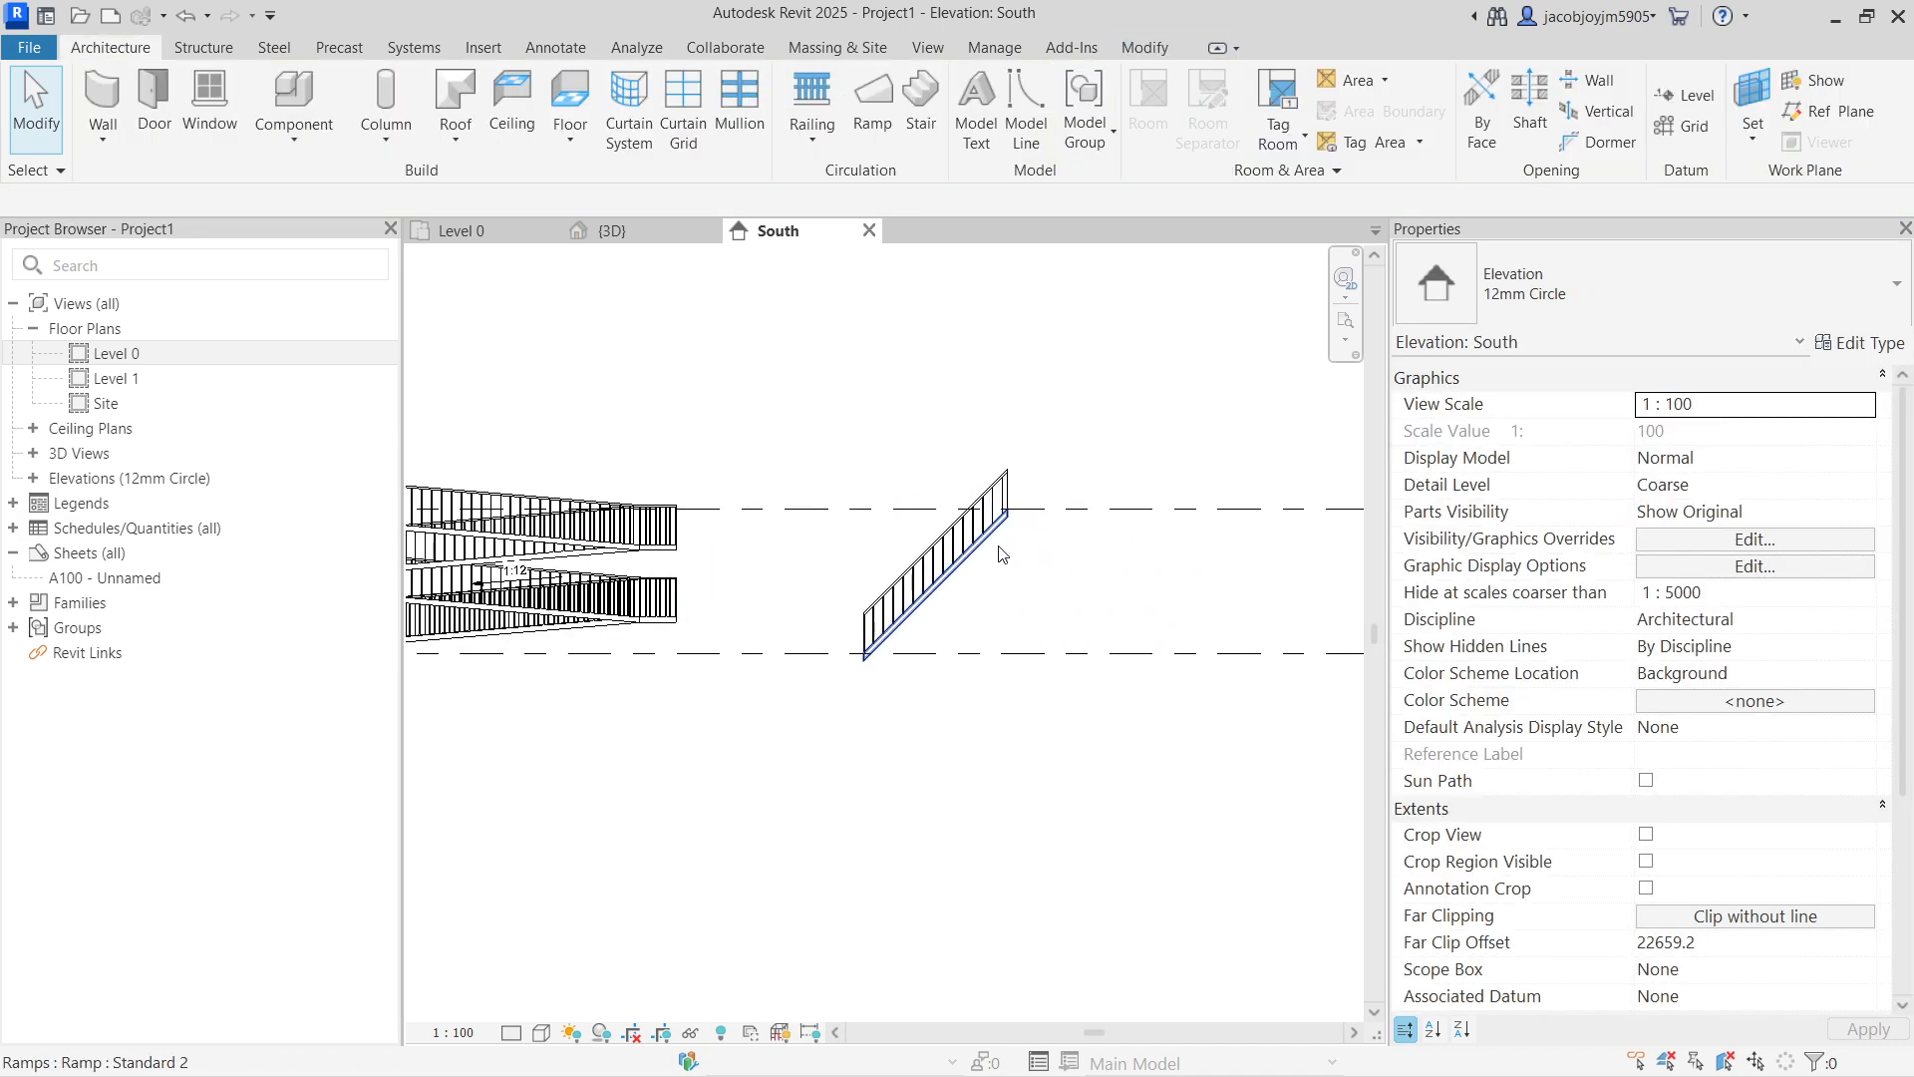
# Step: Add an angular dimension between the underside of the steep Standard 2 ramp and the Level 0 line
pyautogui.click(555, 48)
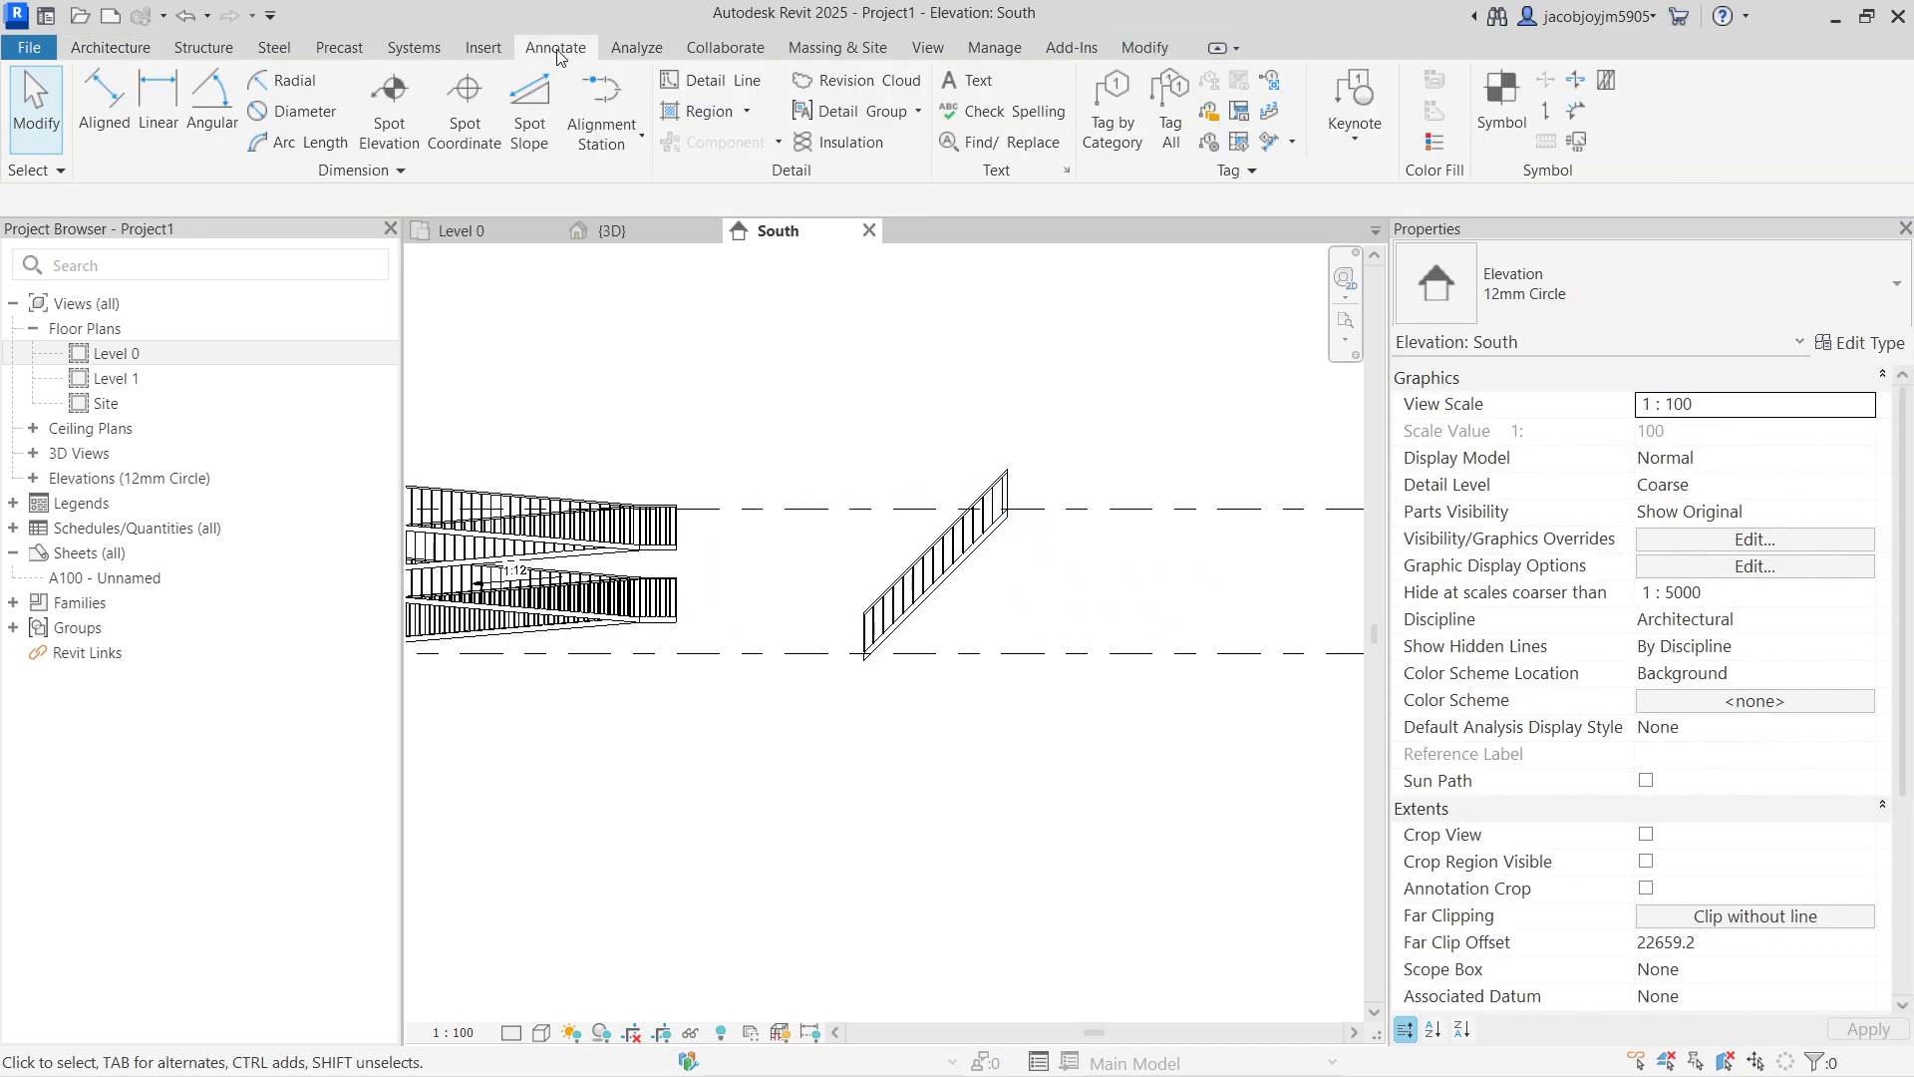
pyautogui.click(211, 105)
pyautogui.click(982, 593)
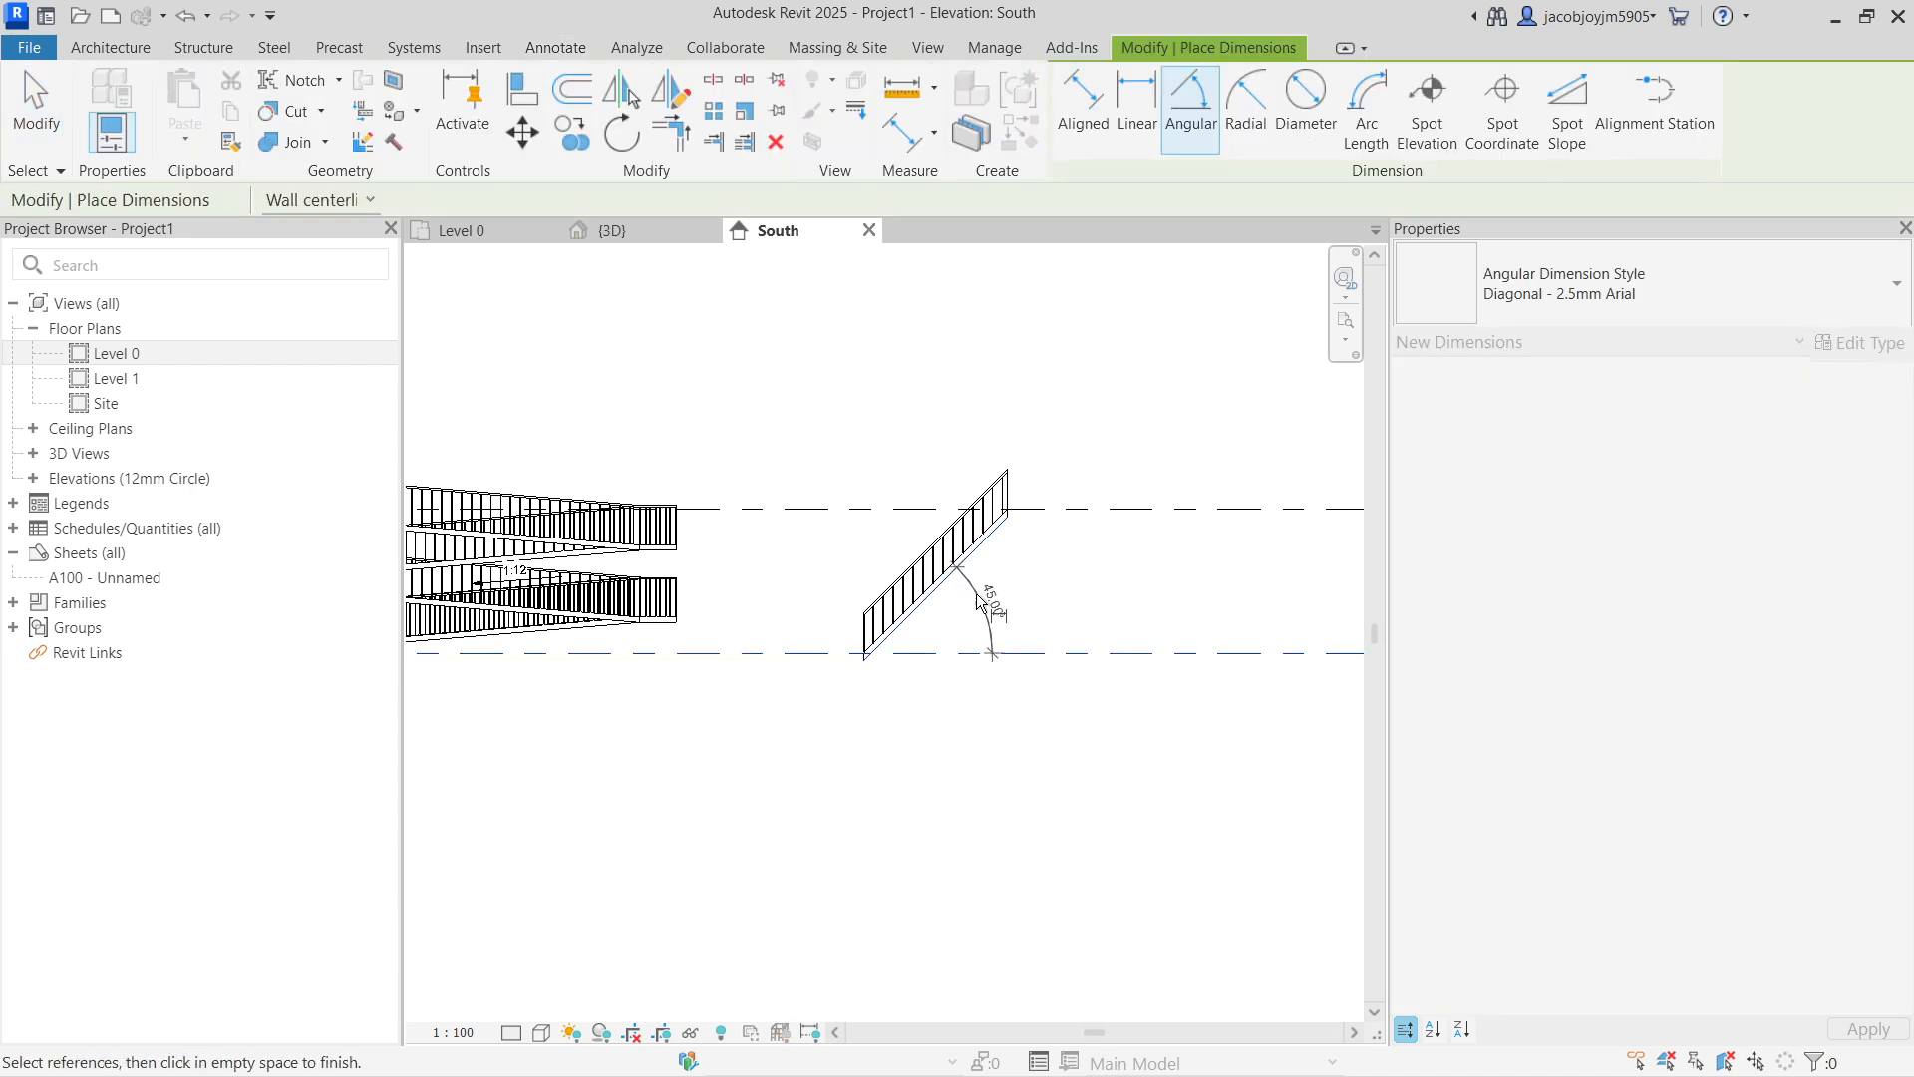
pyautogui.click(956, 651)
pyautogui.click(965, 646)
pyautogui.press('Escape')
pyautogui.scroll(4, 965, 646)
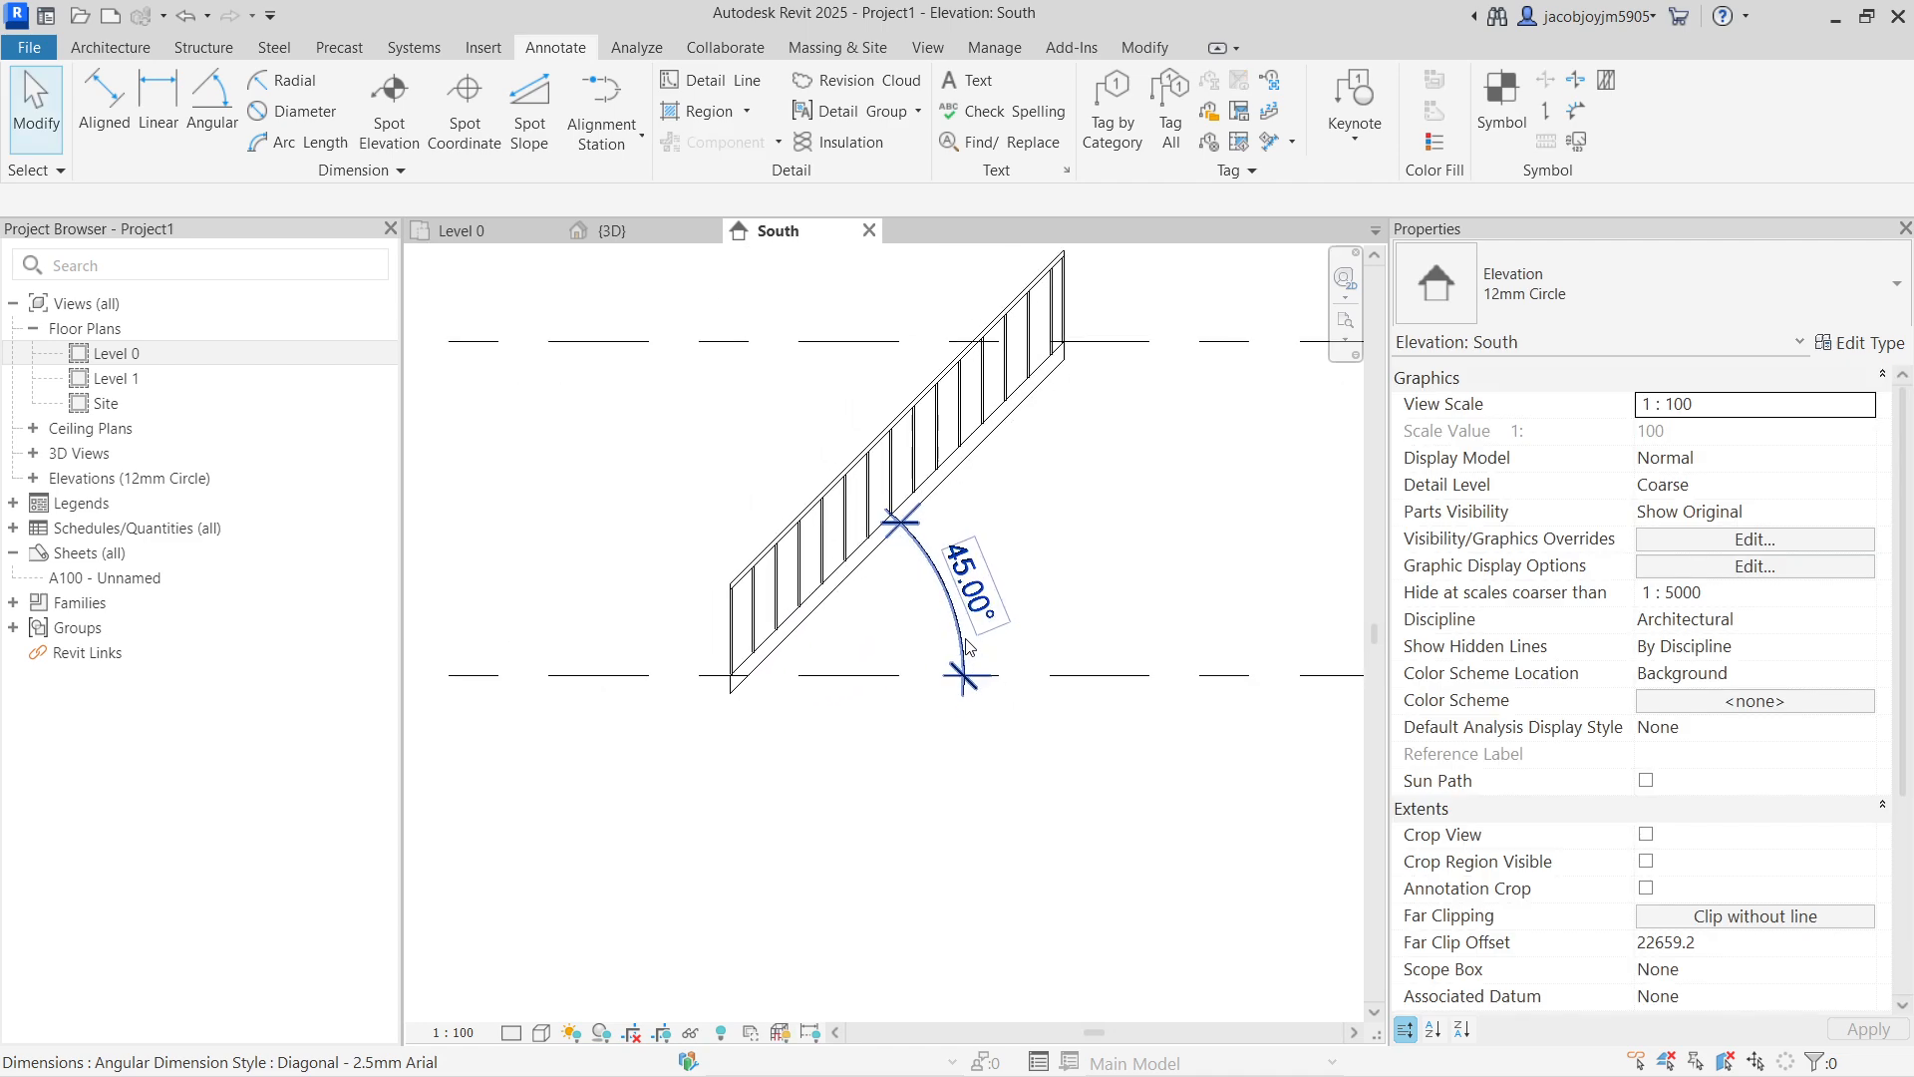
pyautogui.scroll(-3, 966, 648)
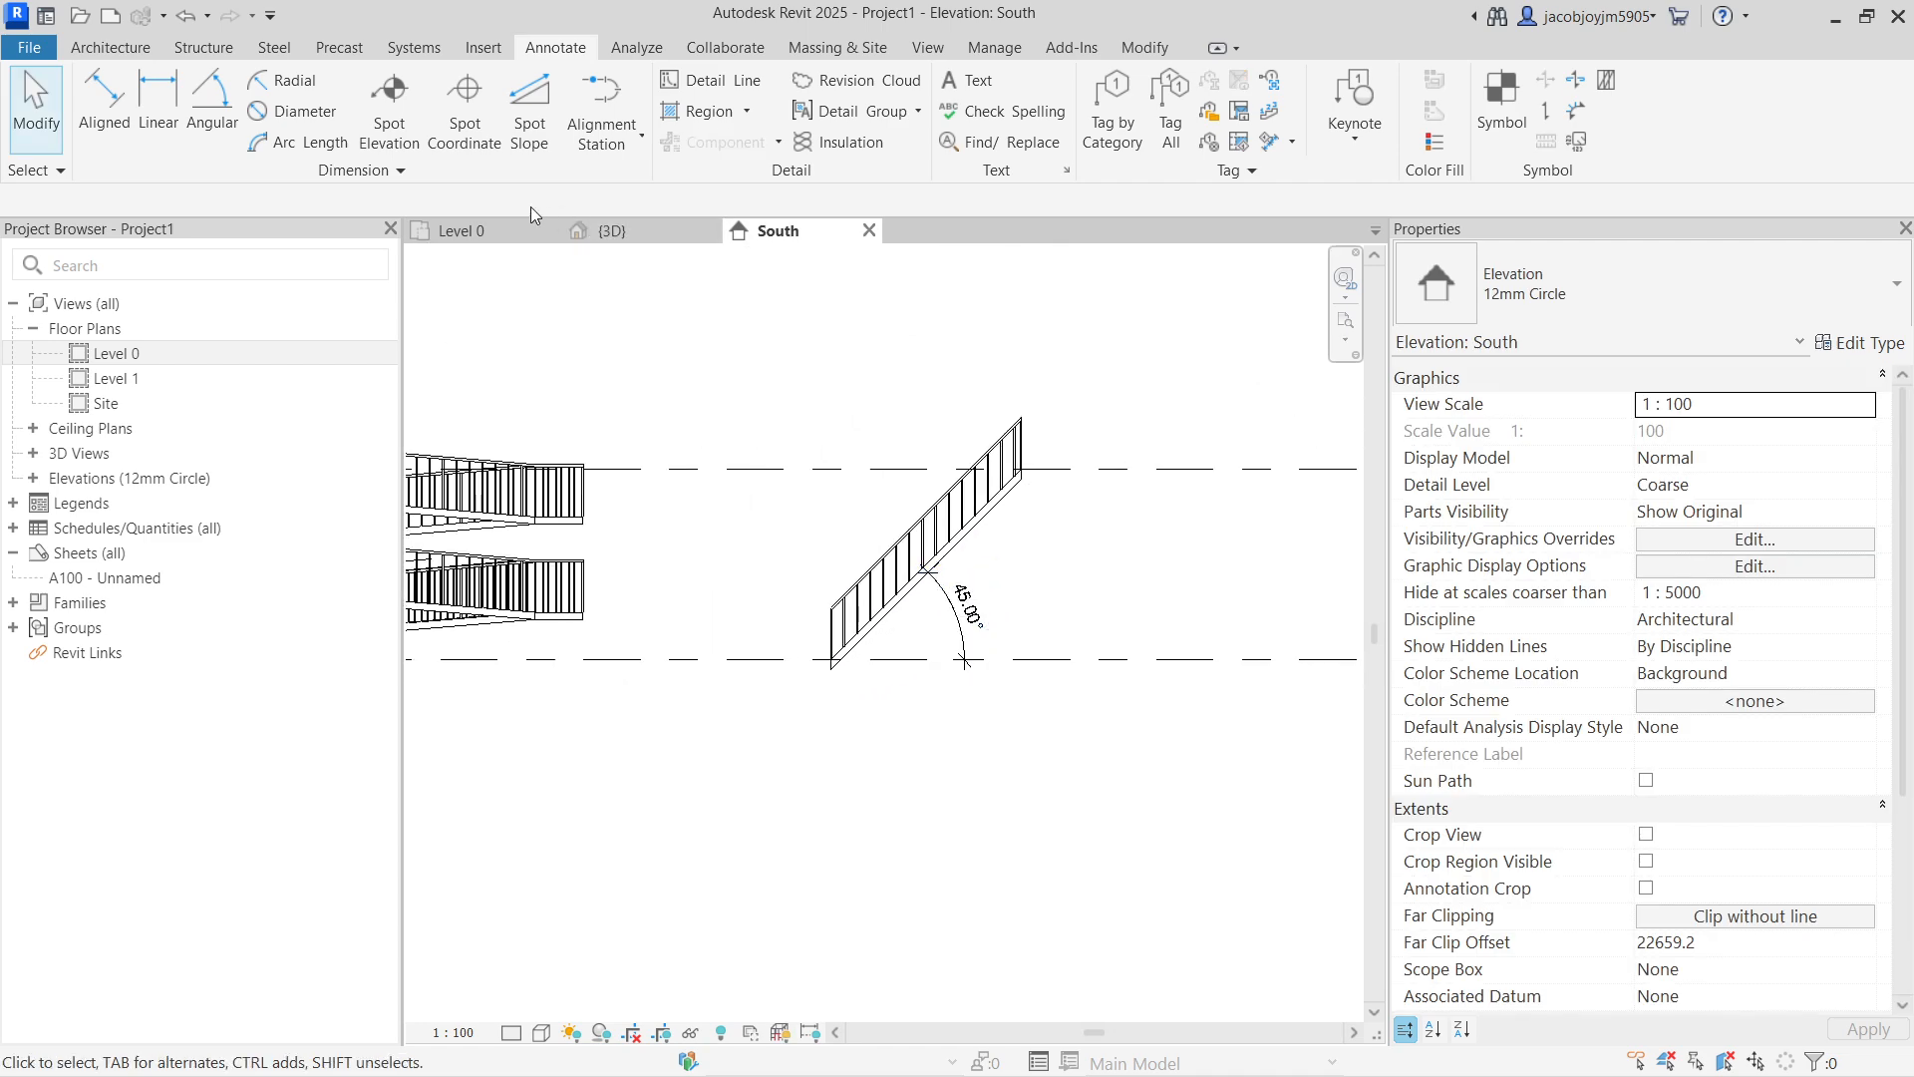
# Step: Return to the Level 0 plan and open the straight Standard 2 ramp's sketch for editing
pyautogui.click(459, 230)
pyautogui.scroll(3, 967, 552)
pyautogui.click(965, 551)
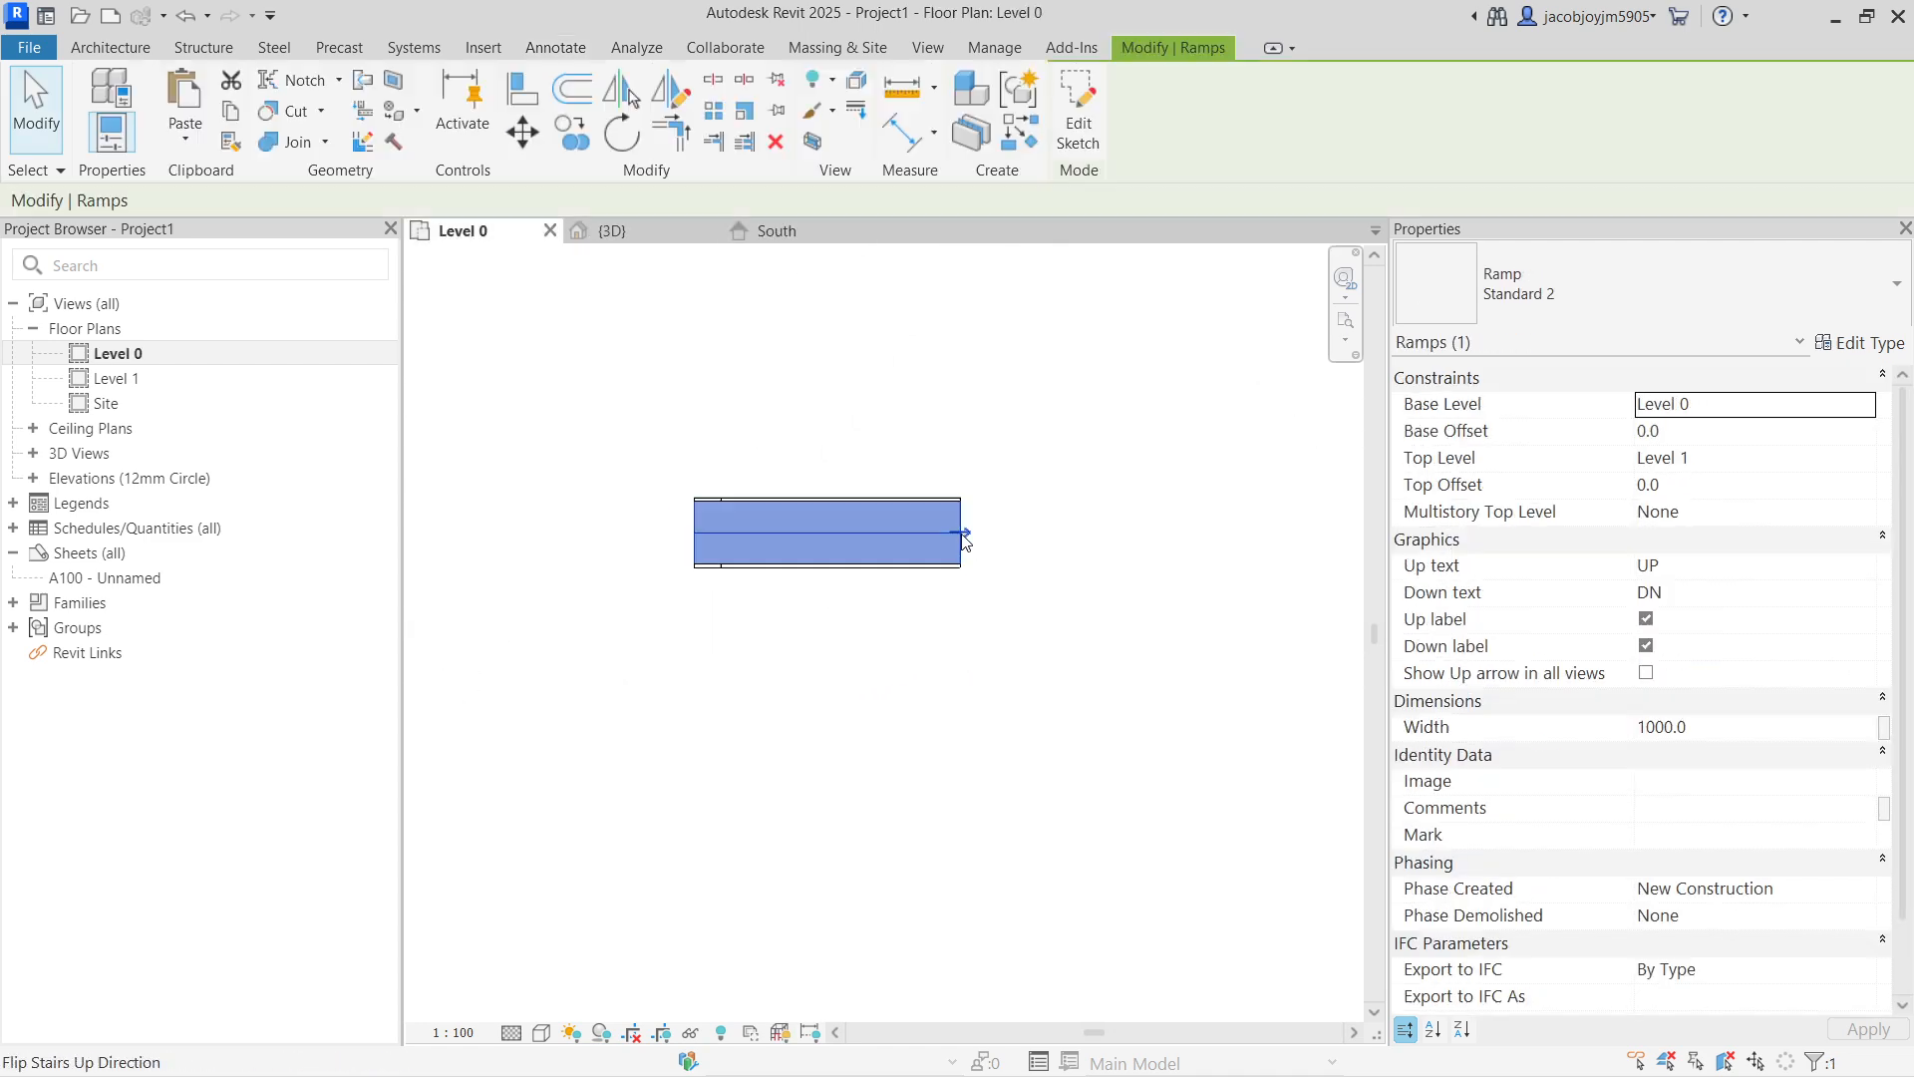
pyautogui.click(1077, 110)
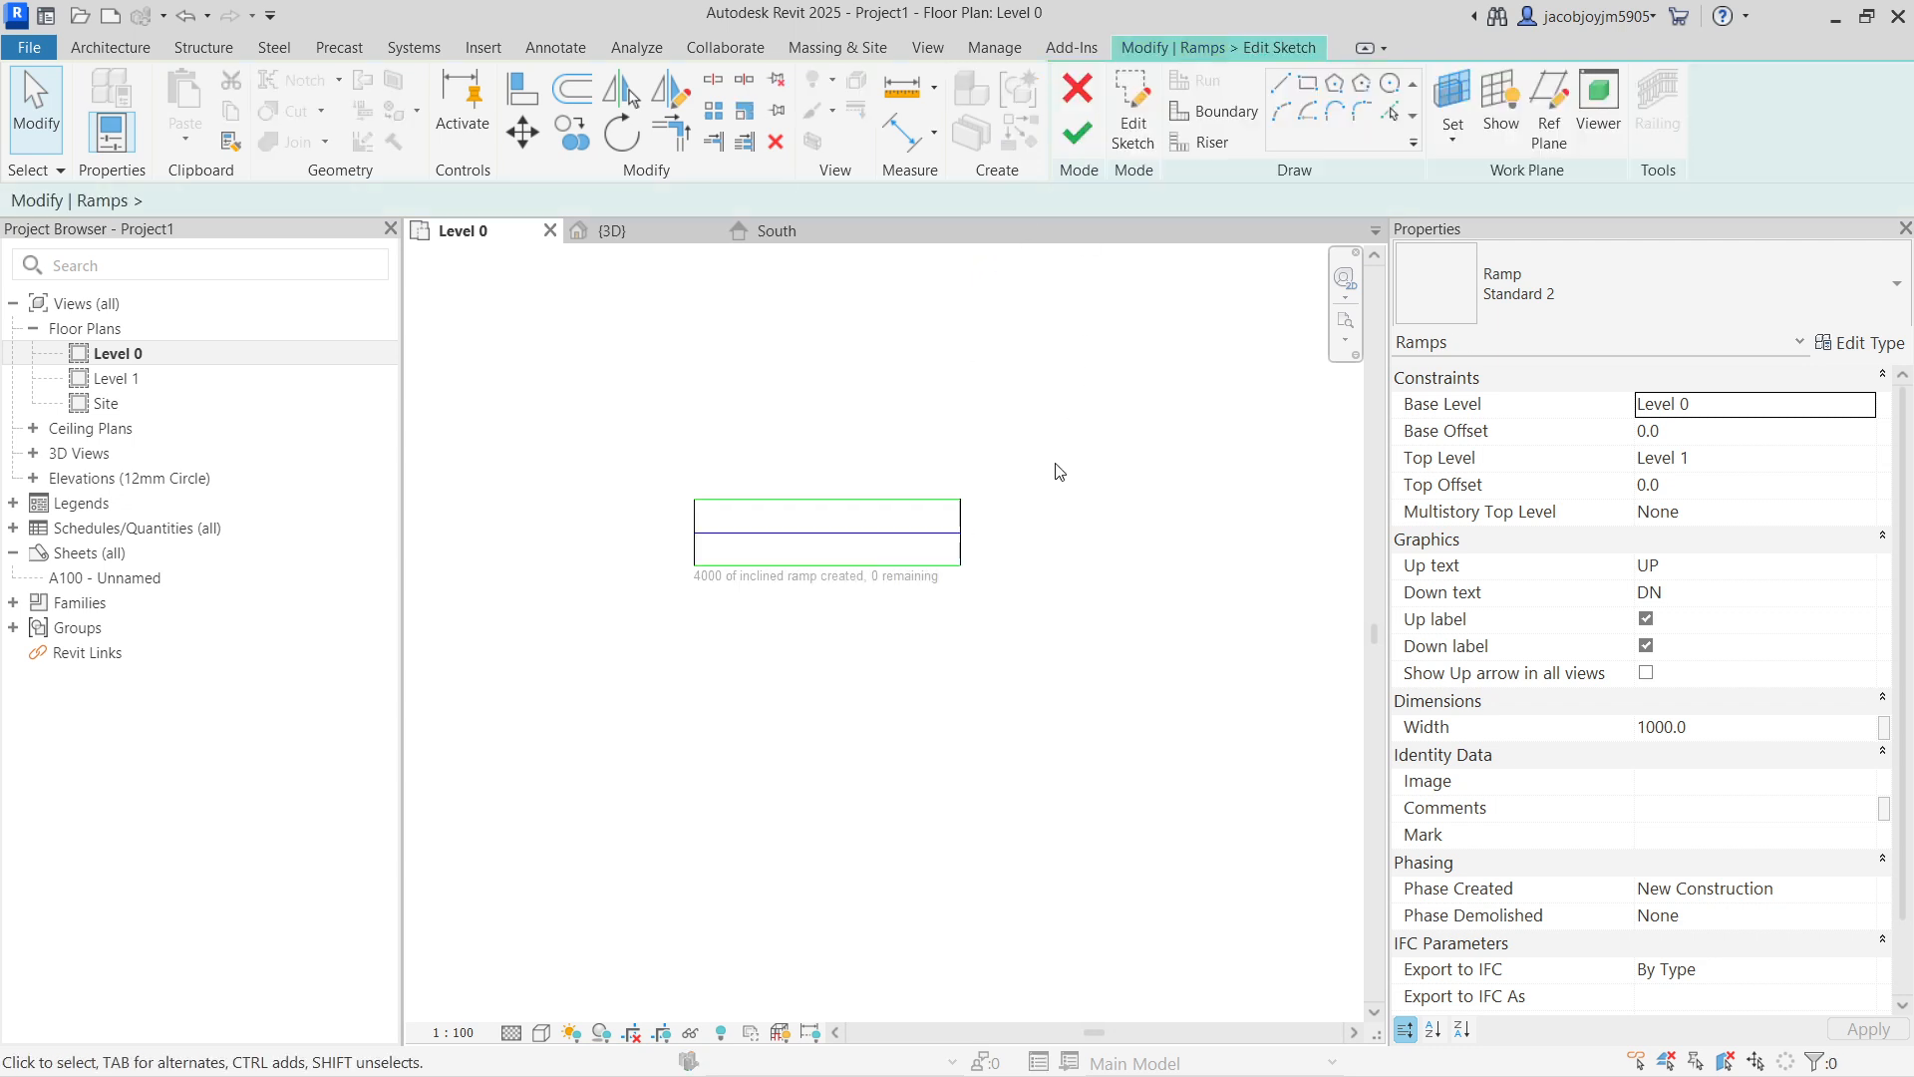
# Step: Shorten the ramp's run to 2800 mm by moving its east end riser inward
pyautogui.click(960, 528)
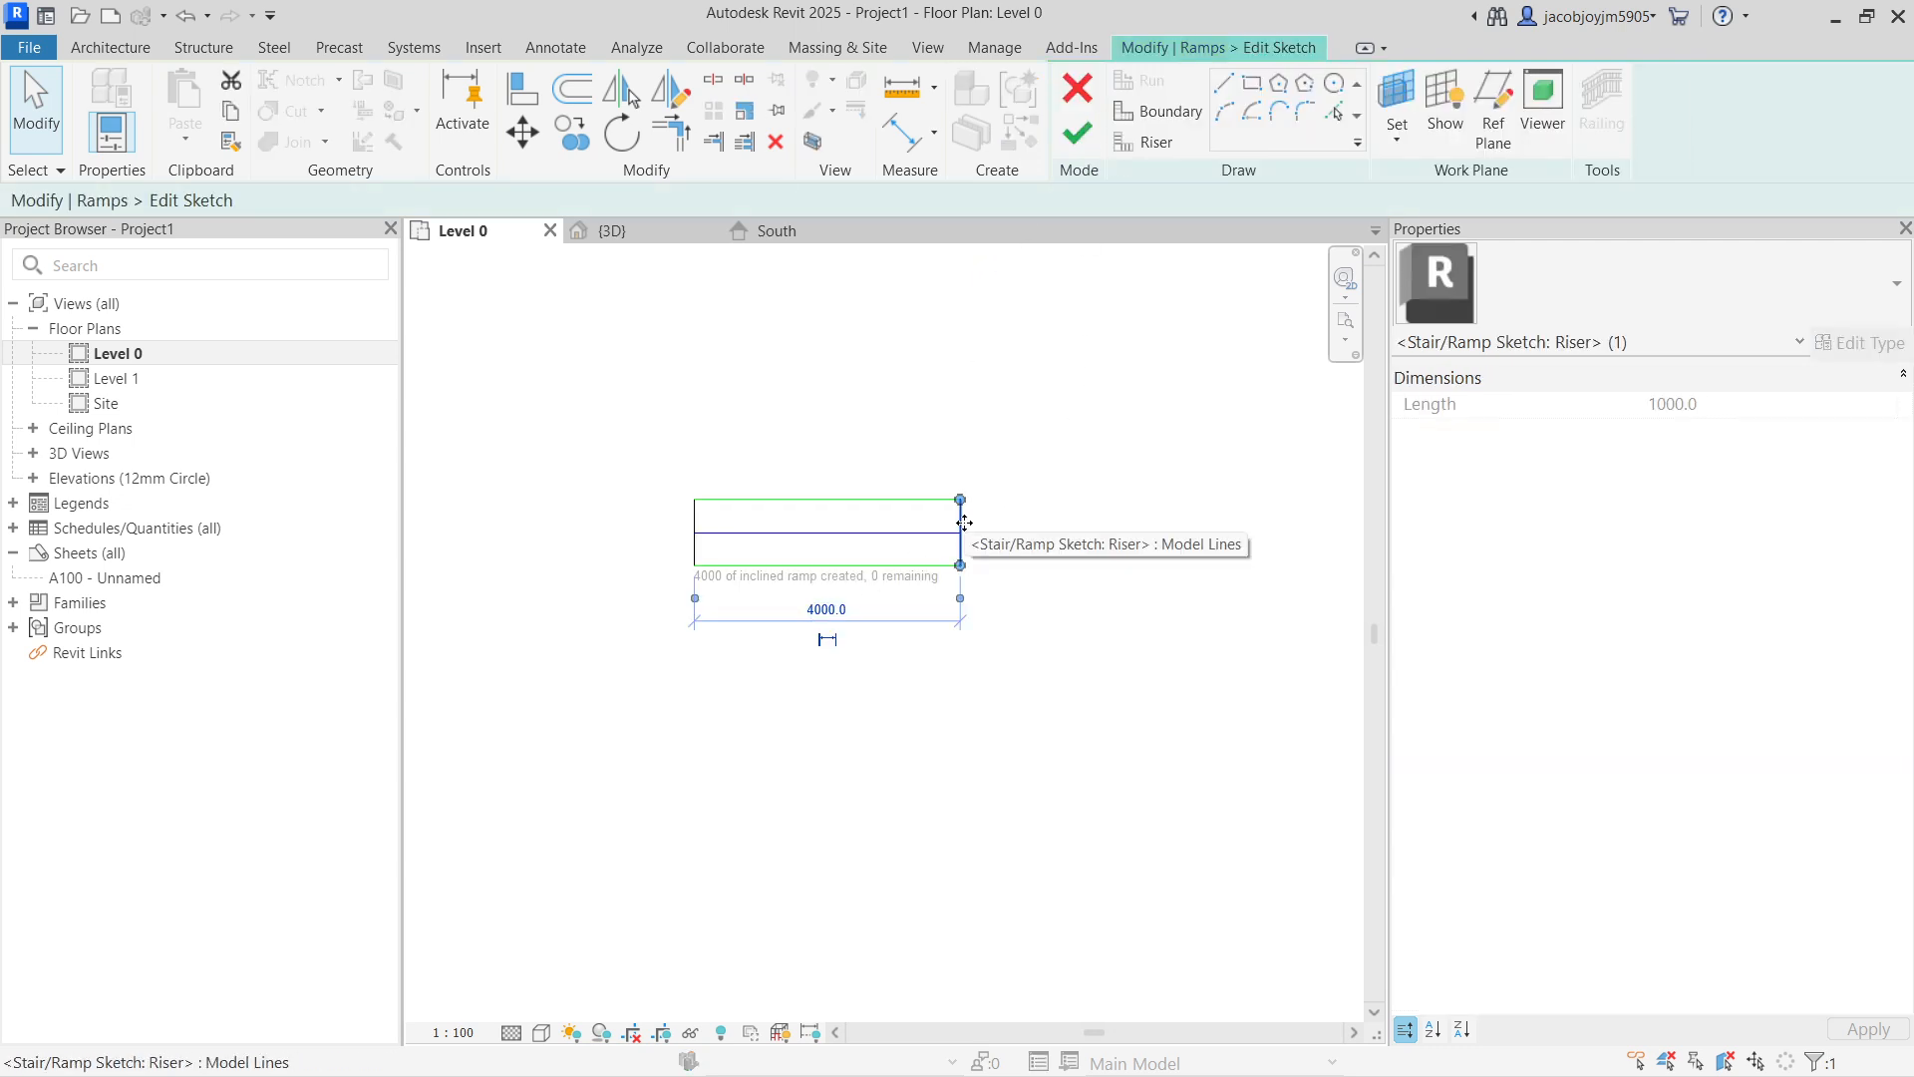
pyautogui.moveTo(964, 523); pyautogui.dragTo(879, 532)
pyautogui.click(910, 529)
pyautogui.click(887, 526)
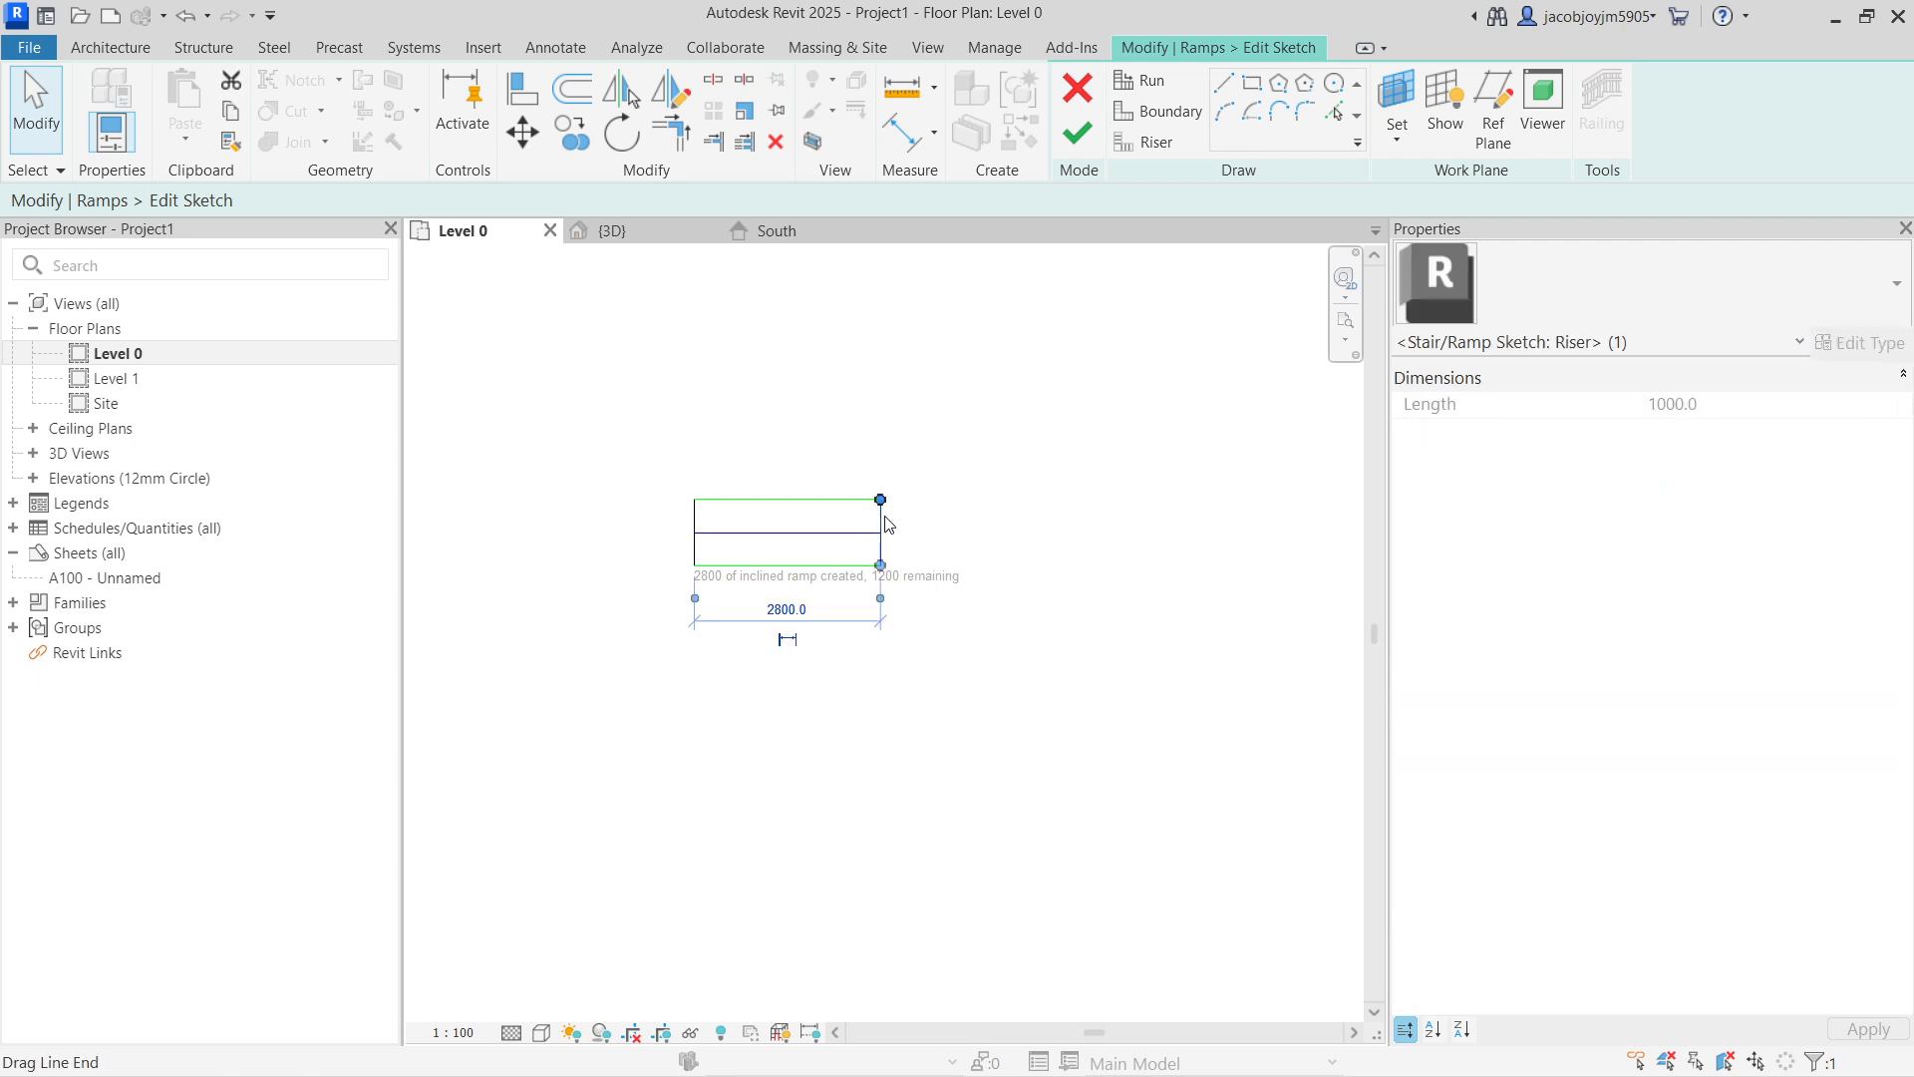
# Step: Extend the ramp's run to 5300 mm by moving its east end riser outward, and finish the sketch
pyautogui.moveTo(883, 523); pyautogui.dragTo(1046, 528)
pyautogui.click(877, 535)
pyautogui.moveTo(879, 534); pyautogui.dragTo(1047, 533)
pyautogui.click(1106, 471)
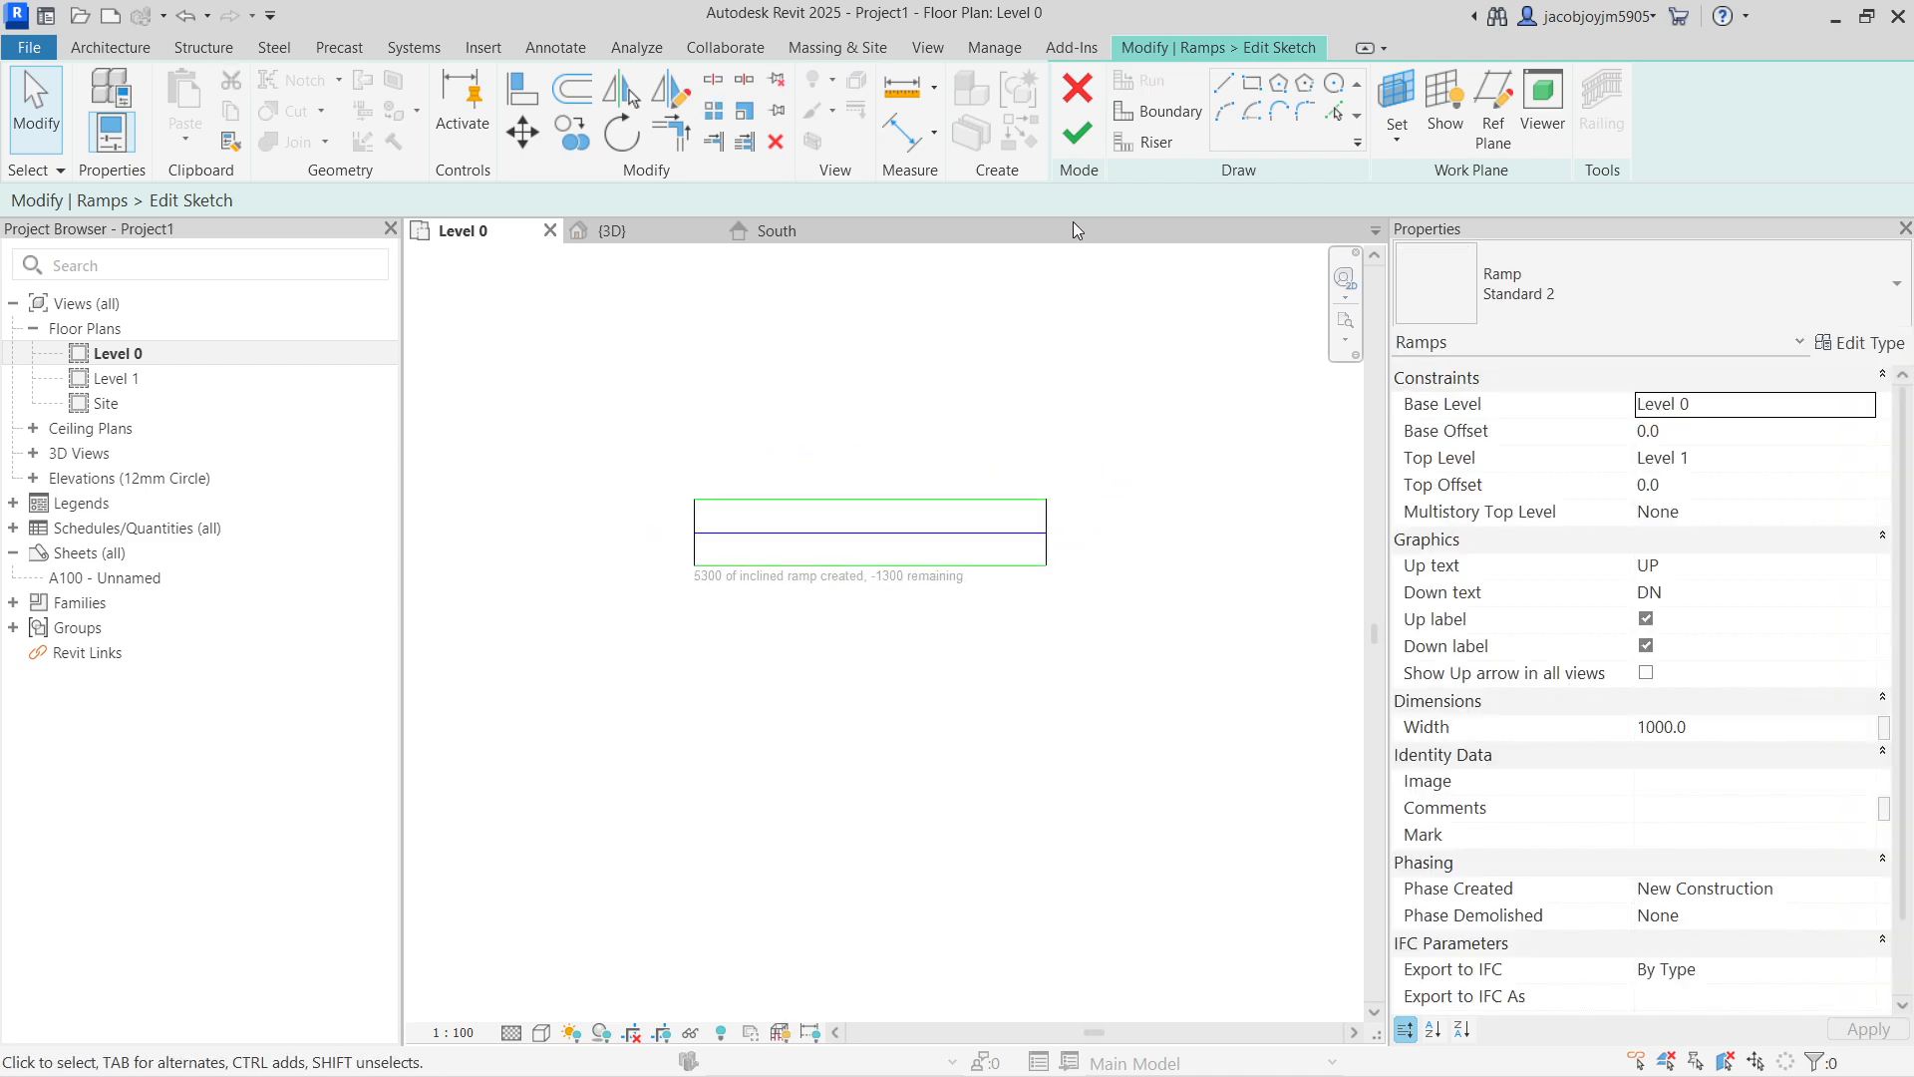
pyautogui.click(1079, 147)
pyautogui.click(1081, 355)
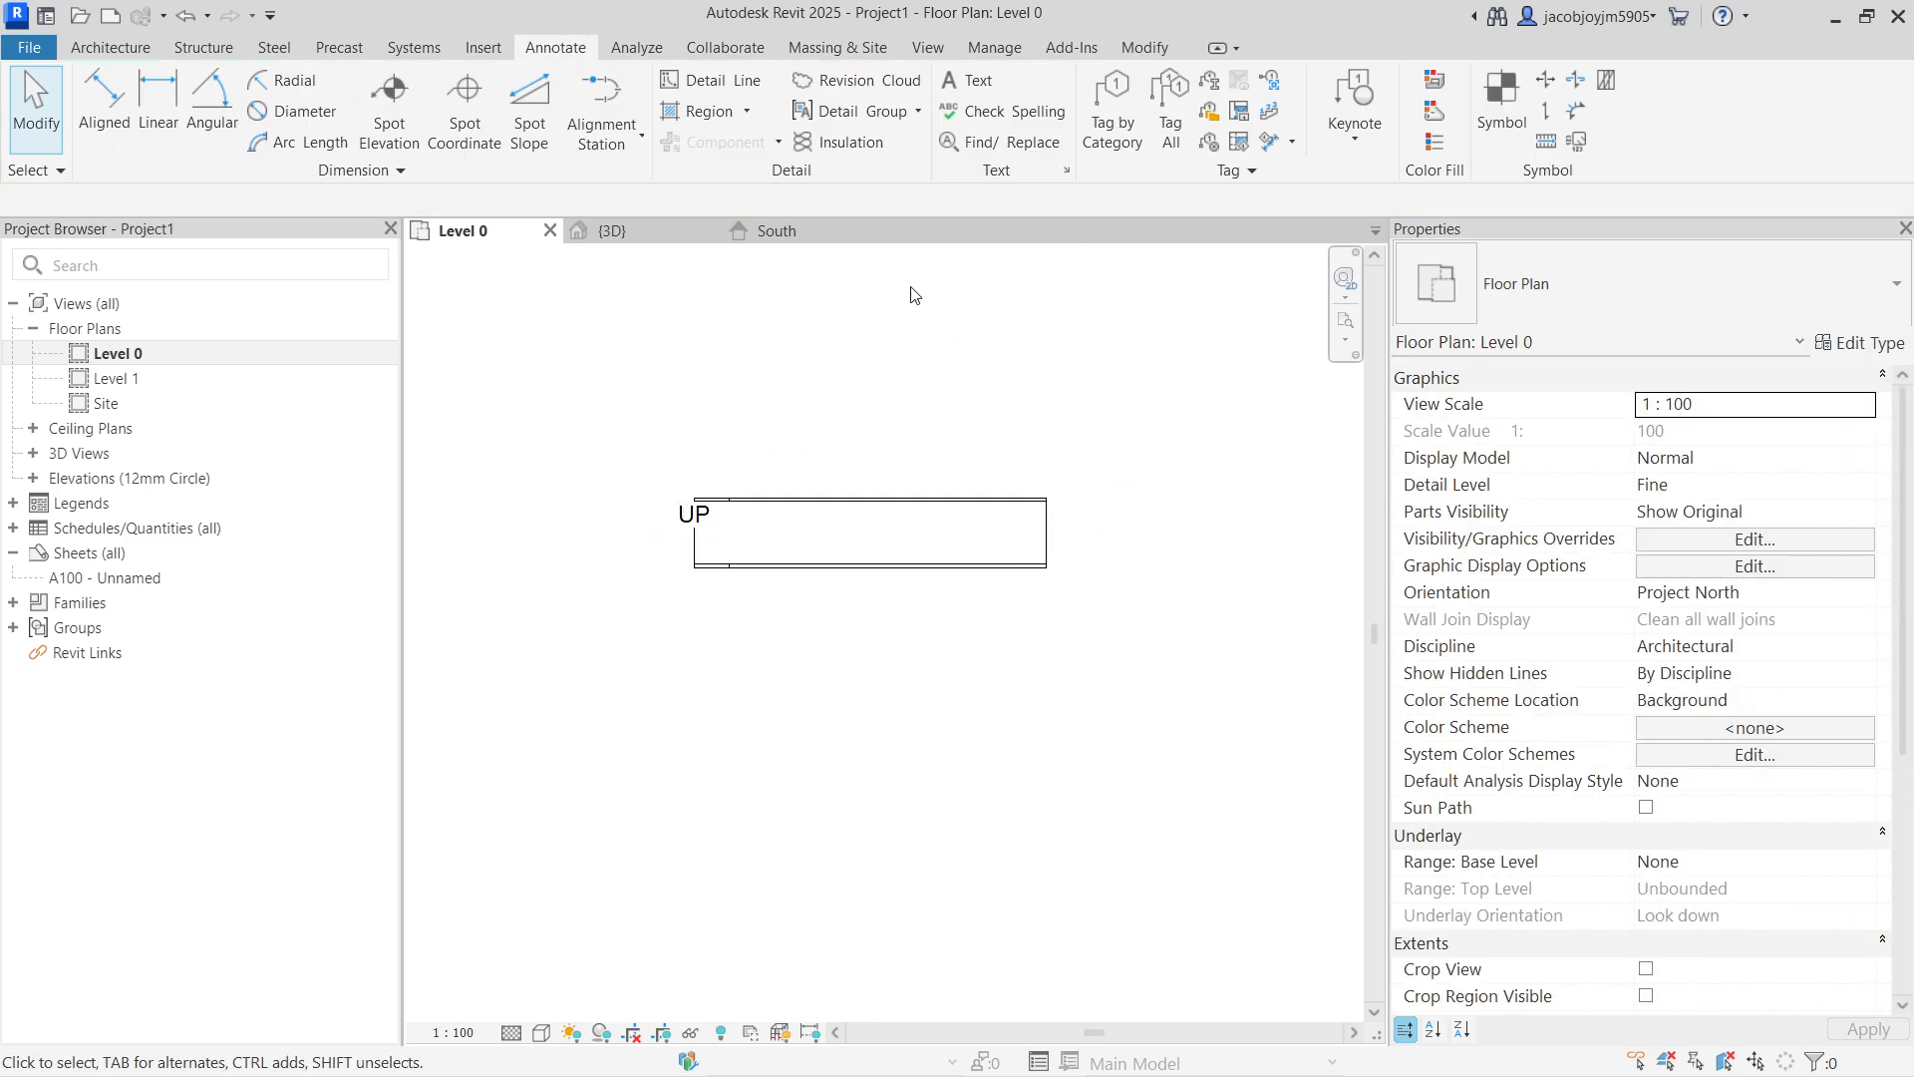
# Step: Examine the lengthened ramp and its angular dimension in the South elevation
pyautogui.click(671, 235)
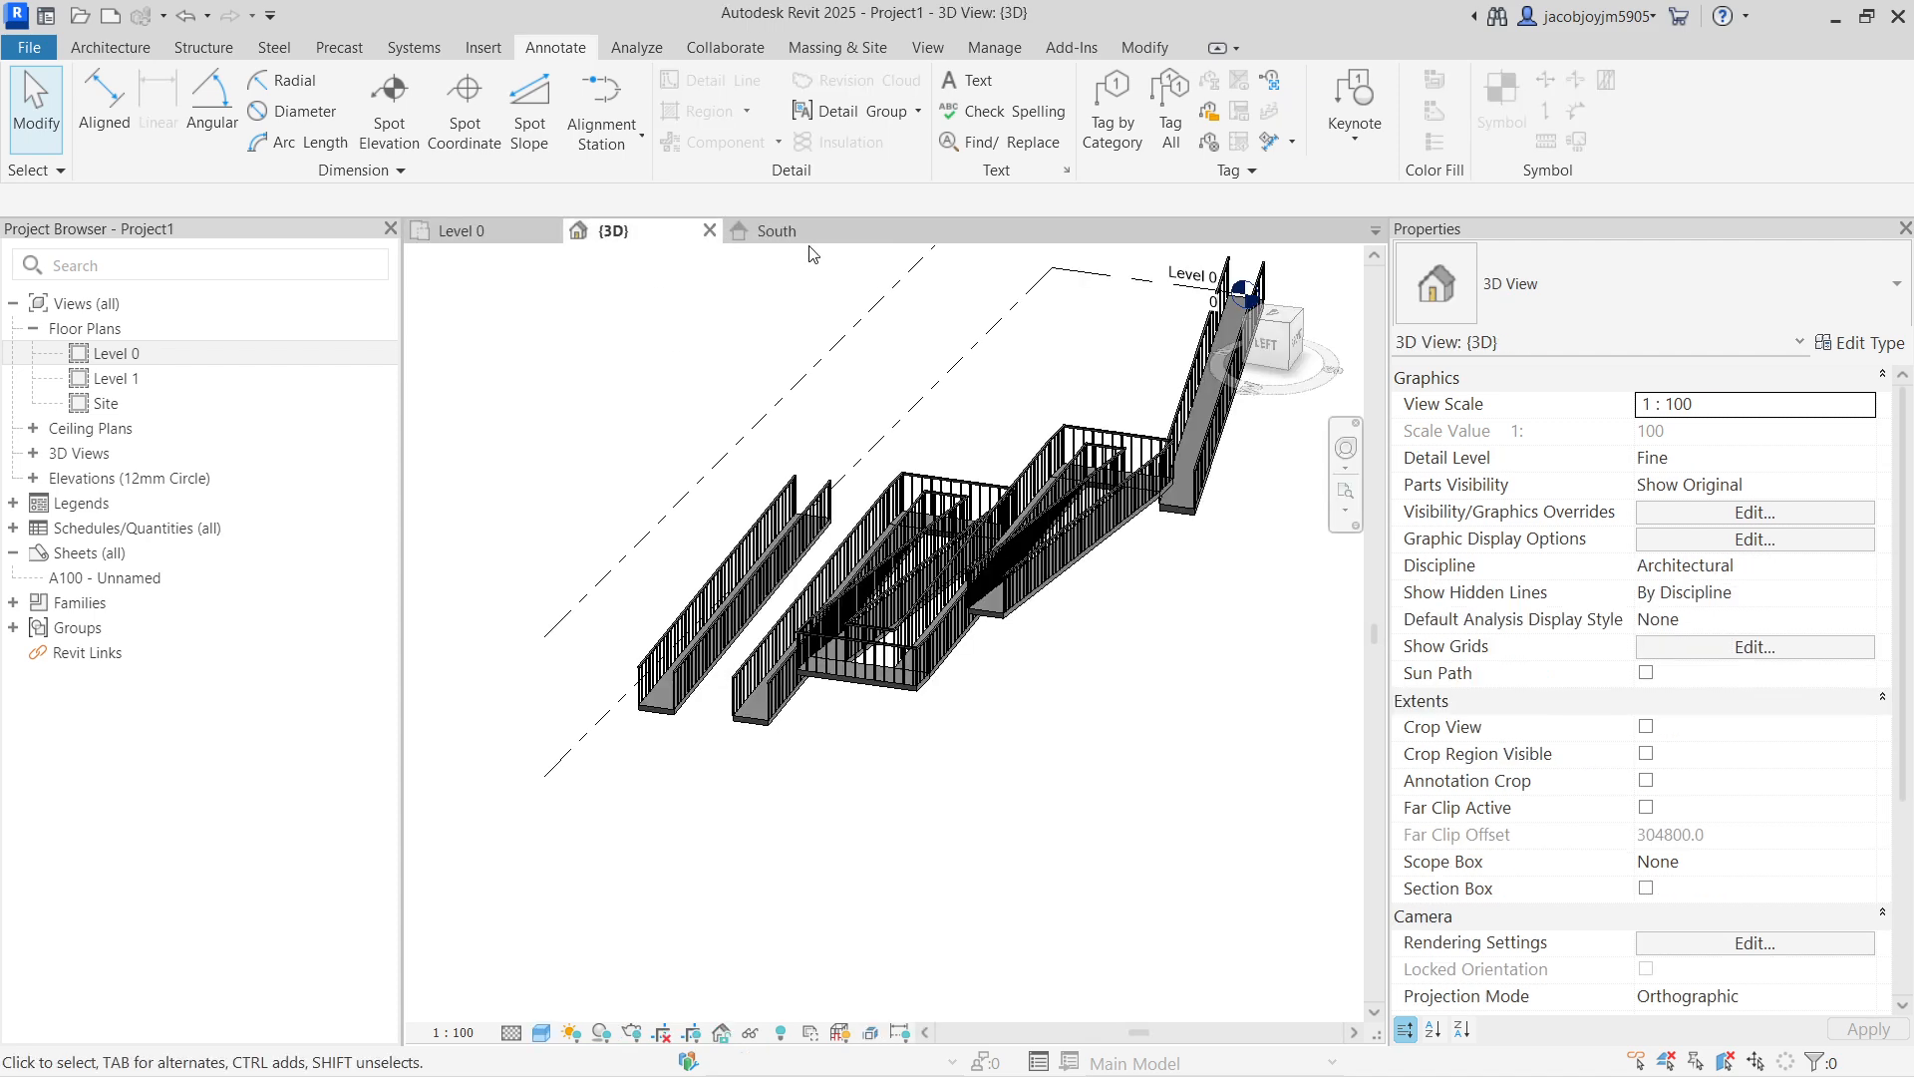
pyautogui.click(798, 245)
pyautogui.scroll(3, 974, 598)
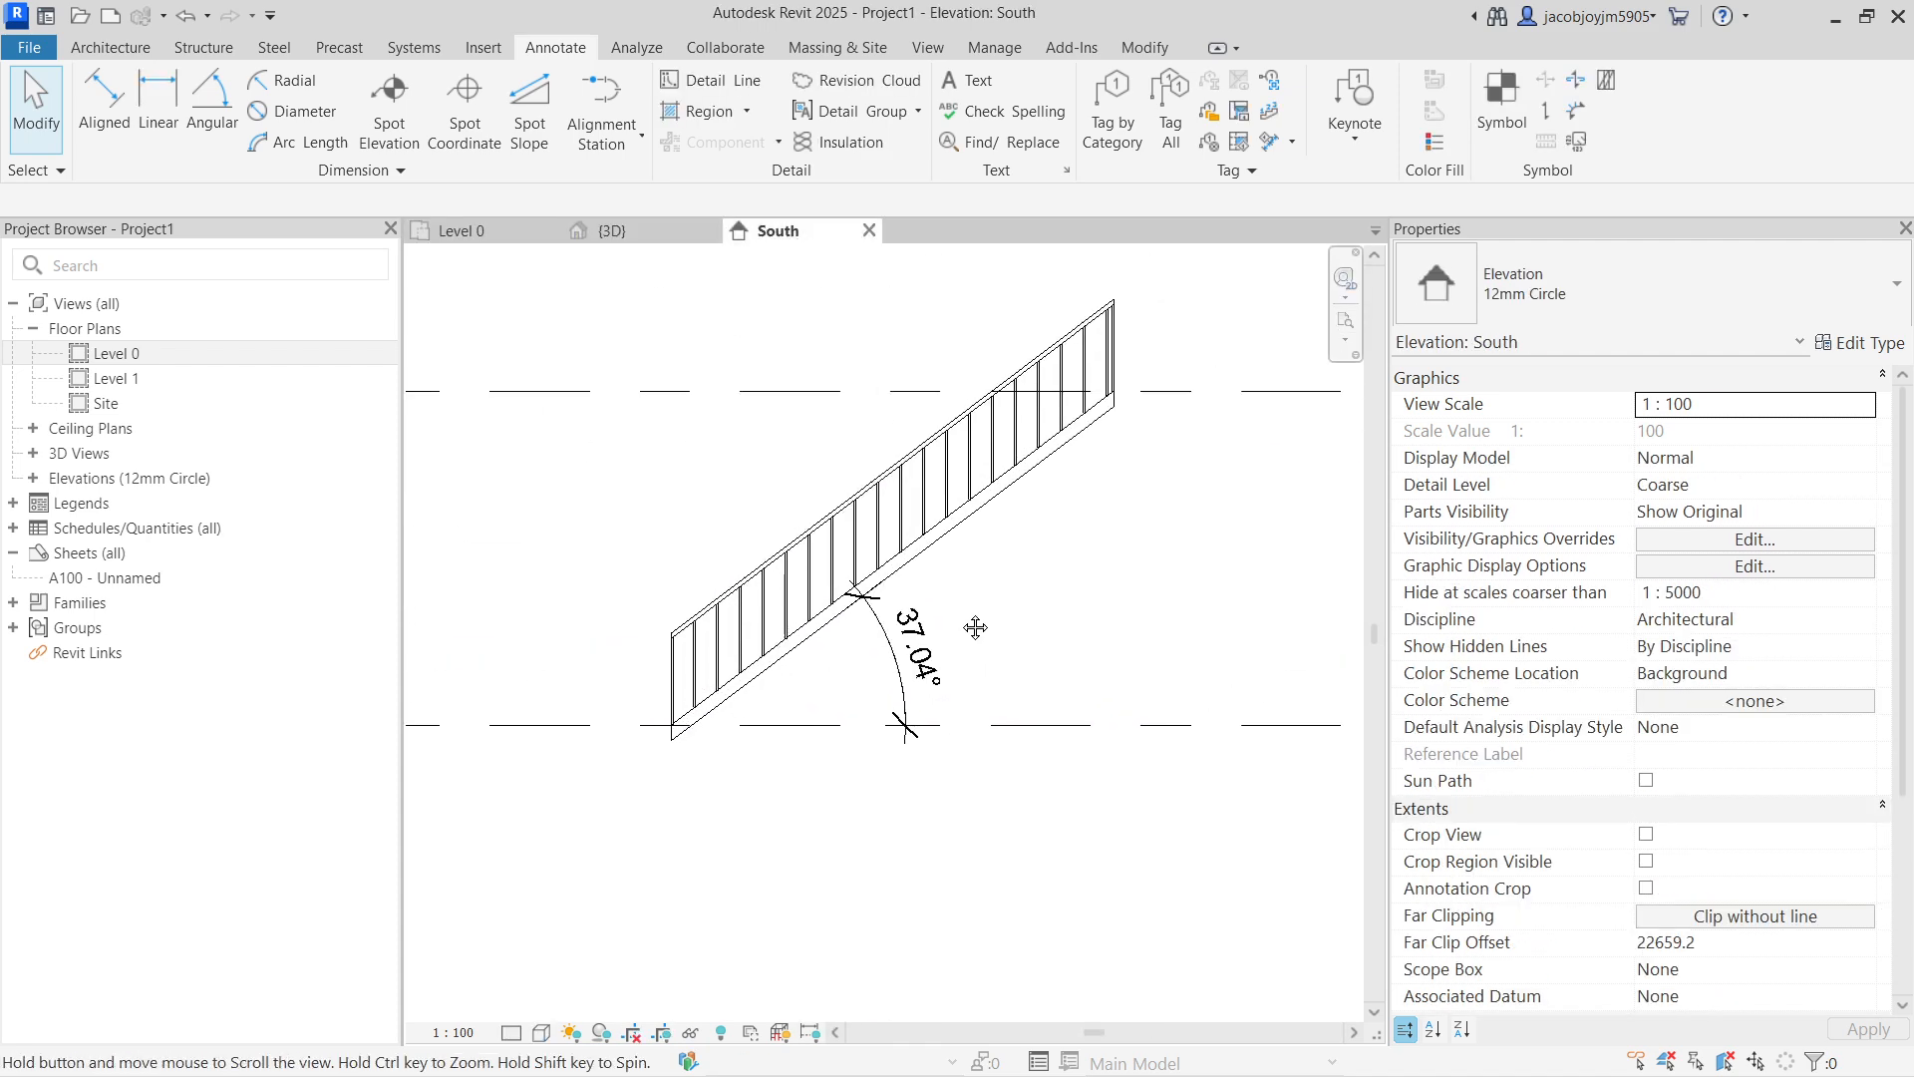
pyautogui.click(1046, 485)
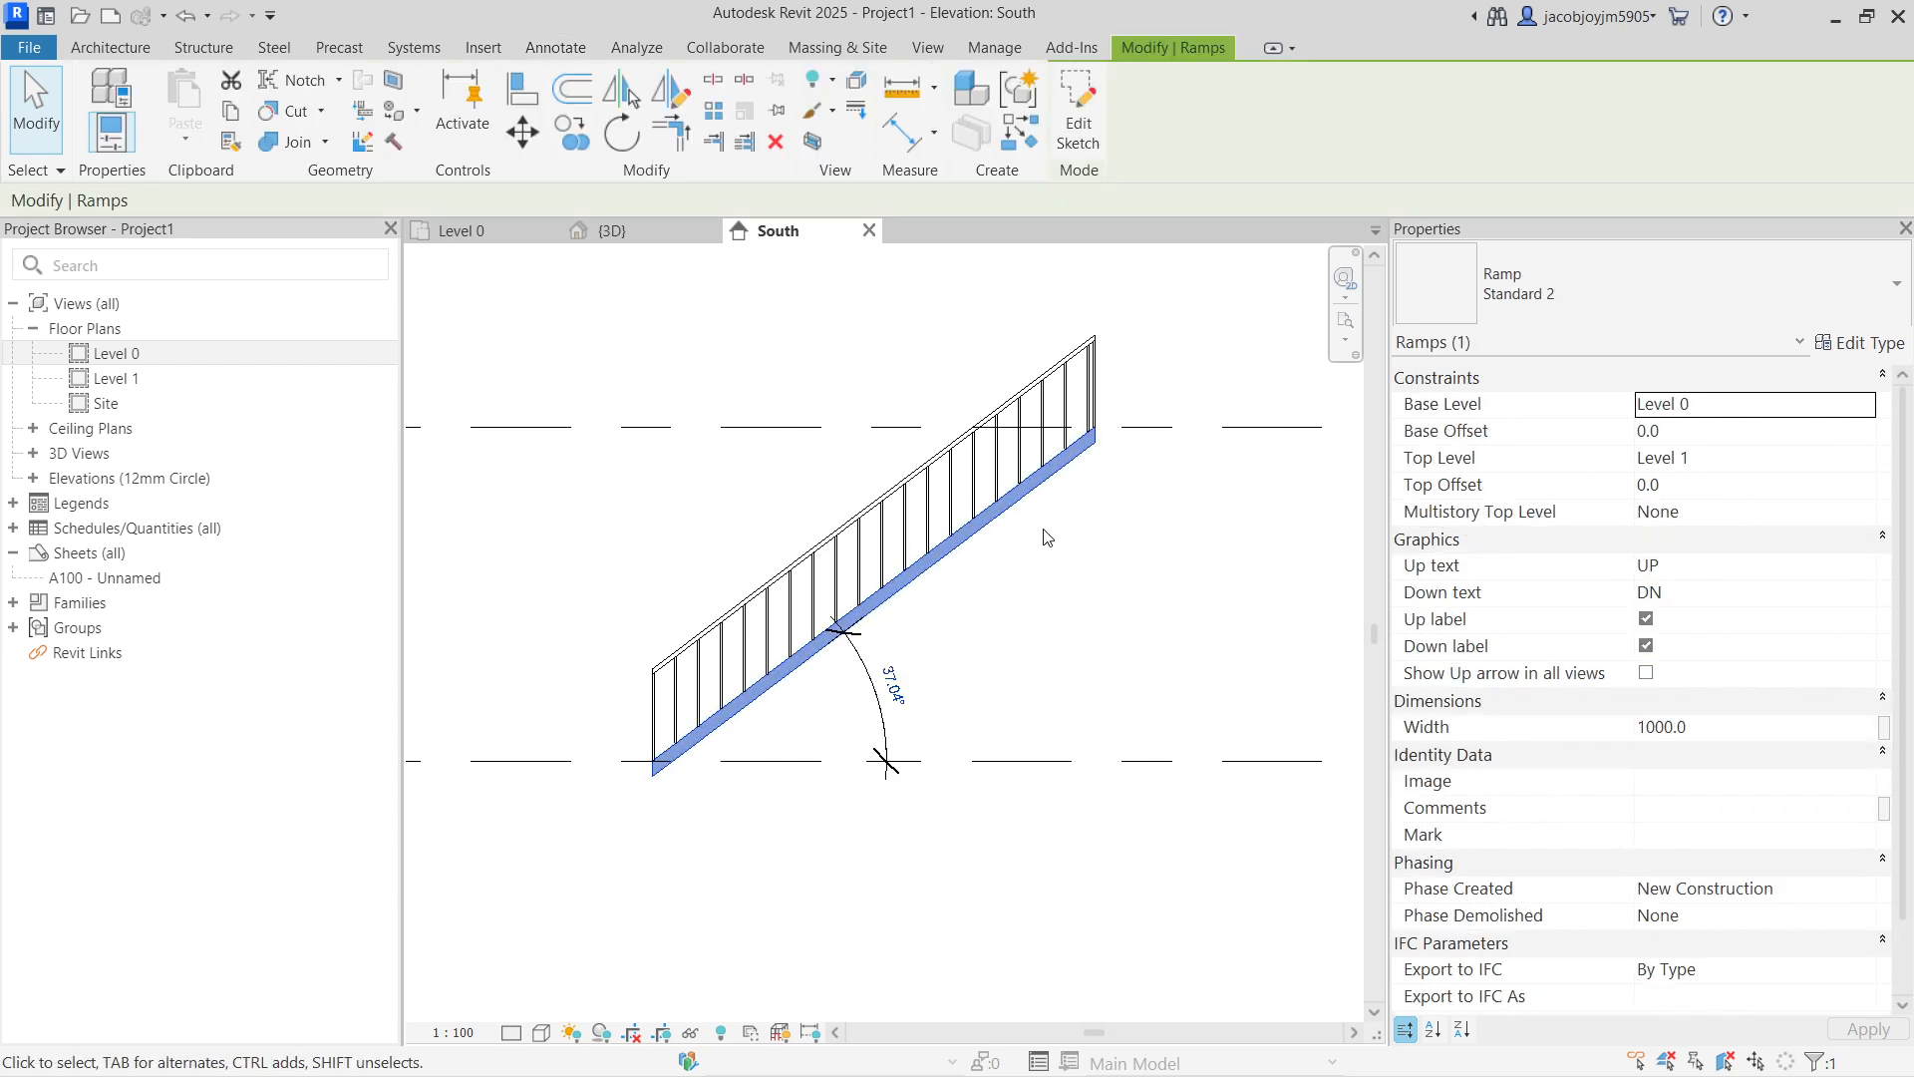
pyautogui.scroll(-1, 1046, 538)
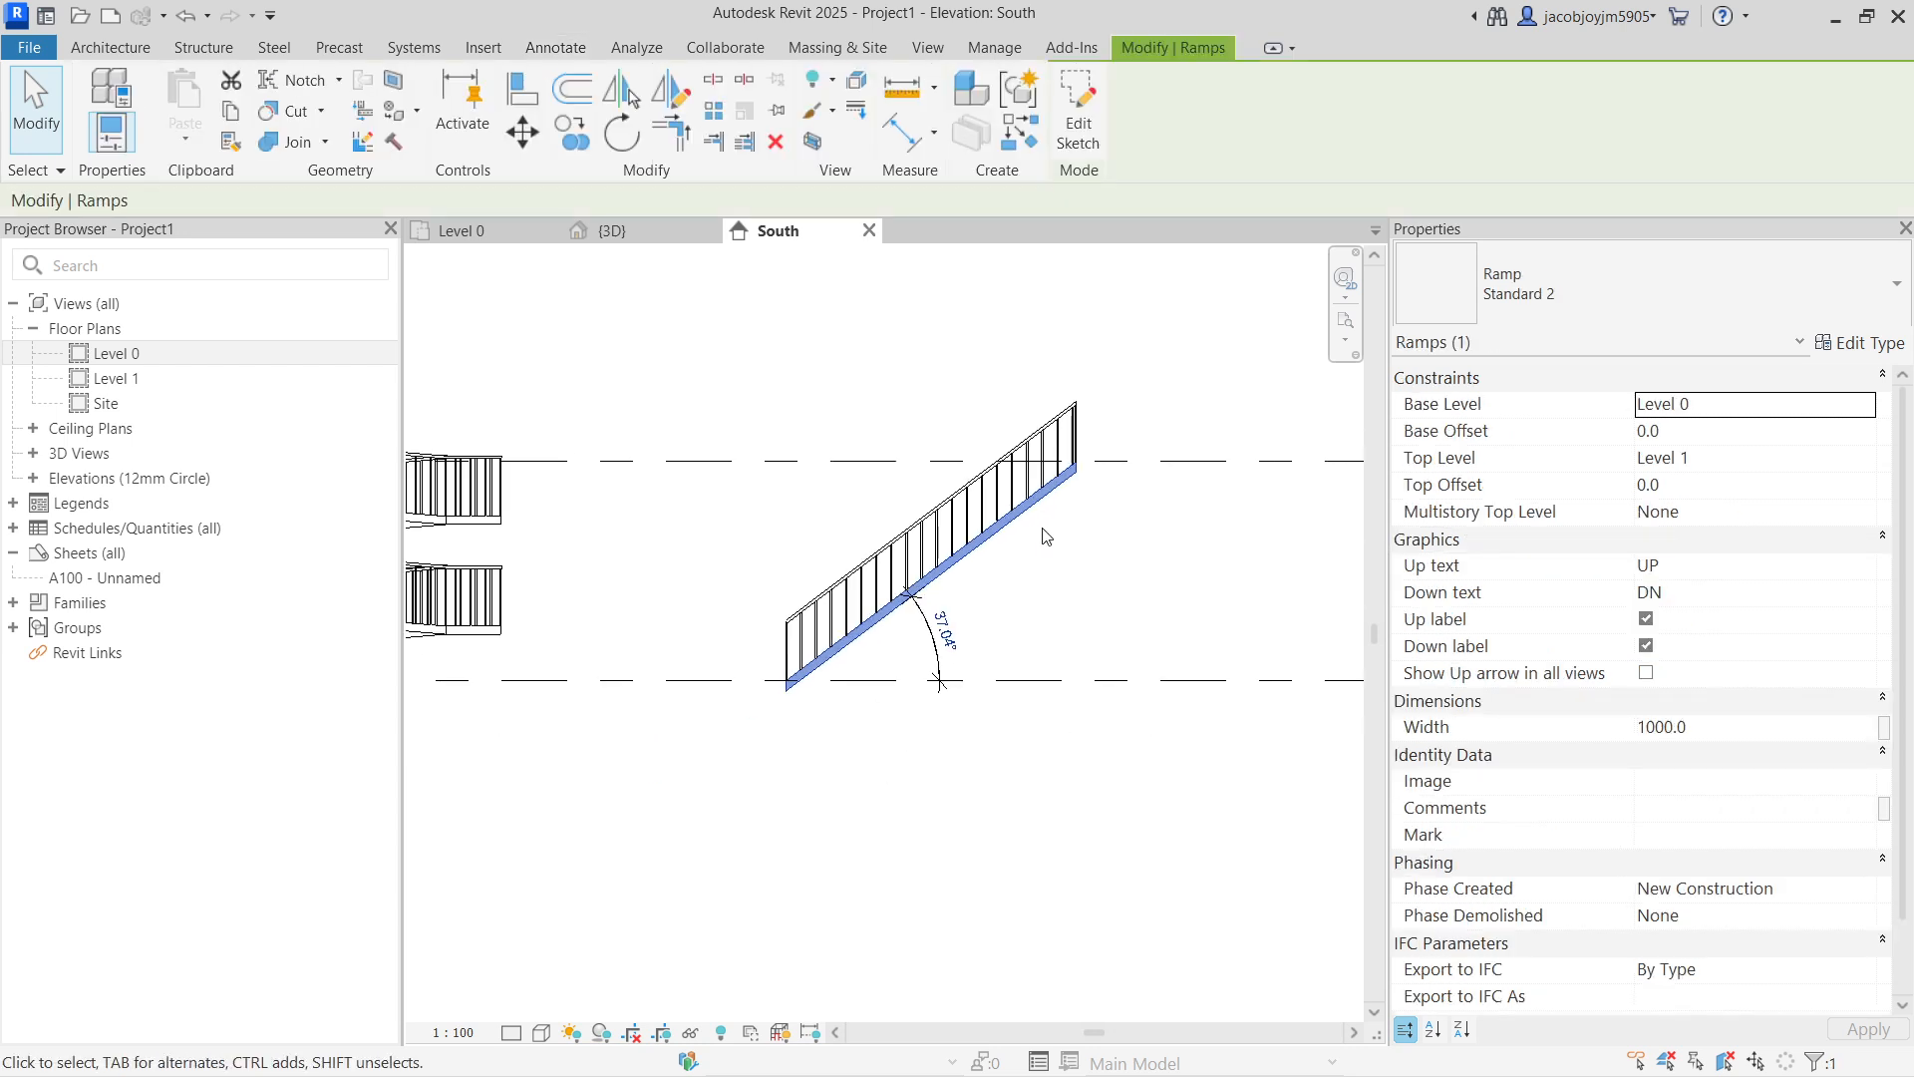
pyautogui.click(1057, 540)
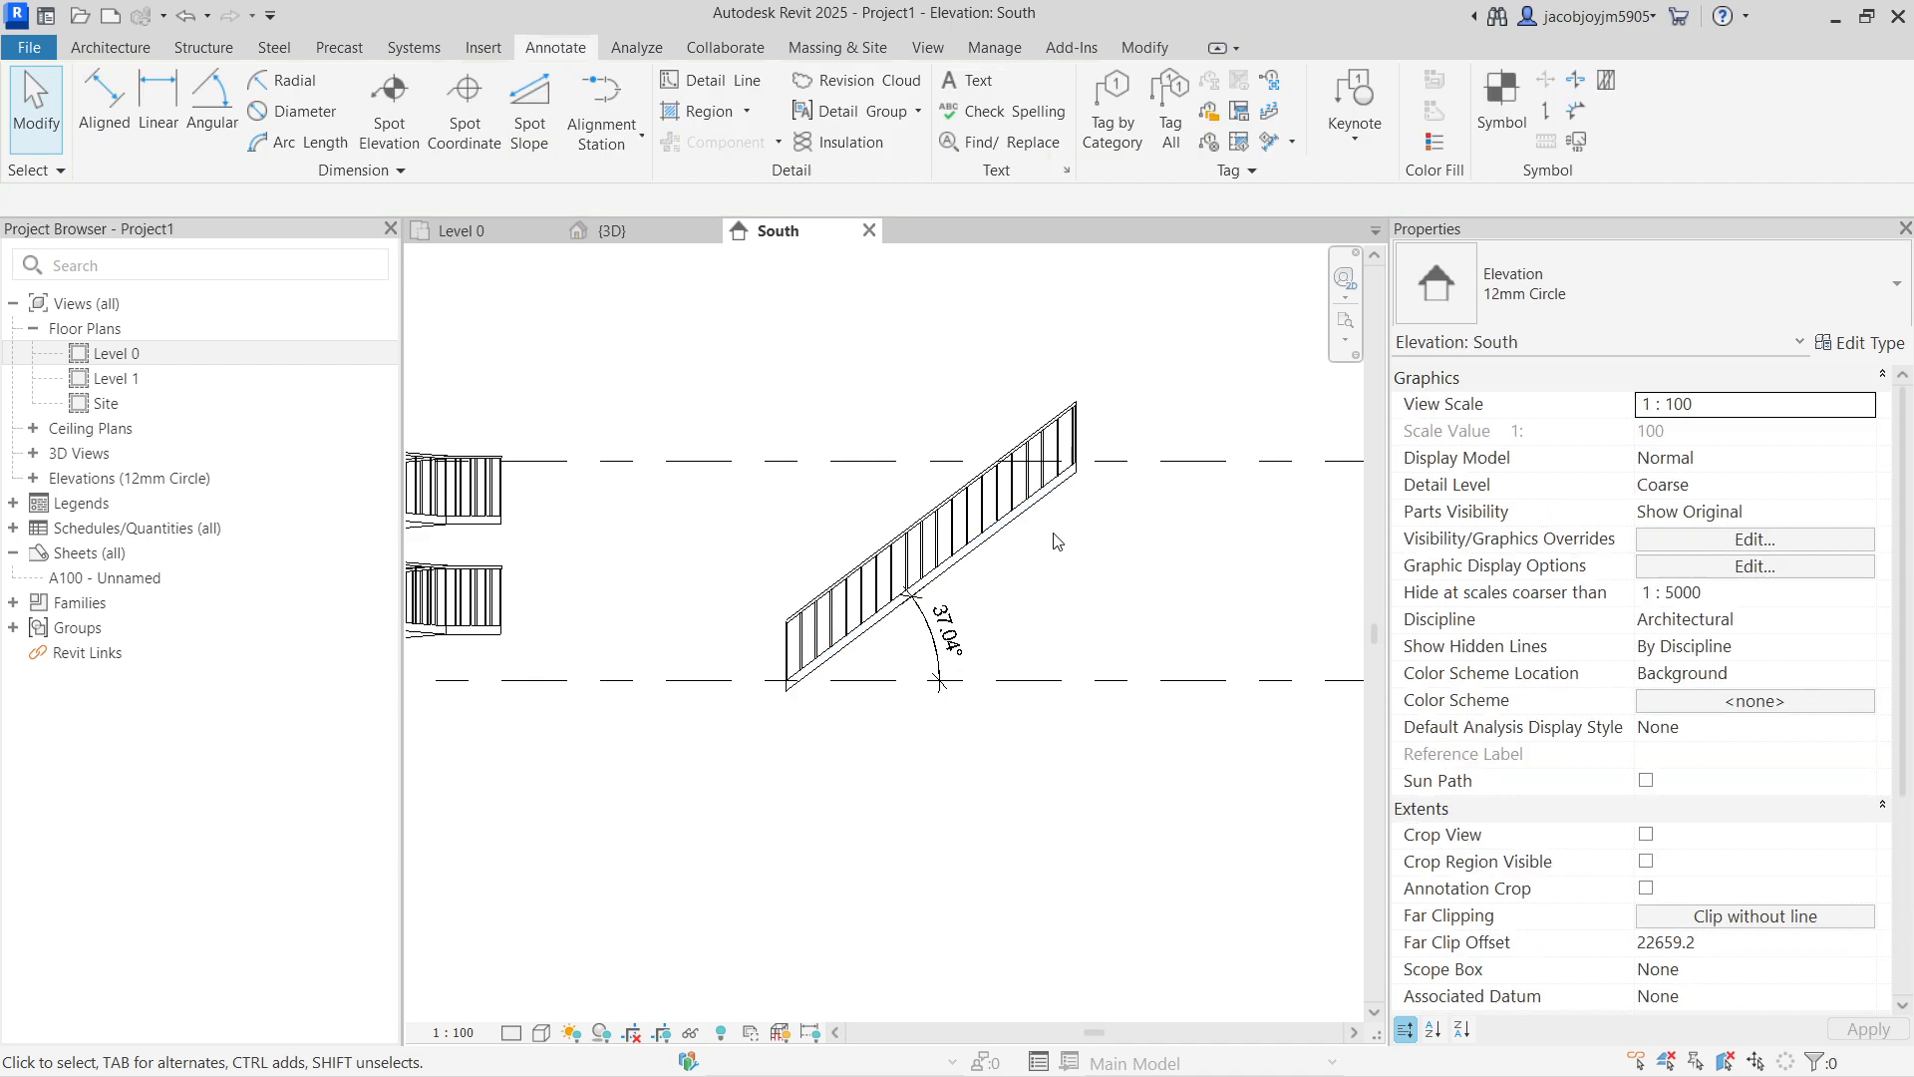
pyautogui.click(1050, 503)
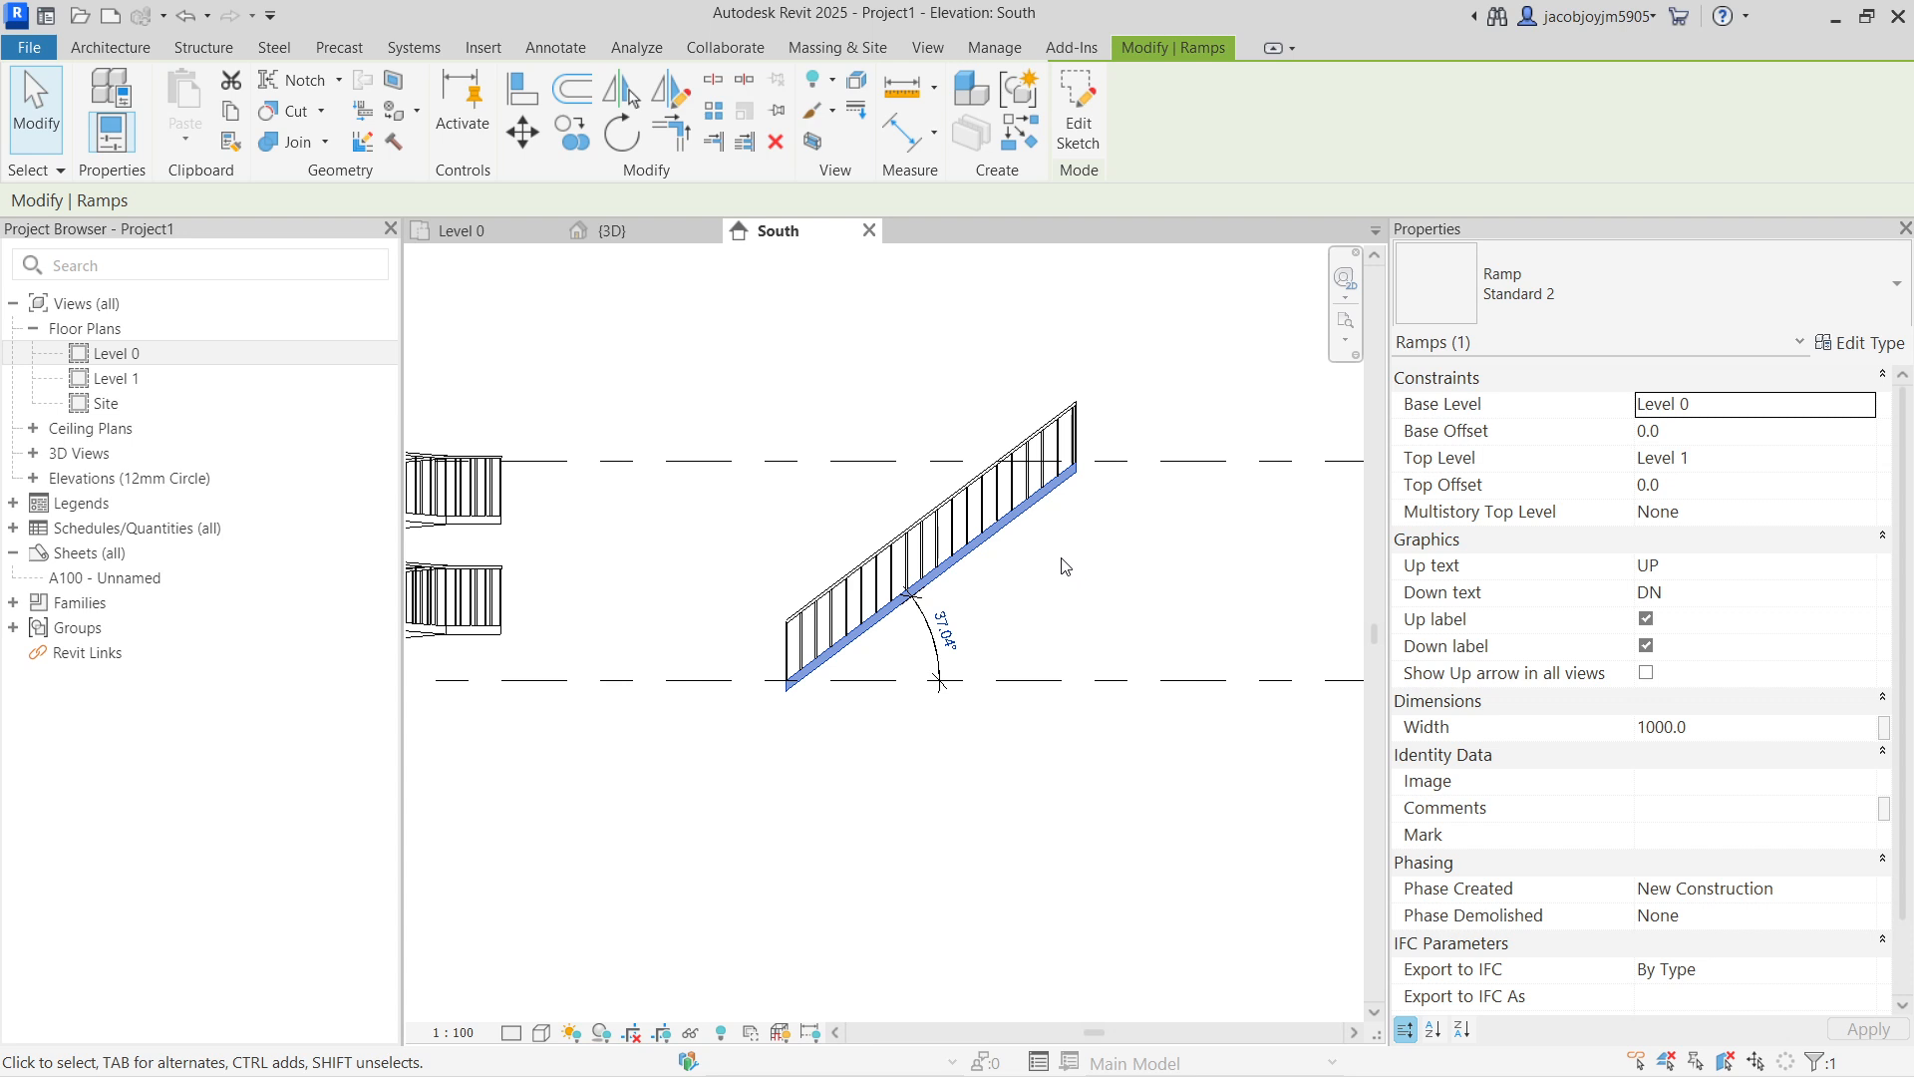
# Step: Return to the Level 0 plan and start a new Standard 2 ramp sketch with free space east of the ramps in view
pyautogui.click(477, 235)
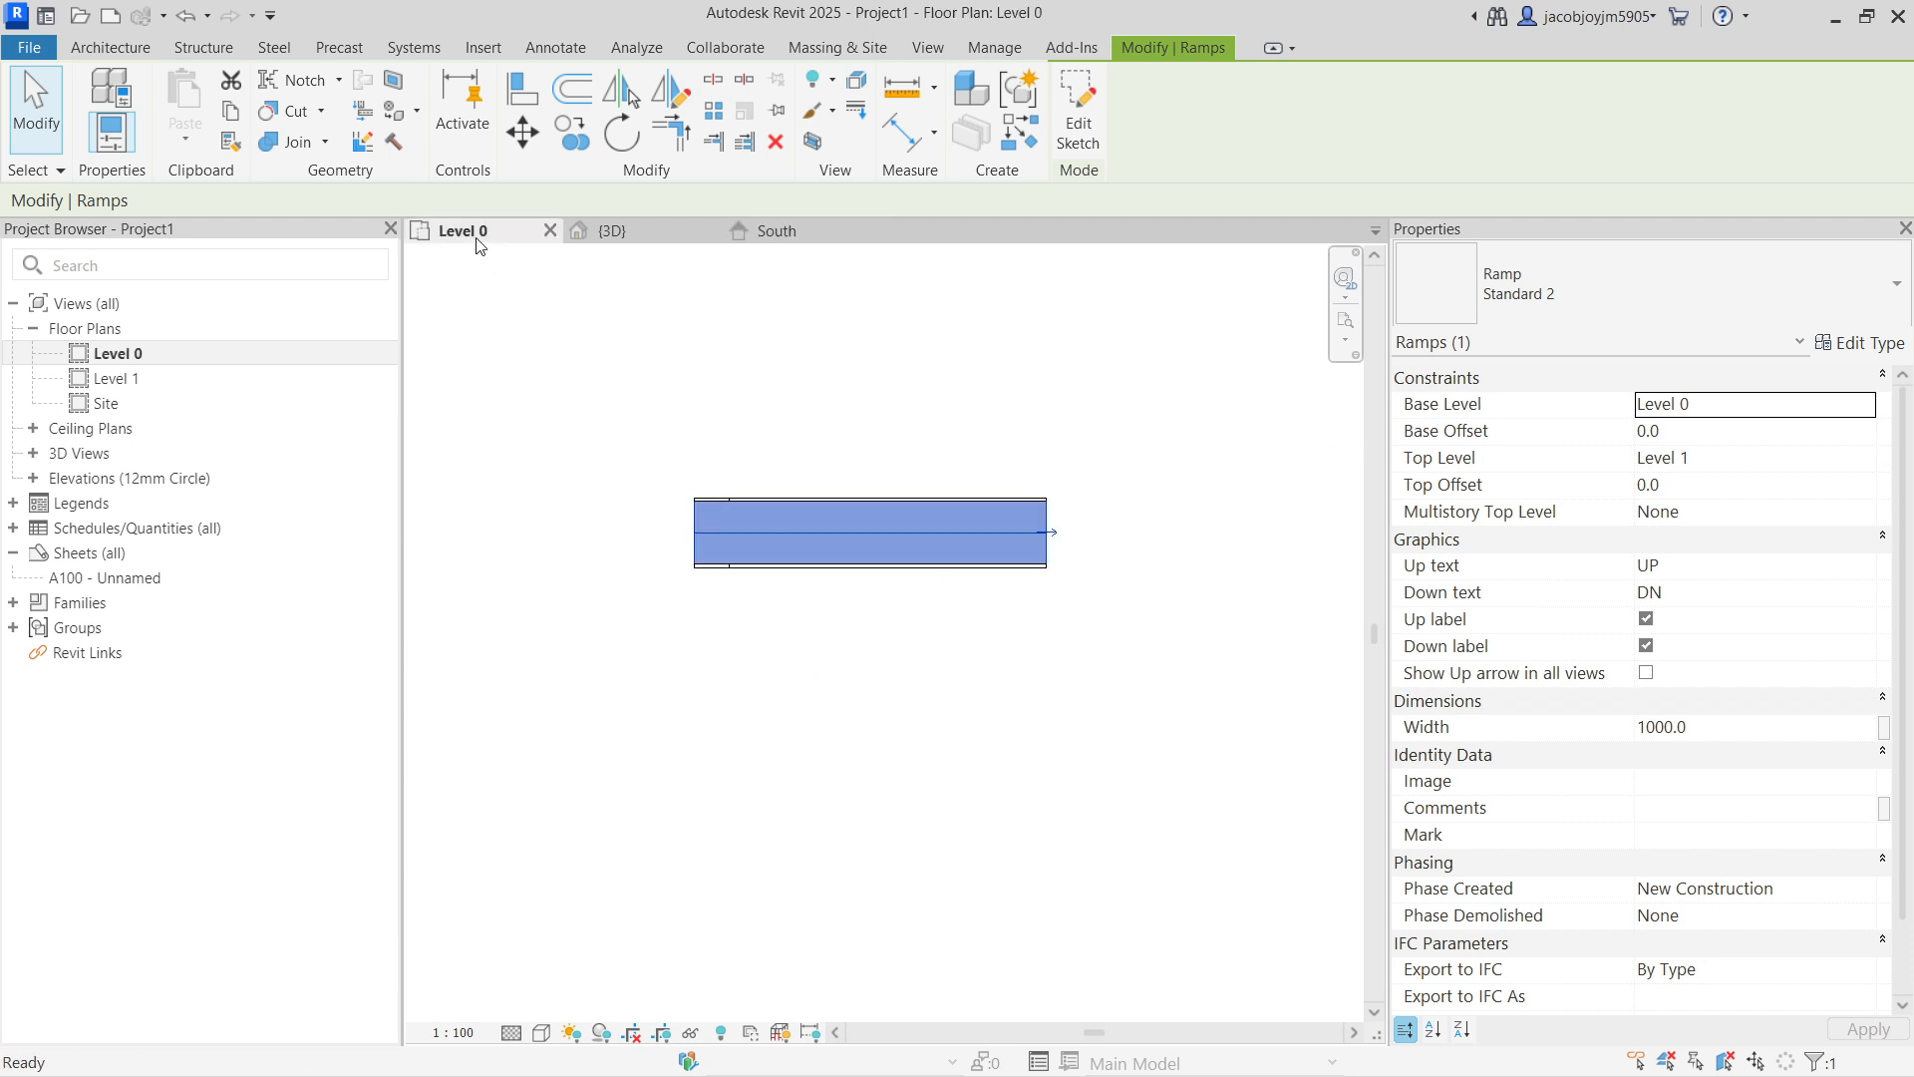
pyautogui.scroll(-3, 815, 495)
pyautogui.moveTo(808, 419); pyautogui.dragTo(970, 576, button='middle')
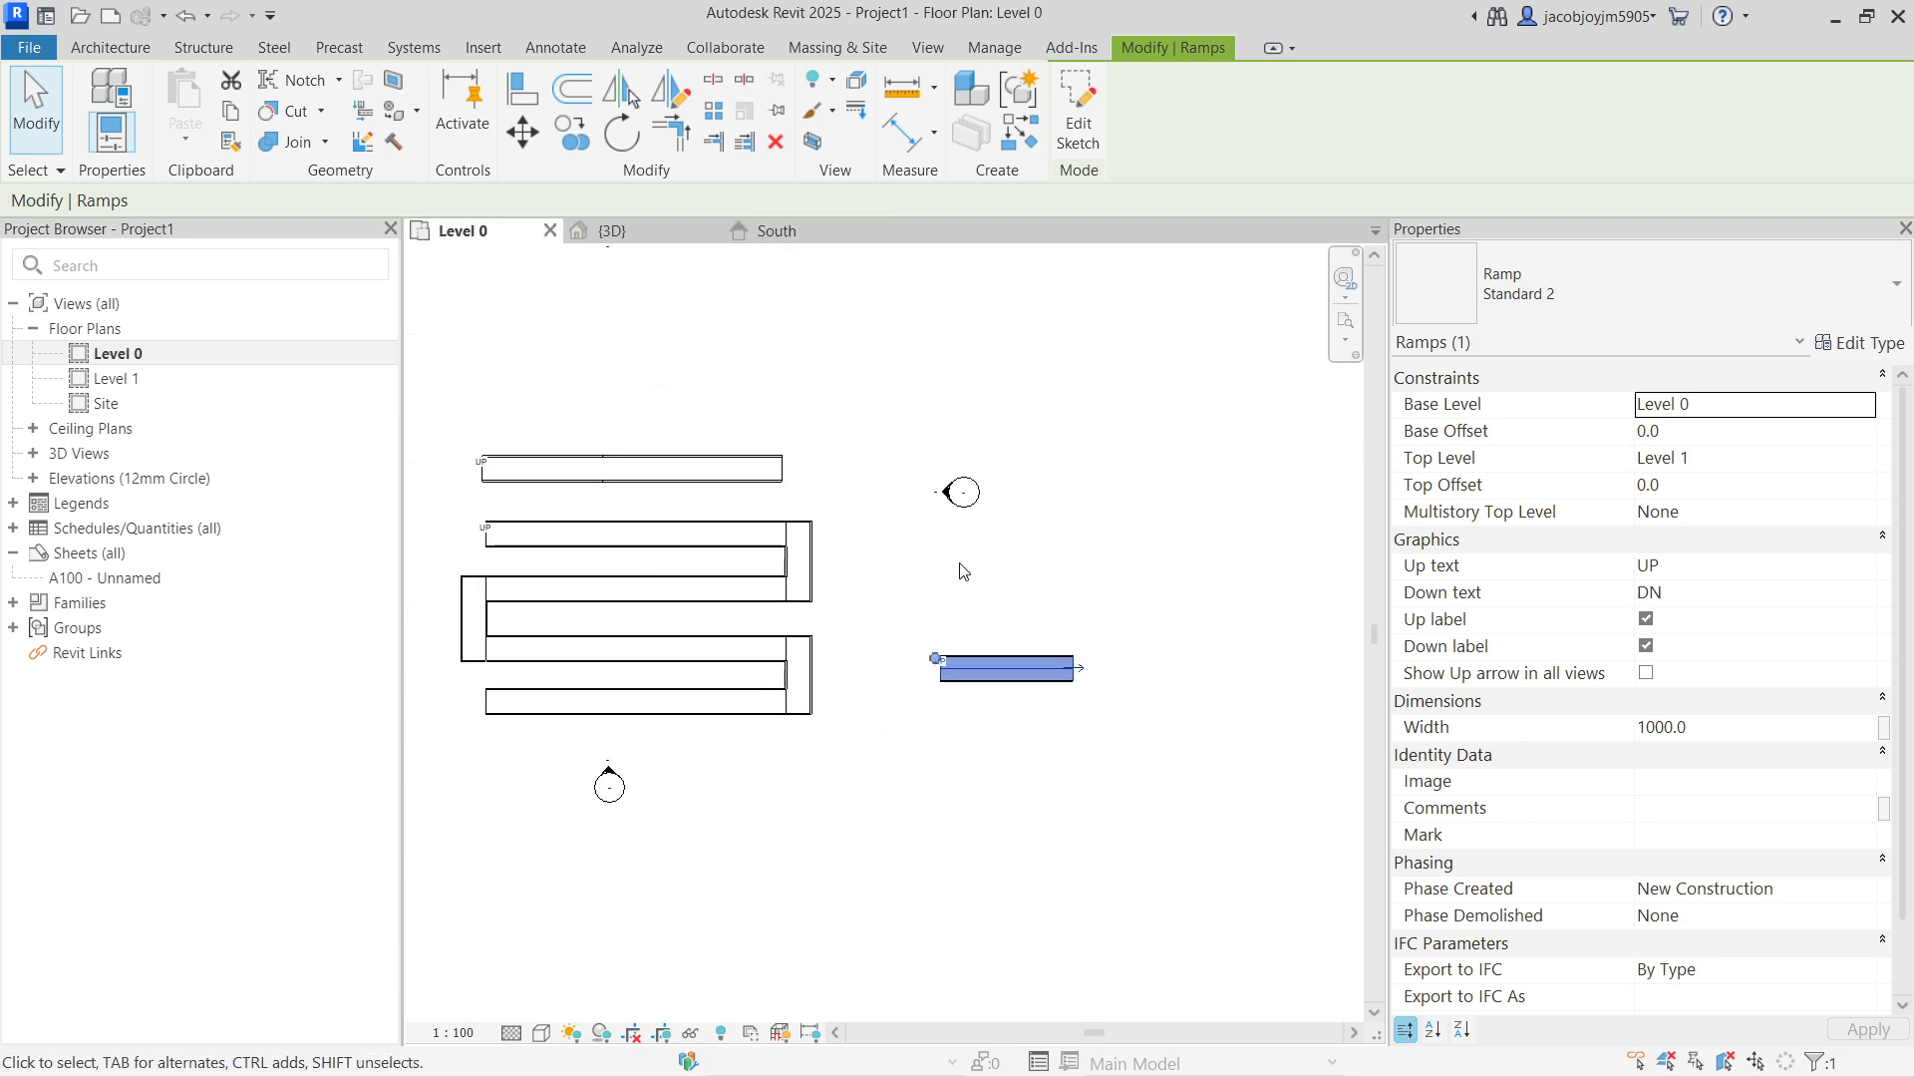
pyautogui.click(975, 586)
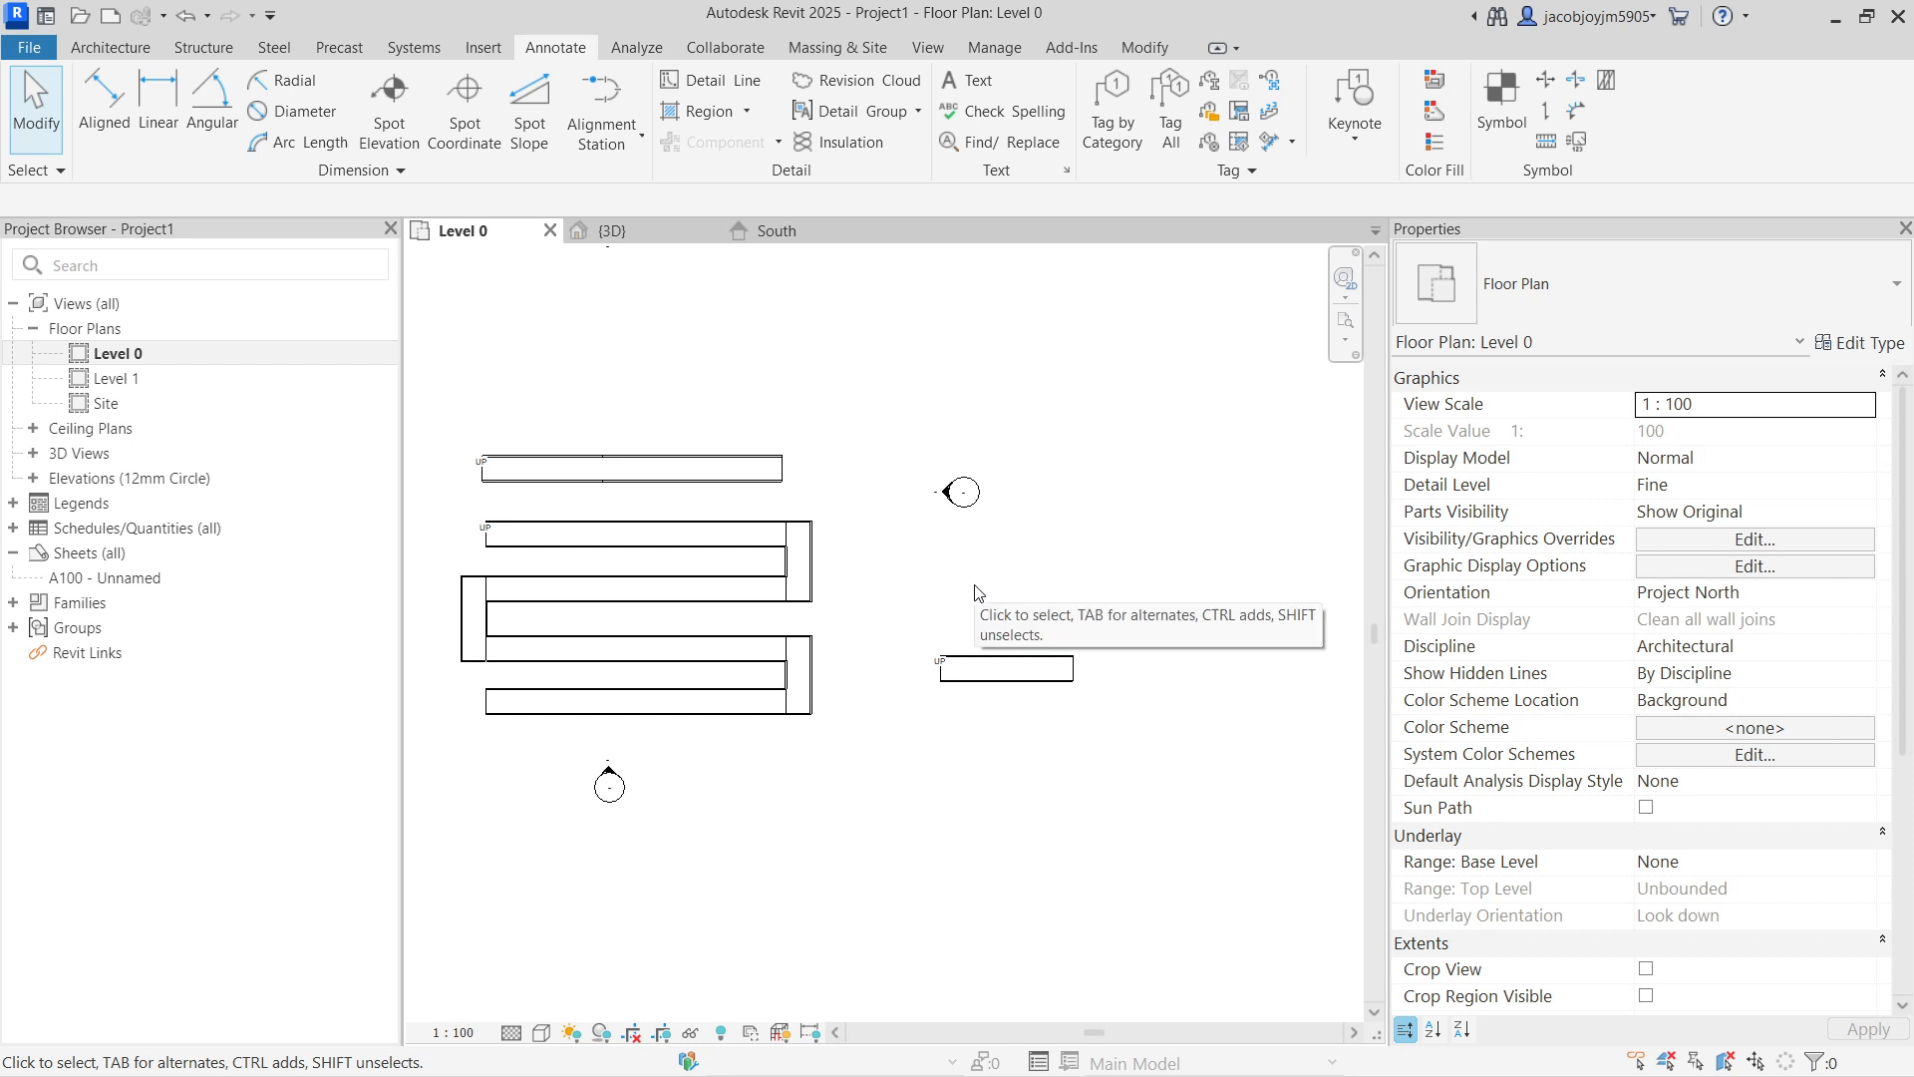
pyautogui.click(100, 47)
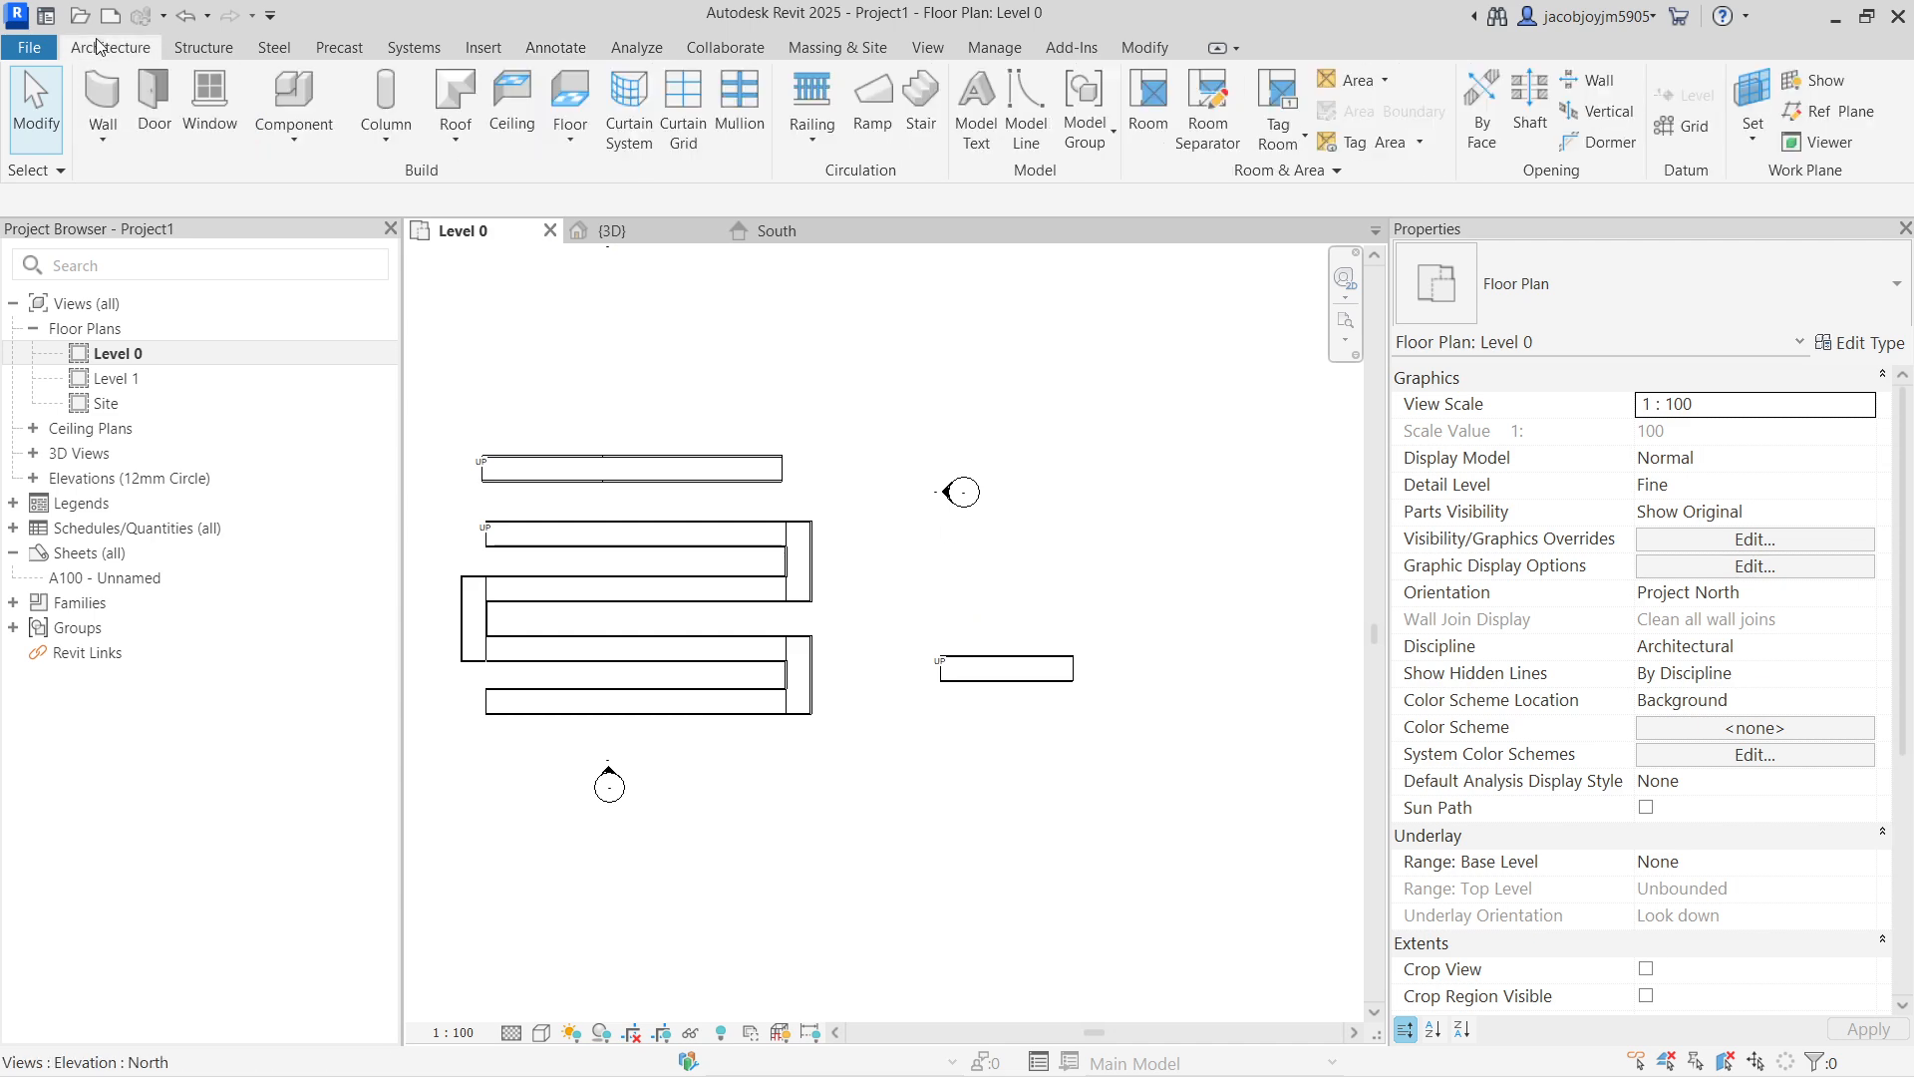
pyautogui.click(871, 128)
pyautogui.moveTo(1137, 654); pyautogui.dragTo(871, 639, button='middle')
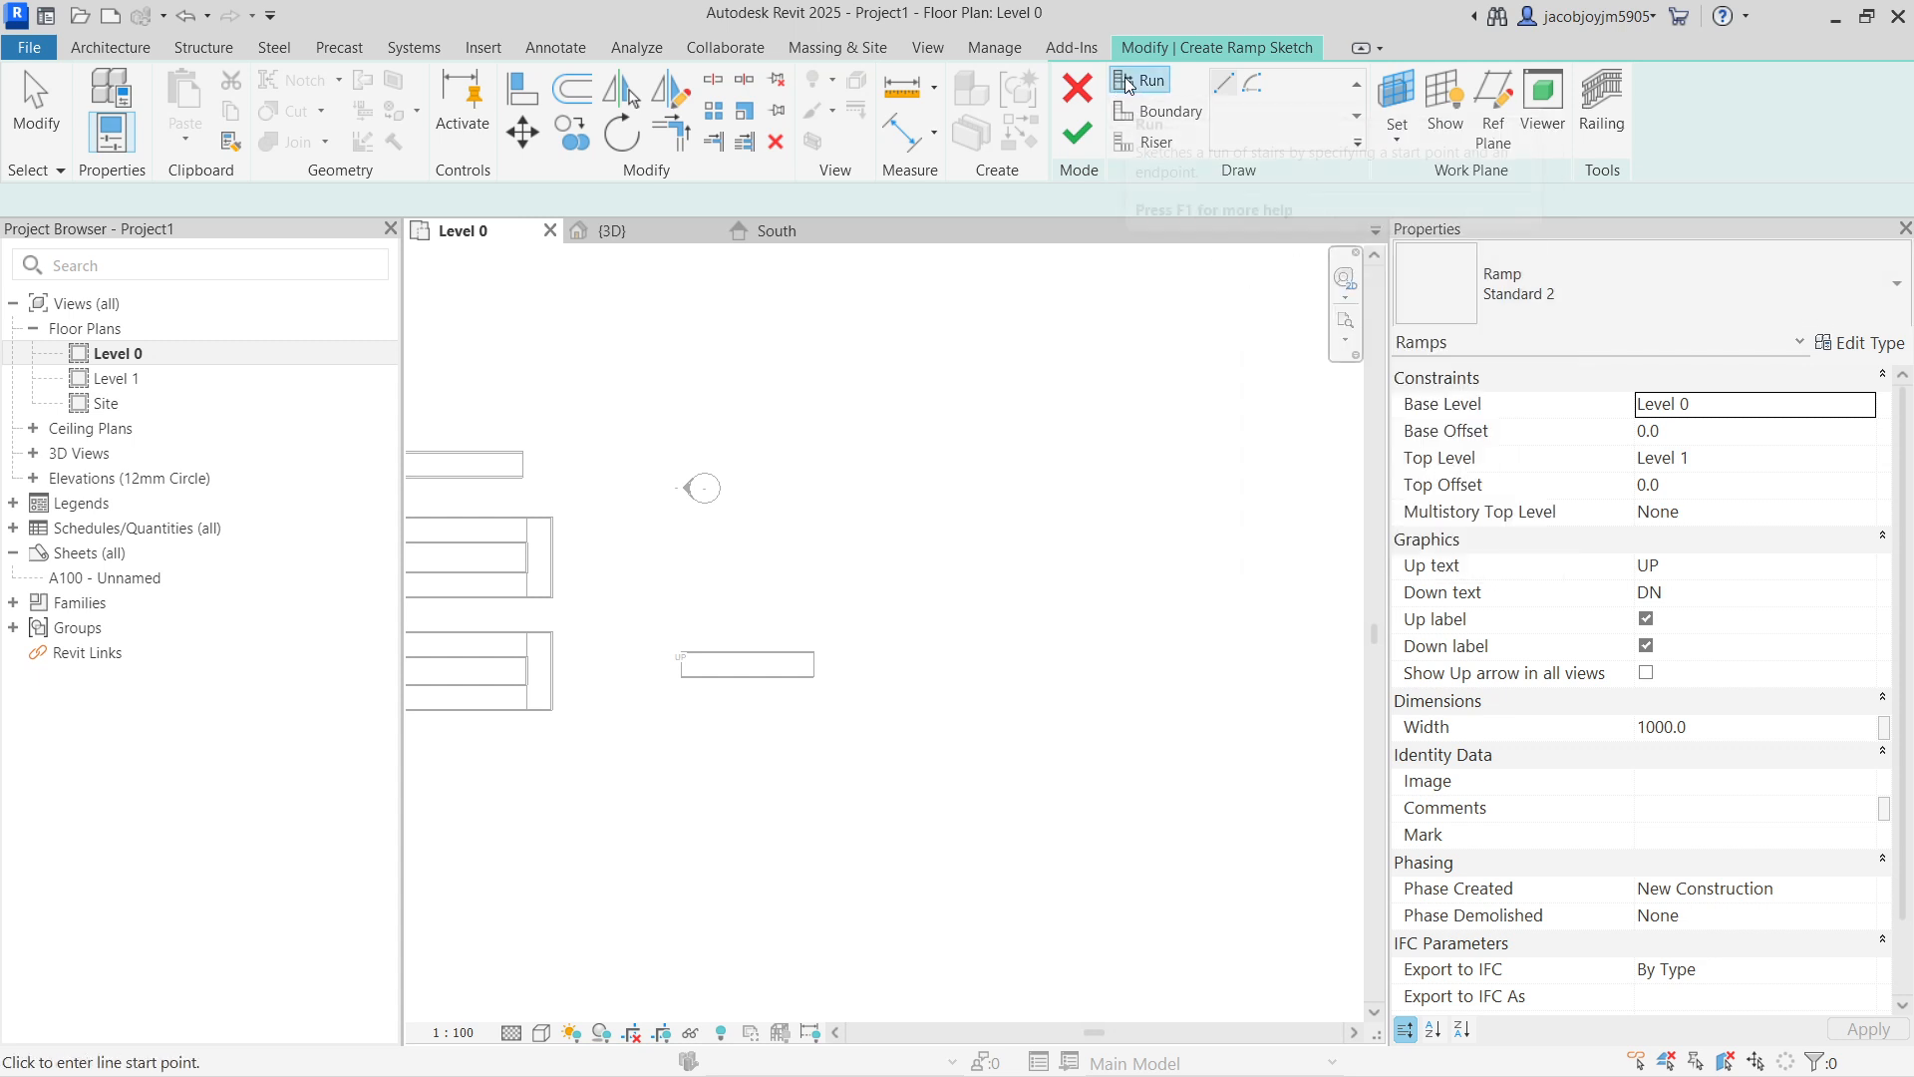
pyautogui.click(855, 587)
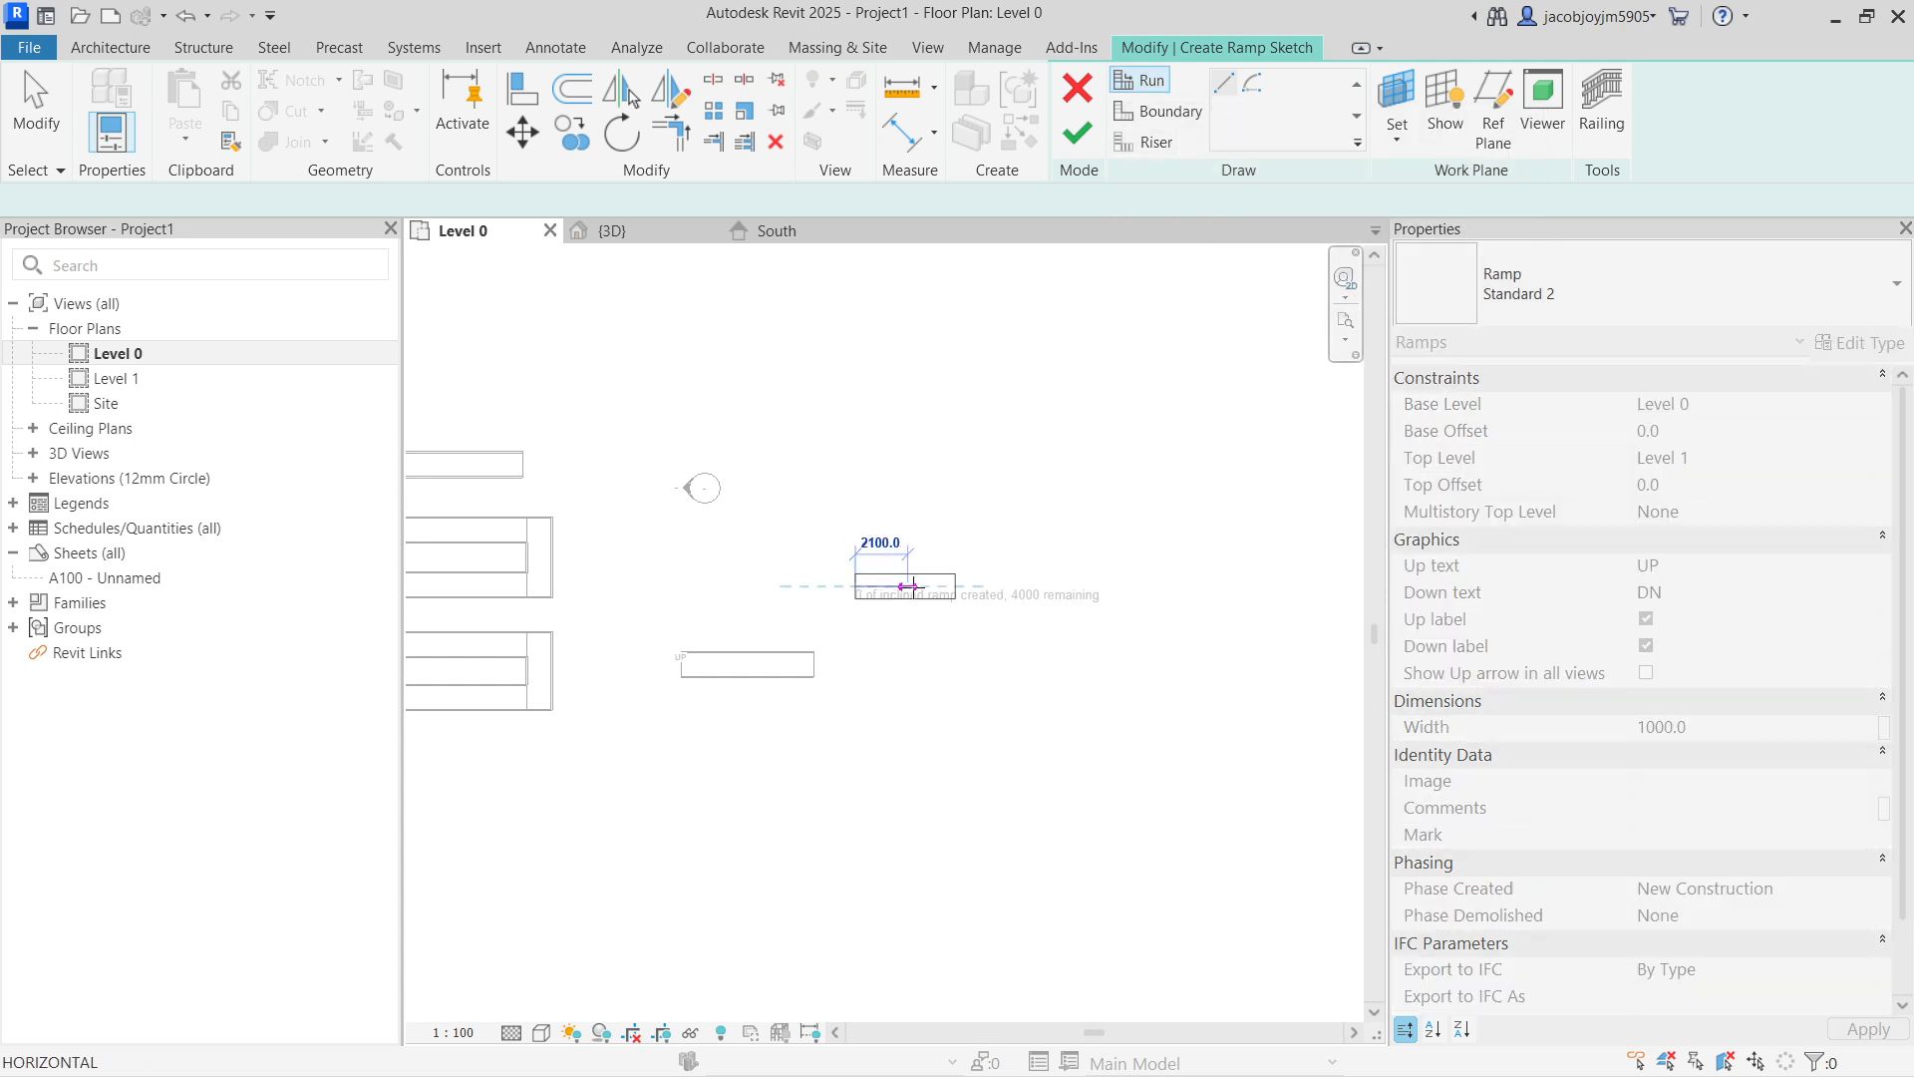
pyautogui.click(1006, 584)
pyautogui.press('Escape')
pyautogui.scroll(4, 907, 590)
pyautogui.moveTo(910, 590); pyautogui.dragTo(910, 634, button='middle')
pyautogui.scroll(1, 915, 633)
pyautogui.click(982, 628)
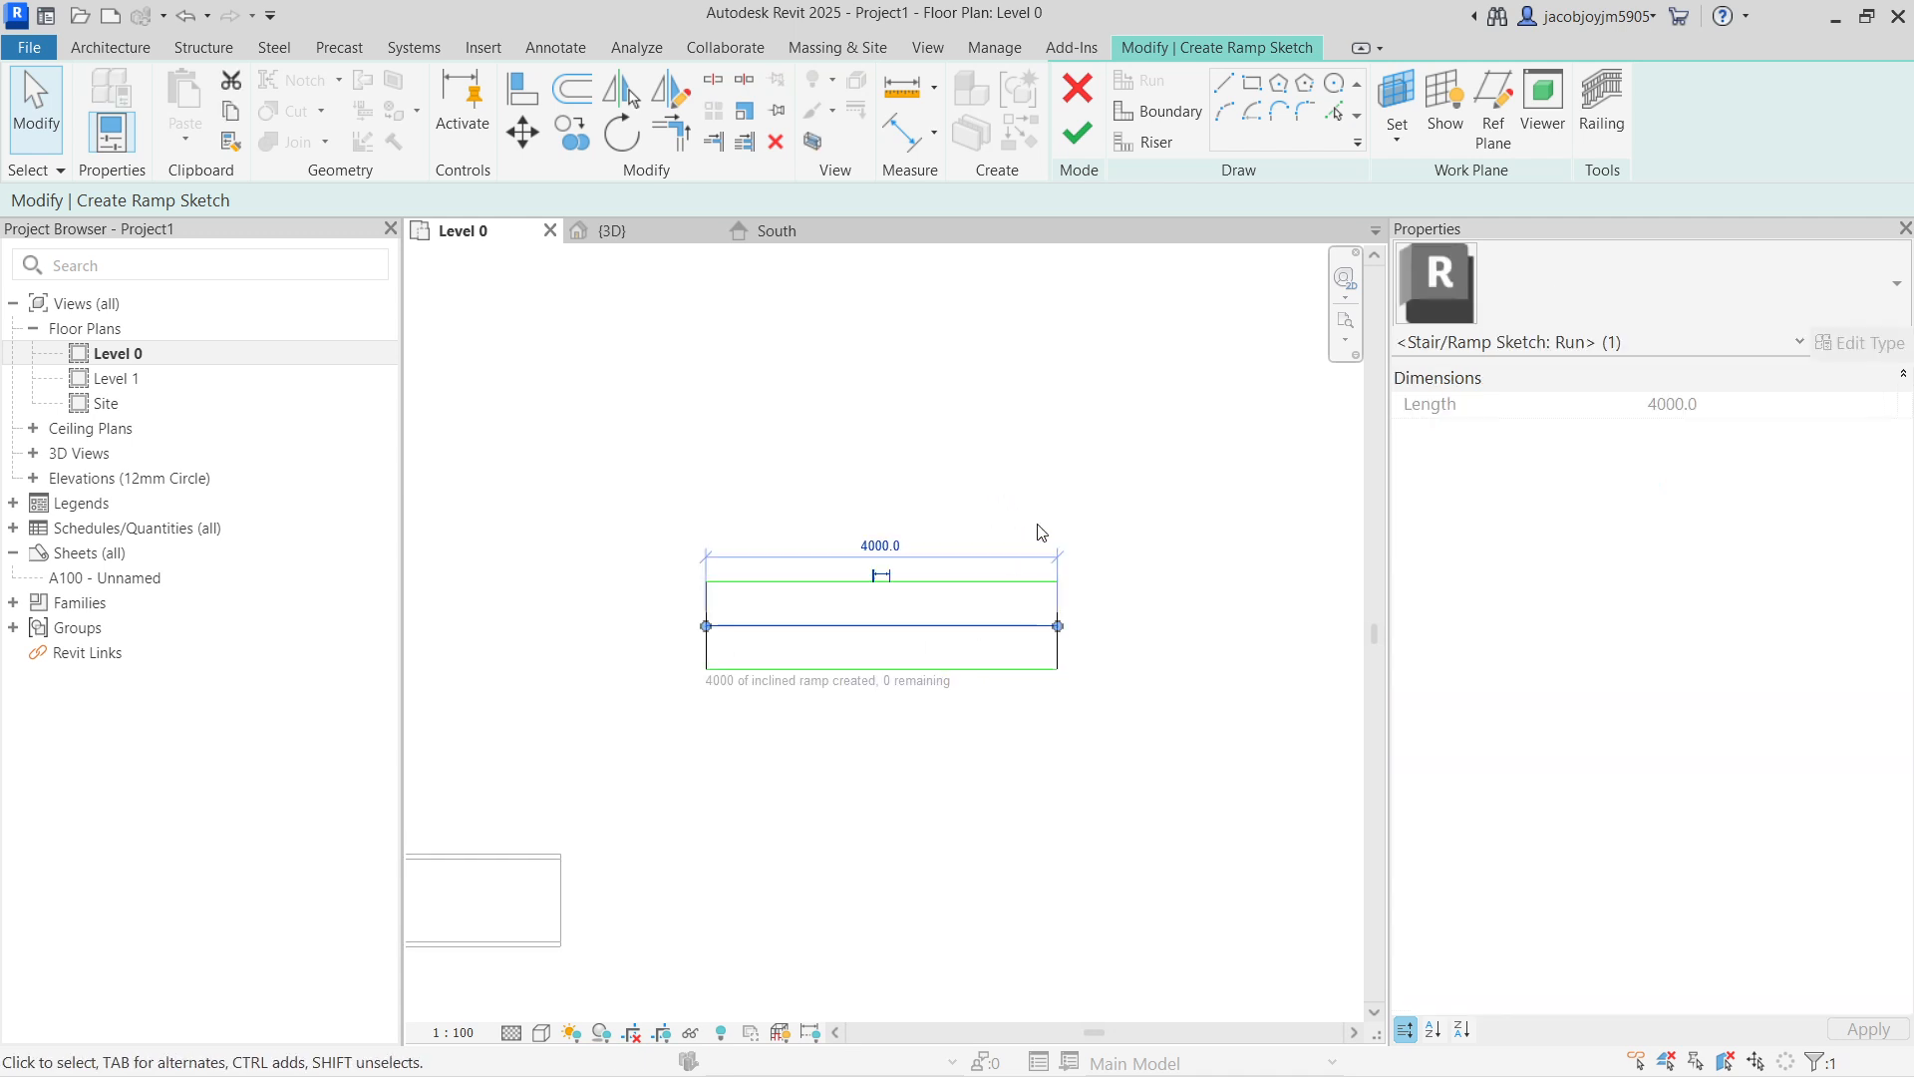
pyautogui.press('Delete')
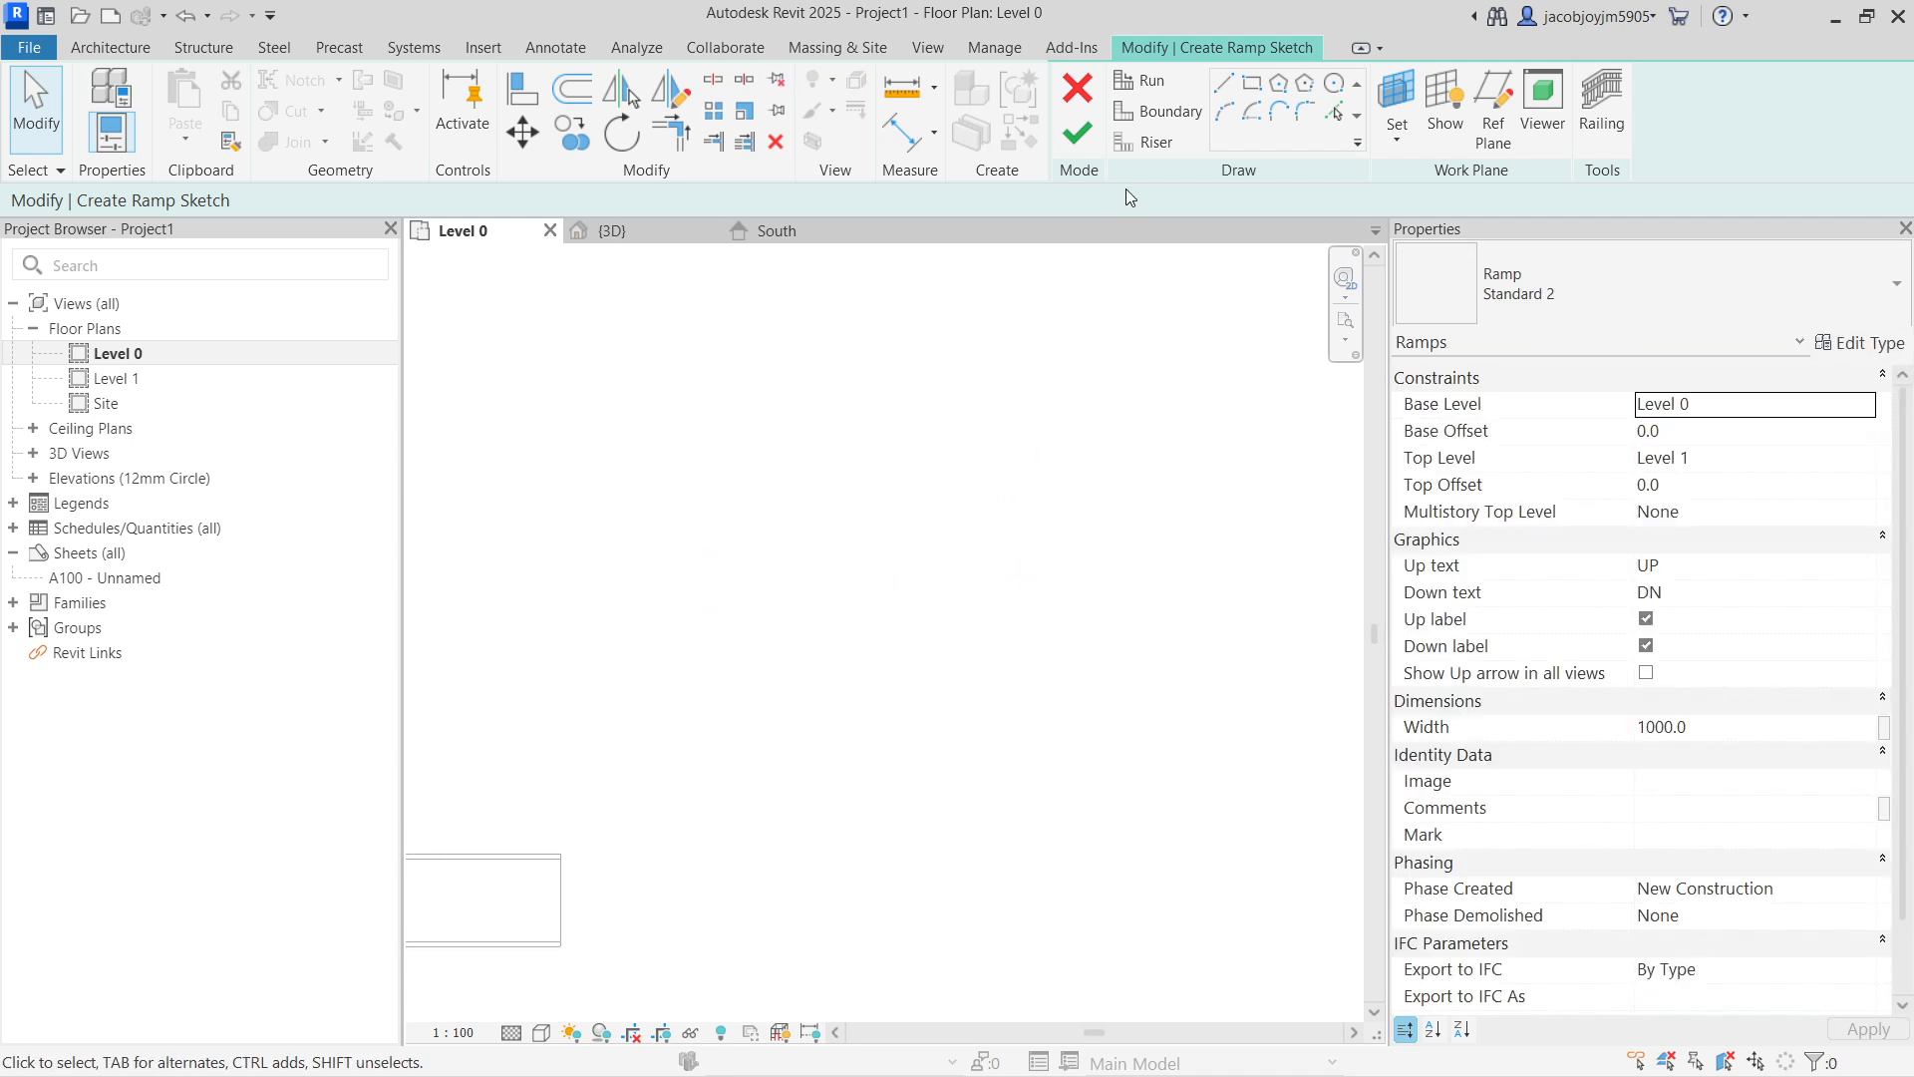
# Step: Sketch a horizontal 4000 mm ramp run in the free space northeast of the steep ramp
pyautogui.click(1130, 84)
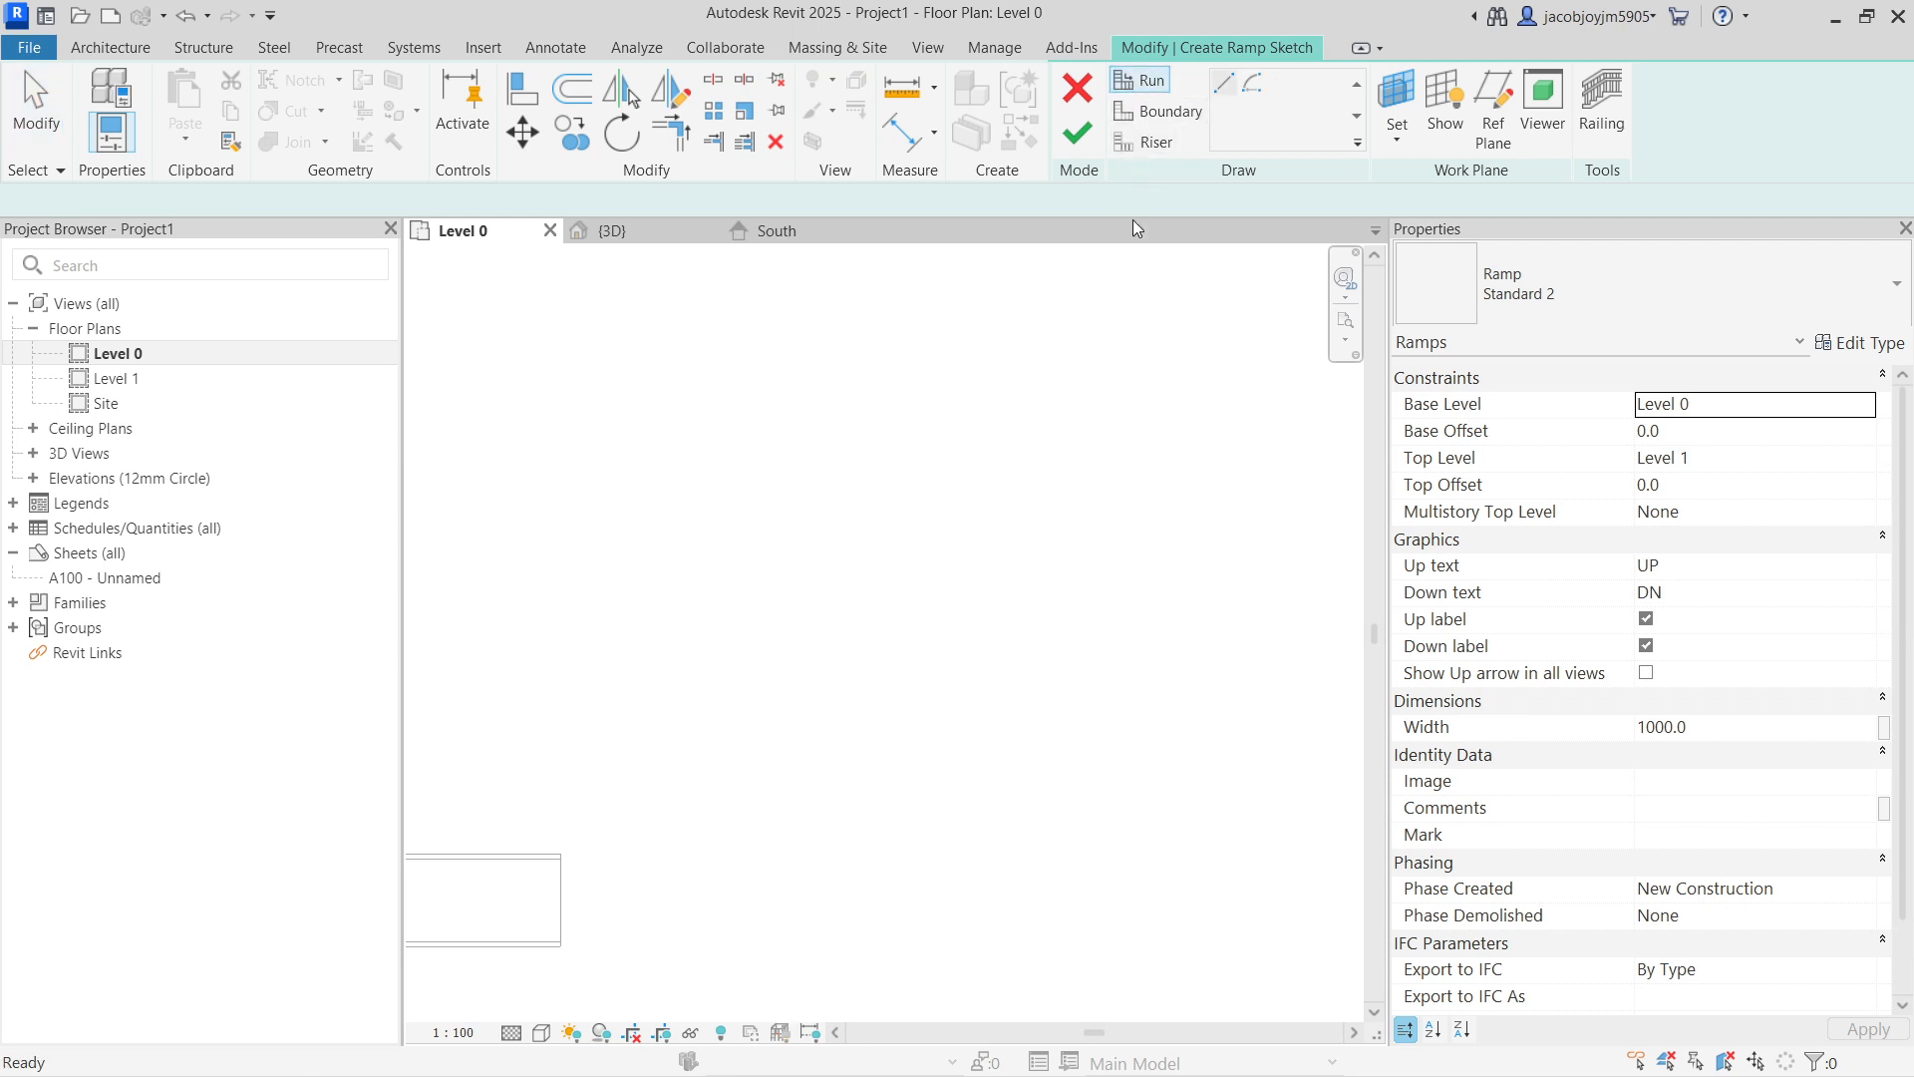
pyautogui.click(693, 631)
pyautogui.click(1091, 631)
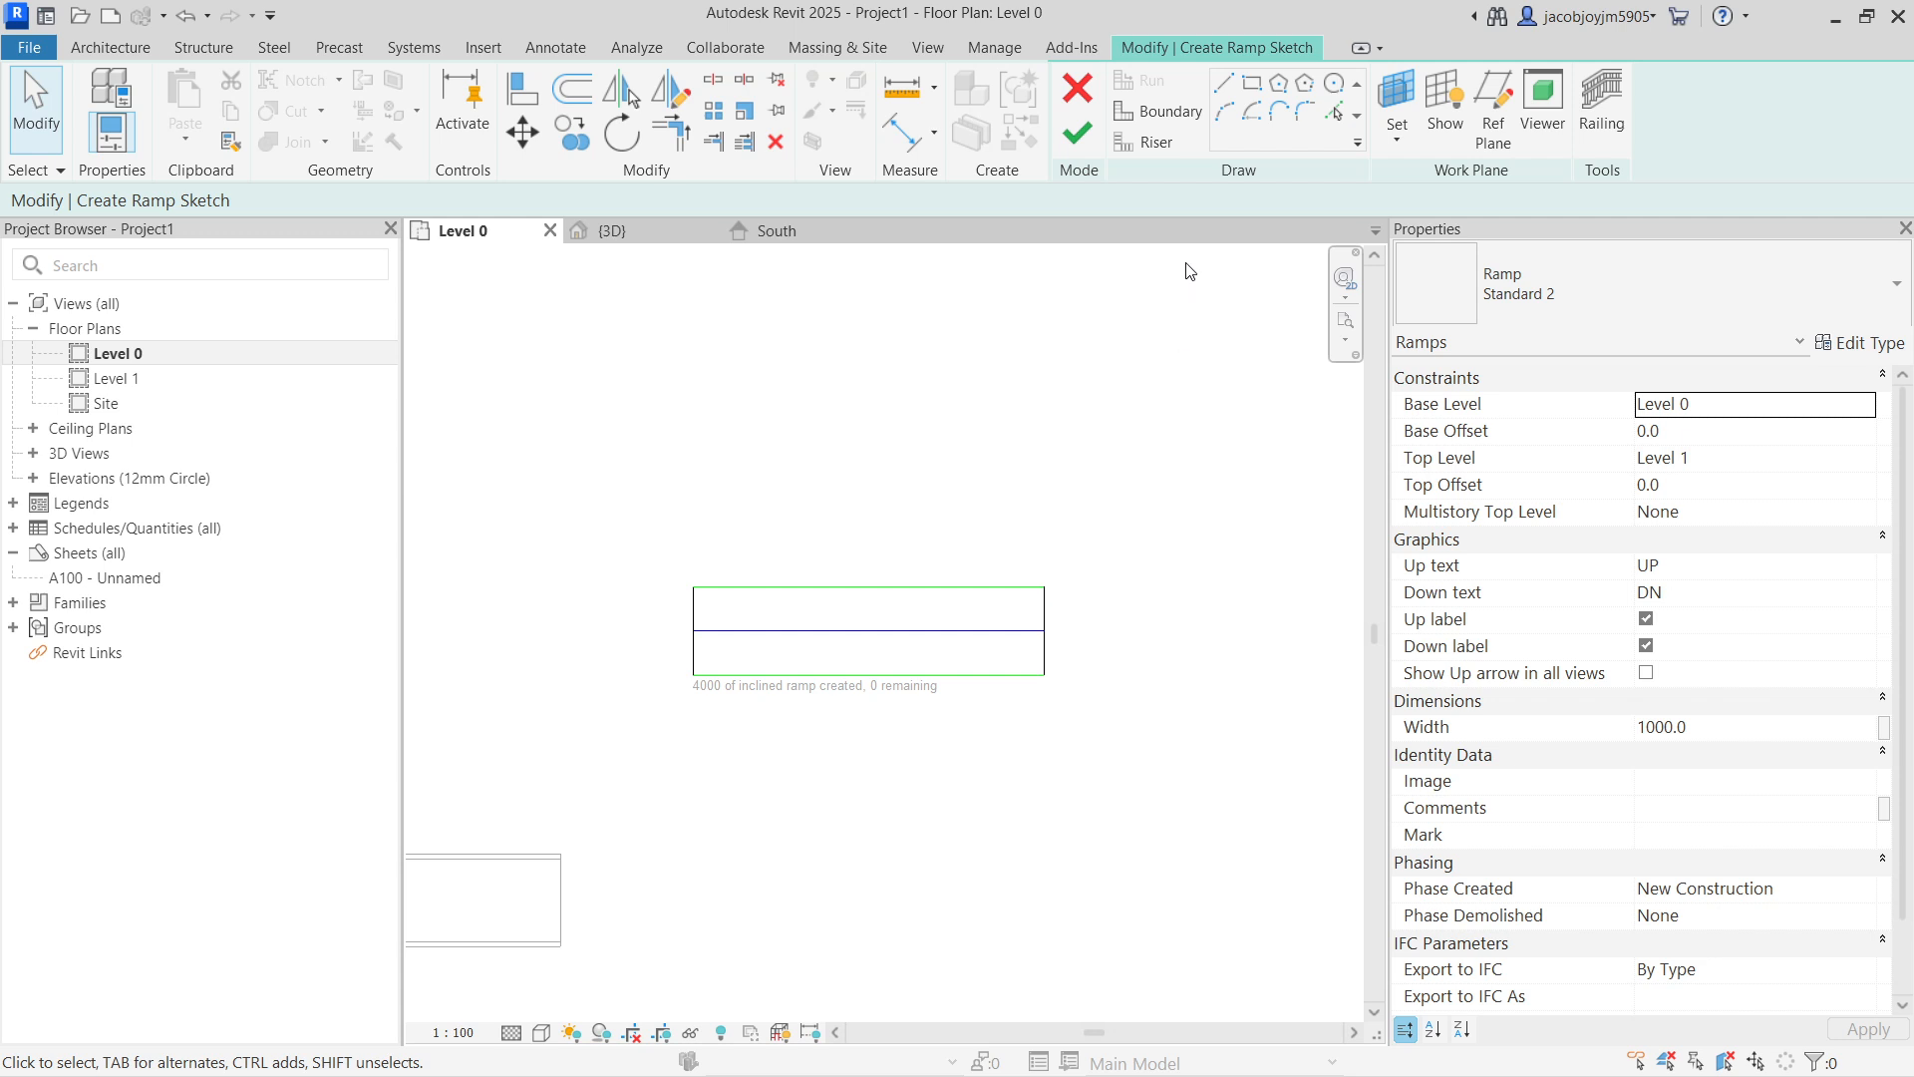
# Step: Draw a 180° boundary arc of 1450 mm radius north from the run's northeast corner, and offset a copy 1000 mm outward
pyautogui.click(1225, 113)
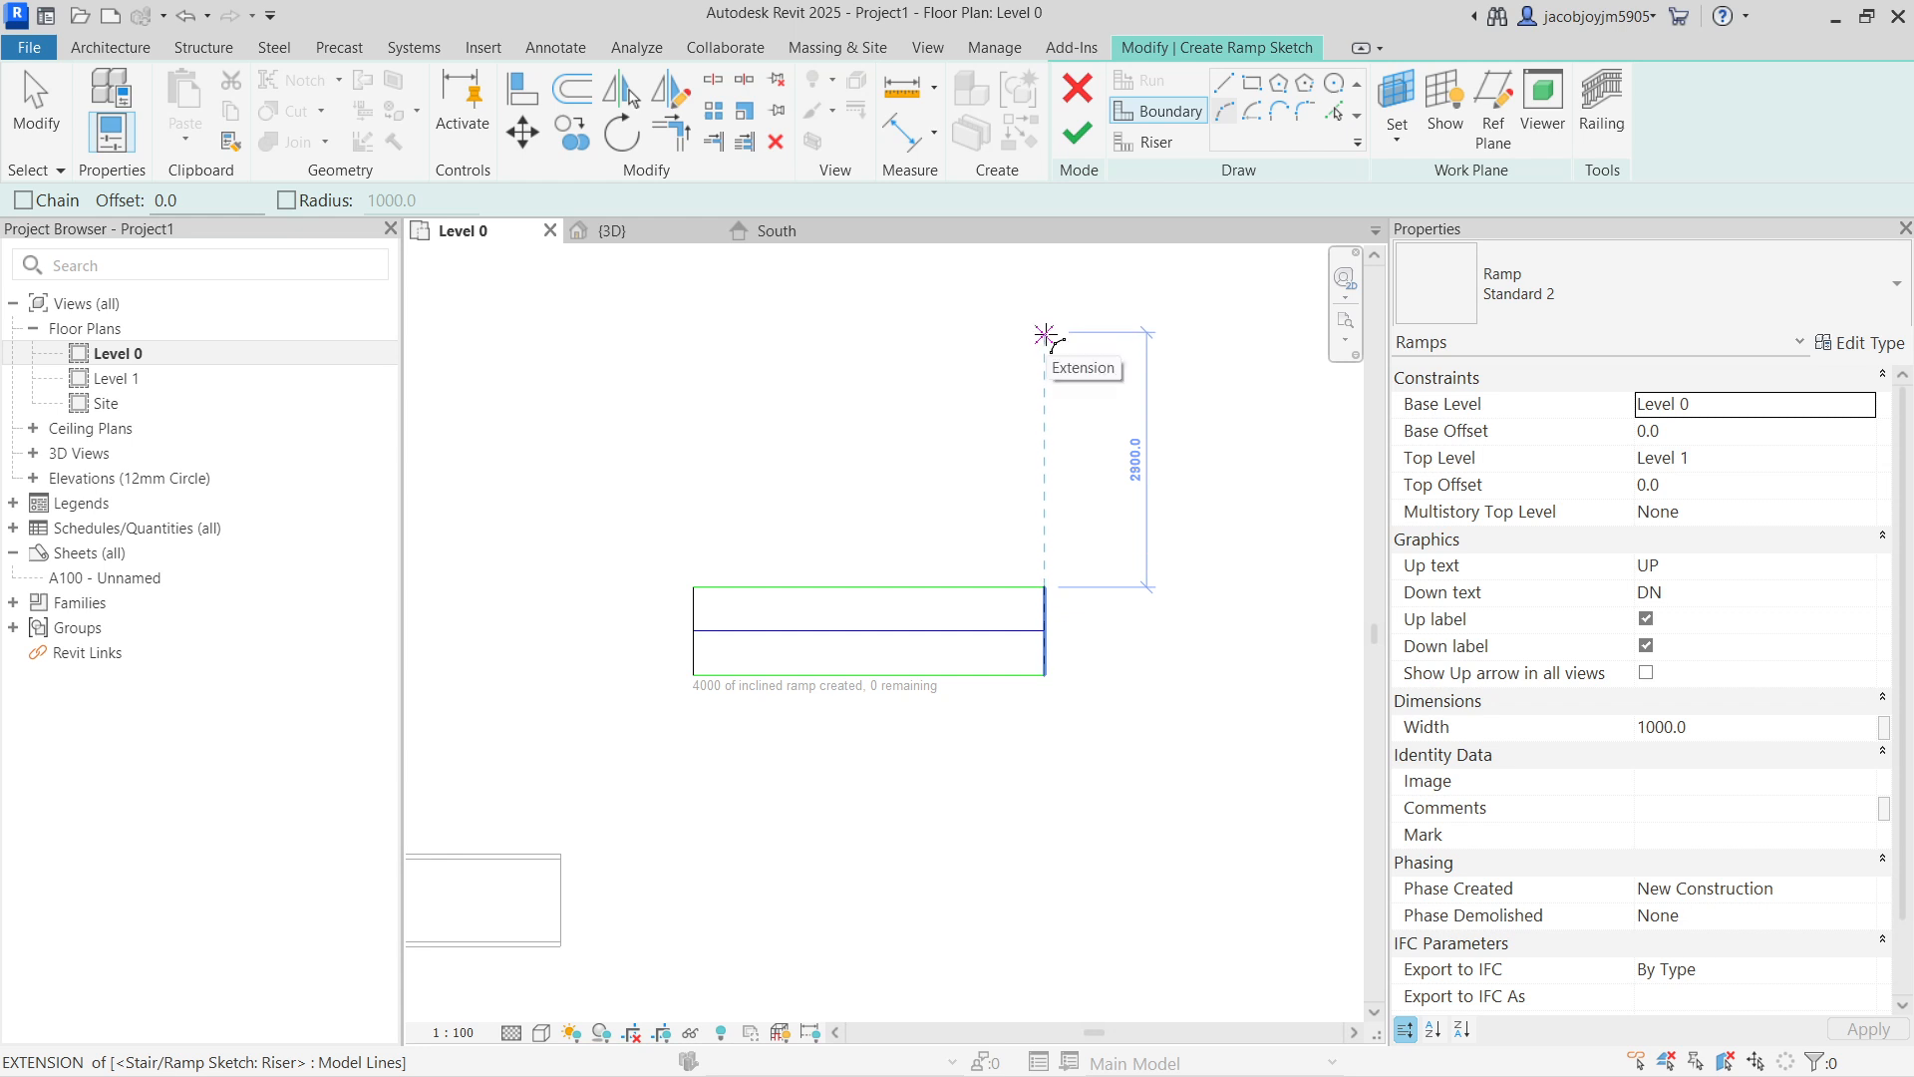
pyautogui.click(1046, 335)
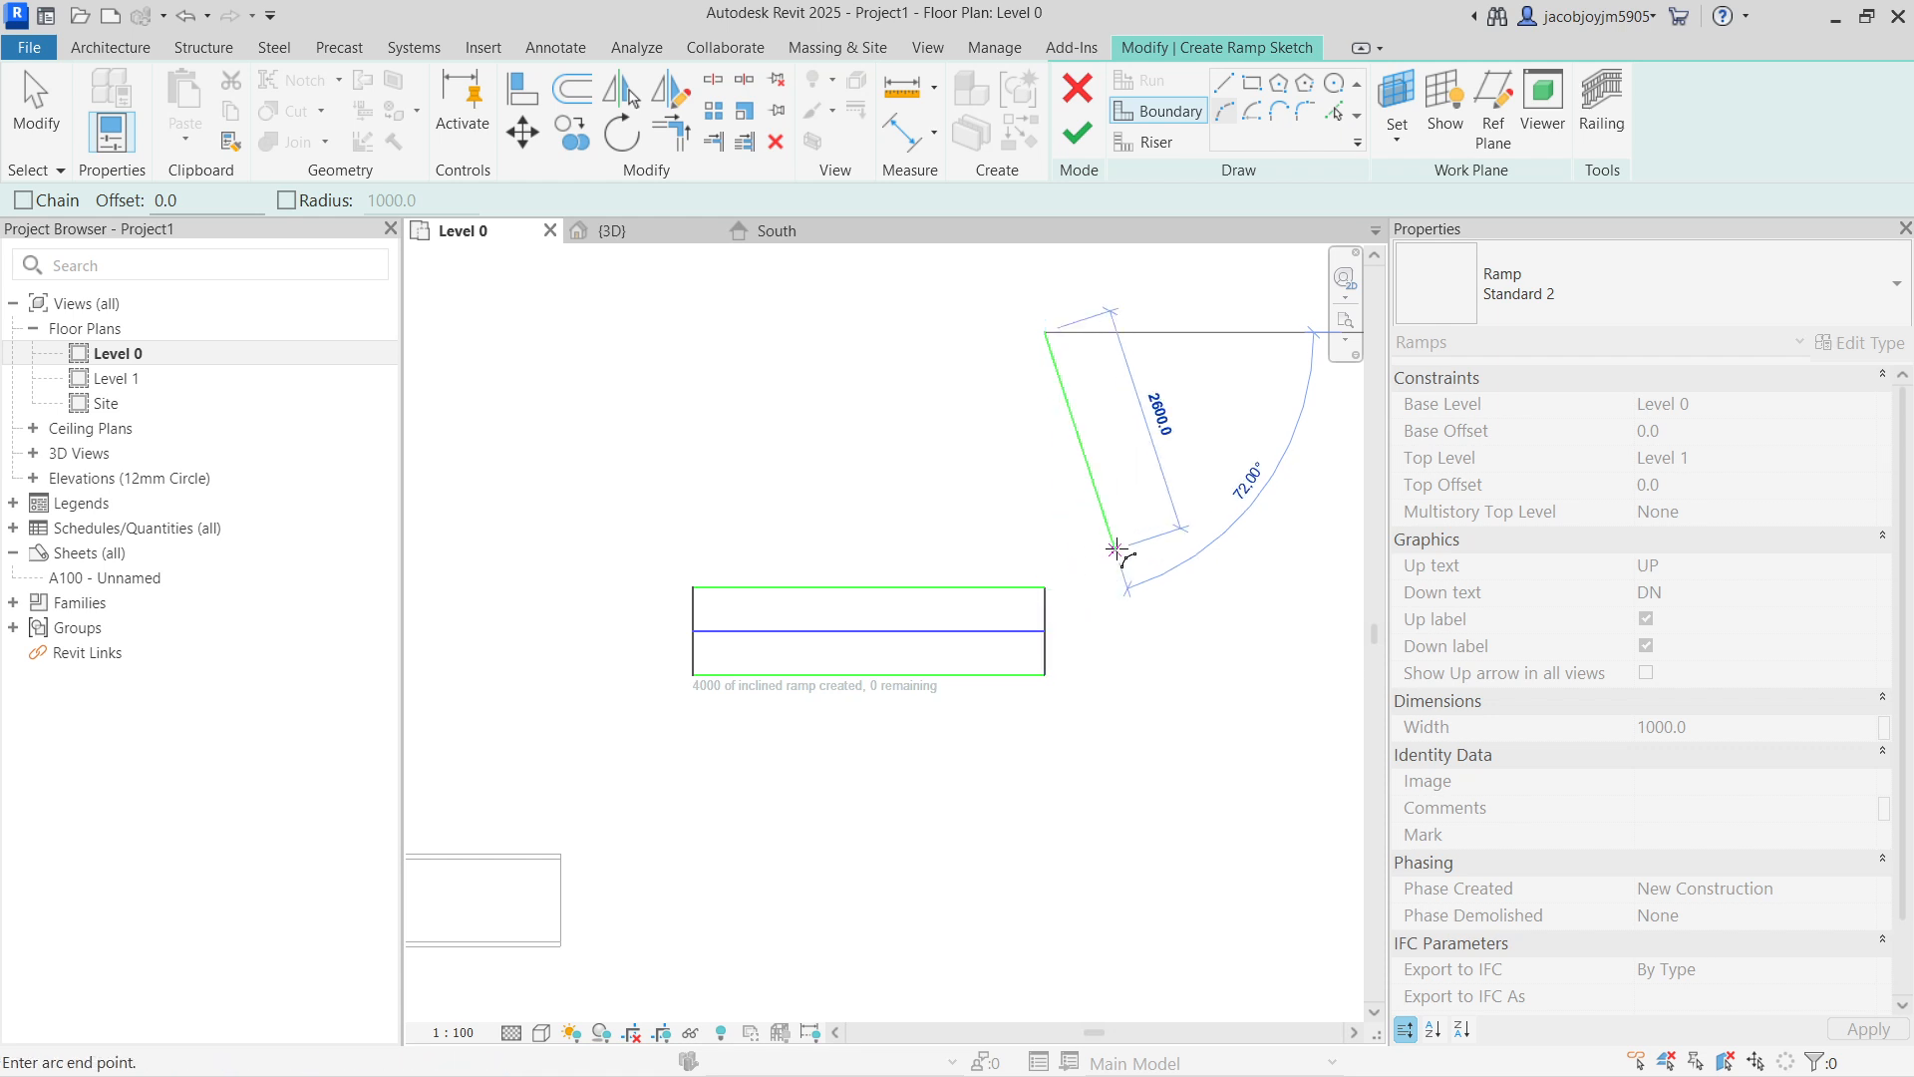
pyautogui.click(1045, 587)
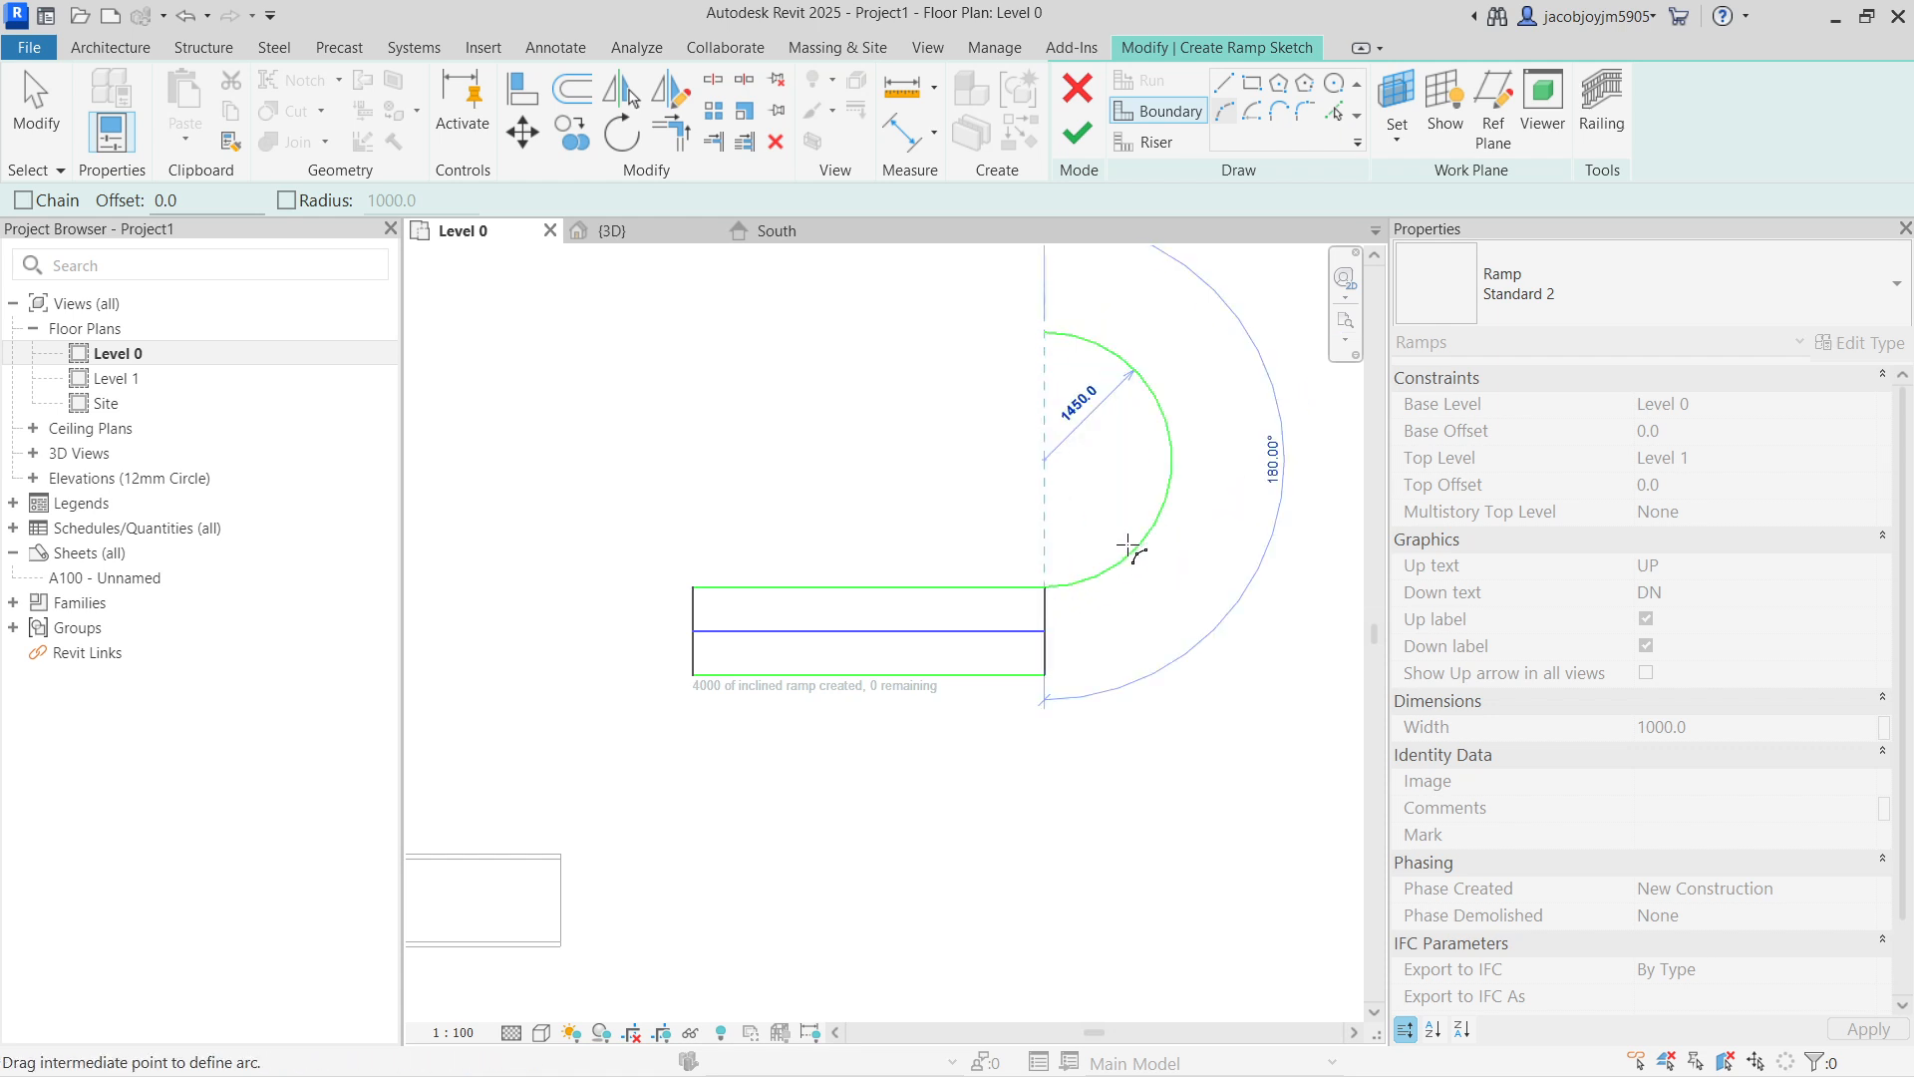
pyautogui.click(1130, 548)
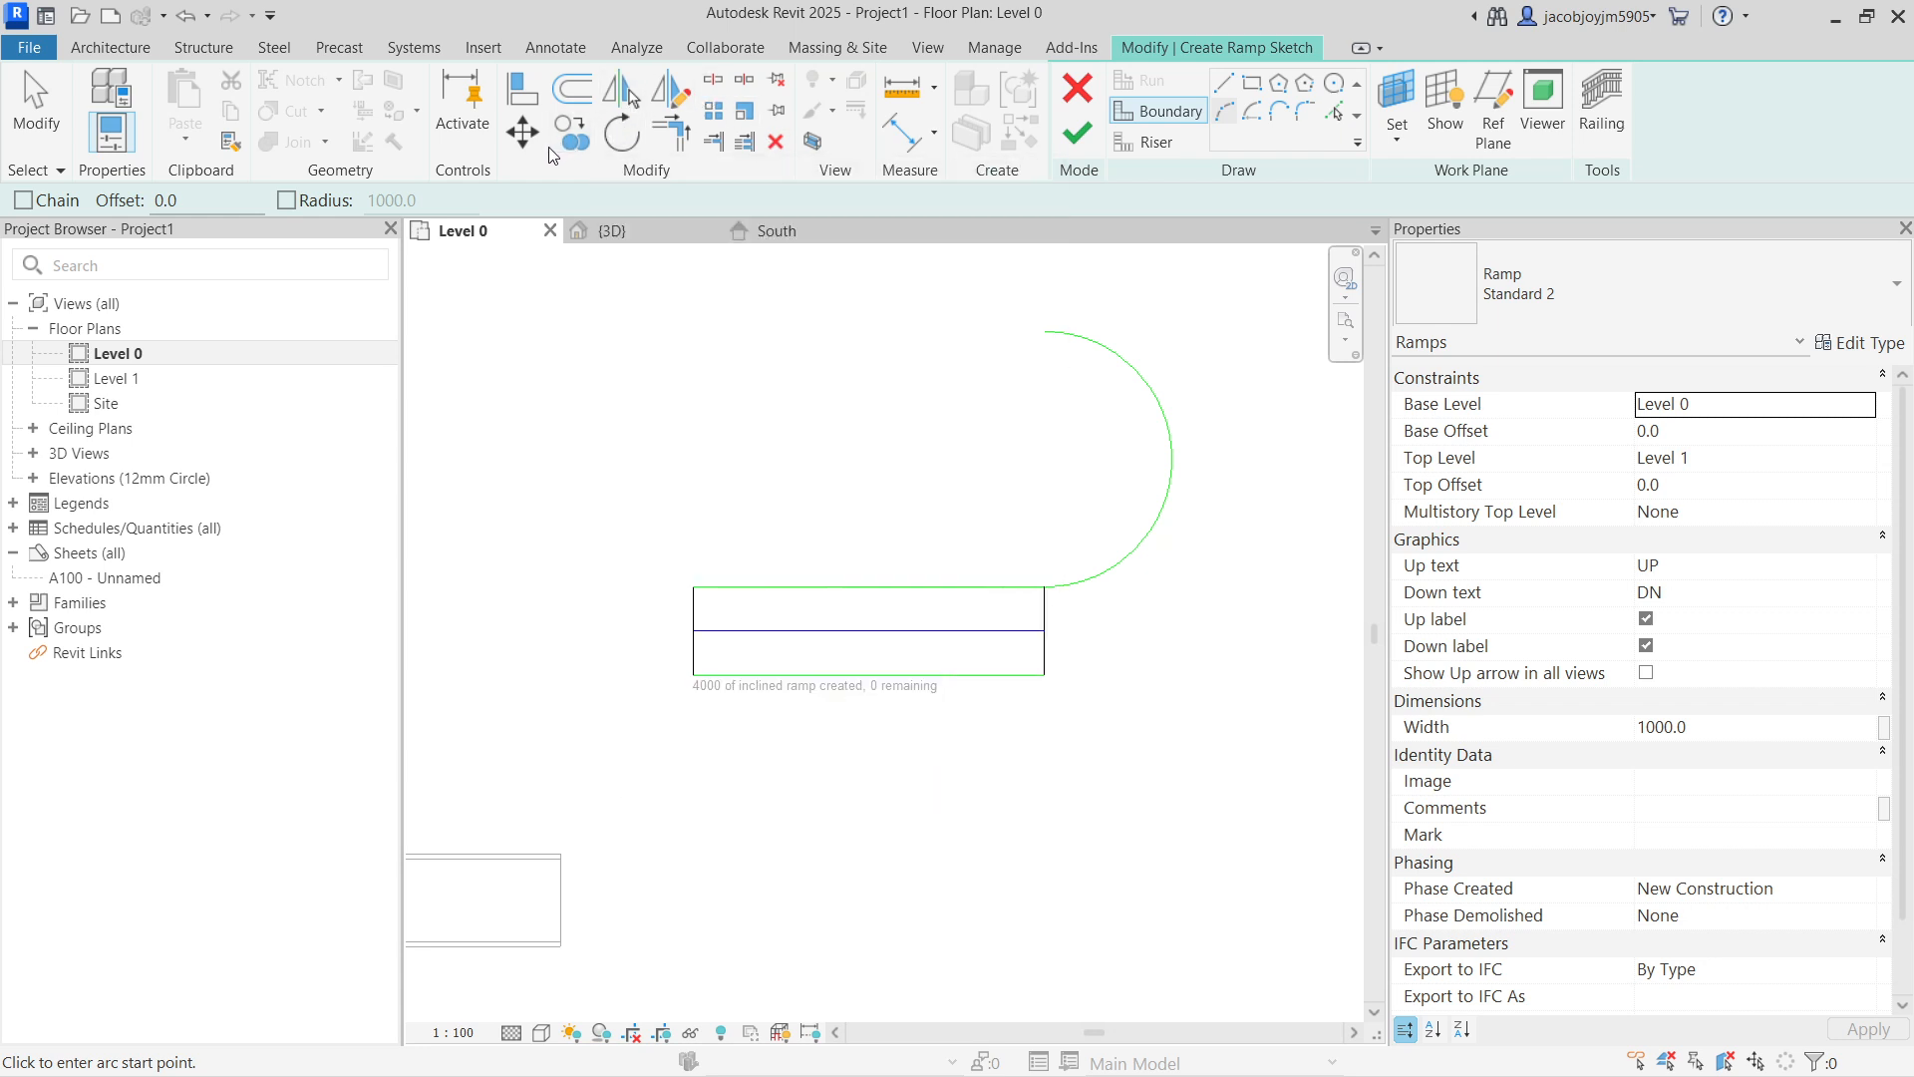
pyautogui.click(578, 92)
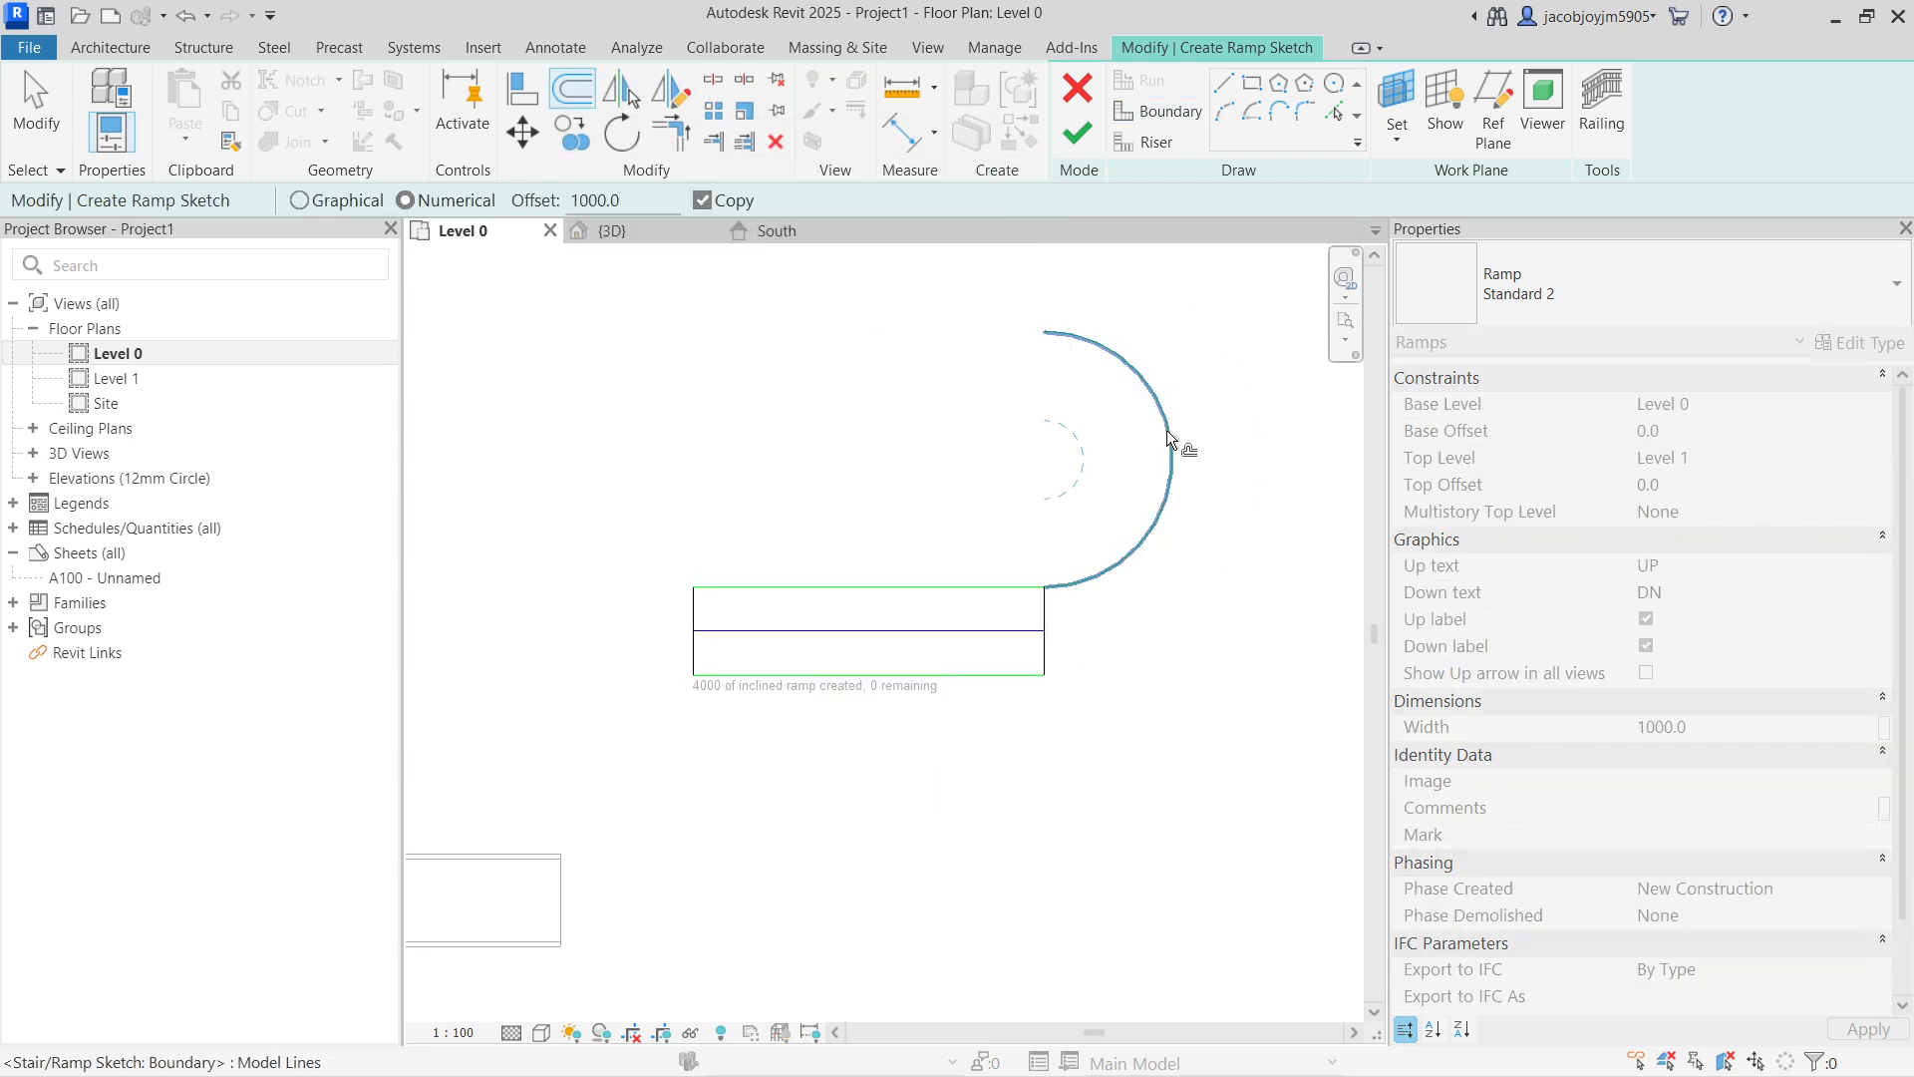
pyautogui.press('Escape')
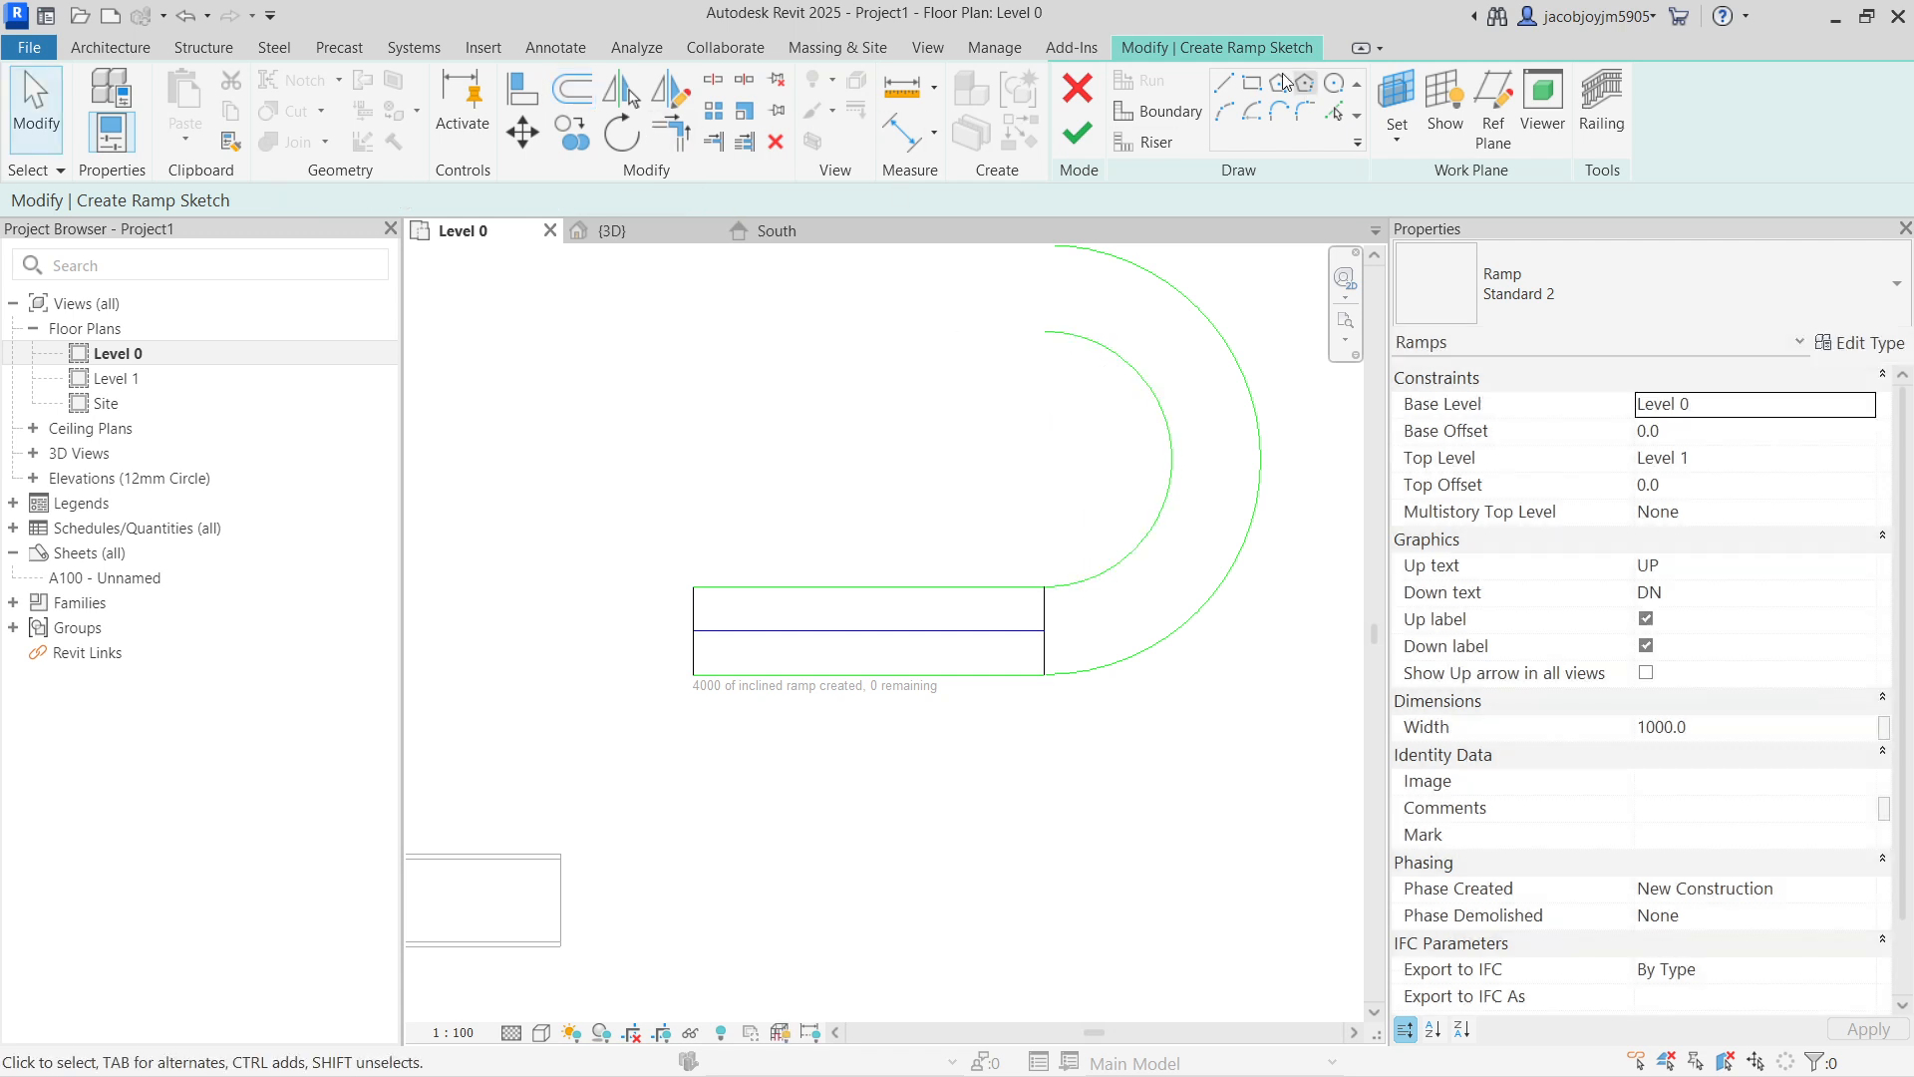
# Step: Draw a vertical riser line joining the north ends of the two boundary arcs
pyautogui.click(1152, 142)
pyautogui.click(1224, 86)
pyautogui.click(1045, 331)
pyautogui.moveTo(1047, 269); pyautogui.dragTo(1057, 385, button='middle')
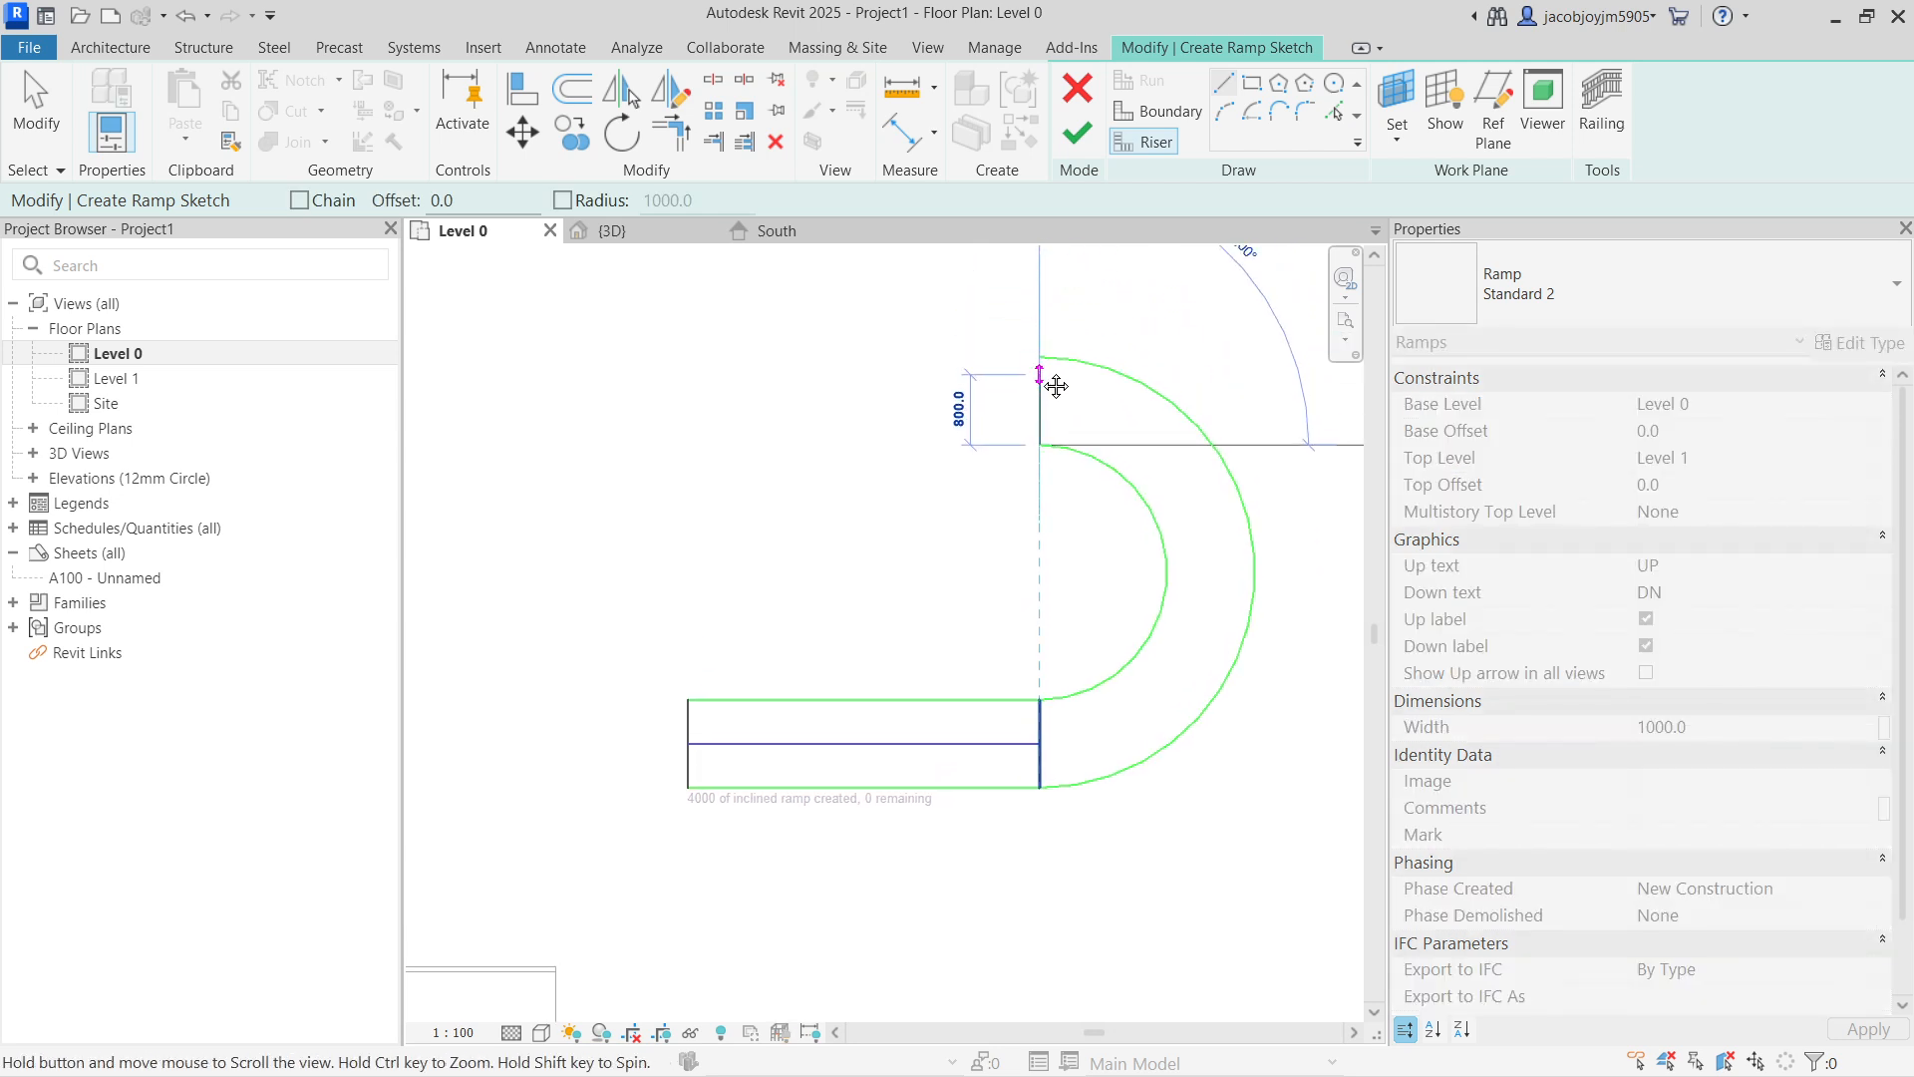
pyautogui.click(1040, 357)
pyautogui.press('Escape')
pyautogui.press('Escape')
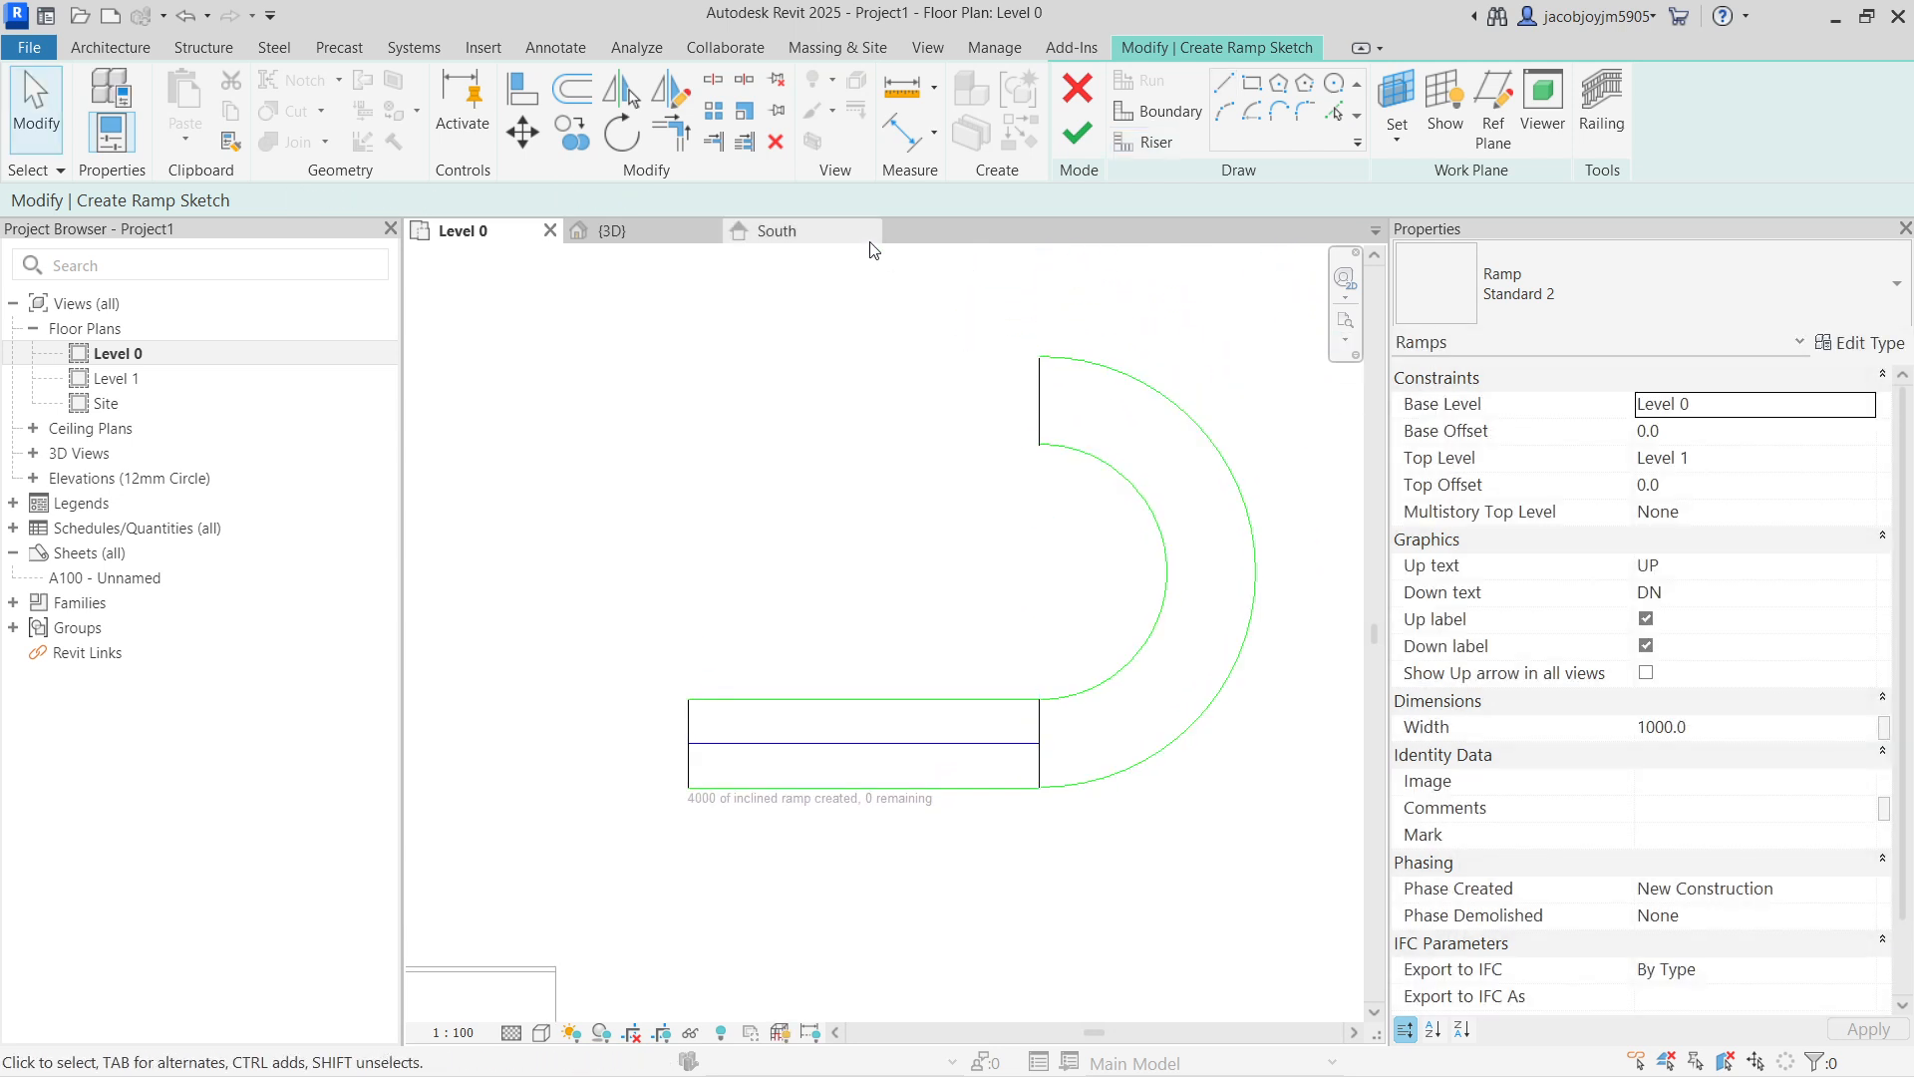
pyautogui.click(1009, 744)
pyautogui.moveTo(1042, 748)
pyautogui.mouseDown()
pyautogui.moveTo(998, 746)
pyautogui.moveTo(1073, 761)
pyautogui.moveTo(1047, 750)
pyautogui.mouseUp()
pyautogui.click(1029, 748)
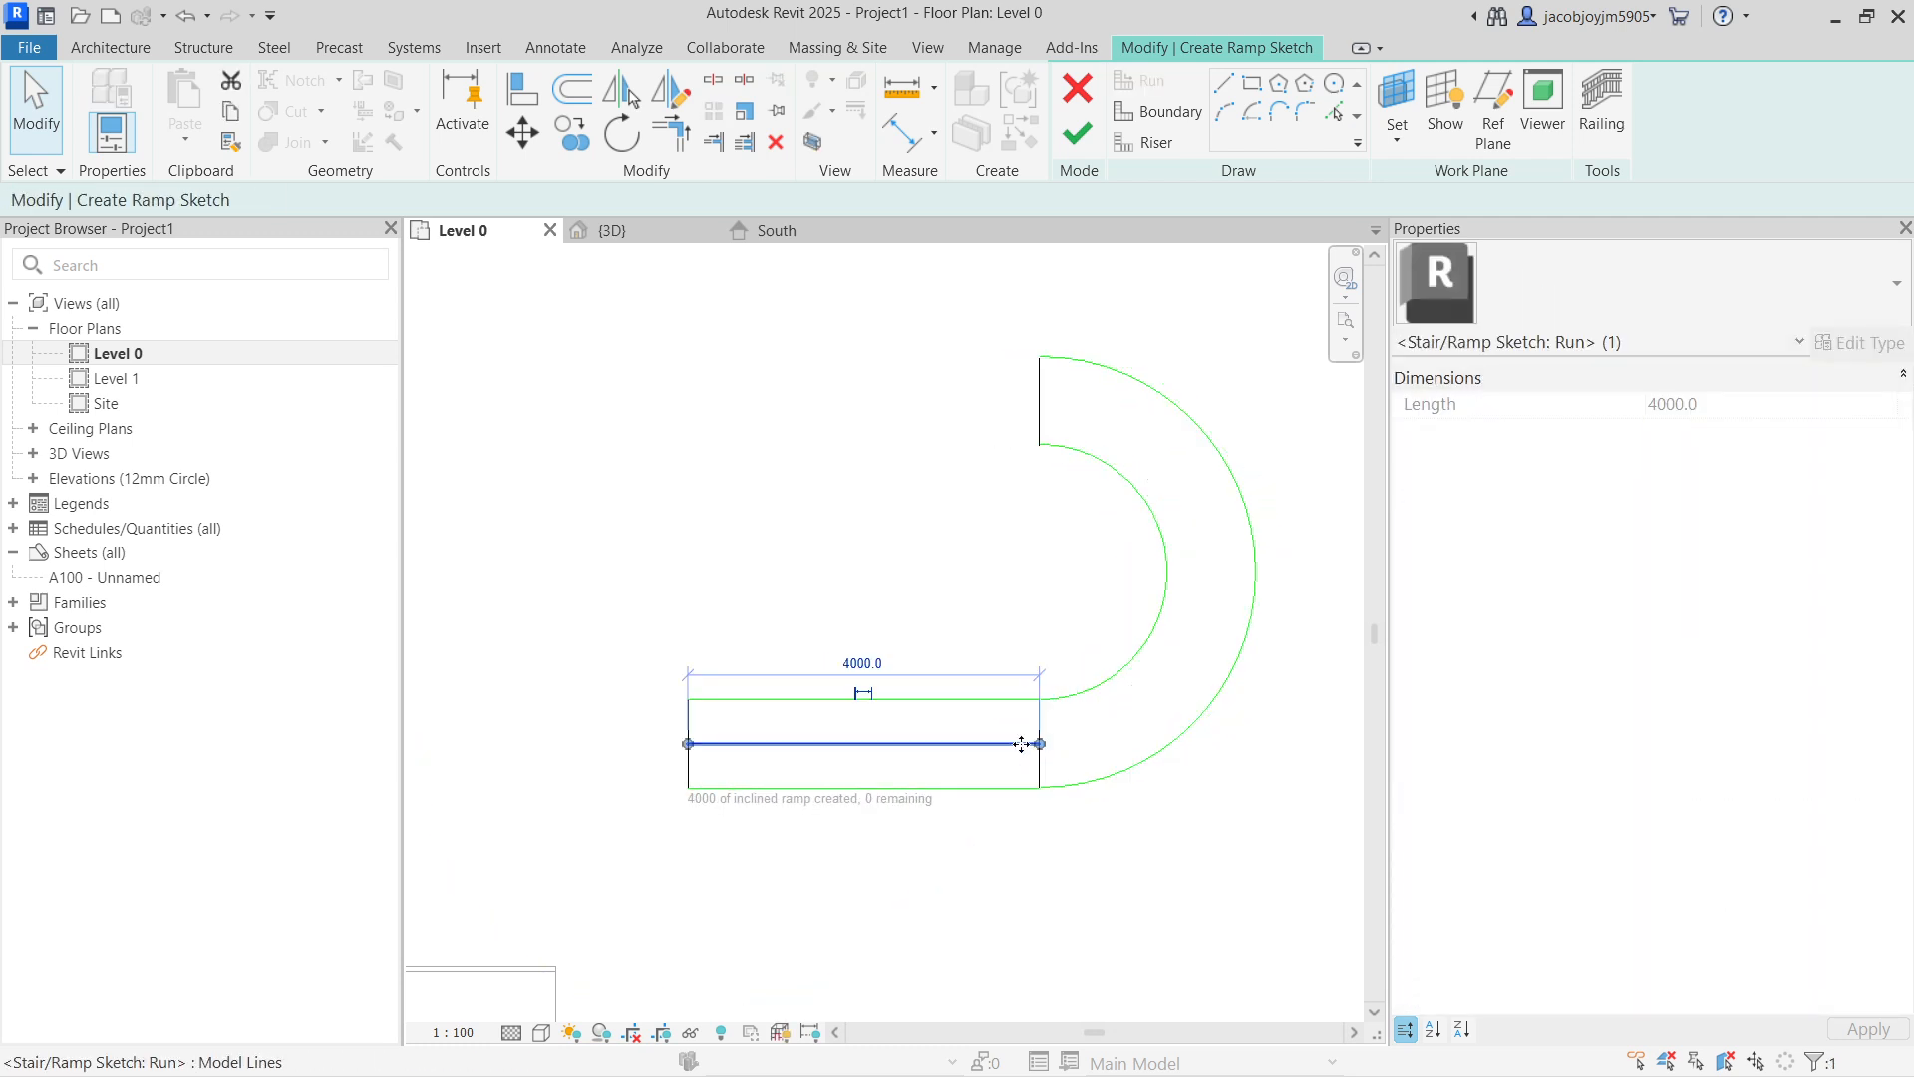
pyautogui.press('Delete')
pyautogui.hotkey('ctrl', 'z')
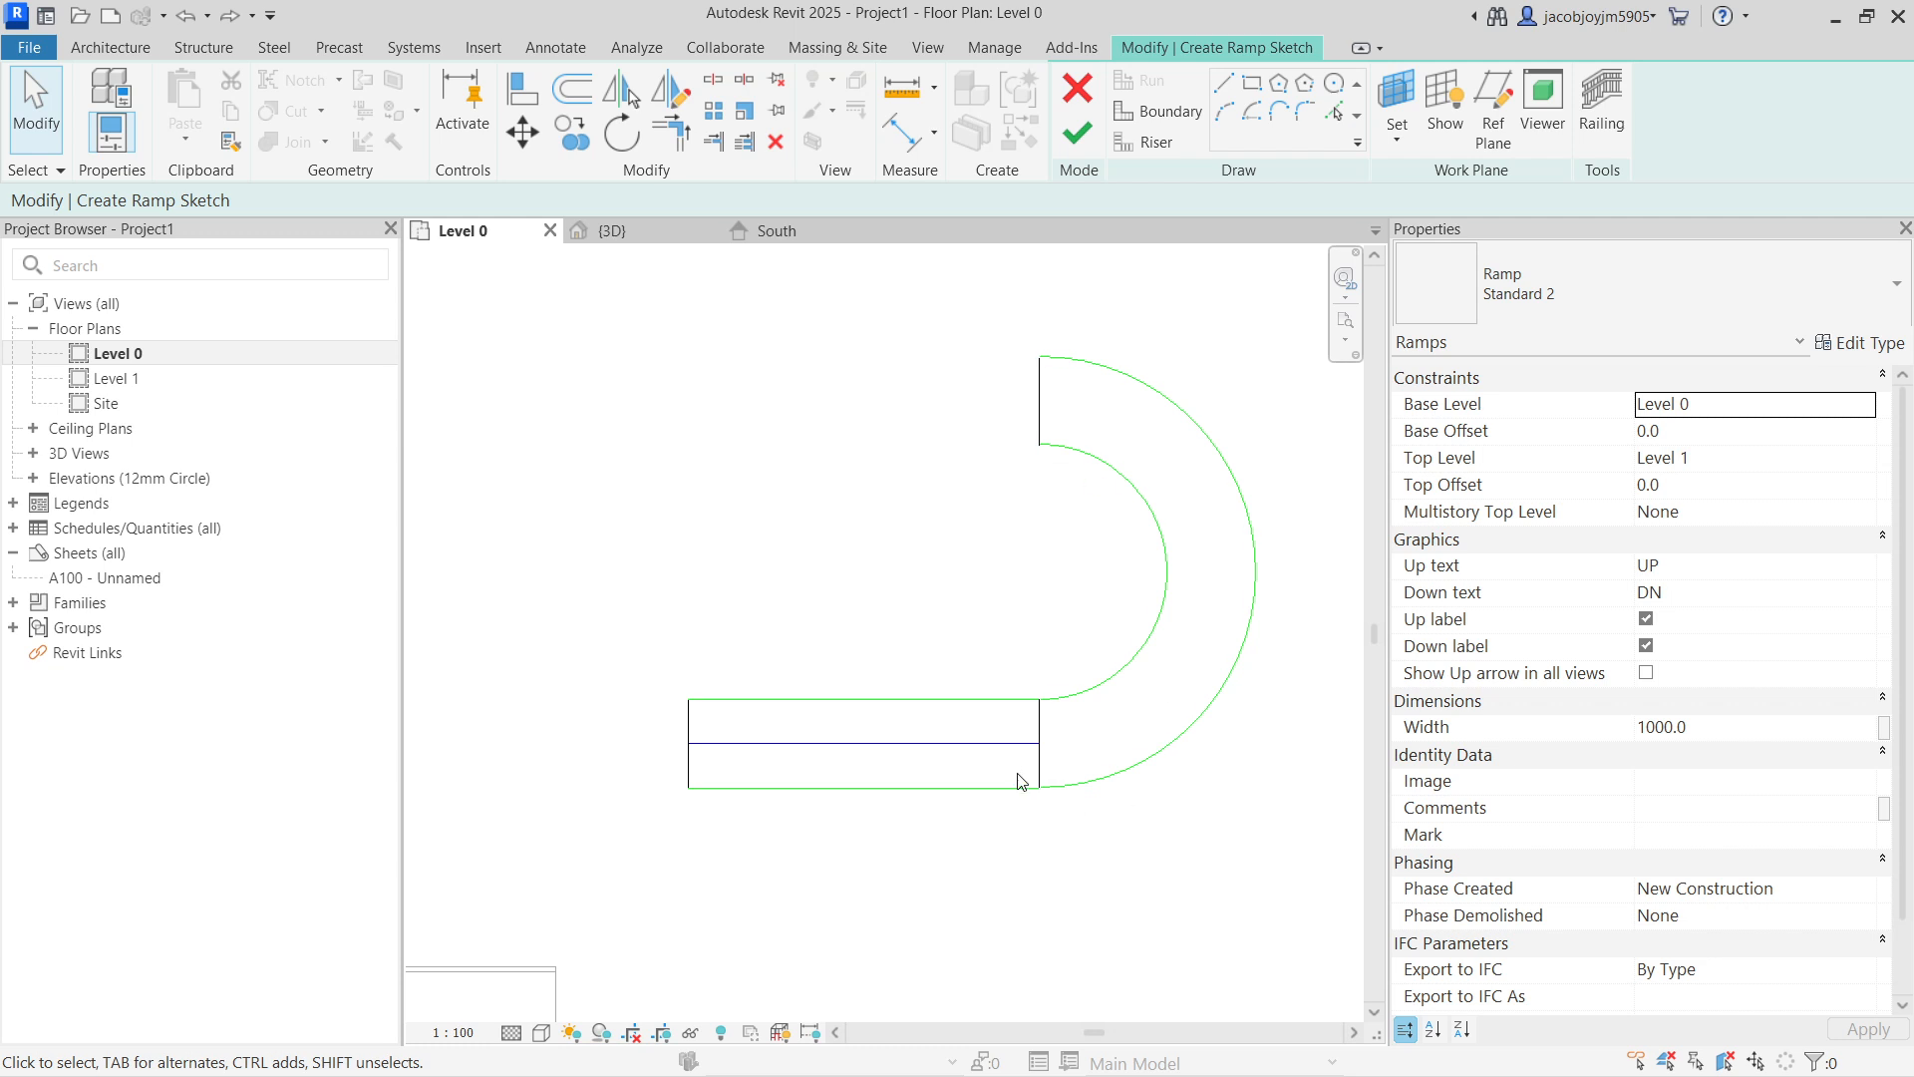
# Step: Delete the riser between the straight run and the curved section, keeping the run's centreline
pyautogui.click(1047, 736)
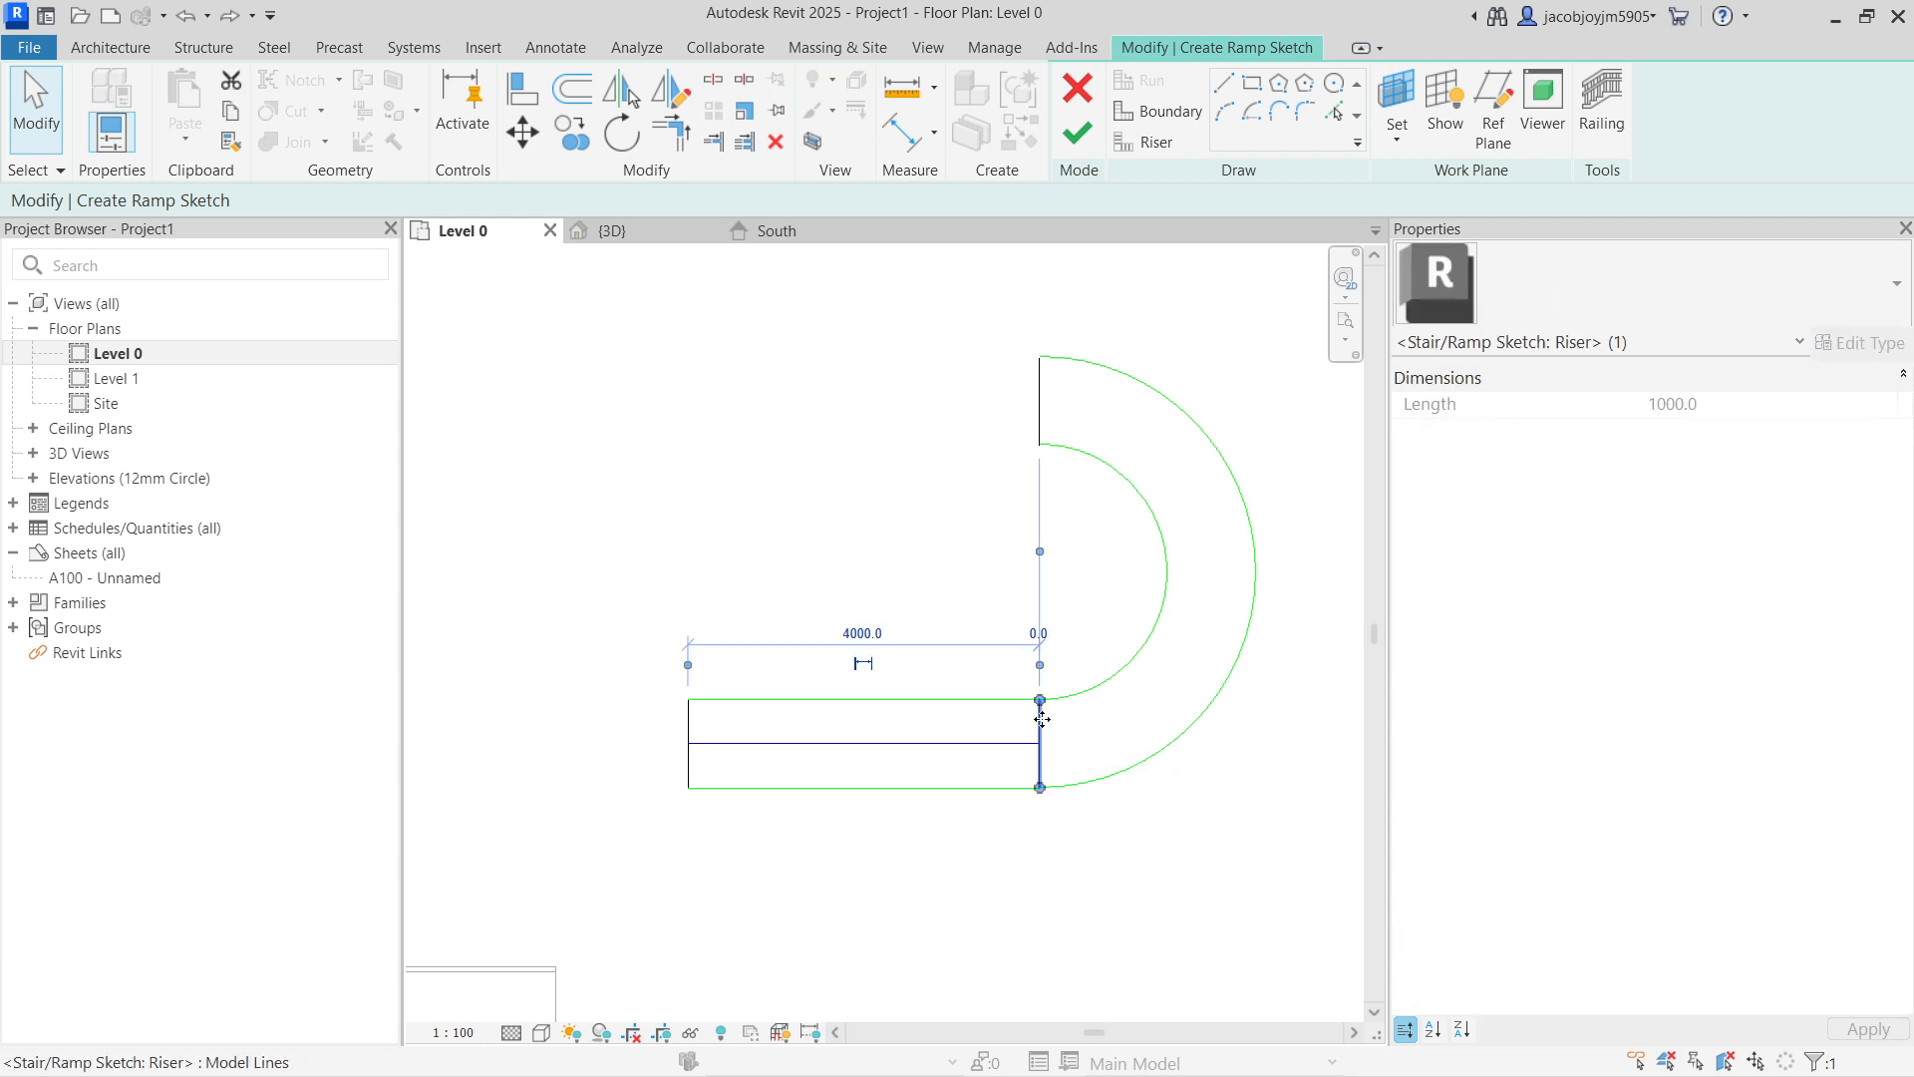
pyautogui.press('Delete')
pyautogui.click(1009, 747)
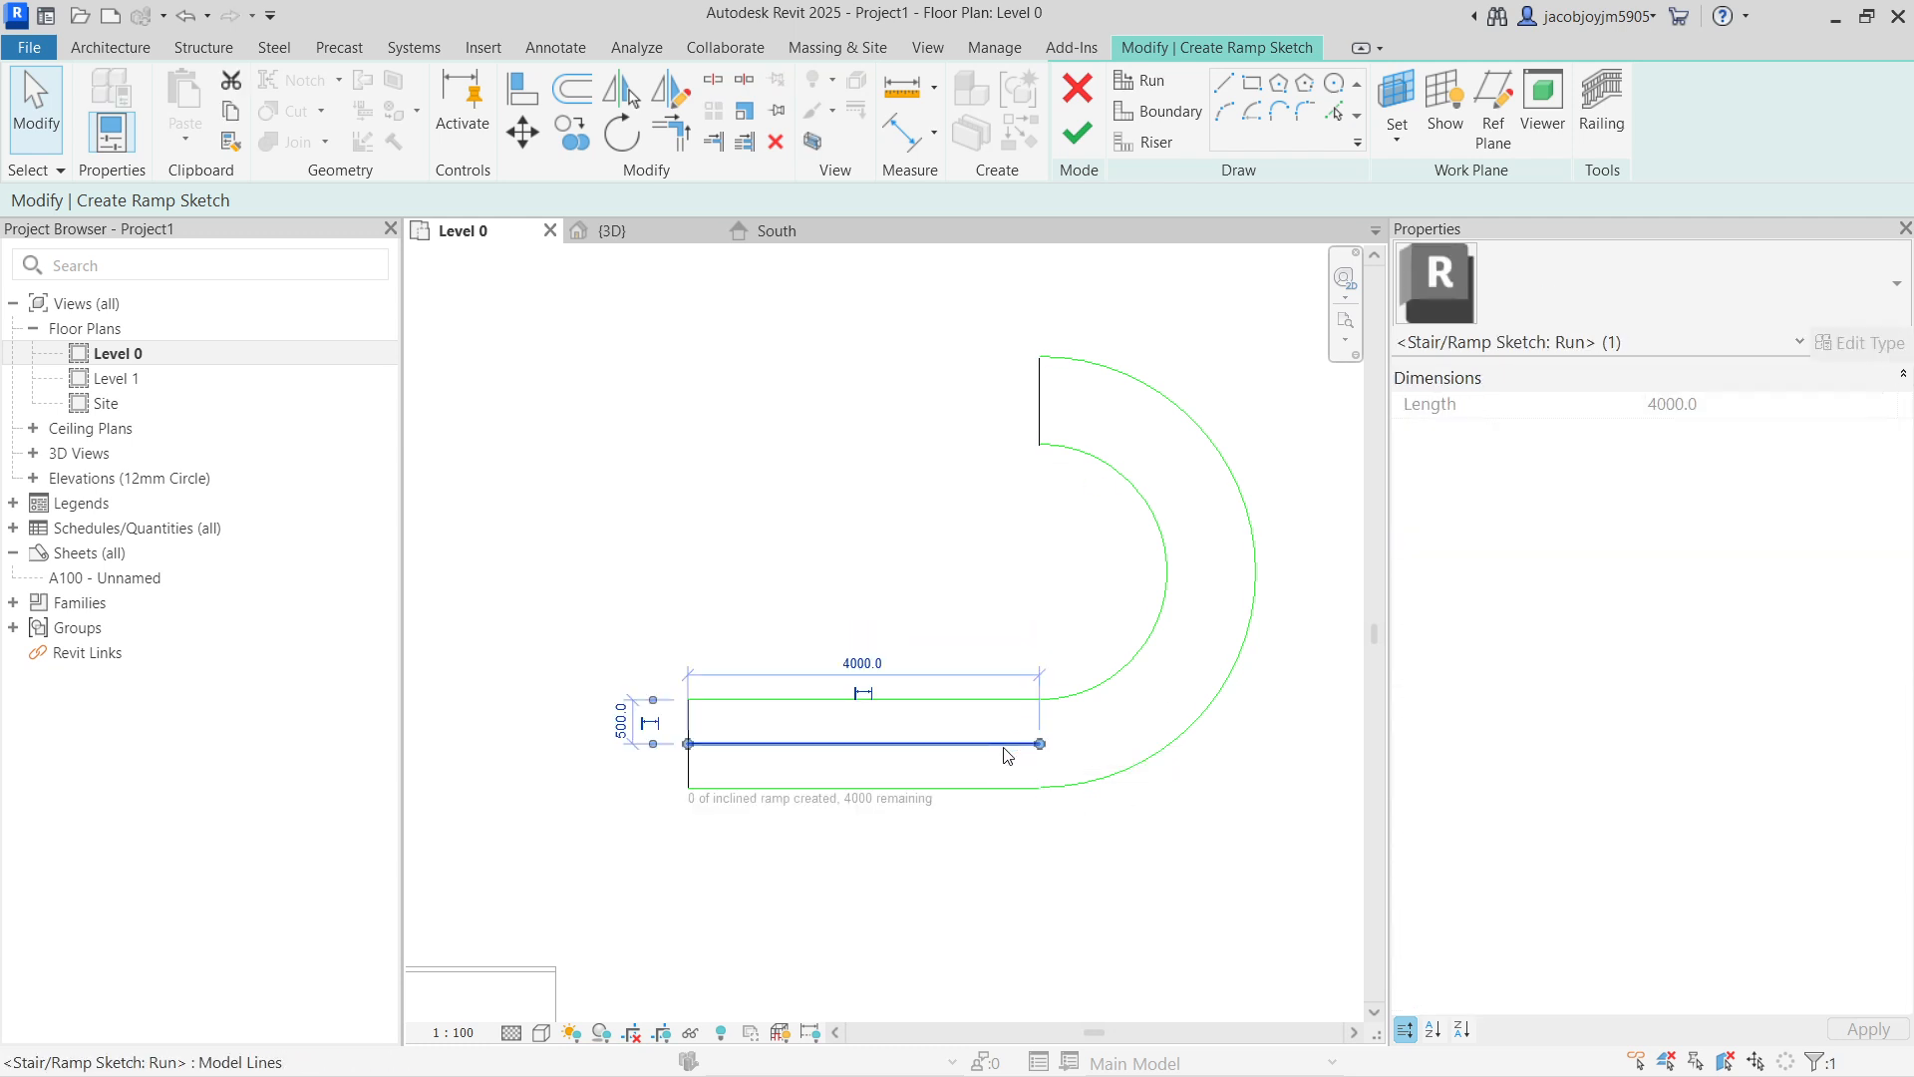
pyautogui.press('Delete')
pyautogui.hotkey('ctrl', 'z')
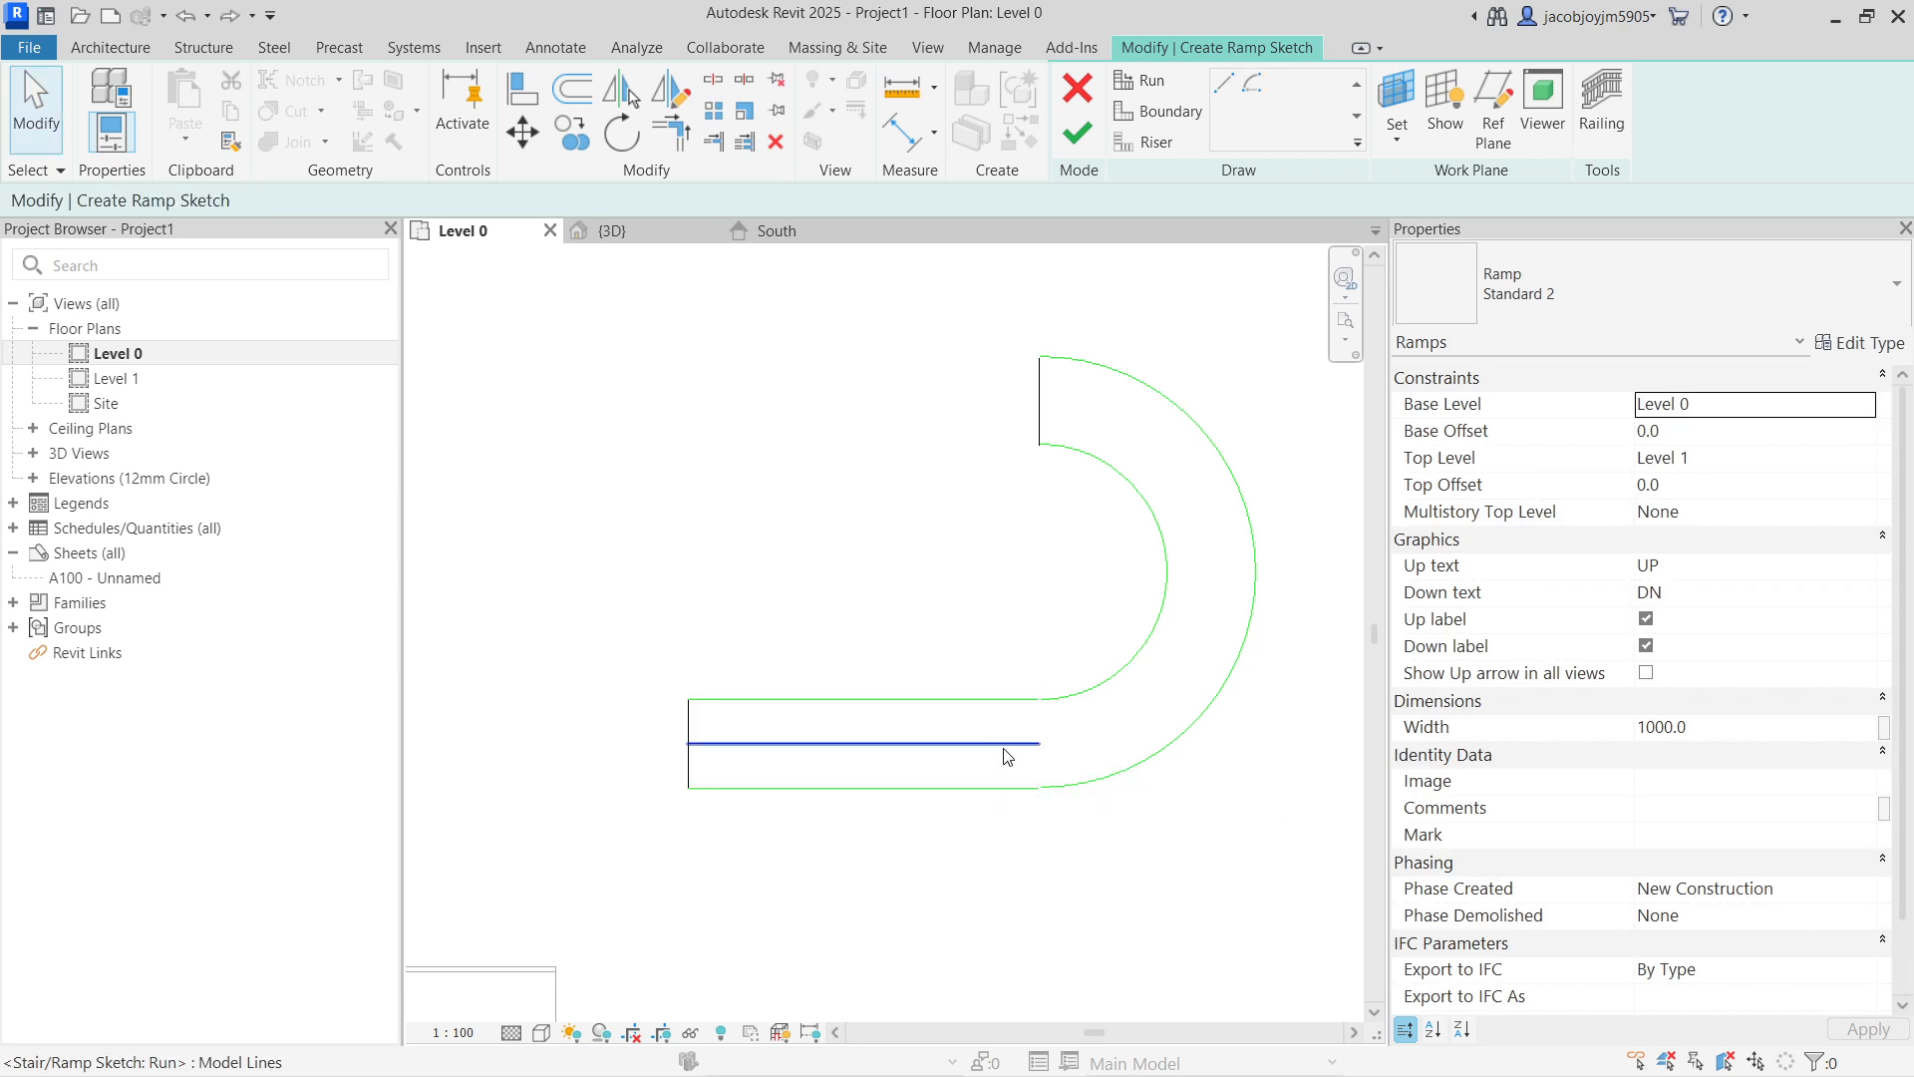
# Step: Check the two remaining end risers and try to finish the ramp sketch
pyautogui.click(687, 730)
pyautogui.click(1042, 397)
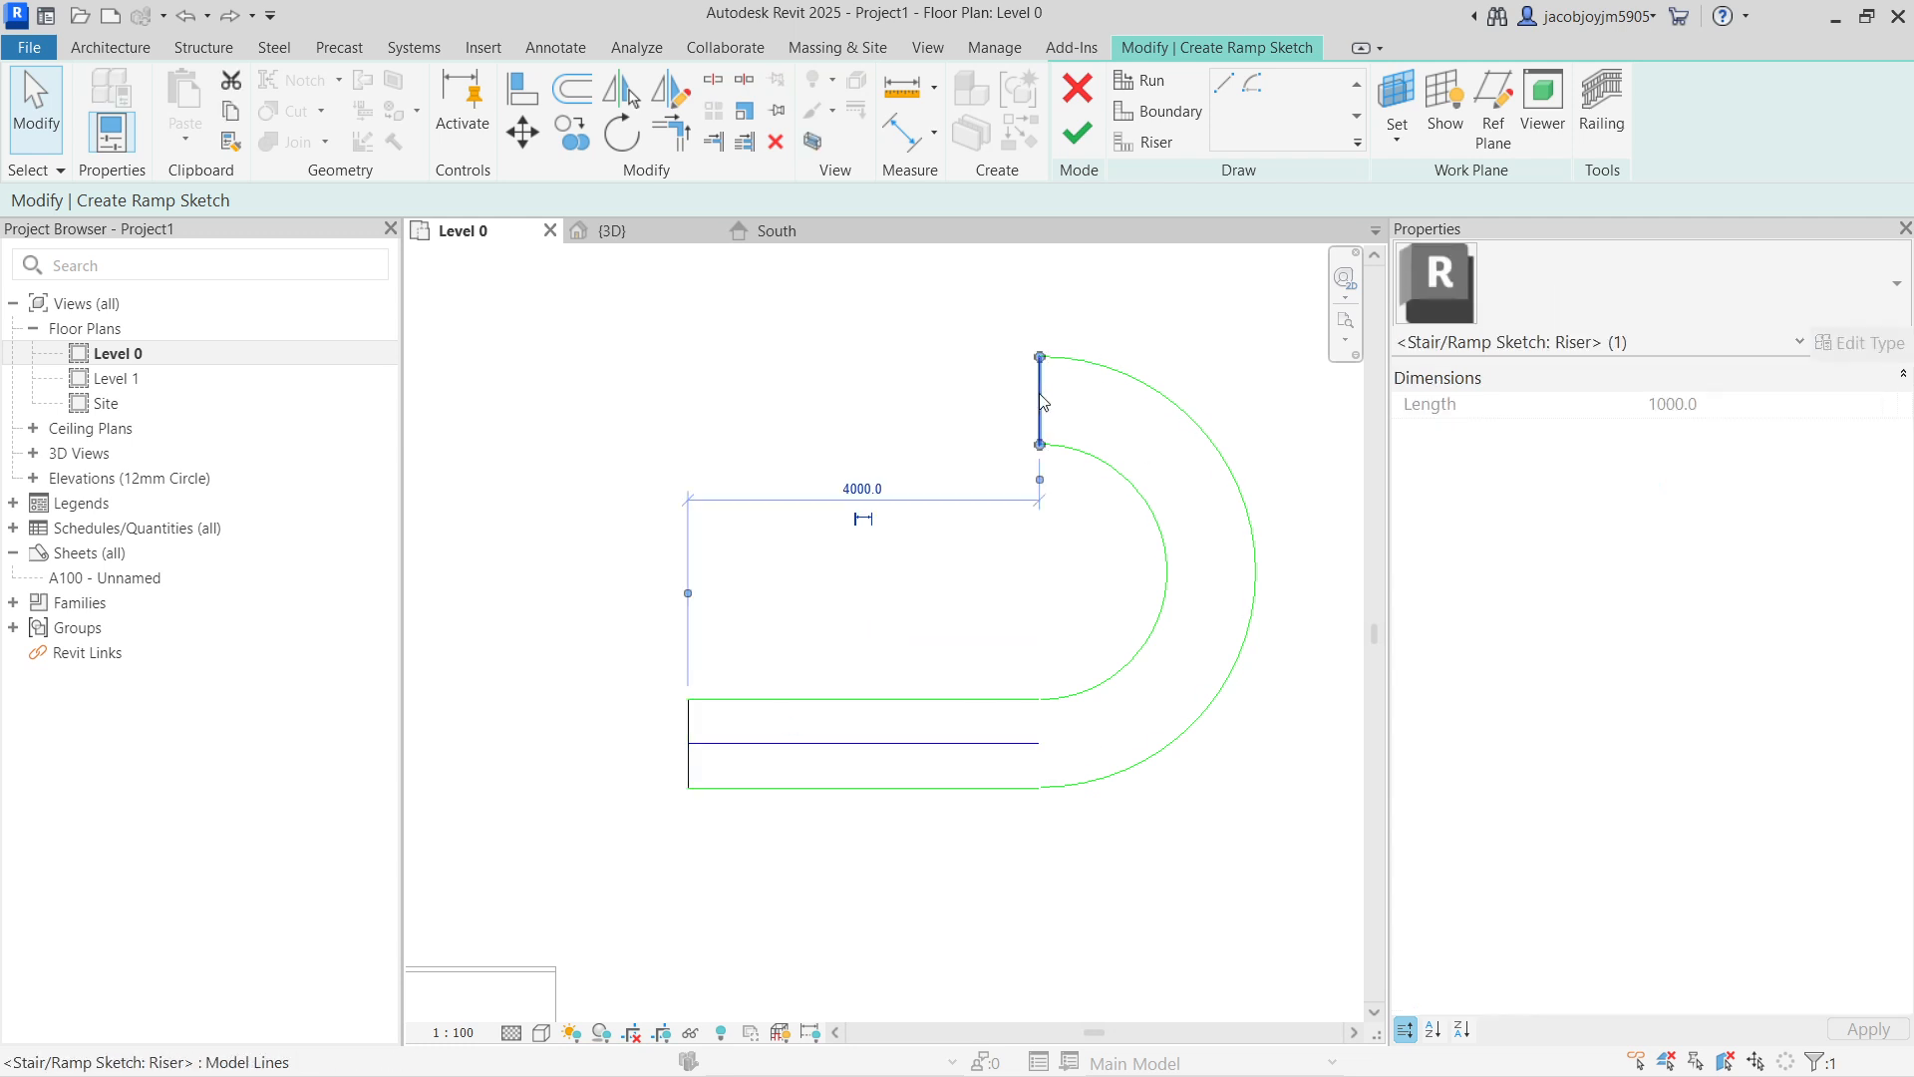
pyautogui.click(1086, 142)
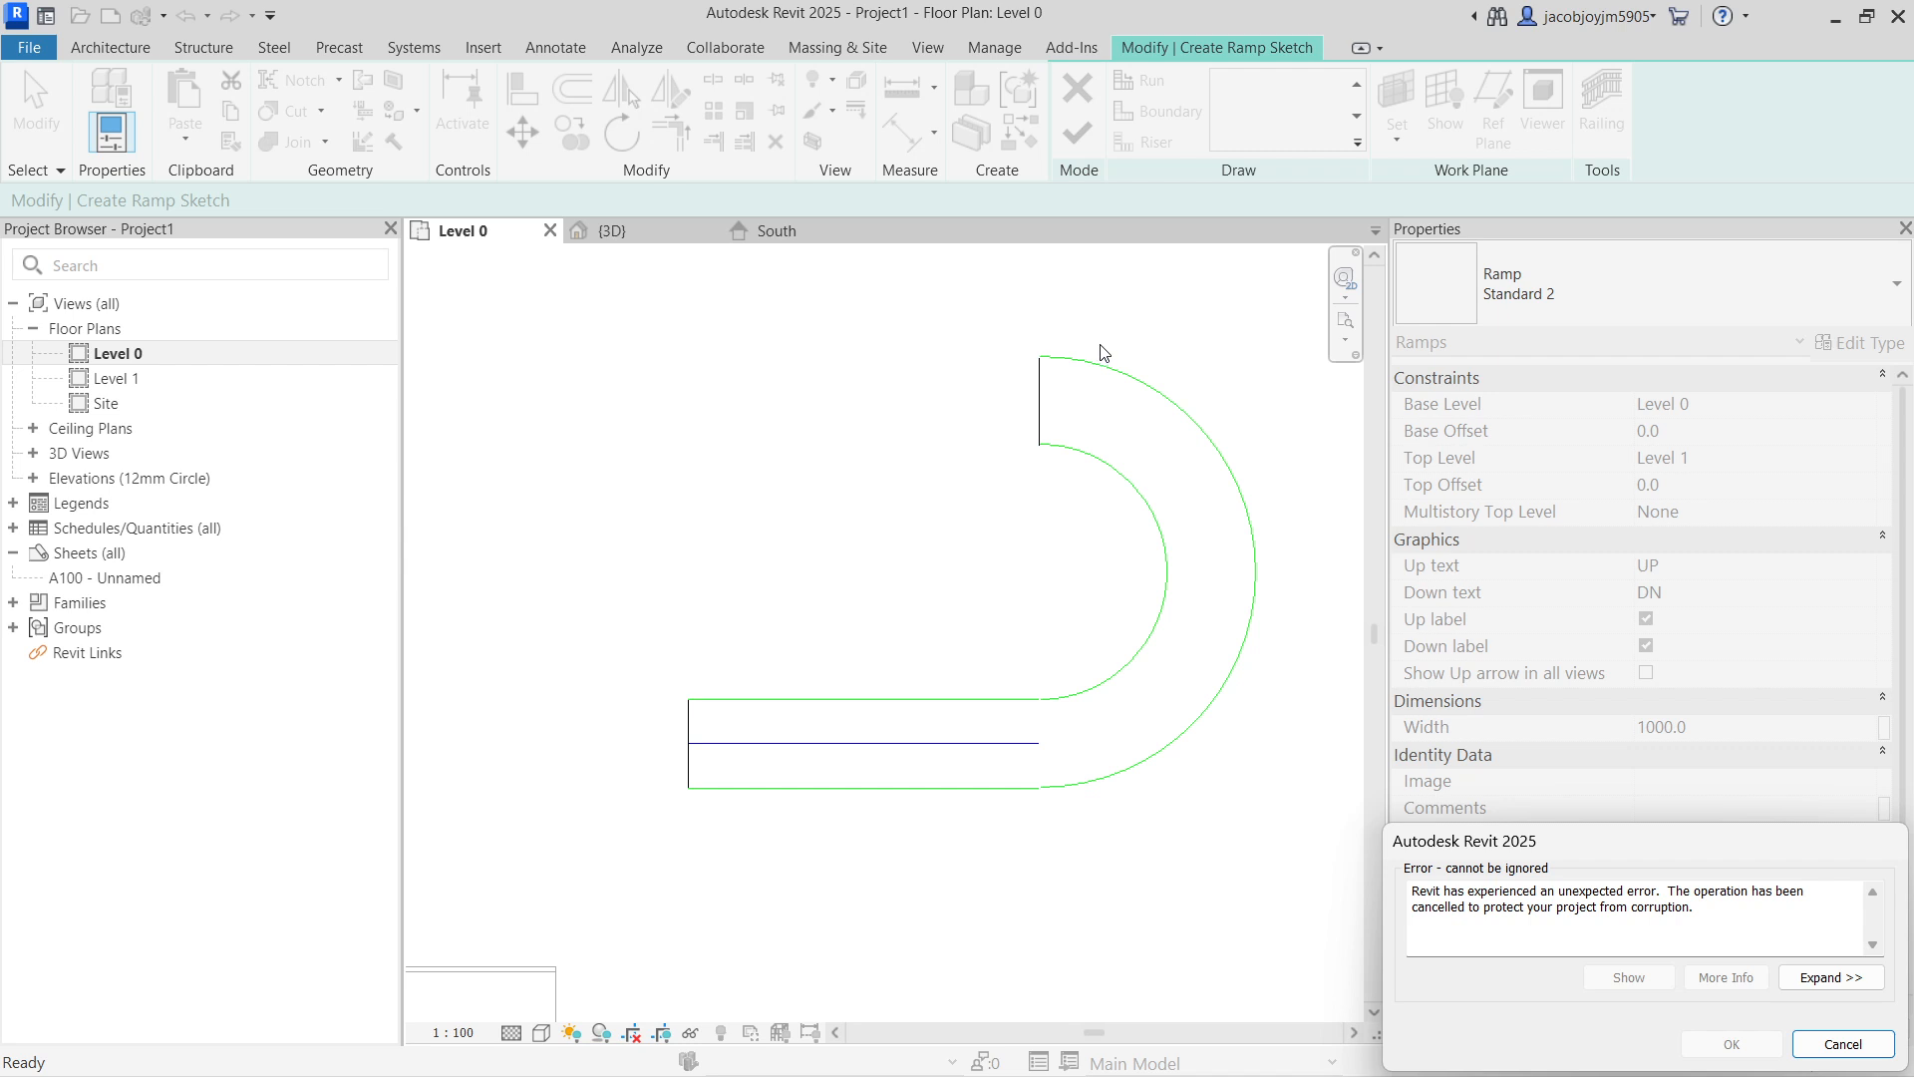
pyautogui.press('Escape')
# Step: Delete the straight run from the ramp sketch, keeping the two boundary arcs and the north riser
pyautogui.click(1007, 746)
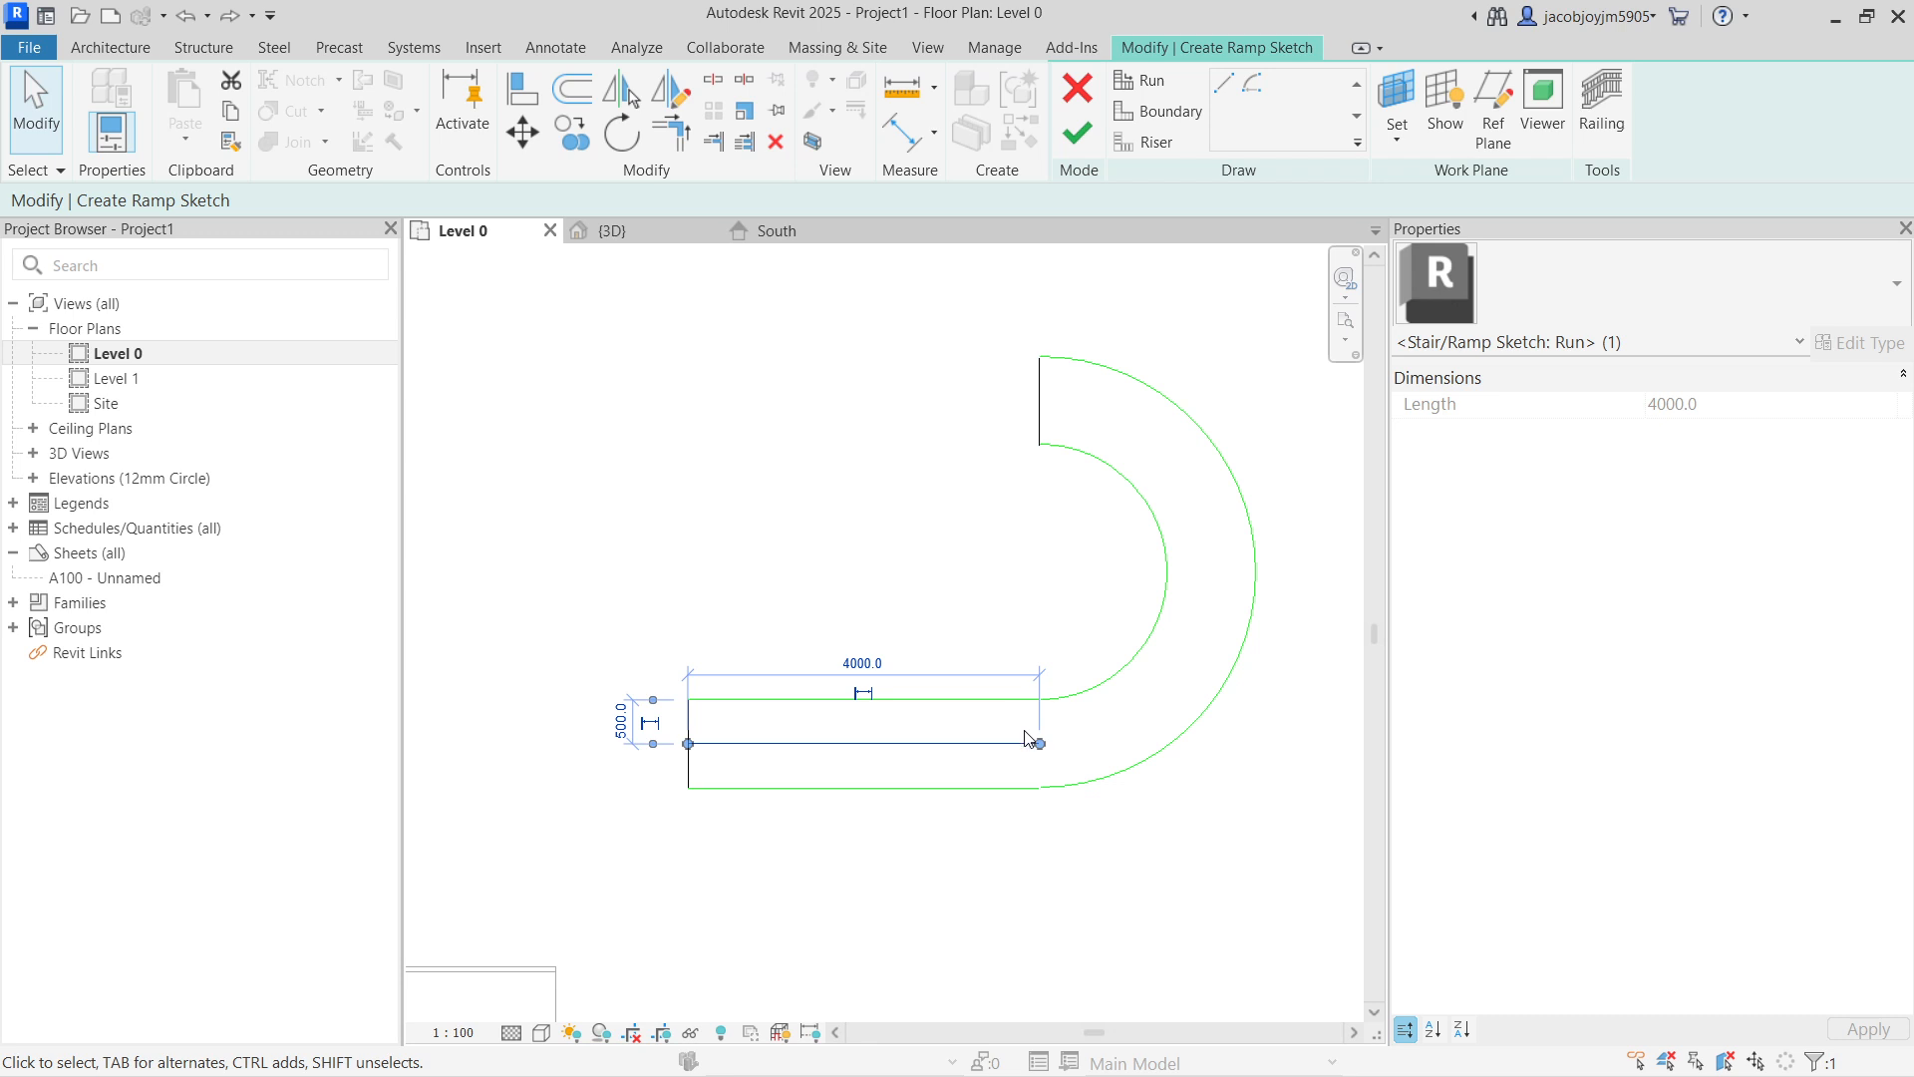
pyautogui.moveTo(1039, 742)
pyautogui.mouseDown()
pyautogui.moveTo(1170, 744)
pyautogui.moveTo(1100, 743)
pyautogui.mouseUp()
pyautogui.moveTo(688, 743); pyautogui.dragTo(723, 744)
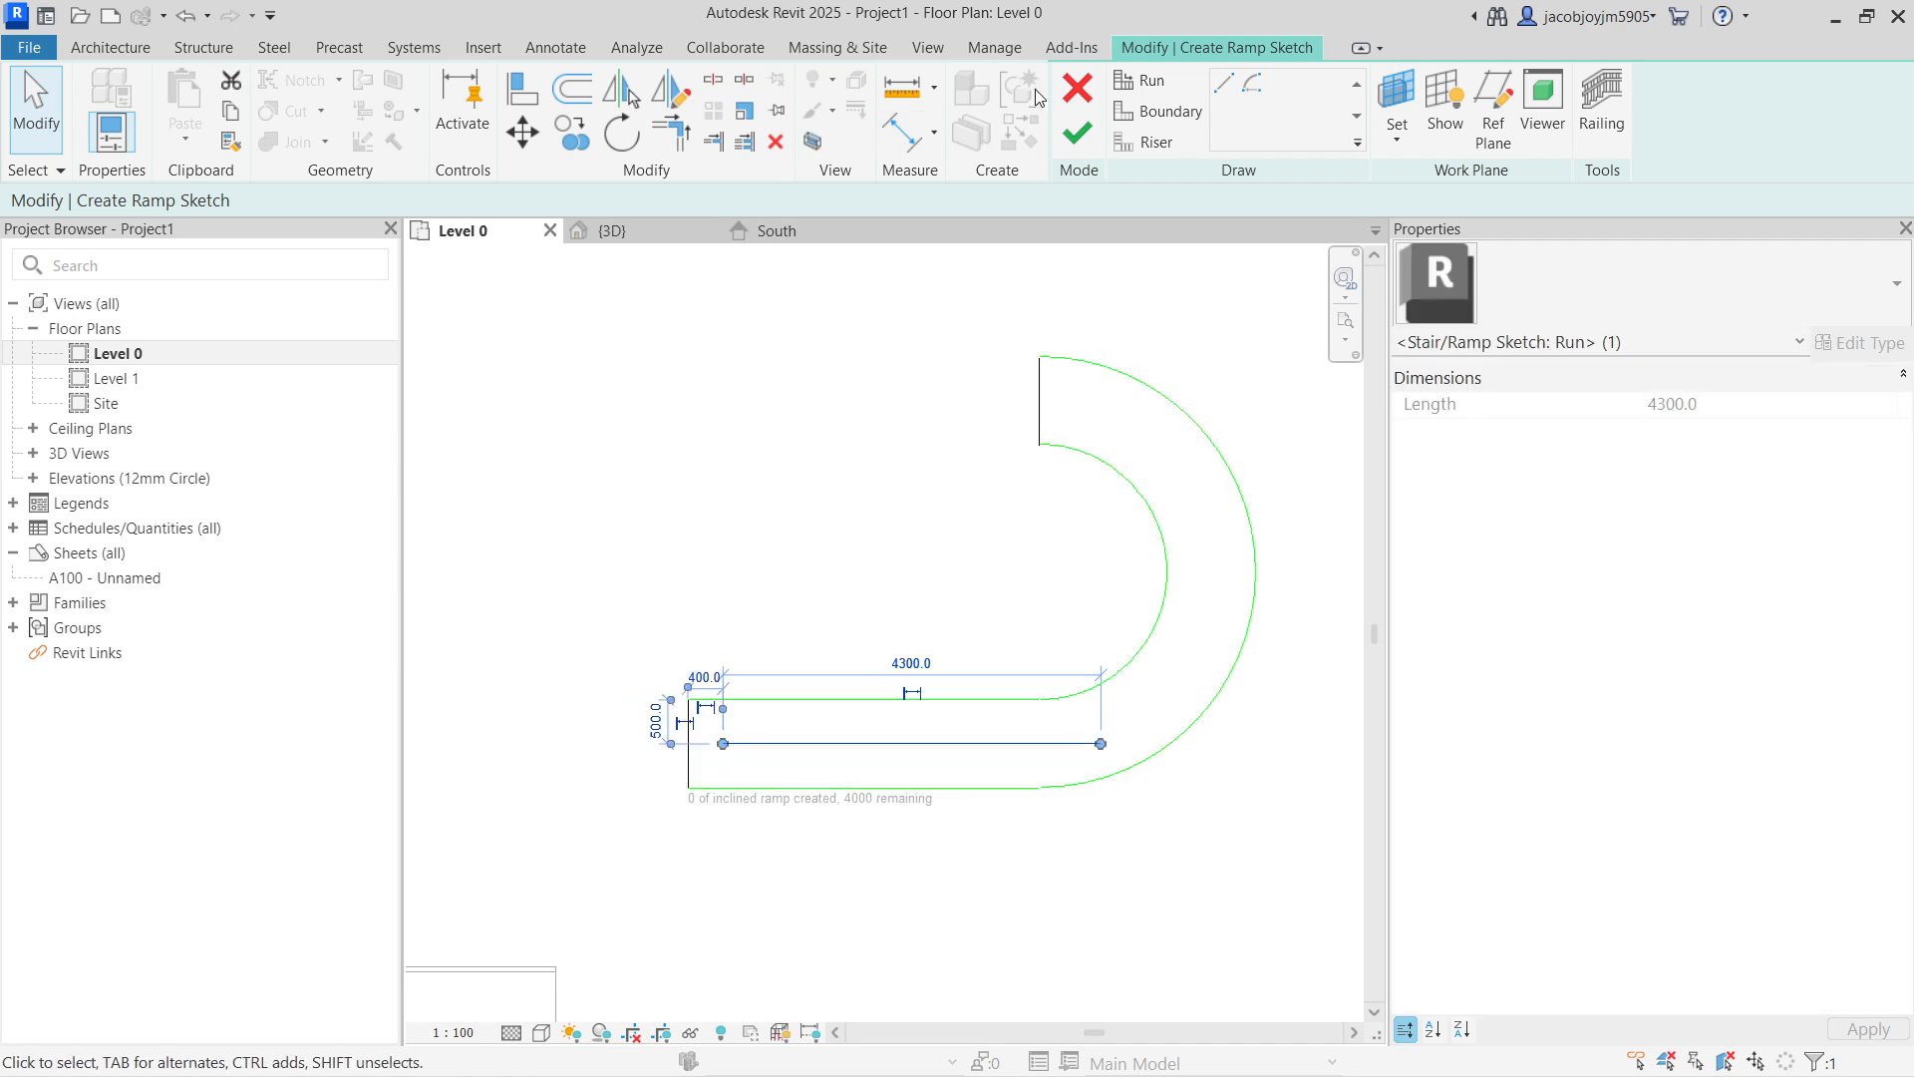
pyautogui.click(776, 141)
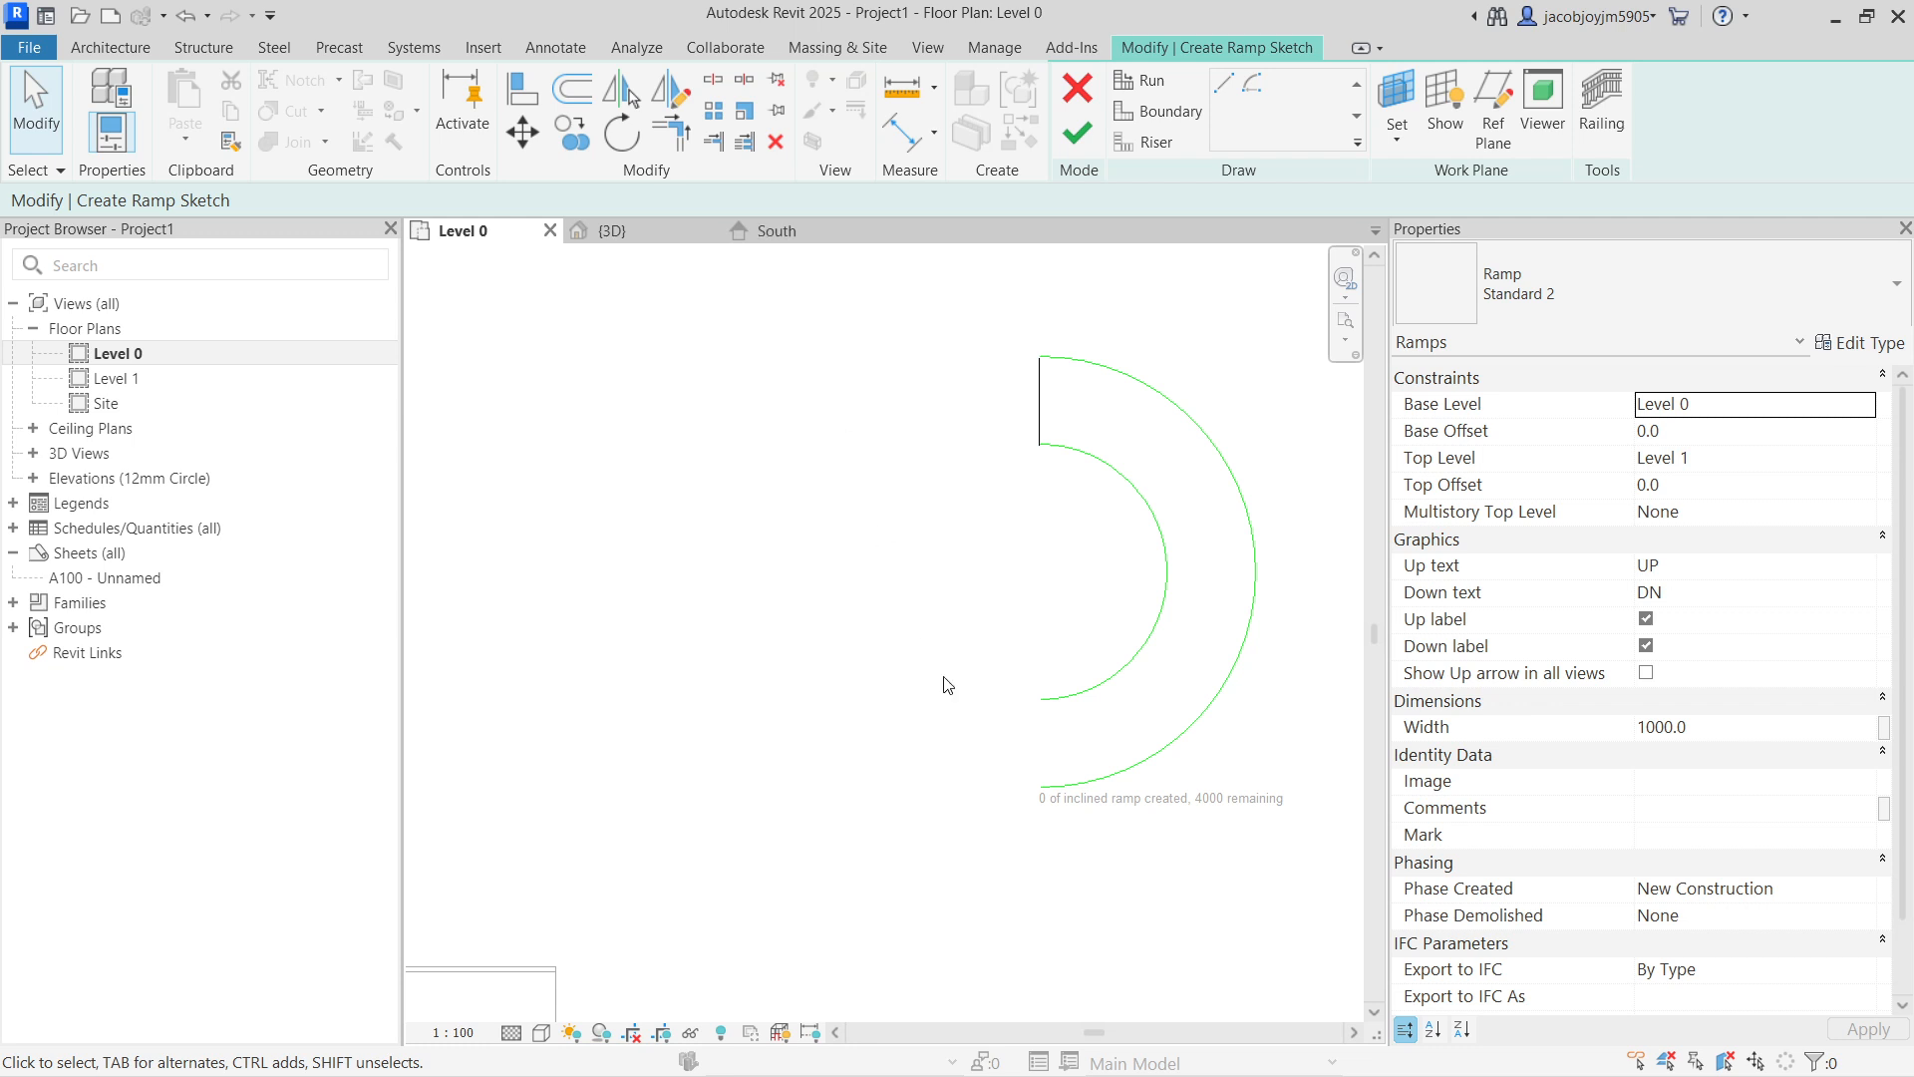
# Step: Draw two parallel 3800 mm boundary lines running west from the south ends of the inner and outer arcs
pyautogui.click(1157, 111)
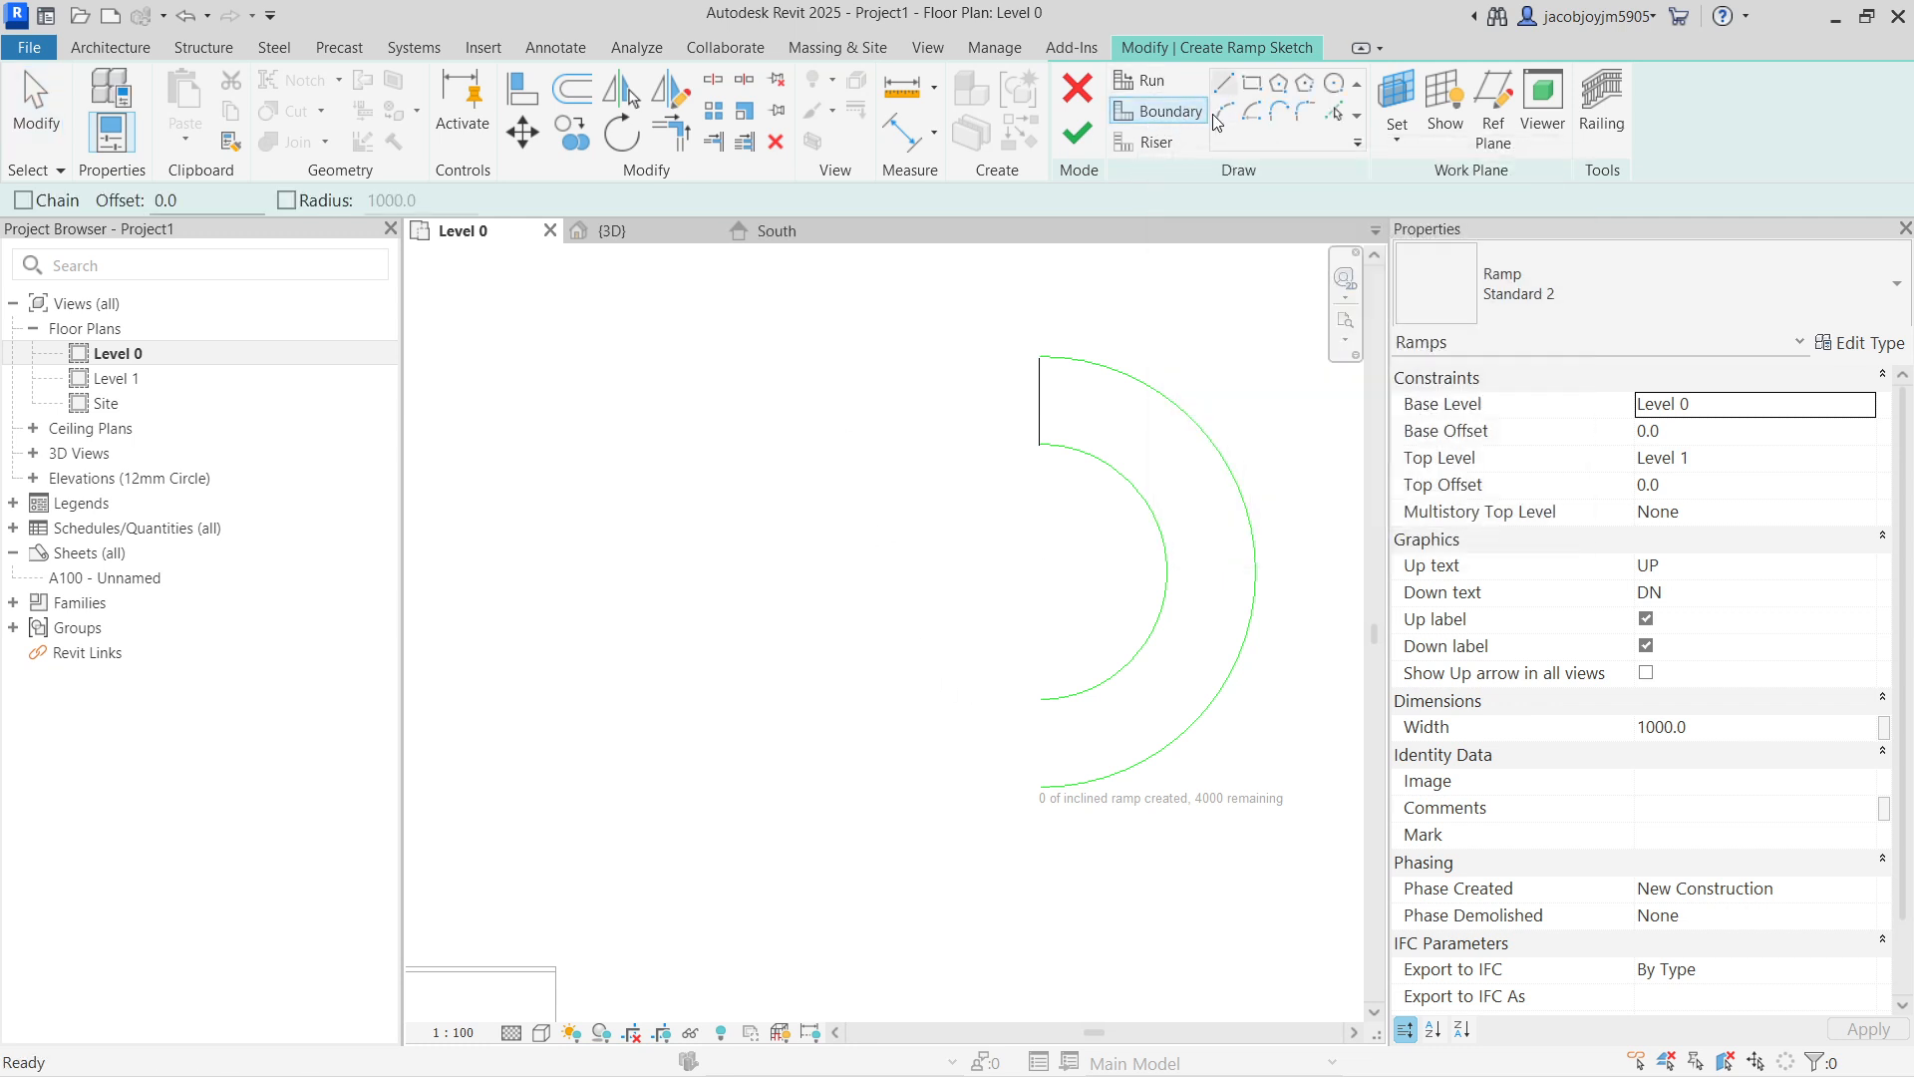
pyautogui.click(1038, 699)
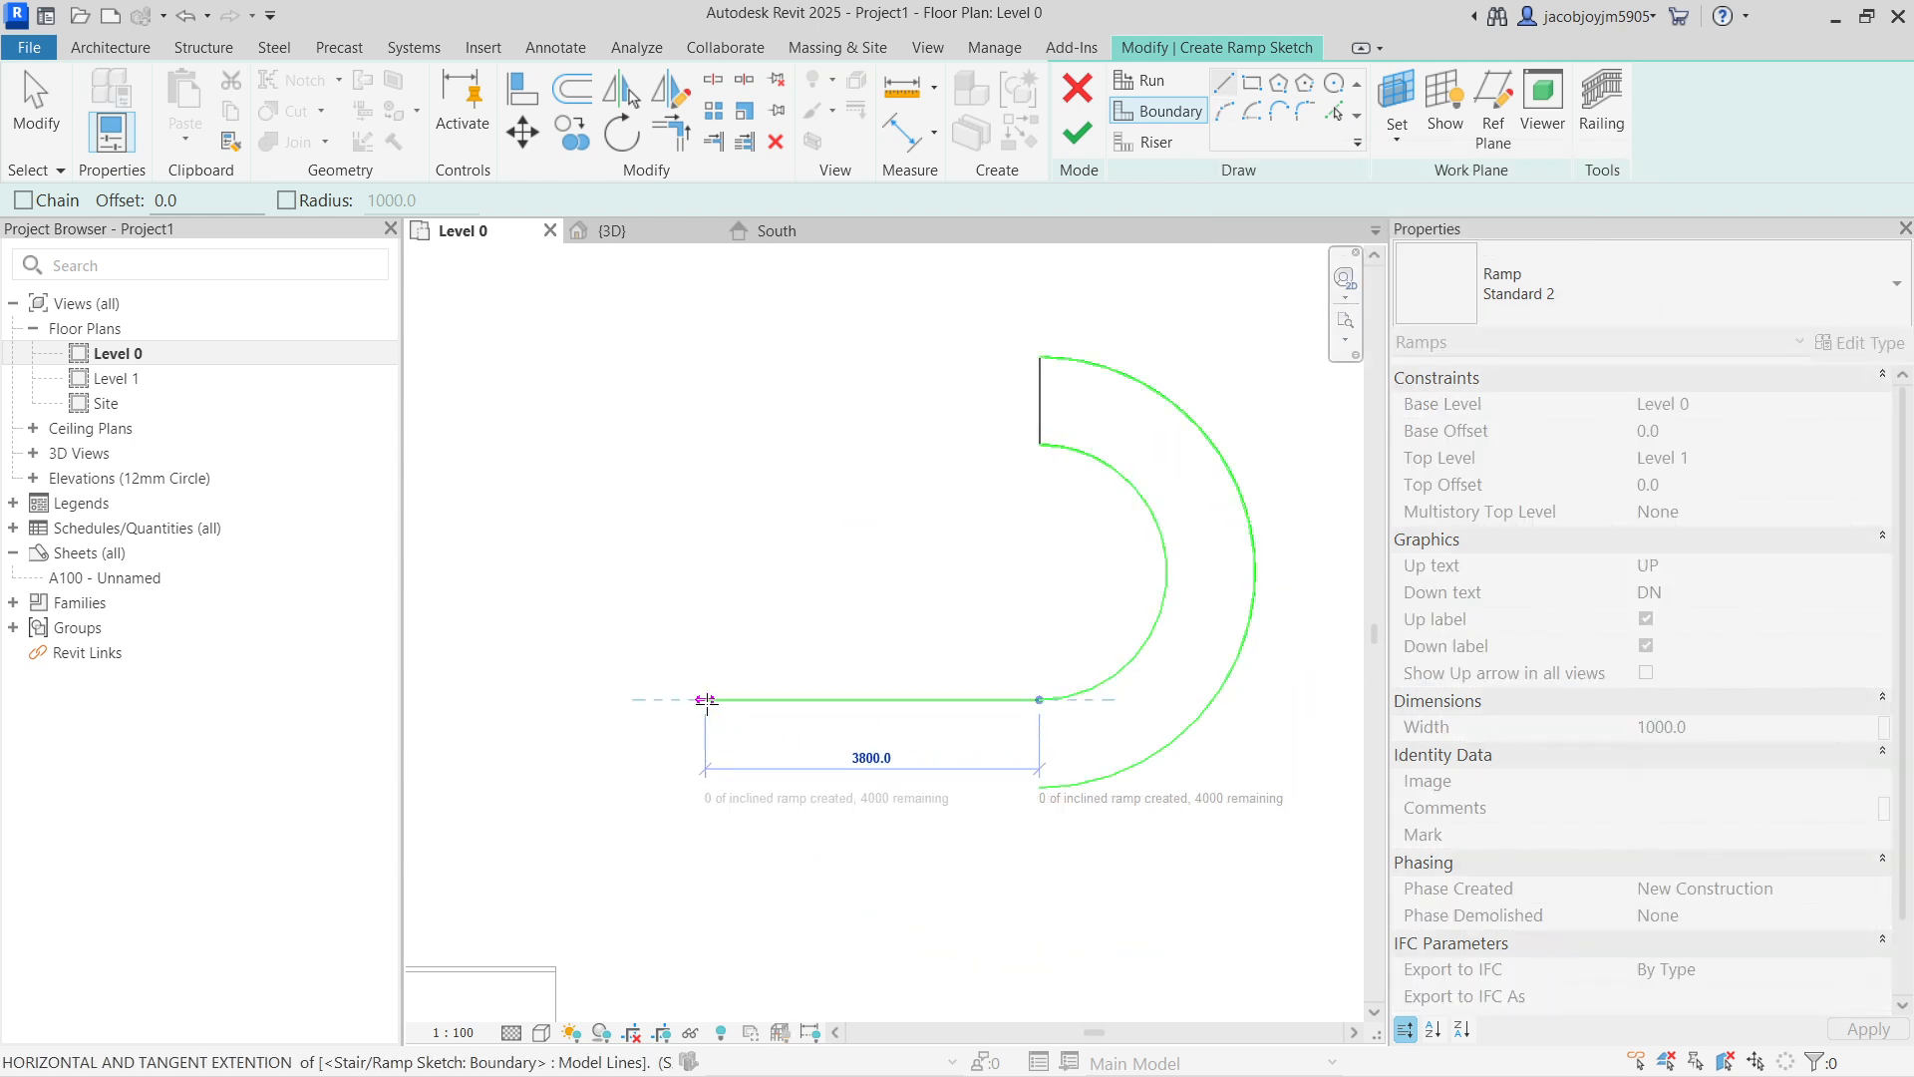
pyautogui.click(704, 698)
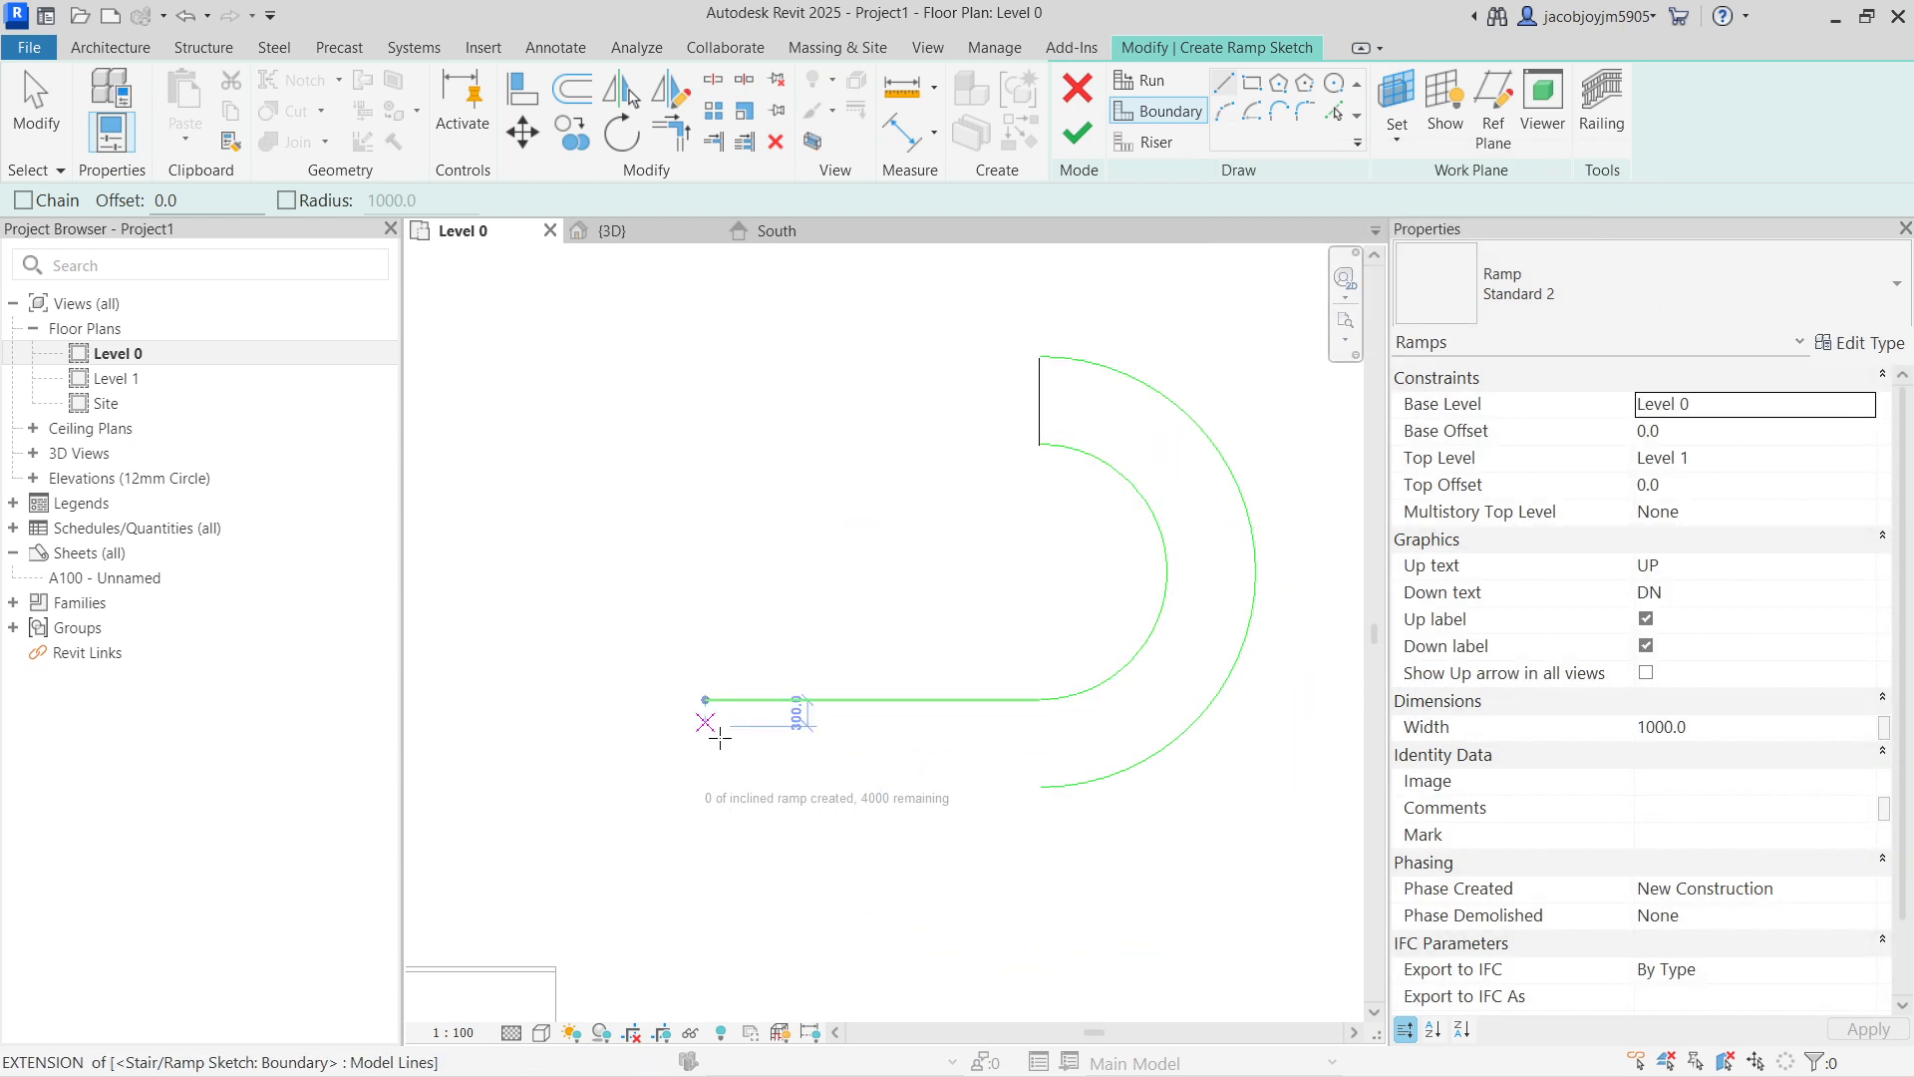
pyautogui.click(1039, 788)
pyautogui.click(705, 787)
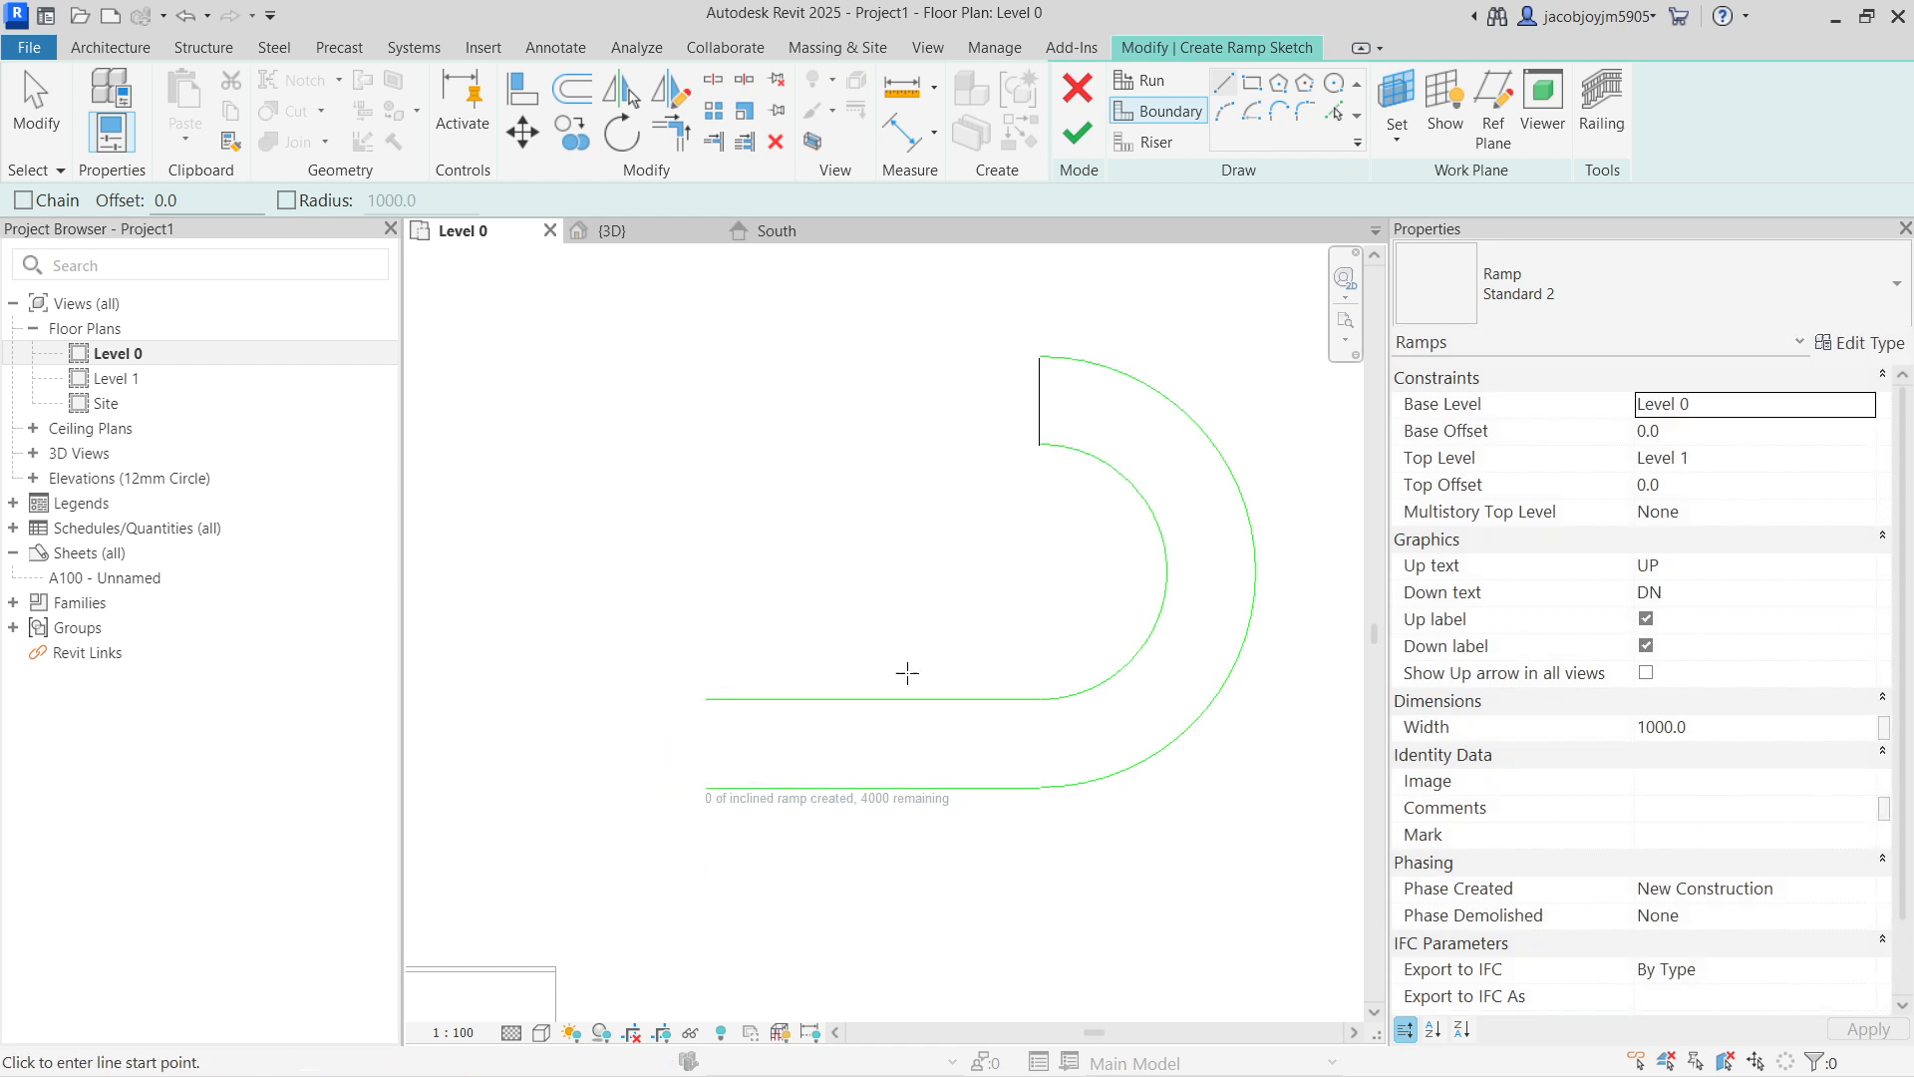
# Step: Close the west end of the straight boundaries with a riser line and try to finish the ramp sketch
pyautogui.click(1154, 141)
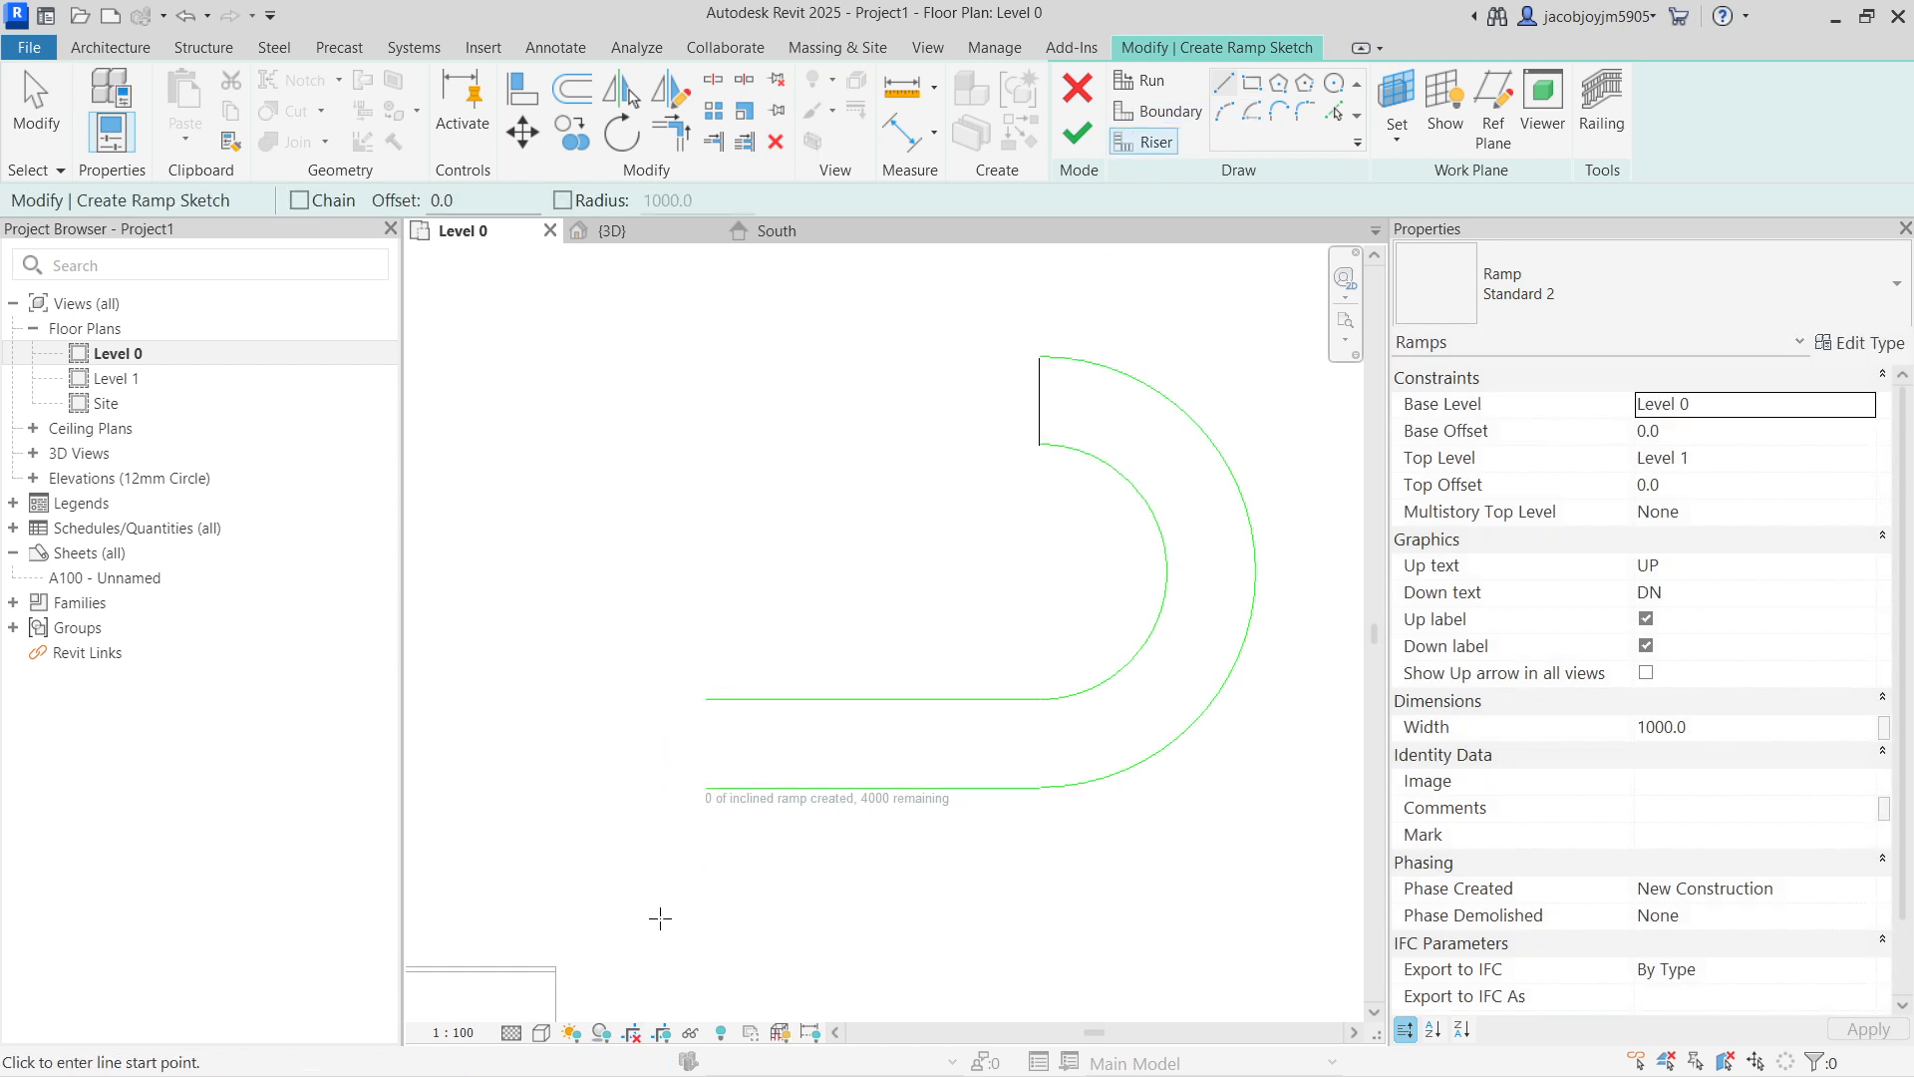
pyautogui.click(705, 787)
pyautogui.click(705, 699)
pyautogui.click(1078, 135)
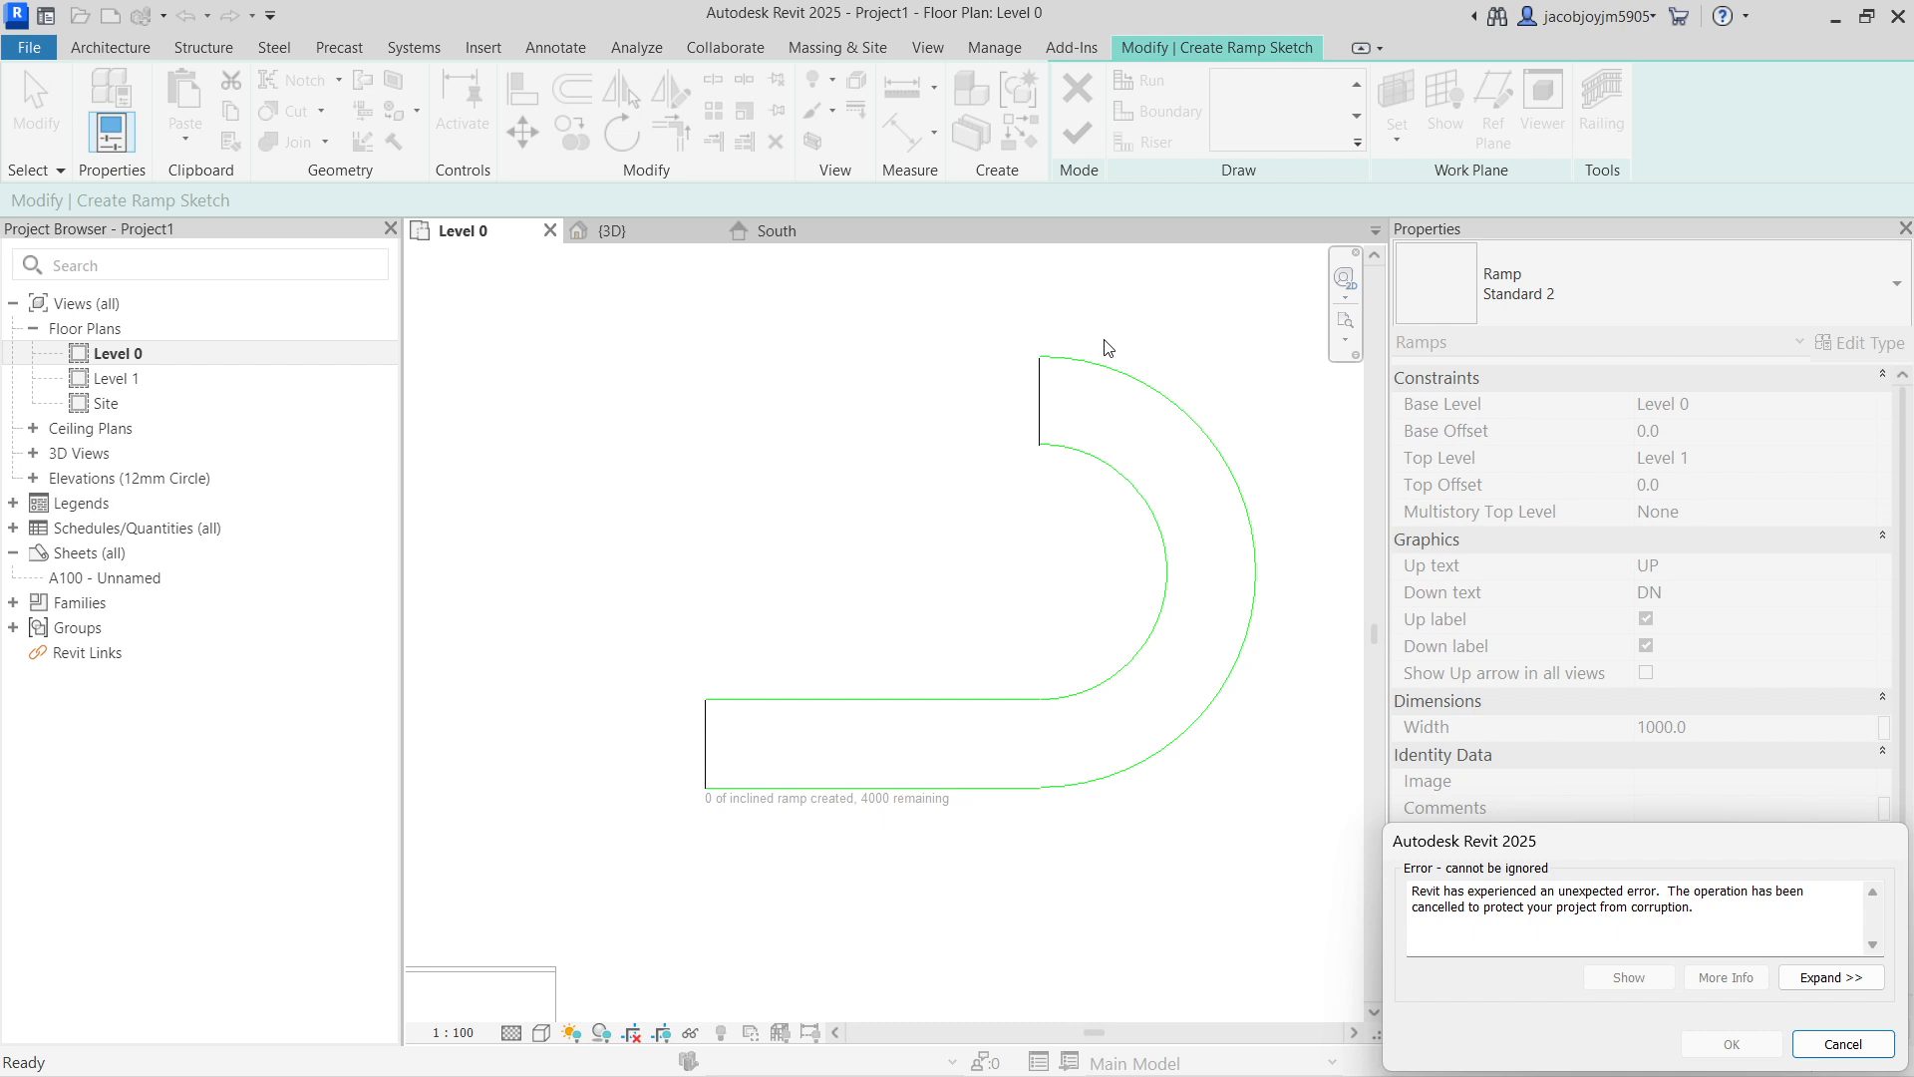
pyautogui.press('Escape')
pyautogui.scroll(-8, 1034, 419)
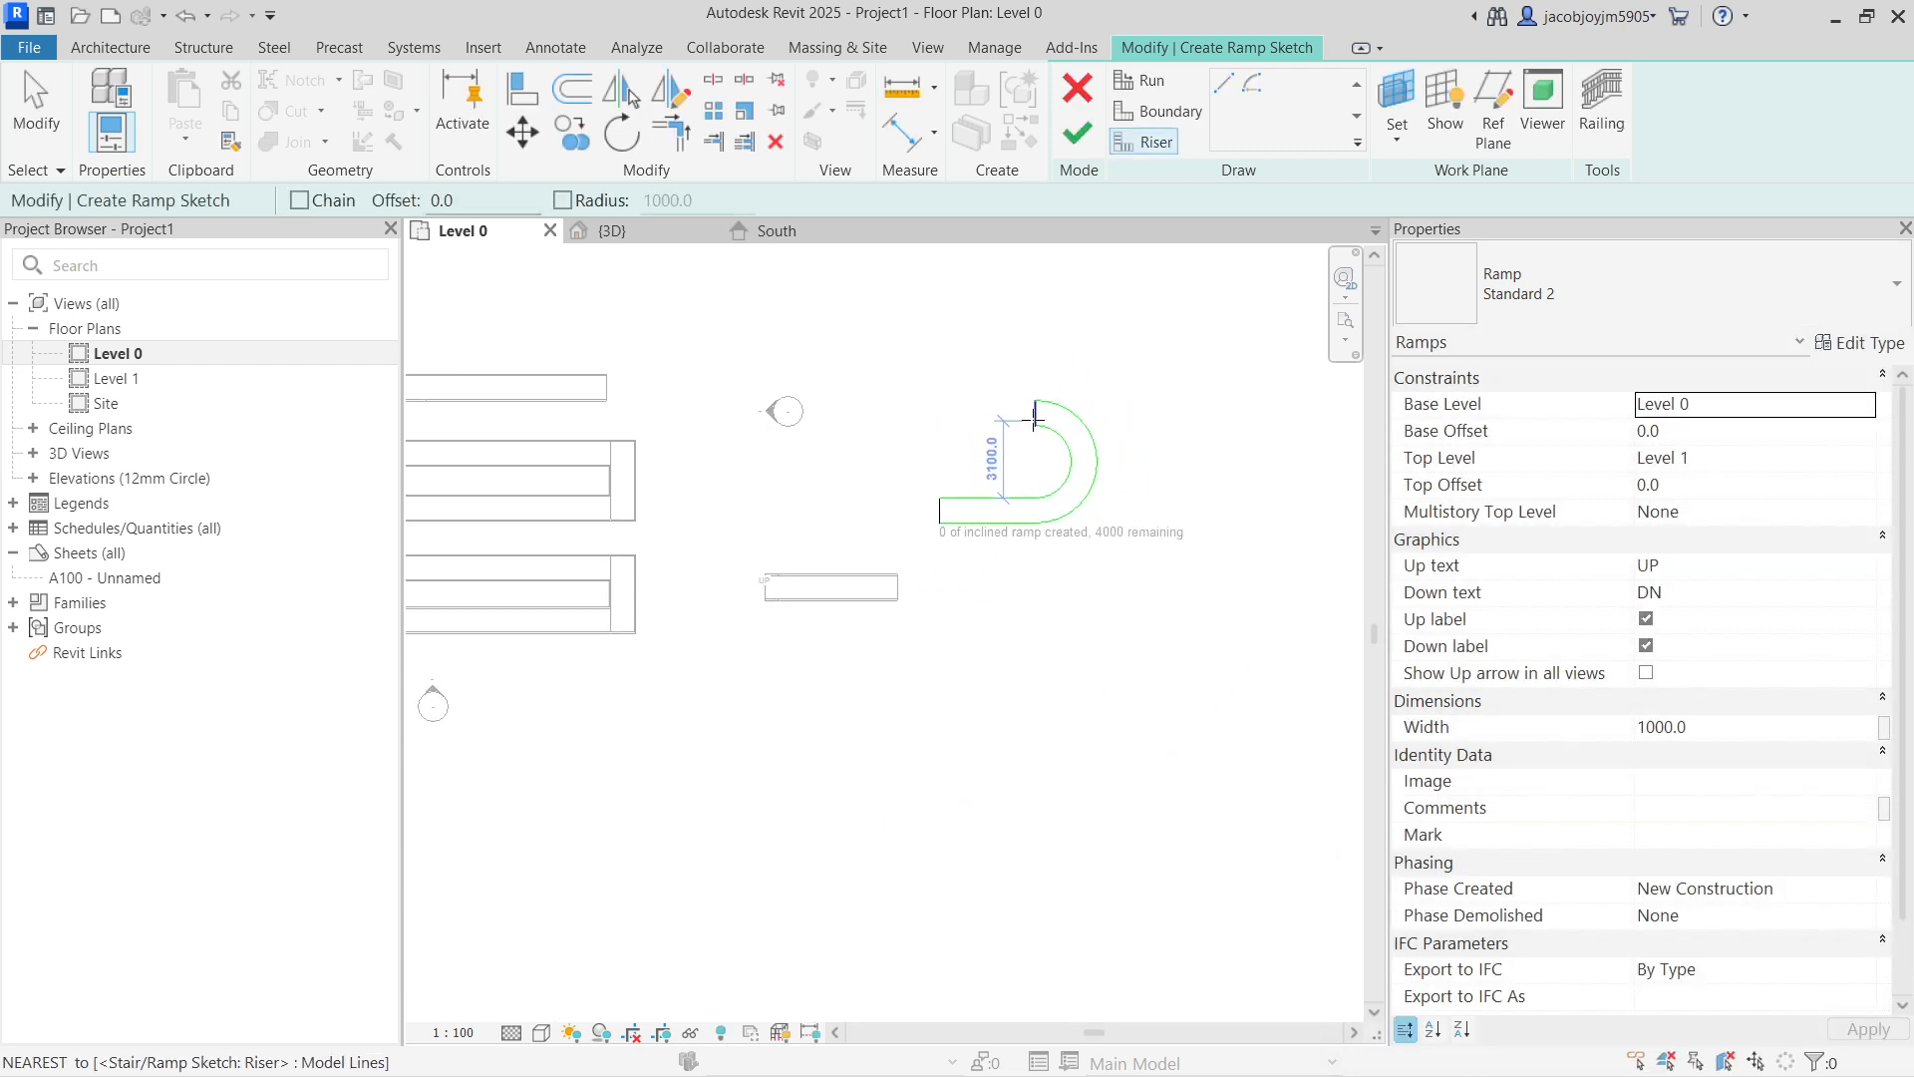
pyautogui.scroll(8, 1034, 419)
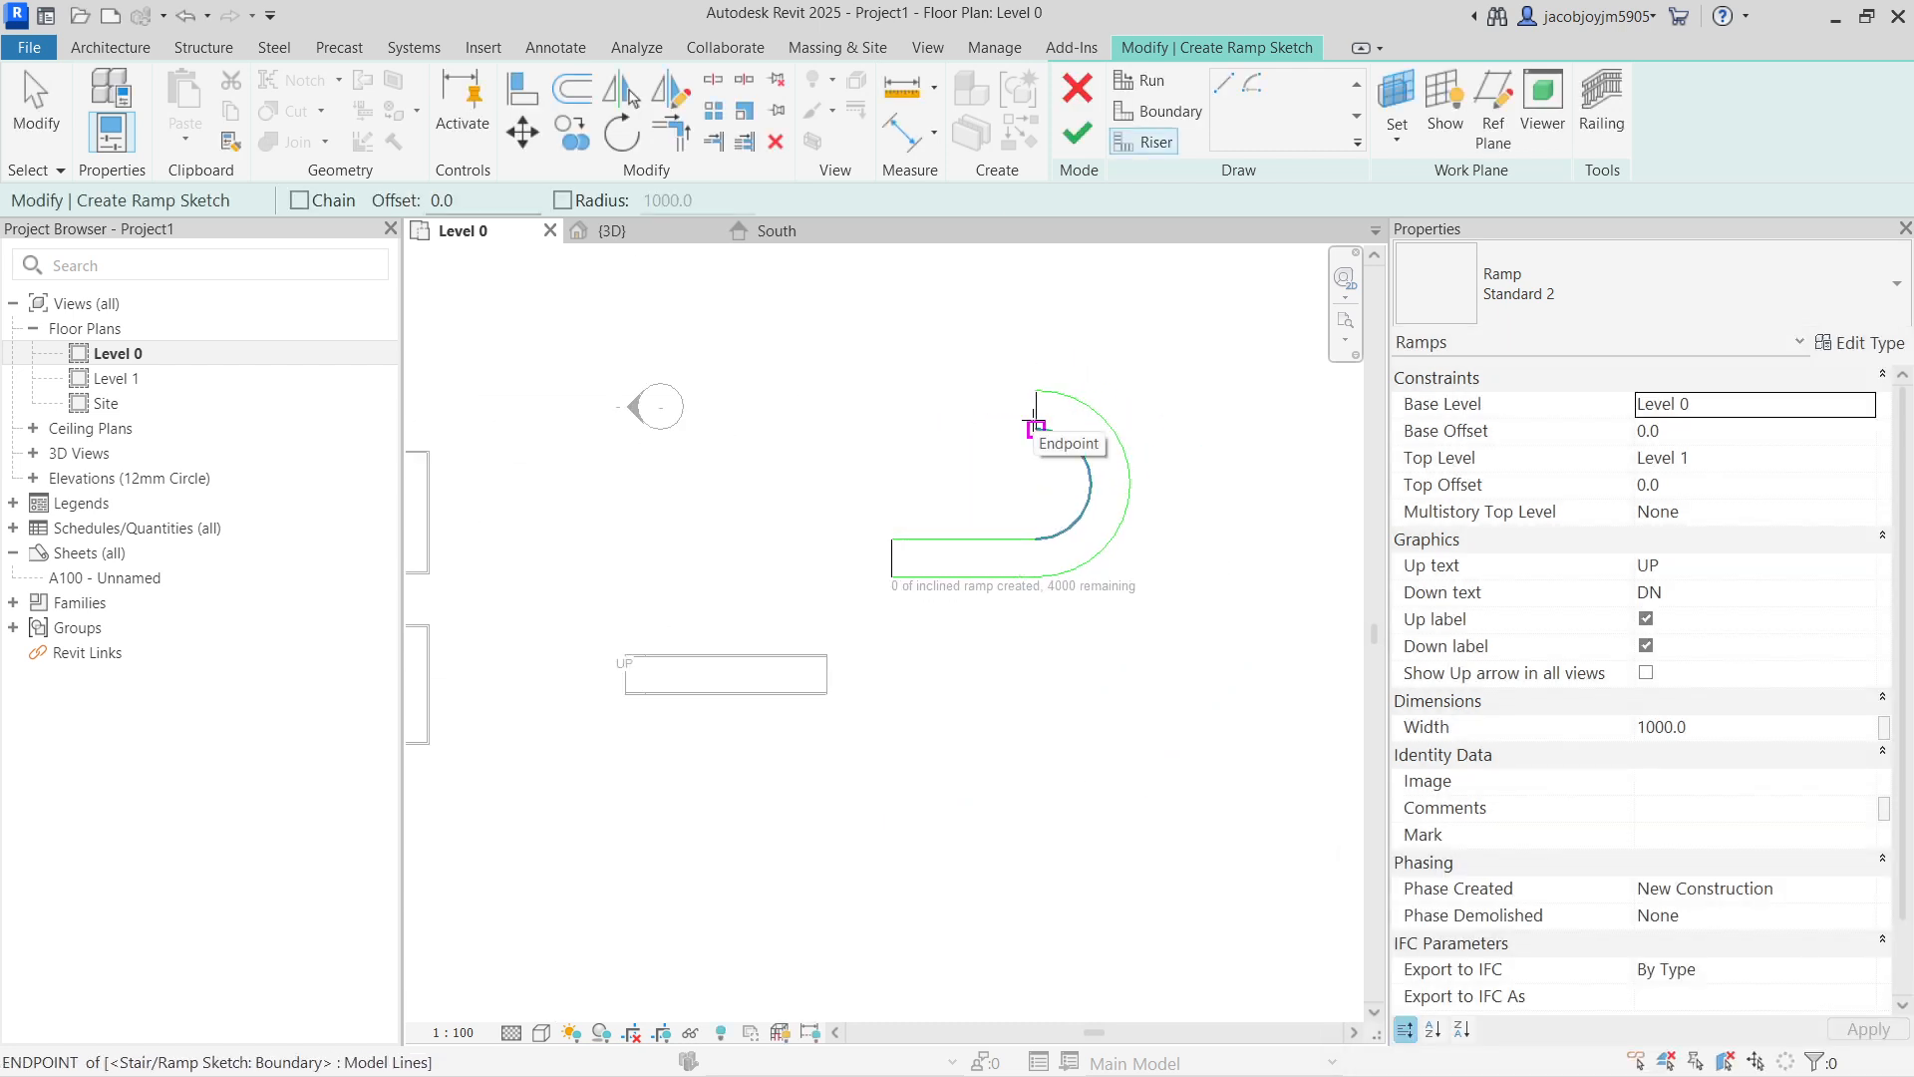
pyautogui.press('Escape')
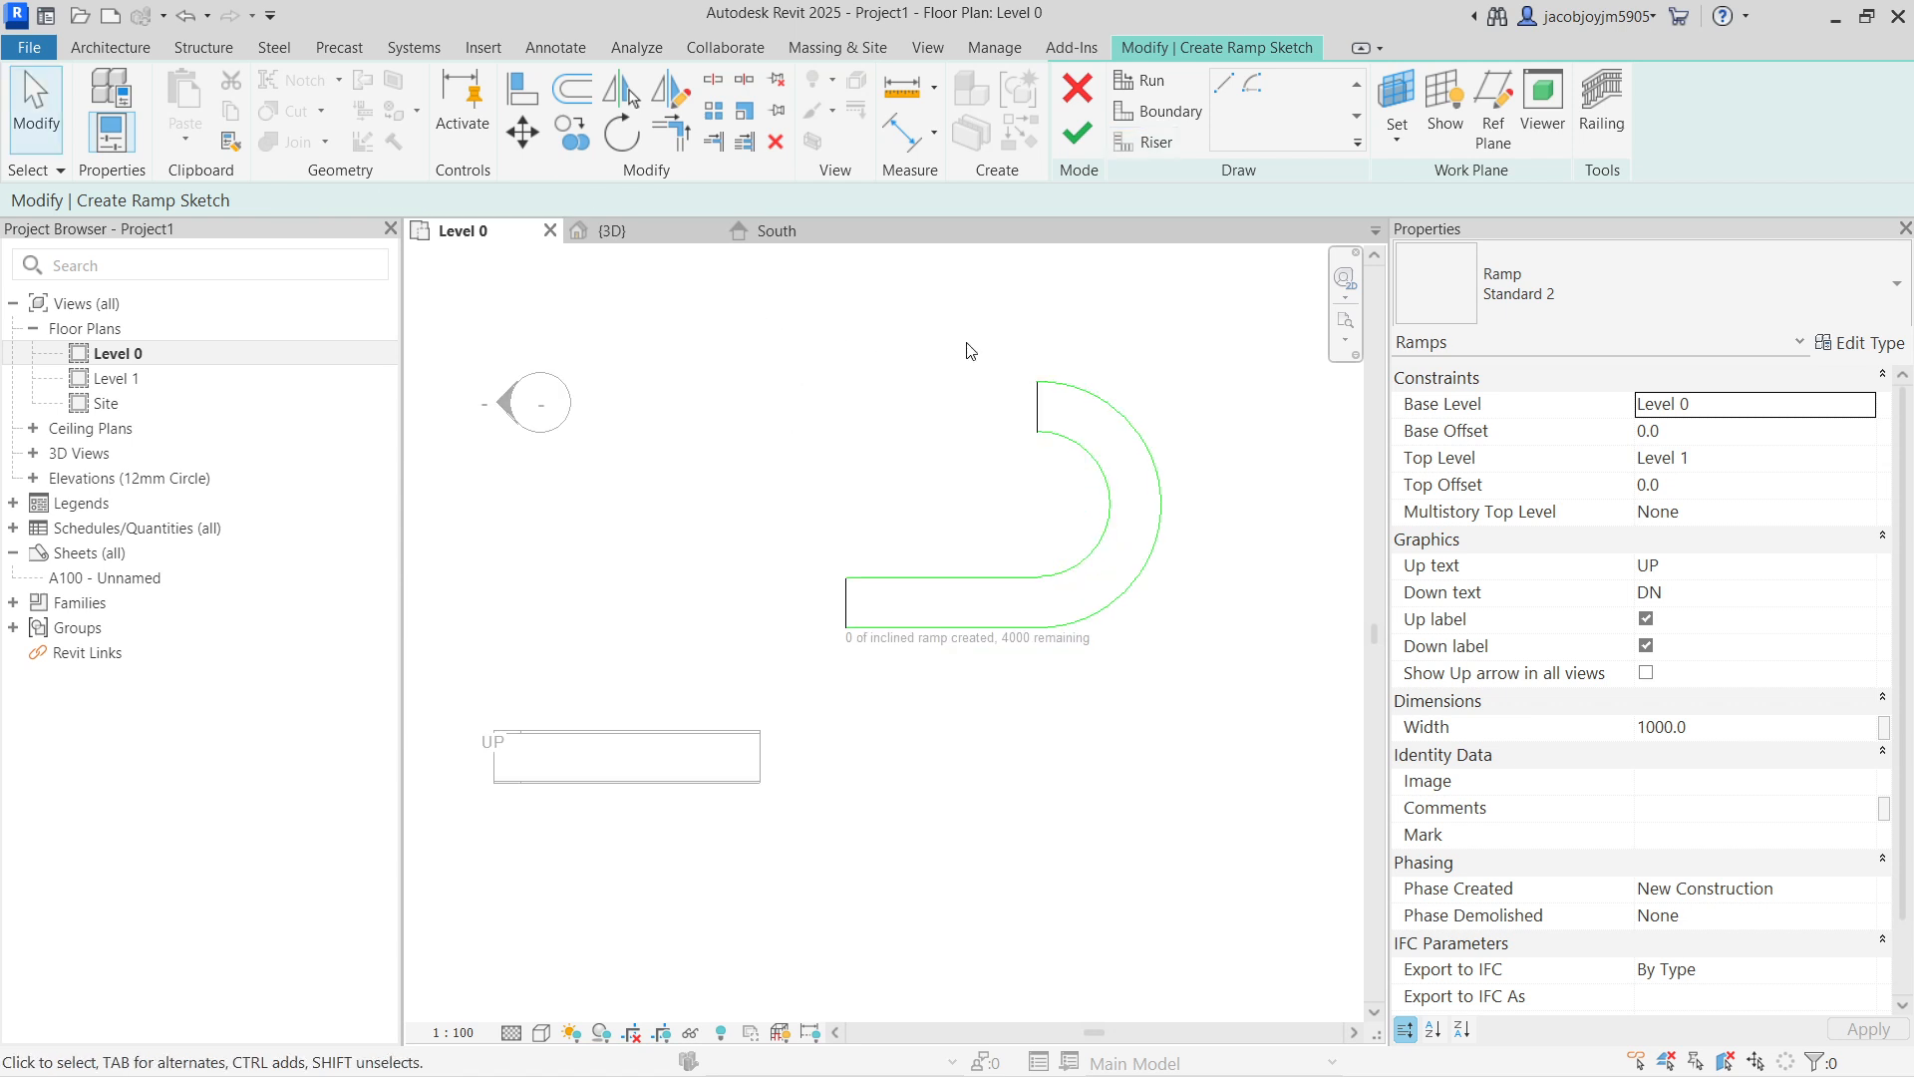
pyautogui.click(1038, 388)
pyautogui.scroll(2, 1038, 397)
pyautogui.moveTo(1035, 401); pyautogui.dragTo(1093, 427)
pyautogui.press('Escape')
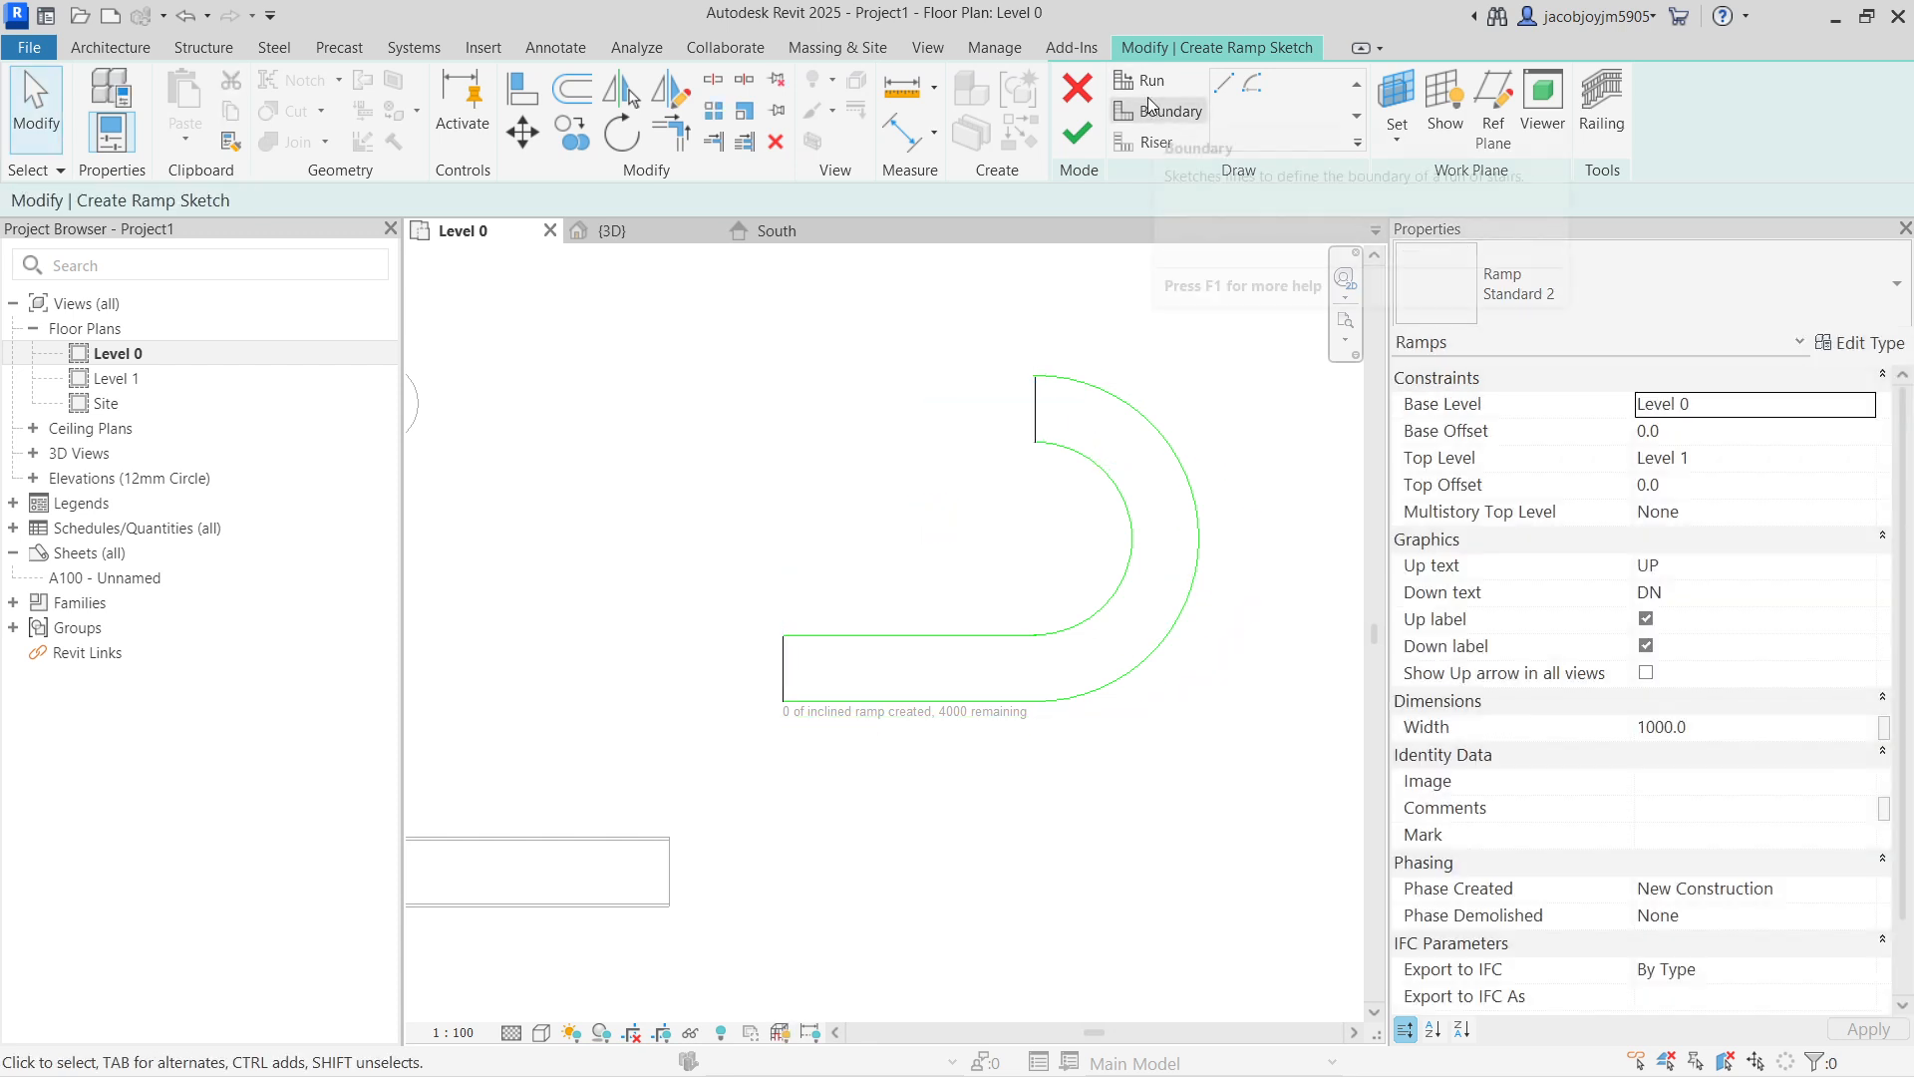
# Step: Draw a horizontal riser line across the two boundary arcs at their easternmost points
pyautogui.click(1148, 143)
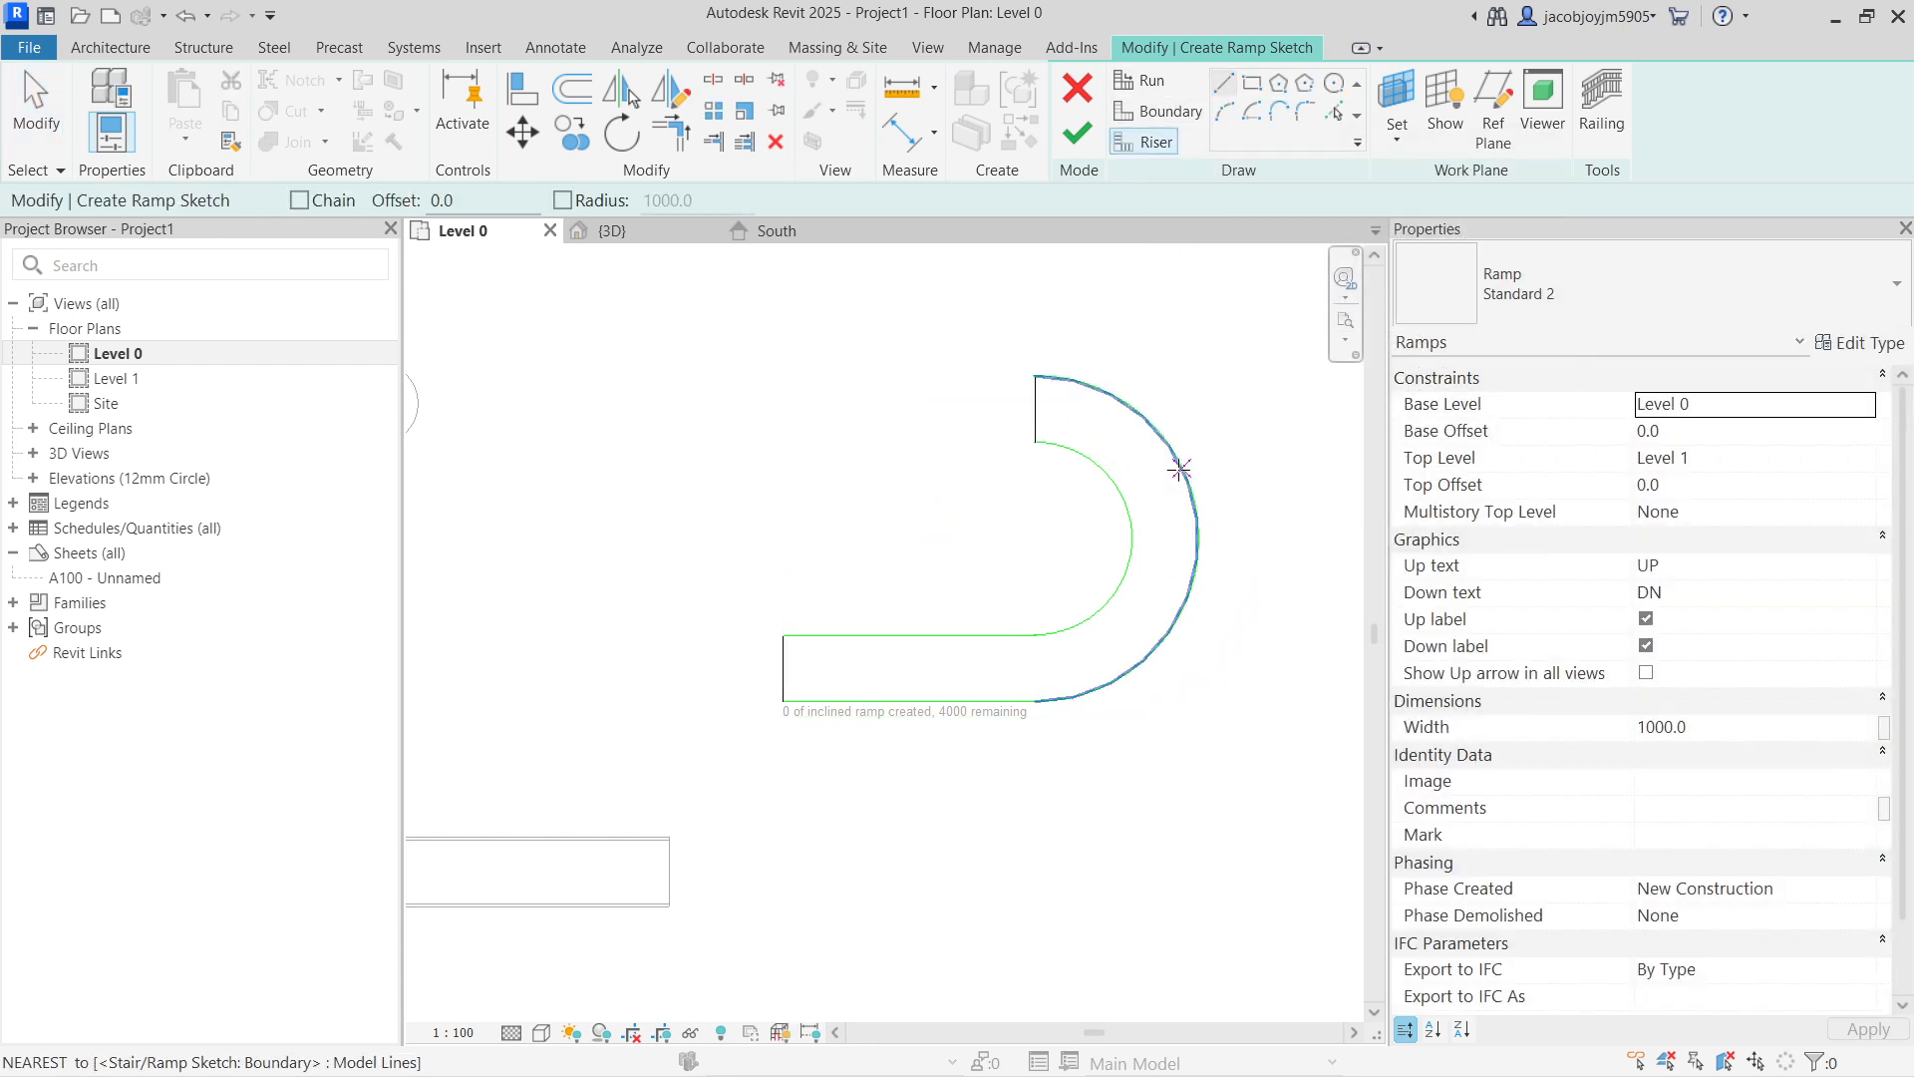
pyautogui.click(1132, 538)
pyautogui.click(1197, 538)
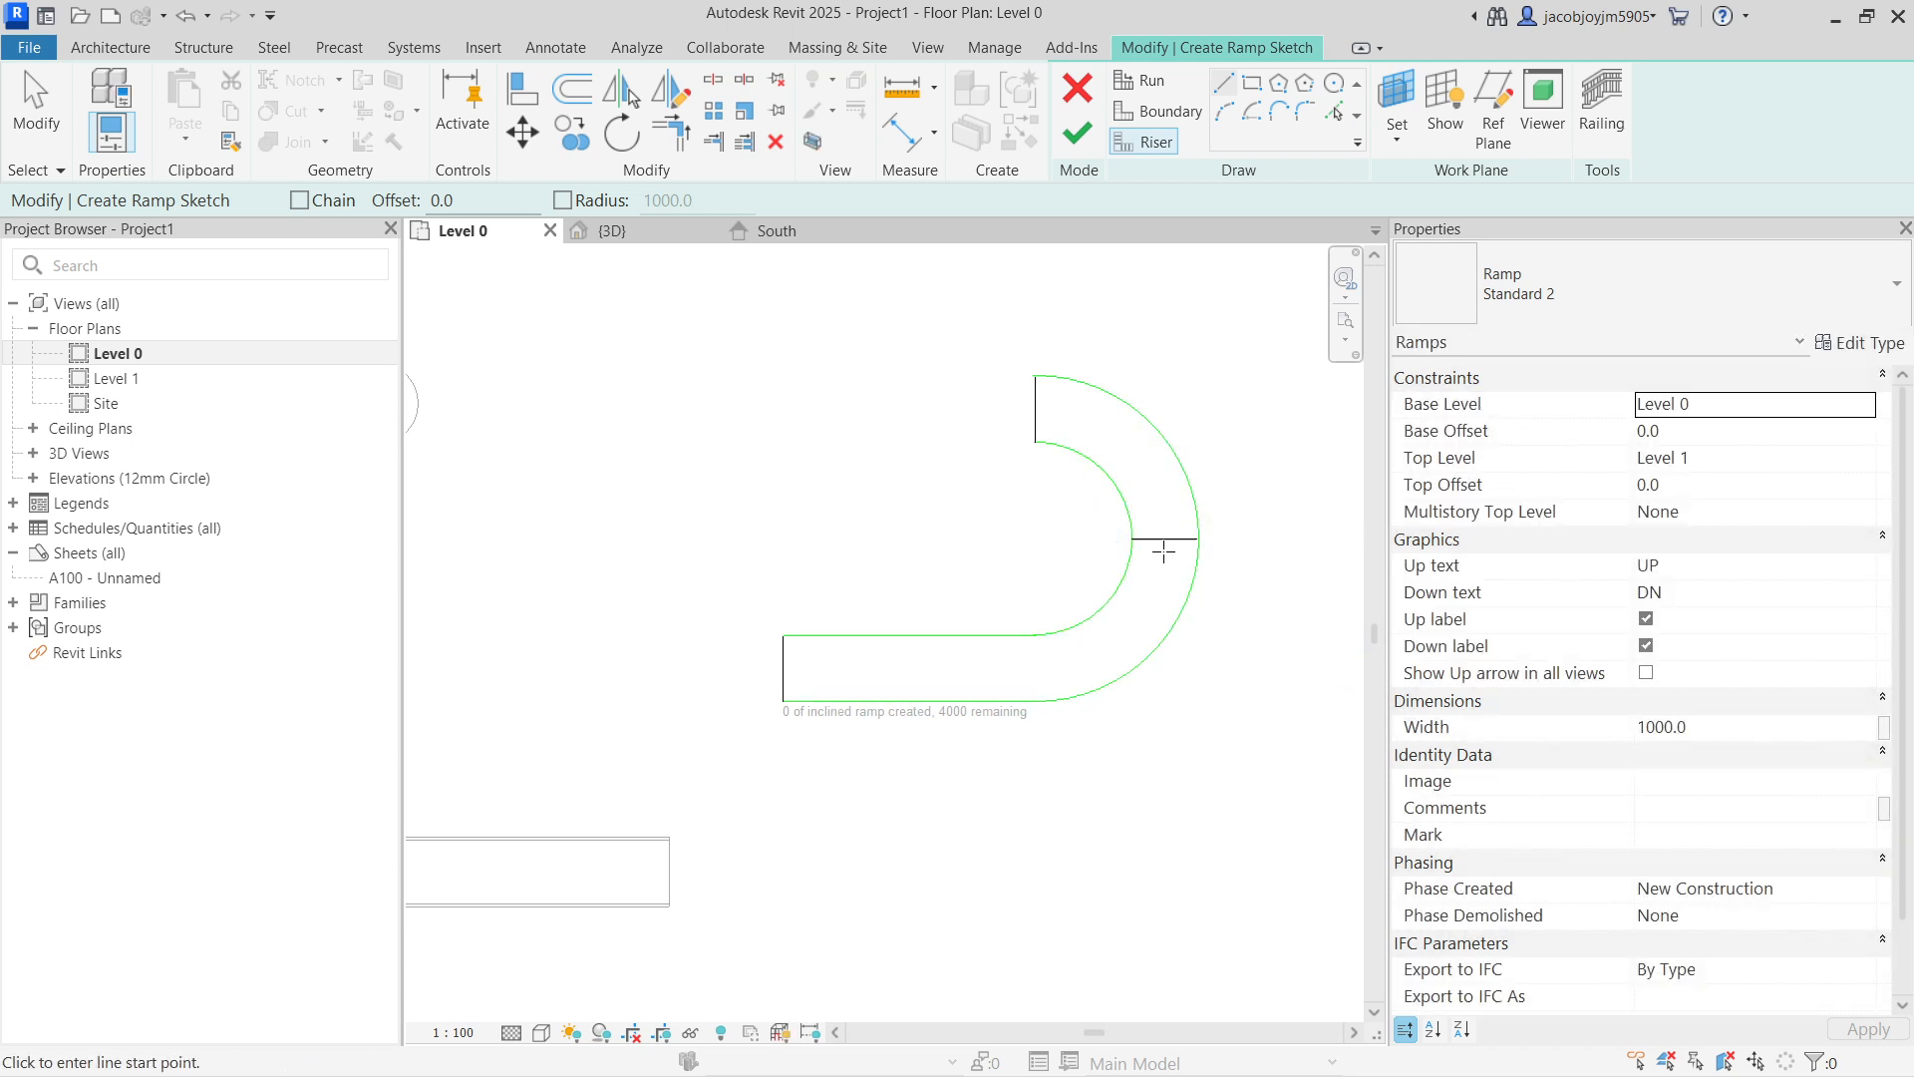
pyautogui.press('Escape')
# Step: Trim the inner and outer boundary arcs to the horizontal riser, keeping their southern quarters
pyautogui.click(1145, 539)
pyautogui.click(1135, 558)
pyautogui.click(1171, 539)
pyautogui.click(1201, 588)
pyautogui.press('Escape')
# Step: Delete the leftover vertical riser at the north end and finish the ramp sketch
pyautogui.click(1035, 408)
pyautogui.press('Delete')
pyautogui.click(1076, 136)
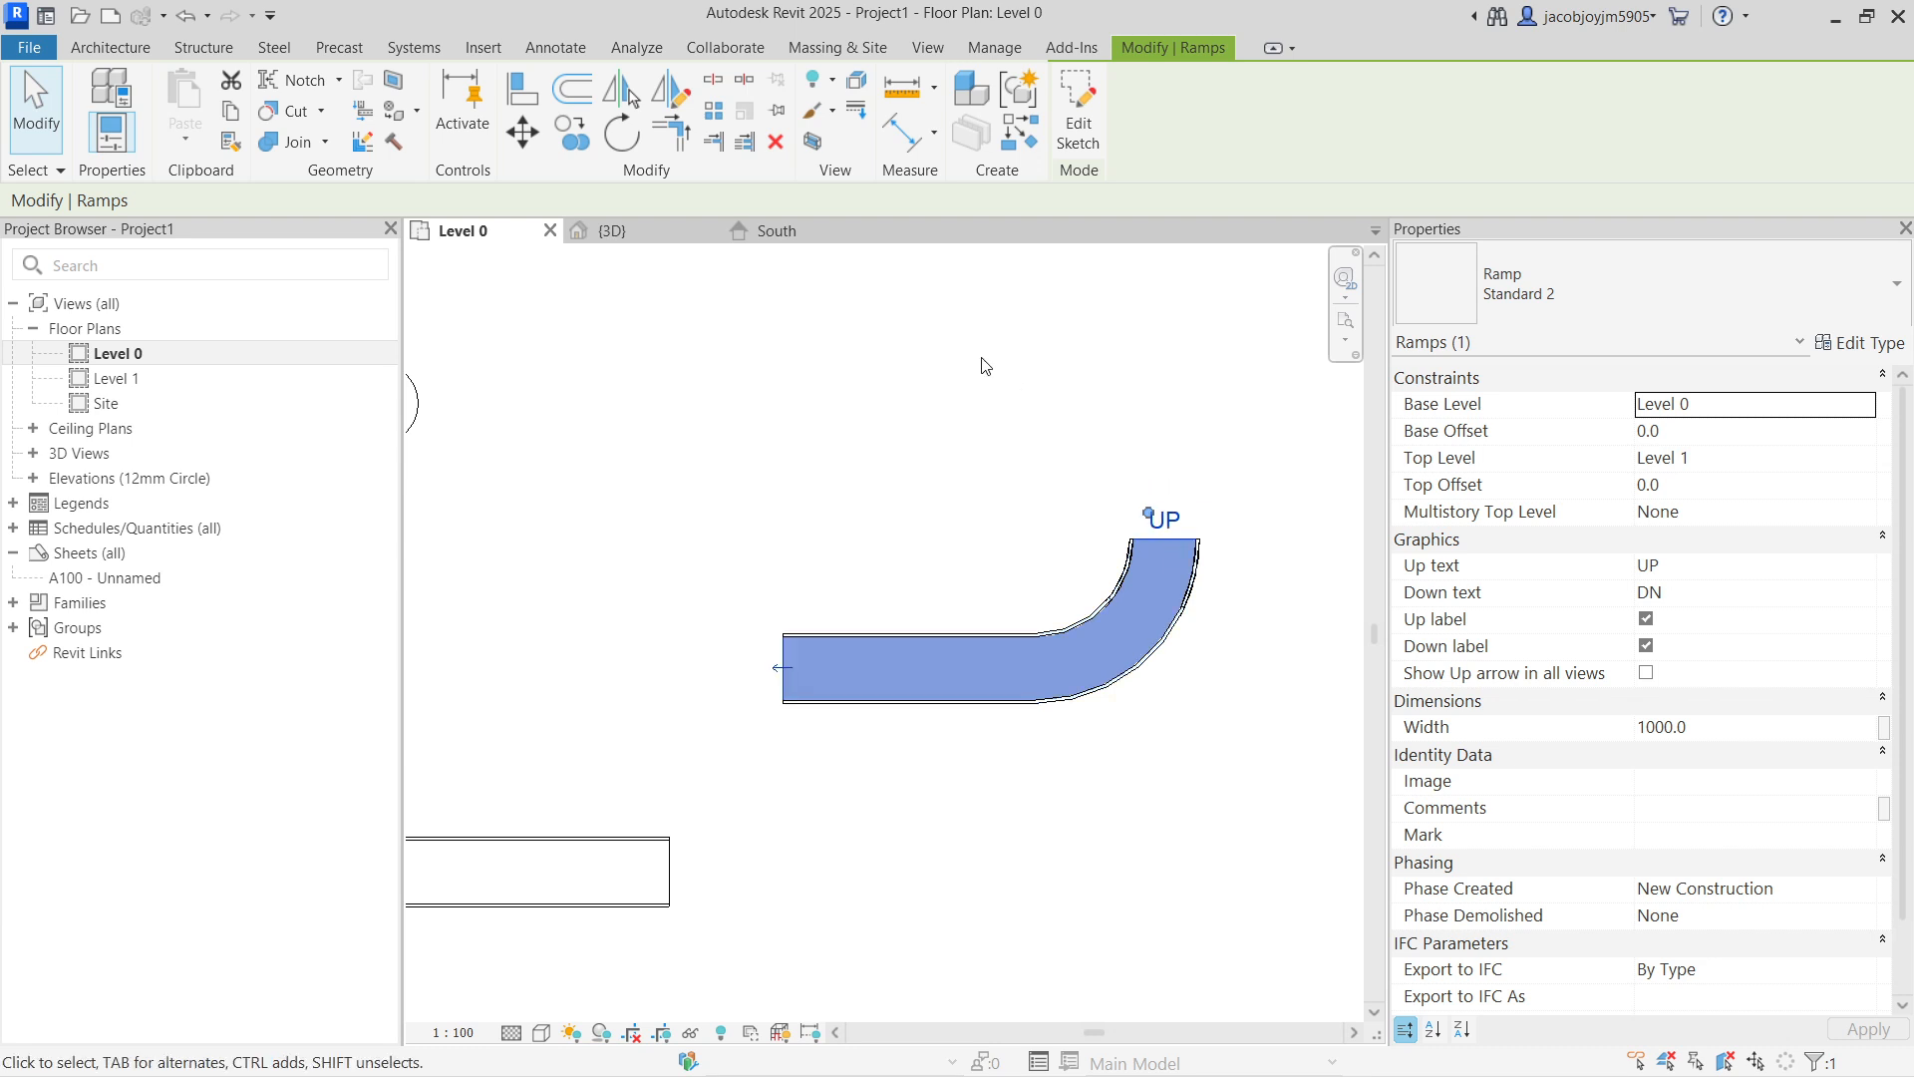
pyautogui.click(1091, 449)
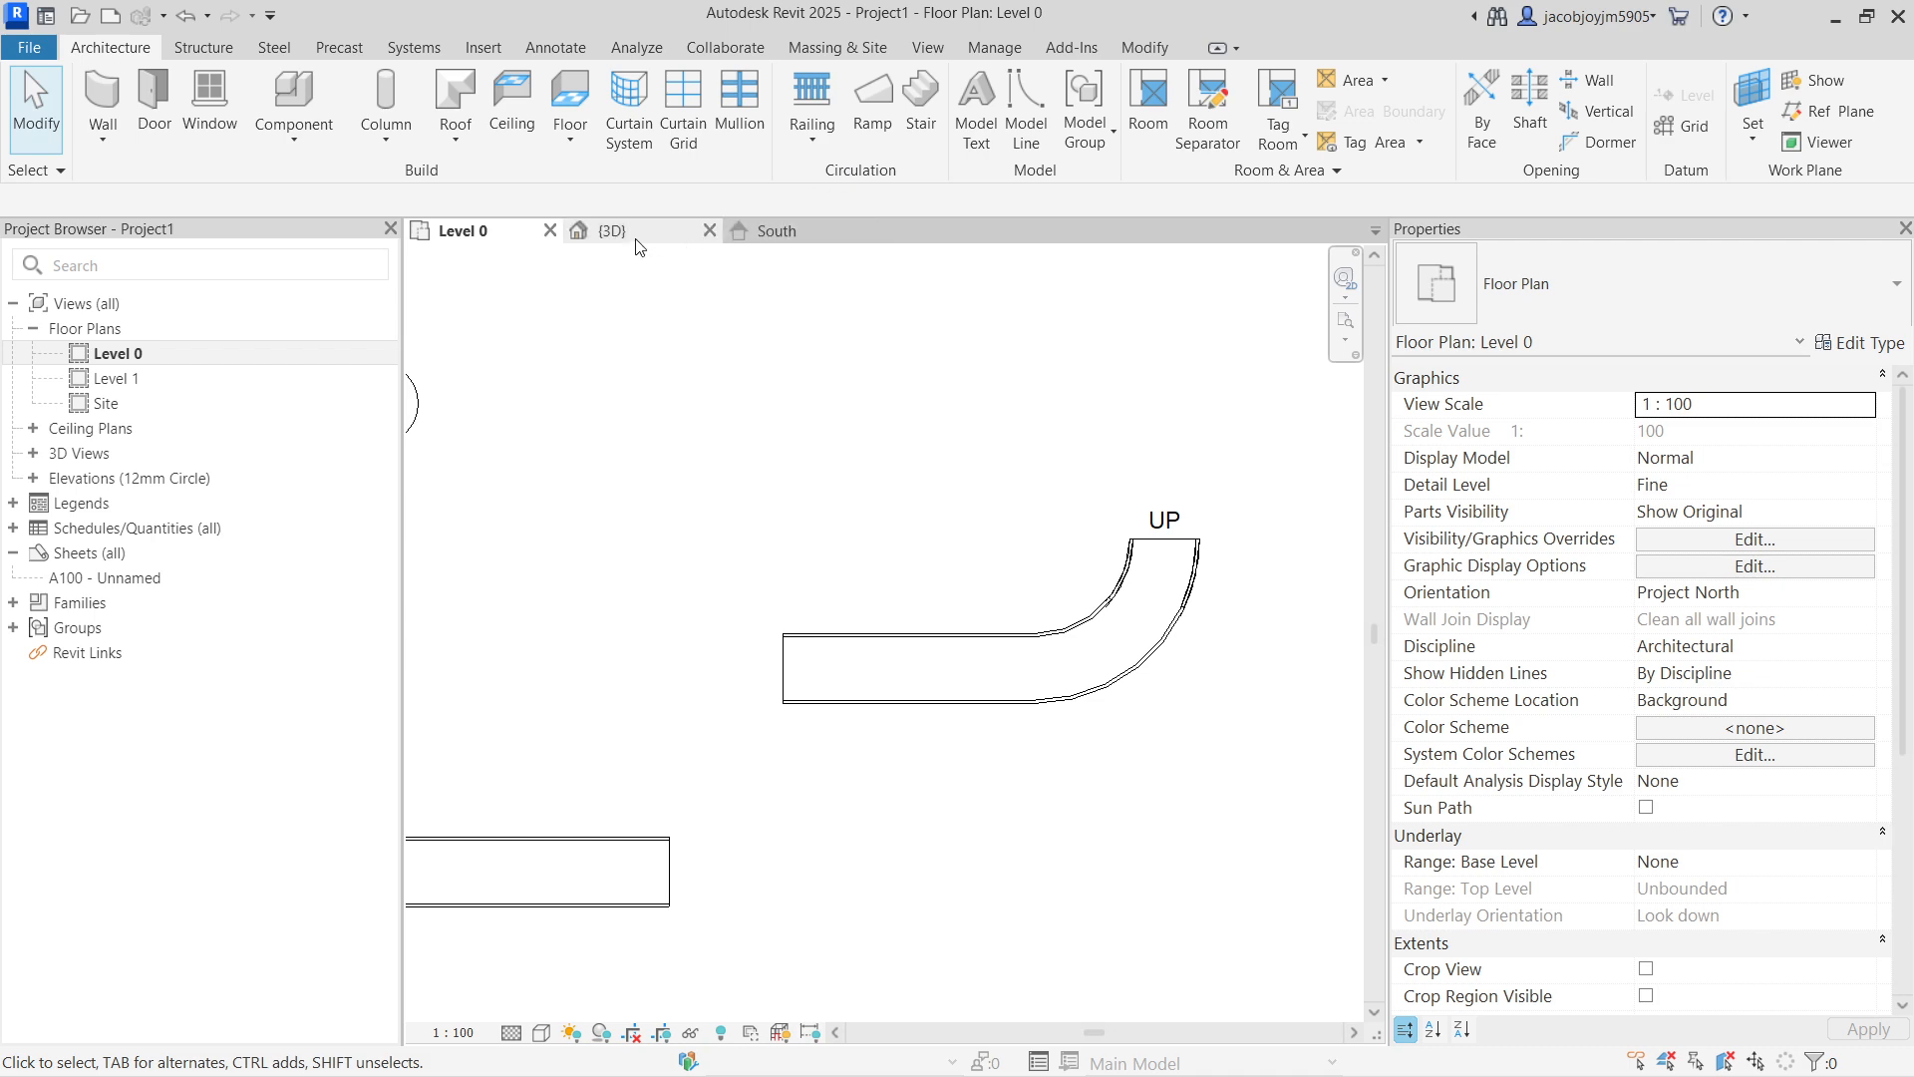
# Step: Check the curved ramp in the South elevation, and bring it into view in the default 3D view
pyautogui.click(793, 231)
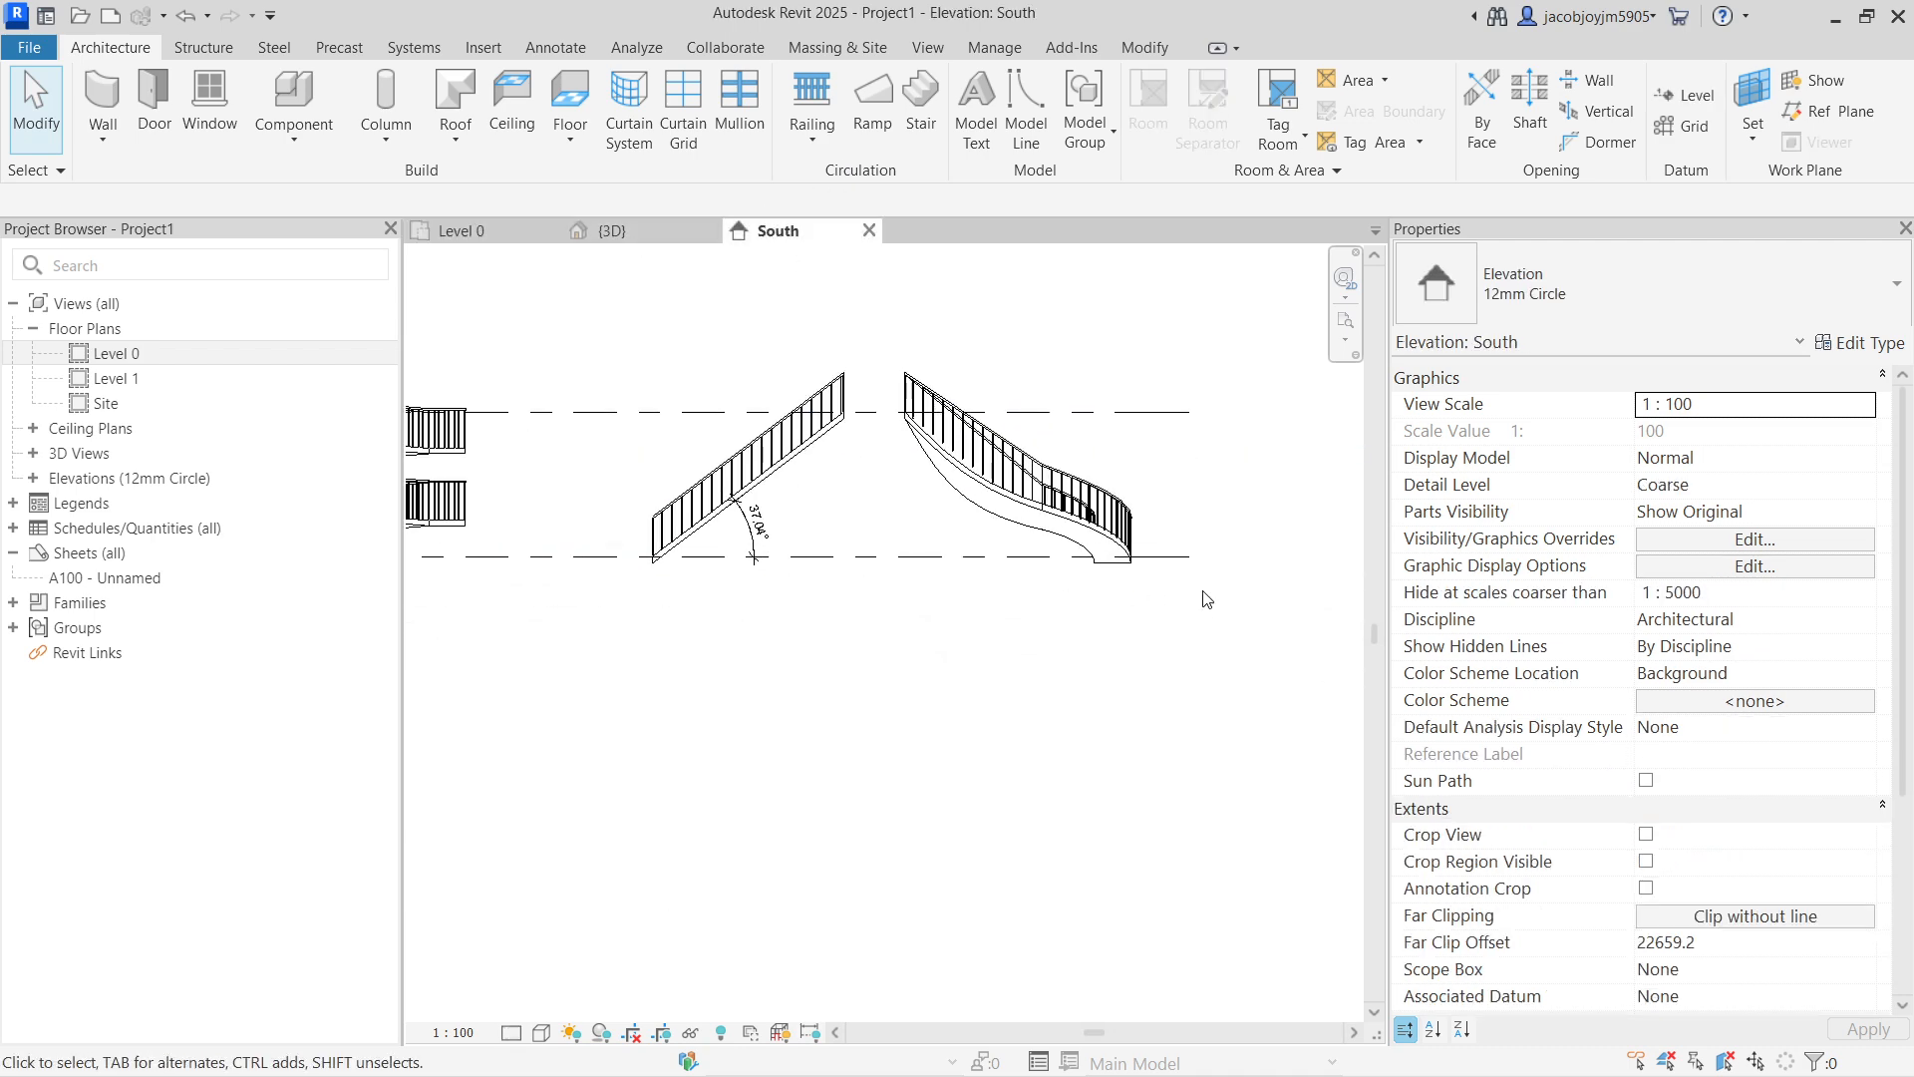
pyautogui.scroll(1, 1135, 577)
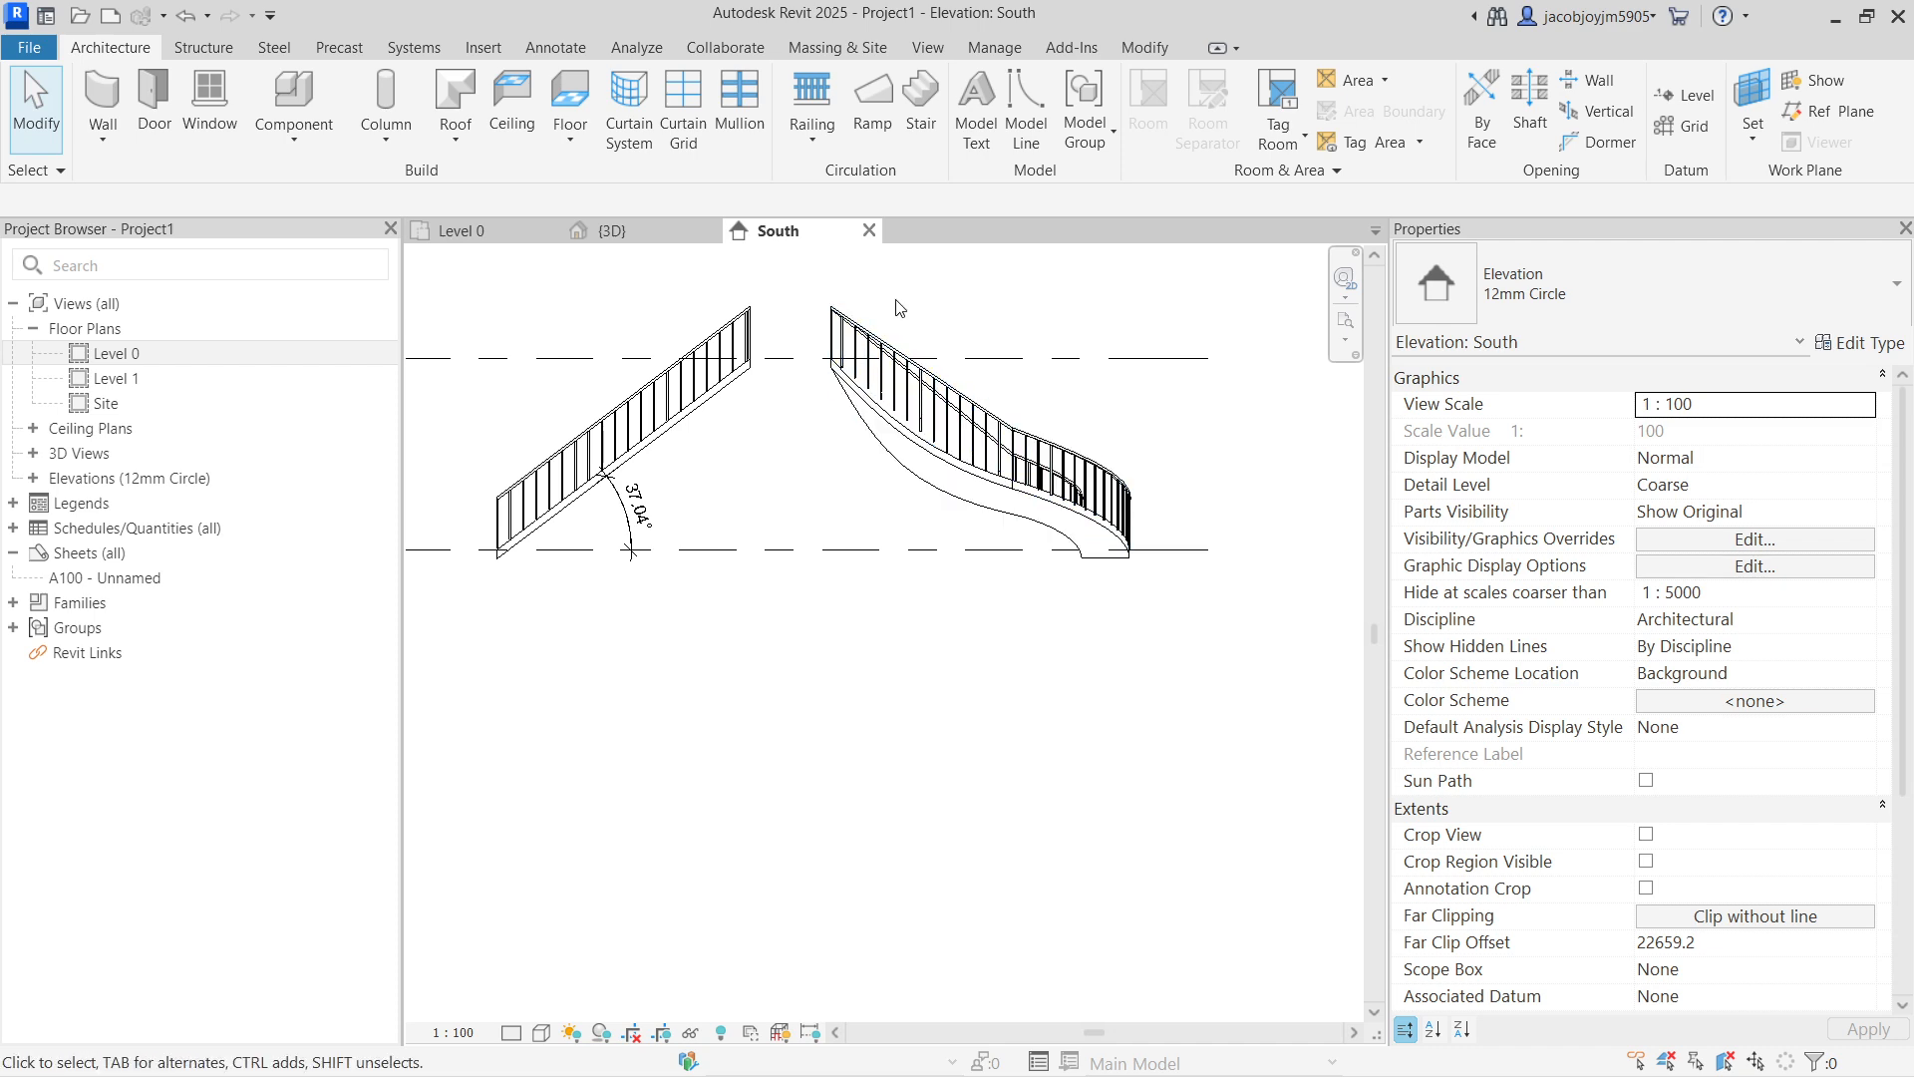
pyautogui.click(926, 47)
pyautogui.click(773, 100)
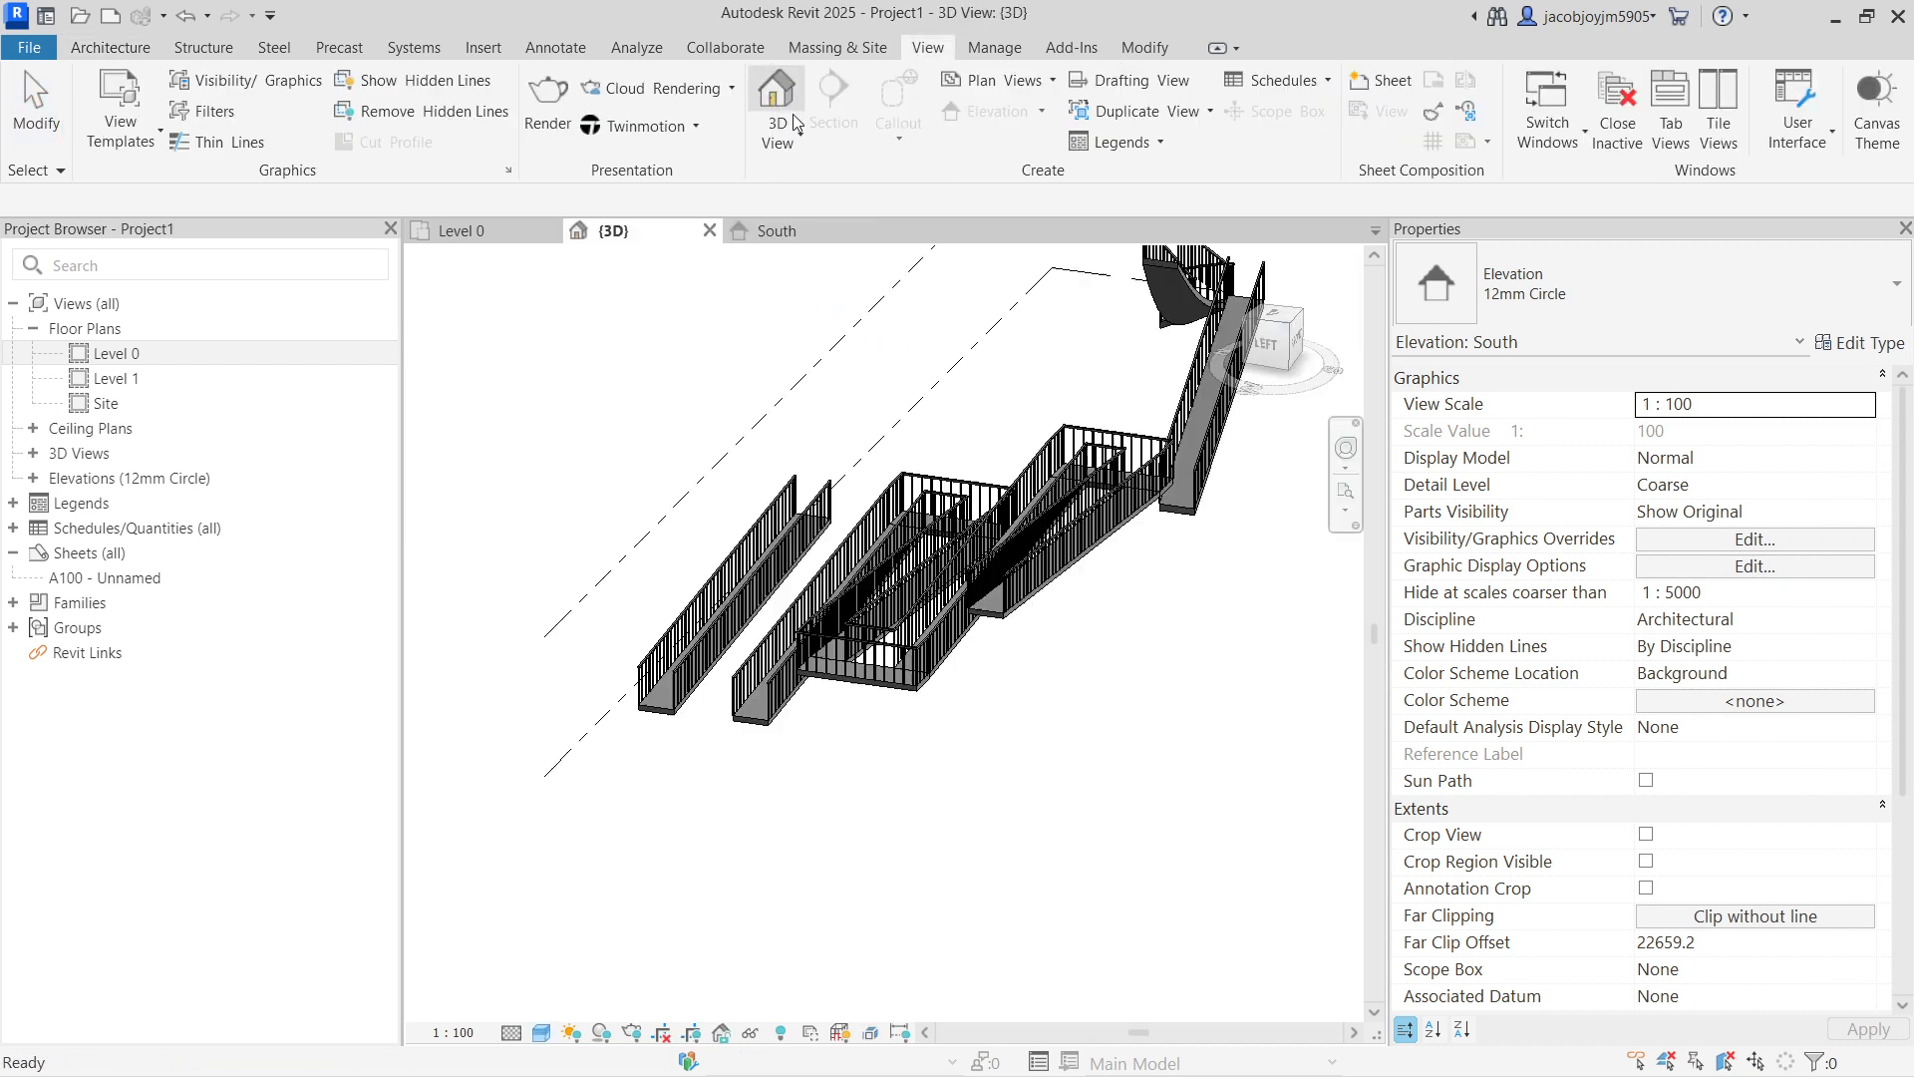
pyautogui.moveTo(738, 688)
pyautogui.keyDown('shift'); pyautogui.mouseDown(button='middle')
pyautogui.moveTo(787, 698)
pyautogui.moveTo(755, 711)
pyautogui.mouseUp(button='middle'); pyautogui.keyUp('shift')
pyautogui.moveTo(1167, 585); pyautogui.dragTo(877, 688, button='middle')
pyautogui.moveTo(1033, 831); pyautogui.dragTo(877, 466, button='middle')
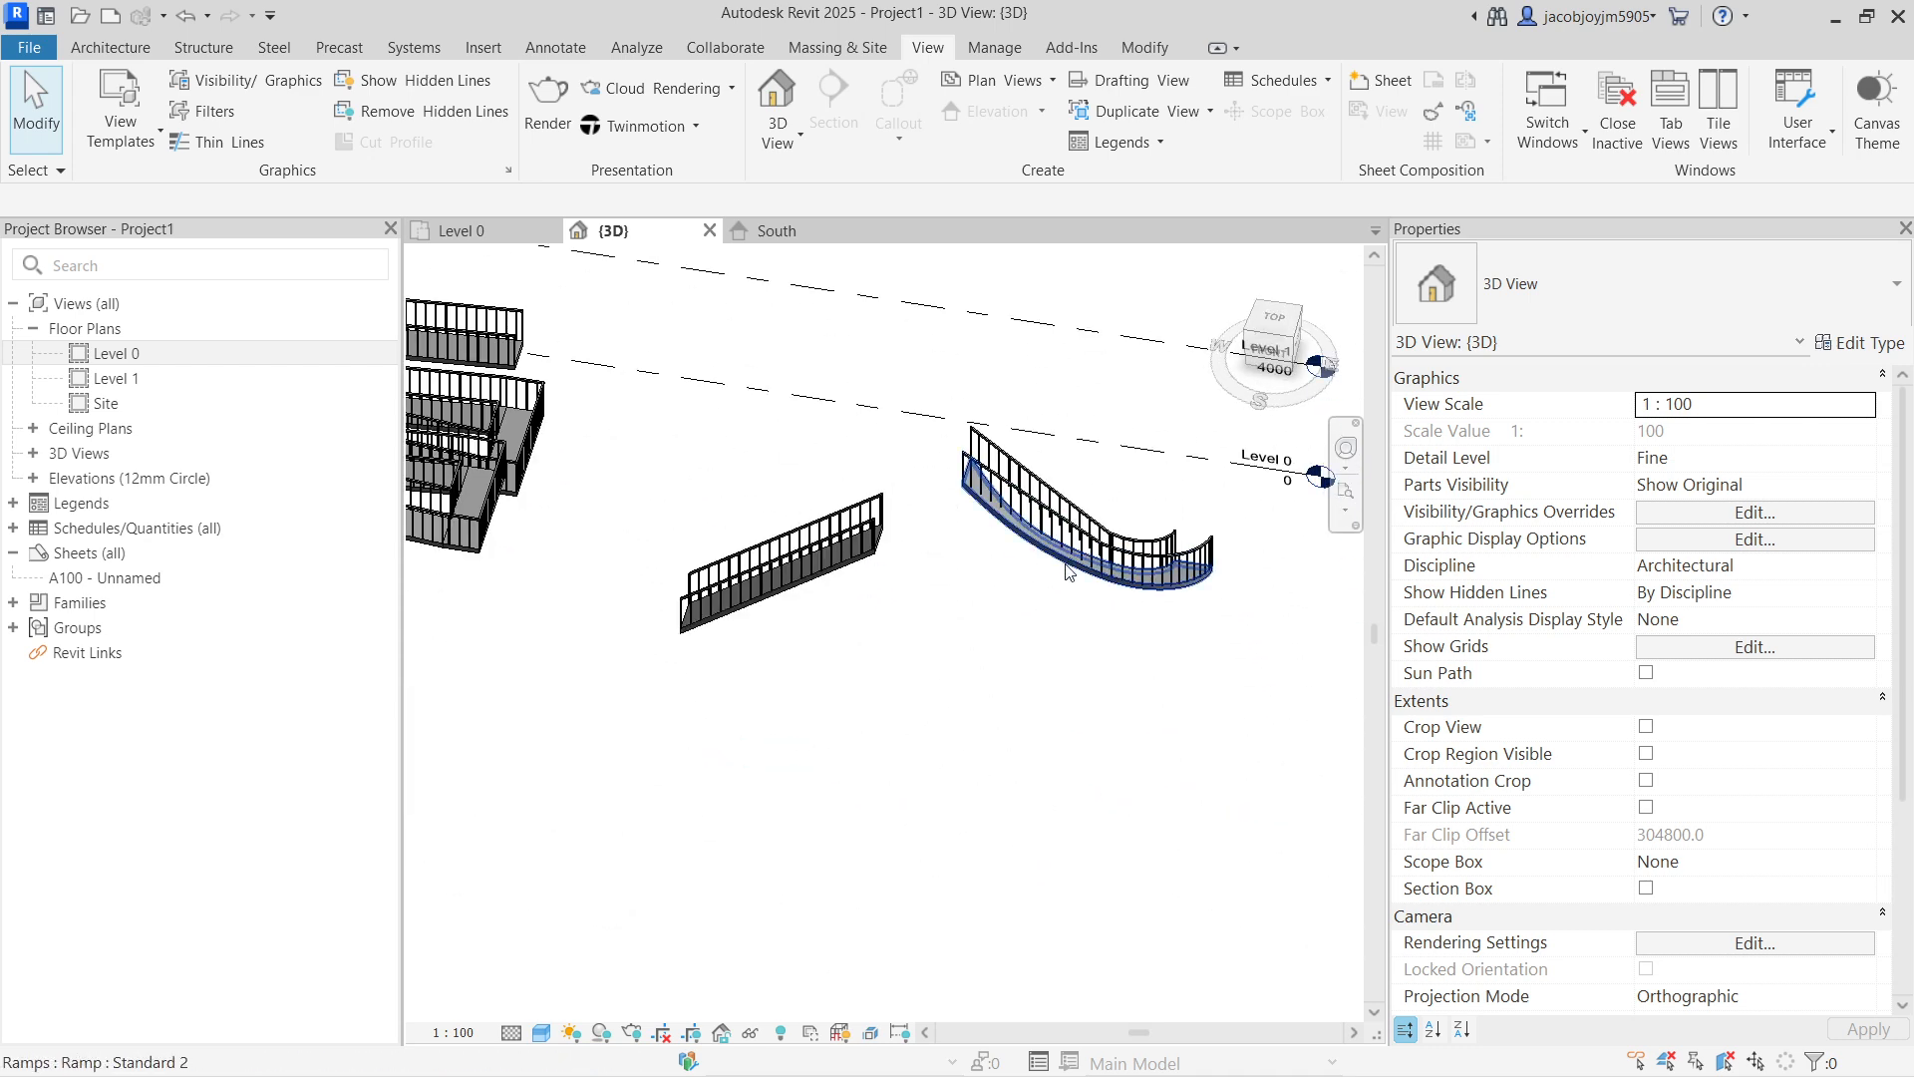
# Step: Examine the curved ramp's surface, underside and railings from several sides in 3D
pyautogui.click(1067, 570)
pyautogui.keyDown('shift'); pyautogui.moveTo(1099, 596); pyautogui.dragTo(1014, 529, button='middle'); pyautogui.keyUp('shift')
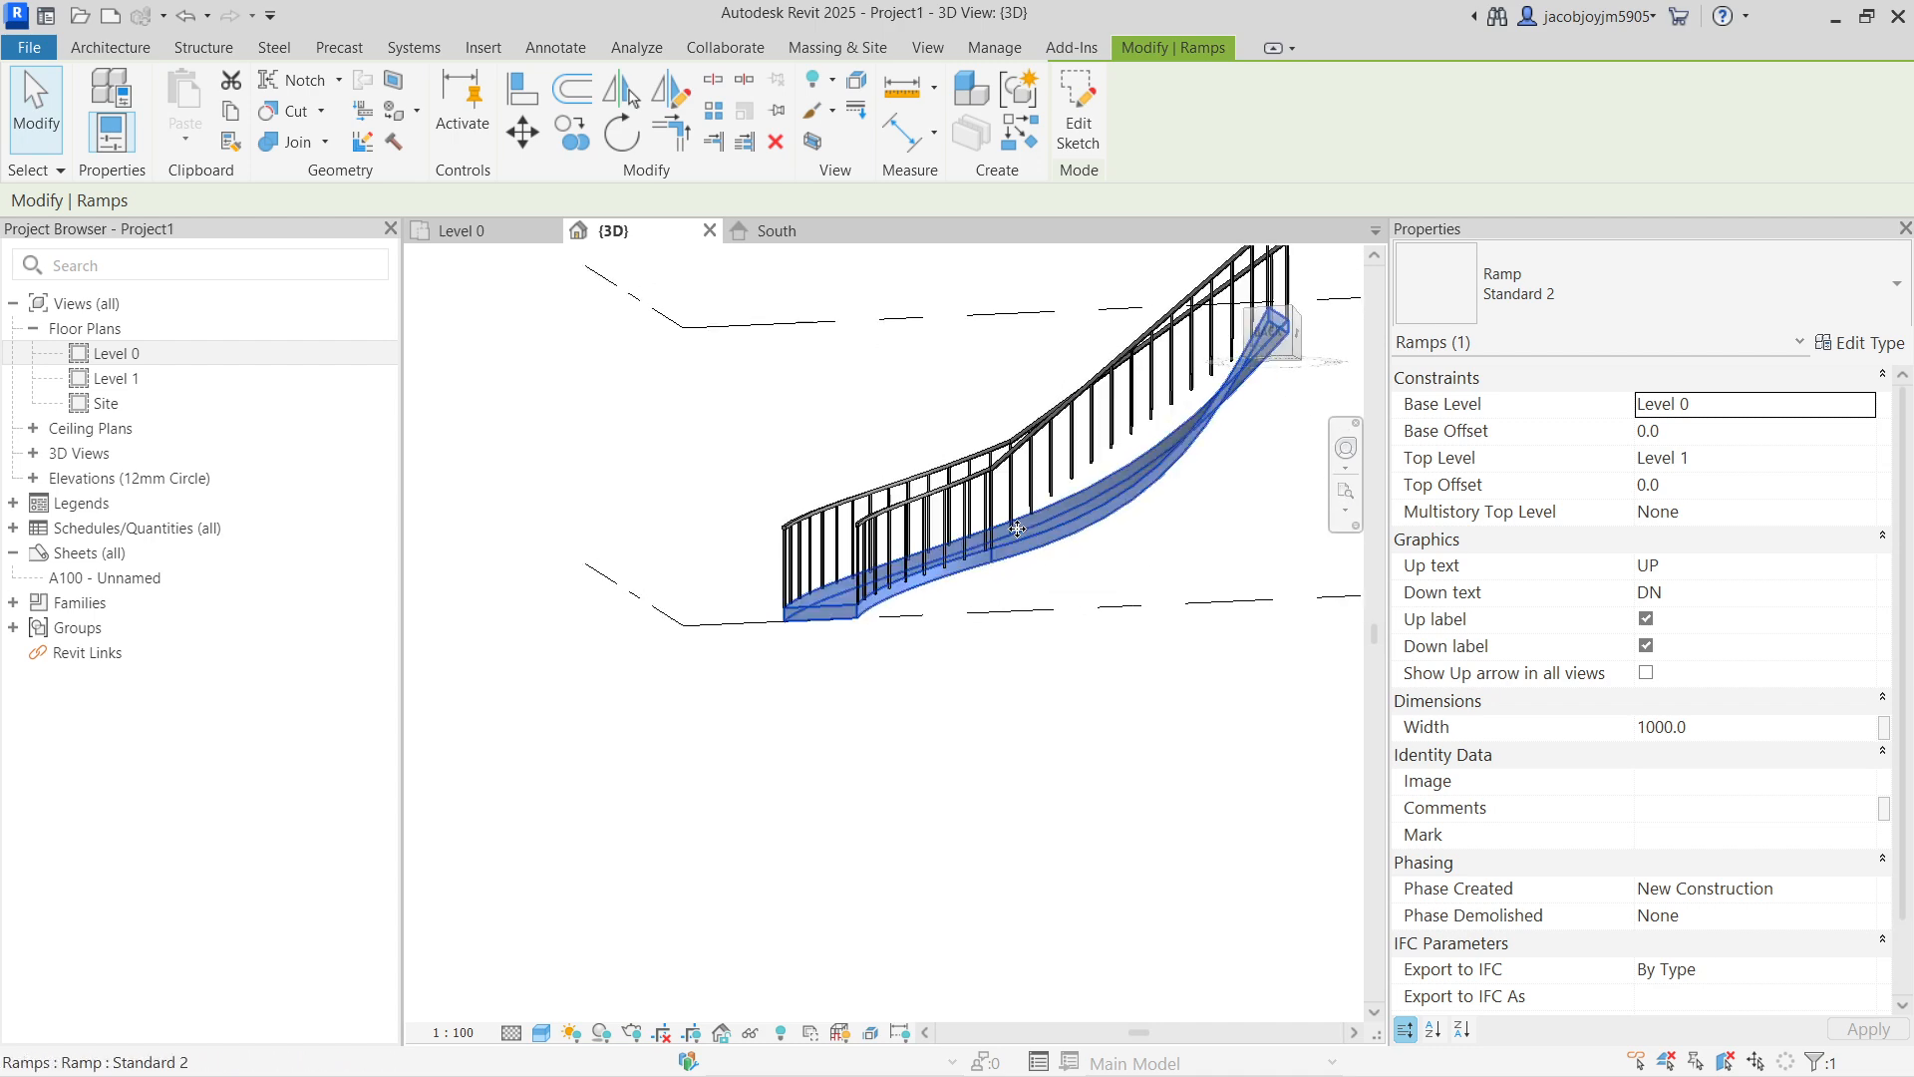
pyautogui.press('Escape')
pyautogui.click(1159, 494)
pyautogui.press('Escape')
pyautogui.keyDown('shift'); pyautogui.moveTo(1159, 493); pyautogui.dragTo(794, 620, button='middle'); pyautogui.keyUp('shift')
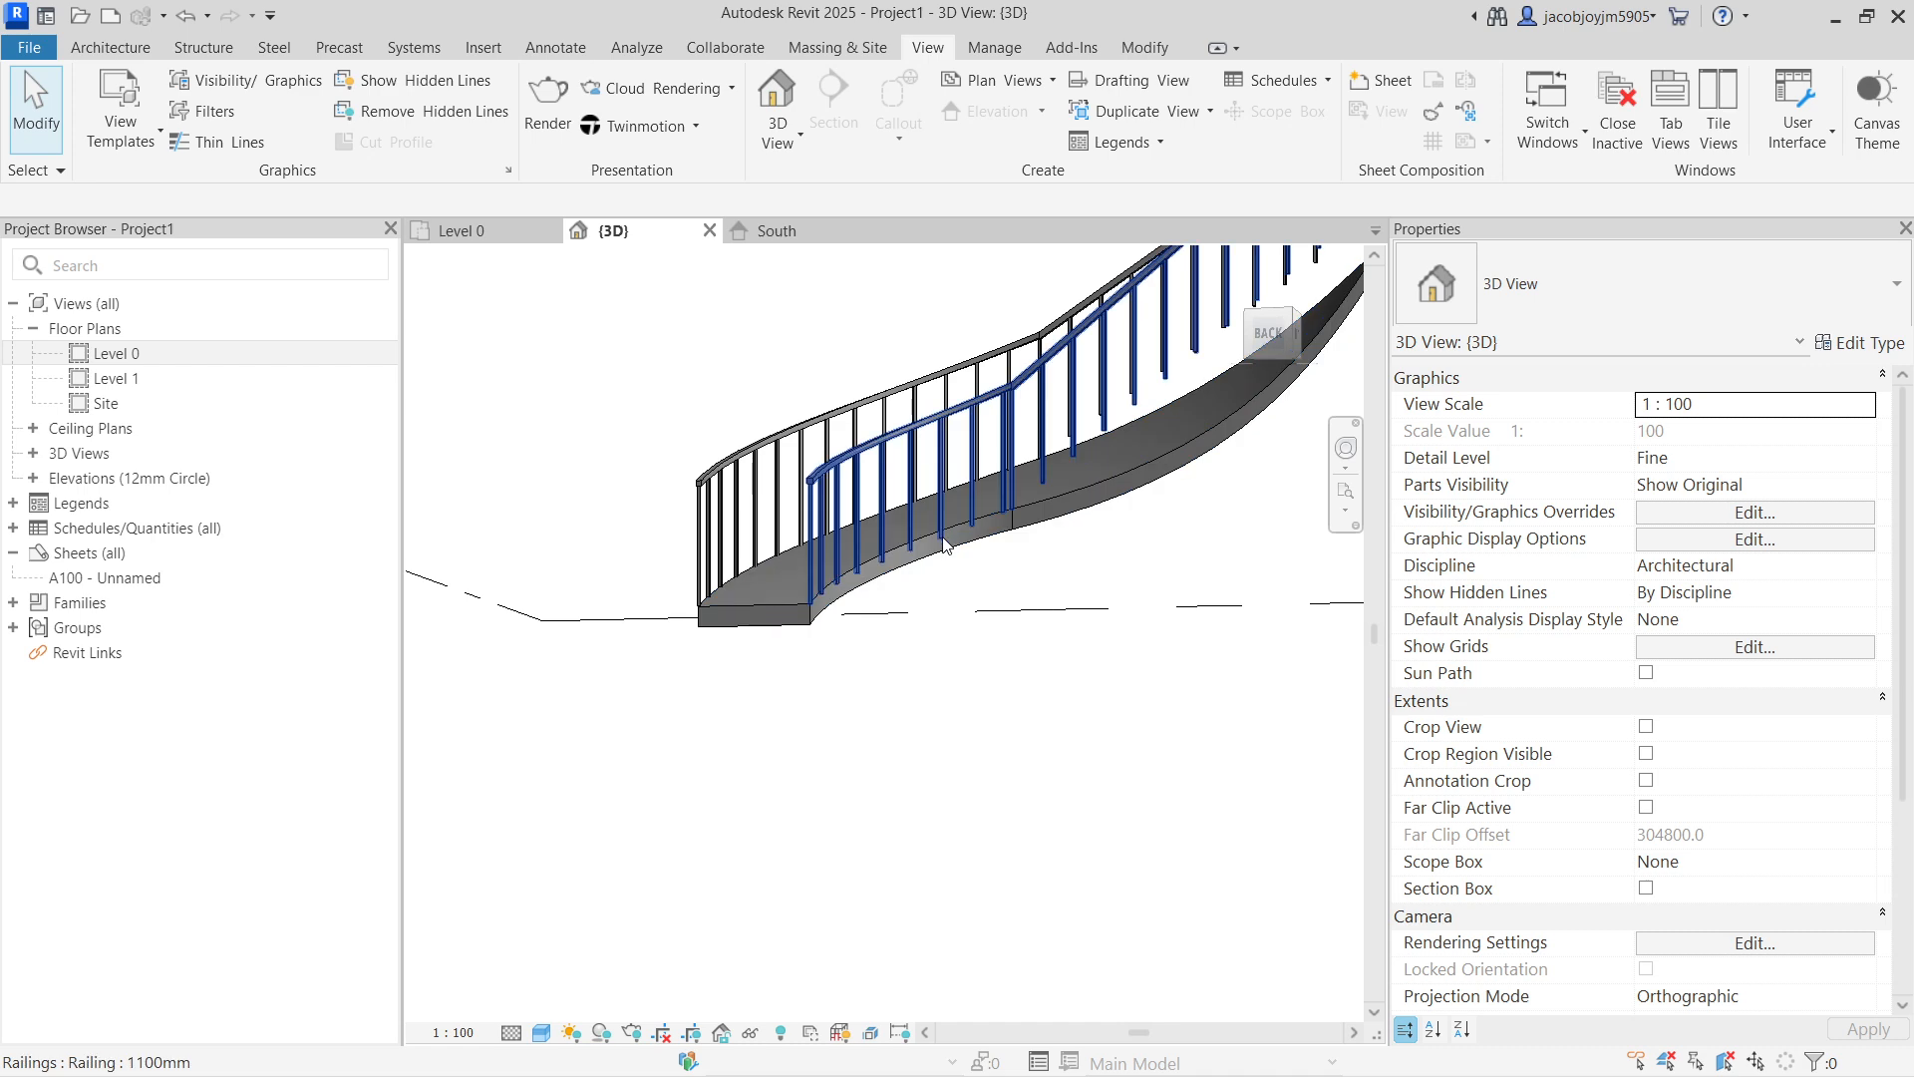
pyautogui.keyDown('shift'); pyautogui.moveTo(957, 529); pyautogui.dragTo(1186, 436, button='middle'); pyautogui.keyUp('shift')
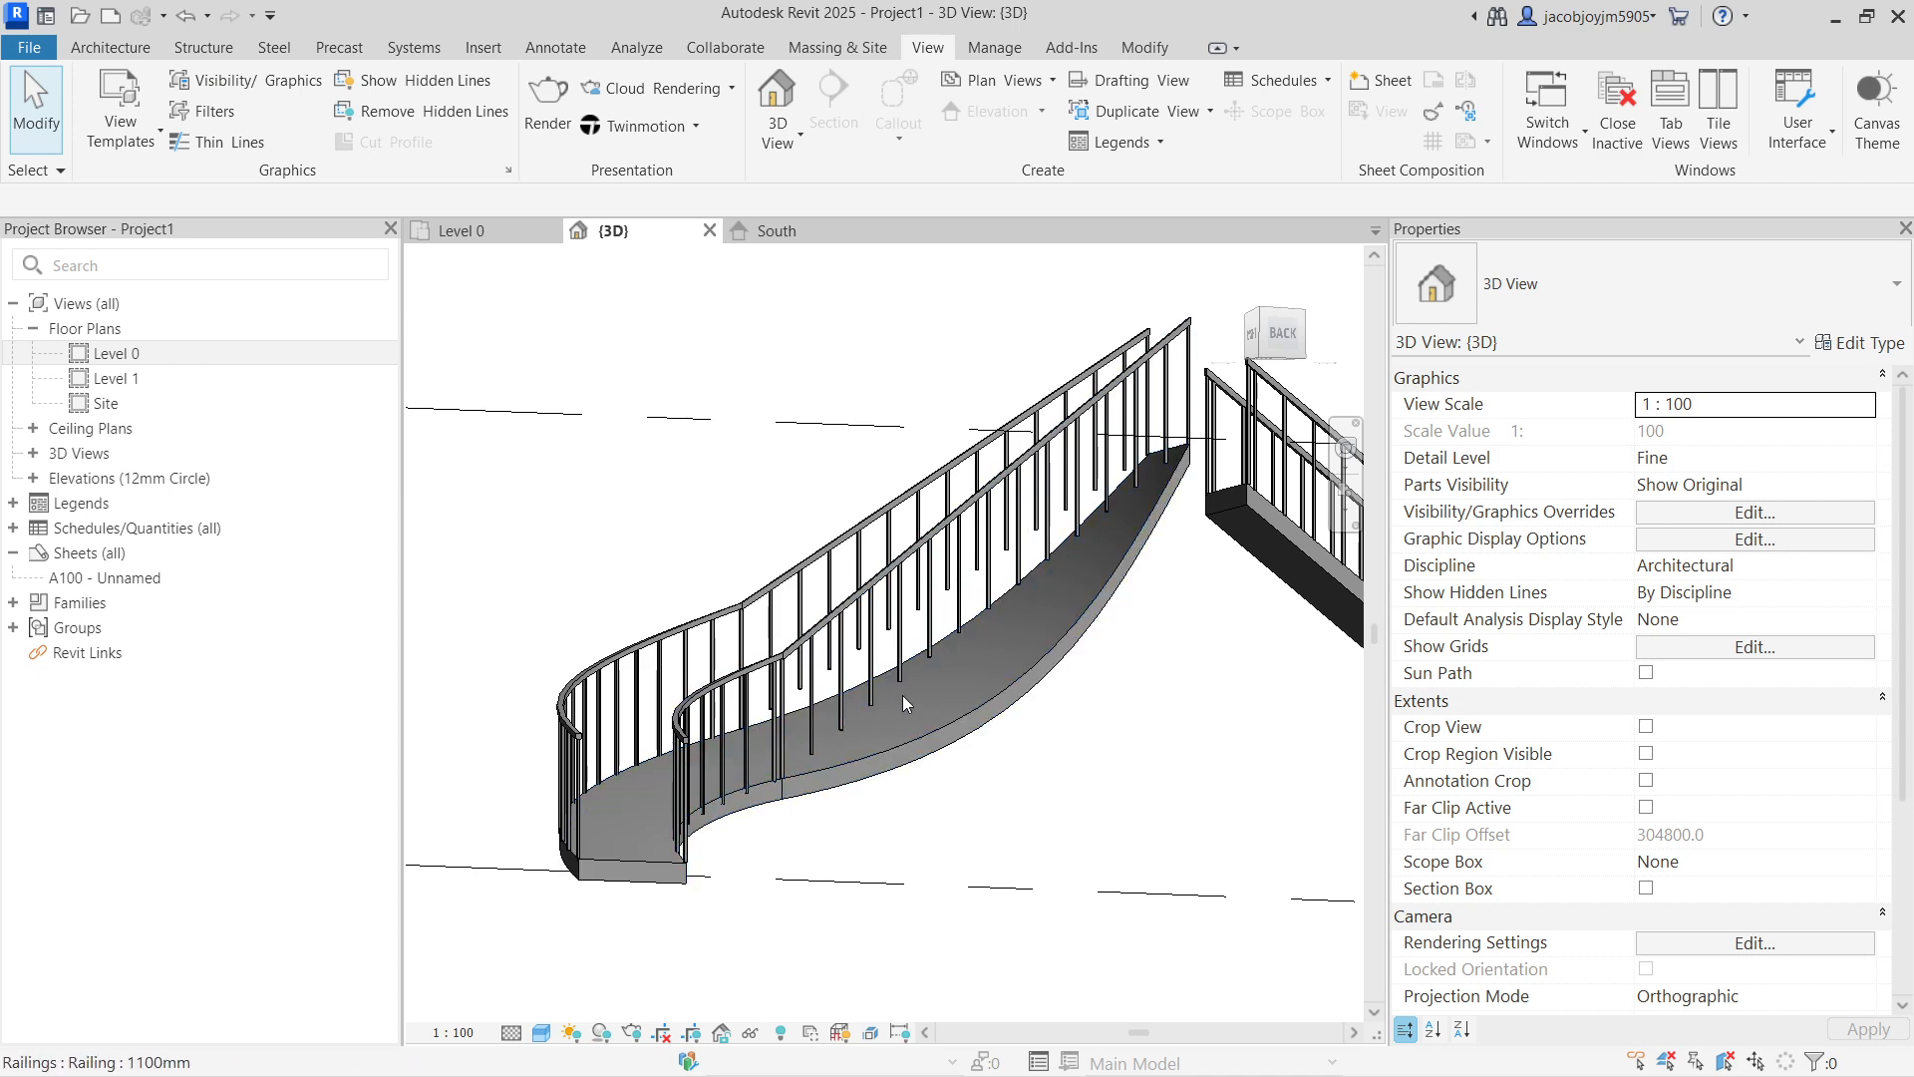
pyautogui.keyDown('shift'); pyautogui.moveTo(989, 684); pyautogui.dragTo(798, 702, button='middle'); pyautogui.keyUp('shift')
# Step: Select the curved ramp and return to the Level 0 floor plan
pyautogui.click(851, 732)
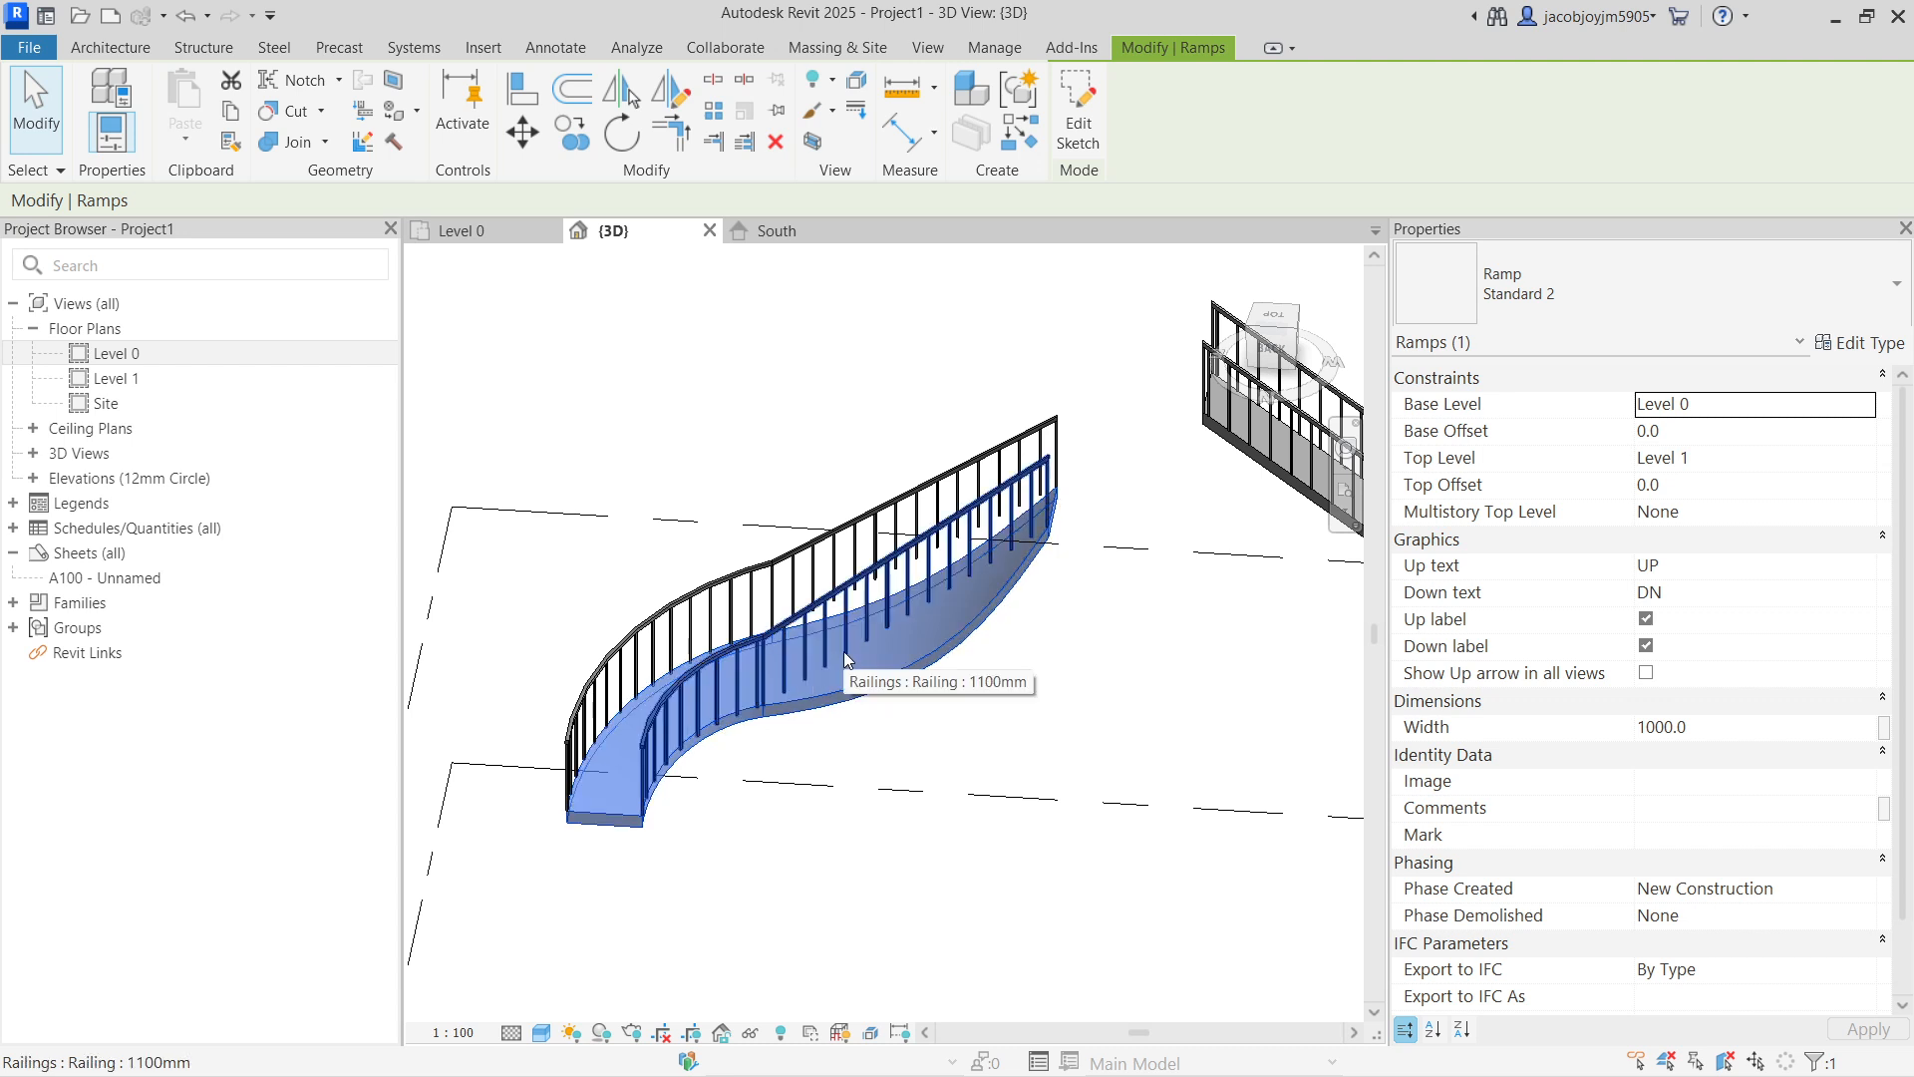
pyautogui.click(449, 231)
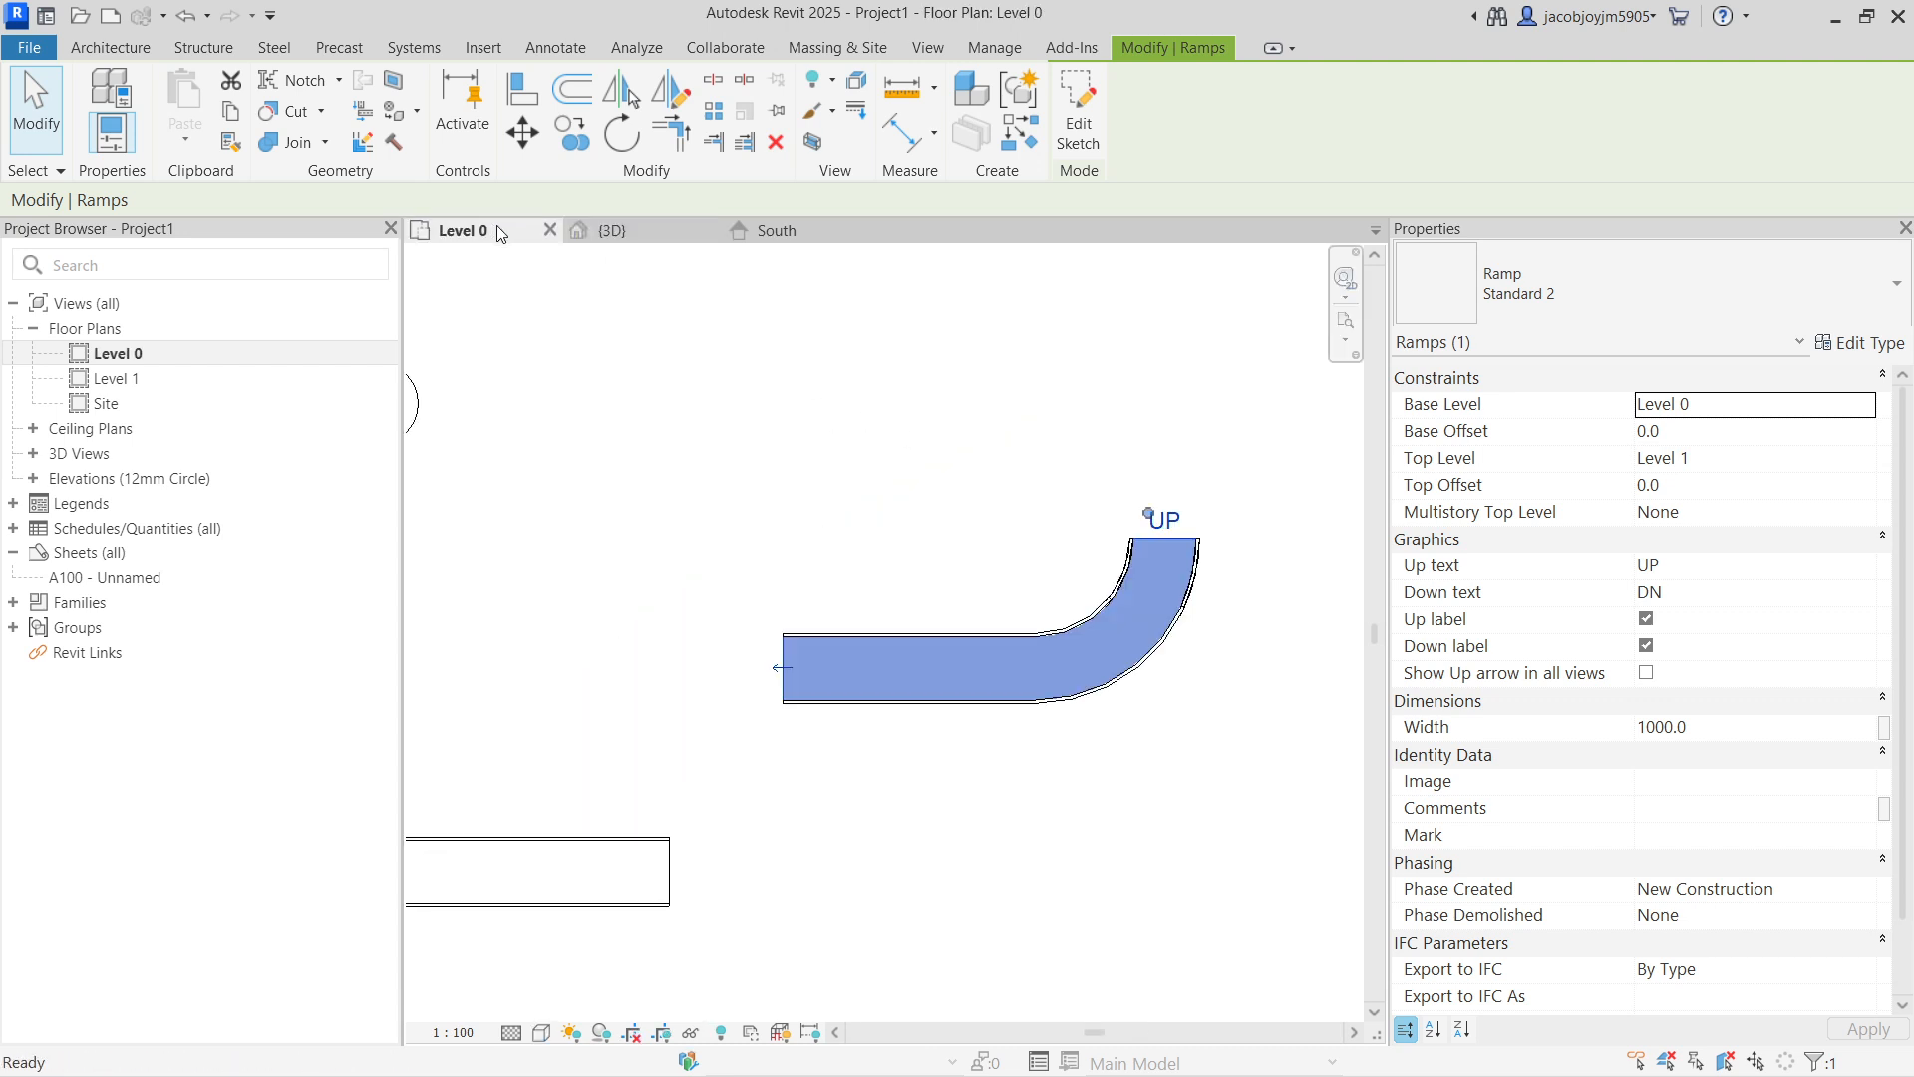
# Step: Copy the curved ramp to a spot directly south of the original
pyautogui.scroll(-2, 731, 663)
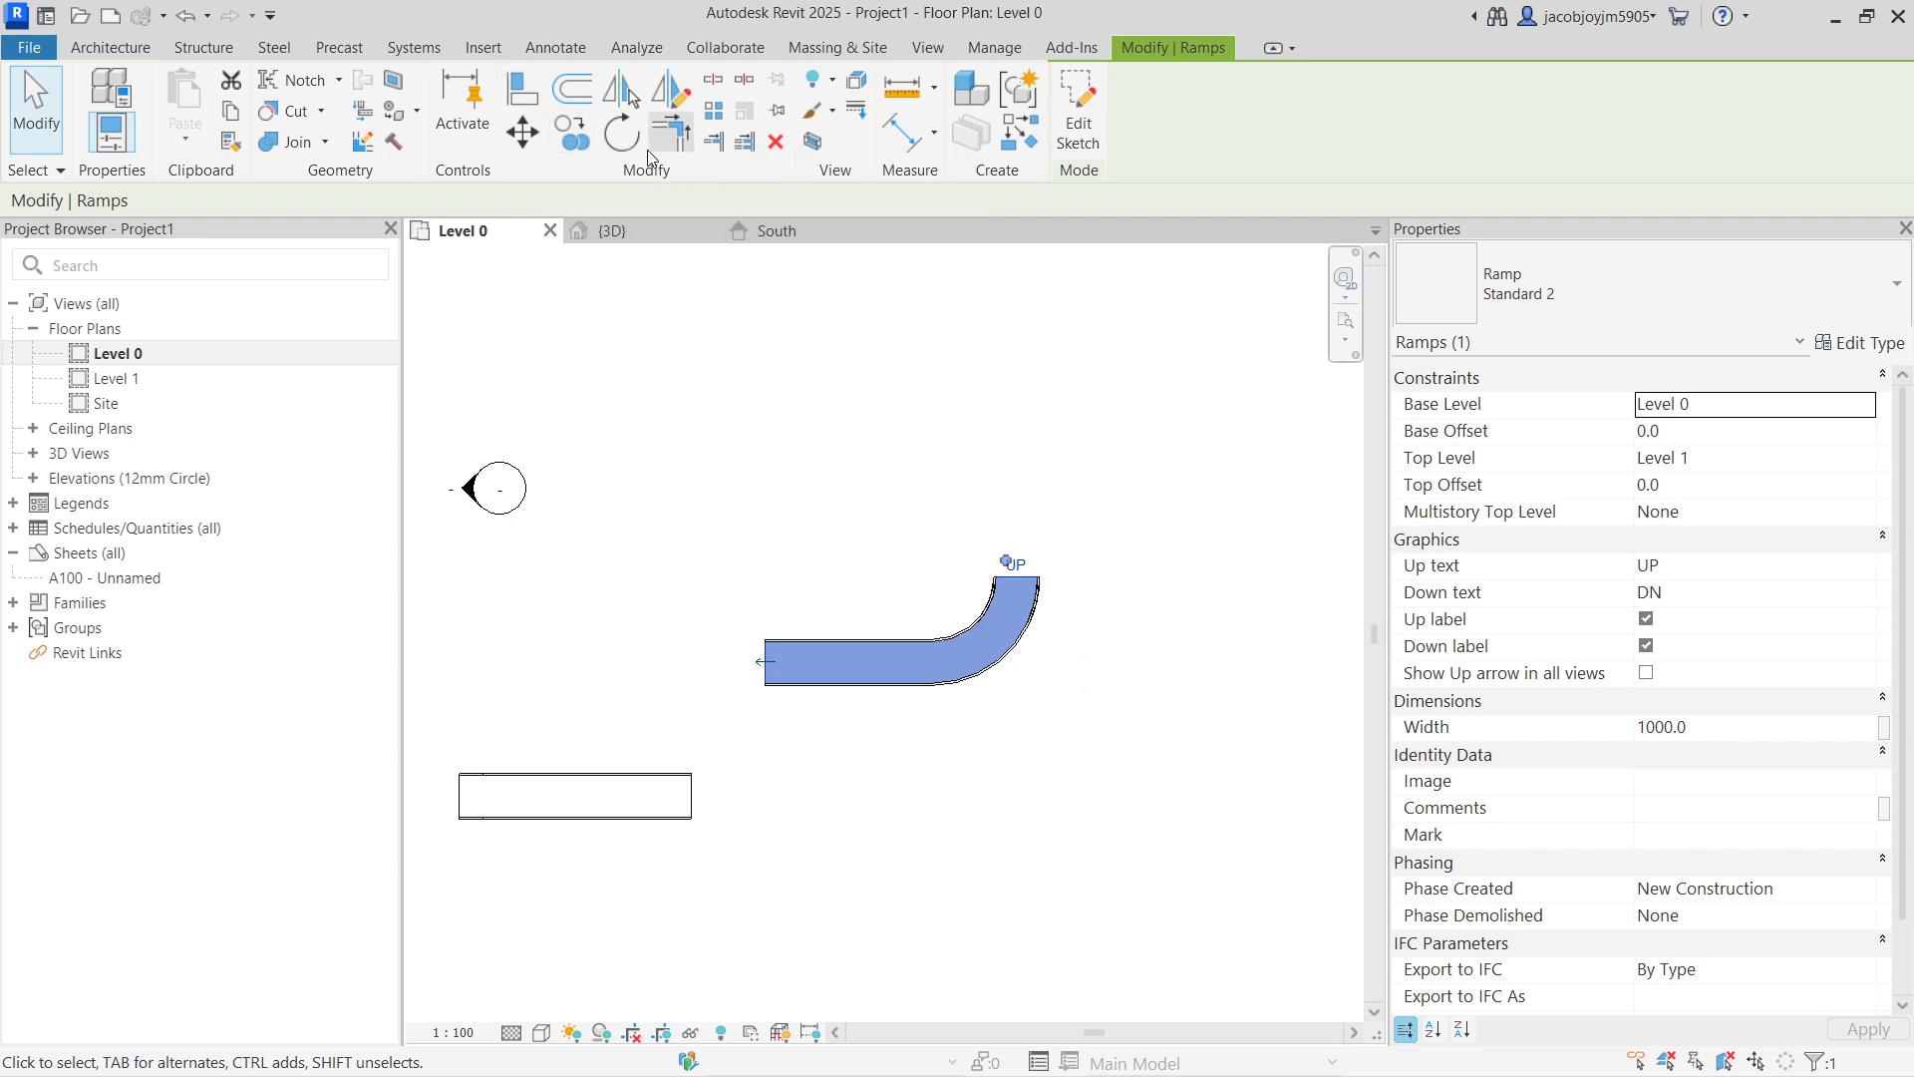
pyautogui.click(563, 135)
pyautogui.click(1113, 688)
pyautogui.click(1115, 858)
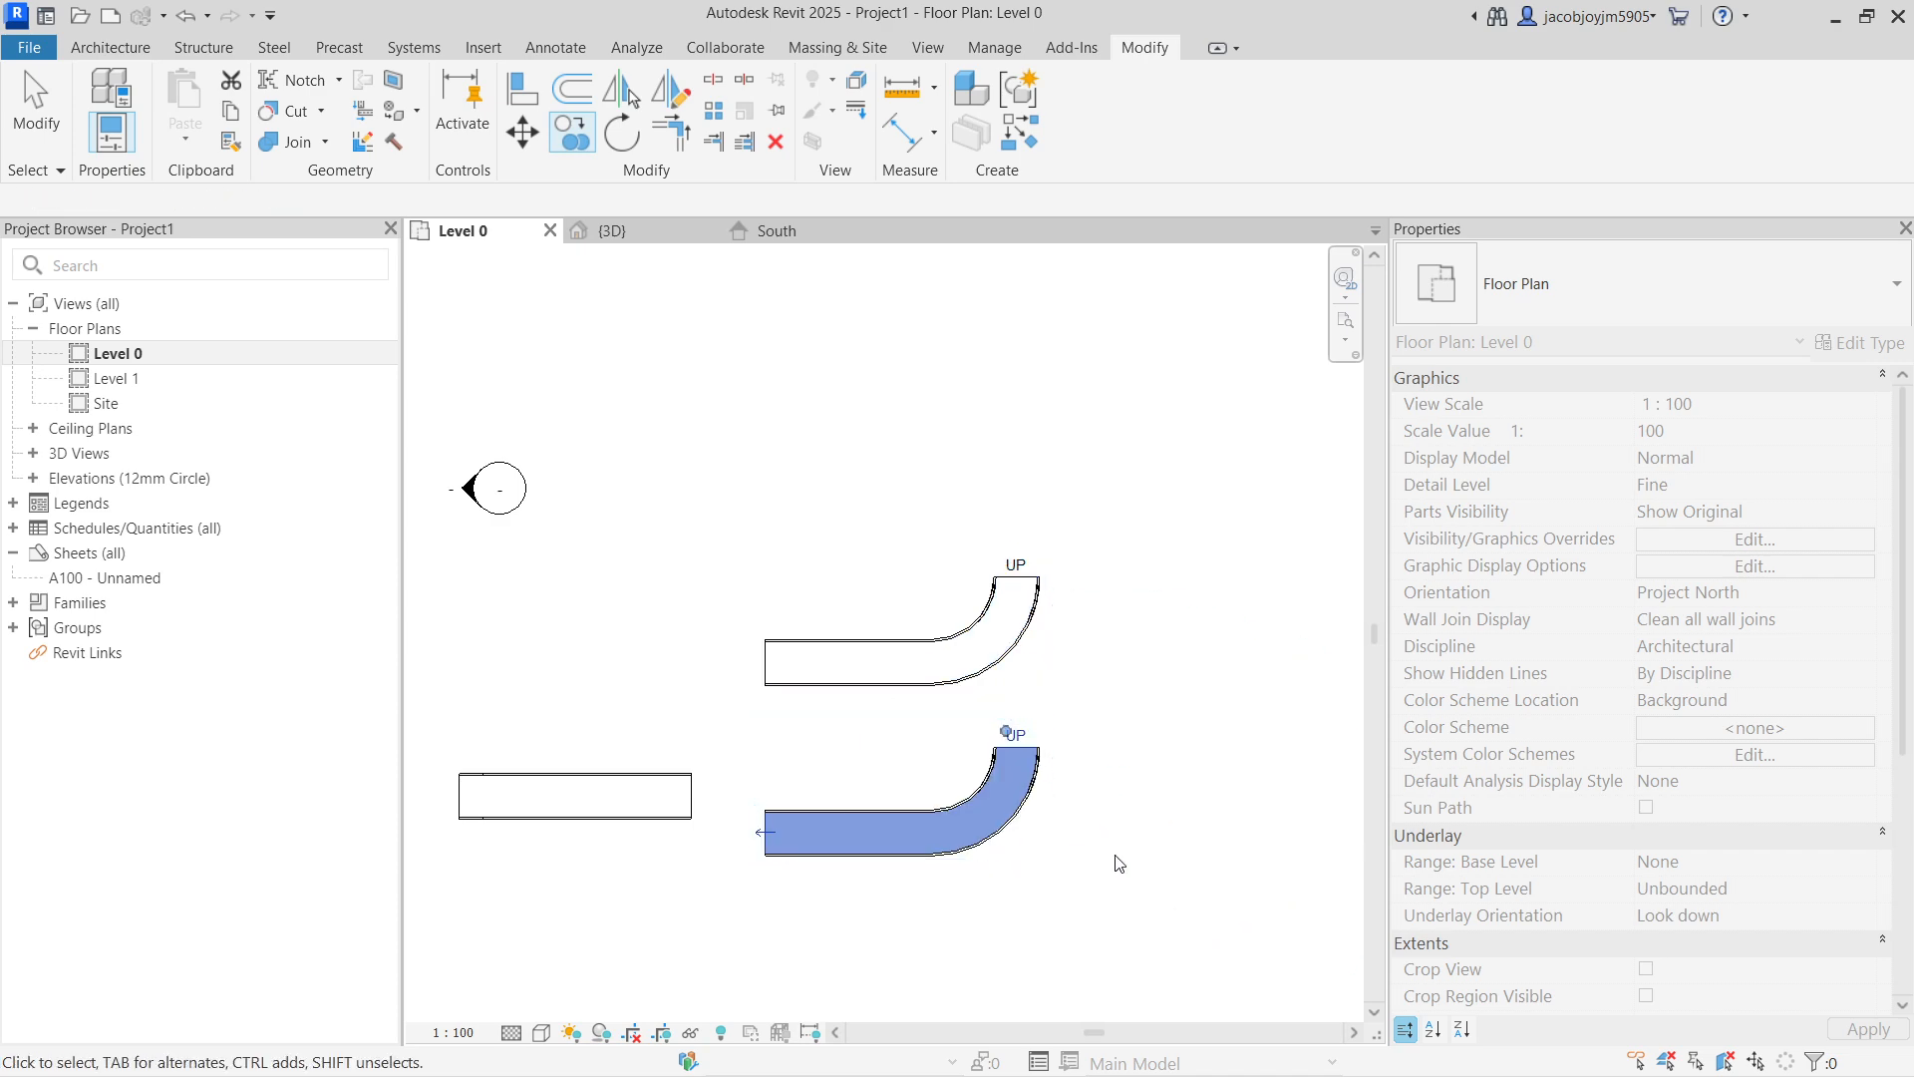
pyautogui.press('Escape')
# Step: Move the copied ramp to the east side of the original, leaving a clear gap between them
pyautogui.click(1025, 768)
pyautogui.moveTo(1024, 767); pyautogui.dragTo(939, 706, button='middle')
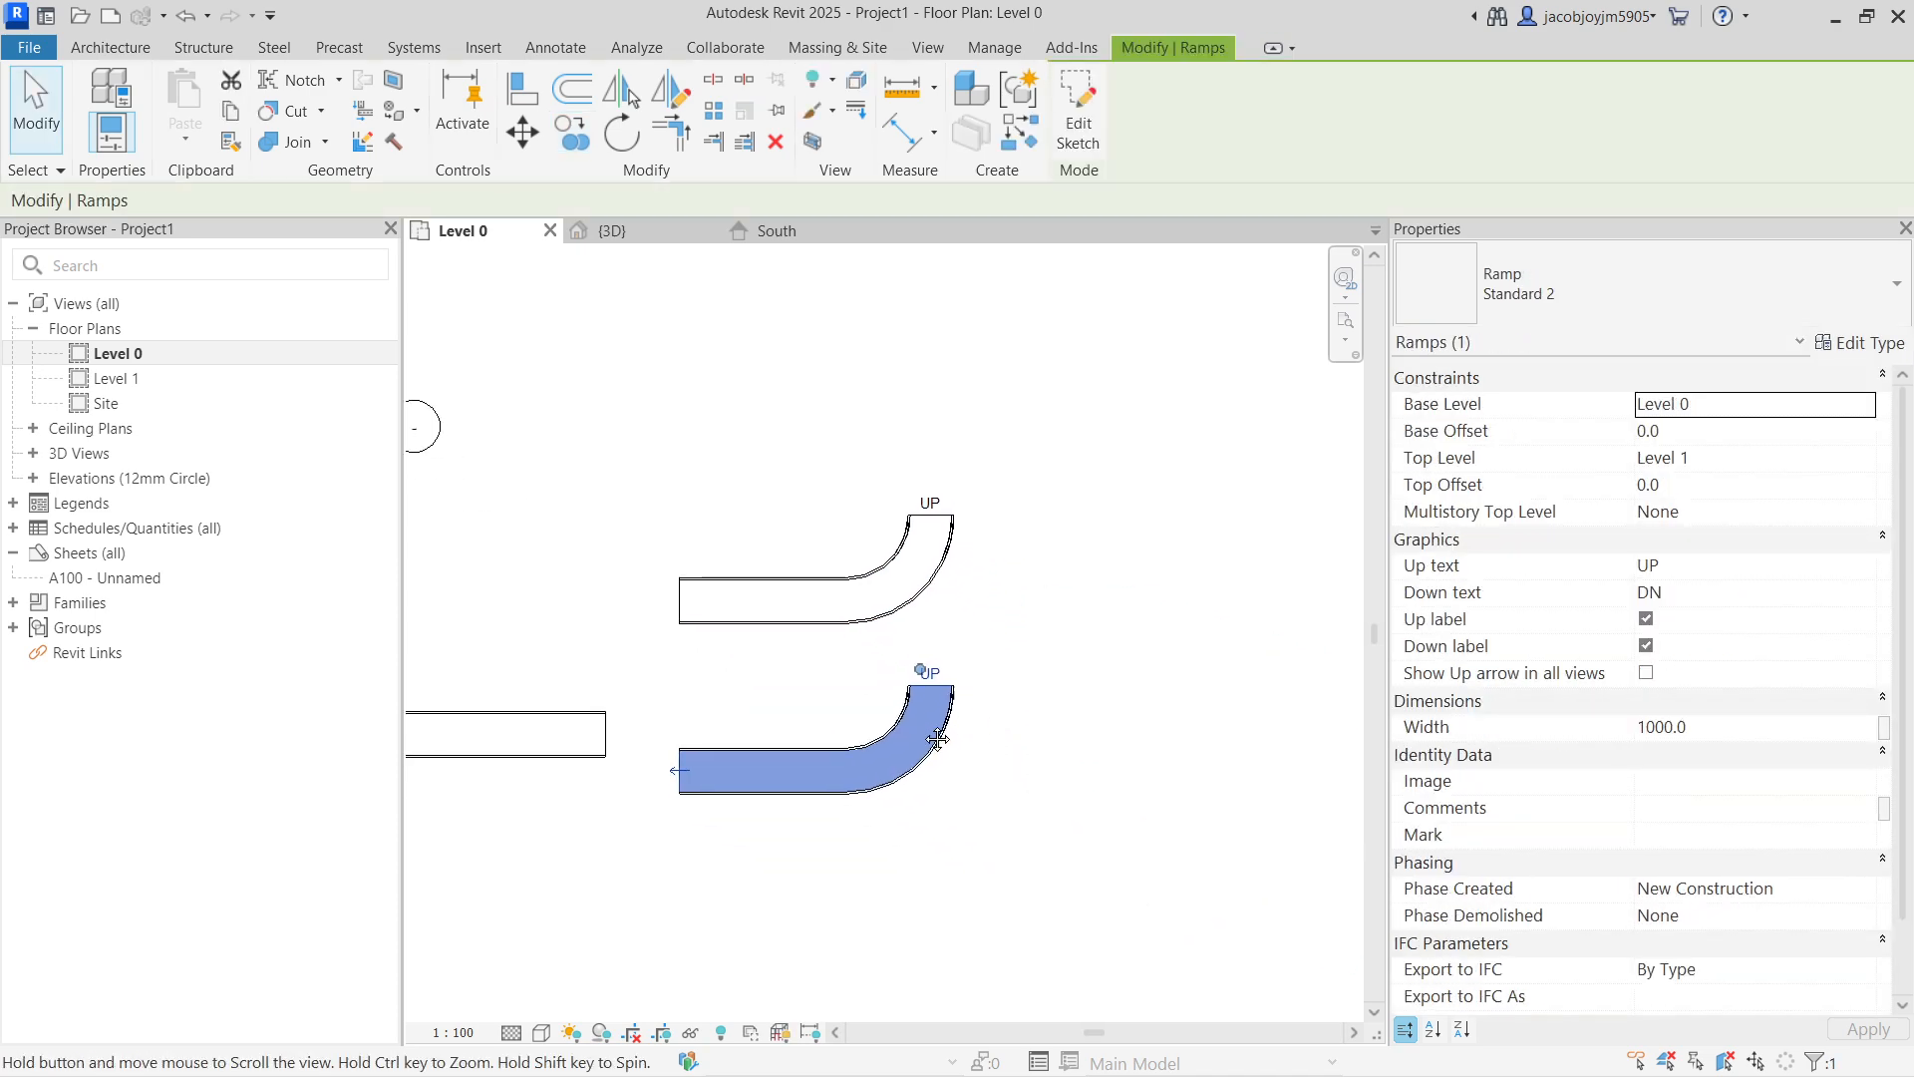
pyautogui.moveTo(888, 742); pyautogui.dragTo(1232, 557)
pyautogui.moveTo(1232, 557); pyautogui.dragTo(945, 602, button='middle')
# Step: Edit the copied ramp's sketch and draw a riser across it where the straight run meets the curve
pyautogui.click(1079, 110)
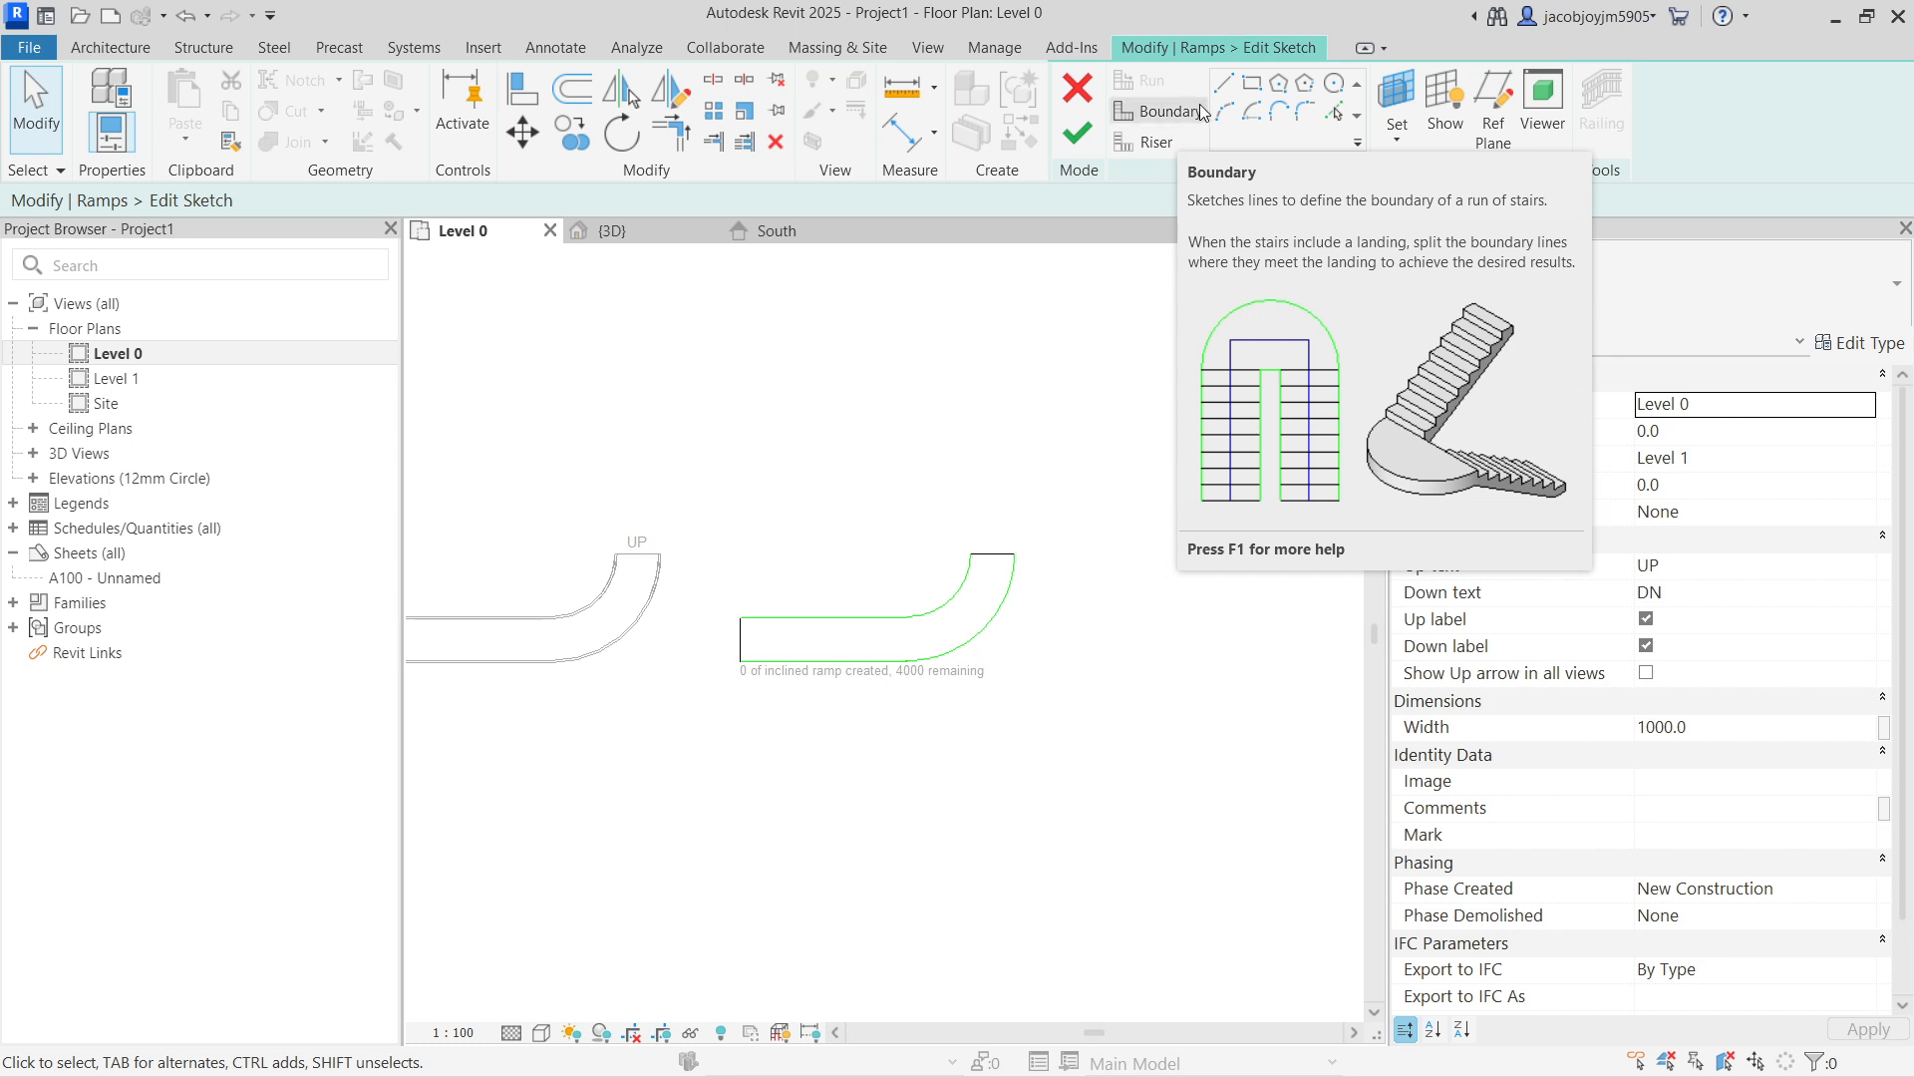
pyautogui.click(1166, 111)
pyautogui.click(1156, 142)
pyautogui.scroll(1, 797, 676)
pyautogui.click(946, 653)
pyautogui.click(945, 594)
pyautogui.scroll(1, 972, 648)
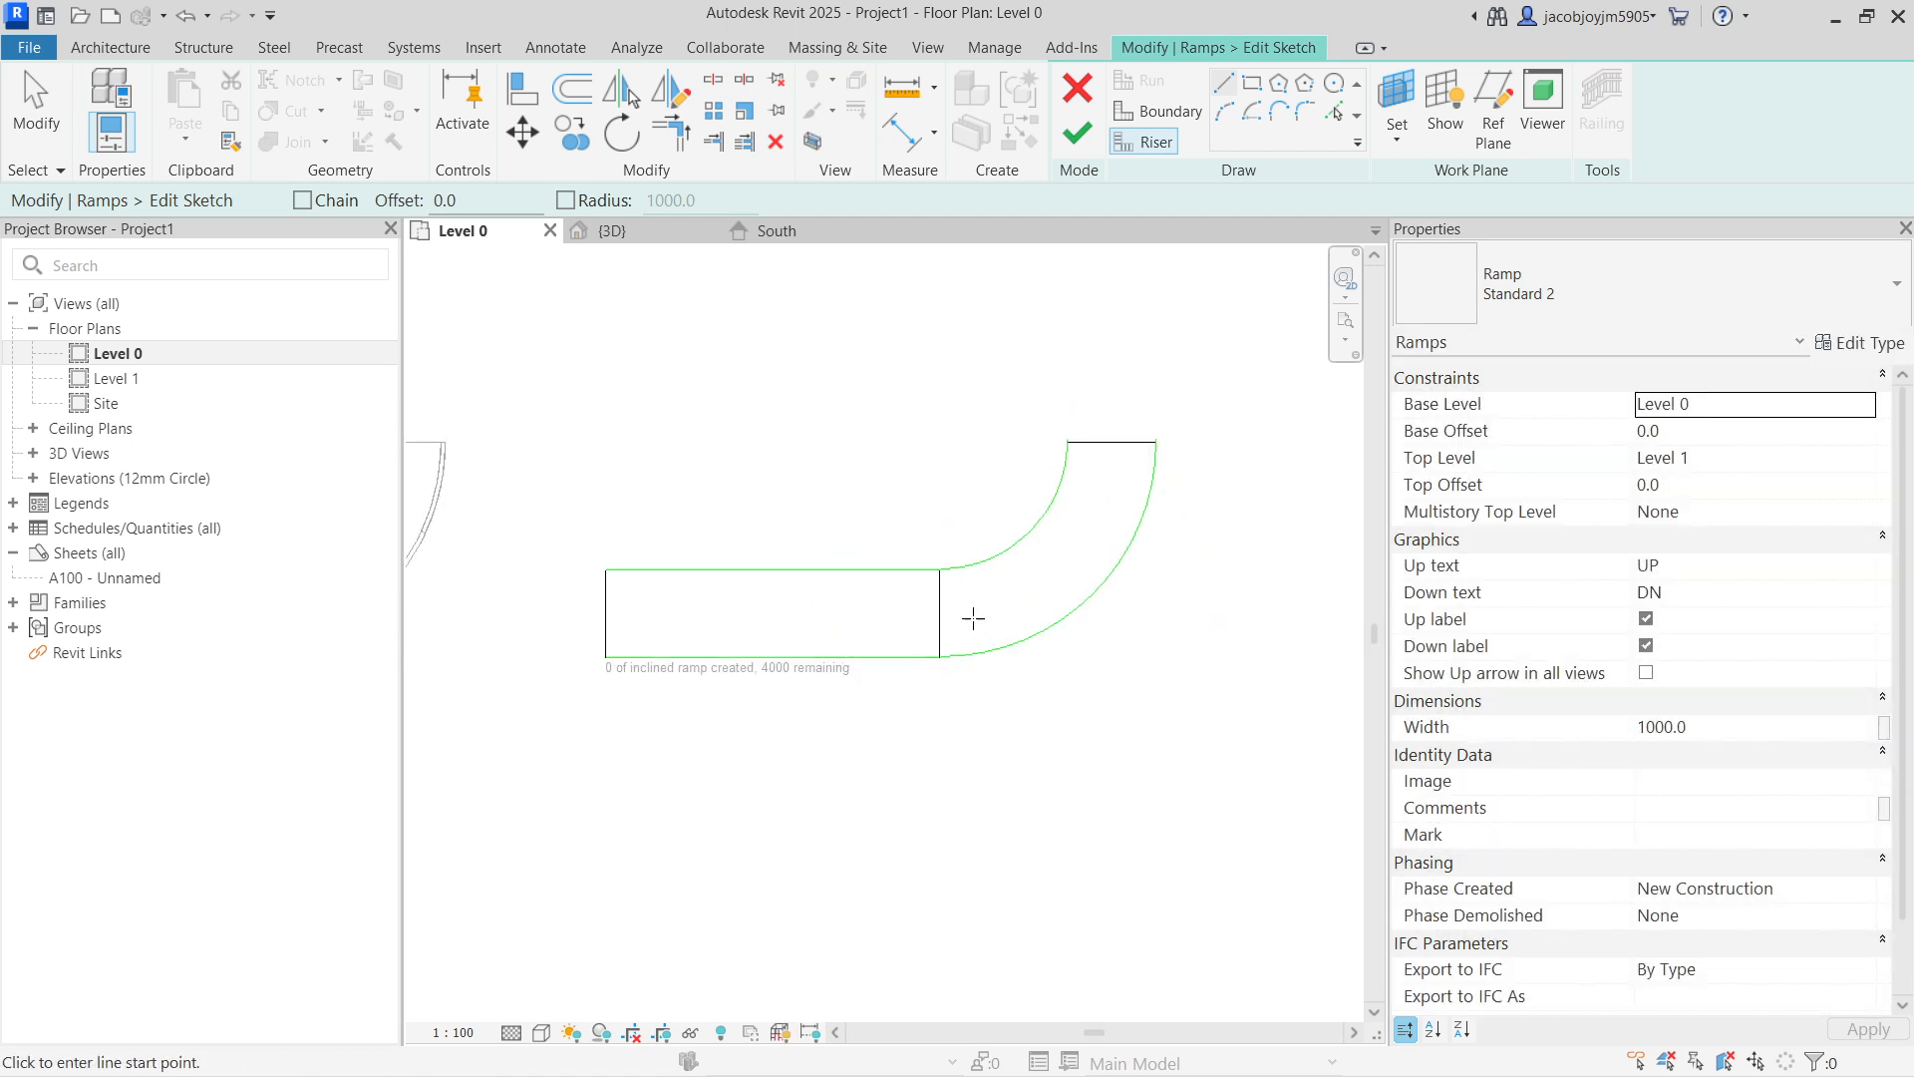
# Step: Draw a second riser across the straight run just west of the curve and finish the ramp sketch
pyautogui.scroll(1, 979, 607)
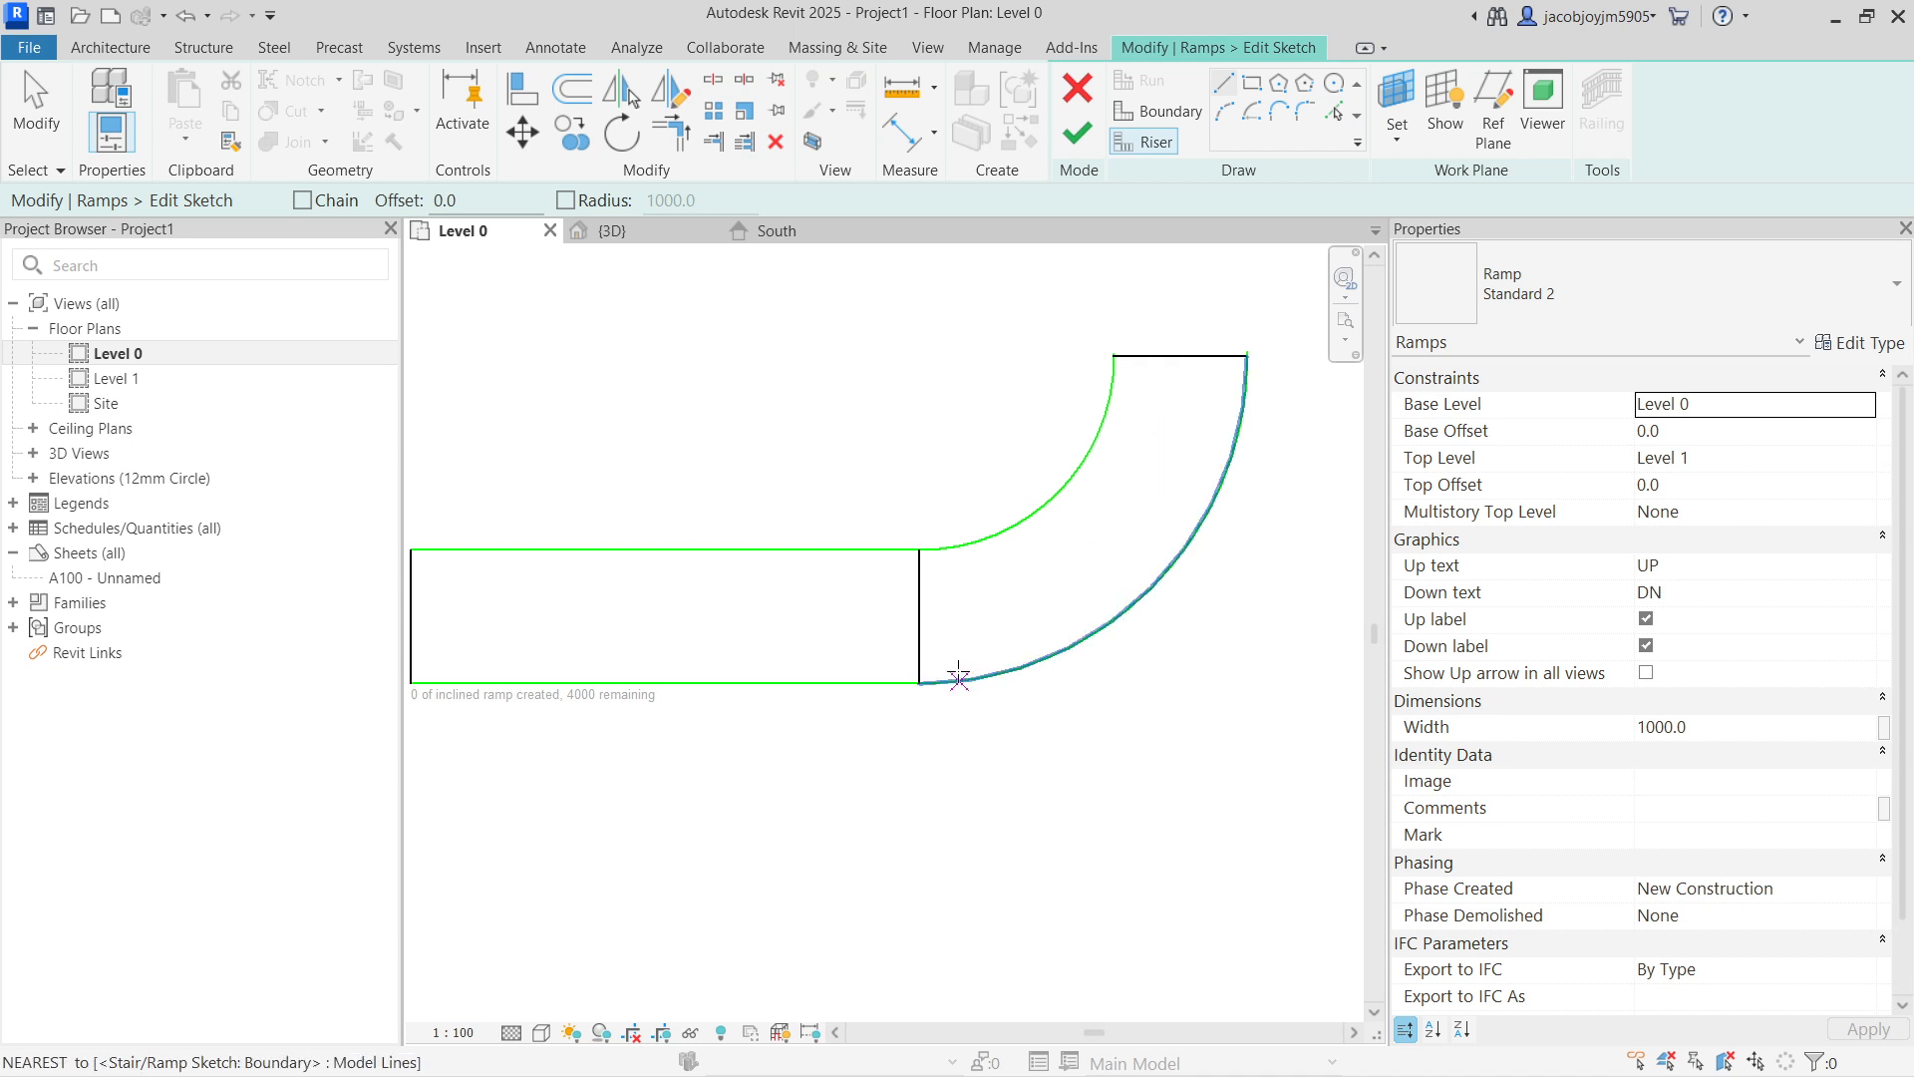
pyautogui.click(873, 684)
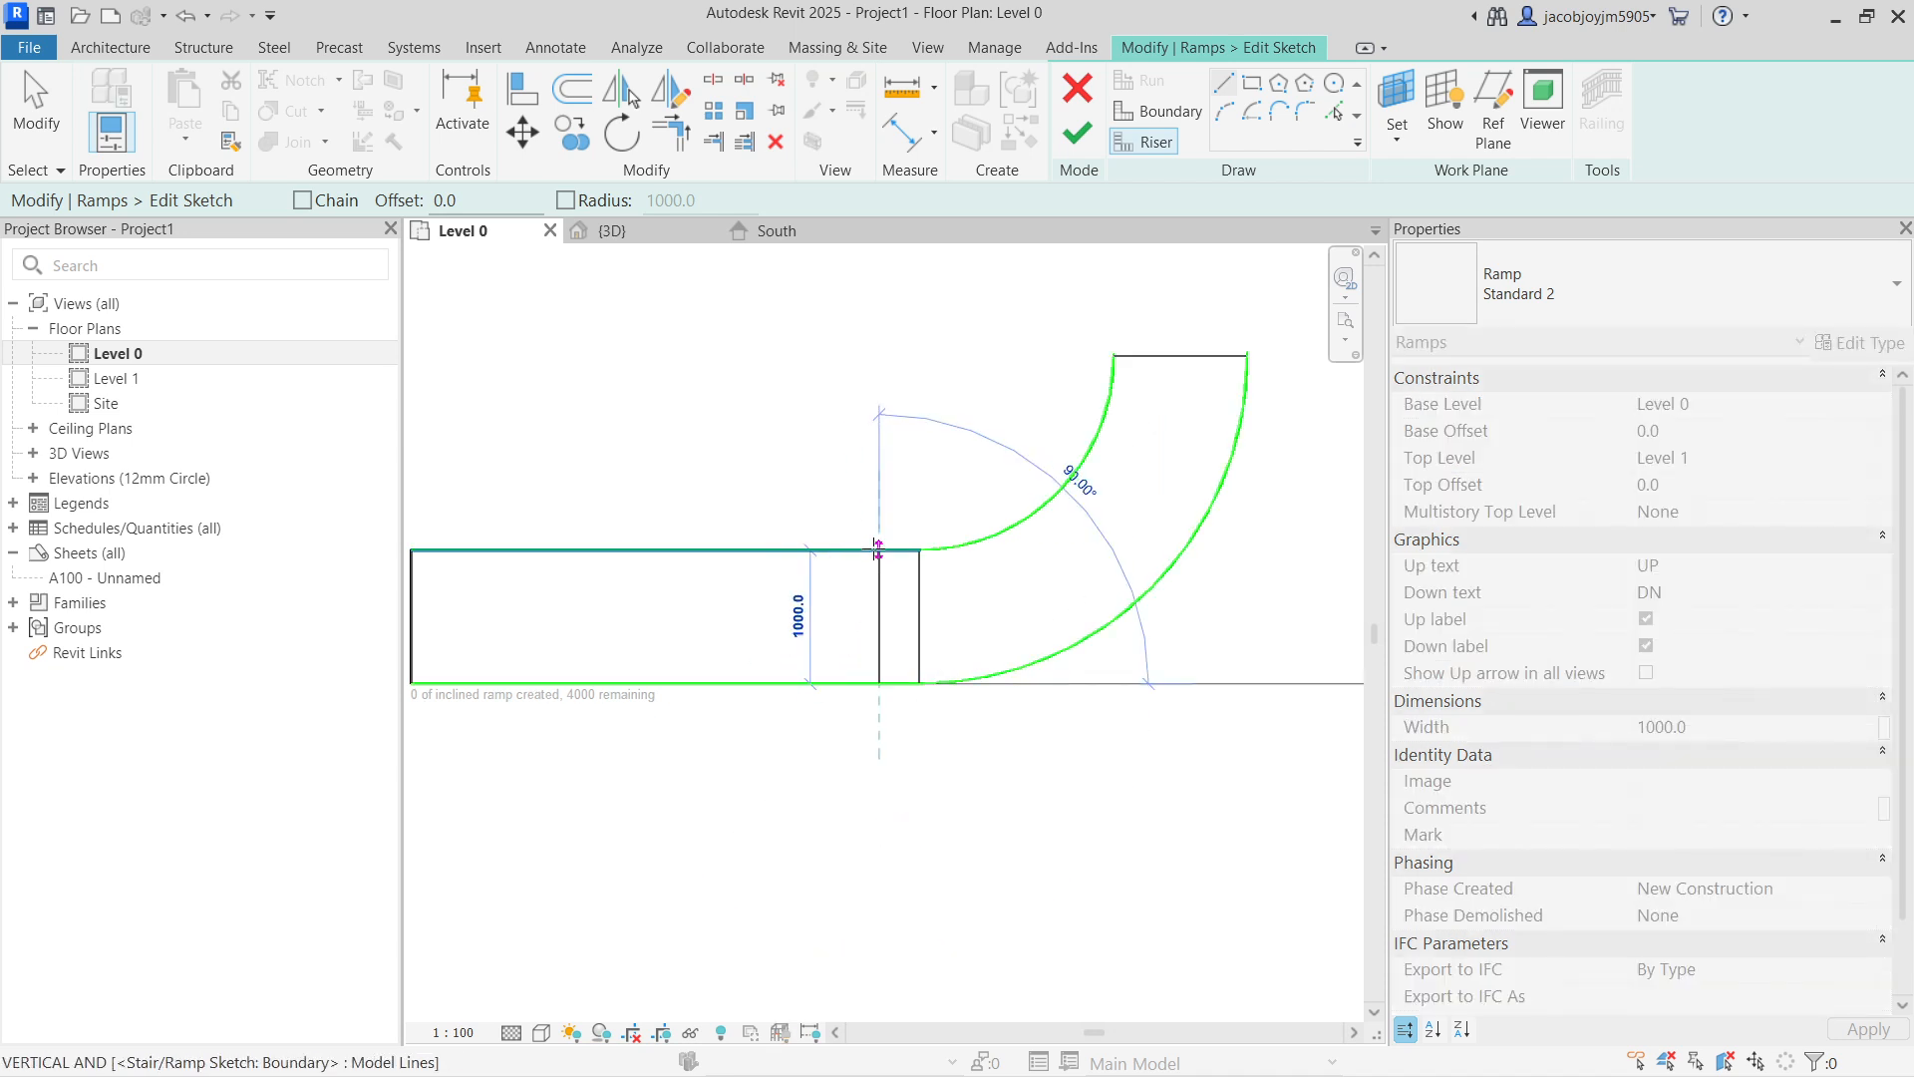
pyautogui.click(878, 549)
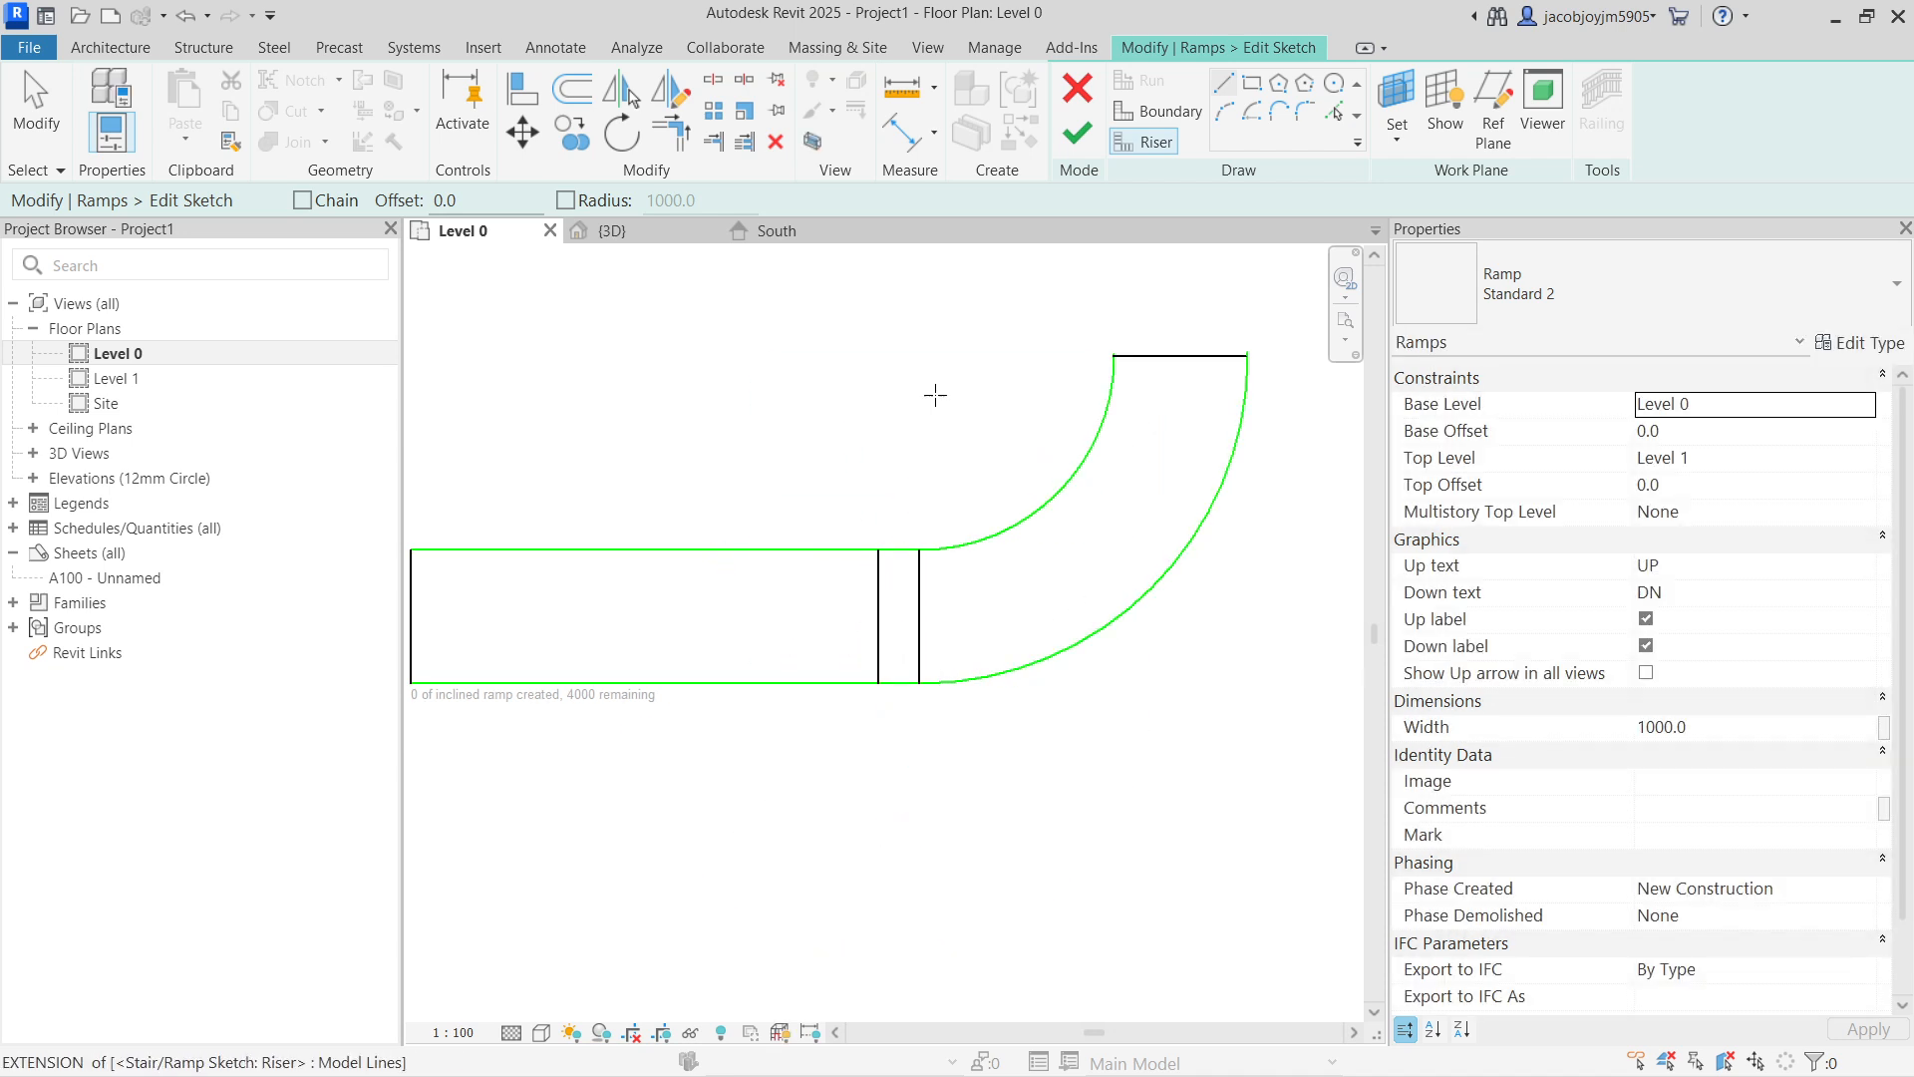
pyautogui.click(1084, 136)
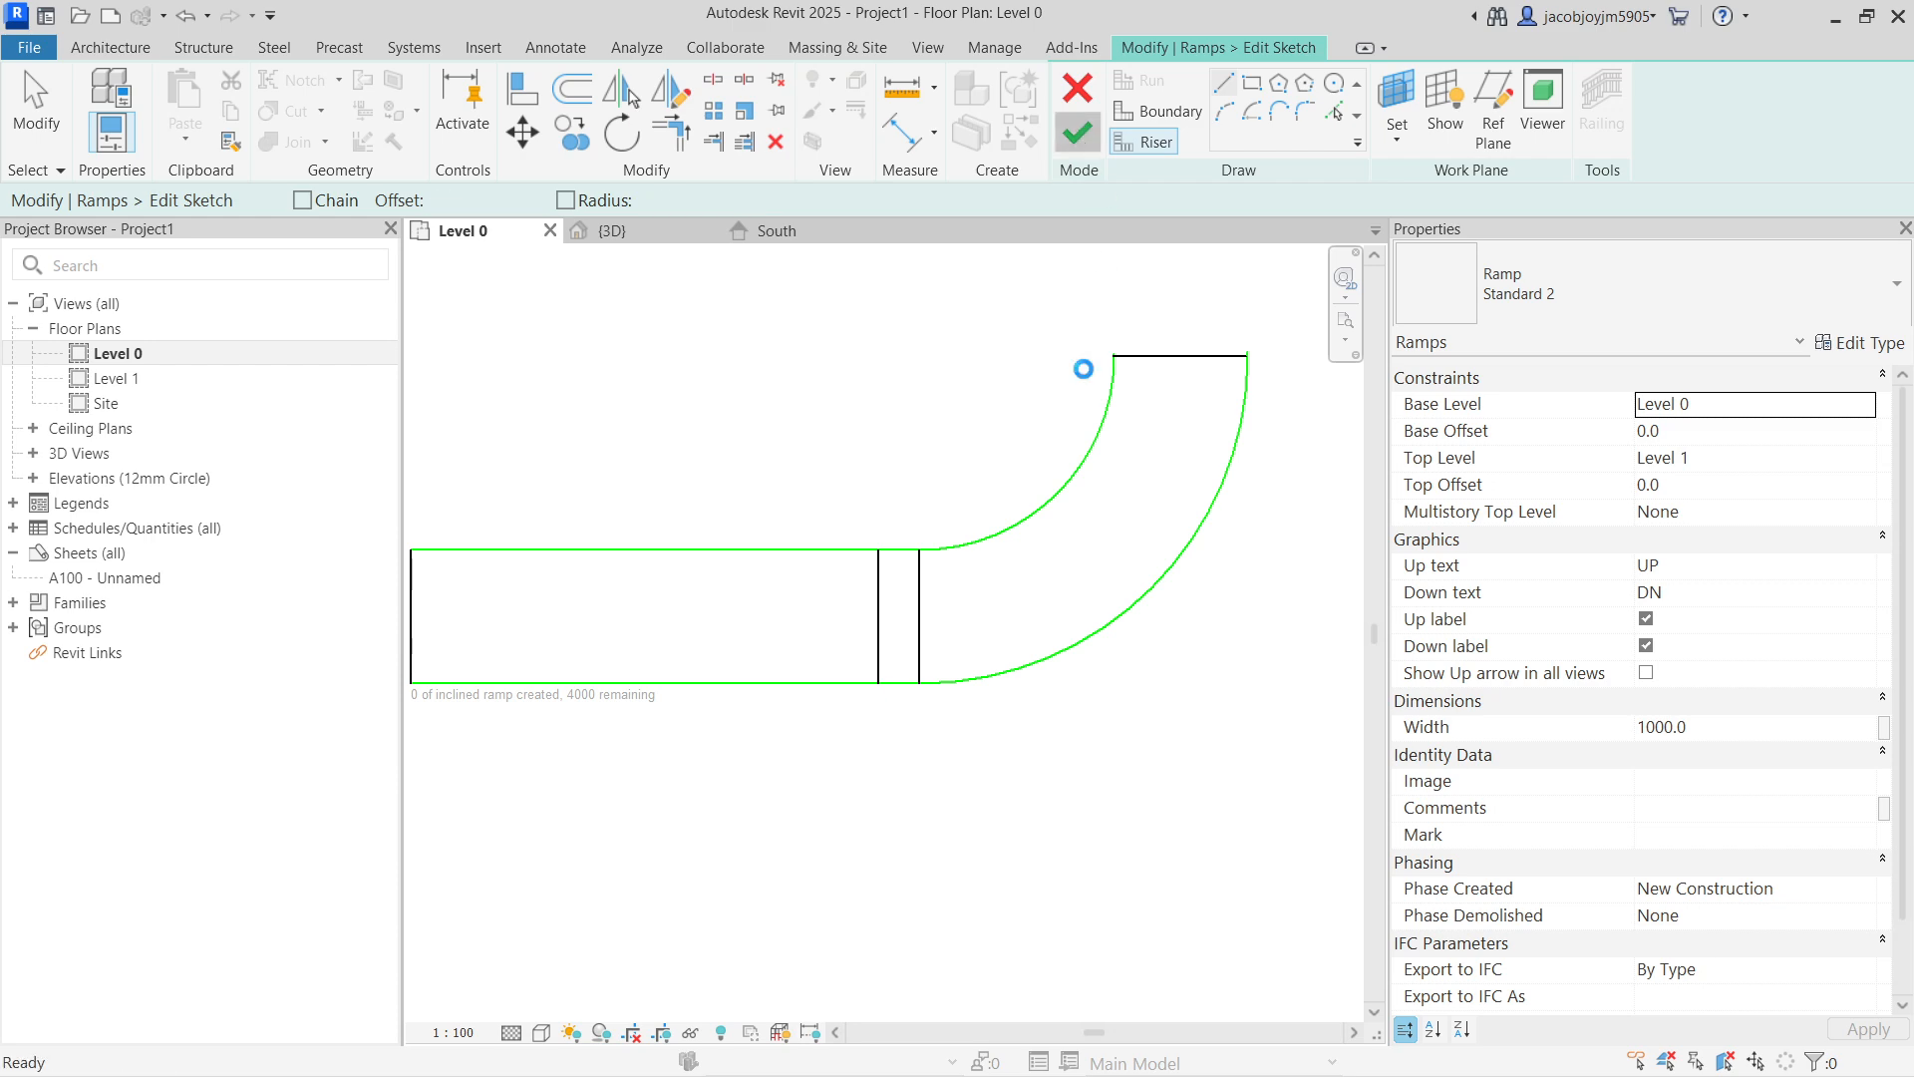
pyautogui.click(924, 410)
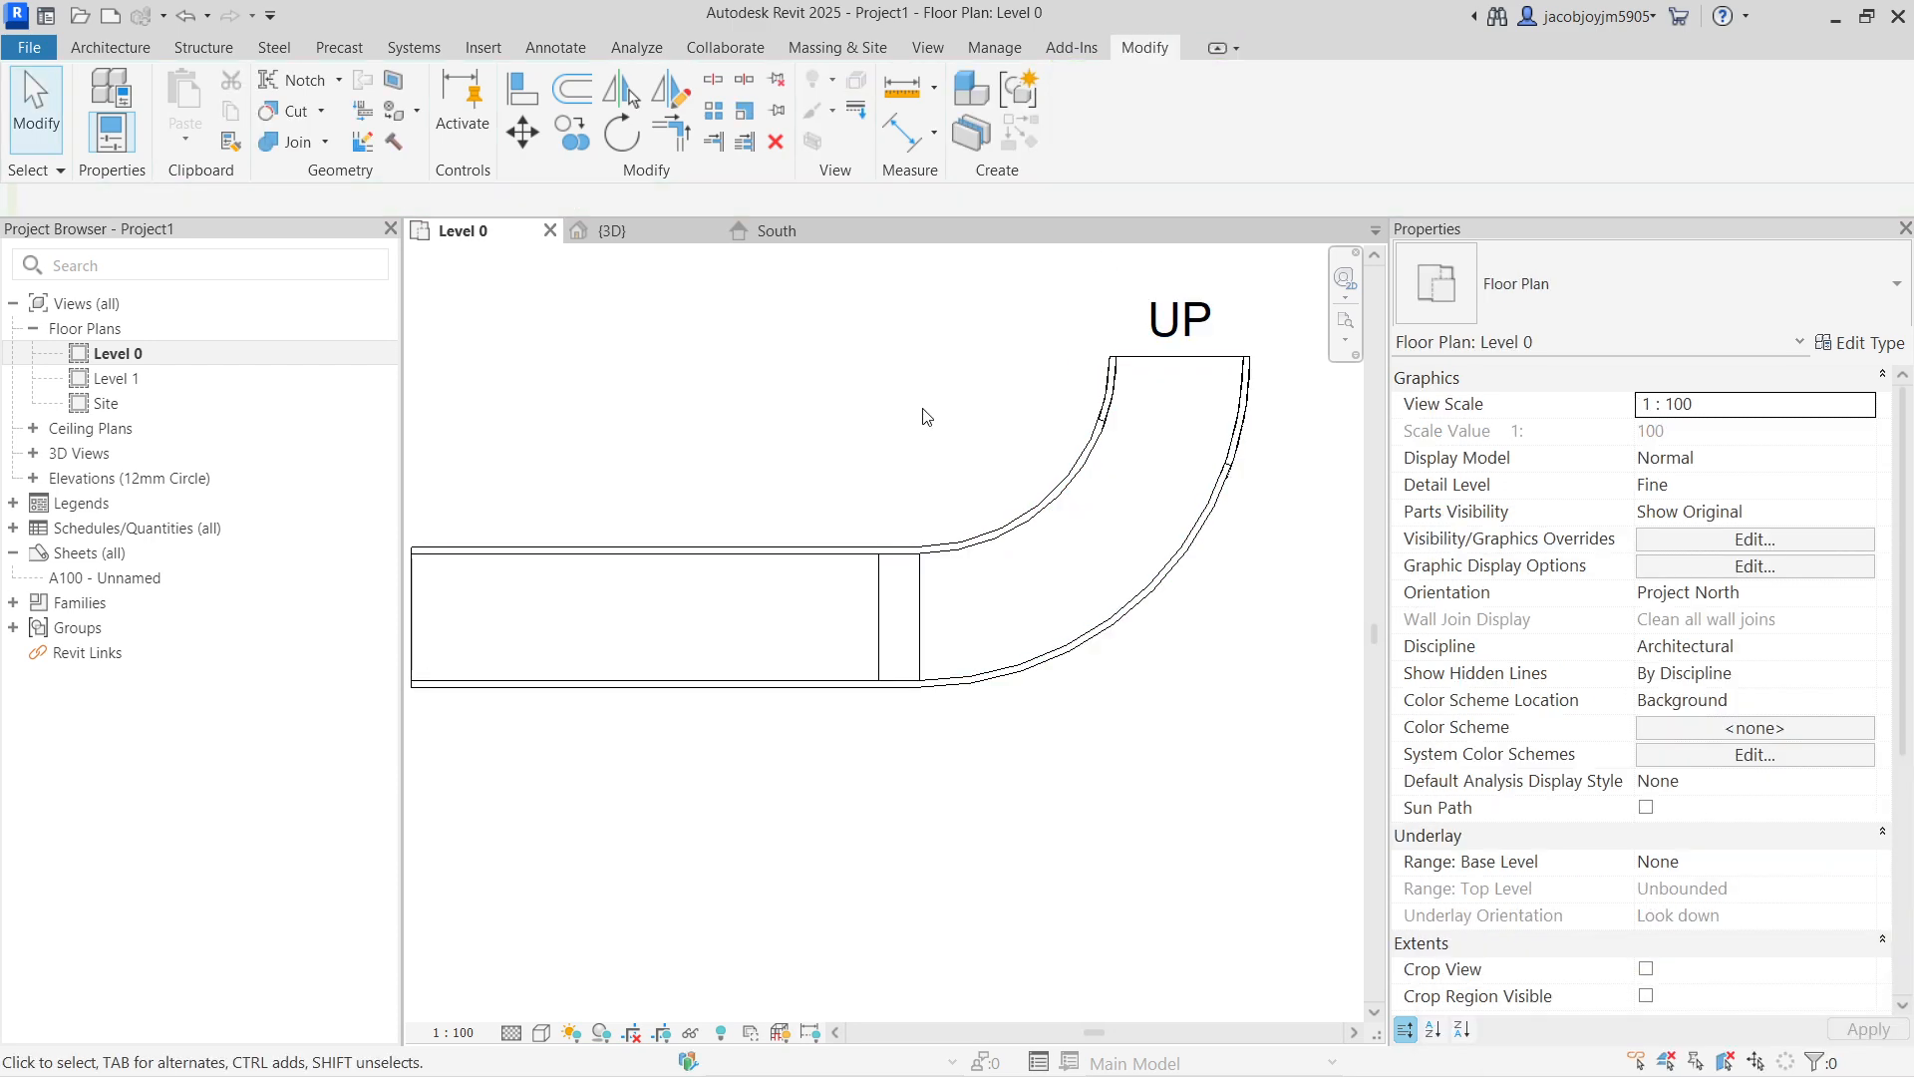
# Step: Examine the copied ramp's landing and slopes in the South elevation
pyautogui.click(785, 238)
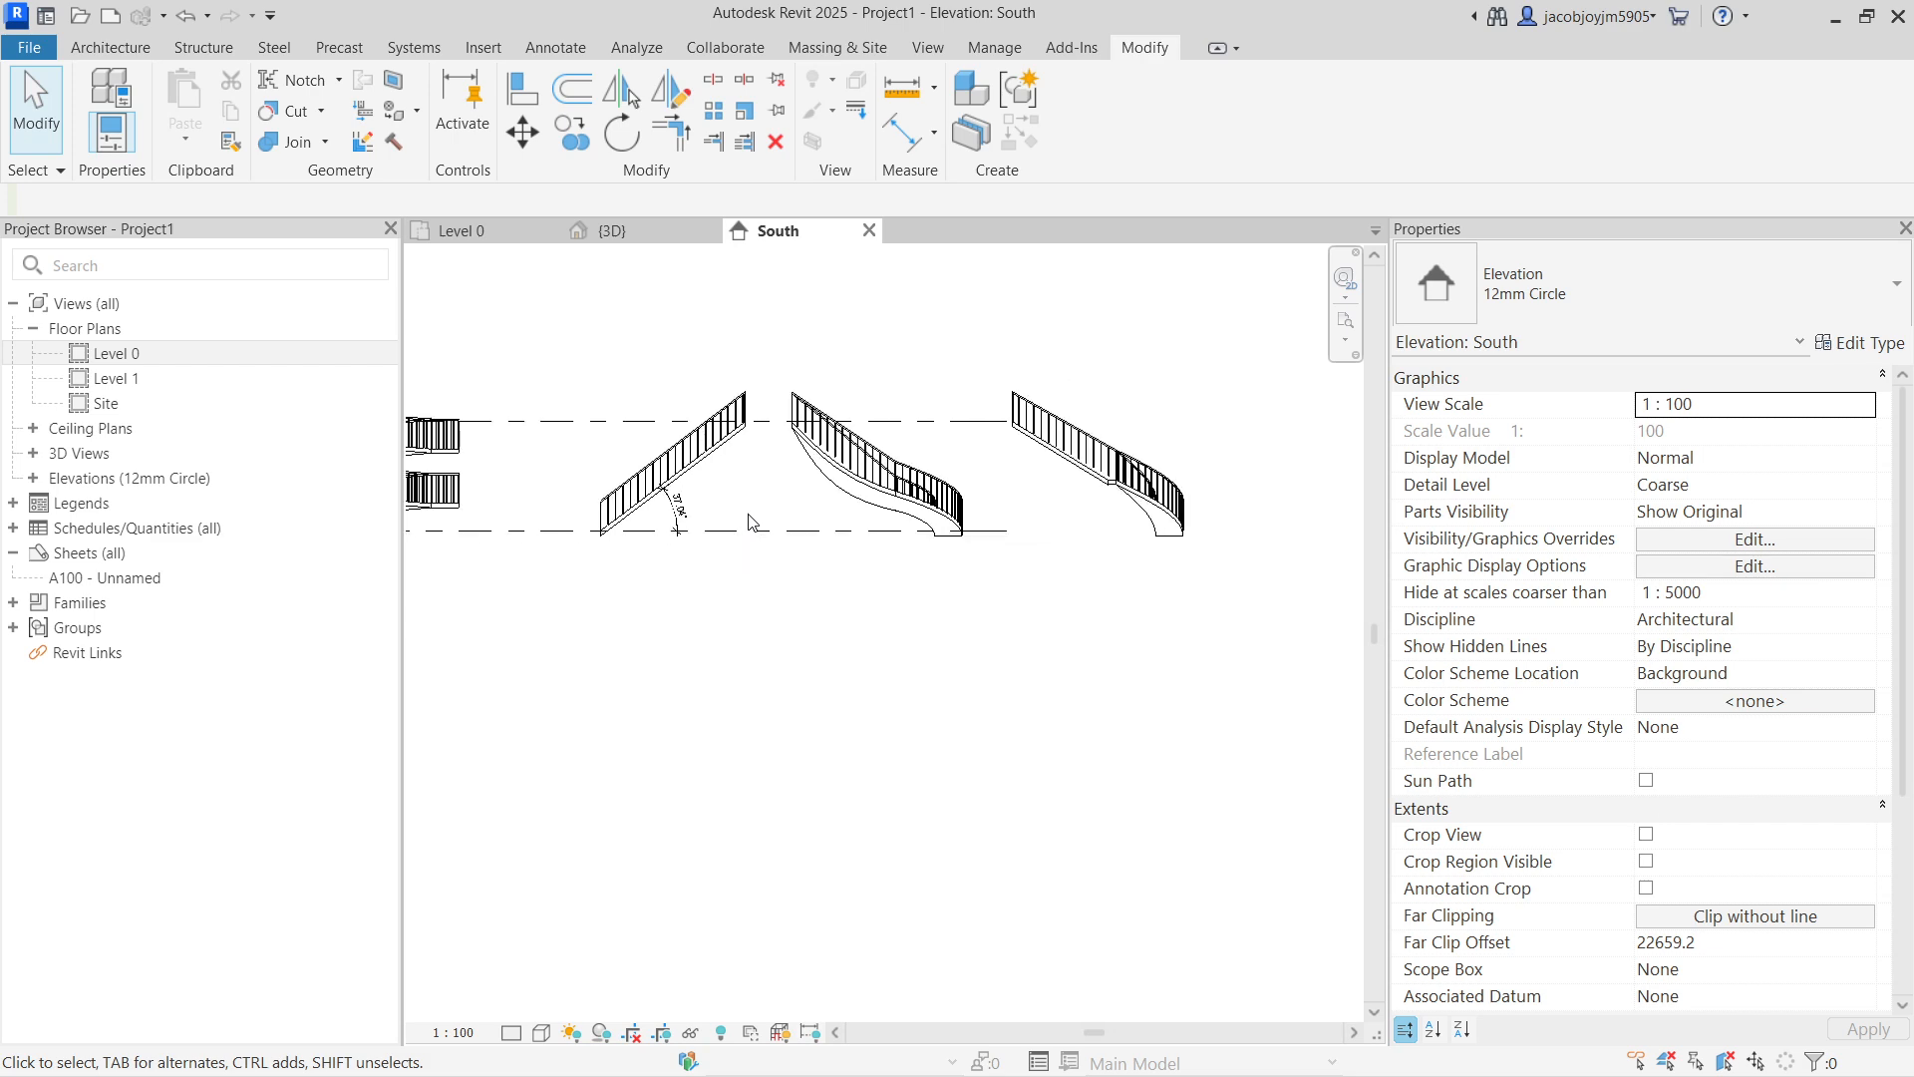
pyautogui.scroll(4, 750, 520)
pyautogui.scroll(2, 1179, 544)
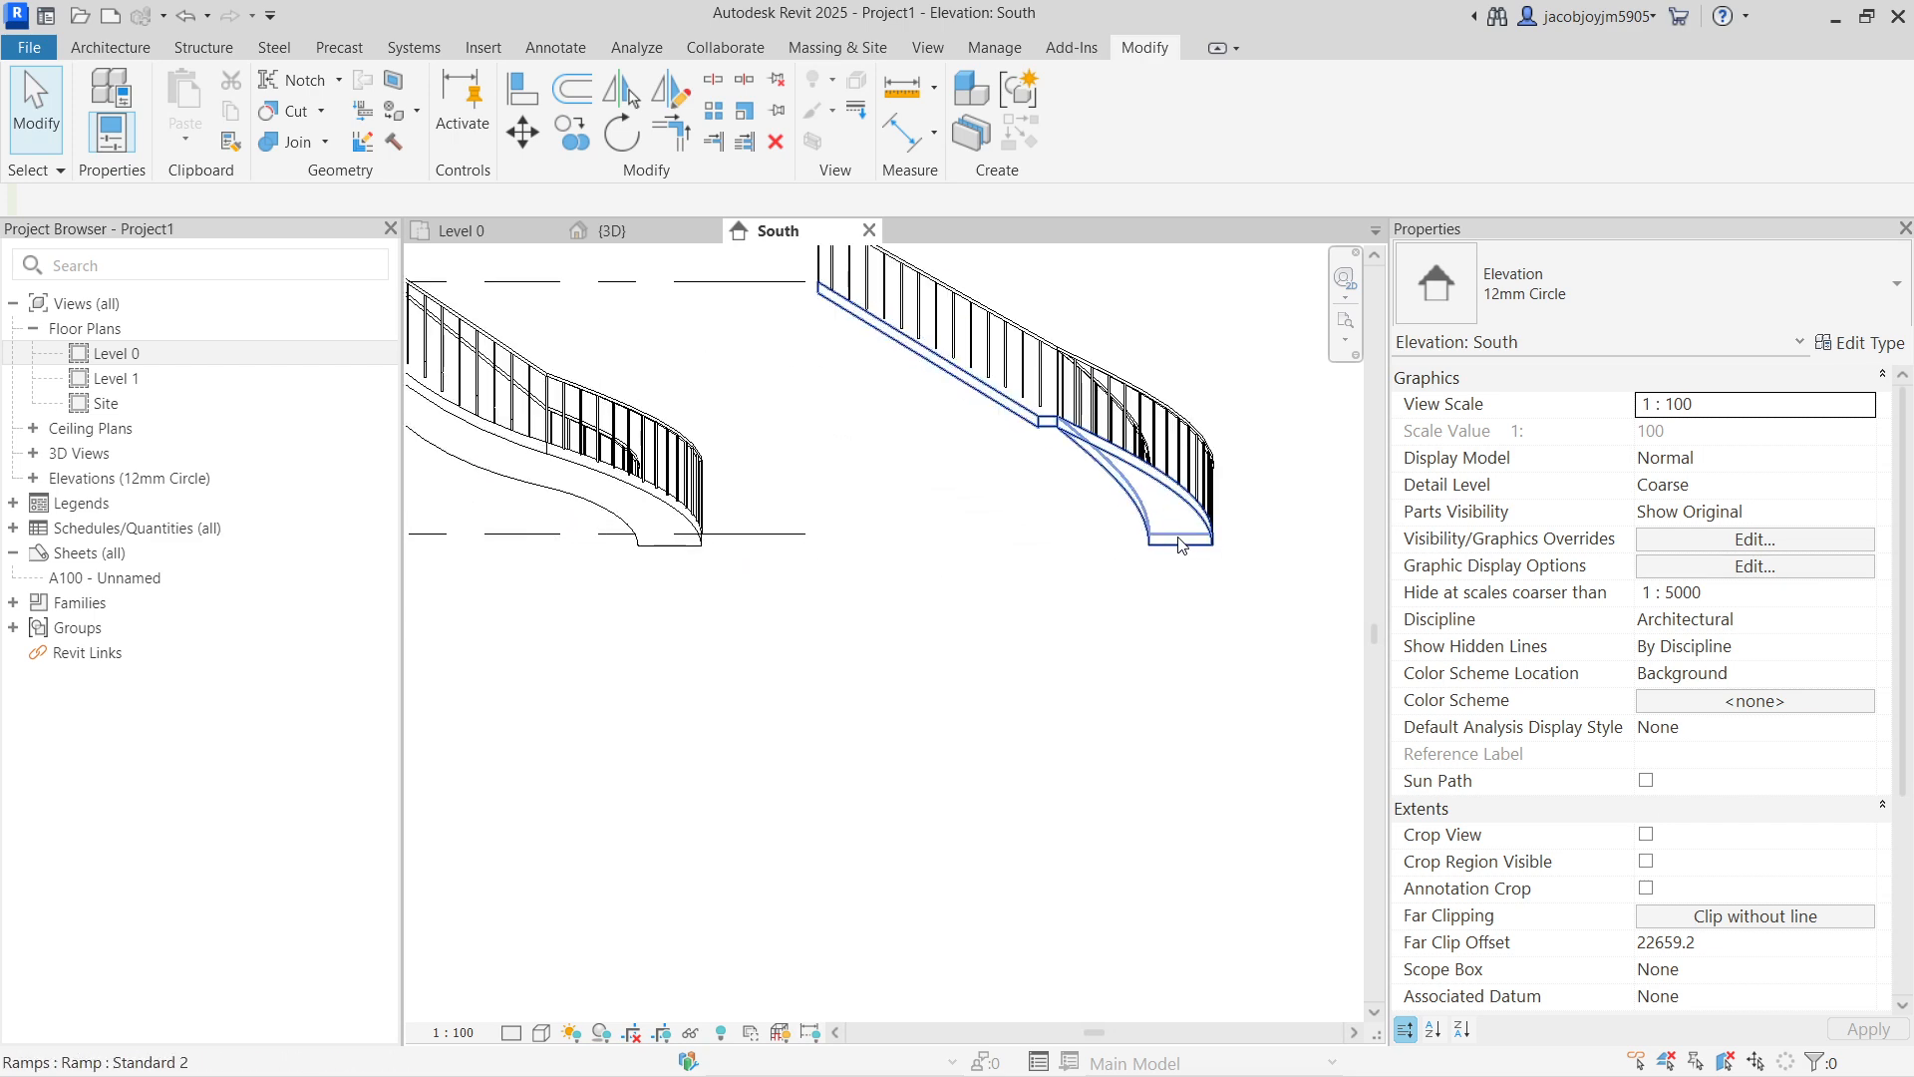
pyautogui.click(1186, 511)
pyautogui.moveTo(1195, 570); pyautogui.dragTo(1181, 763, button='middle')
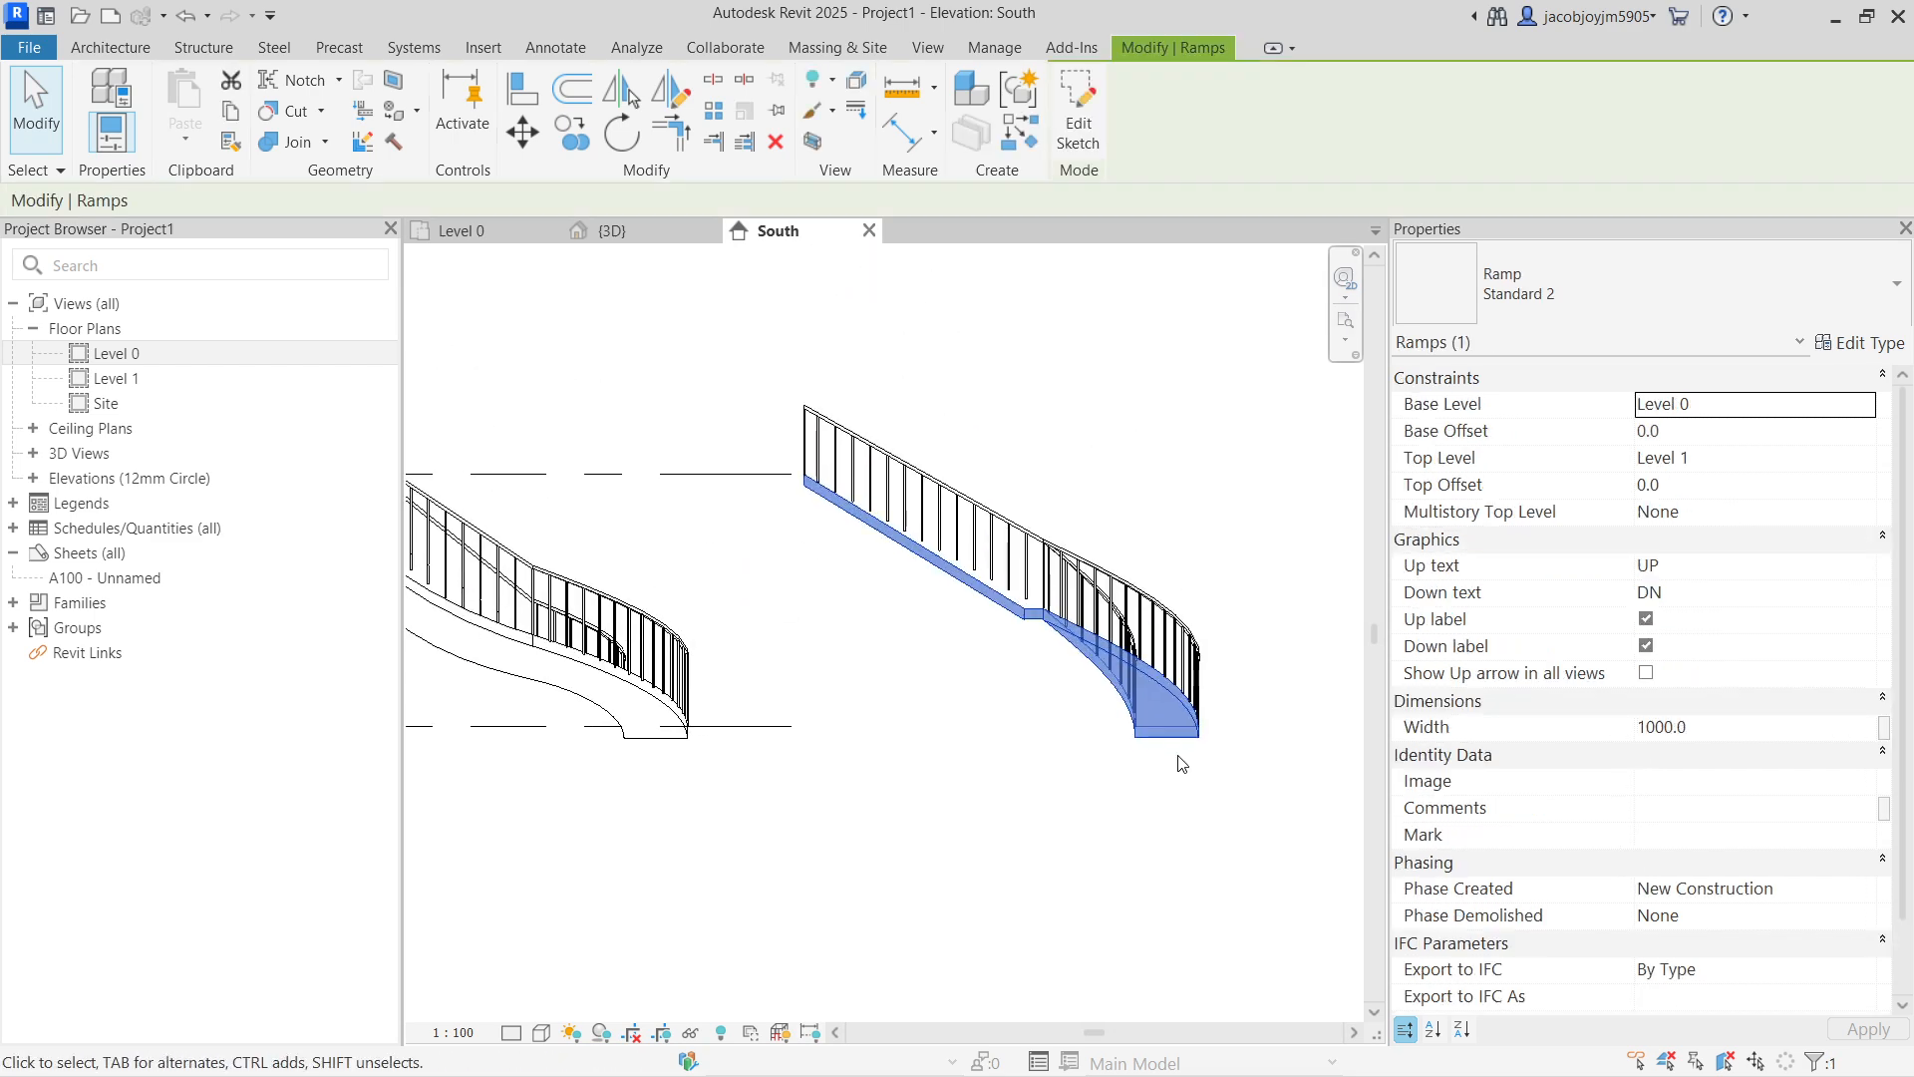
pyautogui.scroll(1, 1181, 764)
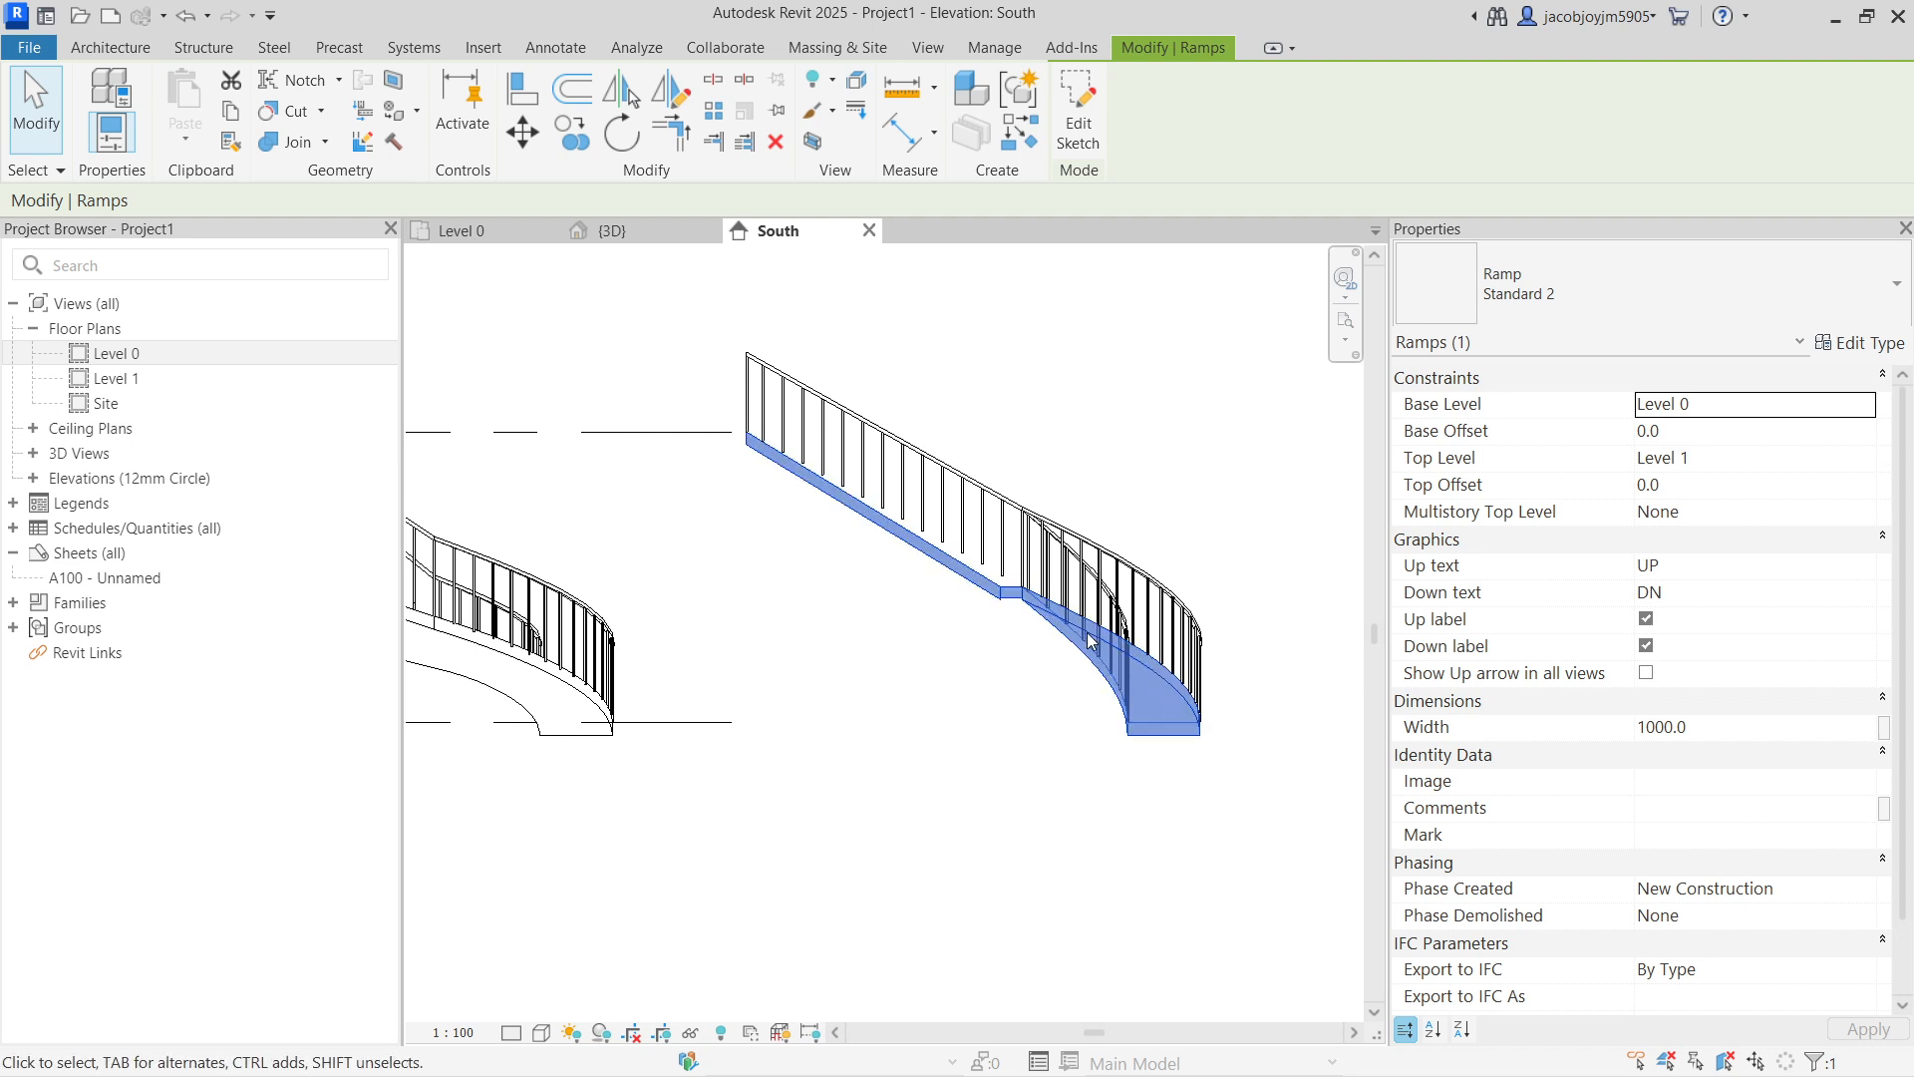
pyautogui.scroll(2, 1158, 669)
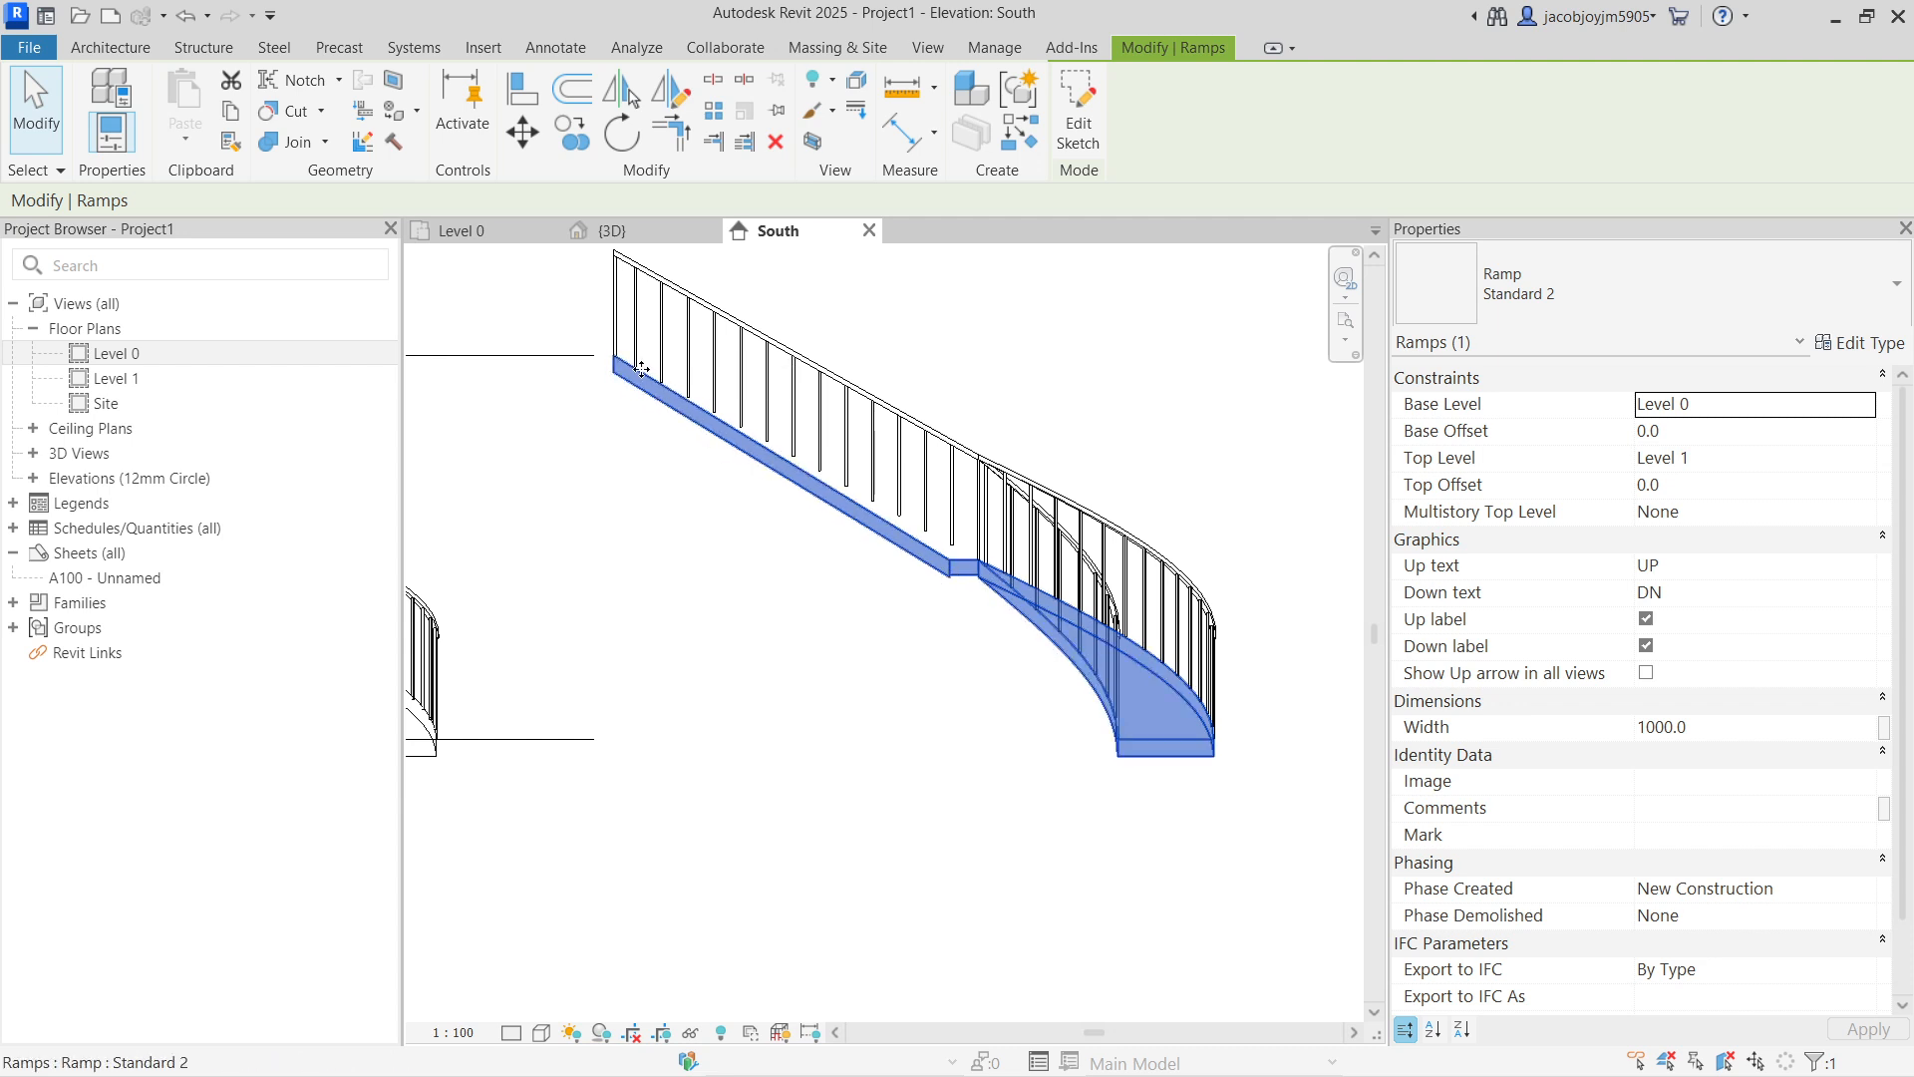
pyautogui.click(937, 638)
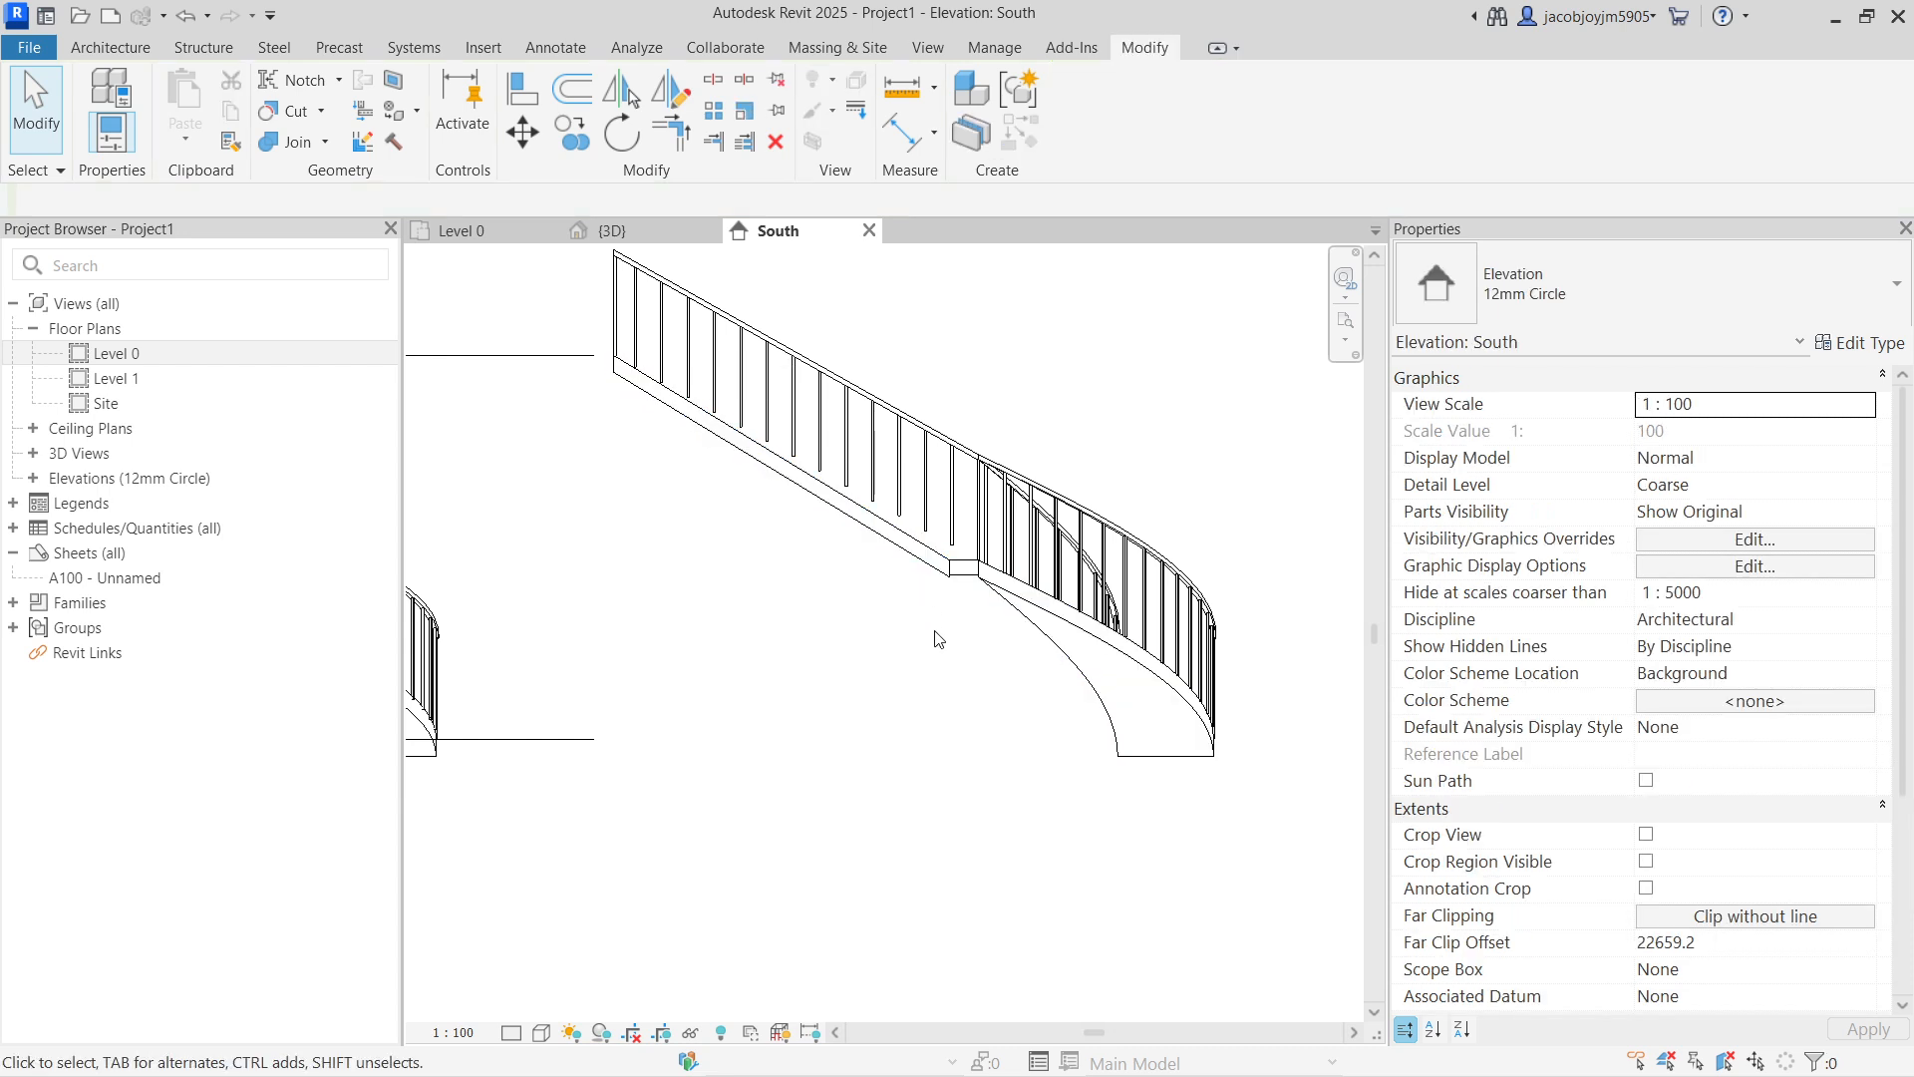
# Step: Examine the copied ramp's landing, sloped runs and railings in the default 3D view
pyautogui.click(661, 230)
pyautogui.scroll(-3, 728, 474)
pyautogui.keyDown('shift'); pyautogui.moveTo(1145, 613); pyautogui.dragTo(1124, 607, button='middle'); pyautogui.keyUp('shift')
pyautogui.scroll(-1, 778, 559)
pyautogui.moveTo(742, 548); pyautogui.dragTo(1106, 544, button='middle')
pyautogui.scroll(4, 863, 536)
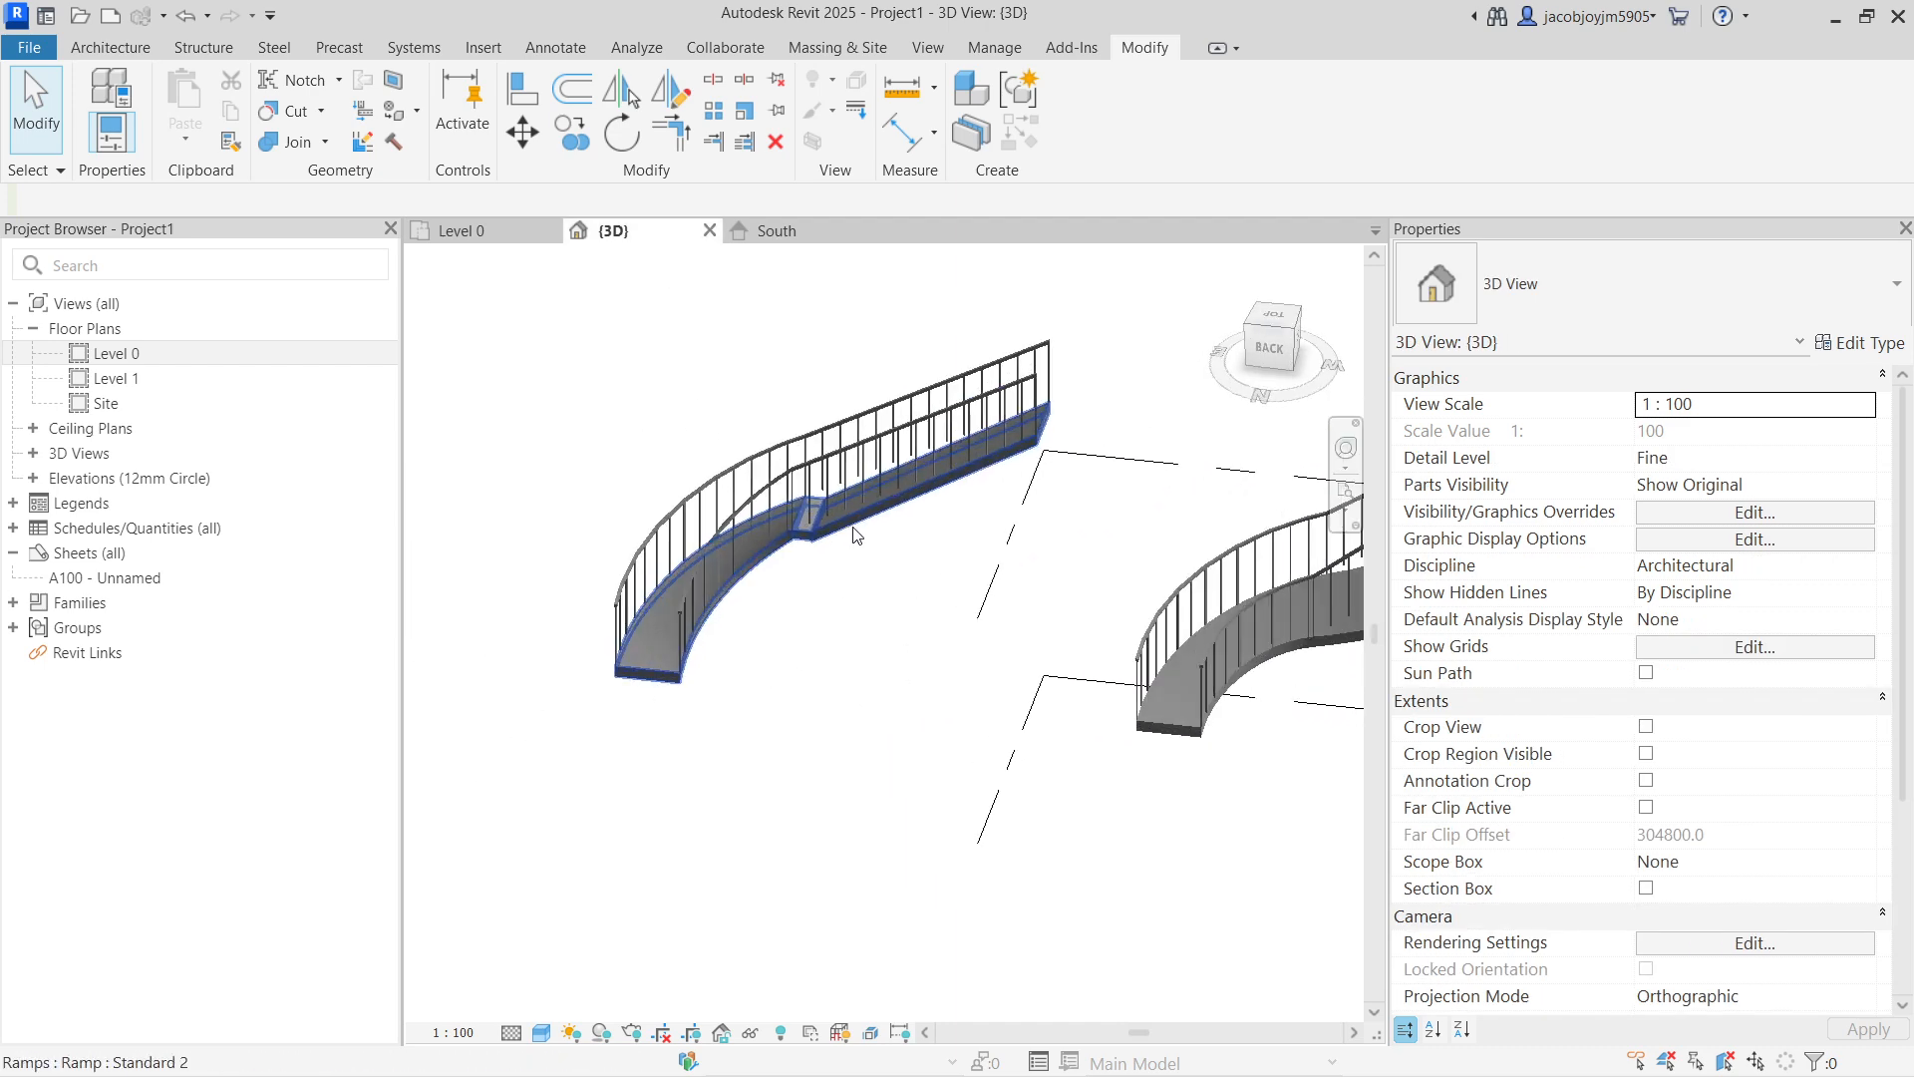
pyautogui.click(852, 537)
pyautogui.keyDown('shift'); pyautogui.moveTo(852, 536); pyautogui.dragTo(864, 589, button='middle'); pyautogui.keyUp('shift')
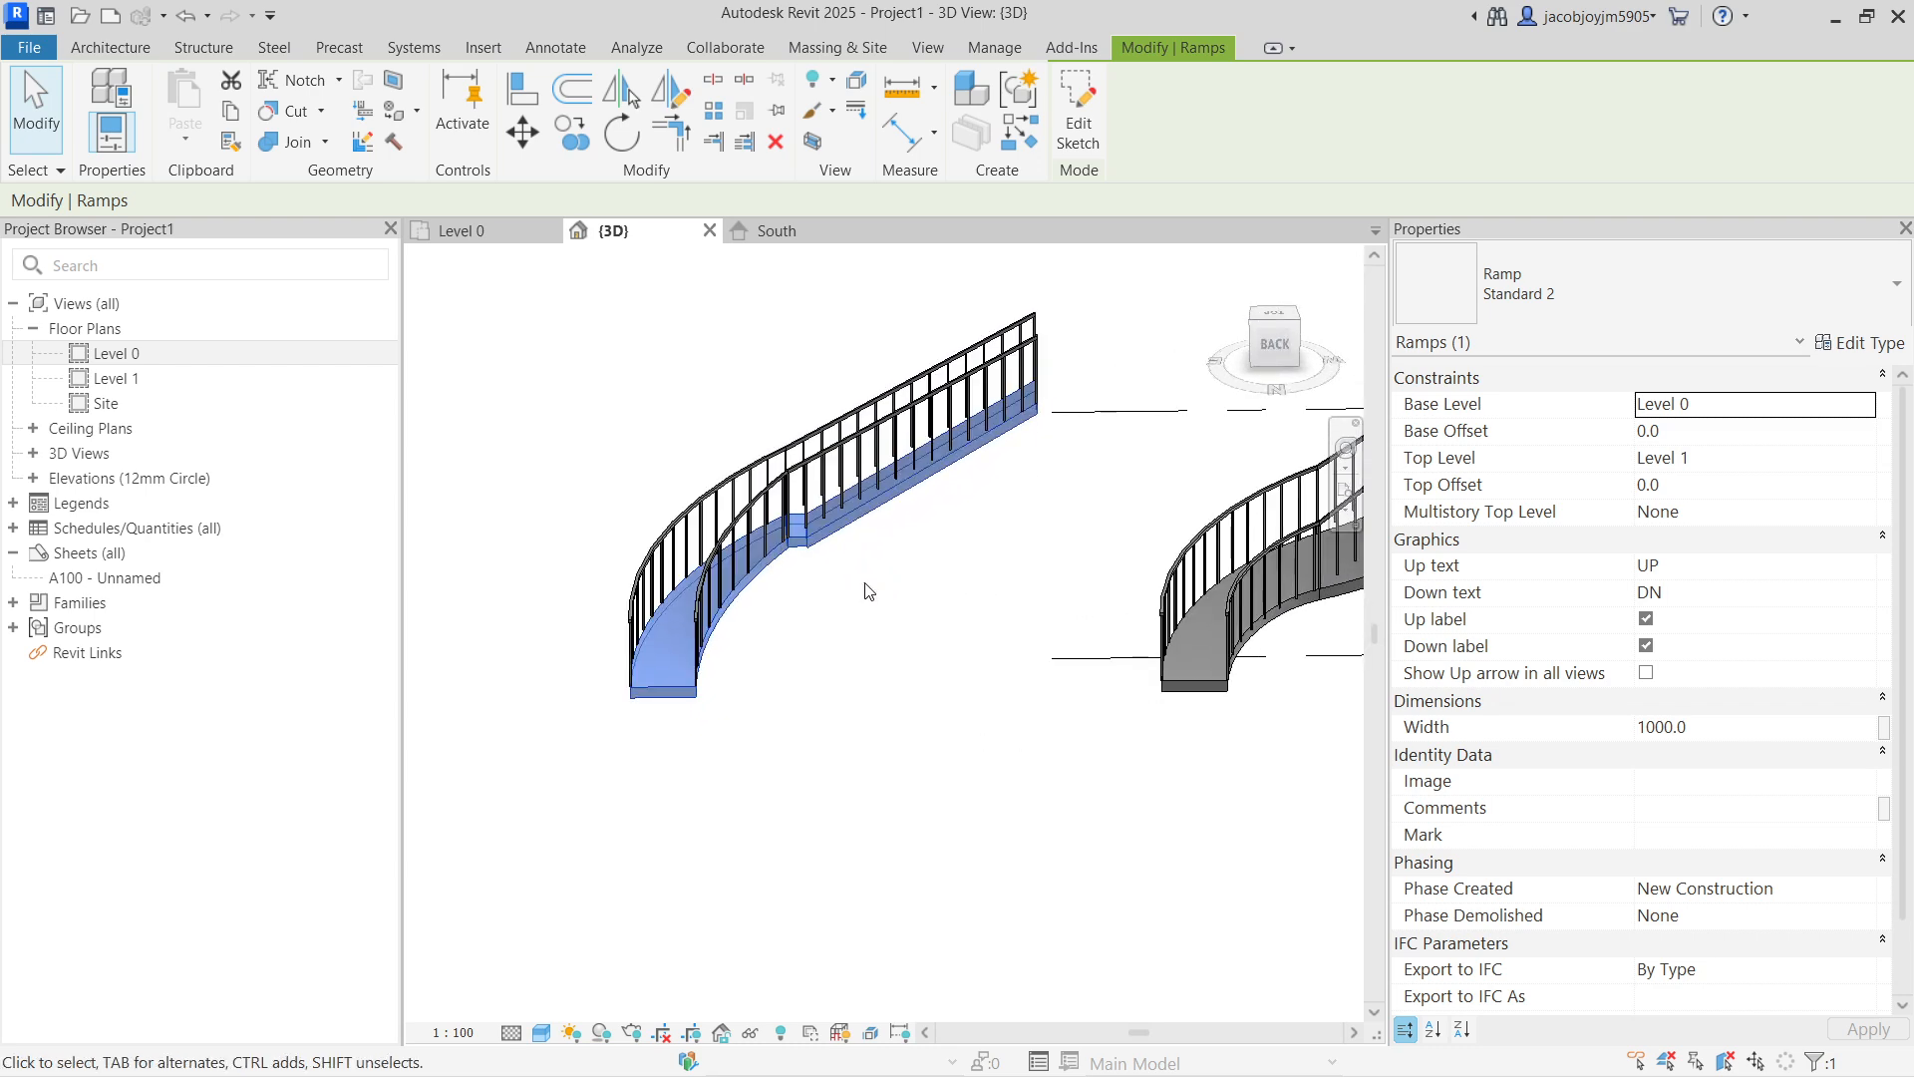
pyautogui.scroll(2, 807, 554)
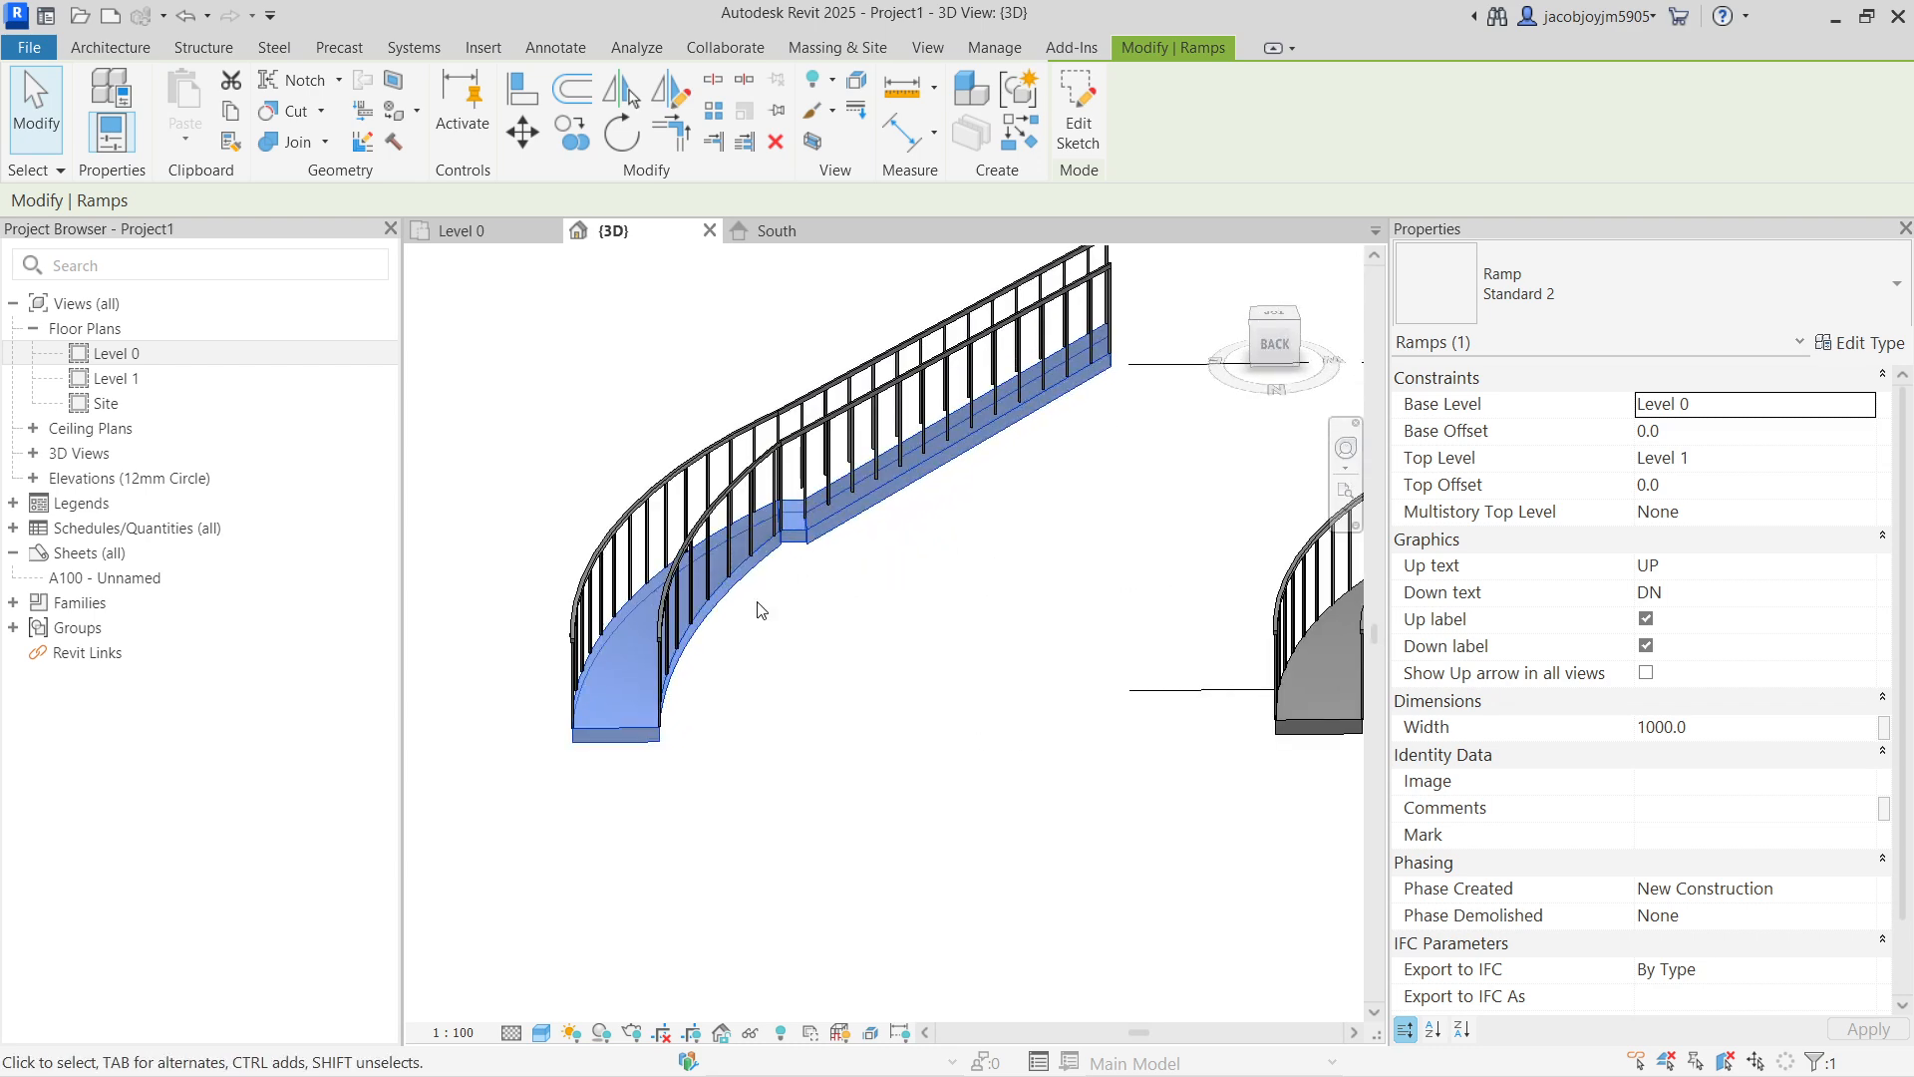
pyautogui.scroll(-1, 753, 653)
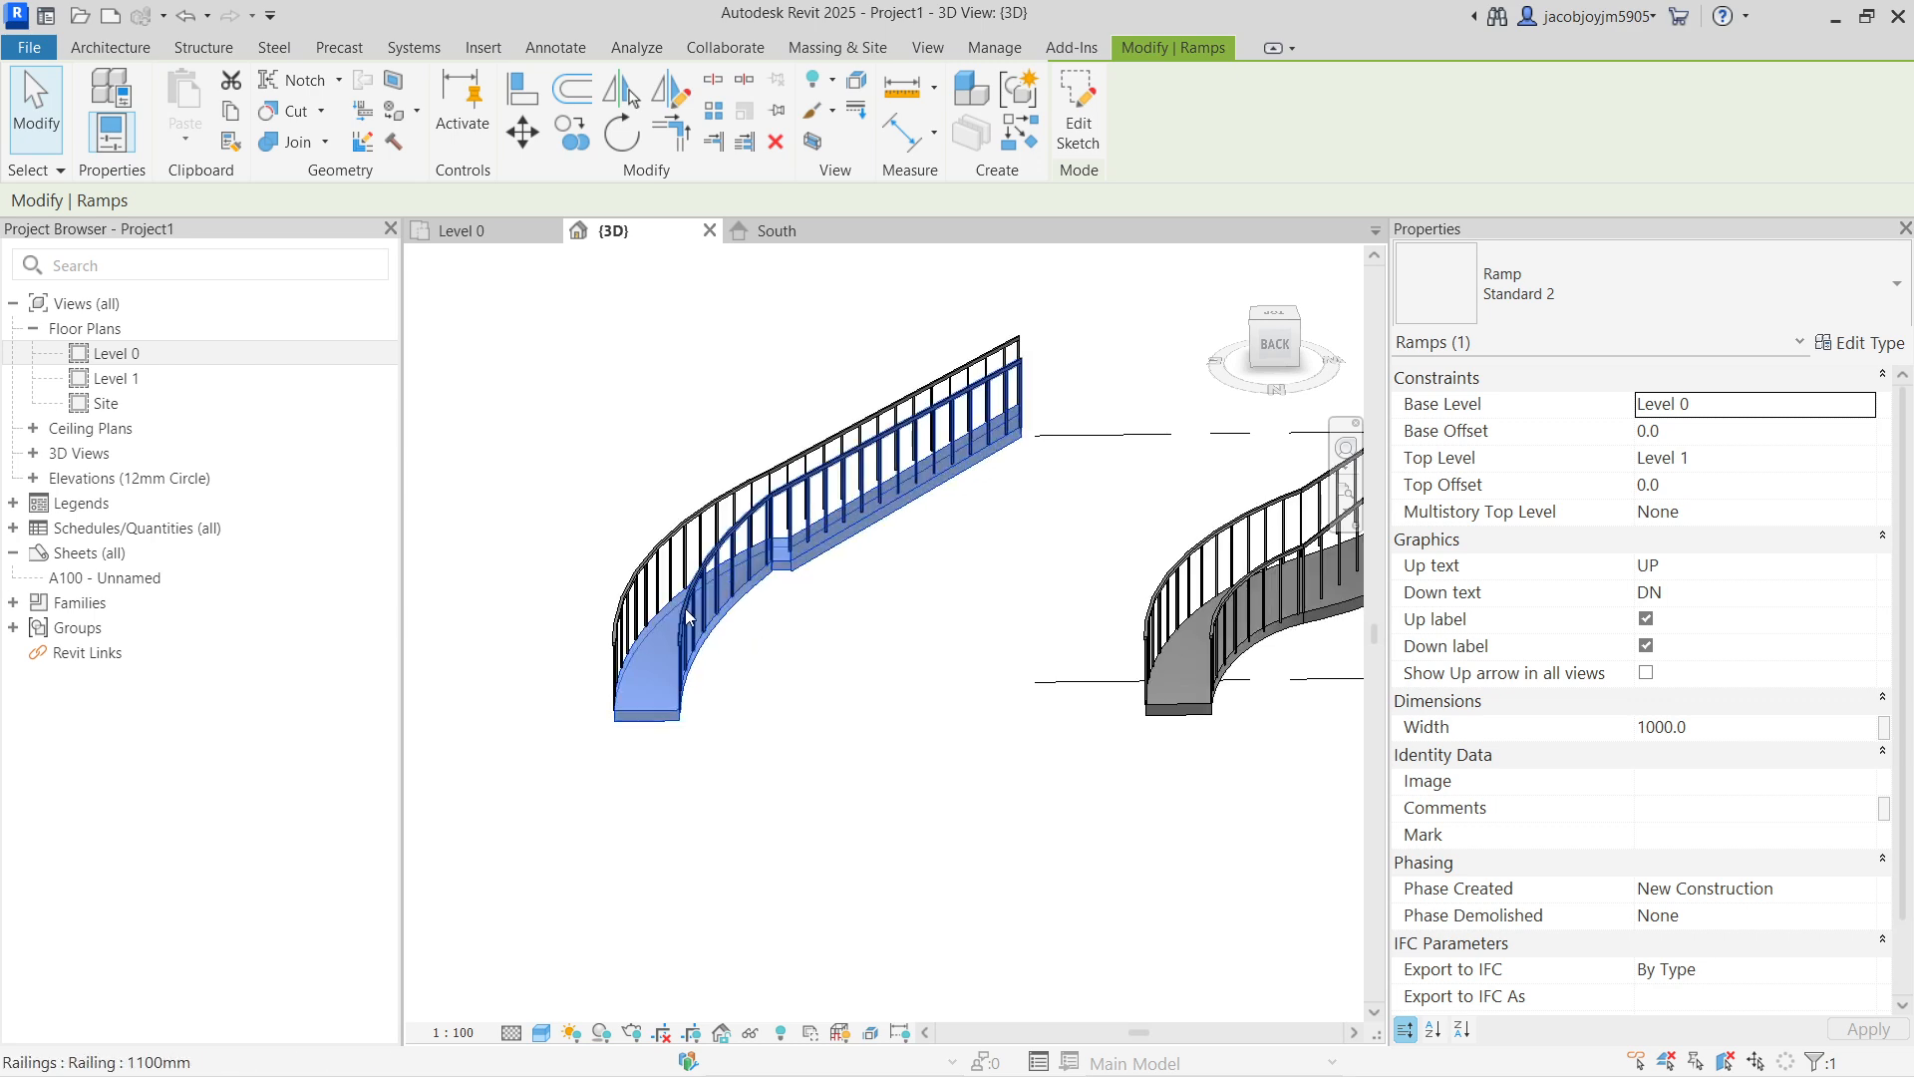
pyautogui.scroll(2, 737, 638)
pyautogui.click(798, 615)
pyautogui.scroll(-2, 684, 649)
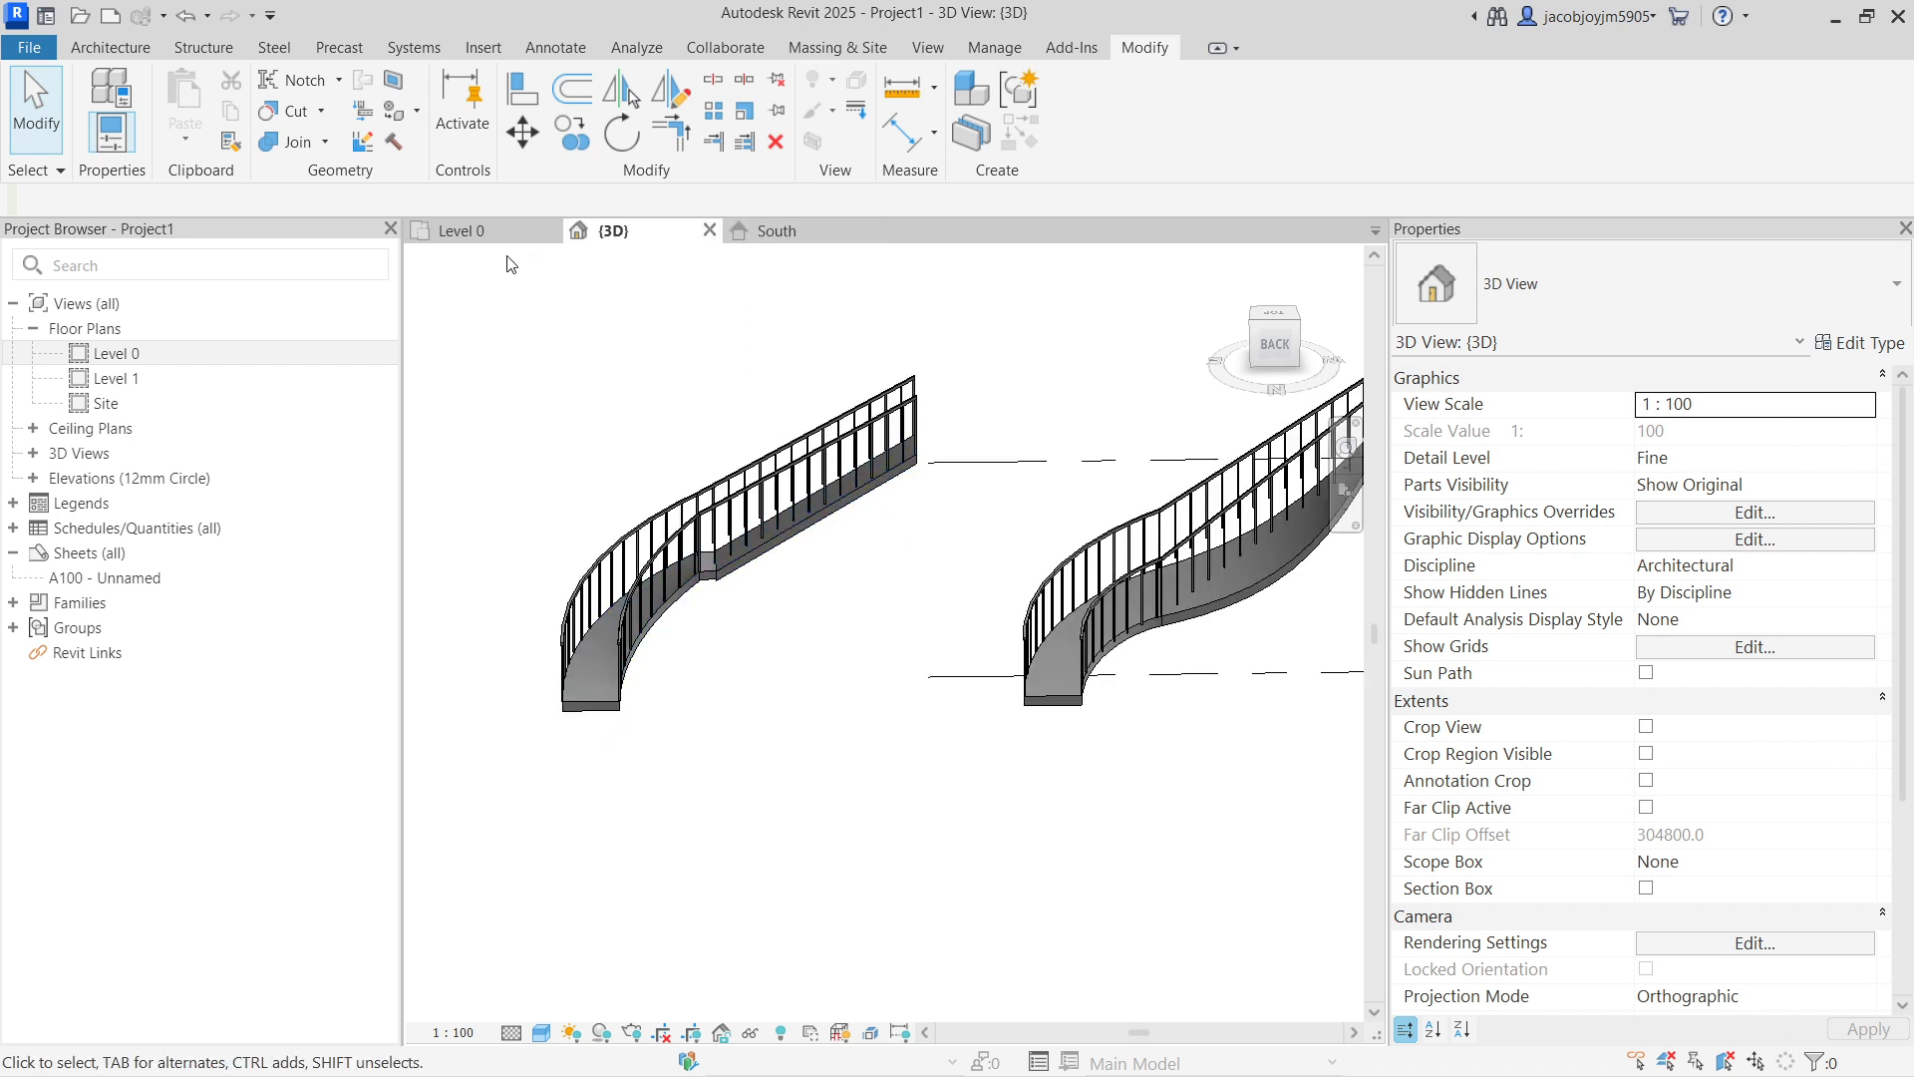
# Step: Create an architectural floor on Level 0 by picking the outer edges and both ends of the copied ramp as its boundary
pyautogui.click(476, 234)
pyautogui.scroll(-3, 632, 555)
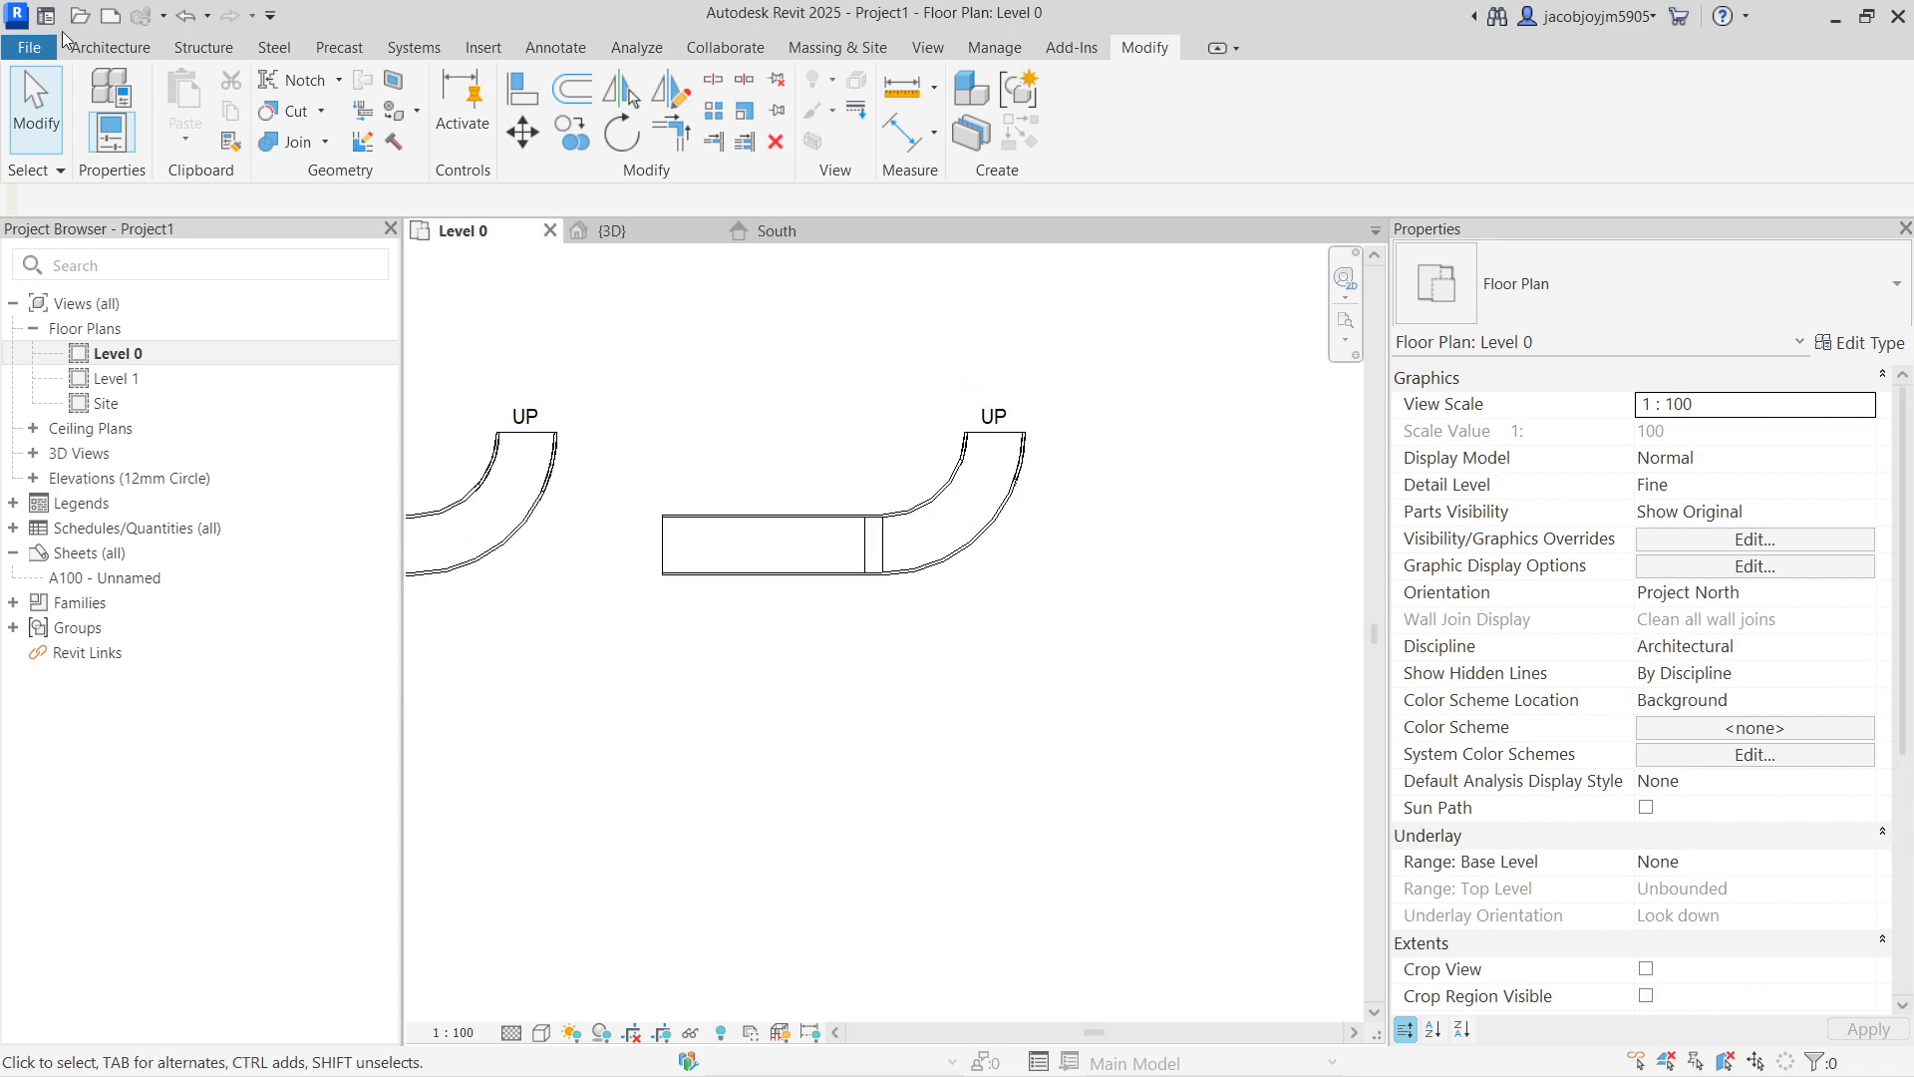
pyautogui.click(131, 53)
pyautogui.click(578, 137)
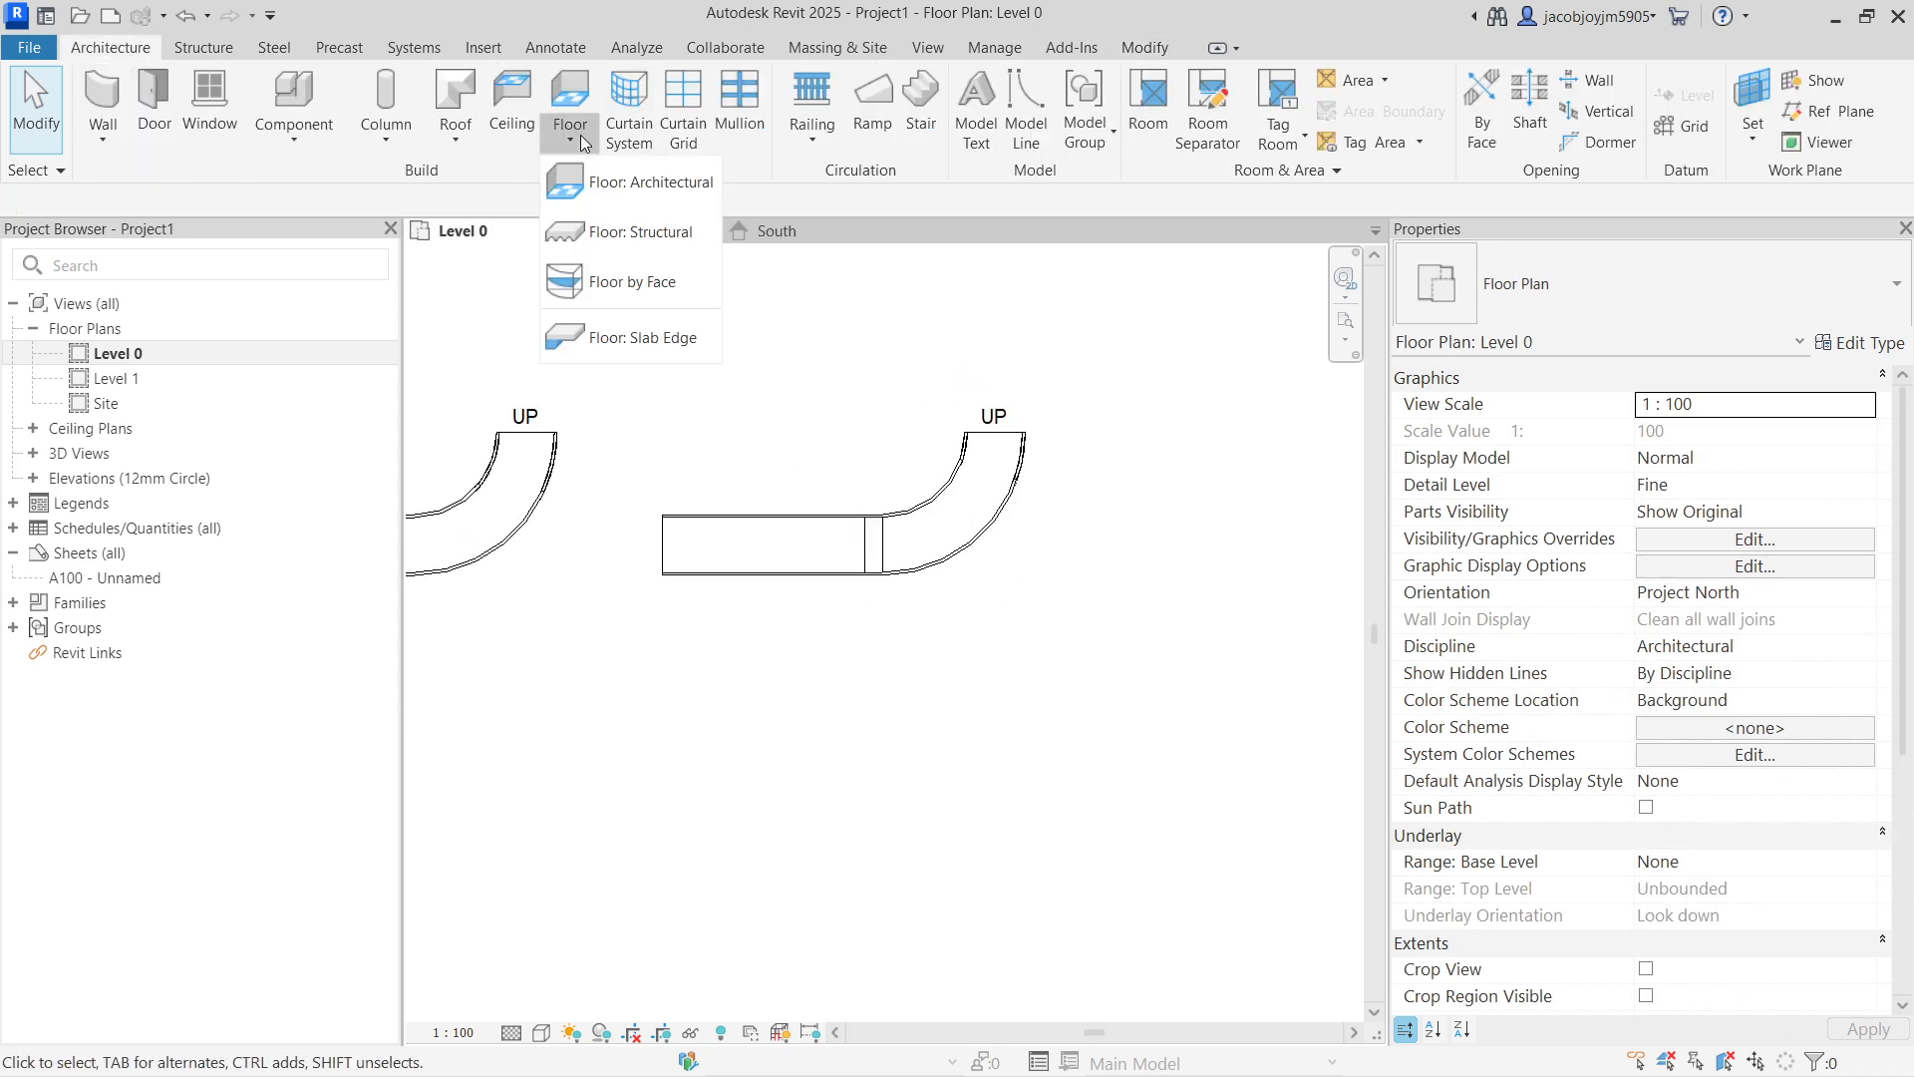
pyautogui.click(626, 180)
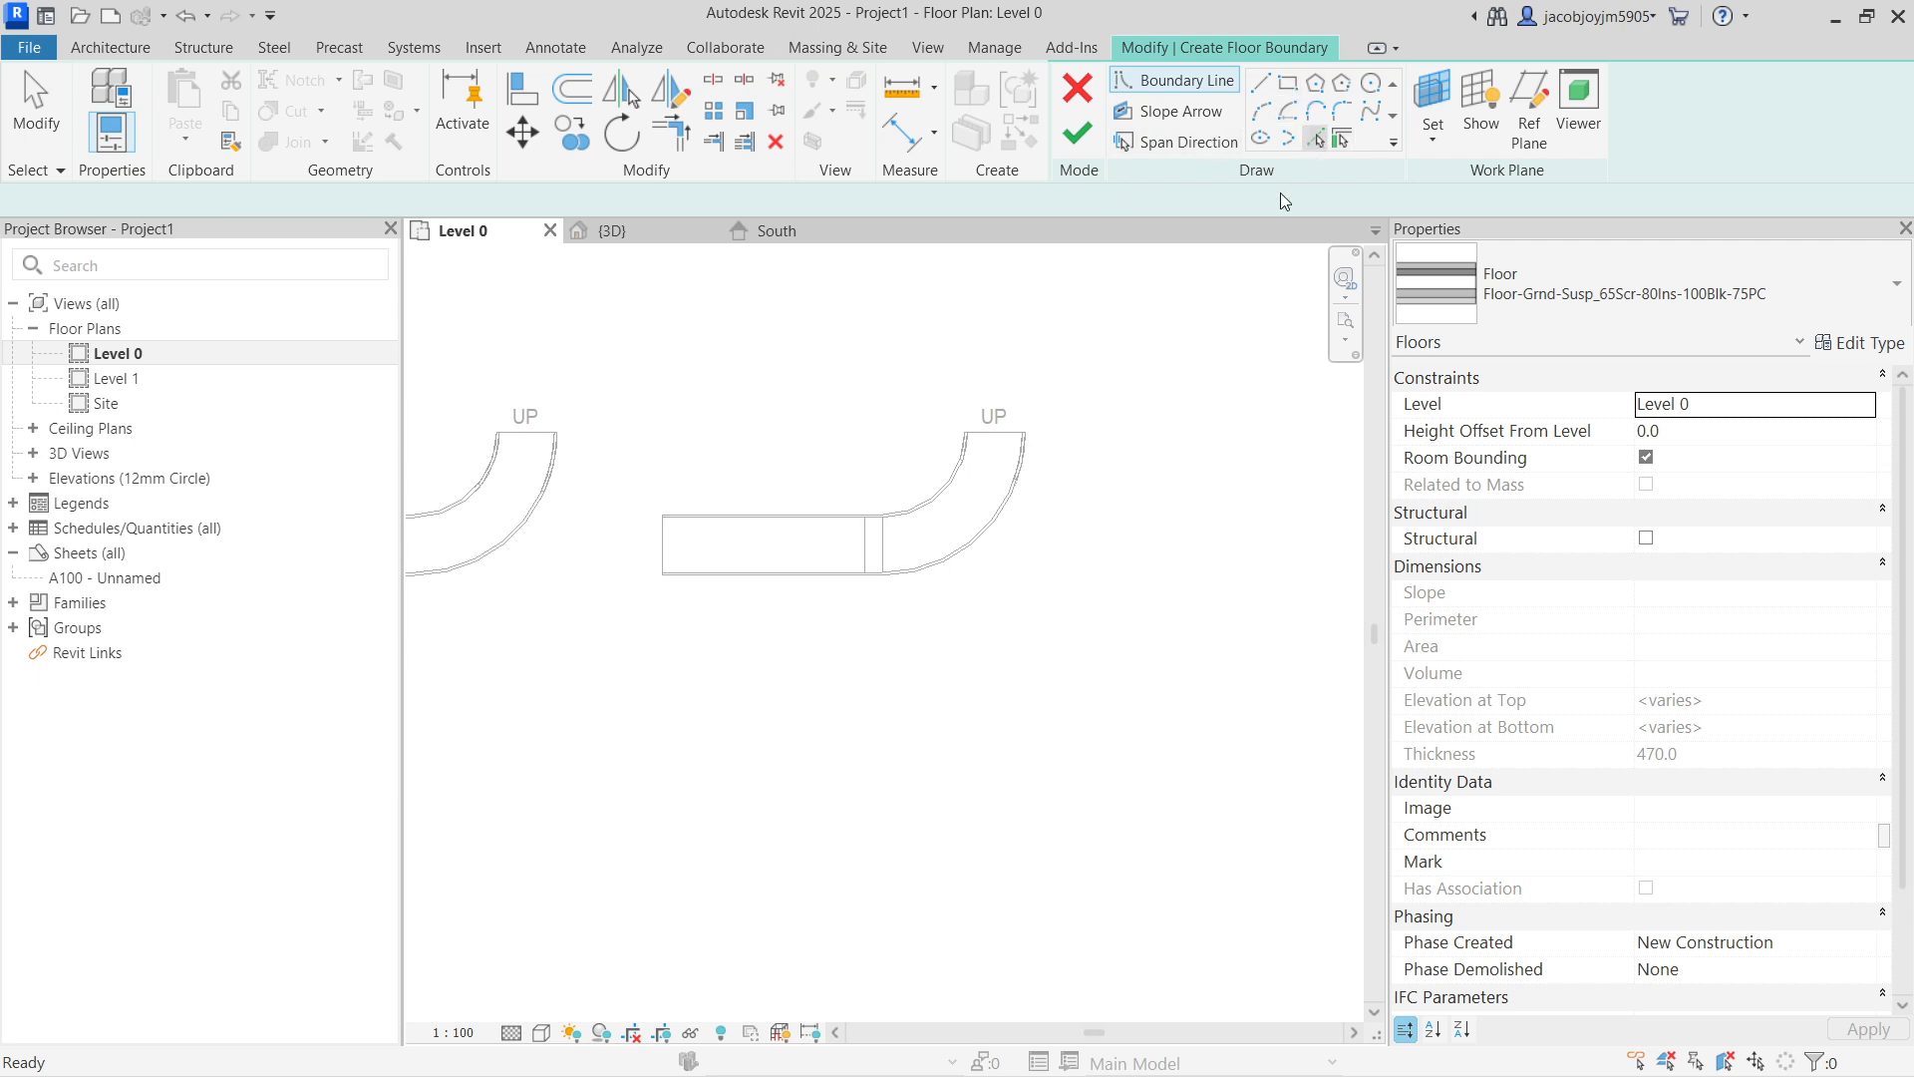
pyautogui.scroll(2, 788, 587)
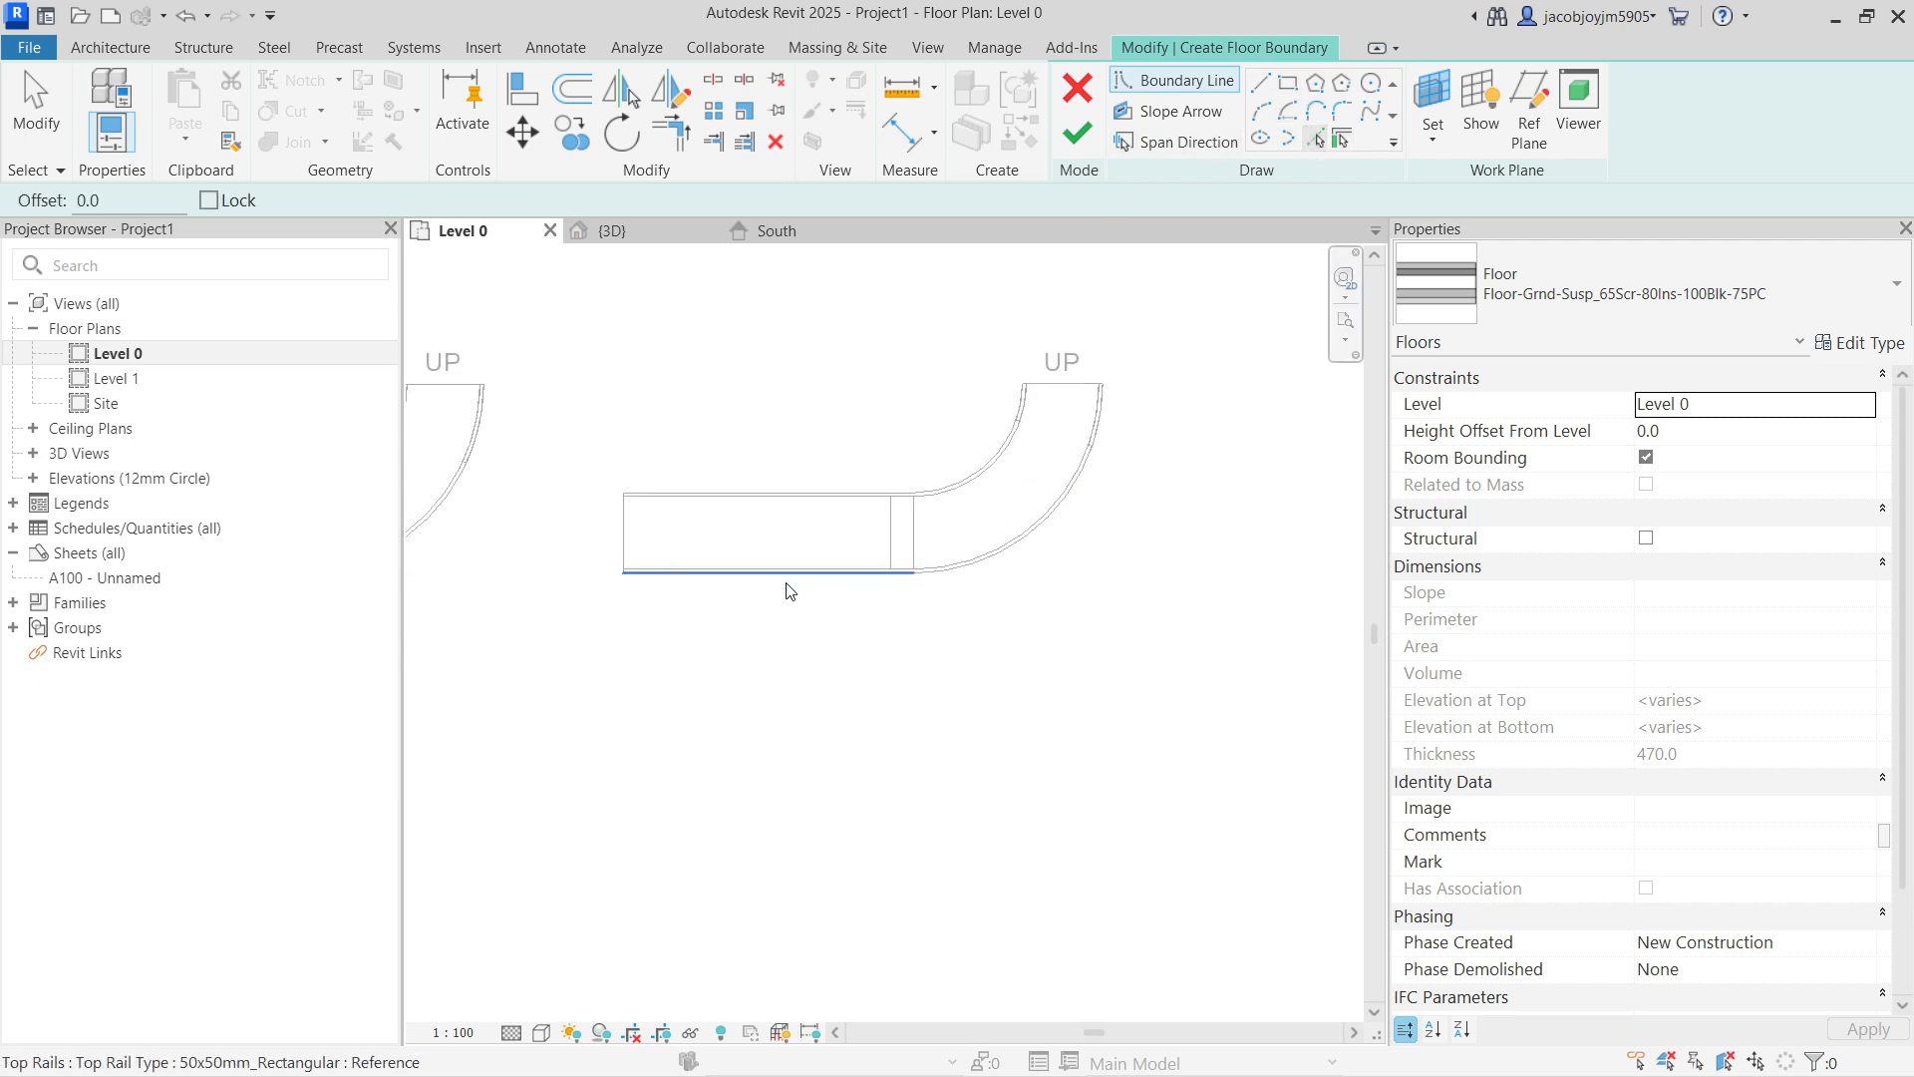
pyautogui.click(790, 493)
pyautogui.click(969, 474)
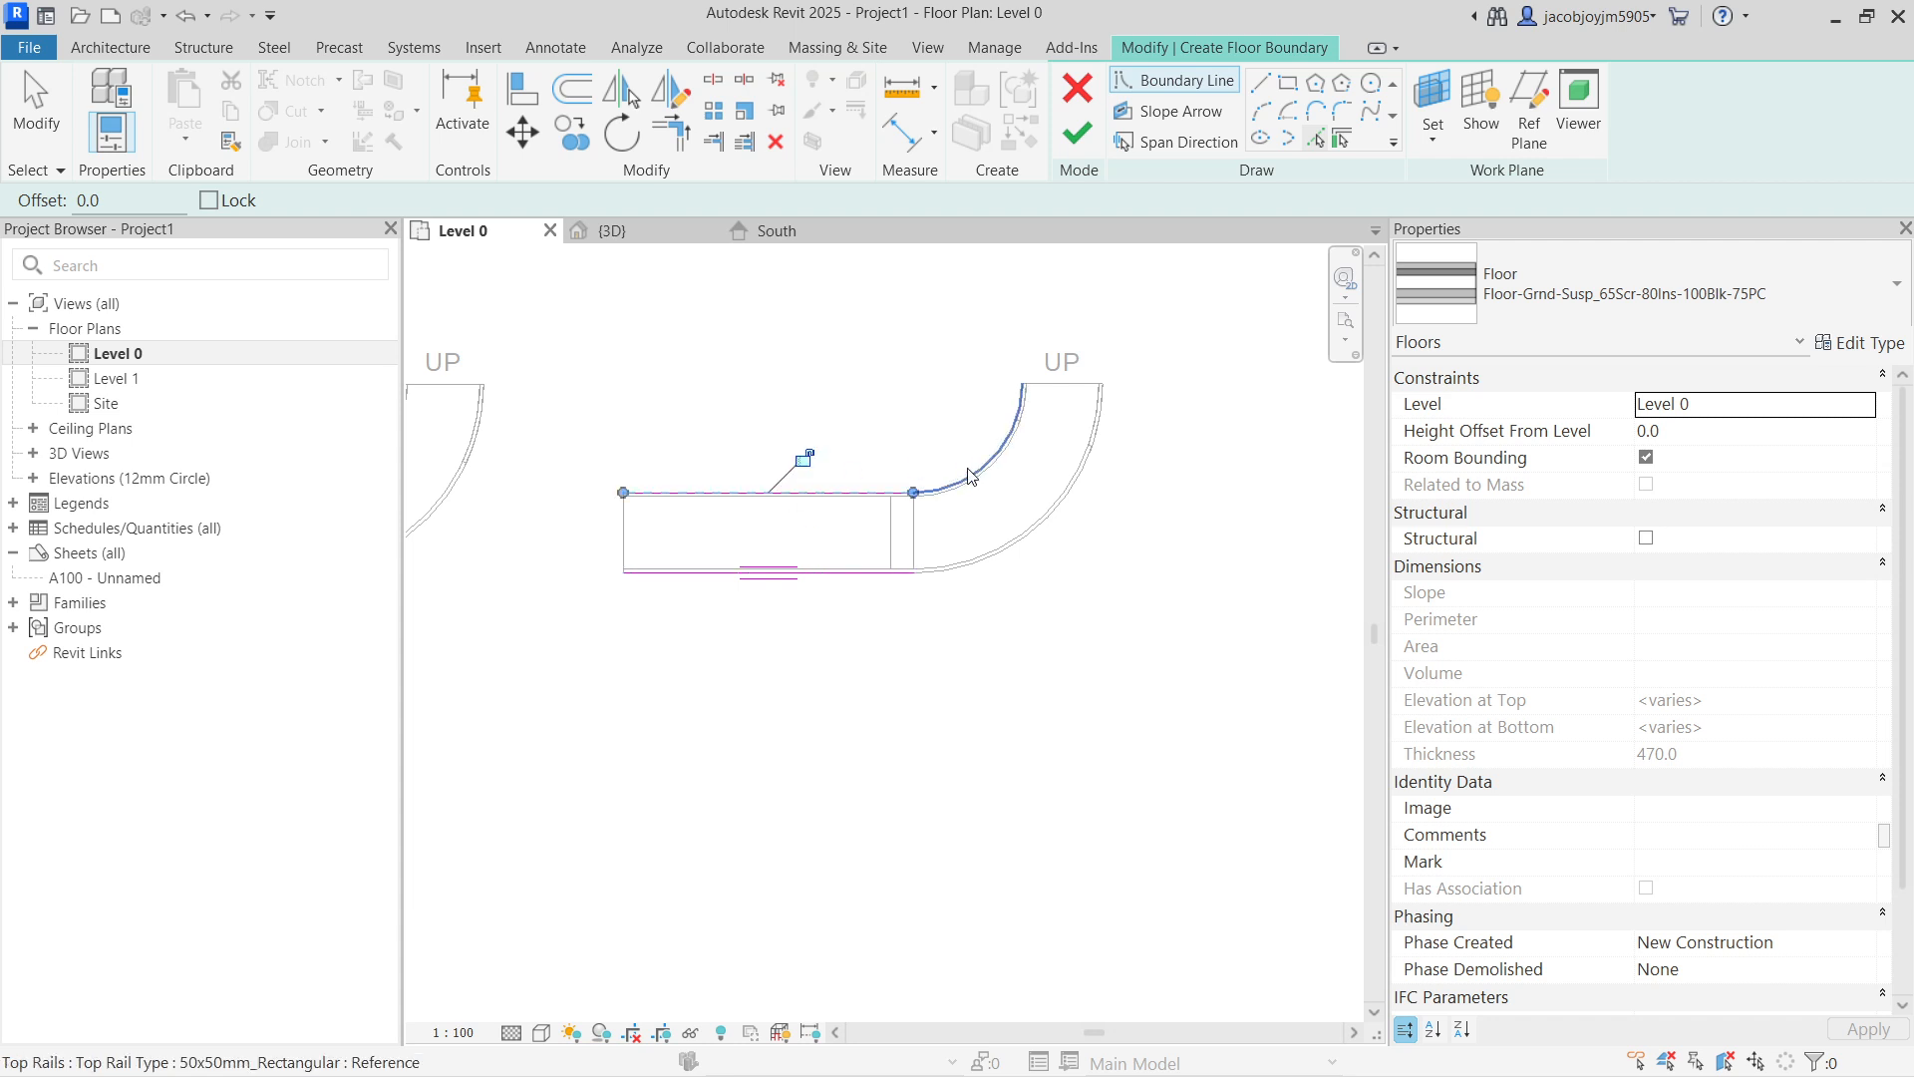
pyautogui.click(1033, 530)
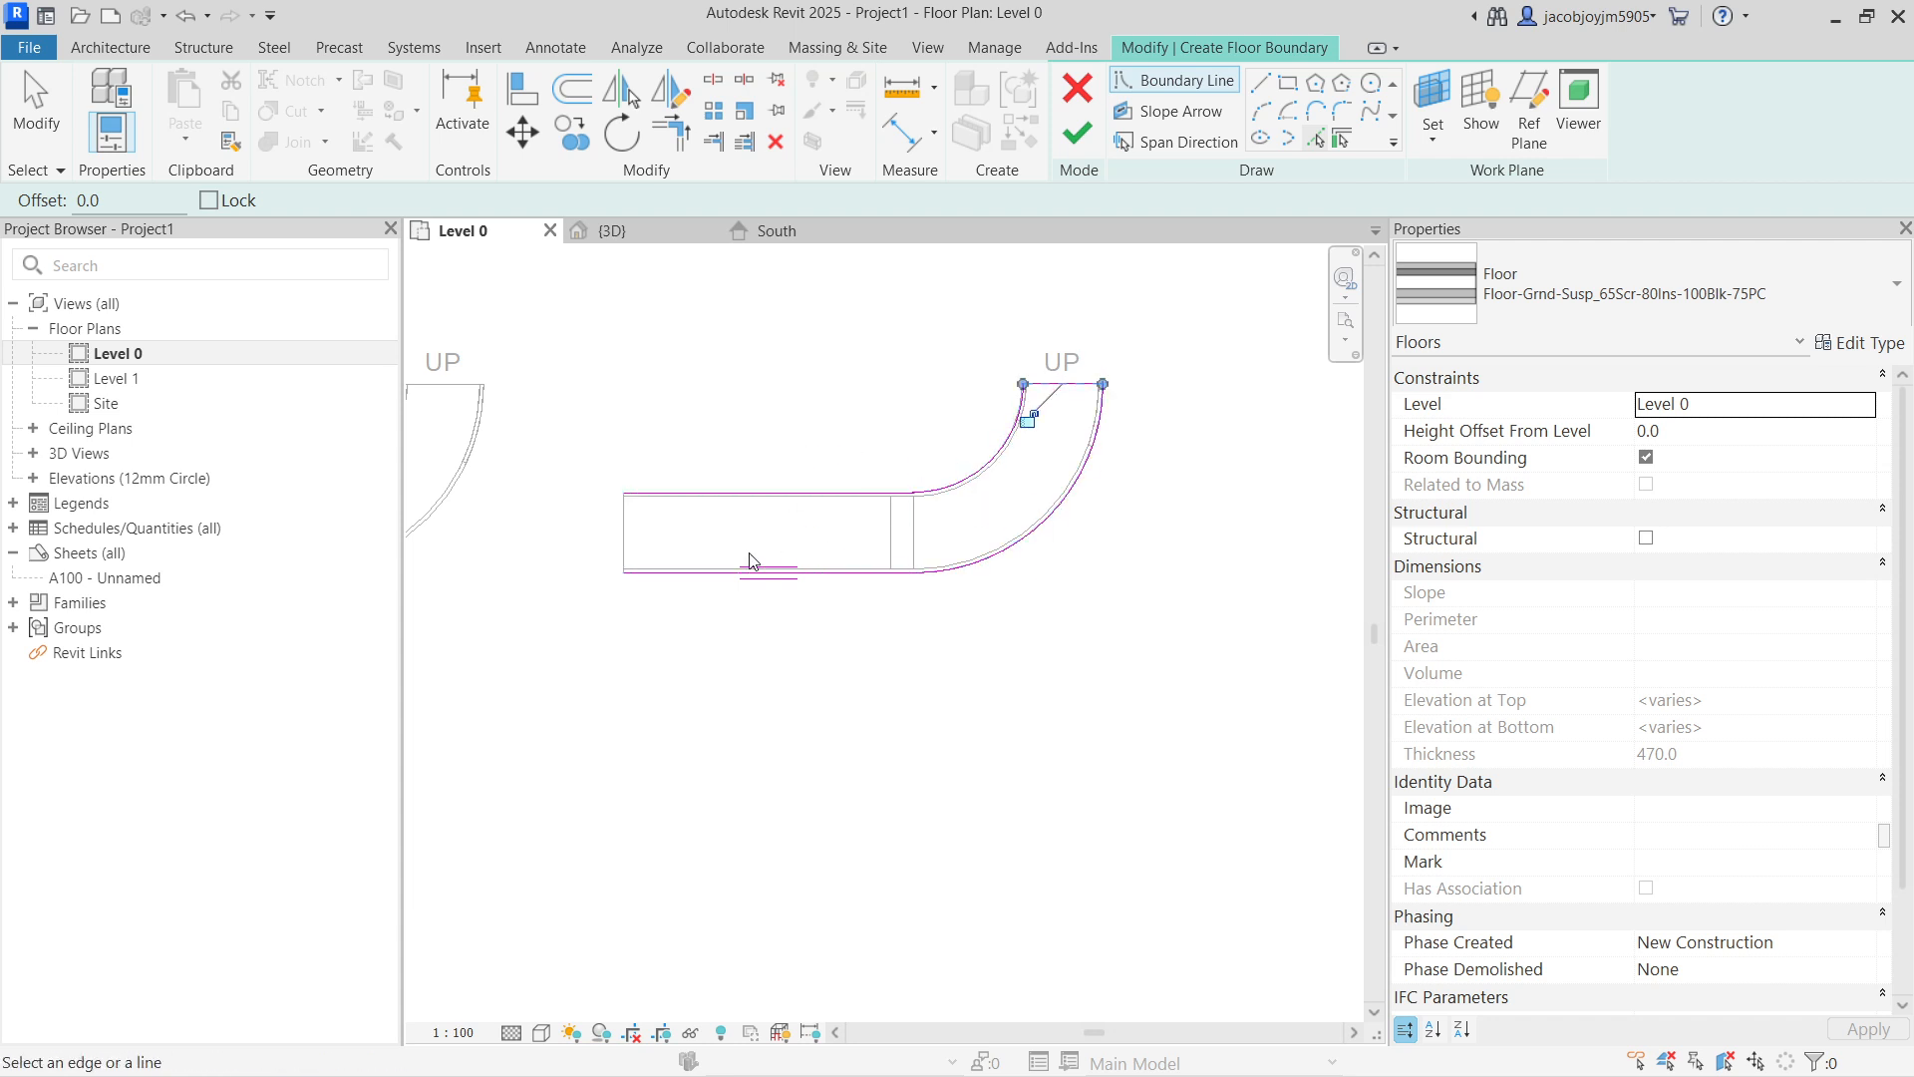
pyautogui.scroll(-2, 638, 508)
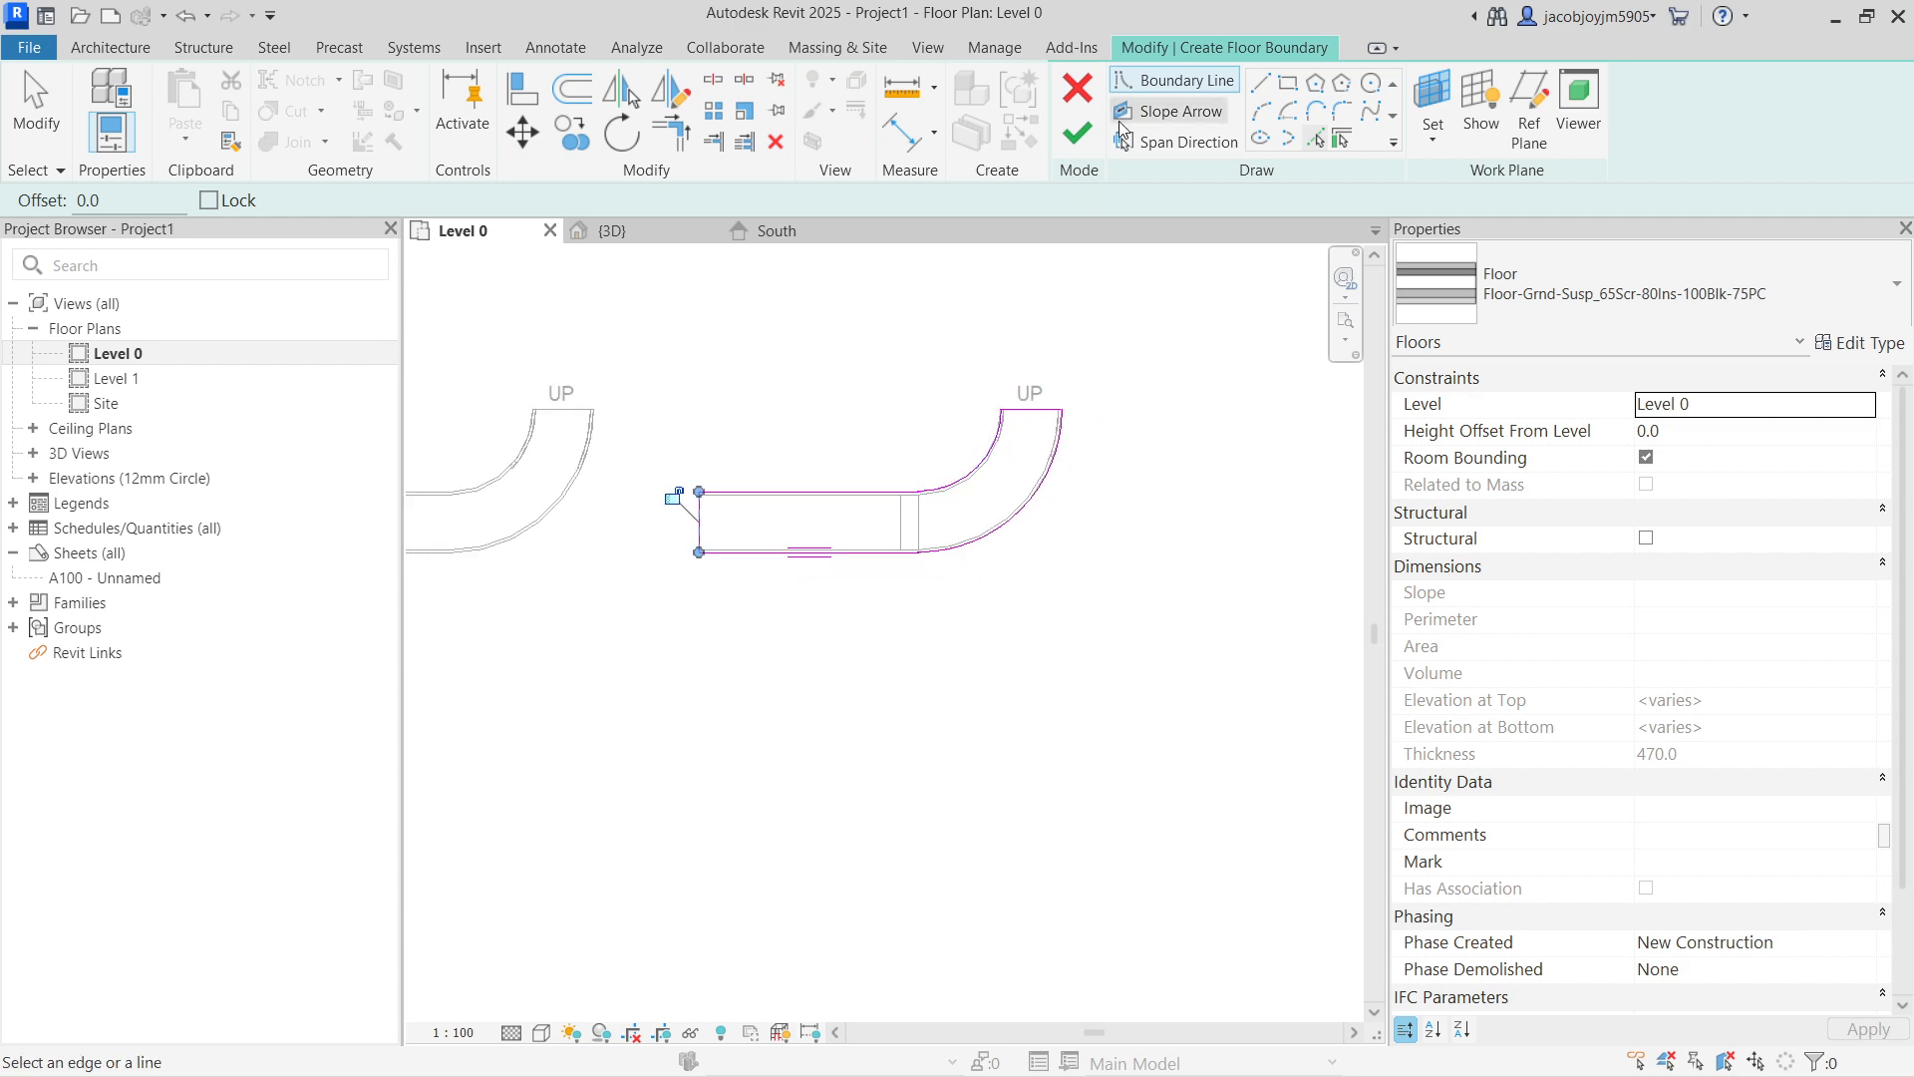
pyautogui.click(1077, 152)
pyautogui.scroll(-2, 932, 458)
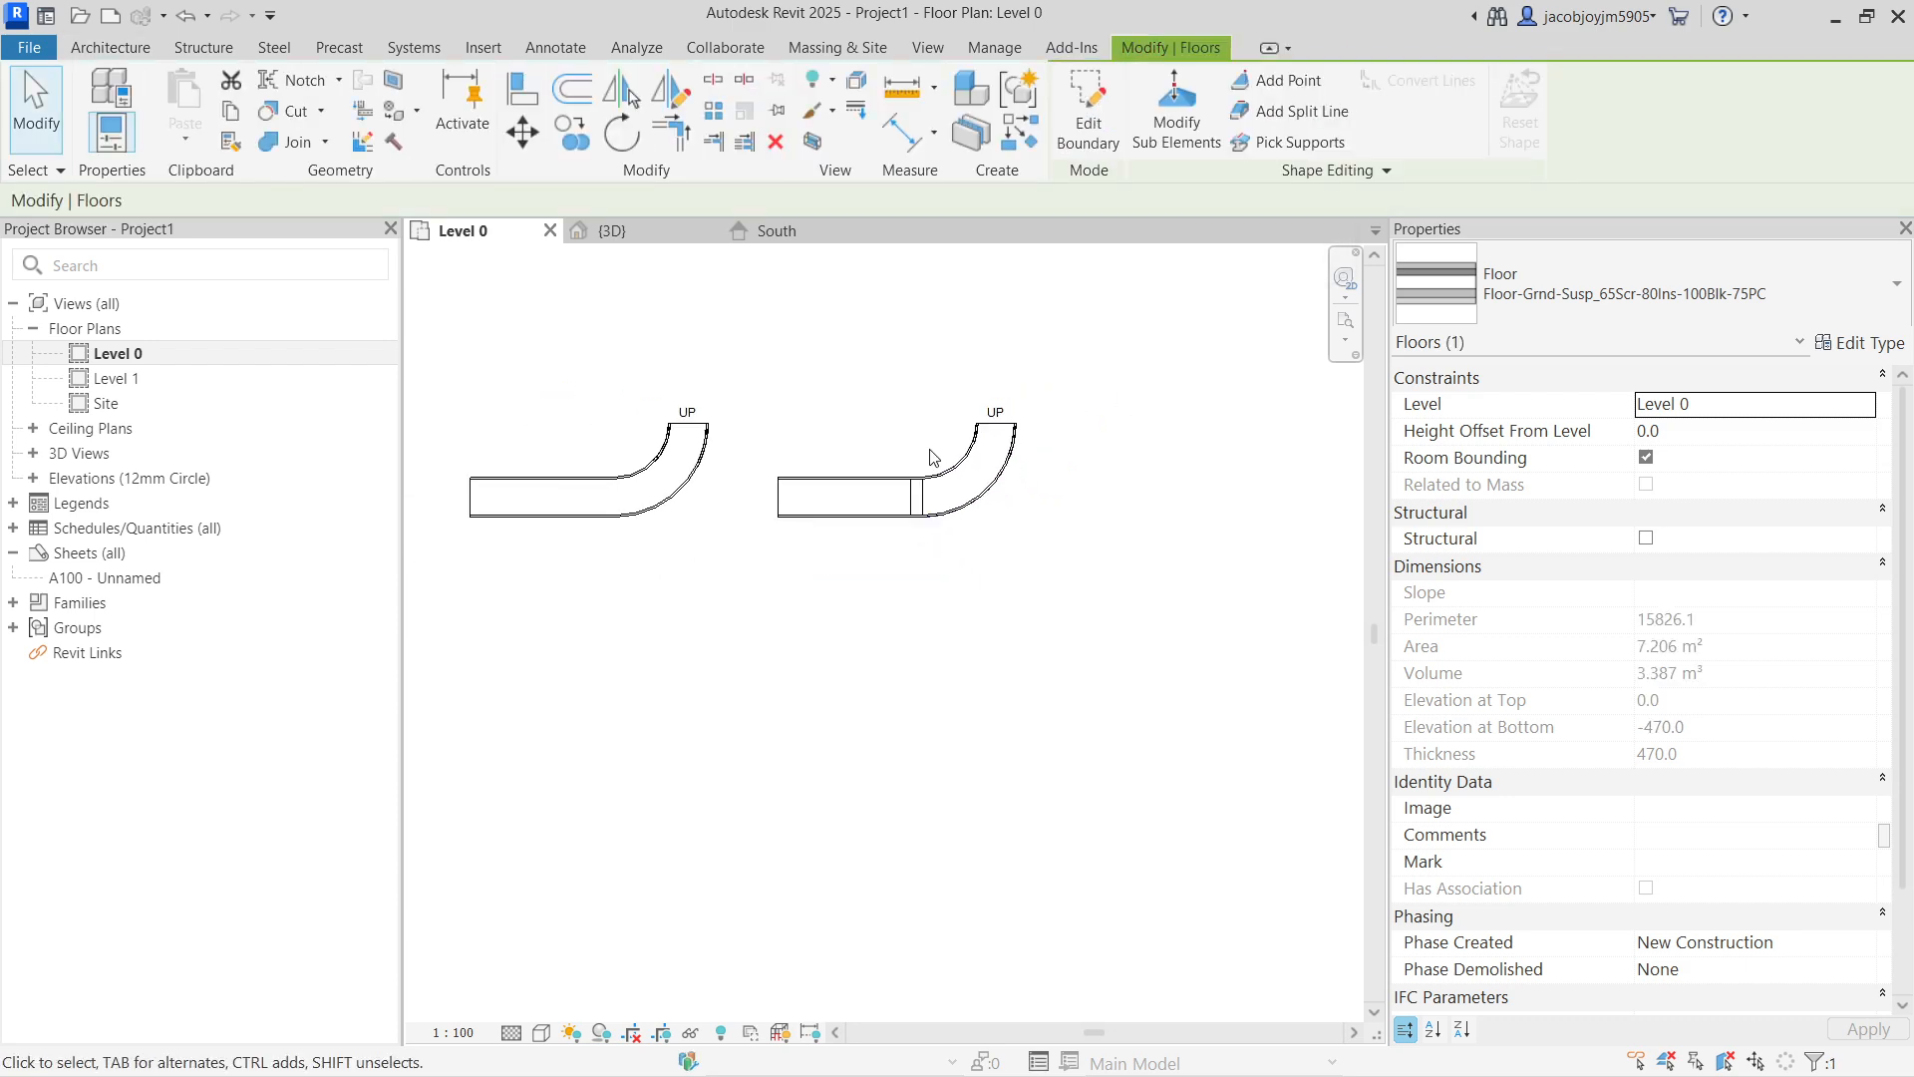
# Step: In the default 3D view, move the new floor sideways so that it is clear of the ramp above
pyautogui.click(788, 232)
pyautogui.click(613, 231)
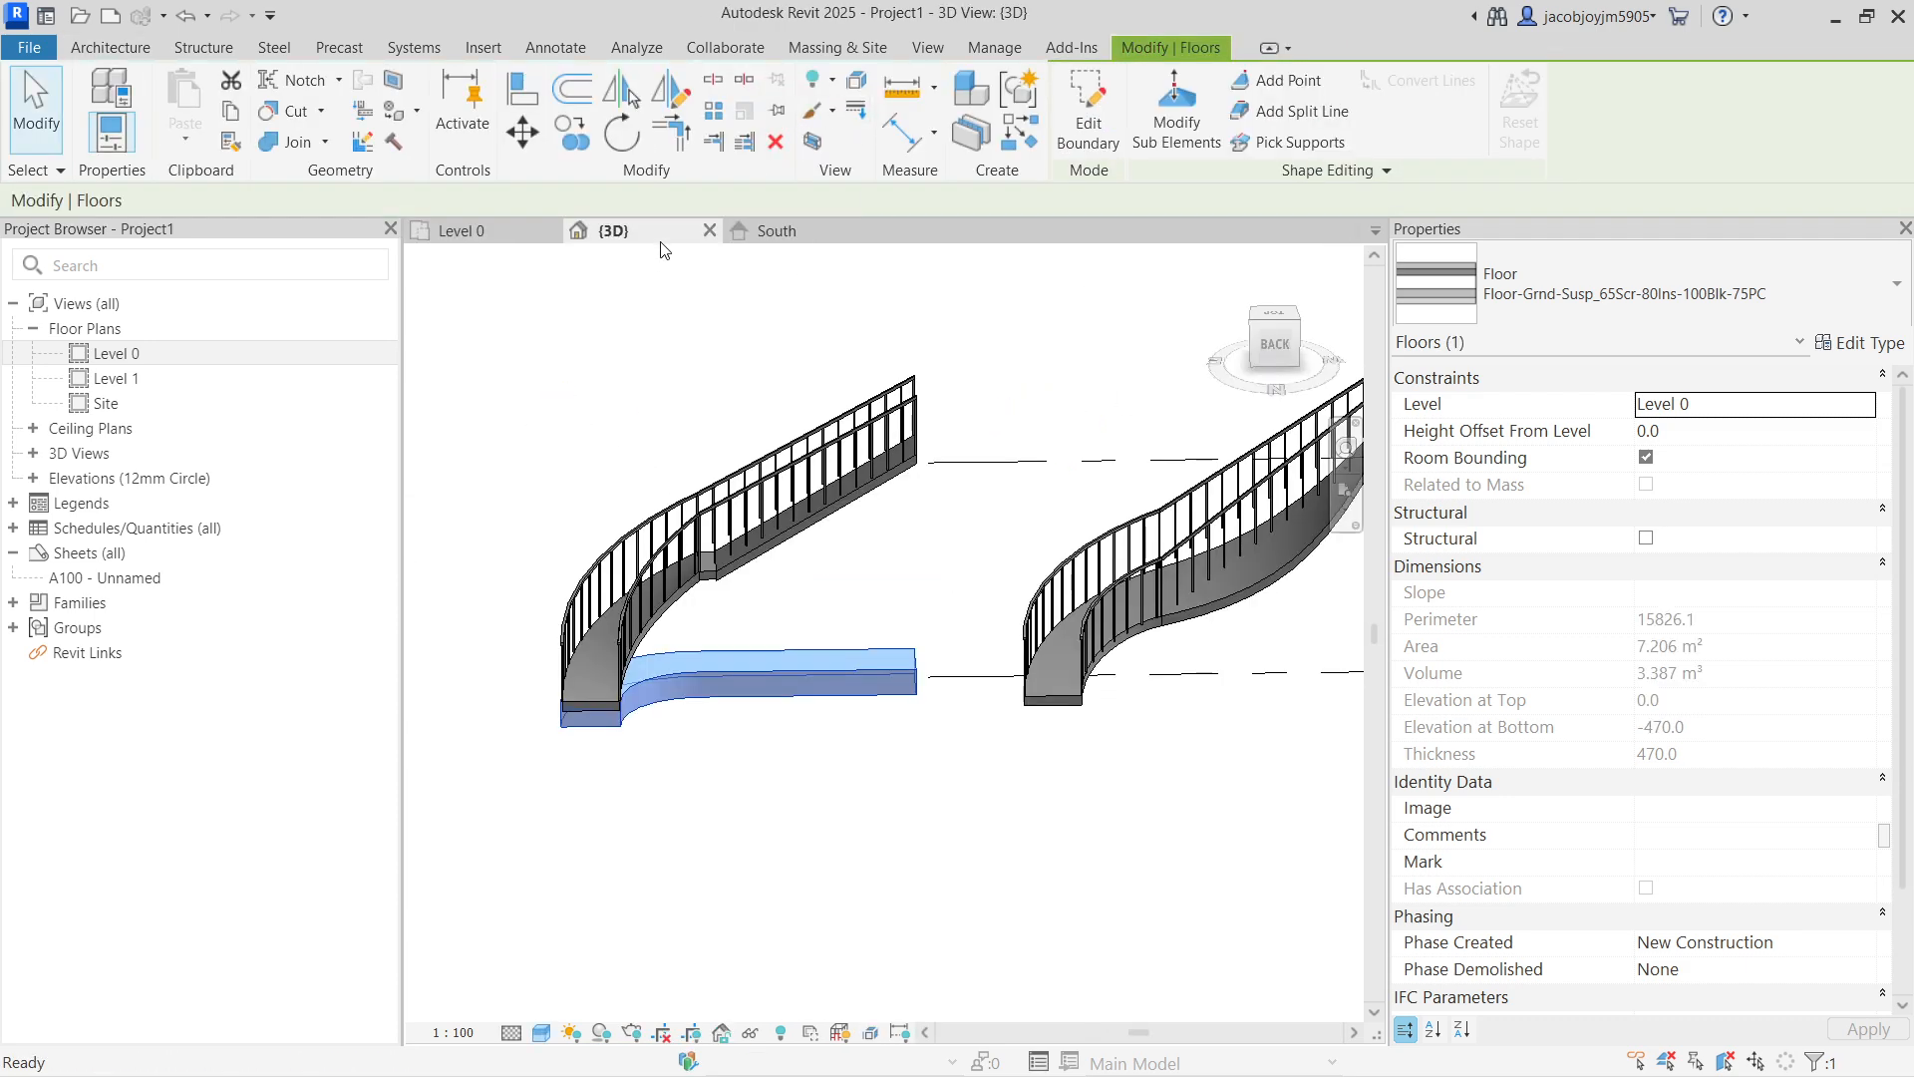
pyautogui.keyDown('shift'); pyautogui.moveTo(787, 598); pyautogui.dragTo(809, 600, button='middle'); pyautogui.keyUp('shift')
pyautogui.moveTo(809, 598); pyautogui.dragTo(534, 598)
pyautogui.moveTo(568, 611); pyautogui.dragTo(981, 599, button='middle')
pyautogui.scroll(4, 960, 655)
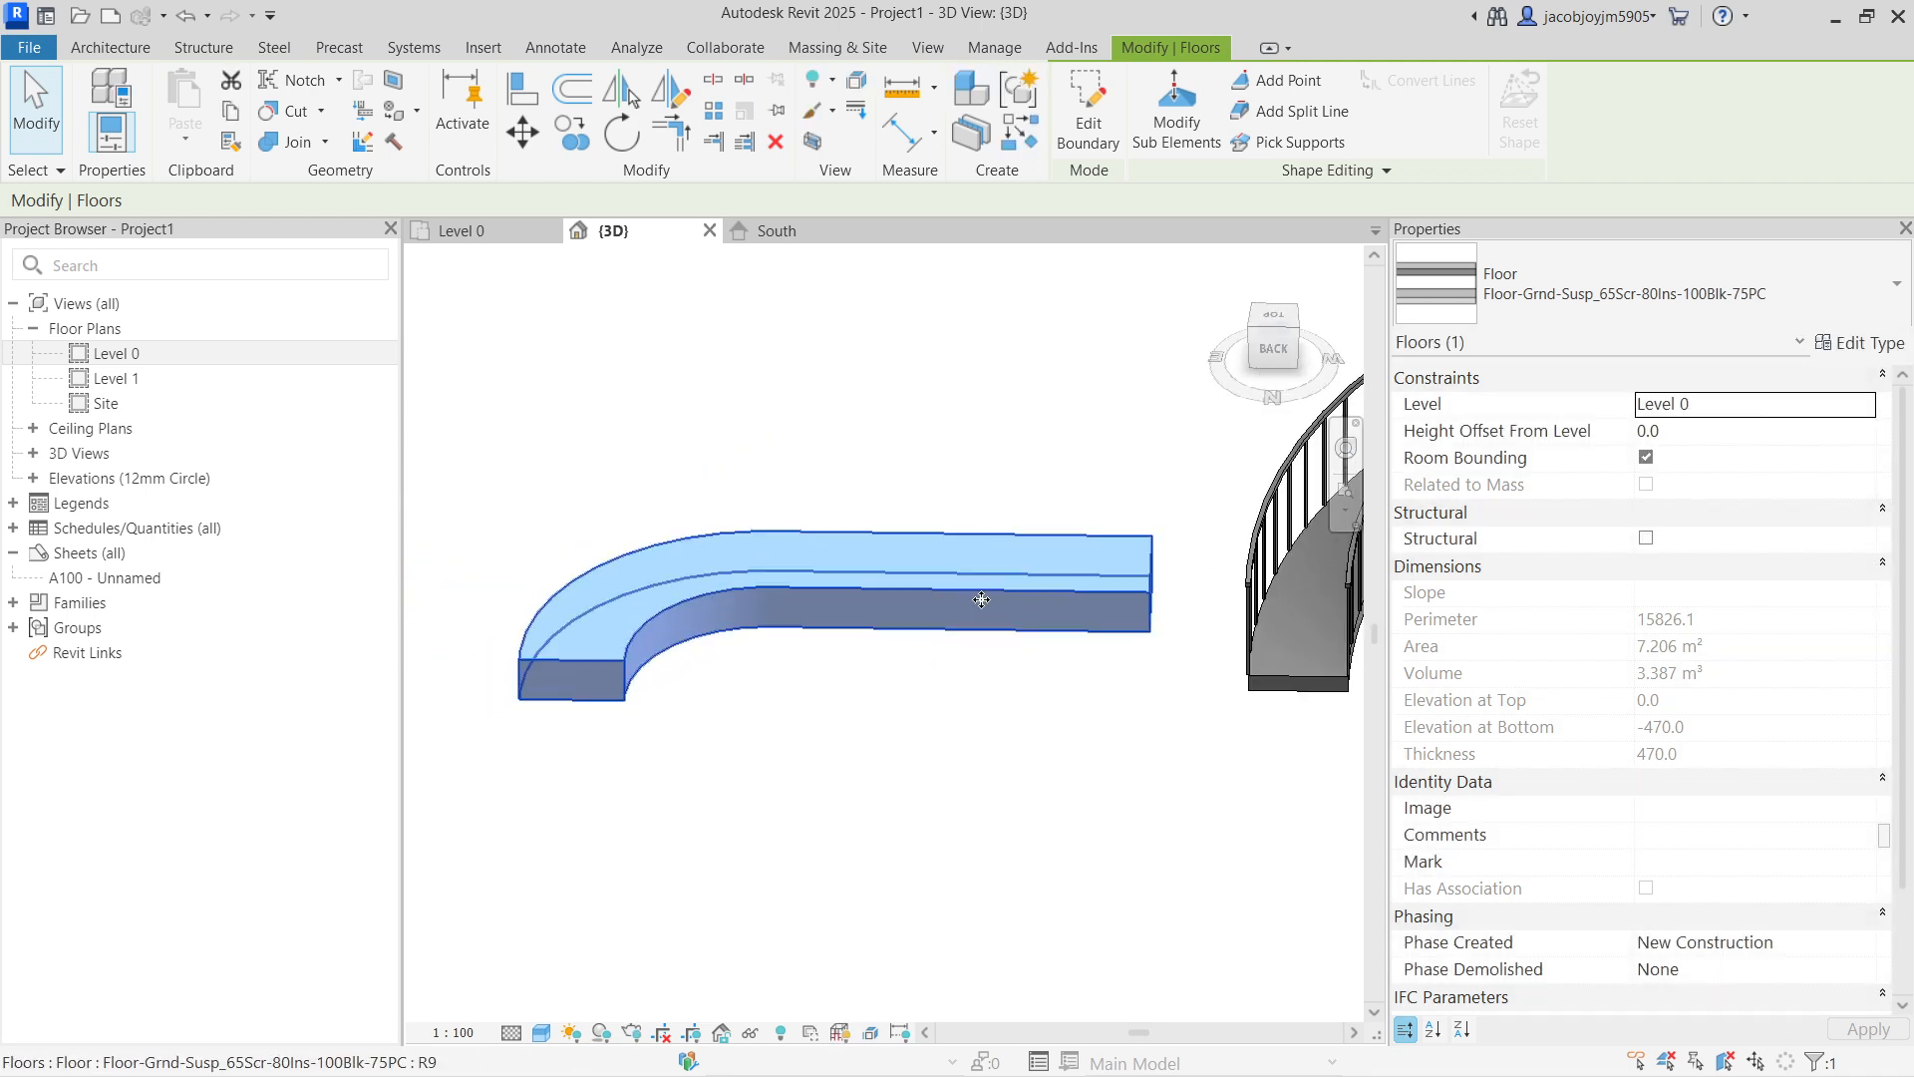
# Step: Start editing the floor's sub-elements and add a split line across it where the curve meets the straight part
pyautogui.click(1172, 129)
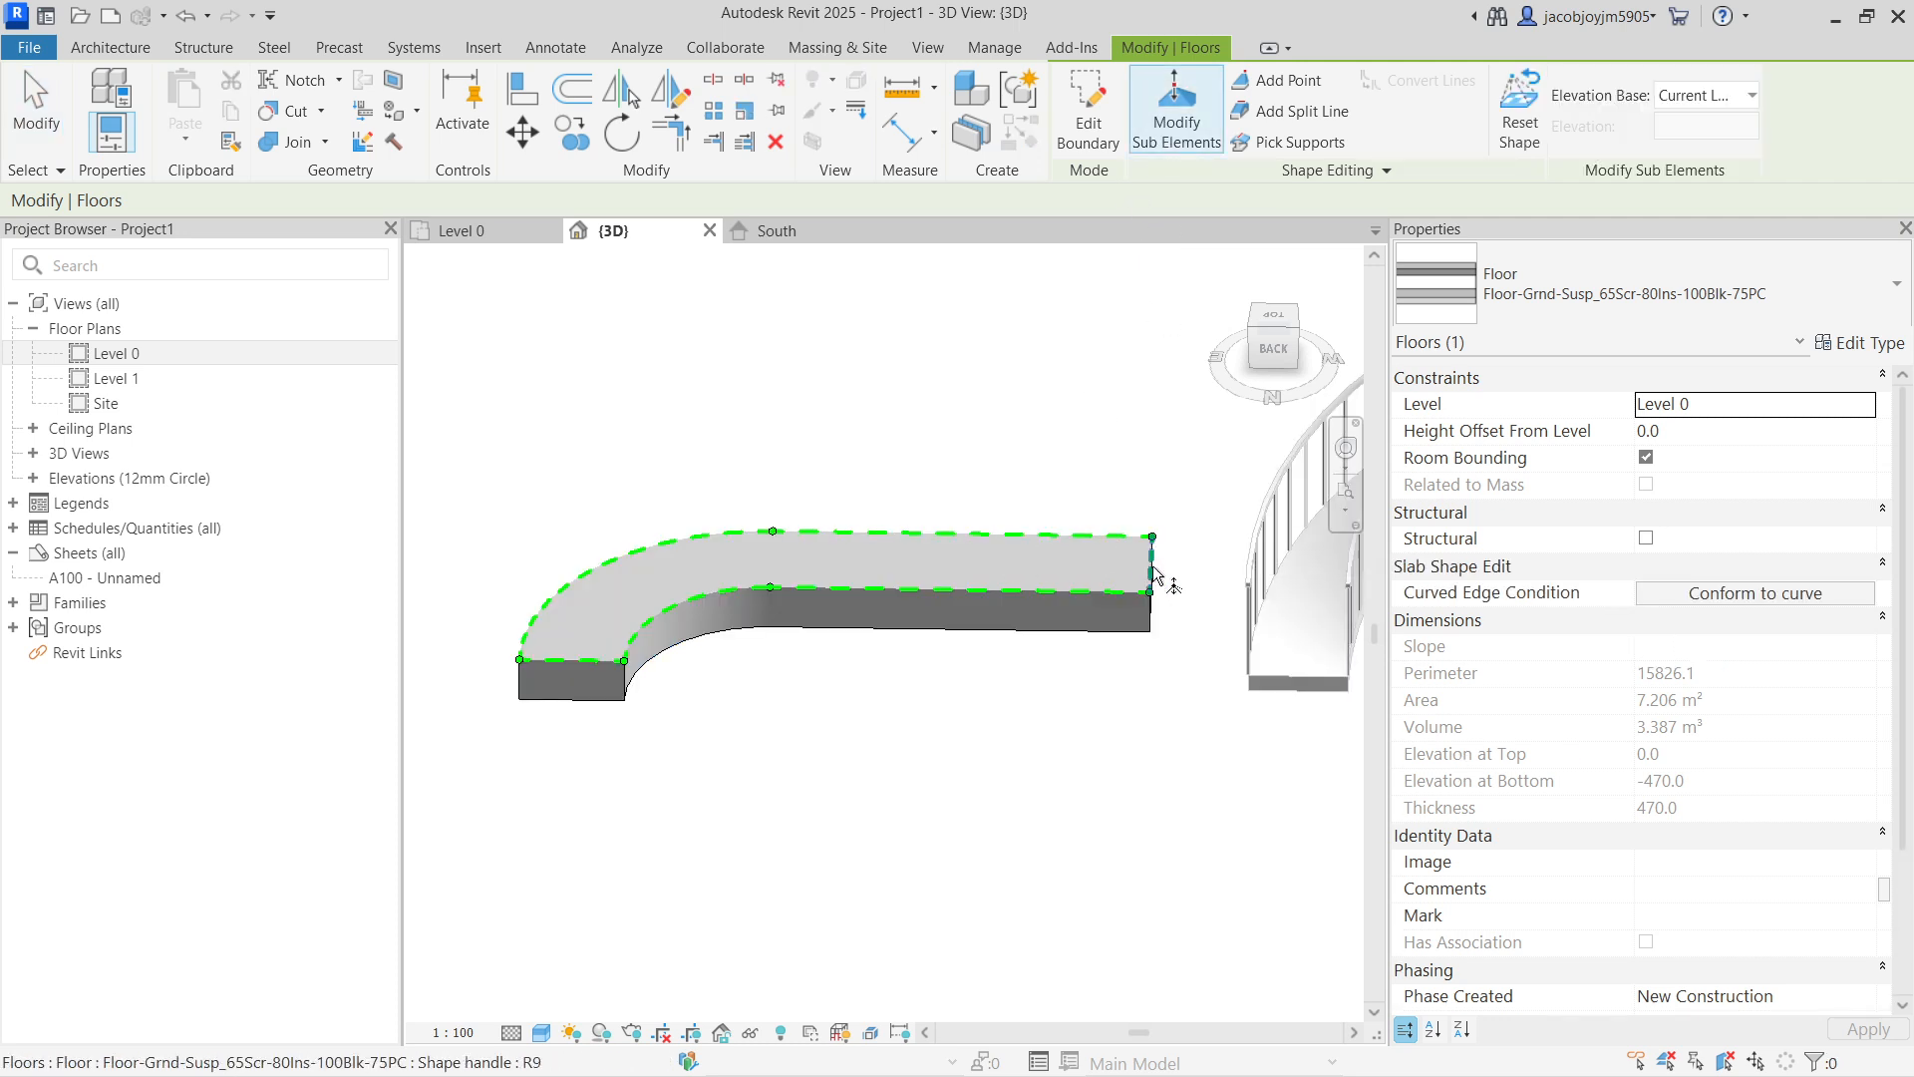
pyautogui.keyDown('shift'); pyautogui.moveTo(1146, 546); pyautogui.dragTo(1105, 596, button='middle'); pyautogui.keyUp('shift')
pyautogui.click(1296, 110)
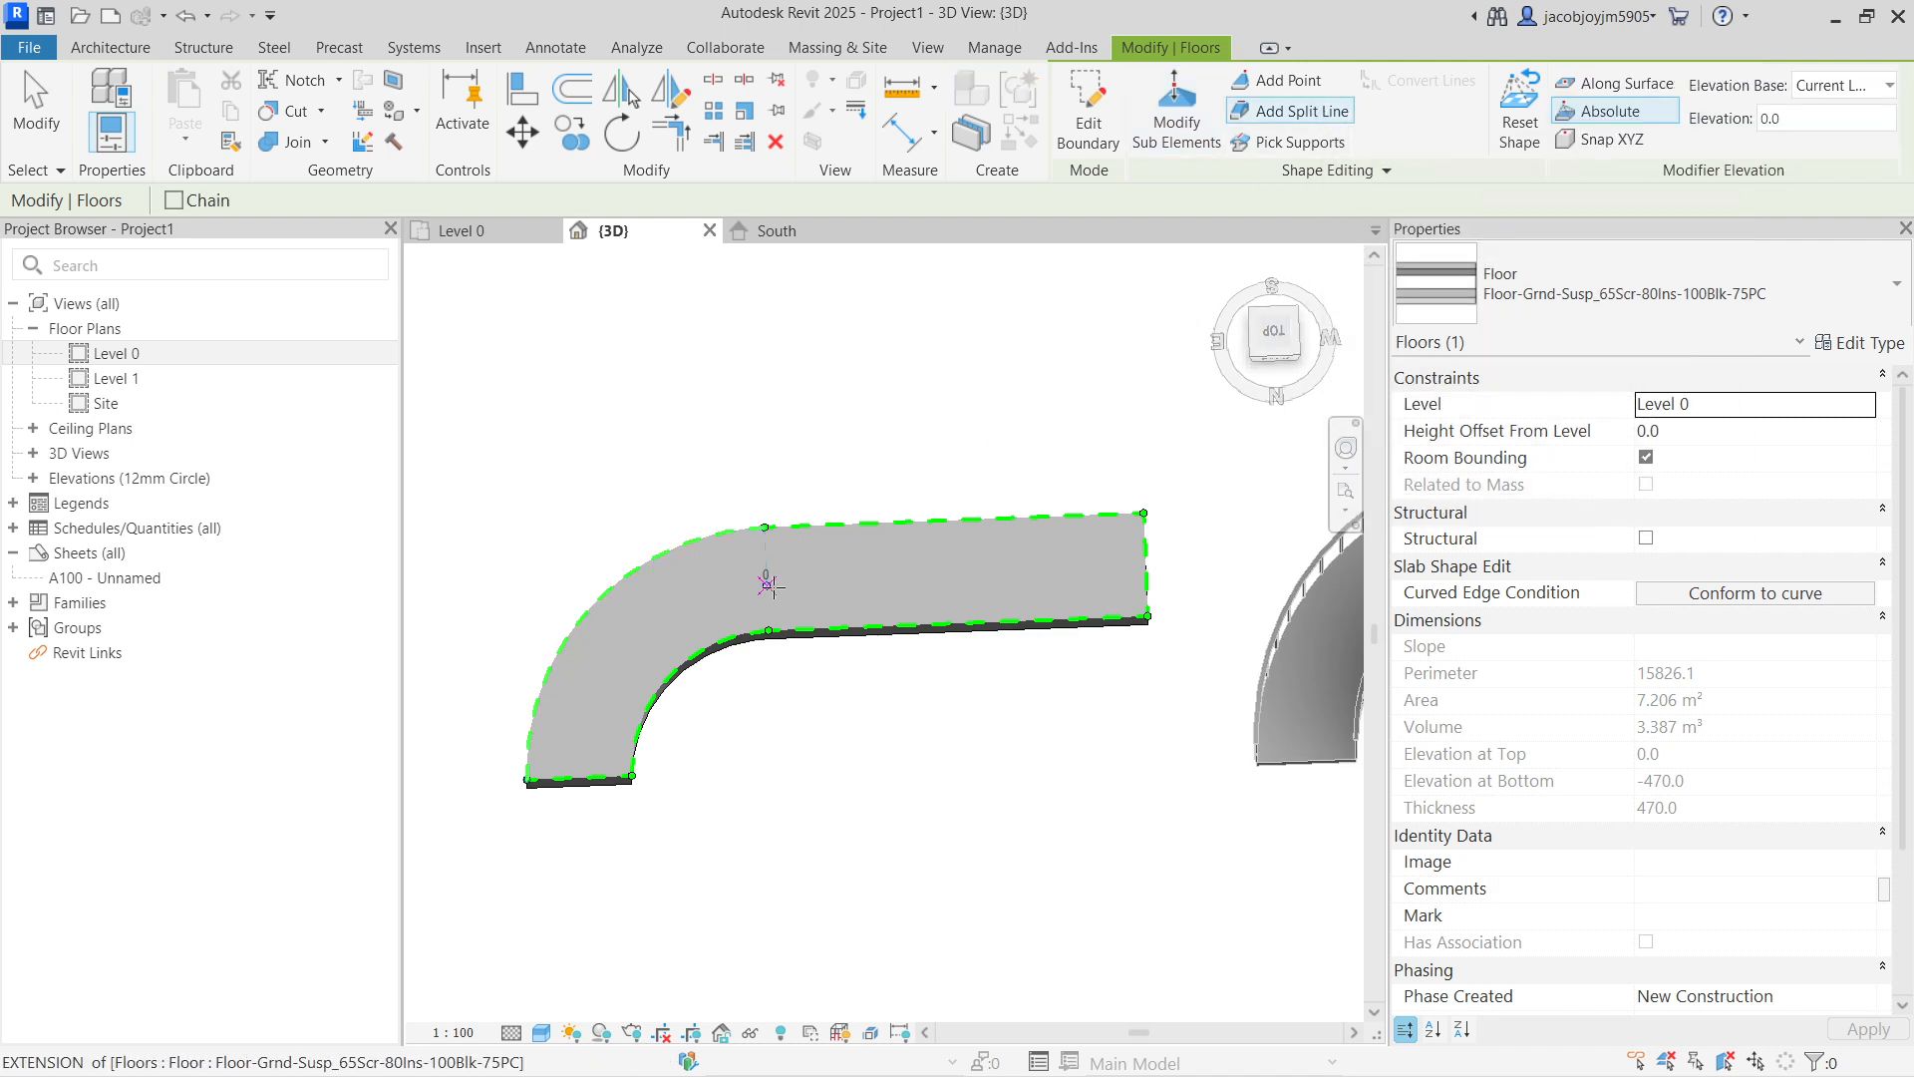
pyautogui.click(769, 631)
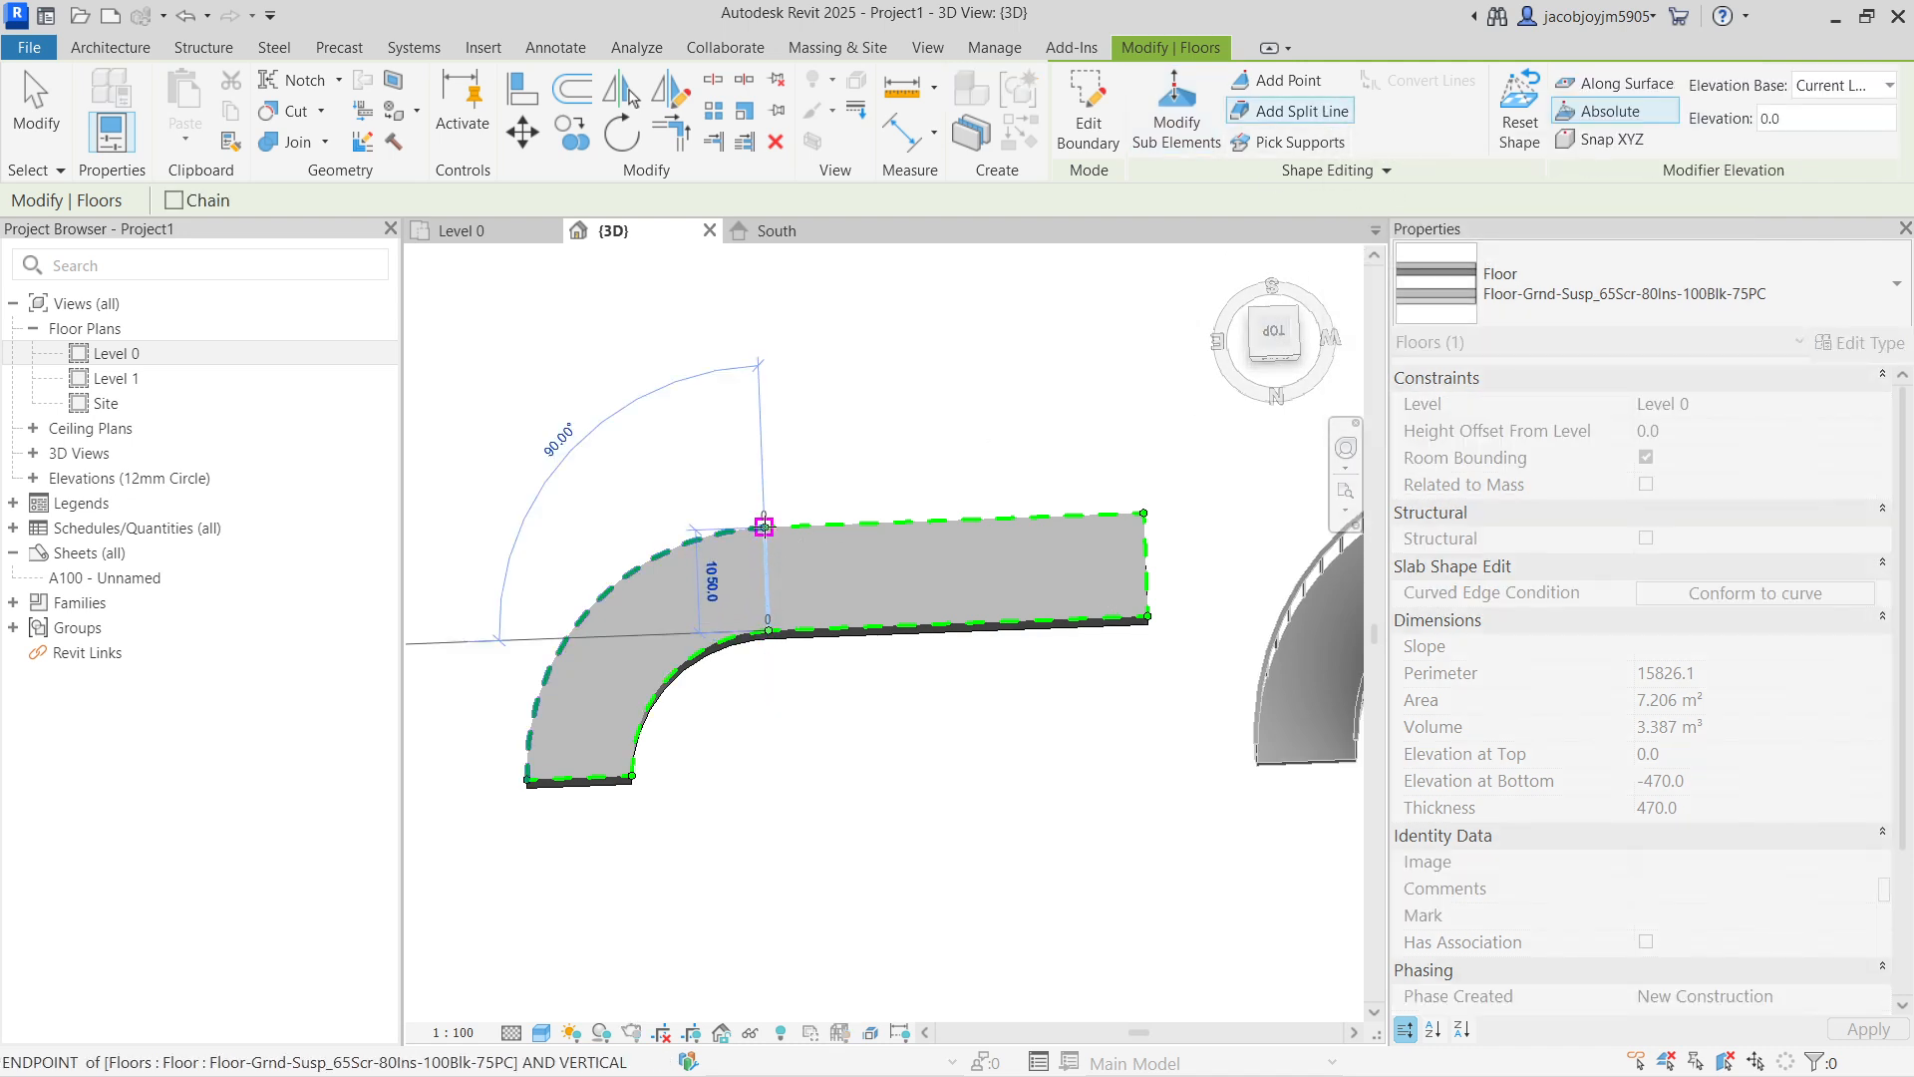
pyautogui.click(765, 526)
pyautogui.press('Escape')
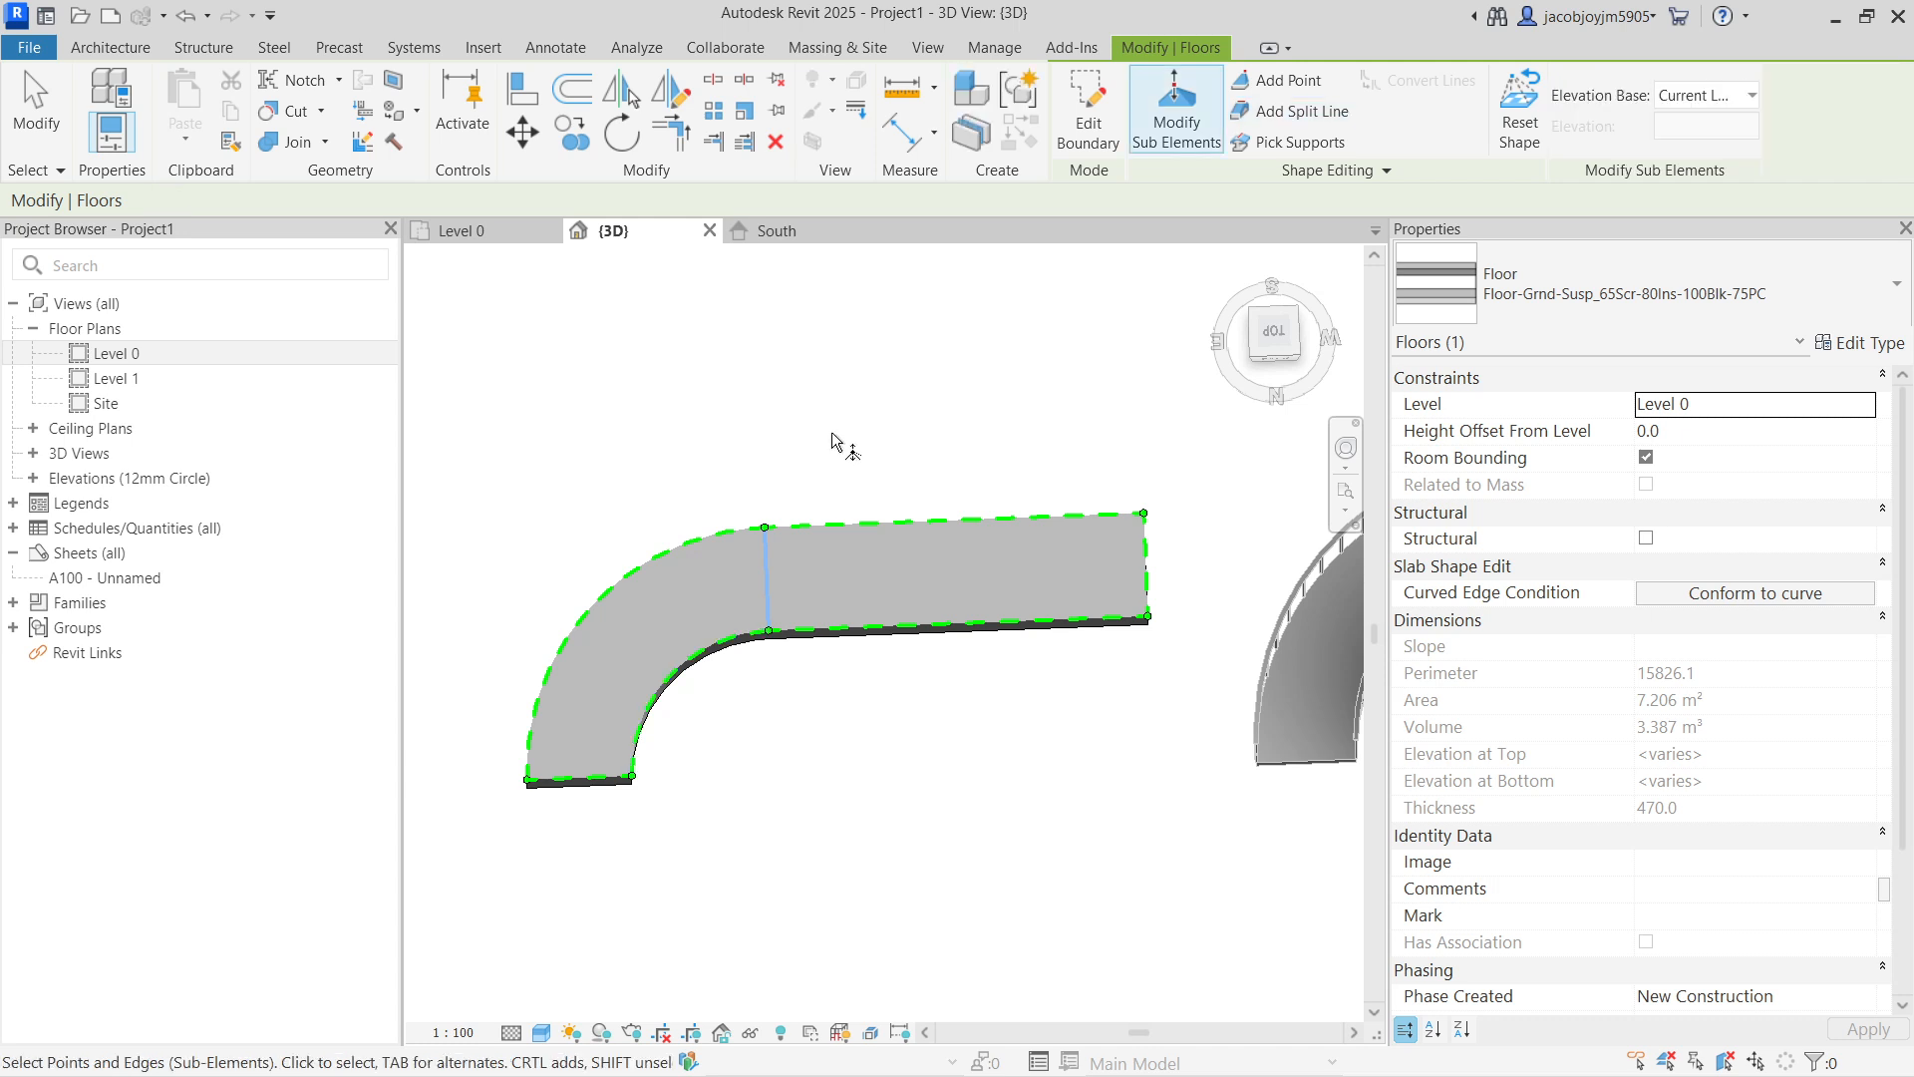
# Step: Raise the free end edge of the floor's straight part to an elevation of 3000 mm
pyautogui.keyDown('shift'); pyautogui.moveTo(871, 641); pyautogui.dragTo(869, 558, button='middle'); pyautogui.keyUp('shift')
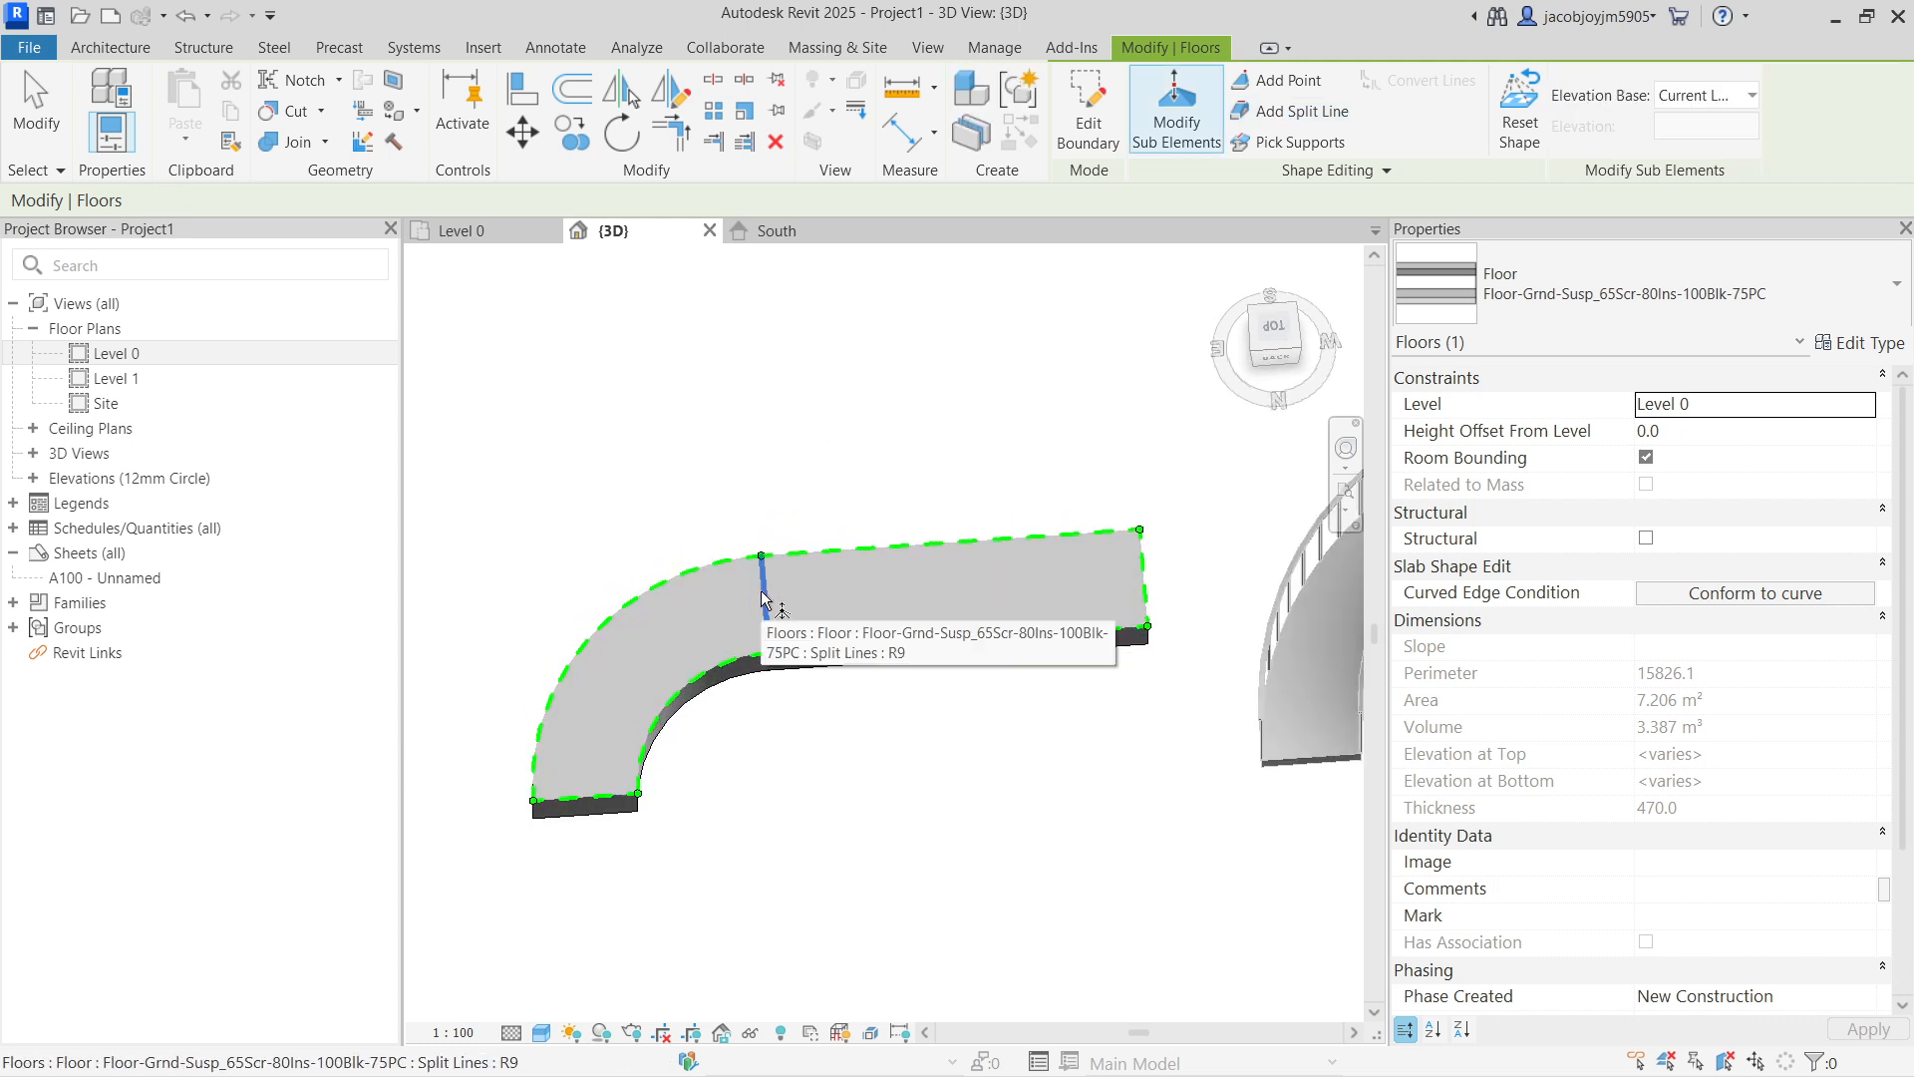
pyautogui.click(1145, 582)
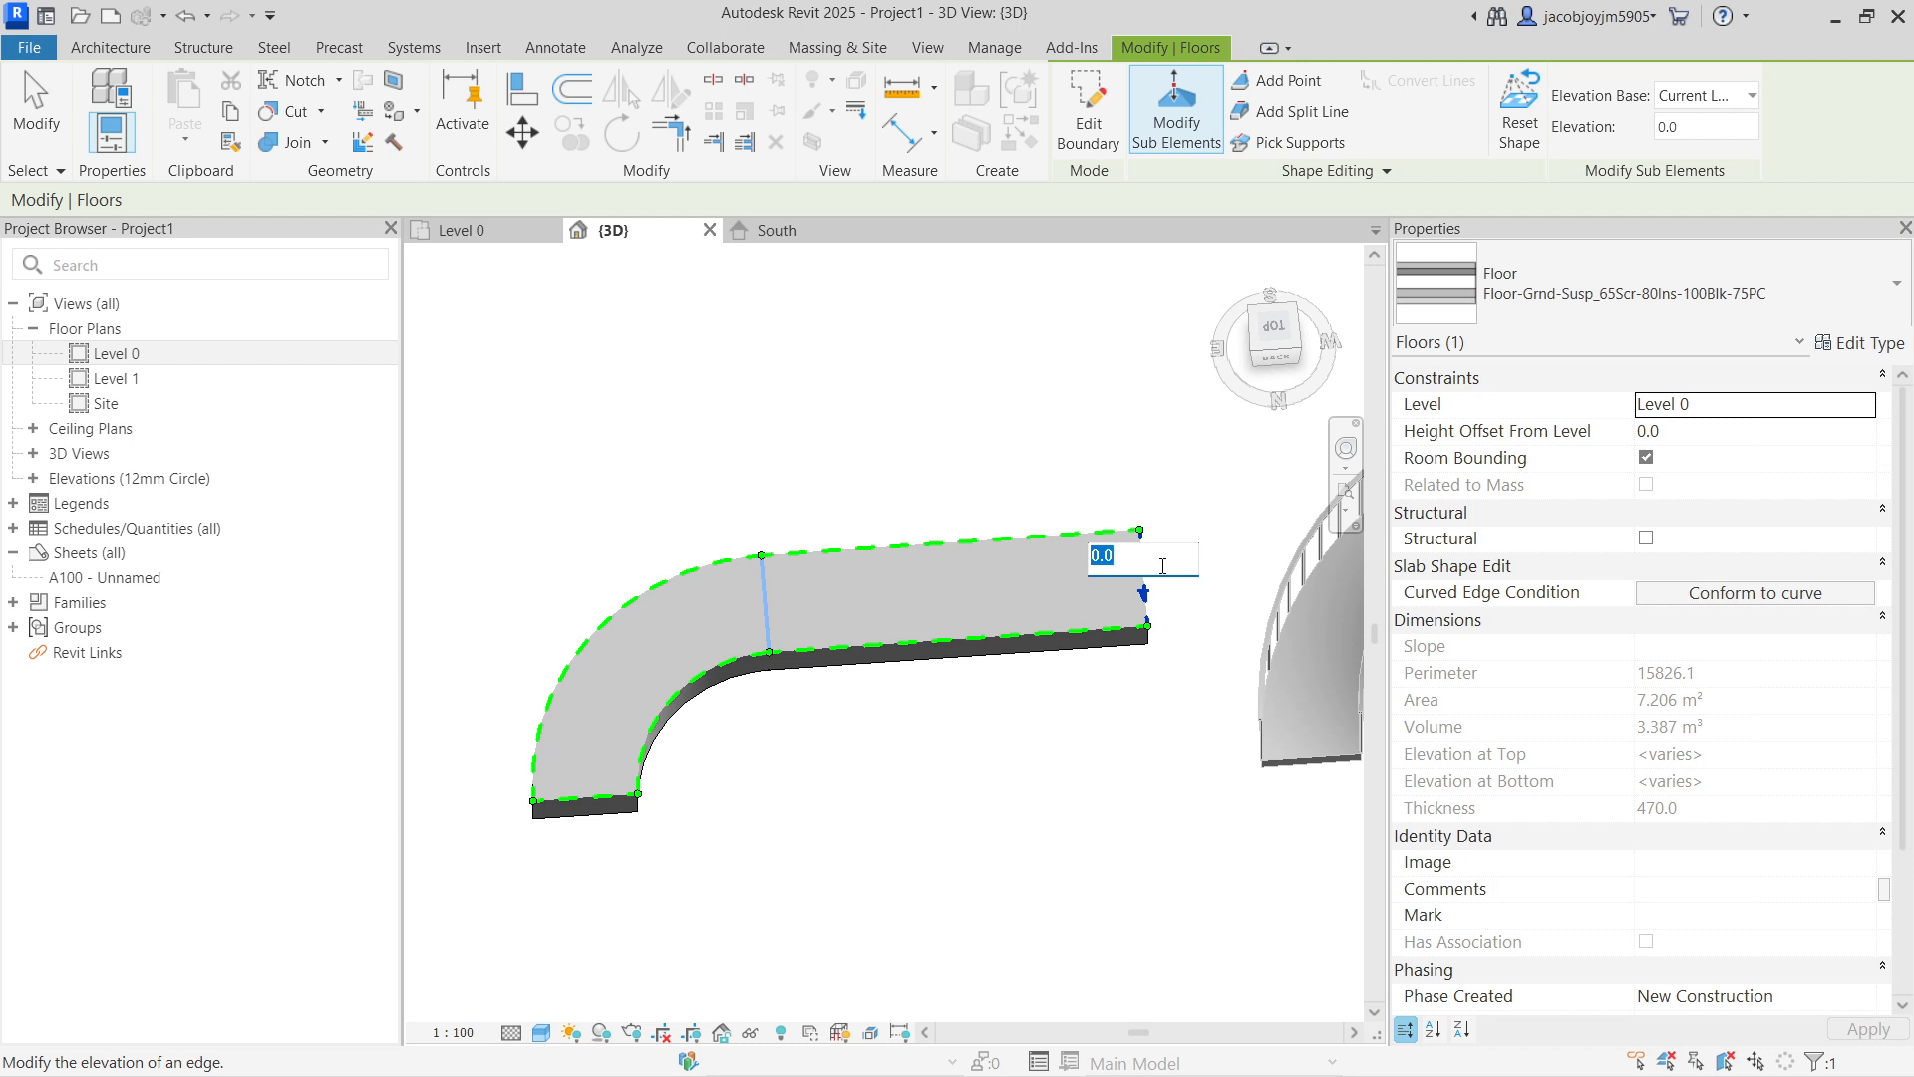
pyautogui.write('3000')
pyautogui.press('Return')
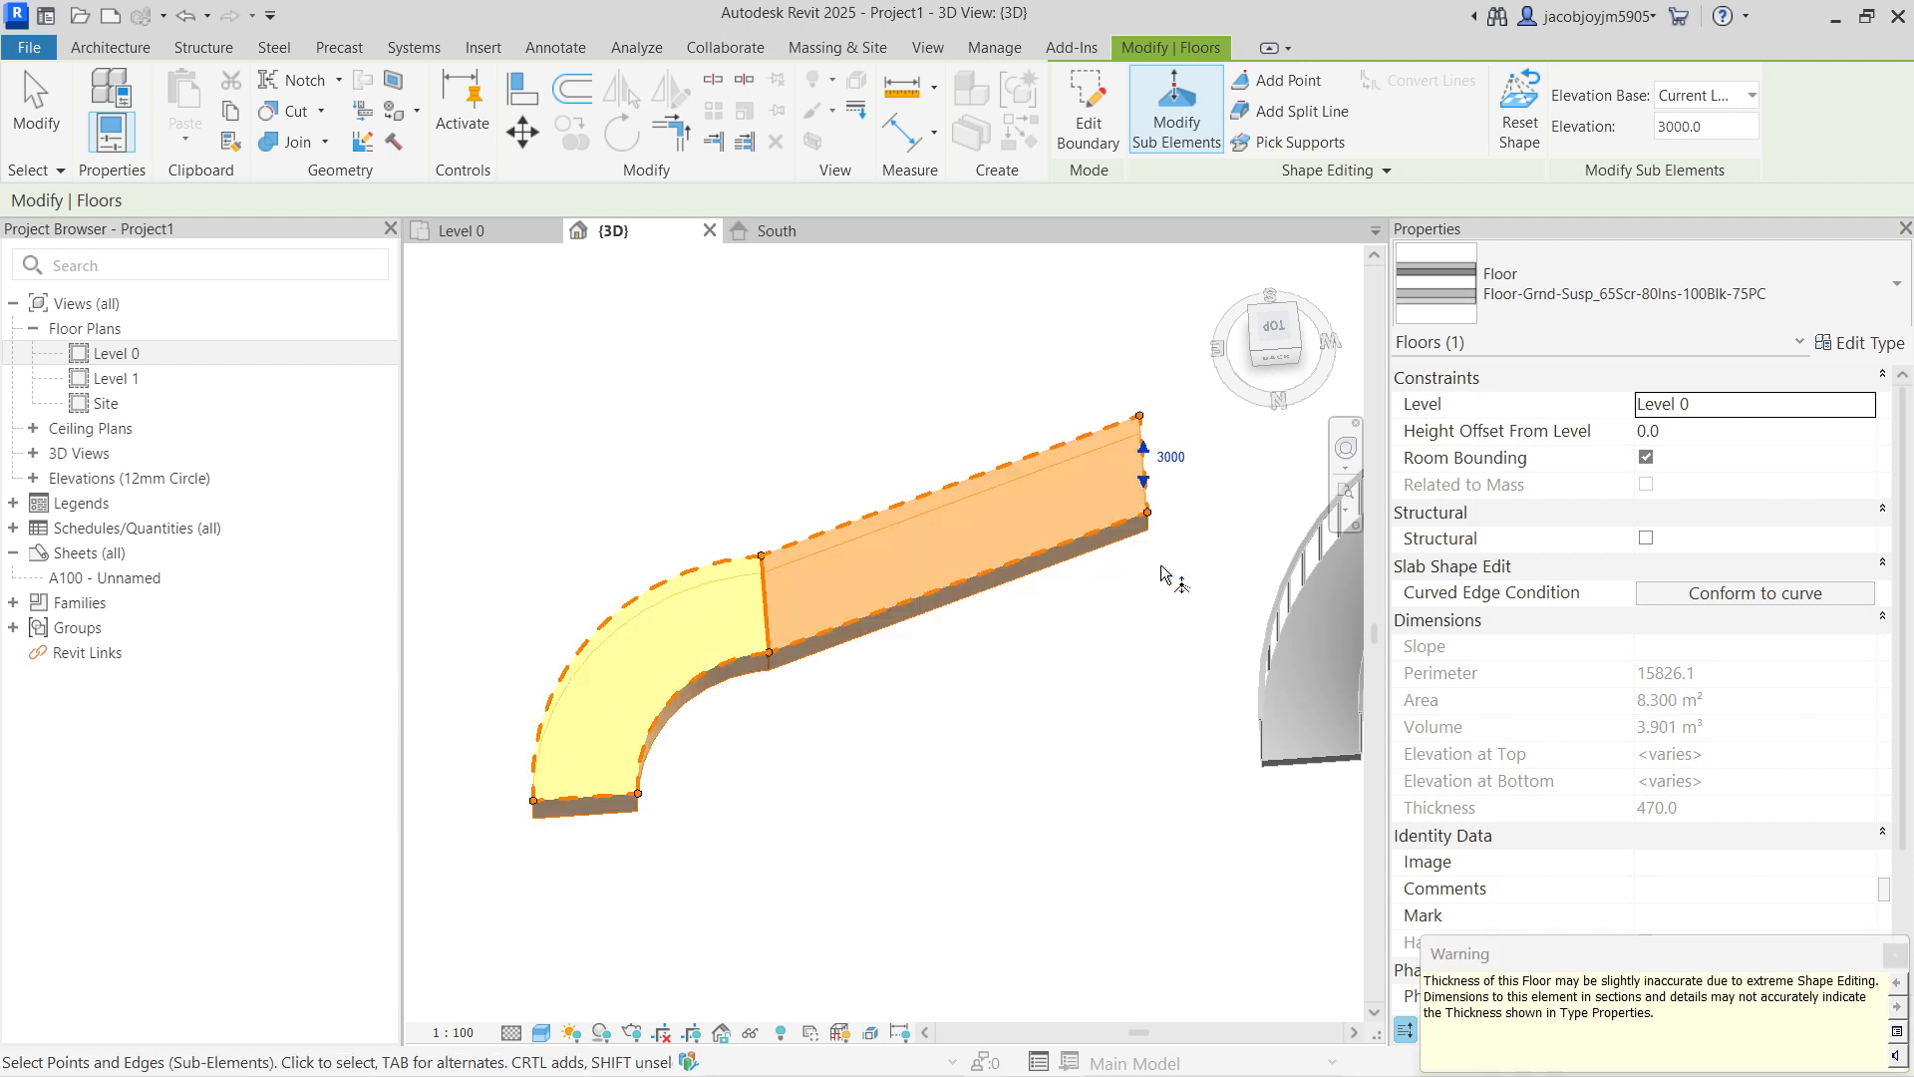
# Step: Set the elevation of the floor's split line to 2000 mm and finish editing the sub-elements
pyautogui.keyDown('shift'); pyautogui.moveTo(1013, 572); pyautogui.dragTo(797, 625, button='middle'); pyautogui.keyUp('shift')
pyautogui.click(797, 628)
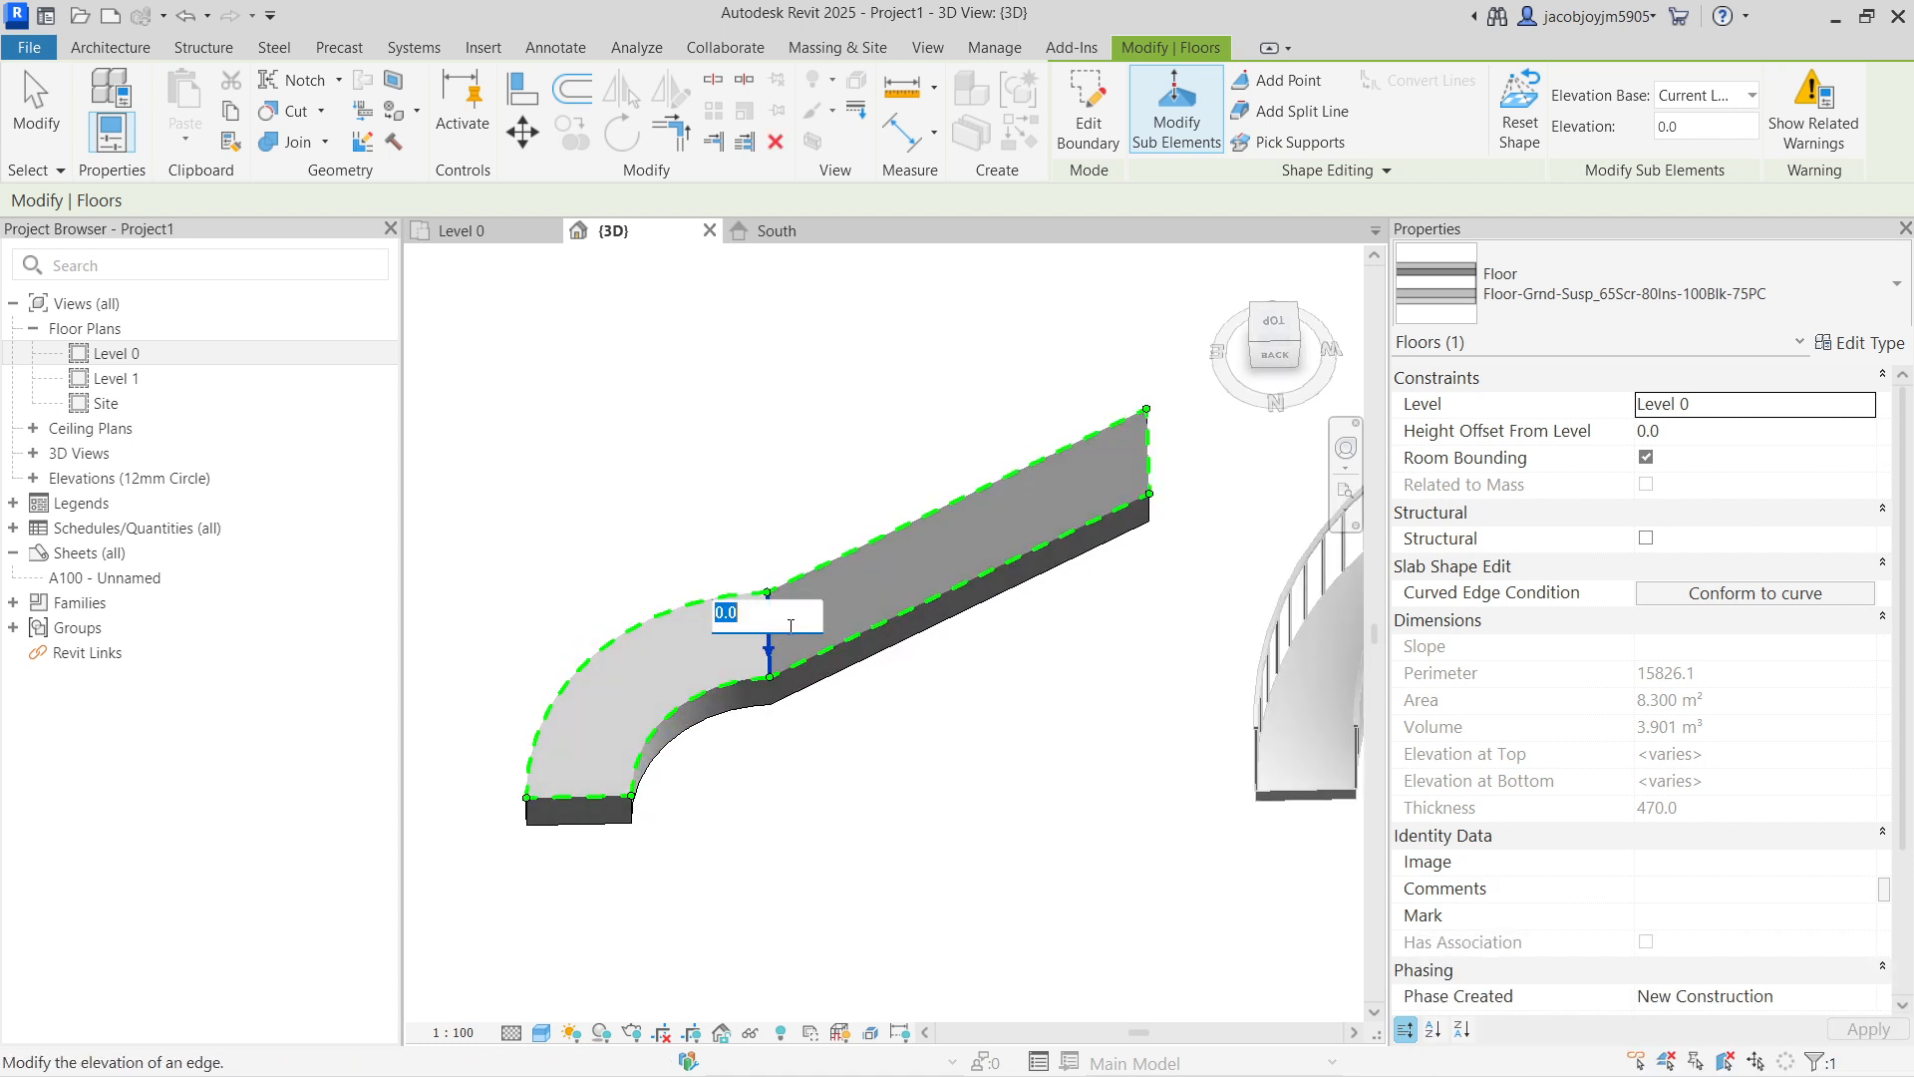
pyautogui.press('Return')
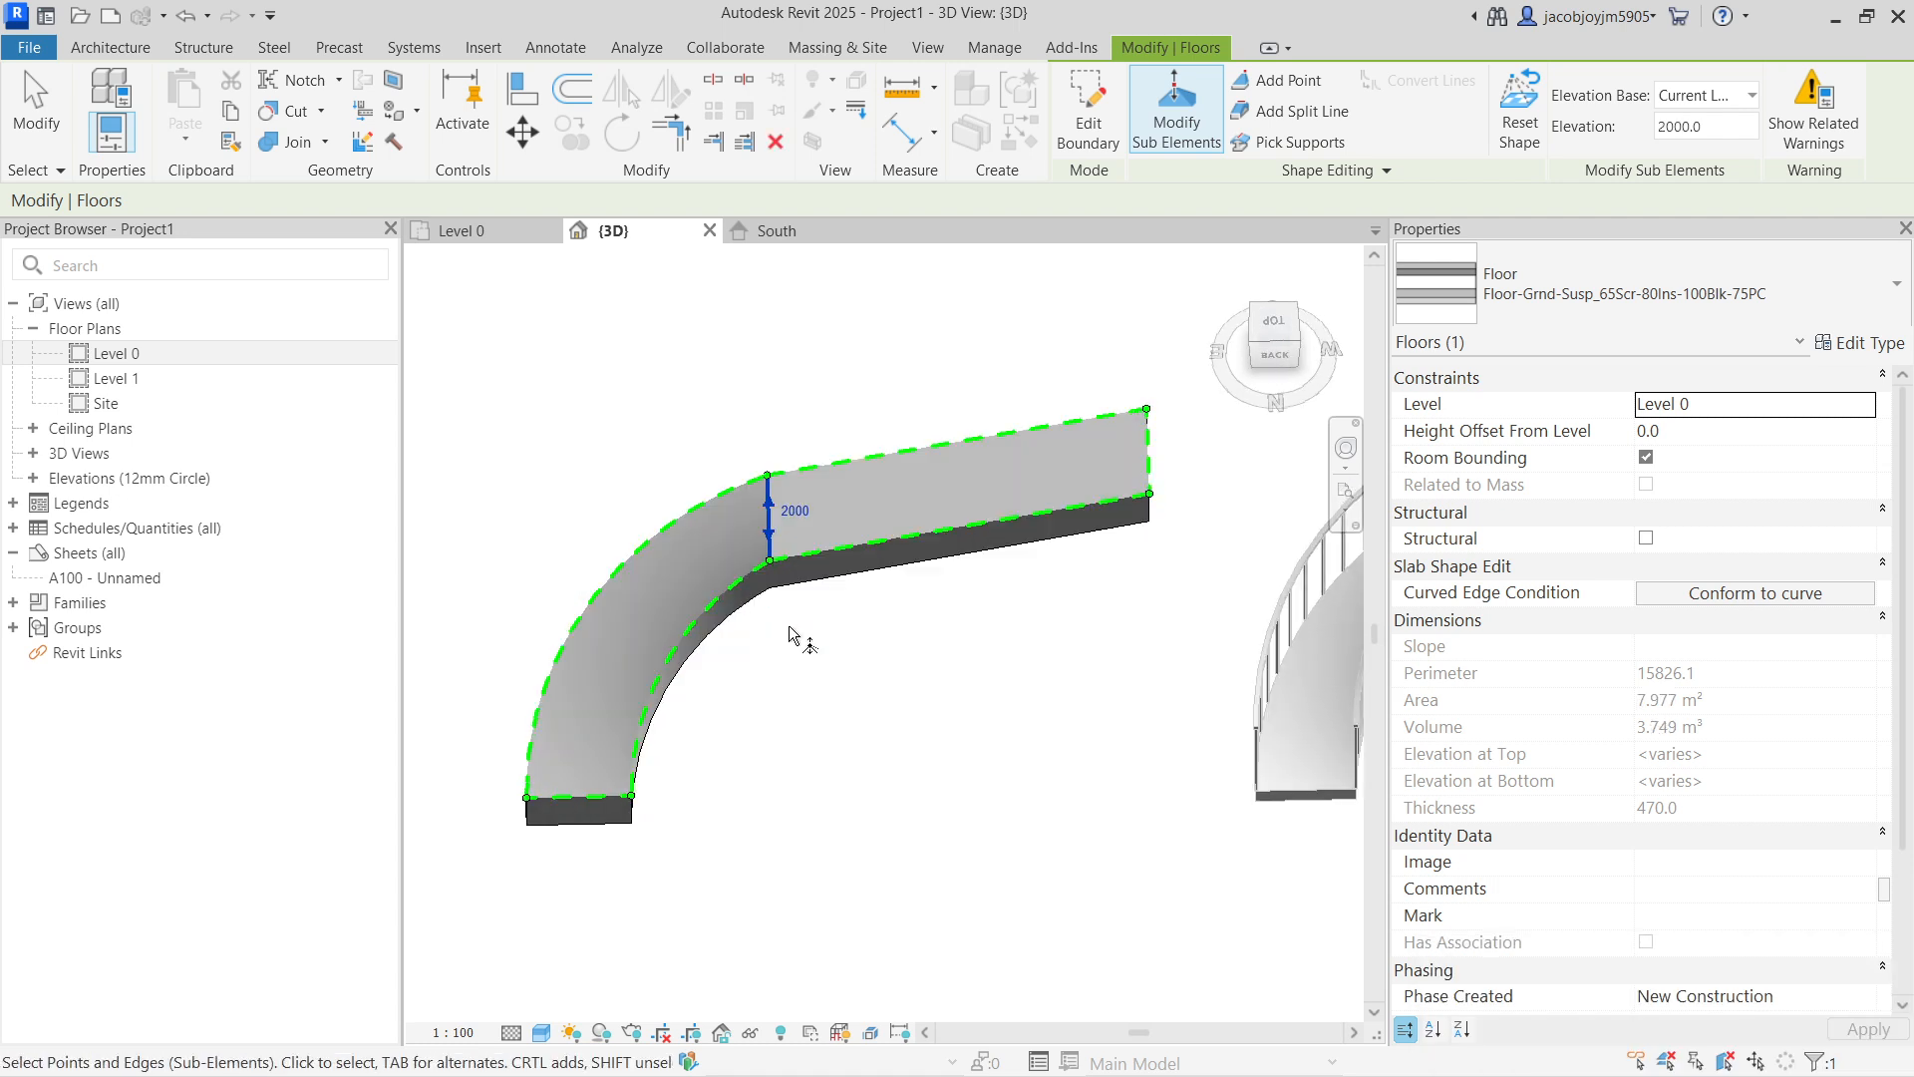
pyautogui.keyDown('shift'); pyautogui.moveTo(790, 756); pyautogui.dragTo(768, 520, button='middle'); pyautogui.keyUp('shift')
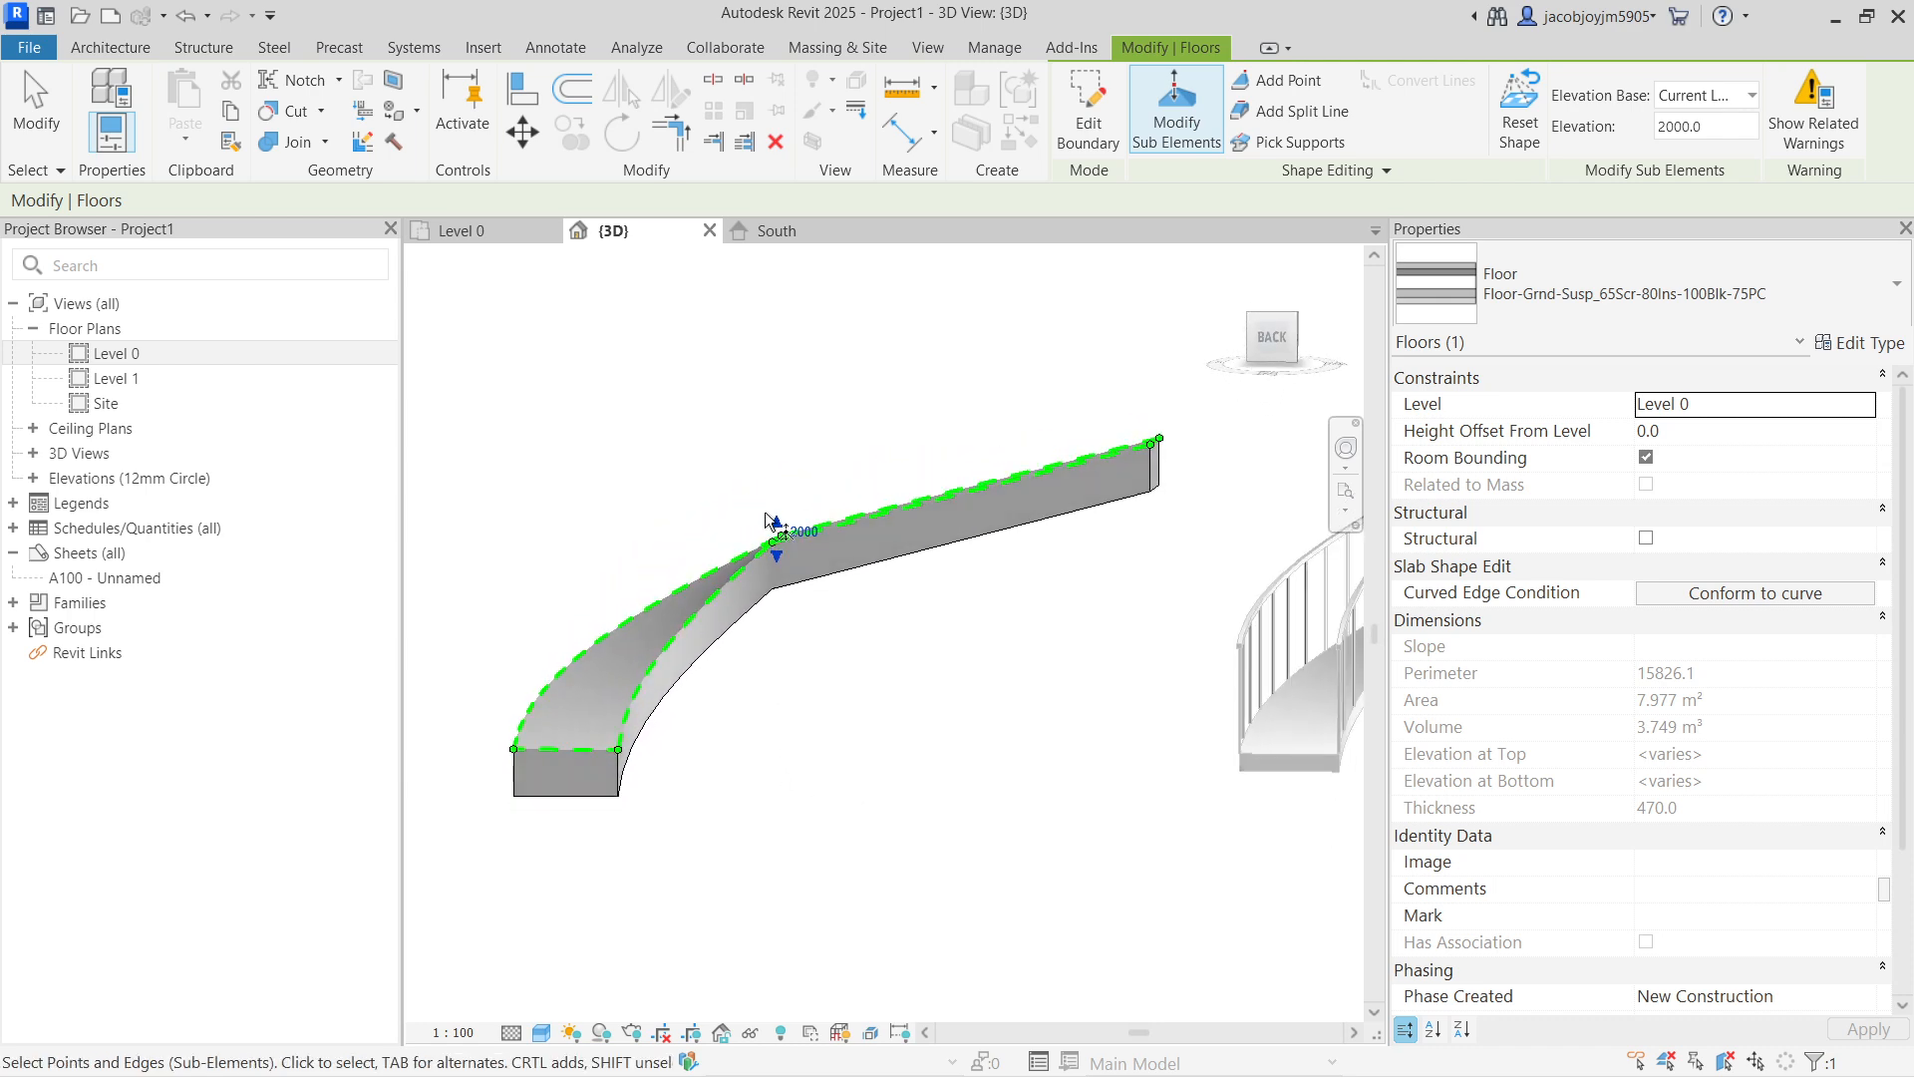
pyautogui.press('Escape')
pyautogui.press('Escape')
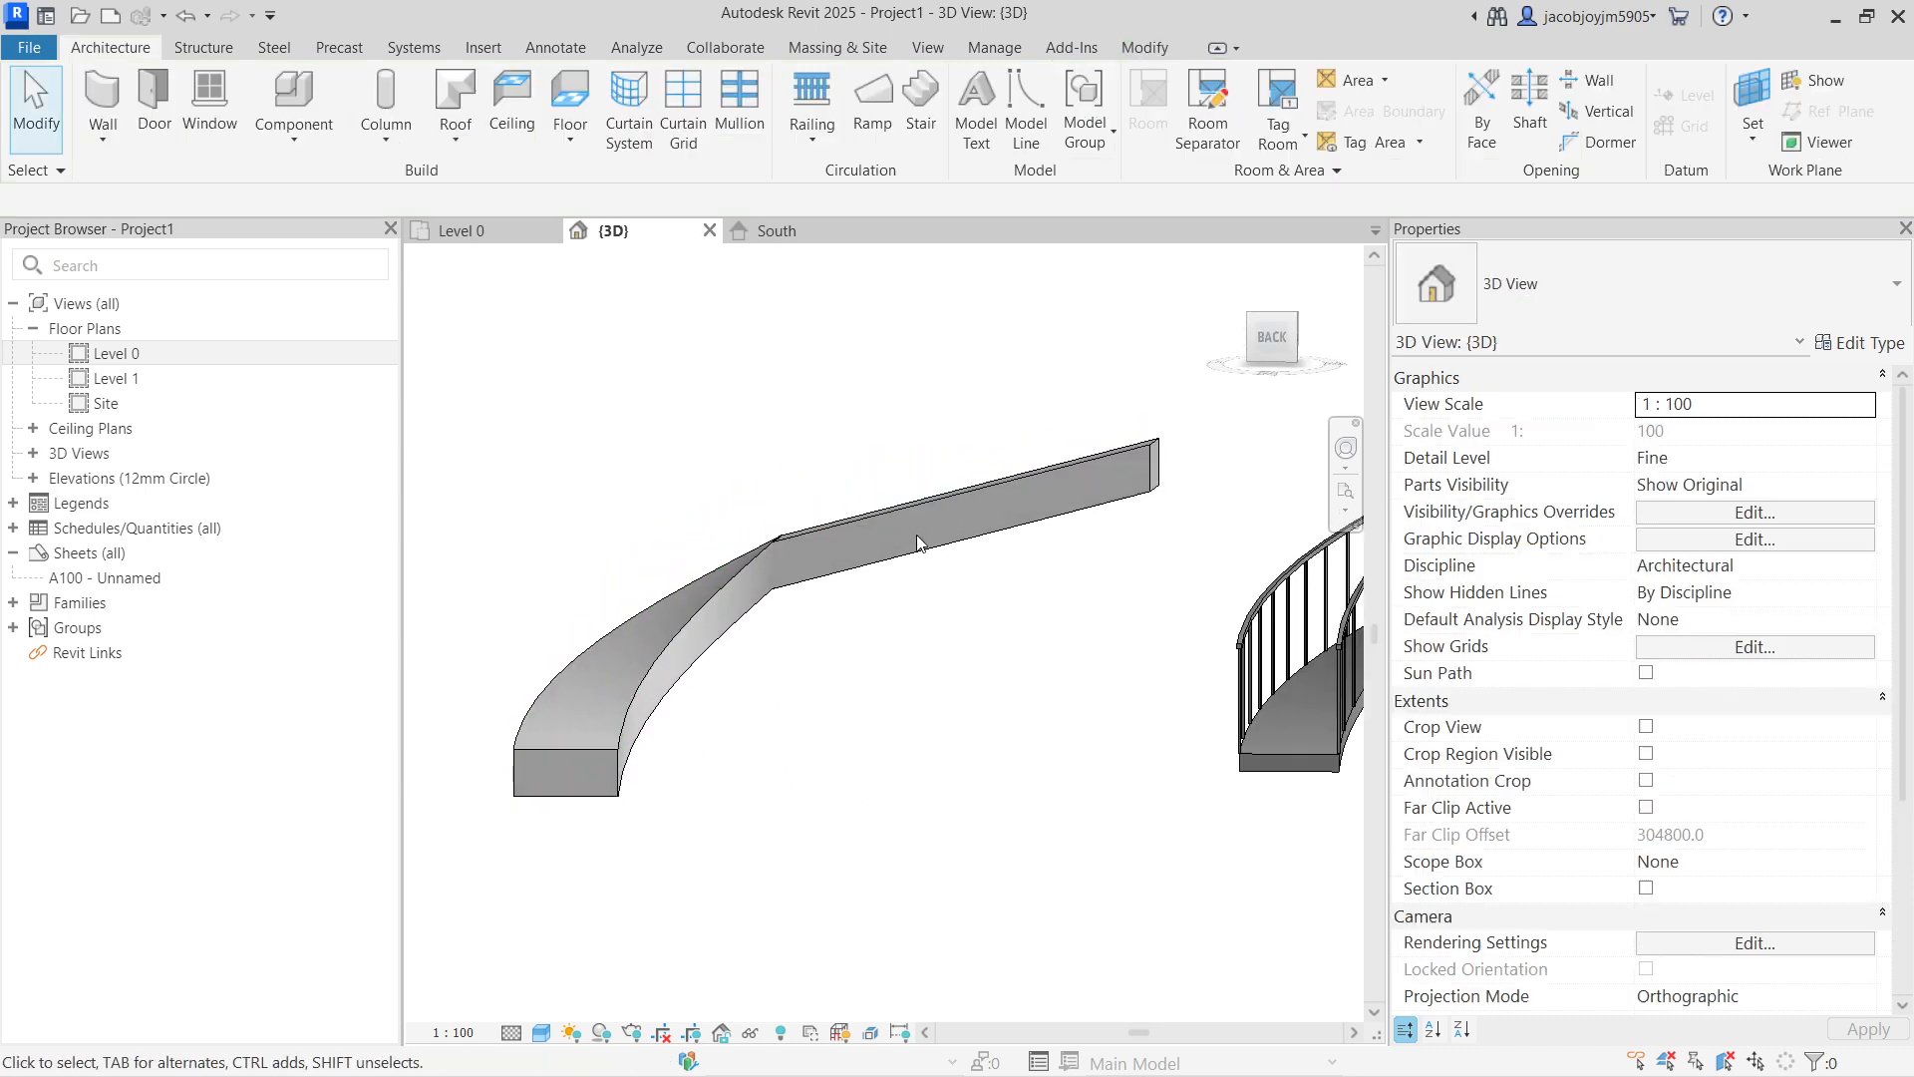
# Step: Edit the floor's sub-elements again, lower the split line to an elevation of 1400 mm and finish shape editing
pyautogui.keyDown('shift'); pyautogui.moveTo(810, 515); pyautogui.dragTo(578, 824, button='middle'); pyautogui.keyUp('shift')
pyautogui.click(892, 648)
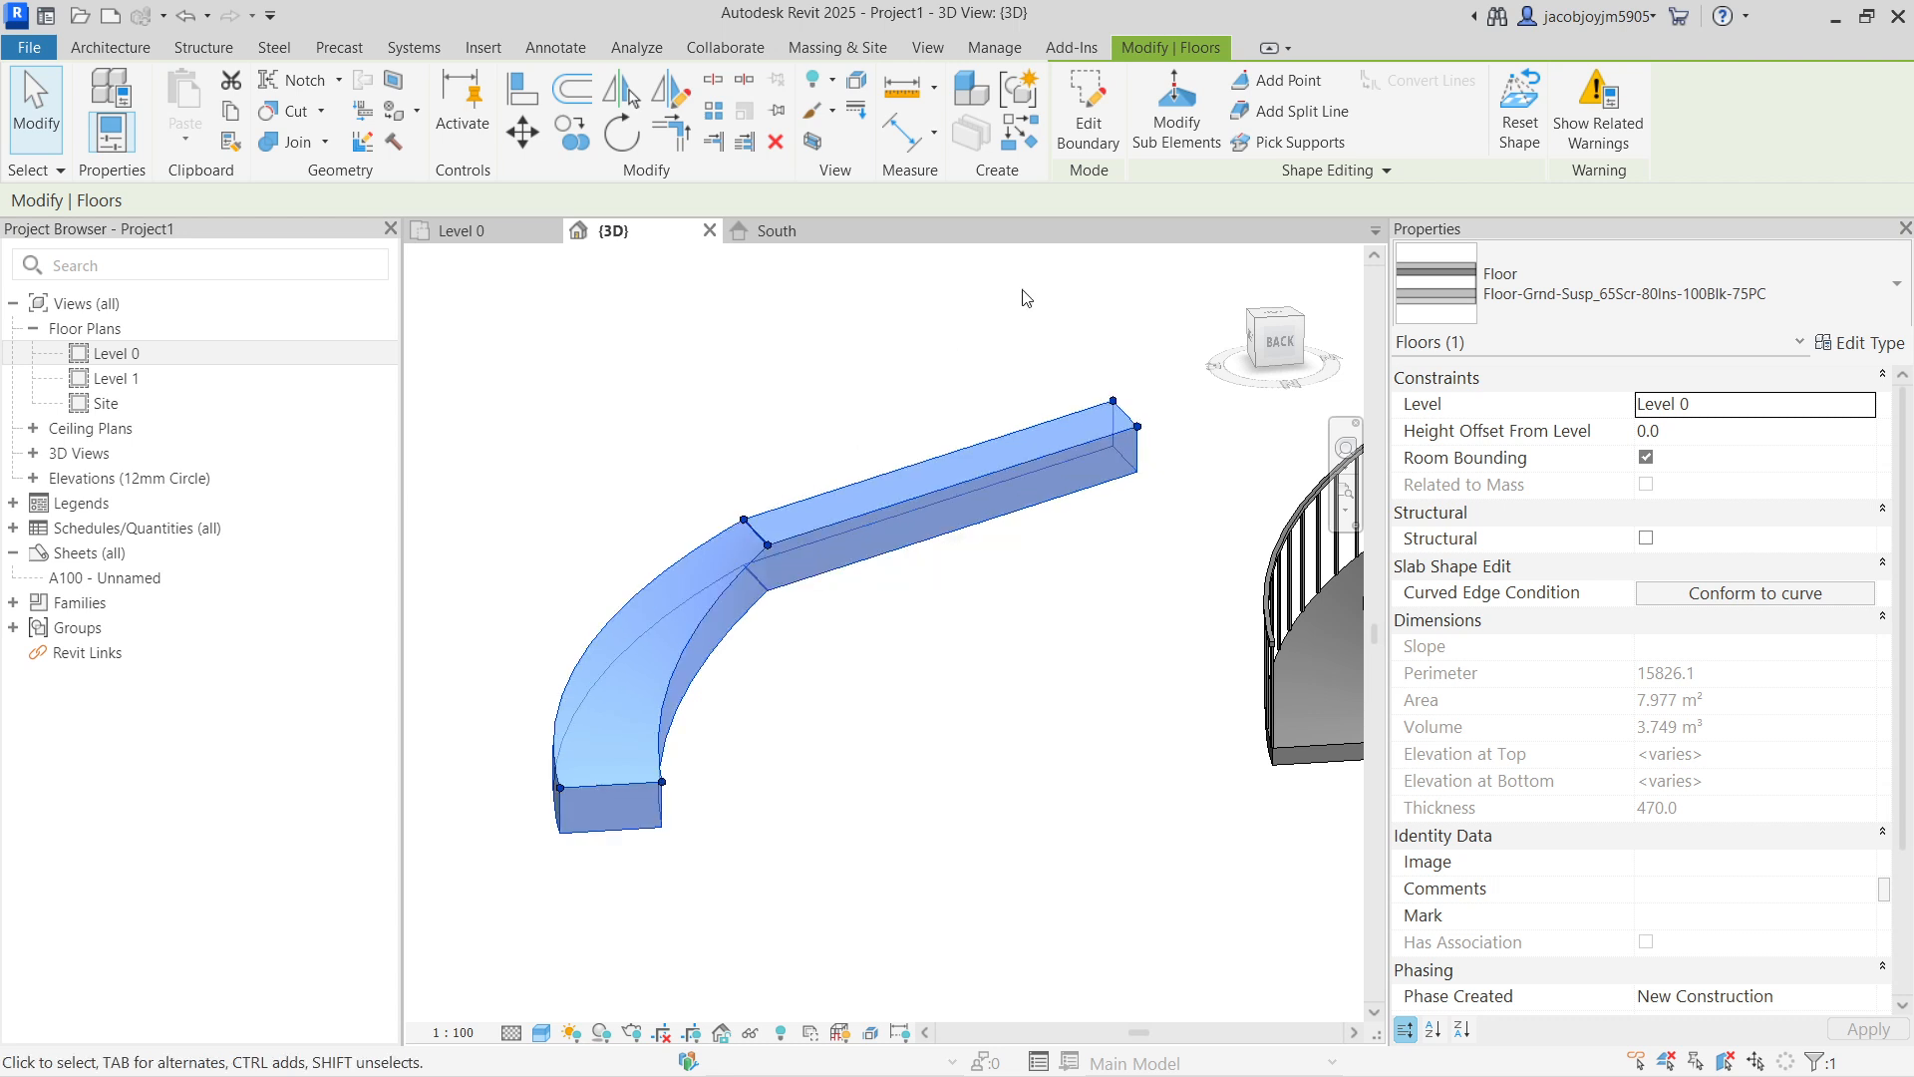
pyautogui.click(1176, 110)
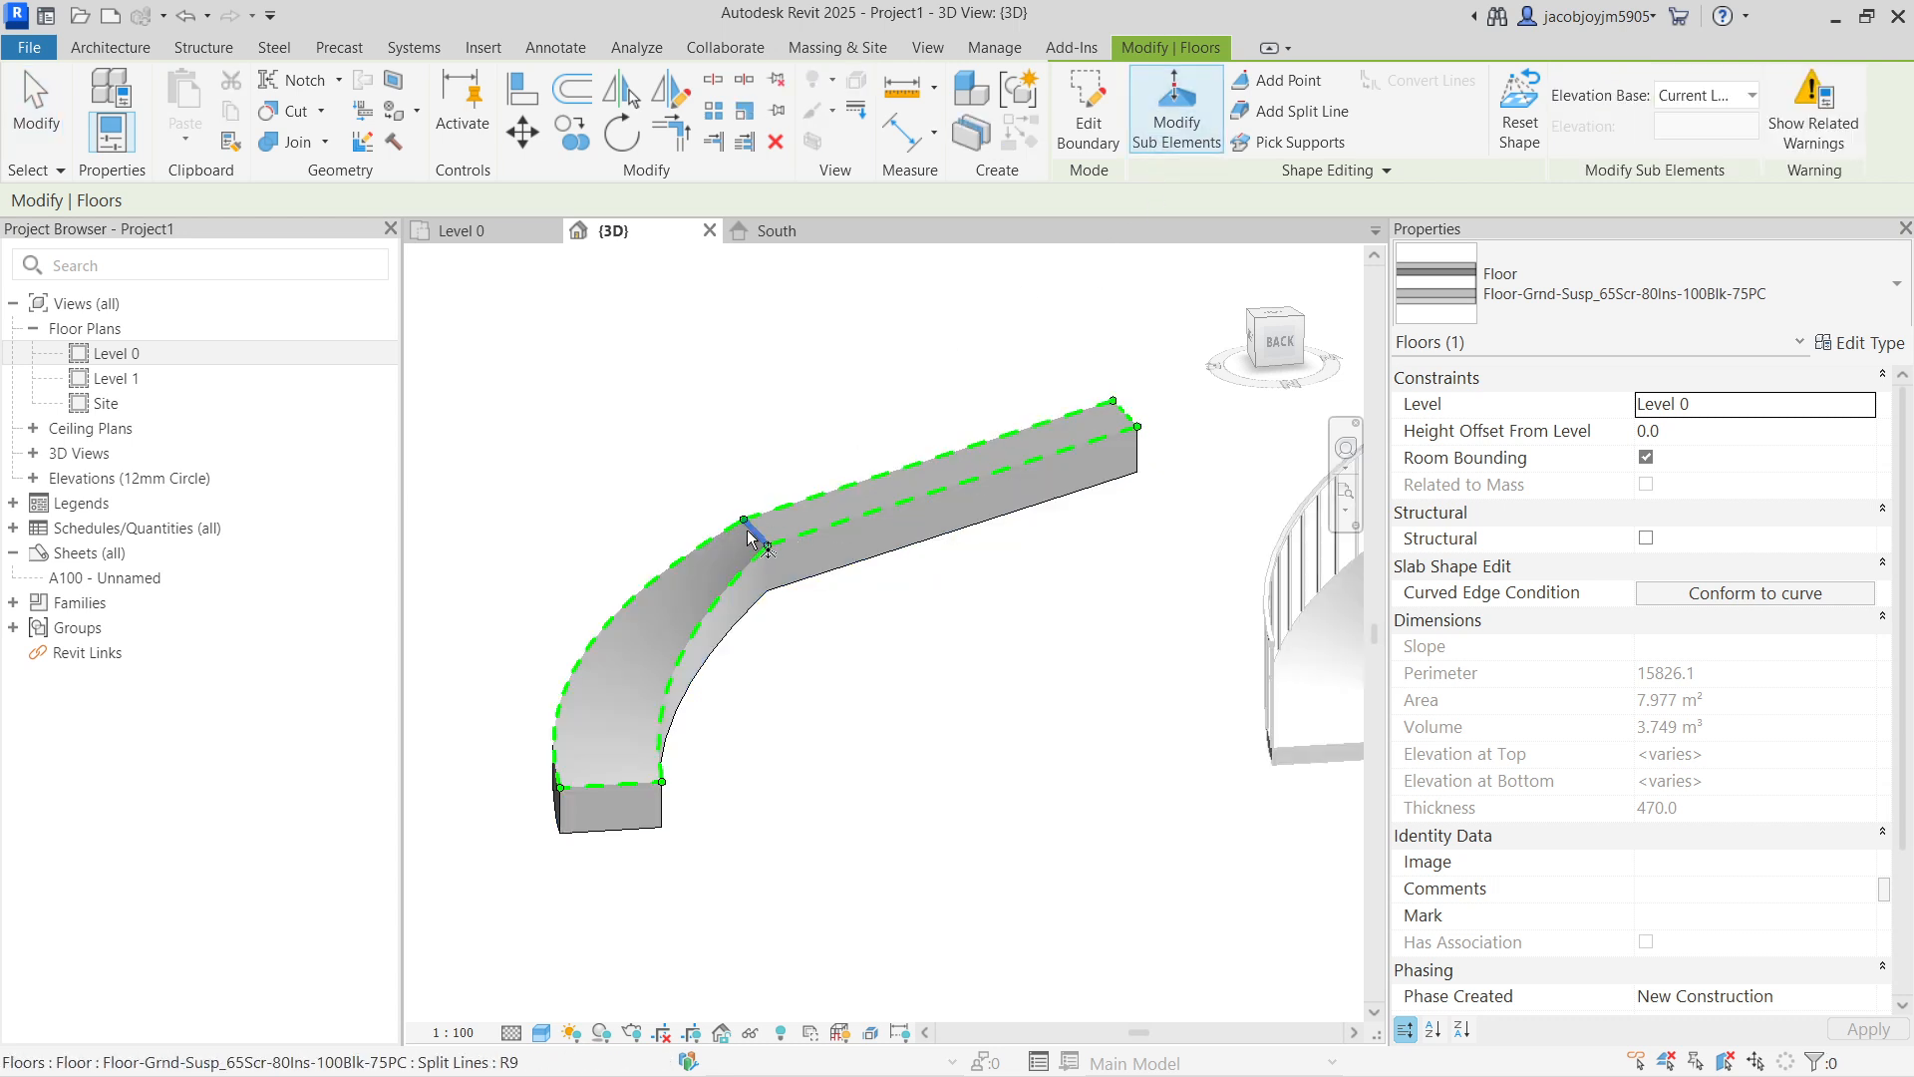
pyautogui.click(767, 544)
pyautogui.scroll(1, 762, 547)
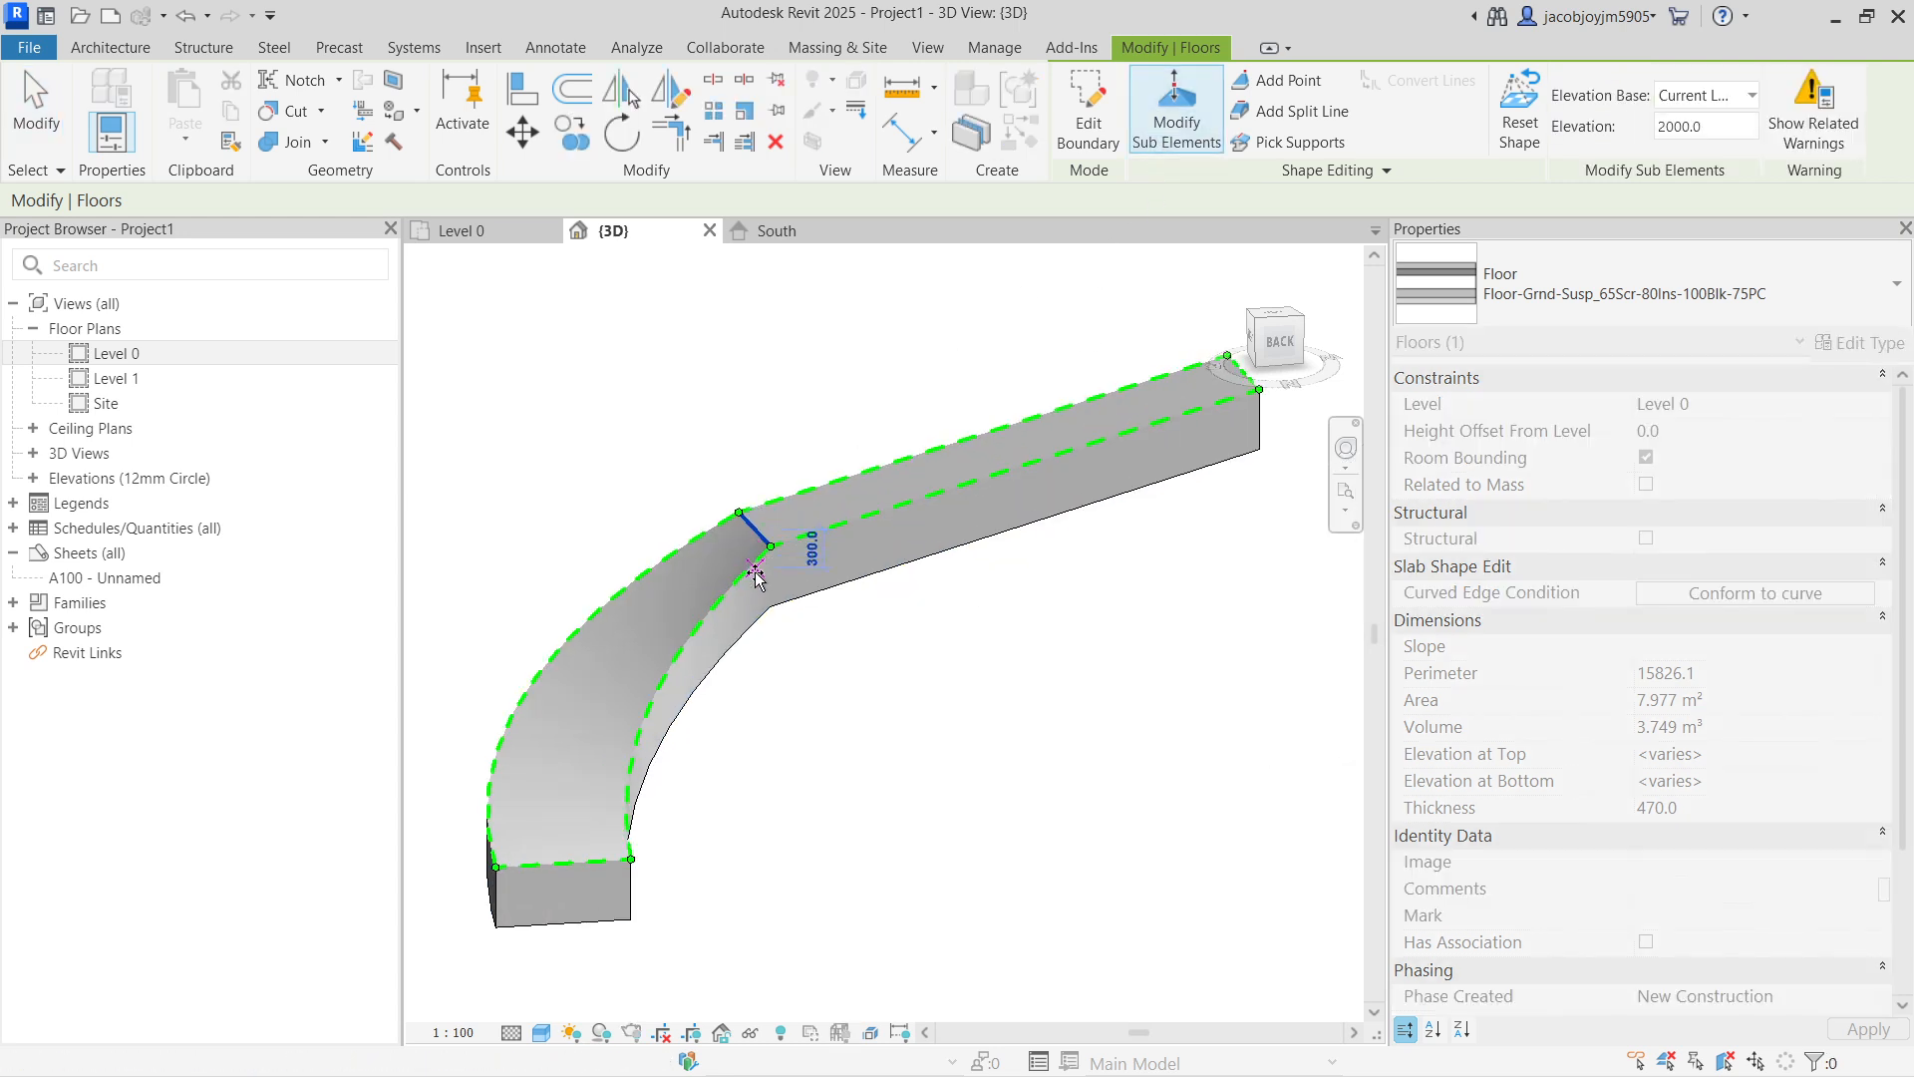
pyautogui.moveTo(757, 583); pyautogui.dragTo(757, 610)
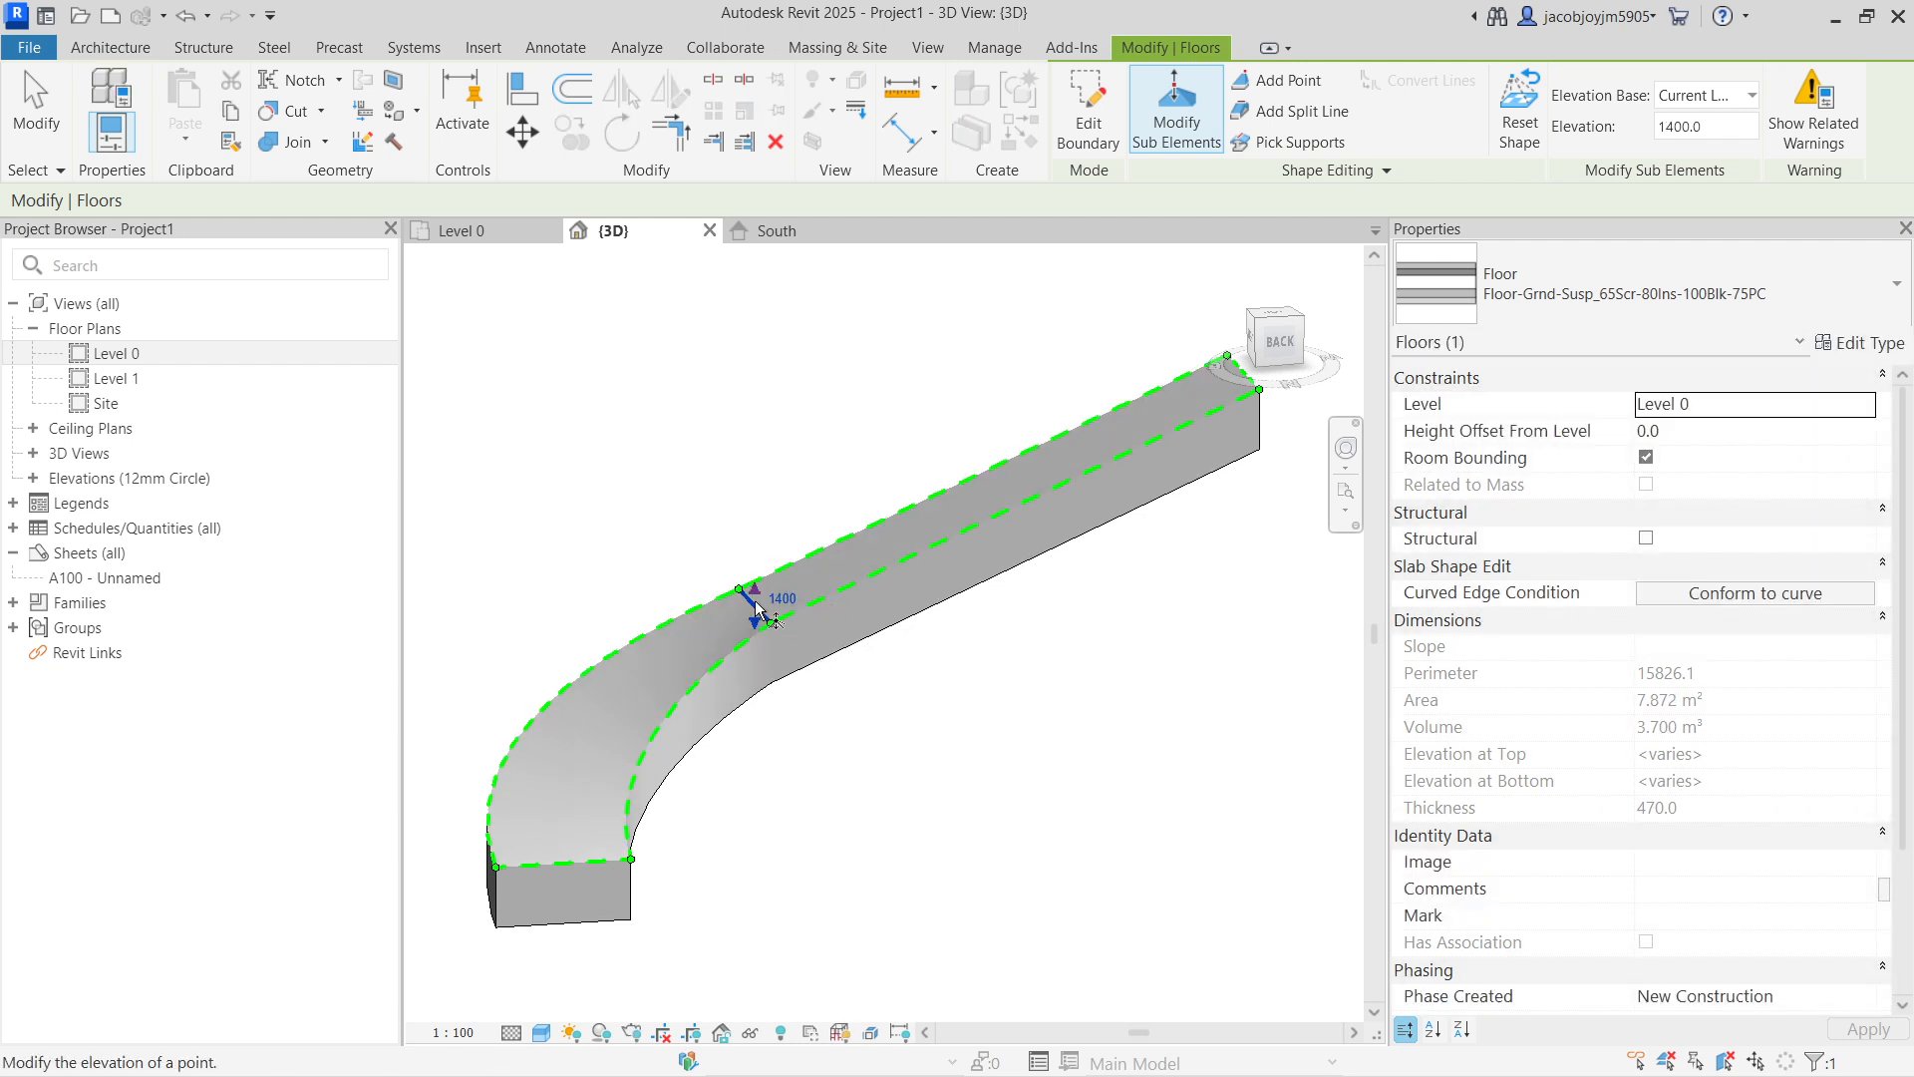
pyautogui.keyDown('shift'); pyautogui.moveTo(755, 616); pyautogui.dragTo(618, 755, button='middle'); pyautogui.keyUp('shift')
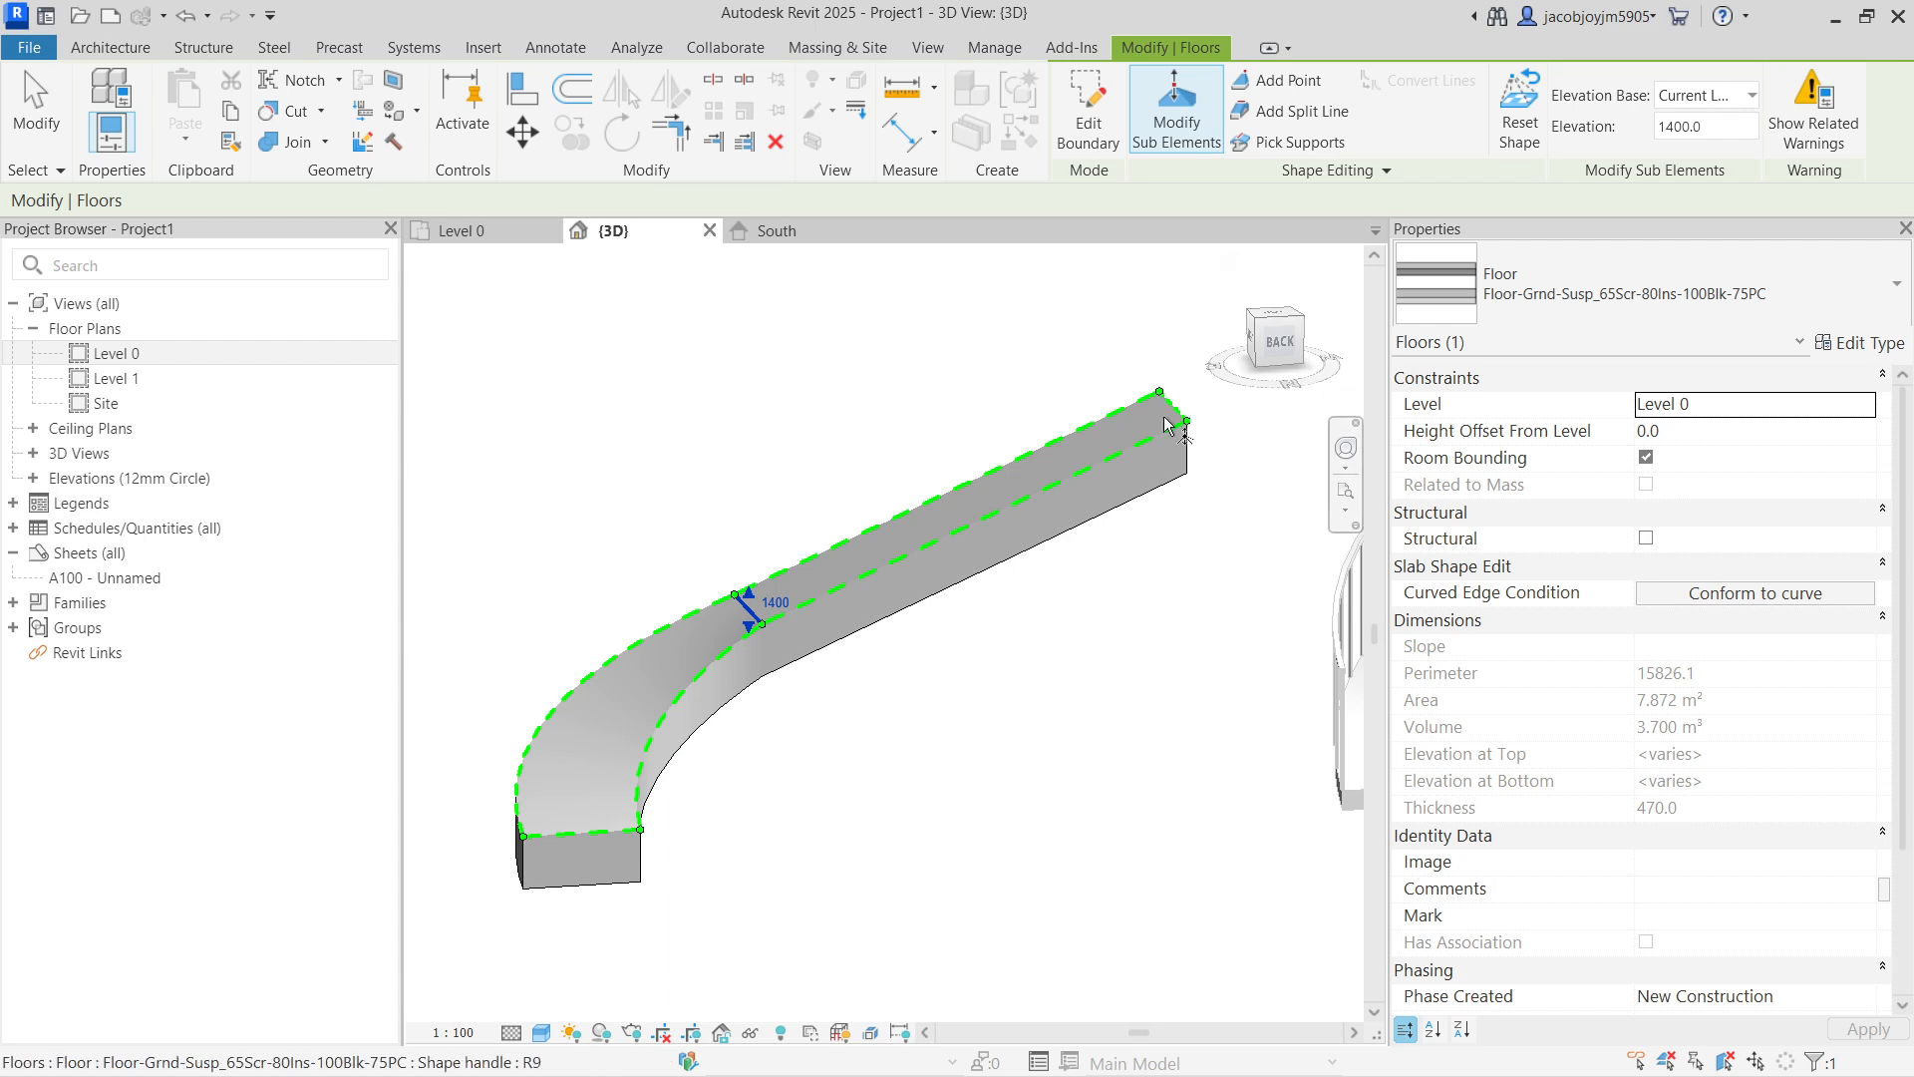
pyautogui.press('Escape')
# Step: Compare the shape-edited floor with the railed ramps beside it and review the available railing placement methods
pyautogui.scroll(-2, 574, 647)
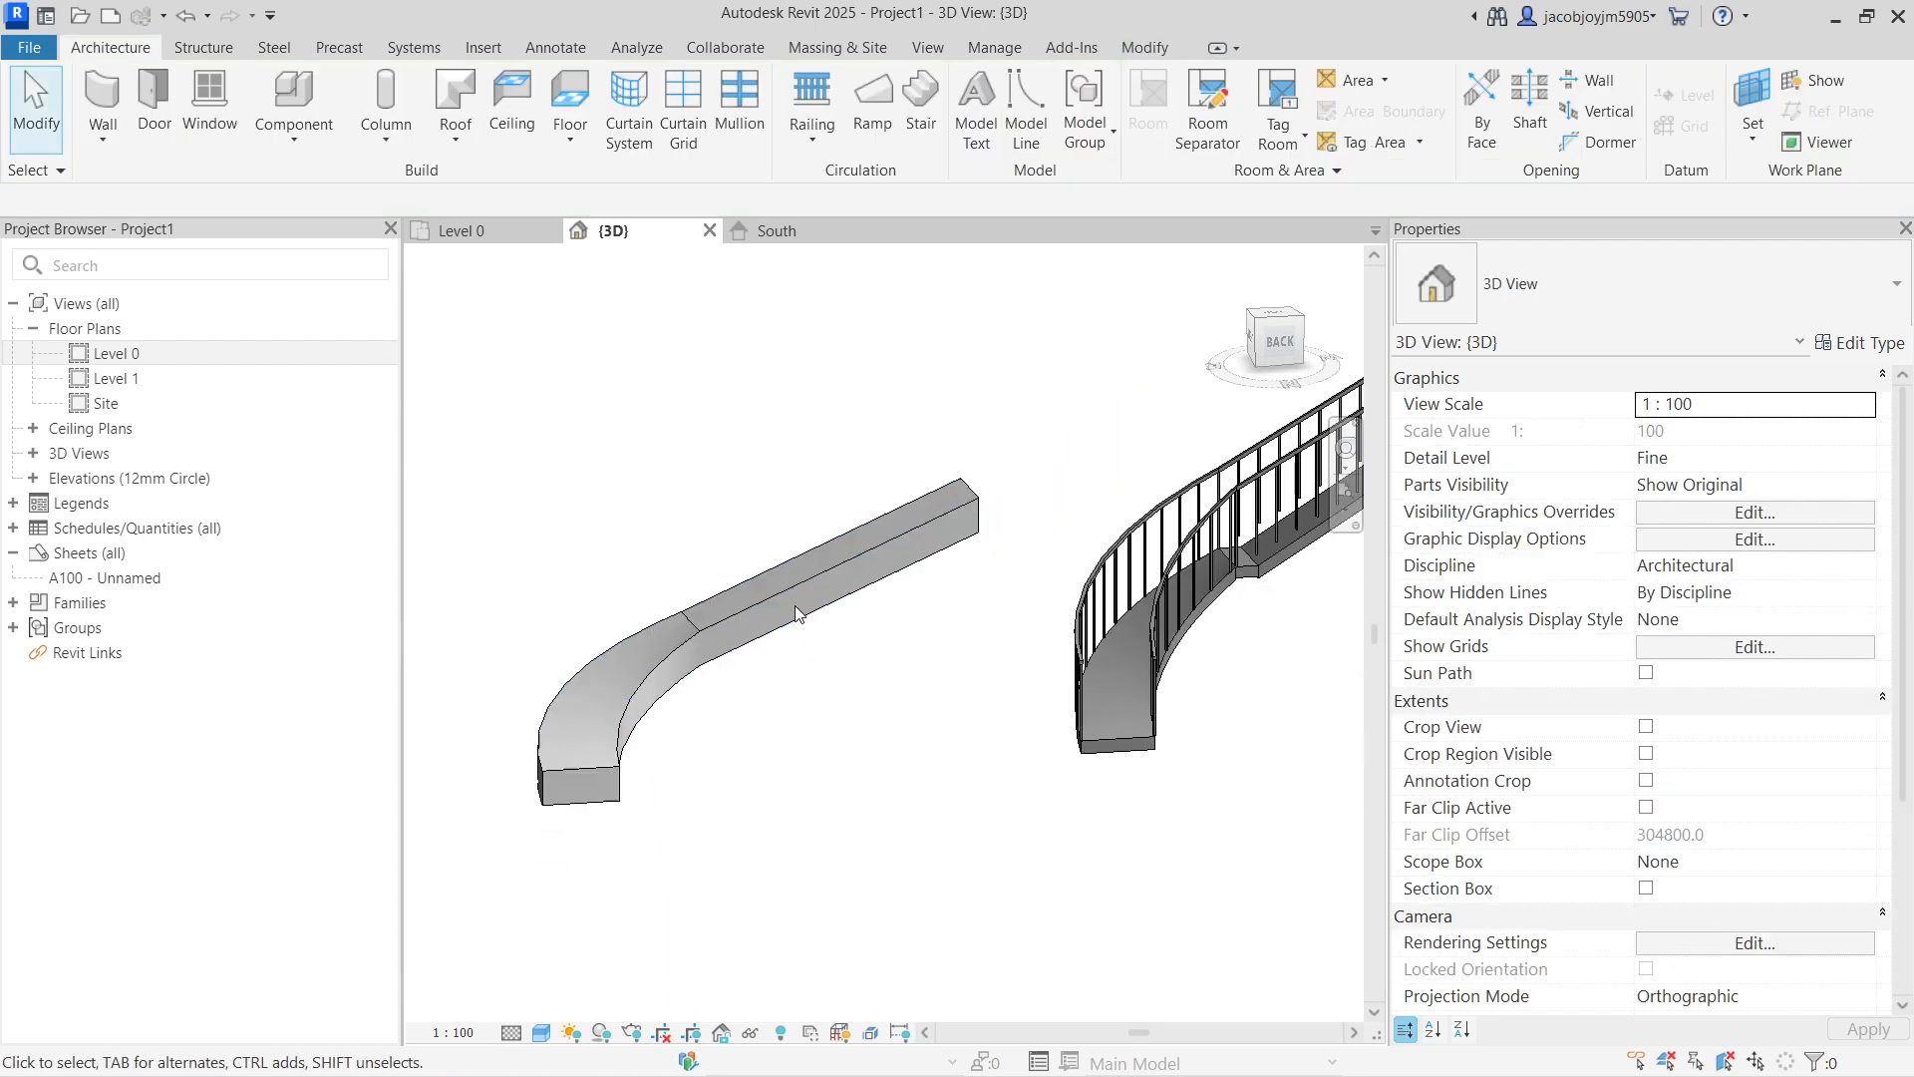
pyautogui.click(838, 570)
pyautogui.moveTo(751, 720)
pyautogui.keyDown('shift'); pyautogui.mouseDown(button='middle')
pyautogui.moveTo(641, 704)
pyautogui.moveTo(662, 769)
pyautogui.moveTo(889, 786)
pyautogui.moveTo(854, 714)
pyautogui.moveTo(740, 707)
pyautogui.mouseUp(button='middle'); pyautogui.keyUp('shift')
pyautogui.click(709, 709)
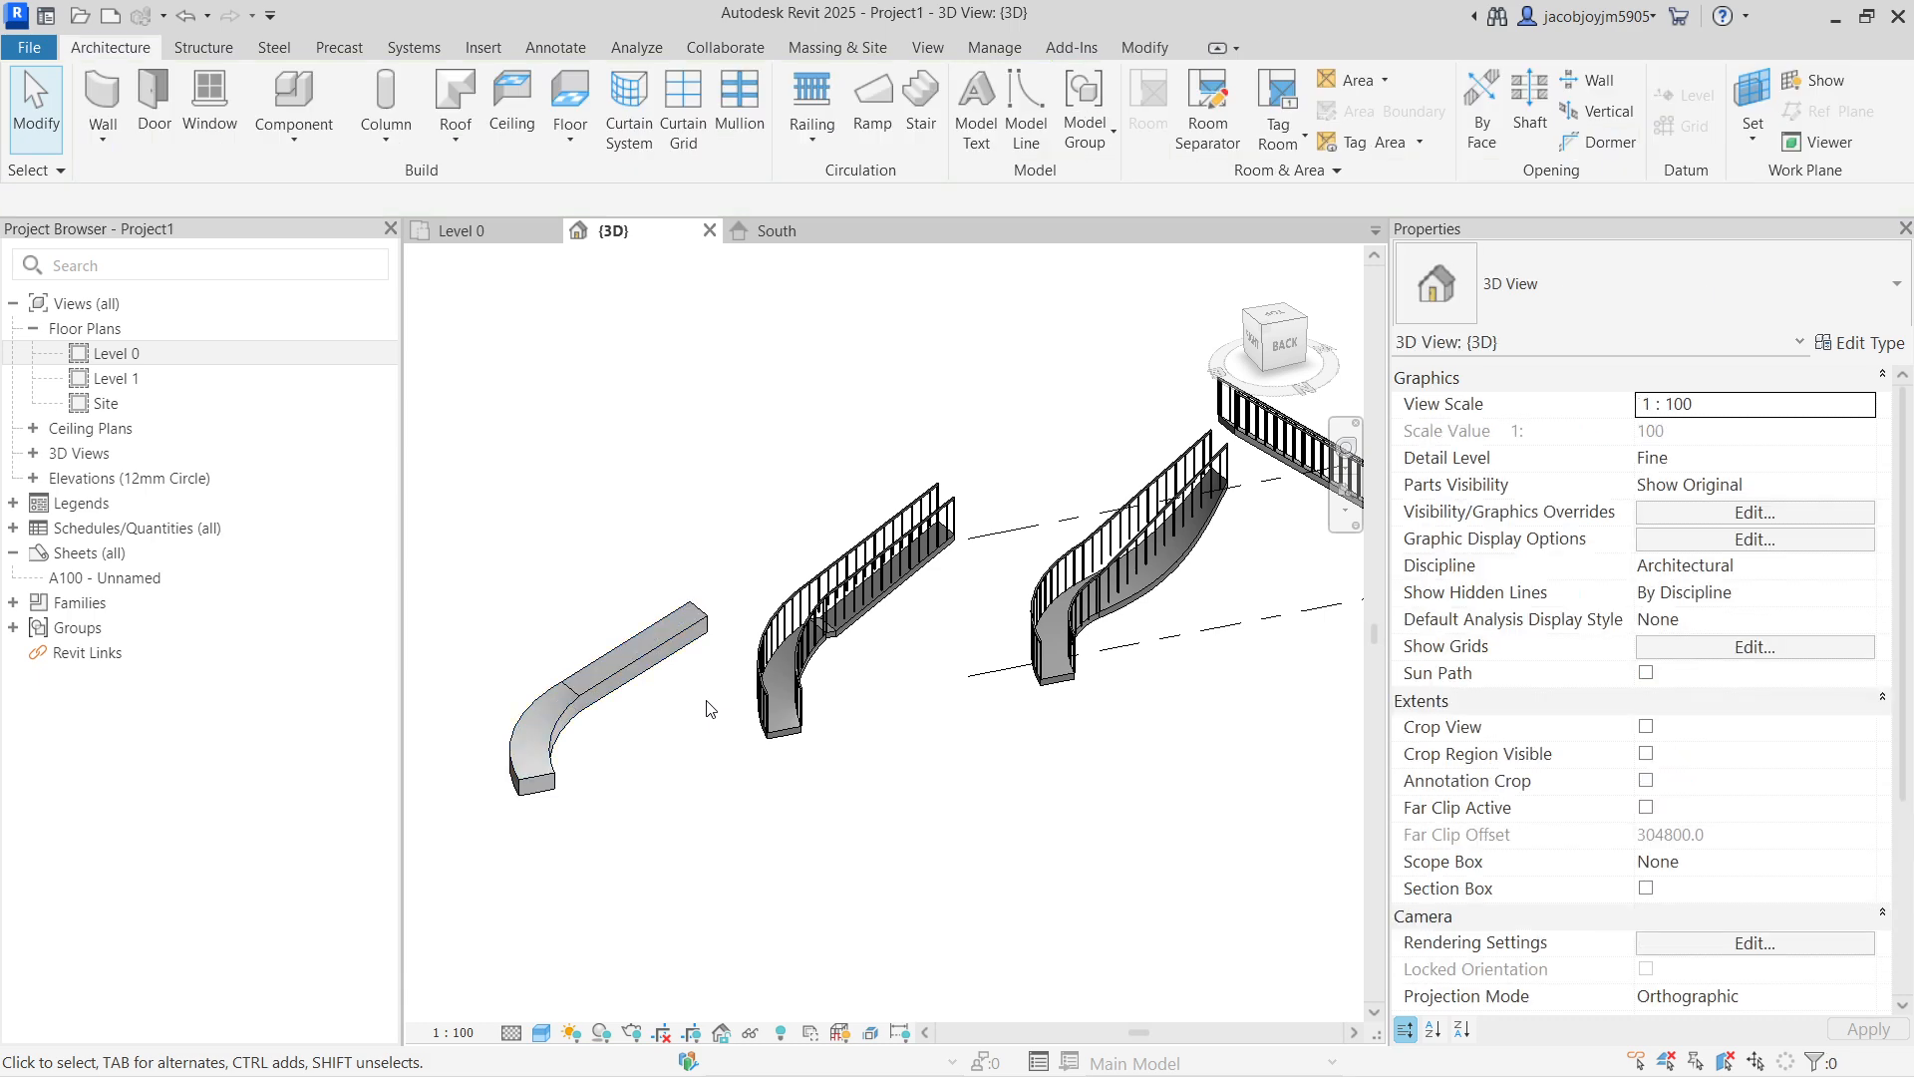
pyautogui.click(819, 567)
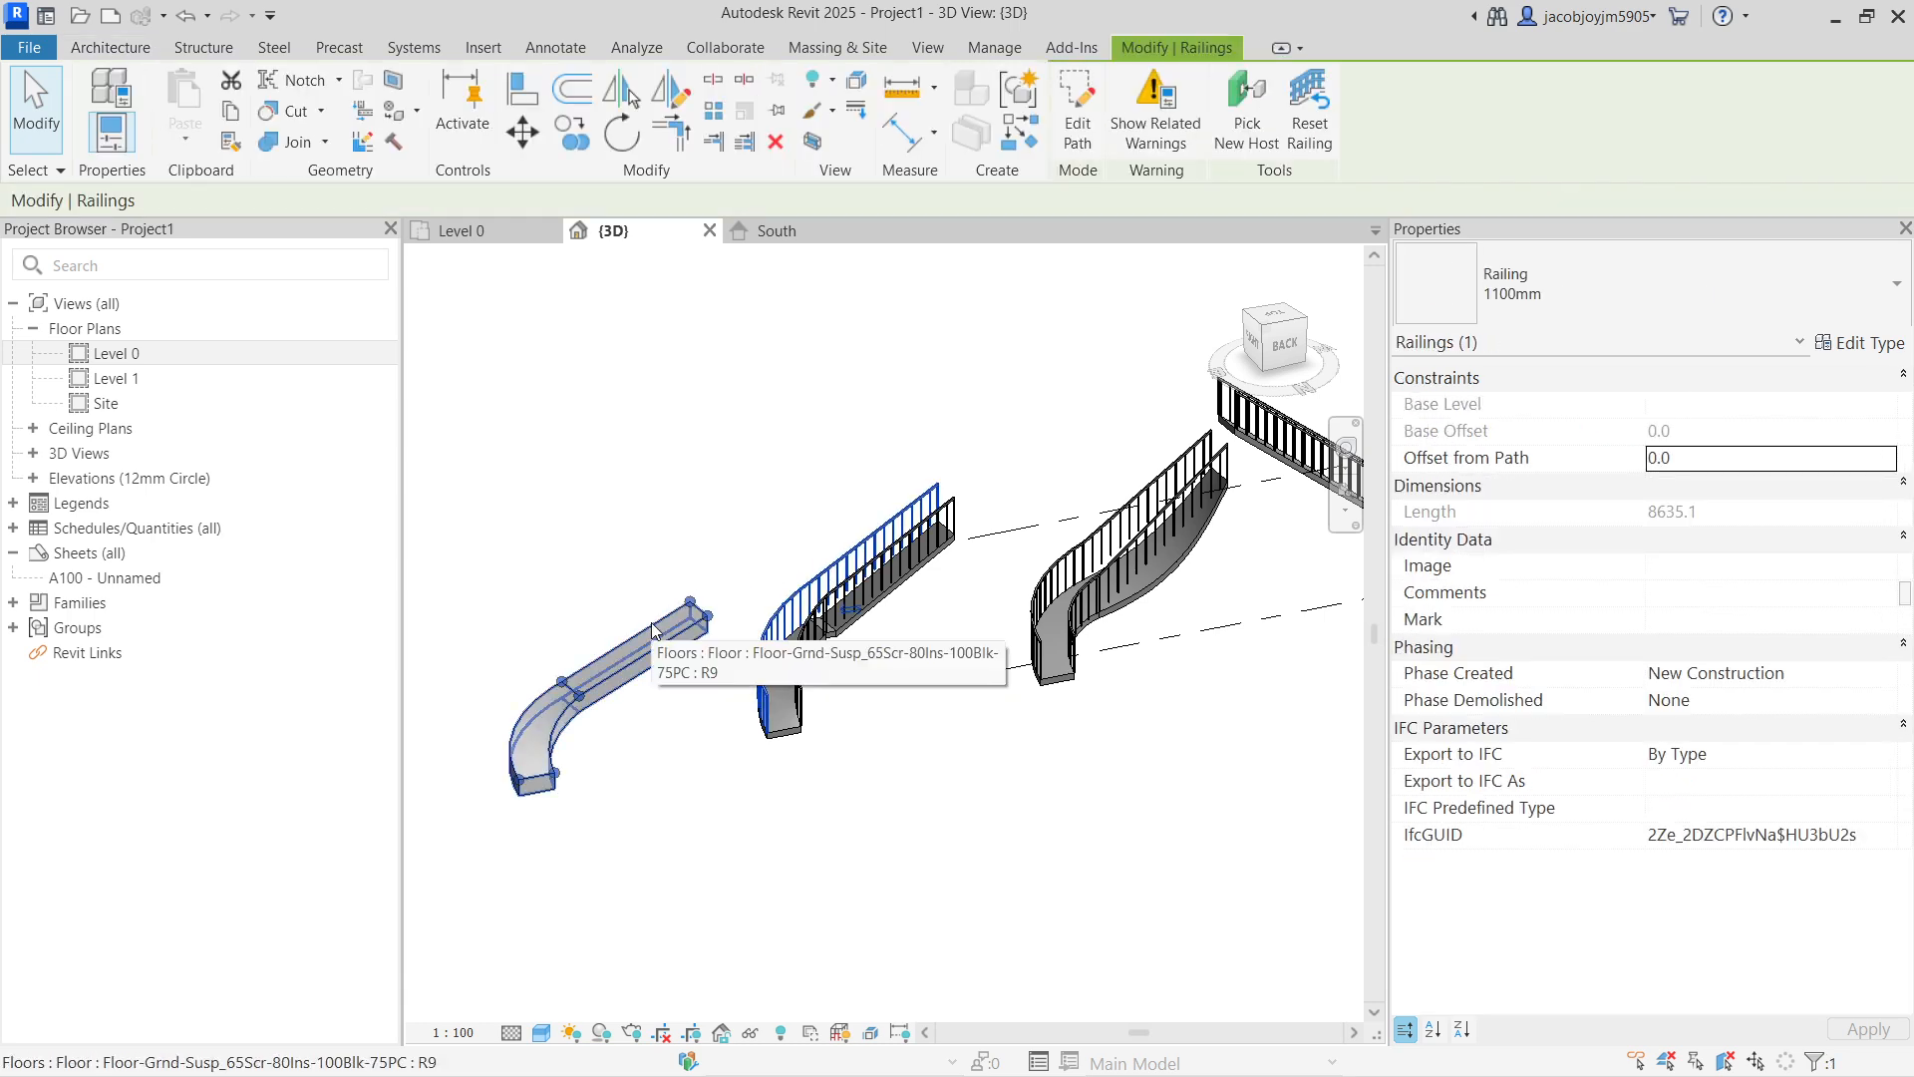
pyautogui.click(146, 52)
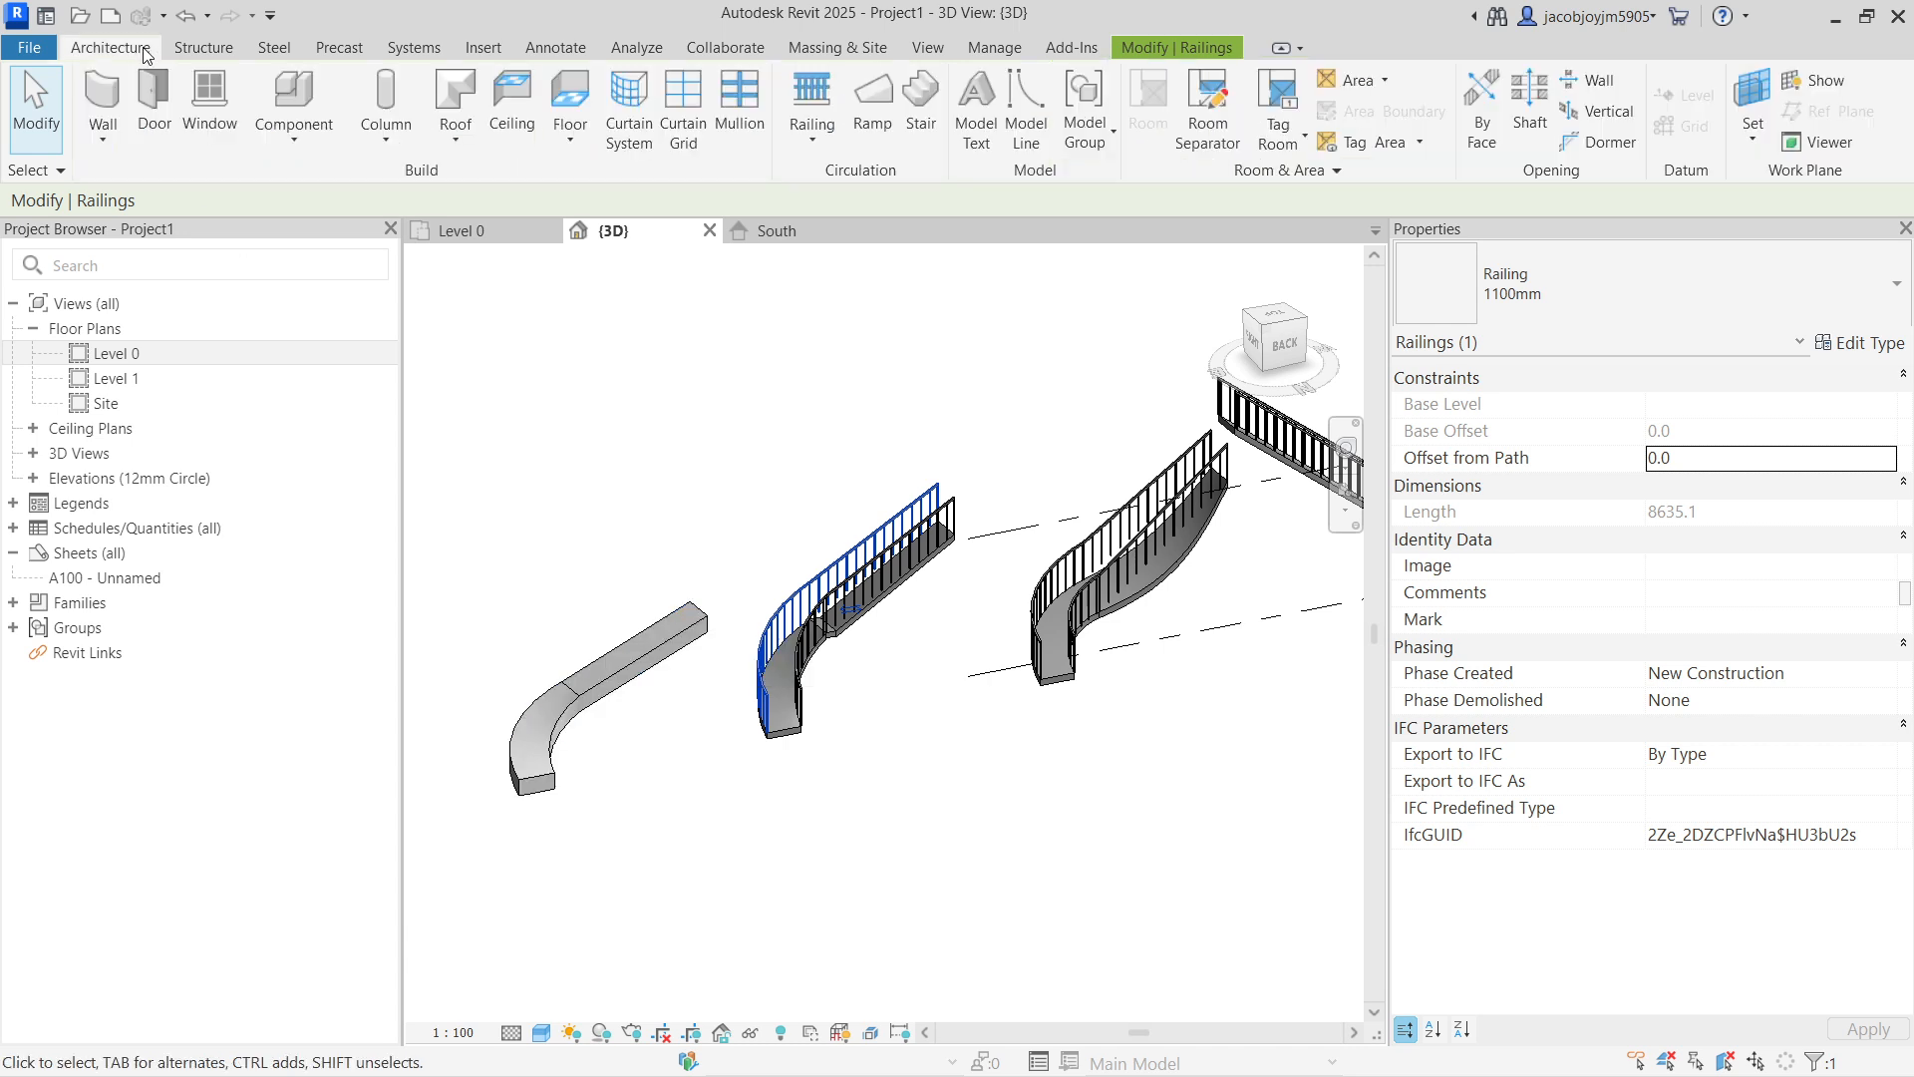
pyautogui.click(816, 148)
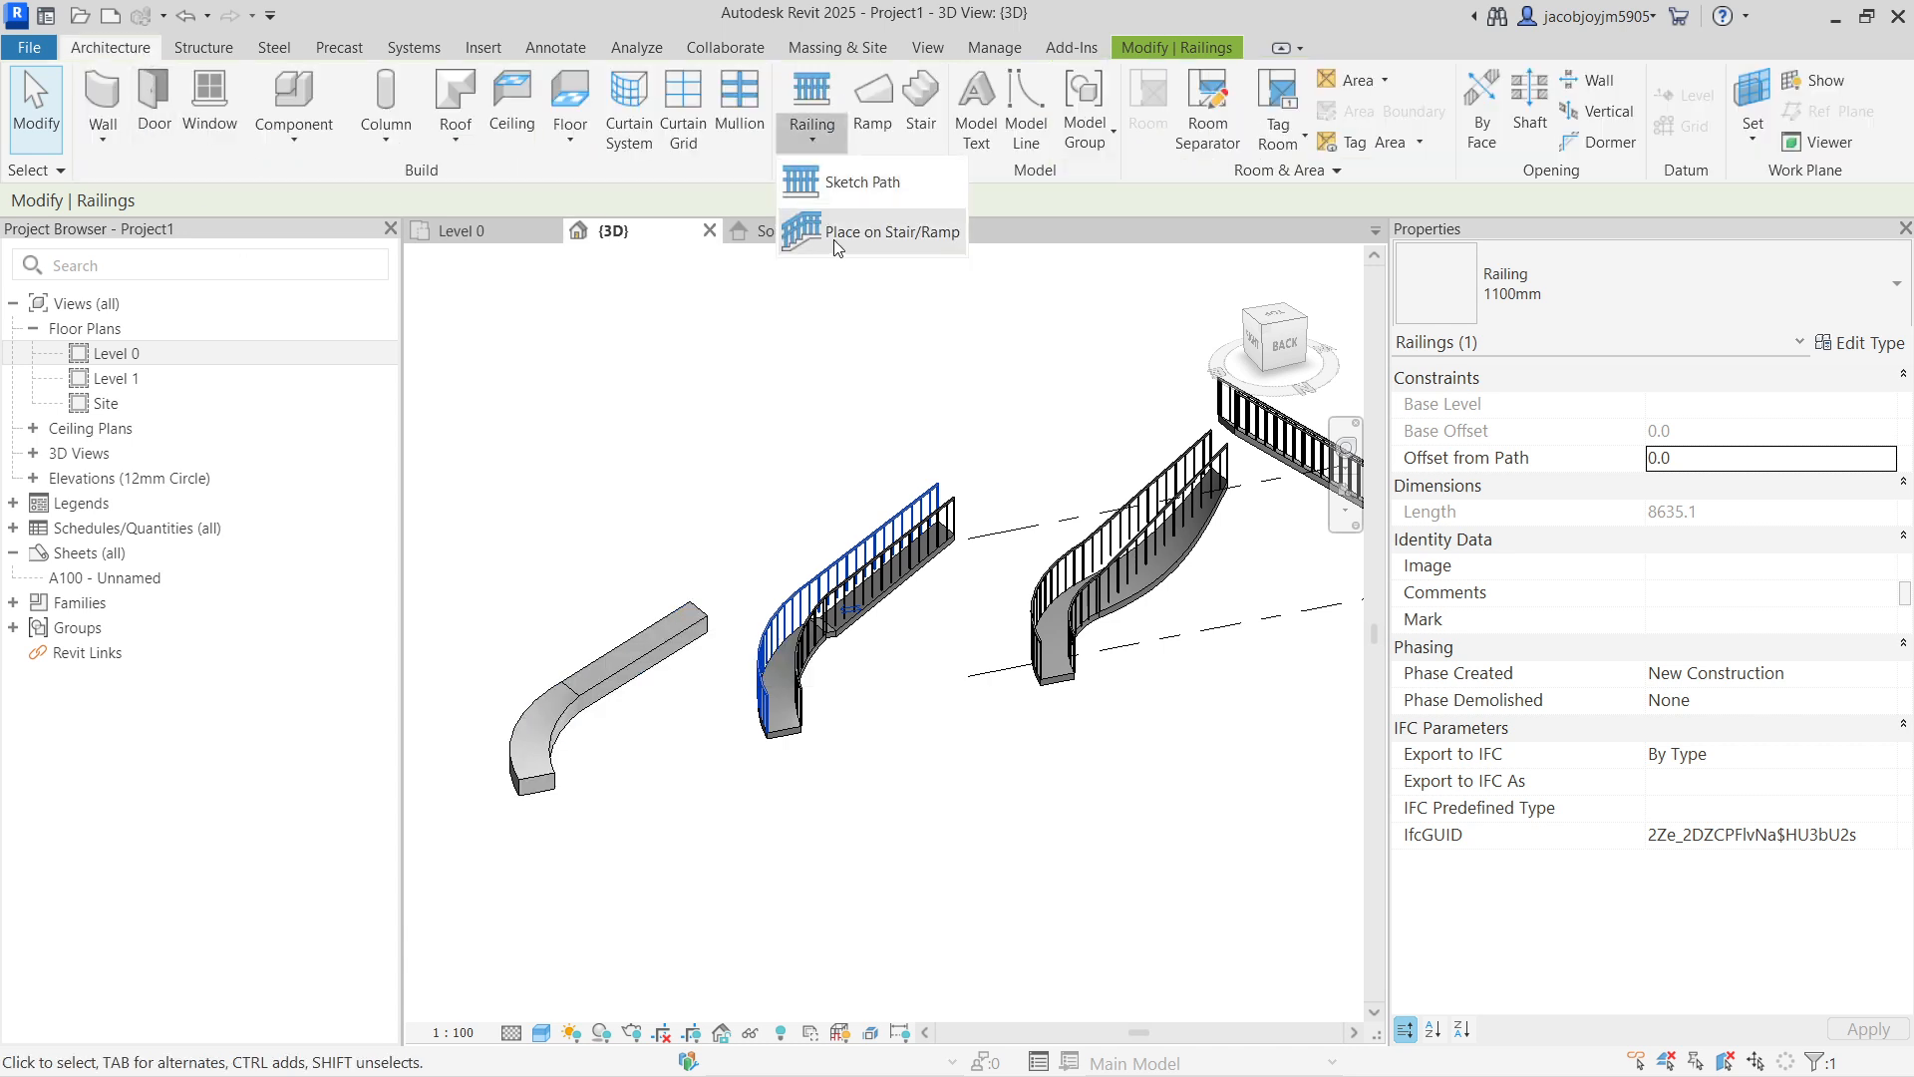
pyautogui.click(873, 547)
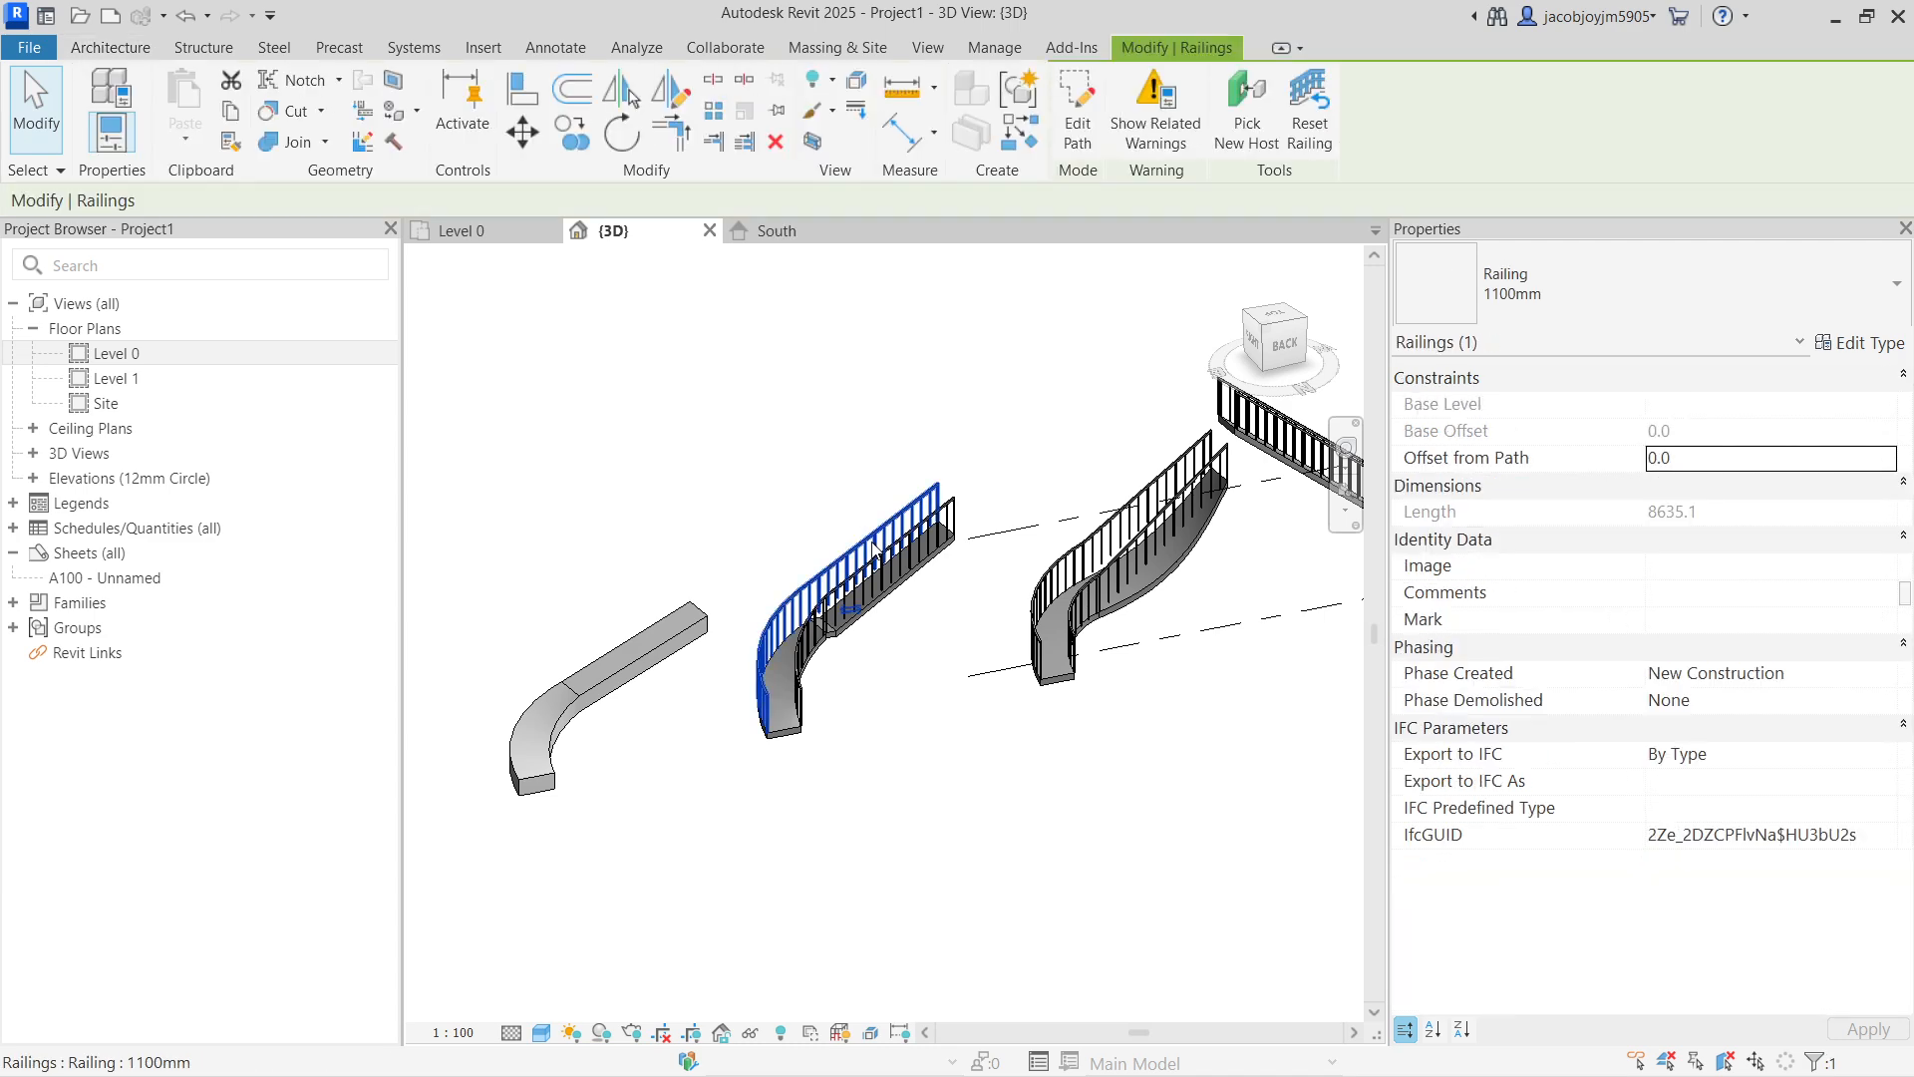
# Step: Delete both railings of the straight ramp
pyautogui.click(1161, 513)
pyautogui.moveTo(1165, 528); pyautogui.dragTo(816, 576, button='middle')
pyautogui.click(965, 484)
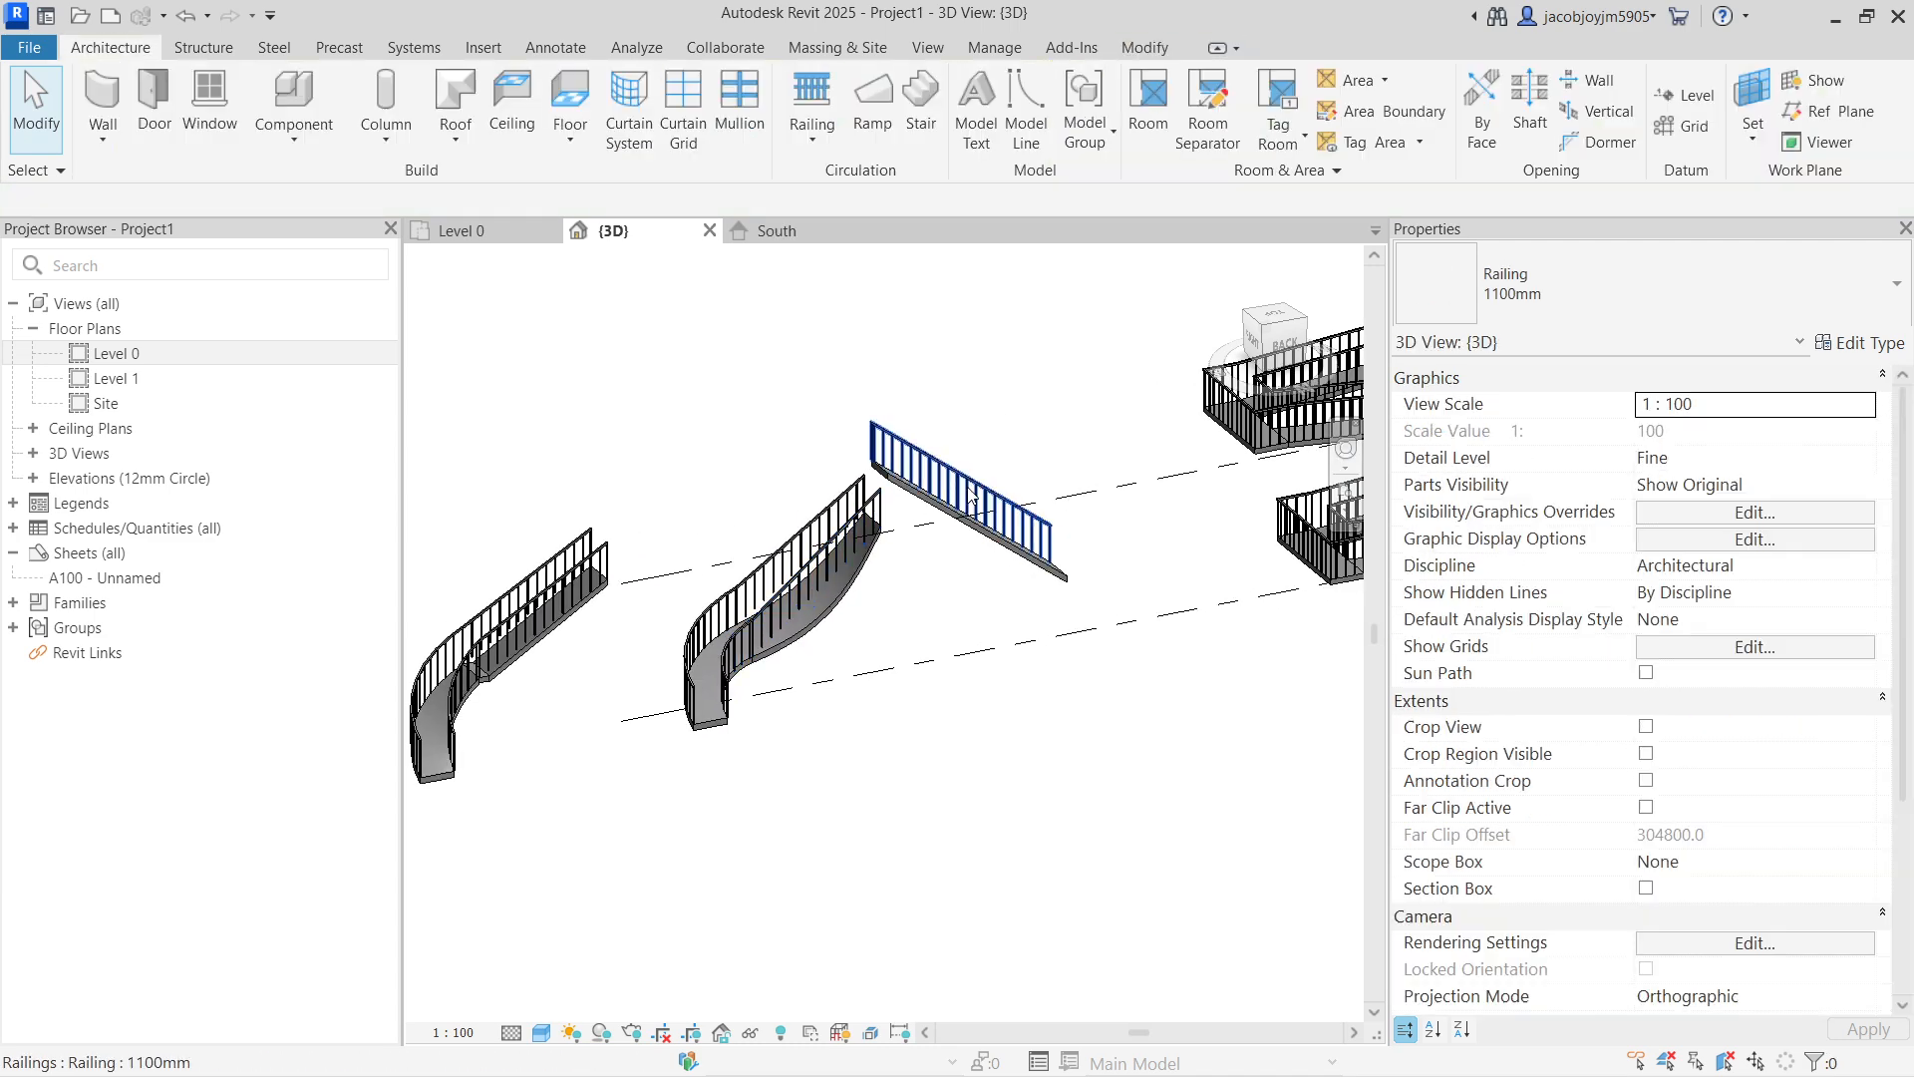
pyautogui.press('Delete')
# Step: Place 1100mm railings on both sides of the straight ramp with the Place on Stair/Ramp method, positioned on the treads
pyautogui.click(812, 130)
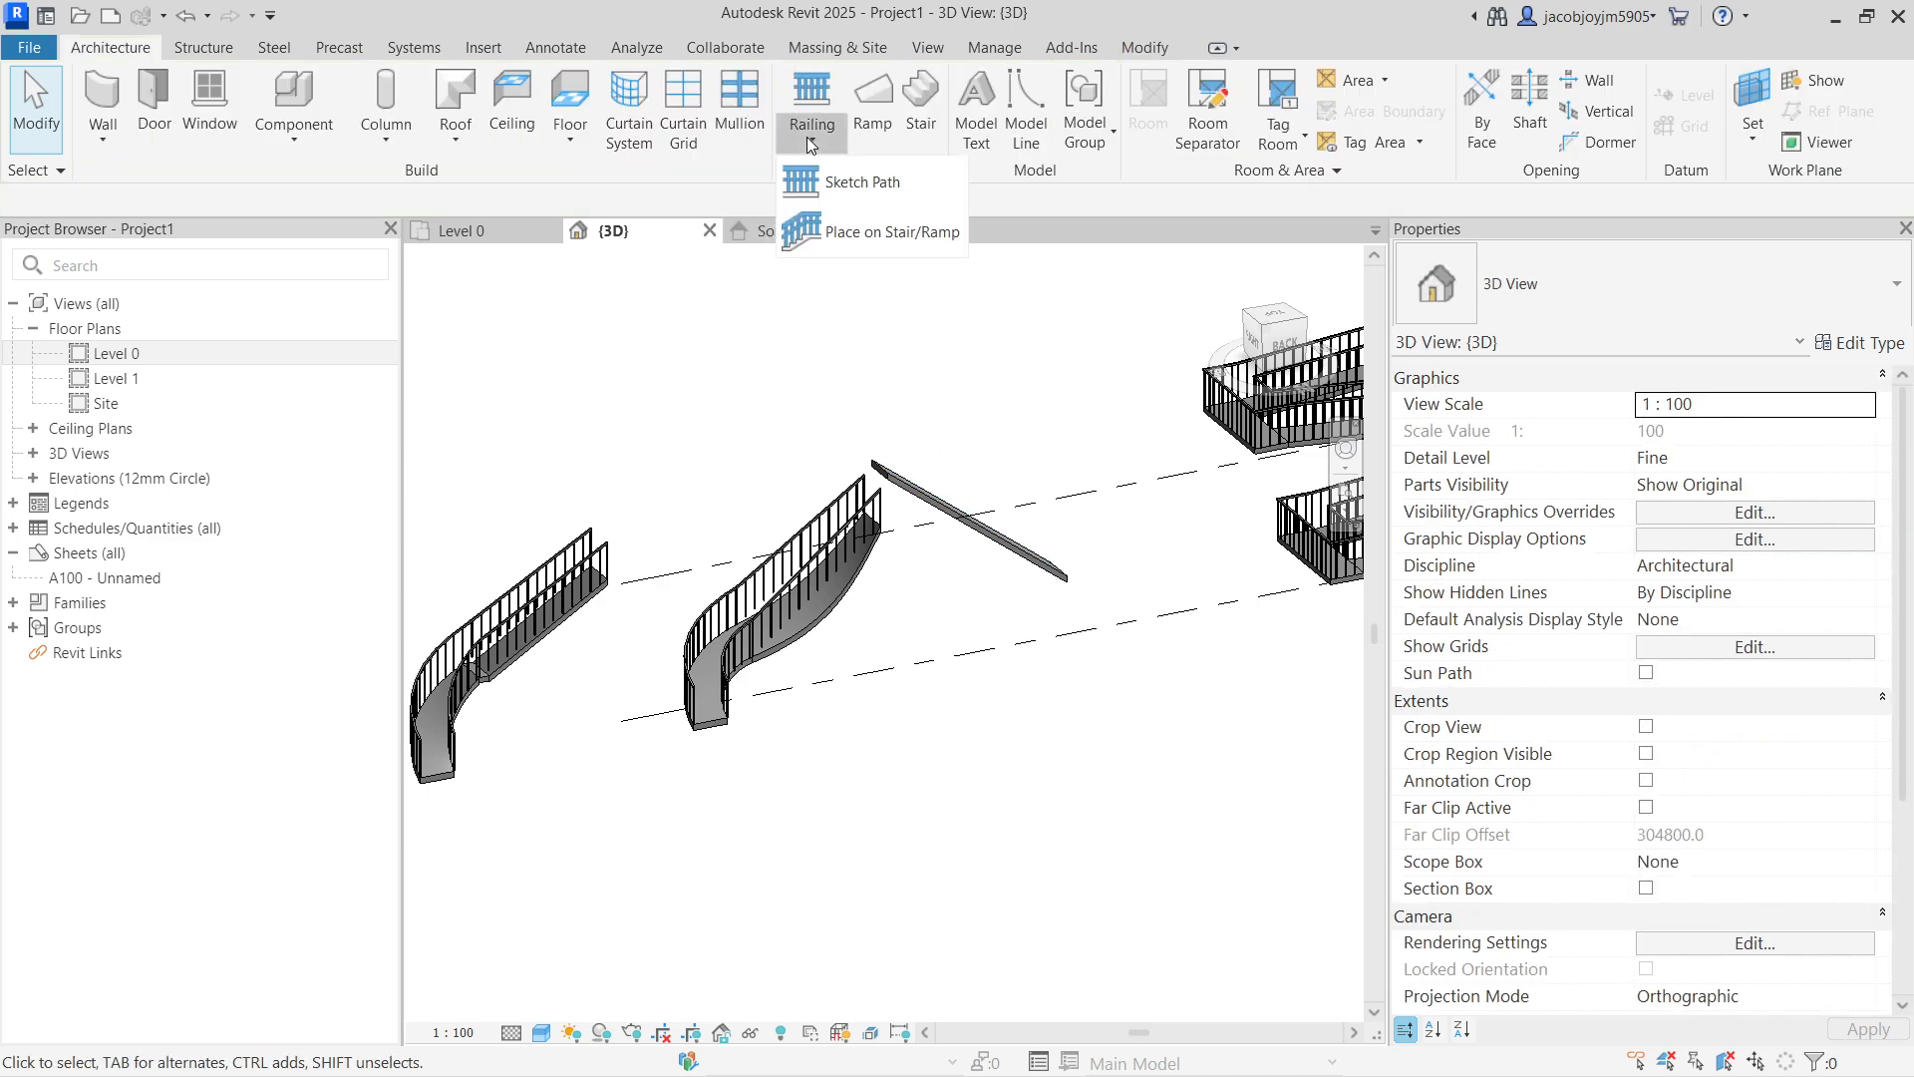
pyautogui.click(852, 235)
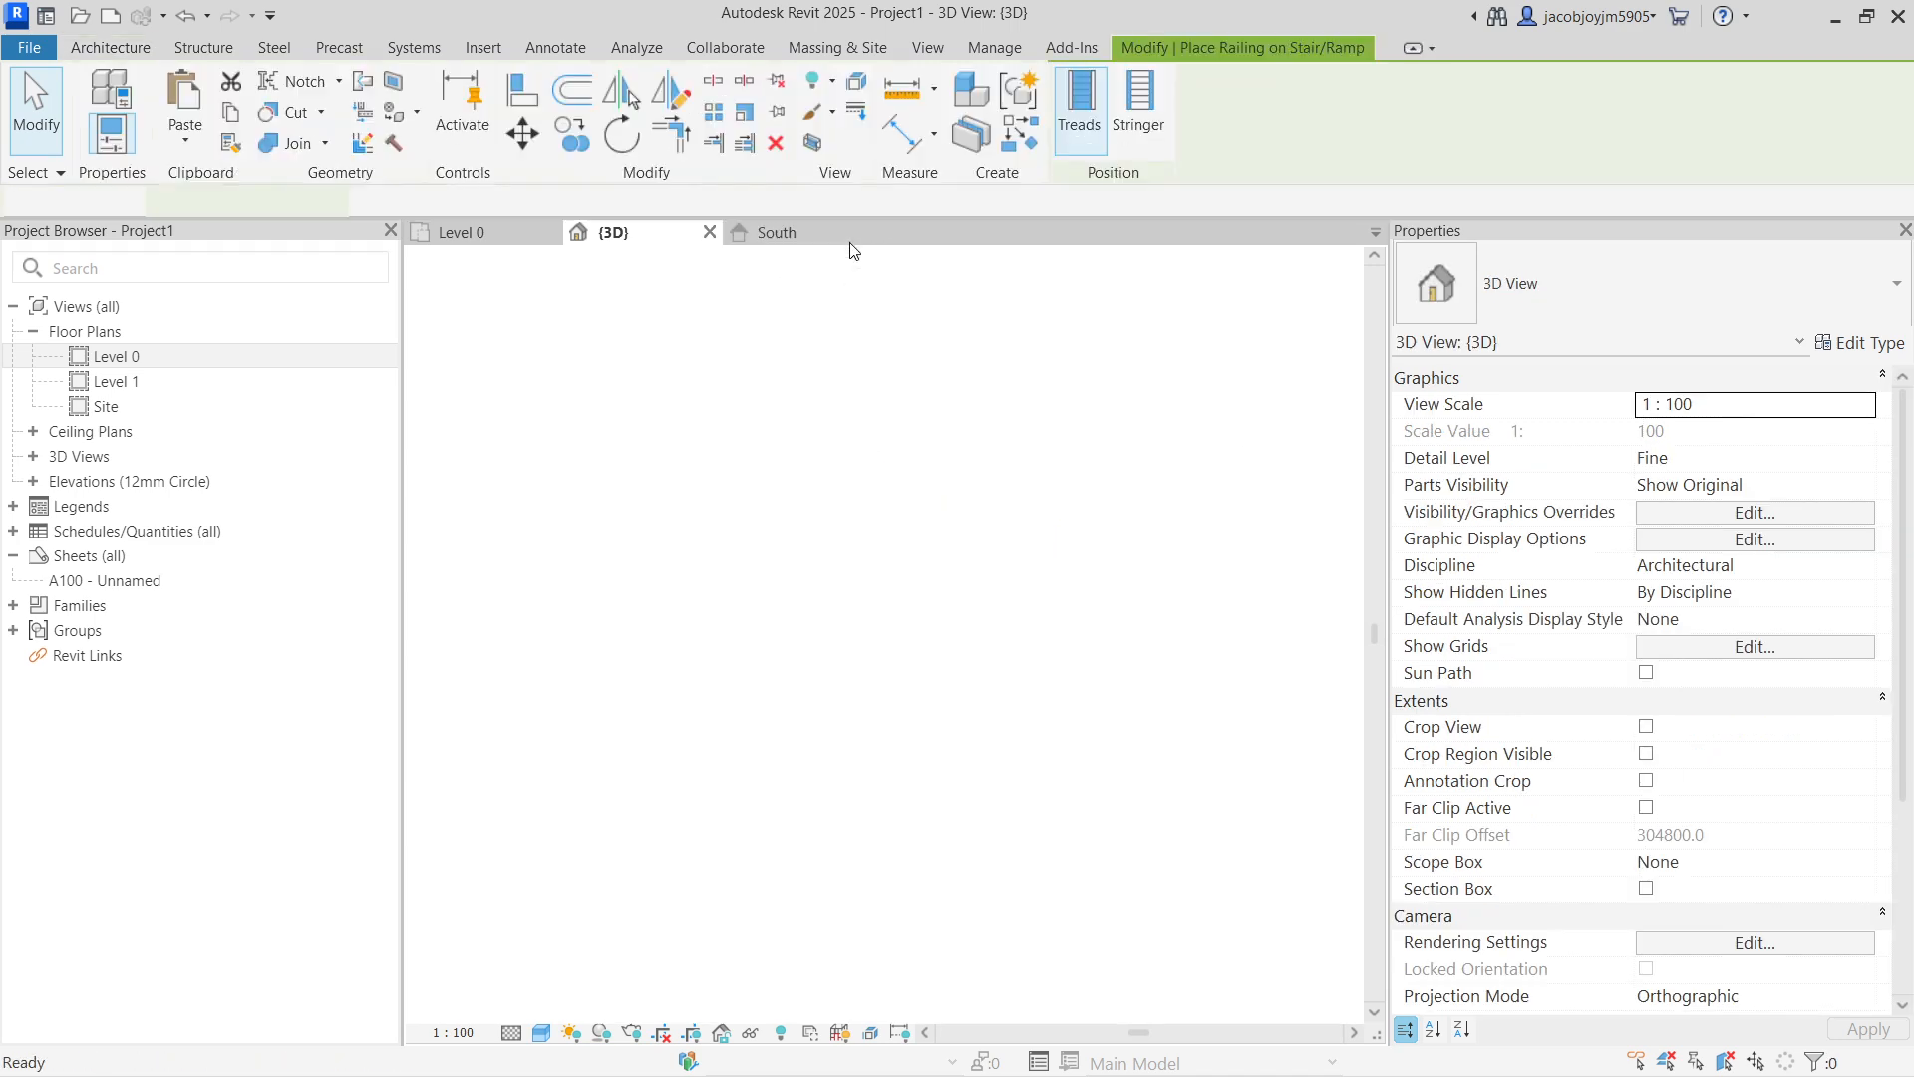
pyautogui.click(939, 507)
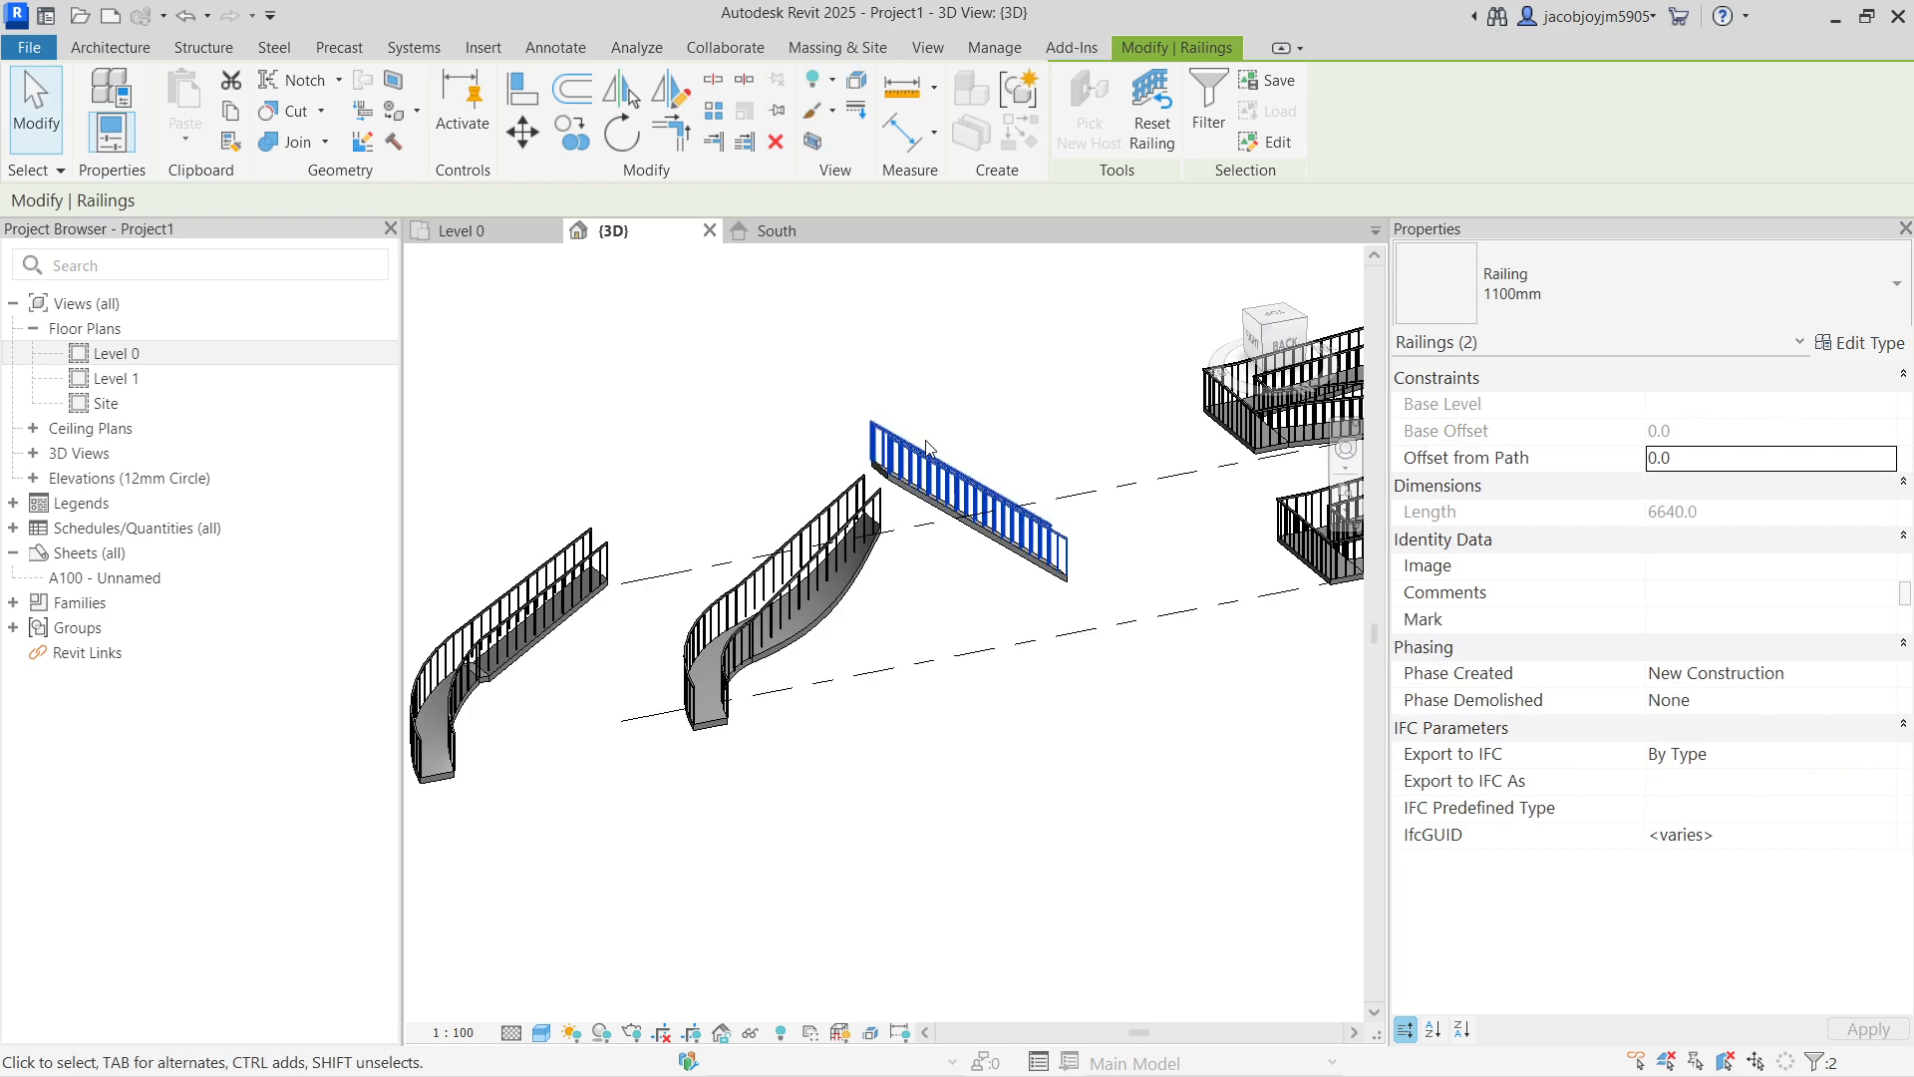
pyautogui.press('Escape')
pyautogui.scroll(-1, 1020, 500)
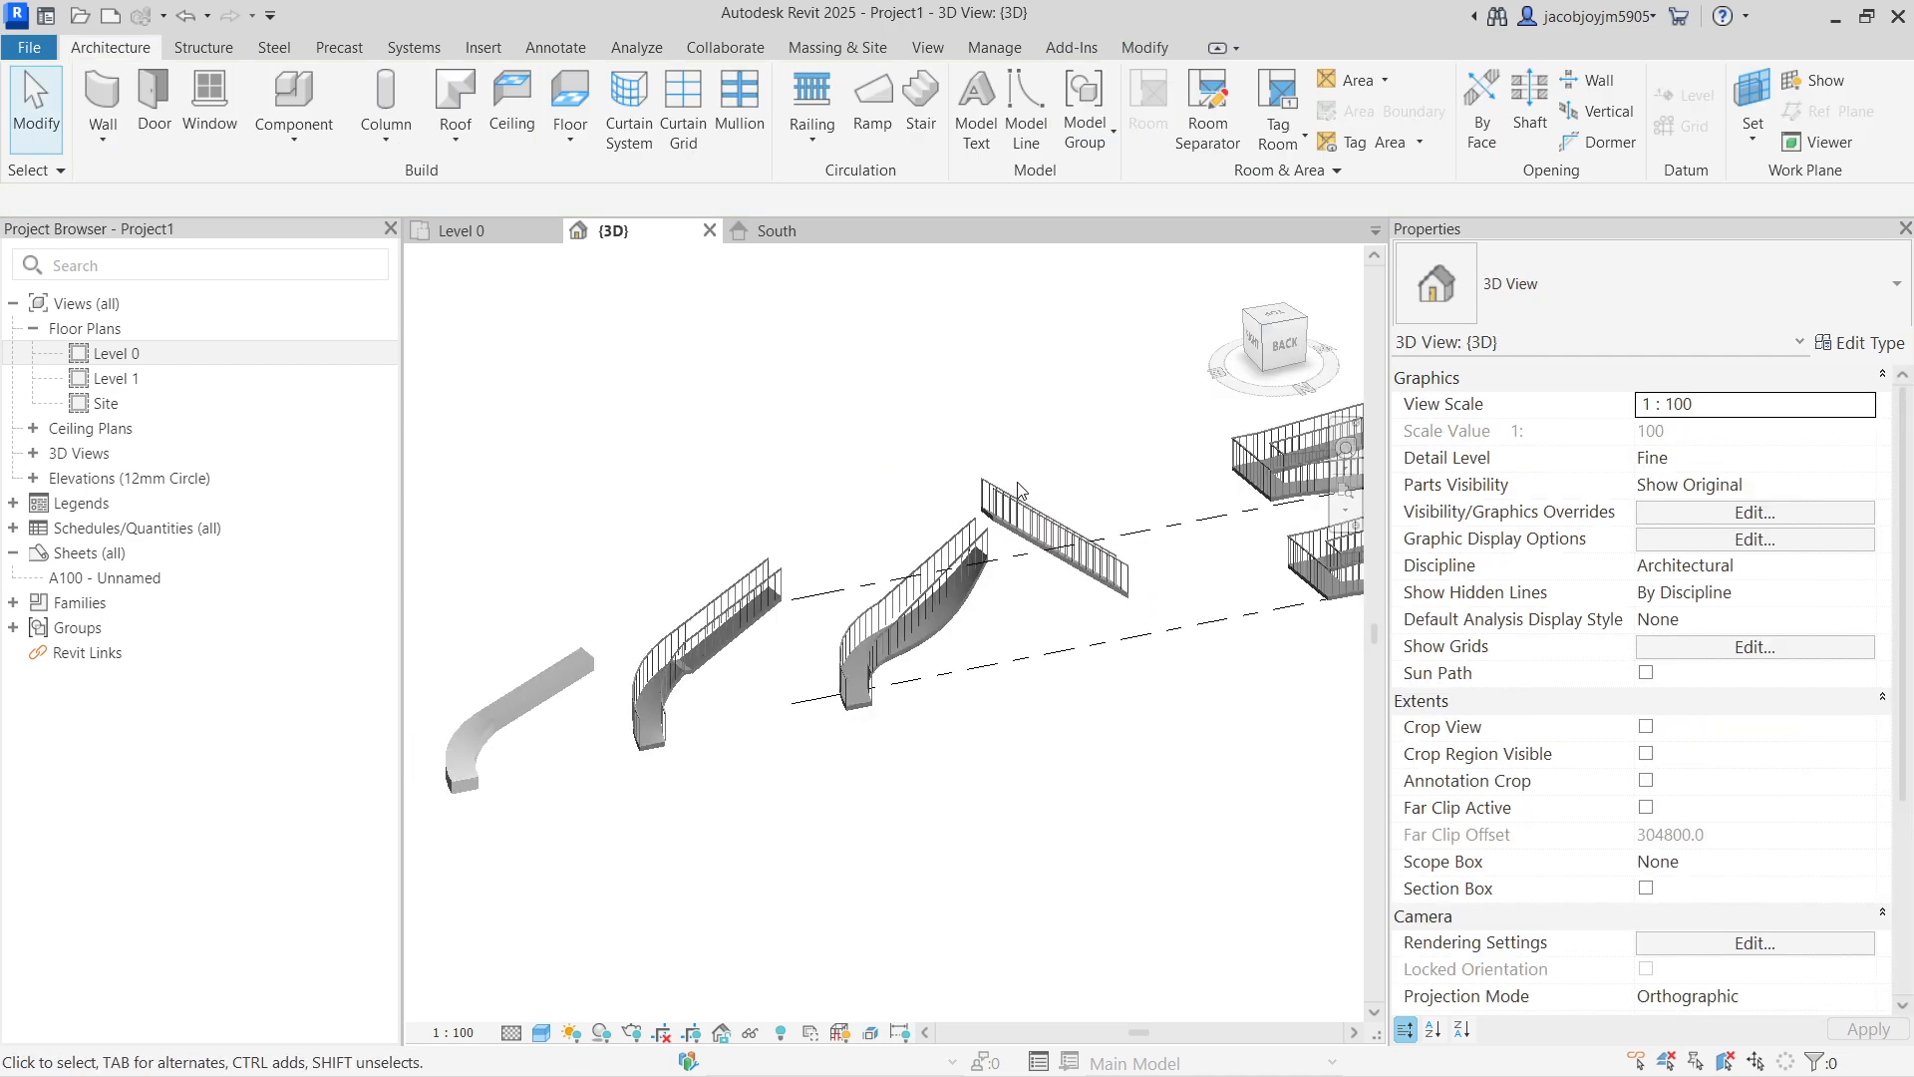
# Step: Create an 1100mm railing on Level 0 with its path picked along the shape-edited floor's inner curved and straight edges
pyautogui.moveTo(731, 500); pyautogui.dragTo(854, 483, button='middle')
pyautogui.click(808, 148)
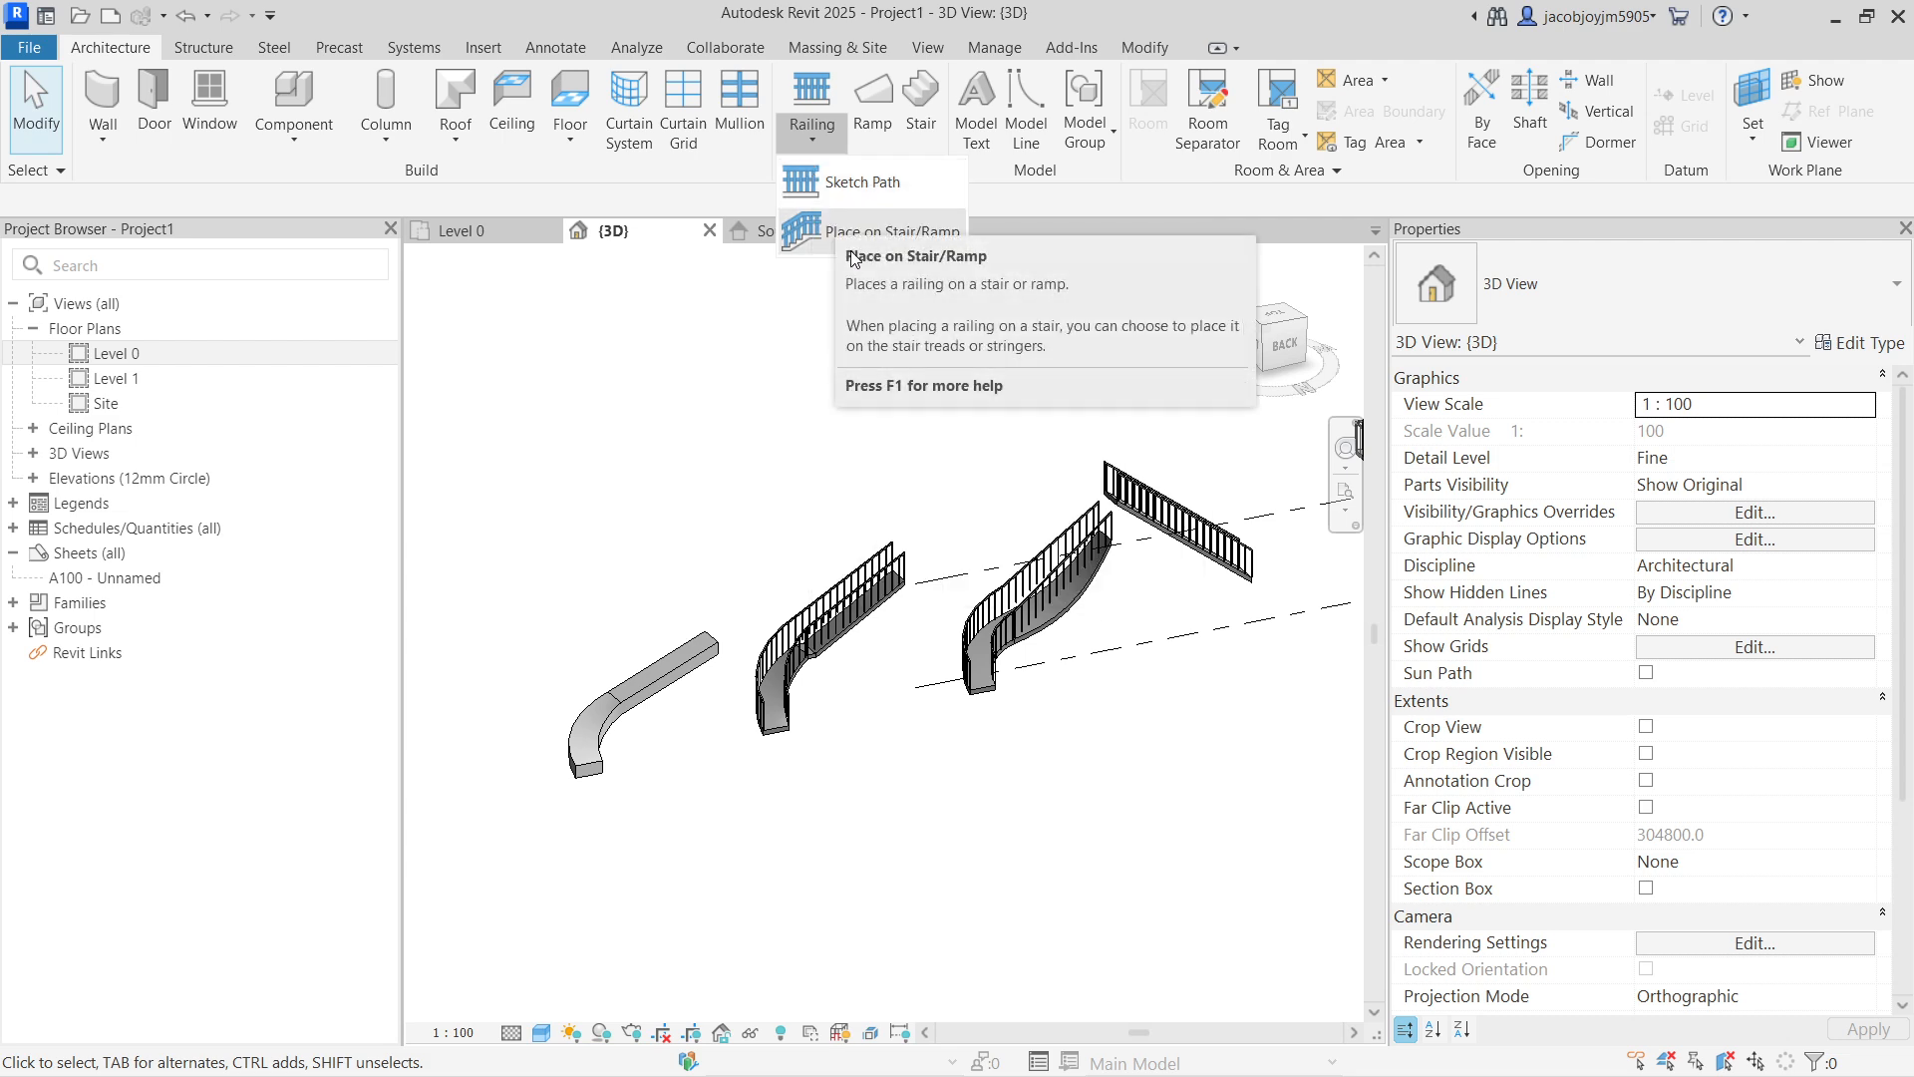
pyautogui.click(853, 181)
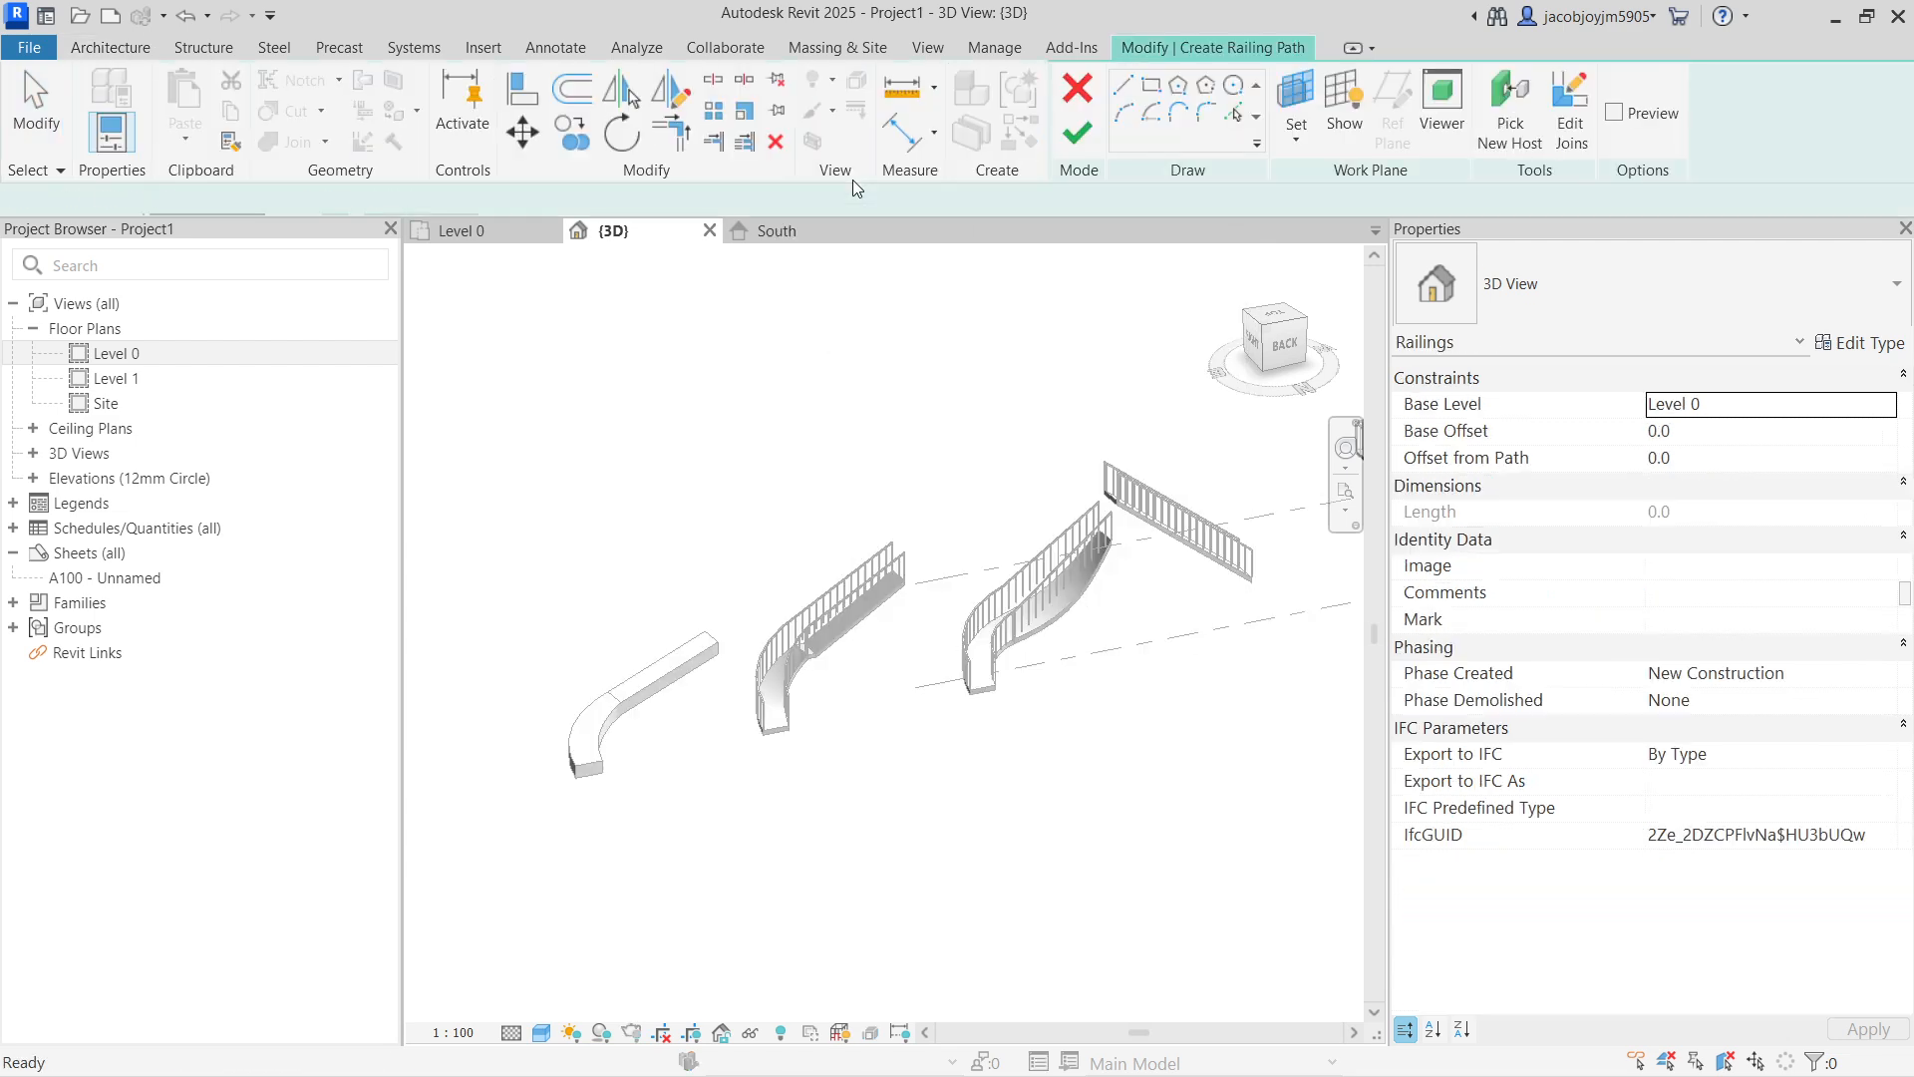
pyautogui.click(1235, 116)
pyautogui.scroll(3, 589, 758)
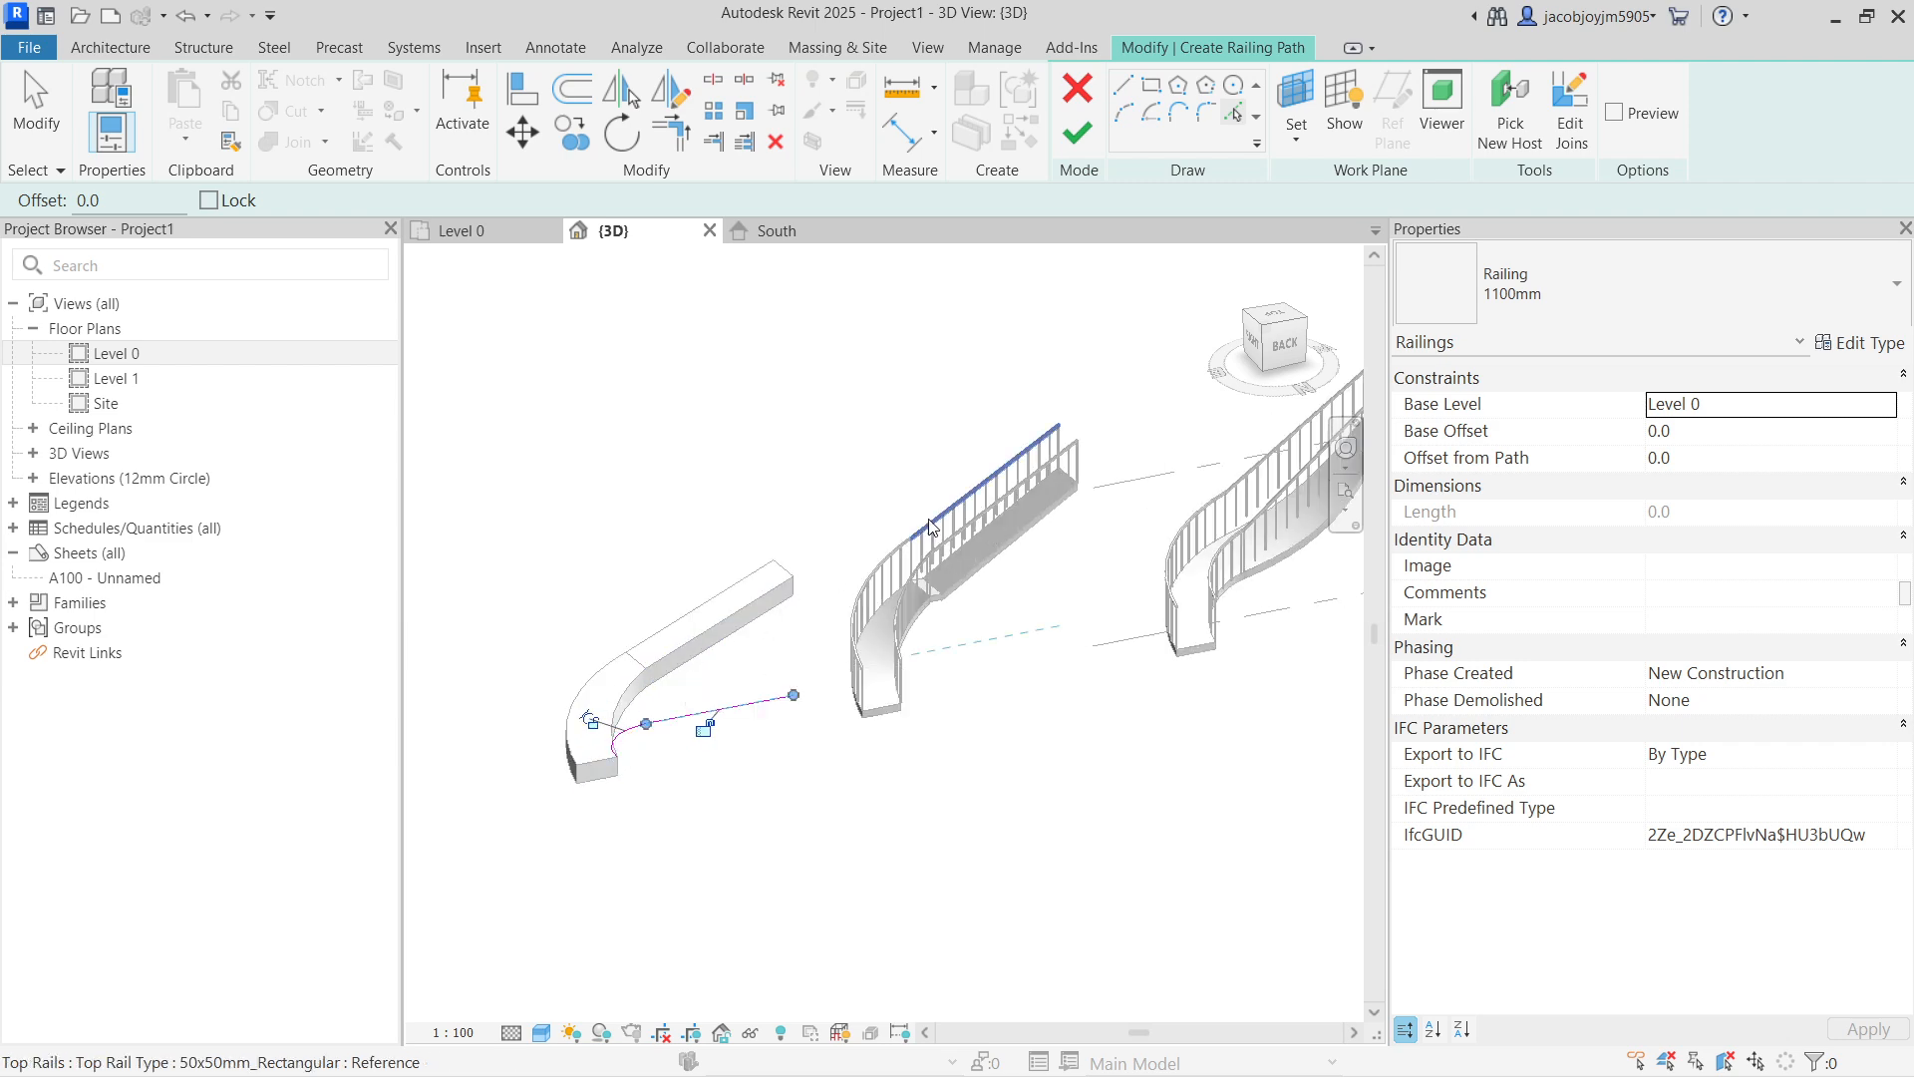
pyautogui.click(1089, 149)
pyautogui.scroll(2, 688, 752)
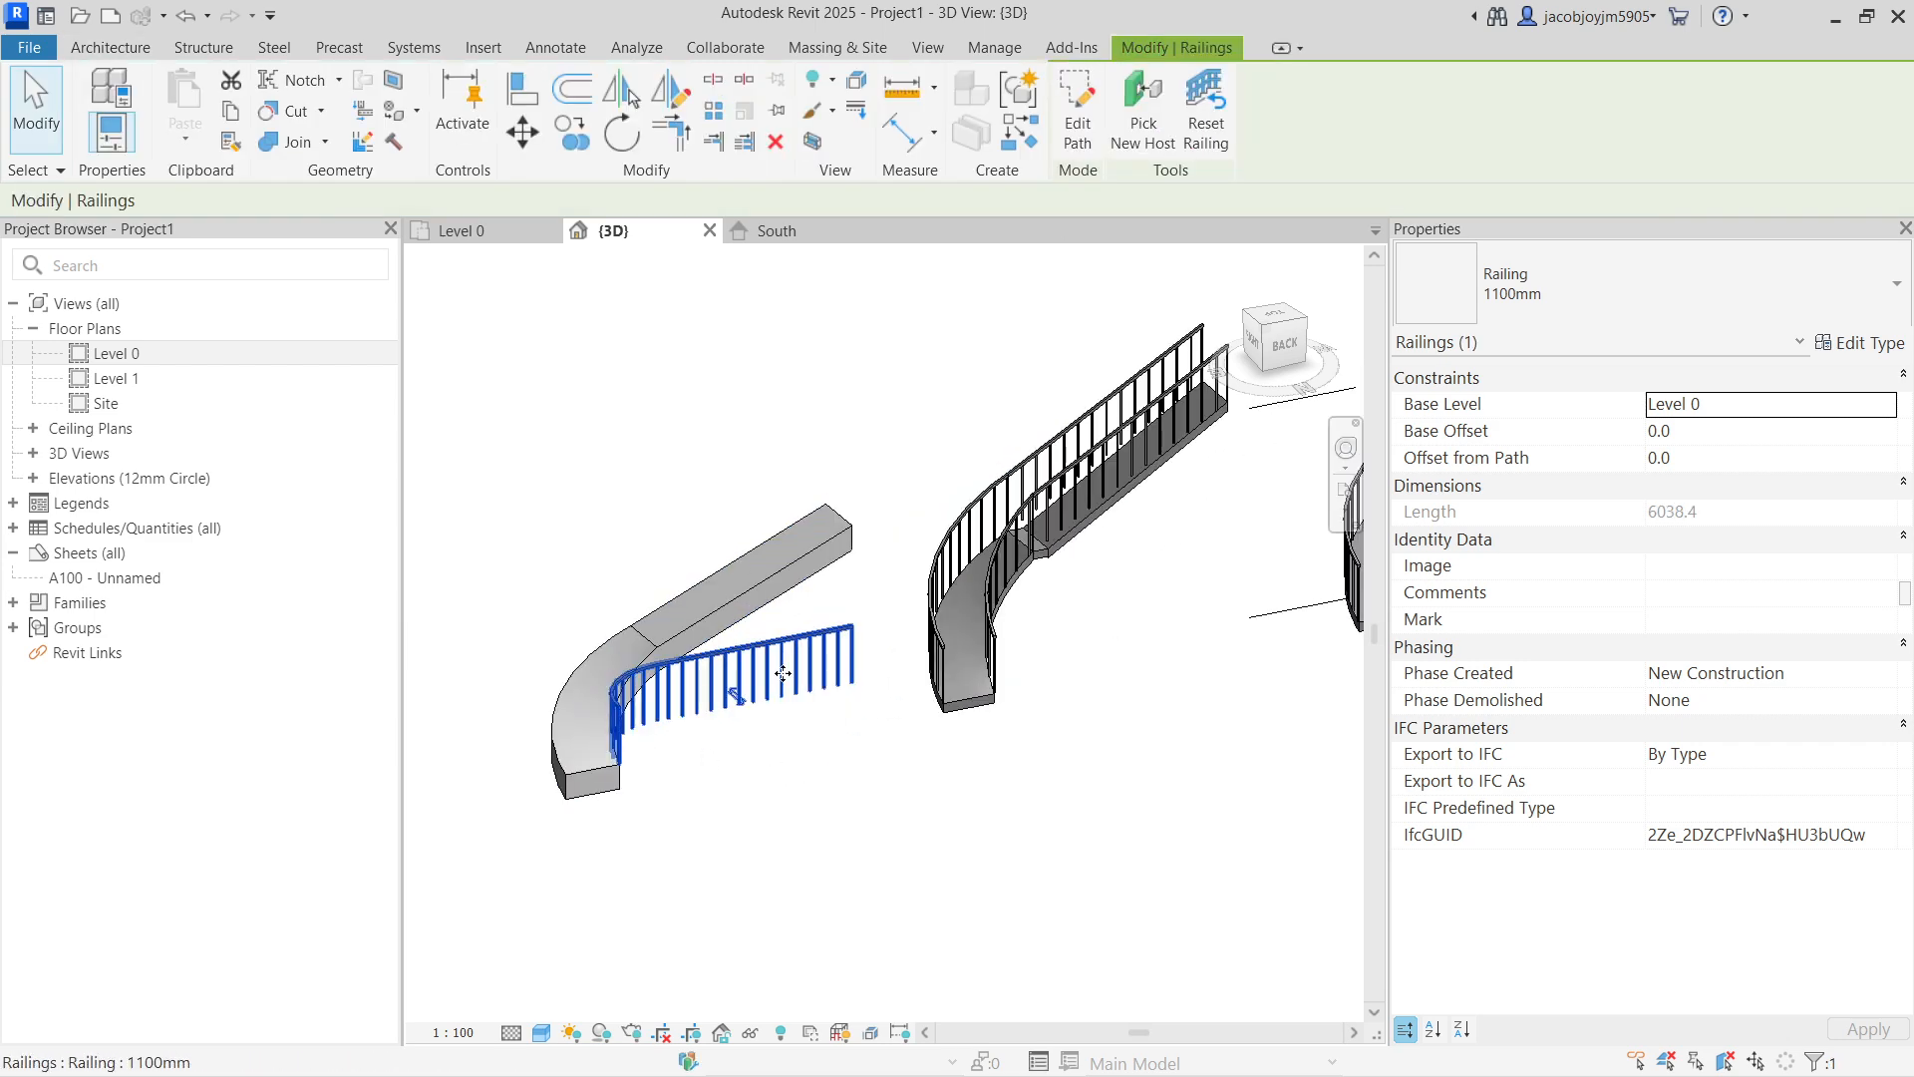
# Step: Assign the shape-edited floor as the new host of the inner railing and check the railing from both sides
pyautogui.keyDown('shift'); pyautogui.moveTo(718, 623); pyautogui.dragTo(493, 604, button='middle'); pyautogui.keyUp('shift')
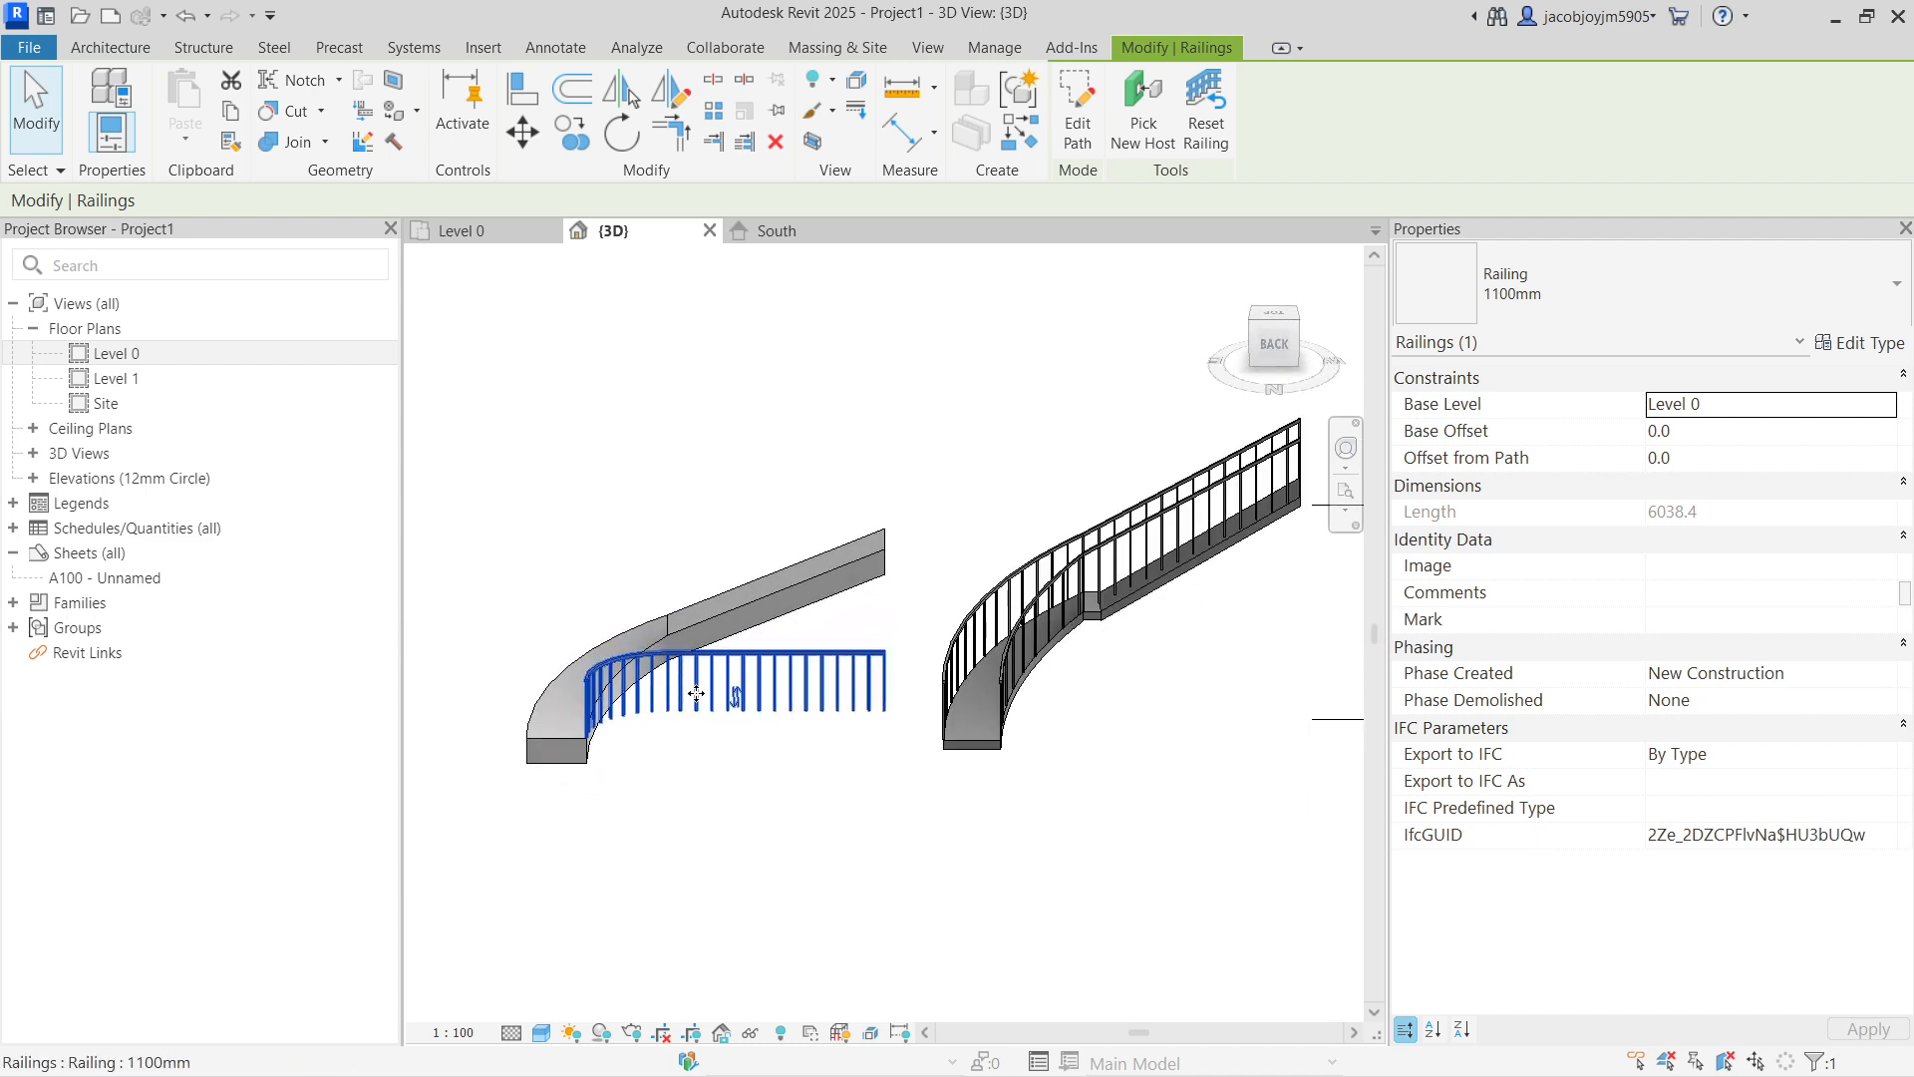
pyautogui.click(1143, 105)
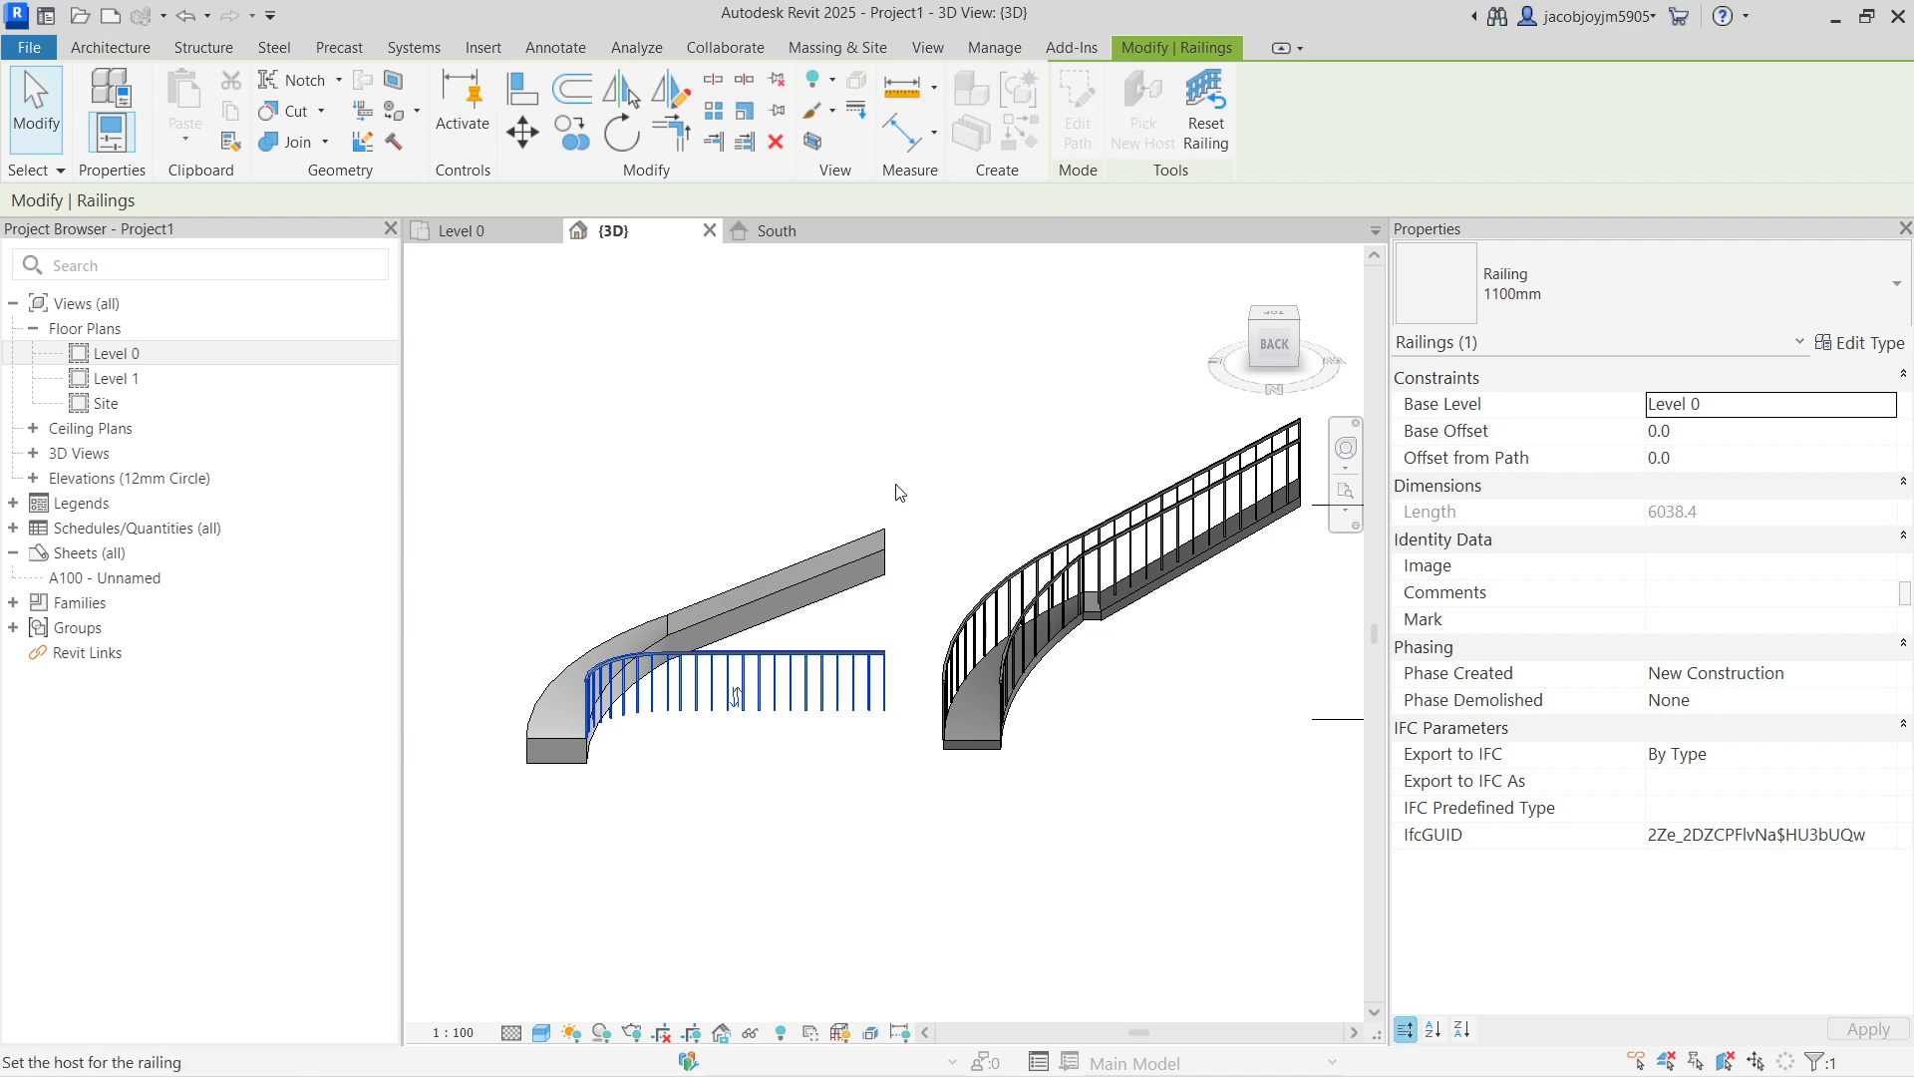
pyautogui.click(894, 549)
pyautogui.keyDown('shift'); pyautogui.moveTo(698, 564); pyautogui.dragTo(710, 640, button='middle'); pyautogui.keyUp('shift')
pyautogui.scroll(5, 618, 697)
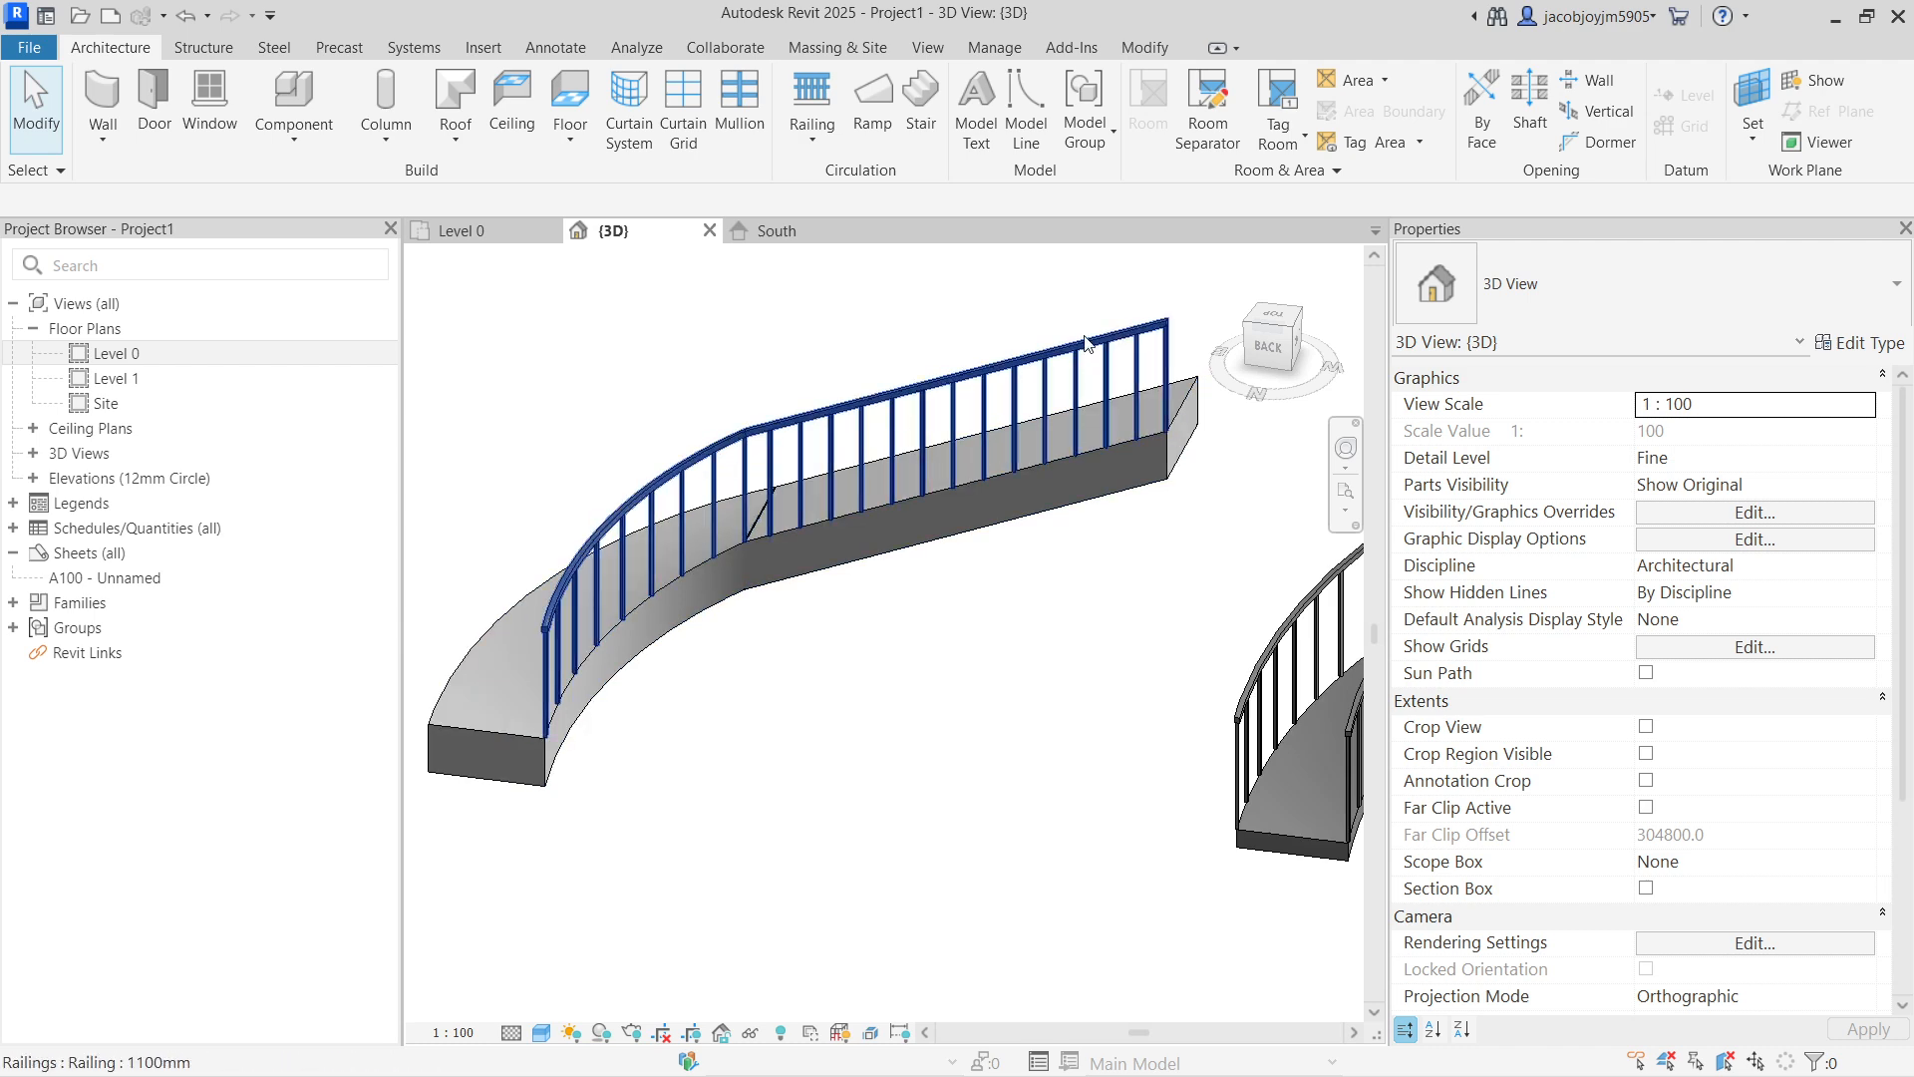
pyautogui.click(1086, 342)
pyautogui.keyDown('shift'); pyautogui.moveTo(1087, 342); pyautogui.dragTo(781, 759, button='middle'); pyautogui.keyUp('shift')
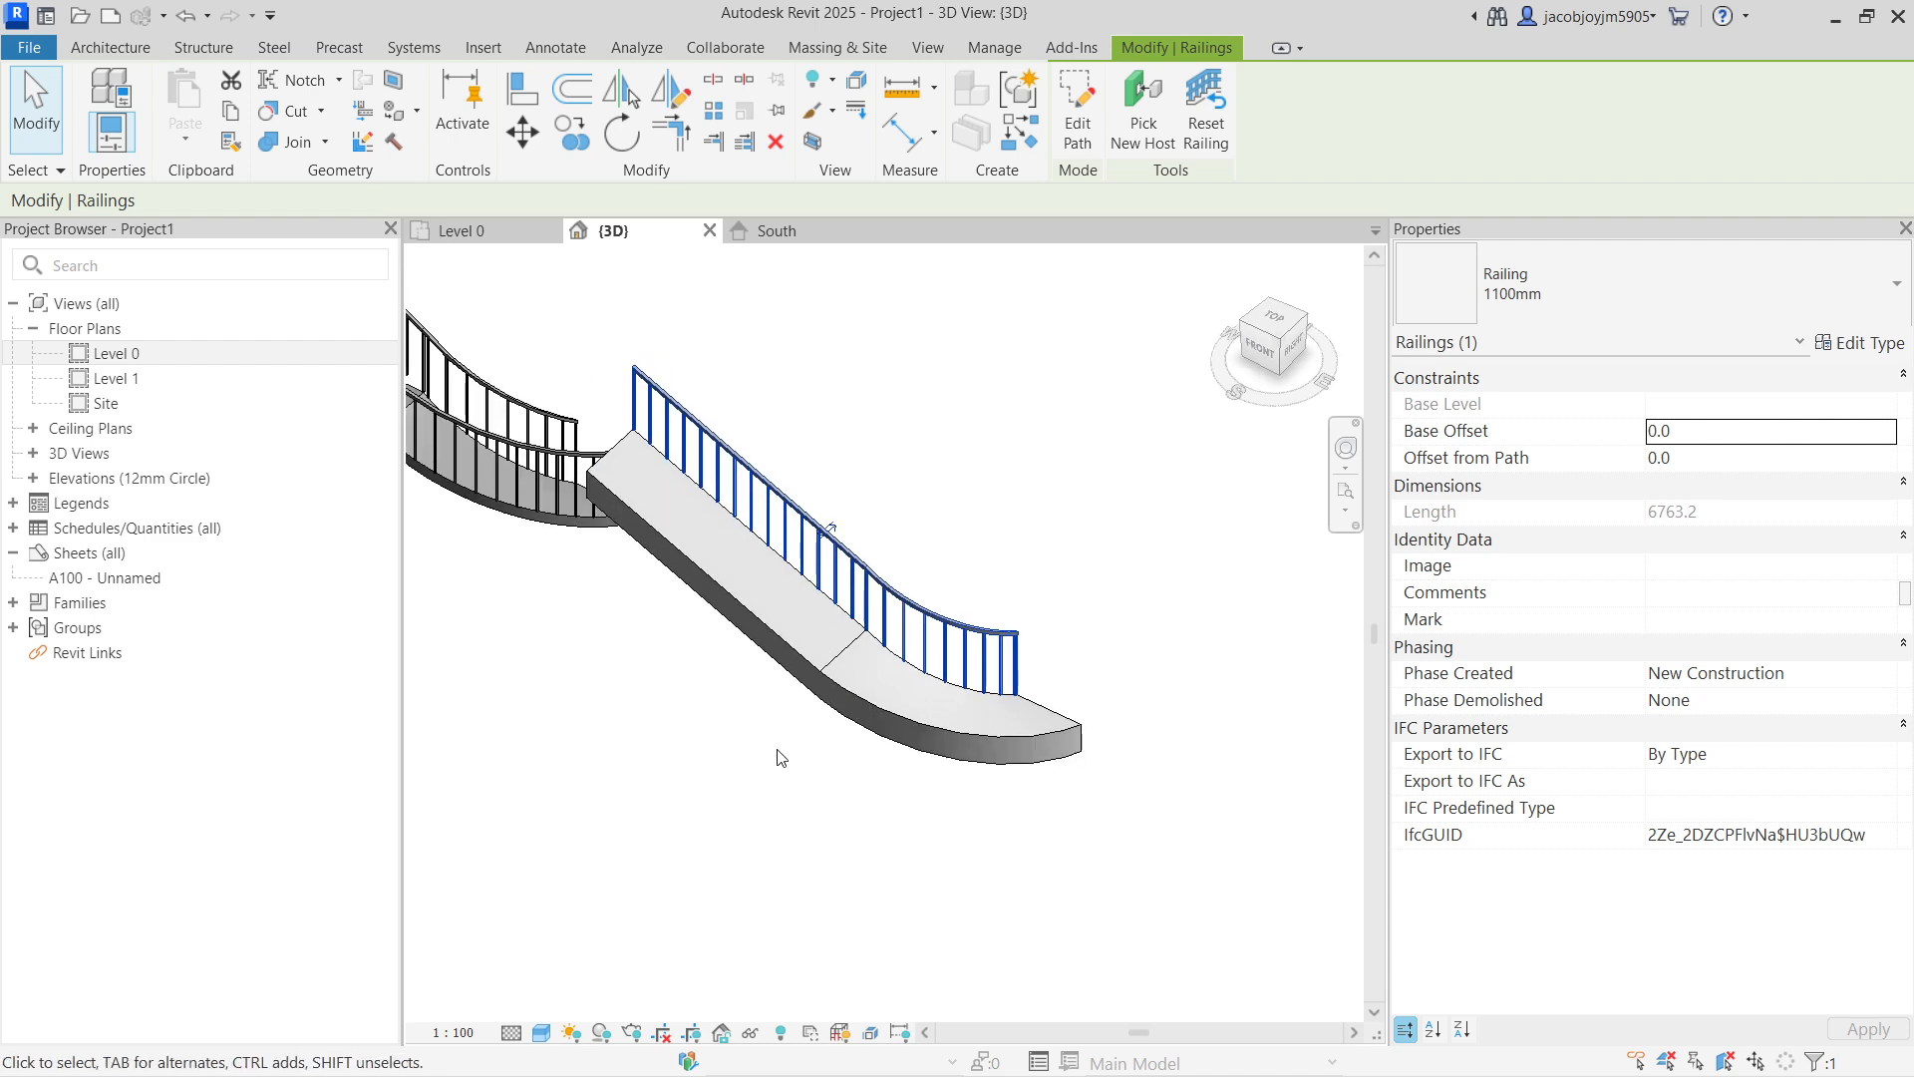
pyautogui.click(781, 759)
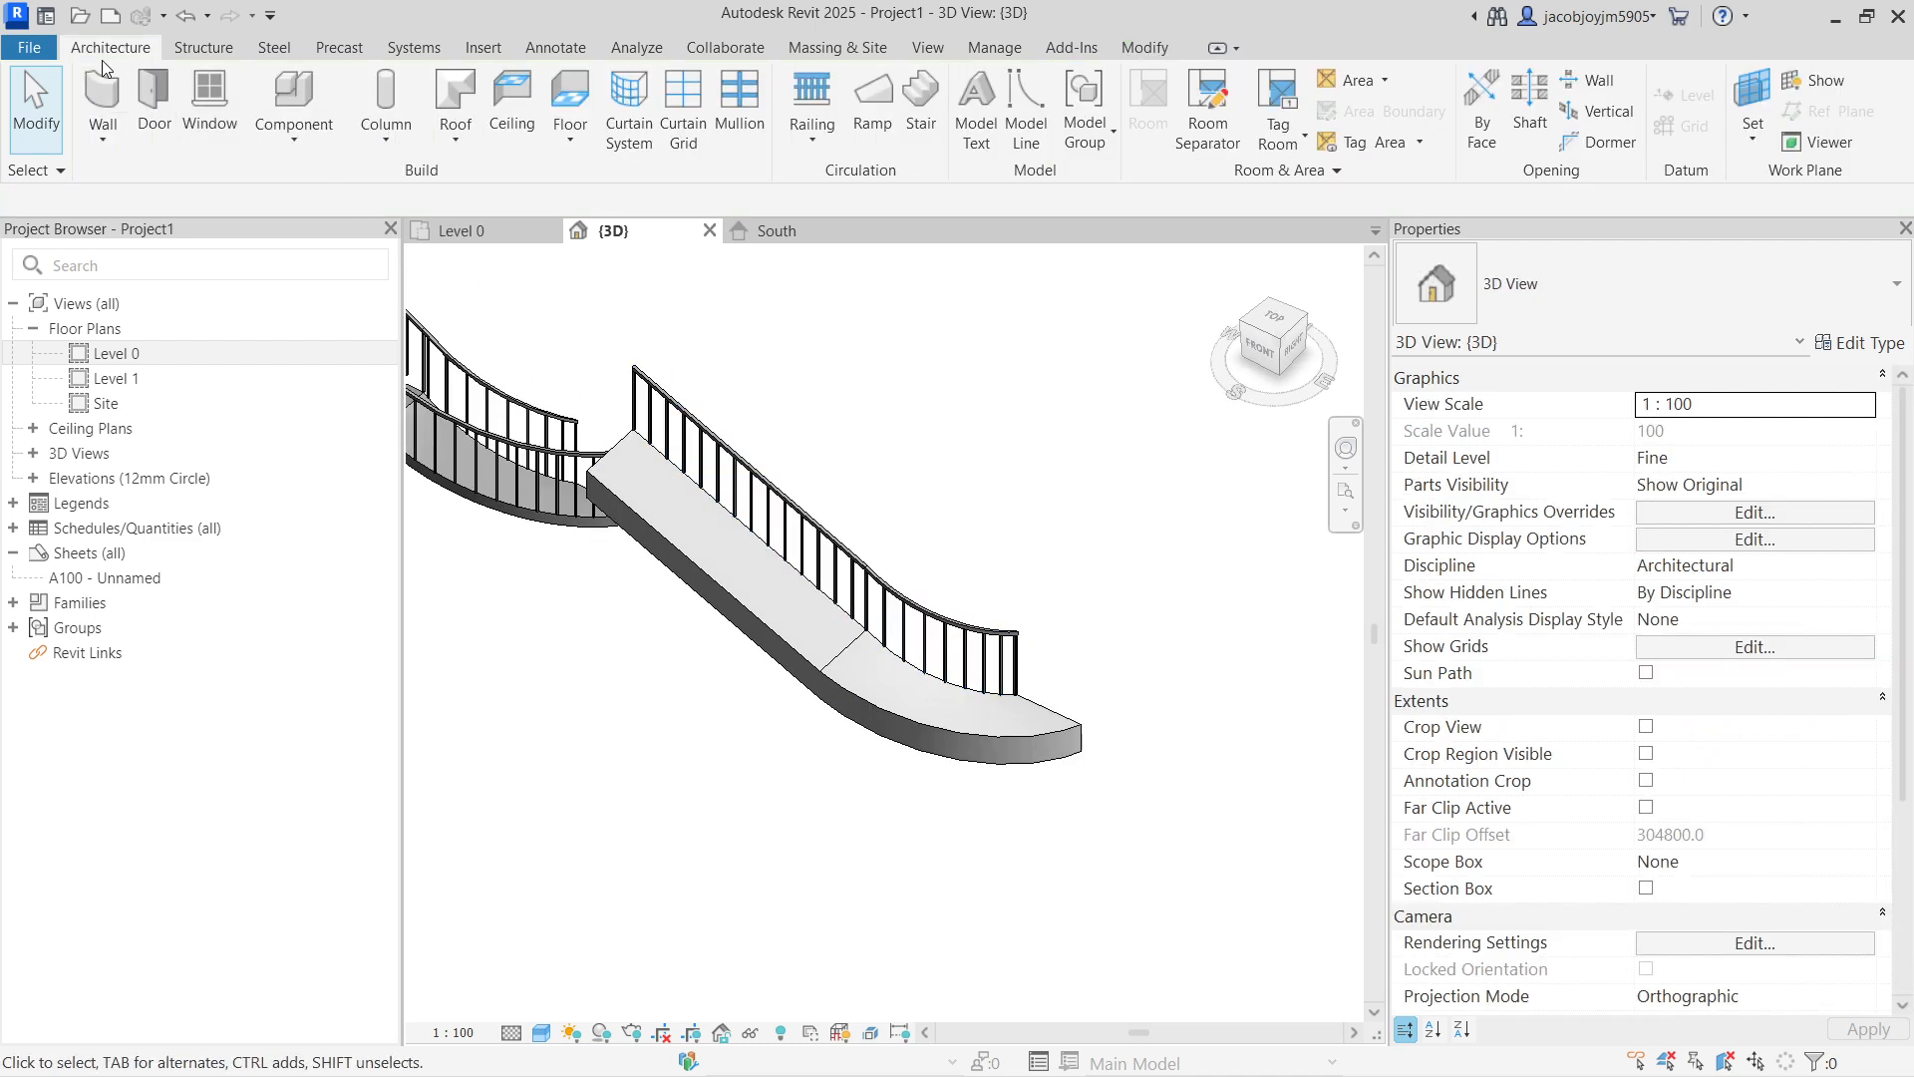
# Step: Create an 1100mm railing along the outer straight and curved edges of the shape-edited floor and host it on that floor
pyautogui.click(864, 195)
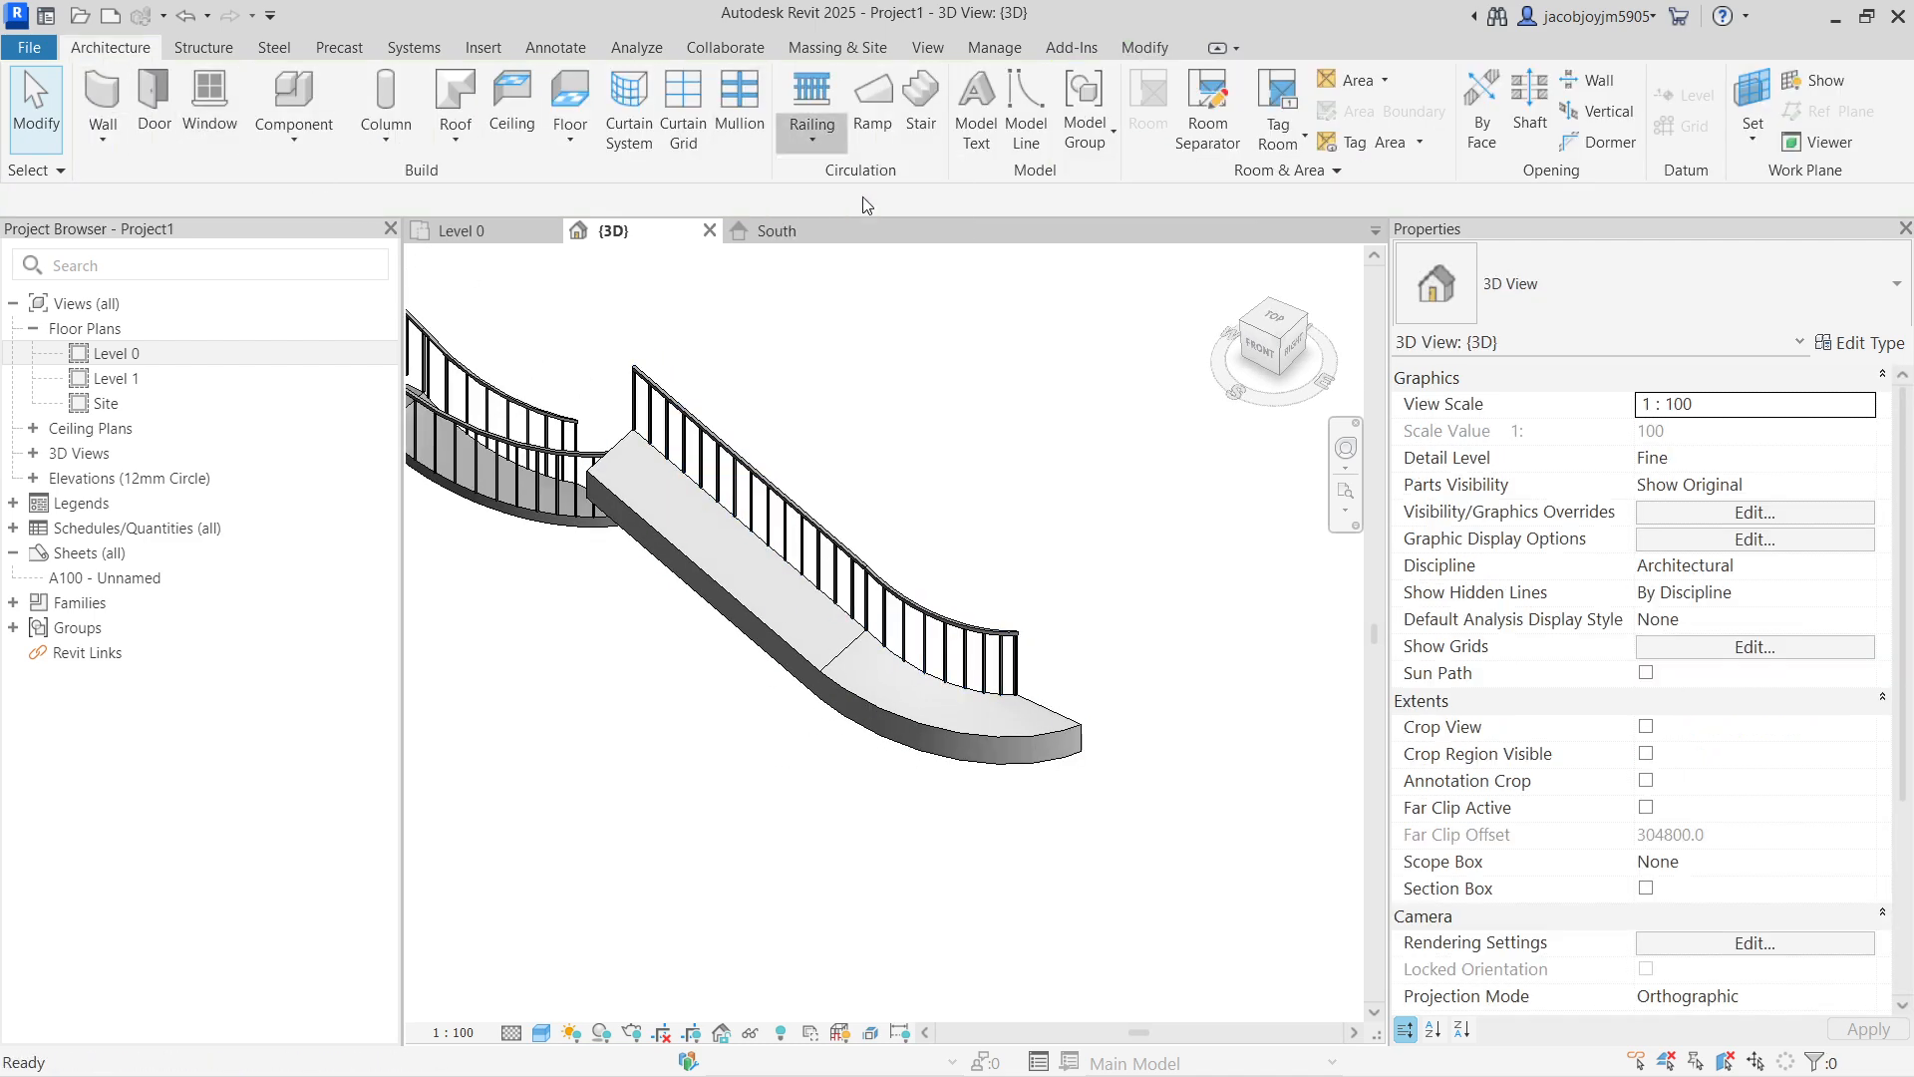
pyautogui.click(1237, 113)
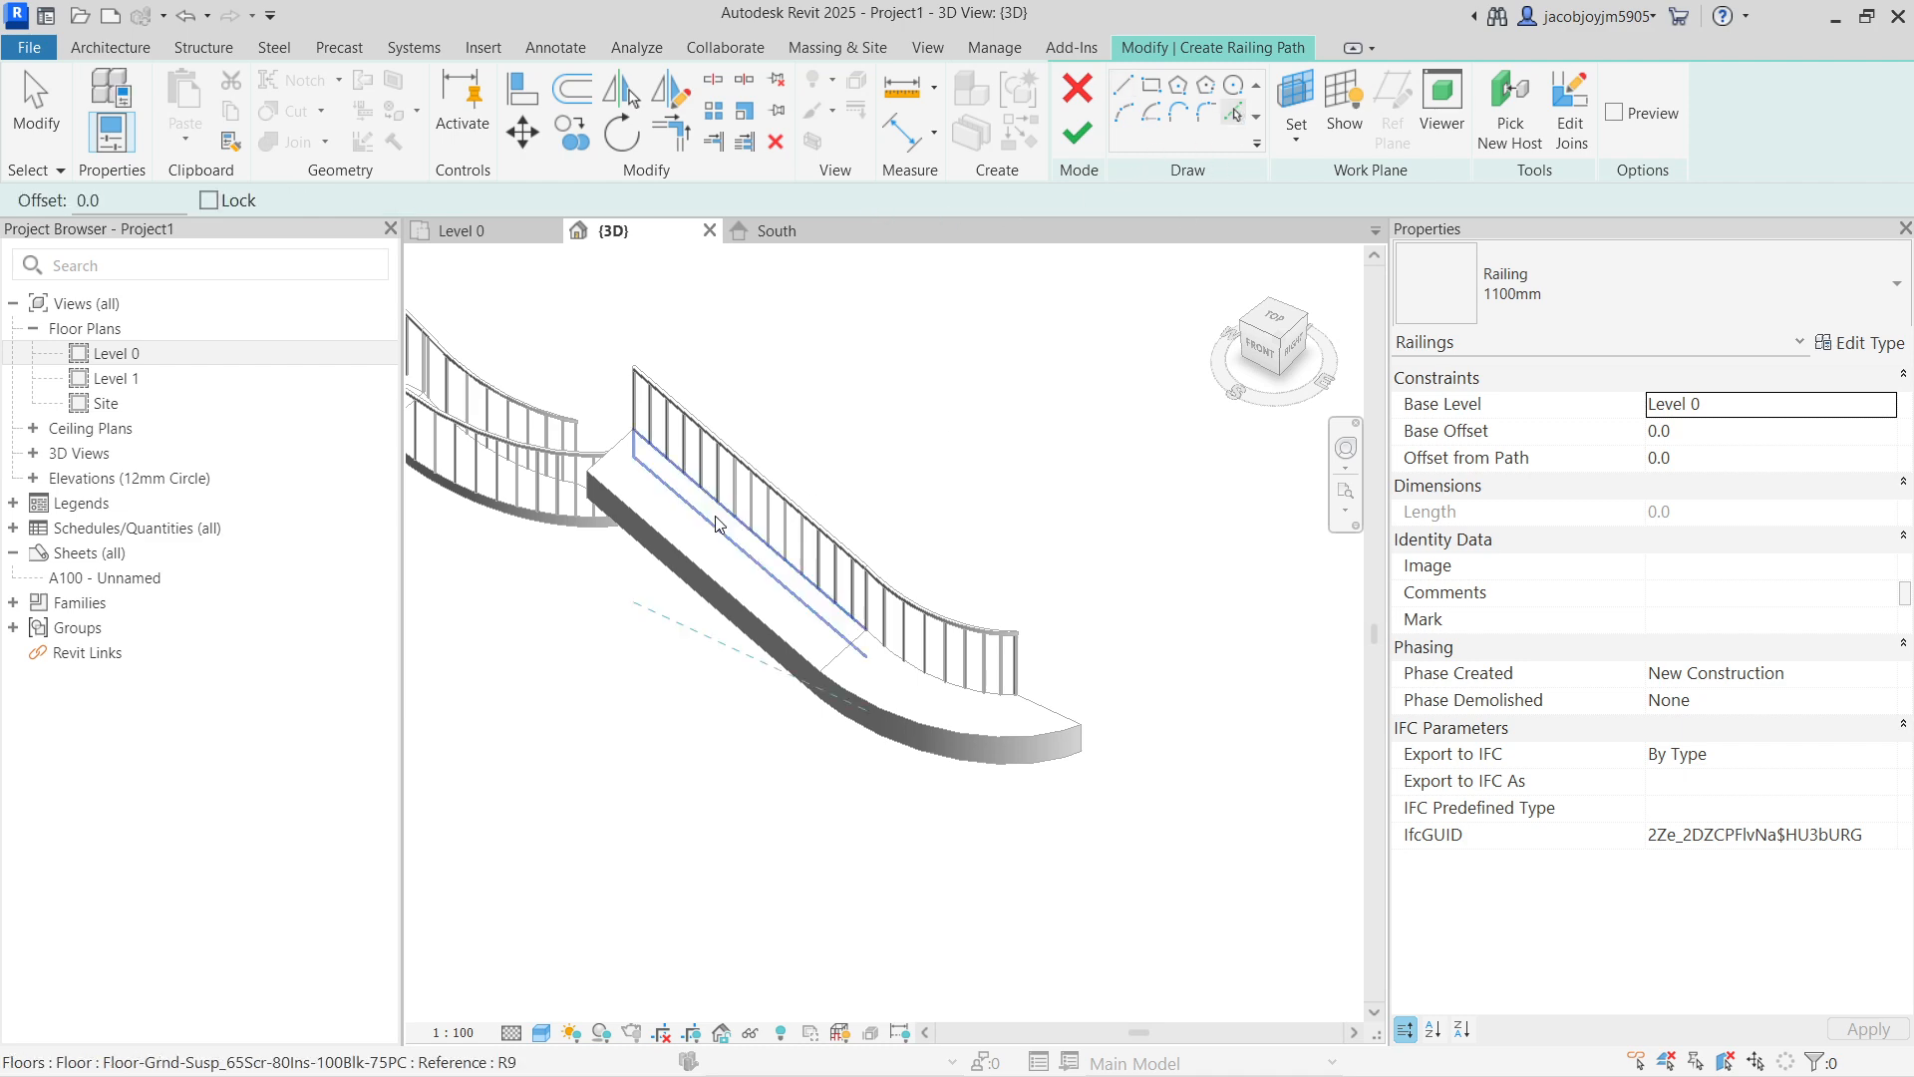
pyautogui.click(663, 534)
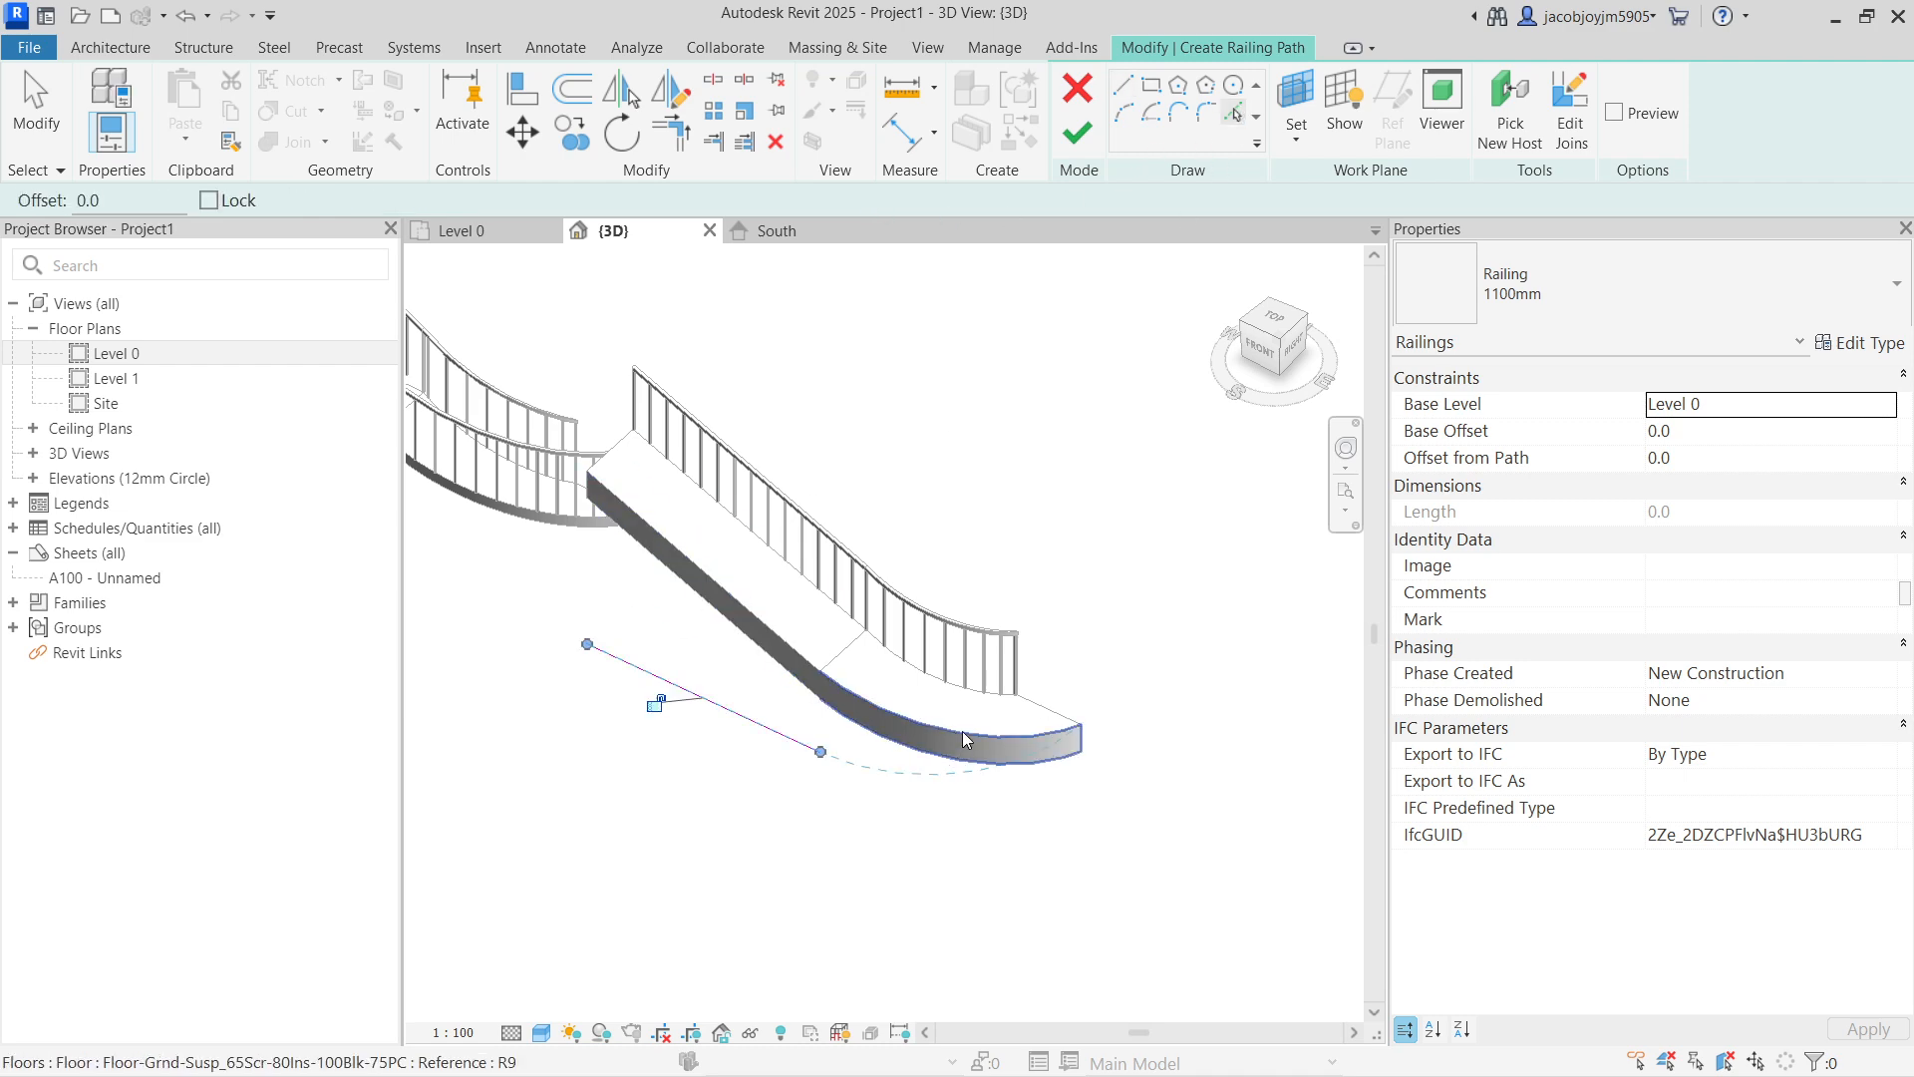
pyautogui.click(897, 742)
pyautogui.click(1077, 133)
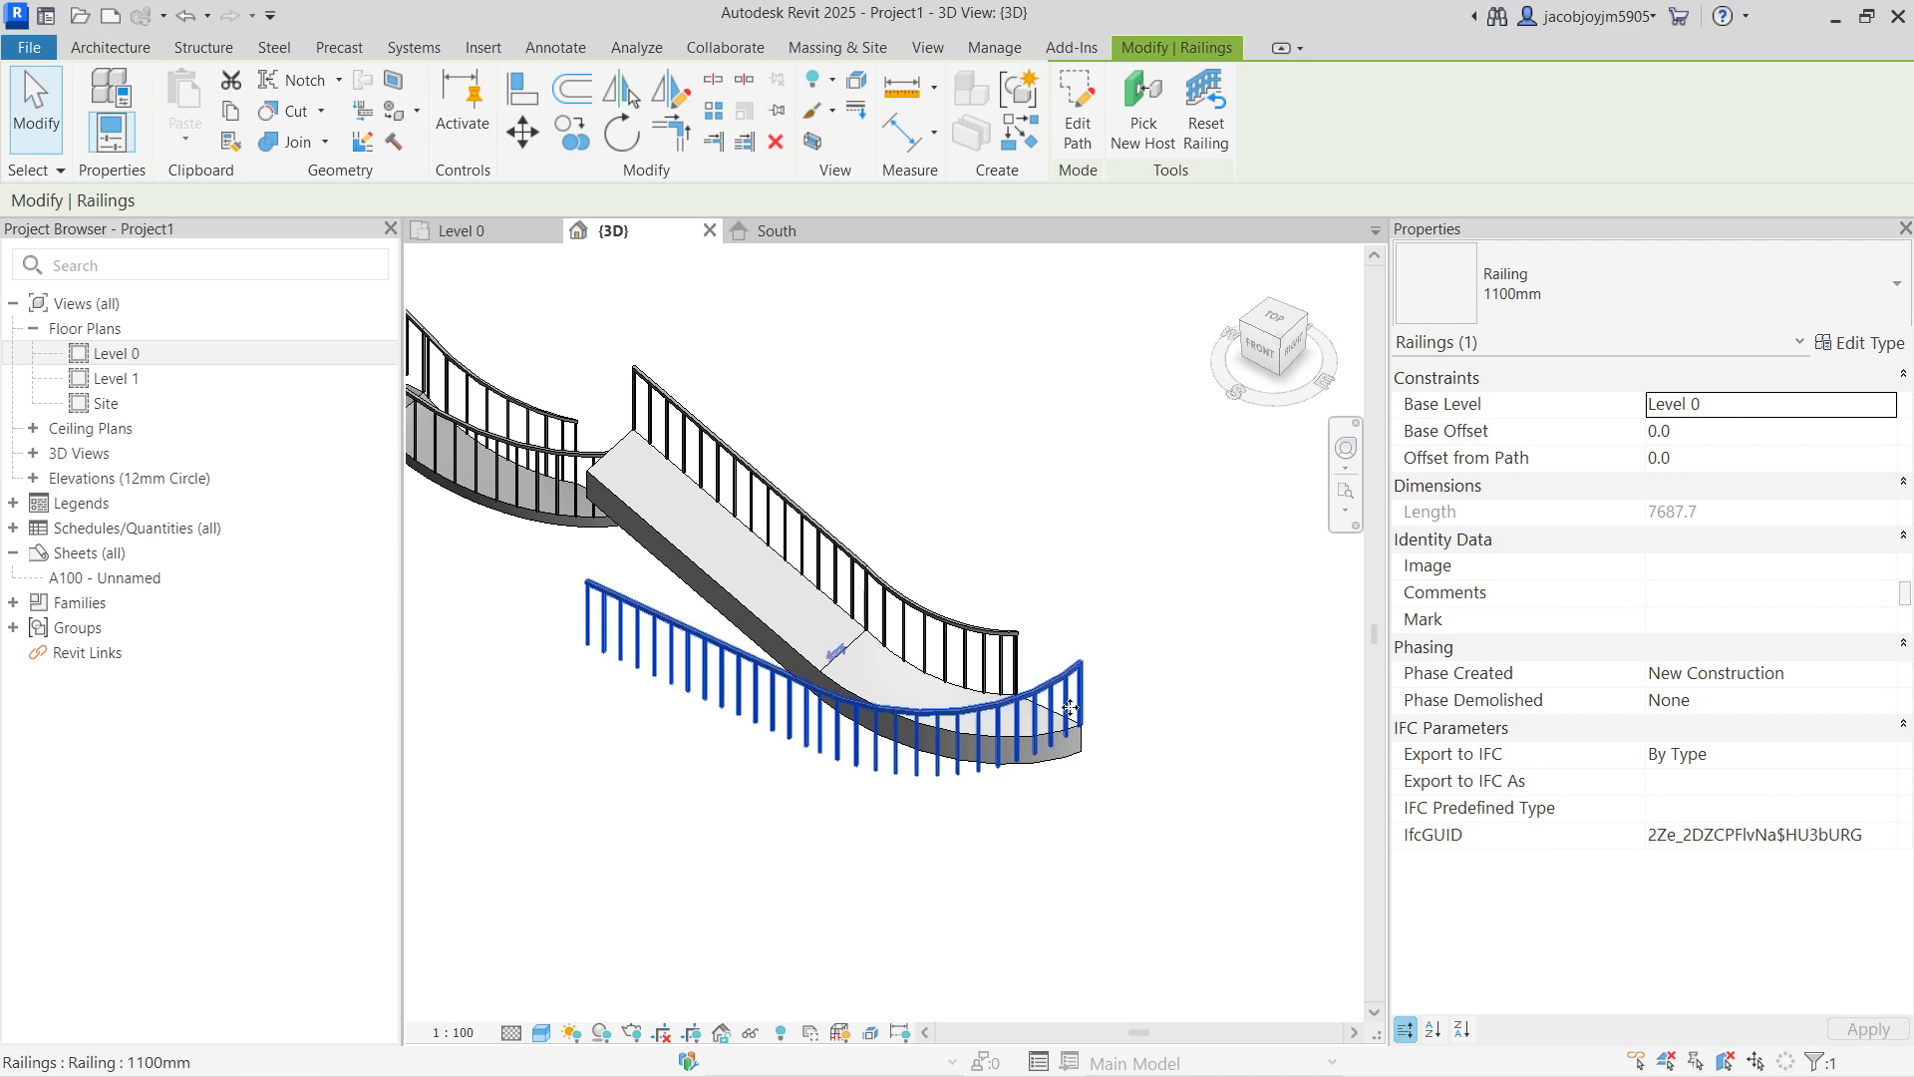
pyautogui.click(1139, 113)
pyautogui.click(736, 593)
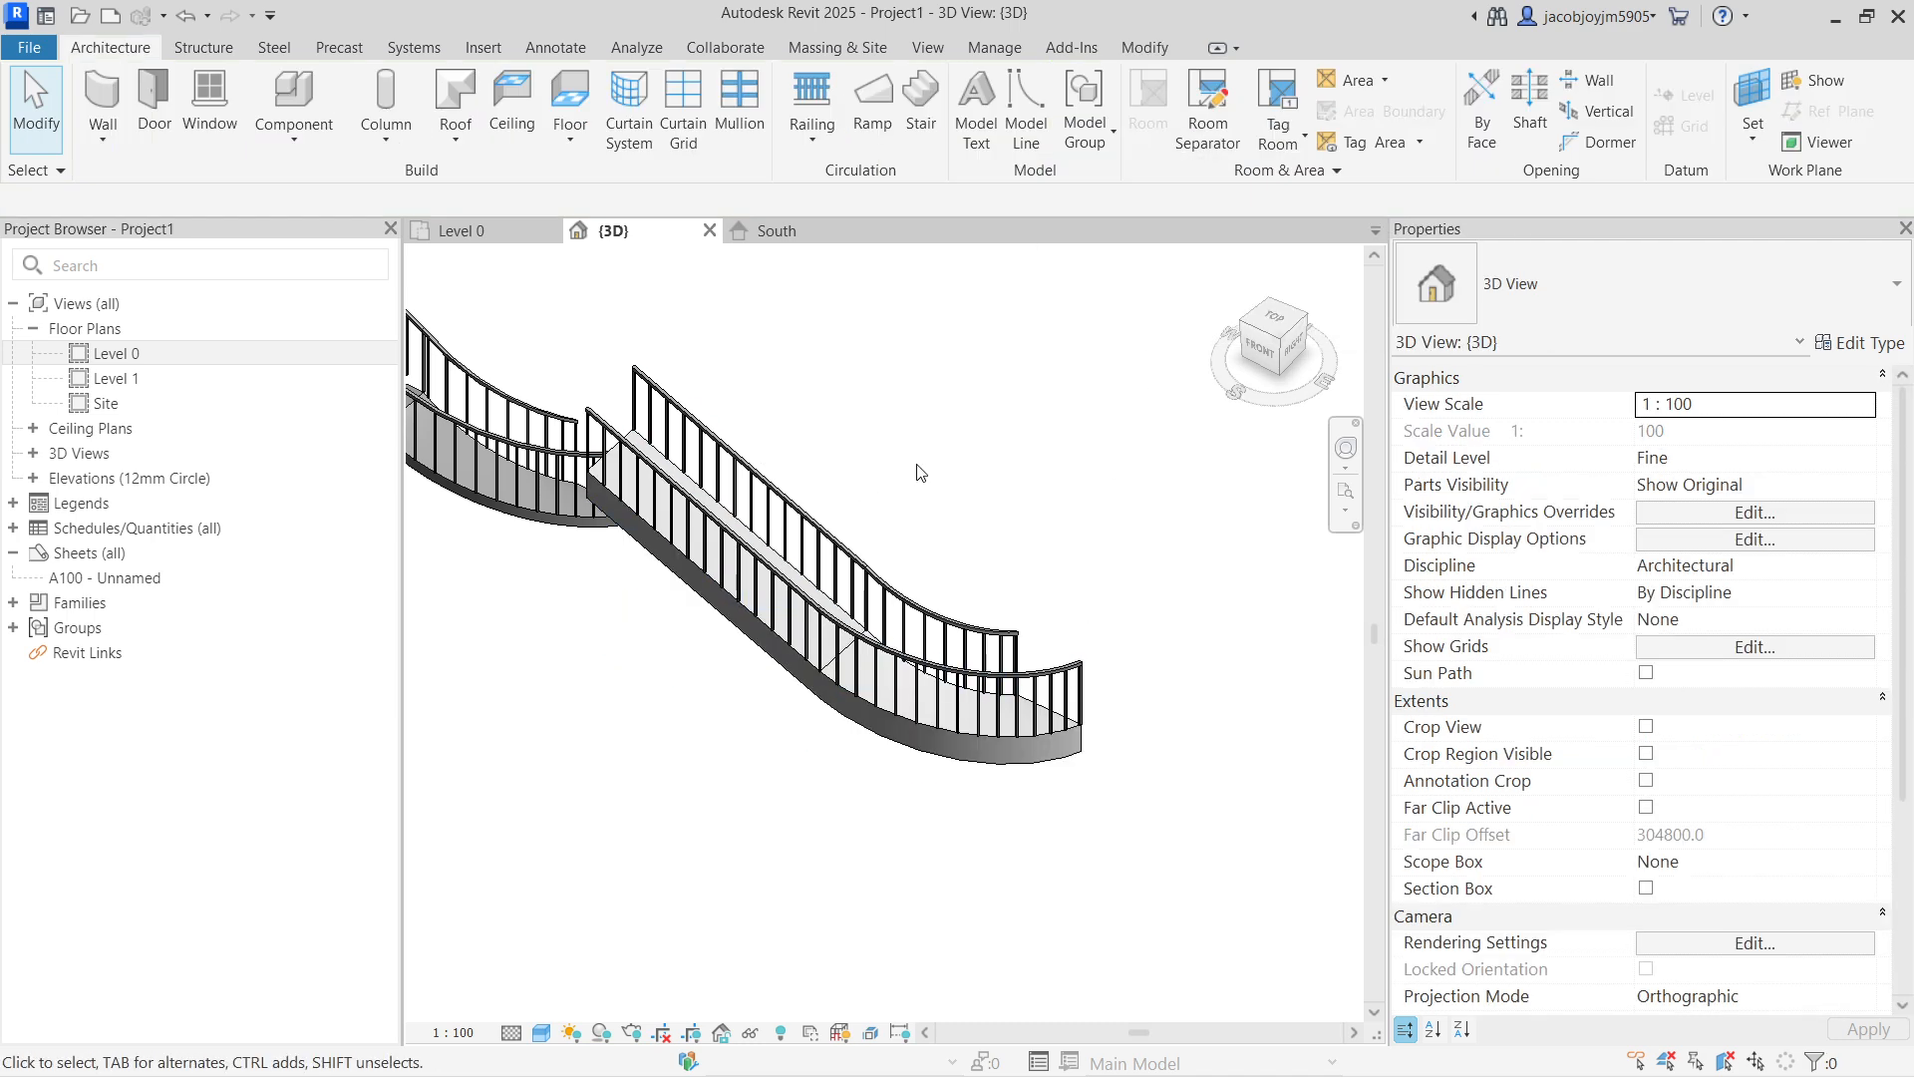
# Step: Compare the railed floor-based ramp with the other ramps from behind and inspect the constraints of the neighbouring Standard 2 ramp
pyautogui.keyDown('shift'); pyautogui.moveTo(1163, 648); pyautogui.dragTo(764, 578, button='middle'); pyautogui.keyUp('shift')
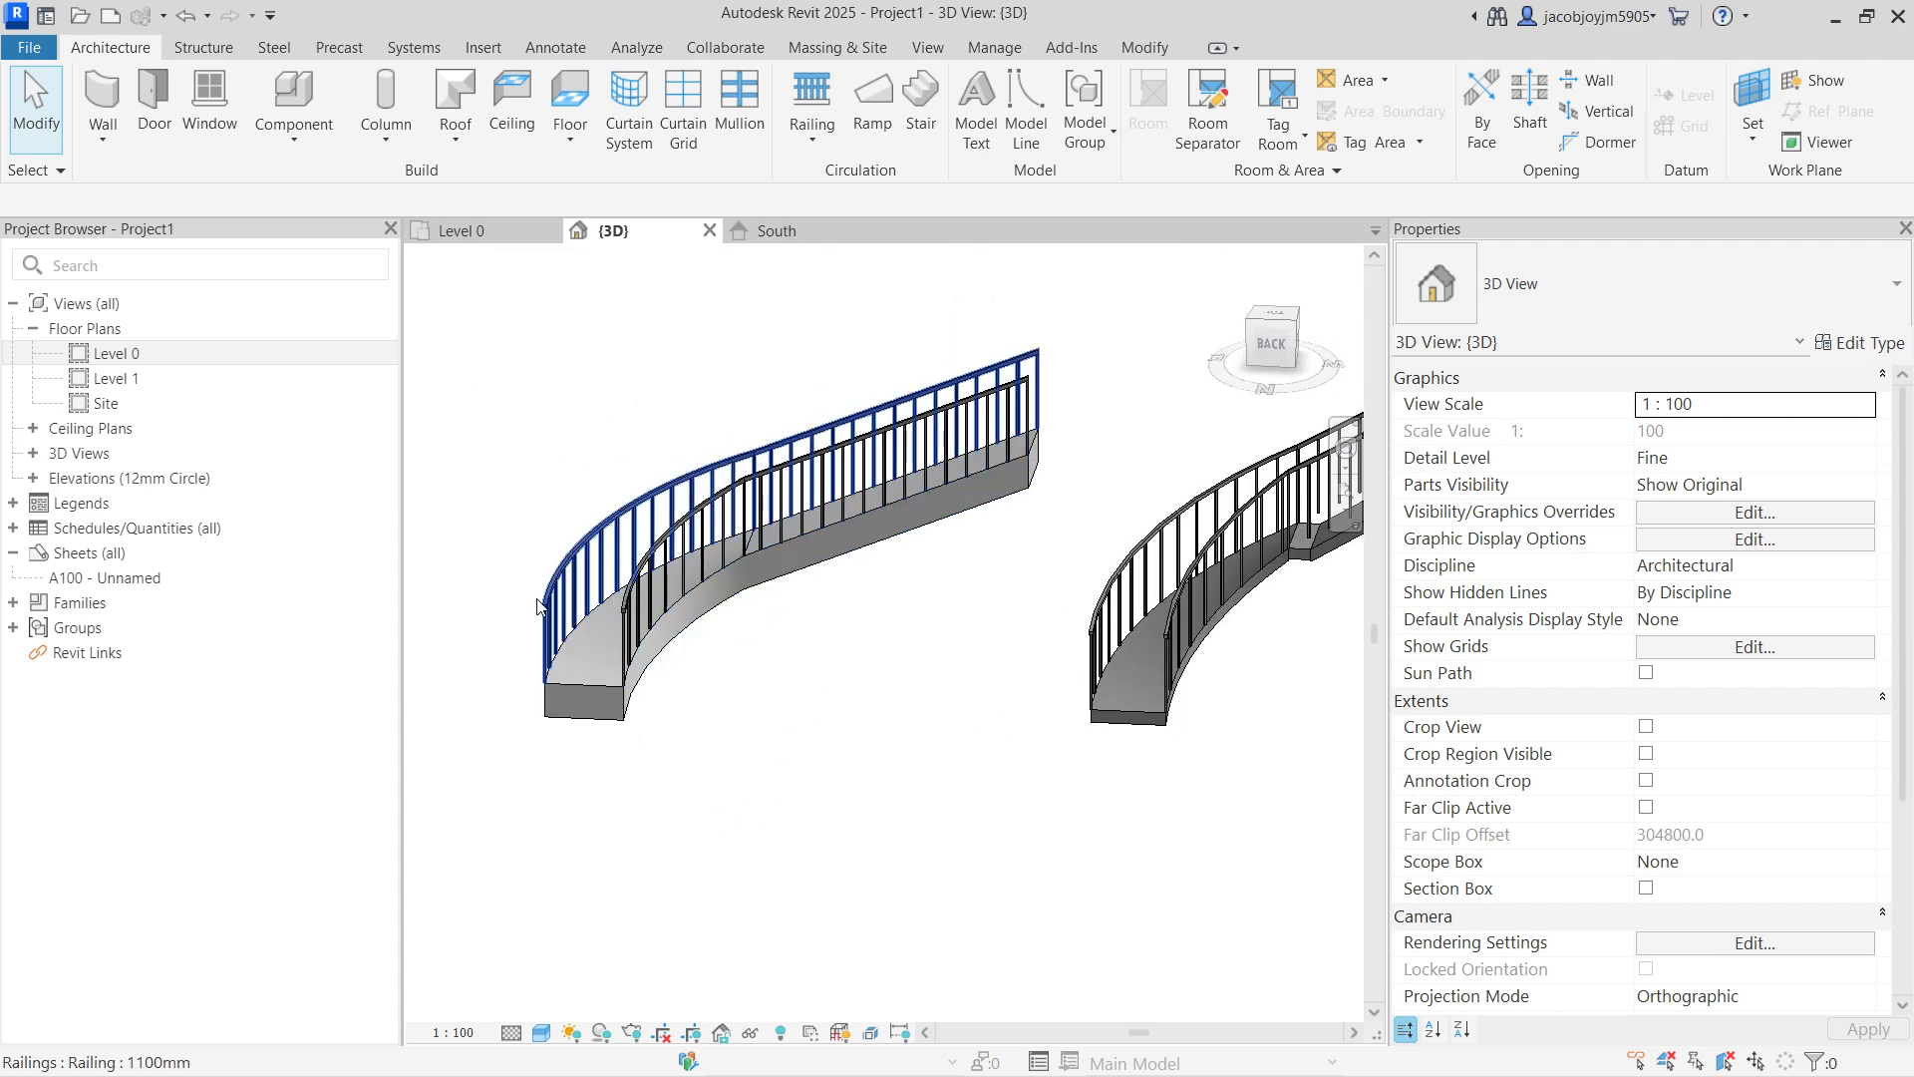
pyautogui.scroll(-1, 538, 602)
pyautogui.moveTo(1117, 590); pyautogui.dragTo(845, 633, button='middle')
pyautogui.scroll(2, 954, 565)
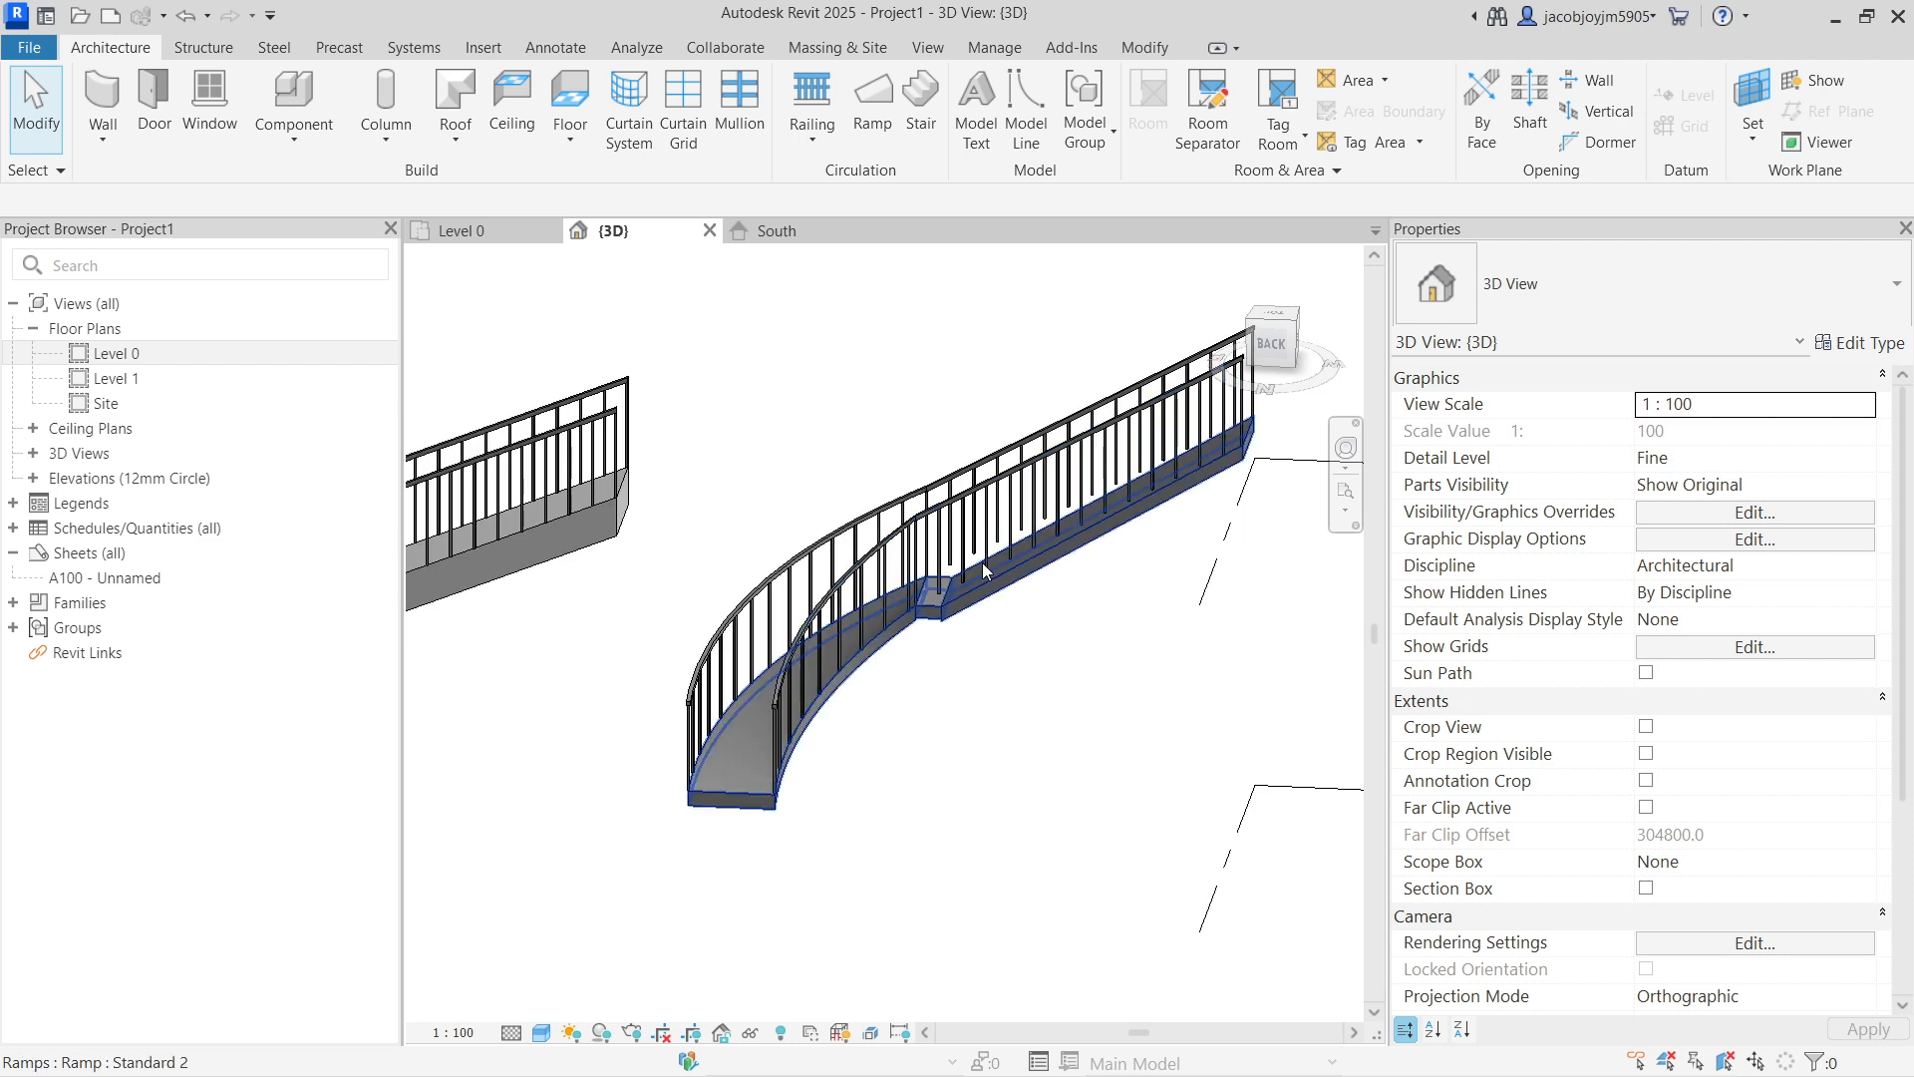
pyautogui.scroll(-1, 976, 554)
pyautogui.moveTo(554, 586); pyautogui.dragTo(865, 544, button='middle')
pyautogui.scroll(1, 613, 598)
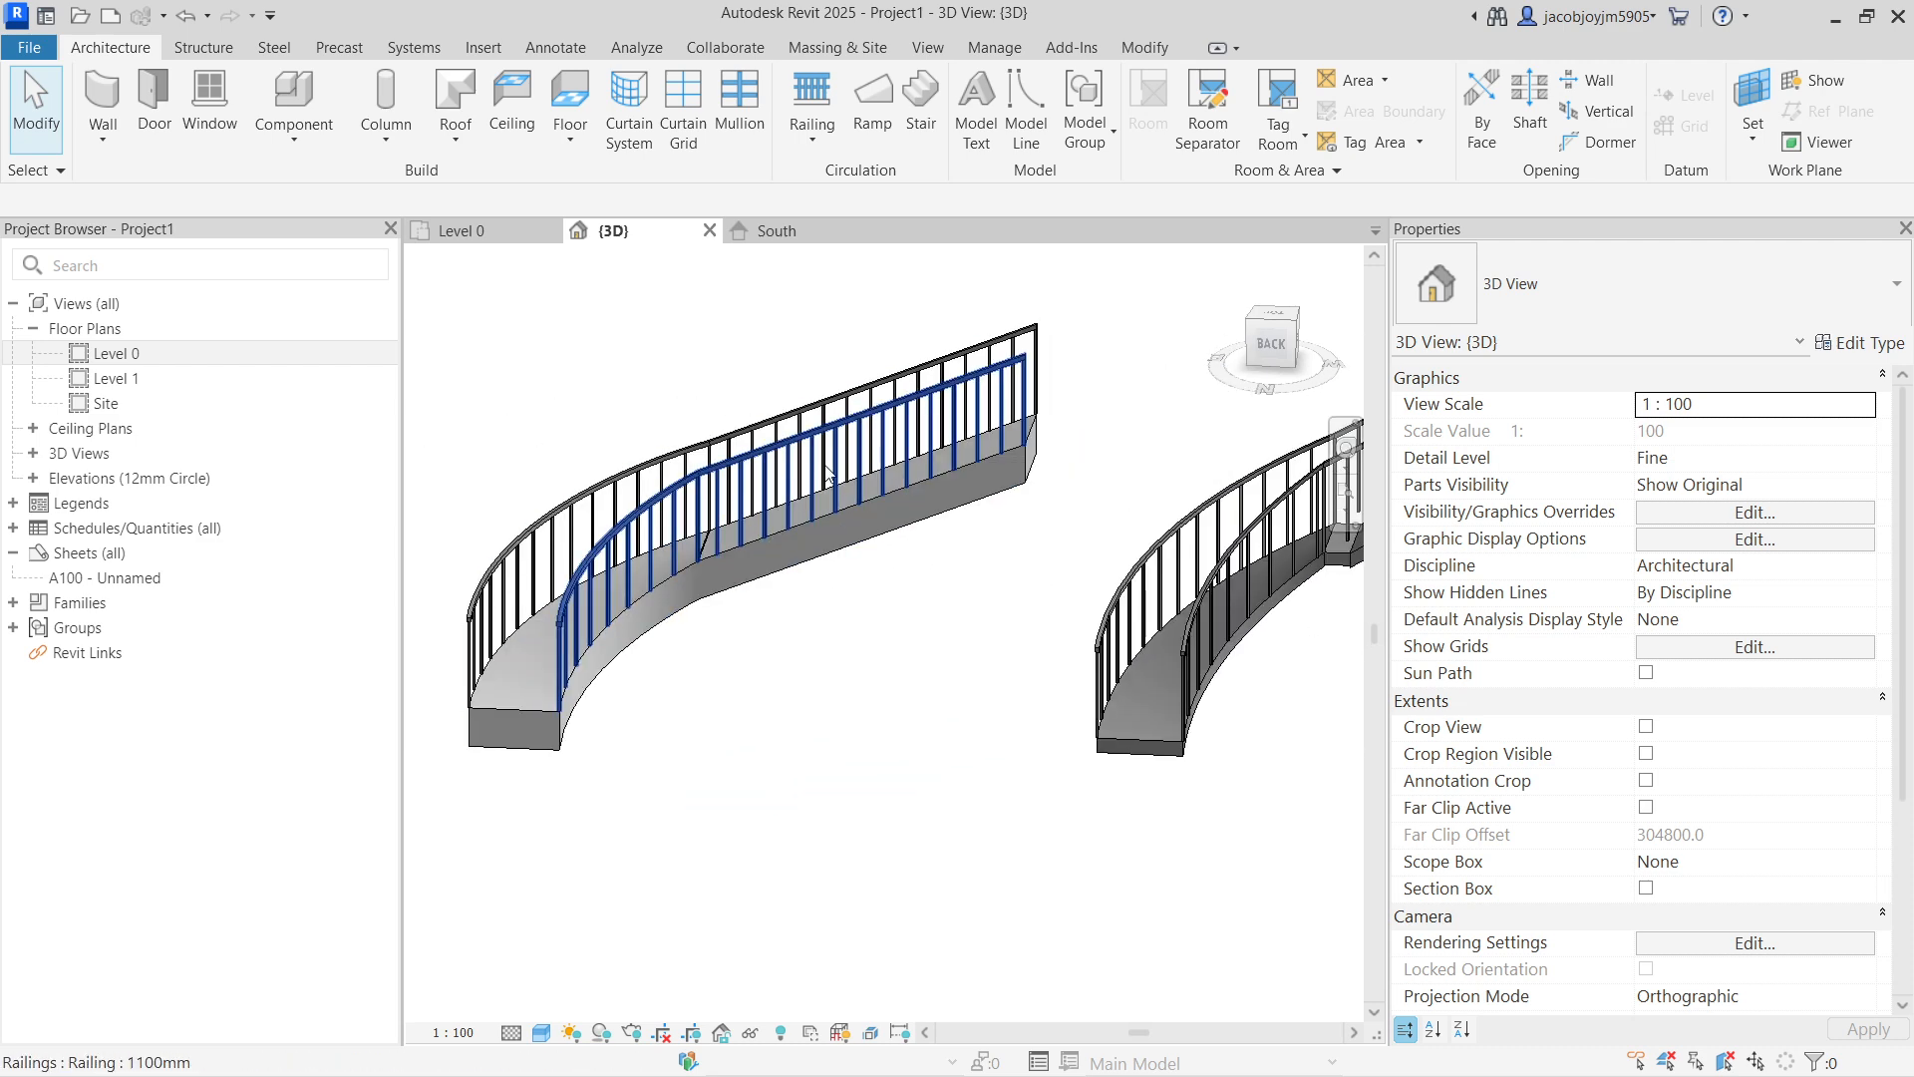
pyautogui.scroll(-5, 734, 570)
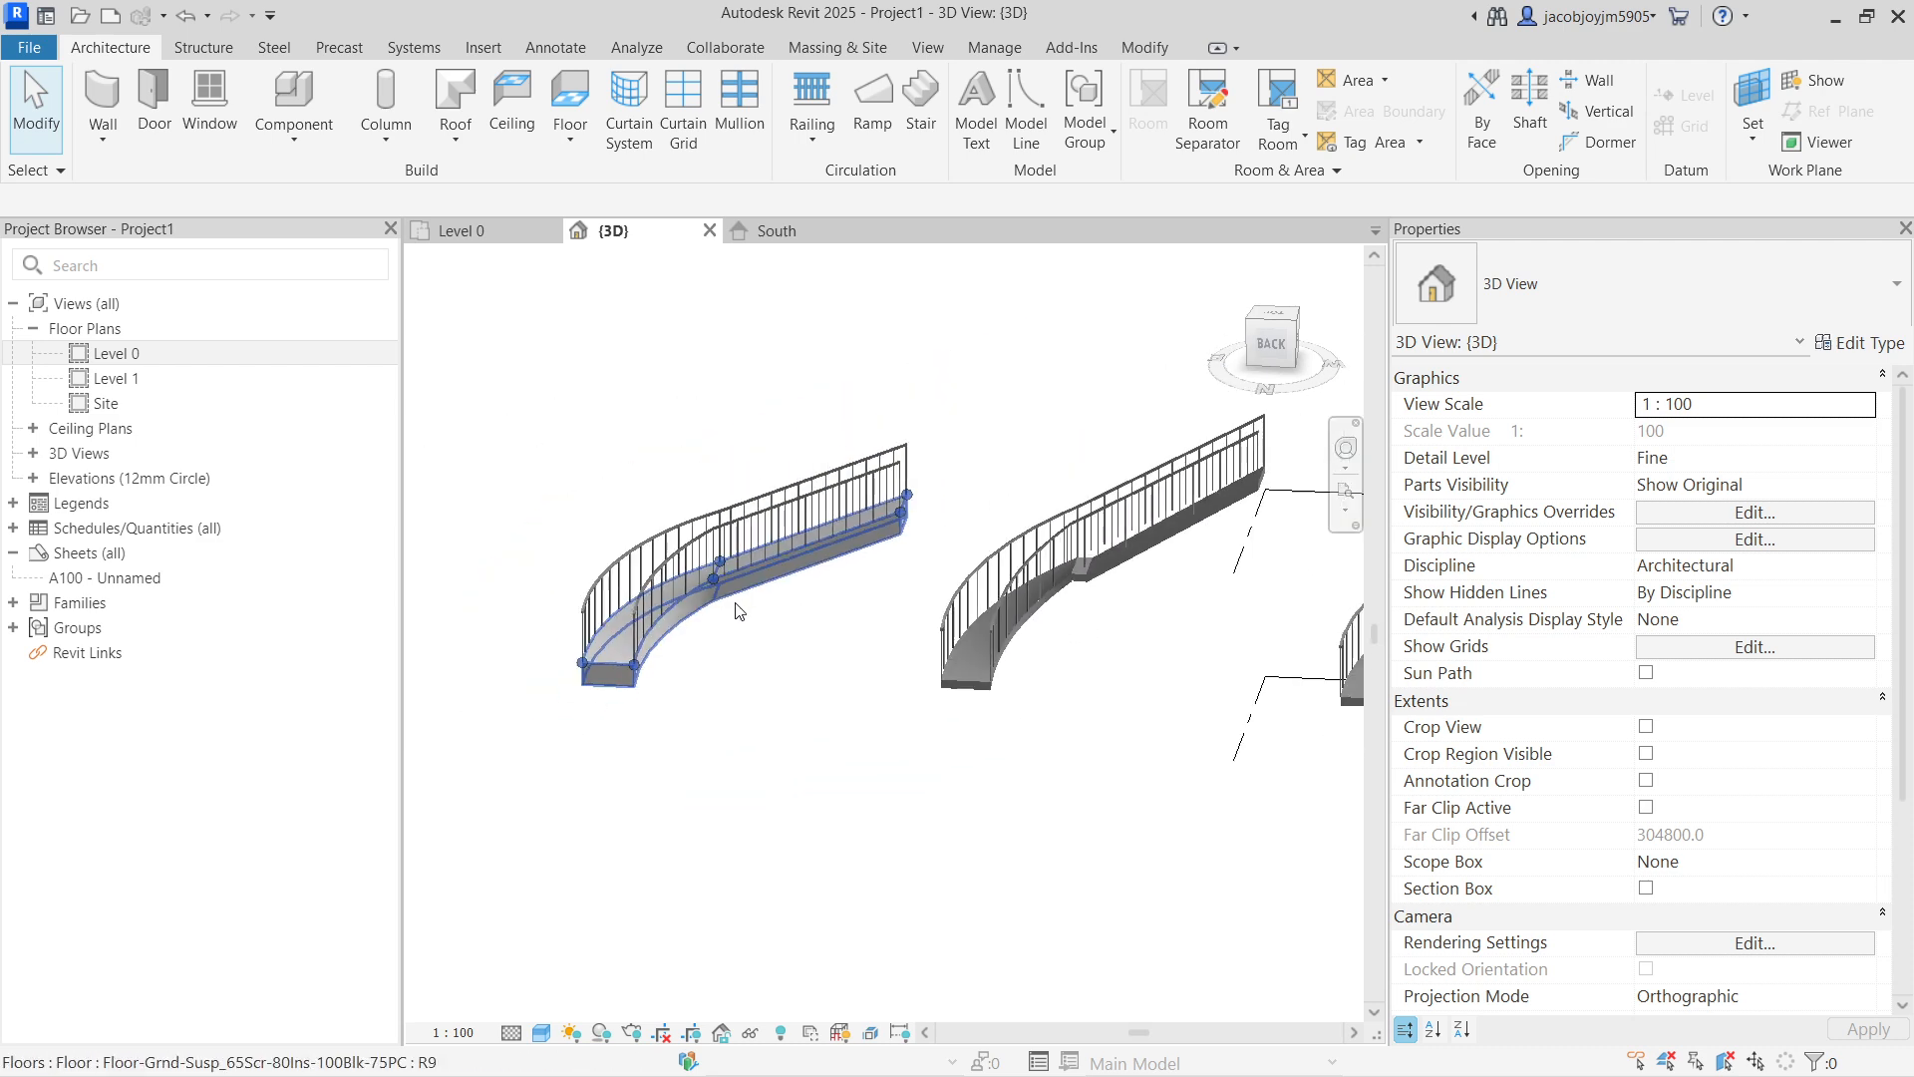
pyautogui.keyDown('shift'); pyautogui.moveTo(735, 570); pyautogui.dragTo(840, 686, button='middle'); pyautogui.keyUp('shift')
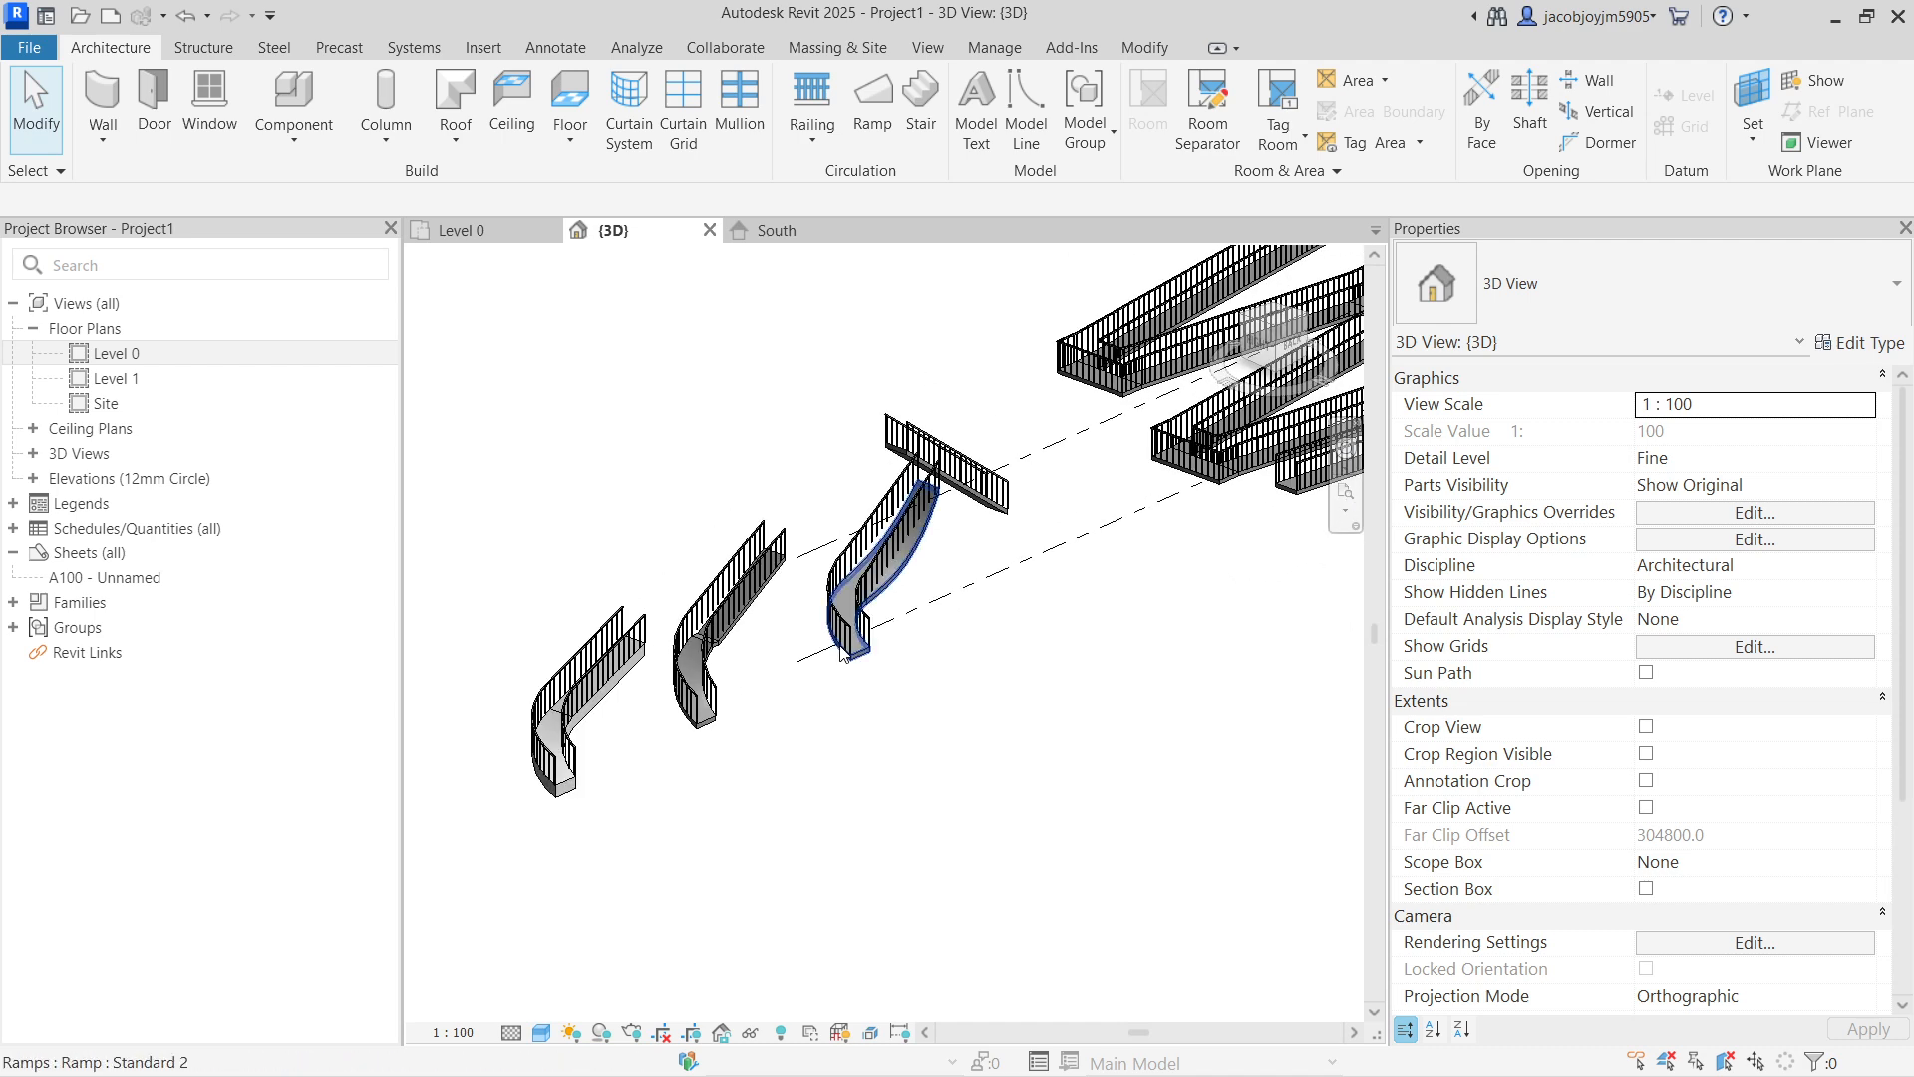
pyautogui.scroll(-2, 839, 673)
pyautogui.moveTo(842, 653); pyautogui.dragTo(810, 688, button='middle')
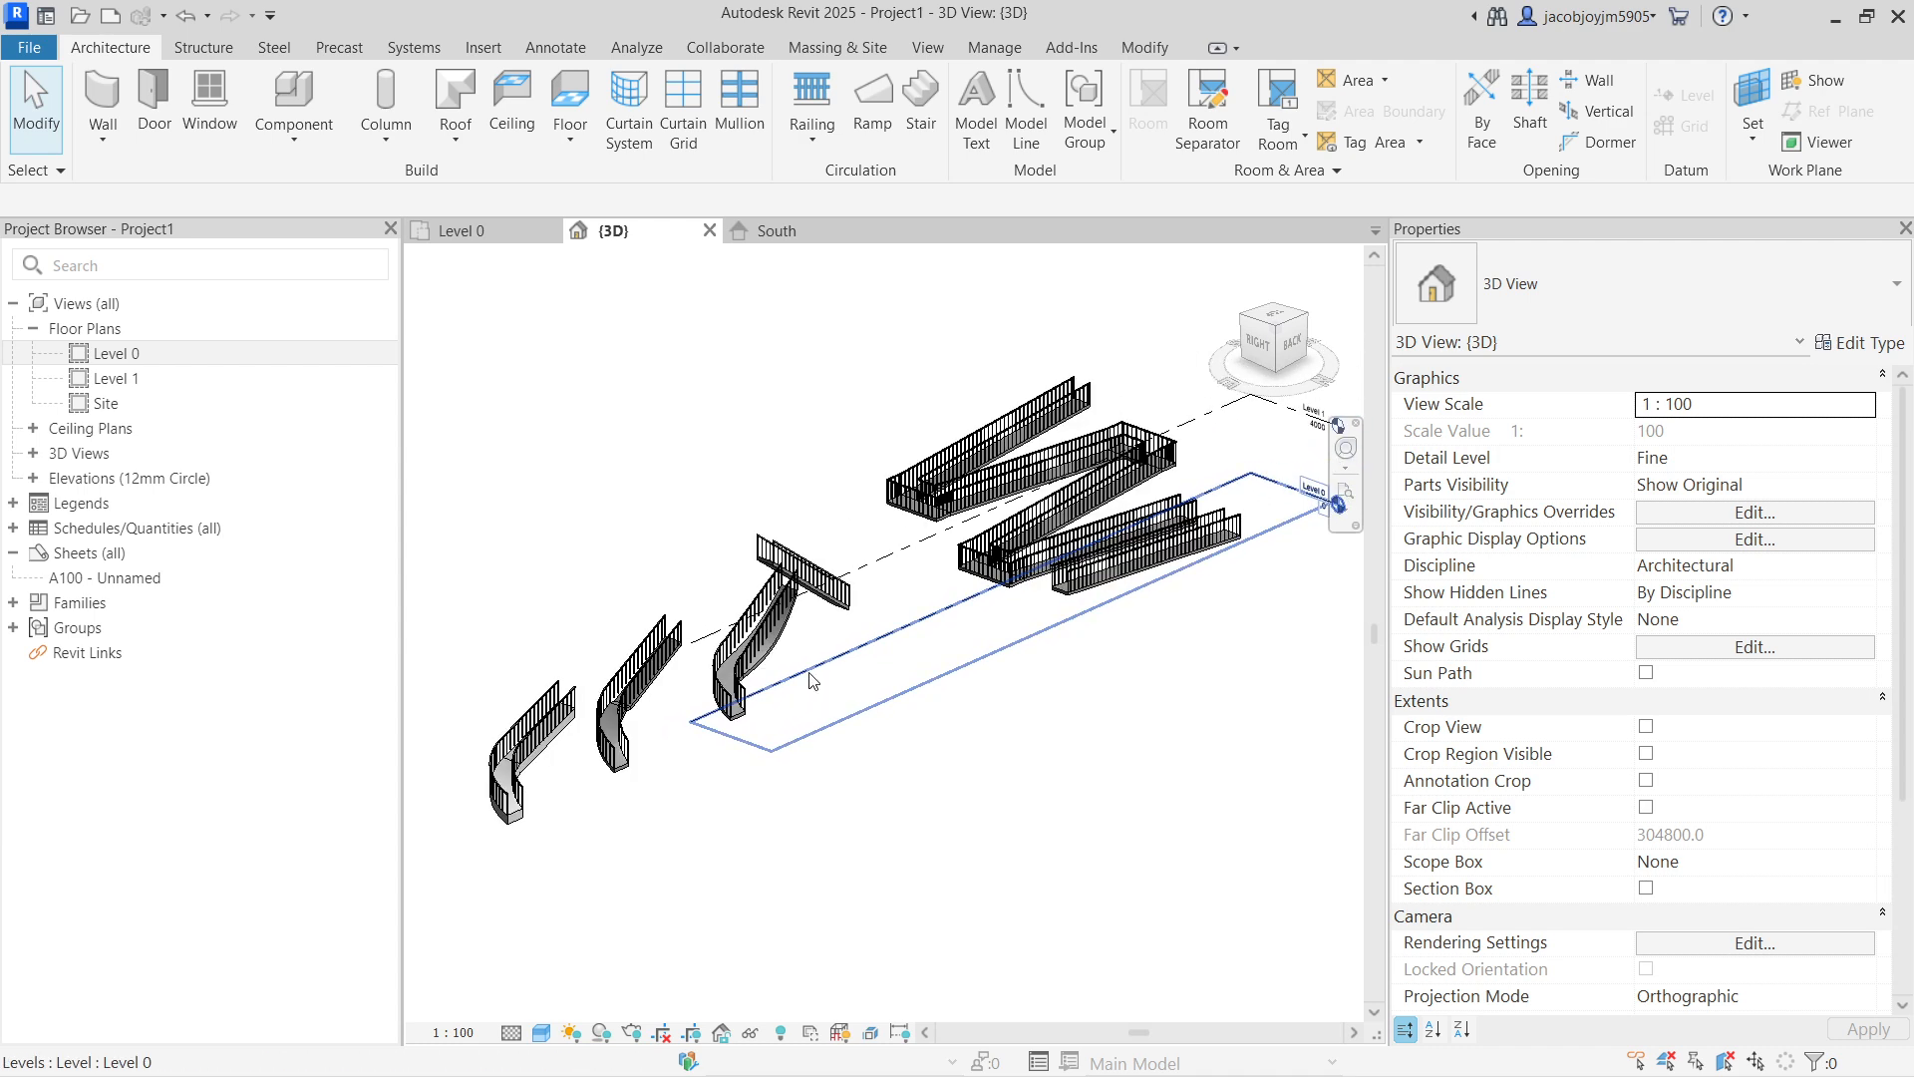
pyautogui.scroll(-1, 809, 679)
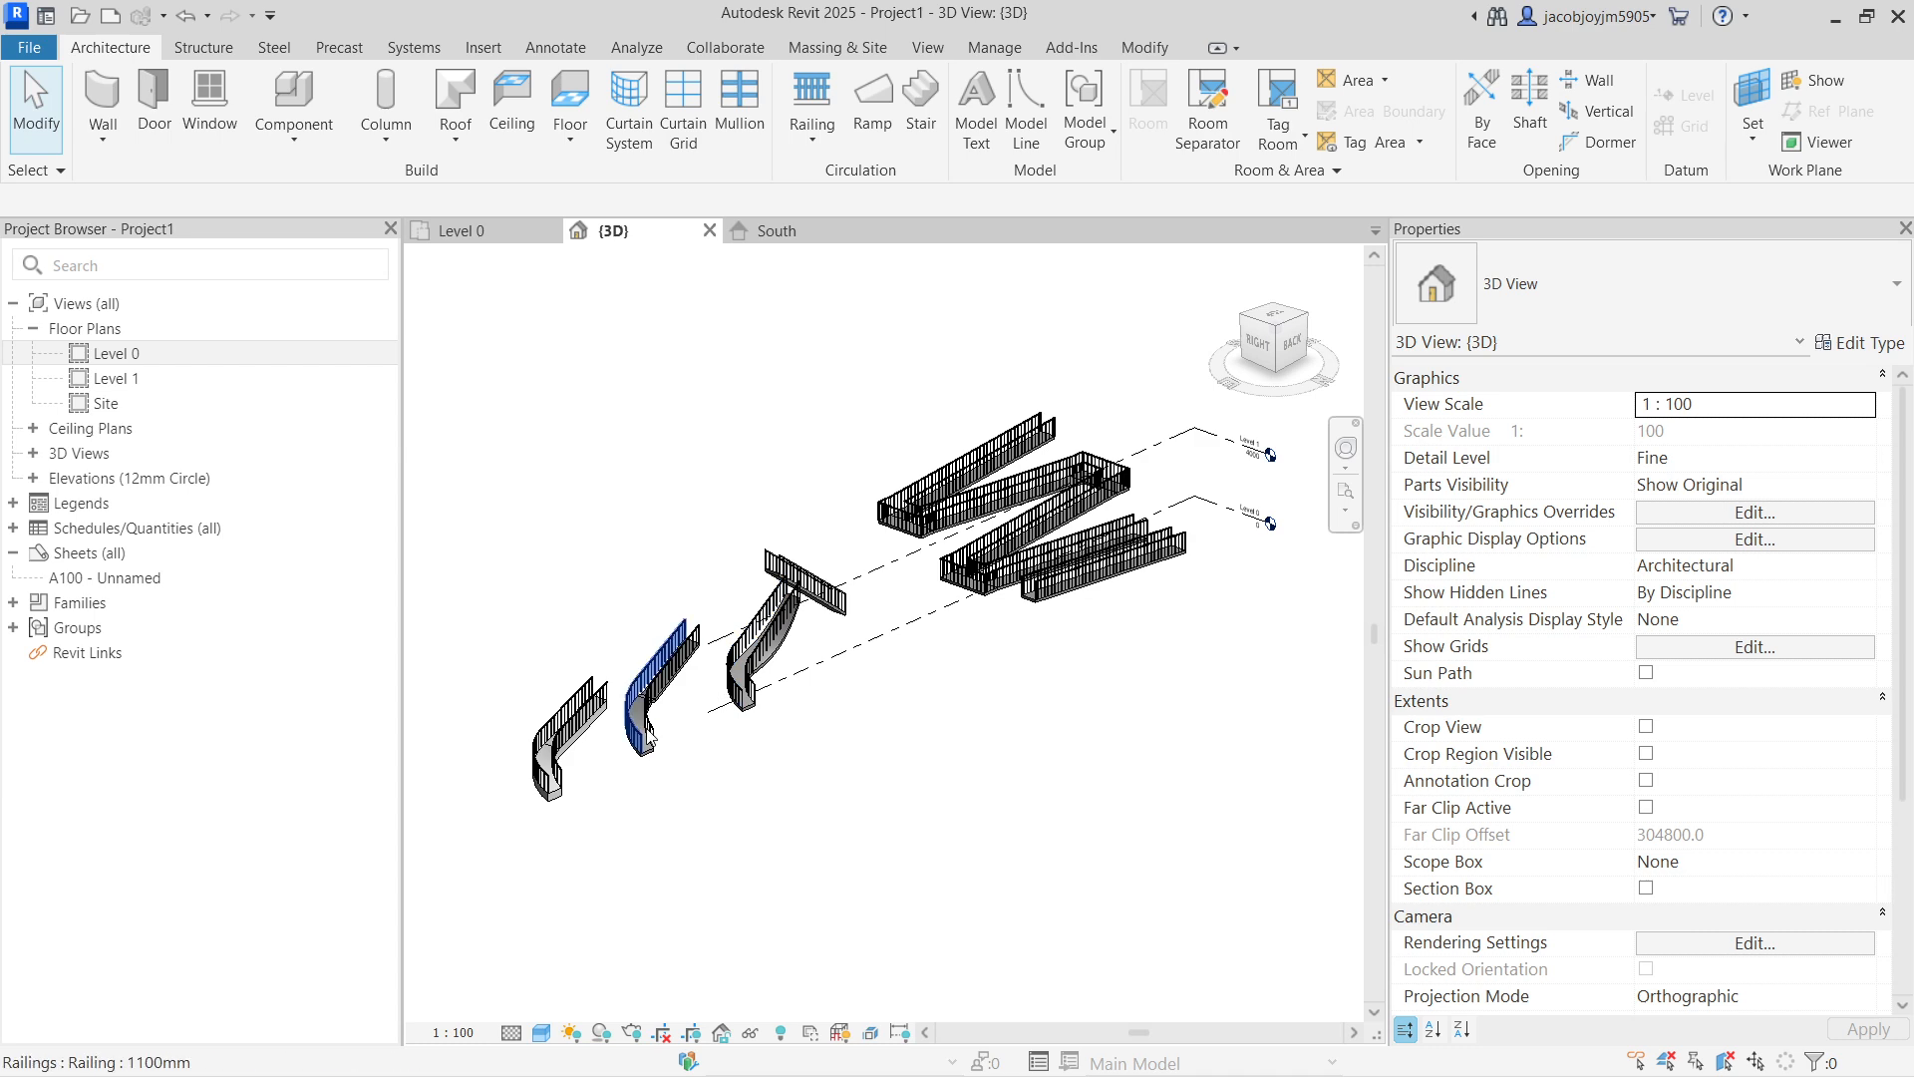
pyautogui.scroll(5, 648, 738)
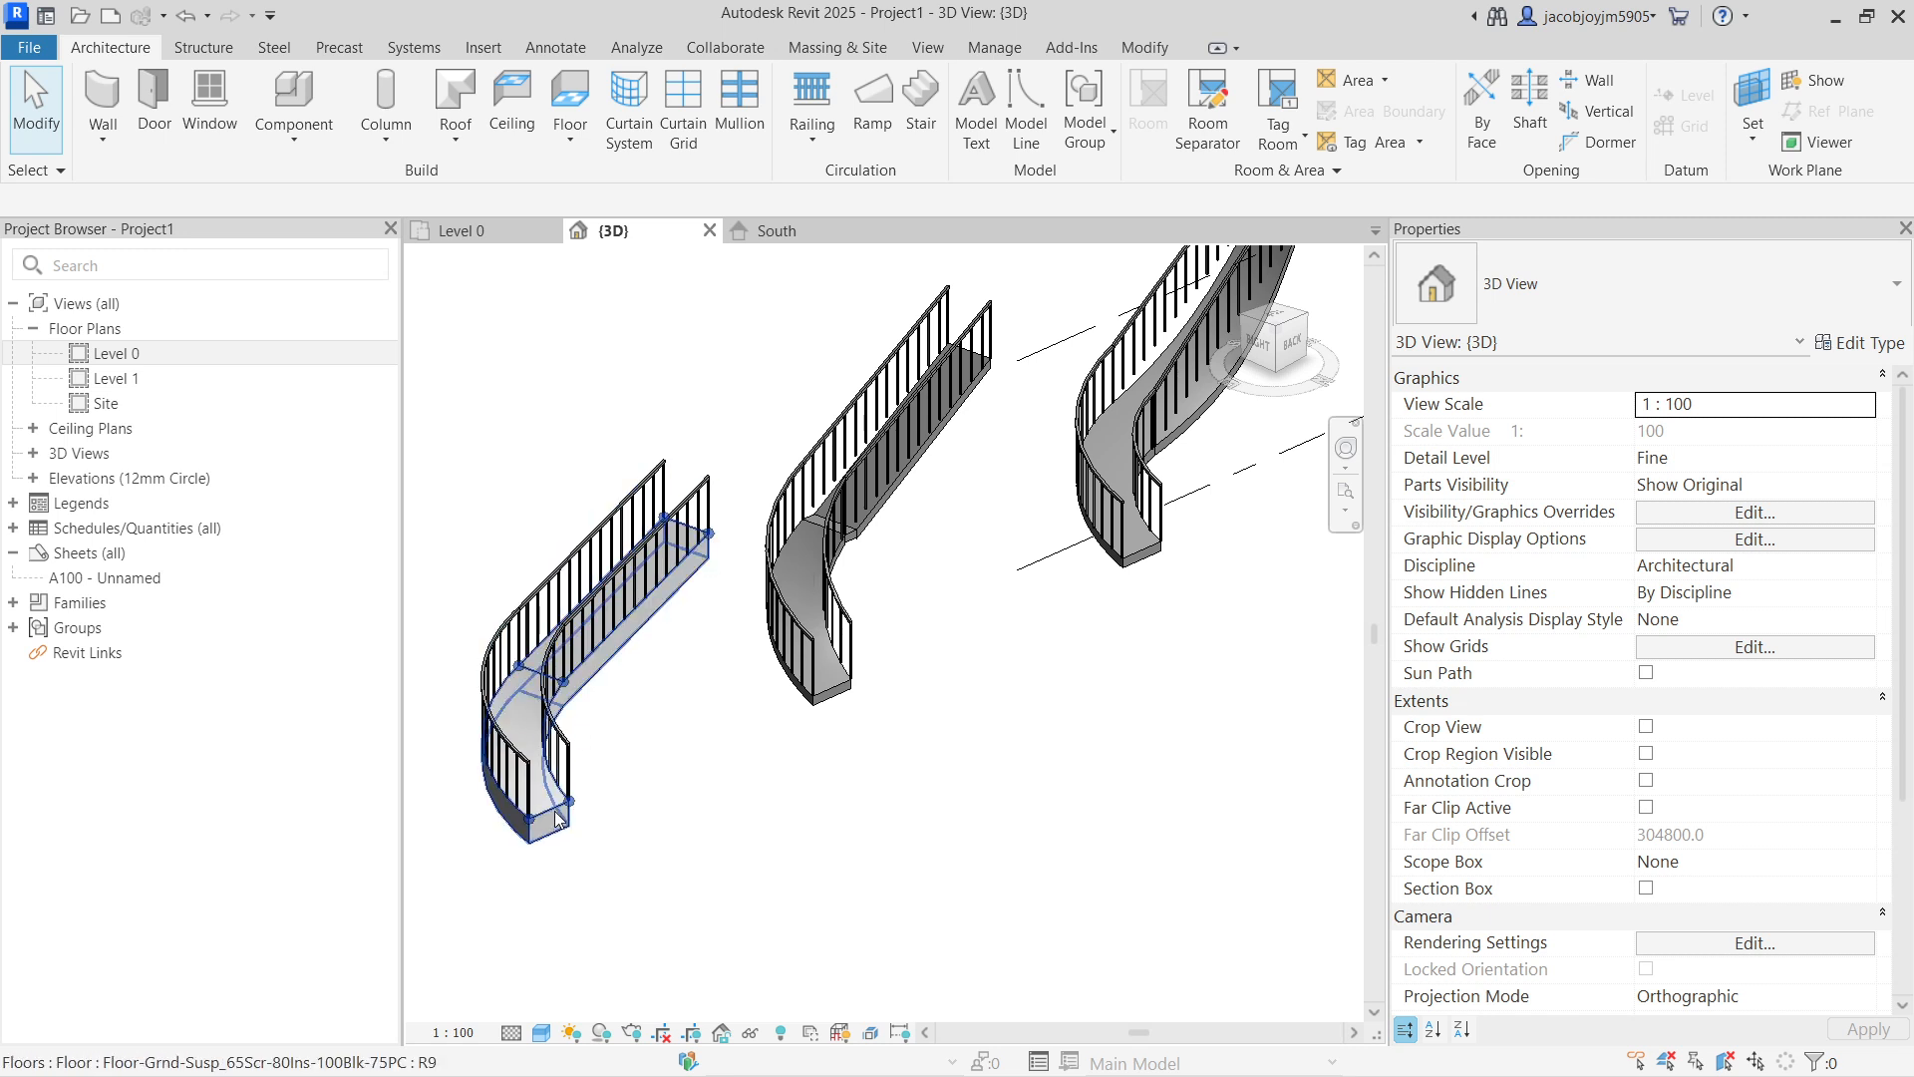
pyautogui.click(840, 693)
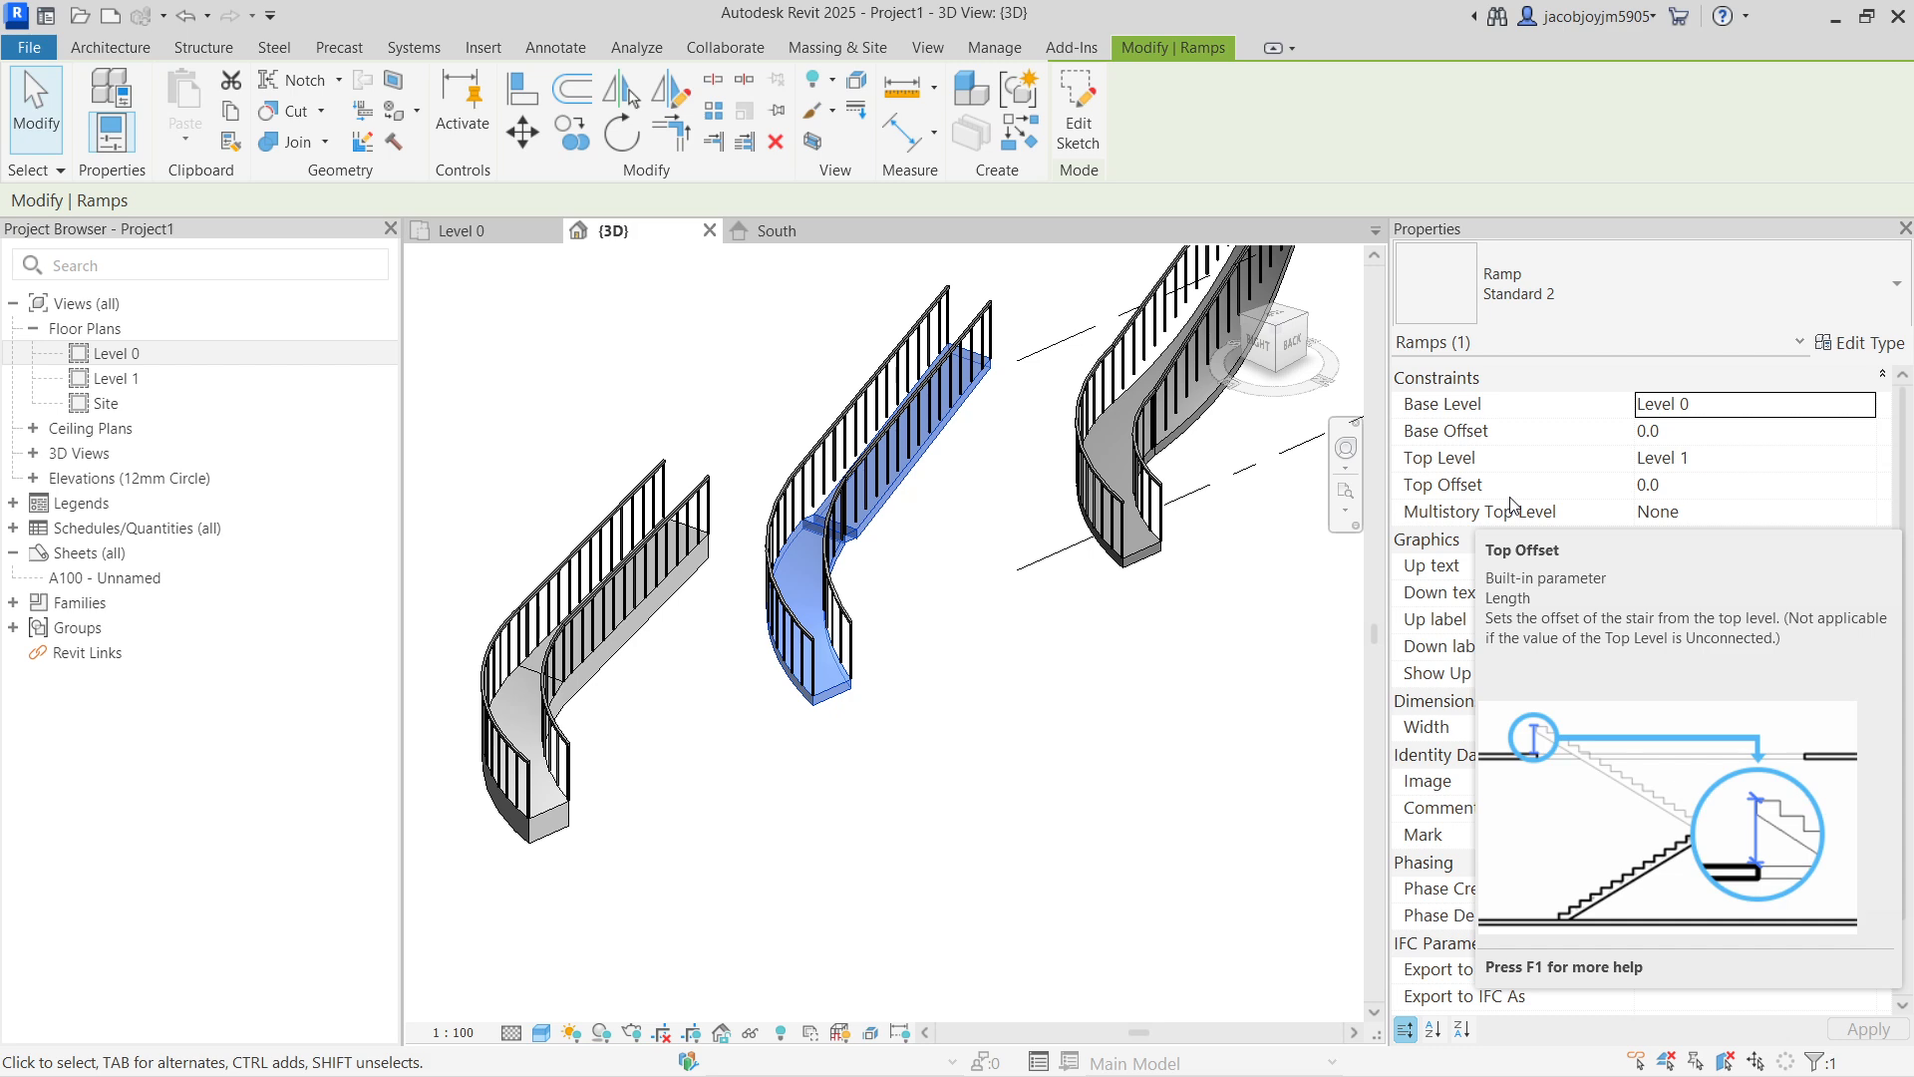
# Step: Delete all the ramps, floors and railings from the model, keeping the levels
pyautogui.scroll(-5, 918, 623)
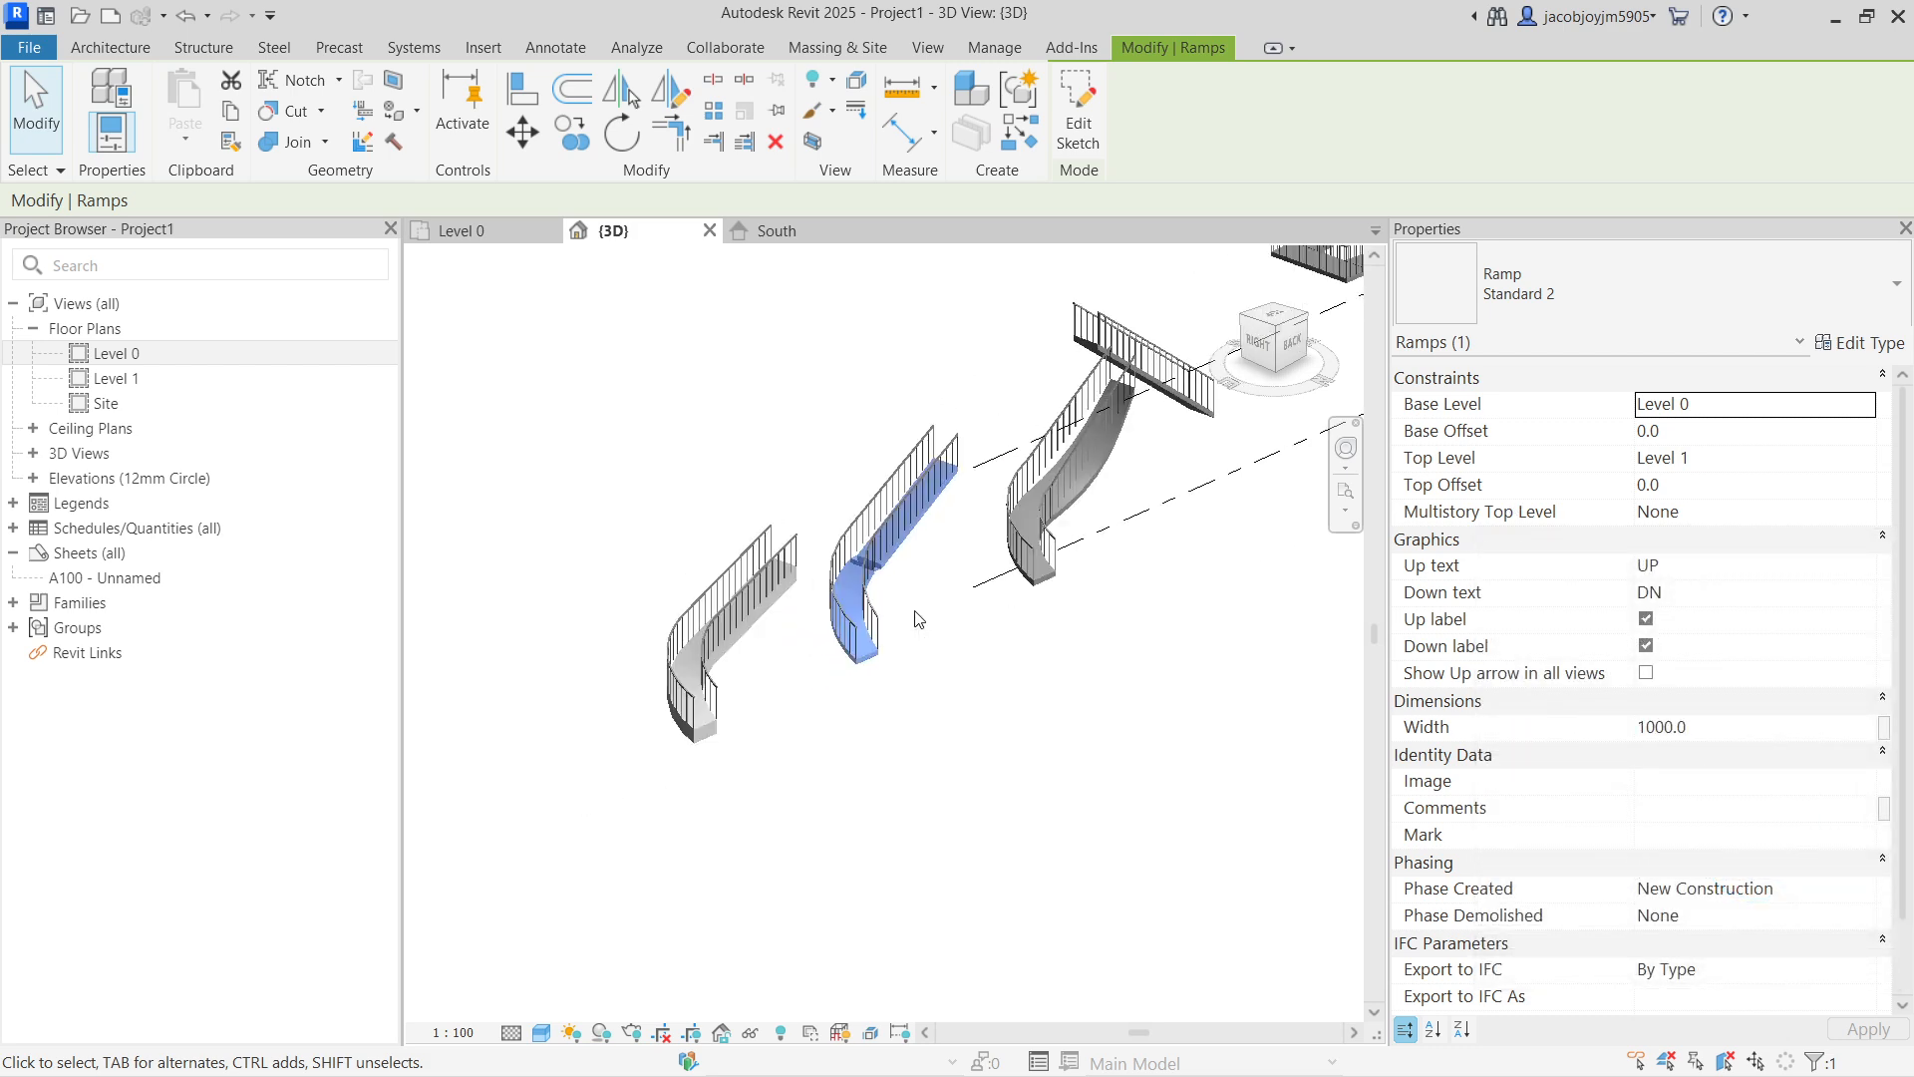
pyautogui.scroll(-1, 915, 611)
pyautogui.moveTo(1045, 614); pyautogui.dragTo(927, 653, button='middle')
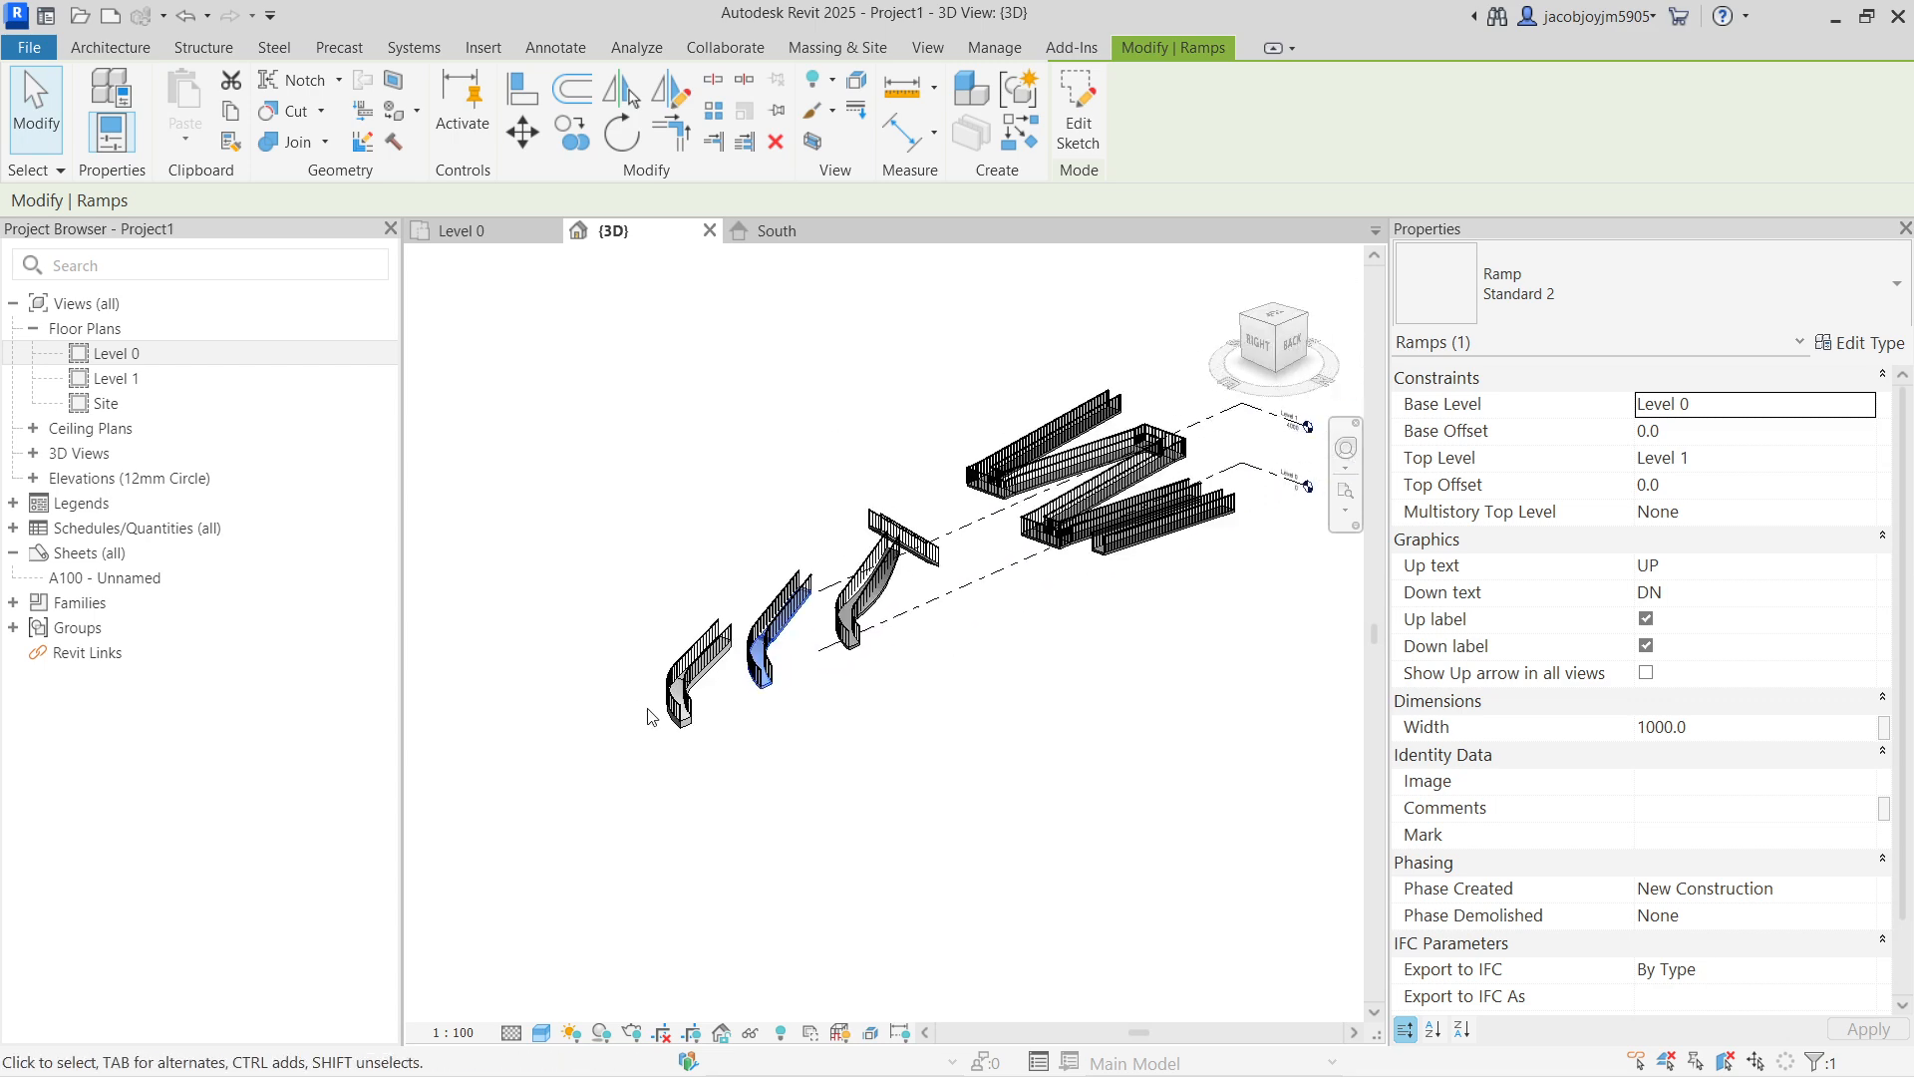
pyautogui.moveTo(554, 400); pyautogui.dragTo(1137, 889)
pyautogui.press('Delete')
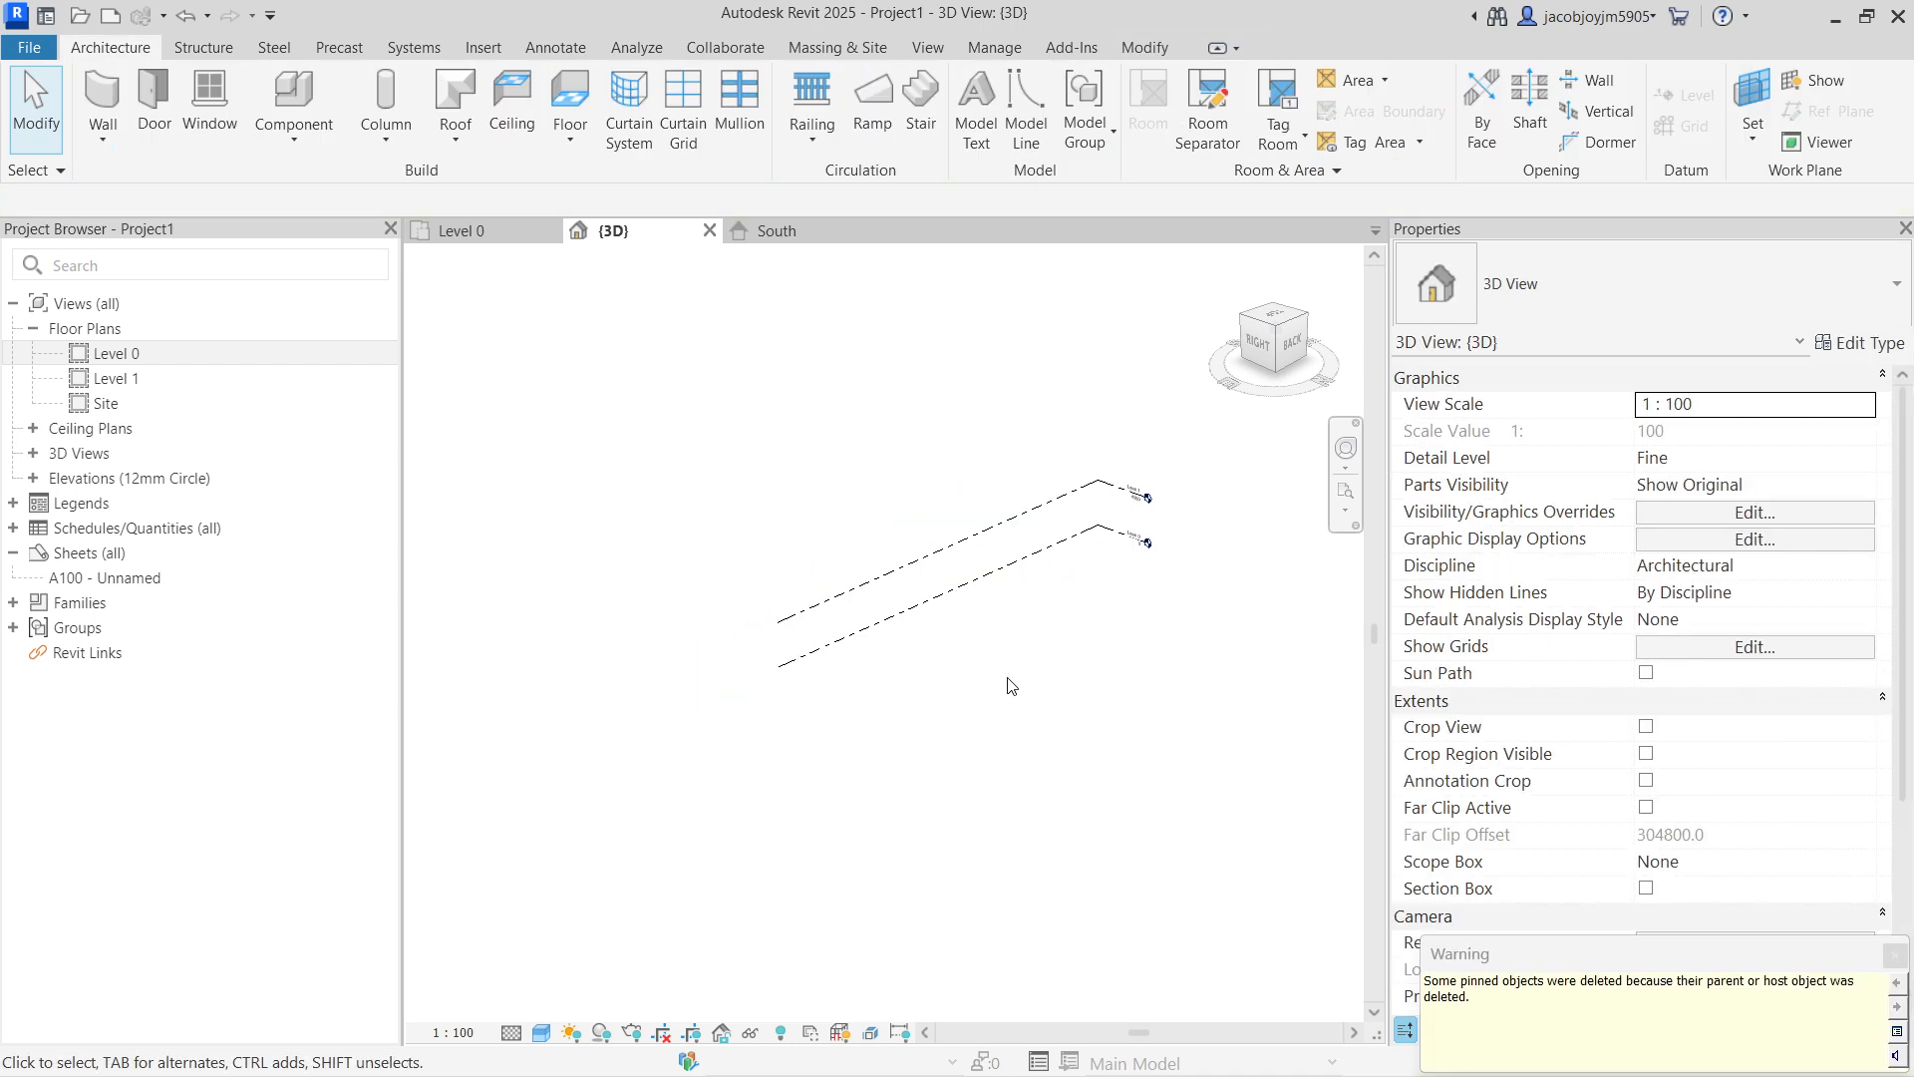
# Step: Create a full-step spiral stair with 24 risers in the Level 0 plan, 1000 mm wide, between the elevation markers
pyautogui.doubleClick(256, 356)
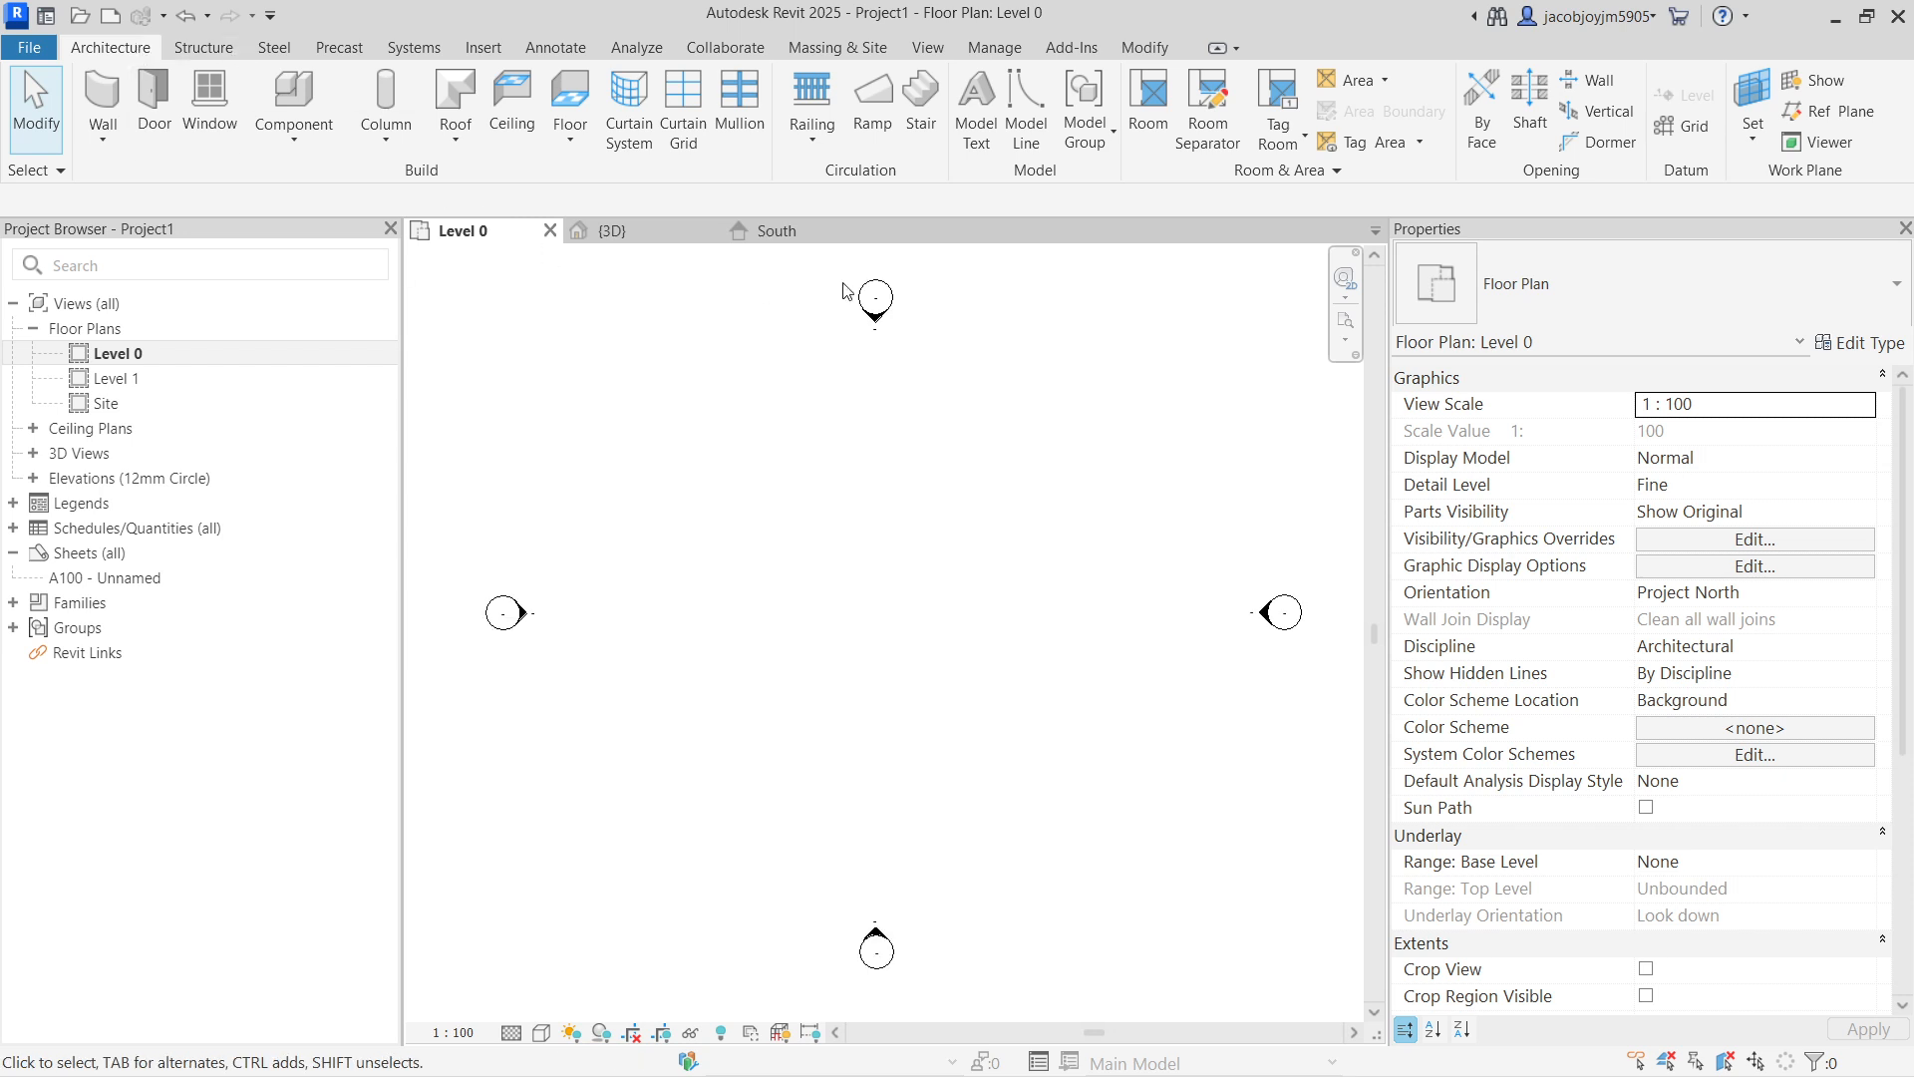
pyautogui.click(918, 134)
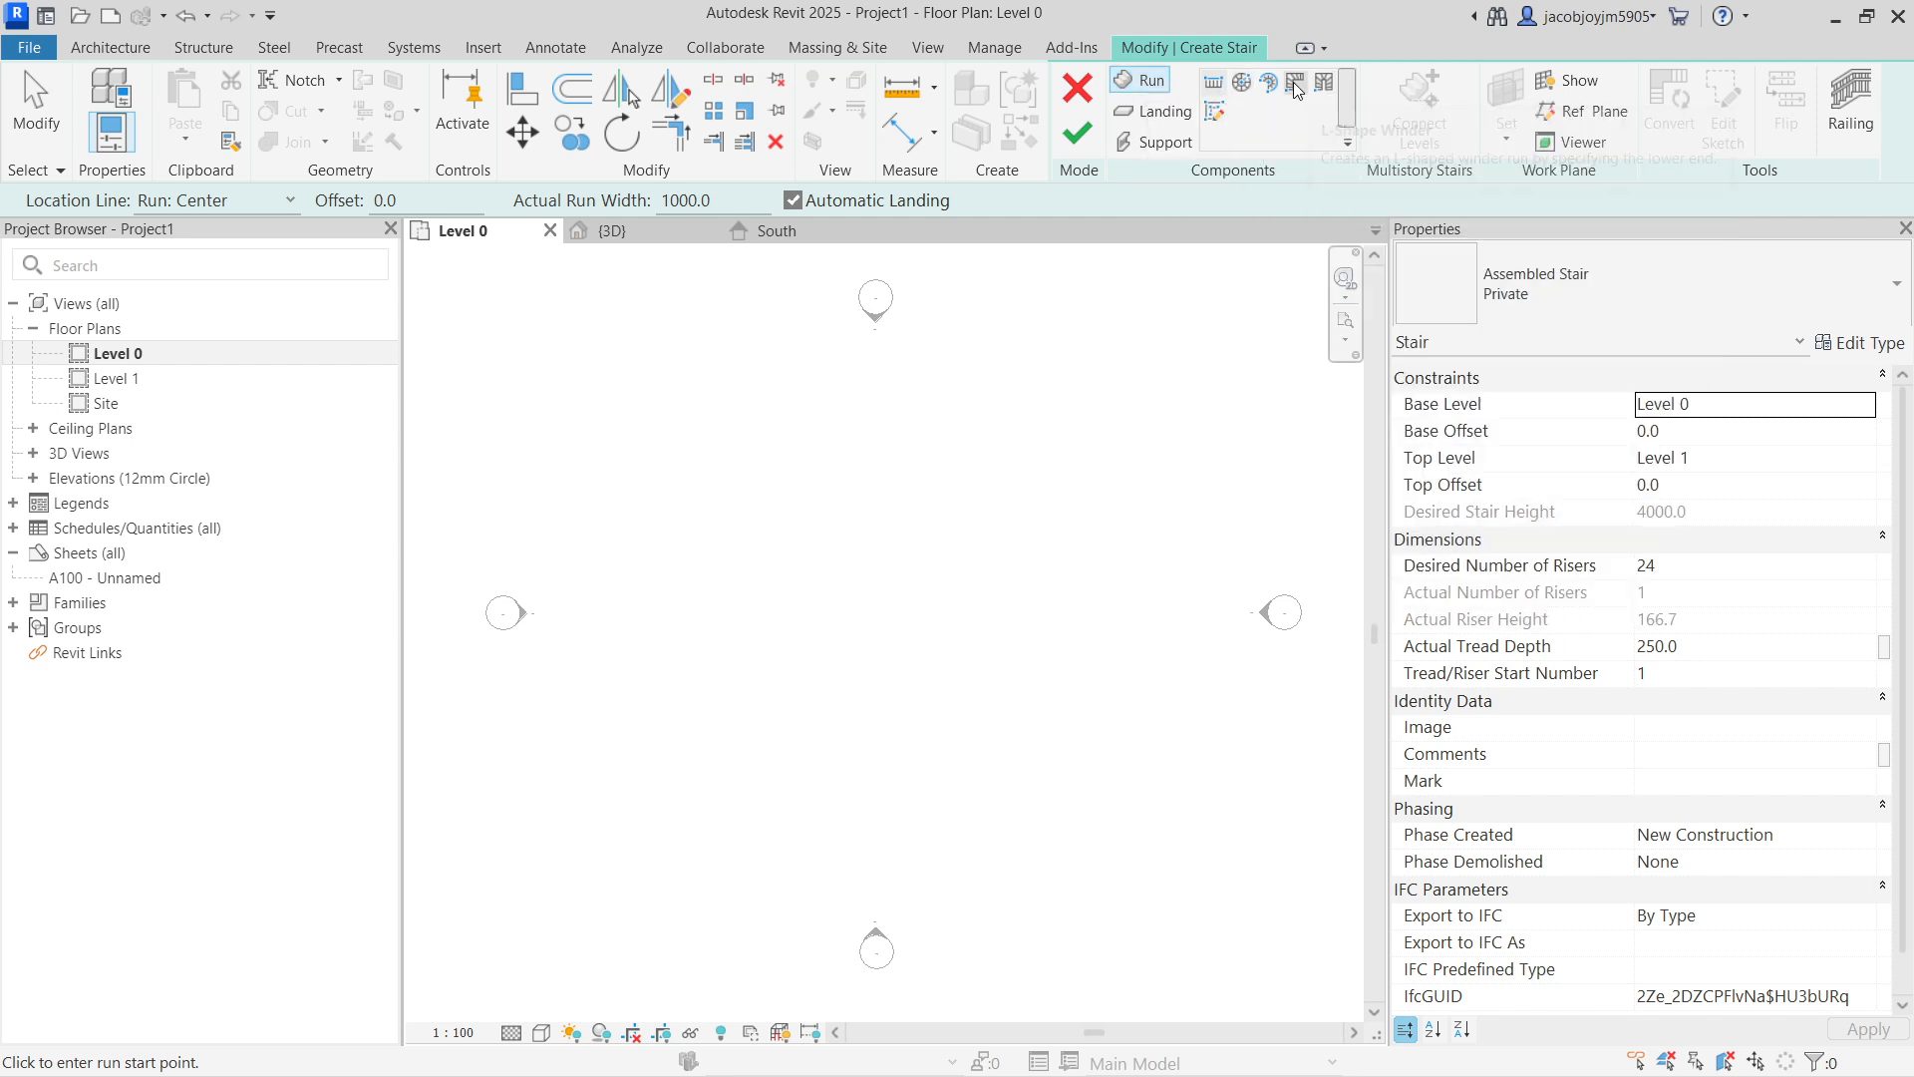
pyautogui.click(1242, 85)
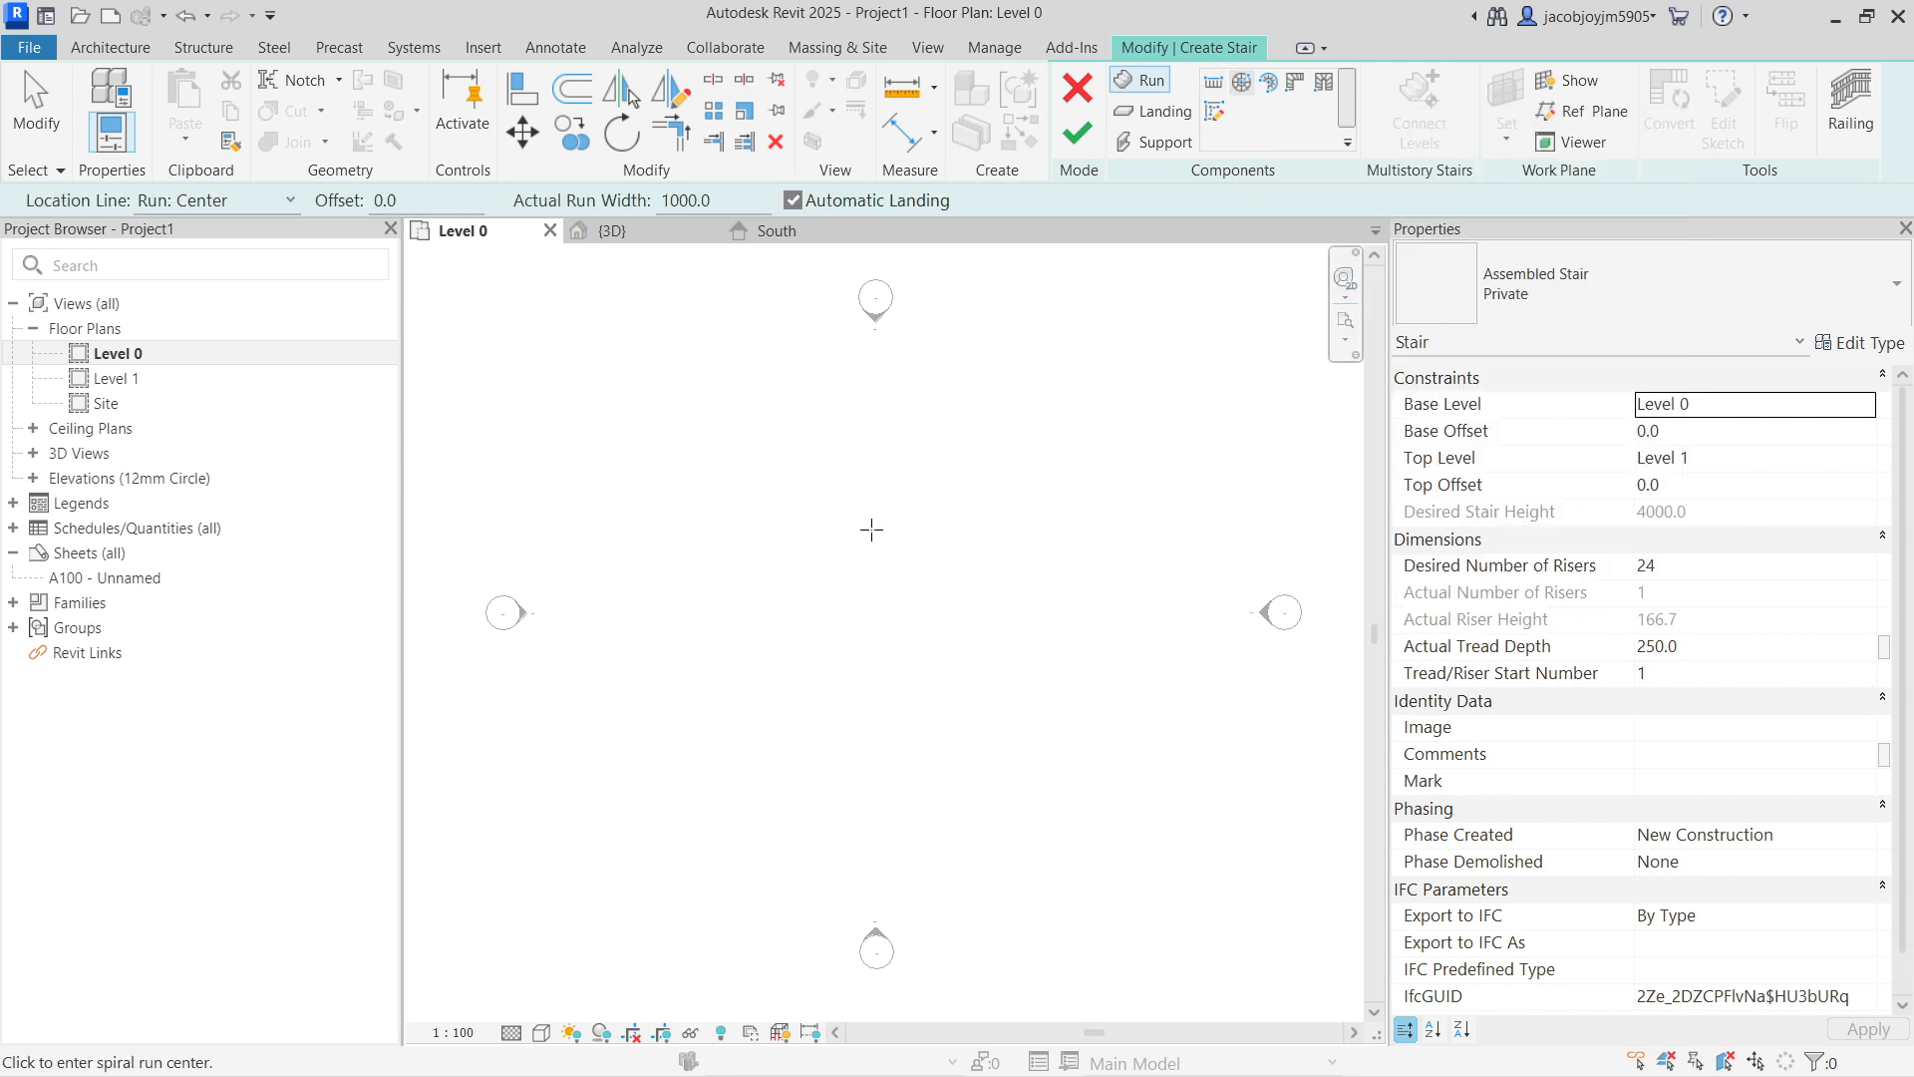
pyautogui.click(871, 529)
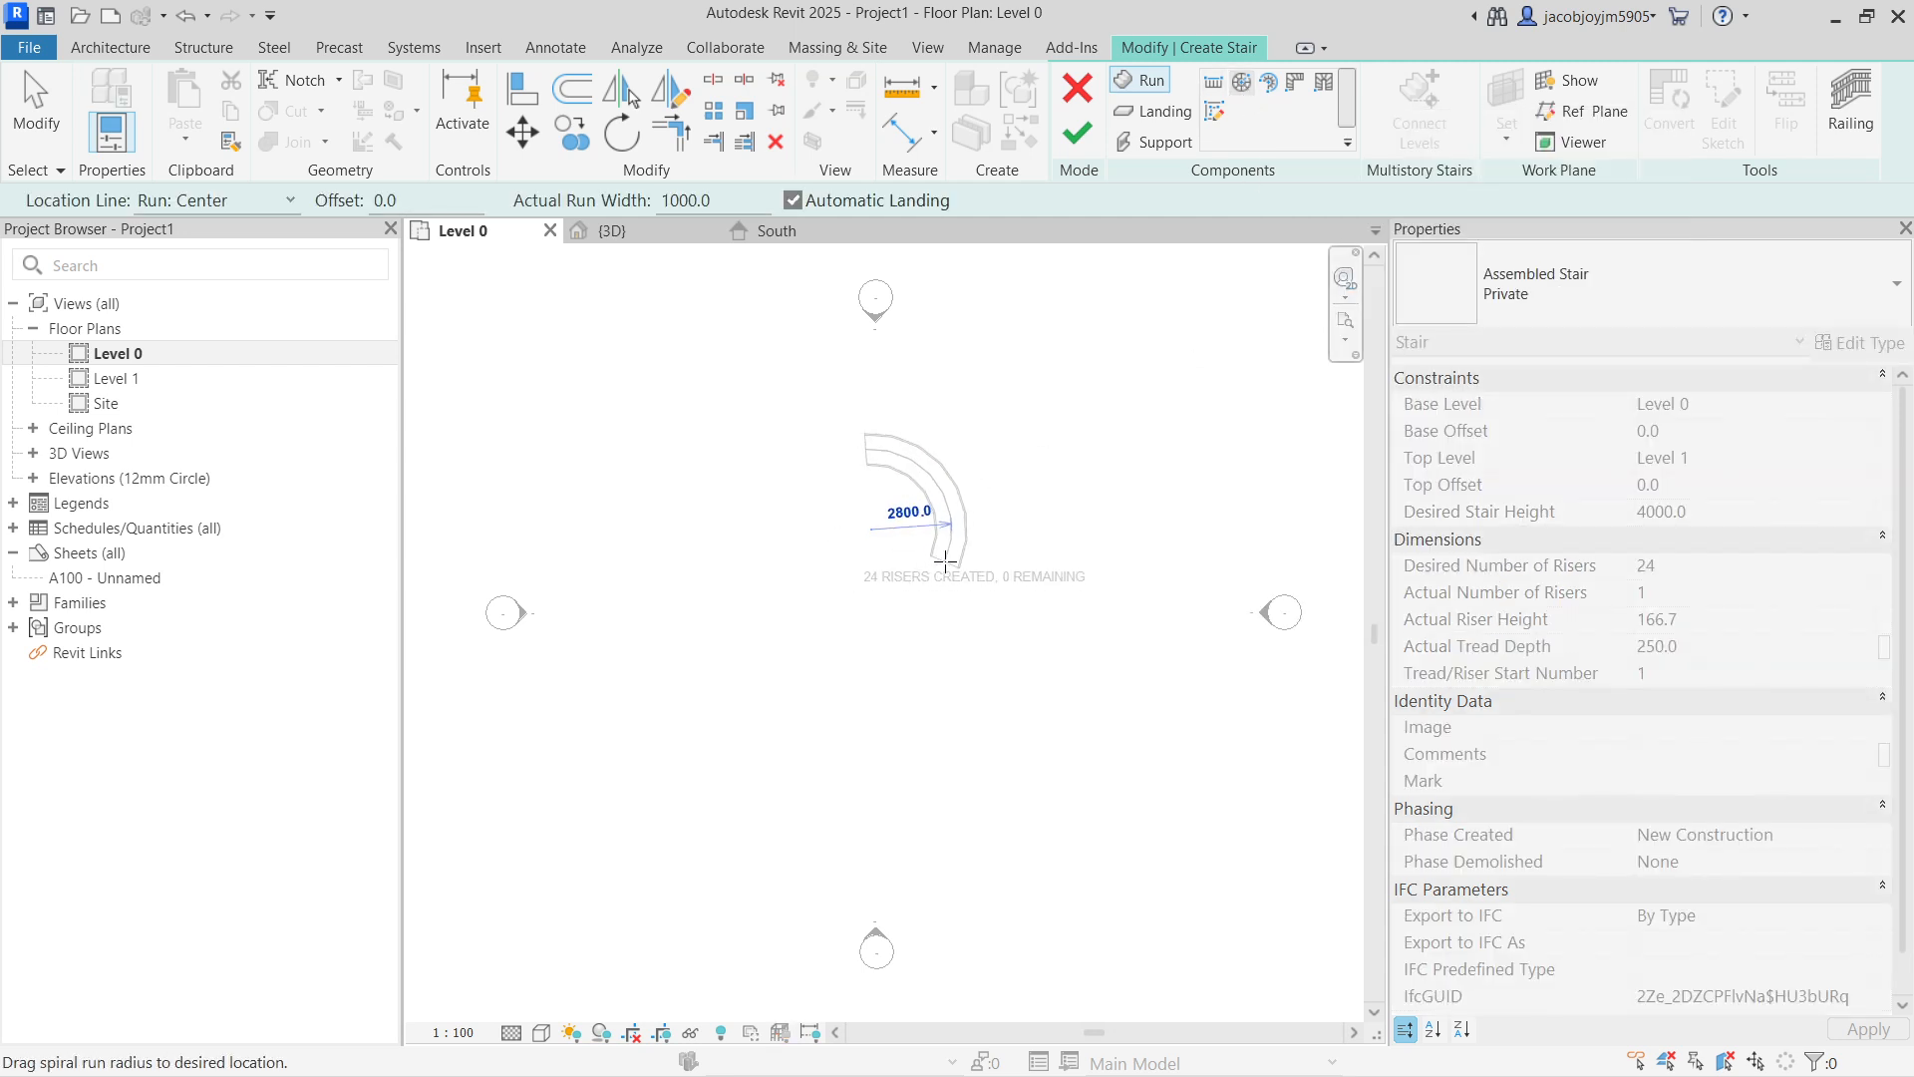
pyautogui.click(900, 544)
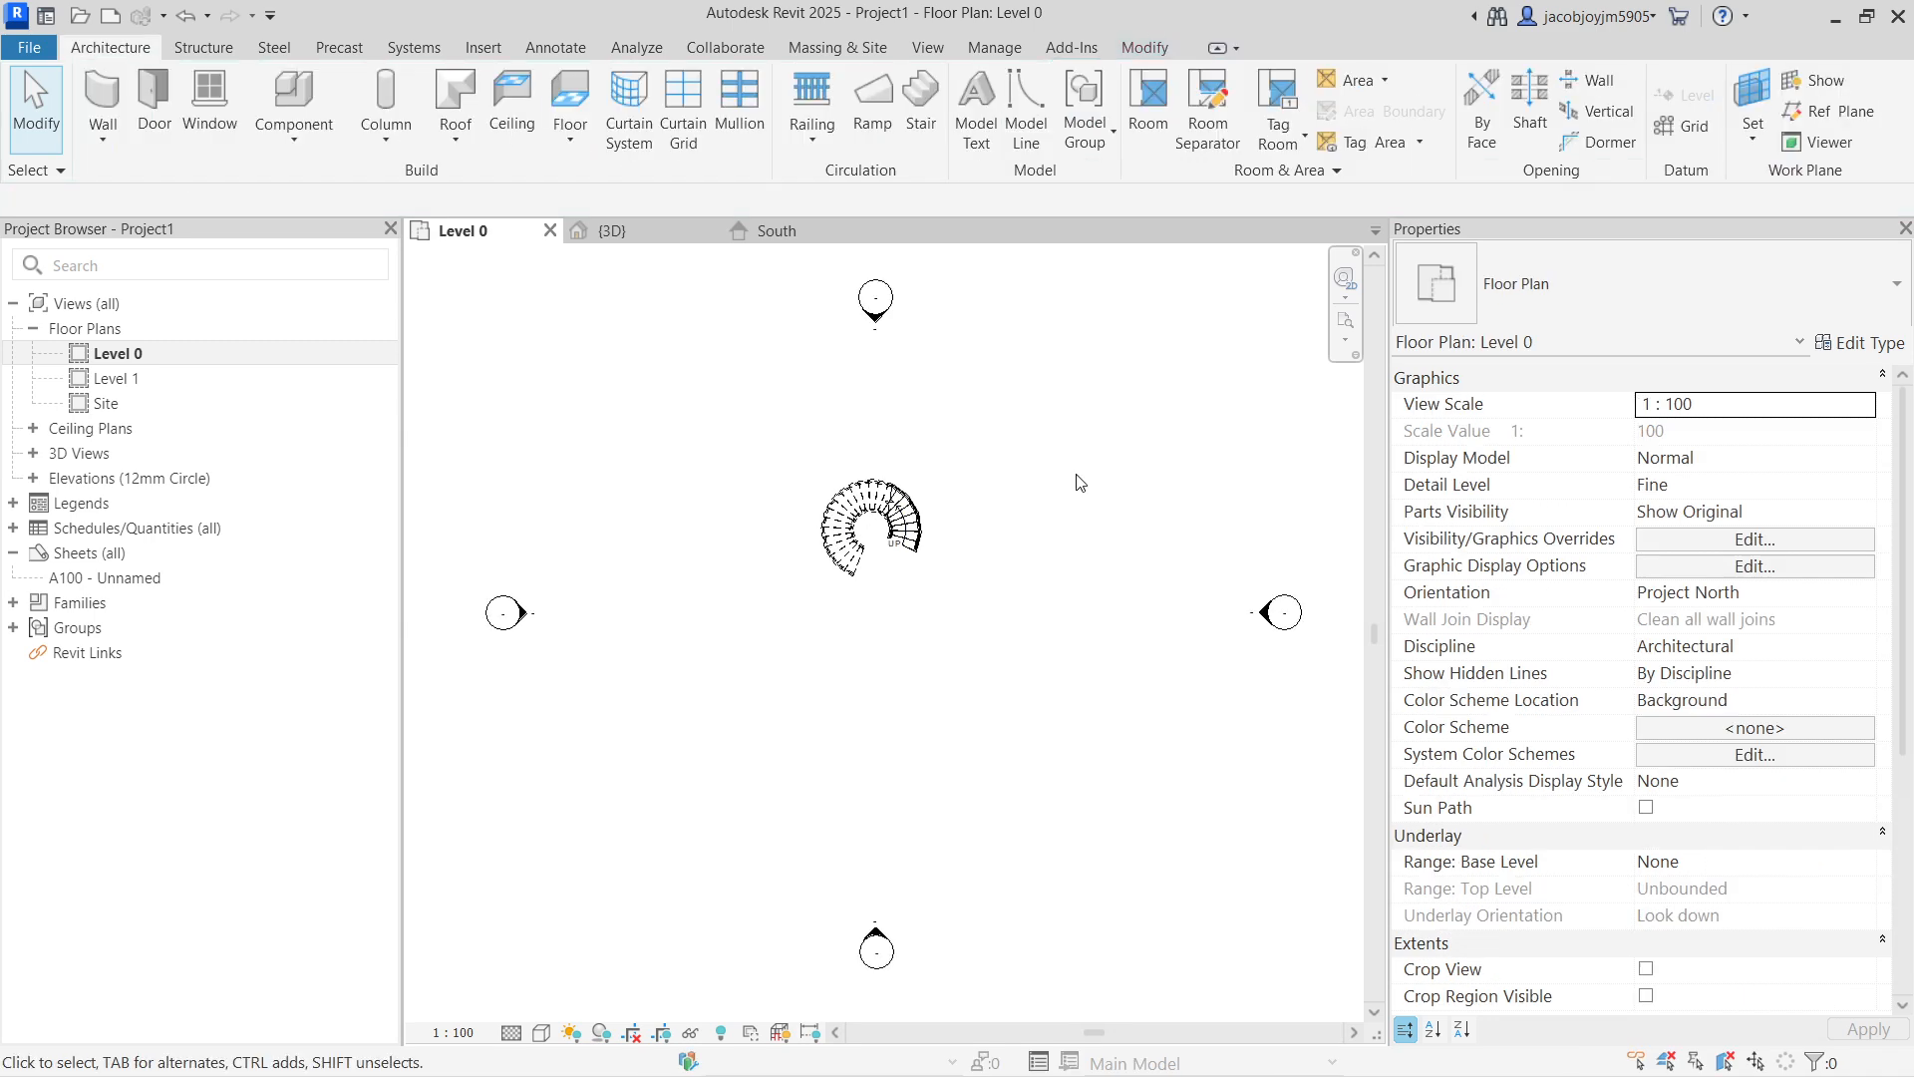
# Step: Check the full-step spiral stair in the 3D view and return to the Level 0 plan
pyautogui.scroll(2, 895, 496)
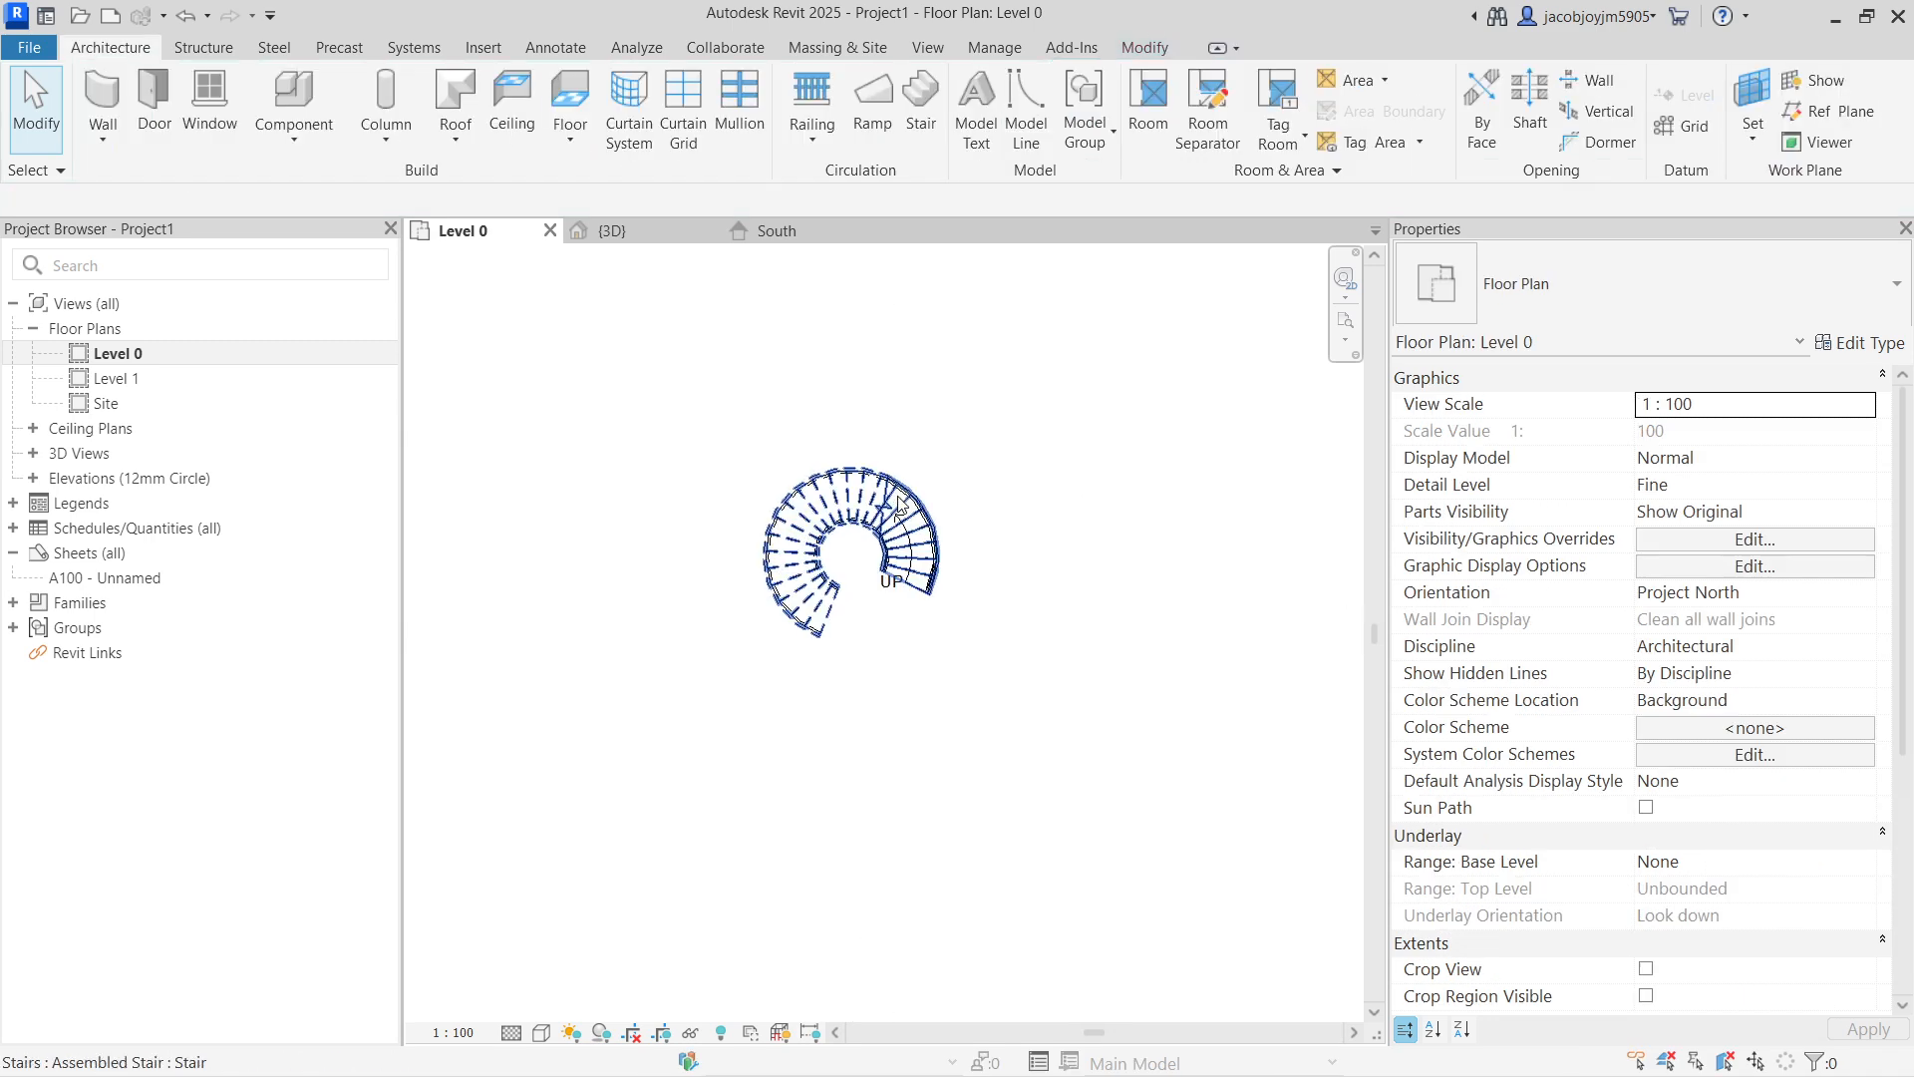
pyautogui.click(602, 230)
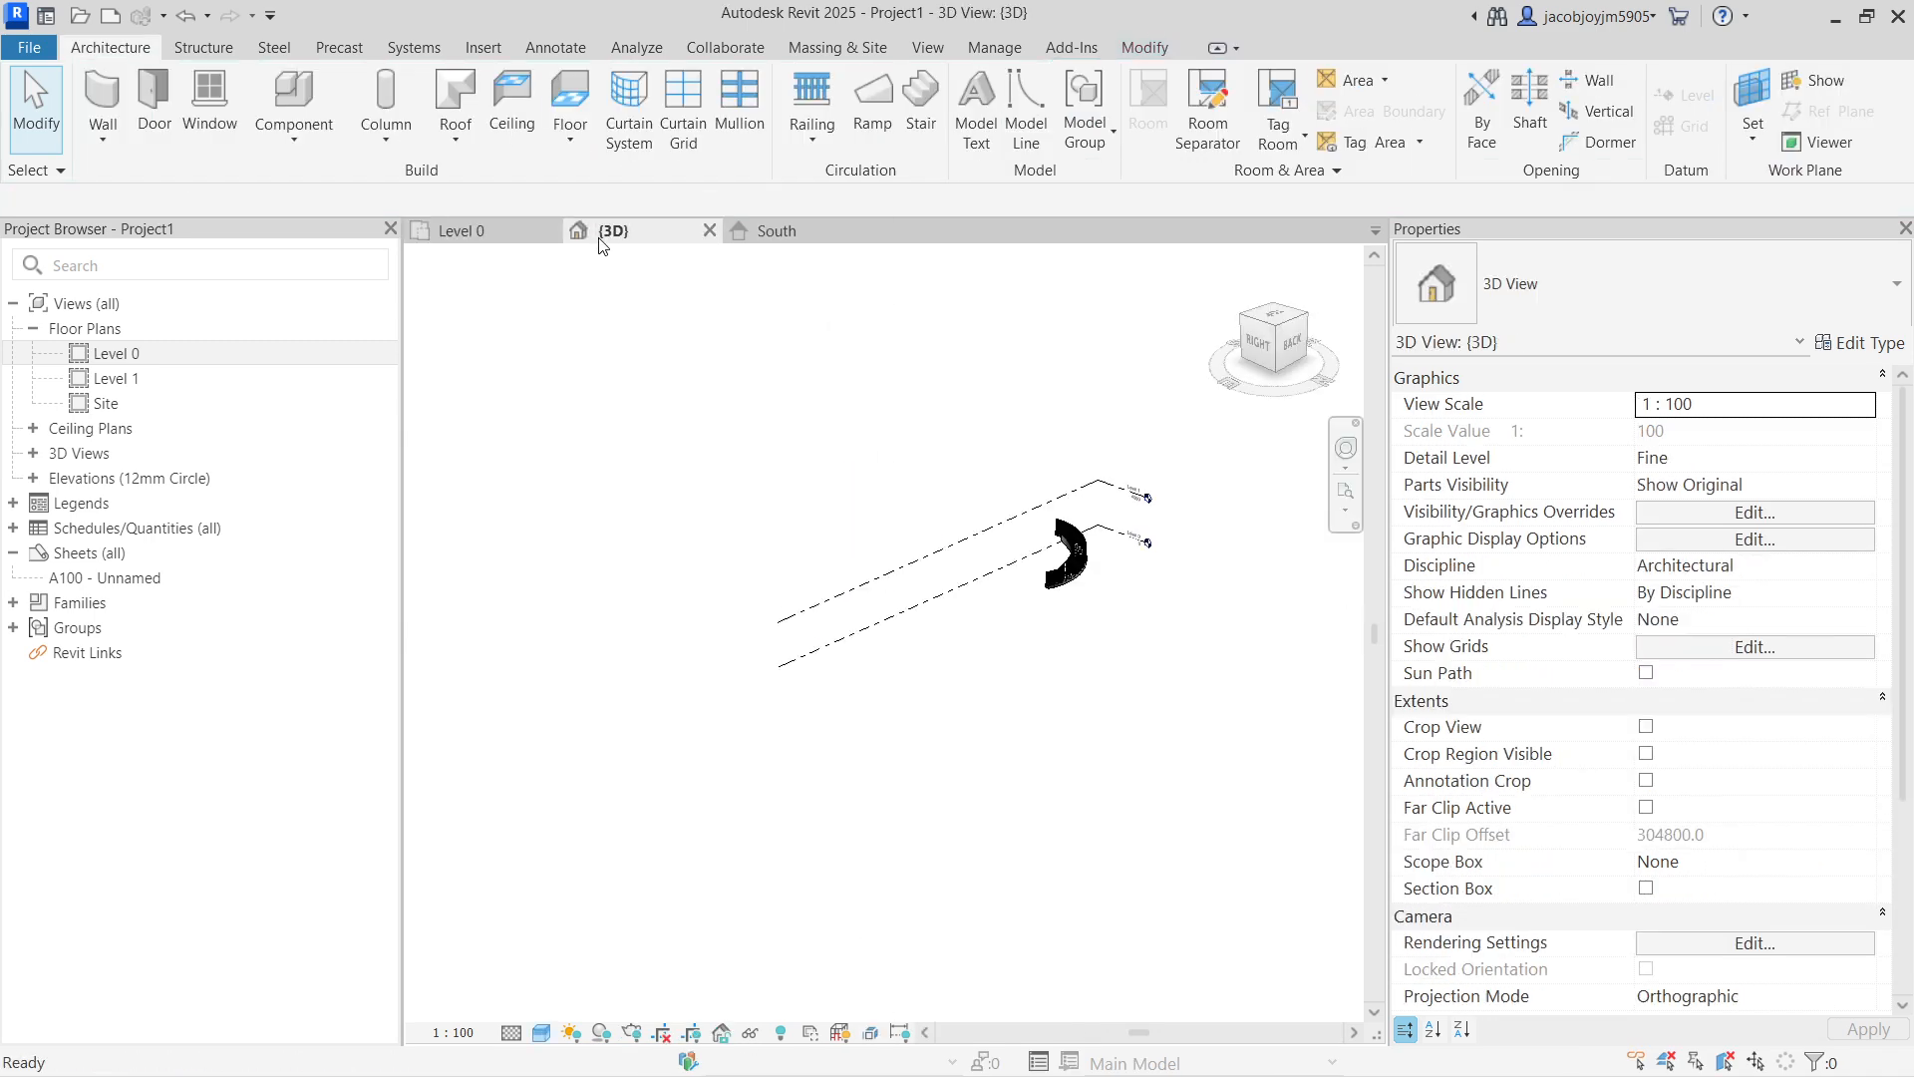
pyautogui.click(1049, 528)
pyautogui.keyDown('shift'); pyautogui.moveTo(824, 611); pyautogui.dragTo(601, 429, button='middle'); pyautogui.keyUp('shift')
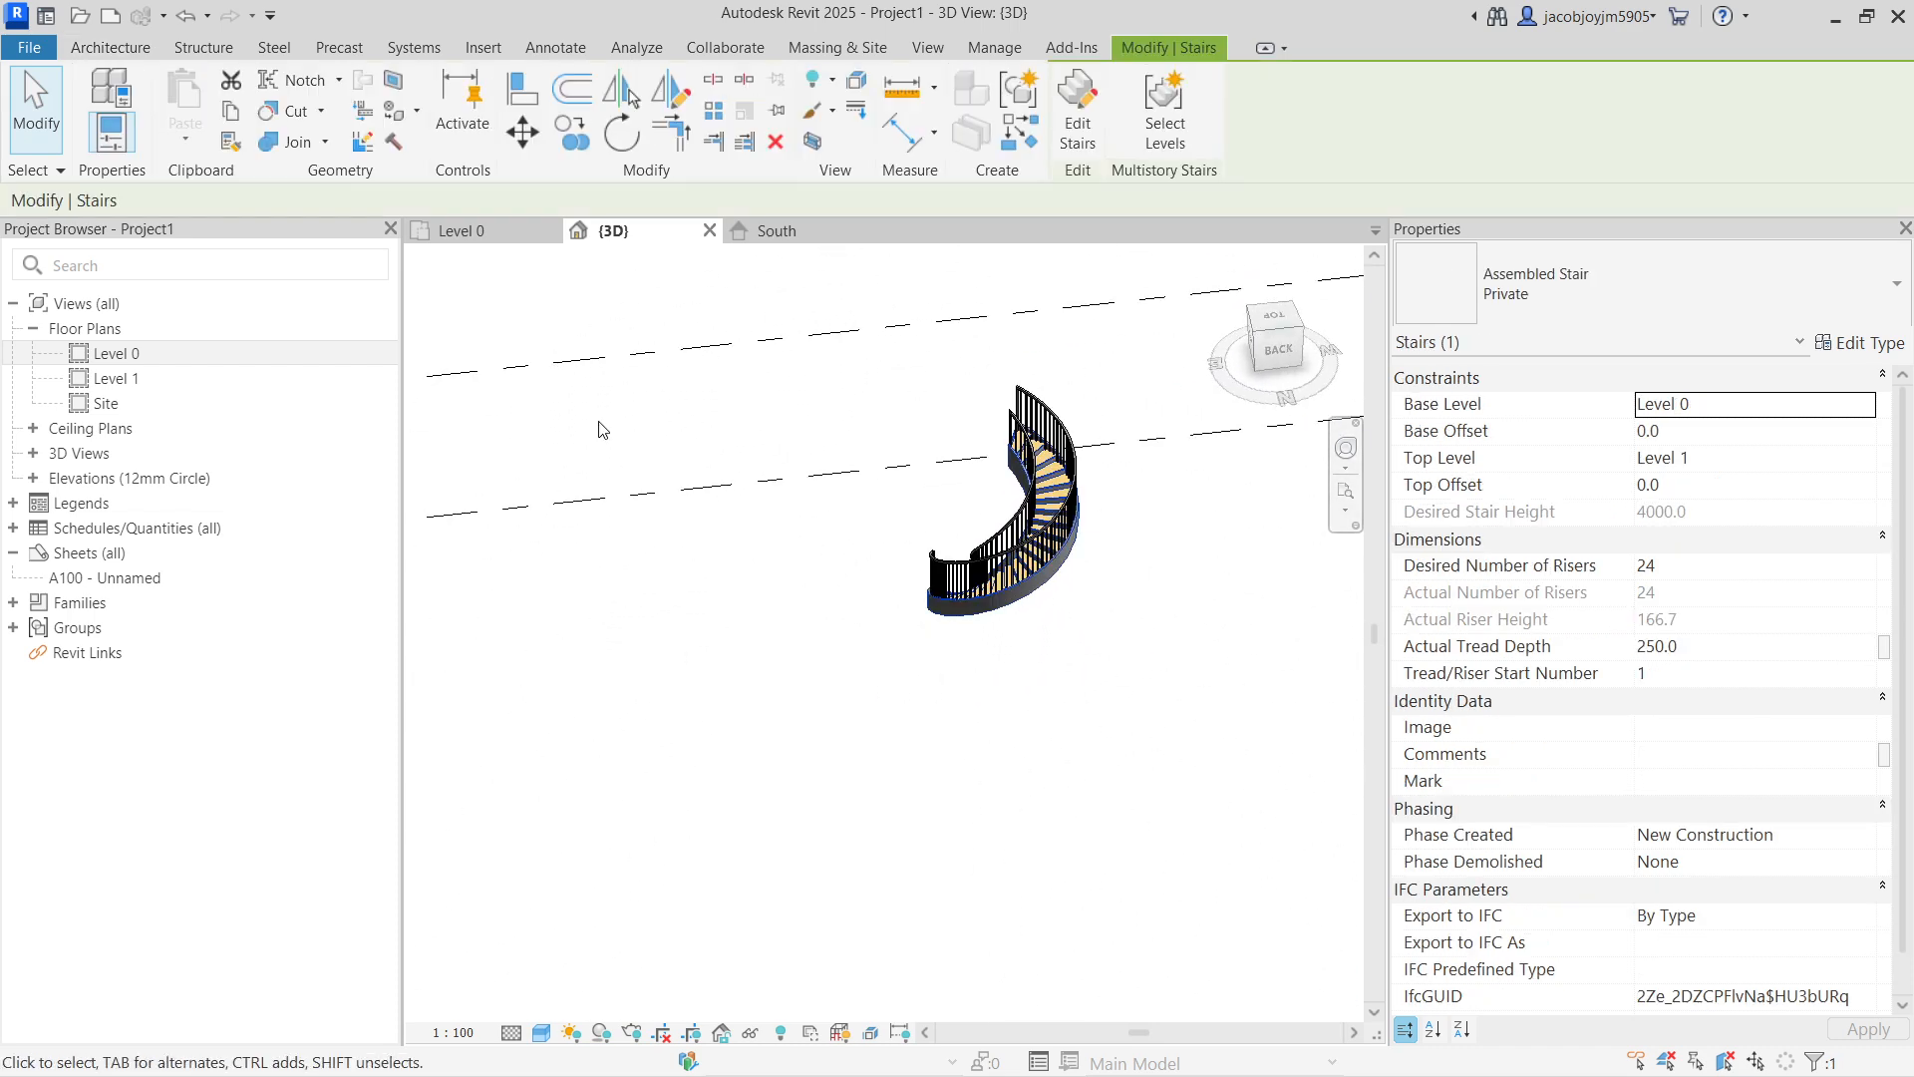
pyautogui.click(495, 232)
pyautogui.click(727, 424)
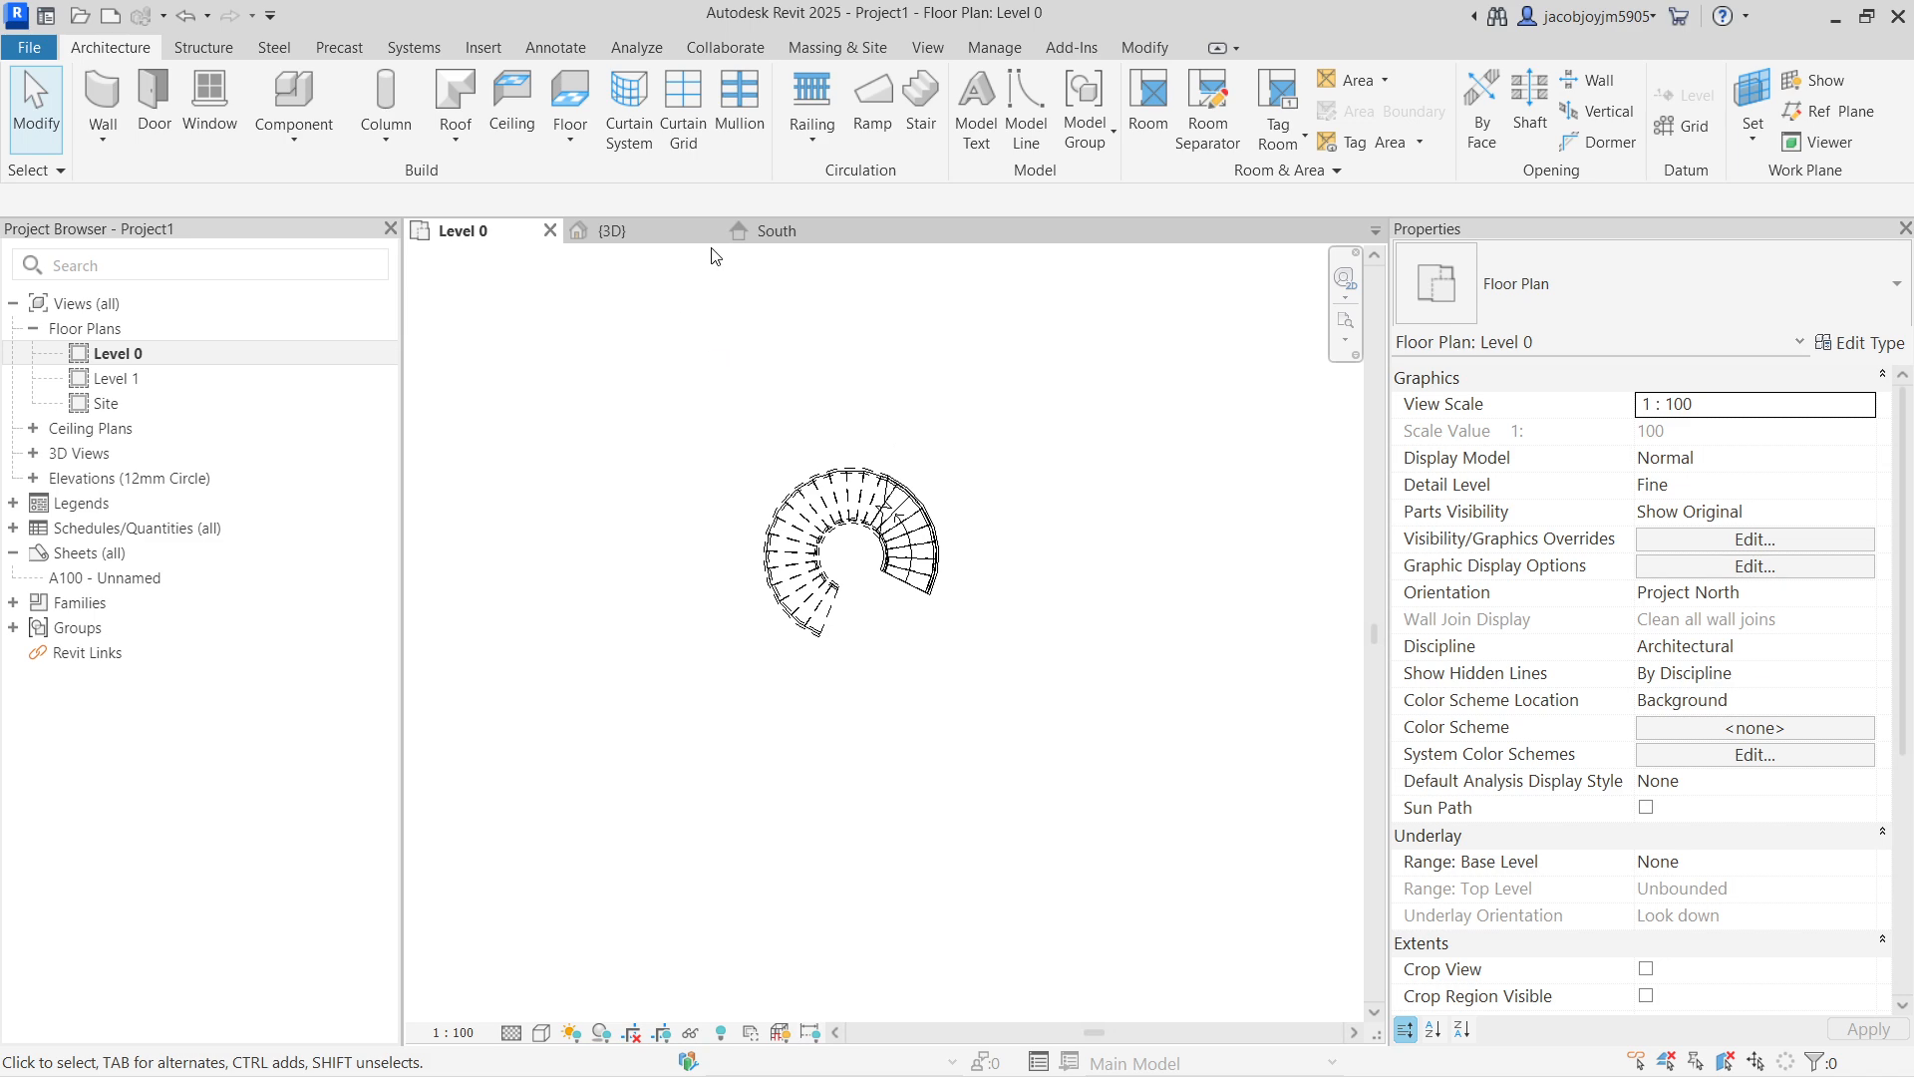
# Step: Create a second 24-riser stair with a center-ends spiral run of about 1600 mm radius beside the first spiral stair
pyautogui.click(940, 131)
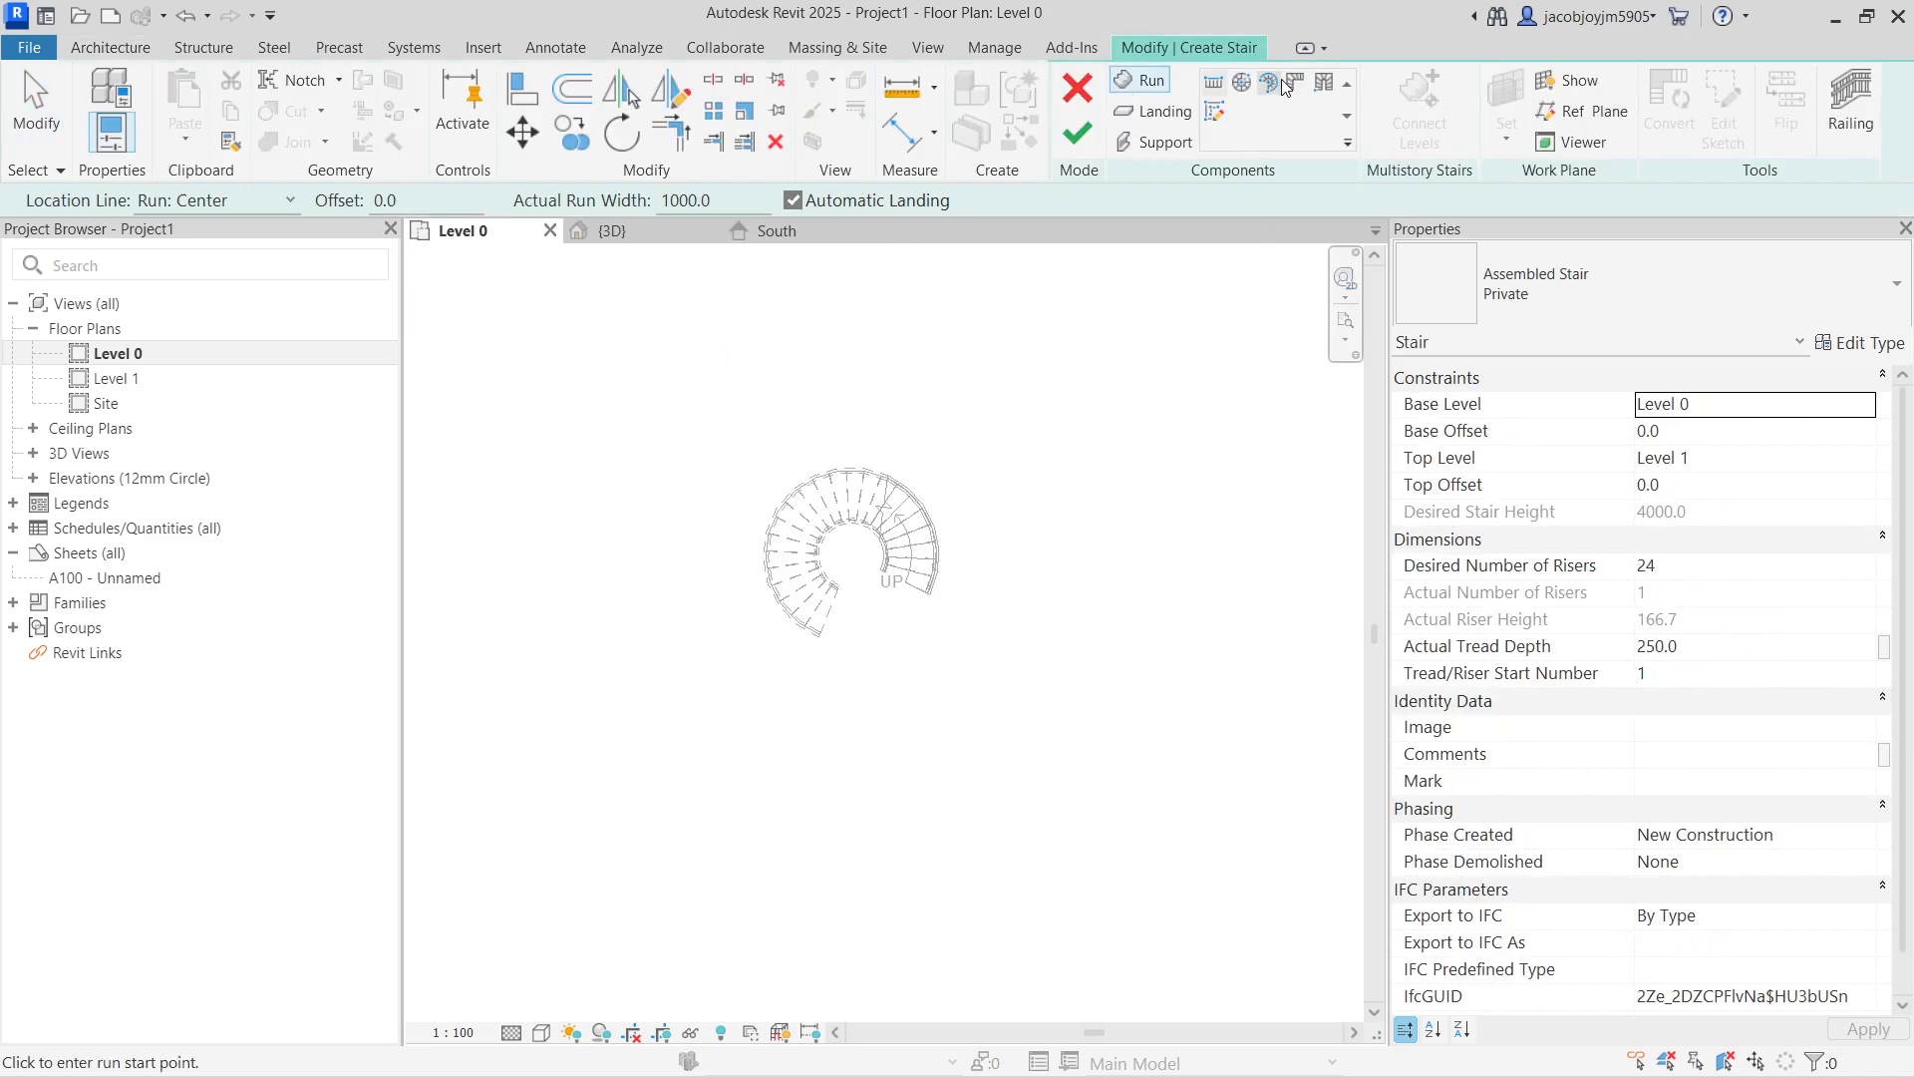
pyautogui.click(1269, 83)
pyautogui.click(1073, 522)
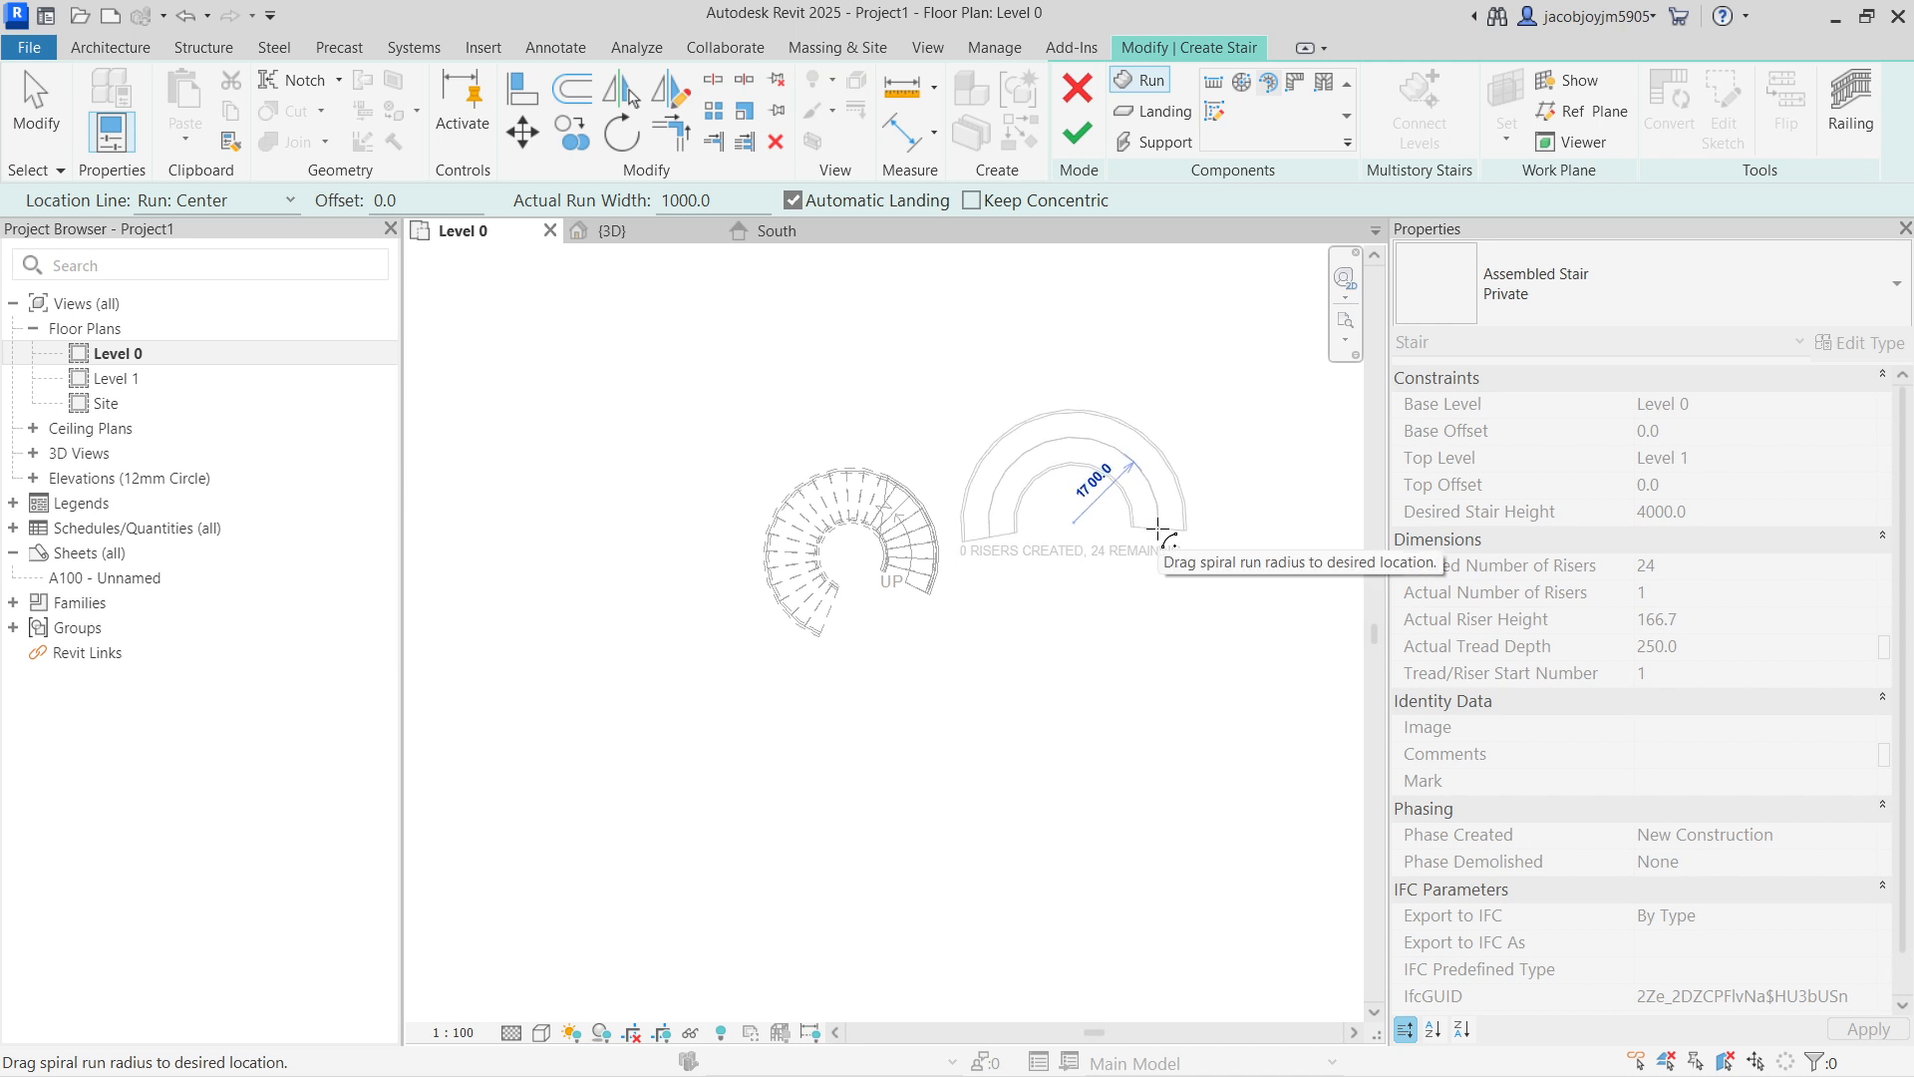
pyautogui.click(1153, 534)
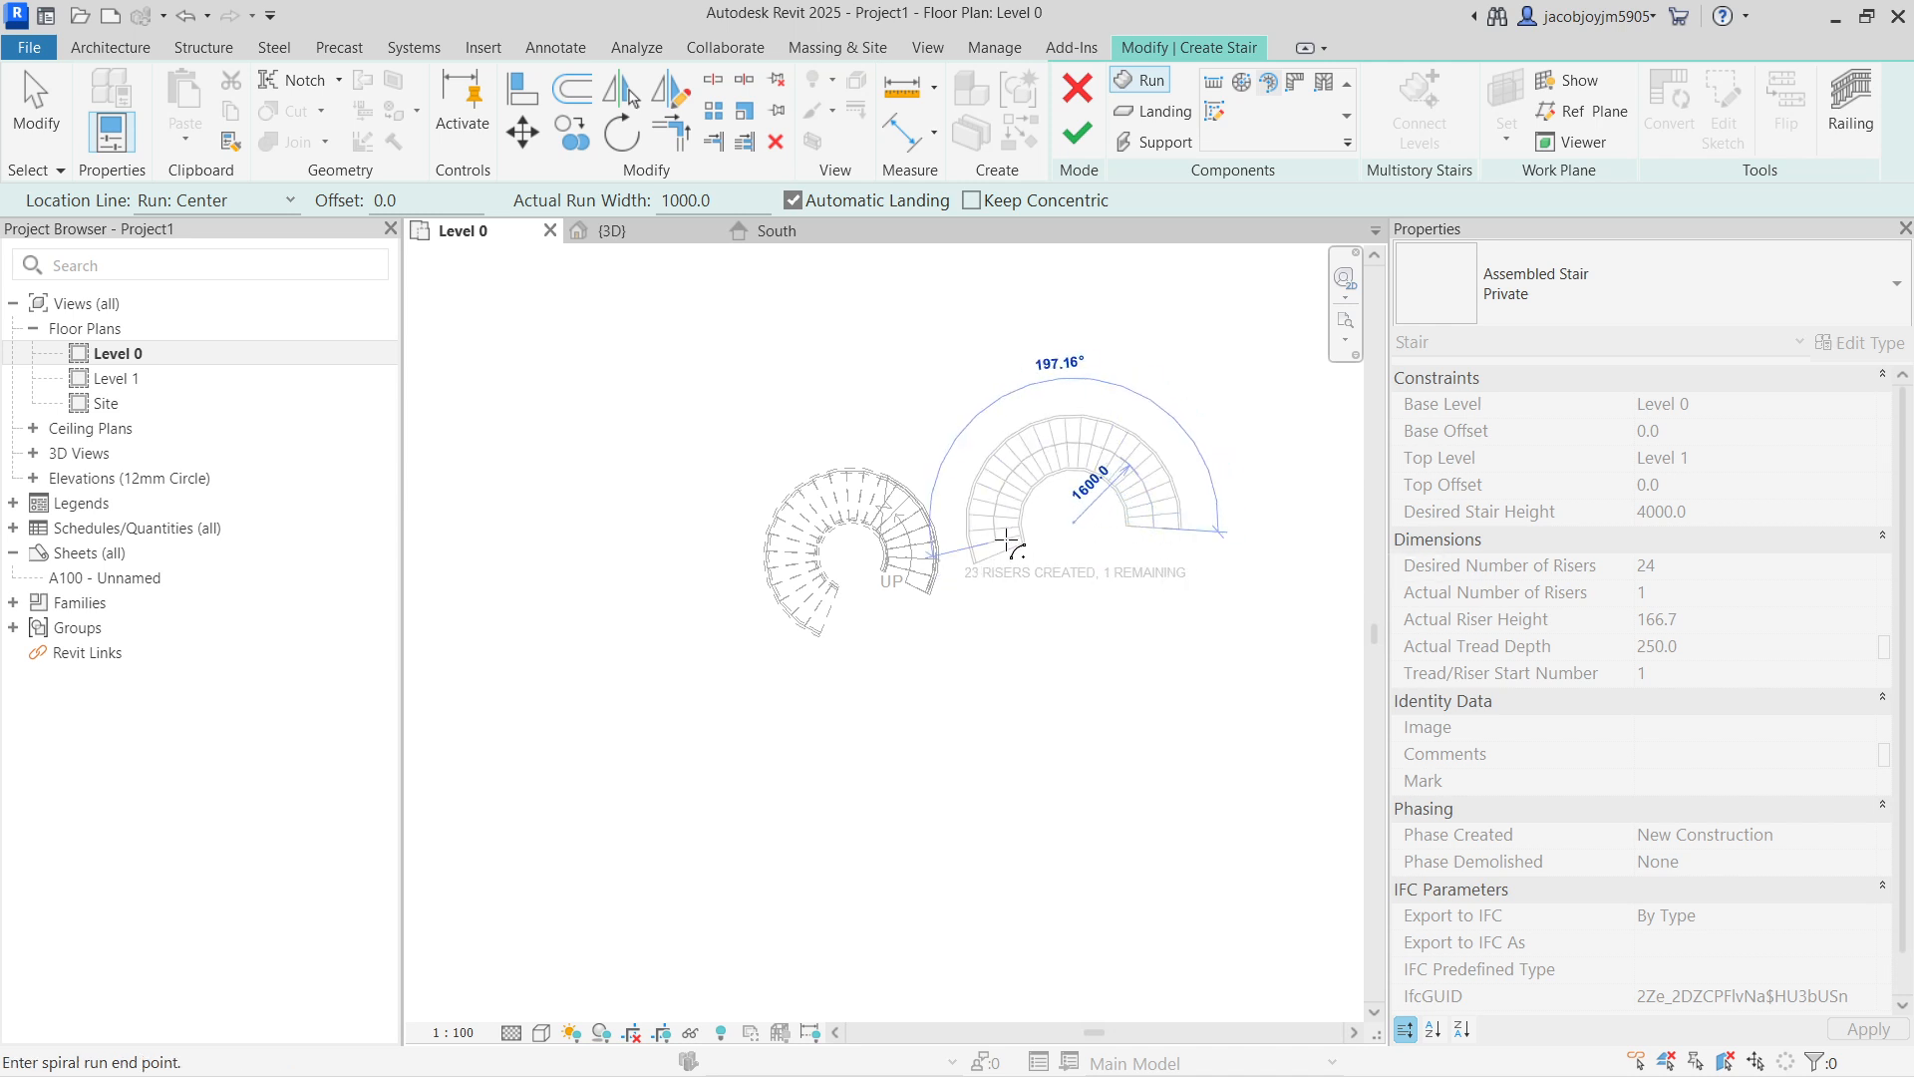
pyautogui.click(1014, 575)
pyautogui.press('Escape')
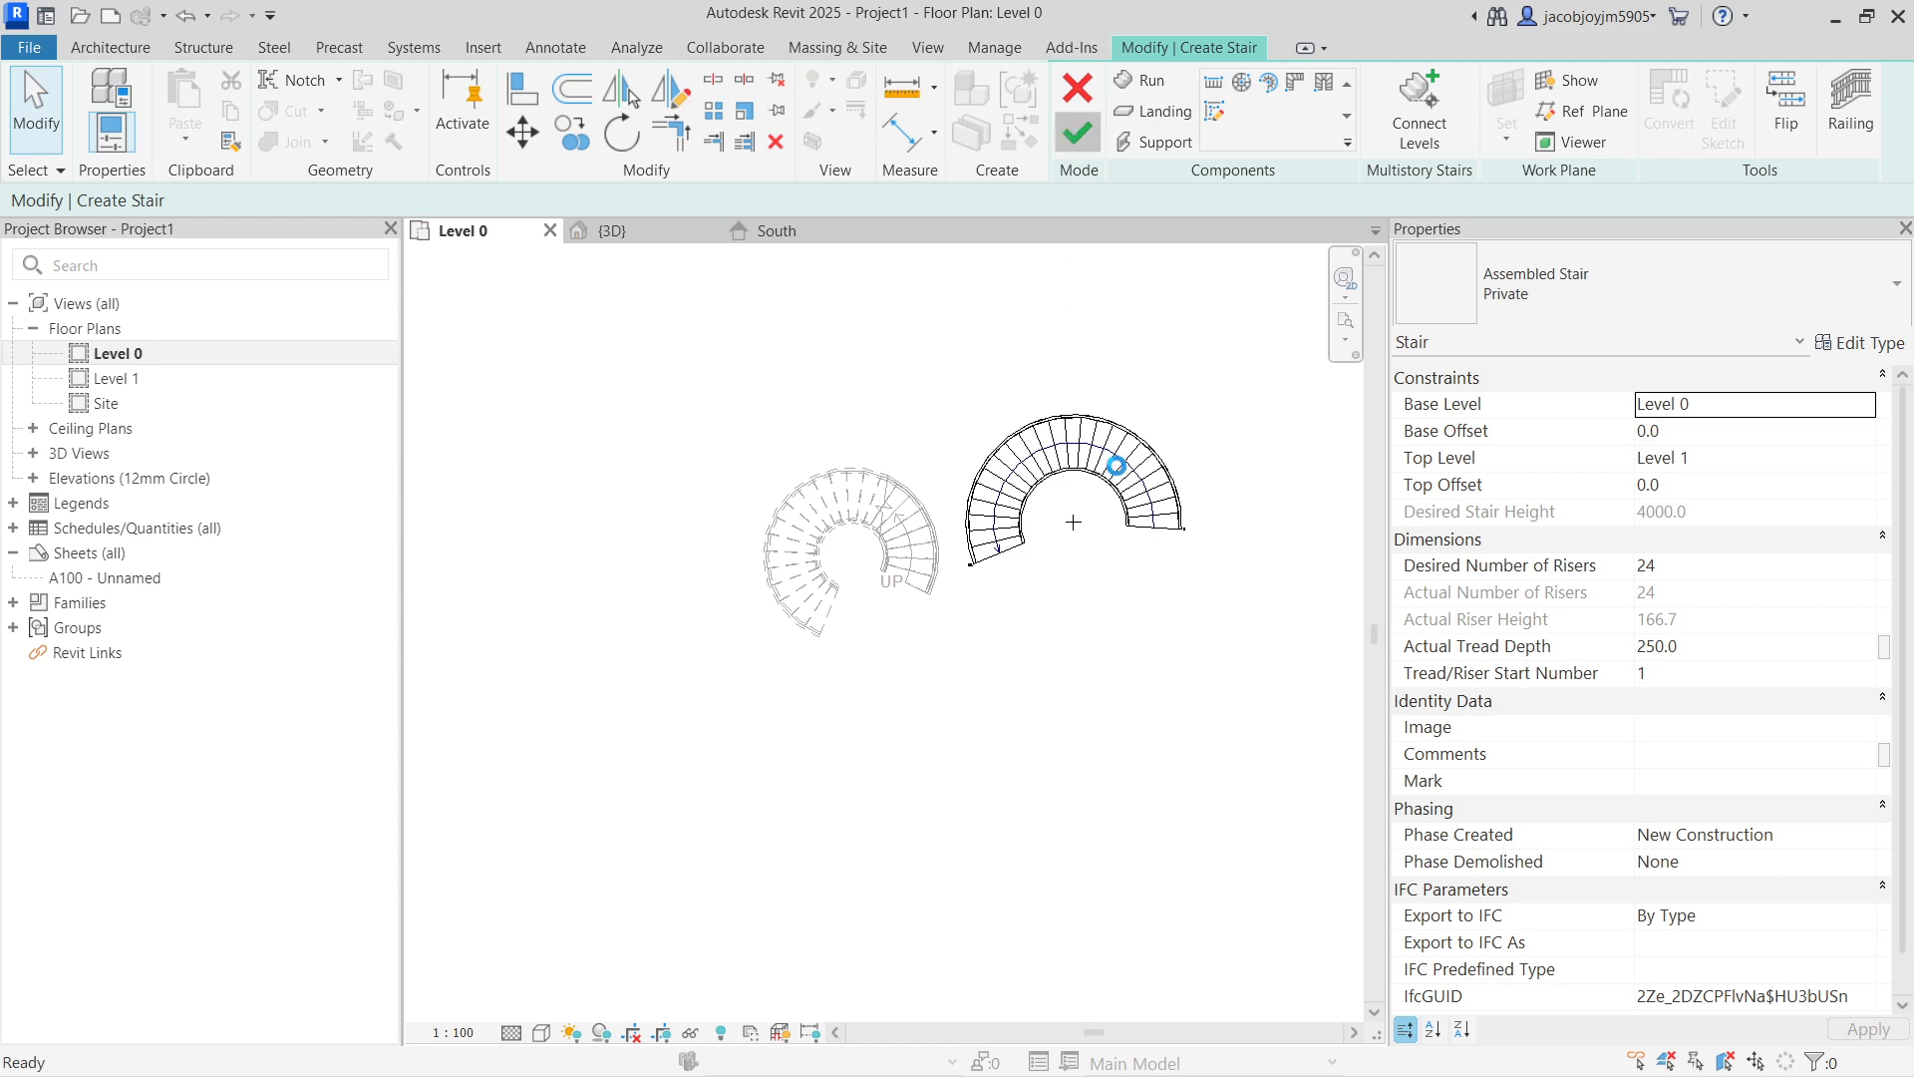
# Step: Create an L-shape winder stair with 24 risers and a 1000 mm run width beside the center-ends spiral stair
pyautogui.moveTo(1119, 473); pyautogui.dragTo(895, 482, button='middle')
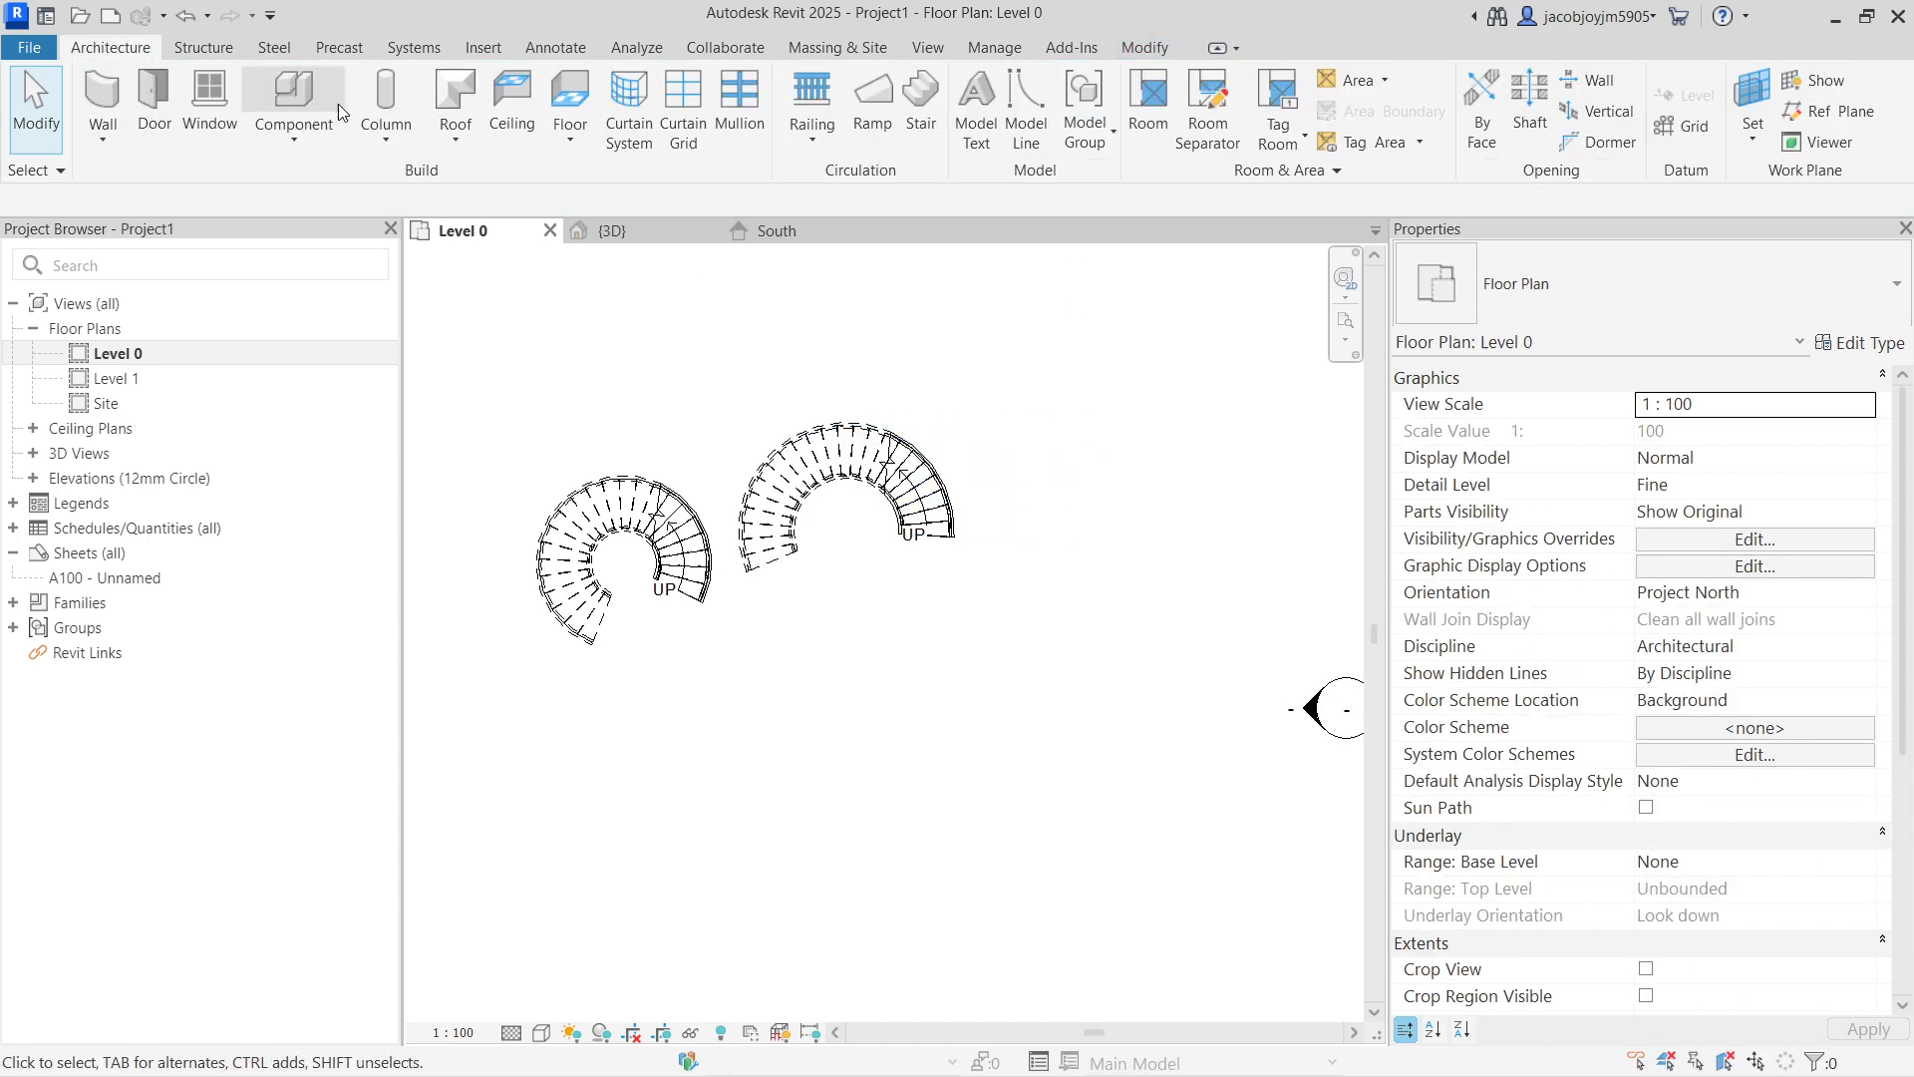
pyautogui.click(921, 111)
pyautogui.click(1296, 97)
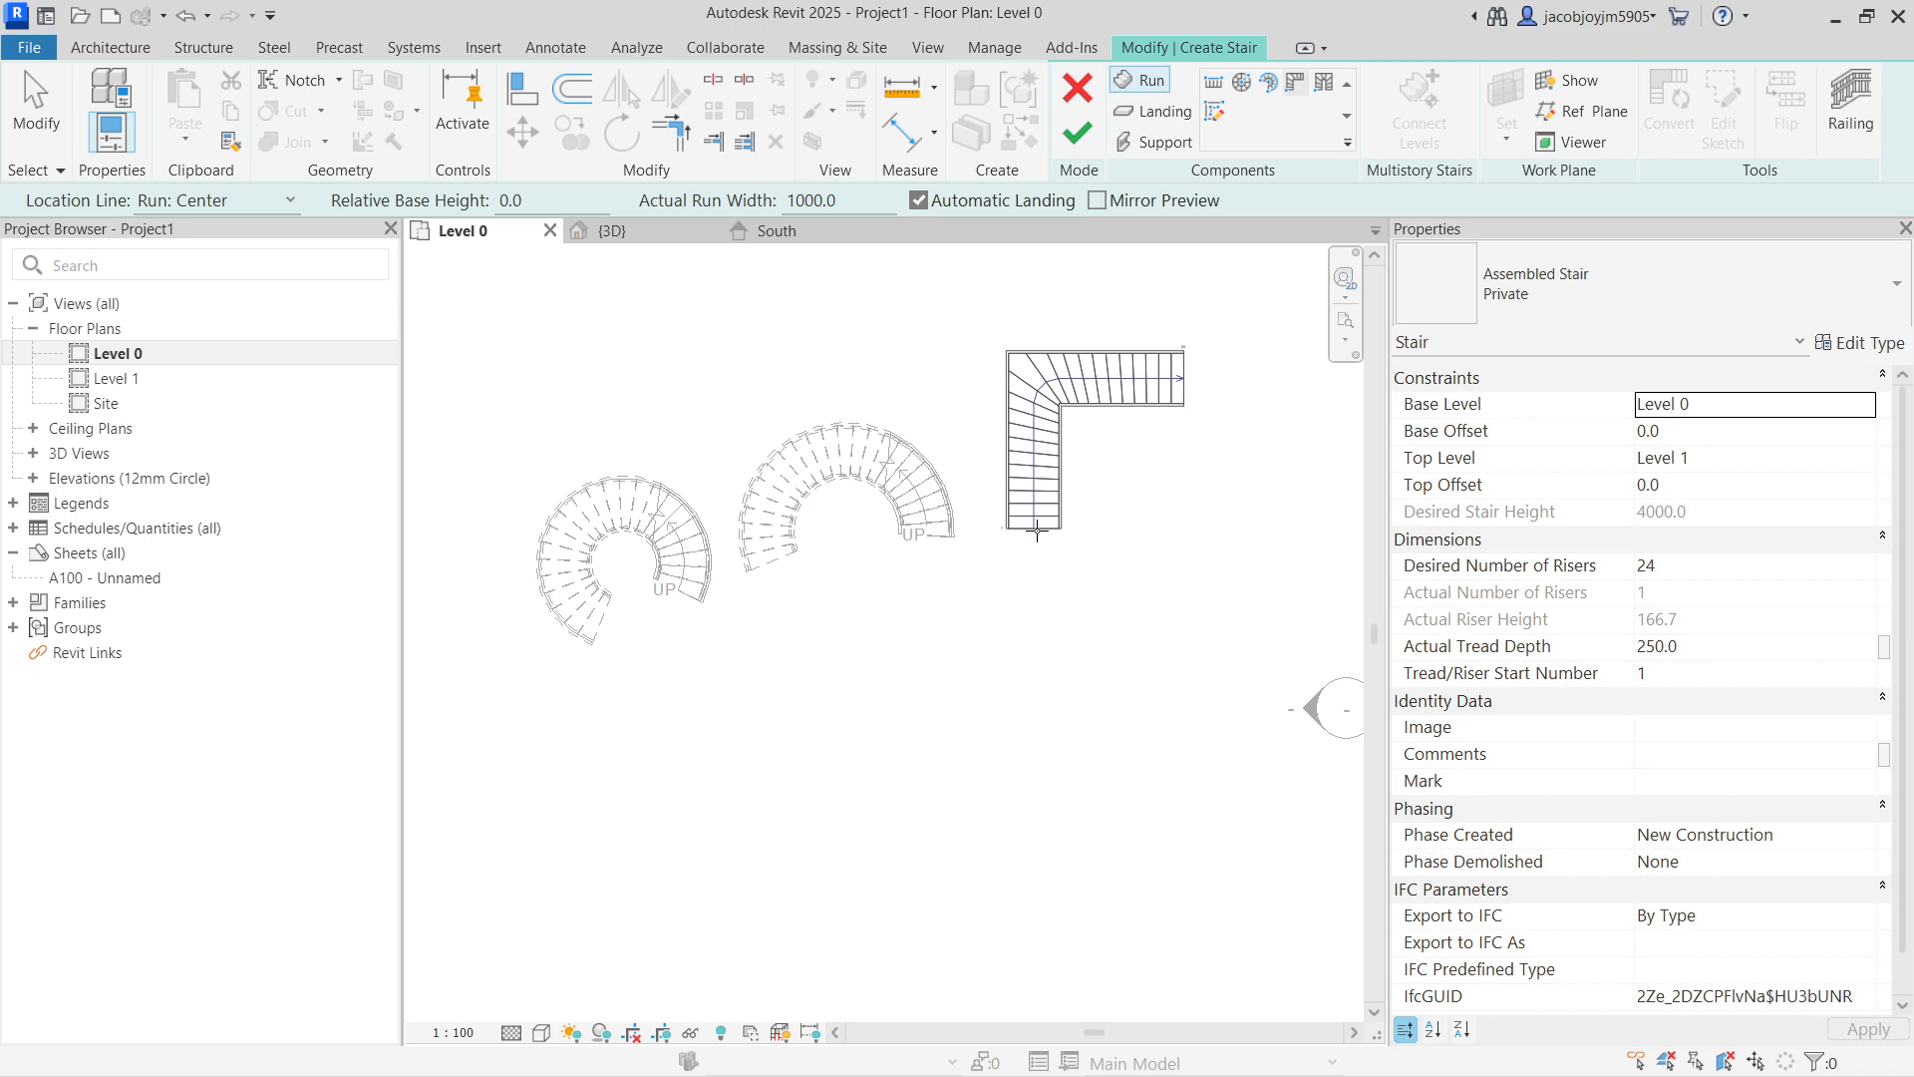
pyautogui.click(1037, 531)
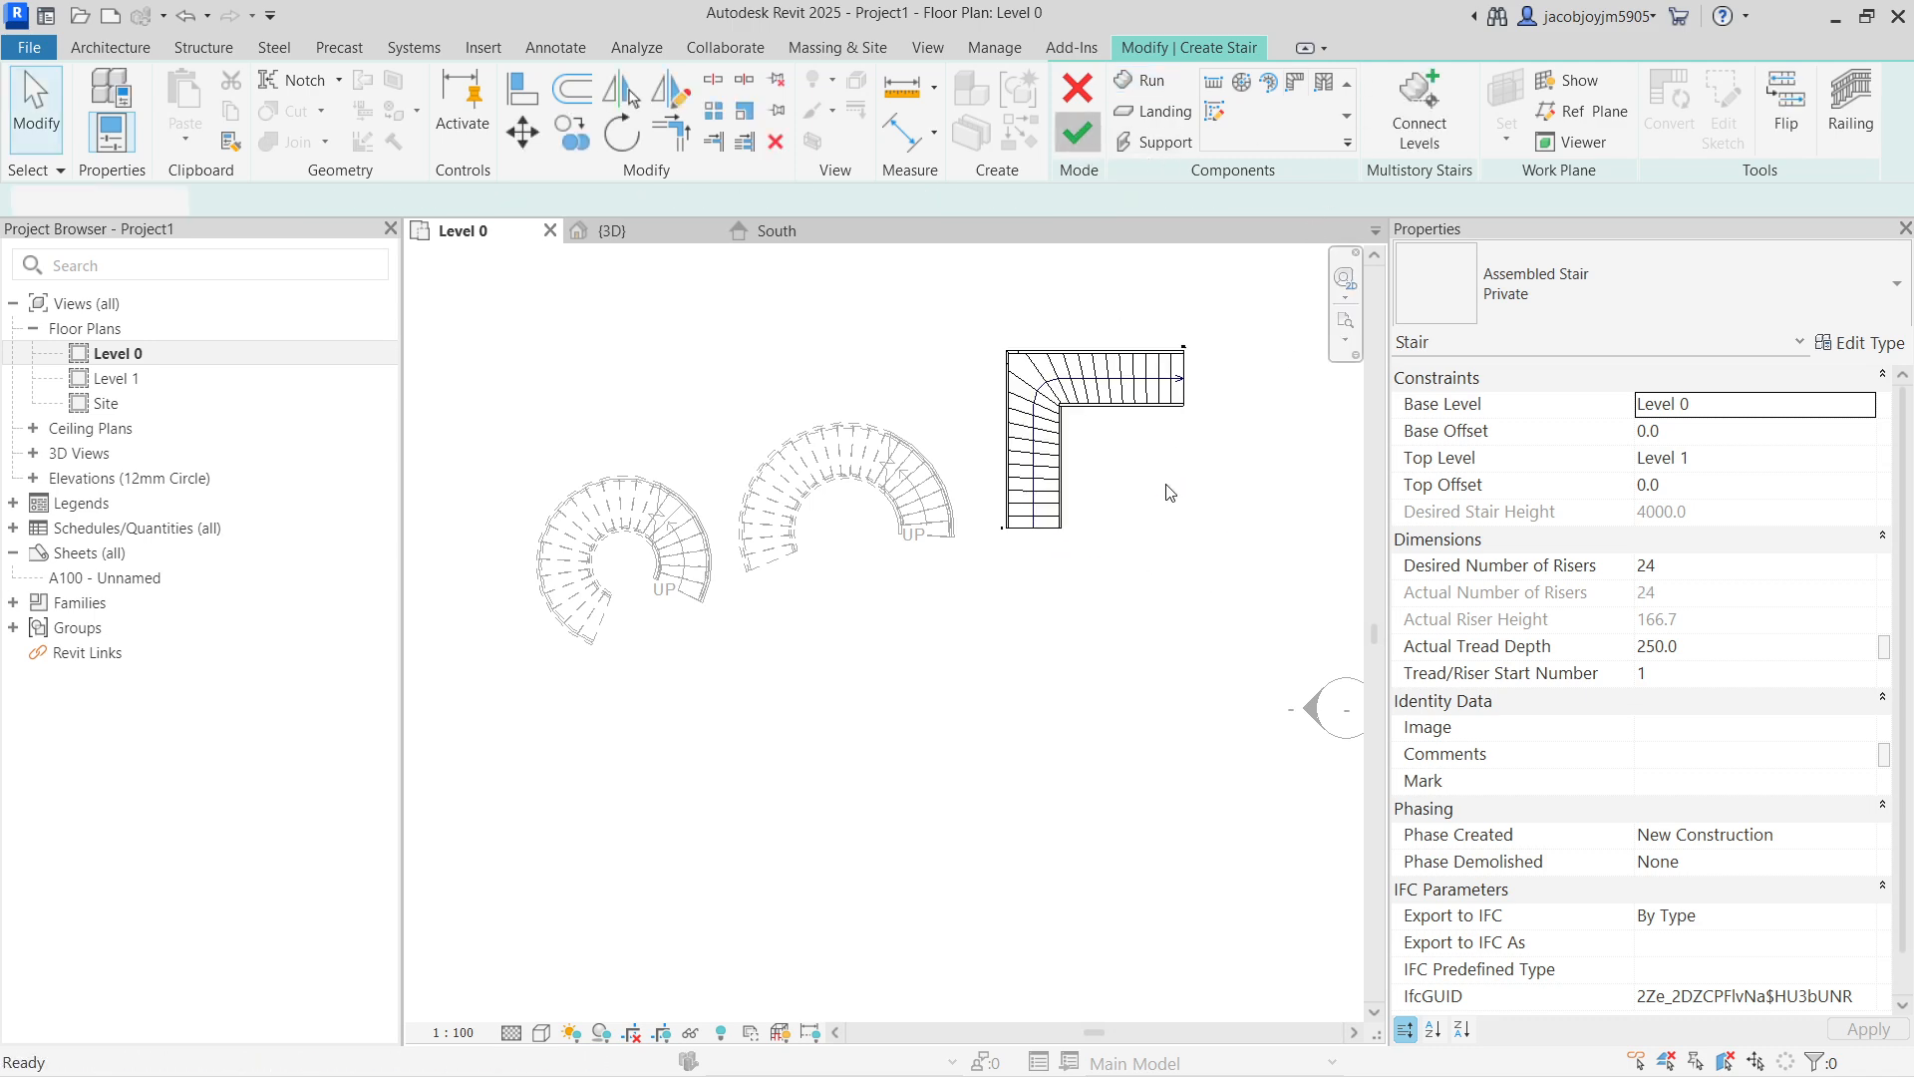
# Step: Start a U-shape winder stair beside the L-shaped stair and rotate its preview so the run ends face that stair
pyautogui.moveTo(1112, 501); pyautogui.dragTo(898, 527, button='middle')
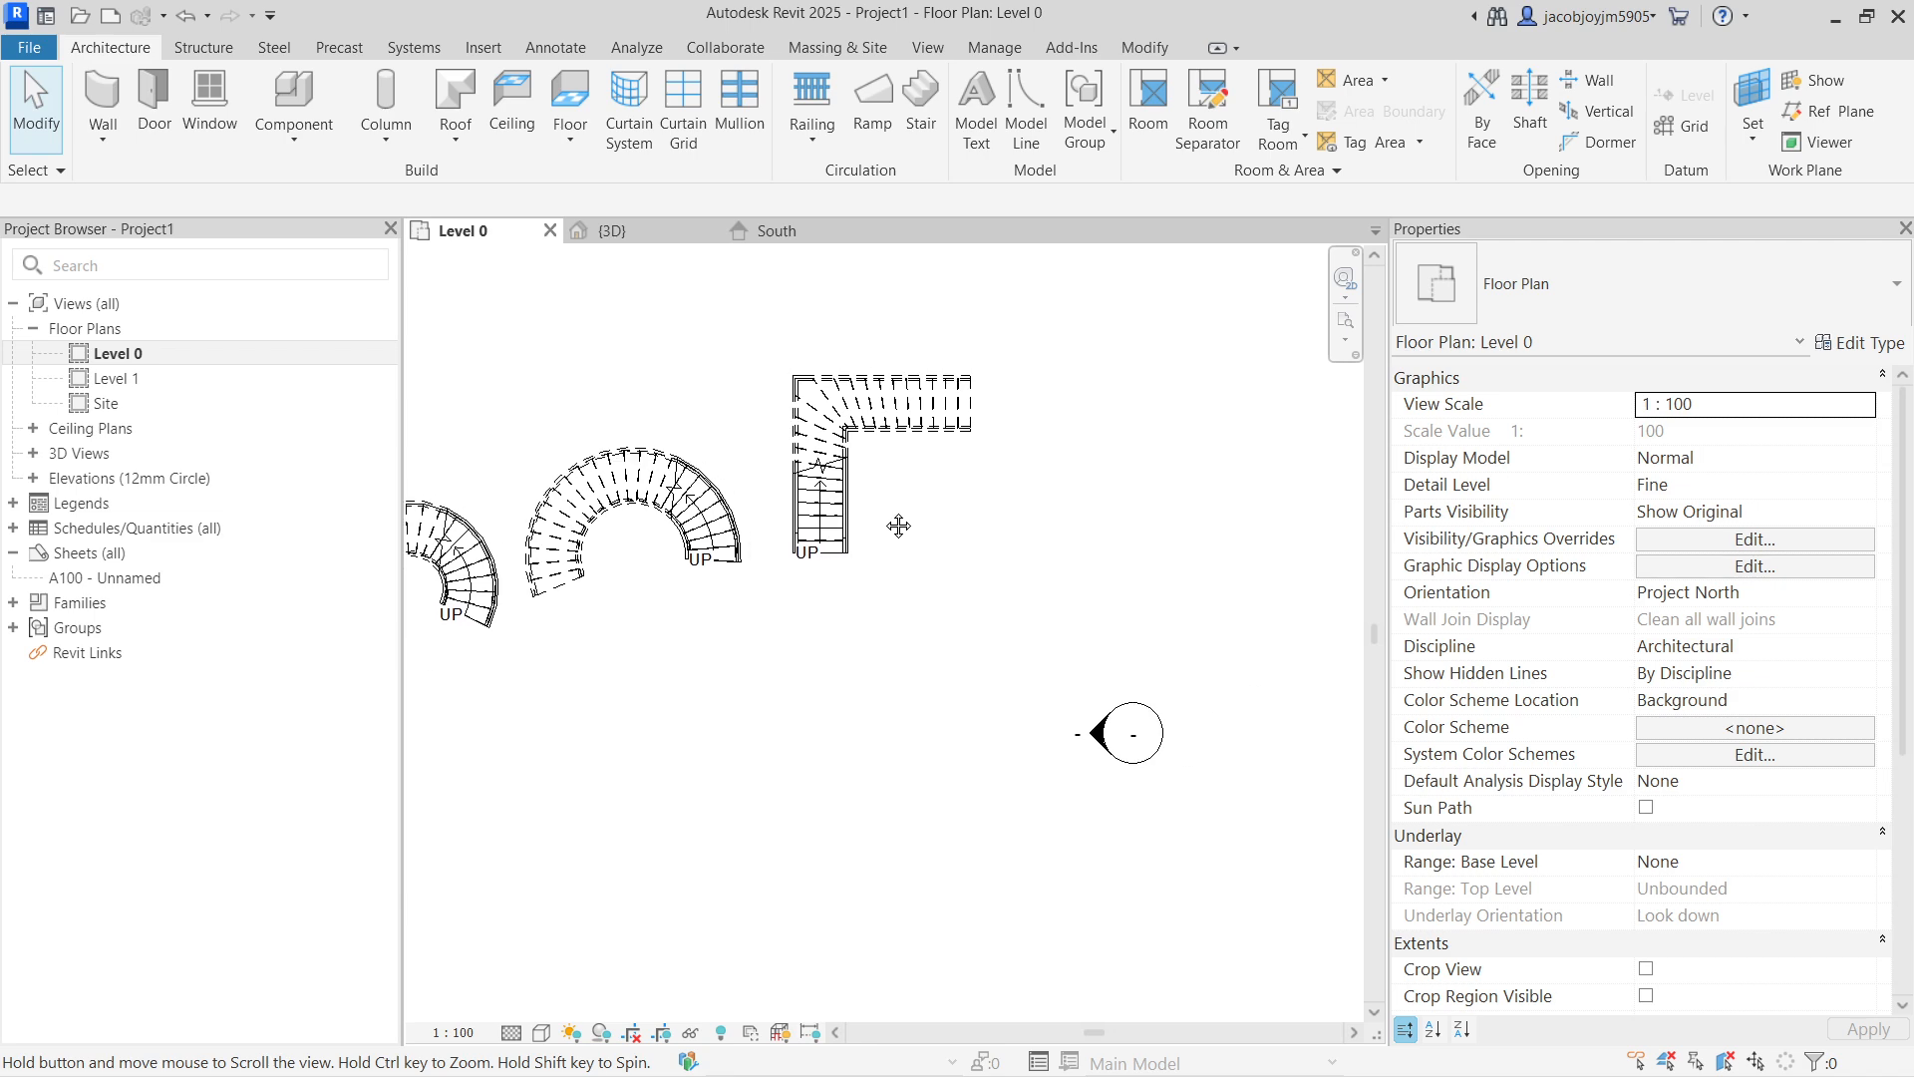
pyautogui.click(922, 117)
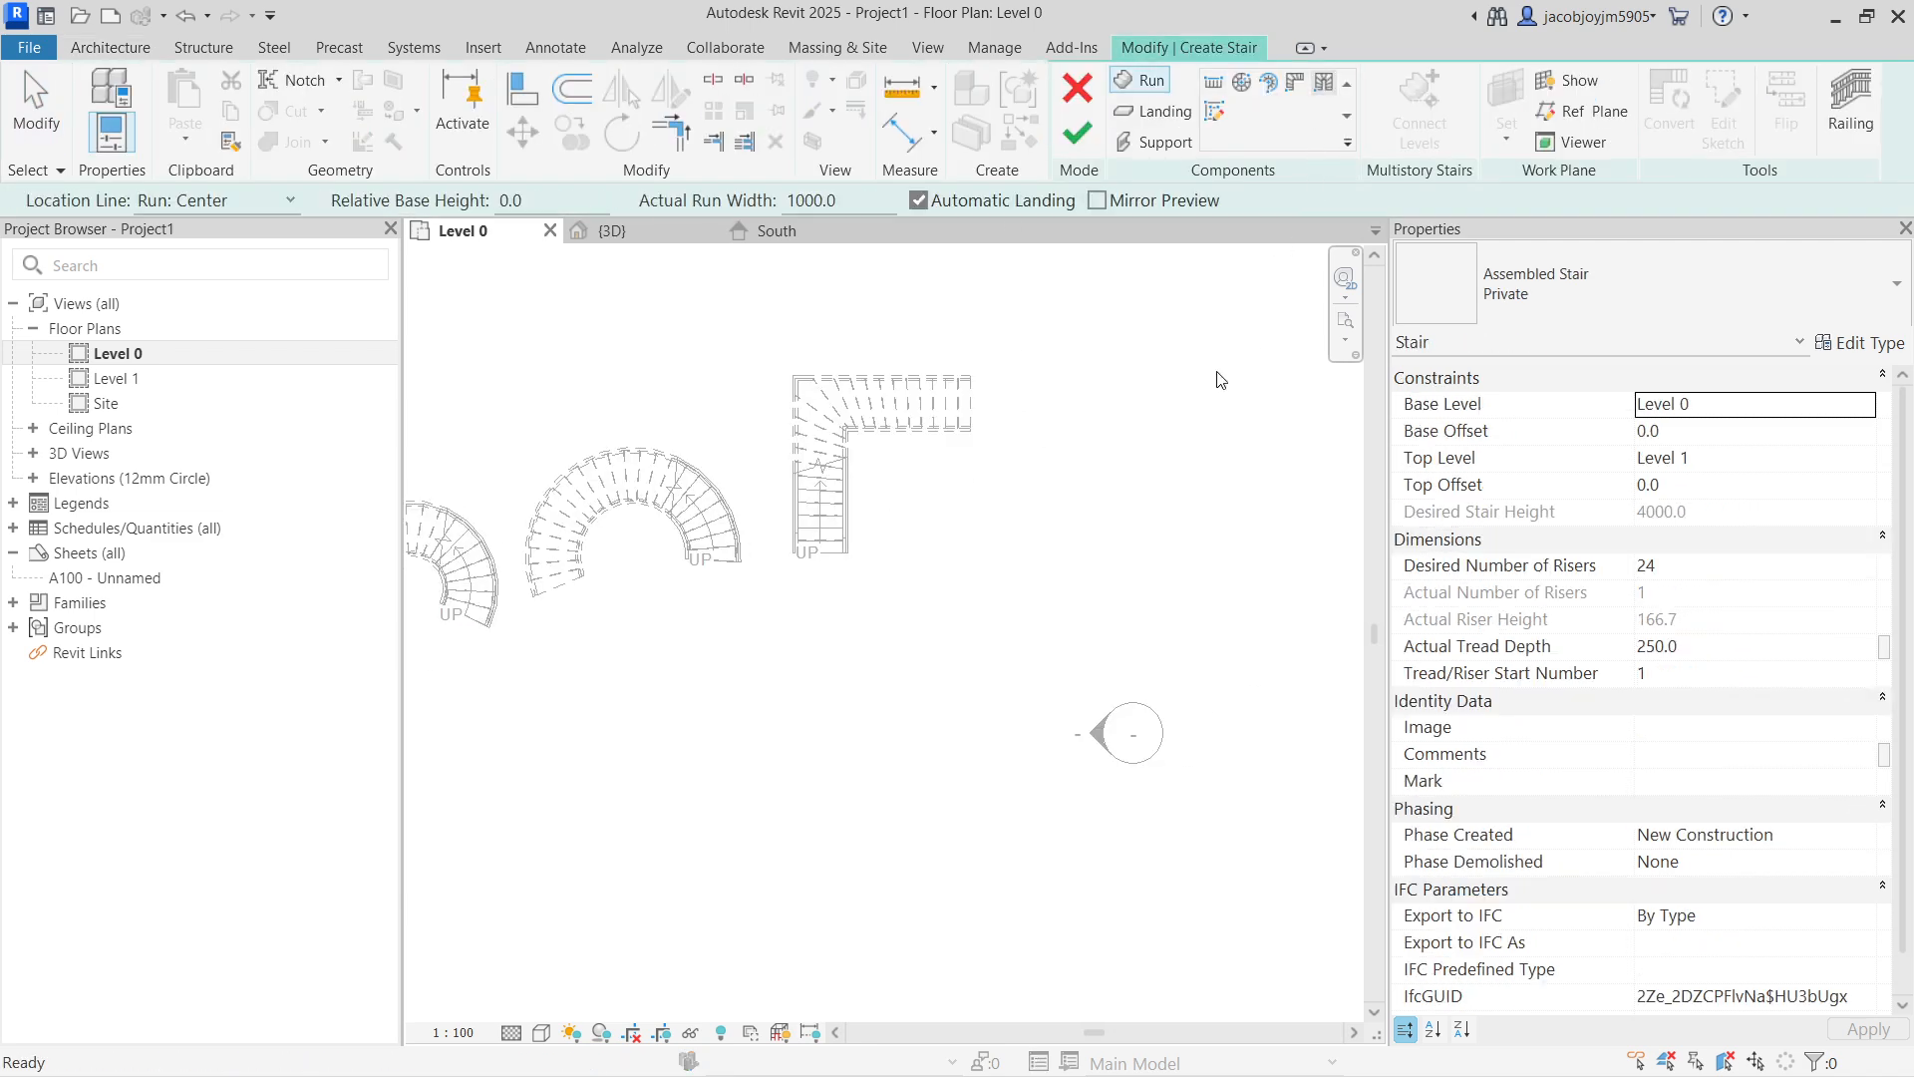
pyautogui.click(1085, 546)
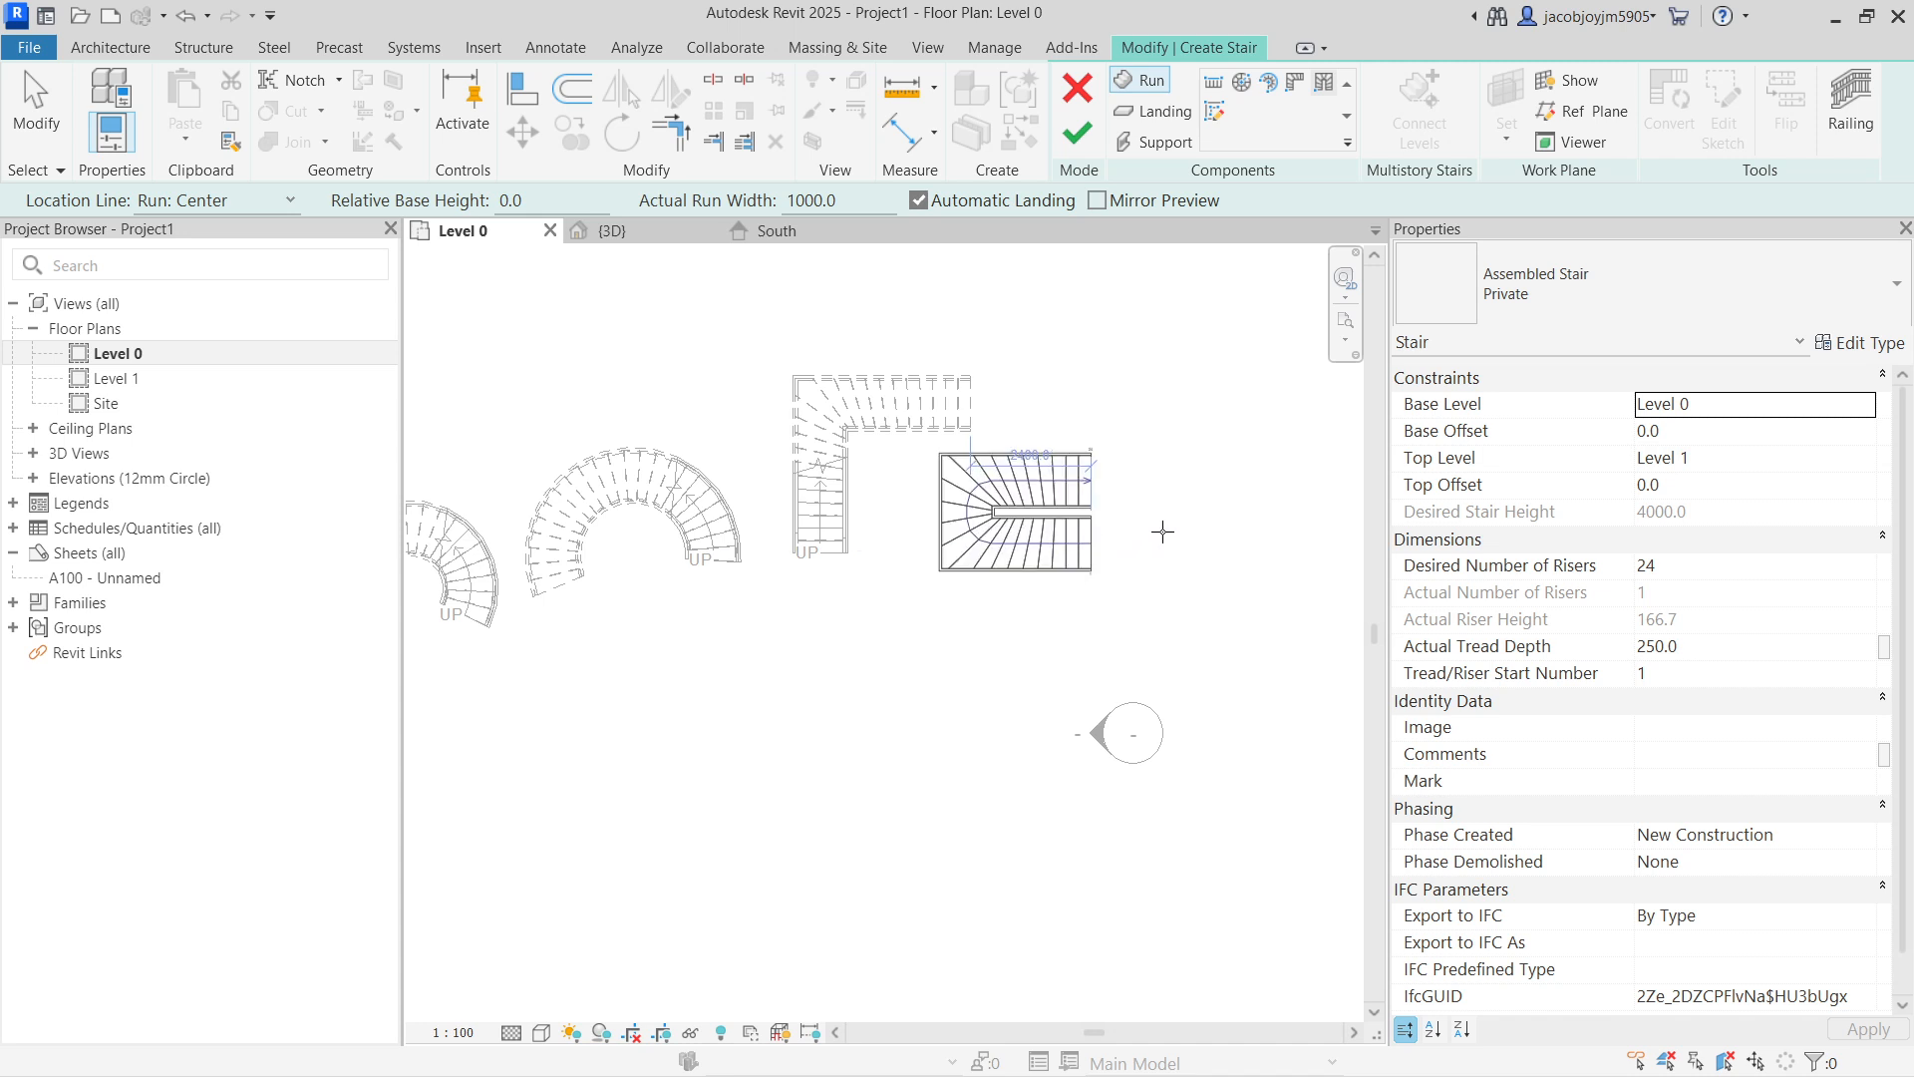
pyautogui.press('space')
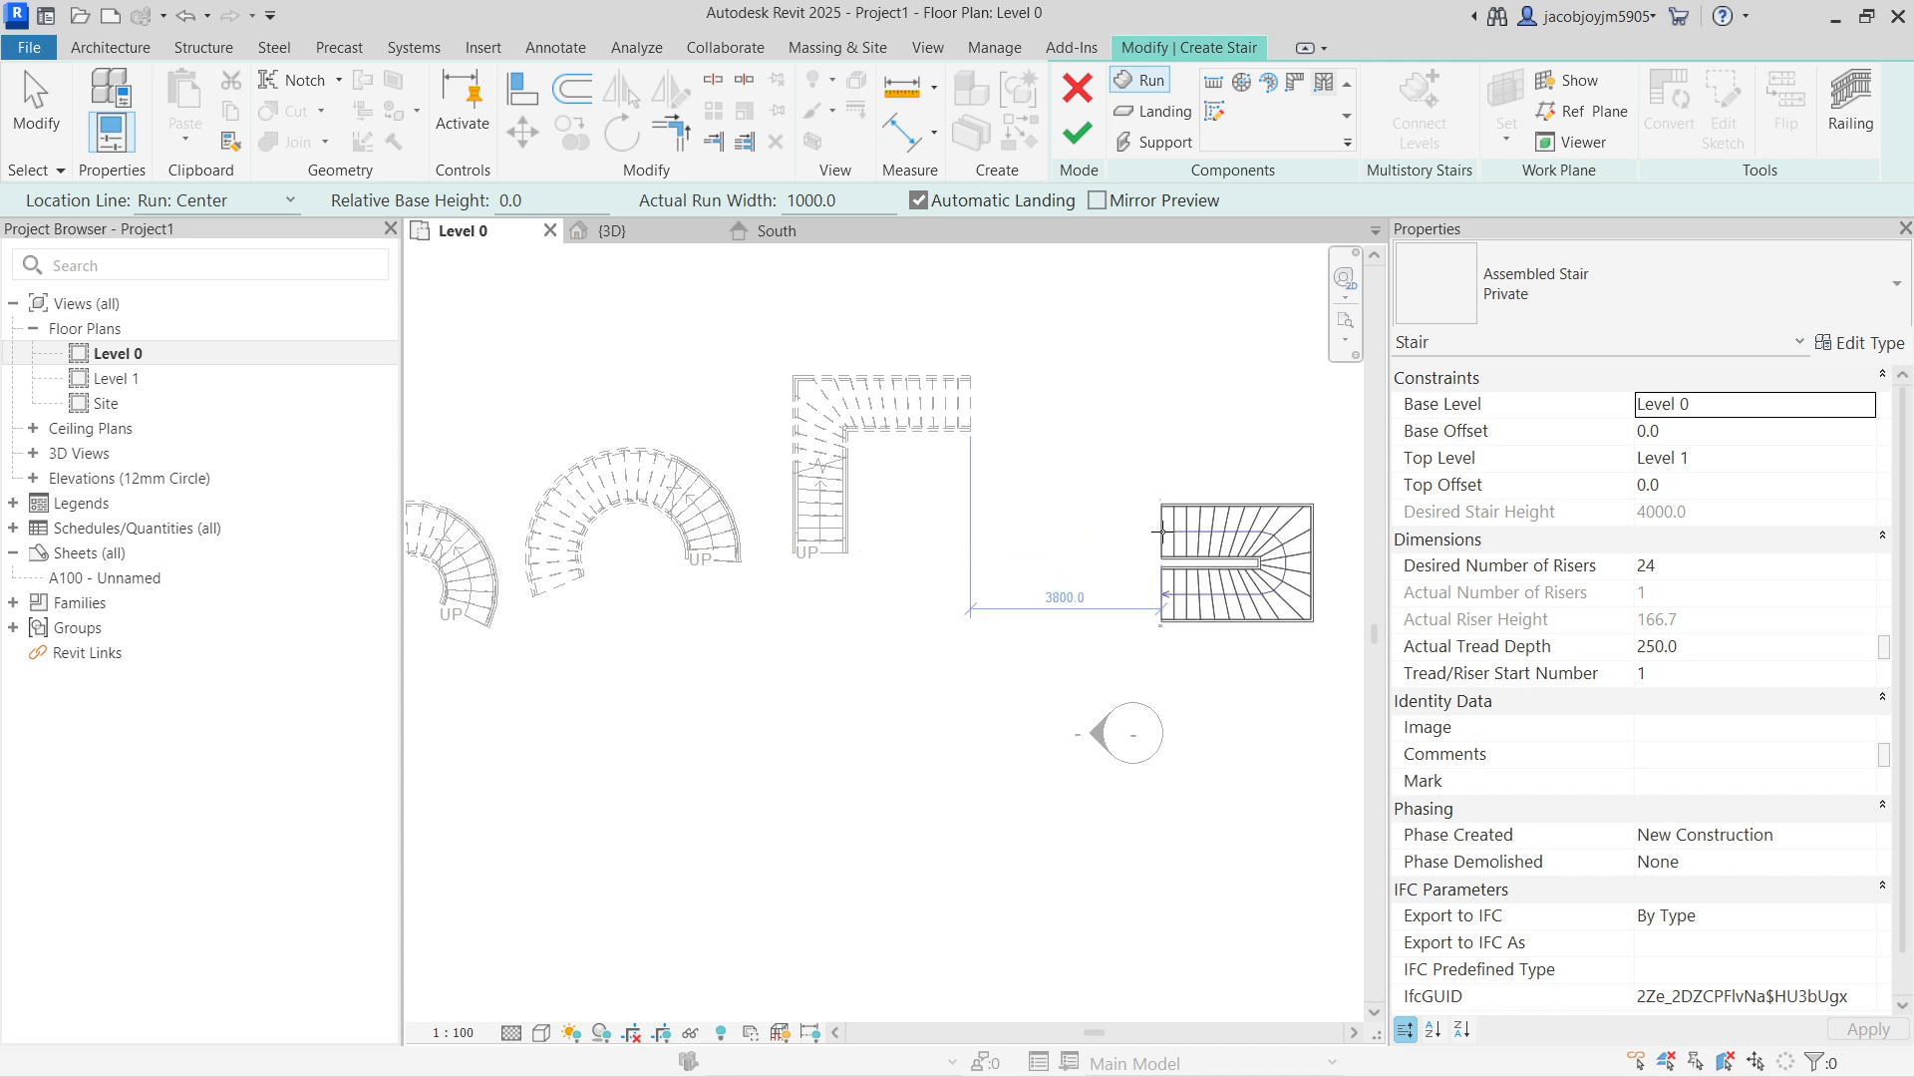
# Step: Rotate the U-shaped winder run upright and place it beside the L-shaped stair on the Level 0 plan
pyautogui.press('space')
pyautogui.click(1136, 551)
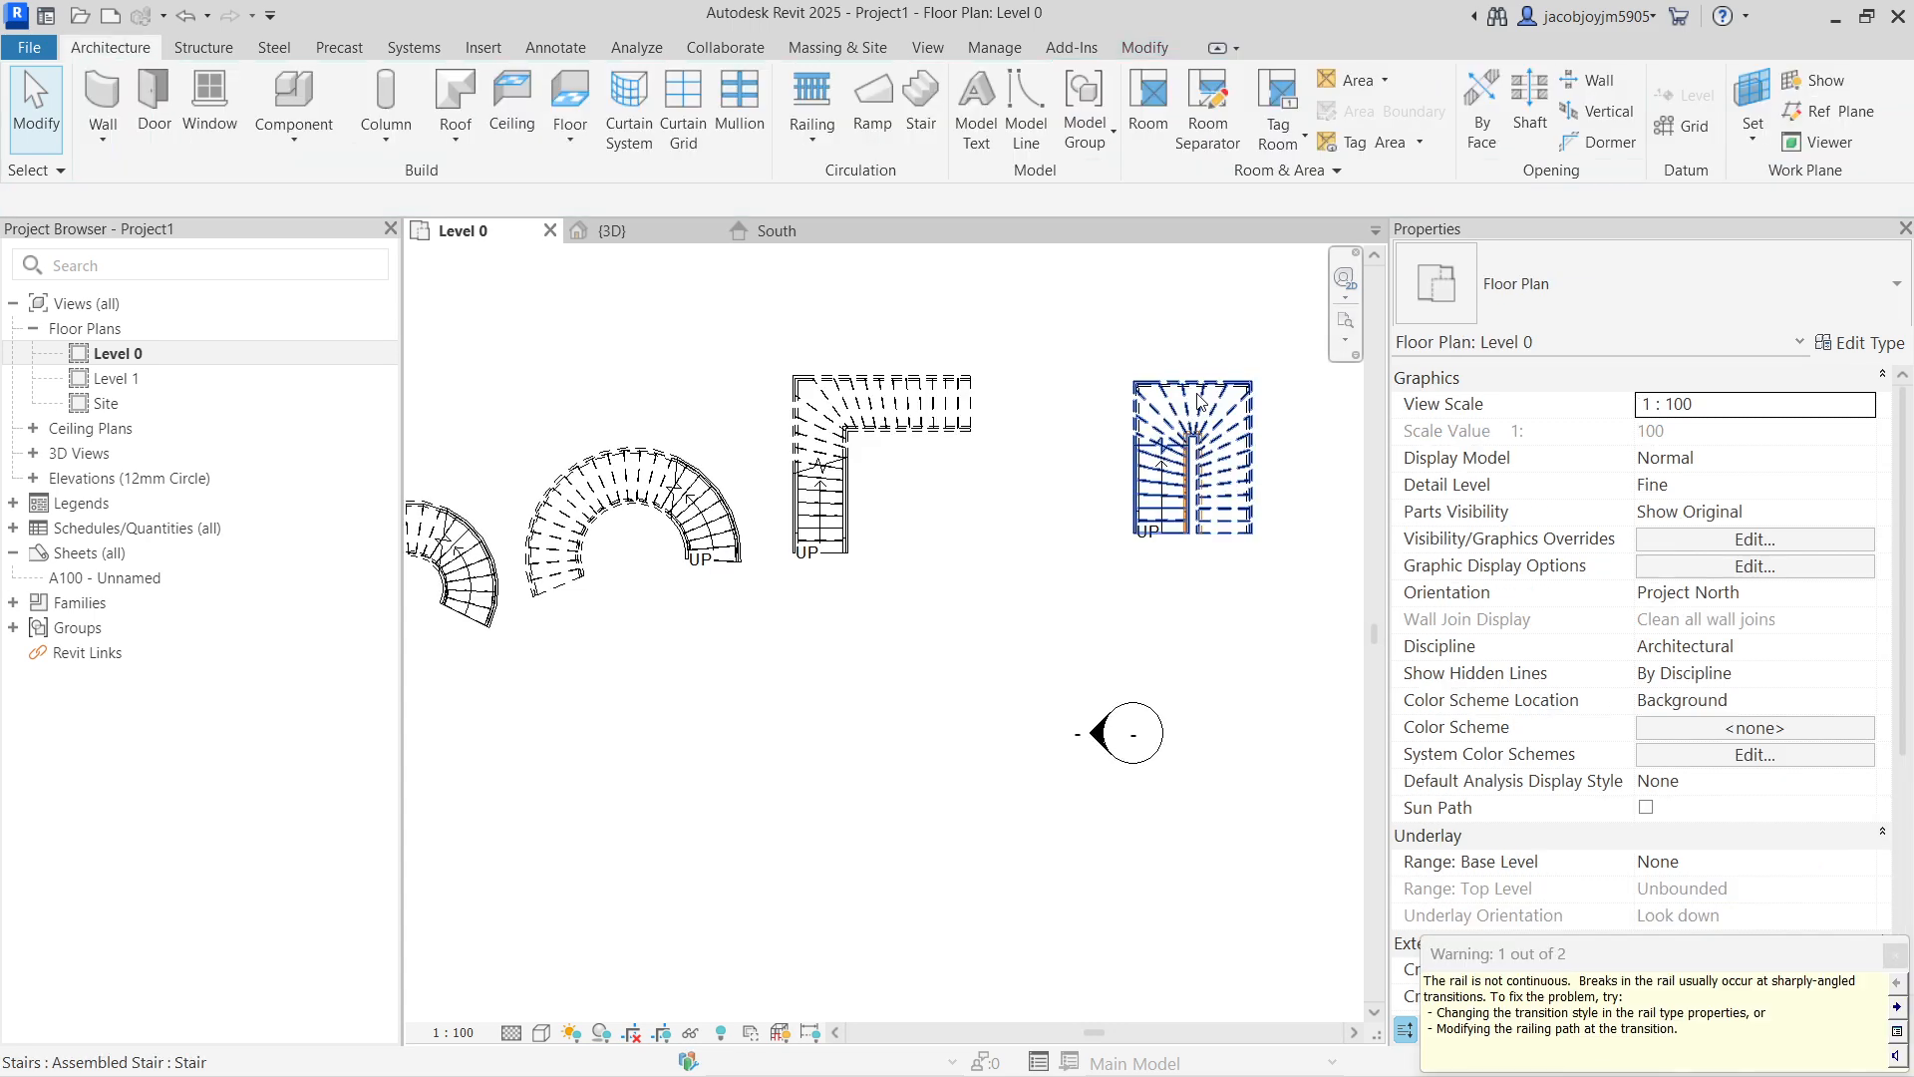
# Step: Edit the L-shaped stair's run, widening it to about 1348 mm and reshaping it to about 3137 by 4256 mm
pyautogui.moveTo(838, 520); pyautogui.dragTo(947, 553, button='middle')
pyautogui.click(985, 447)
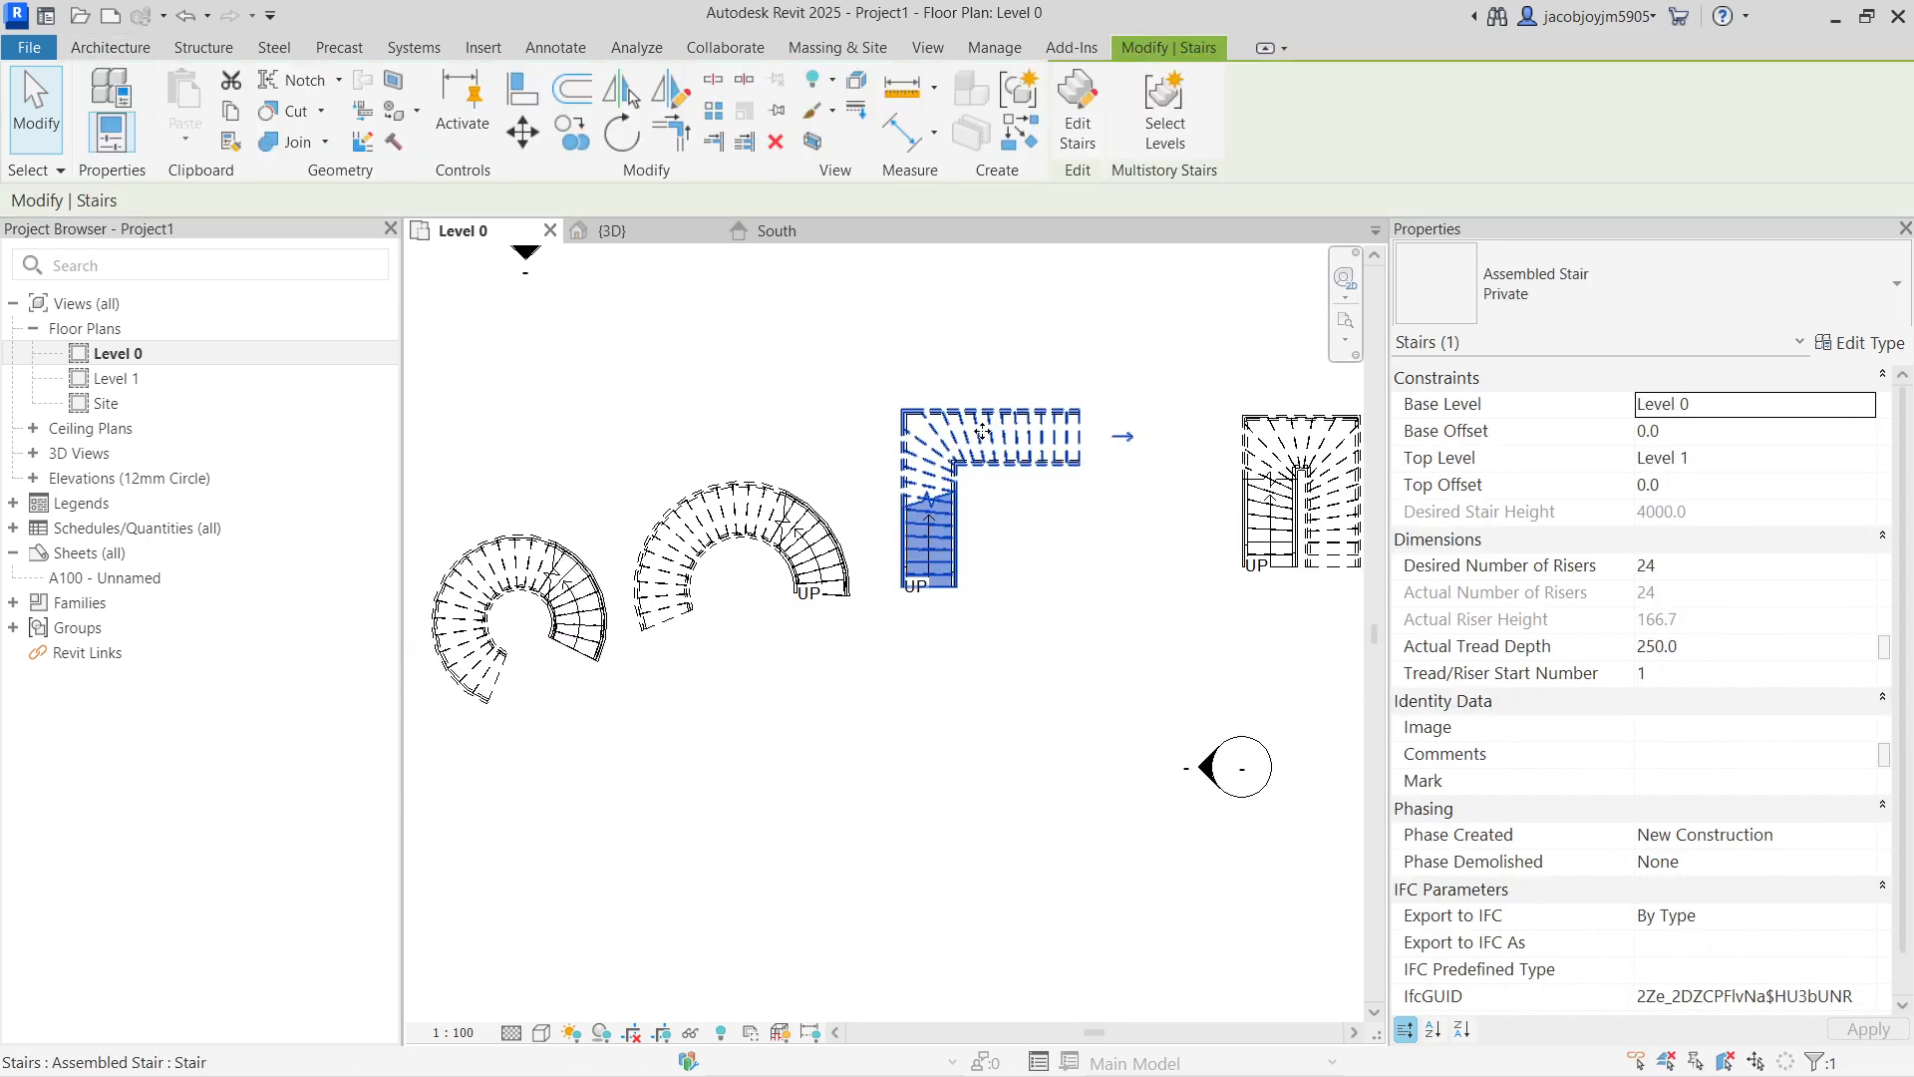
pyautogui.click(1081, 152)
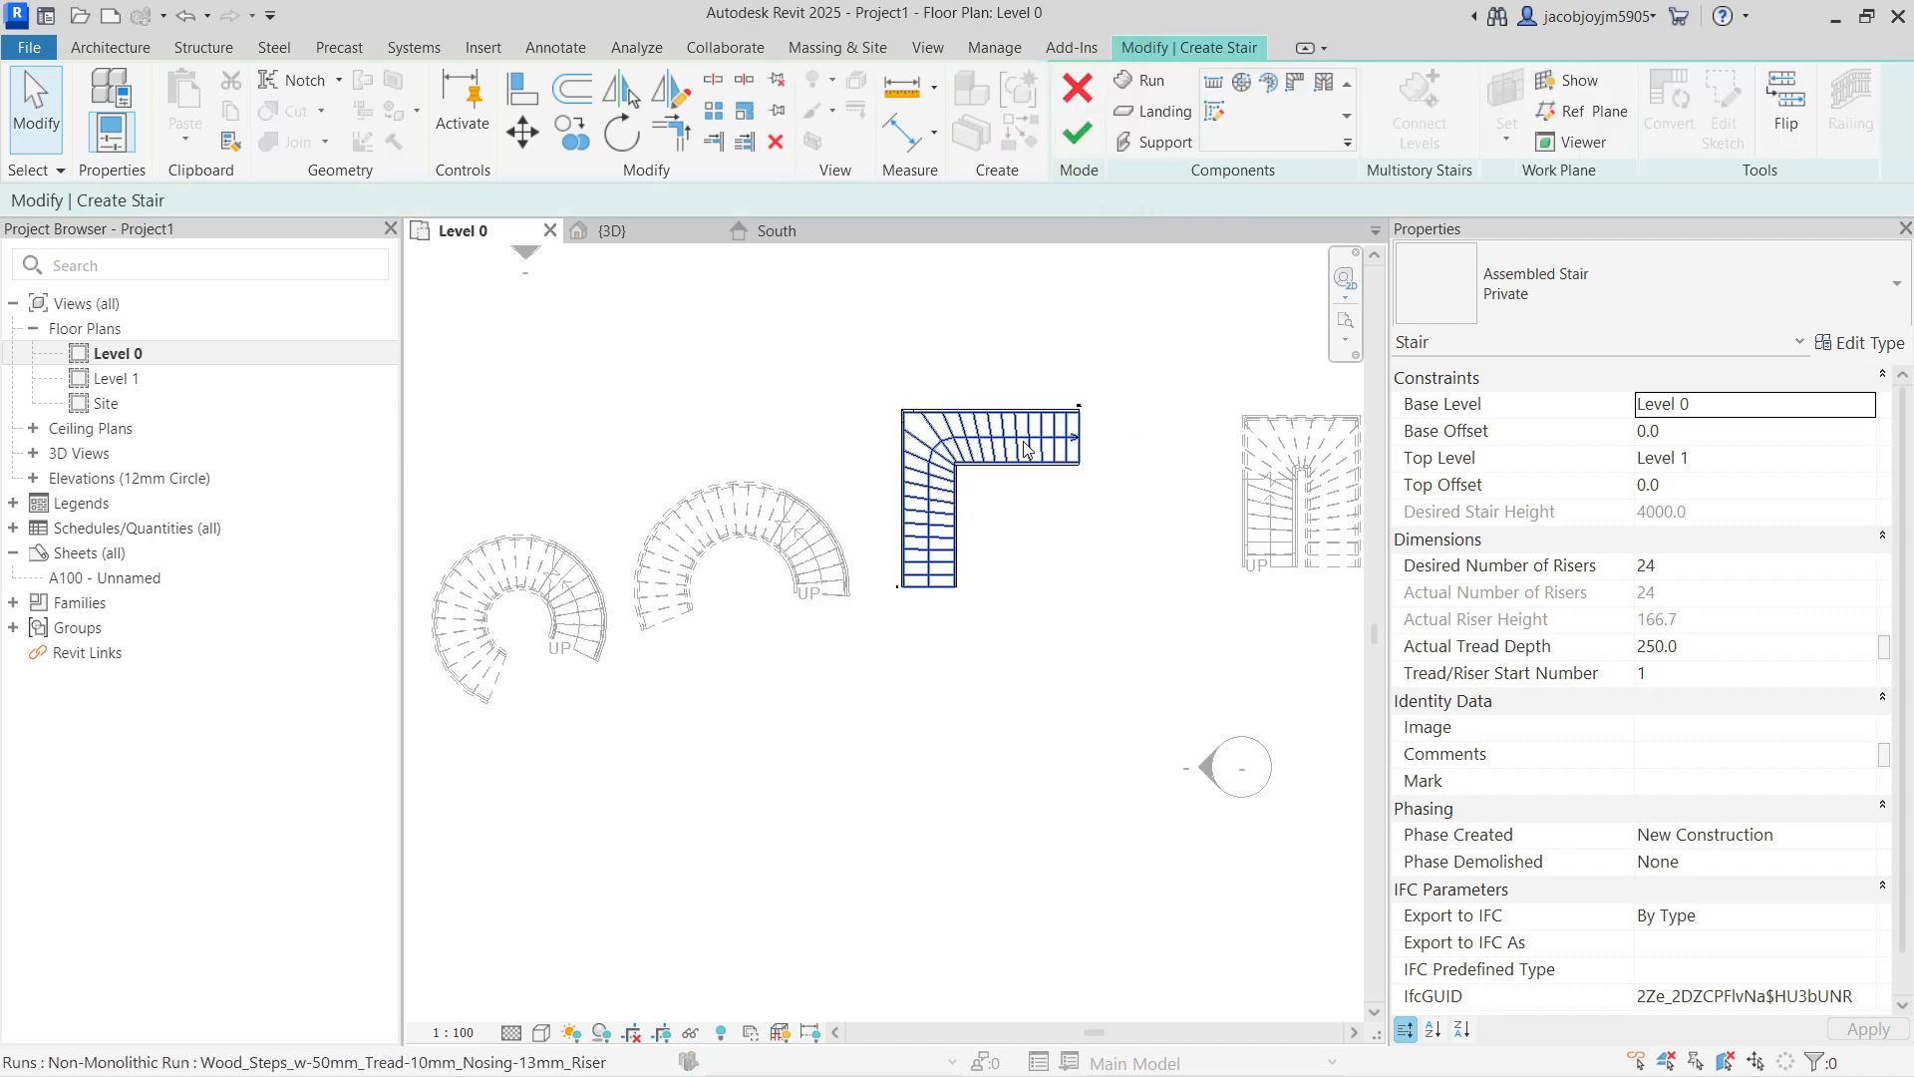
pyautogui.click(985, 487)
pyautogui.scroll(2, 985, 487)
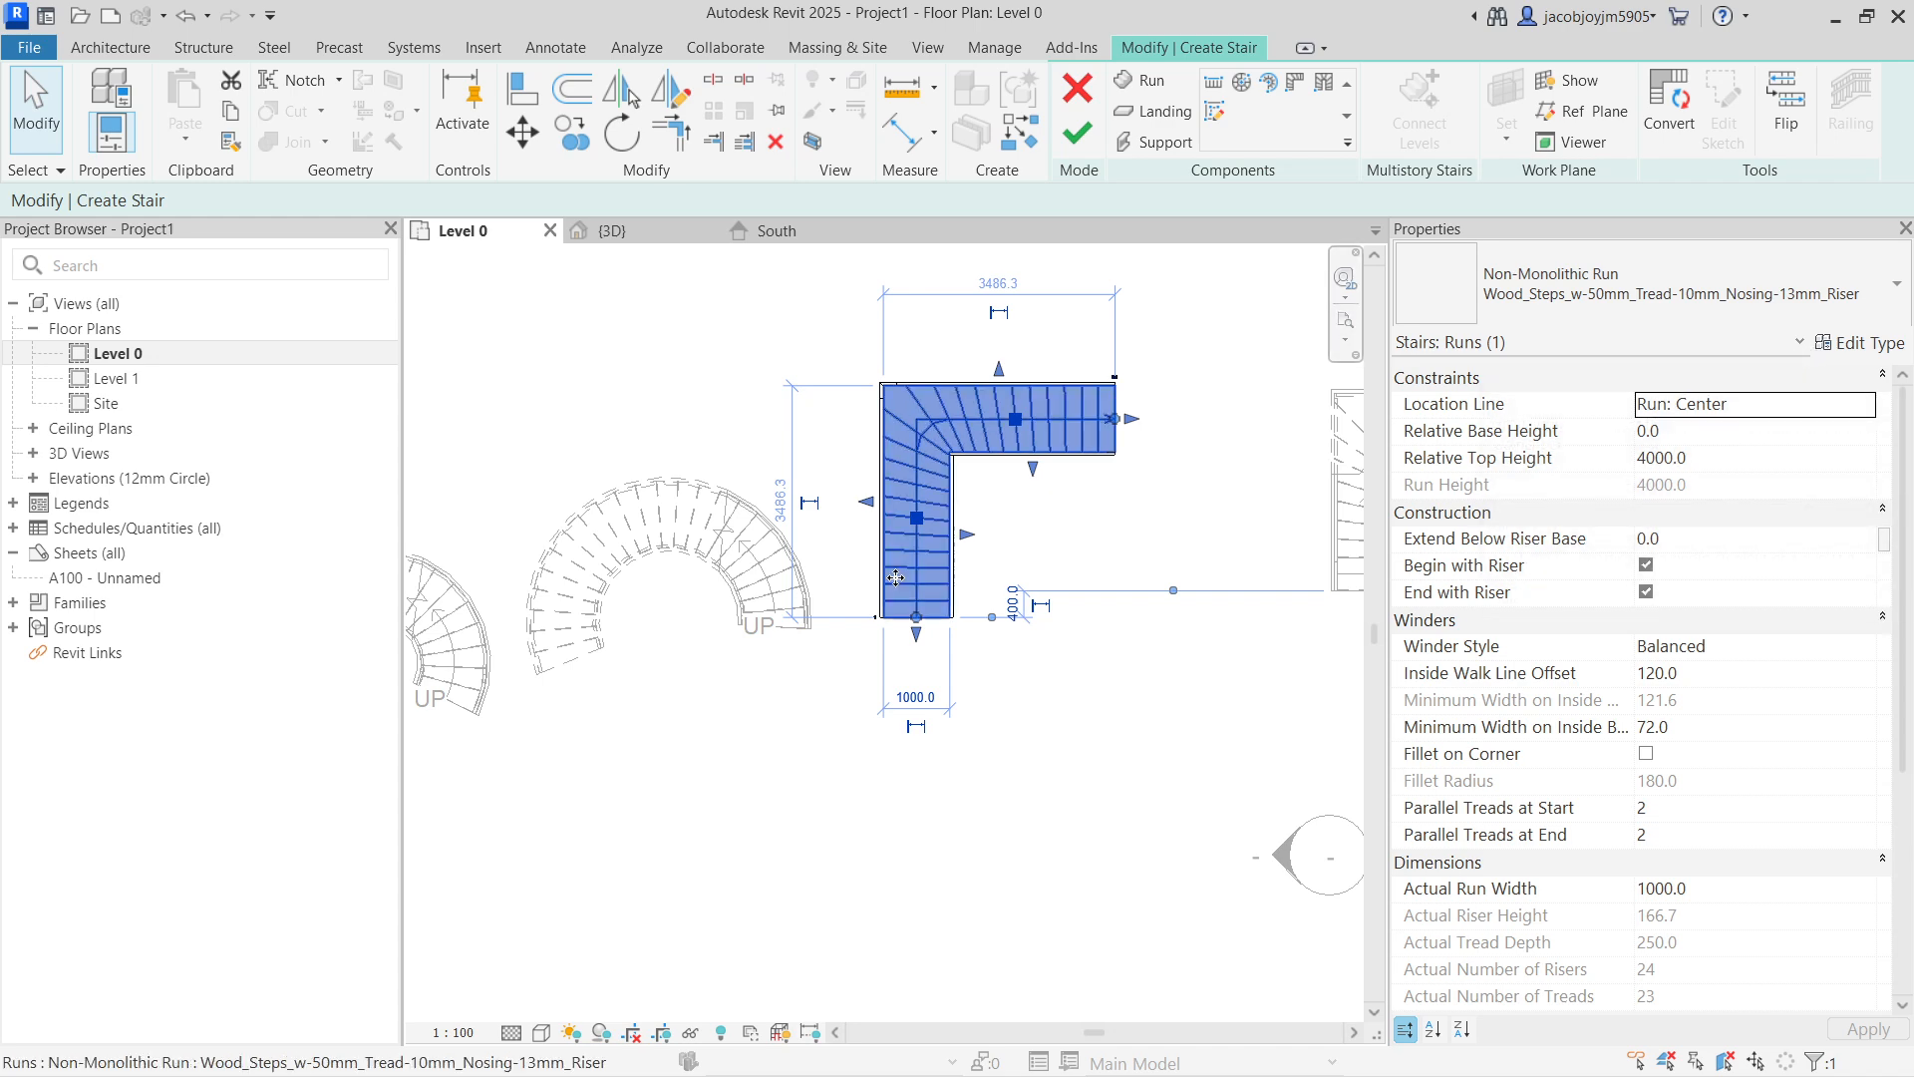
pyautogui.scroll(2, 912, 588)
pyautogui.moveTo(967, 536); pyautogui.dragTo(966, 684, button='middle')
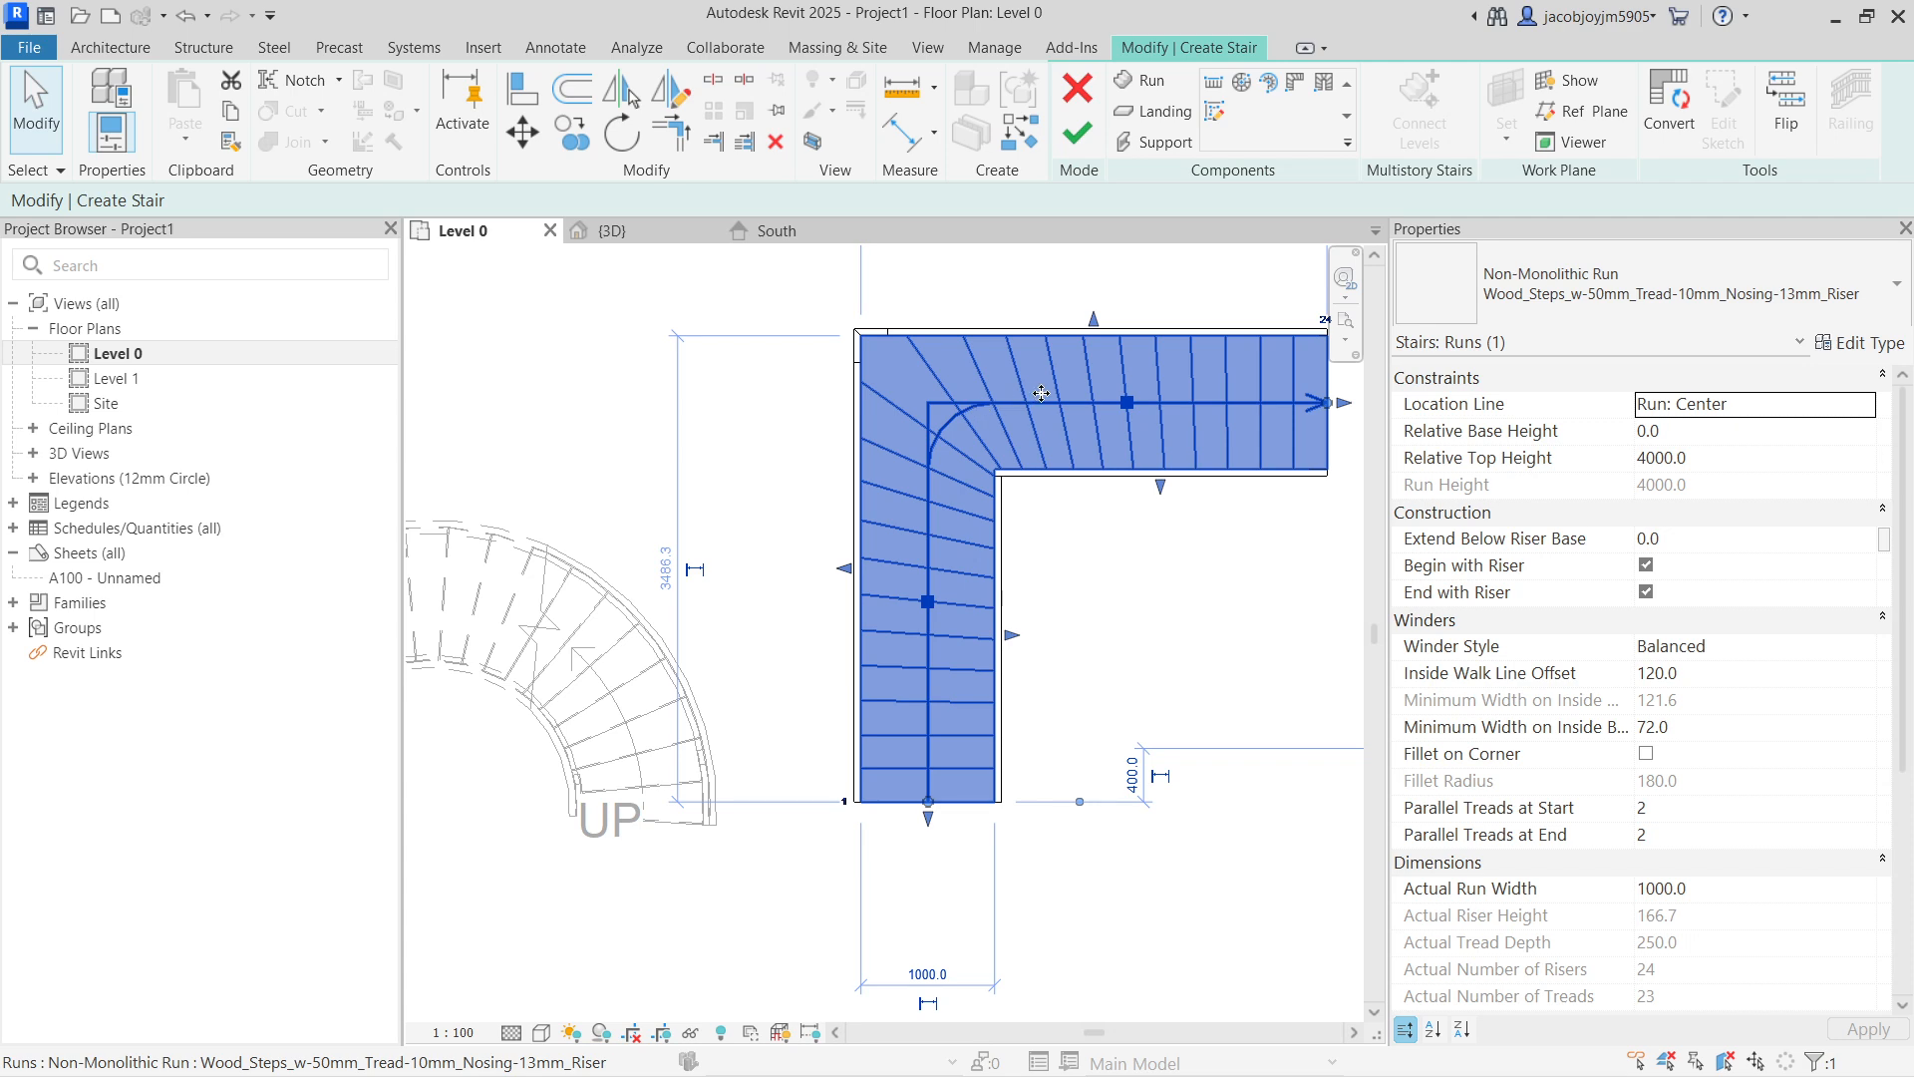
pyautogui.scroll(-1, 913, 546)
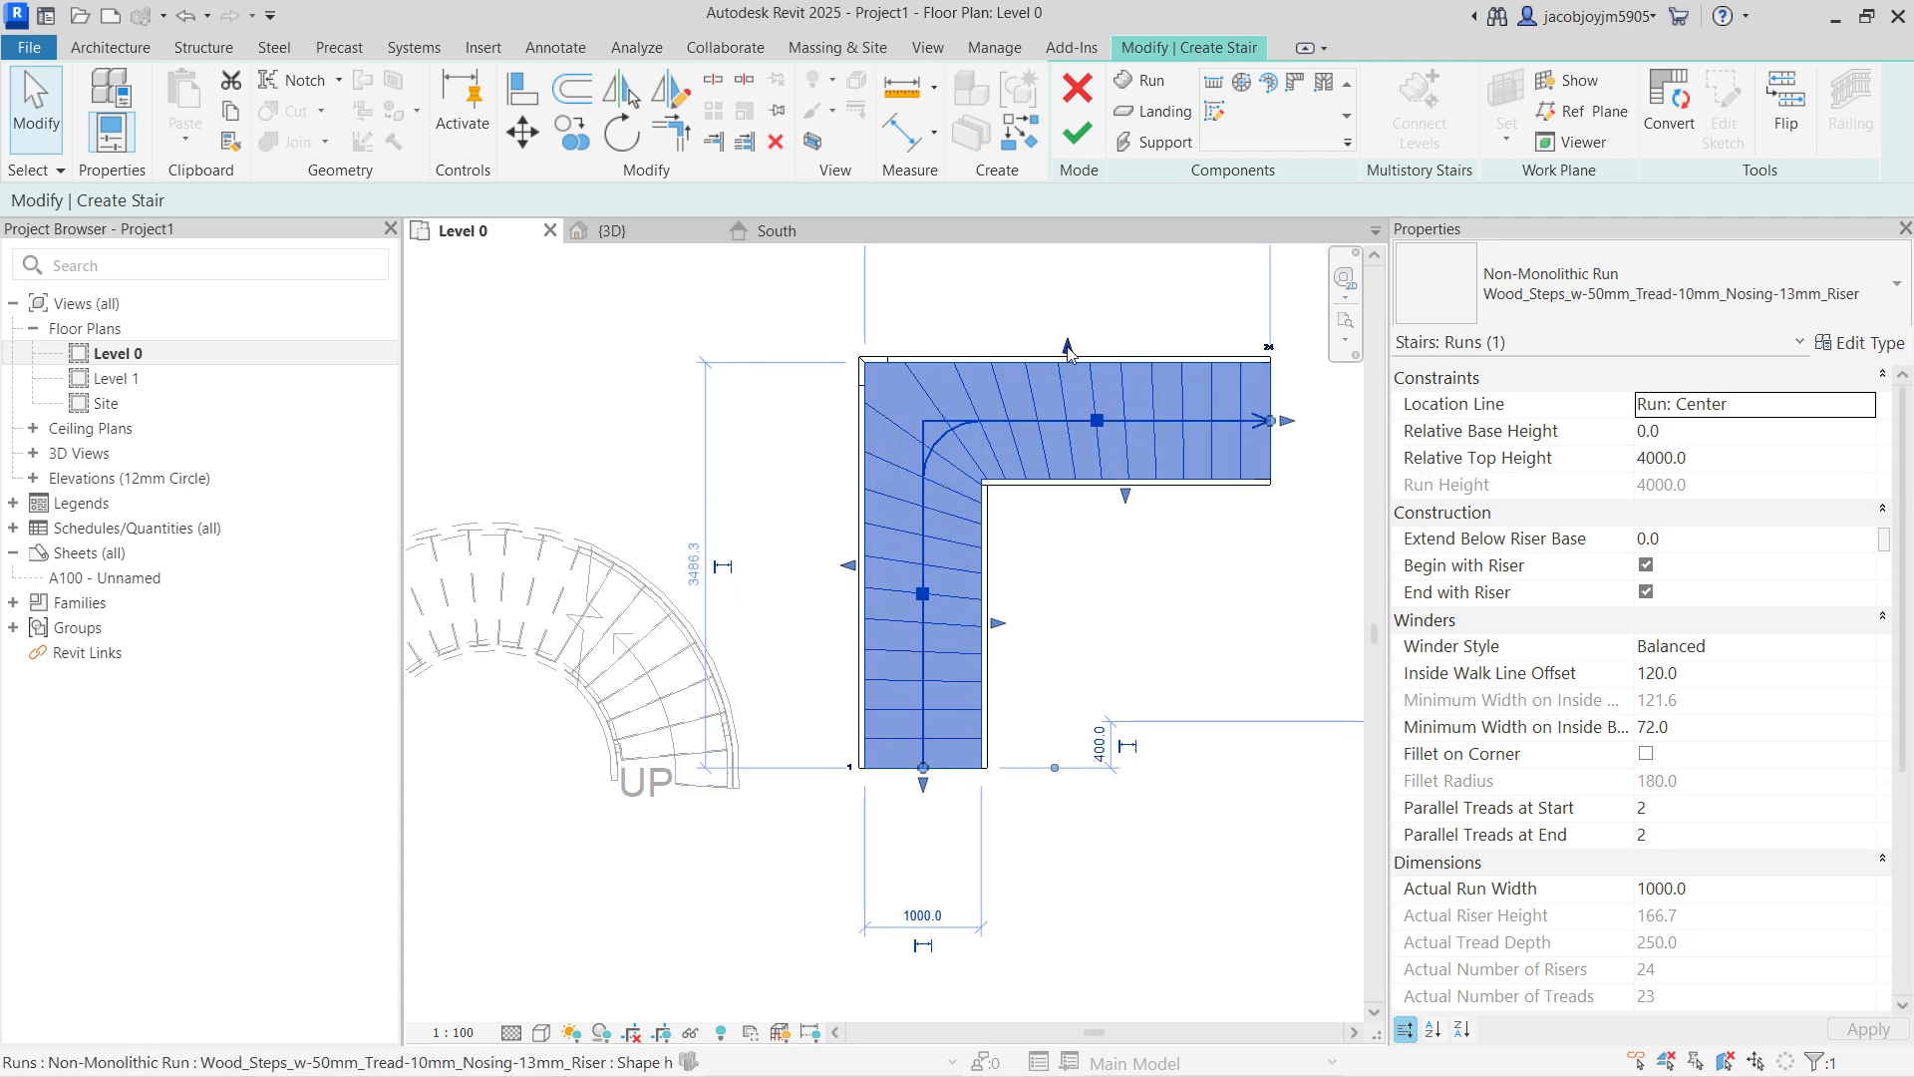
pyautogui.scroll(-1, 1067, 349)
pyautogui.moveTo(995, 602); pyautogui.dragTo(1027, 602)
pyautogui.moveTo(964, 797); pyautogui.dragTo(964, 838)
pyautogui.moveTo(967, 648); pyautogui.dragTo(964, 652)
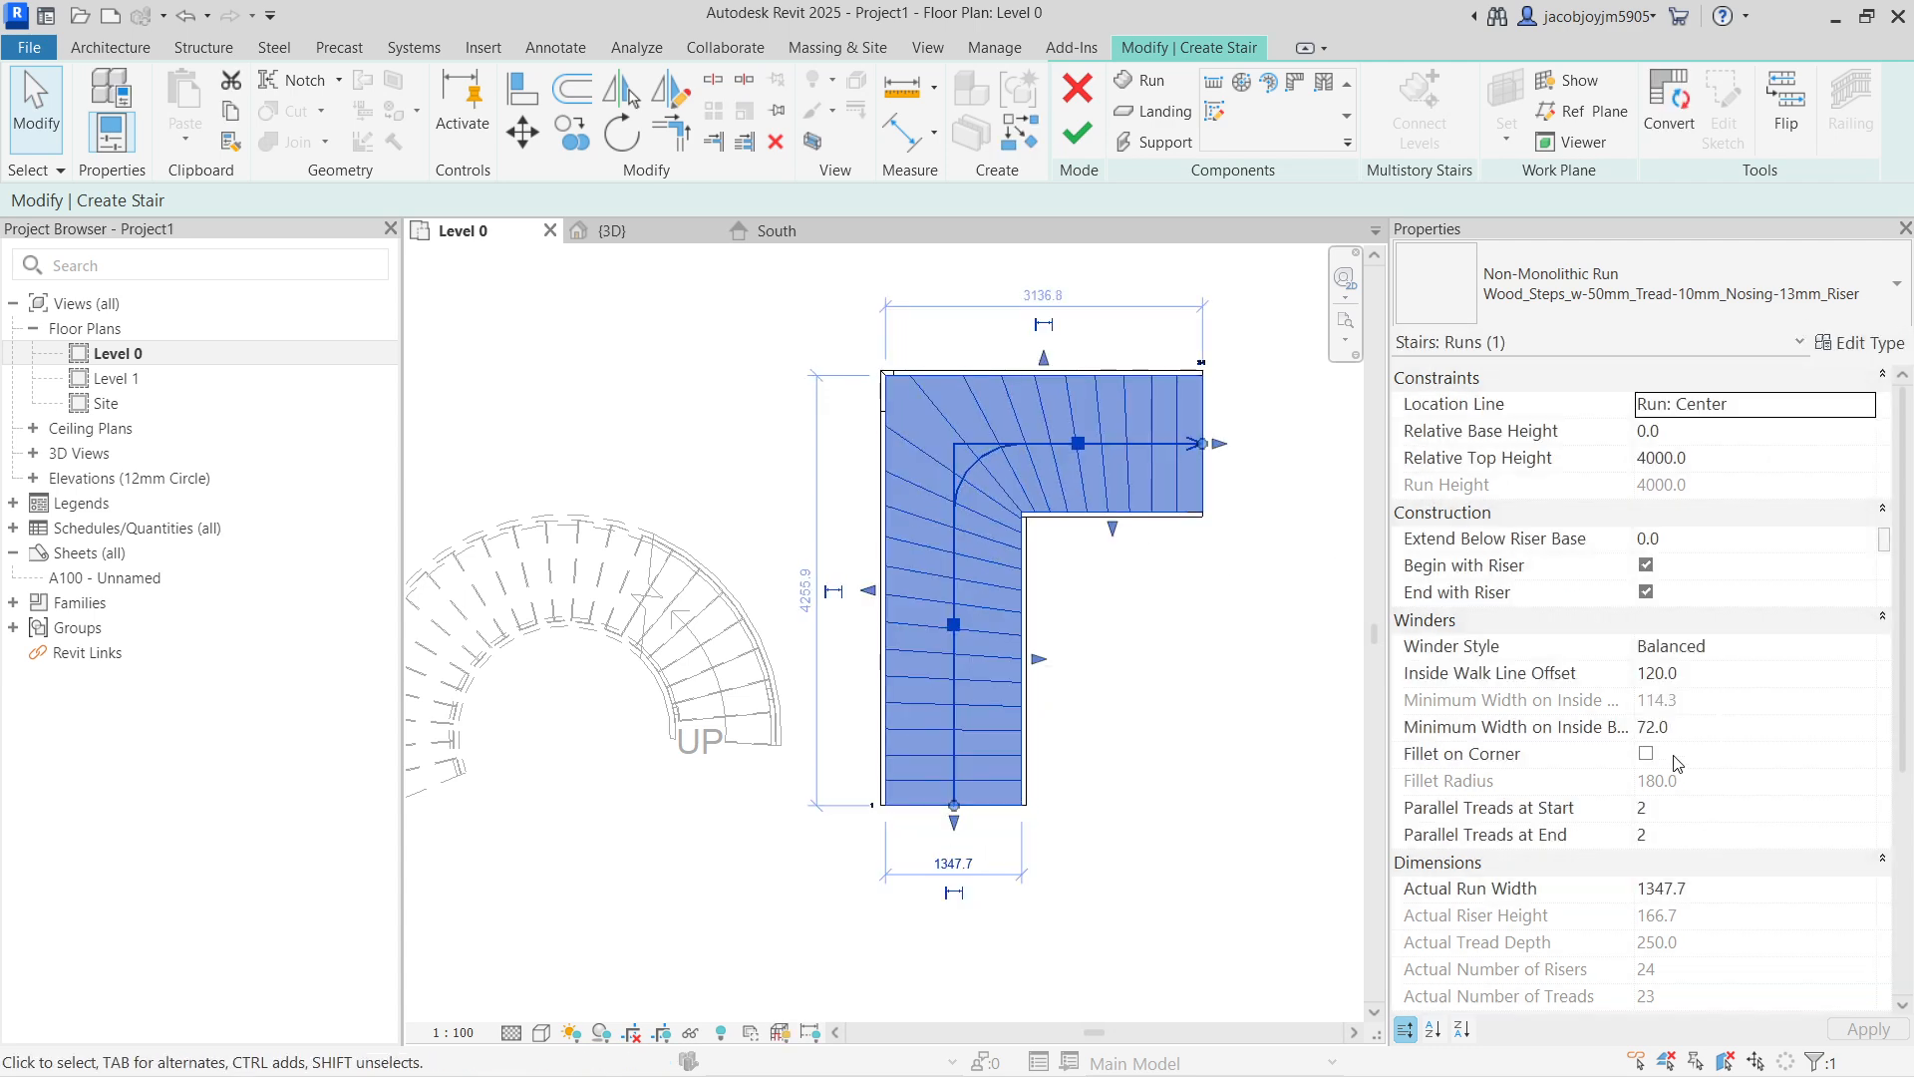
# Step: Set the L-shaped run's winder style to Single Point and finish editing the stair
pyautogui.scroll(-1, 1677, 765)
pyautogui.click(1737, 596)
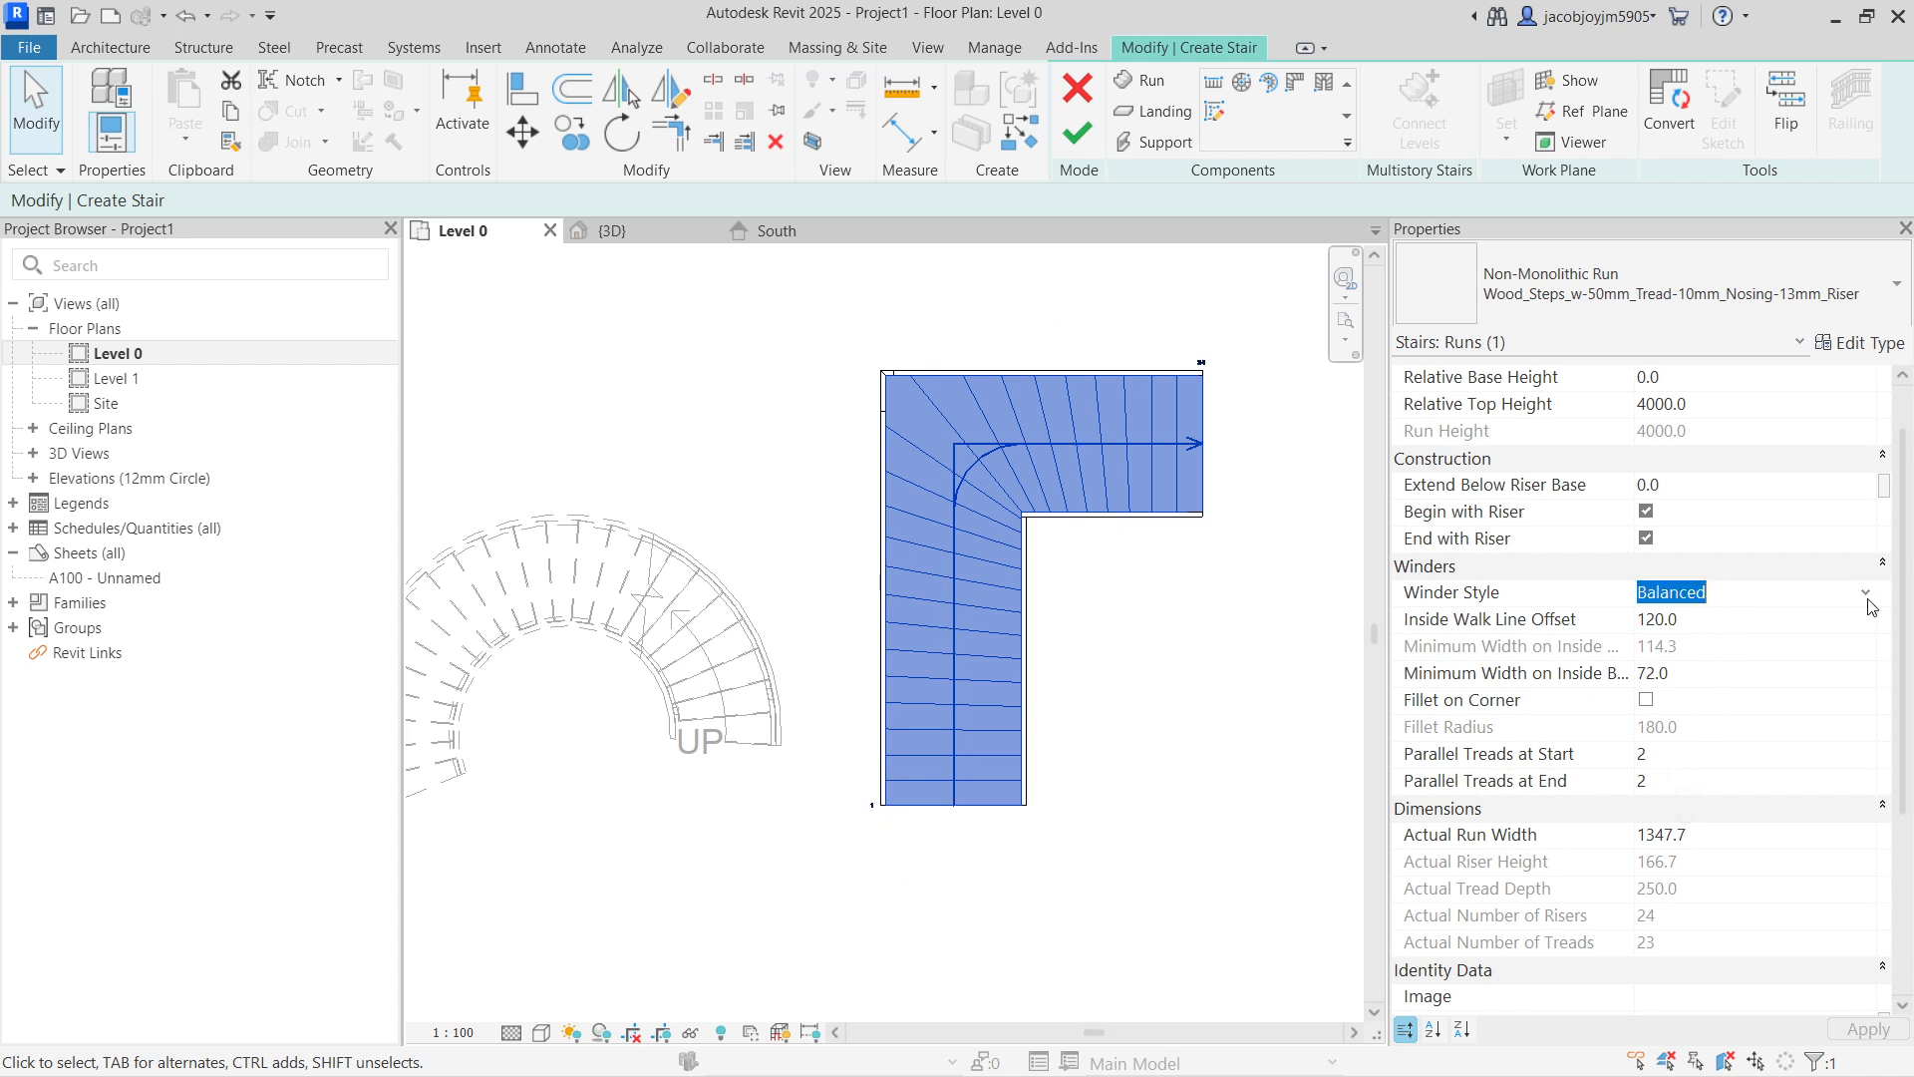
pyautogui.click(1865, 595)
pyautogui.click(1713, 638)
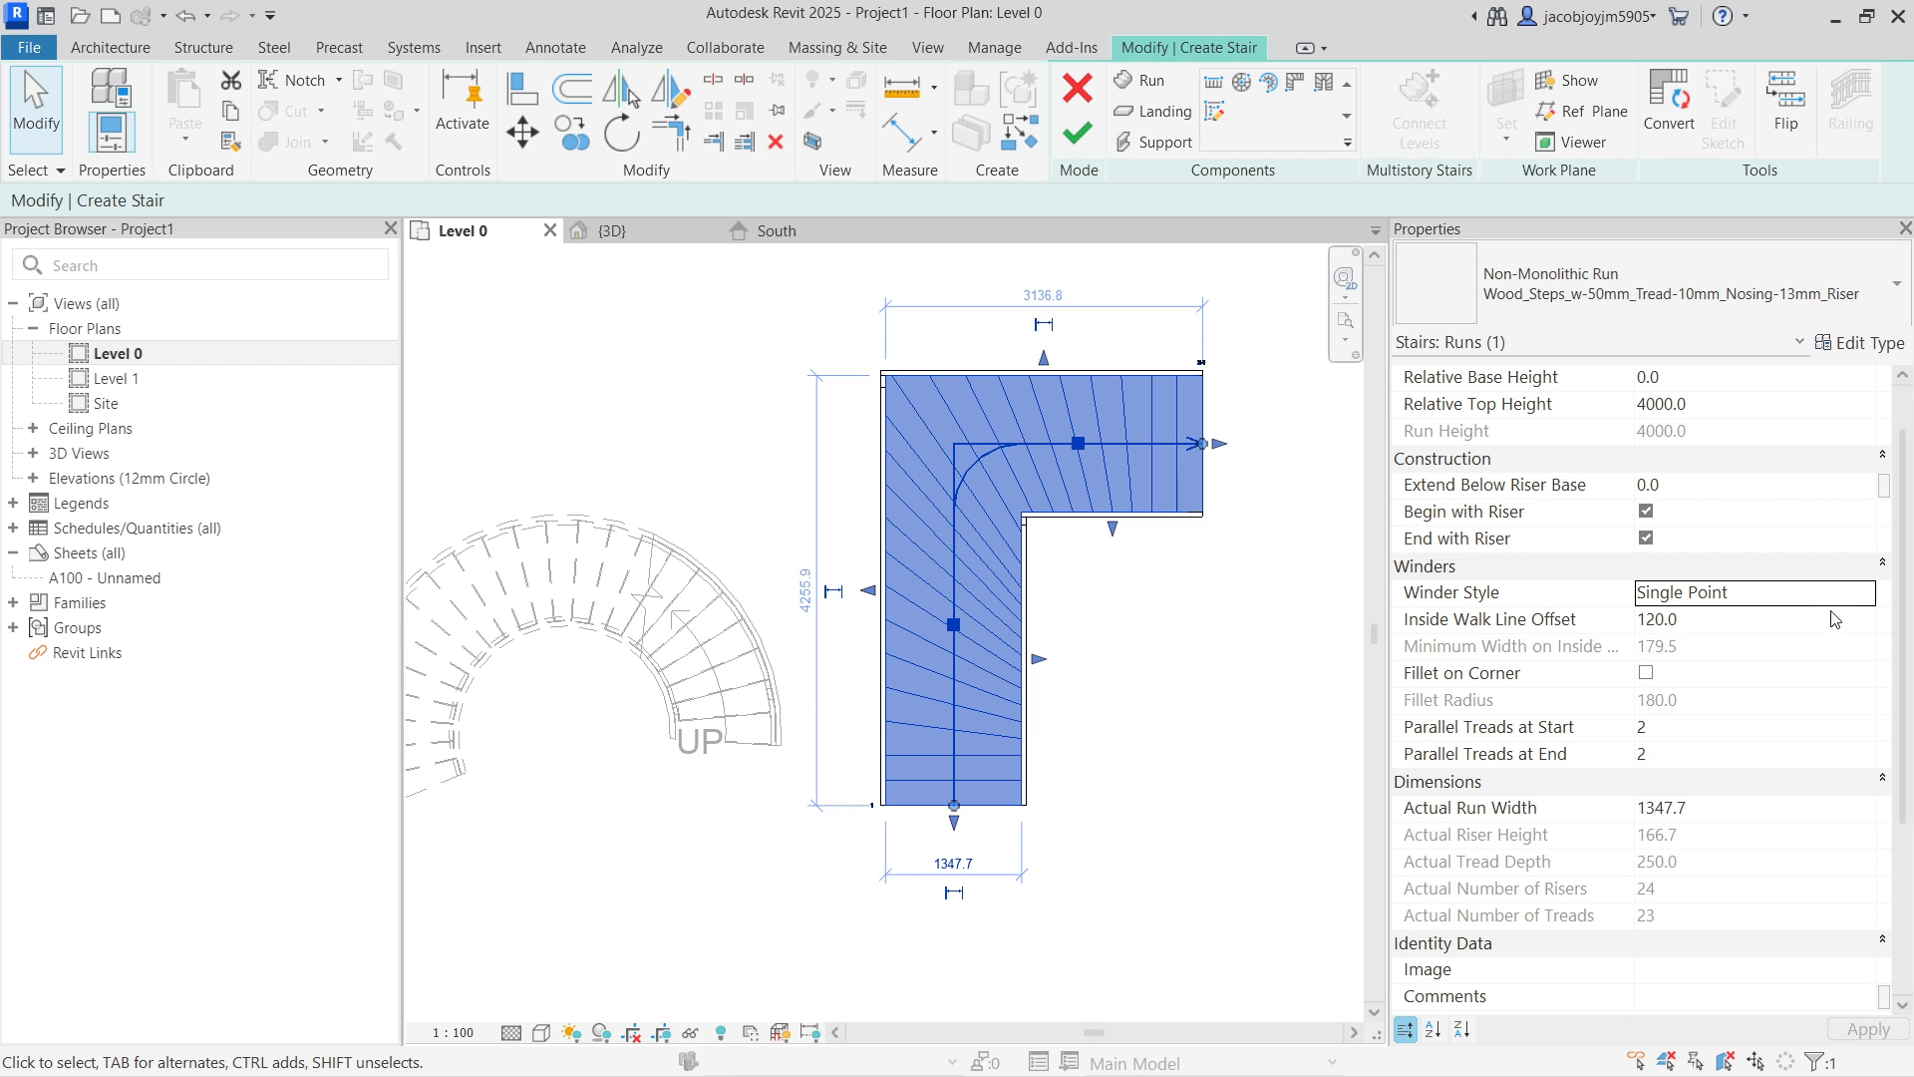
pyautogui.click(1078, 133)
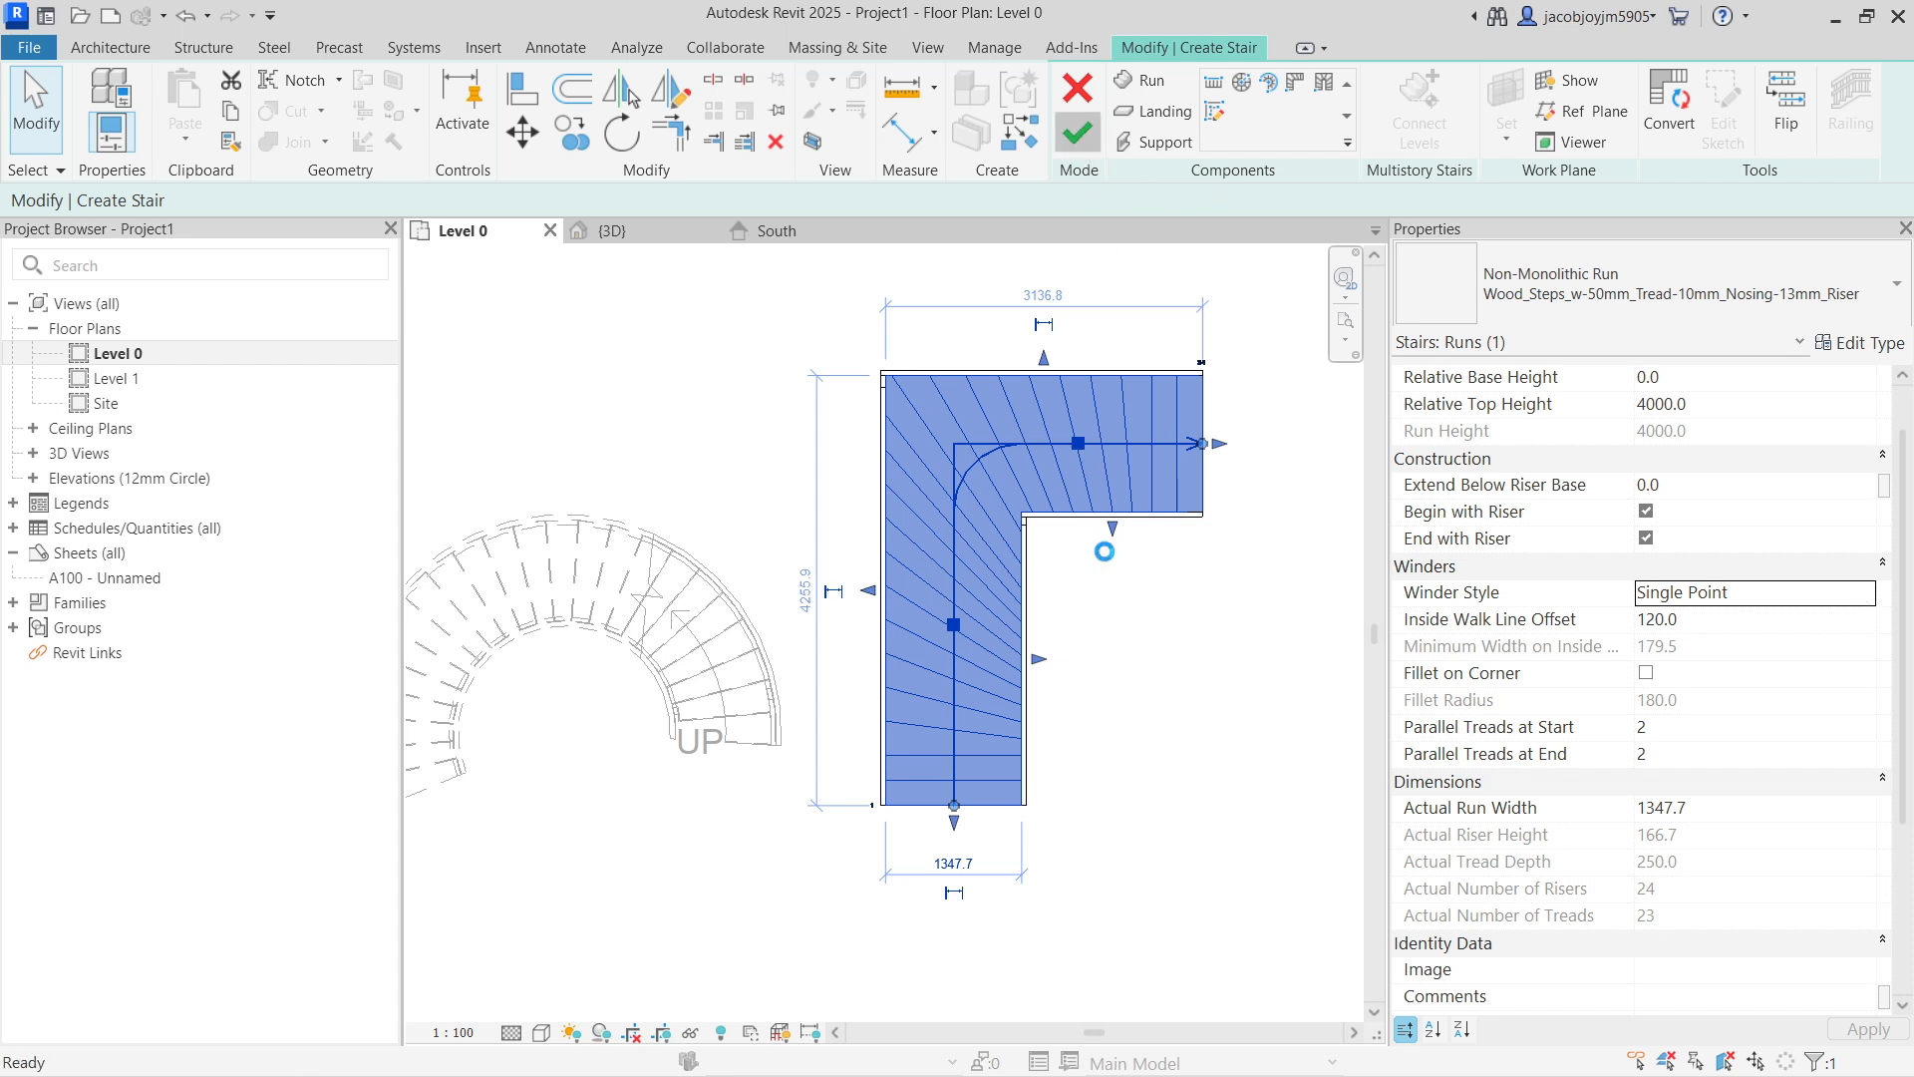
# Step: Delete all four winder and spiral stairs from the Level 0 plan
pyautogui.scroll(-5, 1106, 558)
pyautogui.scroll(-2, 923, 589)
pyautogui.moveTo(581, 516); pyautogui.dragTo(1249, 680)
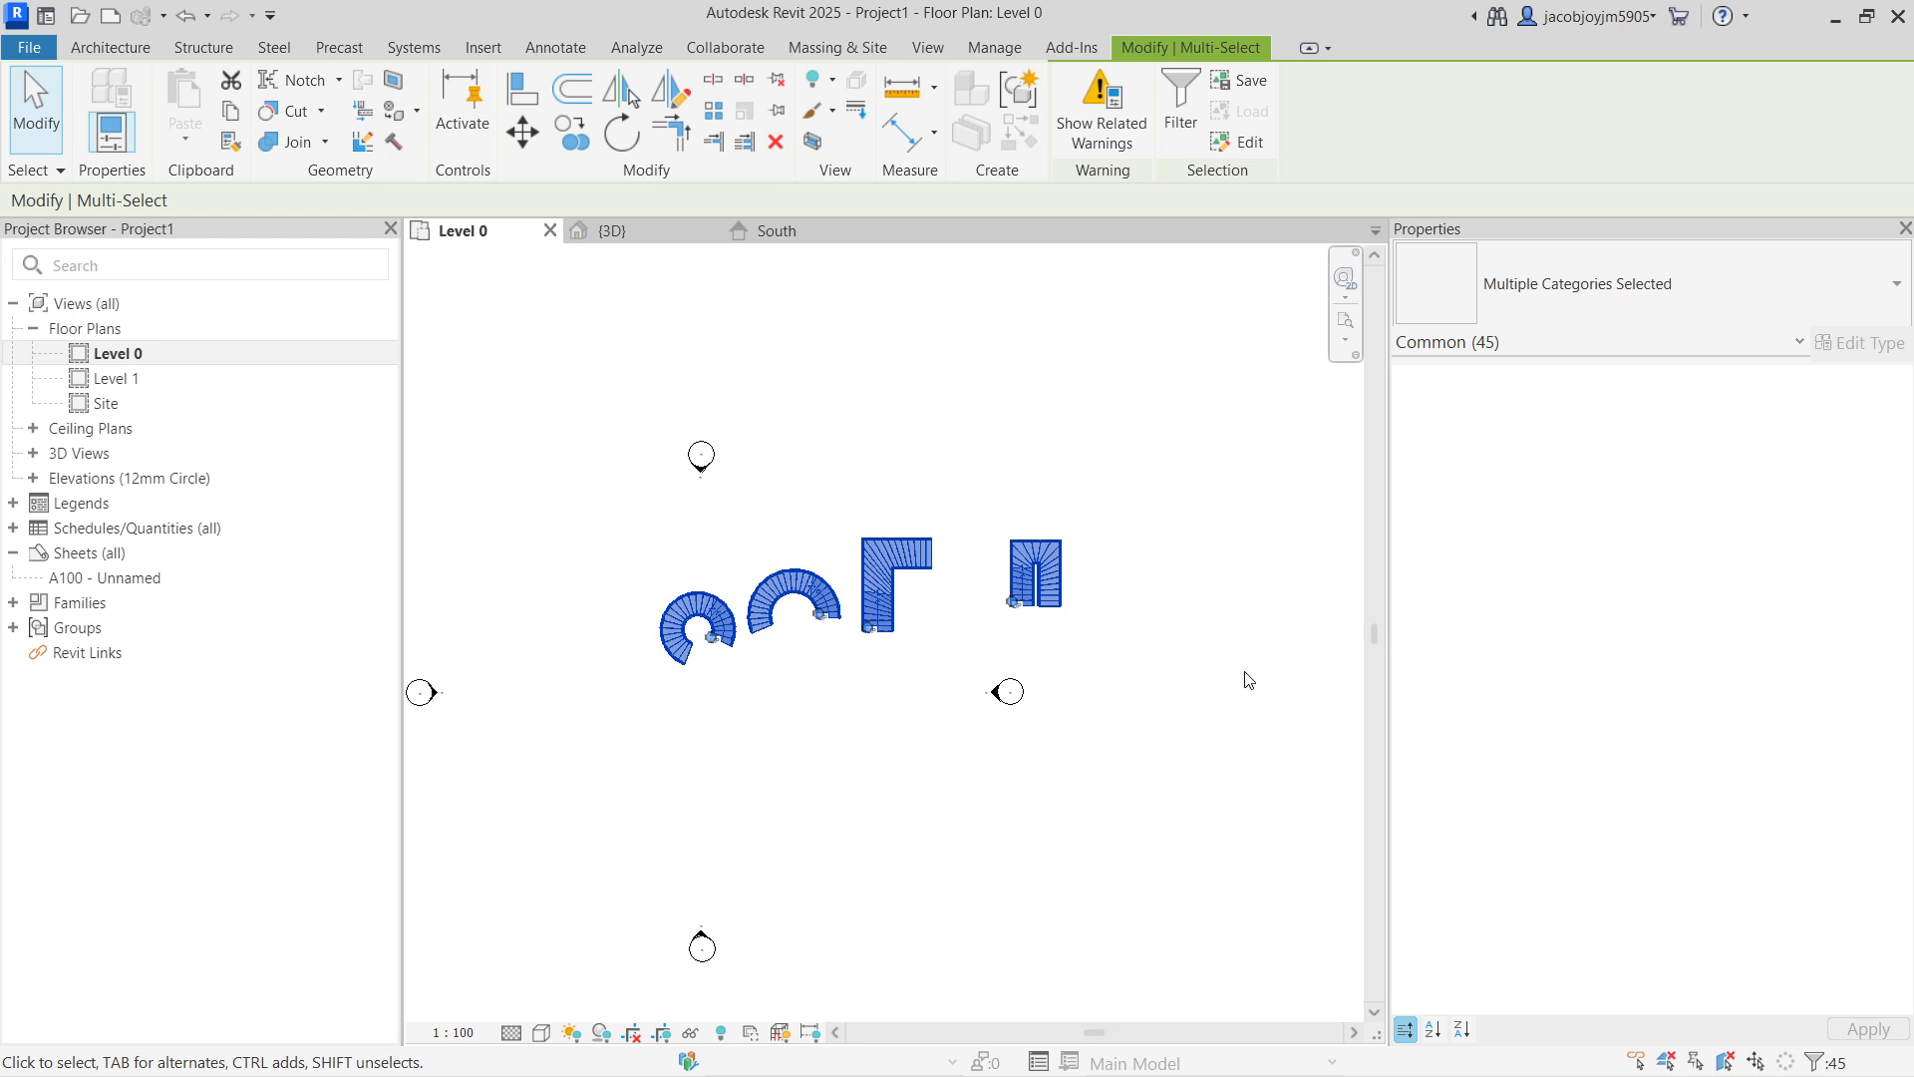
pyautogui.press('Delete')
pyautogui.scroll(-2, 1148, 534)
pyautogui.scroll(2, 1148, 534)
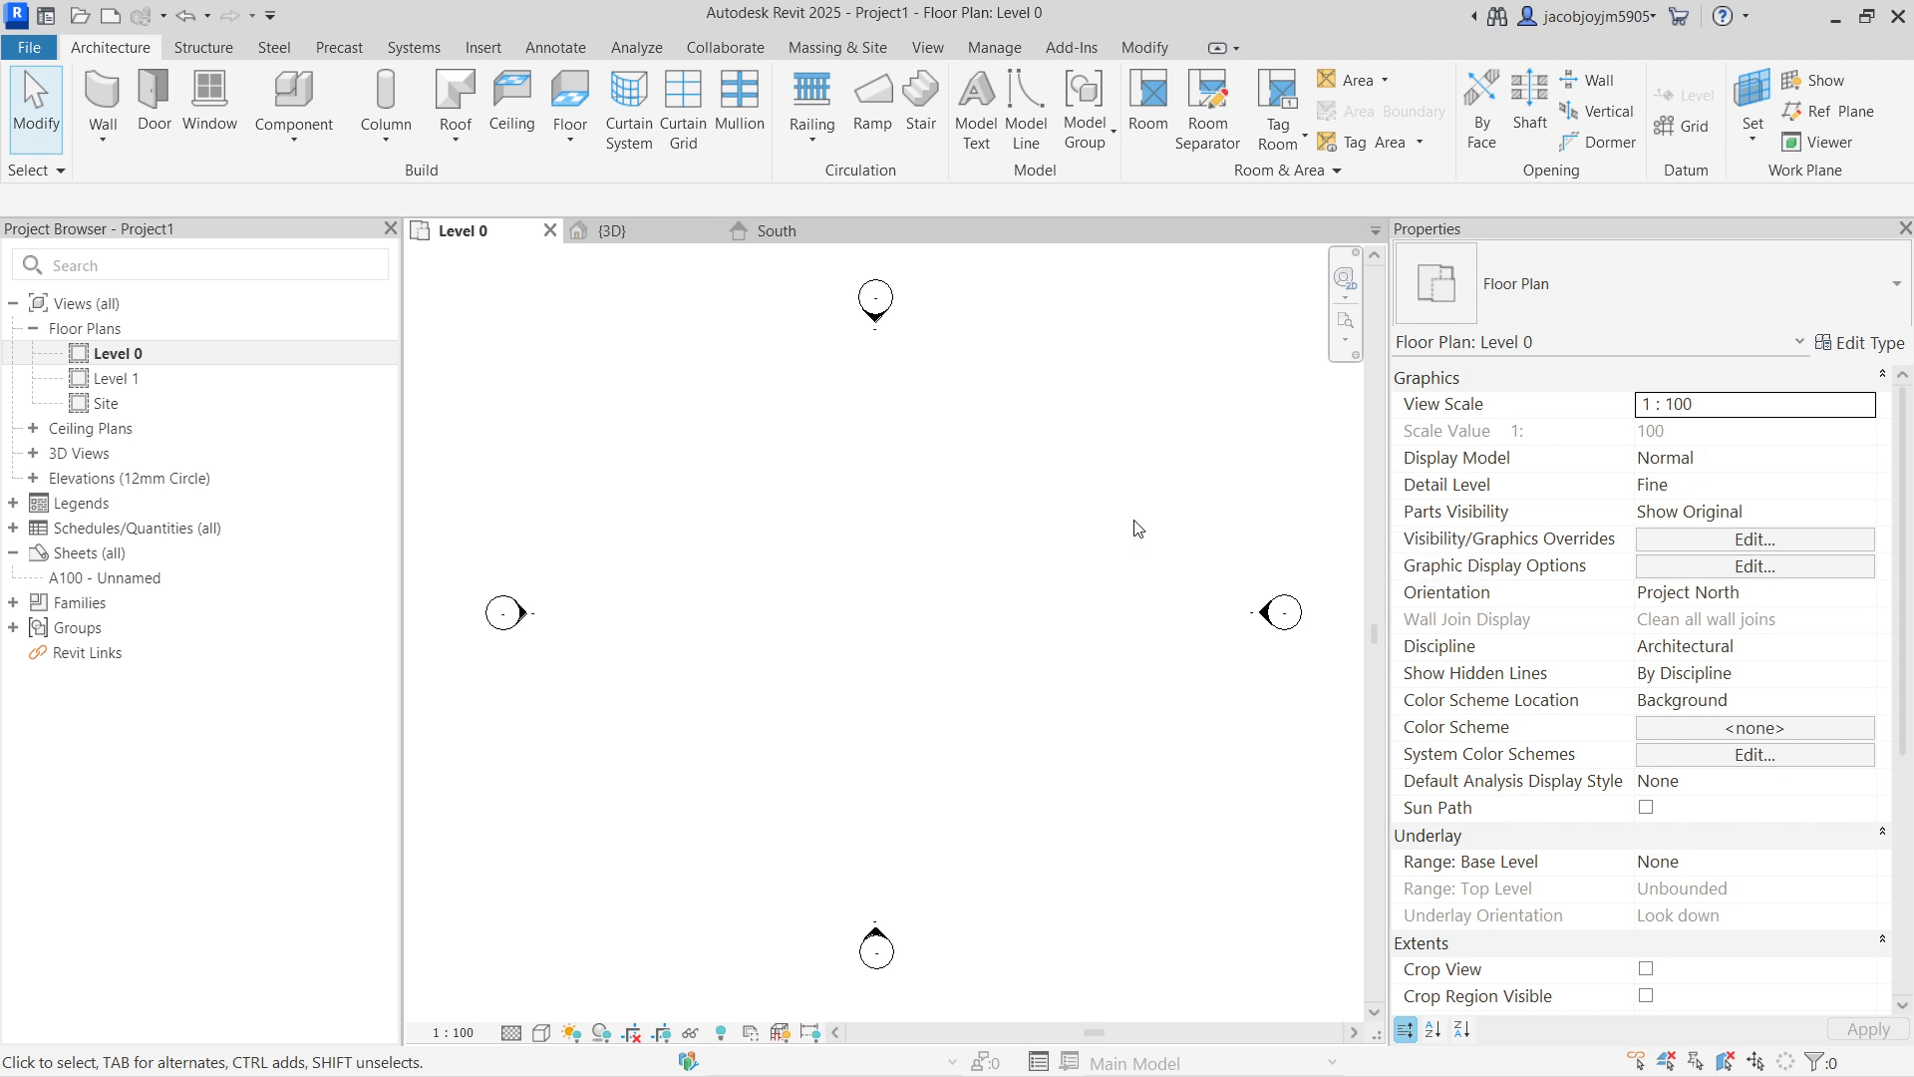
# Step: Start a new stair to review the available assembled, cast-in-place and precast stair types, and leave without creating it
pyautogui.click(921, 129)
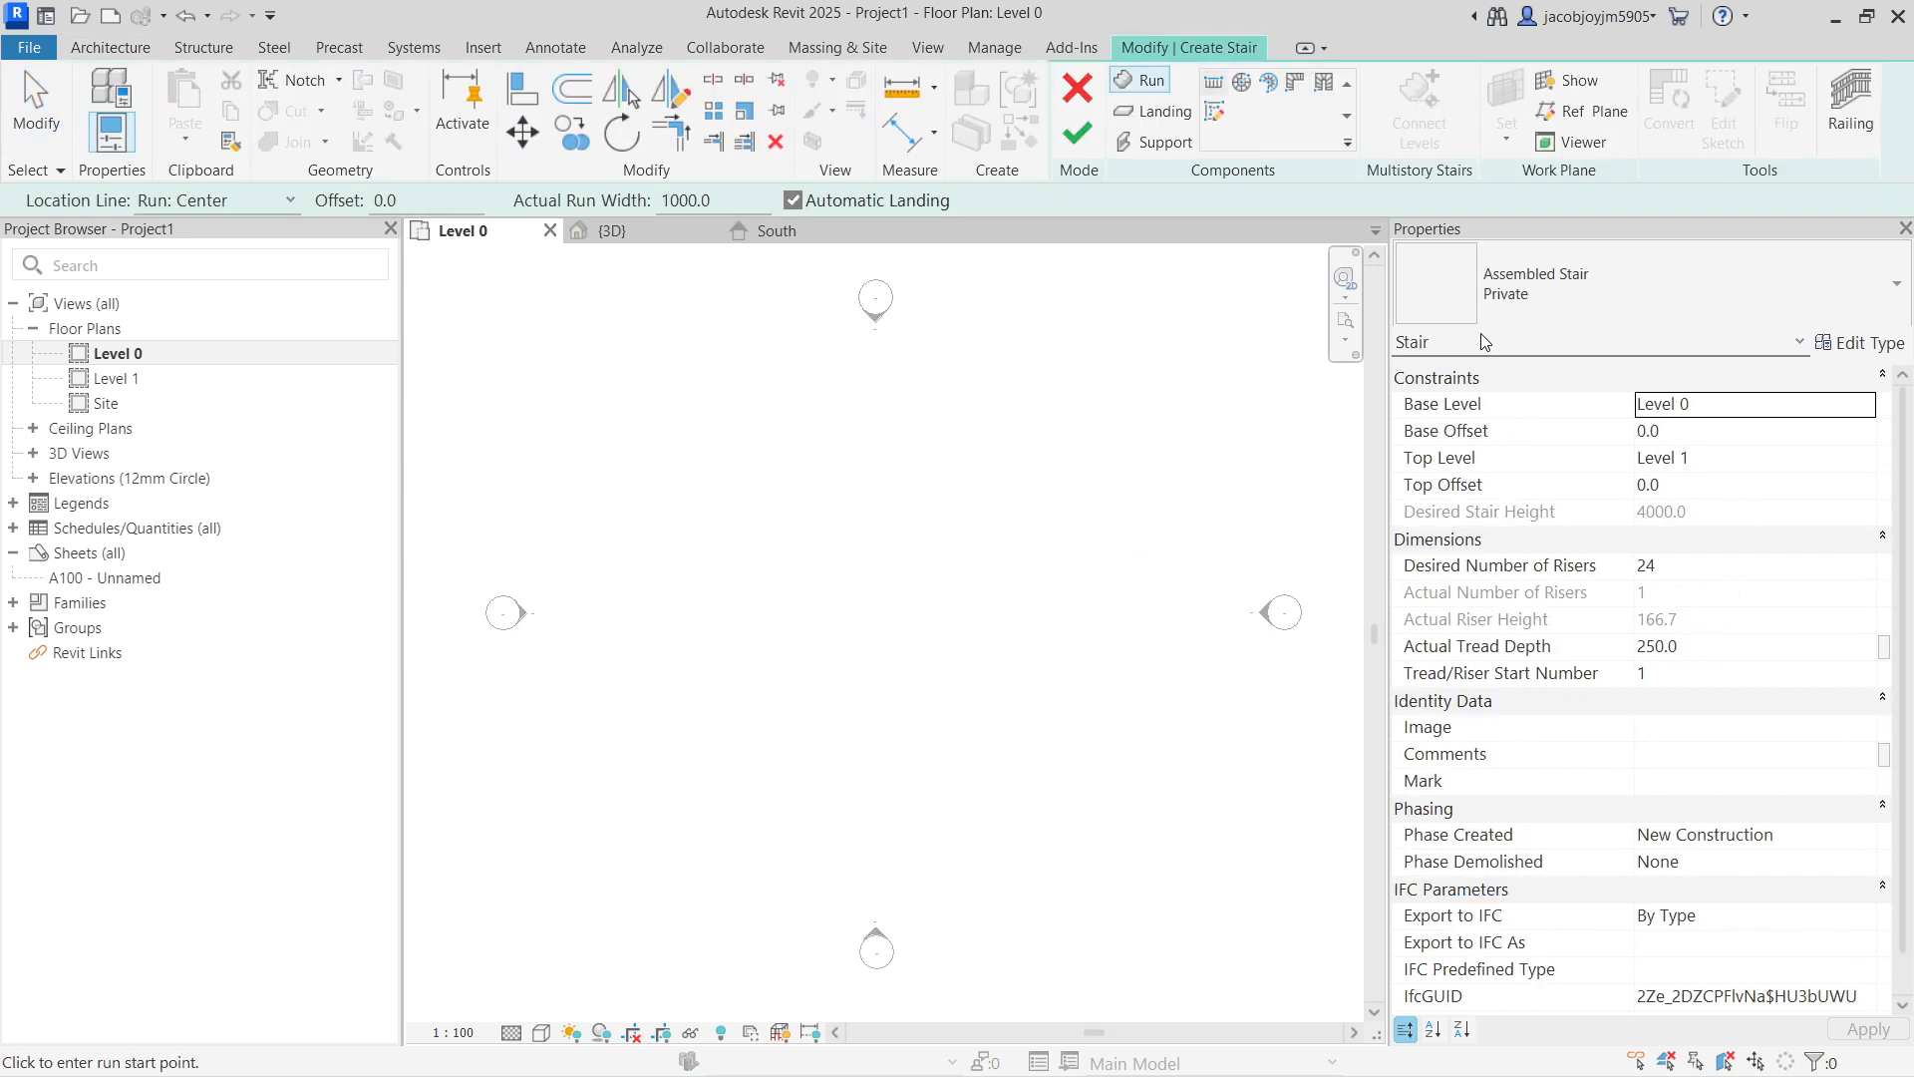
pyautogui.click(1633, 288)
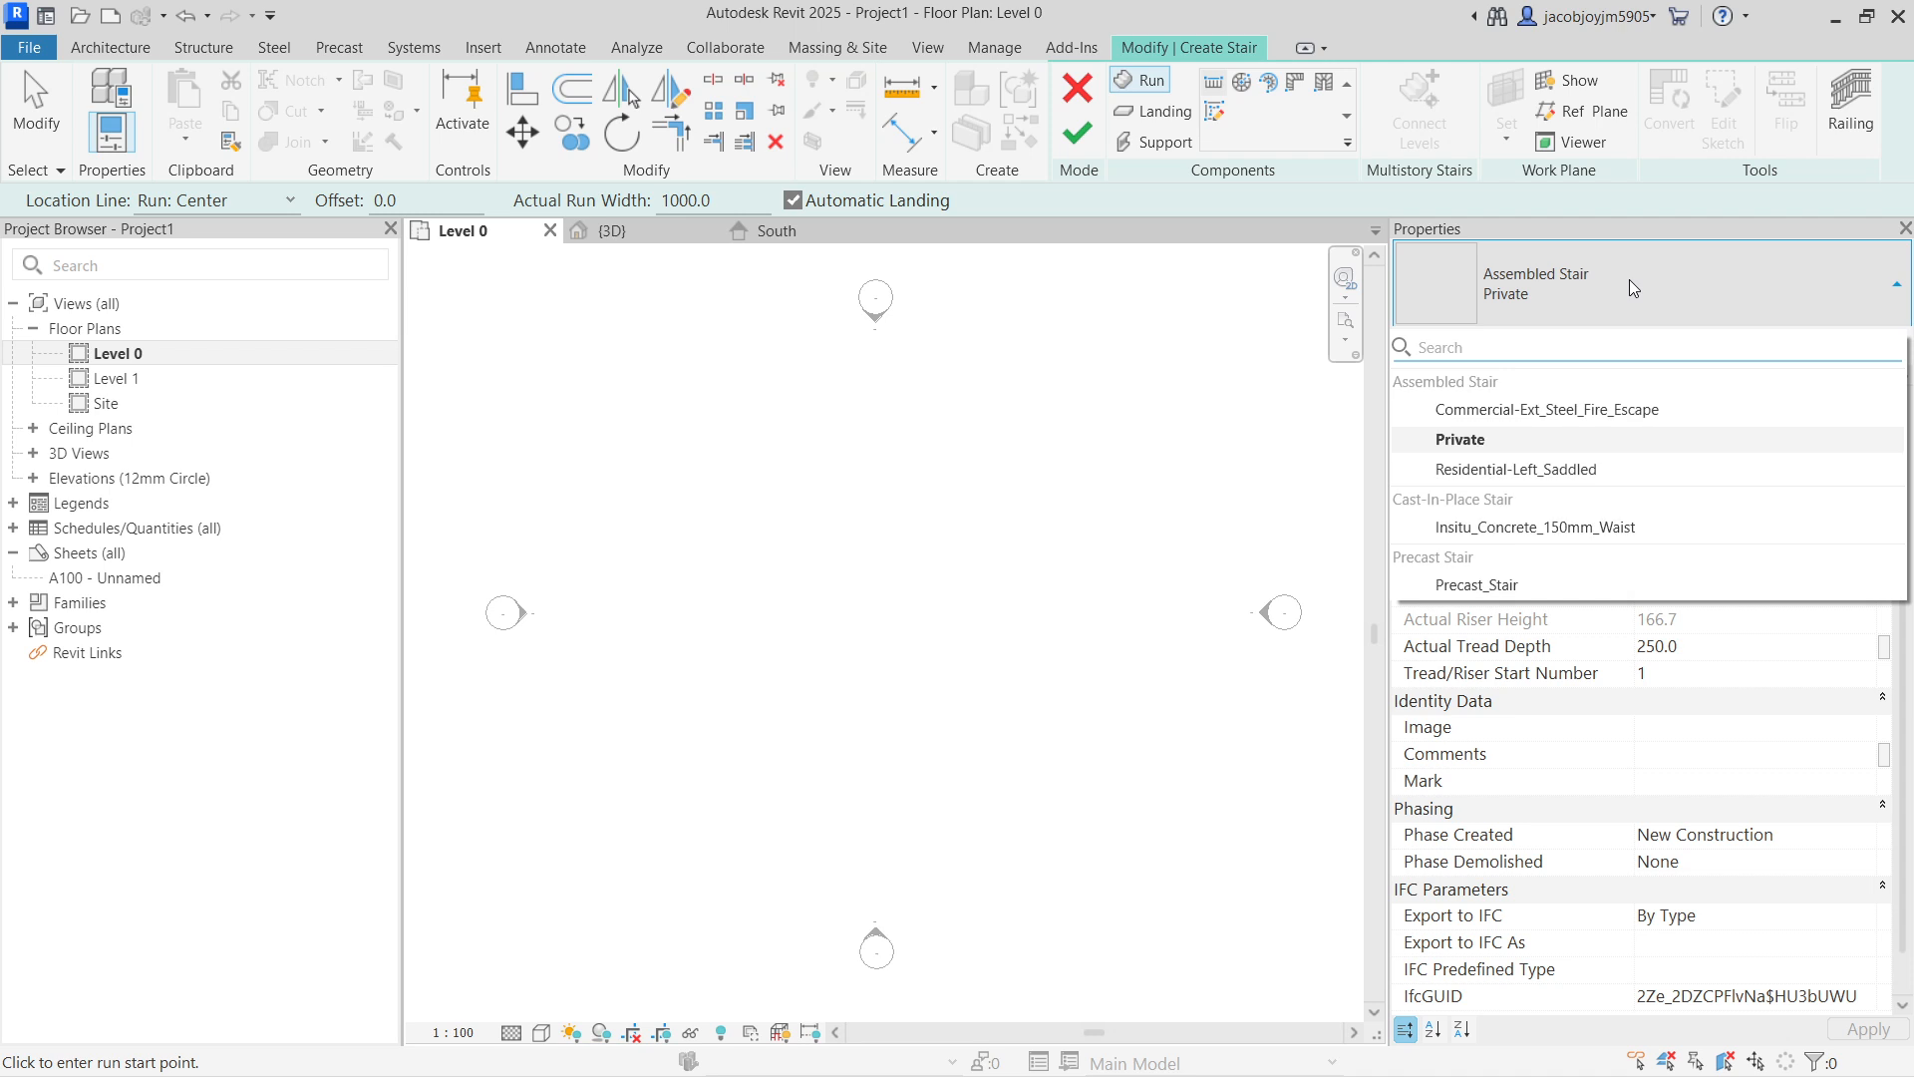
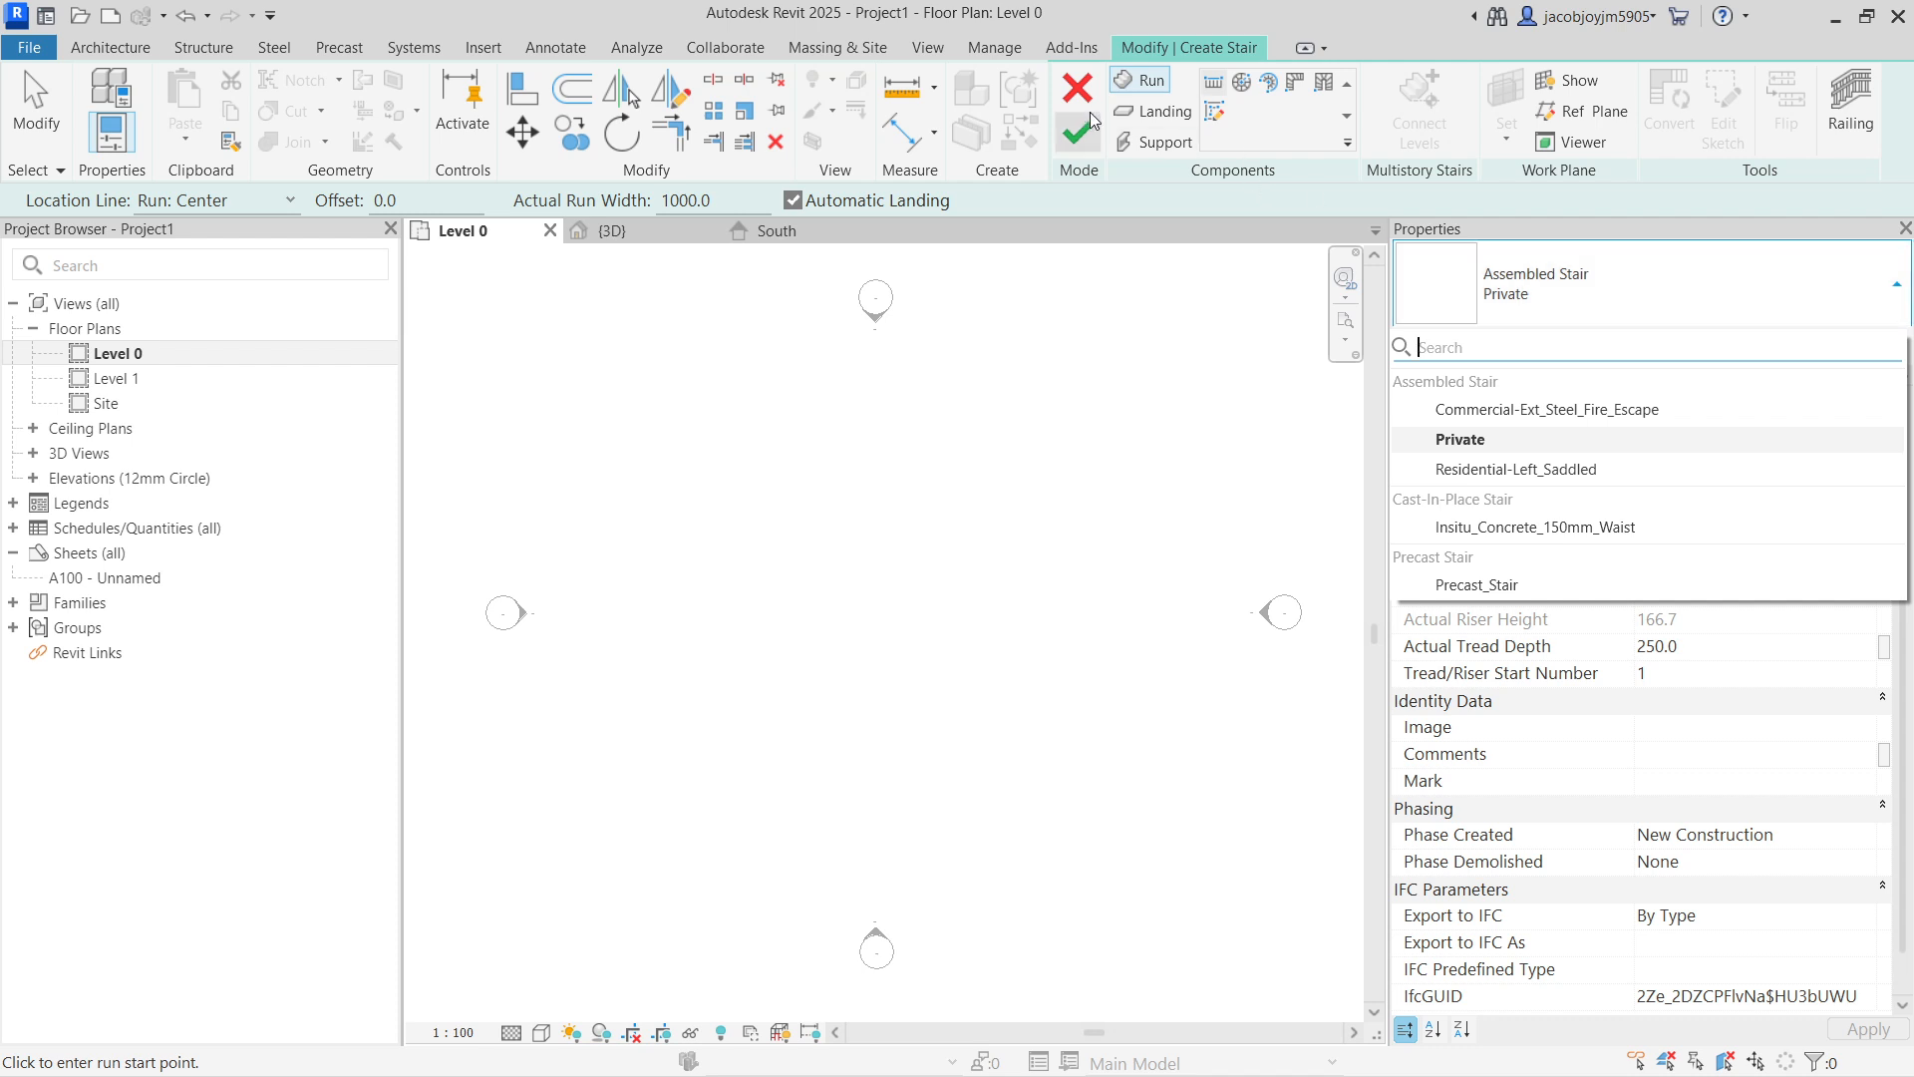
pyautogui.click(1076, 88)
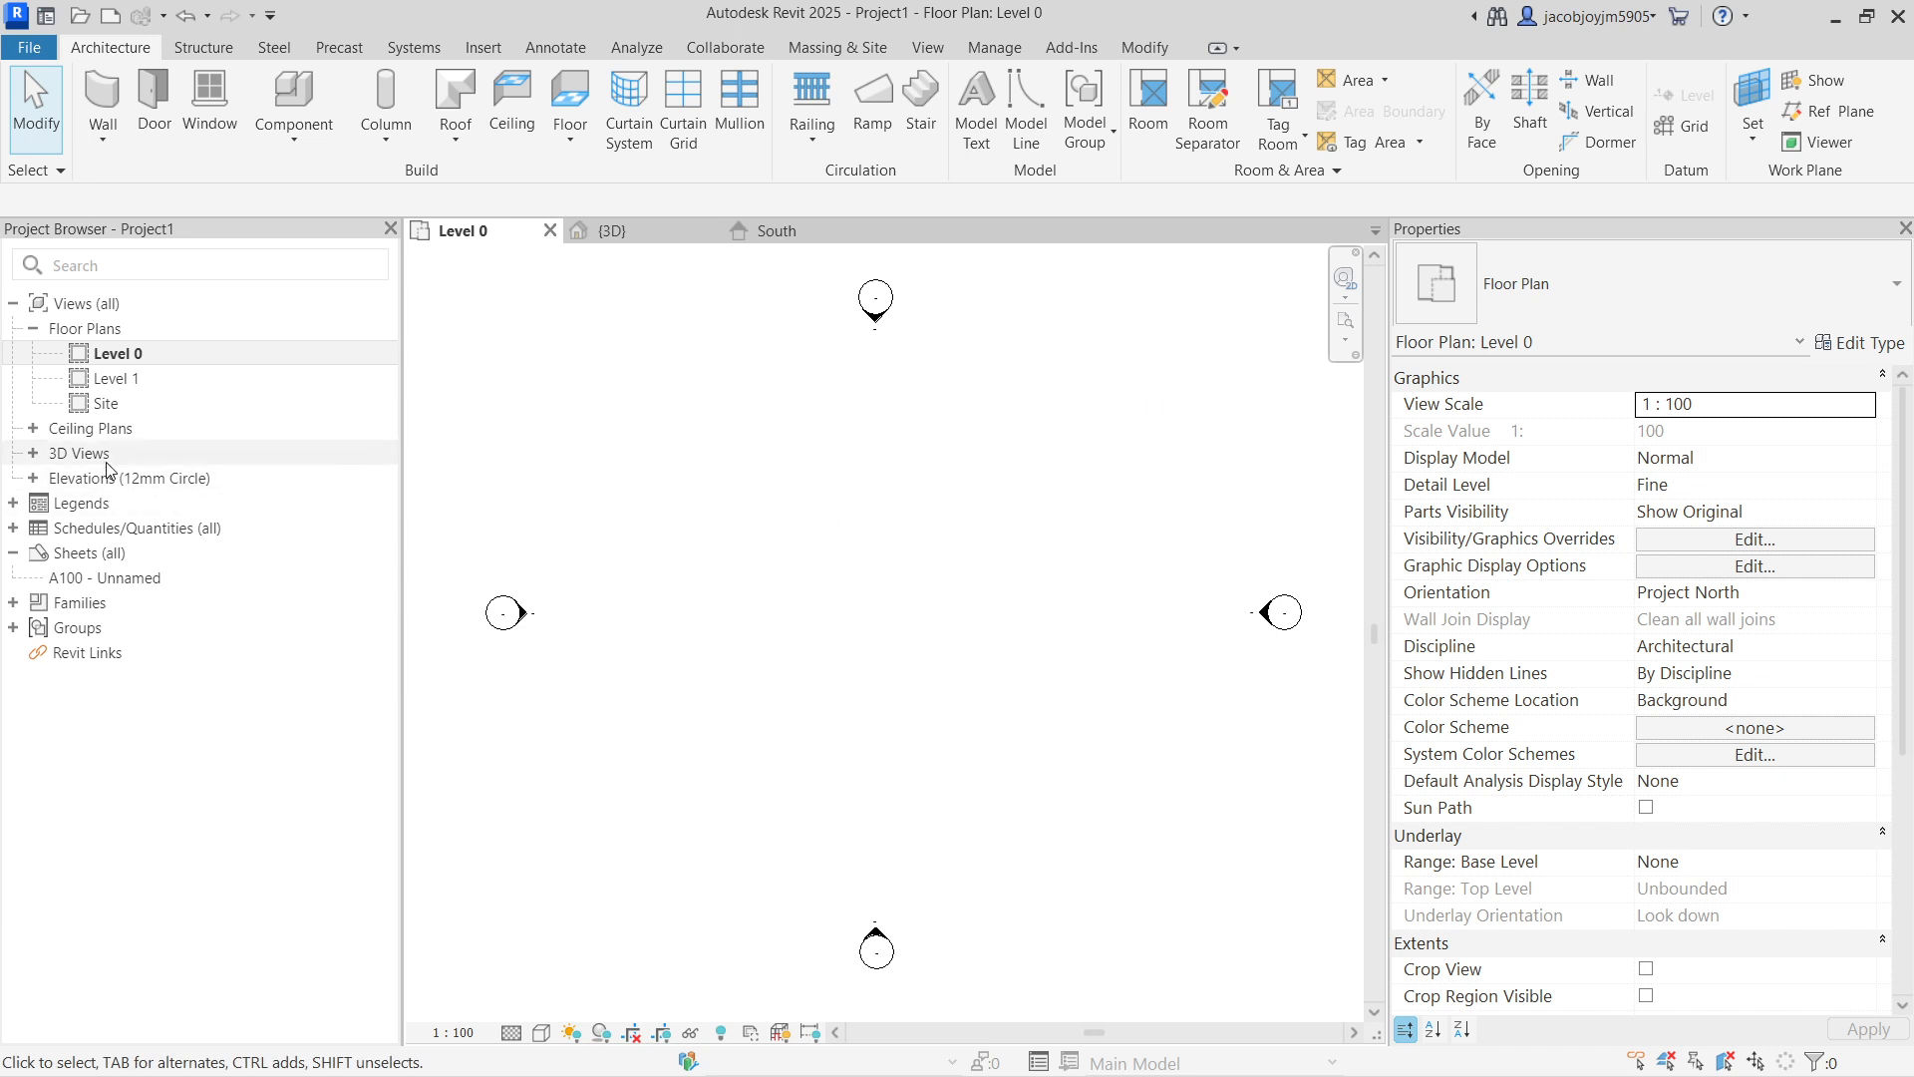
# Step: Open the South elevation and examine the heights of Level 0 and Level 1
pyautogui.click(40, 479)
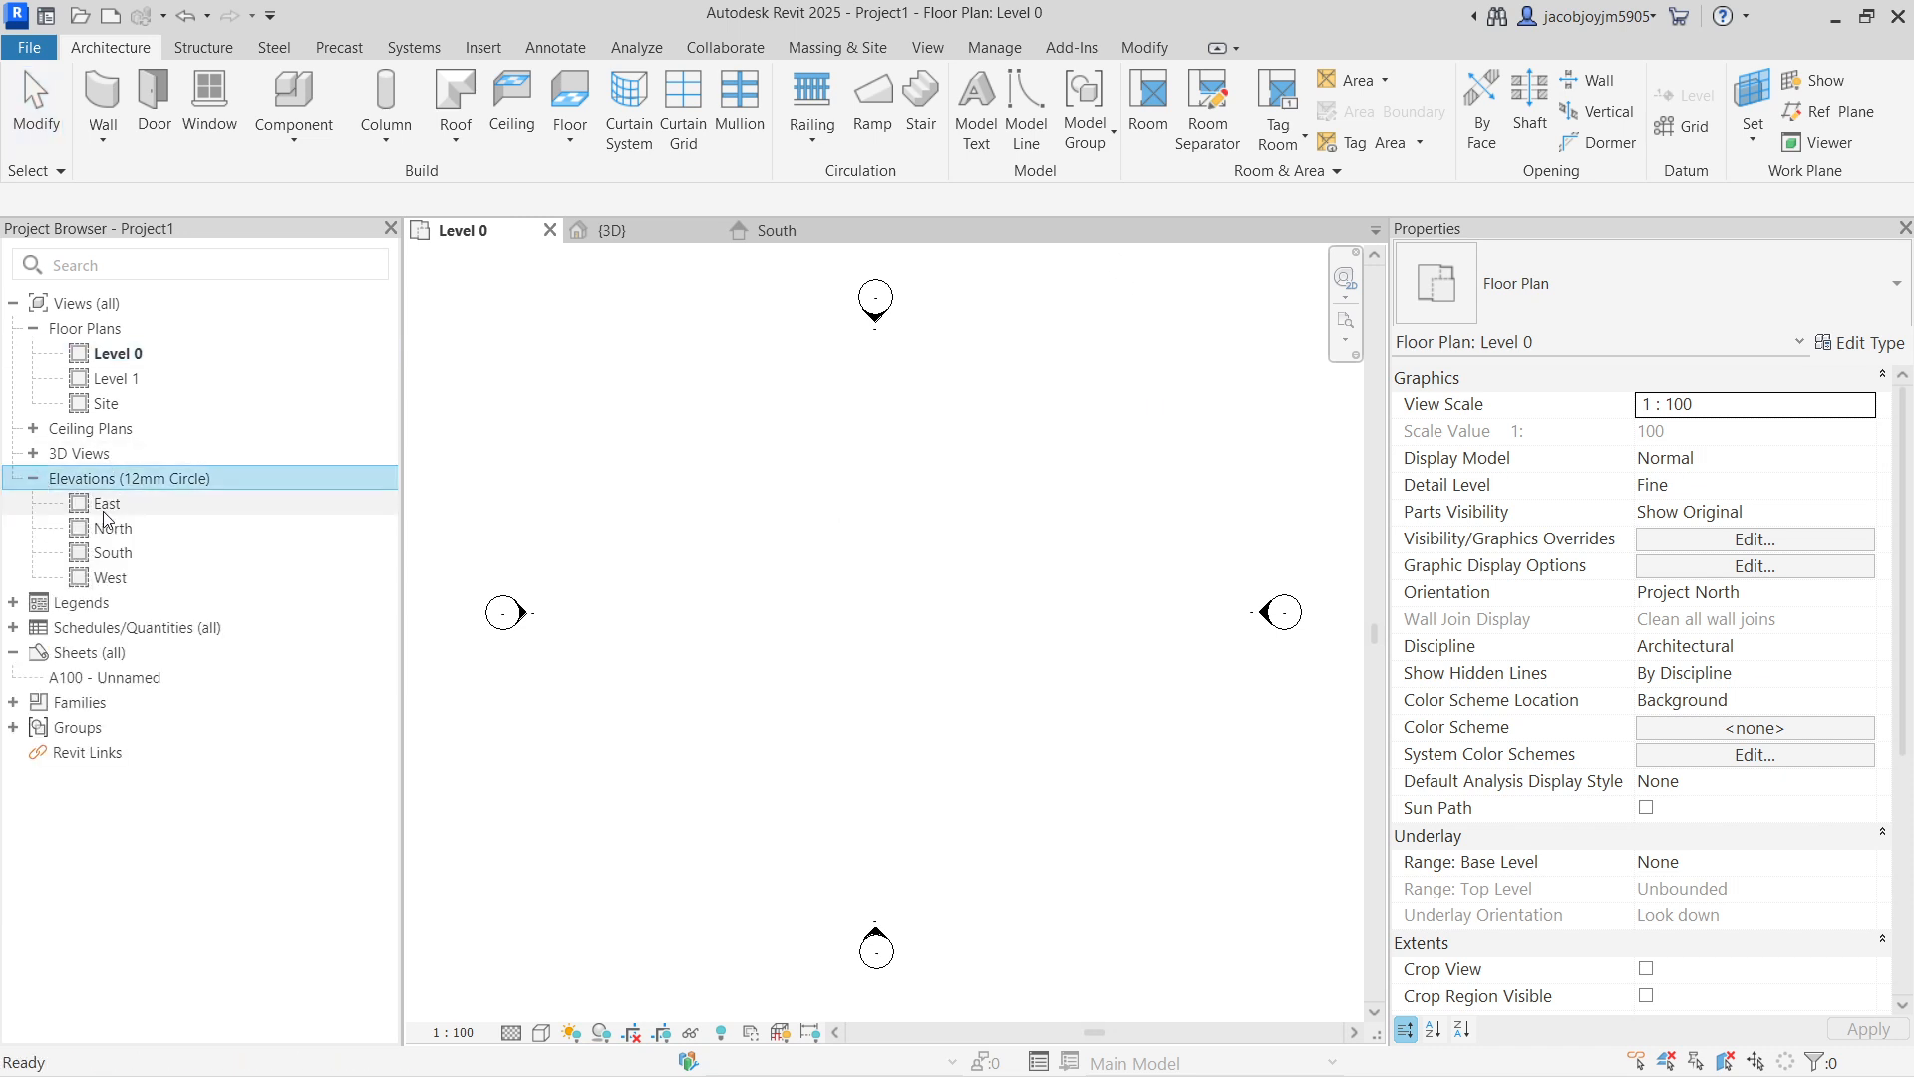
pyautogui.doubleClick(150, 559)
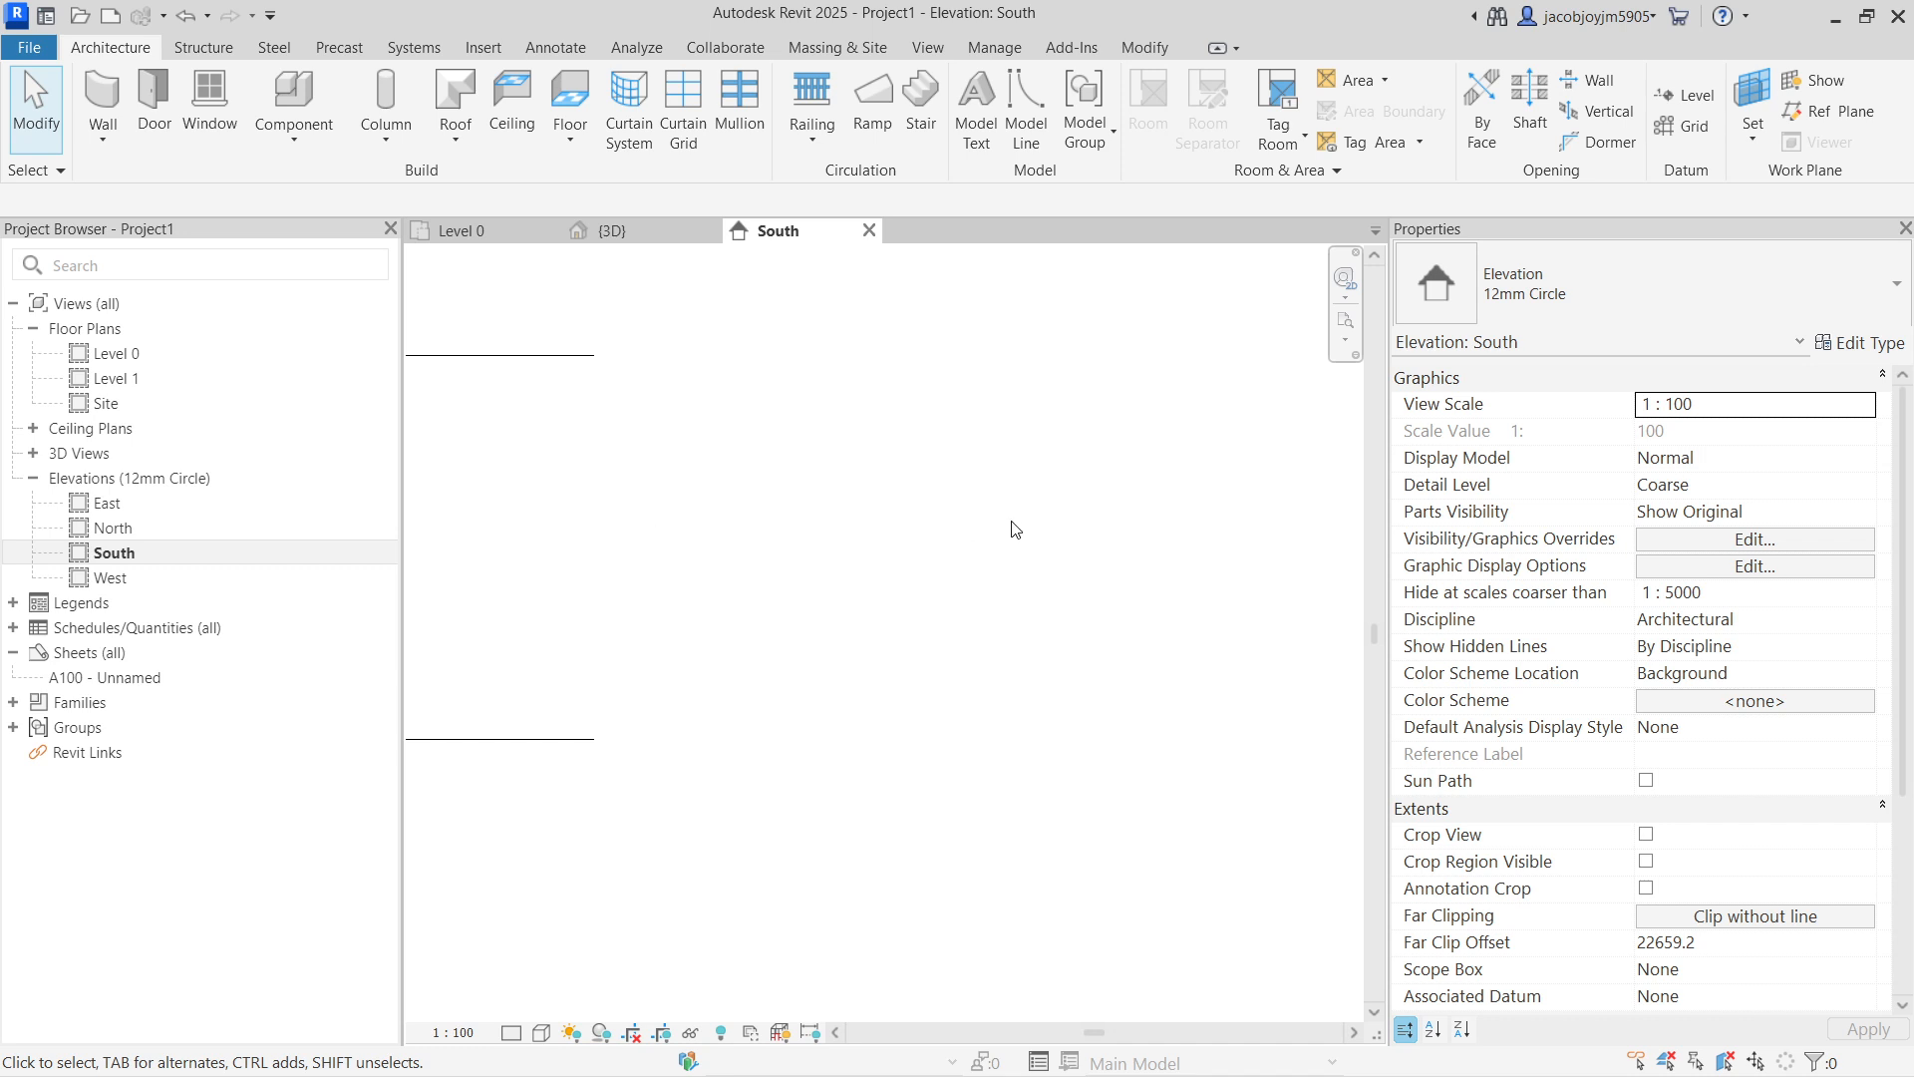
pyautogui.moveTo(999, 572); pyautogui.dragTo(1037, 560, button='middle')
pyautogui.scroll(-3, 1027, 561)
pyautogui.scroll(3, 595, 553)
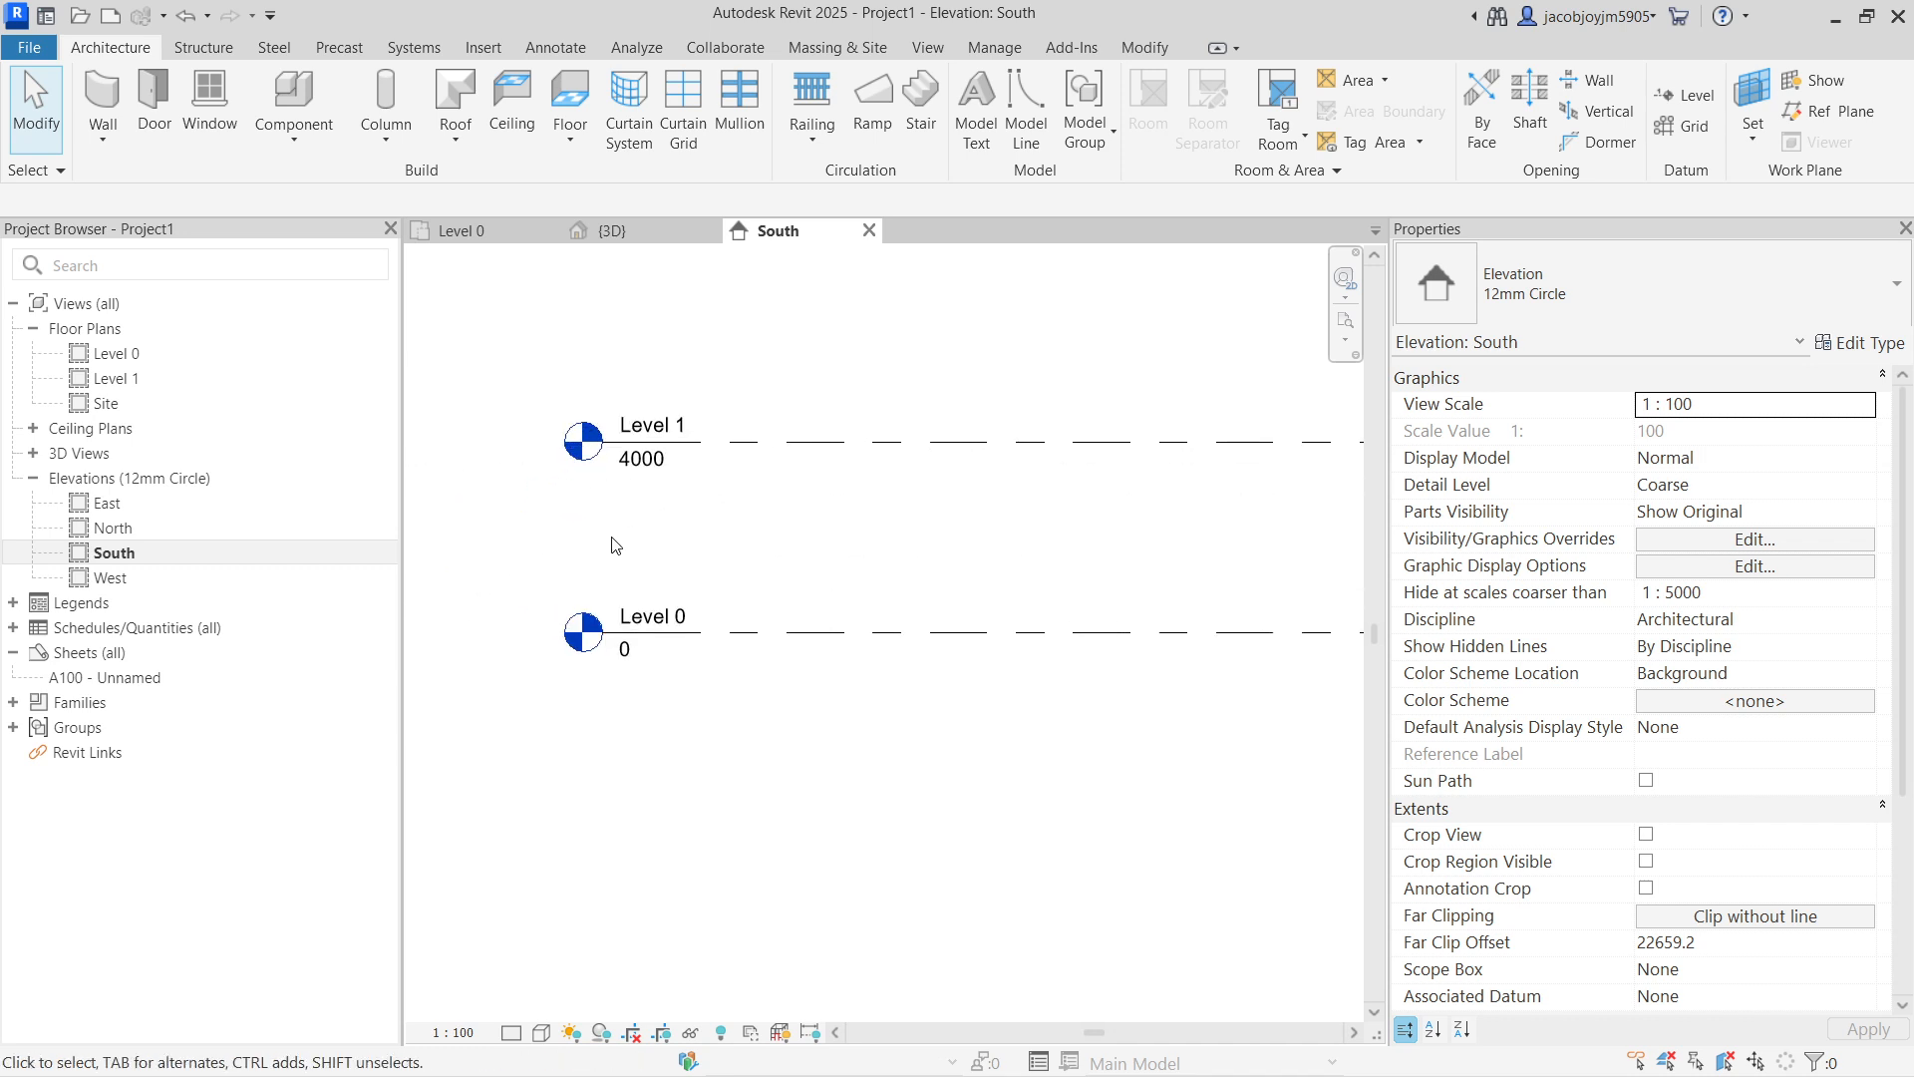
# Step: Switch to Calculator and divide the 4000 mm floor height by a 150 mm riser height, then return to Revit
pyautogui.hotkey('alt', 'Tab')
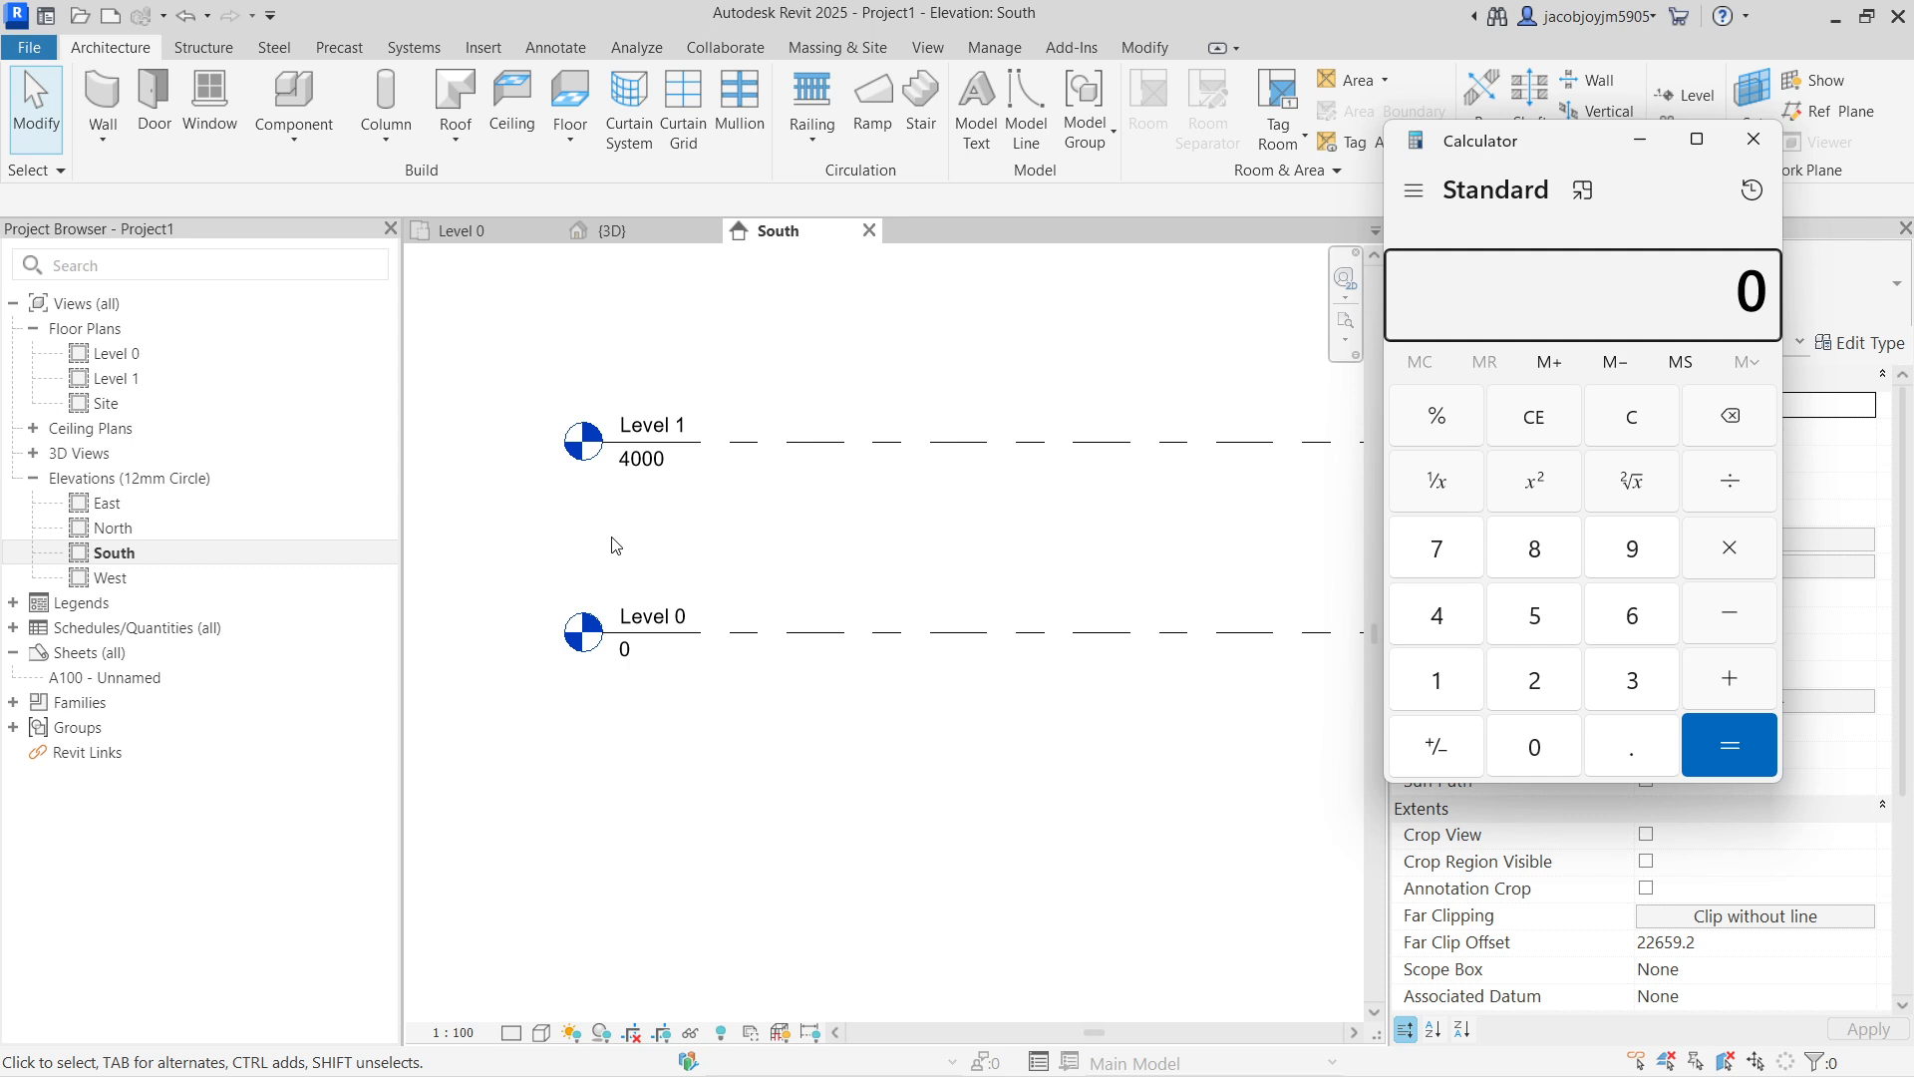
pyautogui.write('4000')
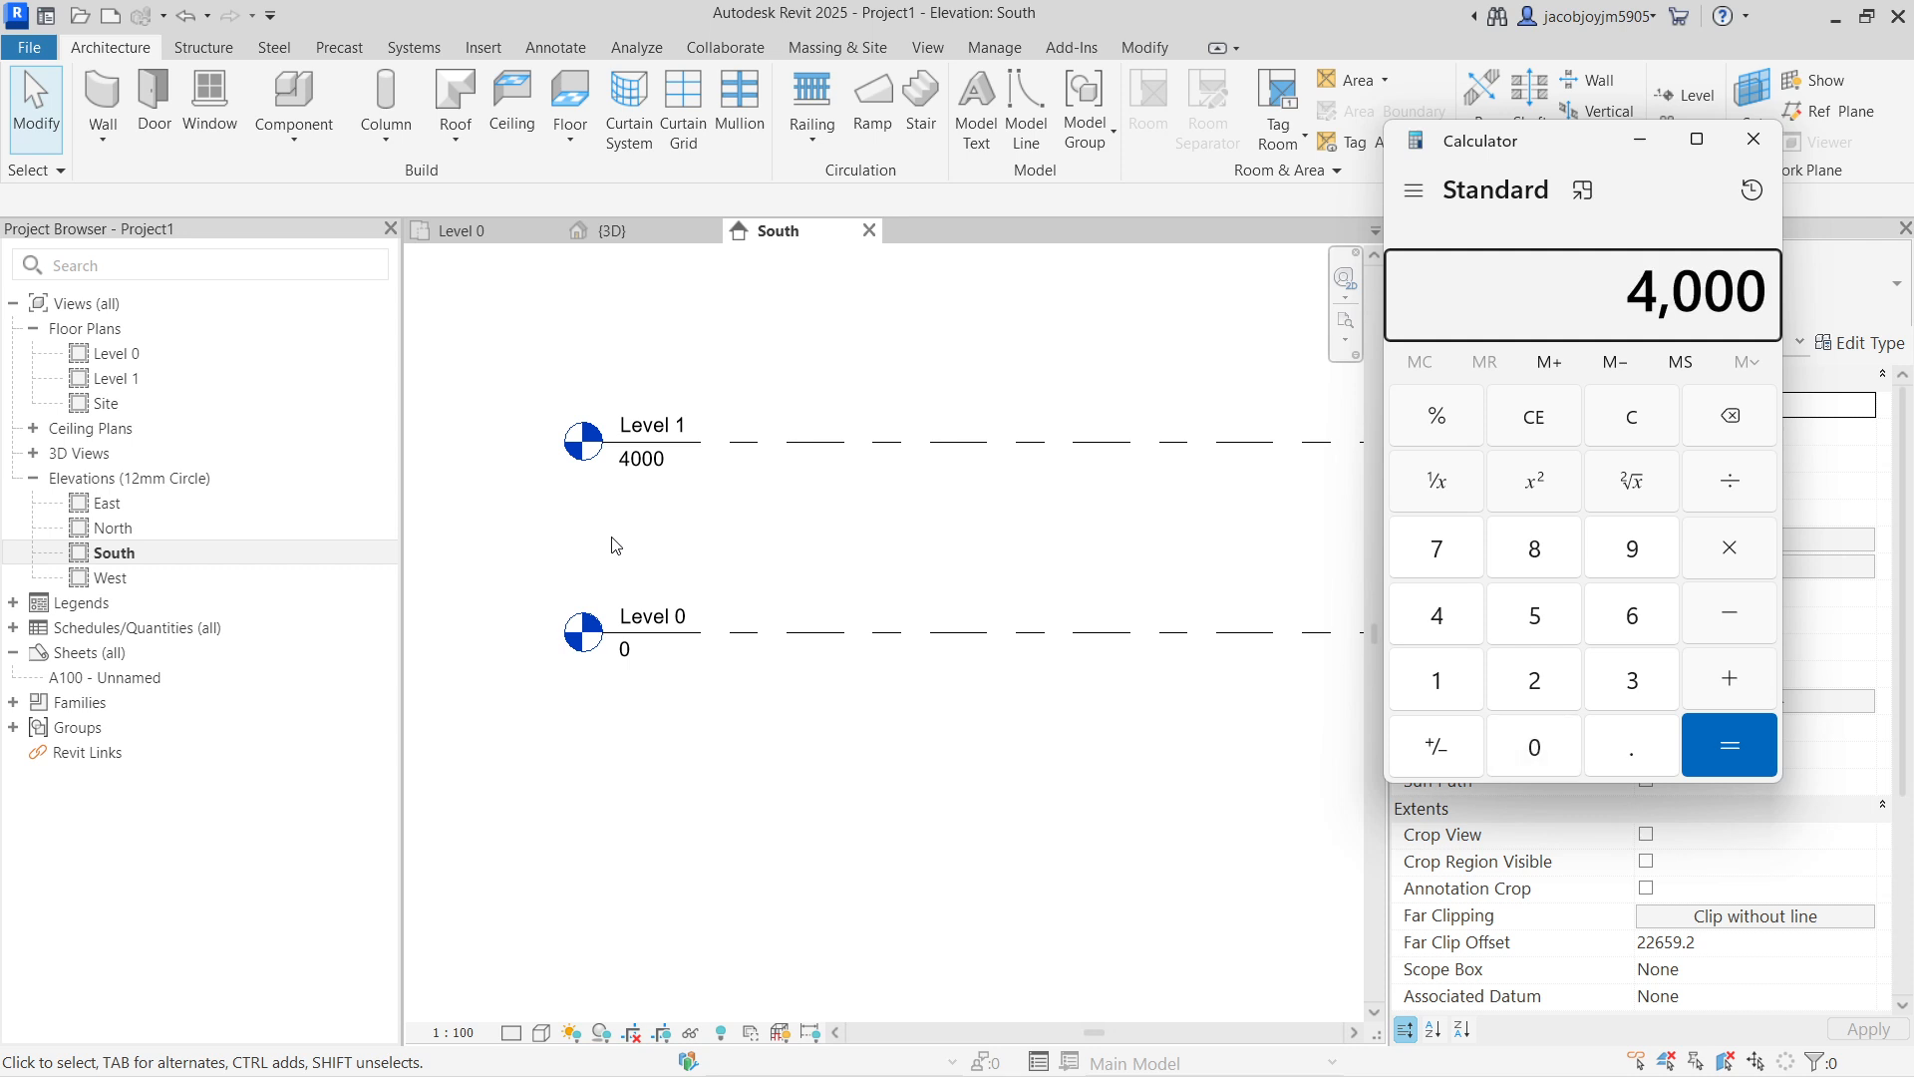
pyautogui.press('/')
pyautogui.write('150')
pyautogui.press('Return')
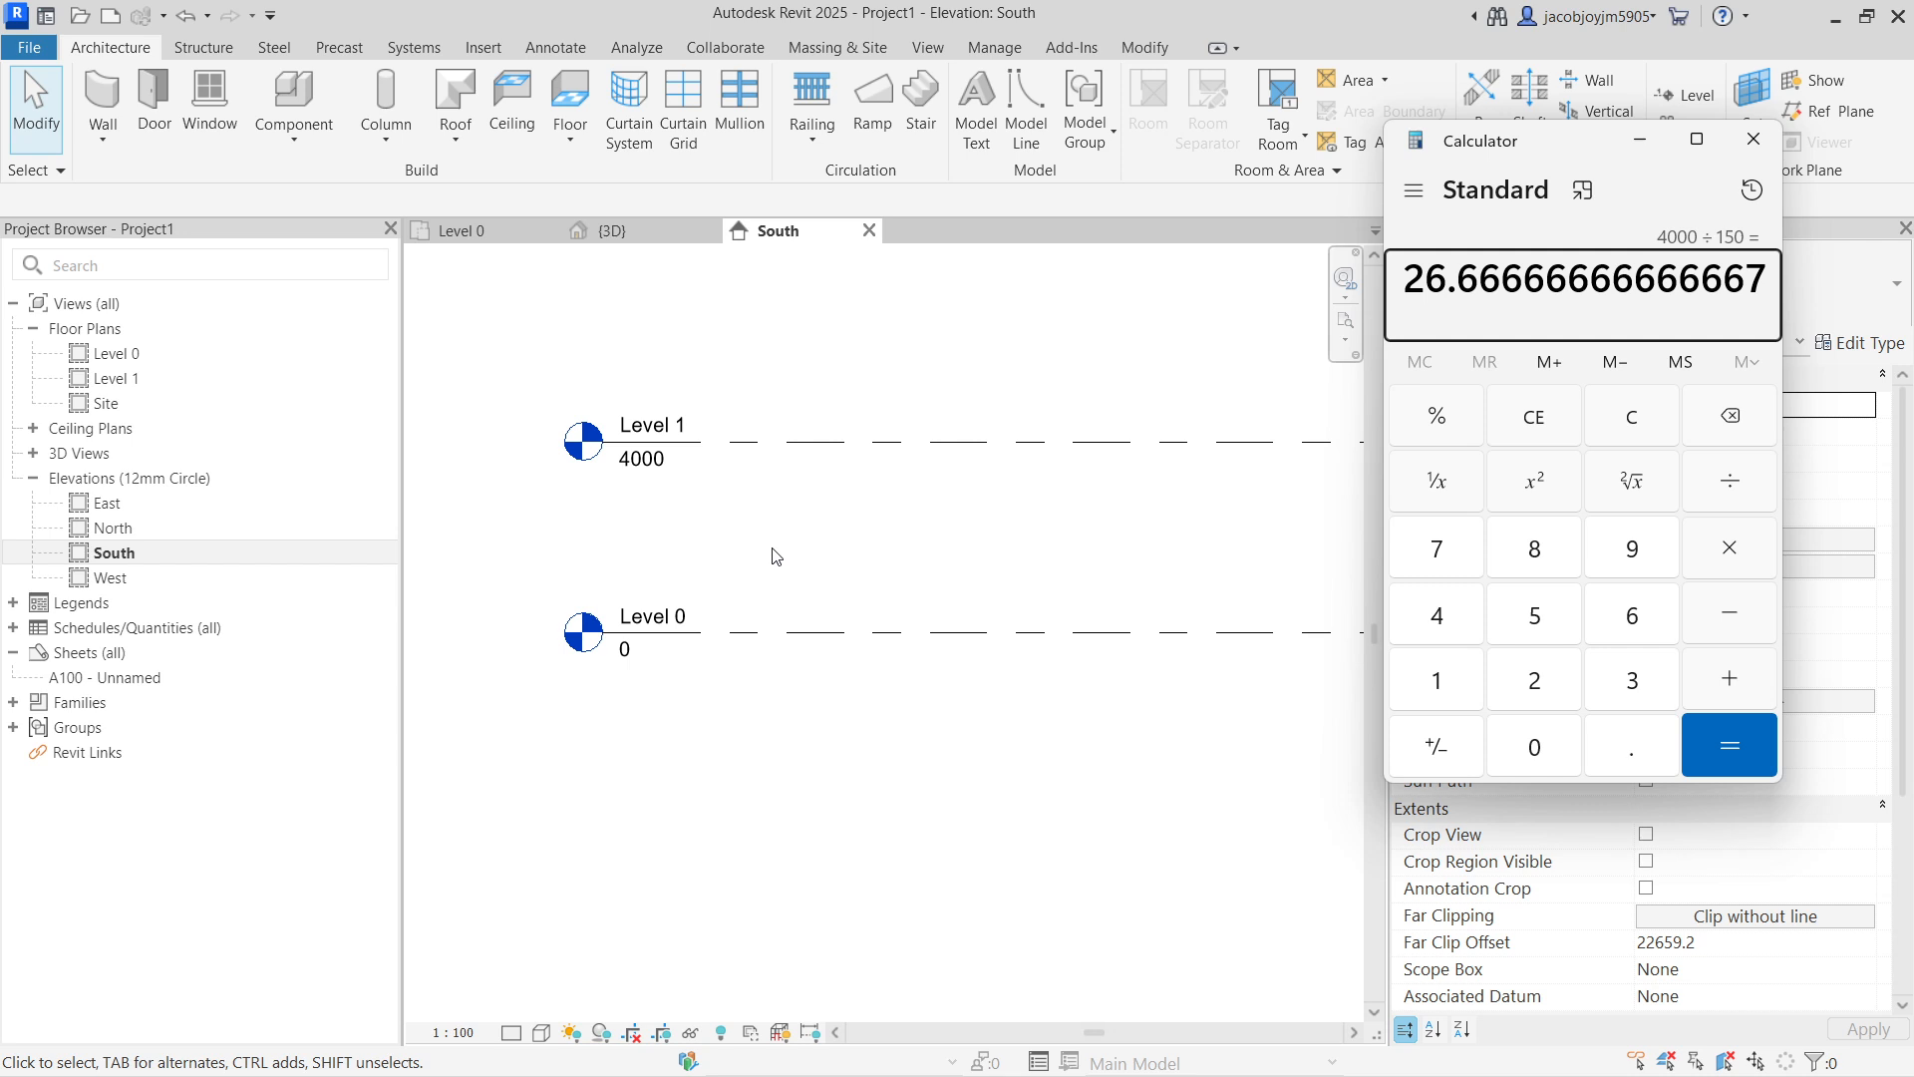
pyautogui.click(1632, 143)
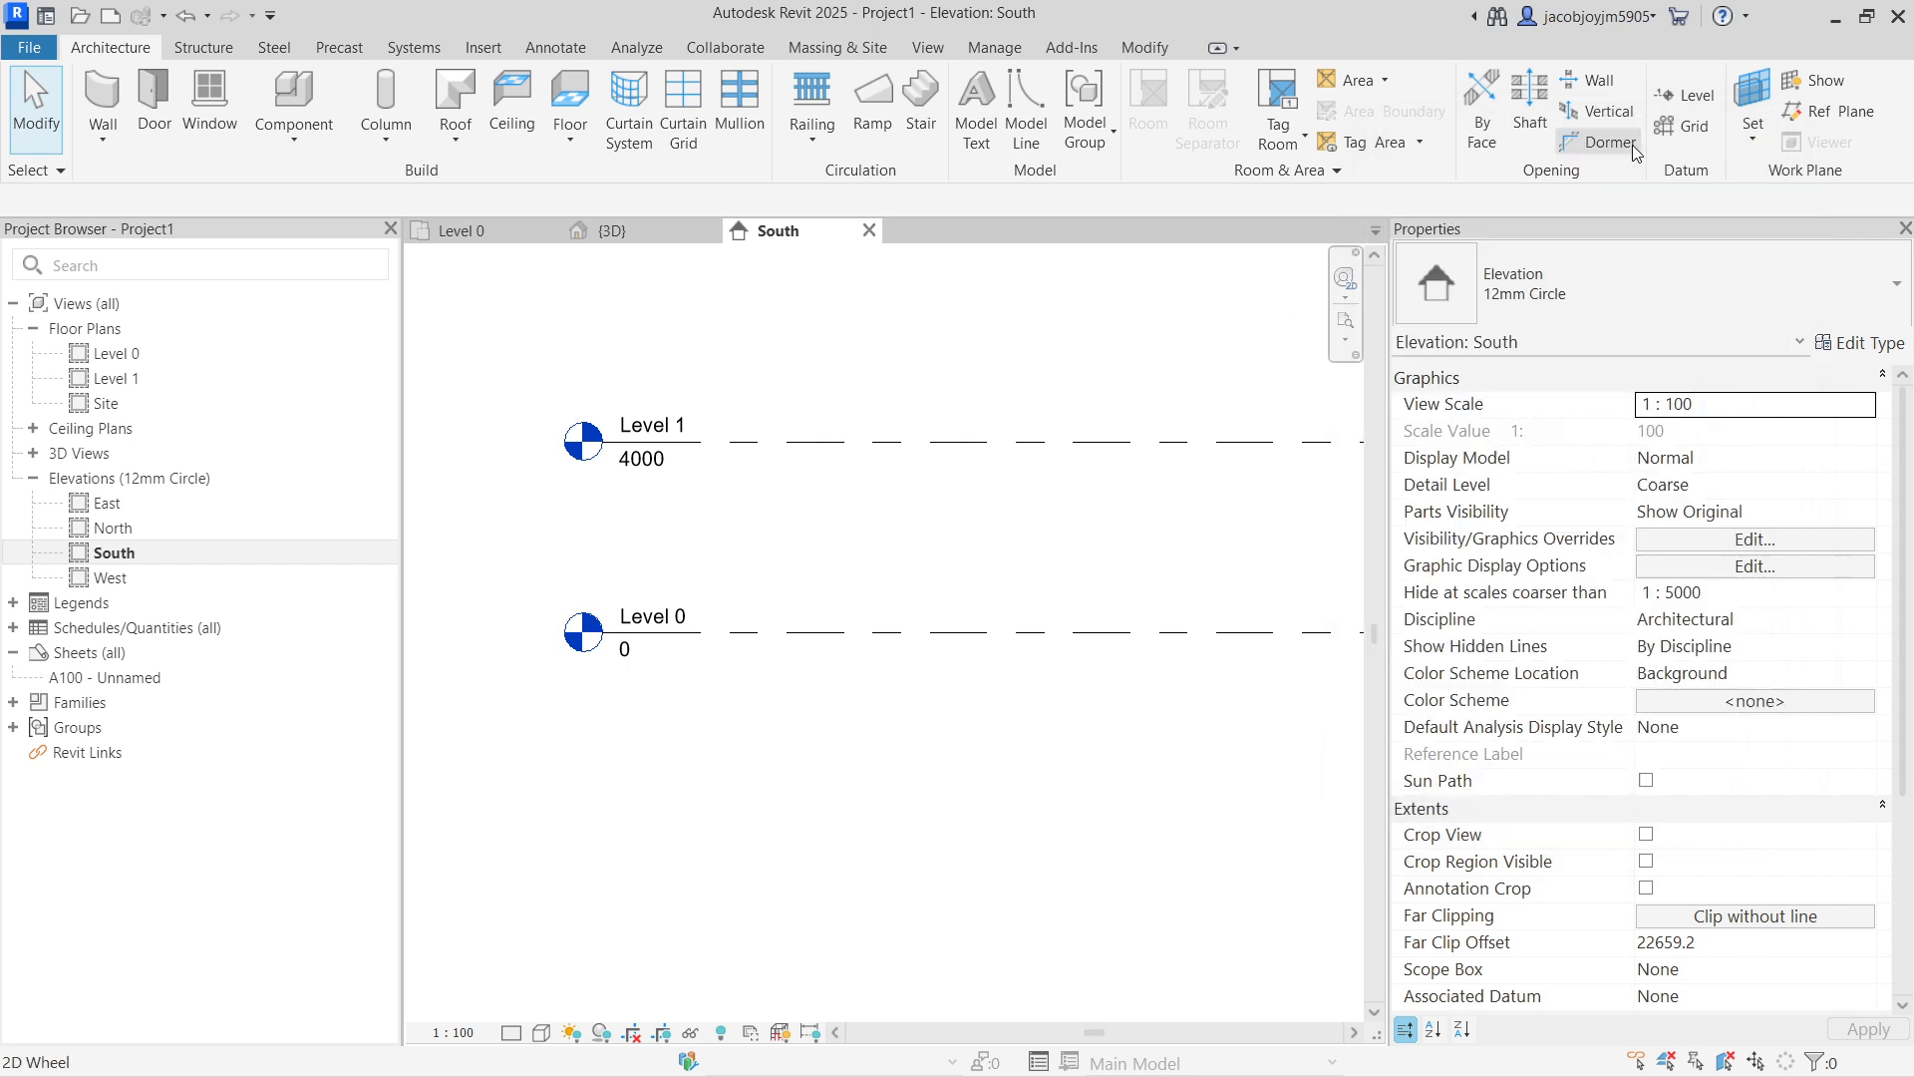
# Step: On the Level 0 plan, create a straight horizontal Private assembled stair, 1000 mm wide with 24 risers
pyautogui.scroll(-1, 869, 418)
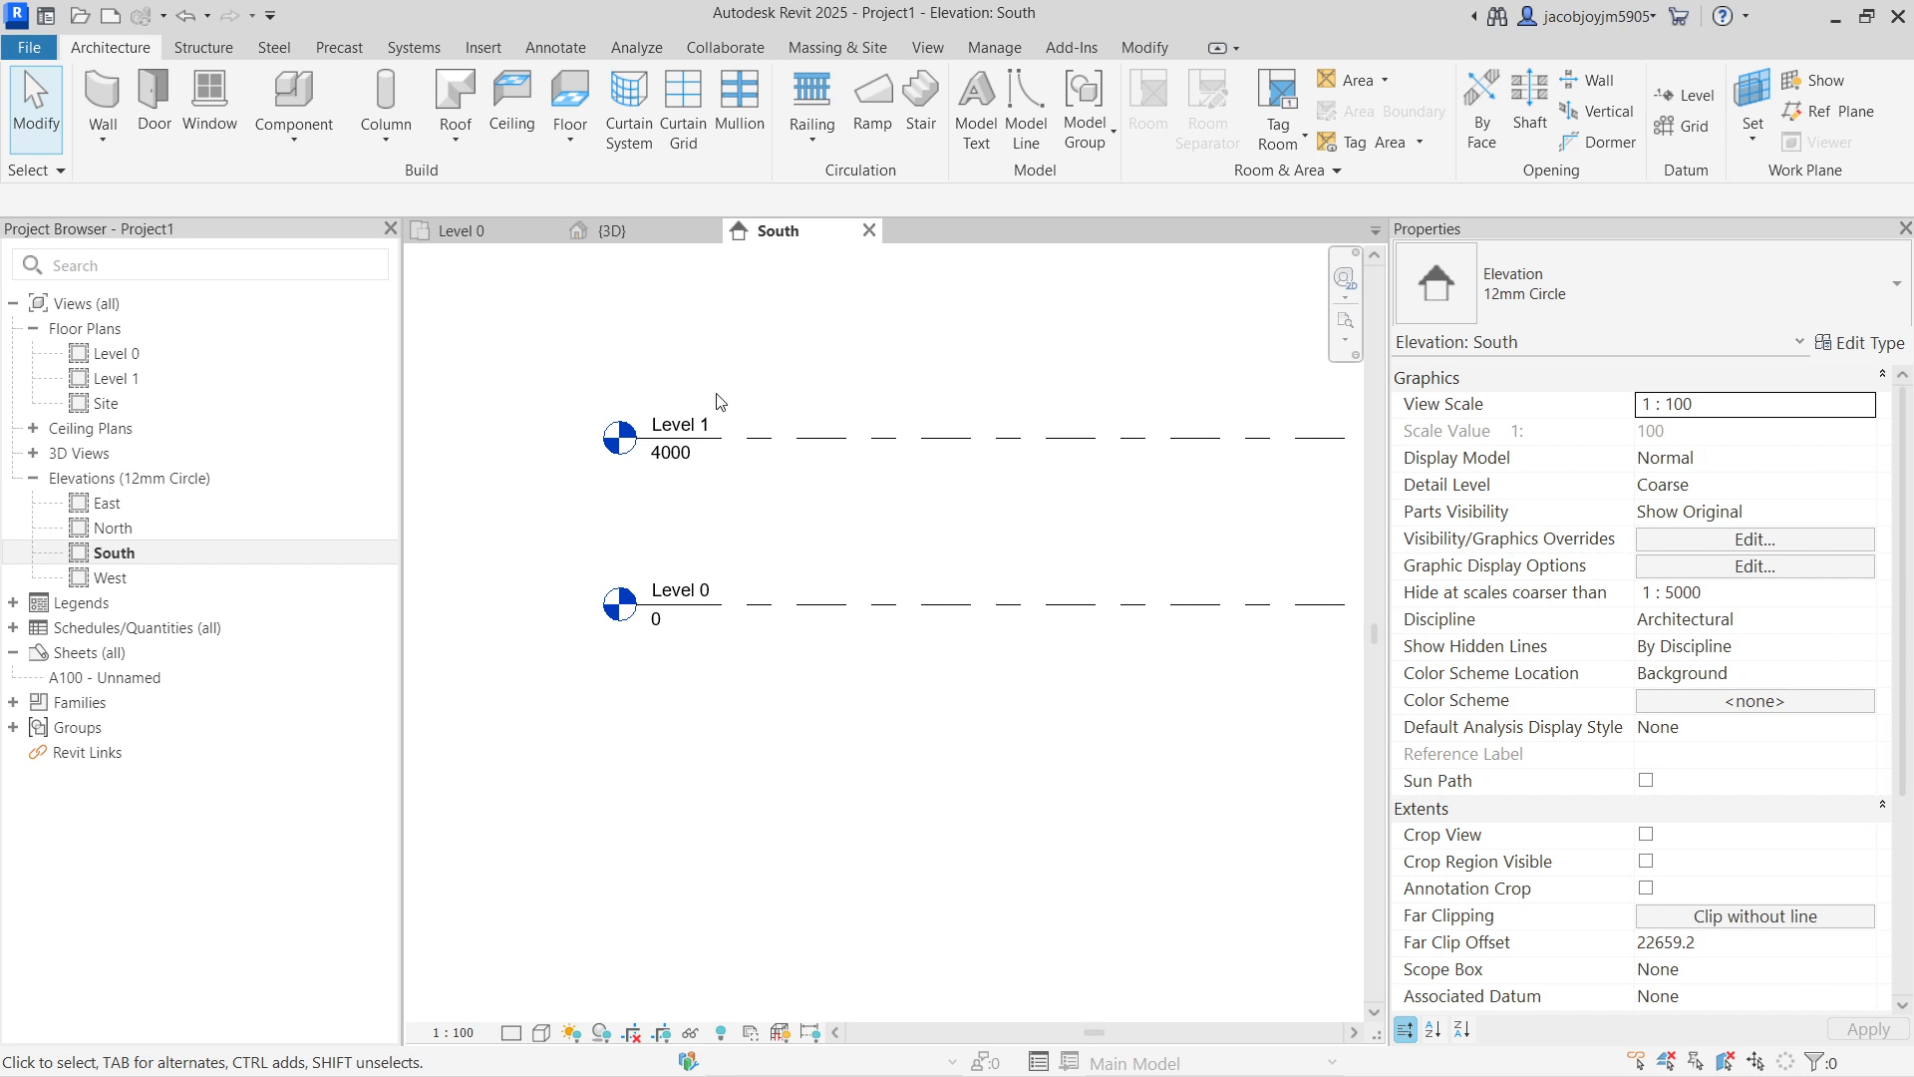
pyautogui.doubleClick(167, 362)
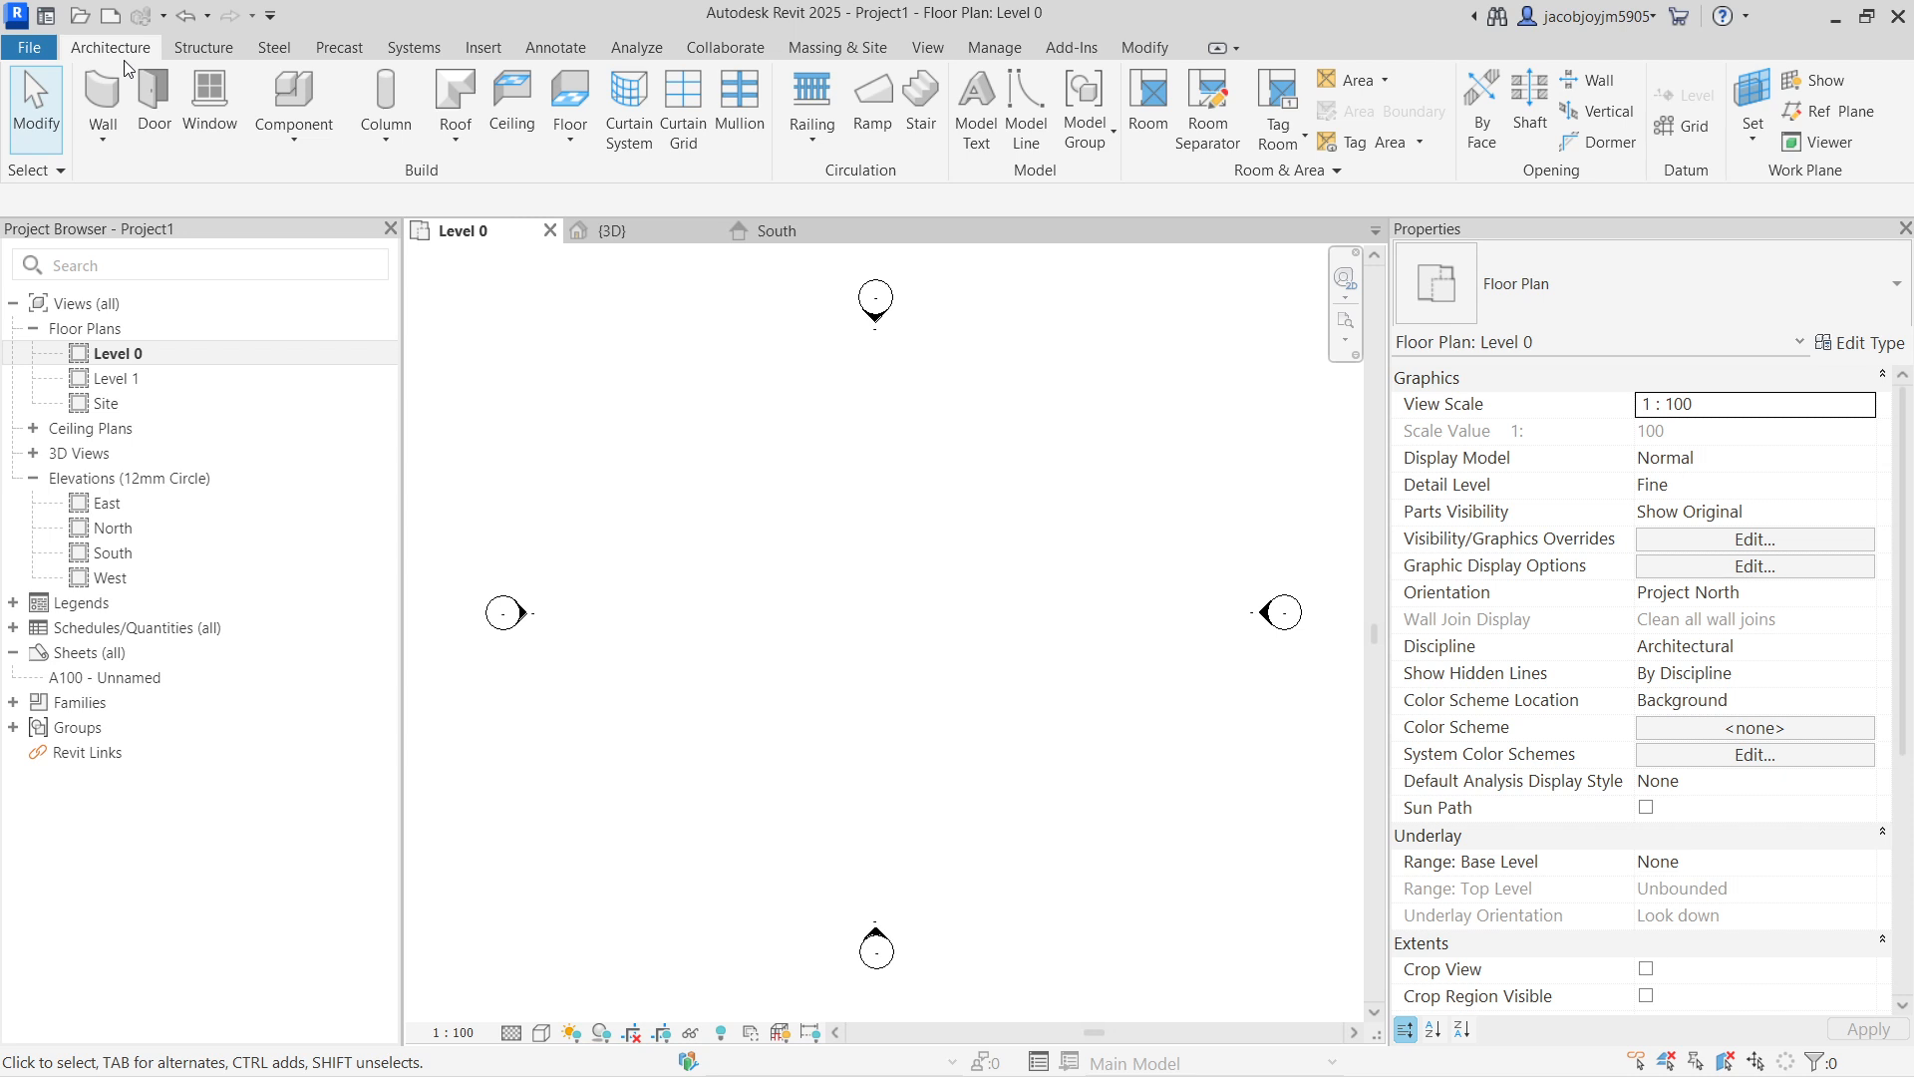
pyautogui.click(921, 128)
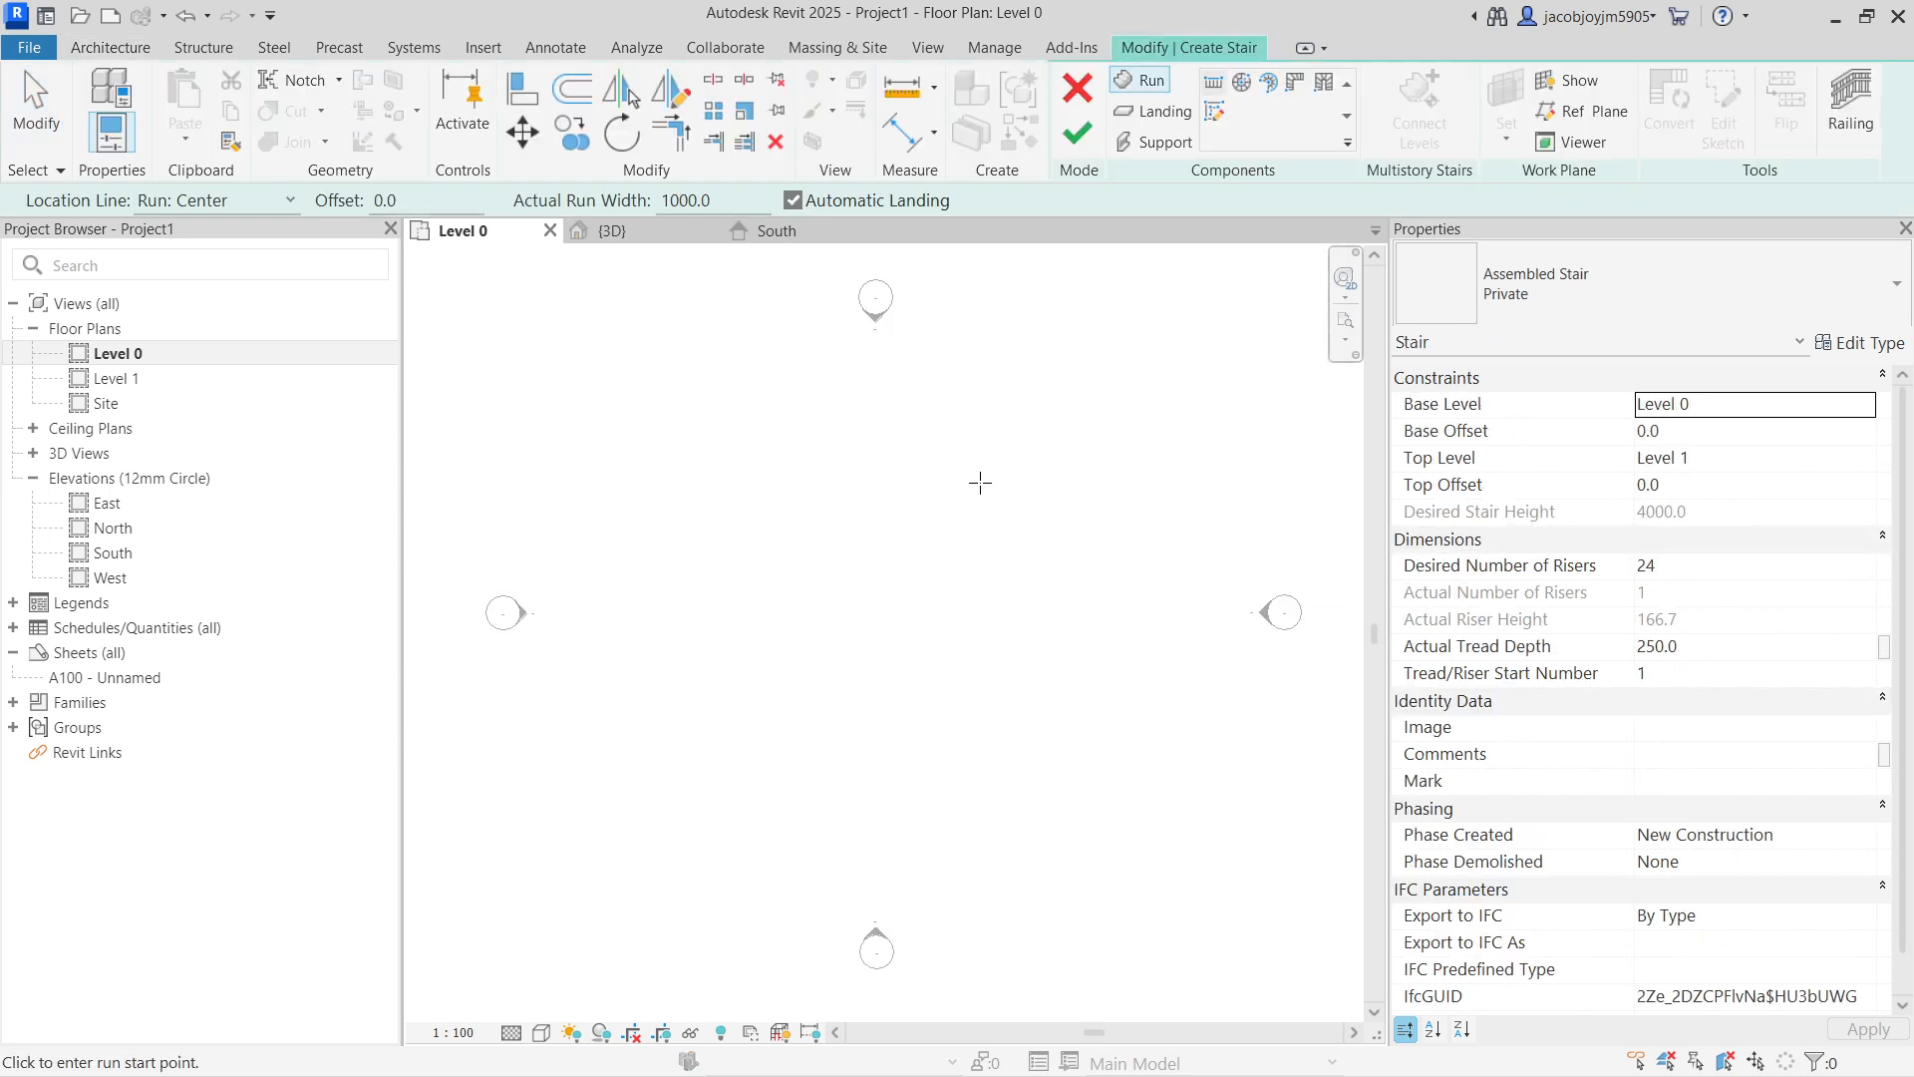
pyautogui.click(697, 570)
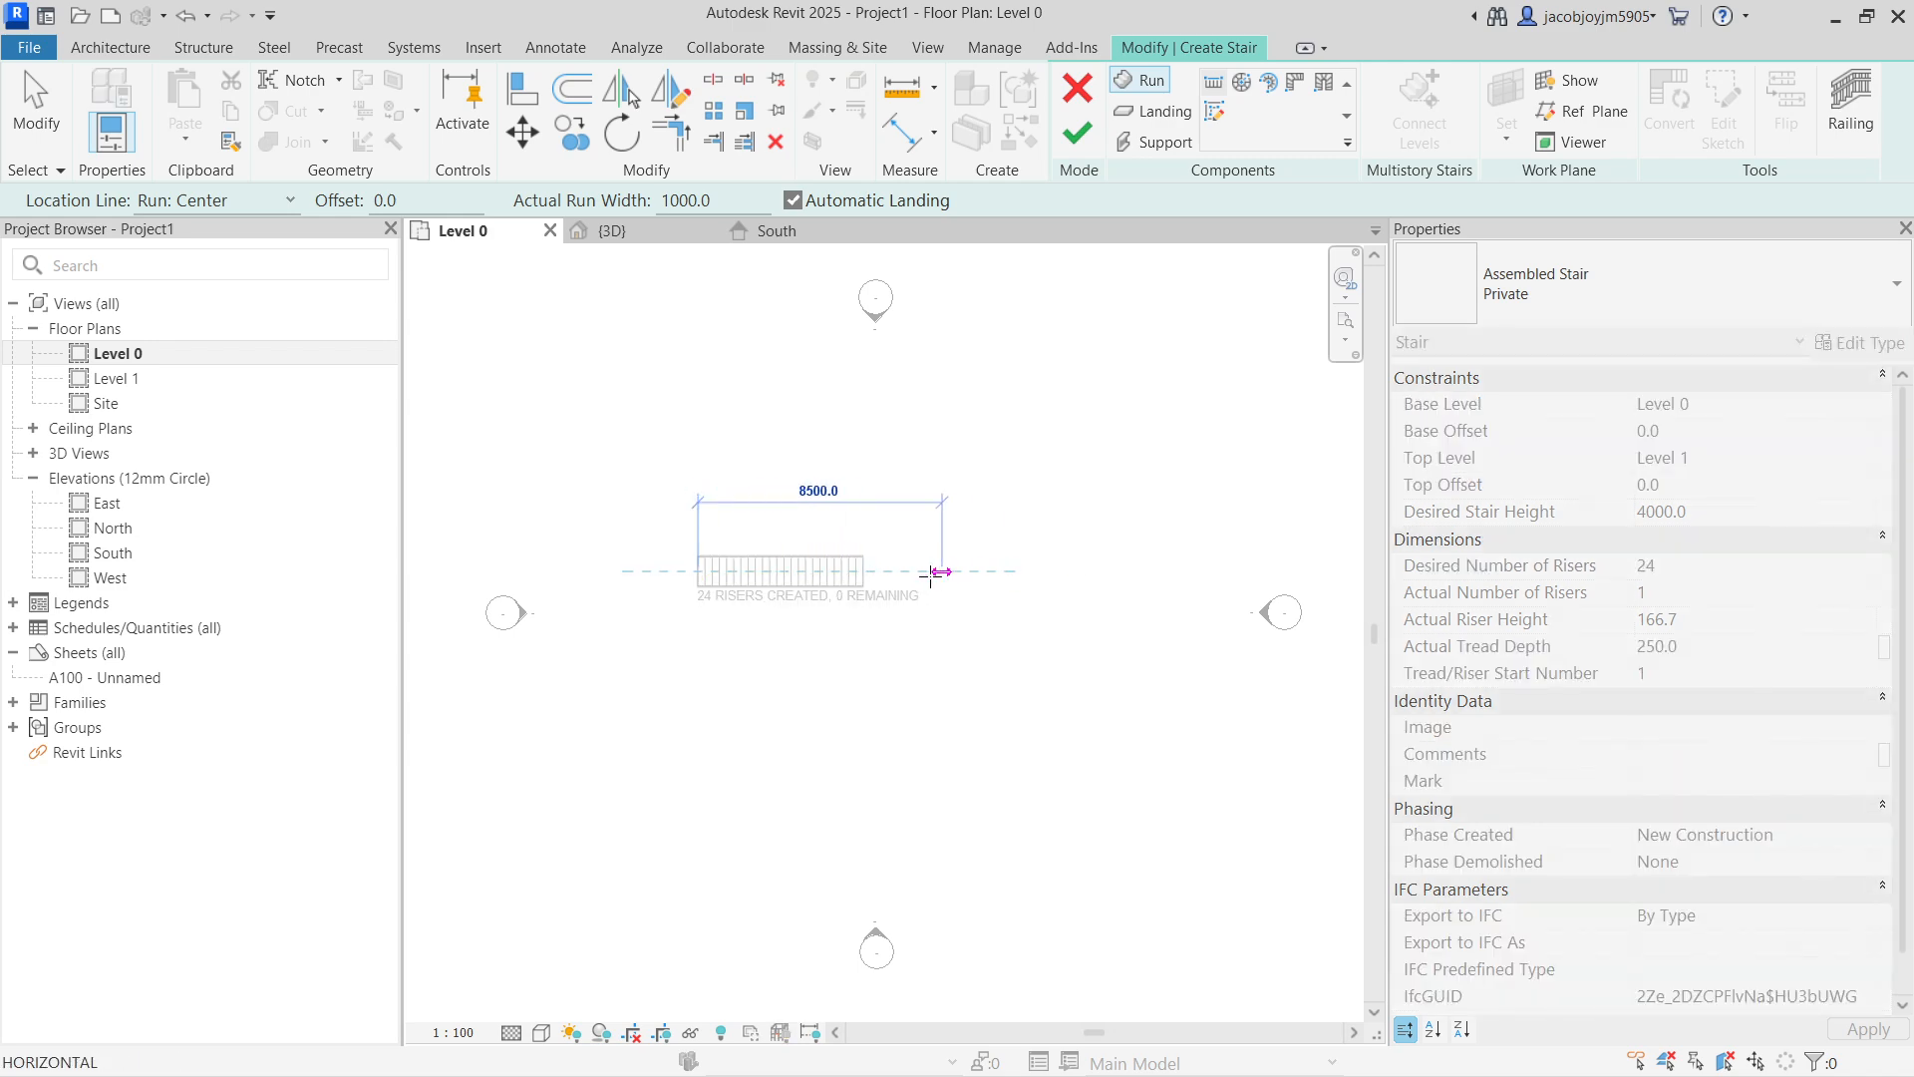
pyautogui.click(919, 572)
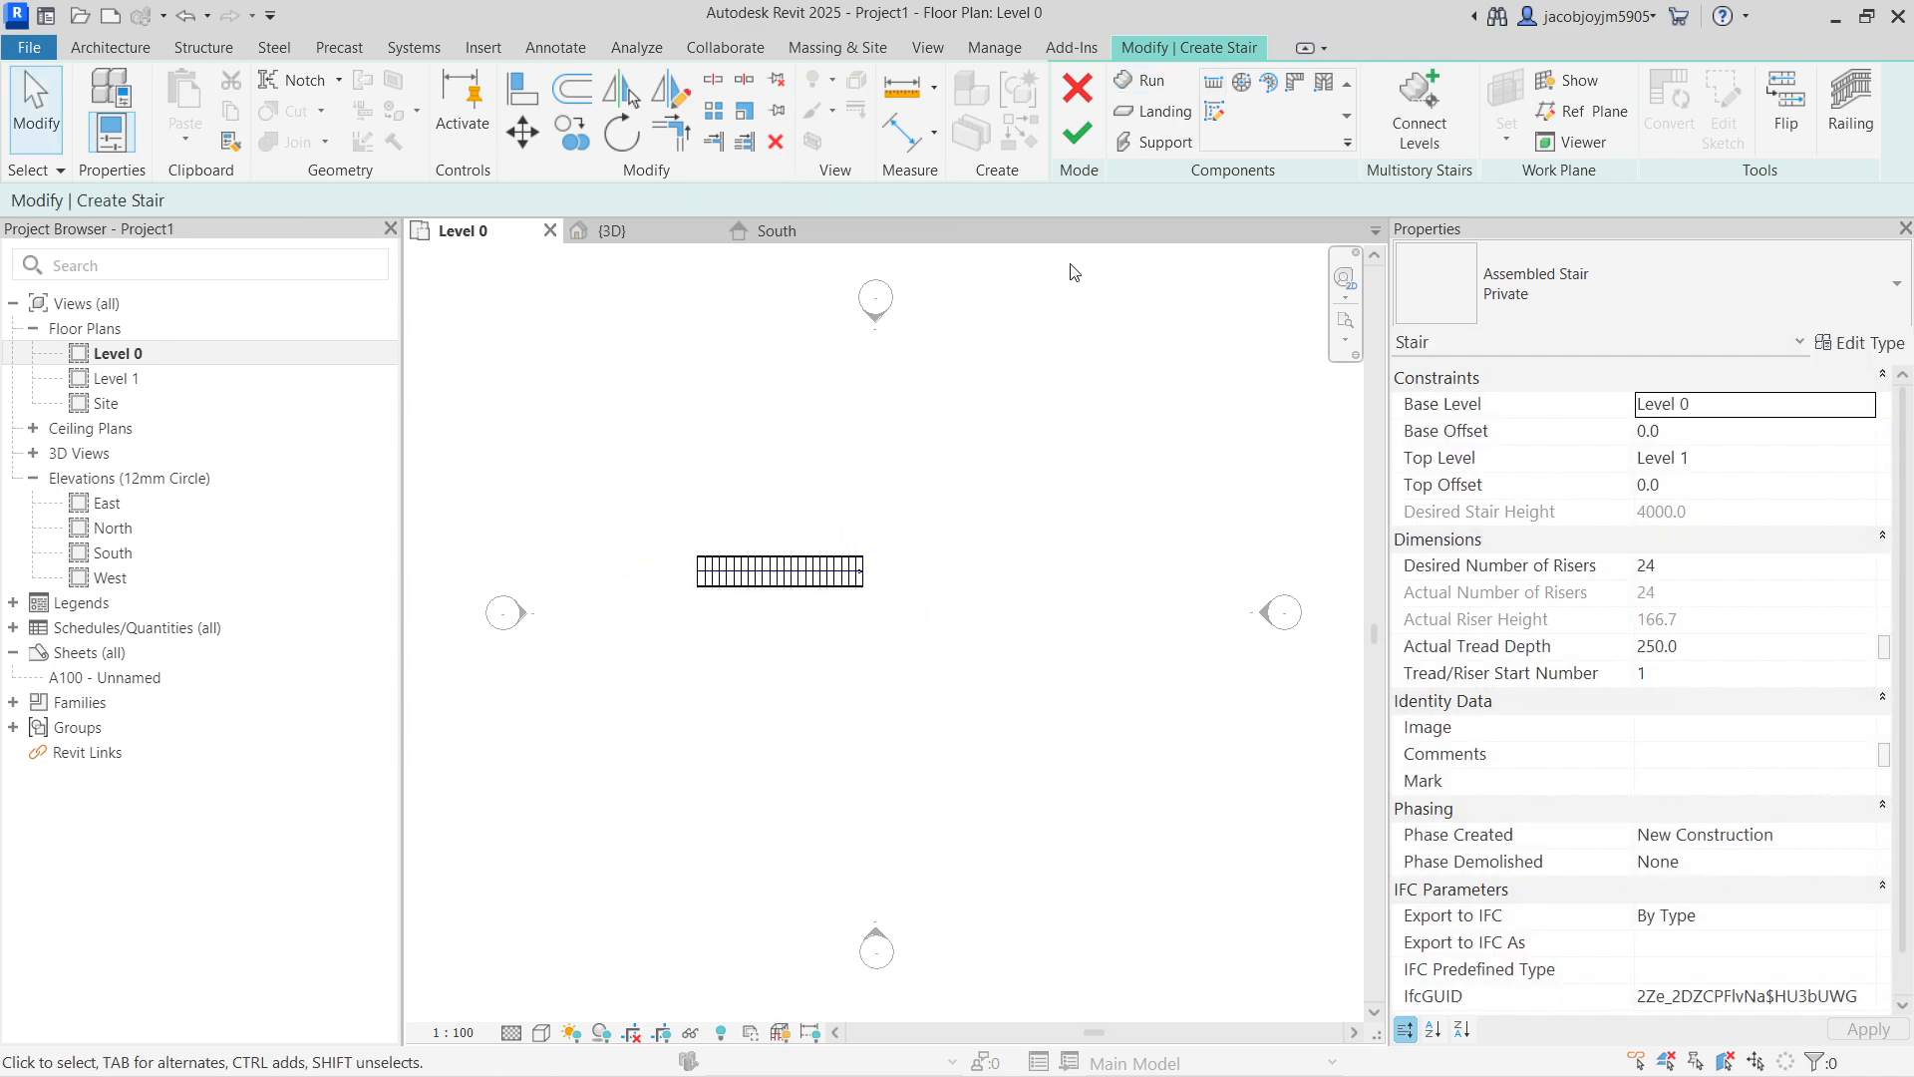
pyautogui.click(1066, 136)
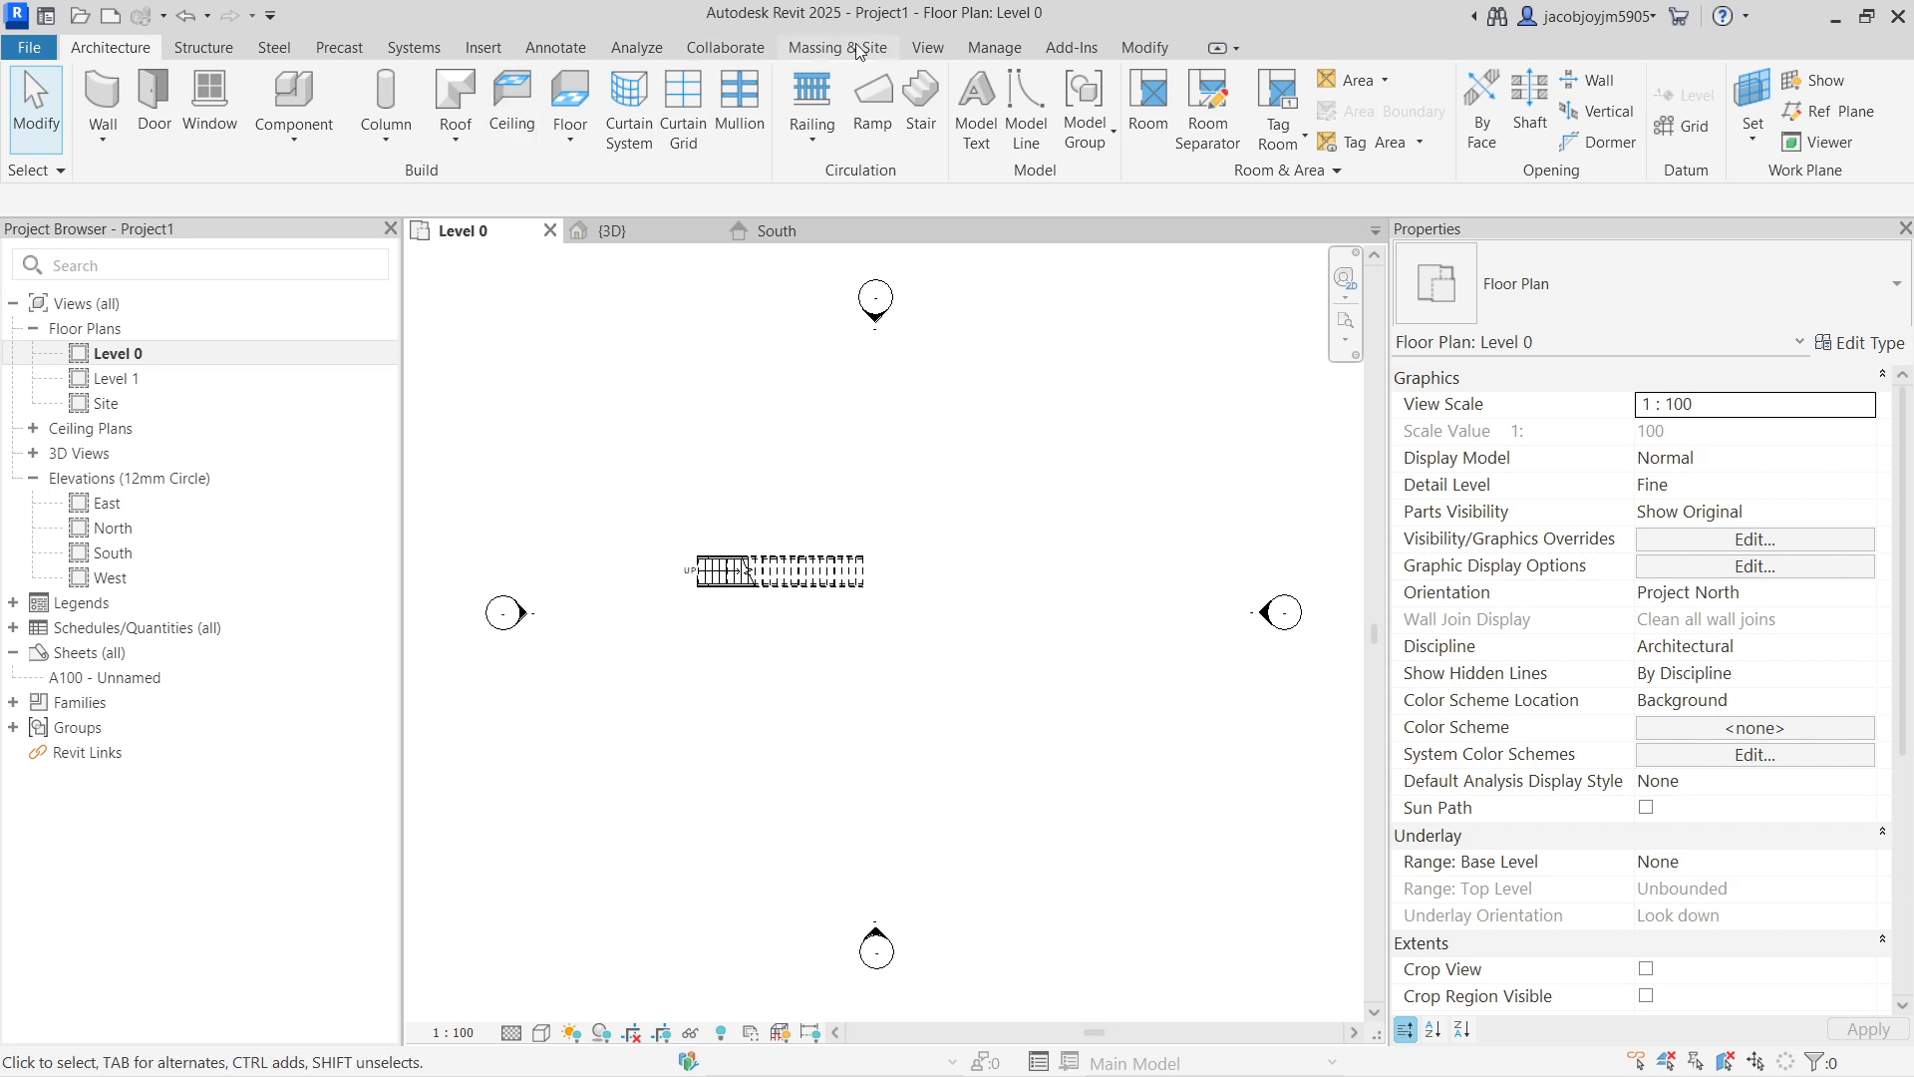
# Step: Cut a building section lengthwise through the straight stair on the Level 0 plan and open its section view
pyautogui.click(927, 47)
pyautogui.click(780, 101)
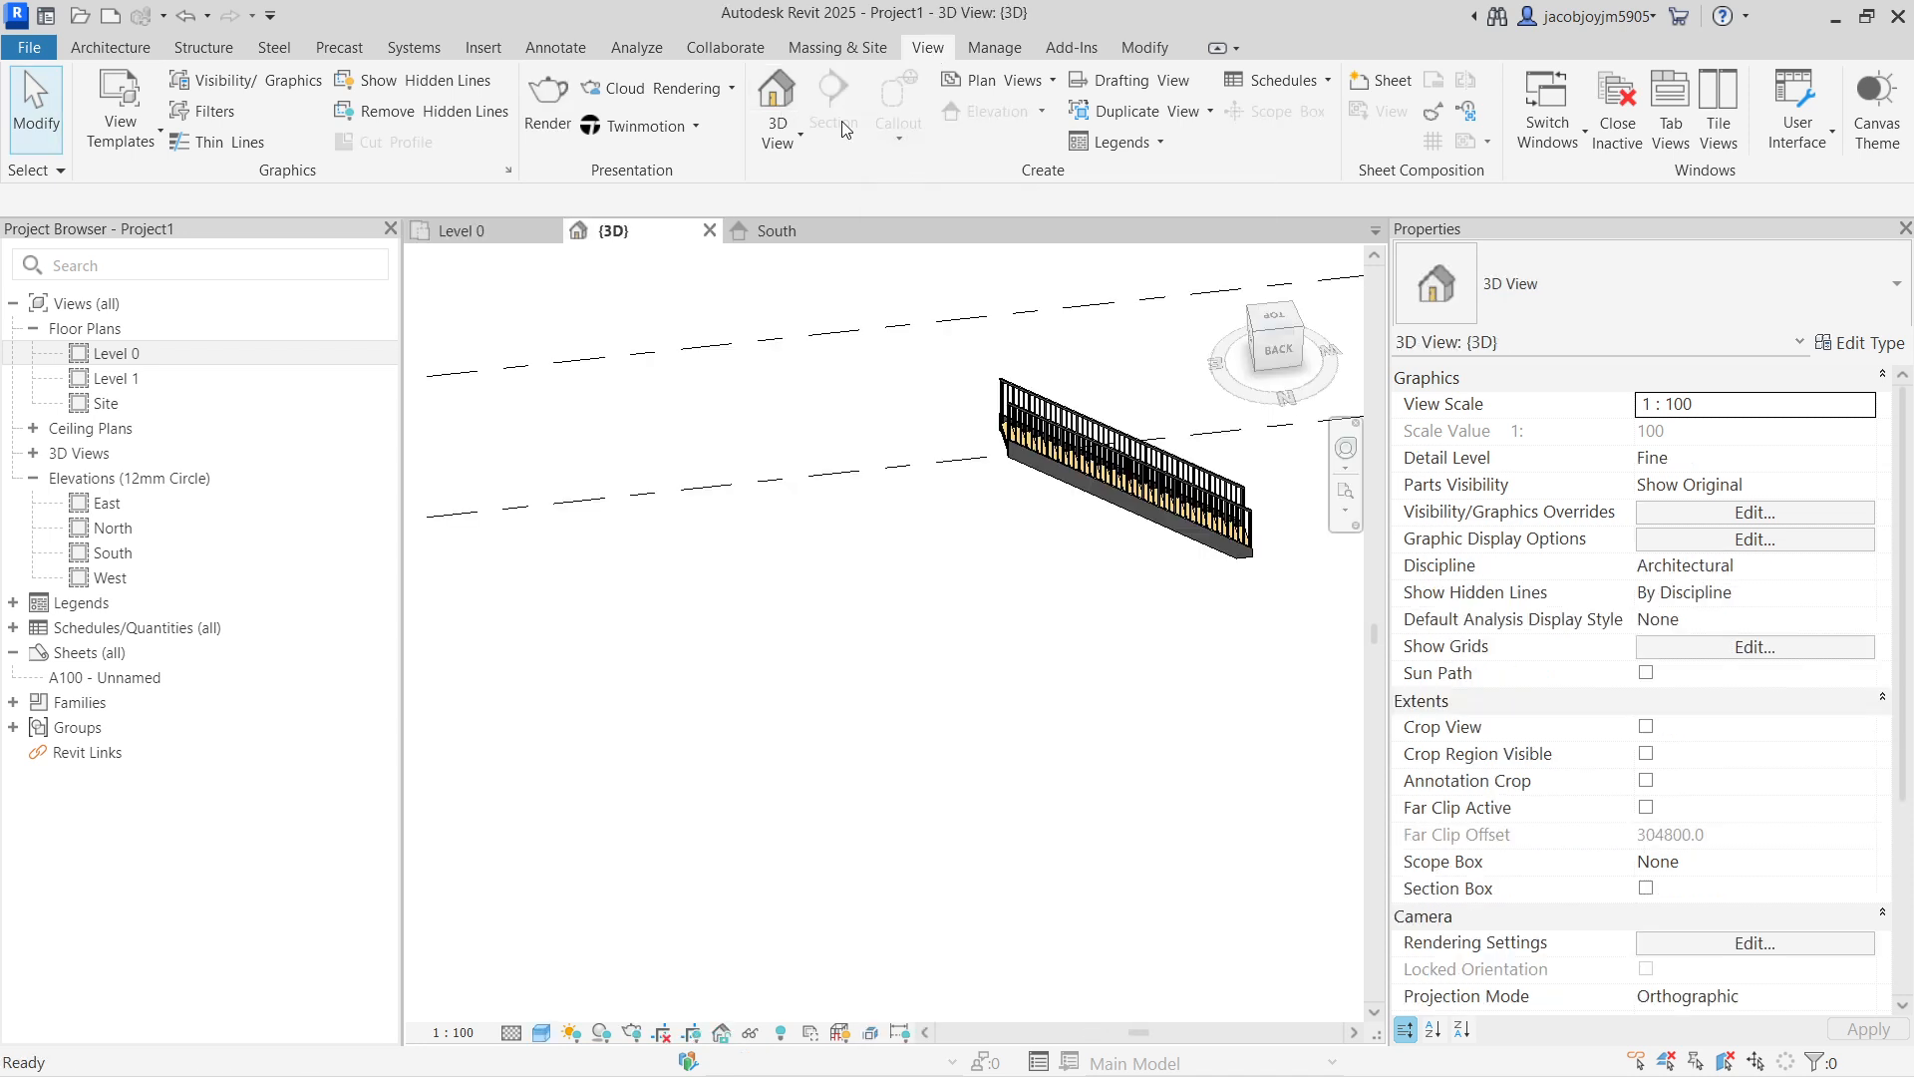
pyautogui.click(506, 230)
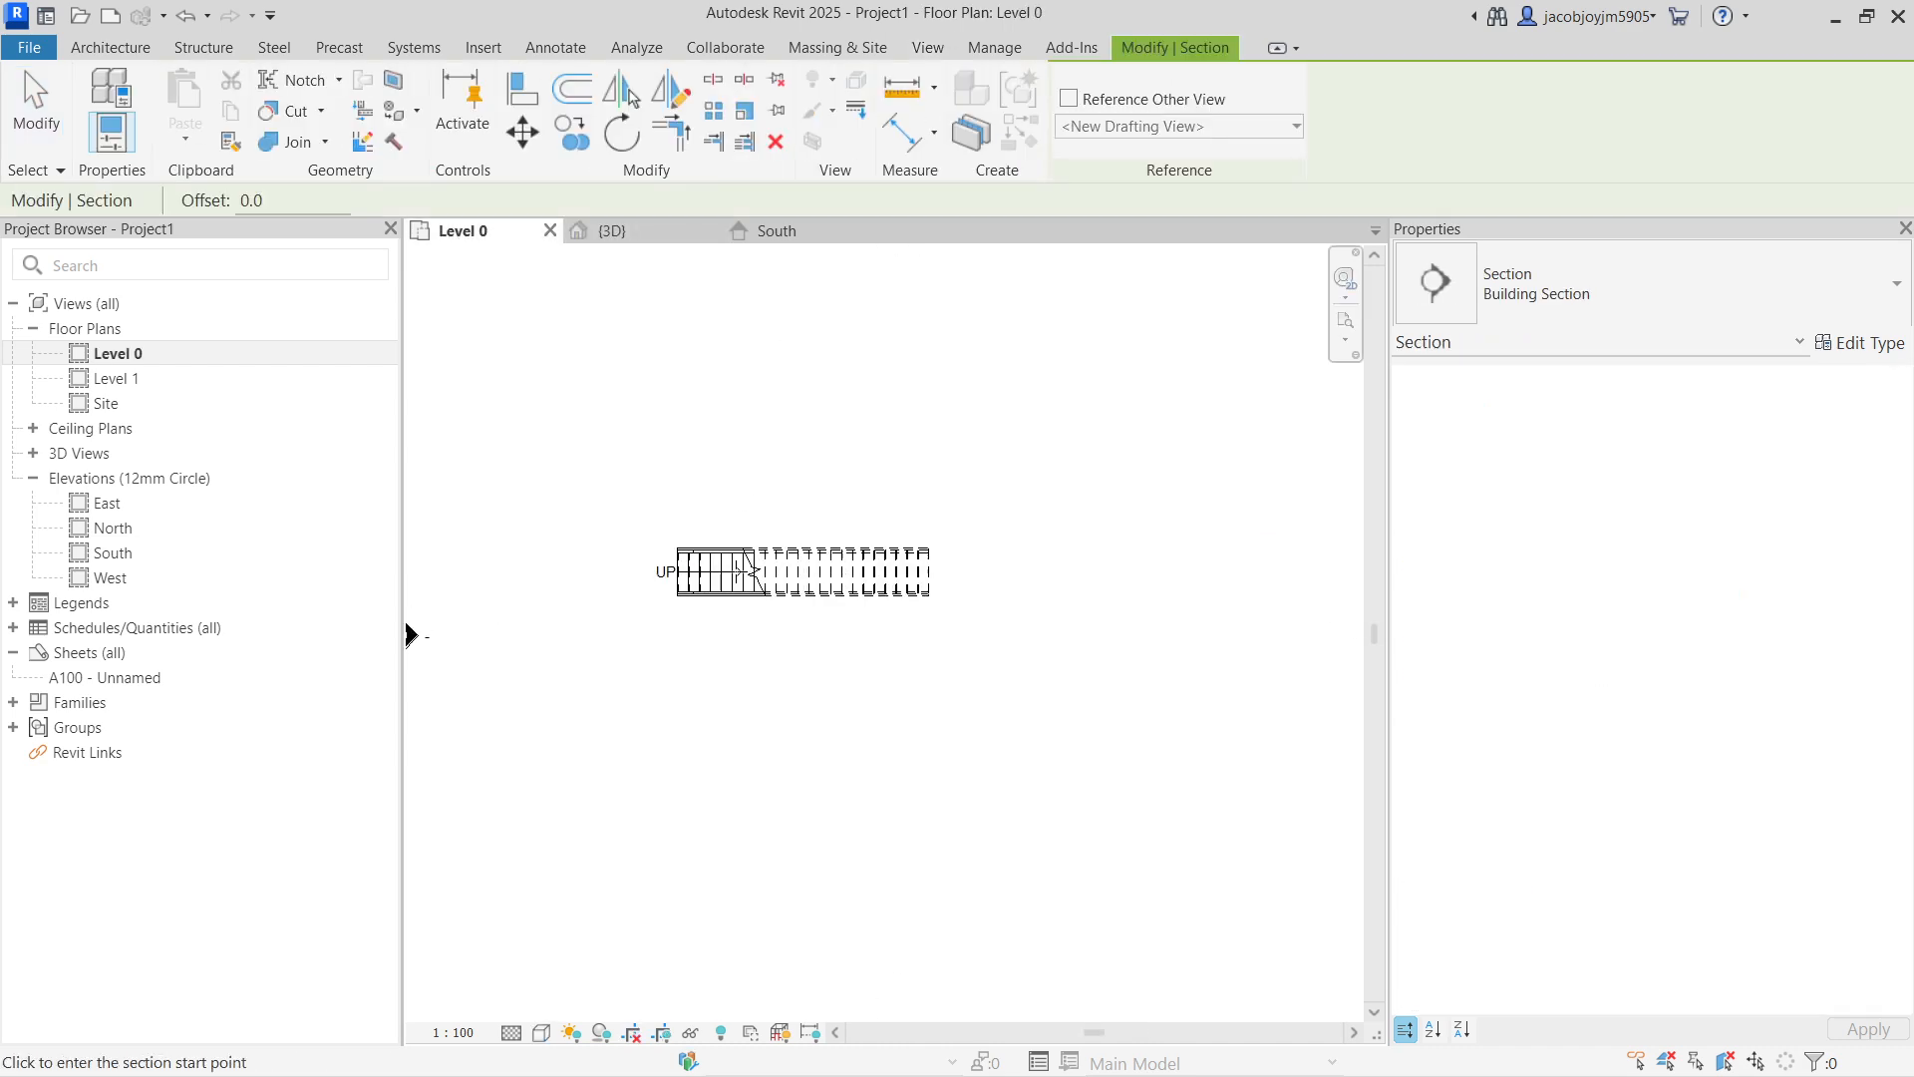
pyautogui.click(594, 574)
pyautogui.click(1056, 575)
pyautogui.rightClick(1057, 575)
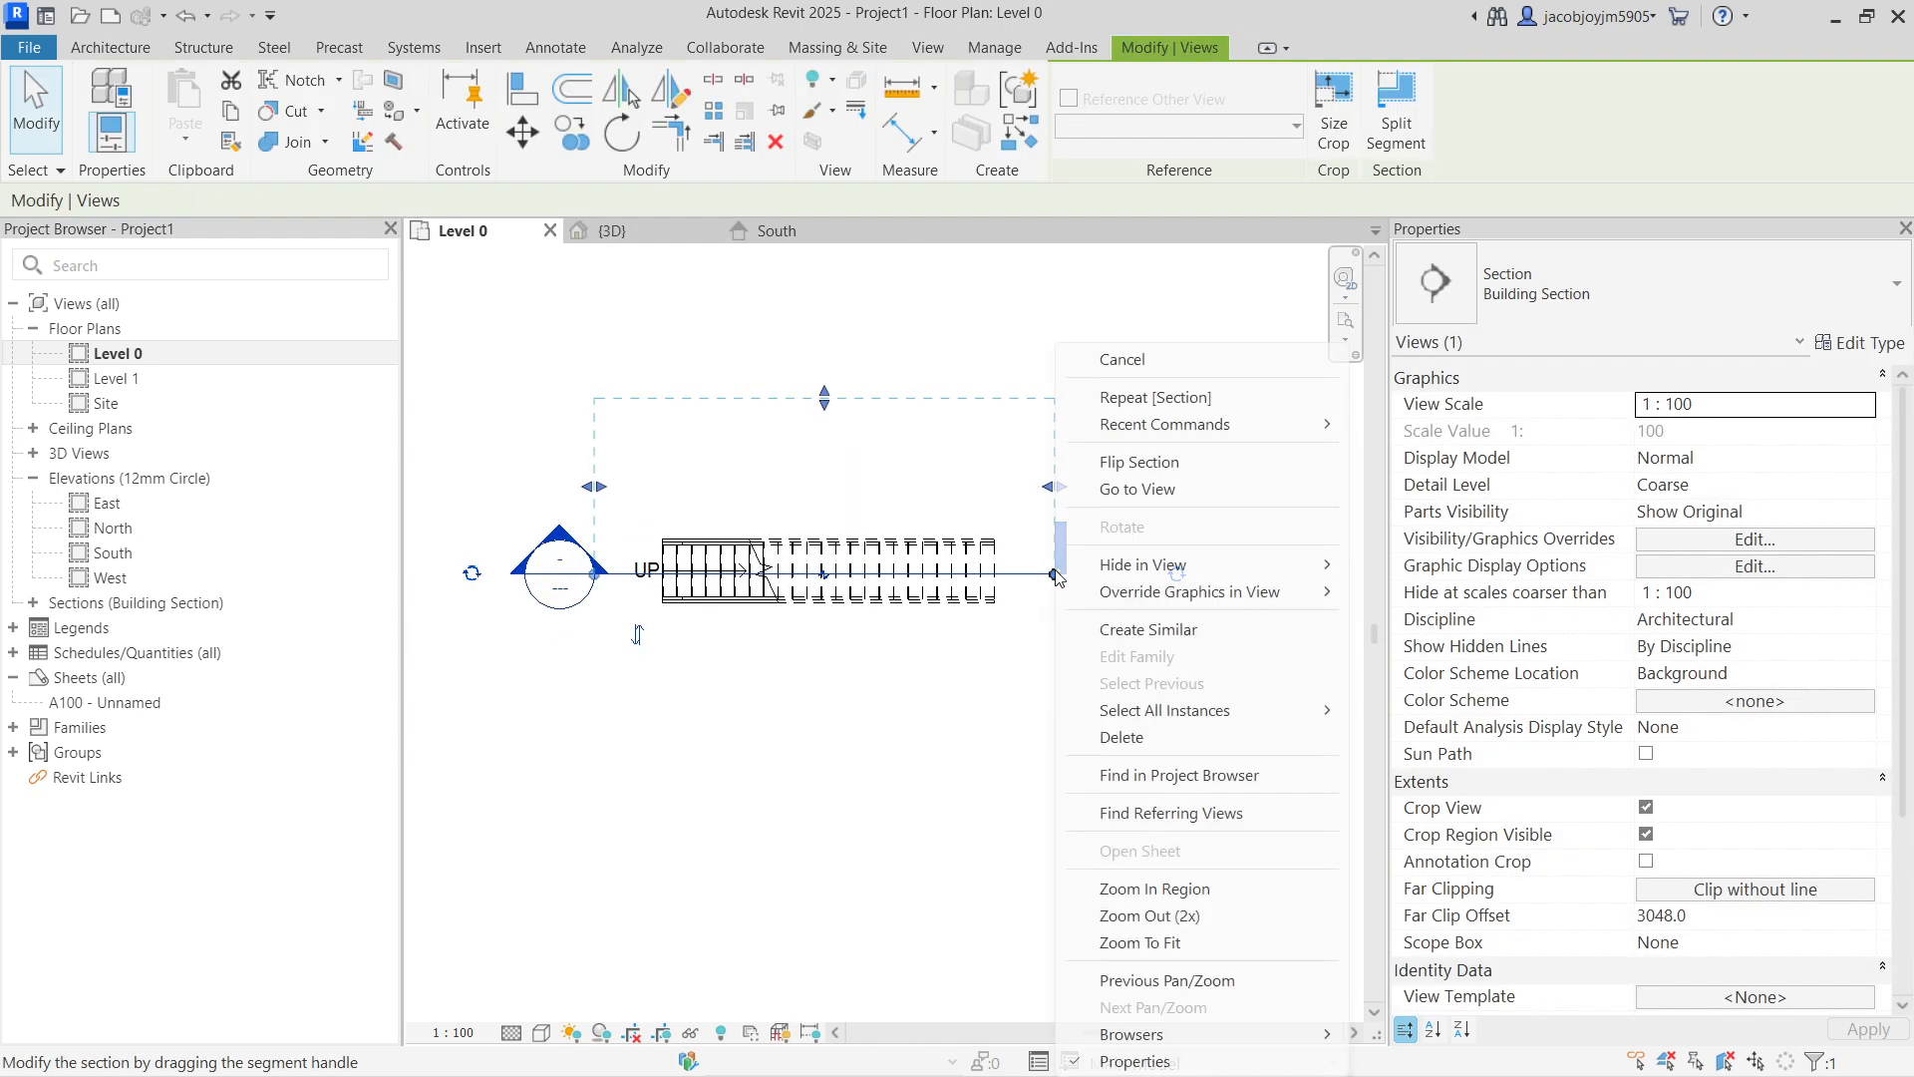
pyautogui.click(1111, 487)
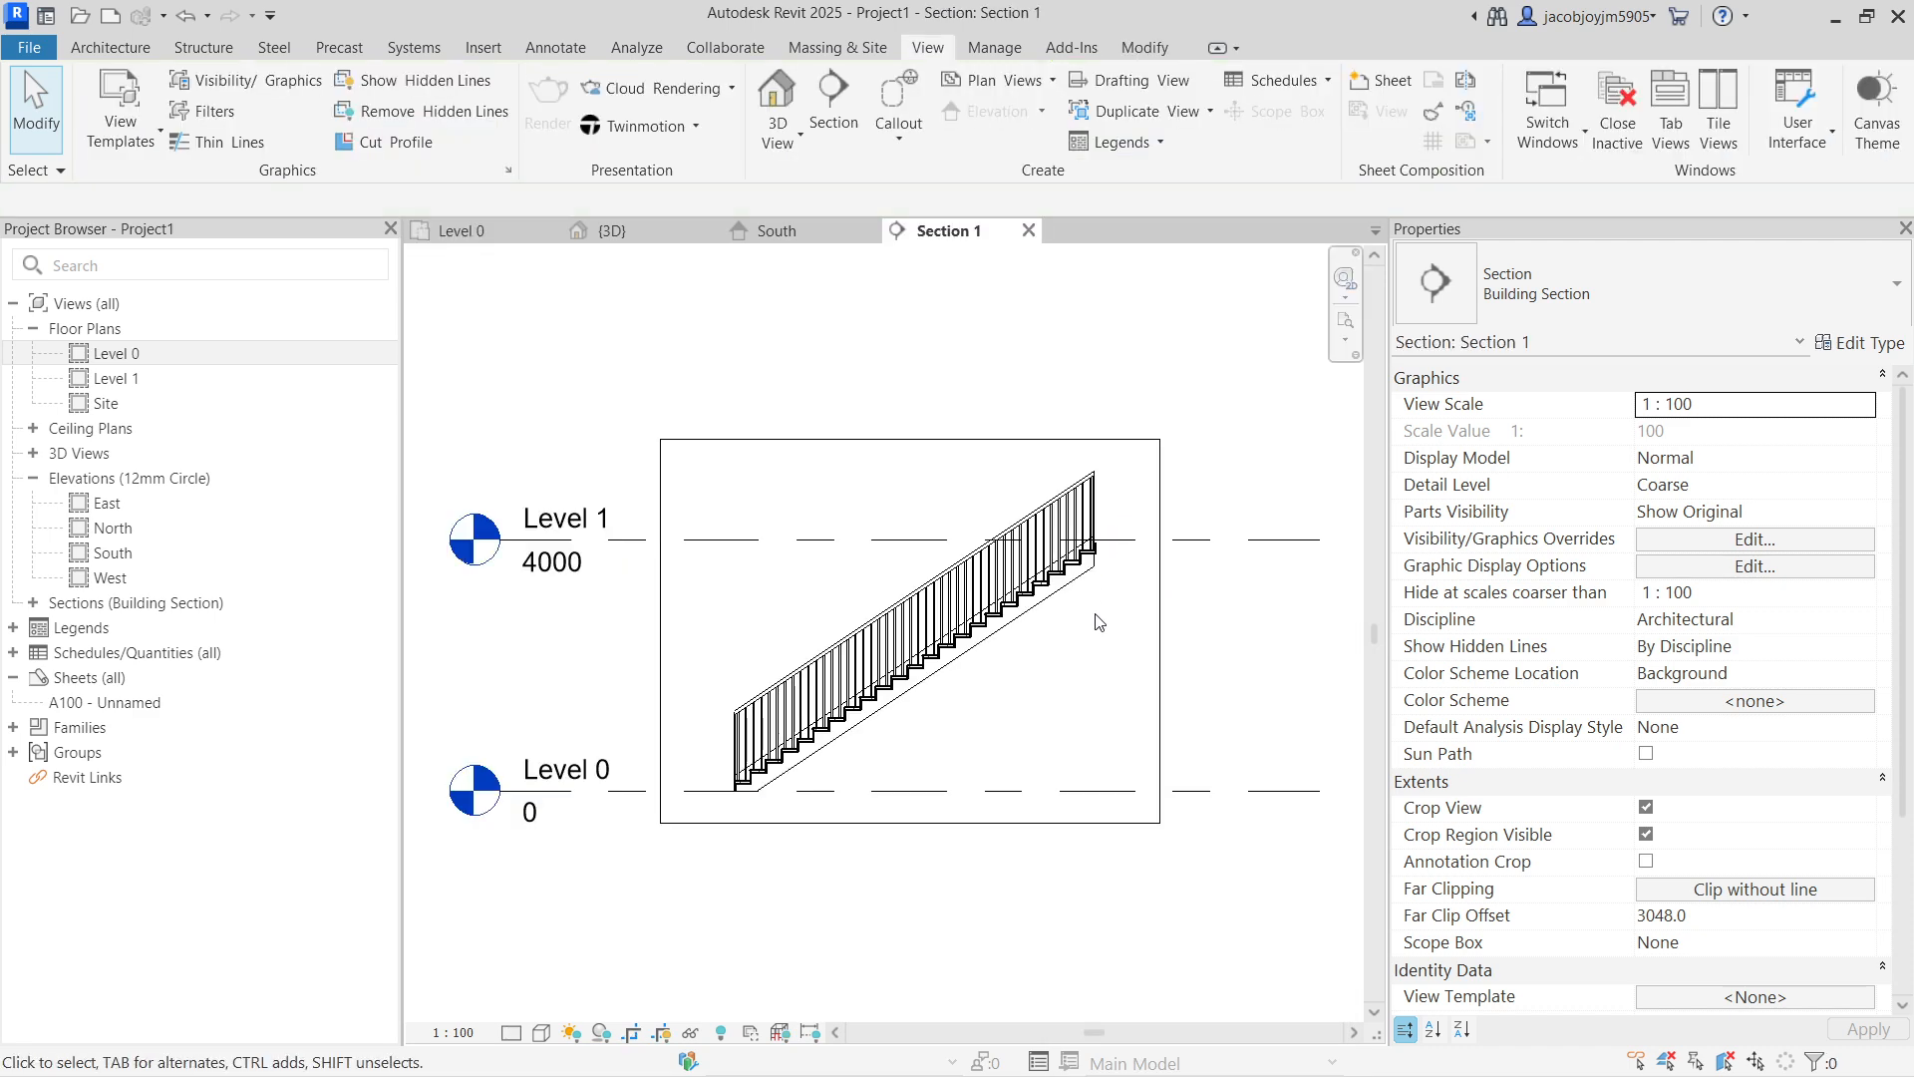
# Step: Examine where the stair's first and last risers meet Level 0 and Level 1 in the section
pyautogui.scroll(2, 1016, 568)
pyautogui.scroll(3, 687, 735)
pyautogui.scroll(2, 698, 735)
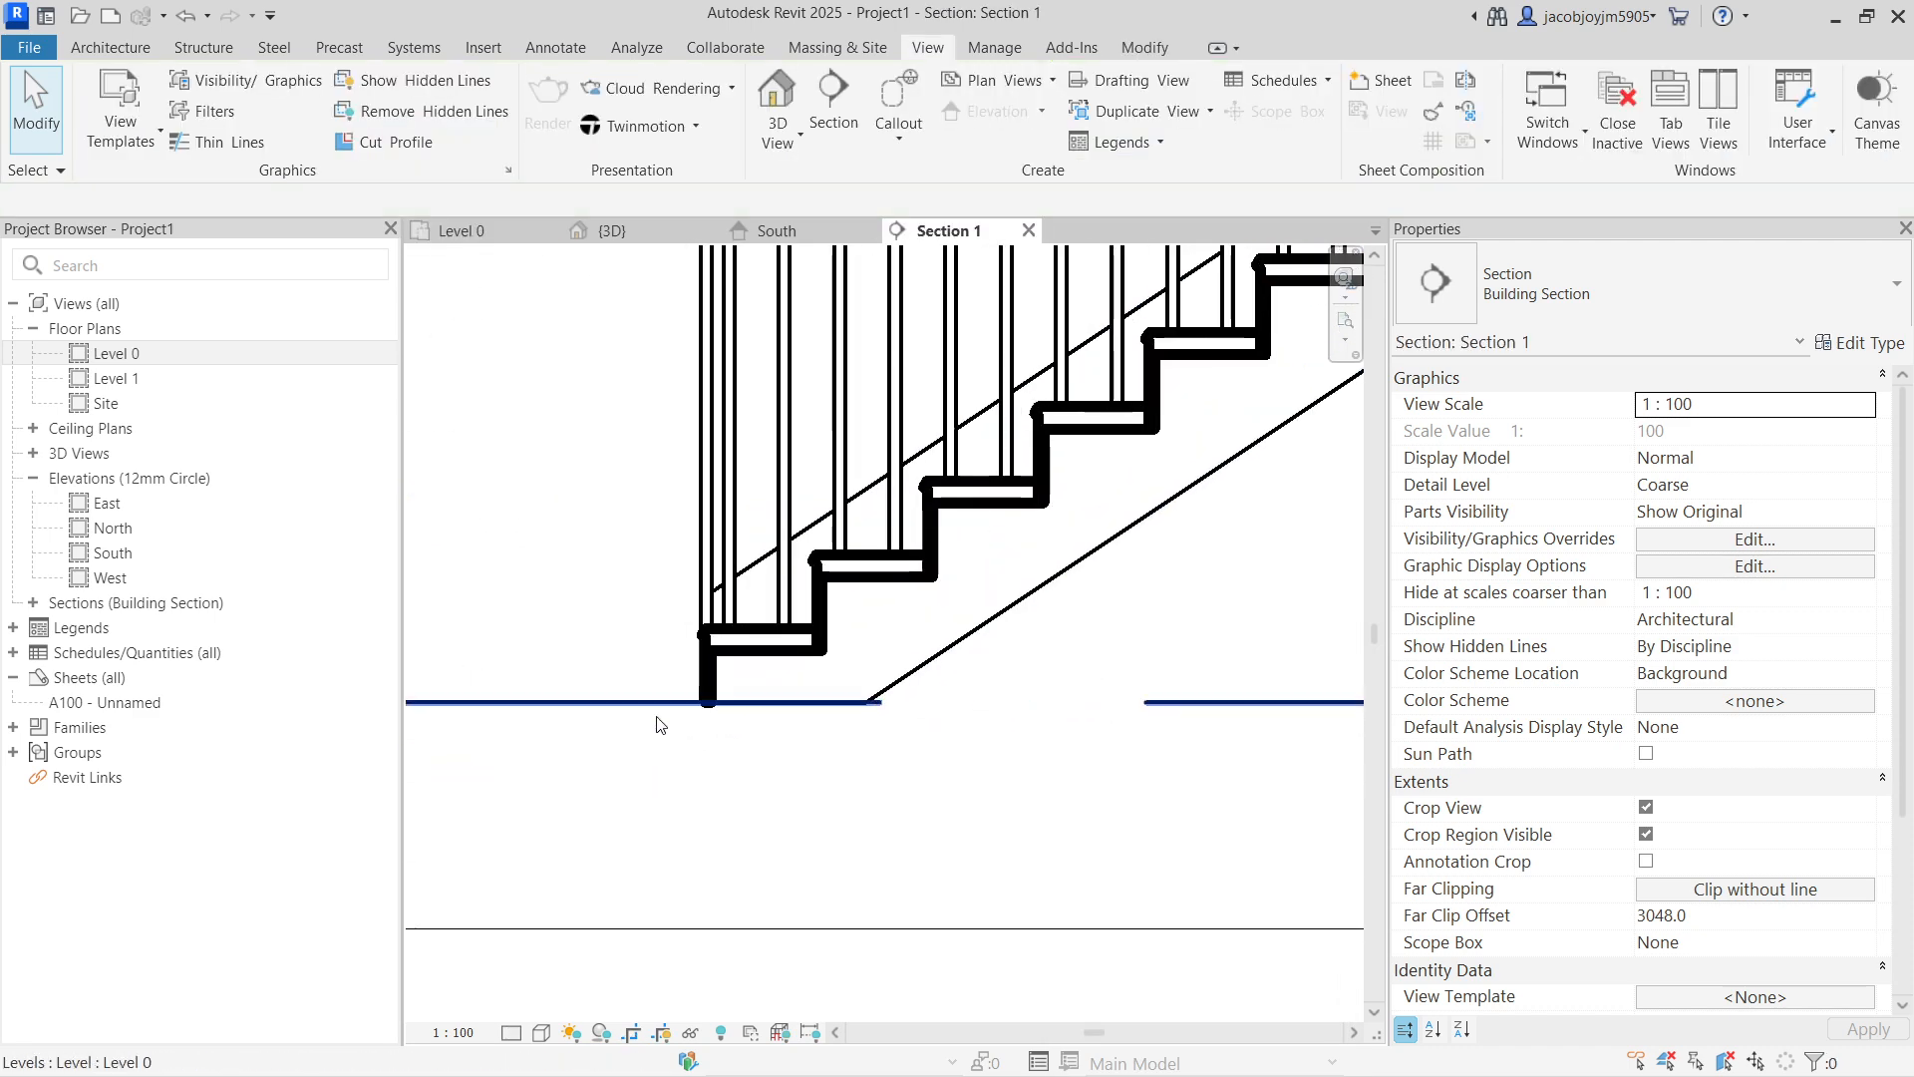
pyautogui.scroll(-5, 707, 713)
pyautogui.scroll(5, 1146, 388)
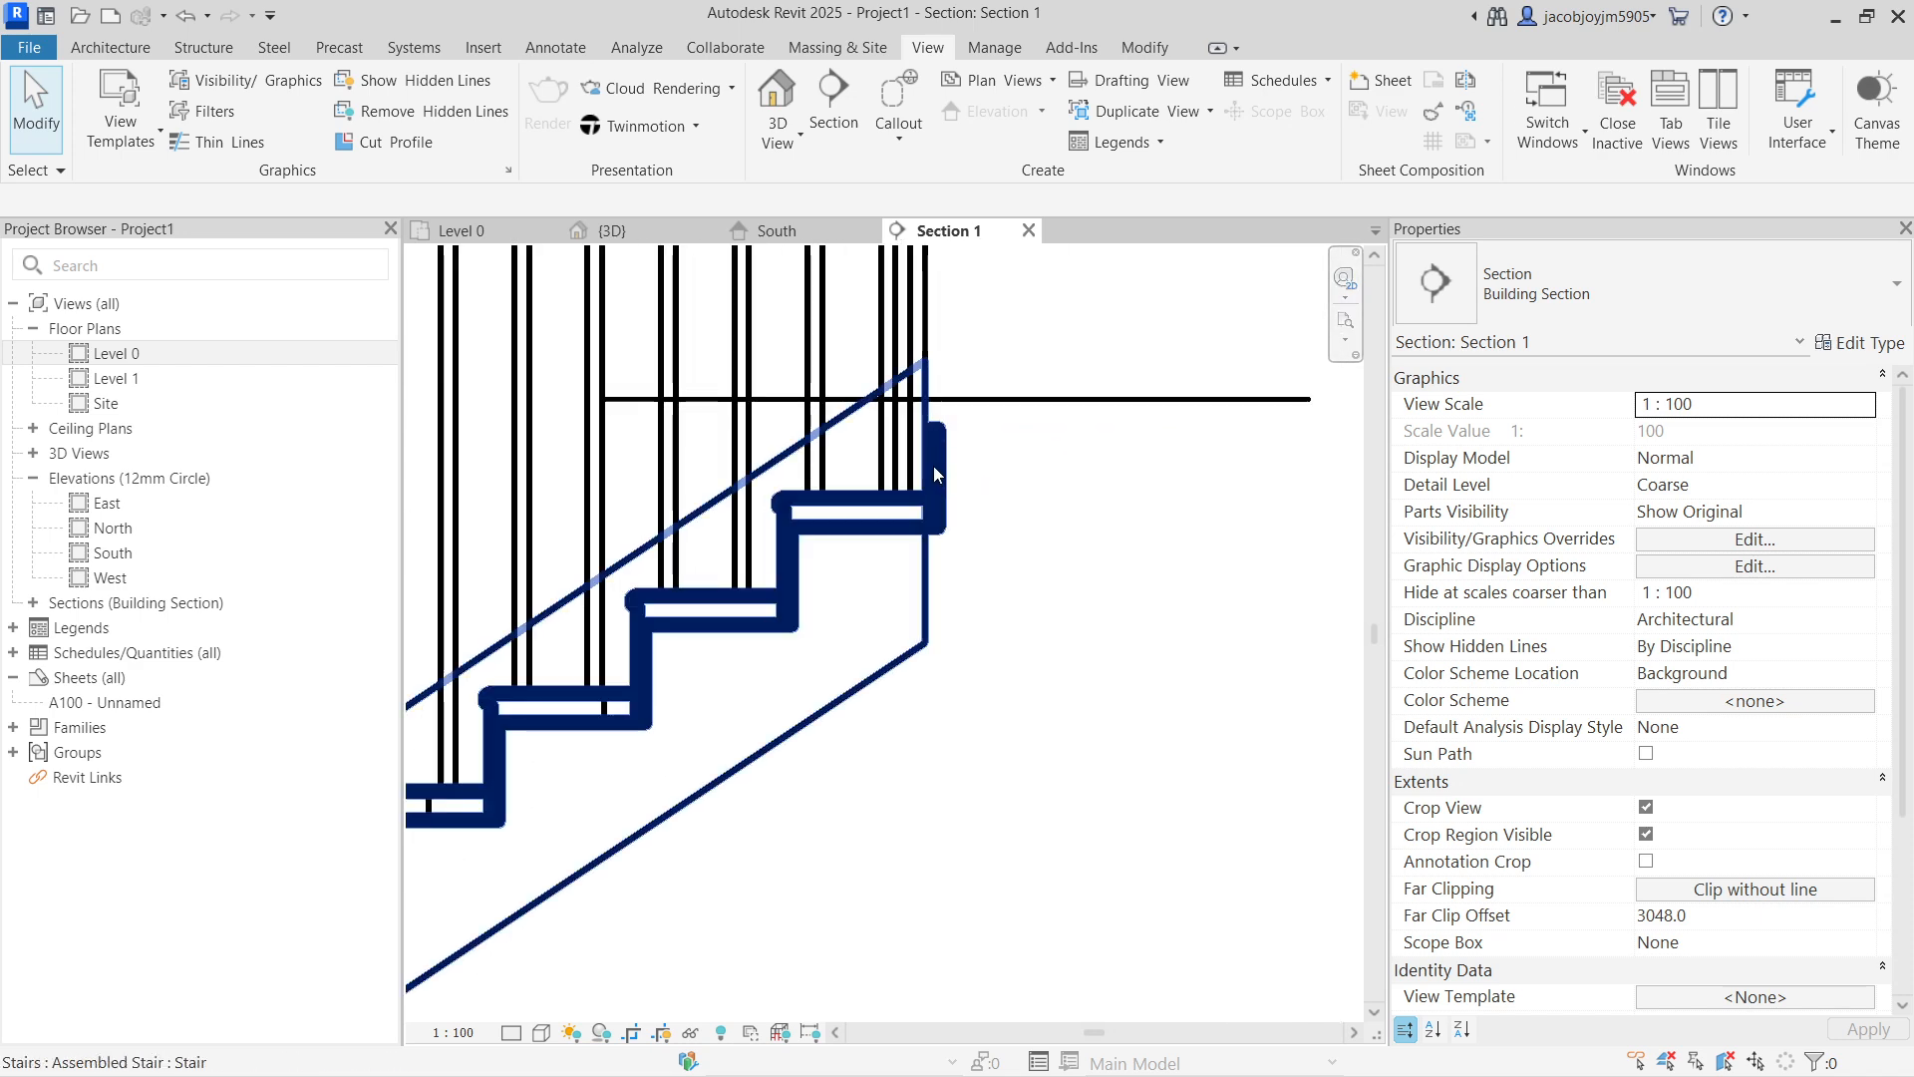
# Step: Edit the straight stair's run: turn off End with Riser, extend its upper end by one tread to Level 1, and finish the stair
pyautogui.click(935, 458)
pyautogui.scroll(-2, 826, 546)
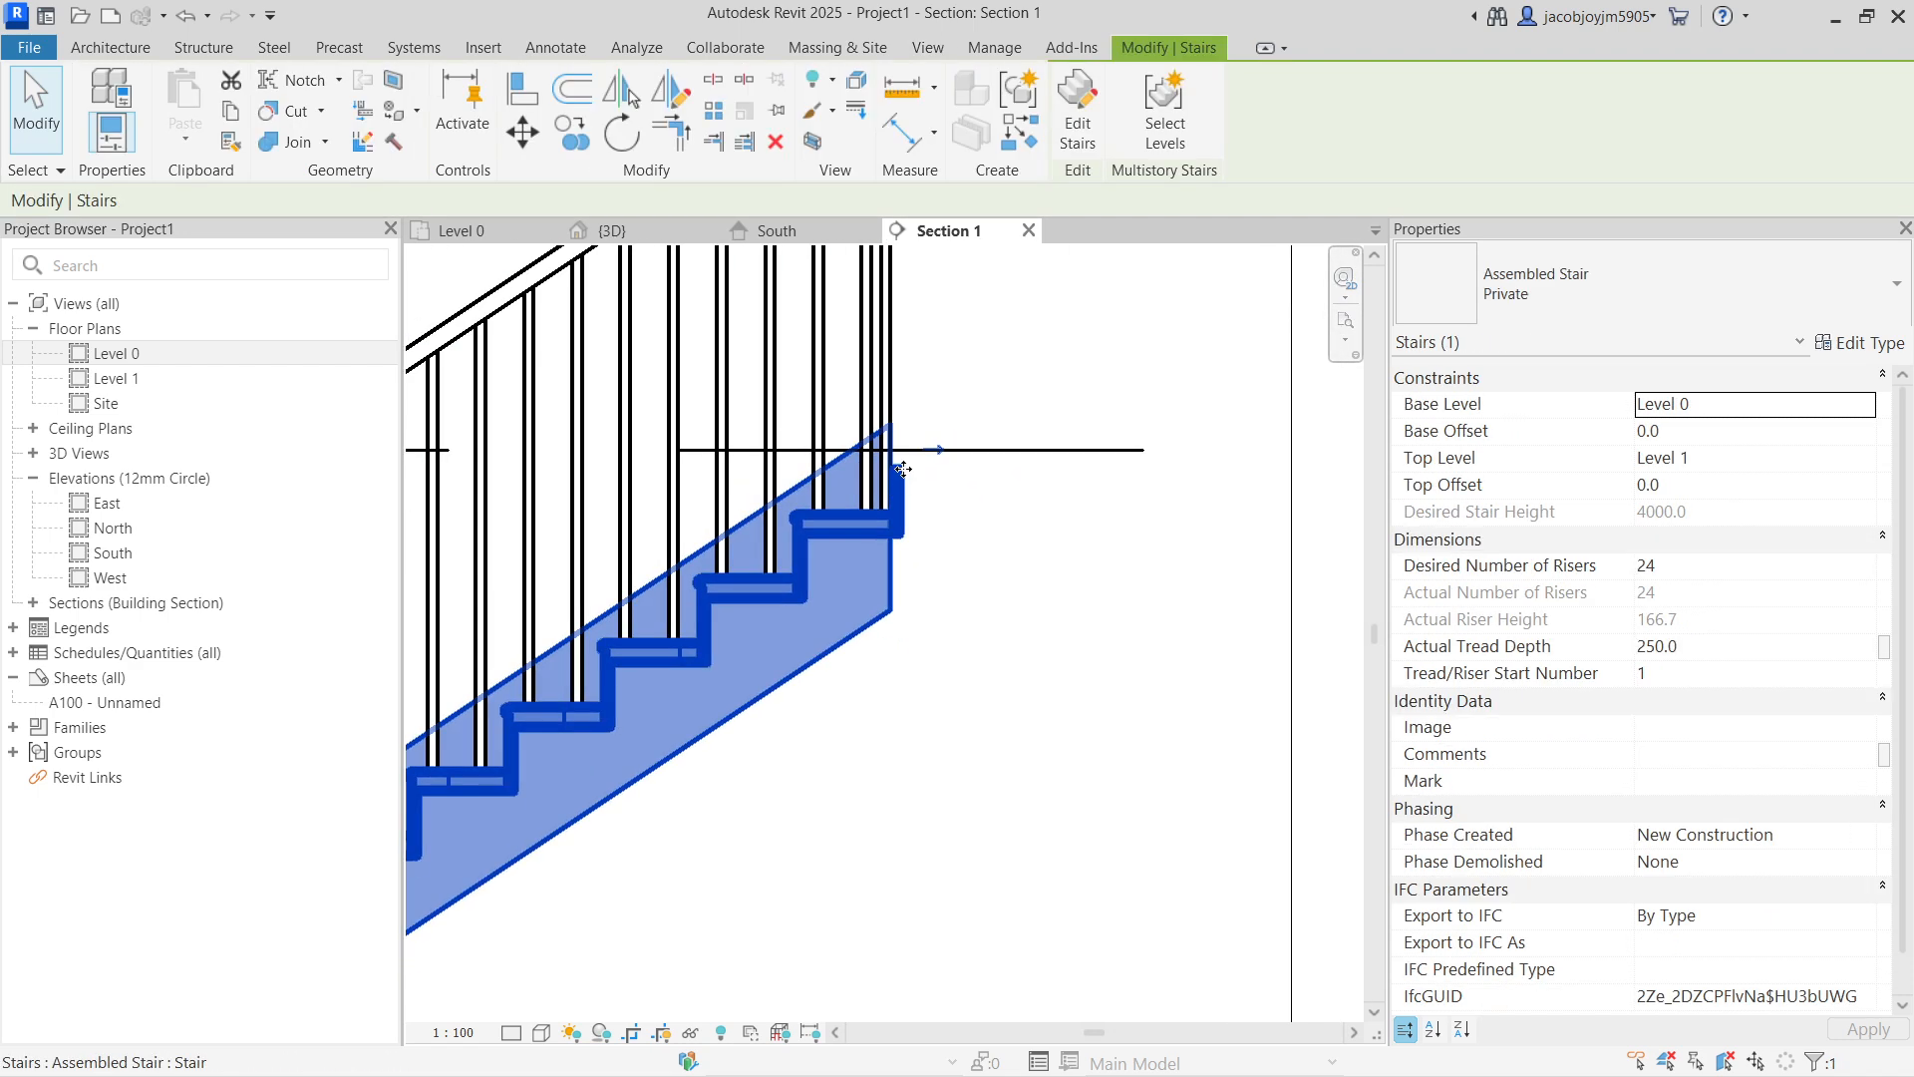
pyautogui.click(1077, 129)
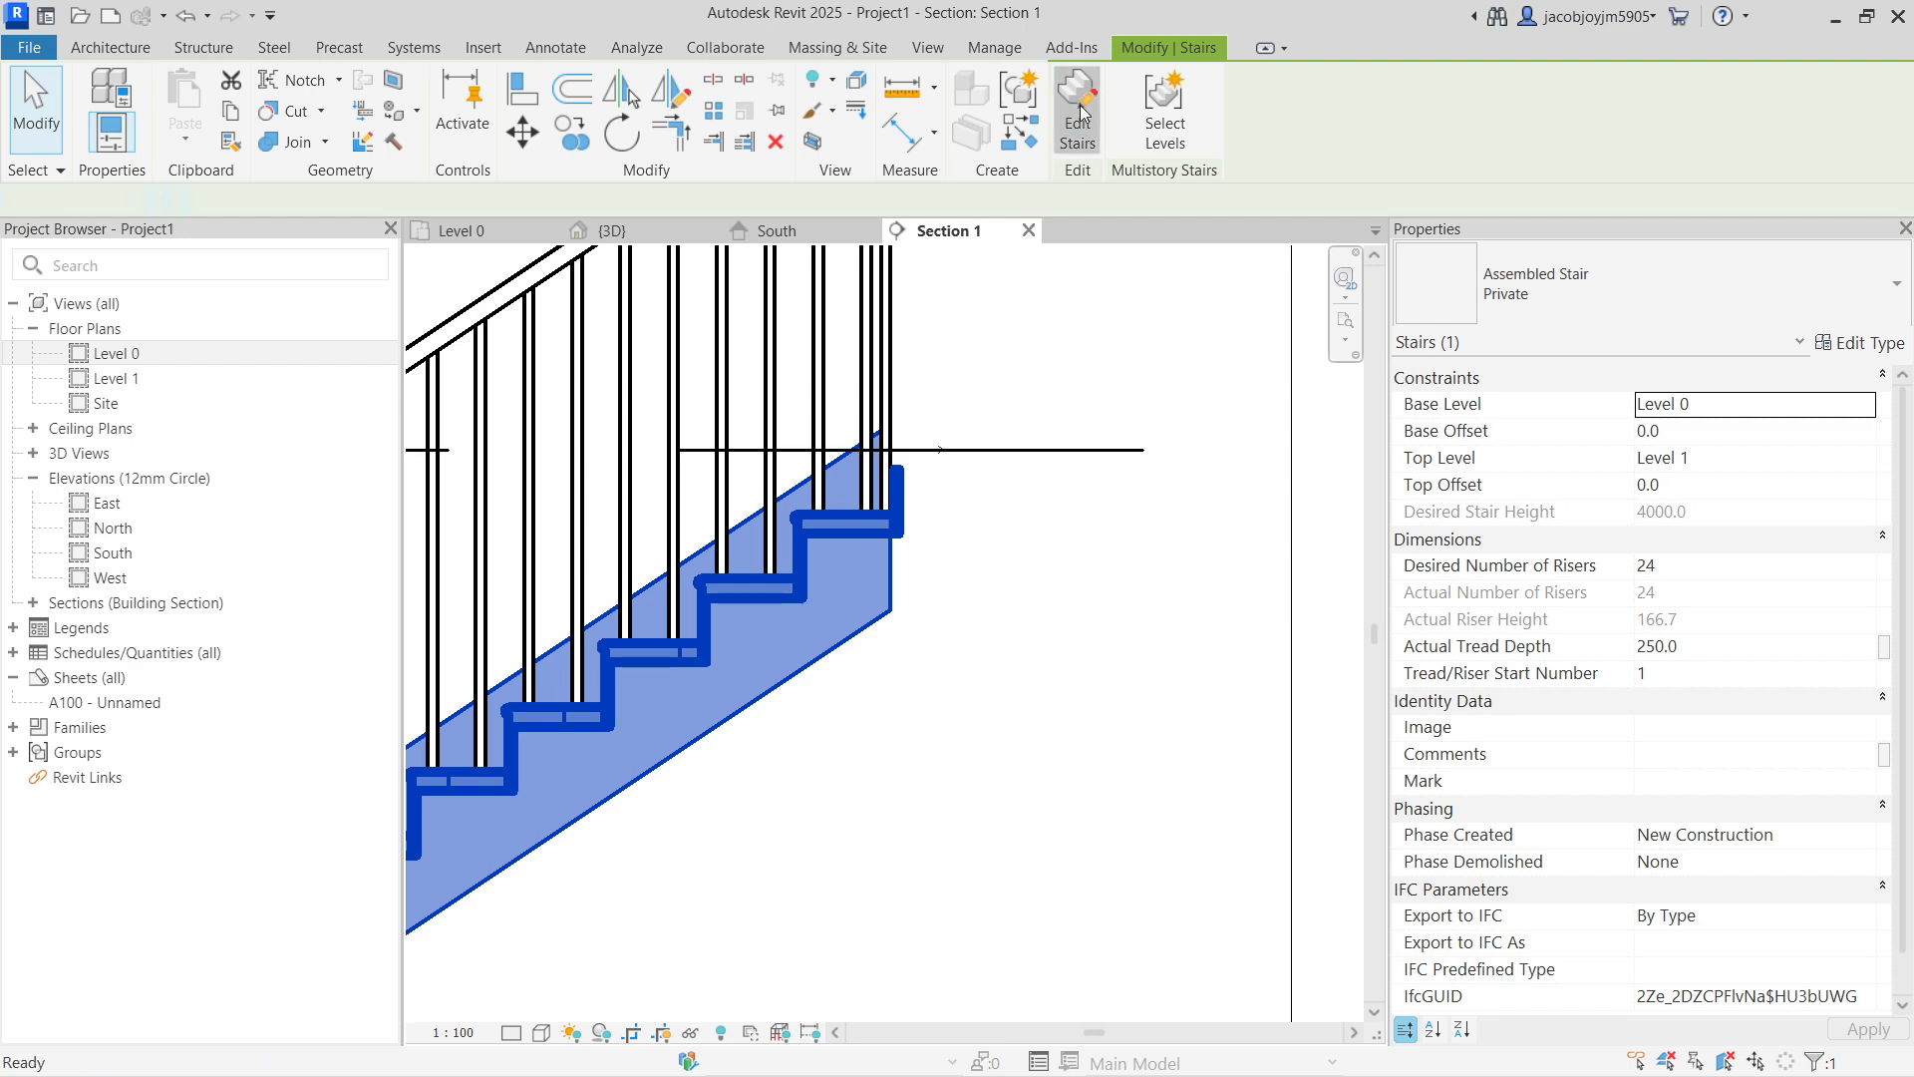
pyautogui.click(905, 512)
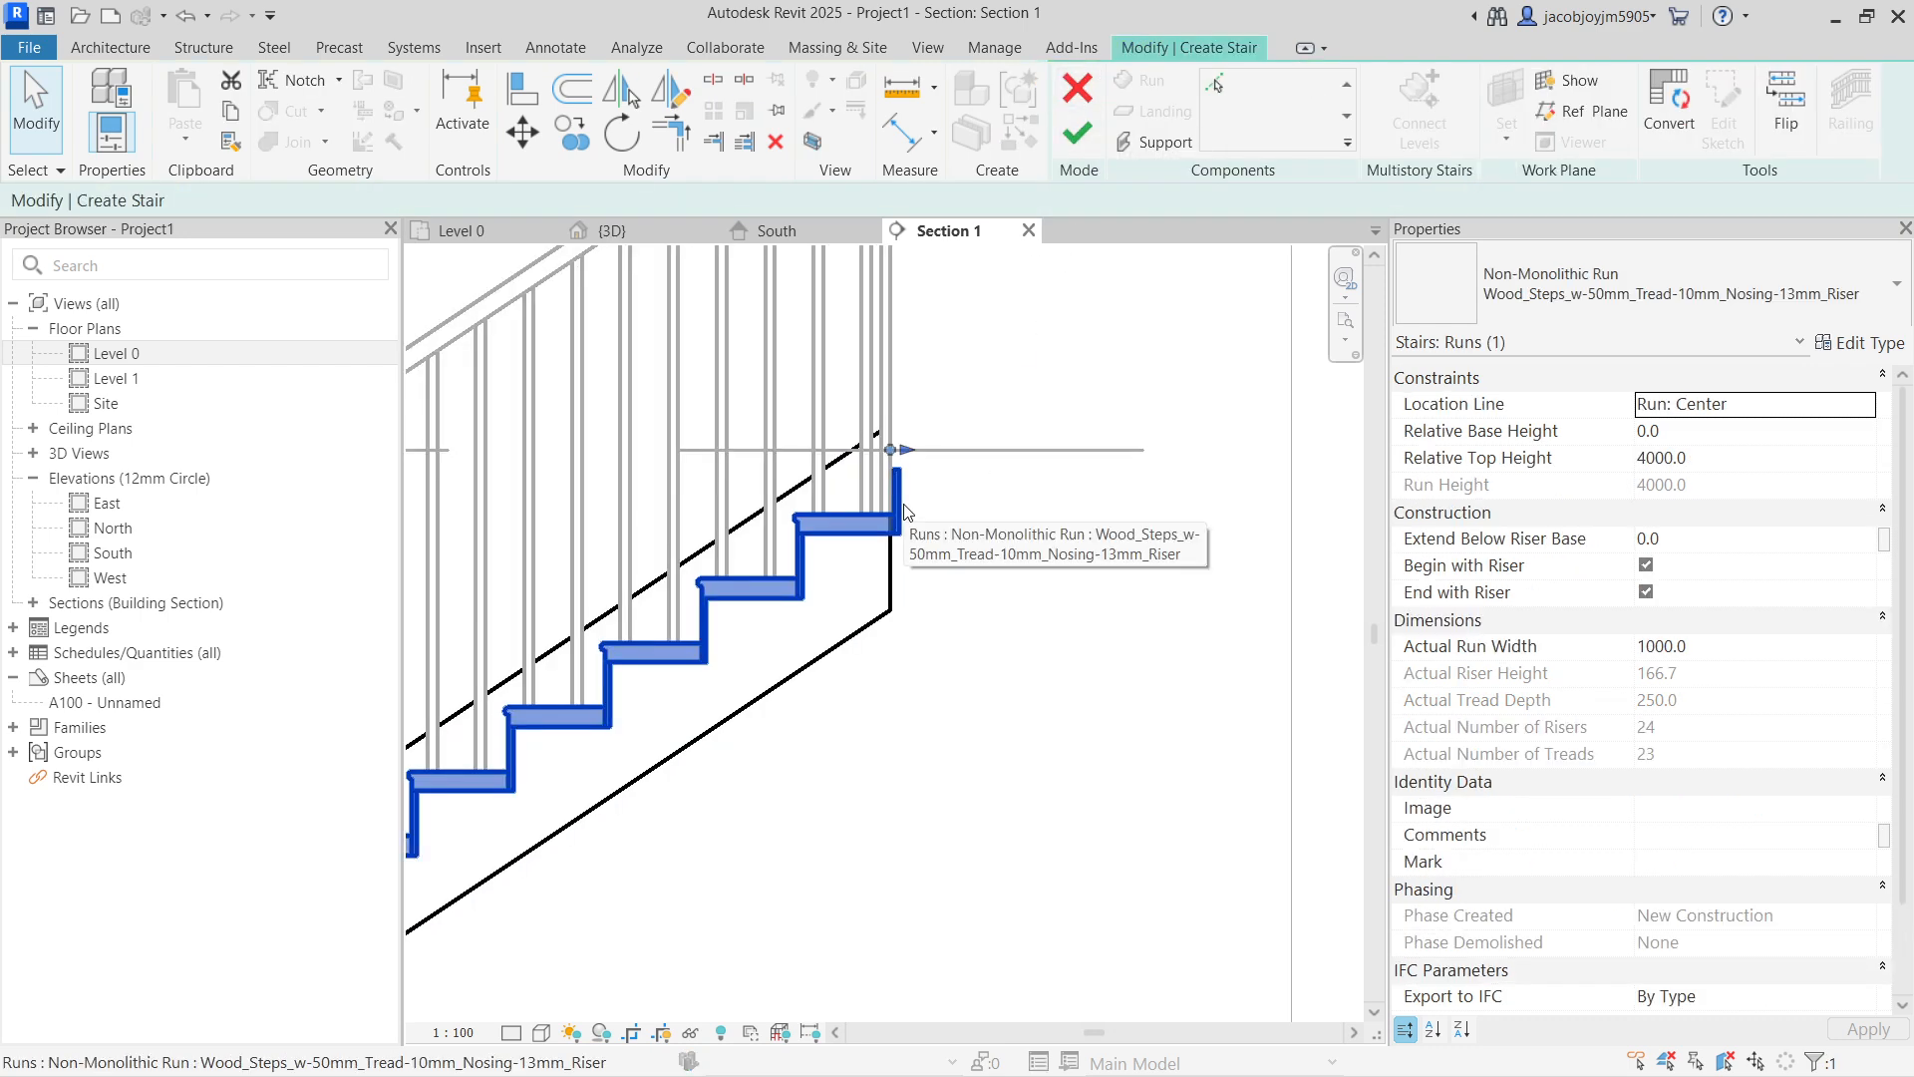
pyautogui.click(1645, 592)
pyautogui.moveTo(907, 514); pyautogui.dragTo(978, 474)
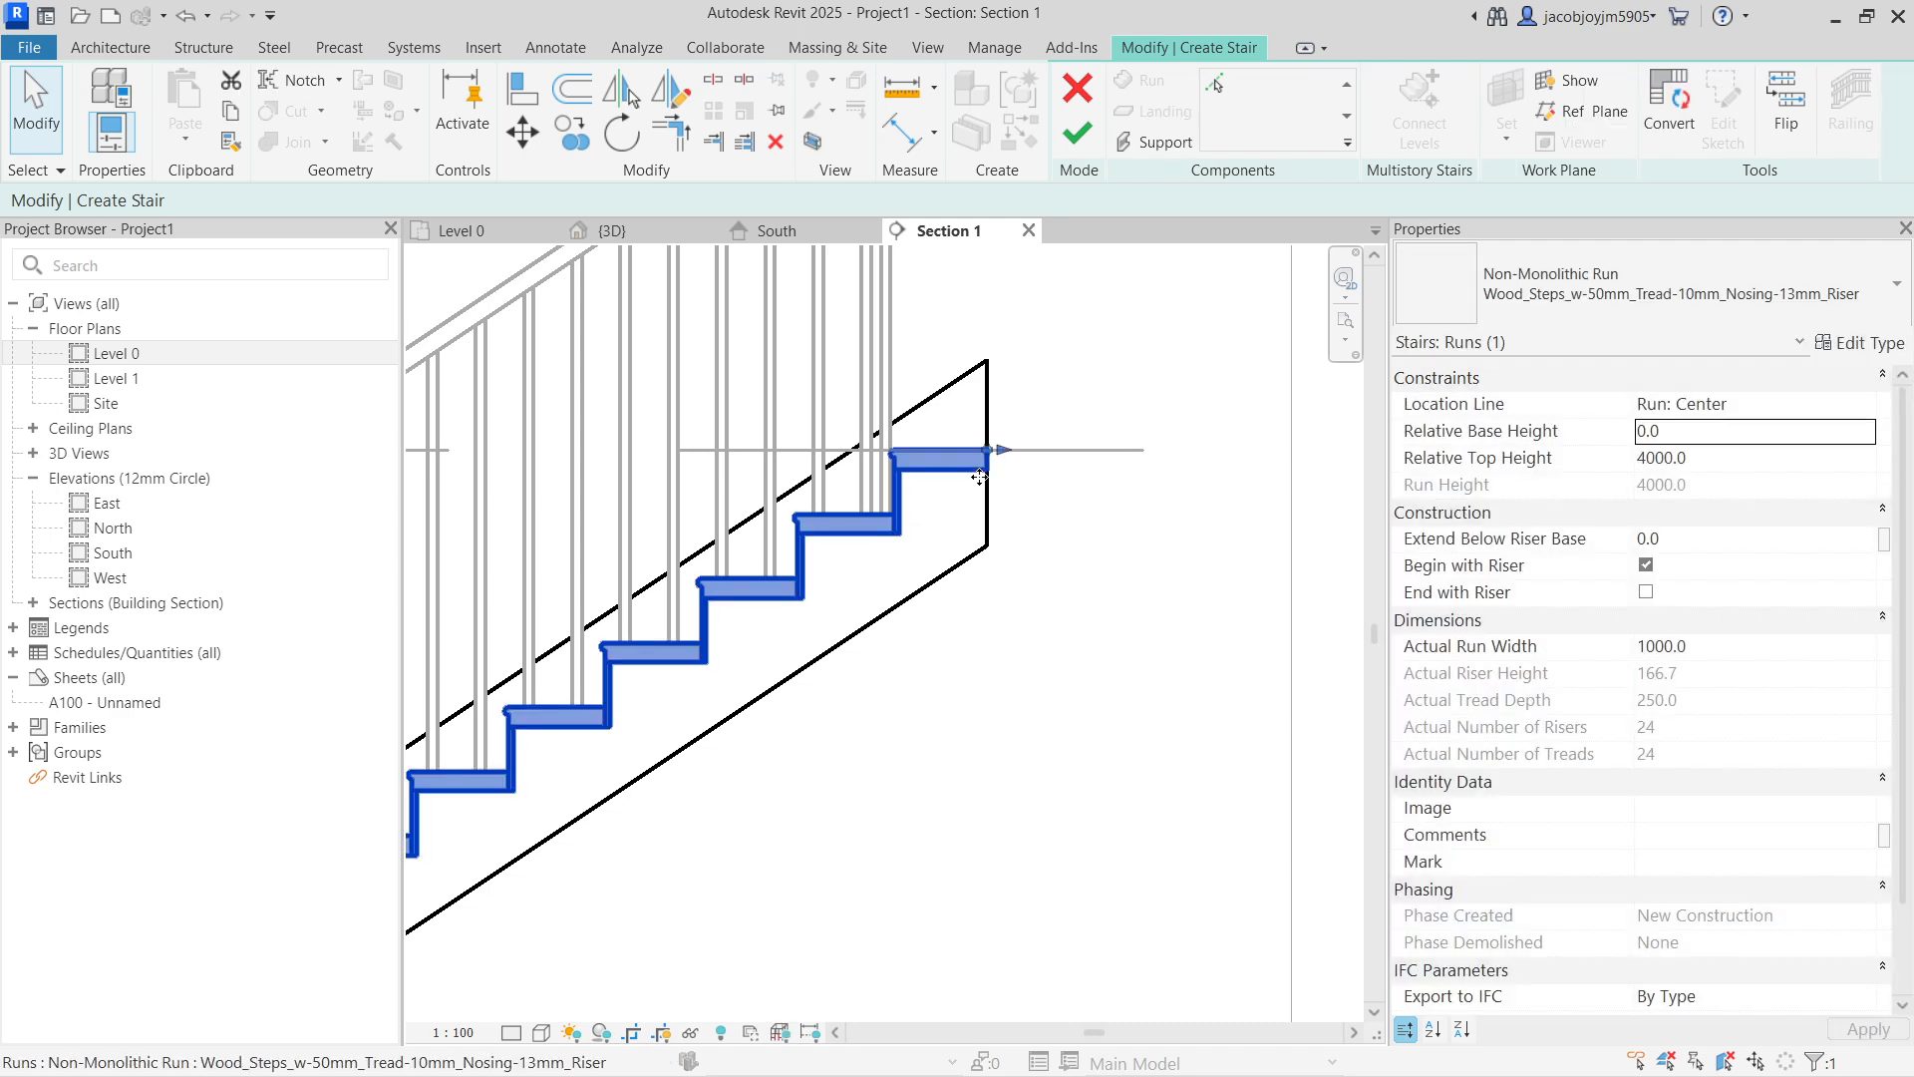
pyautogui.click(1032, 483)
pyautogui.click(1077, 138)
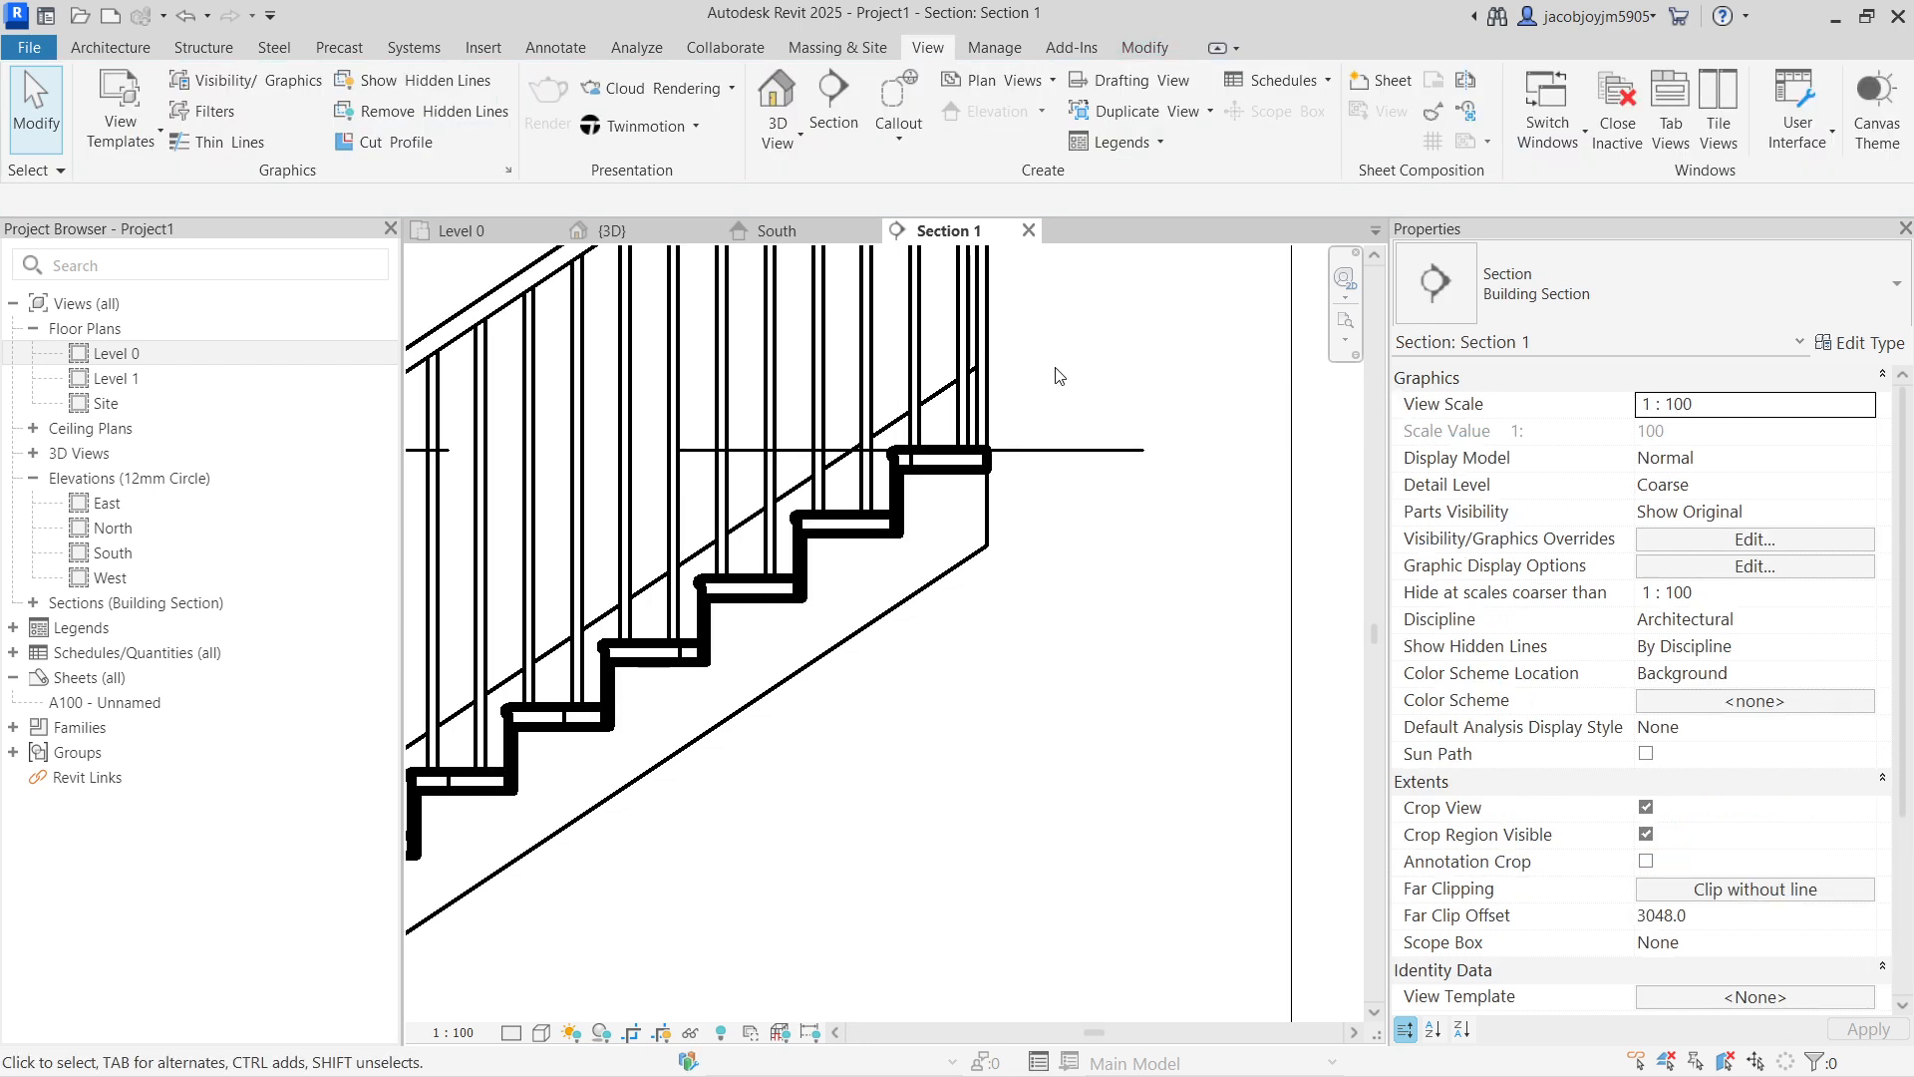
pyautogui.scroll(-4, 1057, 376)
pyautogui.scroll(-2, 1060, 376)
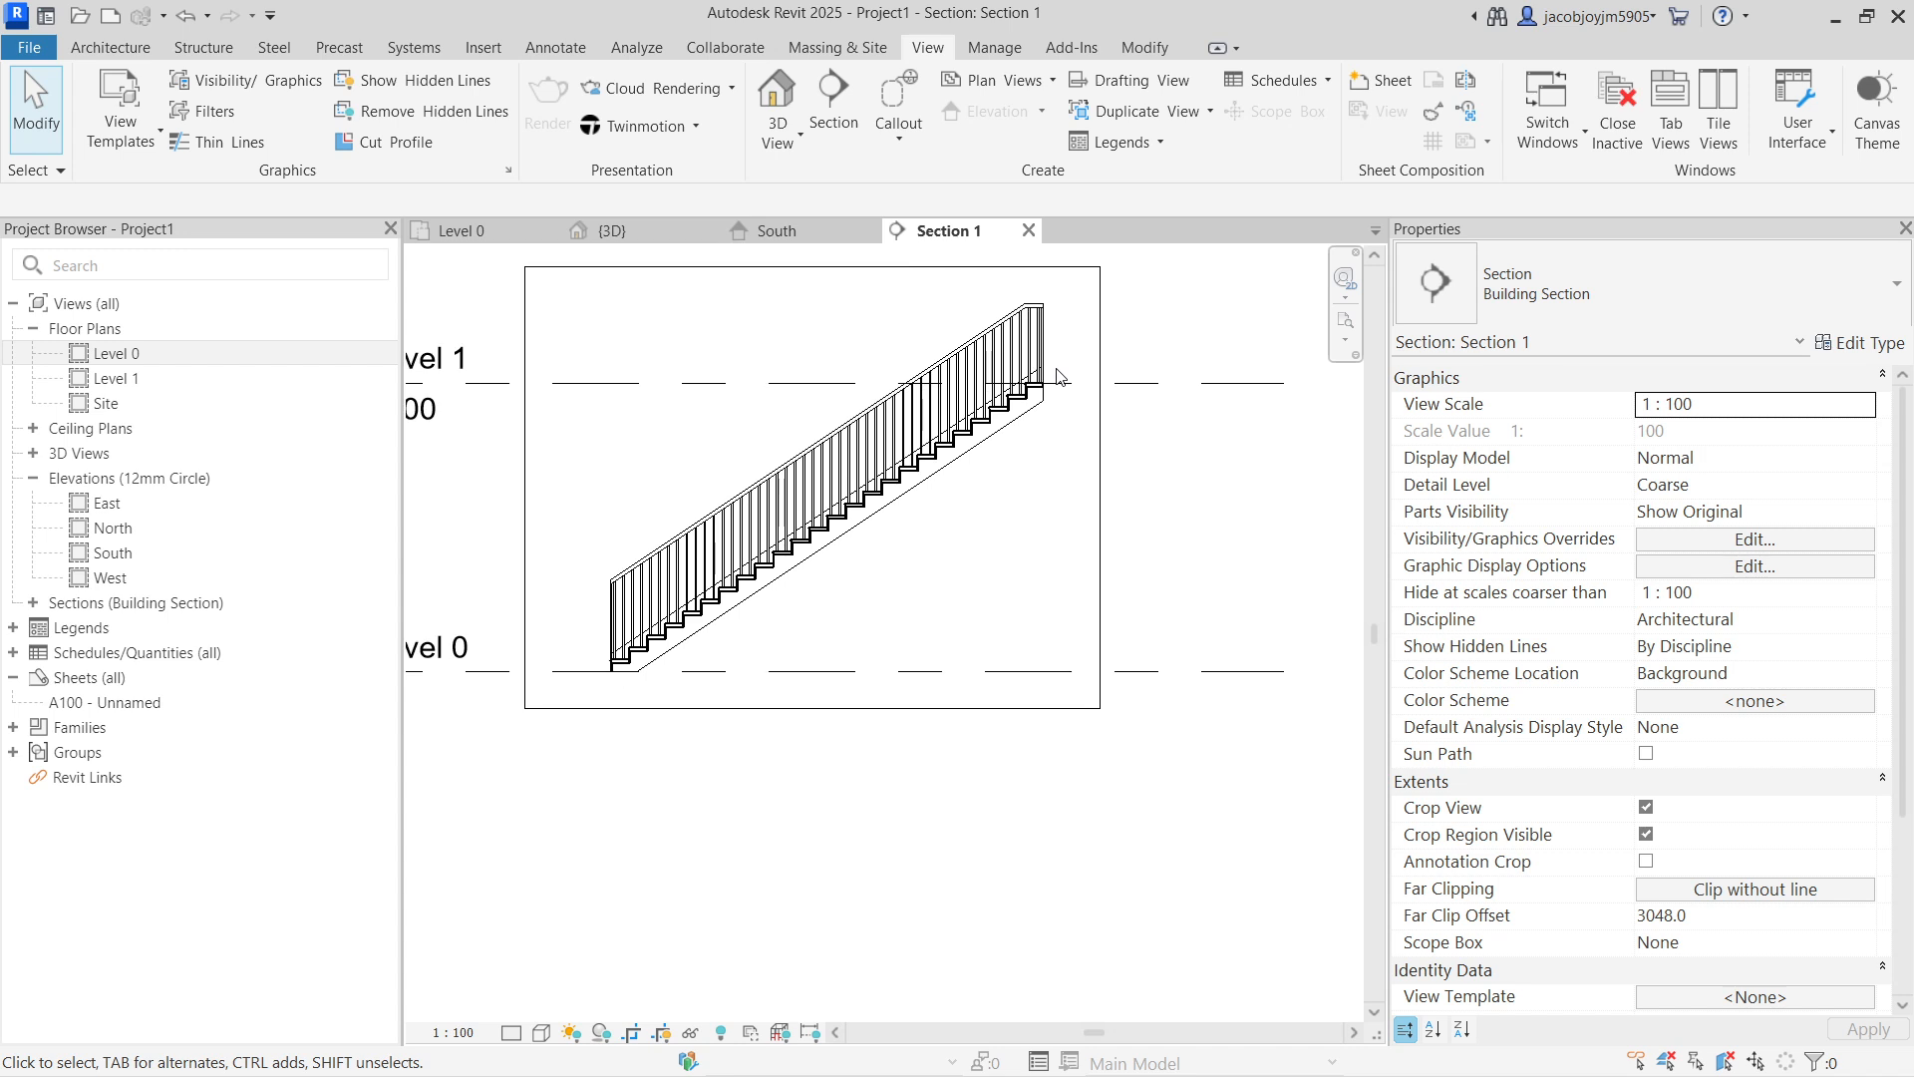
# Step: On the Level 0 plan, start a Private assembled stair and draw a horizontal first run, 1000 mm wide with 14 risers, below the straight stair
pyautogui.click(455, 240)
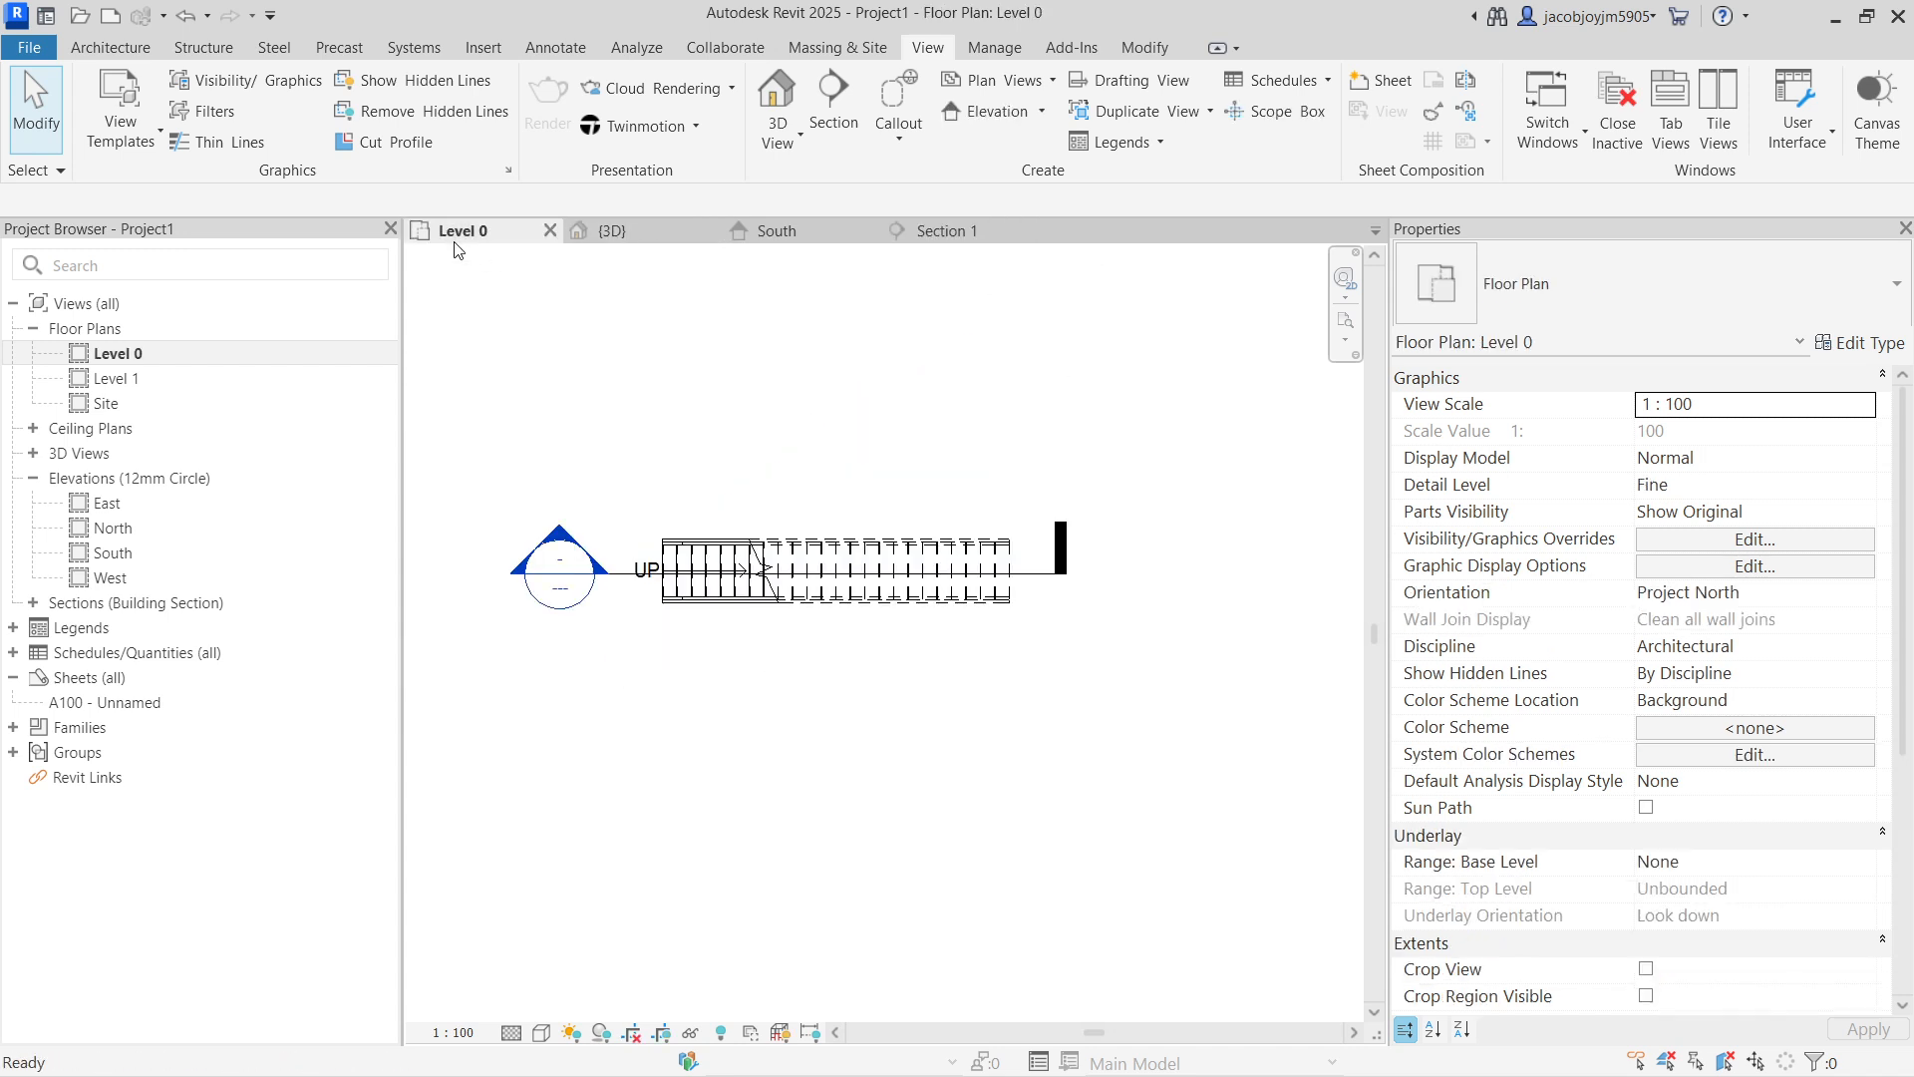
pyautogui.scroll(-2, 875, 391)
pyautogui.moveTo(957, 521); pyautogui.dragTo(790, 508, button='middle')
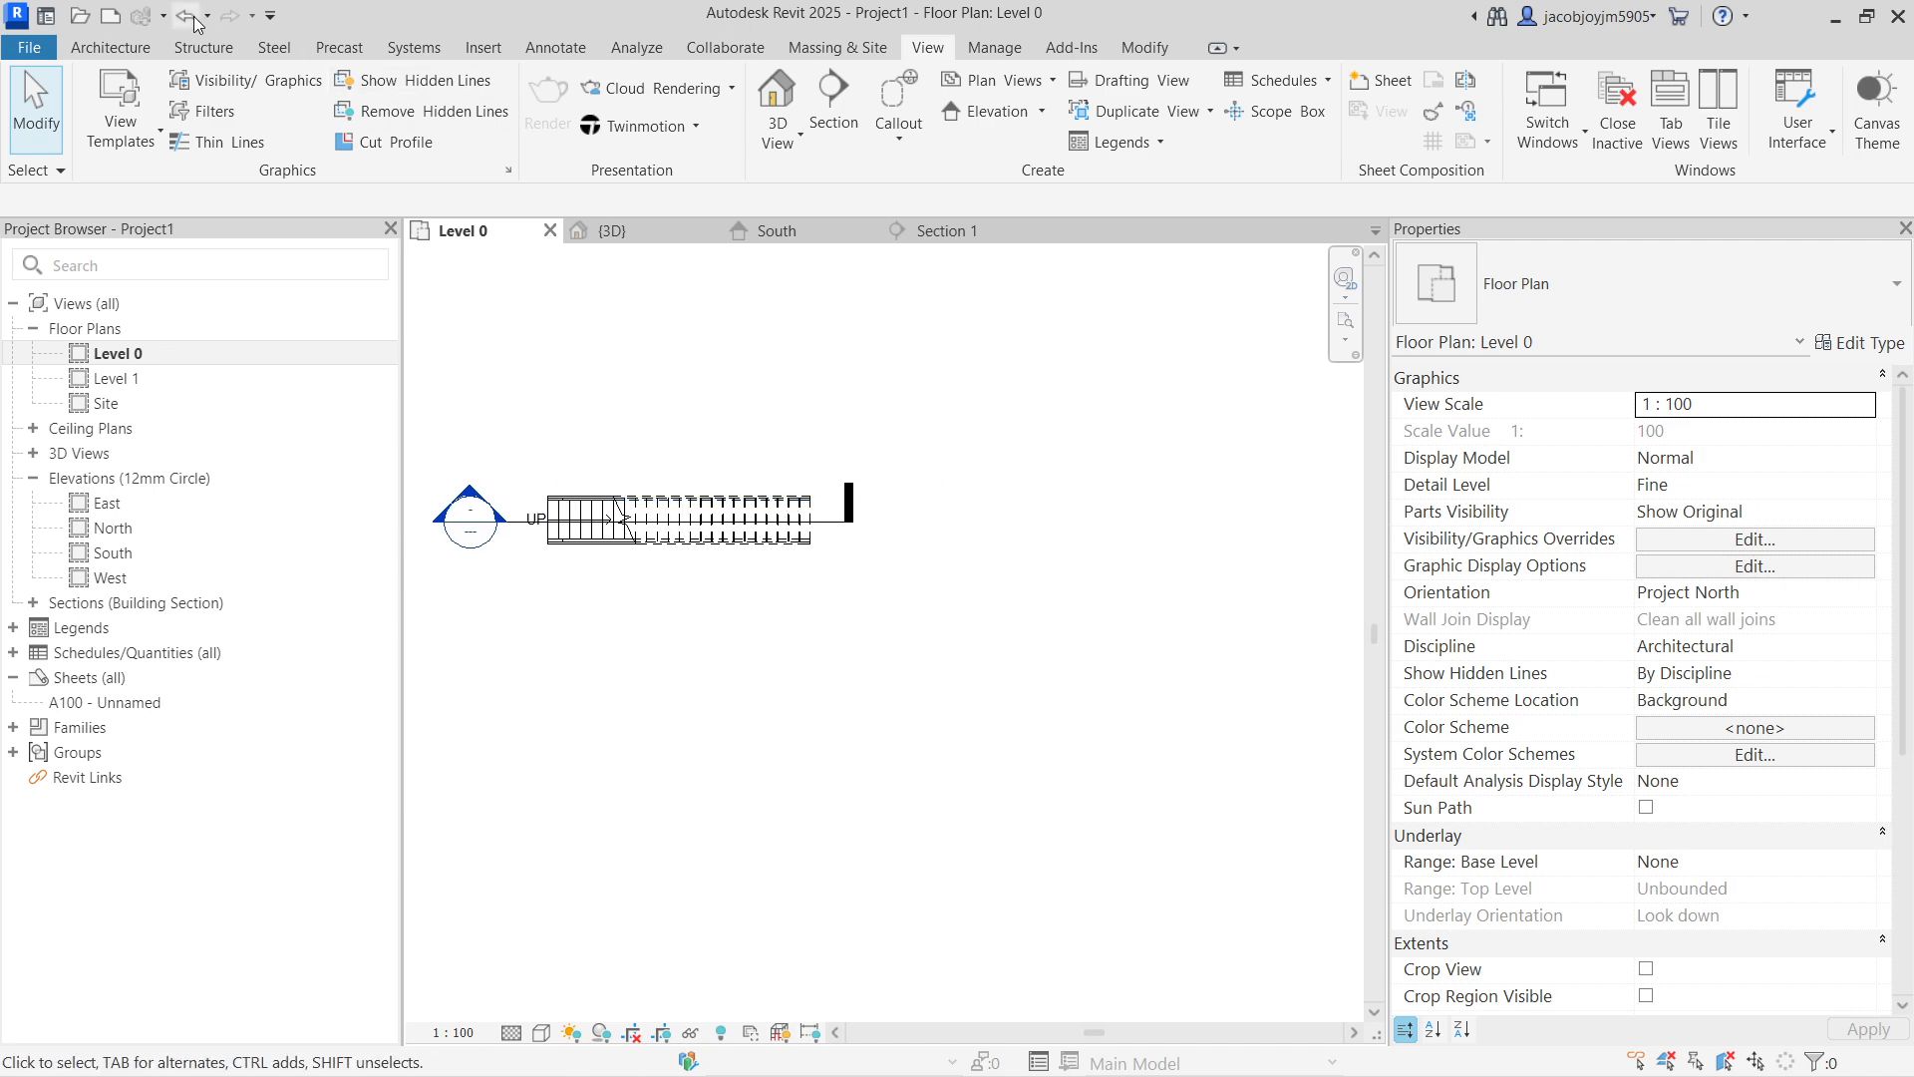
pyautogui.click(130, 47)
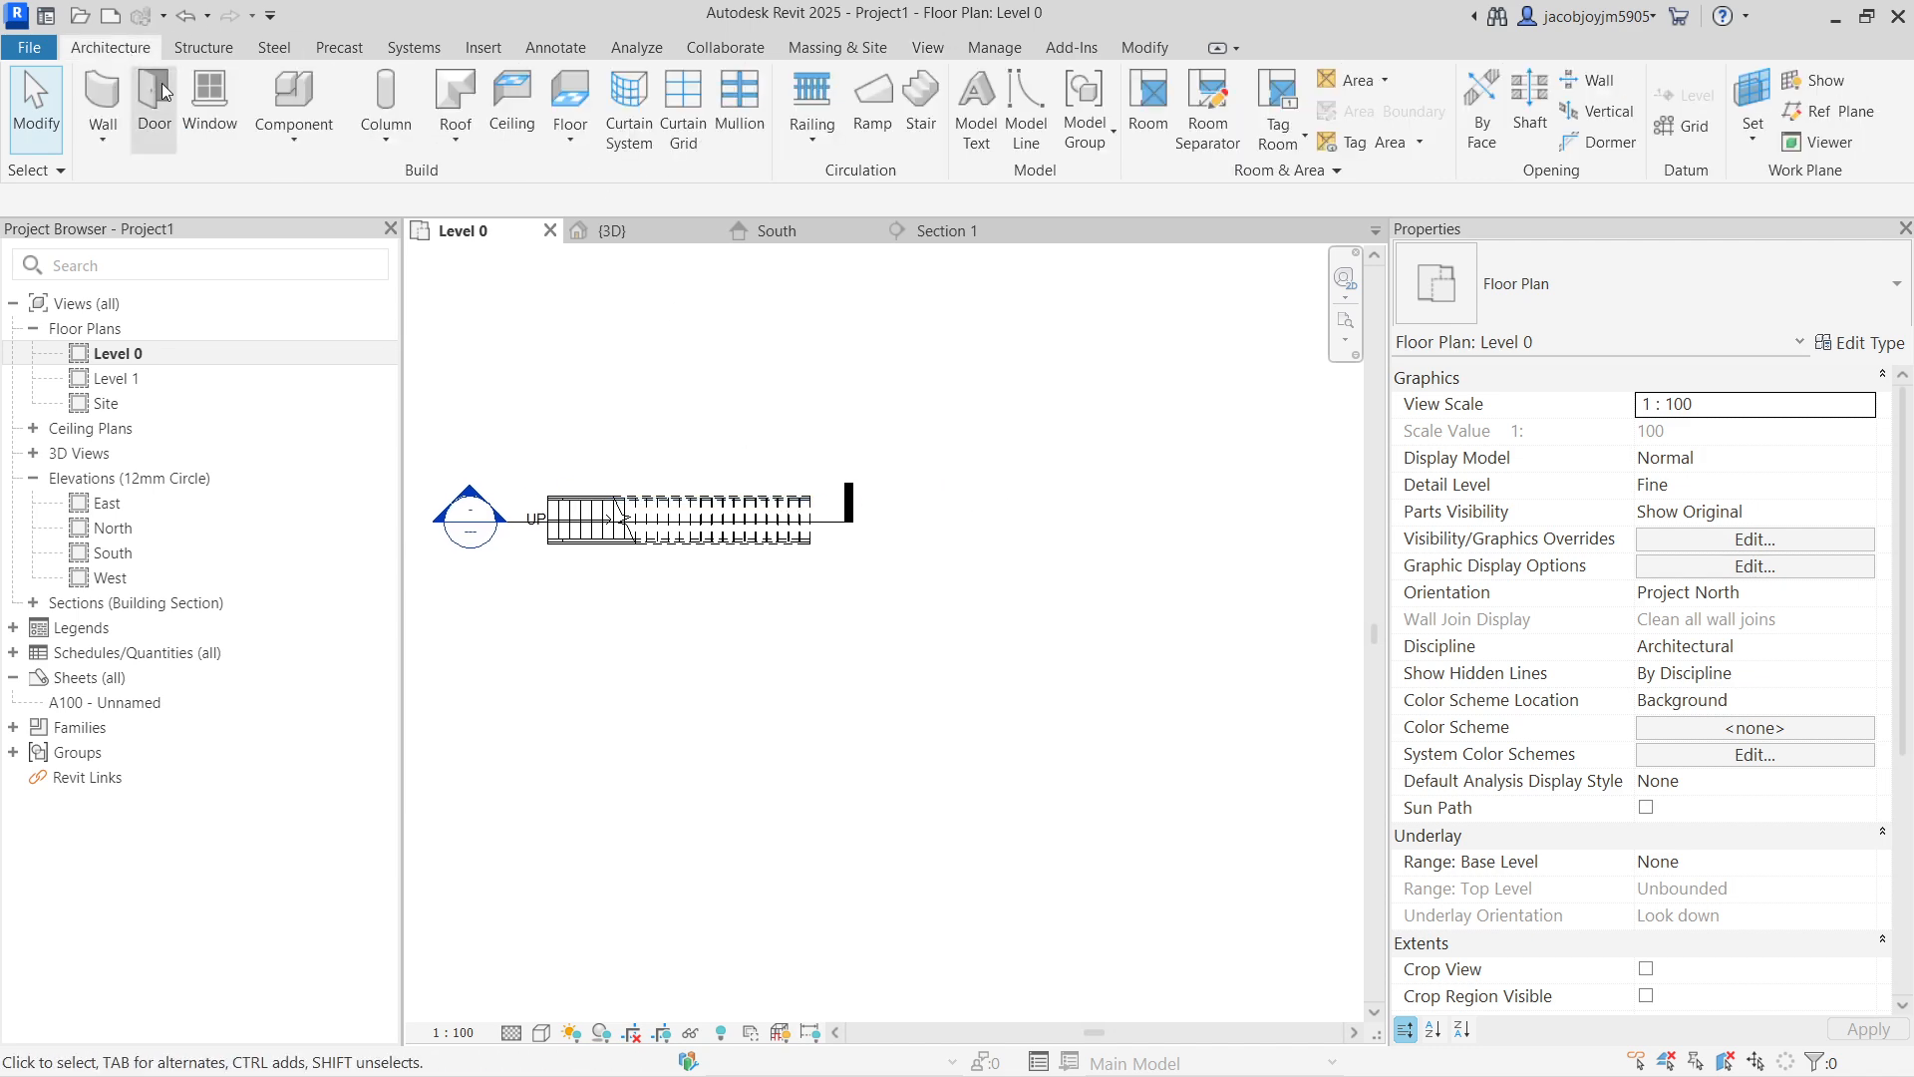
pyautogui.click(919, 131)
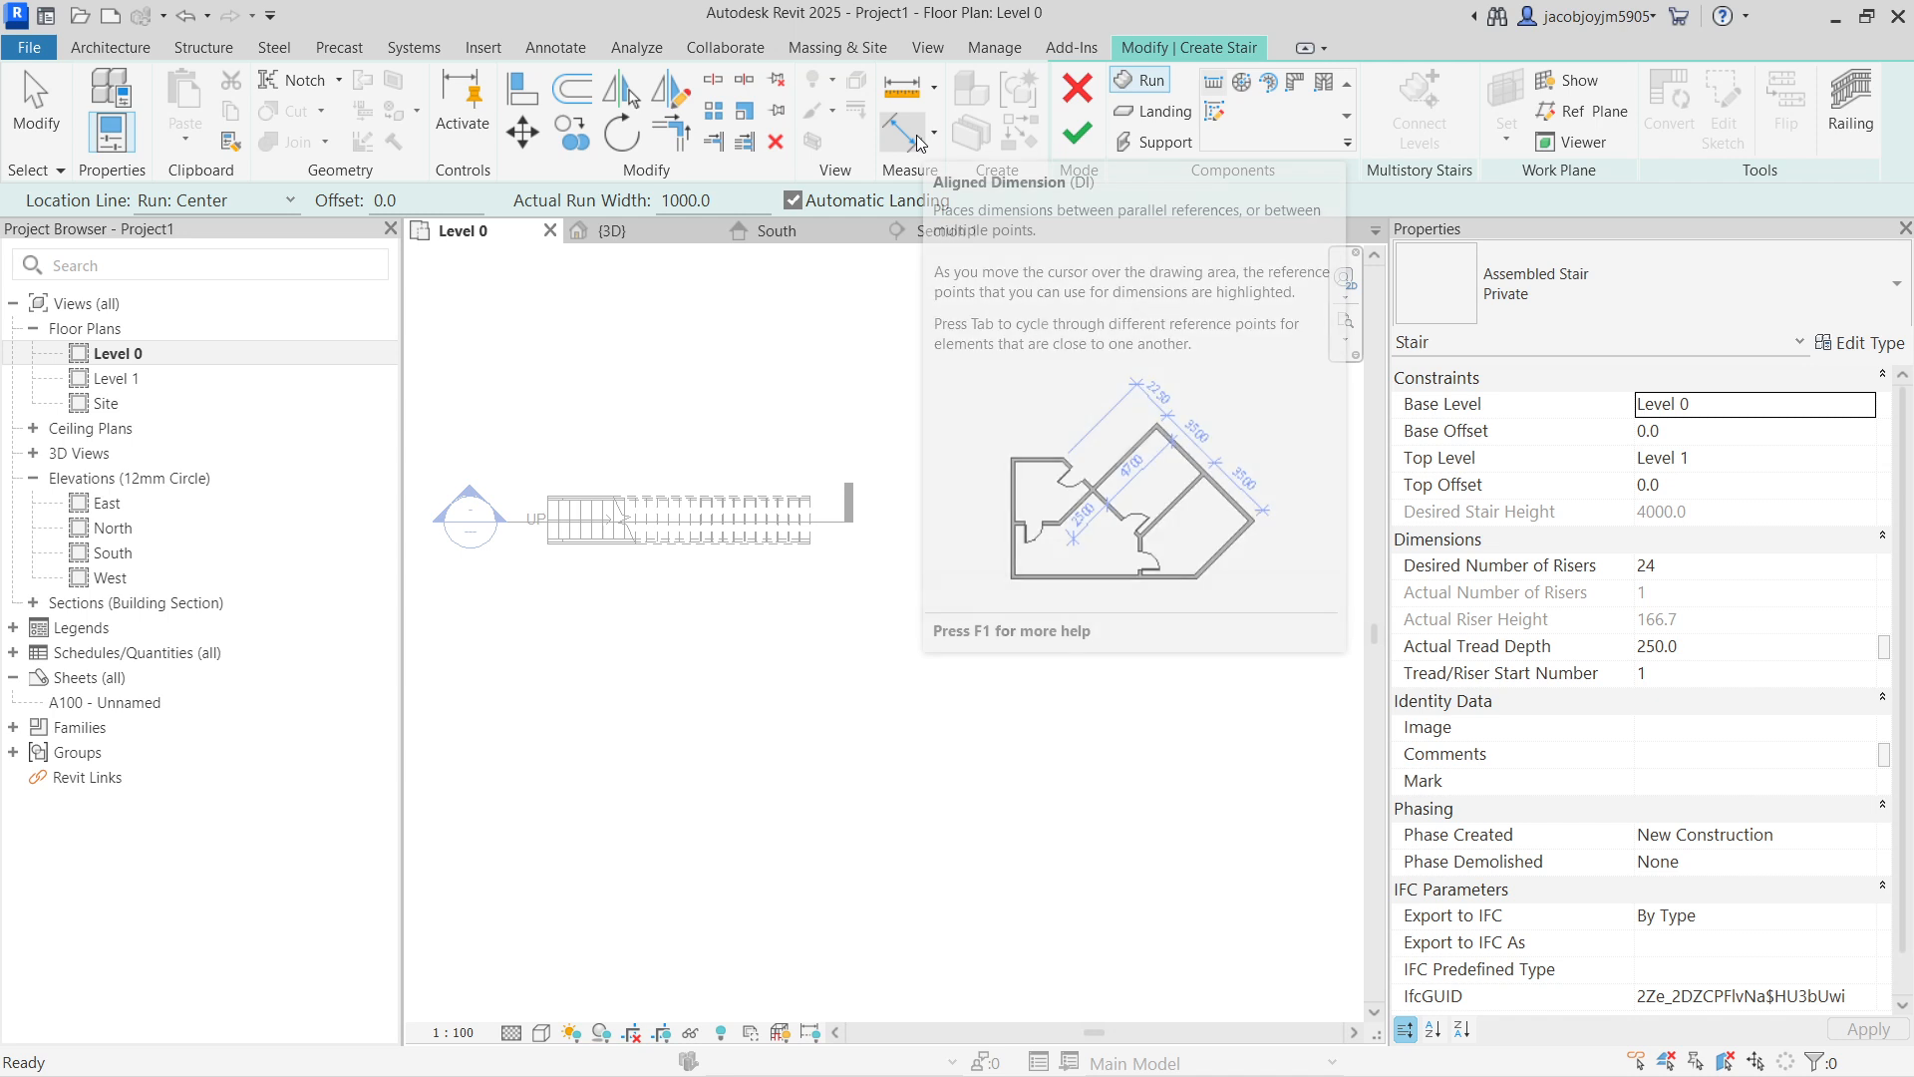
pyautogui.click(1602, 315)
pyautogui.click(1602, 313)
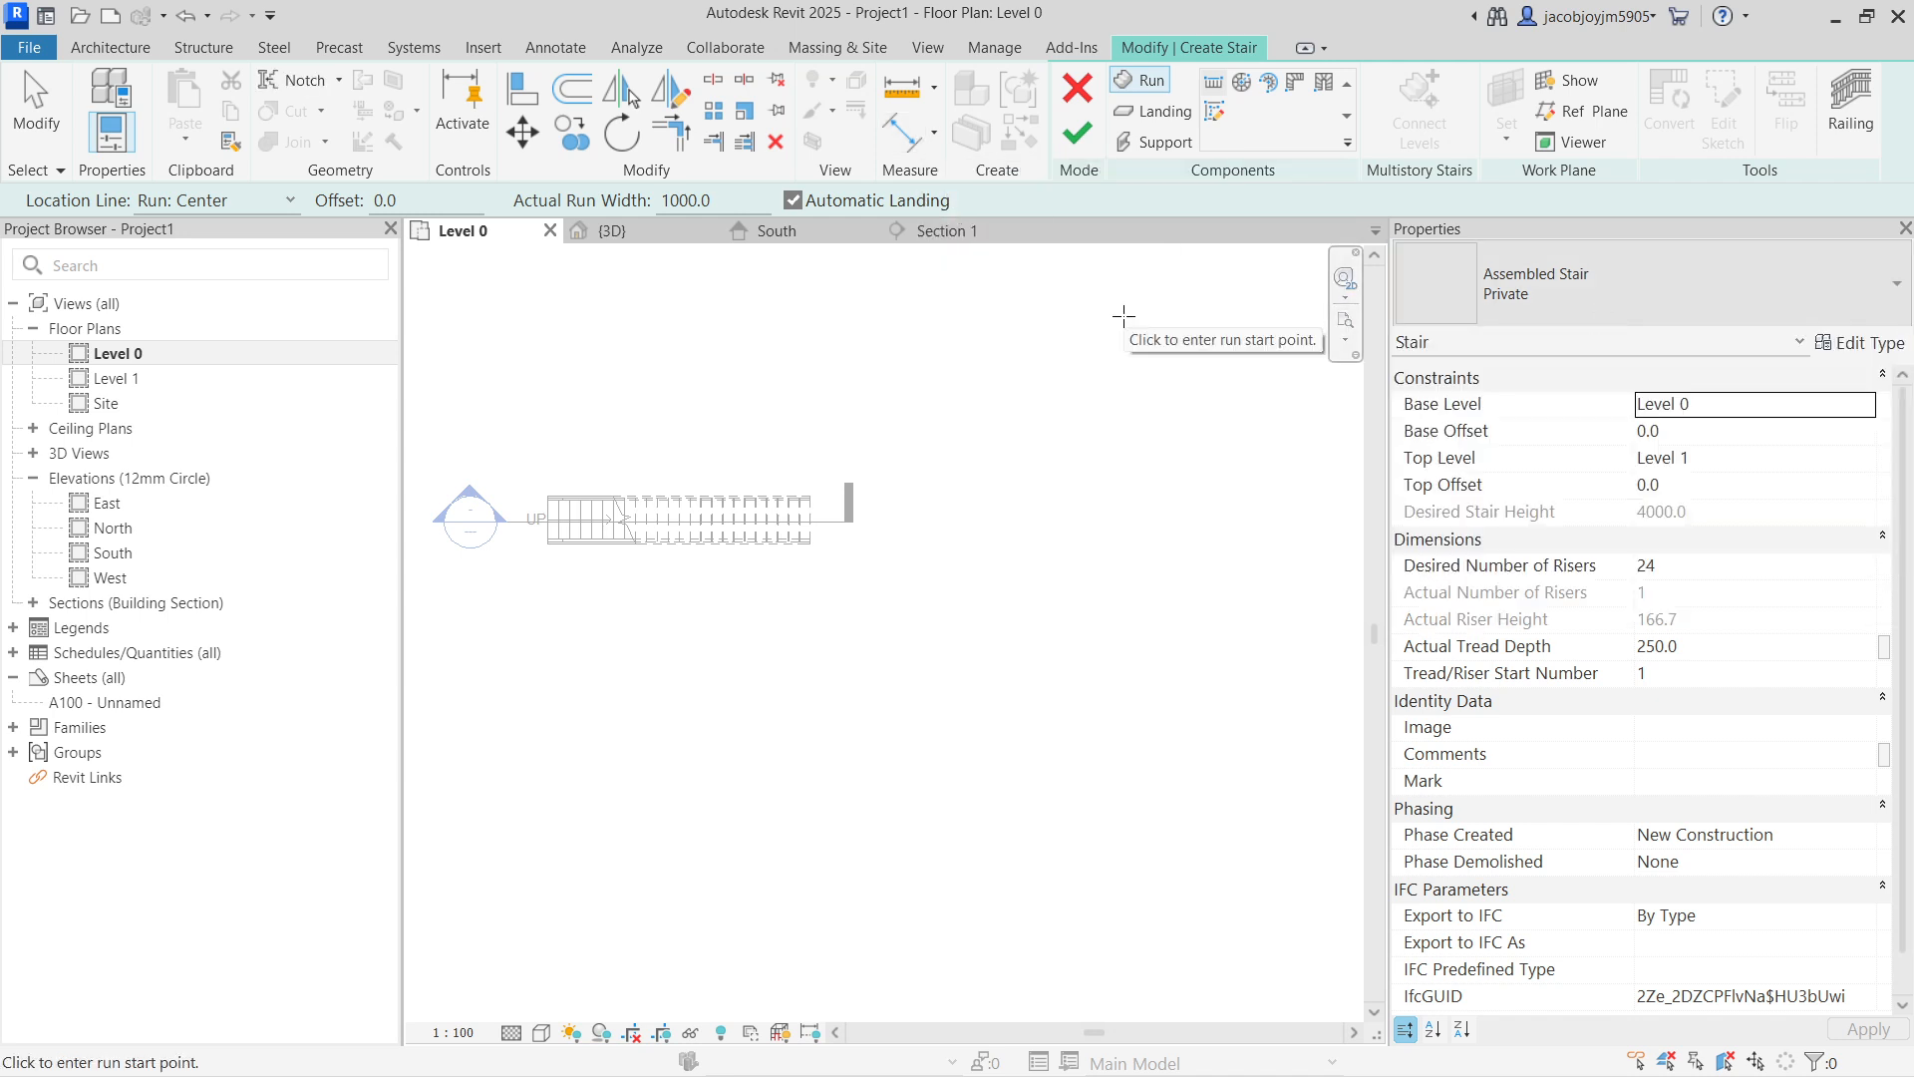
pyautogui.moveTo(910, 569); pyautogui.dragTo(859, 555, button='middle')
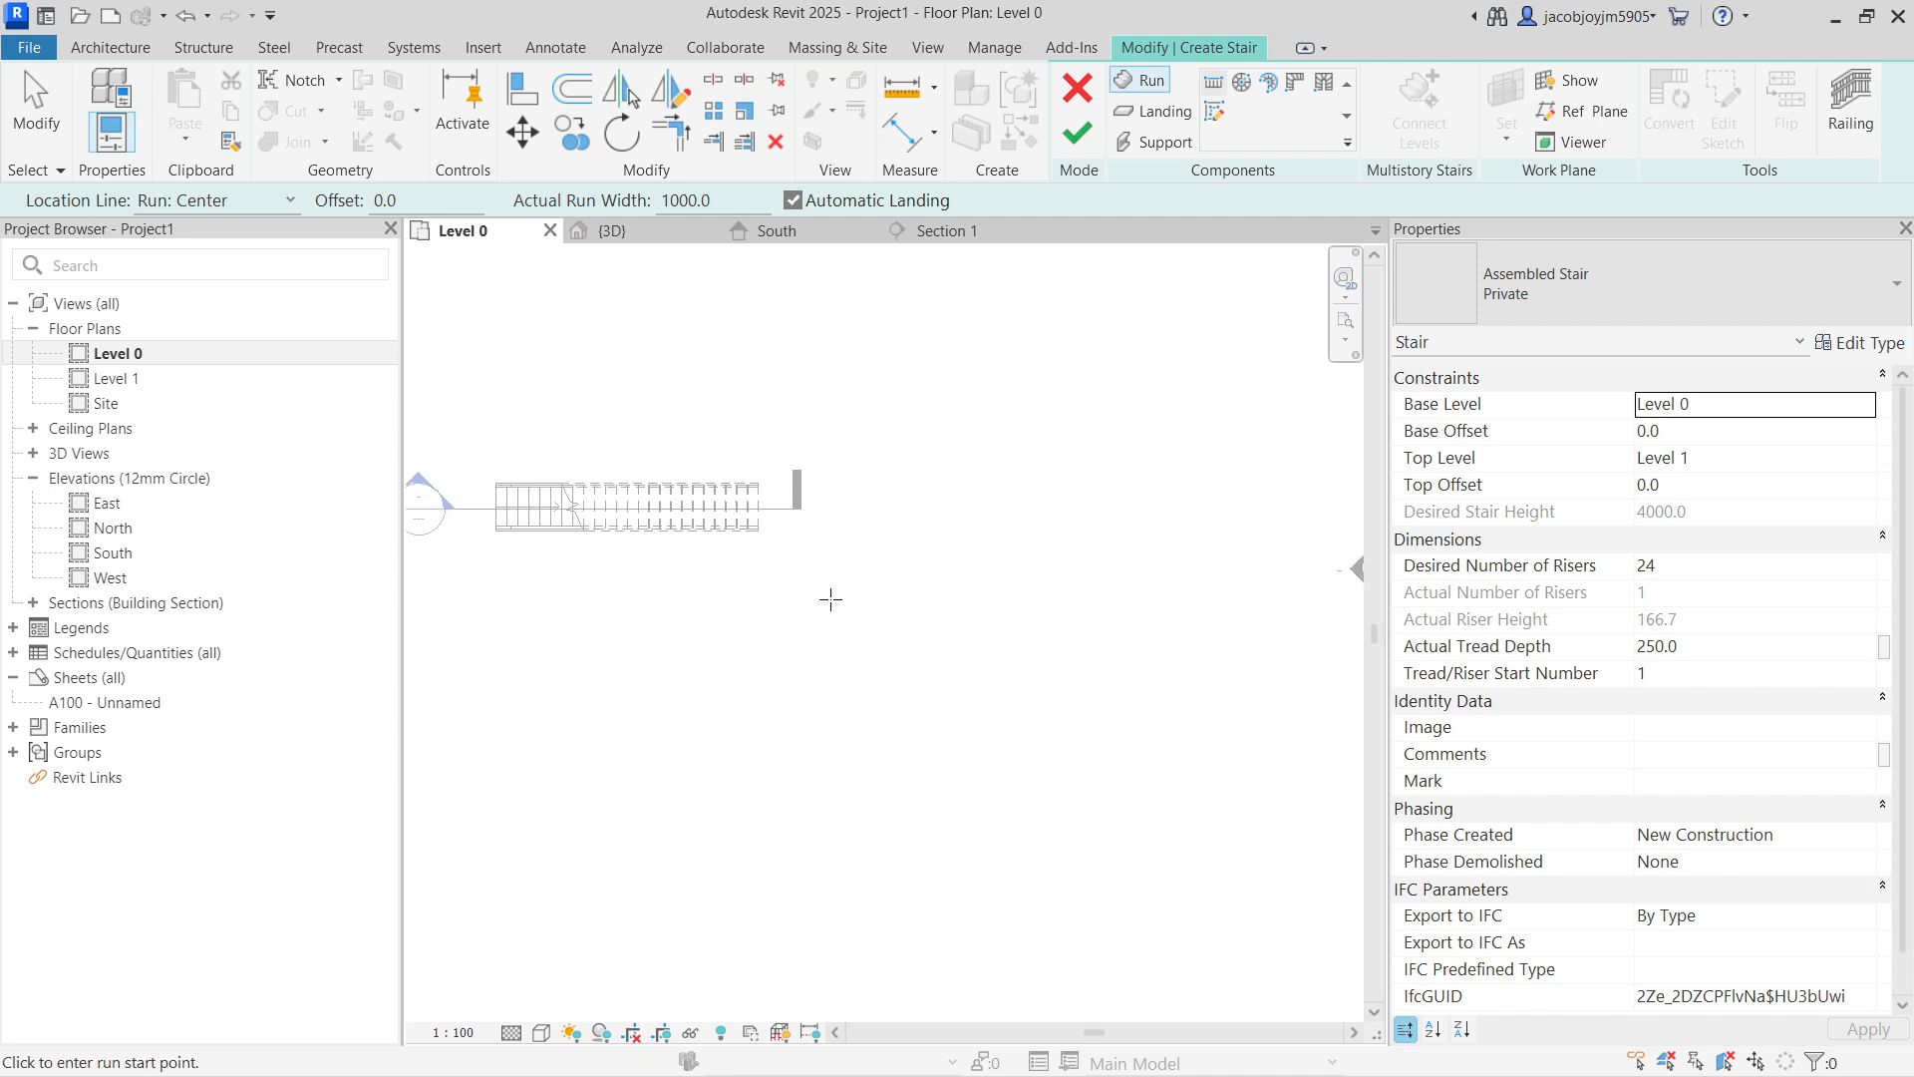
pyautogui.click(814, 605)
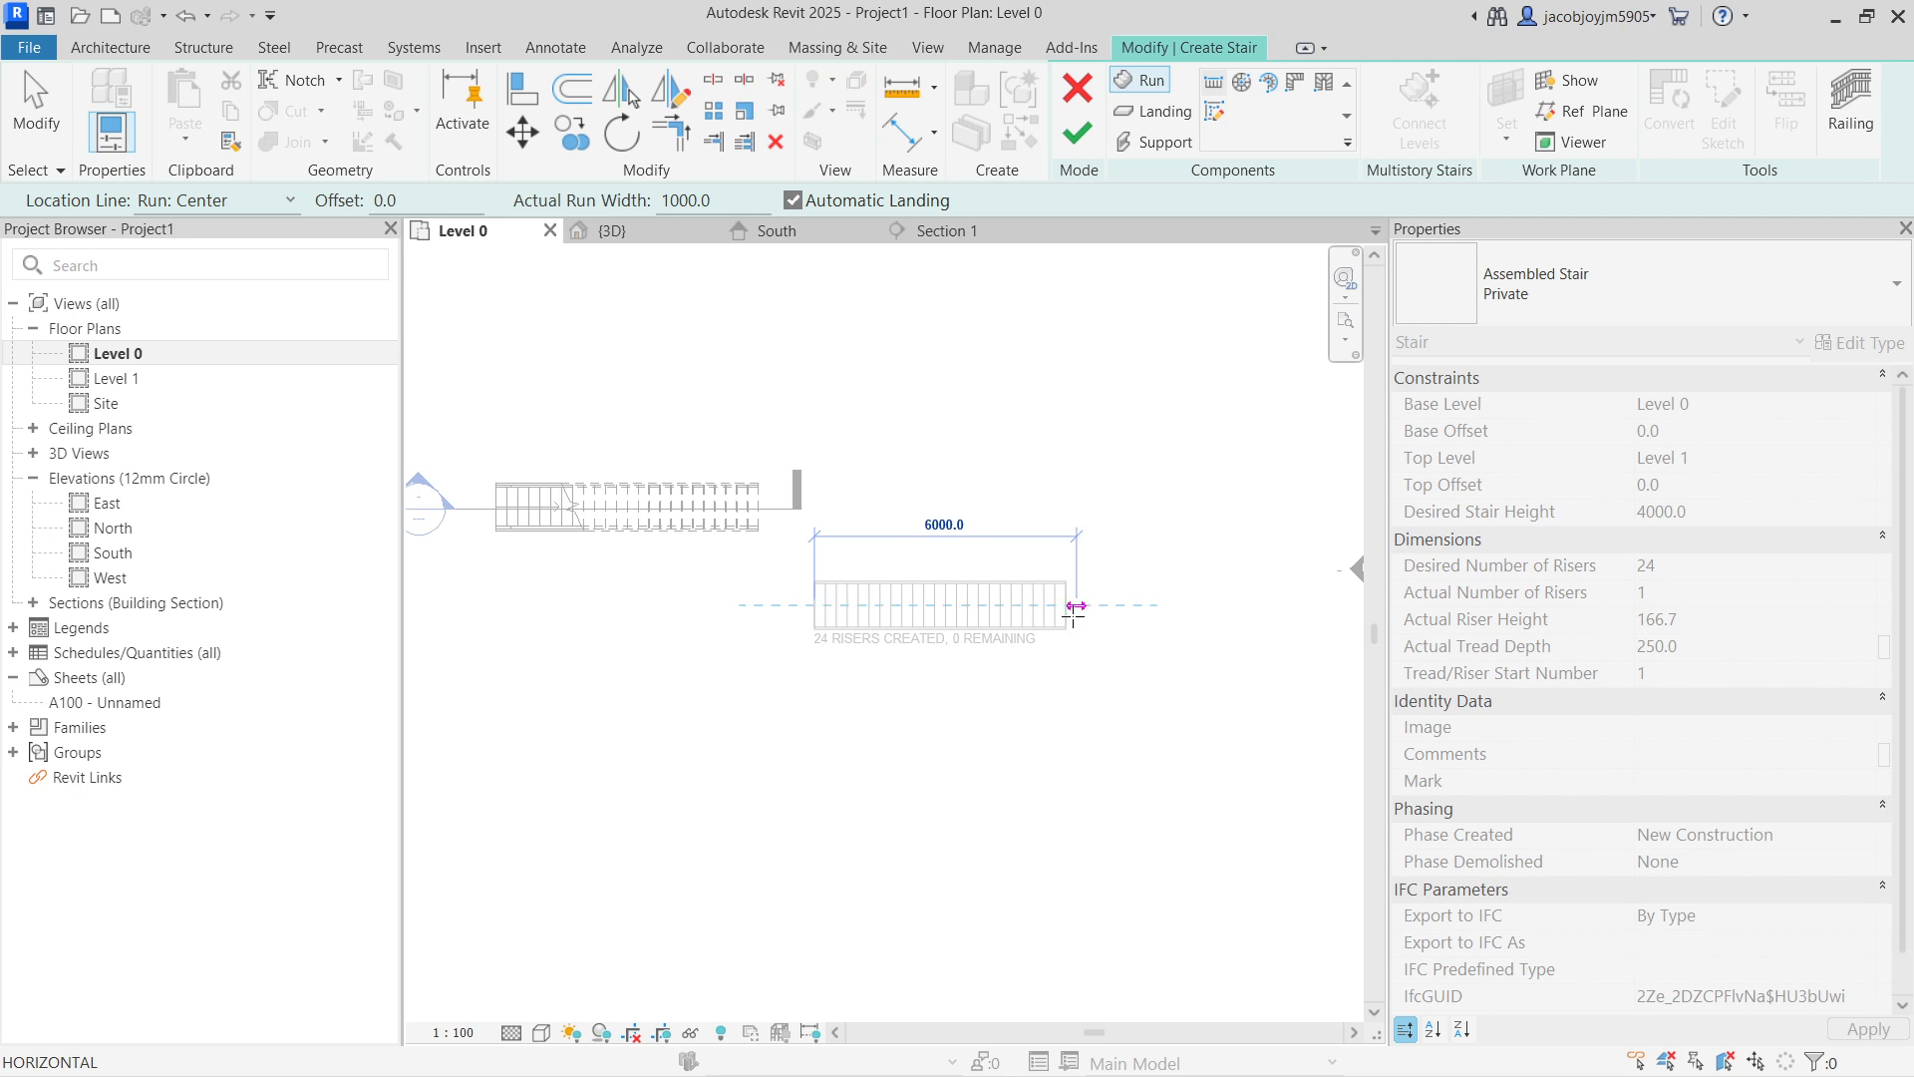
pyautogui.click(955, 605)
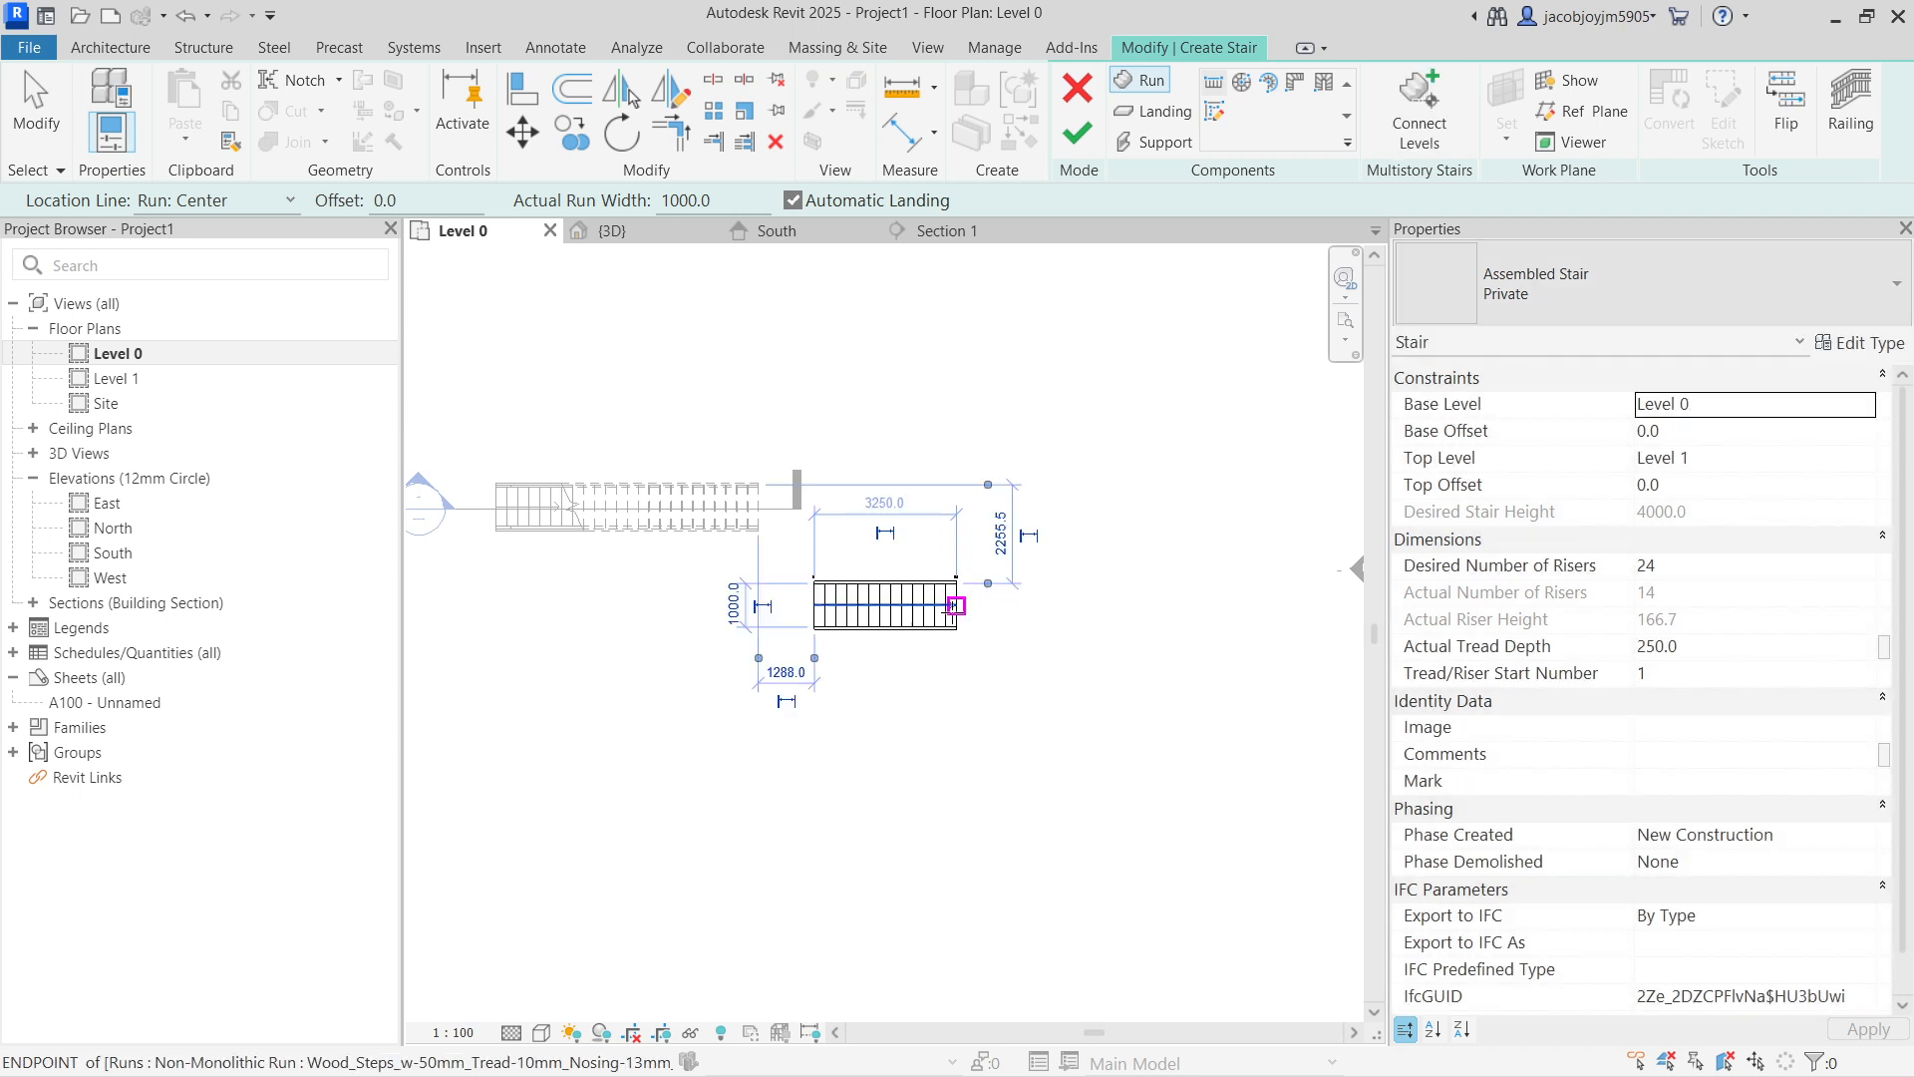
# Step: Draw a parallel return run with the remaining 10 risers, joined by an automatic landing, and finish the U-shaped stair
pyautogui.click(959, 670)
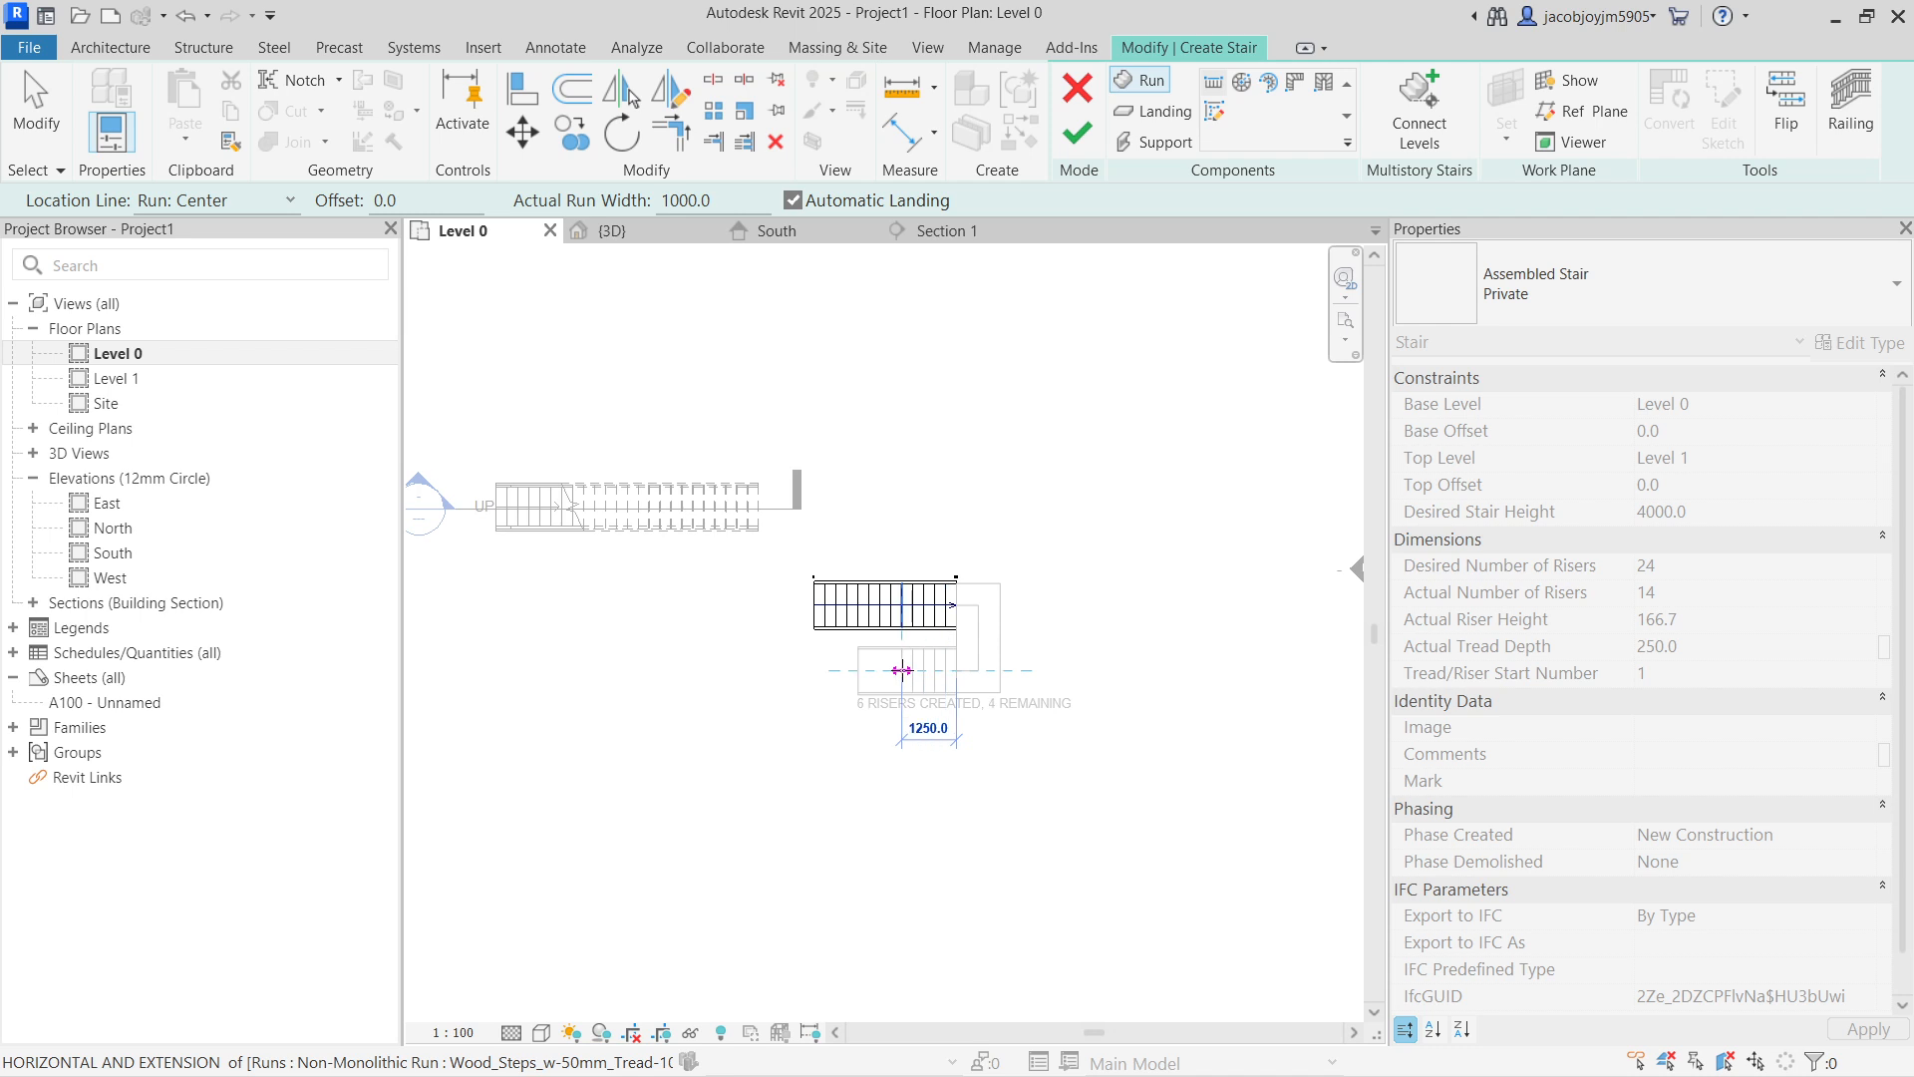
pyautogui.click(757, 671)
pyautogui.press('Escape')
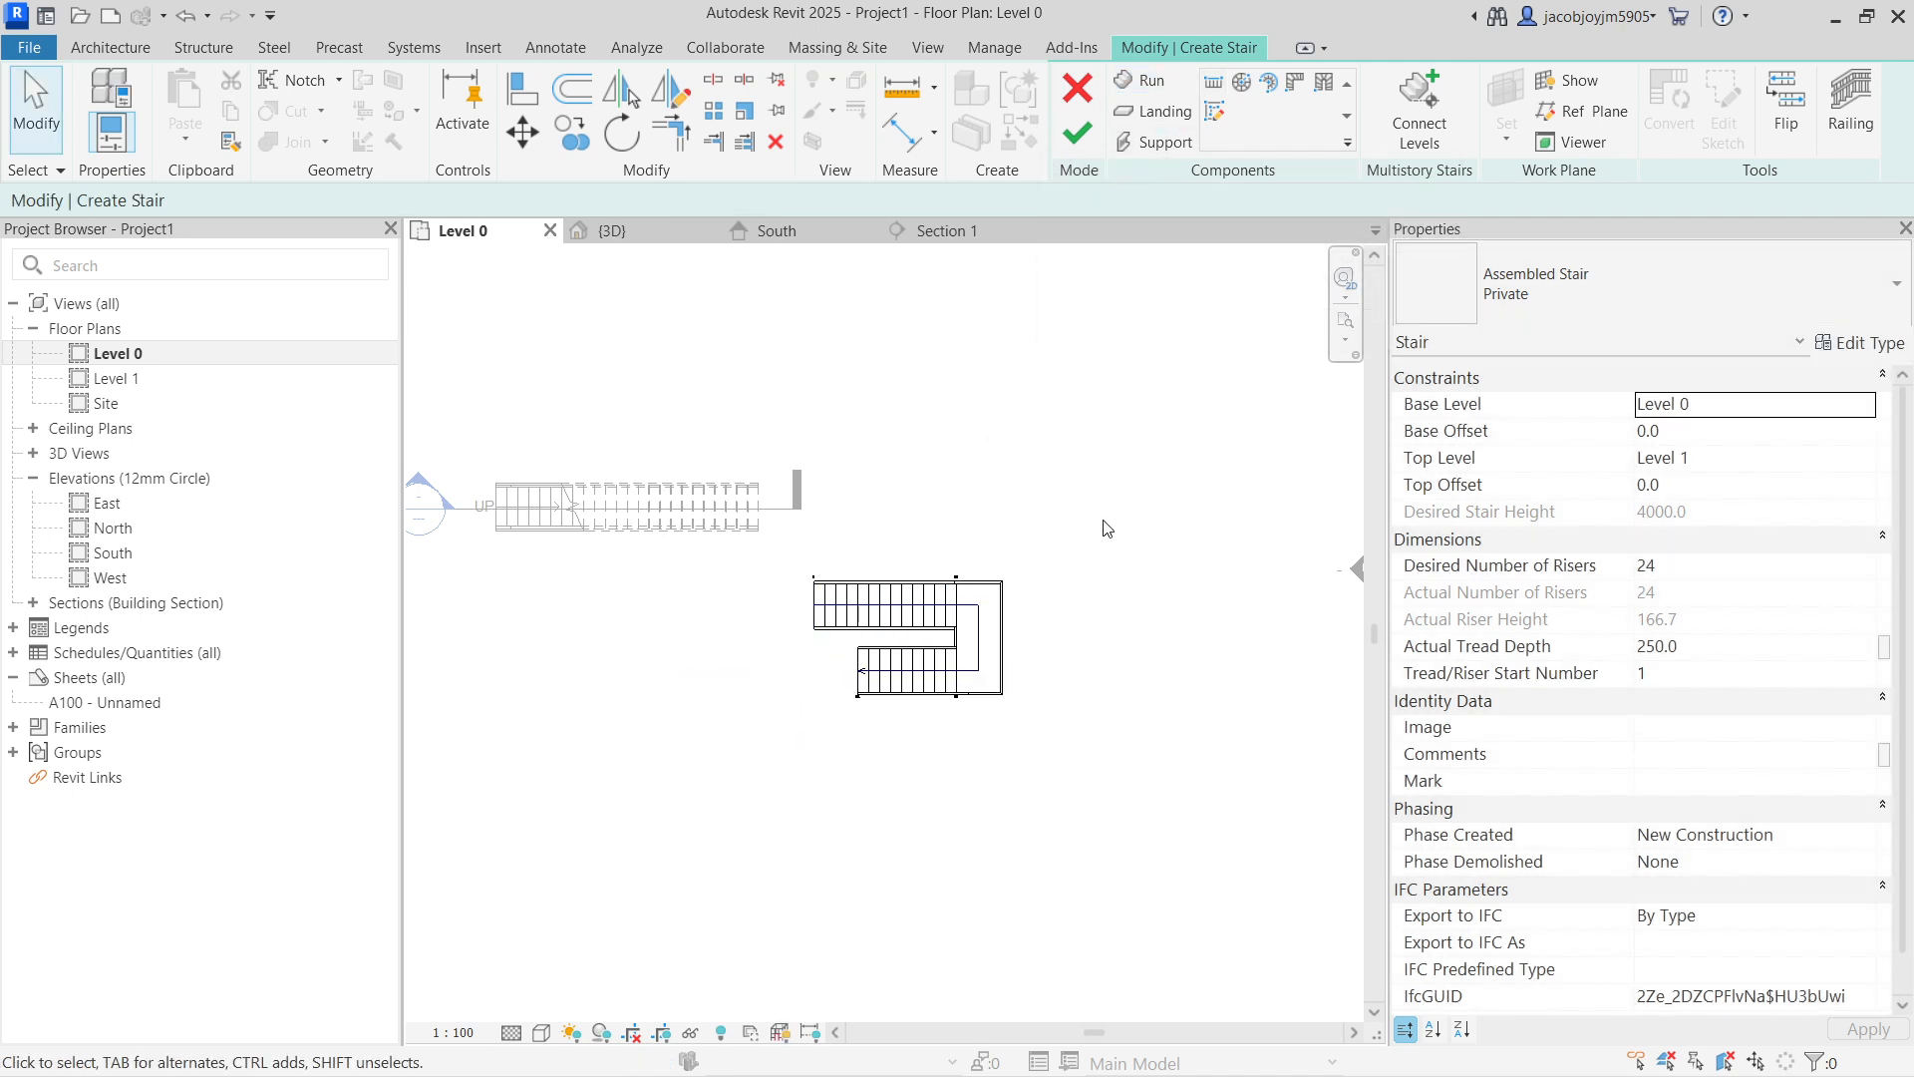
pyautogui.click(929, 663)
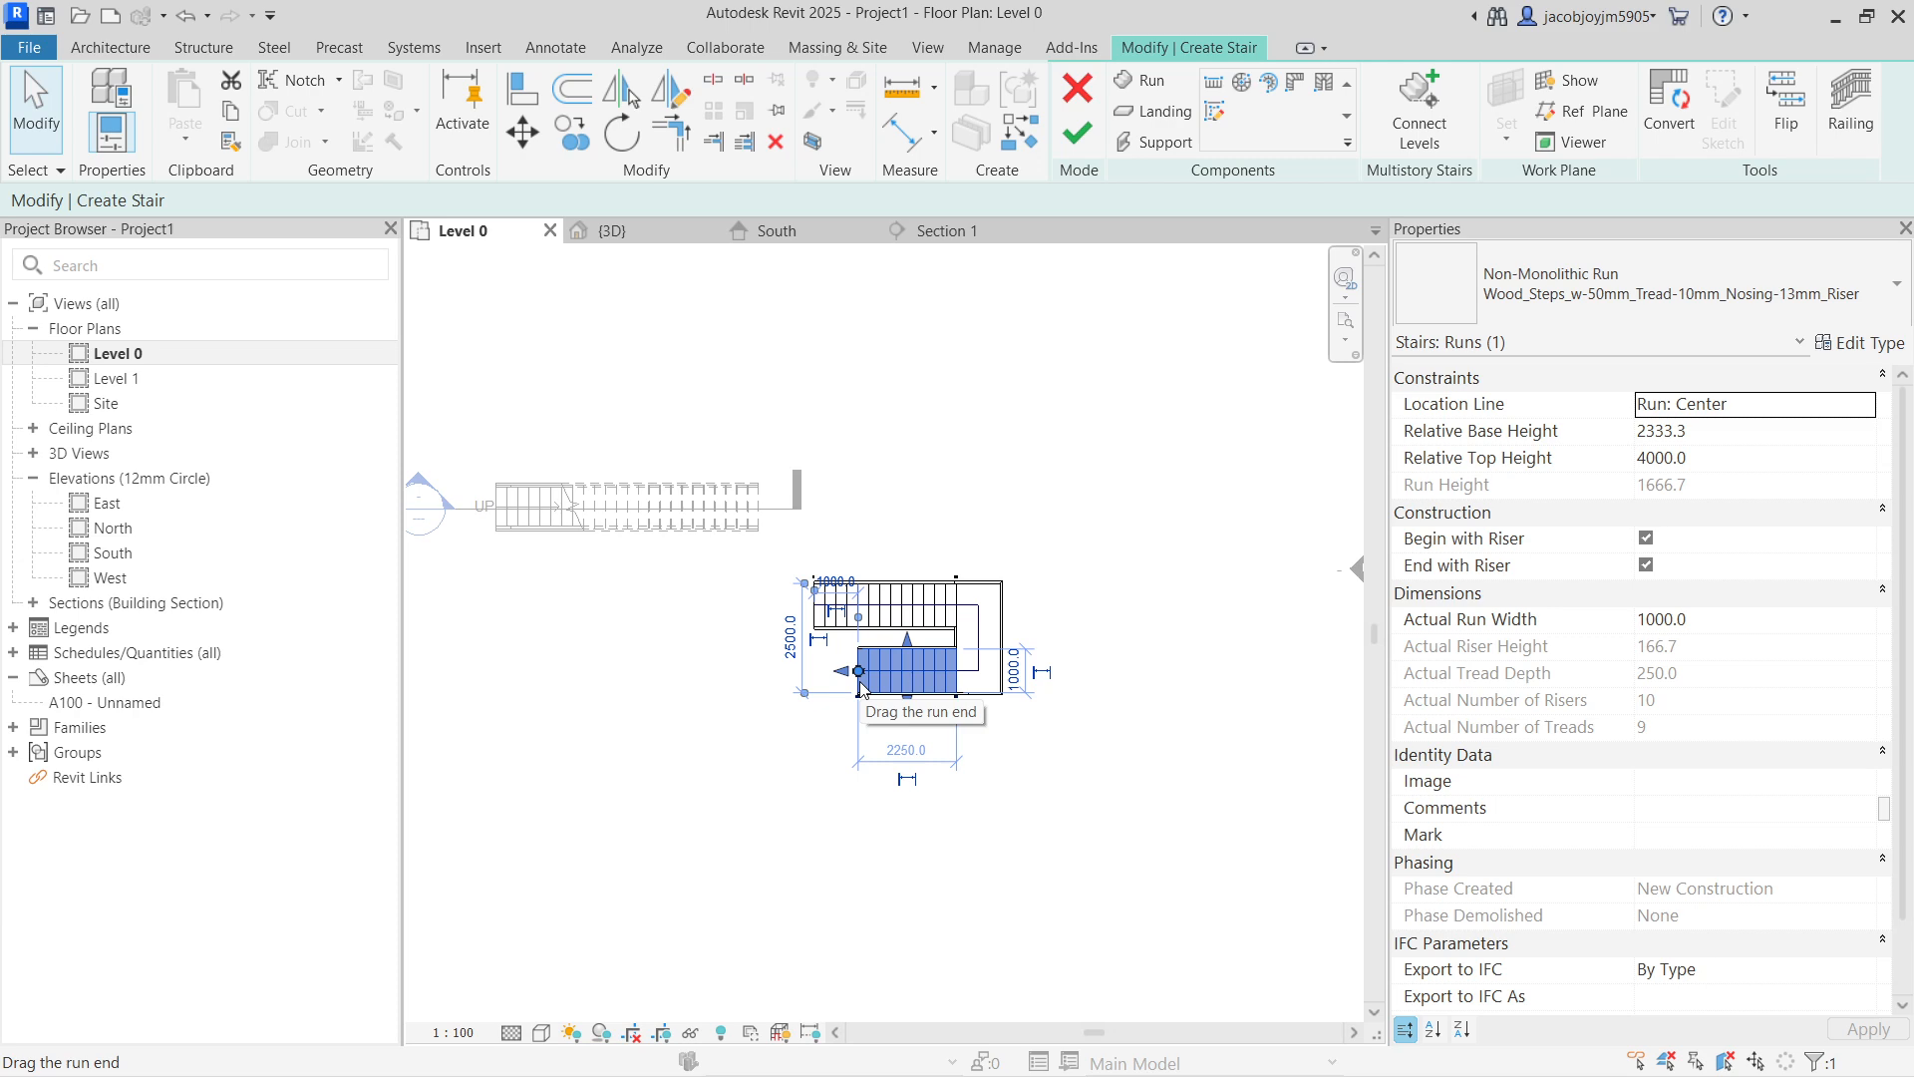
pyautogui.click(1076, 132)
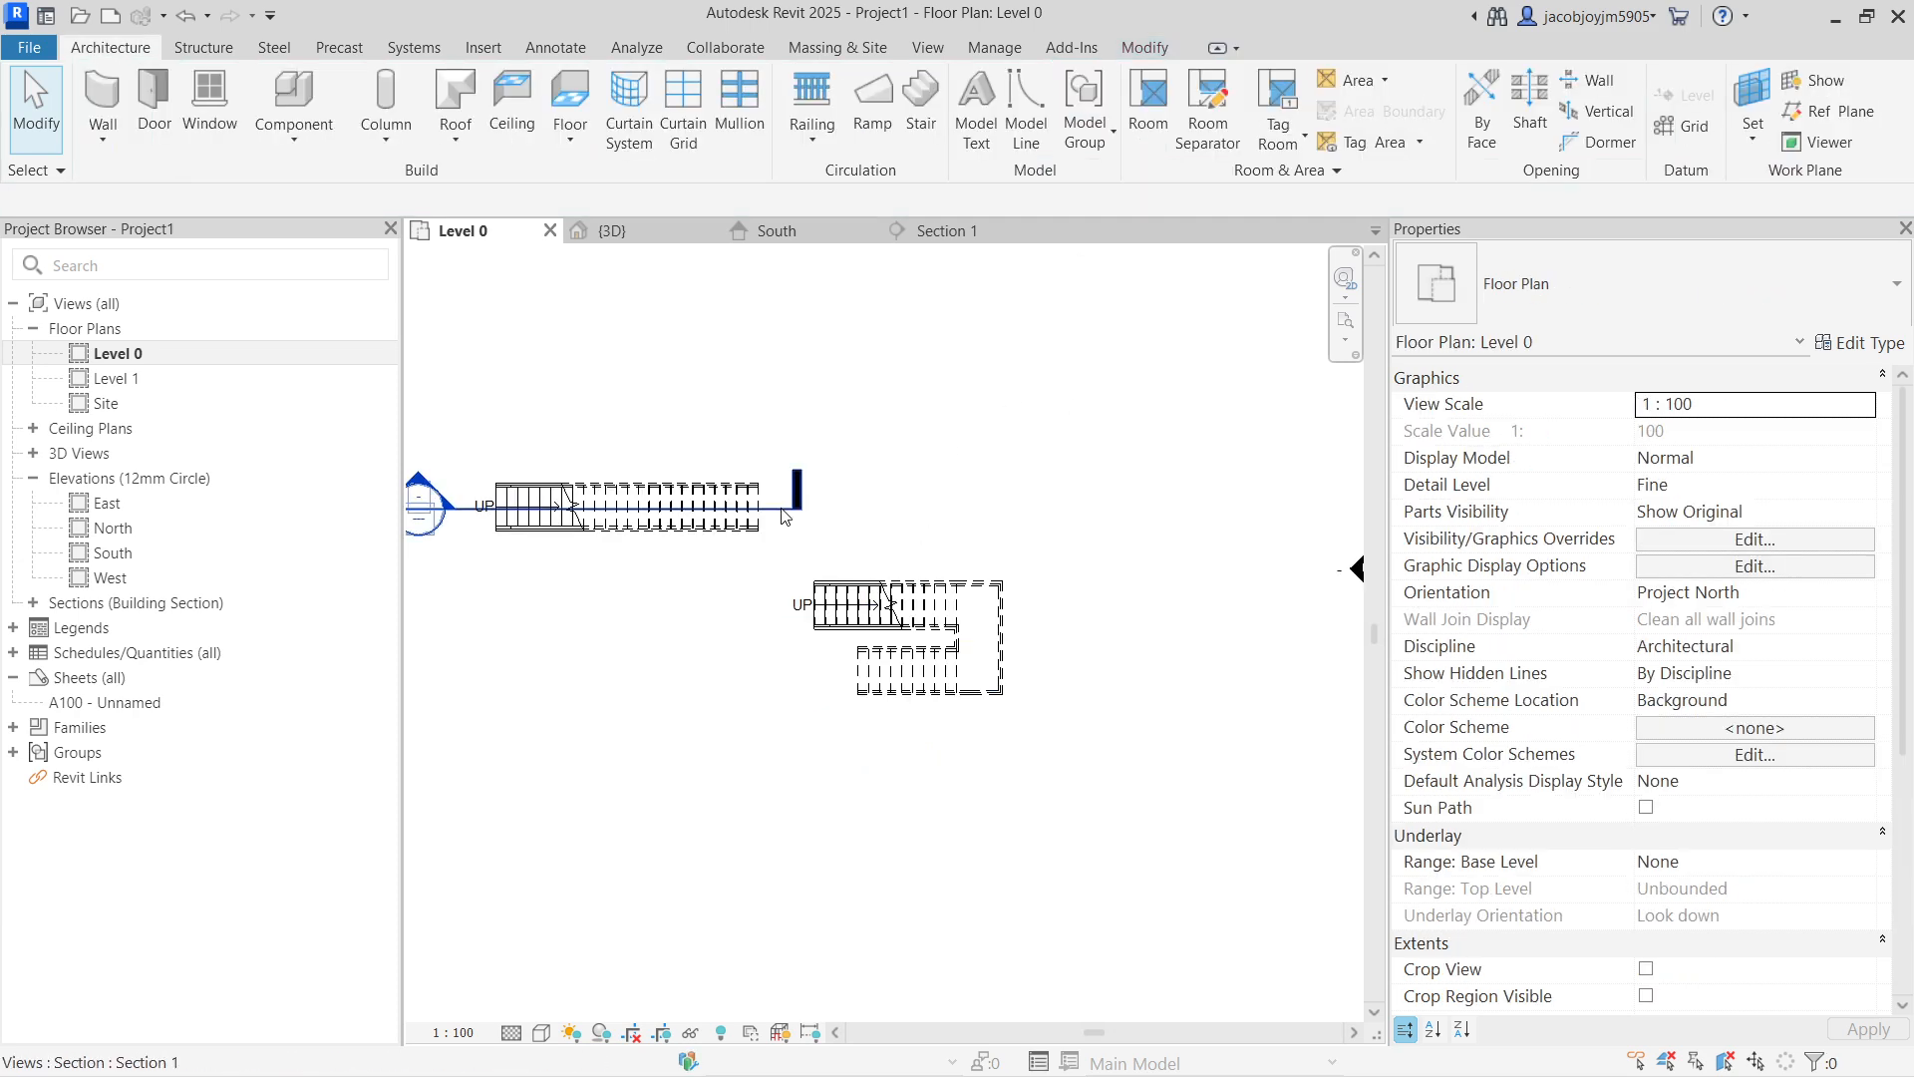
# Step: Move the Section 1 line onto the upper run of the U-shaped stair and open its section view
pyautogui.click(815, 505)
pyautogui.moveTo(815, 505); pyautogui.dragTo(1103, 665)
pyautogui.rightClick(1104, 665)
pyautogui.click(1174, 489)
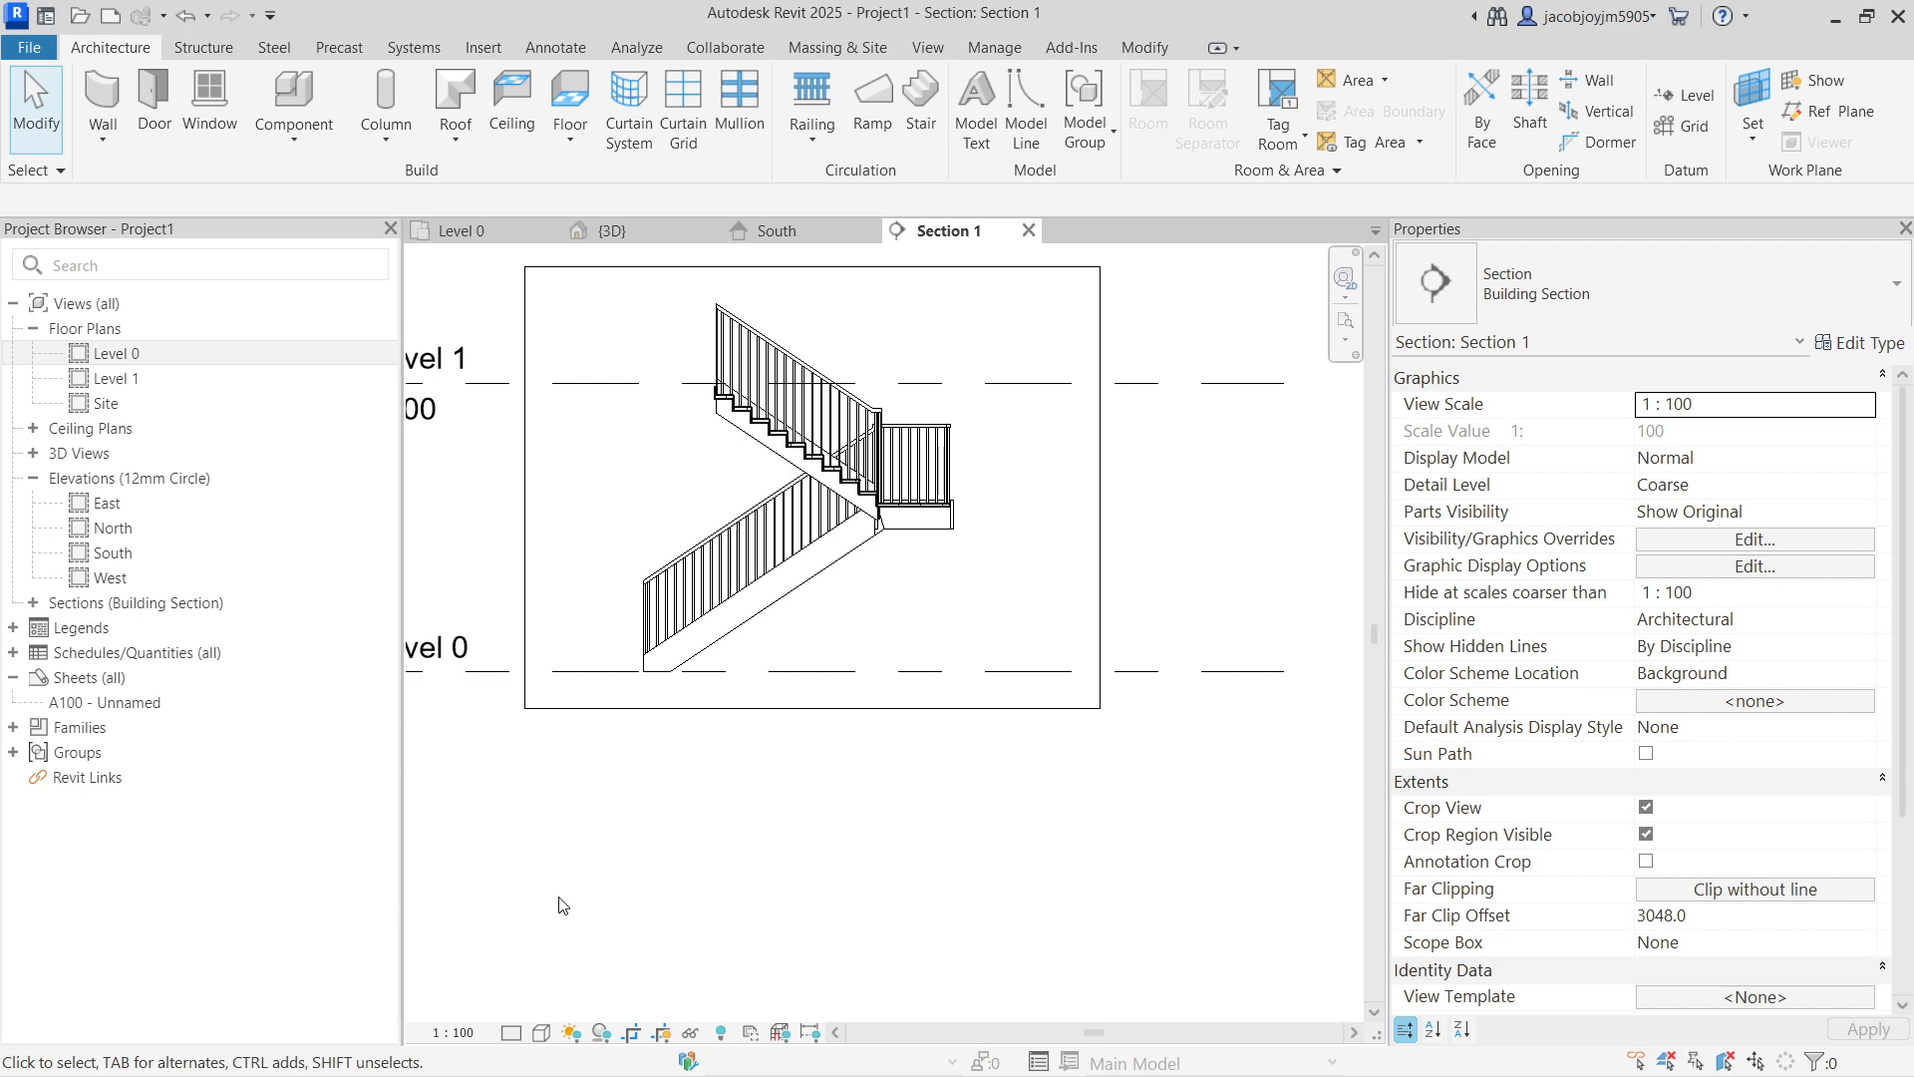
# Step: Set the section view's visual style to Wireframe and examine where the U-shaped stair's first and last risers meet Level 0 and Level 1
pyautogui.click(541, 1031)
pyautogui.click(571, 877)
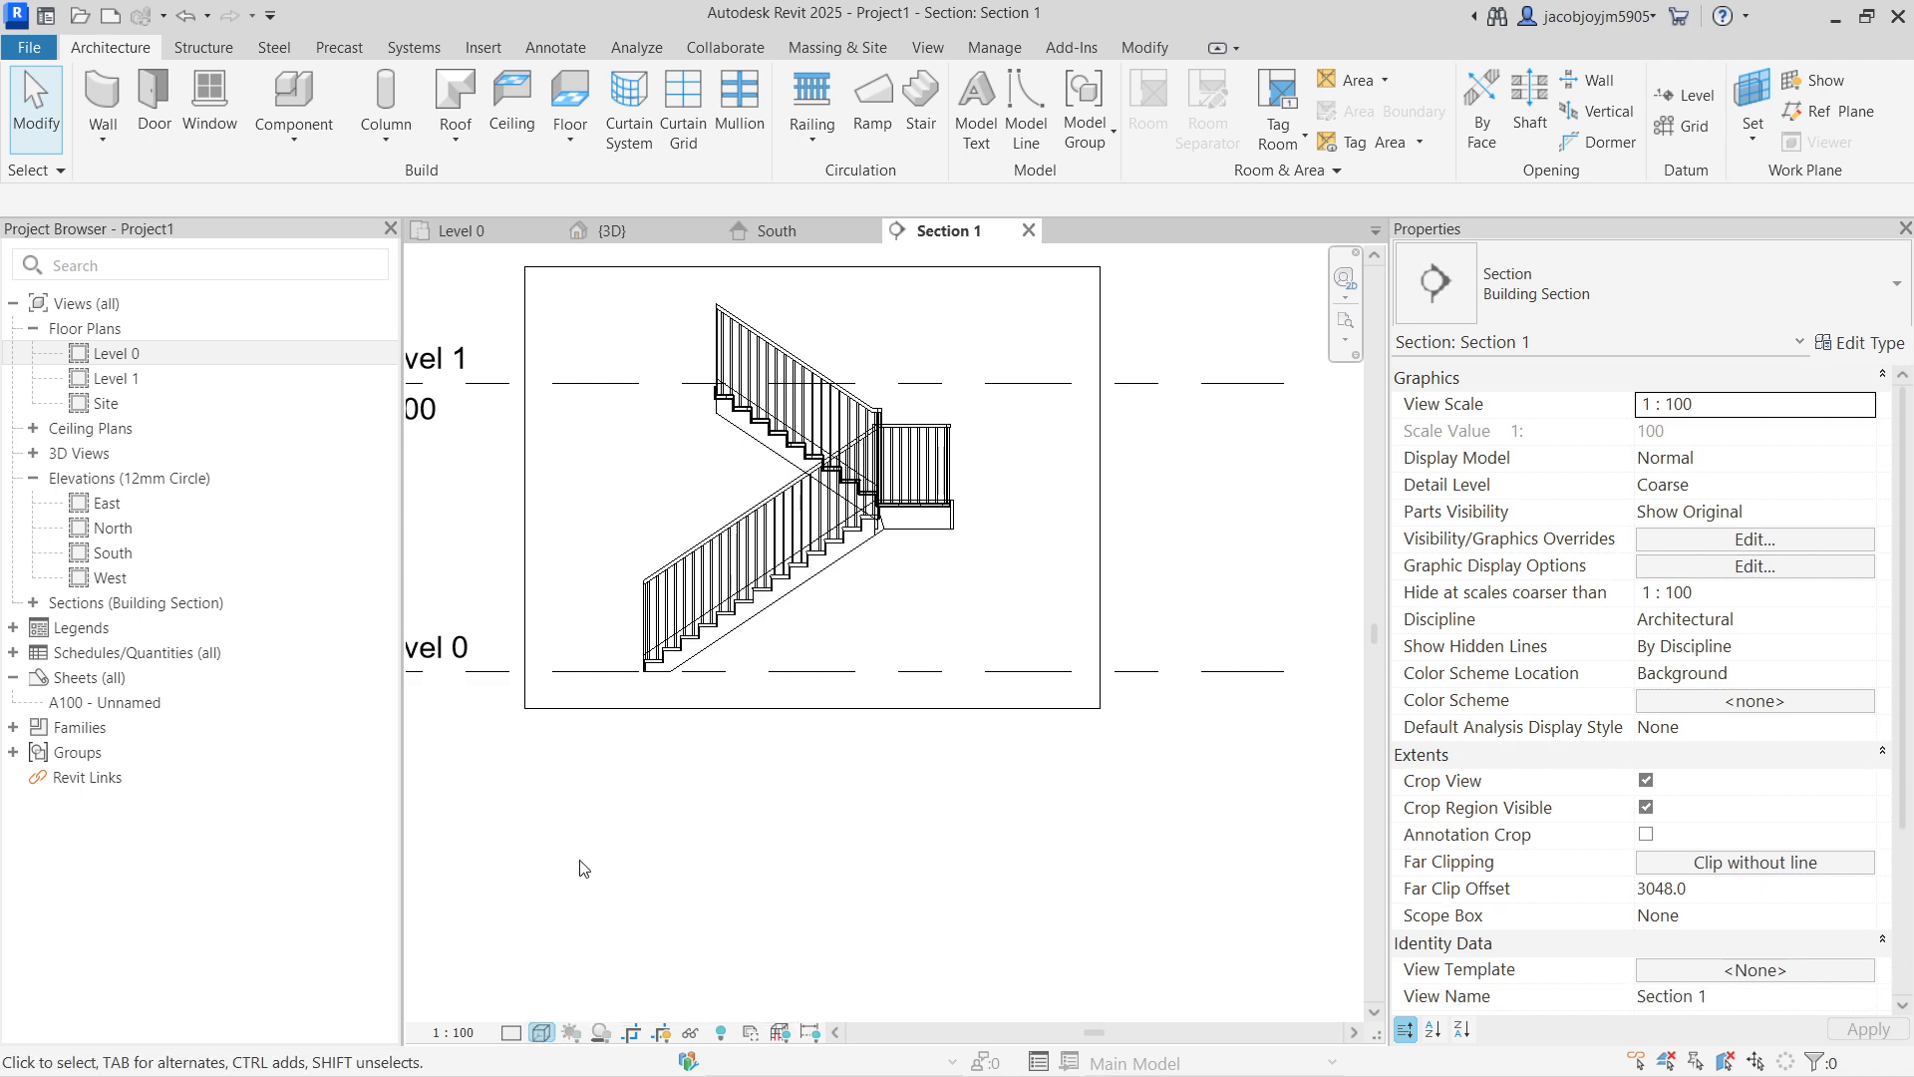
pyautogui.scroll(5, 646, 677)
pyautogui.scroll(-5, 646, 677)
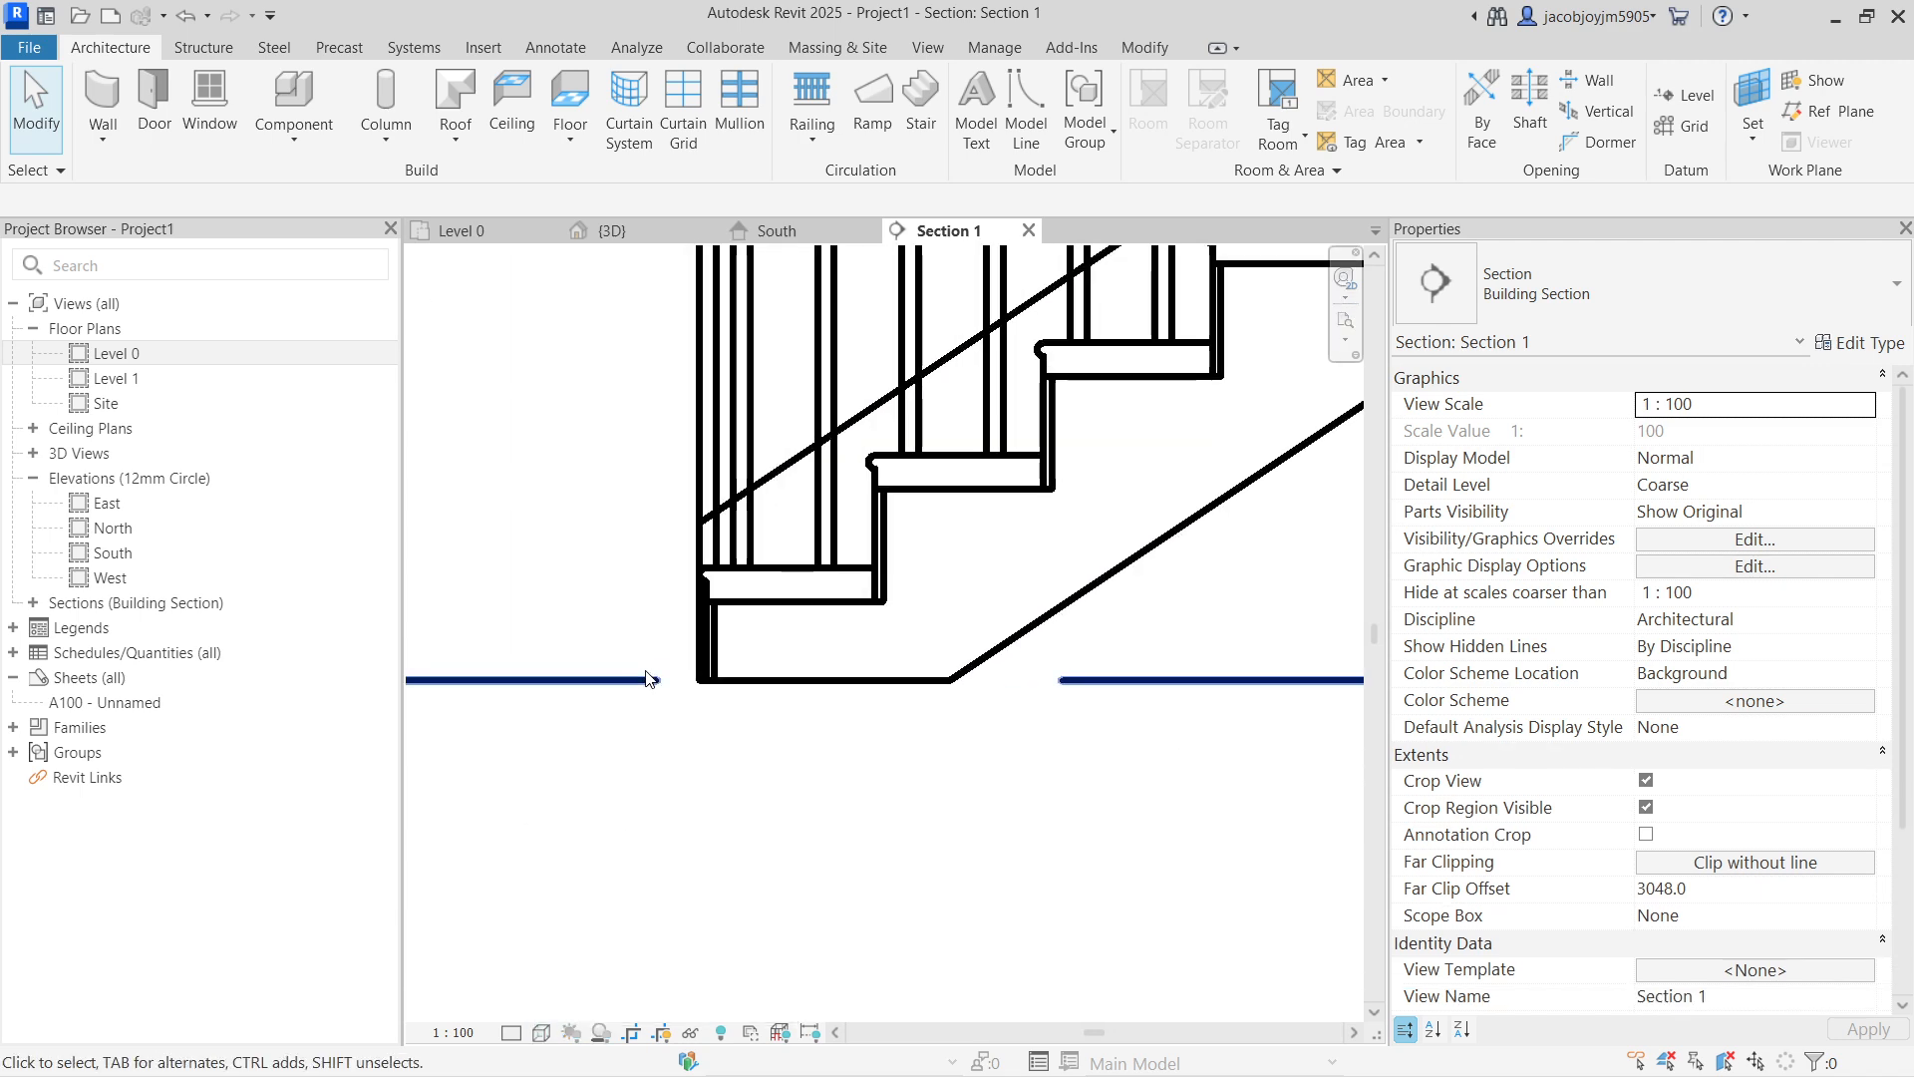
pyautogui.scroll(6, 767, 319)
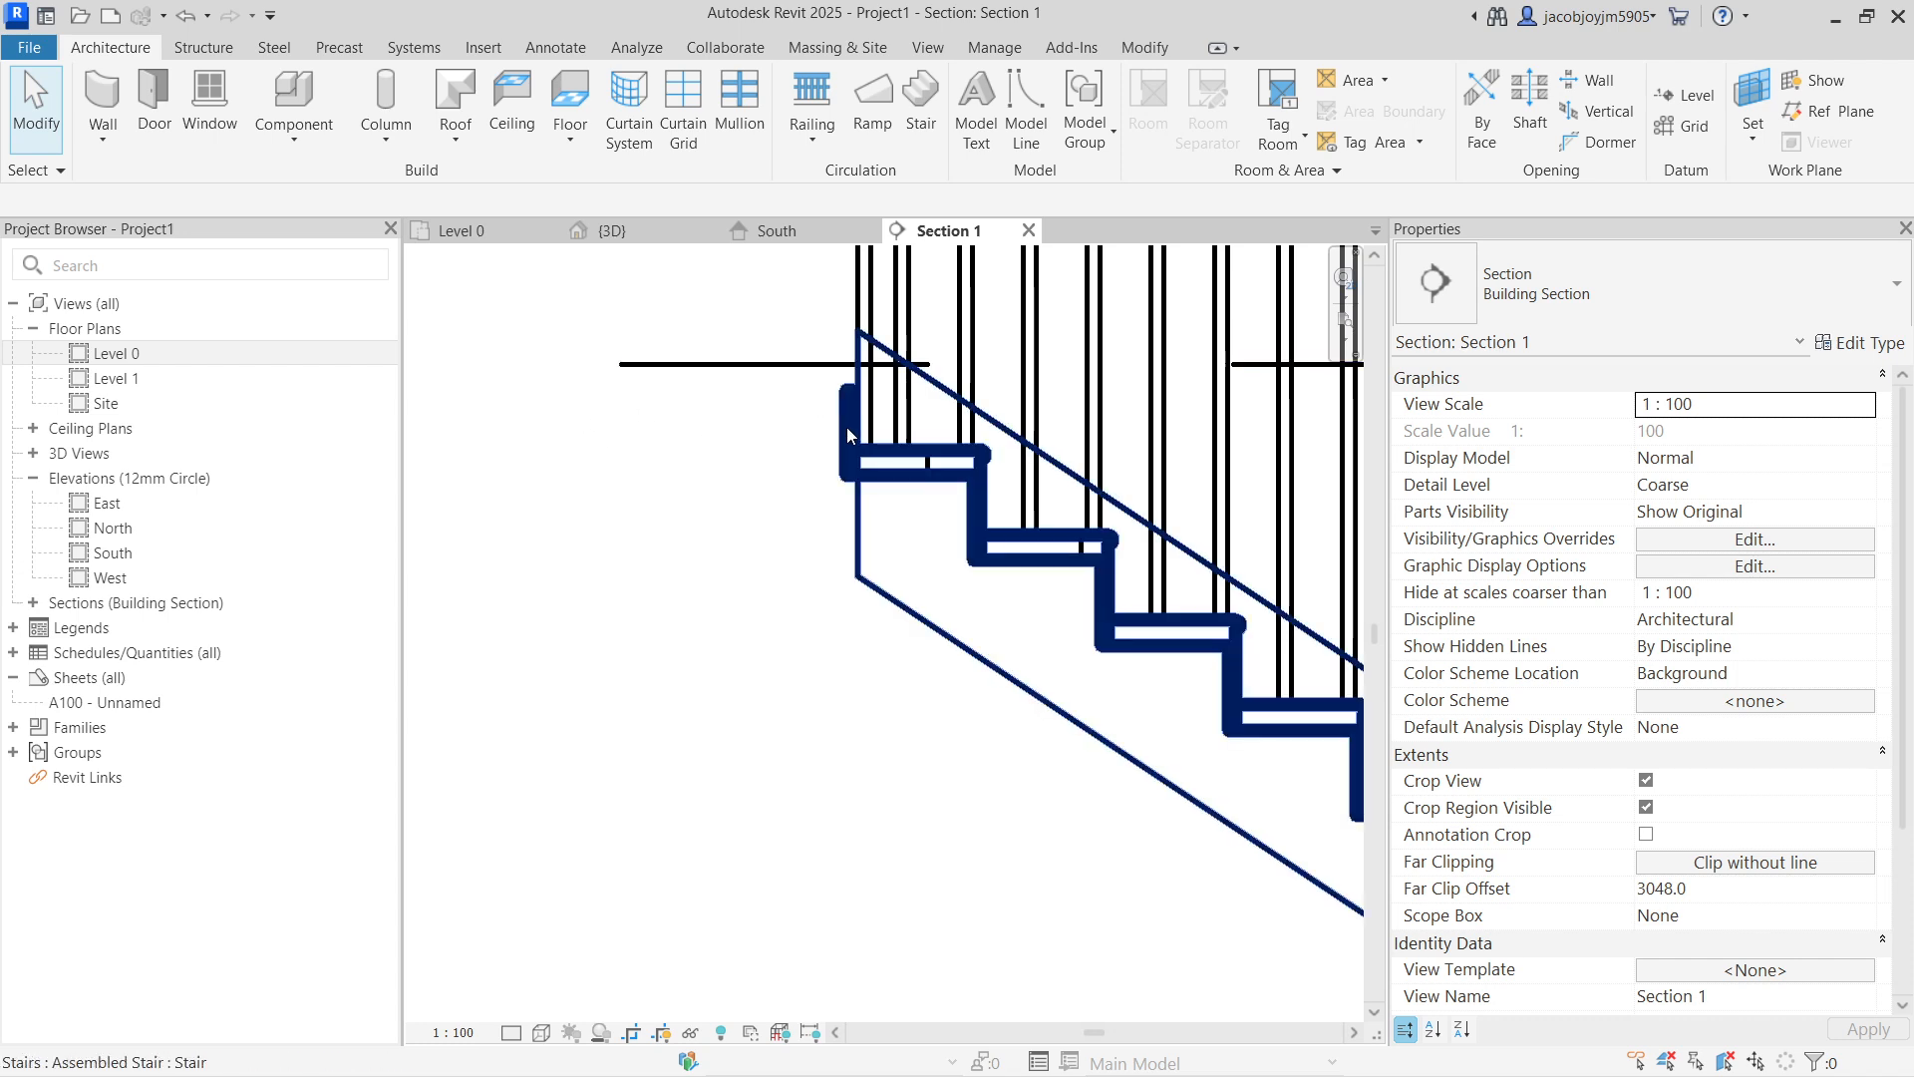
pyautogui.scroll(-1, 847, 426)
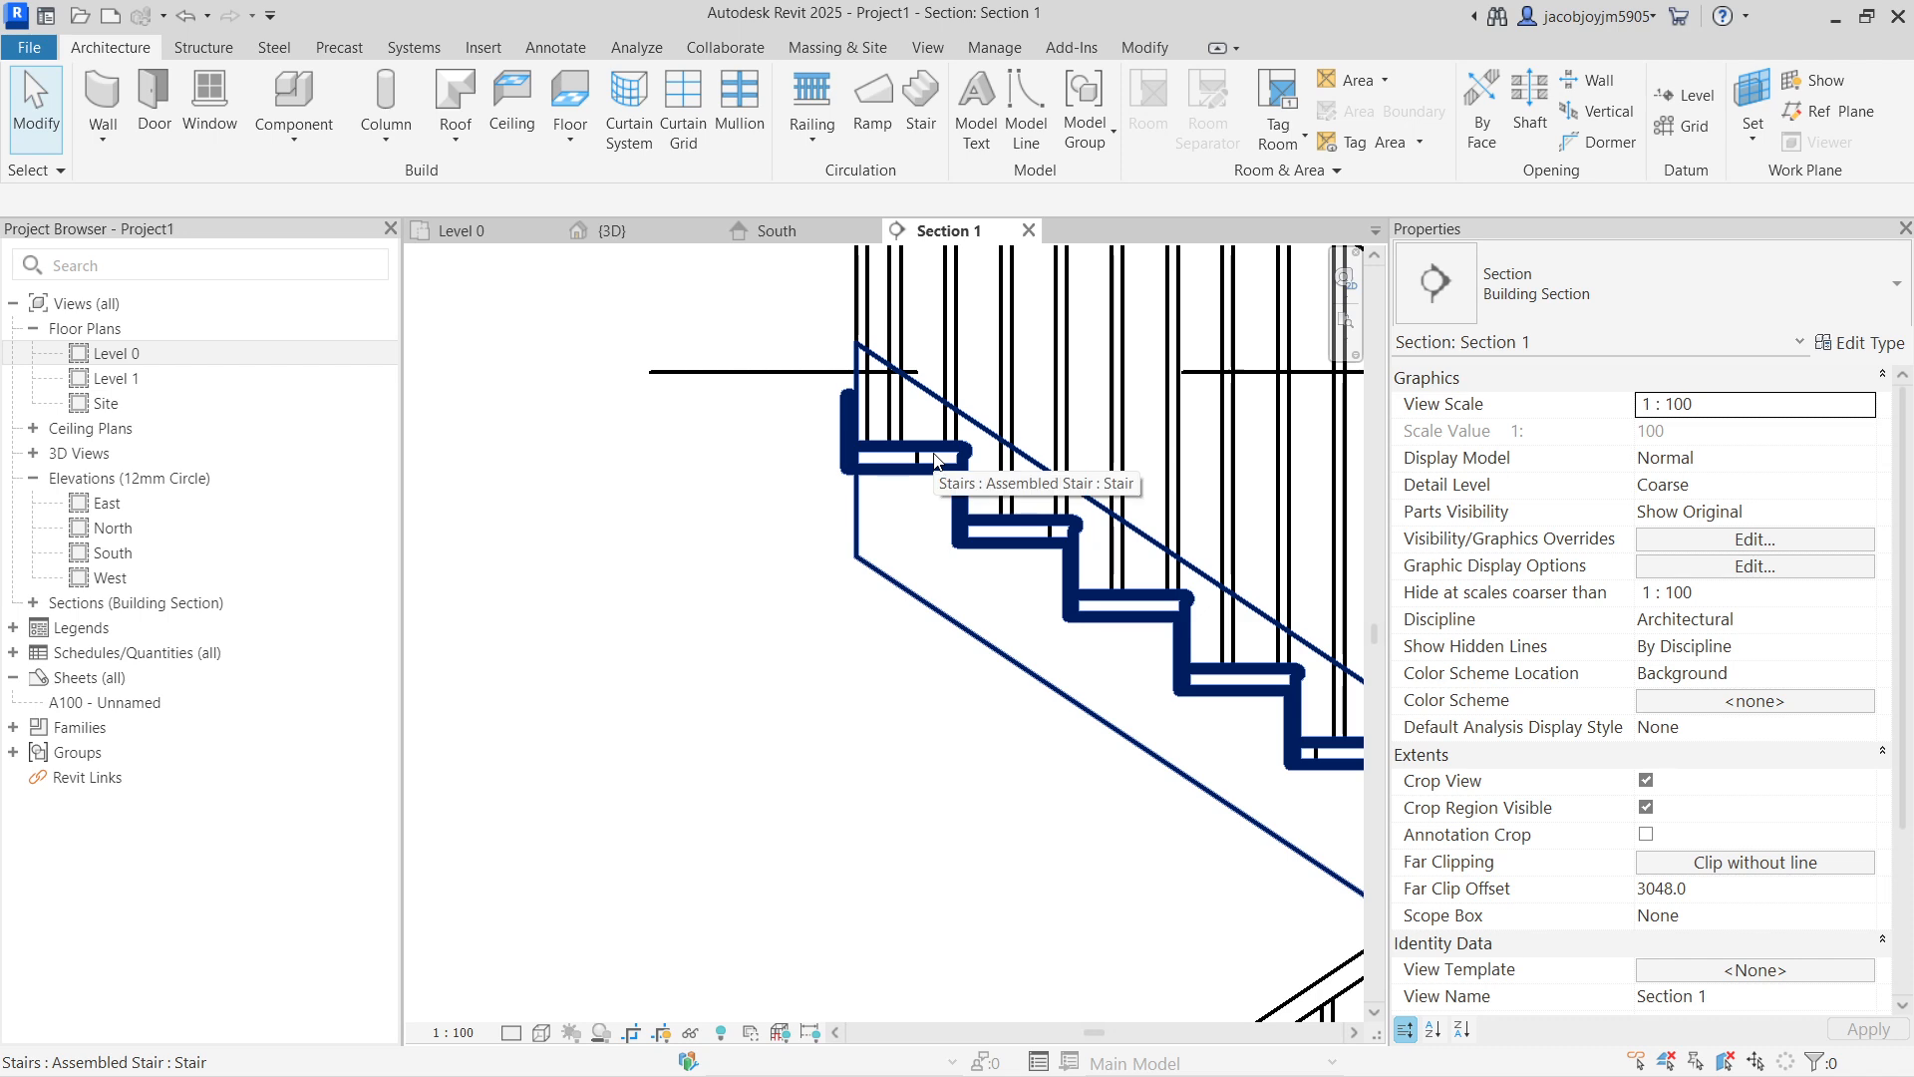
pyautogui.scroll(-1, 937, 468)
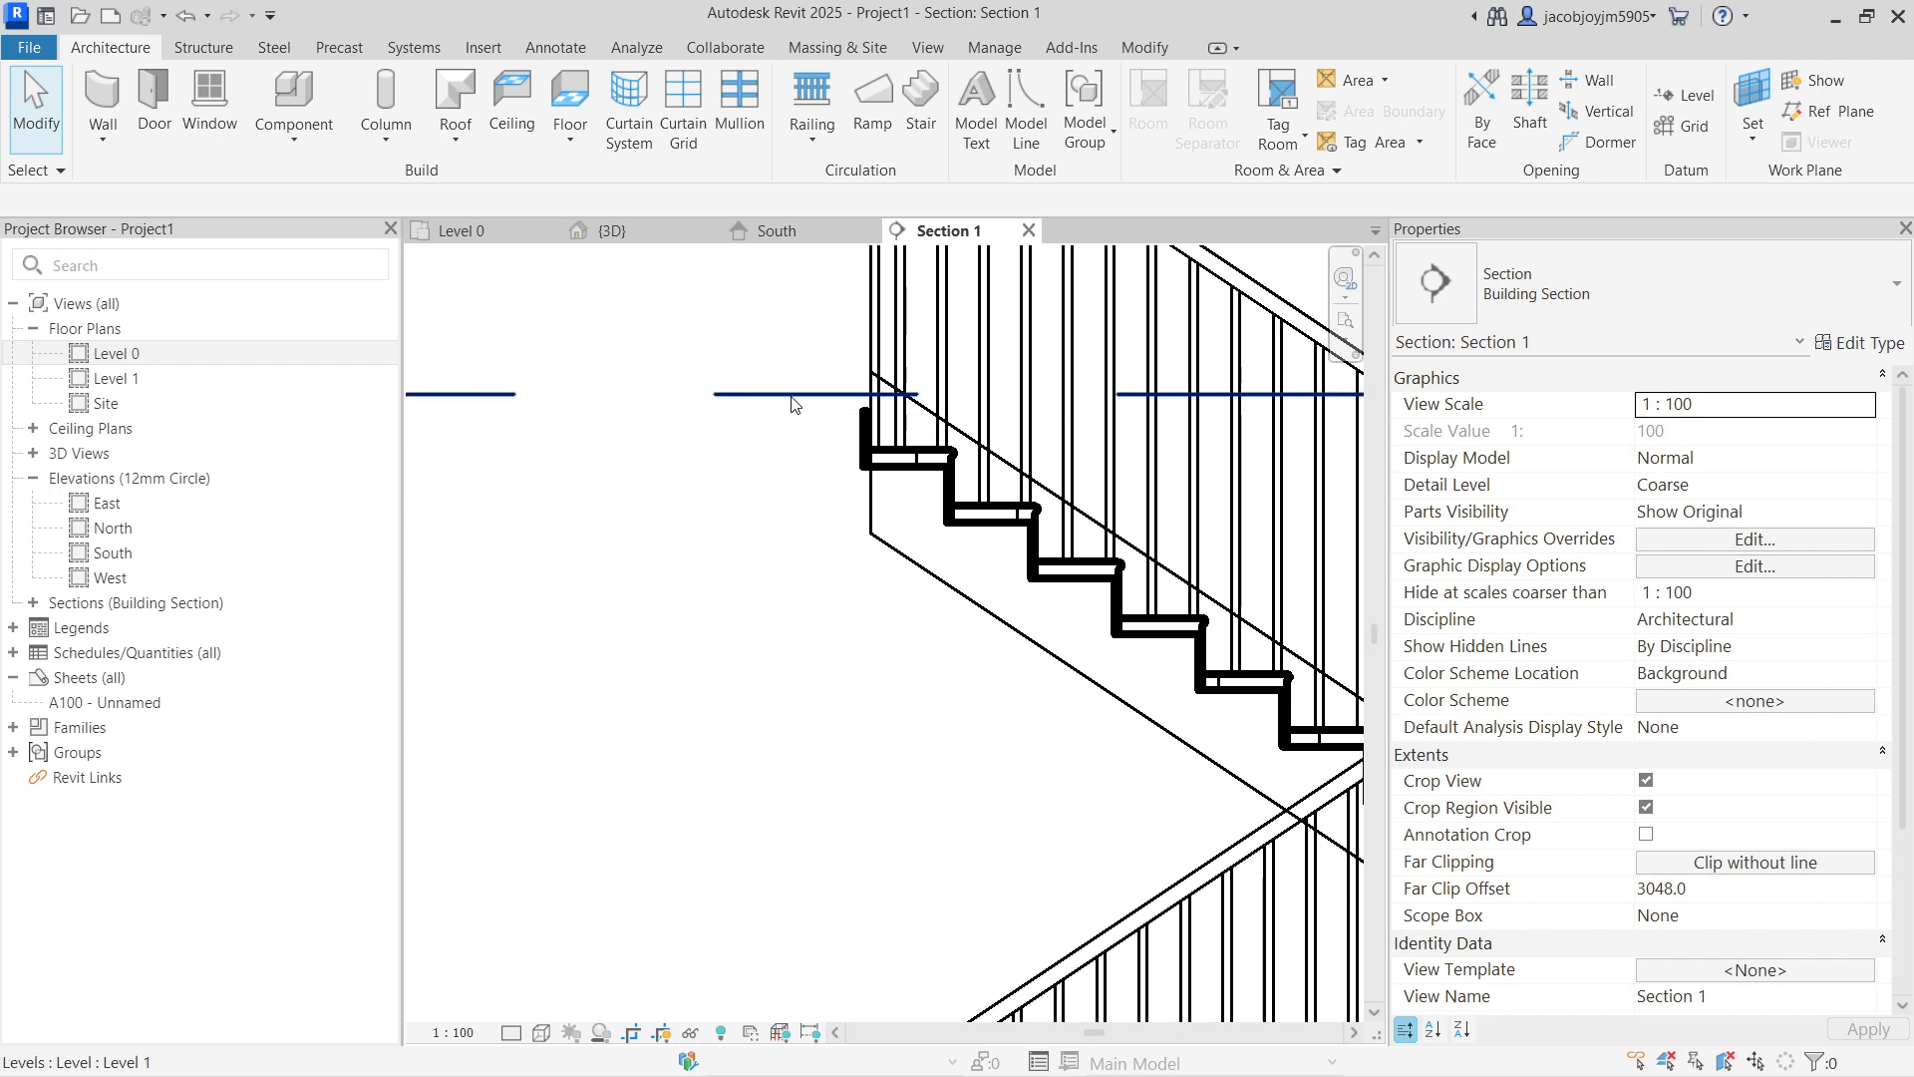
# Step: Edit the U-shaped stair's upper run: turn off End with Riser, extend its end by one tread to Level 1, and finish the stair
pyautogui.click(865, 439)
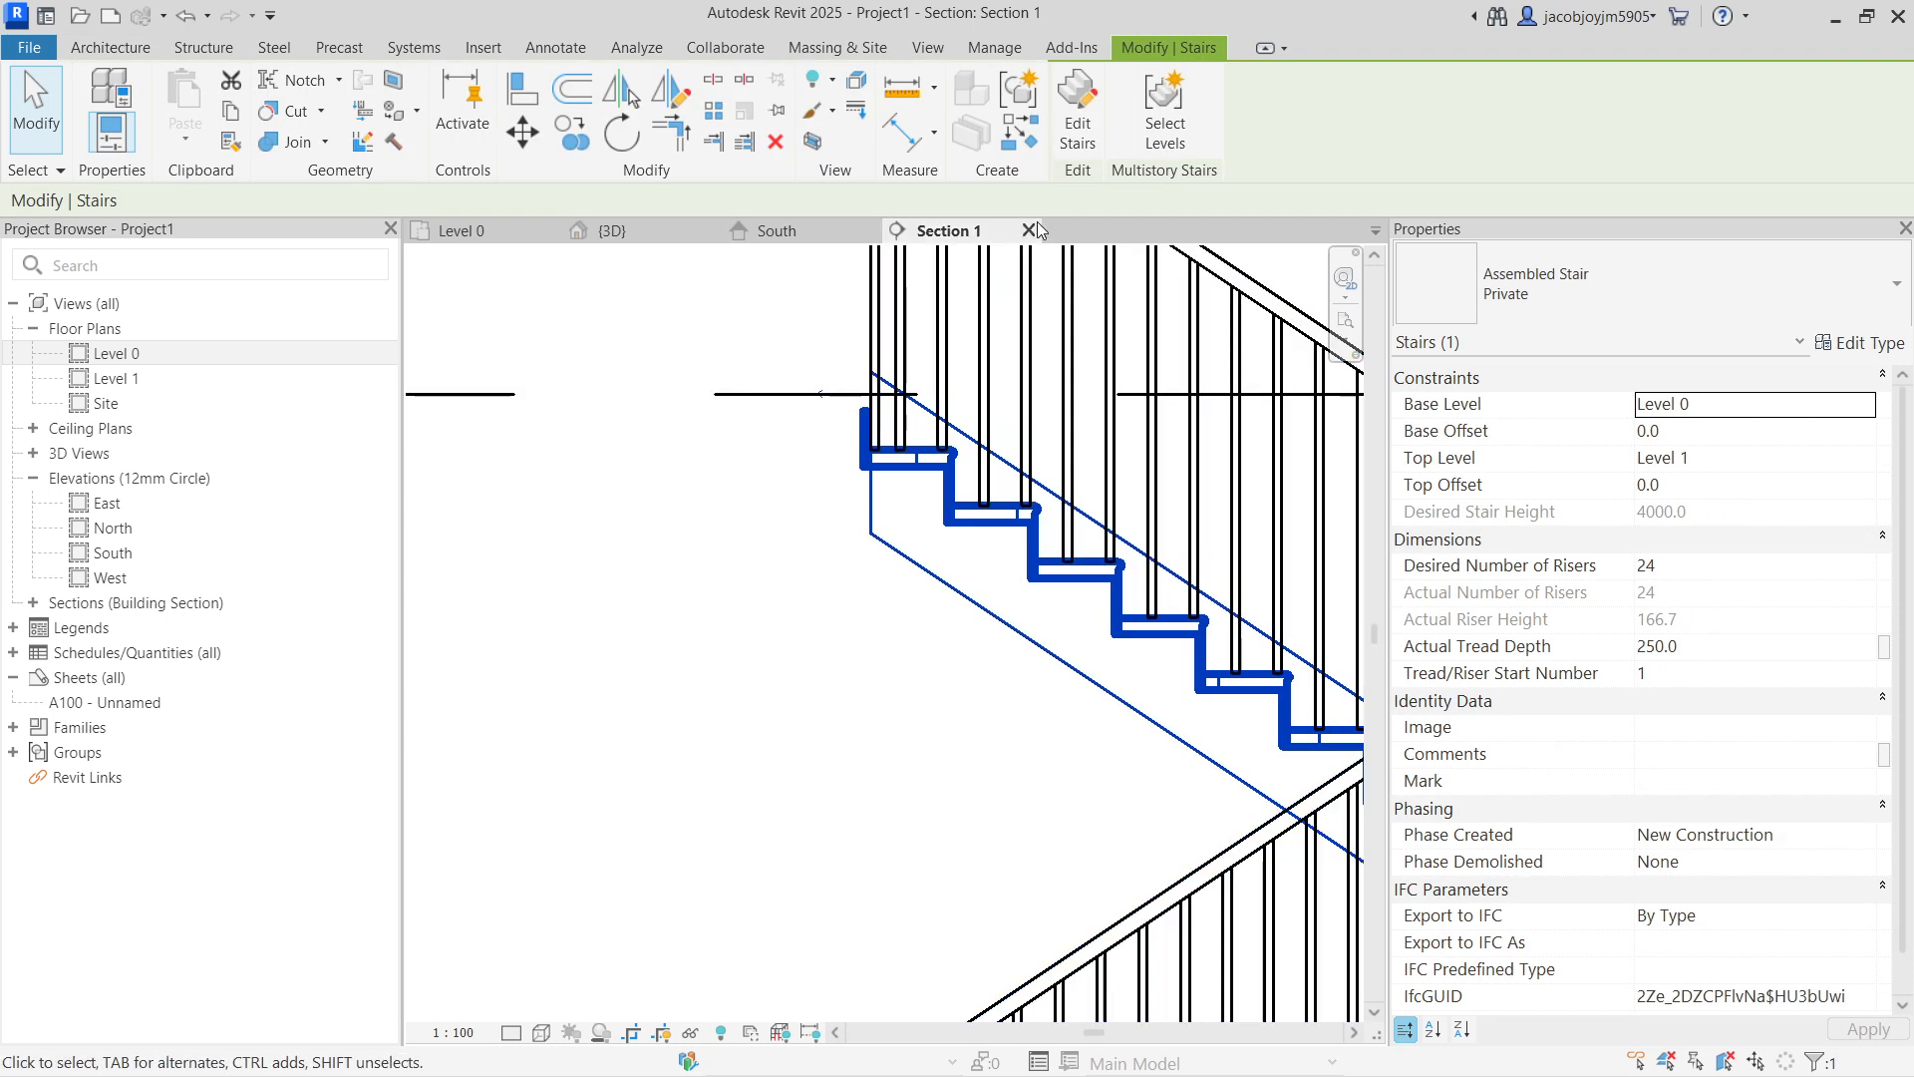
pyautogui.click(1076, 110)
pyautogui.click(912, 459)
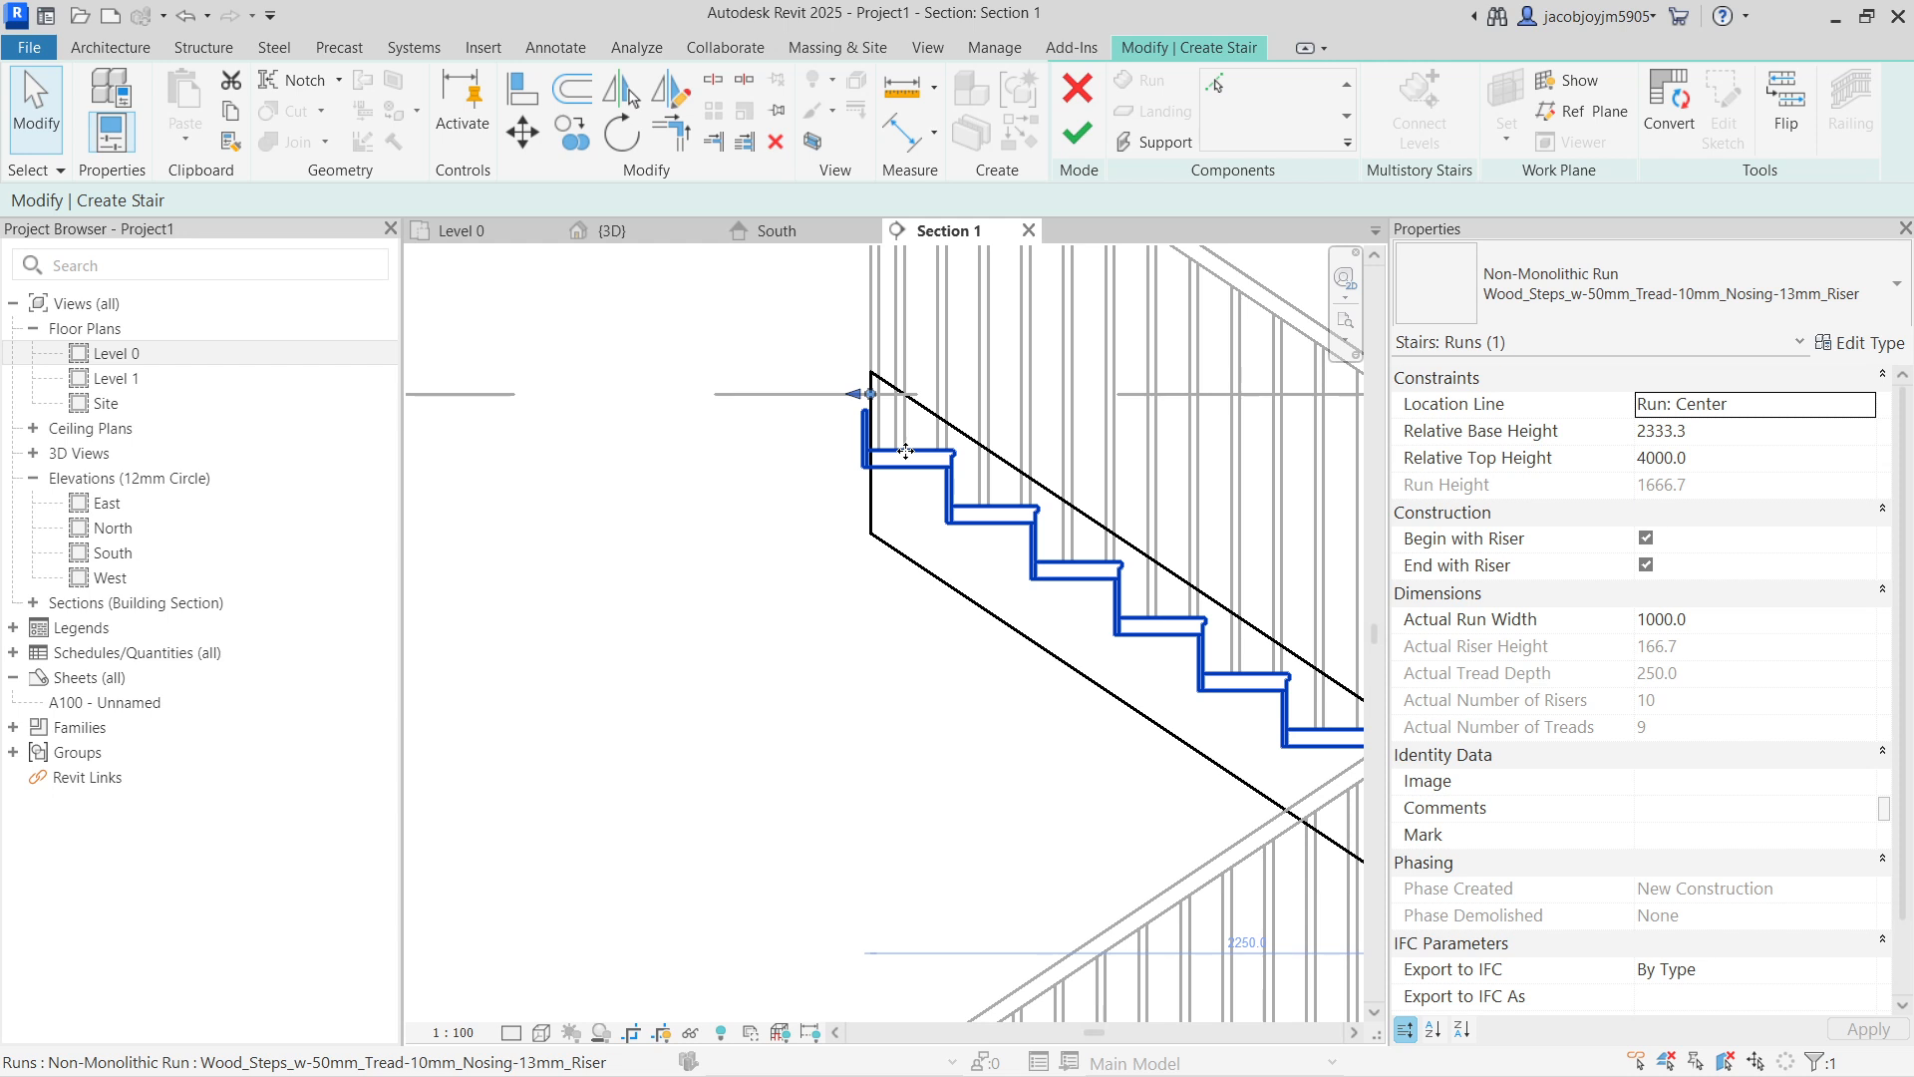
pyautogui.click(1645, 564)
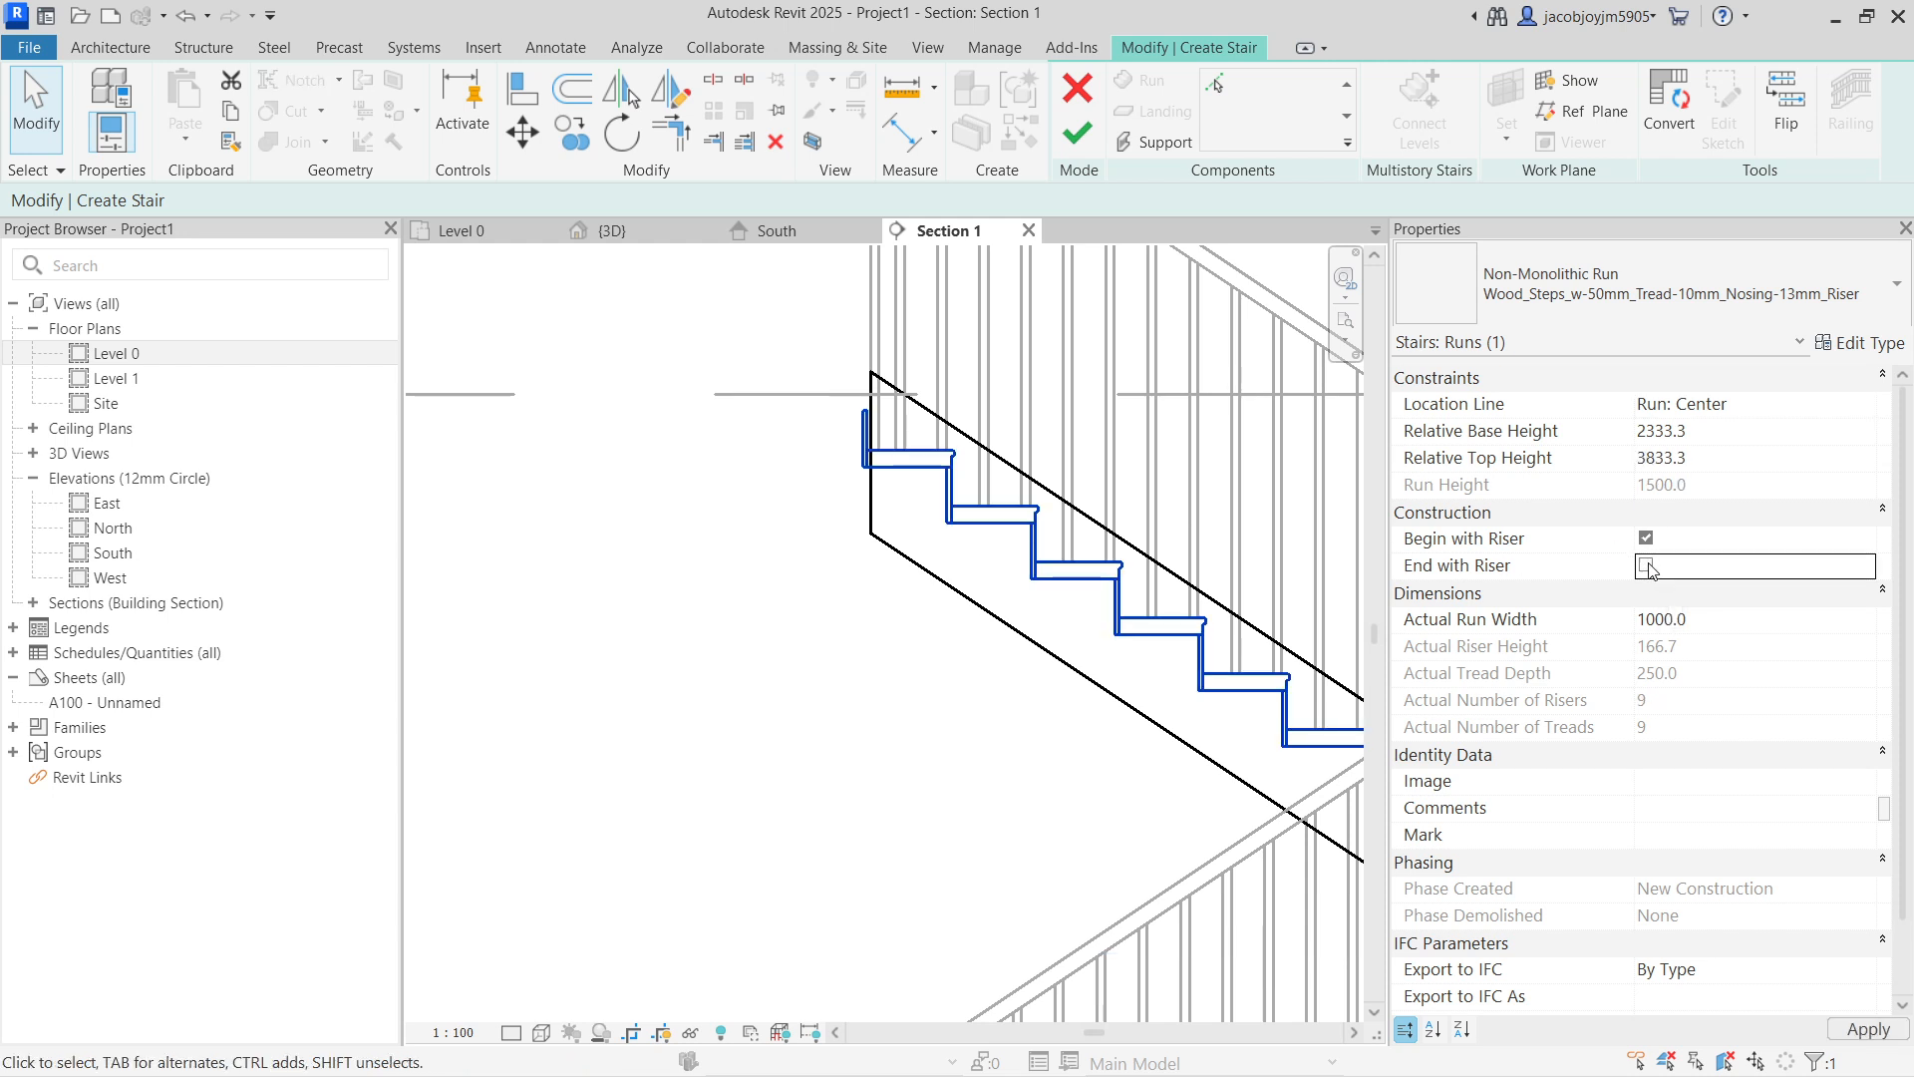
pyautogui.moveTo(875, 452); pyautogui.dragTo(811, 406)
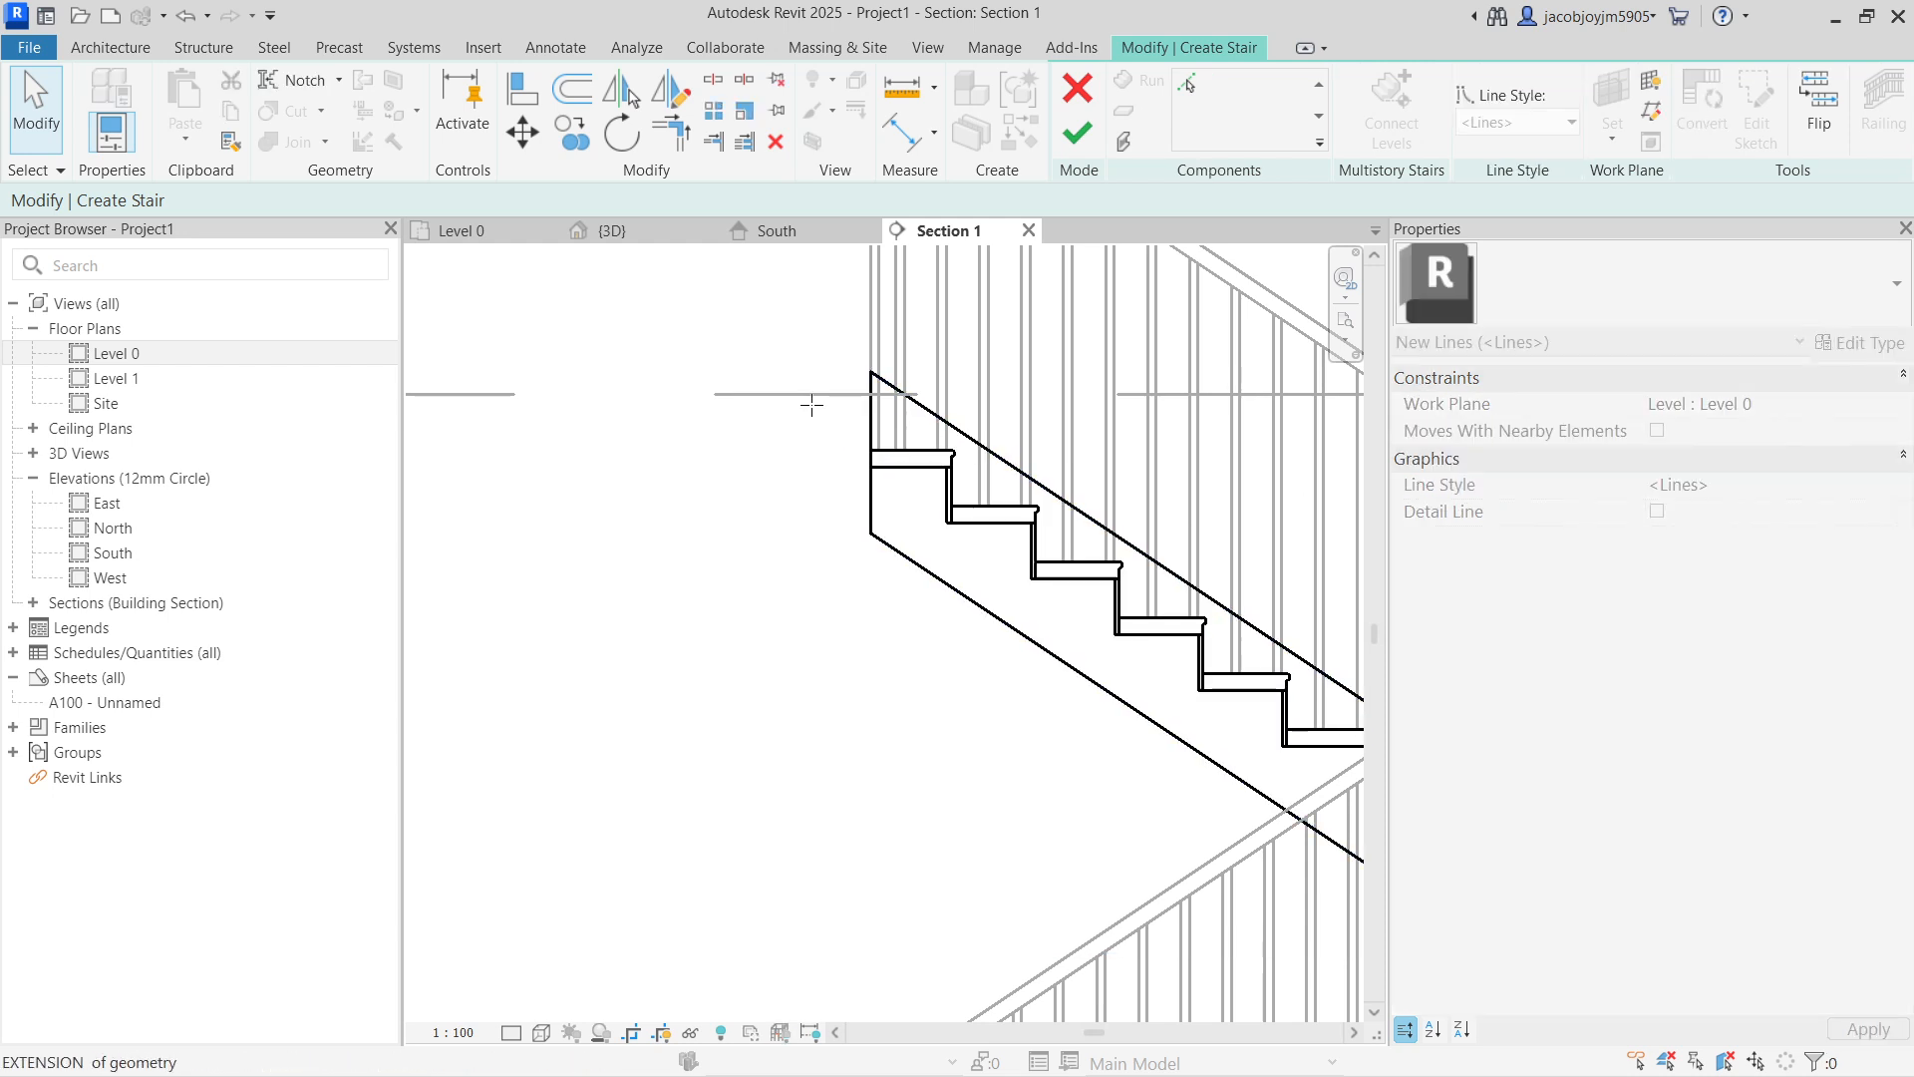
pyautogui.click(1075, 133)
pyautogui.scroll(-5, 946, 347)
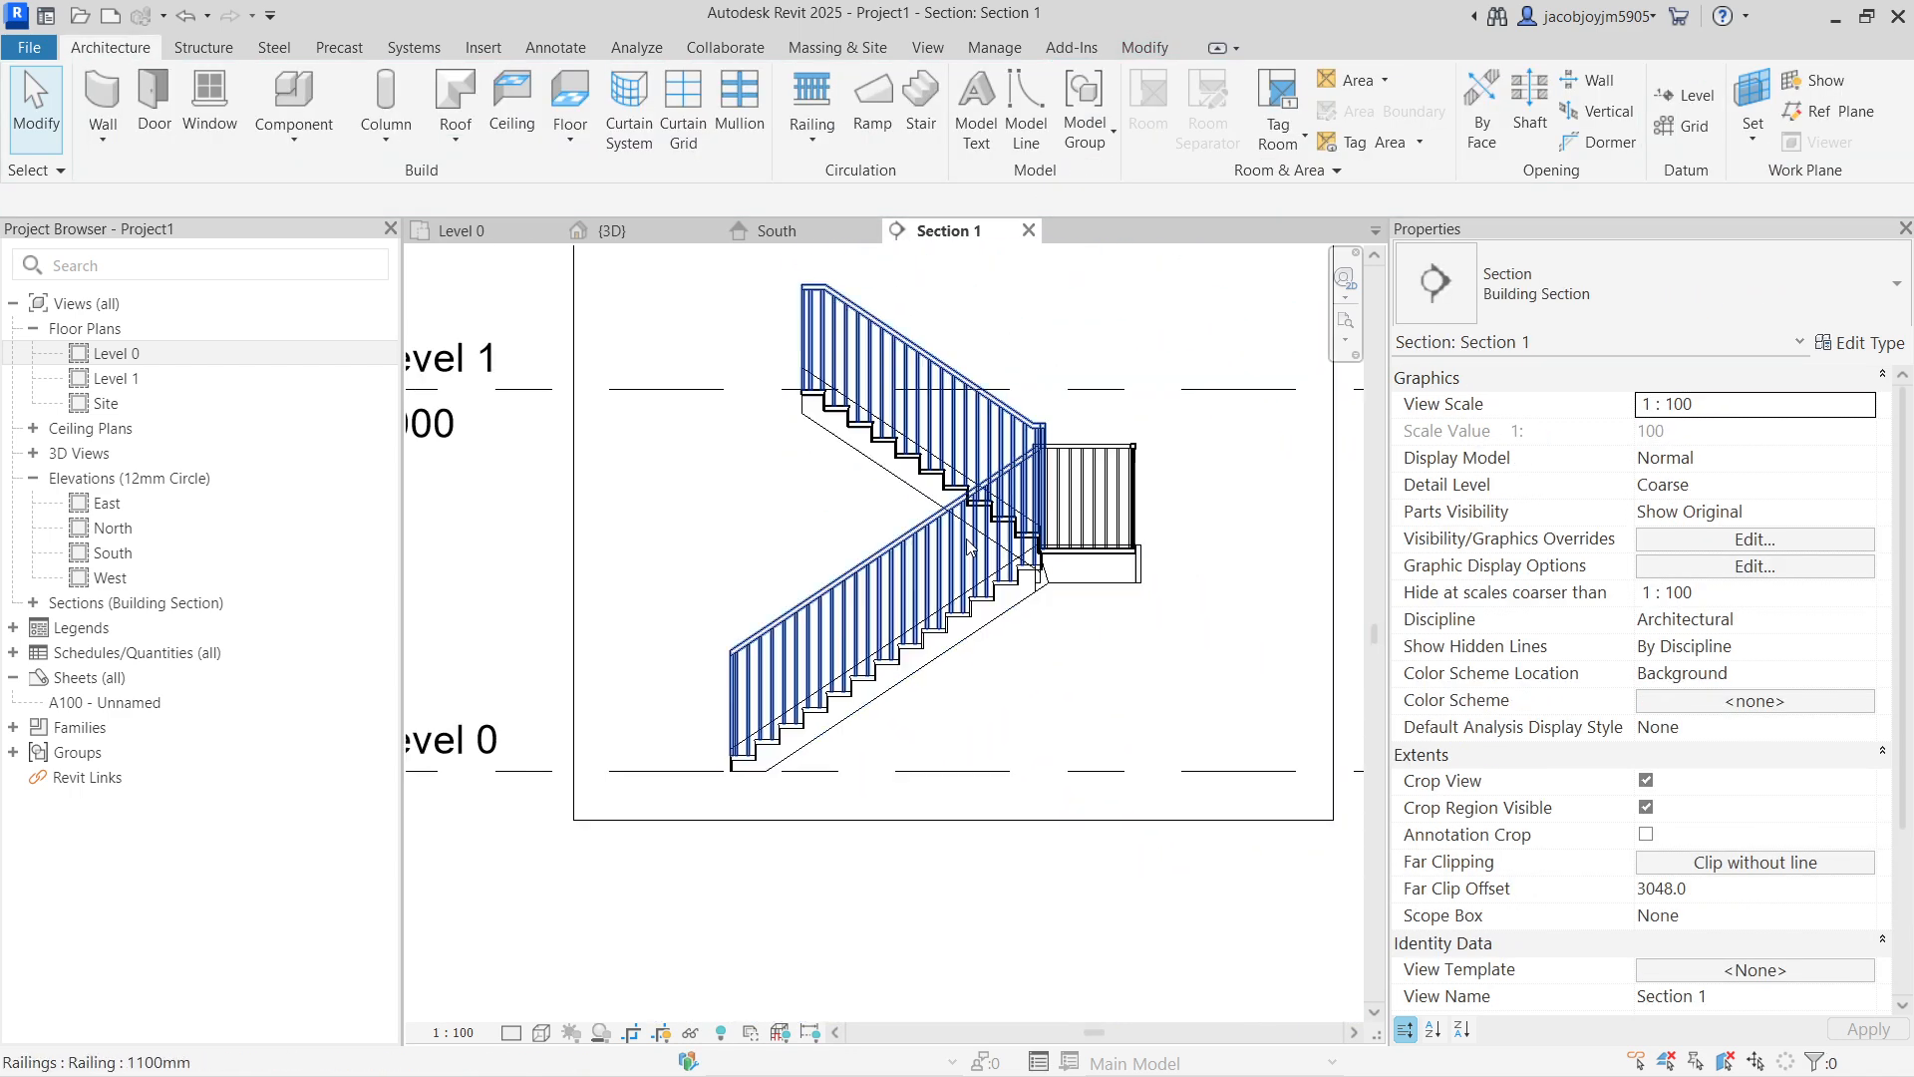
# Step: Start a new stair in the Level 0 plan with 27 desired risers and a 300 mm actual tread depth
pyautogui.click(1122, 589)
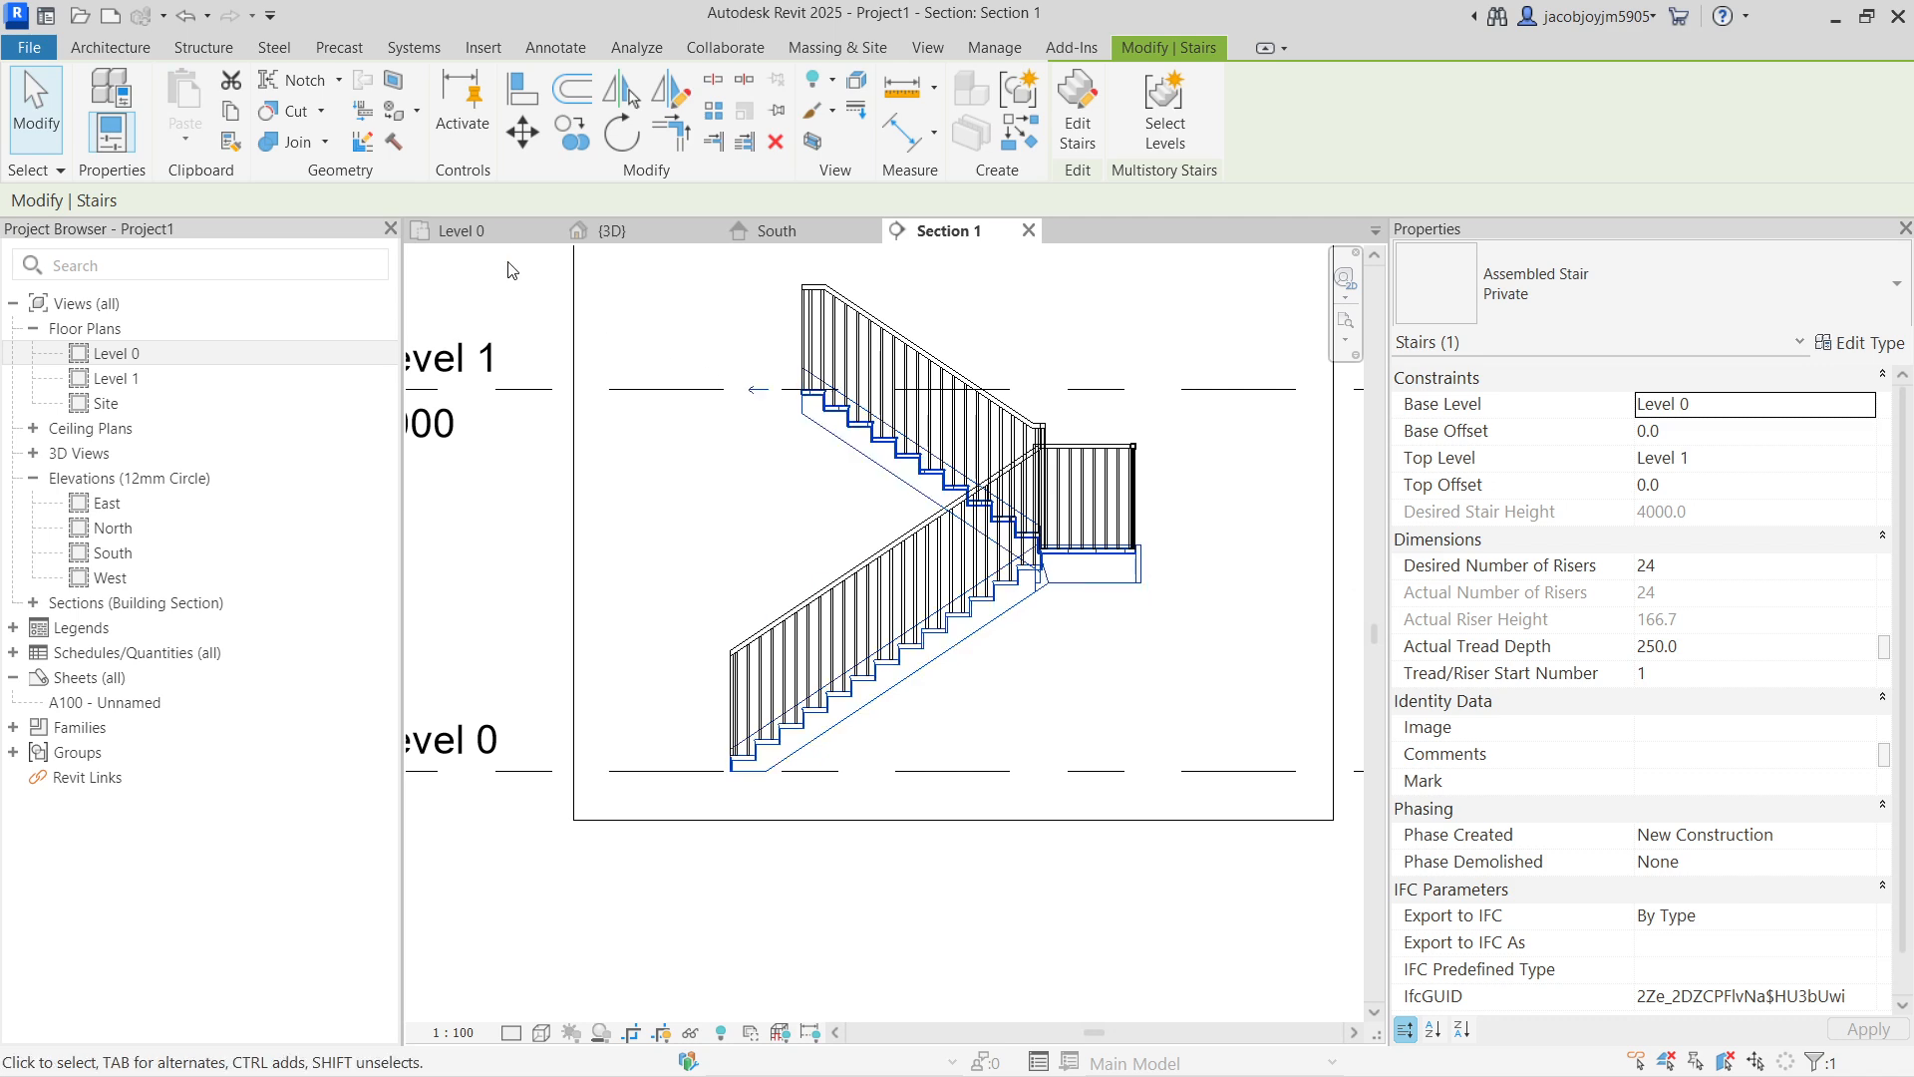
pyautogui.click(472, 233)
pyautogui.scroll(-1, 848, 483)
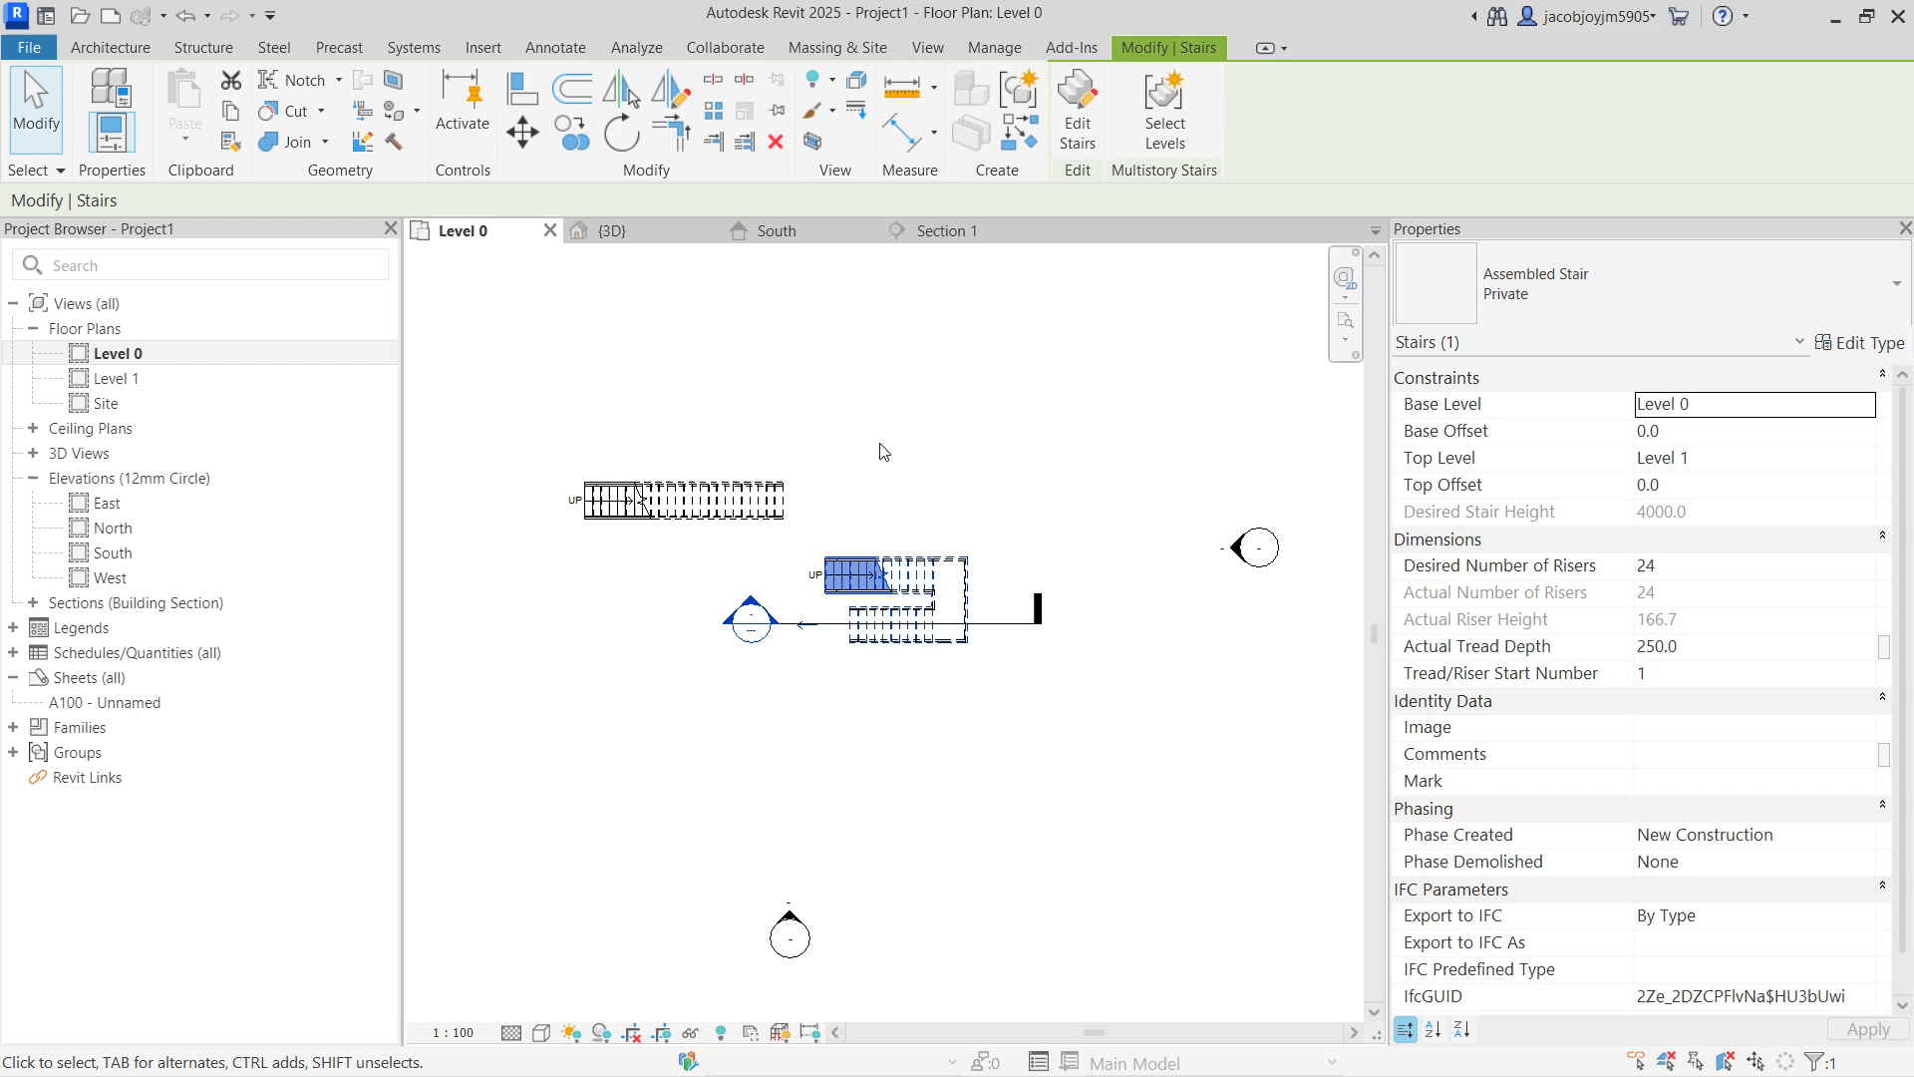
pyautogui.click(876, 448)
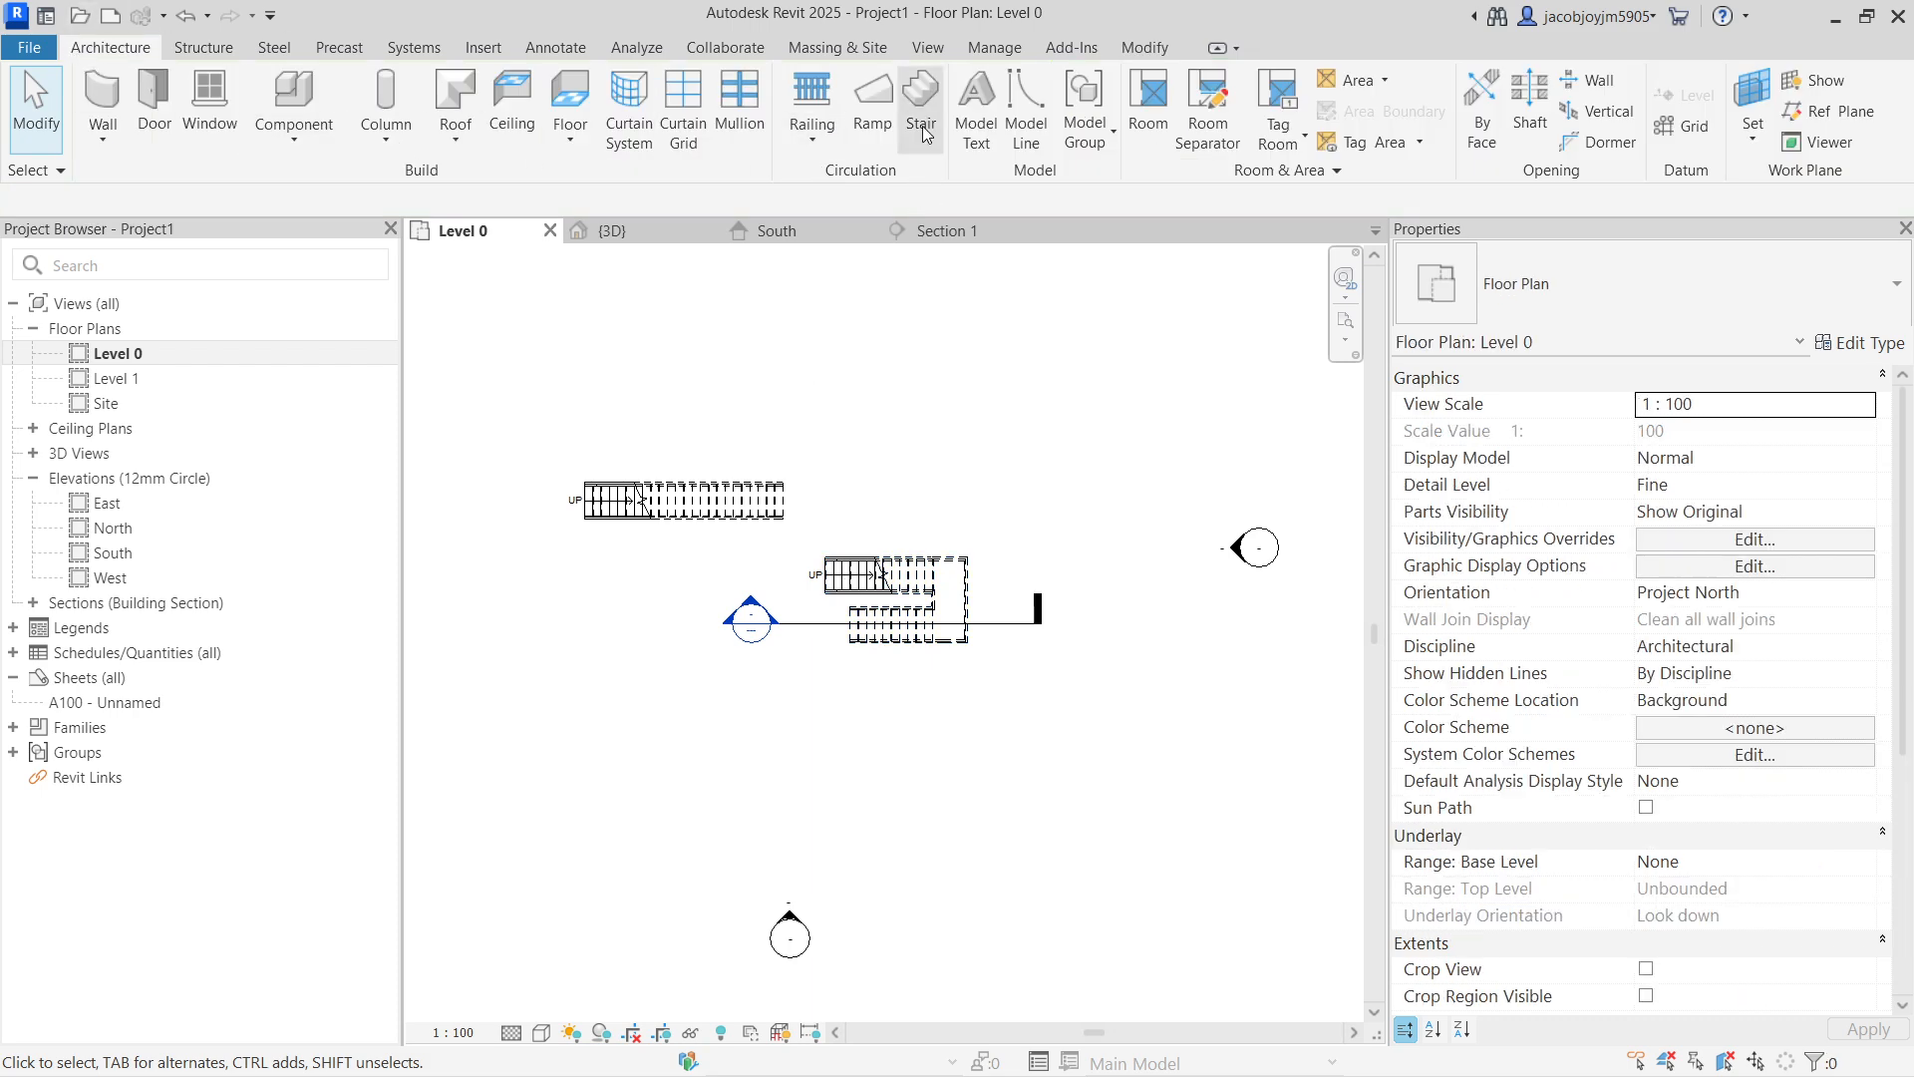
pyautogui.click(921, 115)
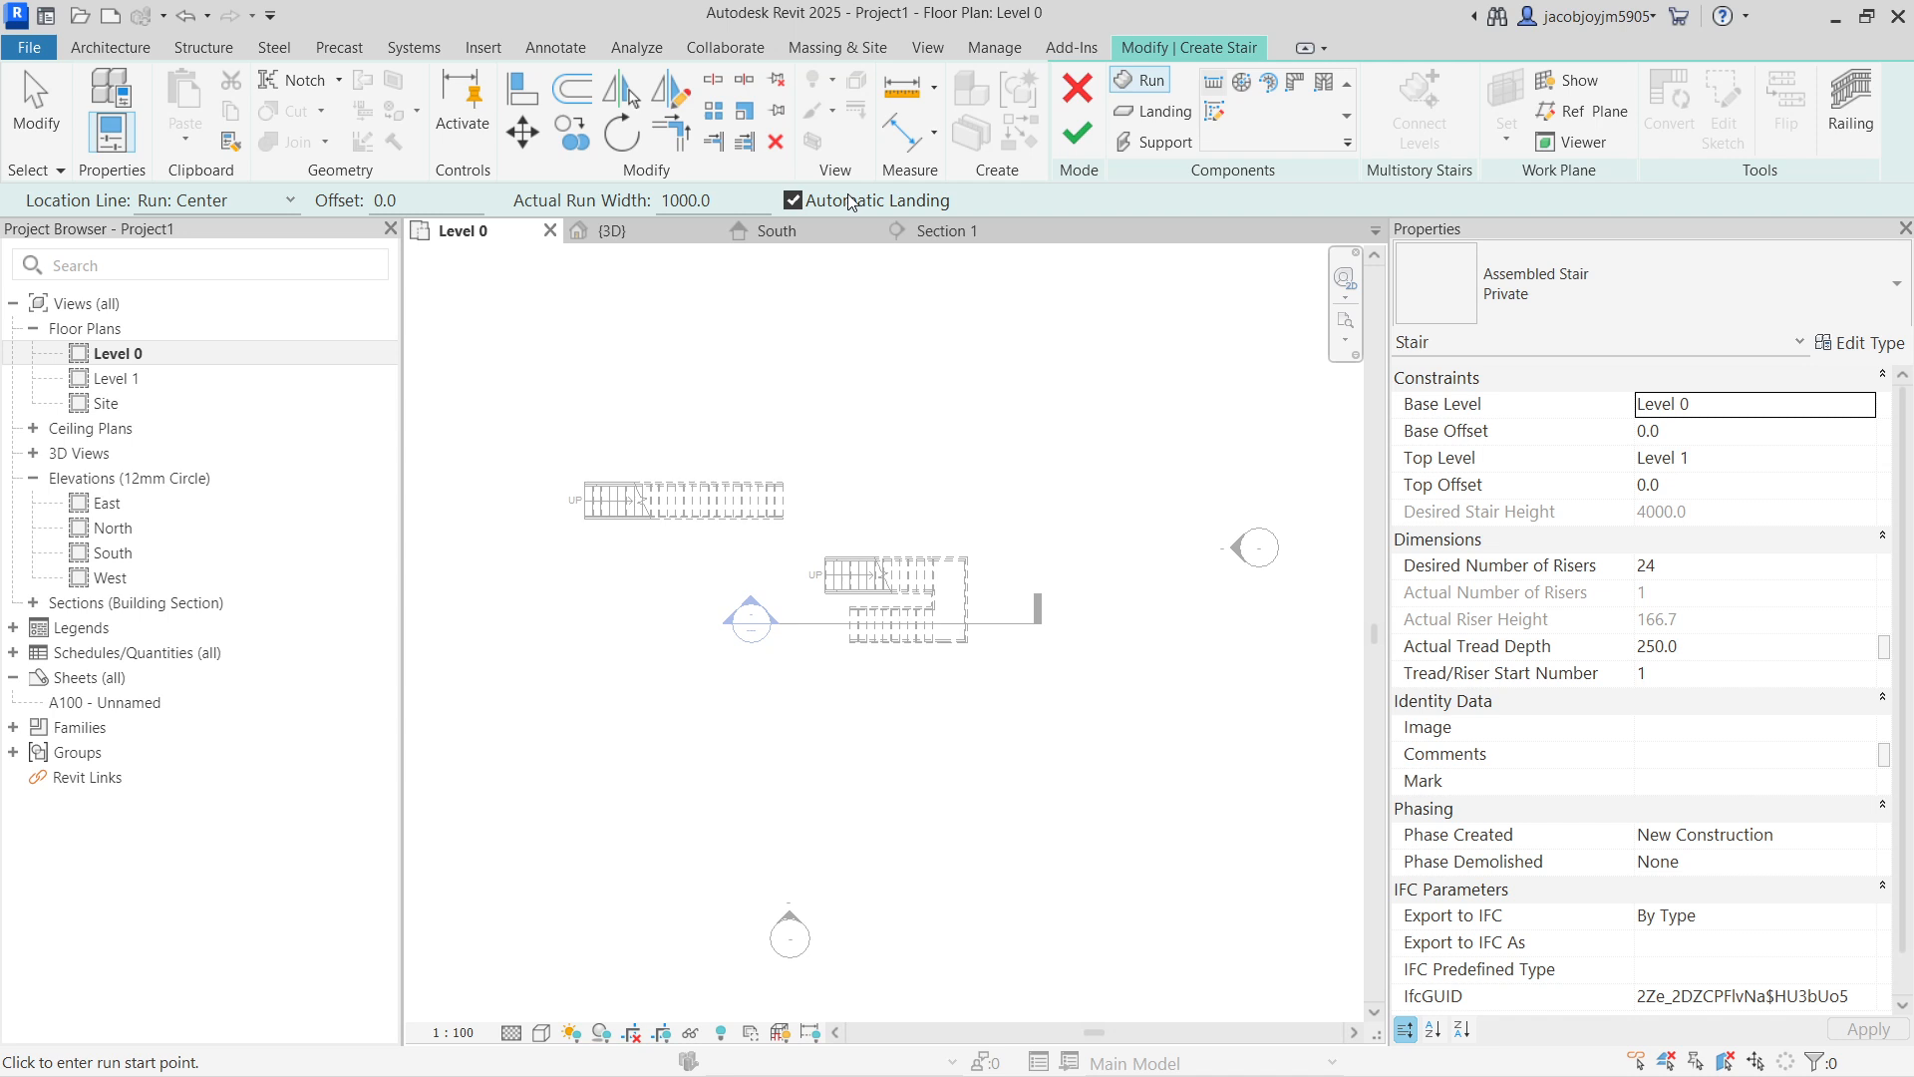
pyautogui.scroll(2, 947, 588)
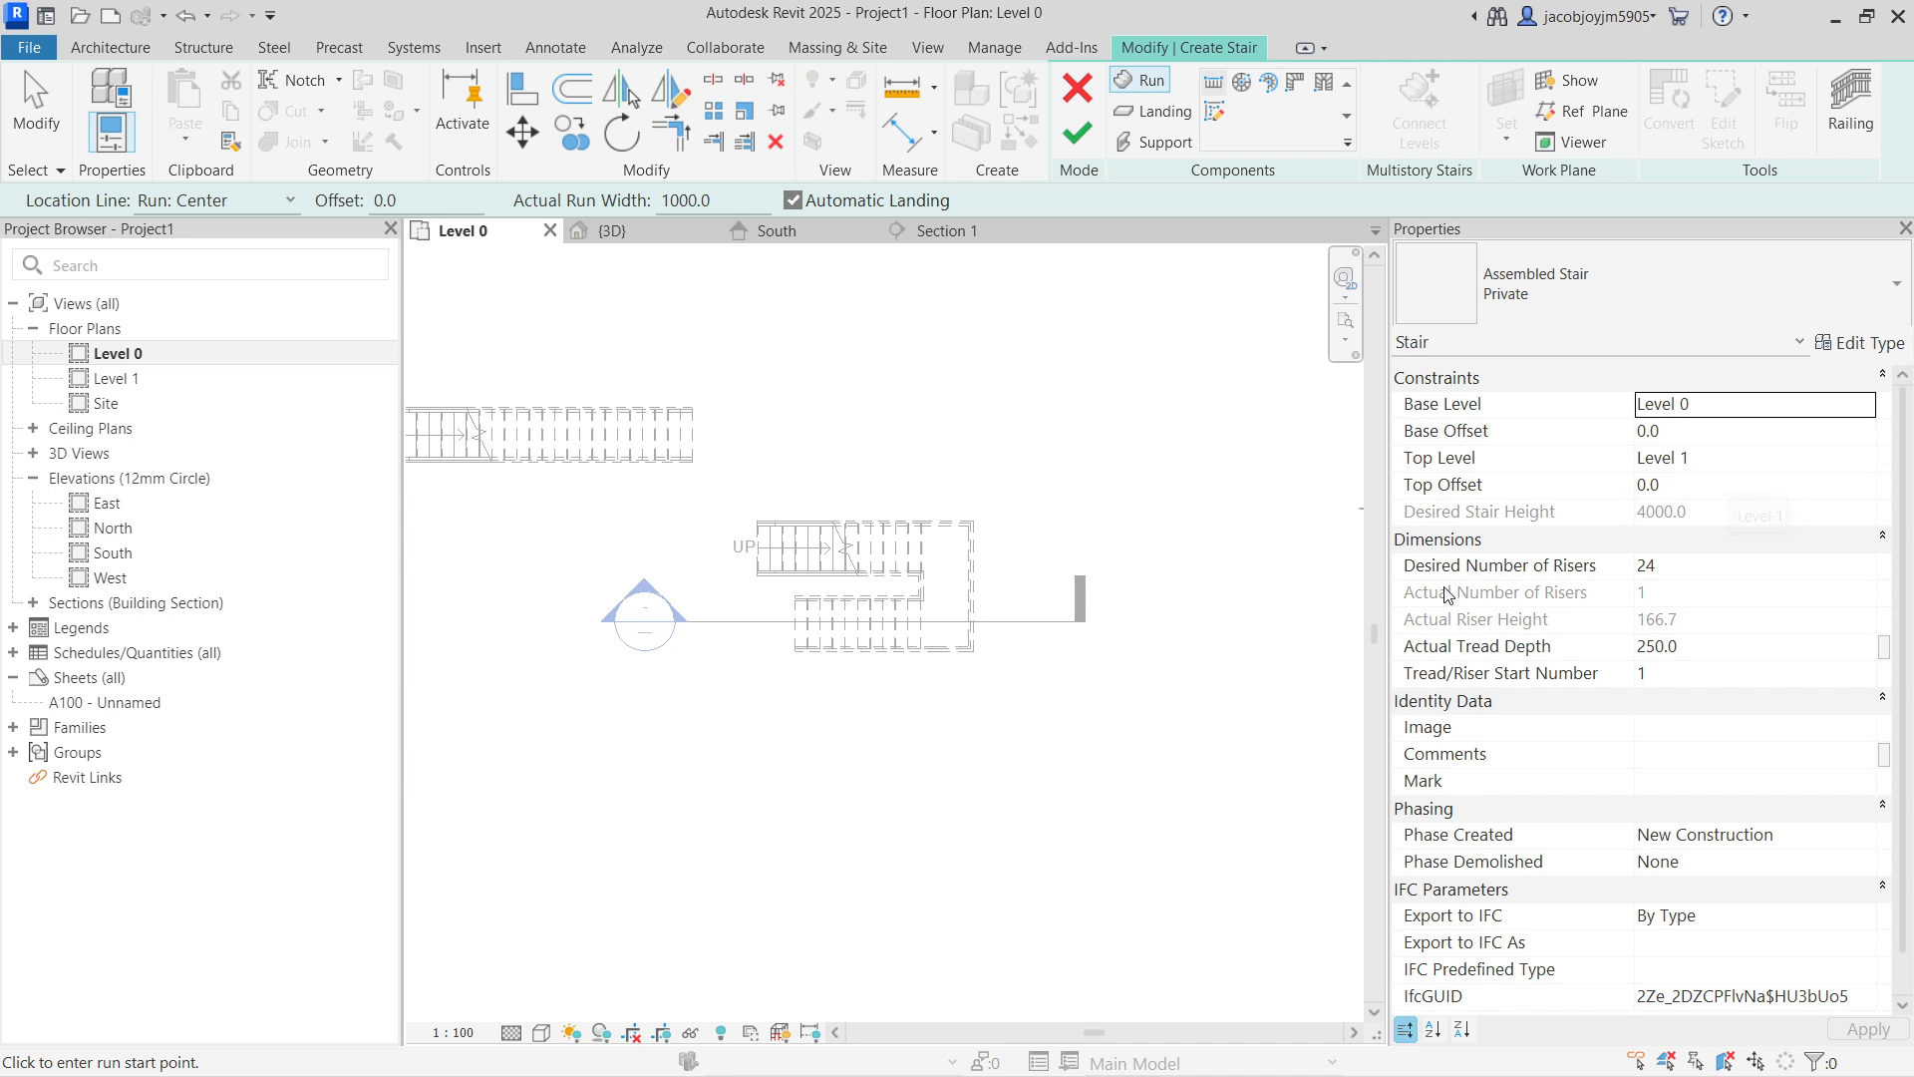
pyautogui.click(1710, 566)
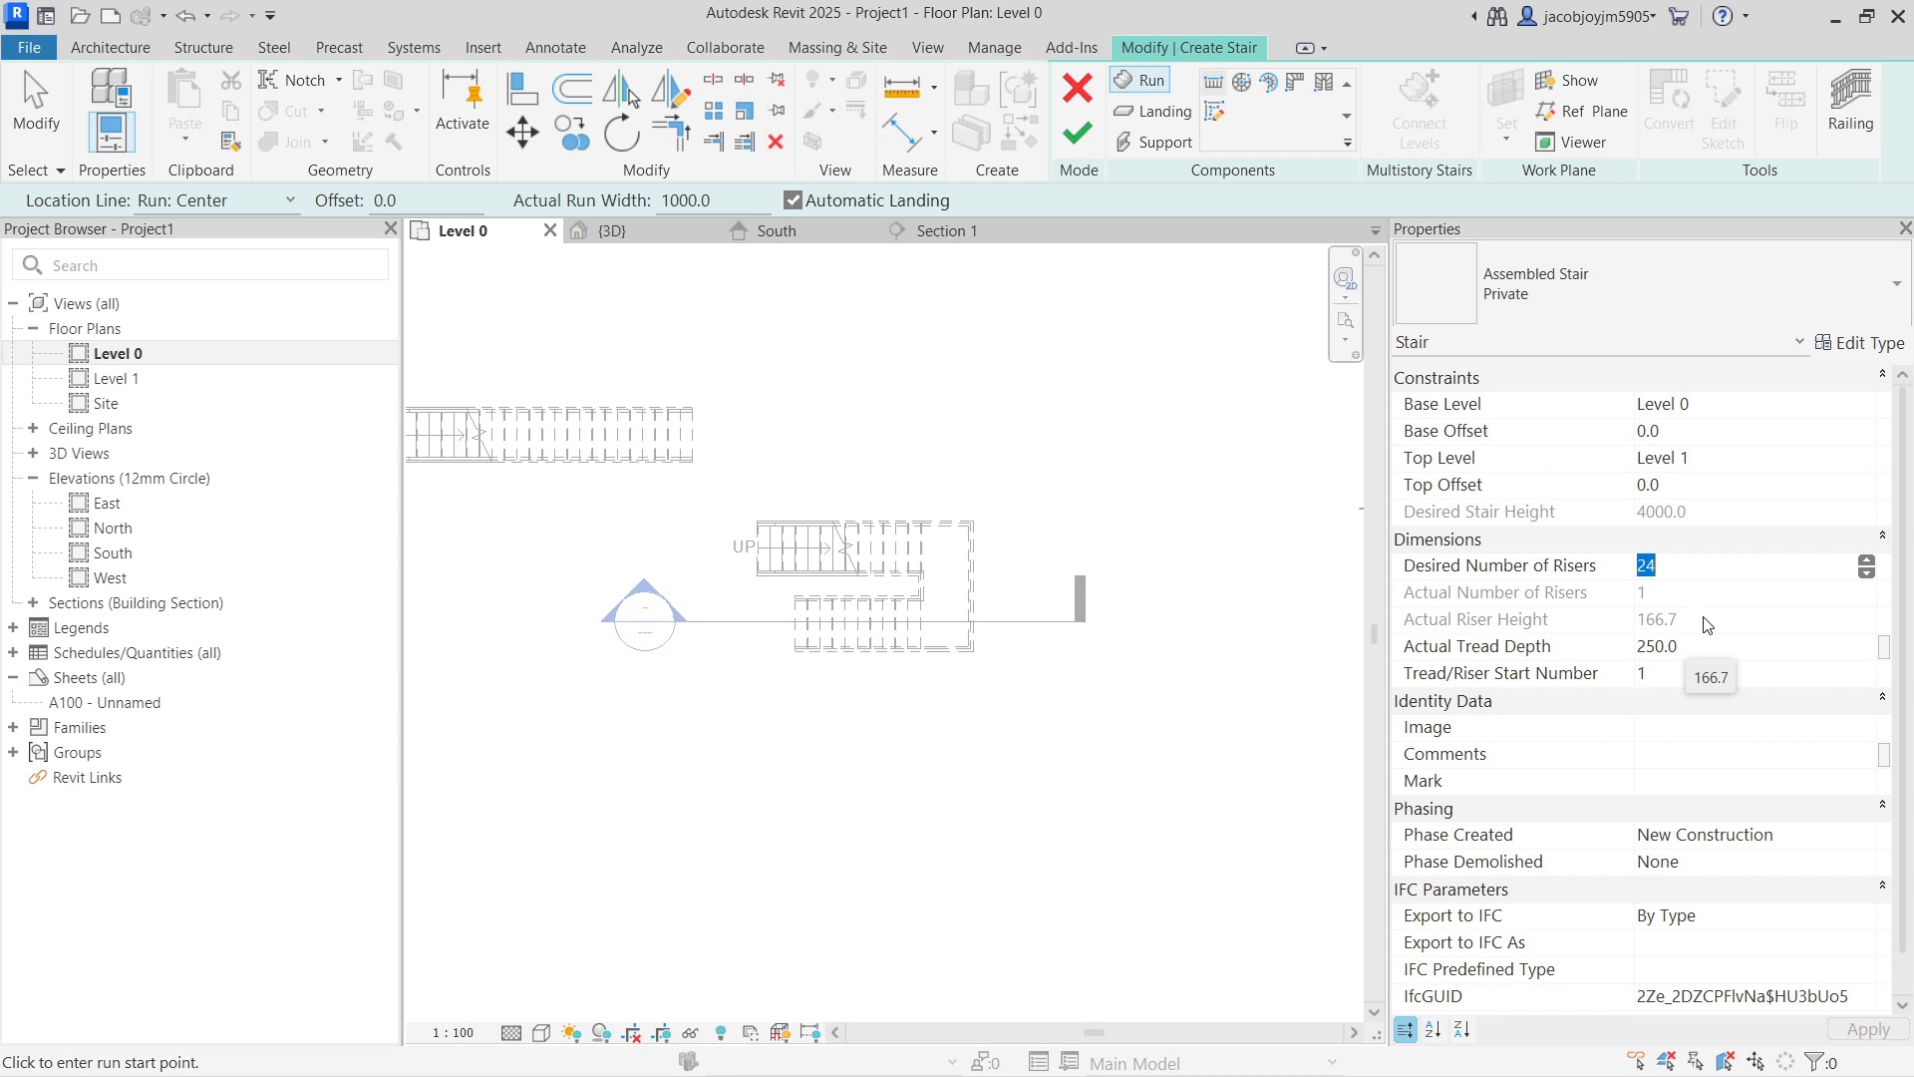
pyautogui.write('27')
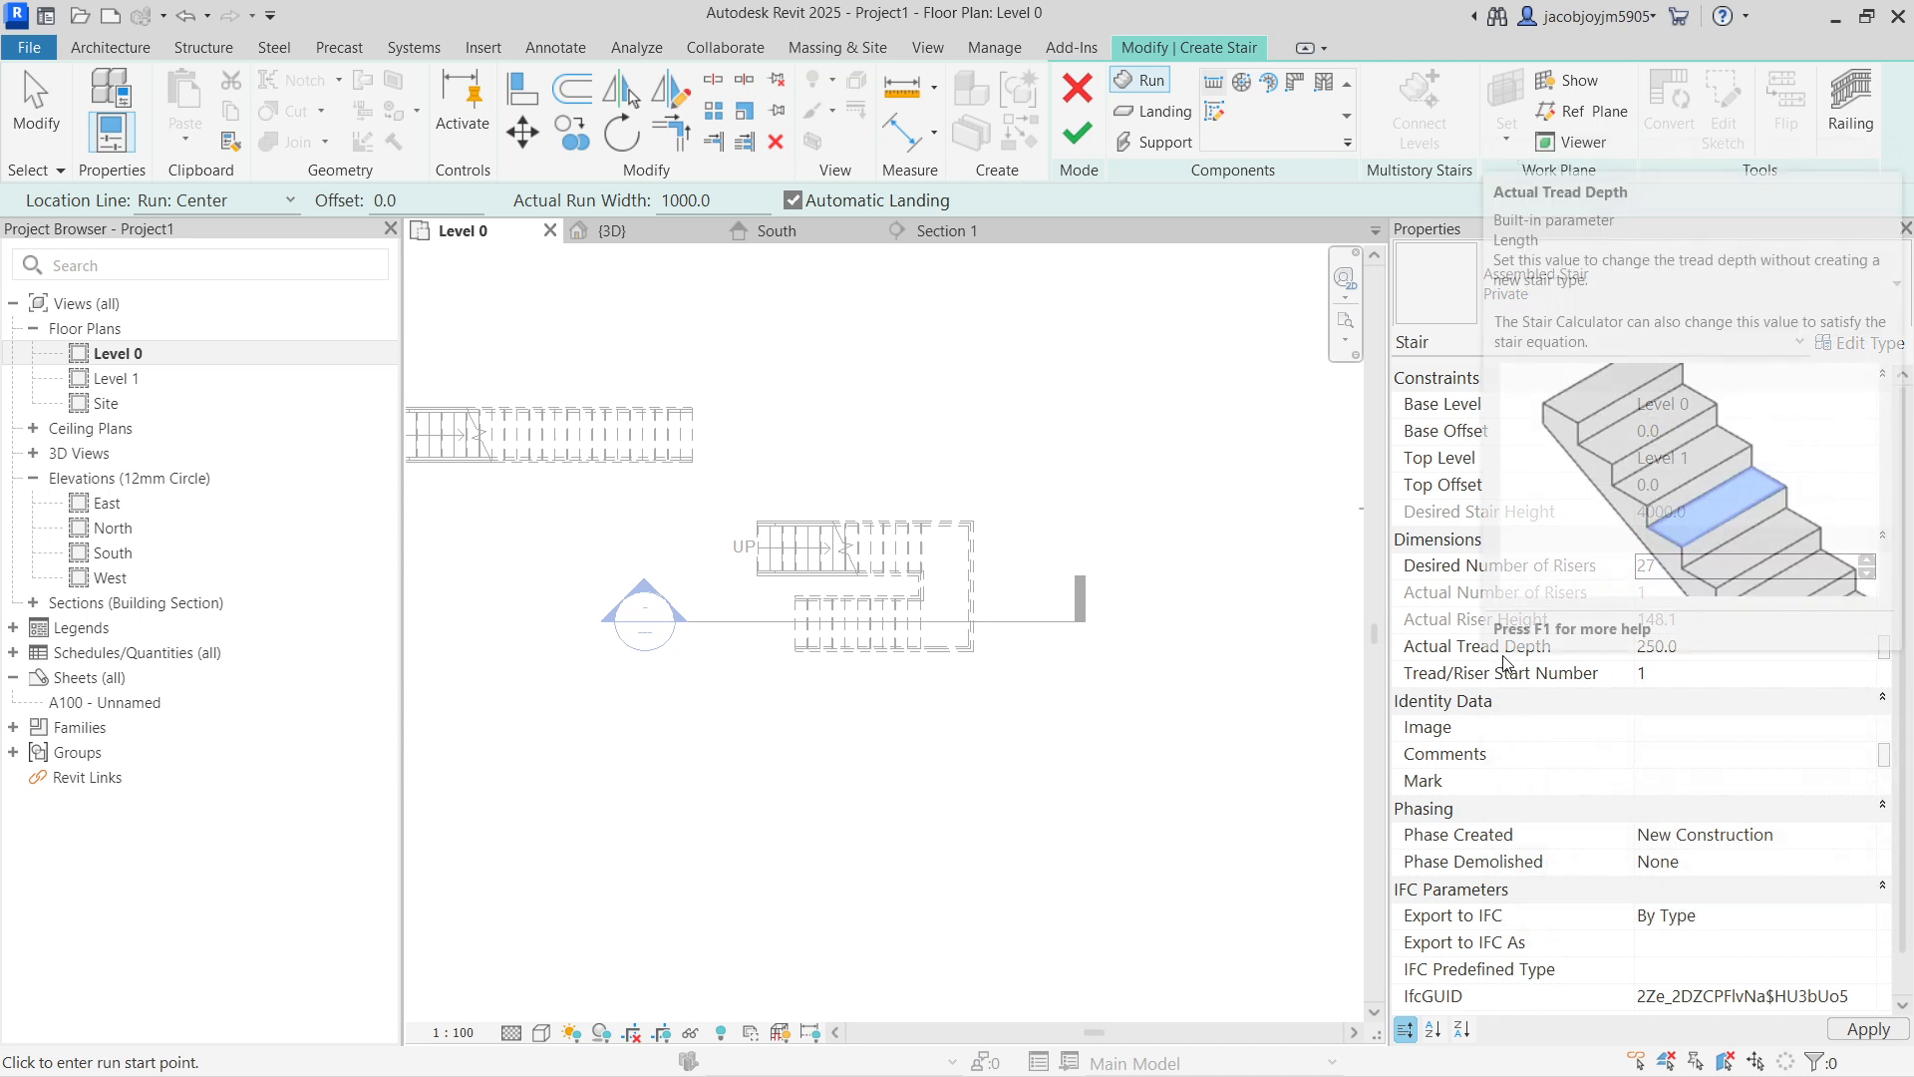
pyautogui.click(1710, 650)
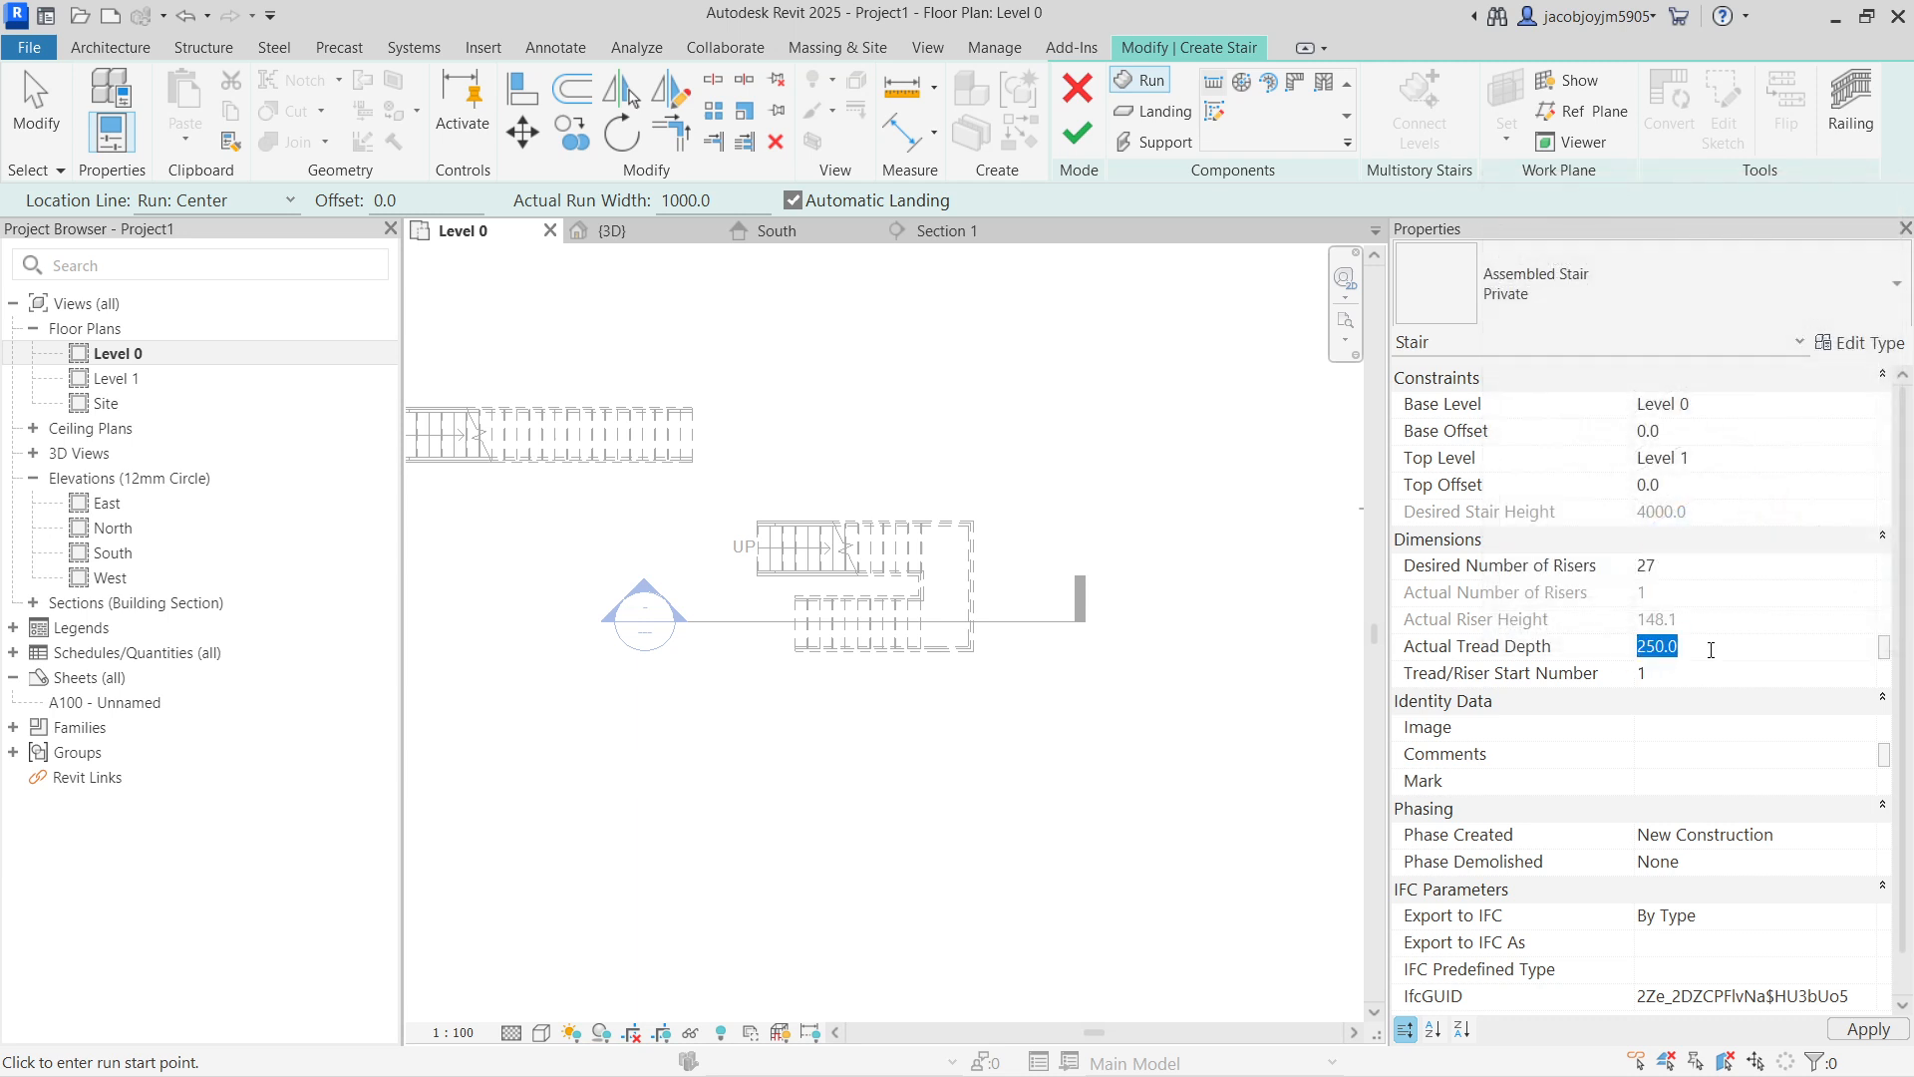
pyautogui.write('300')
pyautogui.press('Return')
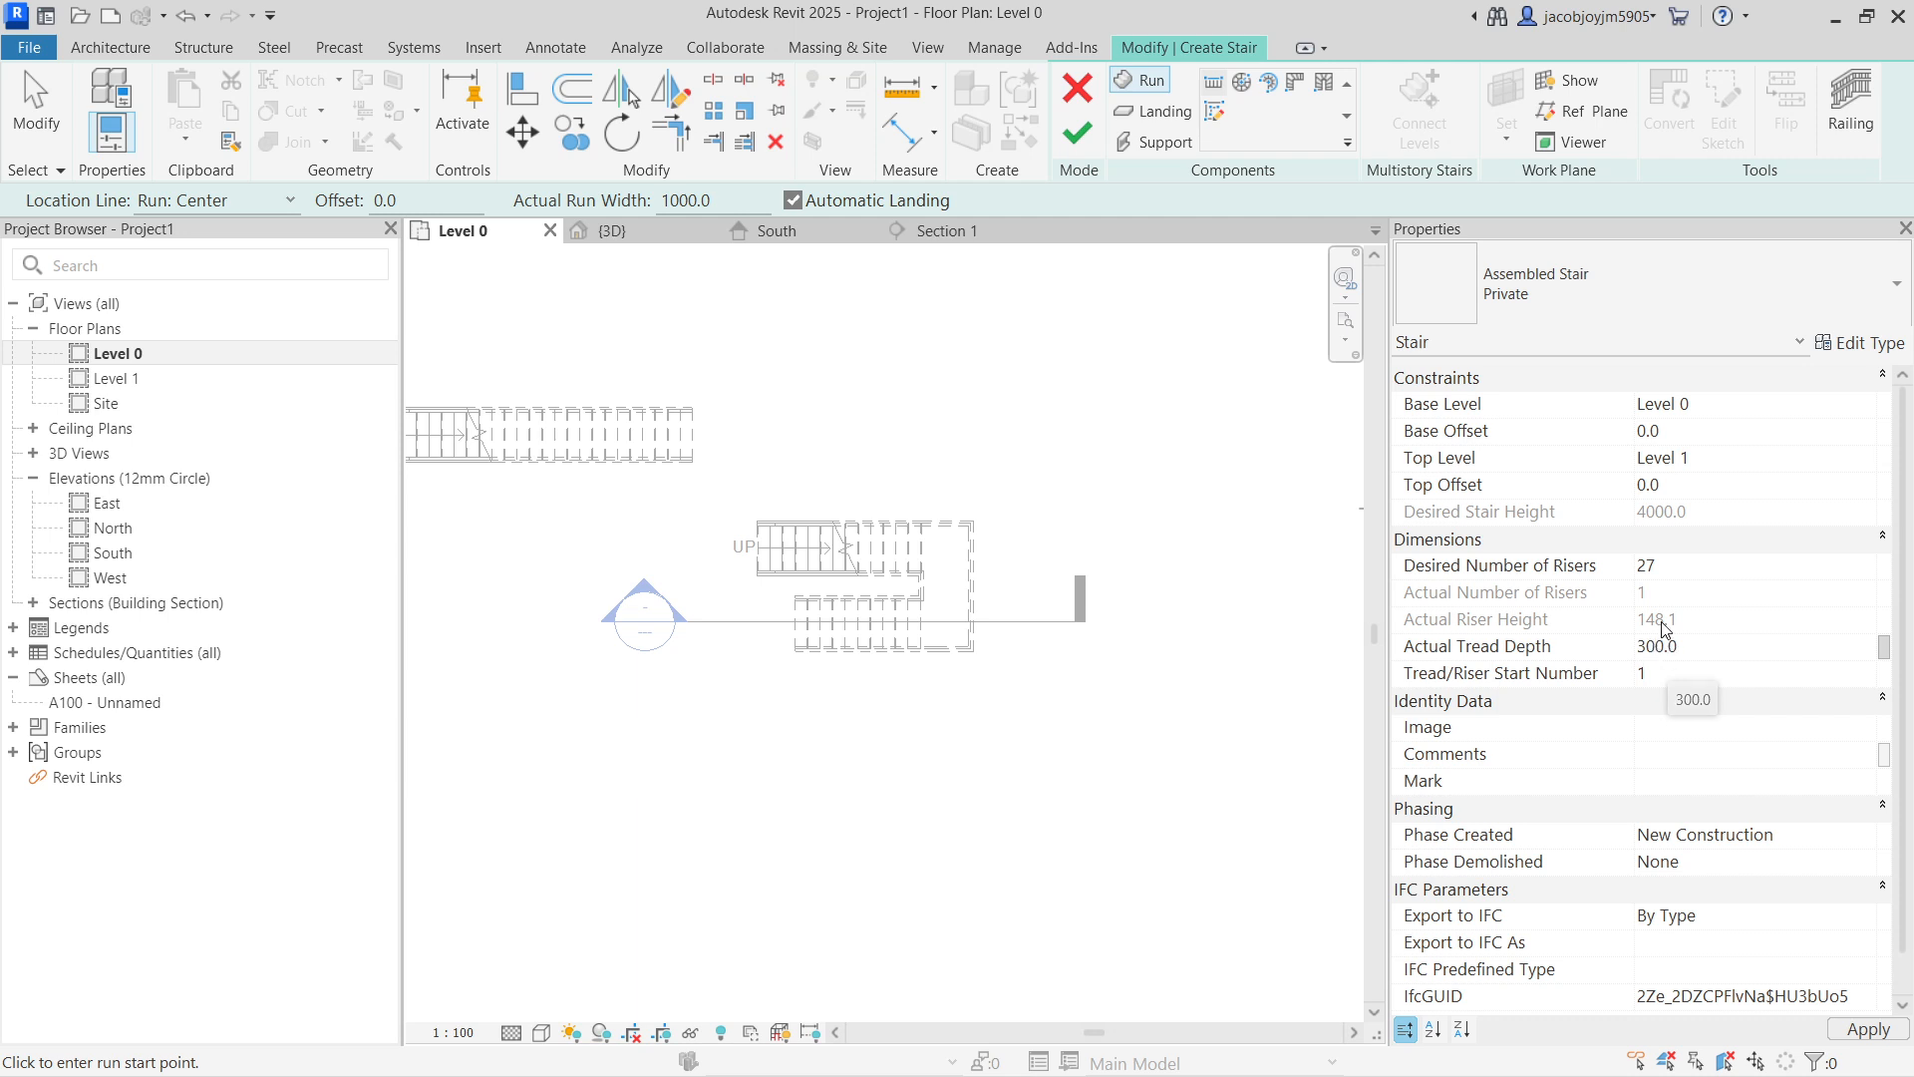
pyautogui.click(1696, 566)
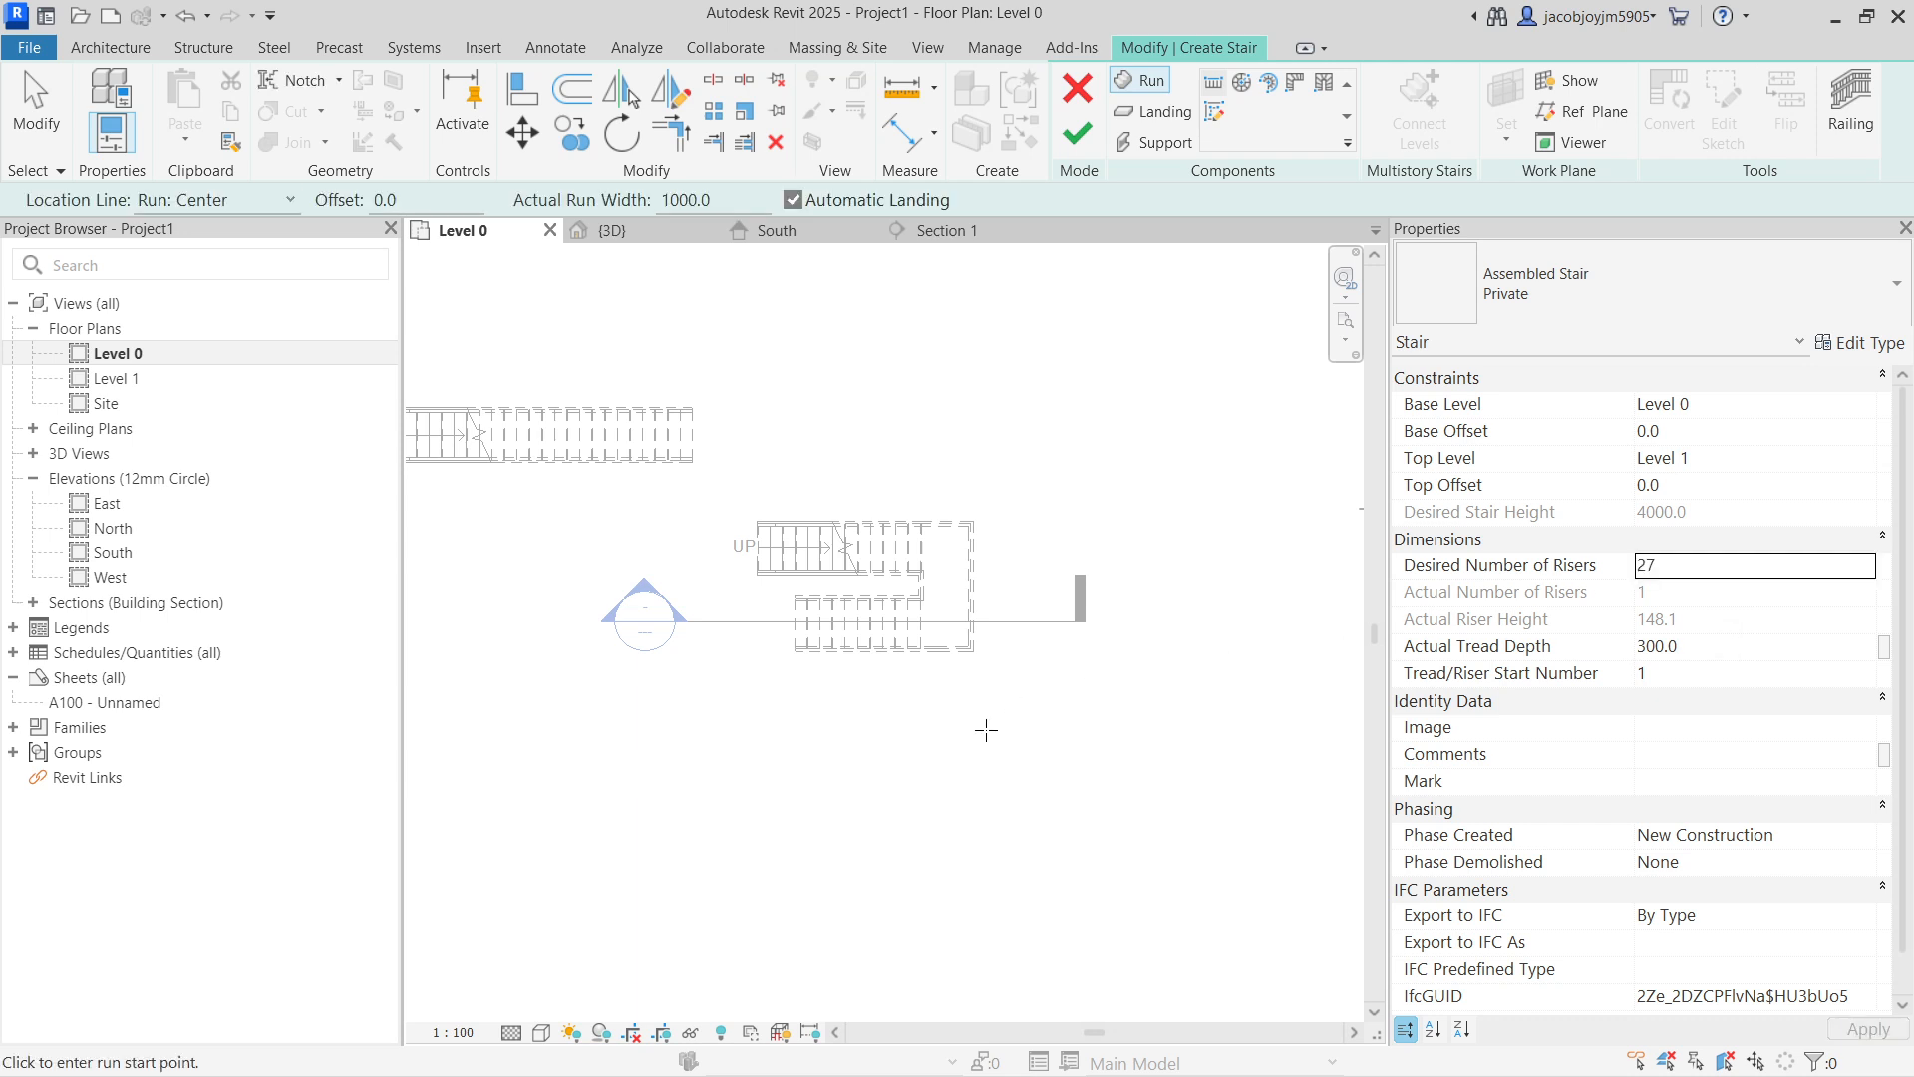
# Step: Draw a 14-riser run below the existing U-shaped stair and a parallel 13-riser return run with automatic landing, and finish the stair
pyautogui.click(811, 755)
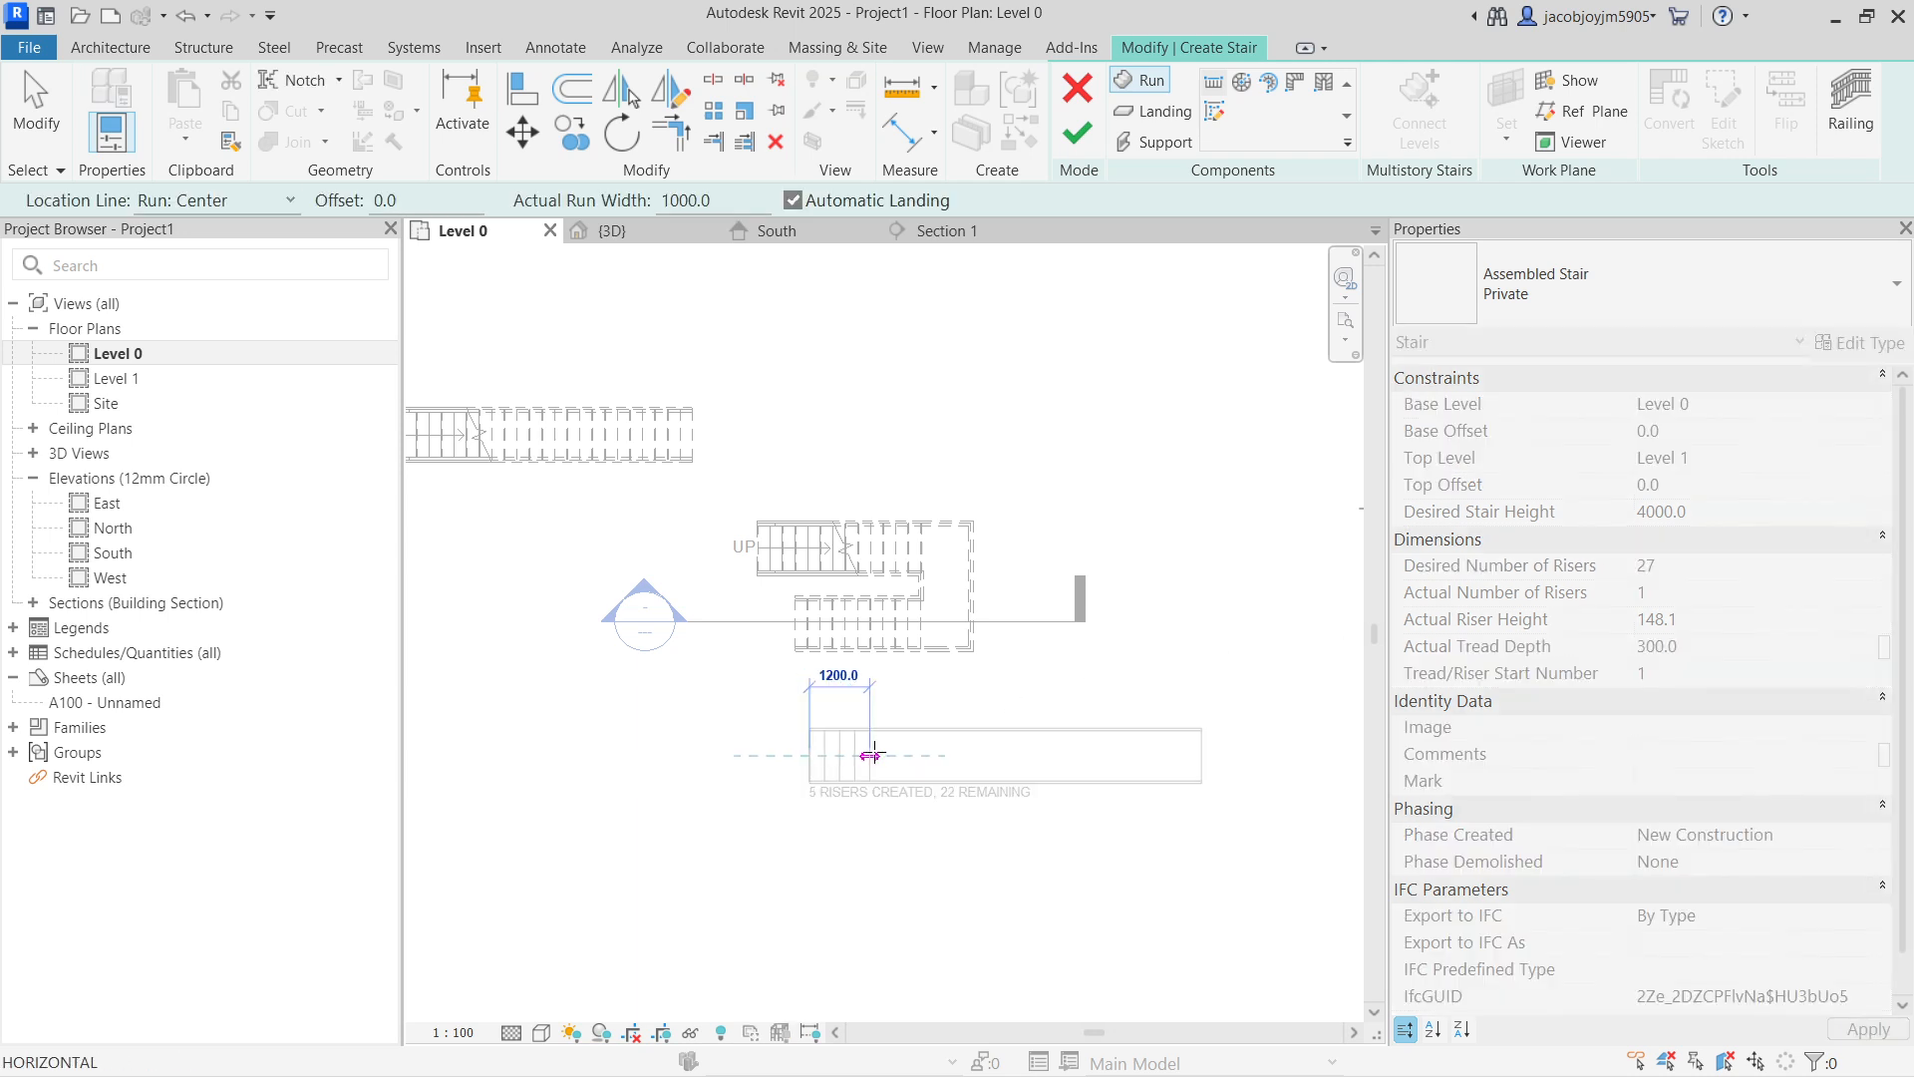
pyautogui.click(1005, 755)
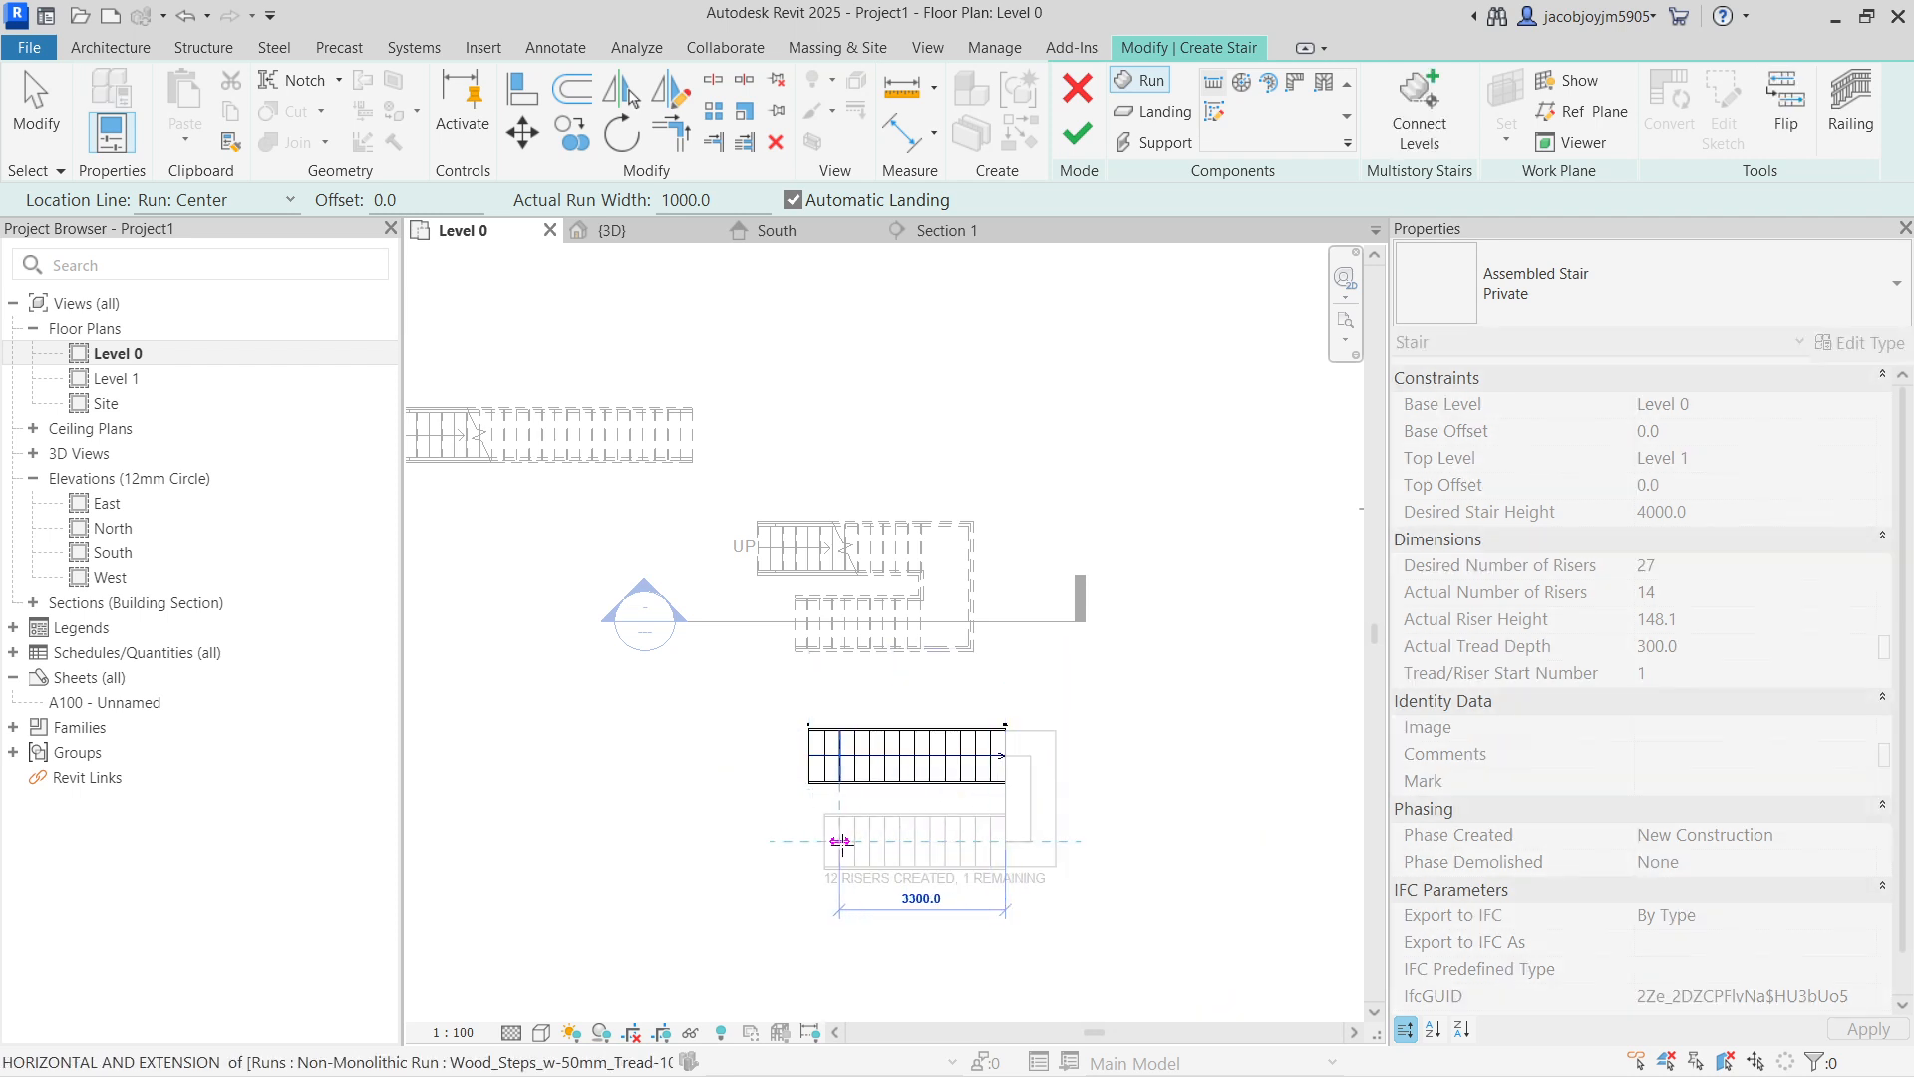
pyautogui.click(754, 848)
pyautogui.press('Escape')
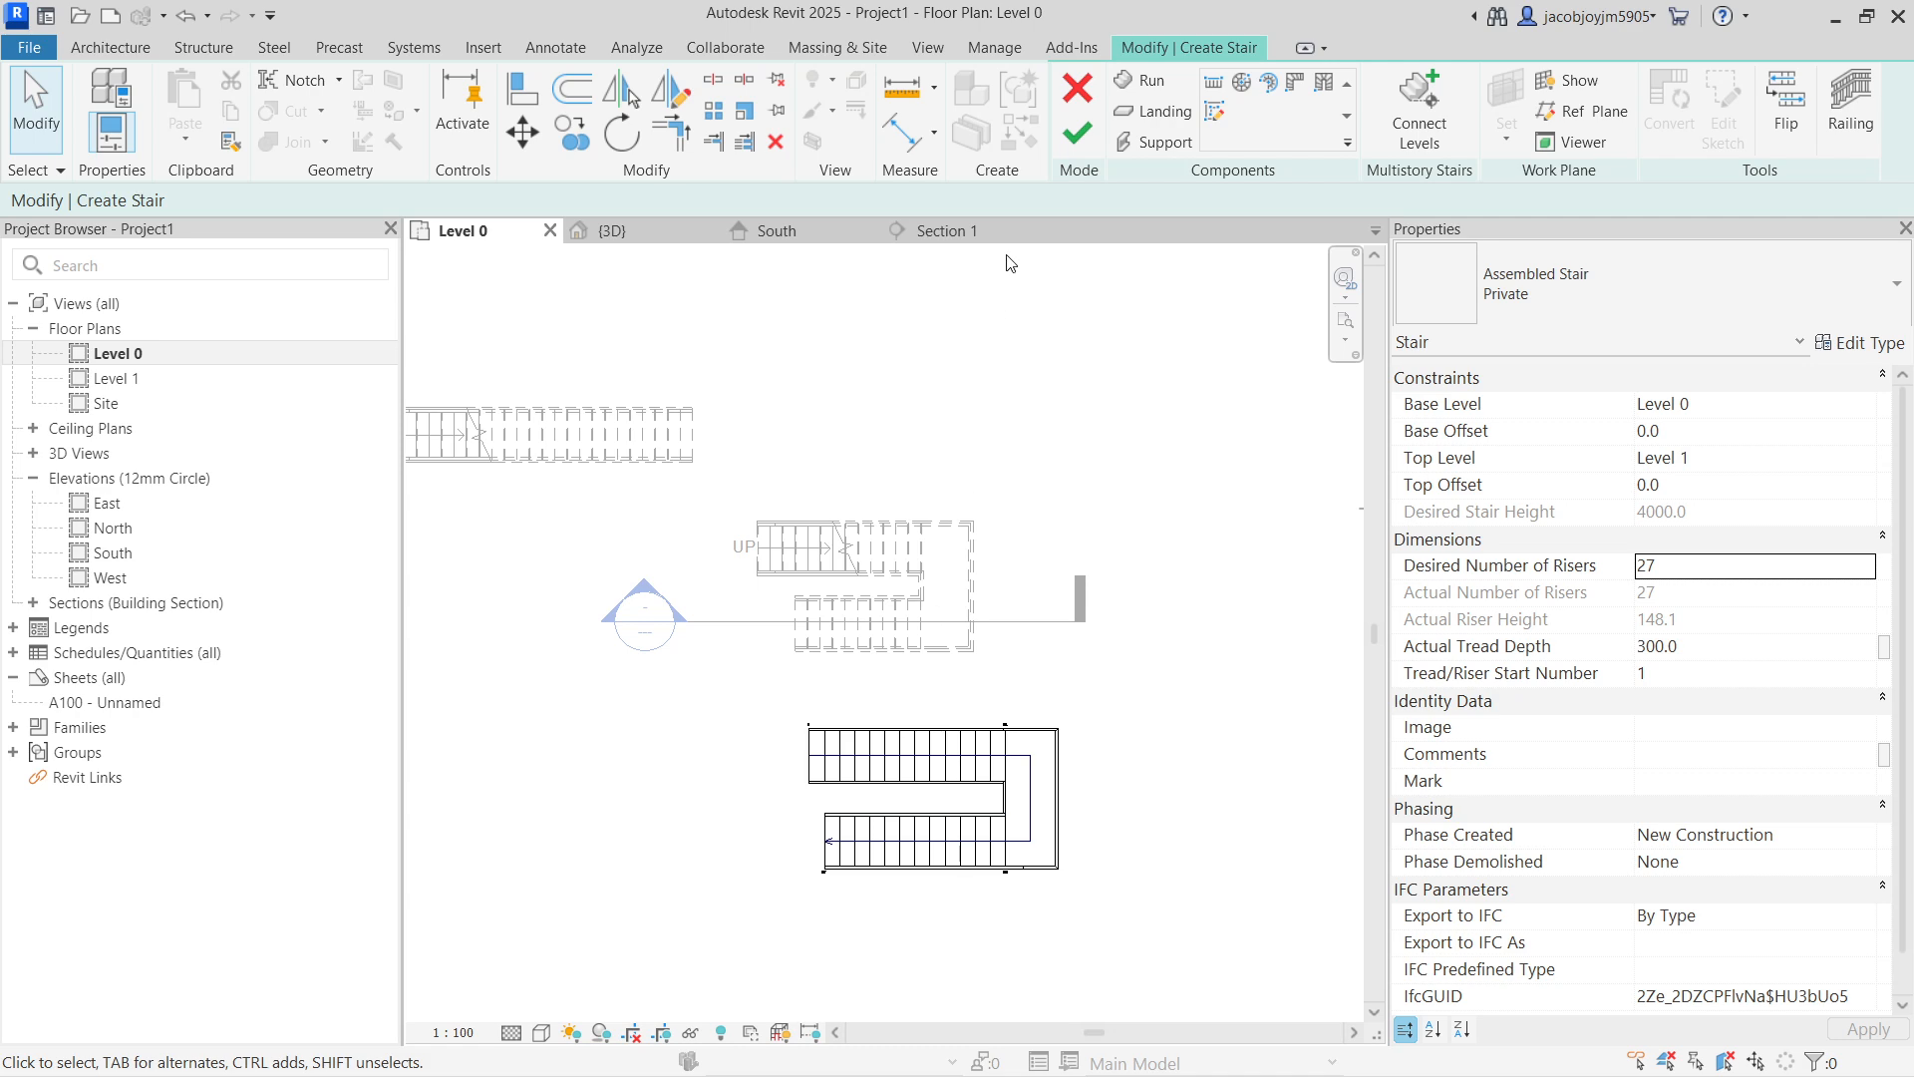
pyautogui.click(1076, 132)
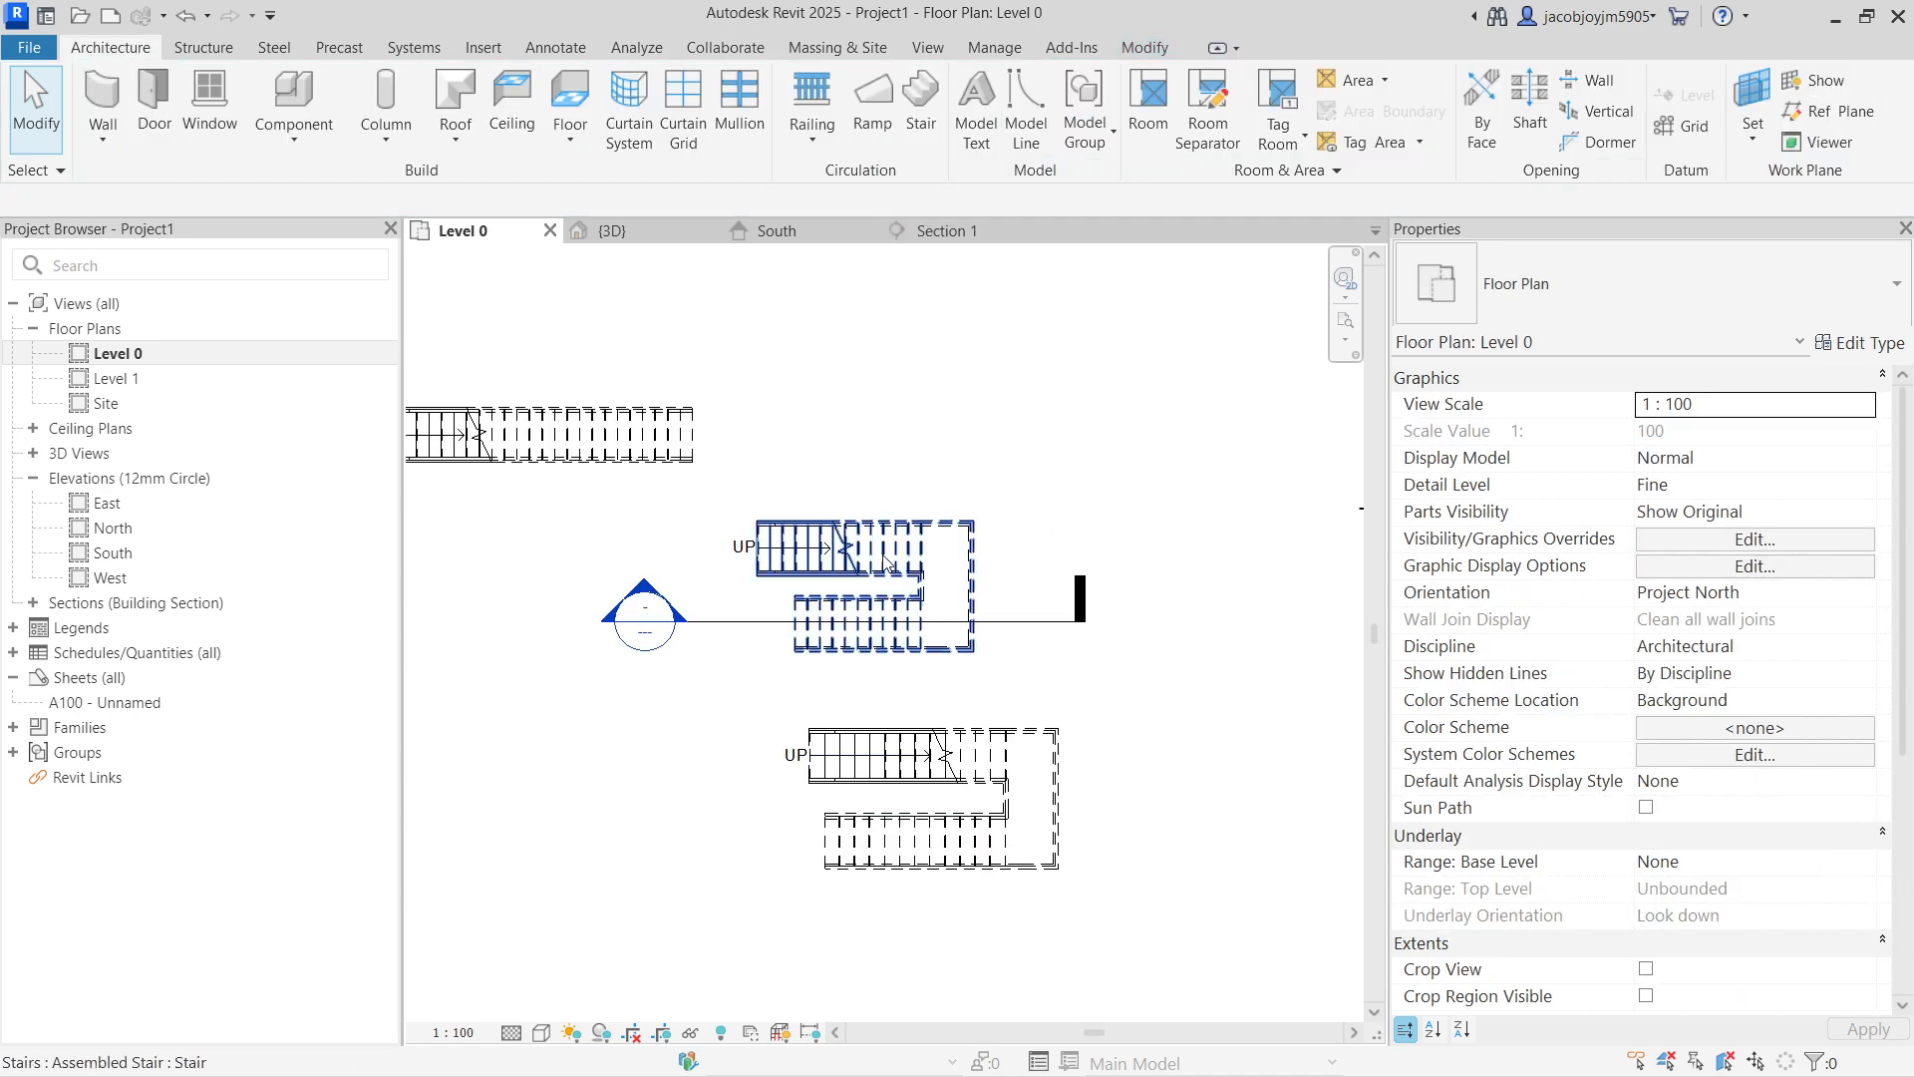
# Step: Move the Section 1 line down onto the return run of the new 27-riser stair and open its section view
pyautogui.click(886, 563)
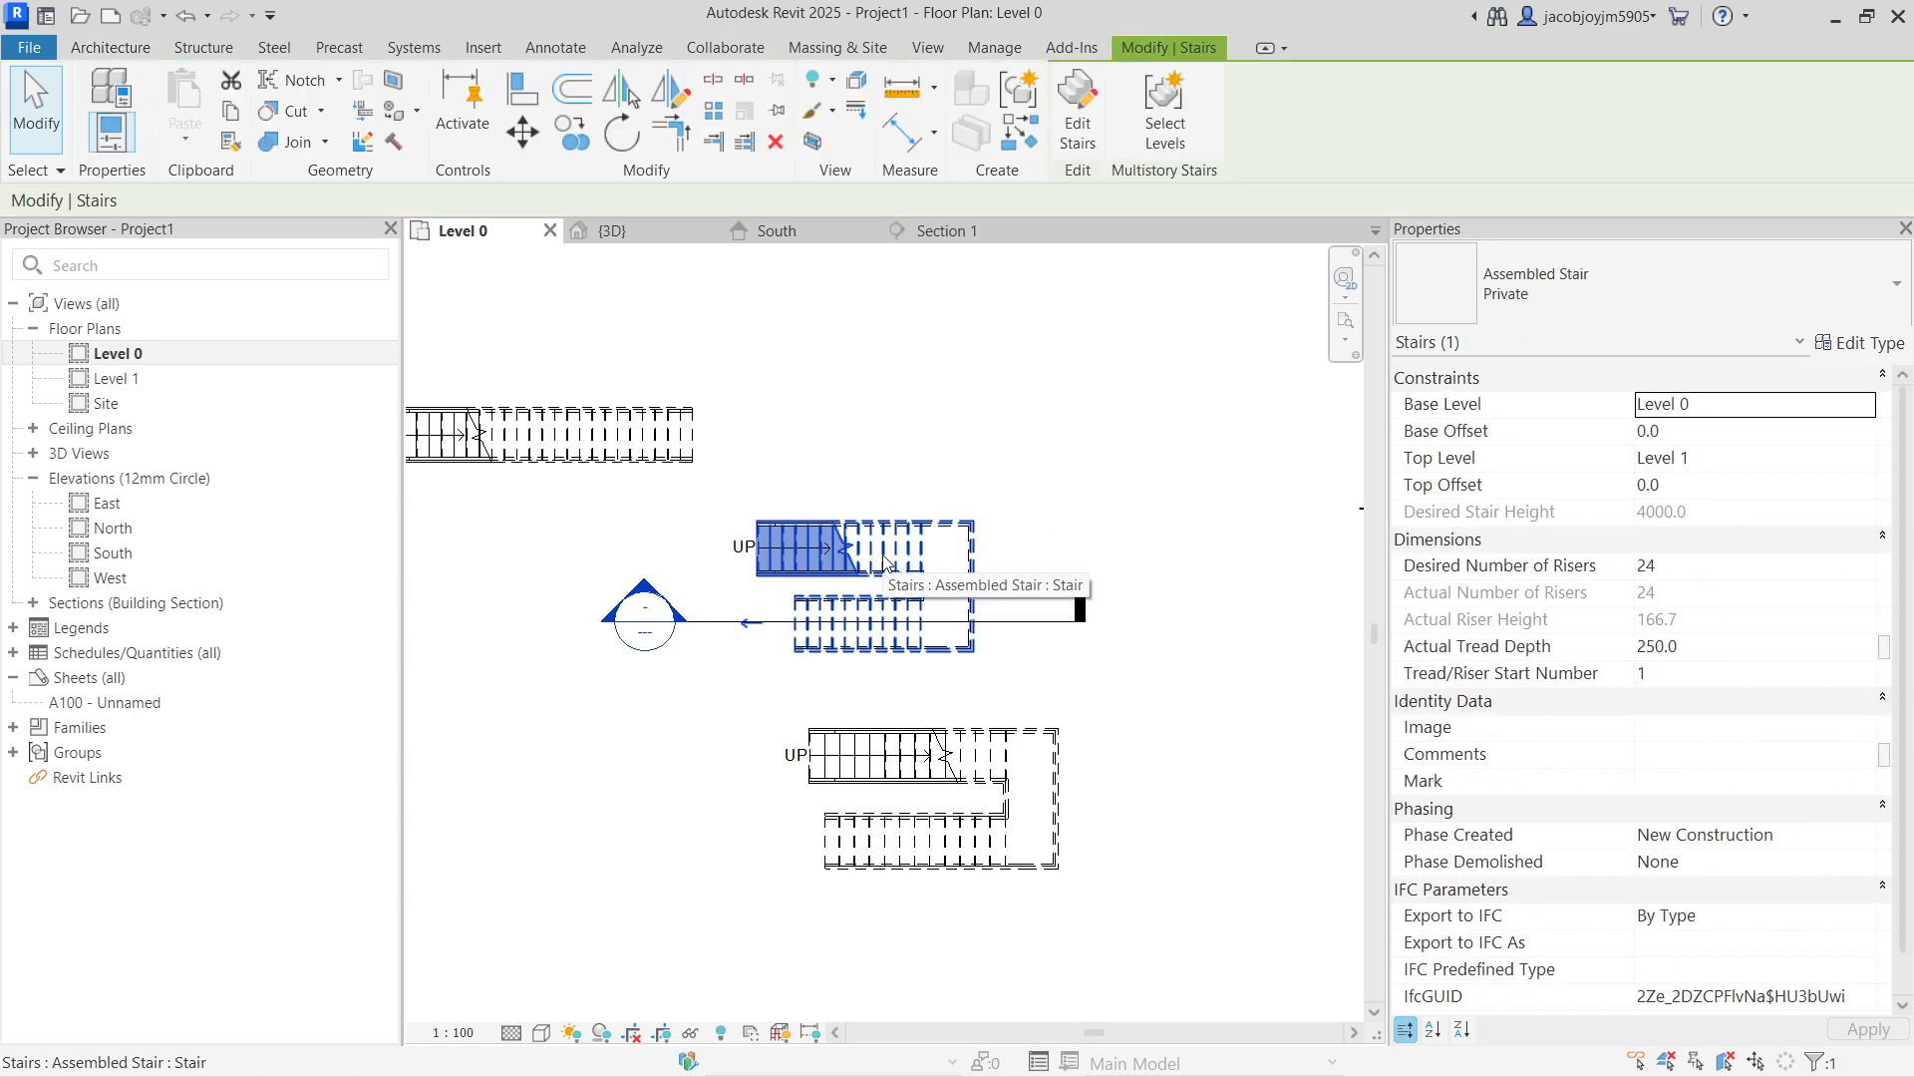
pyautogui.click(1236, 615)
pyautogui.click(1045, 621)
pyautogui.moveTo(1044, 621); pyautogui.dragTo(1077, 848)
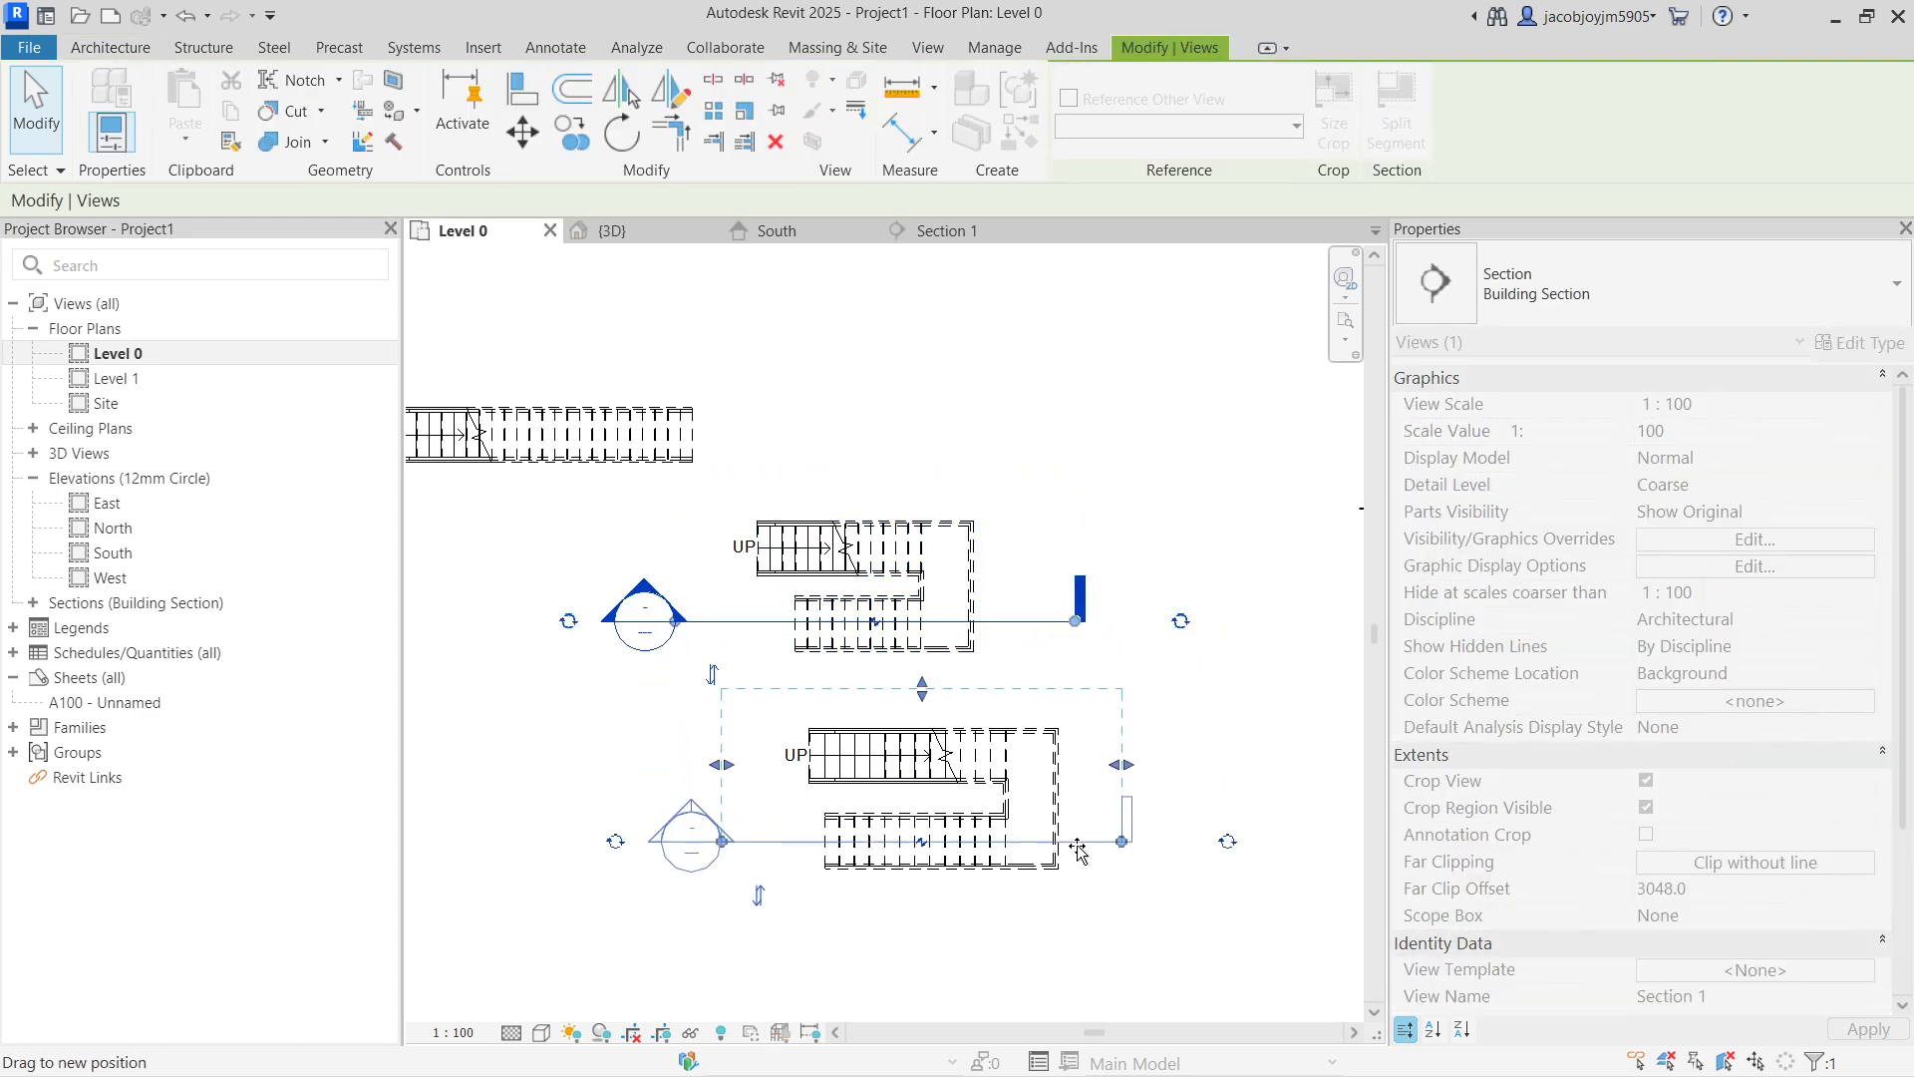
pyautogui.rightClick(1078, 848)
pyautogui.moveTo(1191, 349)
pyautogui.click(1165, 266)
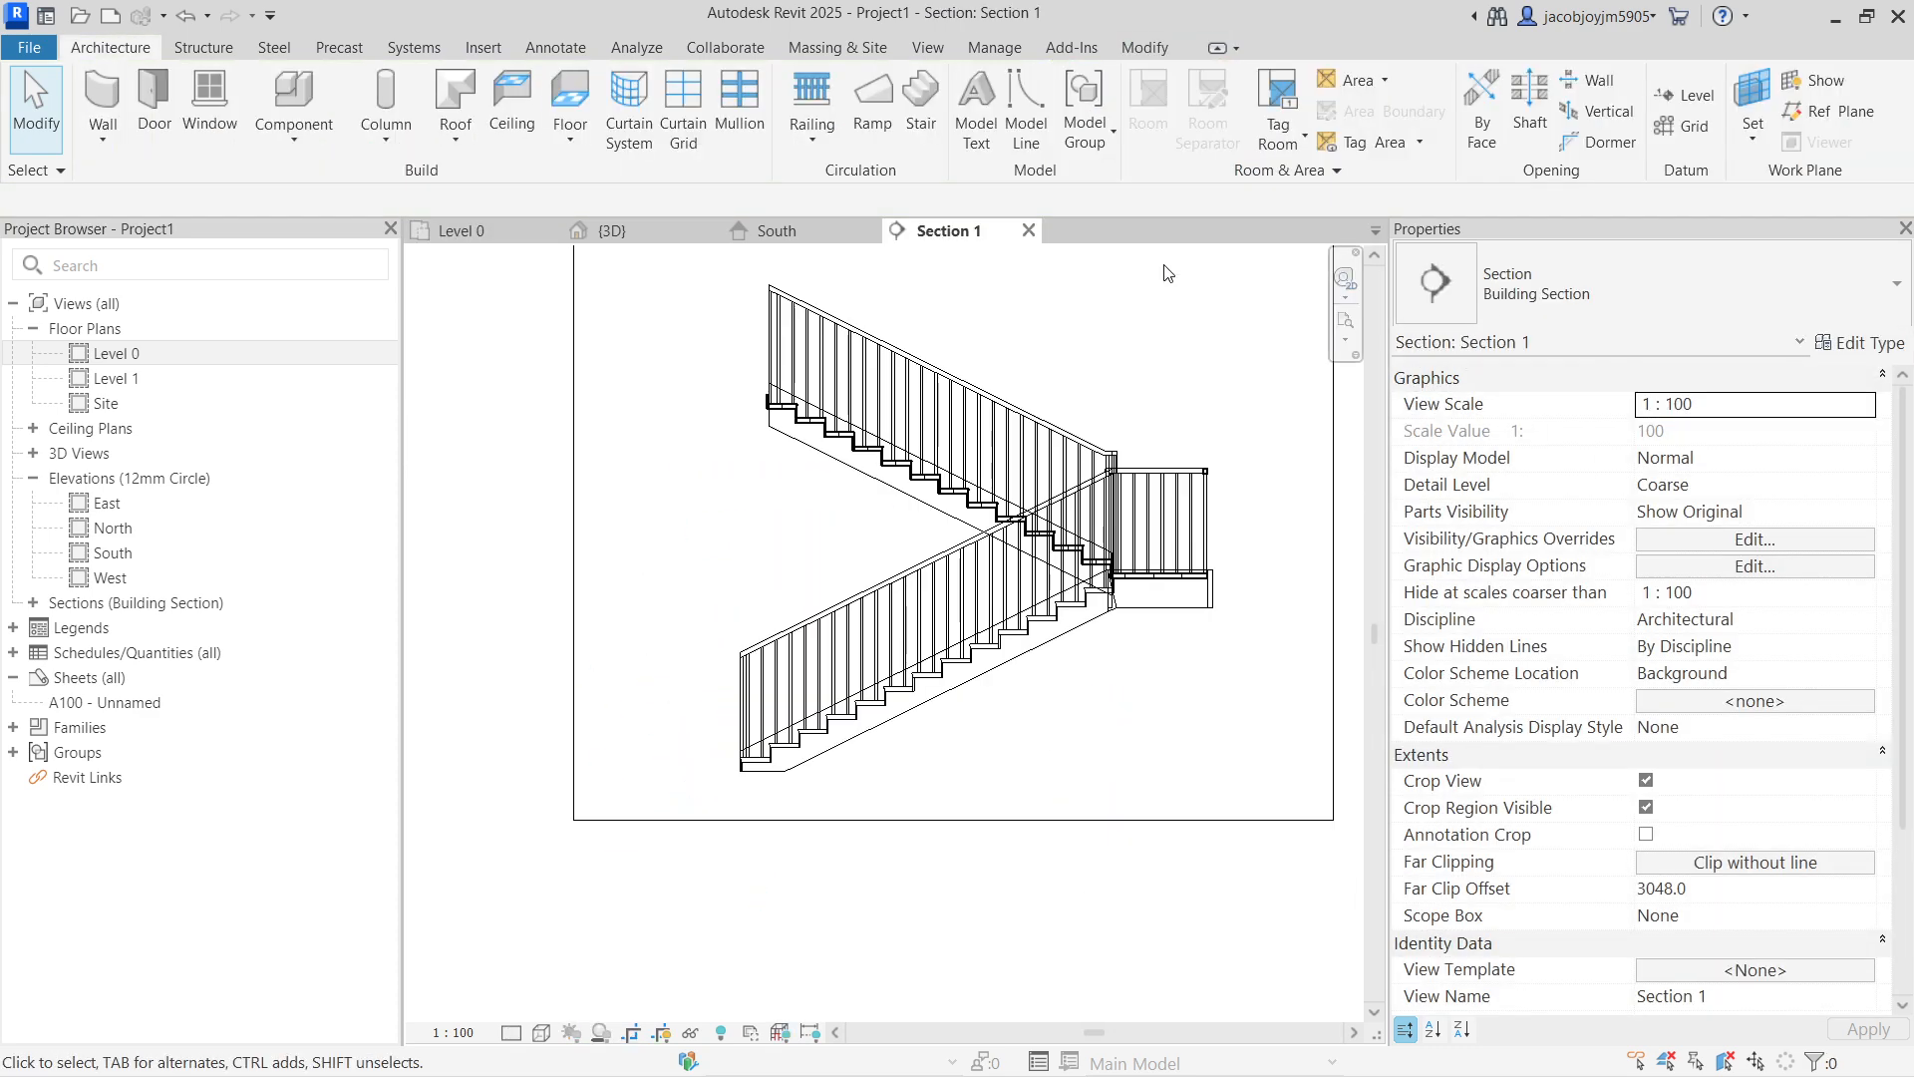
# Step: Place riser numbers on both the lower and upper runs of the 27-riser stair in the section view
pyautogui.click(555, 47)
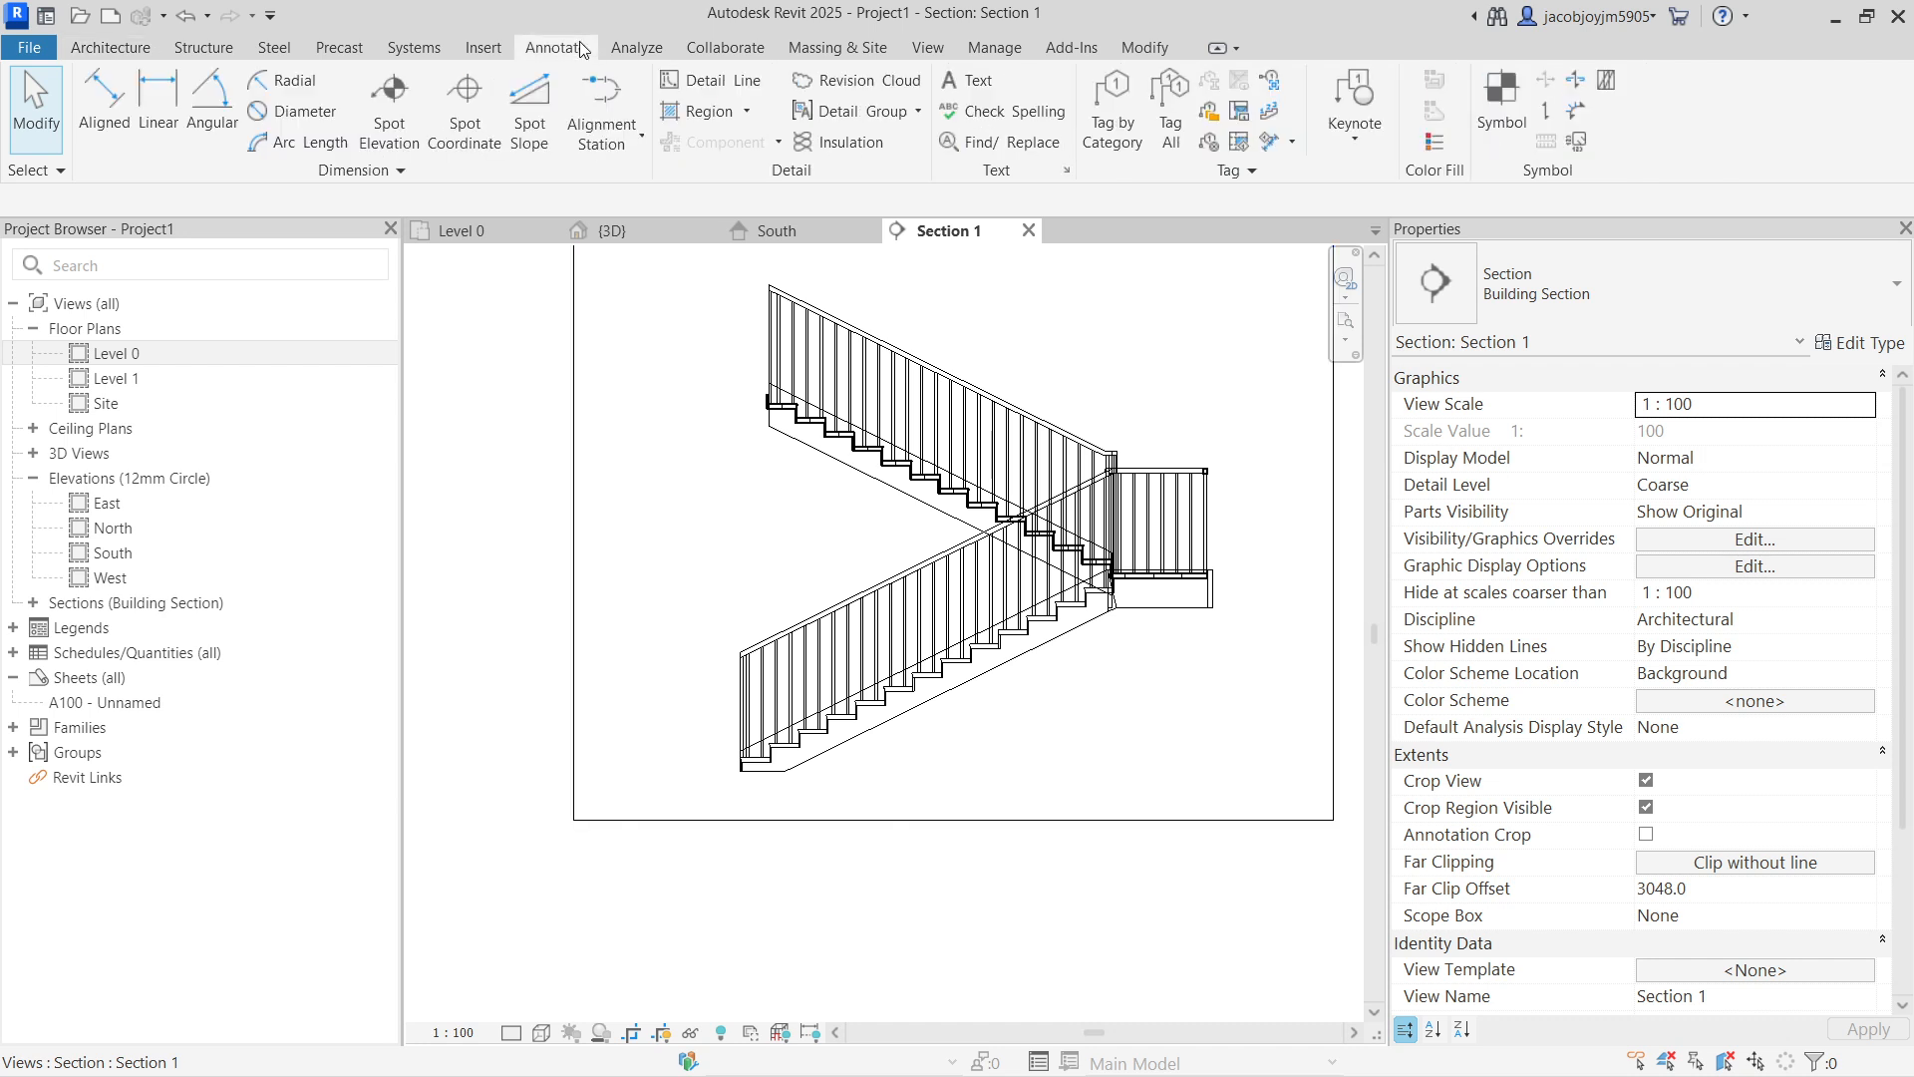
pyautogui.click(1269, 110)
pyautogui.click(1030, 623)
pyautogui.click(992, 505)
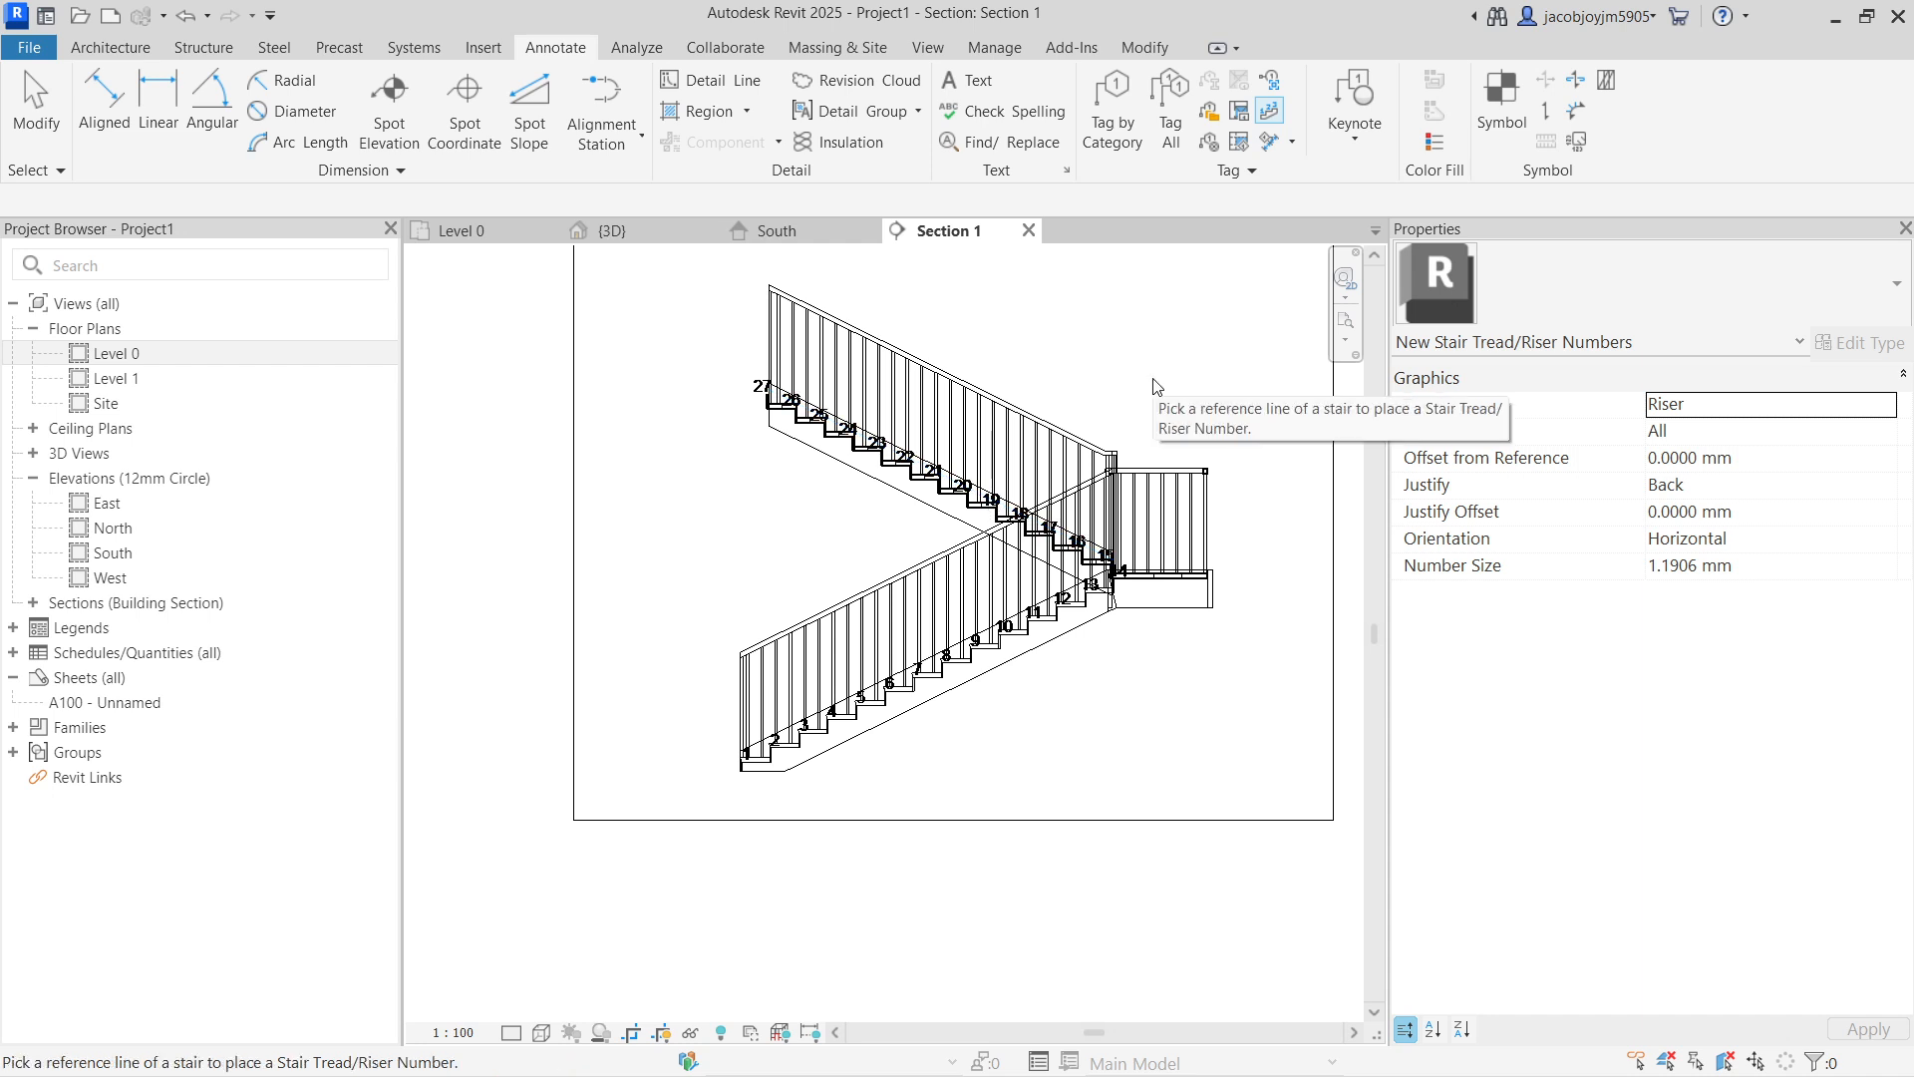
pyautogui.scroll(-3, 925, 516)
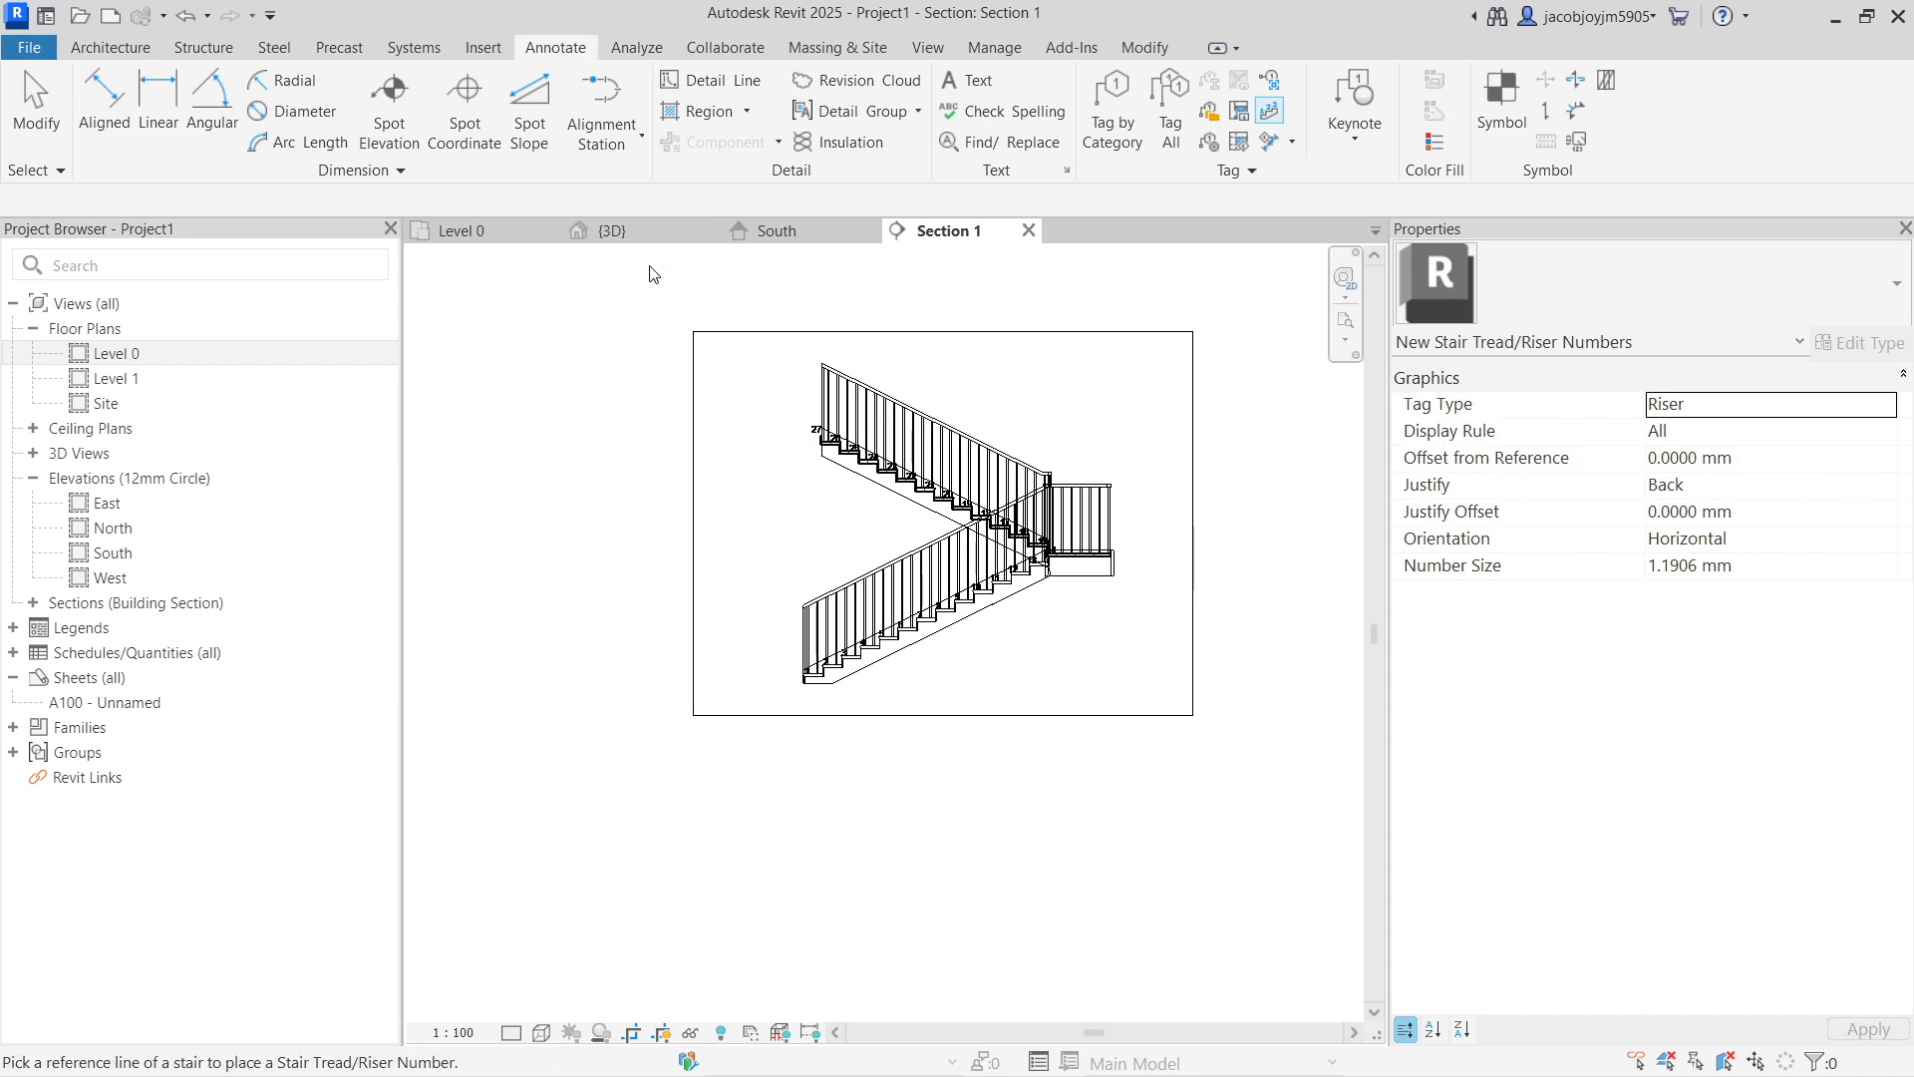
# Step: Draw a scope box in the Level 0 plan that encloses all three stairs and the four elevation markers
pyautogui.click(515, 233)
pyautogui.scroll(-3, 1004, 568)
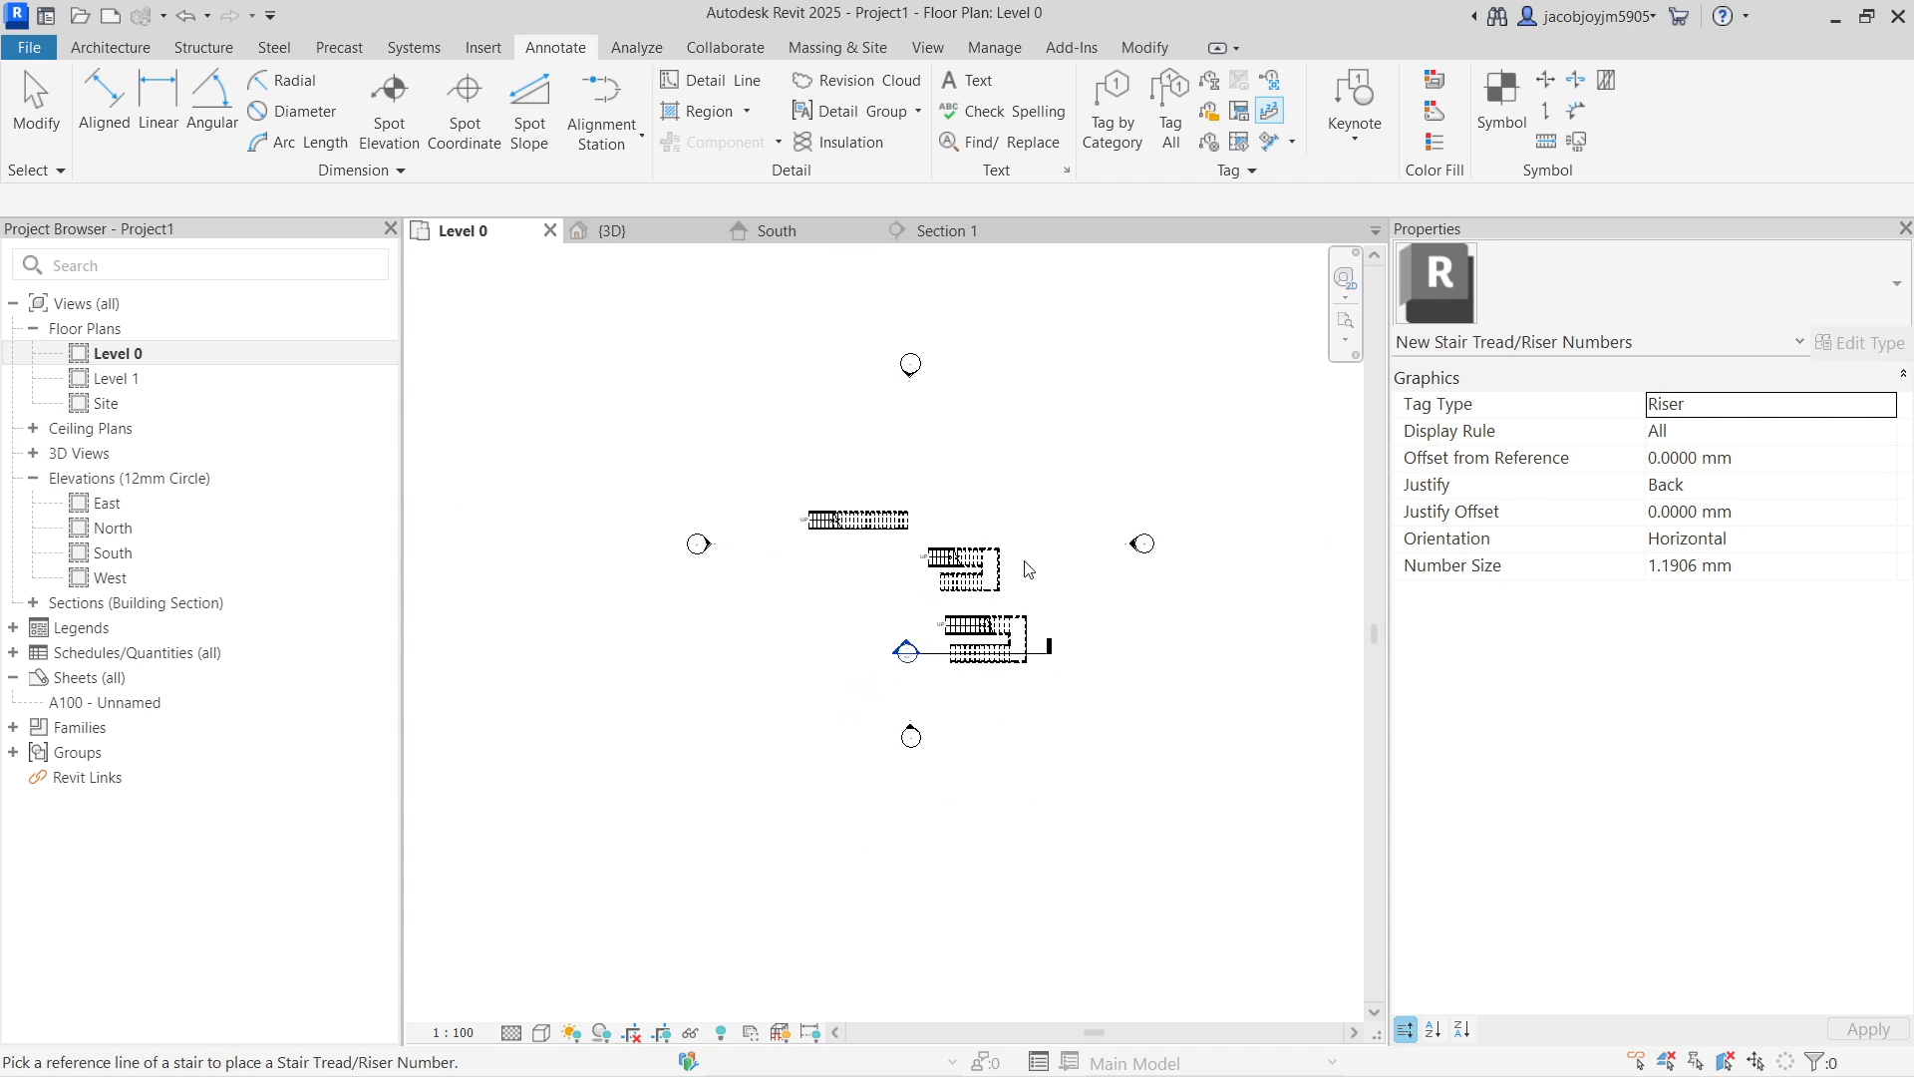
pyautogui.scroll(2, 1047, 663)
pyautogui.press('Escape')
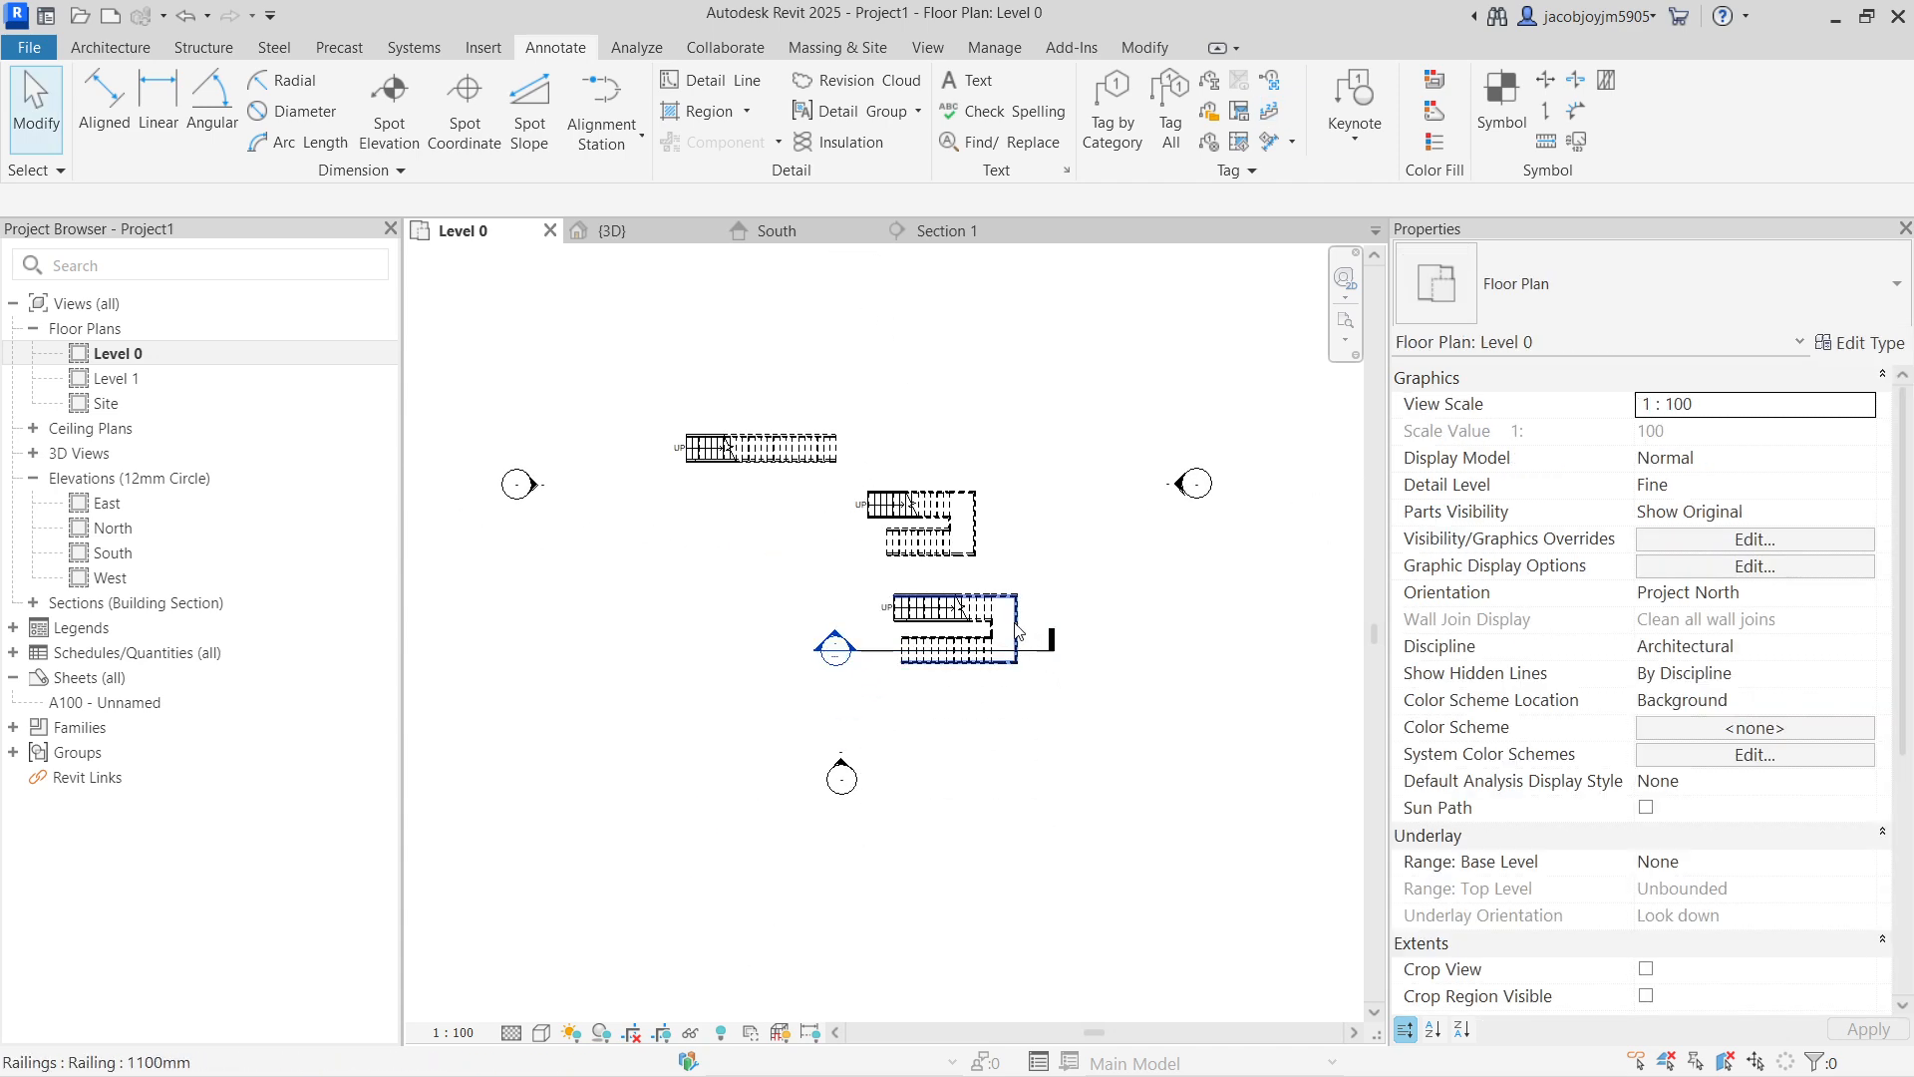
pyautogui.scroll(-2, 1018, 622)
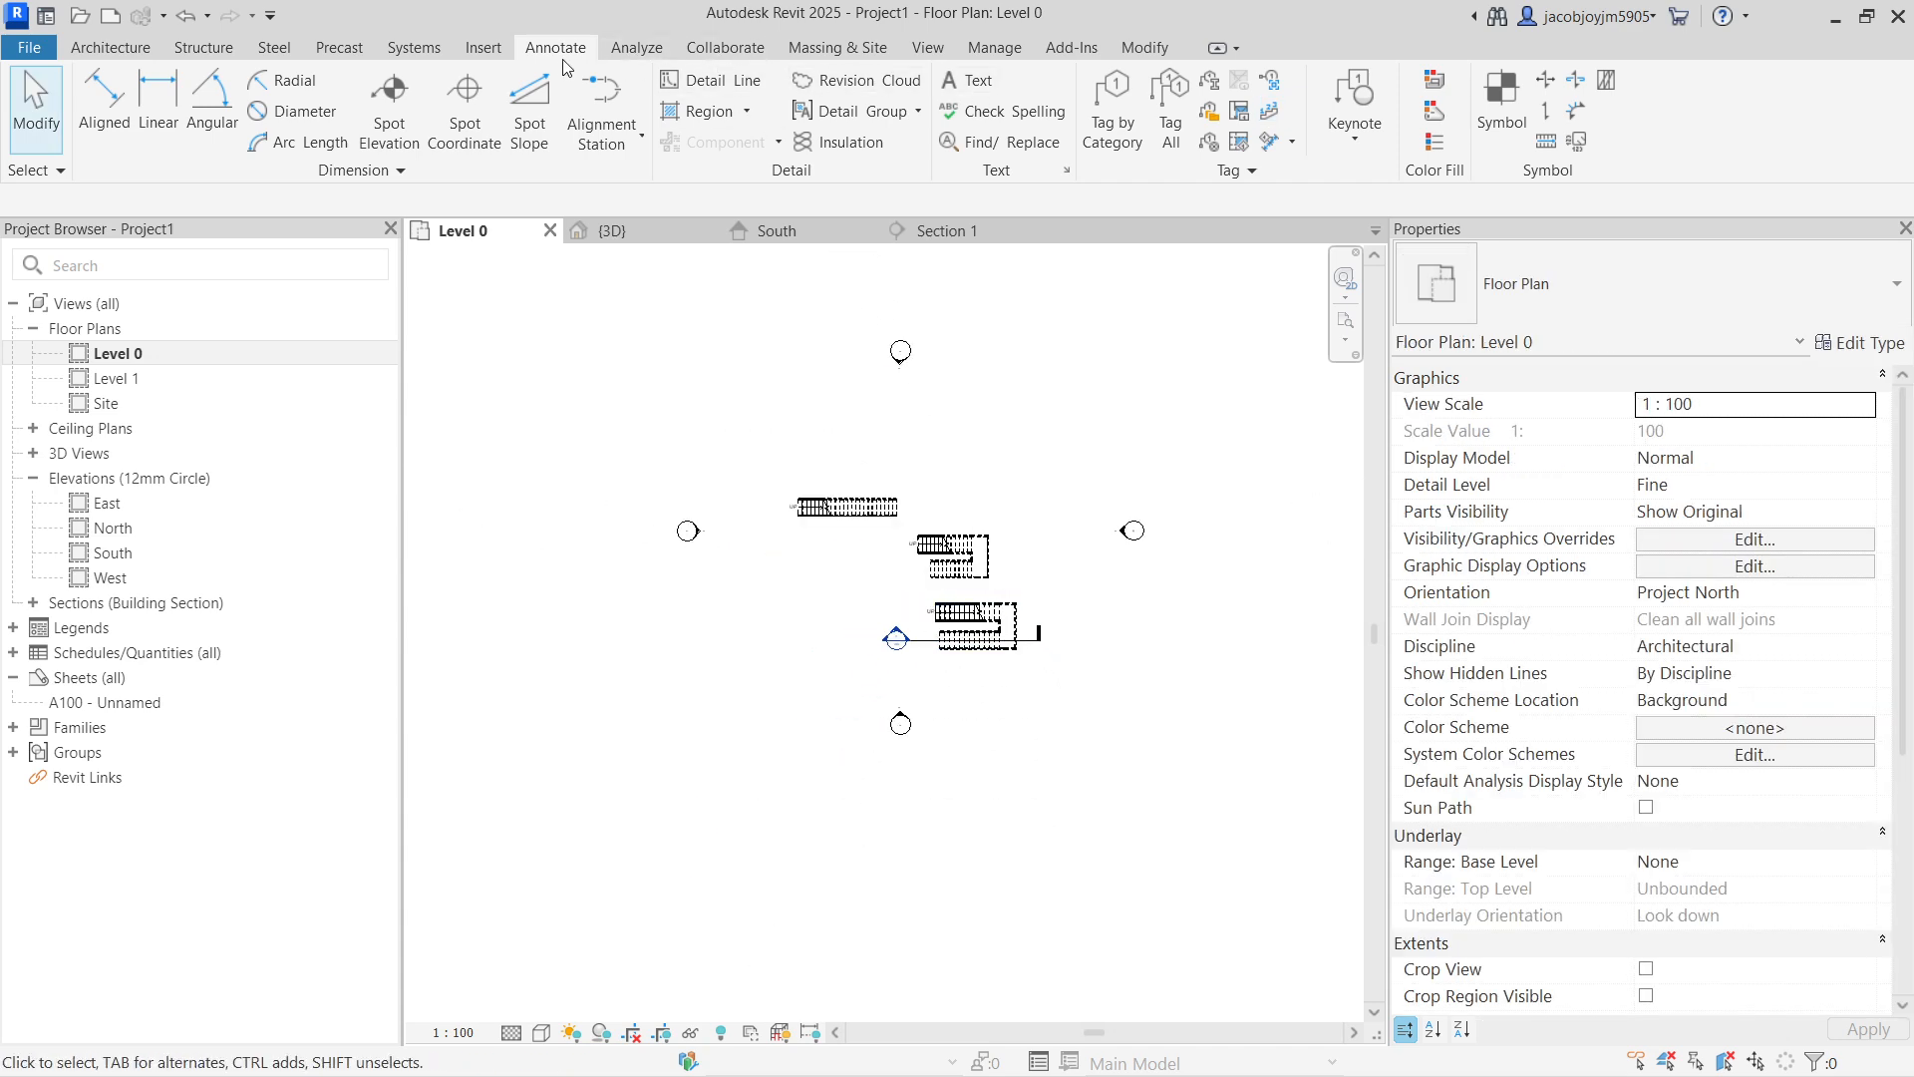
pyautogui.click(927, 47)
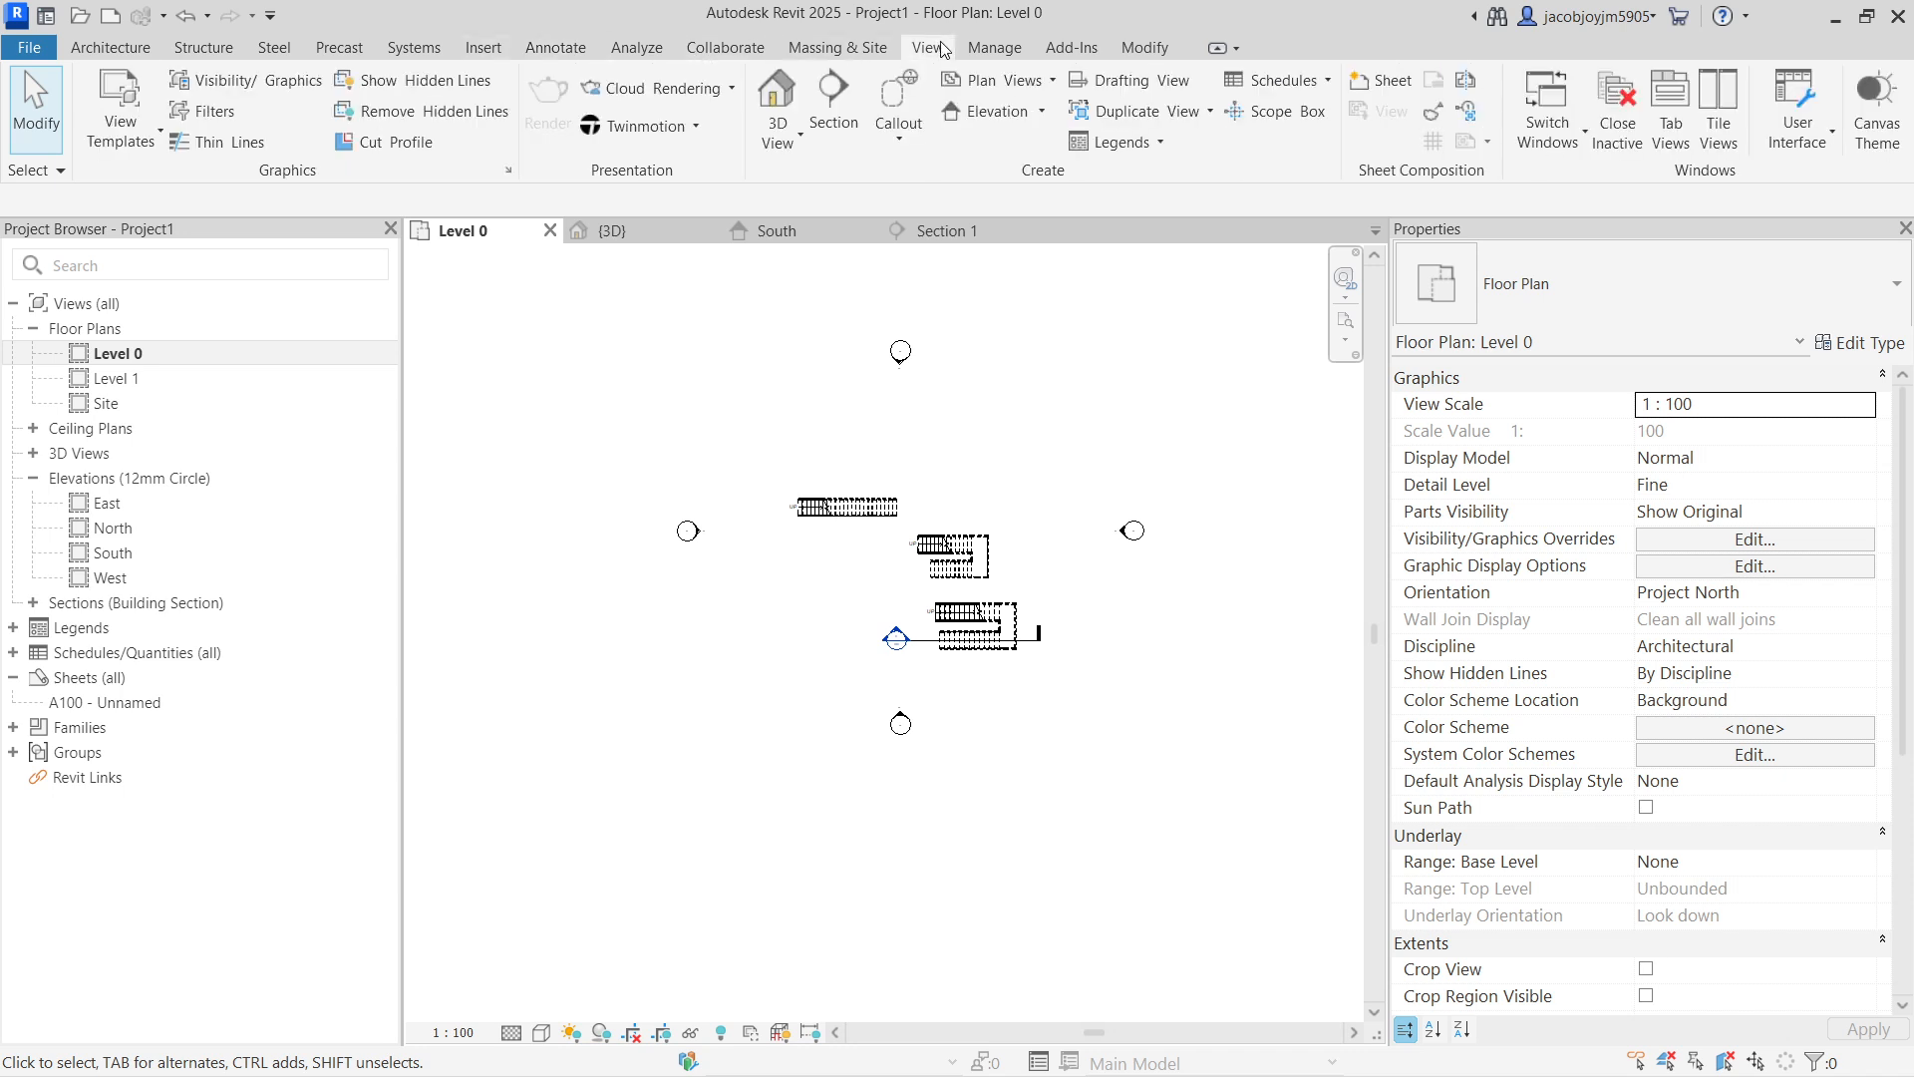
pyautogui.click(1299, 111)
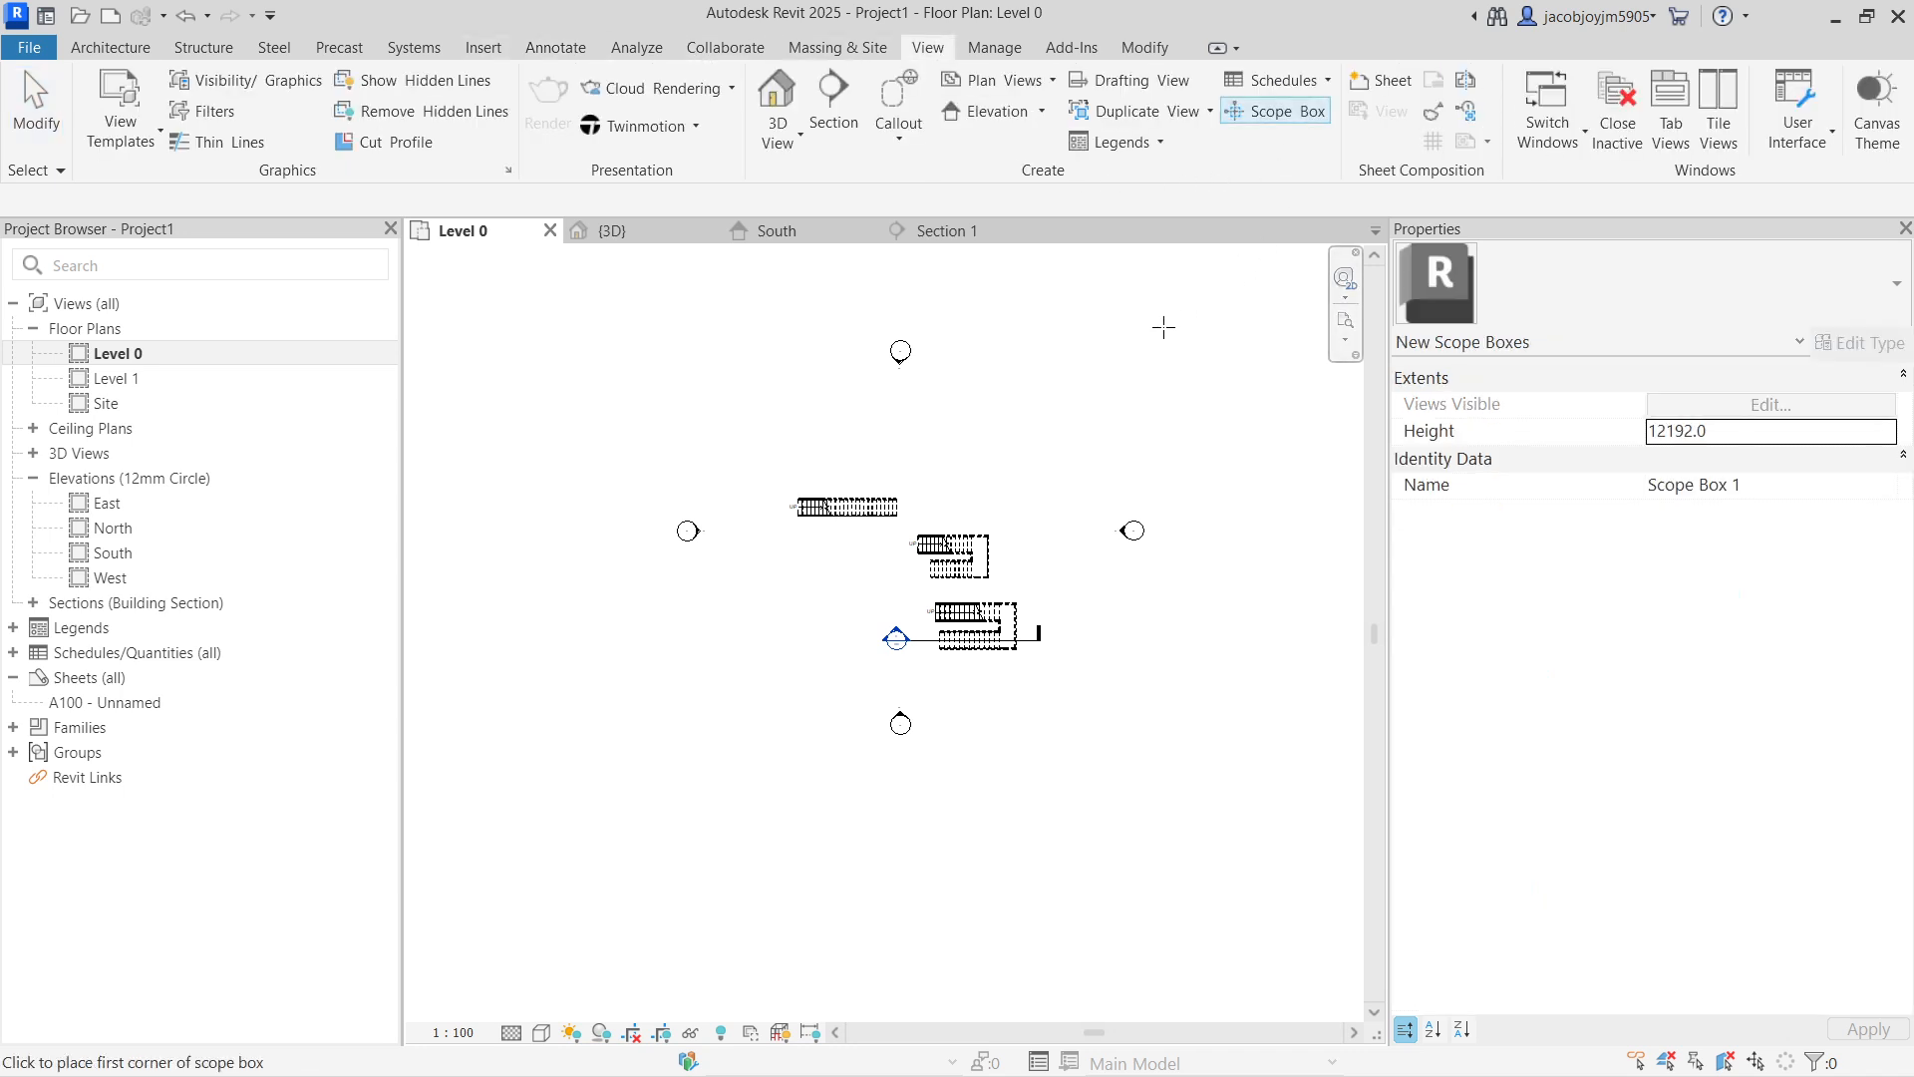
pyautogui.click(593, 304)
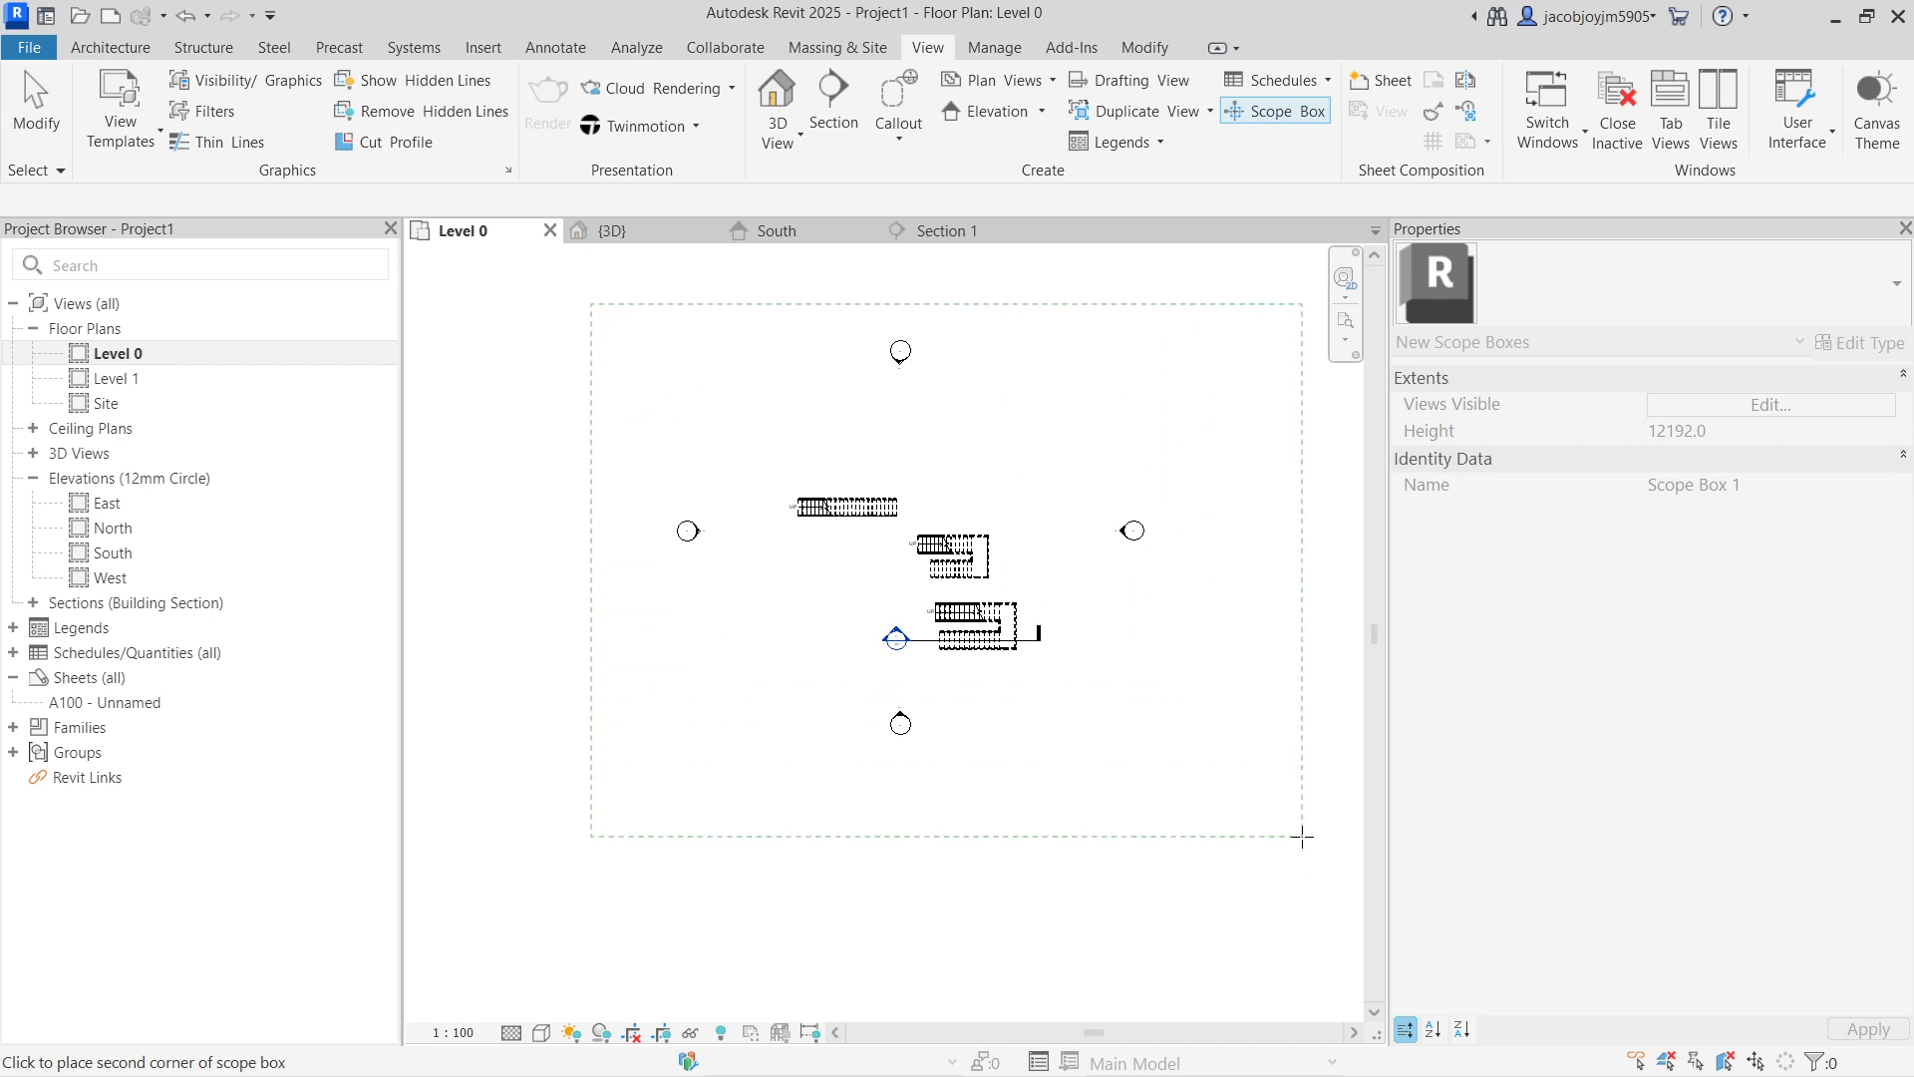
pyautogui.click(1282, 842)
# Step: Extend the scope box downward and upward in the 3D view so it extends beyond both levels
pyautogui.click(612, 230)
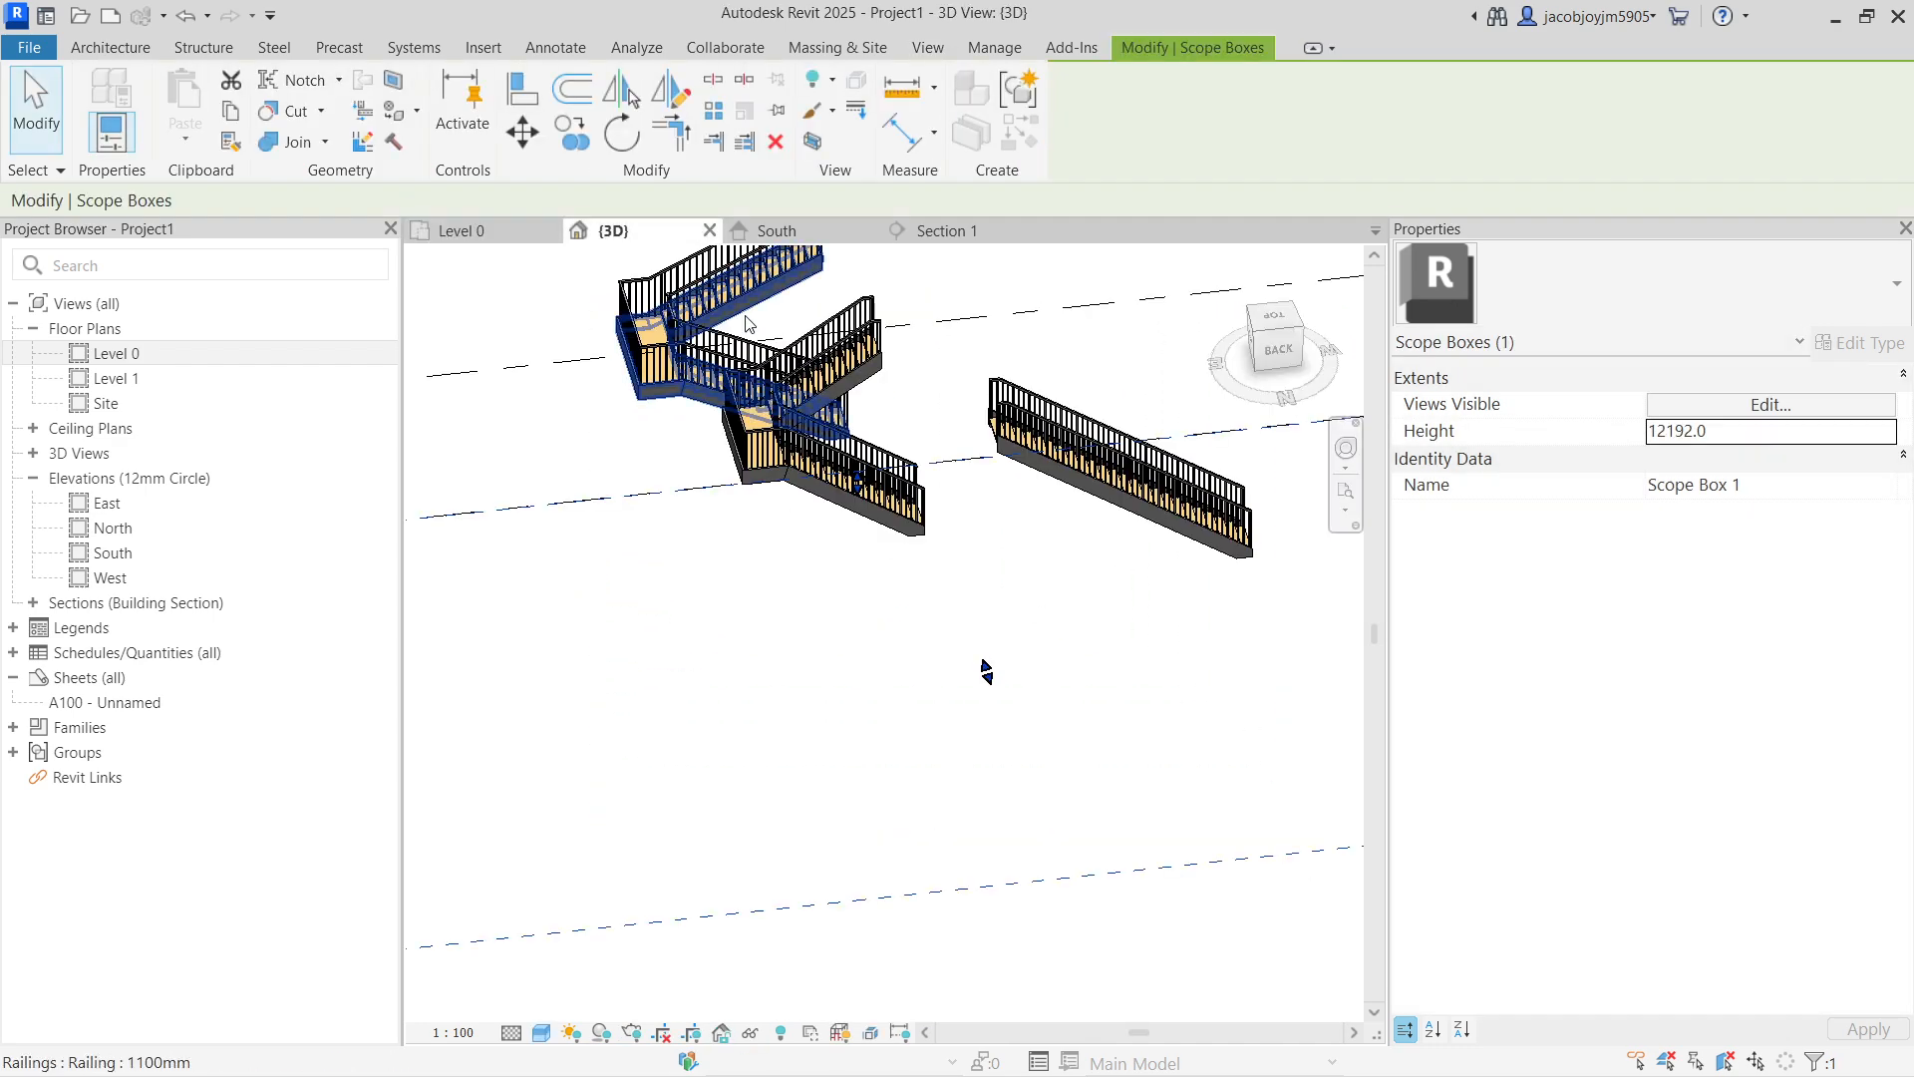
pyautogui.keyDown('shift'); pyautogui.moveTo(956, 375); pyautogui.dragTo(922, 461, button='middle'); pyautogui.keyUp('shift')
pyautogui.scroll(2, 922, 461)
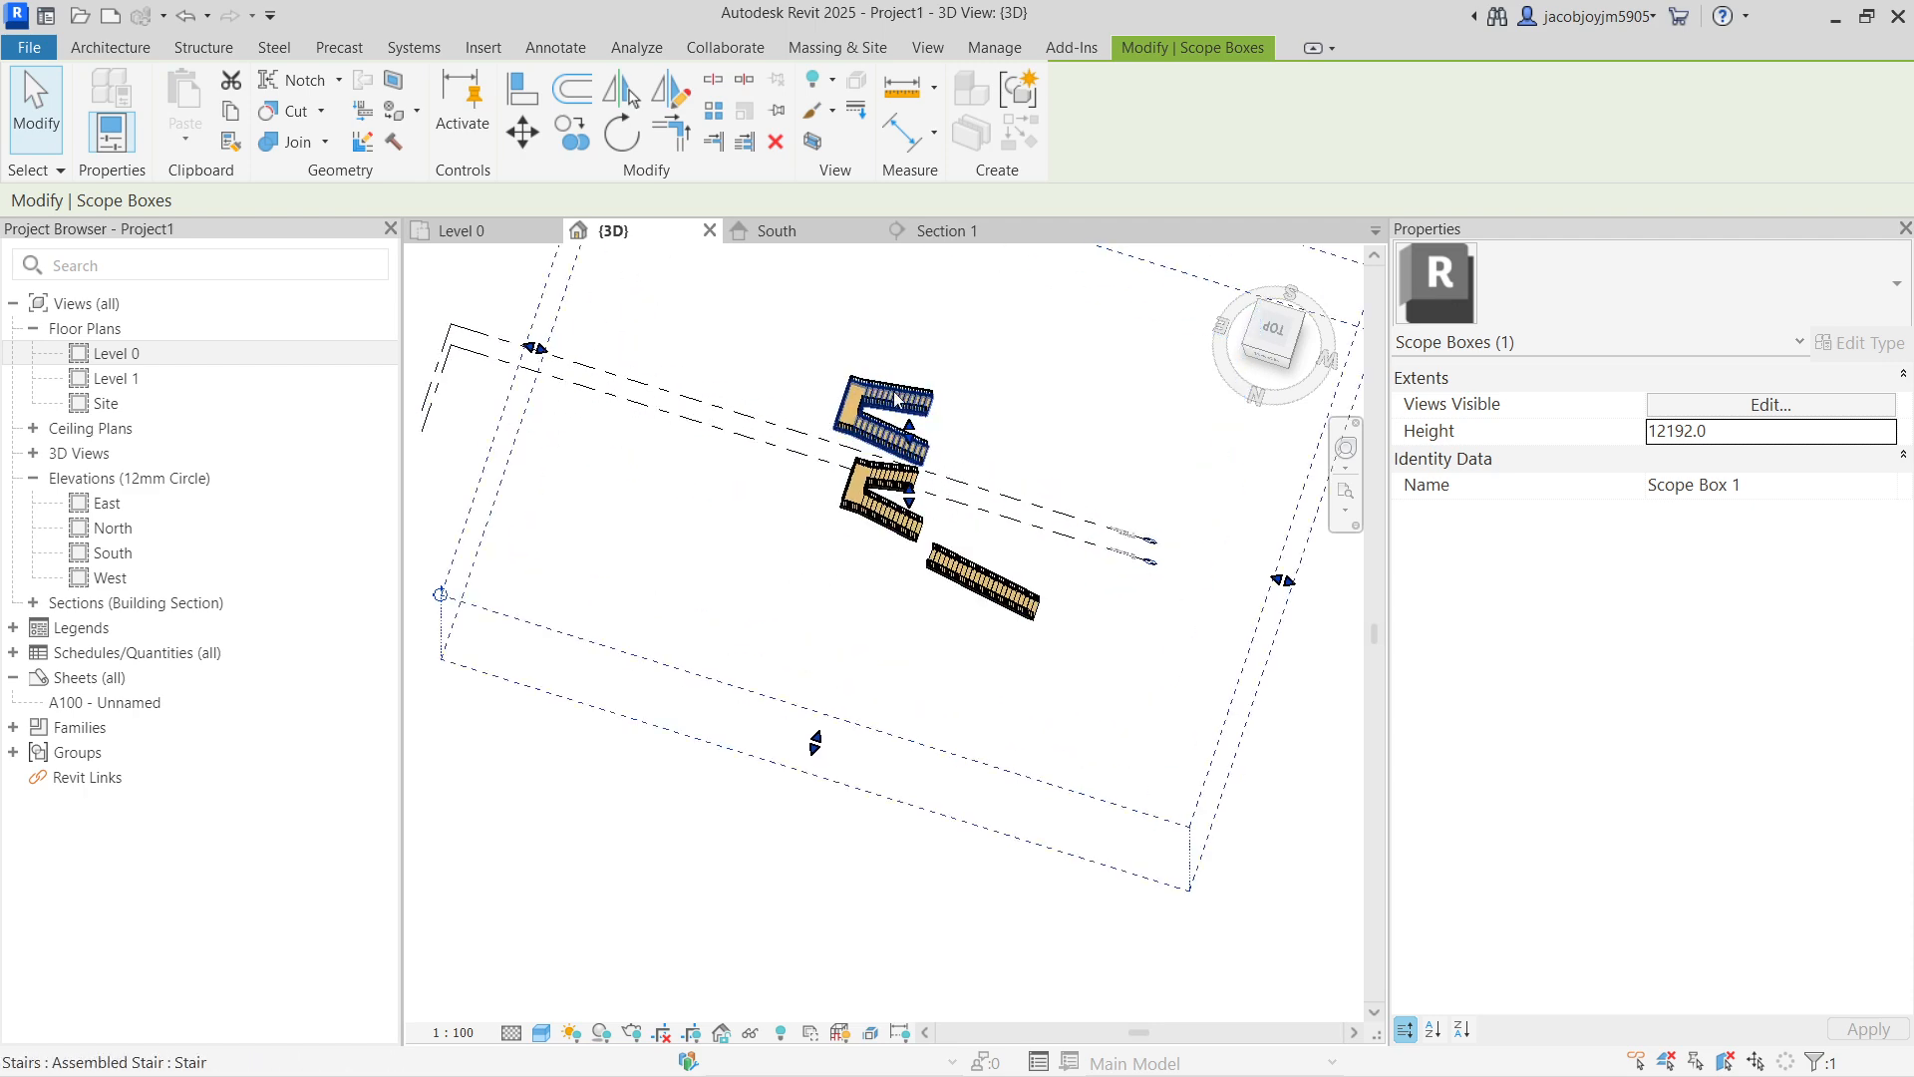
pyautogui.keyDown('shift'); pyautogui.moveTo(788, 362); pyautogui.dragTo(909, 431, button='middle'); pyautogui.keyUp('shift')
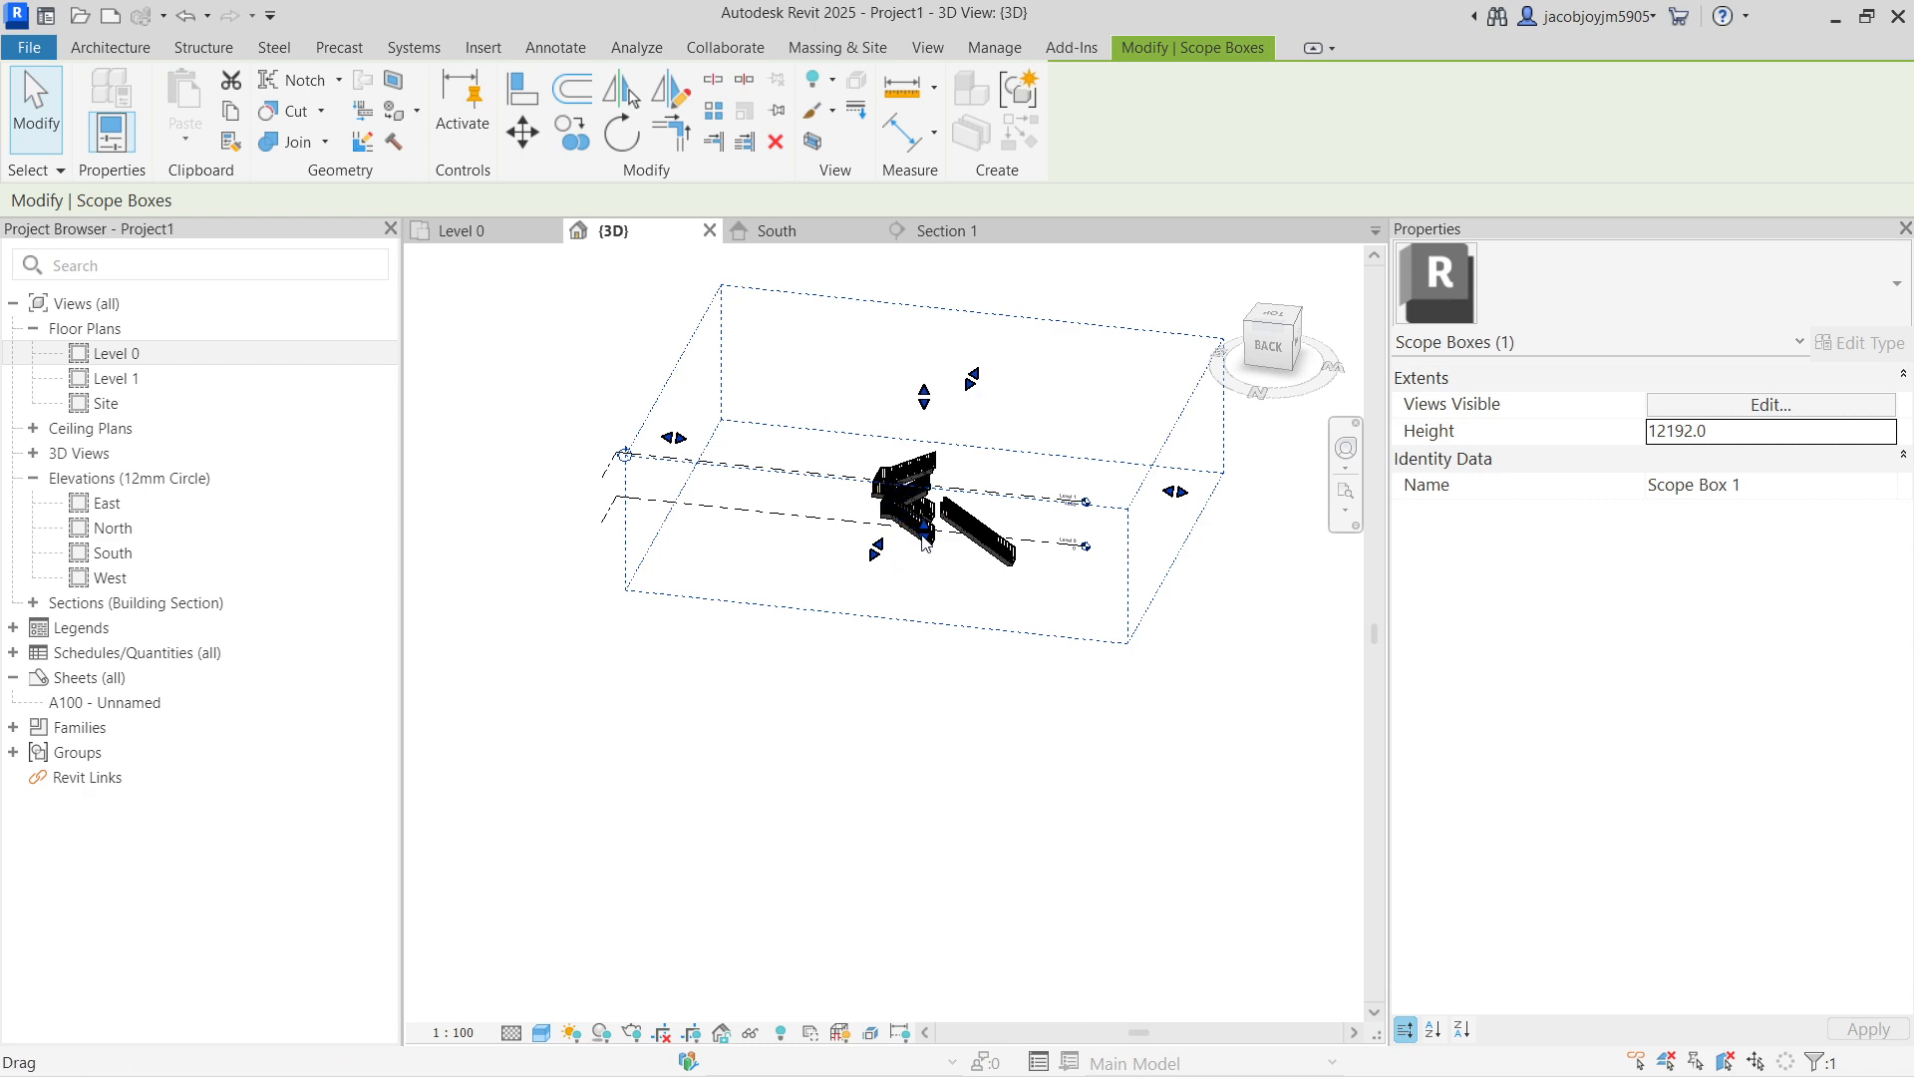
pyautogui.moveTo(925, 535); pyautogui.dragTo(925, 594)
pyautogui.moveTo(925, 398); pyautogui.dragTo(925, 360)
pyautogui.click(802, 458)
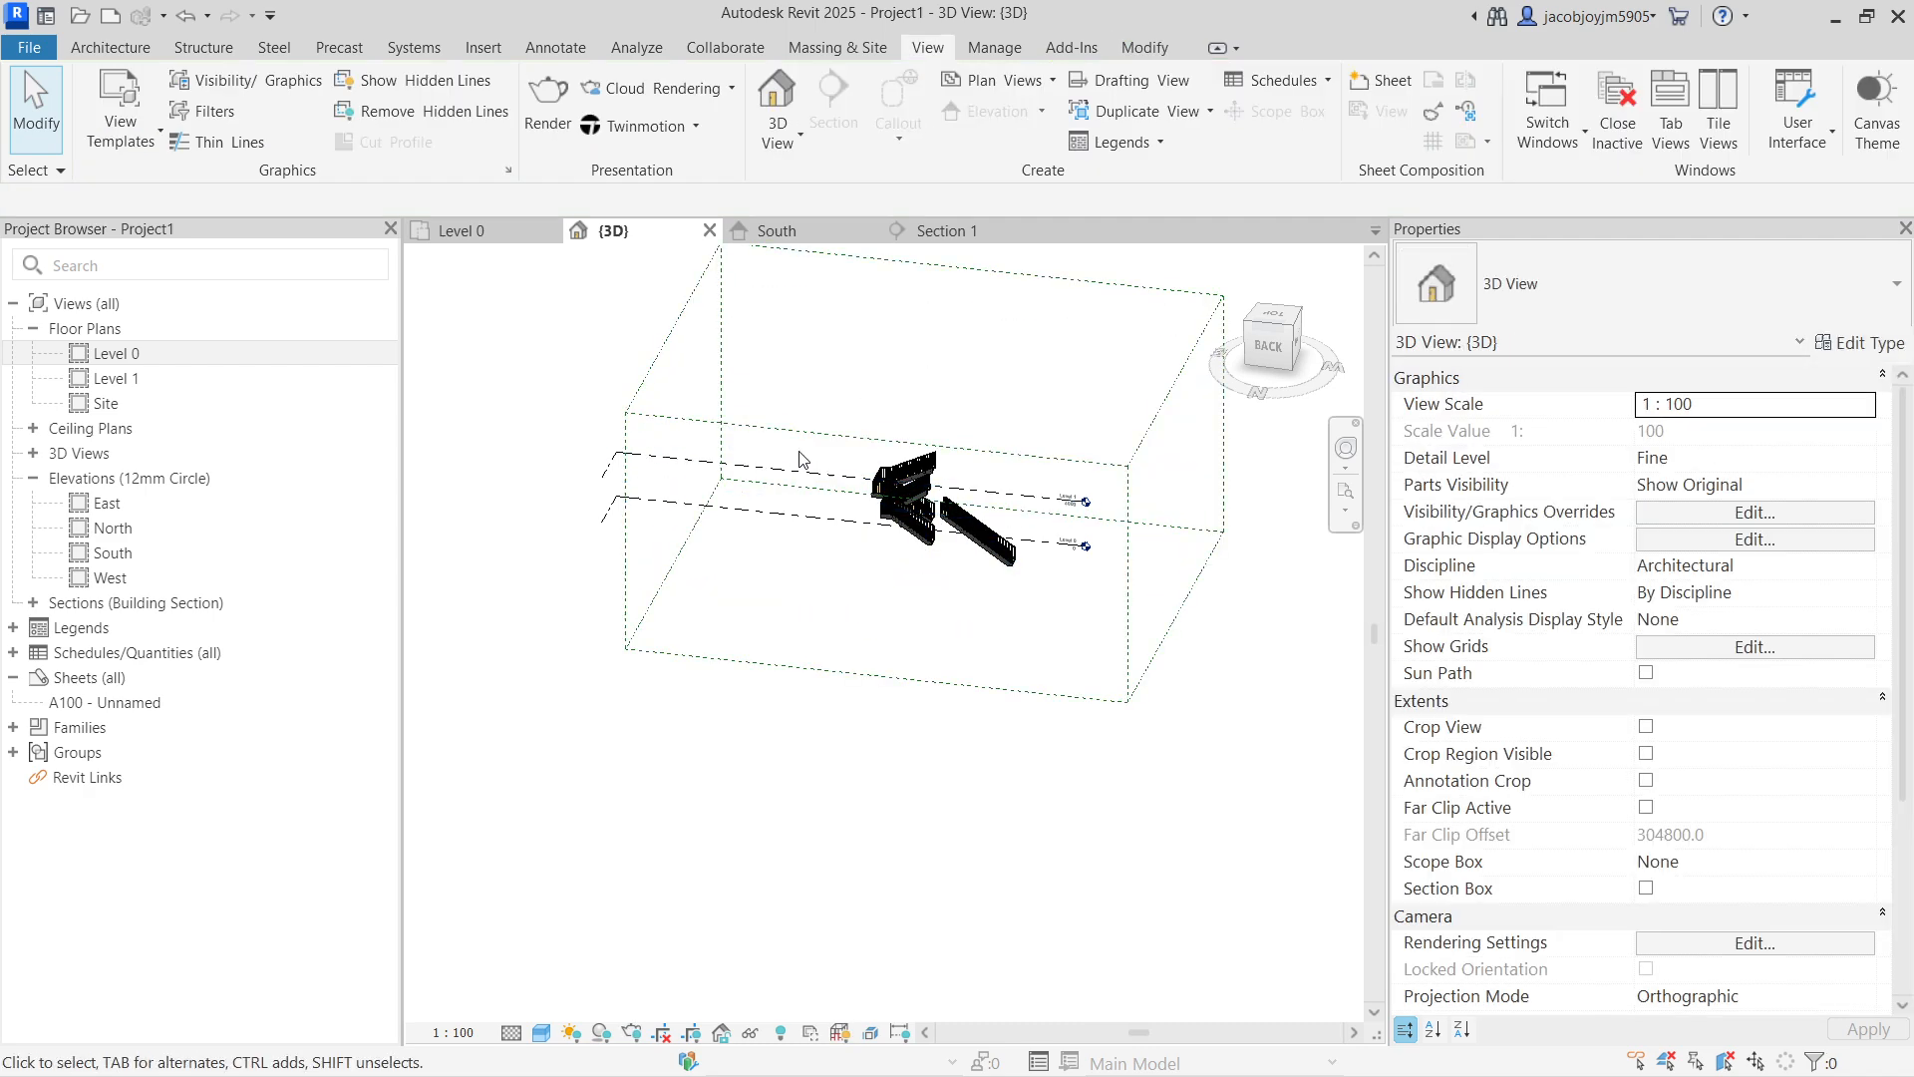
# Step: Assign Scope Box 1 to both Level 0 and Level 1
pyautogui.moveTo(688, 439); pyautogui.dragTo(651, 524)
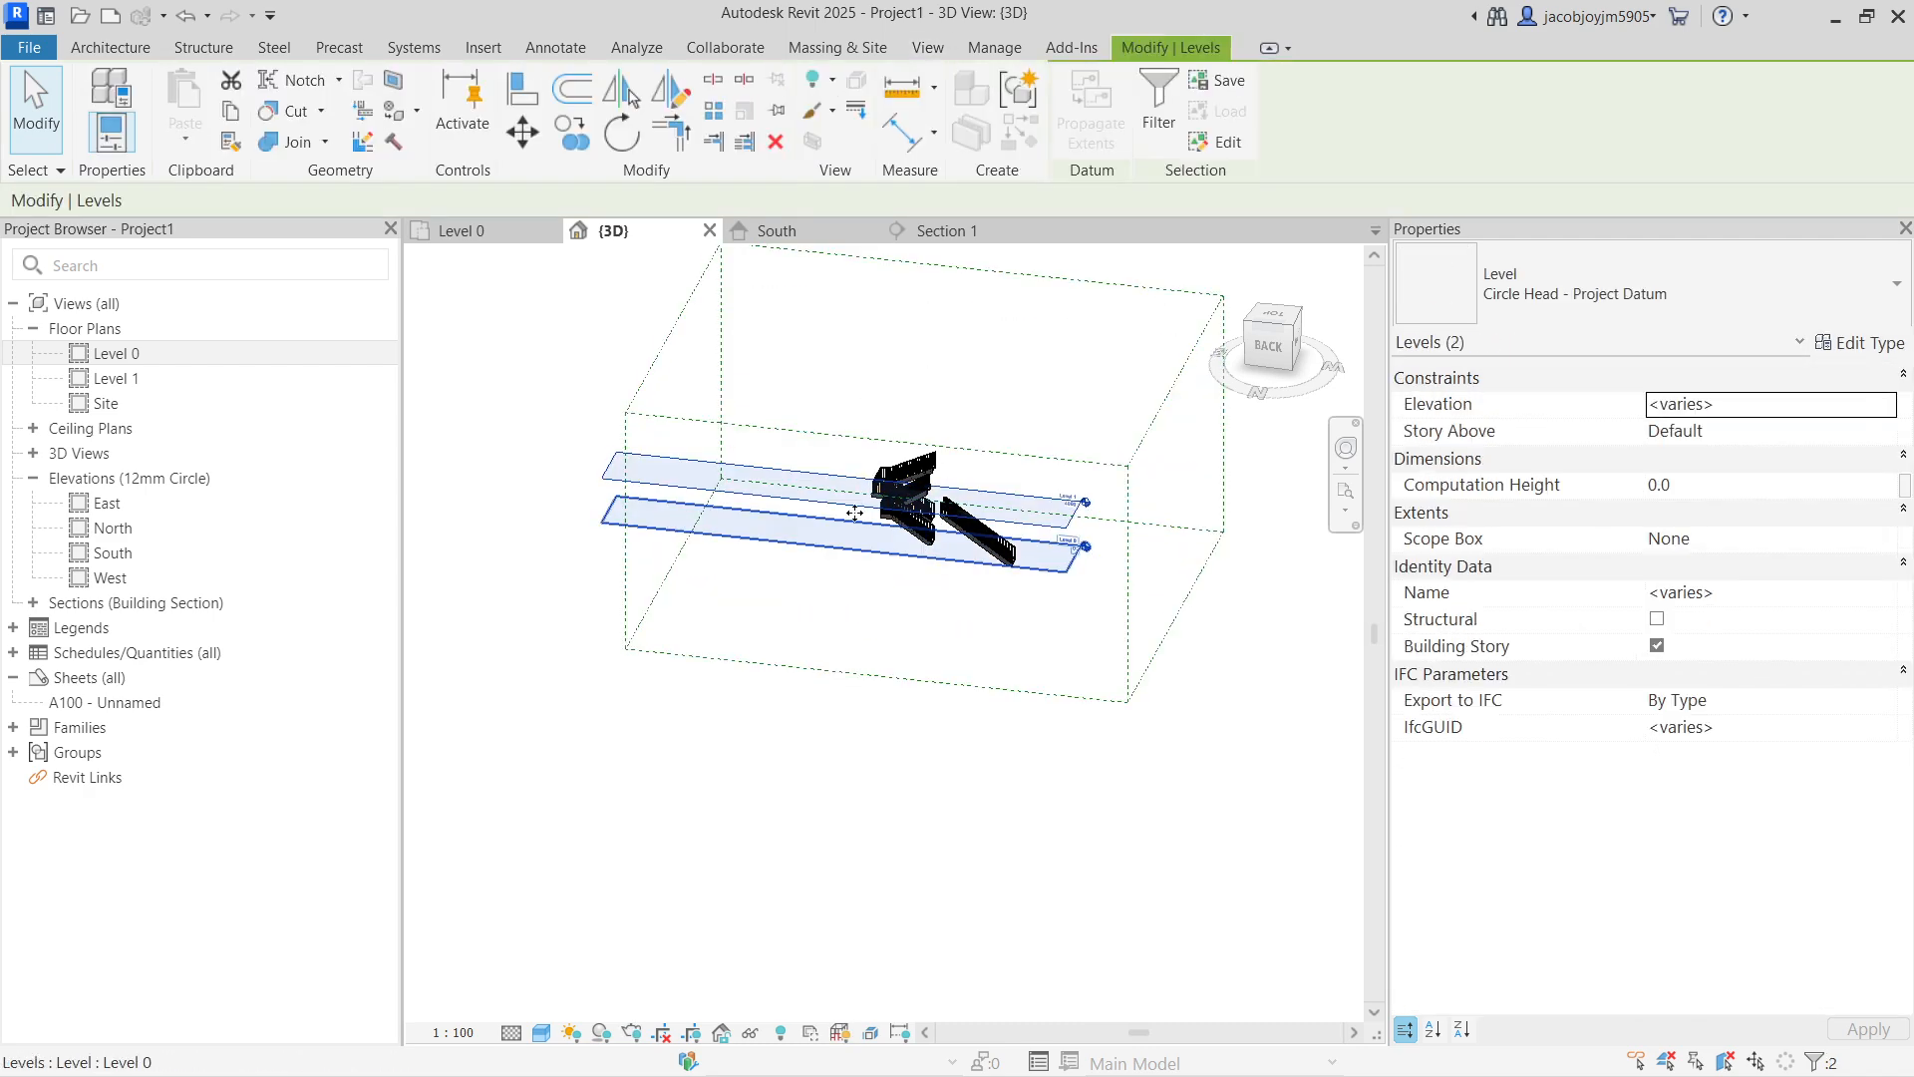
pyautogui.click(1889, 538)
pyautogui.click(1758, 596)
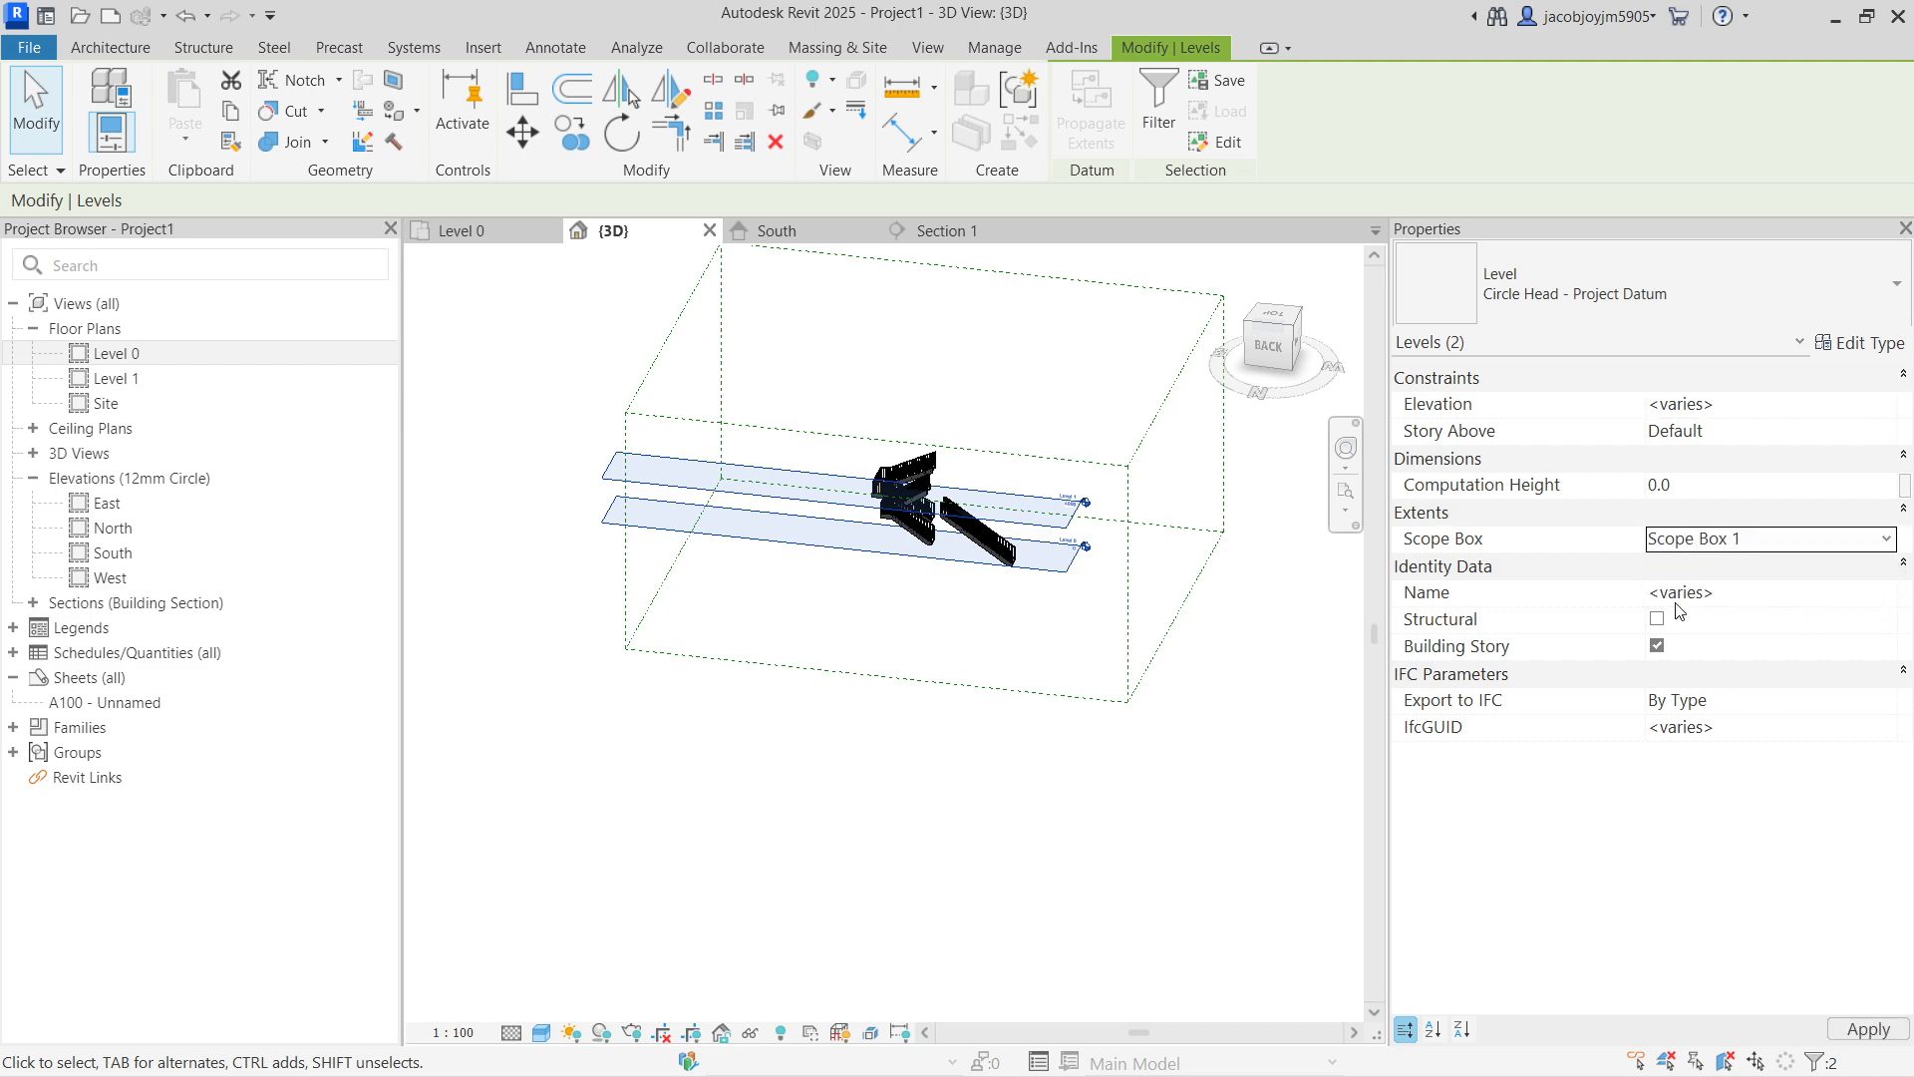
pyautogui.press('Escape')
# Step: In Section 1, edit the 27-riser stair's upper run to not end with a riser, and extend its upper end by one tread
pyautogui.click(942, 230)
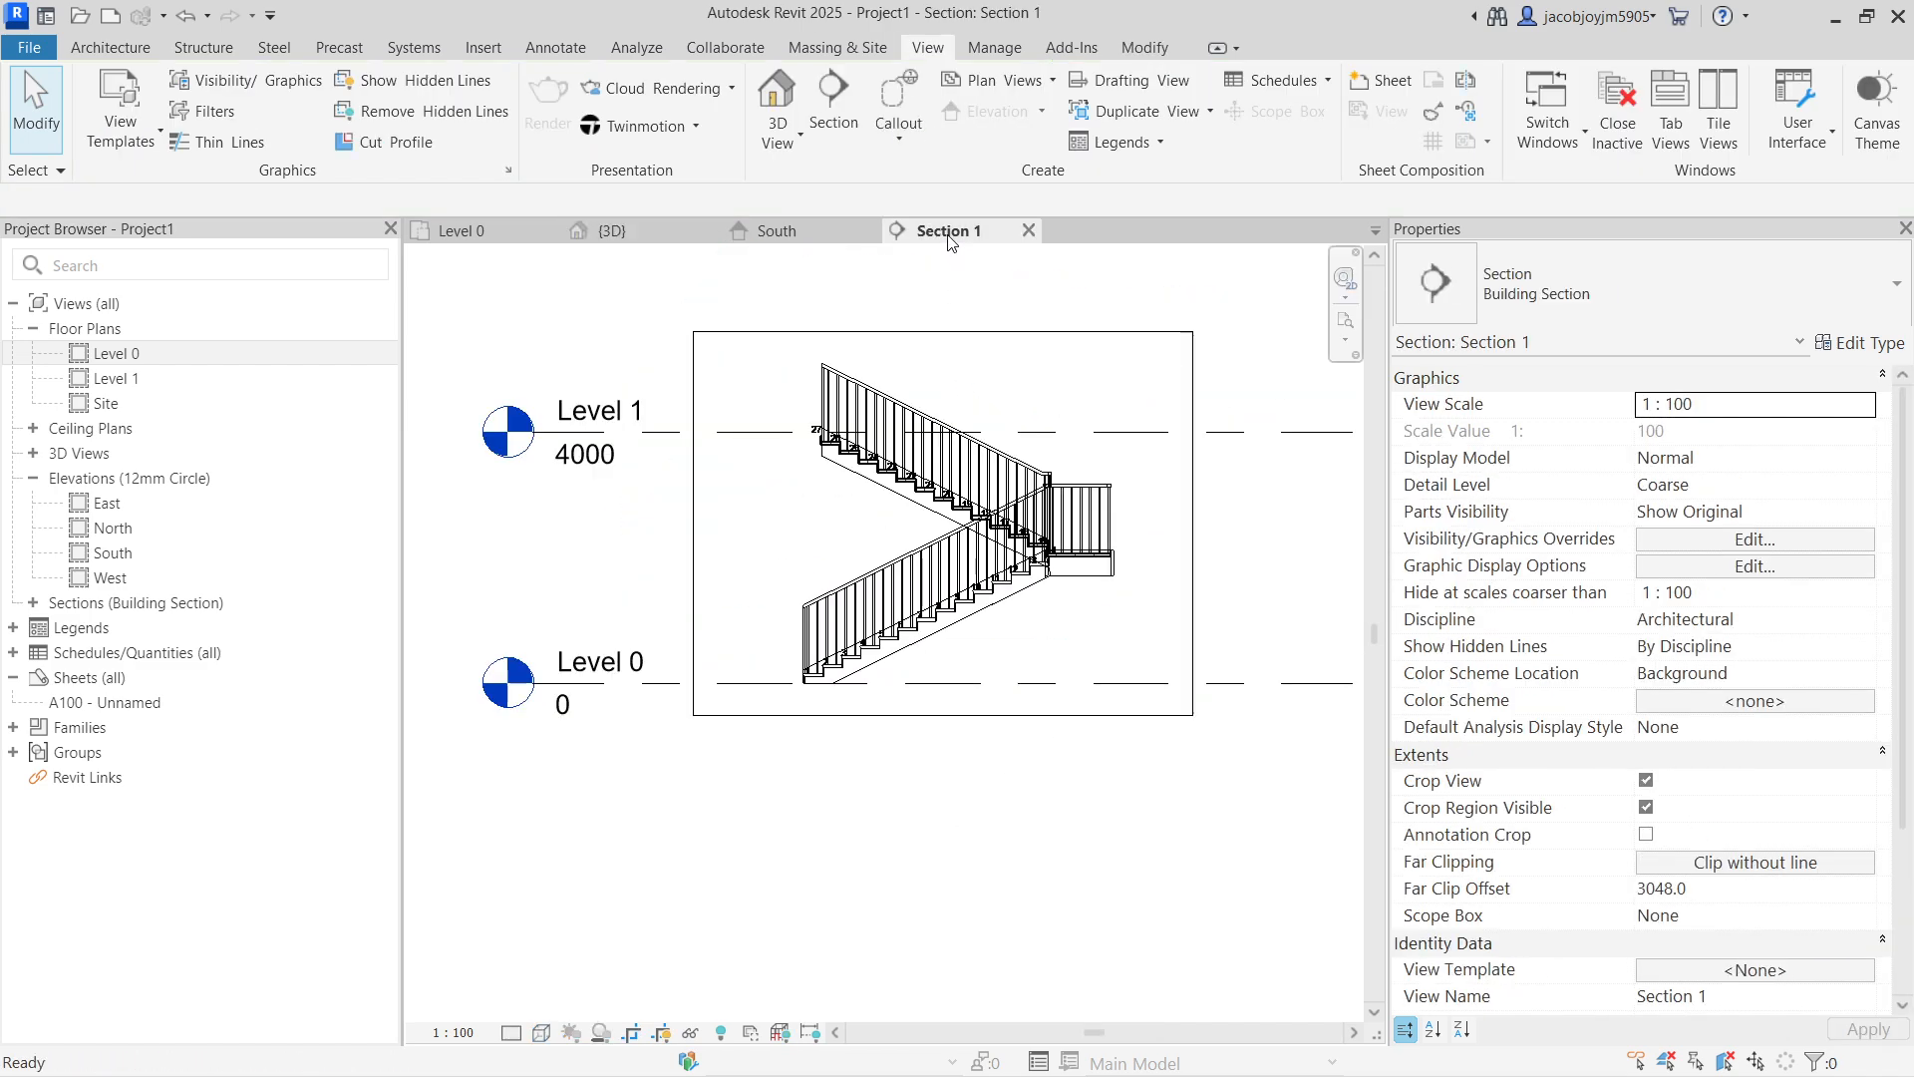
pyautogui.scroll(3, 802, 424)
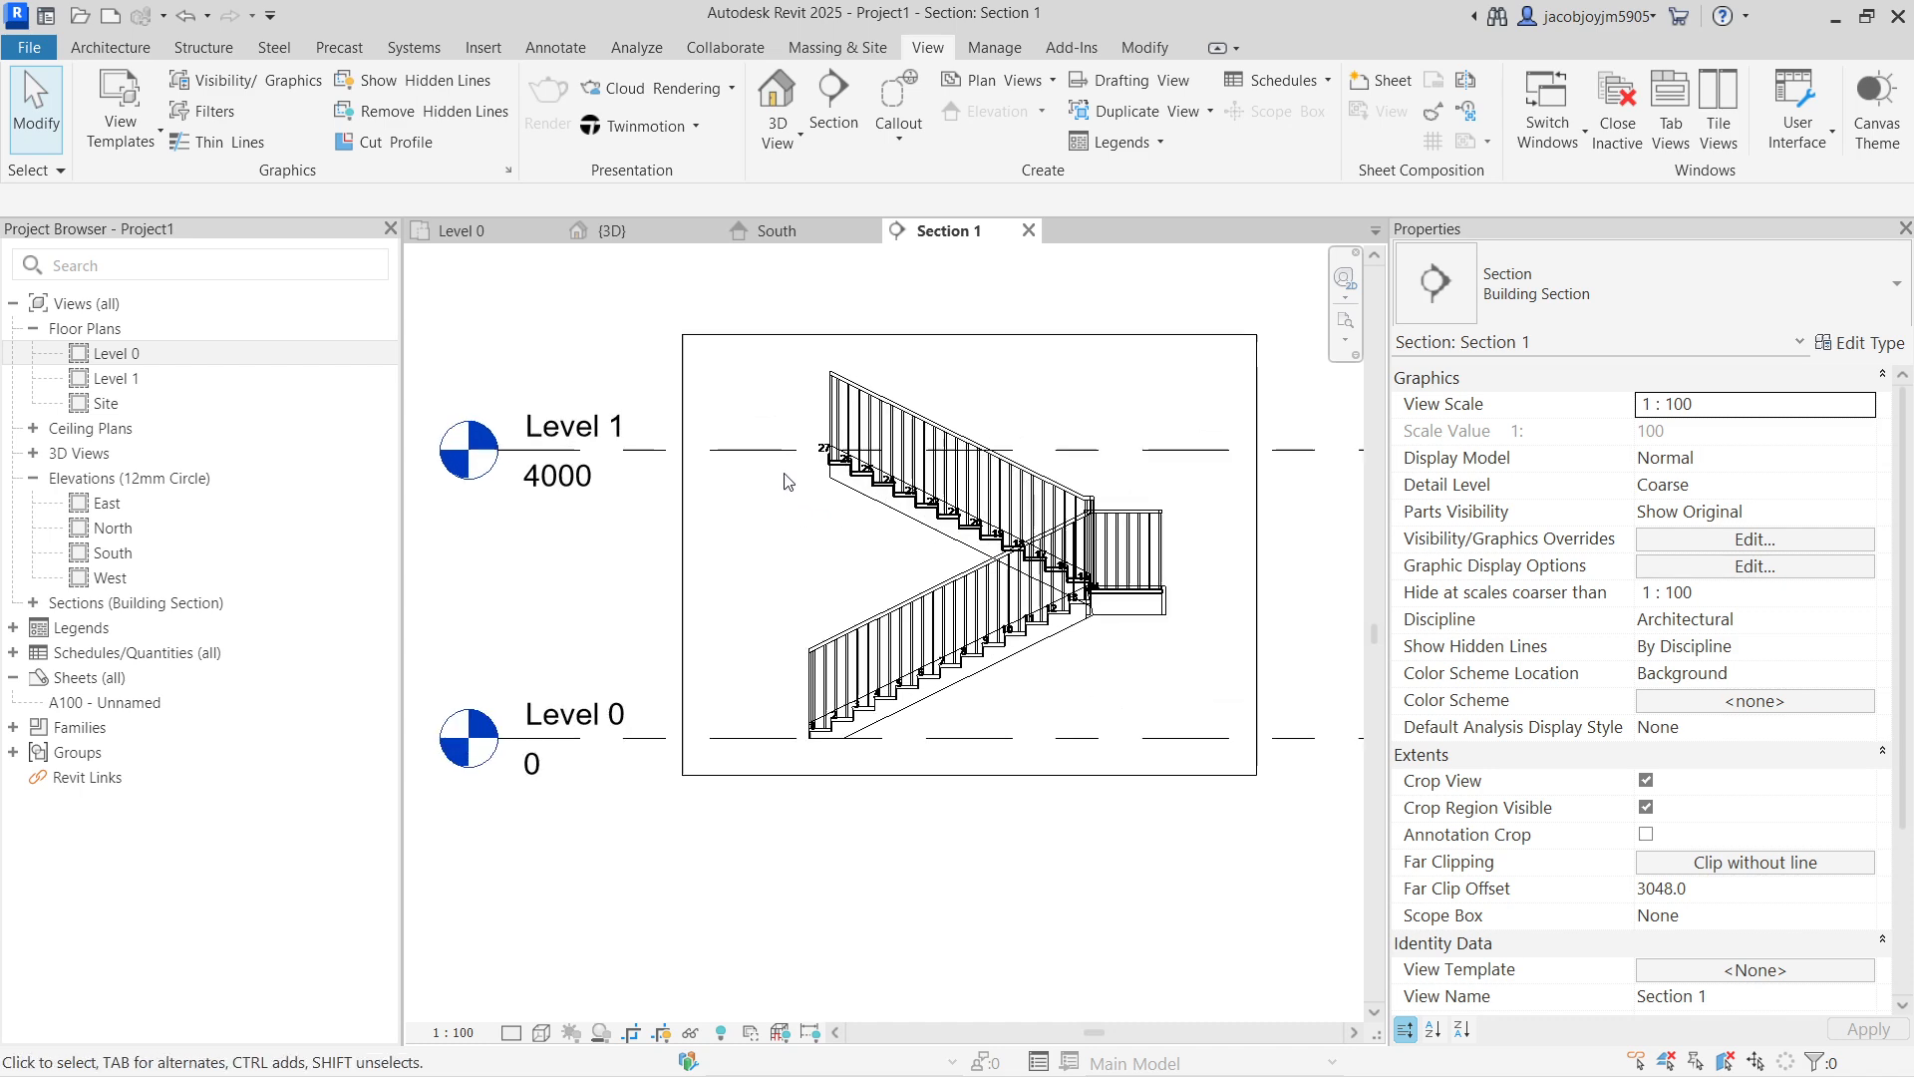
pyautogui.scroll(2, 836, 472)
pyautogui.click(848, 468)
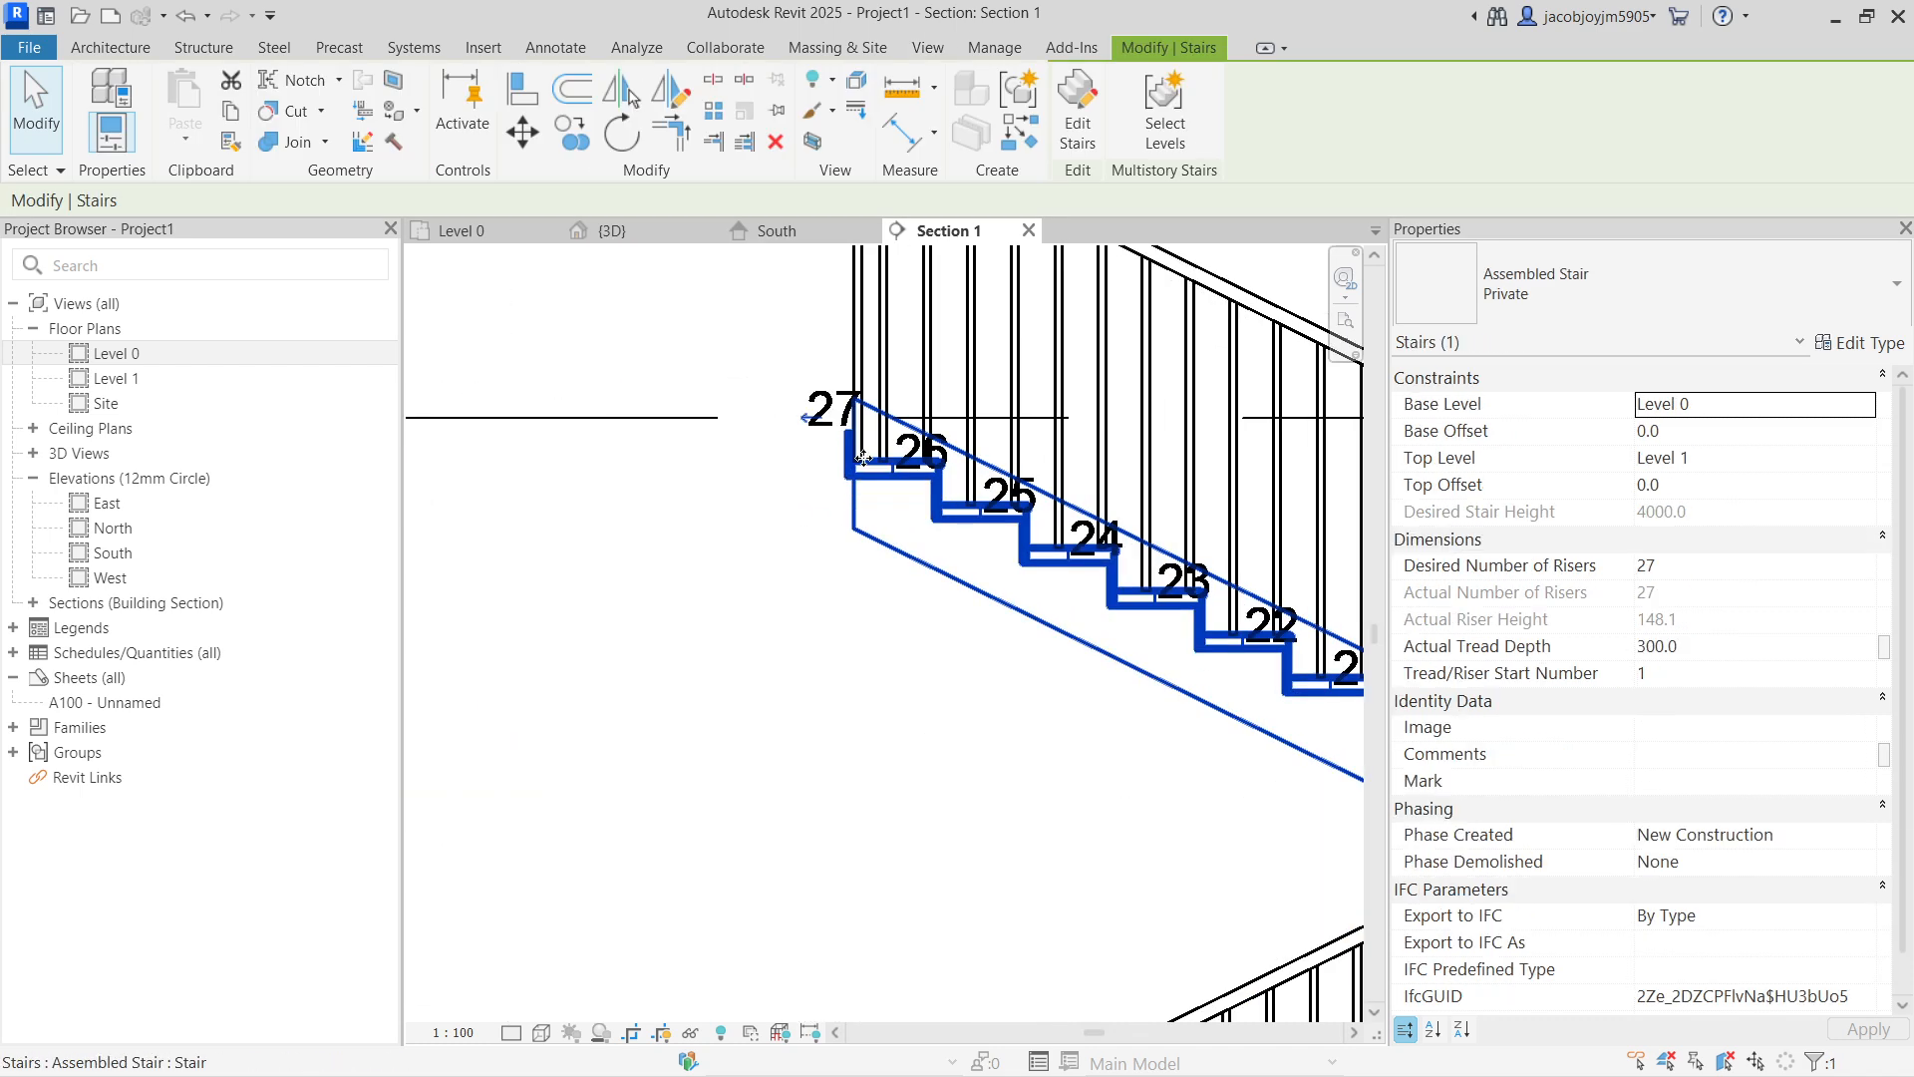
pyautogui.click(1077, 109)
pyautogui.click(1156, 599)
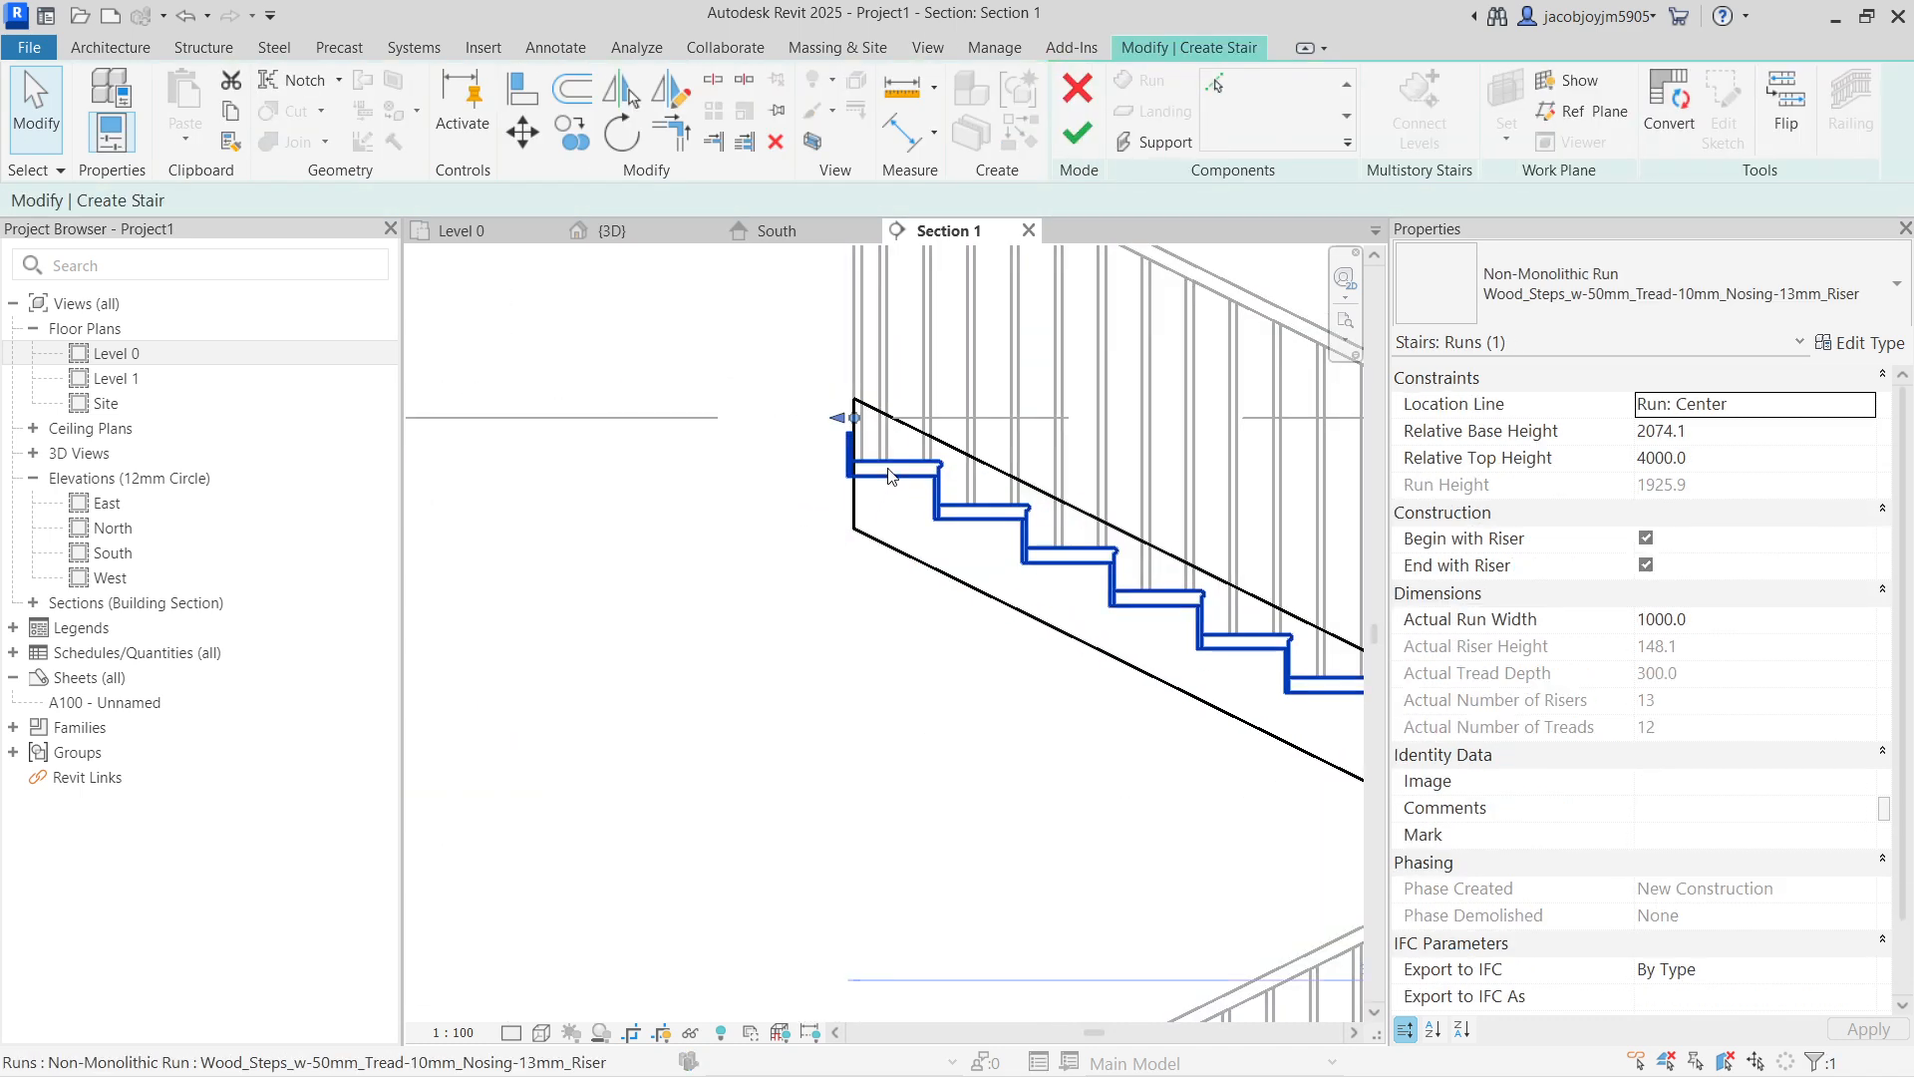
pyautogui.click(1646, 566)
pyautogui.moveTo(855, 462); pyautogui.dragTo(803, 431)
pyautogui.click(1077, 132)
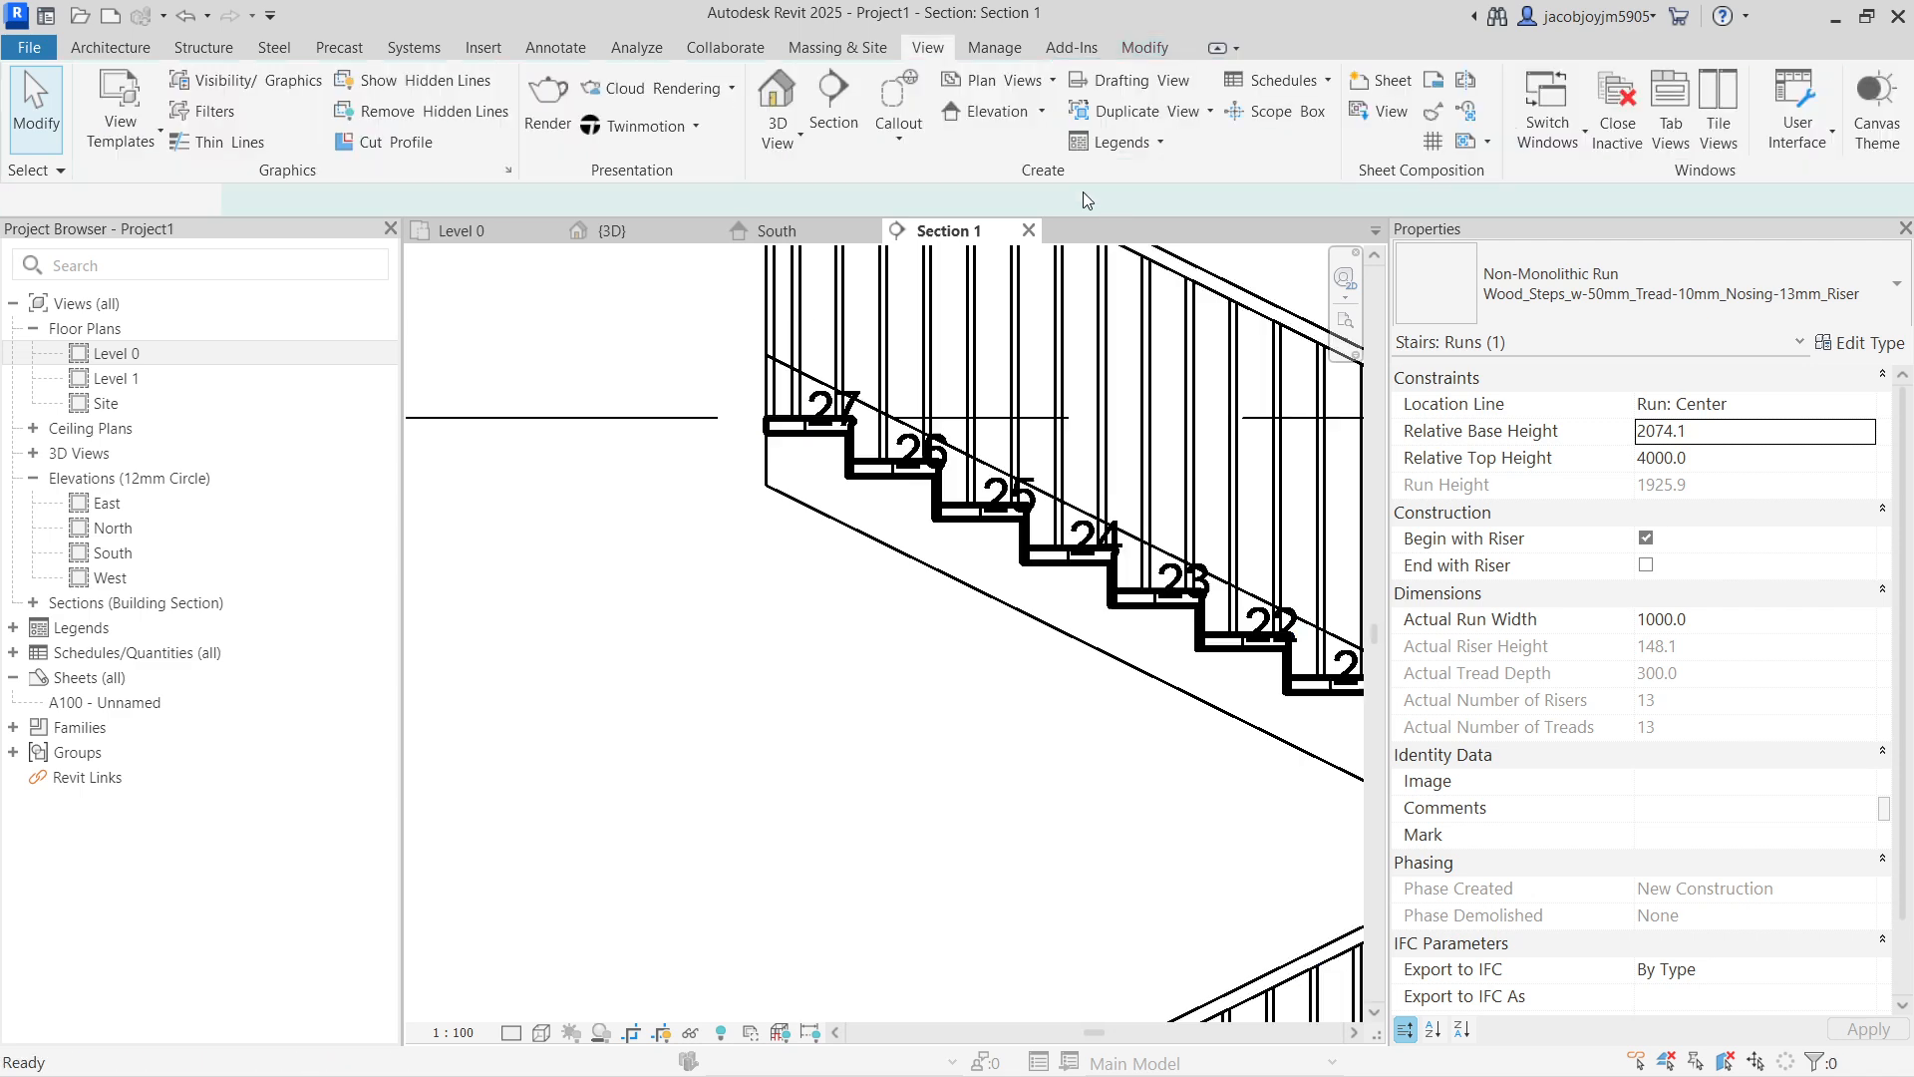
pyautogui.scroll(-5, 951, 429)
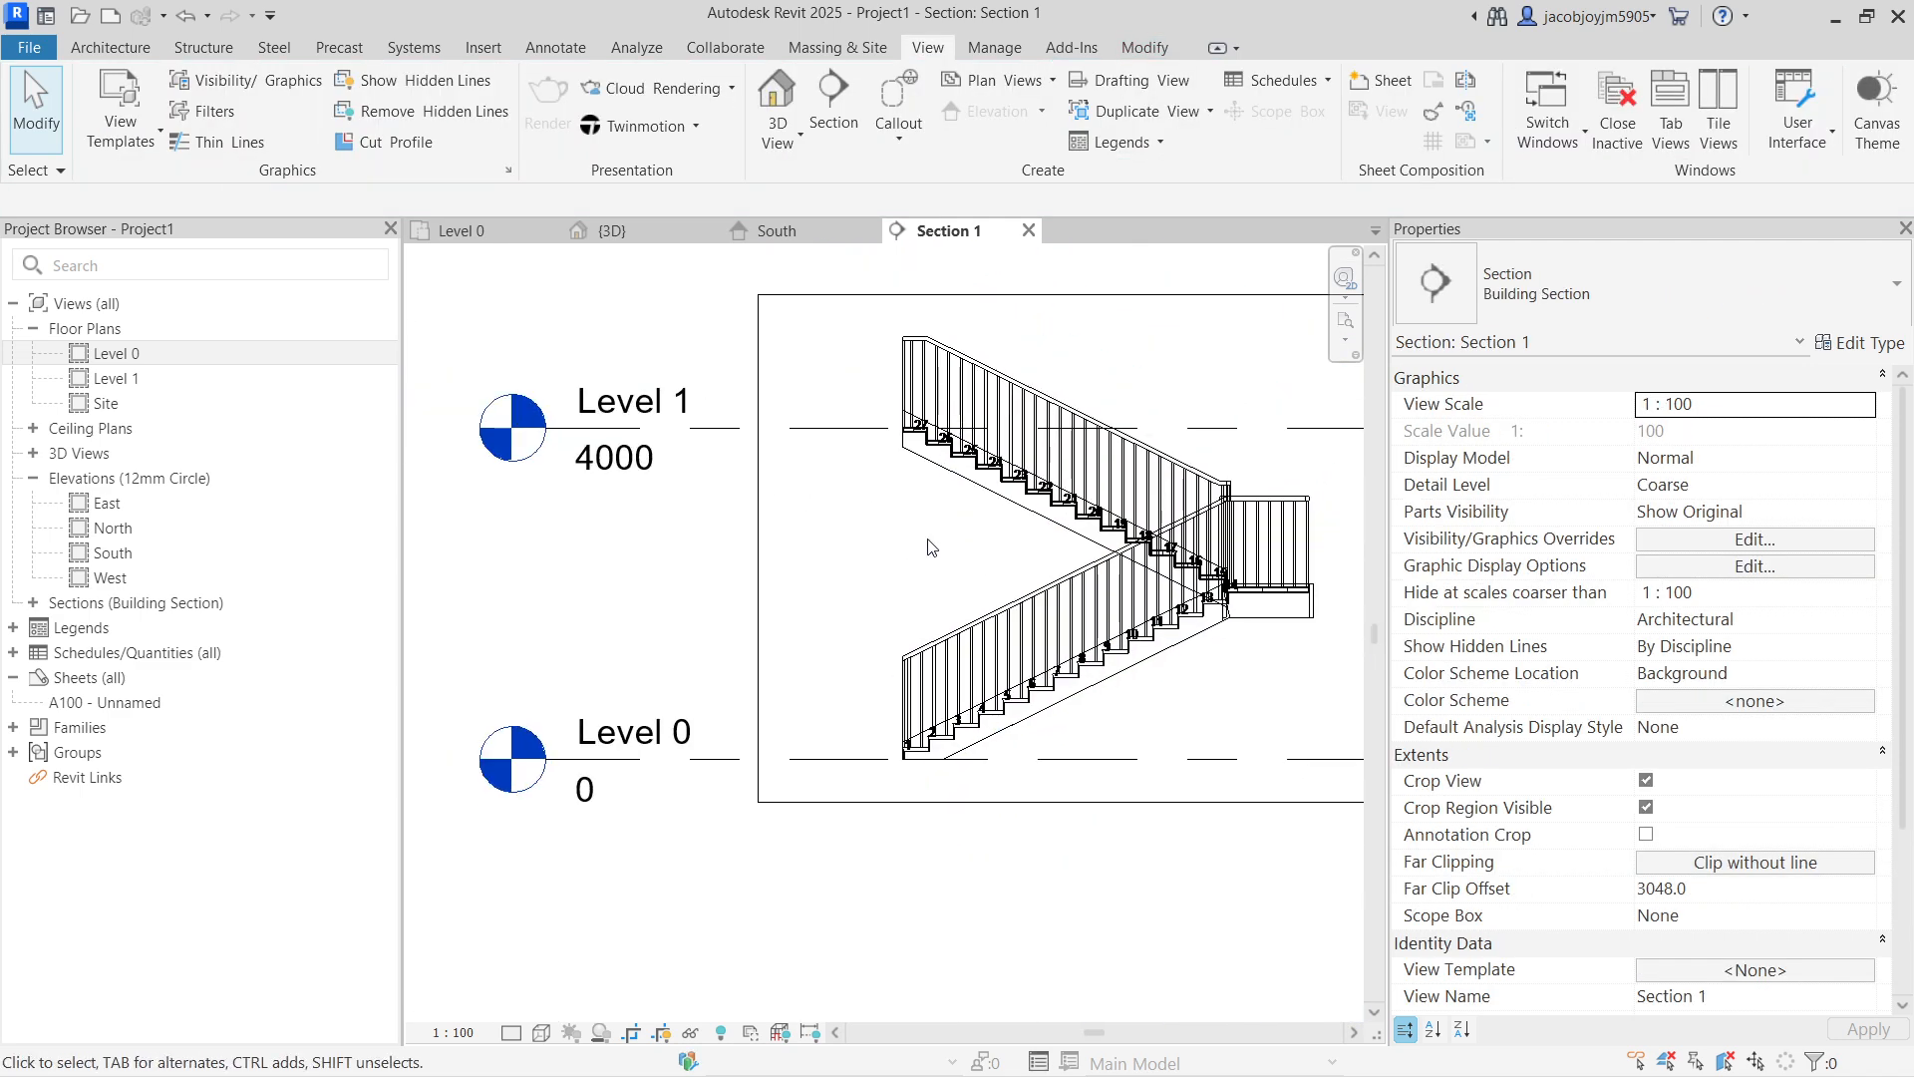
# Step: Start a new stair in the Level 0 plan using the Cast-In-Place type Insitu_Concrete_150mm_Waist
pyautogui.click(461, 231)
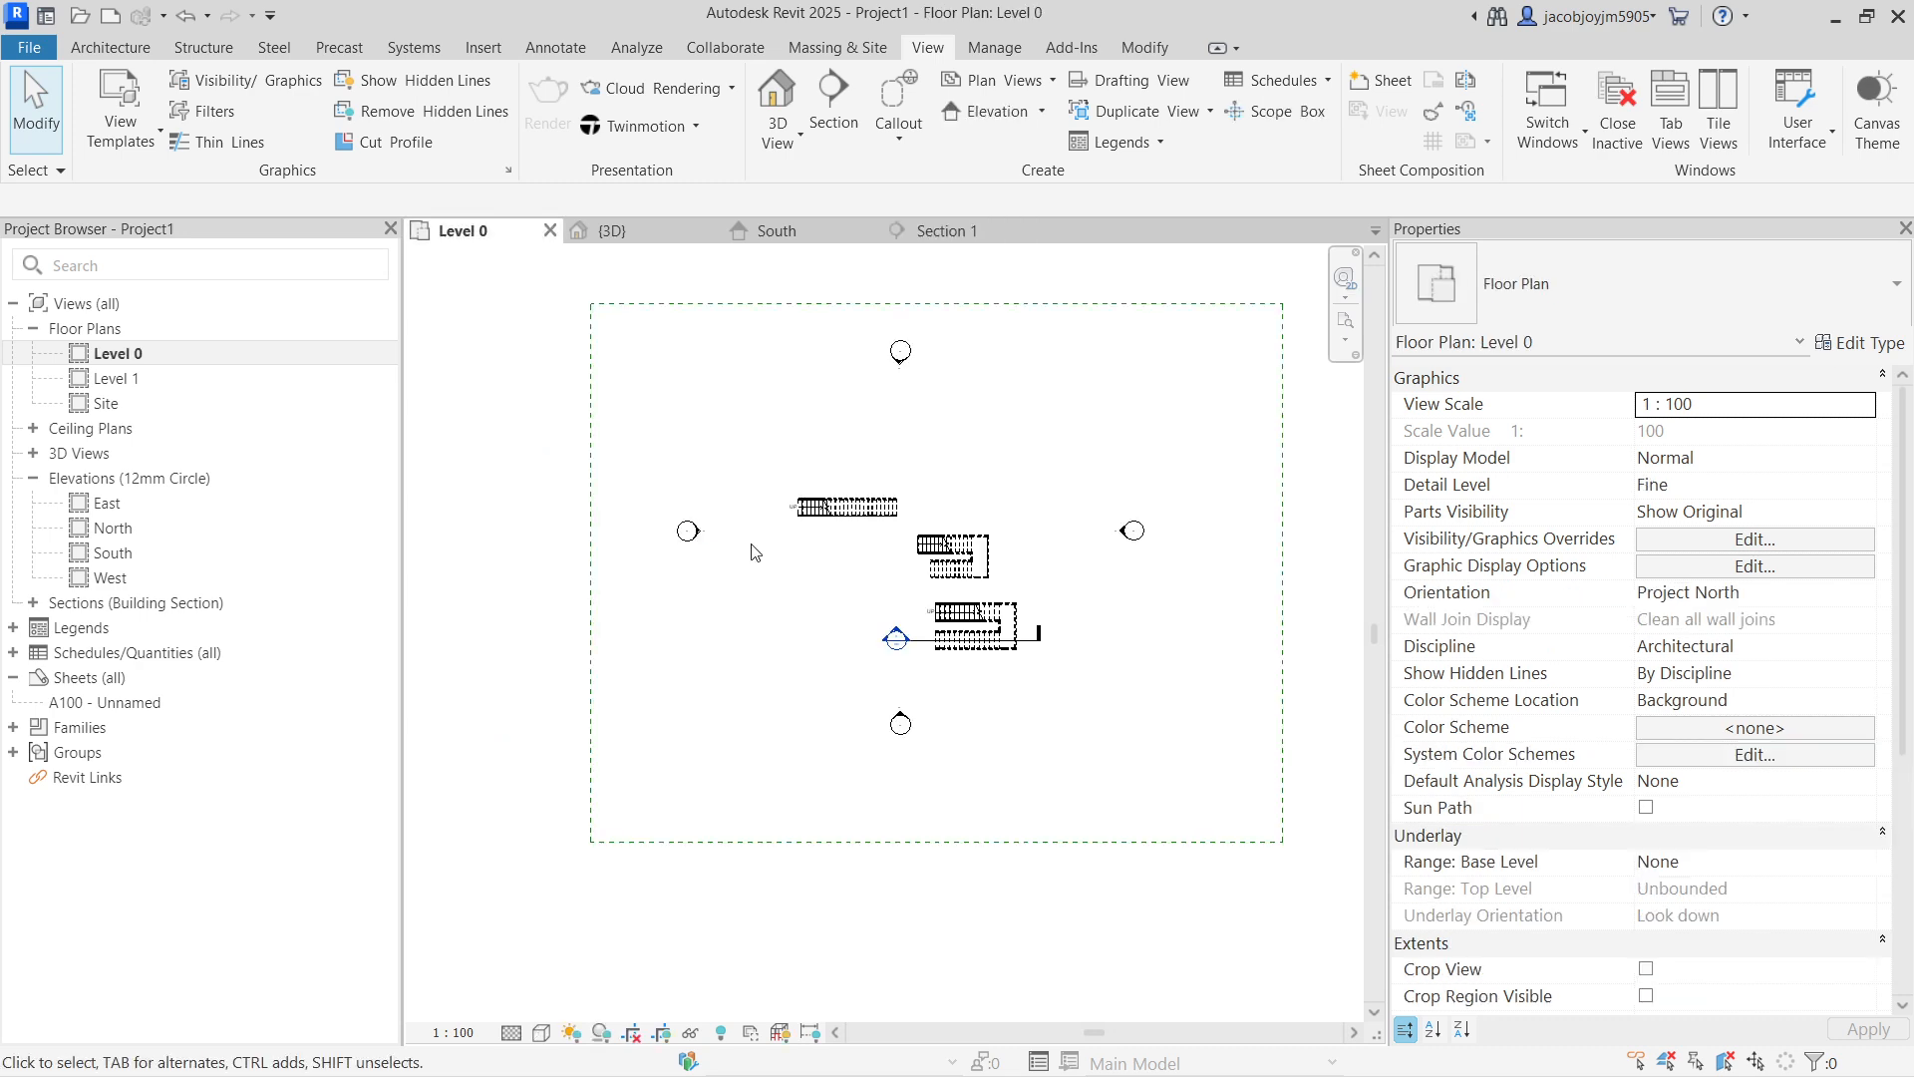
pyautogui.click(113, 50)
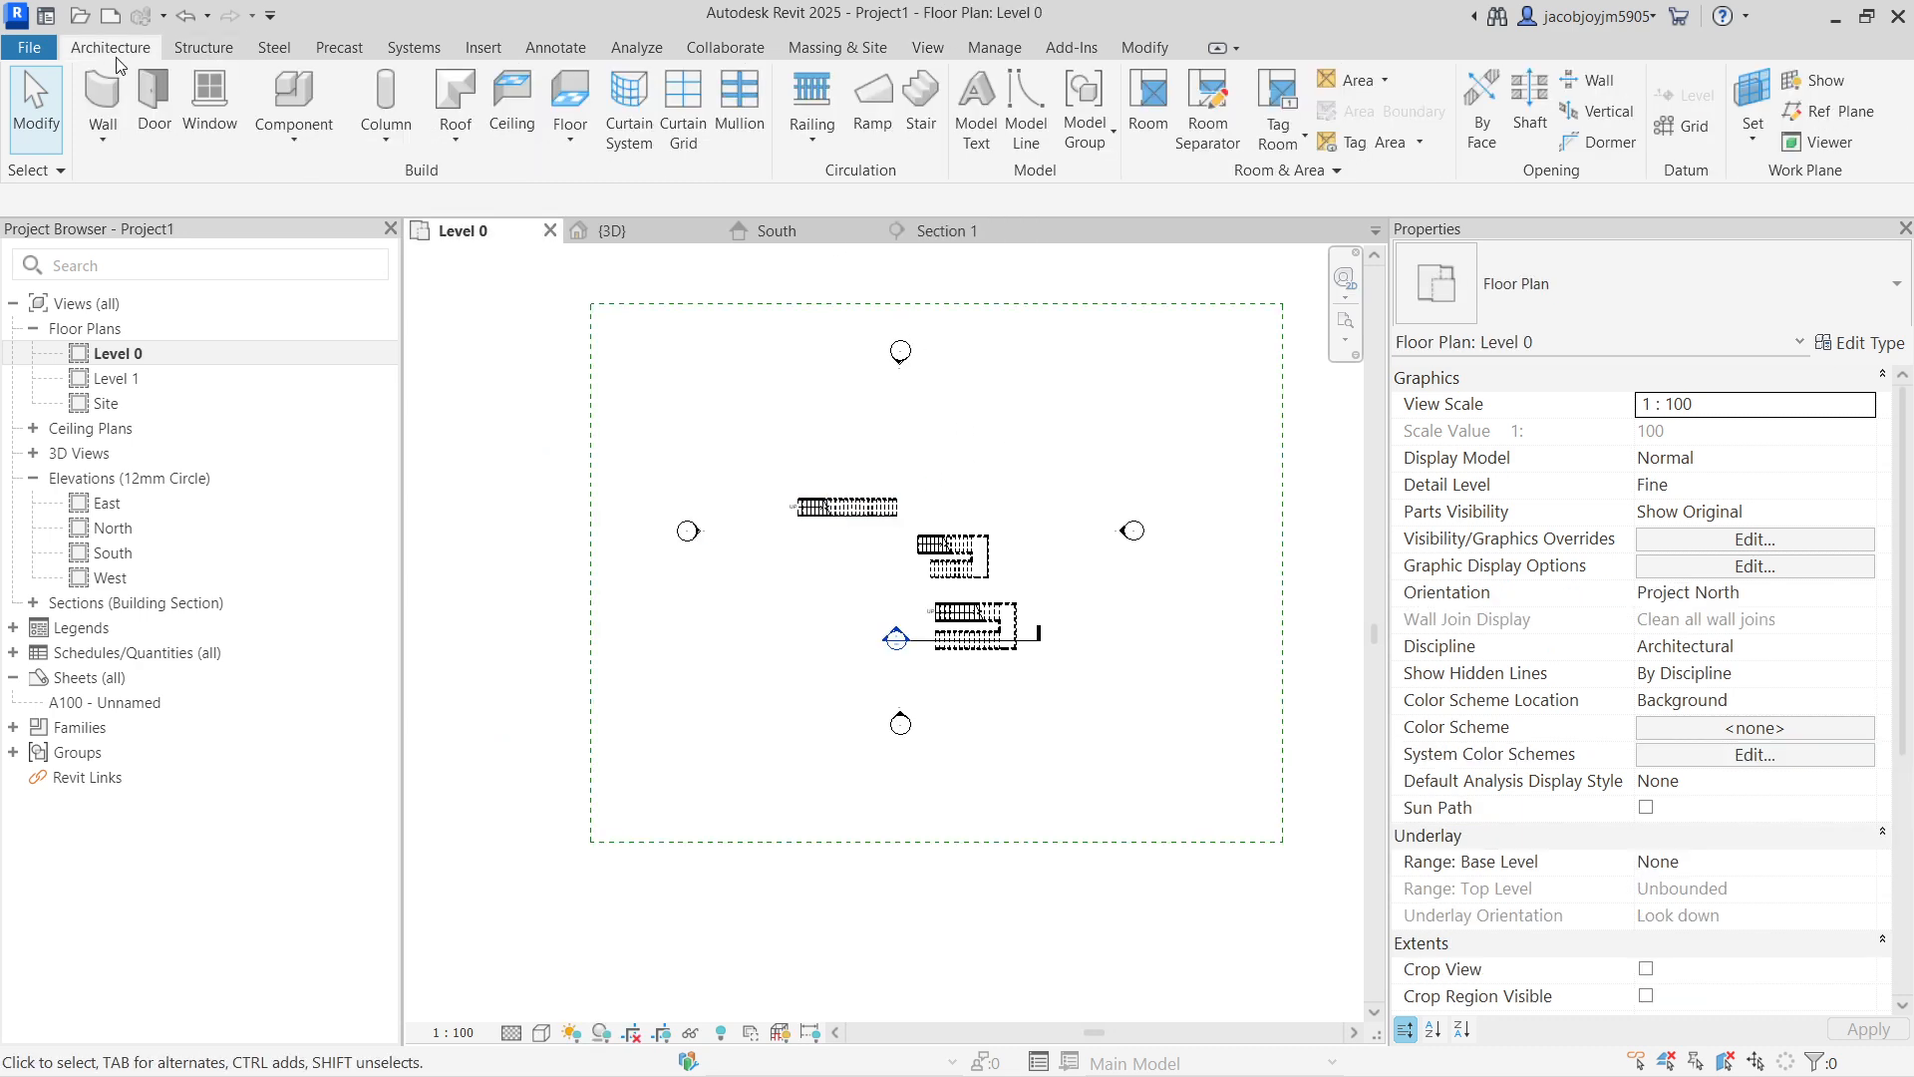
pyautogui.click(923, 118)
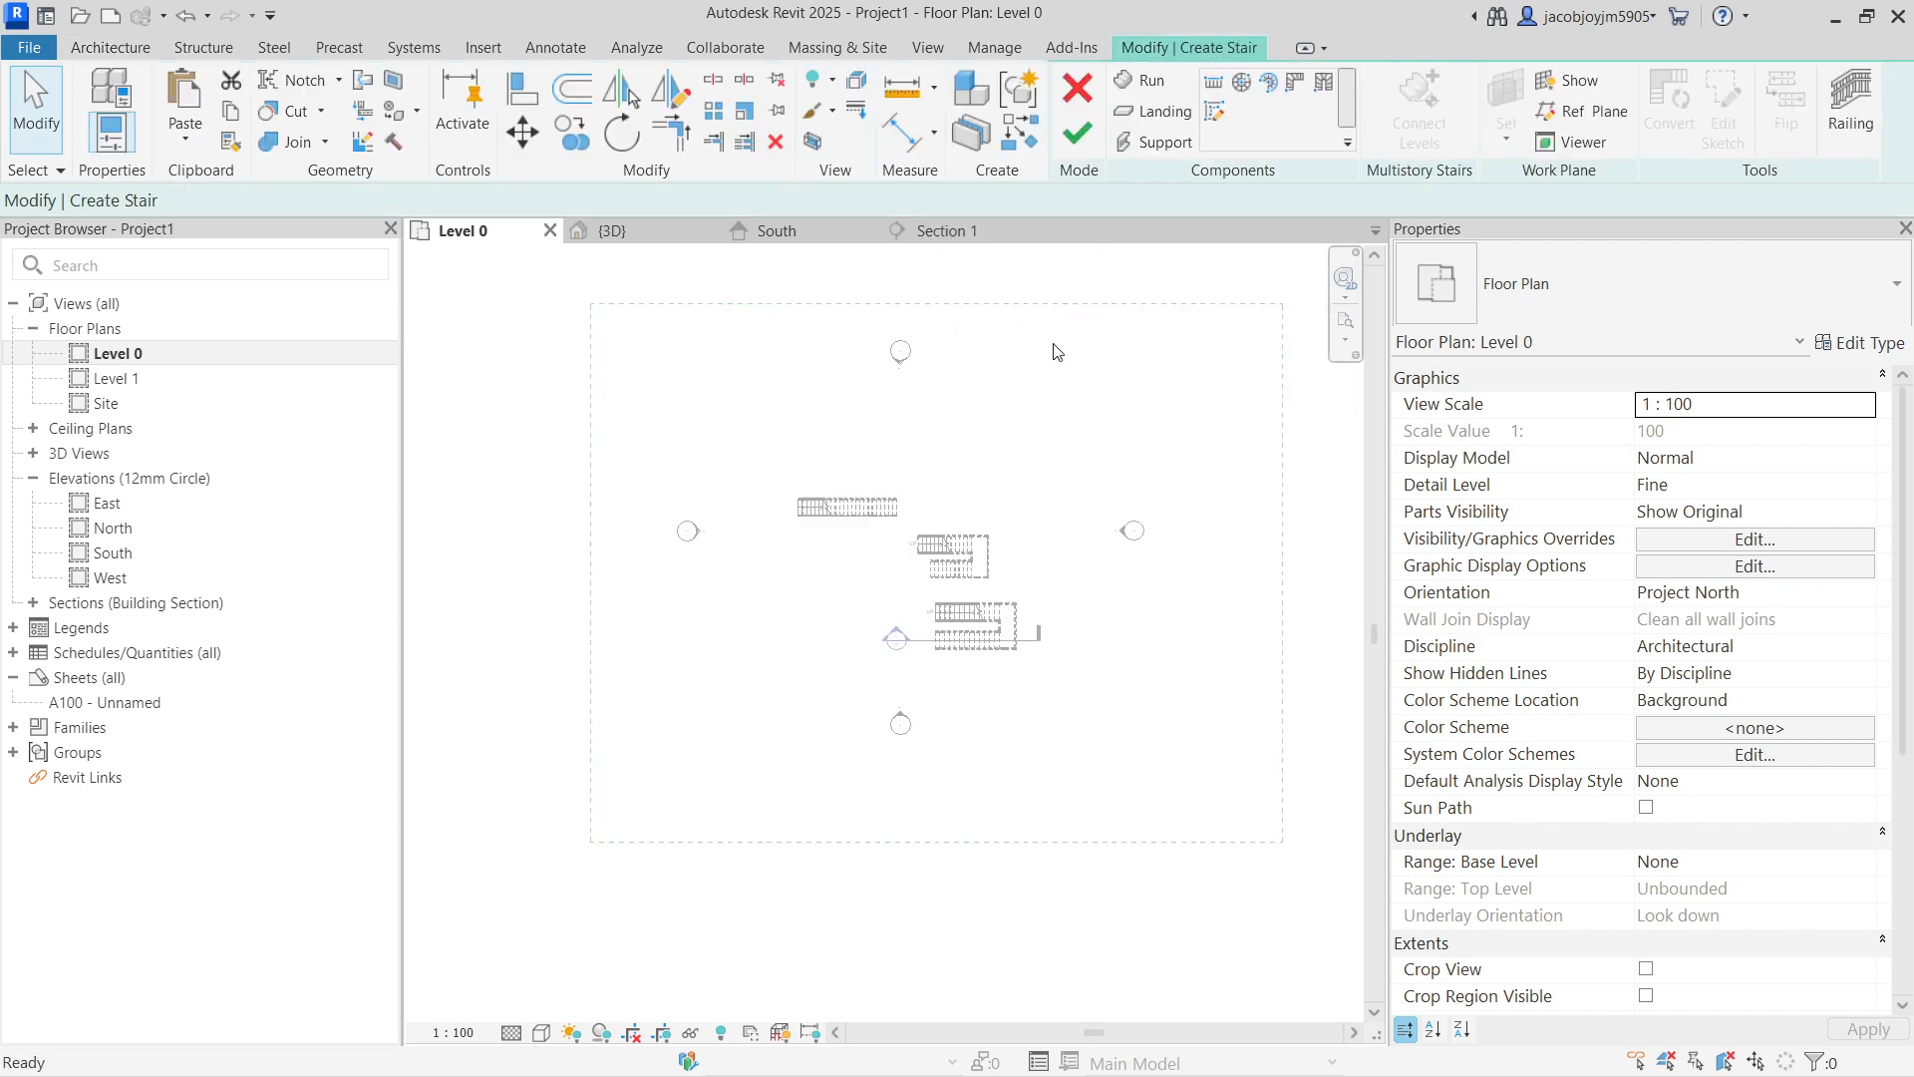
pyautogui.click(1727, 299)
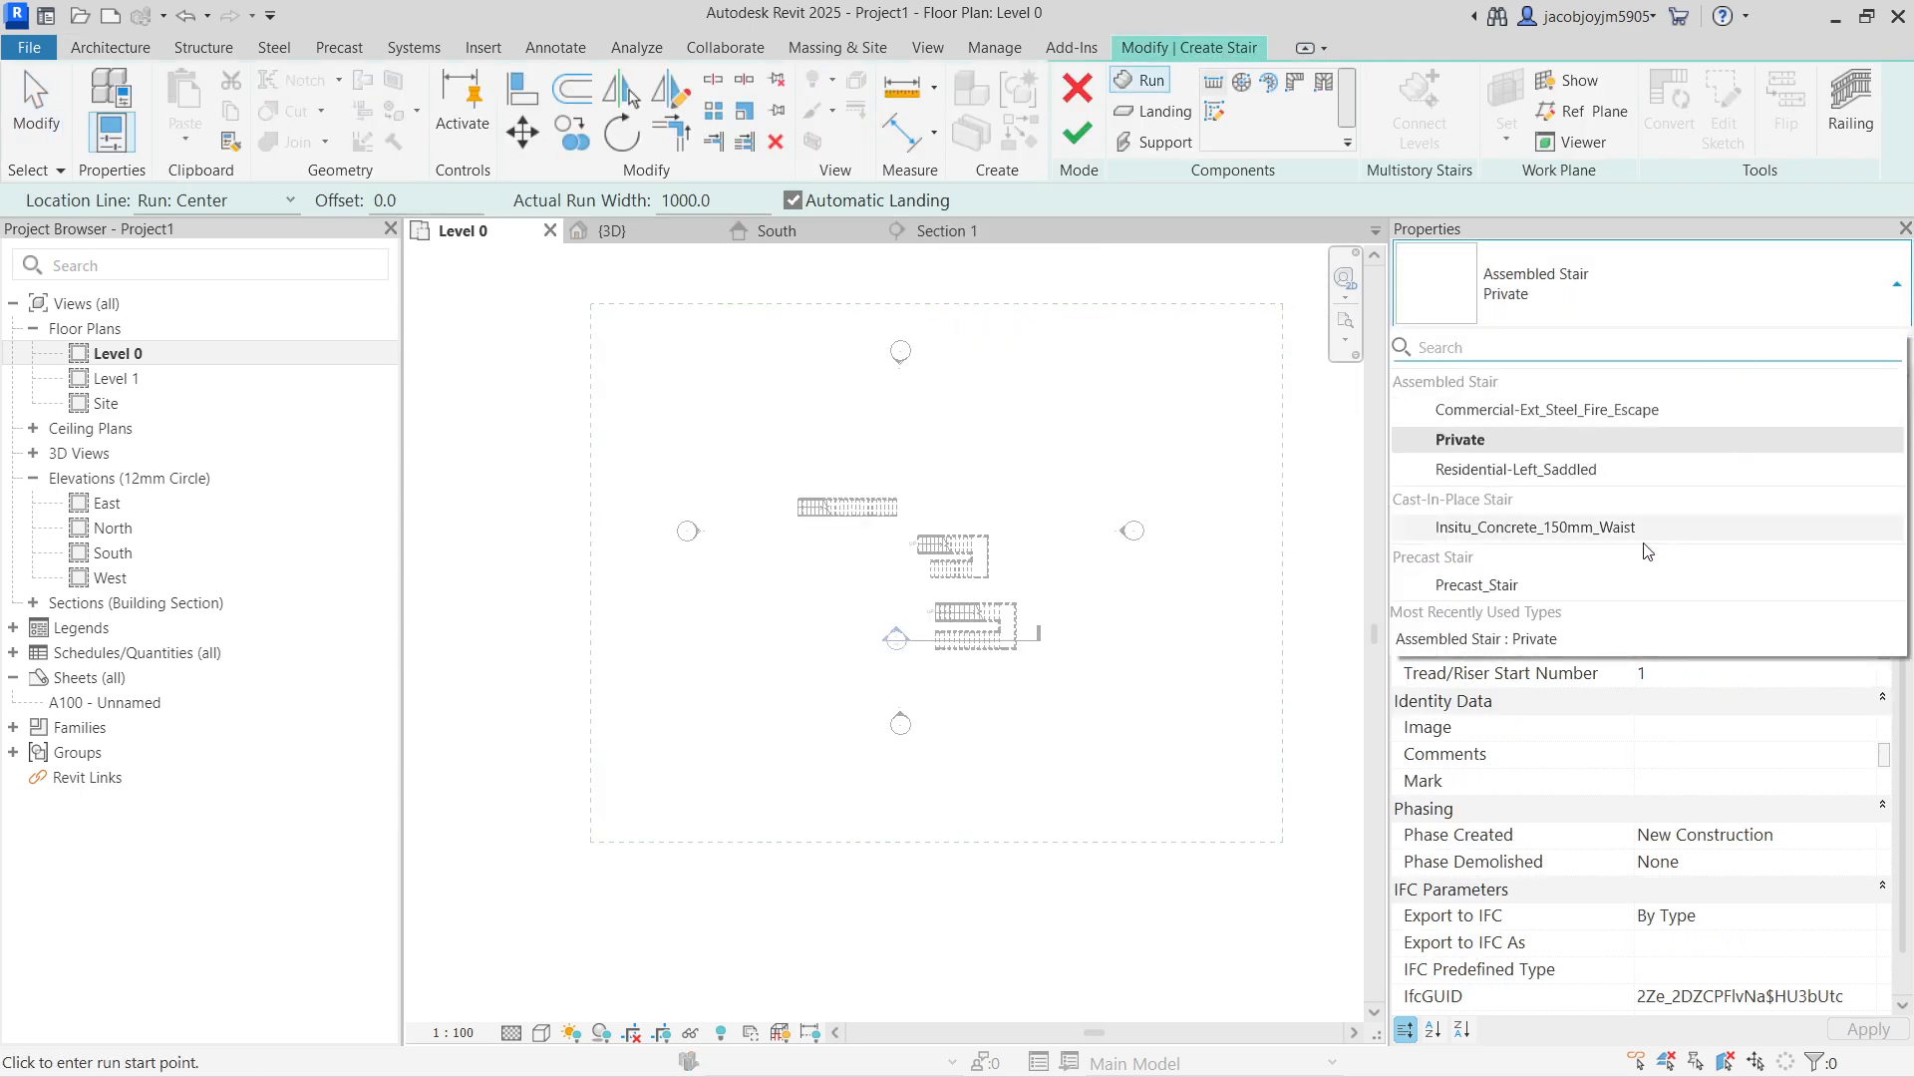
pyautogui.click(1592, 528)
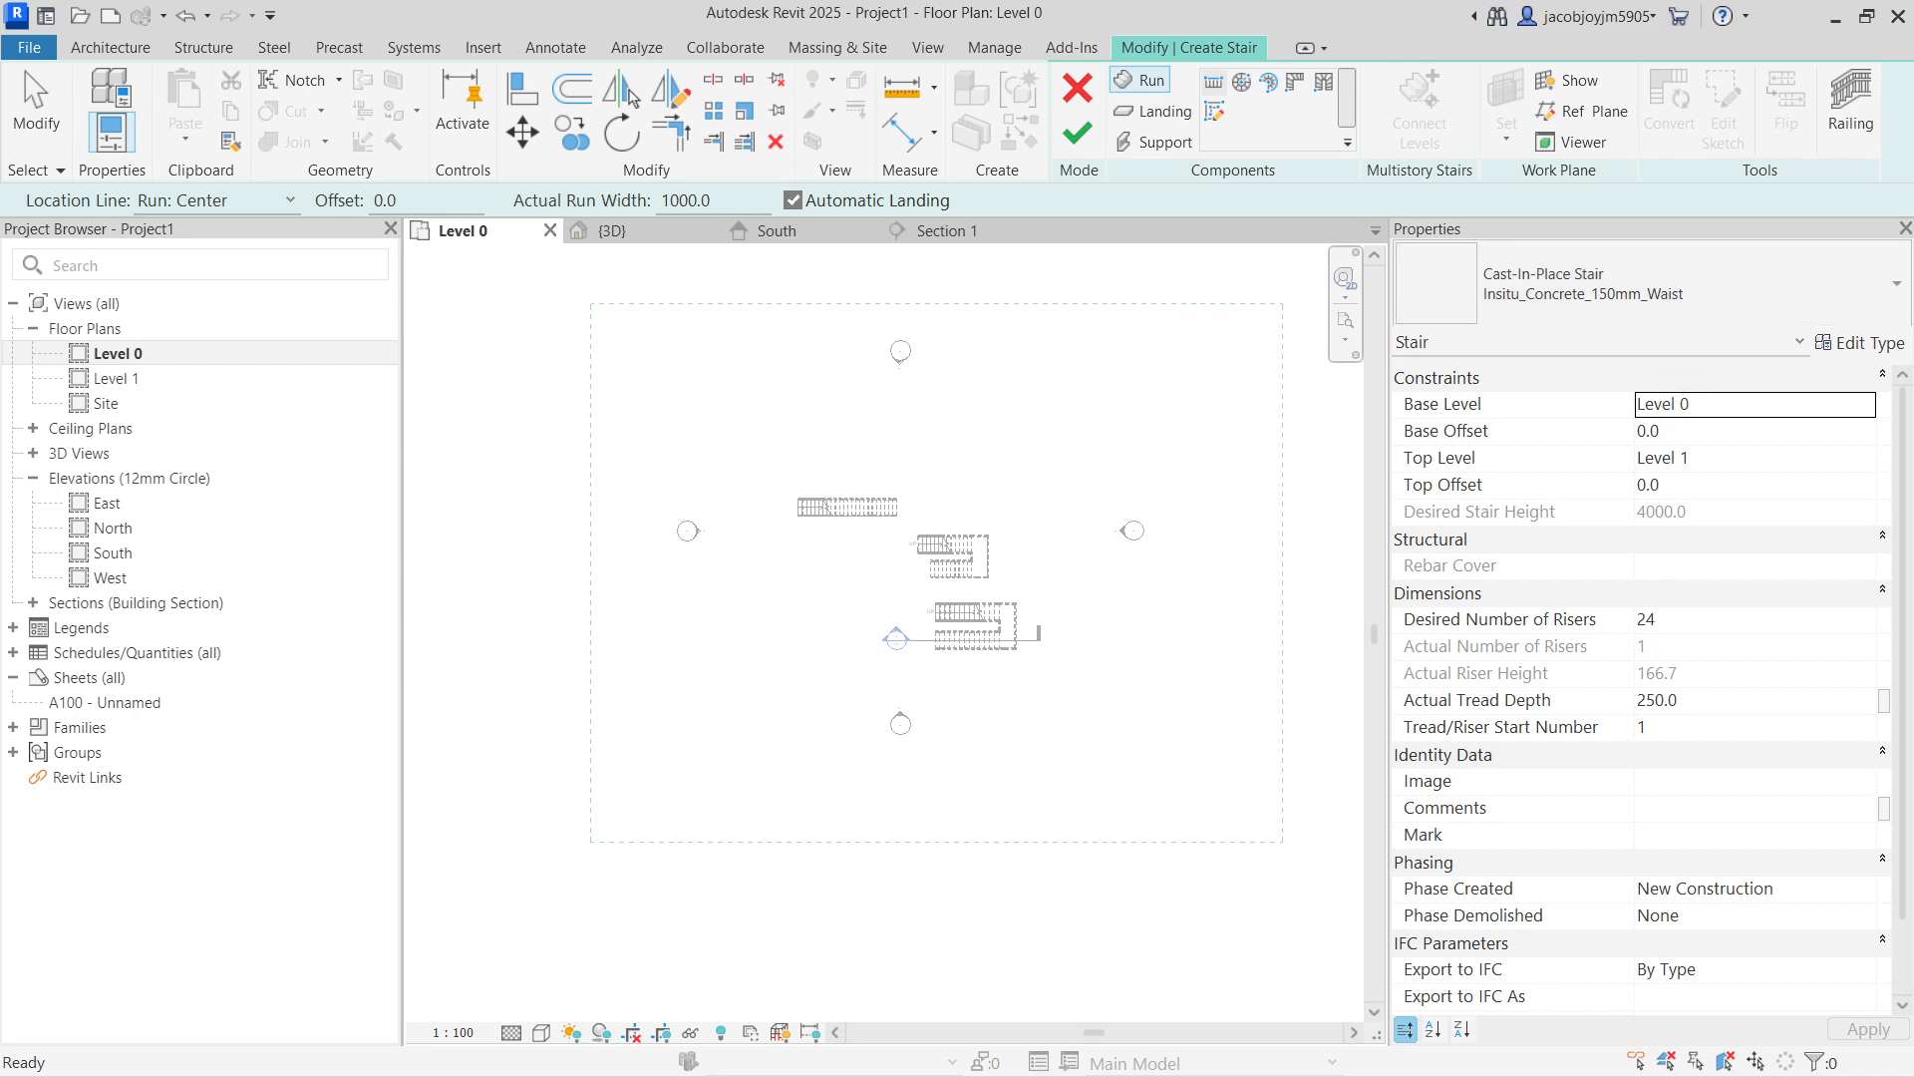
# Step: Set the minimum run width of the Insitu_Concrete_150mm_Waist stair type to 2000 mm
pyautogui.click(1872, 344)
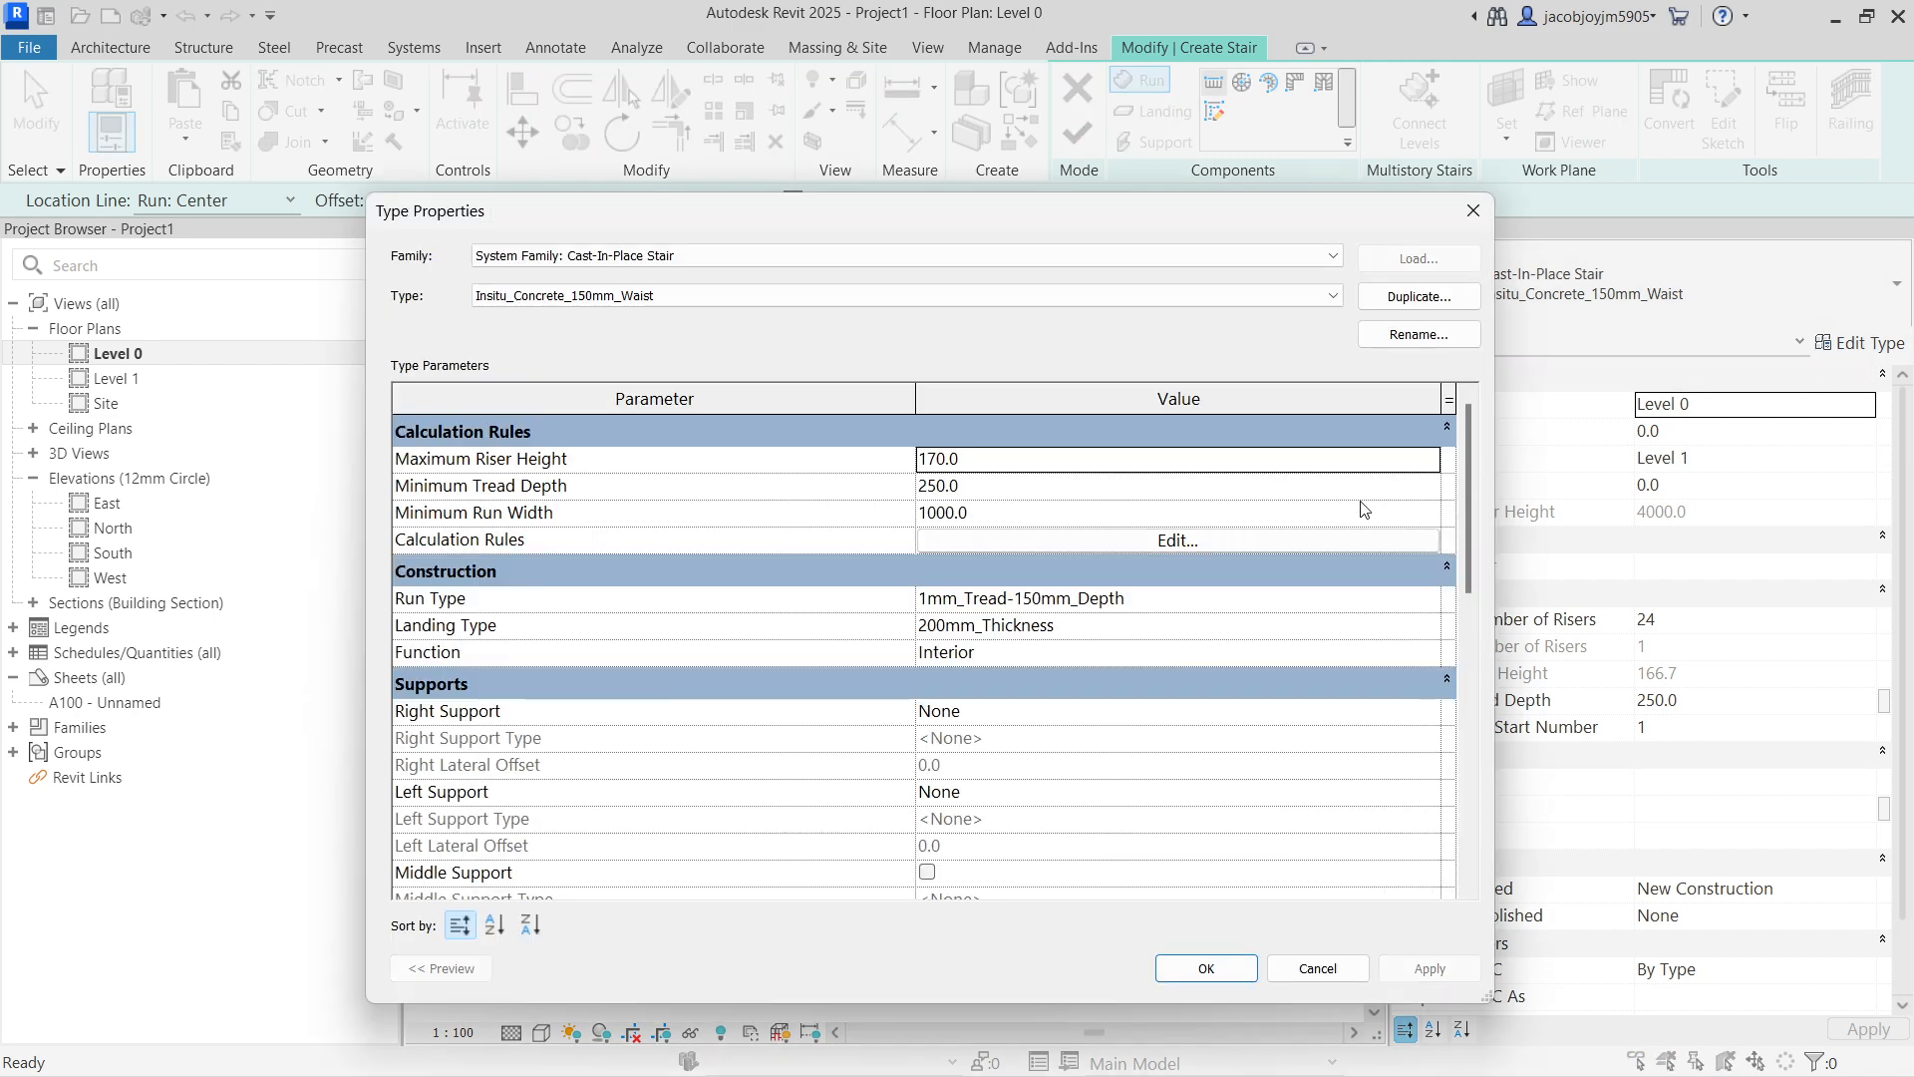
pyautogui.click(1056, 464)
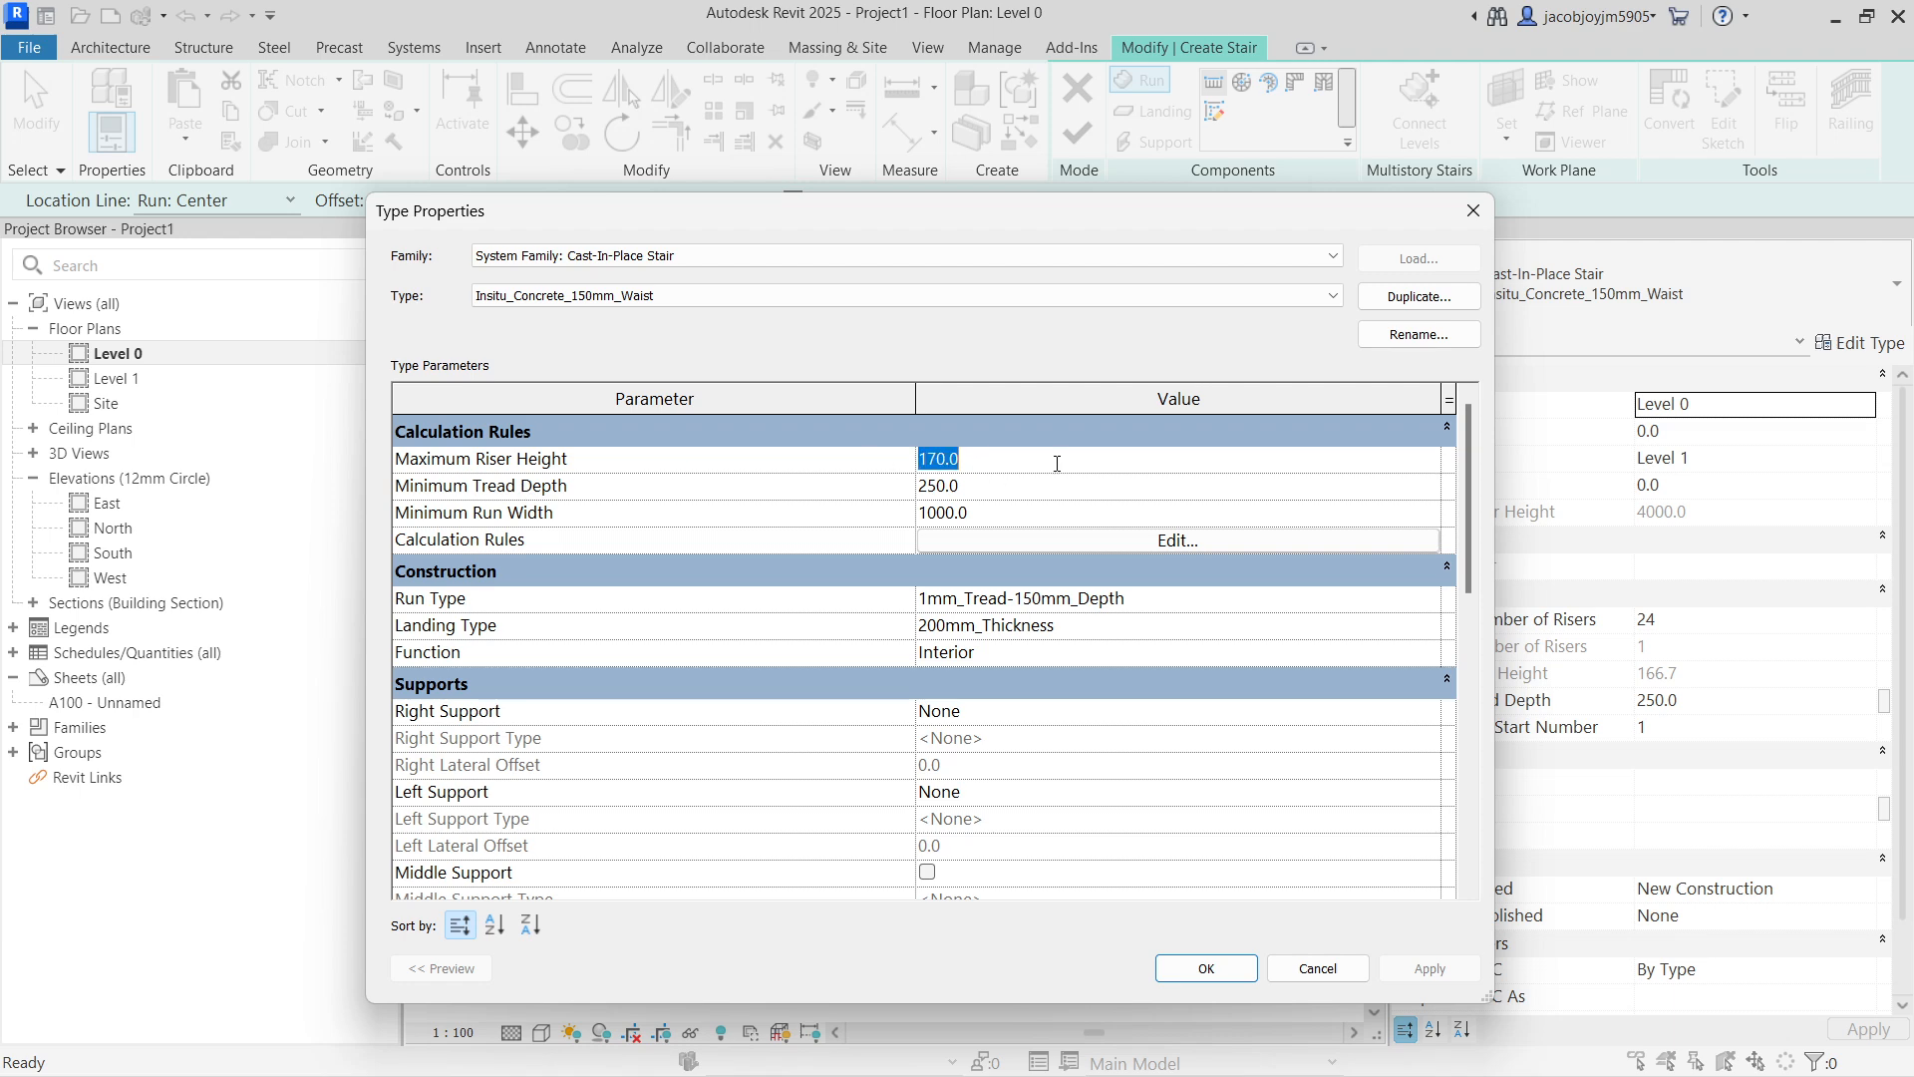
pyautogui.click(1116, 490)
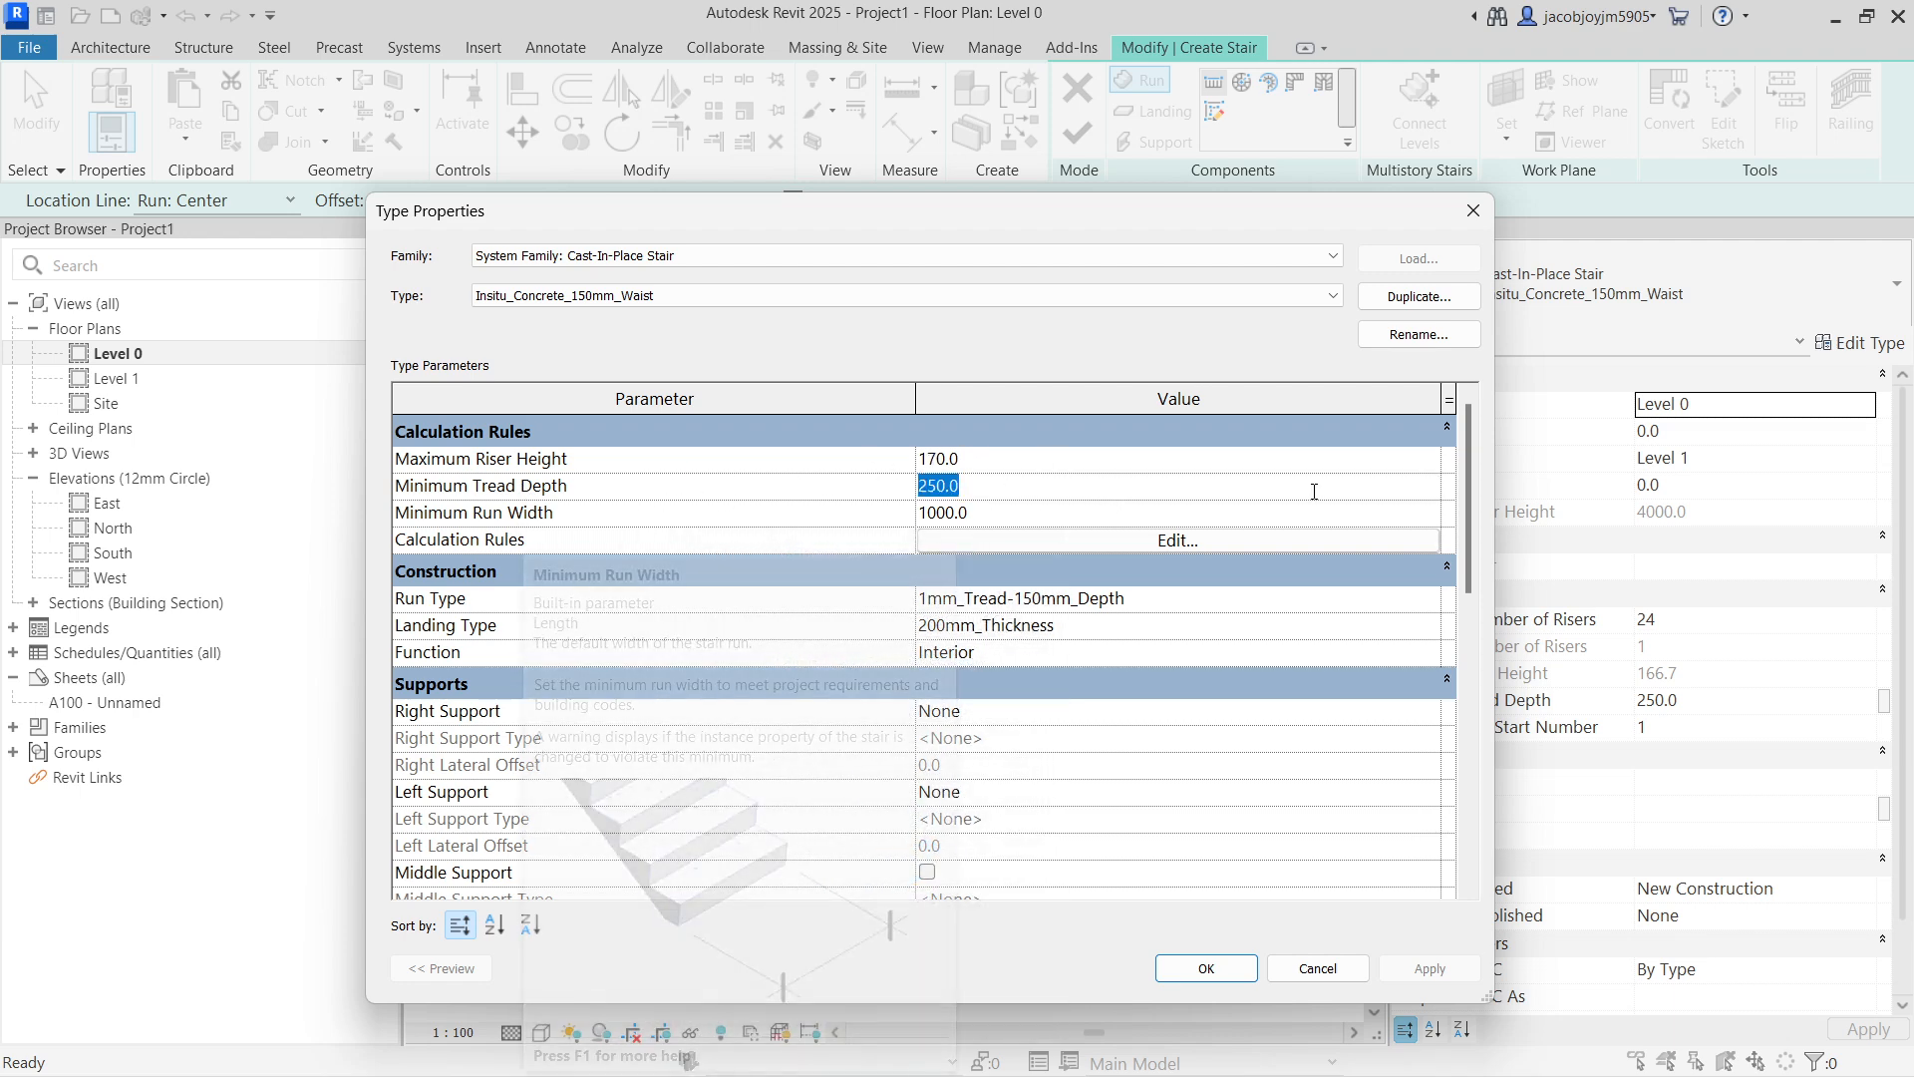
pyautogui.click(1264, 512)
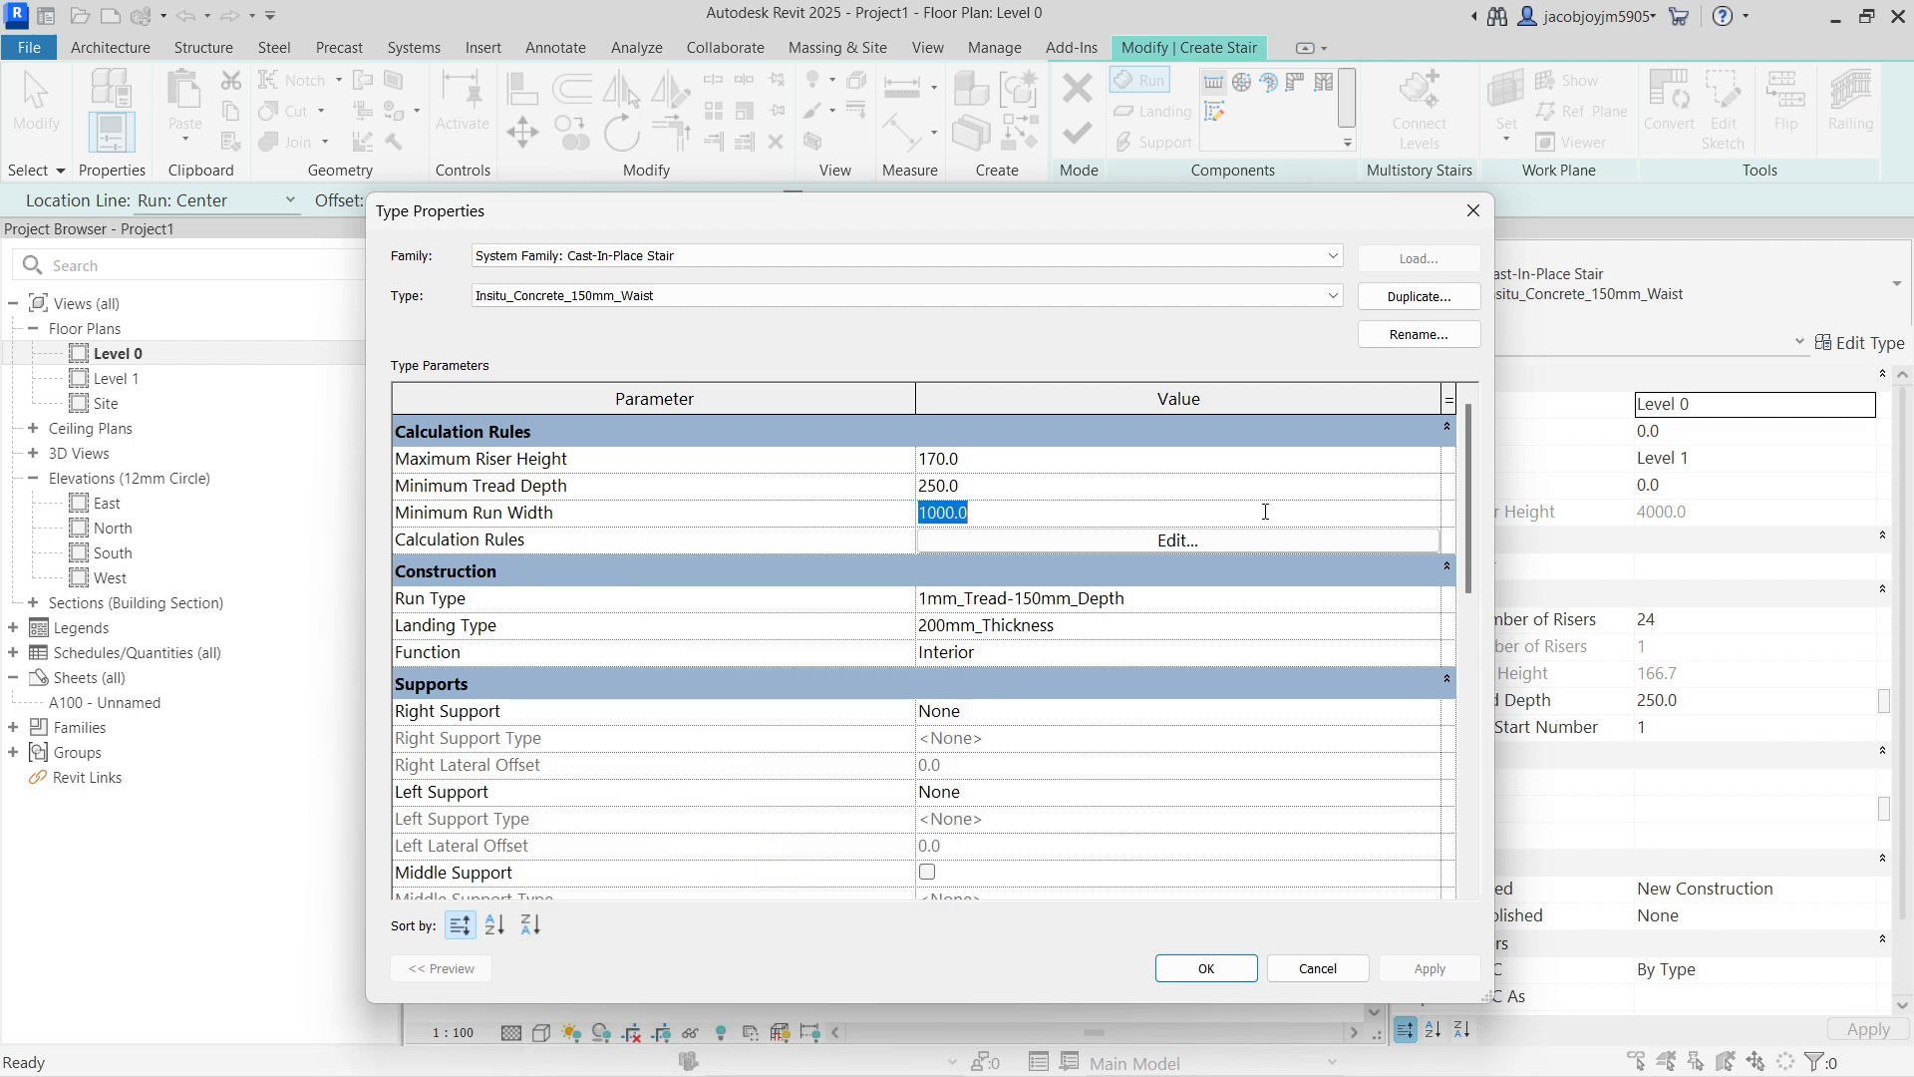
pyautogui.write('2')
pyautogui.press('Return')
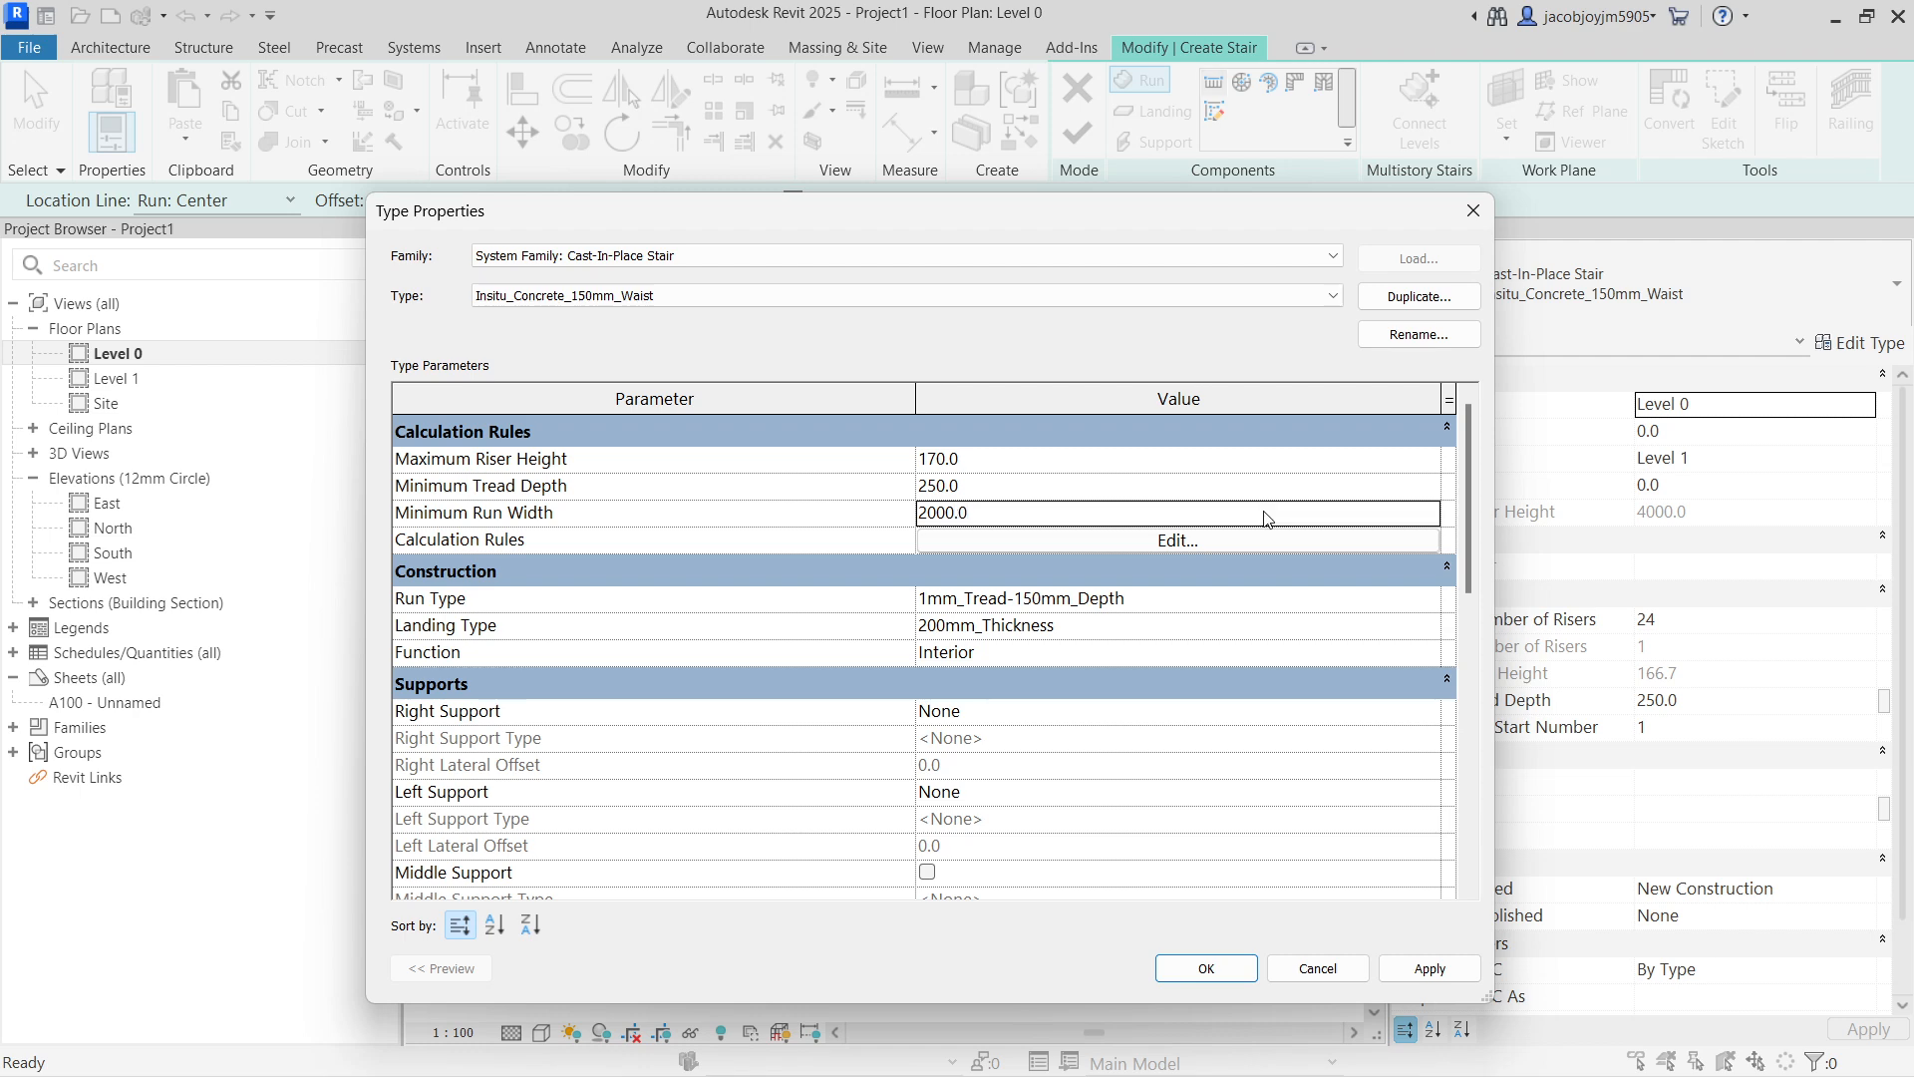
pyautogui.click(1212, 967)
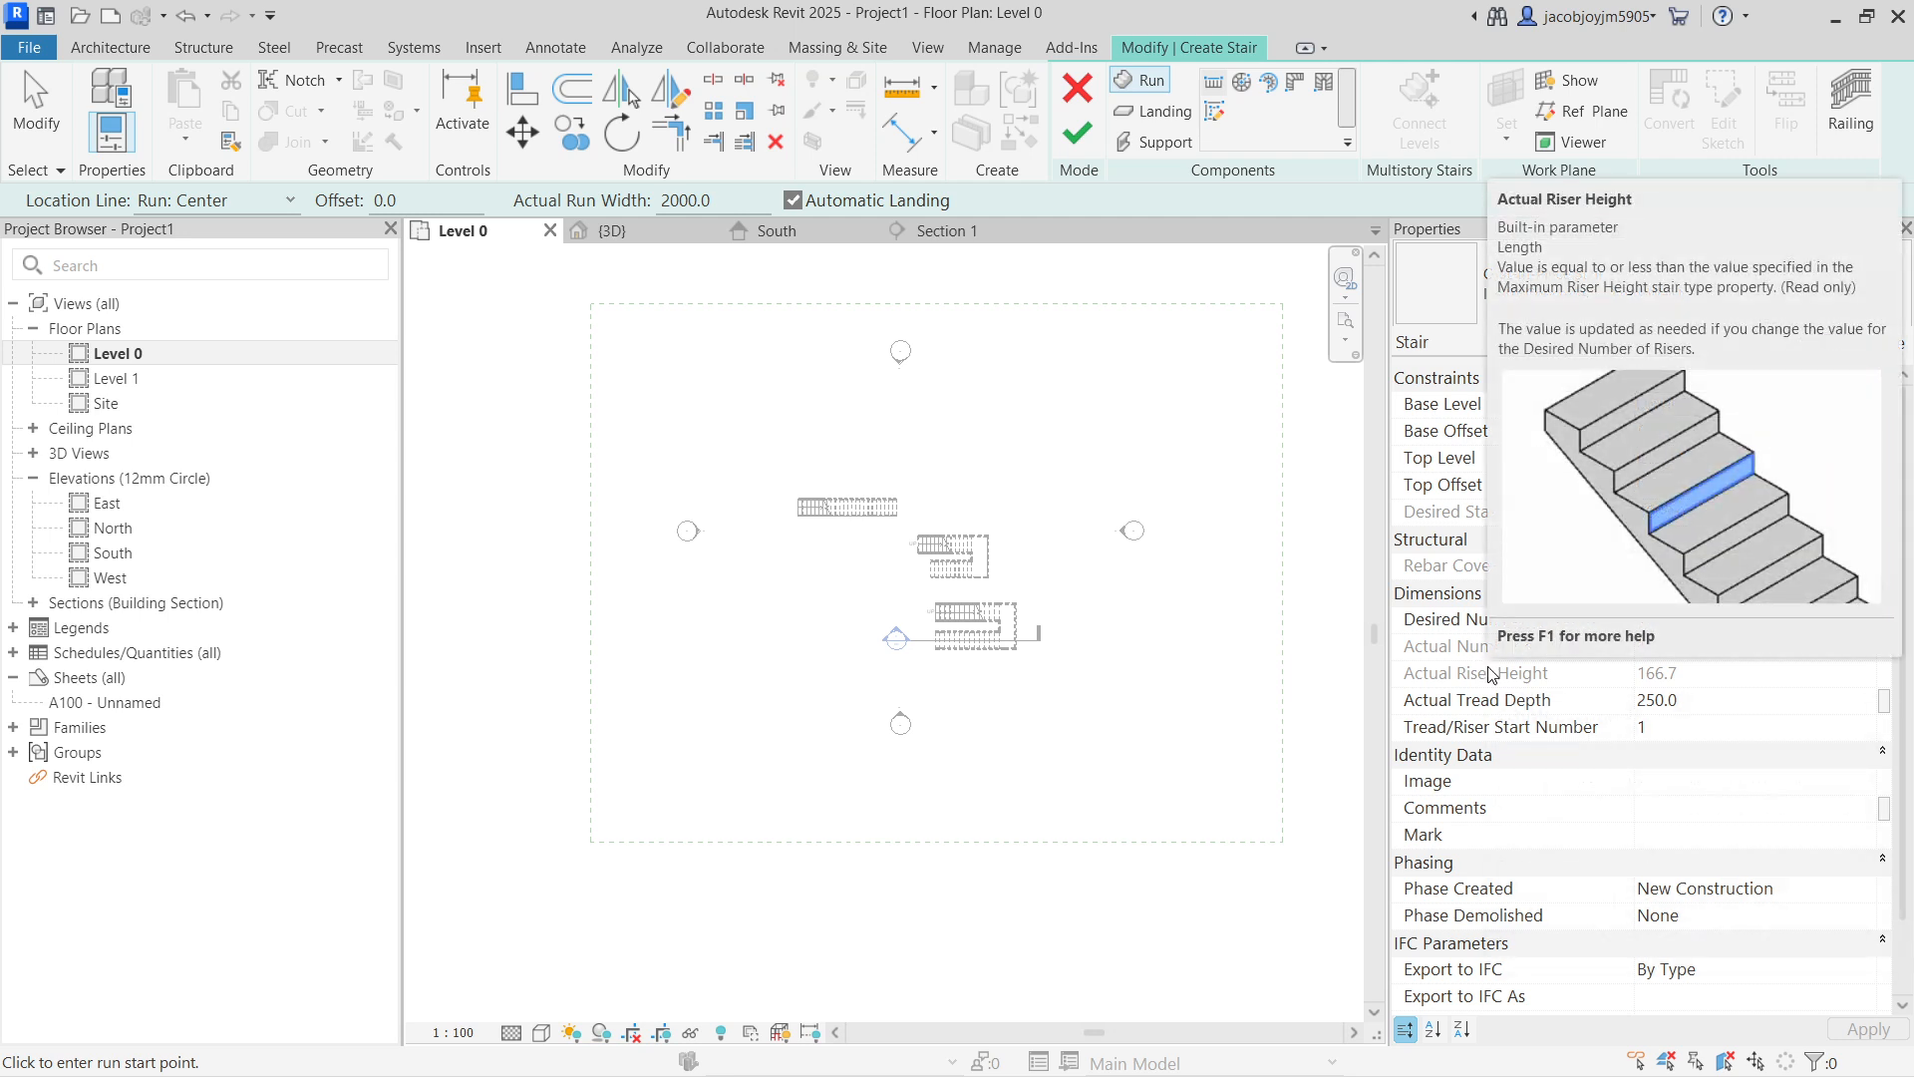
# Step: Enter an actual run width of 1500 mm and set the desired number of risers to 22, accepting the riser height warning
pyautogui.click(630, 201)
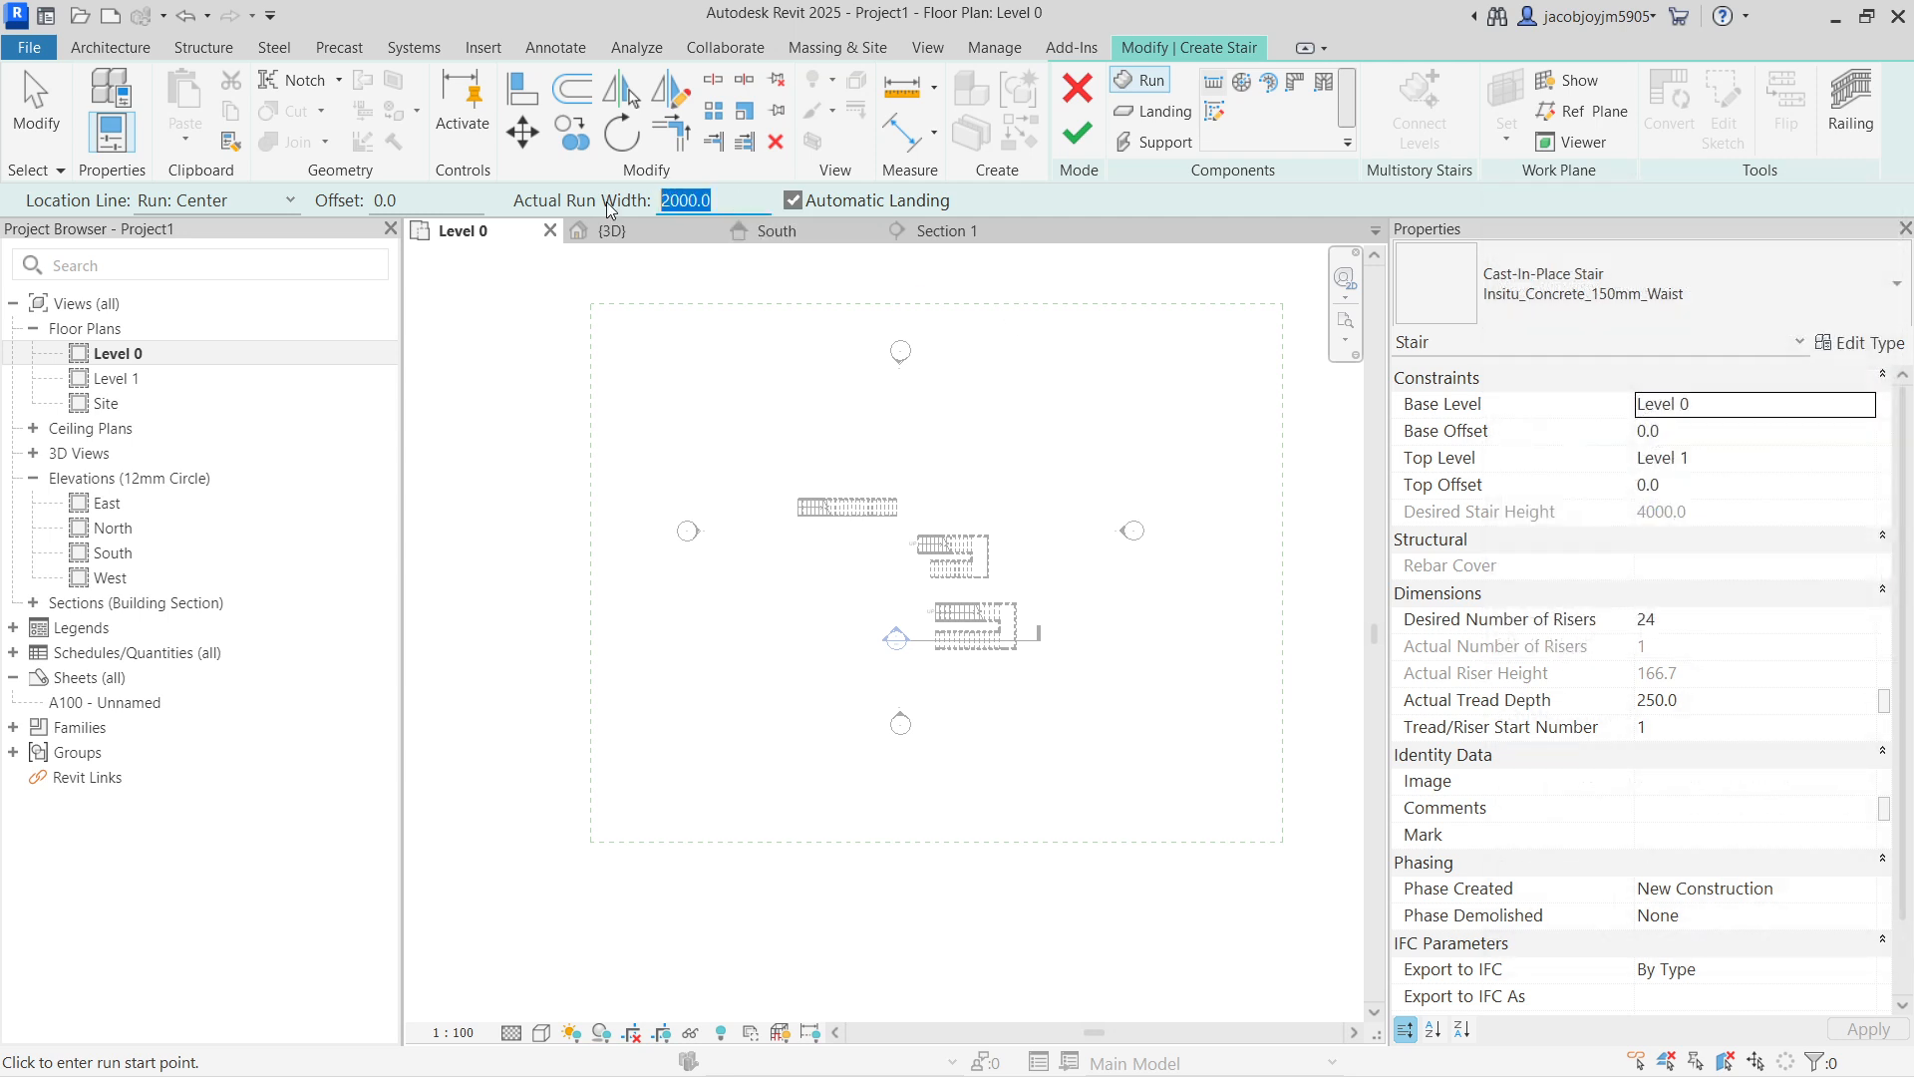
pyautogui.write('15')
pyautogui.click(1711, 630)
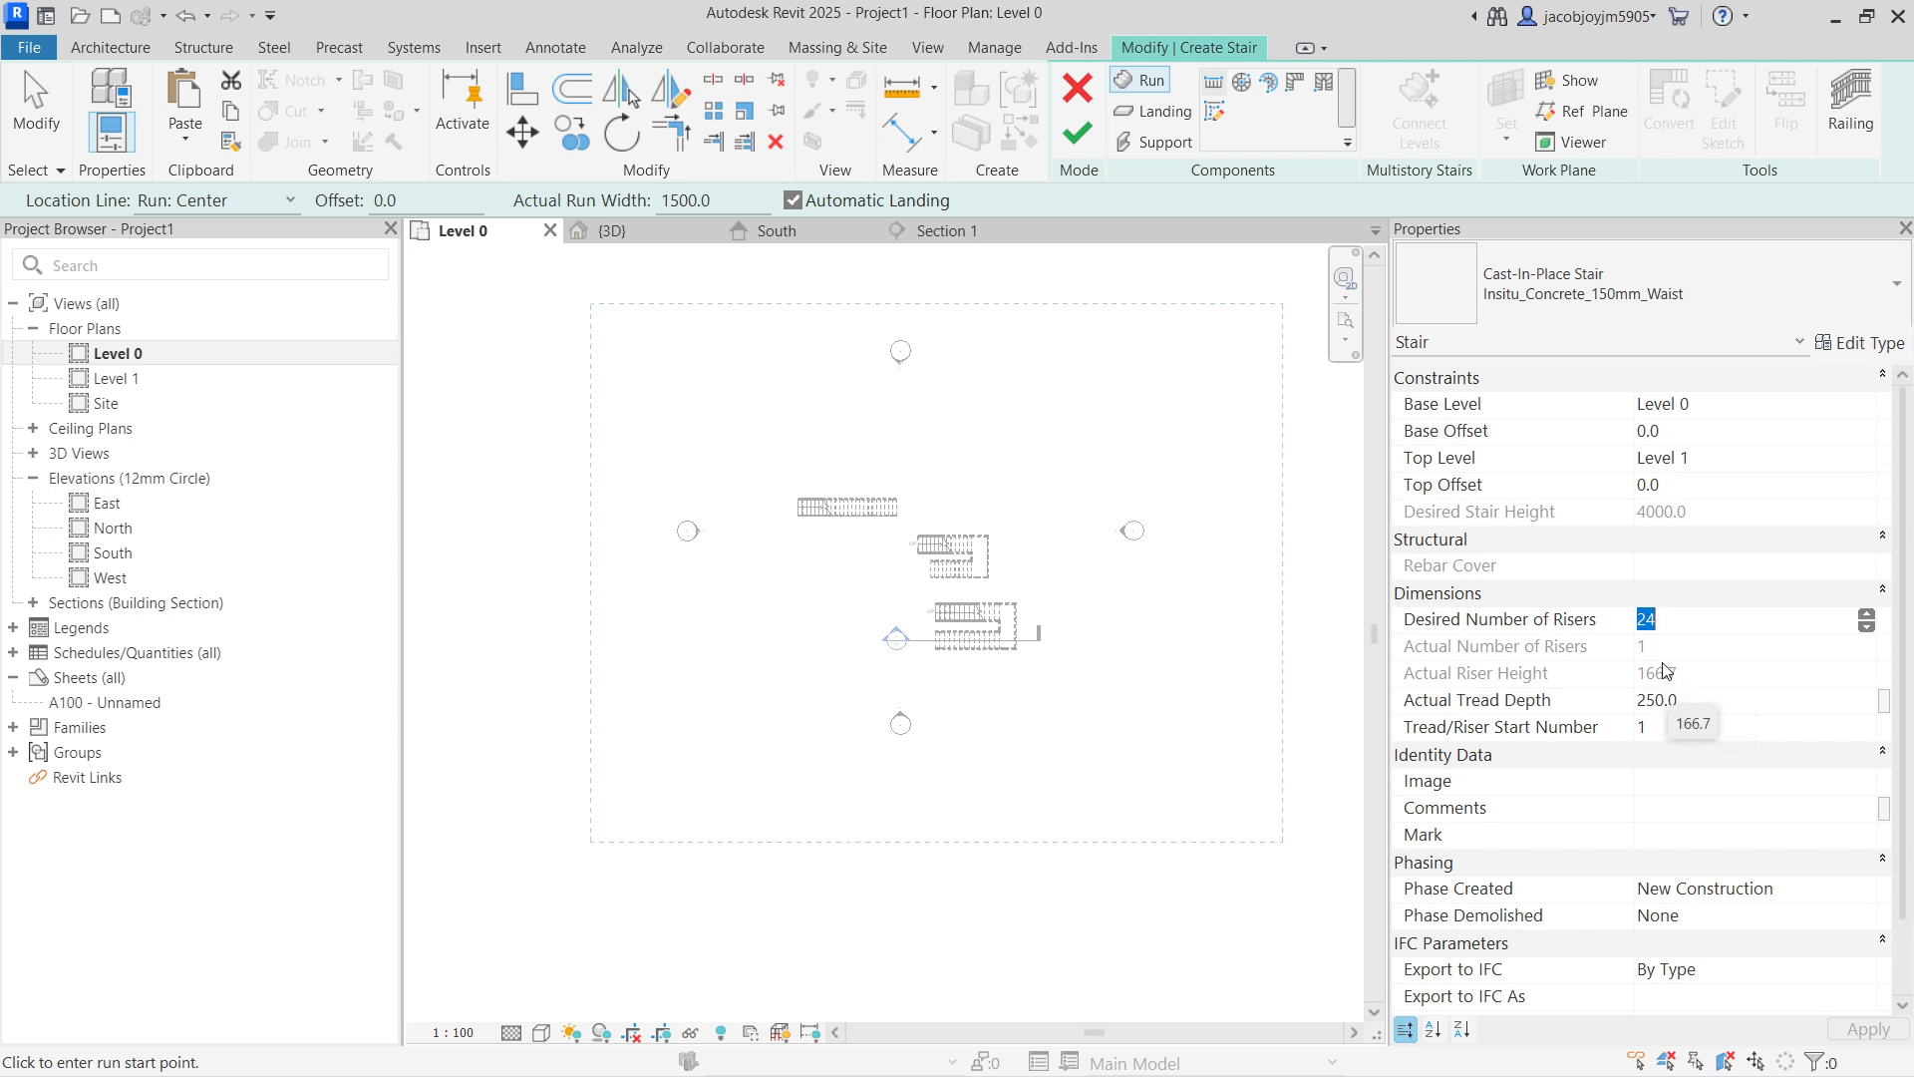
pyautogui.write('2')
pyautogui.press('Return')
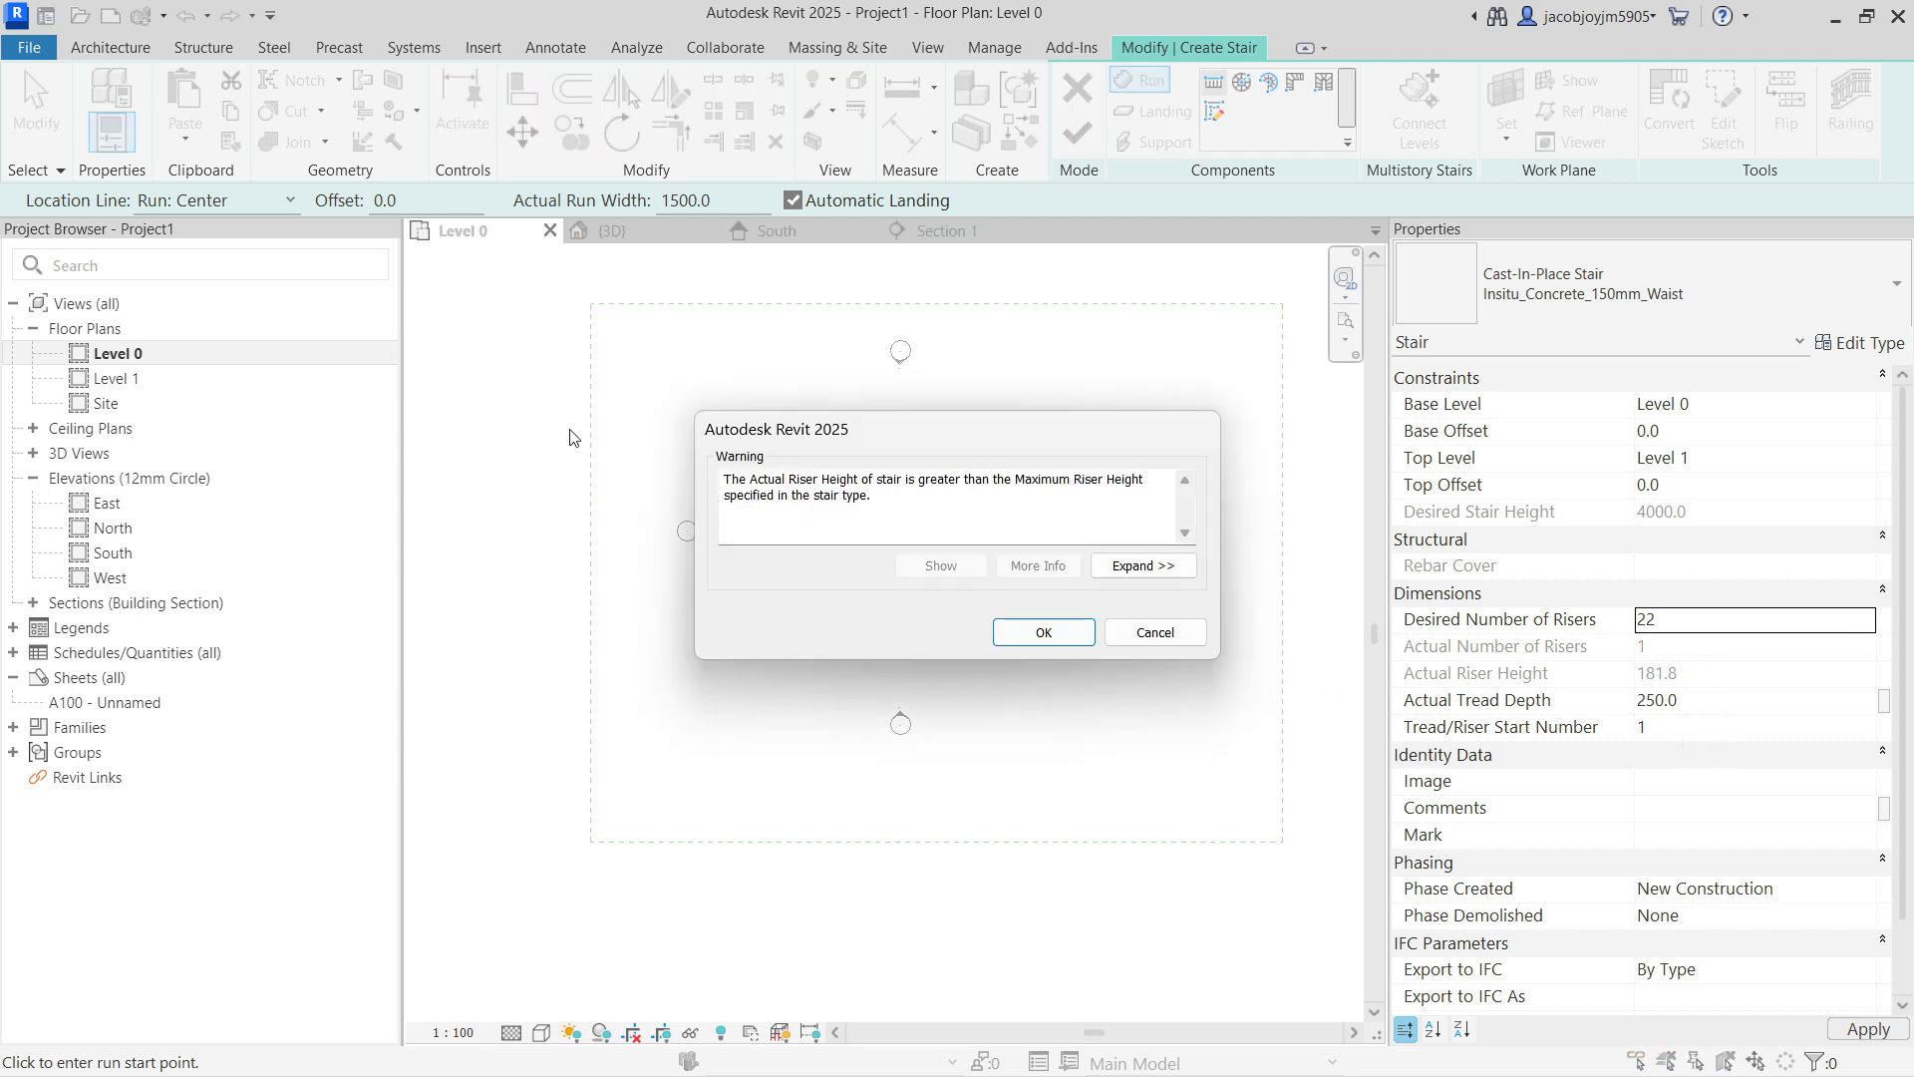
pyautogui.moveTo(753, 479); pyautogui.dragTo(863, 495)
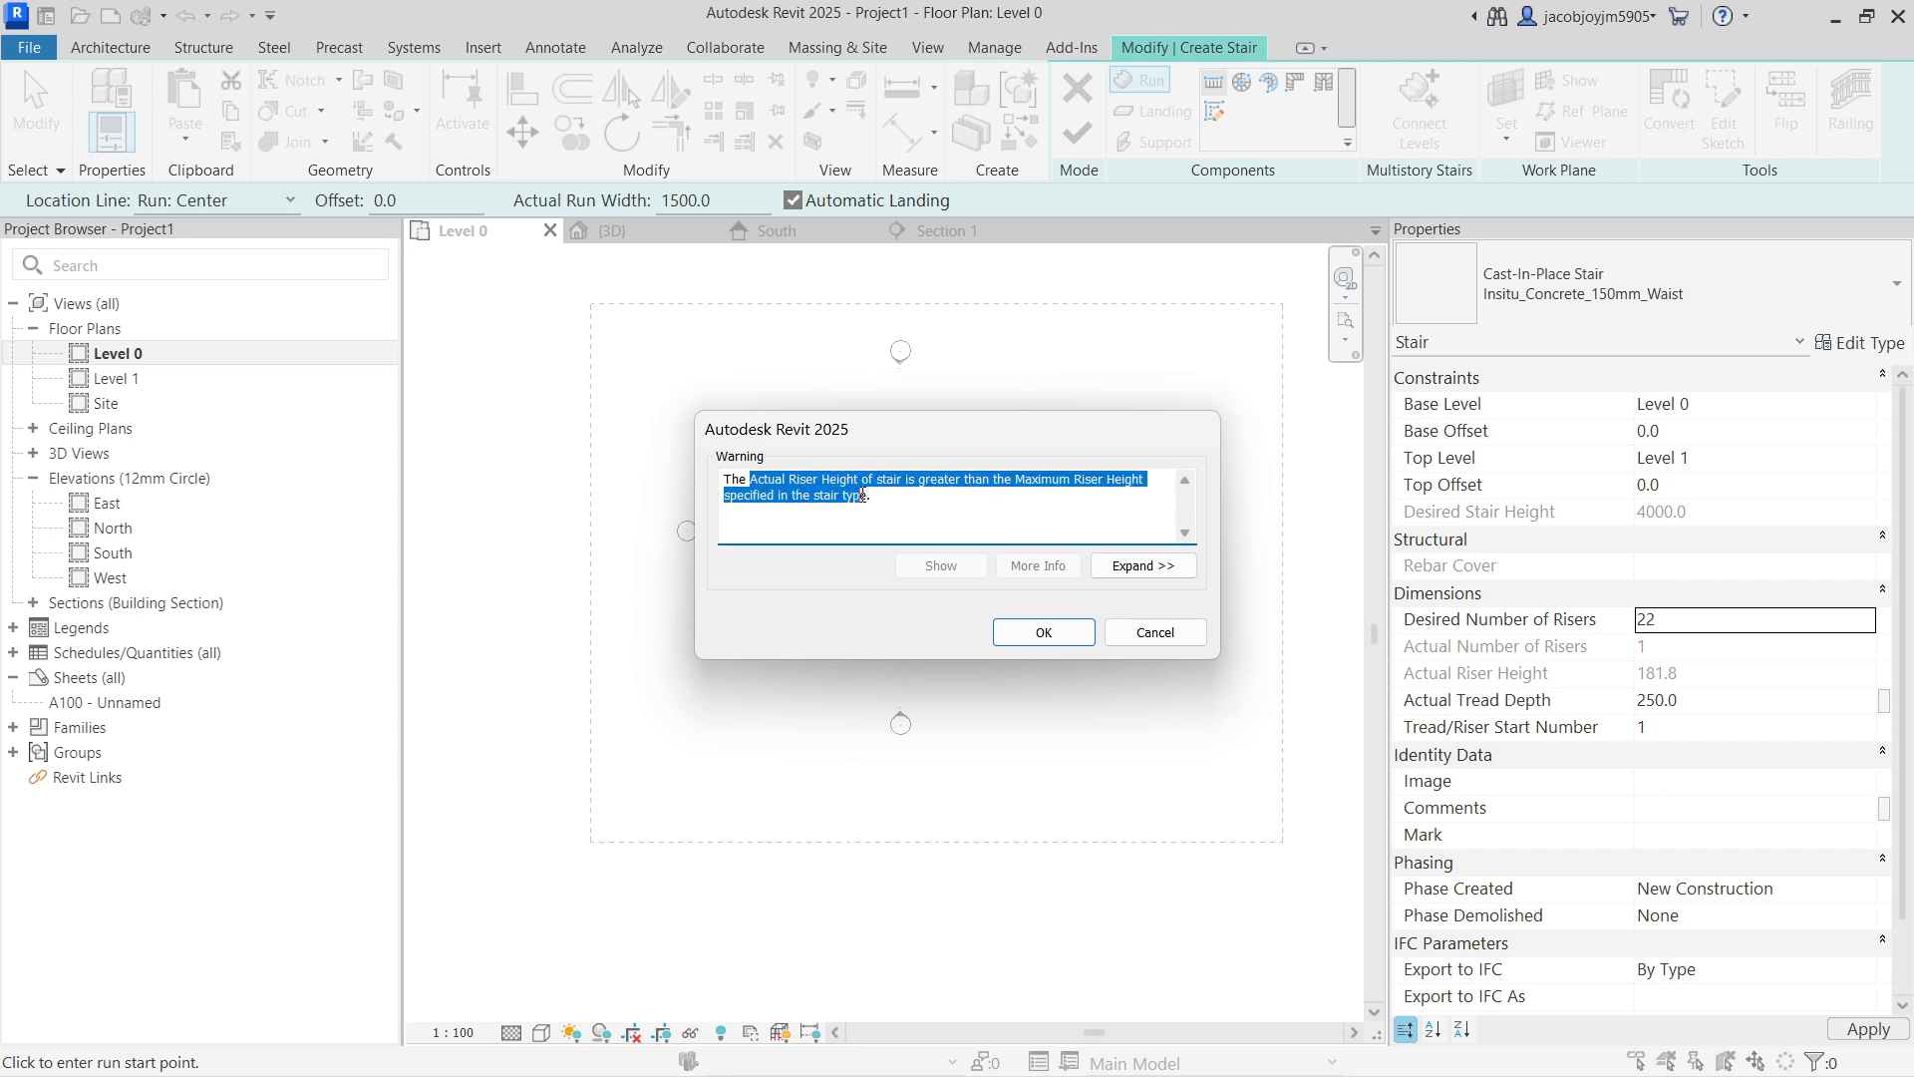
pyautogui.click(915, 516)
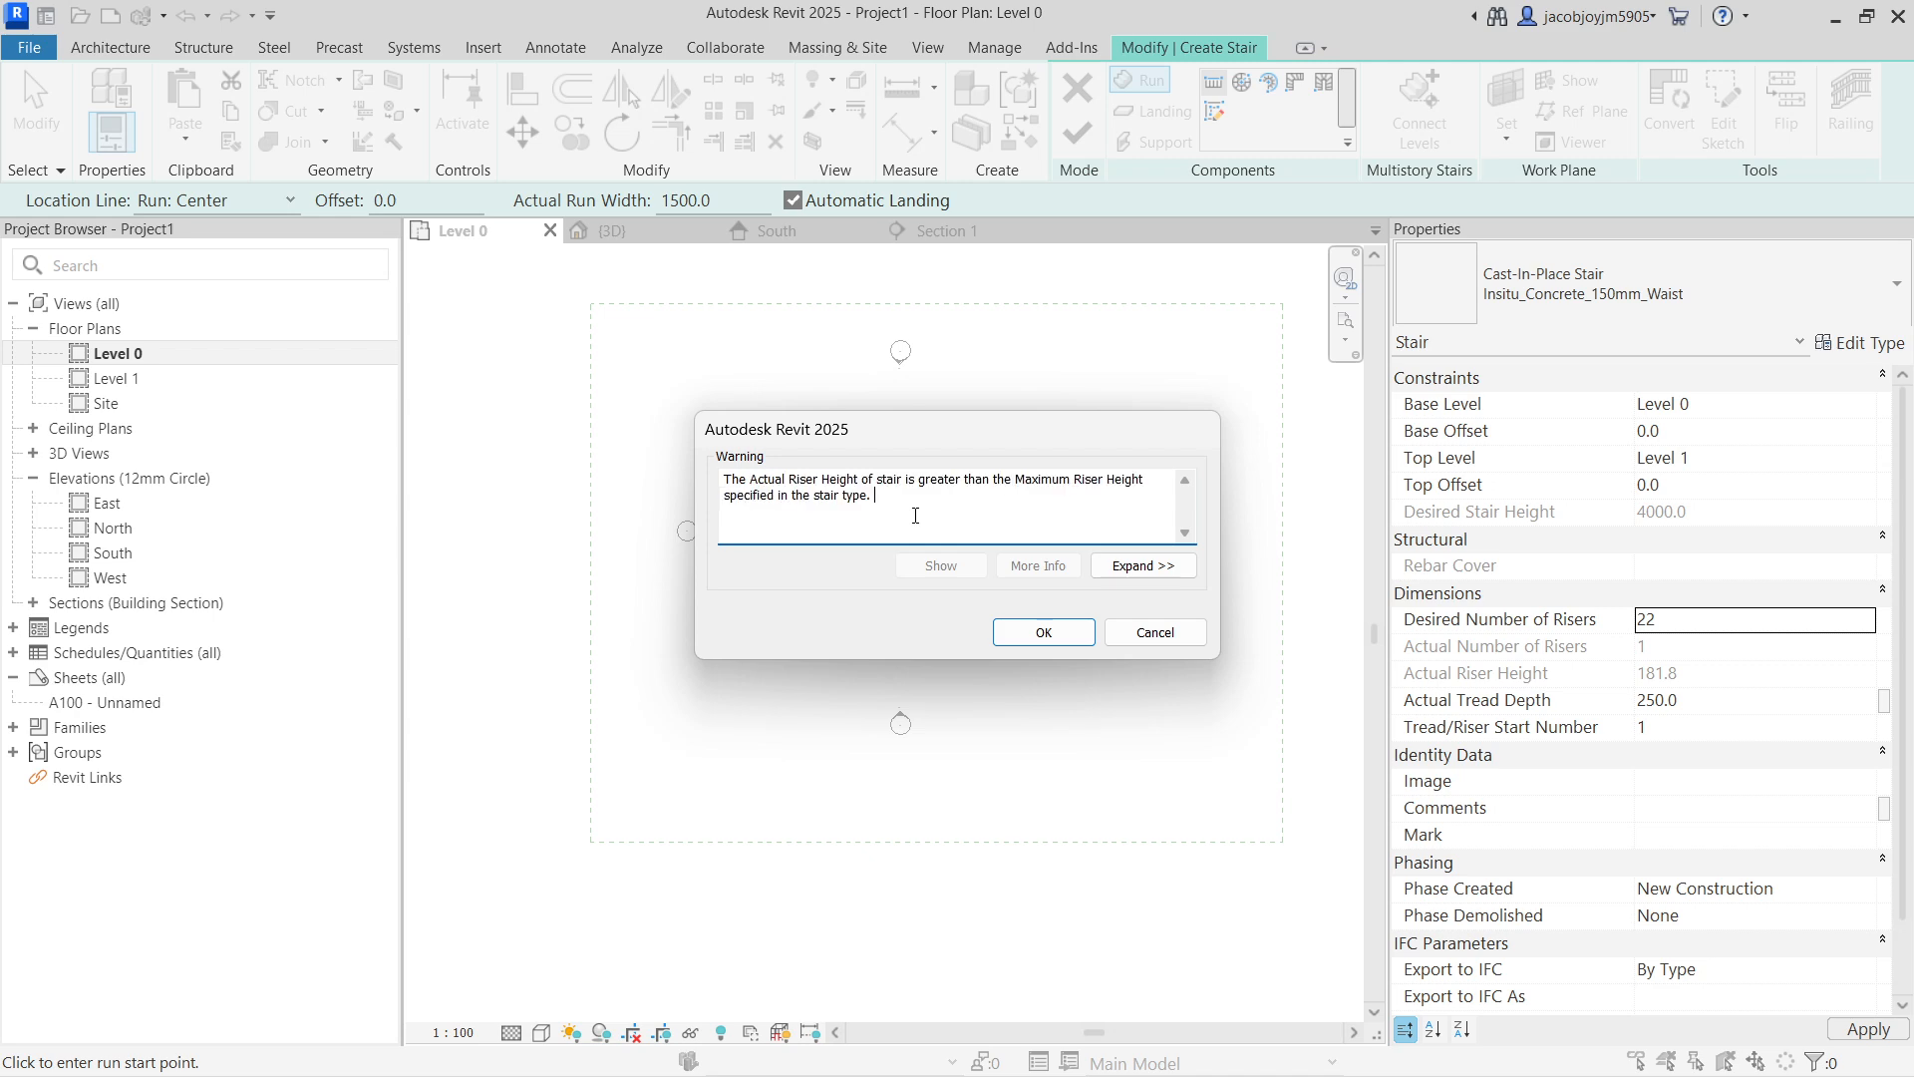
pyautogui.click(1043, 632)
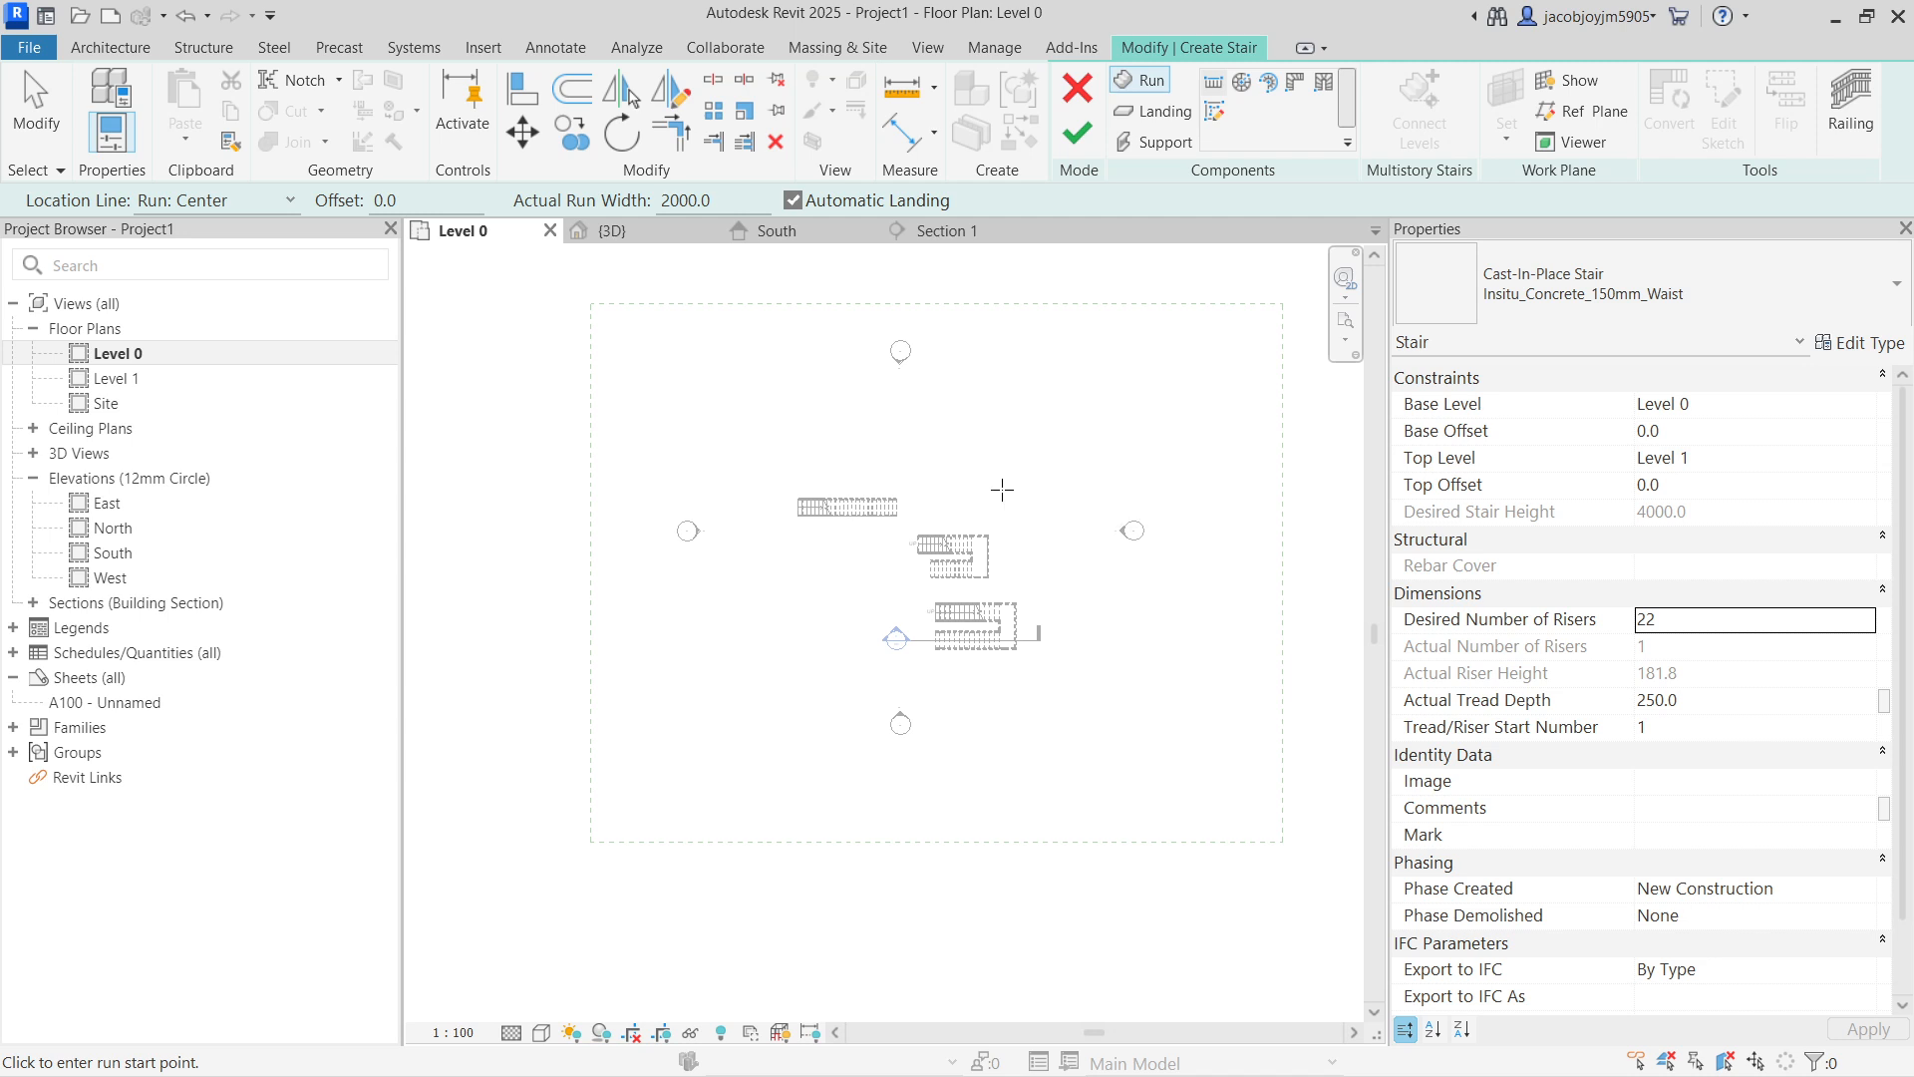
# Step: Draw a straight horizontal run containing all 22 risers above the existing stairs in the Level 0 plan, and finish the stair
pyautogui.click(930, 460)
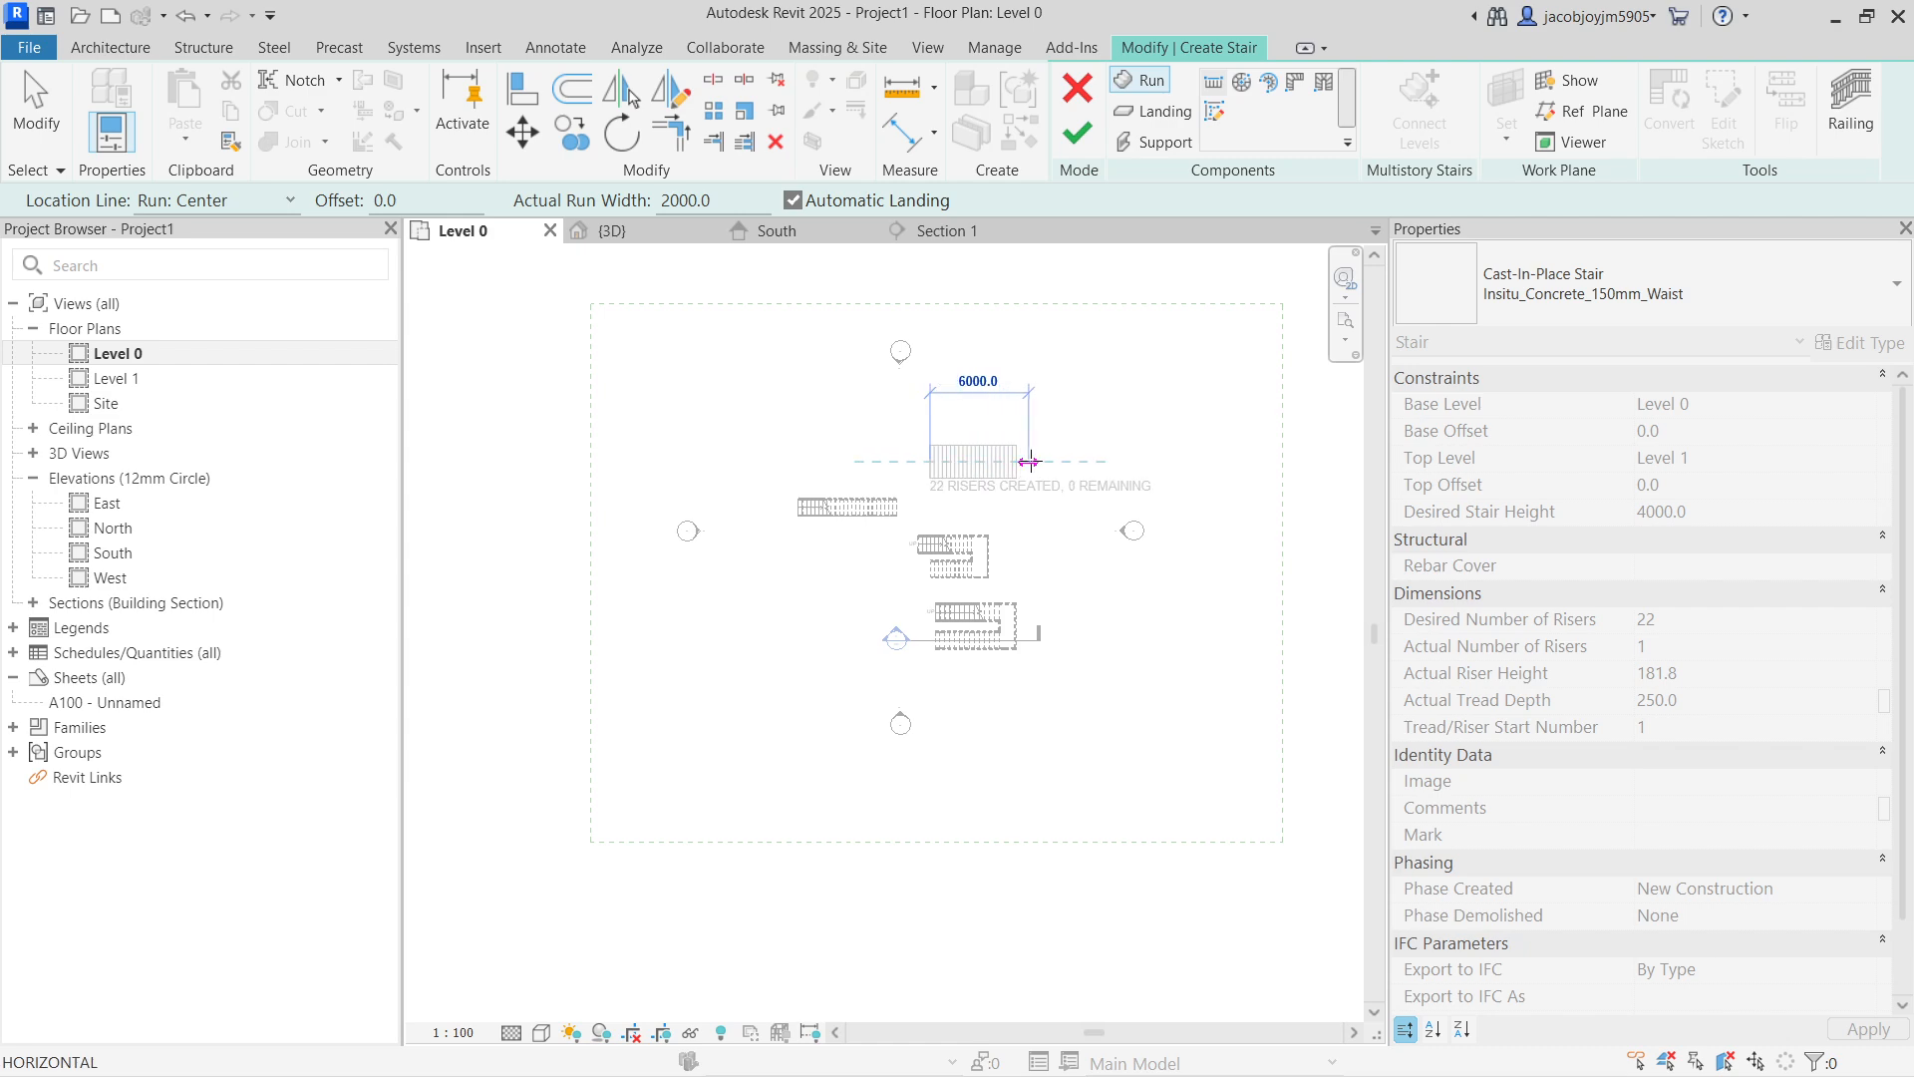
pyautogui.scroll(2, 1037, 460)
pyautogui.scroll(2, 1037, 460)
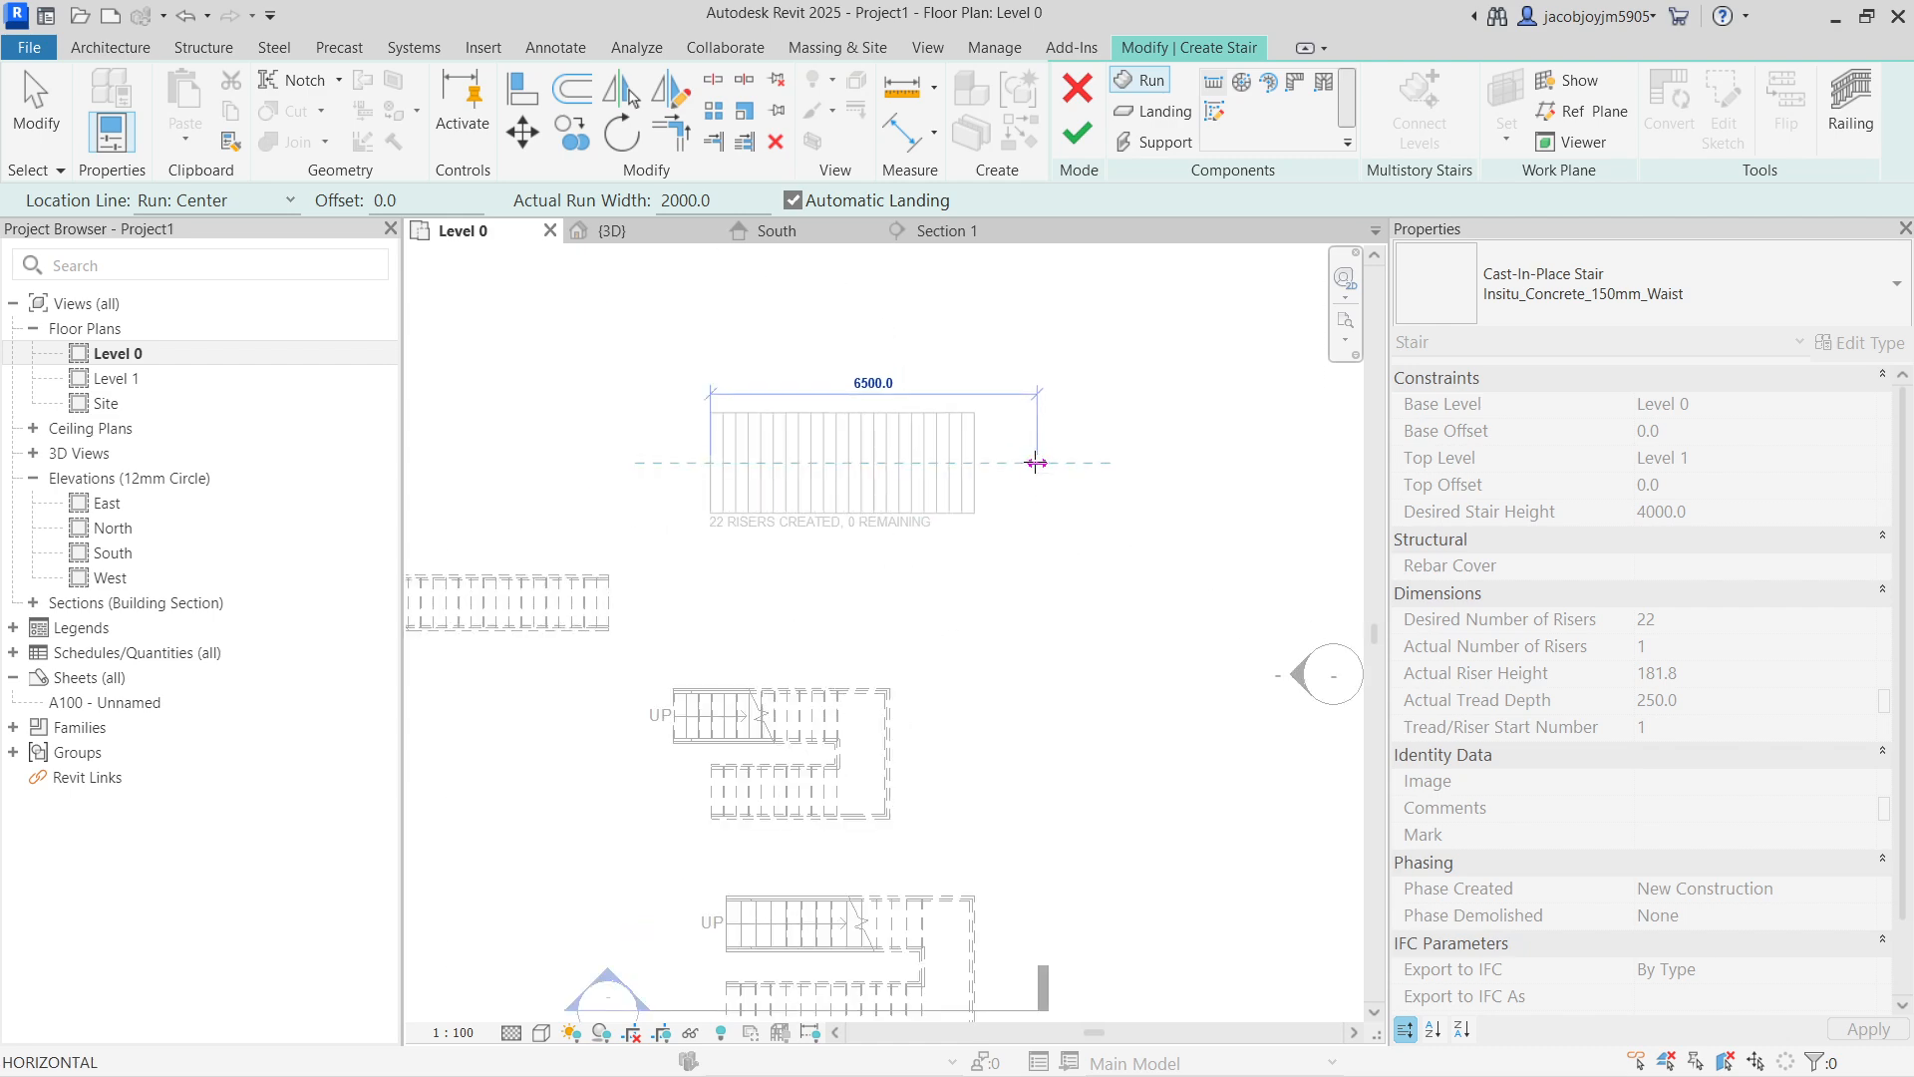
pyautogui.click(1038, 463)
pyautogui.click(1078, 132)
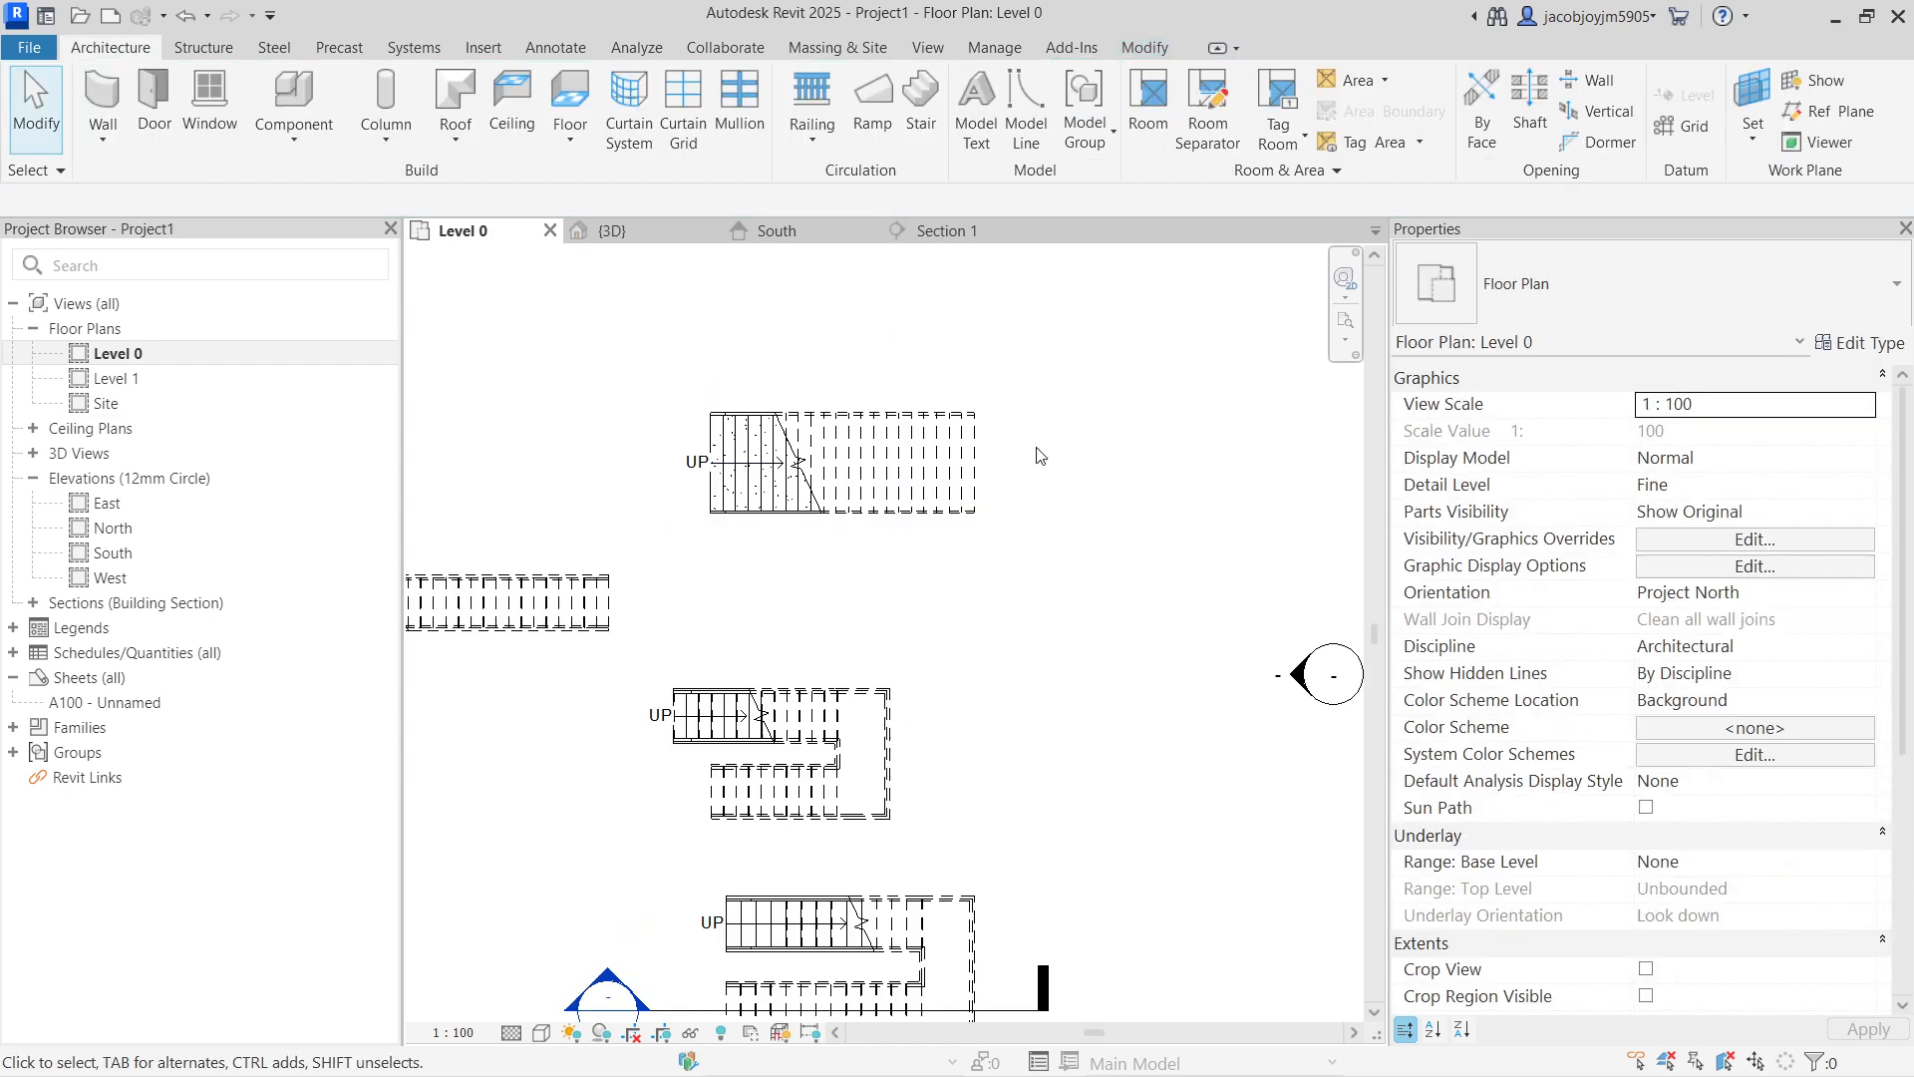
# Step: Move the Section 1 line so it cuts through the new concrete stair, and open its section view
pyautogui.scroll(-2, 1047, 518)
pyautogui.click(1041, 867)
pyautogui.moveTo(1042, 867); pyautogui.dragTo(1057, 472)
pyautogui.rightClick(1056, 472)
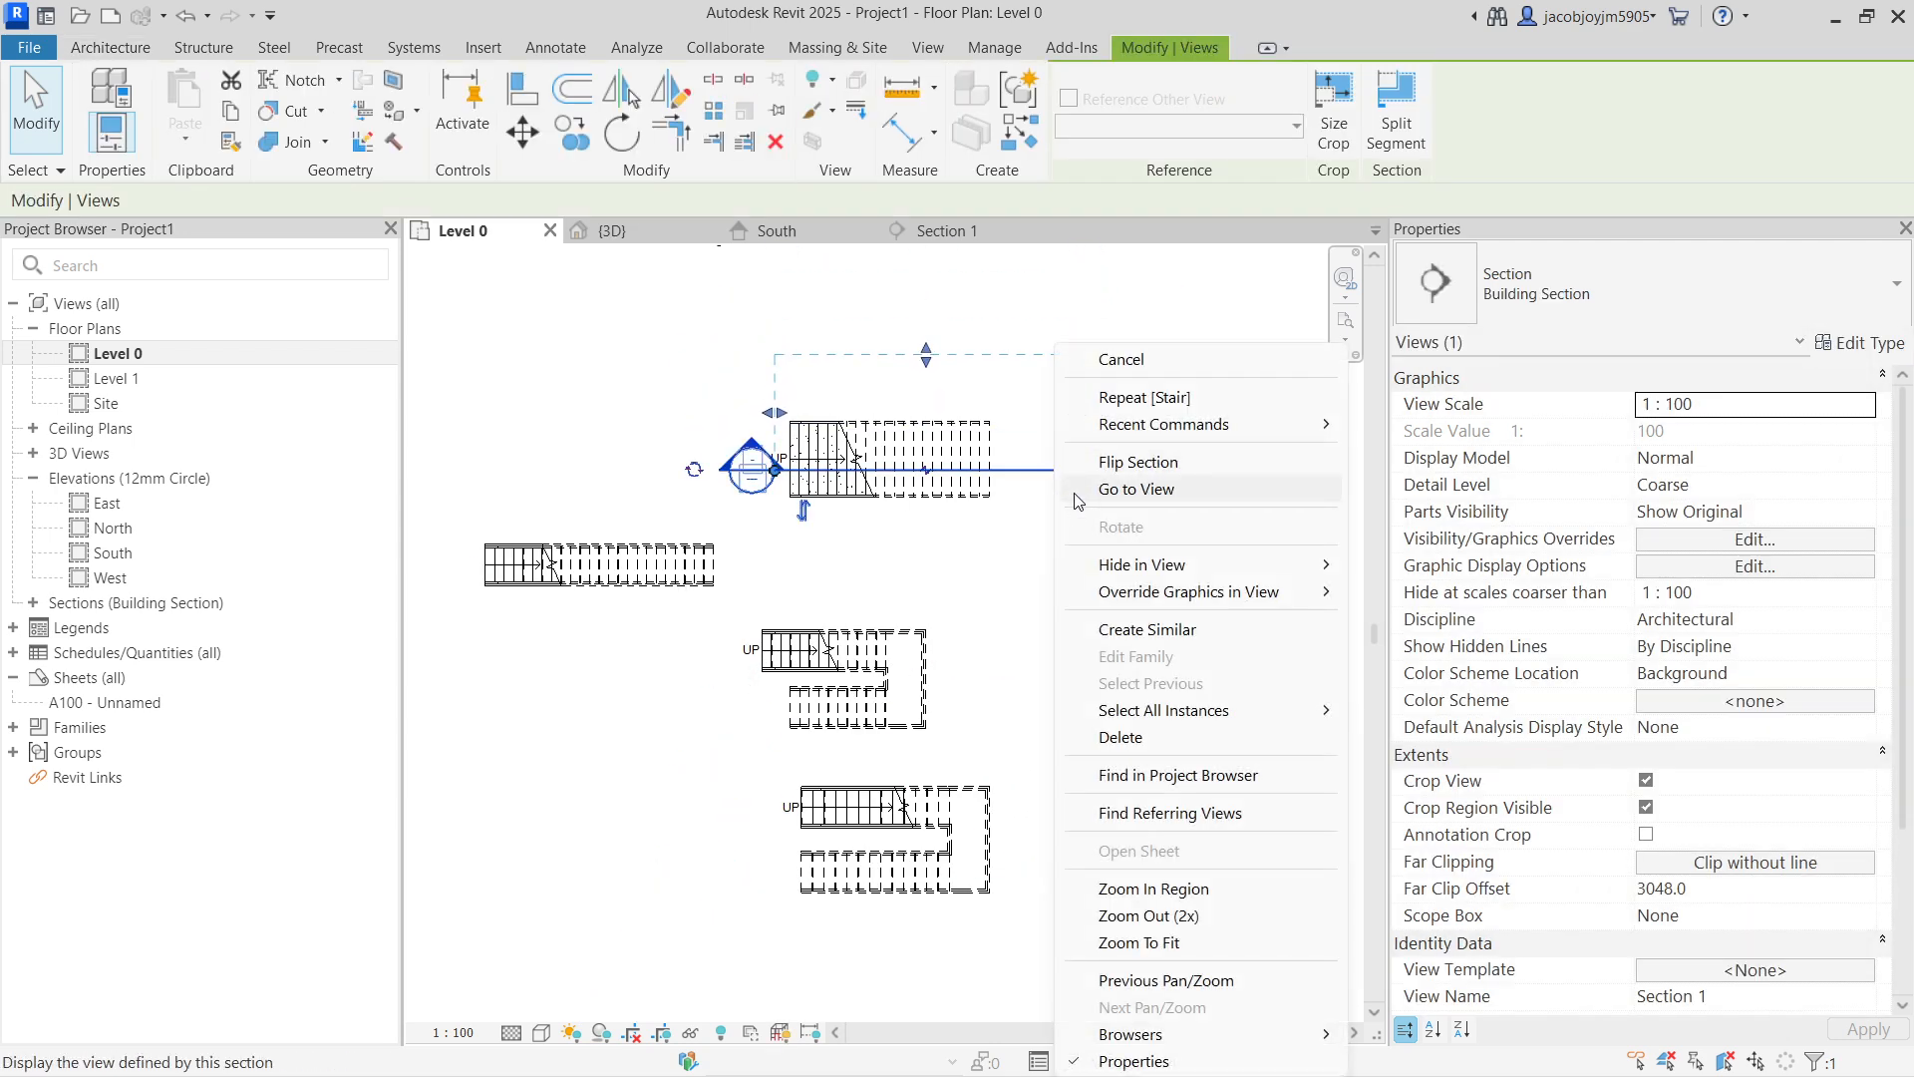
pyautogui.click(1101, 493)
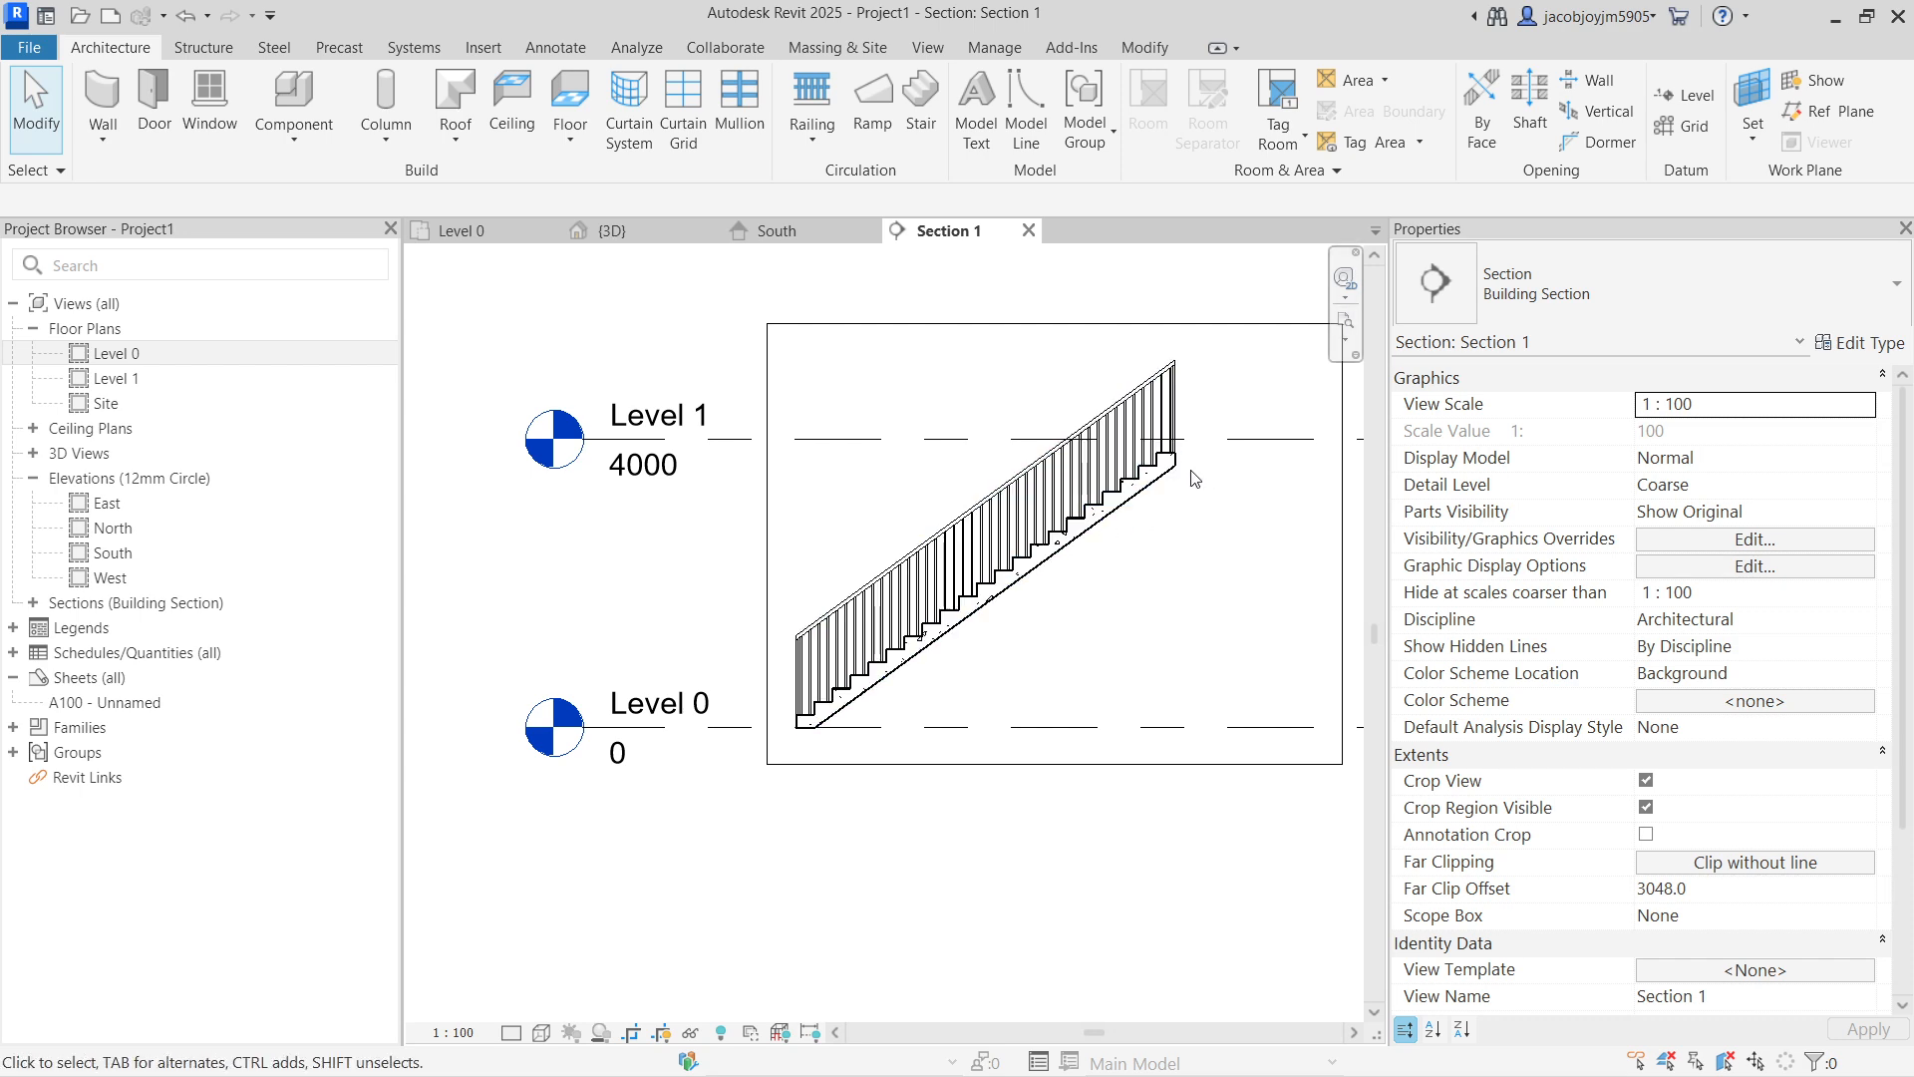
# Step: Edit the concrete stair's run to not end with a riser, extend its upper end by one tread, and finish the stair
pyautogui.click(1209, 470)
pyautogui.scroll(1, 1181, 456)
pyautogui.click(1077, 109)
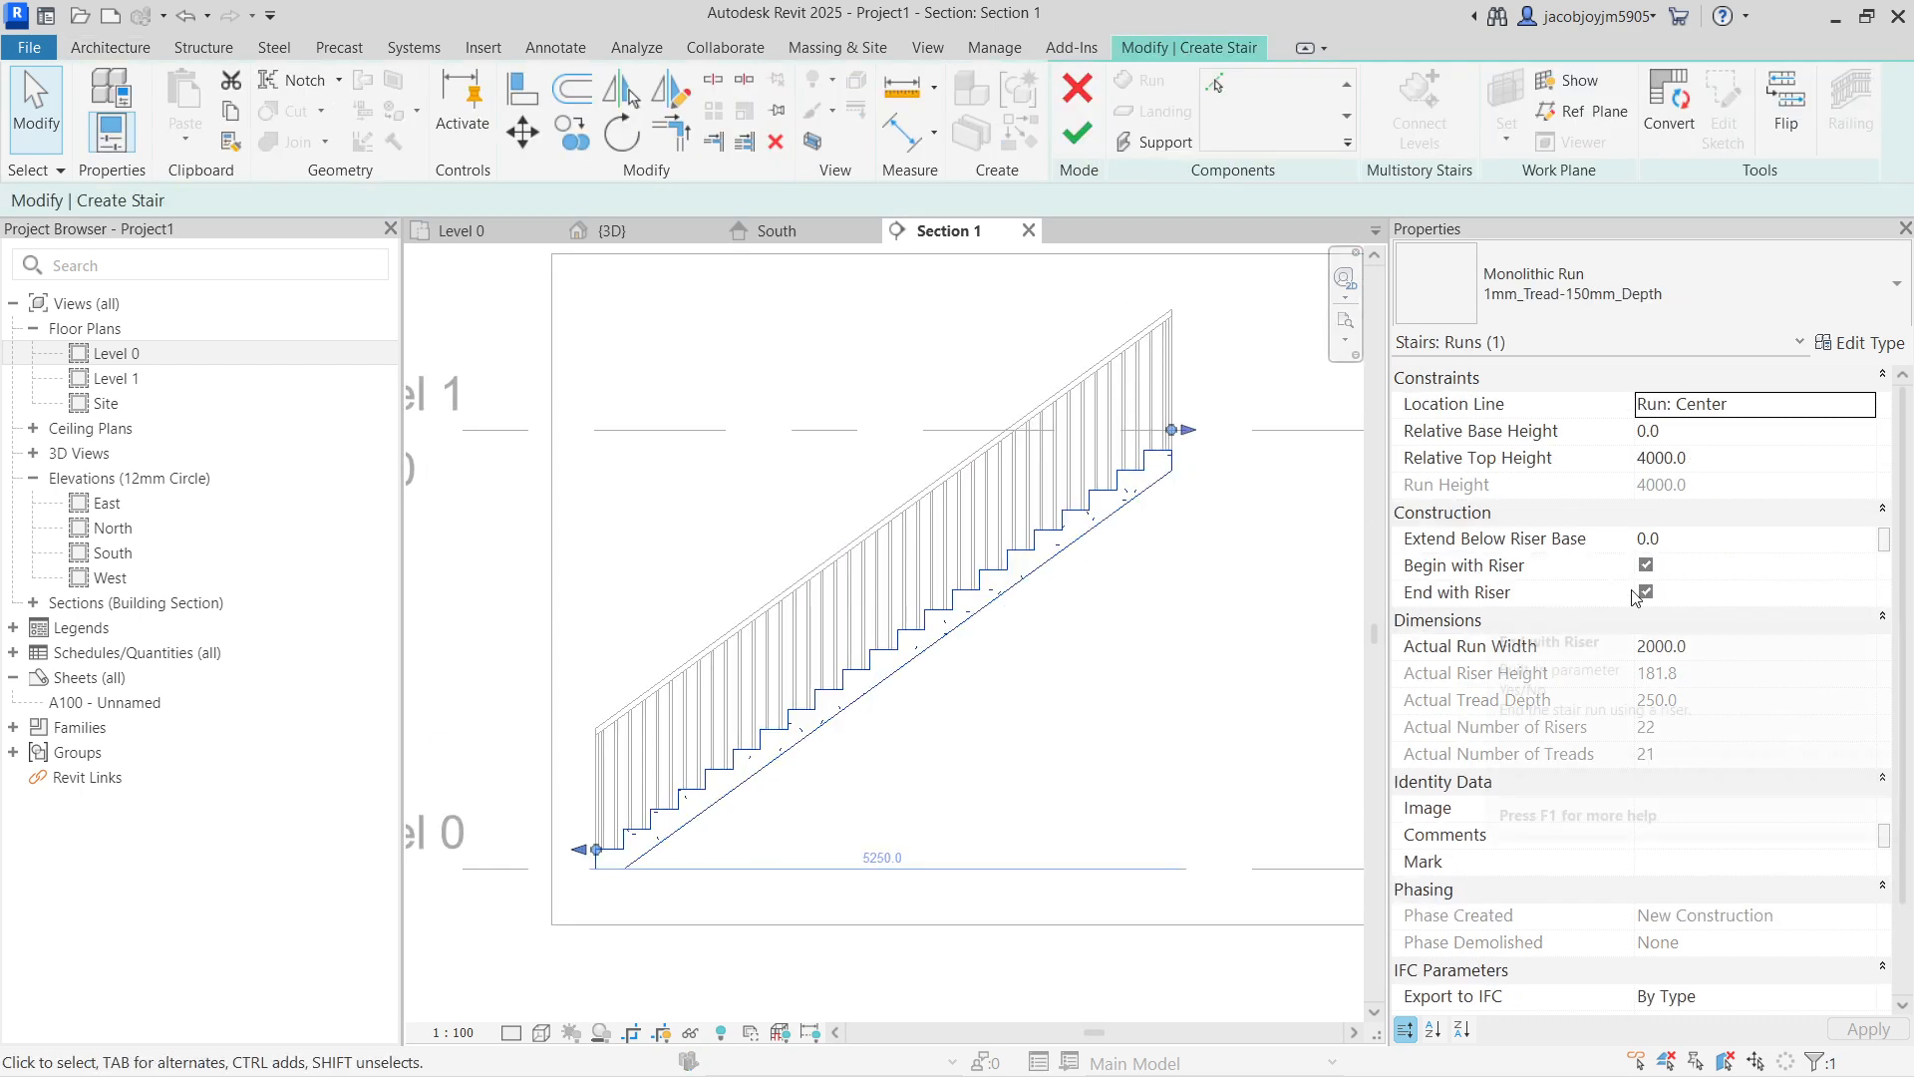
pyautogui.click(1645, 591)
pyautogui.scroll(1, 1174, 433)
pyautogui.moveTo(1171, 455); pyautogui.dragTo(1208, 429)
pyautogui.click(1078, 133)
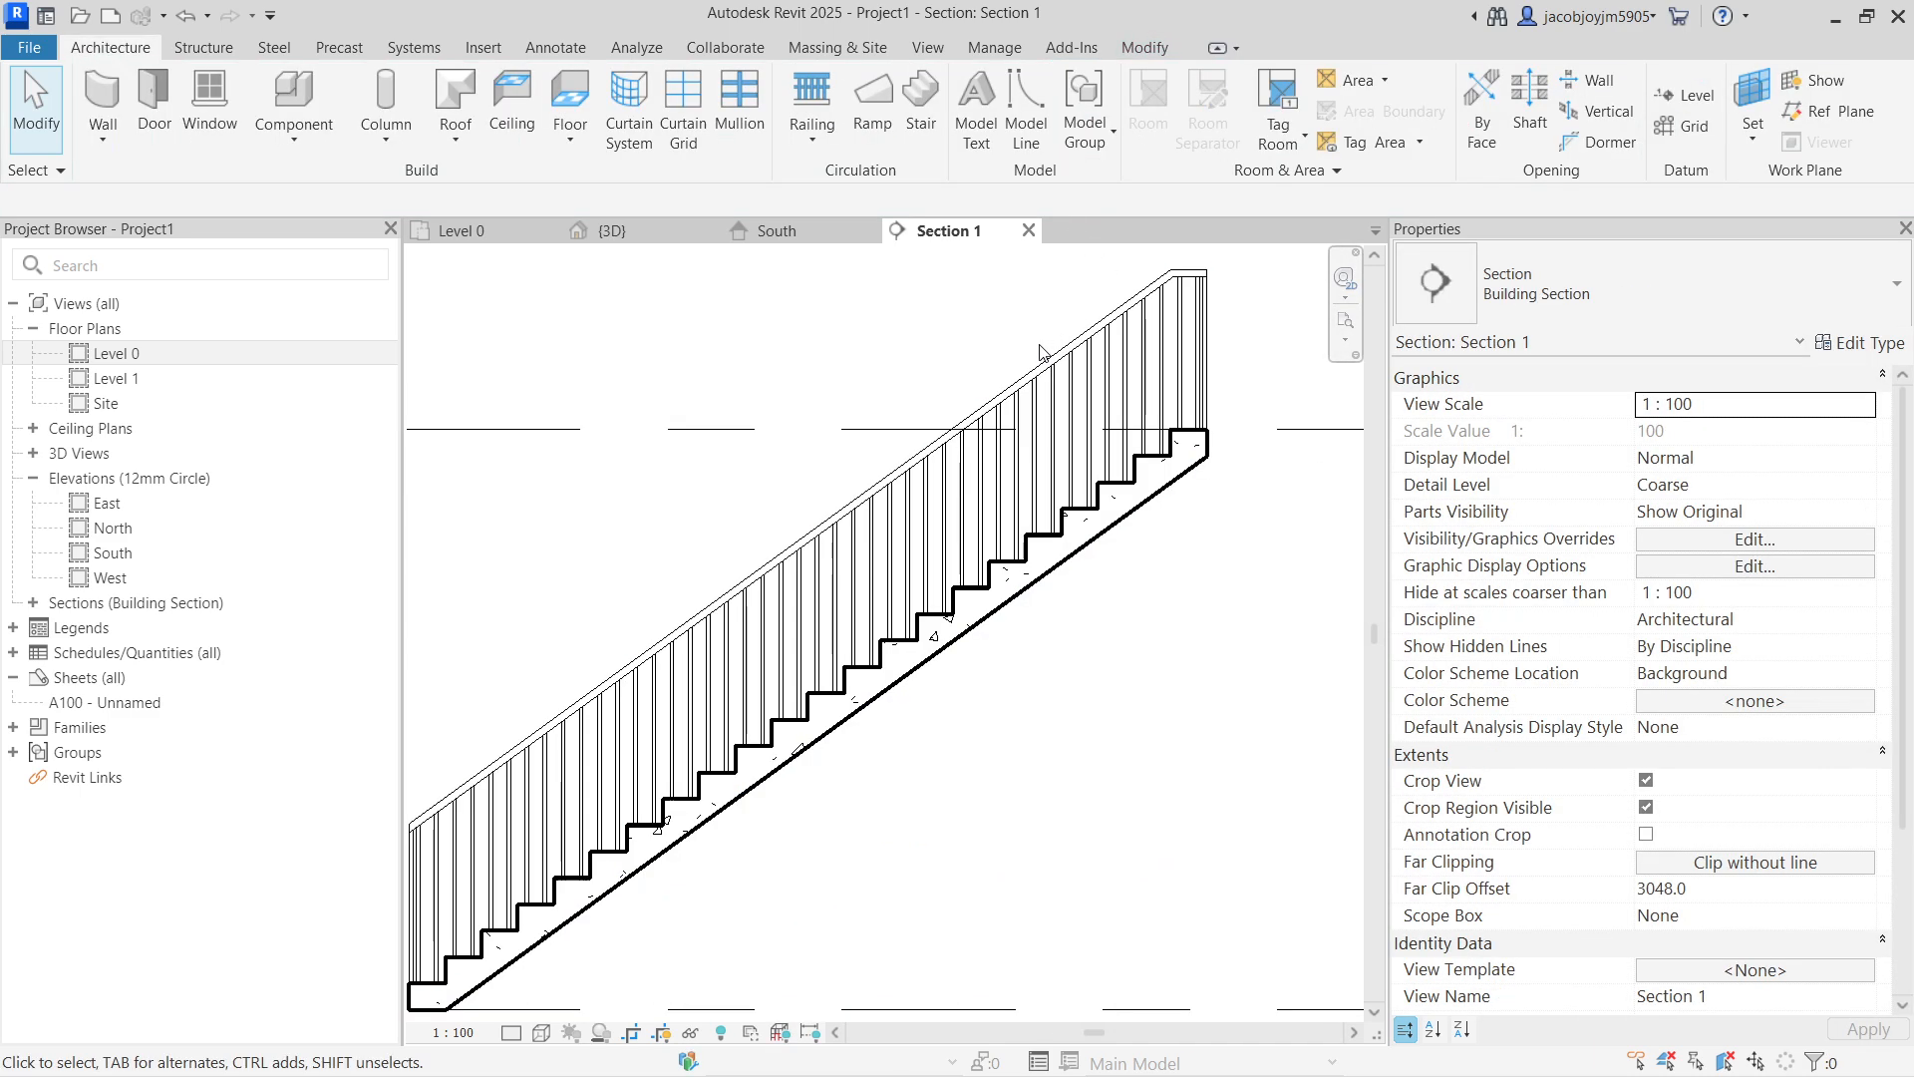
pyautogui.scroll(-1, 1123, 502)
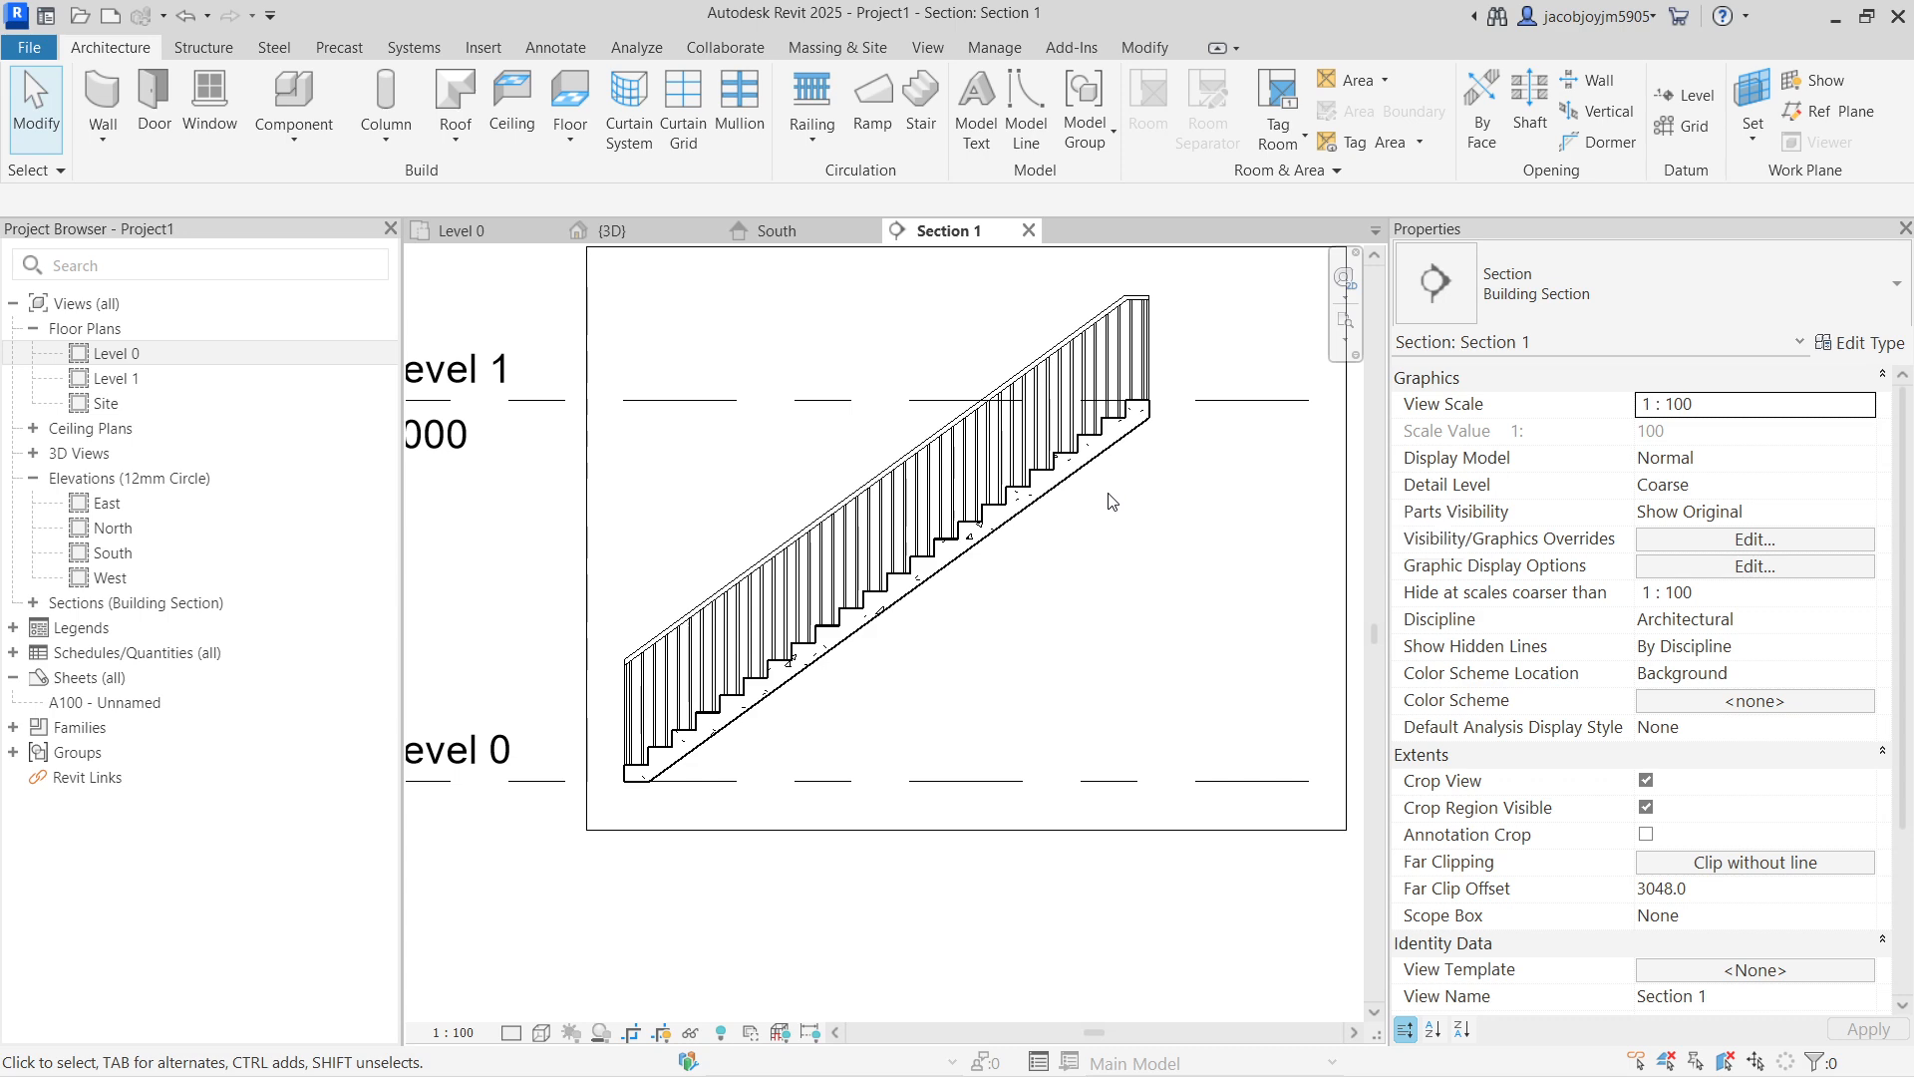
# Step: Examine the maximum riser height, minimum tread depth and minimum run width in the concrete stair's type properties, starting from the Section 1 view
pyautogui.click(1093, 471)
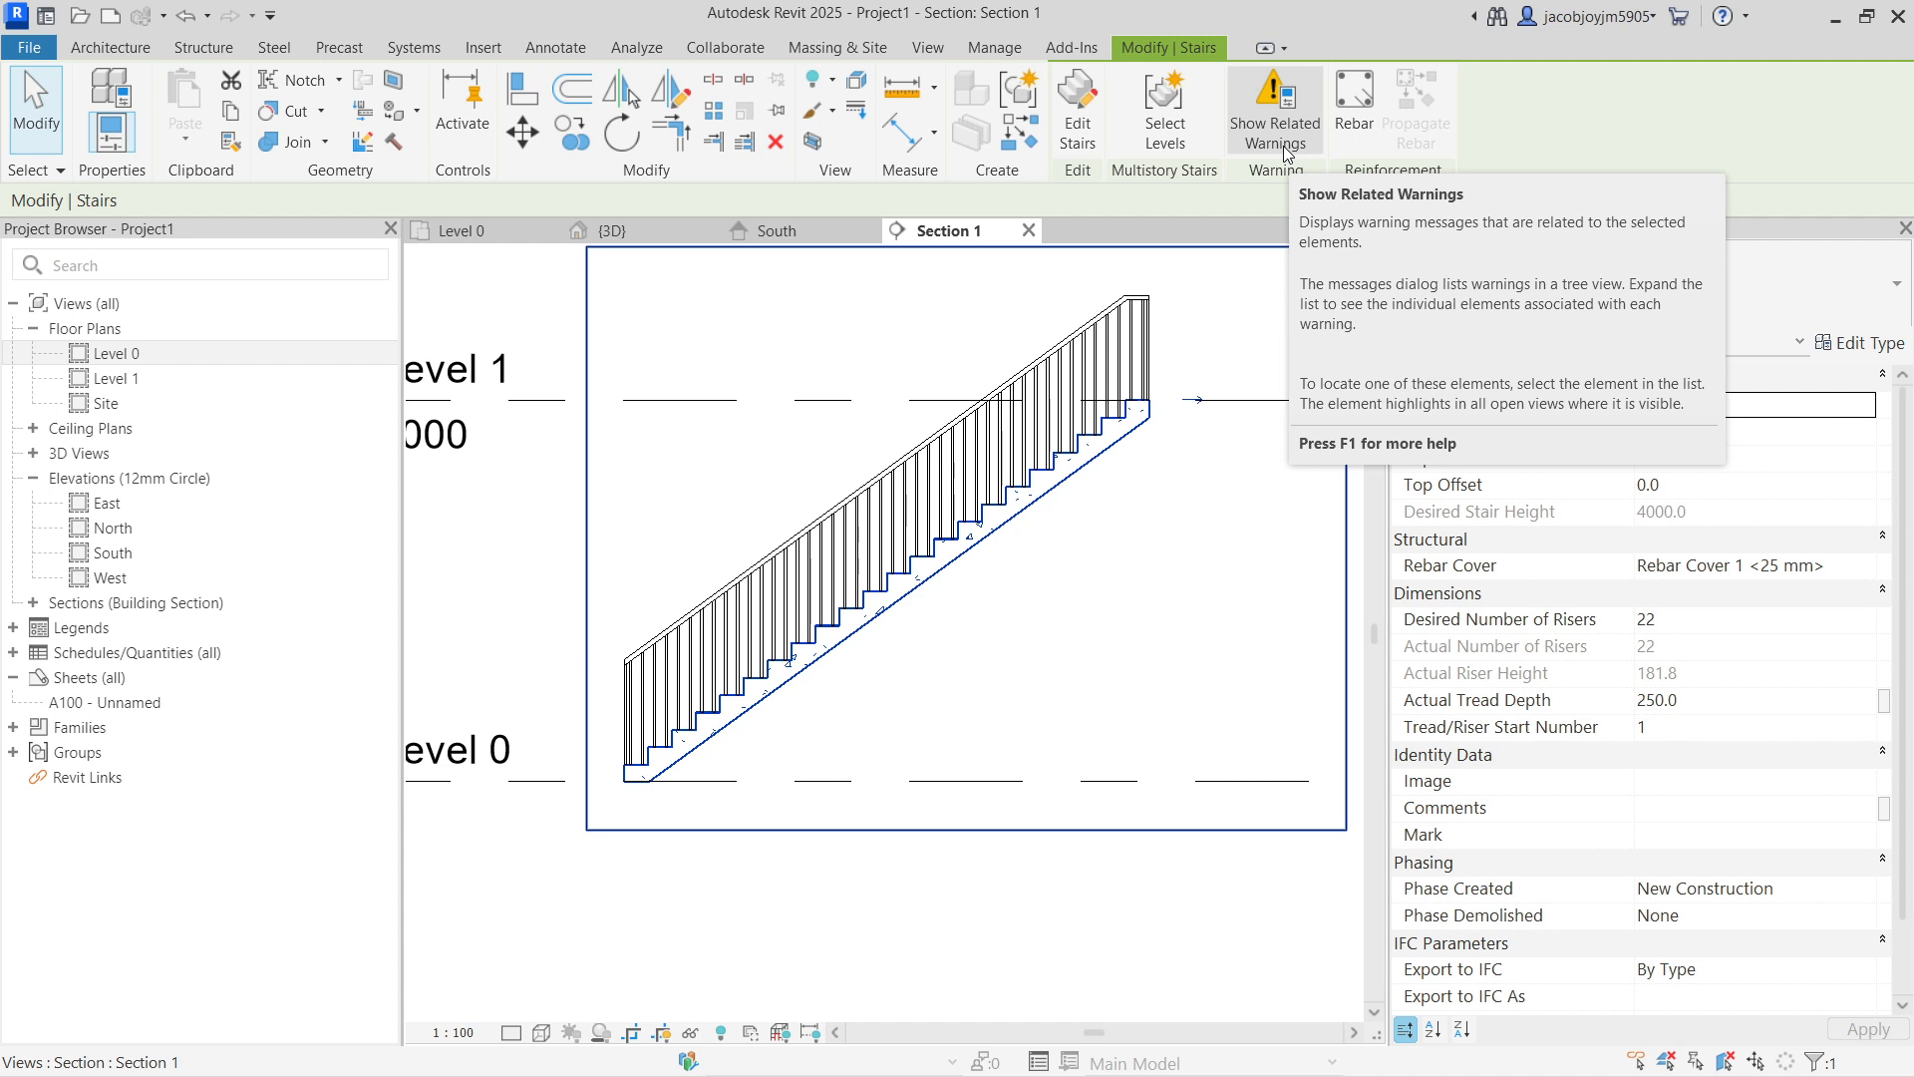
pyautogui.click(1860, 342)
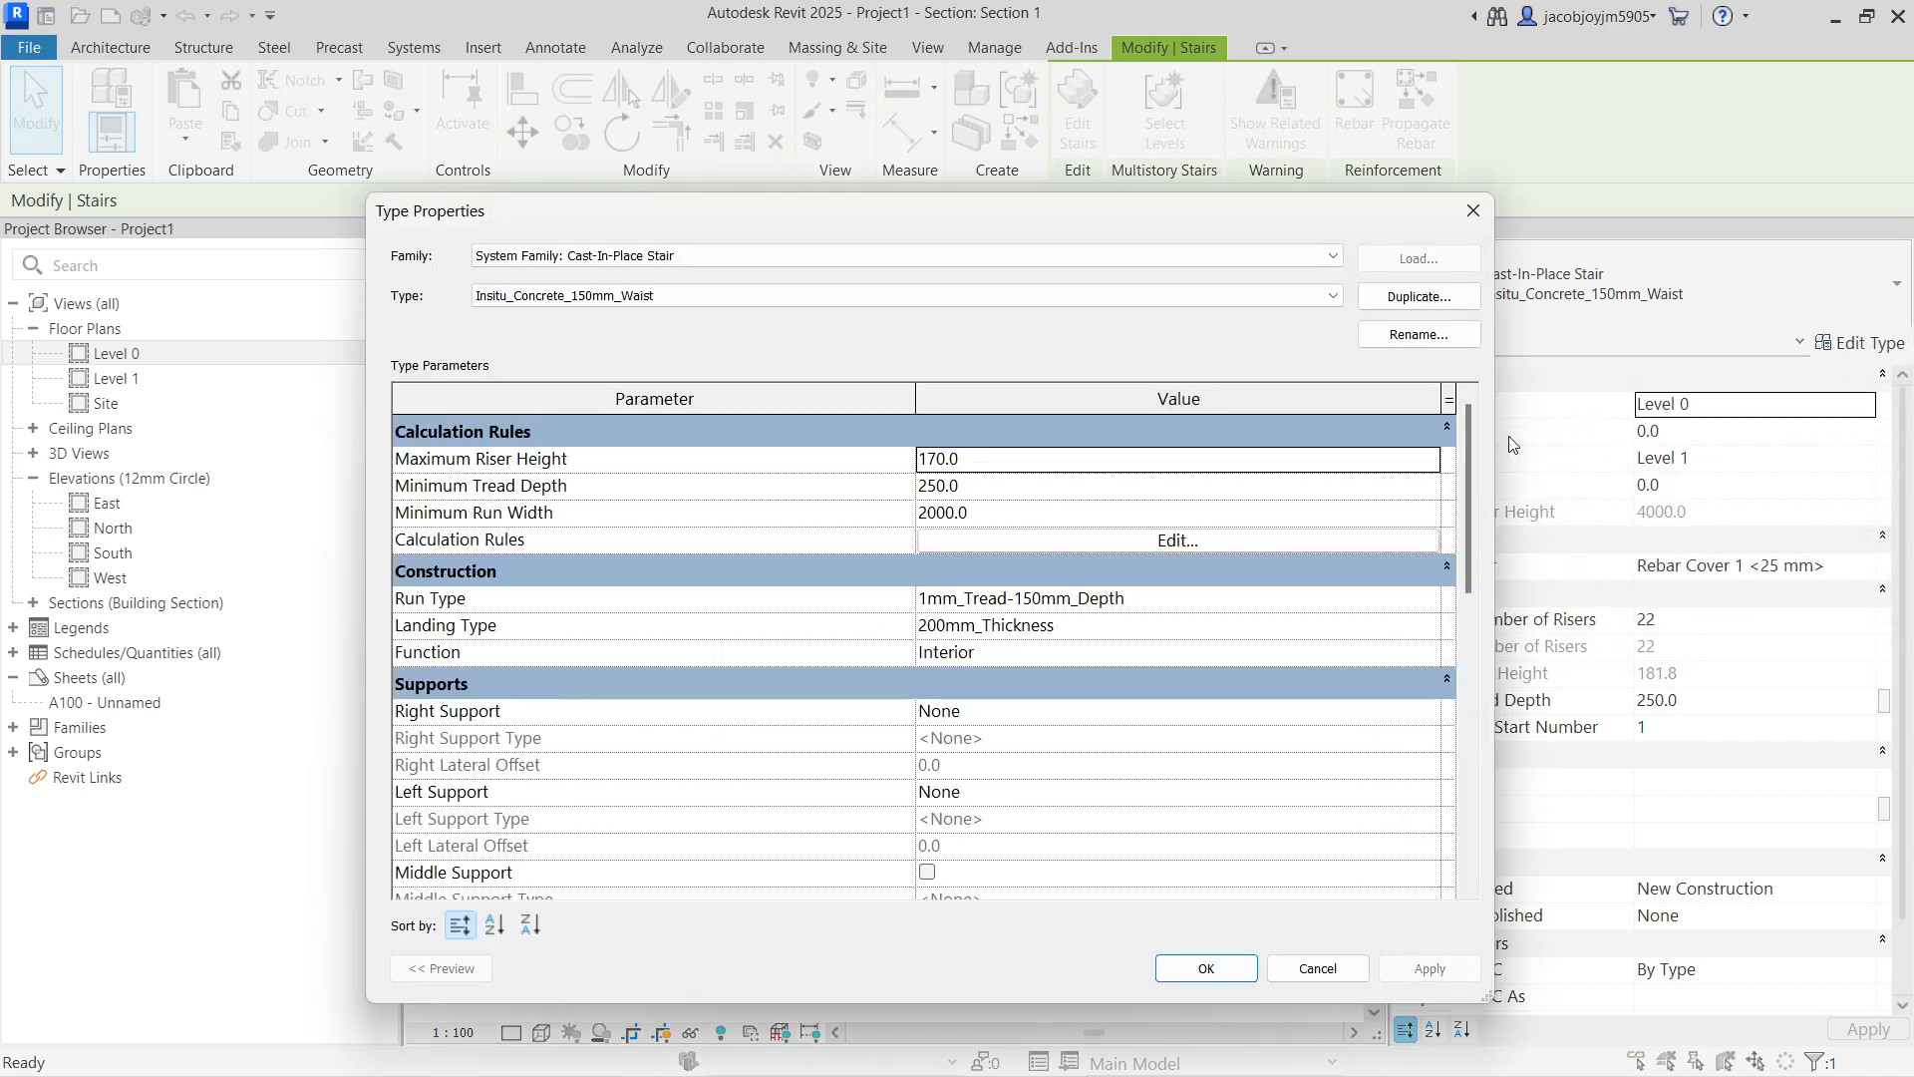
pyautogui.click(1073, 463)
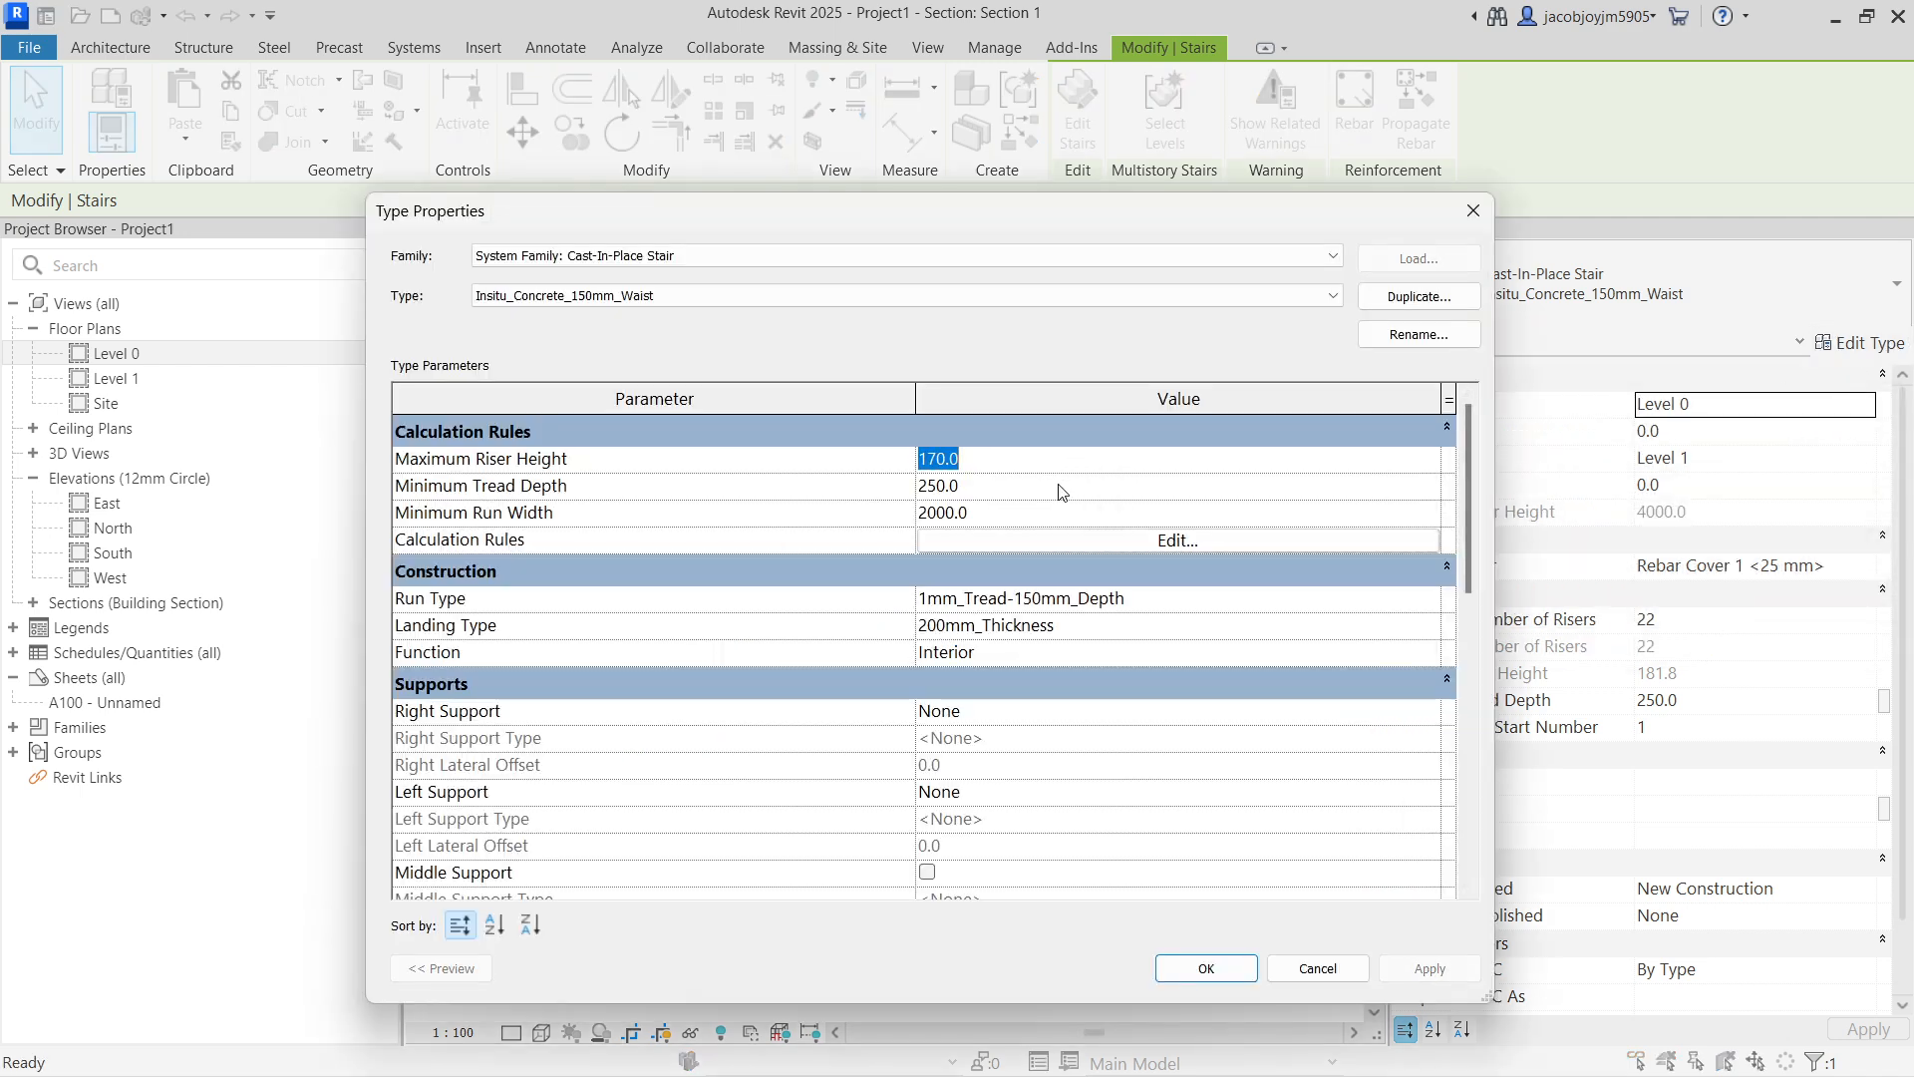
pyautogui.click(1060, 489)
pyautogui.click(1046, 520)
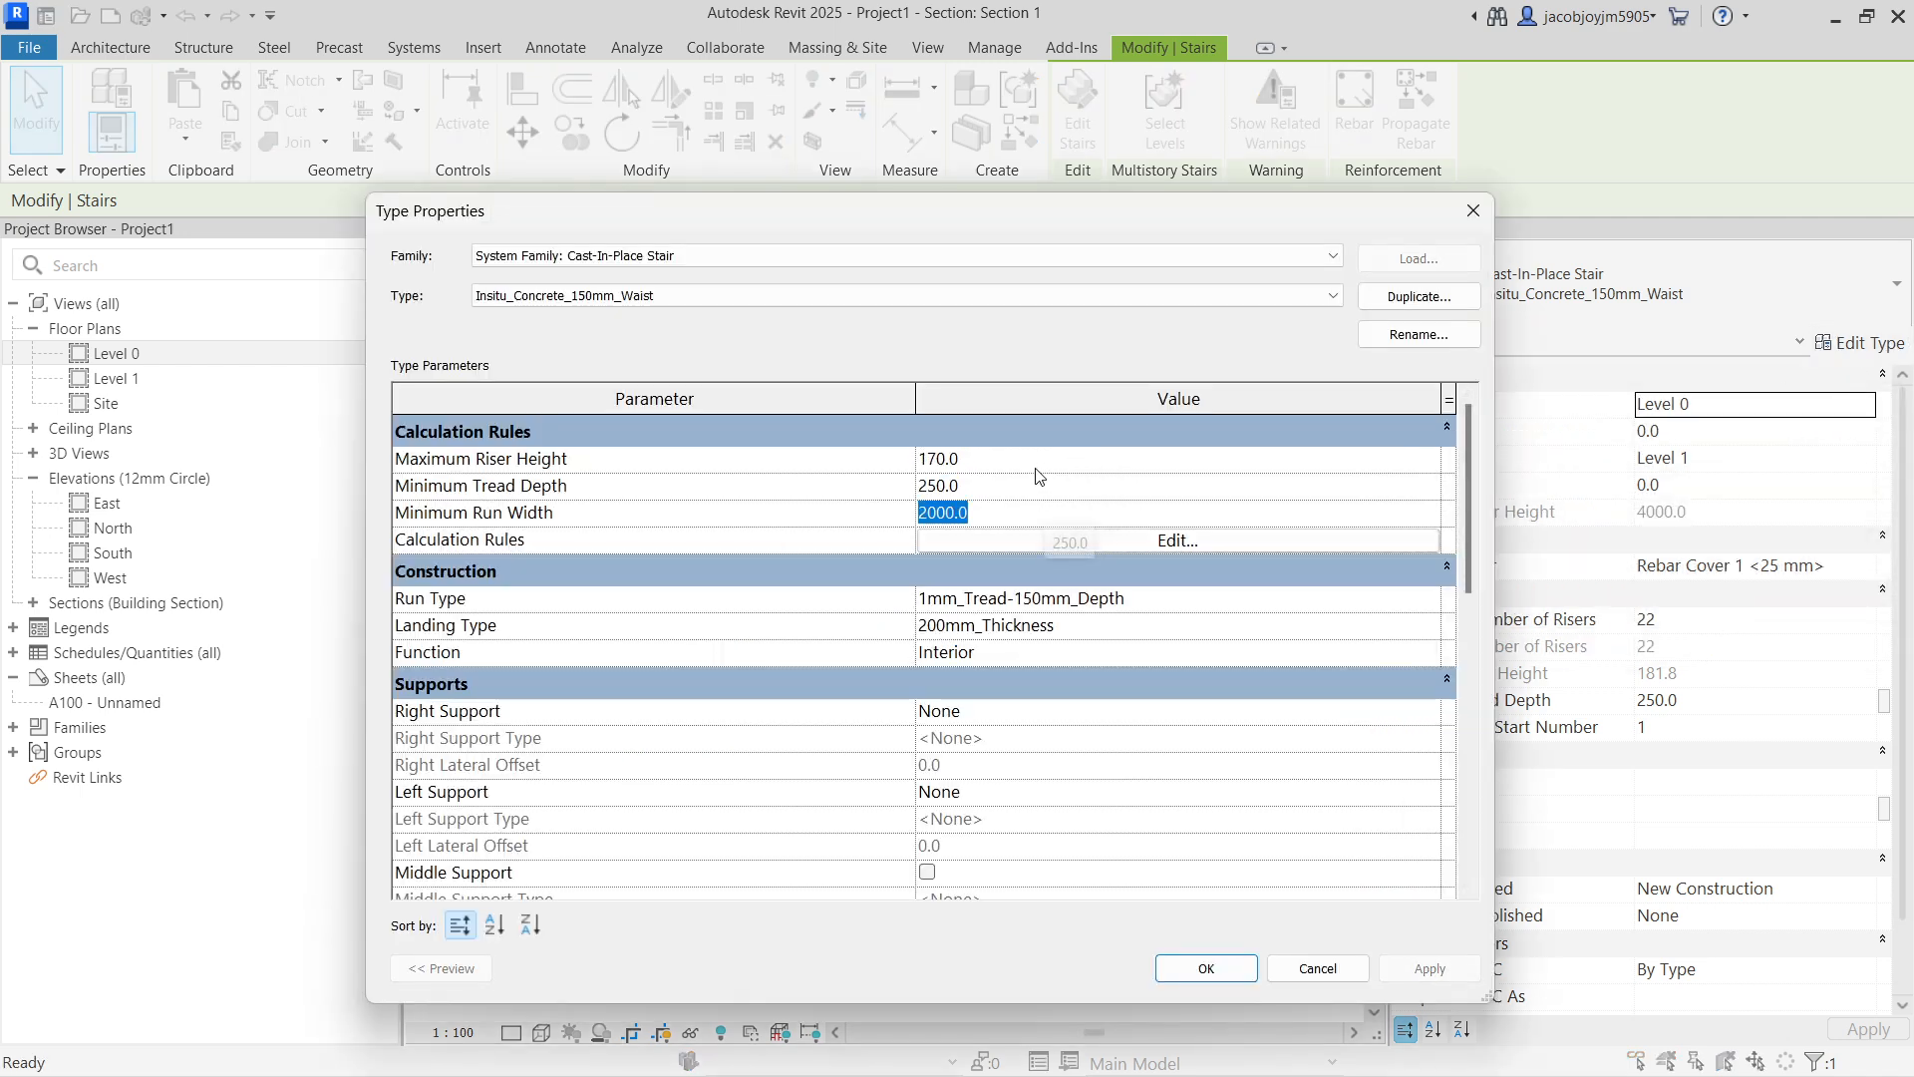
pyautogui.click(1037, 464)
pyautogui.press('Return')
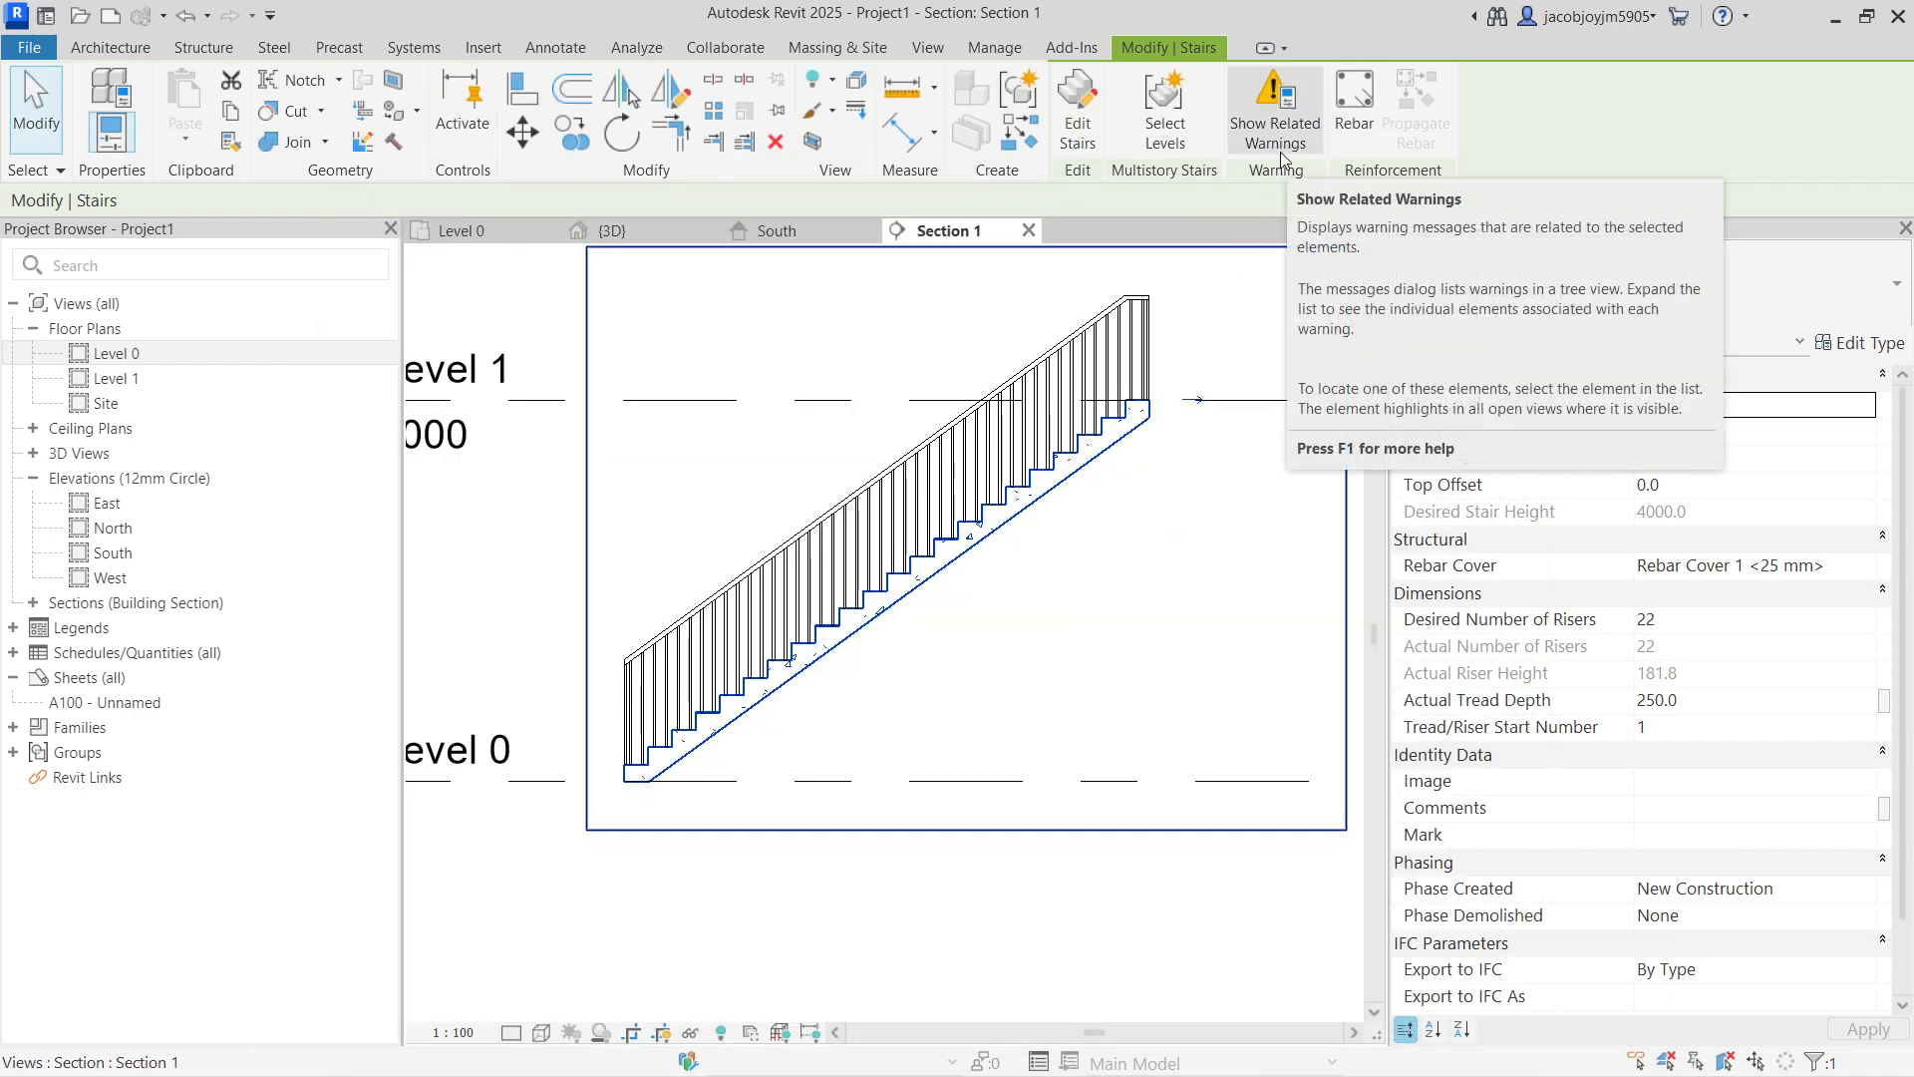
pyautogui.click(743, 276)
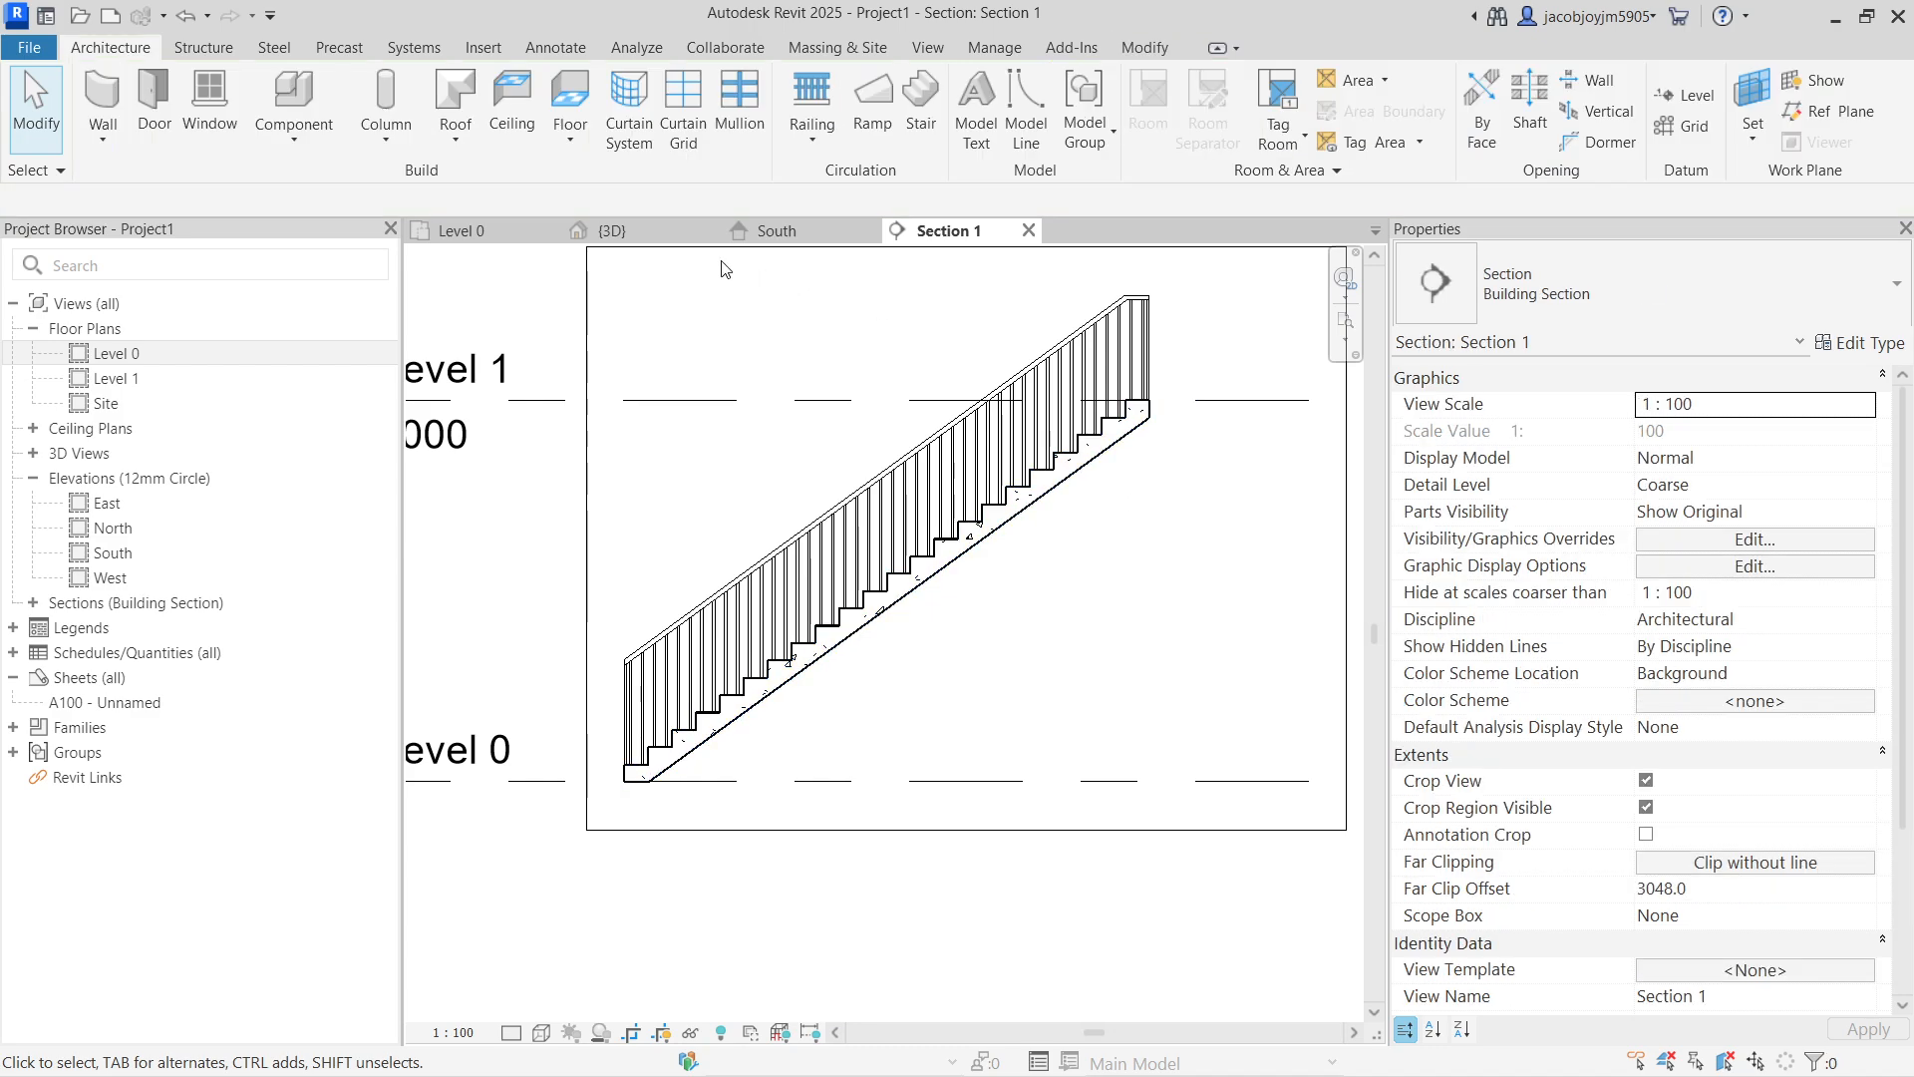
# Step: Select the concrete stair in the 3D view and open the properties of its 1mm_Tread-150mm_Depth run type
pyautogui.click(612, 230)
pyautogui.scroll(5, 925, 548)
pyautogui.scroll(5, 766, 648)
pyautogui.click(768, 649)
pyautogui.moveTo(640, 601); pyautogui.dragTo(1117, 387, button='middle')
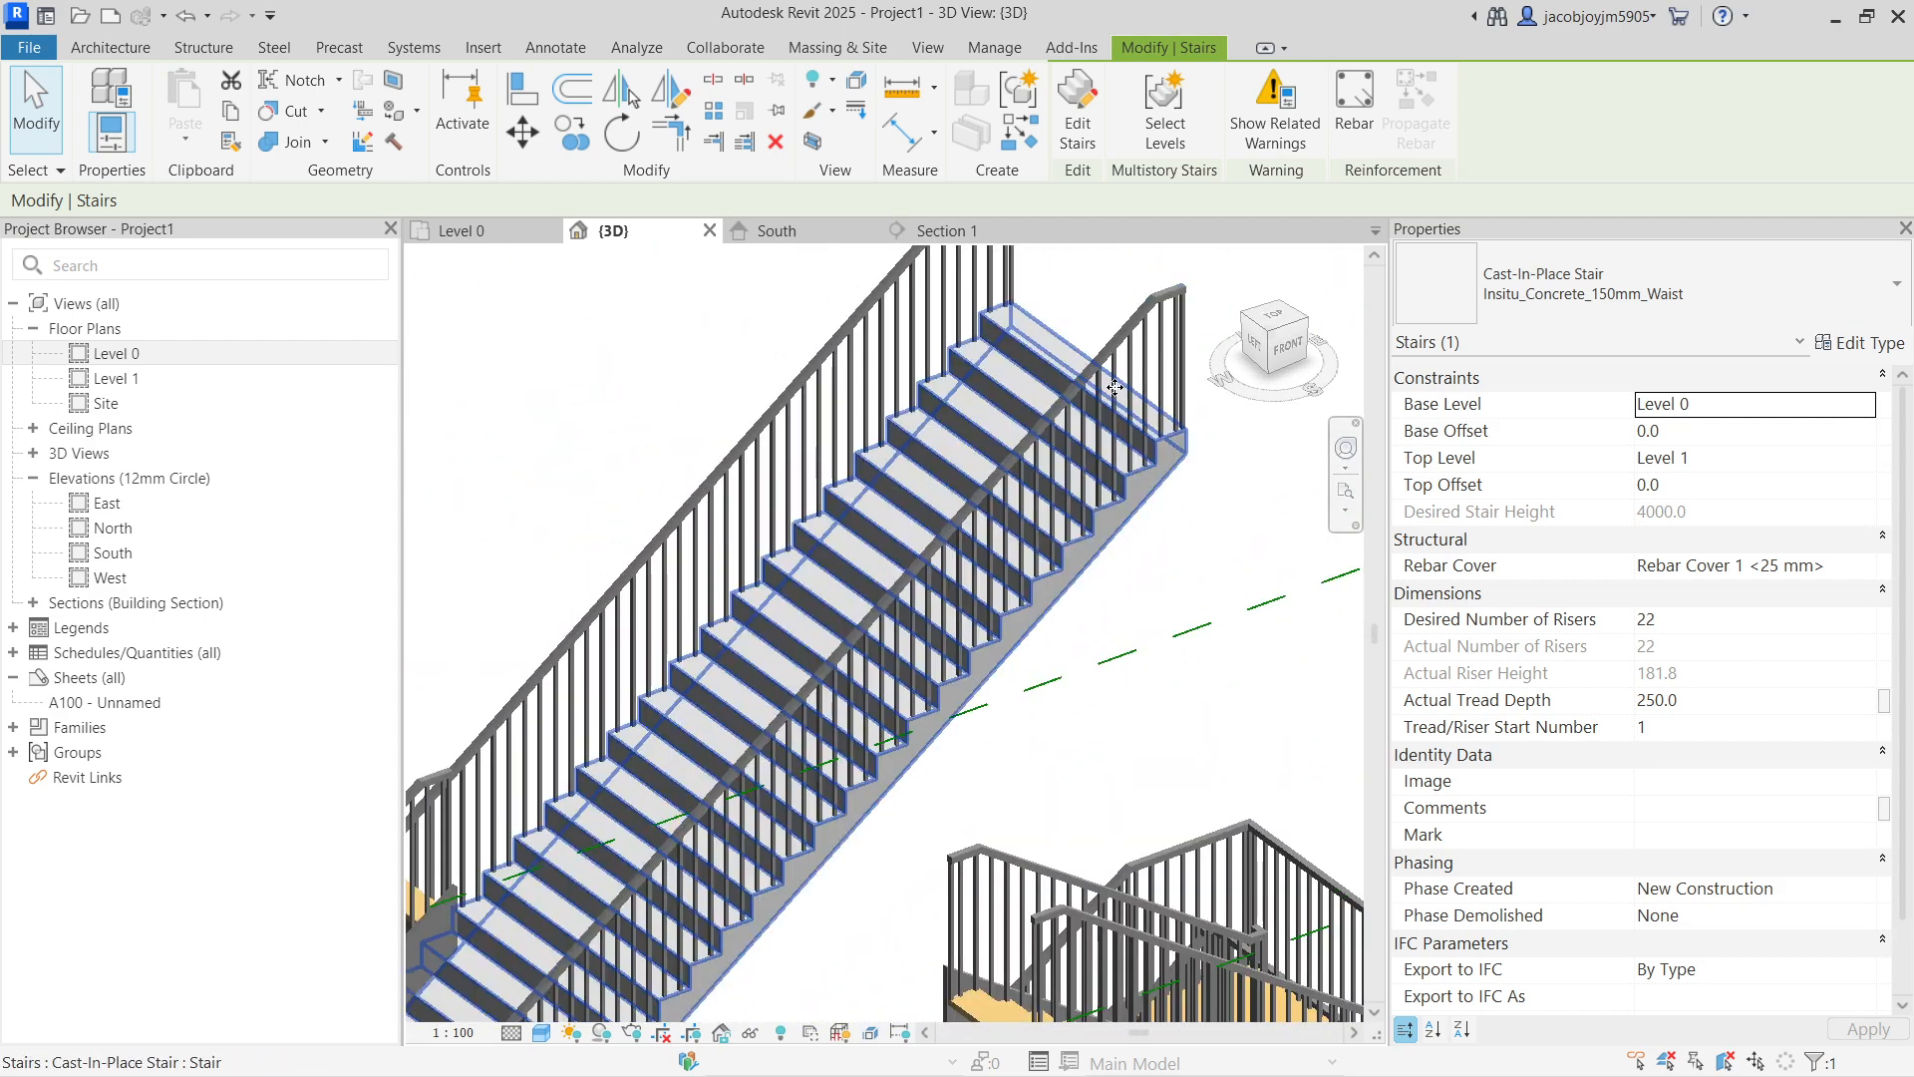
pyautogui.scroll(2, 1023, 315)
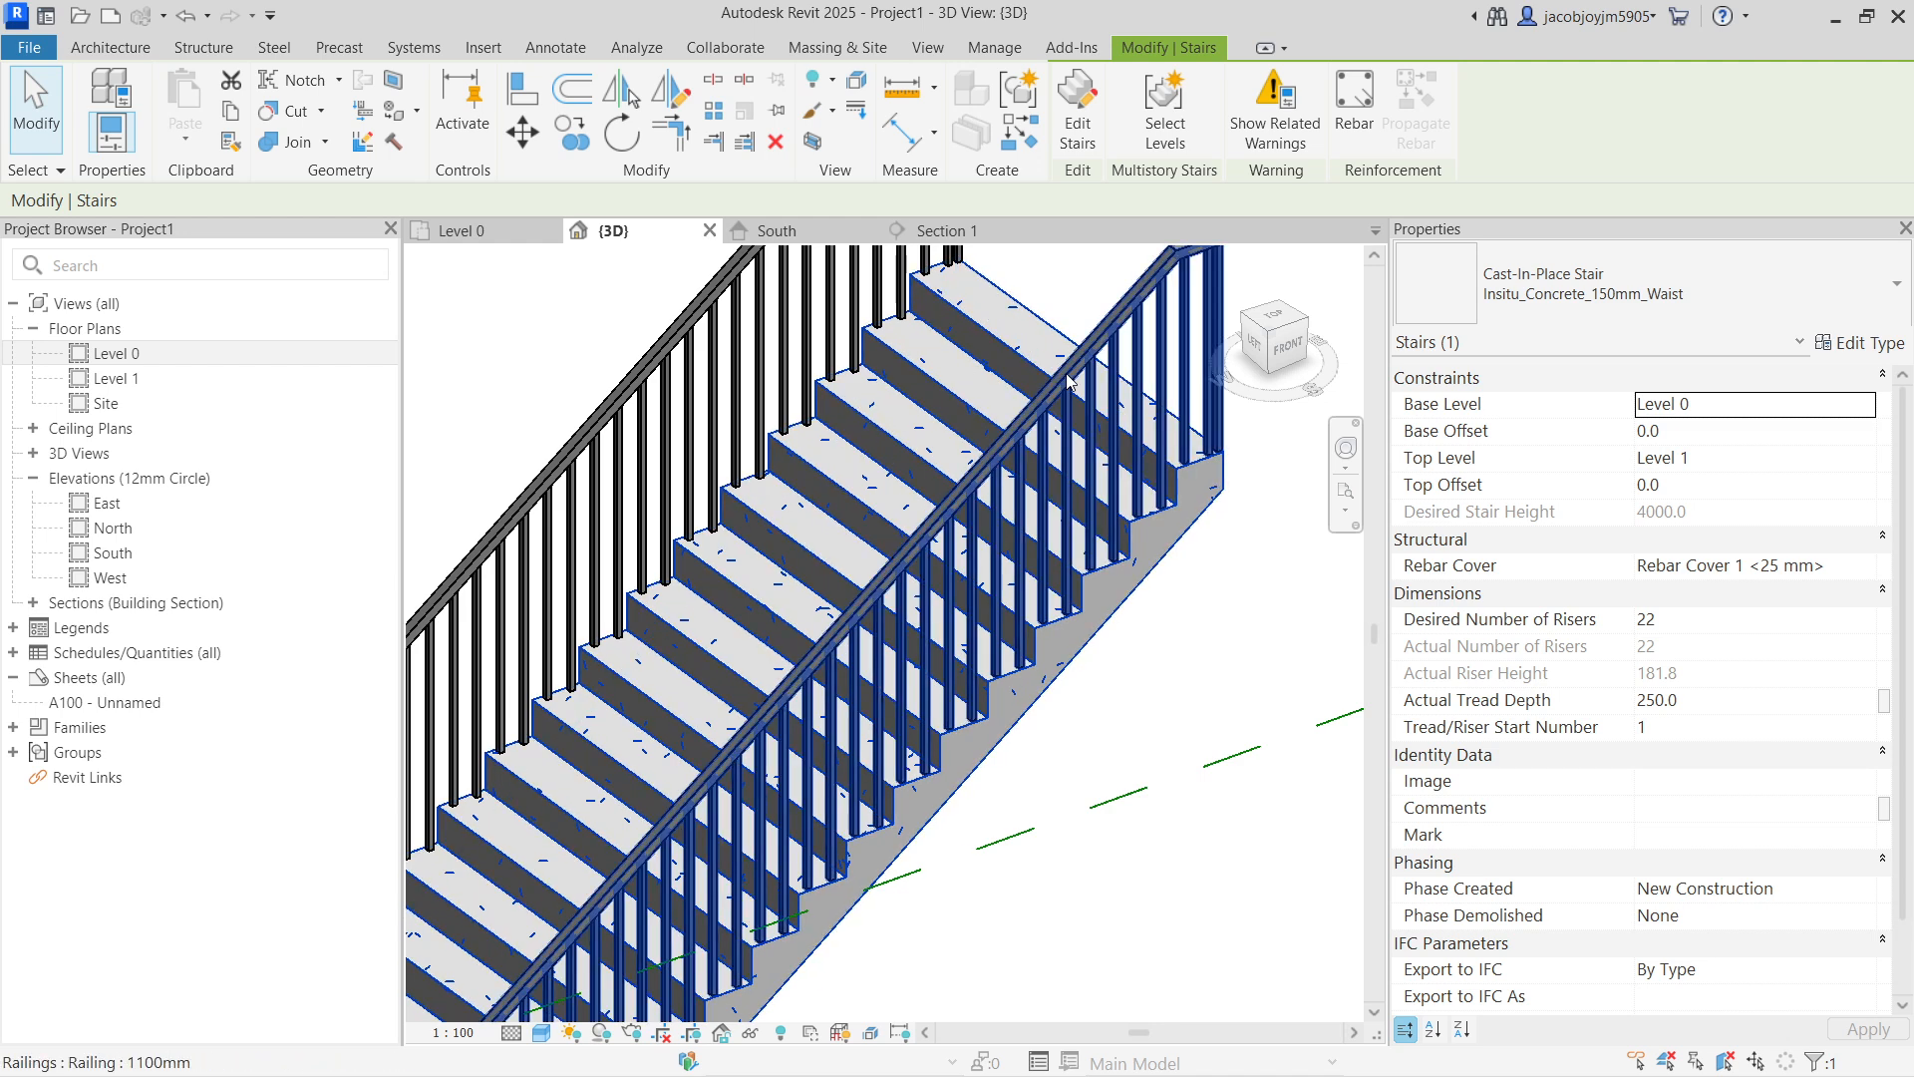
pyautogui.click(1860, 342)
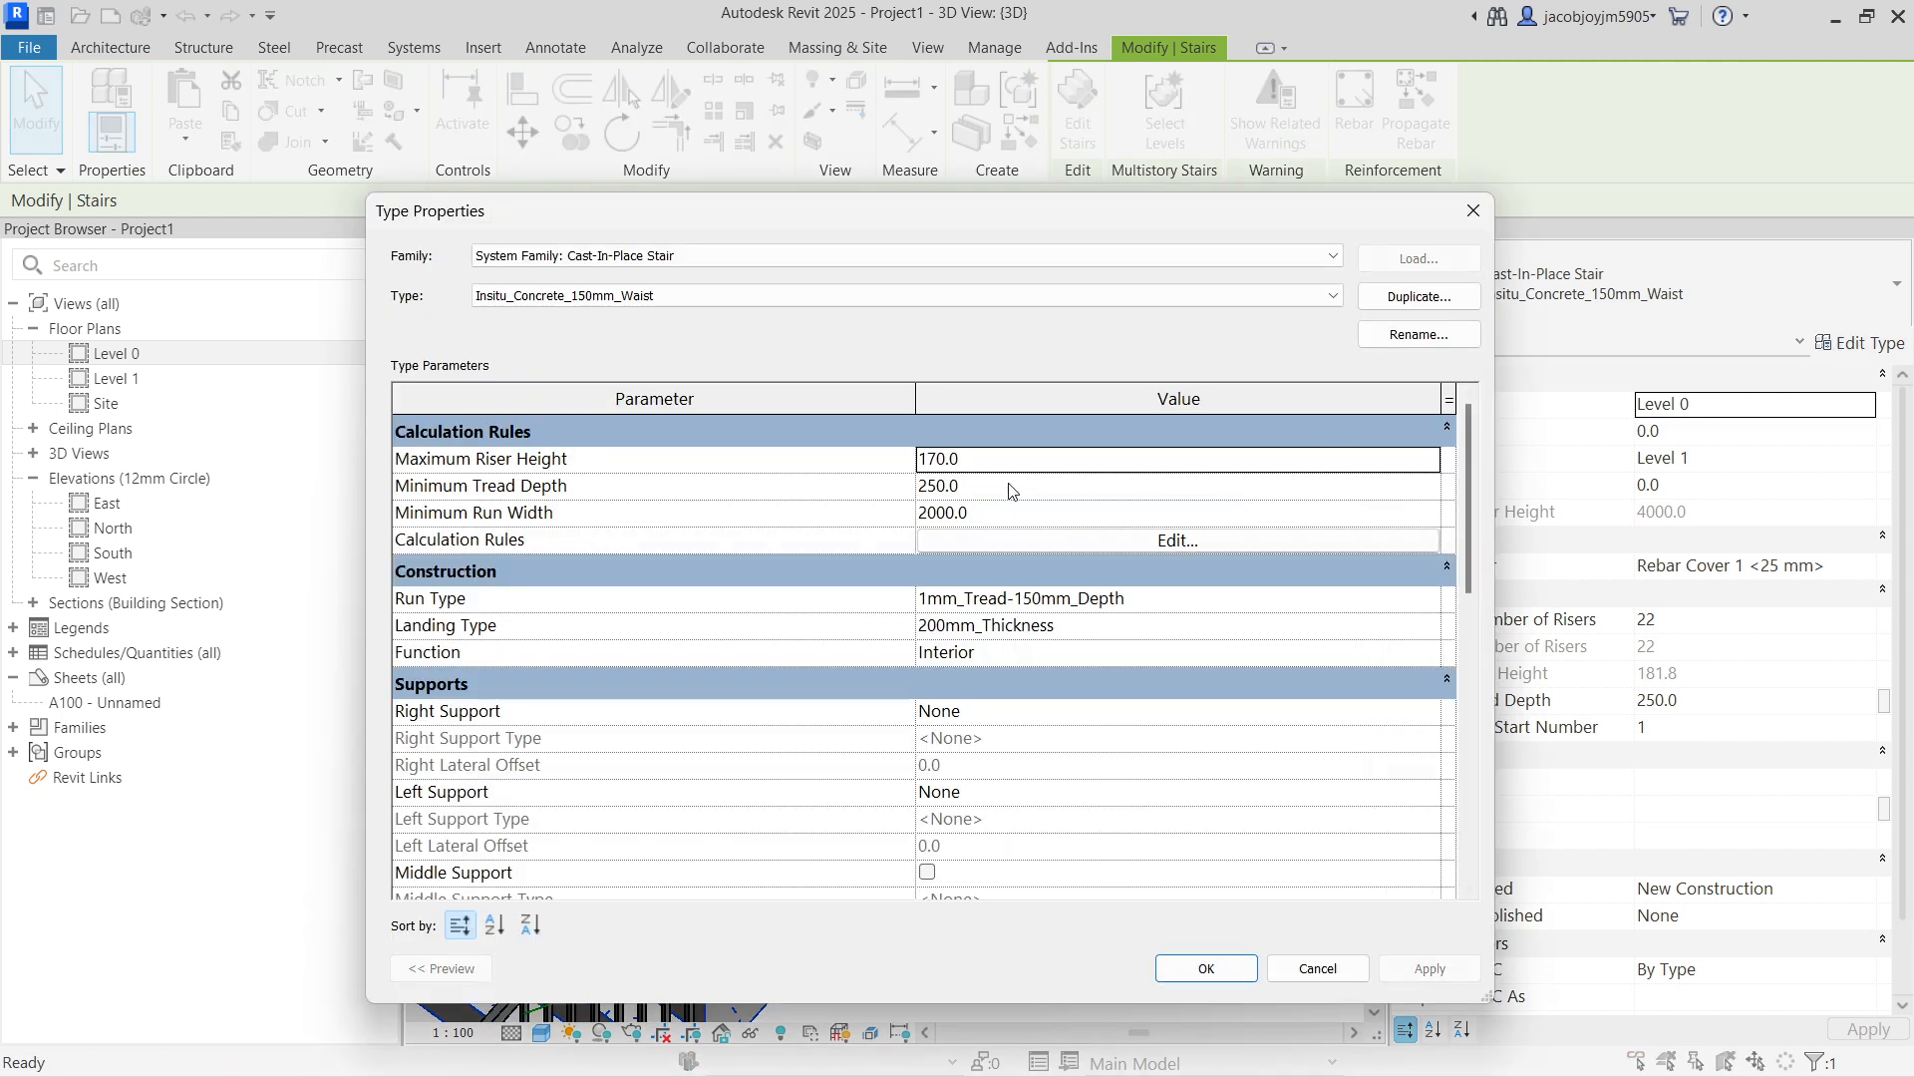
pyautogui.click(1232, 604)
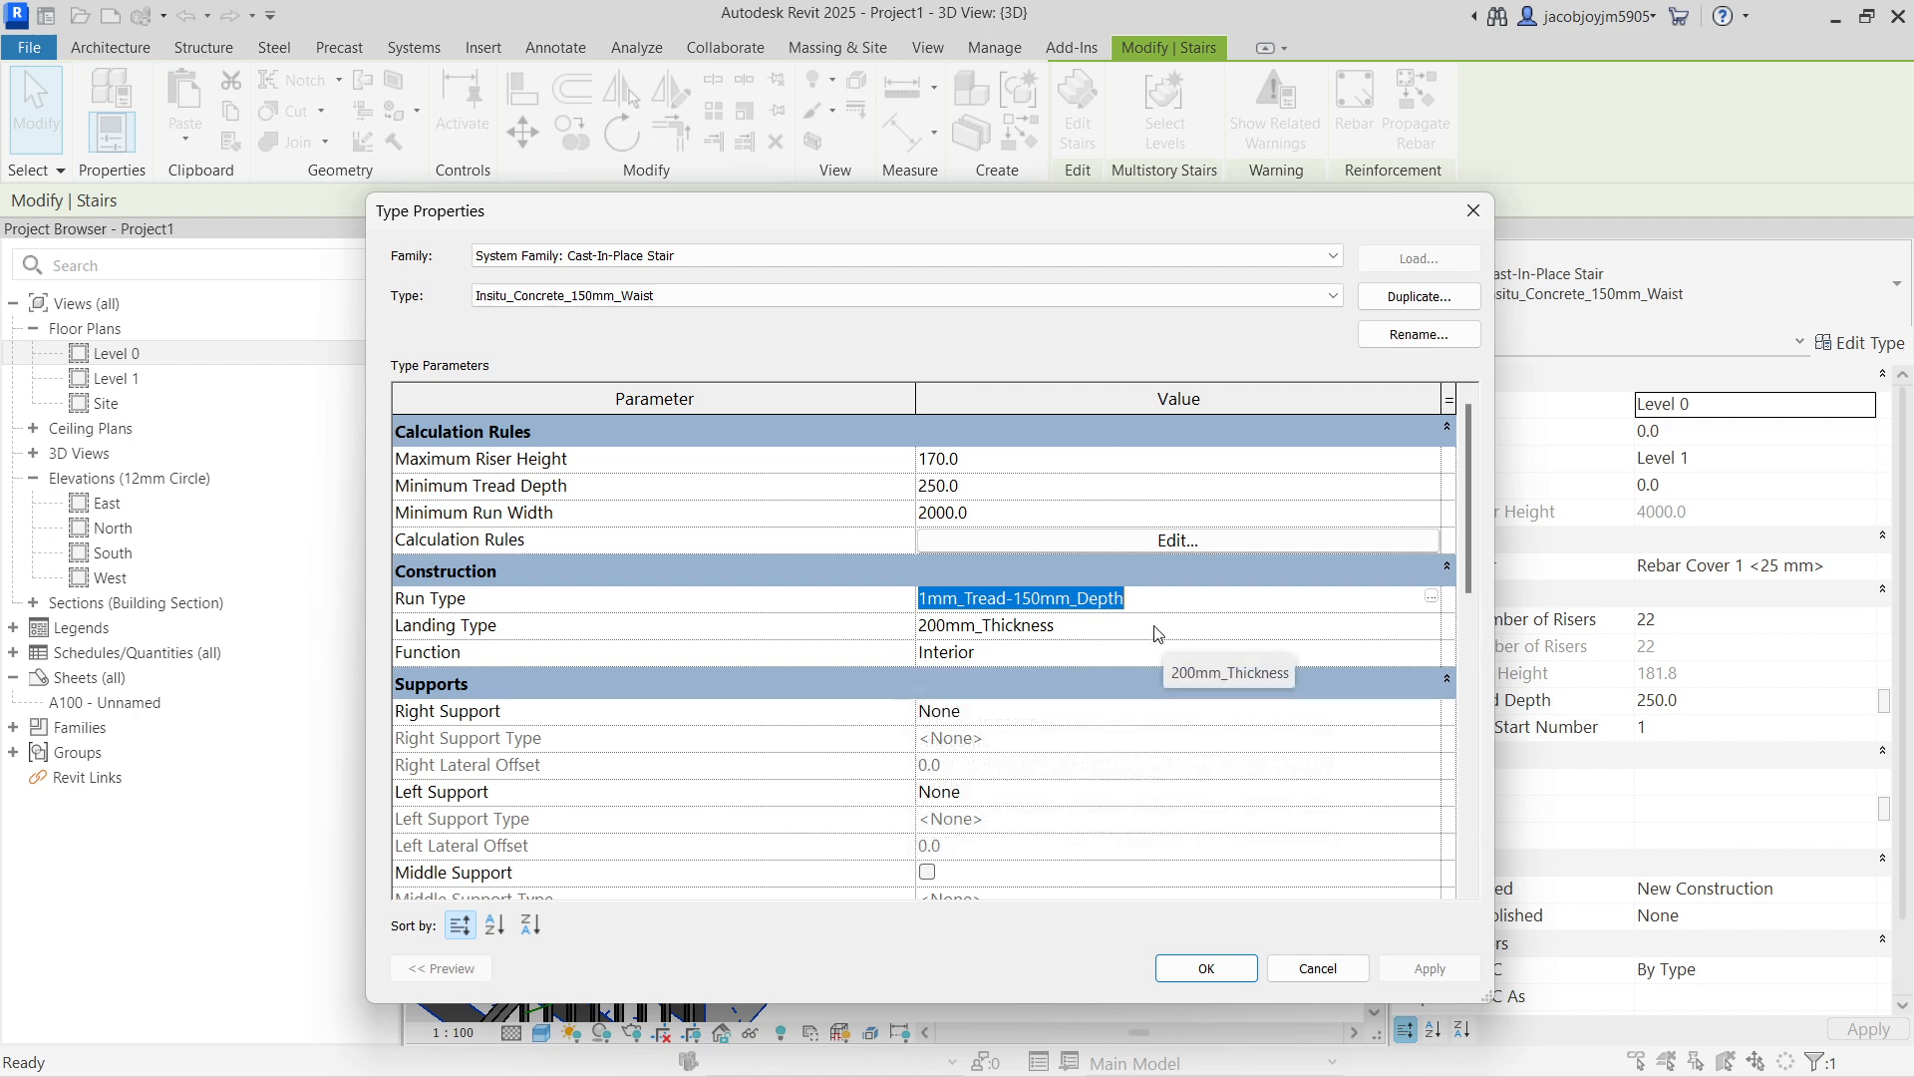
pyautogui.click(1431, 598)
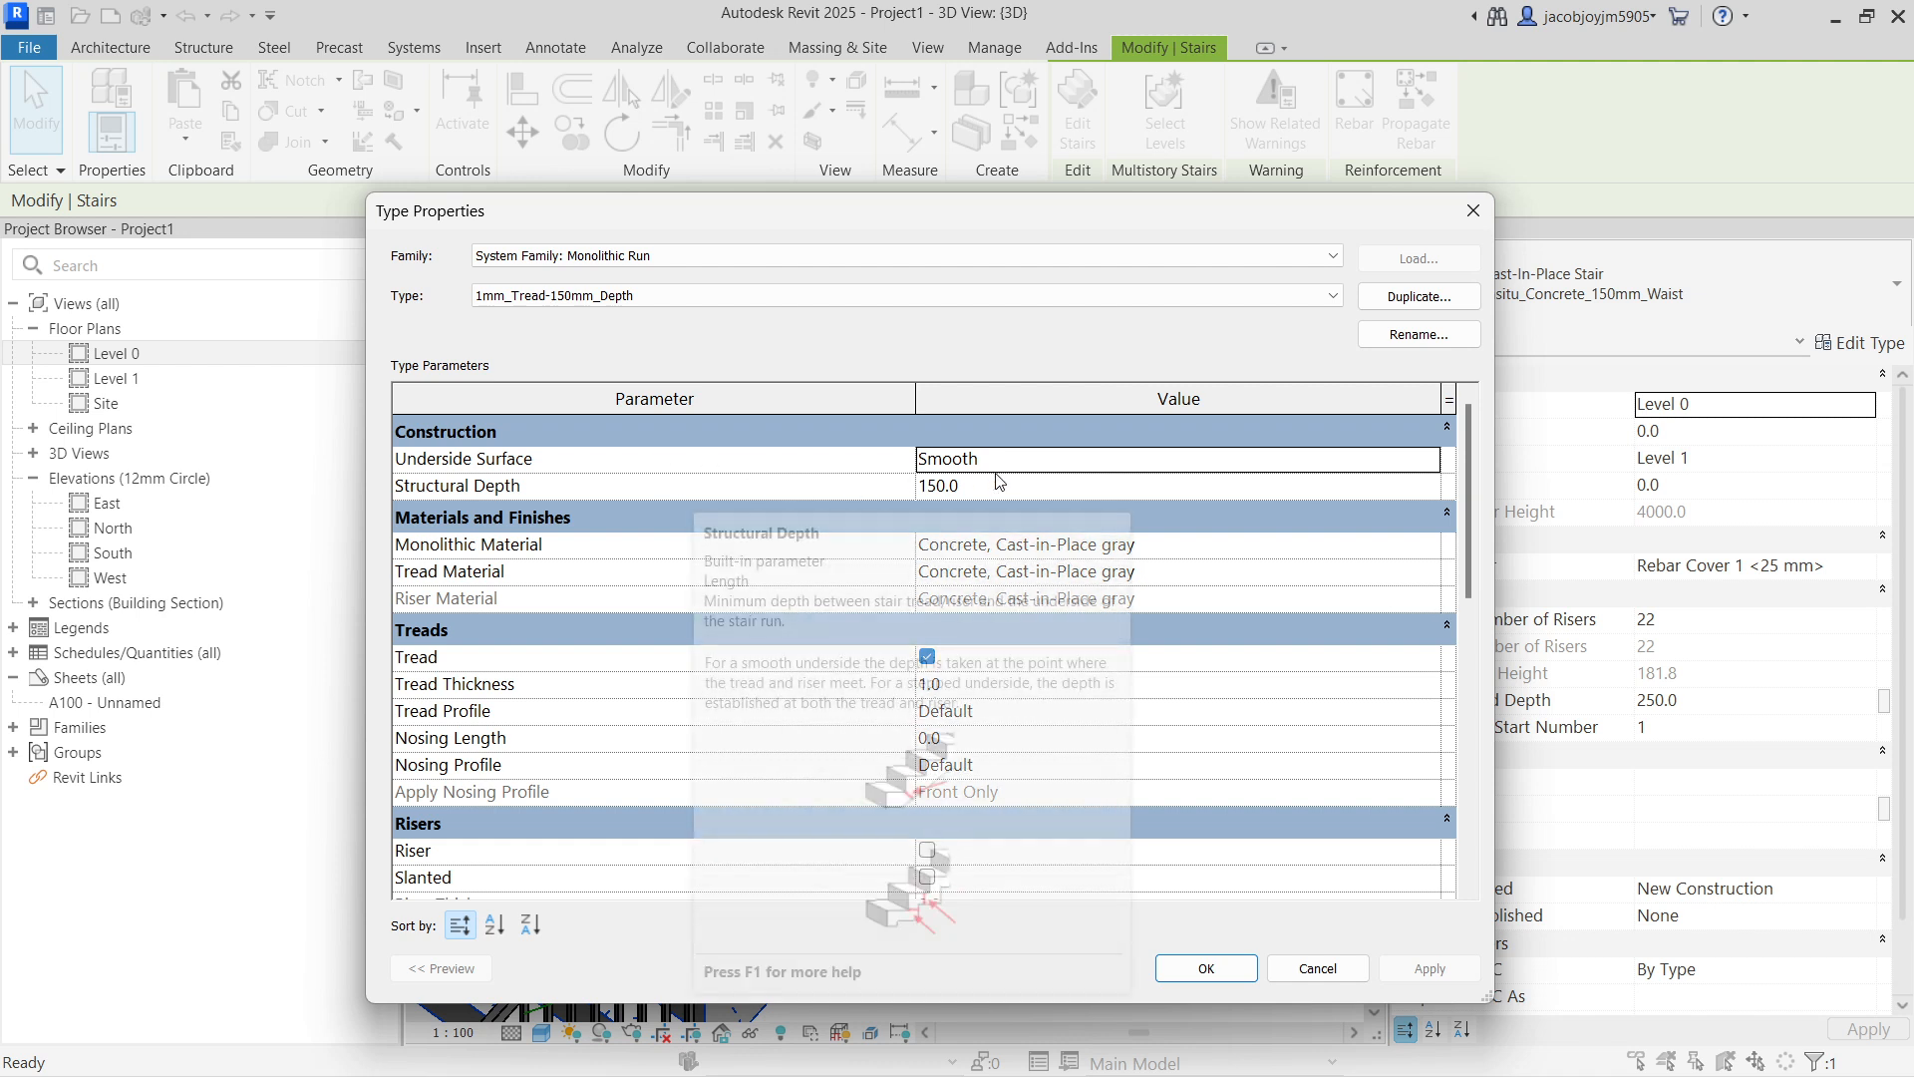
# Step: Check the Underside Surface options of the monolithic run type, keeping Smooth
pyautogui.click(1046, 467)
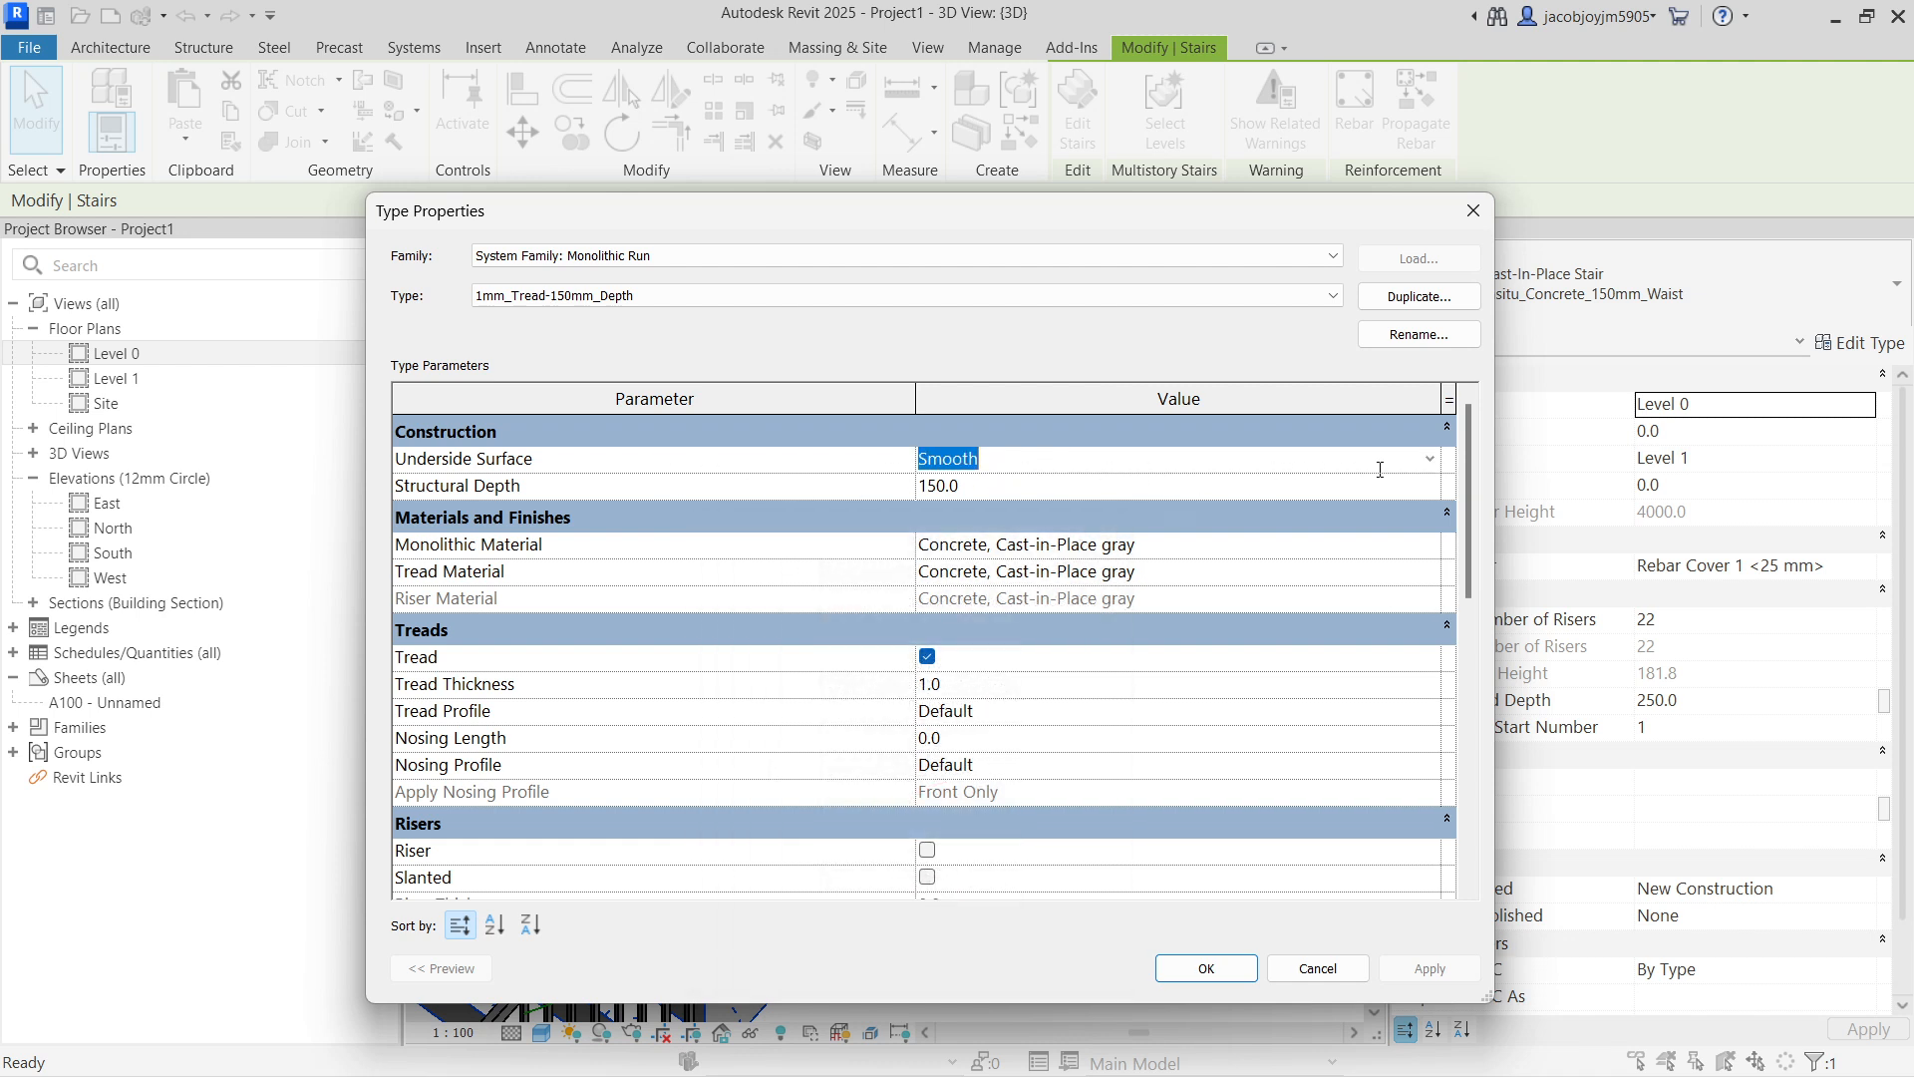
pyautogui.click(1433, 461)
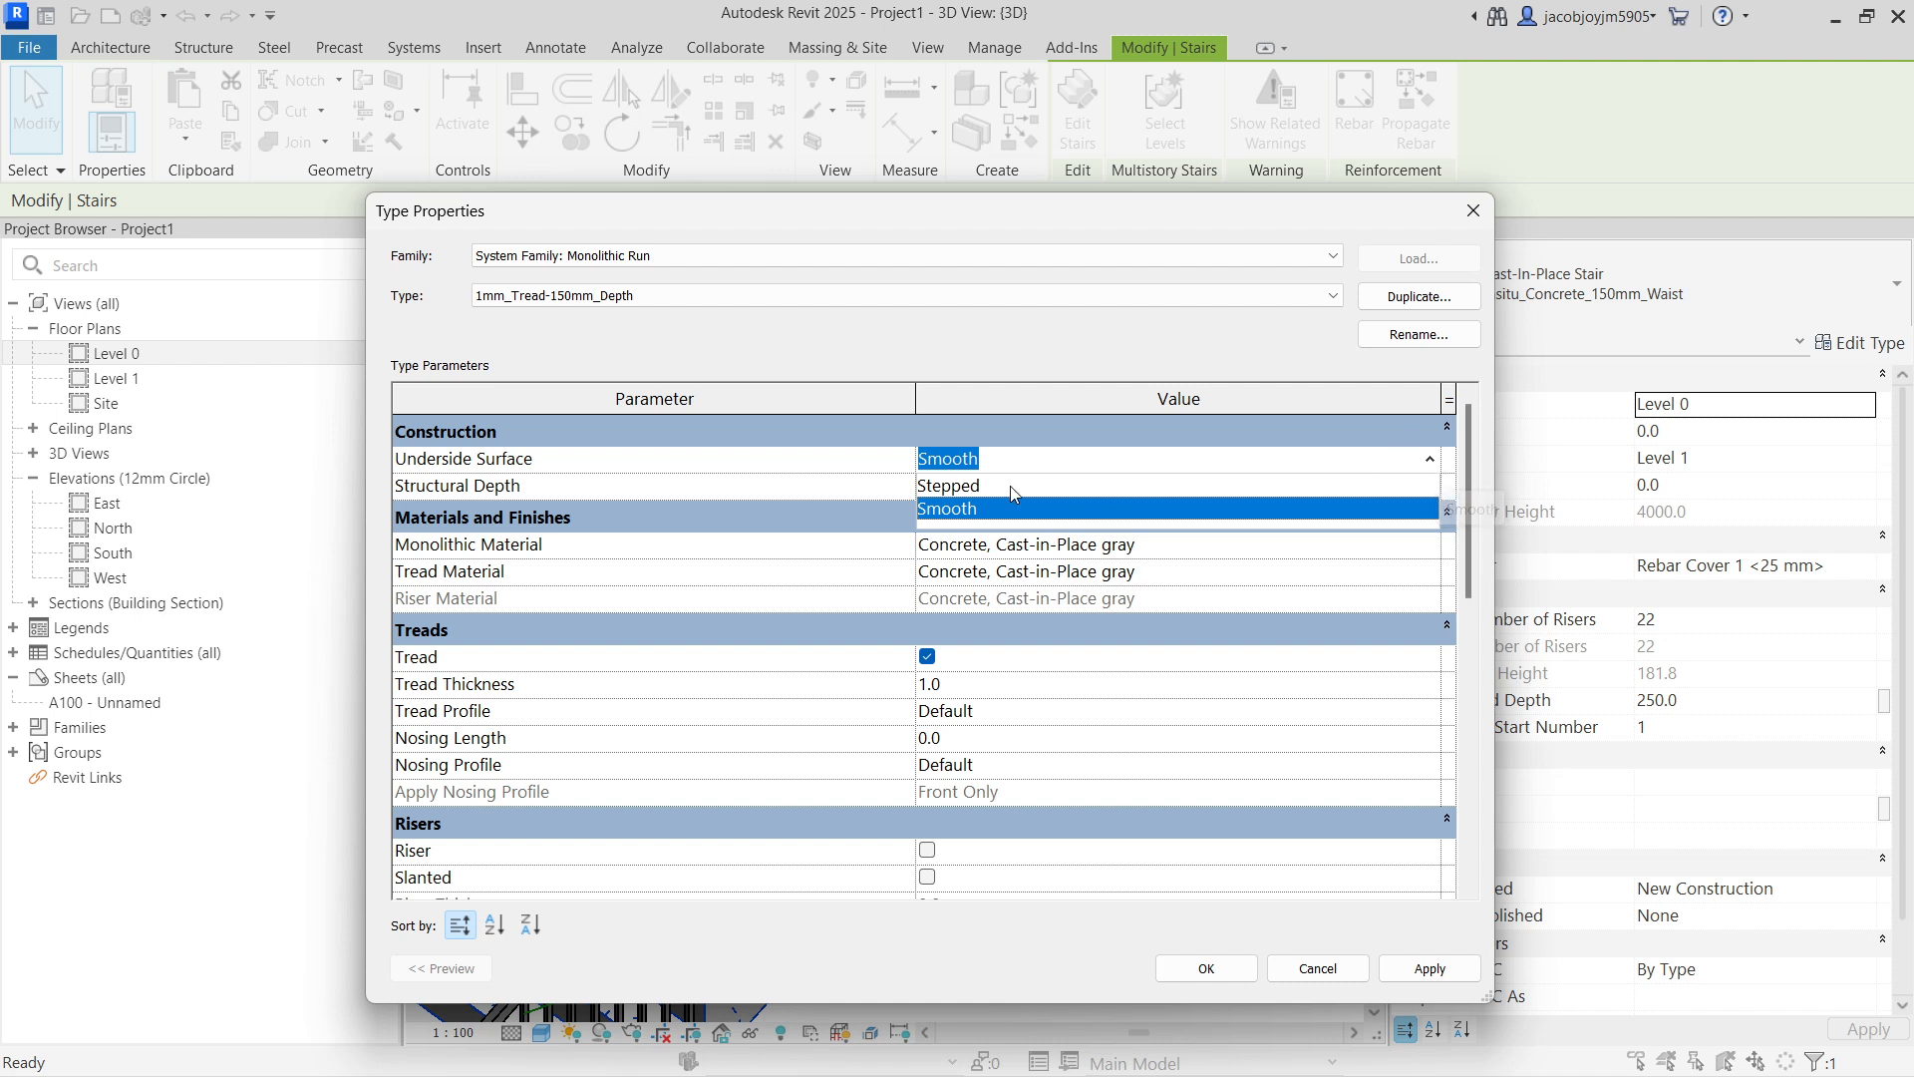
pyautogui.click(848, 471)
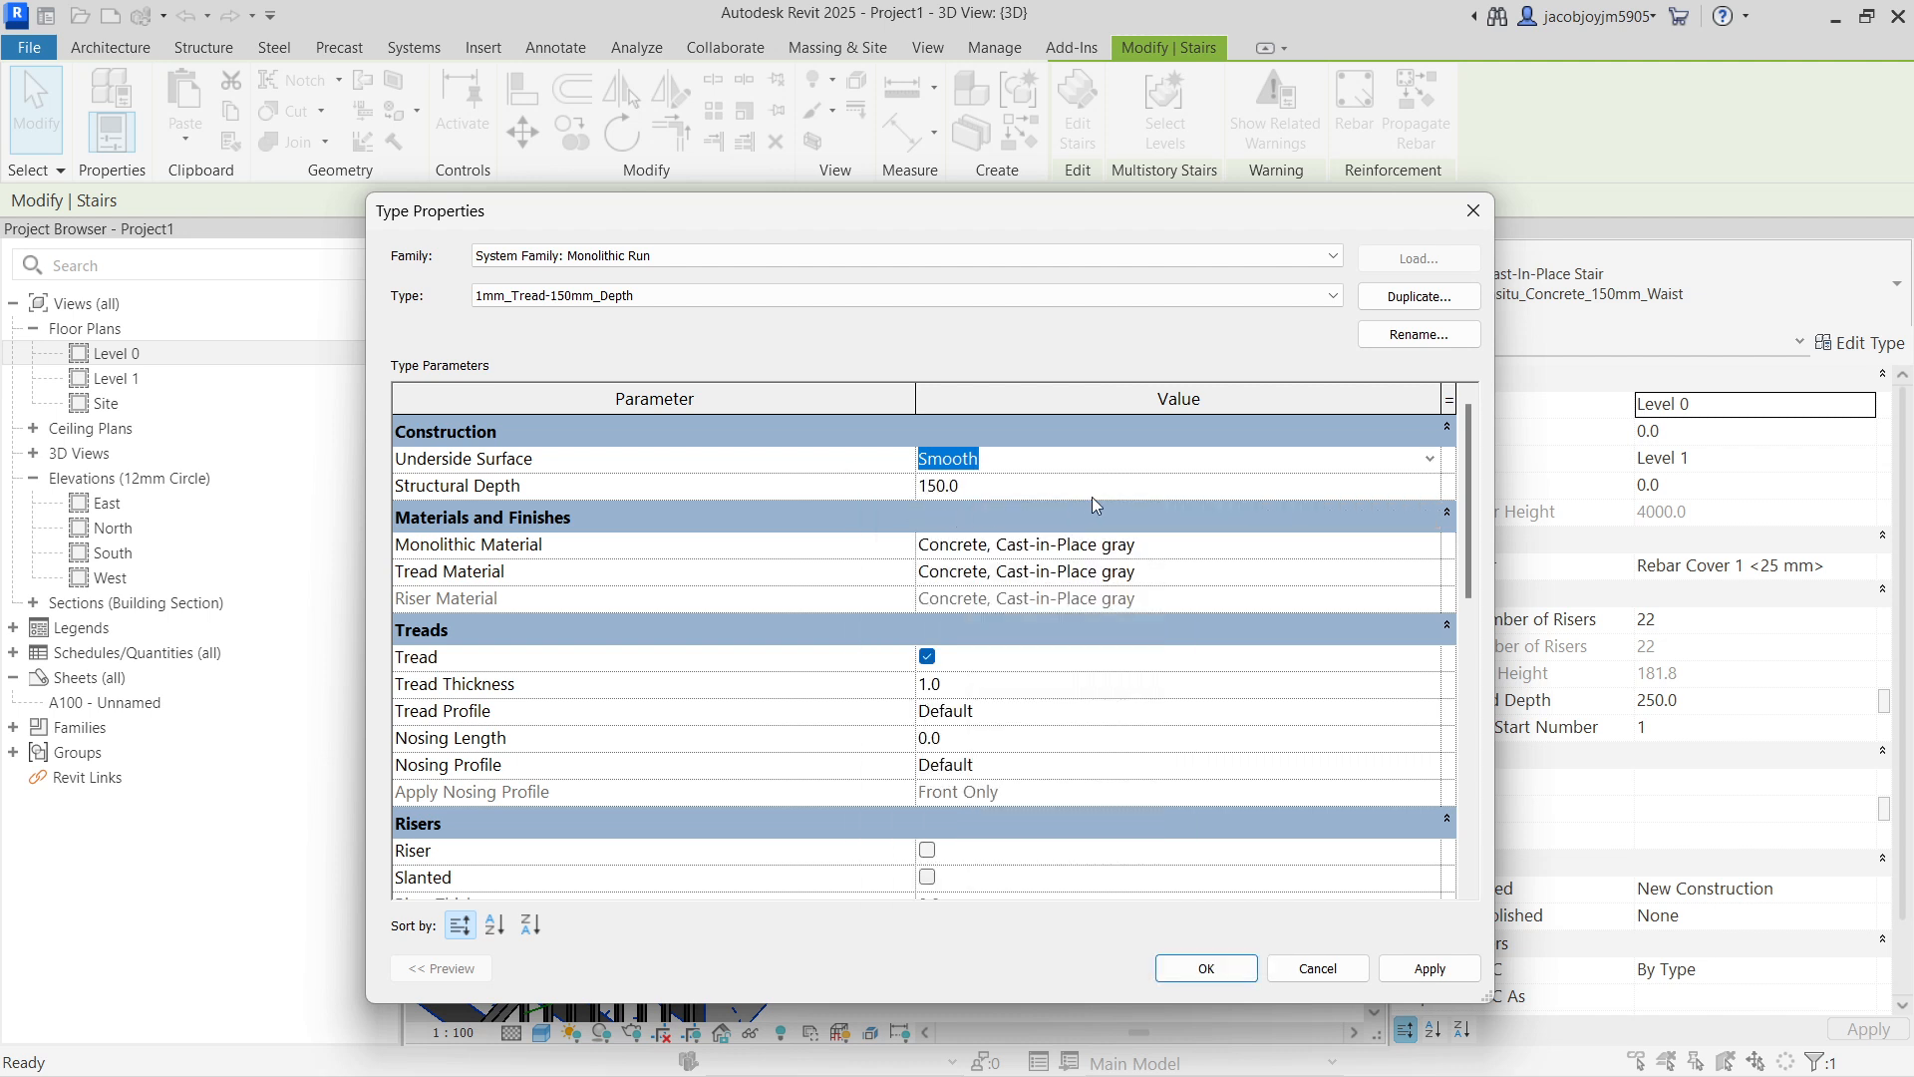
# Step: Set the tread thickness of the monolithic run type to 20 mm
pyautogui.scroll(-1, 1229, 613)
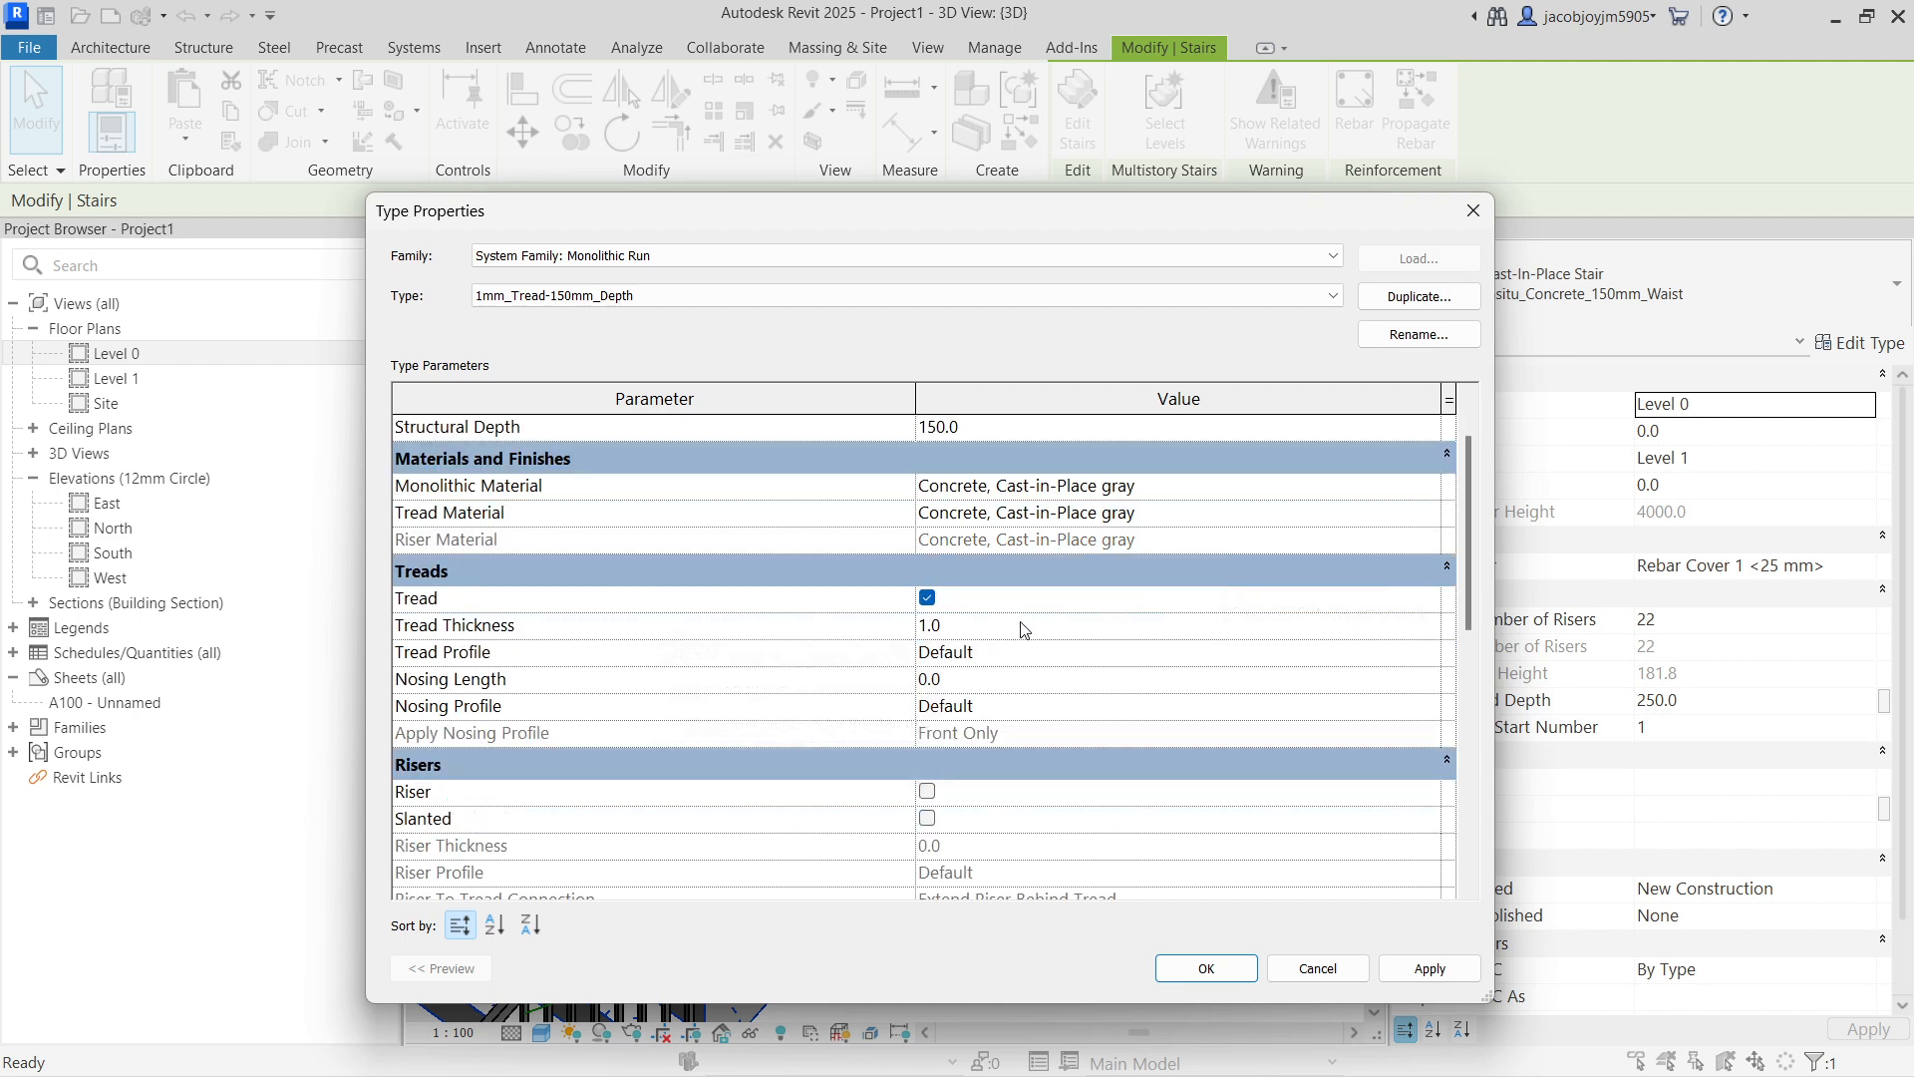
pyautogui.click(1020, 626)
pyautogui.write('20')
pyautogui.click(1011, 678)
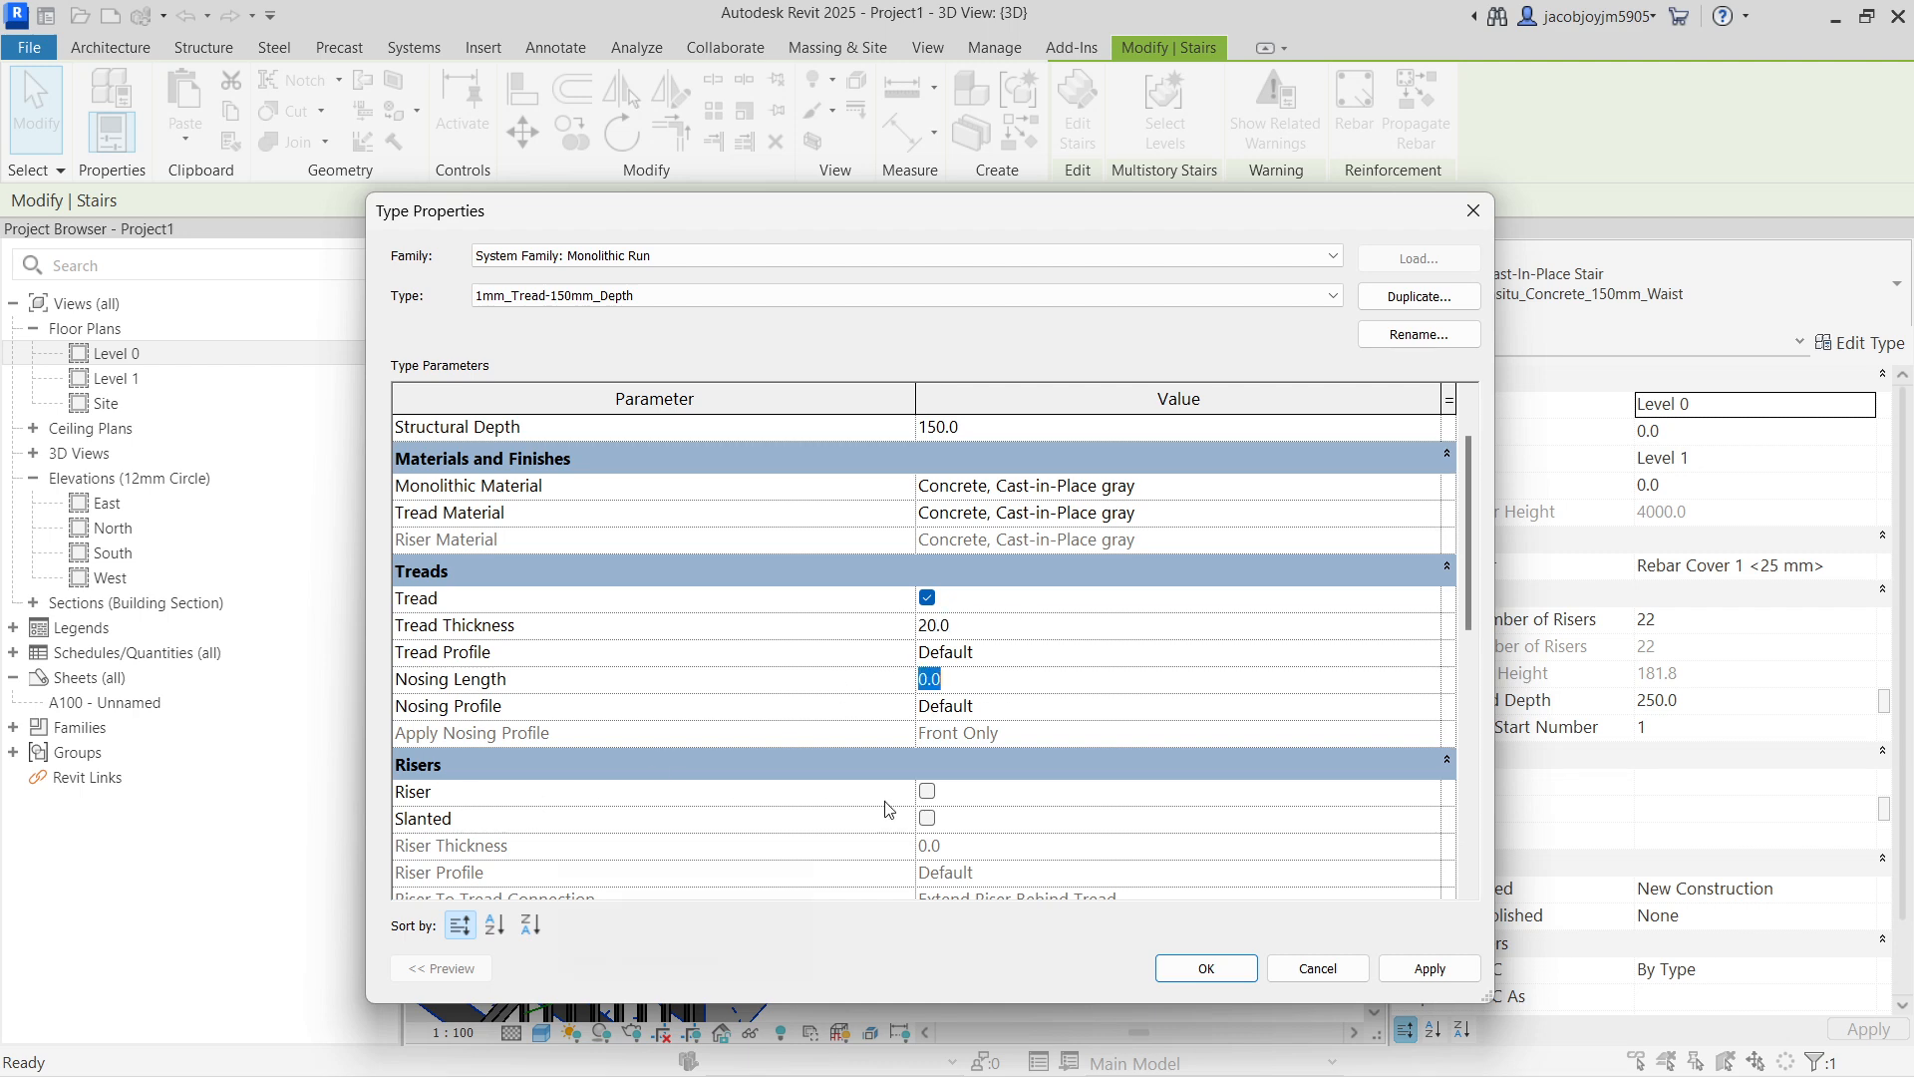
# Step: Enable risers for the monolithic run type with a 12.5 mm thickness and accept the run and stair type changes
pyautogui.scroll(-2, 937, 787)
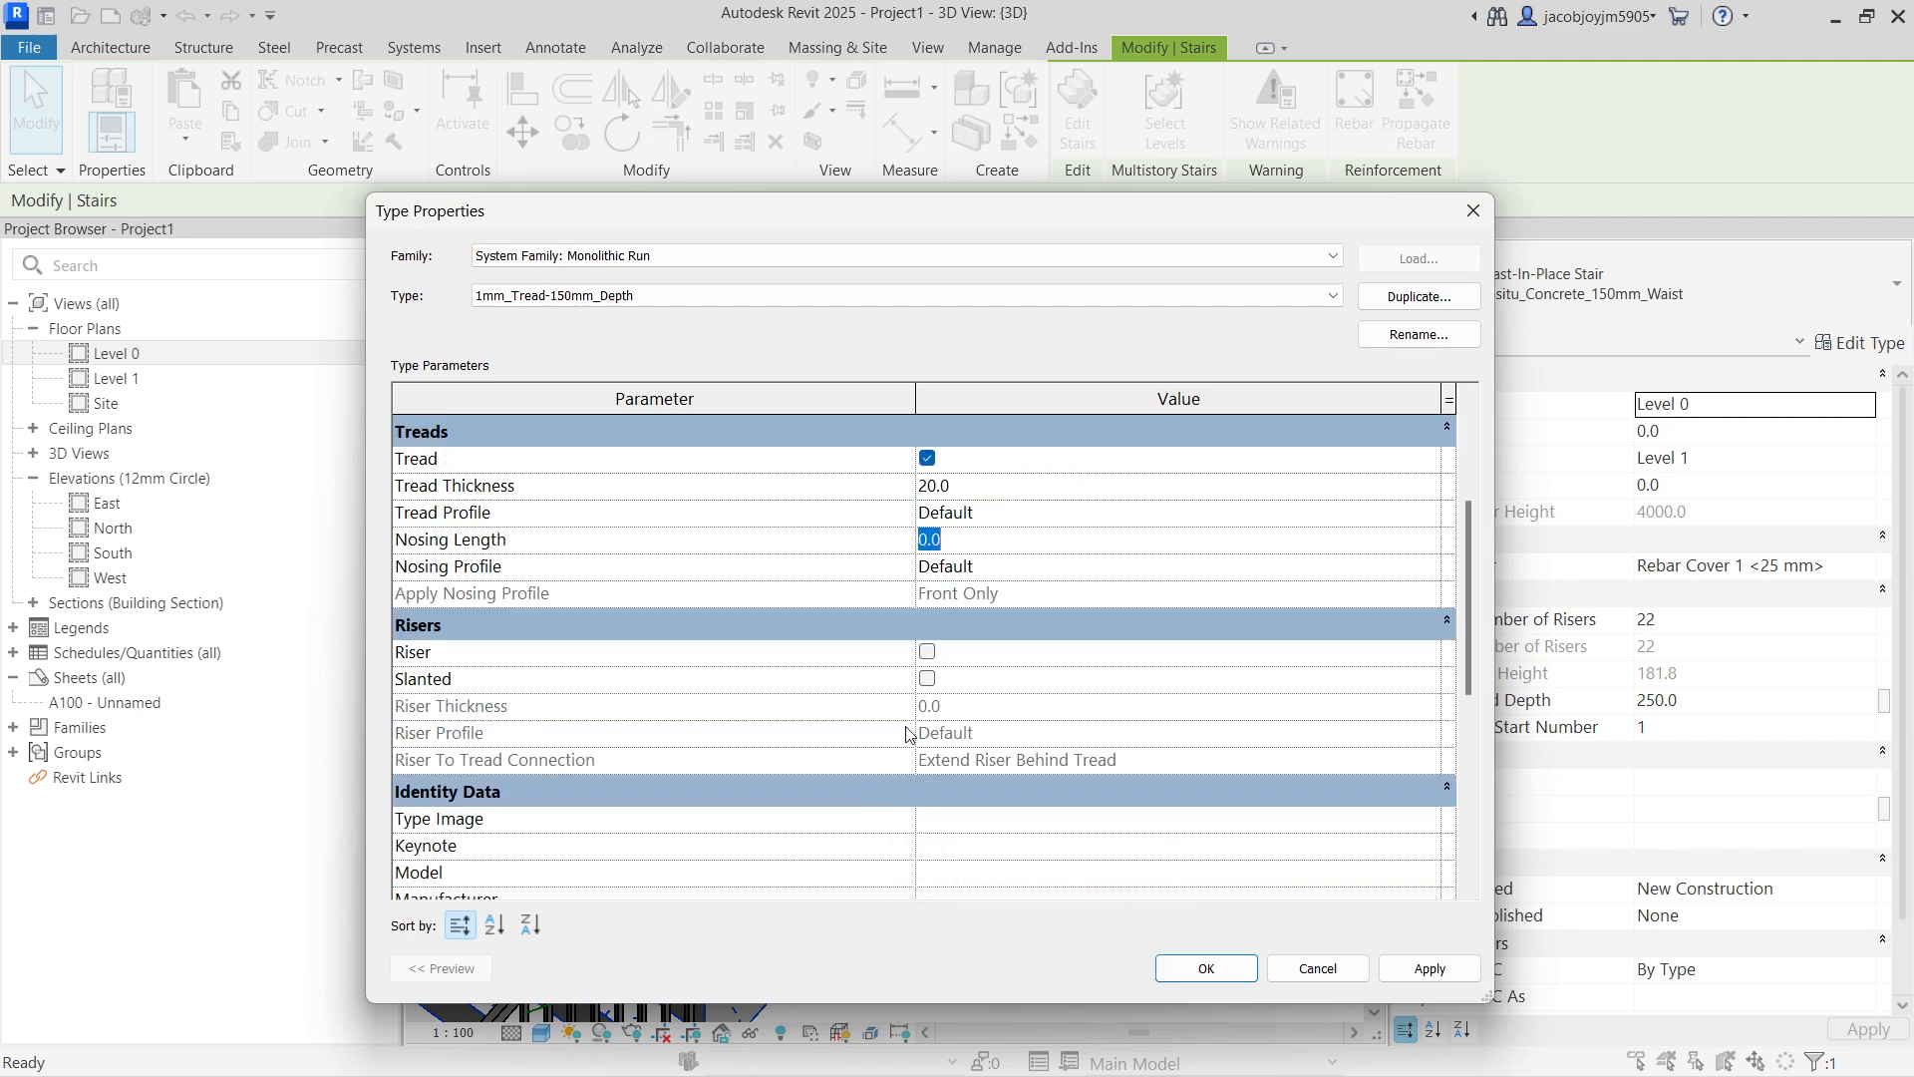
pyautogui.click(927, 654)
pyautogui.click(992, 711)
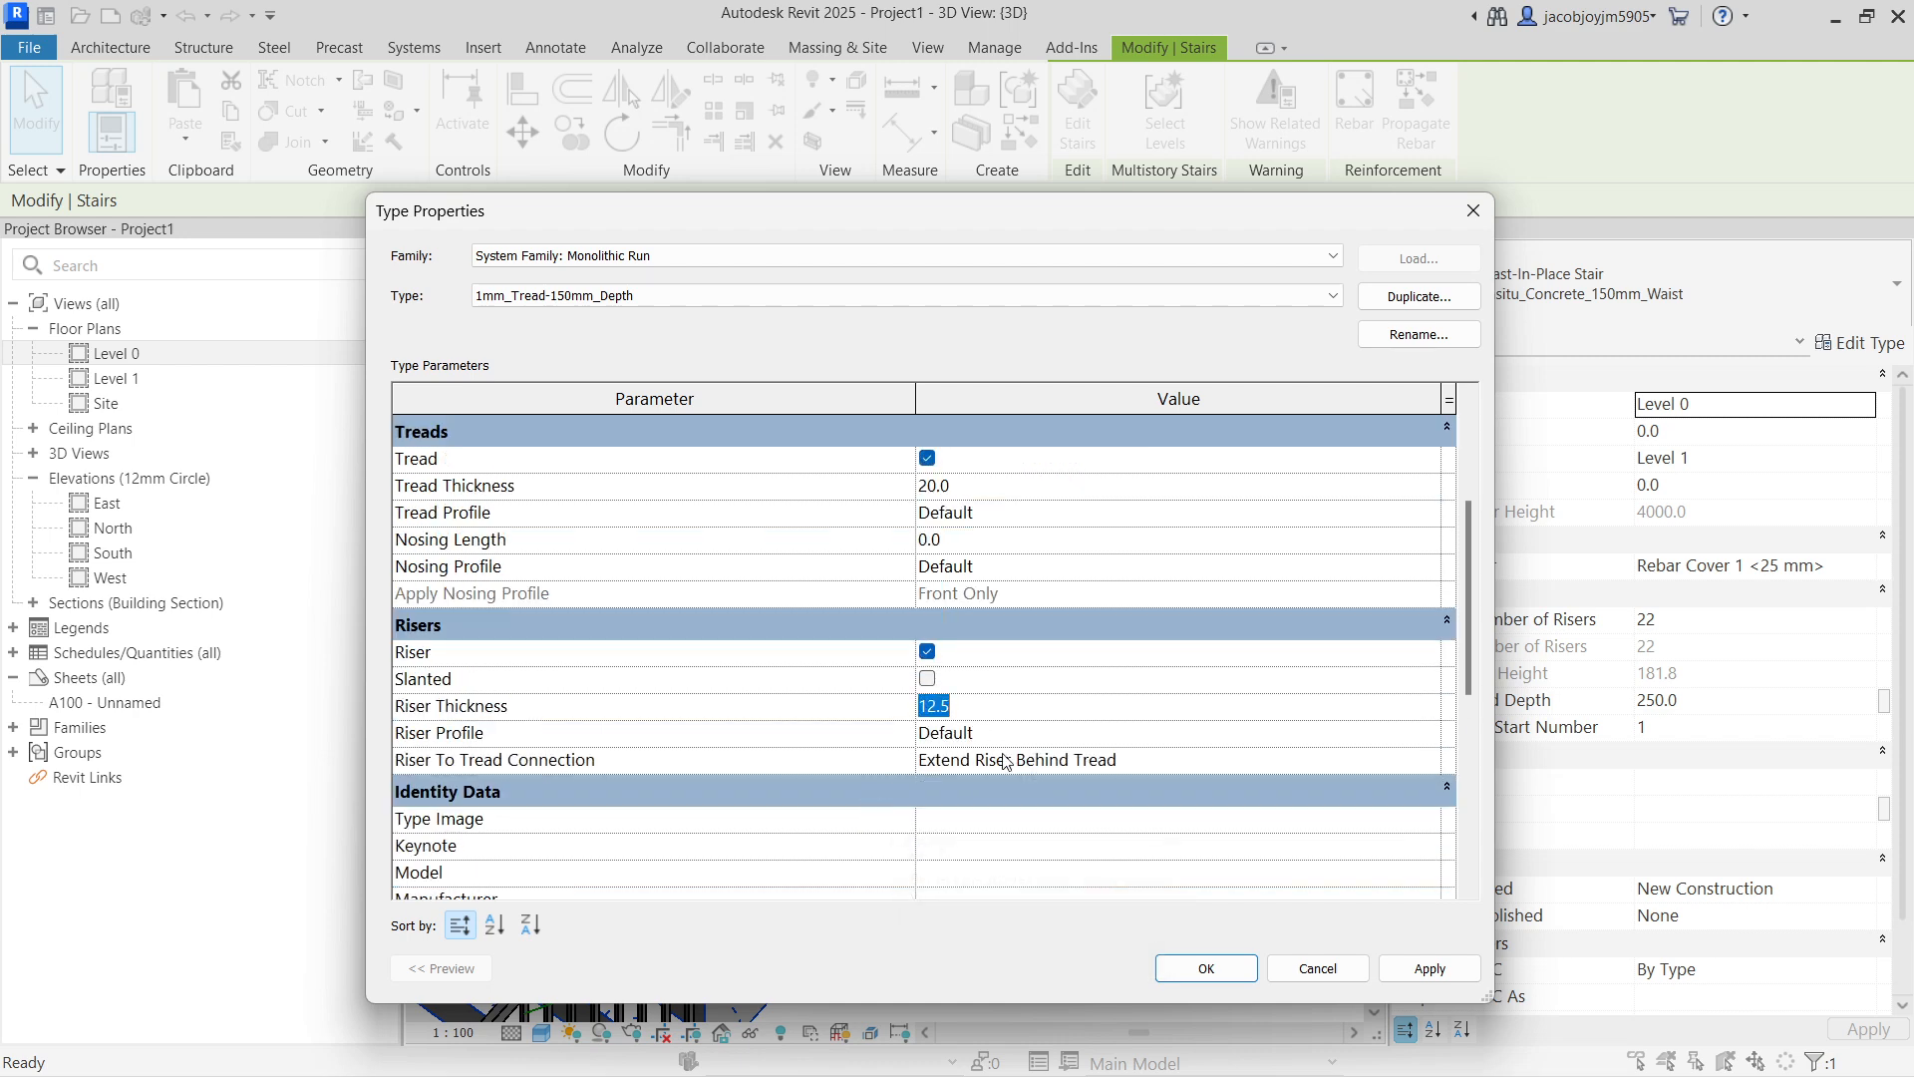
pyautogui.click(1230, 969)
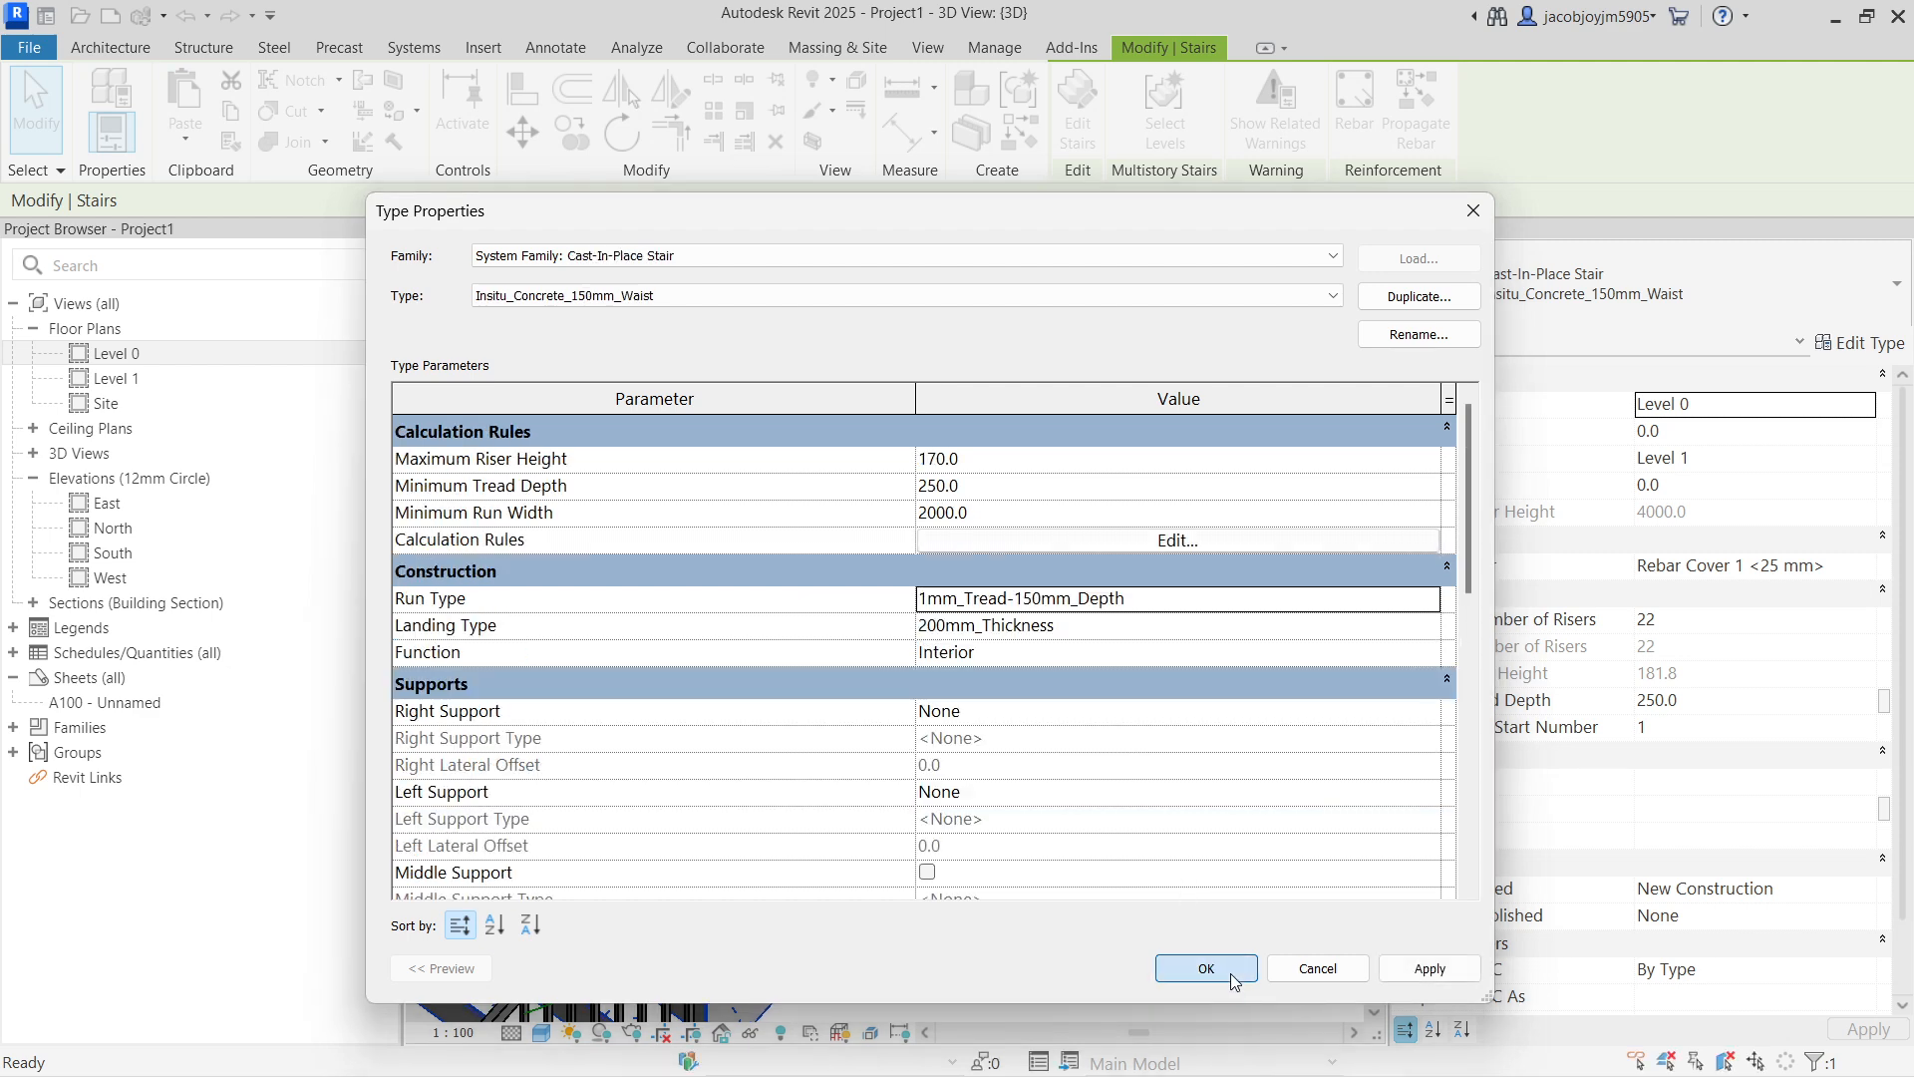
pyautogui.click(1205, 969)
pyautogui.click(1189, 677)
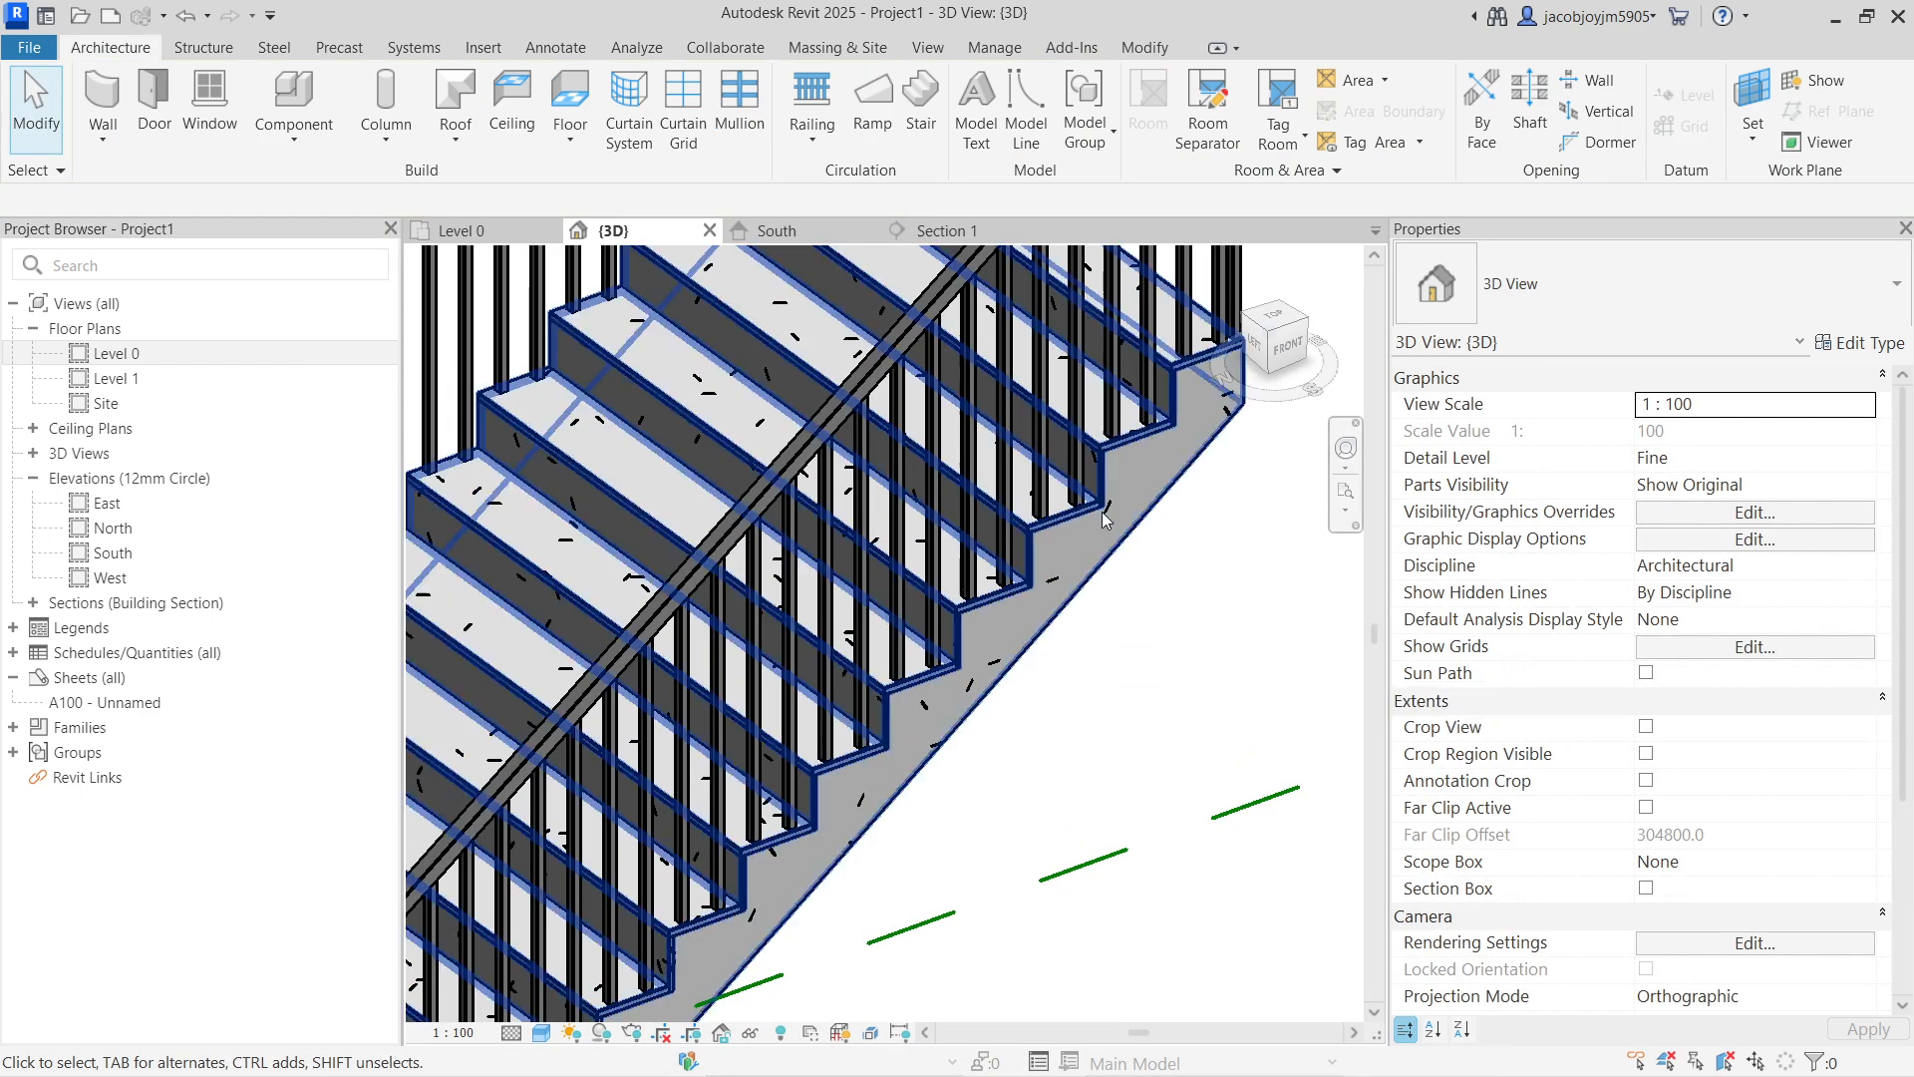
# Step: Select the concrete stair again in the 3D view and reopen the properties of its run type
pyautogui.scroll(5, 1103, 511)
pyautogui.scroll(2, 1294, 649)
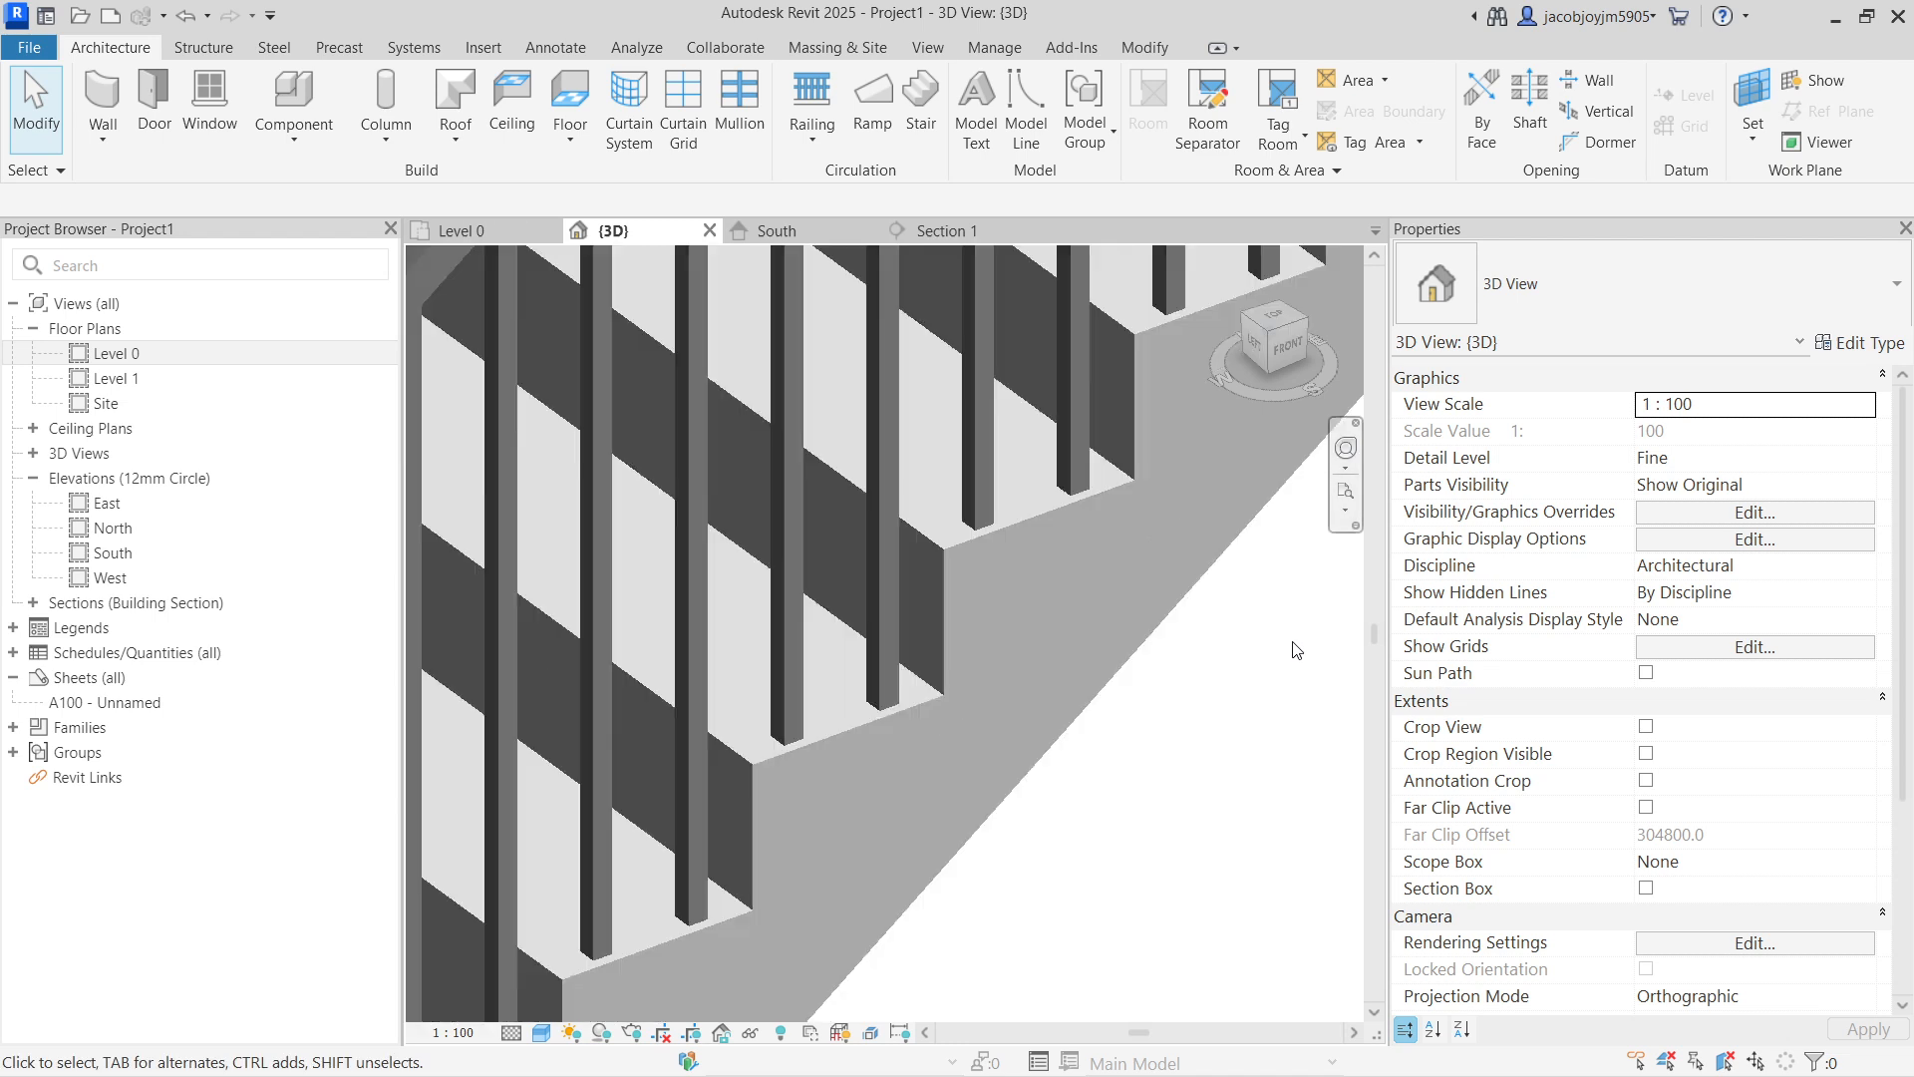
pyautogui.click(1063, 488)
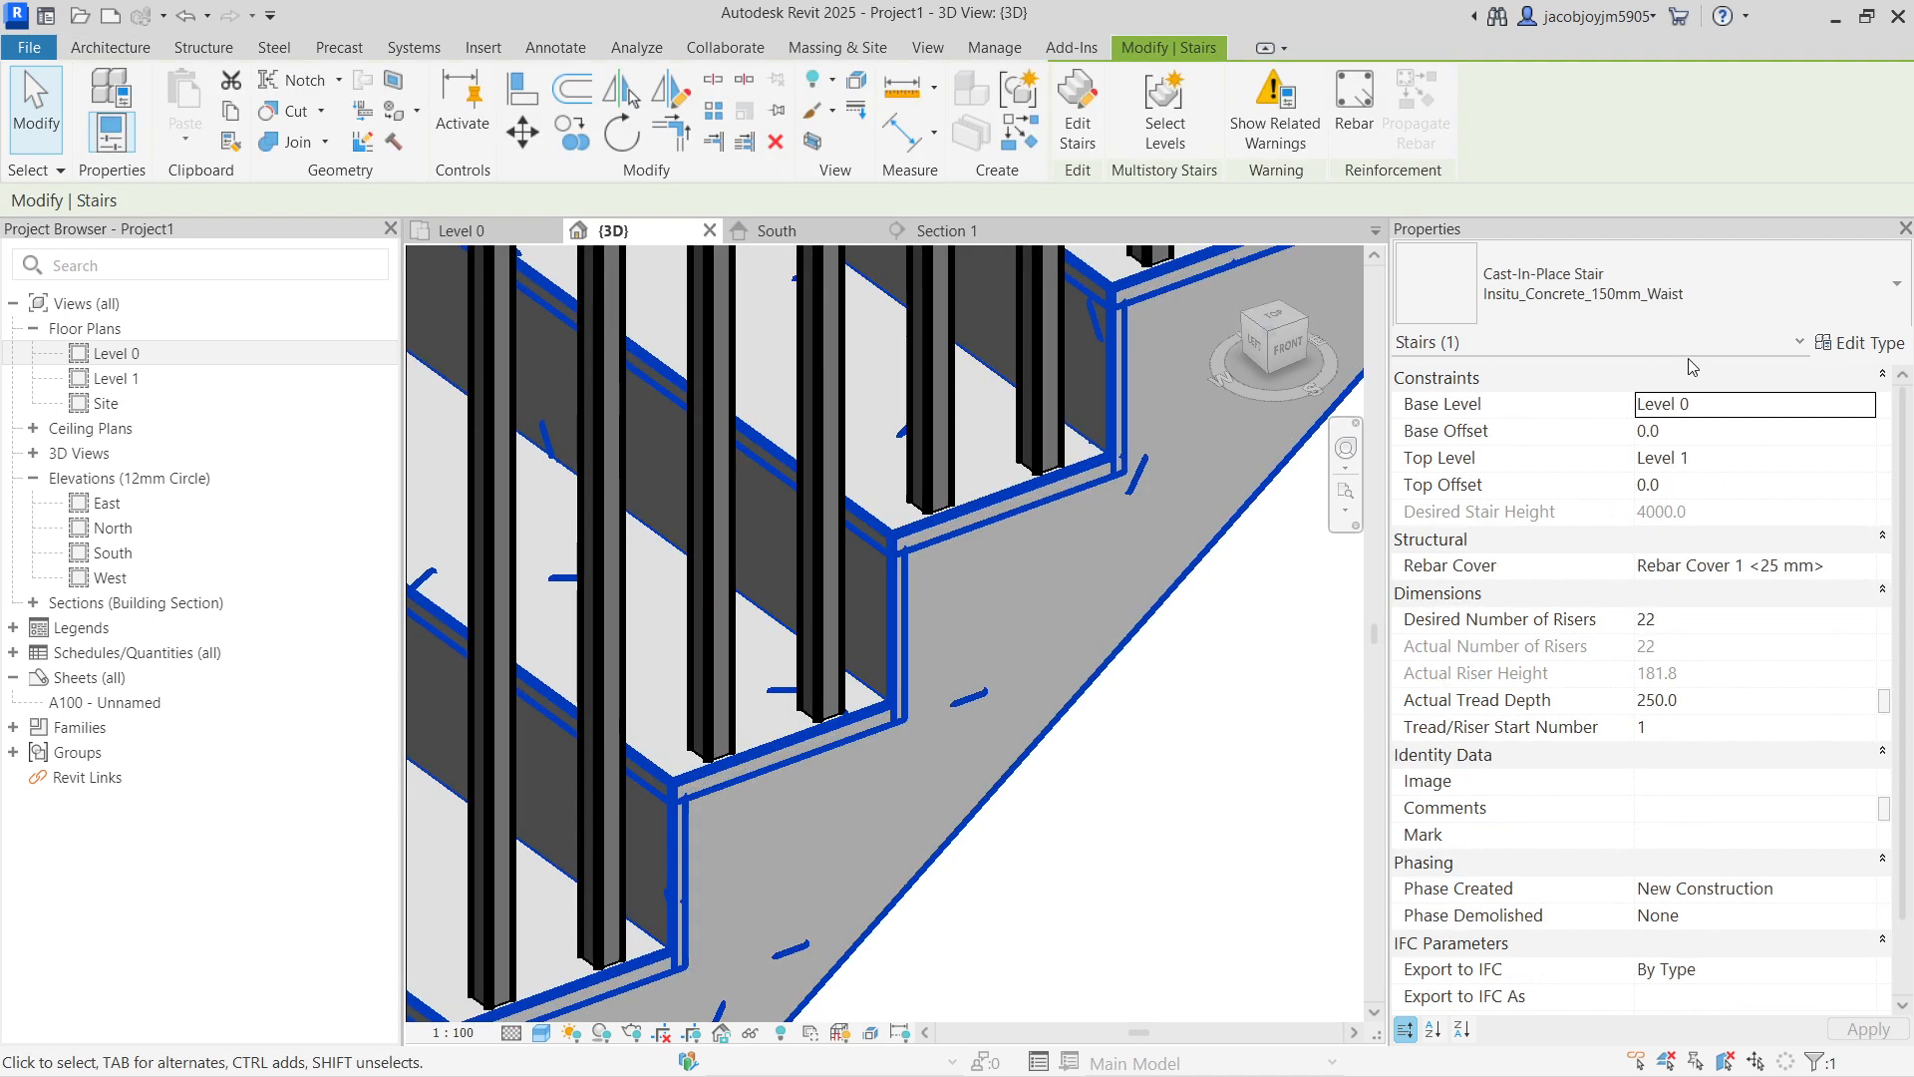
pyautogui.click(1860, 343)
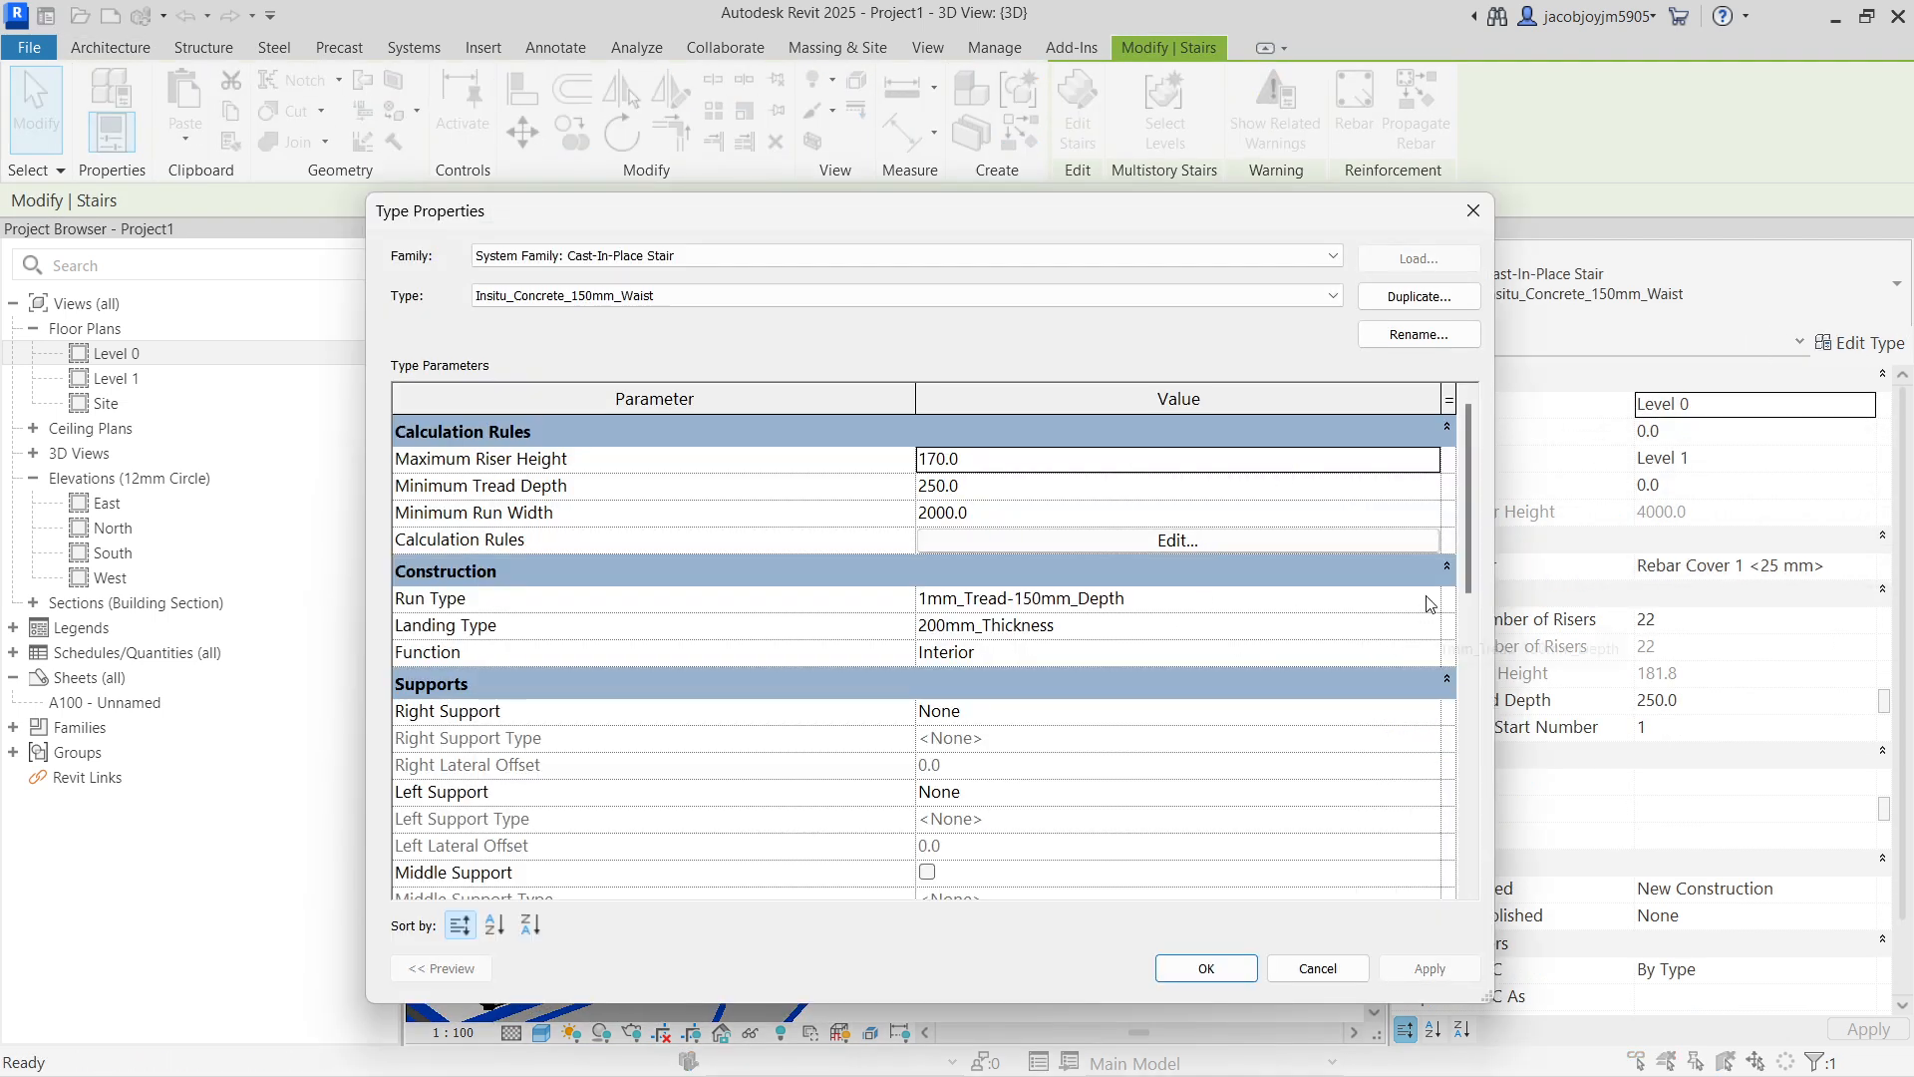
pyautogui.click(1430, 605)
pyautogui.click(1430, 605)
# Step: Search the material library for granite and assign Stone as the run's tread material, using its render appearance for shading
pyautogui.click(1254, 547)
pyautogui.click(1412, 573)
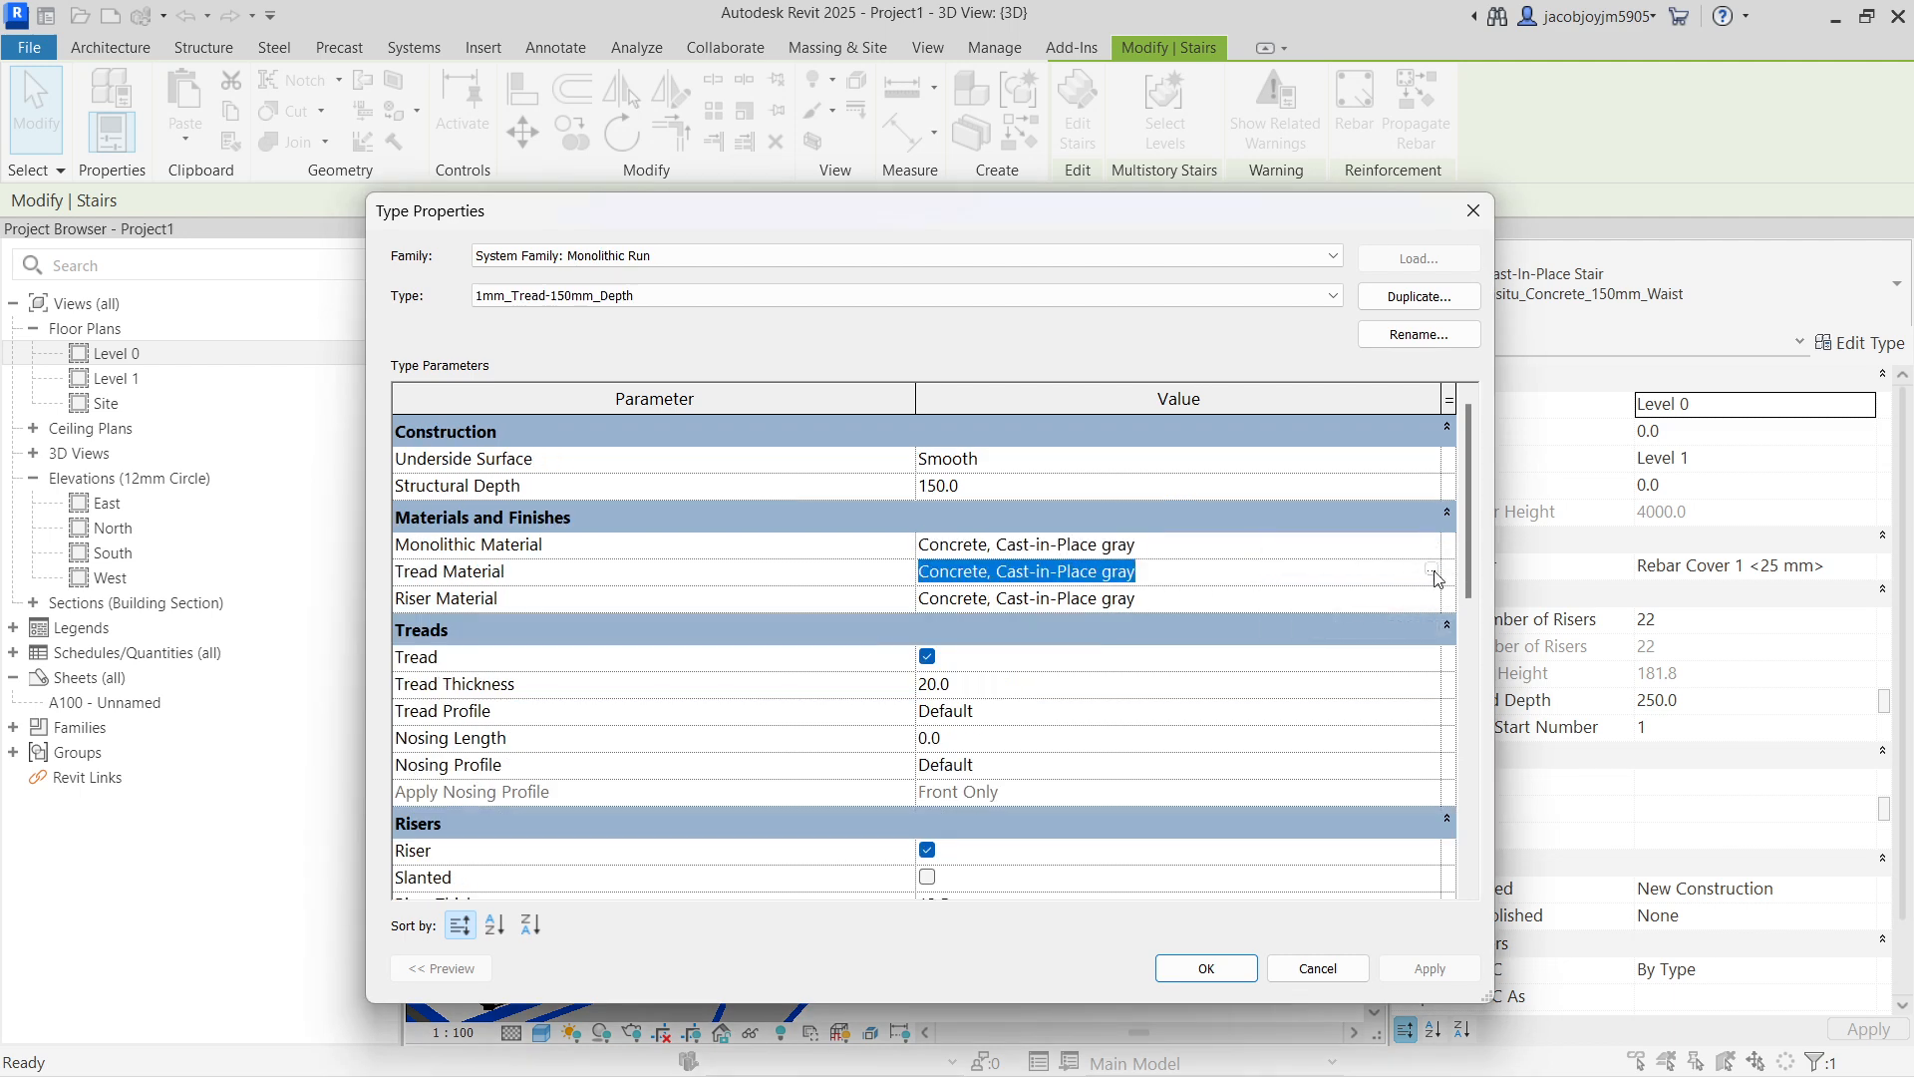
pyautogui.click(1429, 572)
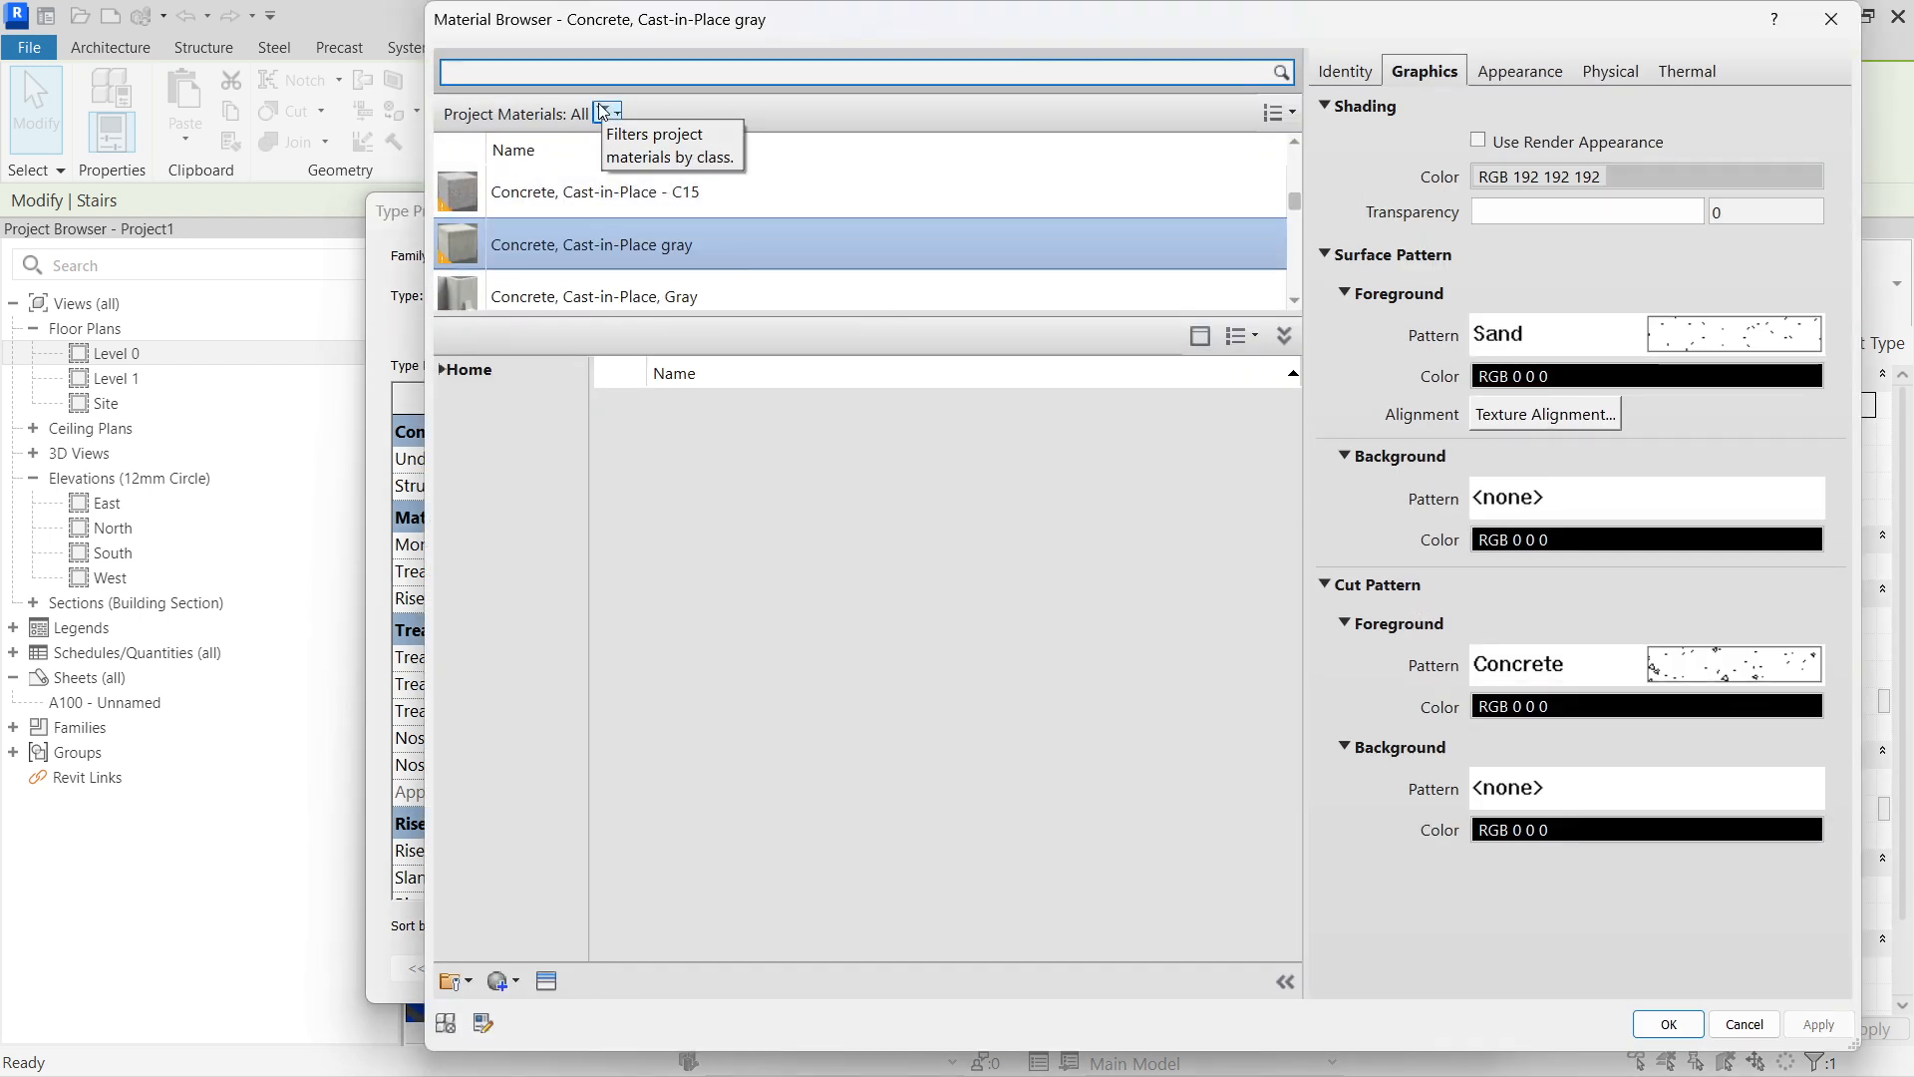
pyautogui.write('nite')
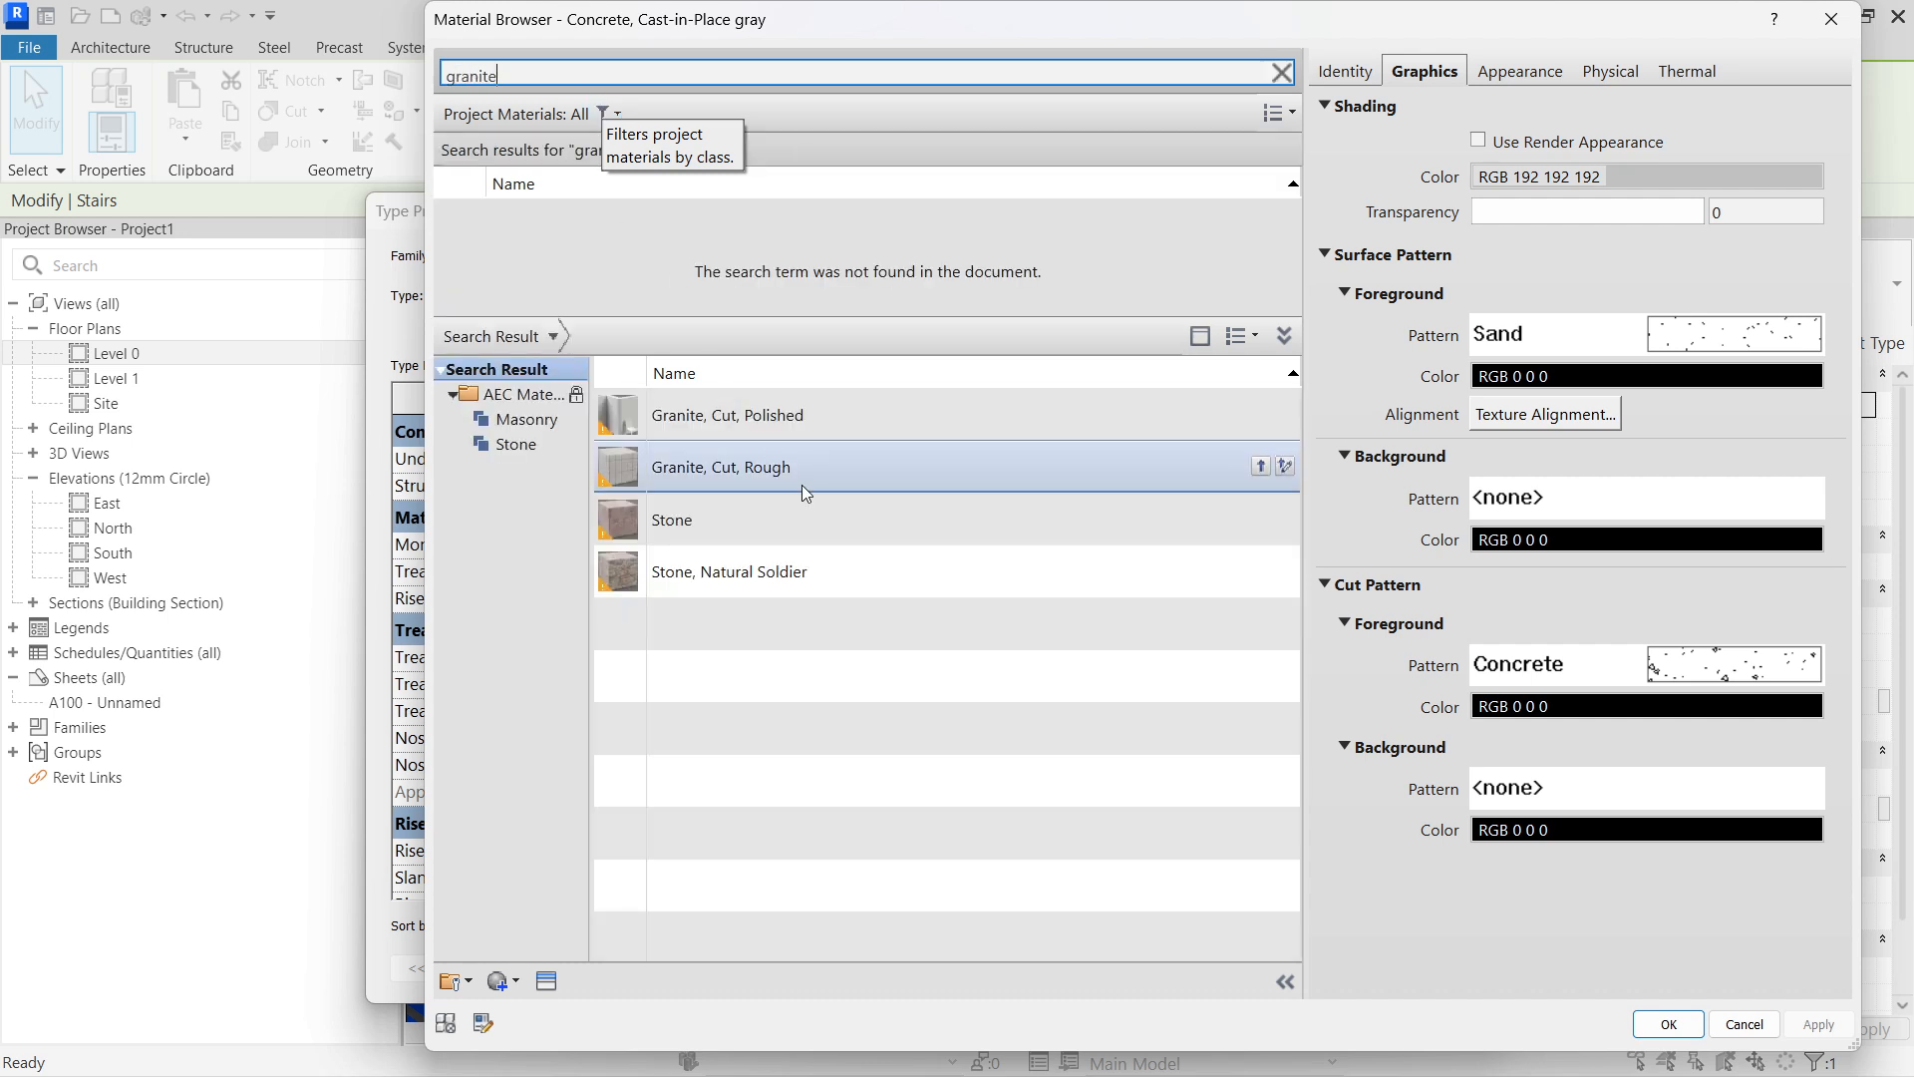
pyautogui.click(1260, 517)
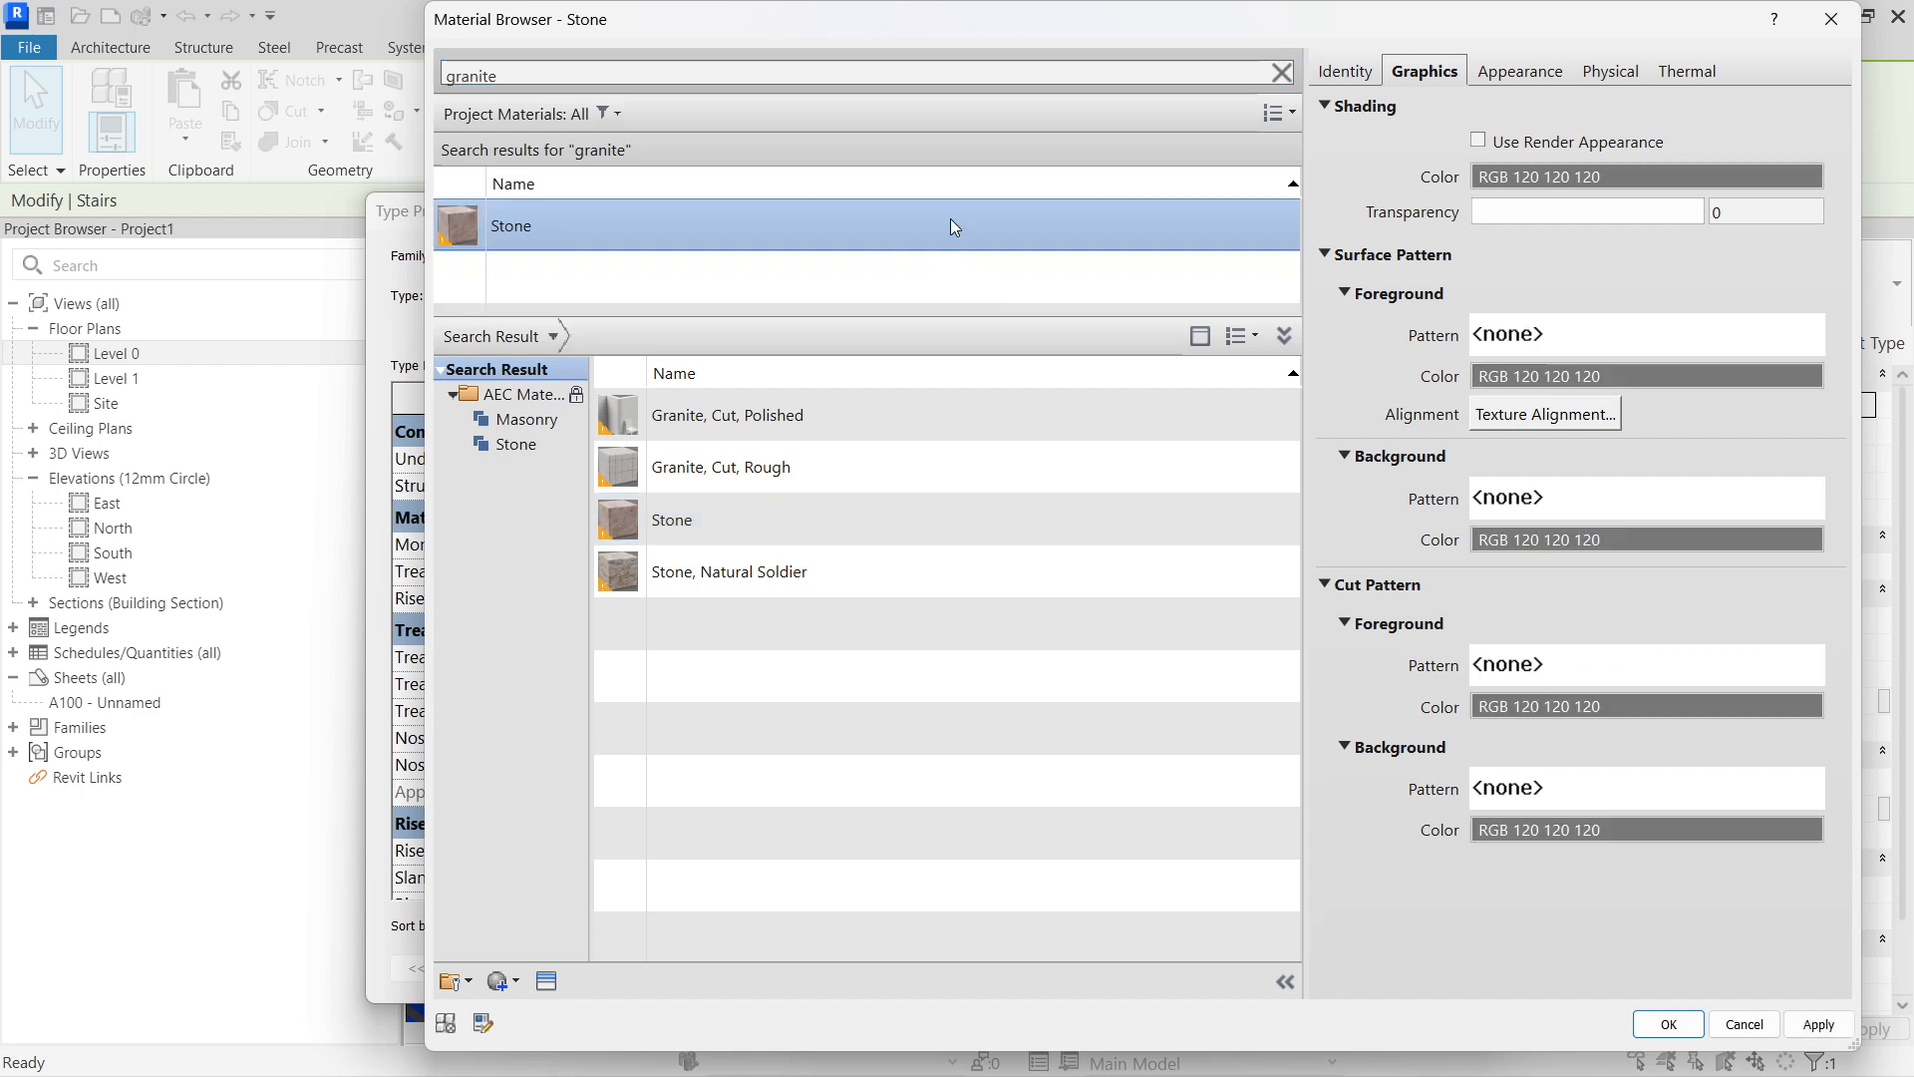
pyautogui.click(1477, 141)
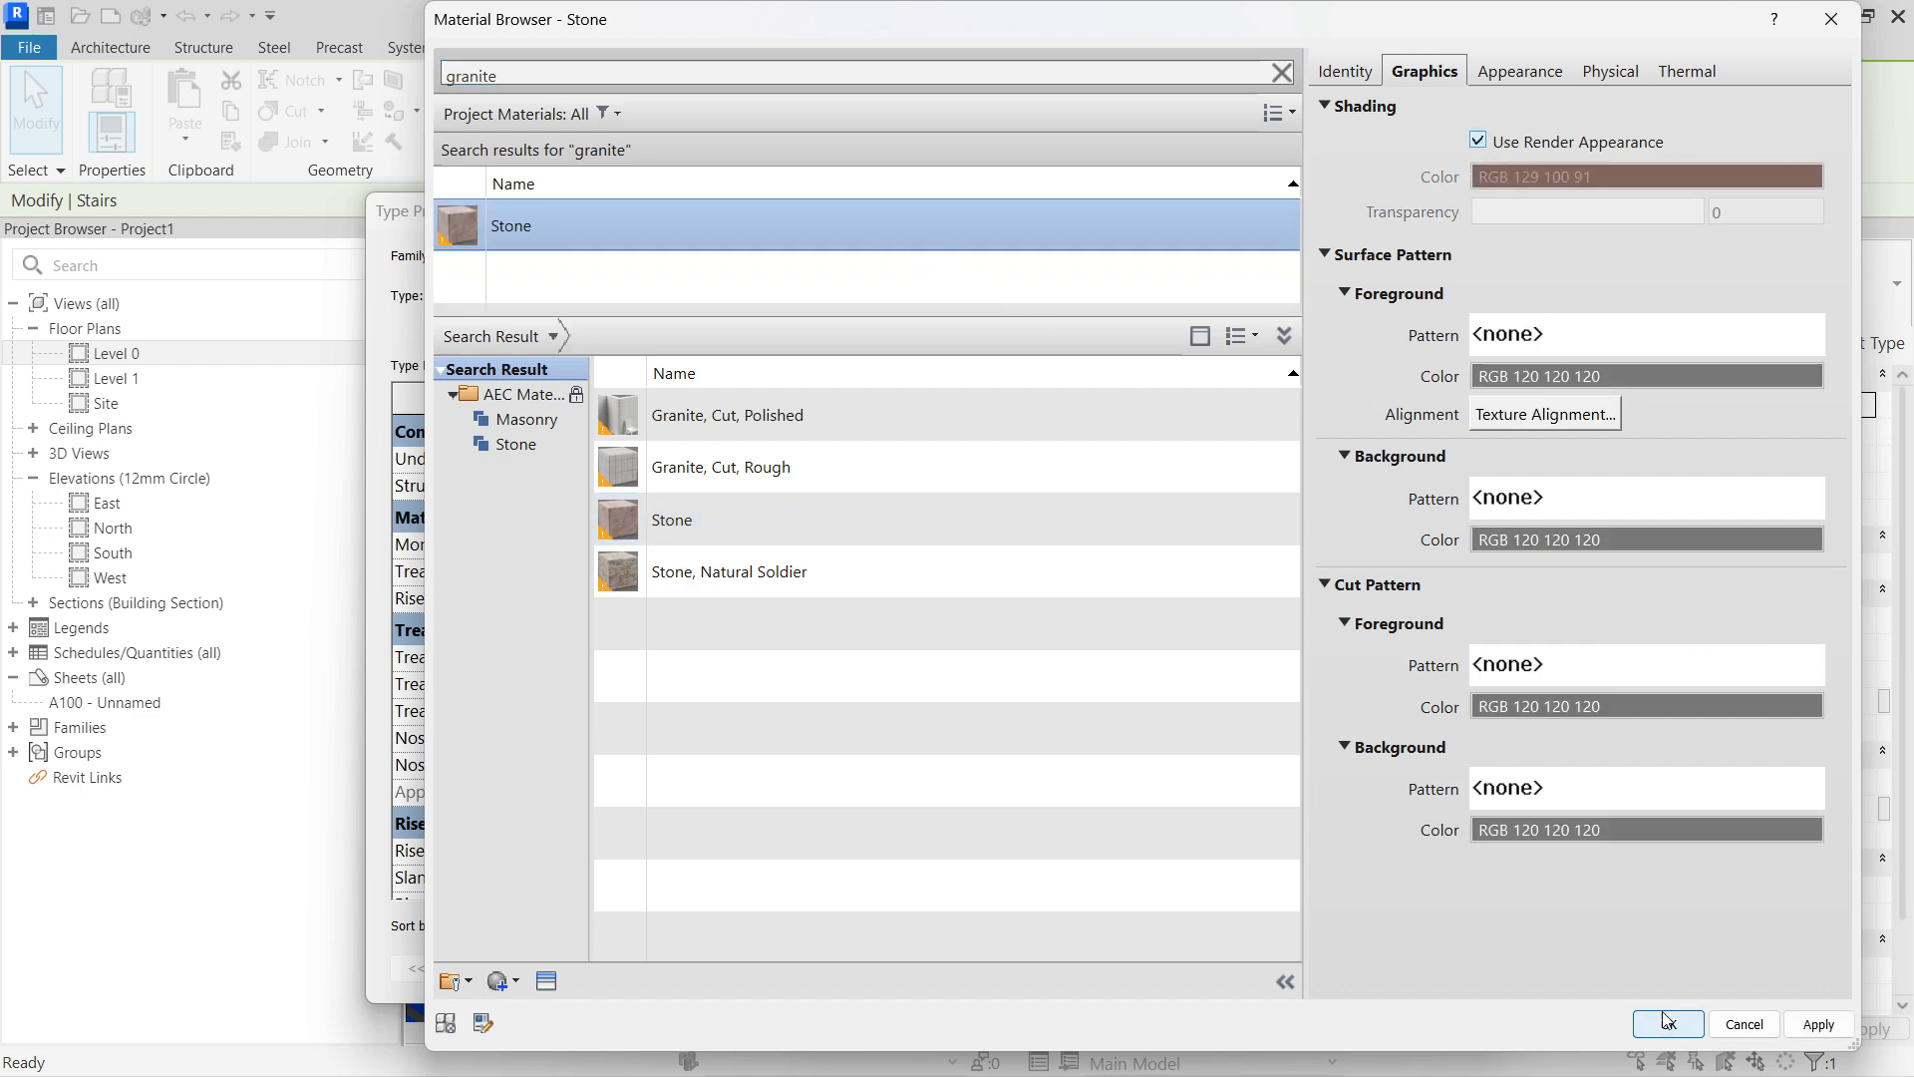
pyautogui.click(1663, 1022)
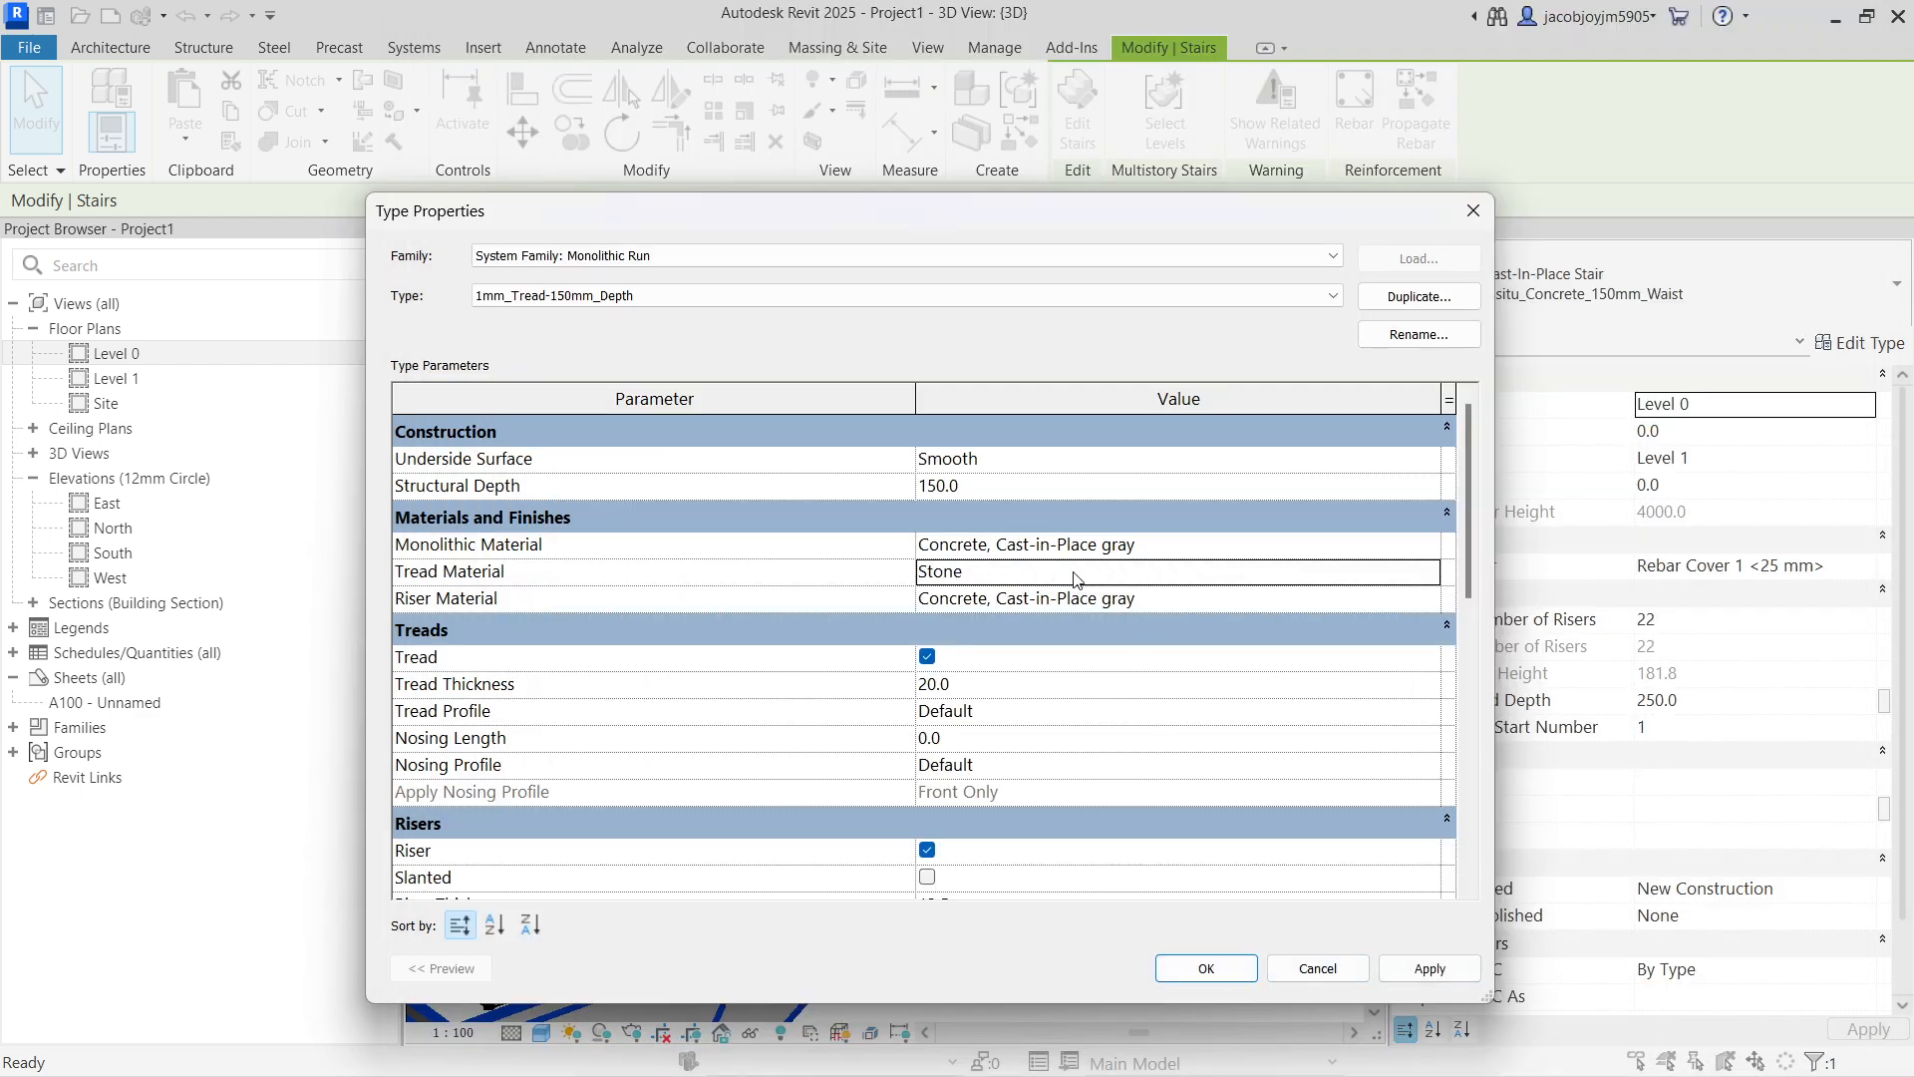
# Step: Copy the Stone tread material to the riser material and accept the run and stair type changes
pyautogui.click(1200, 601)
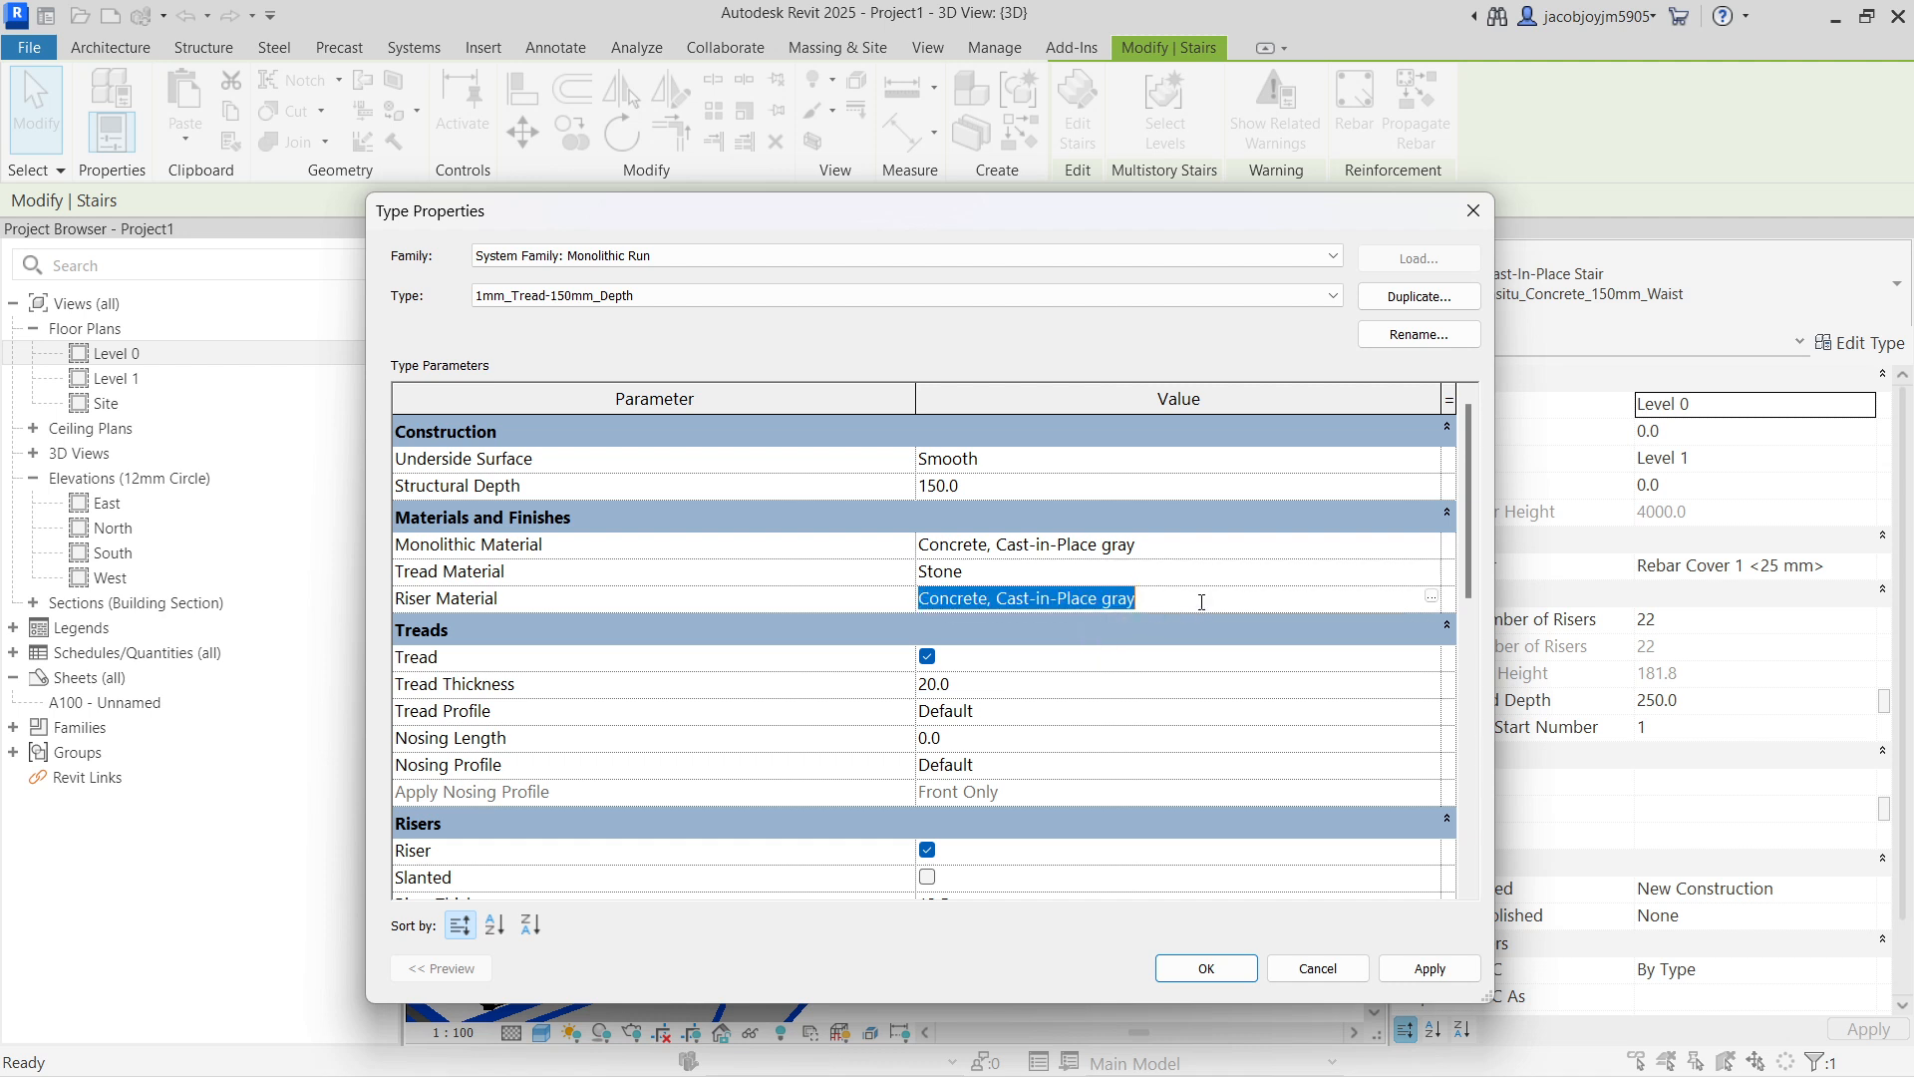
pyautogui.click(1144, 577)
pyautogui.hotkey('ctrl', 'c')
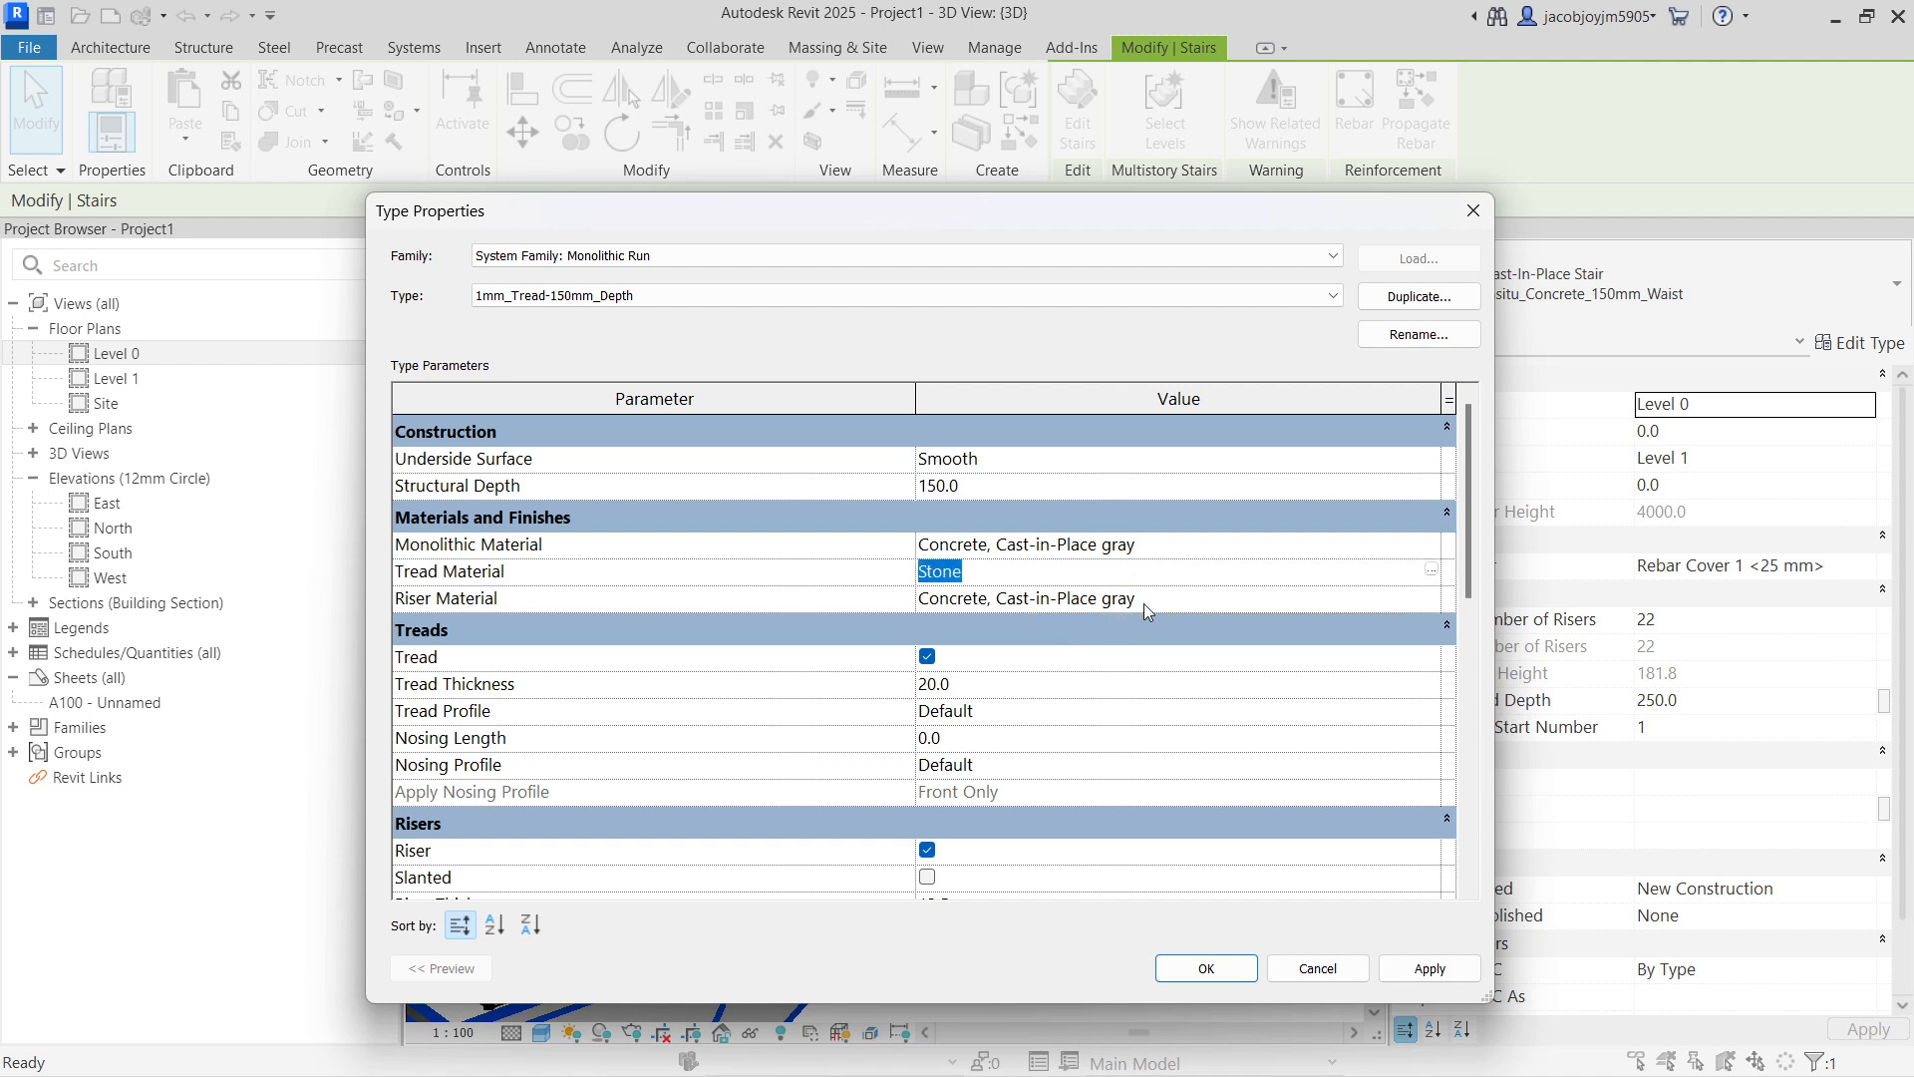
pyautogui.click(1166, 602)
pyautogui.hotkey('ctrl', 'v')
pyautogui.click(1154, 573)
pyautogui.click(1207, 967)
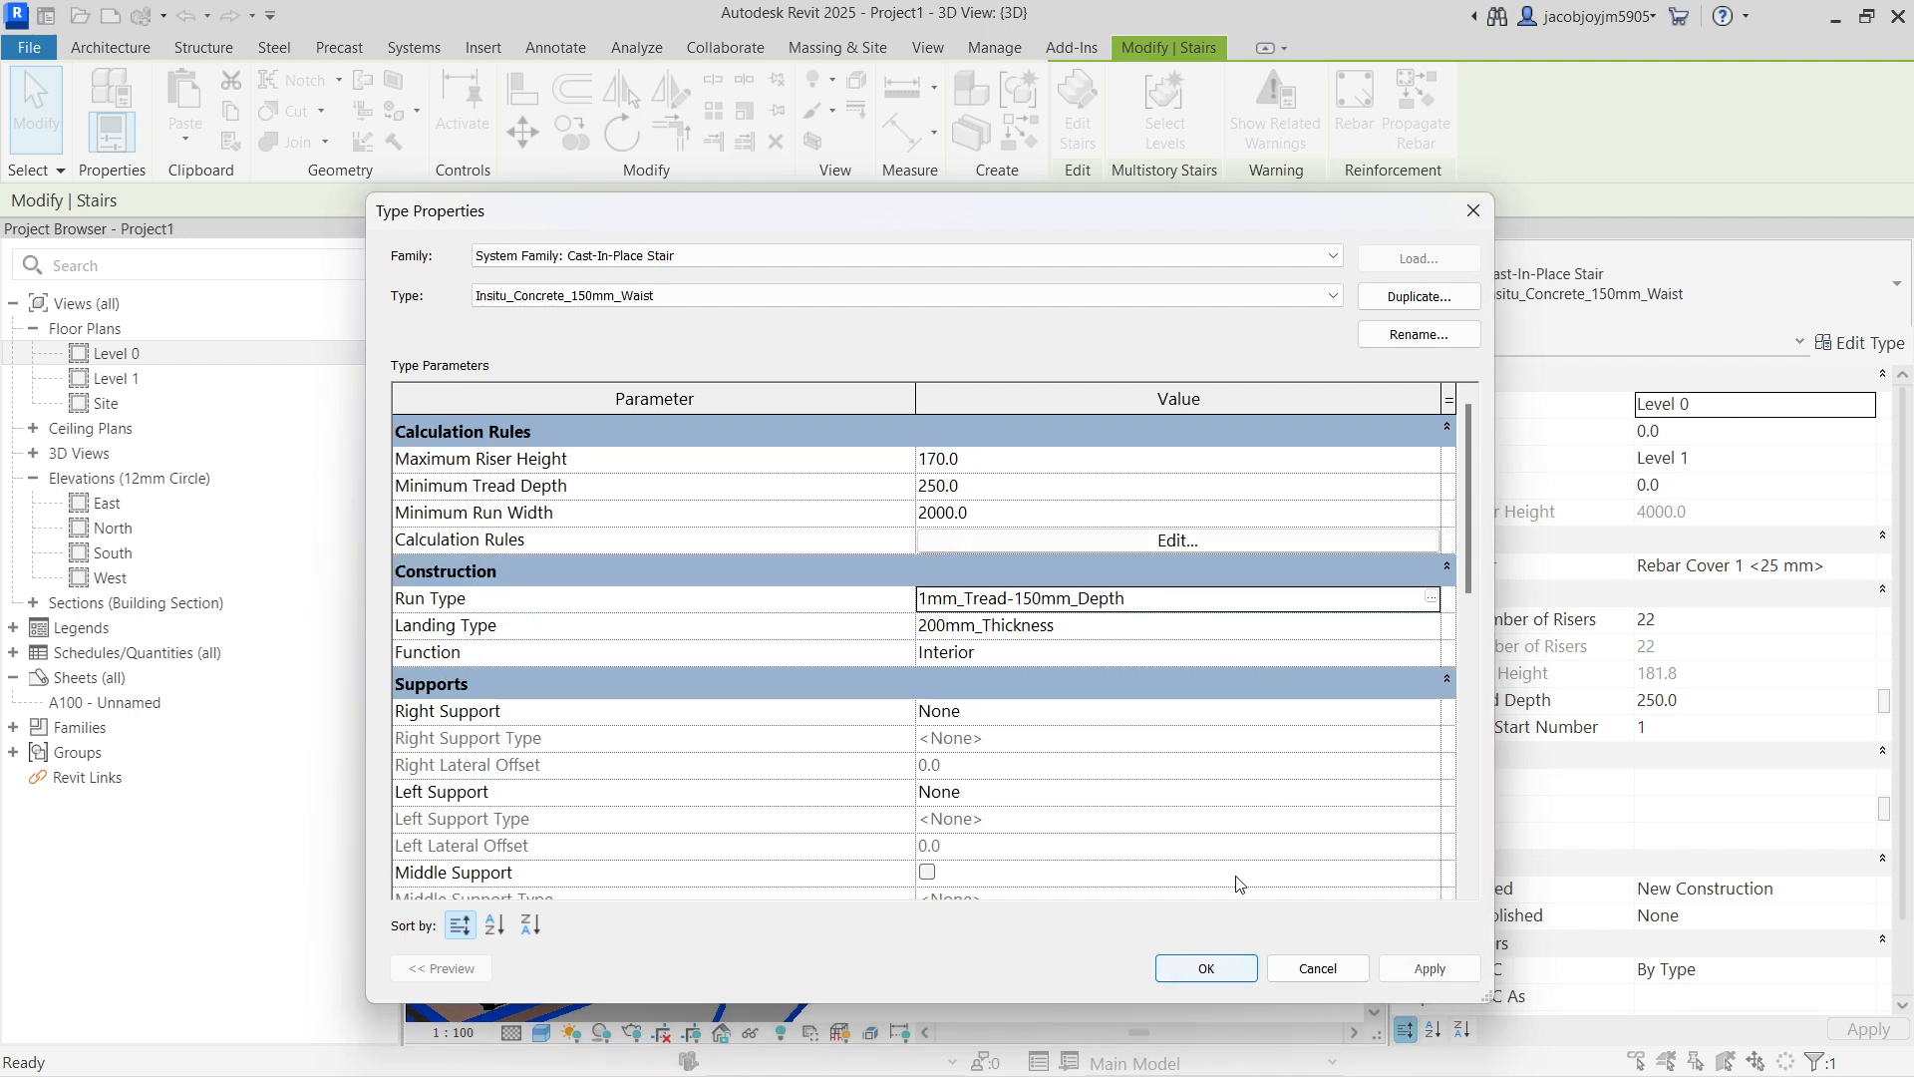
pyautogui.click(1209, 969)
pyautogui.click(1156, 826)
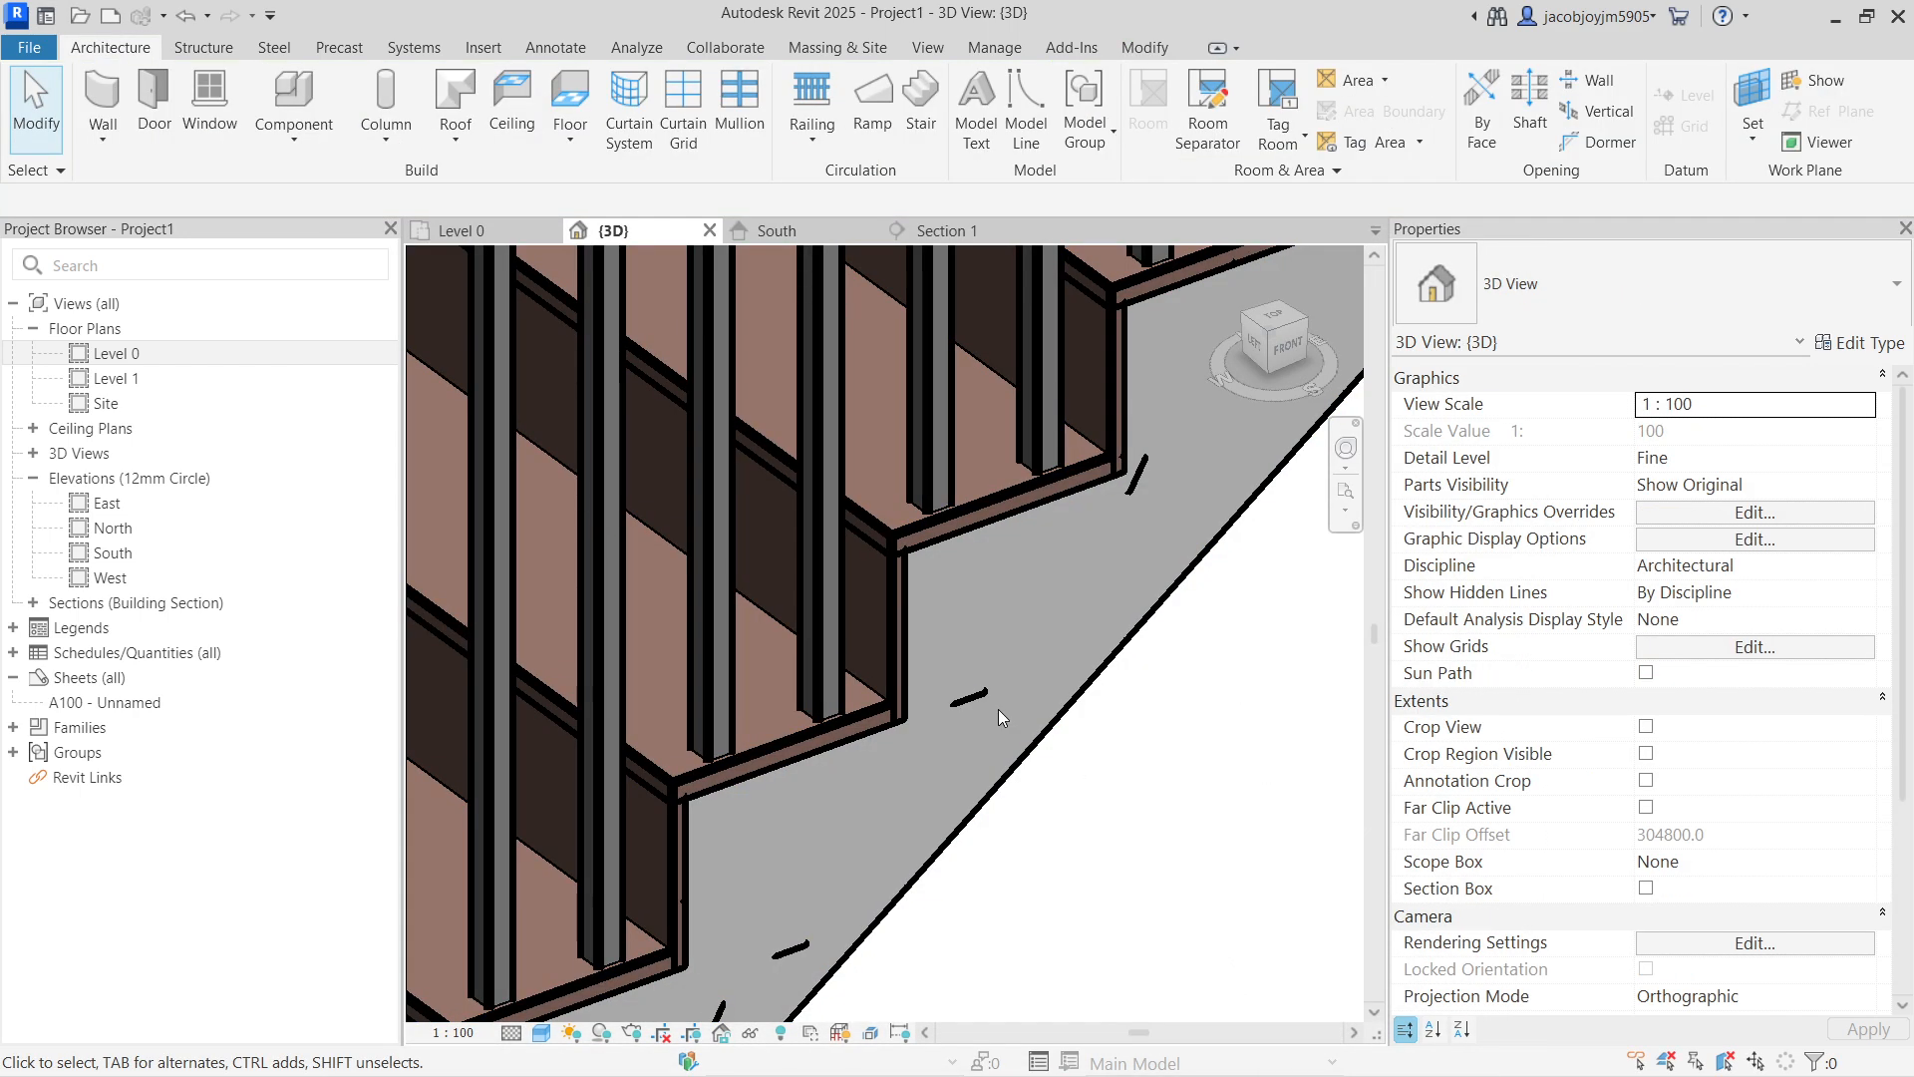
# Step: Set the 3D view's visual style to Realistic
pyautogui.click(543, 1034)
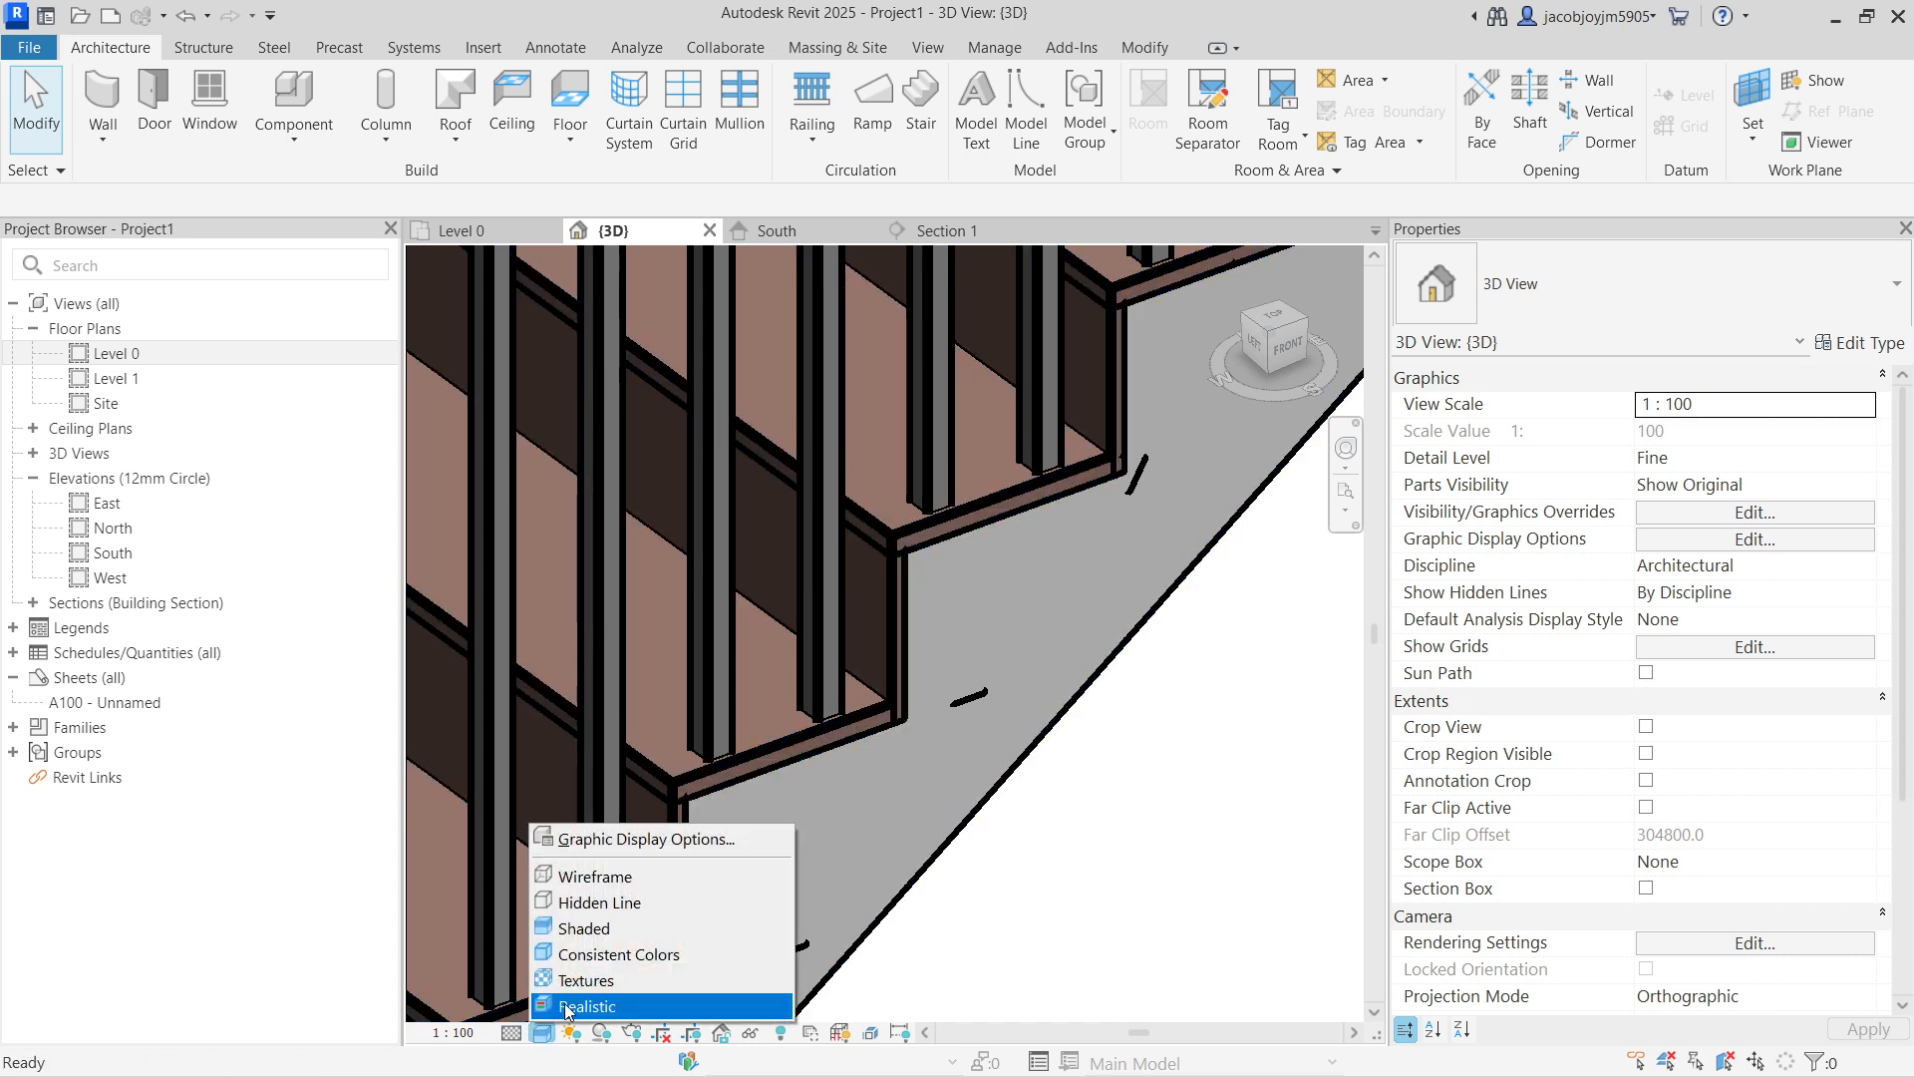
pyautogui.click(565, 1006)
pyautogui.click(1155, 339)
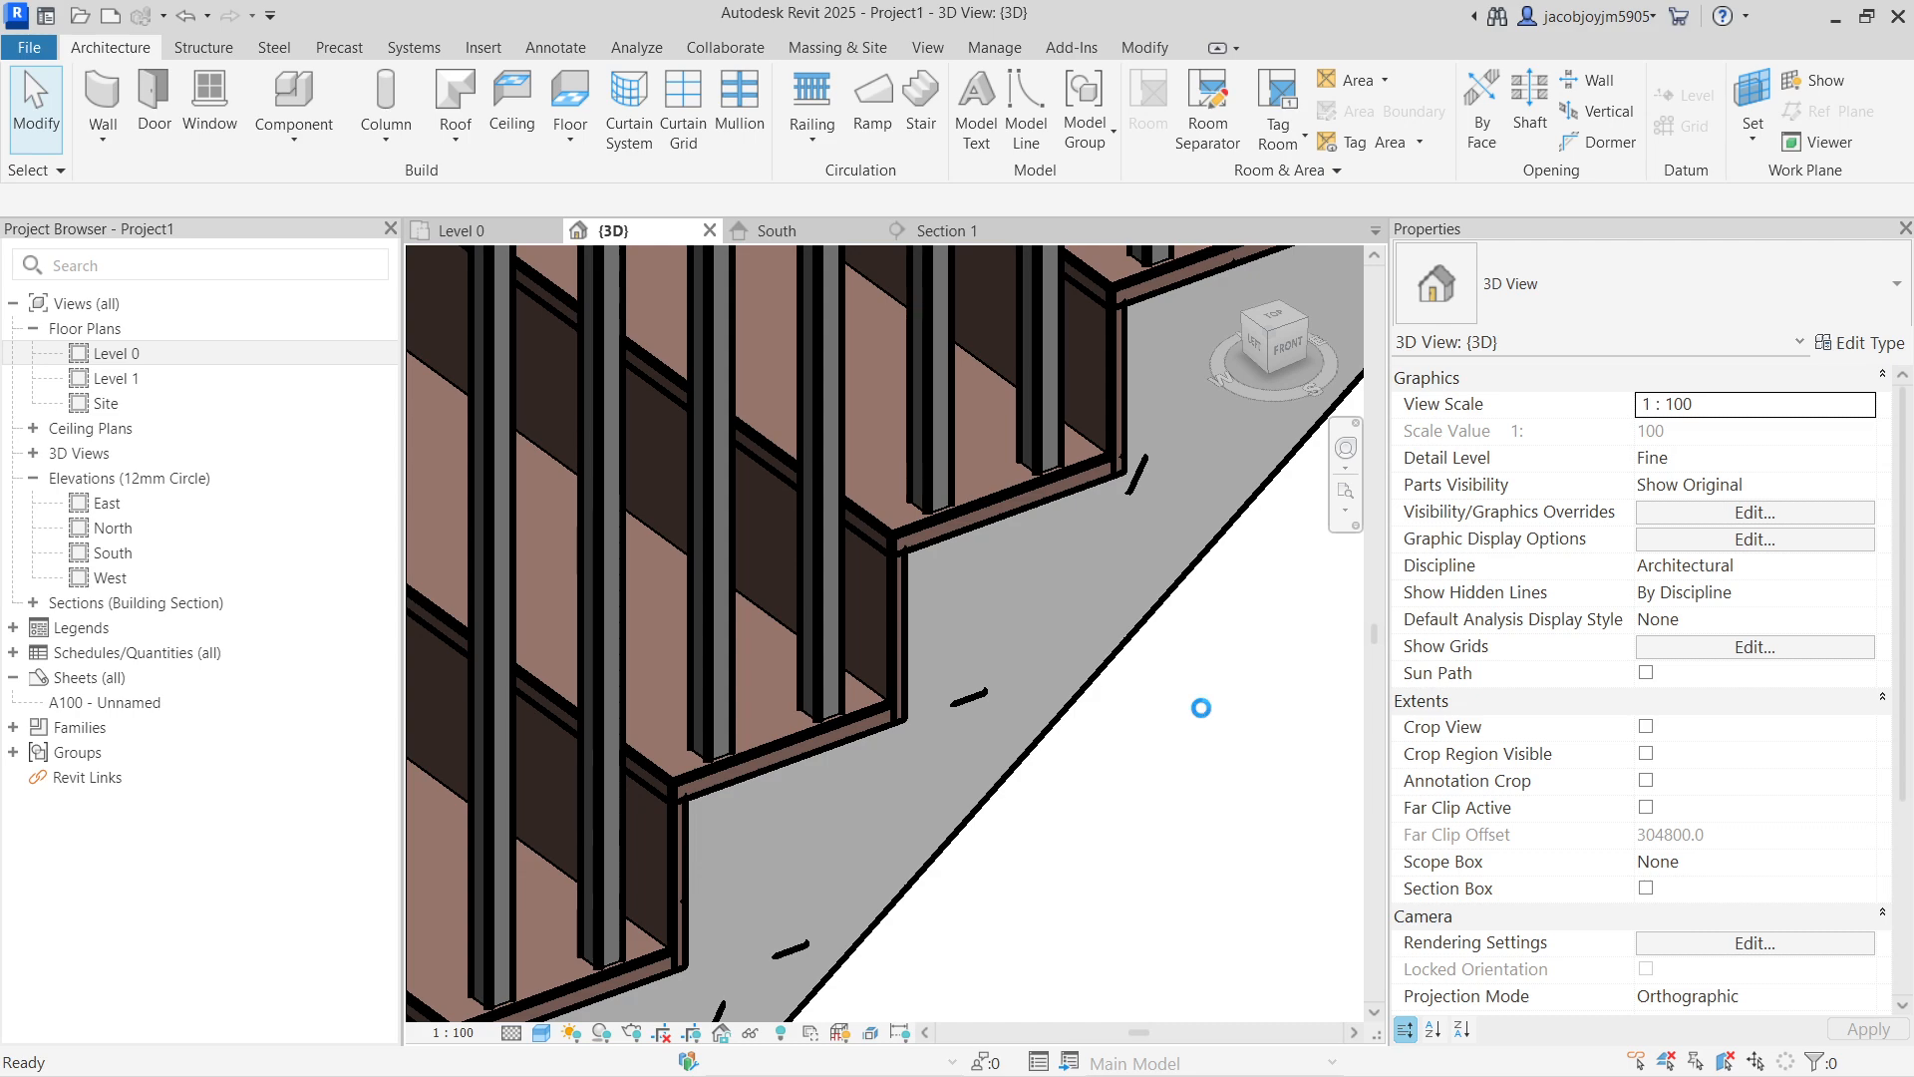
# Step: Examine the realistic tread, riser and concrete materials on the stair, along with the other stairs in the 3D view
pyautogui.scroll(-3, 1202, 708)
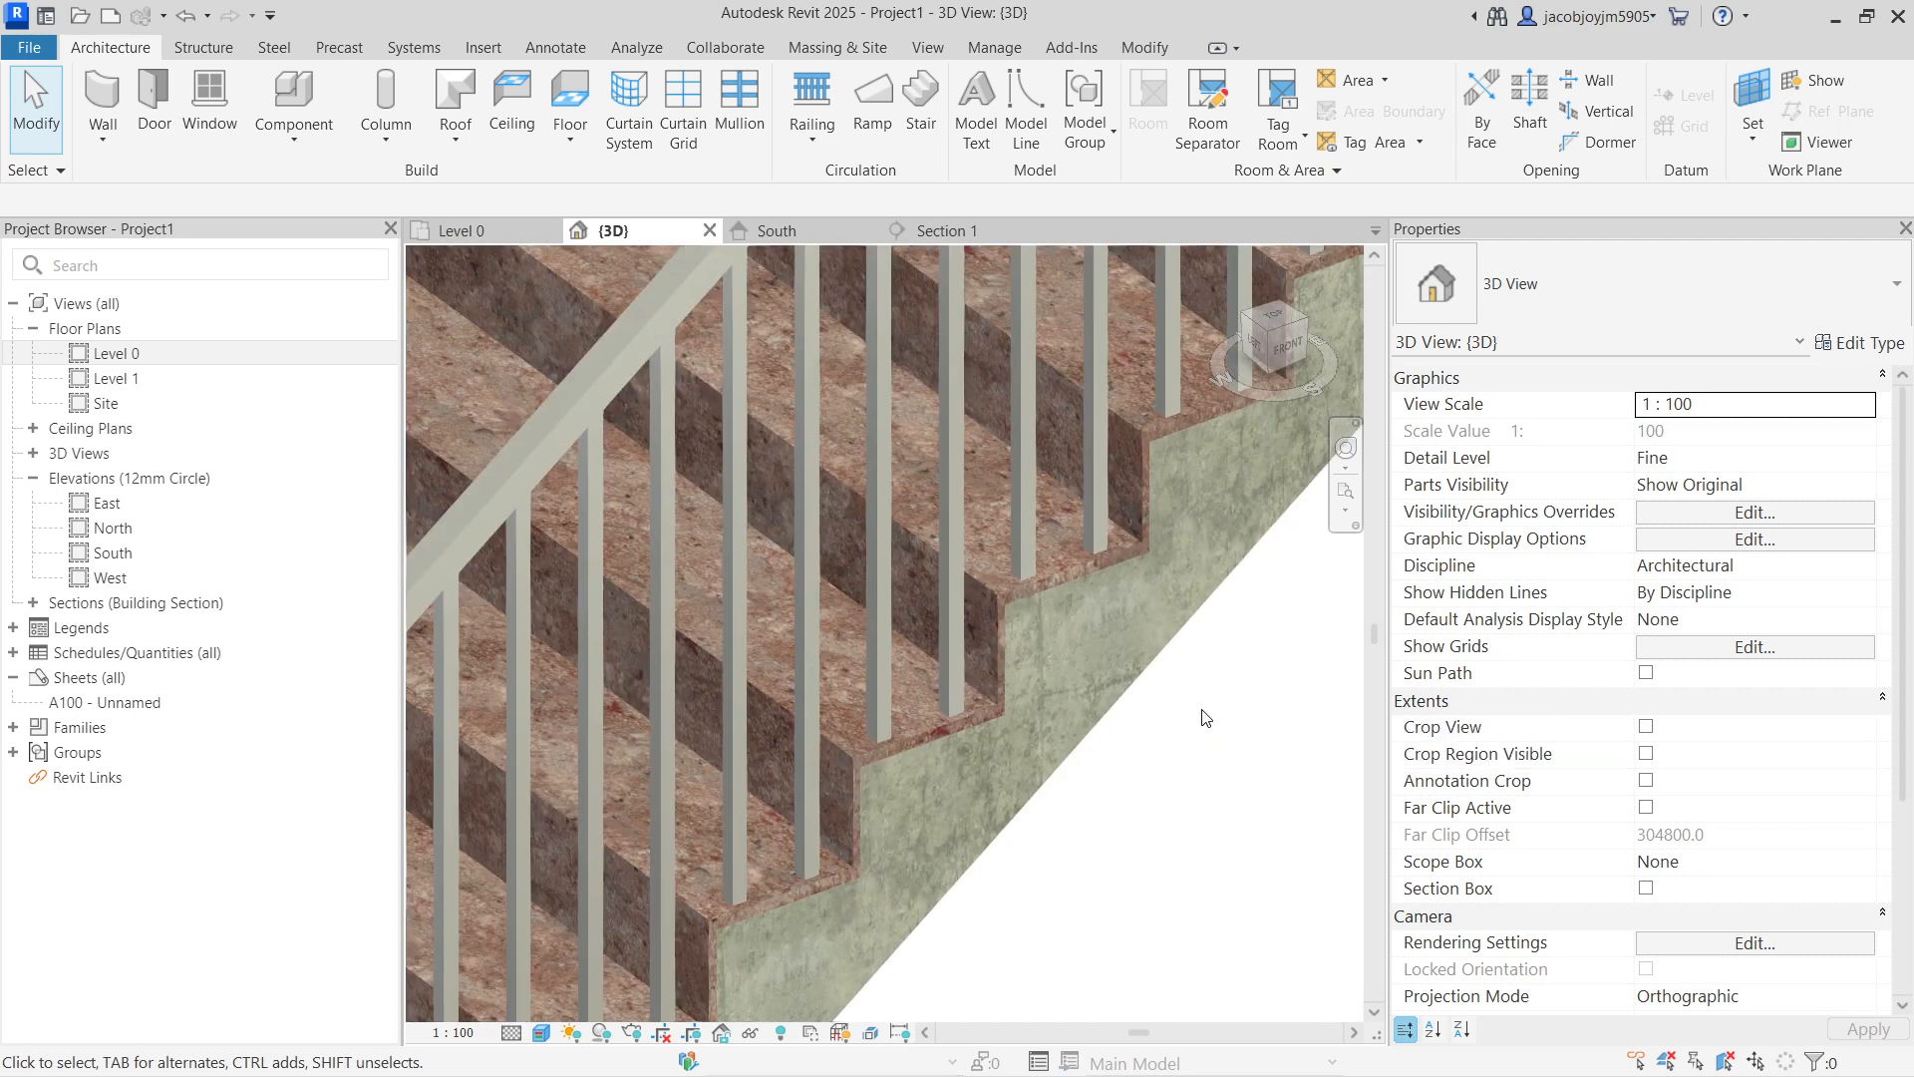
pyautogui.scroll(-2, 1205, 715)
pyautogui.moveTo(1205, 716); pyautogui.dragTo(970, 439, button='middle')
pyautogui.scroll(-4, 1085, 658)
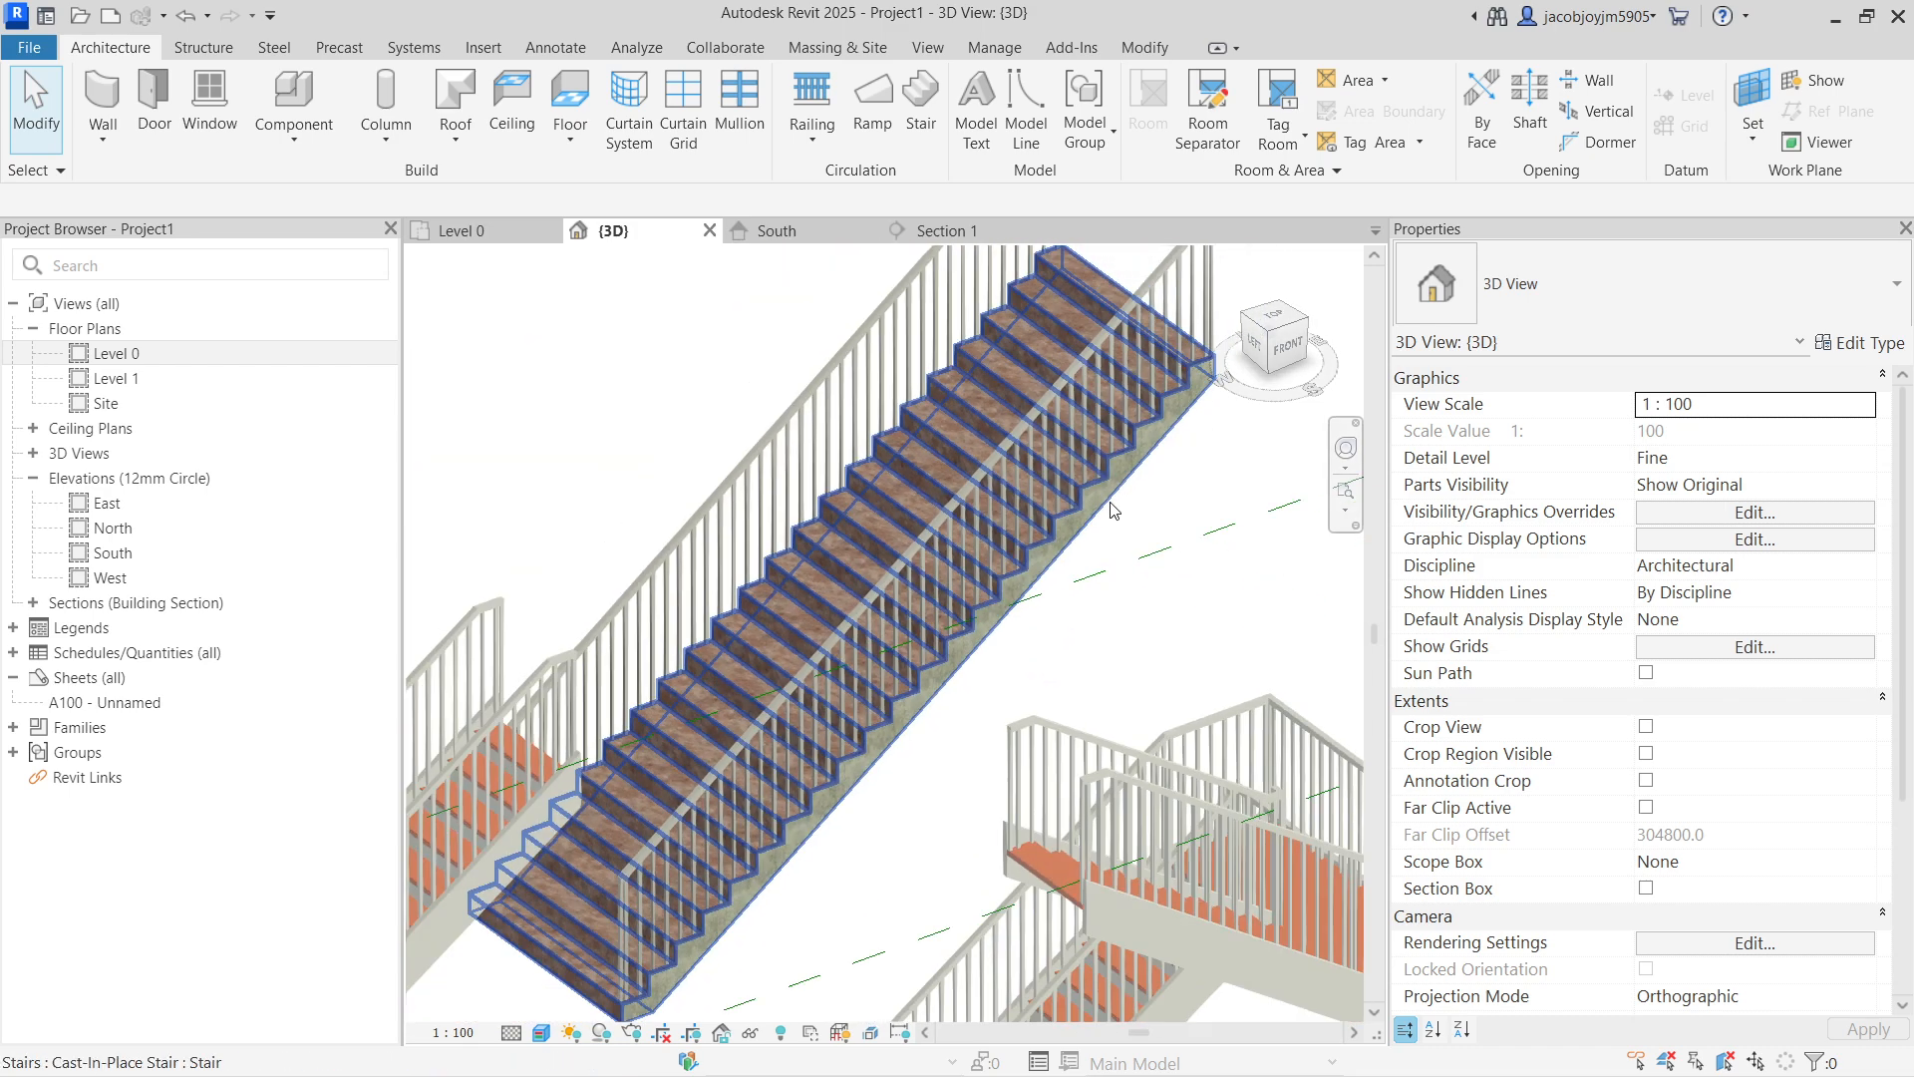
pyautogui.scroll(-5, 1084, 658)
pyautogui.moveTo(1022, 638); pyautogui.dragTo(955, 655, button='middle')
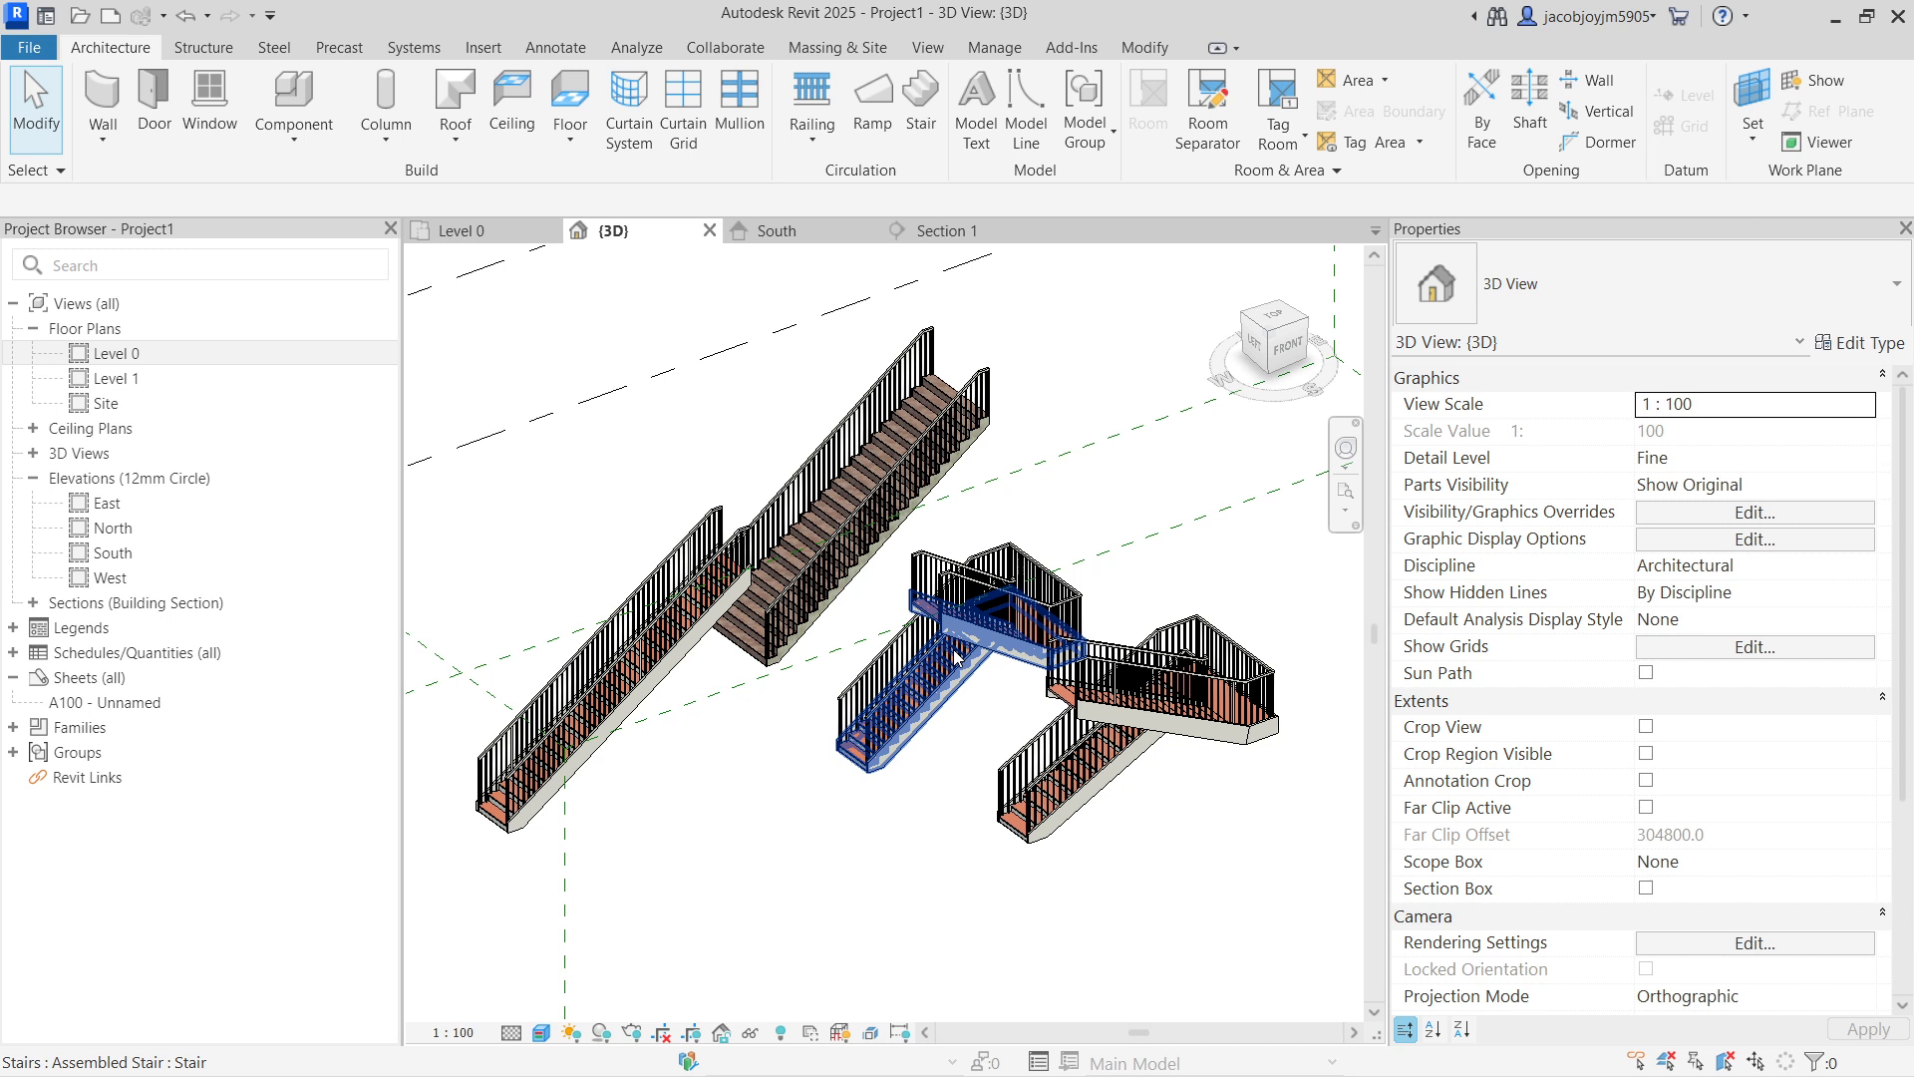
pyautogui.scroll(-1, 955, 656)
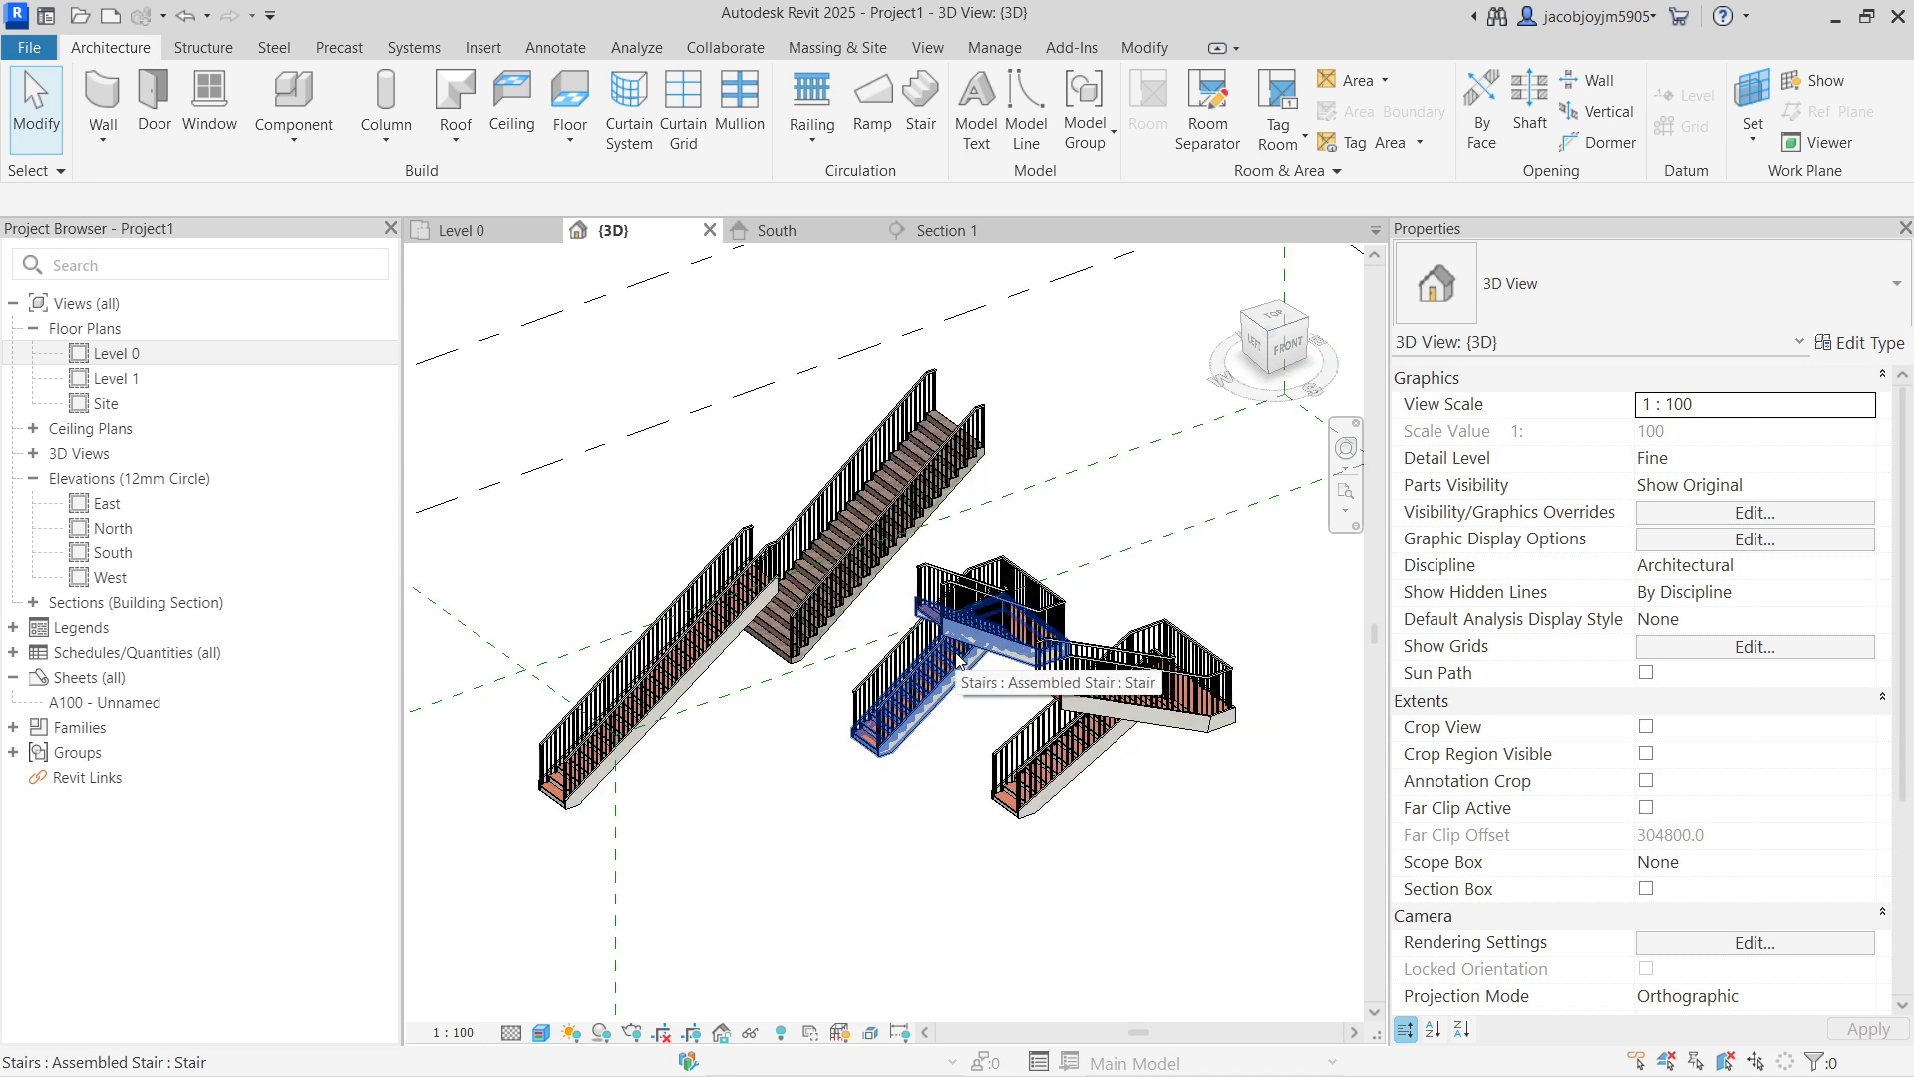
pyautogui.scroll(-1, 959, 660)
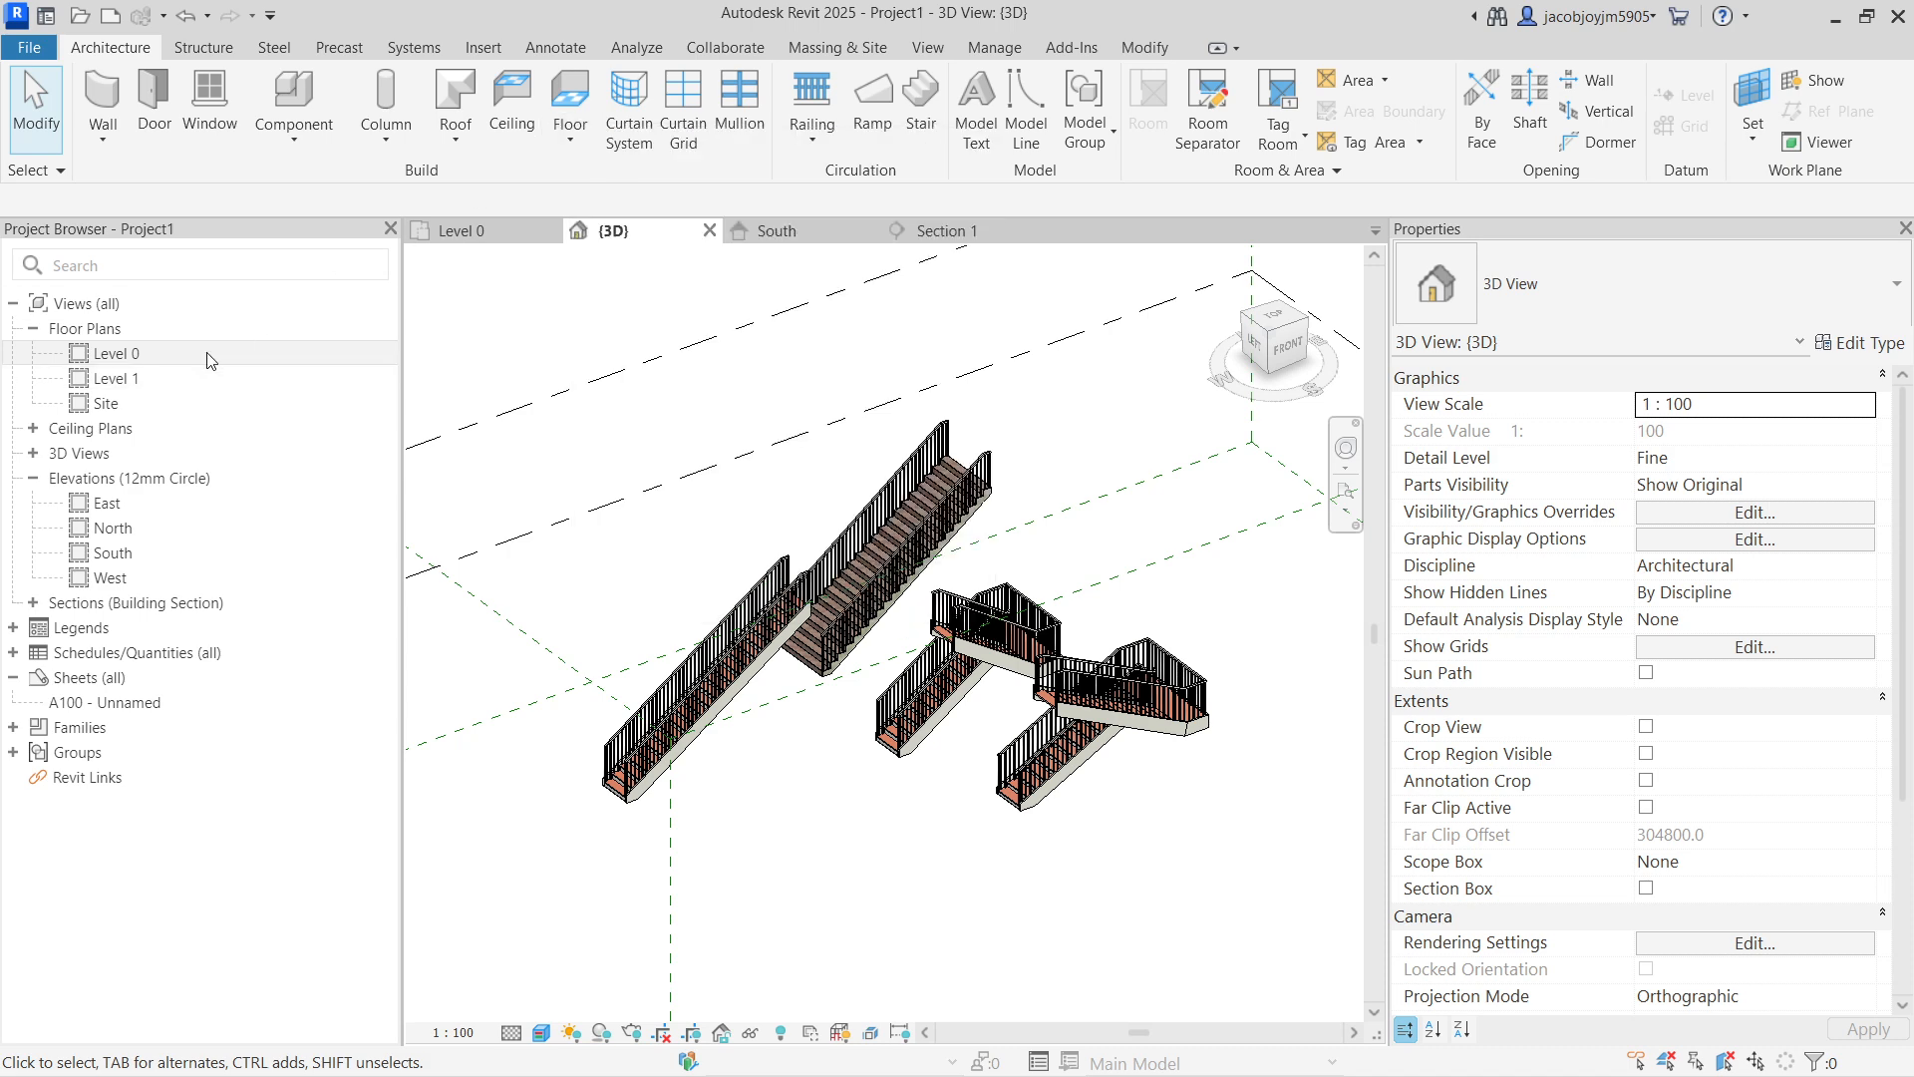
# Step: Select all the stairs and railings in the 3D view and delete them
pyautogui.scroll(-3, 757, 504)
pyautogui.keyDown('shift'); pyautogui.moveTo(1033, 556); pyautogui.dragTo(957, 574, button='middle'); pyautogui.keyUp('shift')
pyautogui.moveTo(586, 343); pyautogui.dragTo(1052, 880)
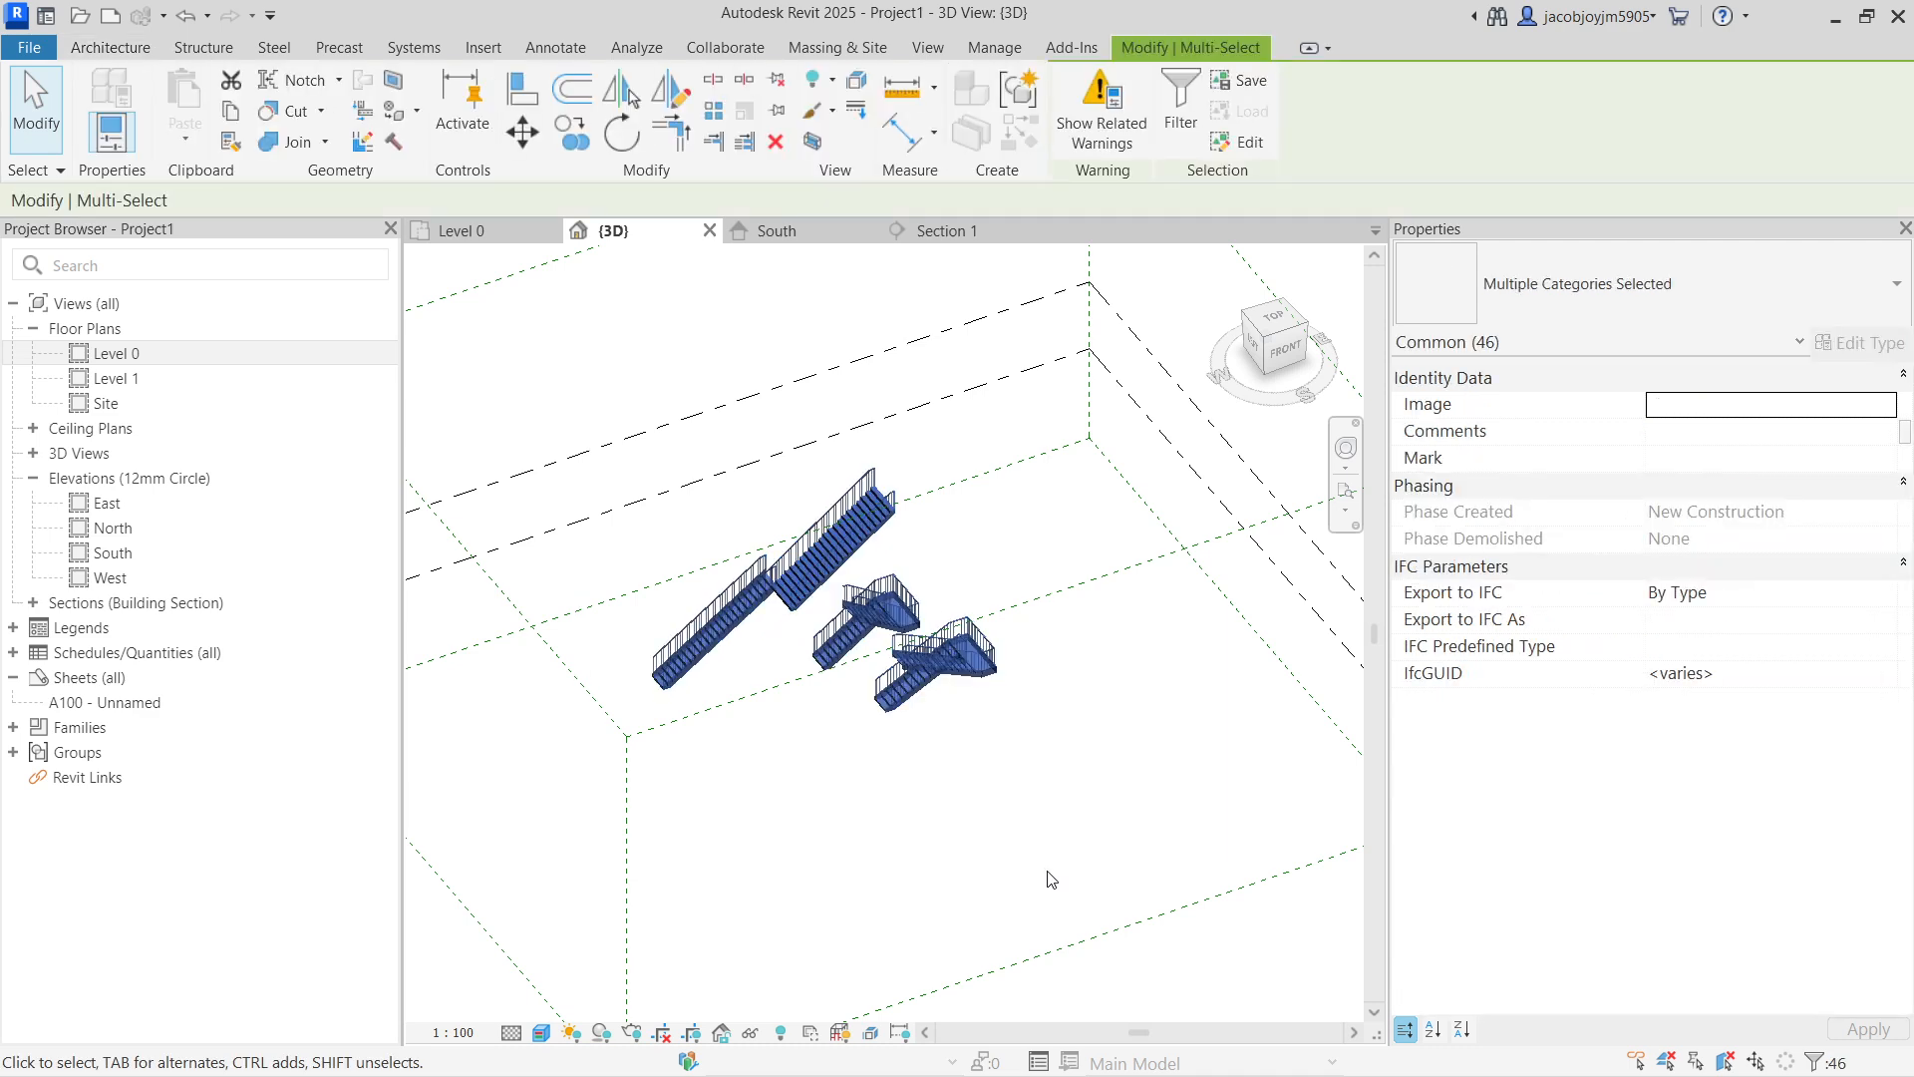
pyautogui.press('Delete')
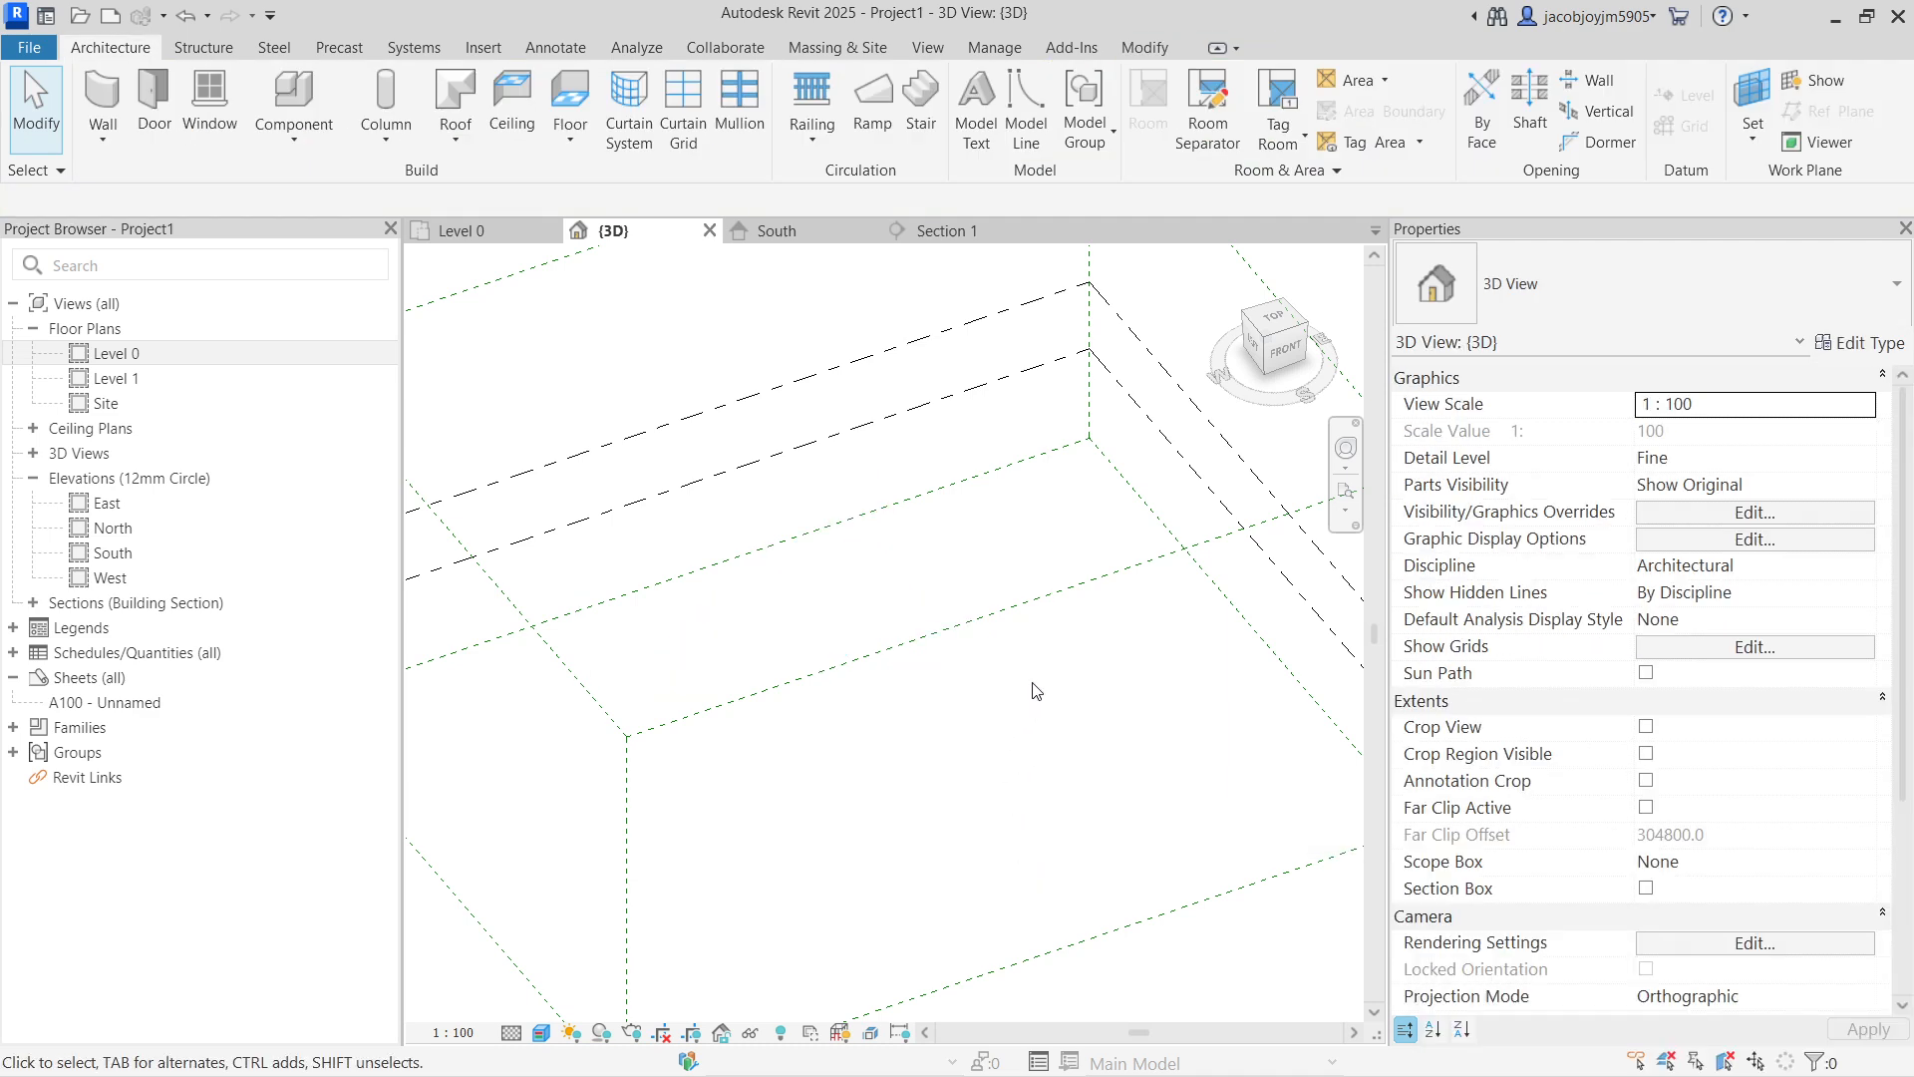
# Step: Open the North elevation and select the Level 1 line to check its properties
pyautogui.scroll(-3, 703, 708)
pyautogui.click(144, 538)
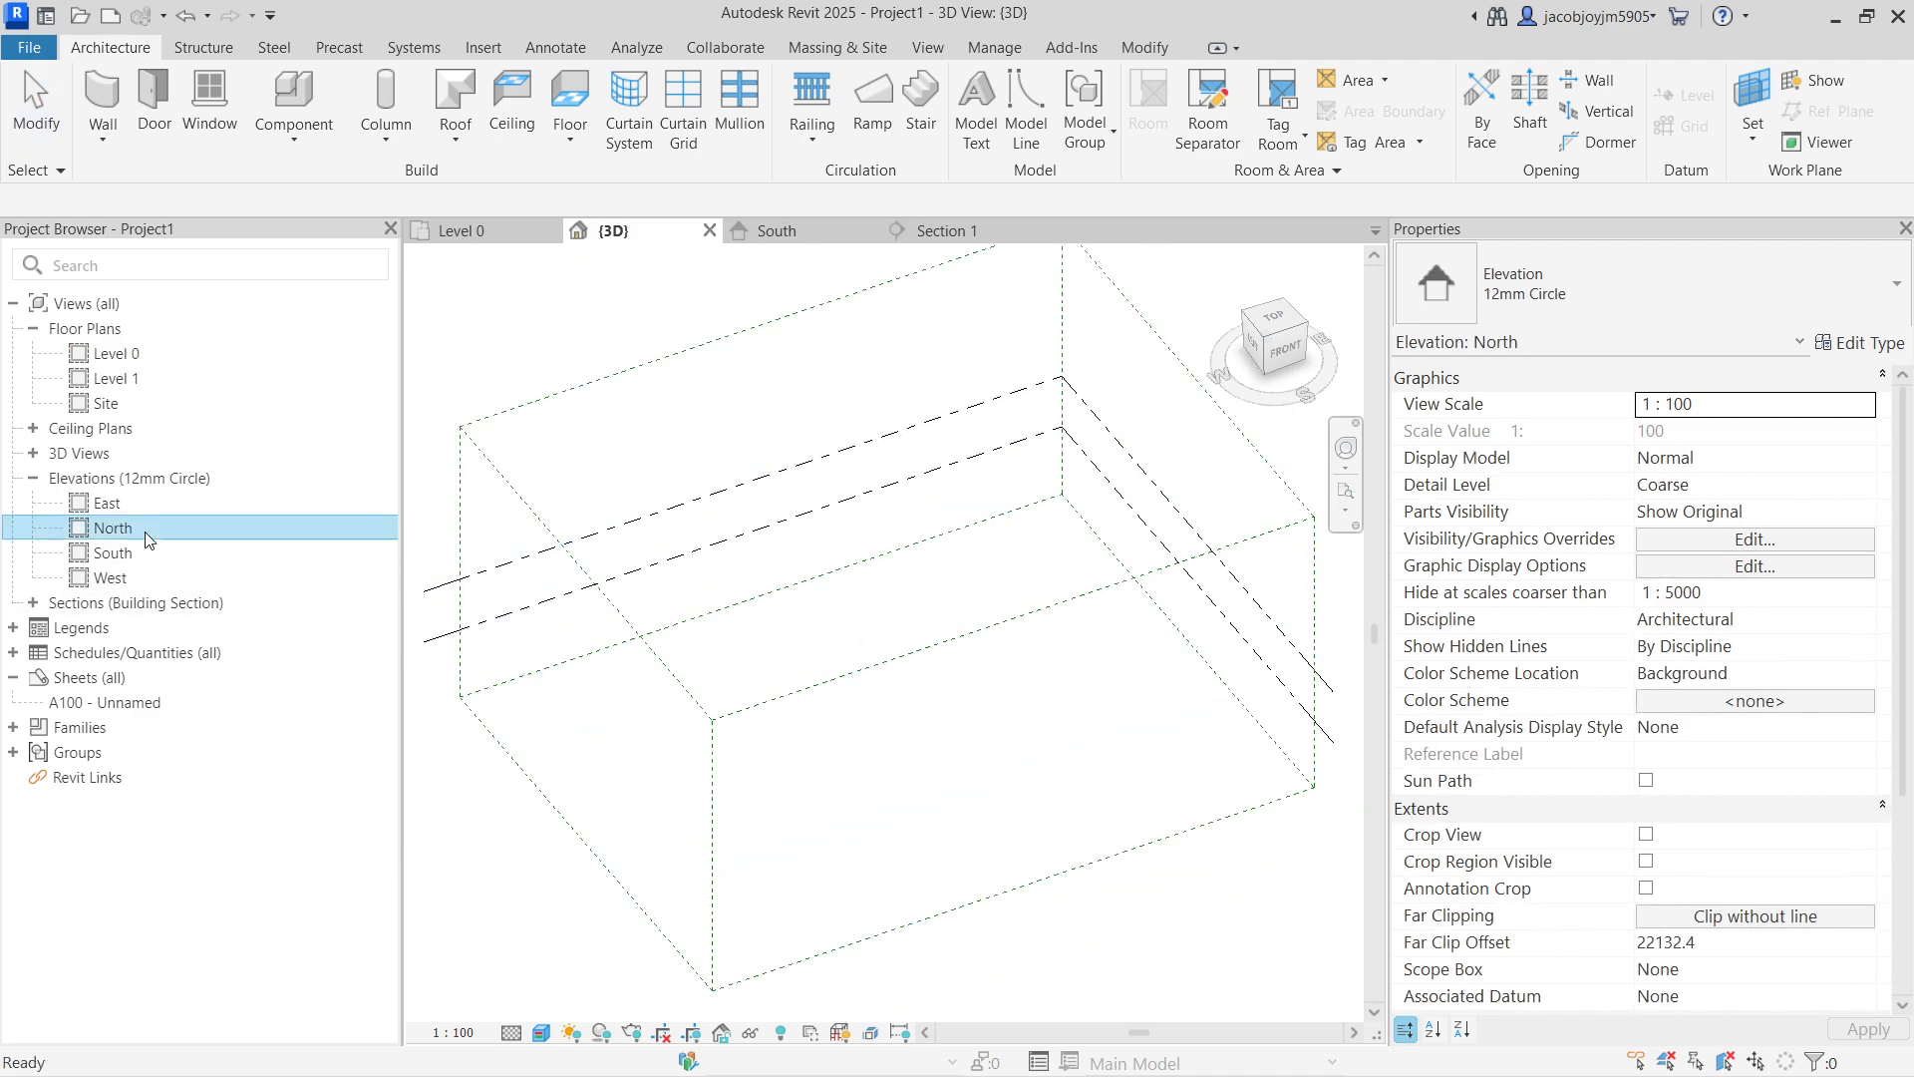
pyautogui.doubleClick(144, 538)
pyautogui.click(720, 608)
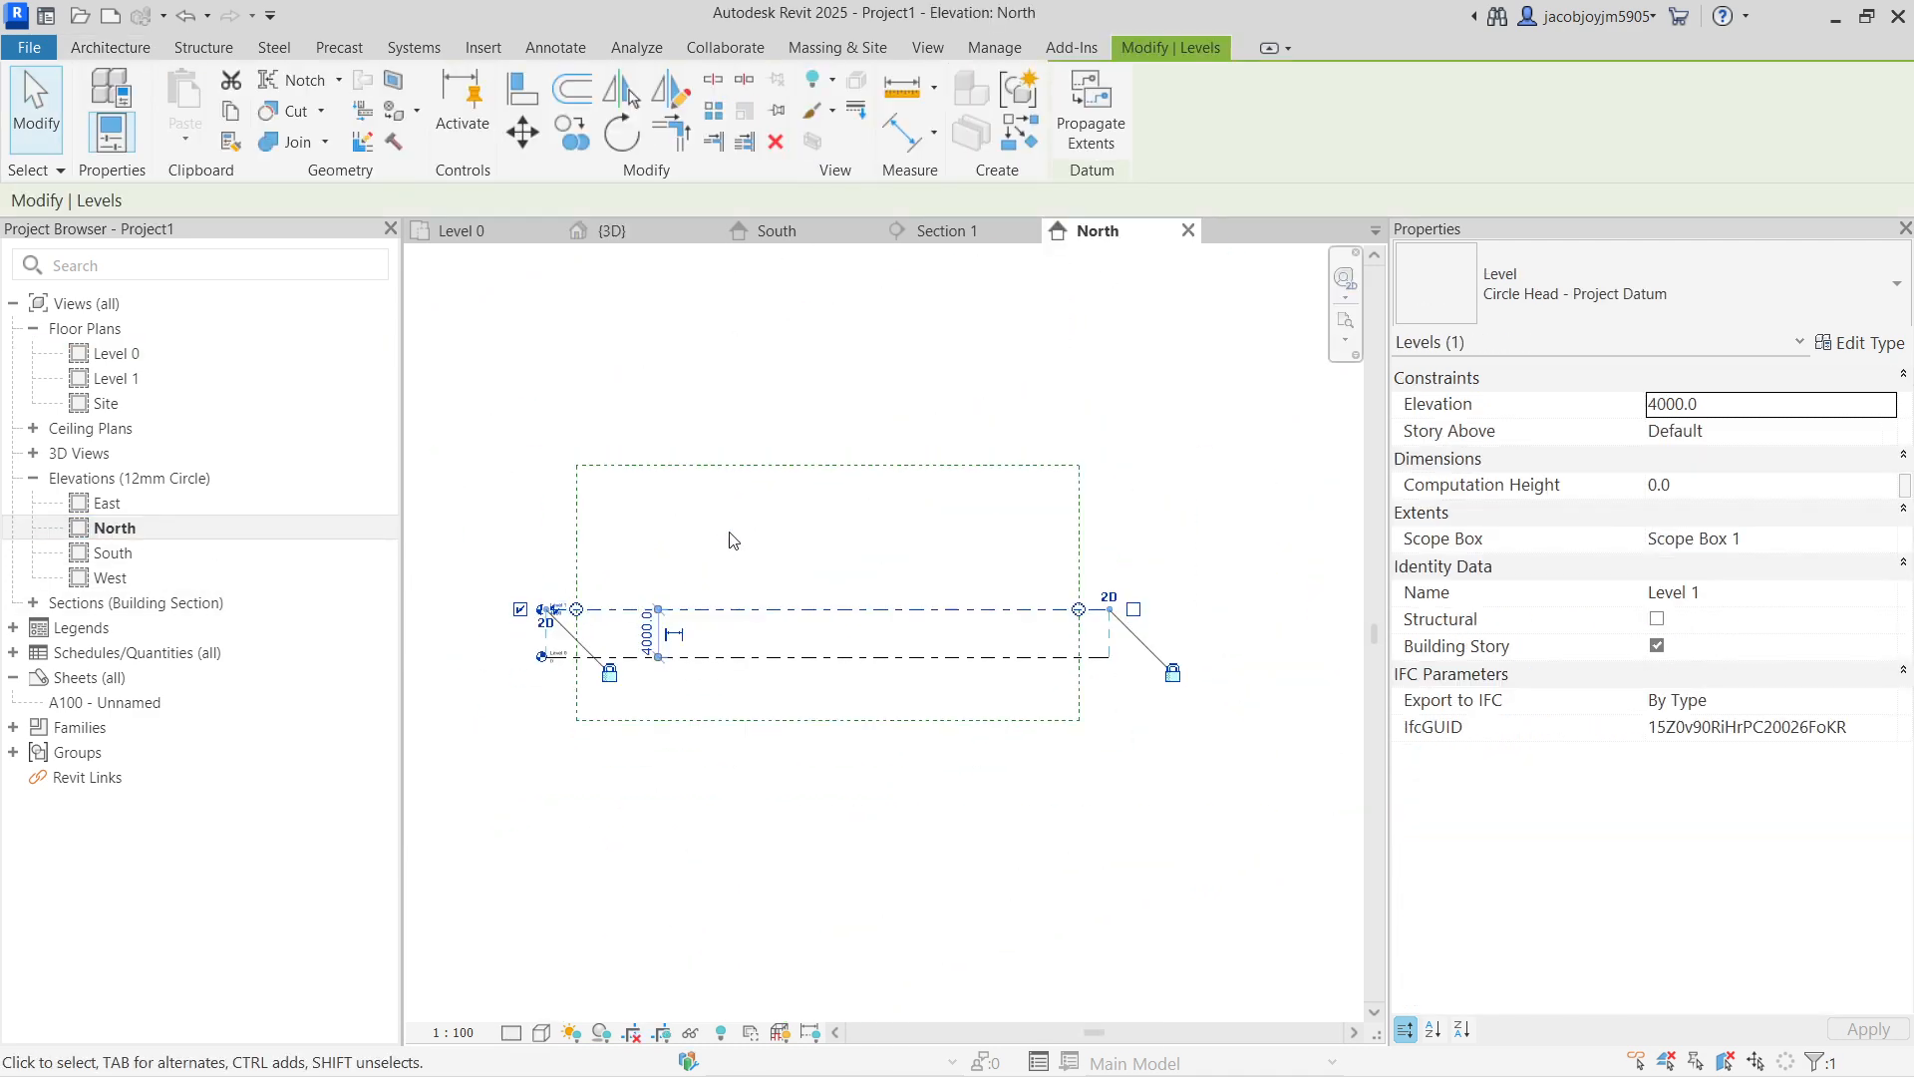
pyautogui.click(765, 372)
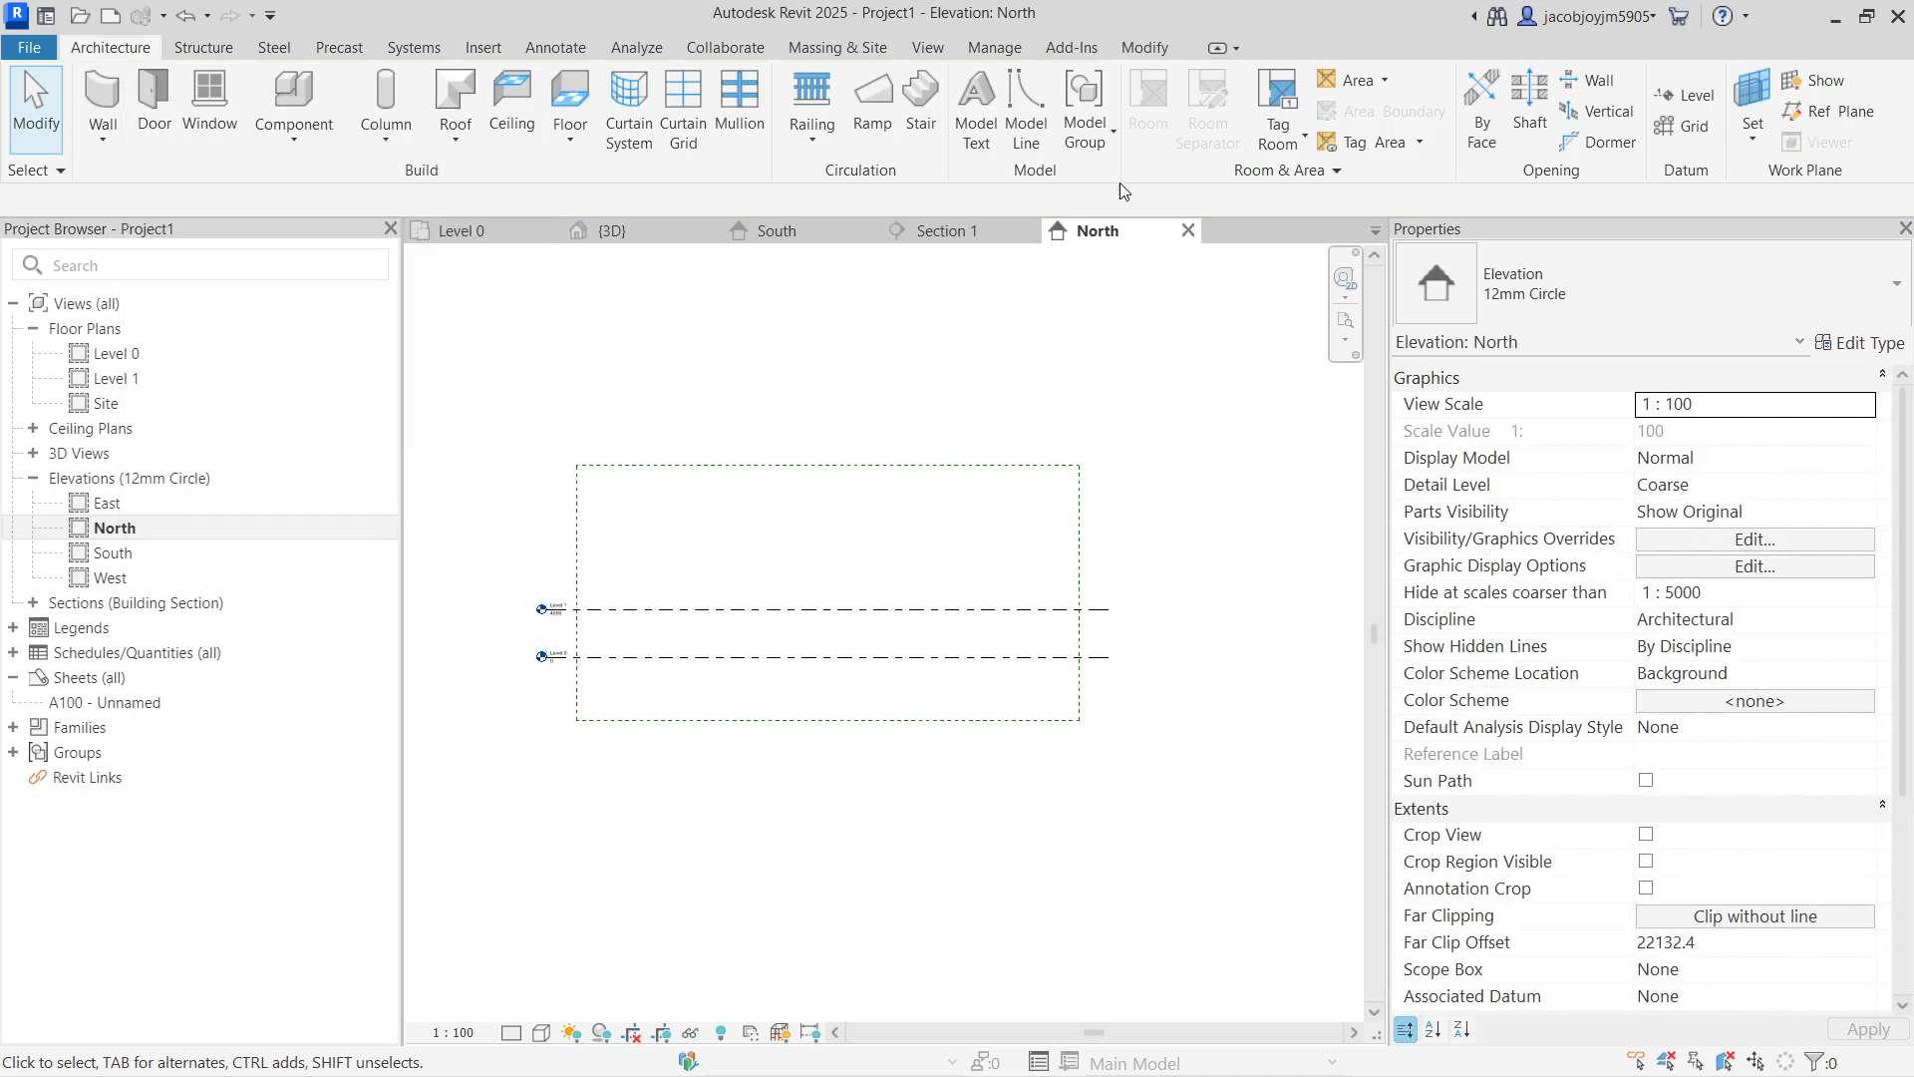
# Step: Draw a new level at elevation 9000 mm above Level 1, with plan view creation enabled
pyautogui.click(1686, 96)
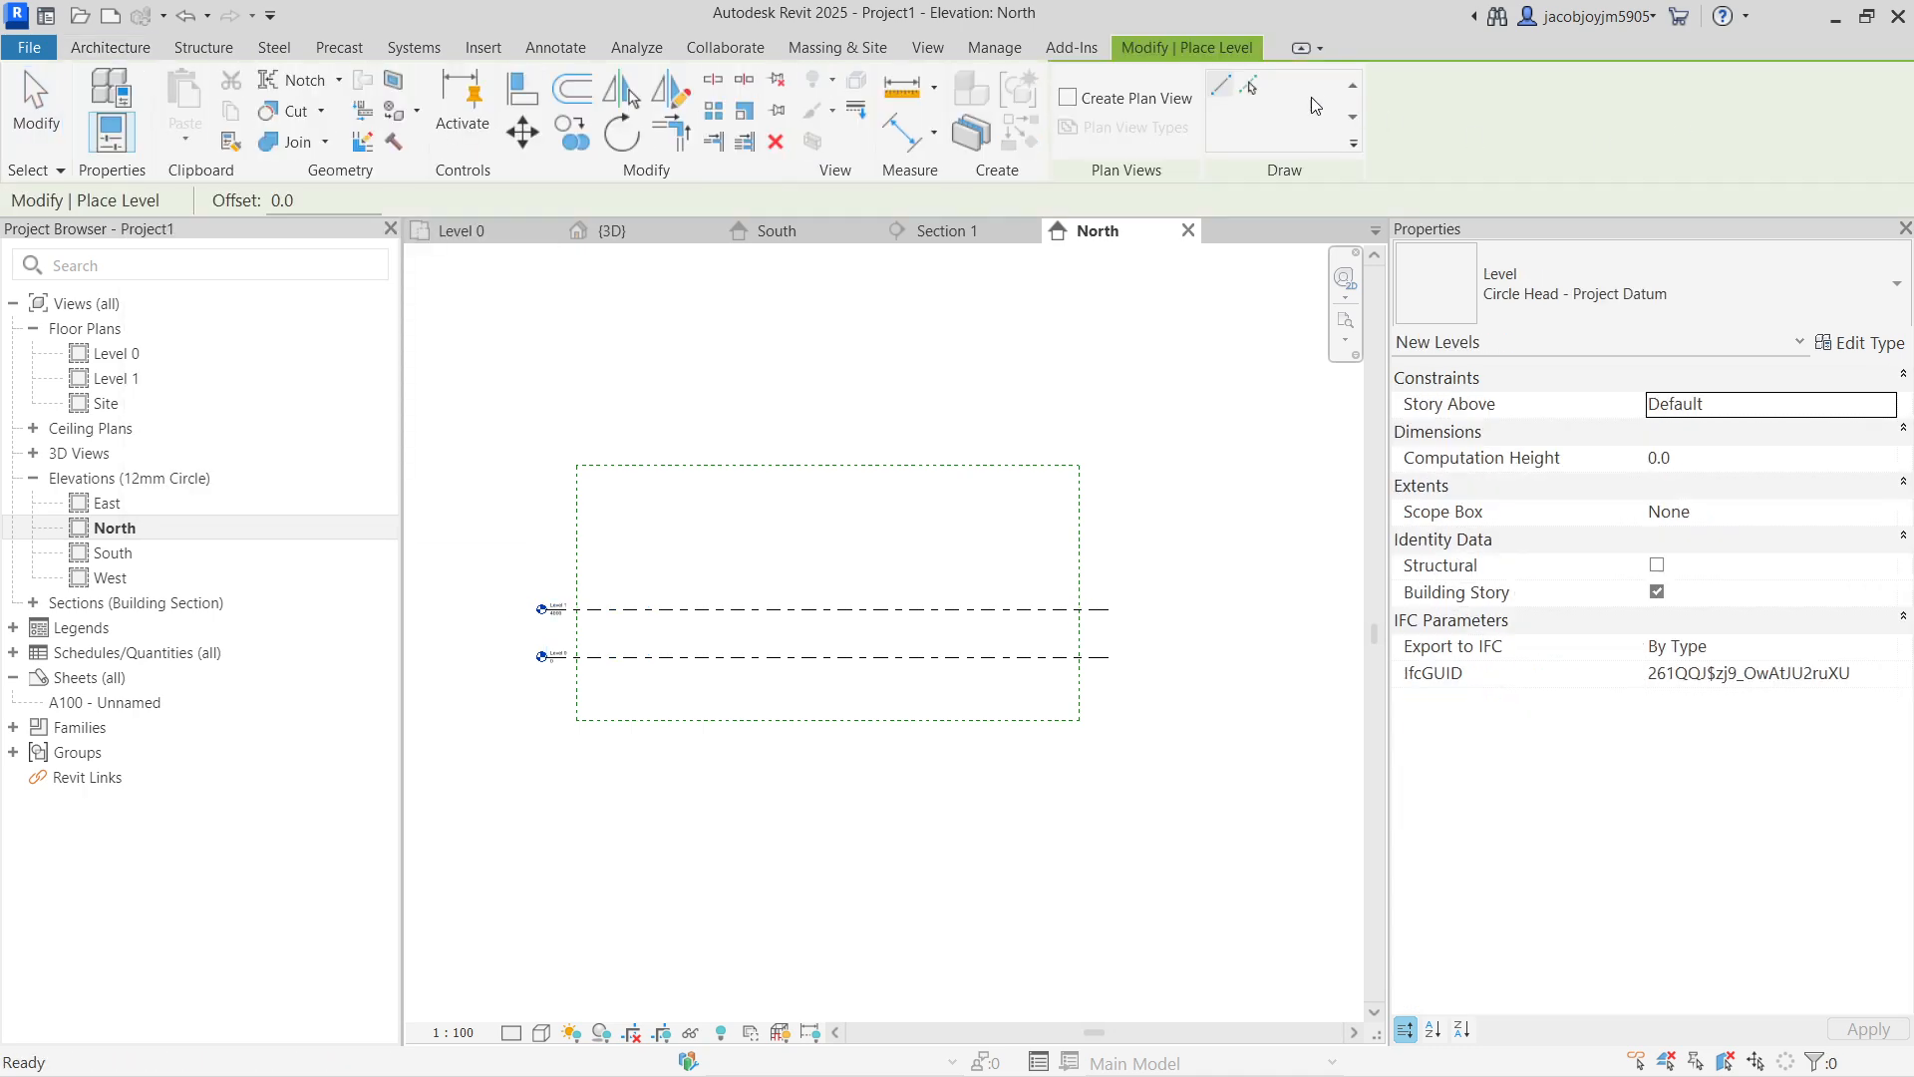
pyautogui.click(1149, 100)
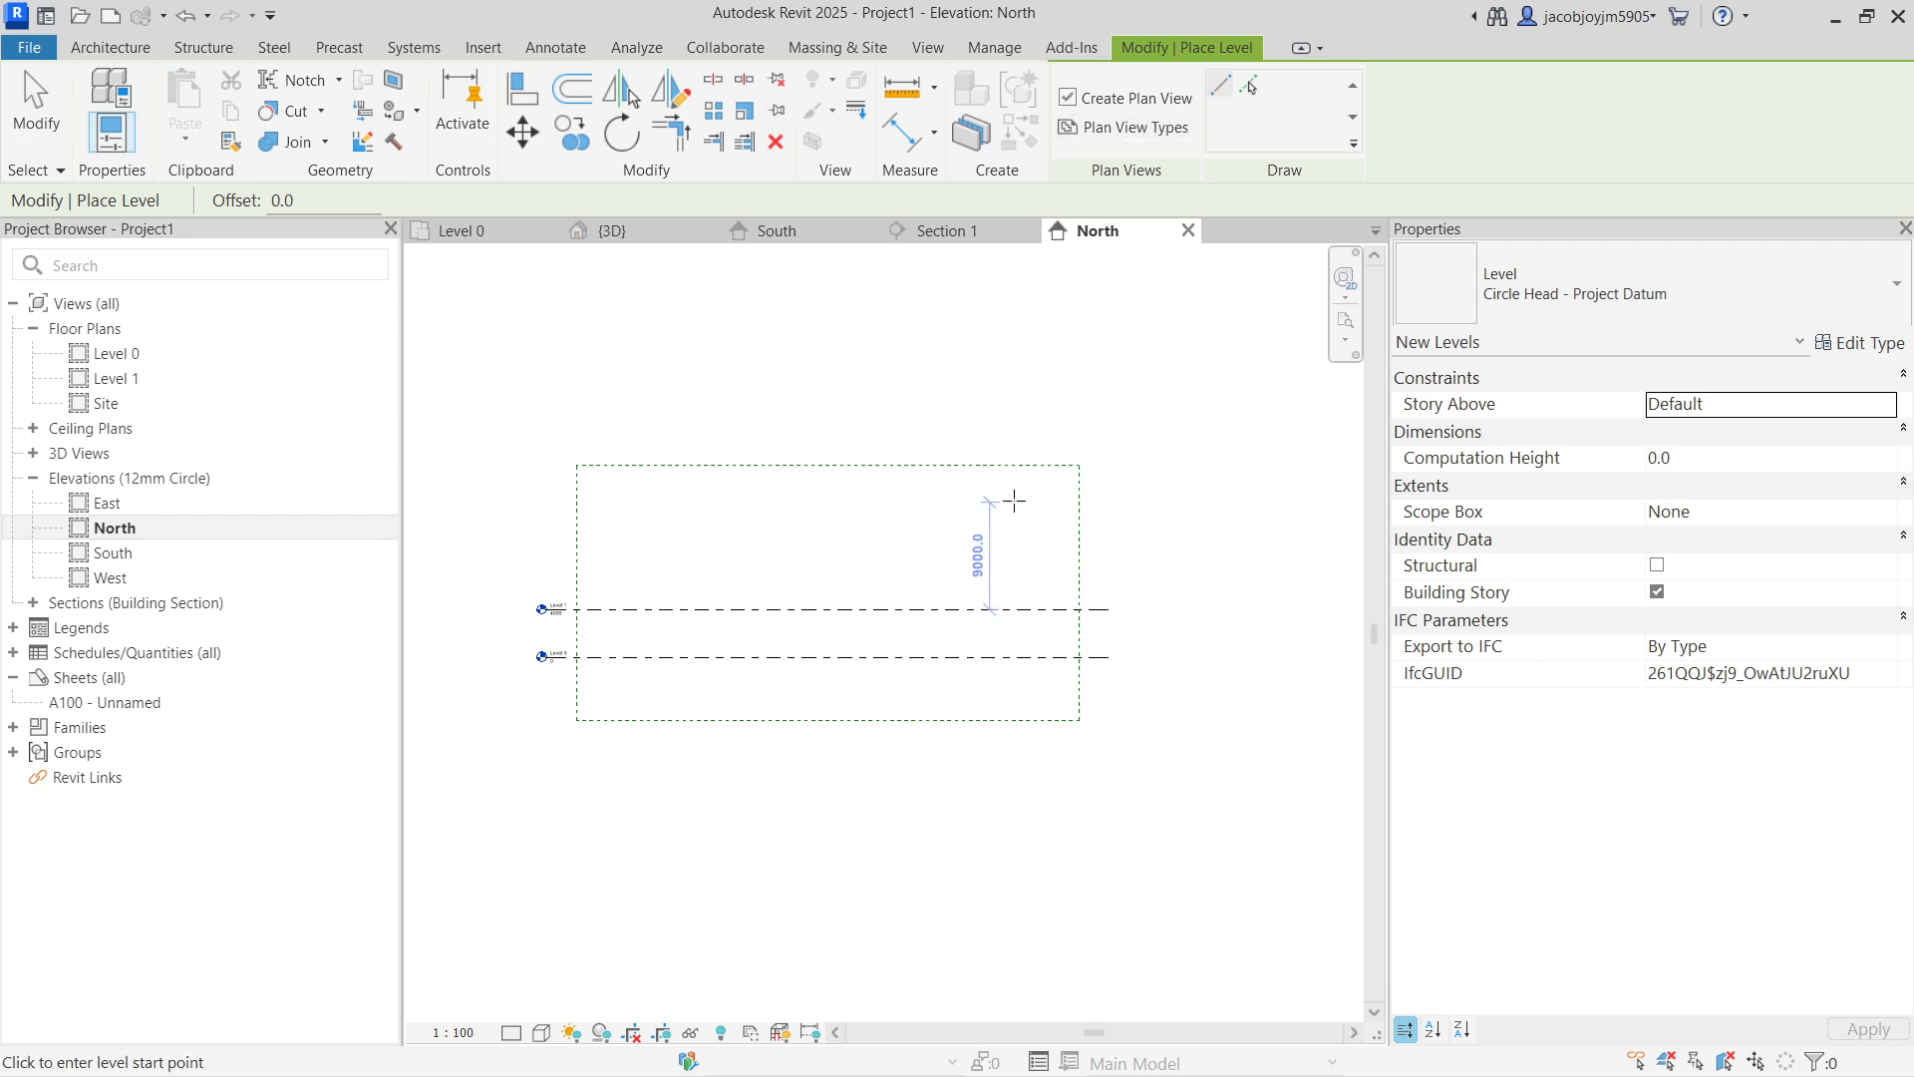
pyautogui.click(1105, 561)
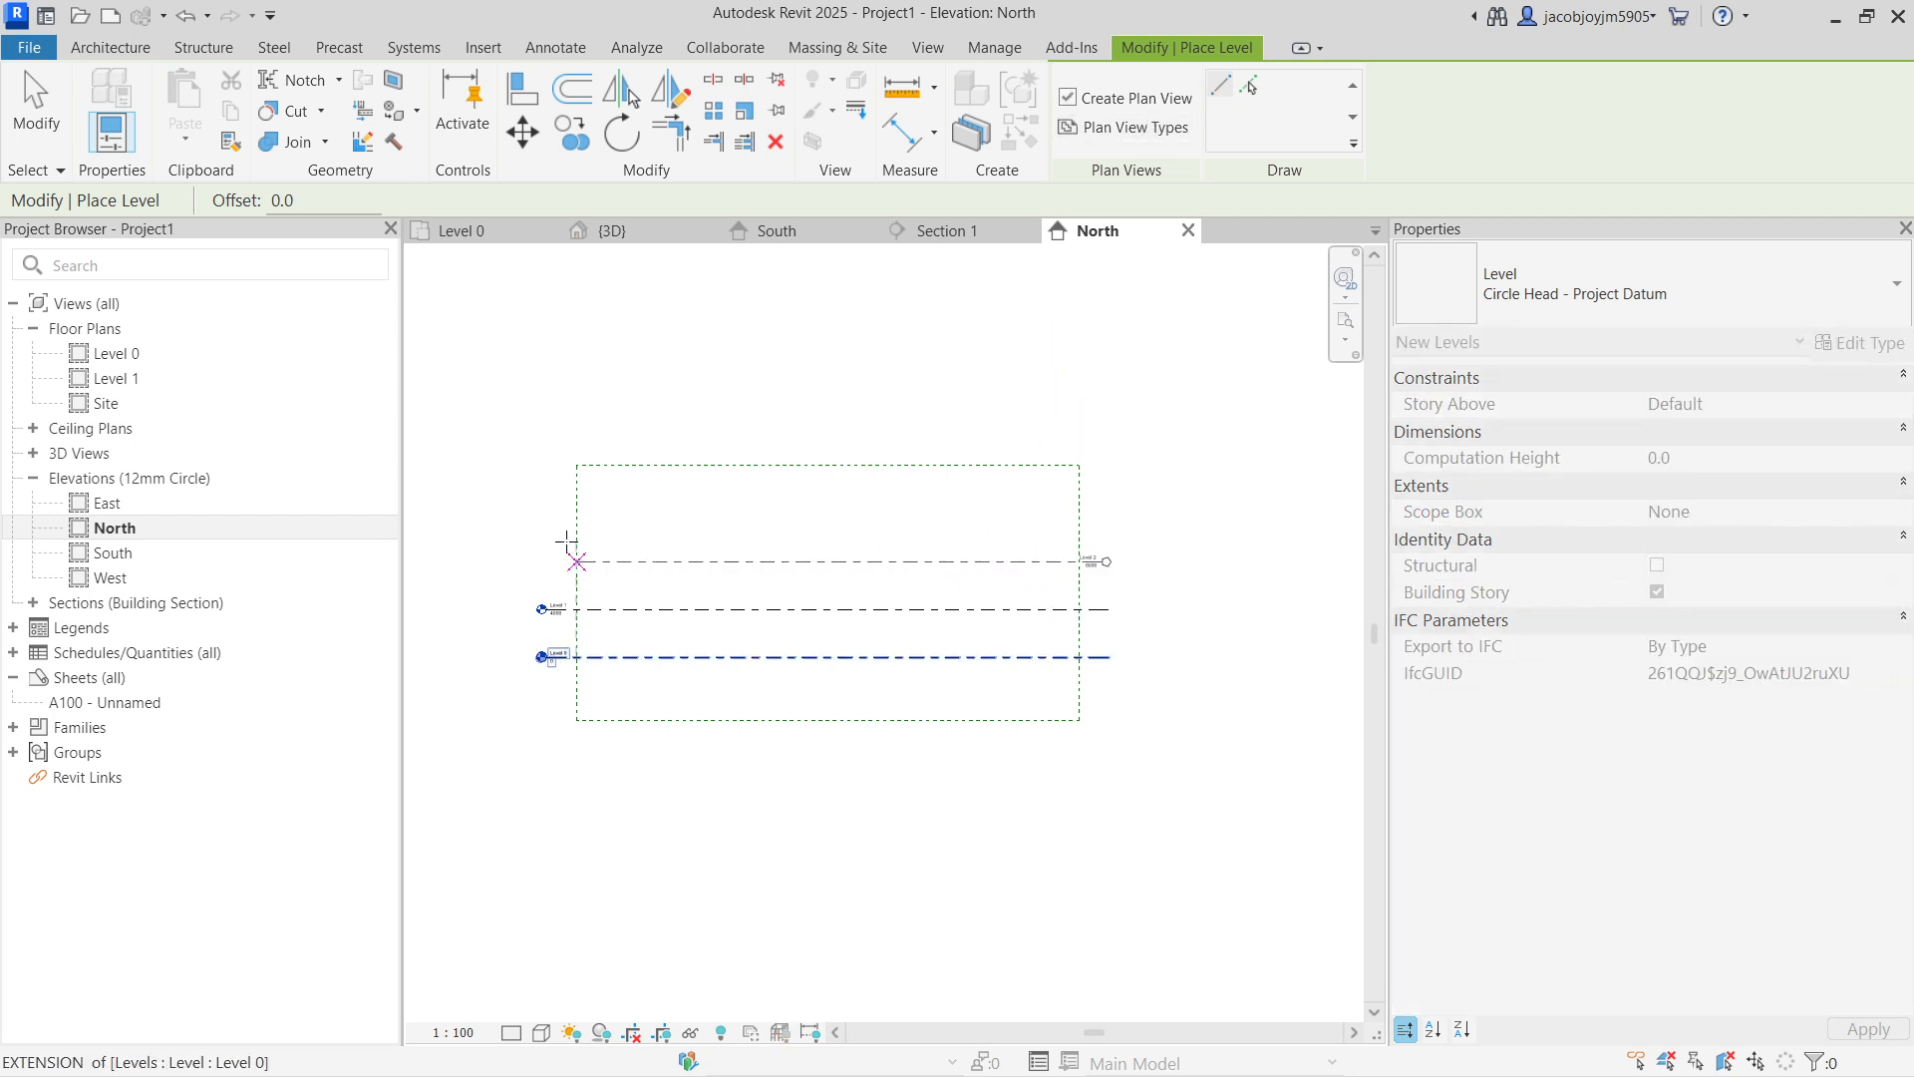
pyautogui.click(559, 550)
pyautogui.click(1108, 547)
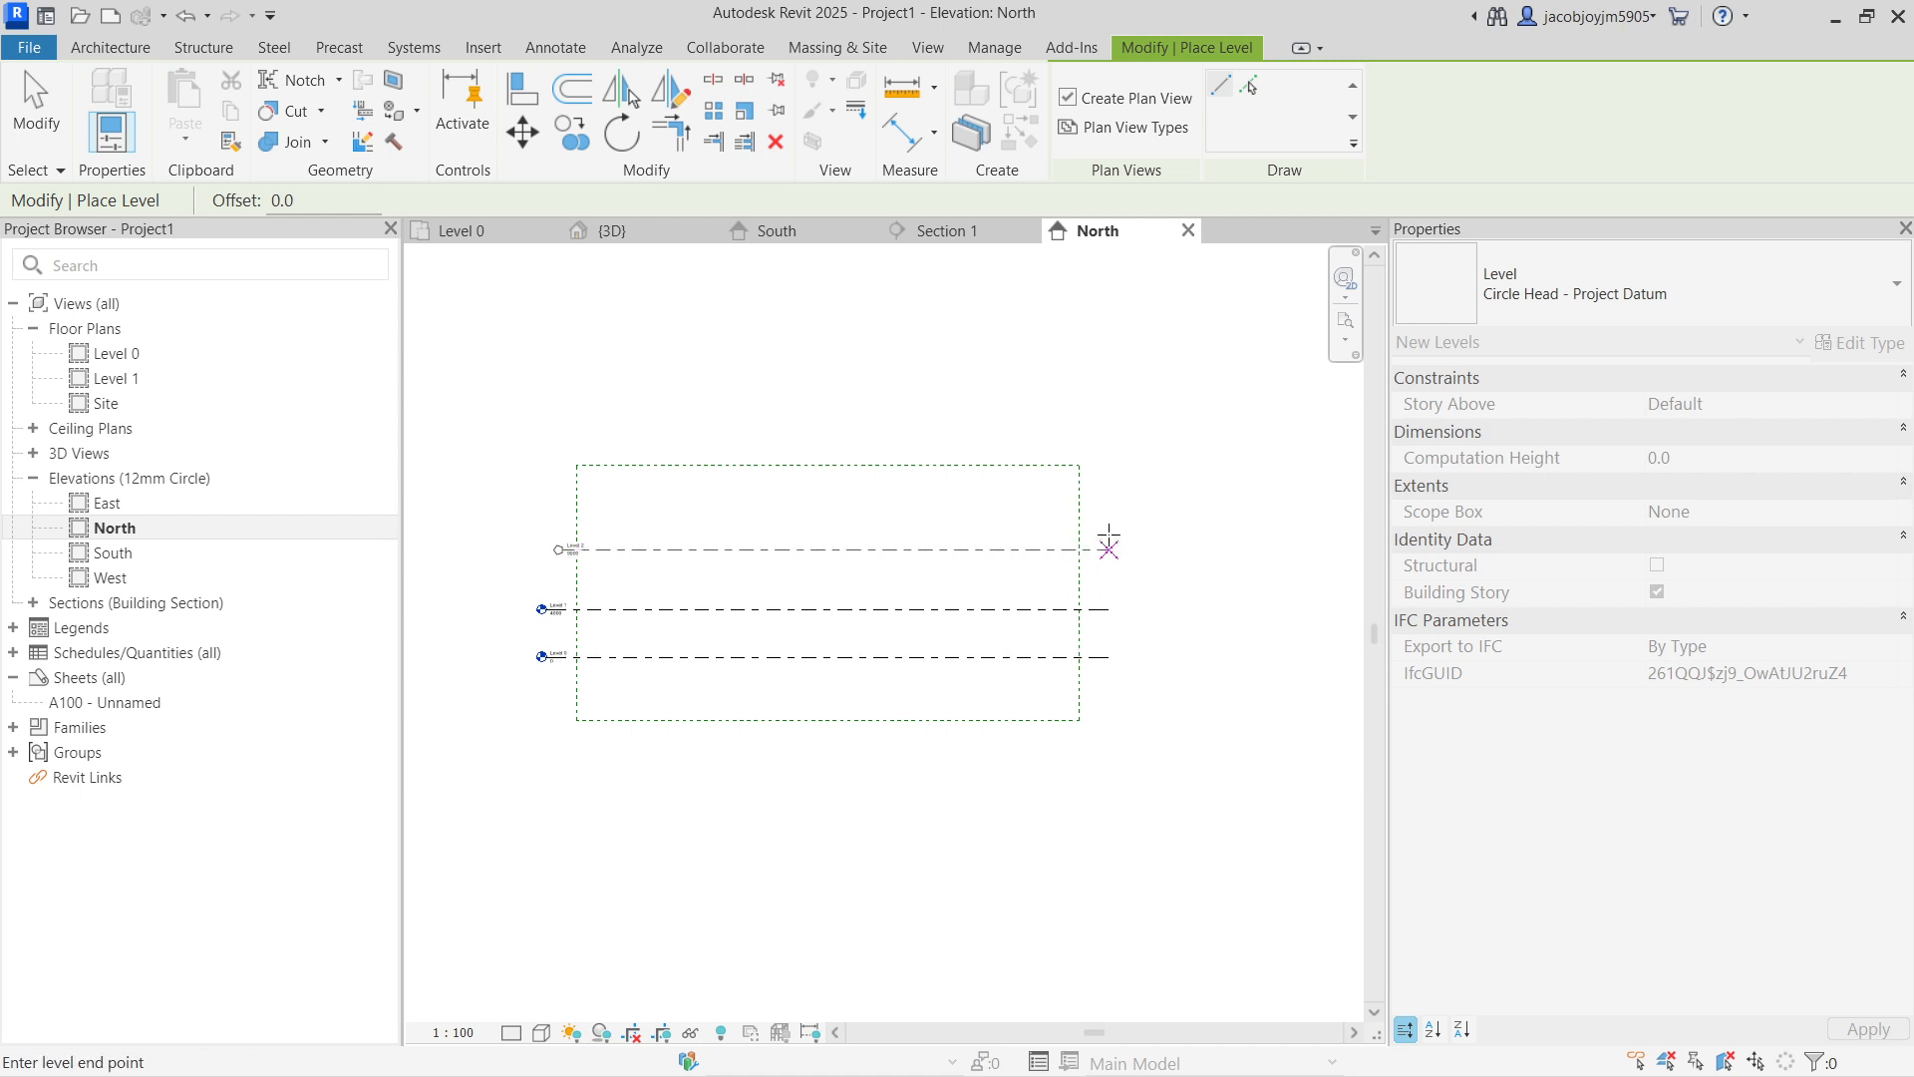
pyautogui.click(1109, 544)
# Step: Draw another level above Level 2 at elevation 13000 mm and leave the Level command
pyautogui.click(538, 502)
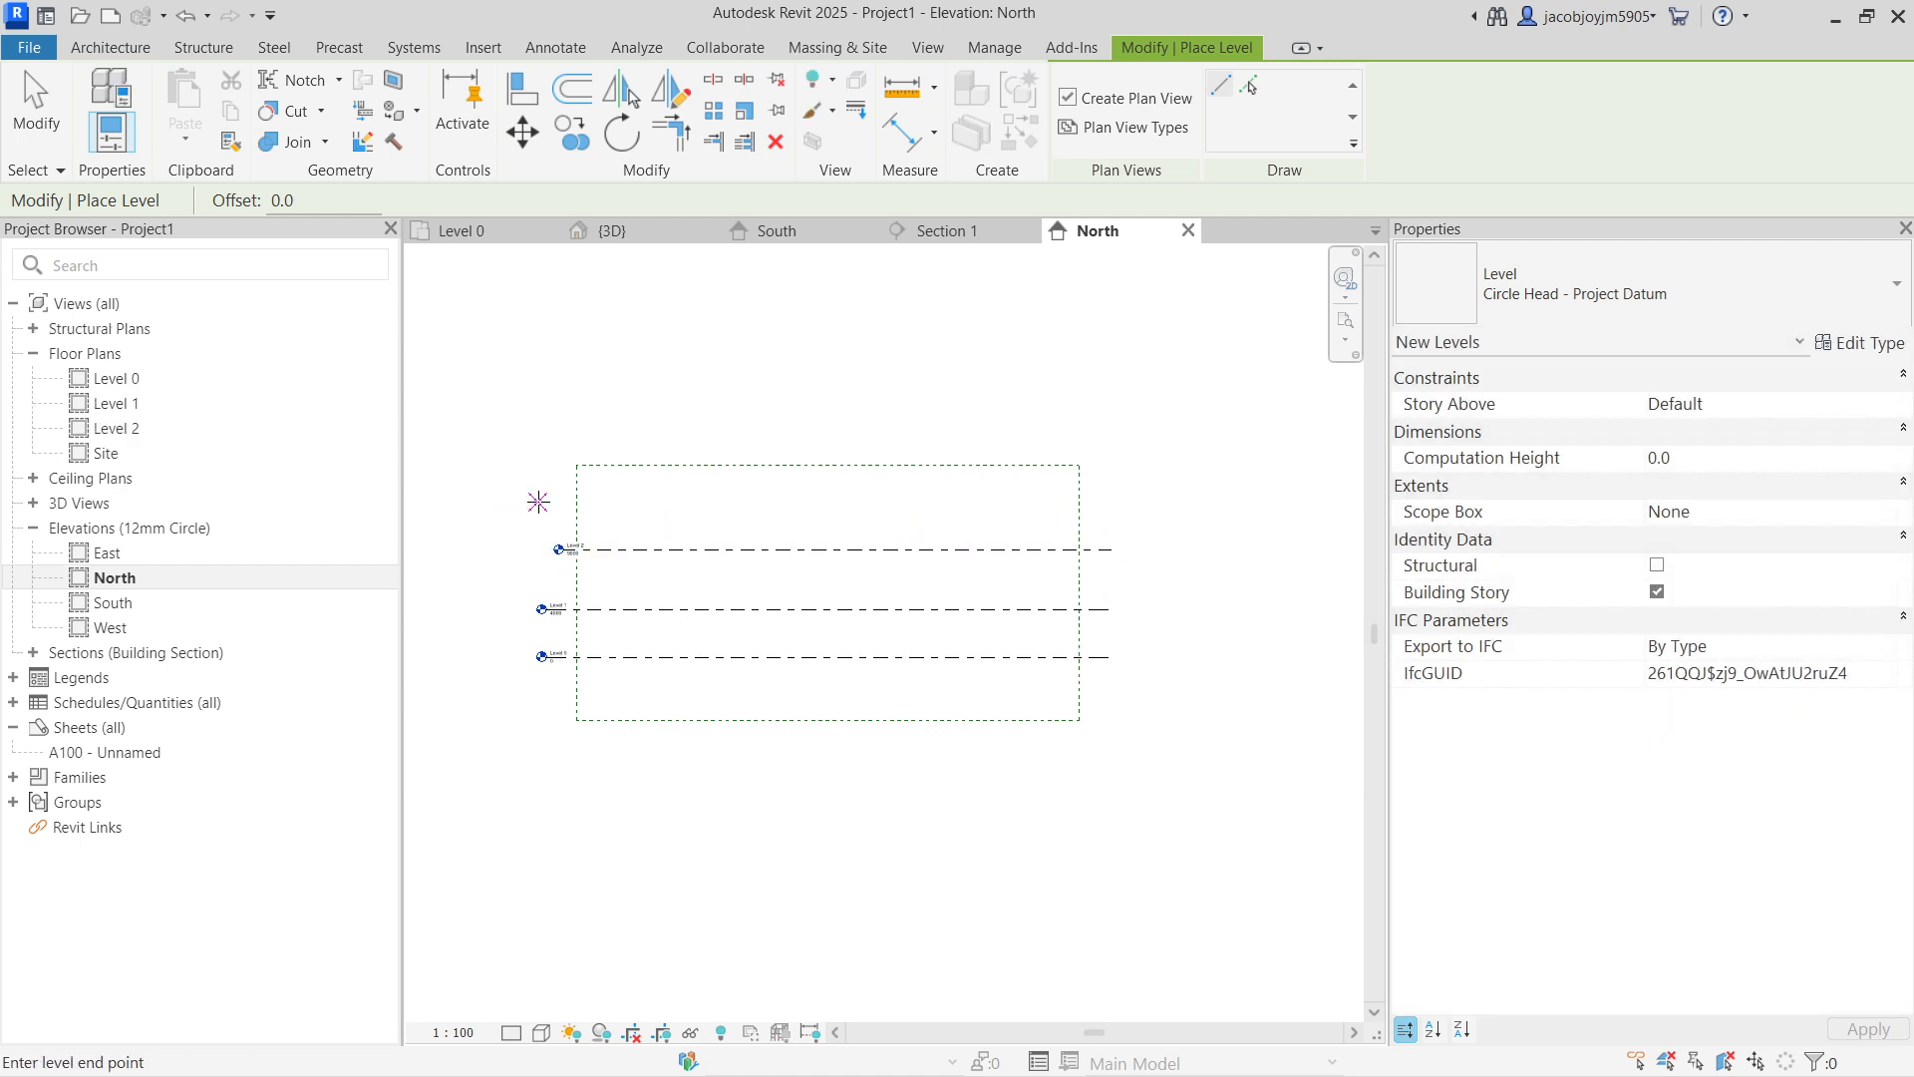
pyautogui.click(1106, 502)
pyautogui.press('Escape')
pyautogui.press('Escape')
# Step: Select the two new levels and assign them to Scope Box 1
pyautogui.moveTo(927, 490); pyautogui.dragTo(895, 564)
pyautogui.click(1891, 541)
pyautogui.click(1684, 588)
pyautogui.click(1028, 431)
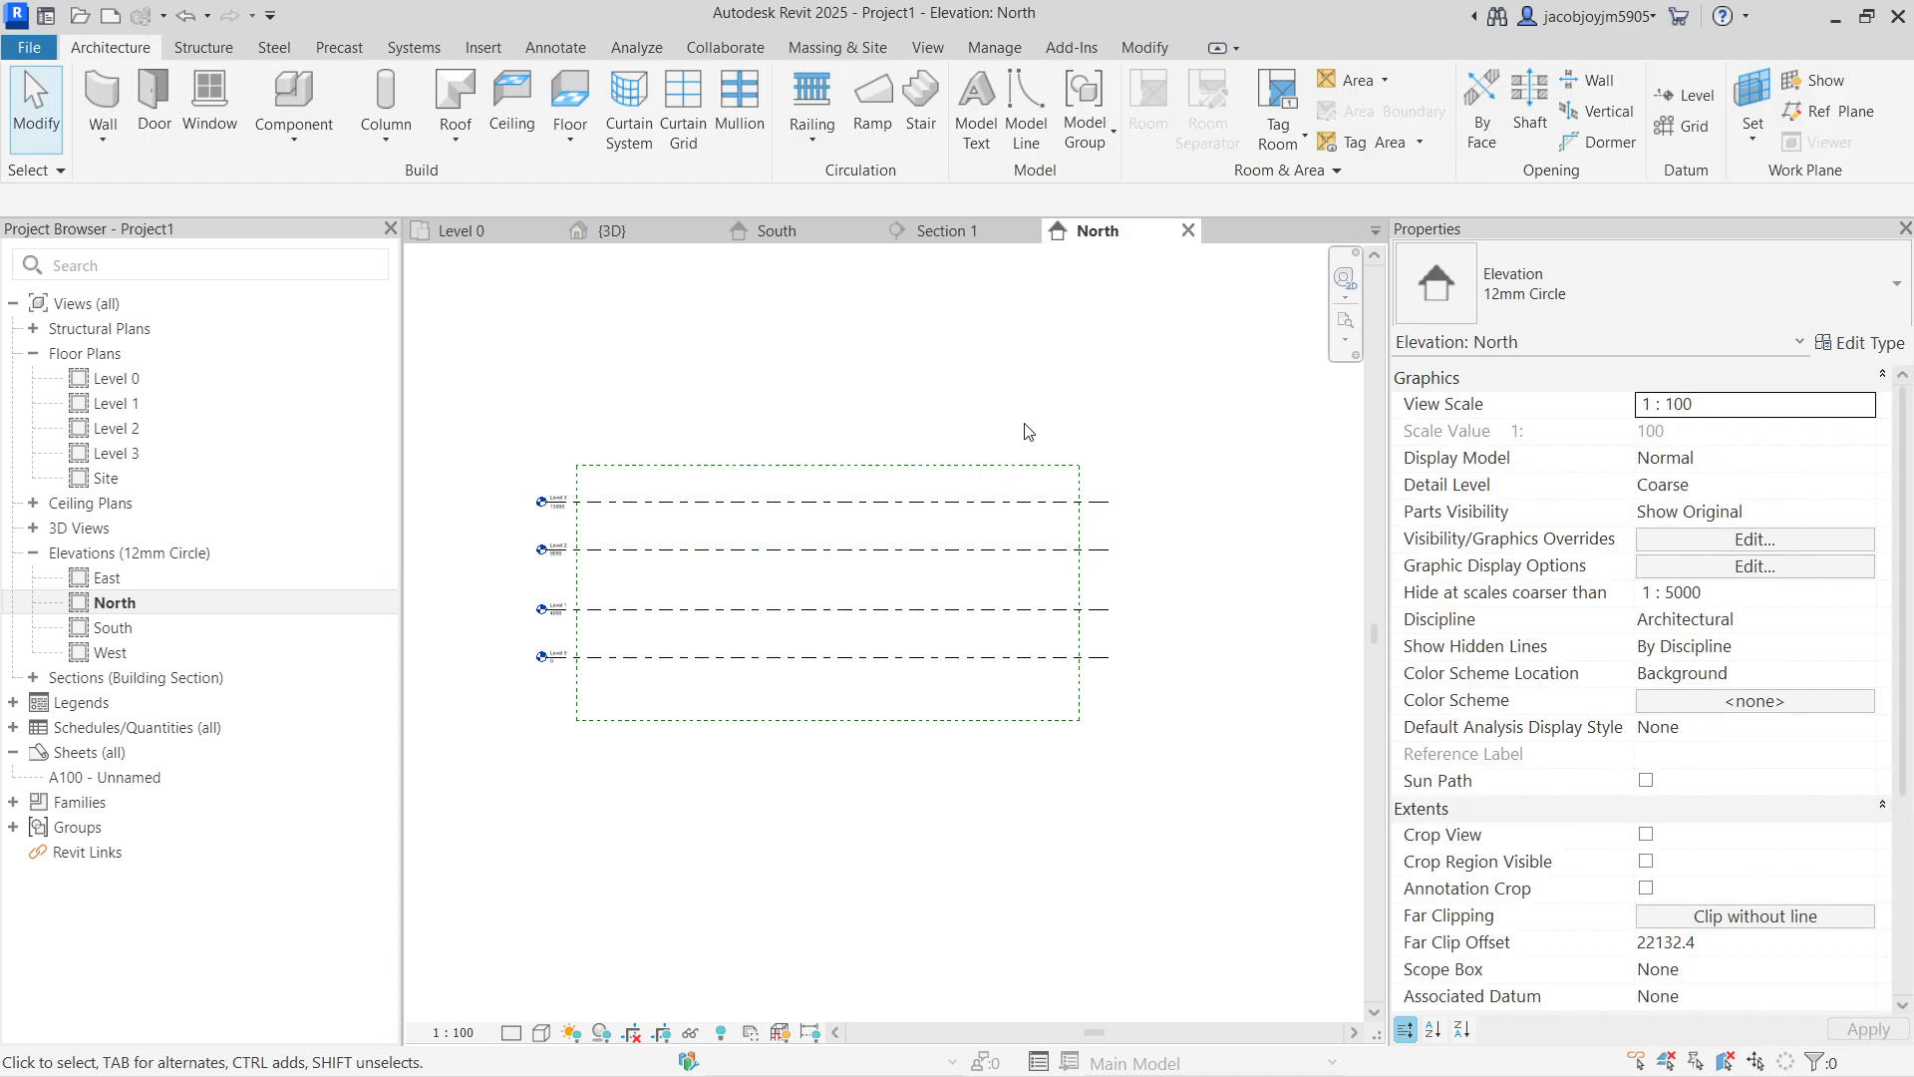
# Step: Switch to the Level 0 floor plan and close the South, Section 1 and North views
pyautogui.scroll(3, 555, 593)
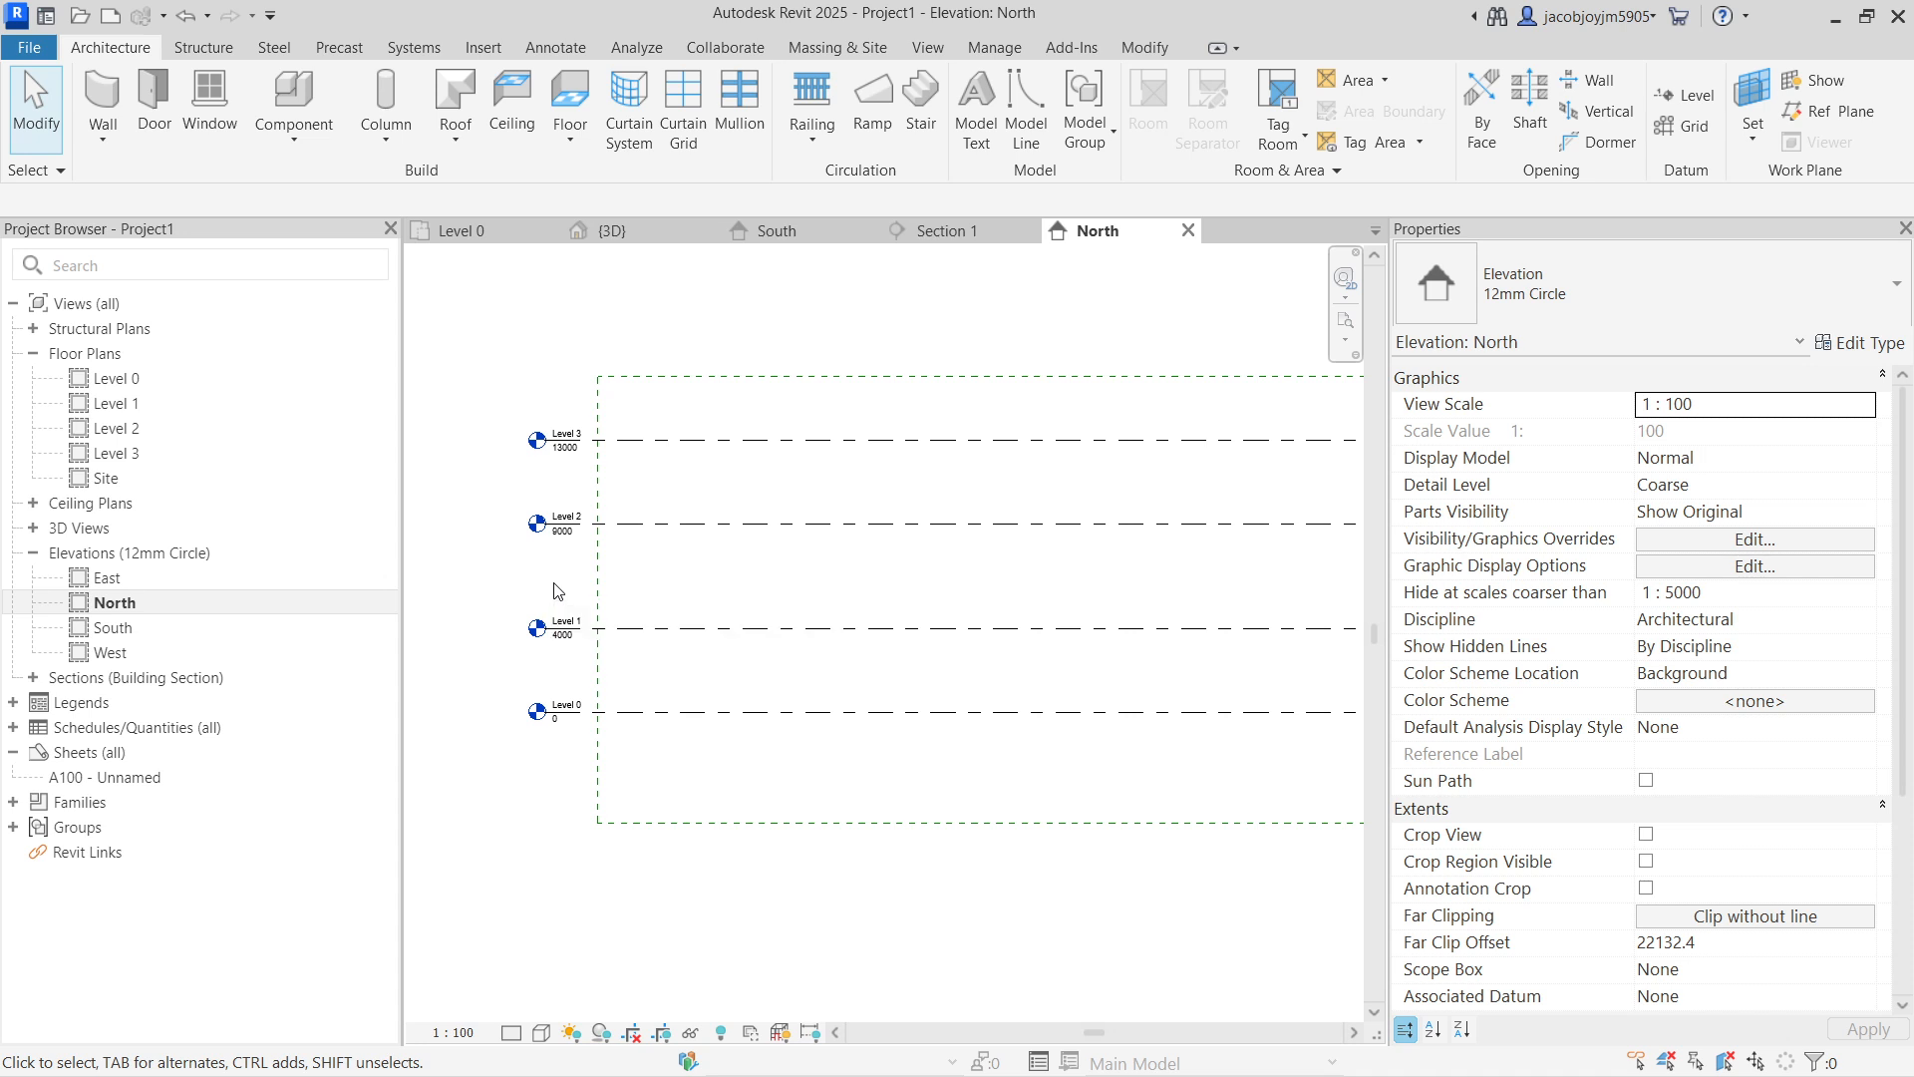
pyautogui.click(466, 230)
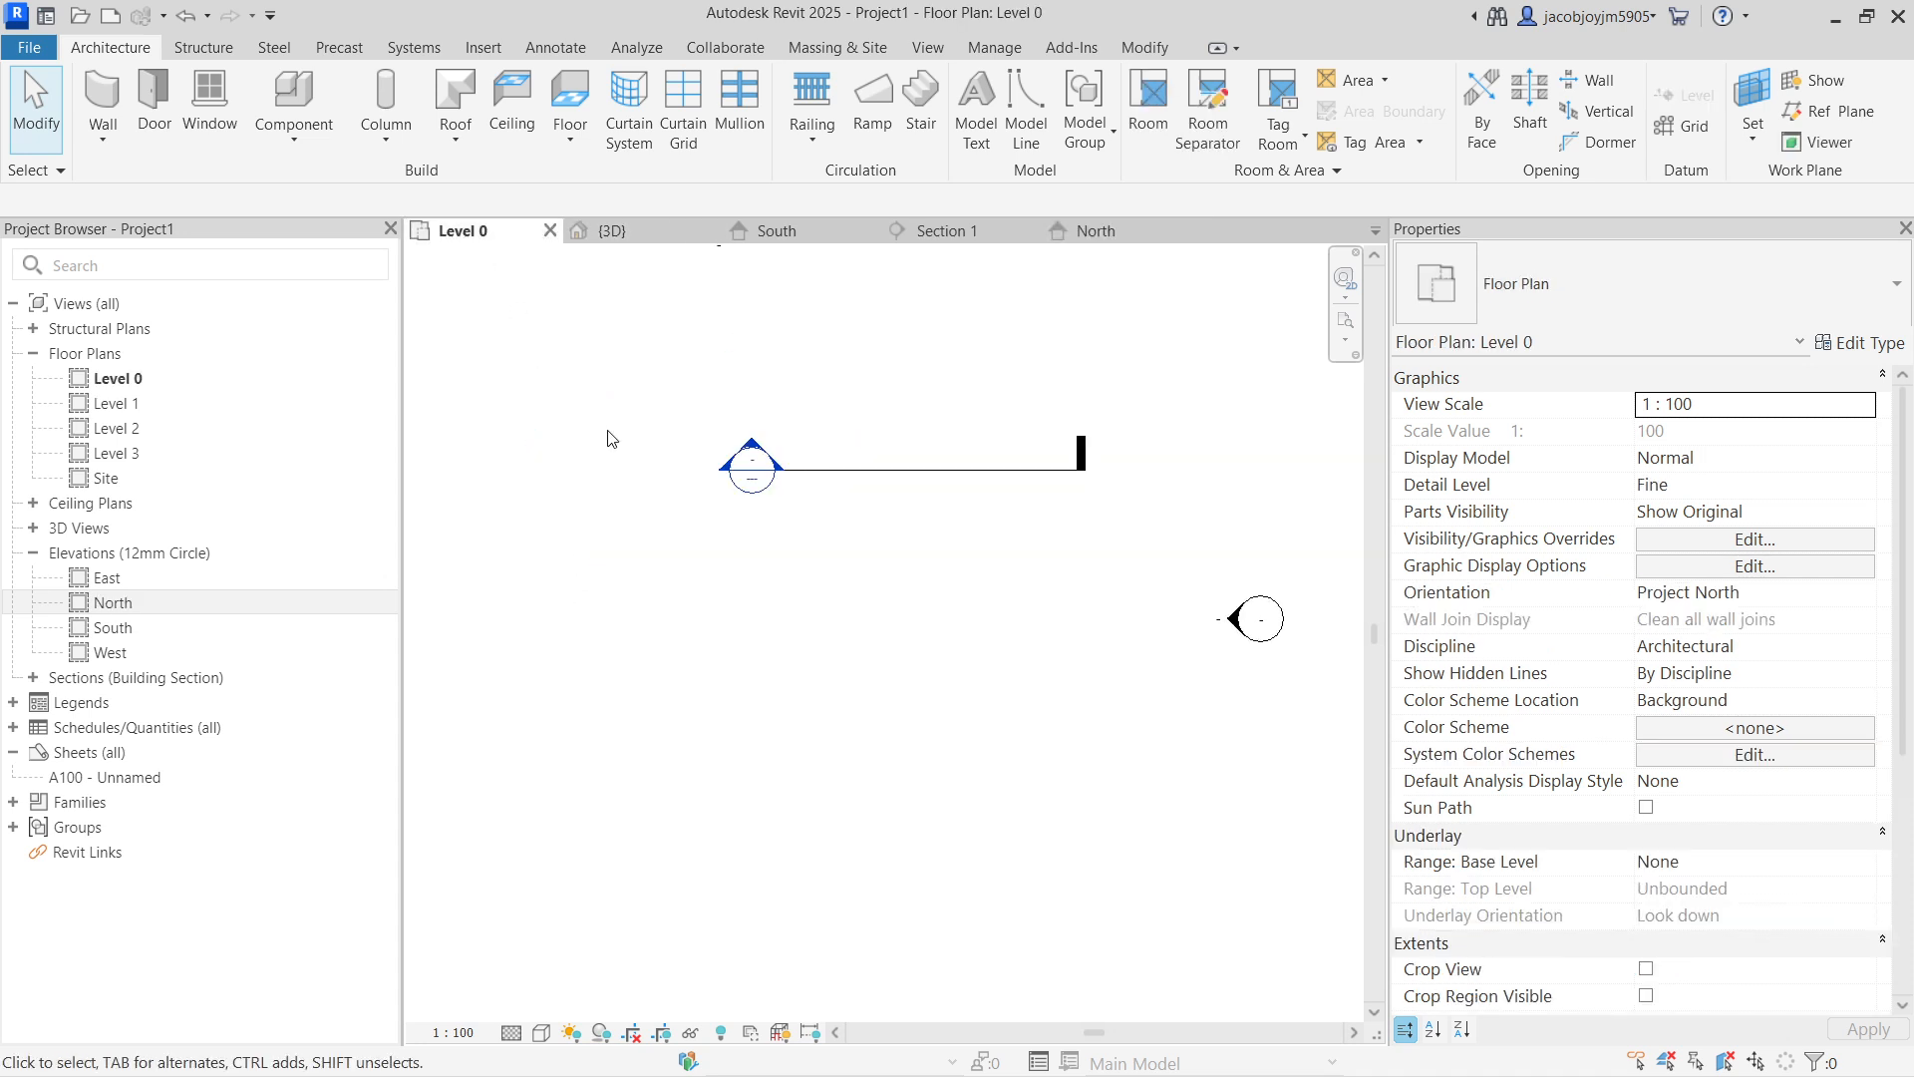
pyautogui.scroll(-2, 902, 553)
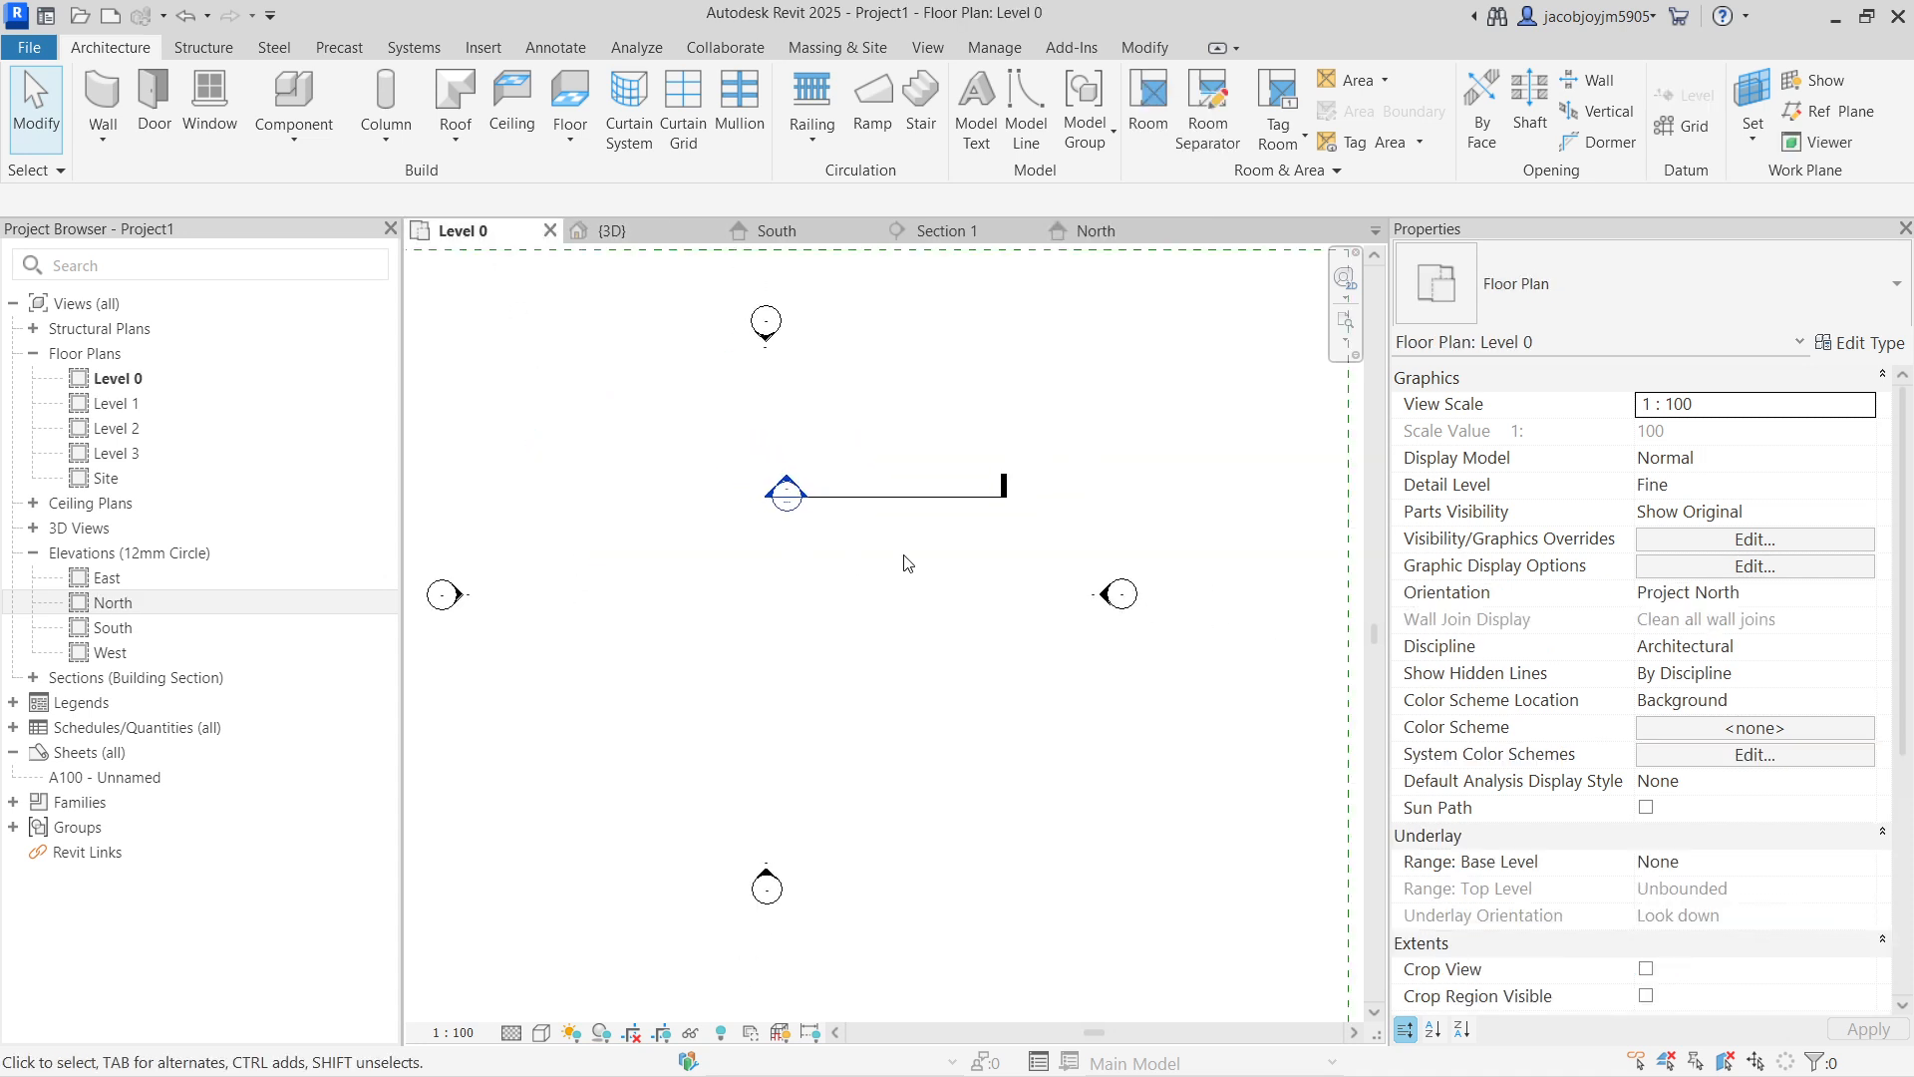
pyautogui.click(868, 230)
pyautogui.click(868, 230)
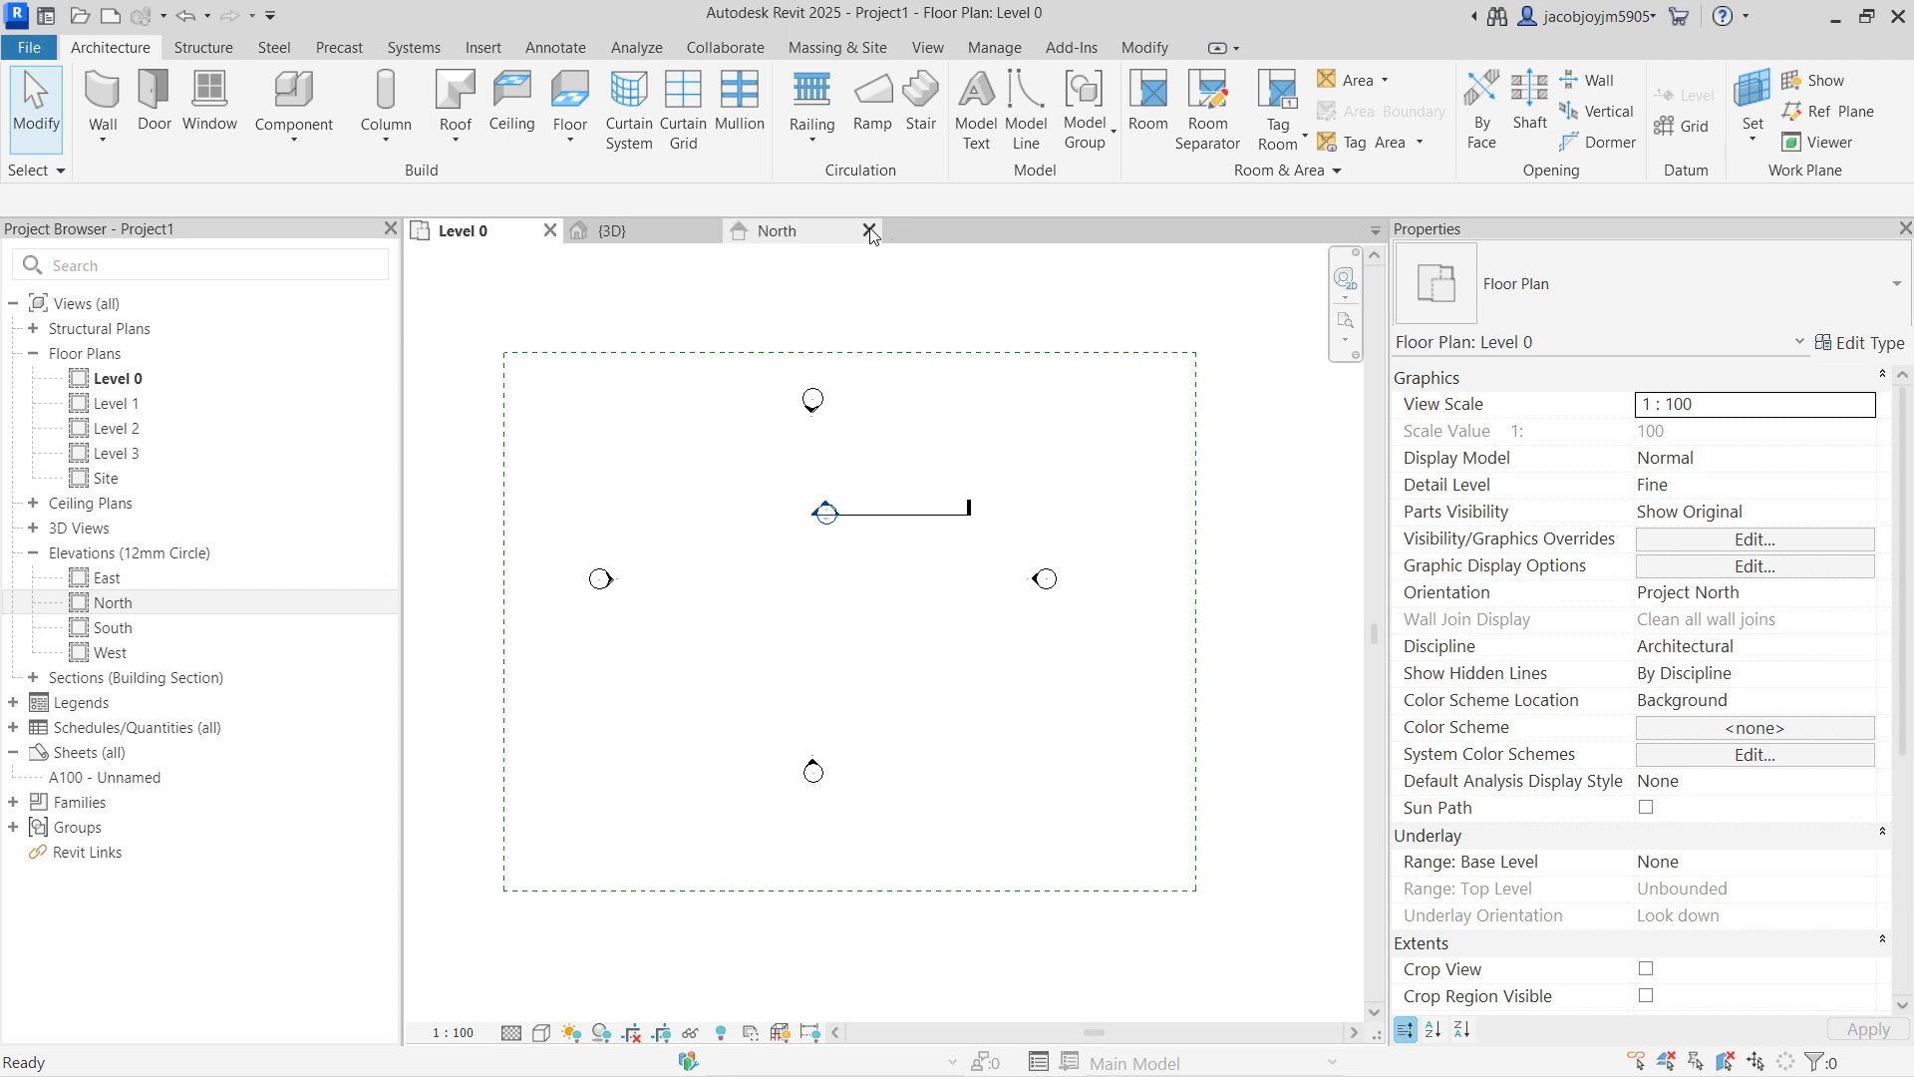
pyautogui.click(869, 234)
# Step: Move the Section 1 line toward the upper right of the Level 0 plan, clear of the central drawing area
pyautogui.click(869, 513)
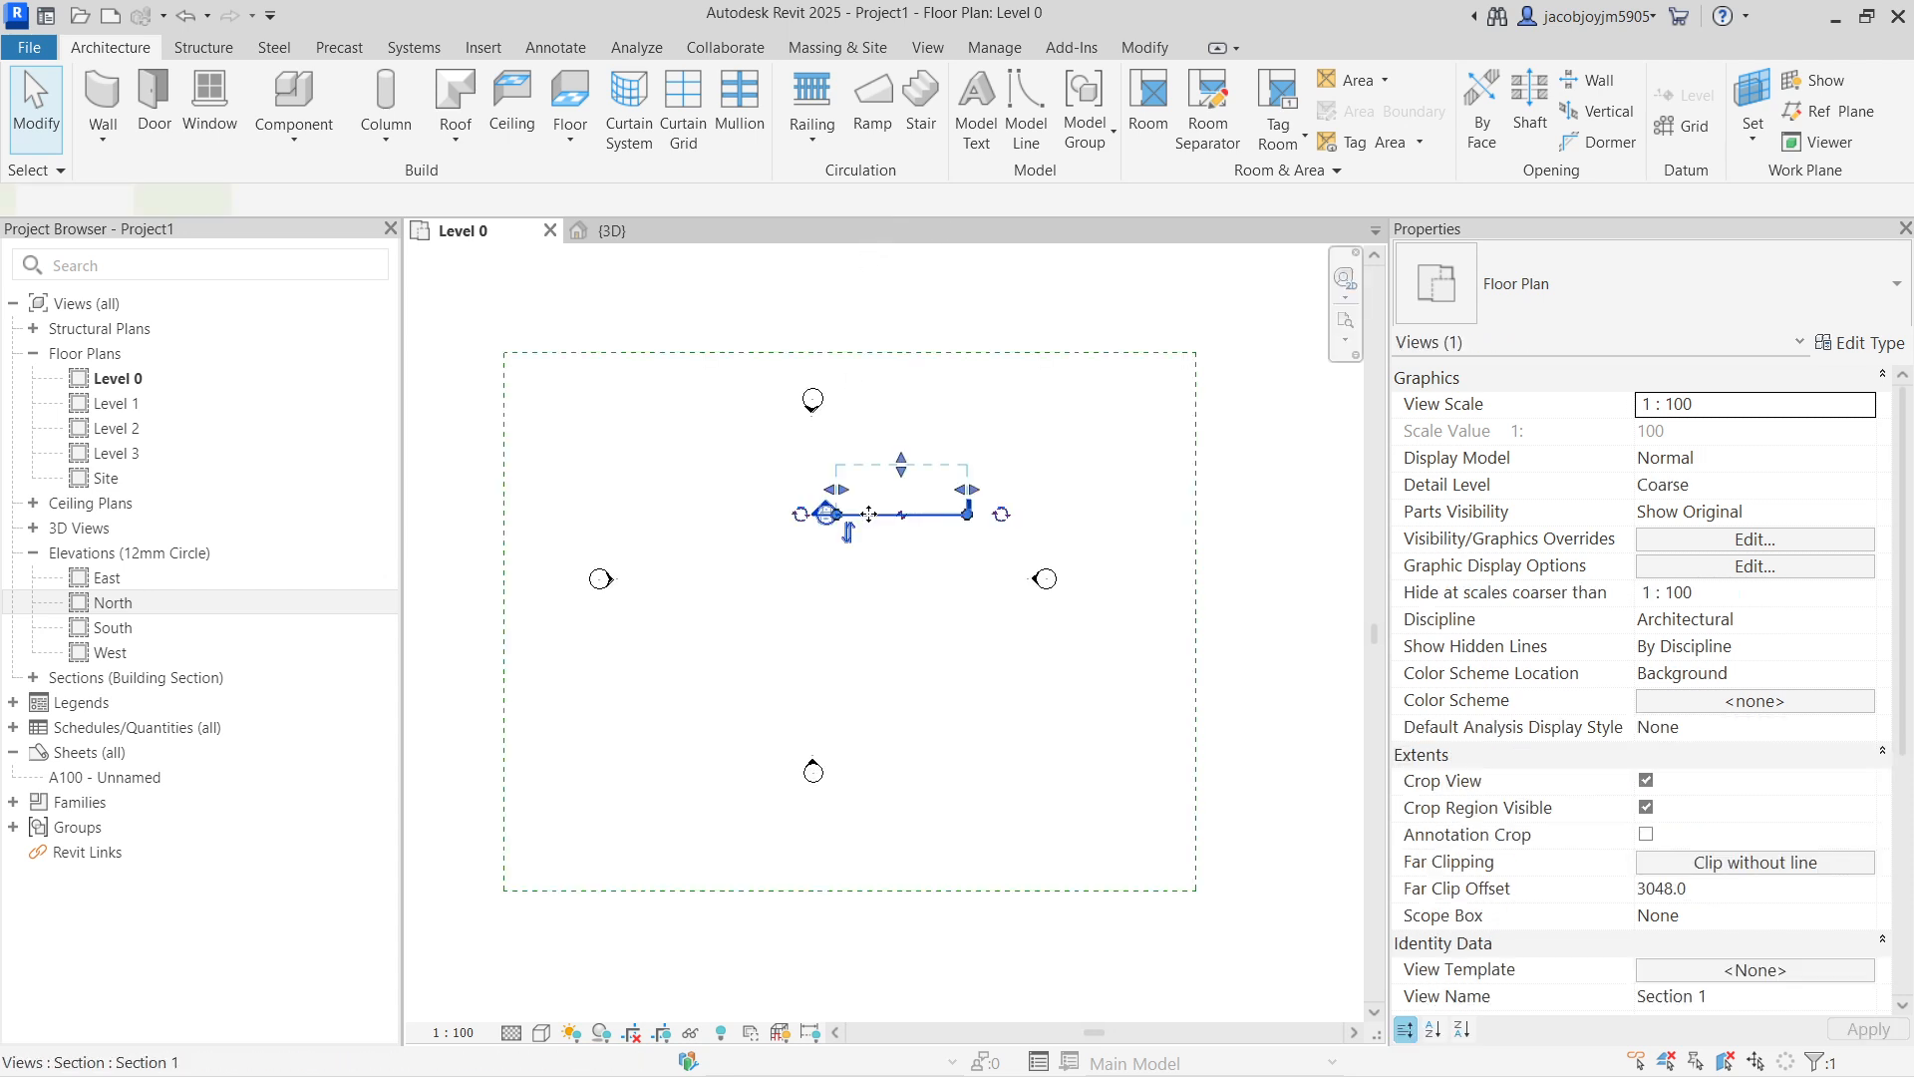
pyautogui.moveTo(869, 513); pyautogui.dragTo(997, 429)
pyautogui.press('Escape')
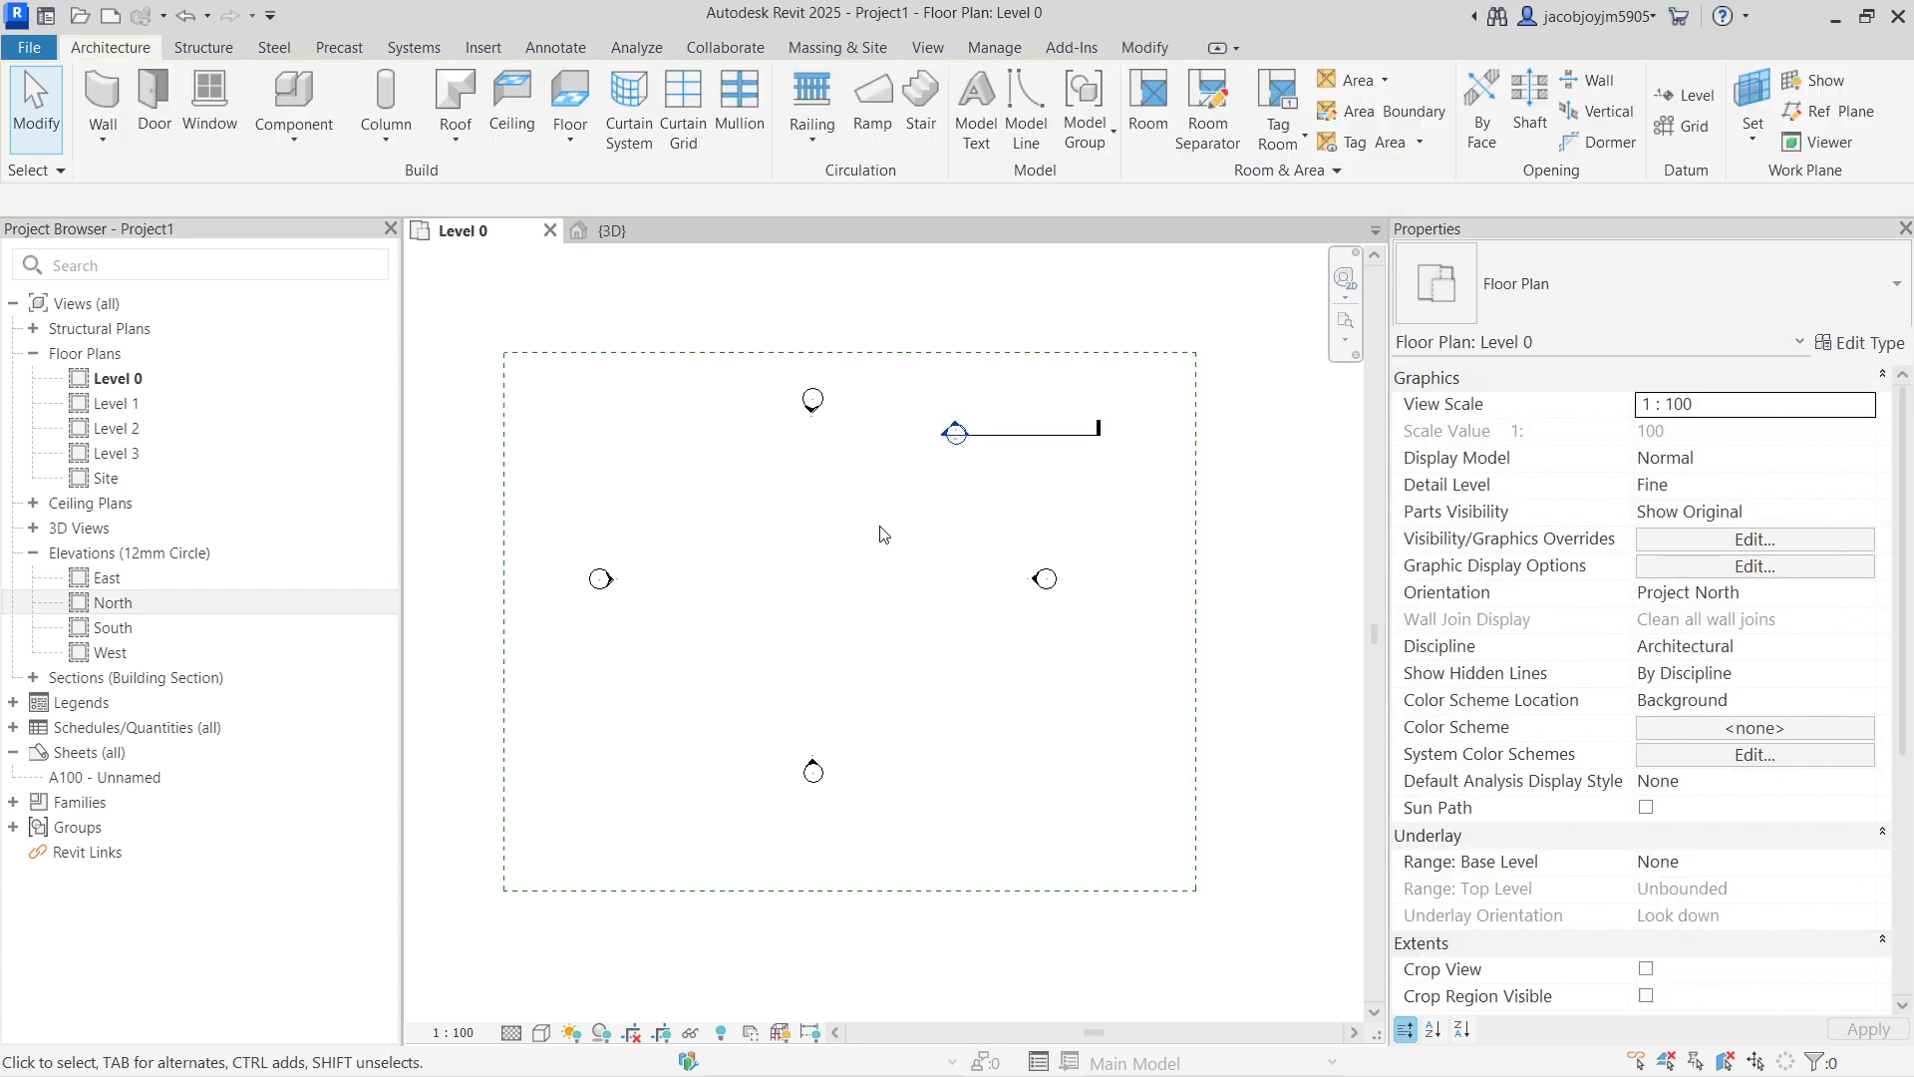
# Step: Compare the Structural property of the structural and architectural floor tools, review the available floor types, and cancel both sketches
pyautogui.click(577, 145)
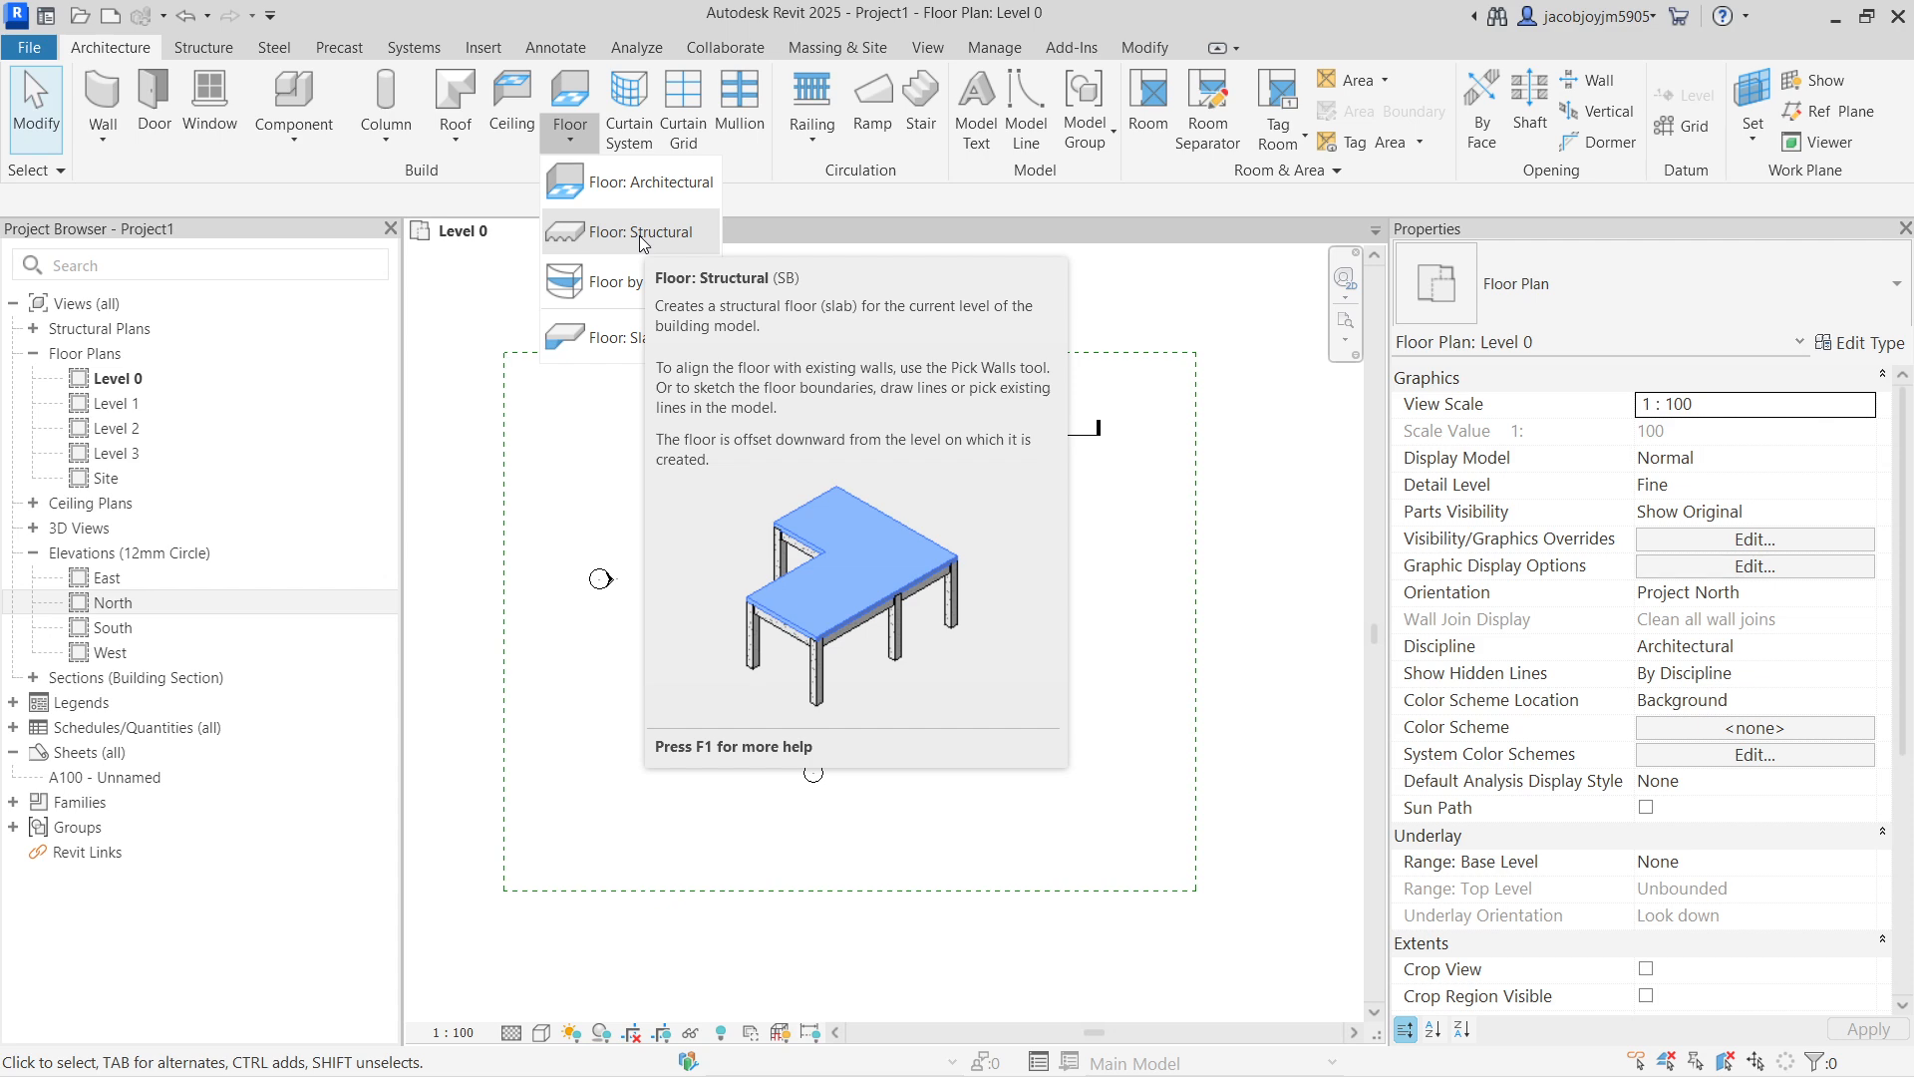
pyautogui.click(638, 233)
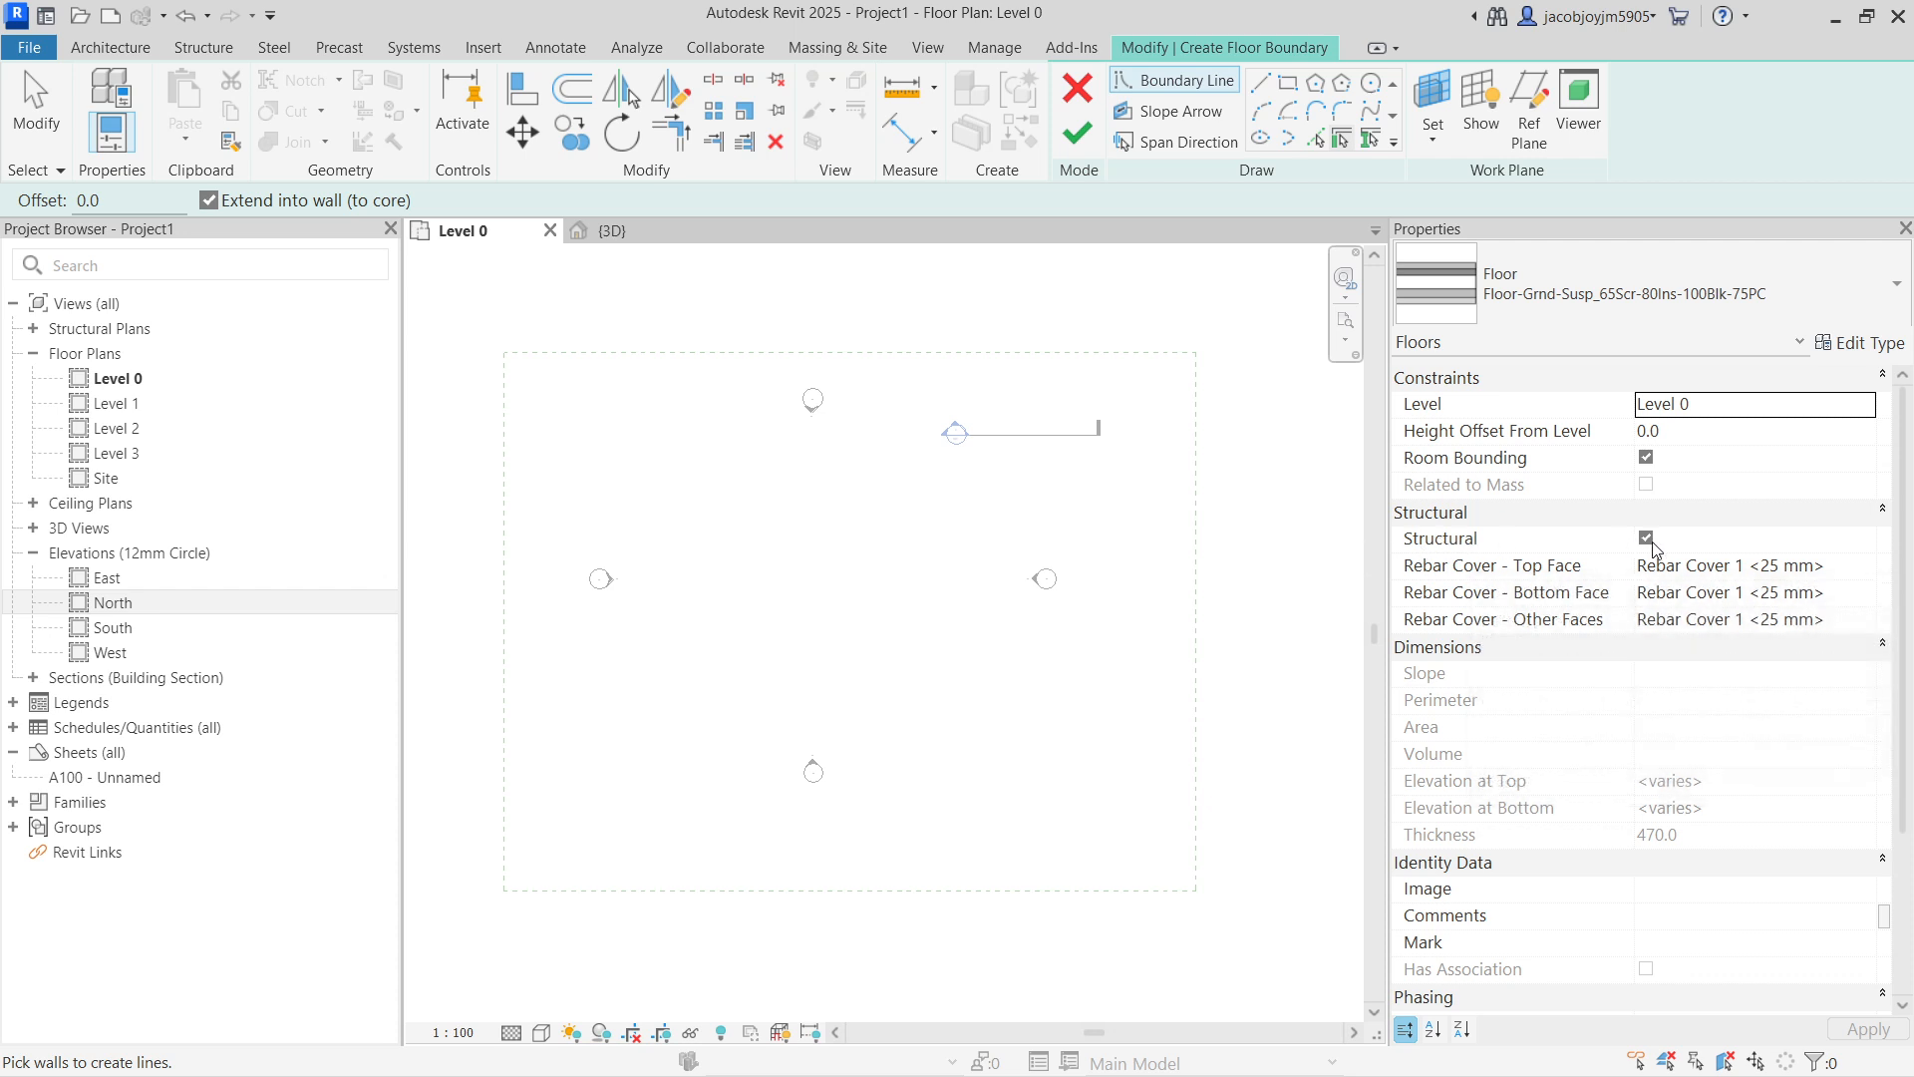
pyautogui.click(1606, 297)
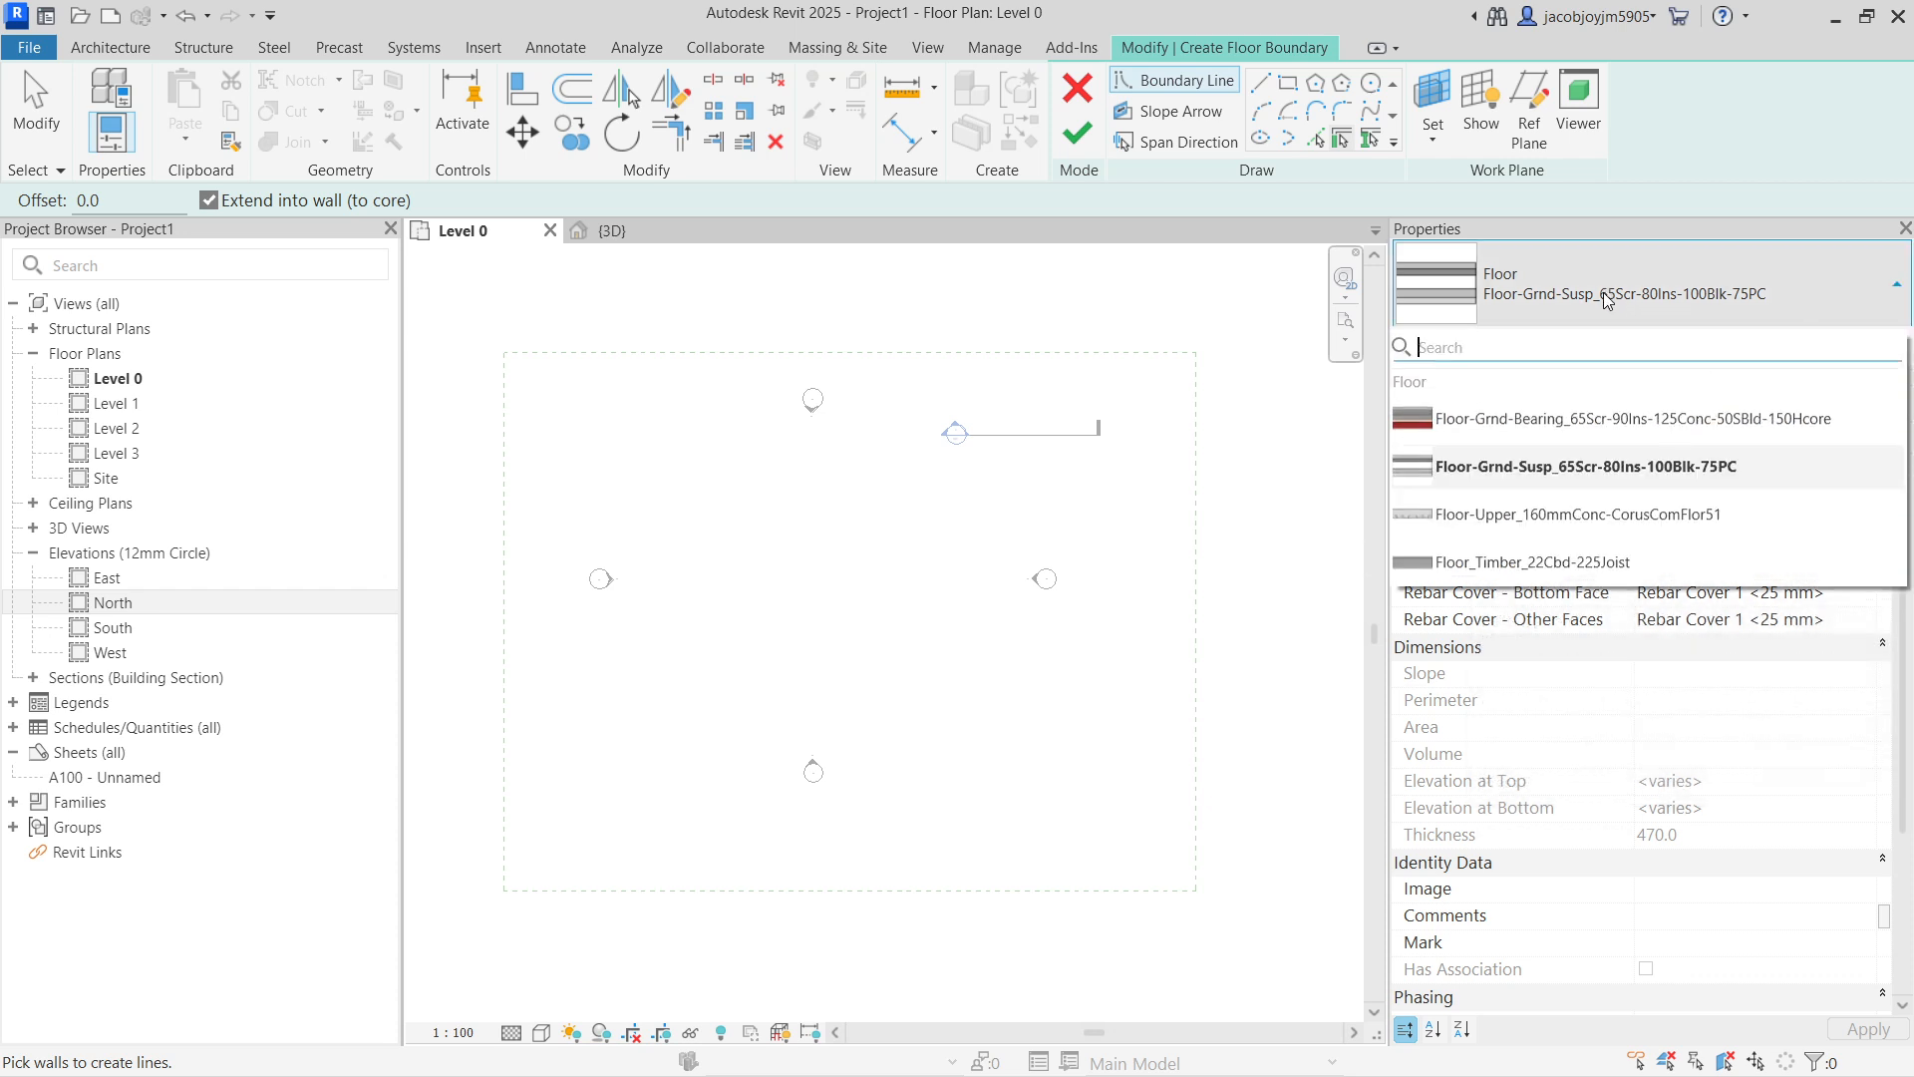
pyautogui.click(1606, 297)
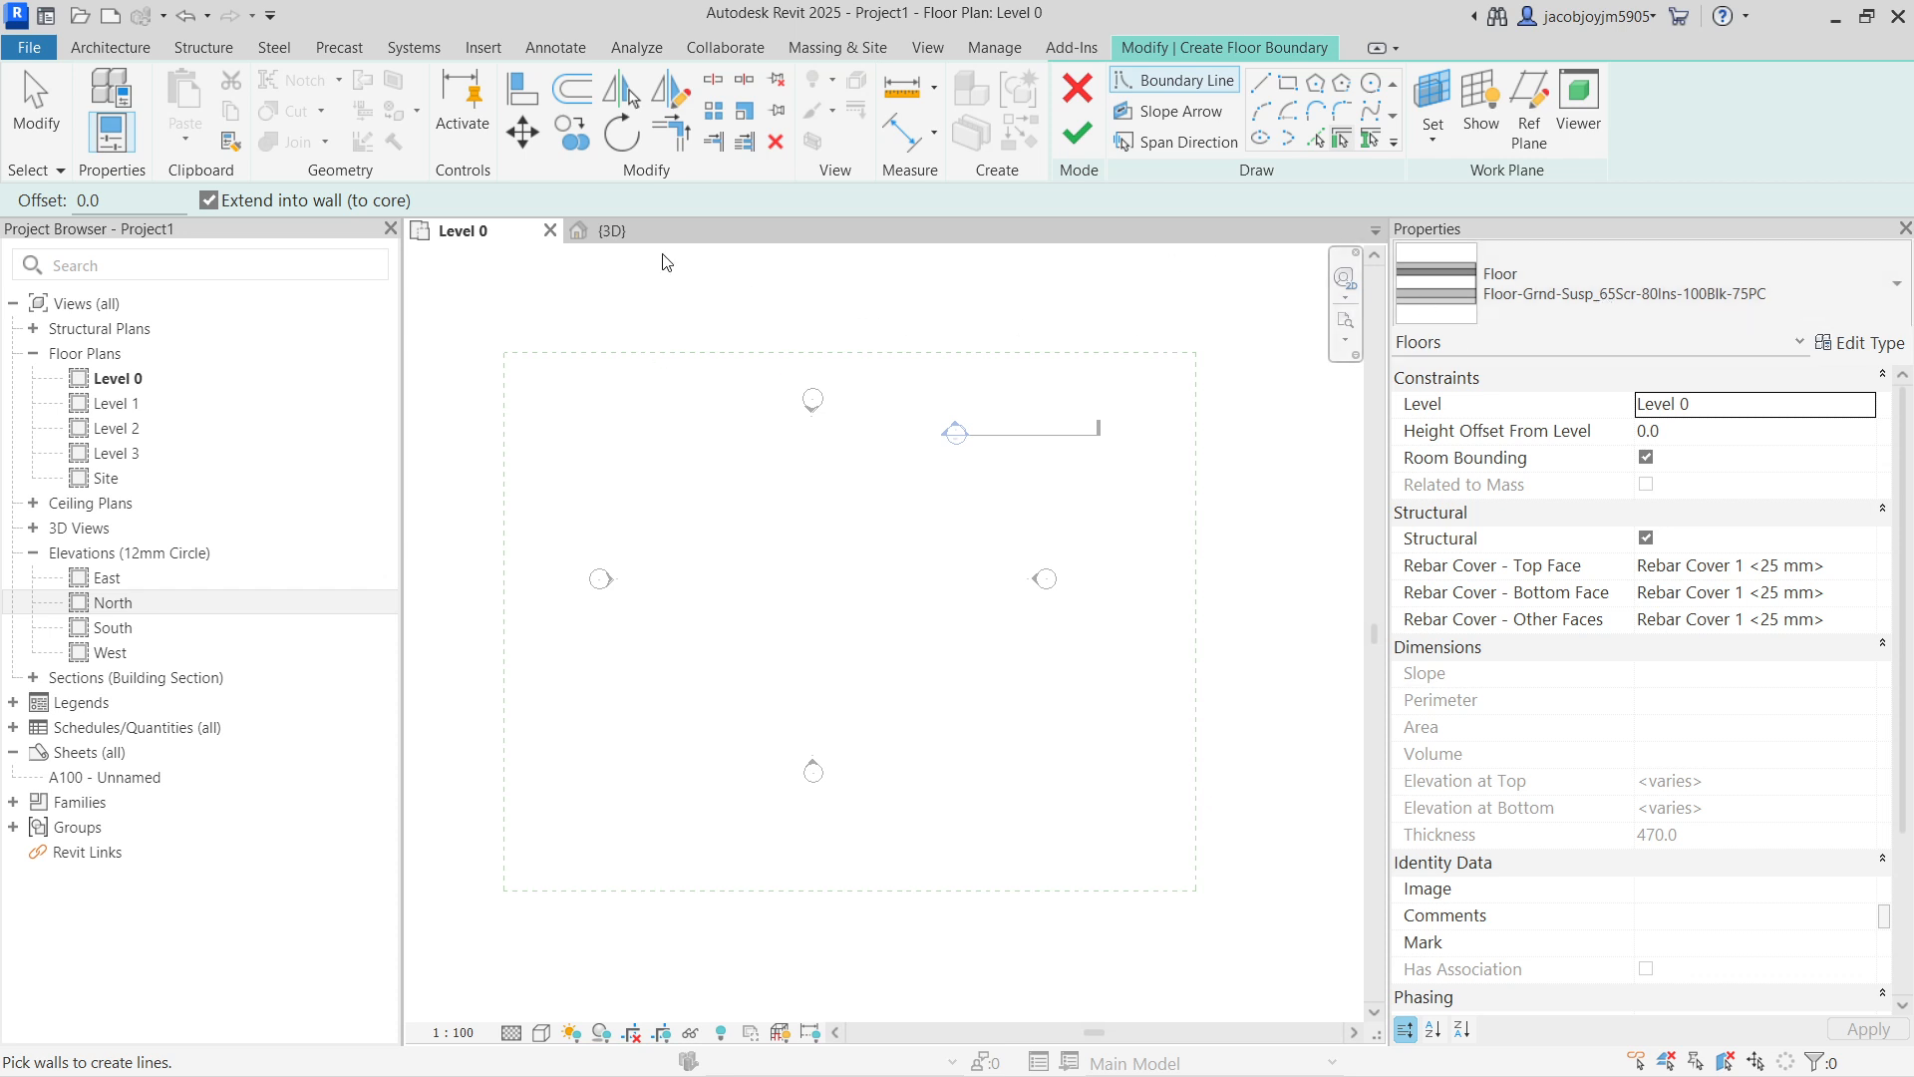
pyautogui.click(1078, 88)
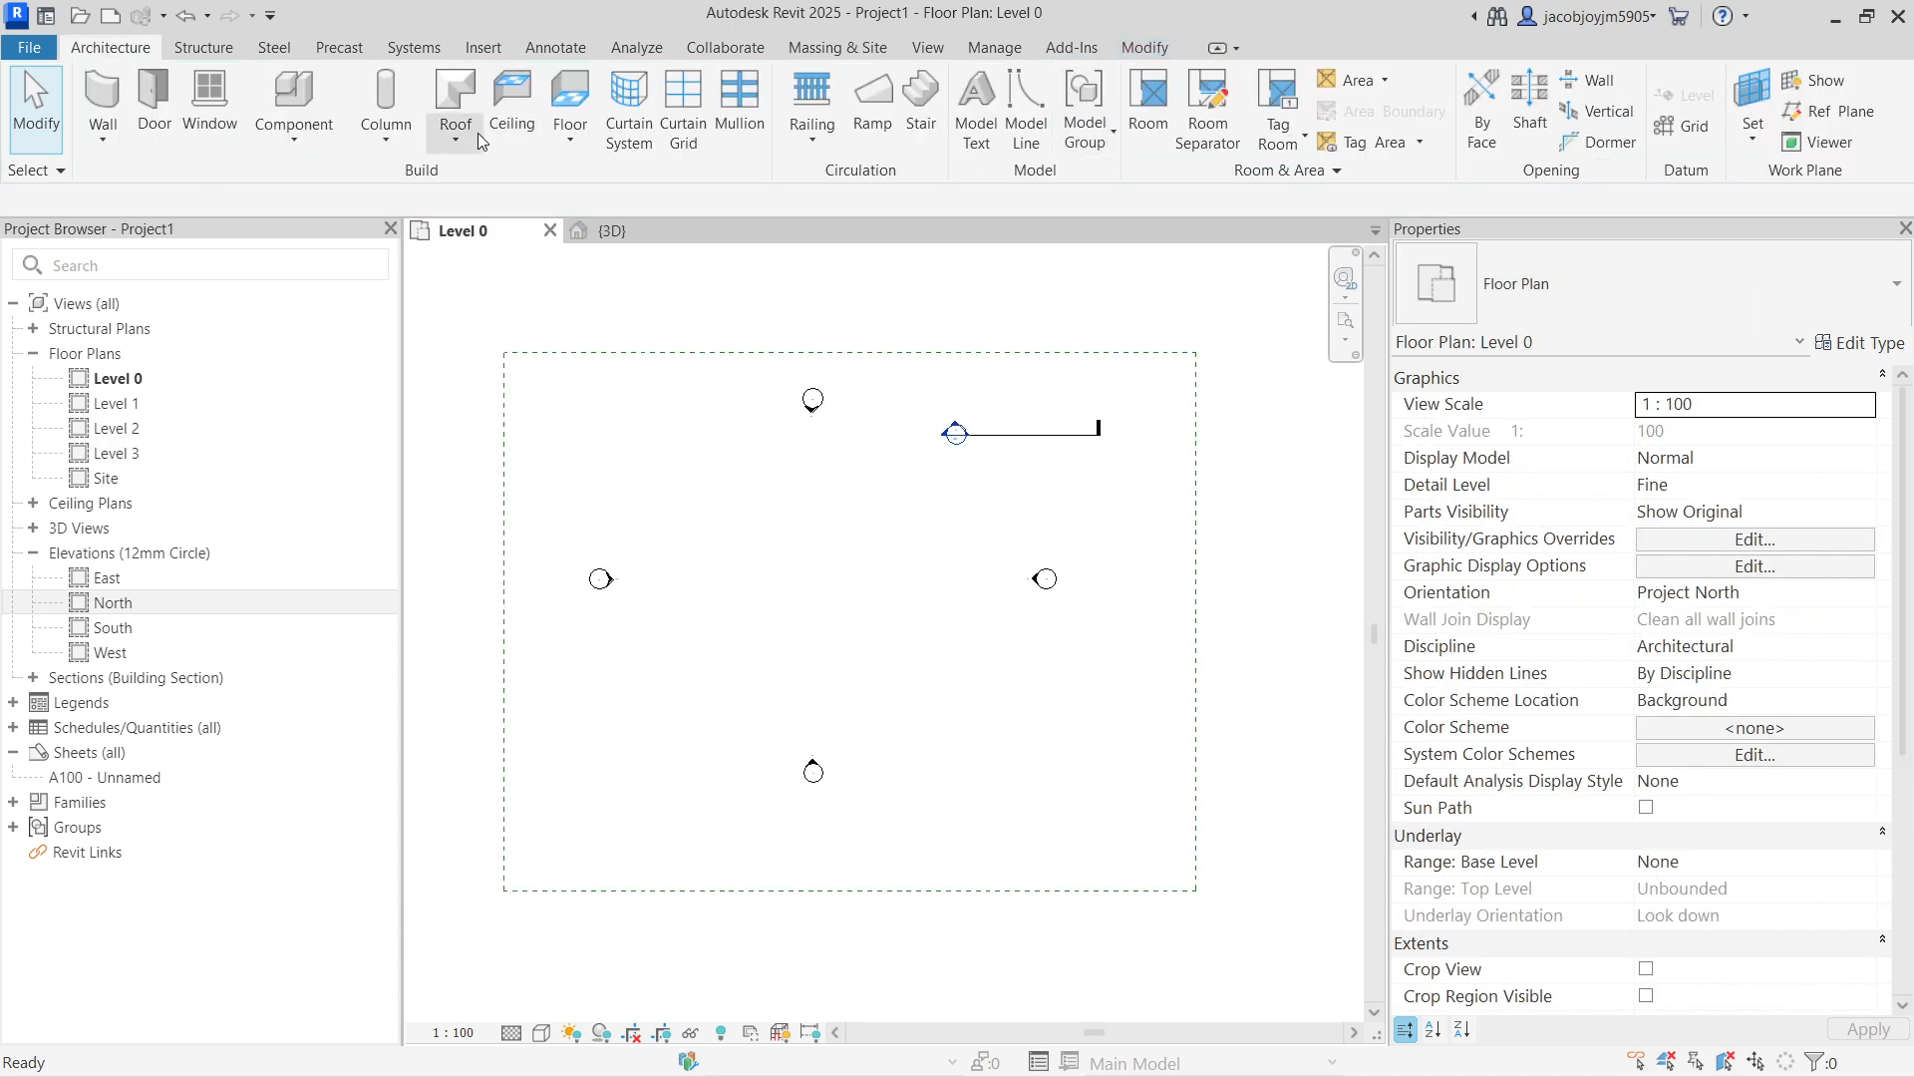
pyautogui.click(570, 140)
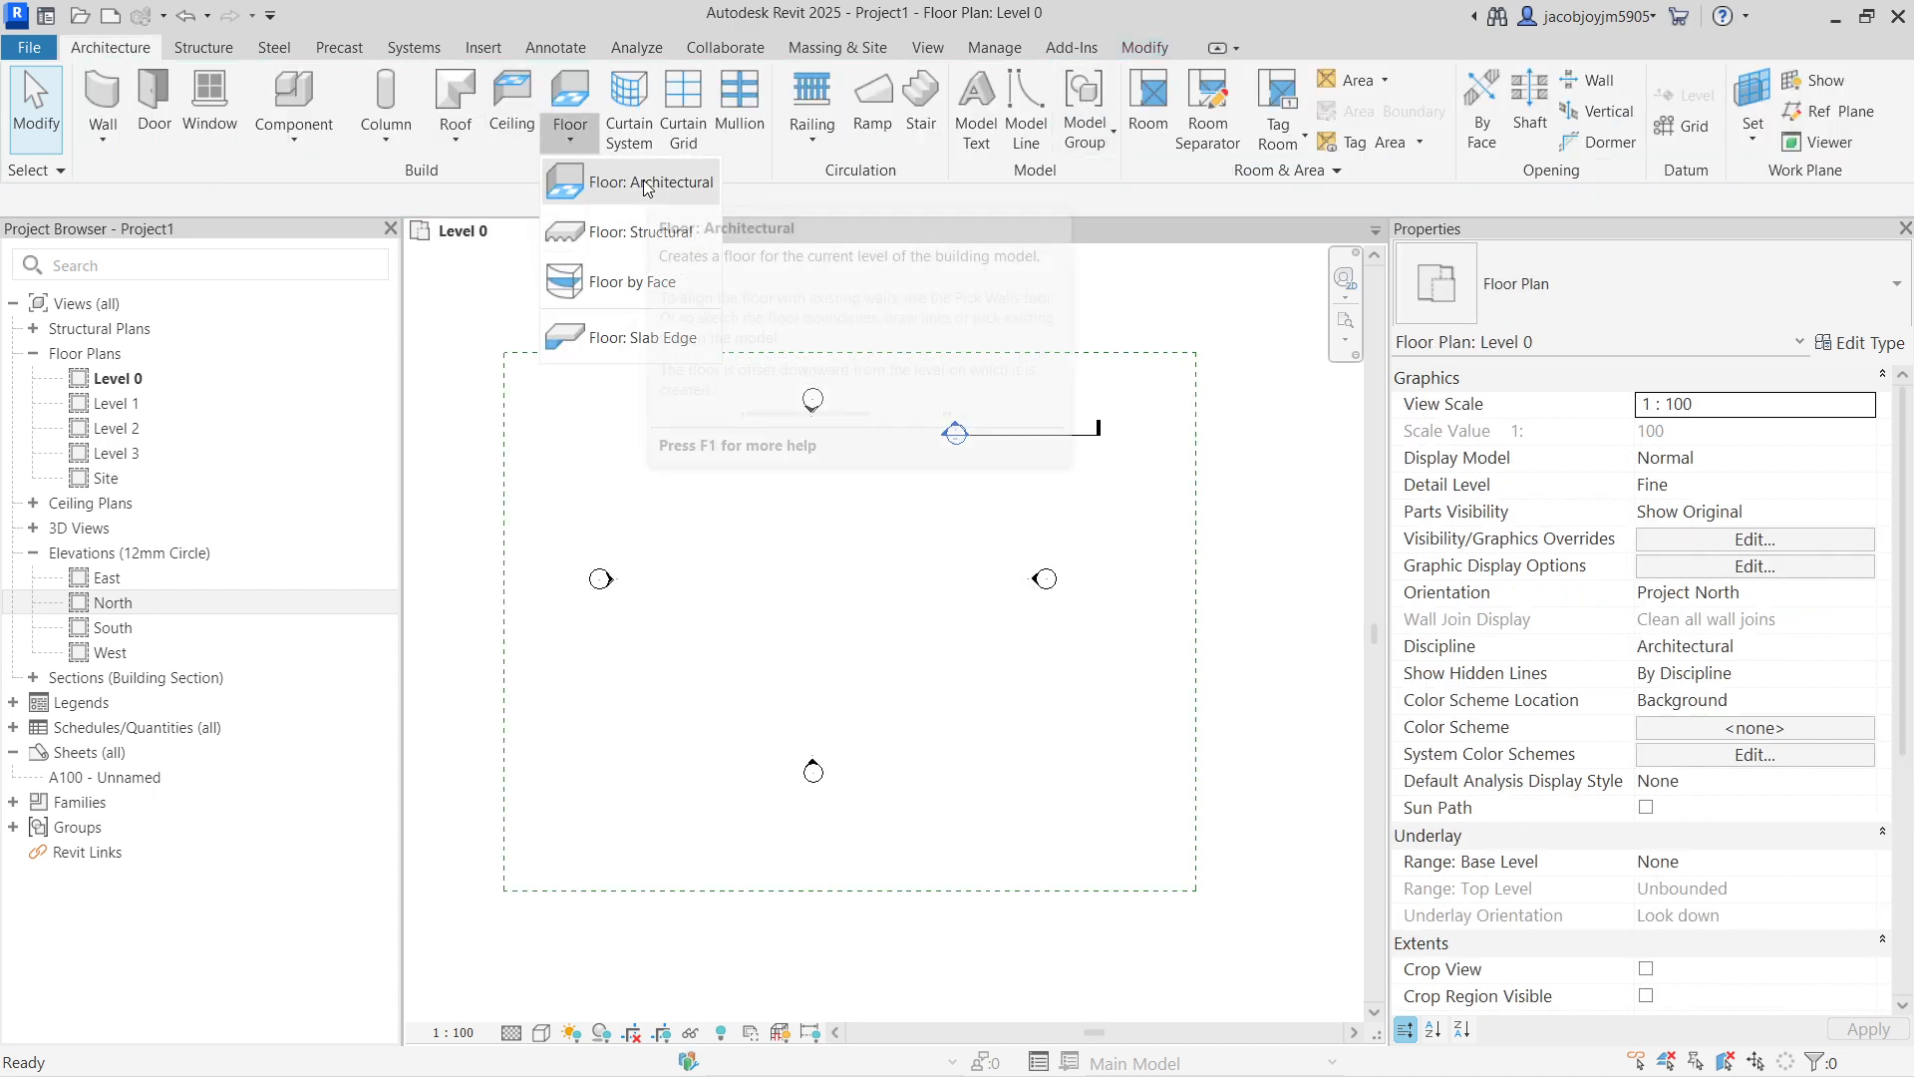
pyautogui.click(628, 183)
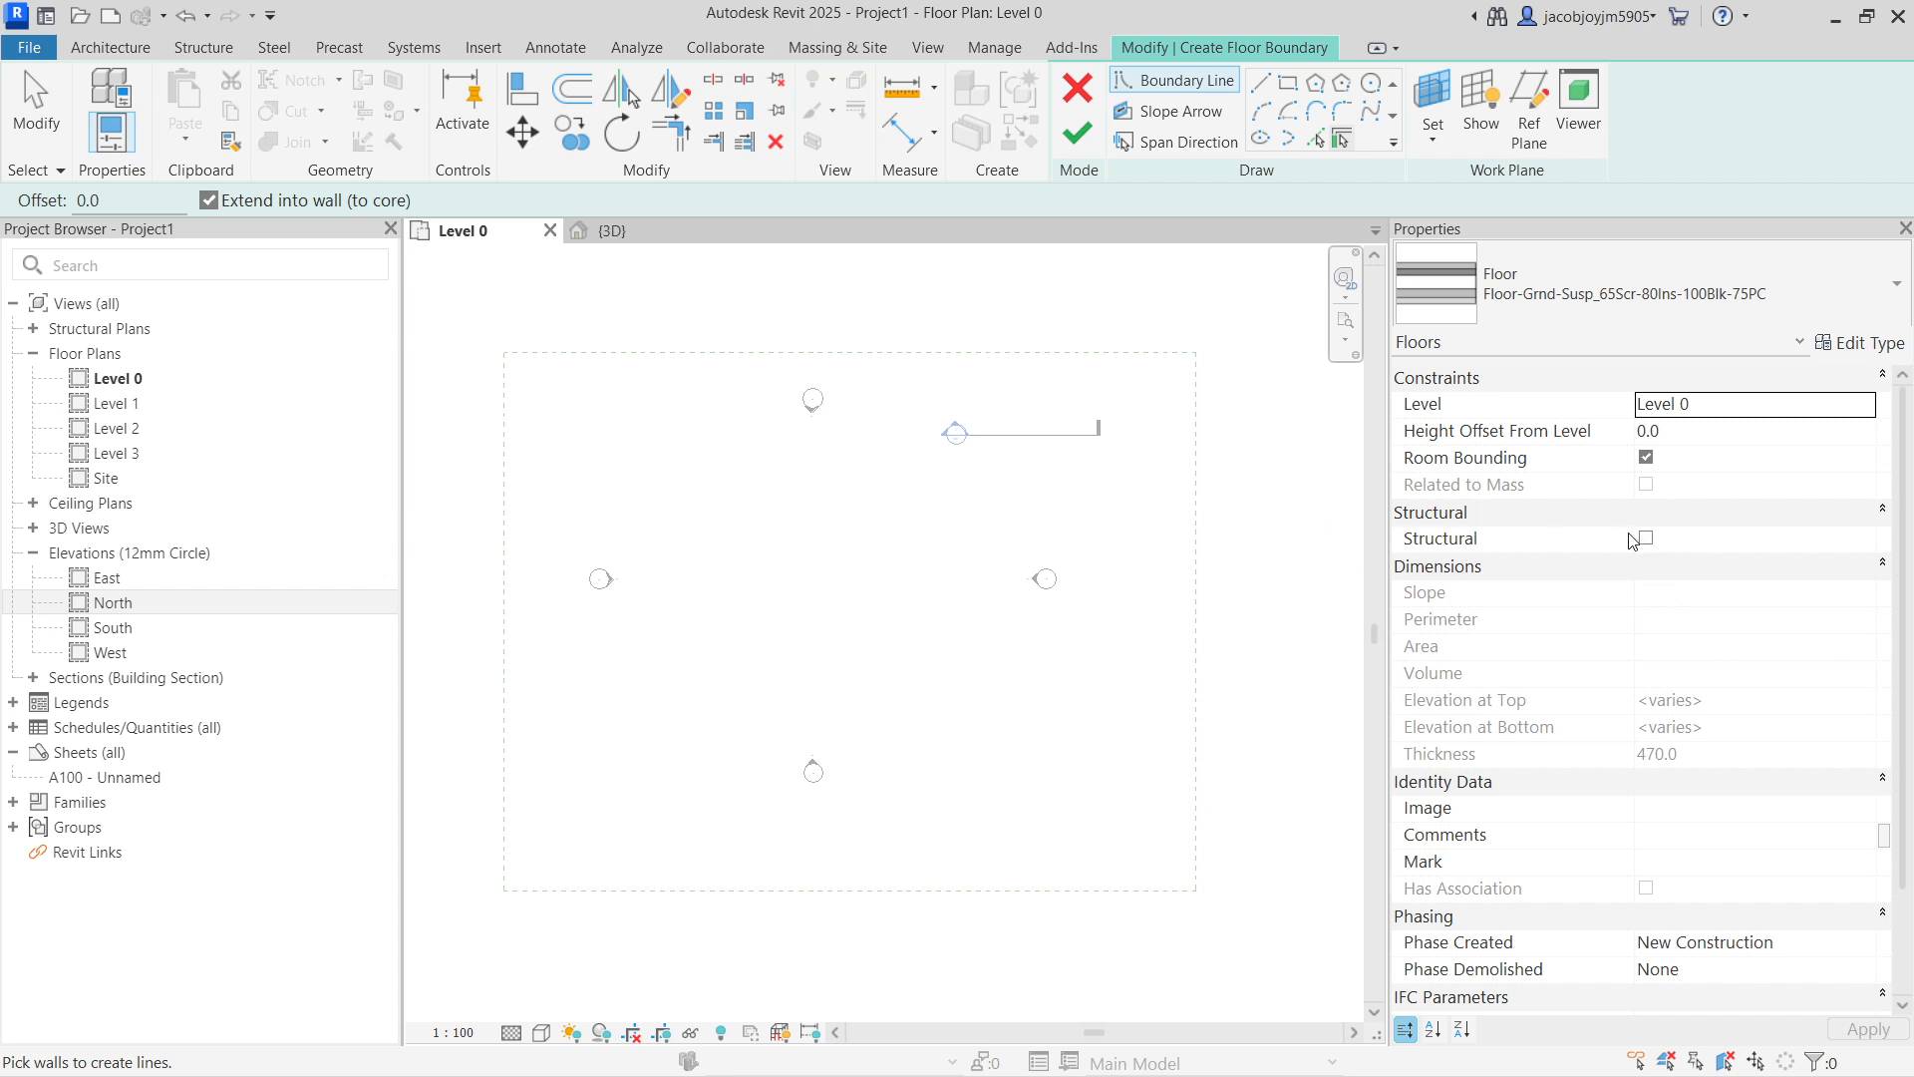
pyautogui.click(1076, 90)
# Step: Start an architectural floor on Level 0 and sketch a rectangular boundary about 16000 by 10000 mm between the elevation markers
pyautogui.click(454, 141)
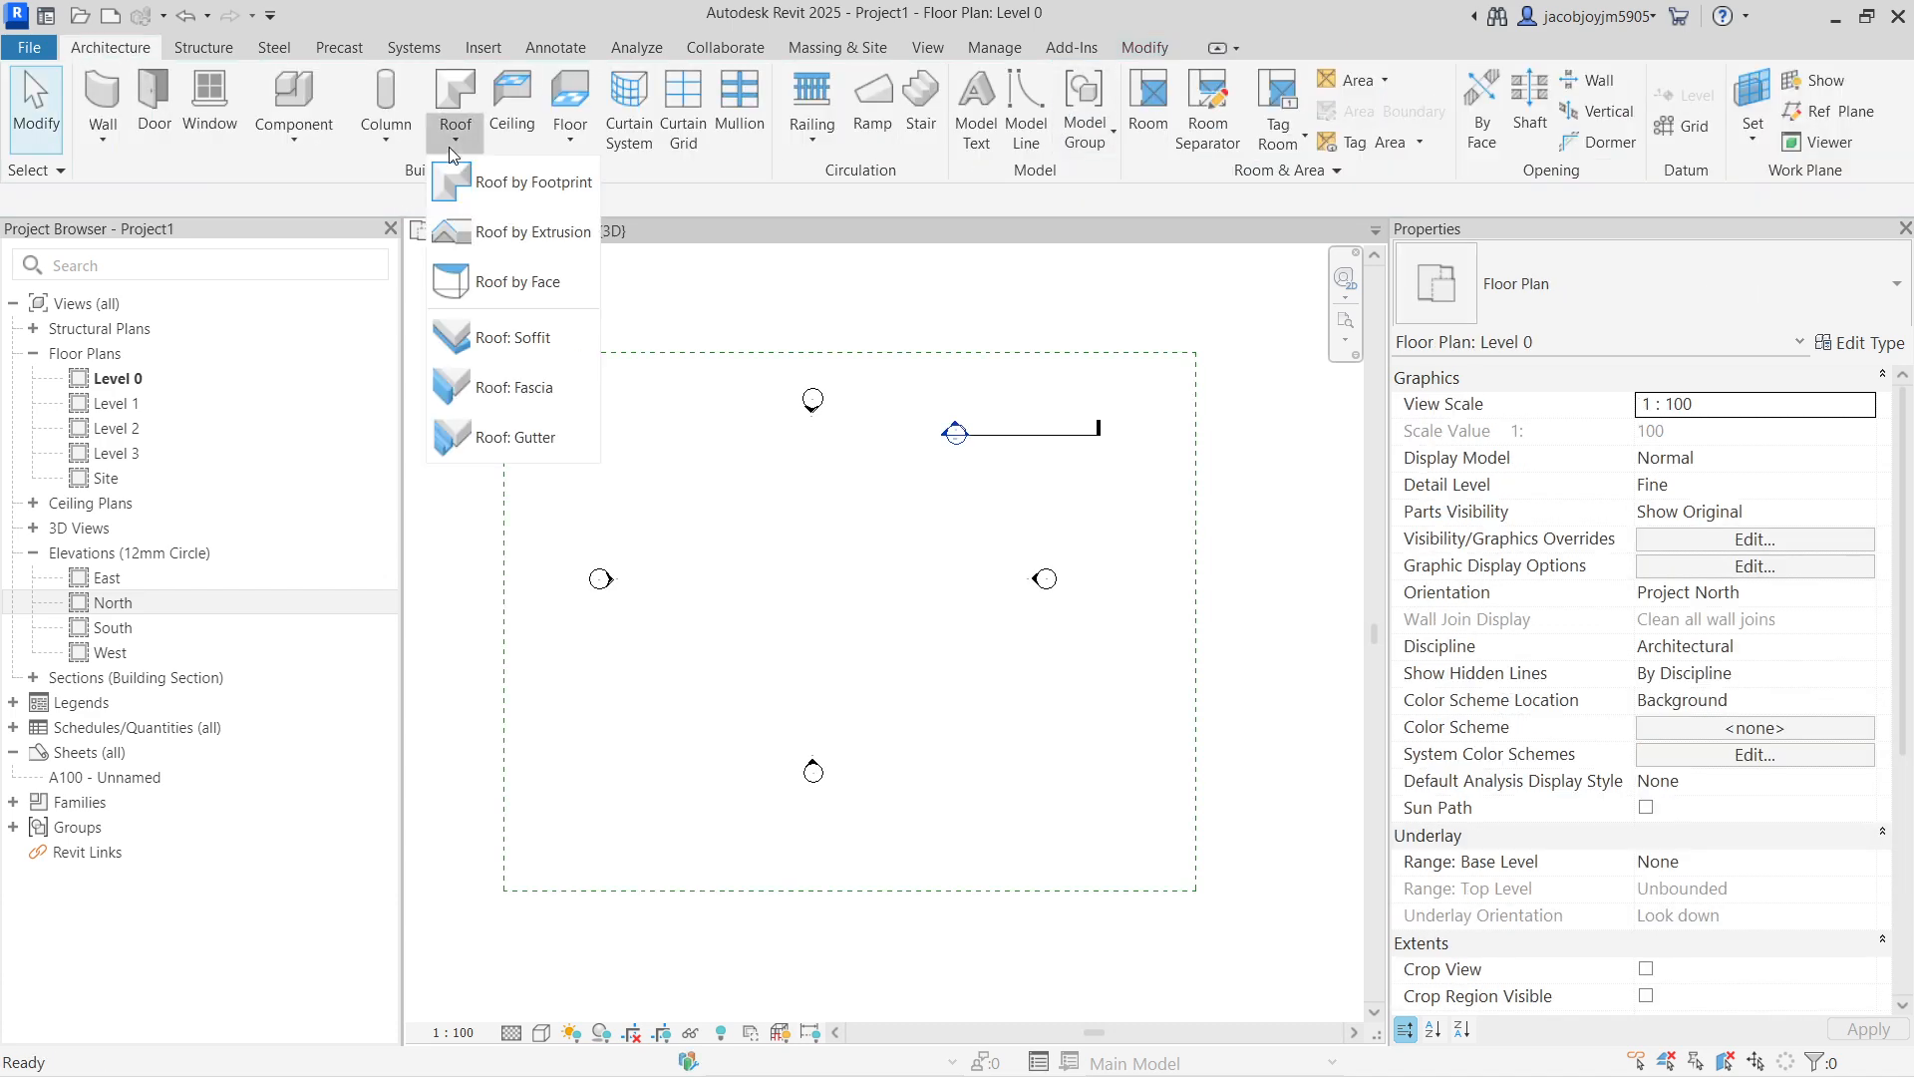
pyautogui.click(577, 148)
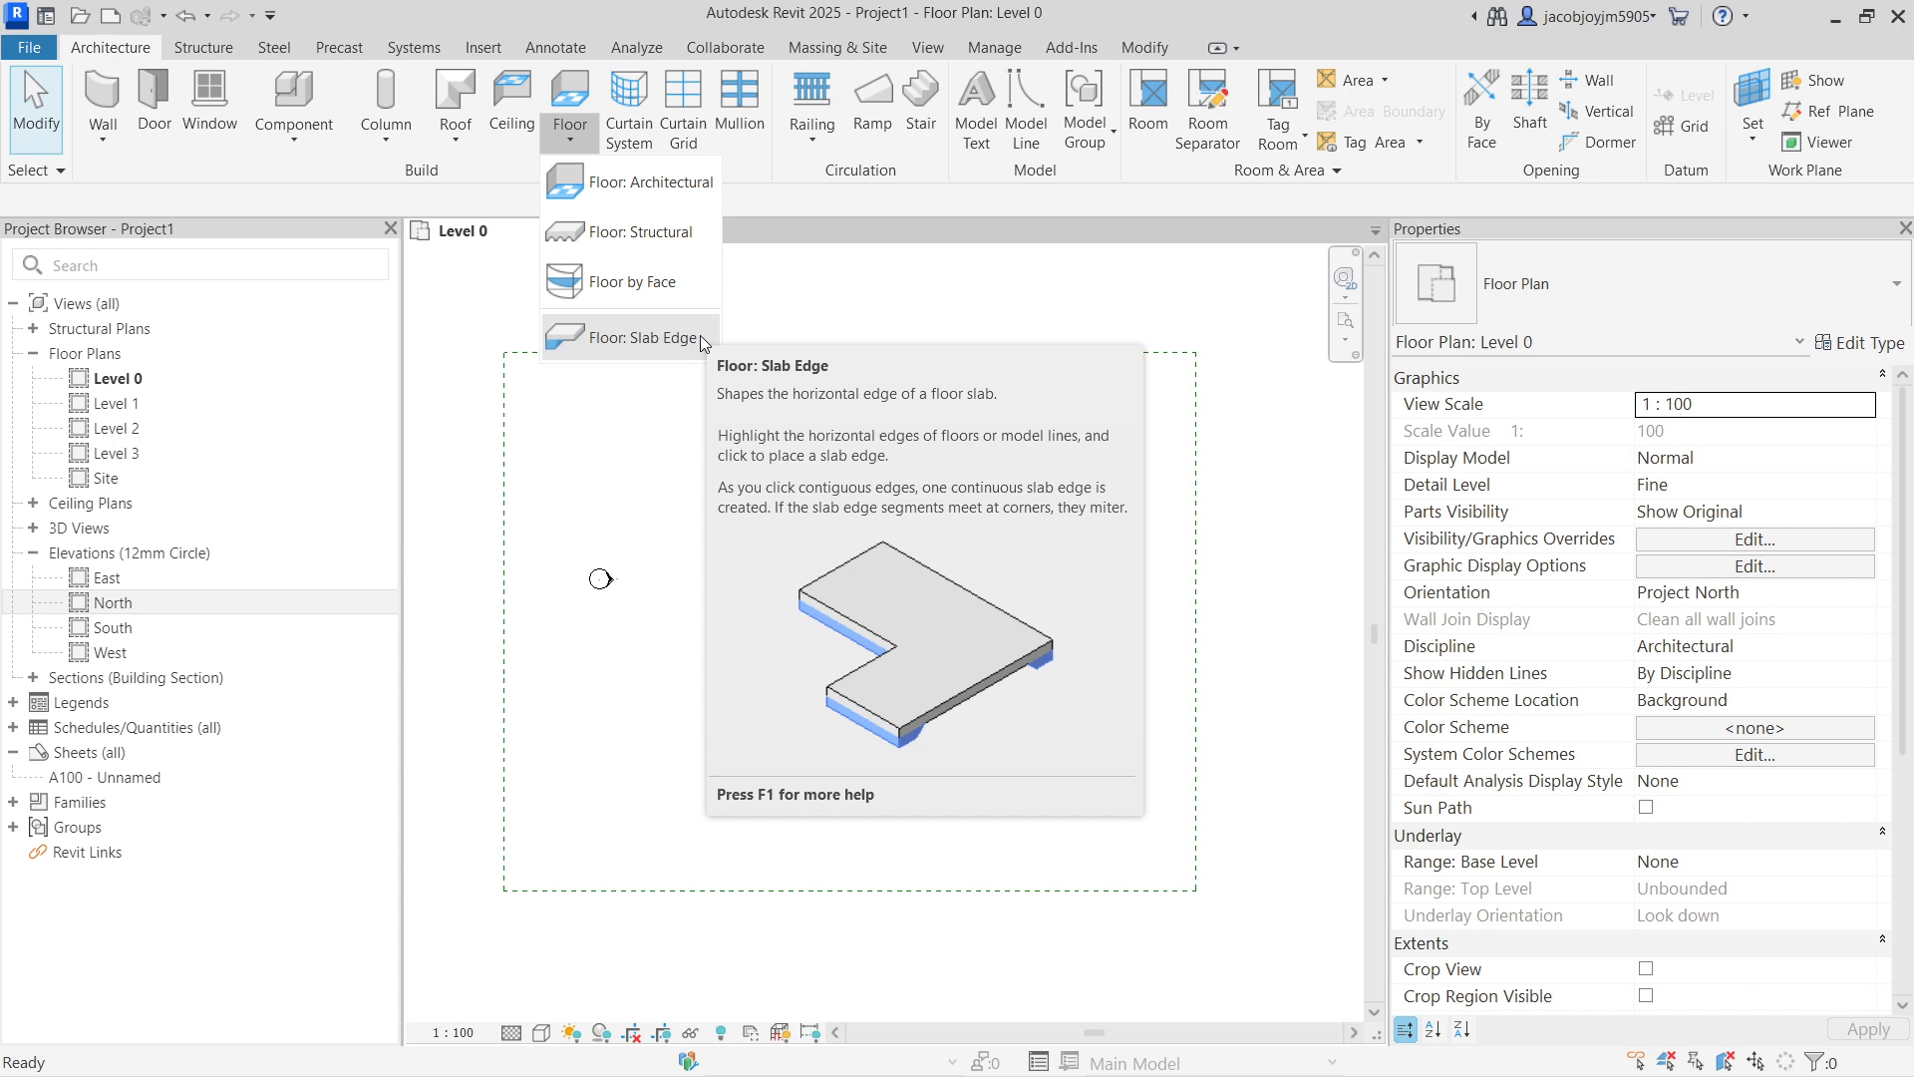
pyautogui.click(657, 198)
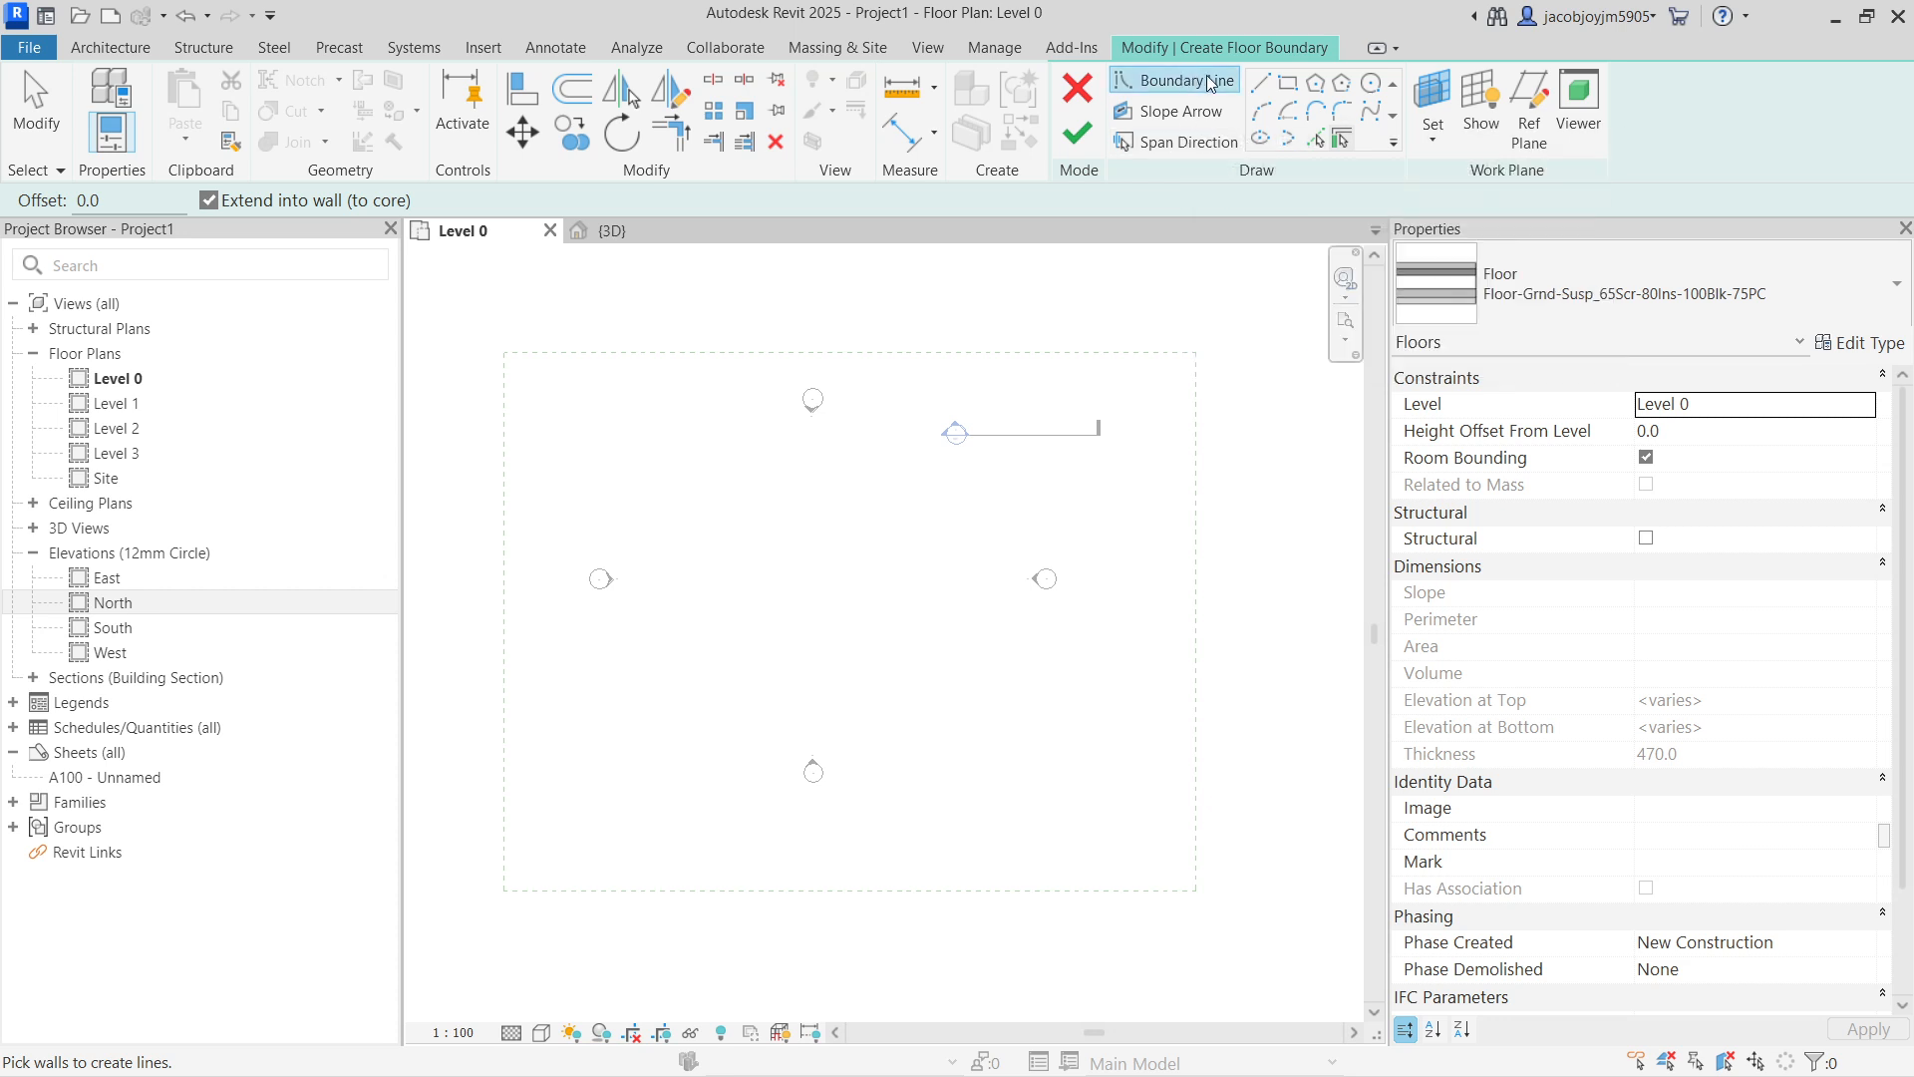
pyautogui.click(1287, 82)
pyautogui.click(730, 515)
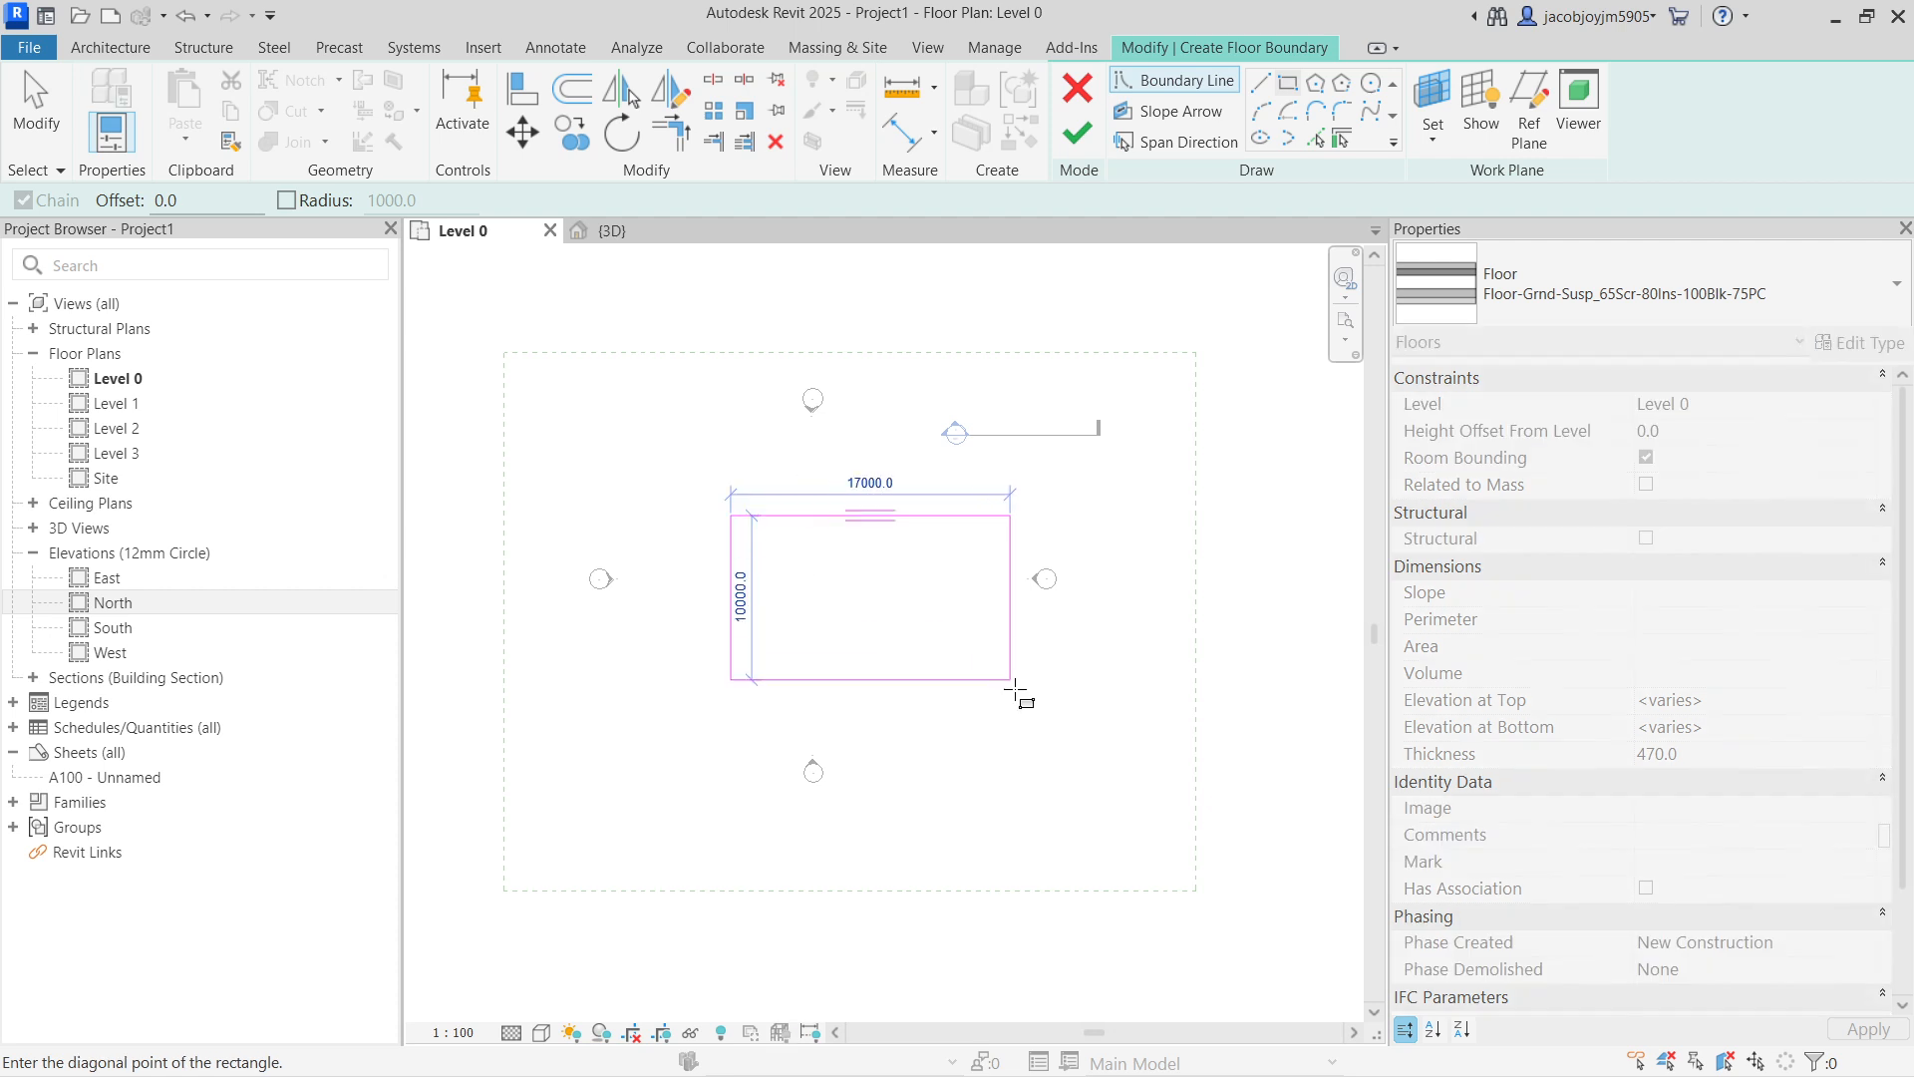
pyautogui.click(994, 680)
pyautogui.scroll(4, 857, 543)
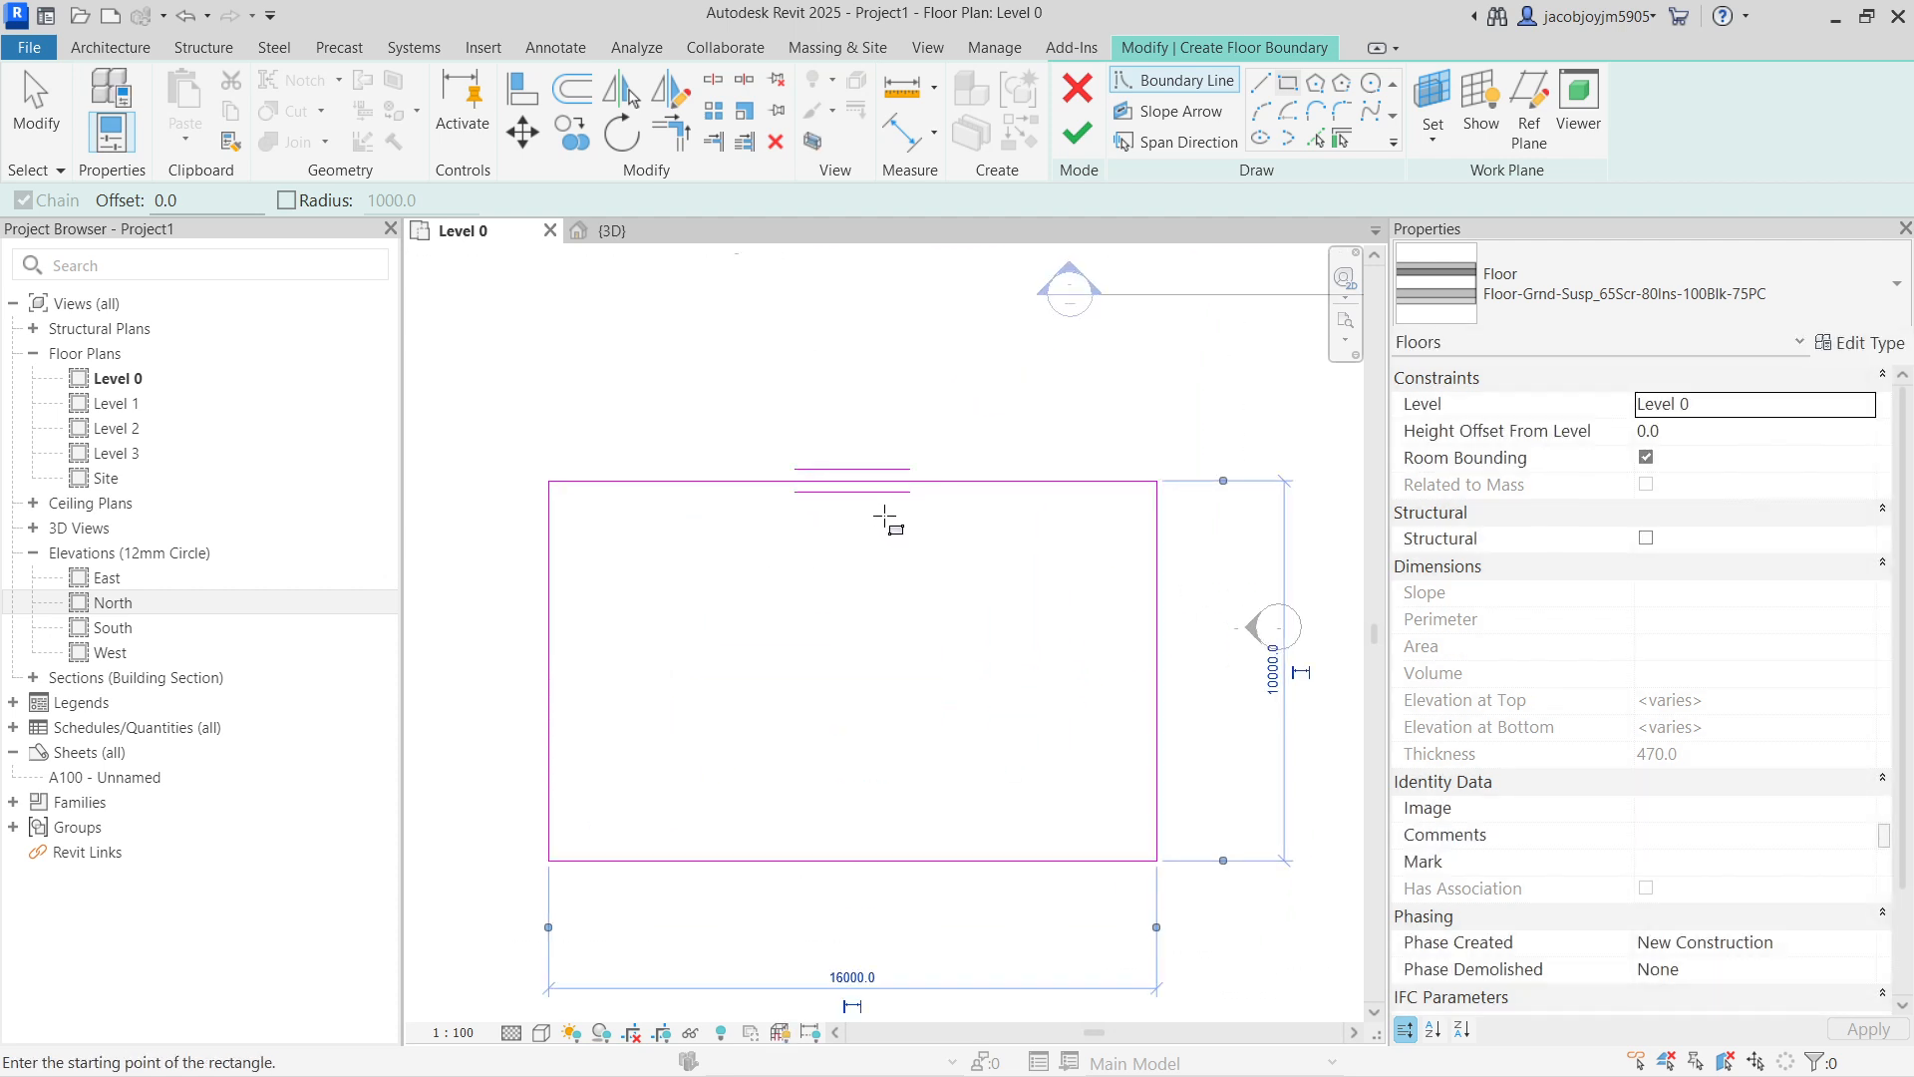
pyautogui.press('Escape')
# Step: Set the floor's span direction to the west boundary edge and finish the floor
pyautogui.click(876, 496)
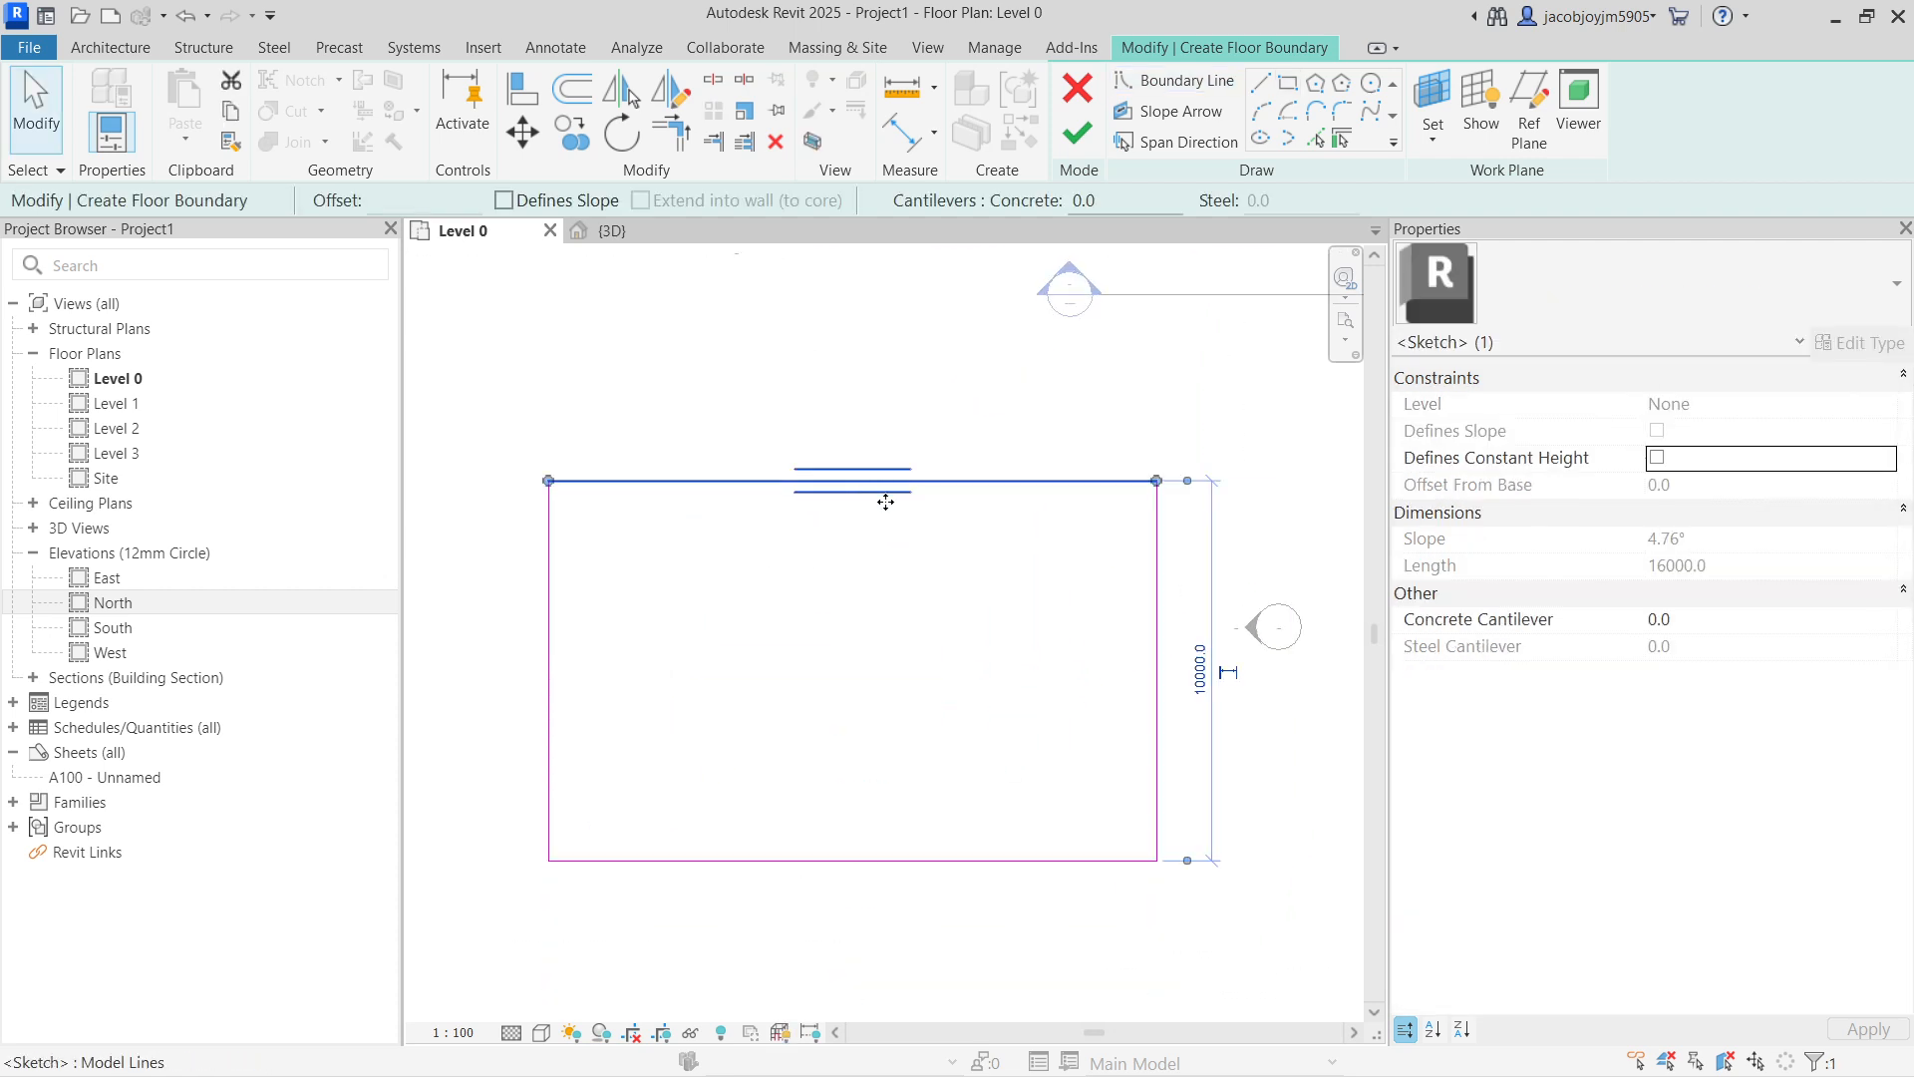
pyautogui.click(891, 580)
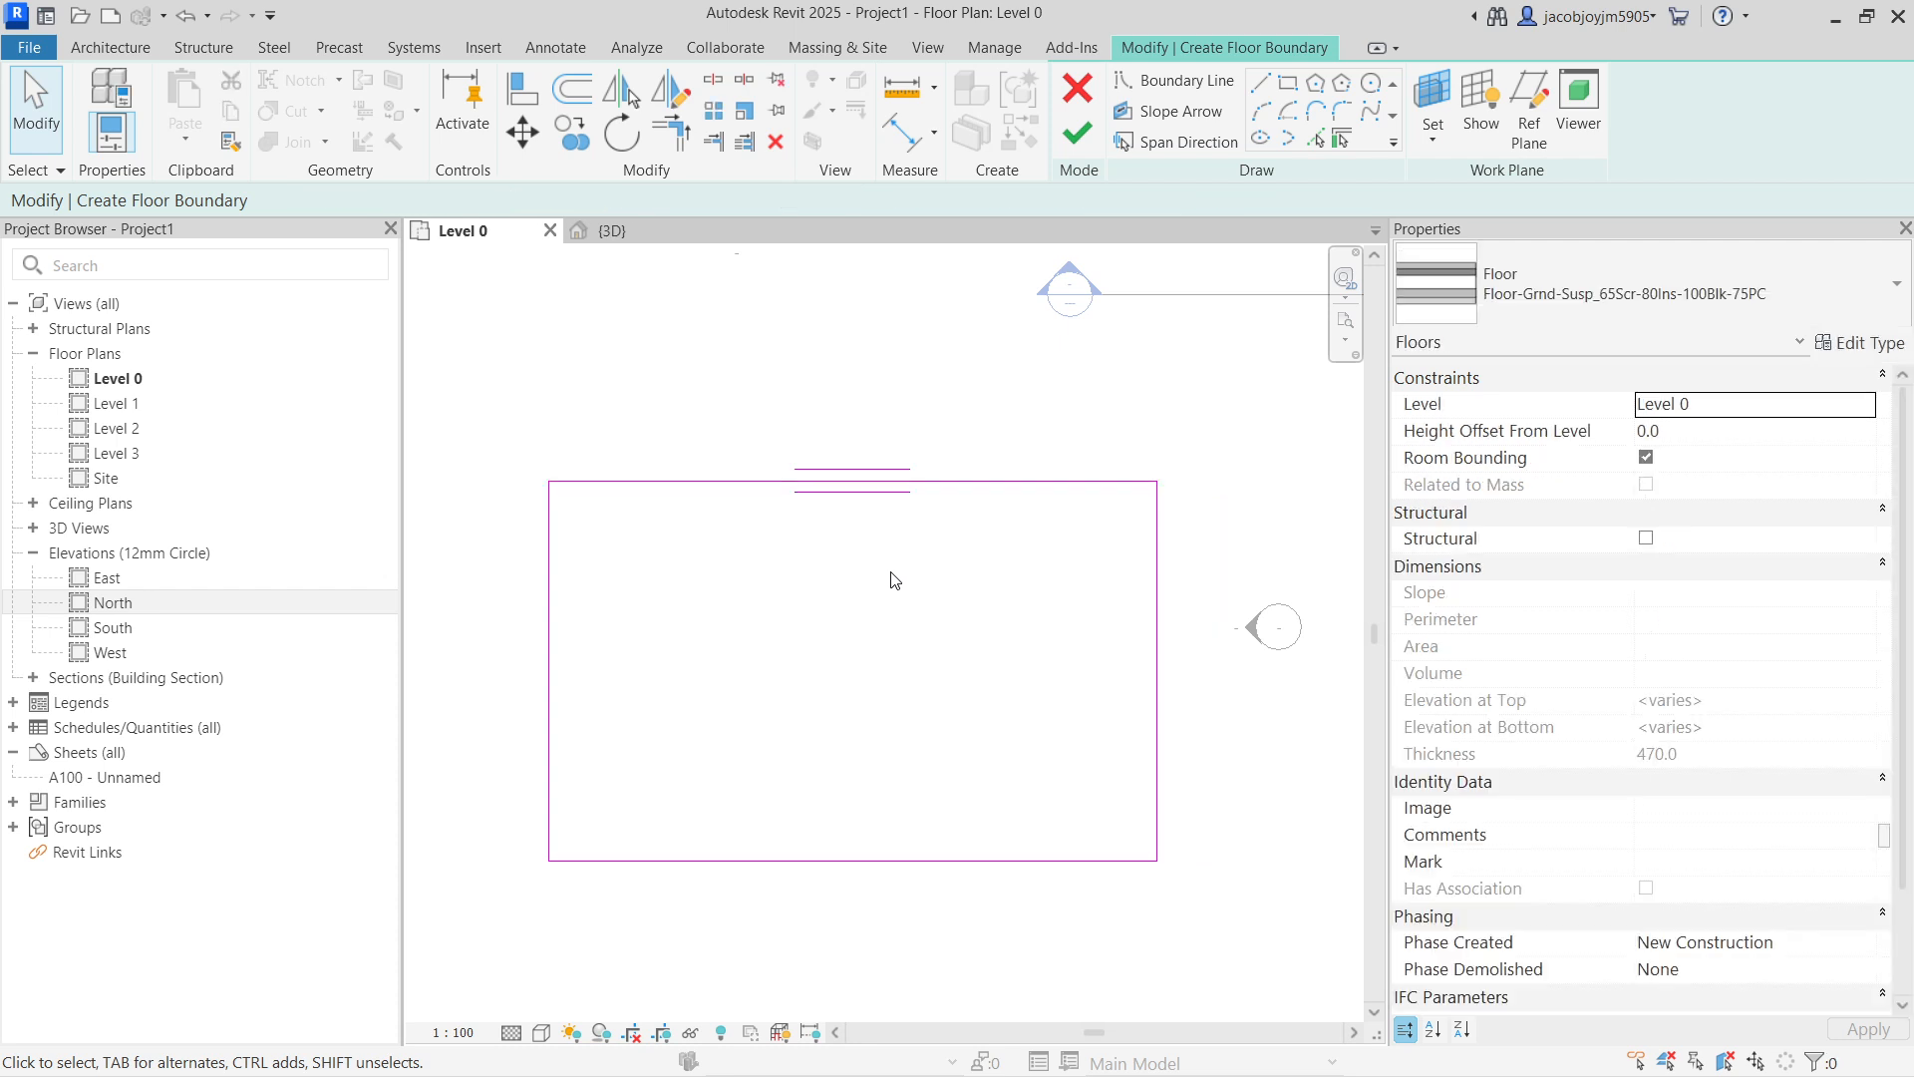
pyautogui.click(1188, 145)
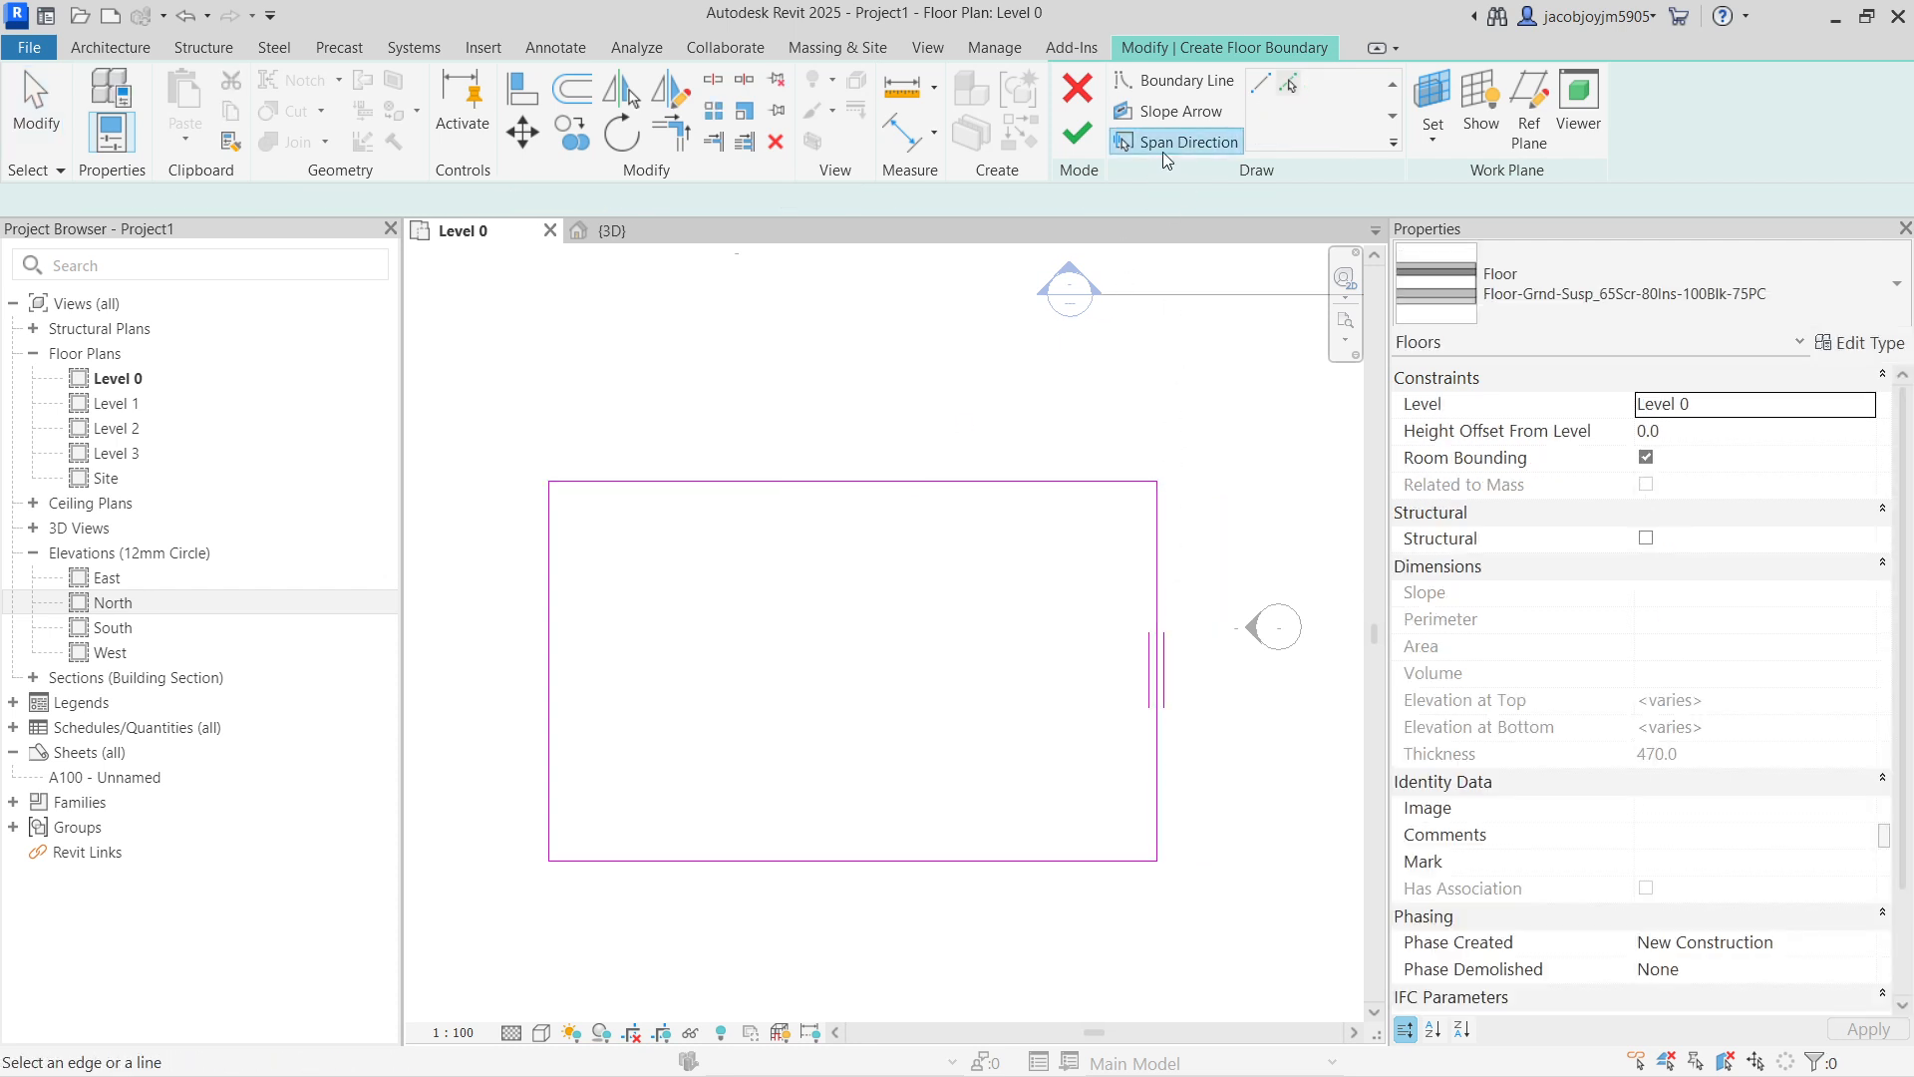
pyautogui.click(553, 604)
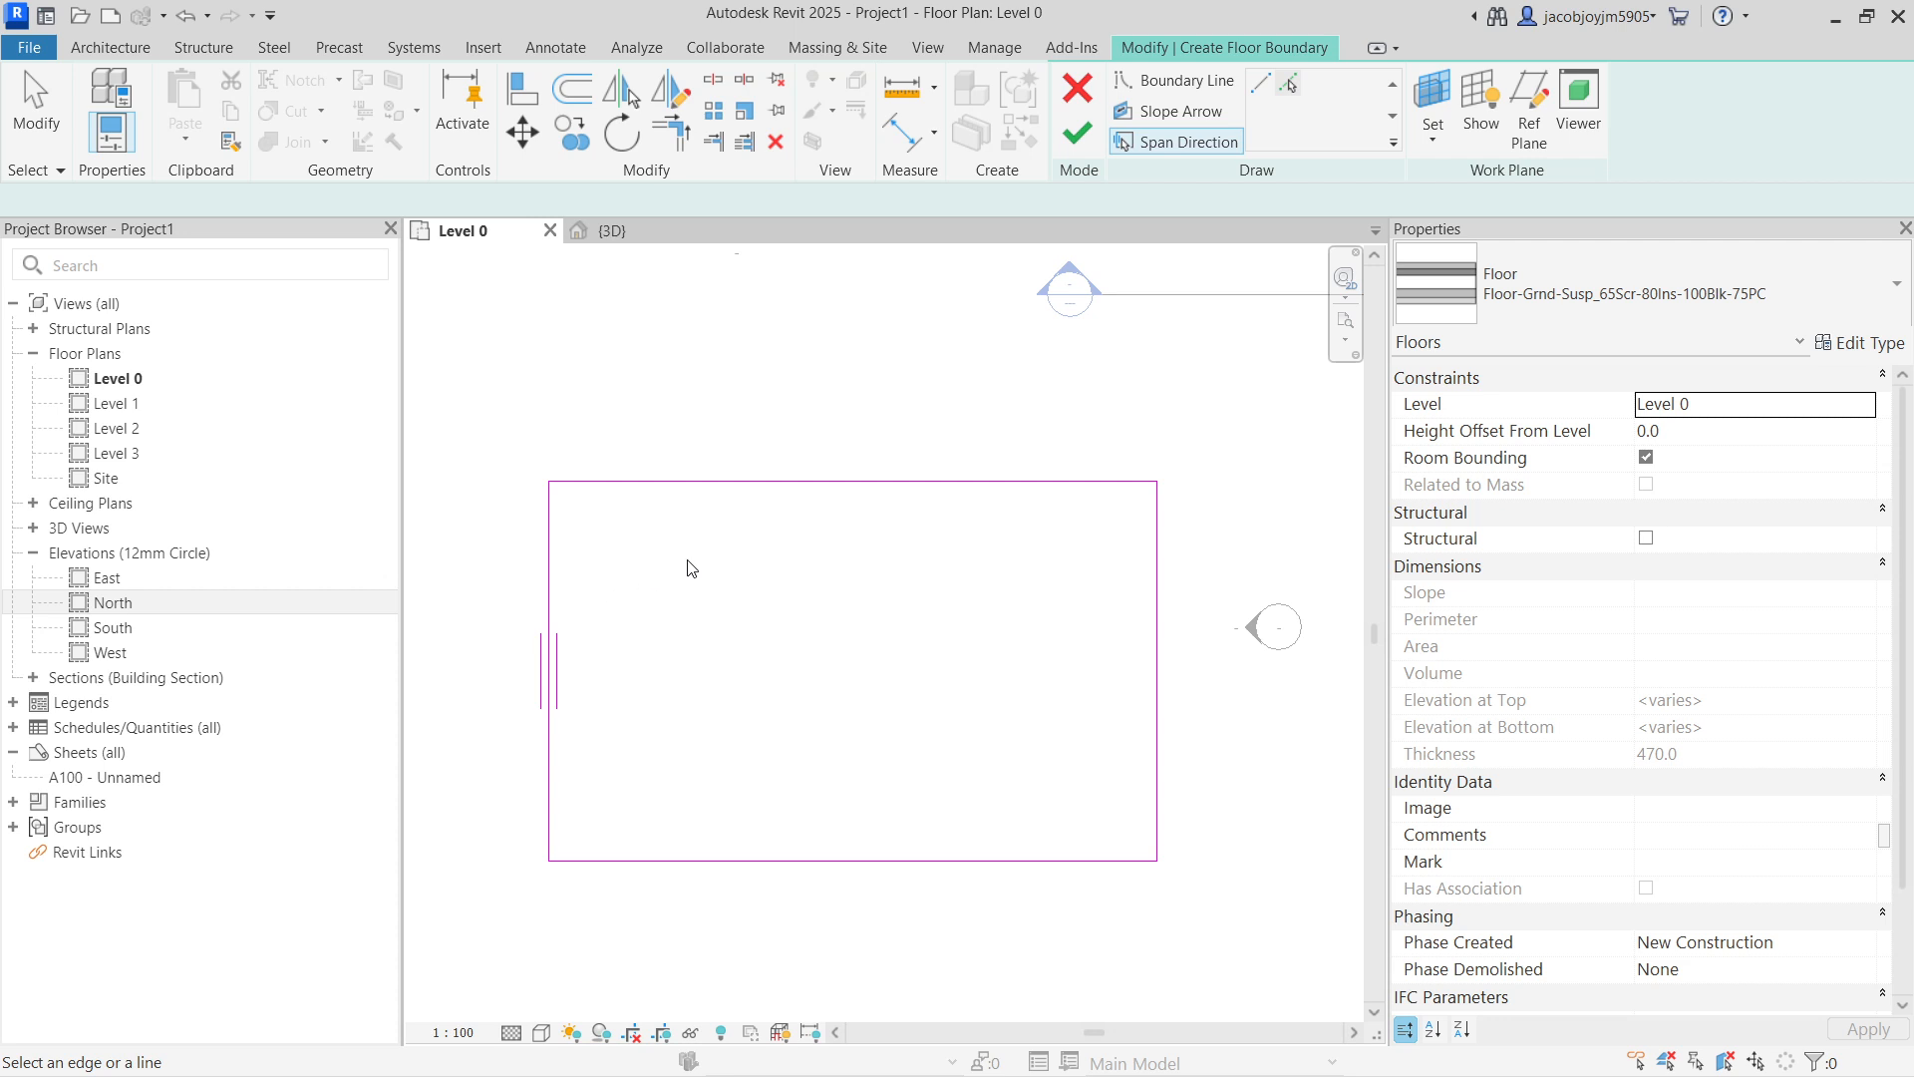
pyautogui.scroll(-1, 1036, 374)
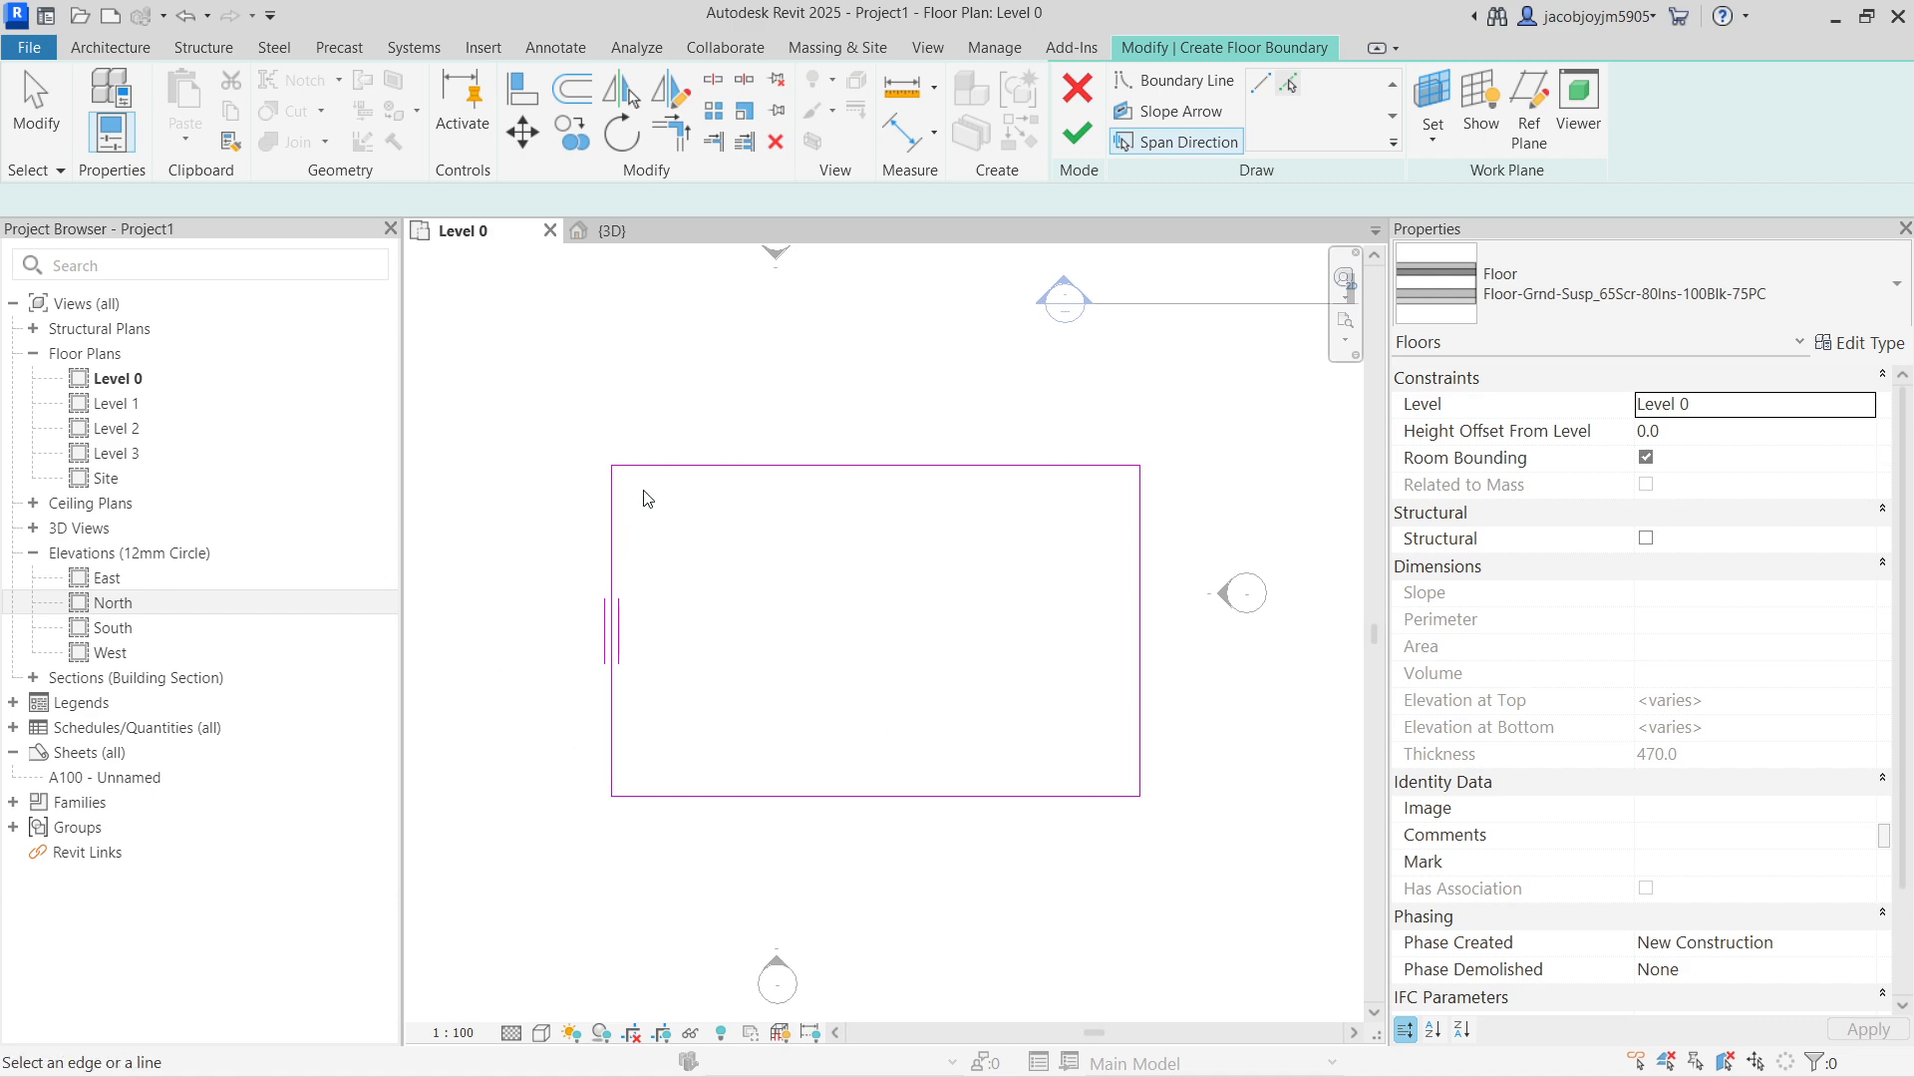
pyautogui.click(1077, 133)
pyautogui.click(1011, 419)
pyautogui.click(941, 465)
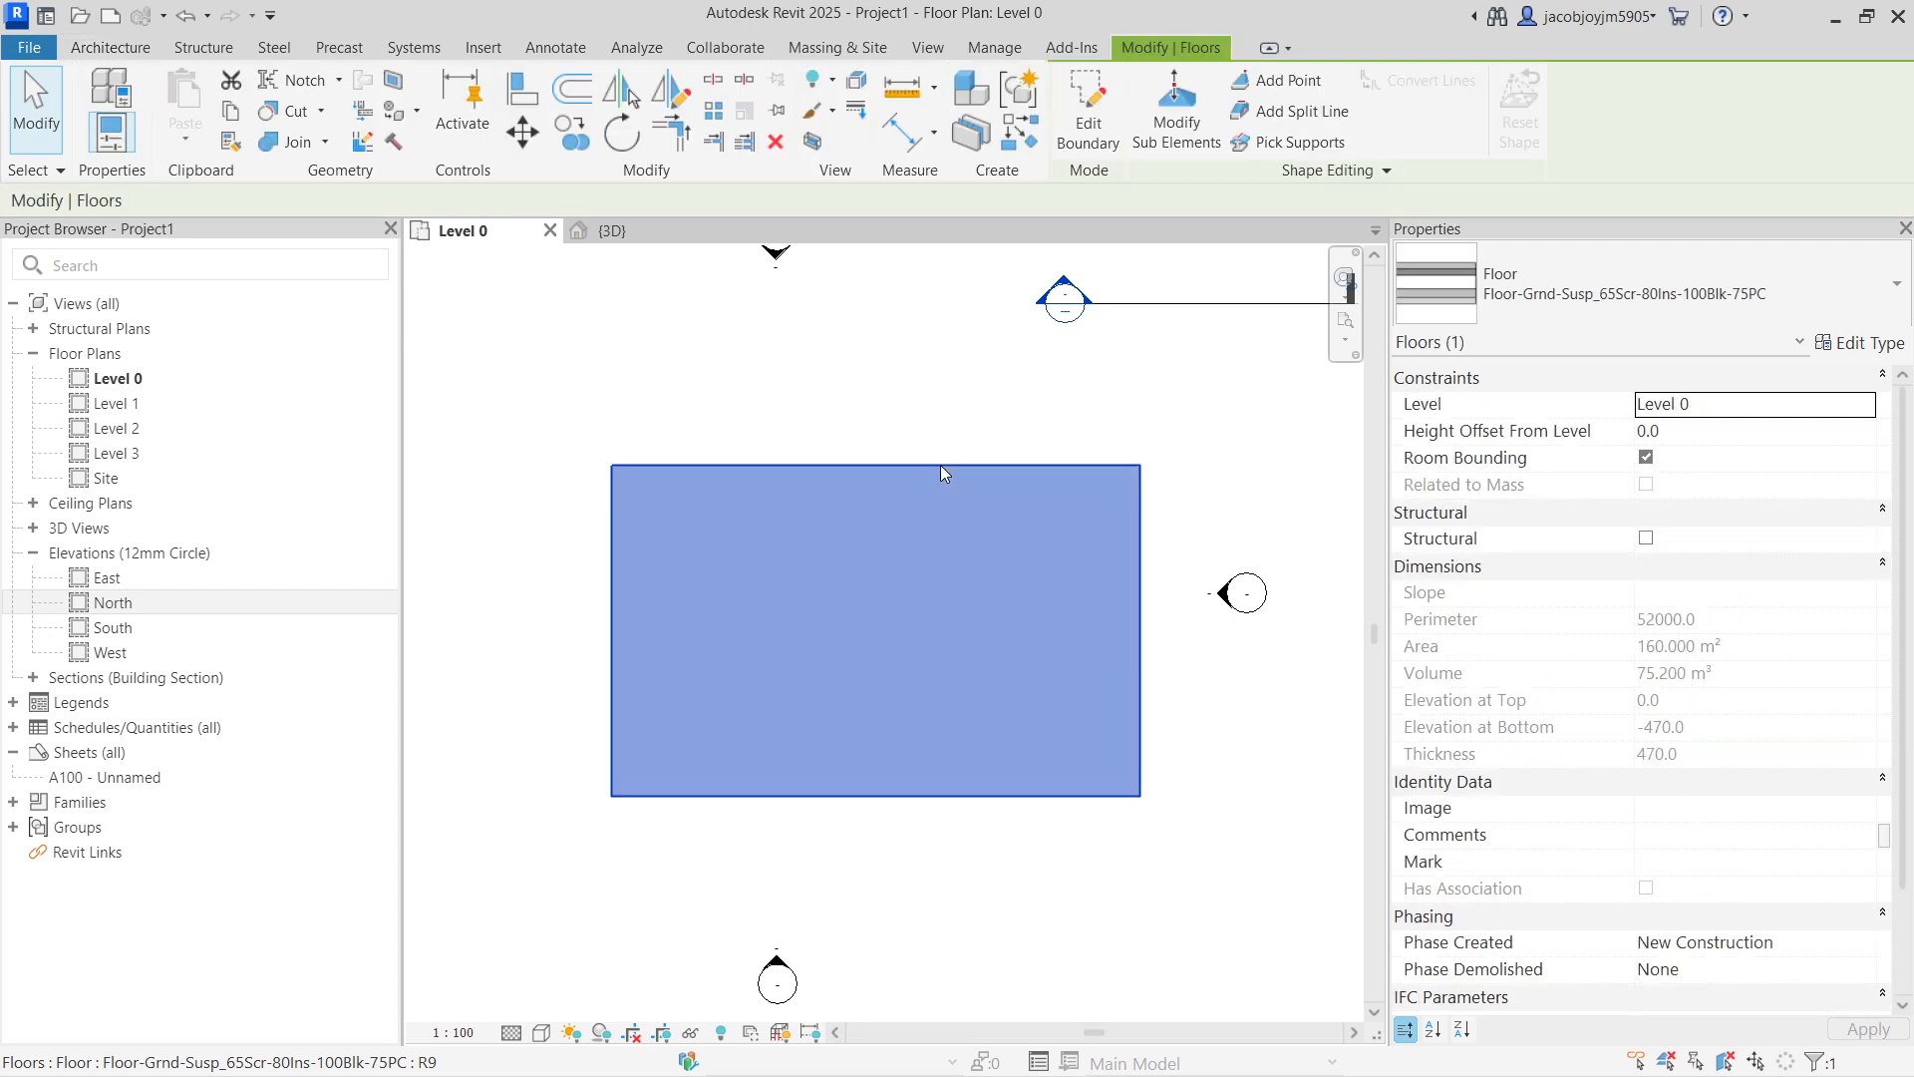
pyautogui.click(815, 515)
pyautogui.scroll(-5, 816, 514)
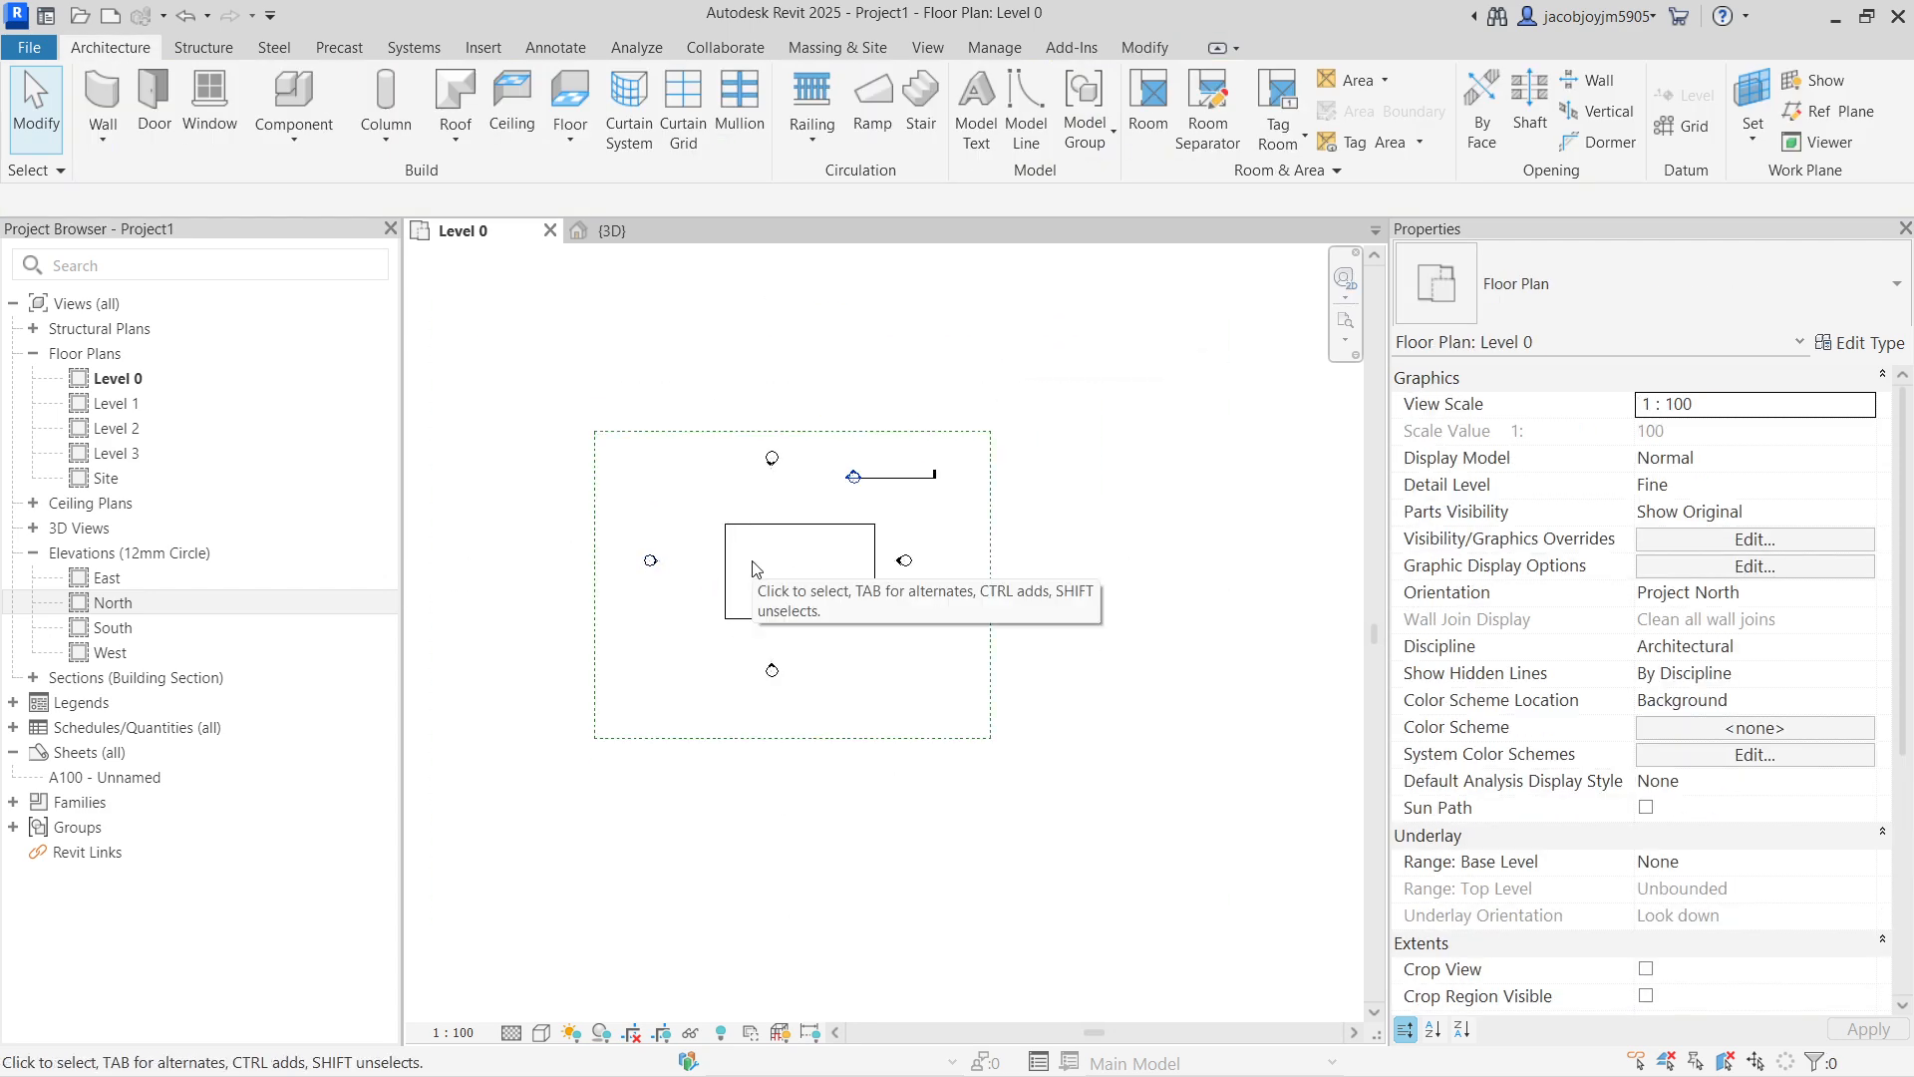
# Step: Draw a rectangular enclosure of Wall-Ext_102Bwk-75Ins-100LBlk-12P walls, 8000 mm high, east of the scope box
pyautogui.click(506, 131)
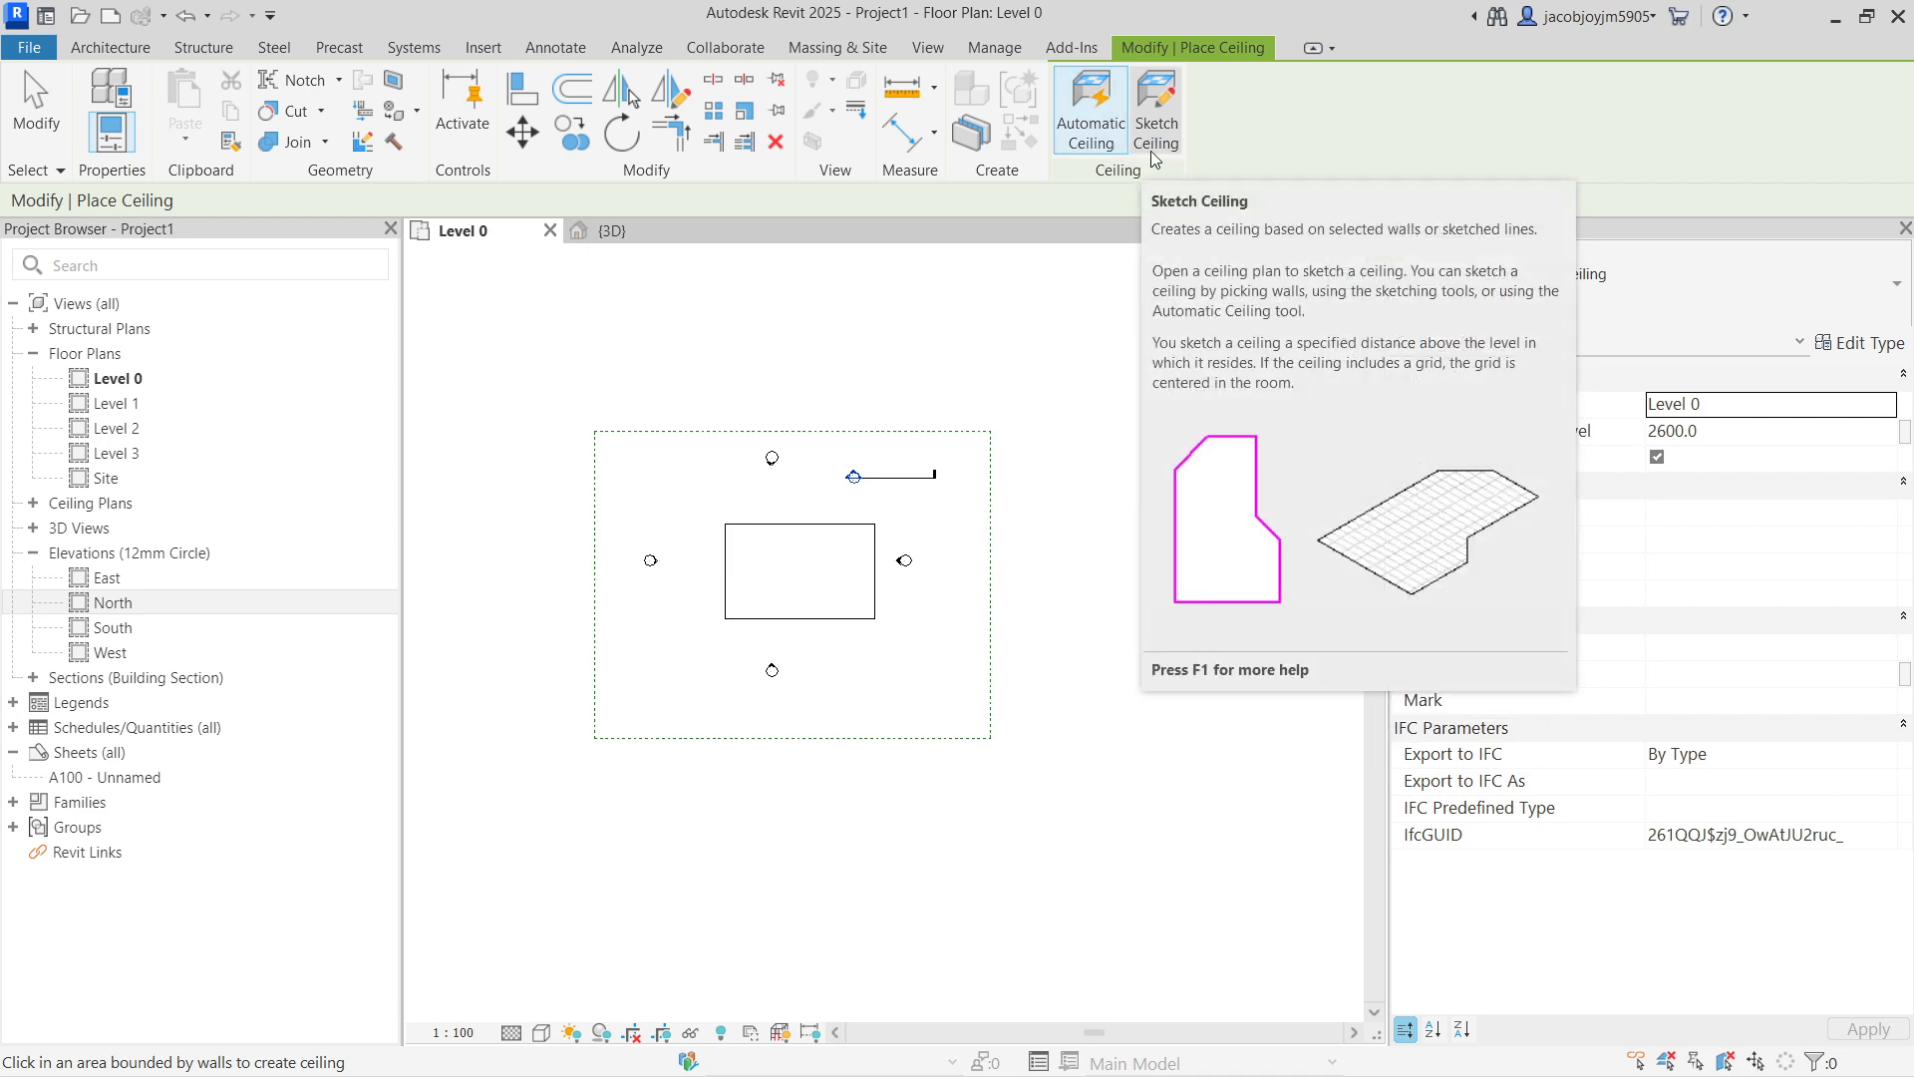
pyautogui.press('Escape')
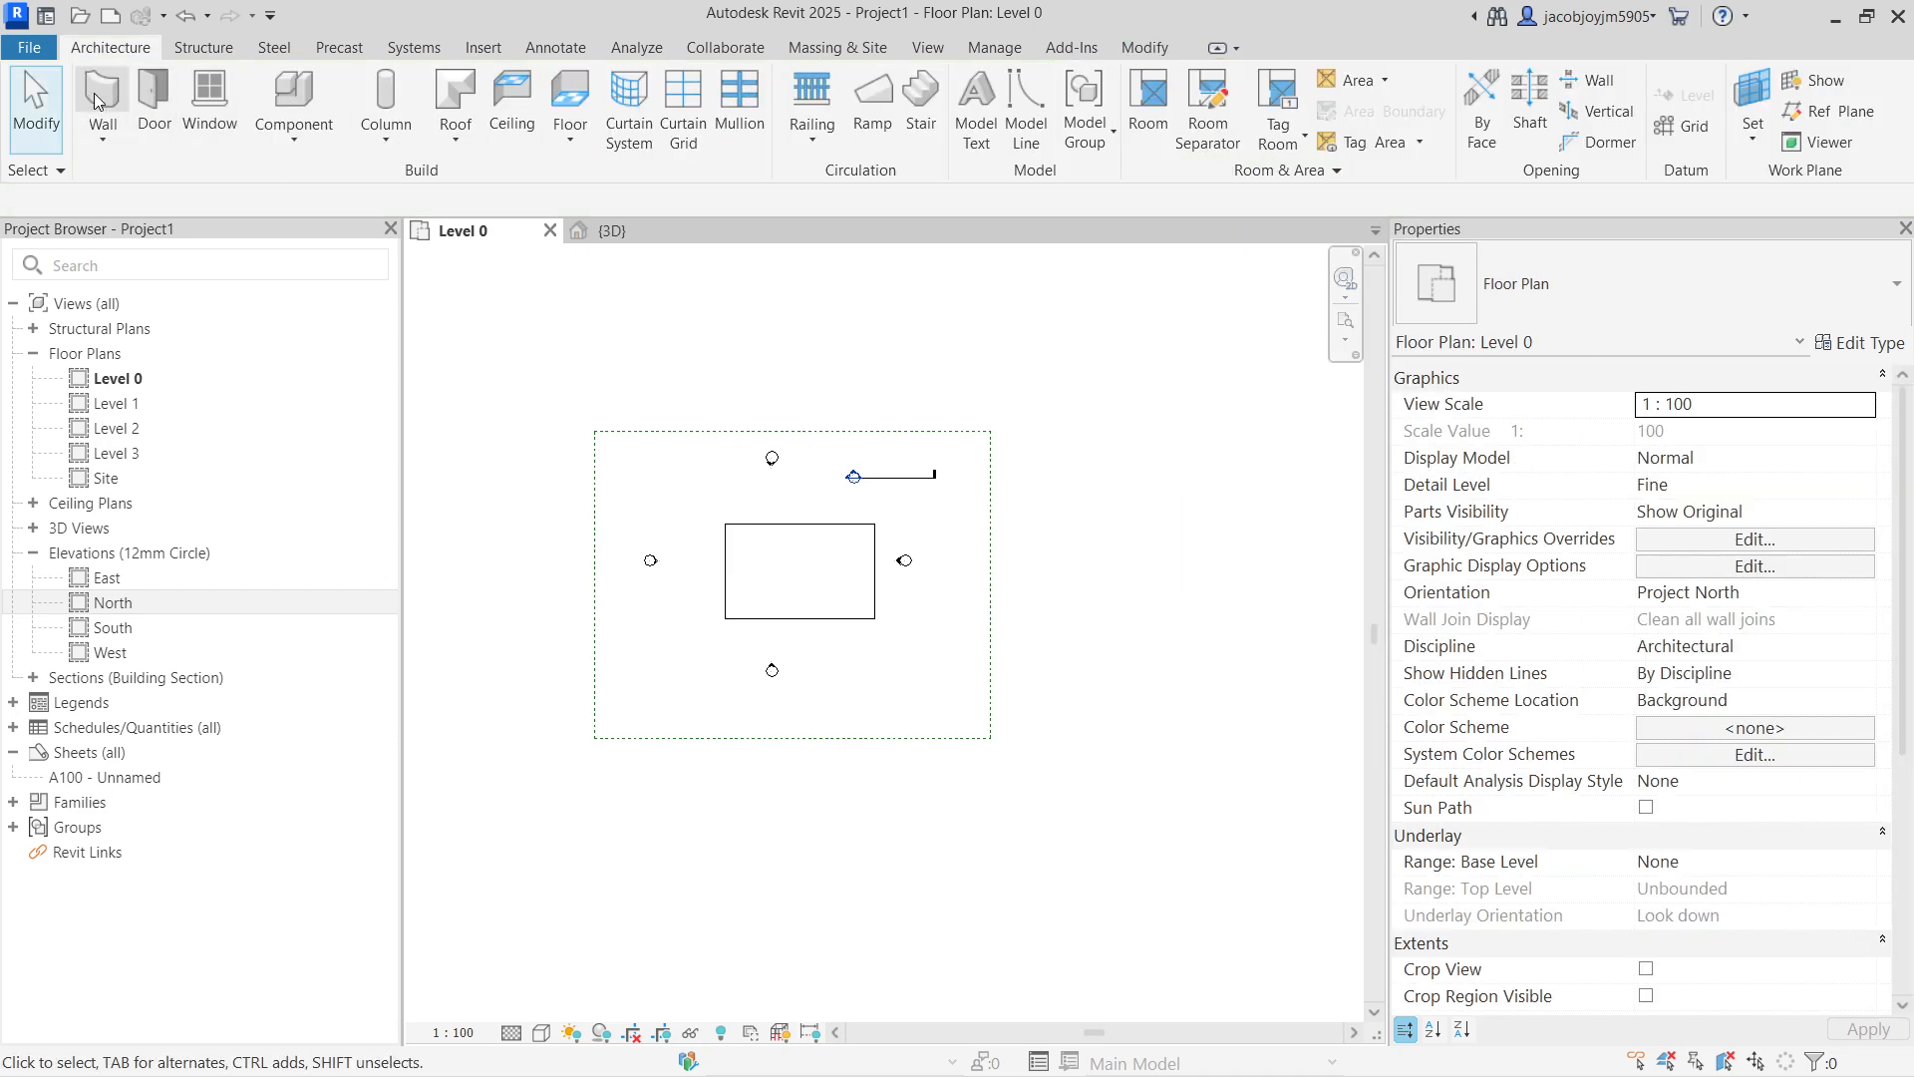
pyautogui.click(100, 100)
pyautogui.click(1097, 85)
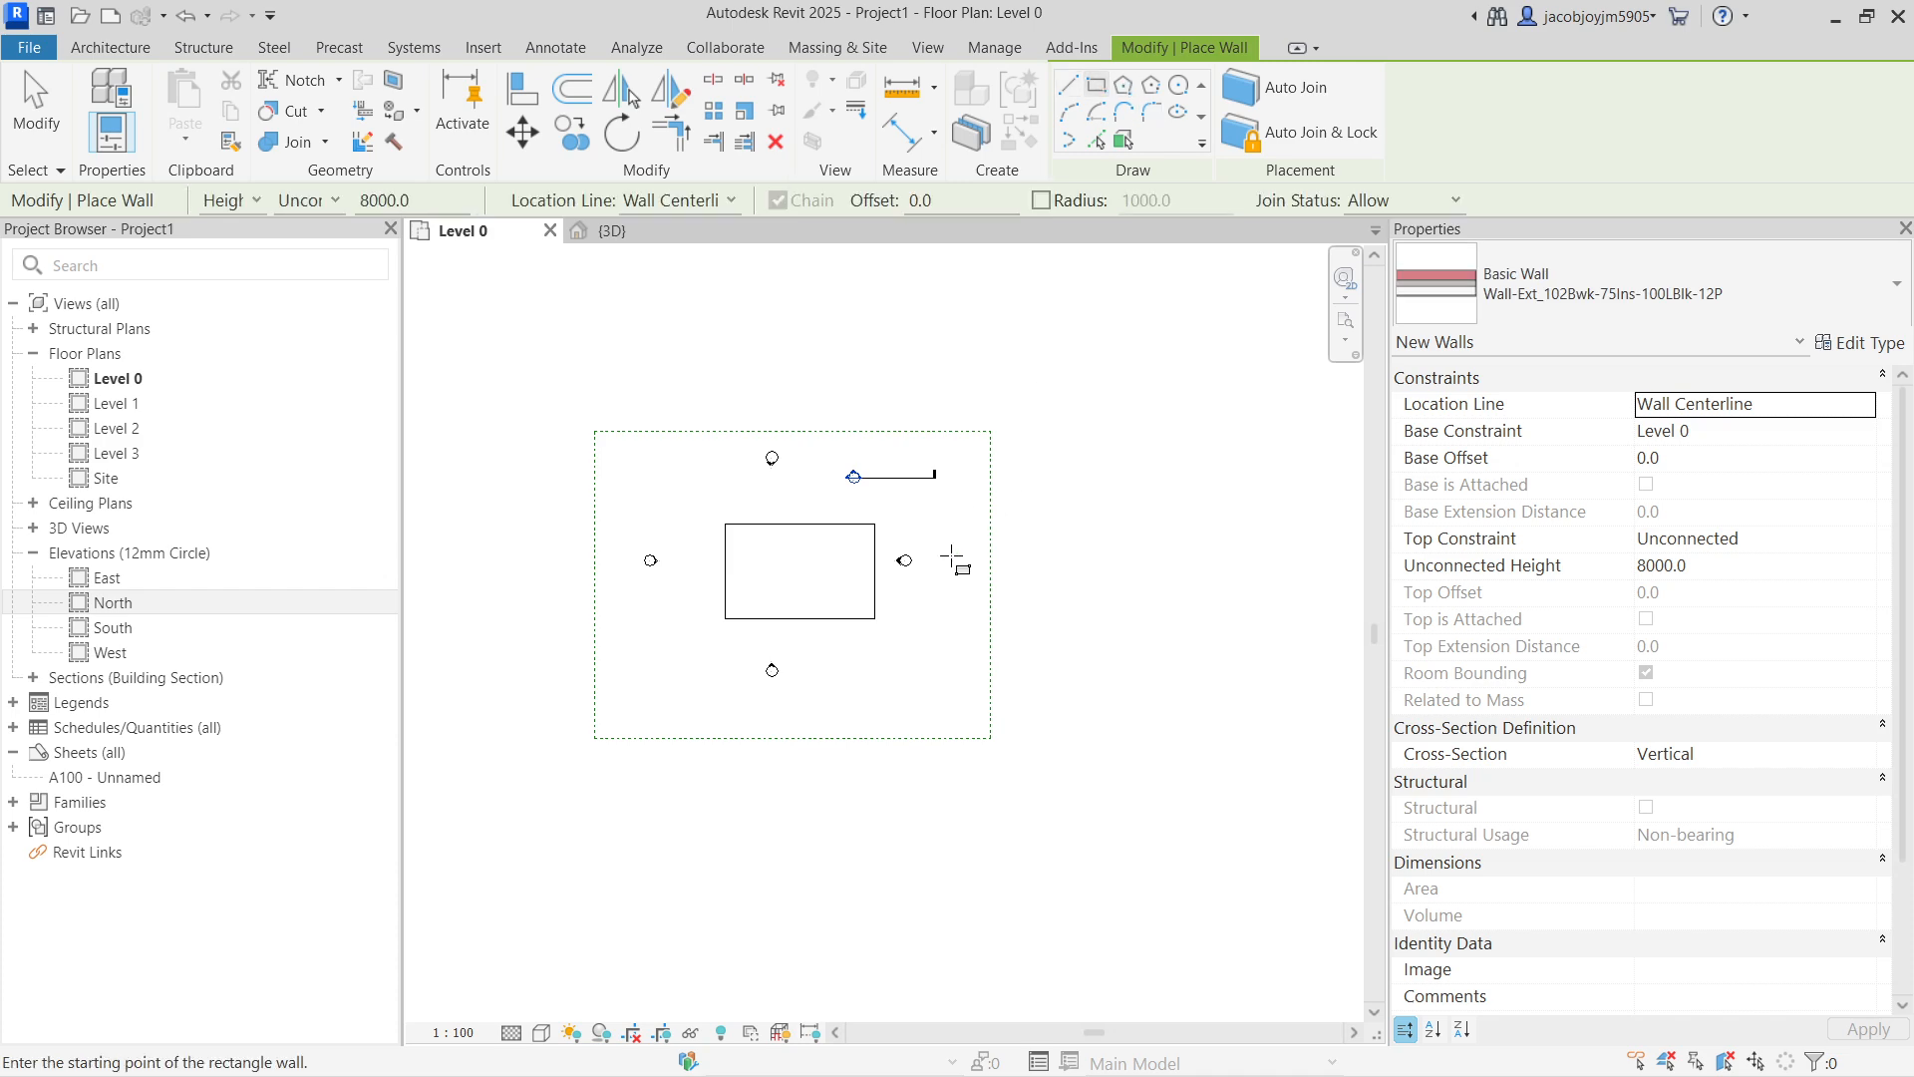
pyautogui.click(1053, 533)
pyautogui.click(1232, 635)
pyautogui.moveTo(1232, 635); pyautogui.dragTo(1112, 619, button='middle')
pyautogui.press('Escape')
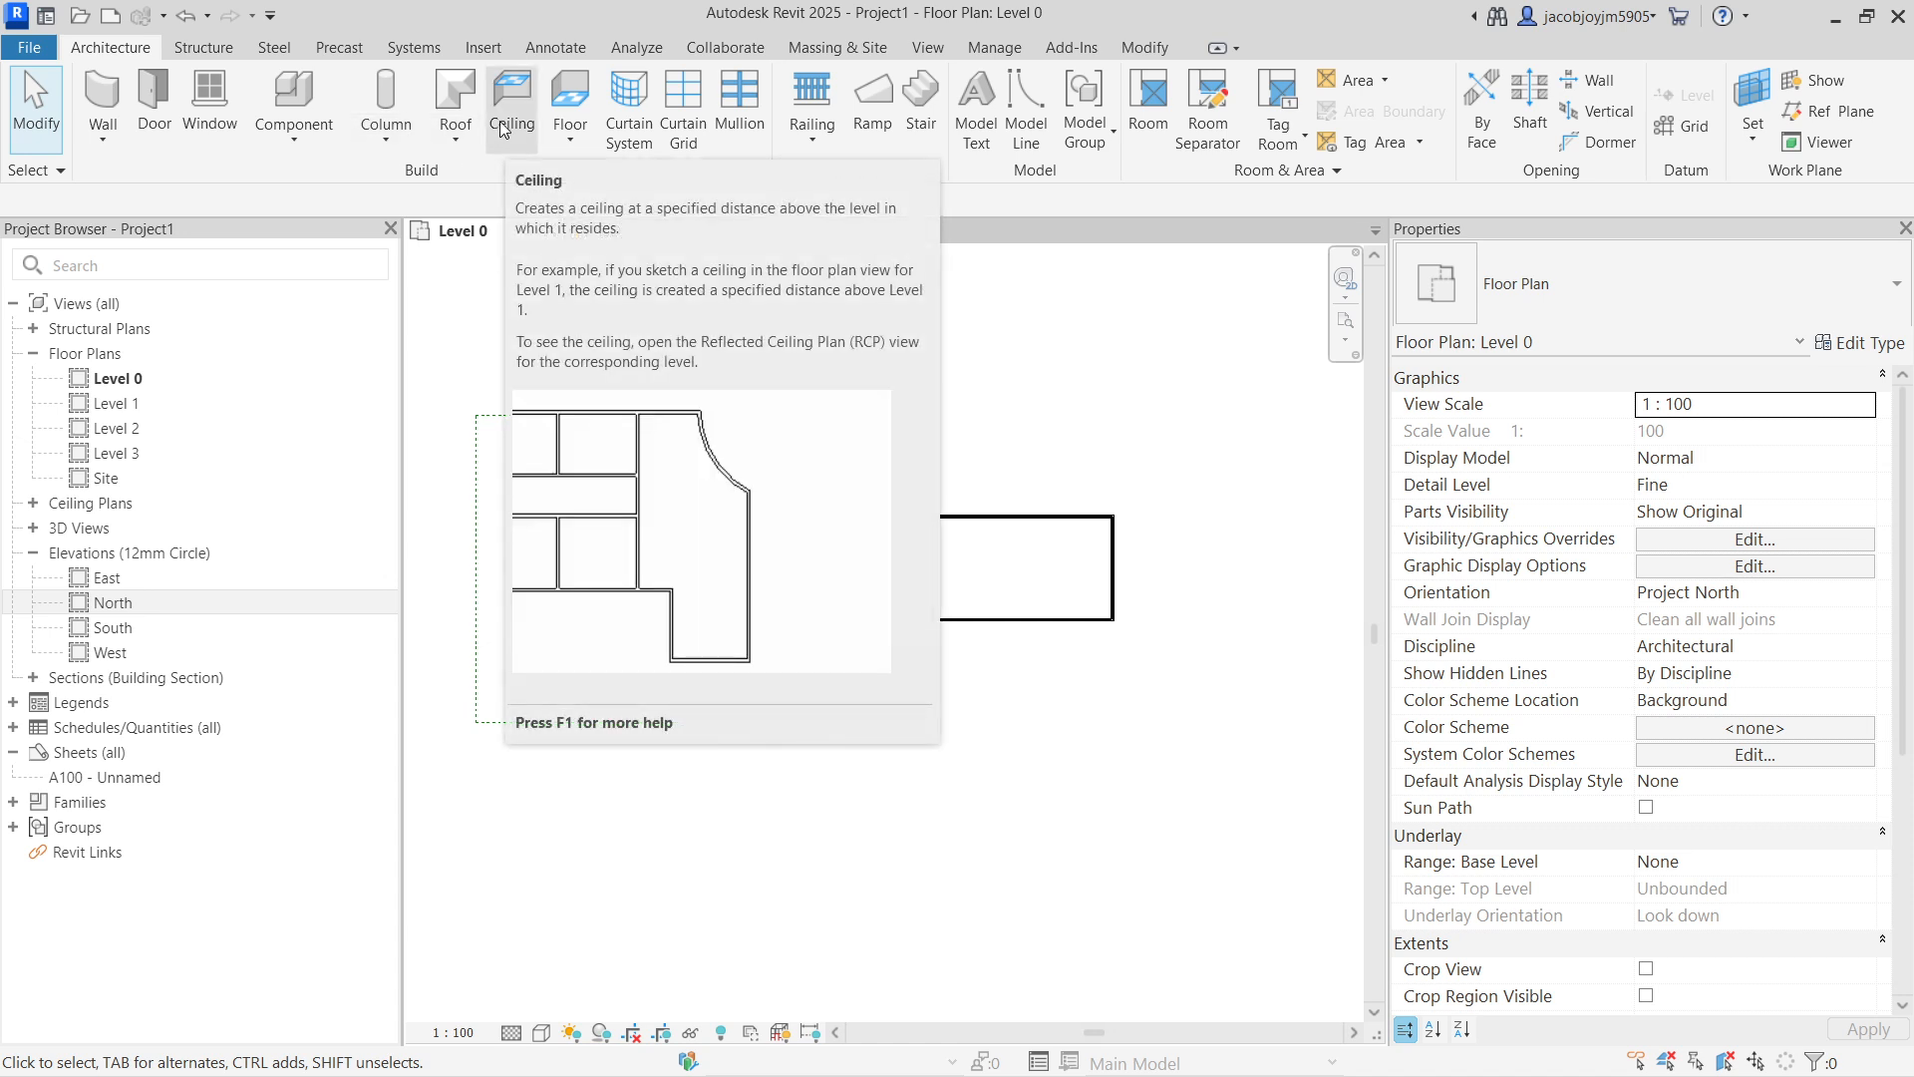
# Step: Place an automatic Plain compound ceiling inside the walled enclosure at a 2600 mm offset from Level 0
pyautogui.click(503, 130)
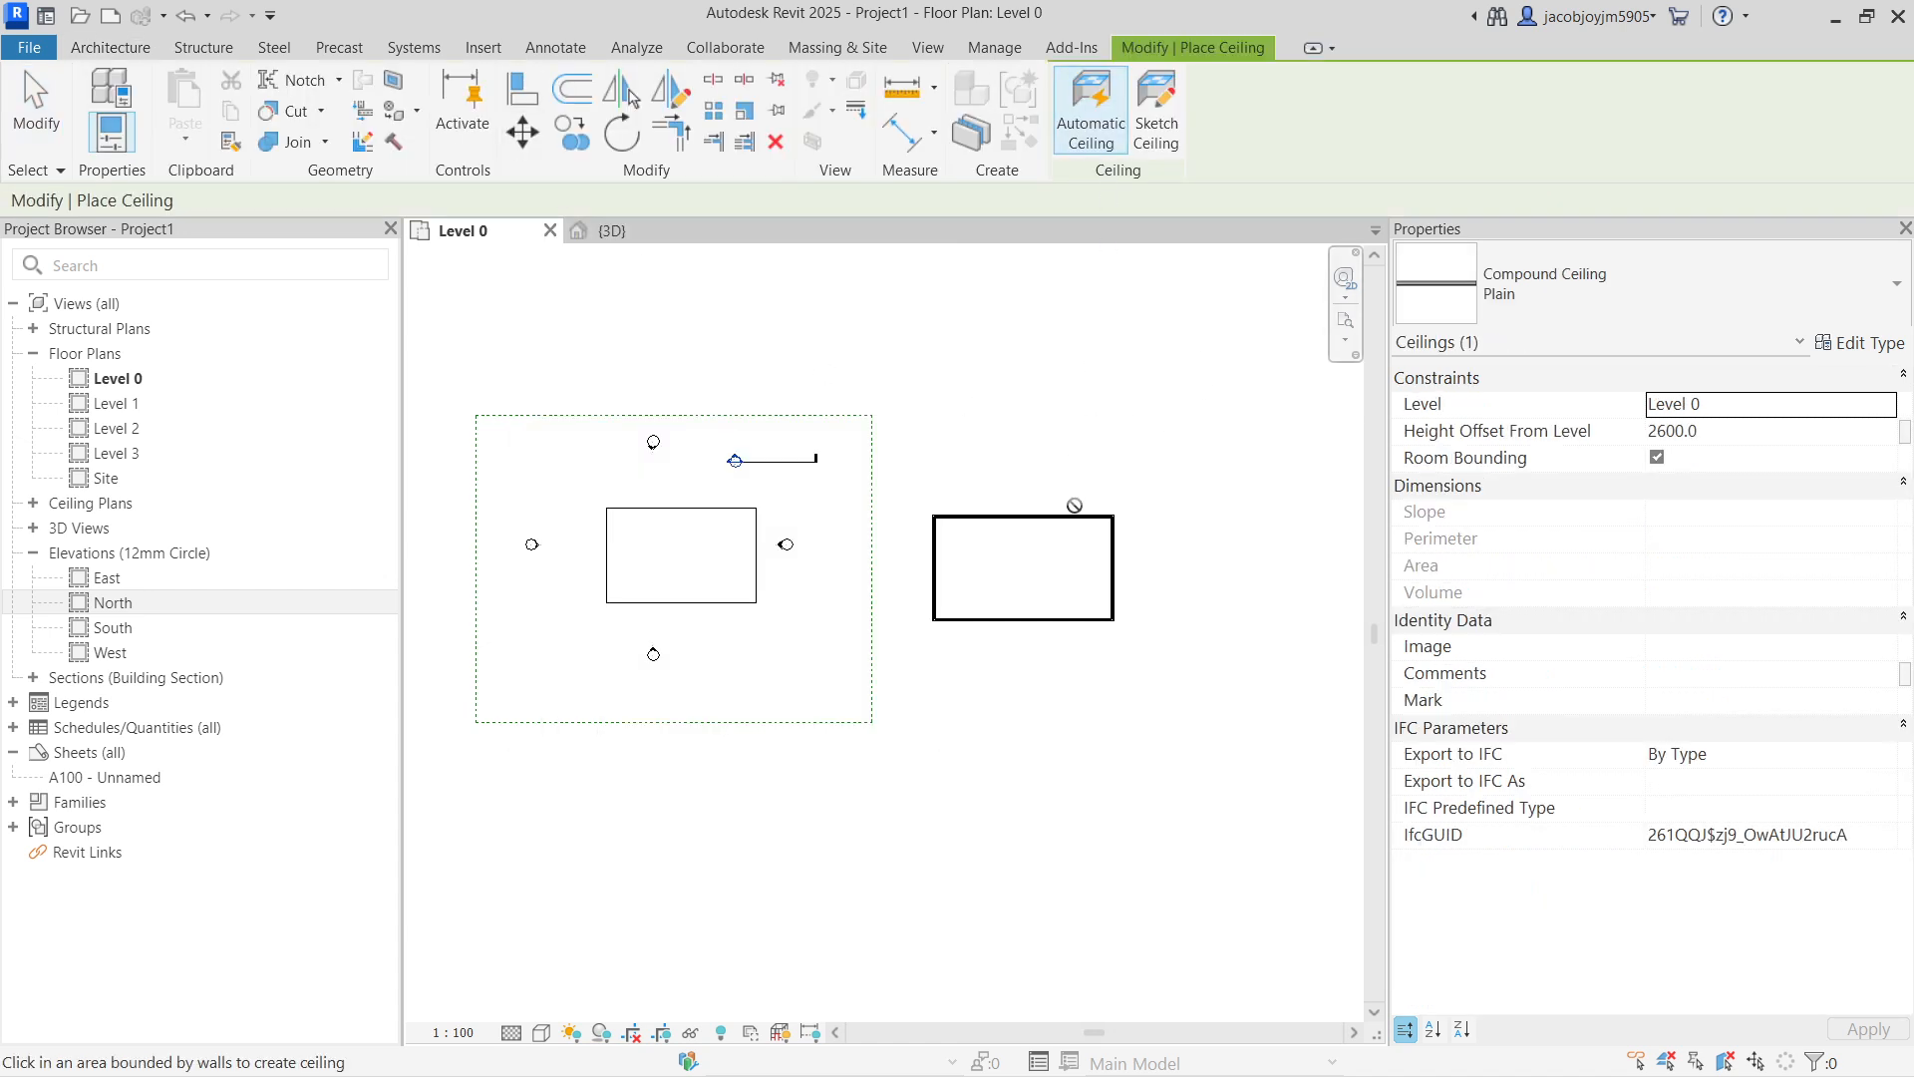
pyautogui.scroll(3, 1050, 563)
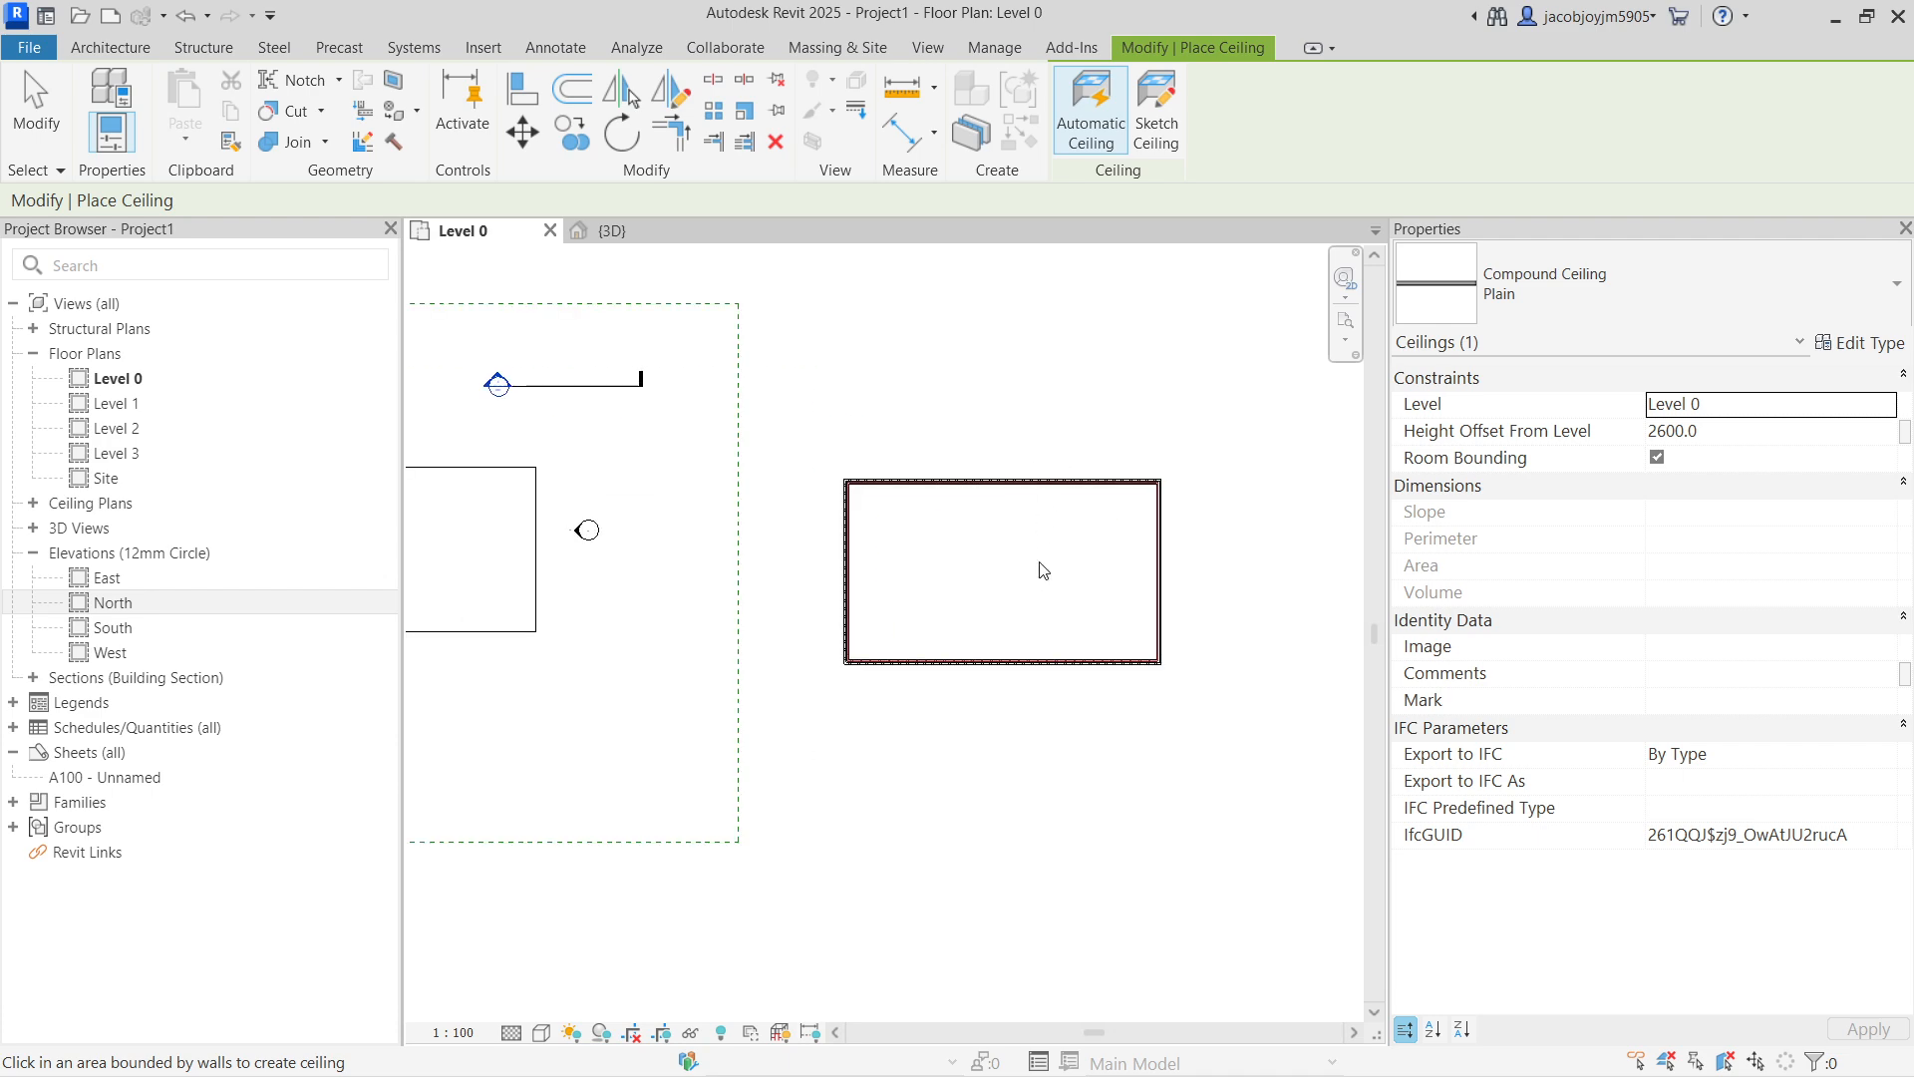
pyautogui.click(1042, 570)
pyautogui.press('Escape')
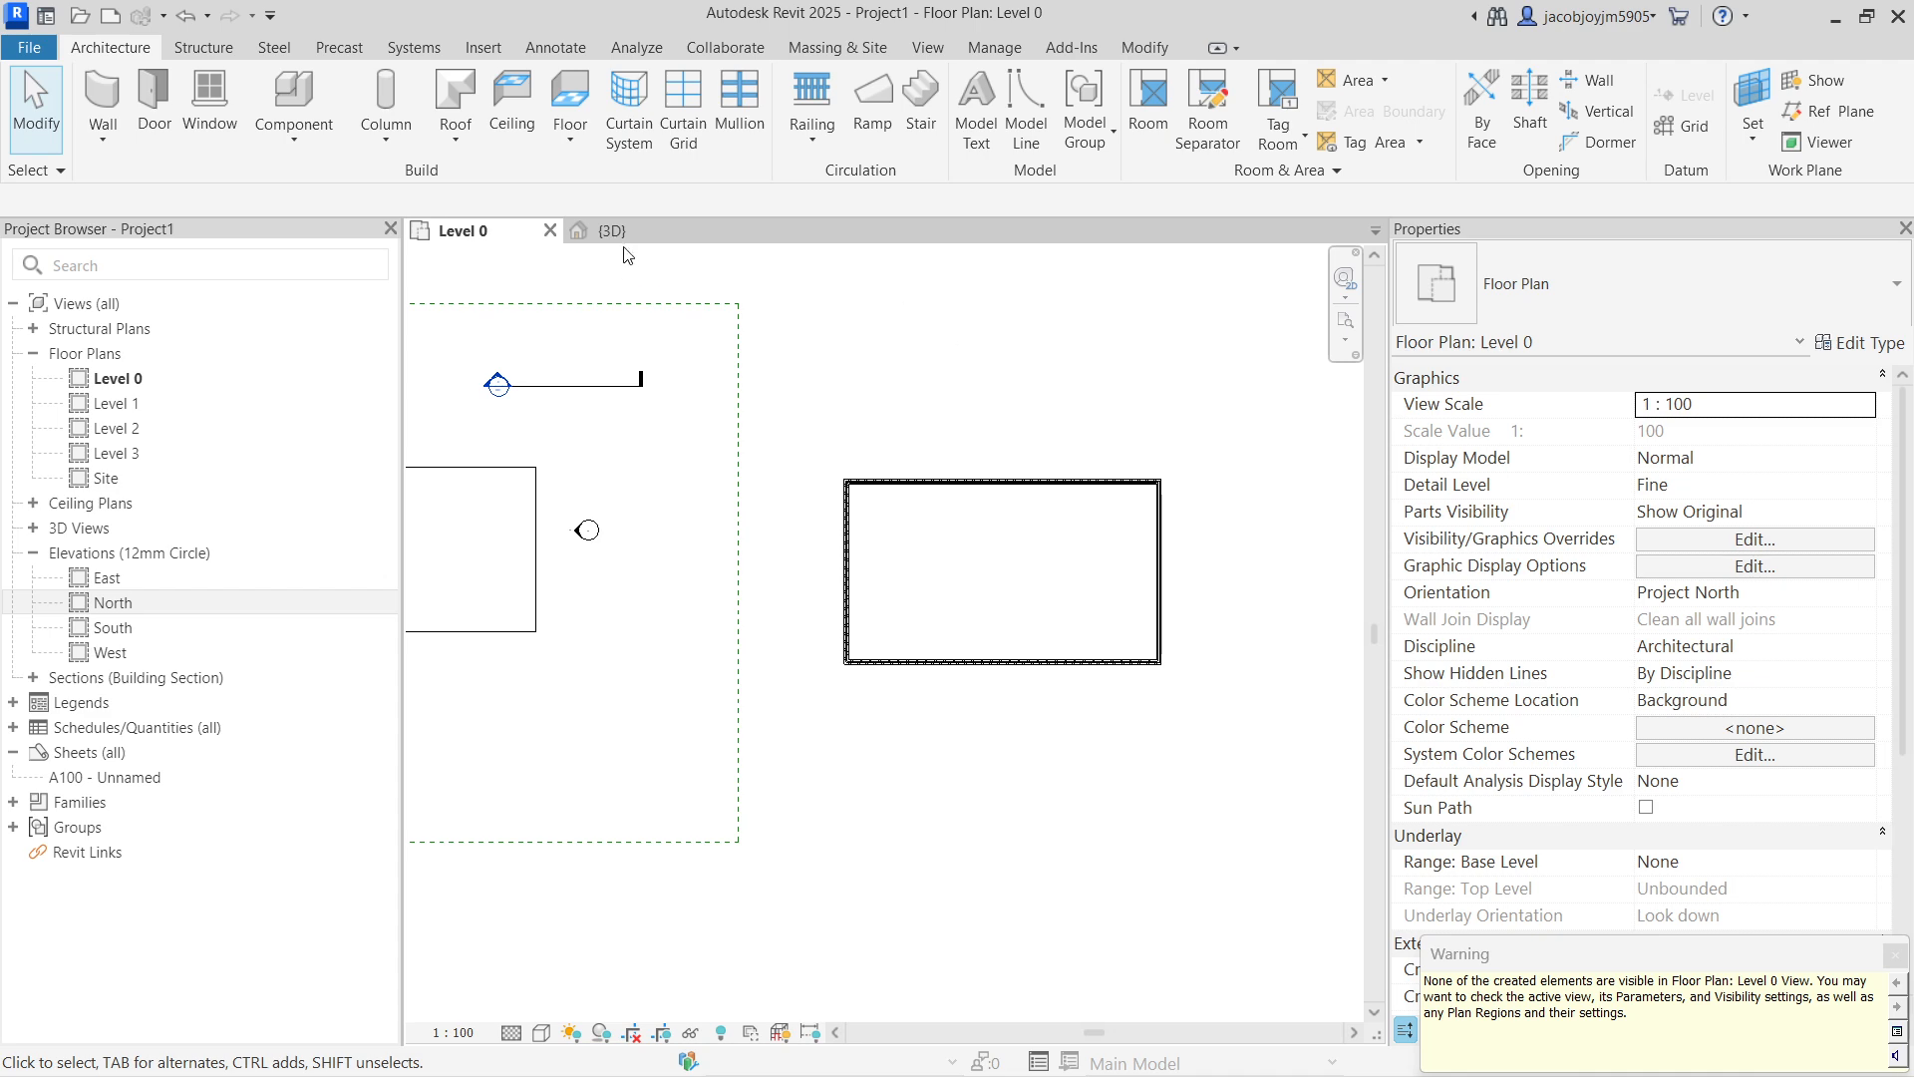
# Step: Inspect the ceiling within the walls in 3D and return to the Level 0 plan
pyautogui.click(613, 231)
pyautogui.moveTo(1060, 518)
pyautogui.keyDown('shift'); pyautogui.mouseDown(button='middle')
pyautogui.moveTo(1206, 516)
pyautogui.moveTo(1188, 503)
pyautogui.moveTo(1128, 705)
pyautogui.moveTo(1140, 585)
pyautogui.moveTo(910, 440)
pyautogui.moveTo(1126, 567)
pyautogui.moveTo(1036, 509)
pyautogui.mouseUp(button='middle'); pyautogui.keyUp('shift')
pyautogui.click(1187, 506)
pyautogui.click(496, 237)
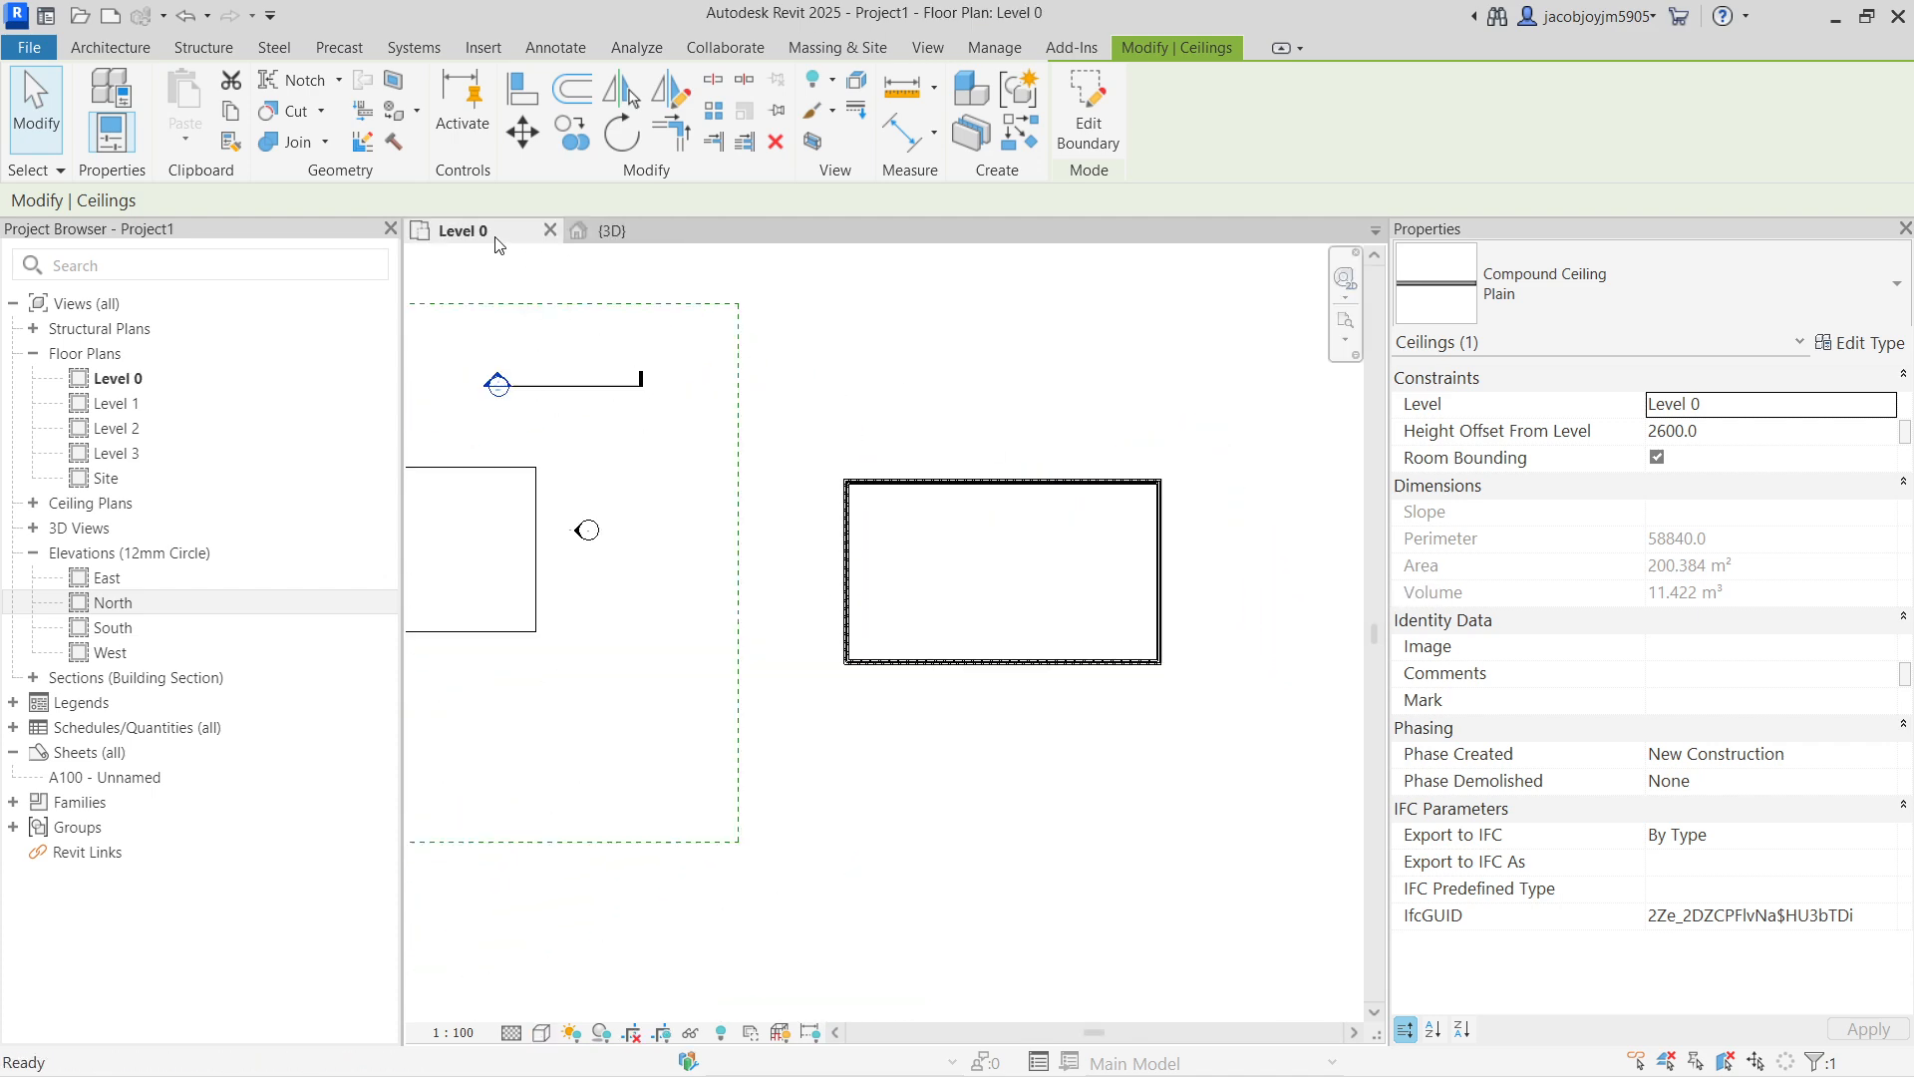
pyautogui.scroll(-1, 1011, 449)
pyautogui.click(1017, 439)
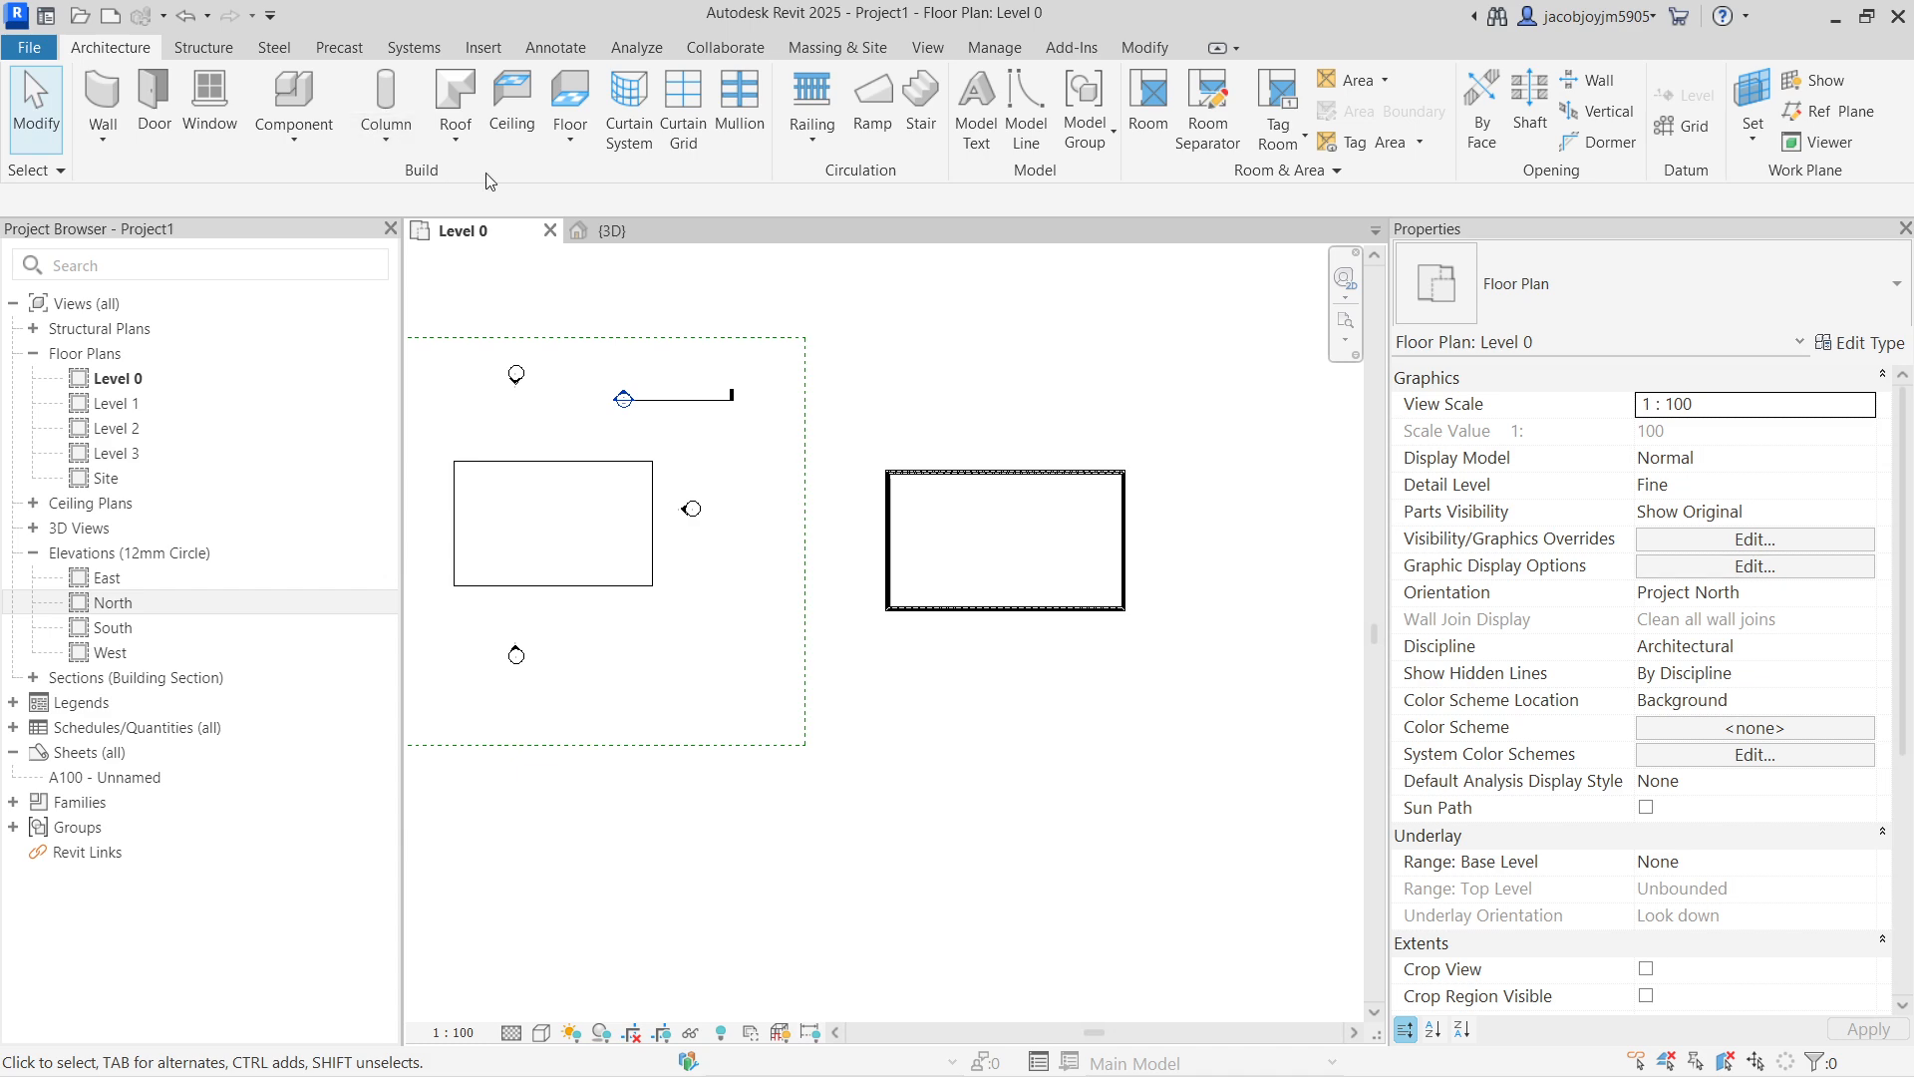
# Step: Sketch a rectangular Plain ceiling about 12950 mm deep just south of the walled enclosure and finish it
pyautogui.click(514, 108)
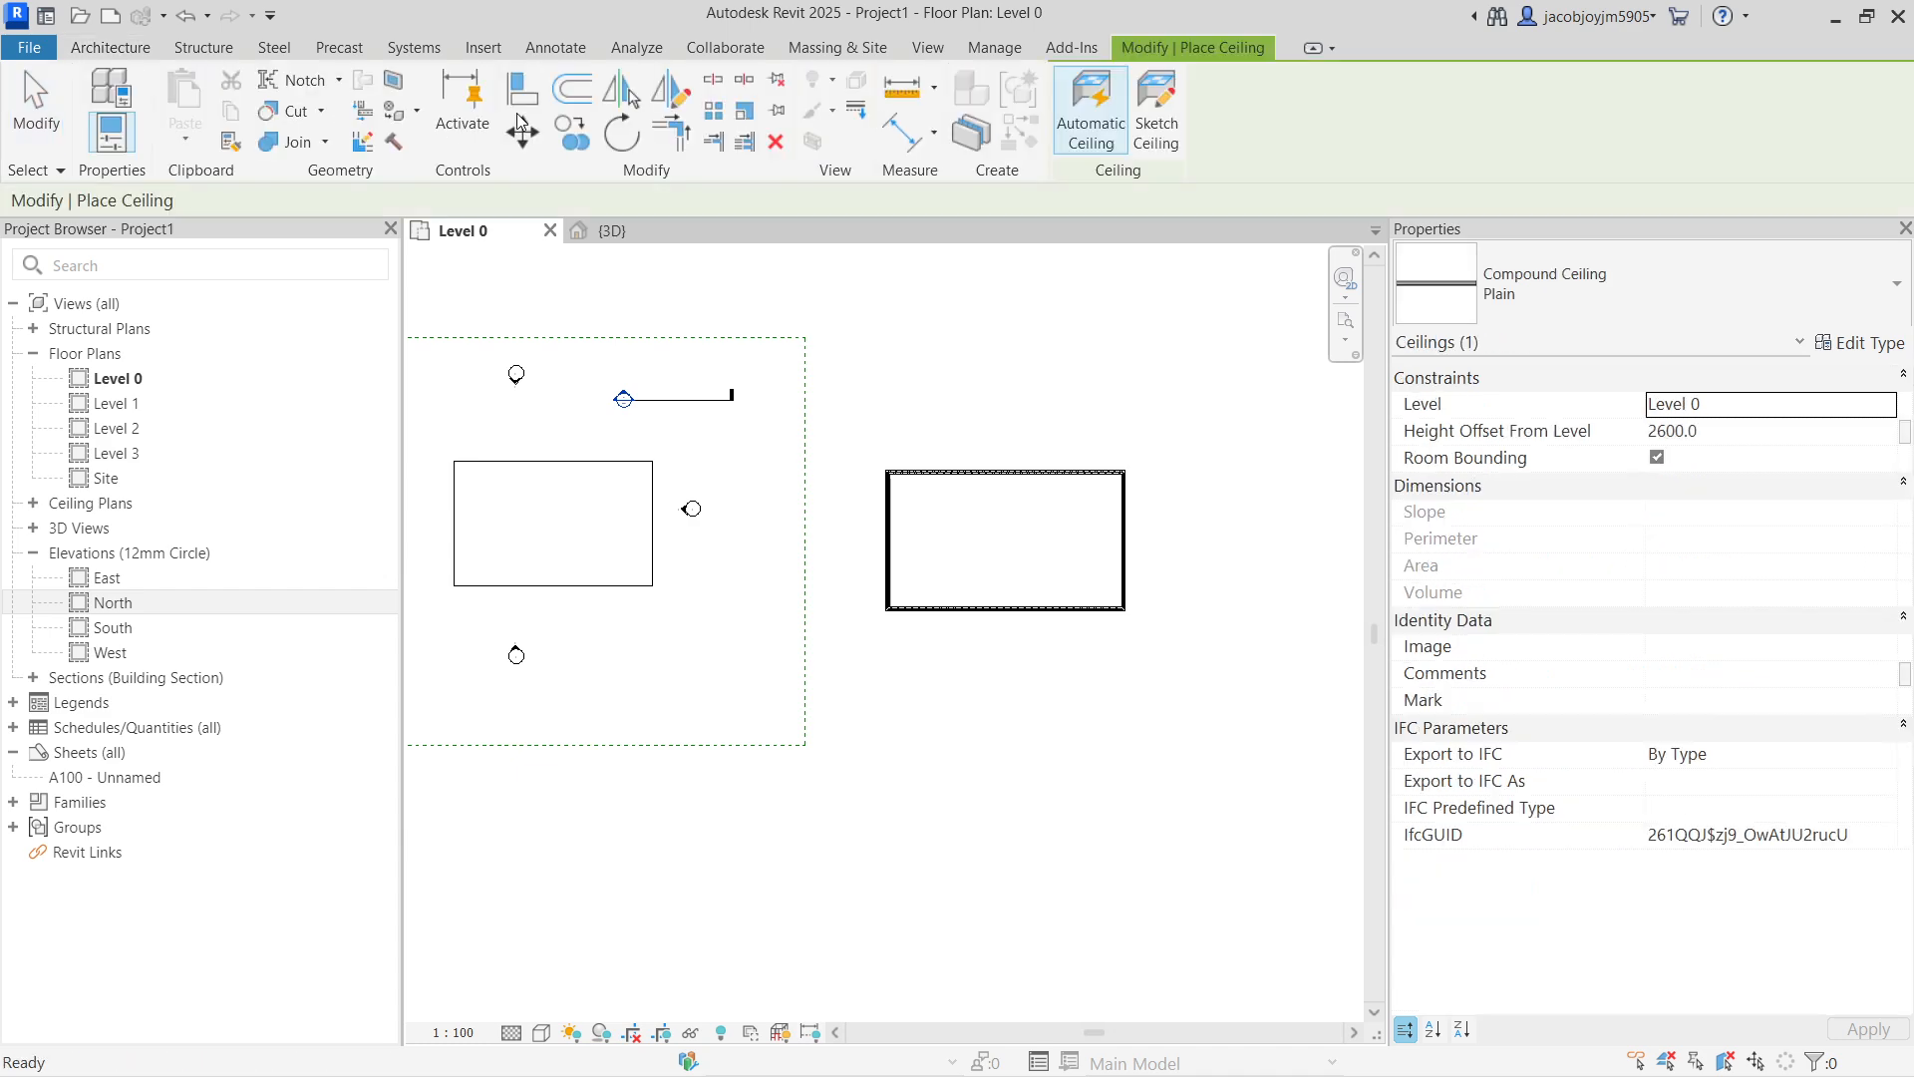
pyautogui.click(1153, 128)
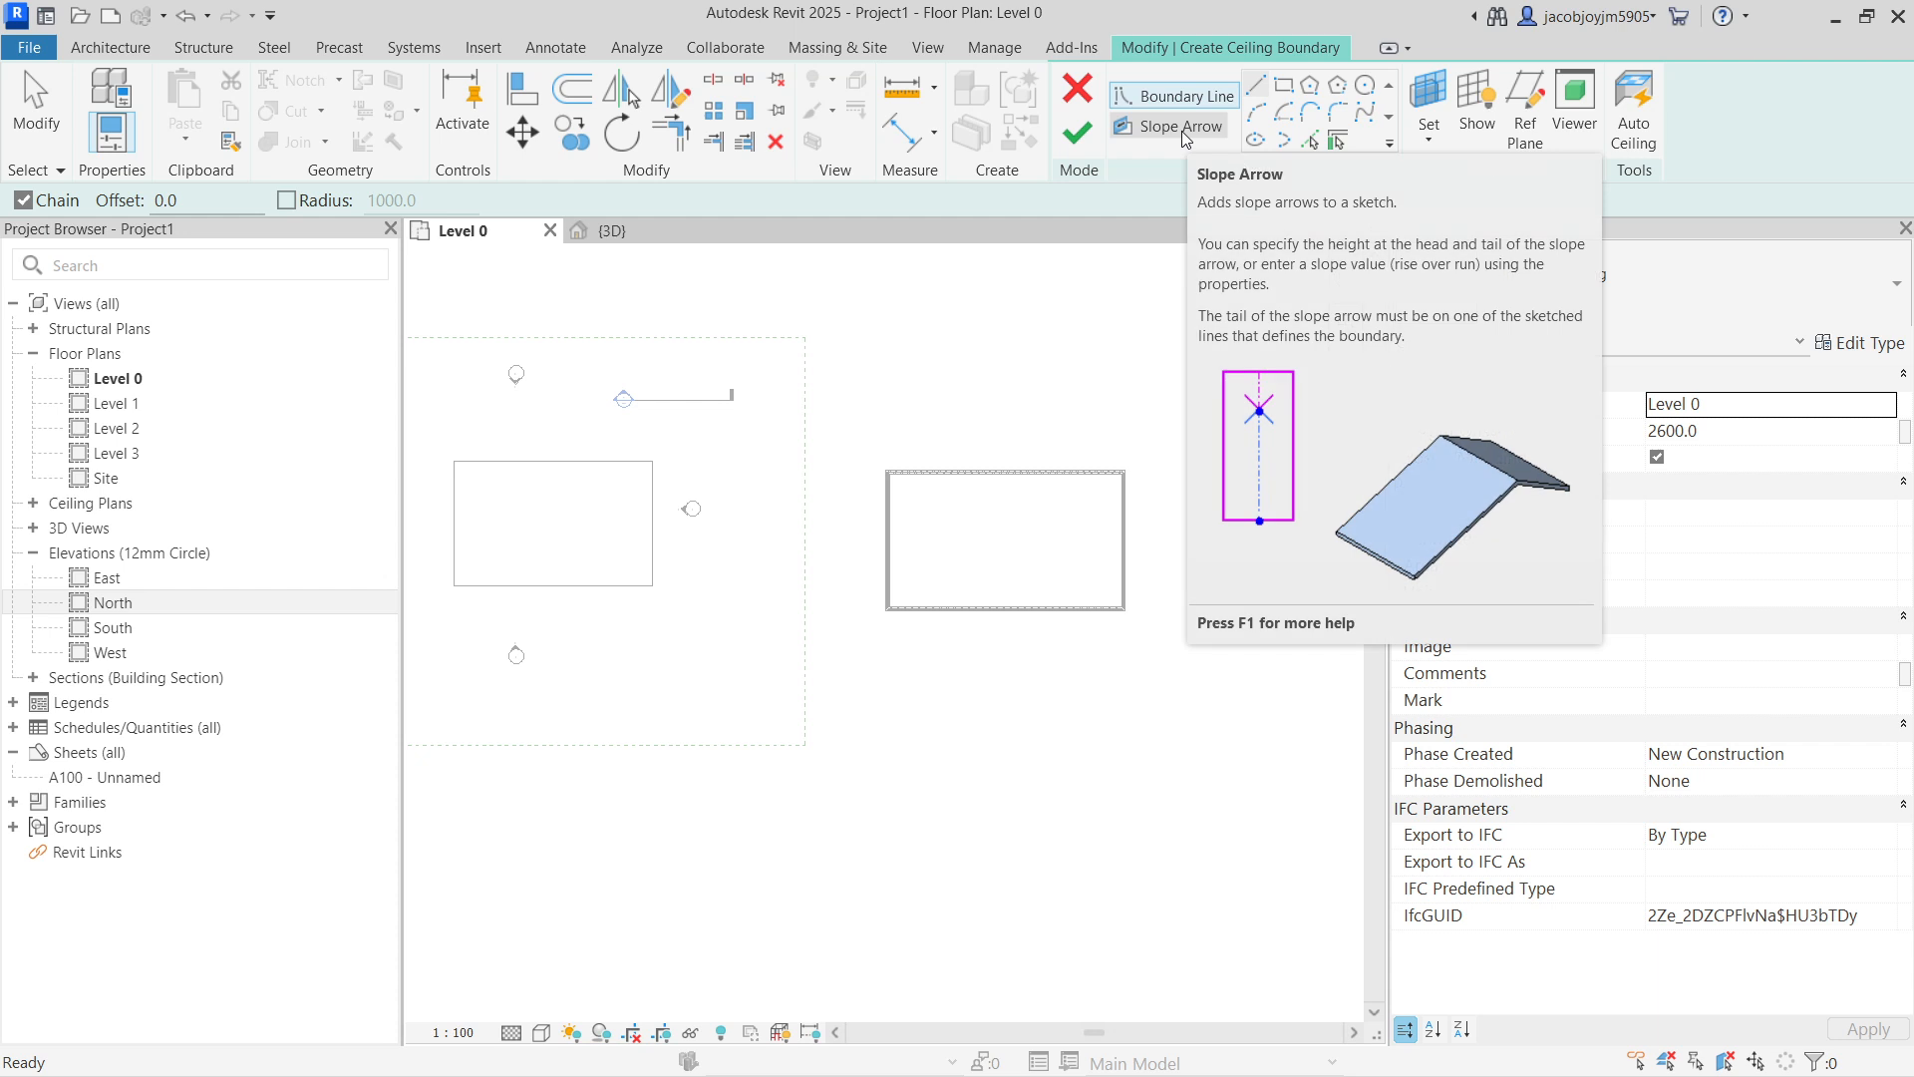
pyautogui.click(1284, 85)
pyautogui.scroll(-2, 1101, 419)
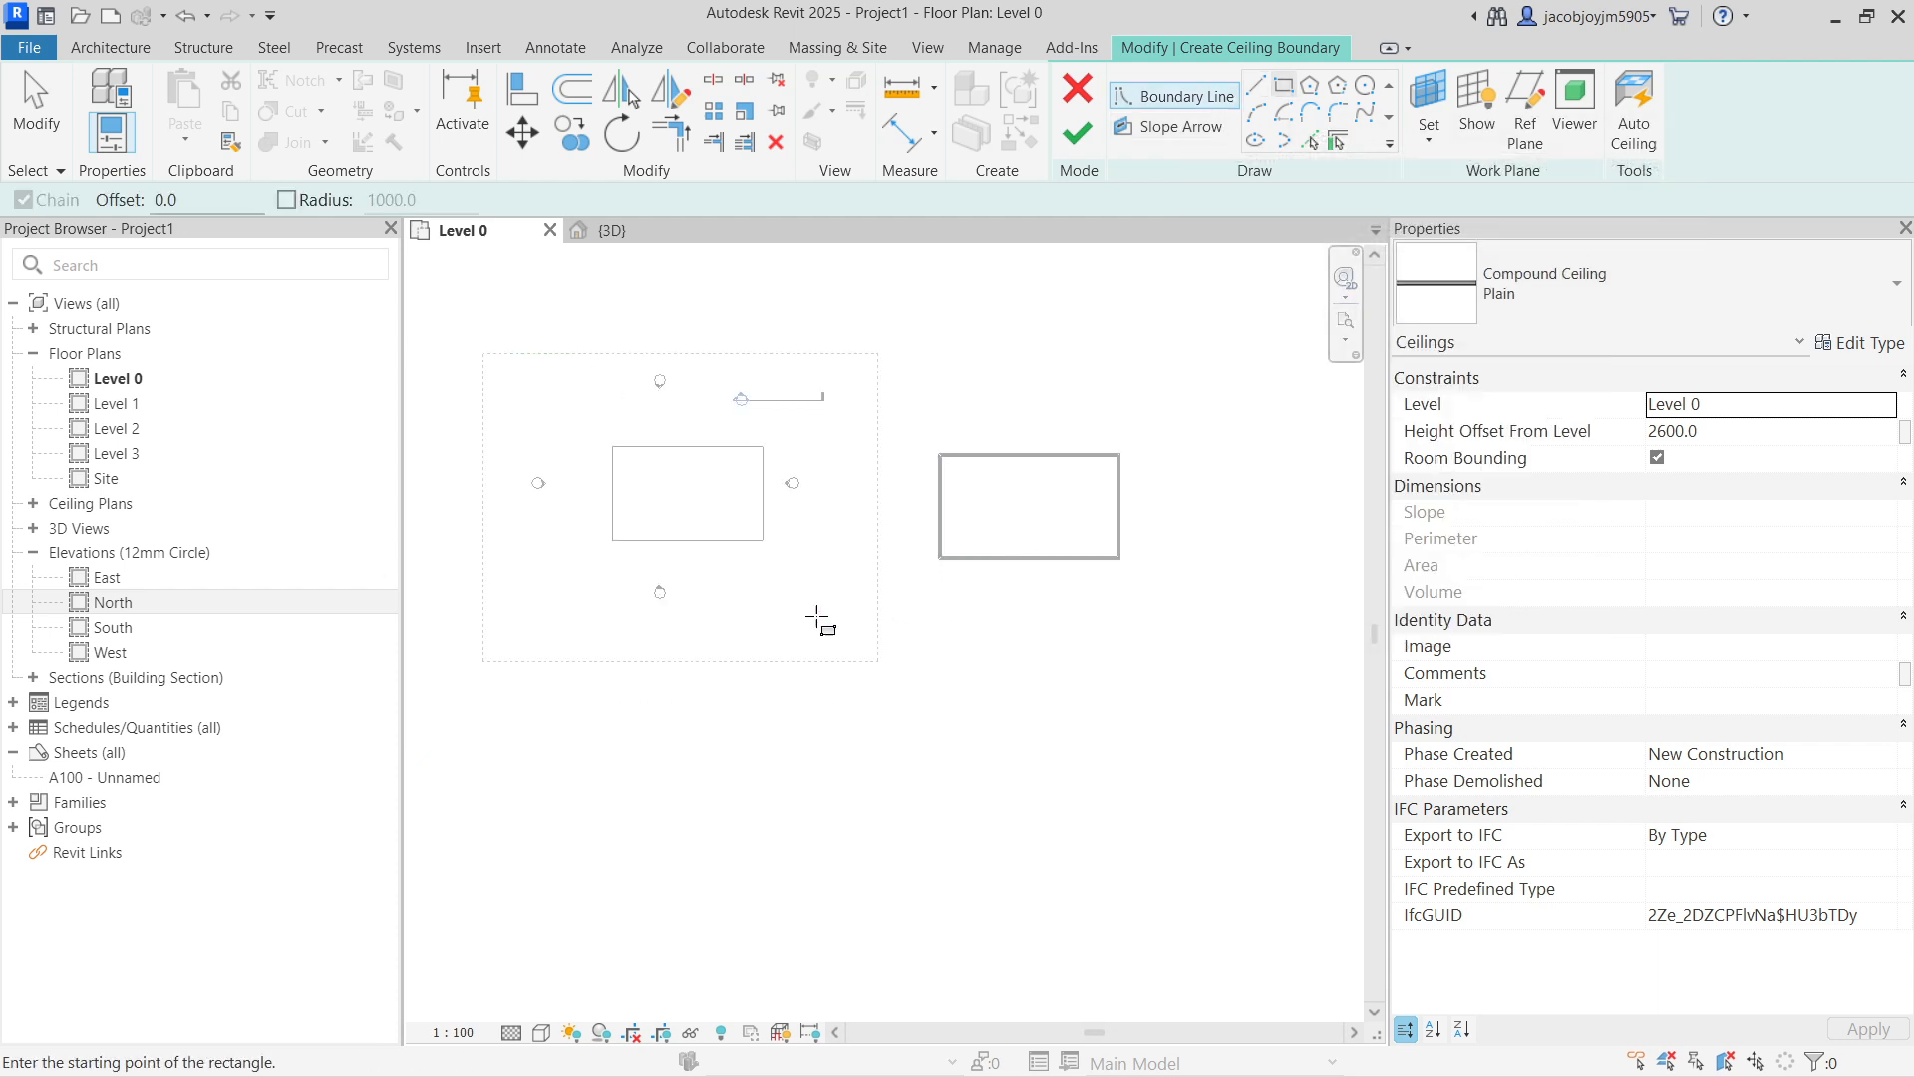
pyautogui.click(942, 617)
pyautogui.click(1119, 738)
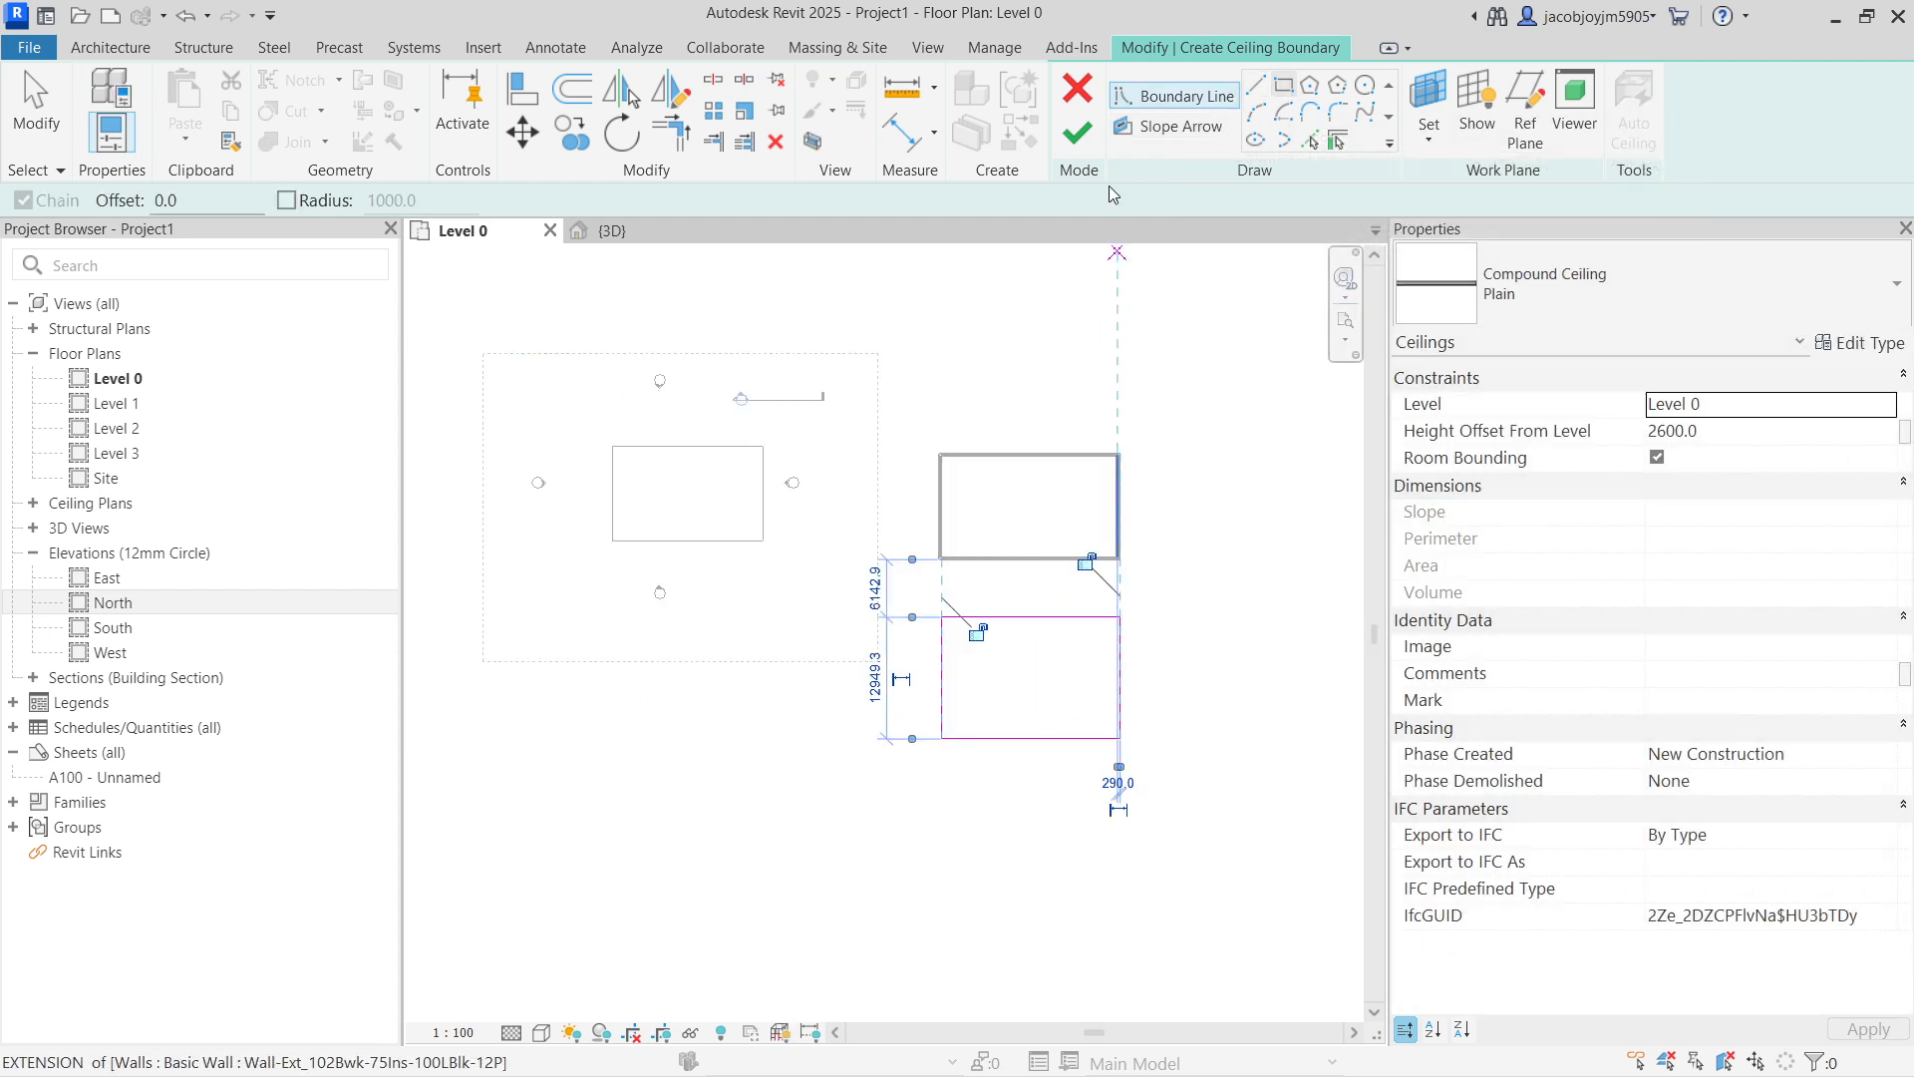
pyautogui.click(1077, 132)
pyautogui.click(1146, 309)
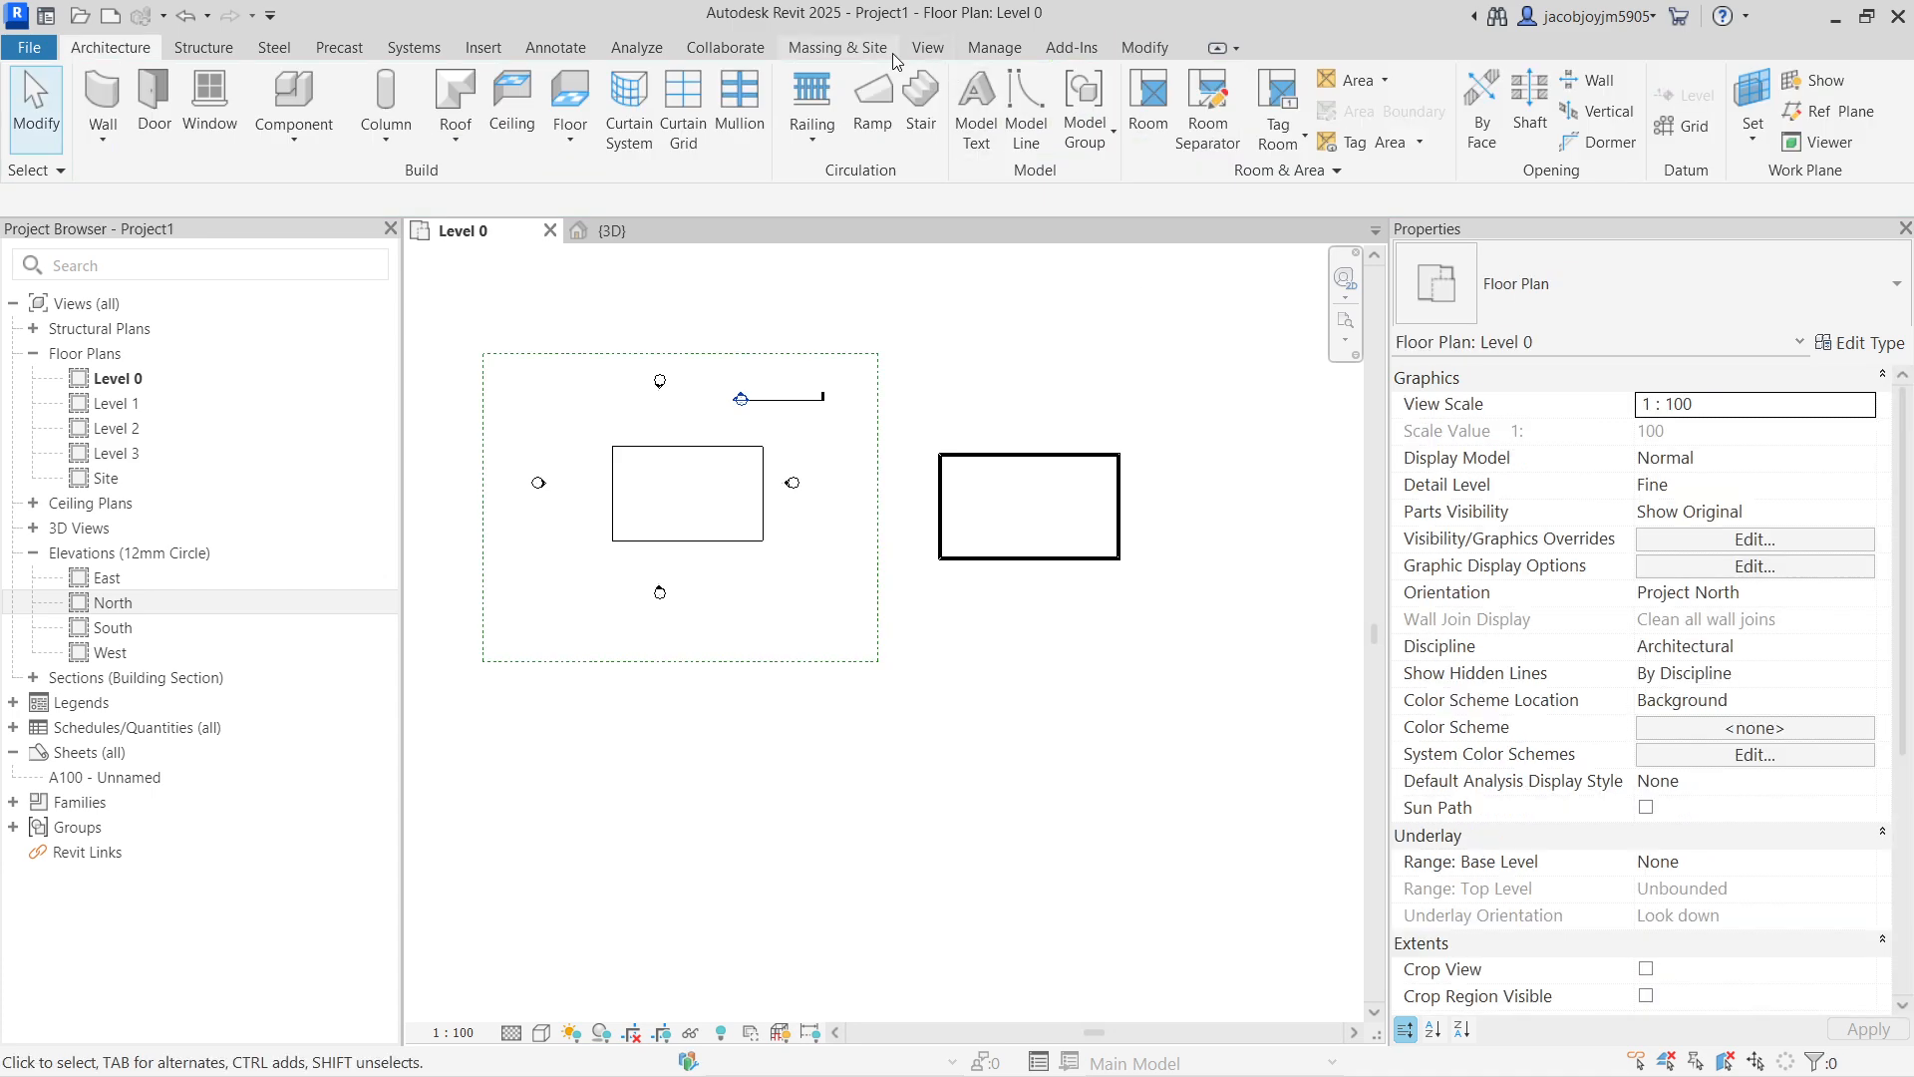
# Step: Open the default 3D view and compare the properties of the architectural floor and the sketched ceiling
pyautogui.click(926, 48)
pyautogui.click(778, 90)
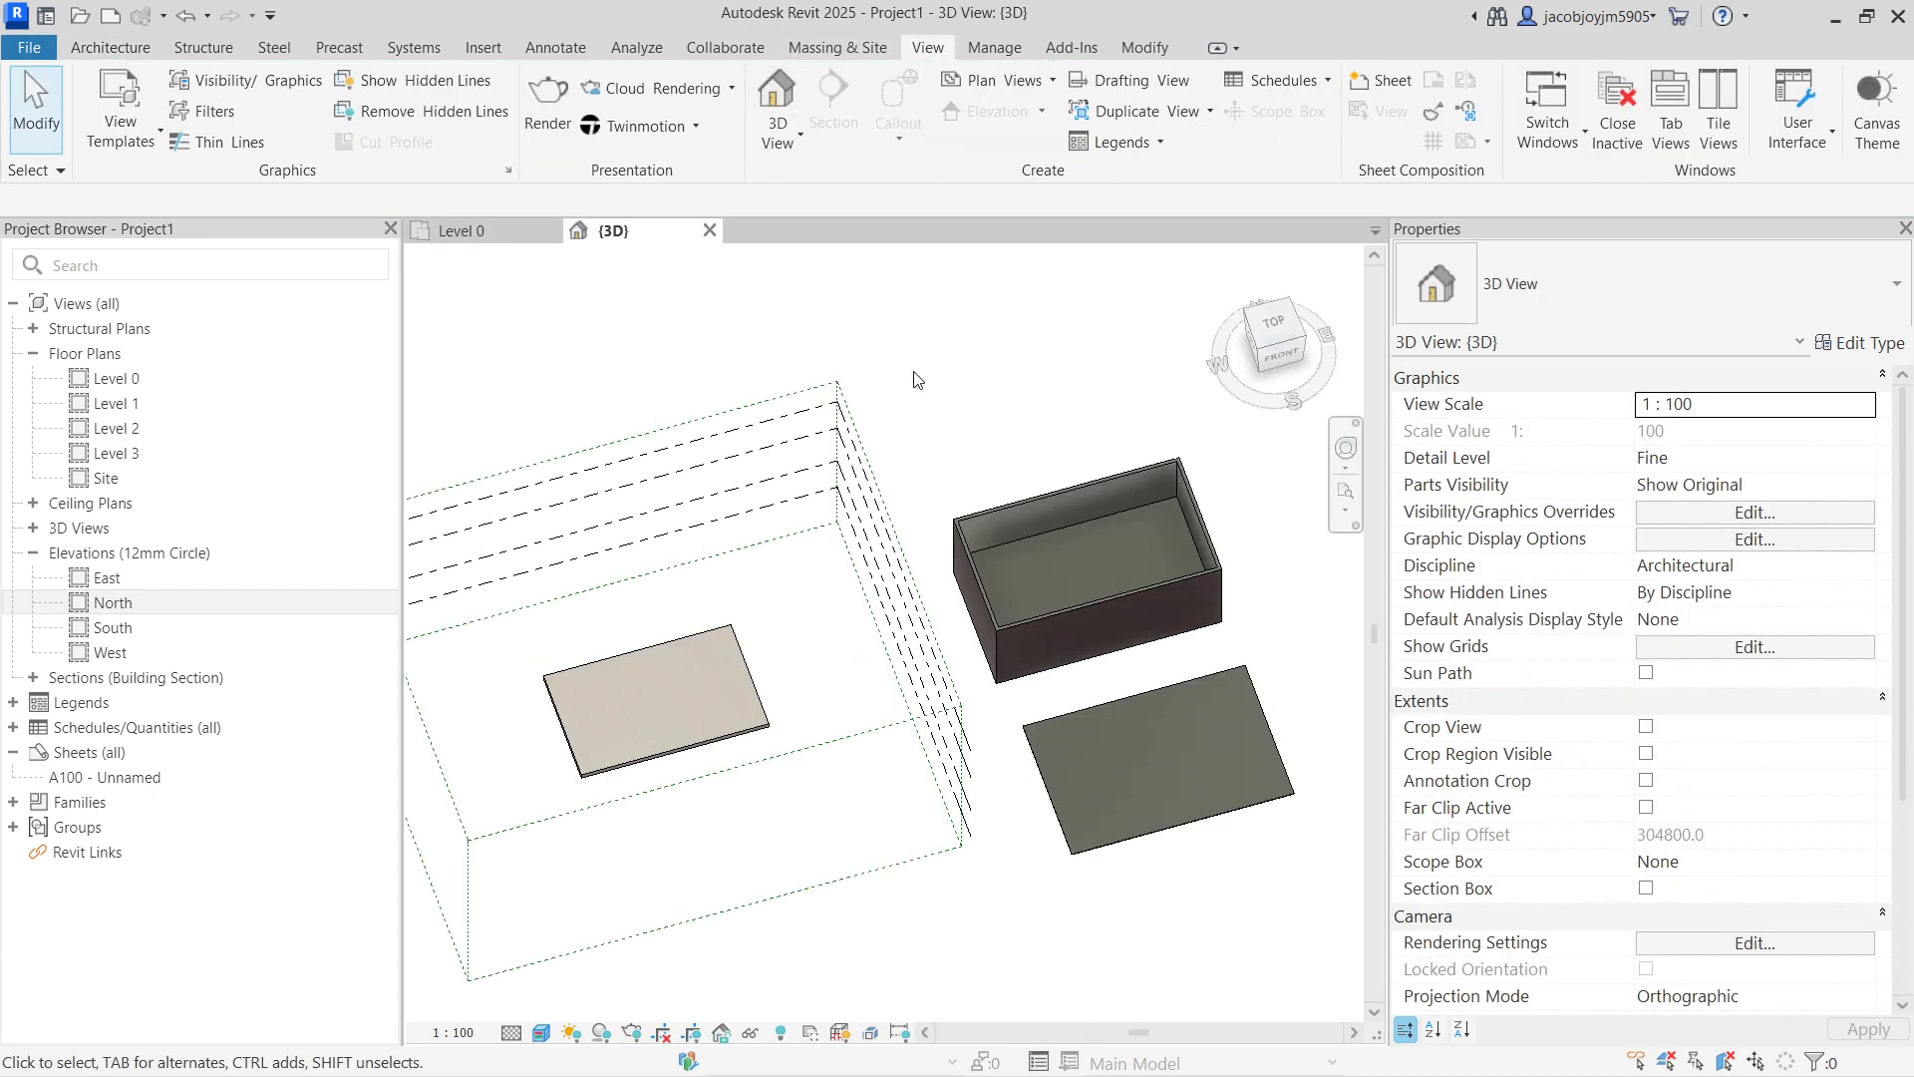
pyautogui.scroll(-2, 917, 378)
pyautogui.click(780, 606)
pyautogui.scroll(2, 710, 632)
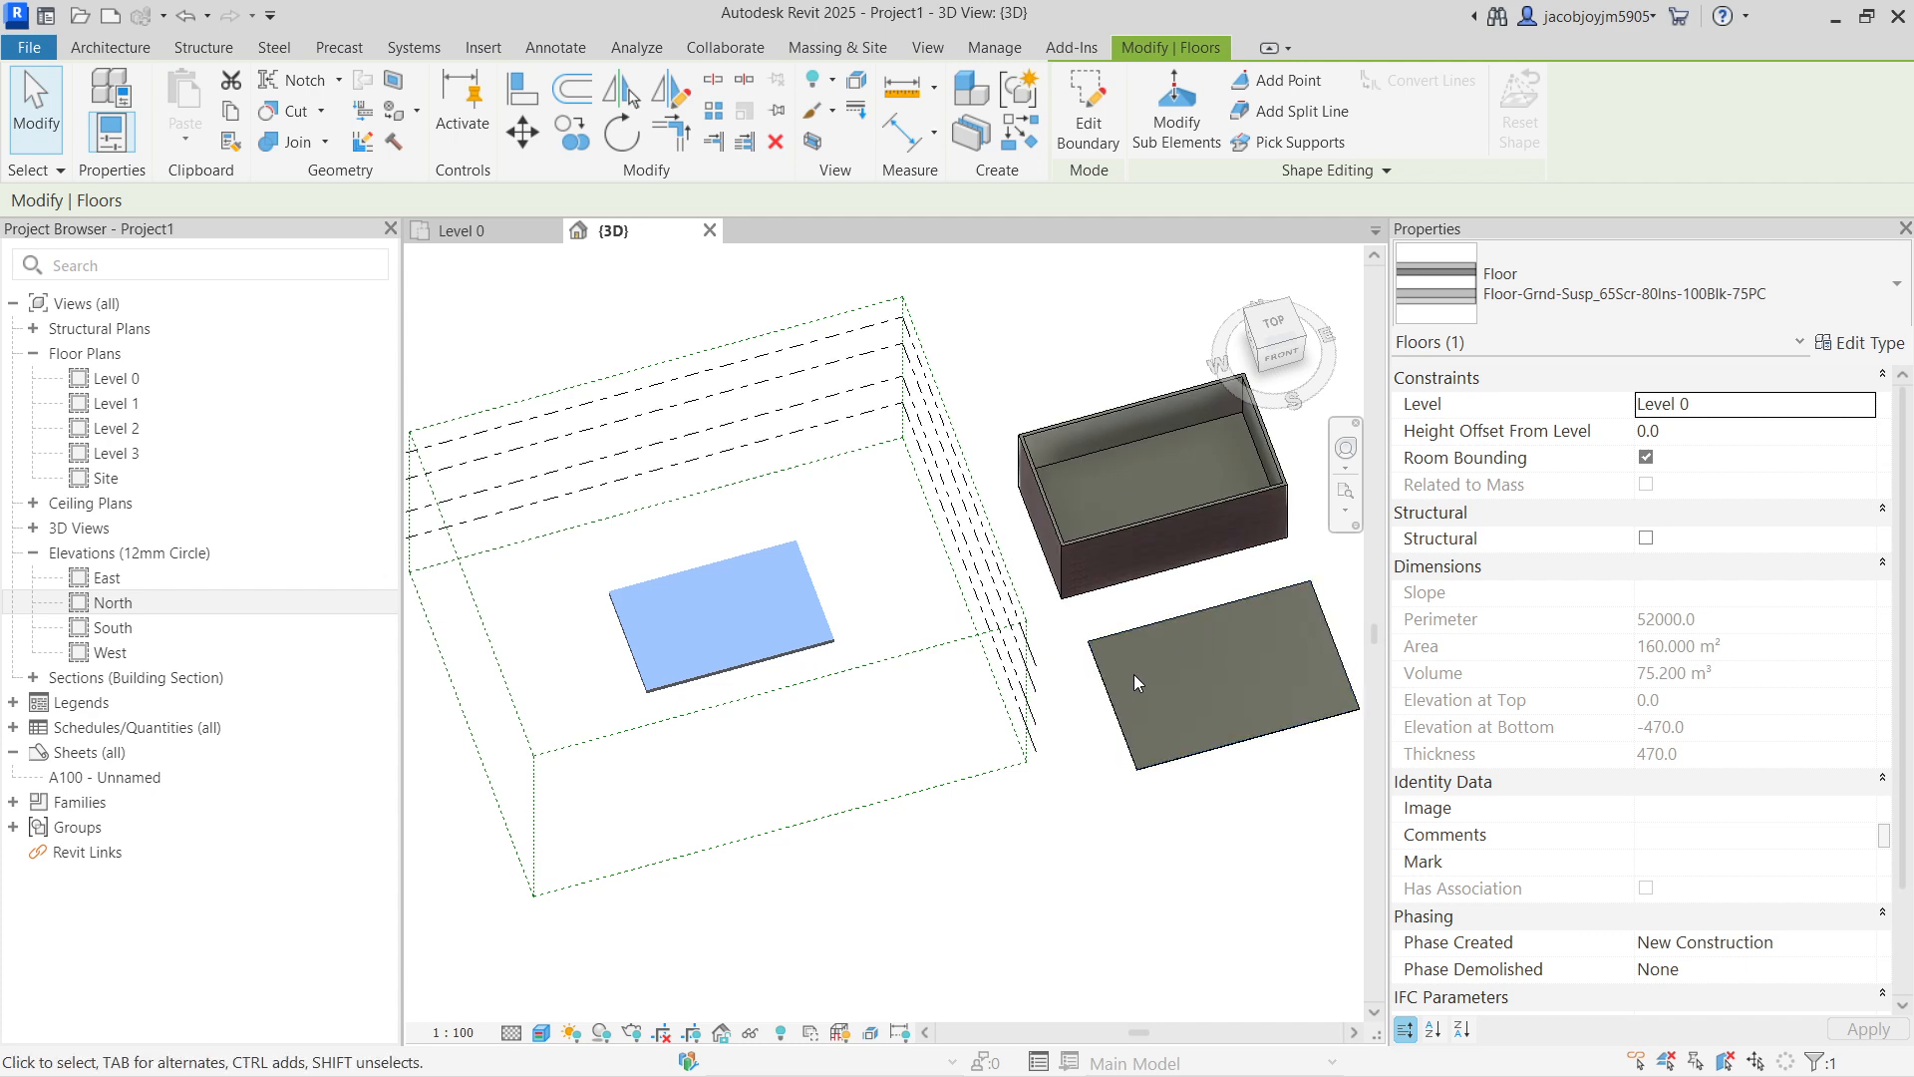
pyautogui.click(1132, 638)
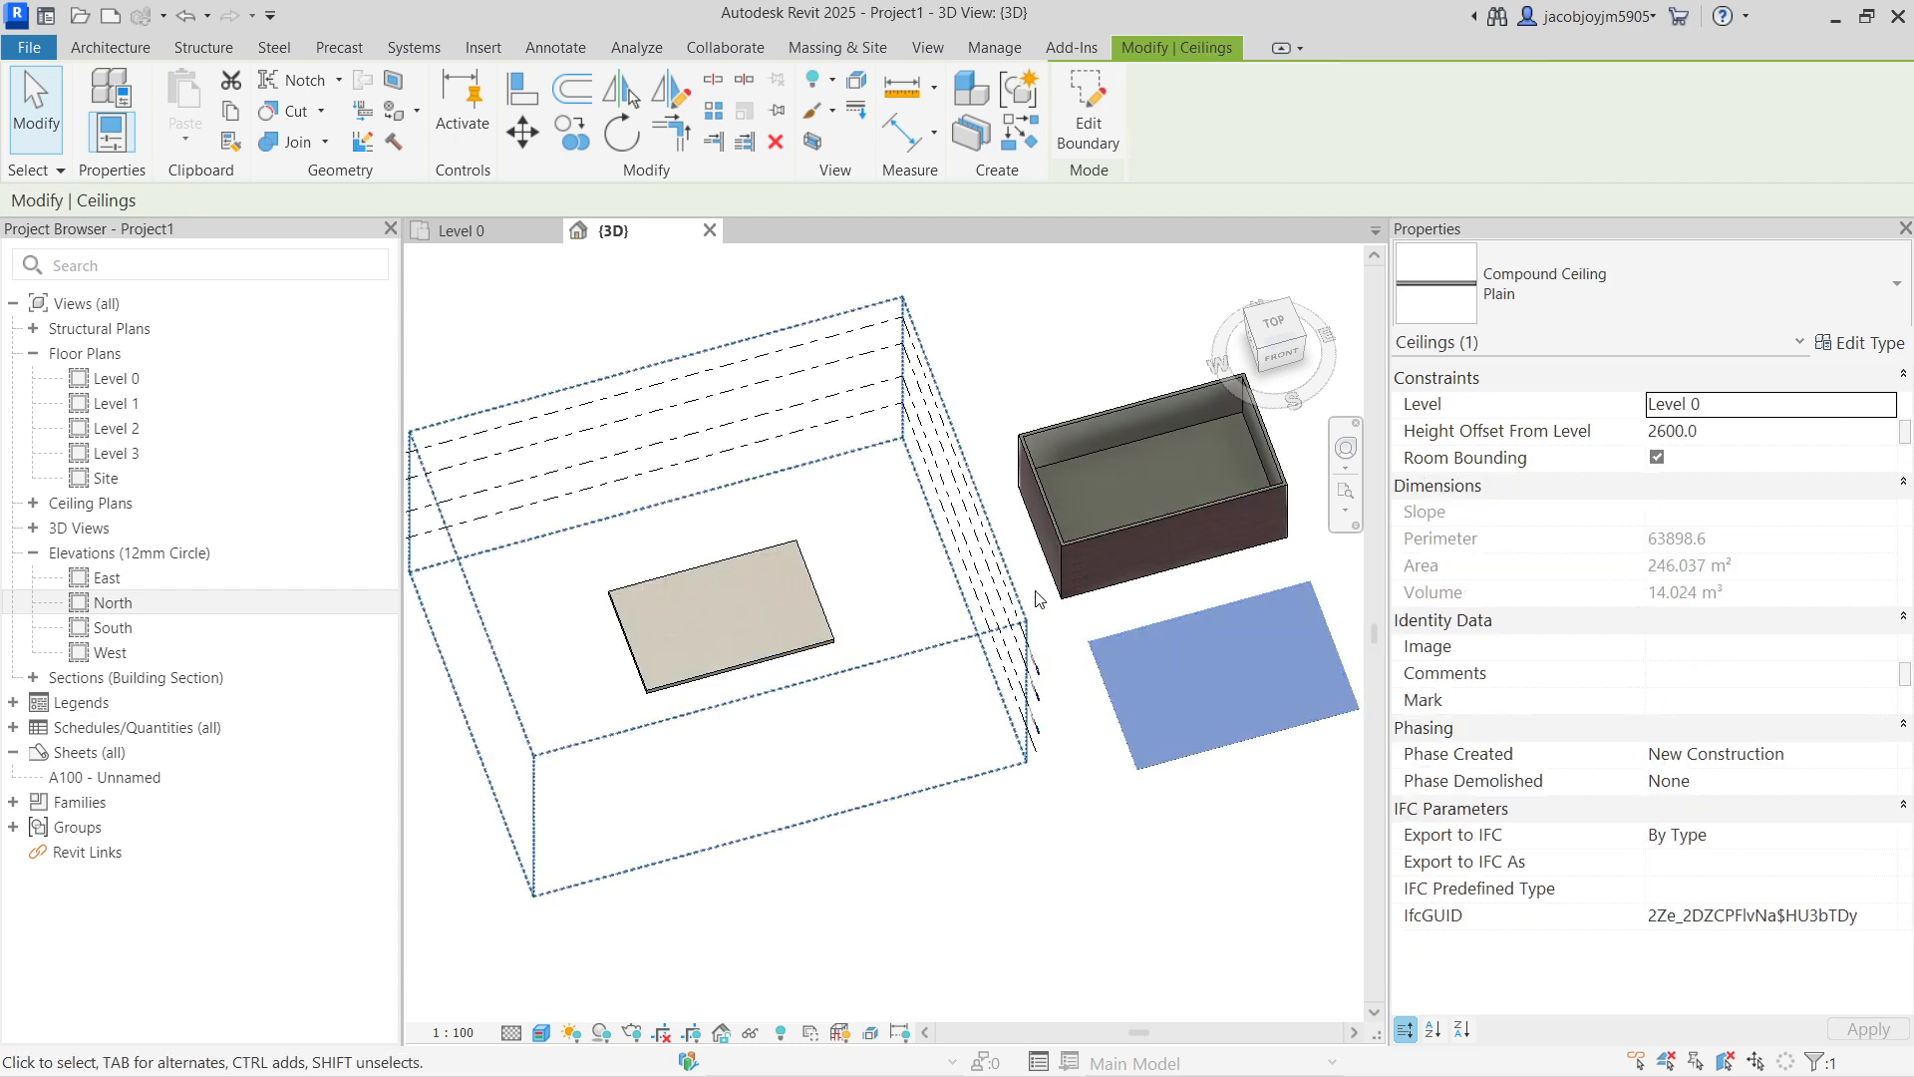
# Step: Examine the layer structure of the architectural floor's type and close it without changes
pyautogui.click(728, 616)
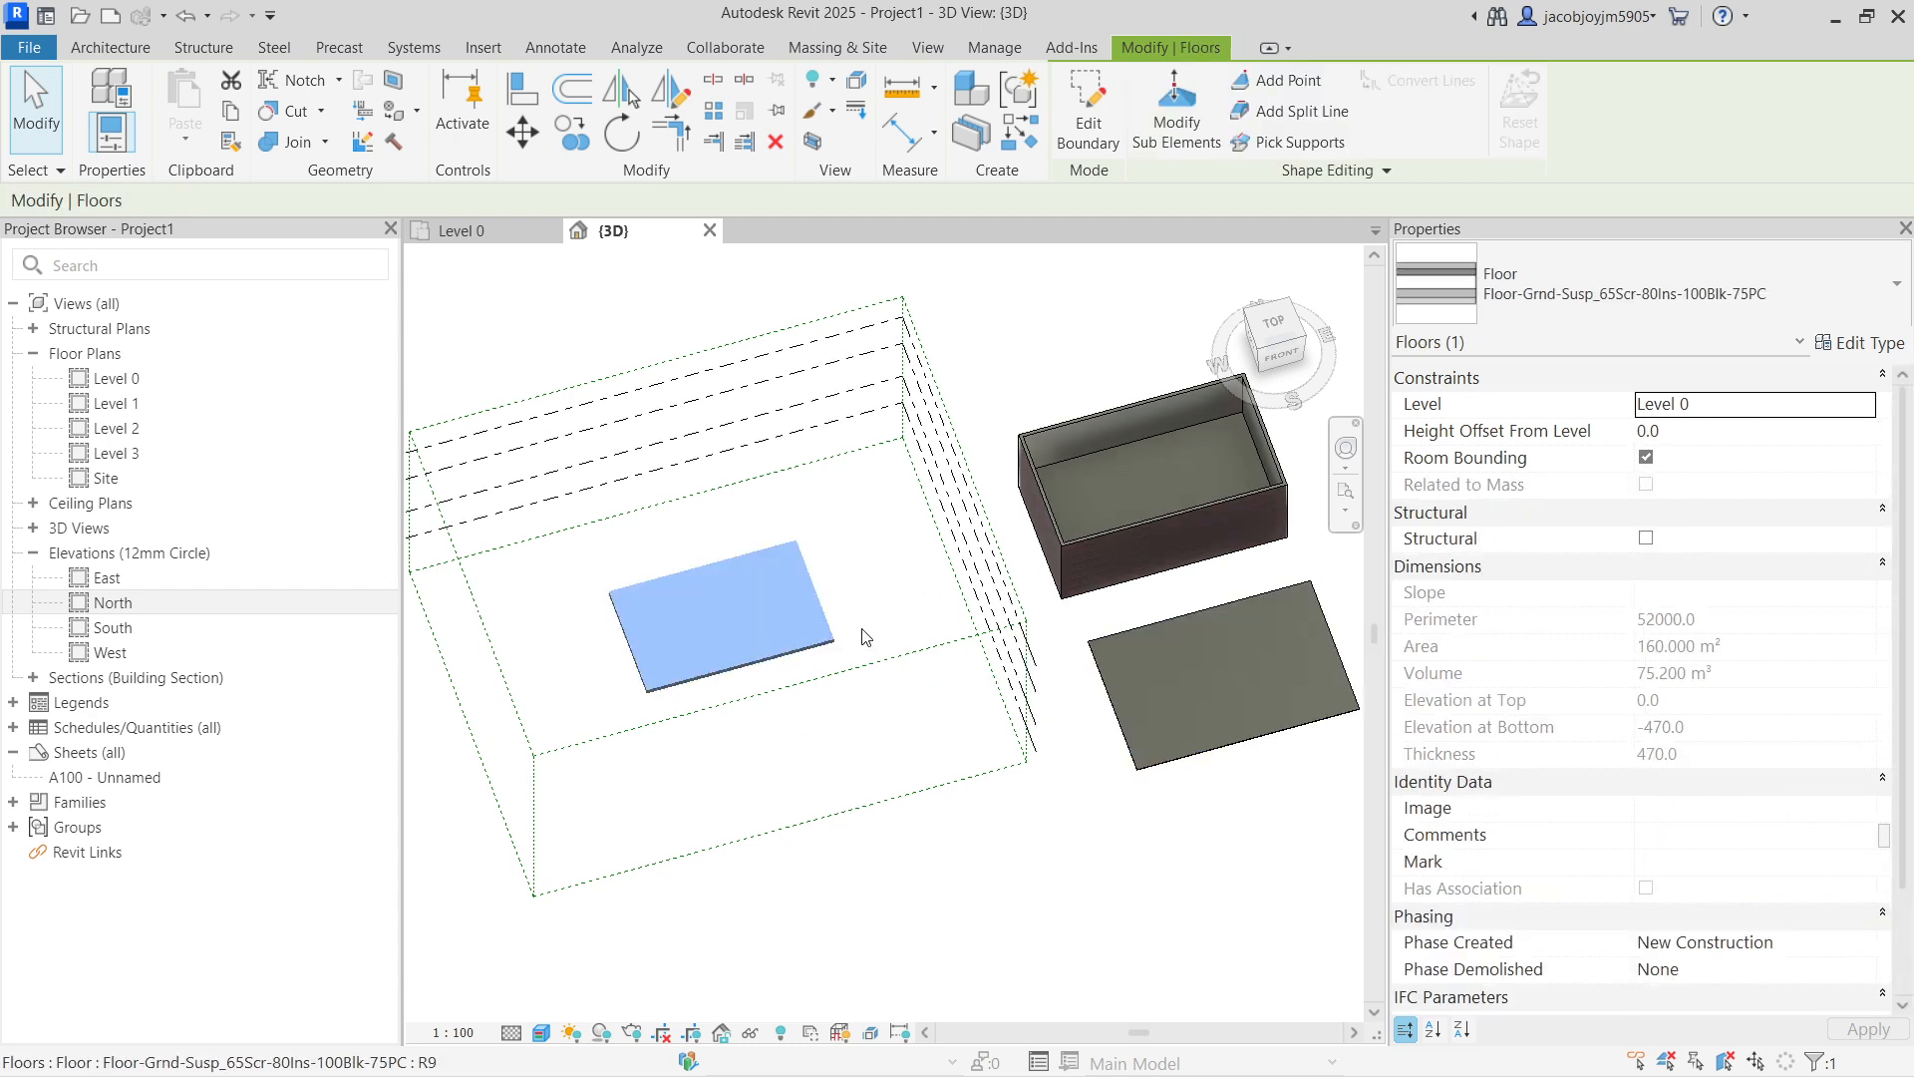
pyautogui.click(1852, 344)
pyautogui.click(1028, 470)
pyautogui.click(1027, 467)
pyautogui.press('Escape')
# Step: Examine the layer assembly of the sketched ceiling's Plain type and cancel out without changes
pyautogui.click(1239, 733)
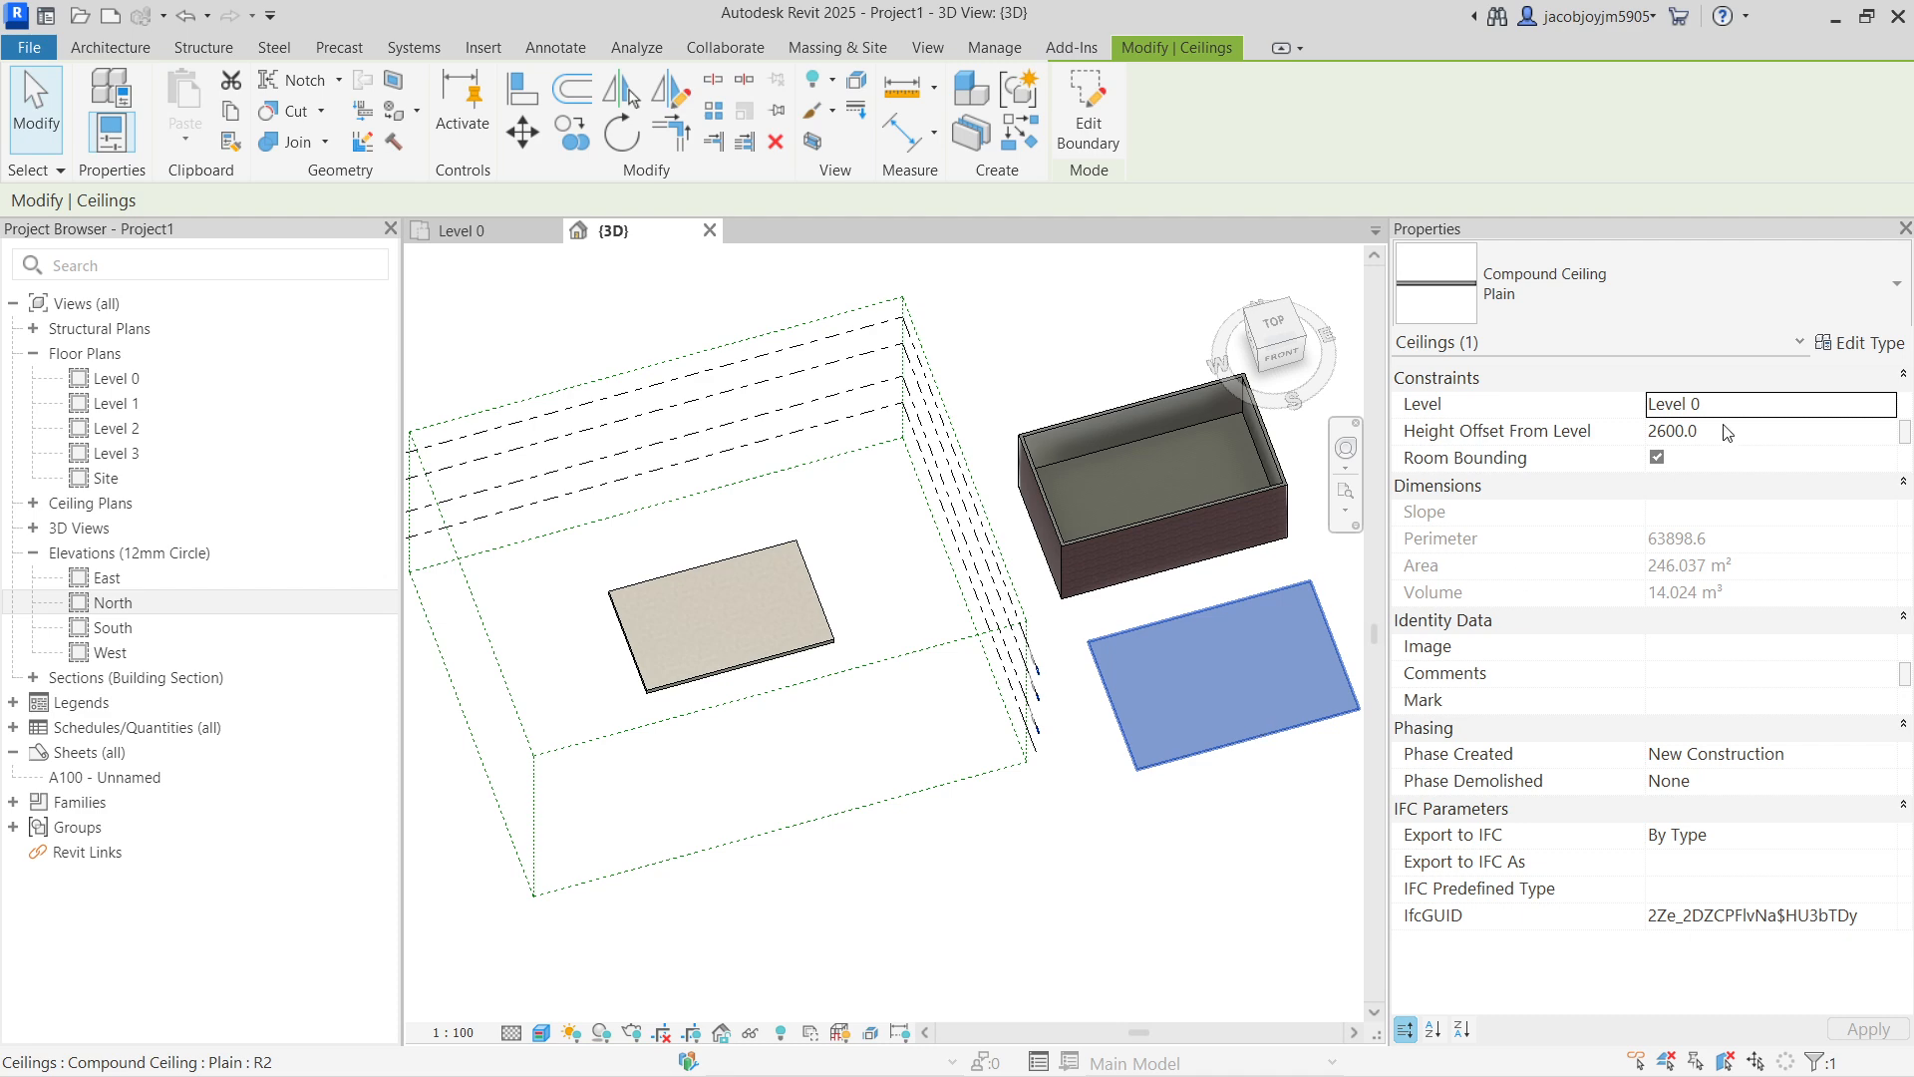
pyautogui.click(1858, 344)
pyautogui.click(1180, 460)
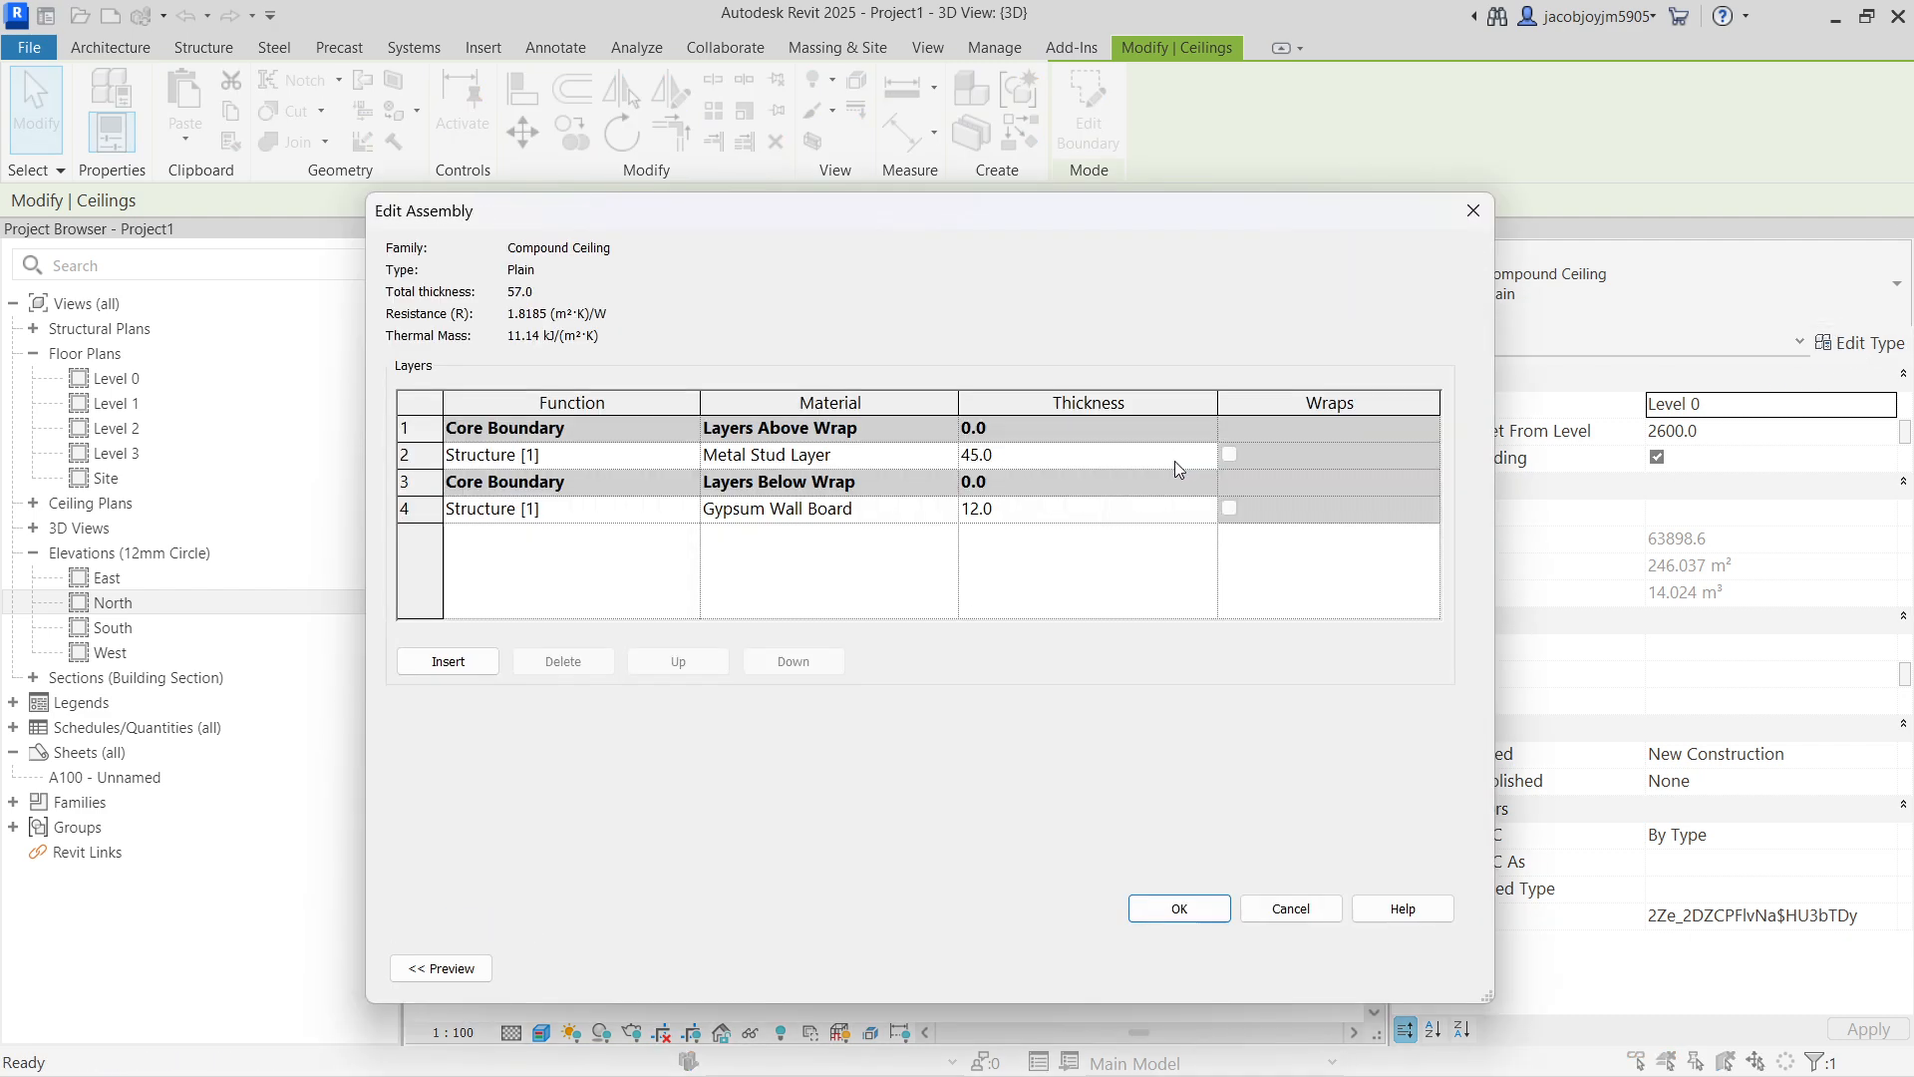
pyautogui.press('Escape')
pyautogui.press('Escape')
pyautogui.press('Escape')
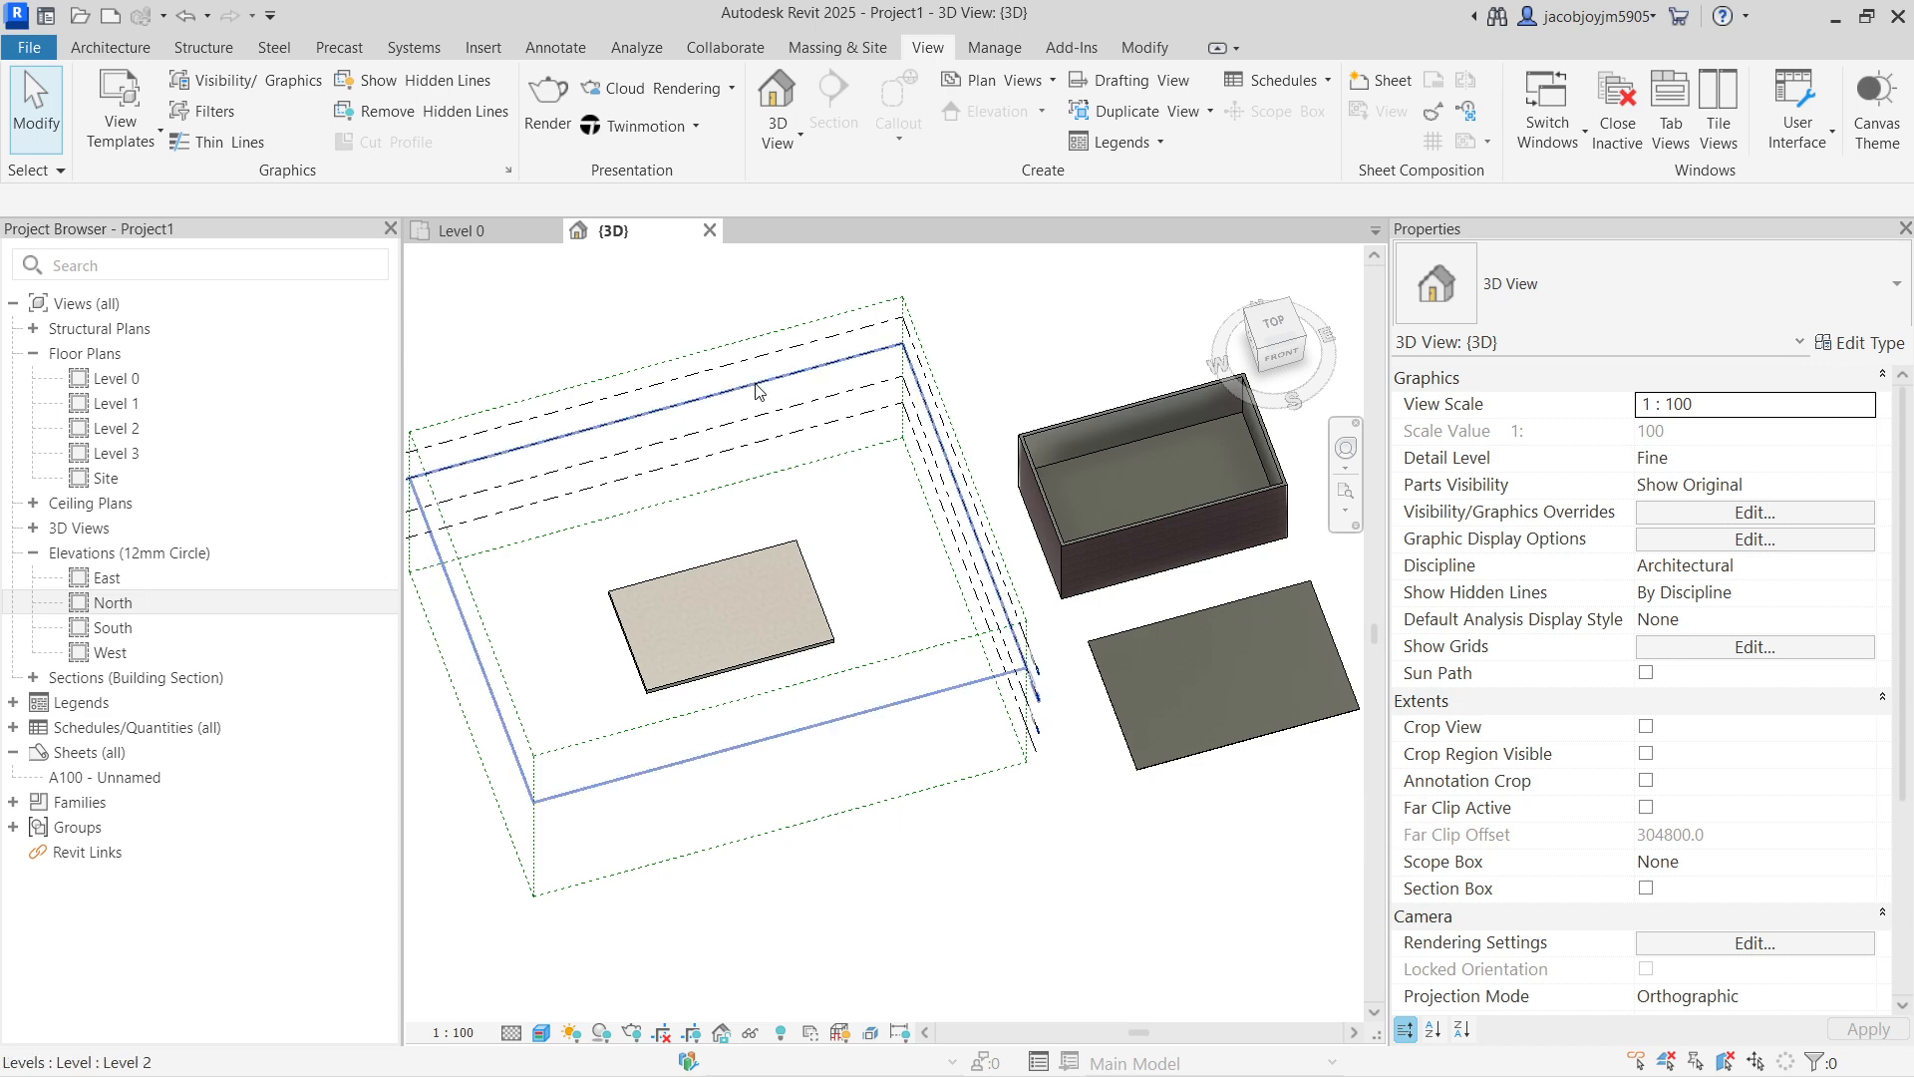
# Step: Create a footprint roof based on Level 1 from a rectangle about 22000 by 15000 mm south of the walled enclosure, with all edges slope-defining
pyautogui.click(178, 380)
pyautogui.doubleClick(177, 380)
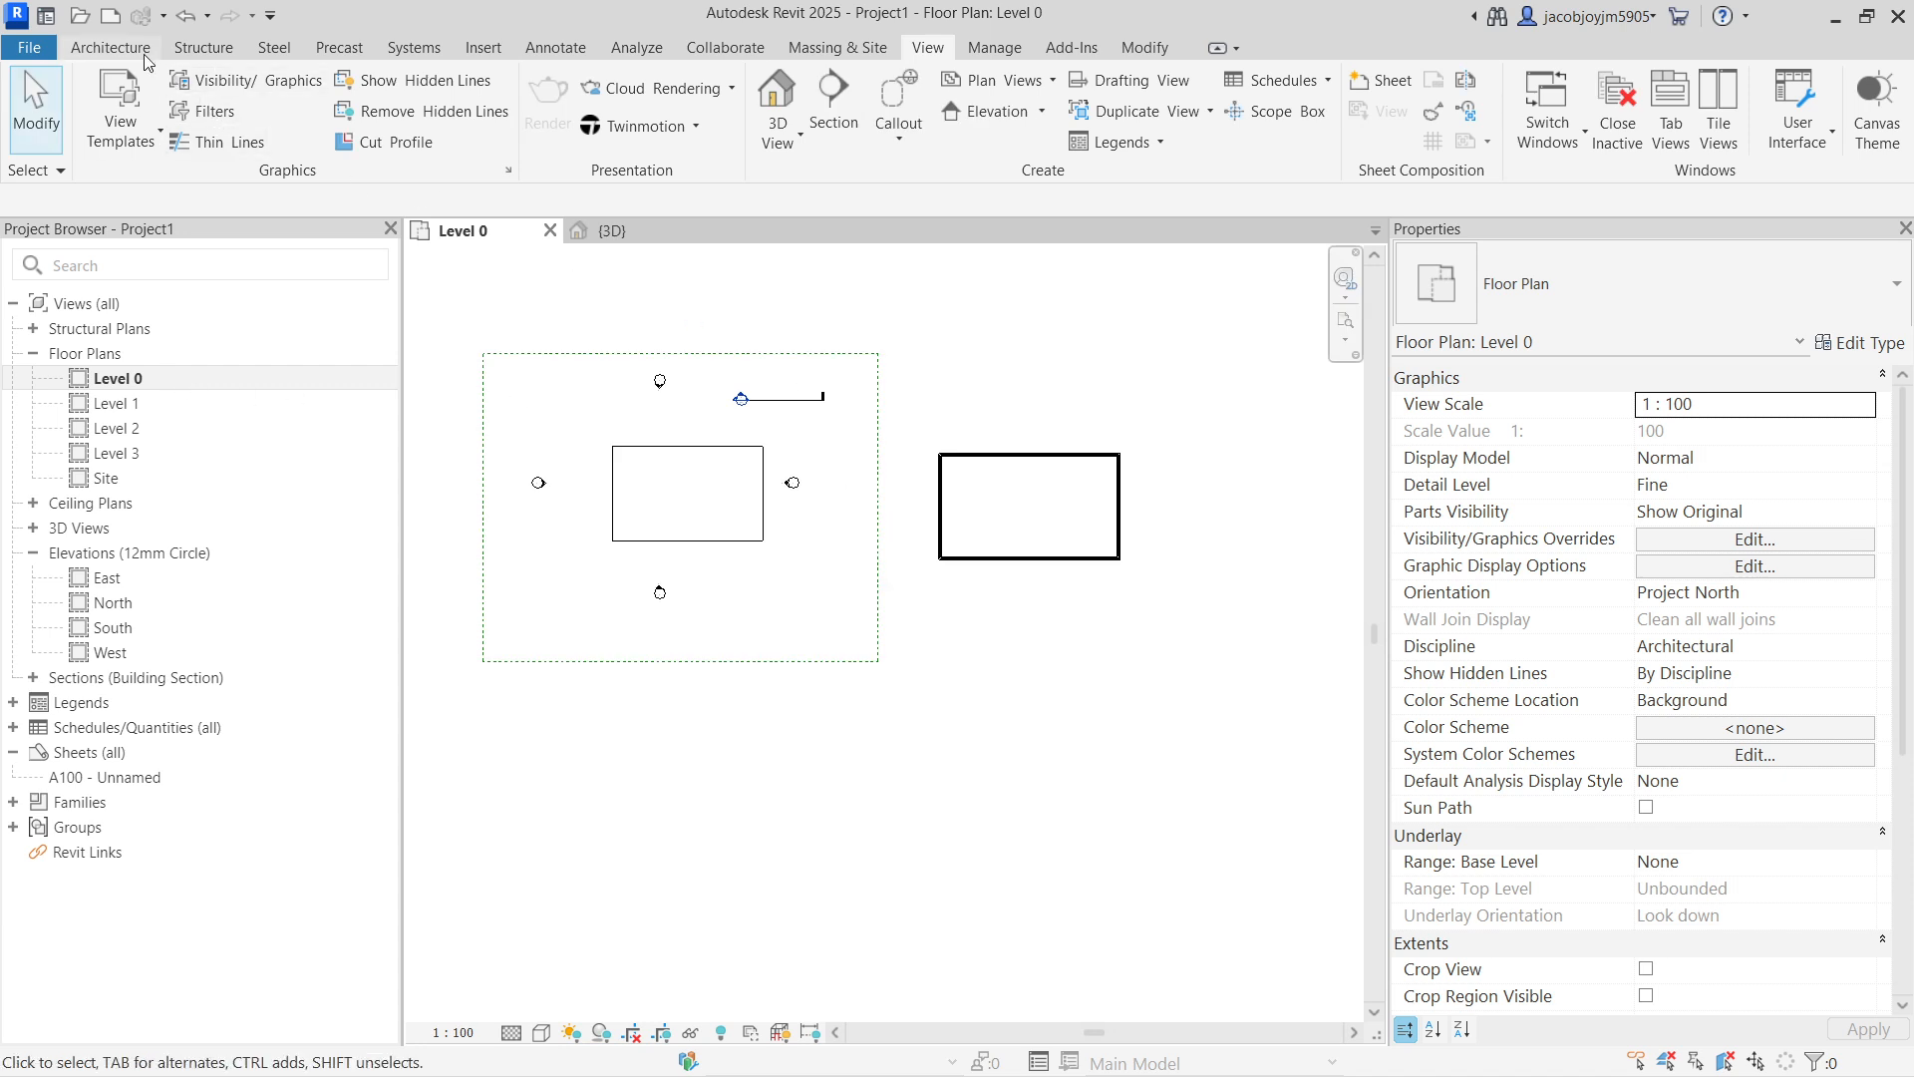
pyautogui.click(110, 47)
pyautogui.click(476, 141)
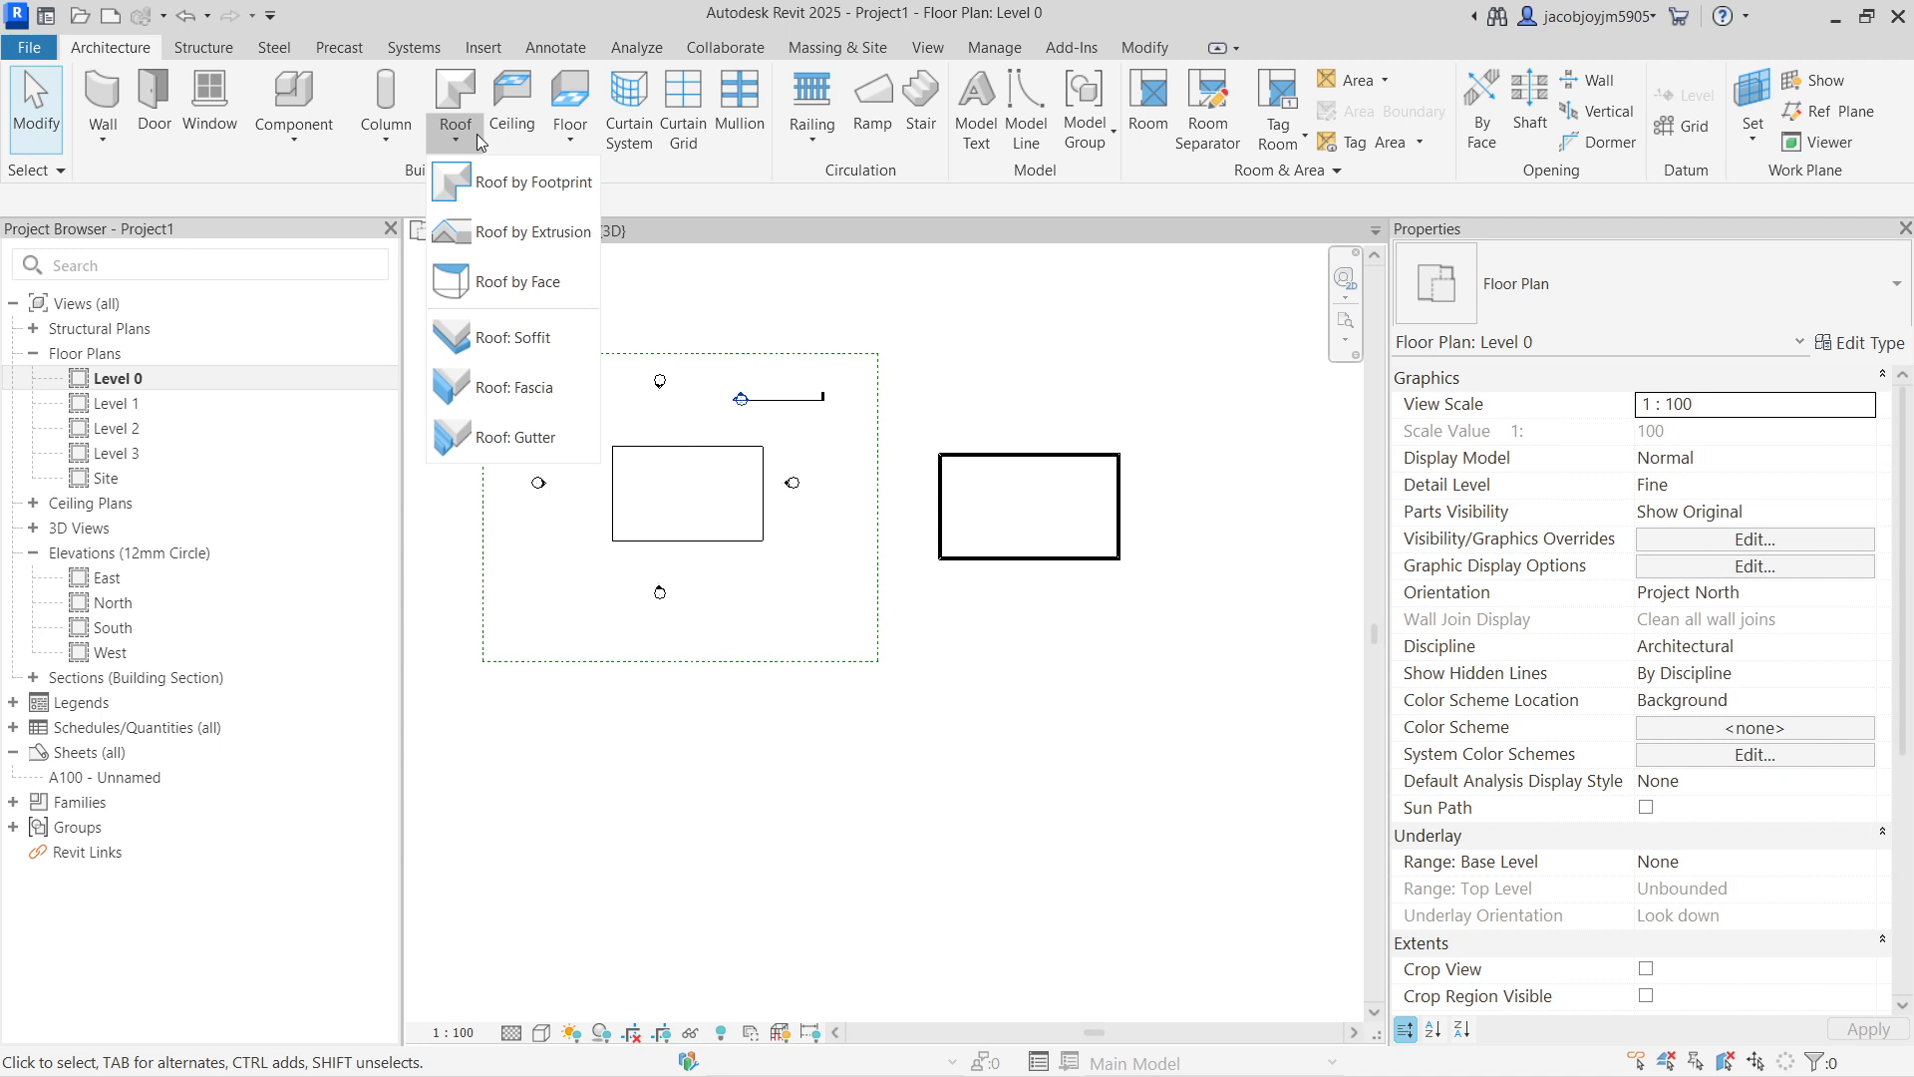
pyautogui.click(506, 186)
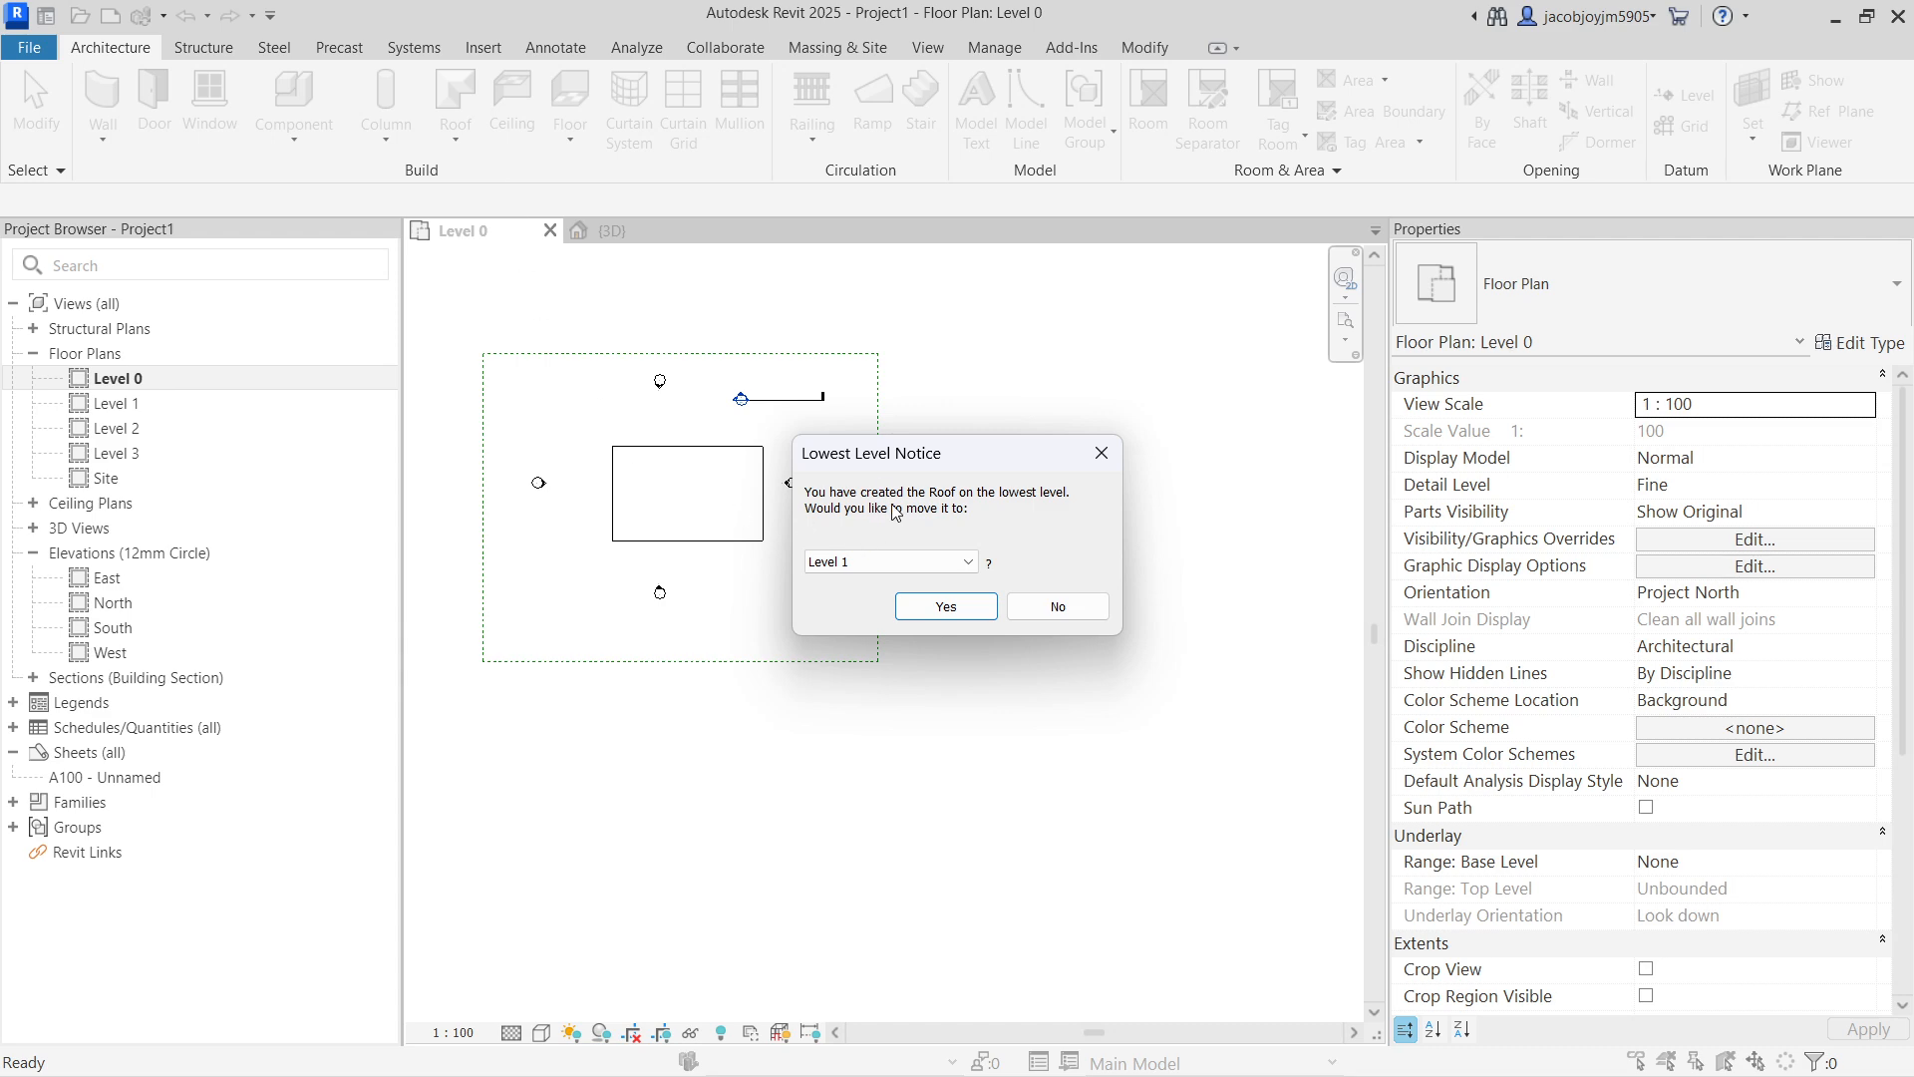
pyautogui.click(951, 612)
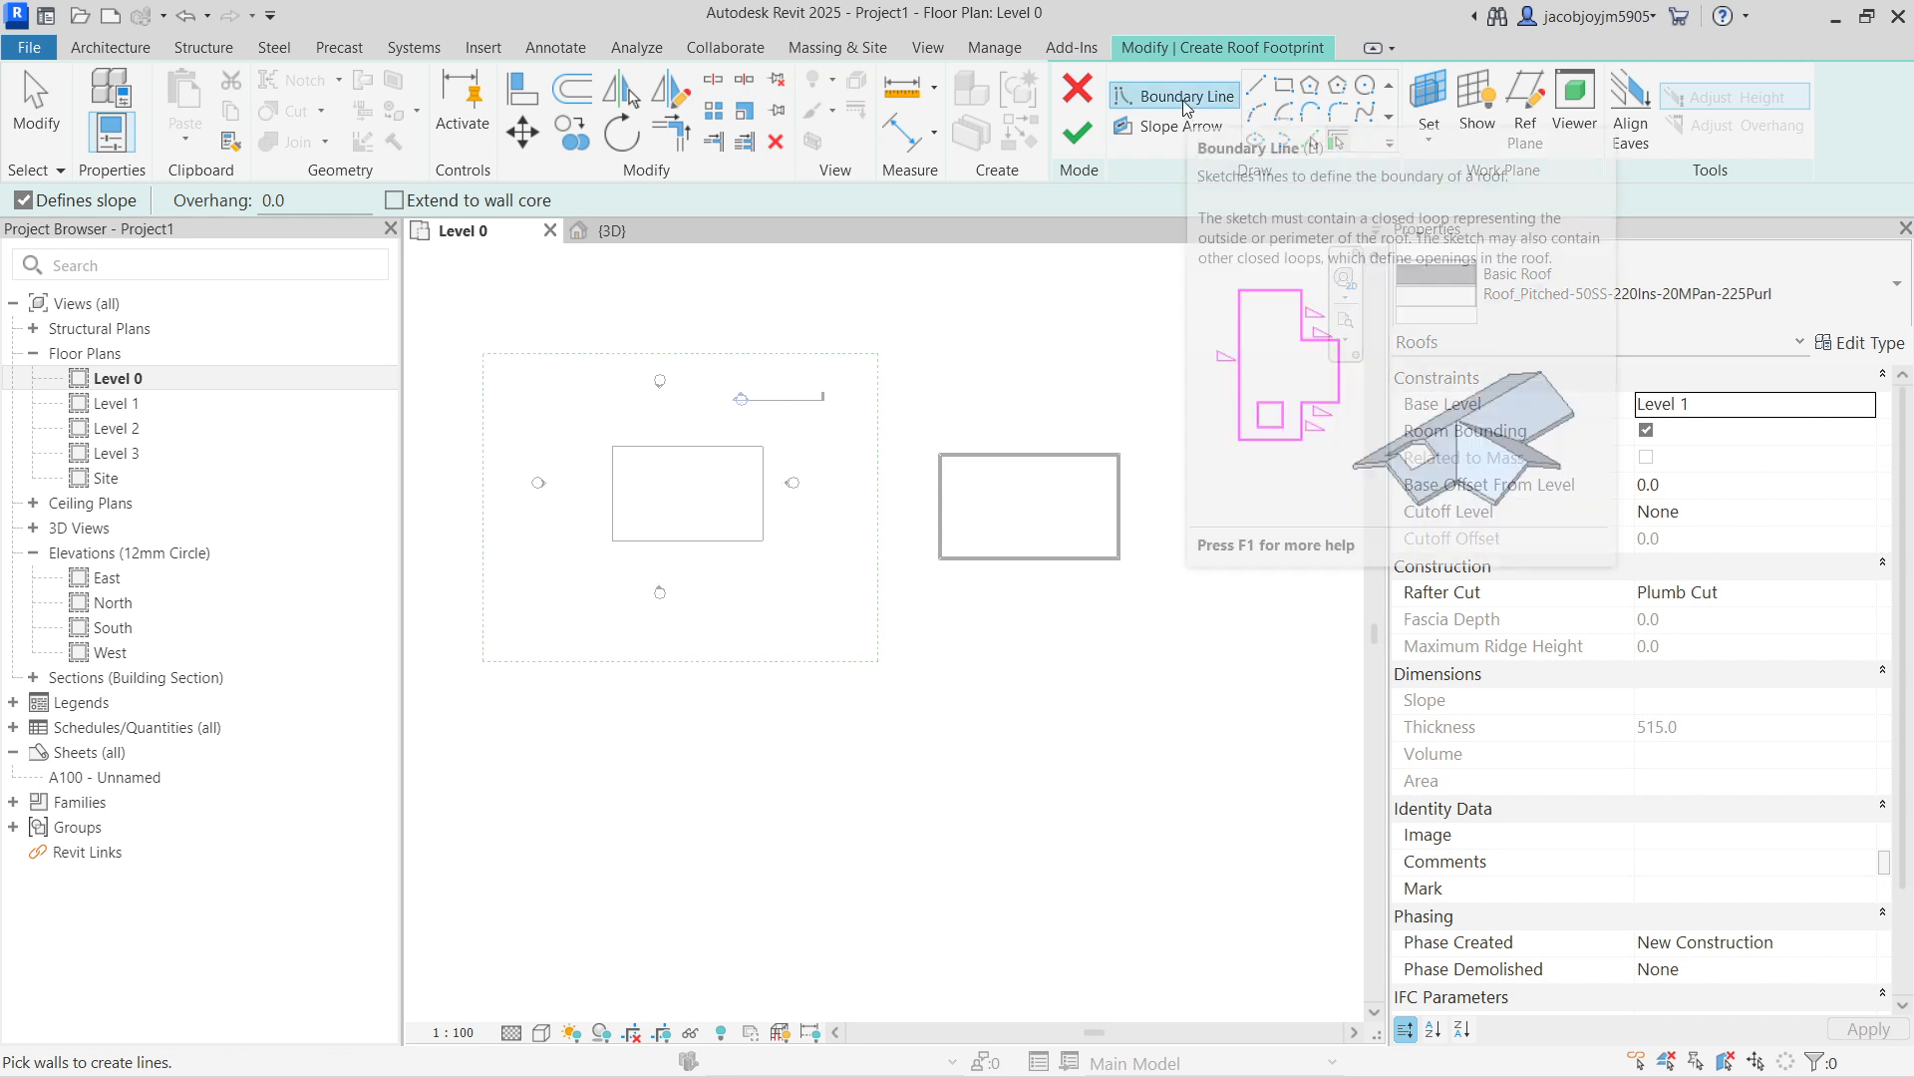
pyautogui.click(1284, 85)
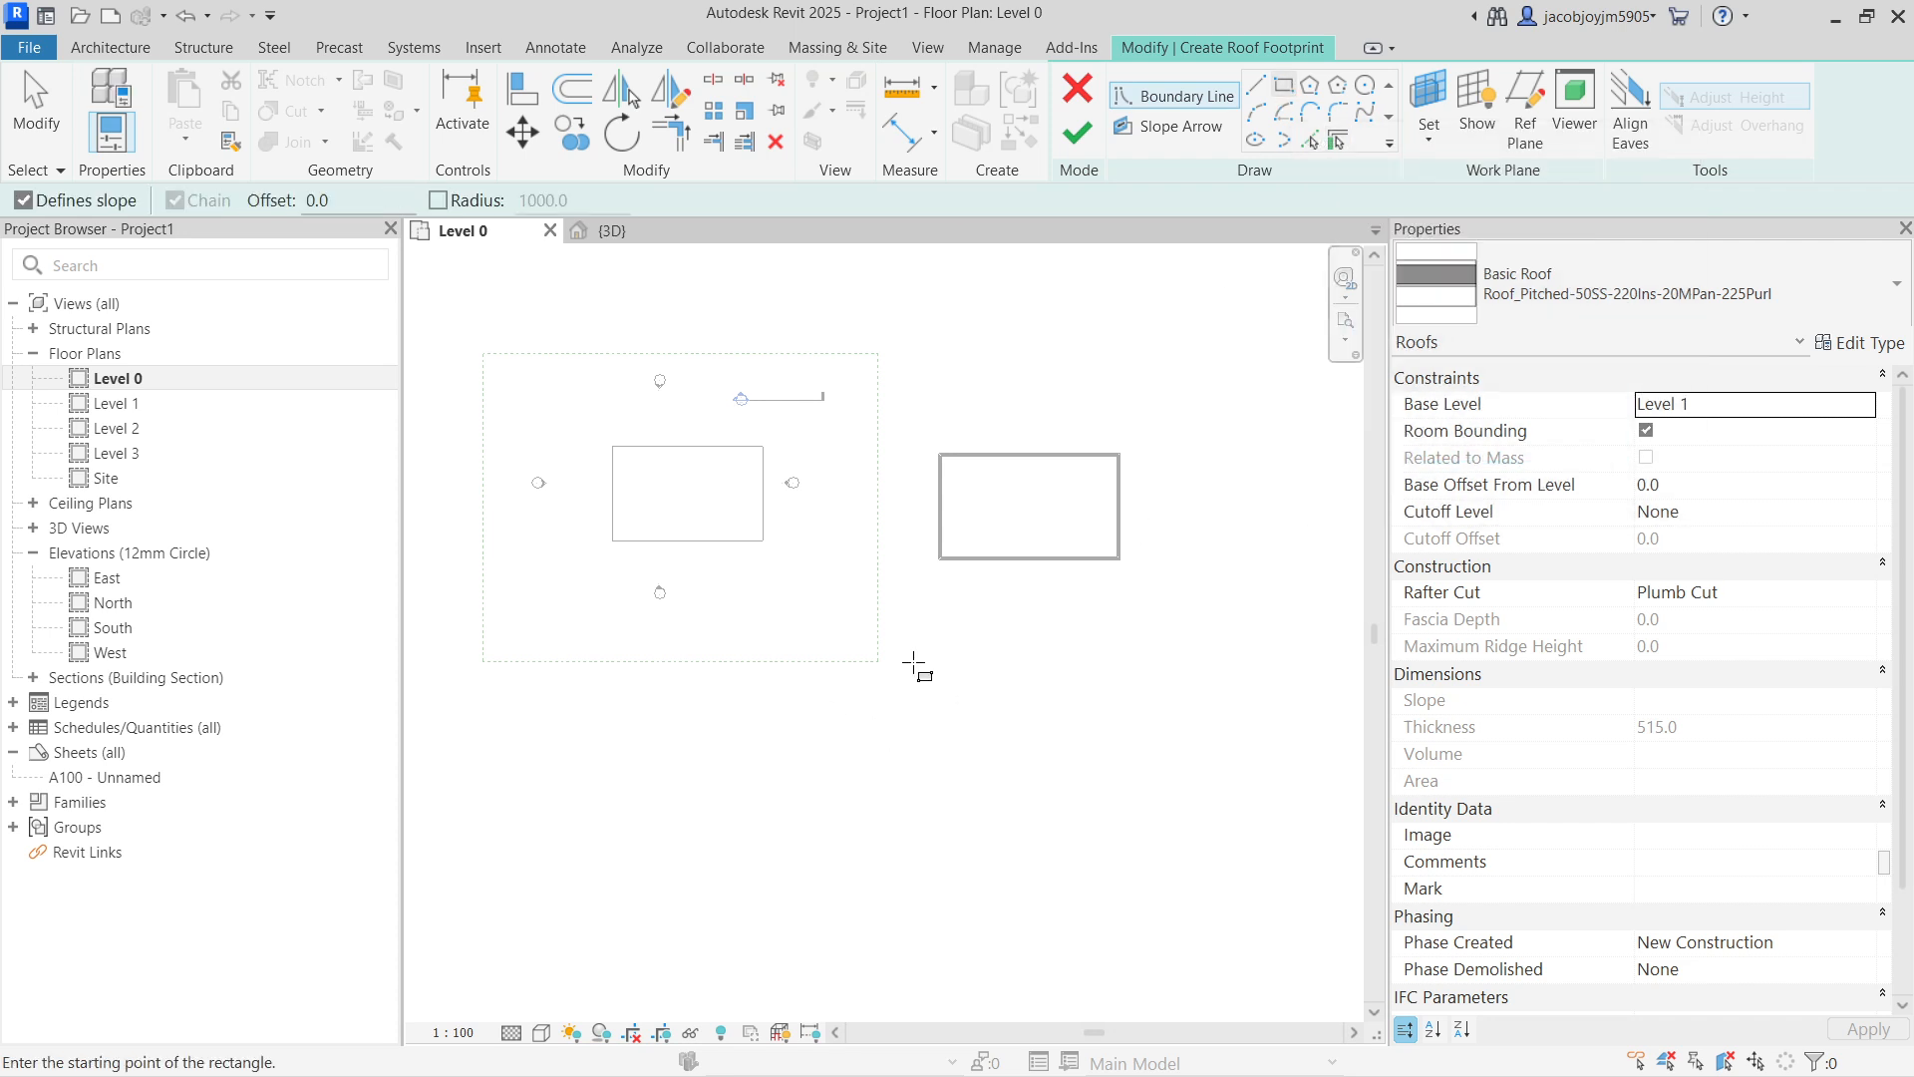
pyautogui.click(939, 650)
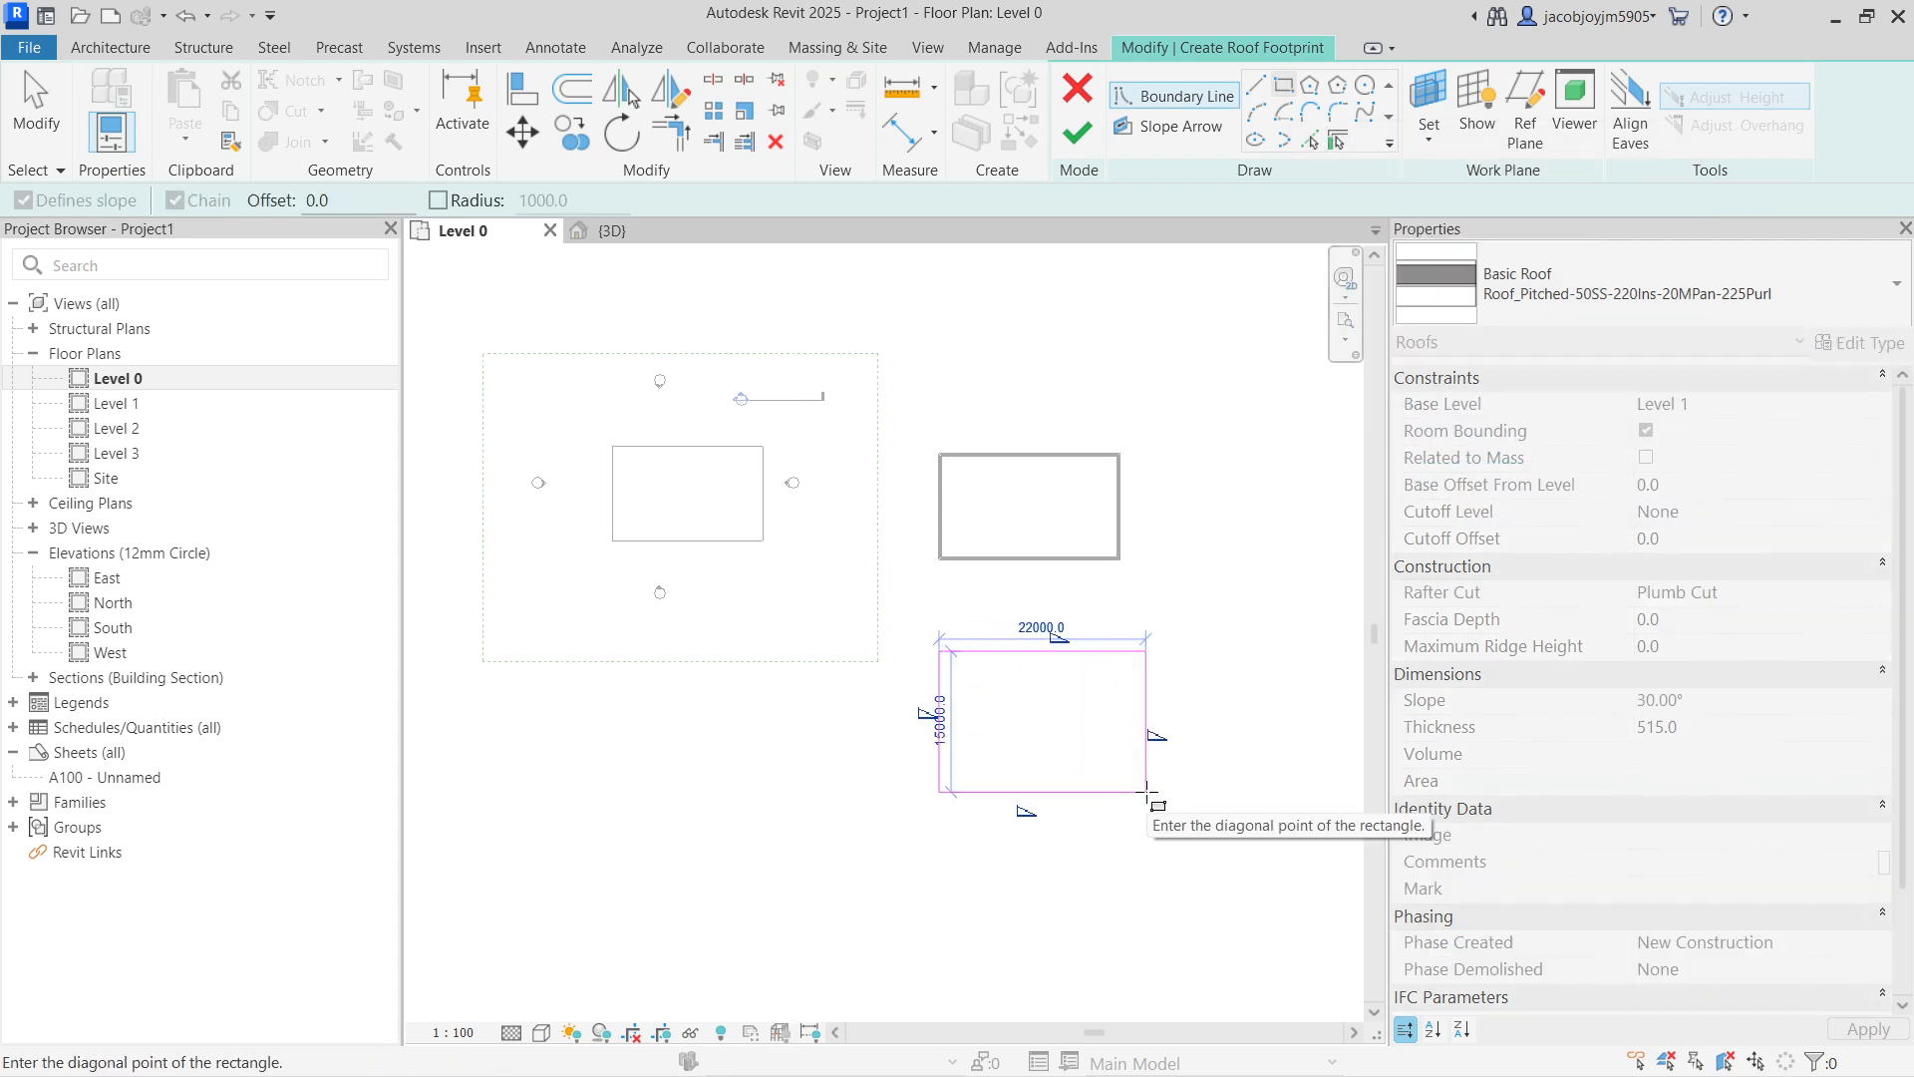
pyautogui.click(1147, 793)
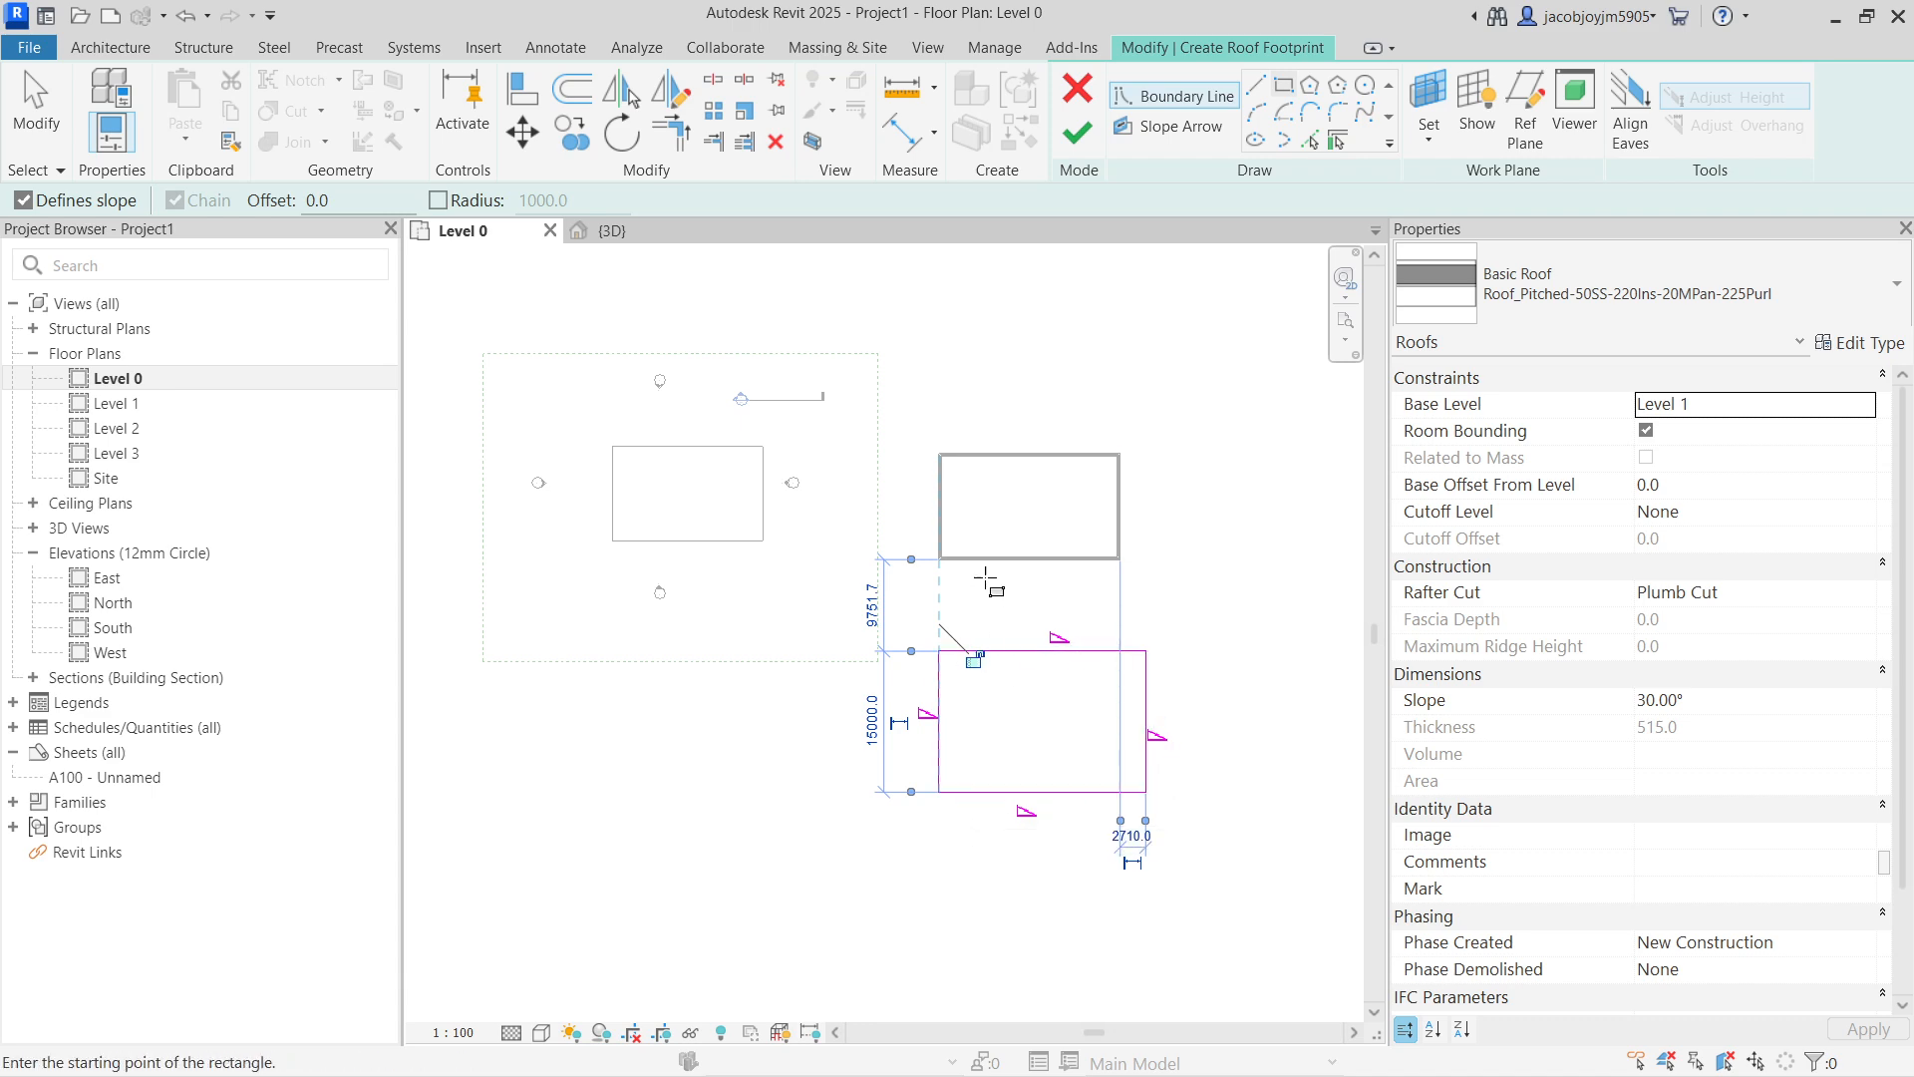
pyautogui.click(1086, 133)
pyautogui.click(1038, 299)
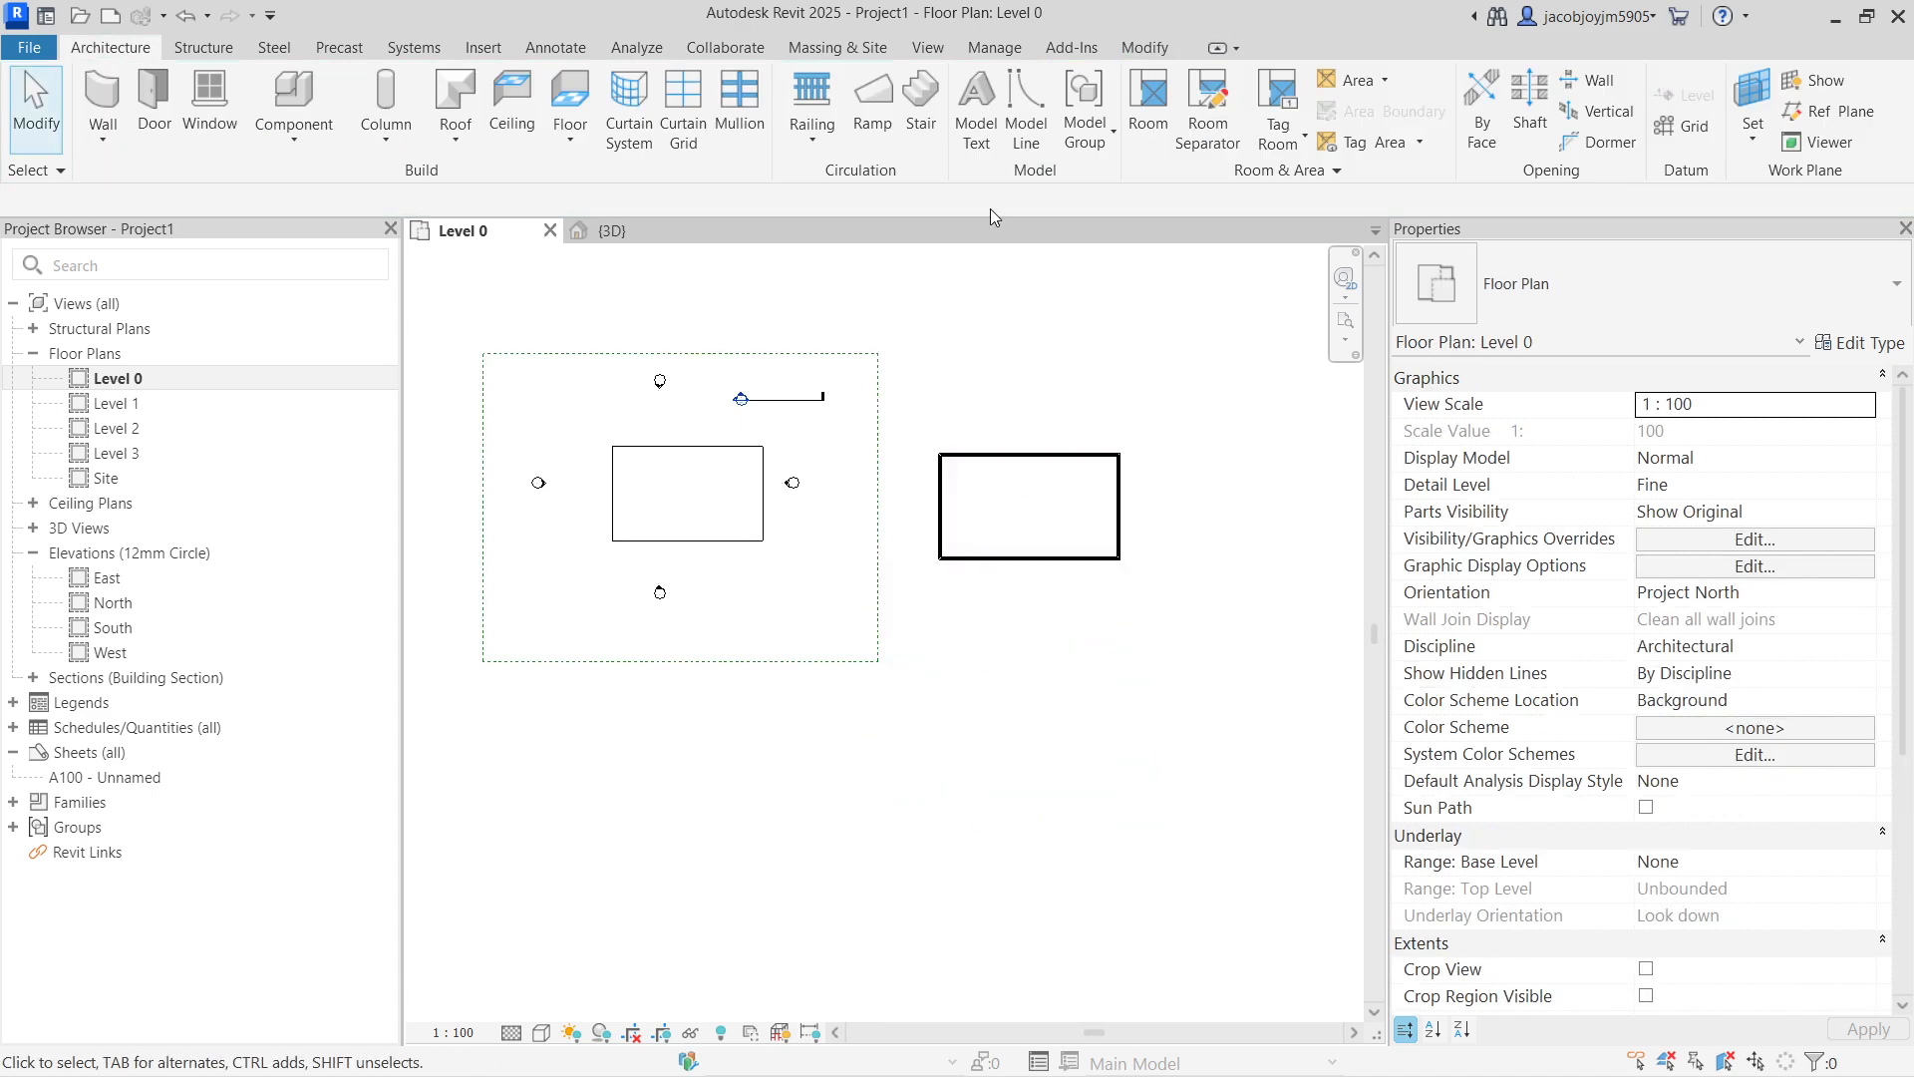
# Step: Open the default 3D view and examine the hipped shape of the new roof beside the other elements
pyautogui.click(928, 48)
pyautogui.click(785, 108)
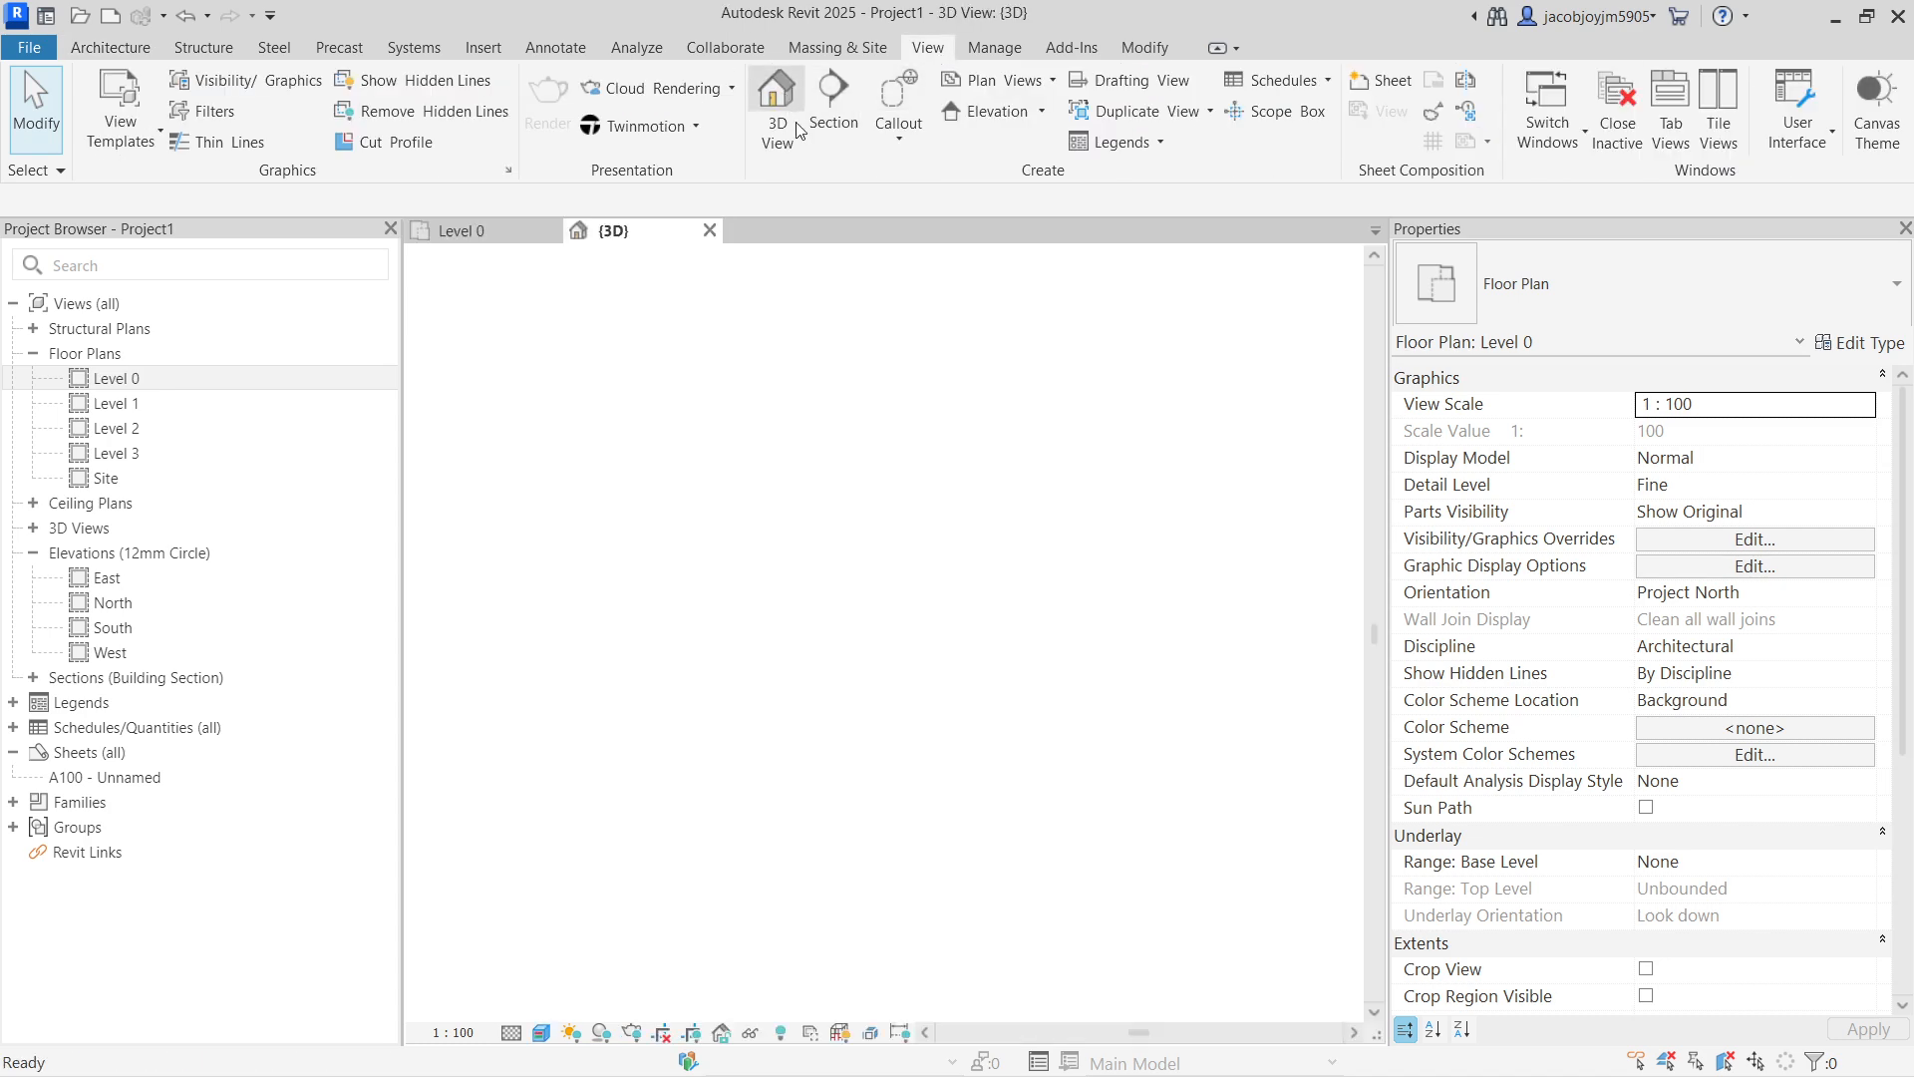
pyautogui.click(1152, 783)
pyautogui.keyDown('shift'); pyautogui.moveTo(1152, 782); pyautogui.dragTo(1088, 499, button='middle'); pyautogui.keyUp('shift')
pyautogui.moveTo(1087, 541); pyautogui.dragTo(1007, 826)
pyautogui.click(1153, 764)
pyautogui.keyDown('shift'); pyautogui.moveTo(1074, 835); pyautogui.dragTo(1006, 698, button='middle'); pyautogui.keyUp('shift')
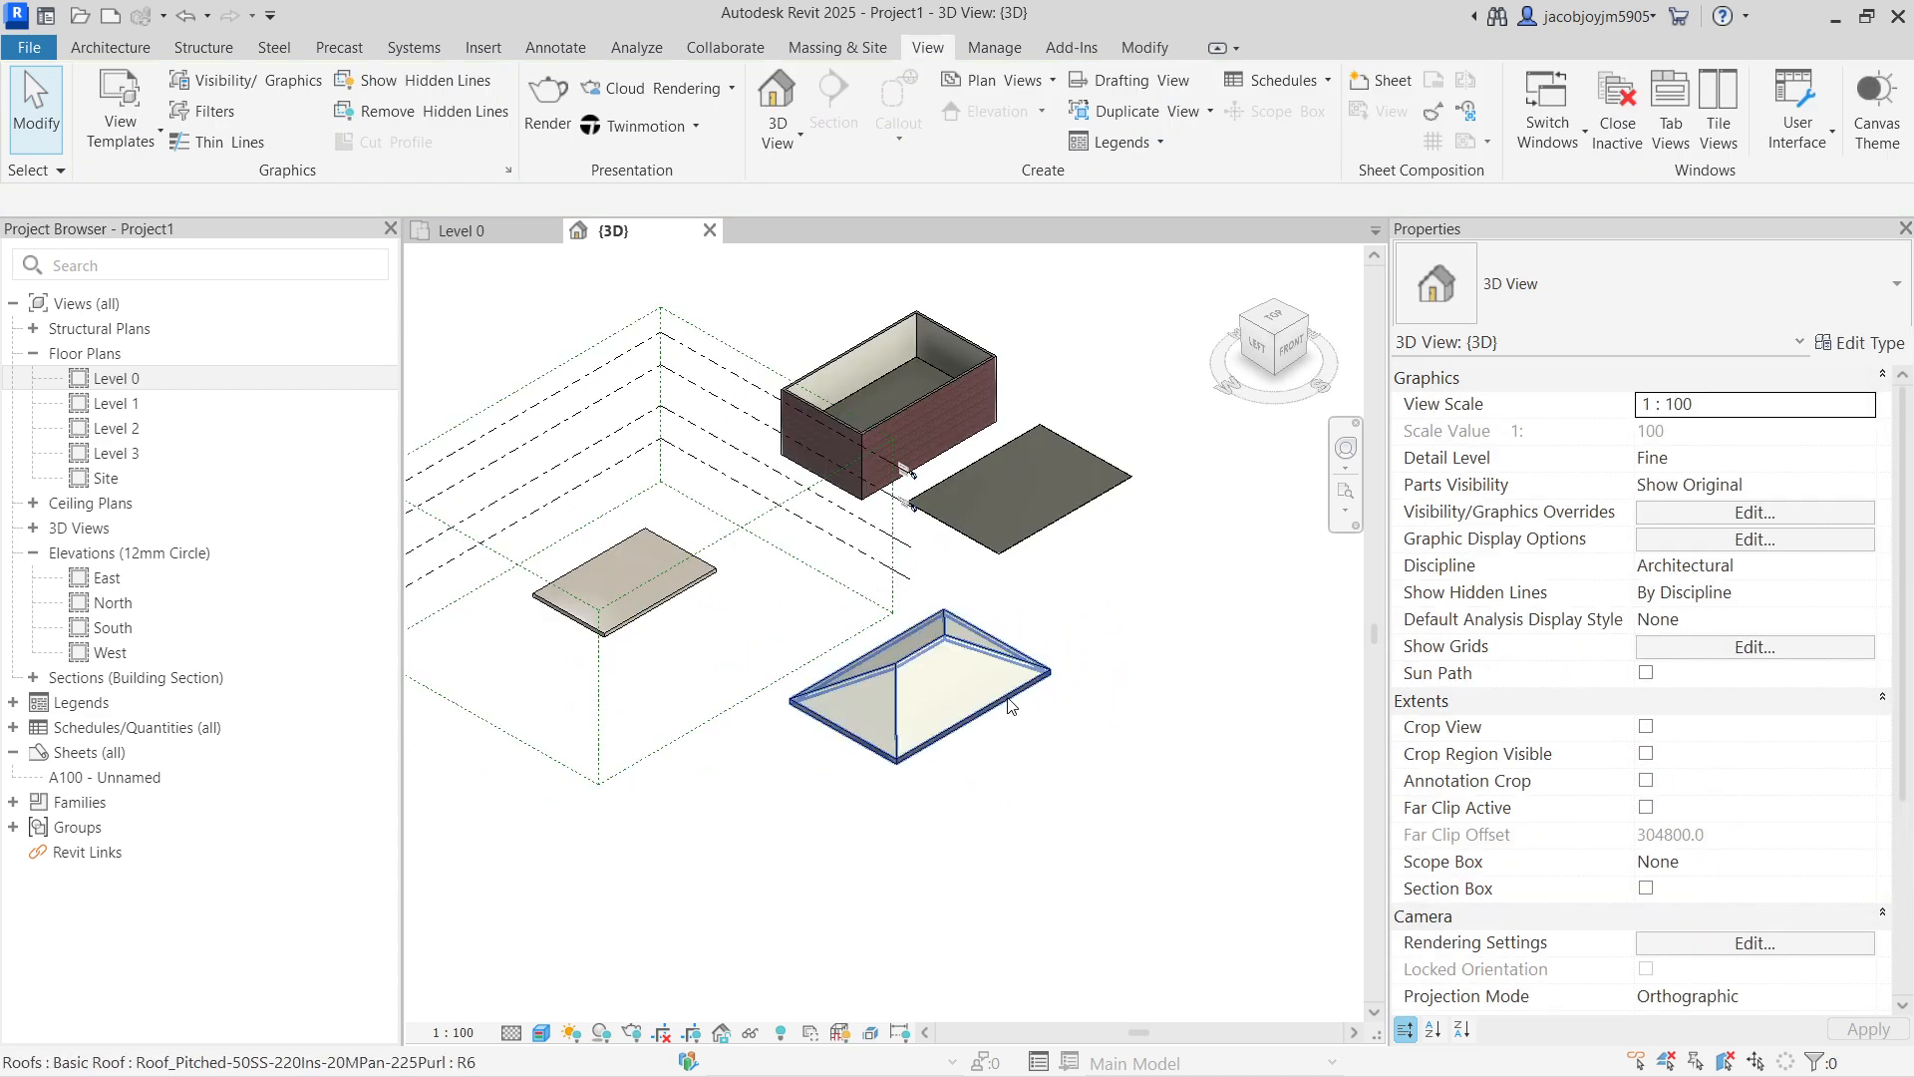
# Step: Edit the roof's footprint to remove the slope definition from all four edges and finish the sketch
pyautogui.click(1007, 698)
pyautogui.click(1088, 110)
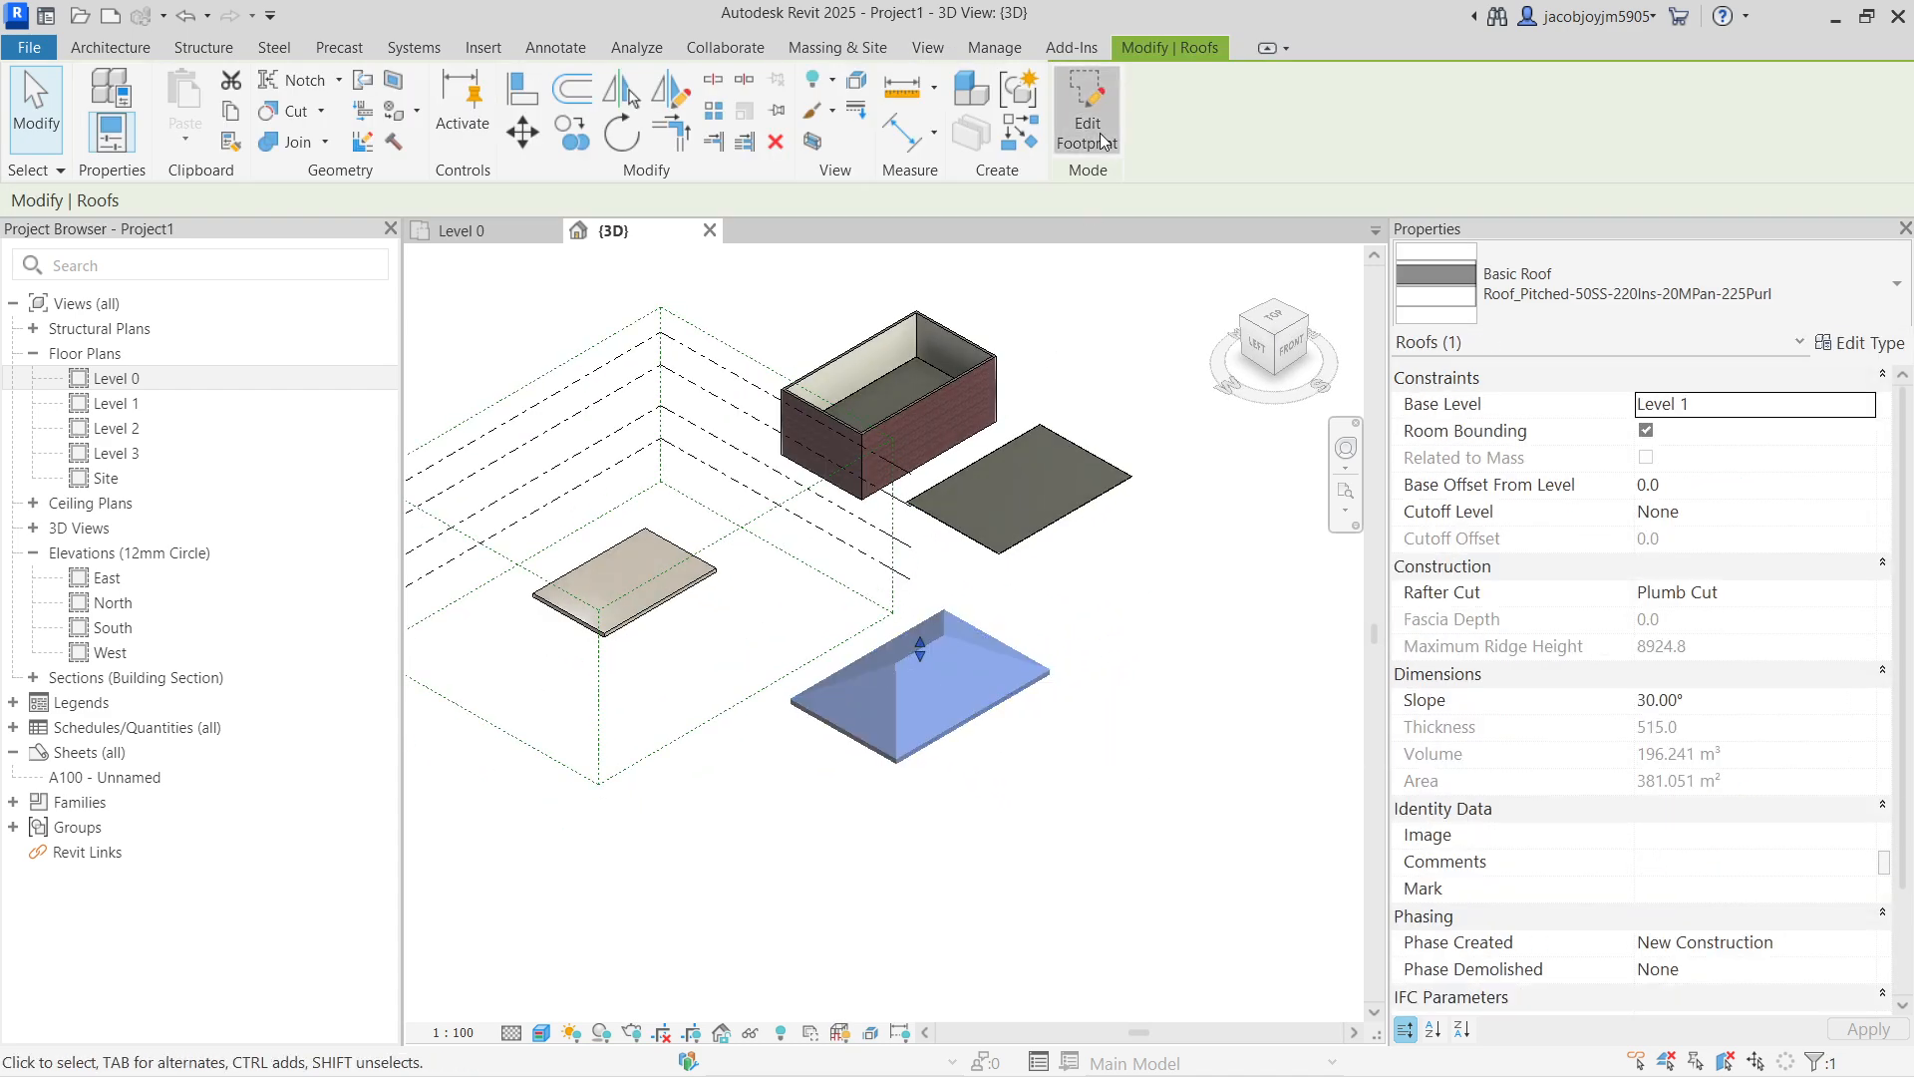
pyautogui.scroll(3, 877, 710)
pyautogui.scroll(2, 877, 710)
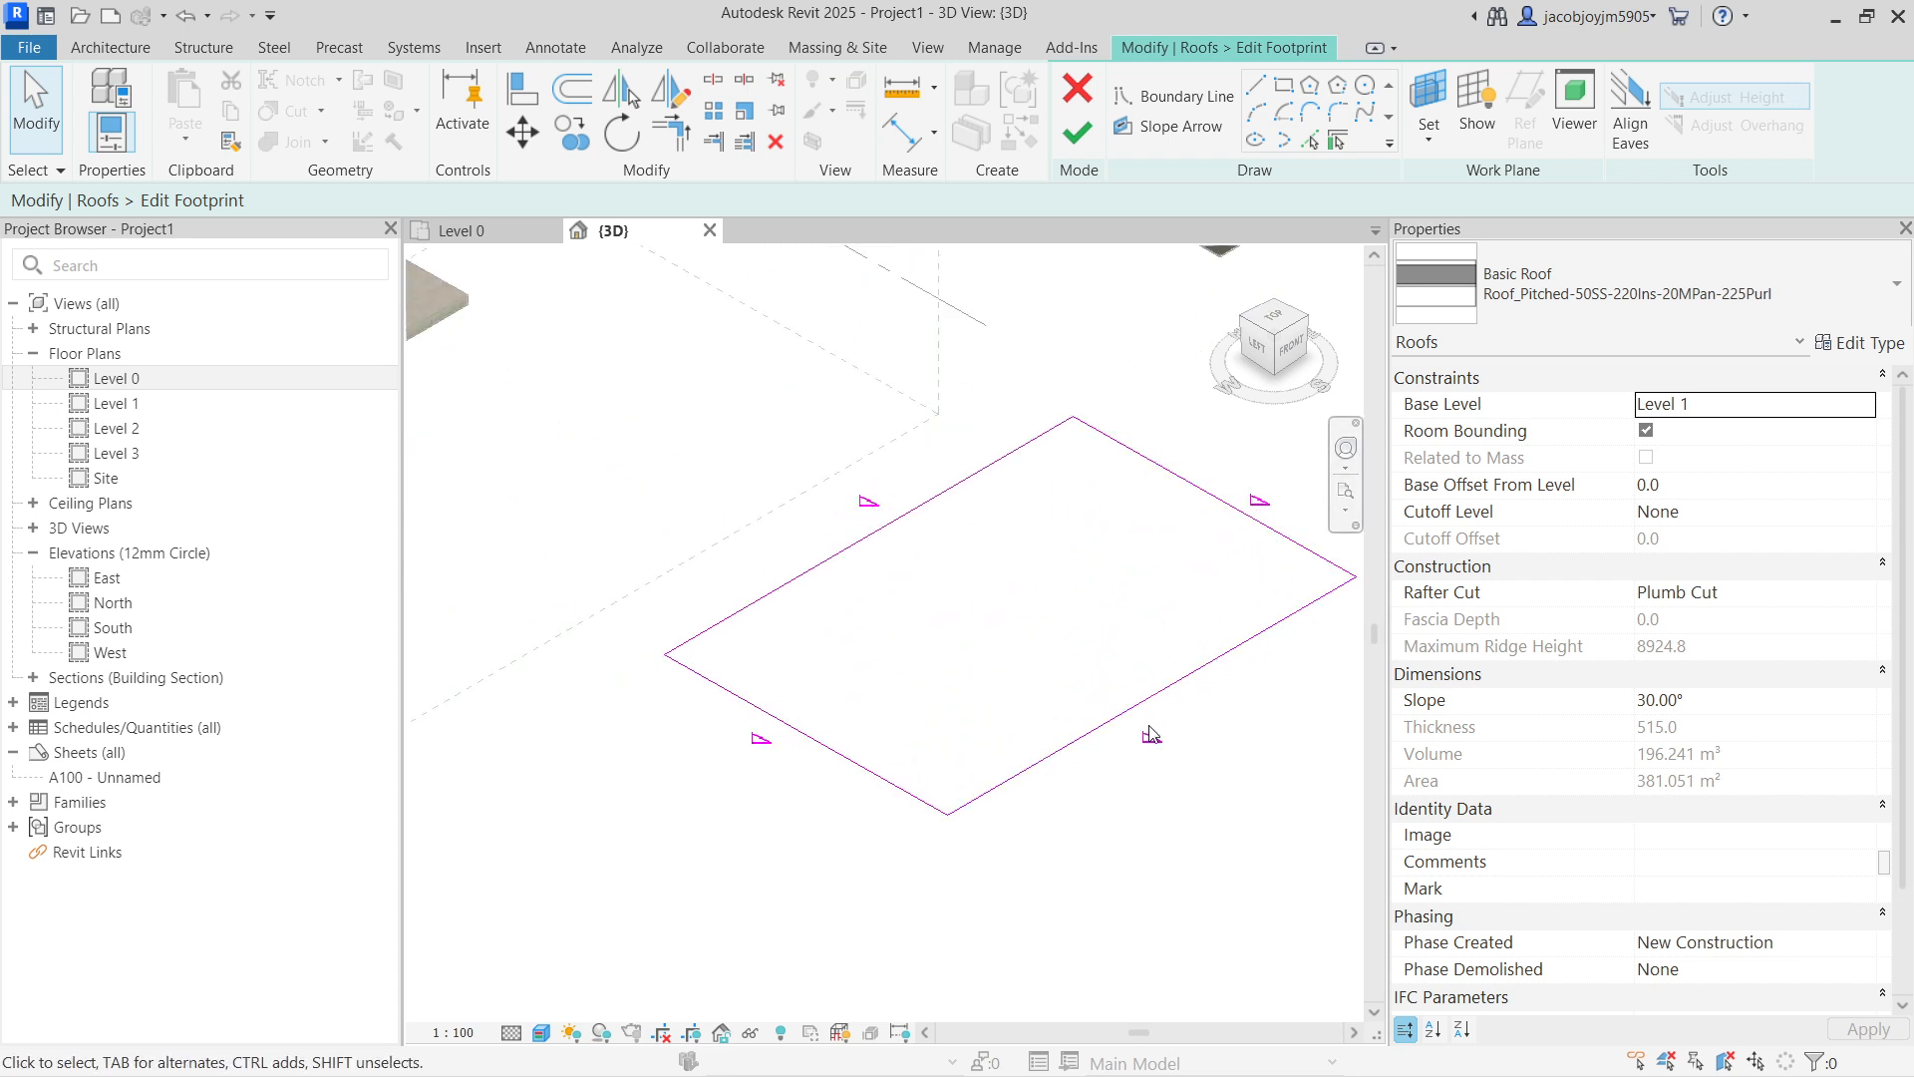
pyautogui.scroll(-2, 755, 760)
pyautogui.moveTo(1273, 875); pyautogui.dragTo(653, 494)
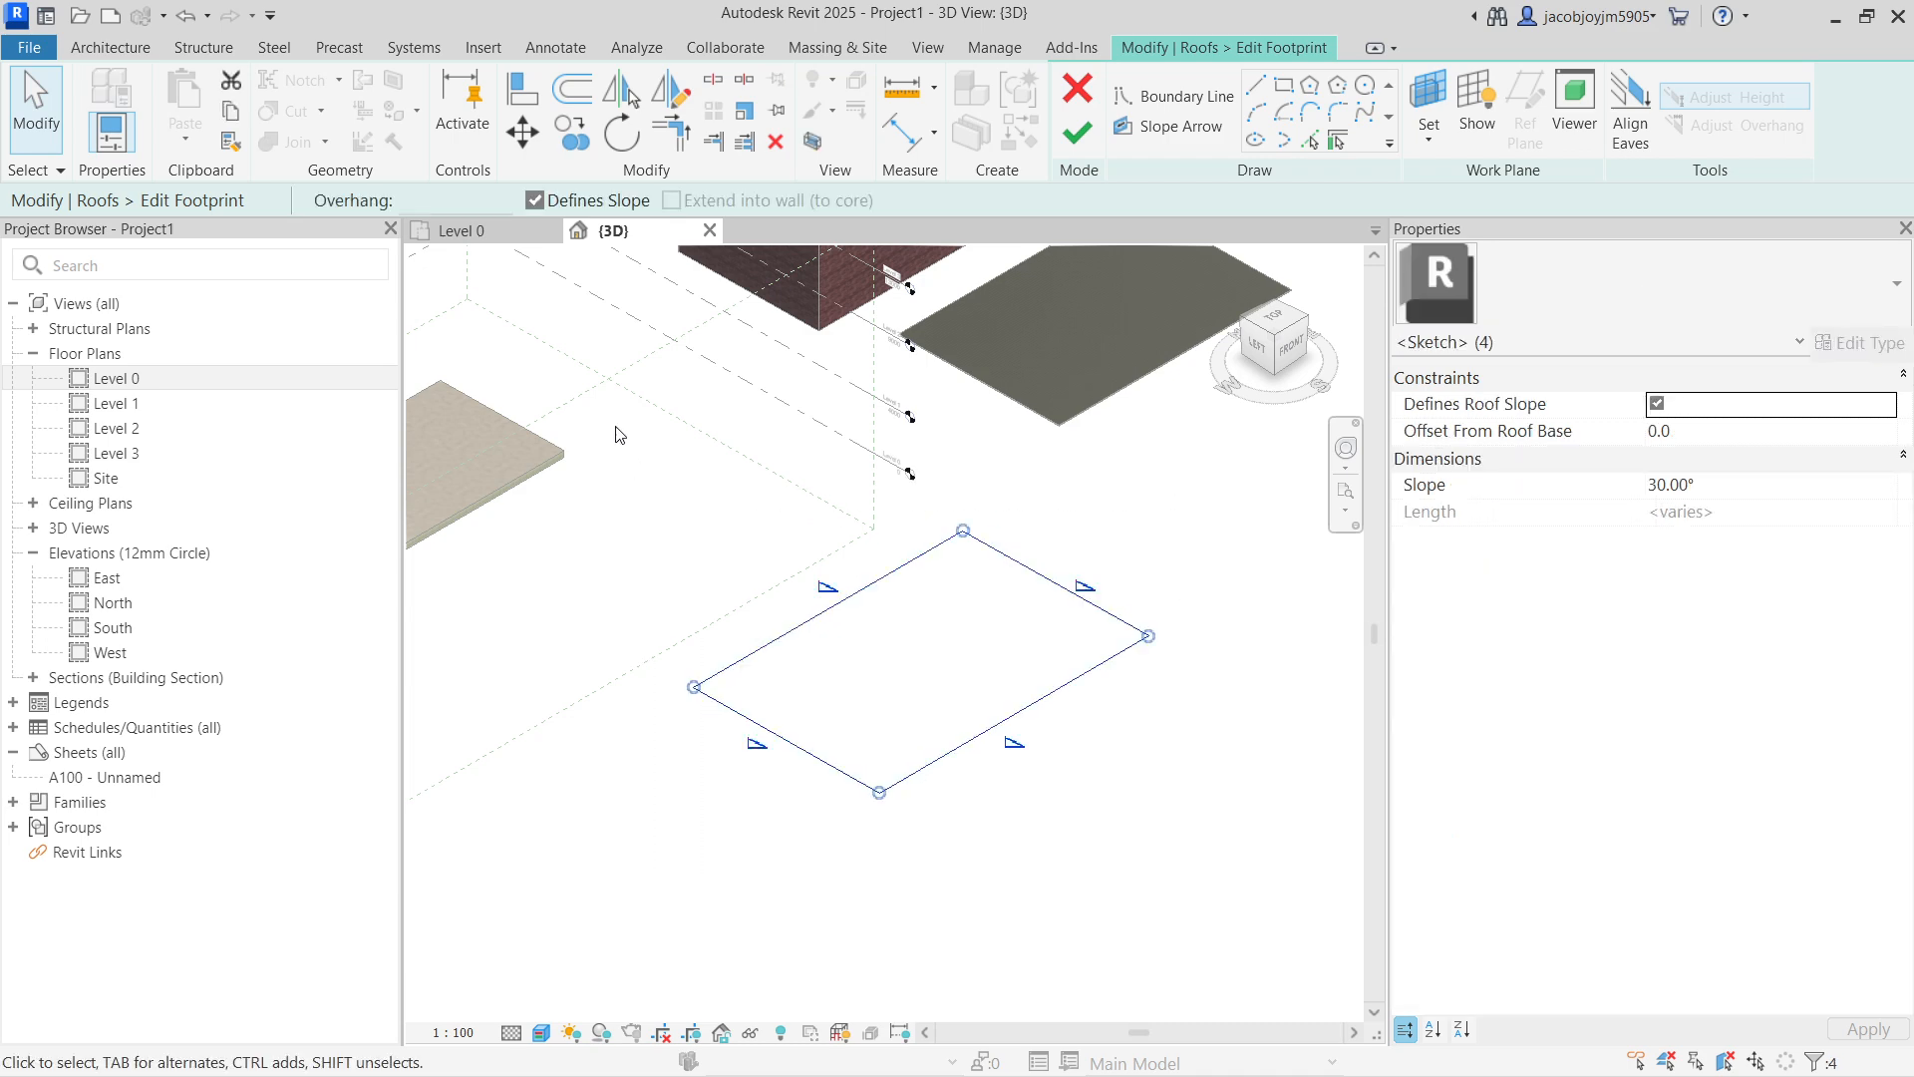
pyautogui.click(535, 202)
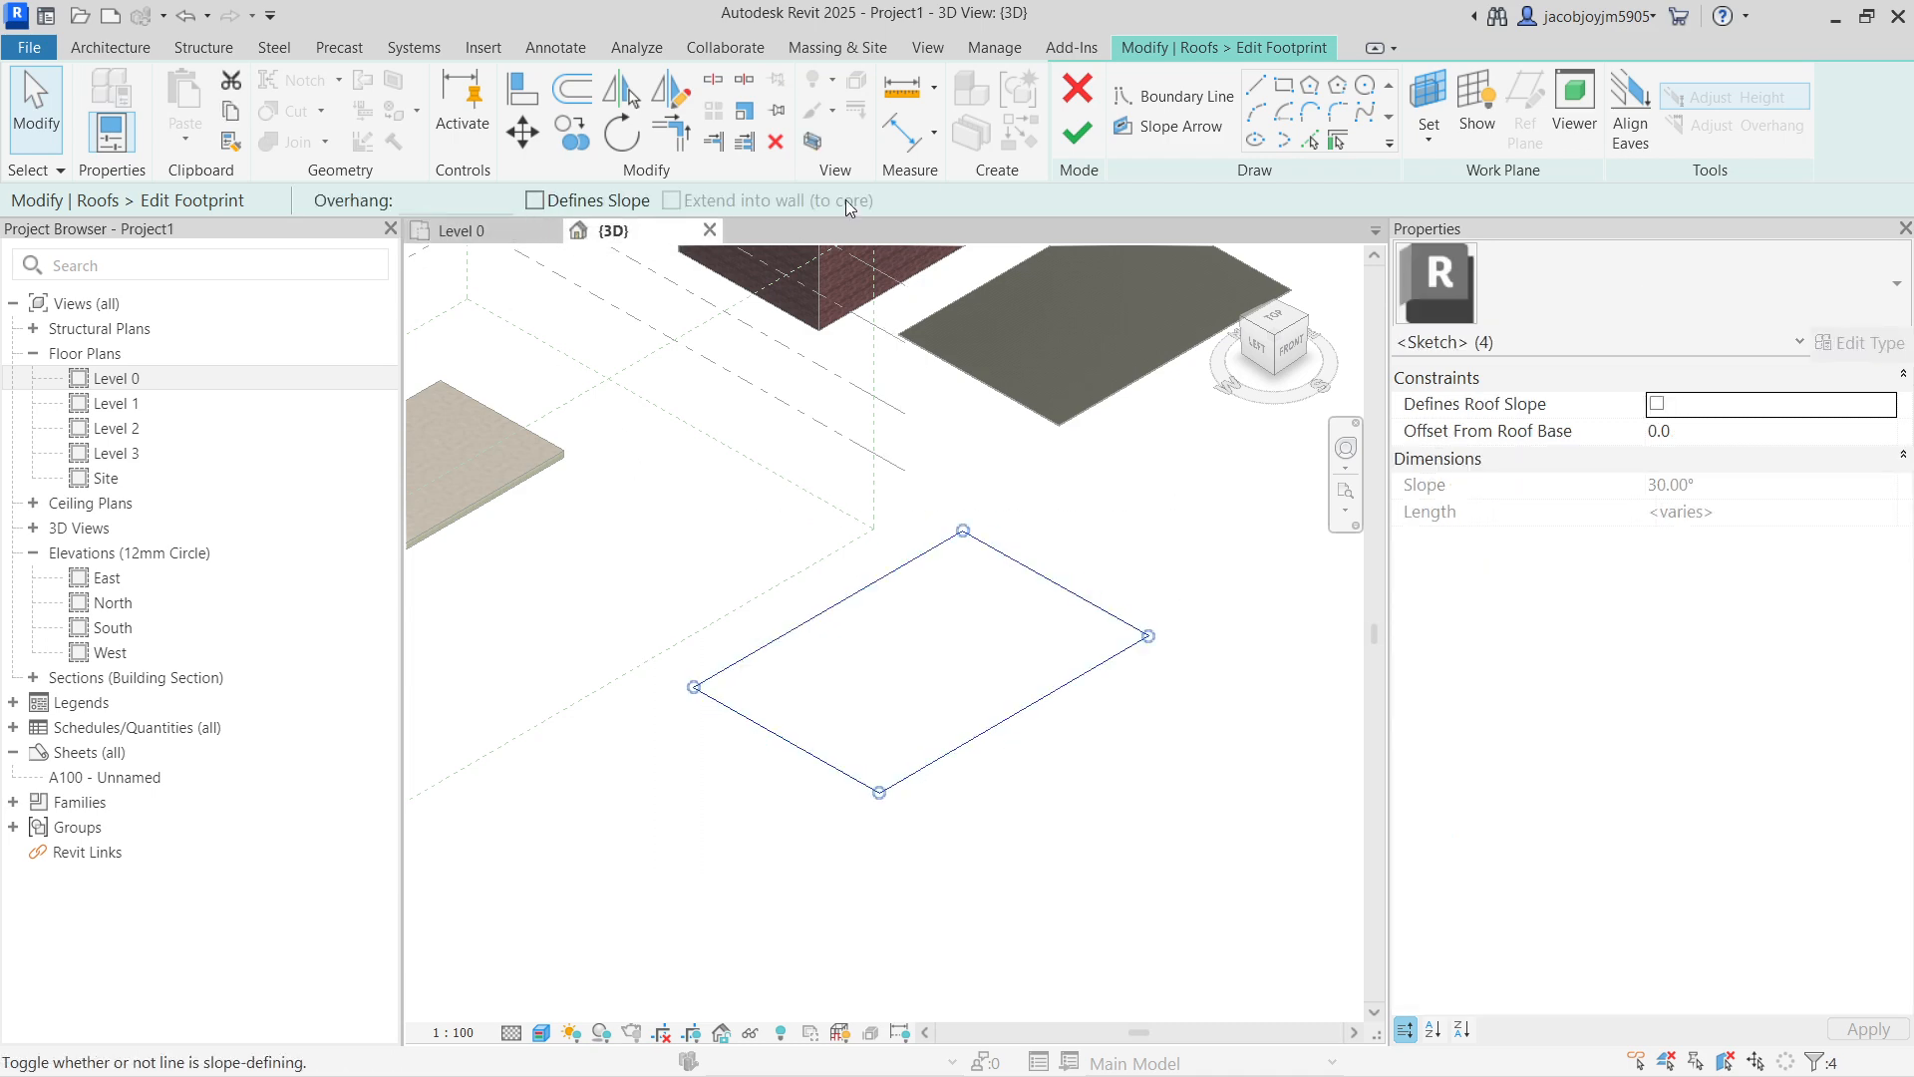
pyautogui.click(1077, 132)
pyautogui.click(1132, 611)
pyautogui.scroll(-3, 1096, 626)
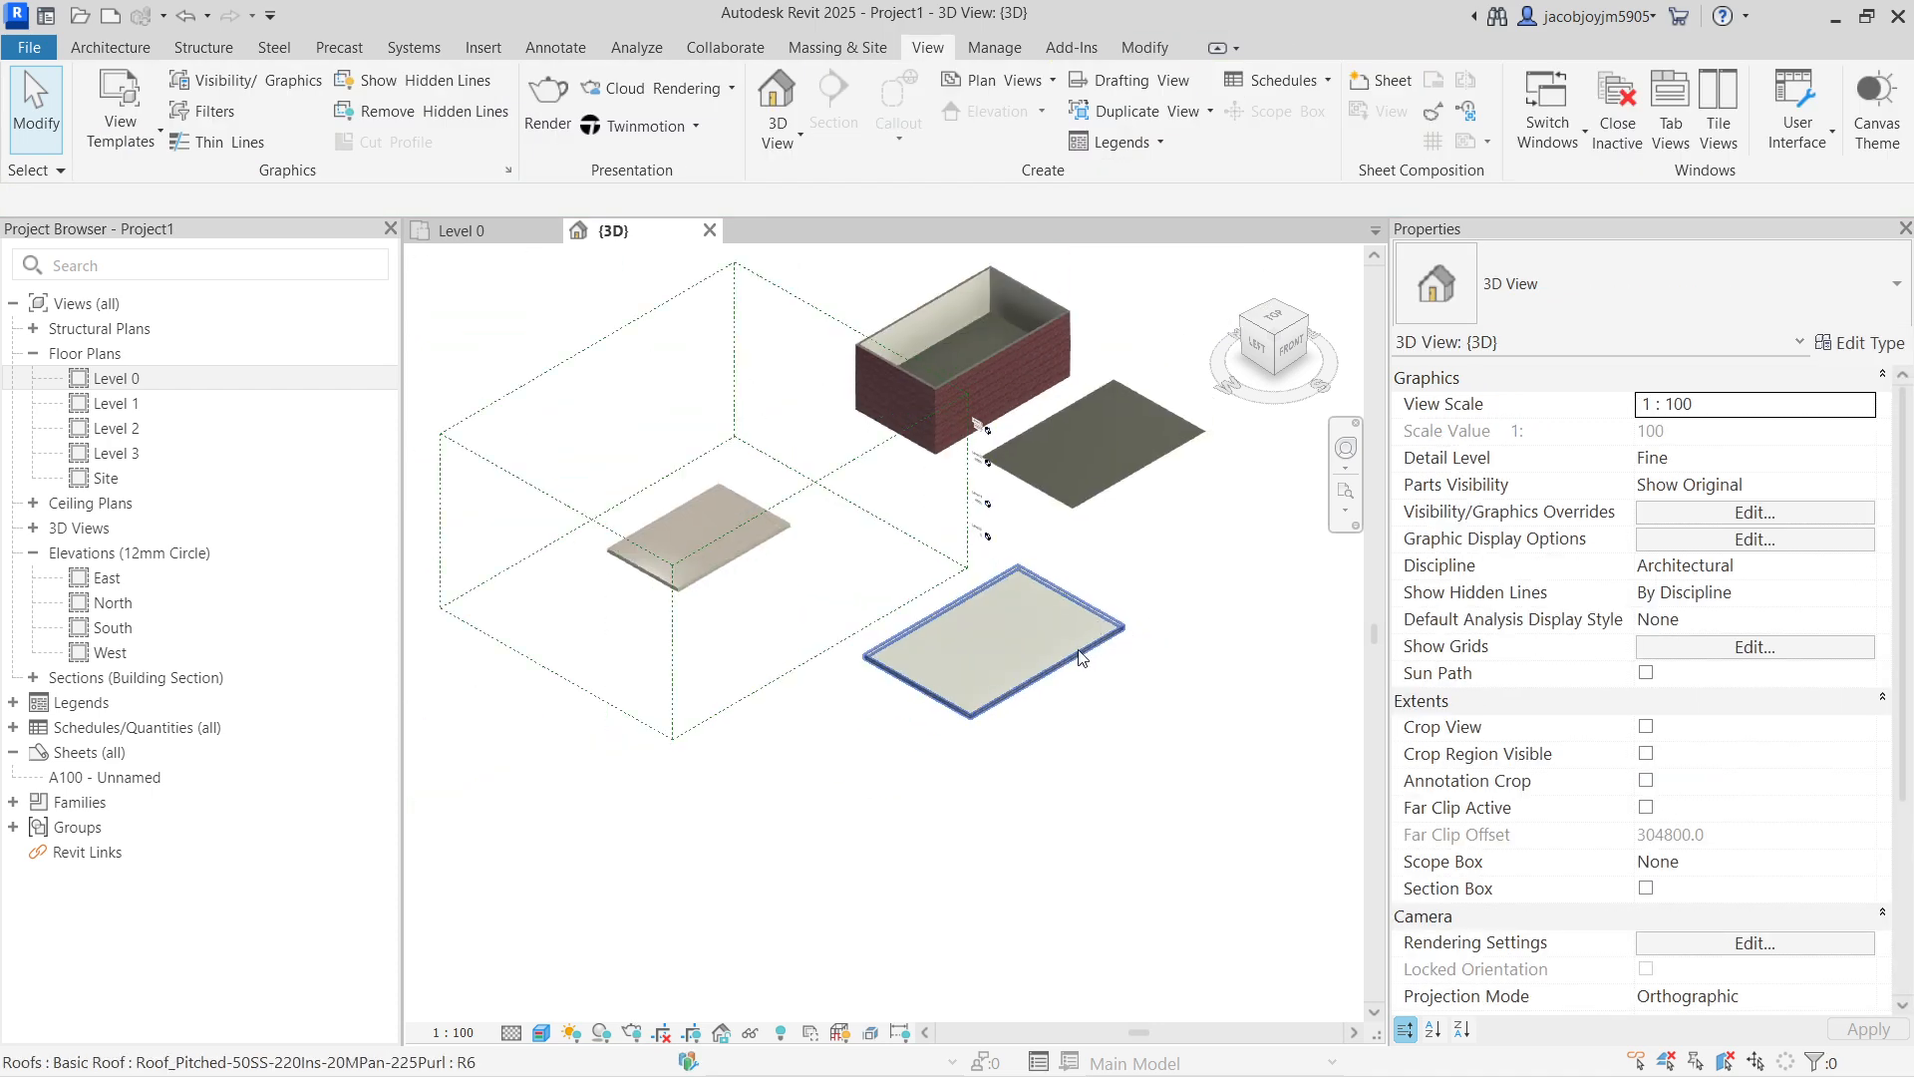
# Step: Try to define slopes on all four boundary edges of the architectural floor, and finish its sketch with the slopes turned off
pyautogui.keyDown('shift'); pyautogui.moveTo(947, 591); pyautogui.dragTo(1204, 391, button='middle'); pyautogui.keyUp('shift')
pyautogui.click(1266, 334)
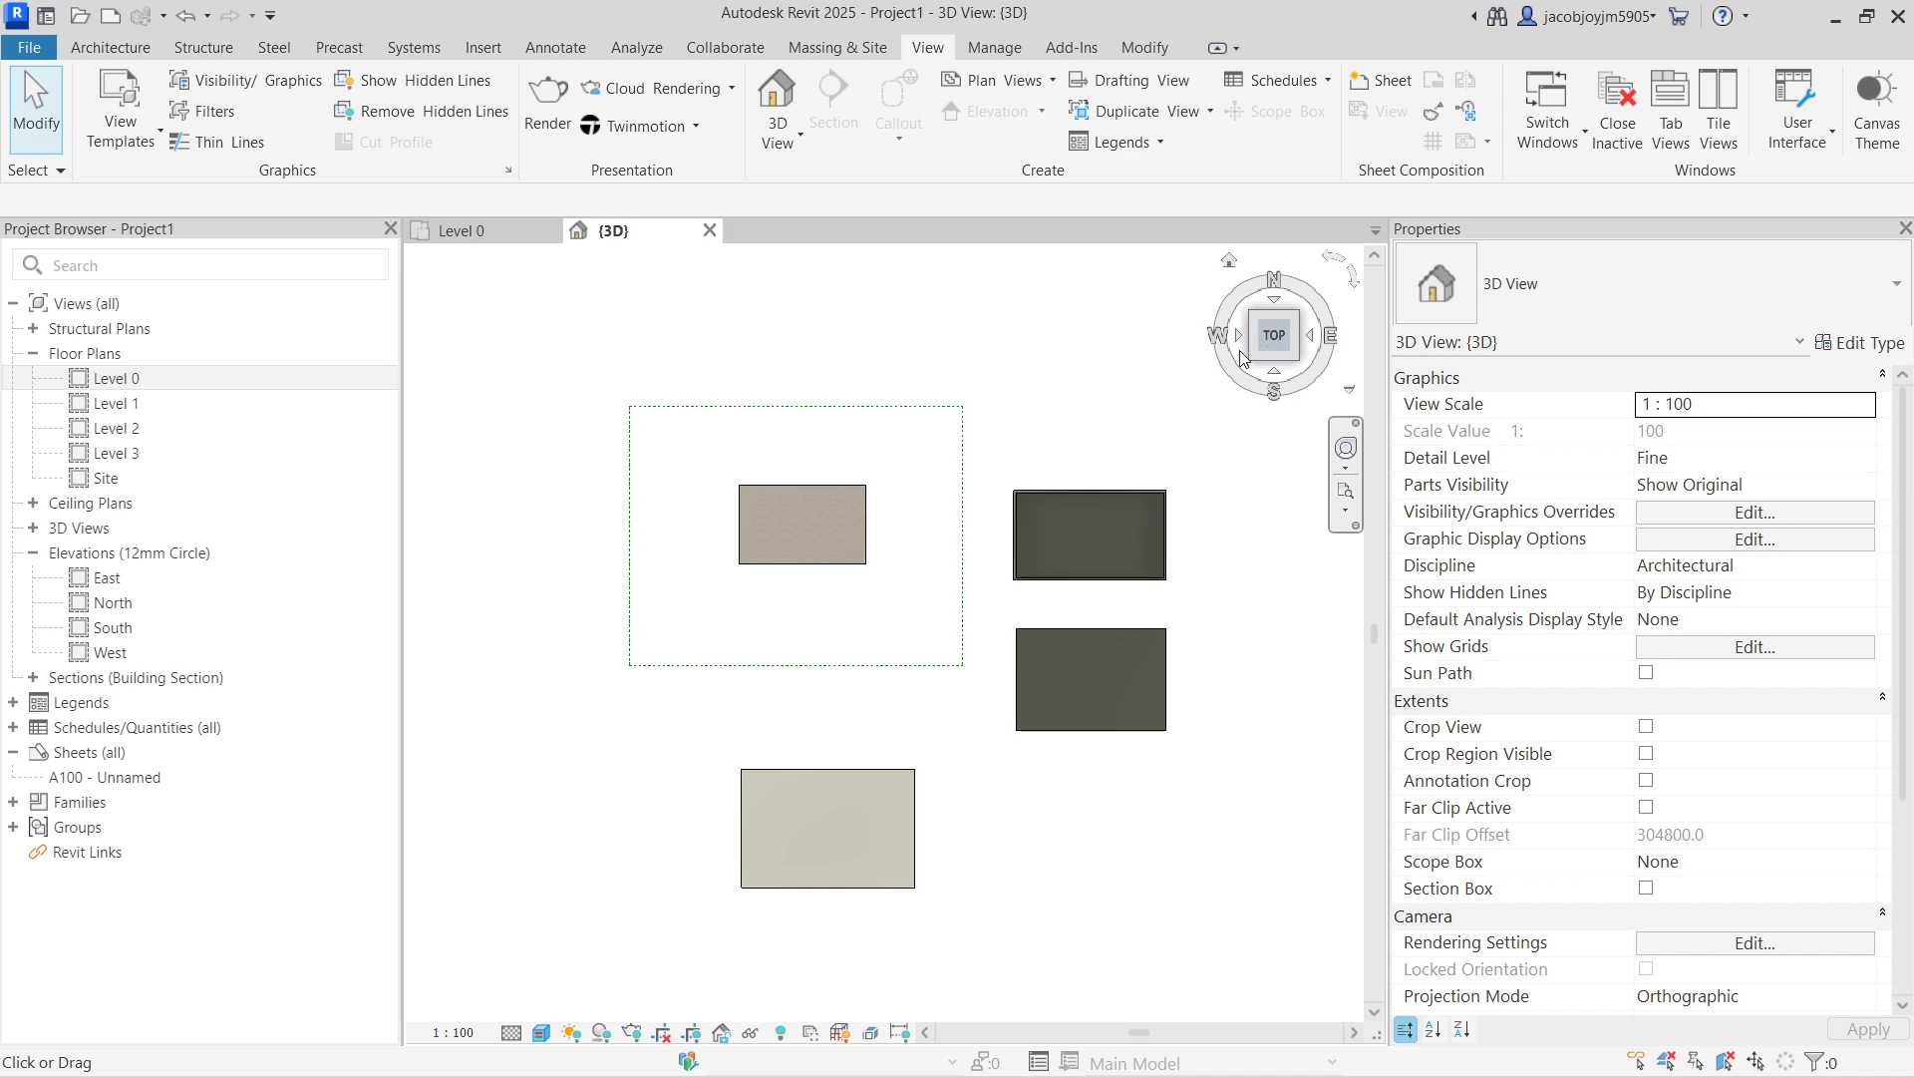
pyautogui.moveTo(1017, 602); pyautogui.dragTo(983, 551, button='middle')
pyautogui.click(804, 521)
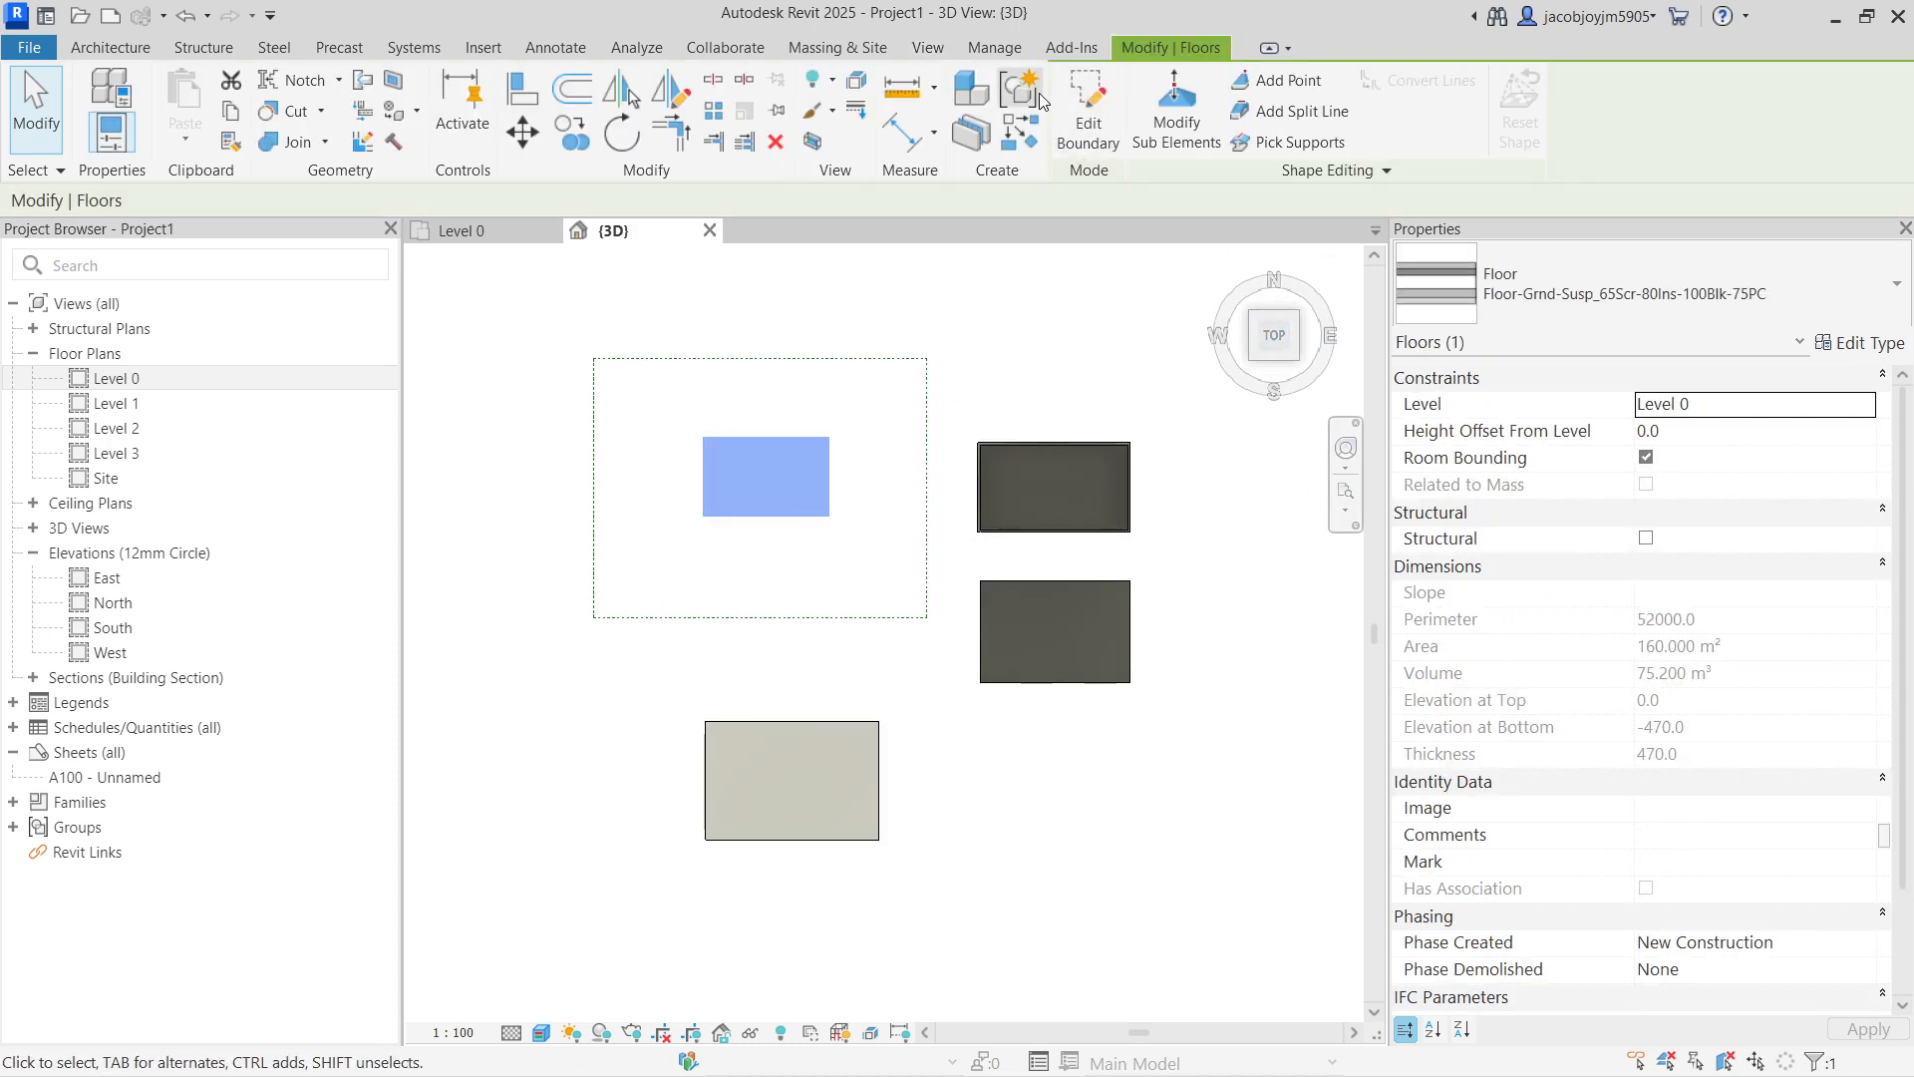
pyautogui.click(1089, 112)
pyautogui.moveTo(842, 396); pyautogui.dragTo(596, 611)
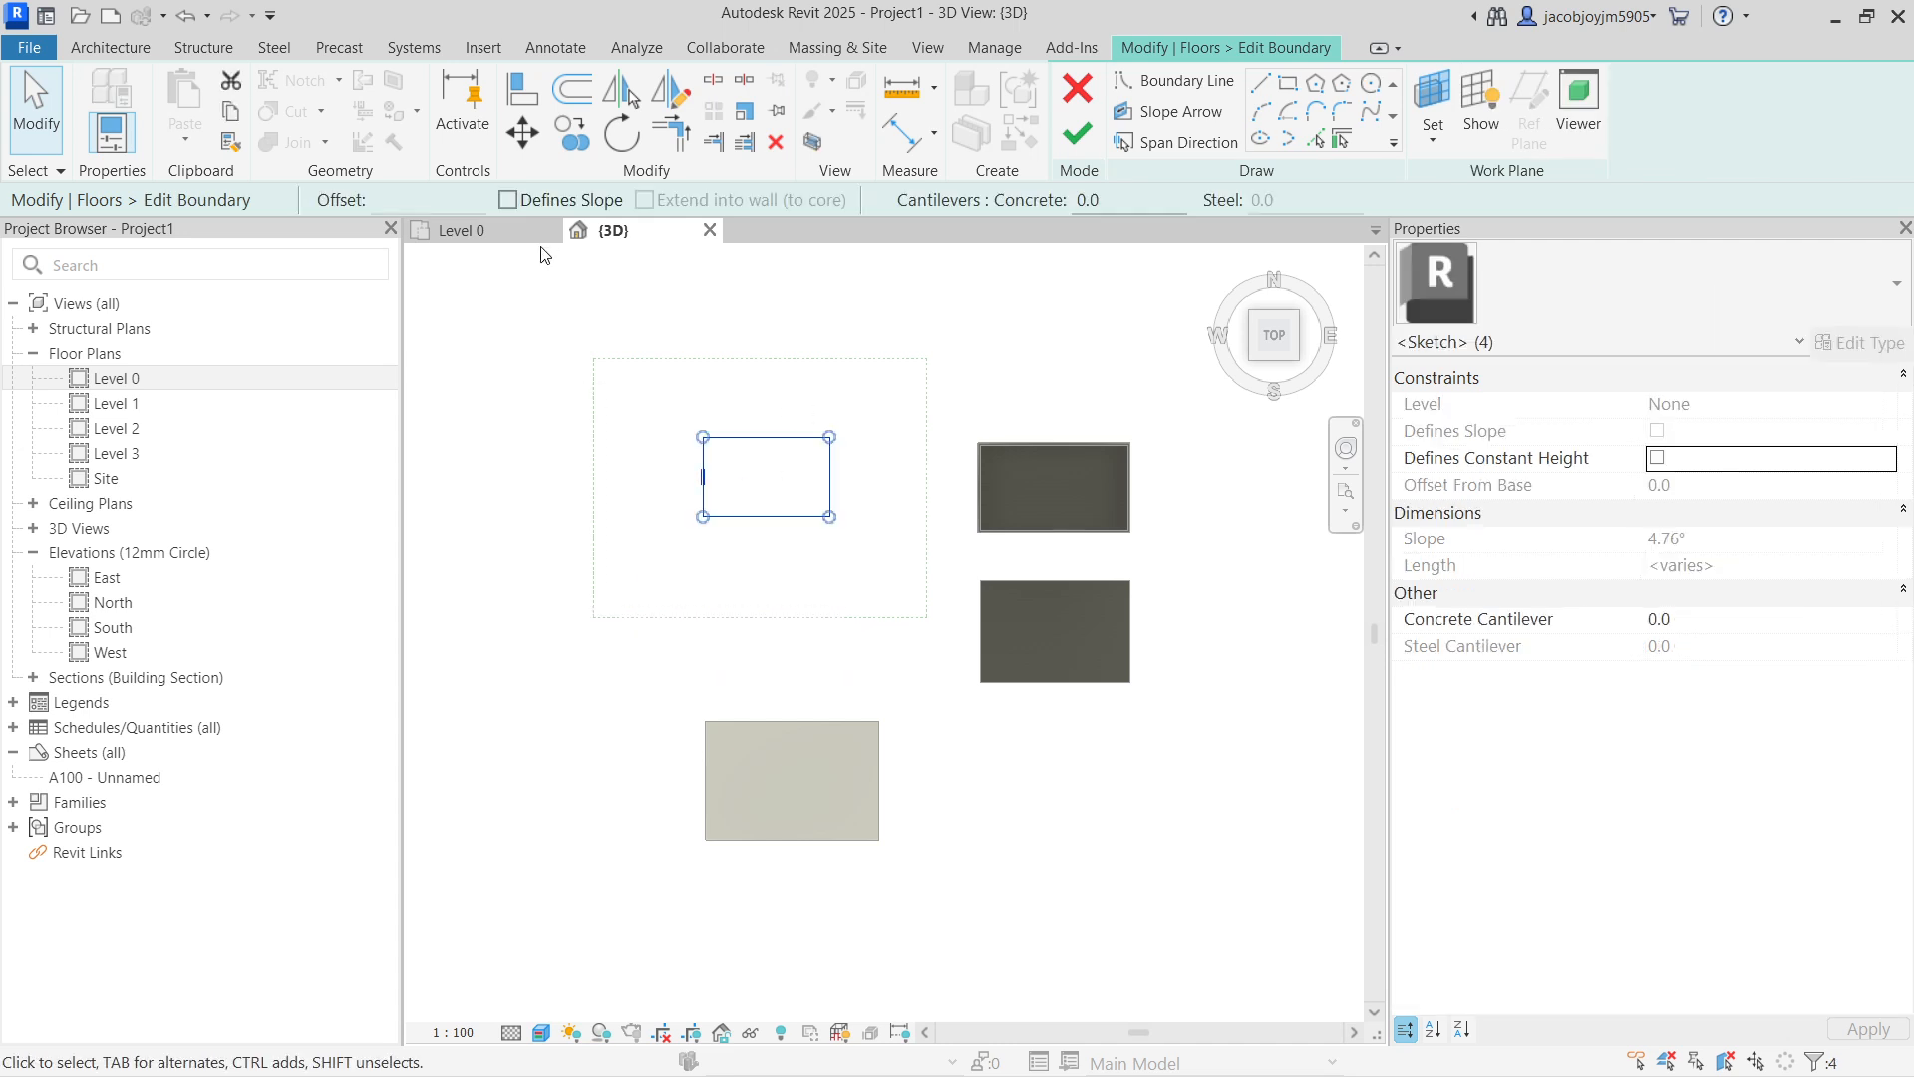
pyautogui.click(520, 200)
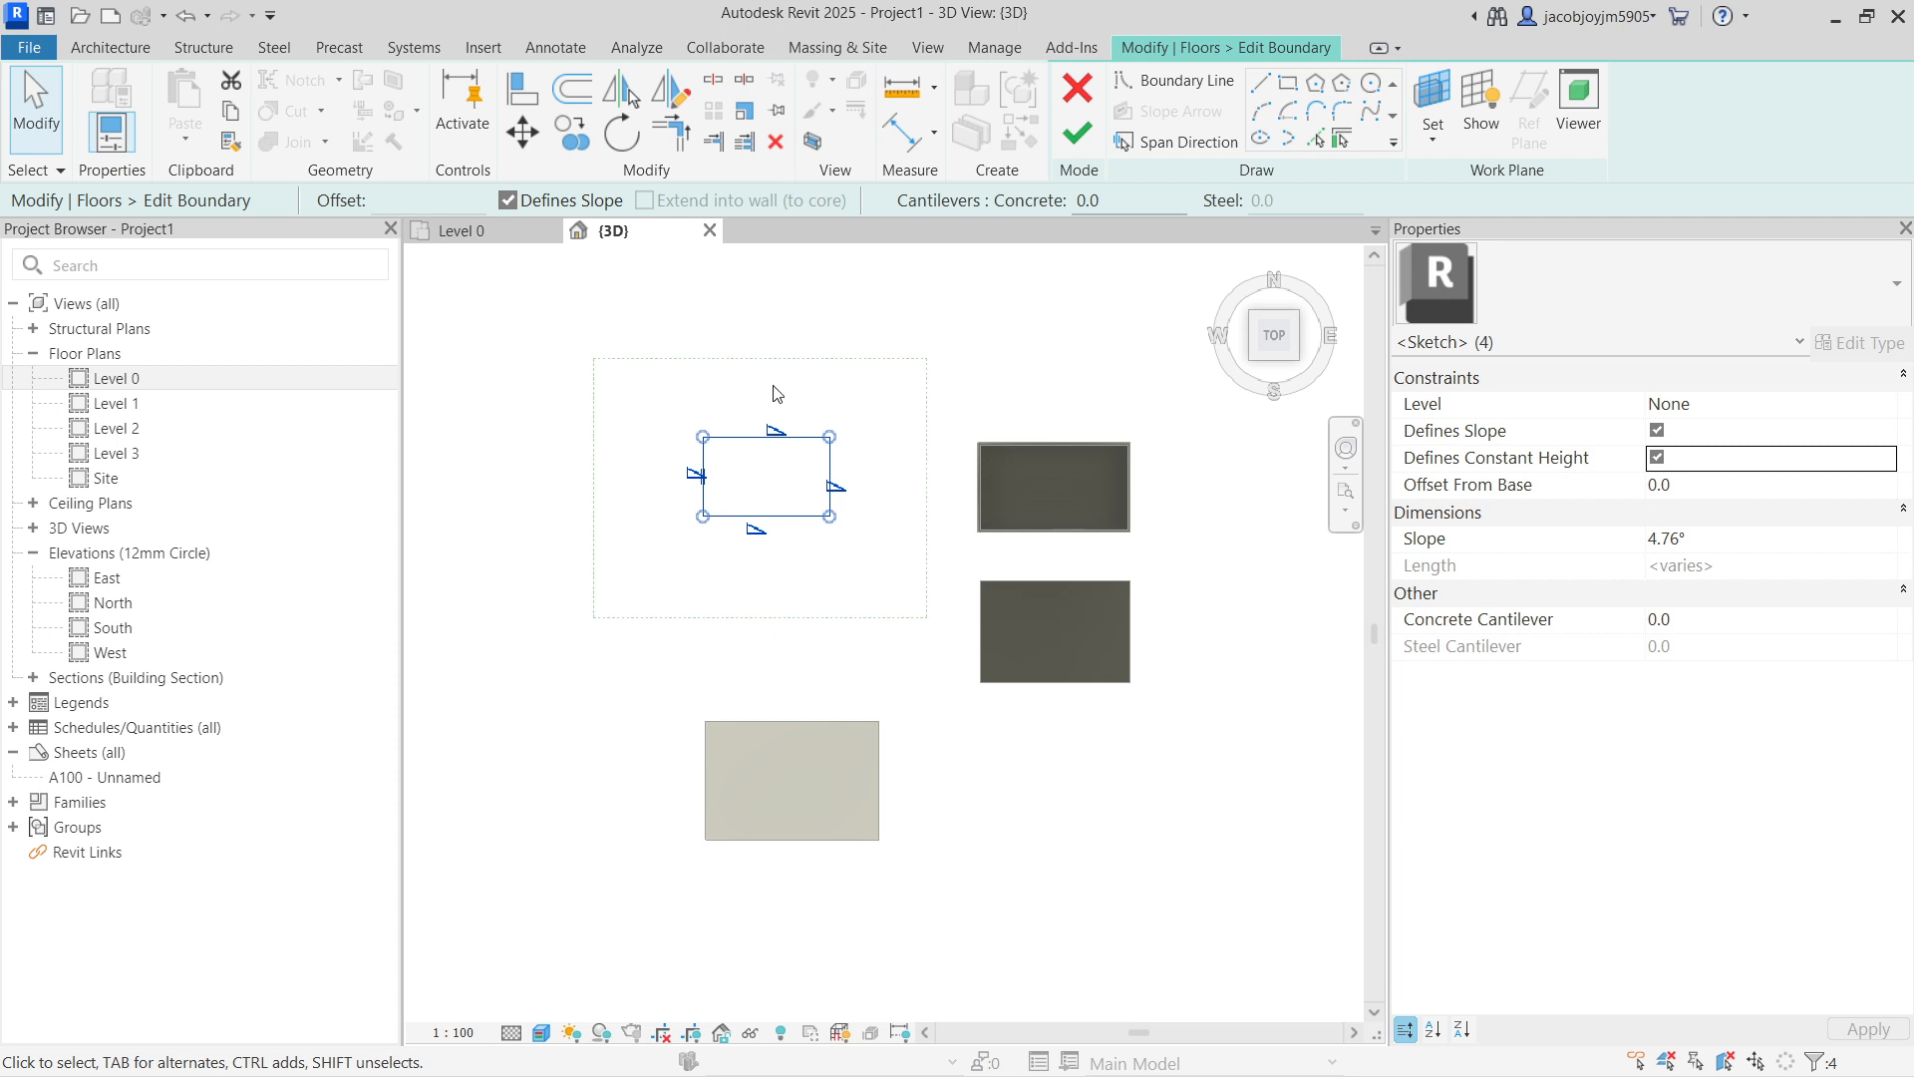
pyautogui.click(1076, 138)
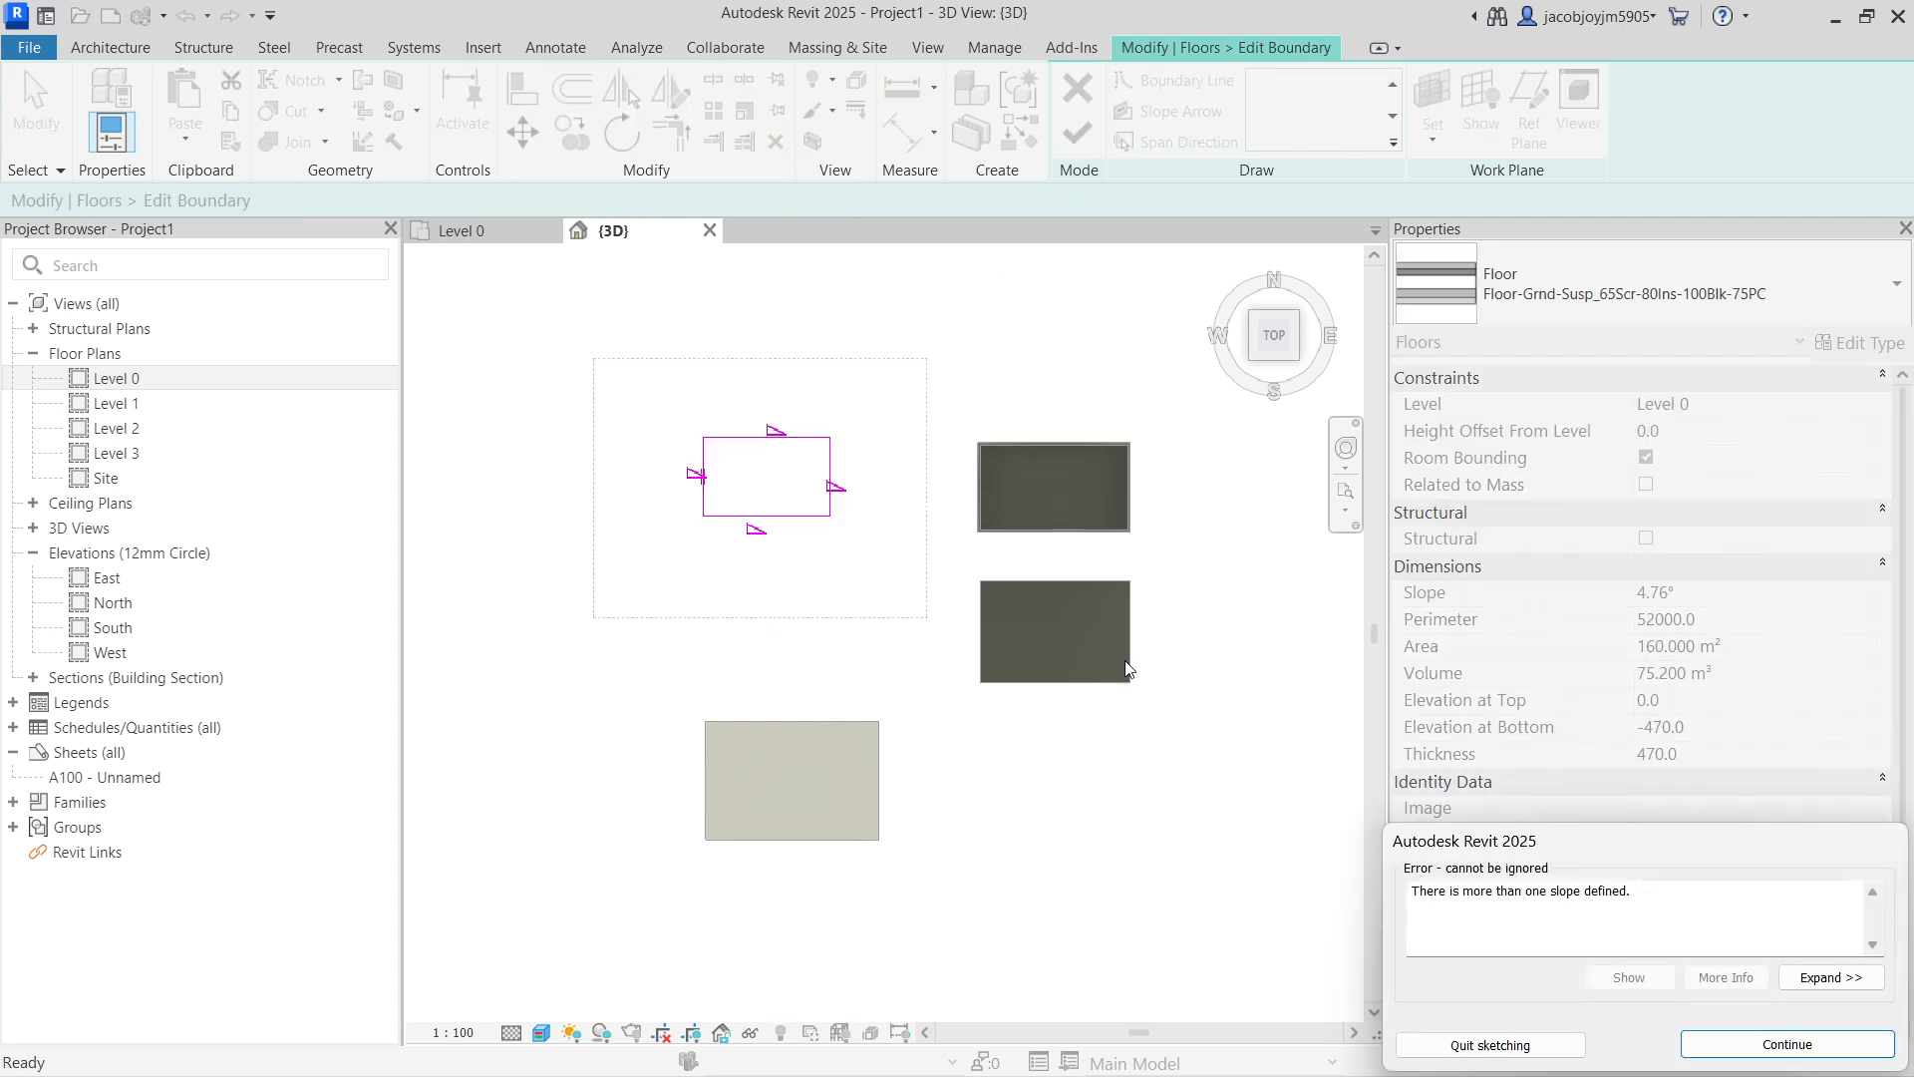
pyautogui.moveTo(1575, 860); pyautogui.dragTo(917, 501)
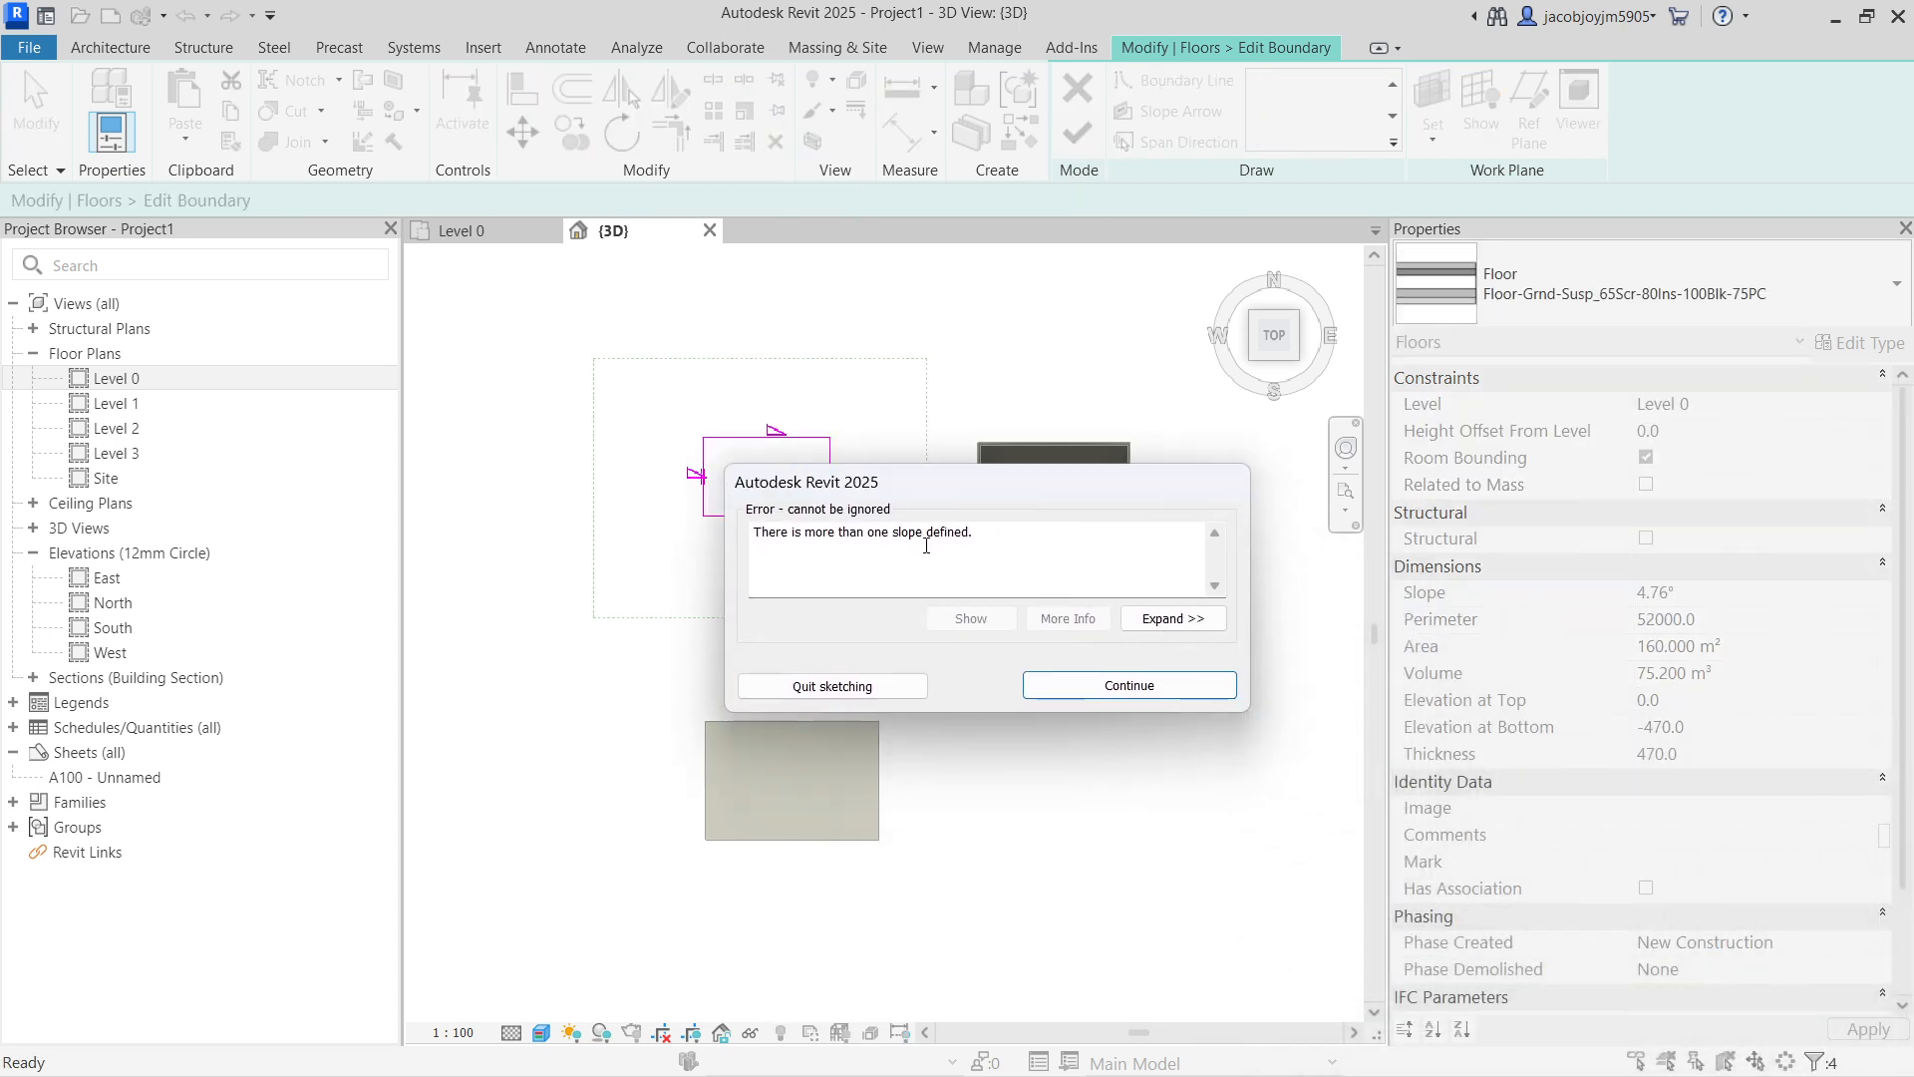
pyautogui.click(1128, 685)
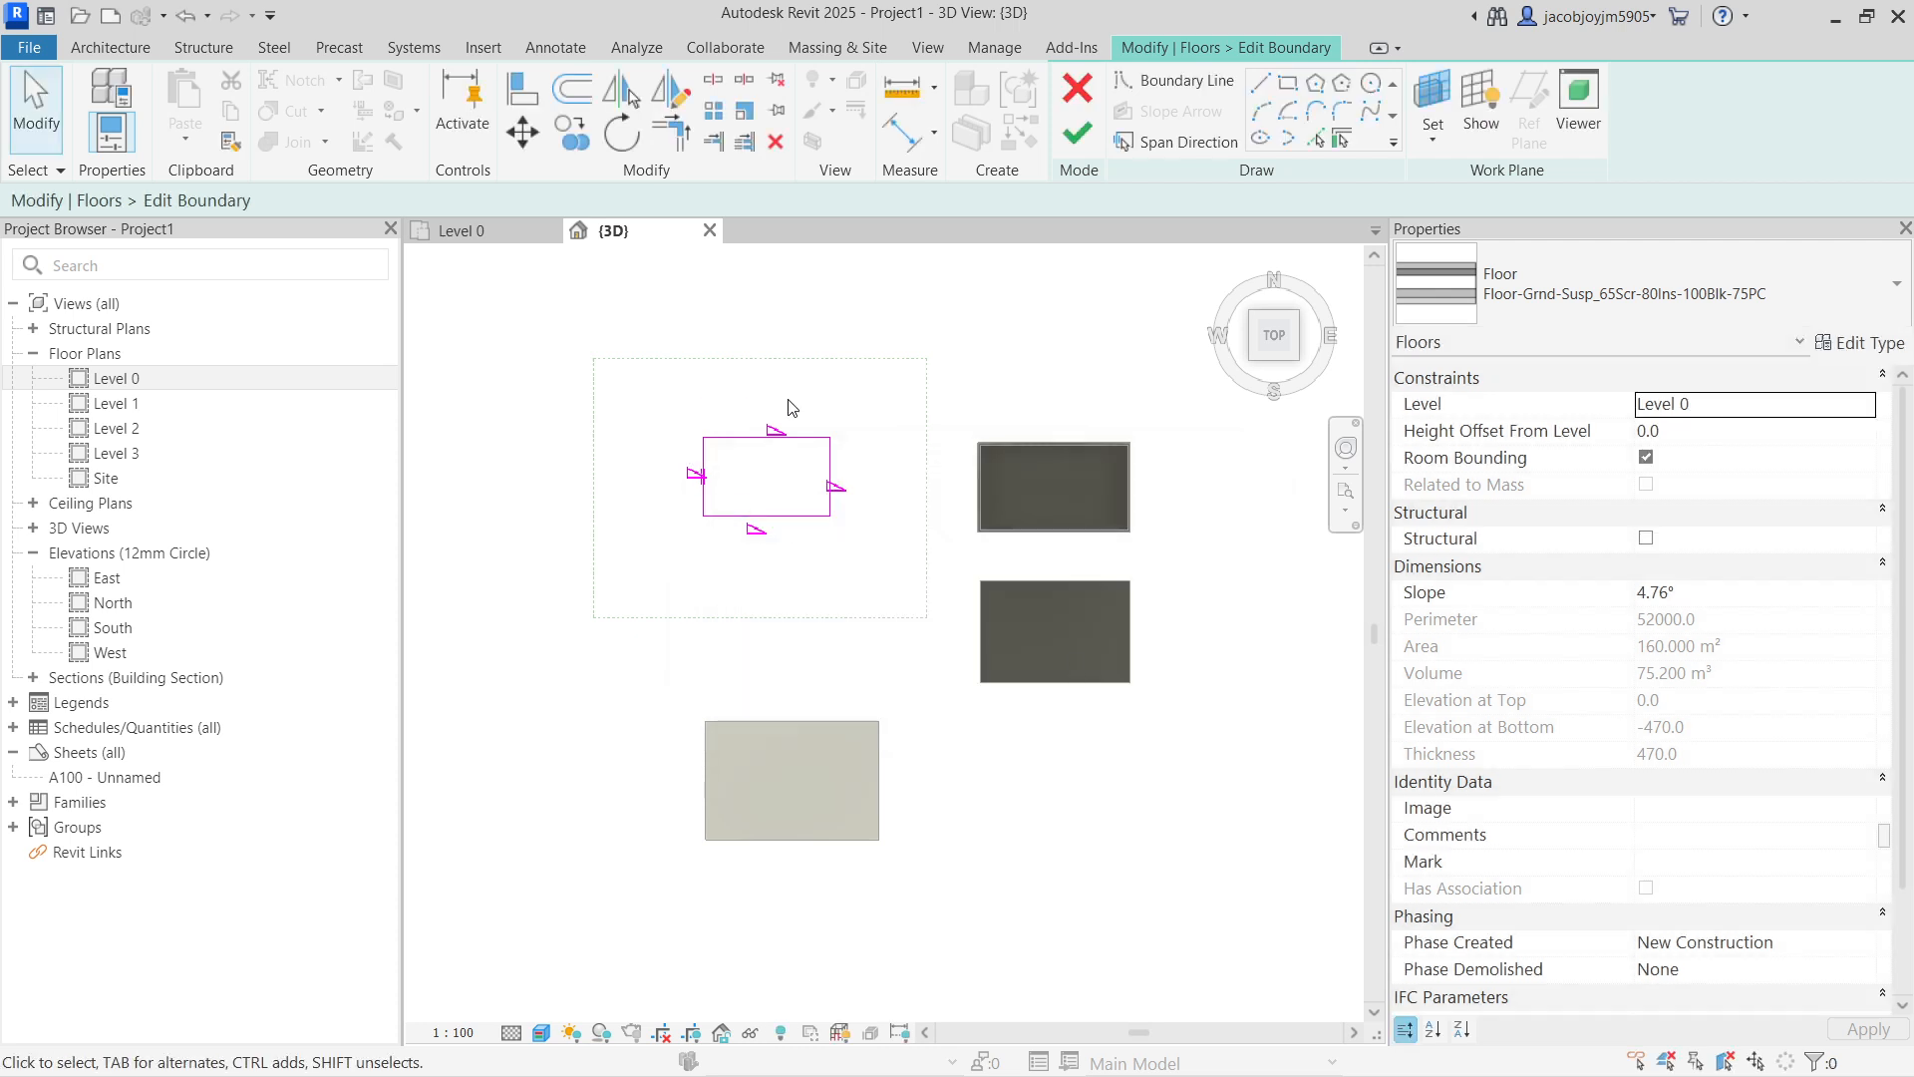
pyautogui.moveTo(846, 406); pyautogui.dragTo(665, 559)
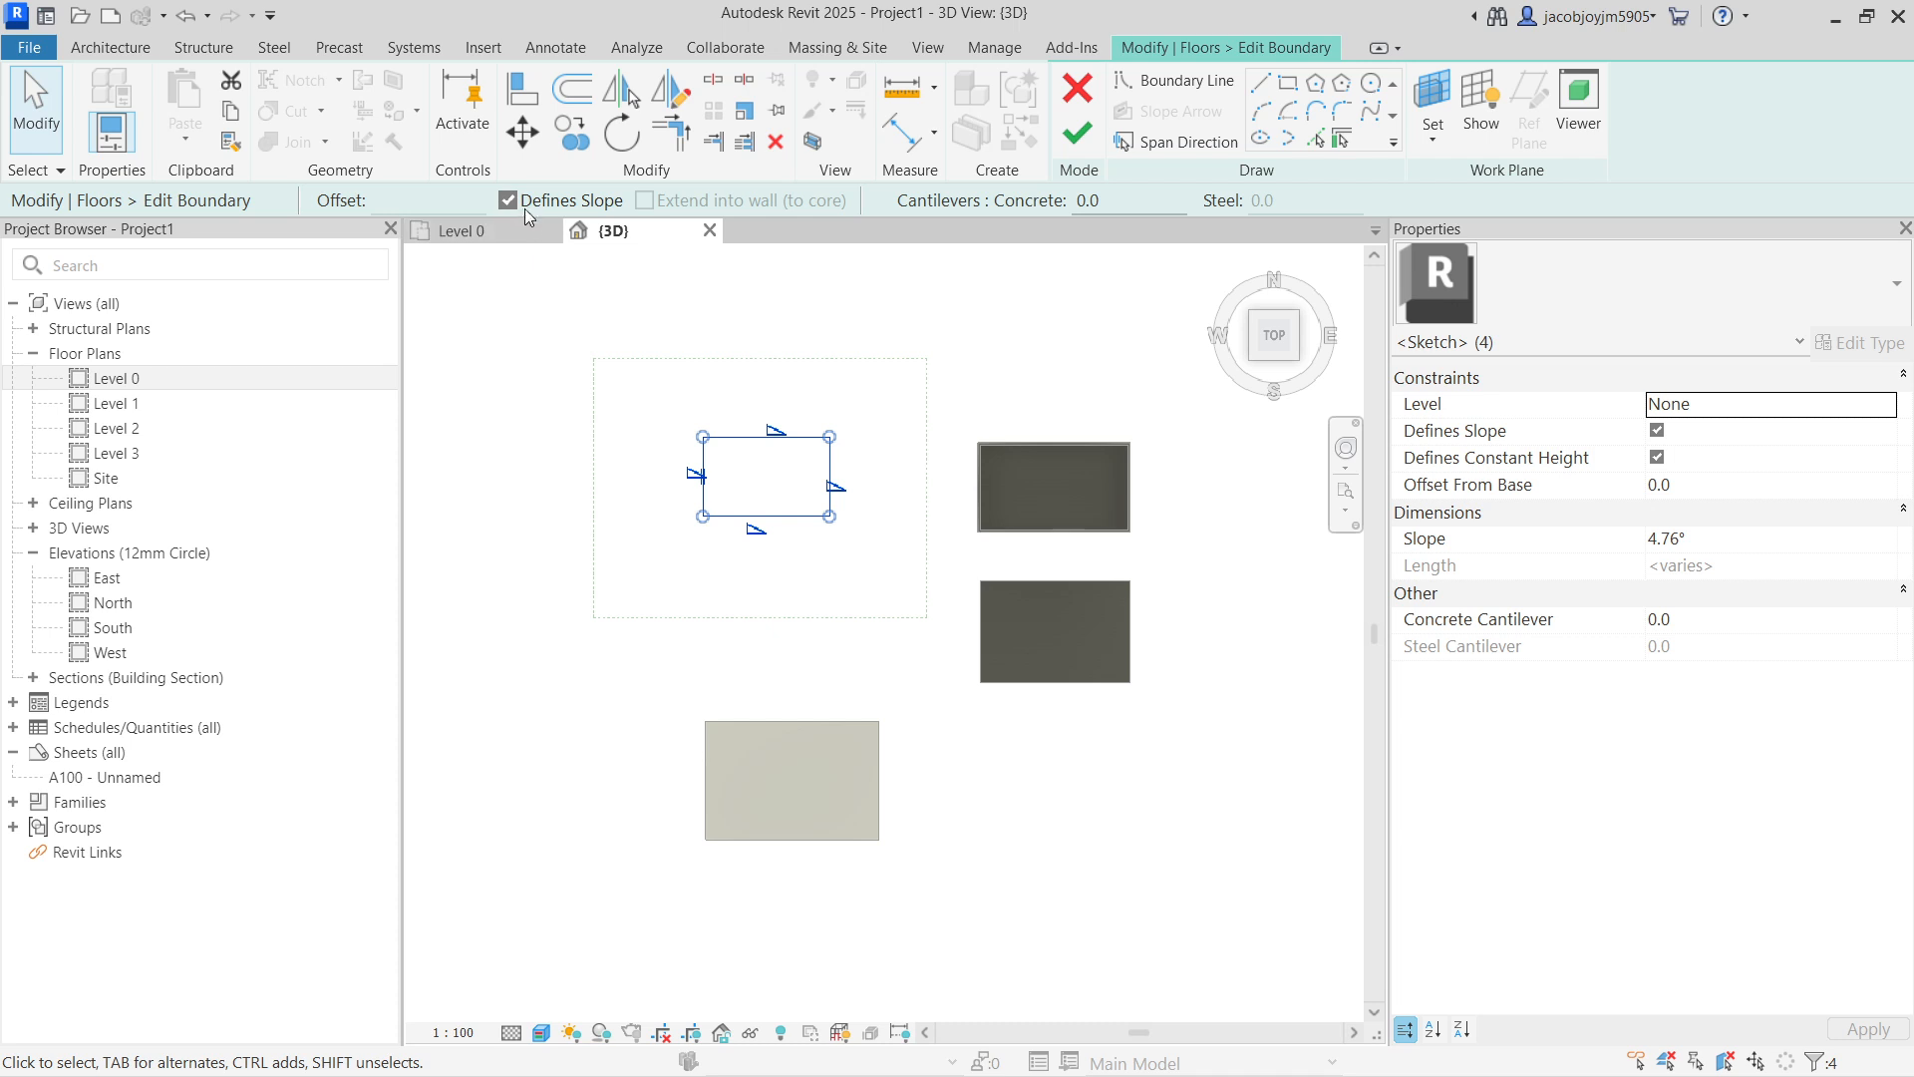
pyautogui.click(1081, 138)
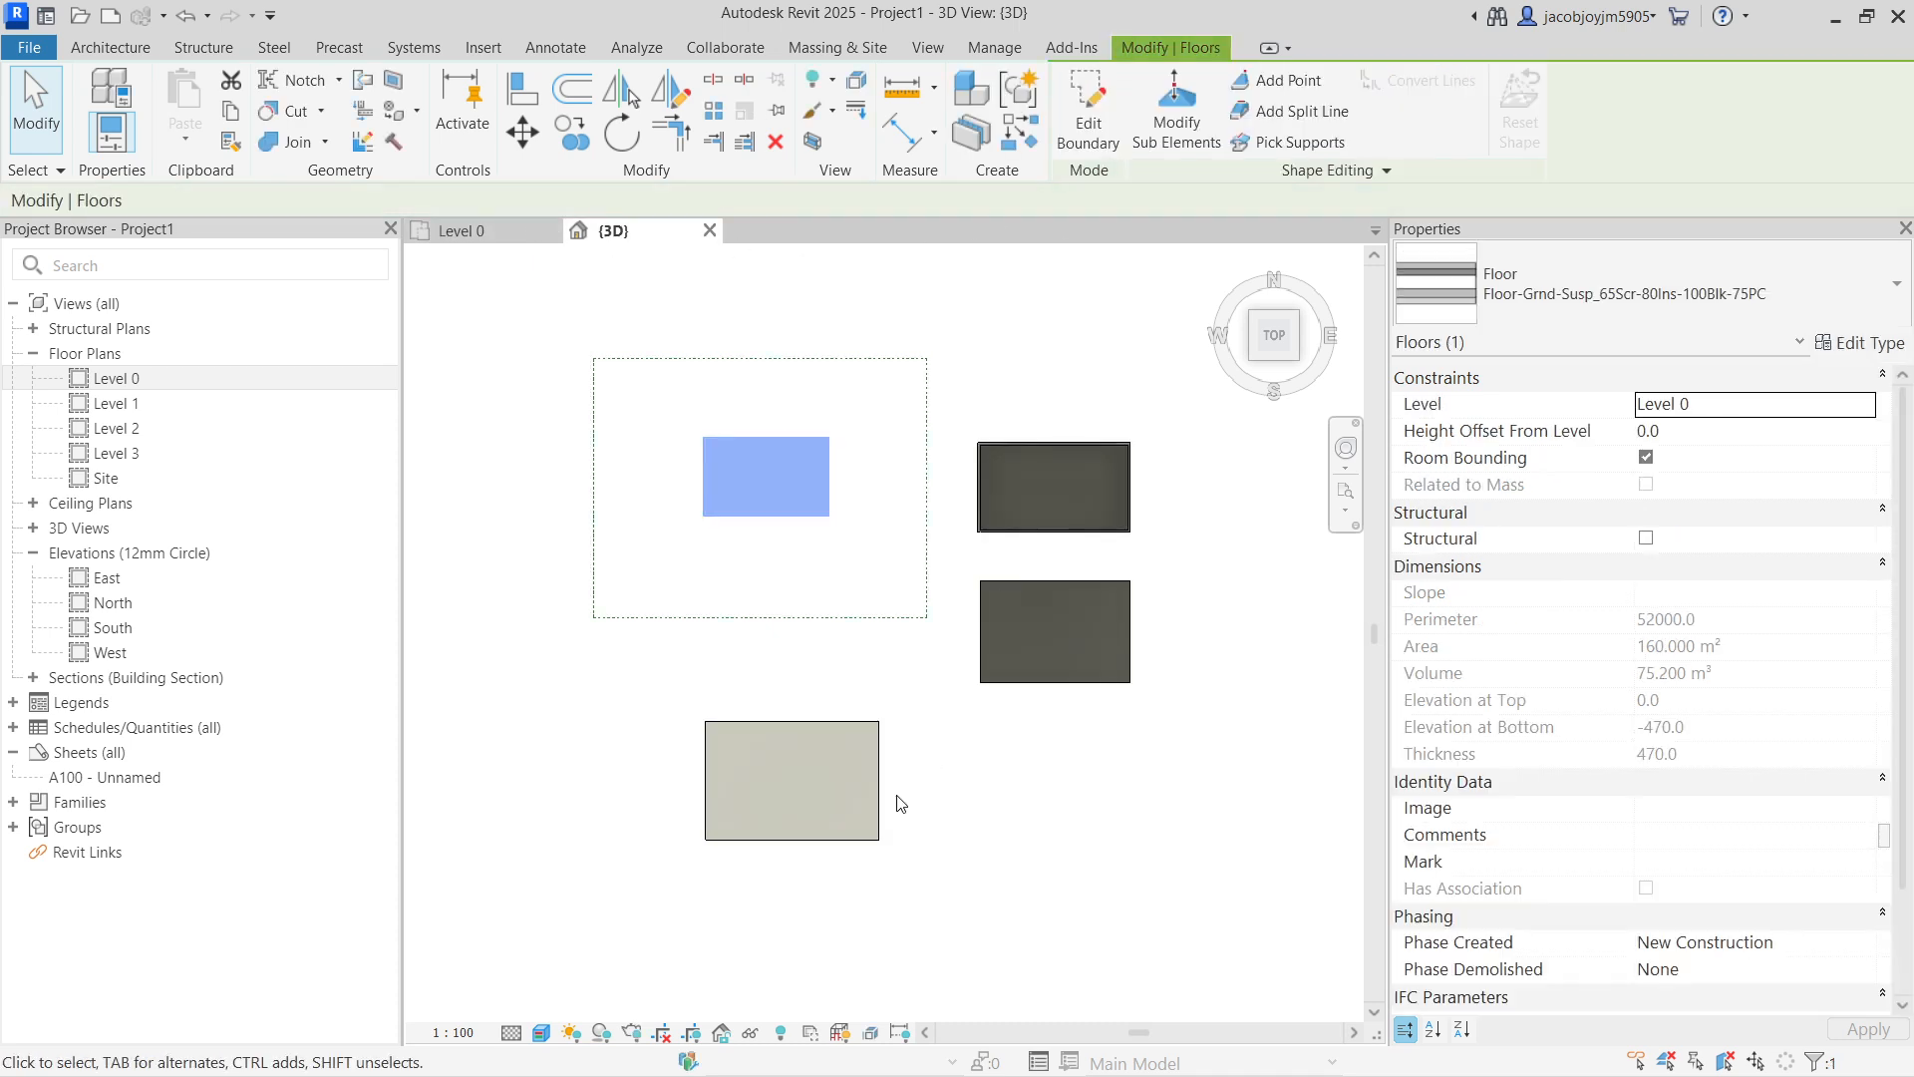
# Step: Edit the roof's footprint to make all four edges slope-defining again and finish the sketch
pyautogui.click(869, 797)
pyautogui.click(1086, 118)
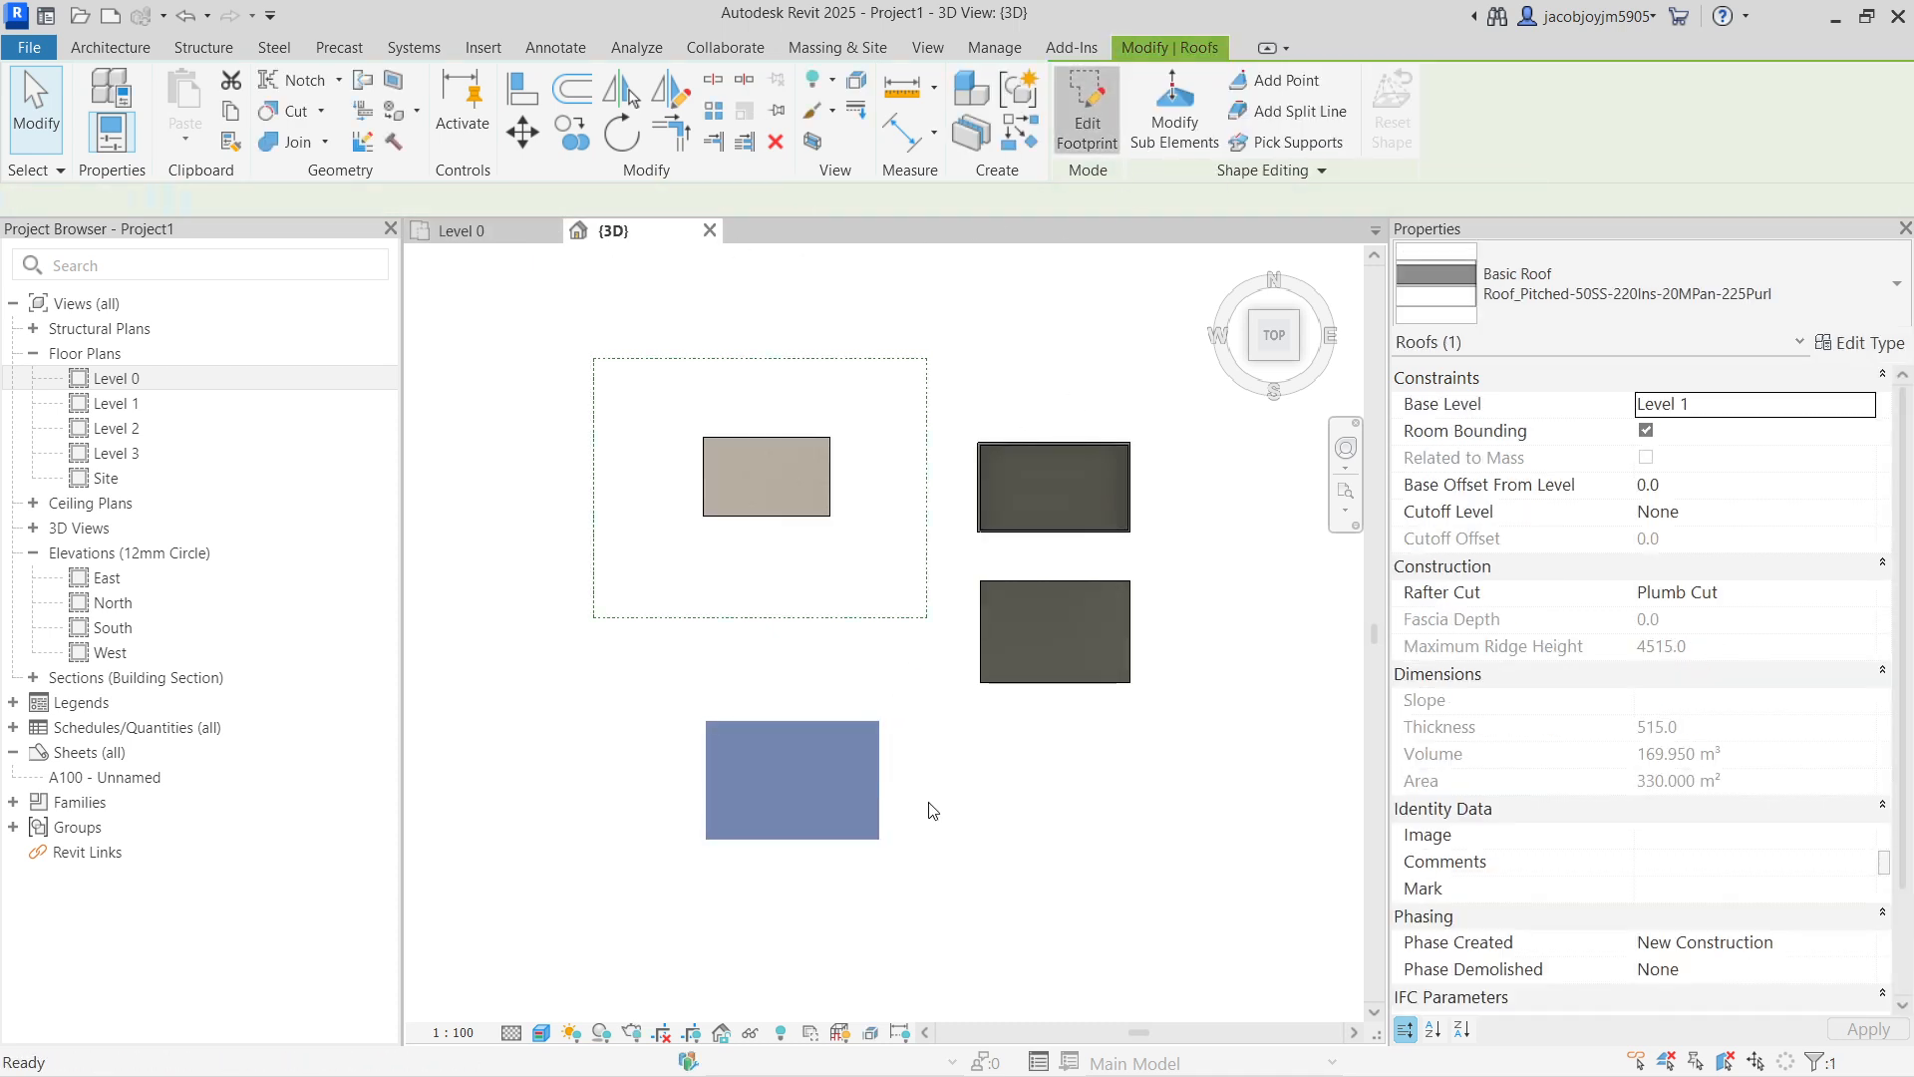
pyautogui.moveTo(897, 690); pyautogui.dragTo(630, 888)
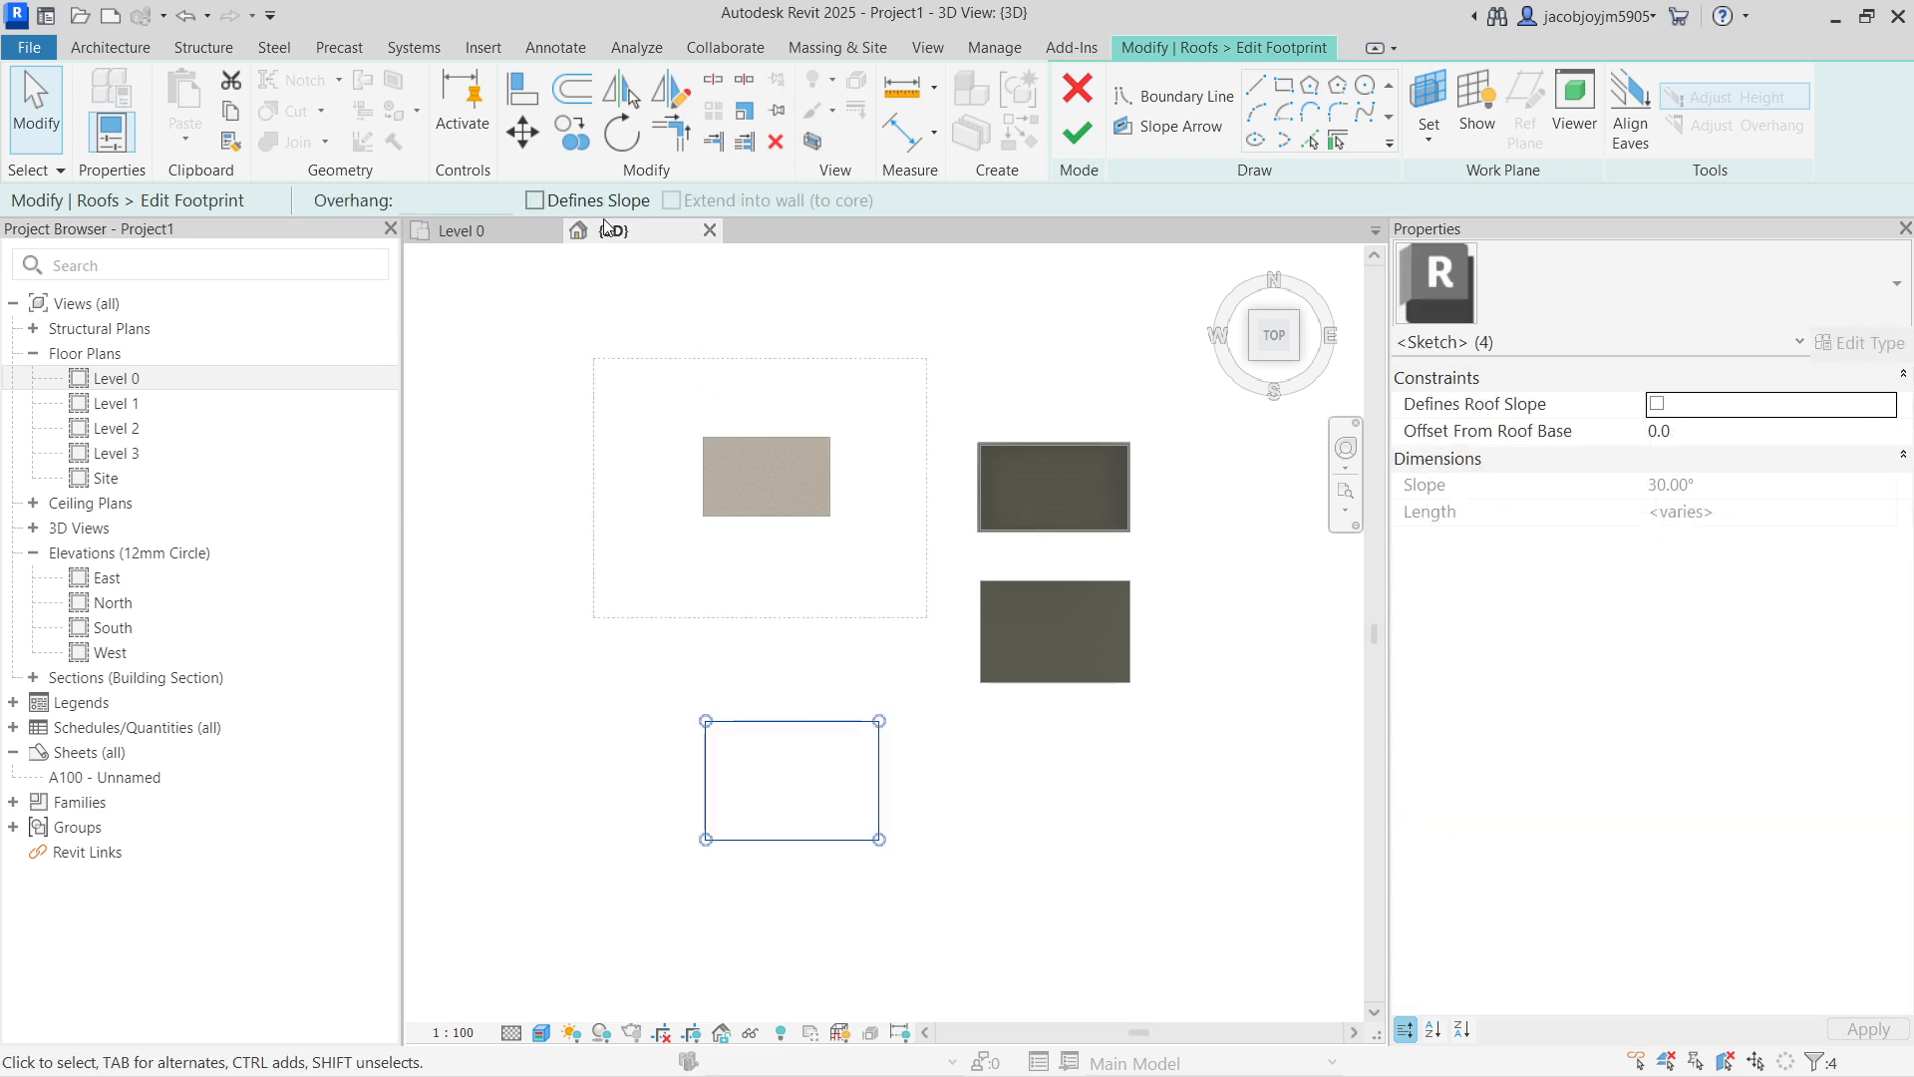
pyautogui.click(1079, 129)
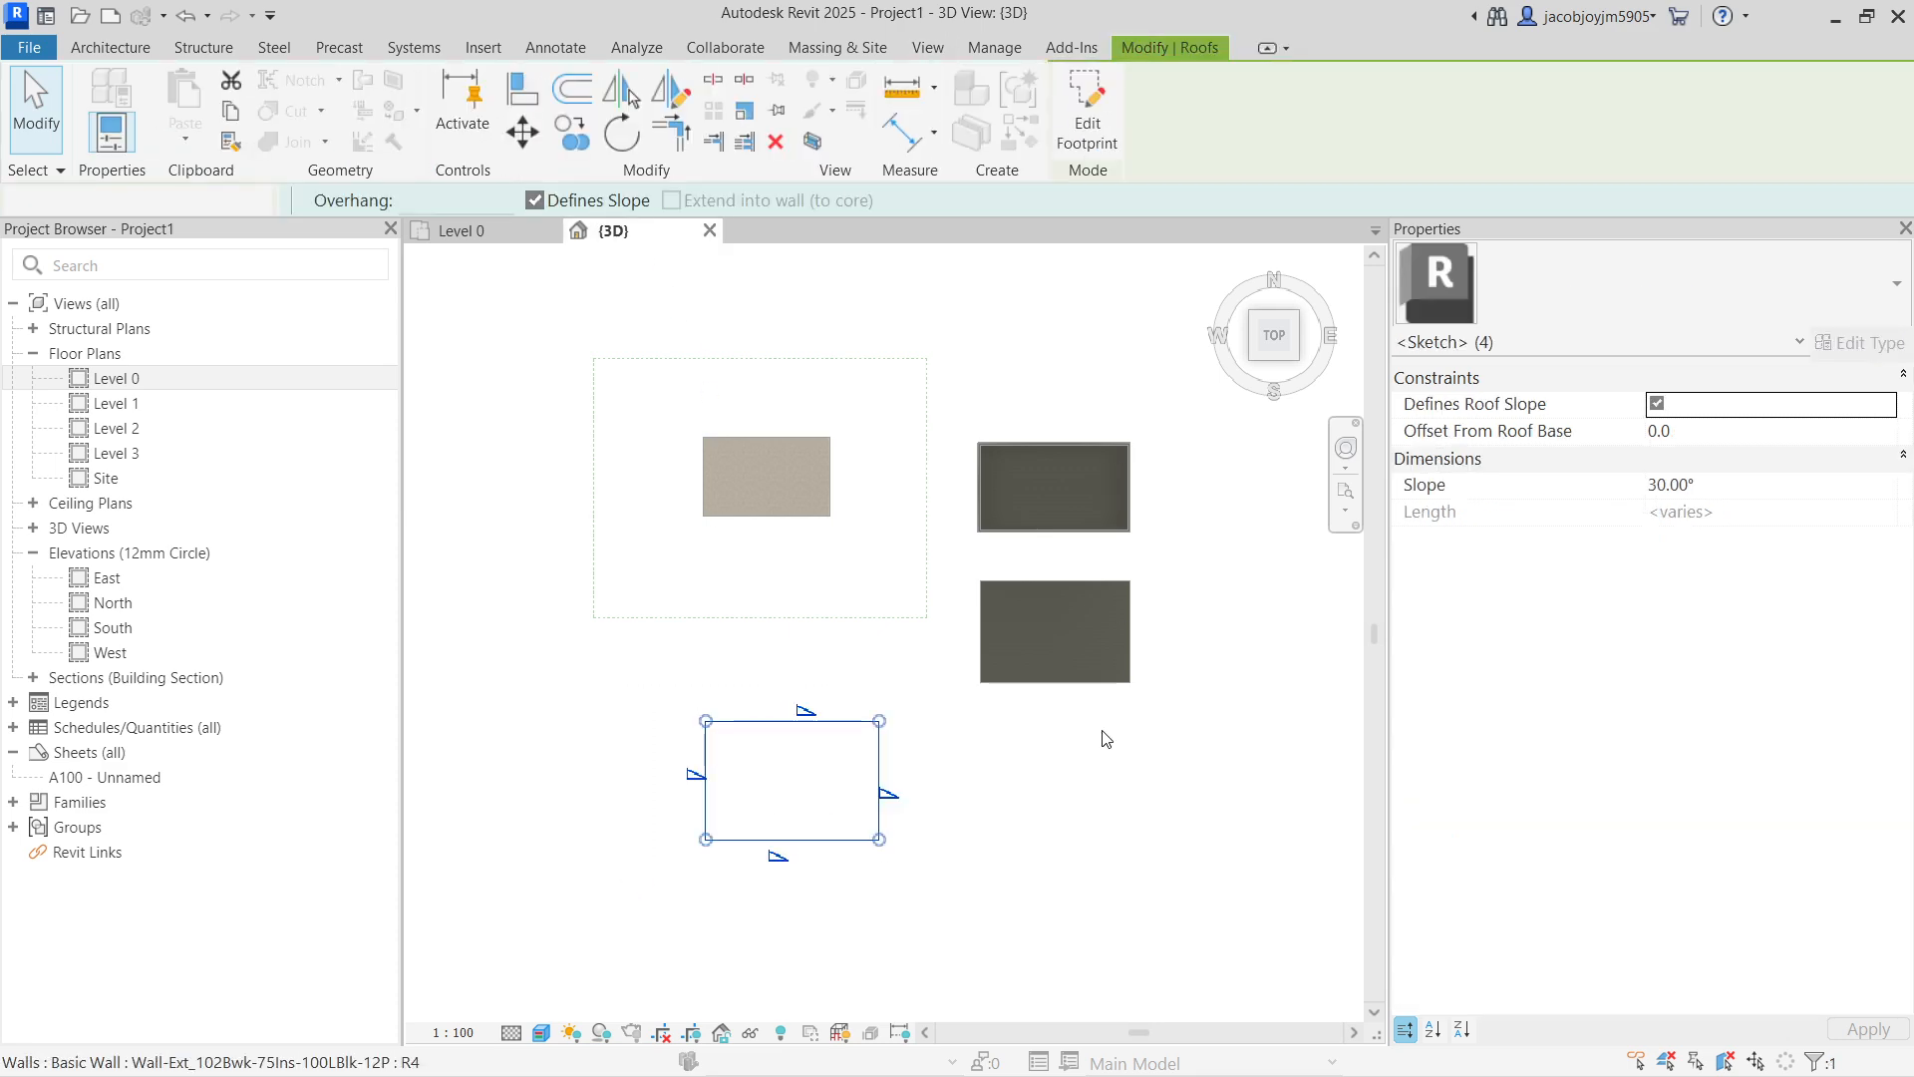
pyautogui.press('Escape')
# Step: Try to define slopes on all four boundary edges of the sketched Plain ceiling
pyautogui.click(1051, 714)
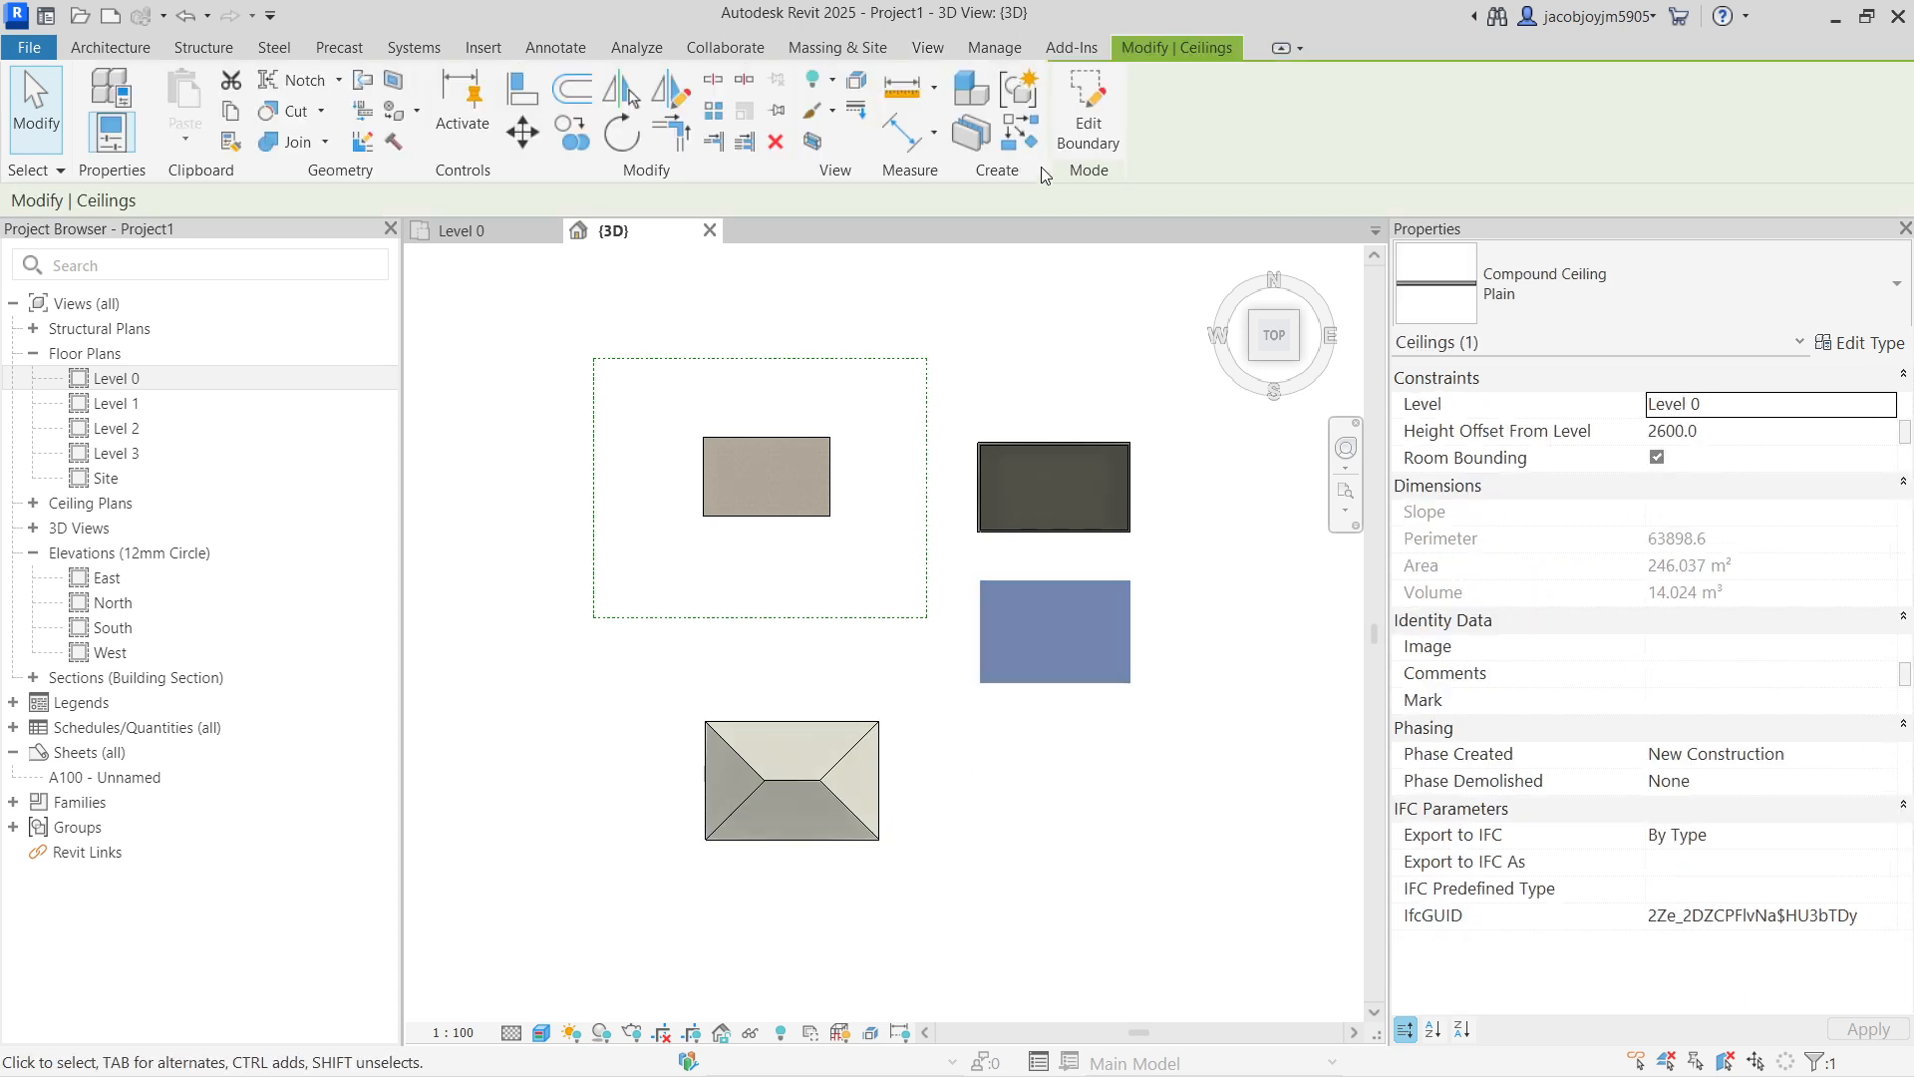
pyautogui.click(1088, 110)
pyautogui.moveTo(1149, 539); pyautogui.dragTo(955, 726)
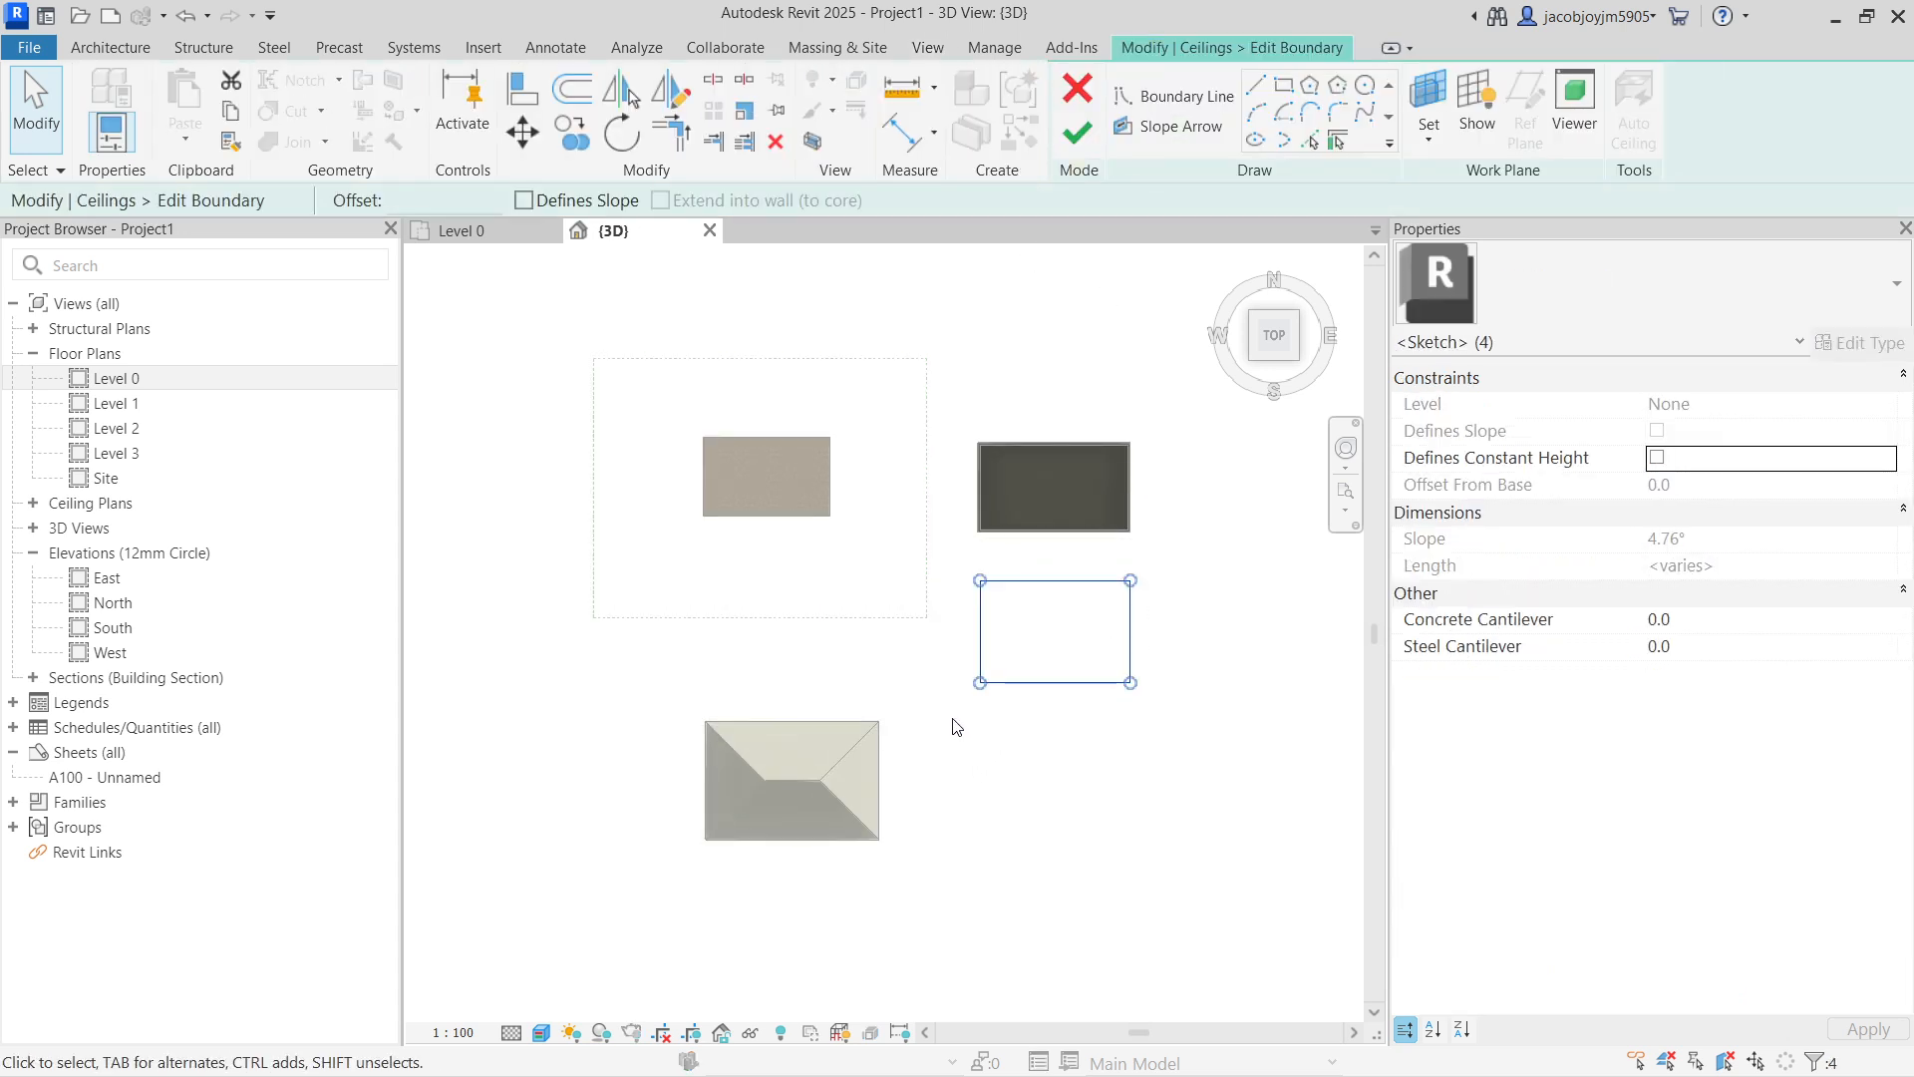
pyautogui.click(524, 201)
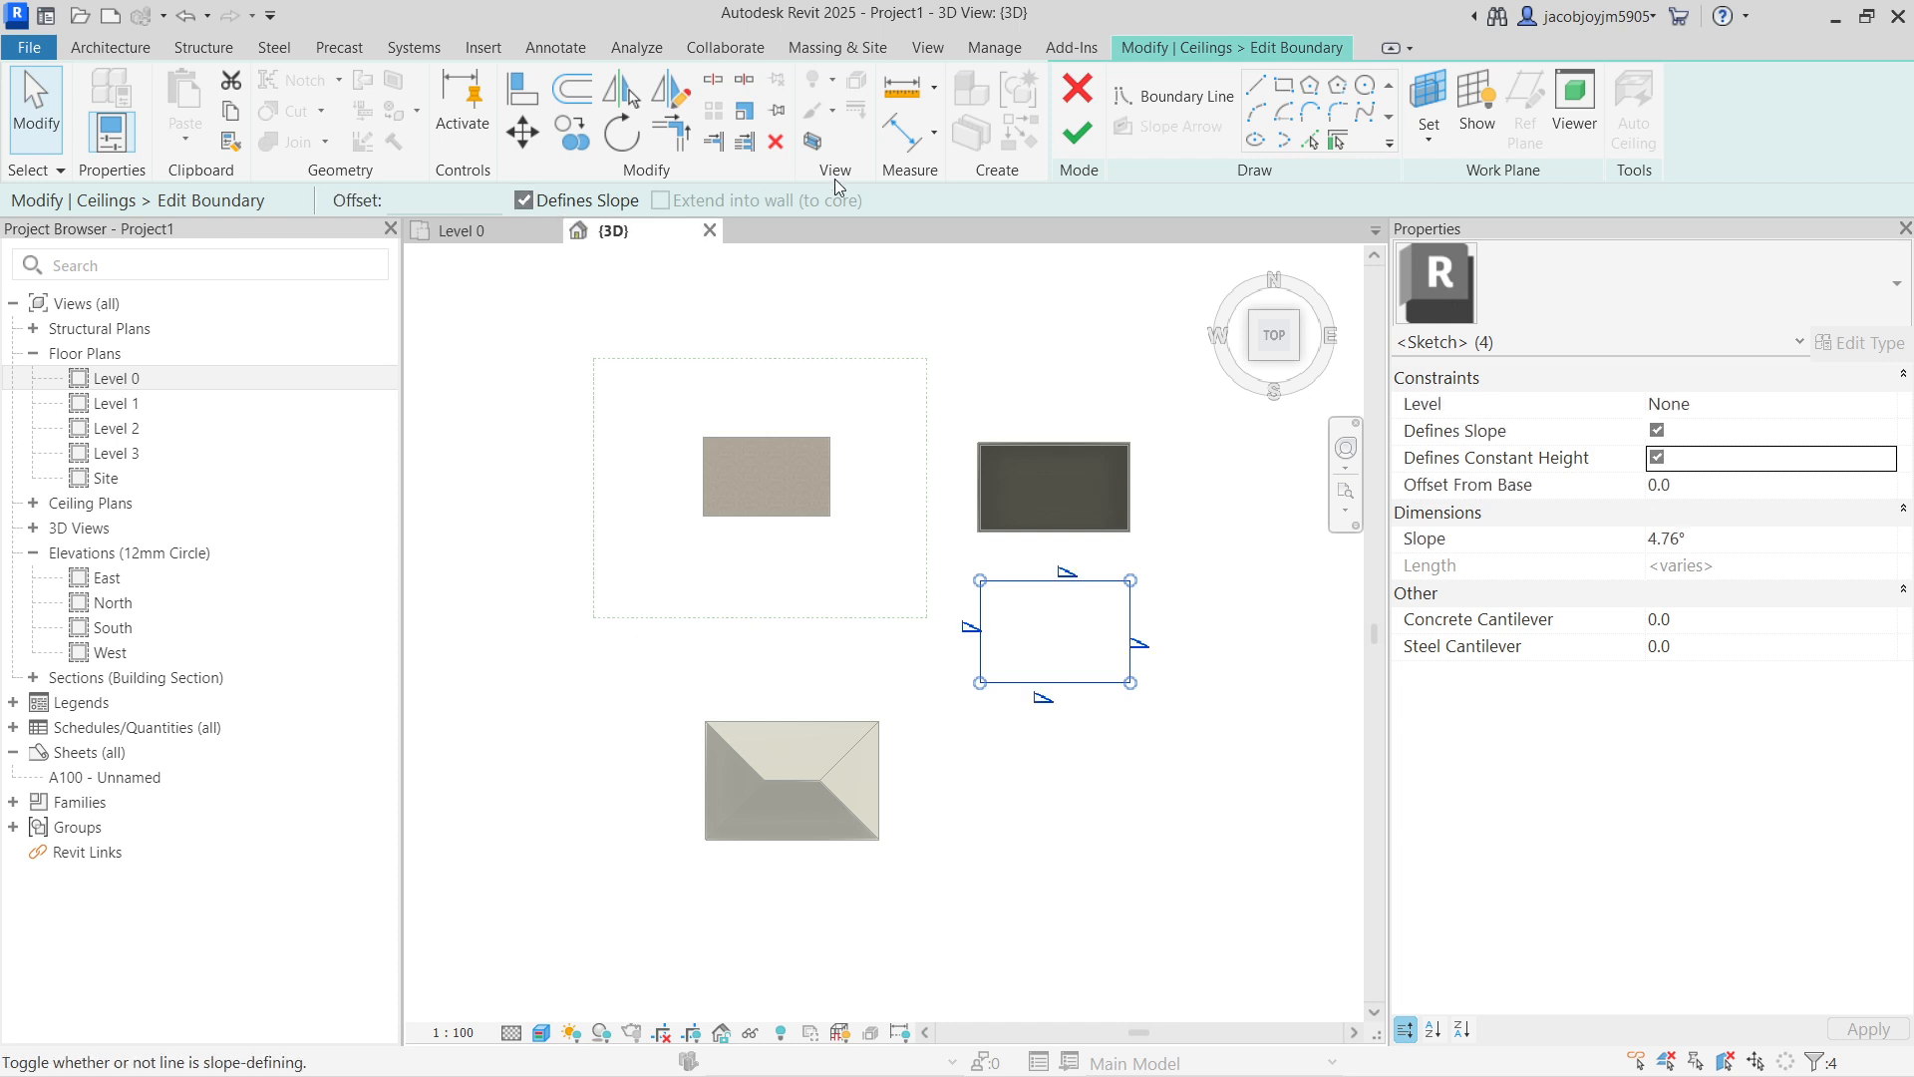
pyautogui.click(1080, 133)
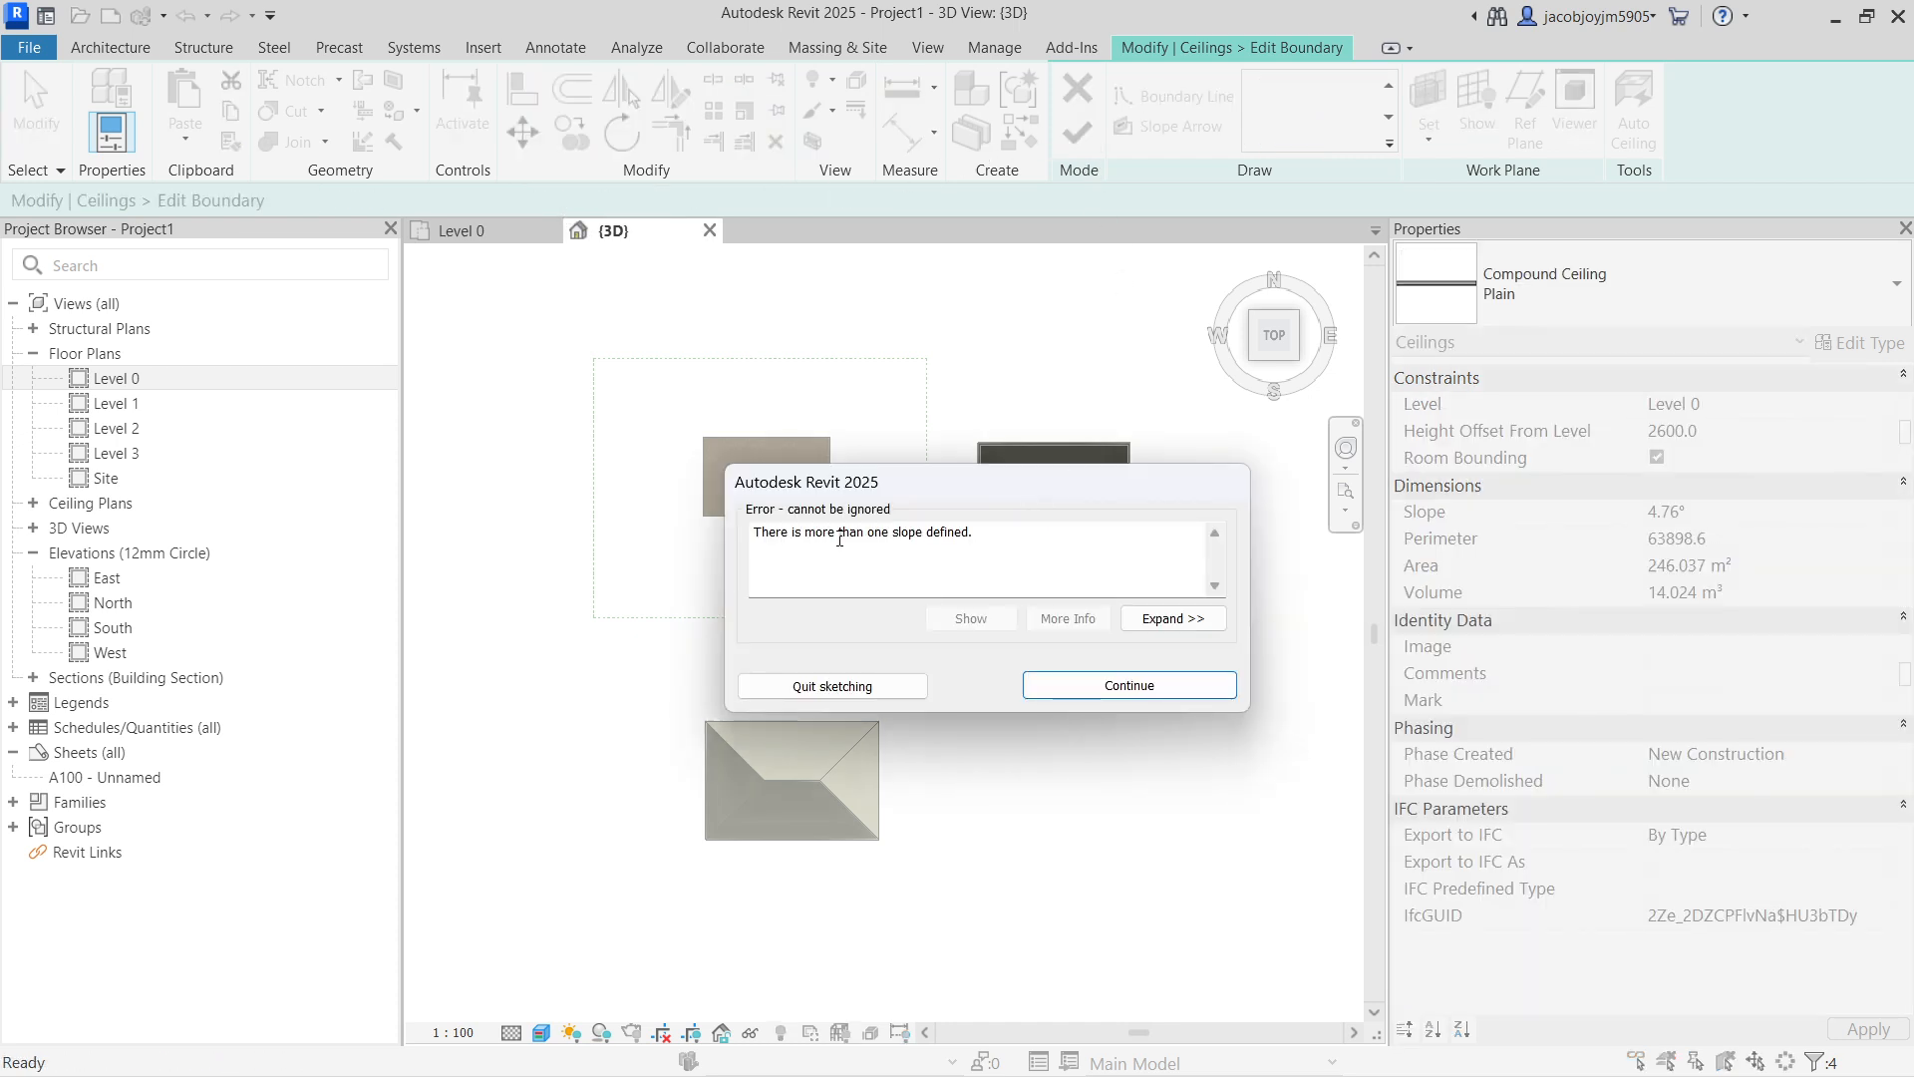
pyautogui.click(1196, 694)
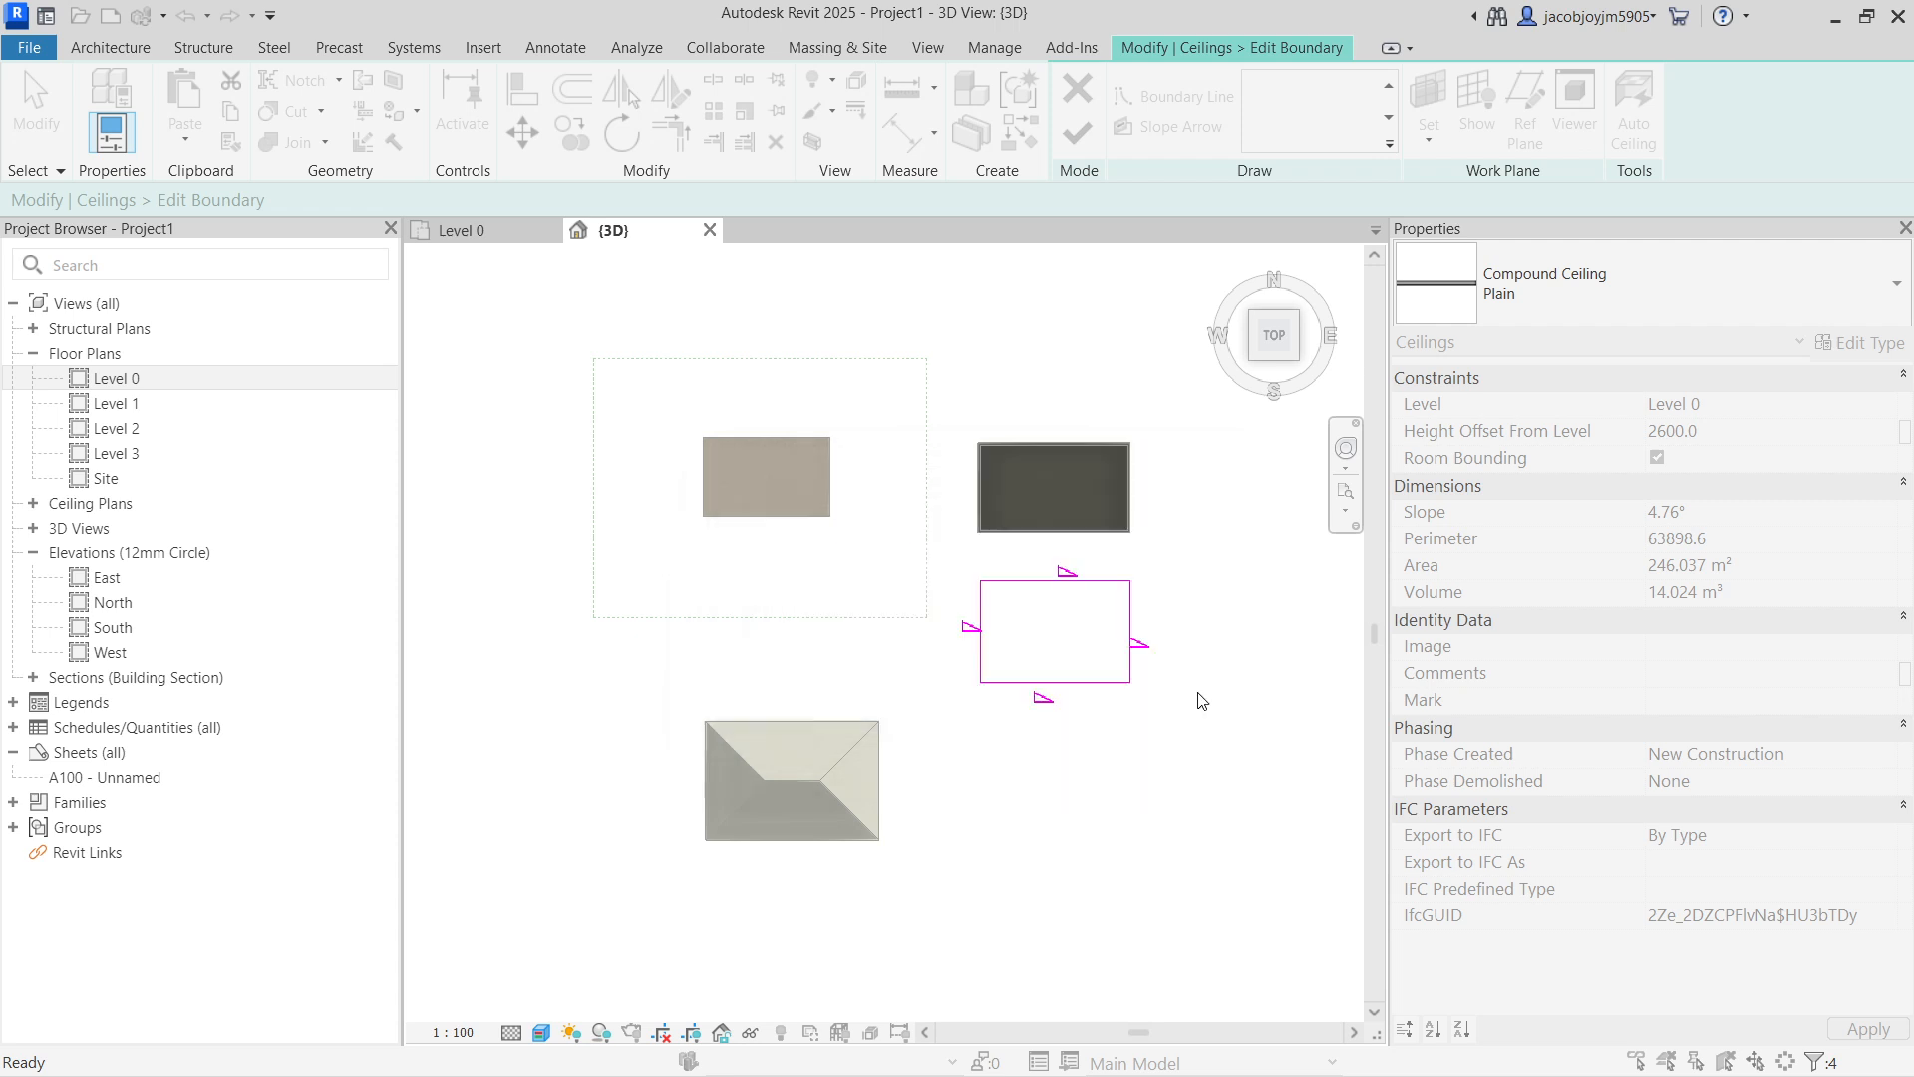
# Step: Leave only the ceiling's east edge slope-defining, finish the sketch, and view the ceiling's tilt from the front
pyautogui.moveTo(1130, 705); pyautogui.dragTo(694, 287)
pyautogui.click(602, 202)
pyautogui.click(1220, 686)
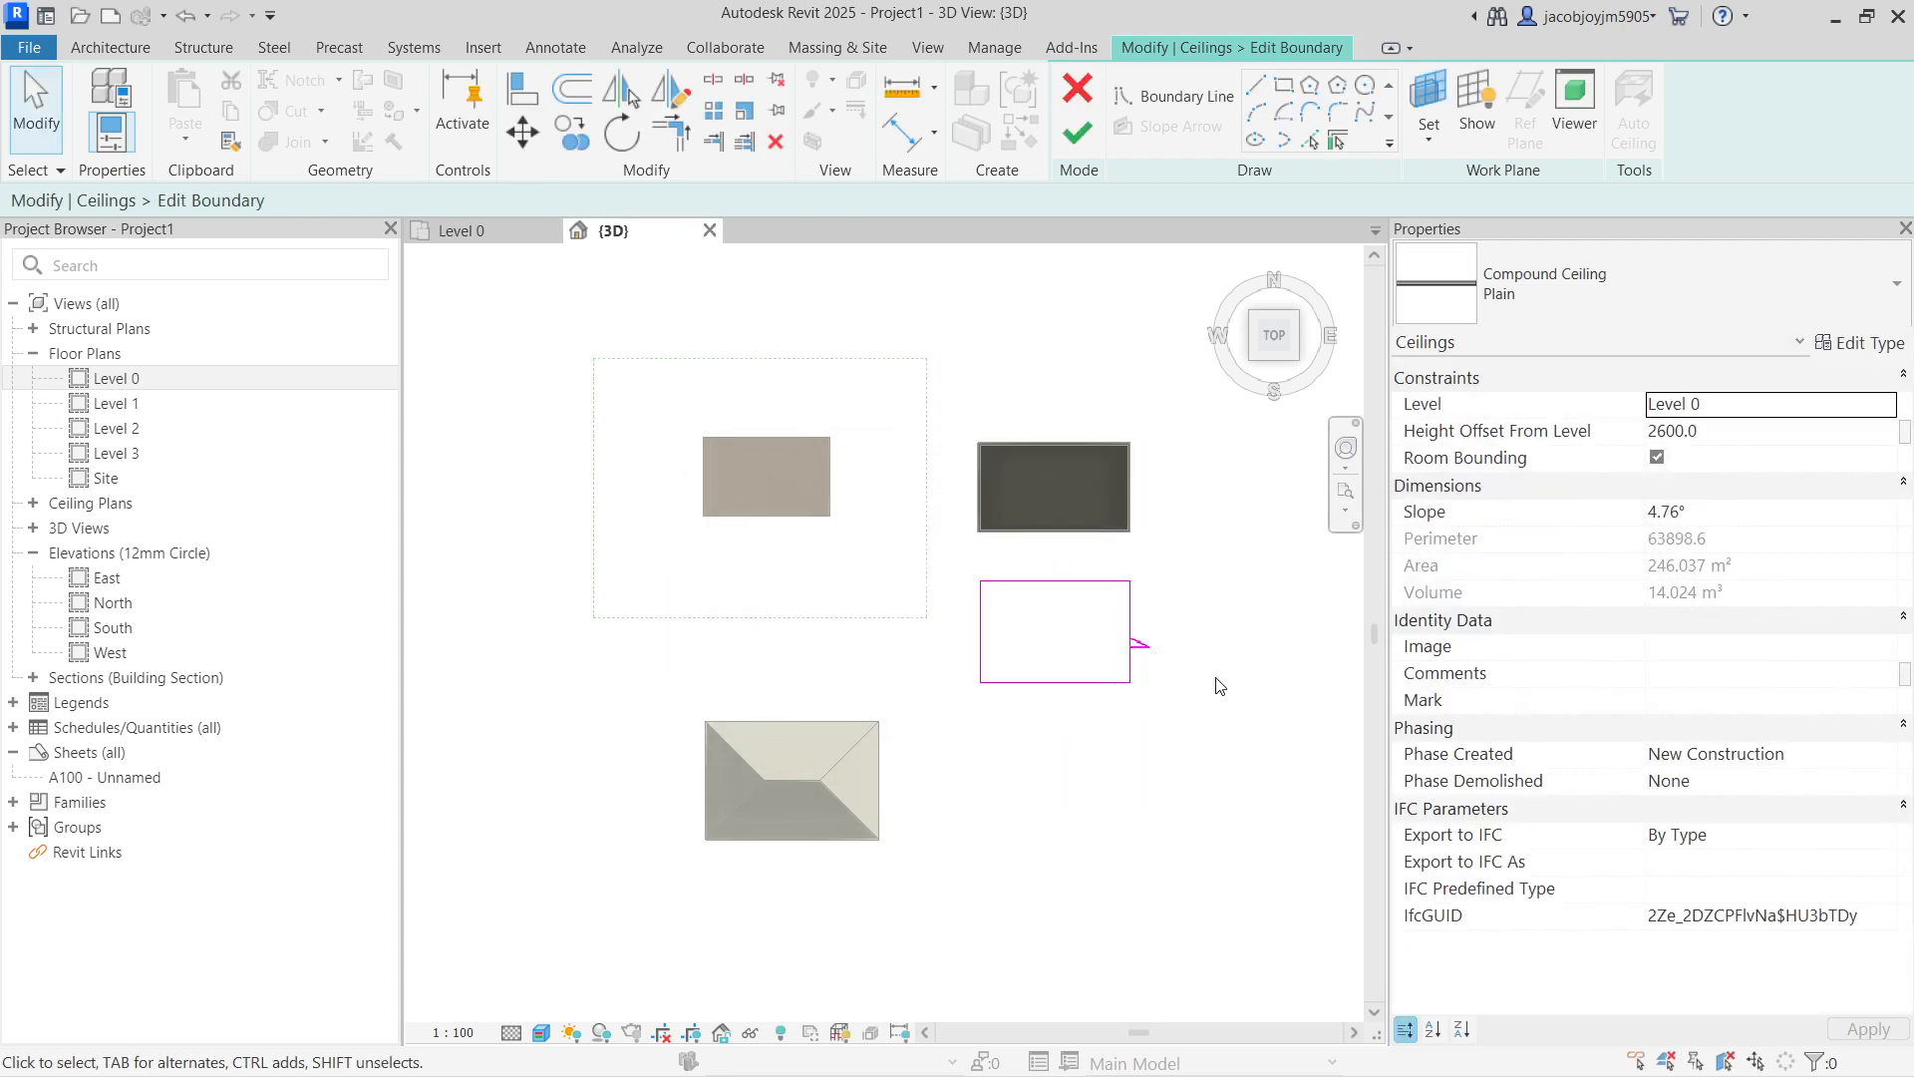
pyautogui.click(1077, 141)
pyautogui.moveTo(1124, 445)
pyautogui.keyDown('shift'); pyautogui.mouseDown(button='middle')
pyautogui.moveTo(1133, 671)
pyautogui.moveTo(1111, 359)
pyautogui.moveTo(1131, 336)
pyautogui.moveTo(1120, 369)
pyautogui.mouseUp(button='middle'); pyautogui.keyUp('shift')
pyautogui.scroll(3, 1105, 635)
pyautogui.scroll(3, 1106, 635)
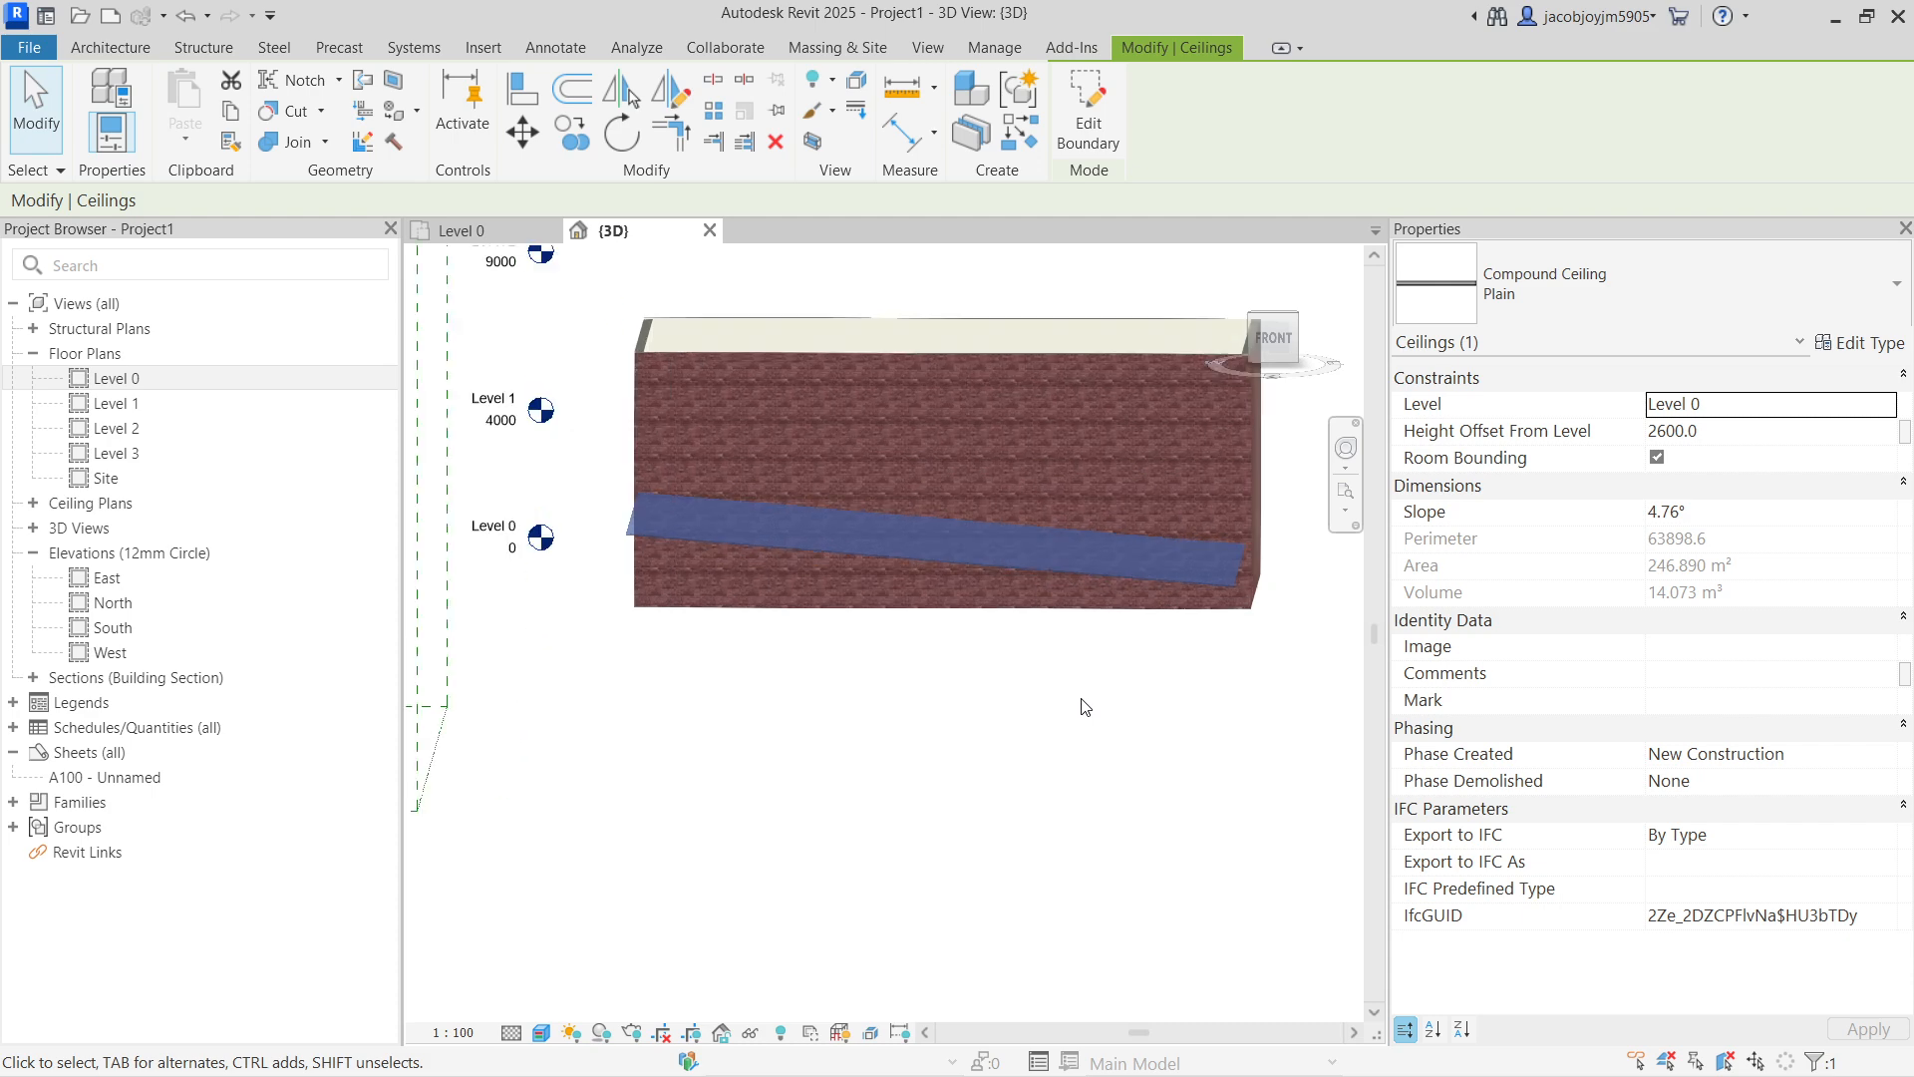
pyautogui.click(1085, 706)
pyautogui.scroll(-5, 1085, 706)
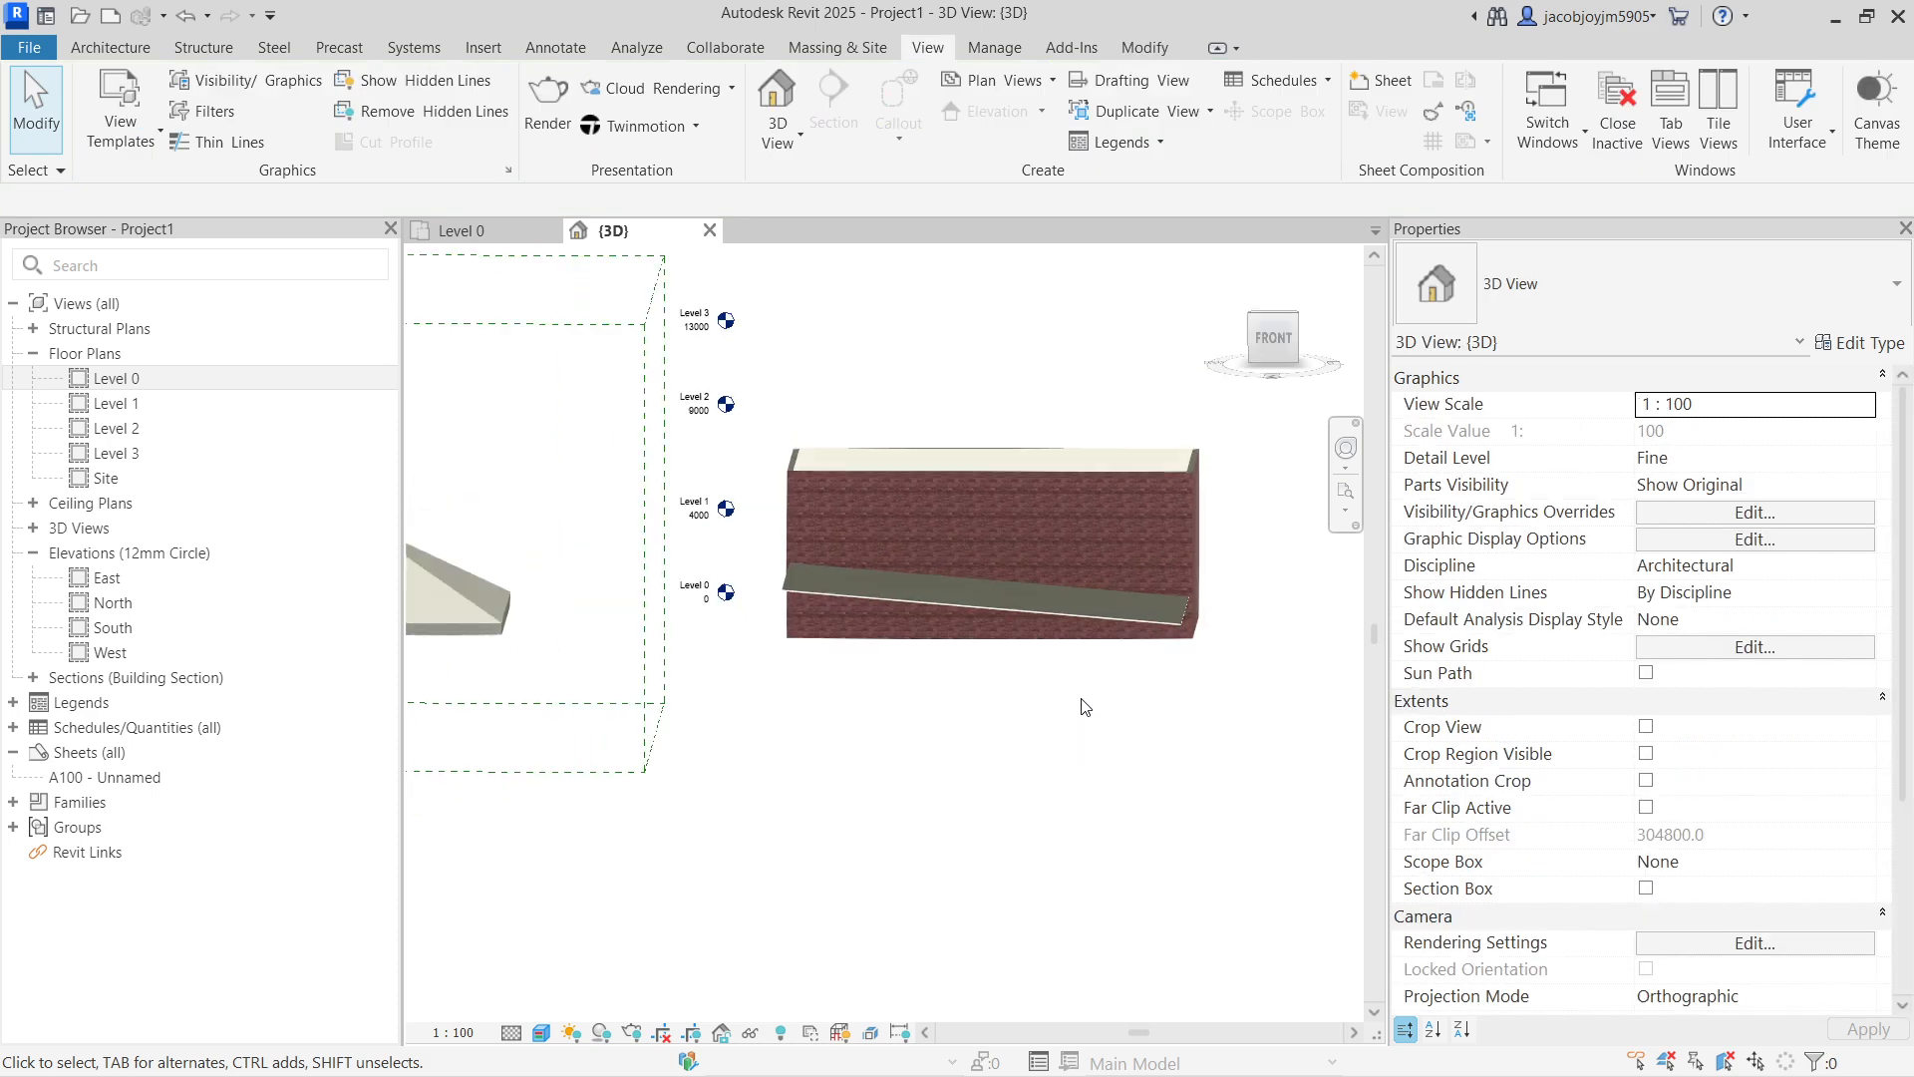
# Step: Edit the Plain ceiling's boundary so that none of its four edges defines a slope, and finish the sketch
pyautogui.keyDown('shift'); pyautogui.moveTo(1038, 481); pyautogui.dragTo(1044, 558, button='middle'); pyautogui.keyUp('shift')
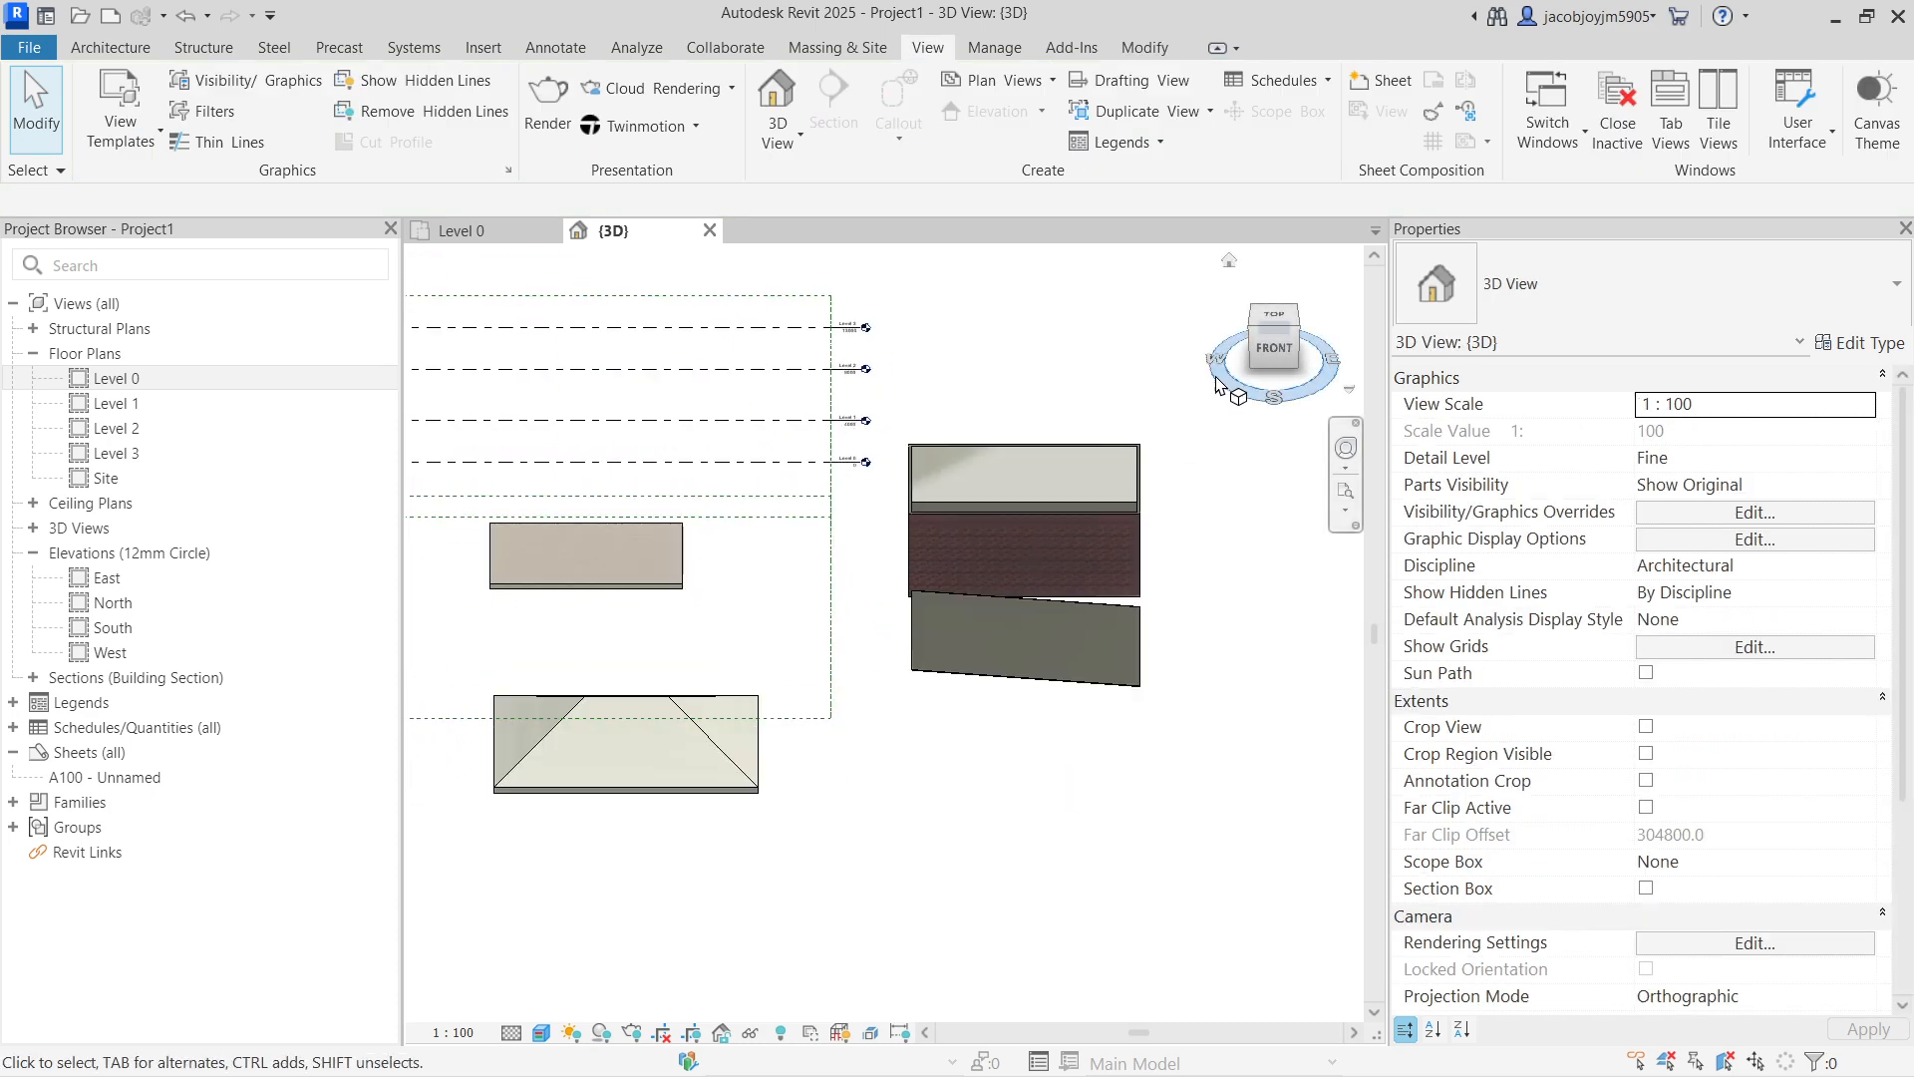
pyautogui.click(1287, 328)
pyautogui.click(1165, 679)
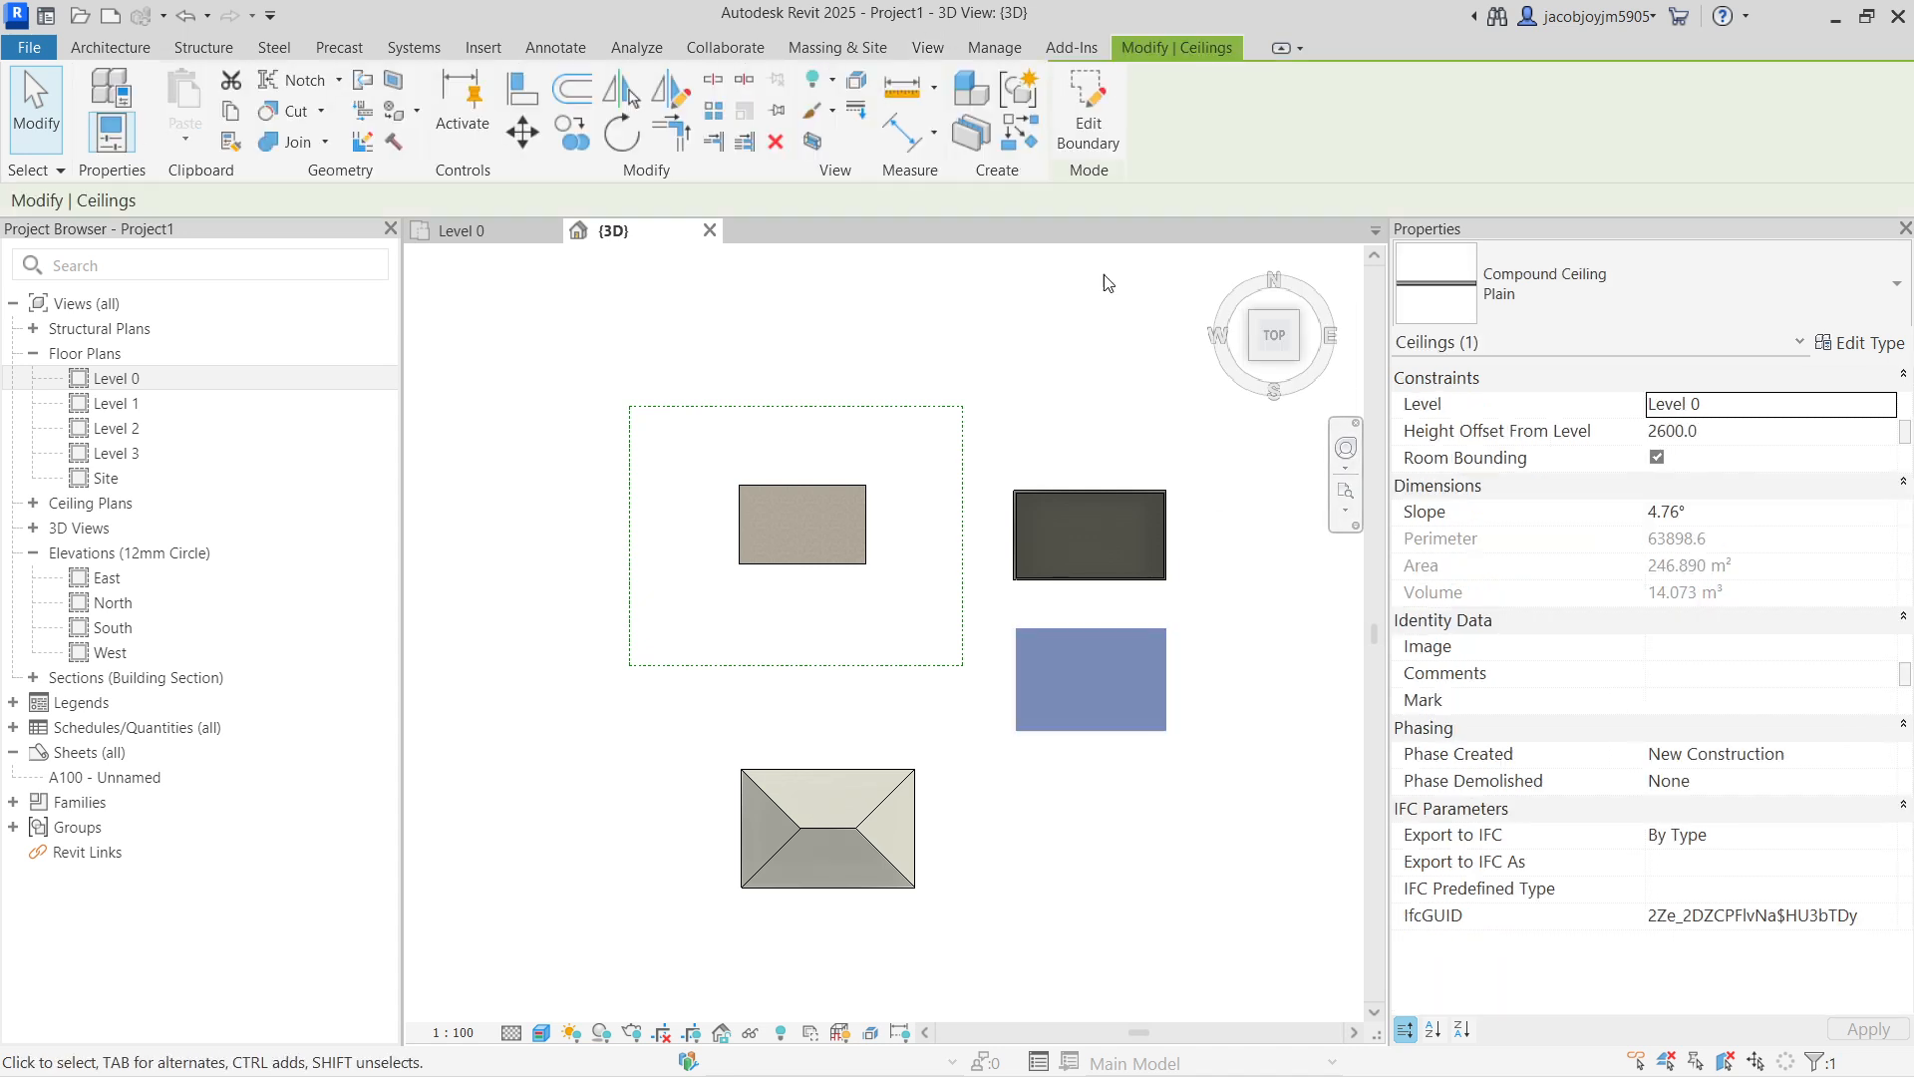
pyautogui.click(1098, 124)
pyautogui.moveTo(1261, 610)
pyautogui.mouseDown()
pyautogui.moveTo(1234, 650)
pyautogui.moveTo(977, 759)
pyautogui.mouseUp()
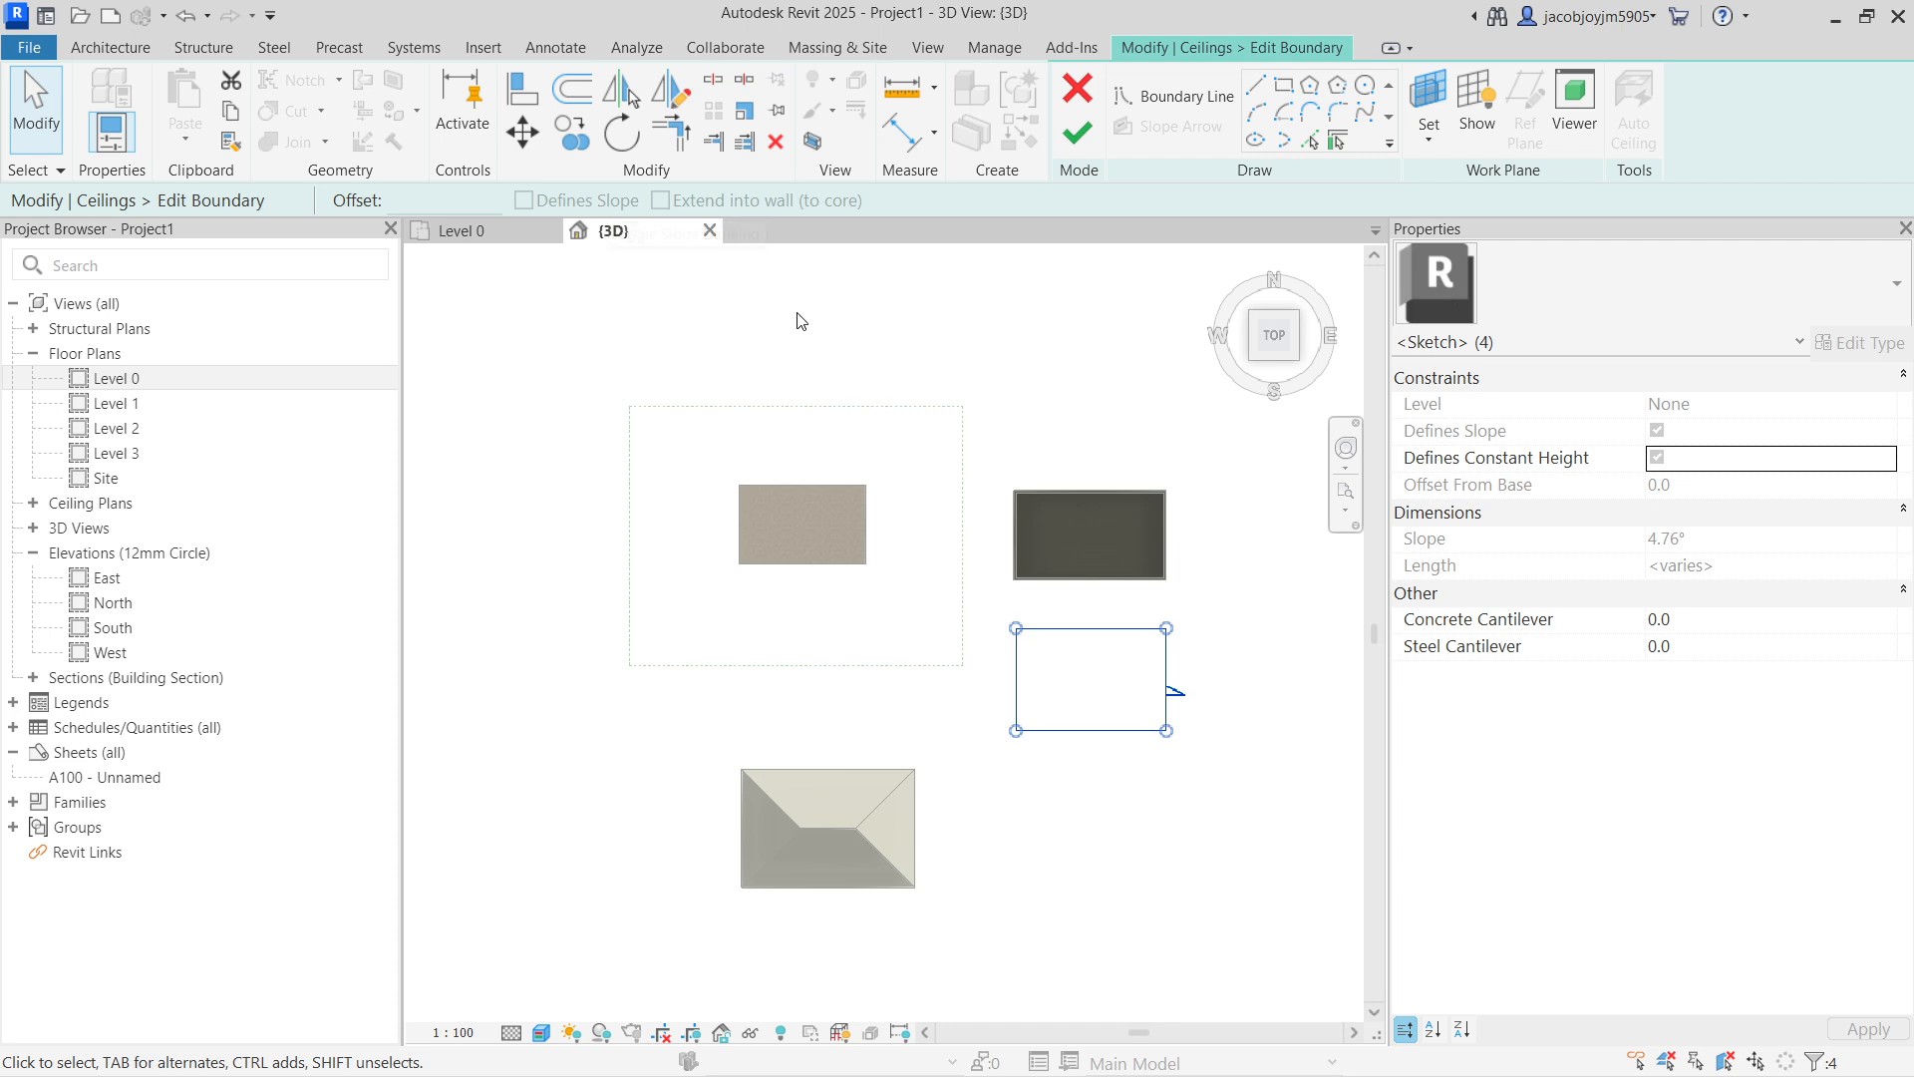
pyautogui.click(524, 200)
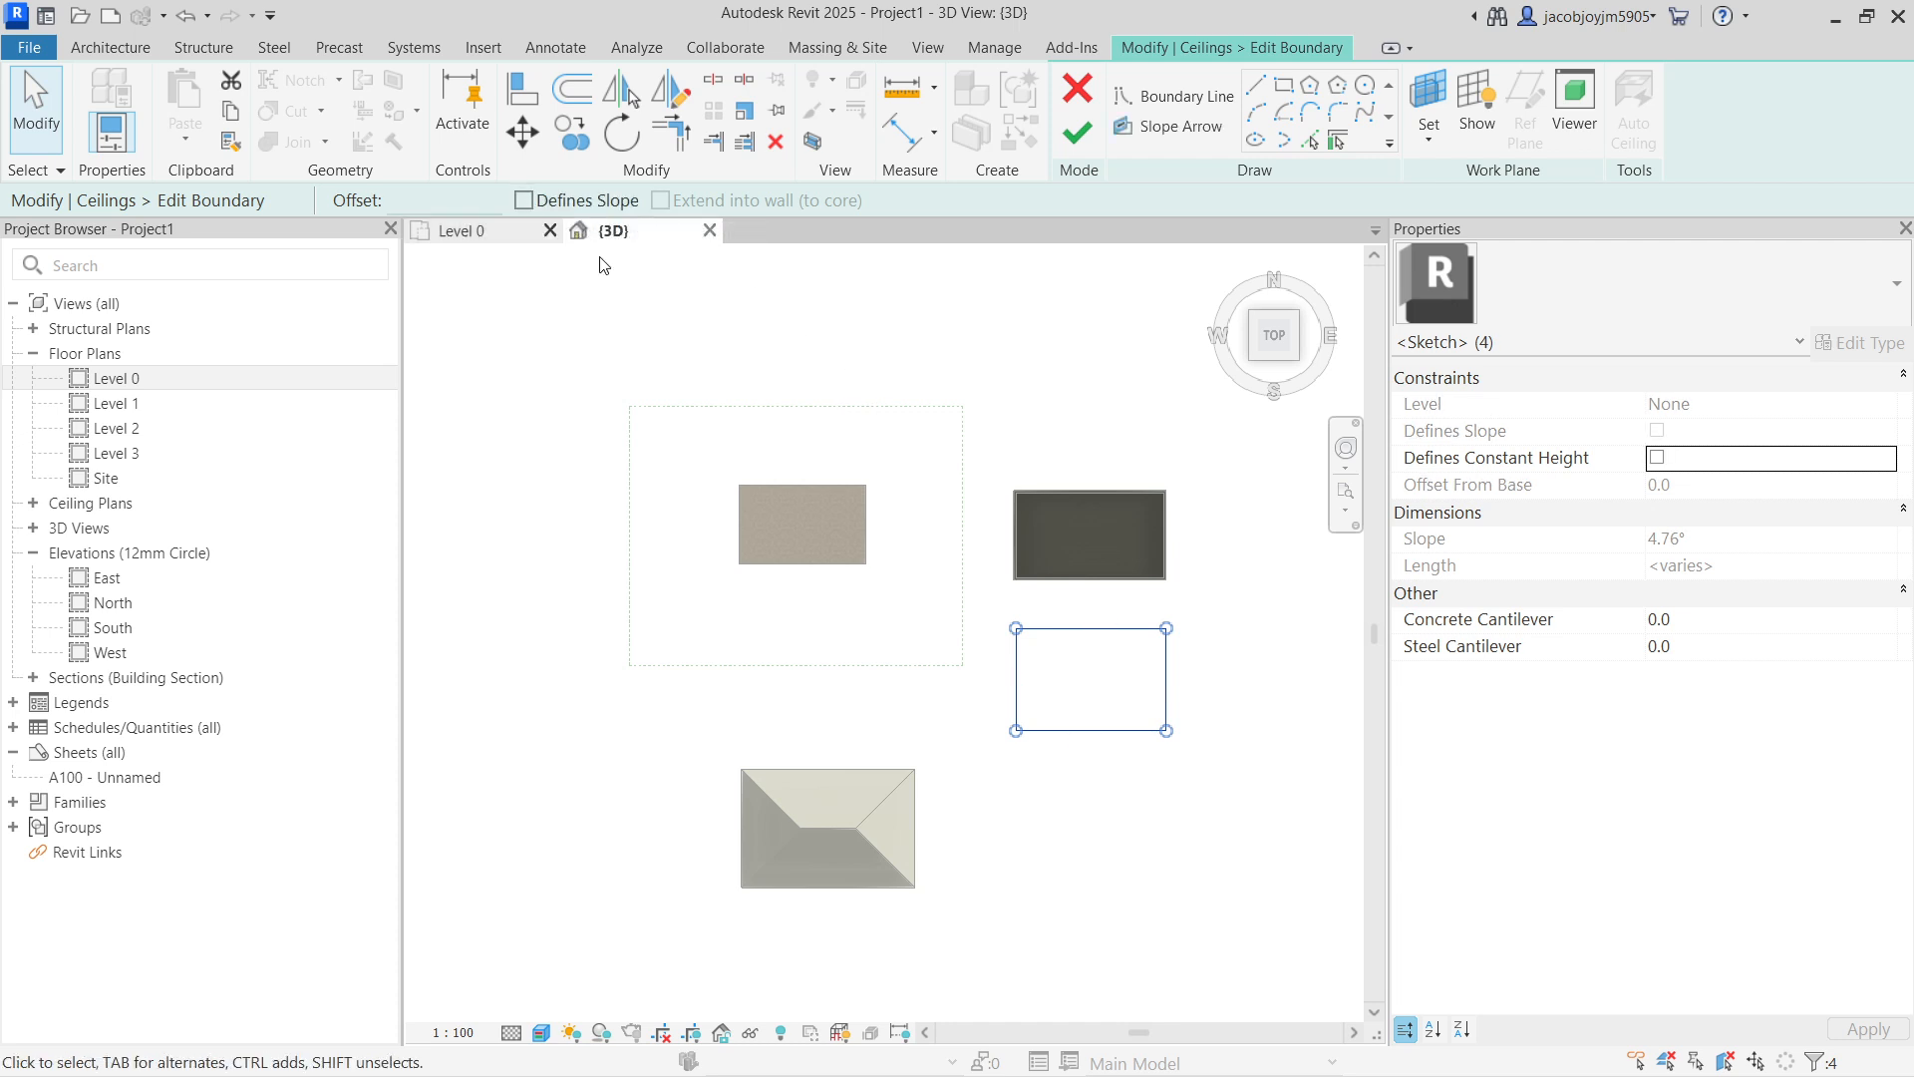
pyautogui.click(1075, 136)
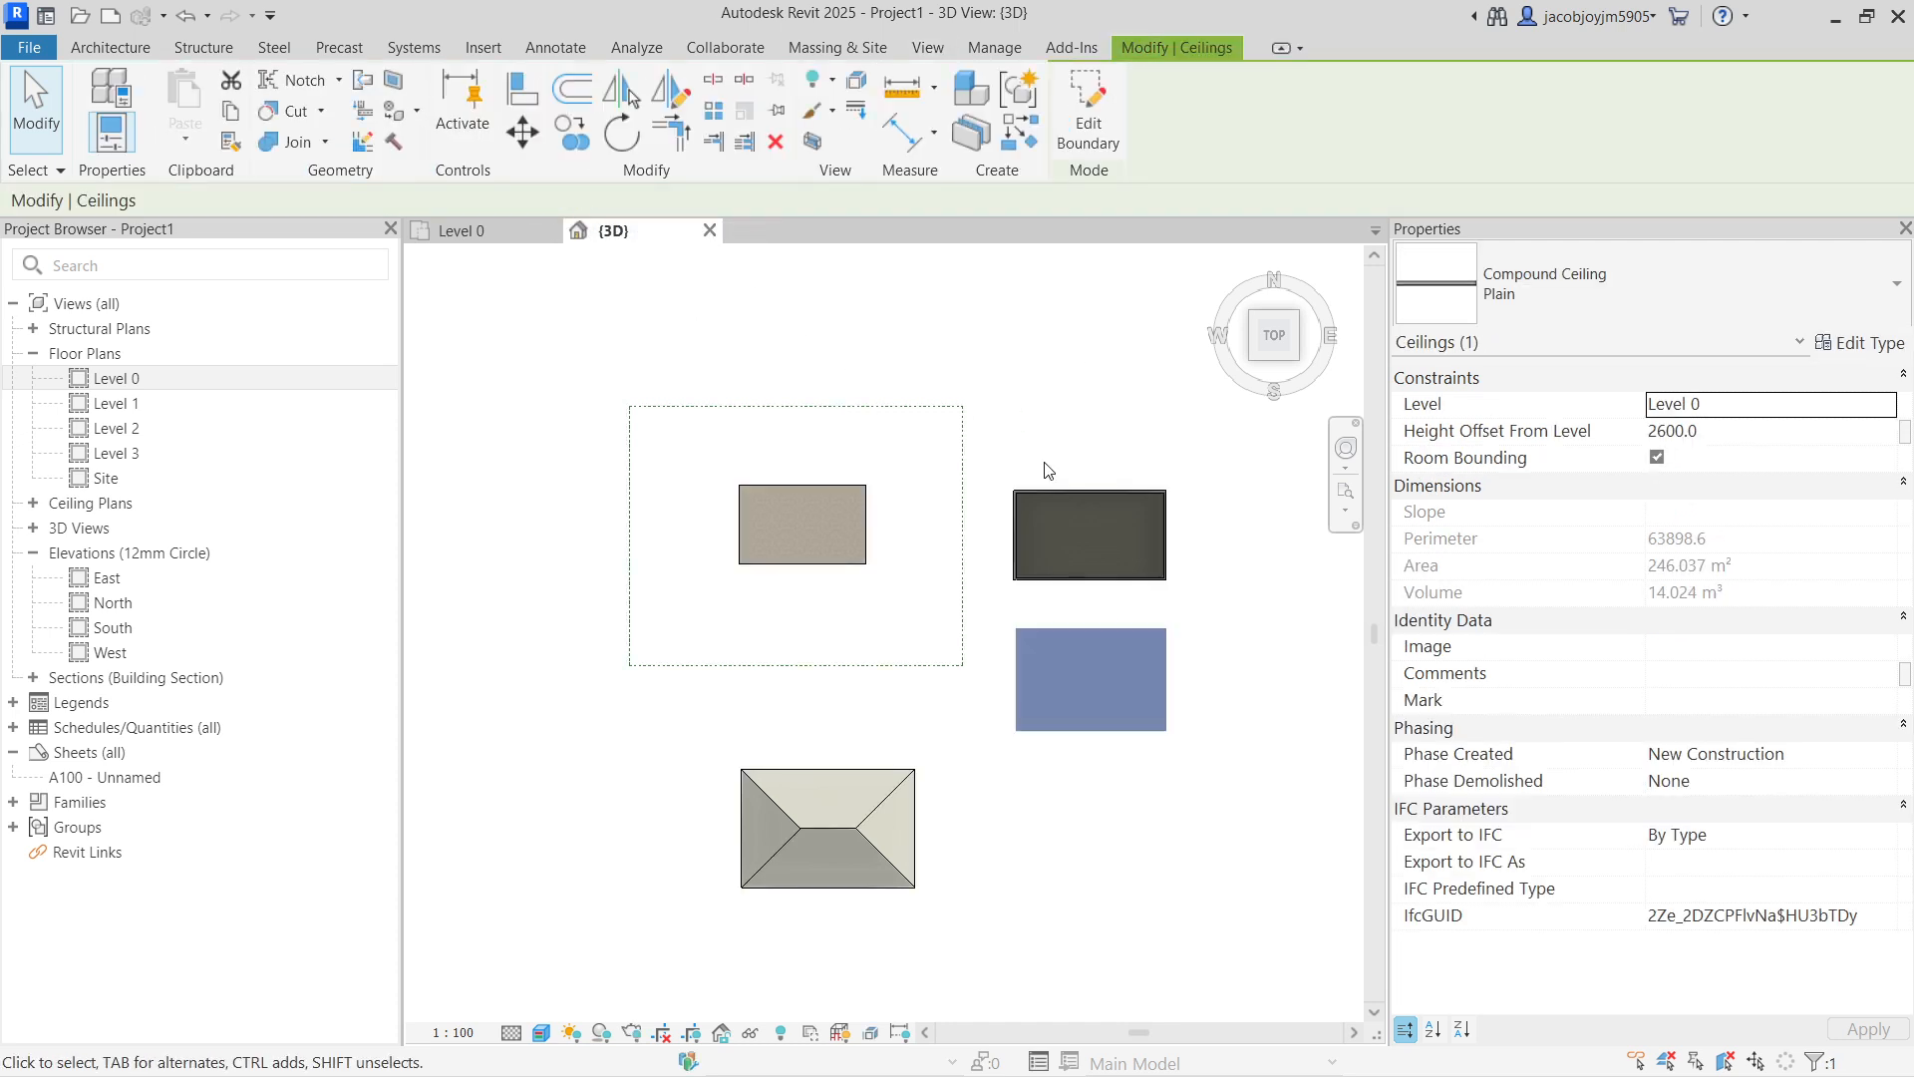
# Step: Edit the roof's footprint to turn off slope definition on all four edges and finish the sketch
pyautogui.moveTo(1073, 649); pyautogui.dragTo(1073, 544, button='middle')
pyautogui.click(877, 700)
pyautogui.click(1086, 110)
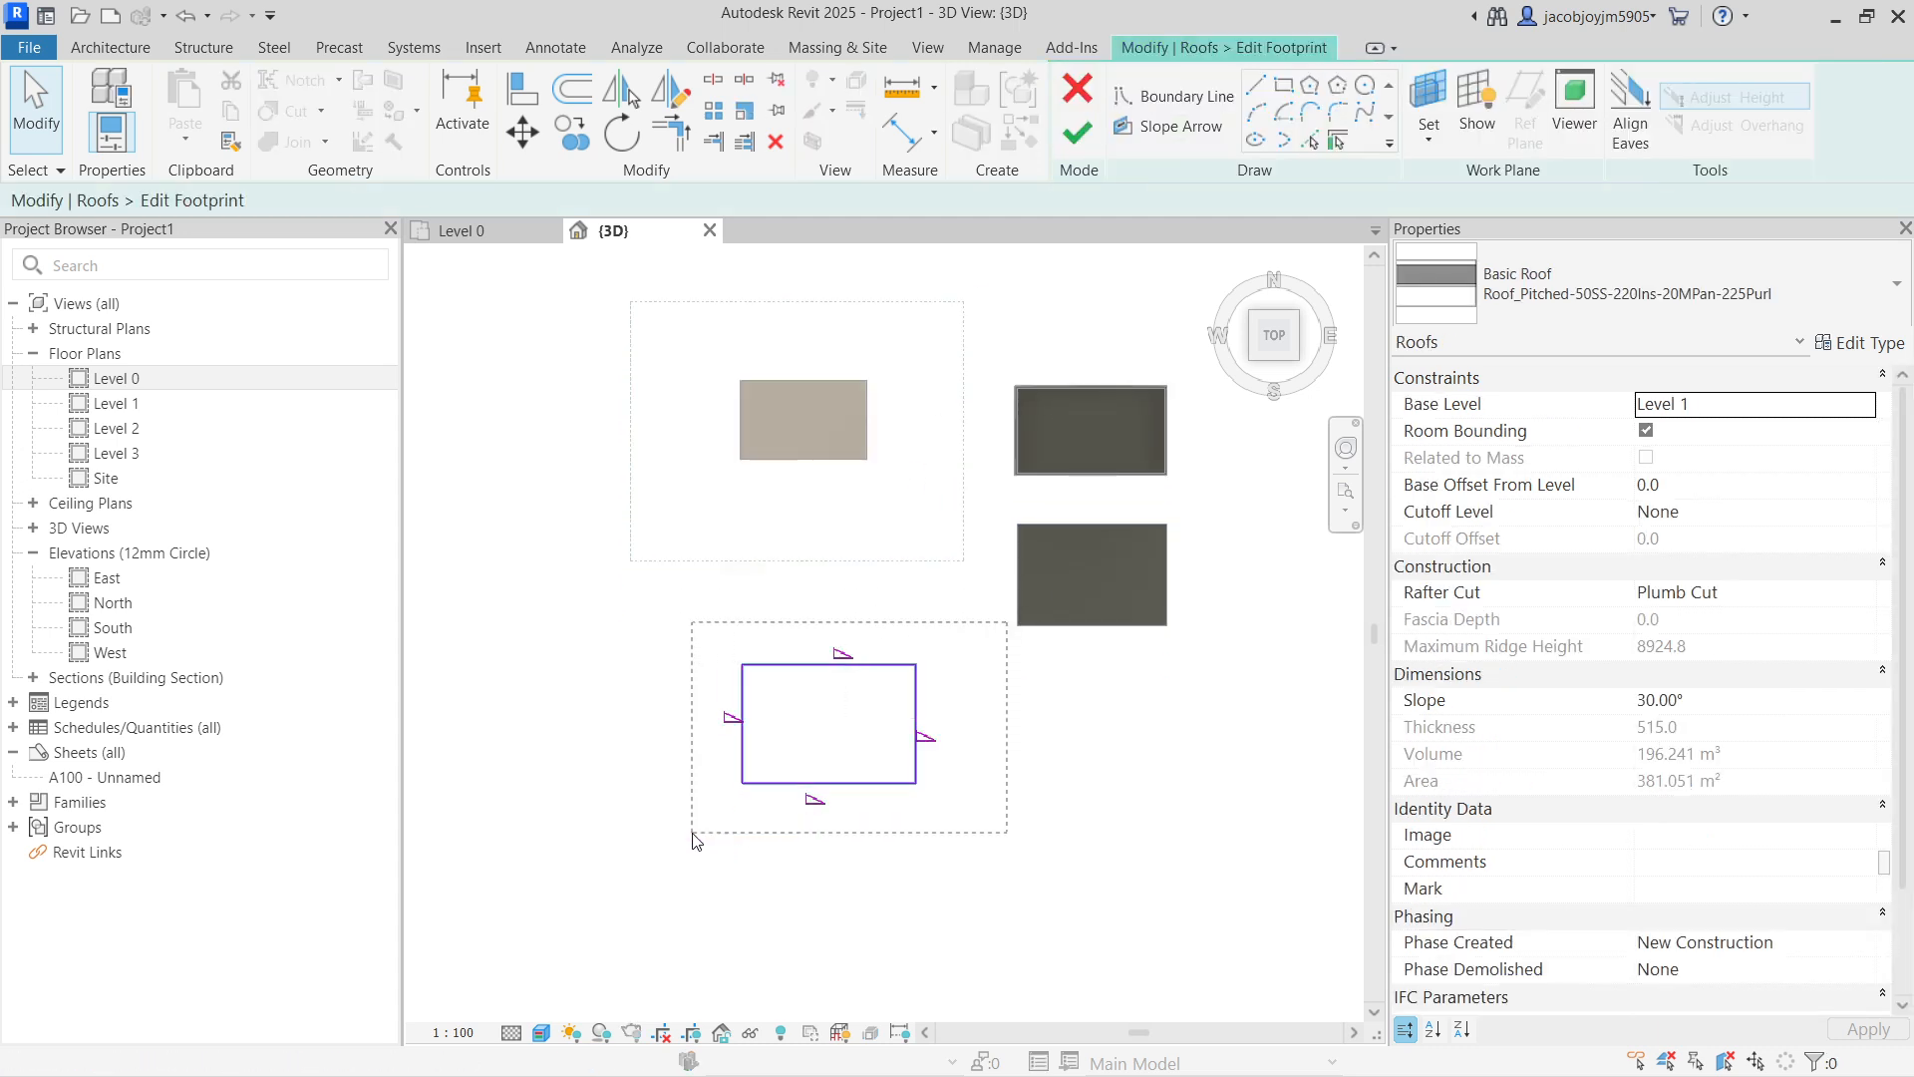
pyautogui.moveTo(716, 833); pyautogui.dragTo(716, 833)
pyautogui.click(534, 201)
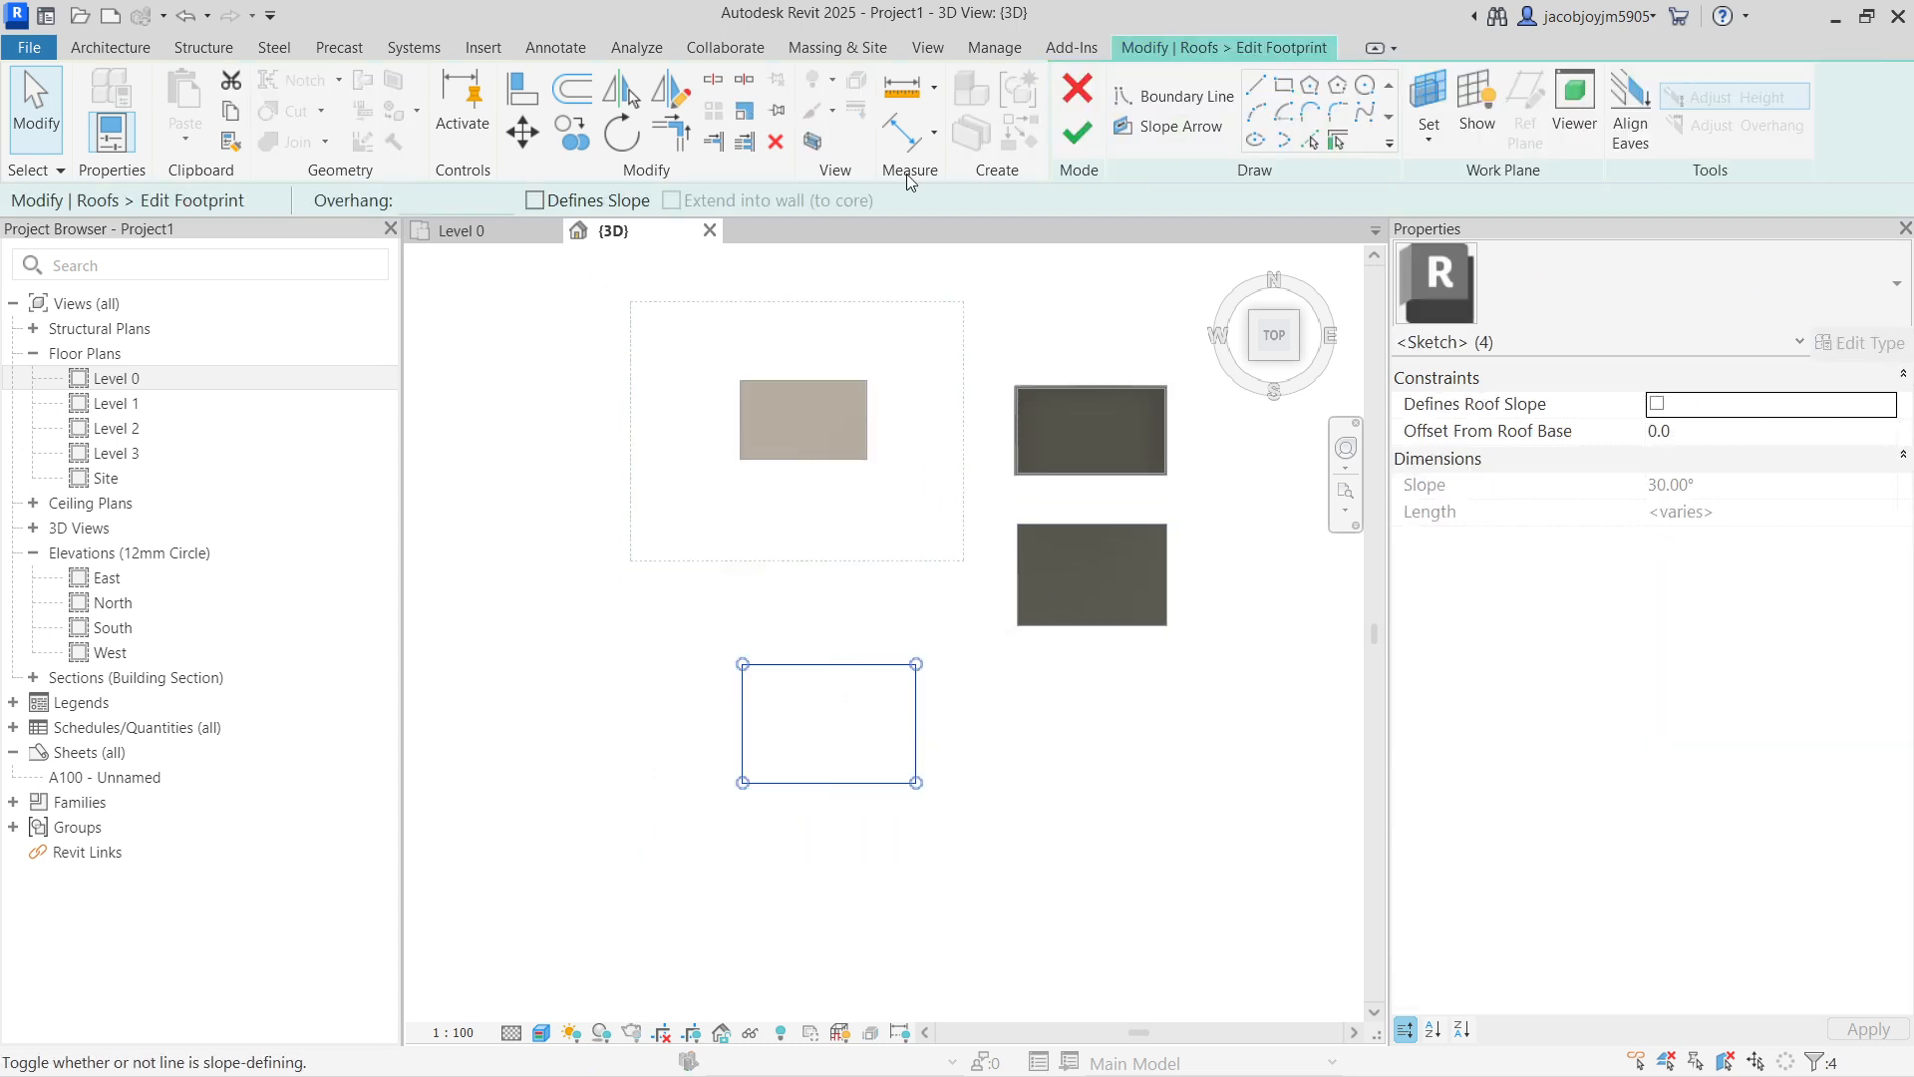
pyautogui.click(1082, 140)
pyautogui.click(1048, 679)
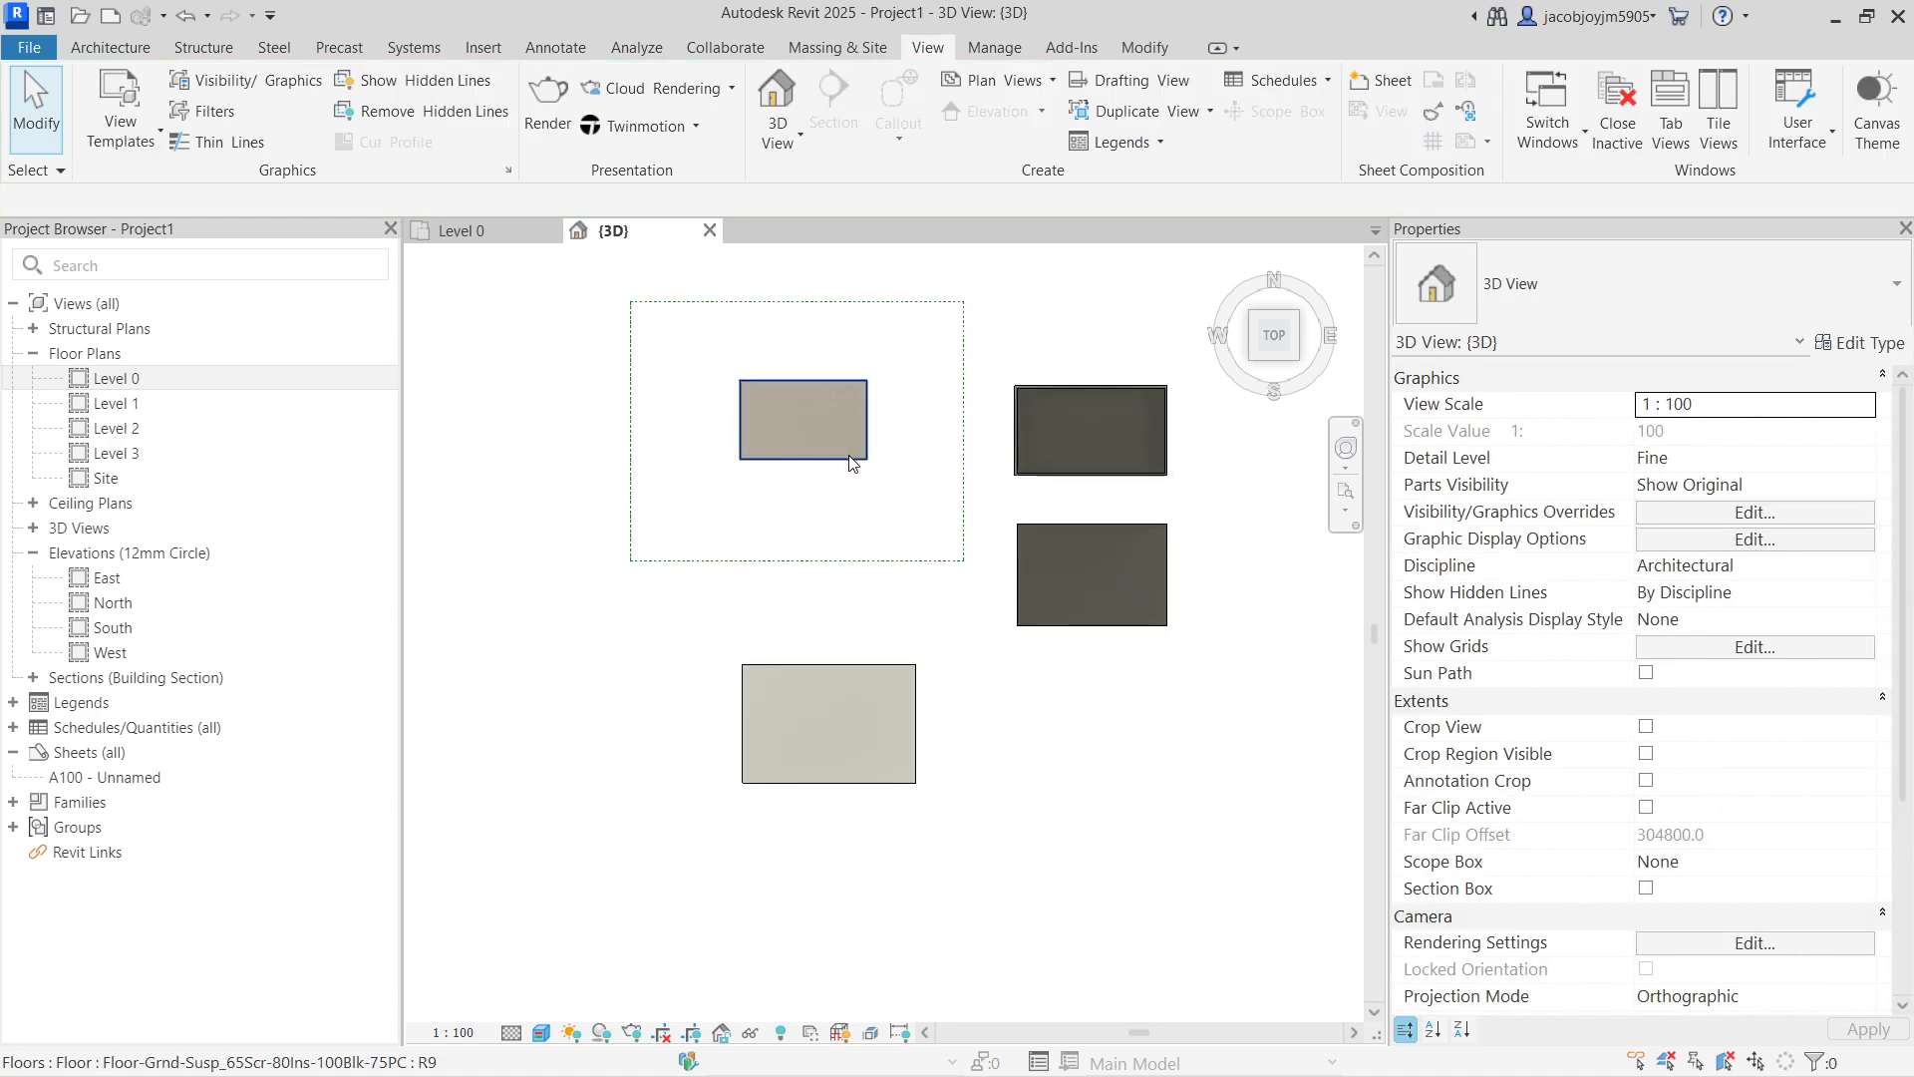
# Step: Select the floor, the flat roof and the ceiling in turn to compare the three unsloped elements
pyautogui.click(798, 408)
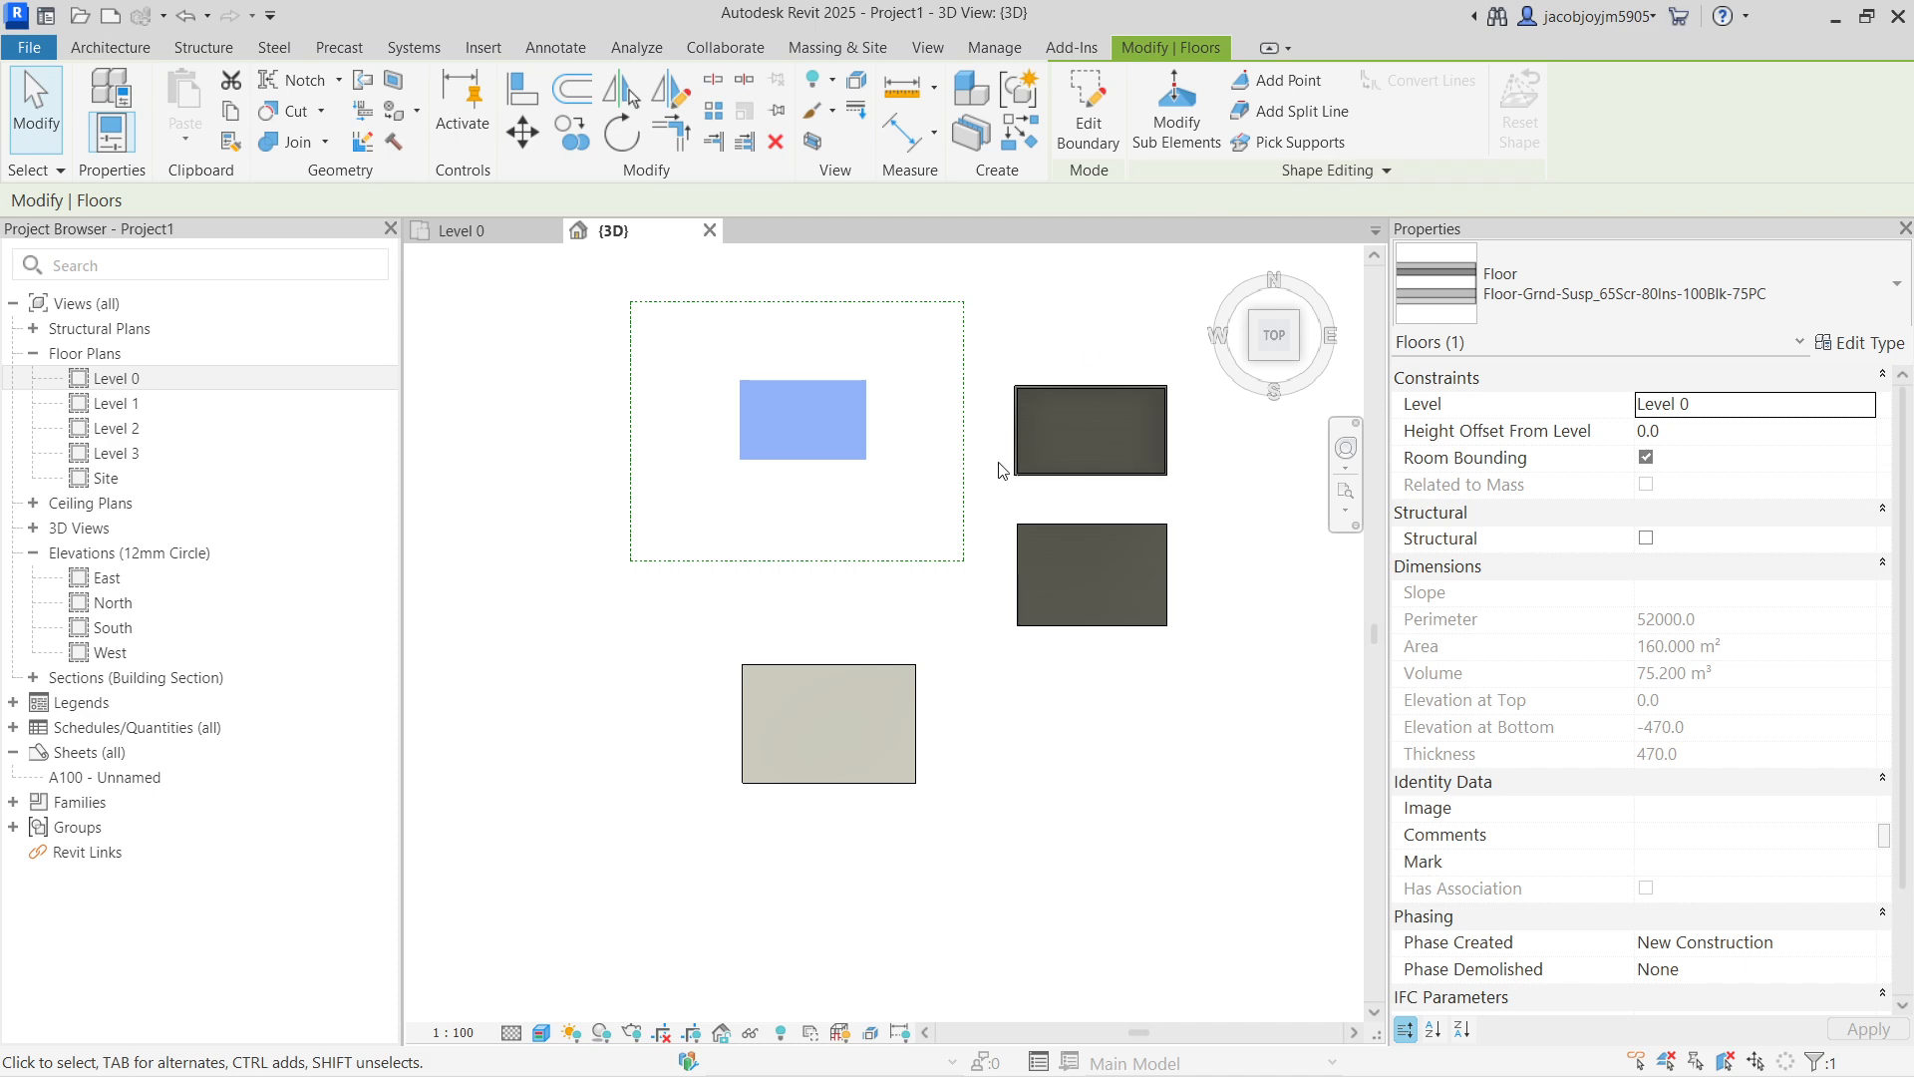
pyautogui.click(912, 668)
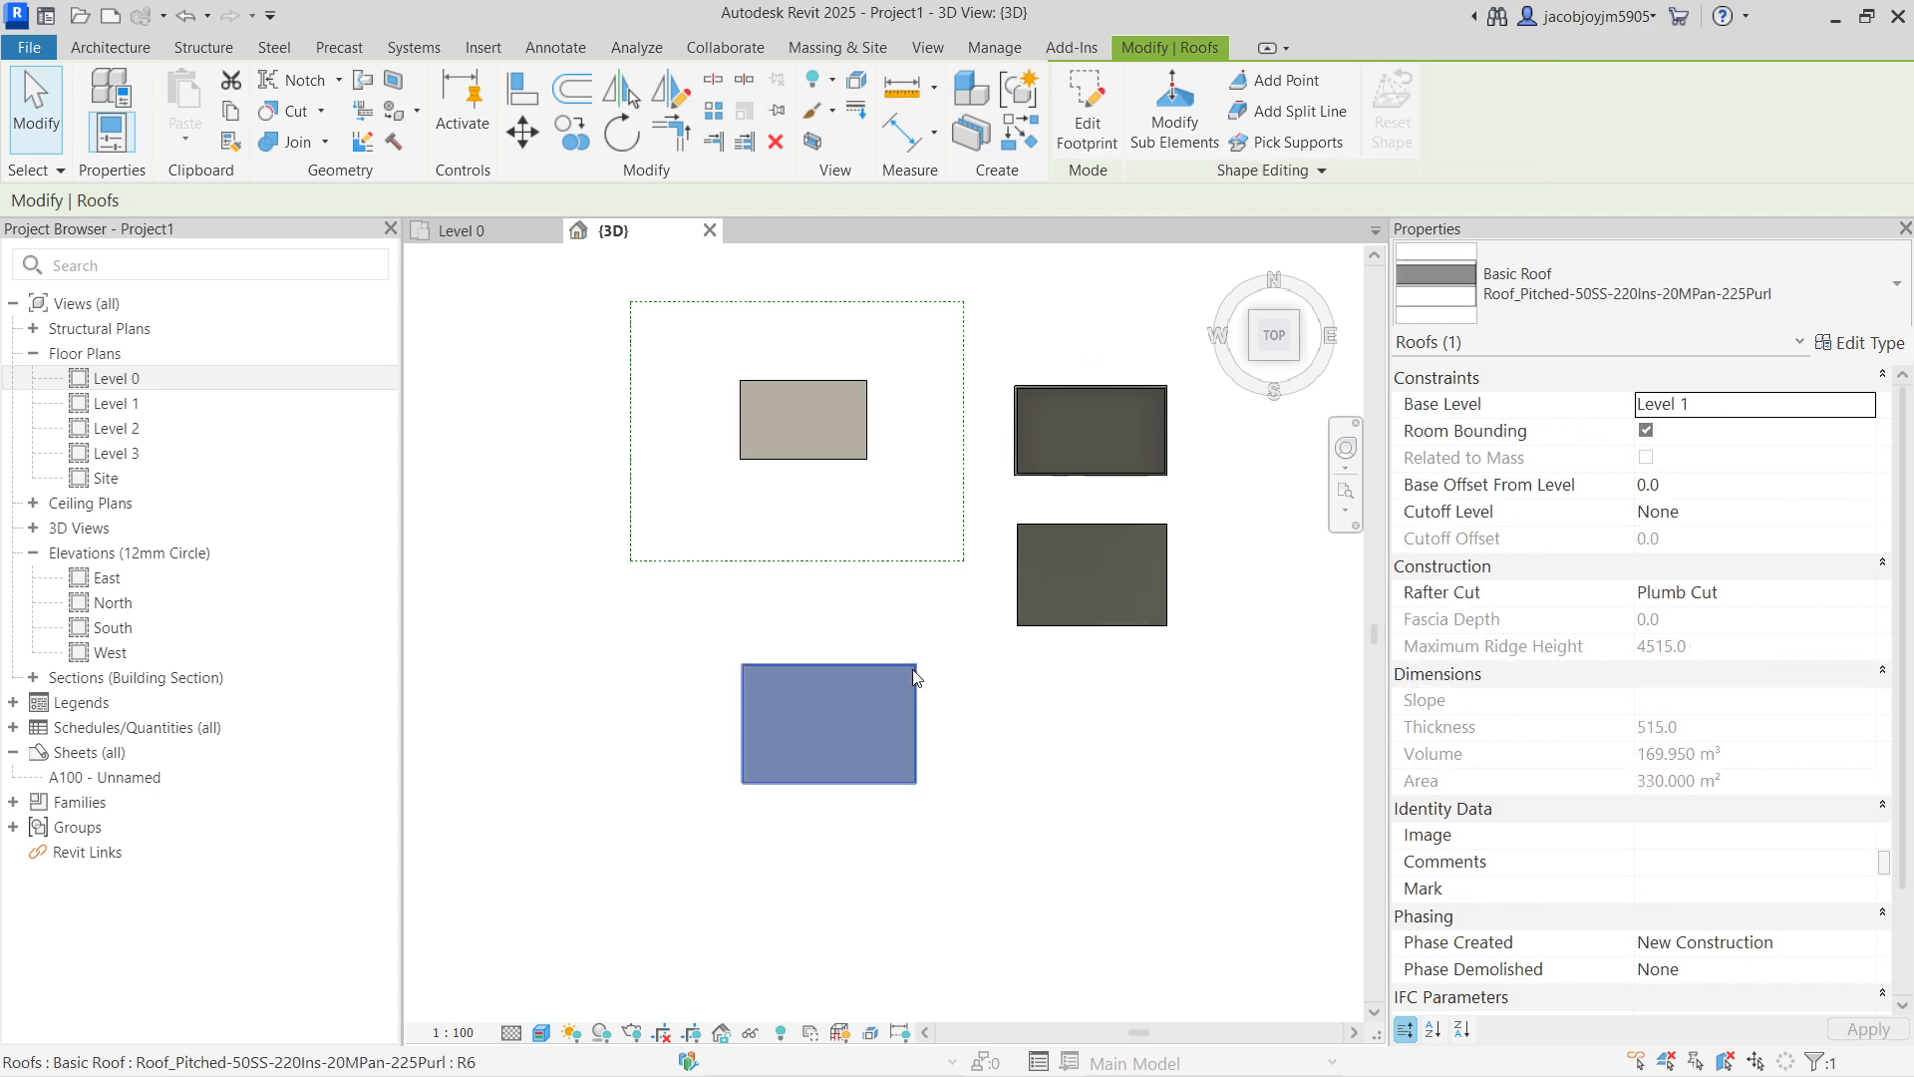
pyautogui.click(1174, 556)
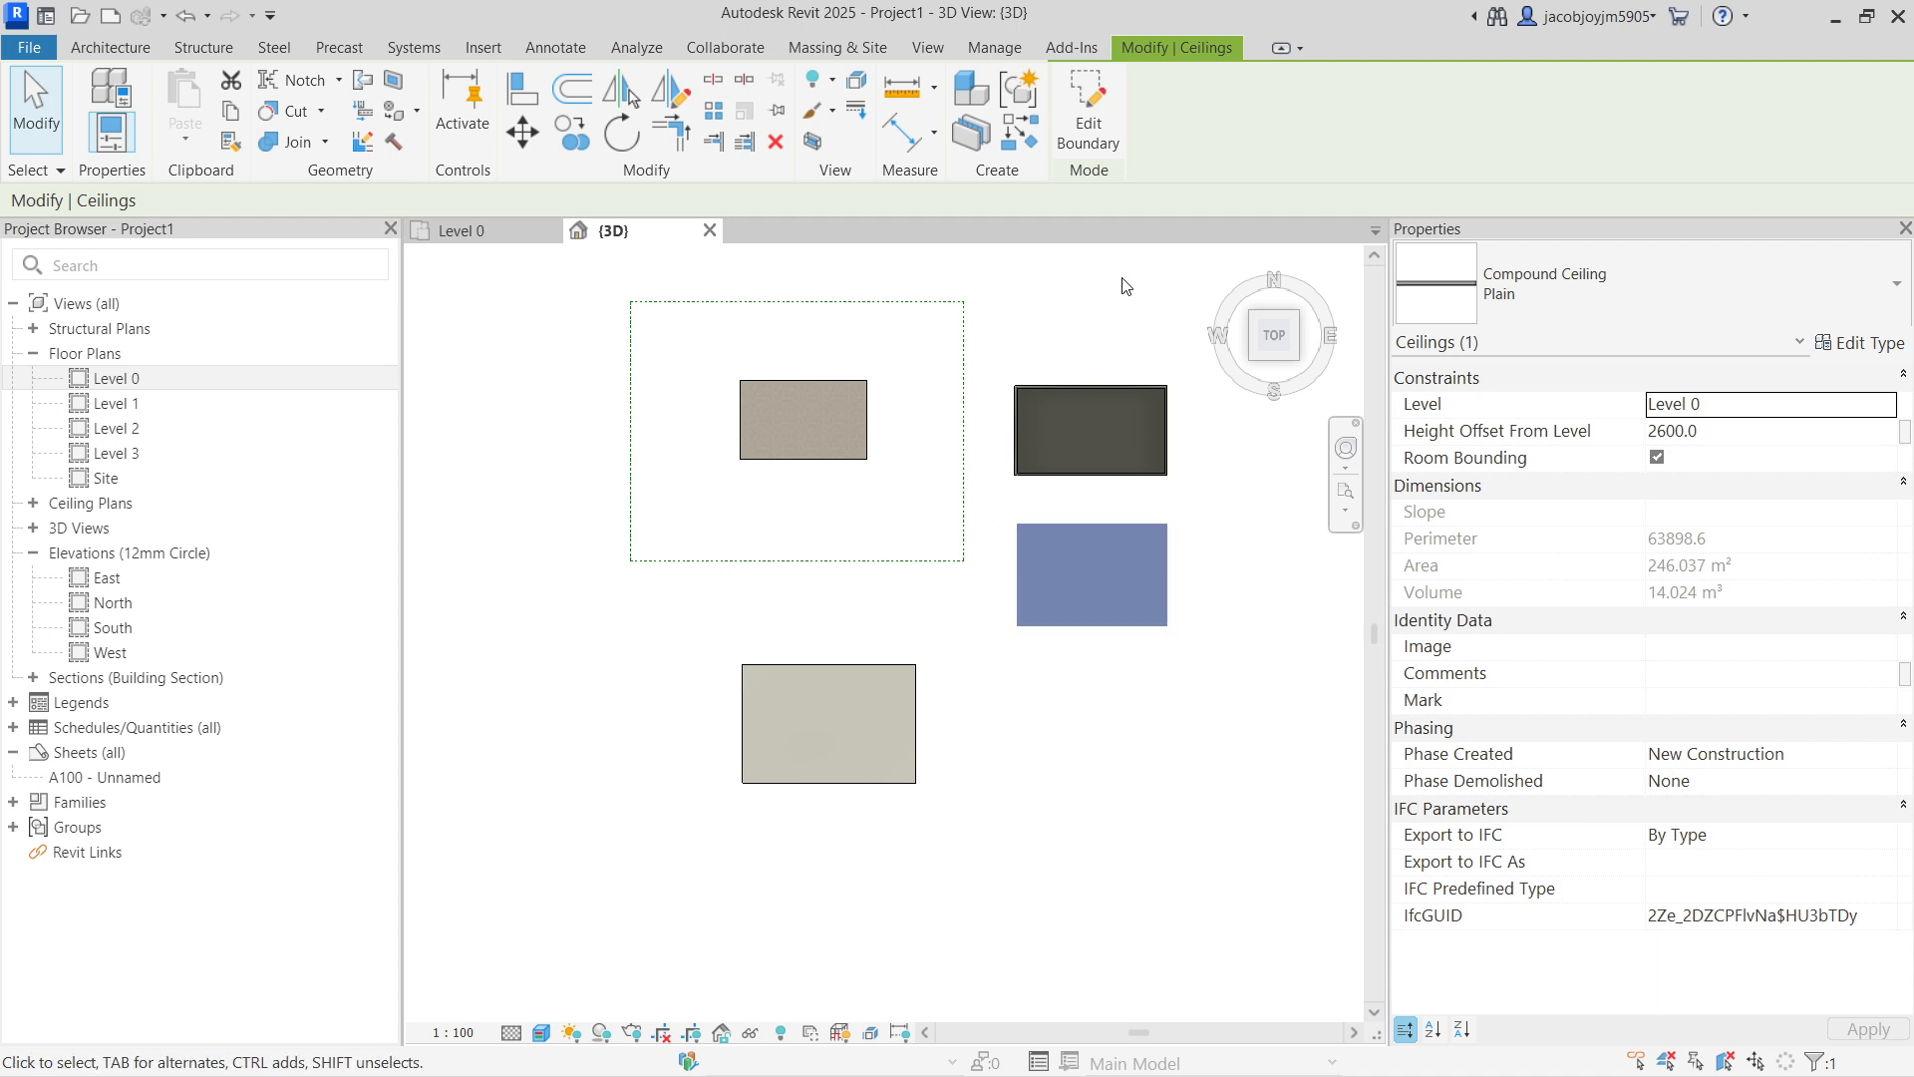
pyautogui.click(902, 800)
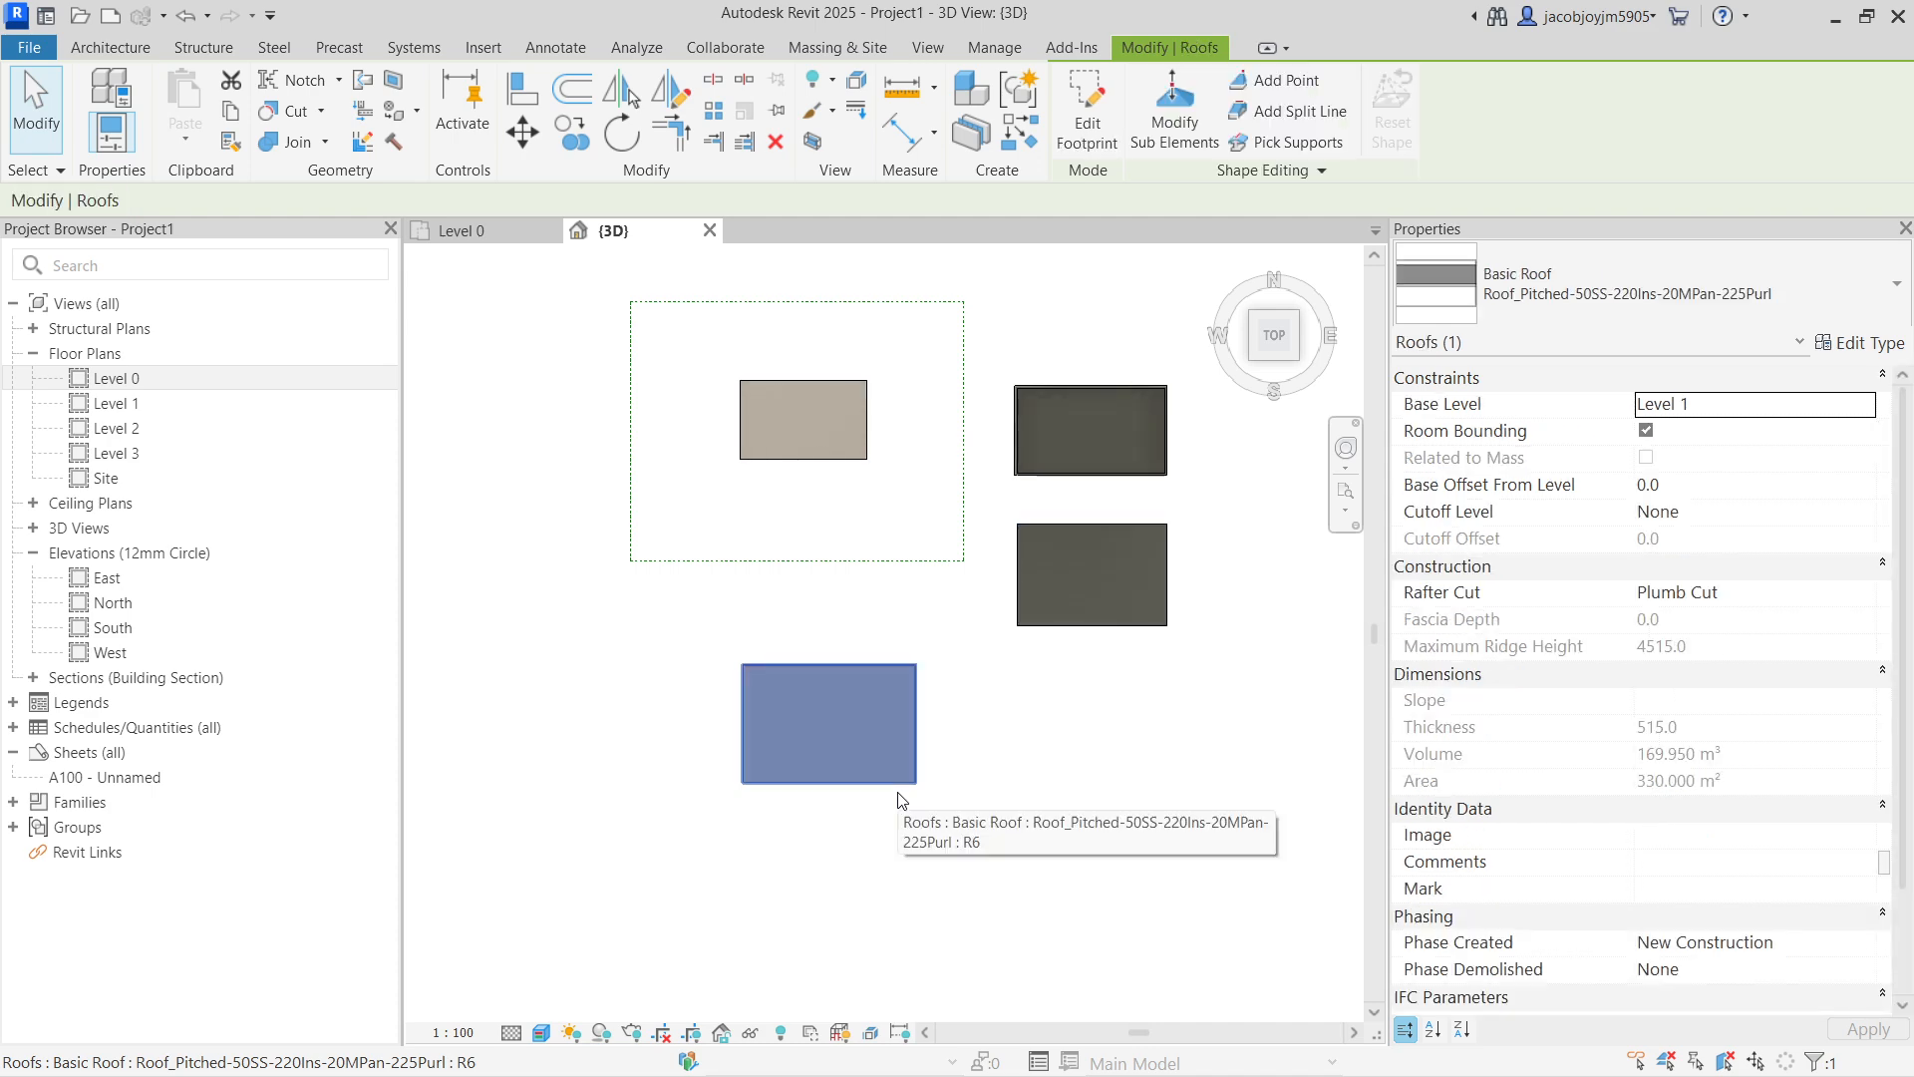
pyautogui.click(982, 757)
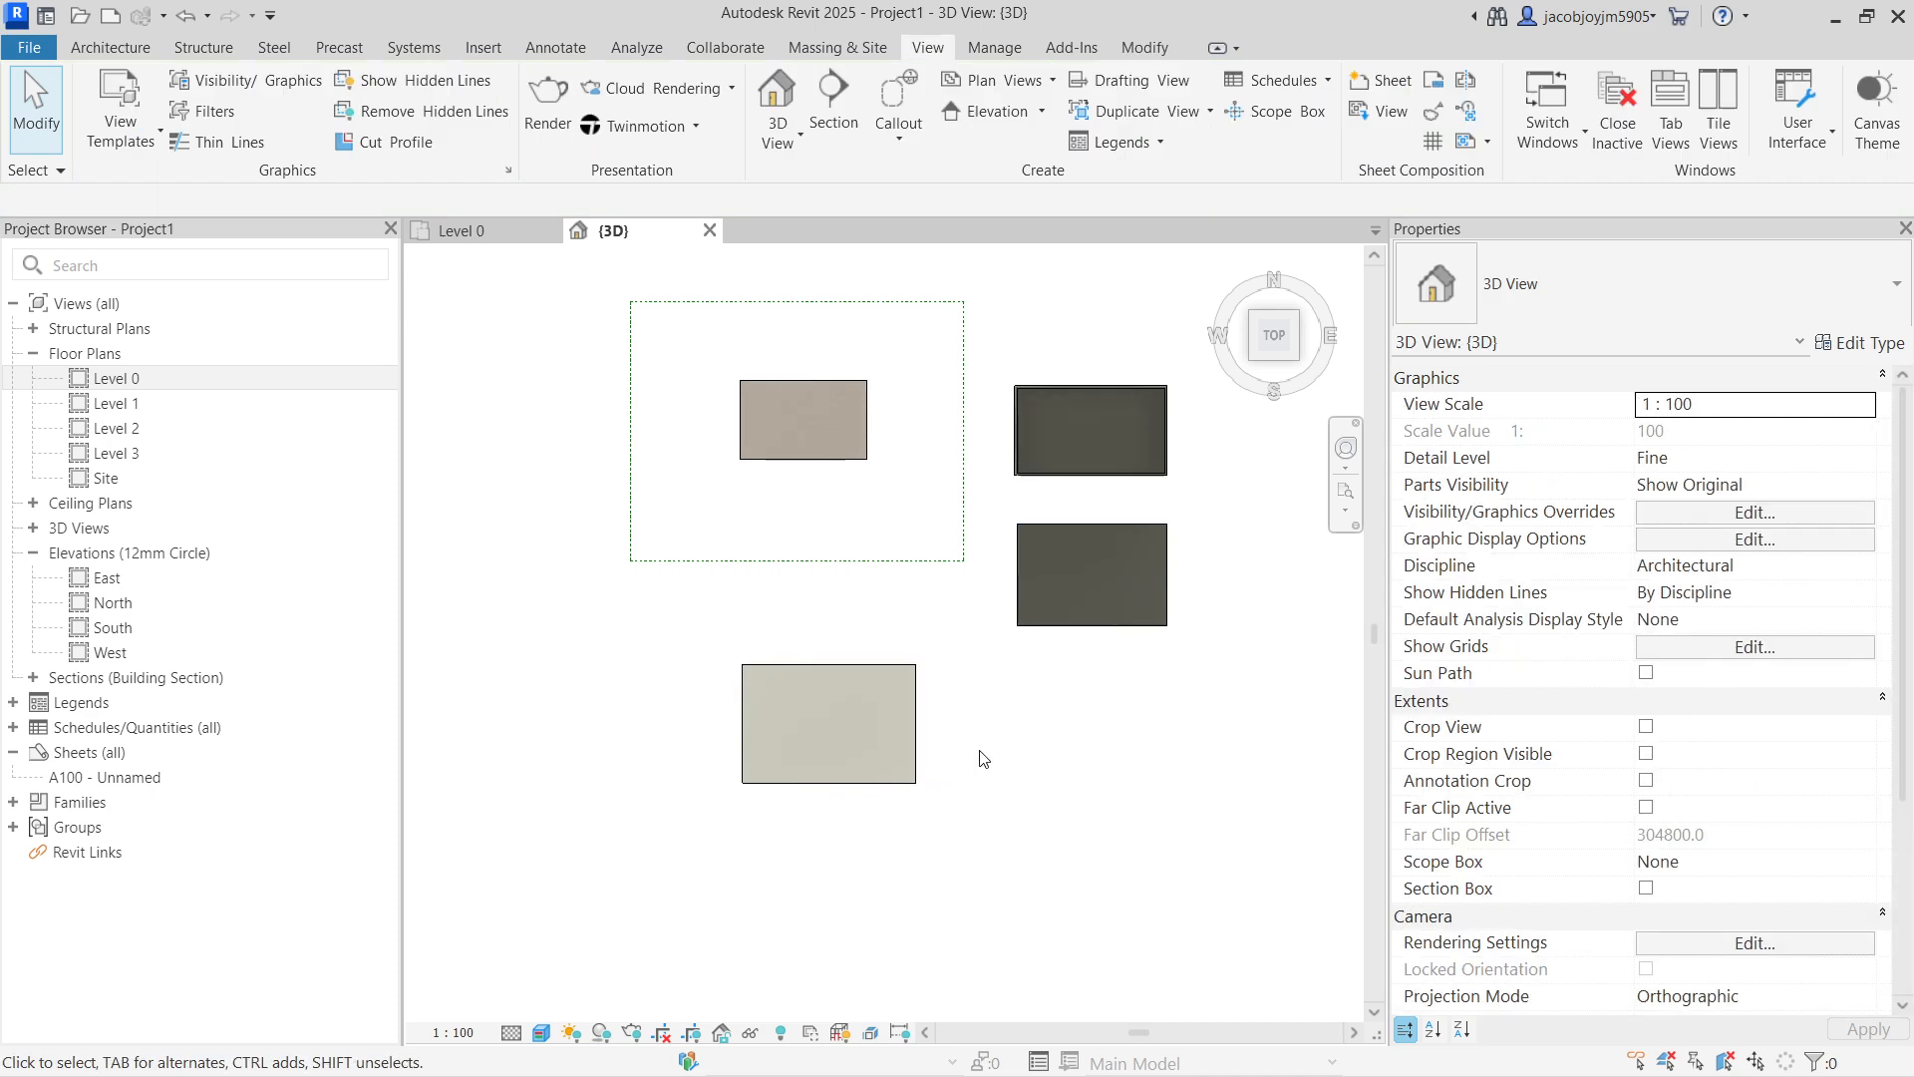
# Step: Make only the roof footprint's two long edges slope-defining, finish the sketch, and inspect the gable roof in 3D
pyautogui.click(923, 769)
pyautogui.doubleClick(807, 758)
pyautogui.scroll(2, 815, 731)
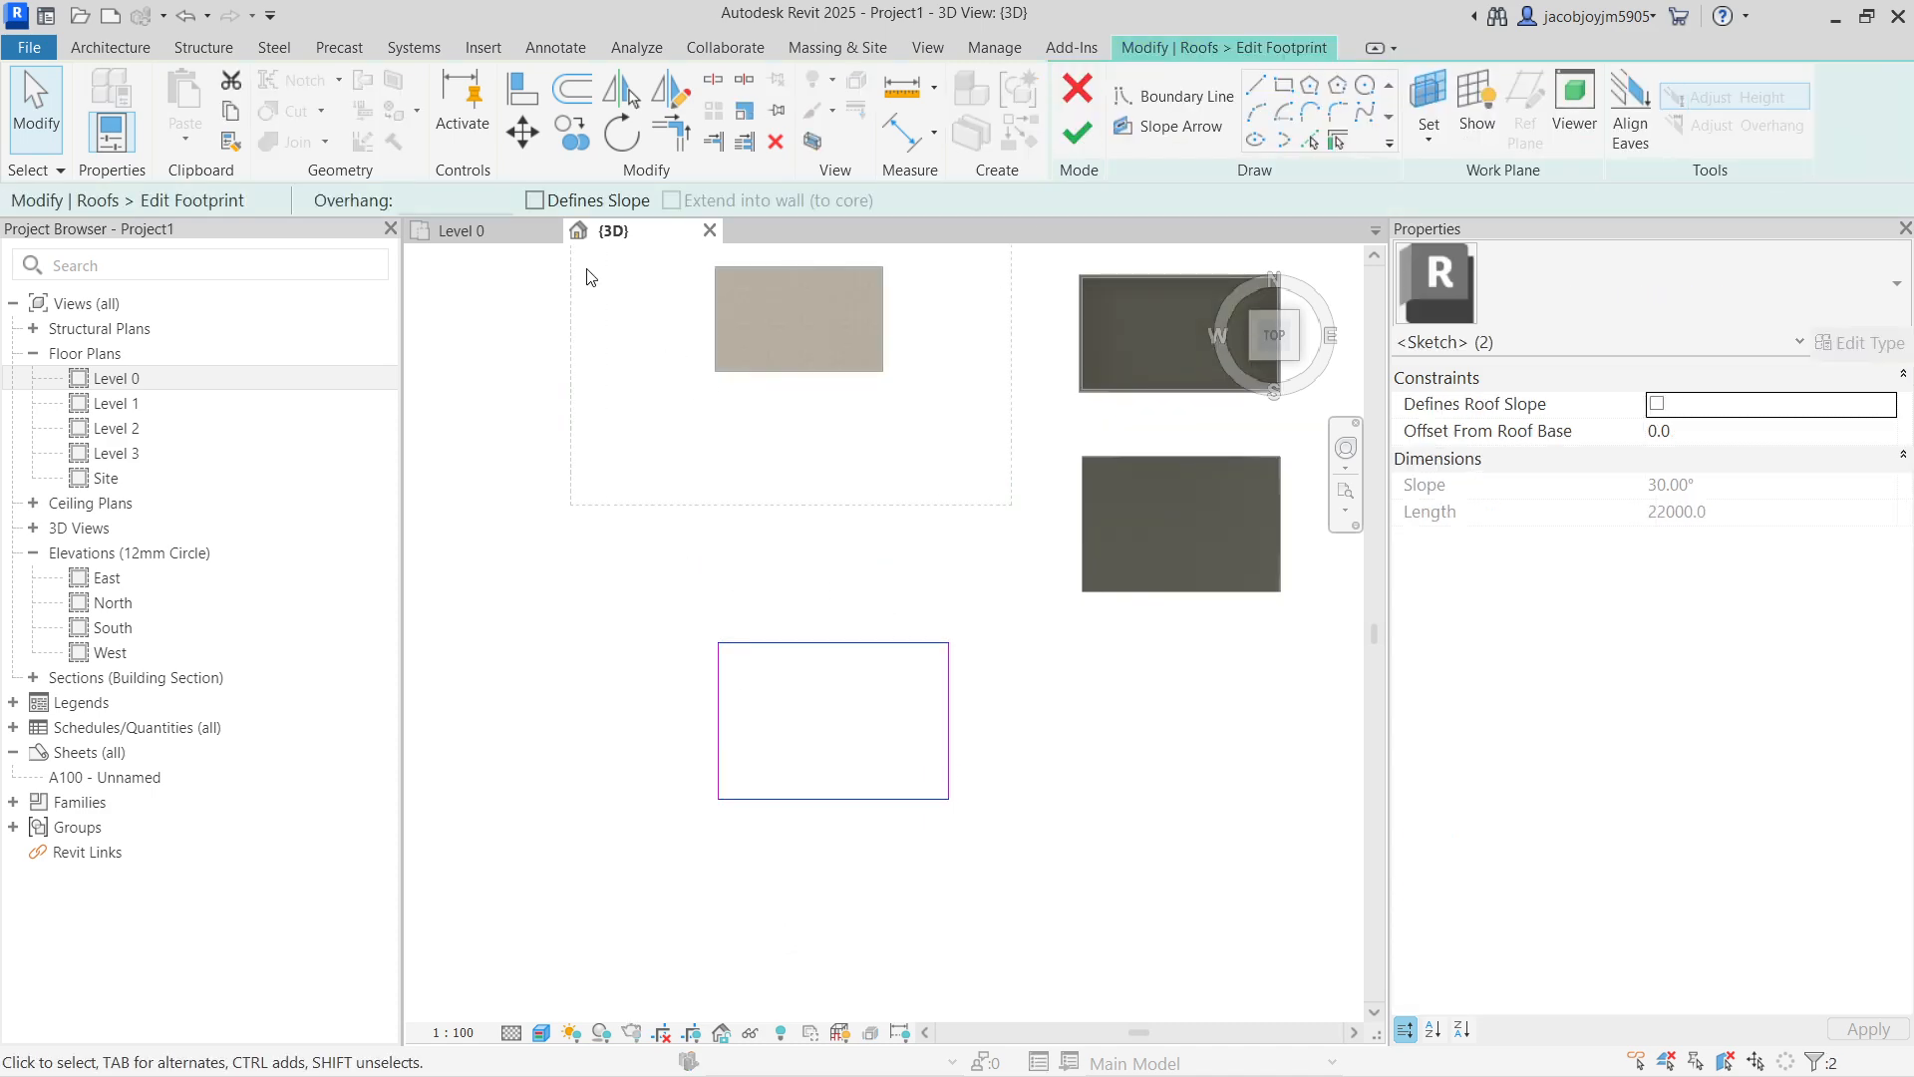
pyautogui.click(1061, 140)
pyautogui.keyDown('shift'); pyautogui.moveTo(1047, 718); pyautogui.dragTo(761, 428, button='middle'); pyautogui.keyUp('shift')
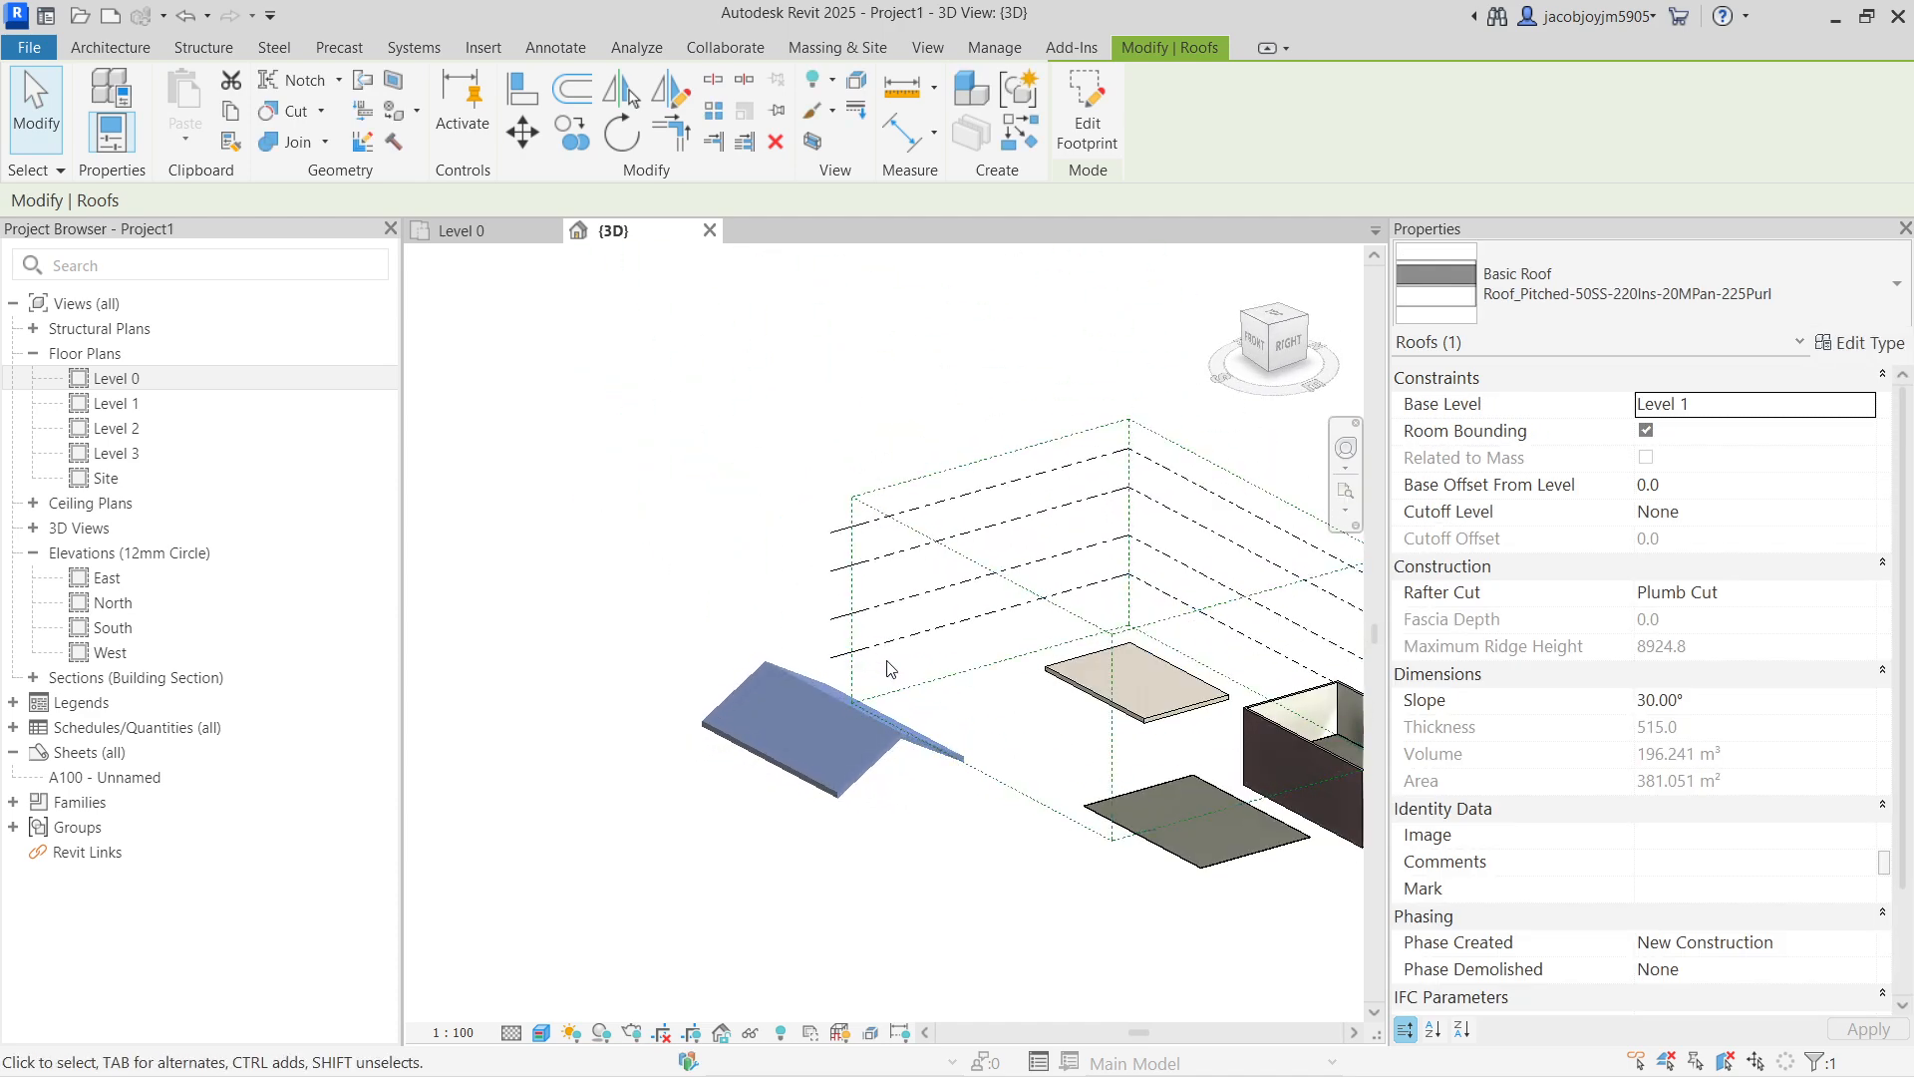
pyautogui.keyDown('shift'); pyautogui.moveTo(790, 482); pyautogui.dragTo(997, 399, button='middle'); pyautogui.keyUp('shift')
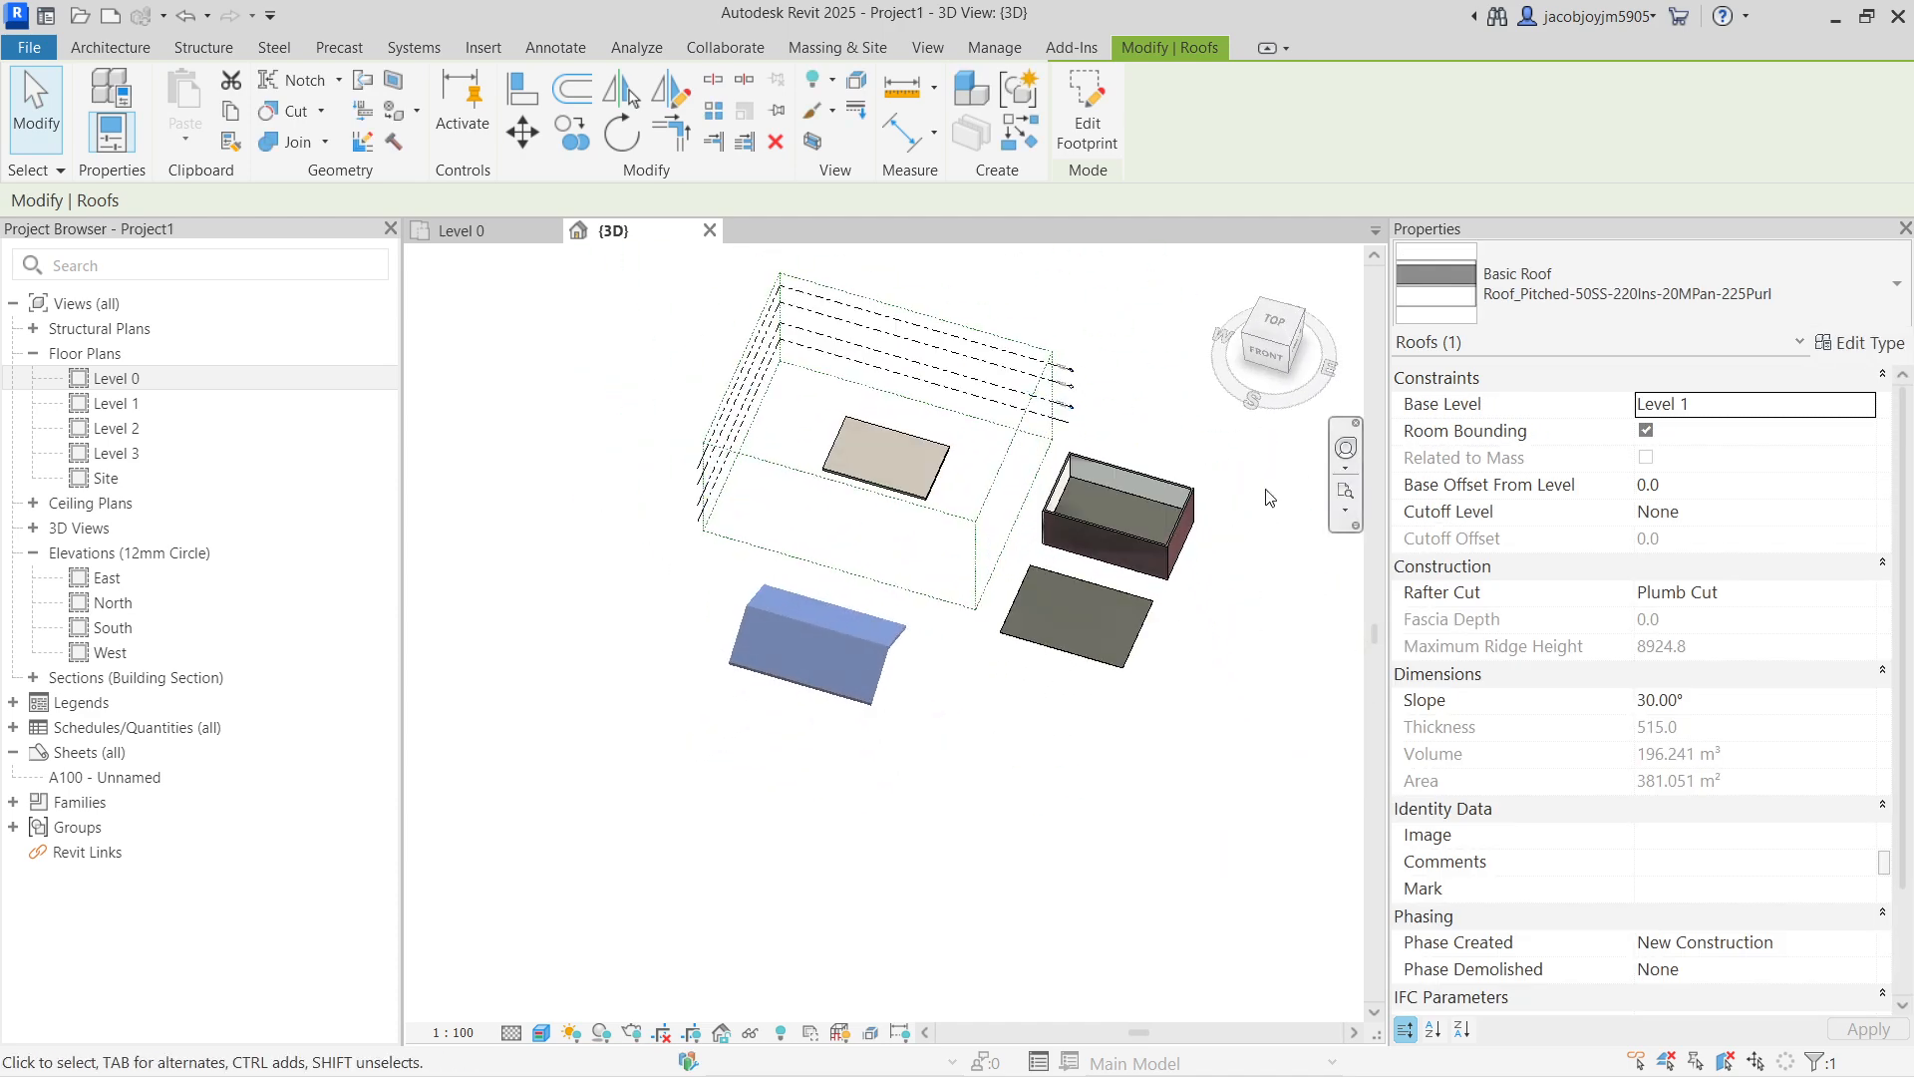
# Step: Return to the top view, deselect the gable roof, and bring up the architectural building tools
pyautogui.click(1256, 332)
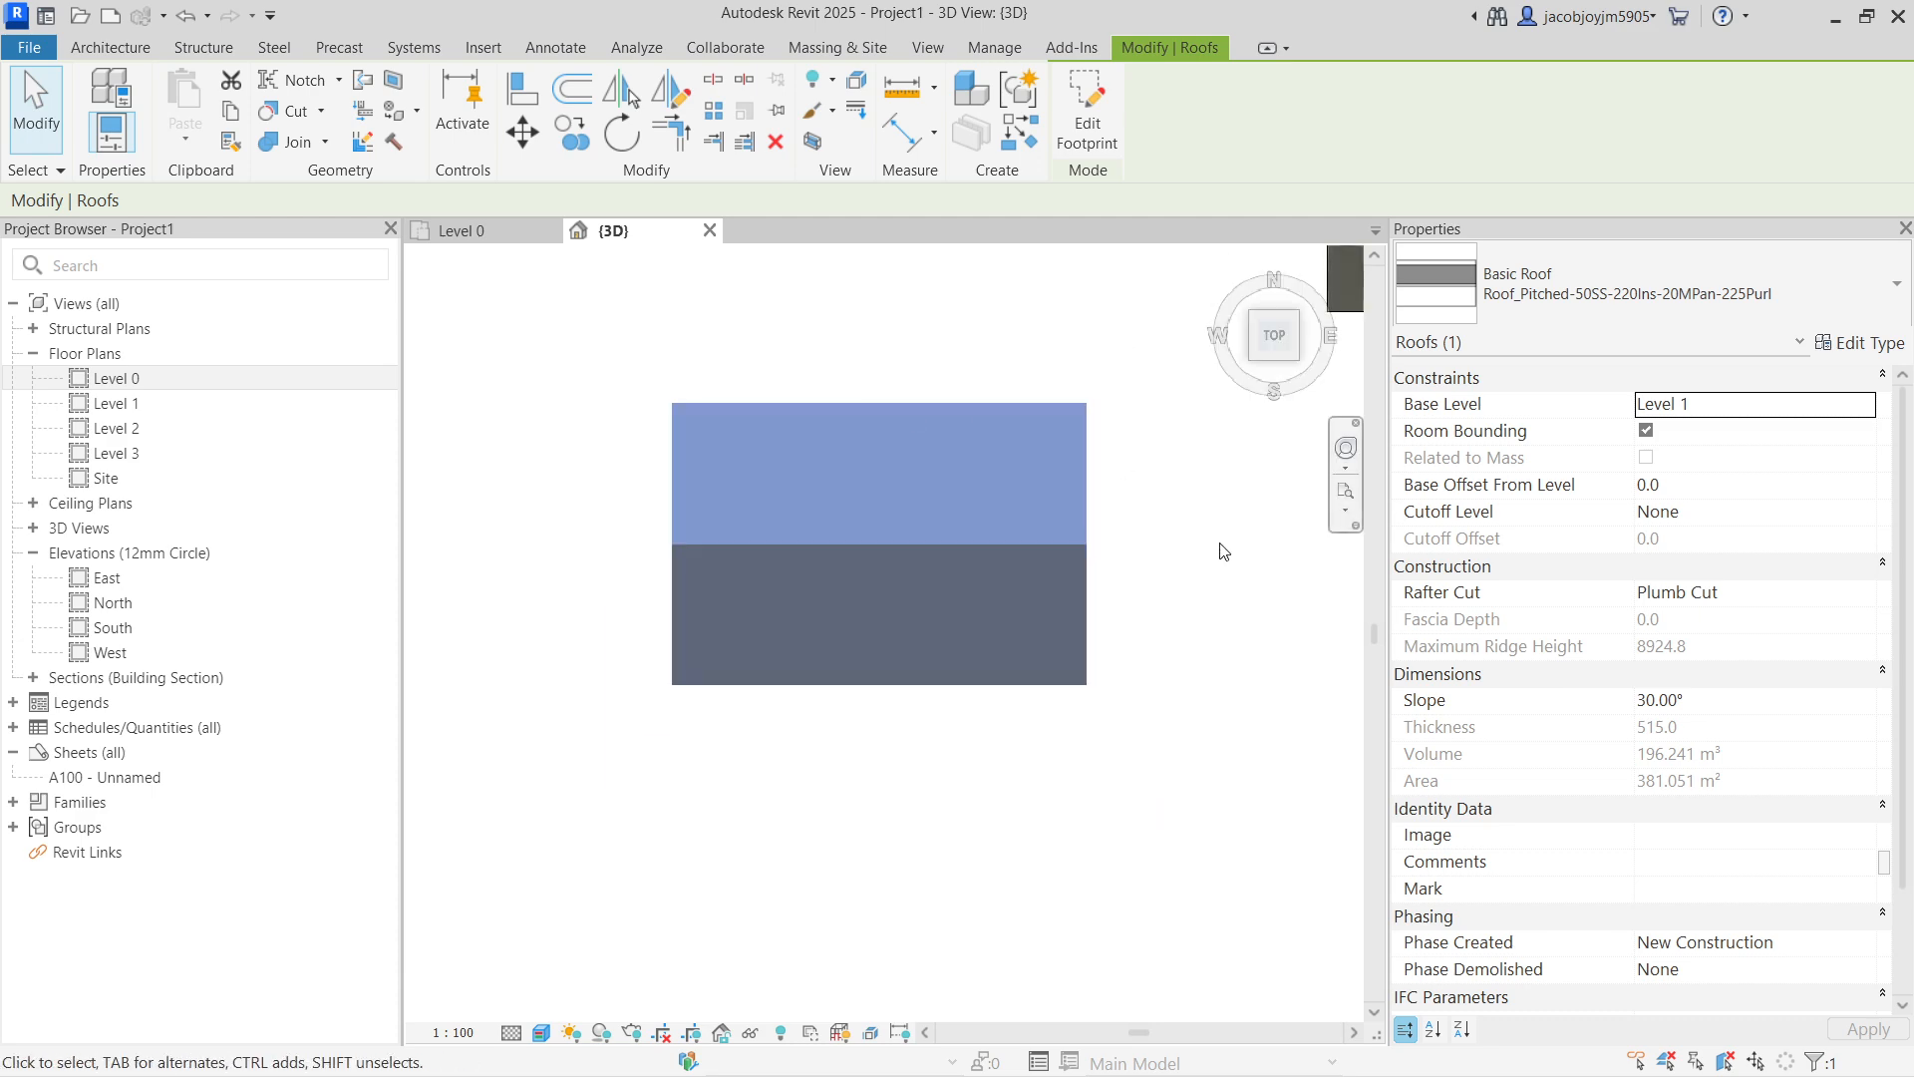
pyautogui.click(1223, 552)
pyautogui.scroll(-2, 741, 357)
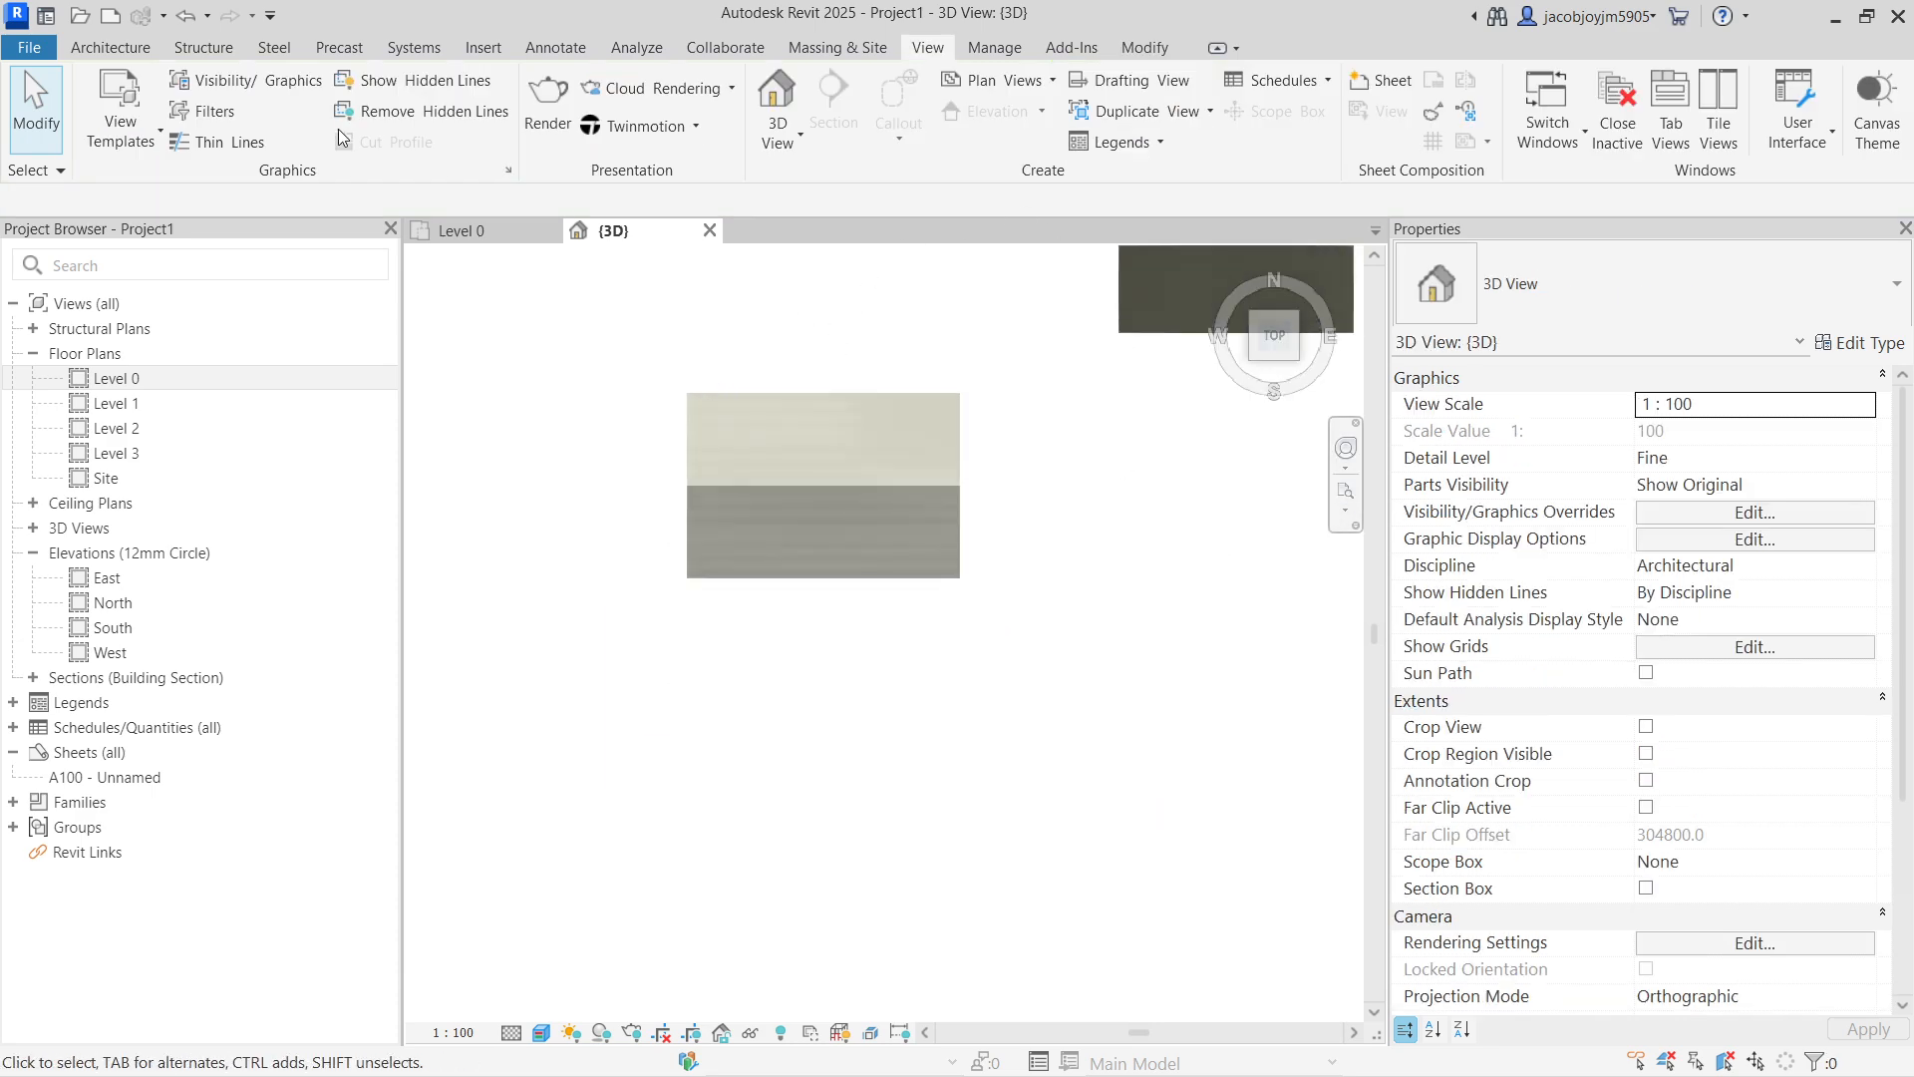
pyautogui.click(140, 47)
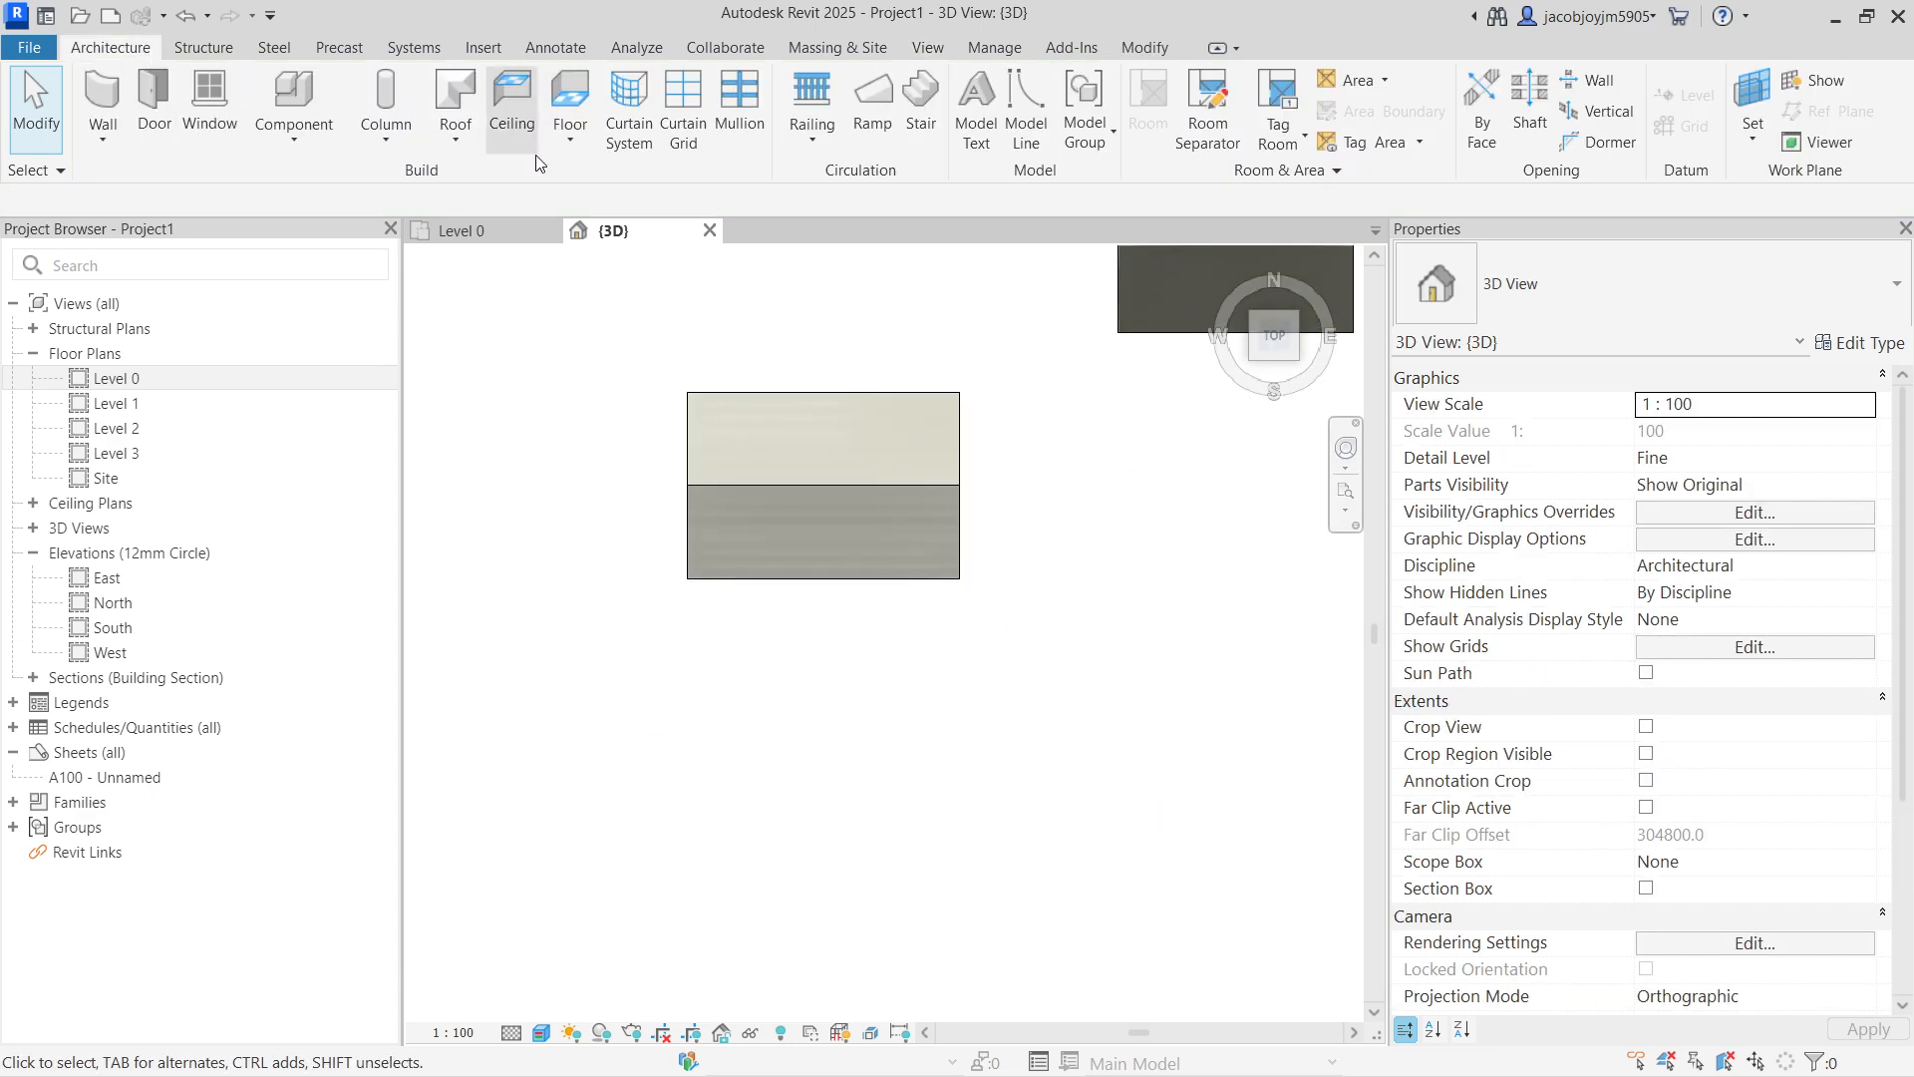
# Step: Sketch a roof footprint of two overlapping rectangles beside the existing gable roof, the lower one about 30000 by 43000 mm
pyautogui.click(462, 99)
pyautogui.click(946, 607)
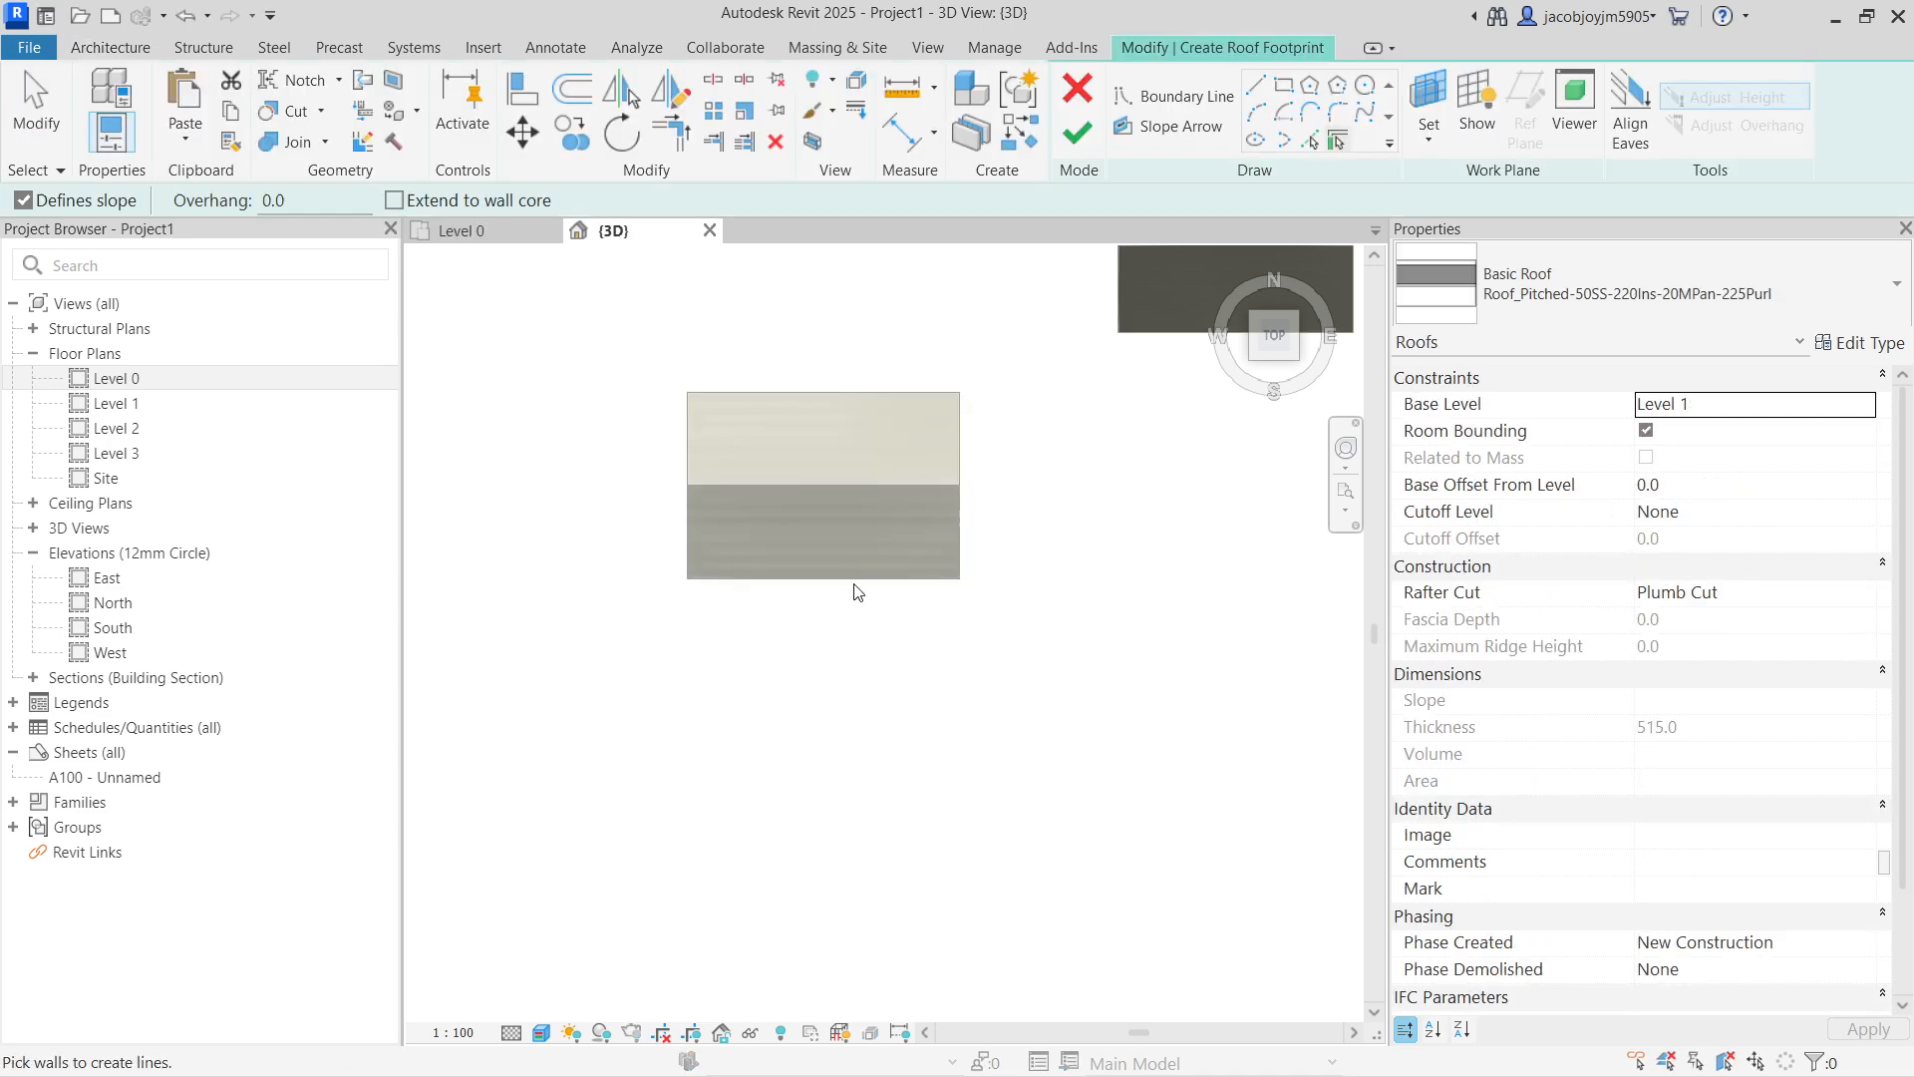
pyautogui.click(1284, 85)
pyautogui.scroll(-2, 977, 528)
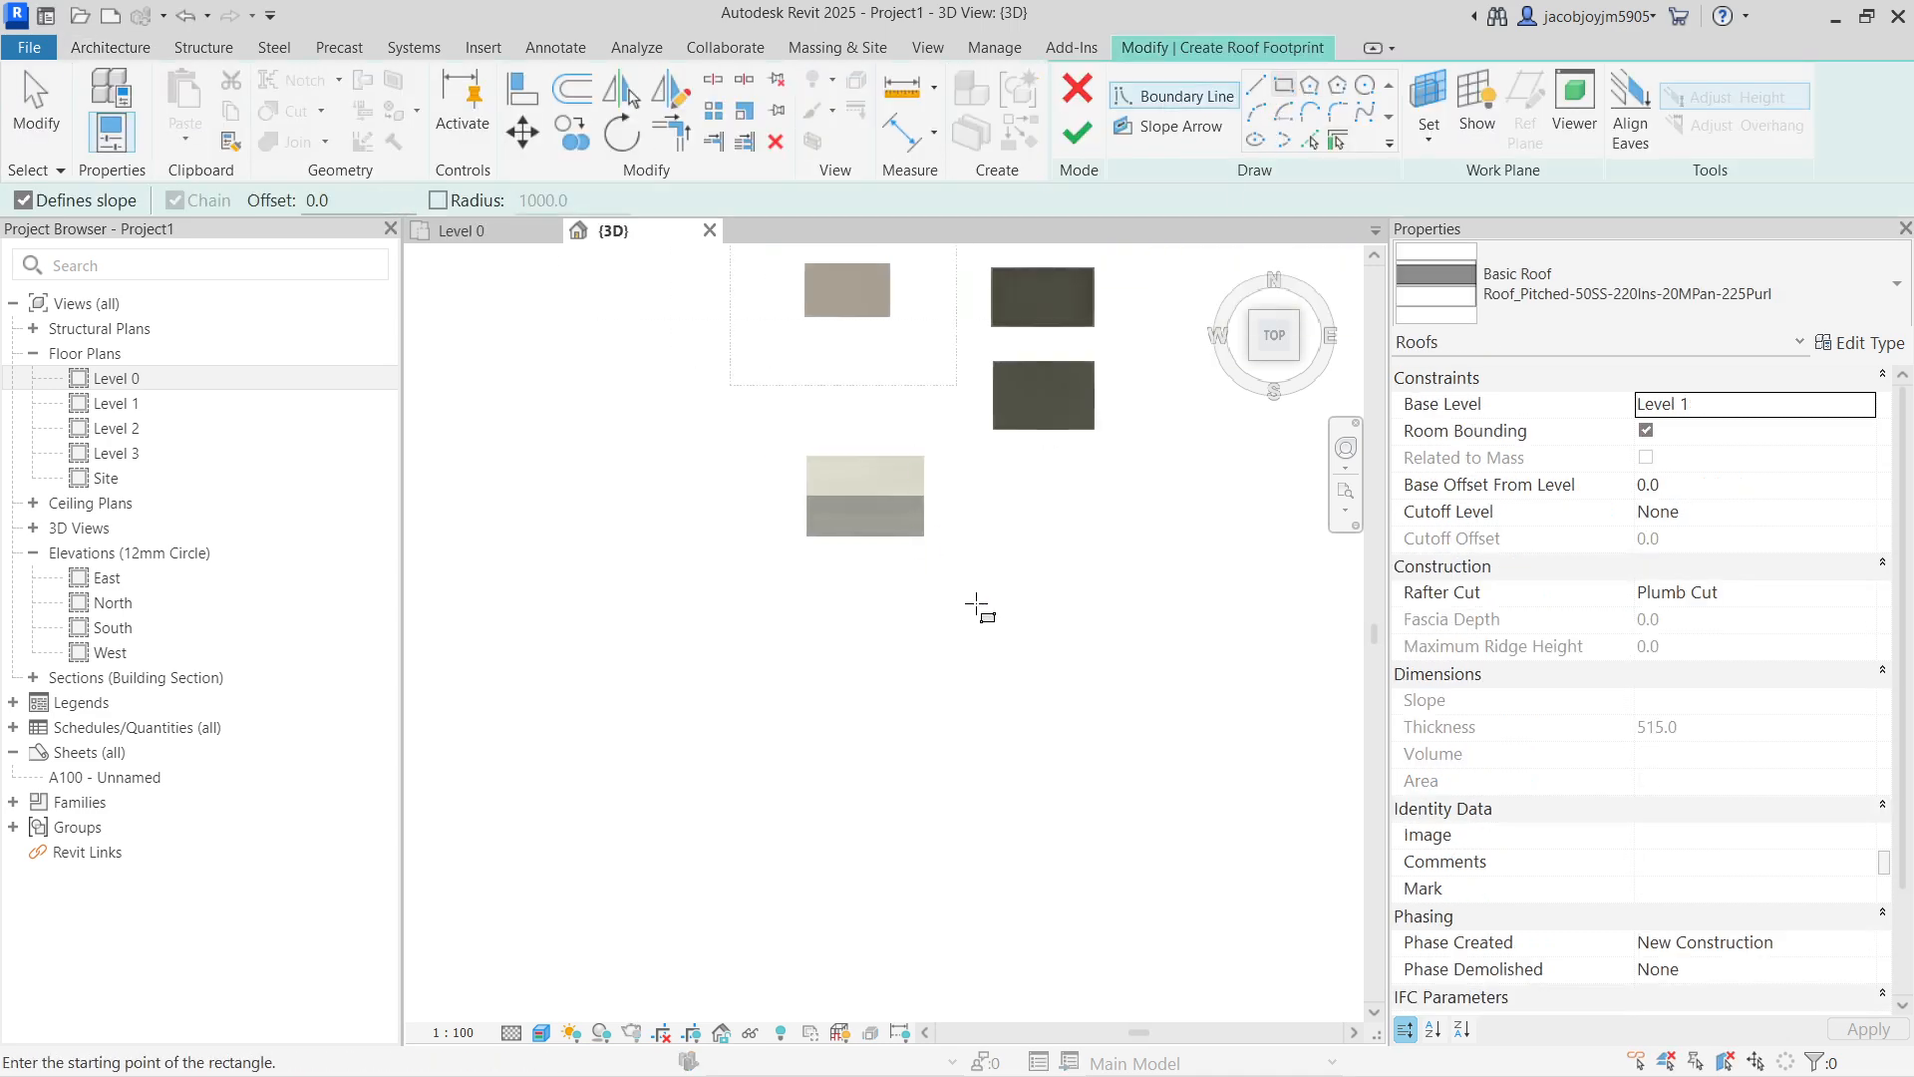
pyautogui.click(954, 557)
pyautogui.click(1253, 722)
pyautogui.click(1038, 657)
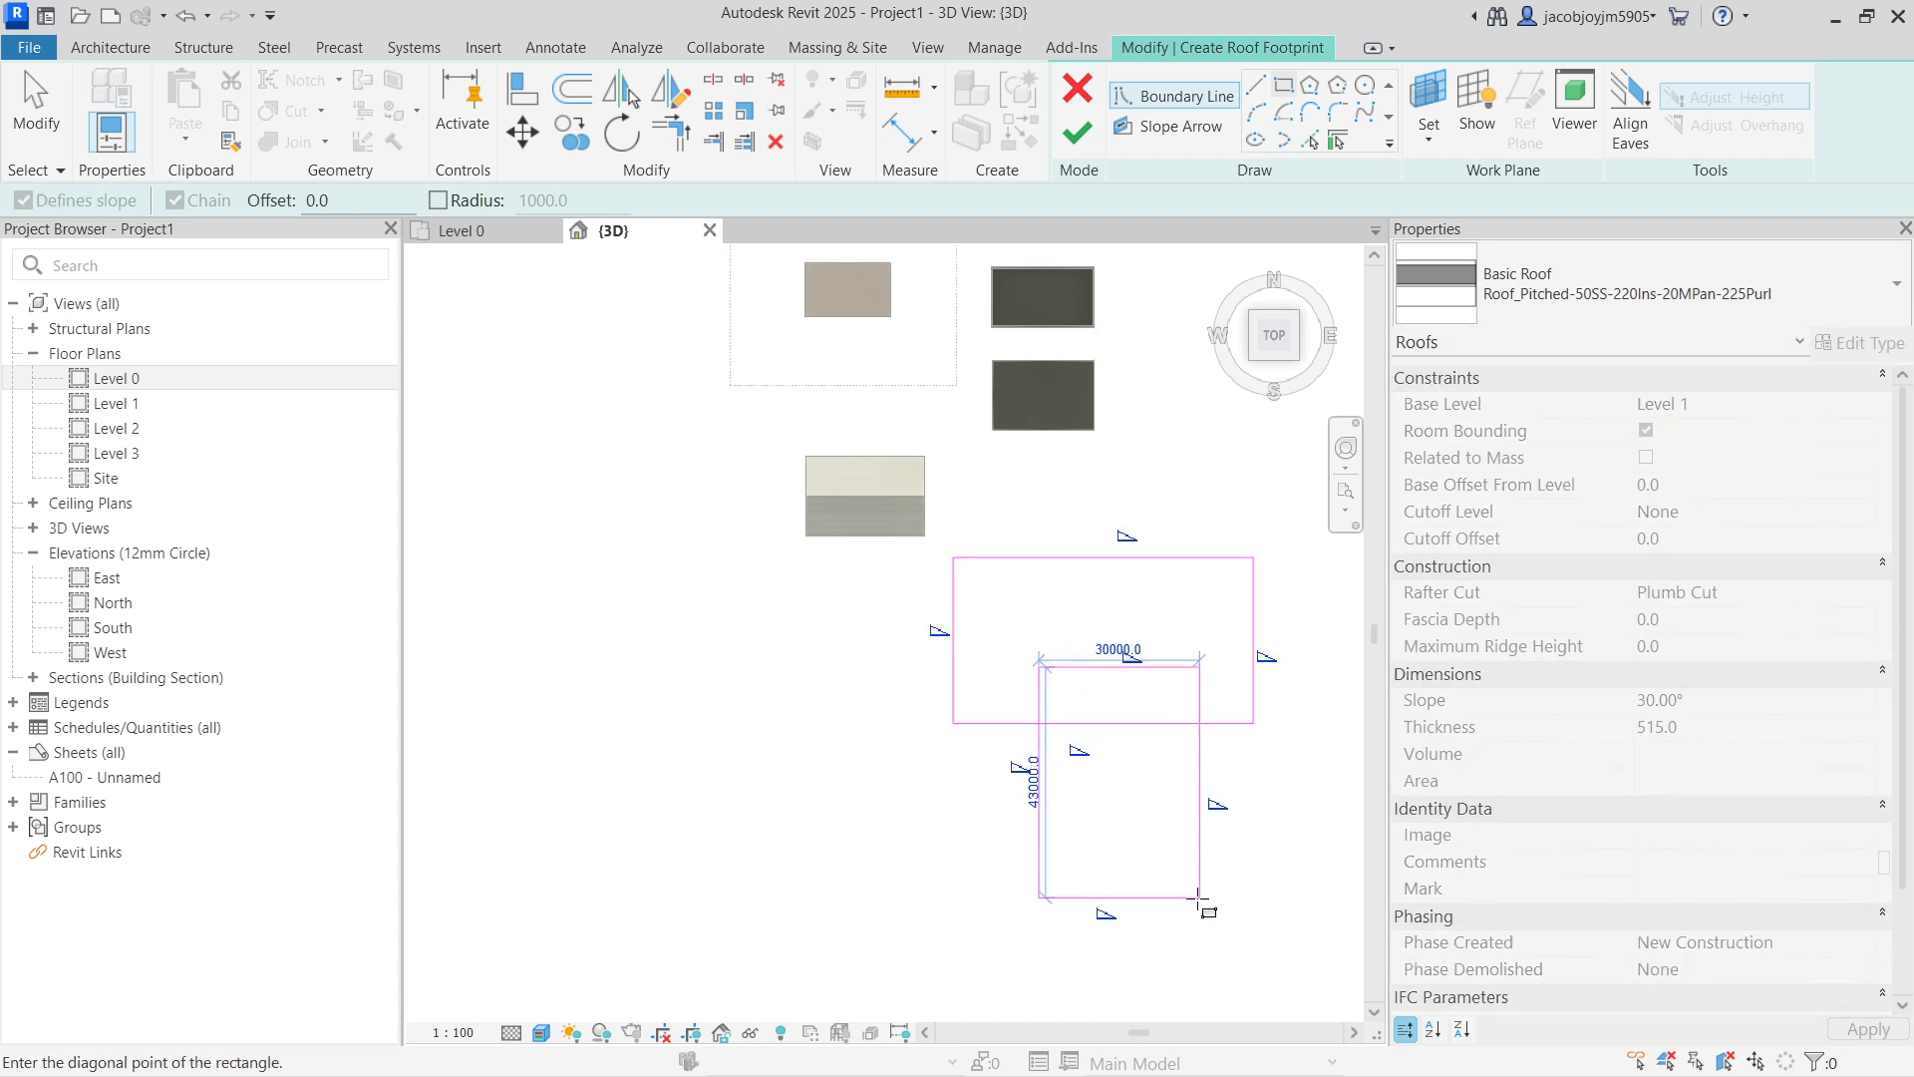
pyautogui.click(1199, 895)
pyautogui.scroll(-1, 1036, 768)
pyautogui.scroll(1, 1094, 756)
pyautogui.press('Escape')
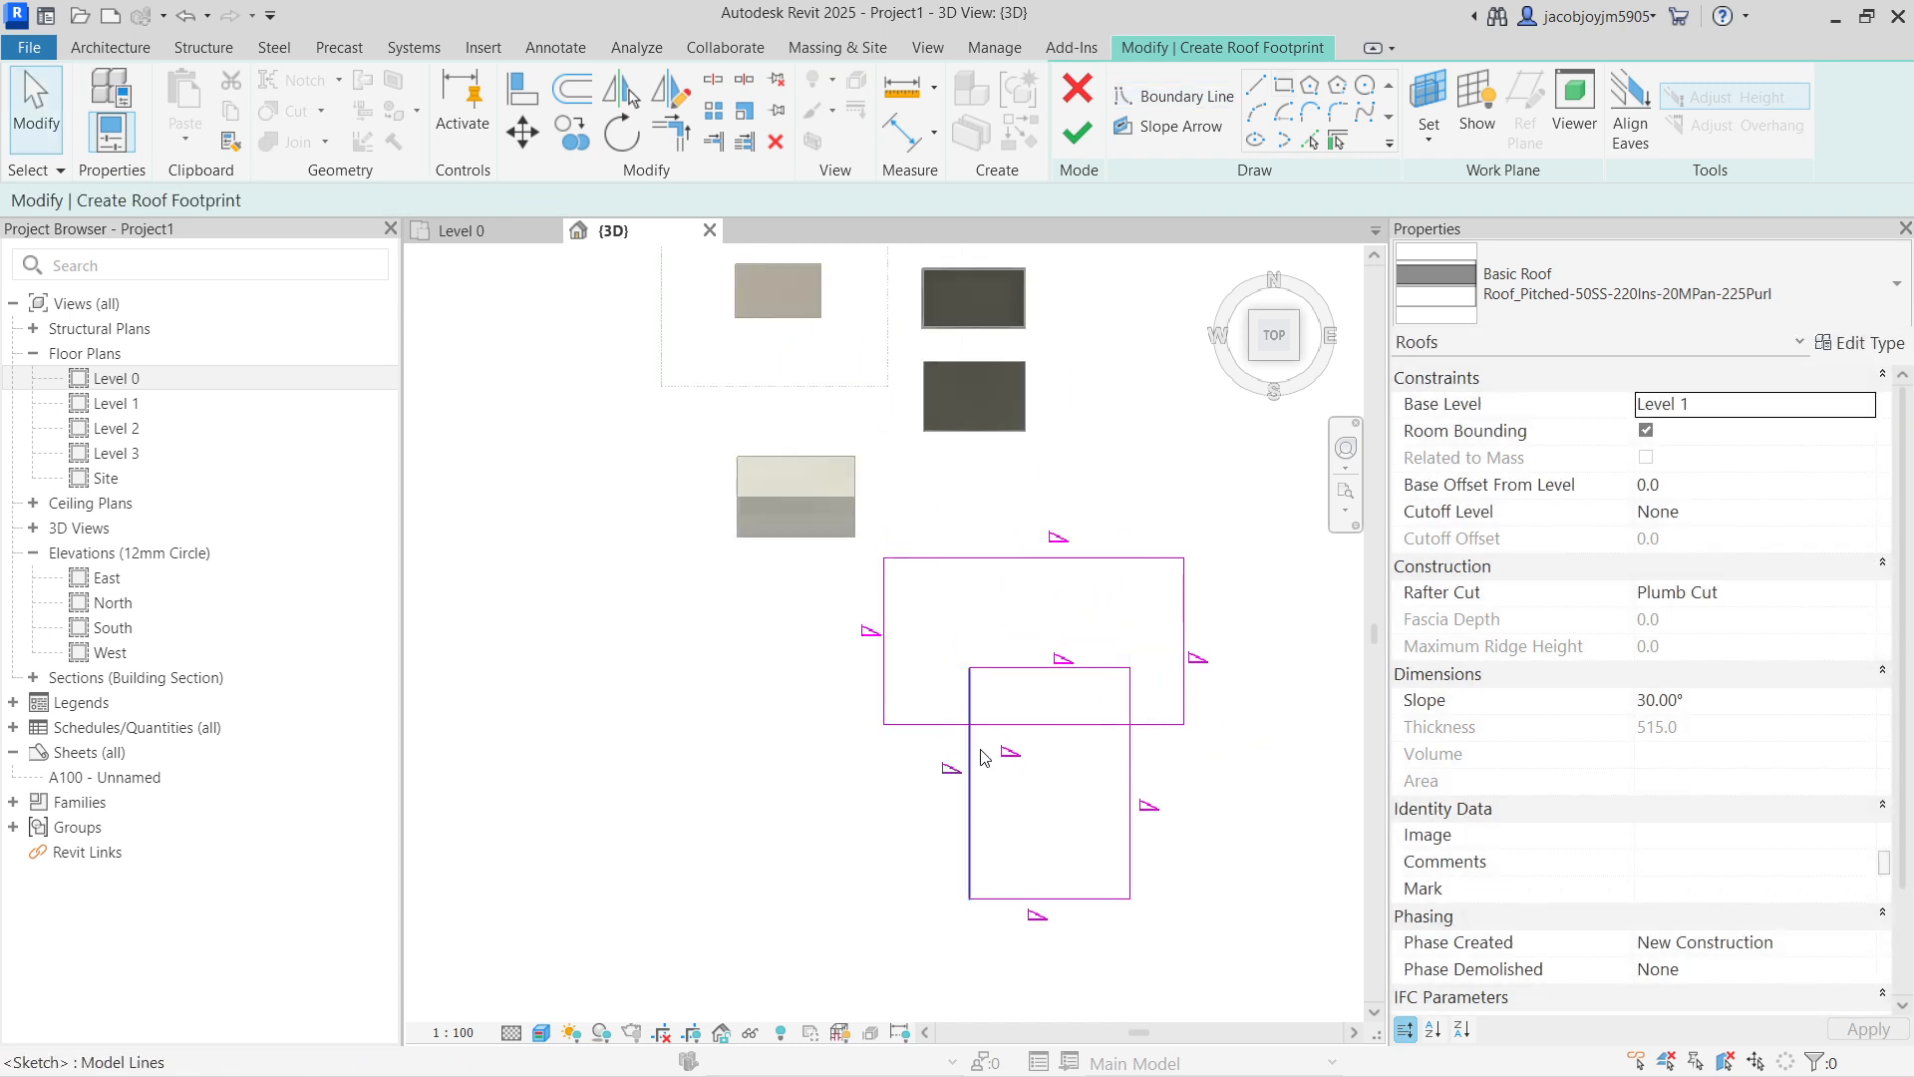
# Step: Trim the overlapping boundary lines into one closed outline and finish the roof footprint
pyautogui.press('t')
pyautogui.press('r')
pyautogui.click(967, 784)
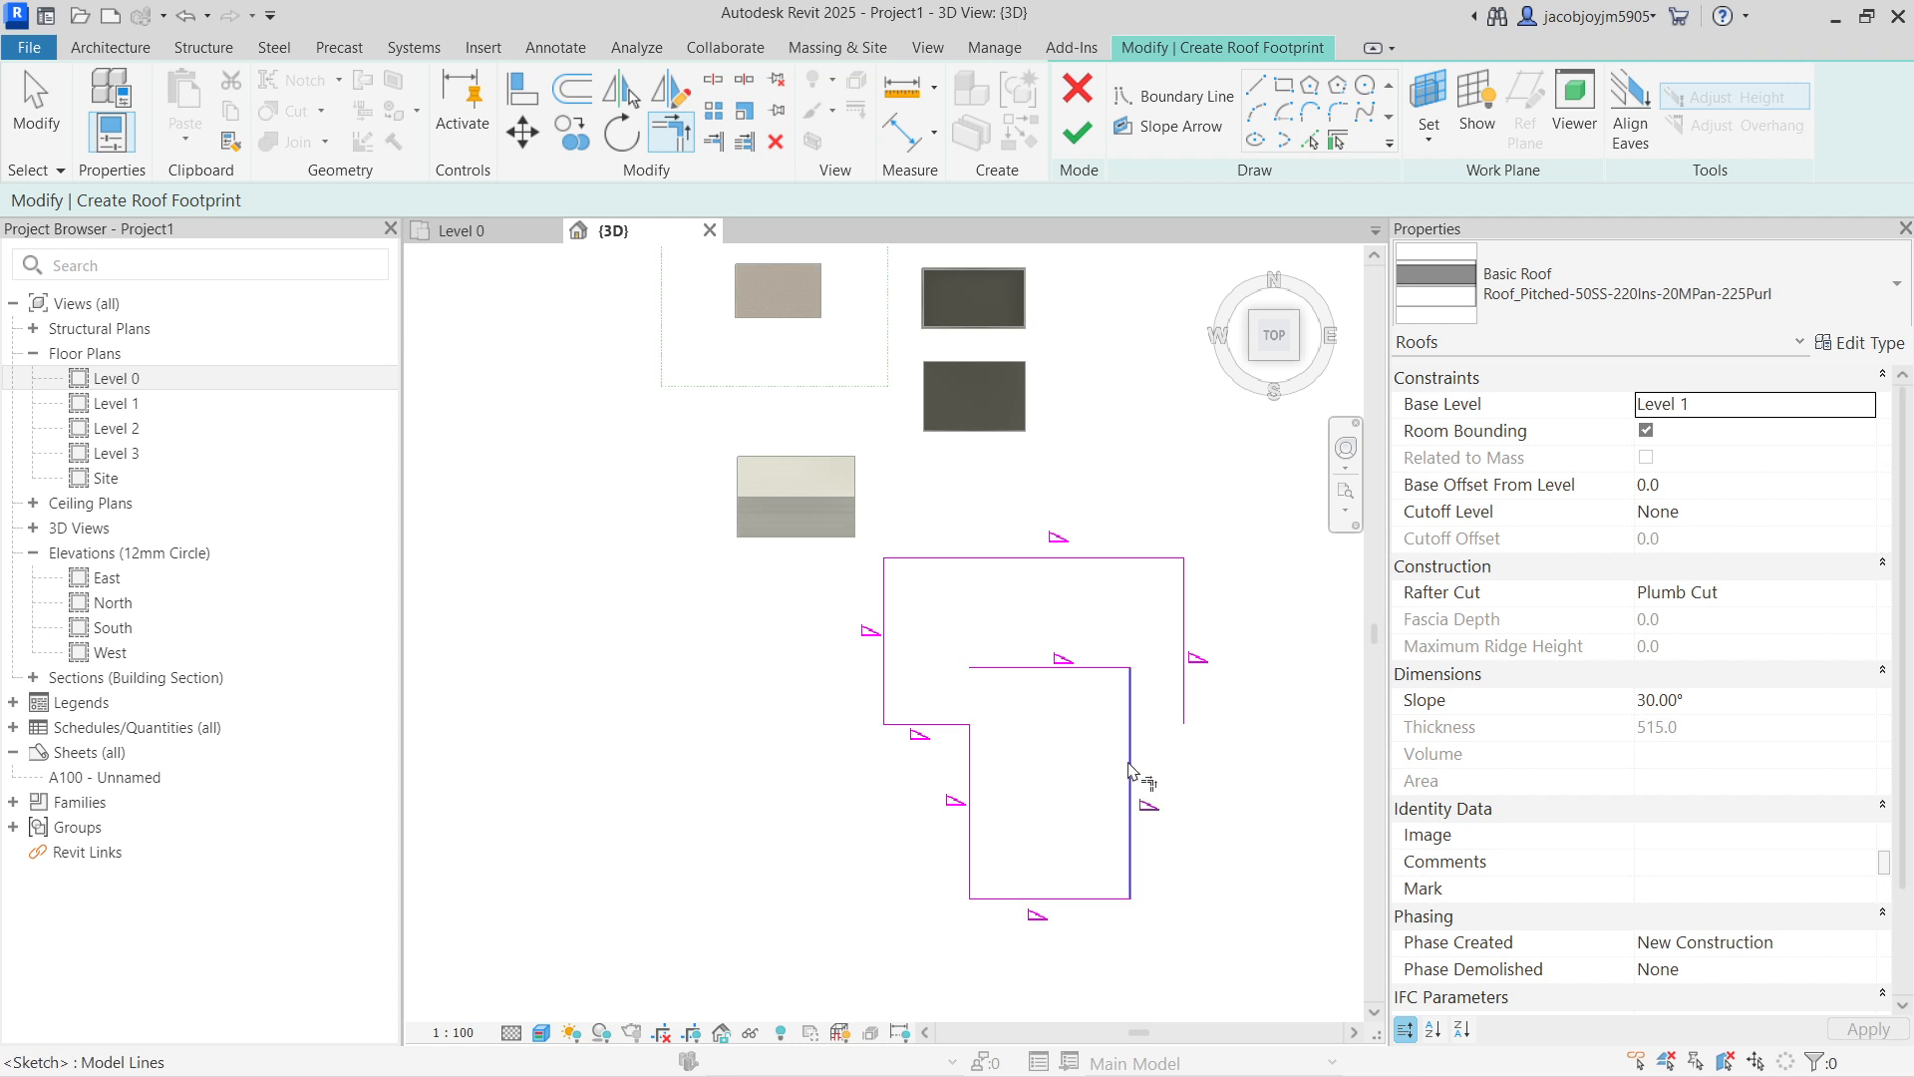
pyautogui.click(1159, 679)
pyautogui.click(1146, 720)
pyautogui.click(1075, 134)
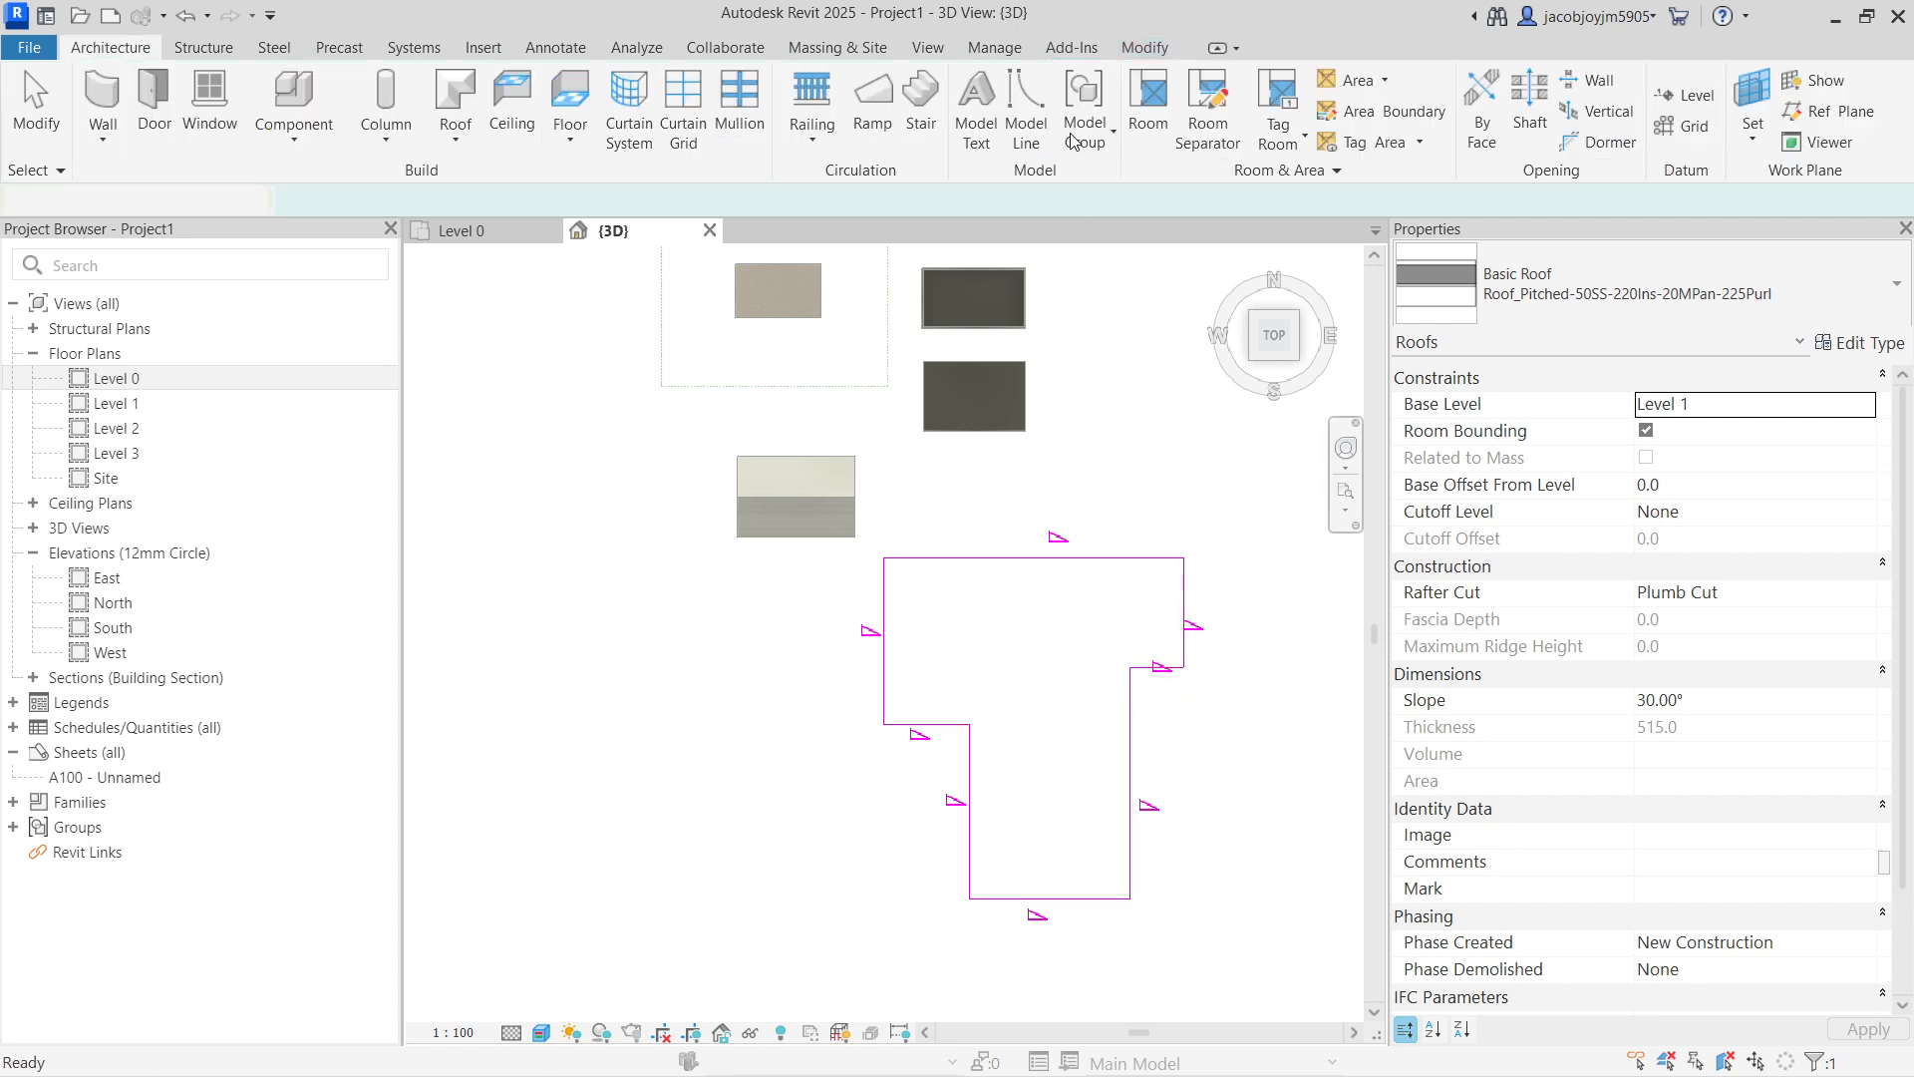
# Step: Raise the ridge of the new multi-hip roof in 3D using its shape handle
pyautogui.keyDown('shift'); pyautogui.moveTo(961, 479); pyautogui.dragTo(1145, 459, button='middle'); pyautogui.keyUp('shift')
pyautogui.click(1127, 486)
pyautogui.scroll(2, 1039, 682)
pyautogui.keyDown('shift'); pyautogui.moveTo(1039, 682); pyautogui.dragTo(1090, 442, button='middle'); pyautogui.keyUp('shift')
pyautogui.click(1058, 634)
pyautogui.keyDown('shift'); pyautogui.moveTo(1059, 634); pyautogui.dragTo(1016, 612, button='middle'); pyautogui.keyUp('shift')
pyautogui.moveTo(1024, 615); pyautogui.dragTo(1024, 576)
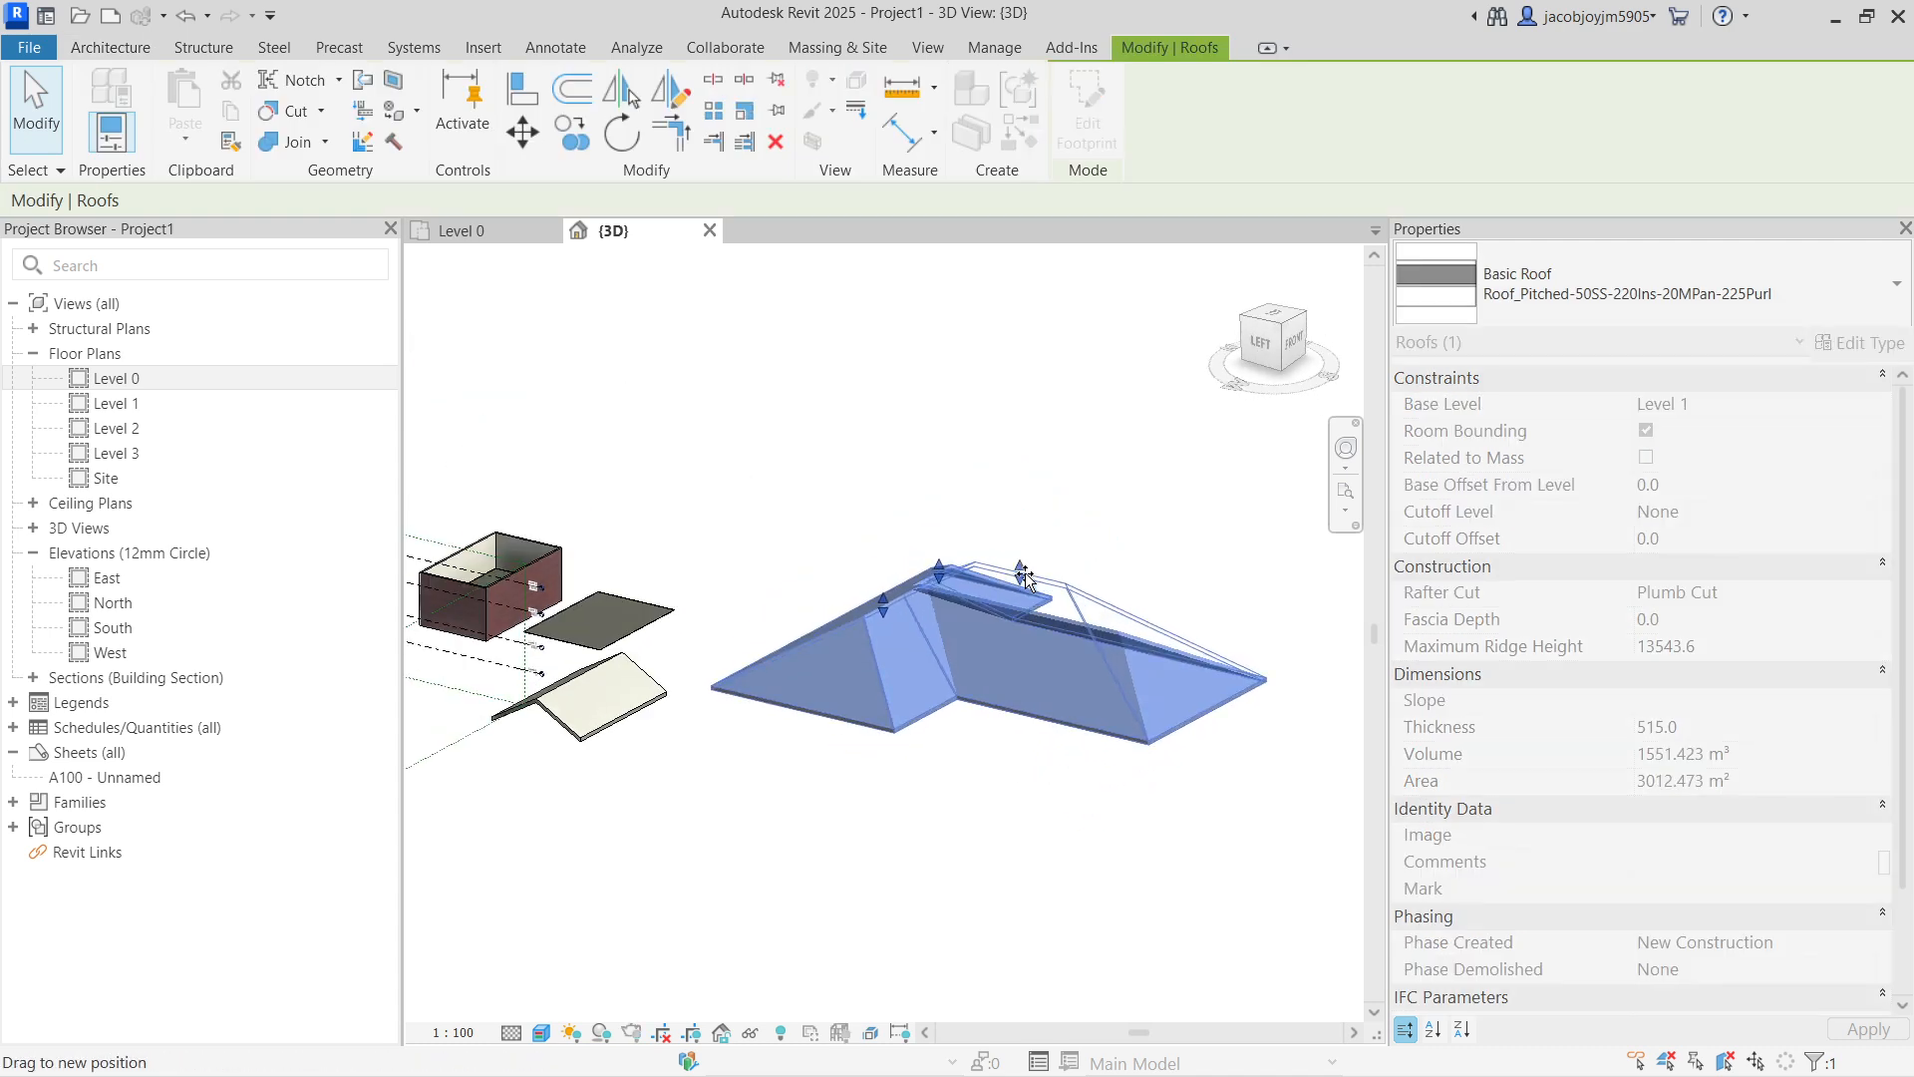
pyautogui.click(1067, 530)
pyautogui.keyDown('shift'); pyautogui.moveTo(1067, 530); pyautogui.dragTo(848, 639, button='middle'); pyautogui.keyUp('shift')
pyautogui.scroll(1, 848, 639)
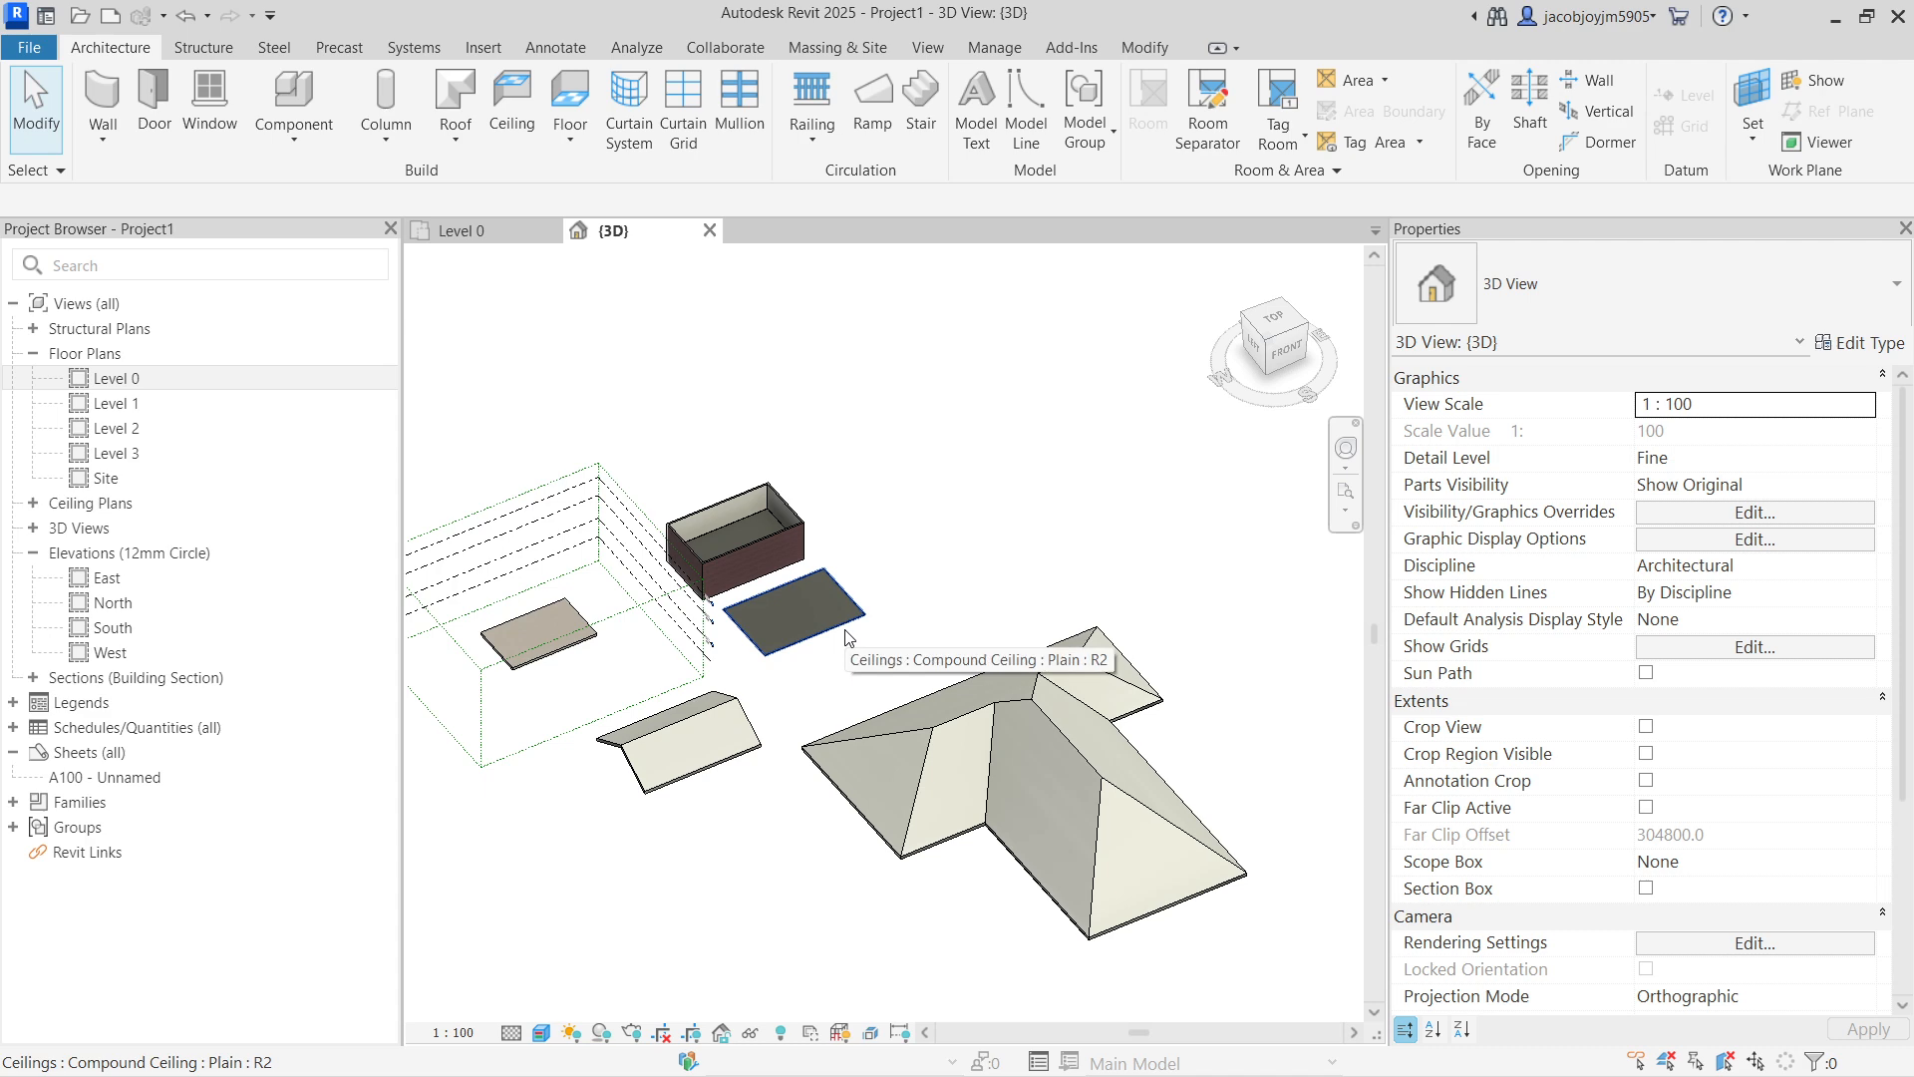
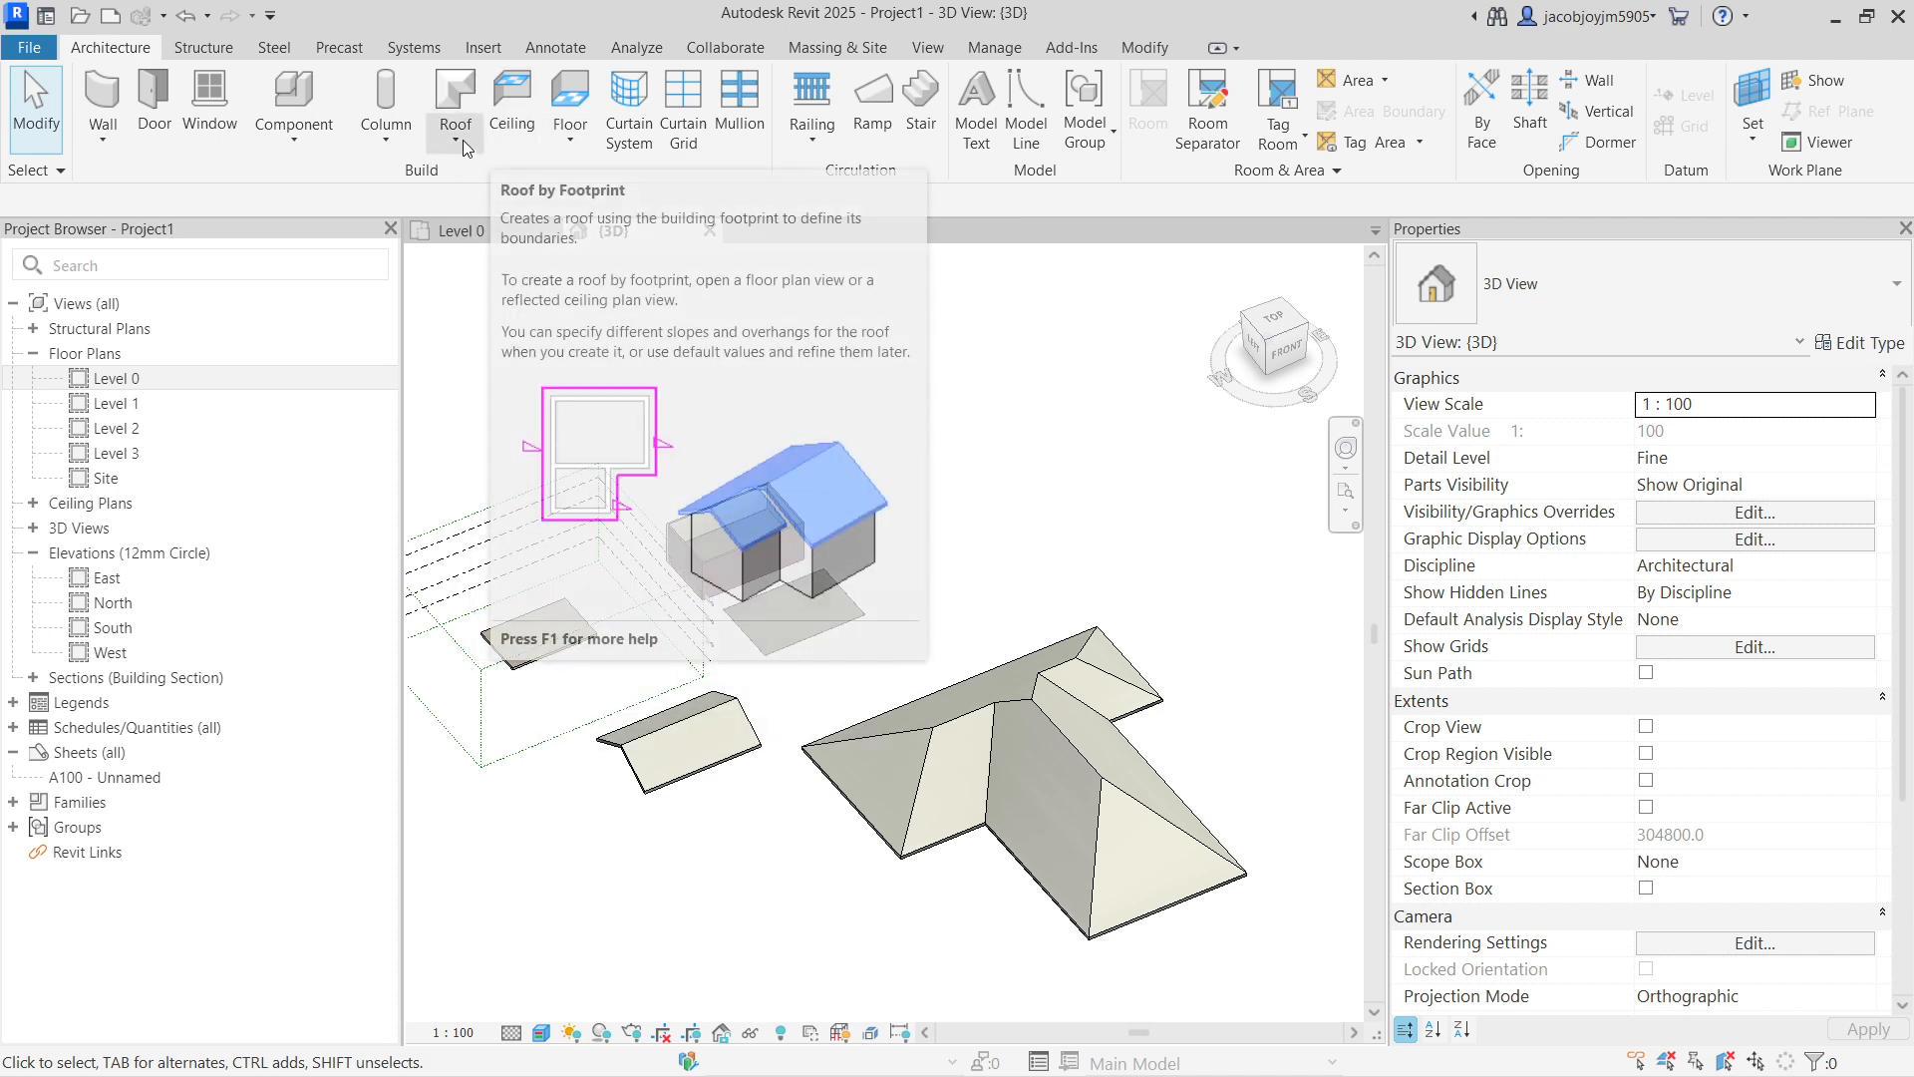
# Step: Place three vertical UC305x305x97 structural columns with a 2500 mm depth in the open area behind the large roof
pyautogui.click(386, 147)
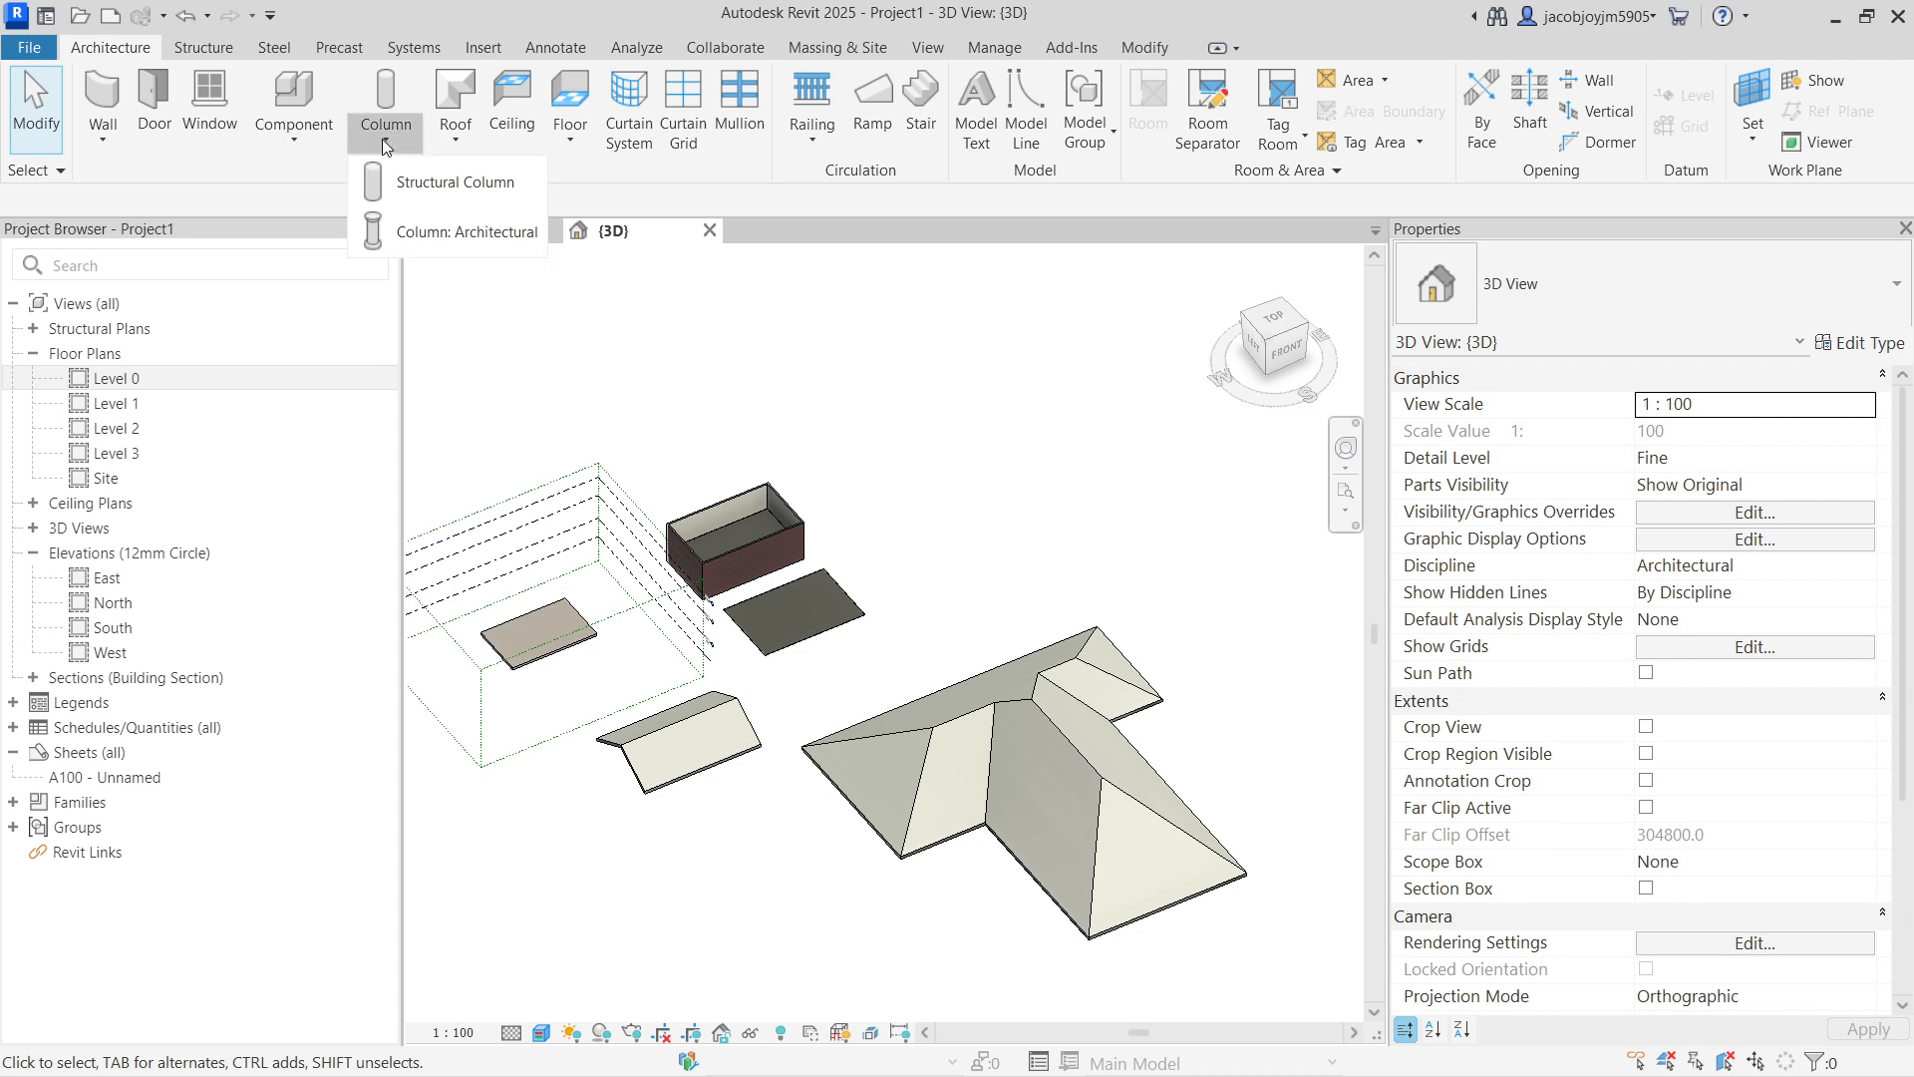
pyautogui.click(431, 182)
pyautogui.click(1137, 118)
pyautogui.scroll(6, 954, 605)
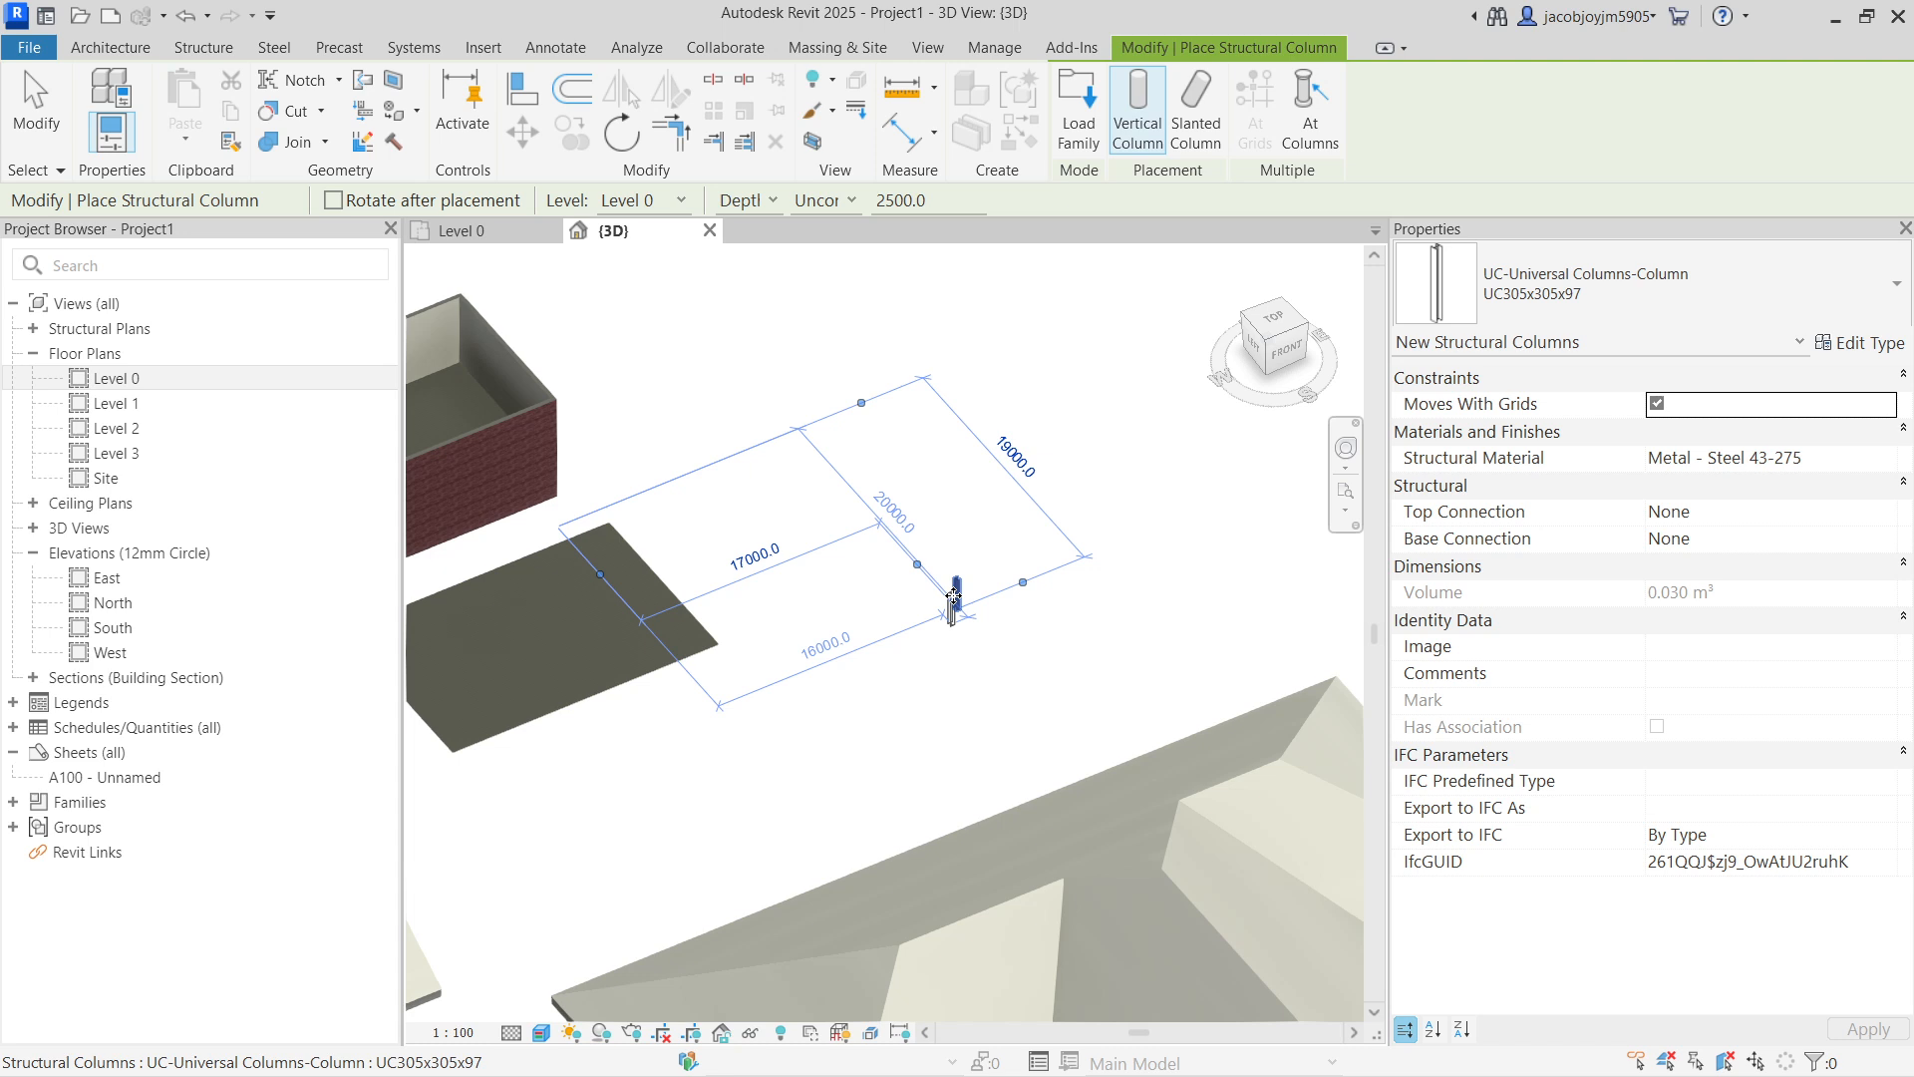
pyautogui.click(960, 646)
pyautogui.click(1037, 410)
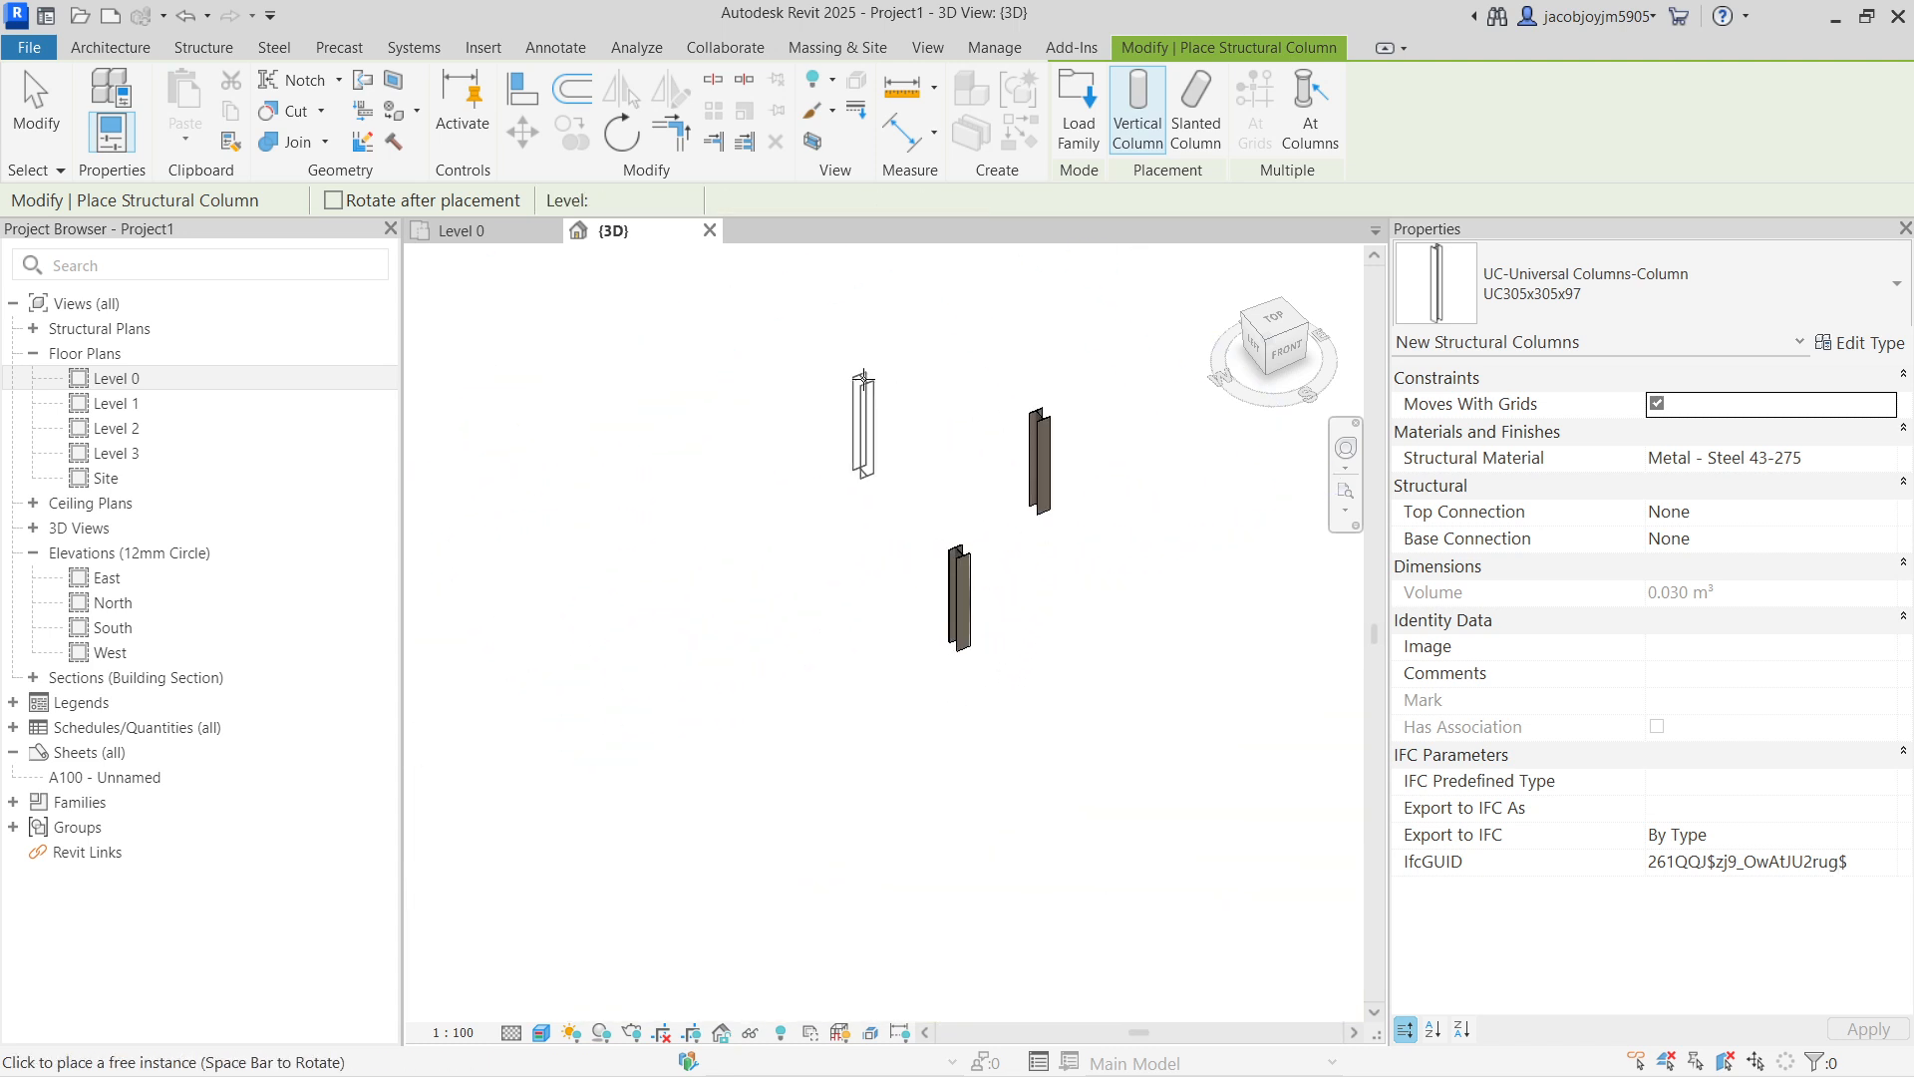
pyautogui.click(863, 372)
# Step: Switch column placement to Height at 2500 mm and place five more columns around the first three
pyautogui.click(746, 199)
pyautogui.click(756, 245)
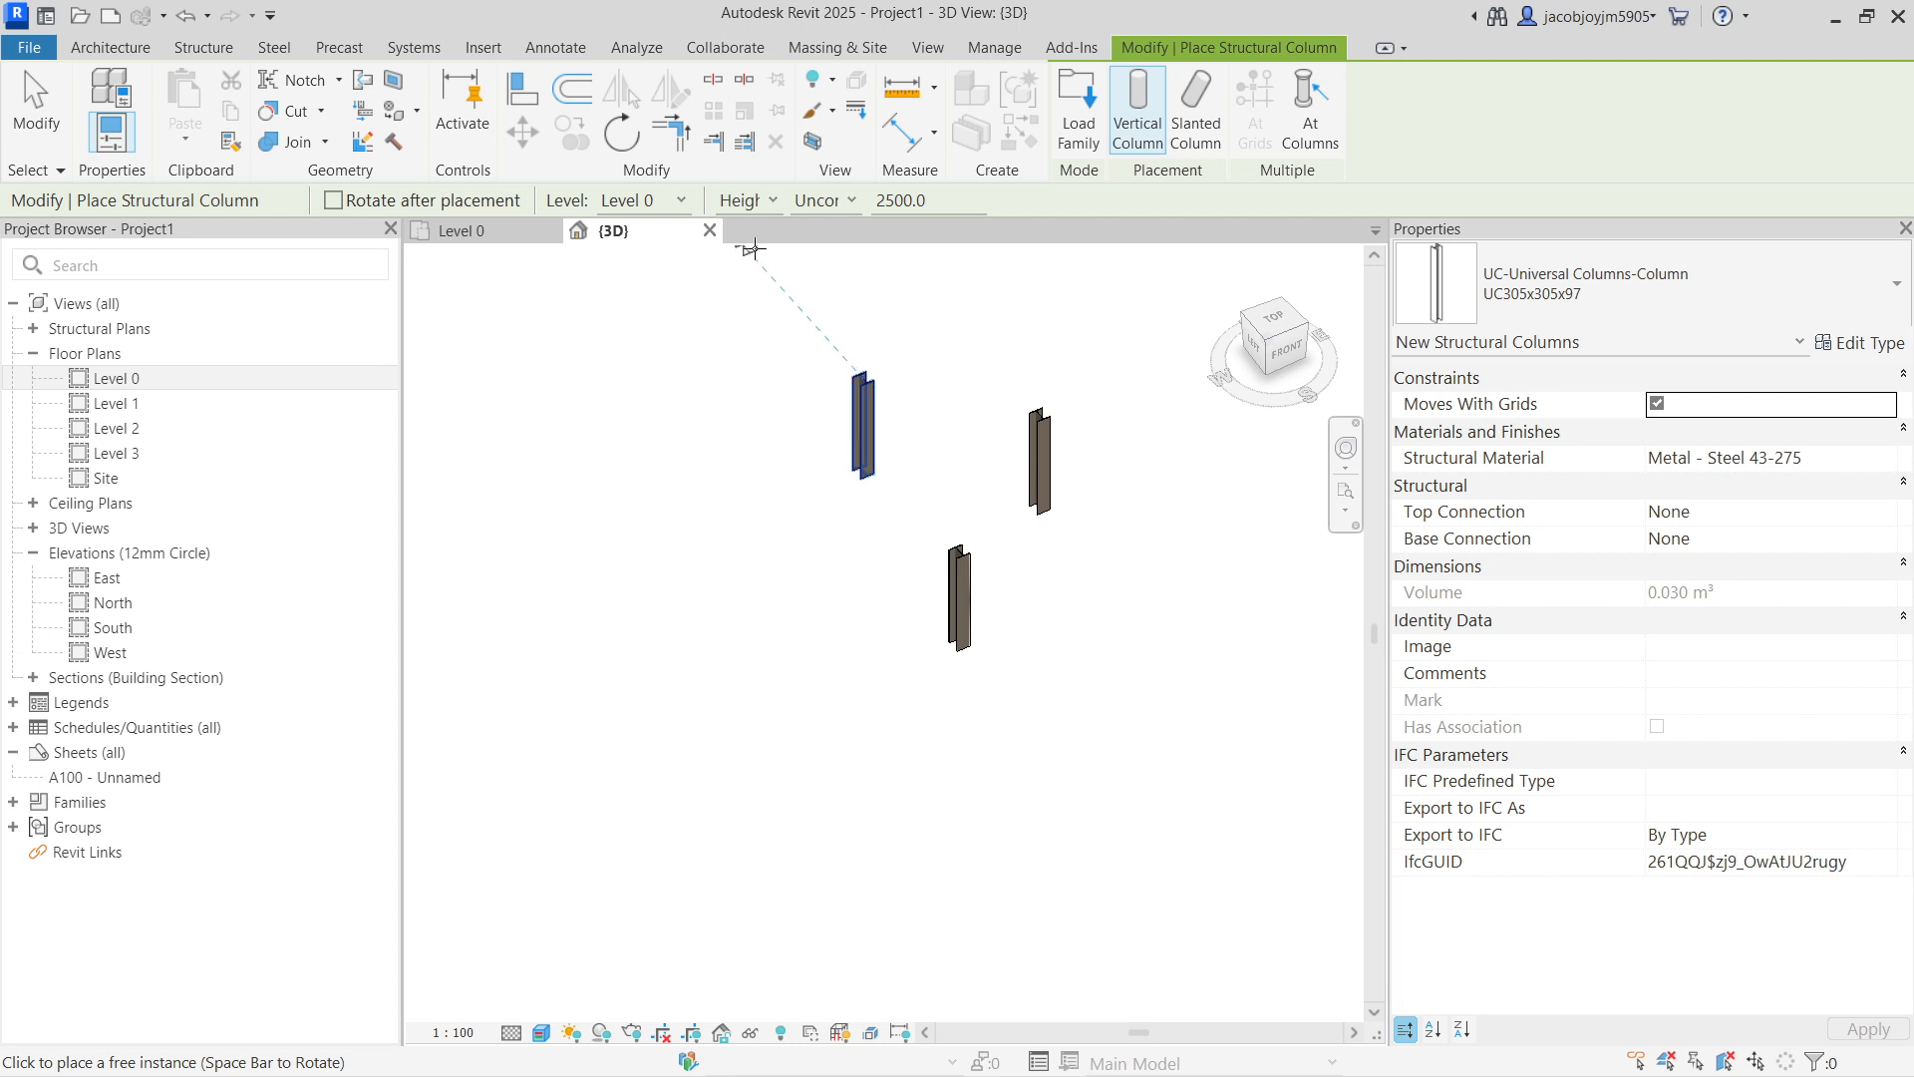
pyautogui.click(724, 490)
pyautogui.click(630, 503)
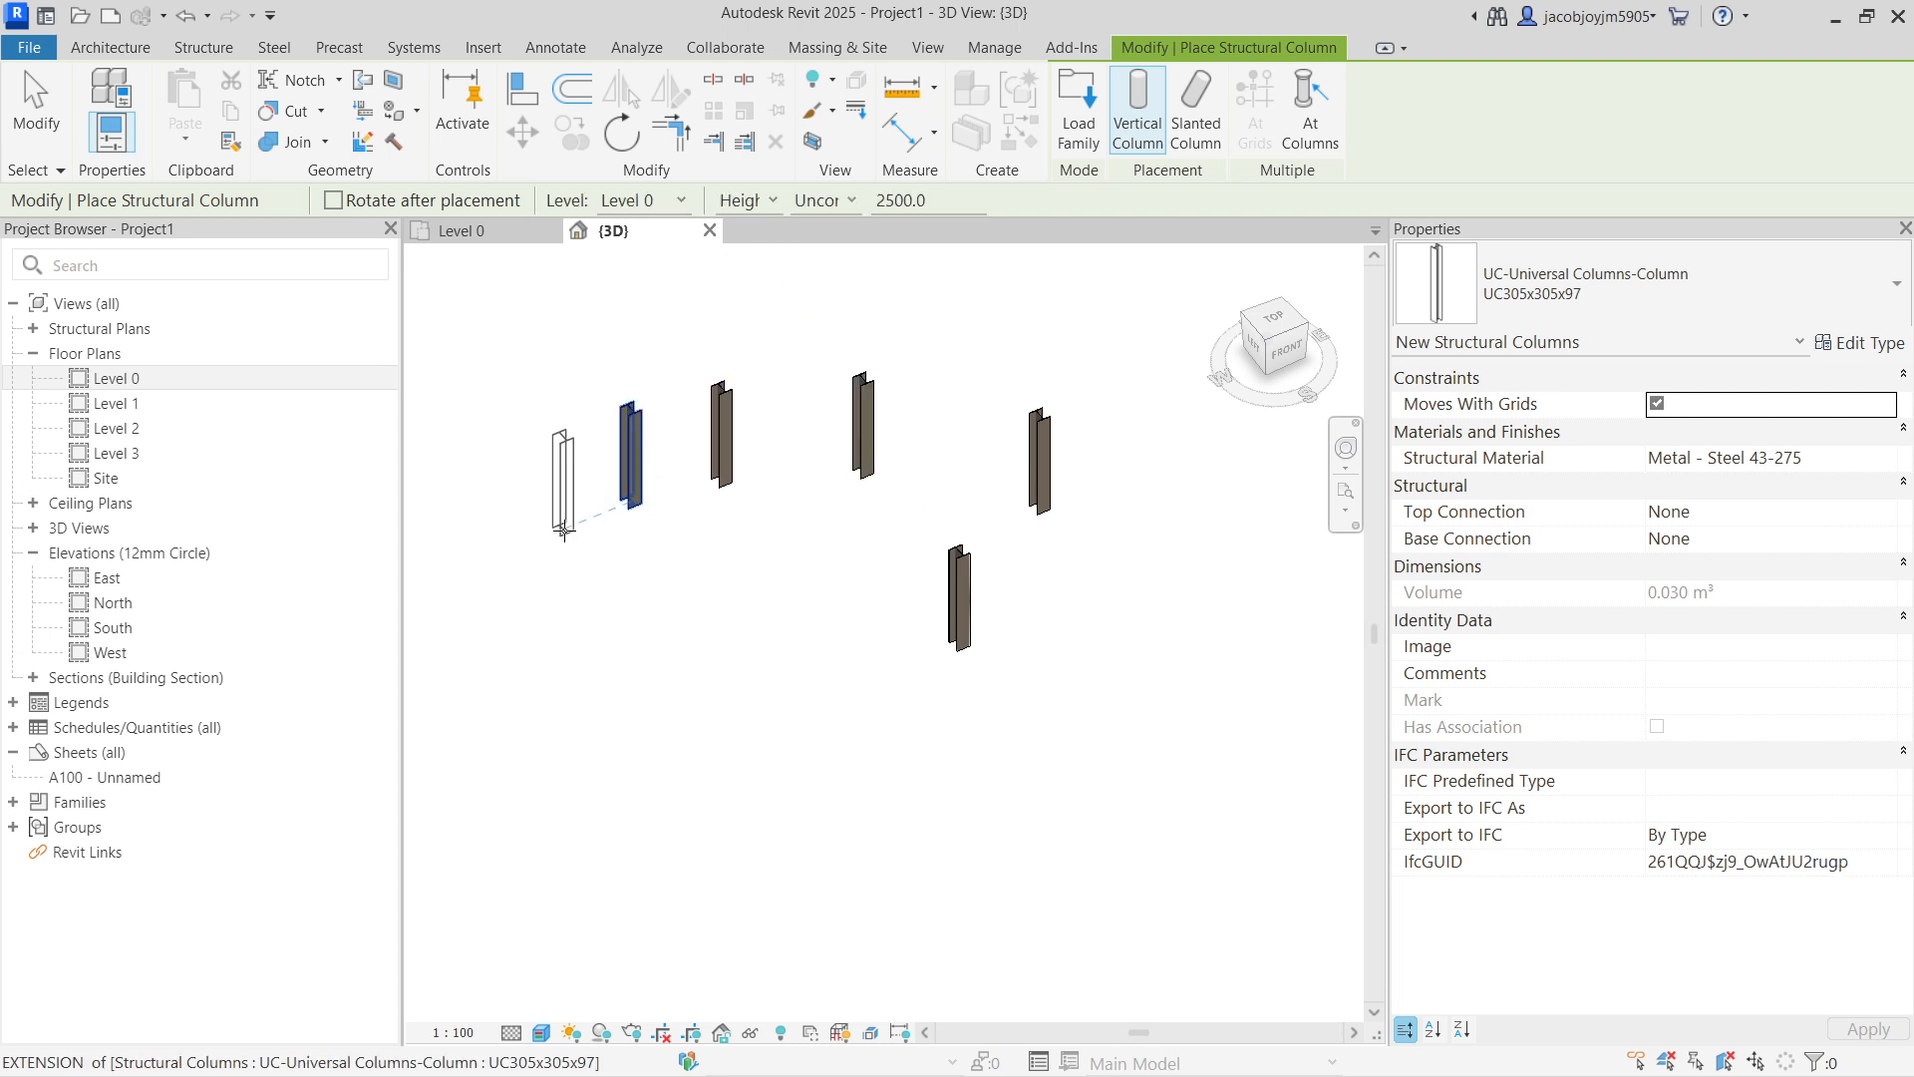
pyautogui.click(539, 543)
pyautogui.click(644, 603)
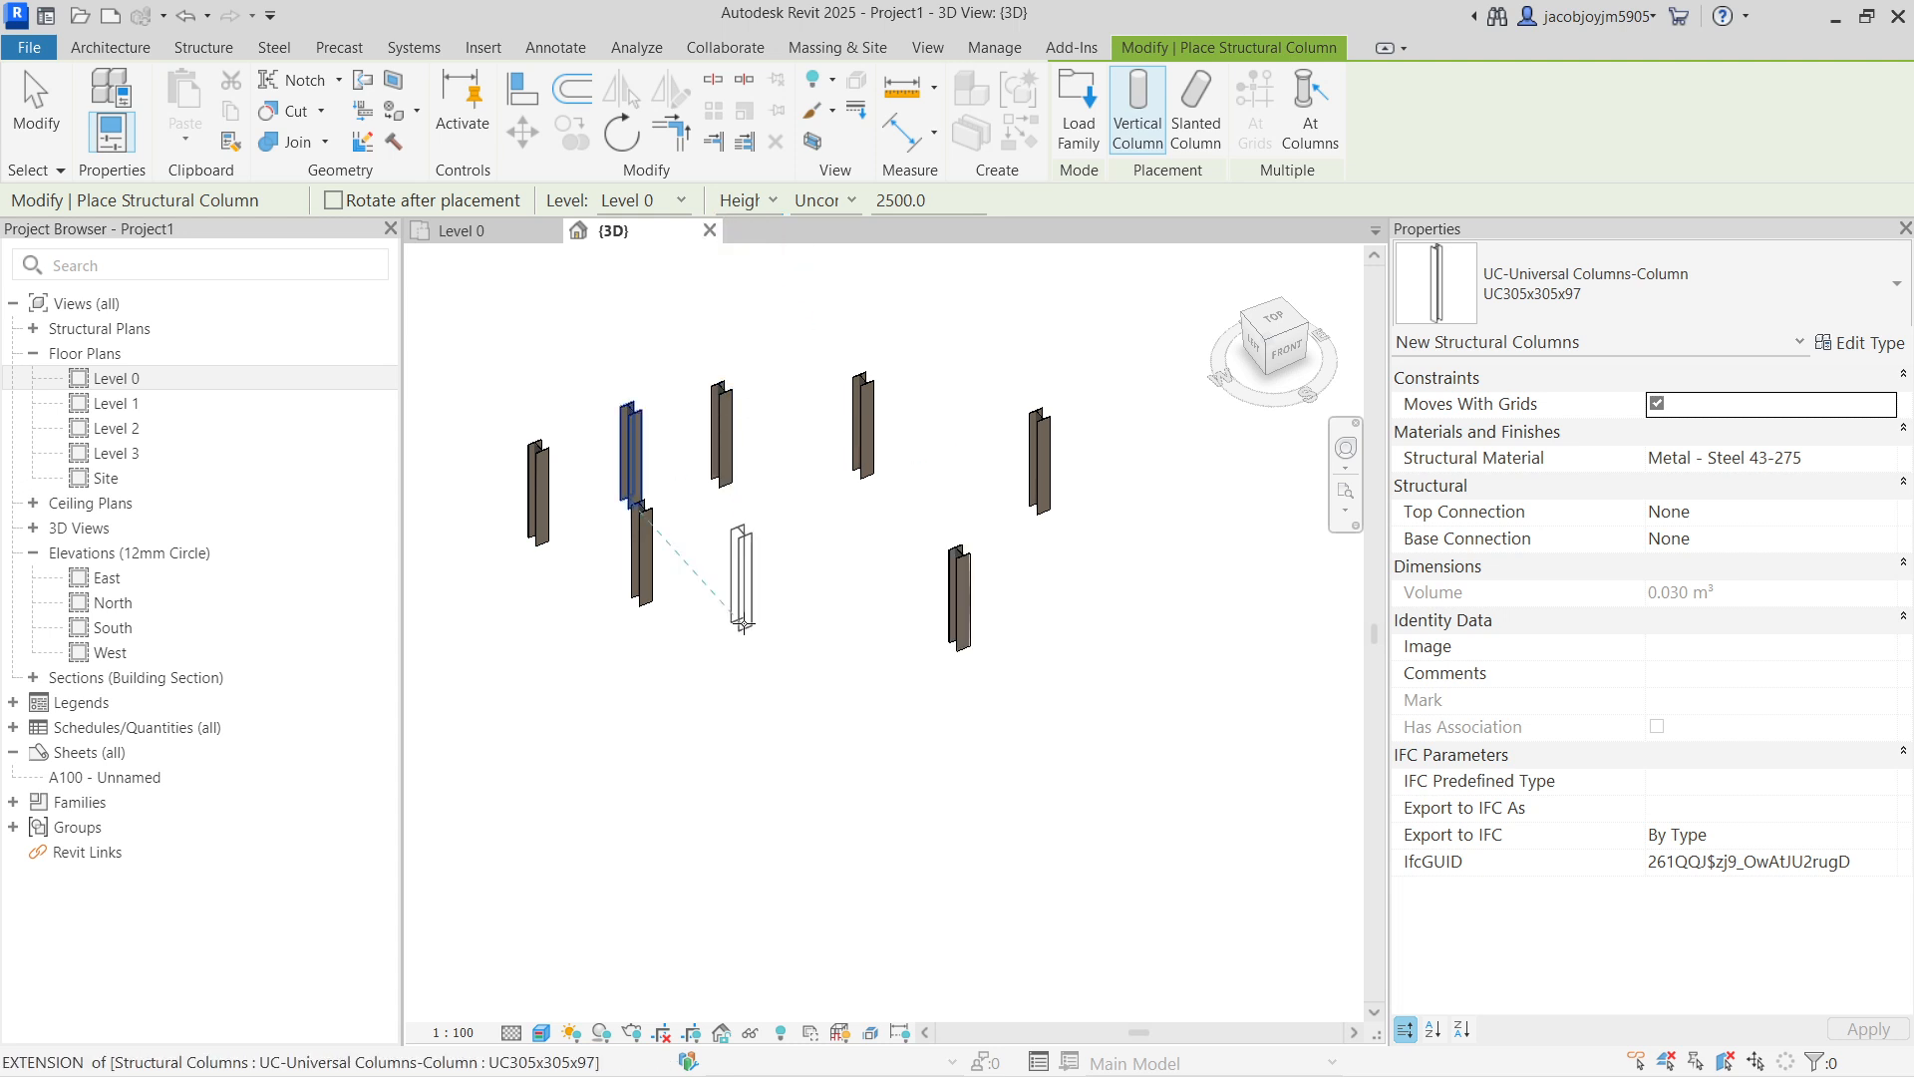
pyautogui.click(743, 625)
# Step: Switch column placement back to Depth and place one more UC305x305x97 column among the others
pyautogui.click(748, 201)
pyautogui.click(746, 220)
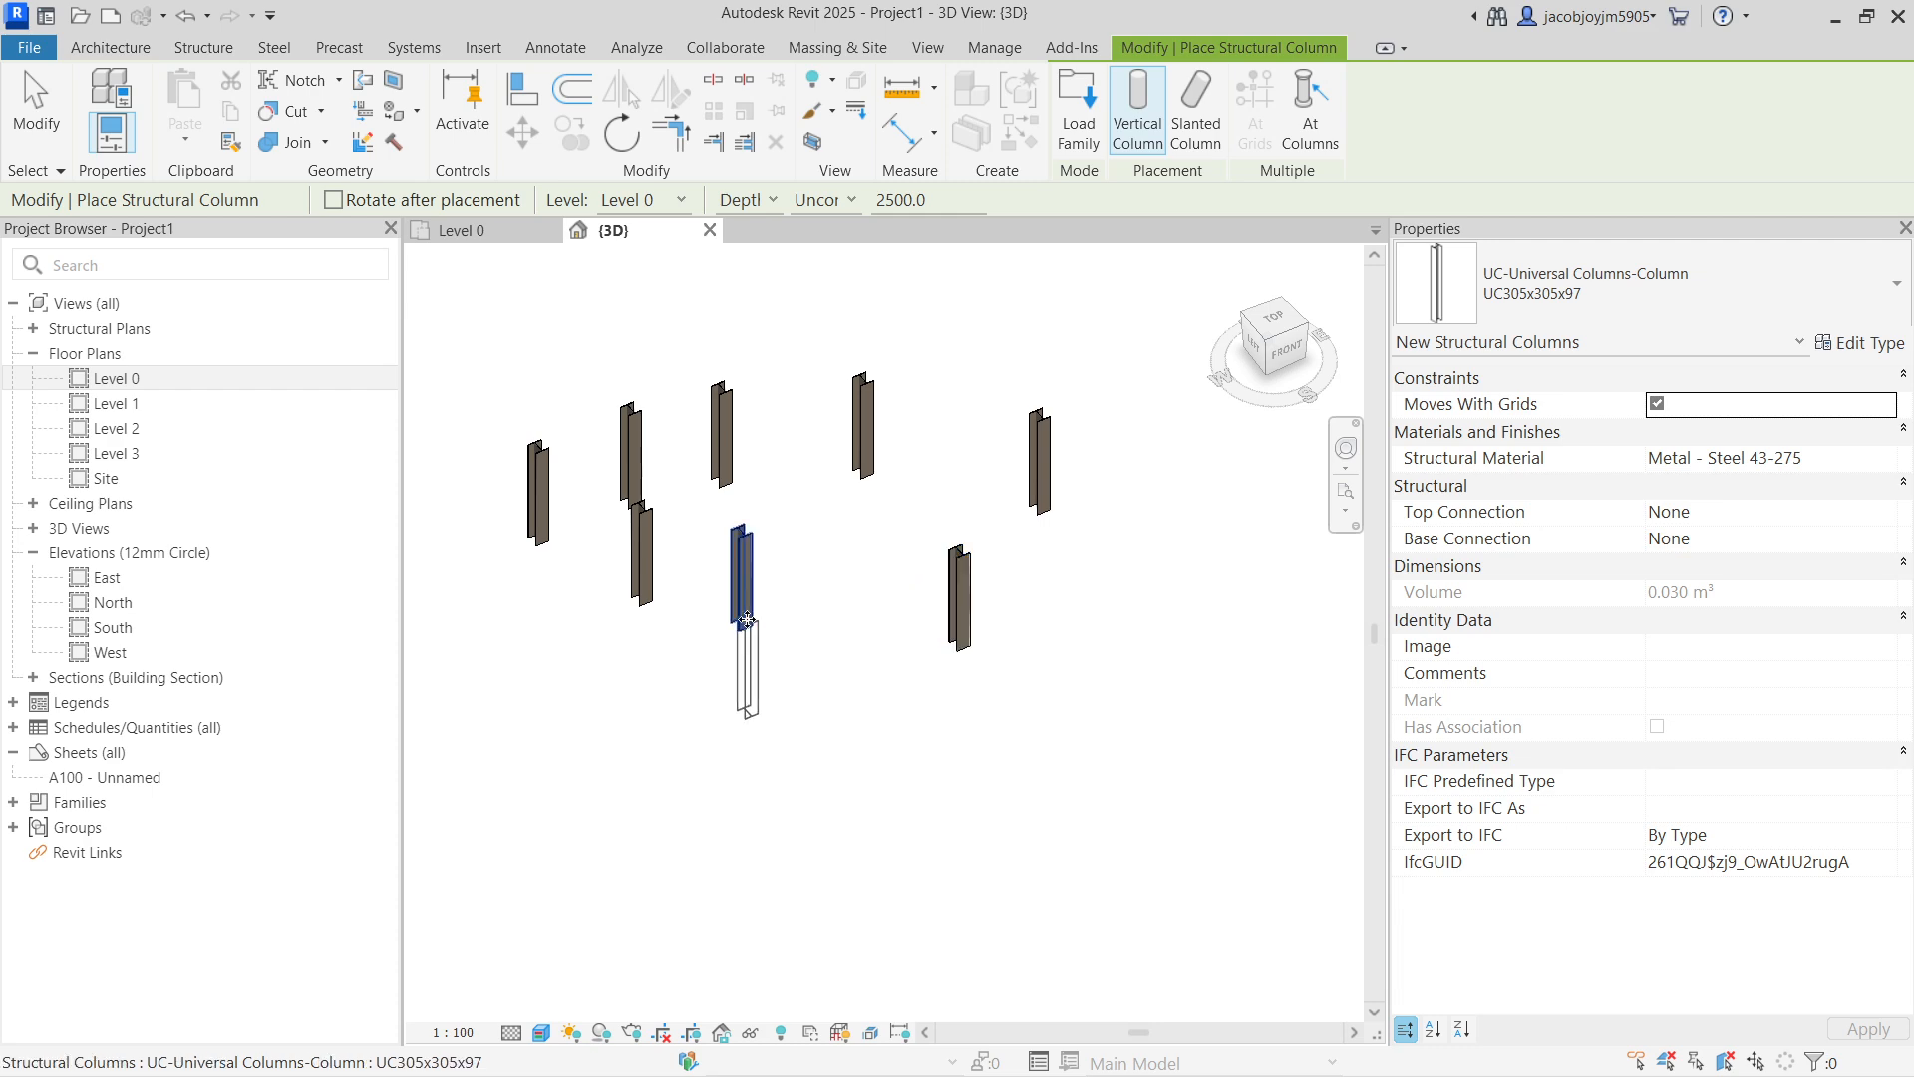
pyautogui.click(828, 613)
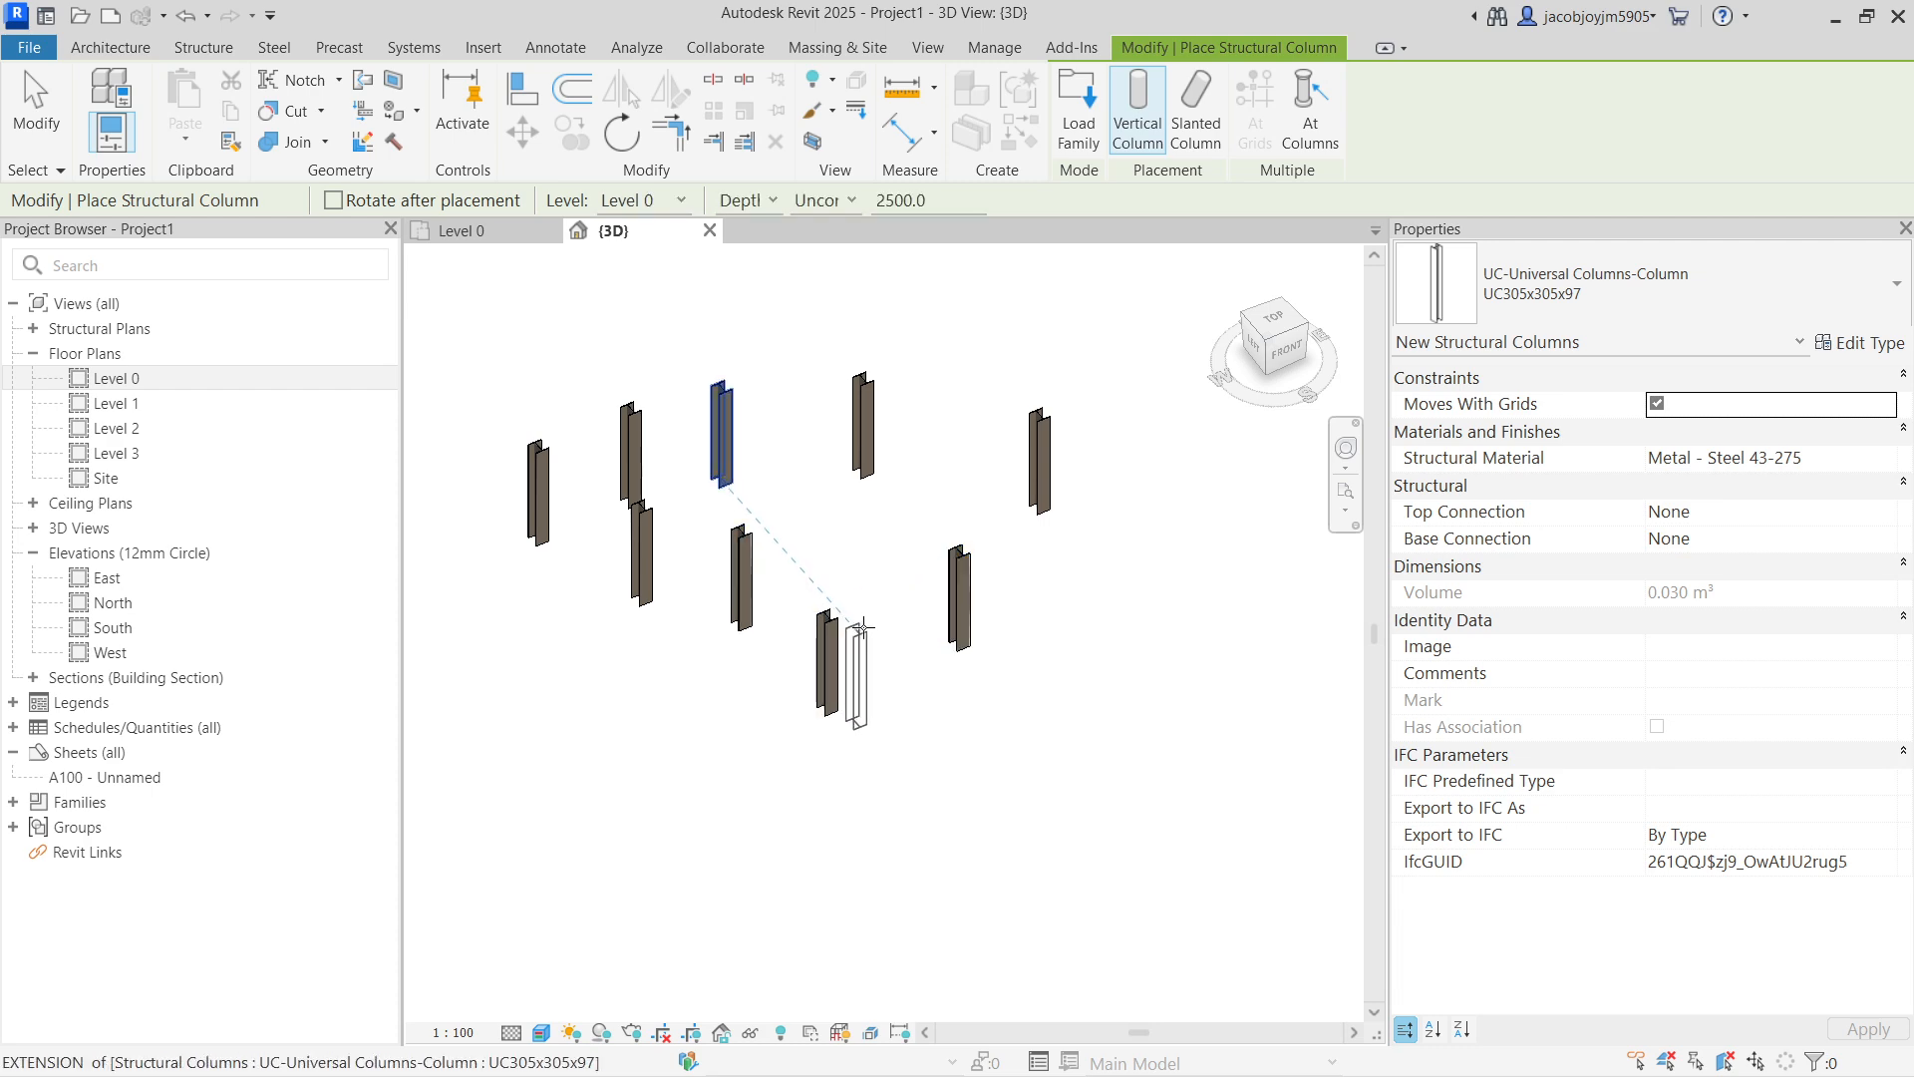
pyautogui.press('Escape')
pyautogui.keyDown('shift'); pyautogui.moveTo(881, 658); pyautogui.dragTo(1026, 585, button='middle'); pyautogui.keyUp('shift')
pyautogui.scroll(-5, 1017, 568)
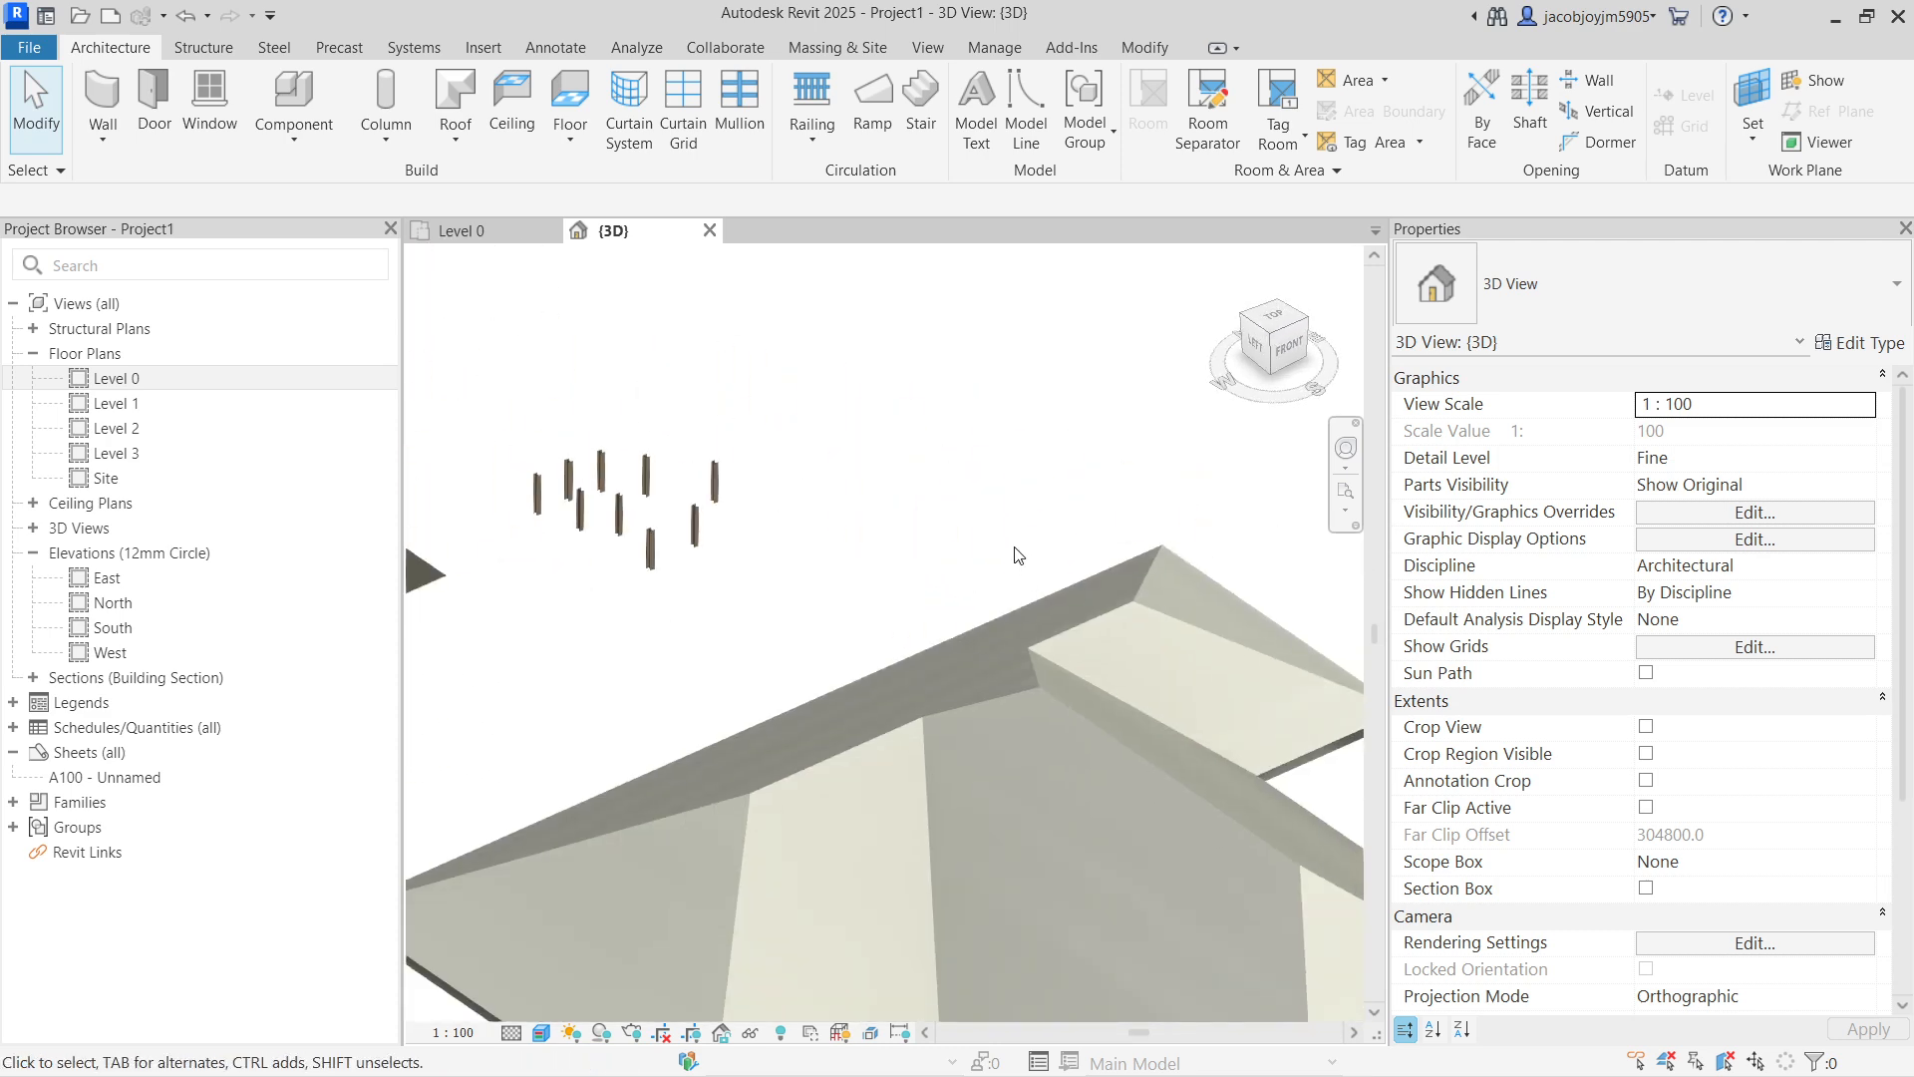
pyautogui.scroll(-2, 979, 501)
pyautogui.keyDown('shift'); pyautogui.moveTo(938, 420); pyautogui.dragTo(905, 459, button='middle'); pyautogui.keyUp('shift')
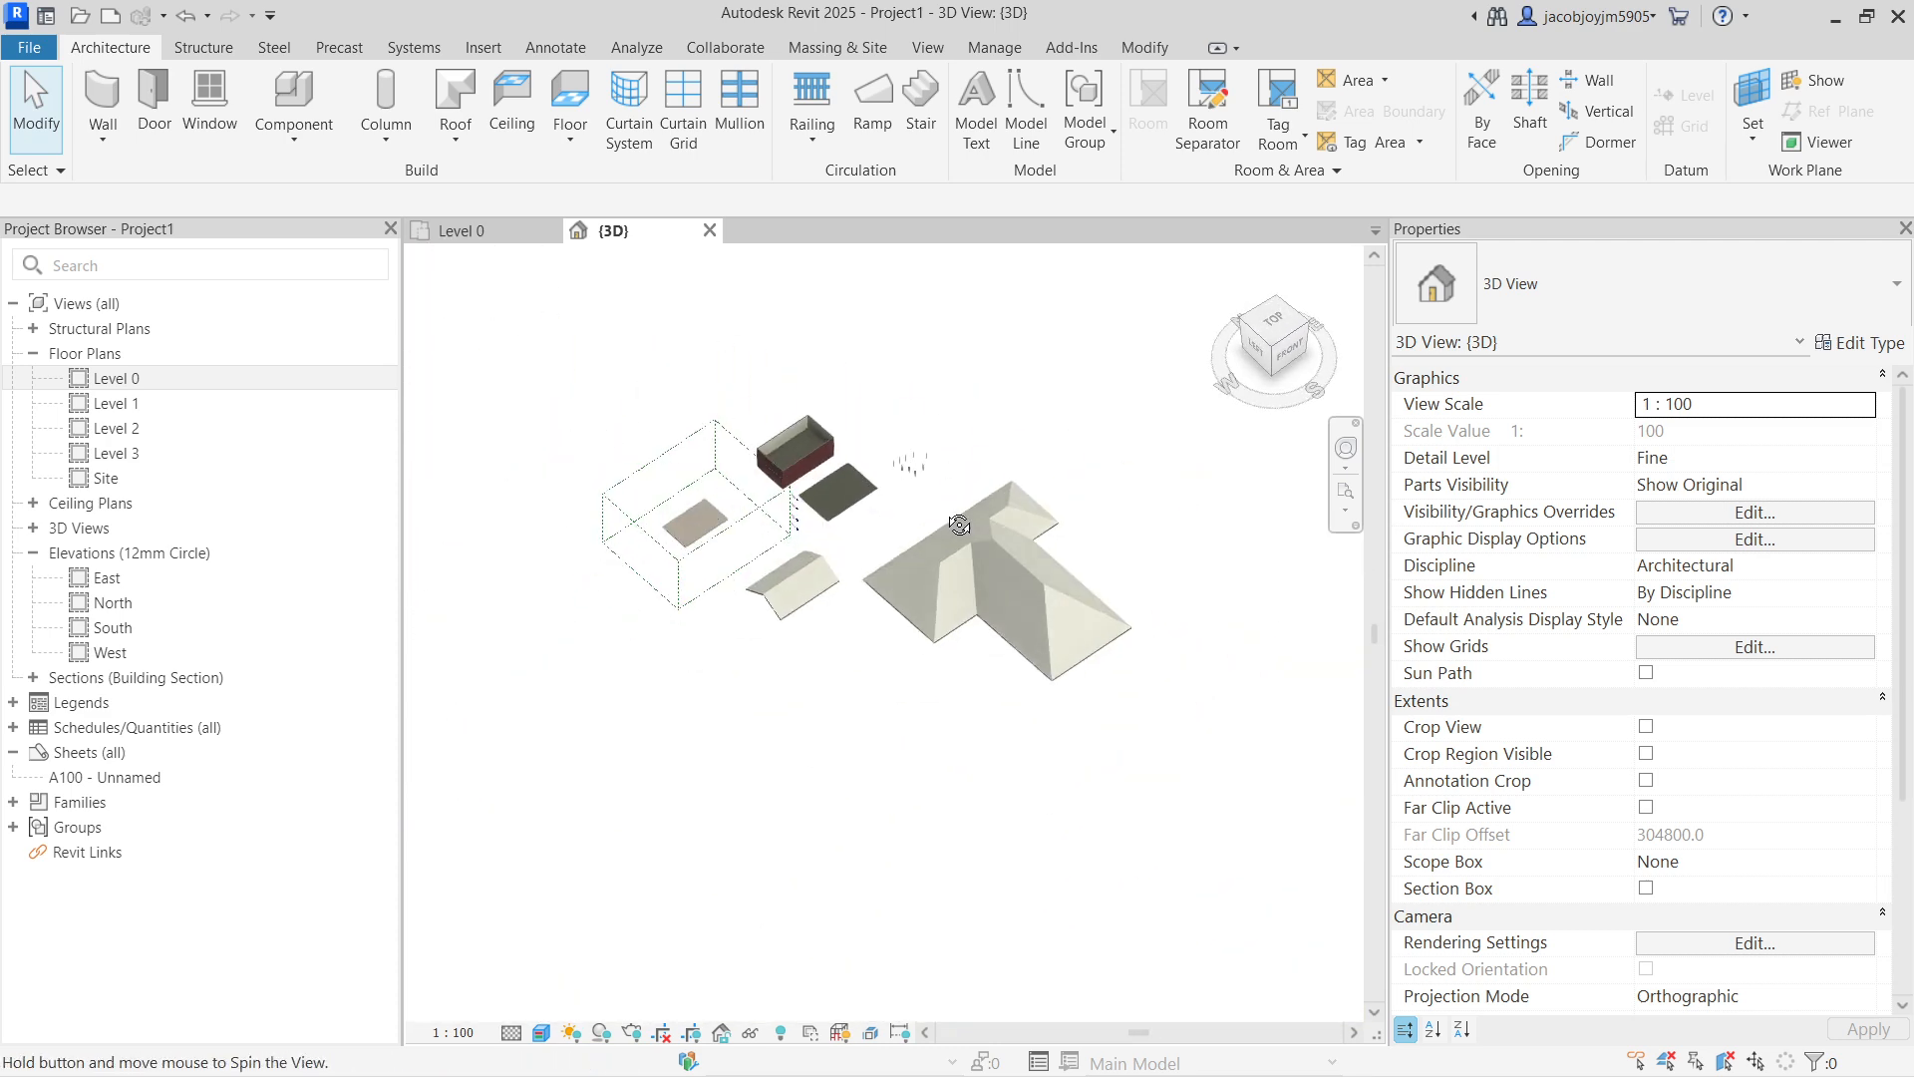
# Step: Place two Furniture_Desk 1525x762mm components side by side on Level 0
pyautogui.click(276, 146)
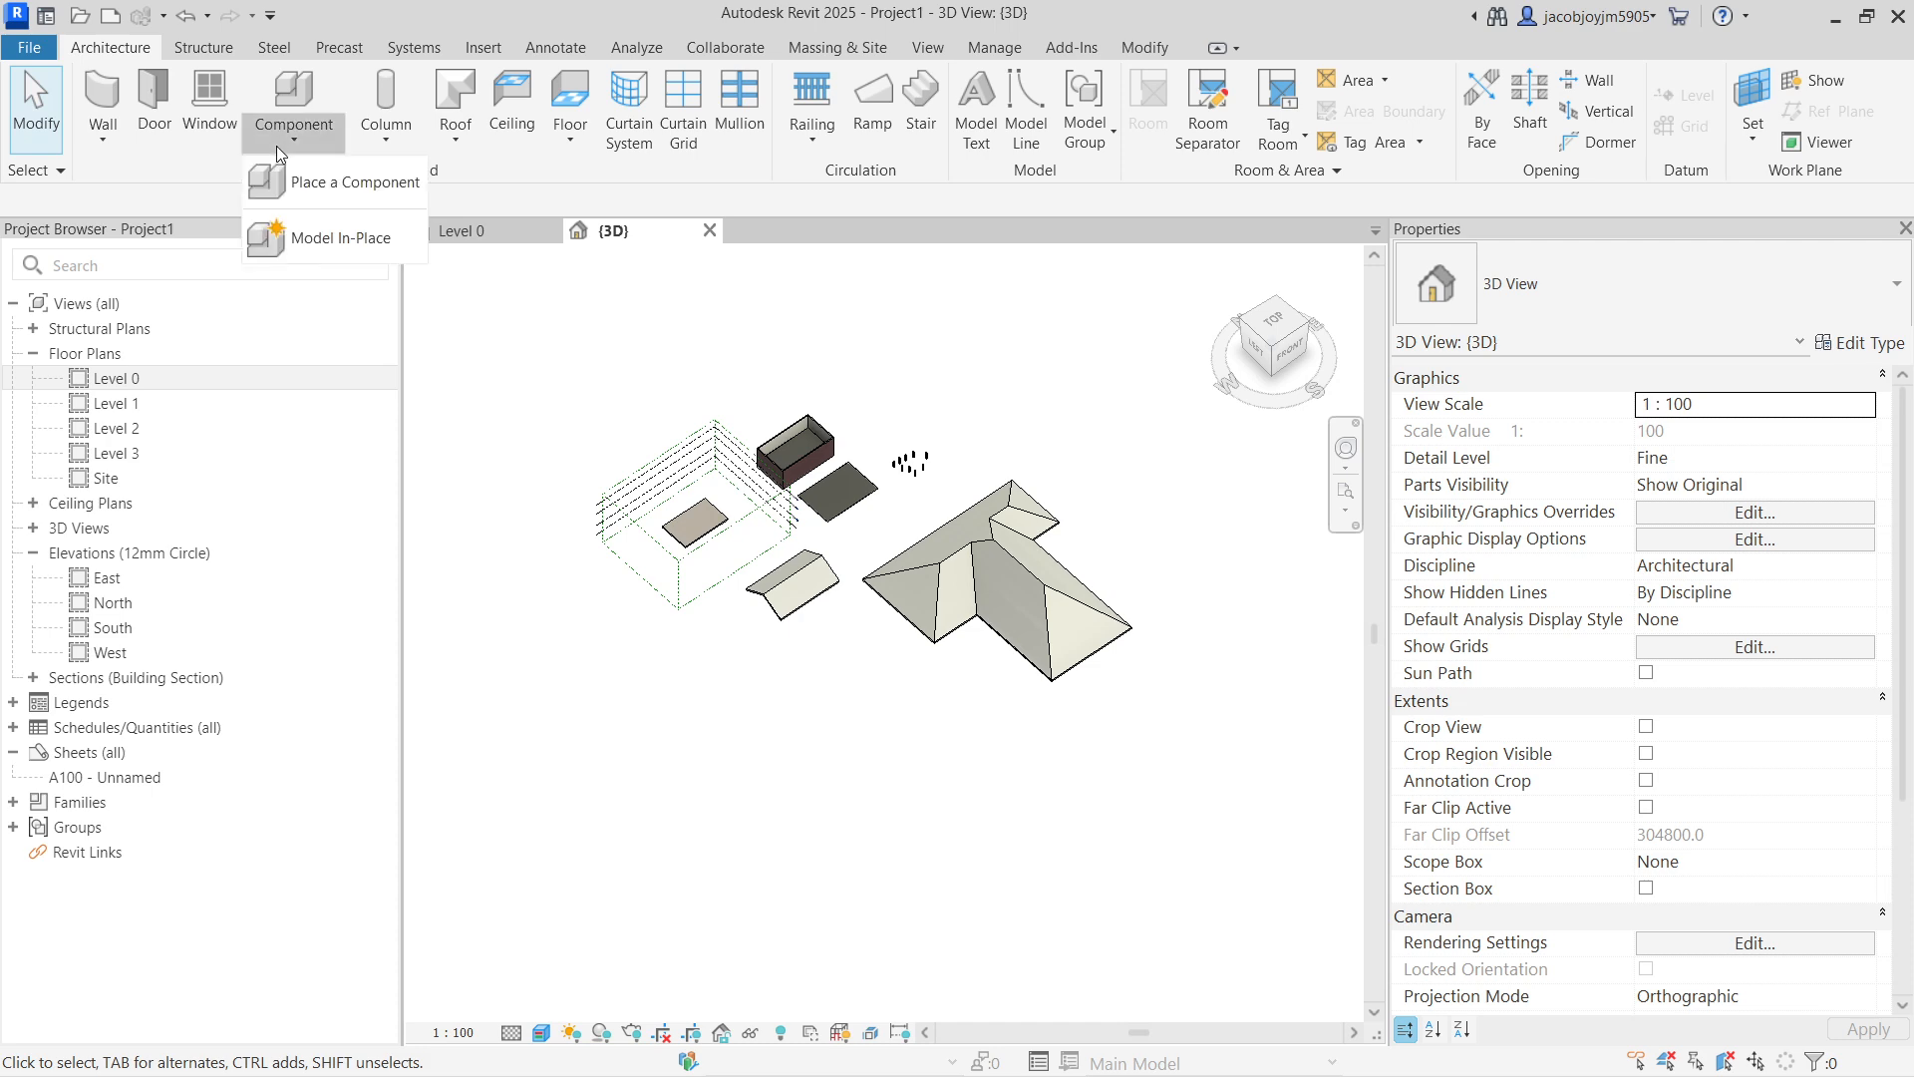
pyautogui.click(302, 180)
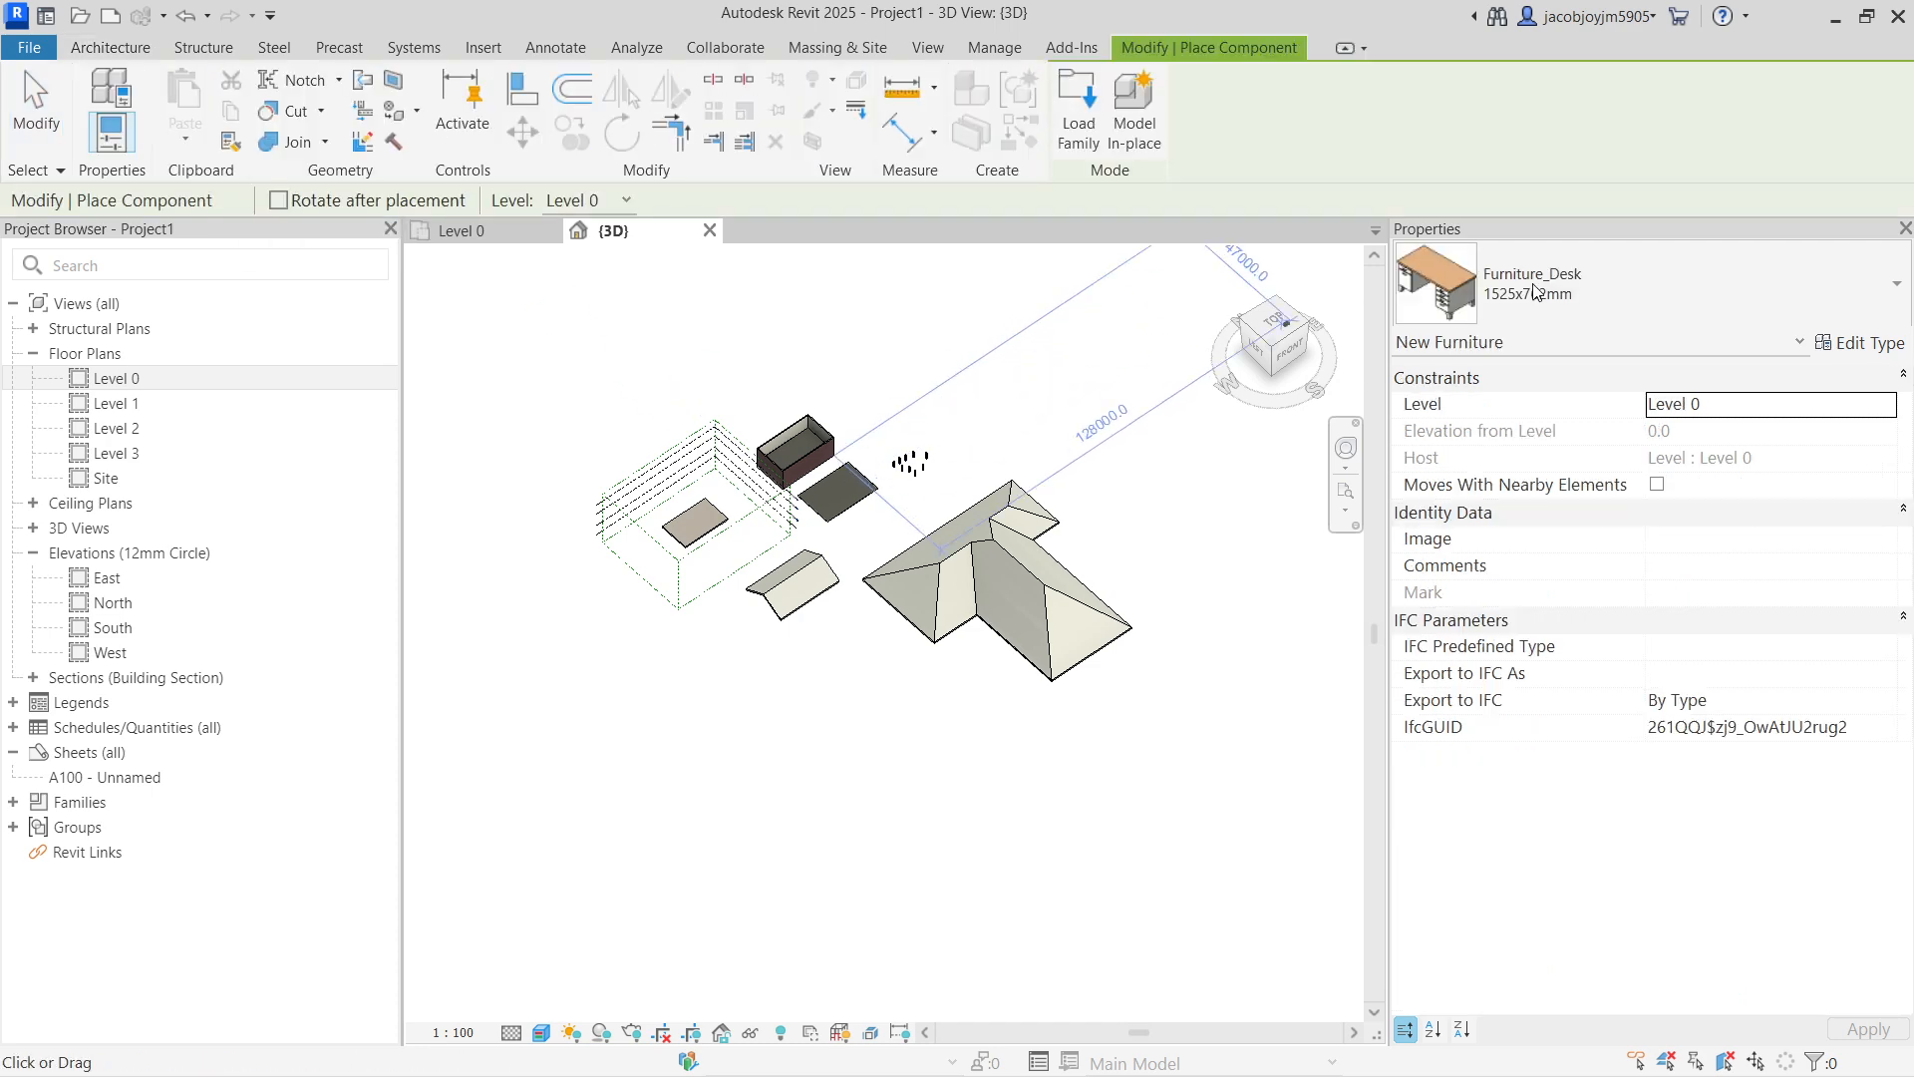
pyautogui.scroll(6, 787, 683)
pyautogui.scroll(5, 787, 687)
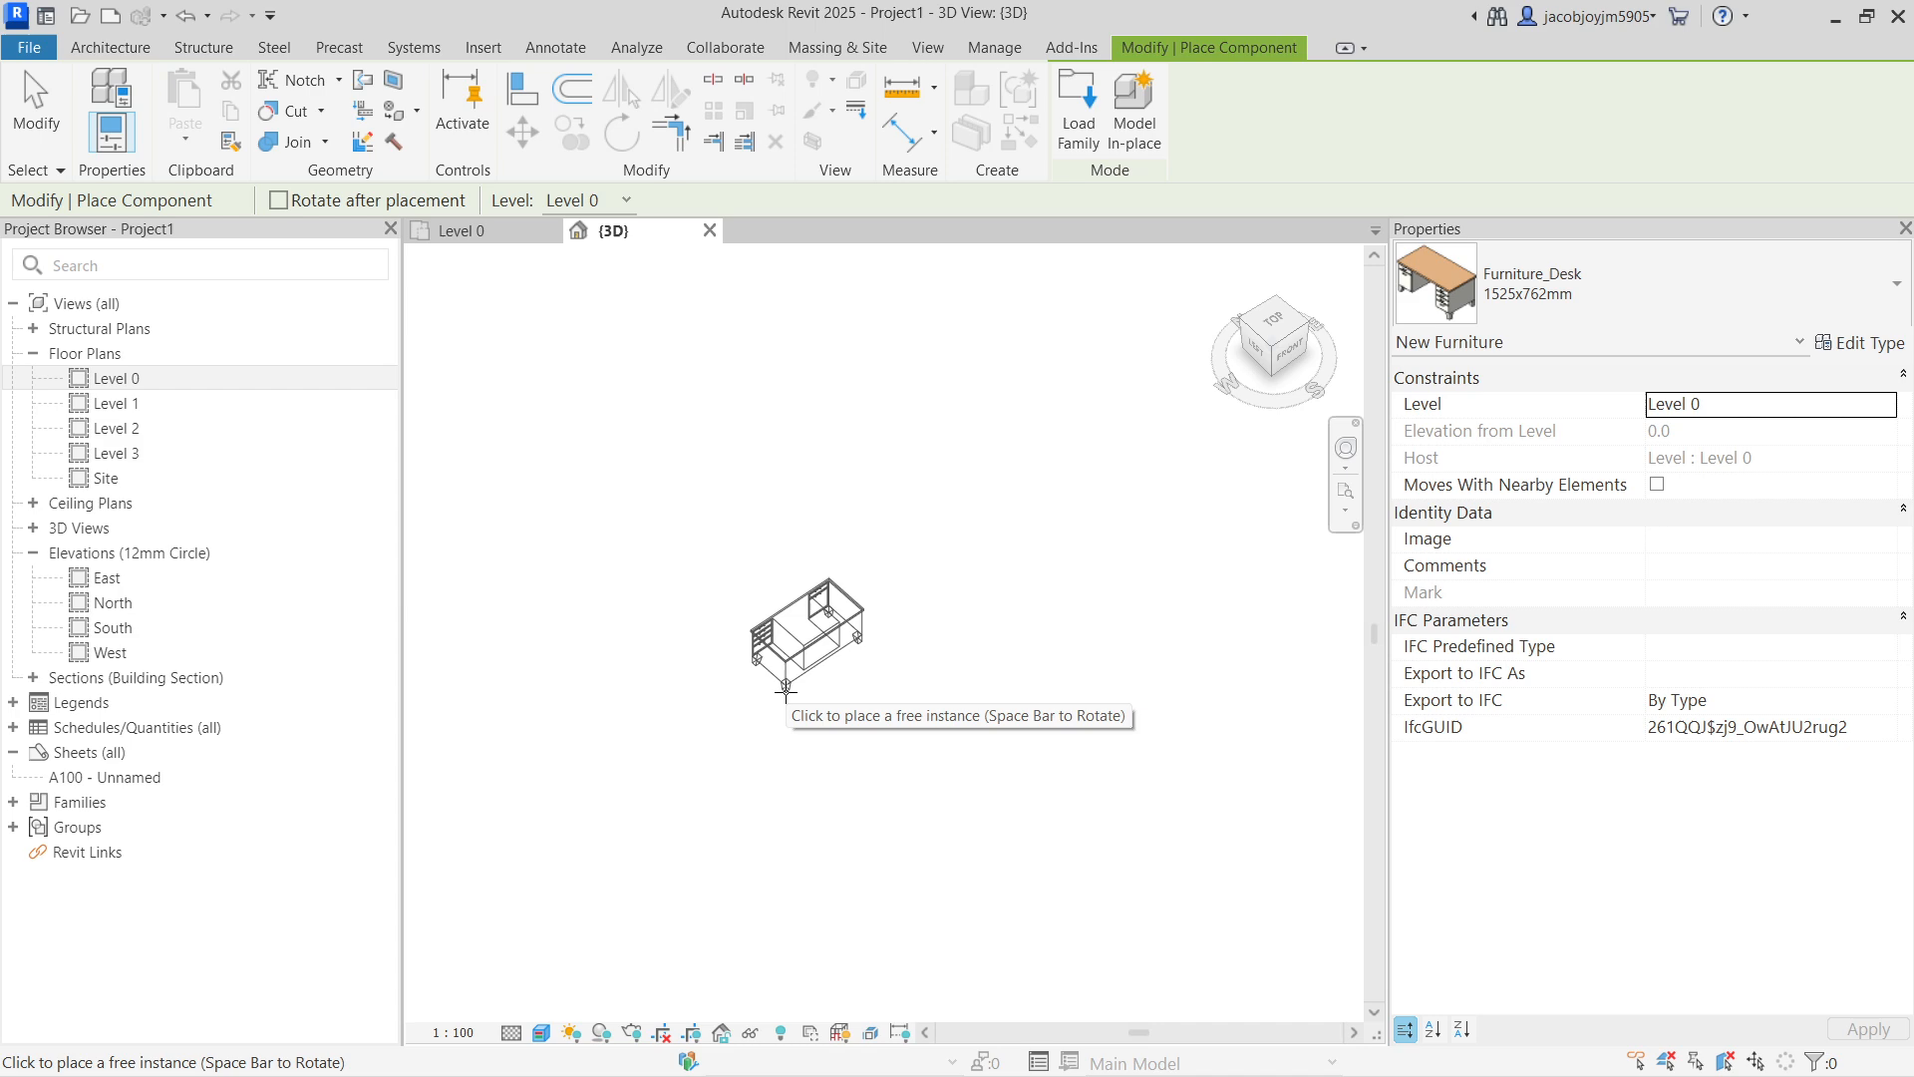
pyautogui.click(744, 688)
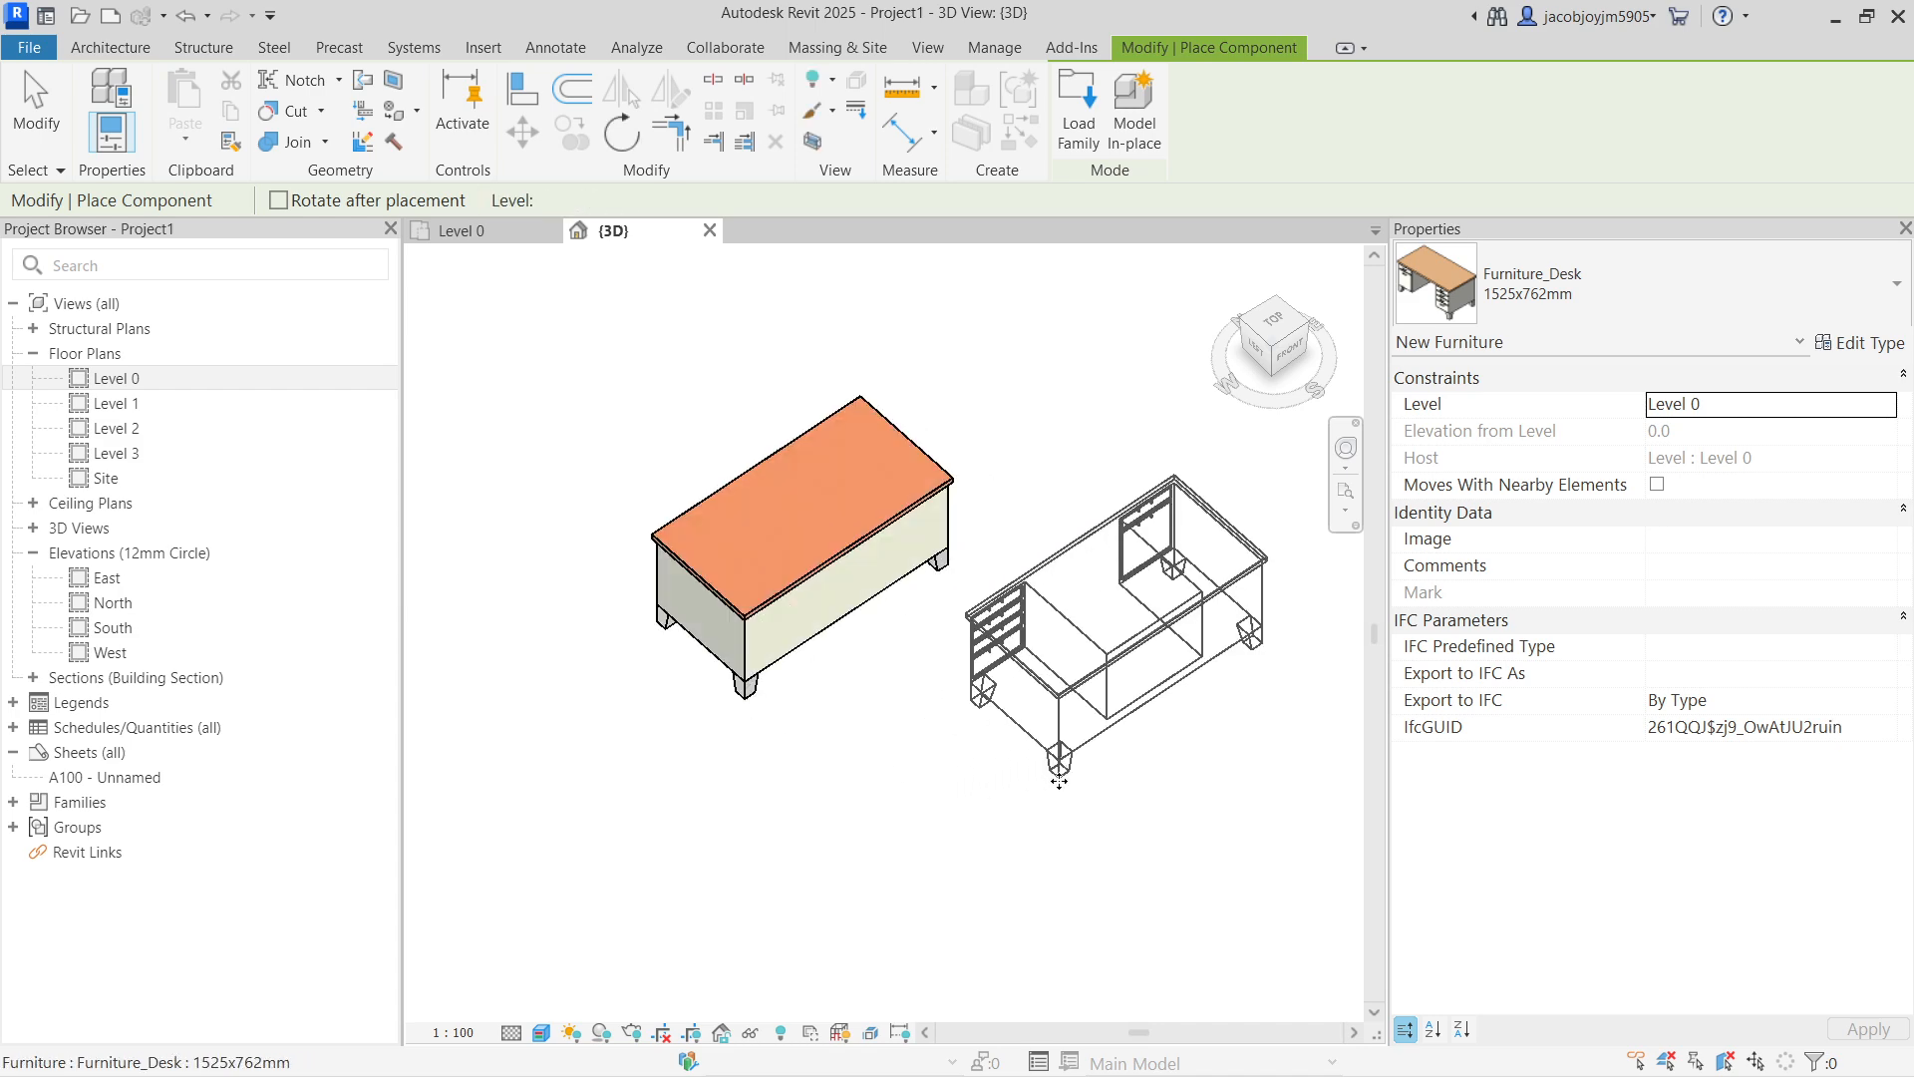
pyautogui.click(1059, 765)
pyautogui.press('Escape')
pyautogui.press('Escape')
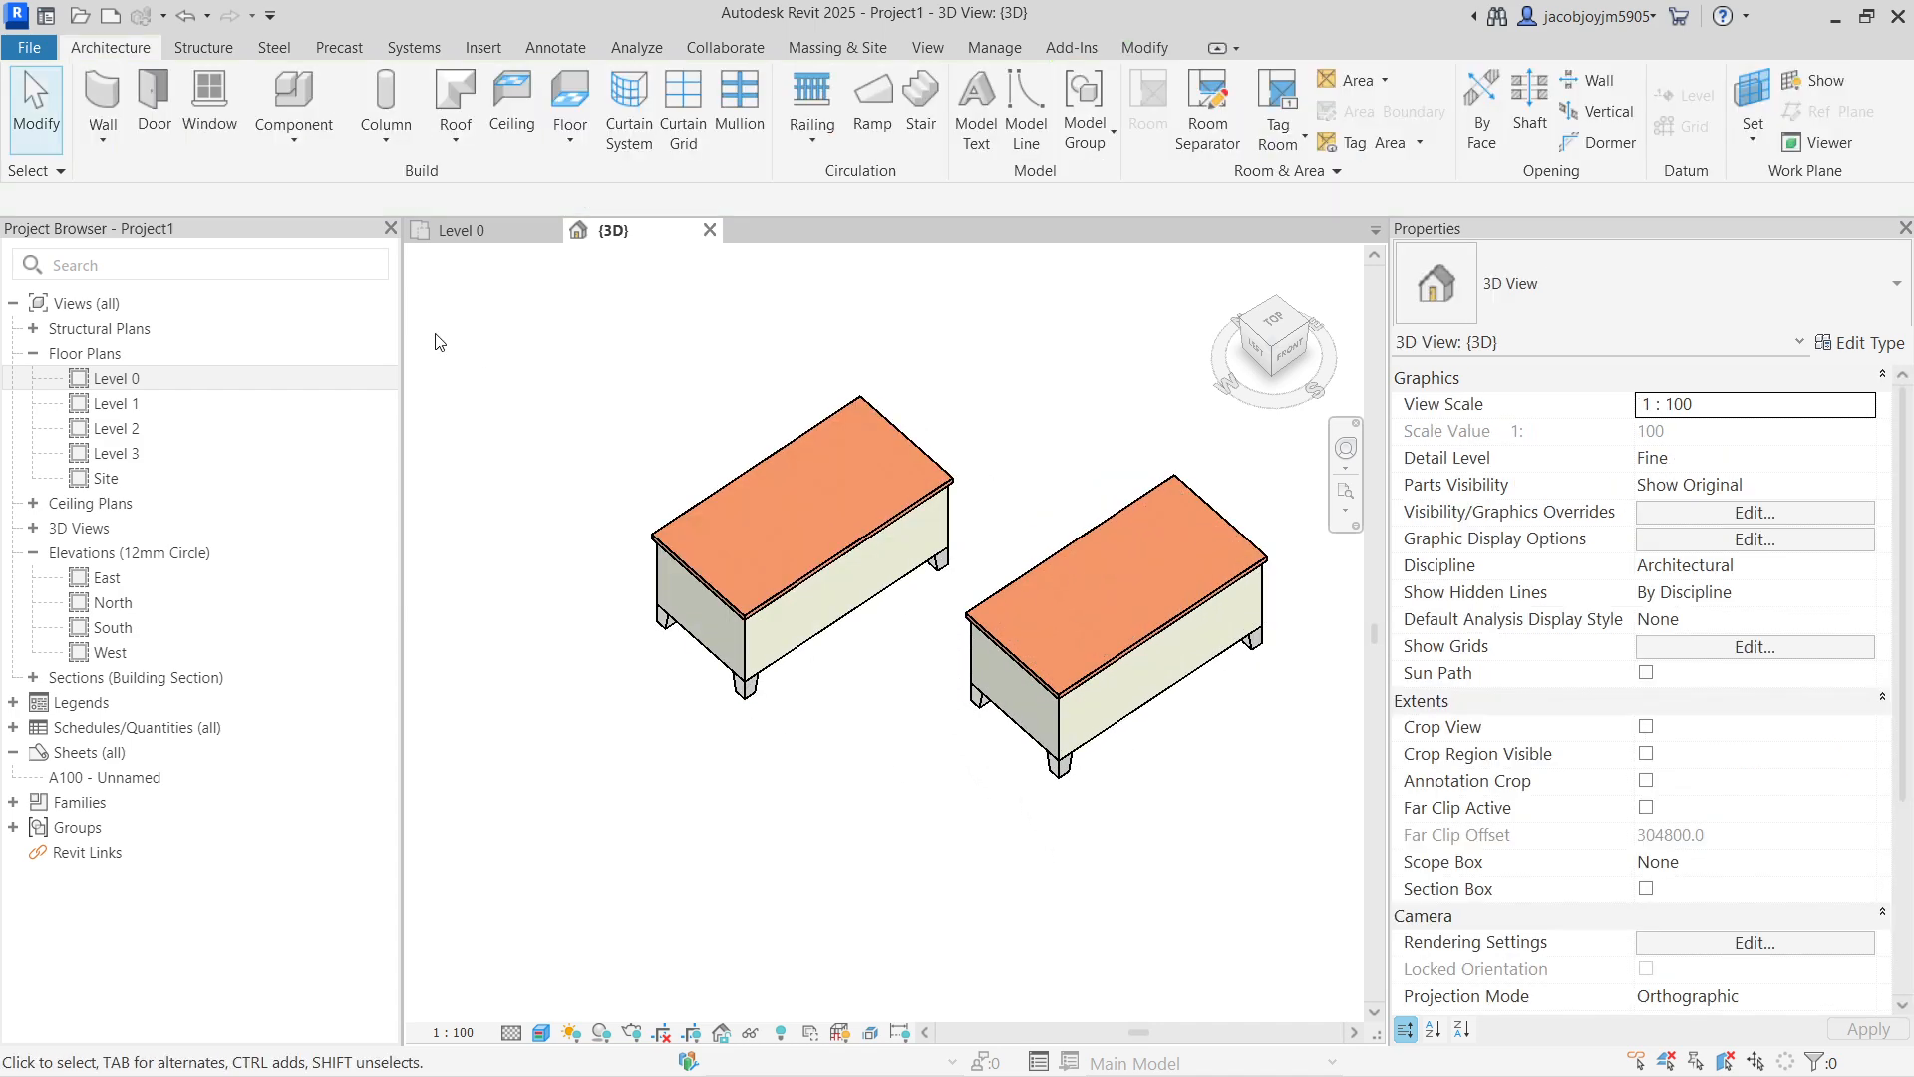
# Step: Place a Windows_Sgl_Plain 910x910mm window in the long brick wall facing the ceiling slab
pyautogui.click(218, 127)
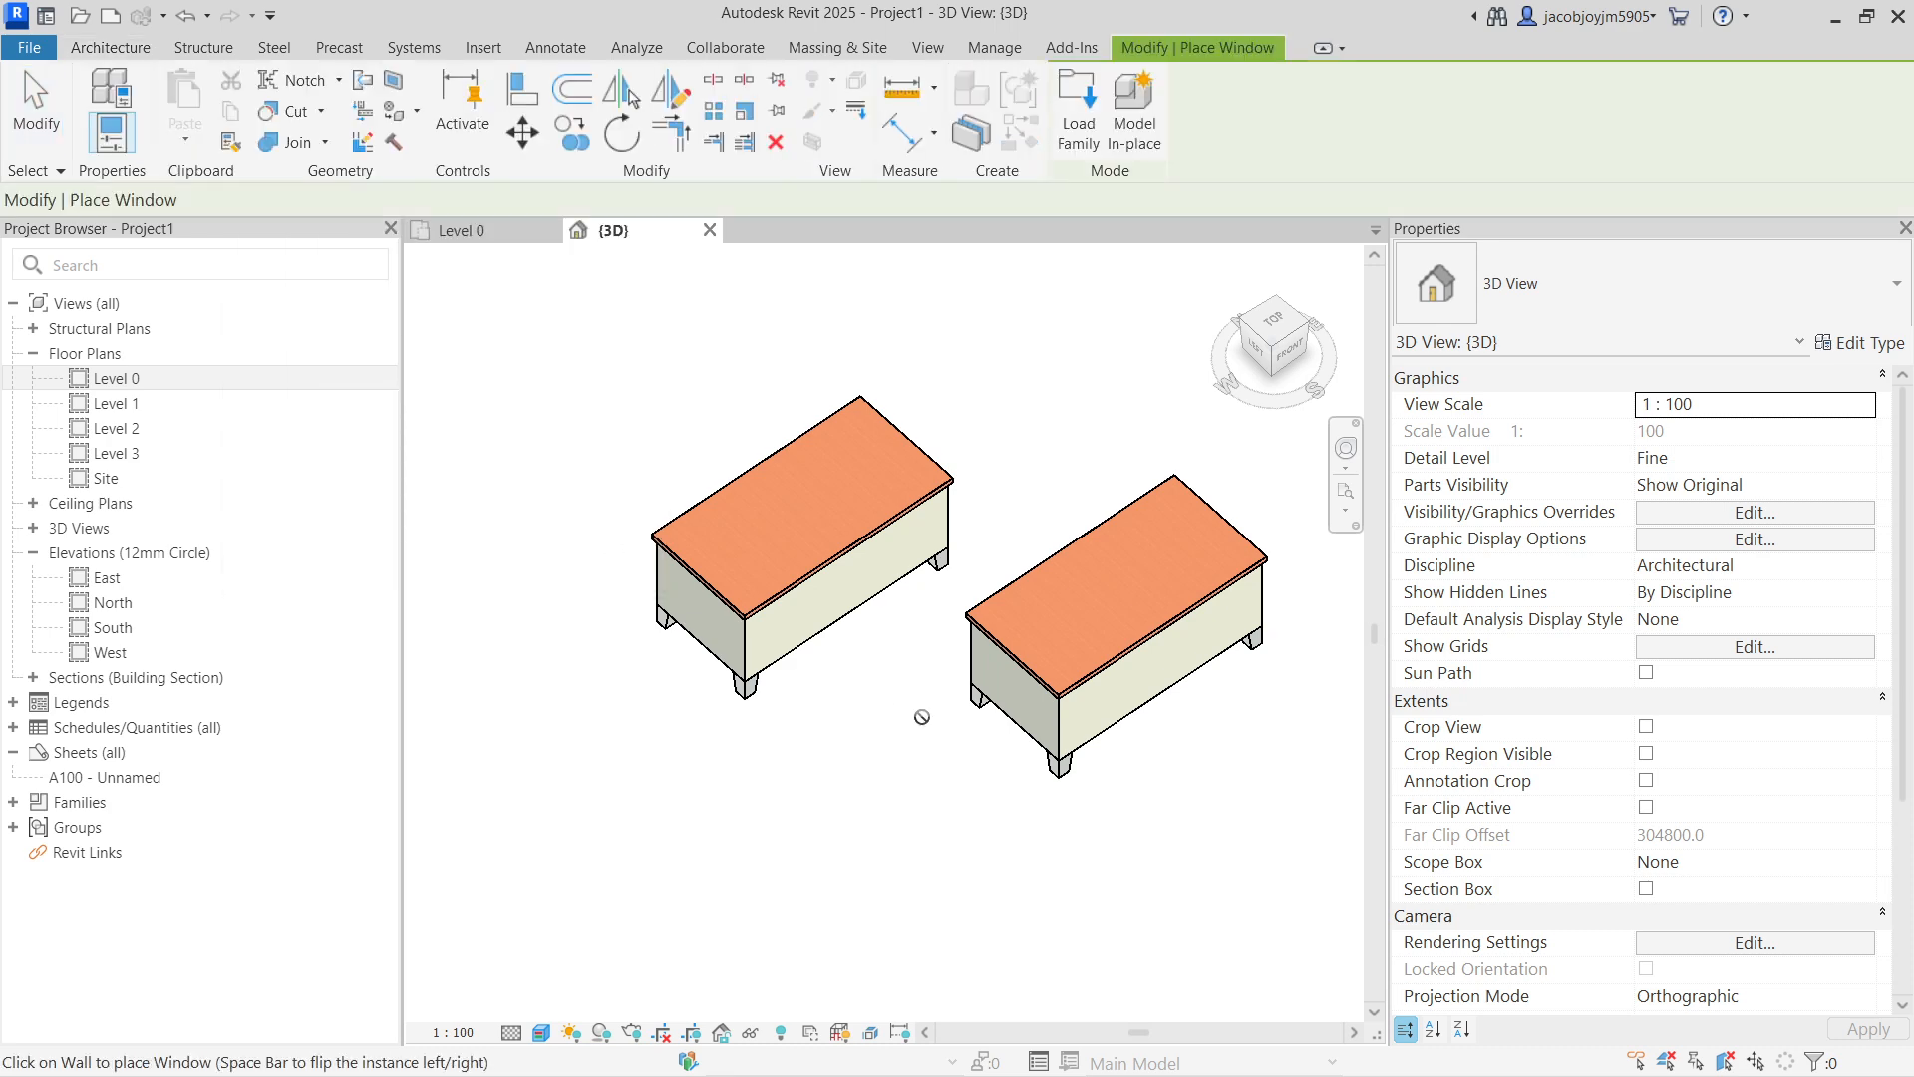
pyautogui.scroll(-8, 942, 735)
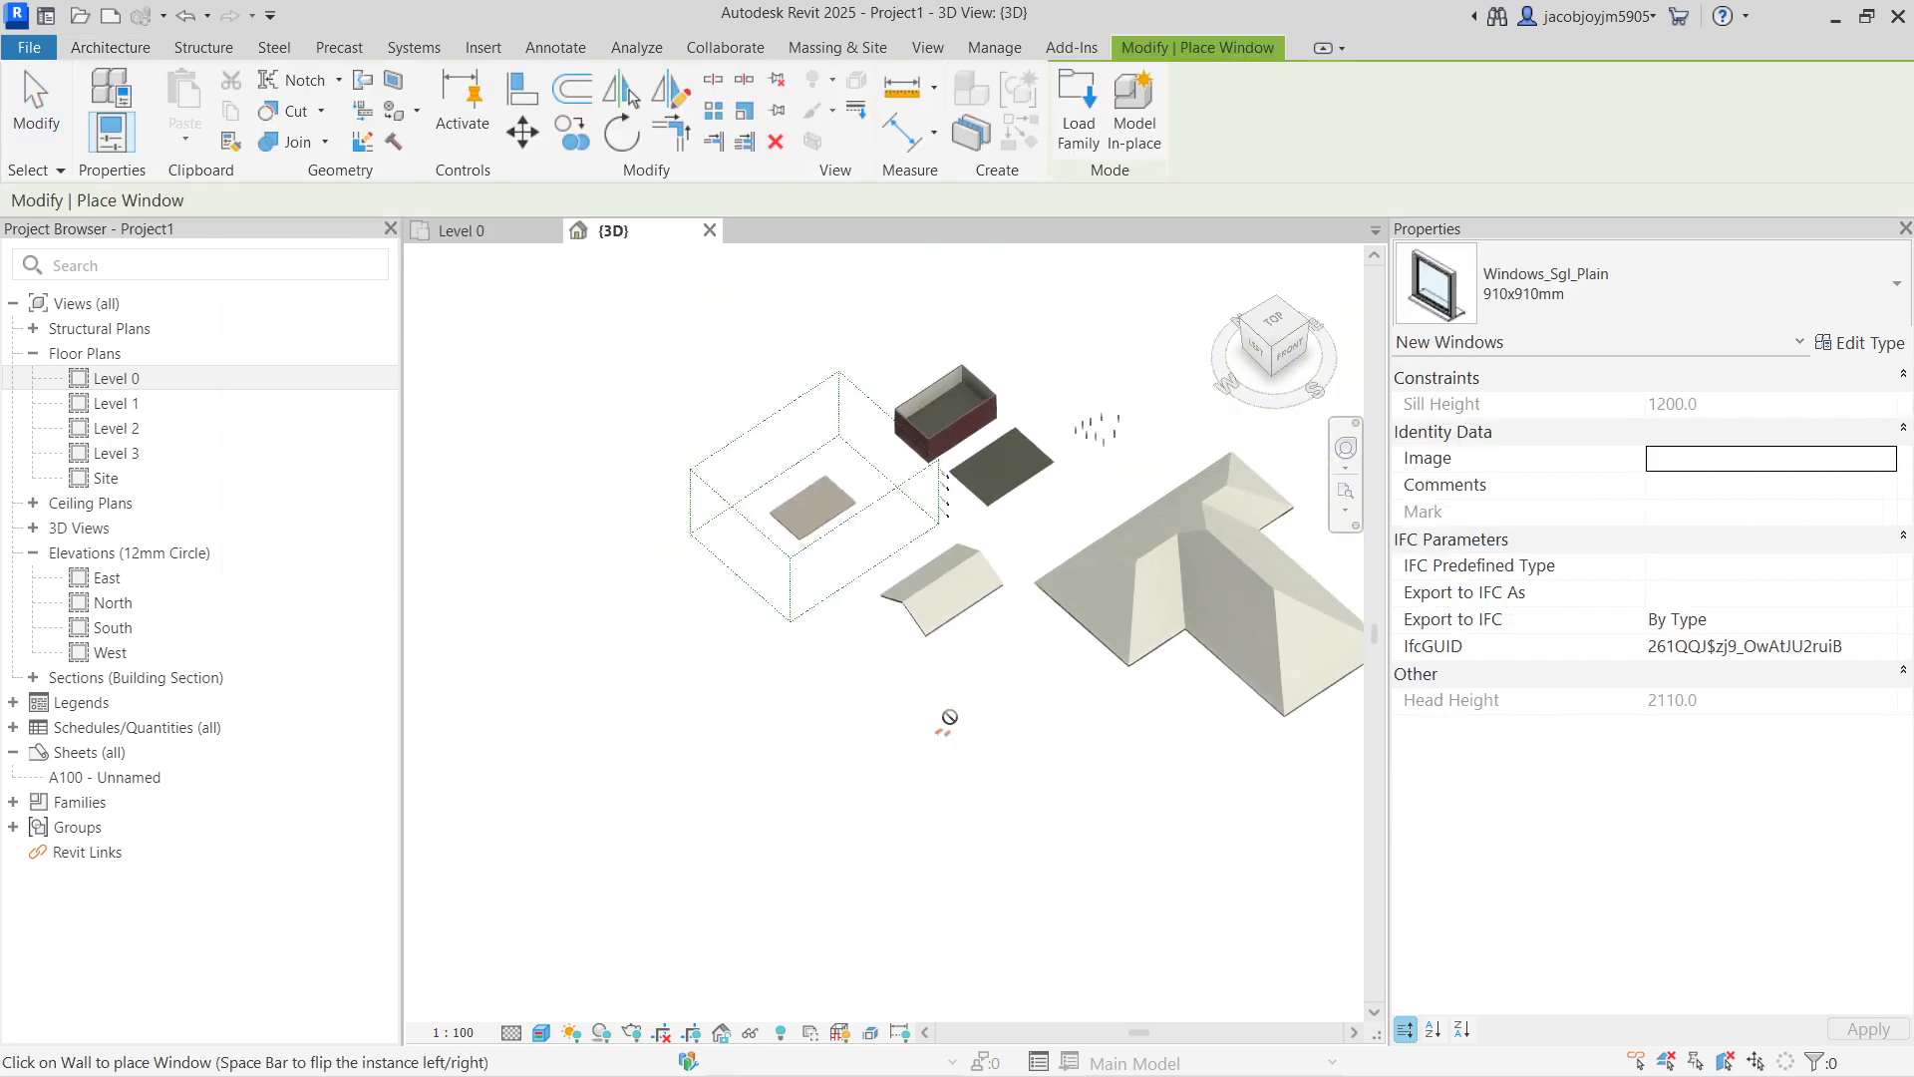
pyautogui.scroll(10, 937, 718)
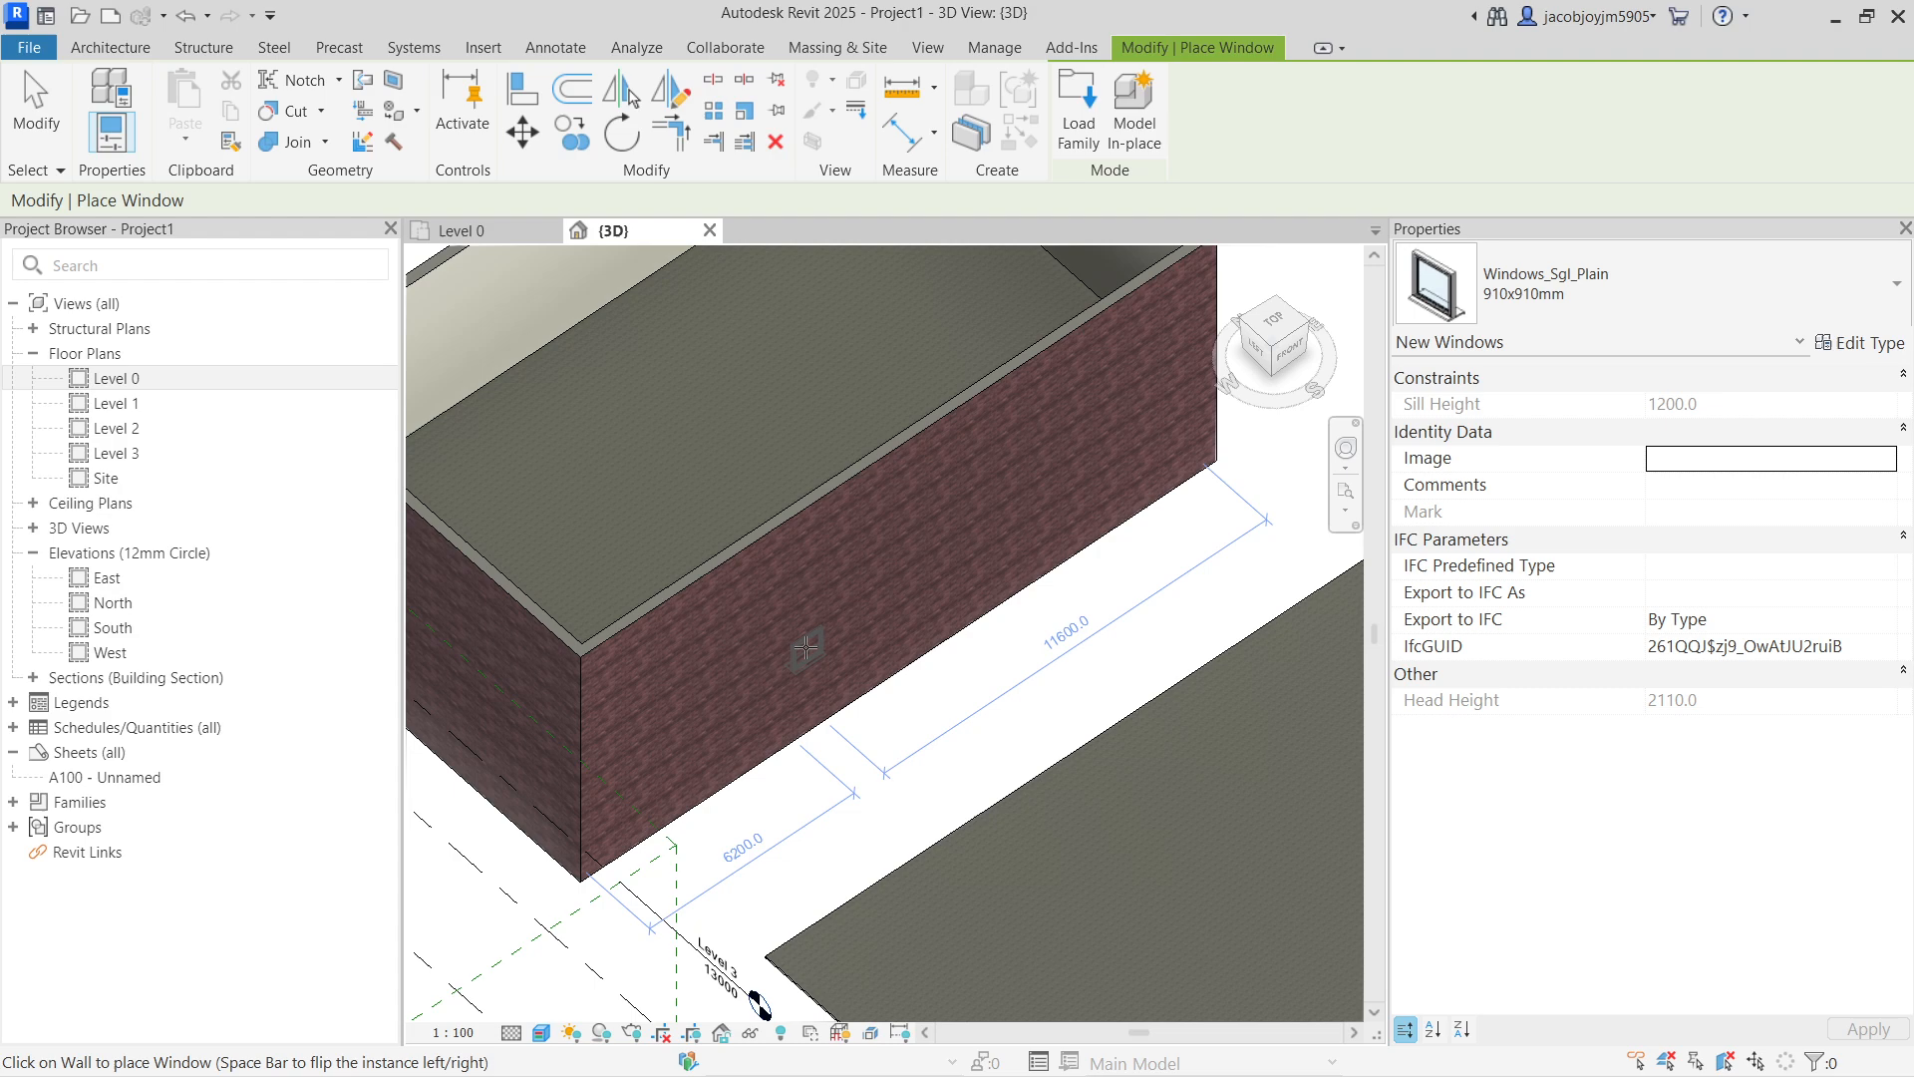
pyautogui.scroll(2, 810, 649)
pyautogui.keyDown('shift'); pyautogui.moveTo(811, 649); pyautogui.dragTo(795, 589, button='middle'); pyautogui.keyUp('shift')
pyautogui.moveTo(874, 831); pyautogui.dragTo(838, 602, button='middle')
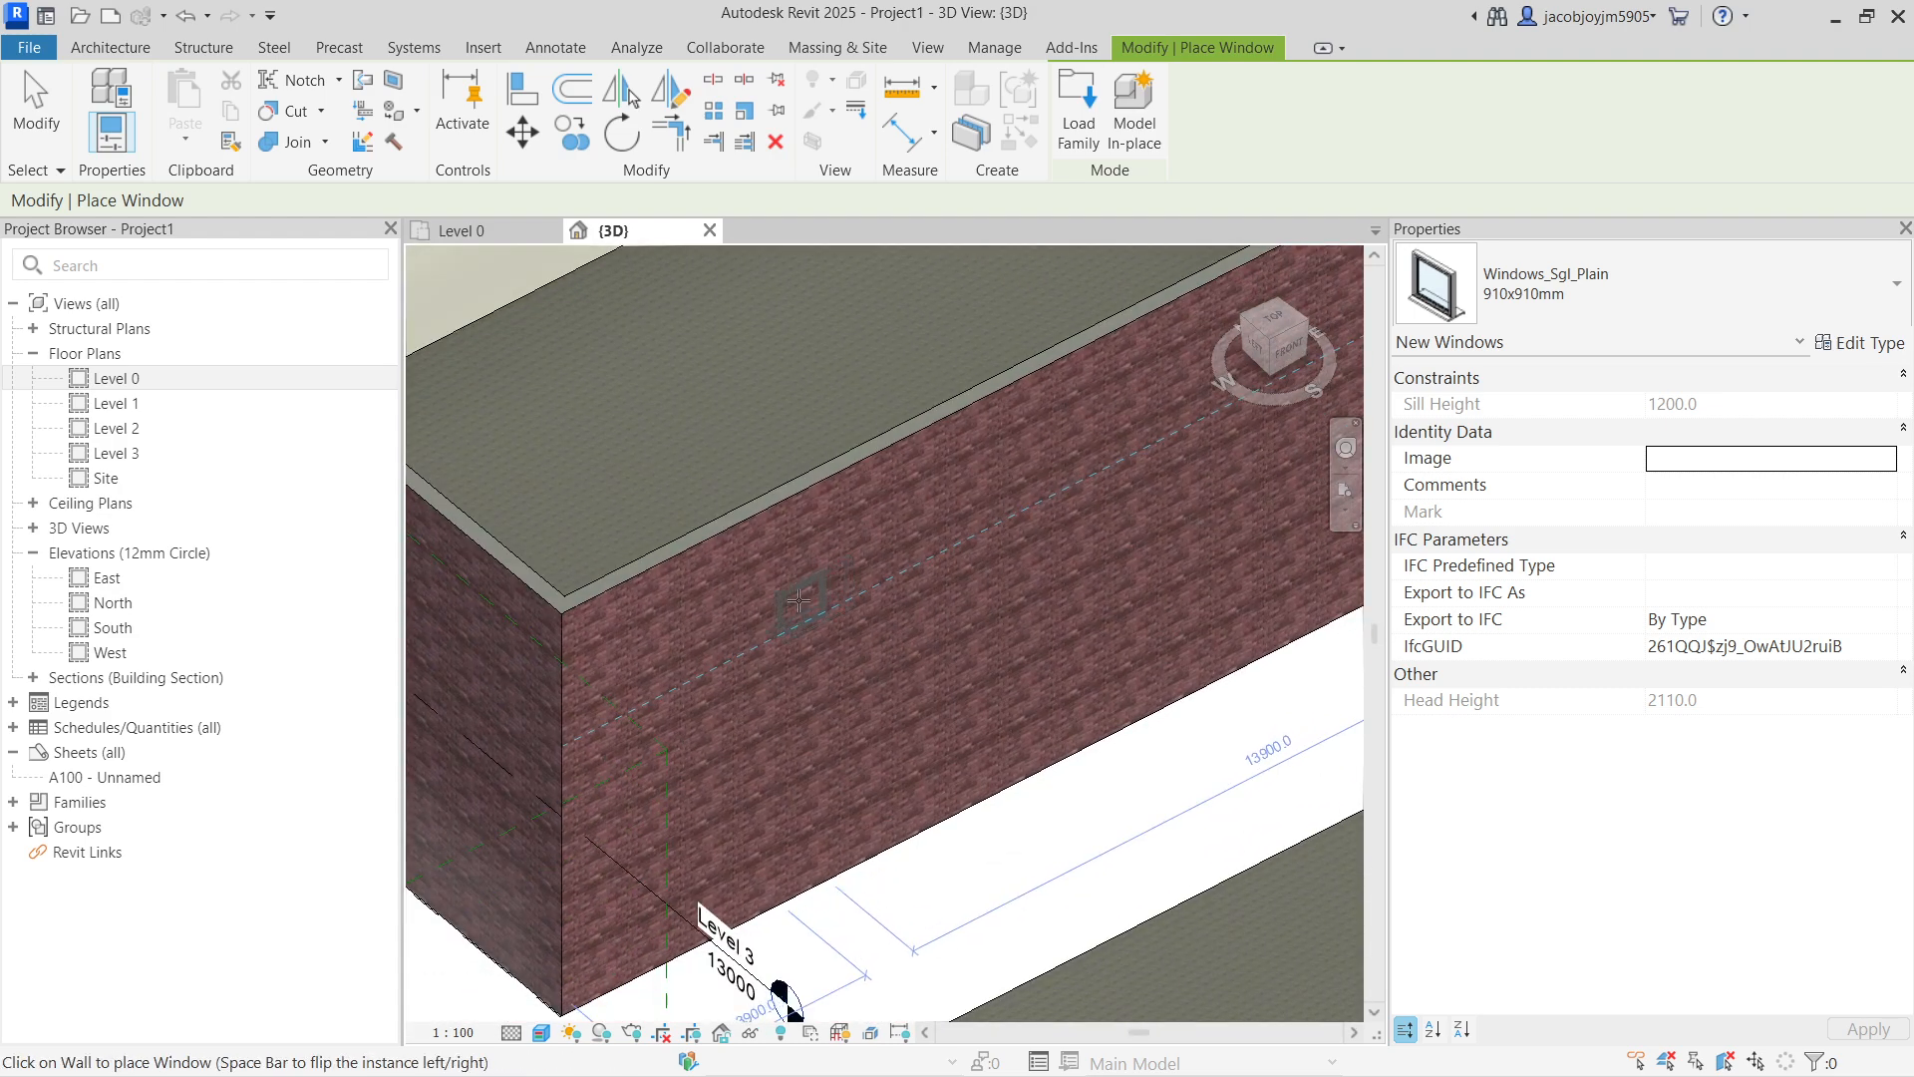
pyautogui.scroll(2, 797, 605)
pyautogui.click(796, 607)
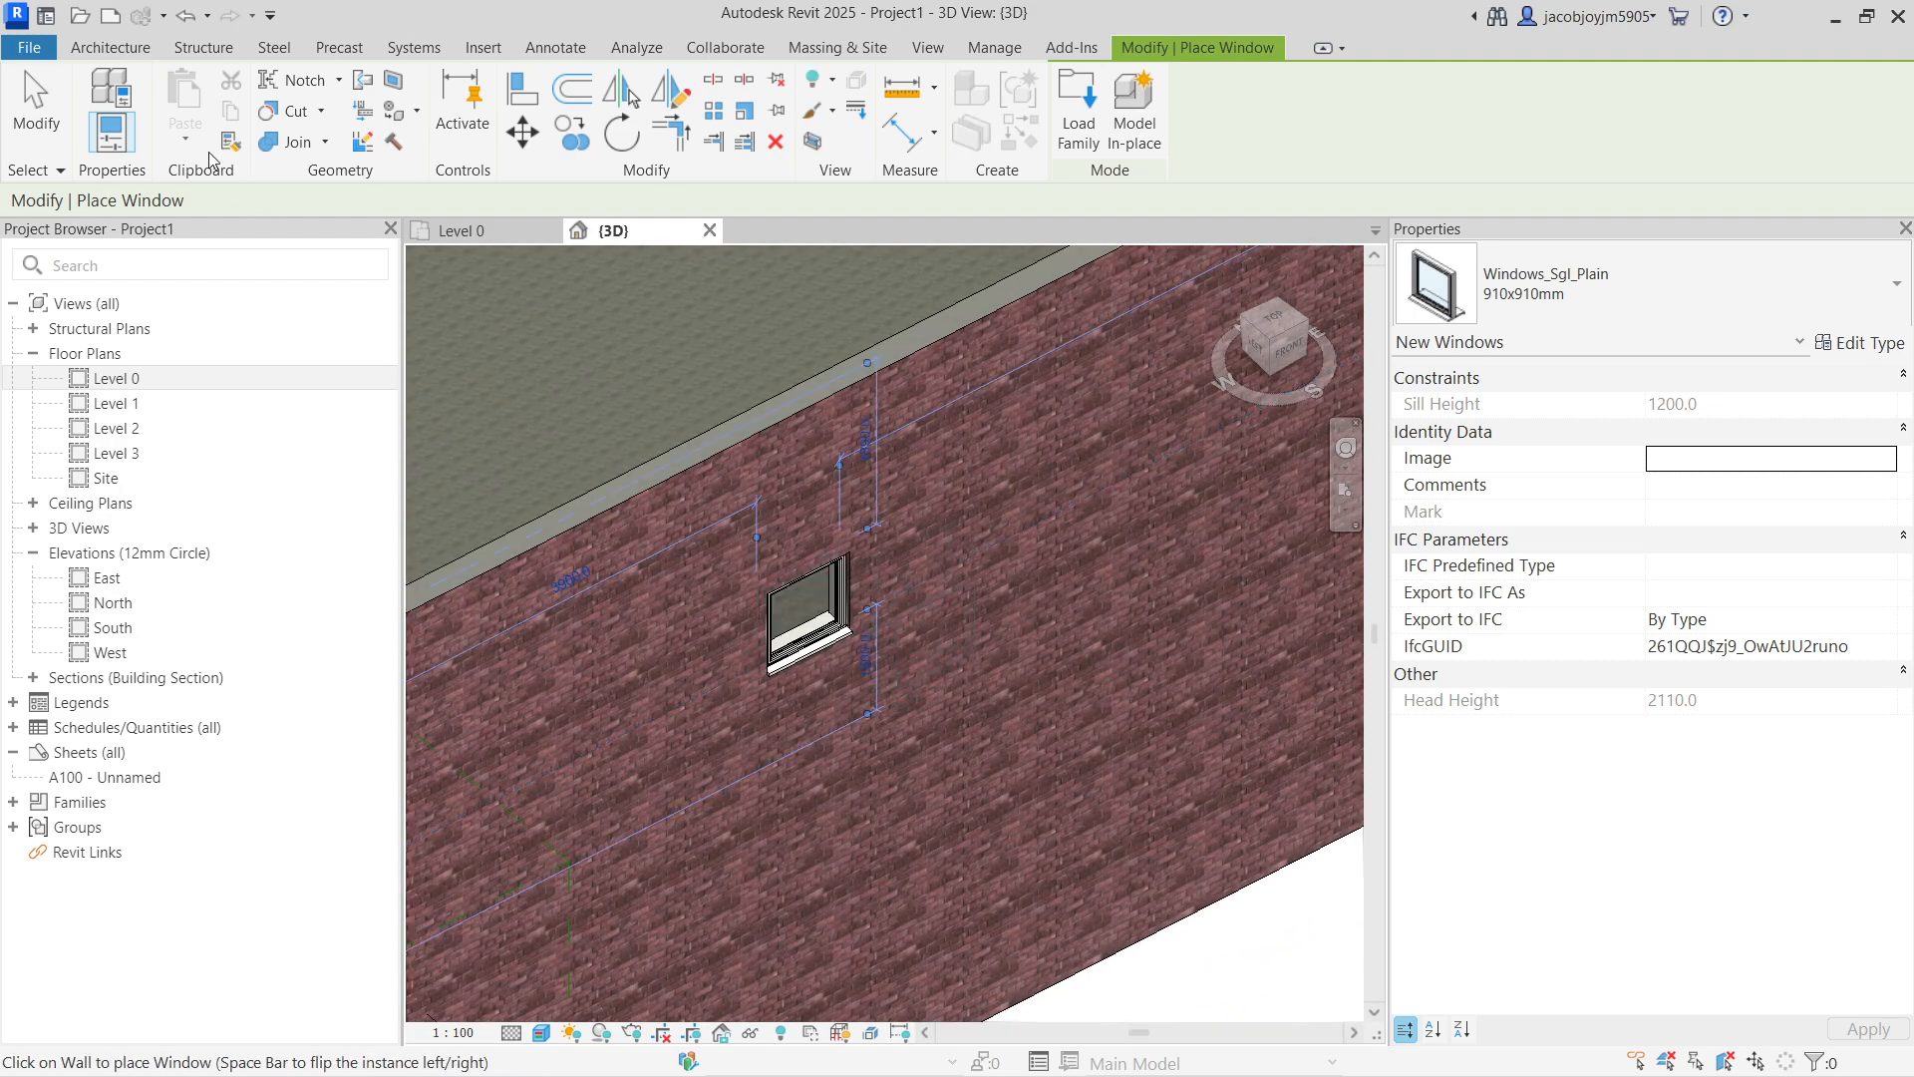
# Step: Place a Doors_ExtDbl_Flush 1810x2110mm double door beside the window in the brick wall
pyautogui.press('Escape')
pyautogui.press('d')
pyautogui.press('r')
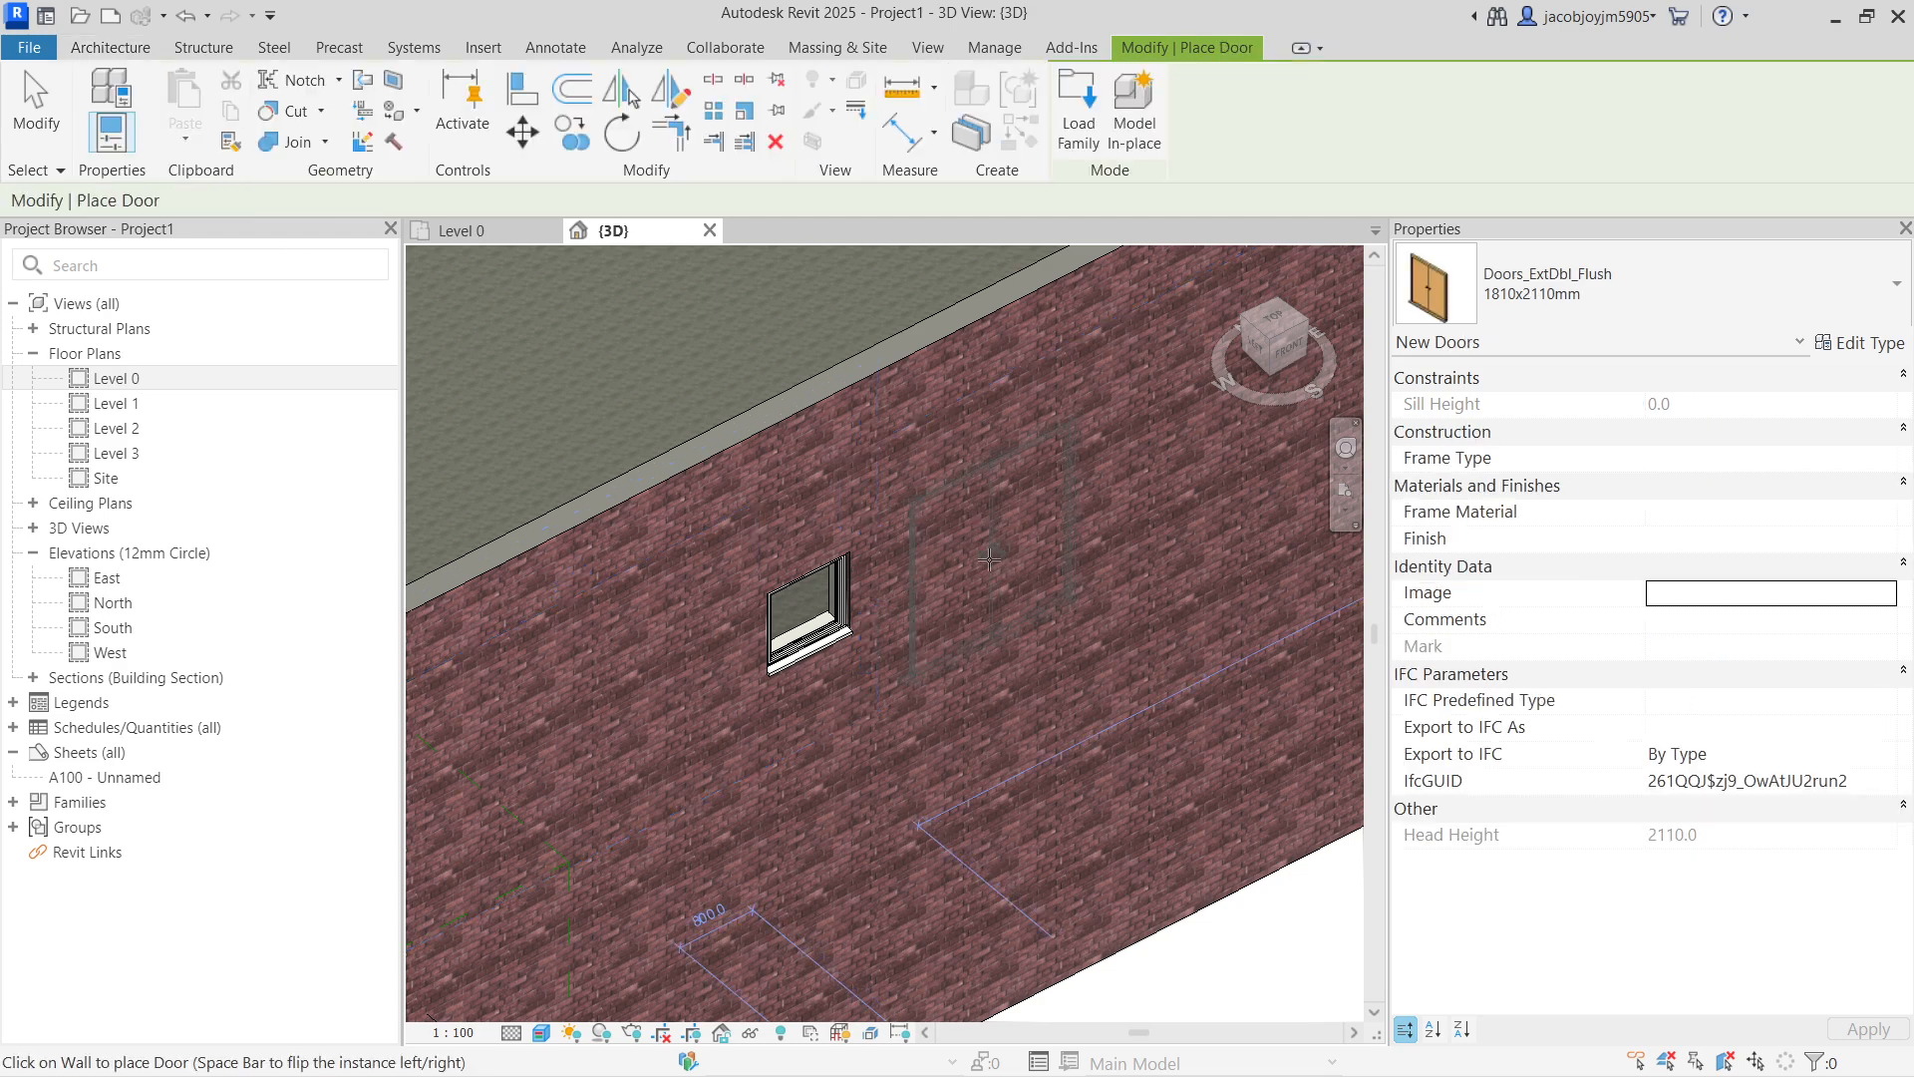
pyautogui.click(1039, 518)
pyautogui.press('Escape')
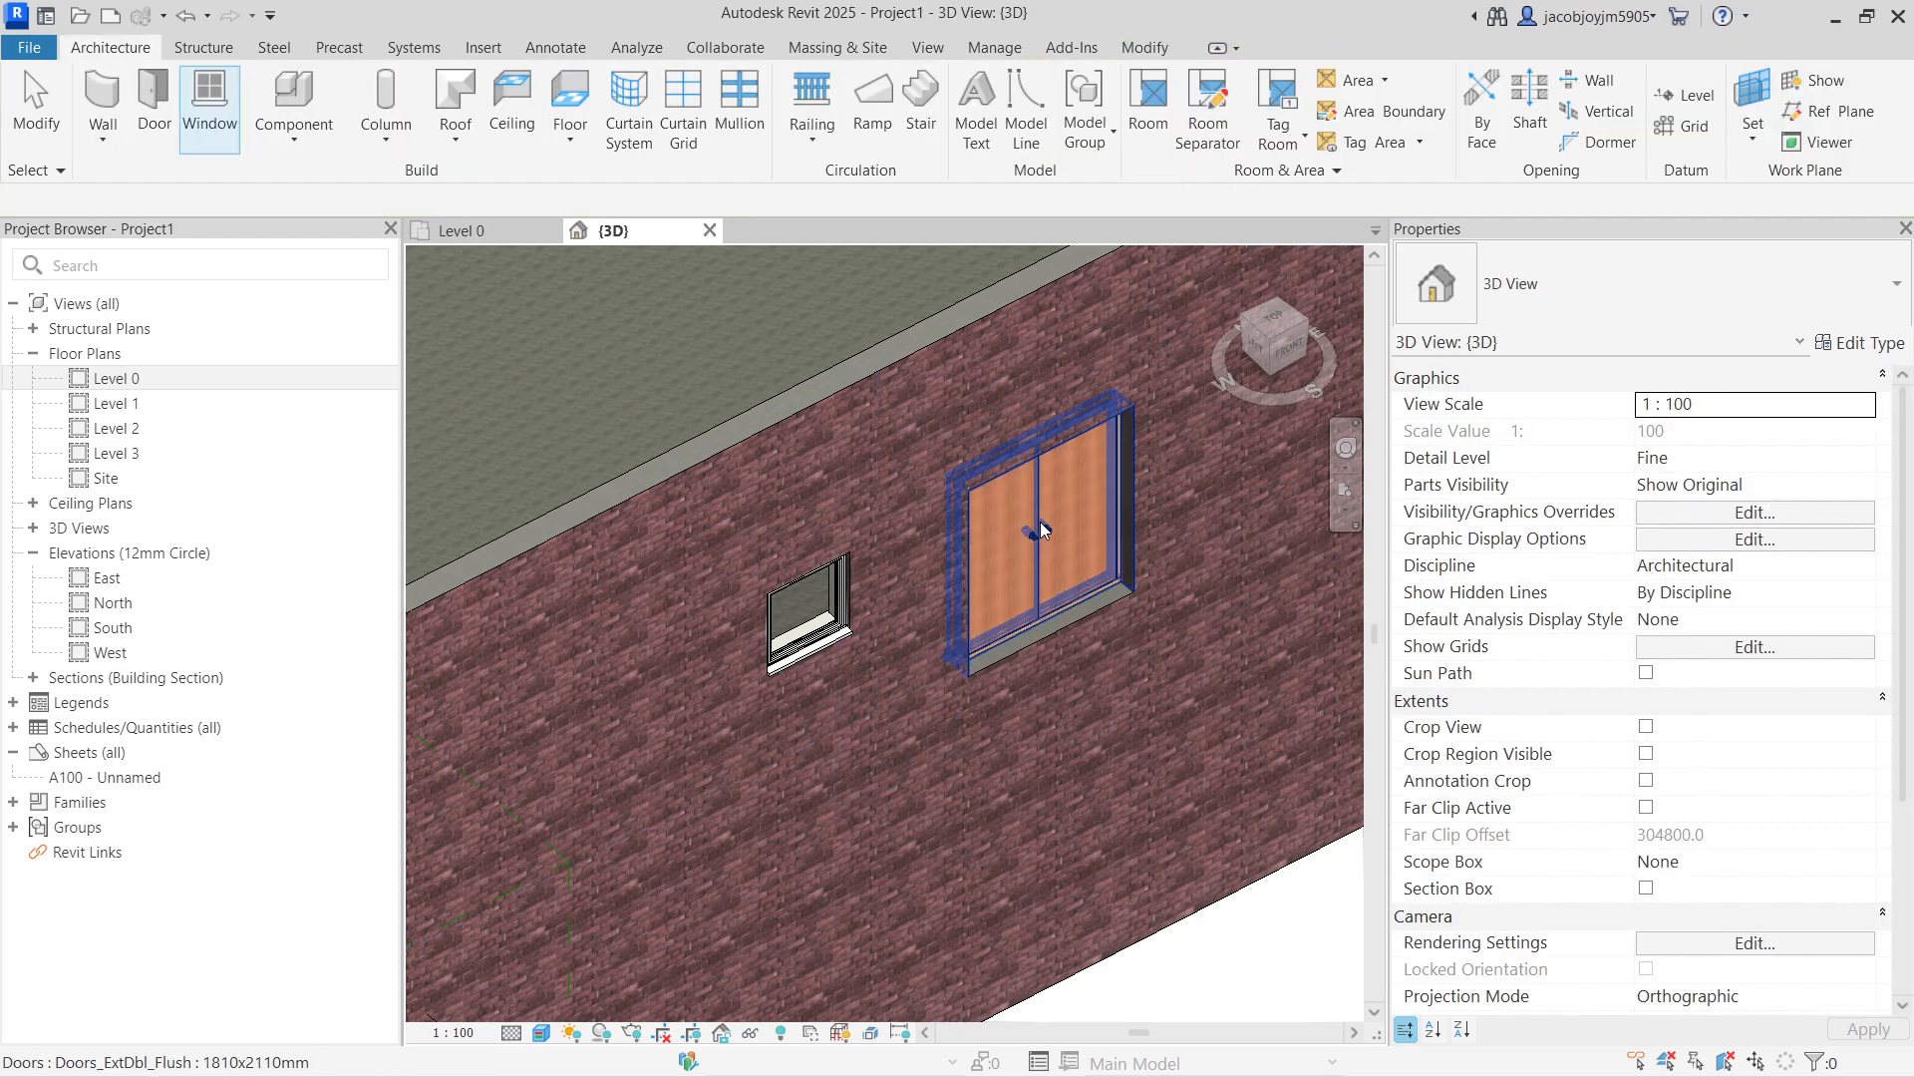
pyautogui.scroll(-4, 1039, 518)
# Step: Browse the available wall types down to the curtain and stacked walls without placing a wall
pyautogui.click(102, 137)
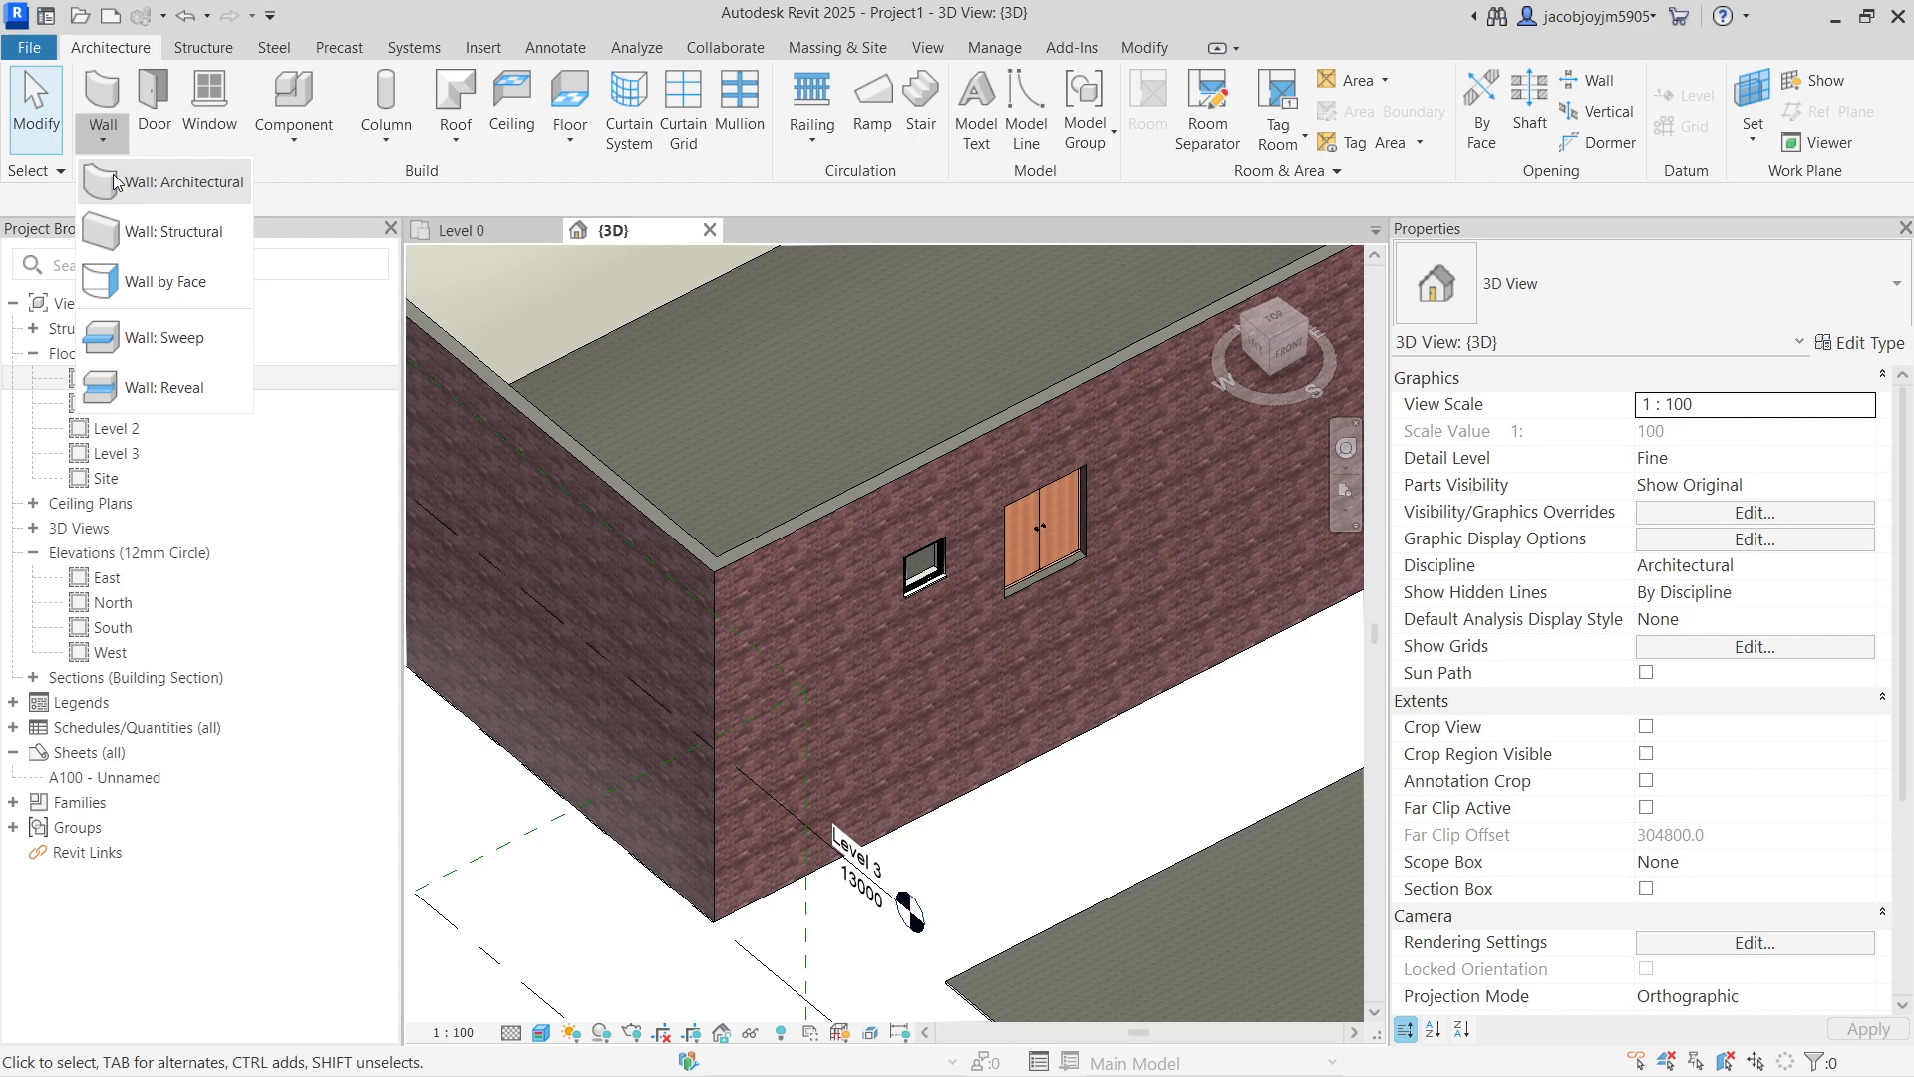
pyautogui.click(278, 232)
pyautogui.press('w')
pyautogui.press('a')
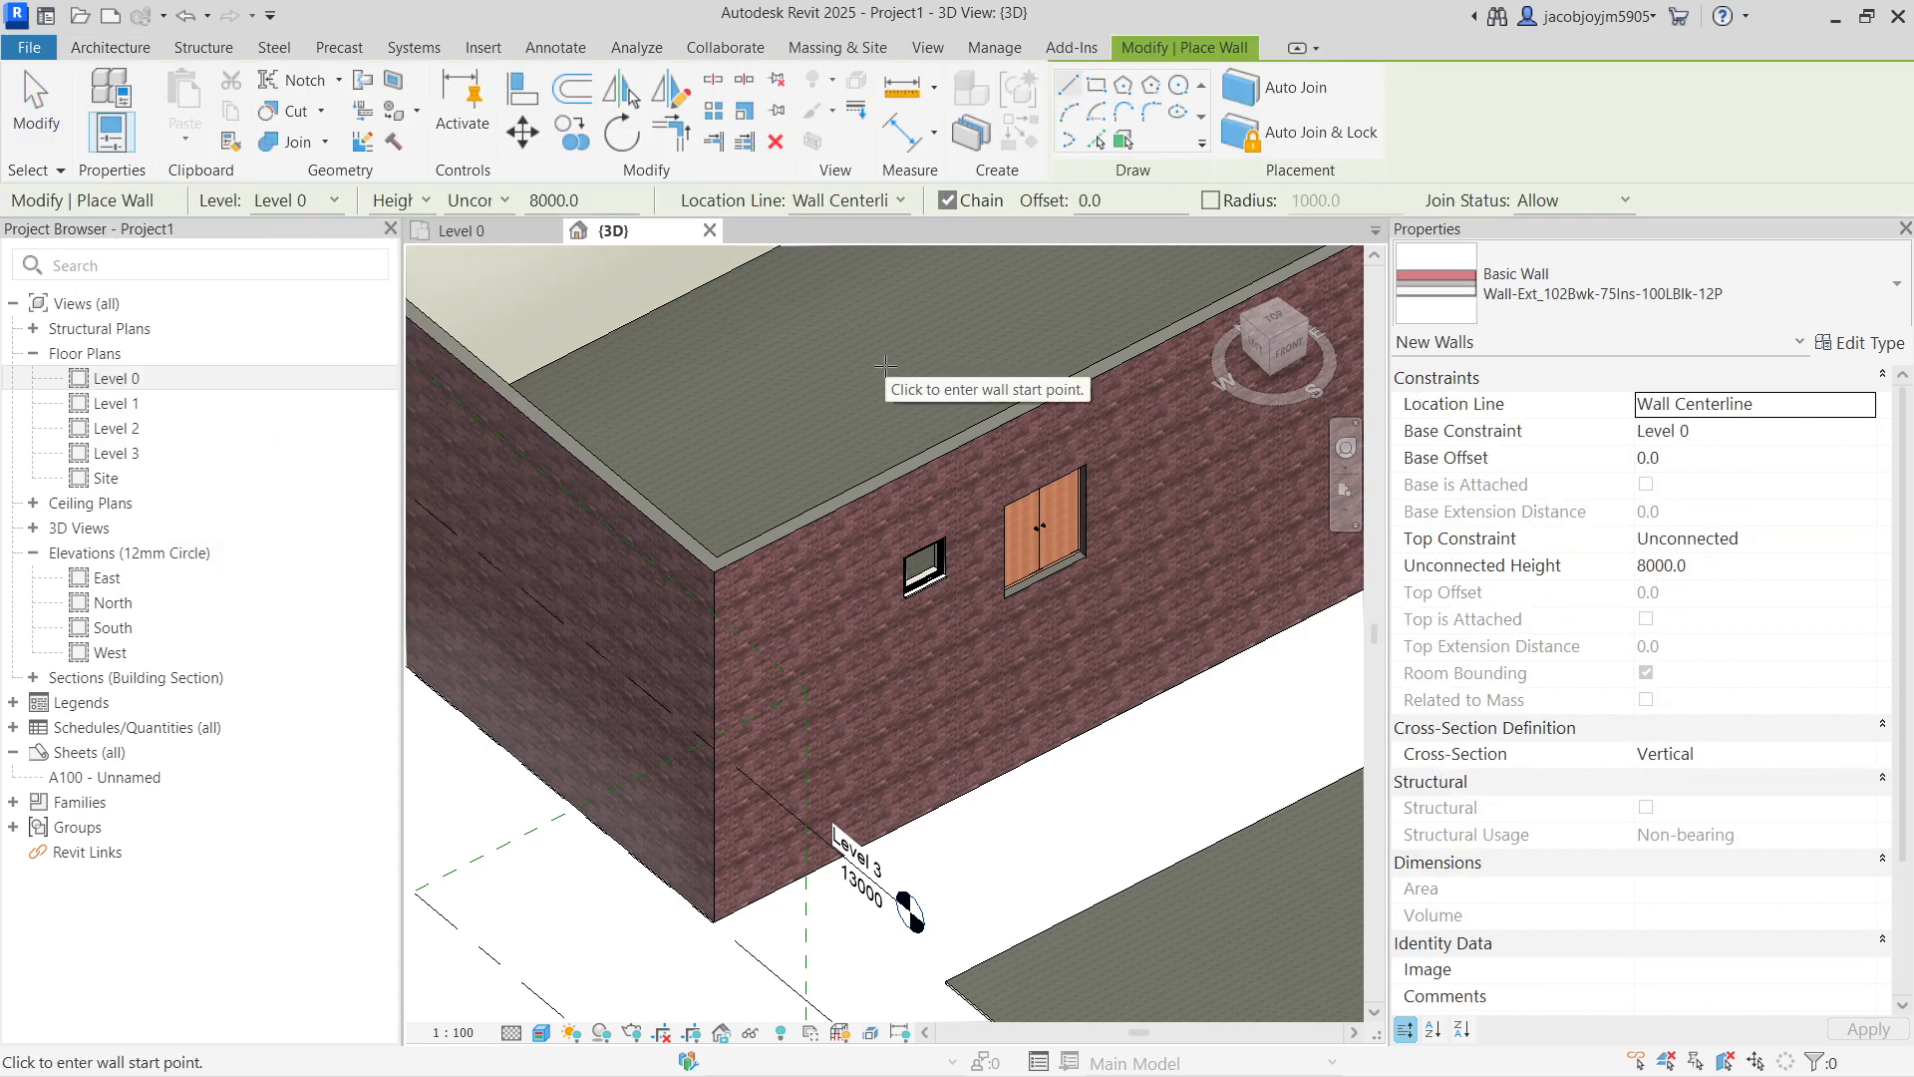
pyautogui.click(1580, 299)
pyautogui.scroll(-3, 1581, 546)
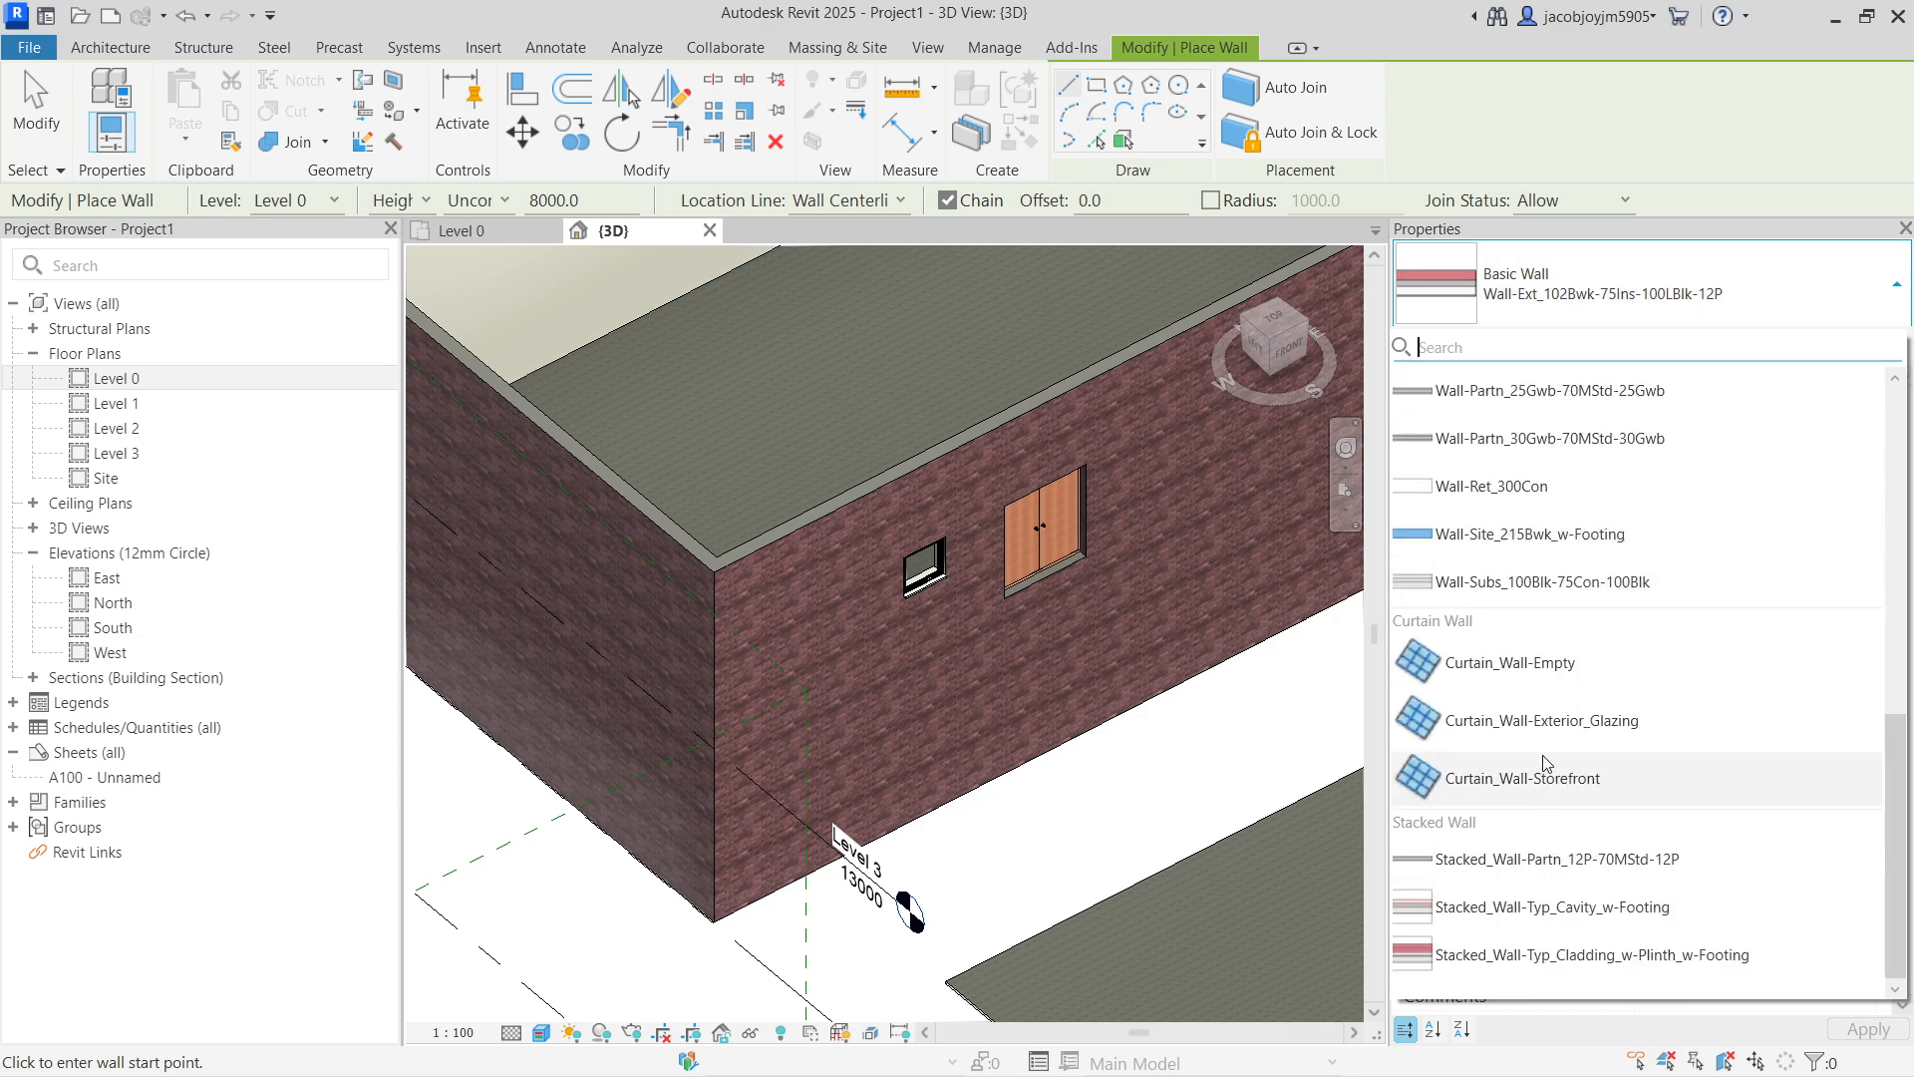
pyautogui.press('Escape')
pyautogui.press('Escape')
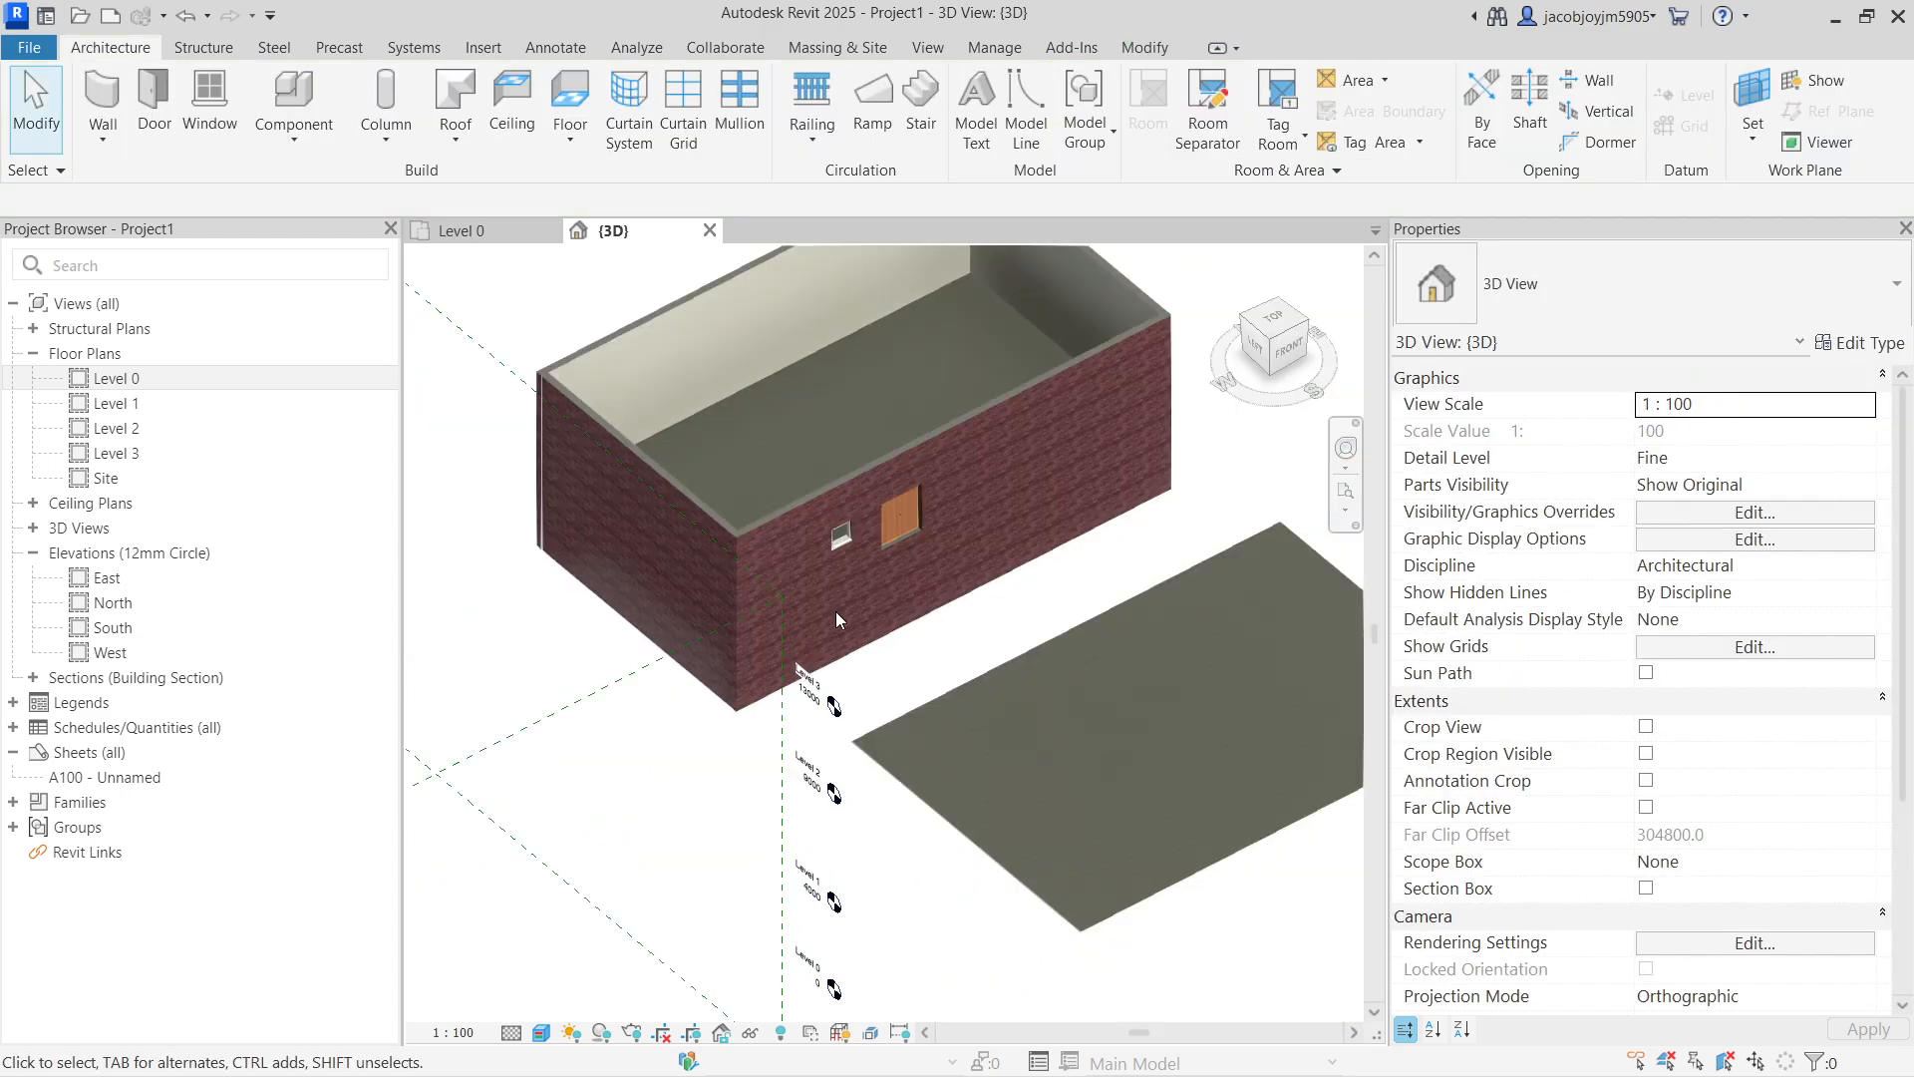
# Step: Show the model from above and delete both roofs, the slab in front of the brick building and the desks
pyautogui.scroll(-6, 1012, 555)
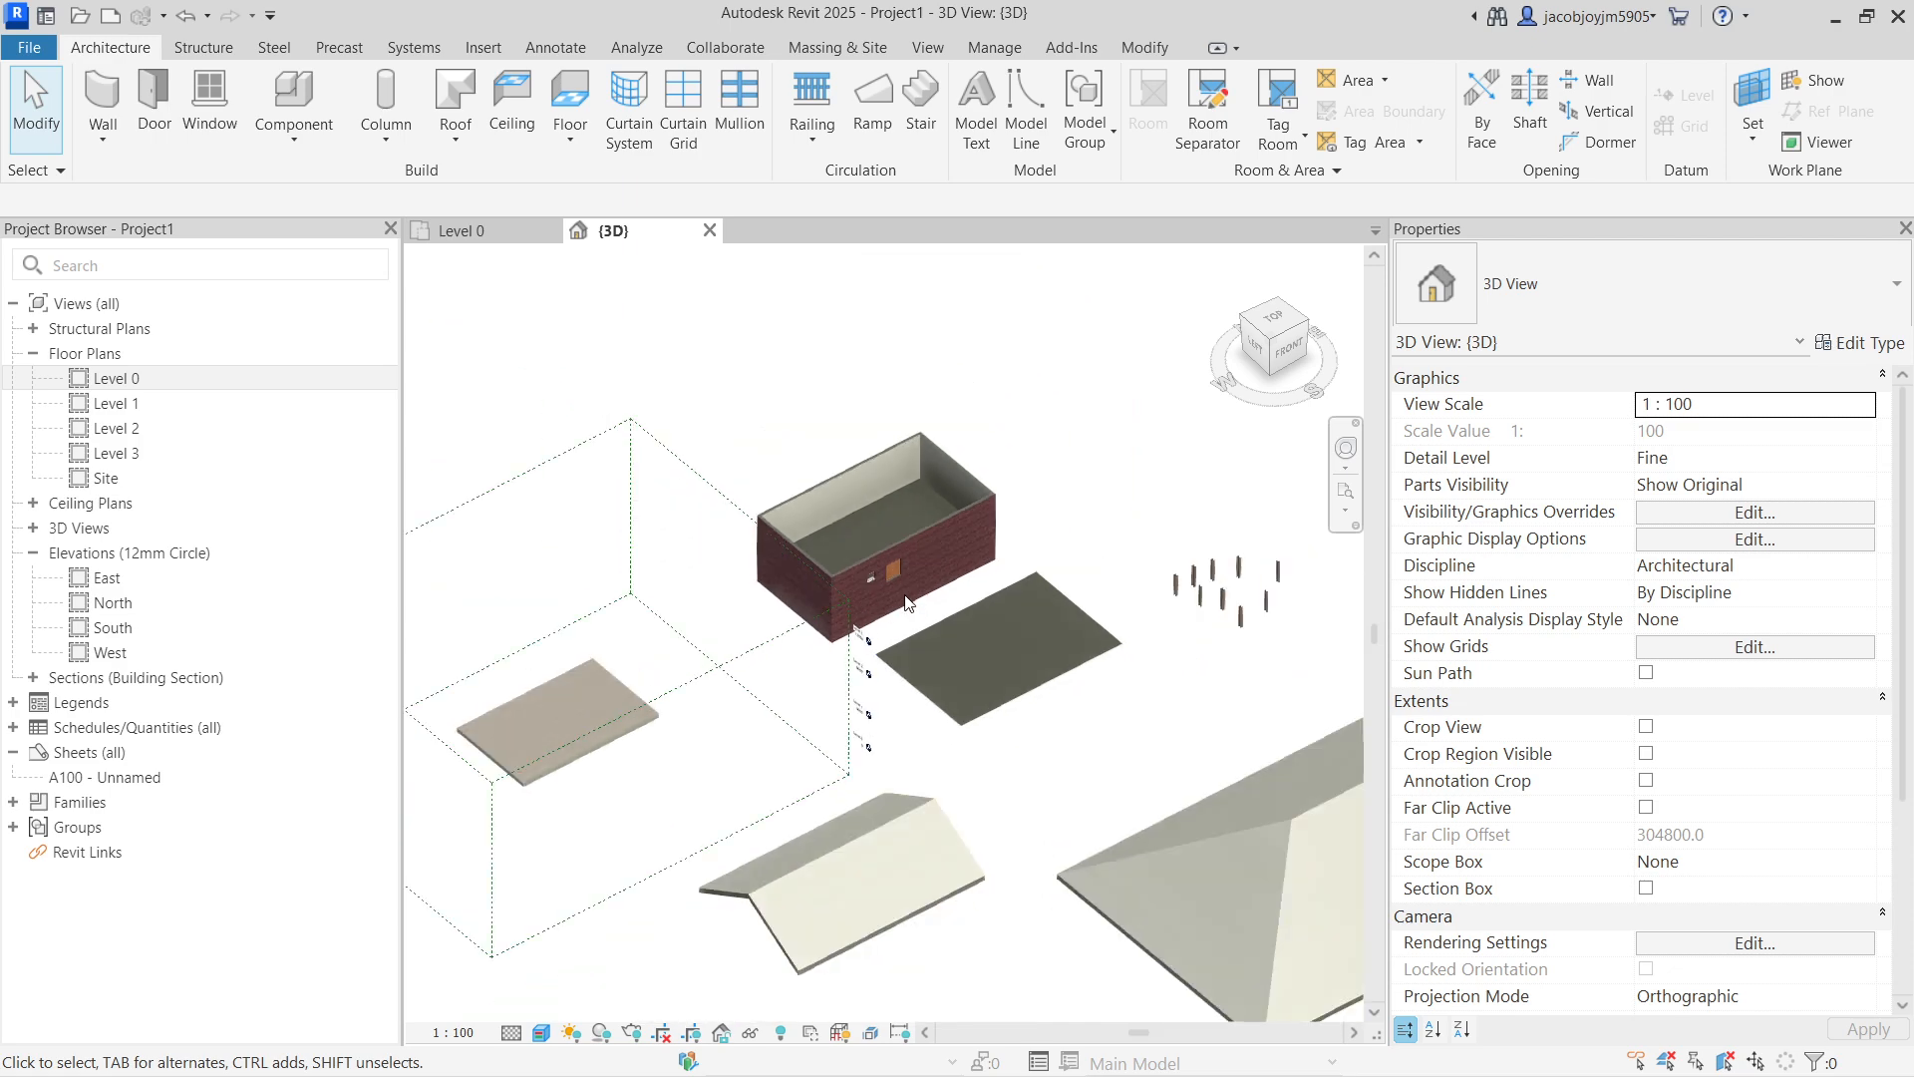
pyautogui.click(1270, 321)
pyautogui.scroll(-2, 1030, 493)
pyautogui.moveTo(1172, 937); pyautogui.dragTo(616, 511)
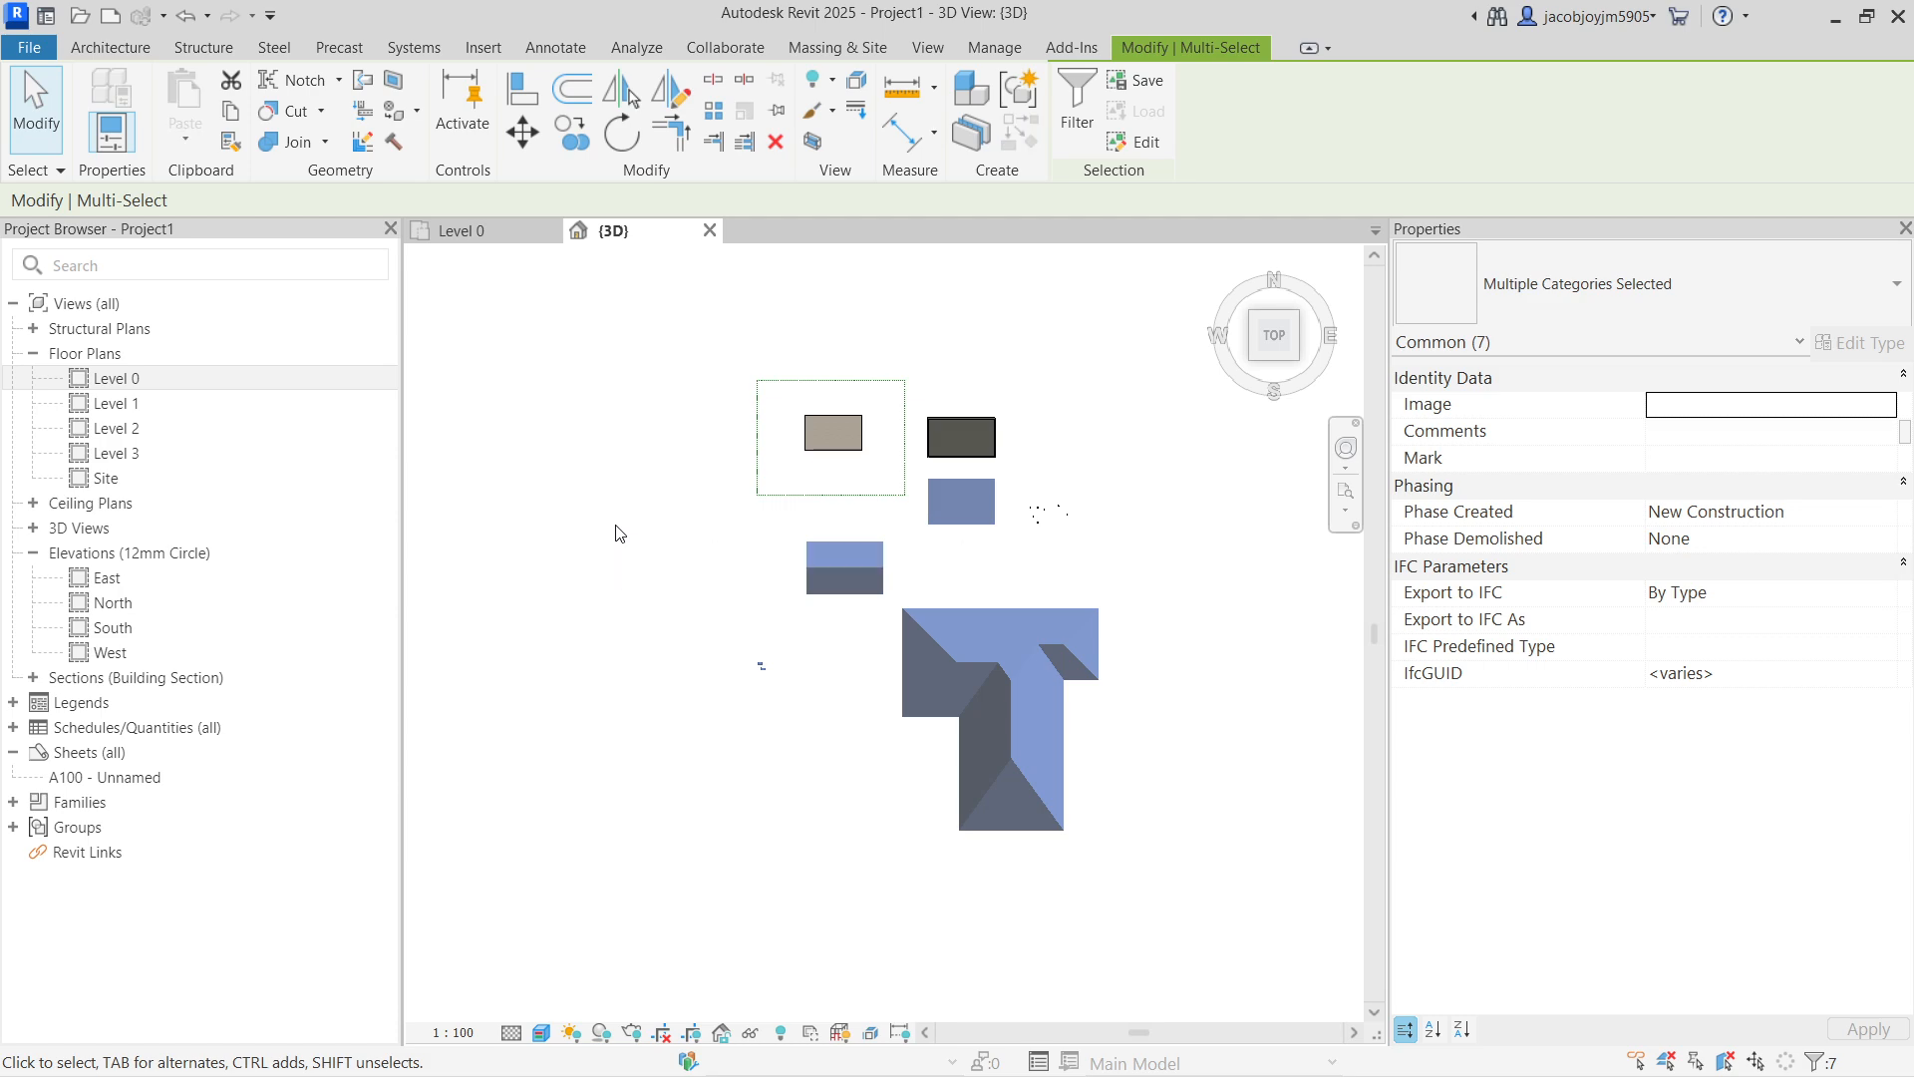
pyautogui.press('Delete')
# Step: Delete the brick building, the columns and the remaining floor slab, keeping only the scope box
pyautogui.scroll(2, 1037, 453)
pyautogui.click(837, 354)
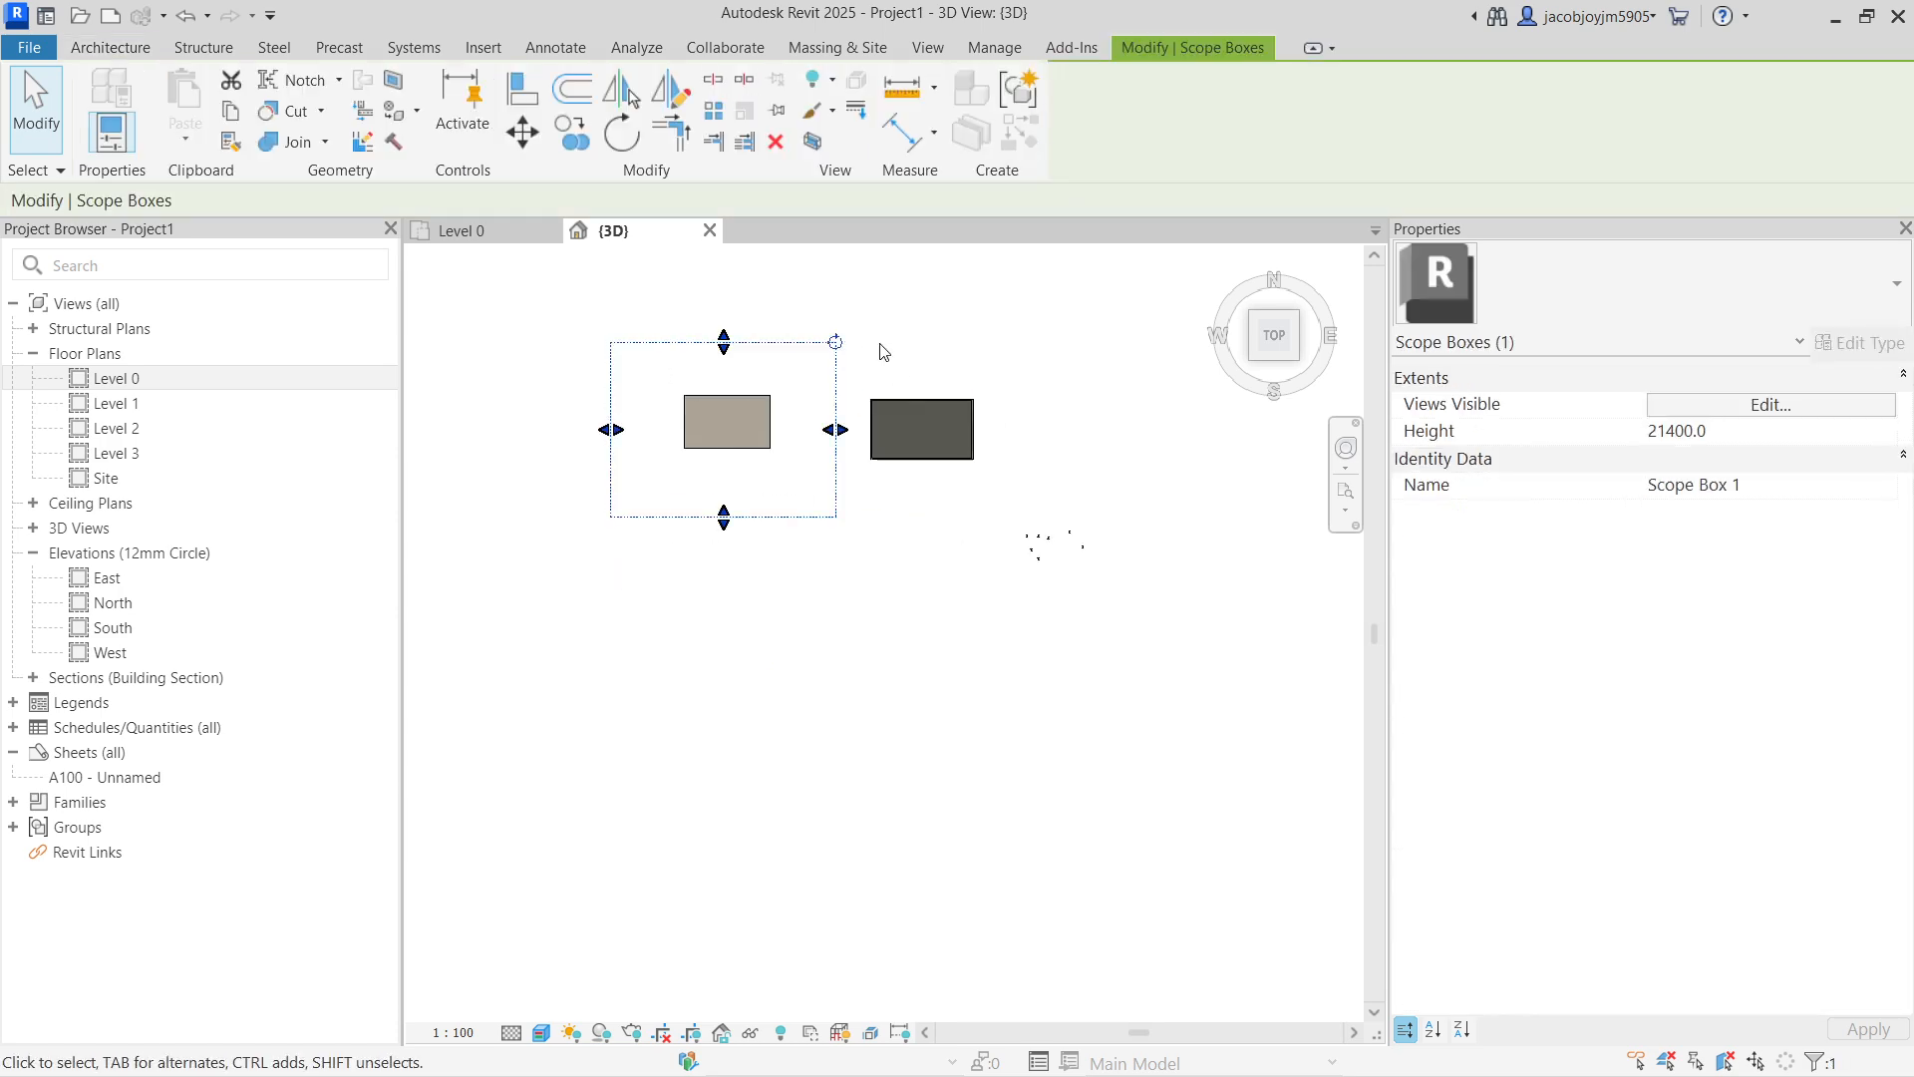
pyautogui.click(865, 360)
pyautogui.moveTo(863, 364); pyautogui.dragTo(1188, 665)
pyautogui.press('Delete')
pyautogui.scroll(2, 1102, 547)
pyautogui.moveTo(638, 371); pyautogui.dragTo(819, 564)
pyautogui.press('Delete')
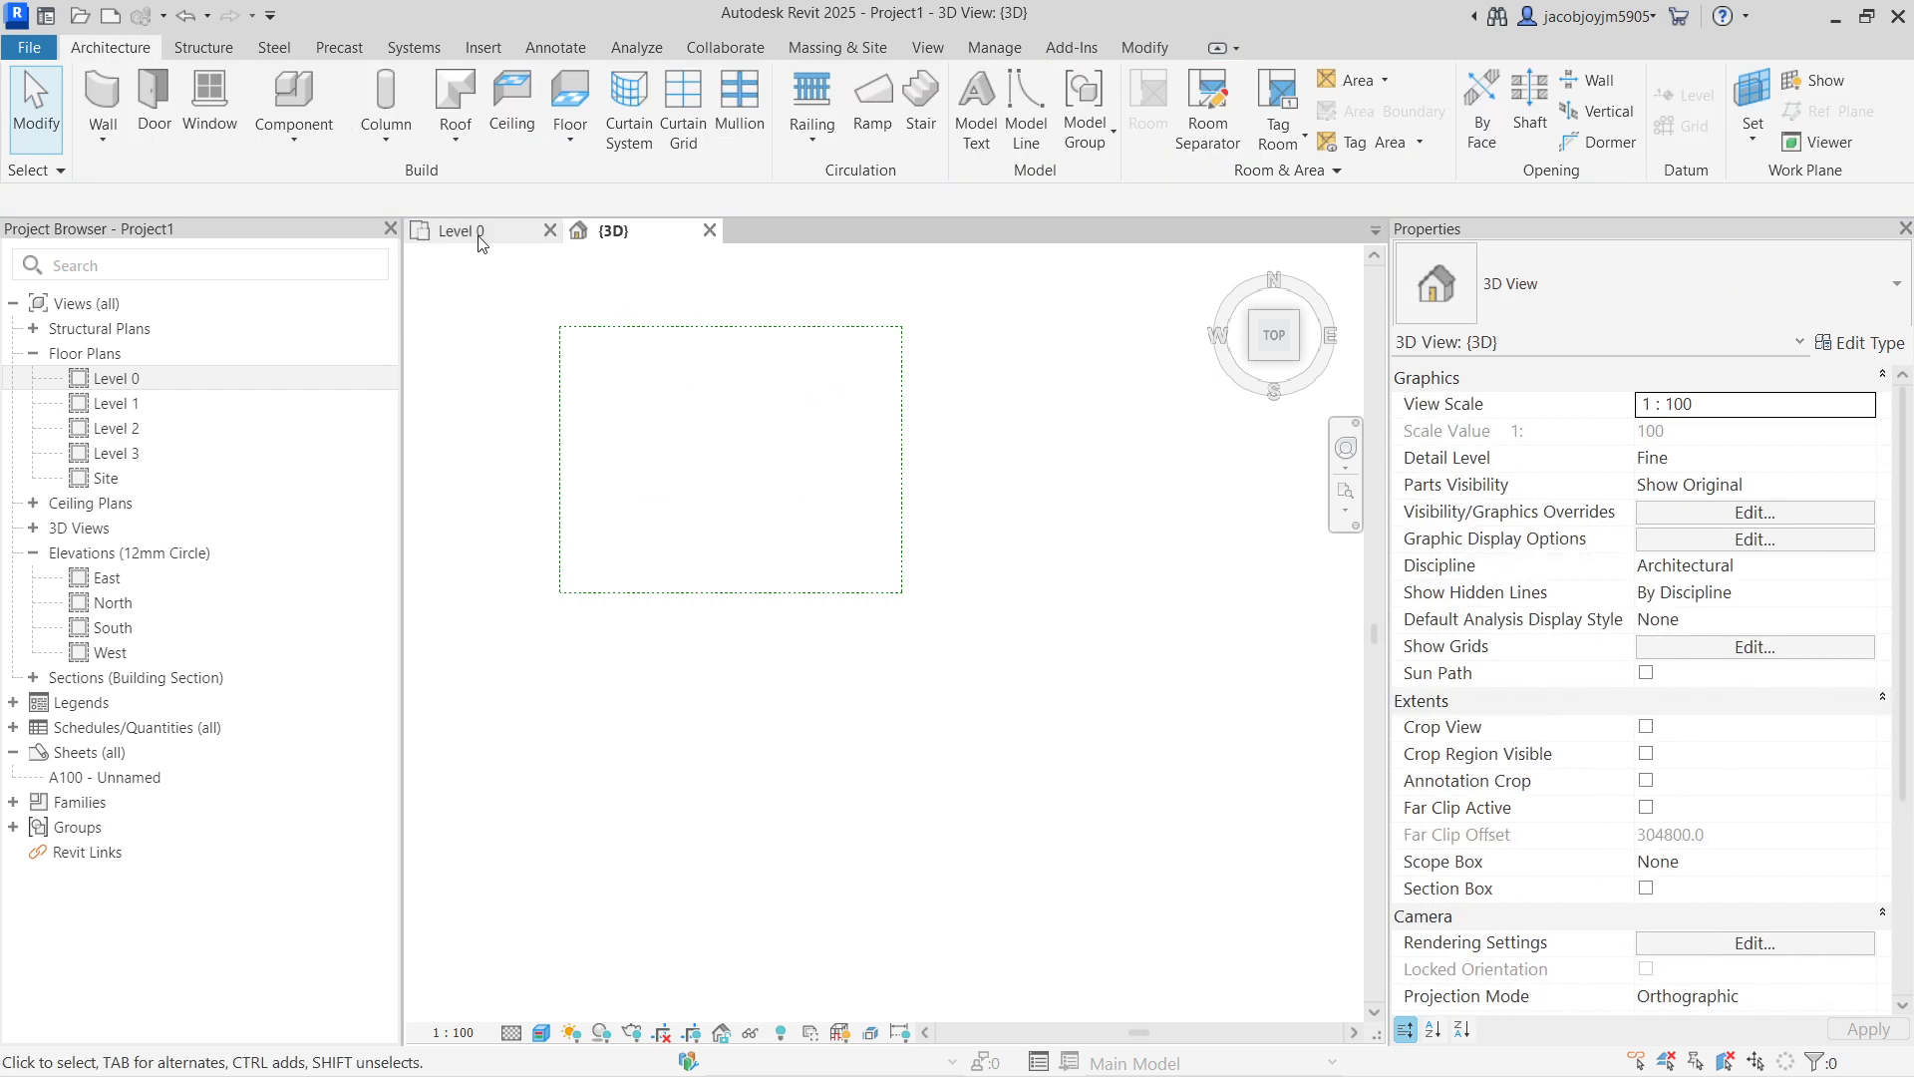
# Step: Draw a vertical Stacked_Wall-Typ_Cavity_w-Footing wall about 7000 mm long and 8000 mm high on Level 0
pyautogui.click(504, 239)
pyautogui.moveTo(600, 456); pyautogui.dragTo(714, 537, button='middle')
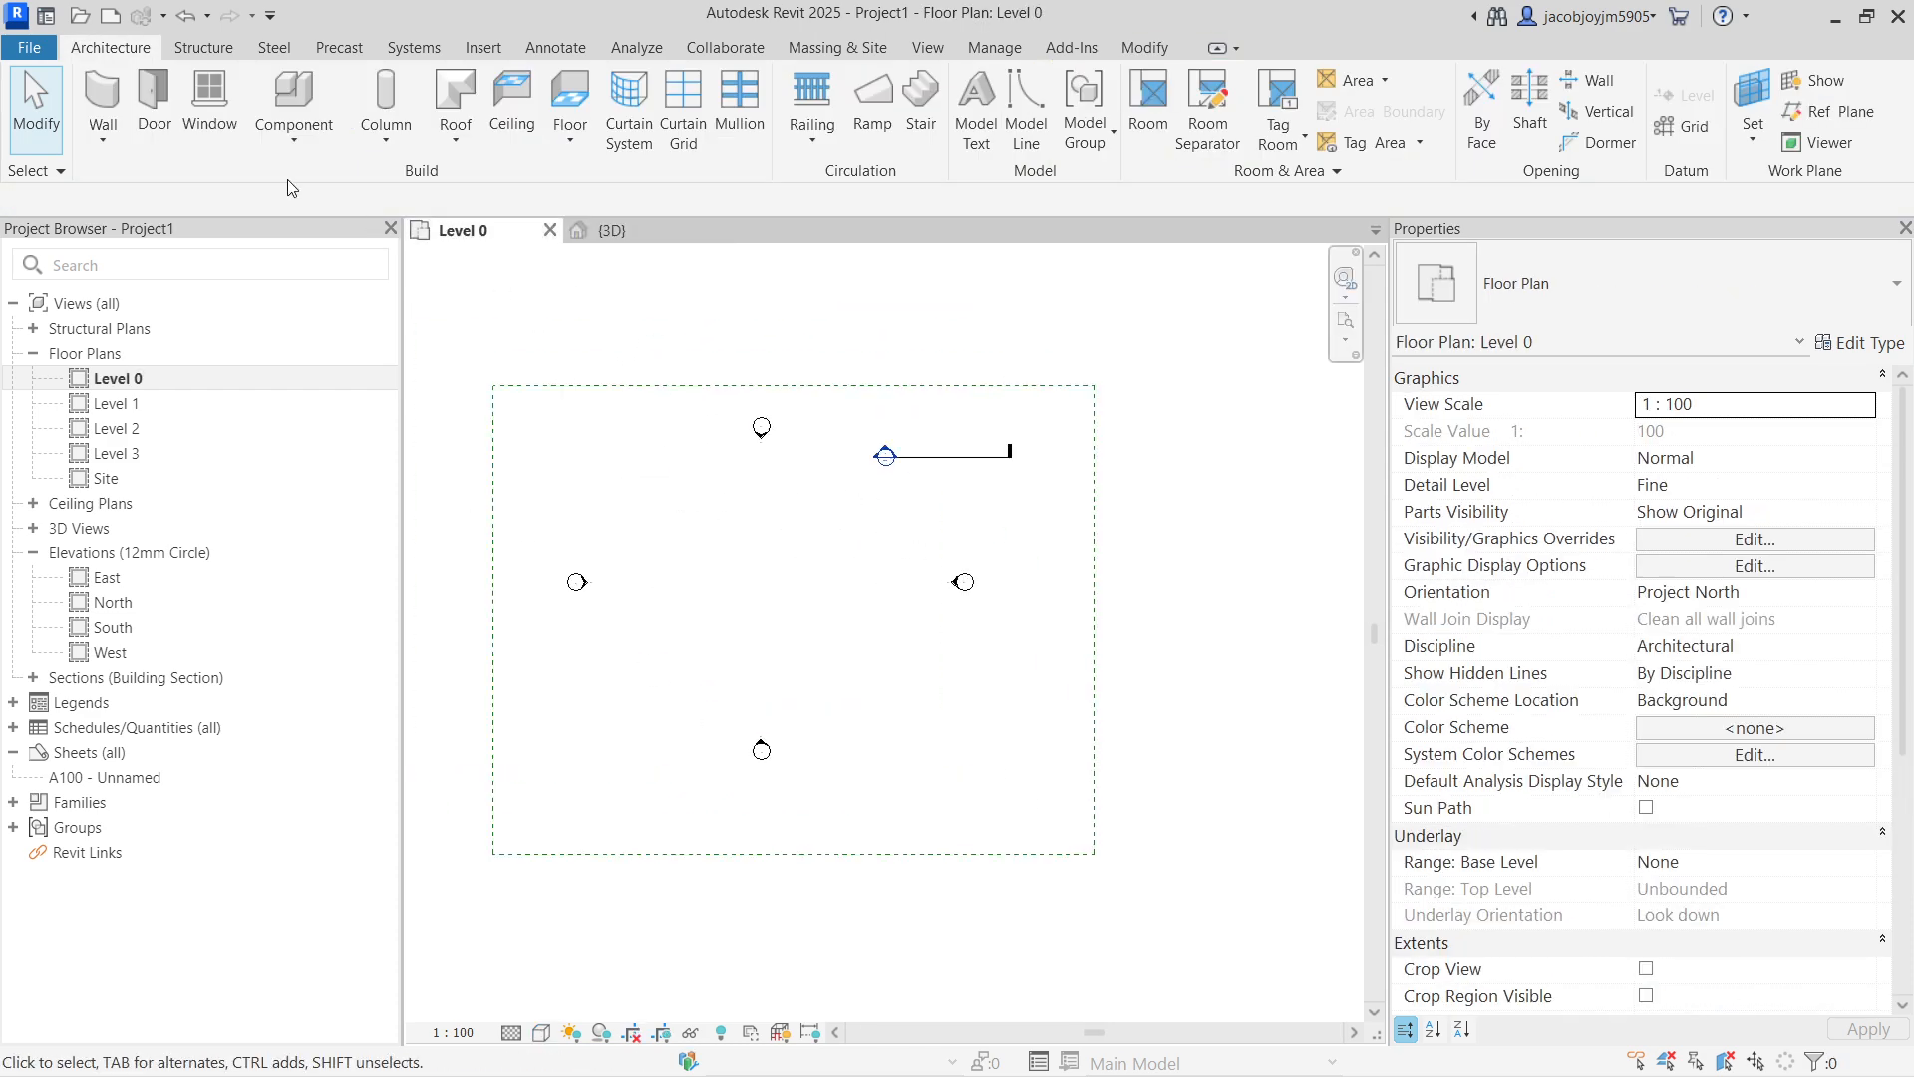
pyautogui.click(102, 100)
pyautogui.click(1568, 274)
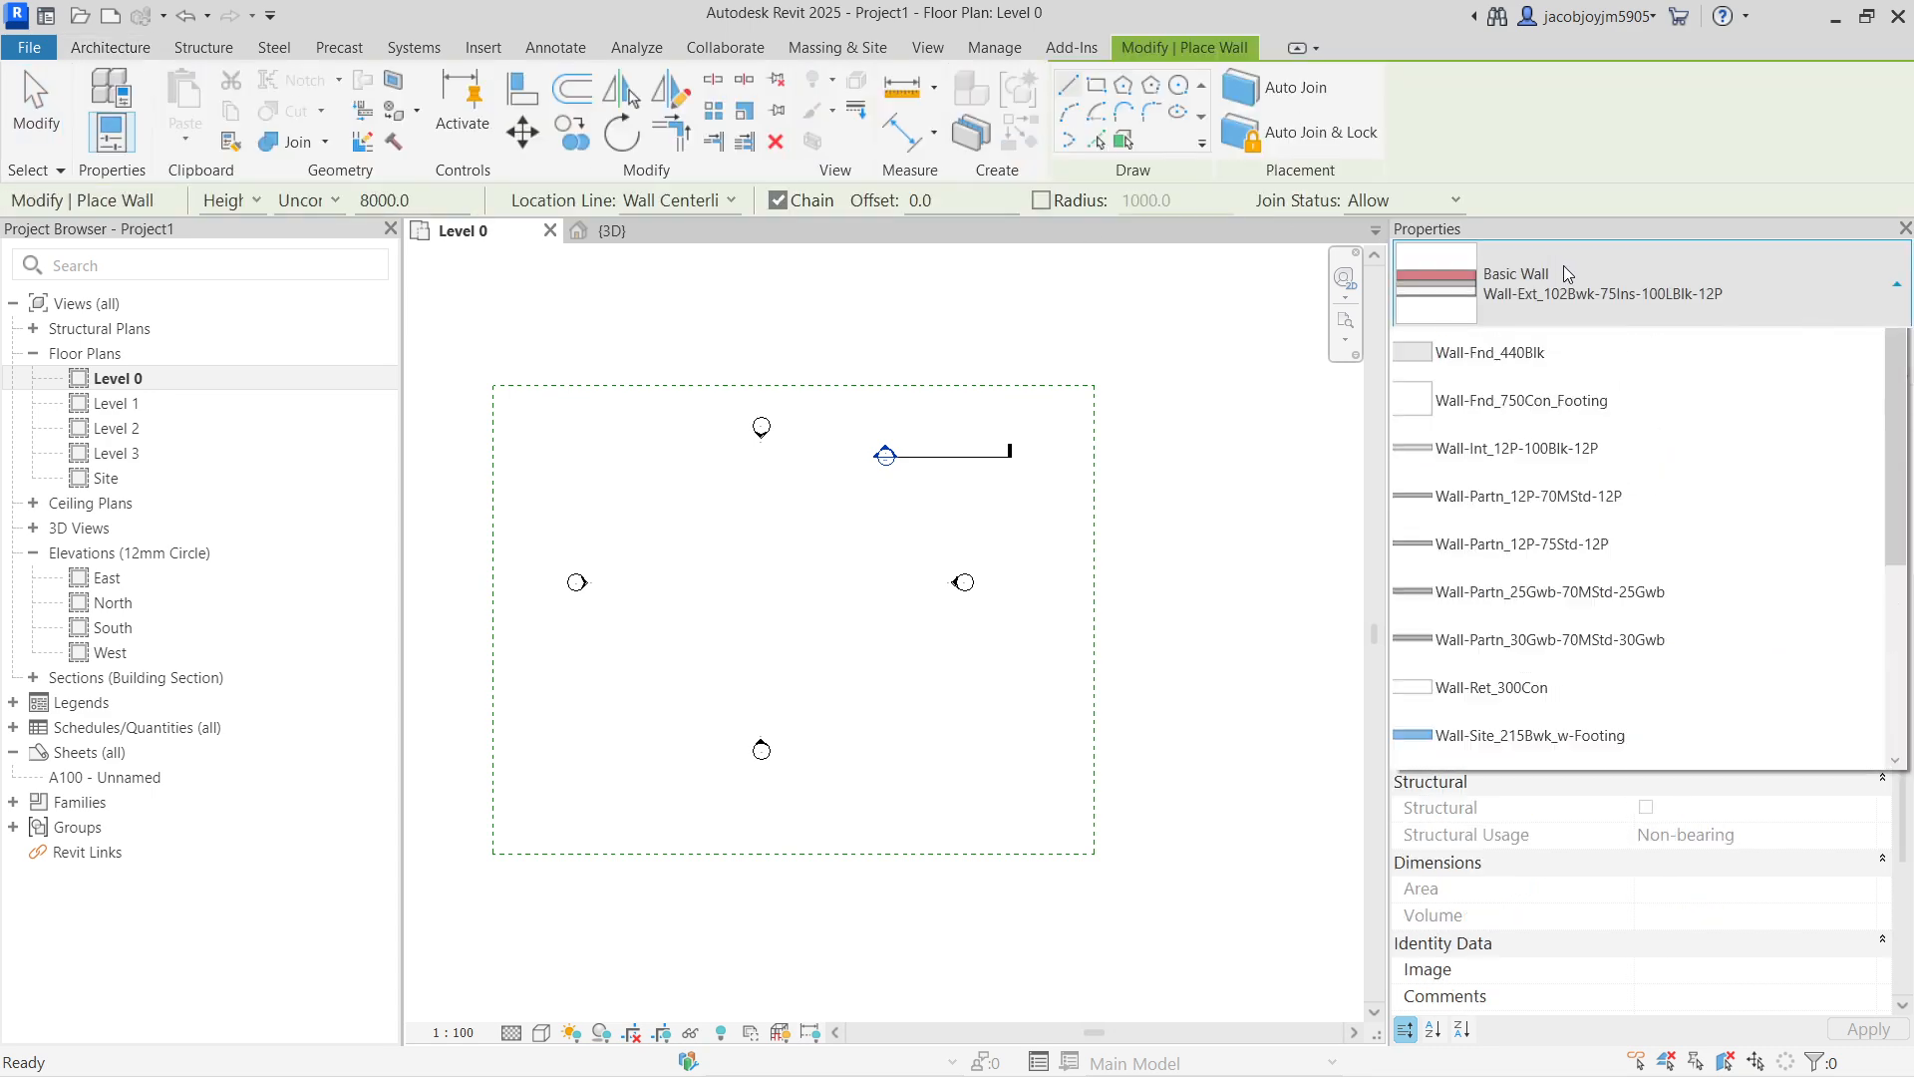
pyautogui.scroll(-5, 1645, 697)
pyautogui.click(1522, 903)
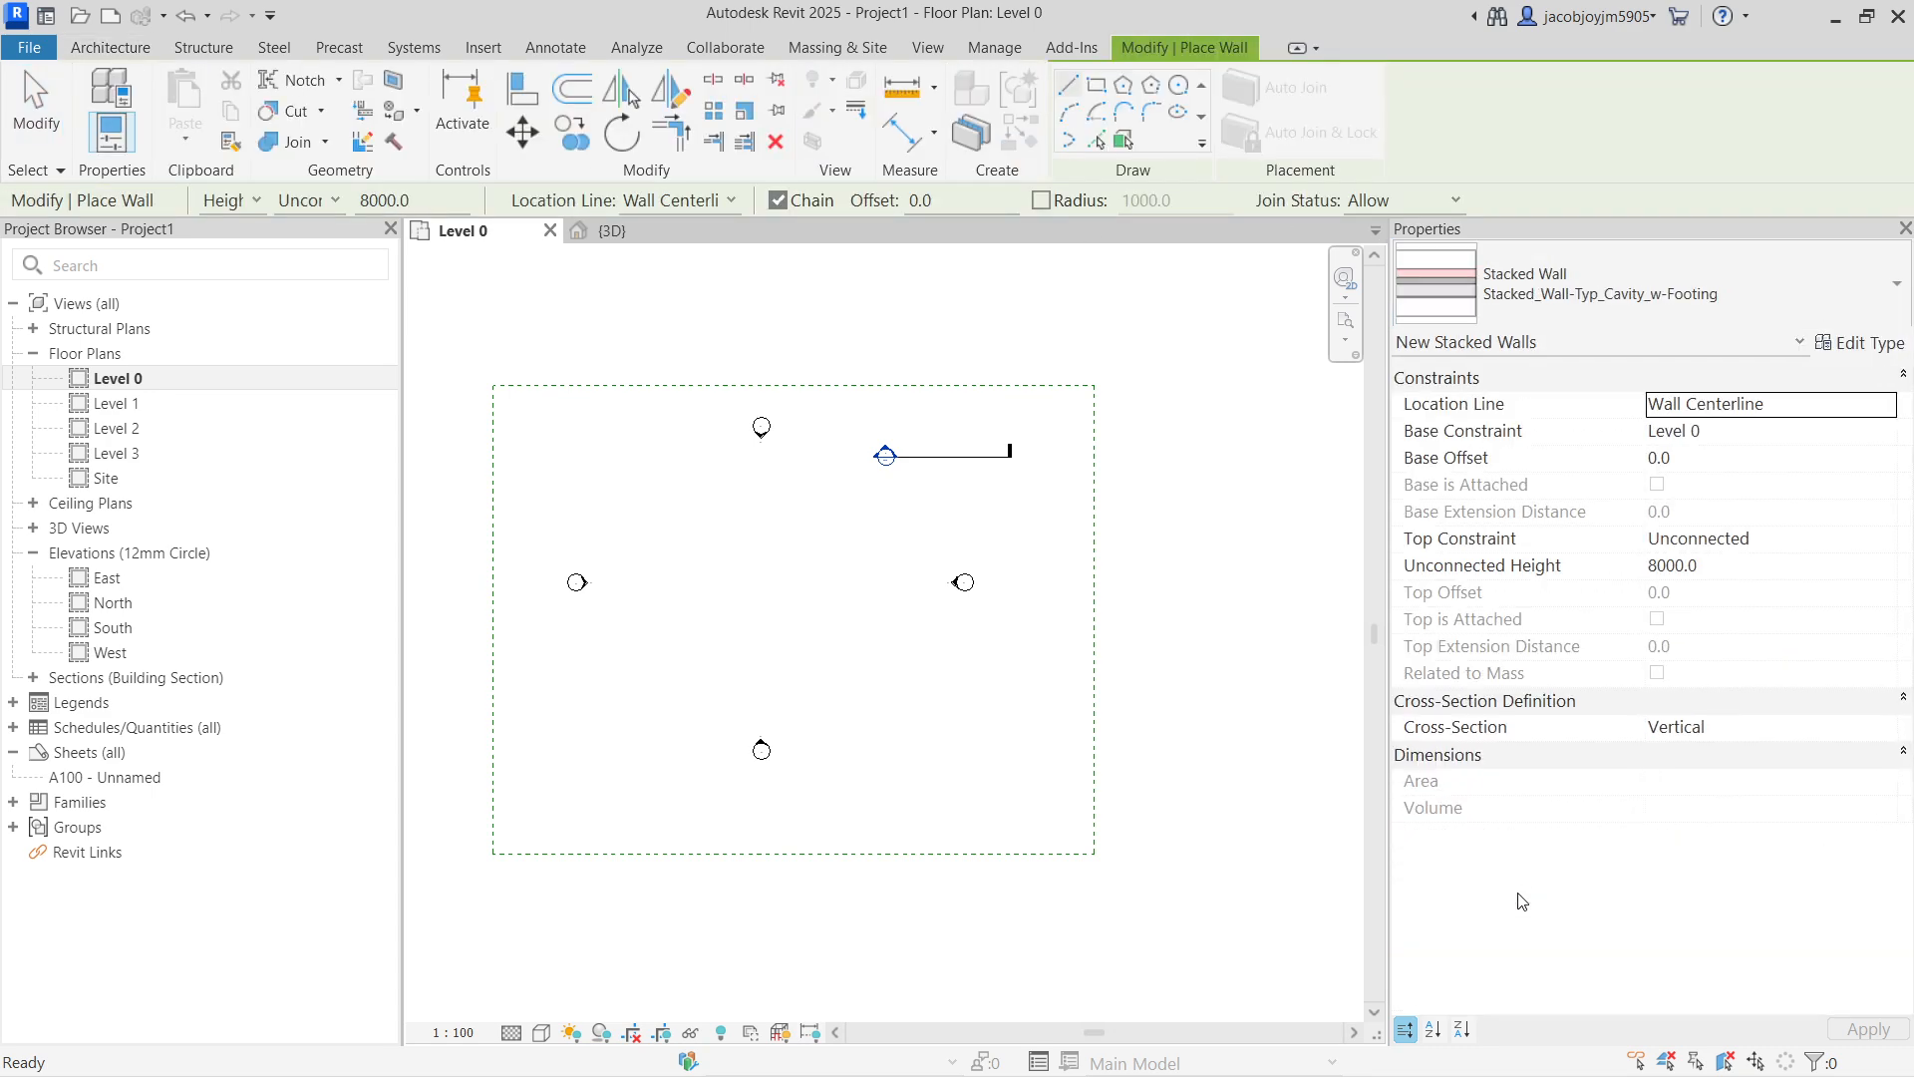
pyautogui.click(727, 628)
pyautogui.click(726, 528)
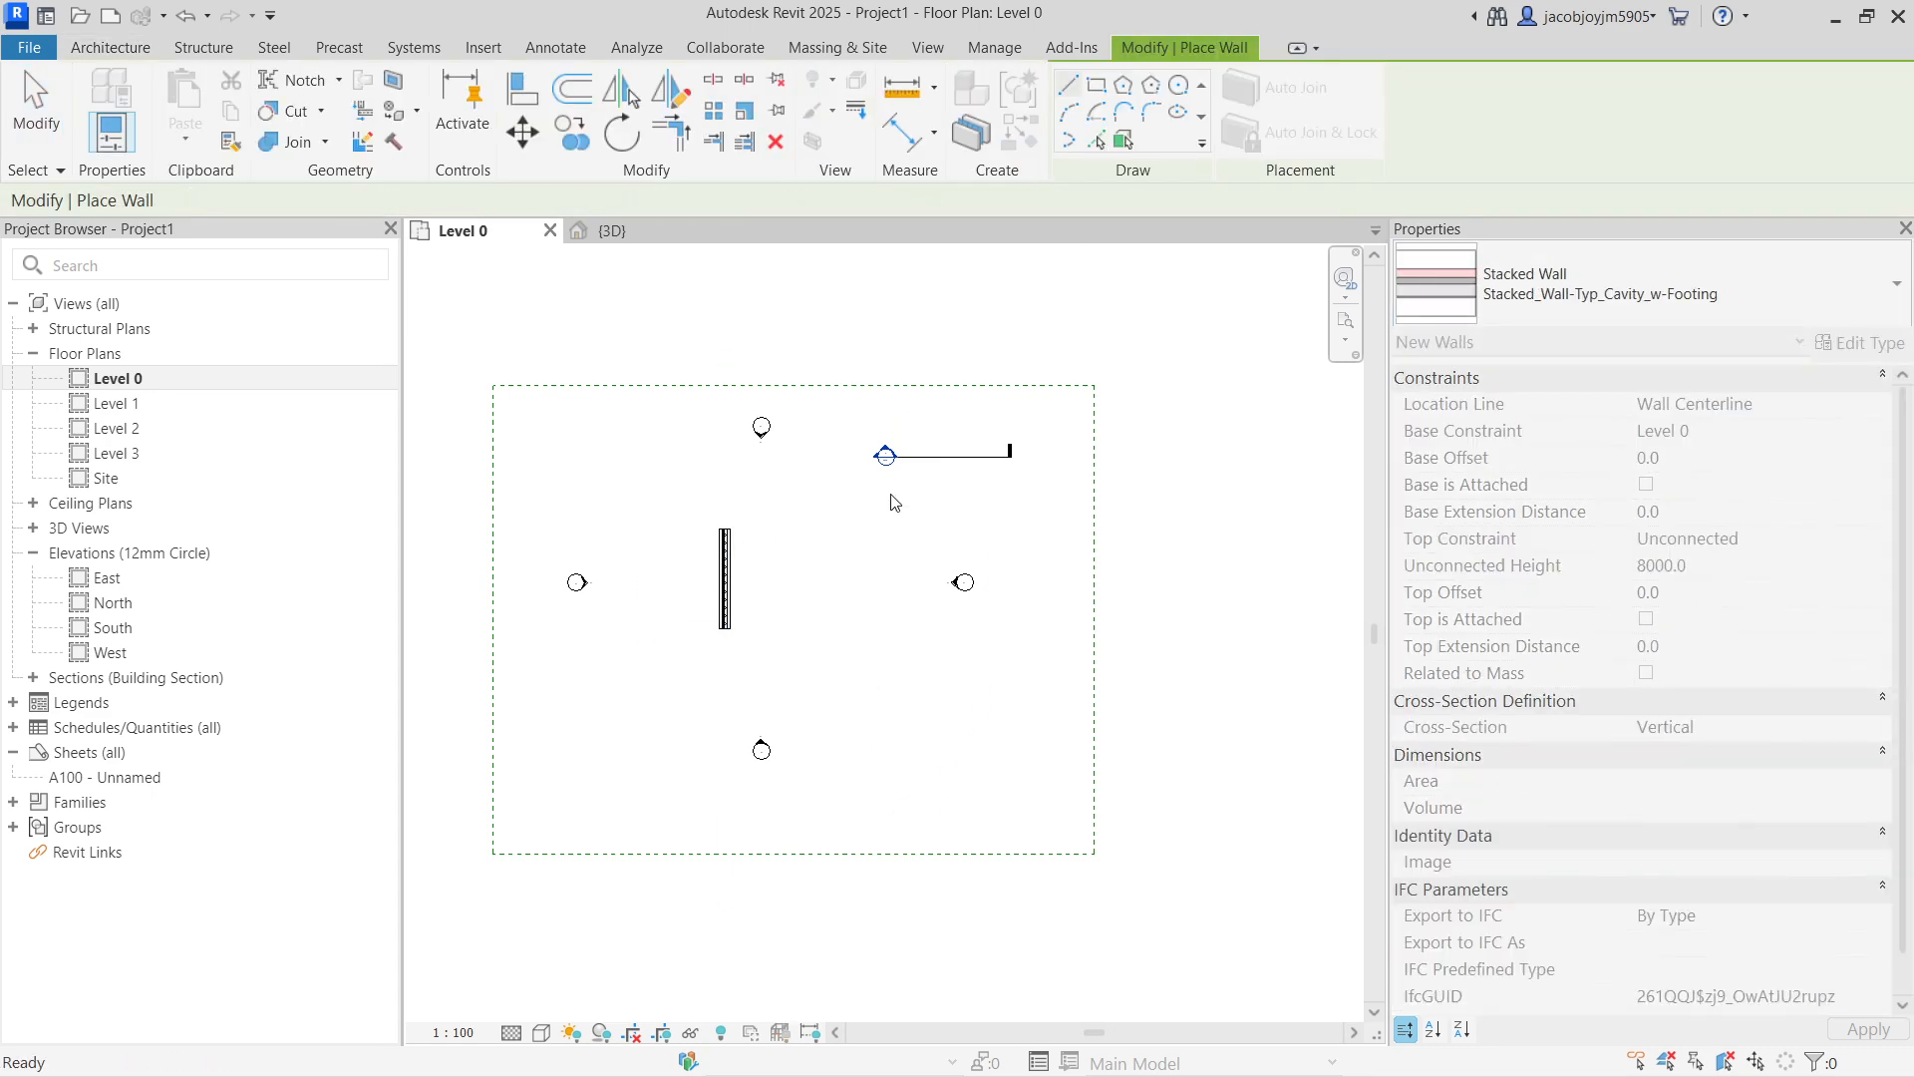
pyautogui.press('Escape')
# Step: Move the section line across the new stacked wall and open its section view
pyautogui.click(944, 458)
pyautogui.scroll(1, 948, 459)
pyautogui.moveTo(928, 457); pyautogui.dragTo(687, 584)
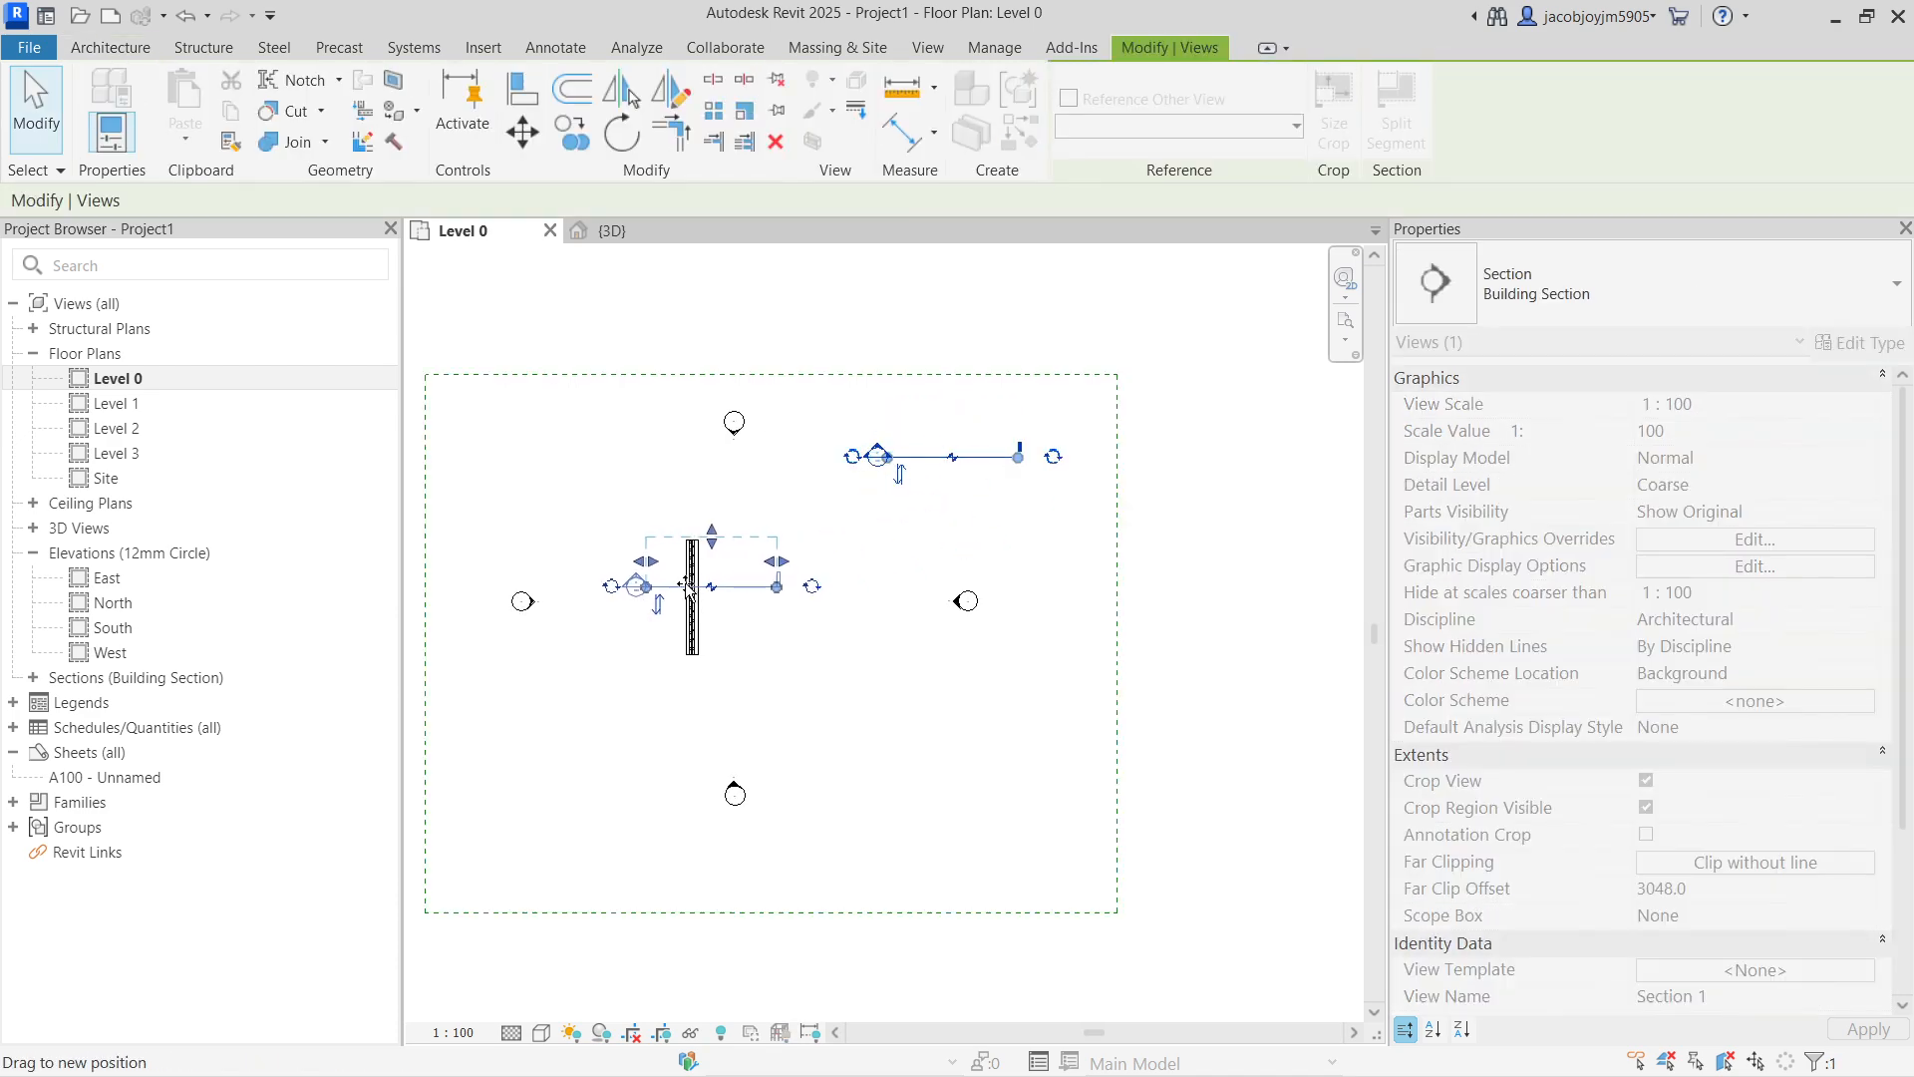
pyautogui.rightClick(687, 584)
pyautogui.click(762, 487)
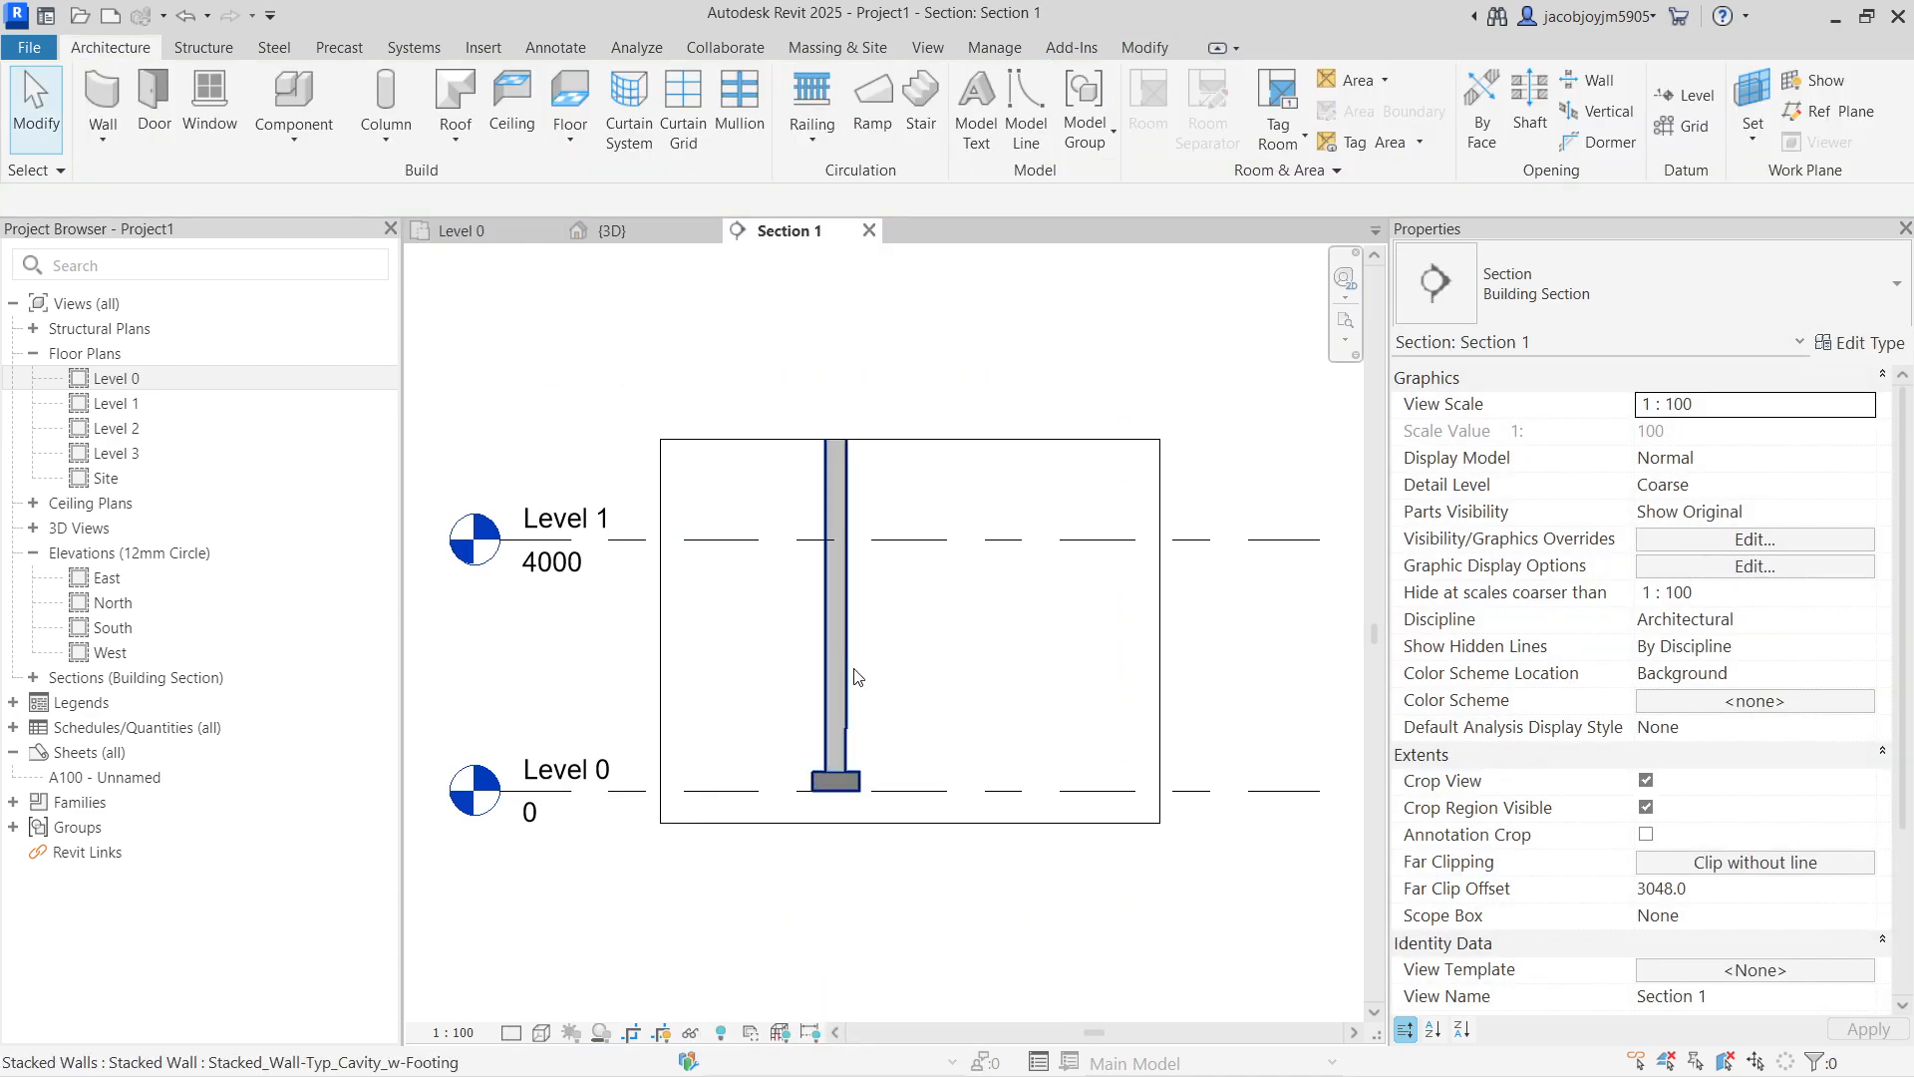
# Step: Extend the top of the section's crop region above Level 2 and inspect the footing at the stacked wall's base
pyautogui.scroll(-2, 853, 675)
pyautogui.click(908, 521)
pyautogui.moveTo(900, 522); pyautogui.dragTo(922, 291)
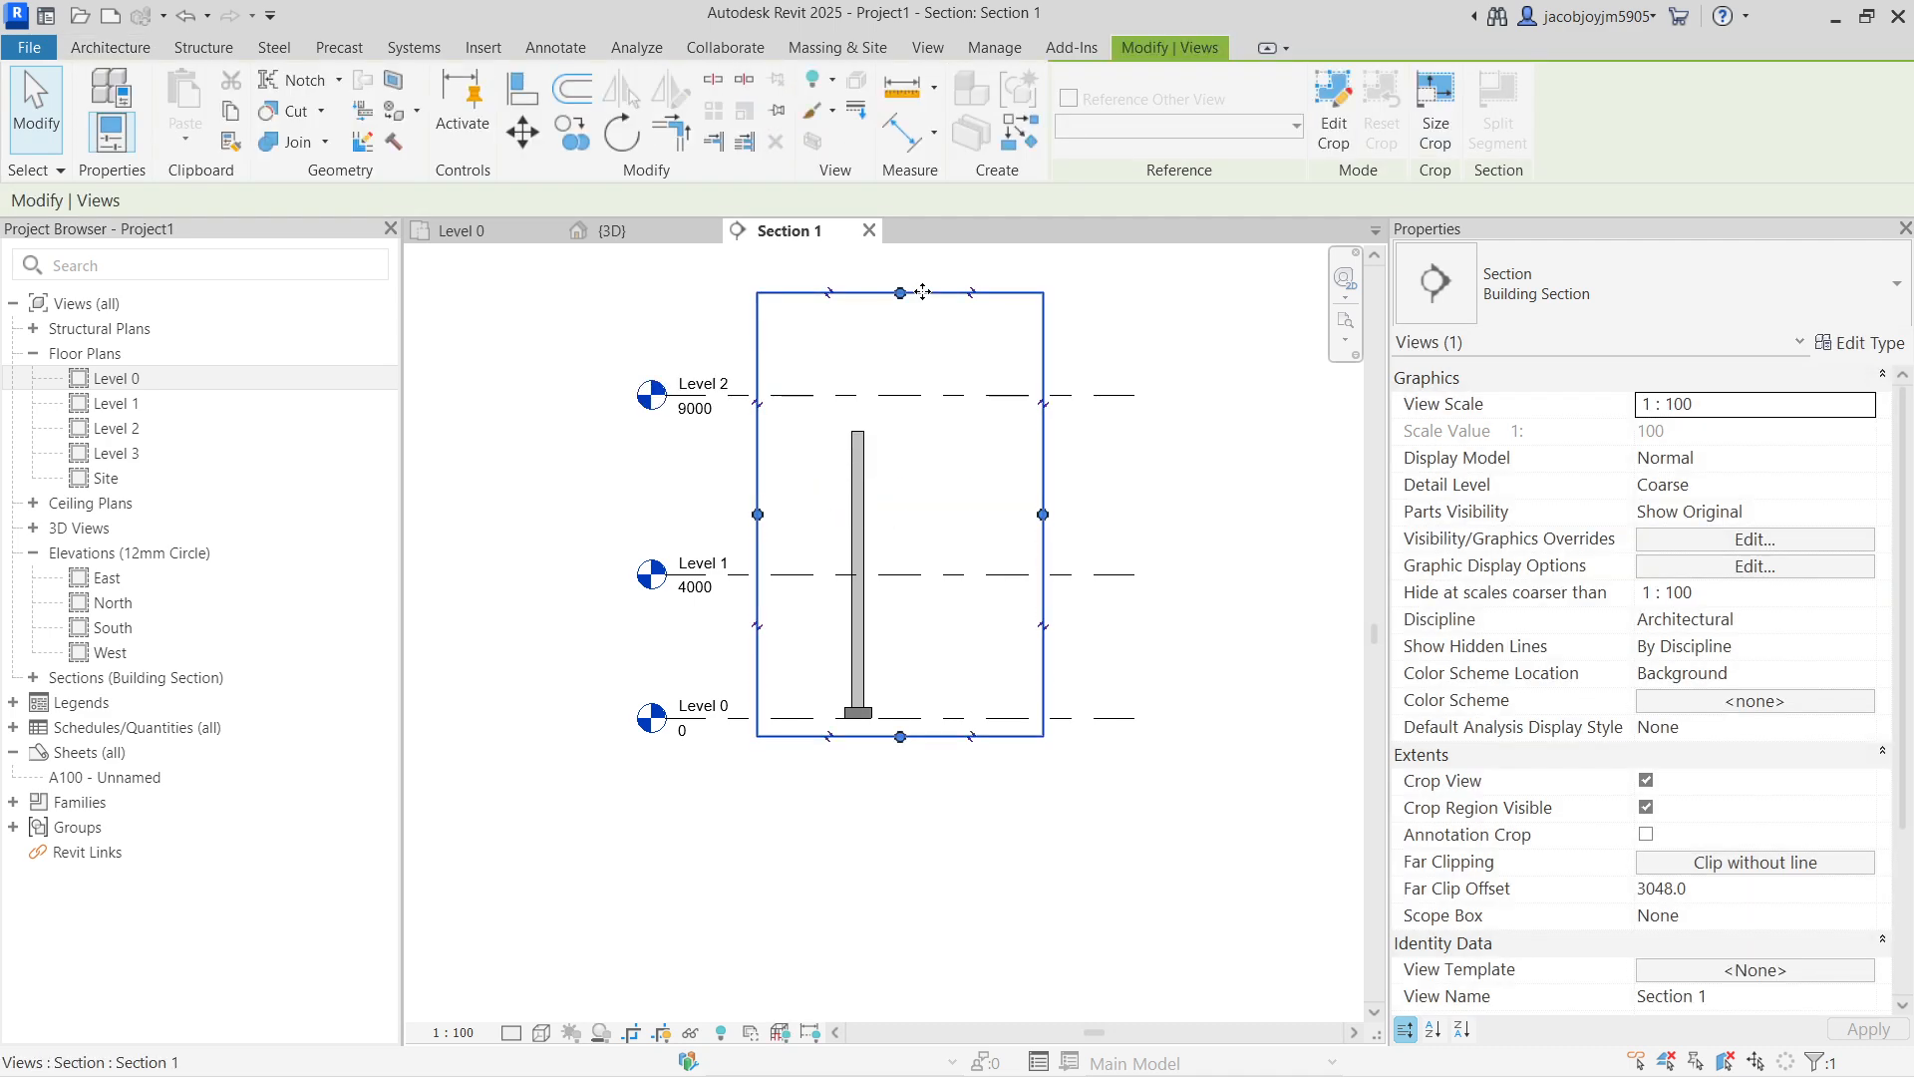
pyautogui.scroll(2, 867, 632)
pyautogui.click(859, 632)
pyautogui.scroll(2, 859, 737)
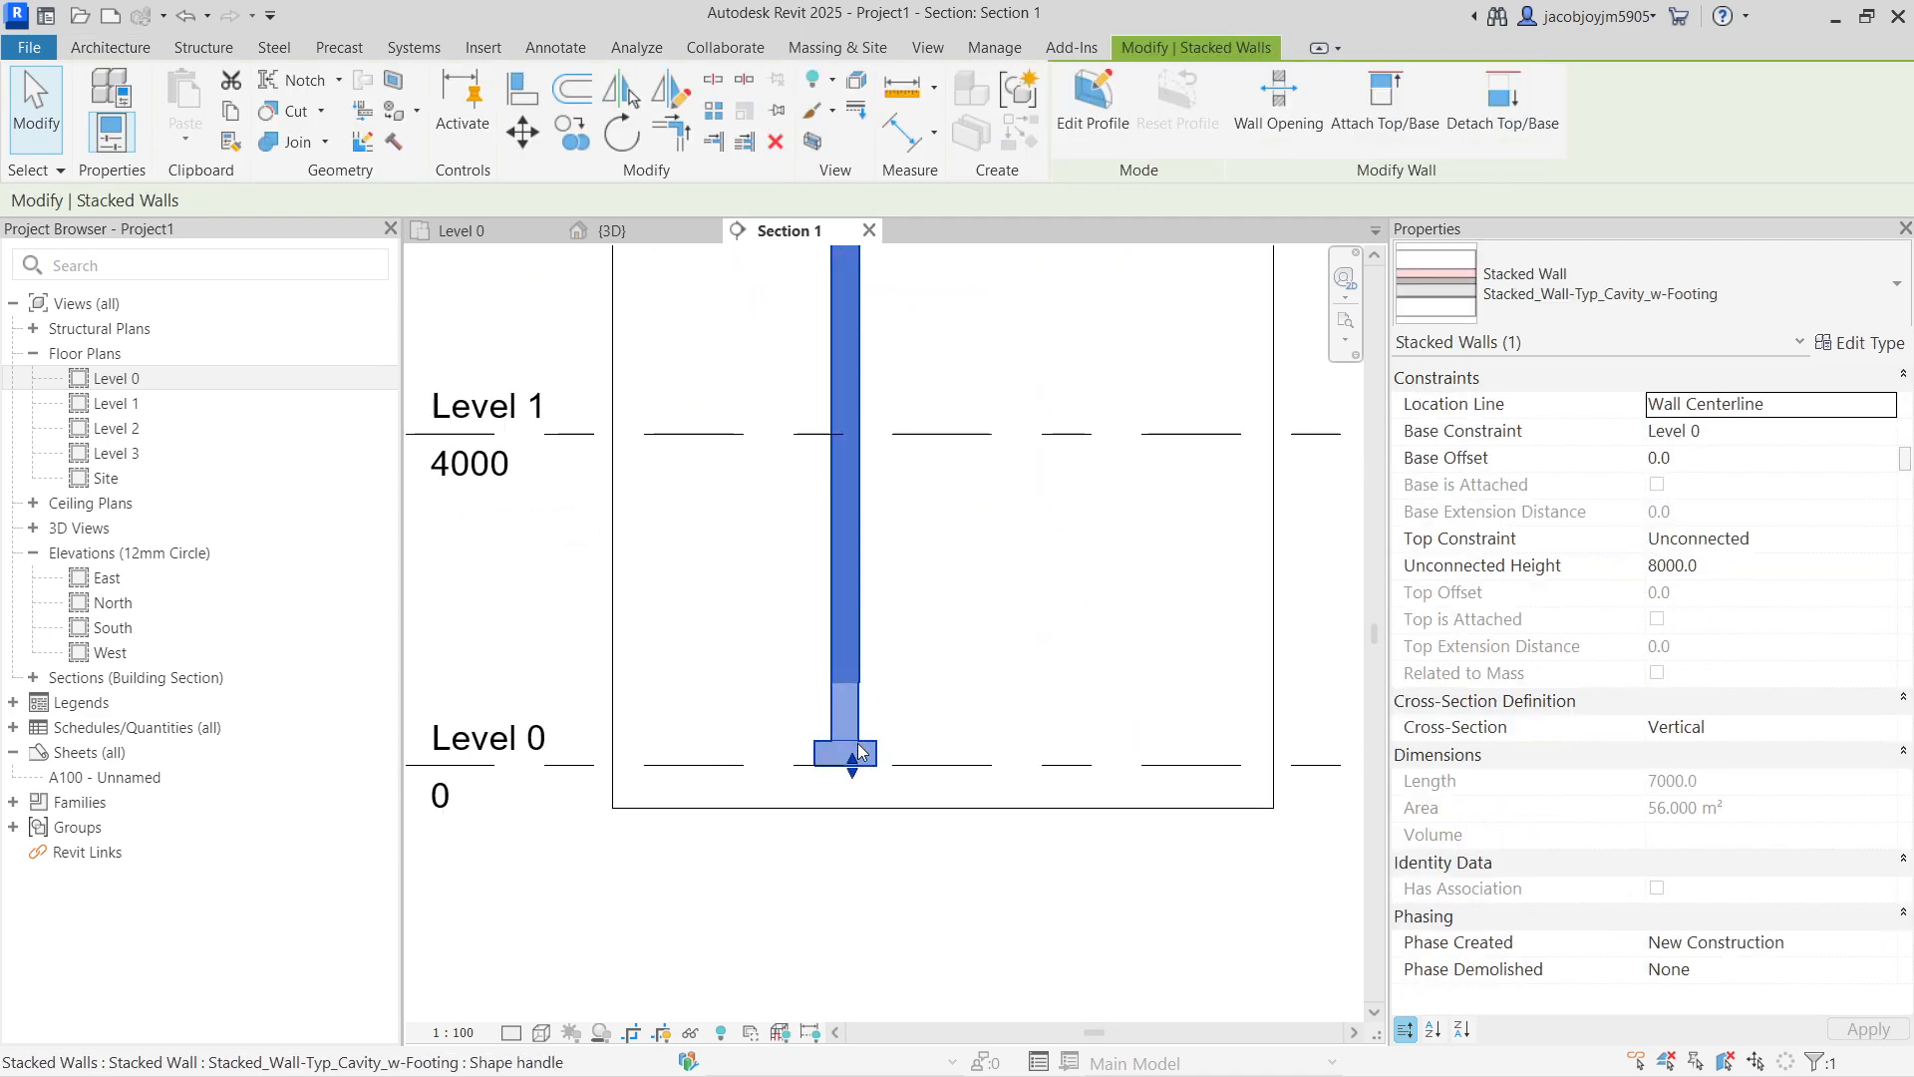
pyautogui.scroll(1, 842, 758)
pyautogui.scroll(-2, 850, 757)
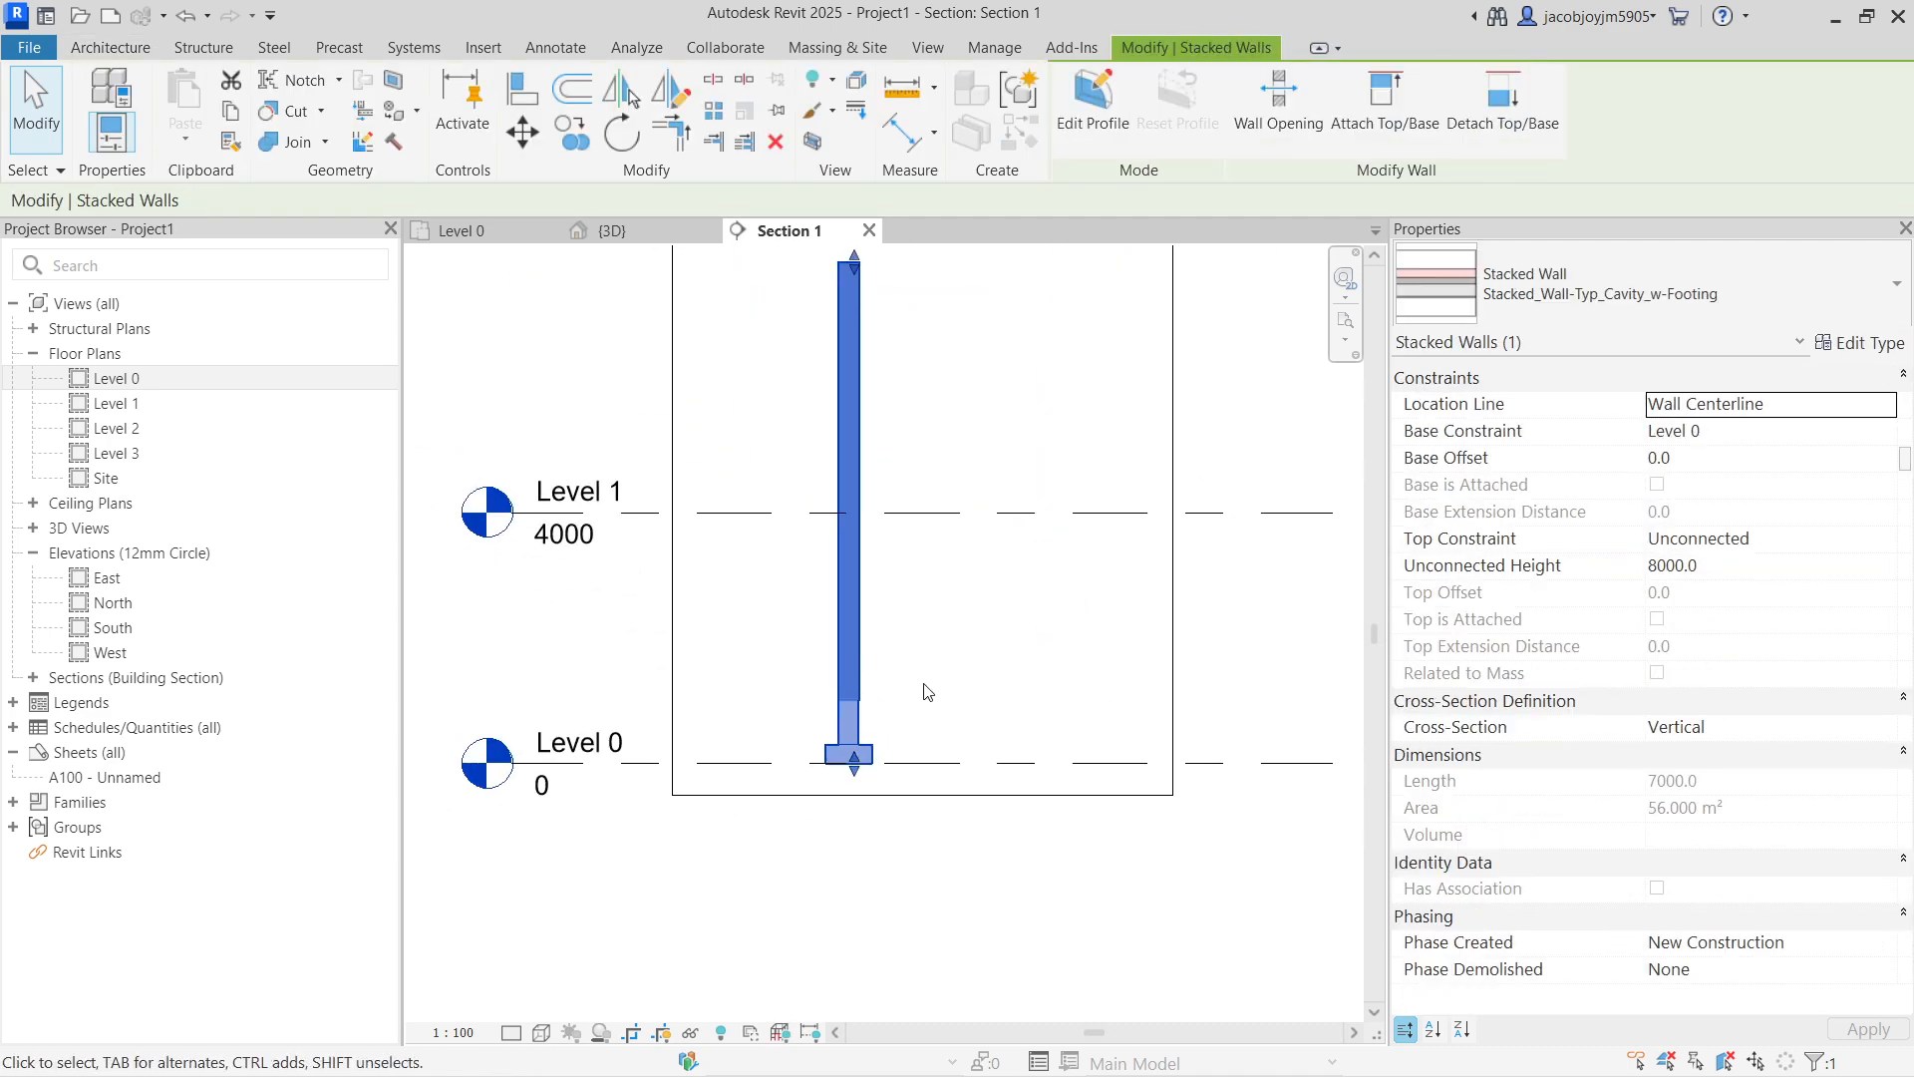
pyautogui.click(955, 646)
# Step: Bring the stacked wall into the 3D view and change the visual style to Shaded
pyautogui.click(612, 230)
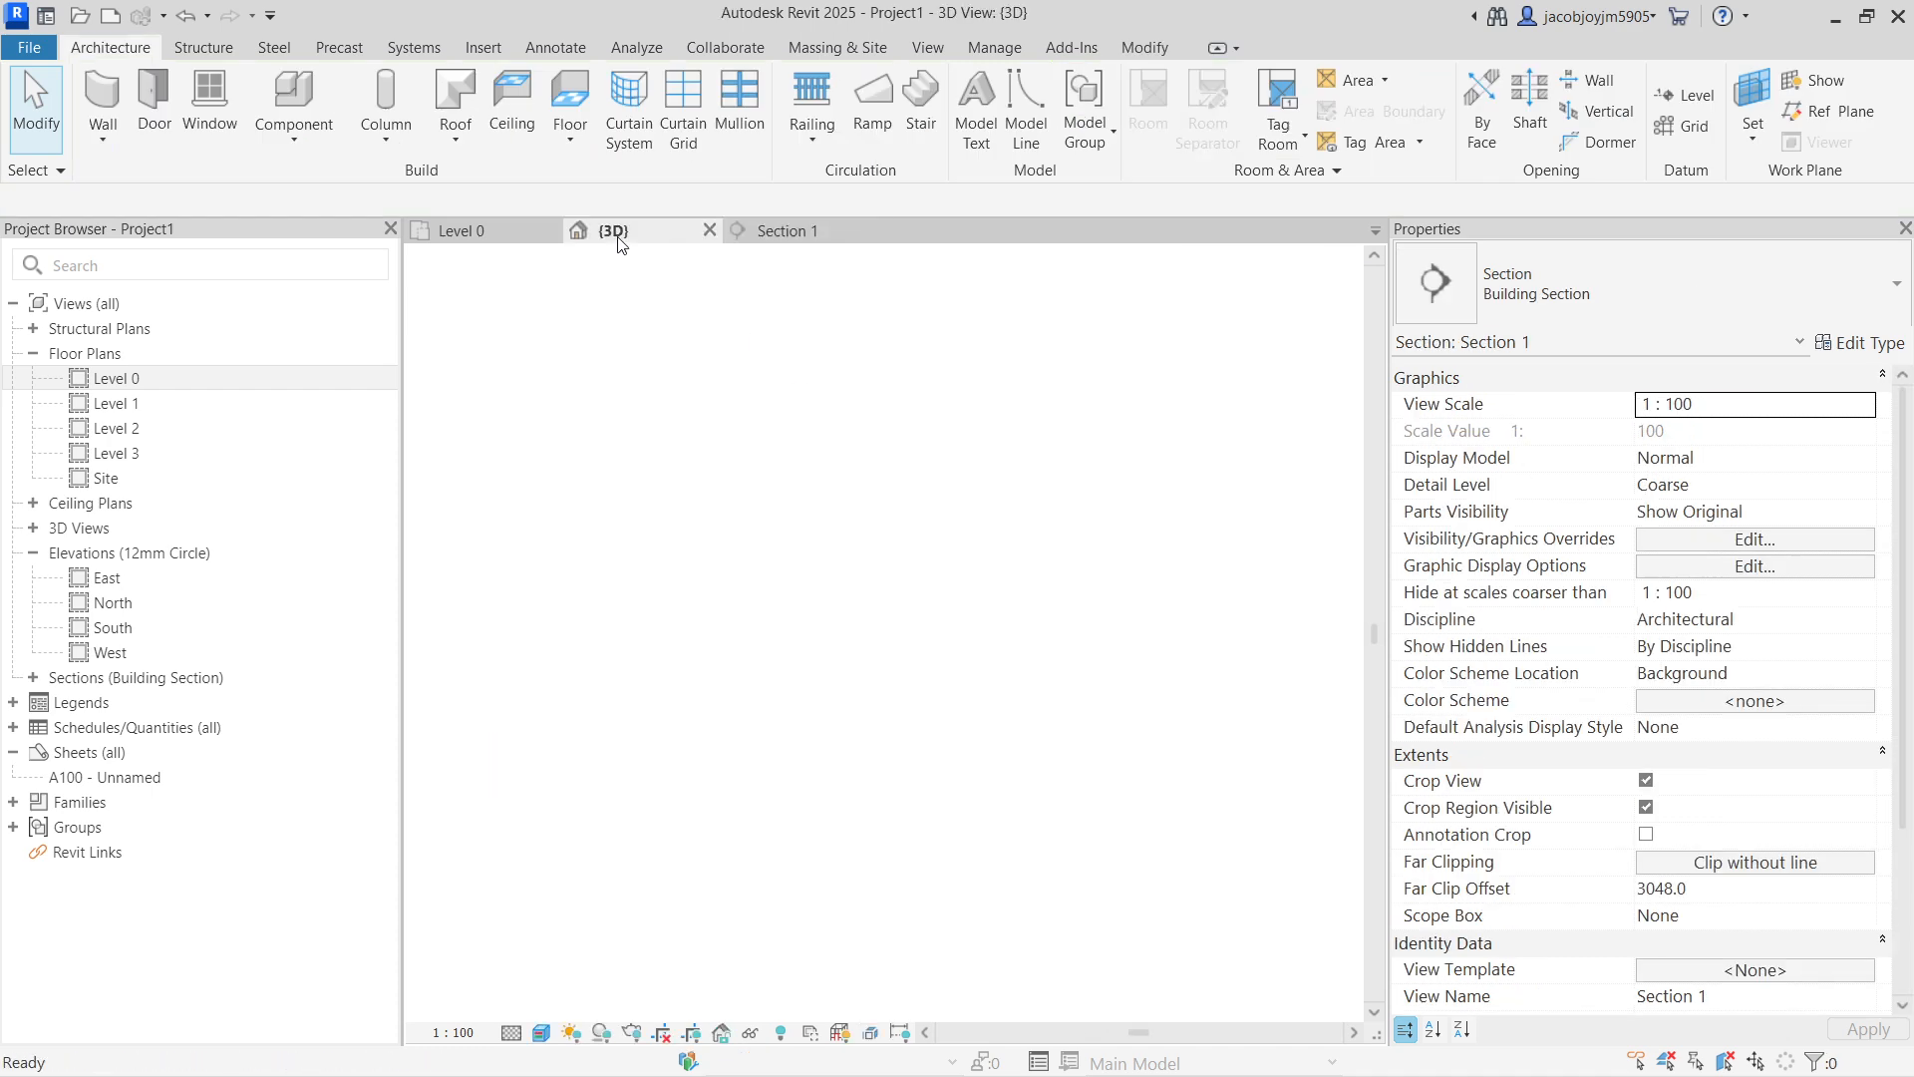
pyautogui.keyDown('shift'); pyautogui.moveTo(948, 581); pyautogui.dragTo(590, 259, button='middle'); pyautogui.keyUp('shift')
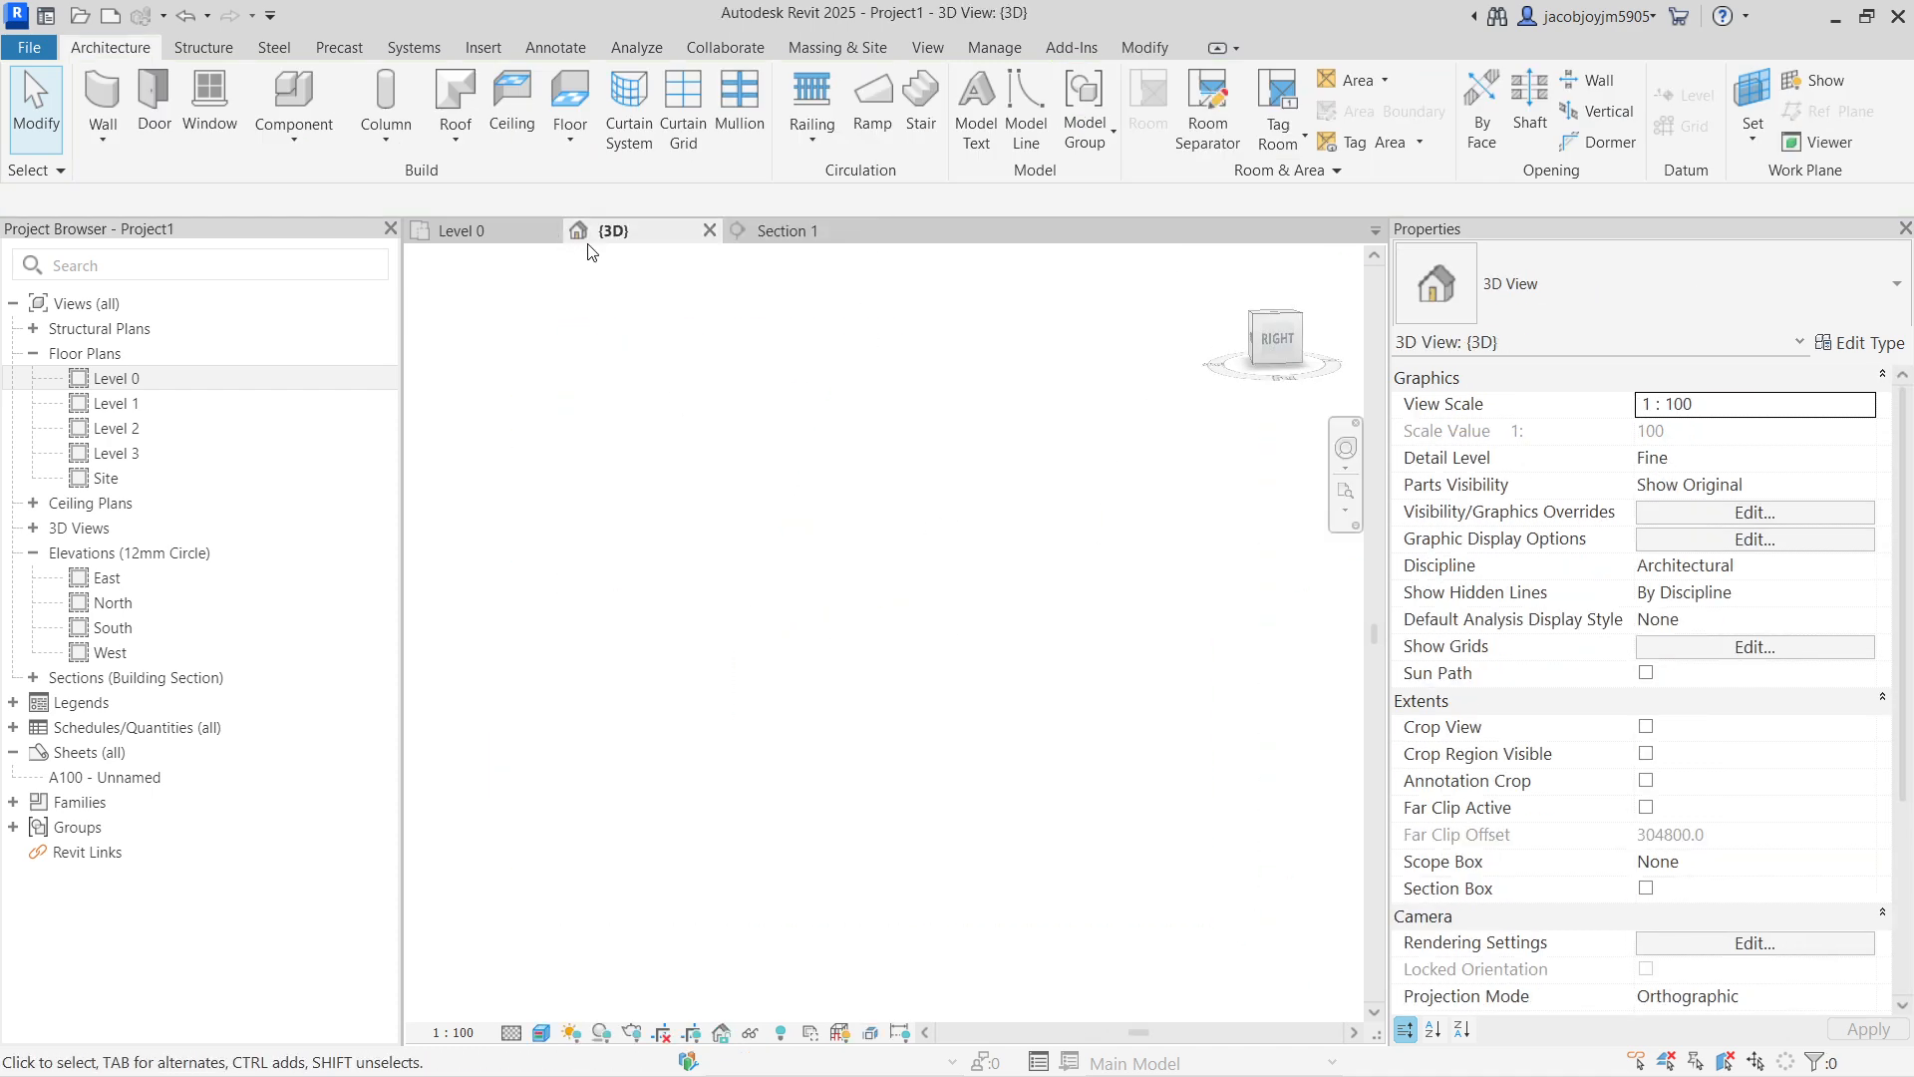
pyautogui.middleClick(682, 483)
pyautogui.middleClick(682, 483)
pyautogui.scroll(1, 884, 670)
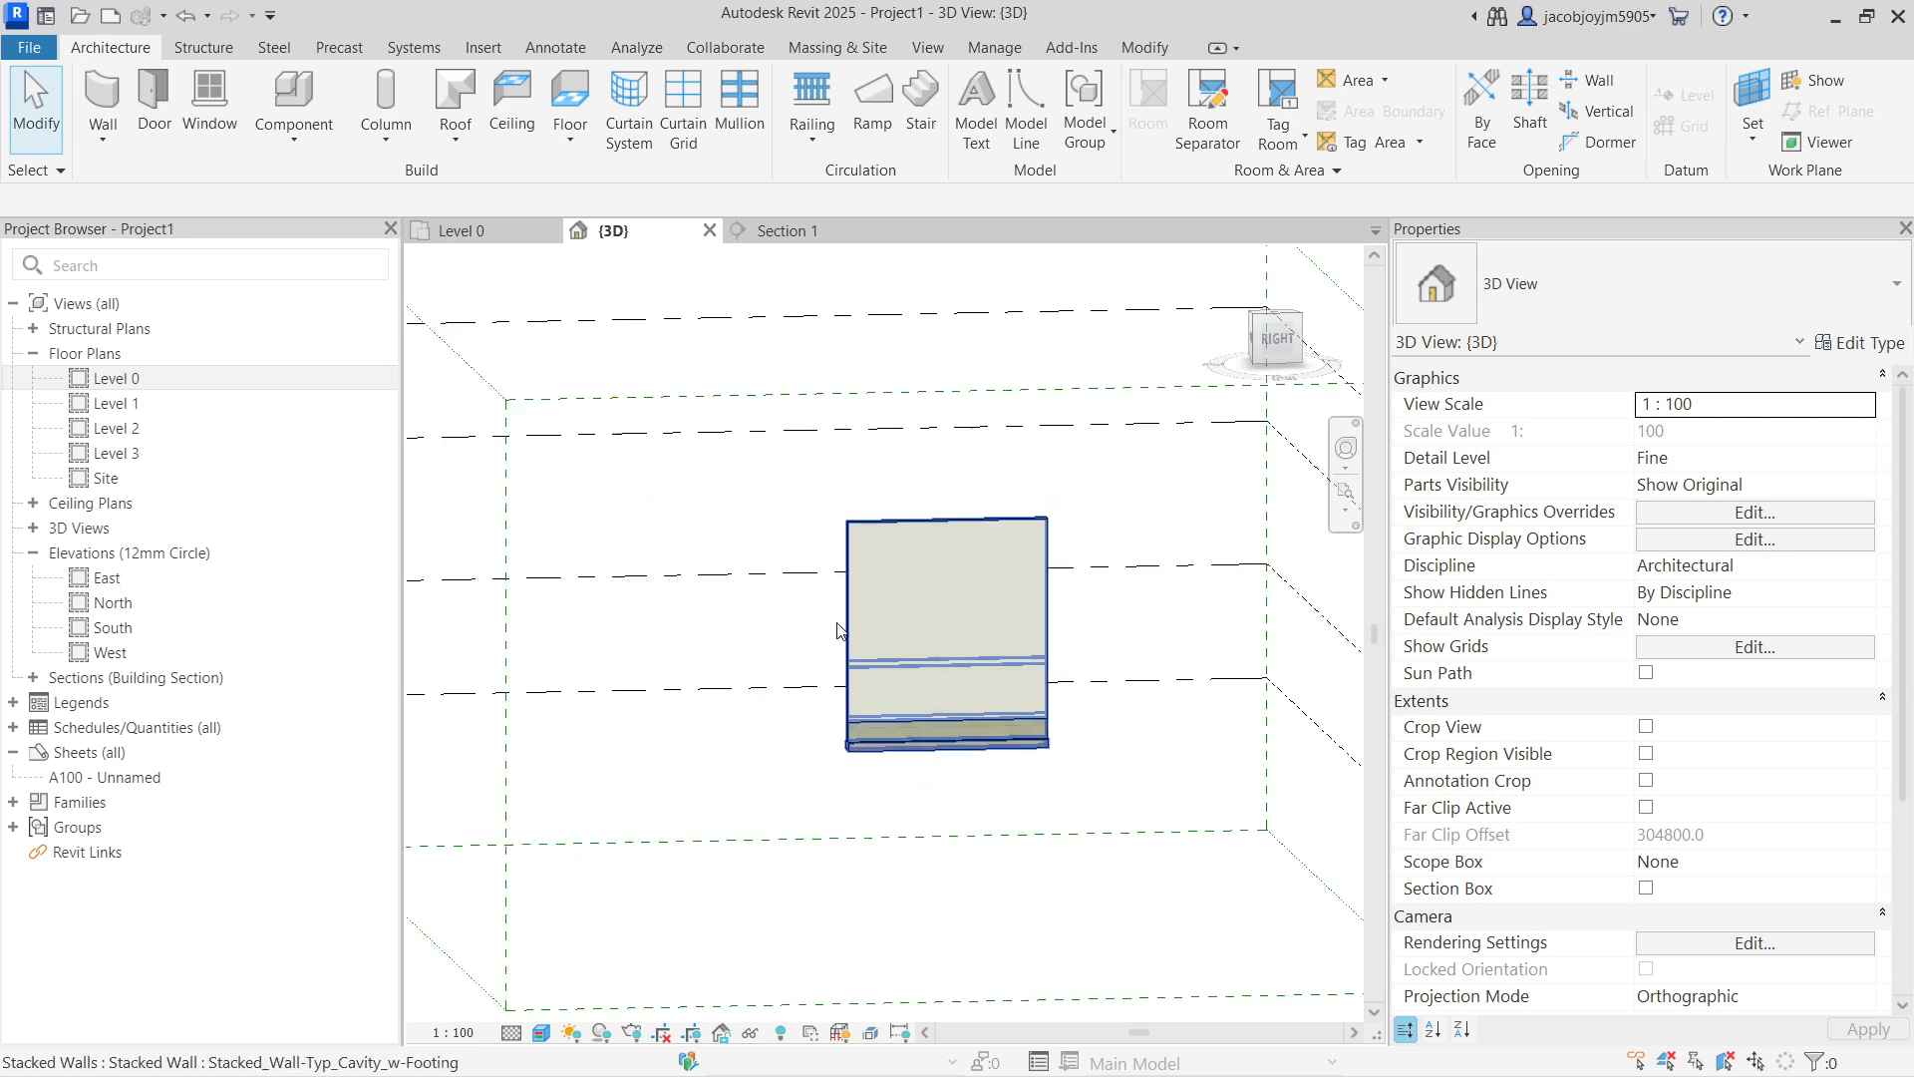
pyautogui.click(883, 672)
pyautogui.keyDown('shift'); pyautogui.moveTo(883, 672); pyautogui.dragTo(985, 735, button='middle'); pyautogui.keyUp('shift')
pyautogui.scroll(2, 984, 735)
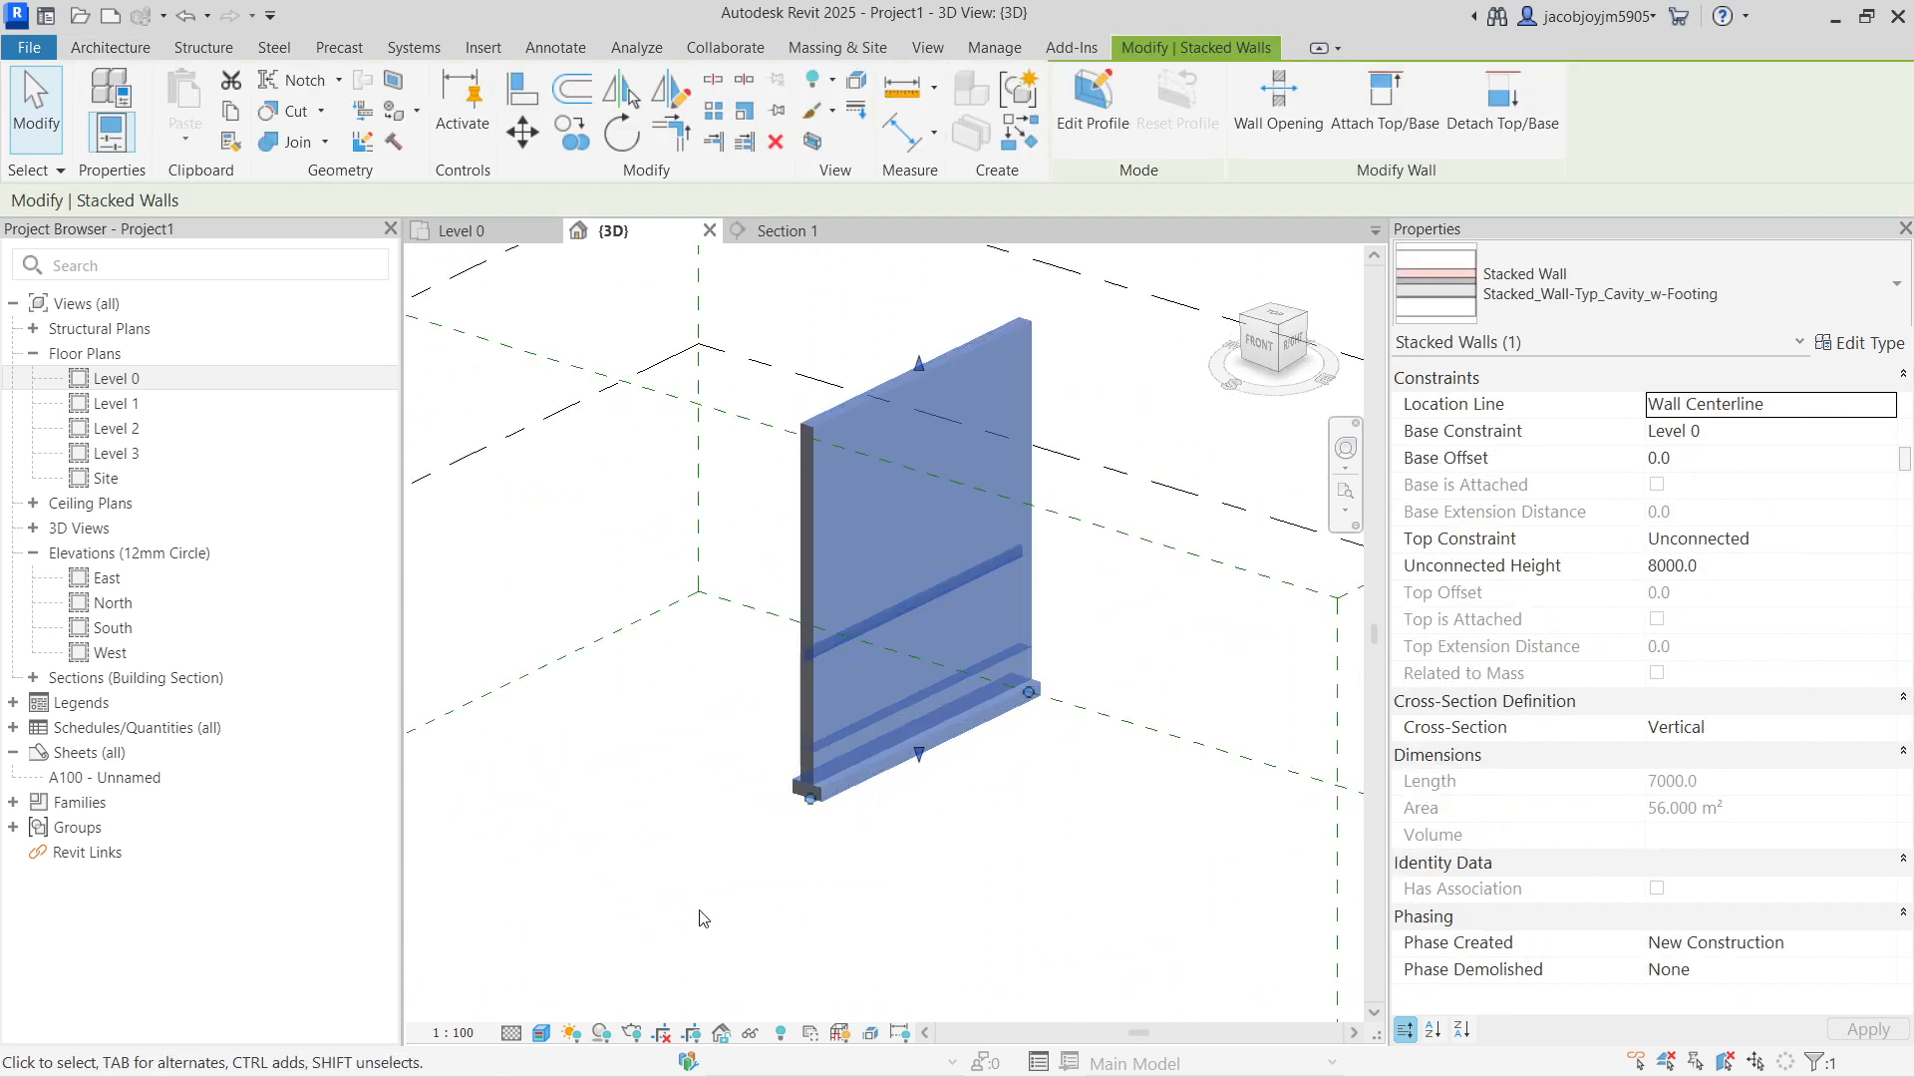
pyautogui.click(541, 1032)
pyautogui.click(574, 928)
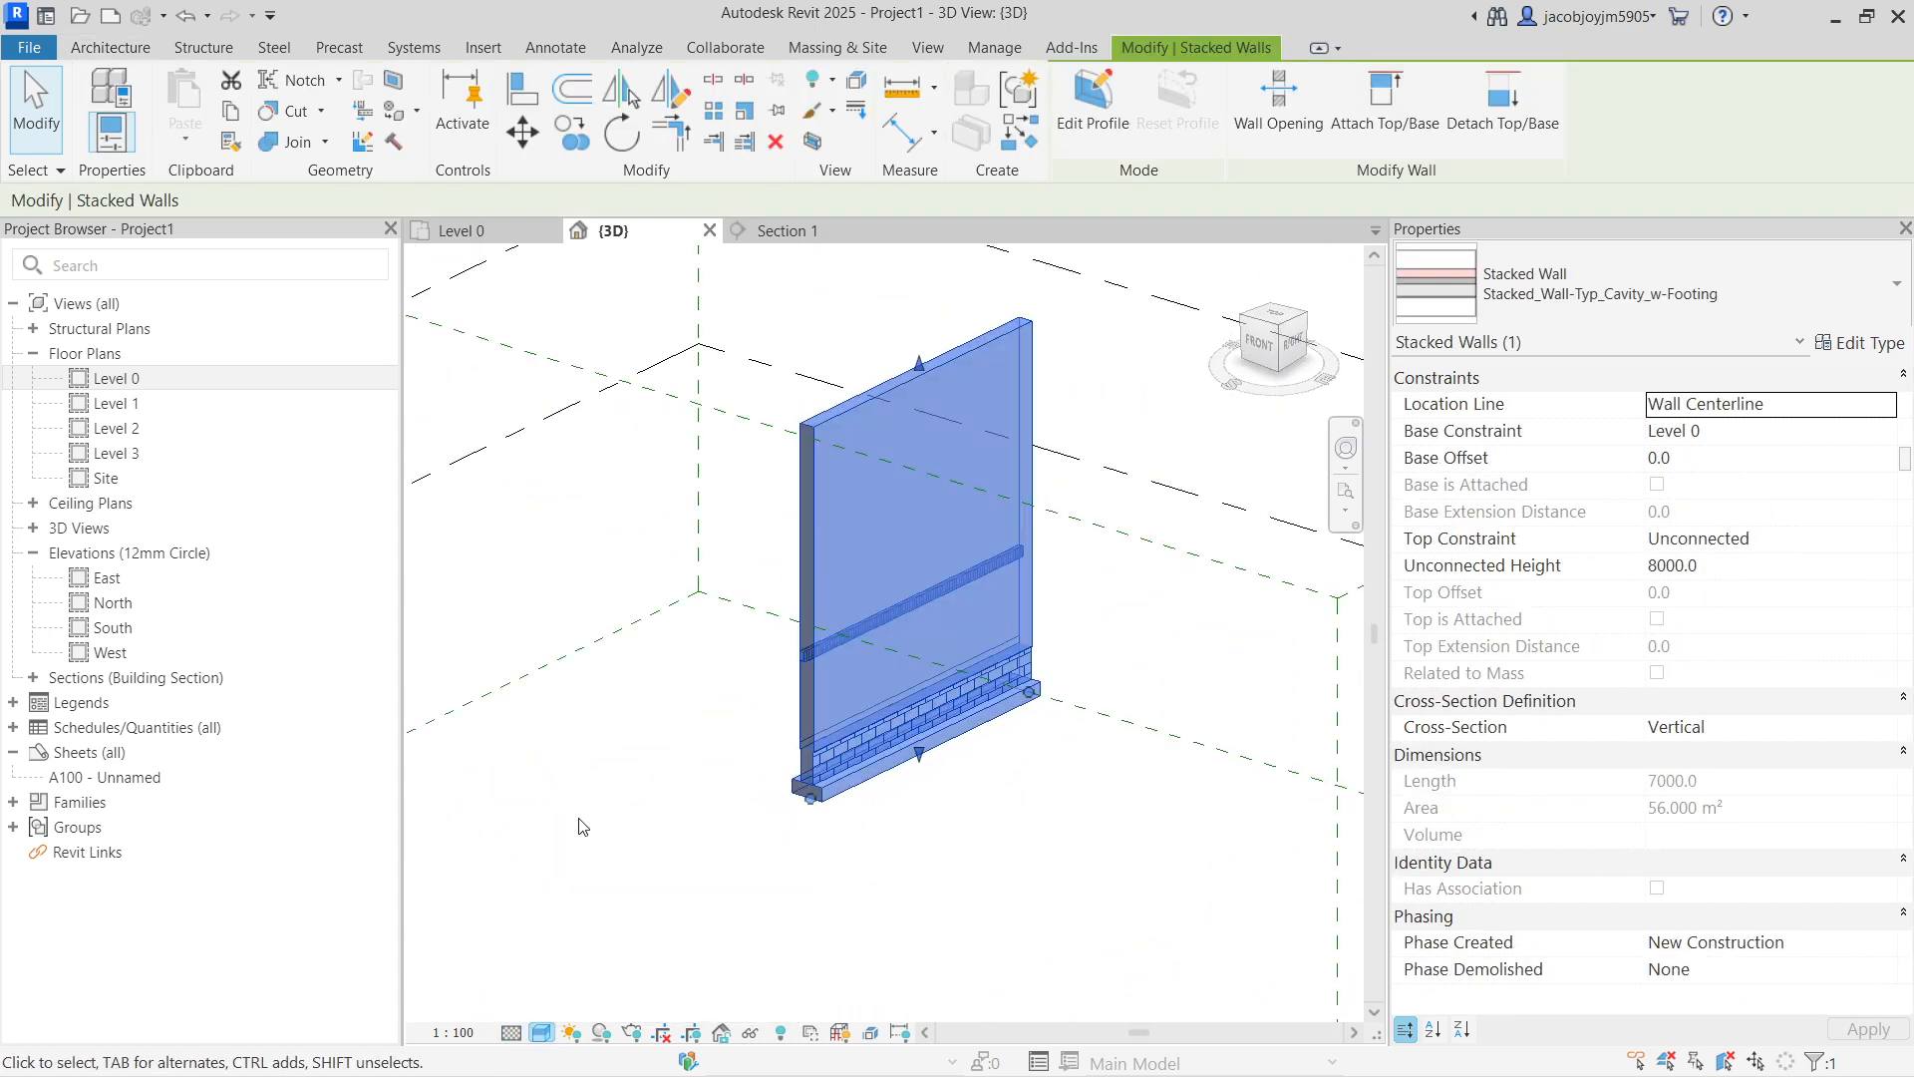
pyautogui.click(893, 845)
# Step: Select the footing and the blockwork substructure individually within the stacked wall to check their wall types
pyautogui.scroll(3, 937, 812)
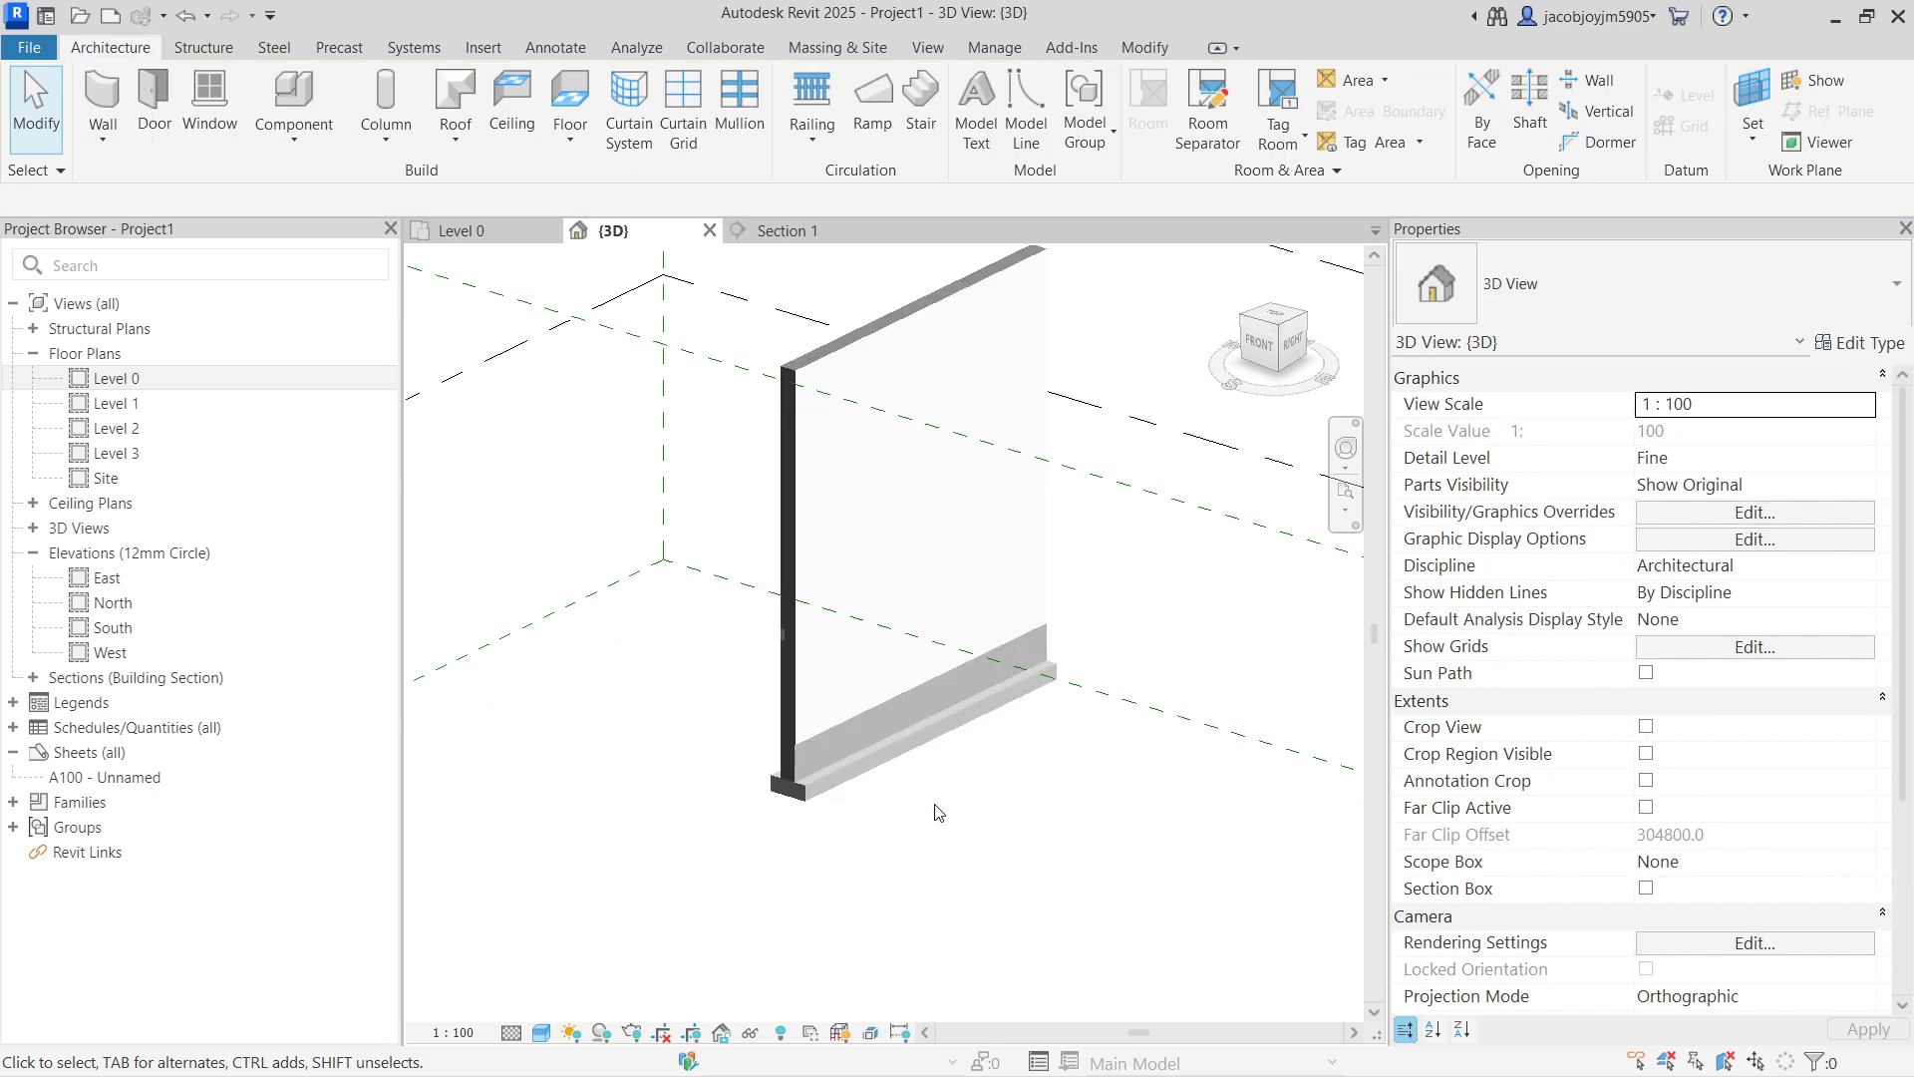
pyautogui.press('Tab')
pyautogui.press('Tab')
pyautogui.click(864, 773)
pyautogui.moveTo(885, 750); pyautogui.dragTo(855, 825, button='middle')
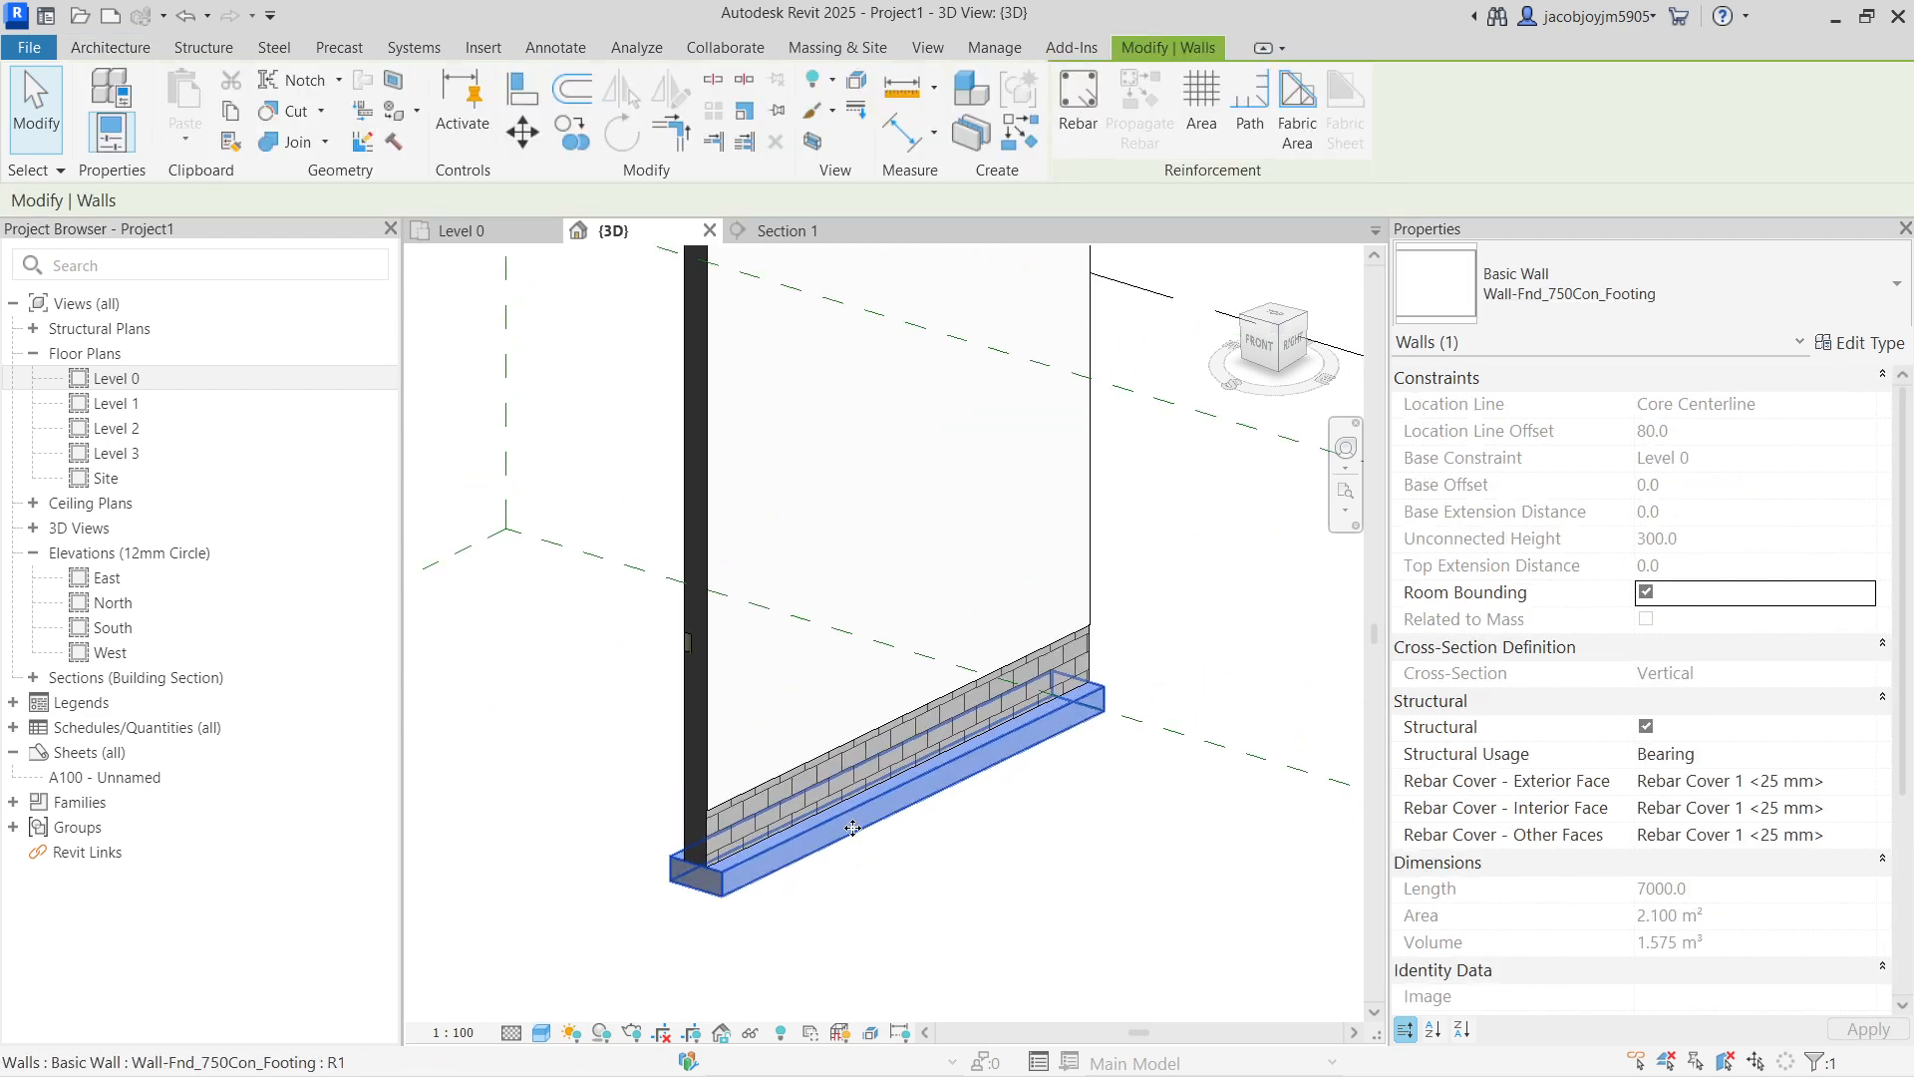
pyautogui.press('Tab')
pyautogui.click(708, 825)
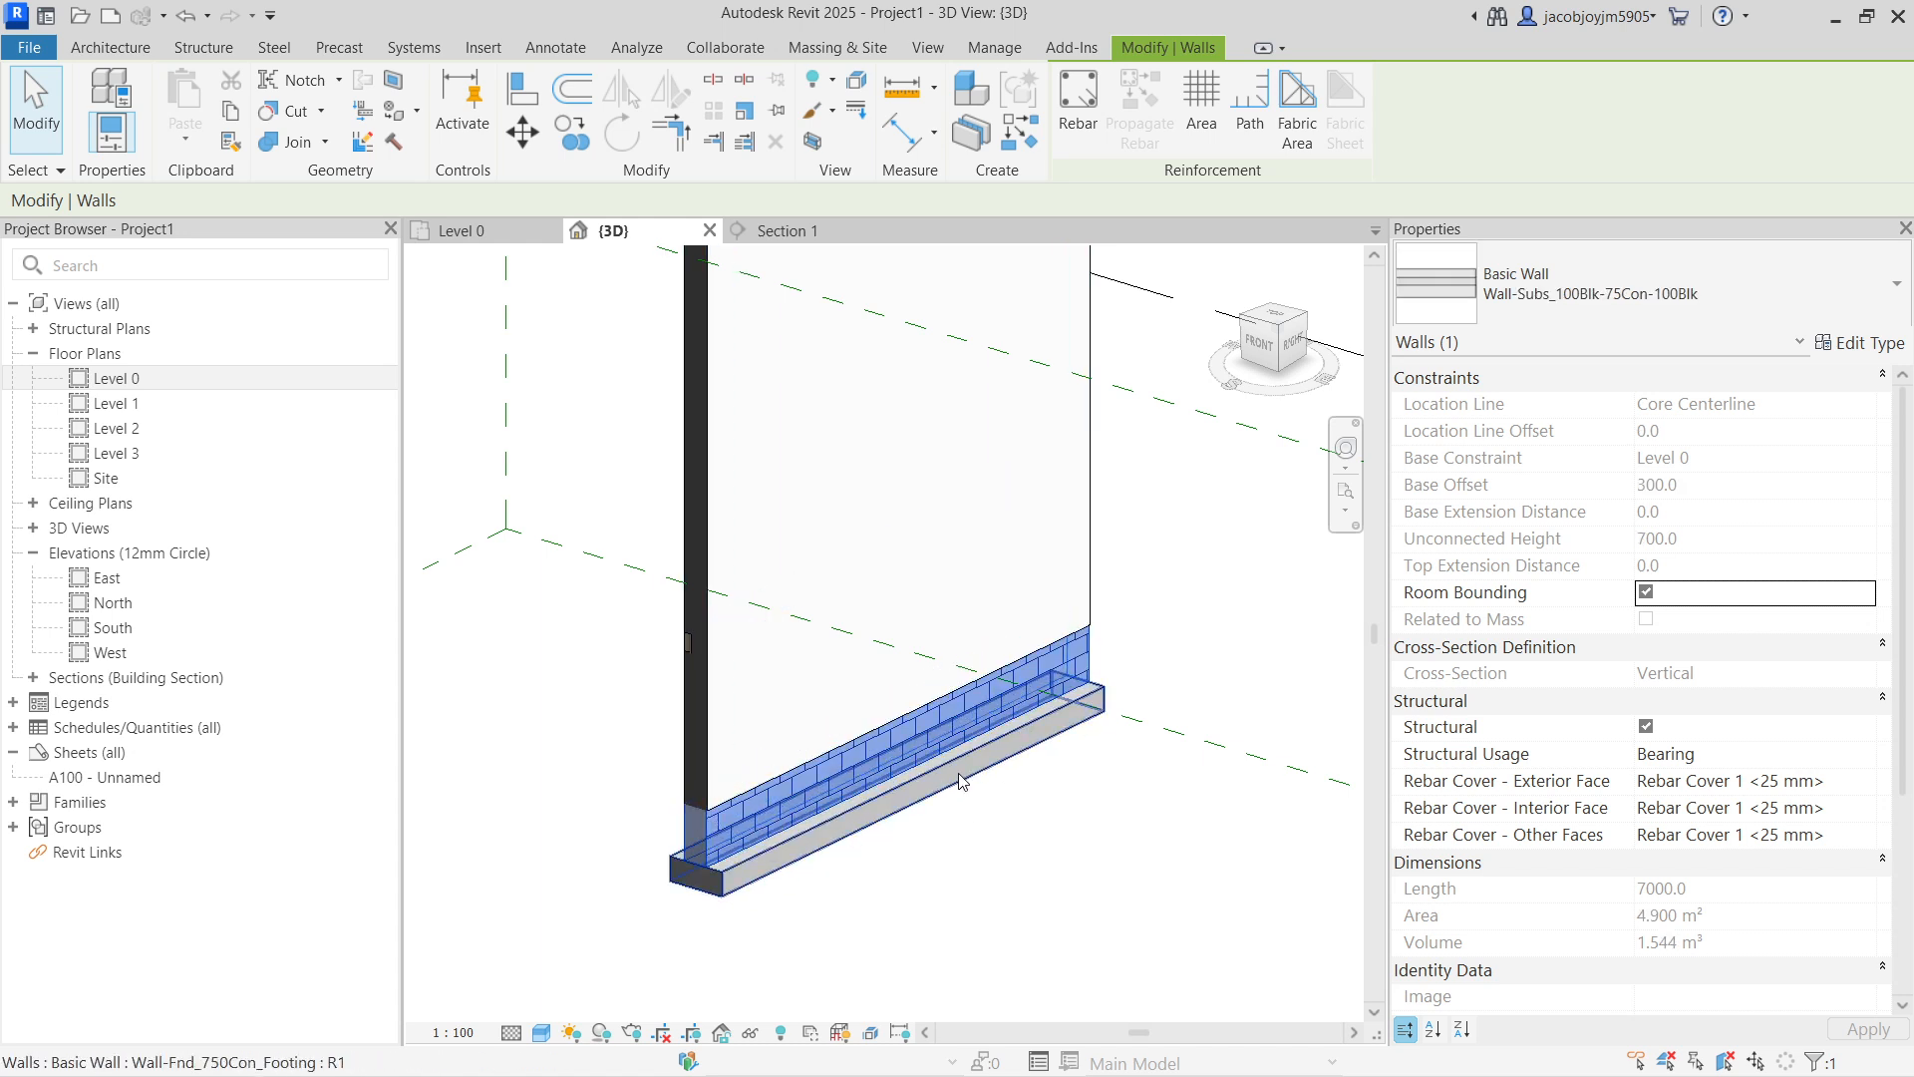
# Step: Select the upper brick wall within the stack to check its type, and examine the soldier band on its outer face
pyautogui.press('Tab')
pyautogui.click(710, 740)
pyautogui.scroll(-2, 775, 485)
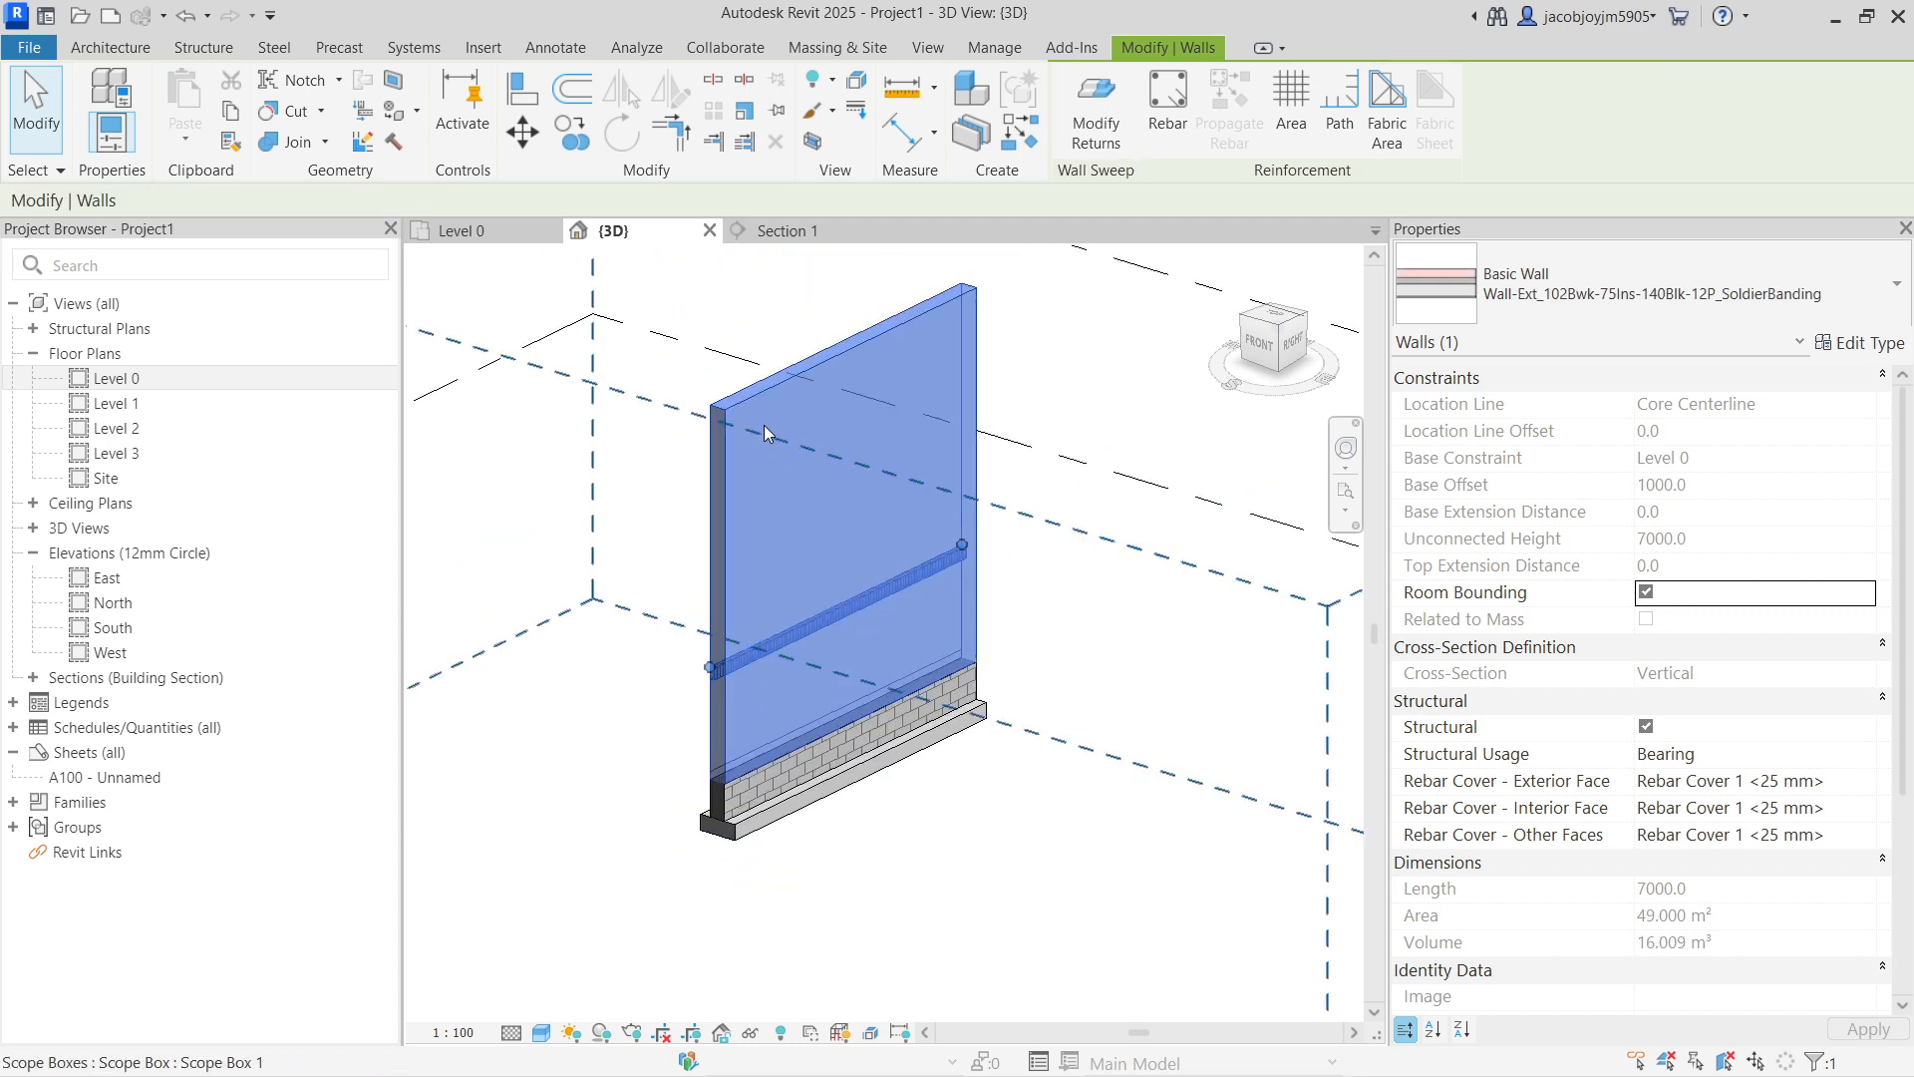
pyautogui.keyDown('shift'); pyautogui.moveTo(740, 561); pyautogui.dragTo(1218, 597, button='middle'); pyautogui.keyUp('shift')
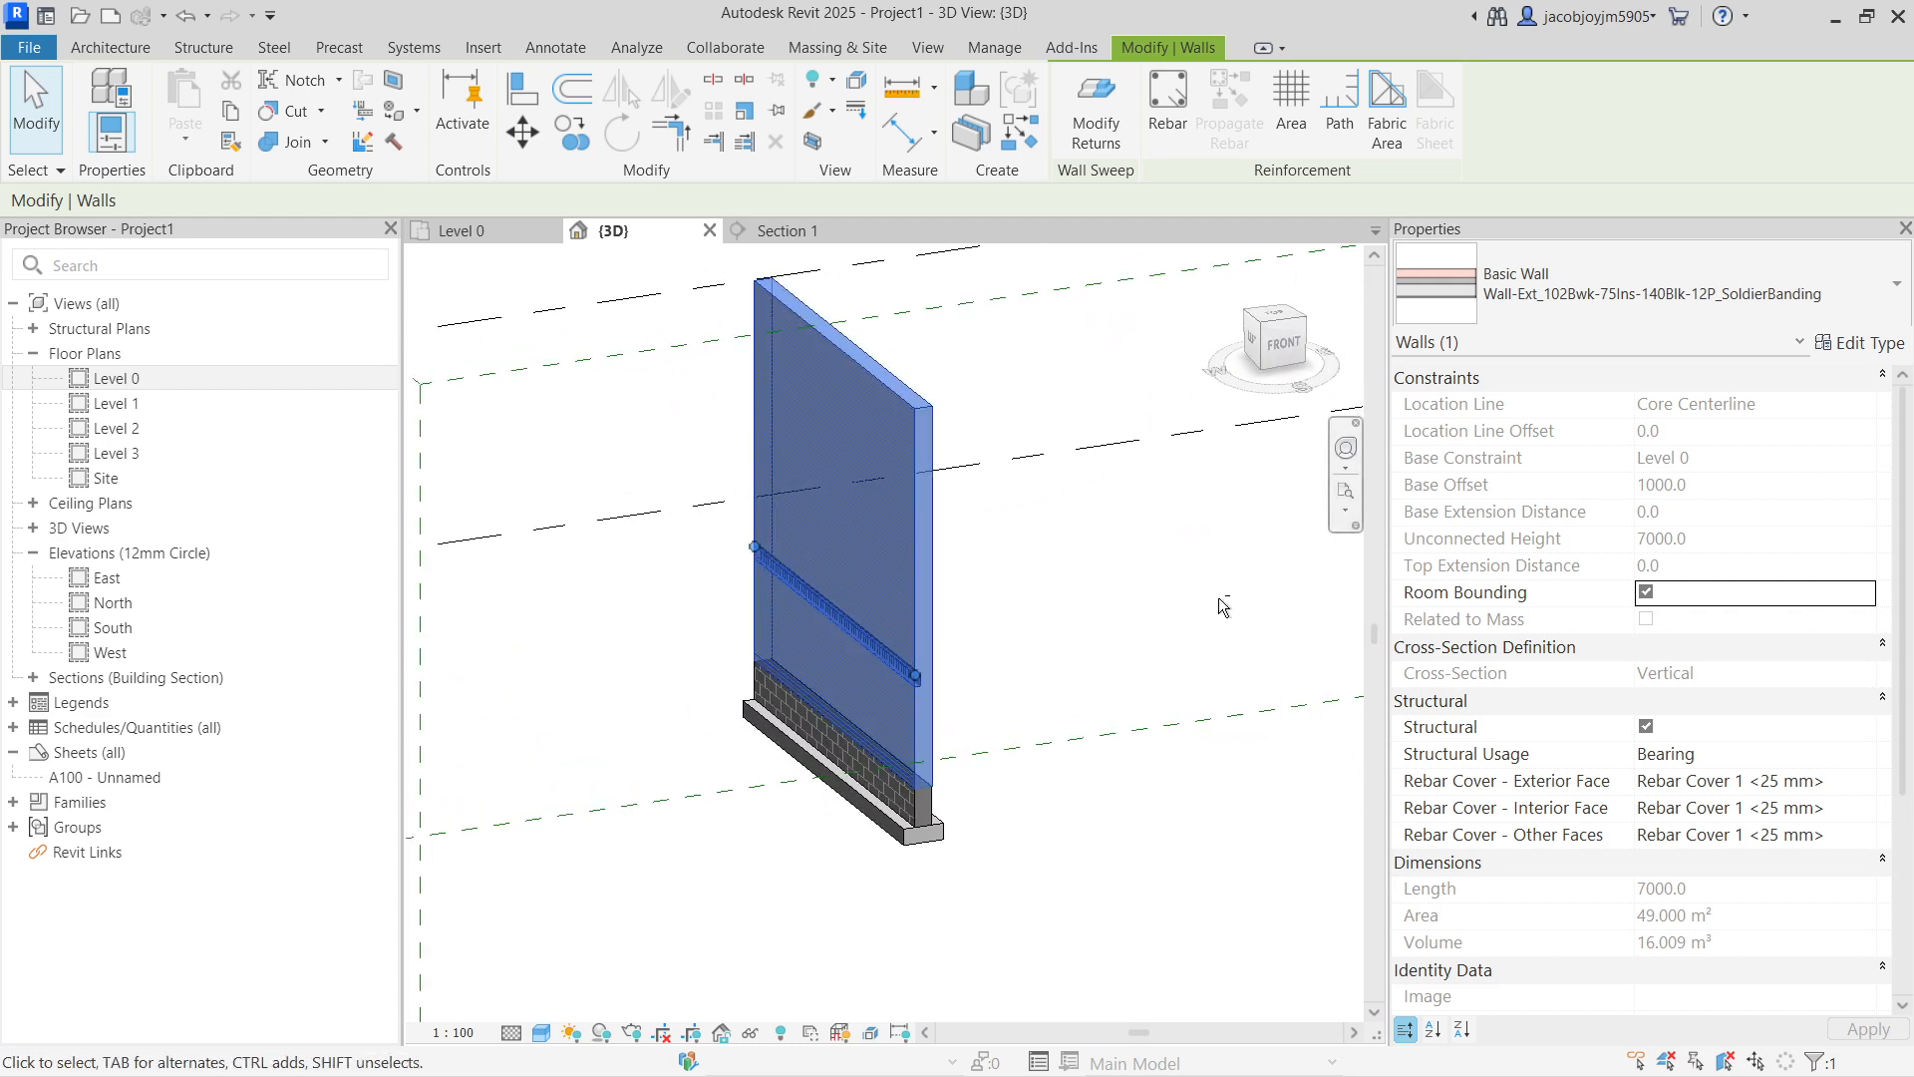
pyautogui.scroll(6, 1218, 596)
pyautogui.click(1017, 638)
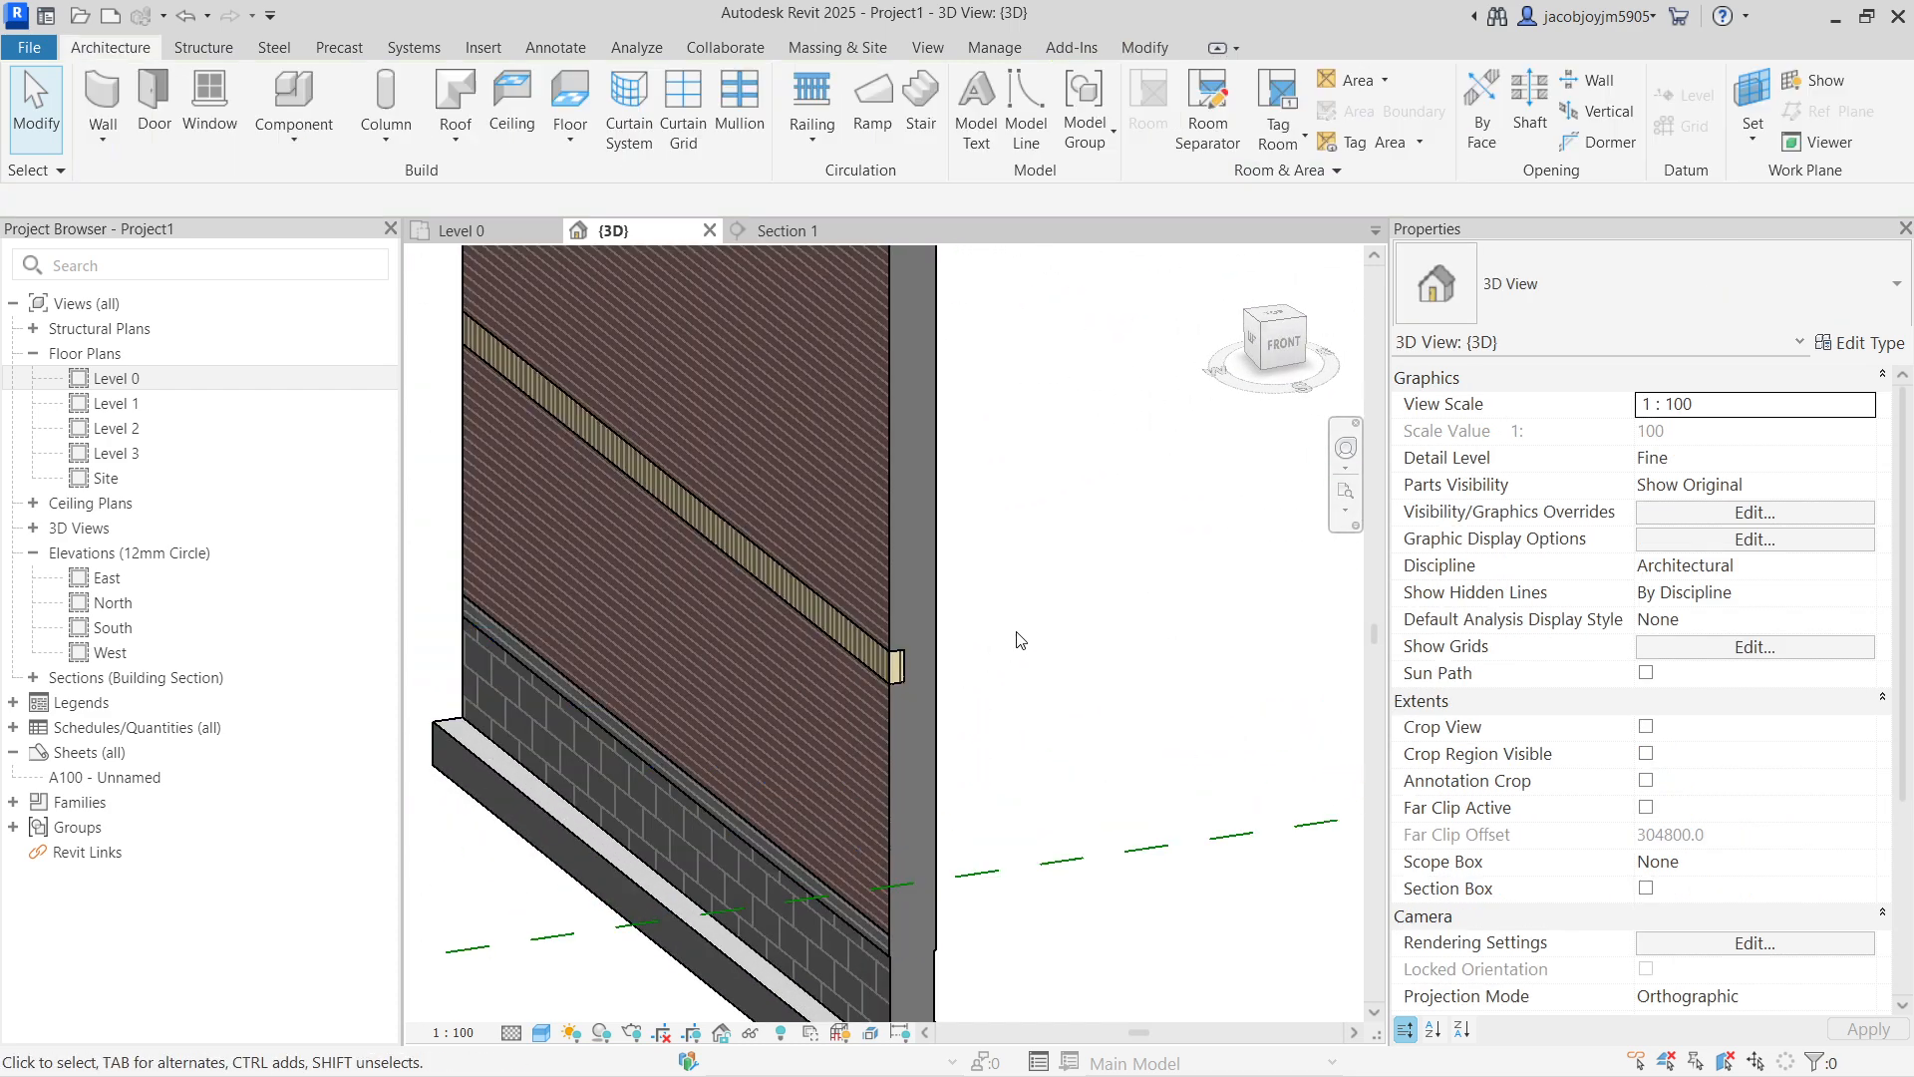
# Step: Open the assembly structure of the Stacked_Wall-Typ_Cavity_w-Footing type with its section preview shown
pyautogui.keyDown('shift'); pyautogui.moveTo(1017, 635); pyautogui.dragTo(1096, 768, button='middle'); pyautogui.keyUp('shift')
pyautogui.moveTo(1095, 605); pyautogui.dragTo(1085, 725, button='middle')
pyautogui.scroll(-3, 1059, 650)
pyautogui.click(1045, 581)
pyautogui.click(1851, 343)
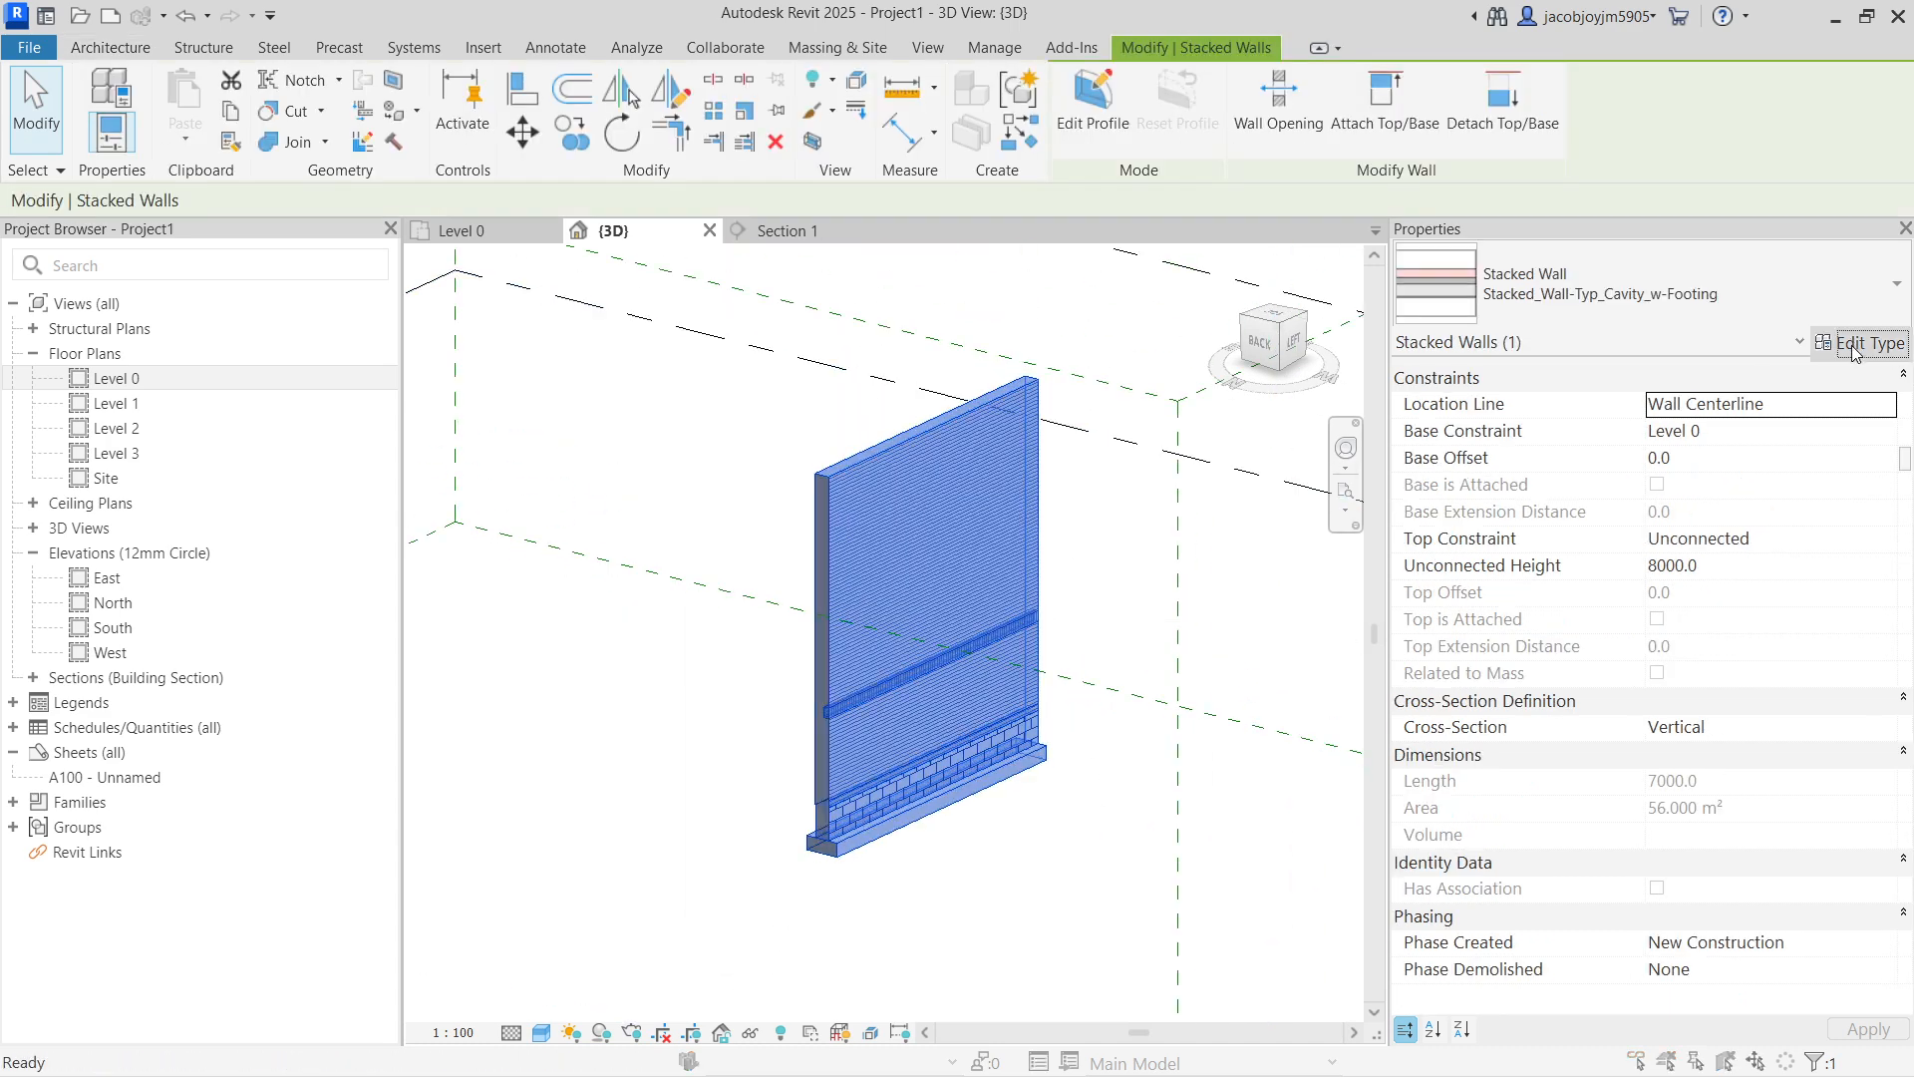
pyautogui.click(1134, 464)
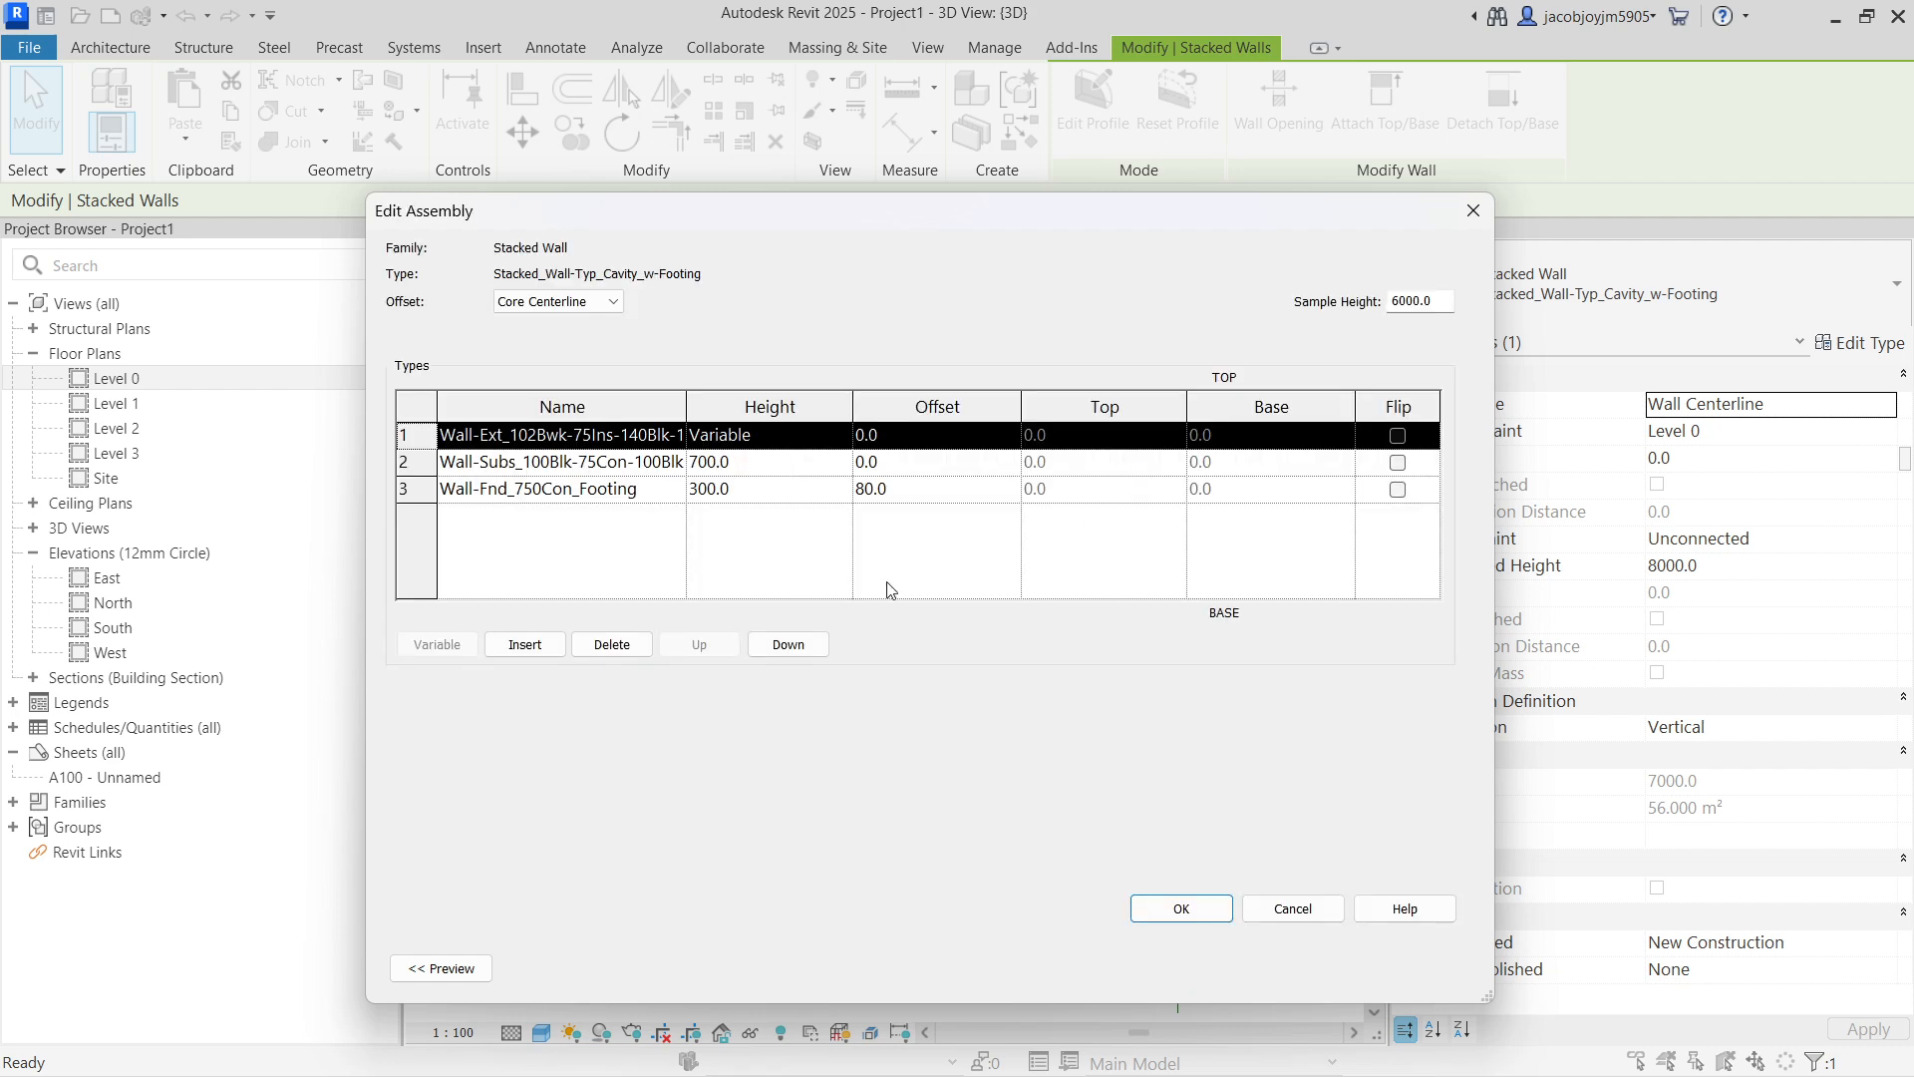
pyautogui.click(443, 968)
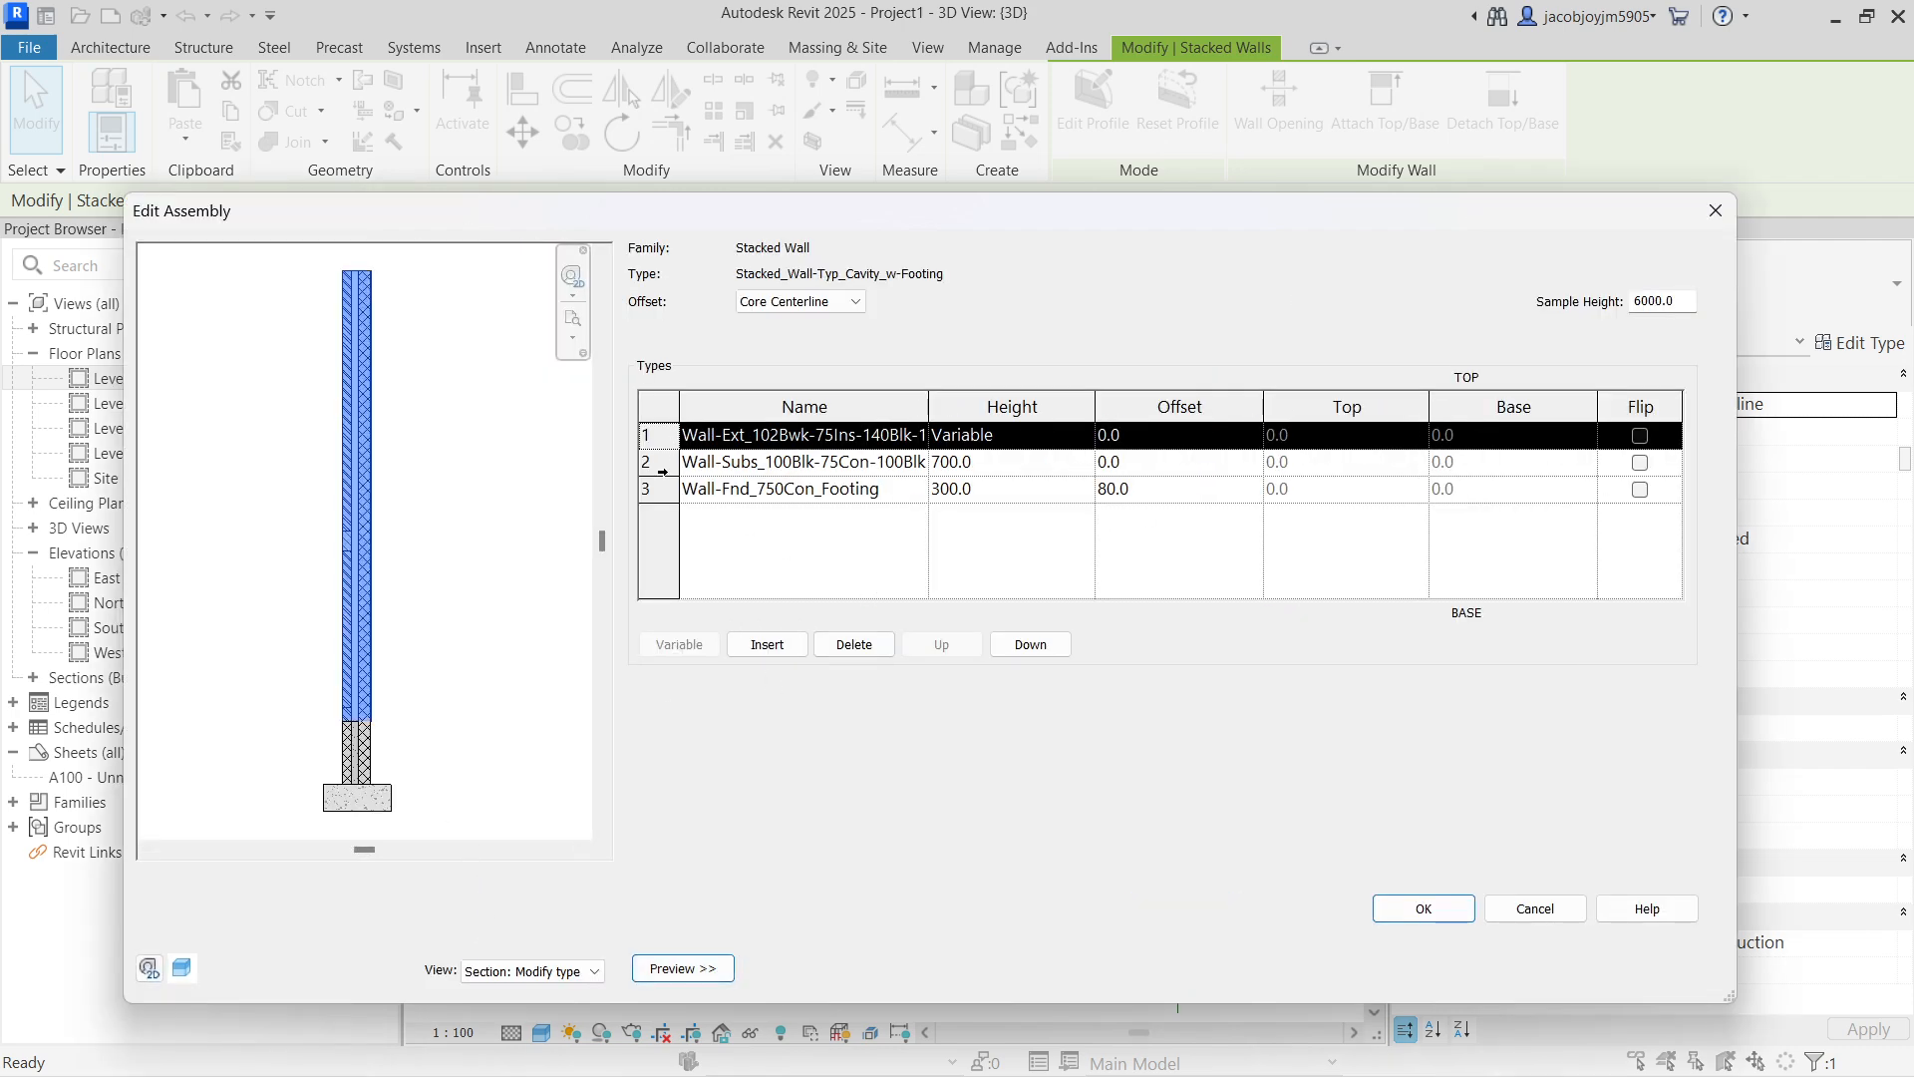
# Step: Highlight each component wall of the assembly in the preview, and close the type settings without changes
pyautogui.click(660, 469)
pyautogui.click(659, 489)
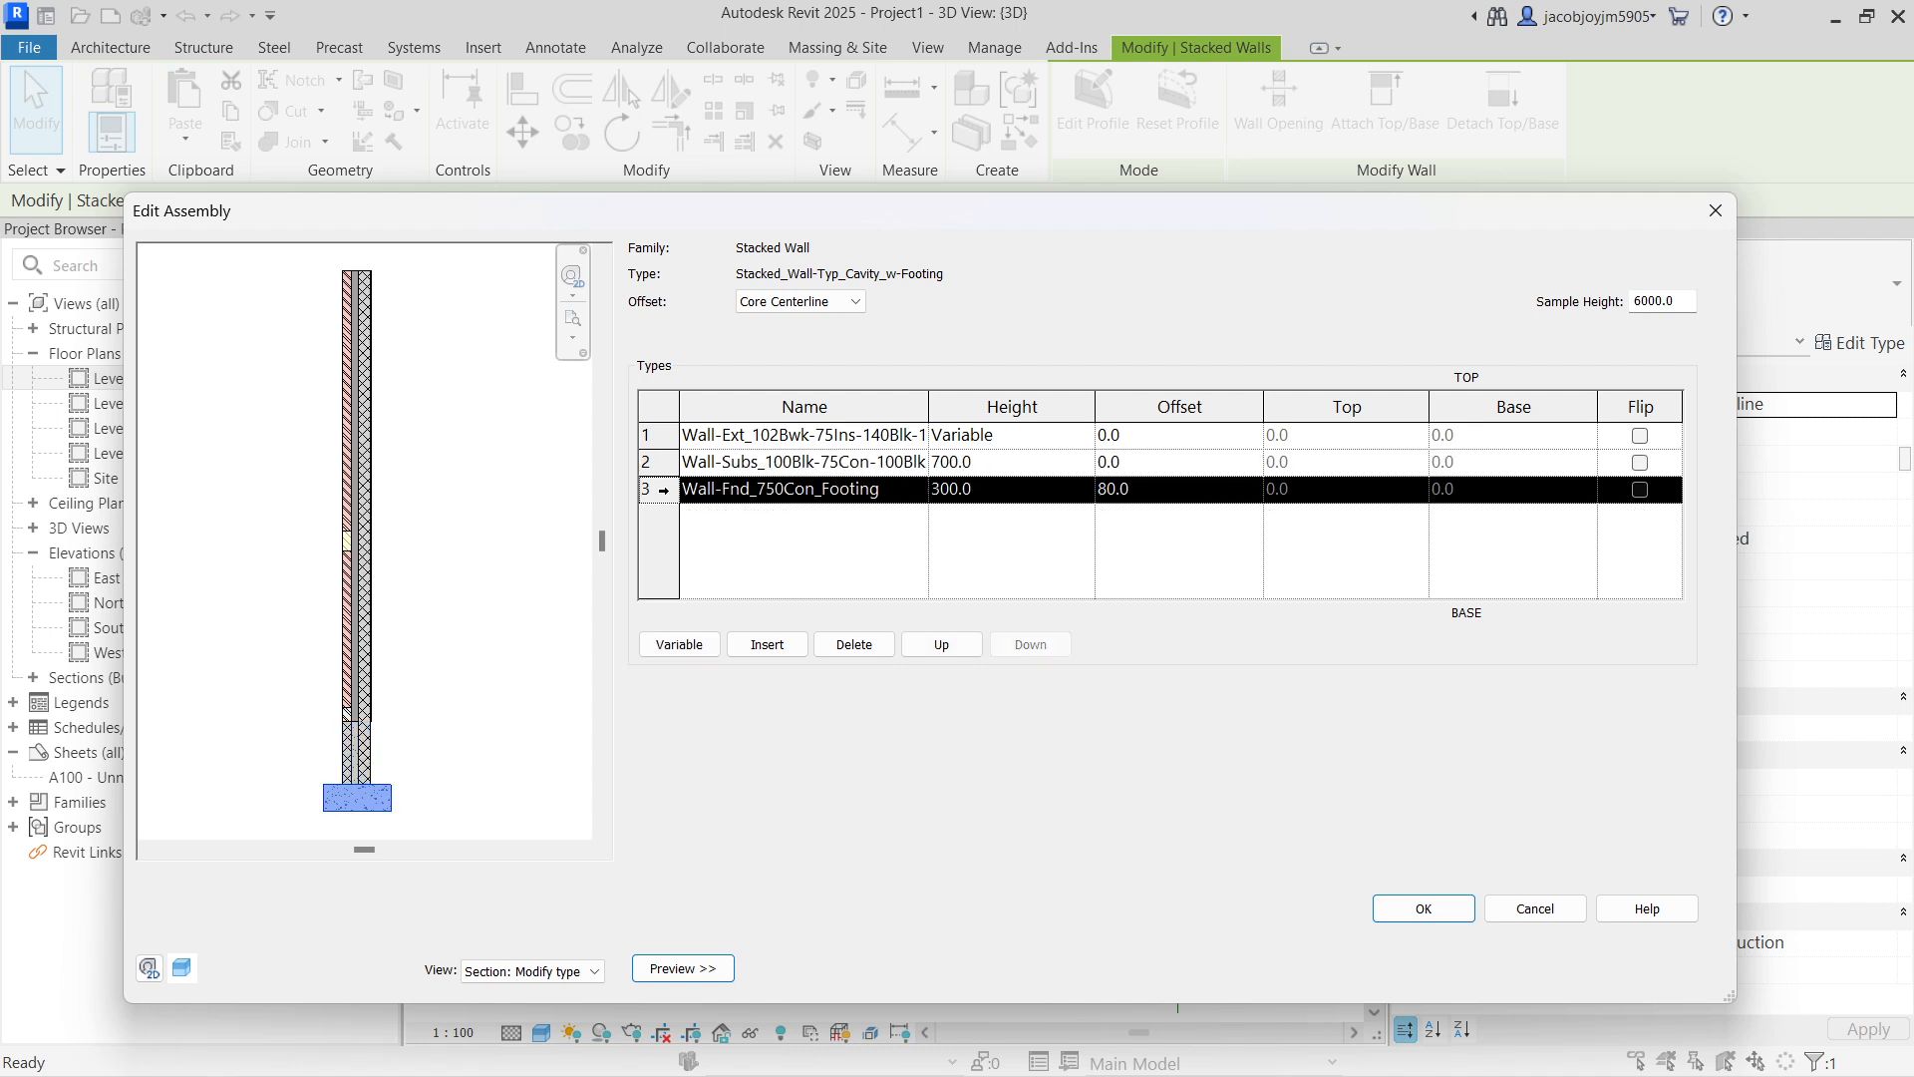
pyautogui.click(661, 464)
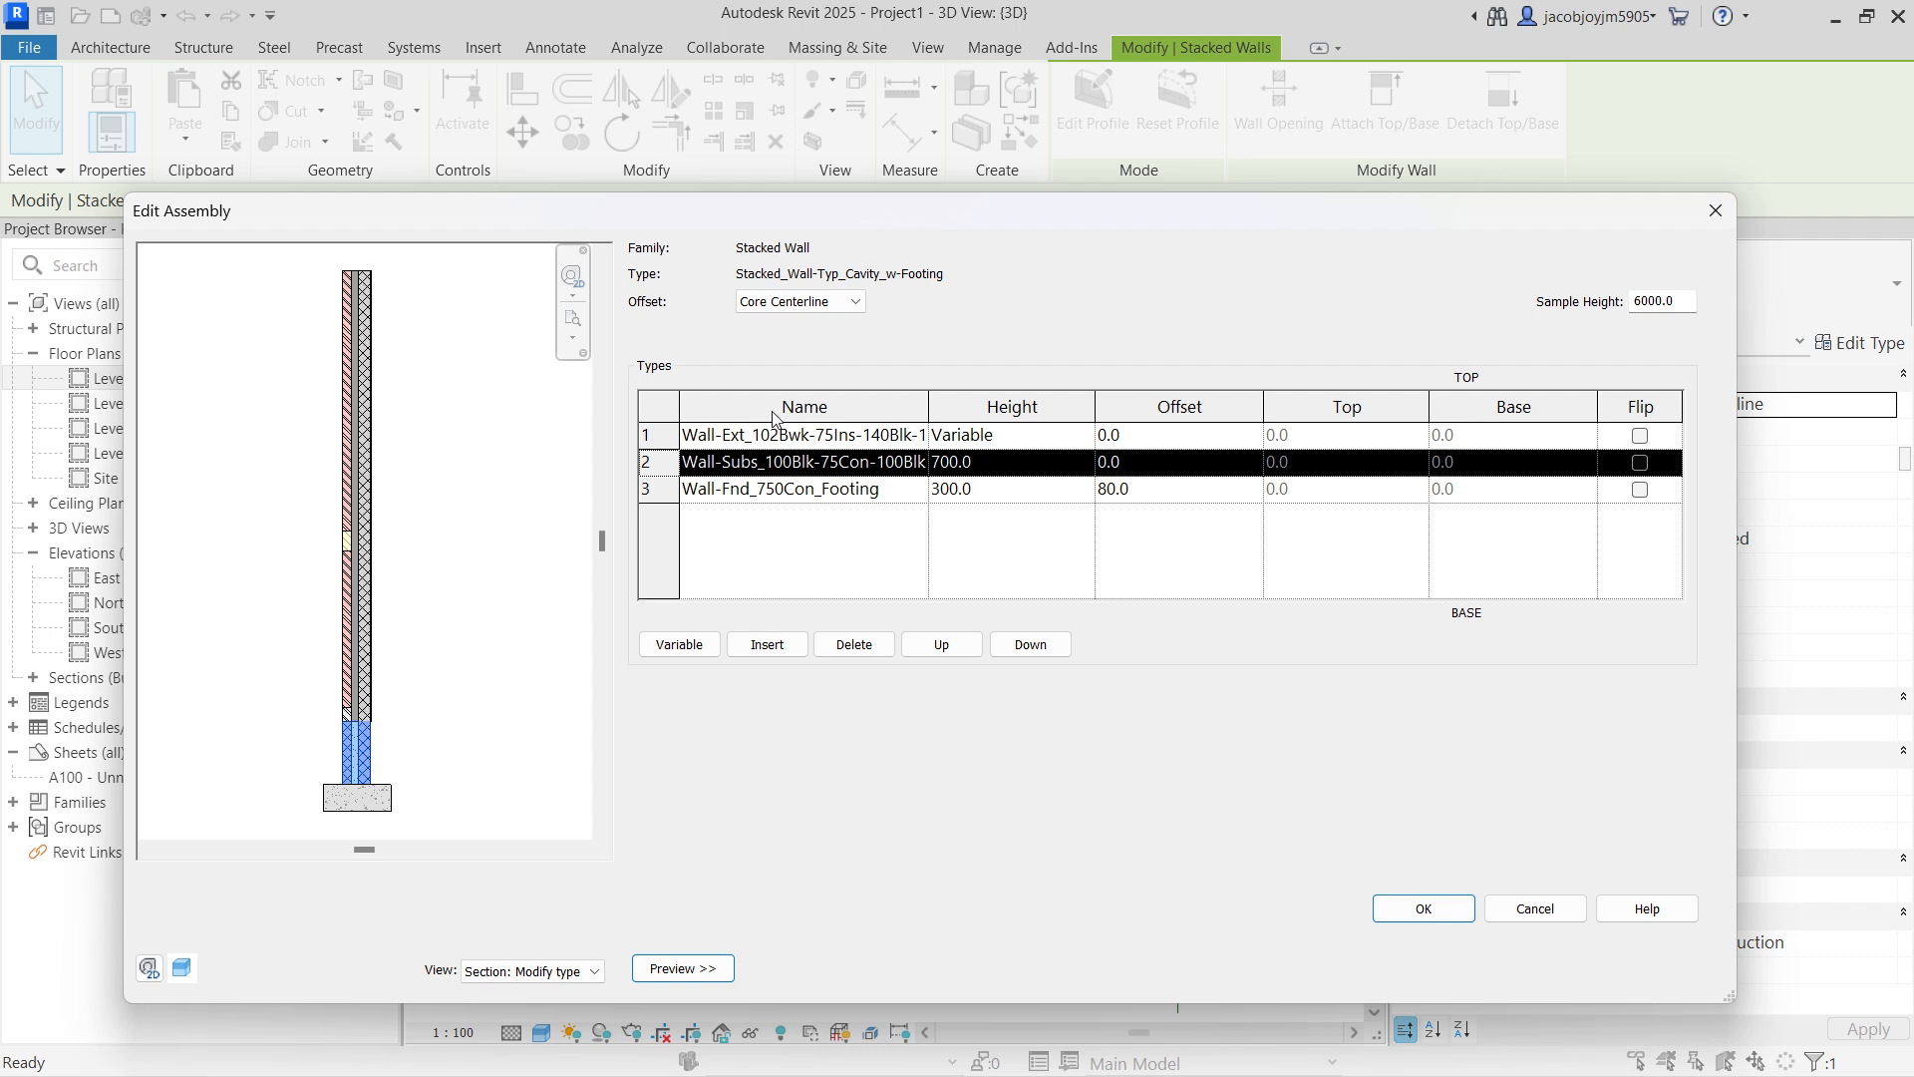
pyautogui.click(886, 438)
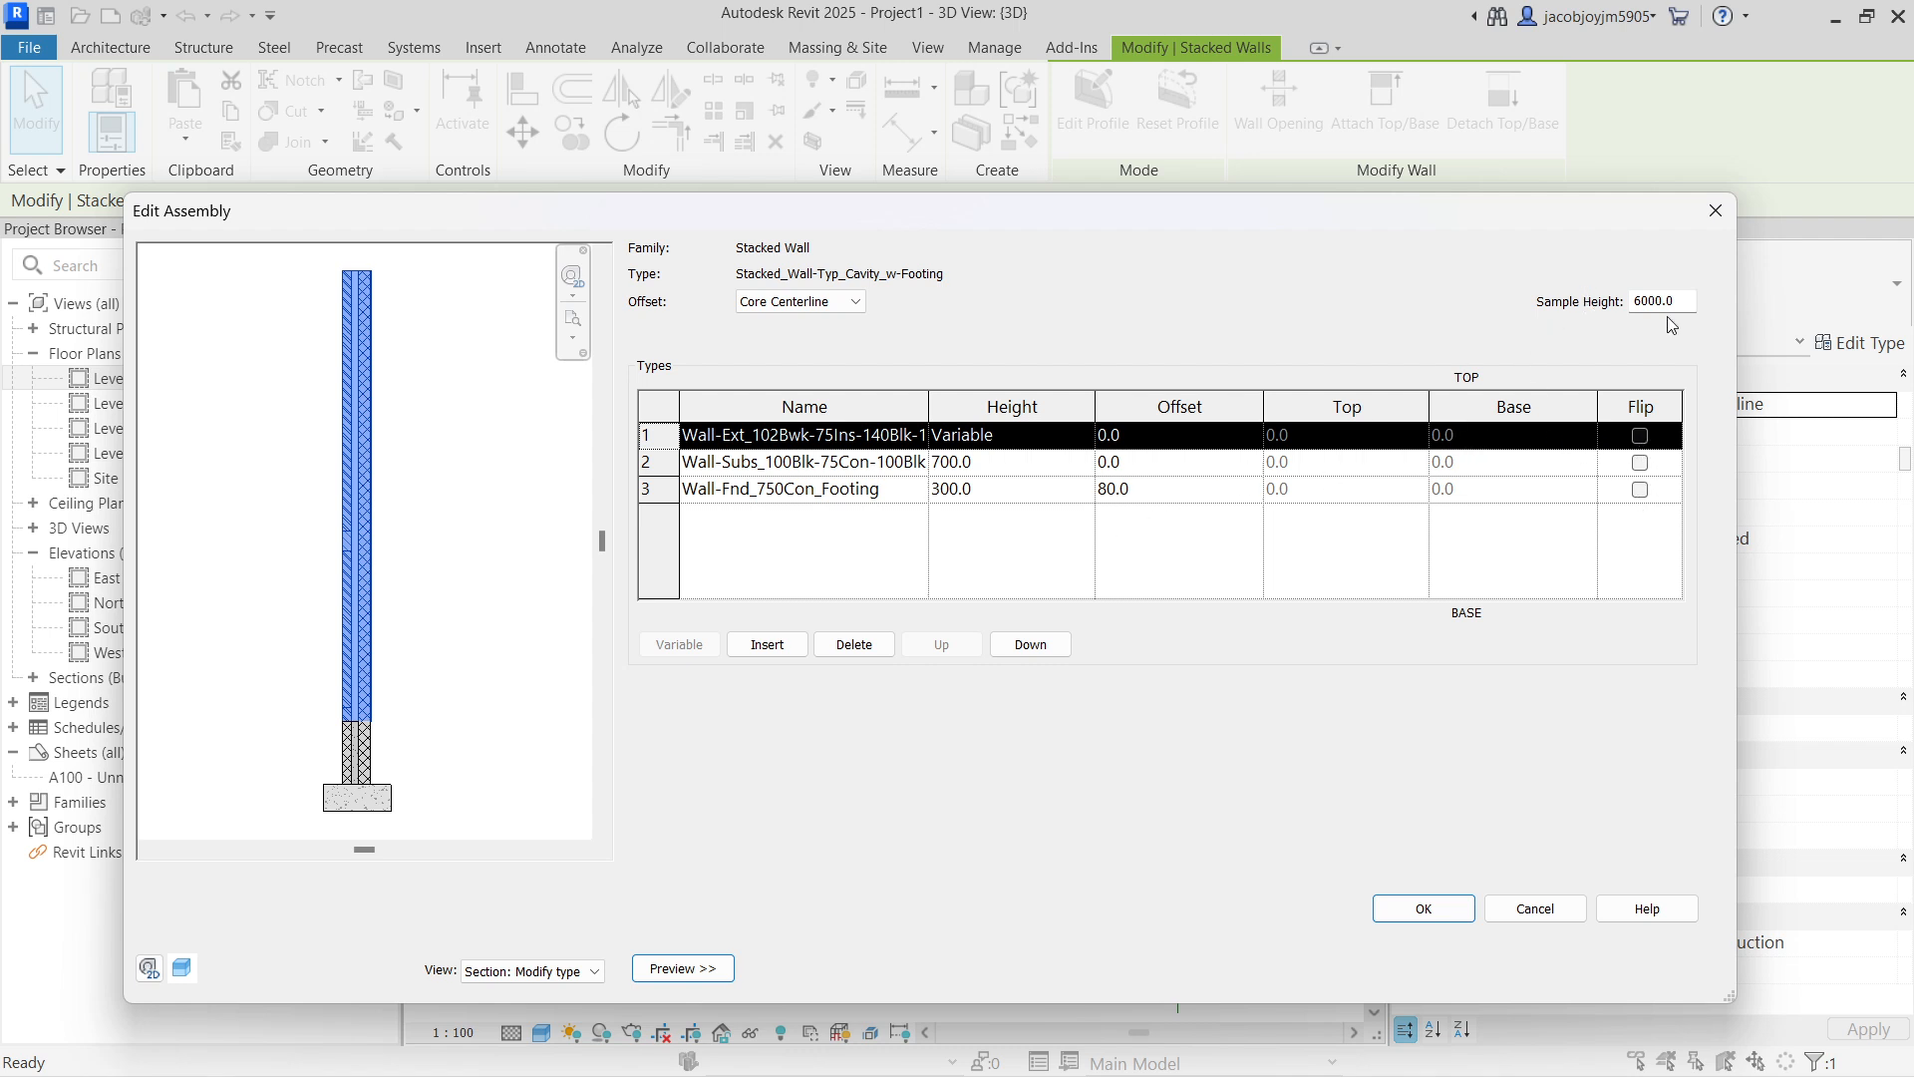
pyautogui.click(1715, 211)
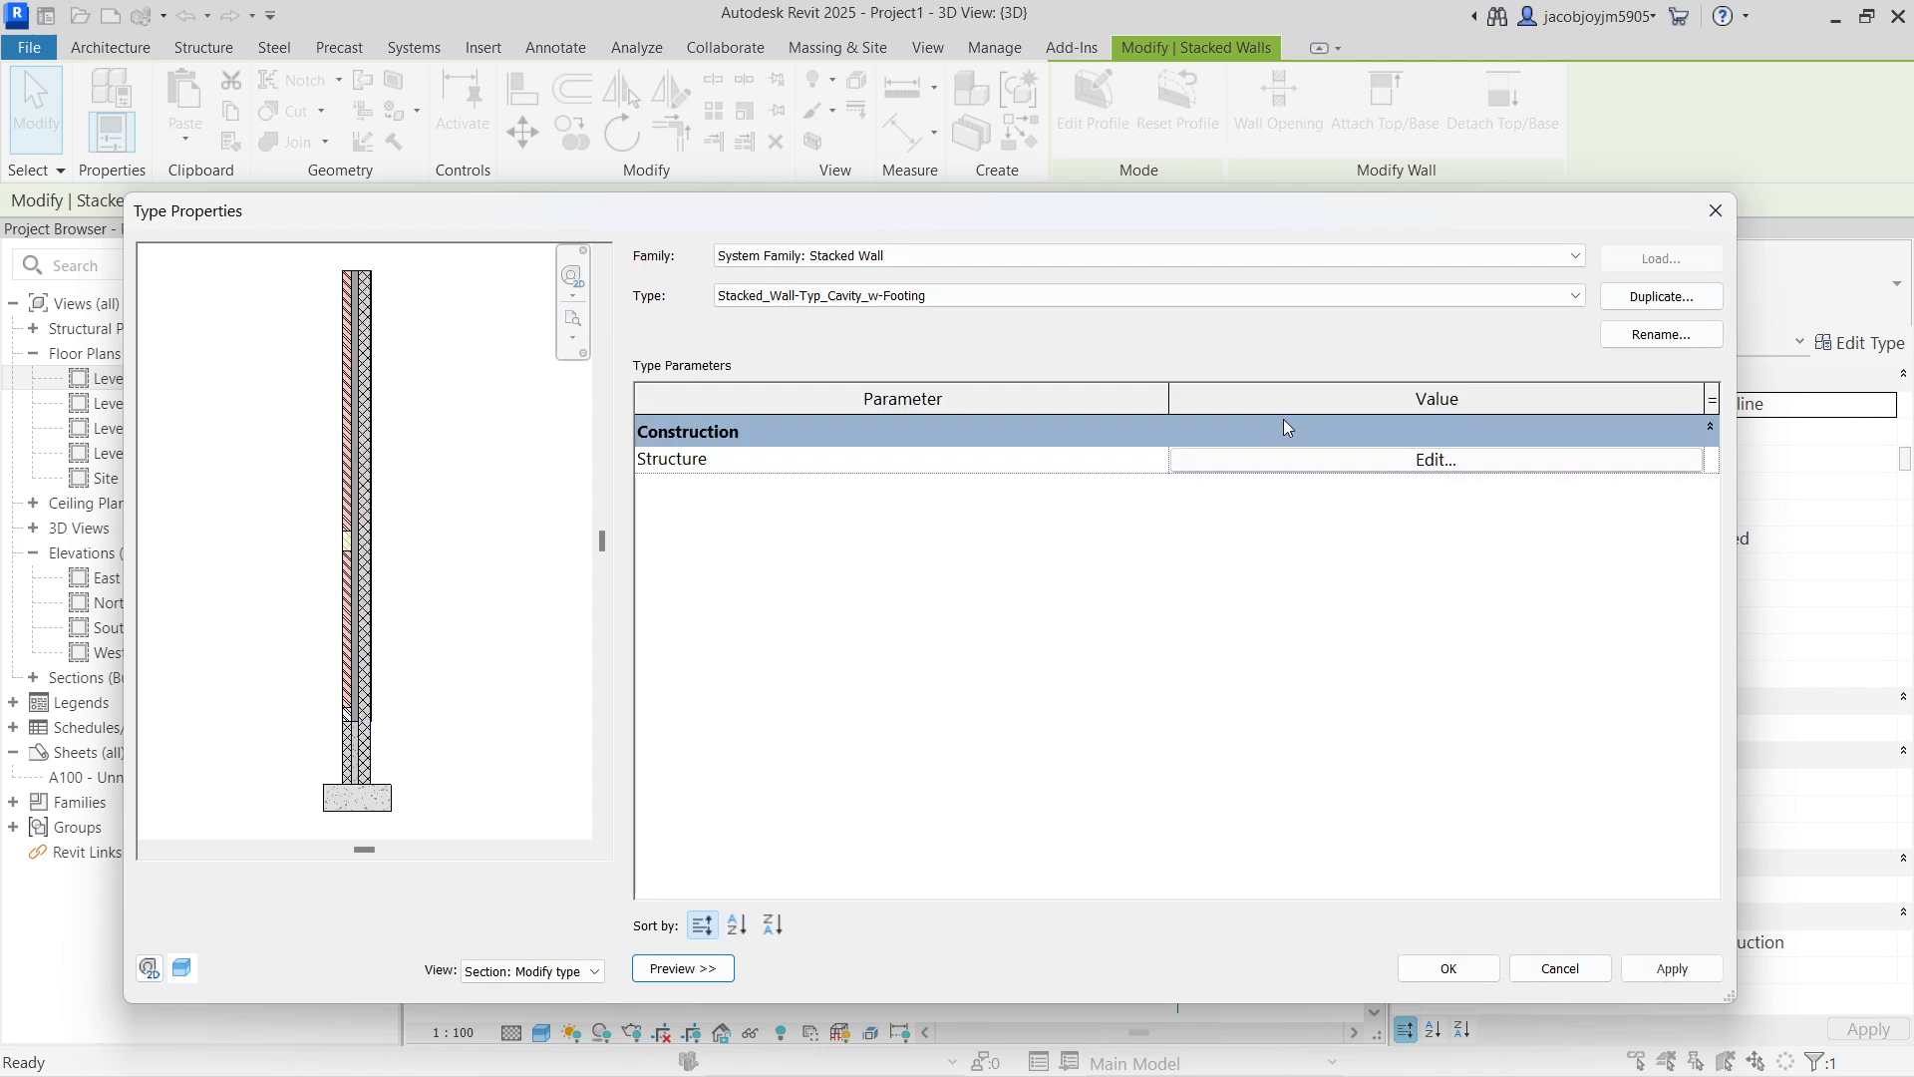
pyautogui.click(1717, 212)
pyautogui.click(1114, 549)
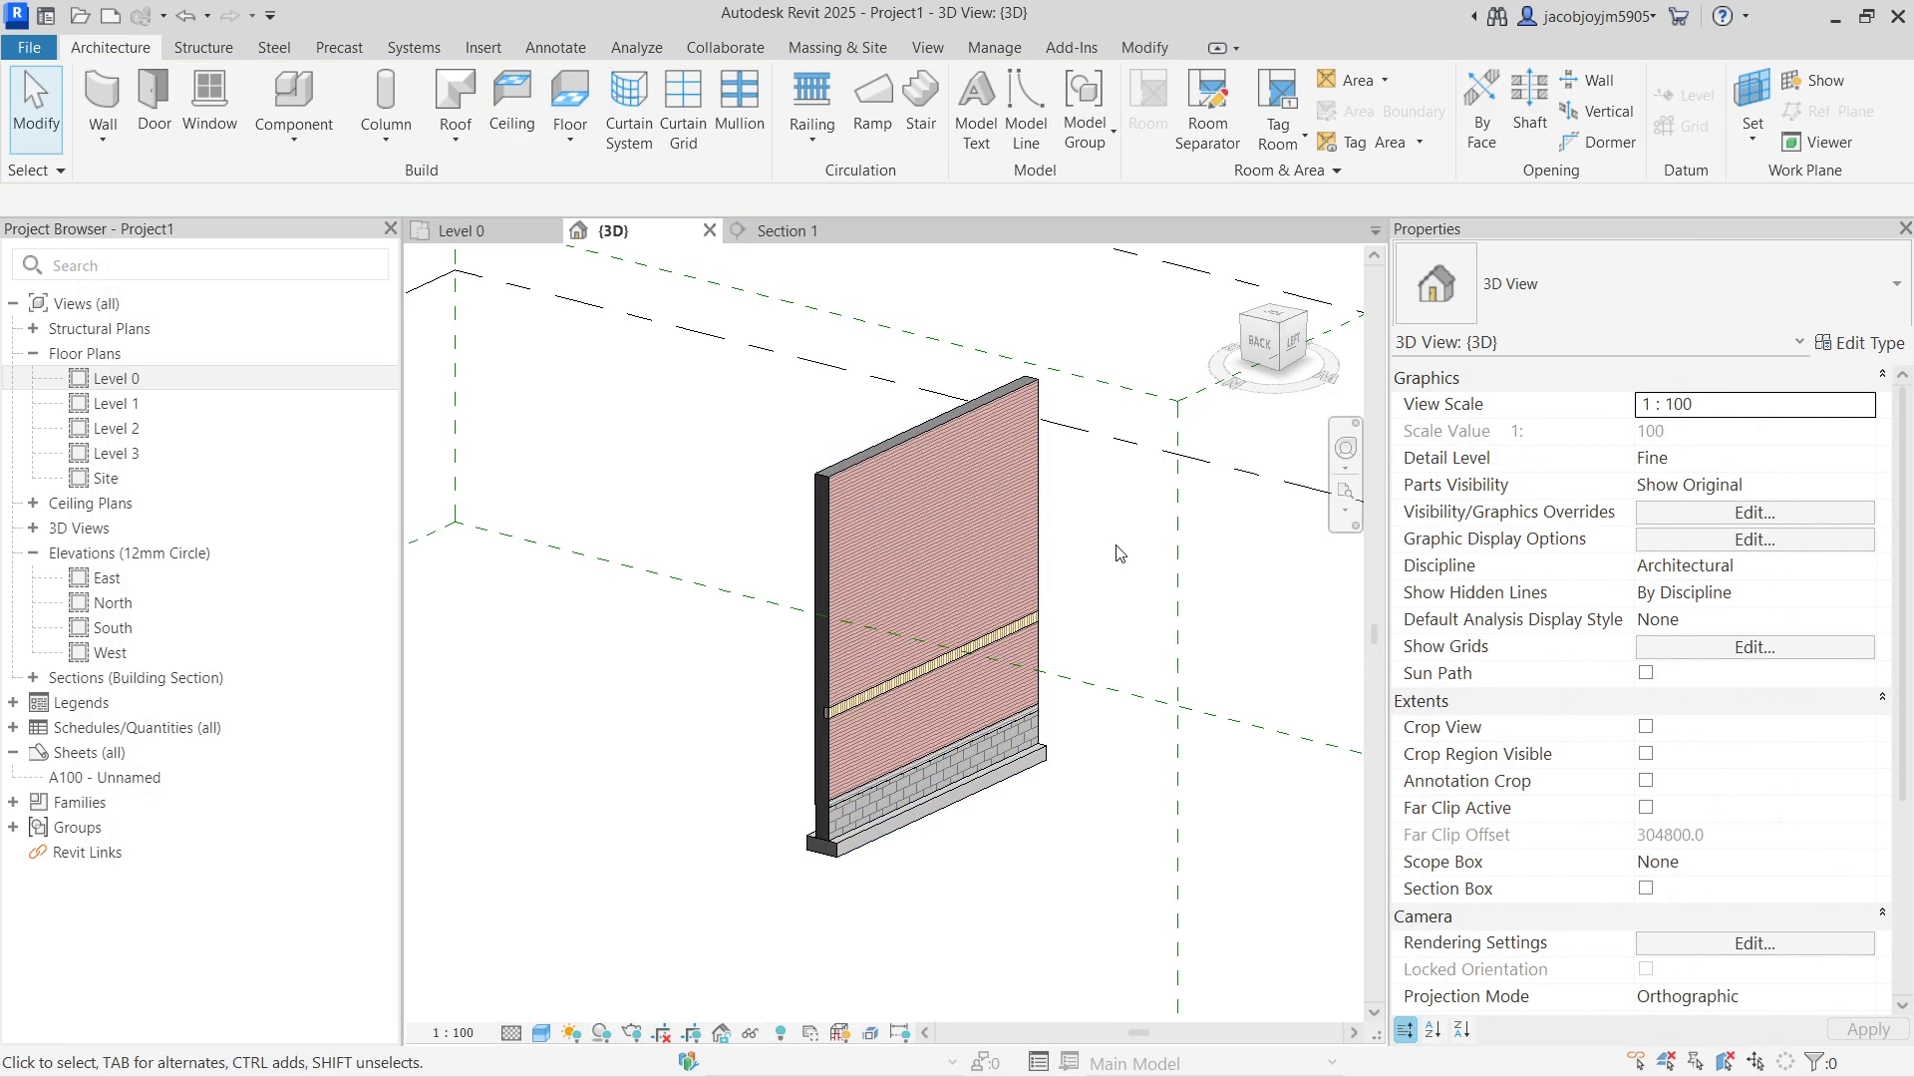
pyautogui.scroll(-2, 1117, 551)
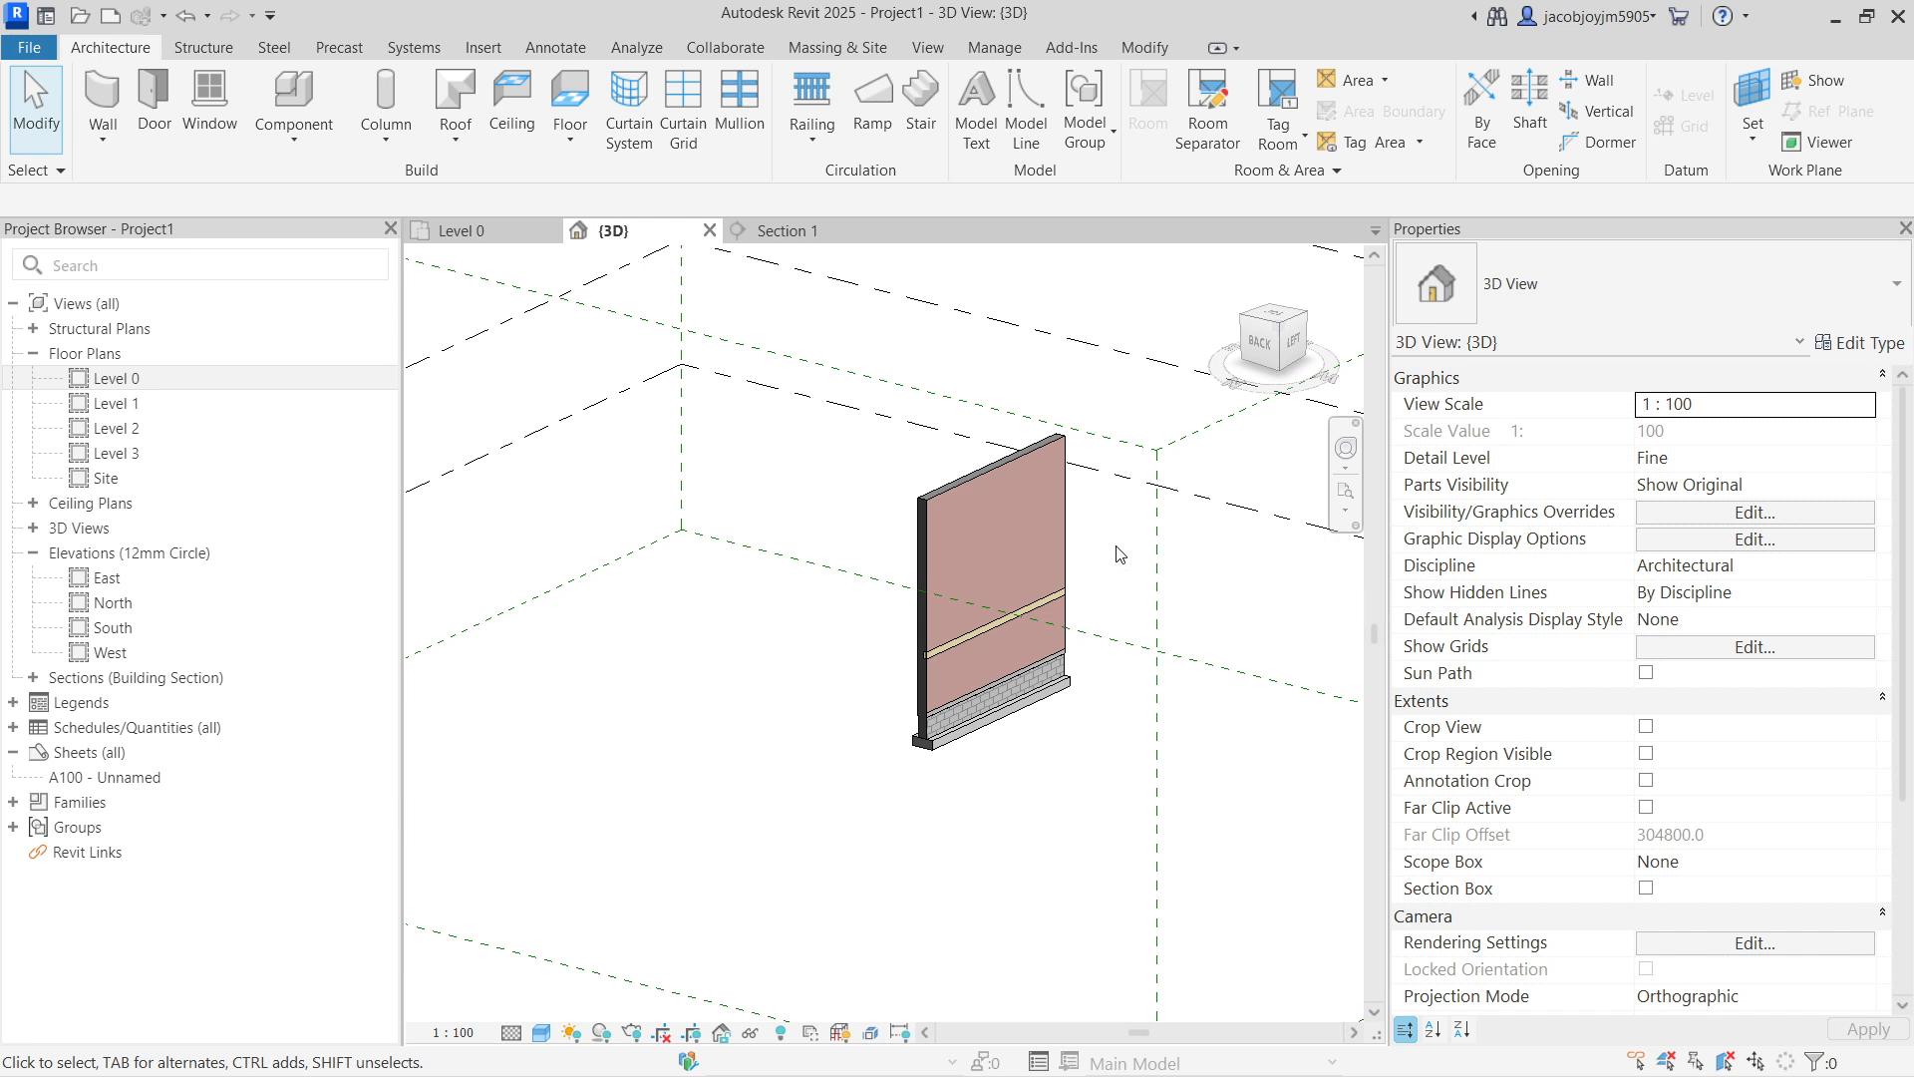
pyautogui.click(105, 142)
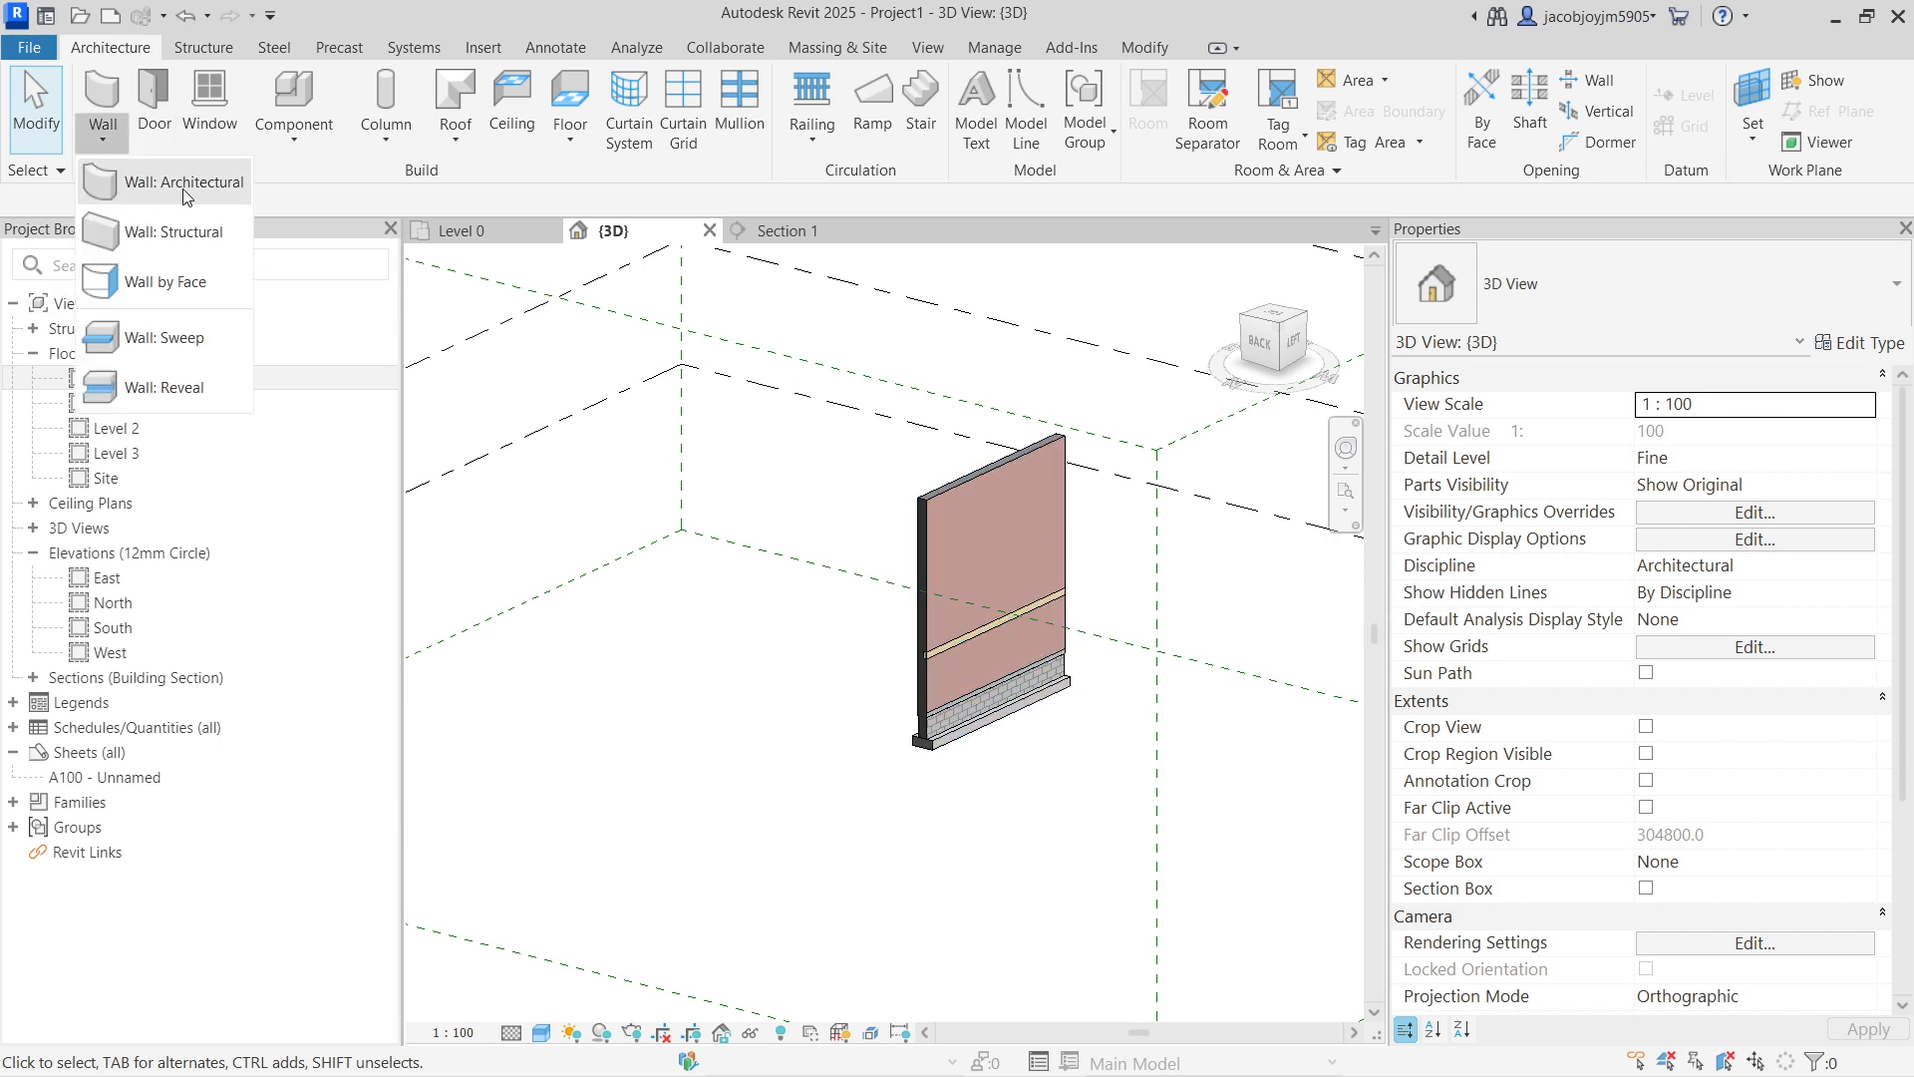
pyautogui.click(187, 189)
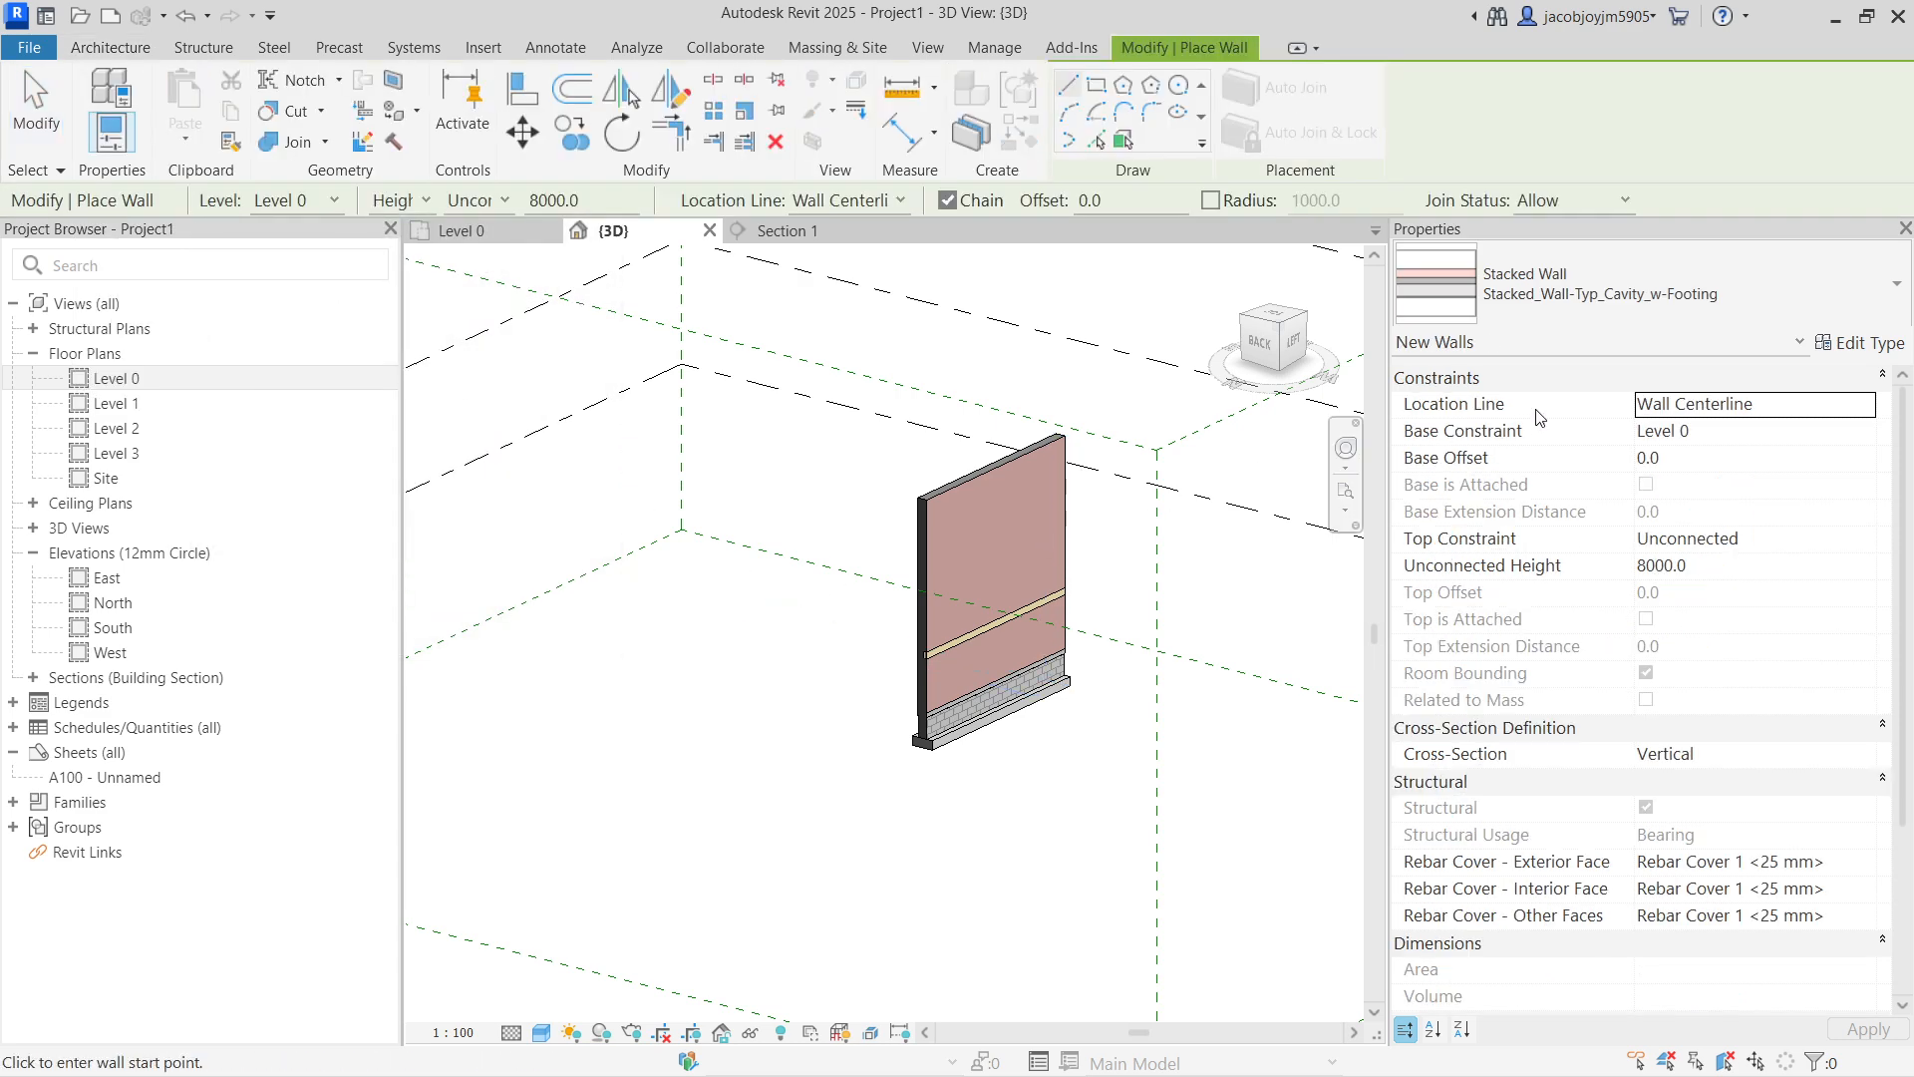
pyautogui.click(1617, 299)
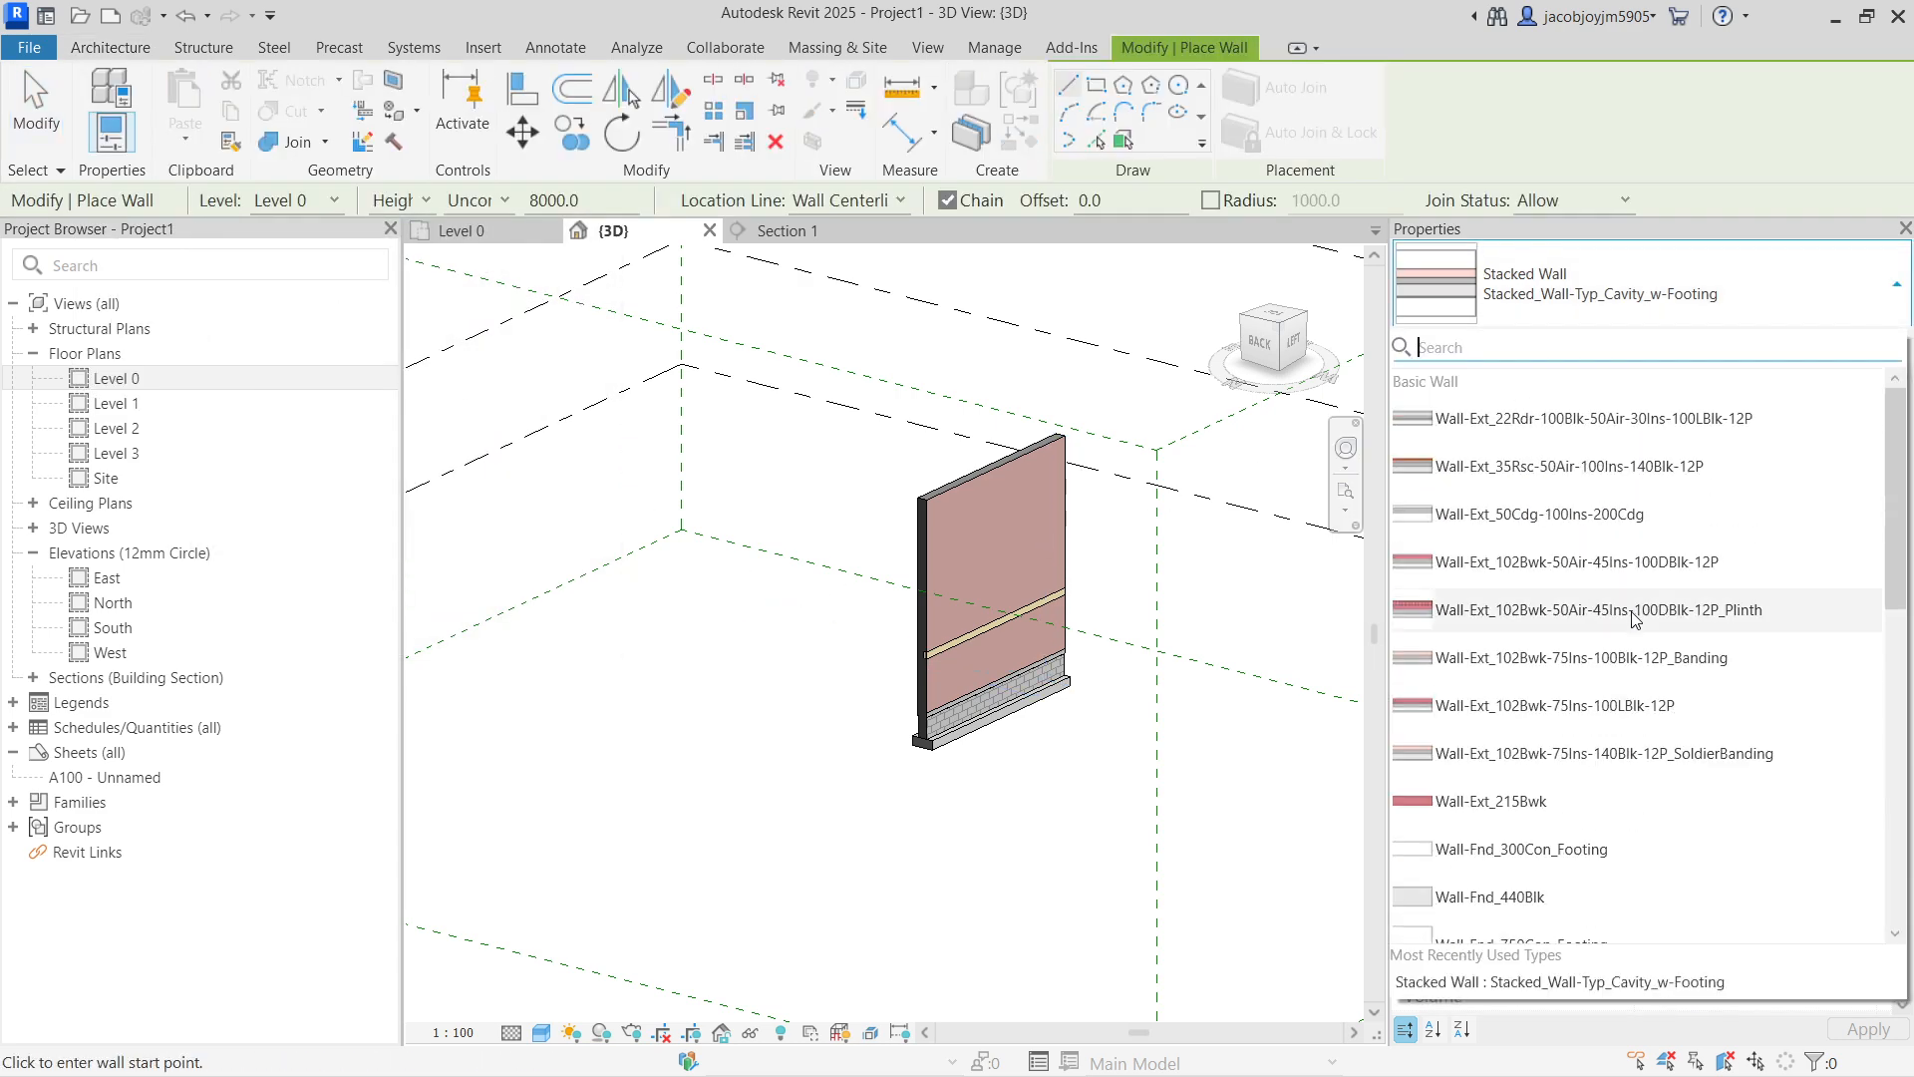
pyautogui.scroll(-2, 1600, 449)
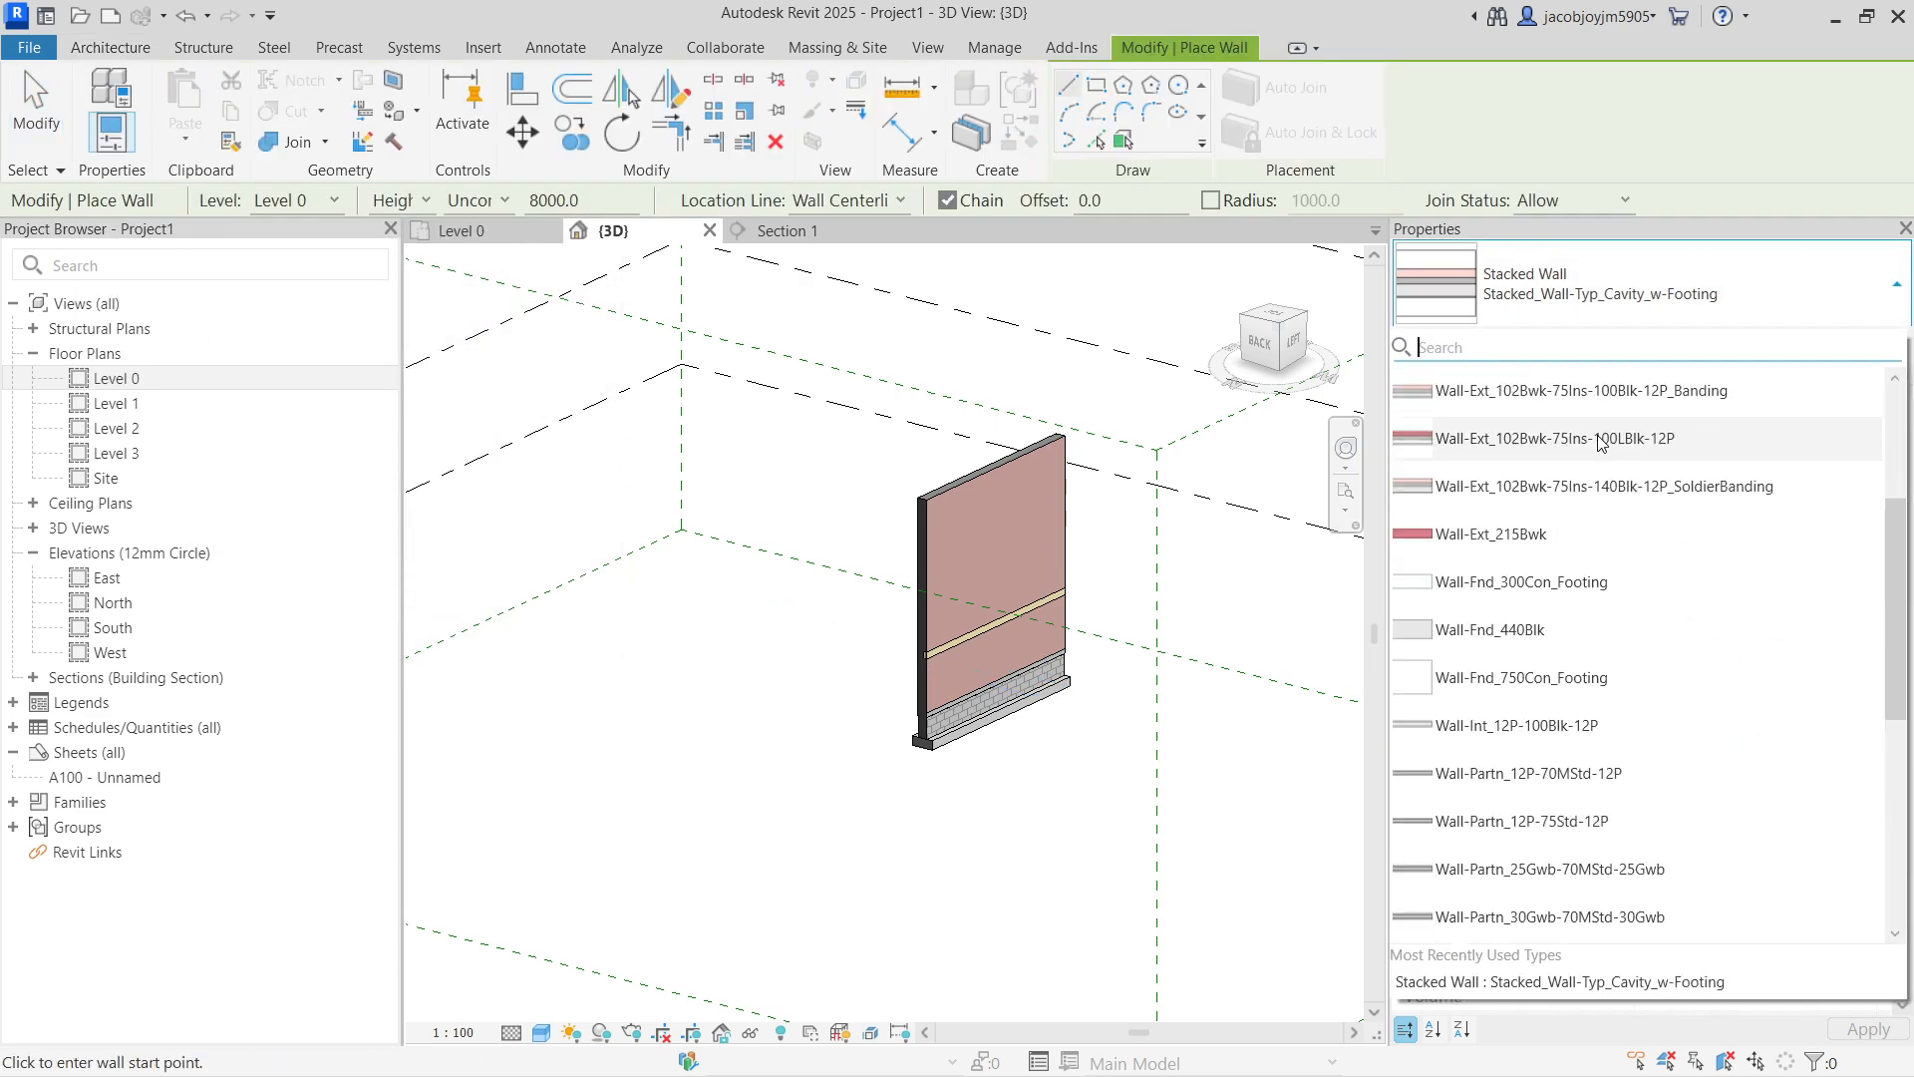
pyautogui.click(1540, 582)
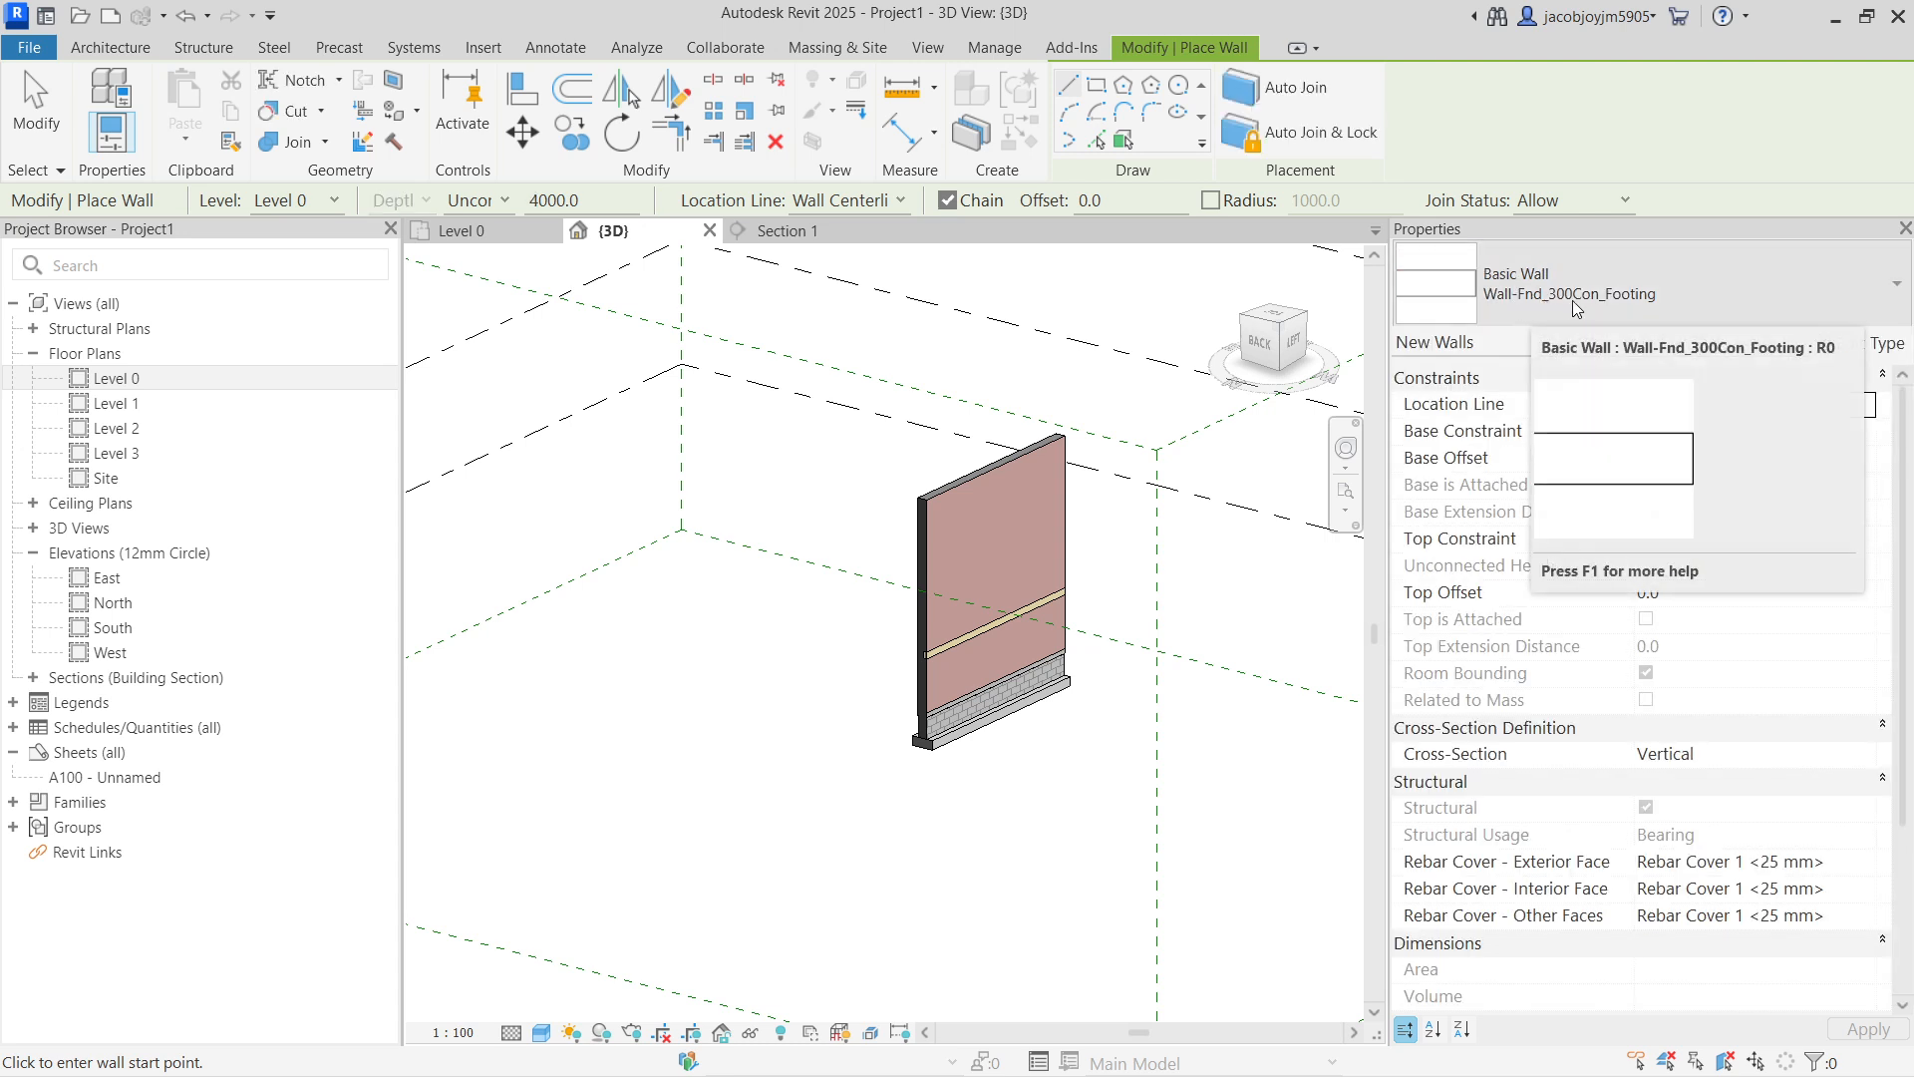
pyautogui.click(571, 761)
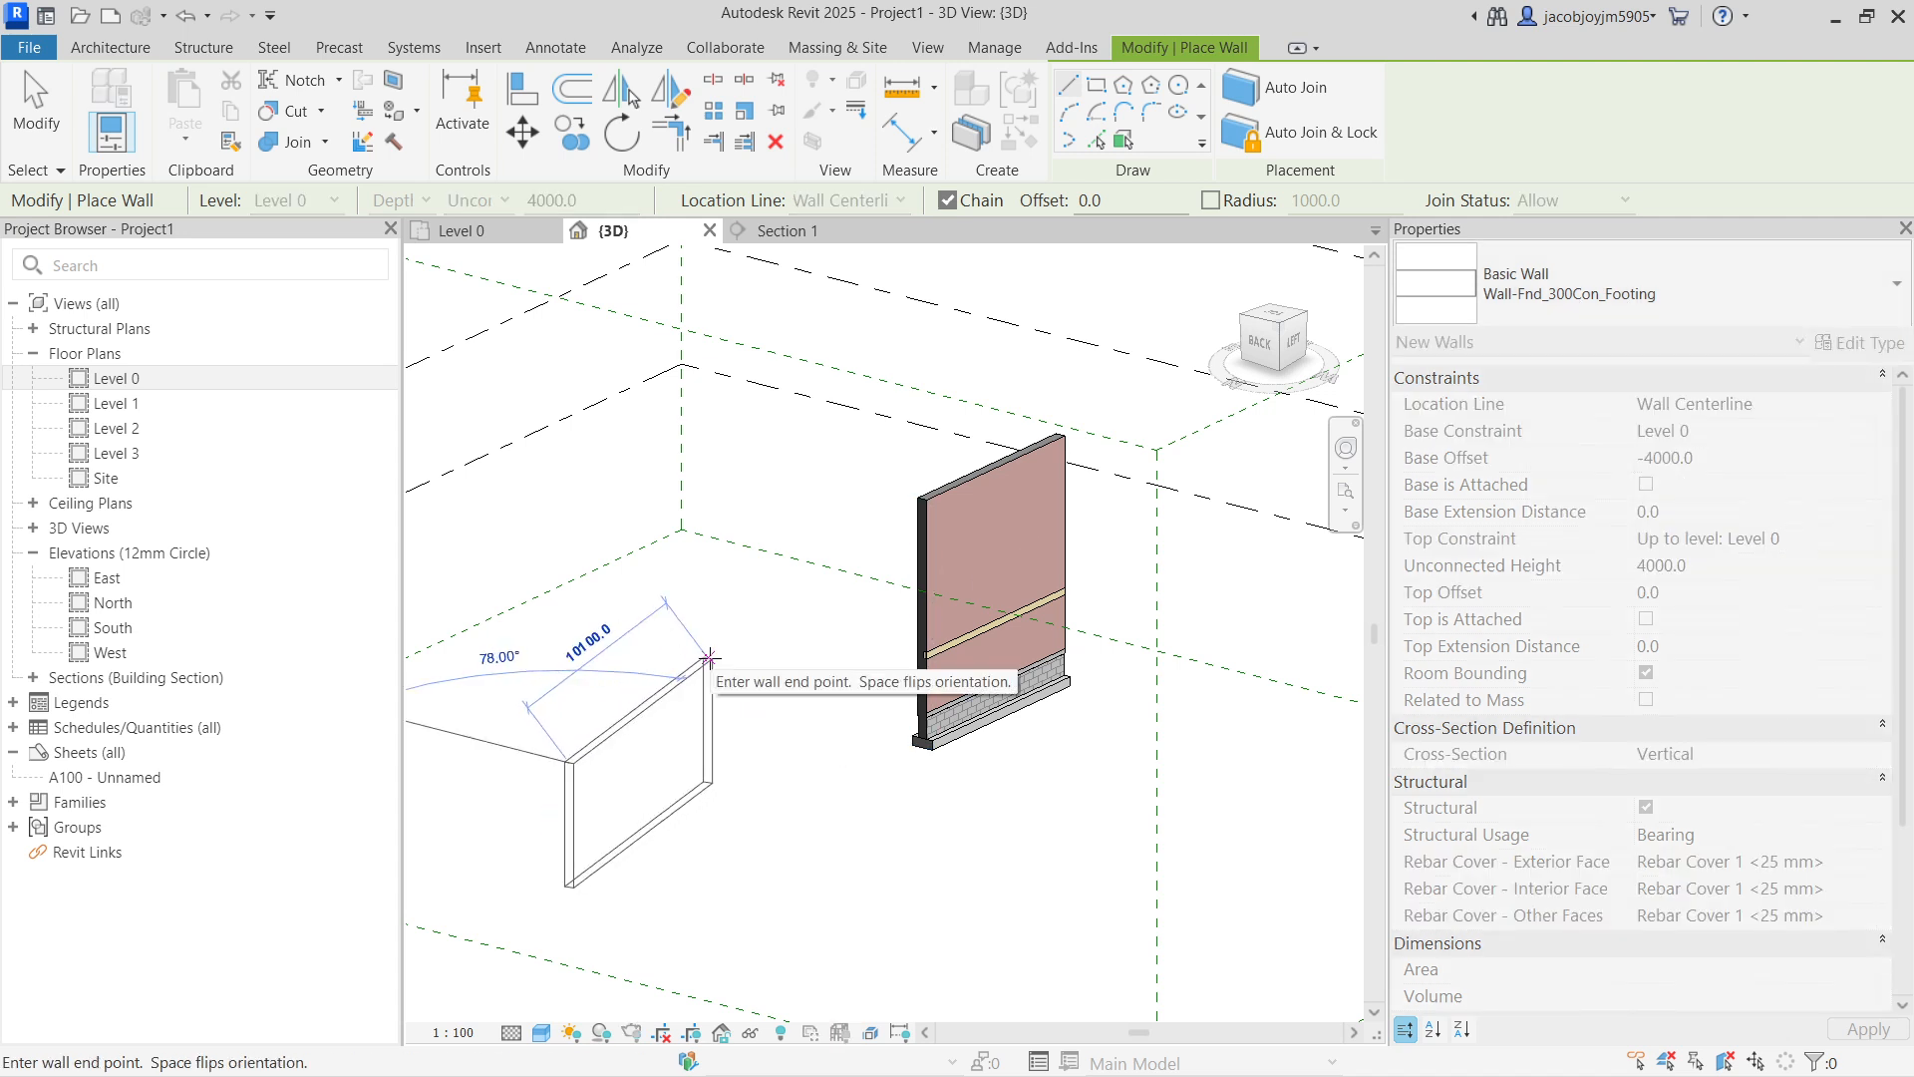
pyautogui.press('Escape')
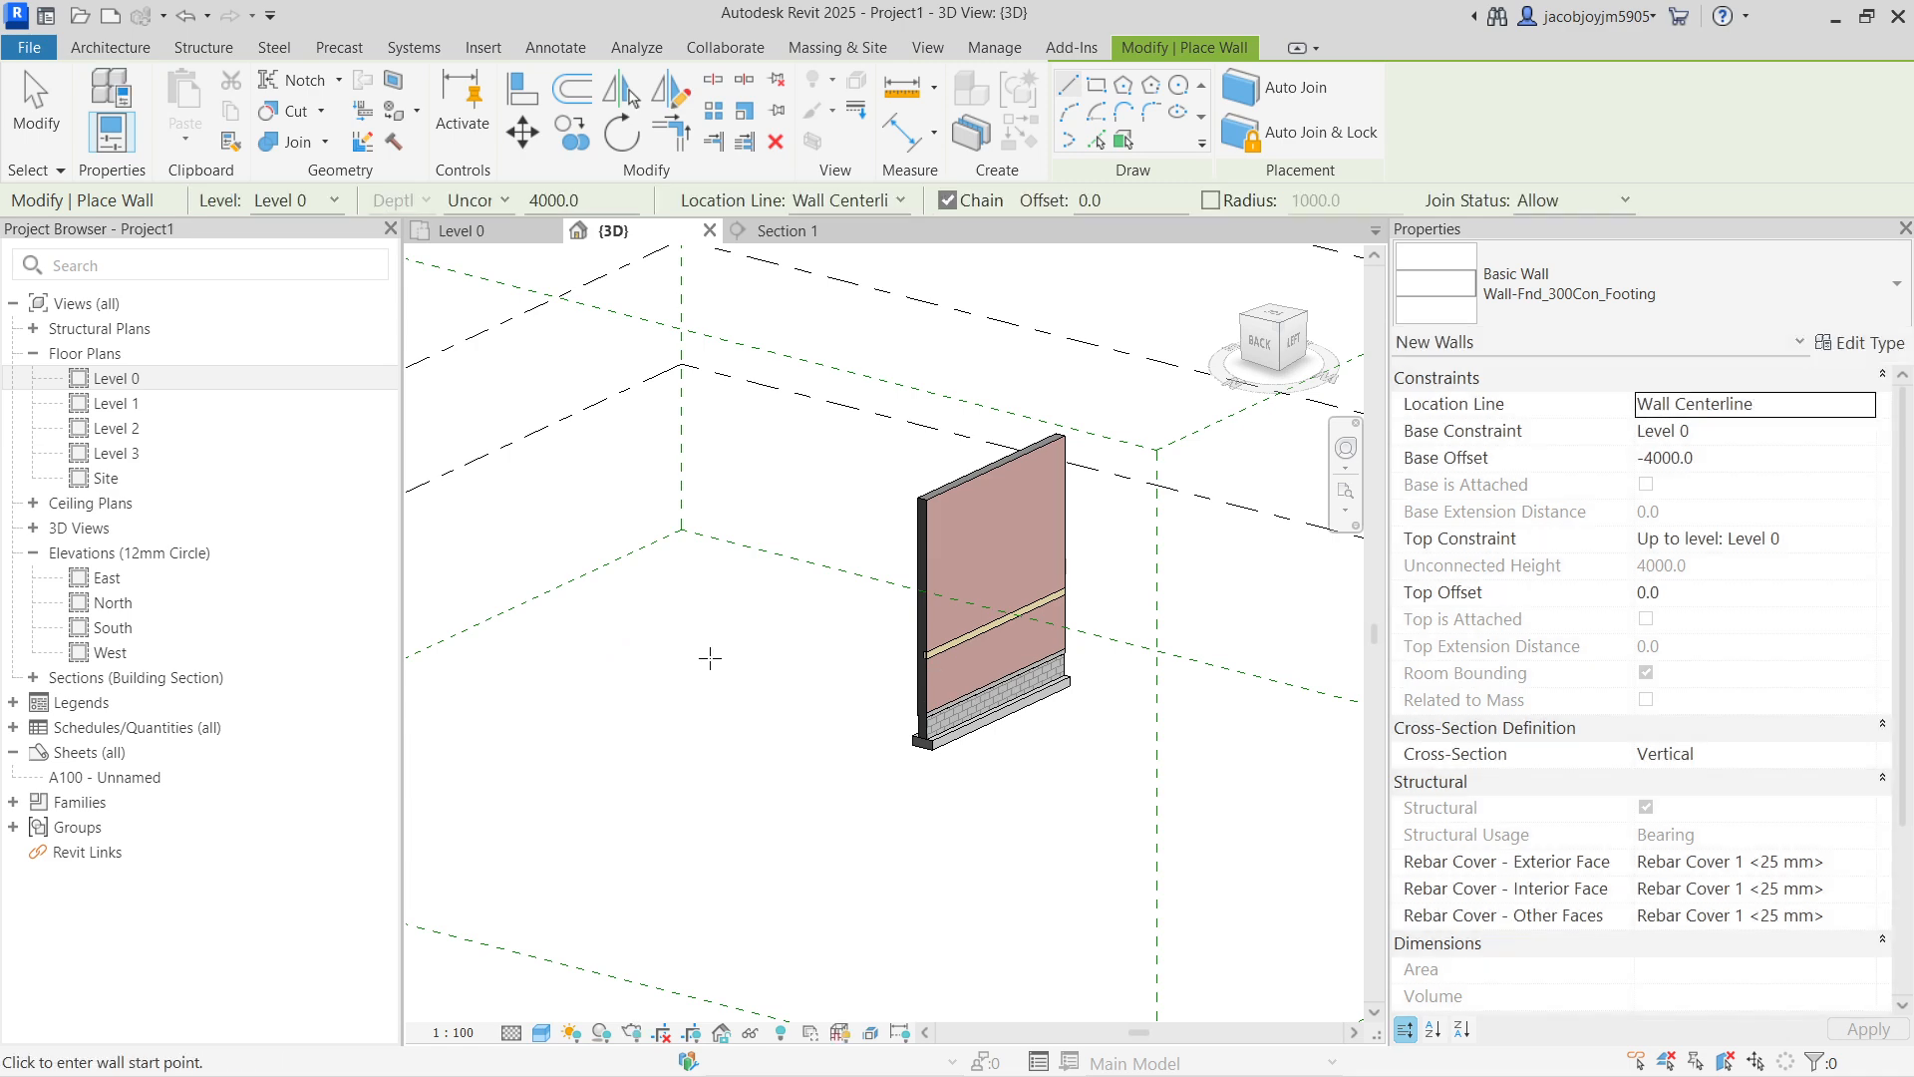
pyautogui.press('Escape')
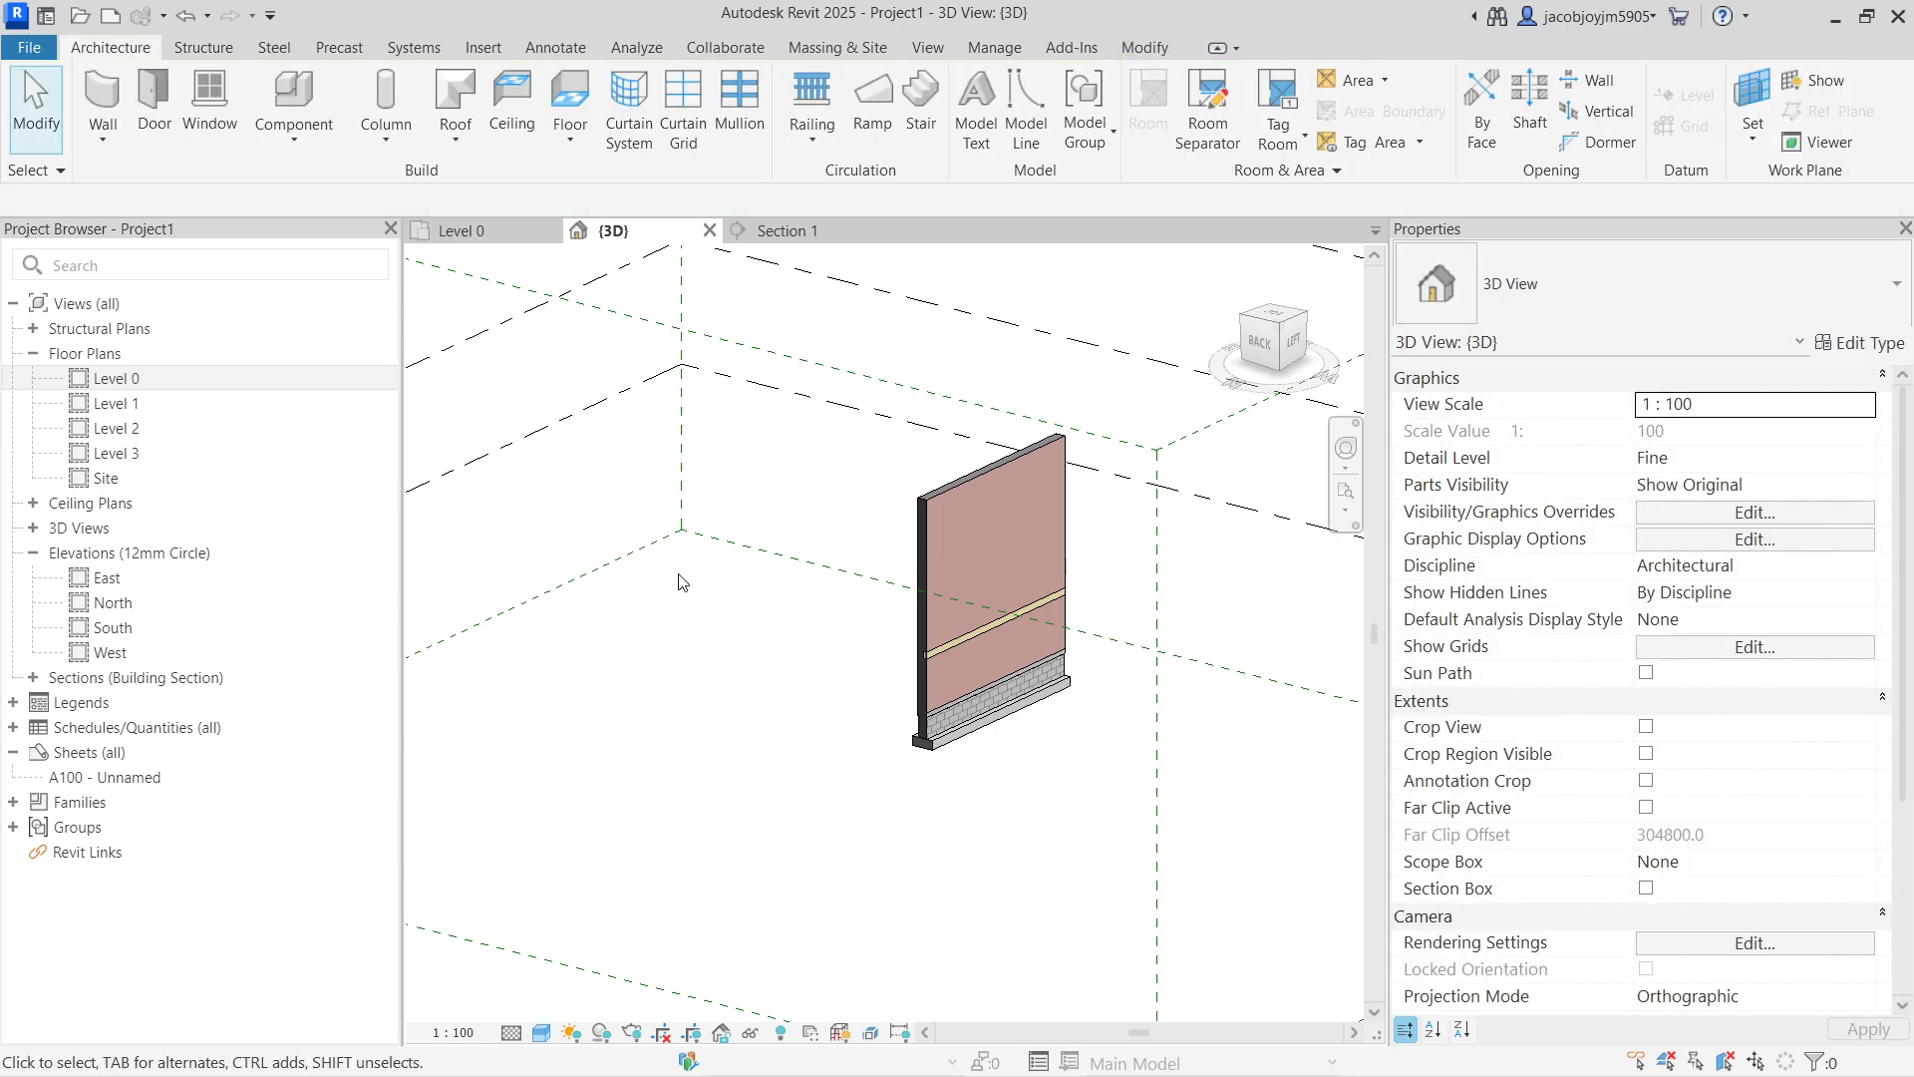
# Step: Draw a Wall-Fnd_440Blk basic wall parallel to the stacked wall, based on Level 0 with an unconnected height of 8000
pyautogui.click(103, 100)
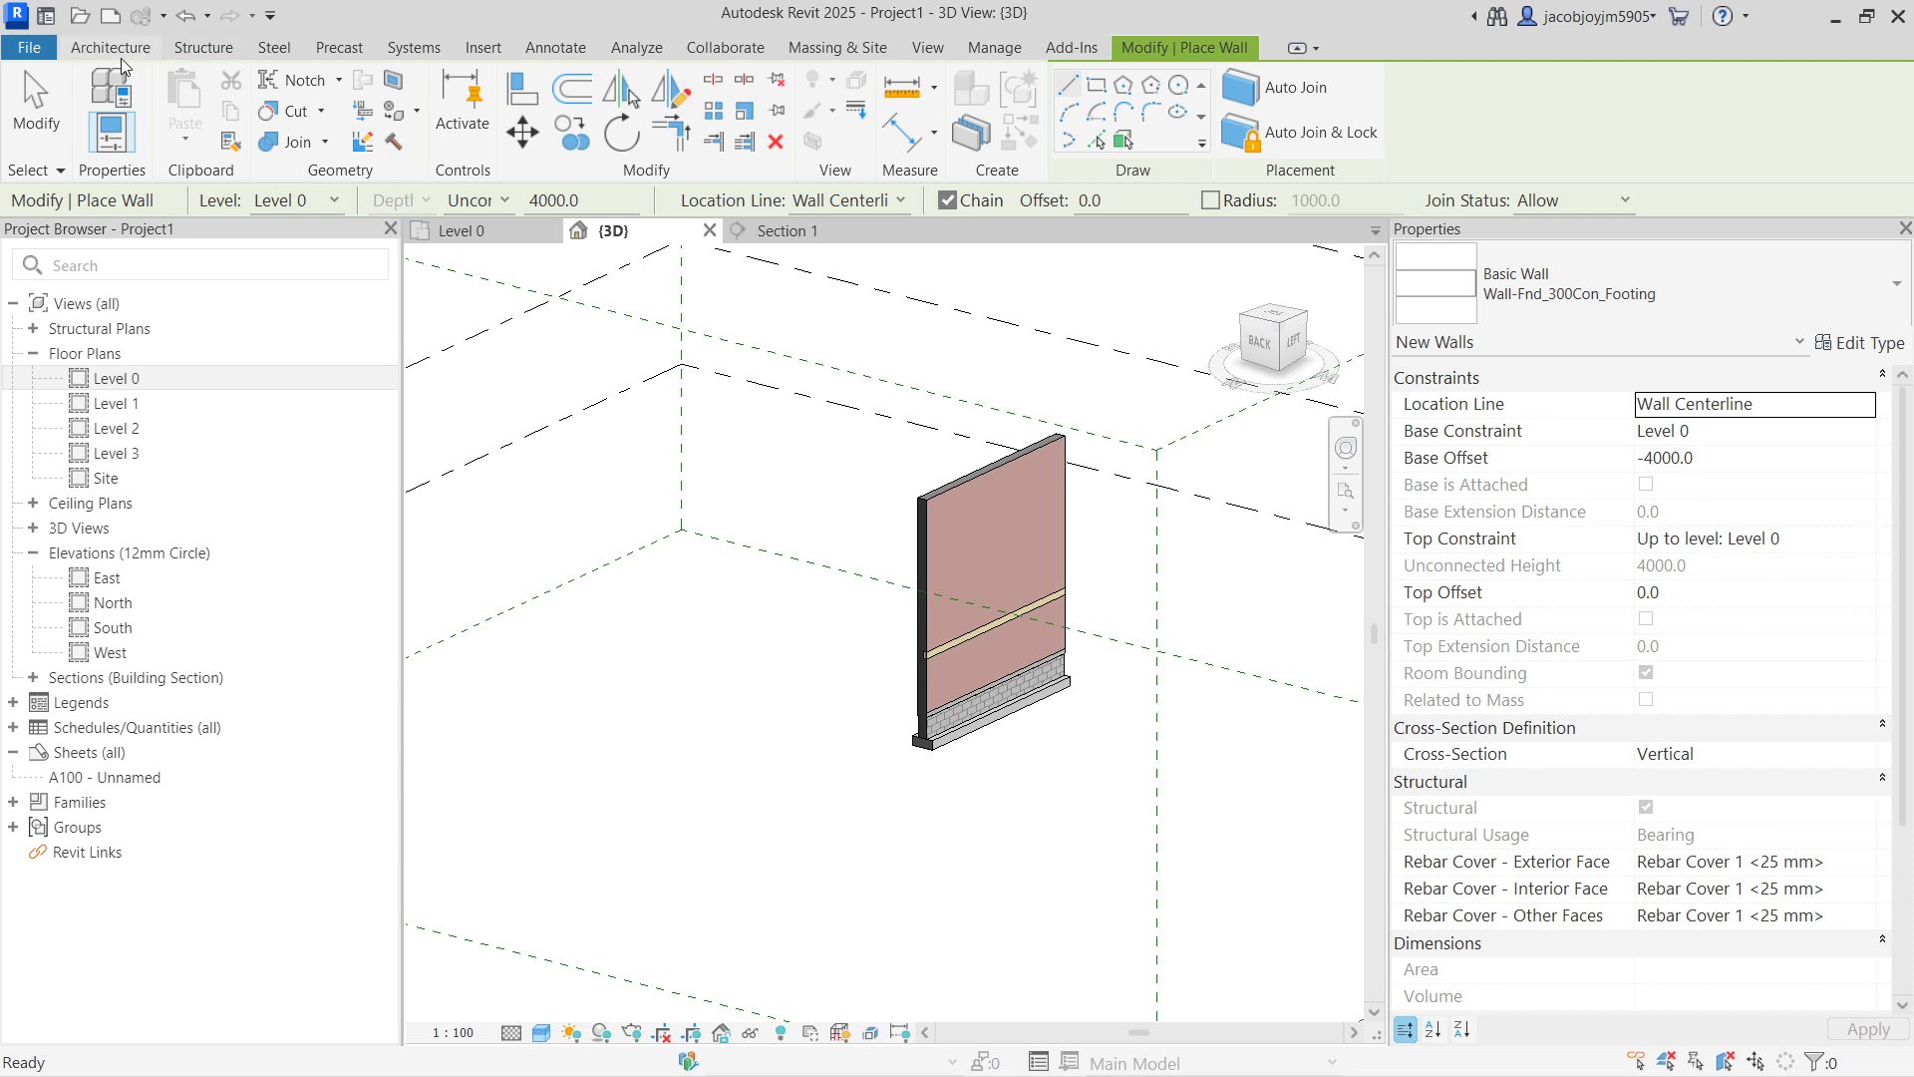
pyautogui.click(1642, 290)
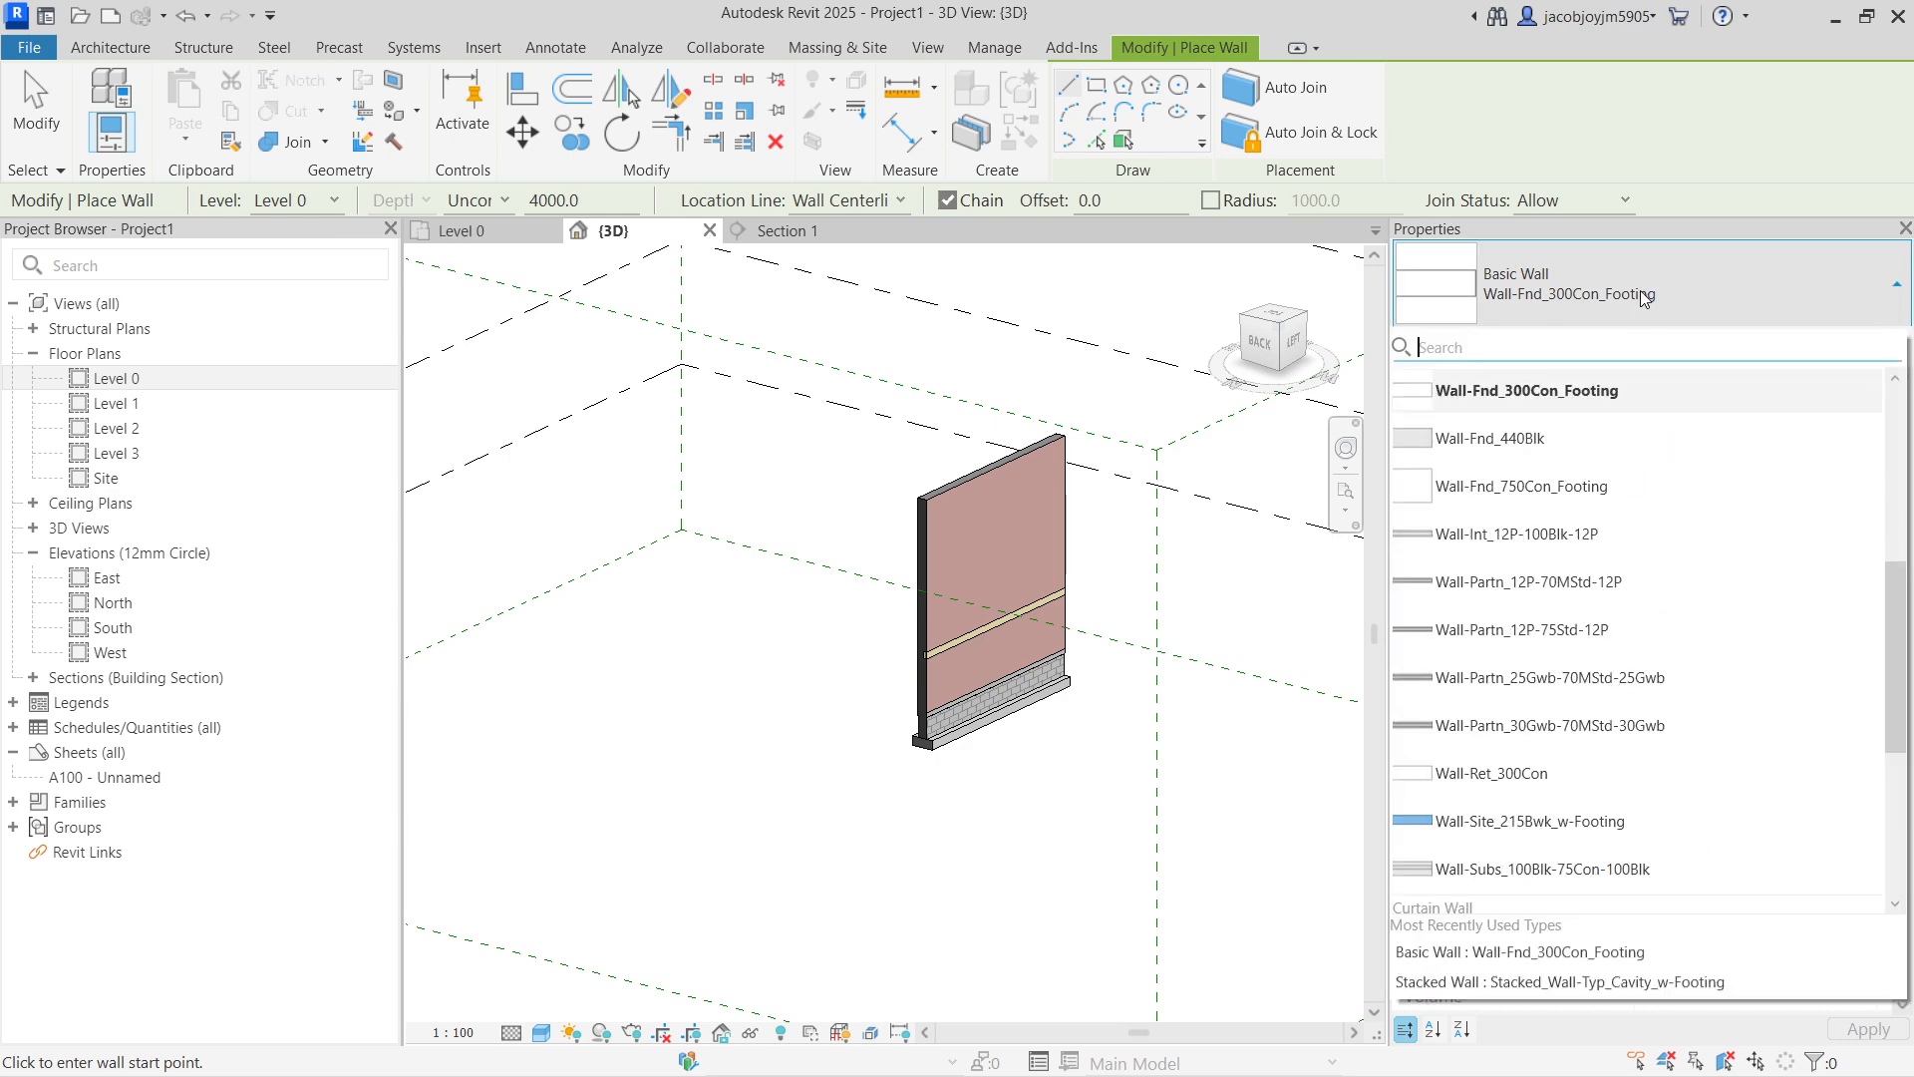
pyautogui.click(1666, 438)
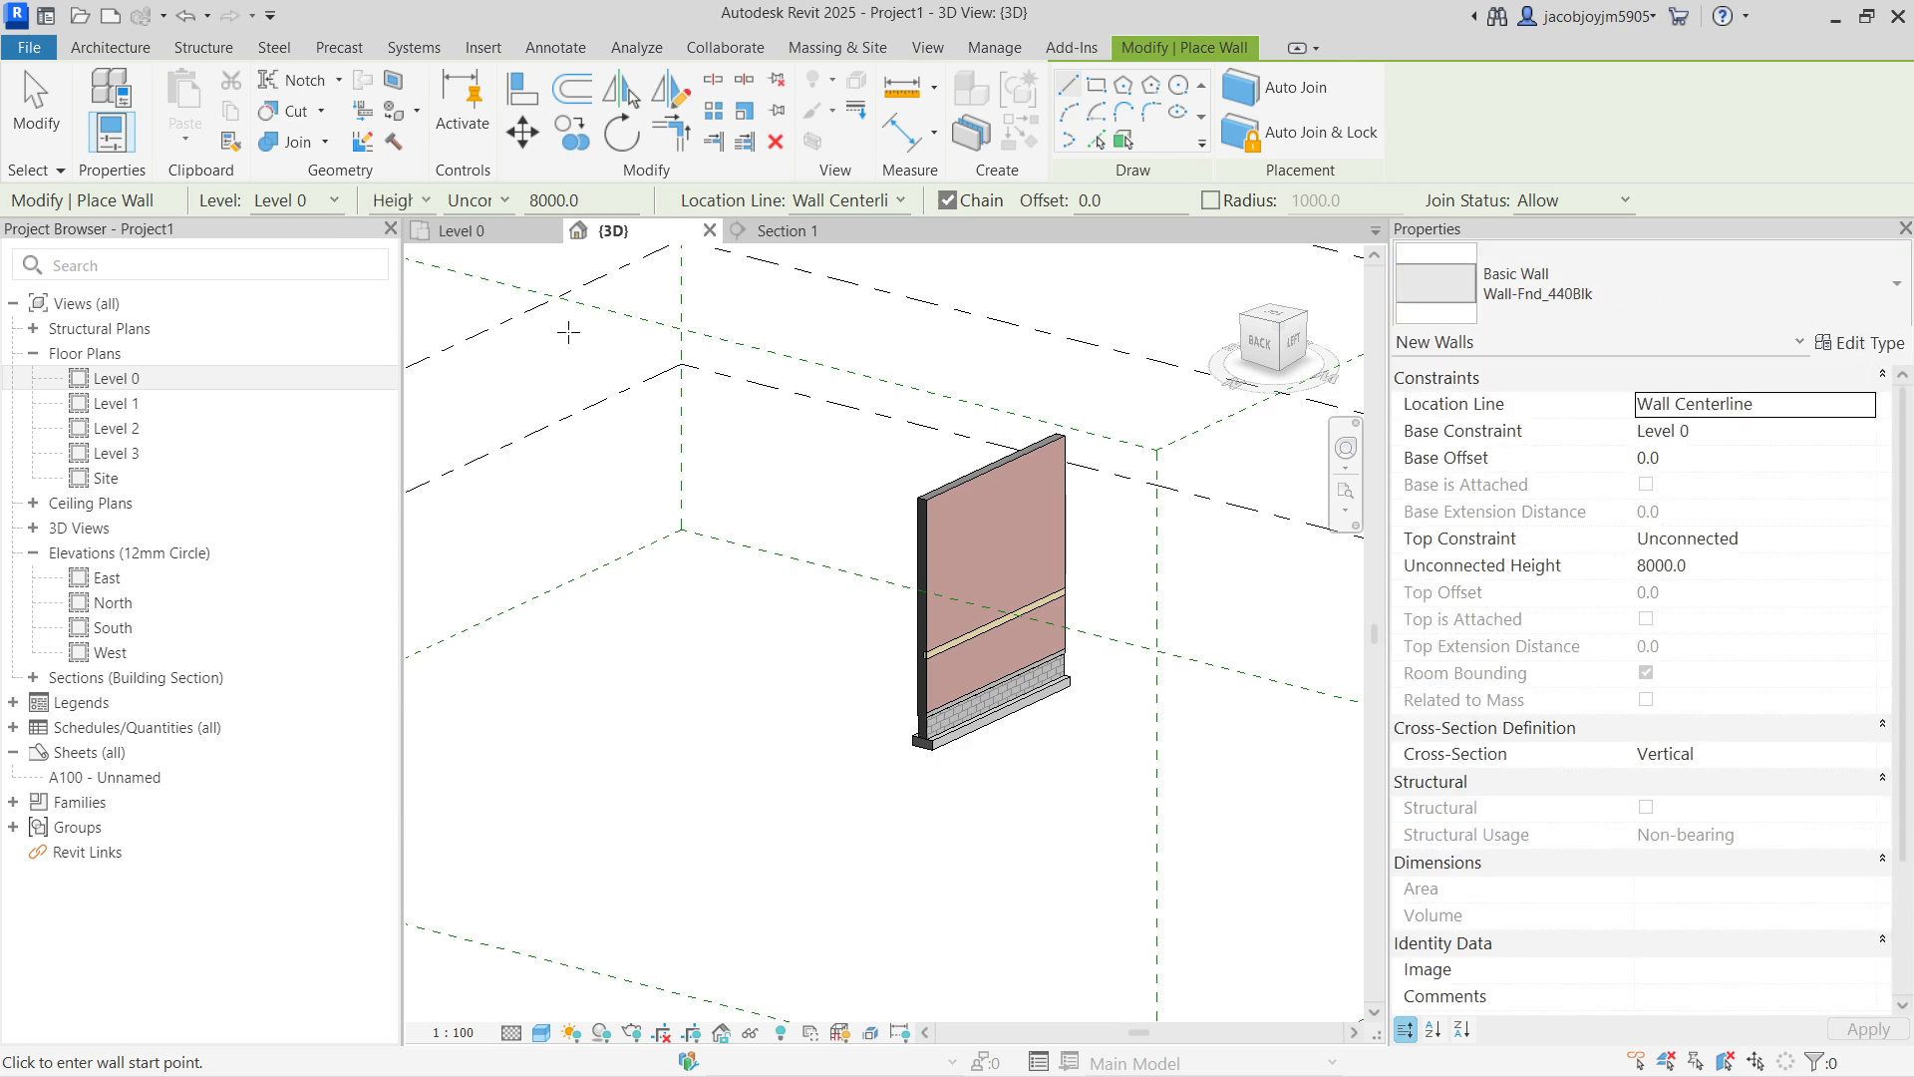
pyautogui.click(423, 201)
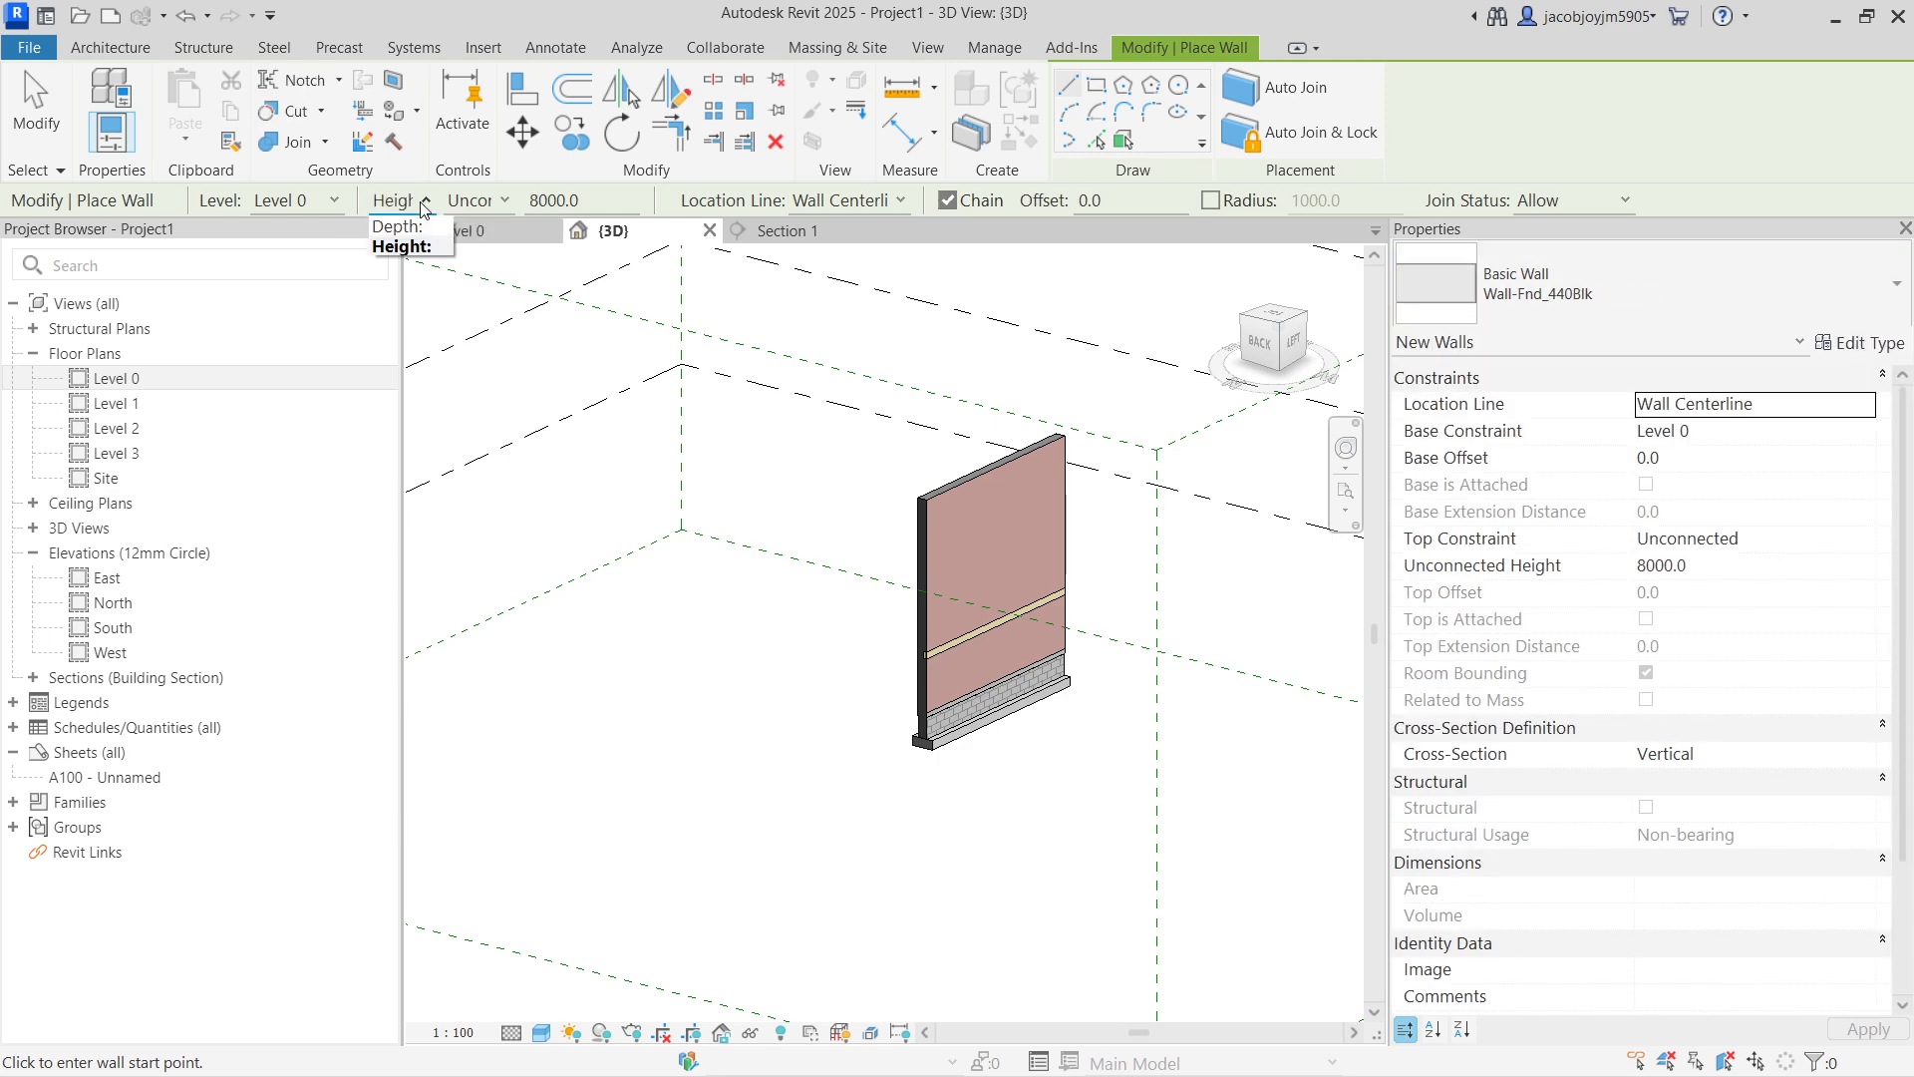
pyautogui.click(402, 247)
pyautogui.click(634, 738)
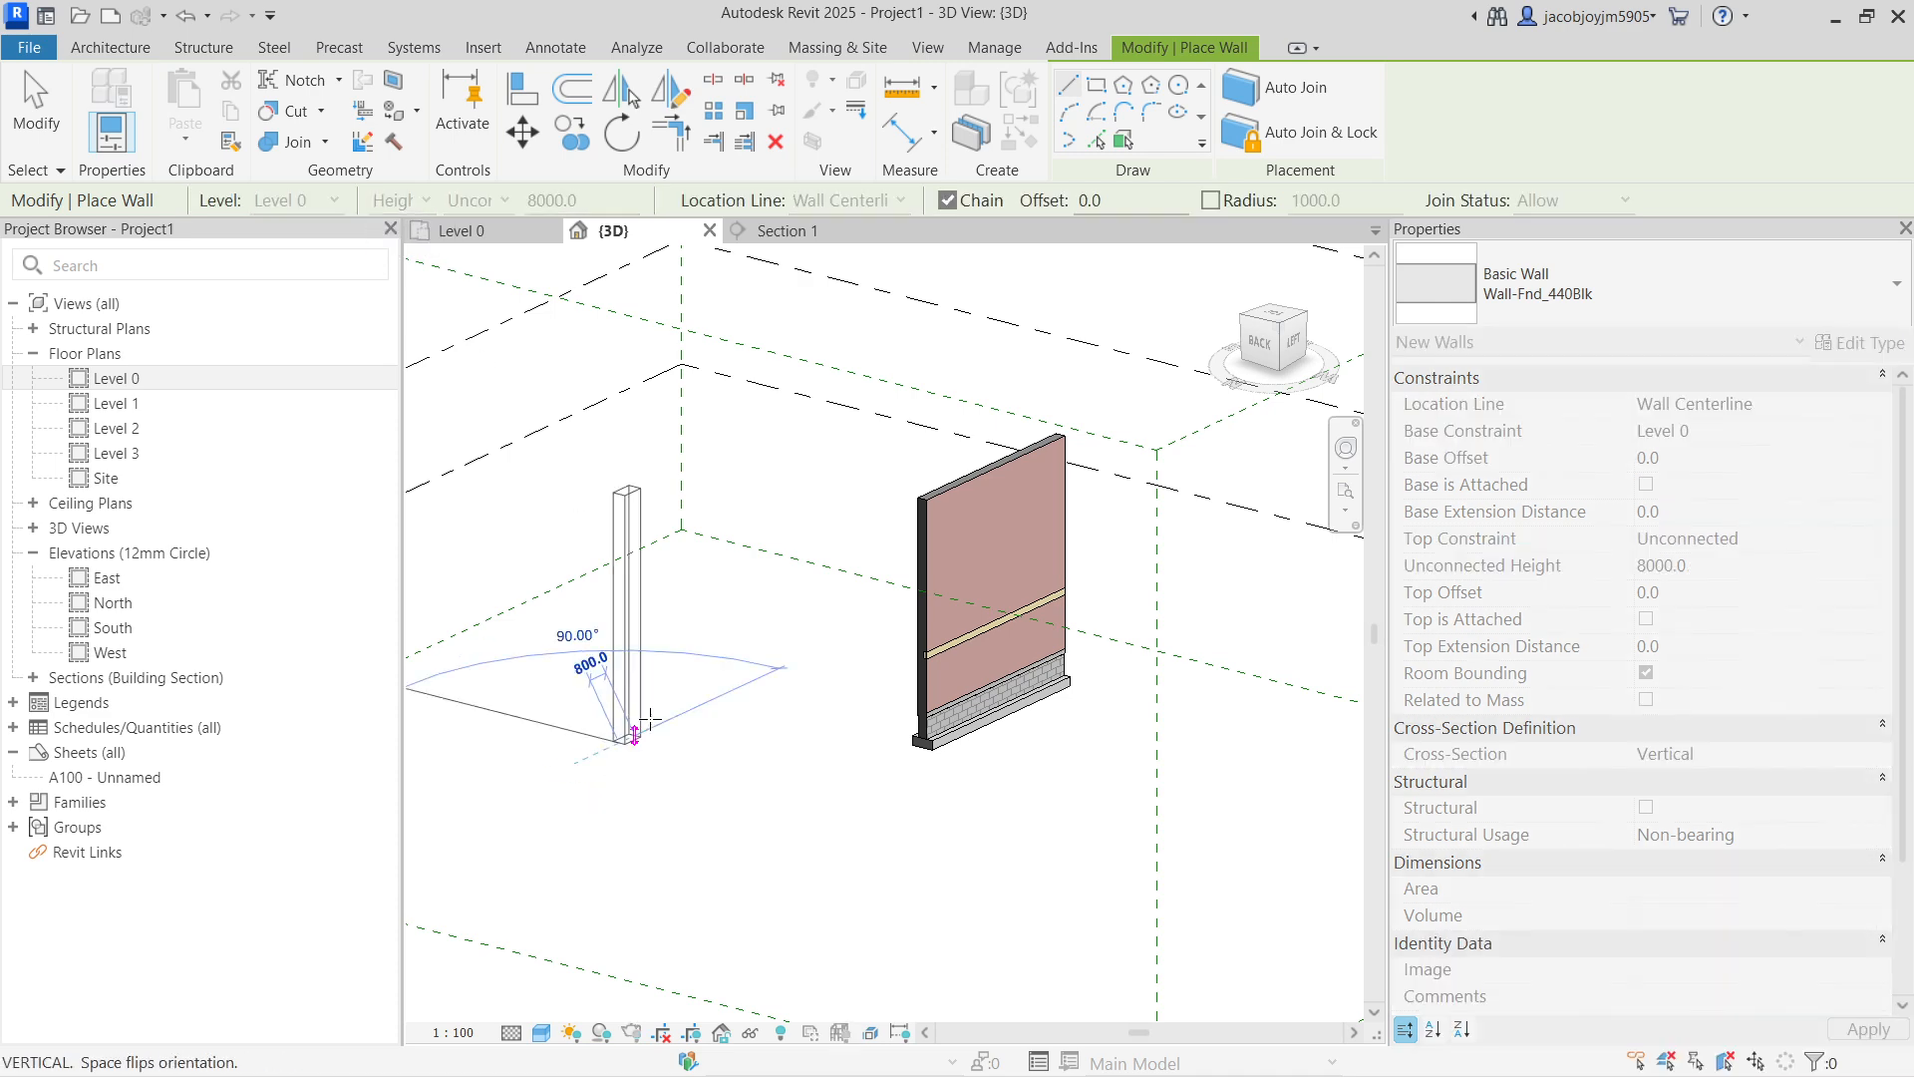
pyautogui.click(818, 650)
pyautogui.scroll(3, 664, 587)
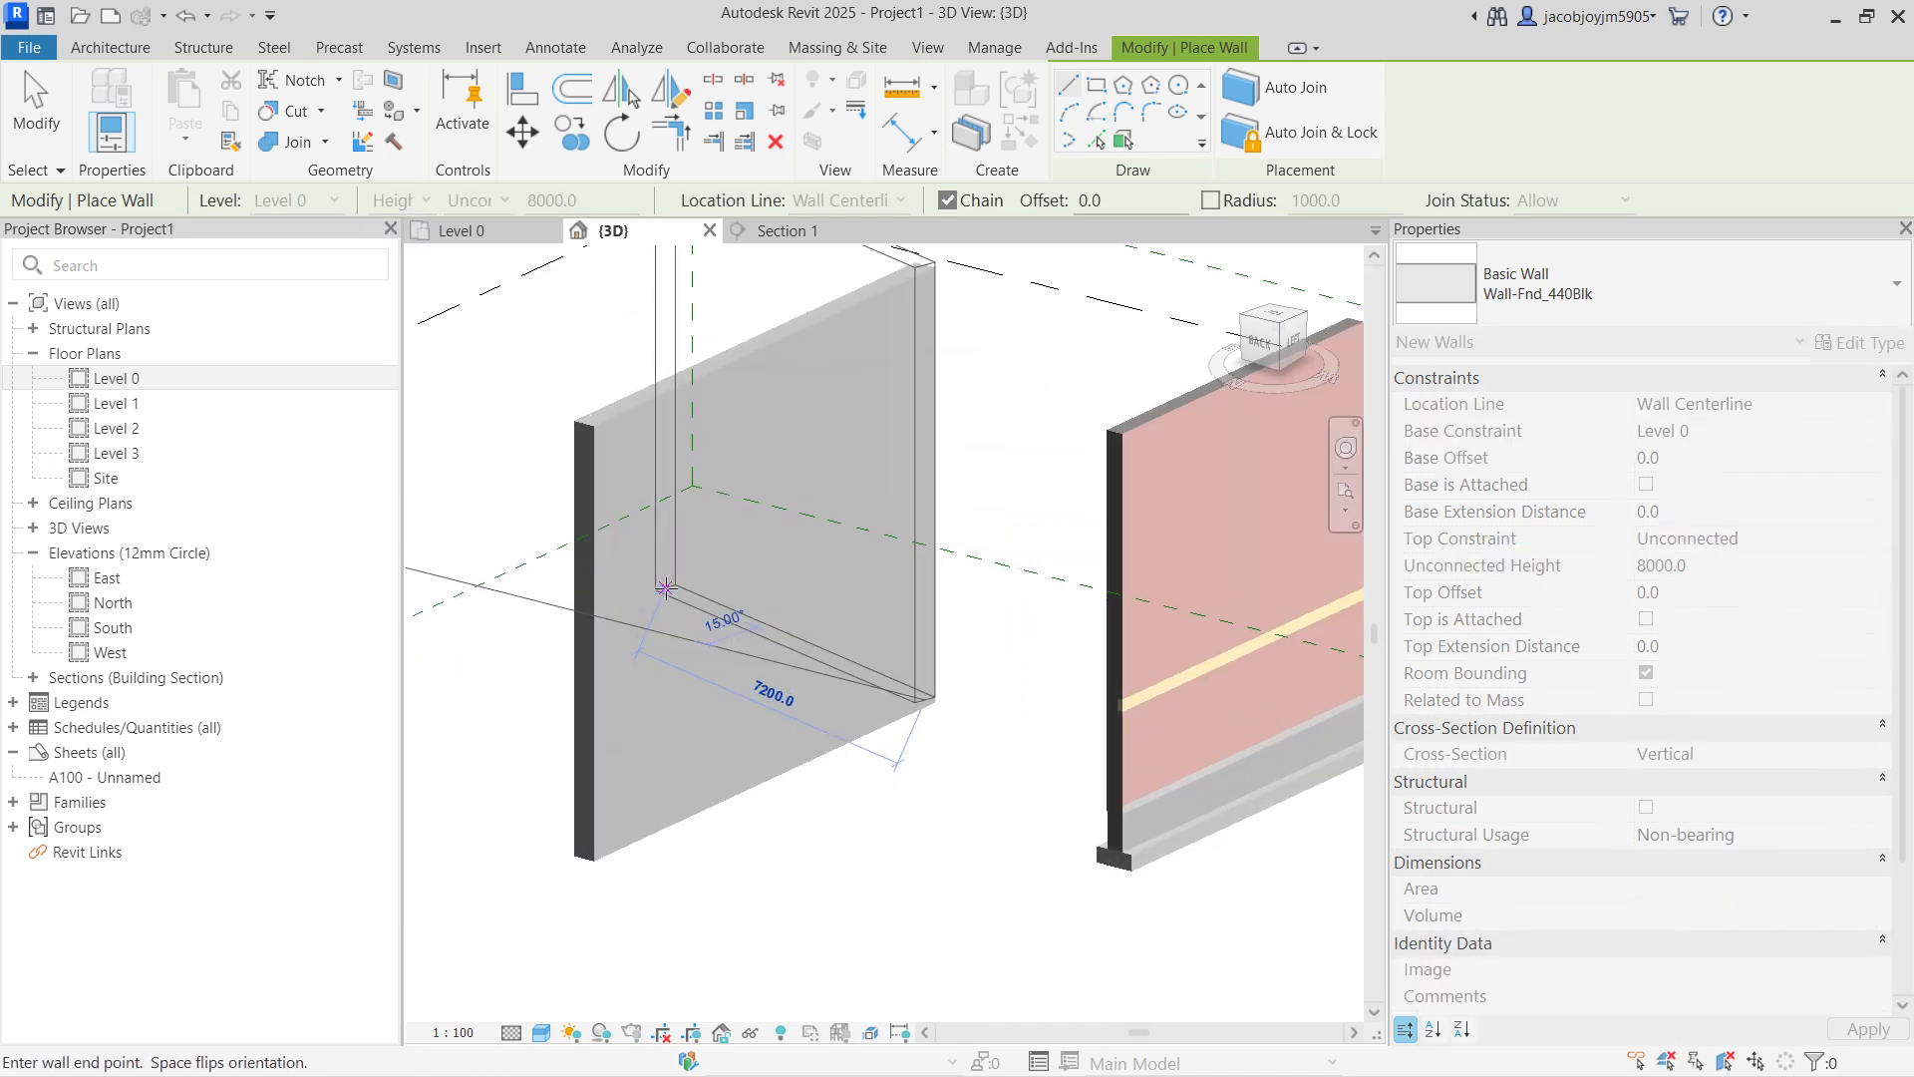
pyautogui.press('Escape')
pyautogui.scroll(-2, 863, 578)
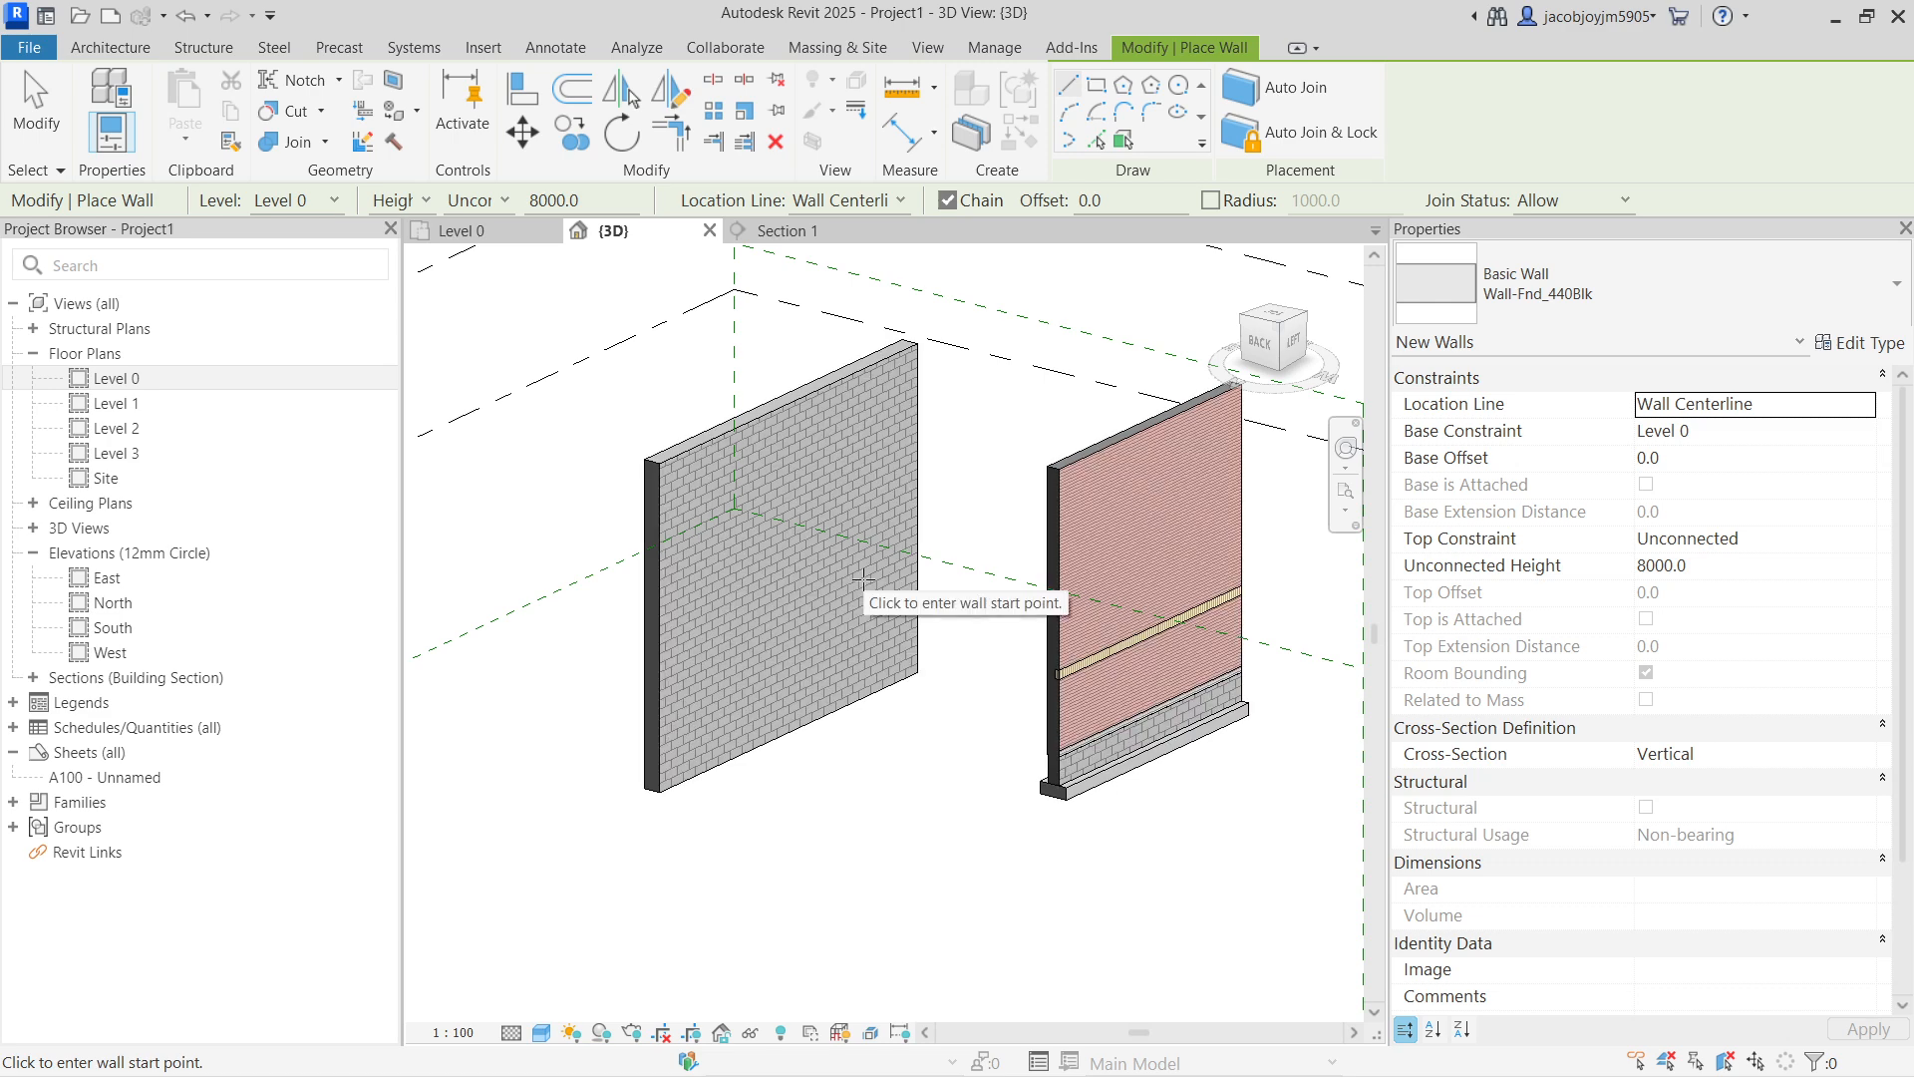
# Step: Draw a short Wall-Ext_215Bwk wall with an unconnected height of 8000 beside the blockwork wall, and compare it with the other walls
pyautogui.click(1635, 295)
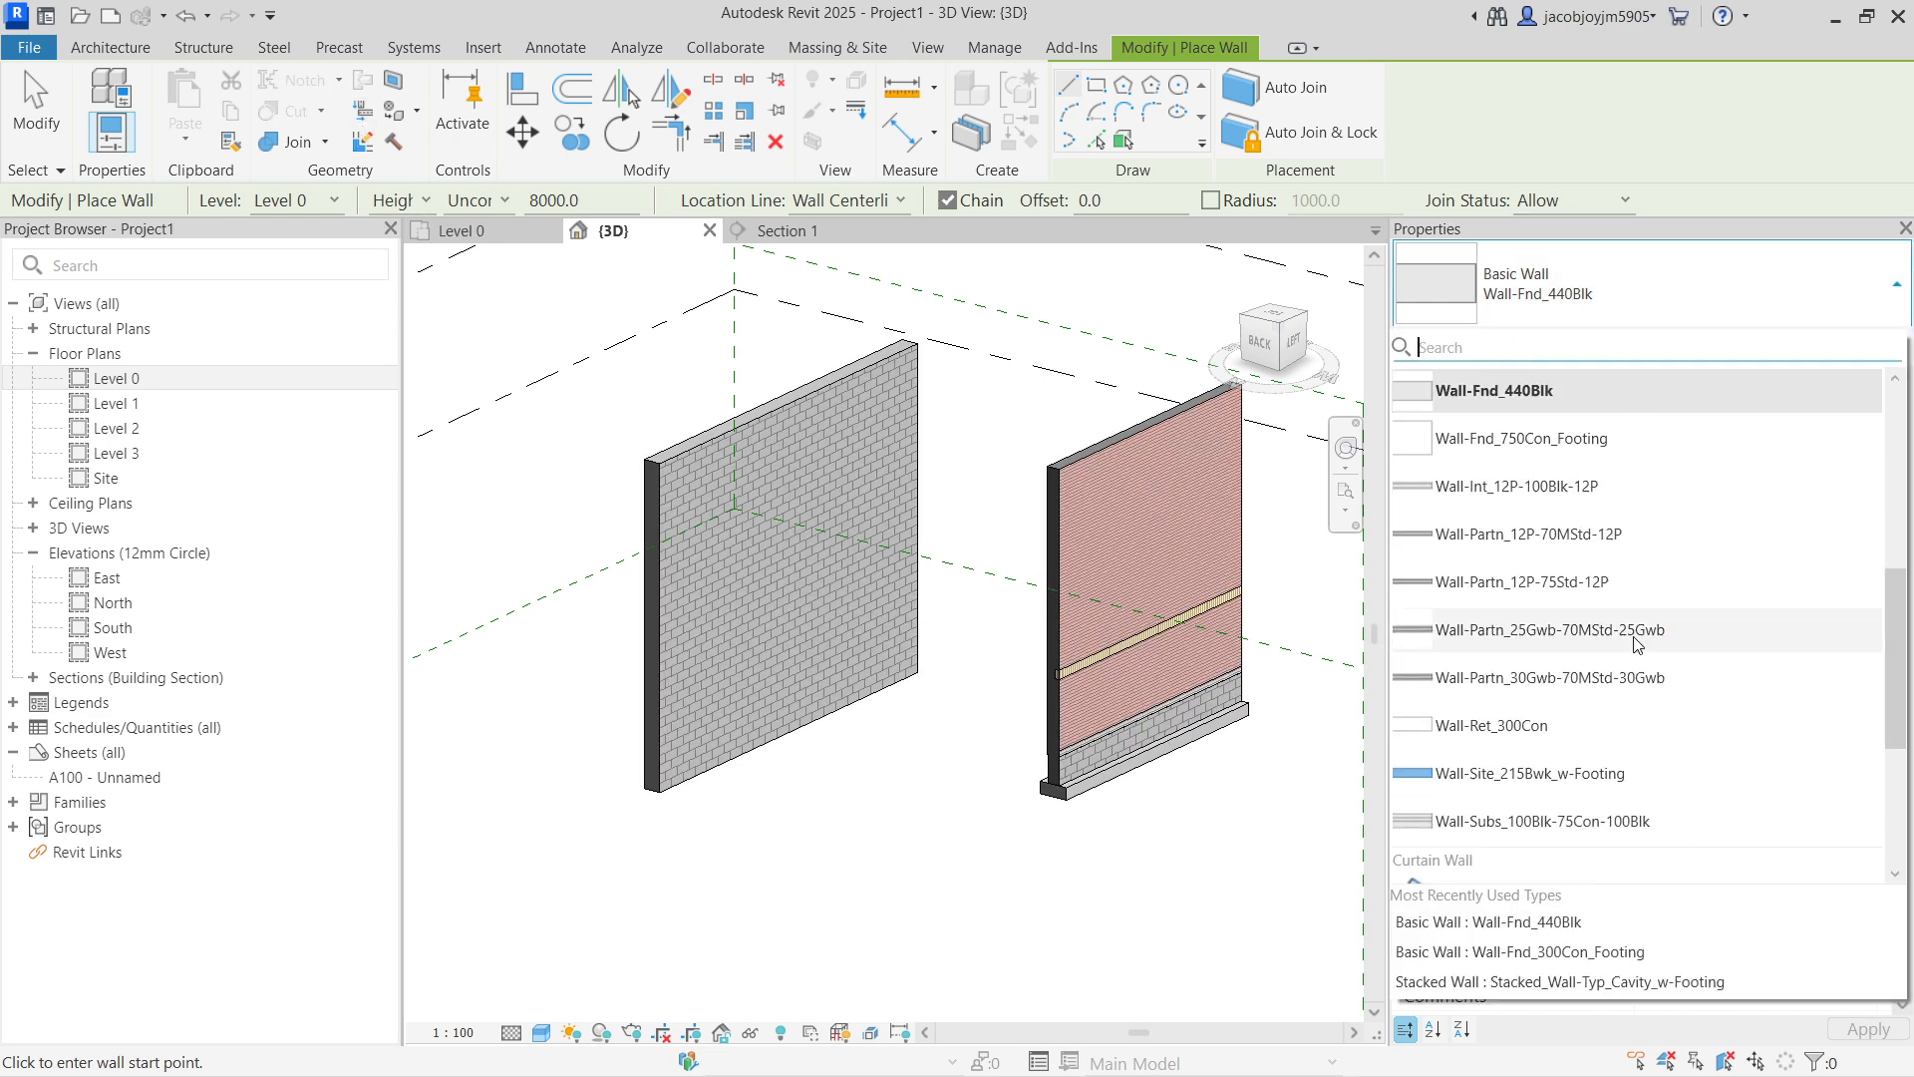
pyautogui.scroll(1, 1618, 804)
pyautogui.click(1575, 439)
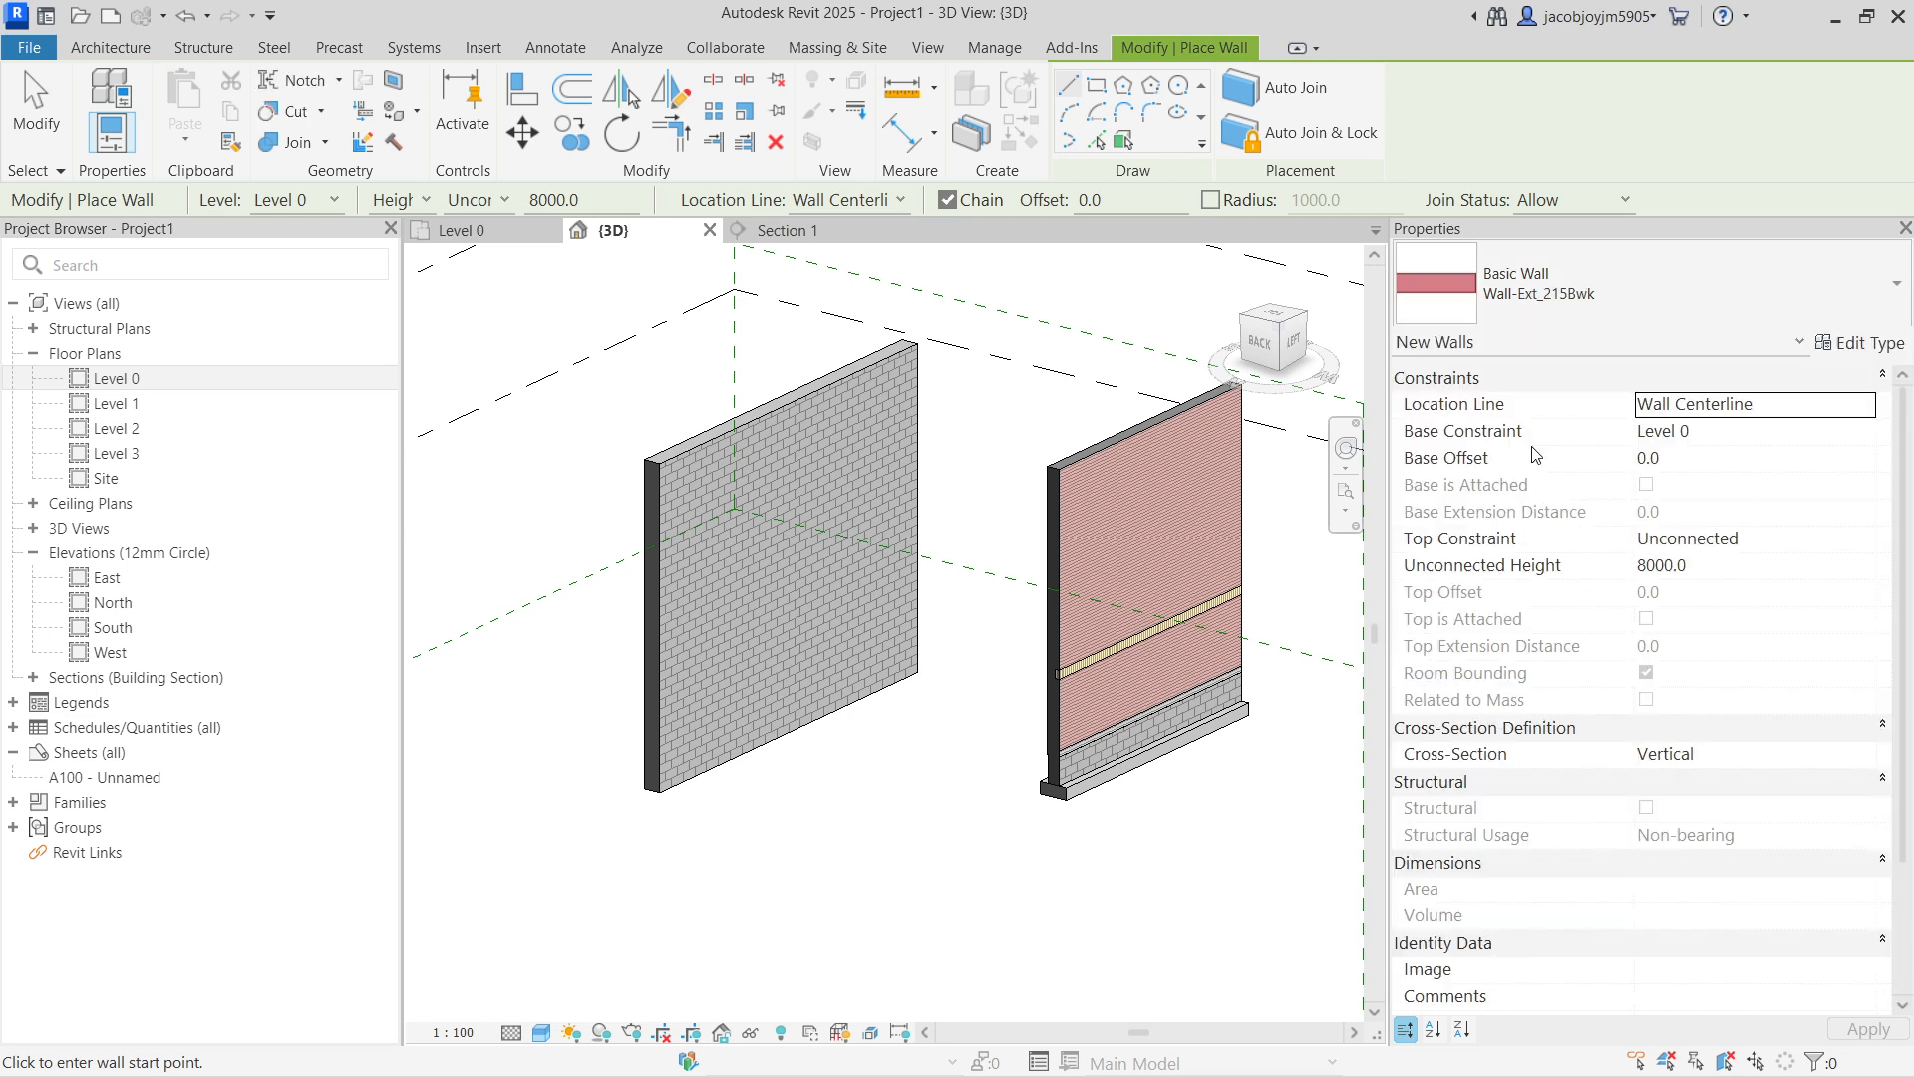
pyautogui.click(566, 886)
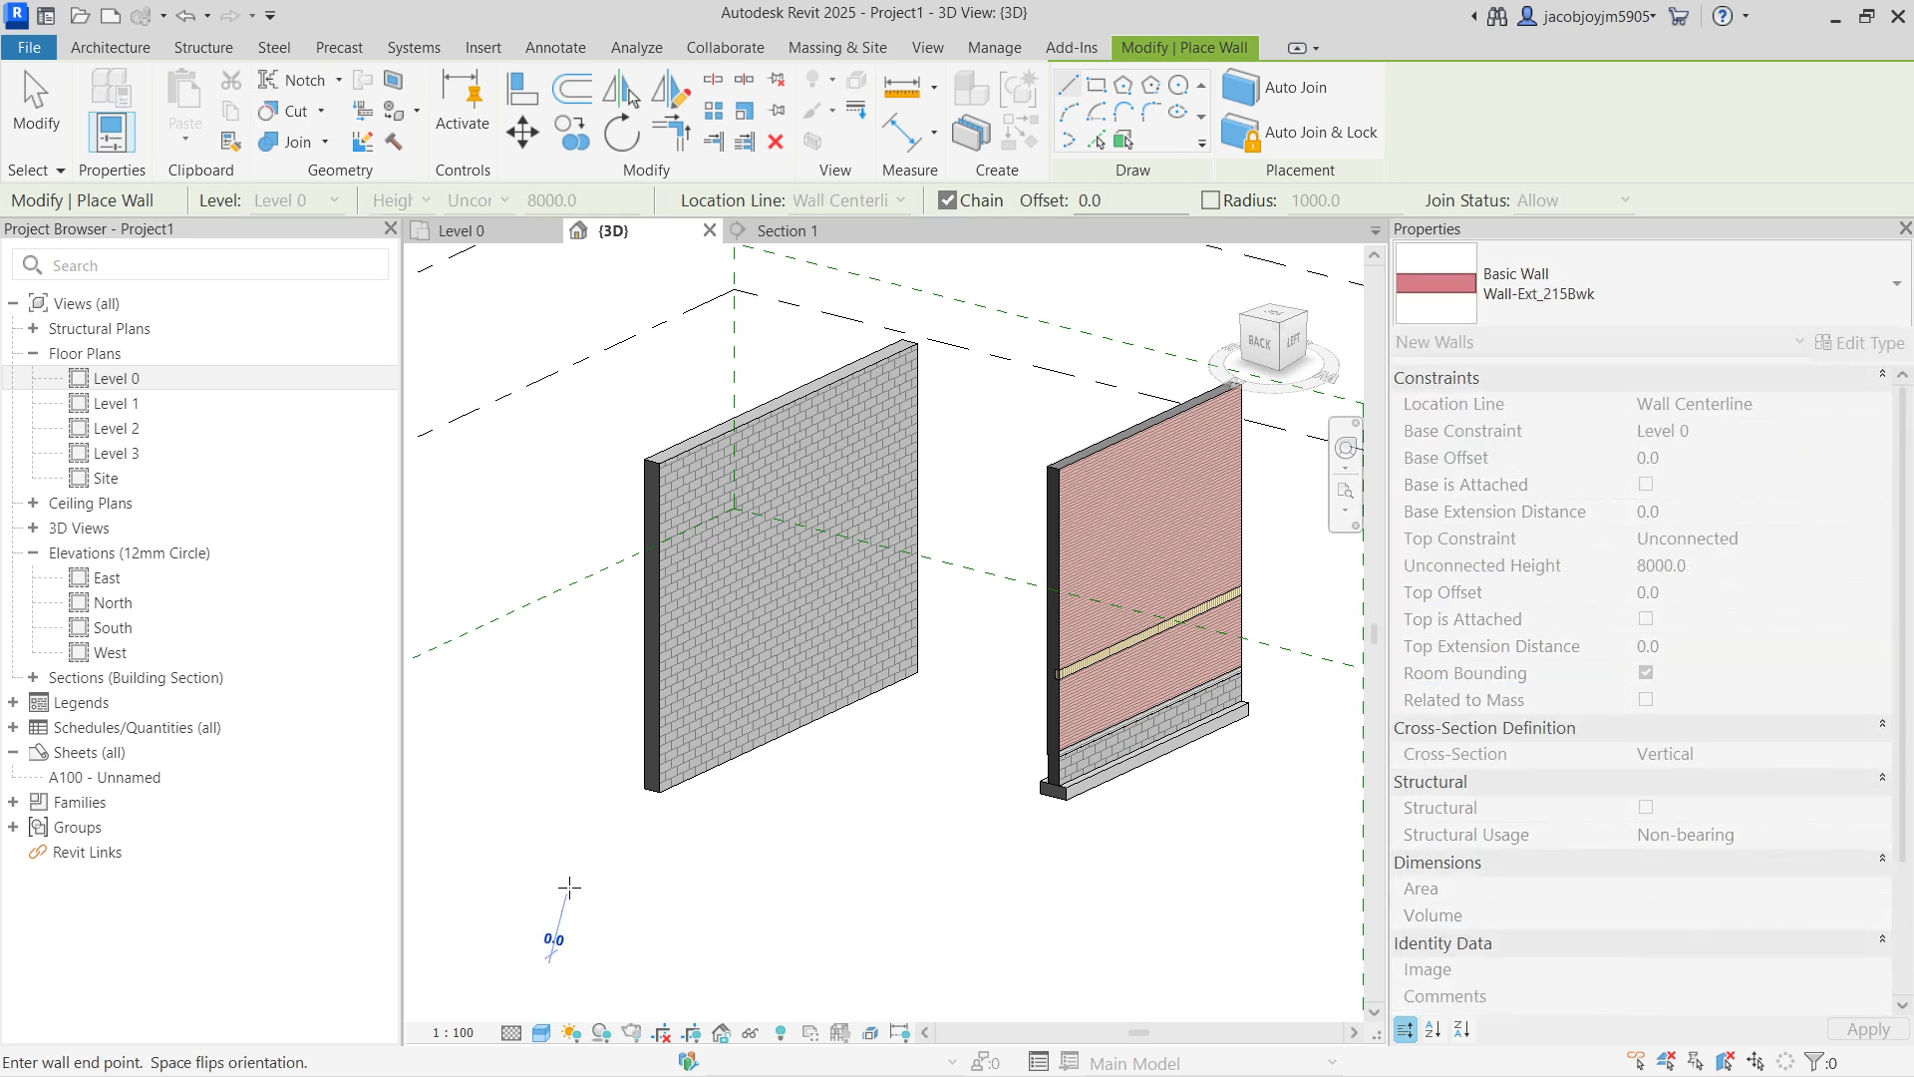
pyautogui.click(613, 852)
pyautogui.scroll(2, 618, 849)
pyautogui.press('Escape')
pyautogui.press('Escape')
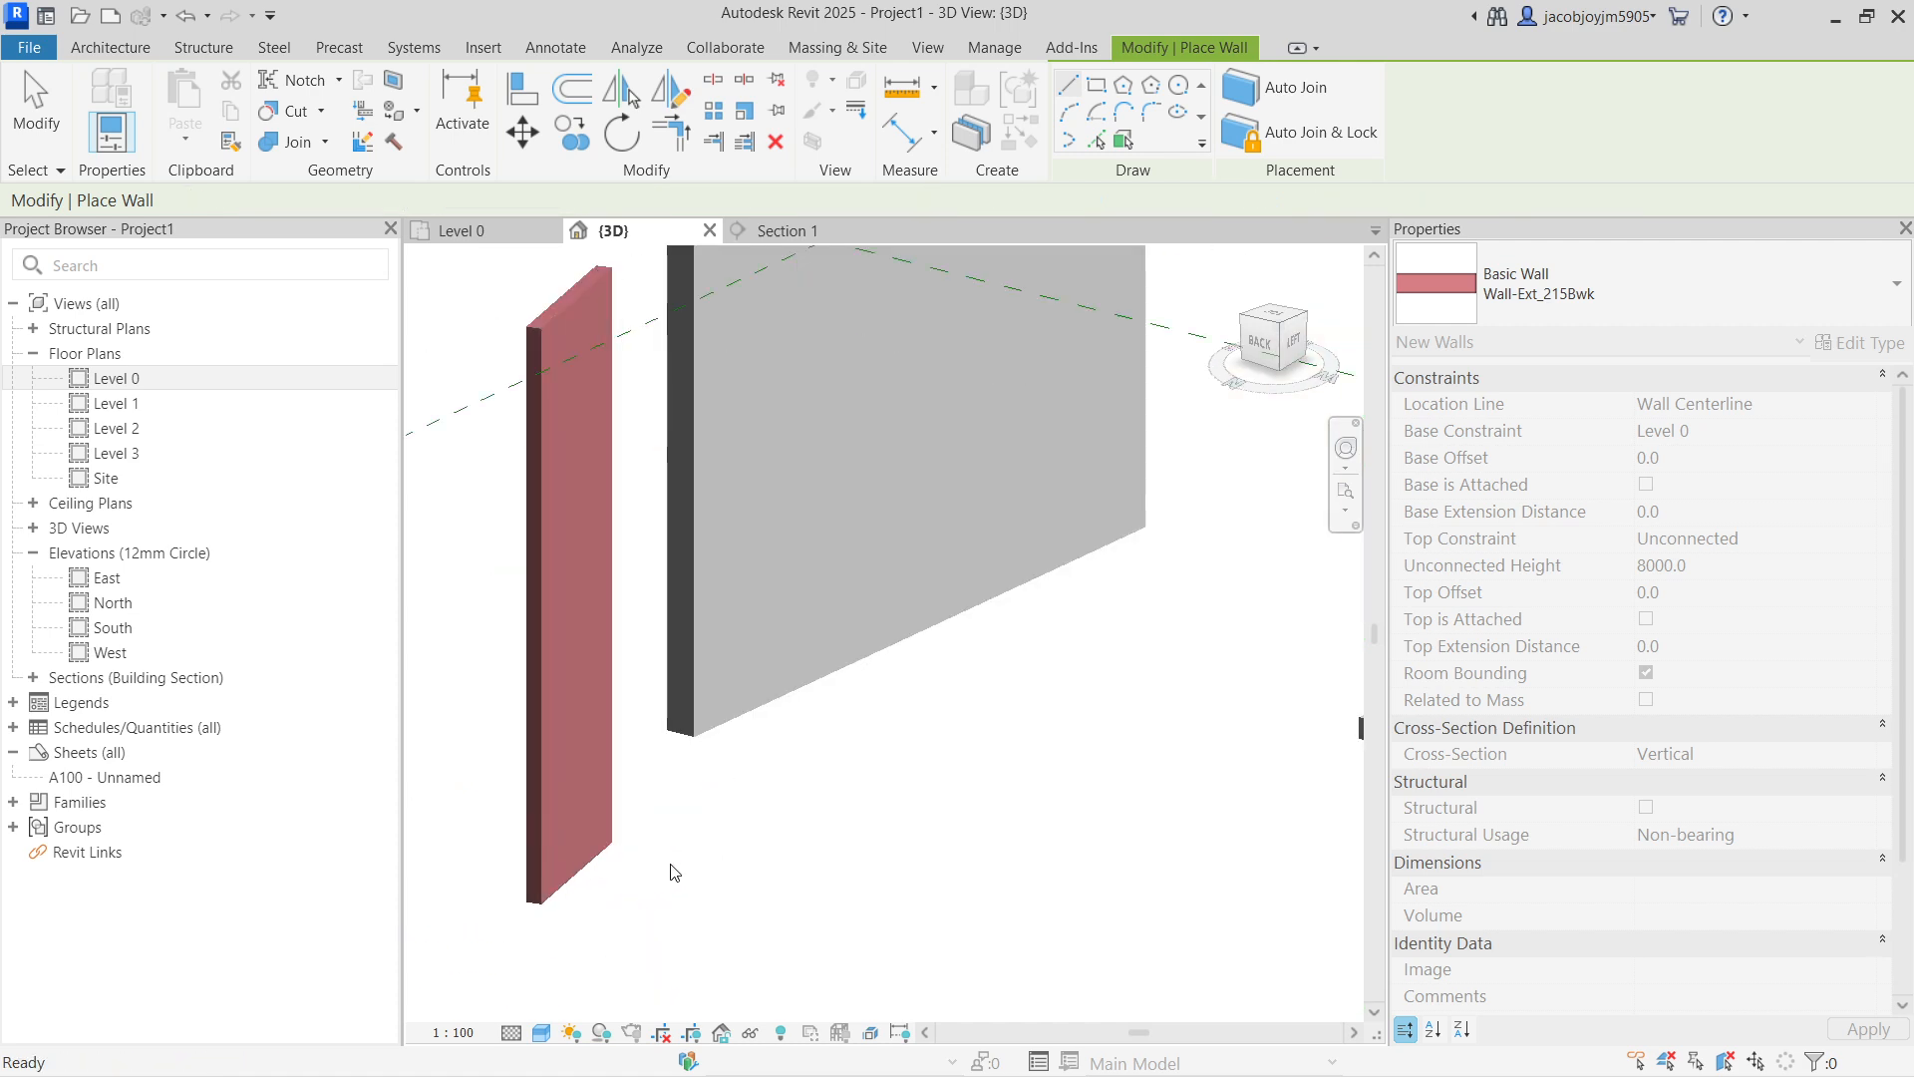
pyautogui.moveTo(761, 777); pyautogui.dragTo(816, 844, button='middle')
pyautogui.scroll(-1, 815, 844)
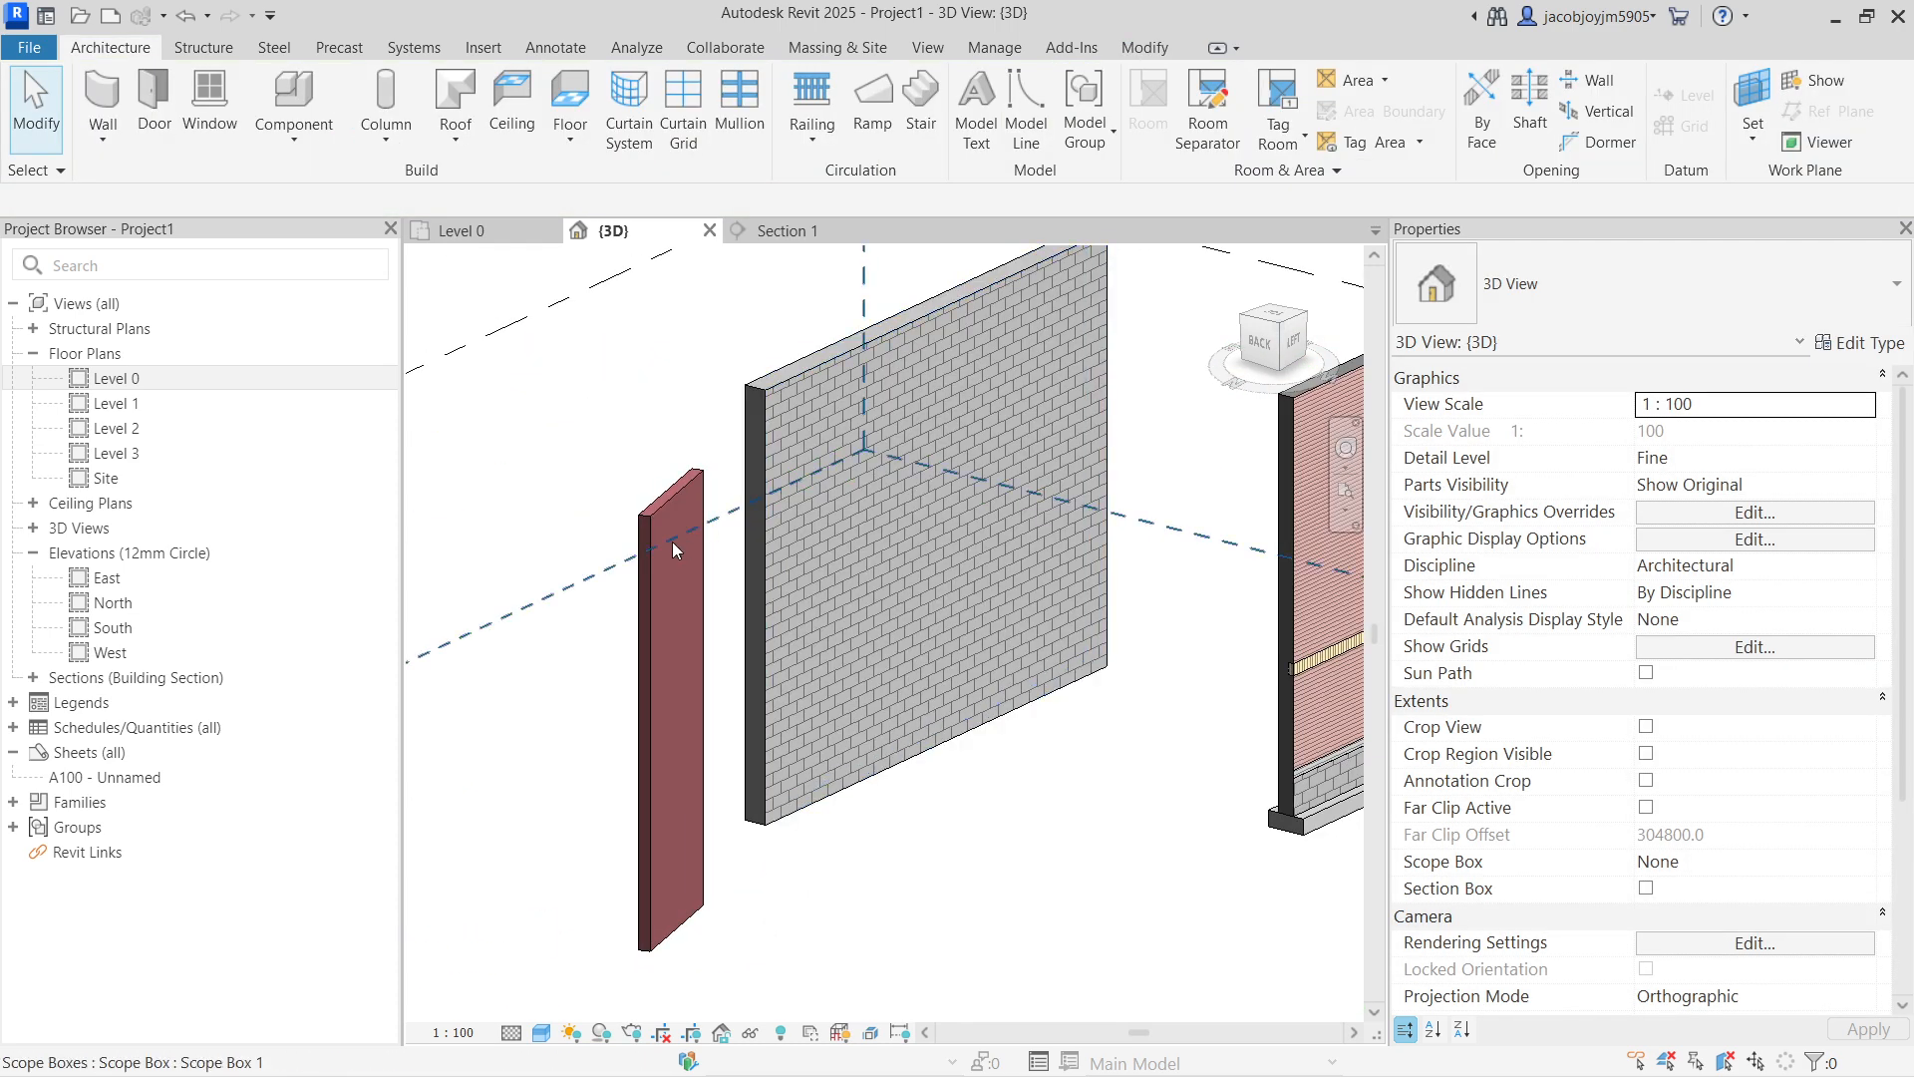
pyautogui.scroll(-2, 727, 428)
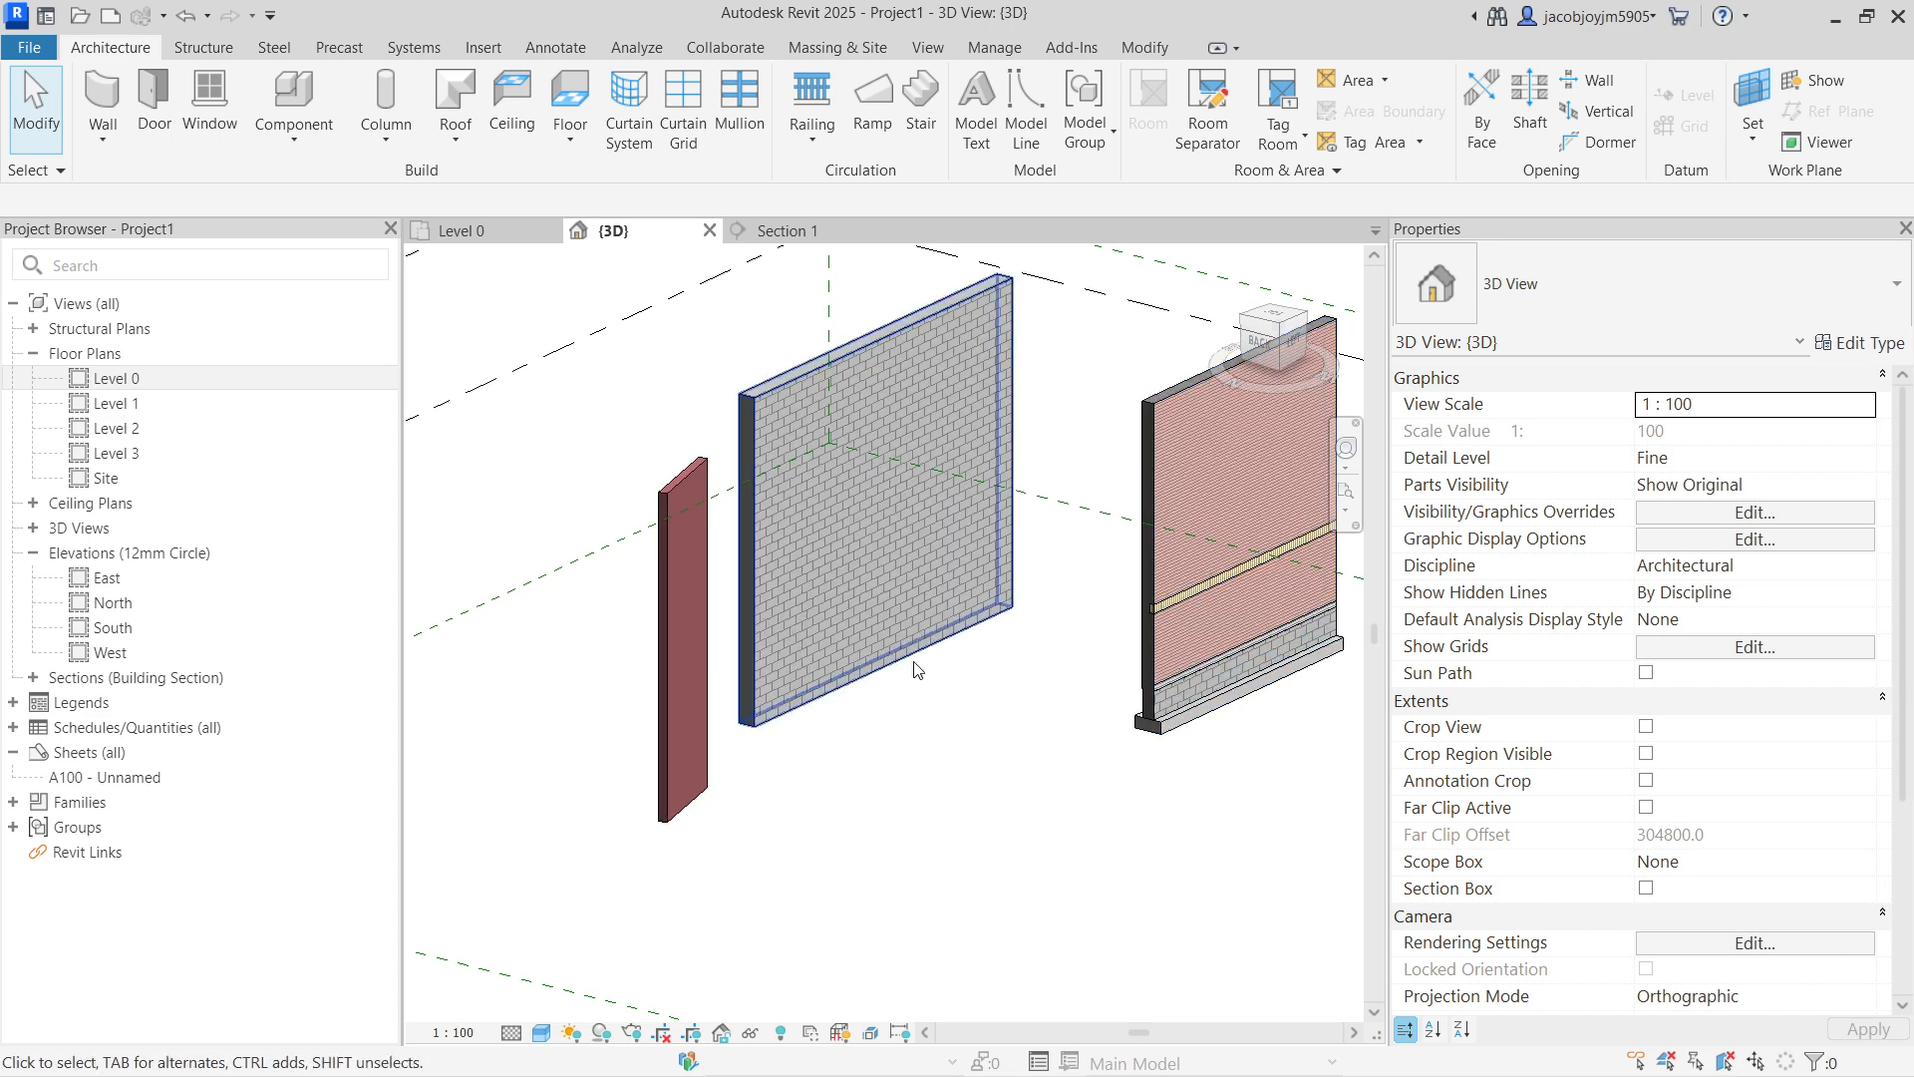
pyautogui.moveTo(1066, 652); pyautogui.dragTo(955, 703, button='middle')
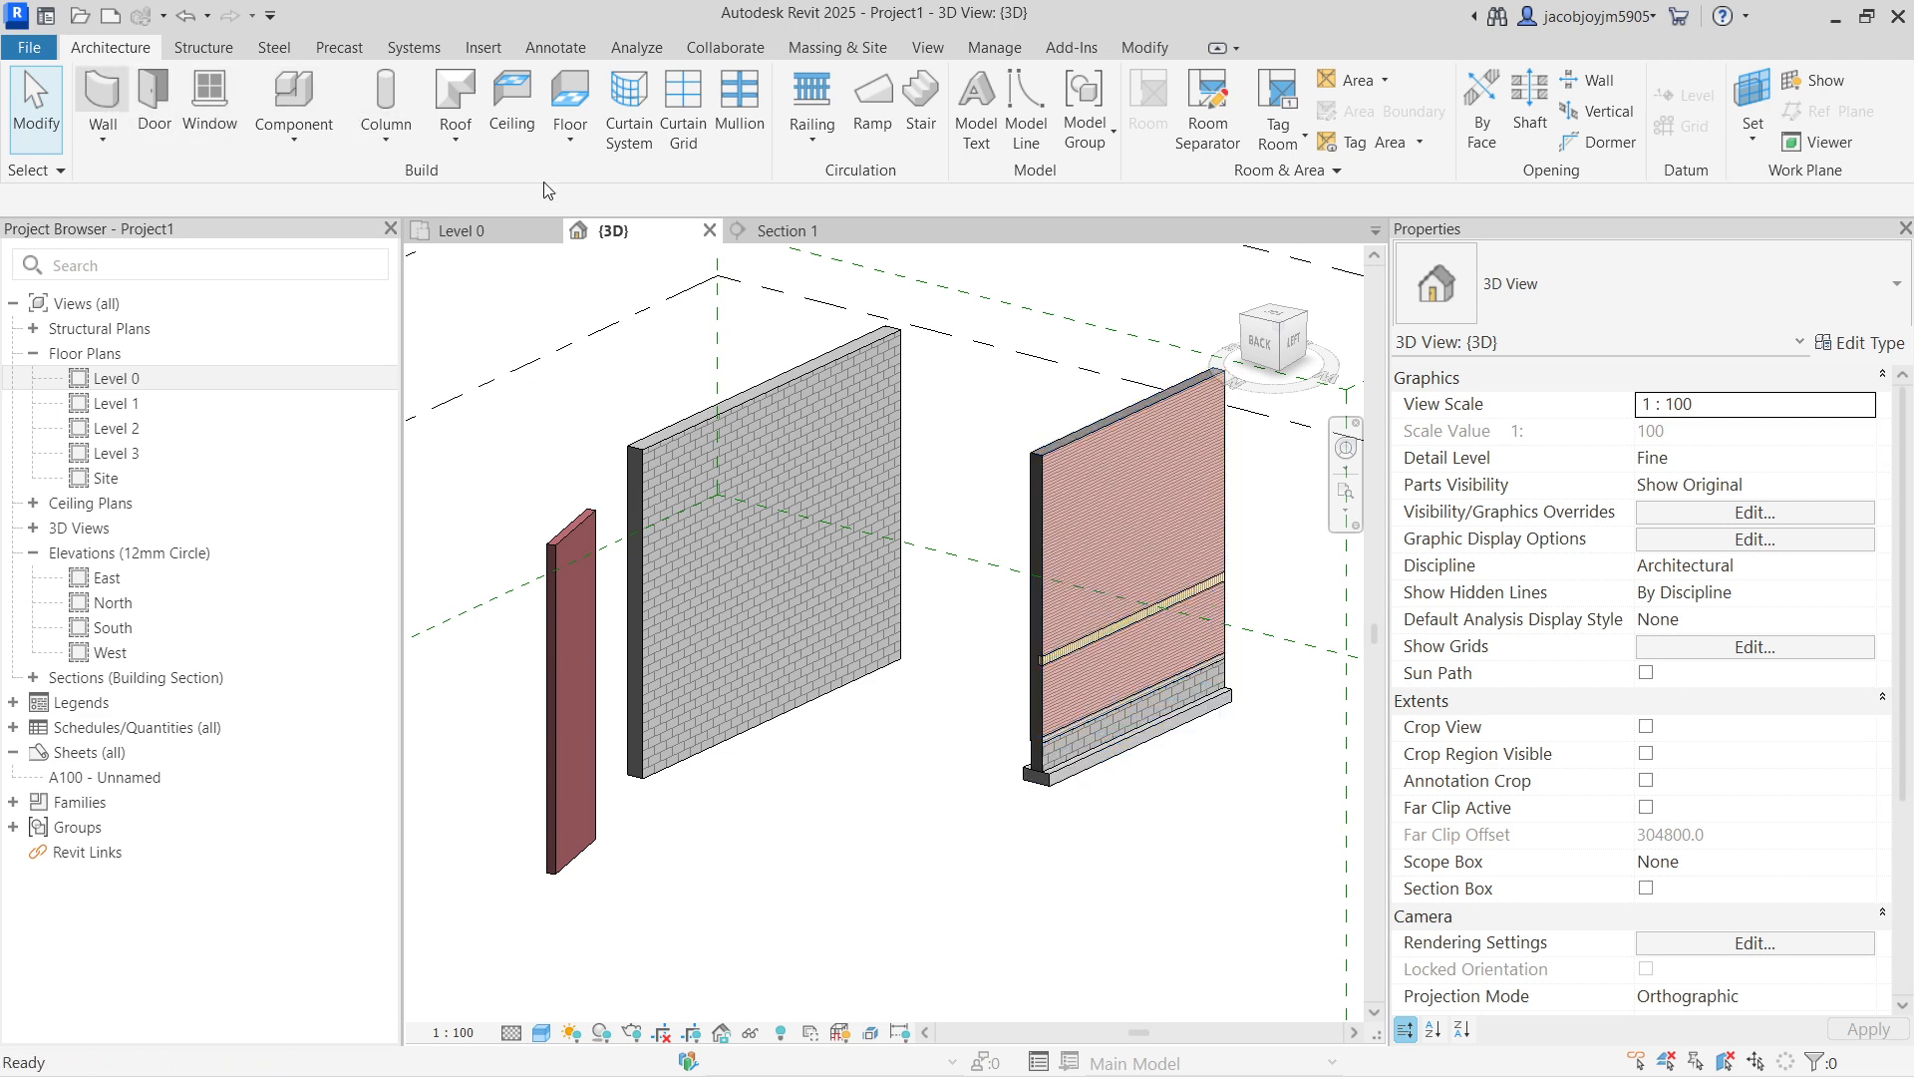
# Step: Duplicate the stacked wall type Stacked_Wall-Typ_Cavity_w-Footing as Wall with foundation
pyautogui.click(103, 97)
pyautogui.click(1631, 311)
pyautogui.scroll(-5, 1560, 850)
pyautogui.scroll(-1, 1561, 851)
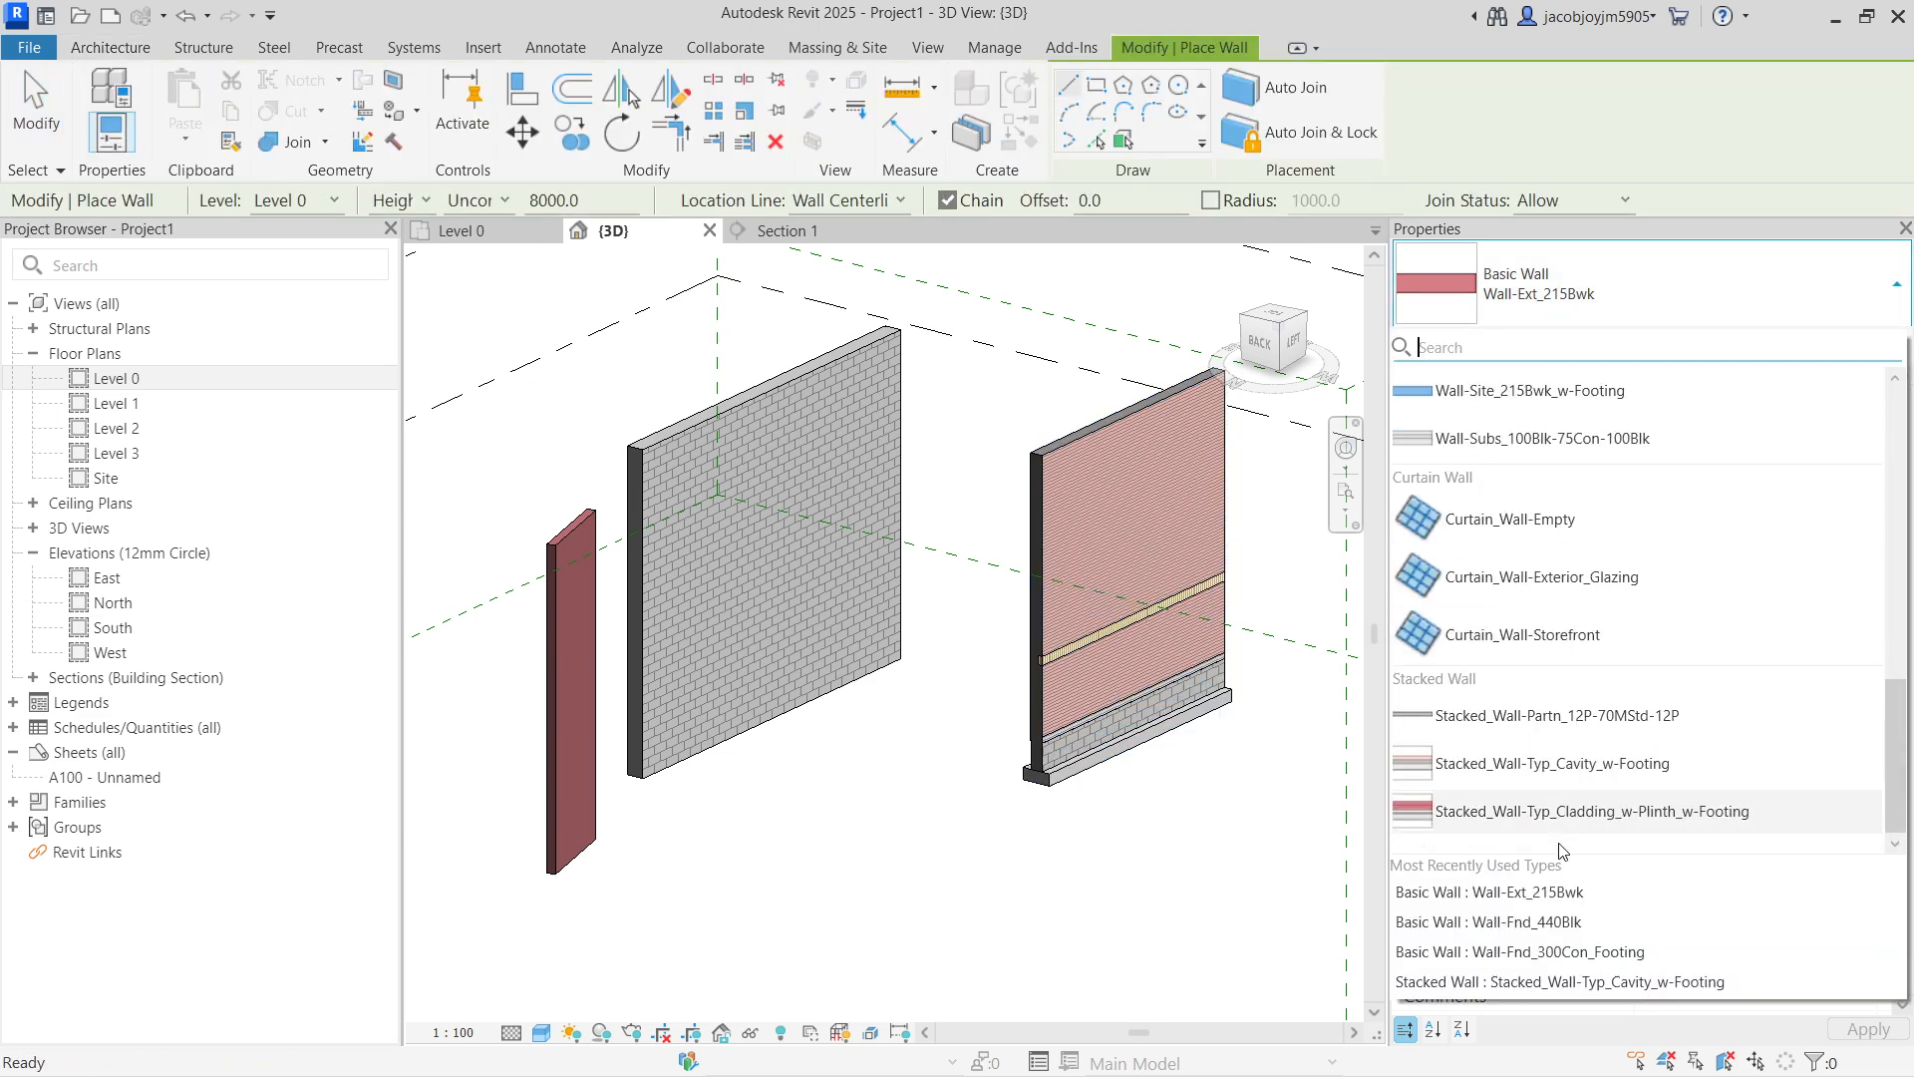
pyautogui.click(1566, 763)
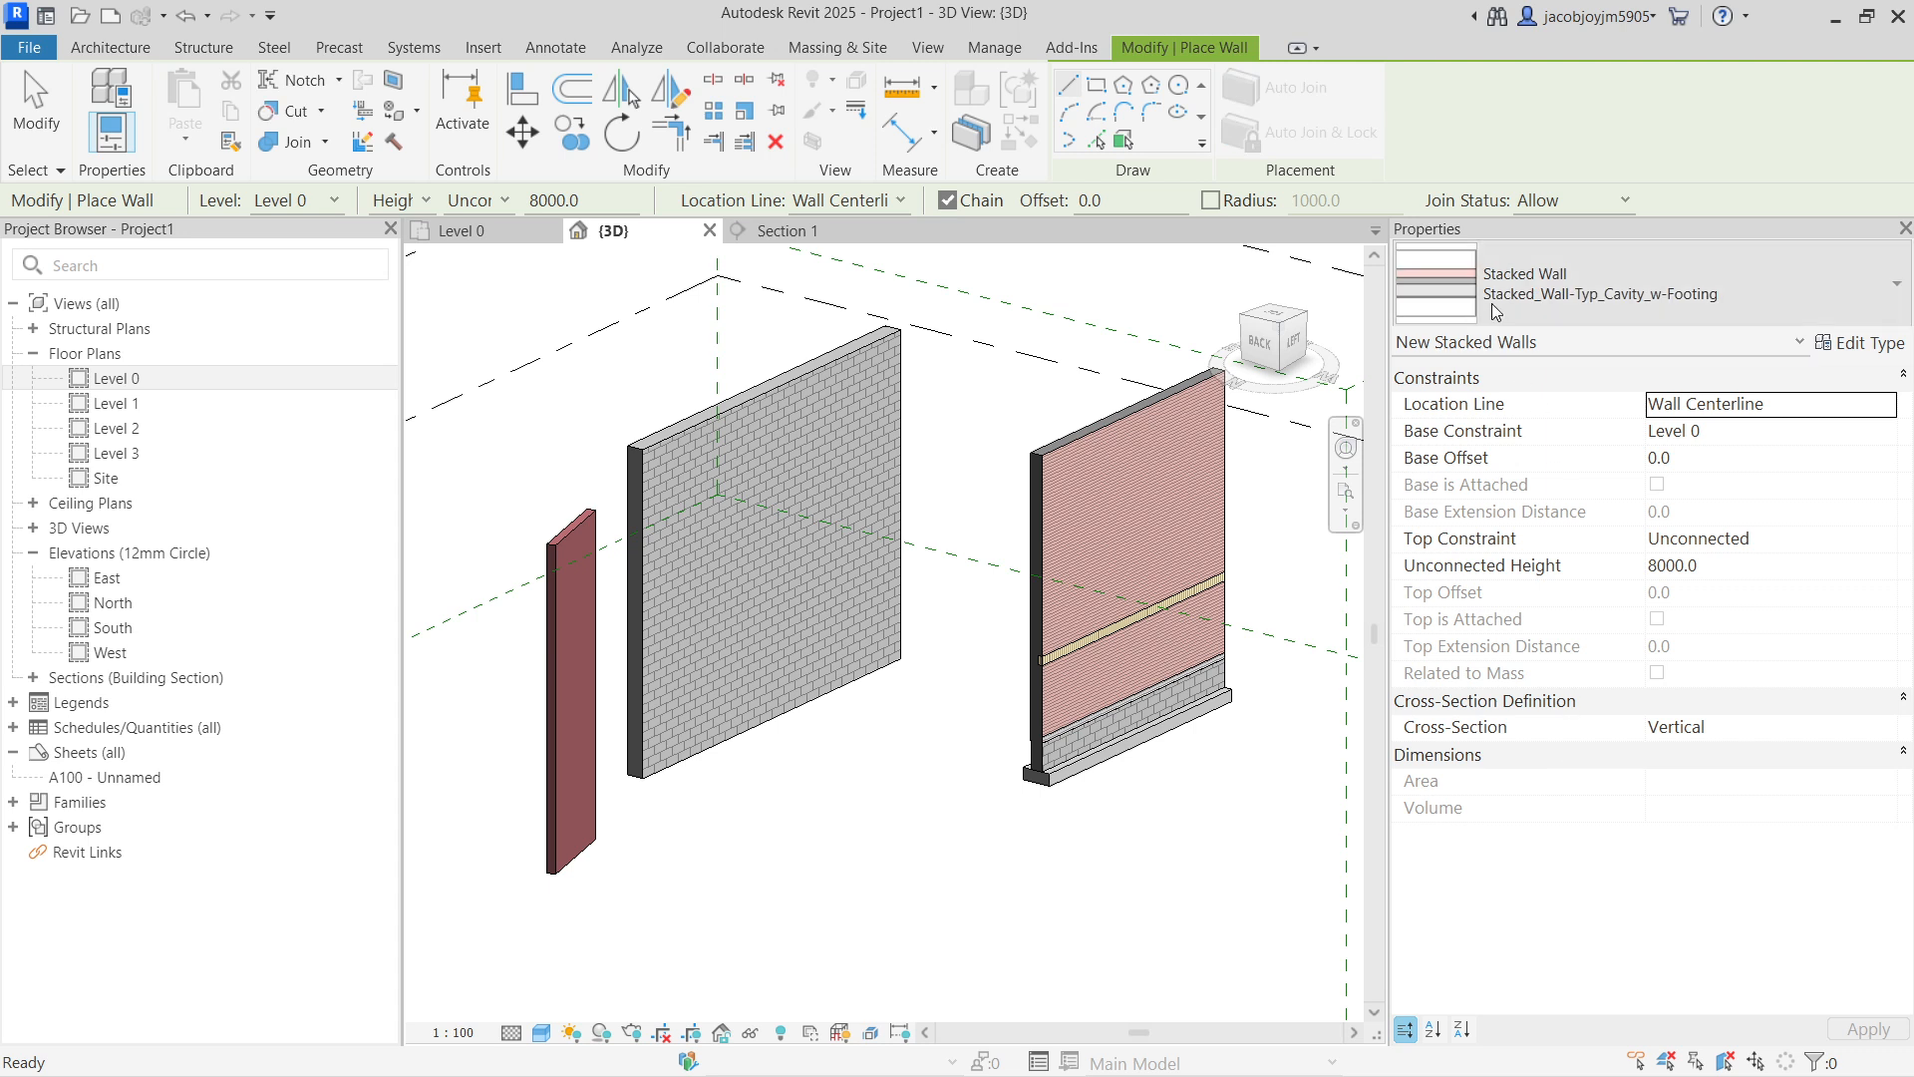
pyautogui.click(1874, 357)
pyautogui.click(1655, 296)
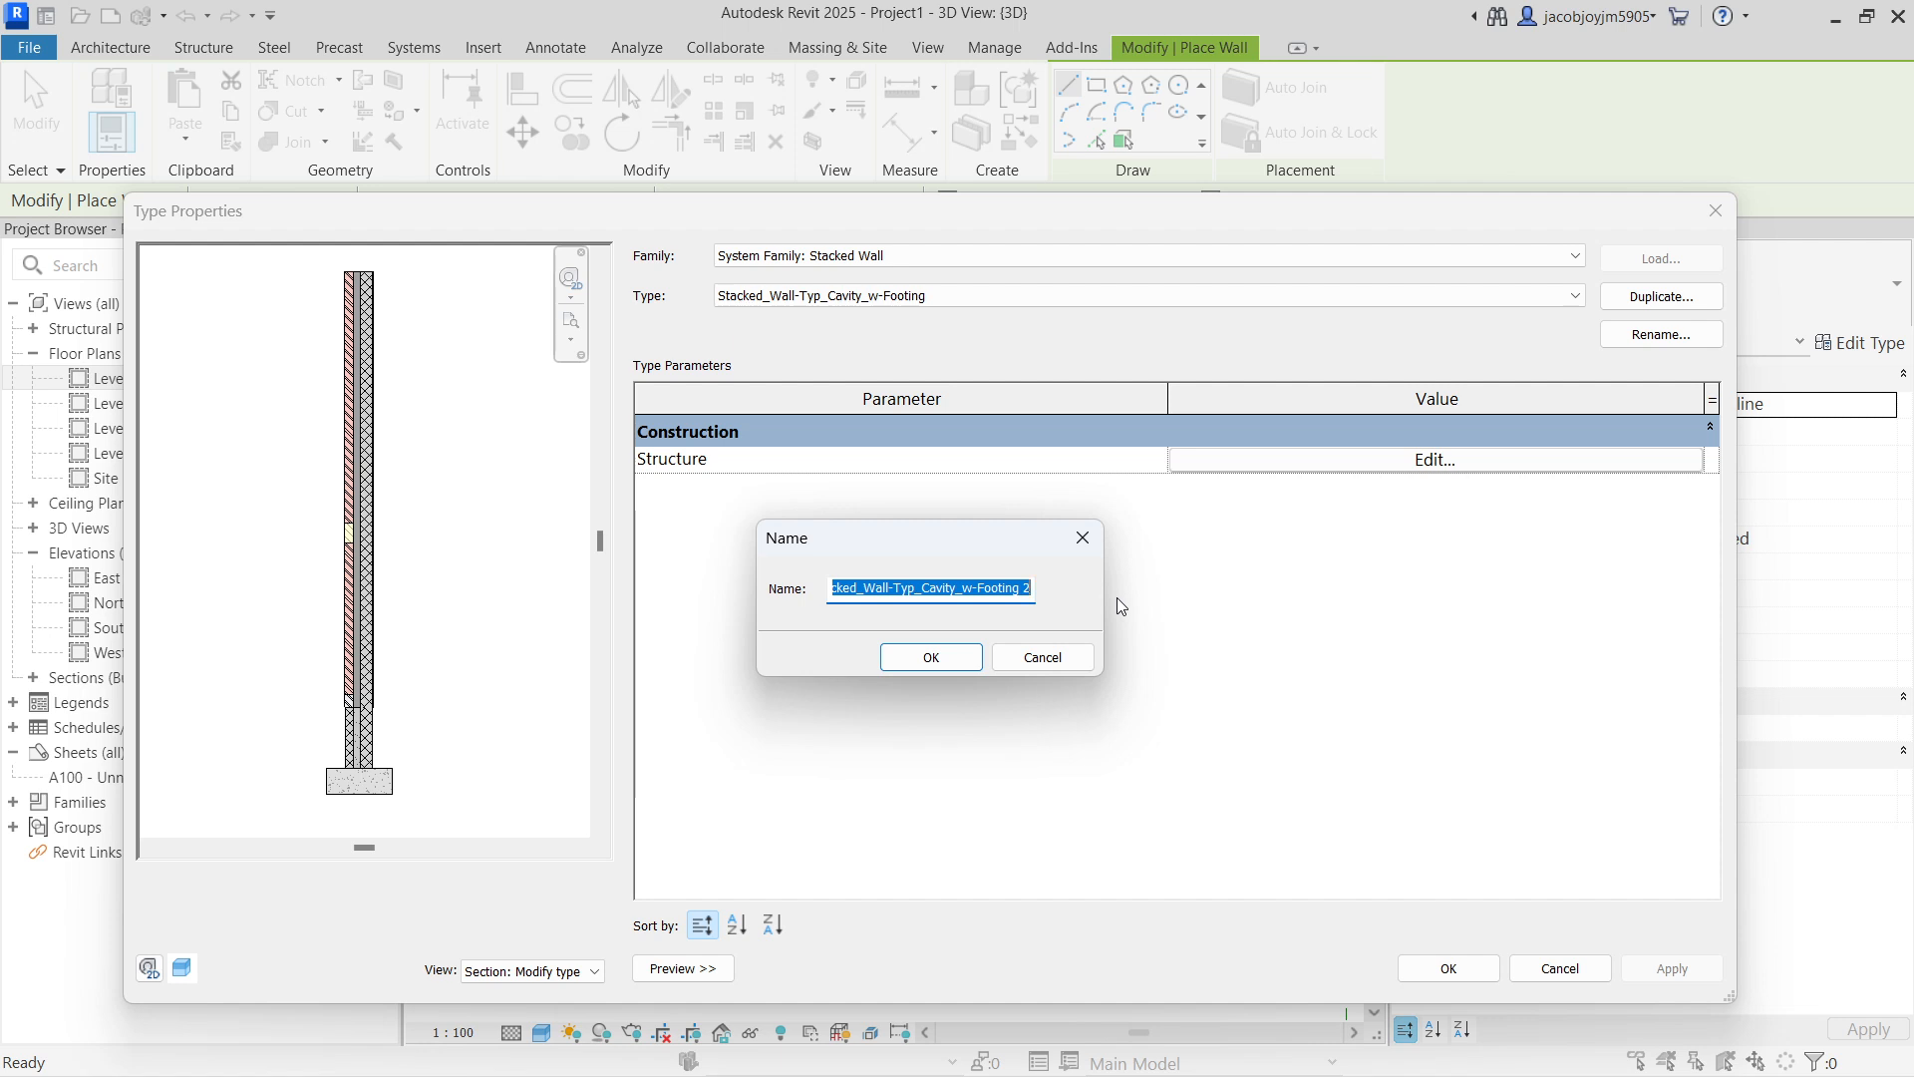
pyautogui.write('Wall with foundation')
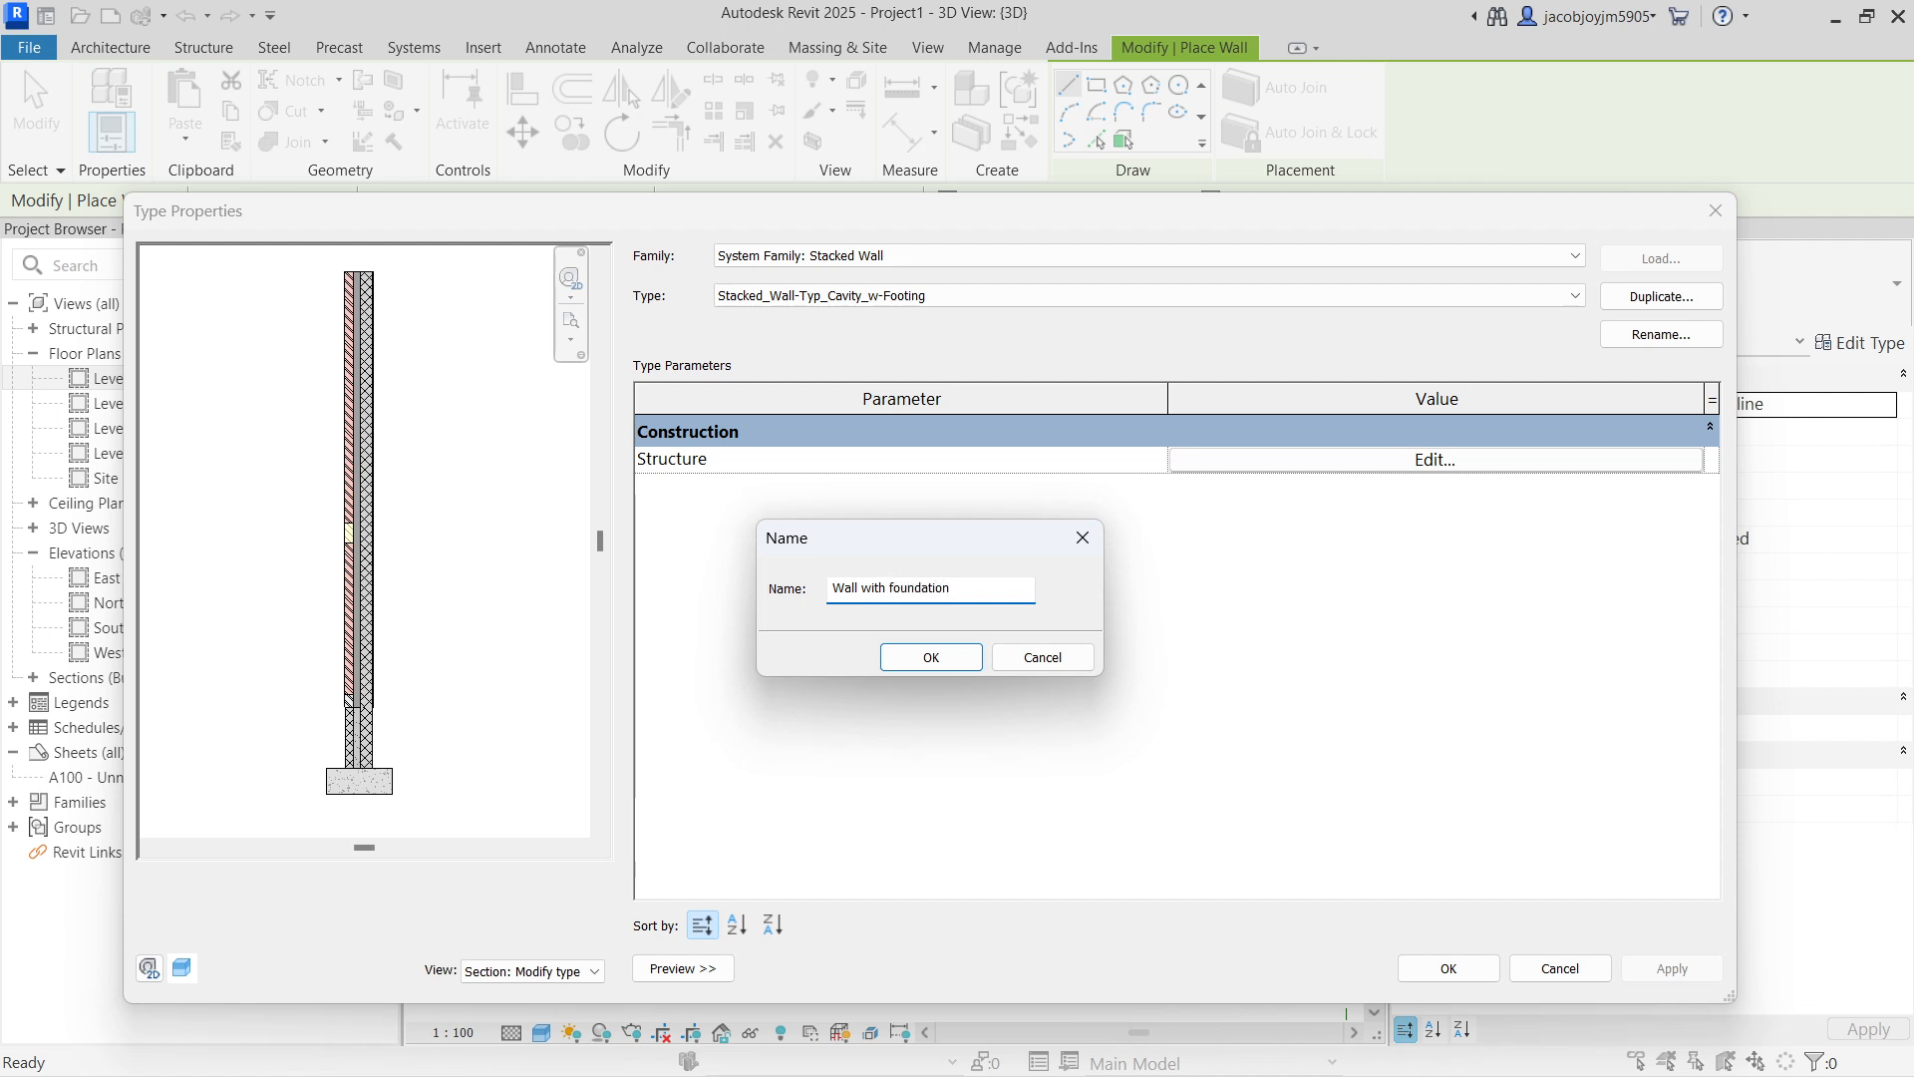
pyautogui.click(930, 657)
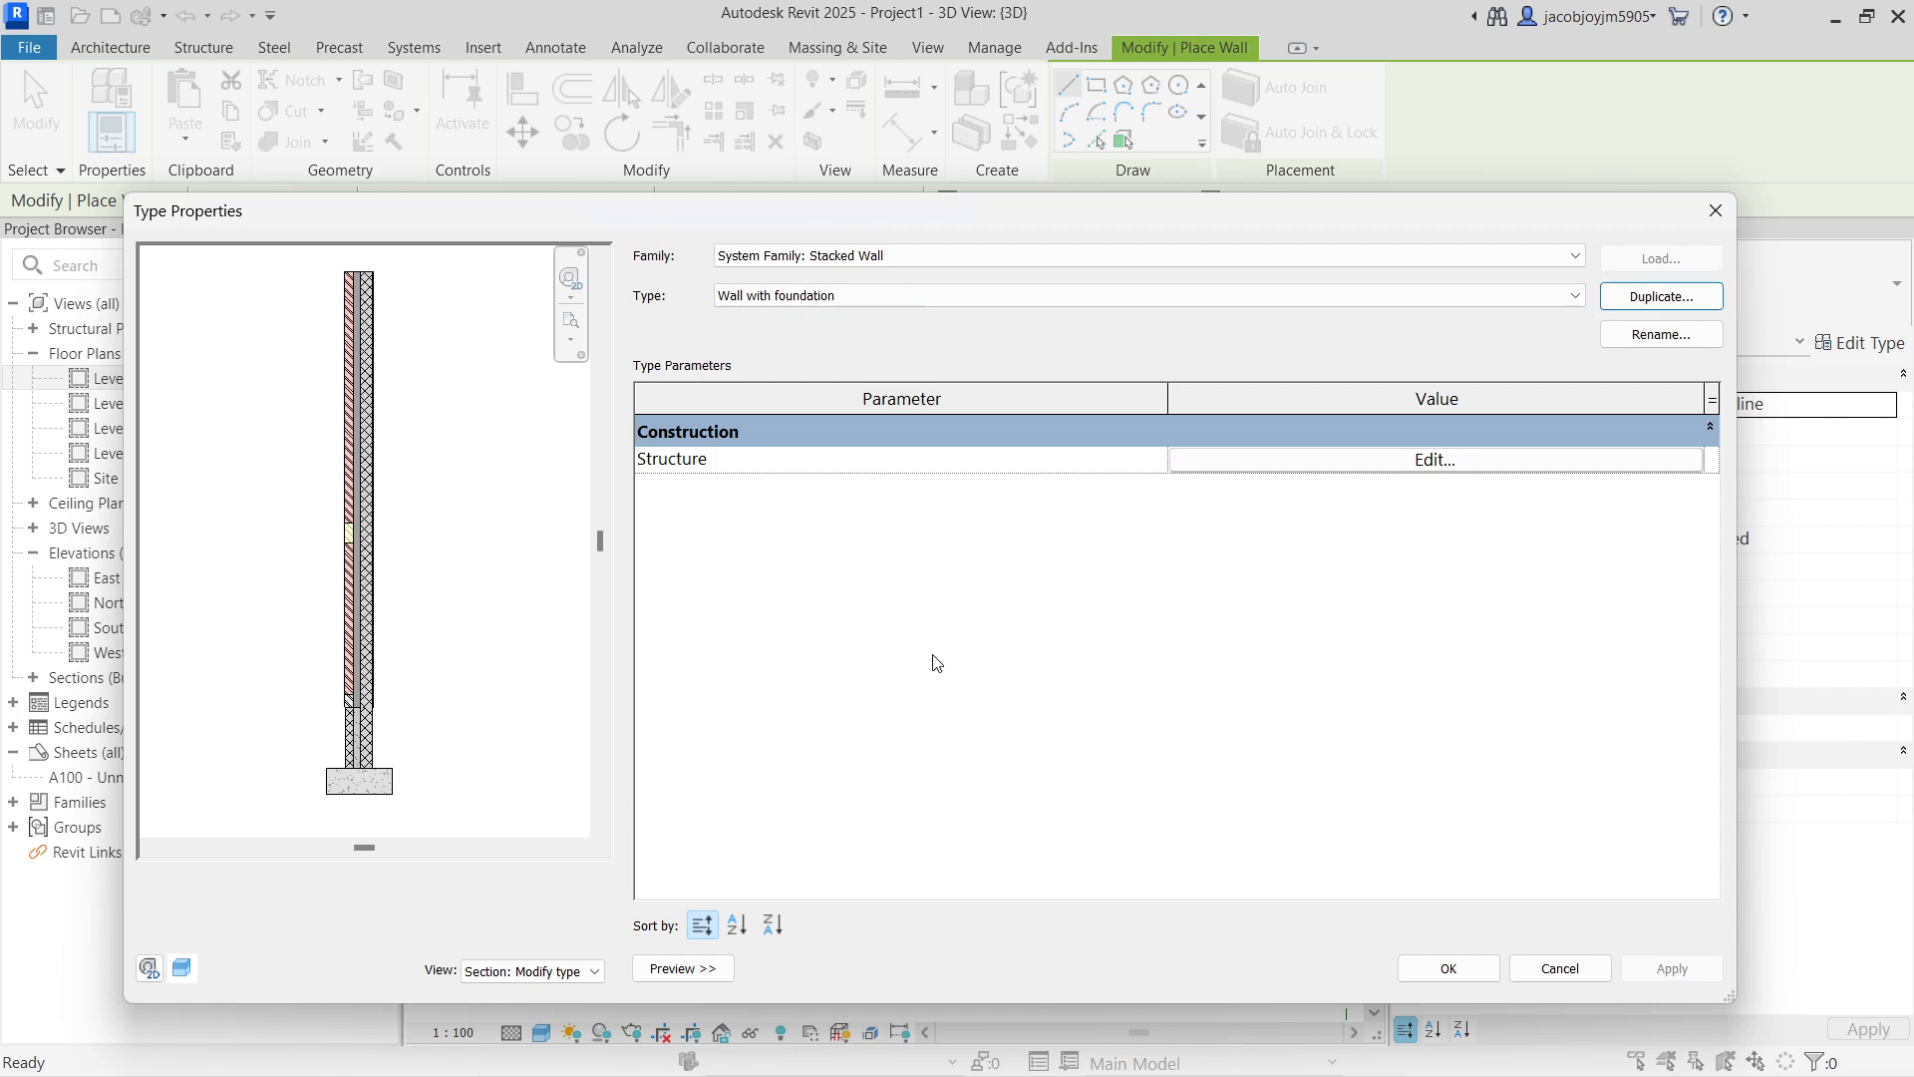
# Step: Check the component walls in the assembly of the Wall with foundation type, and delete the upper brick wall component
pyautogui.click(1232, 467)
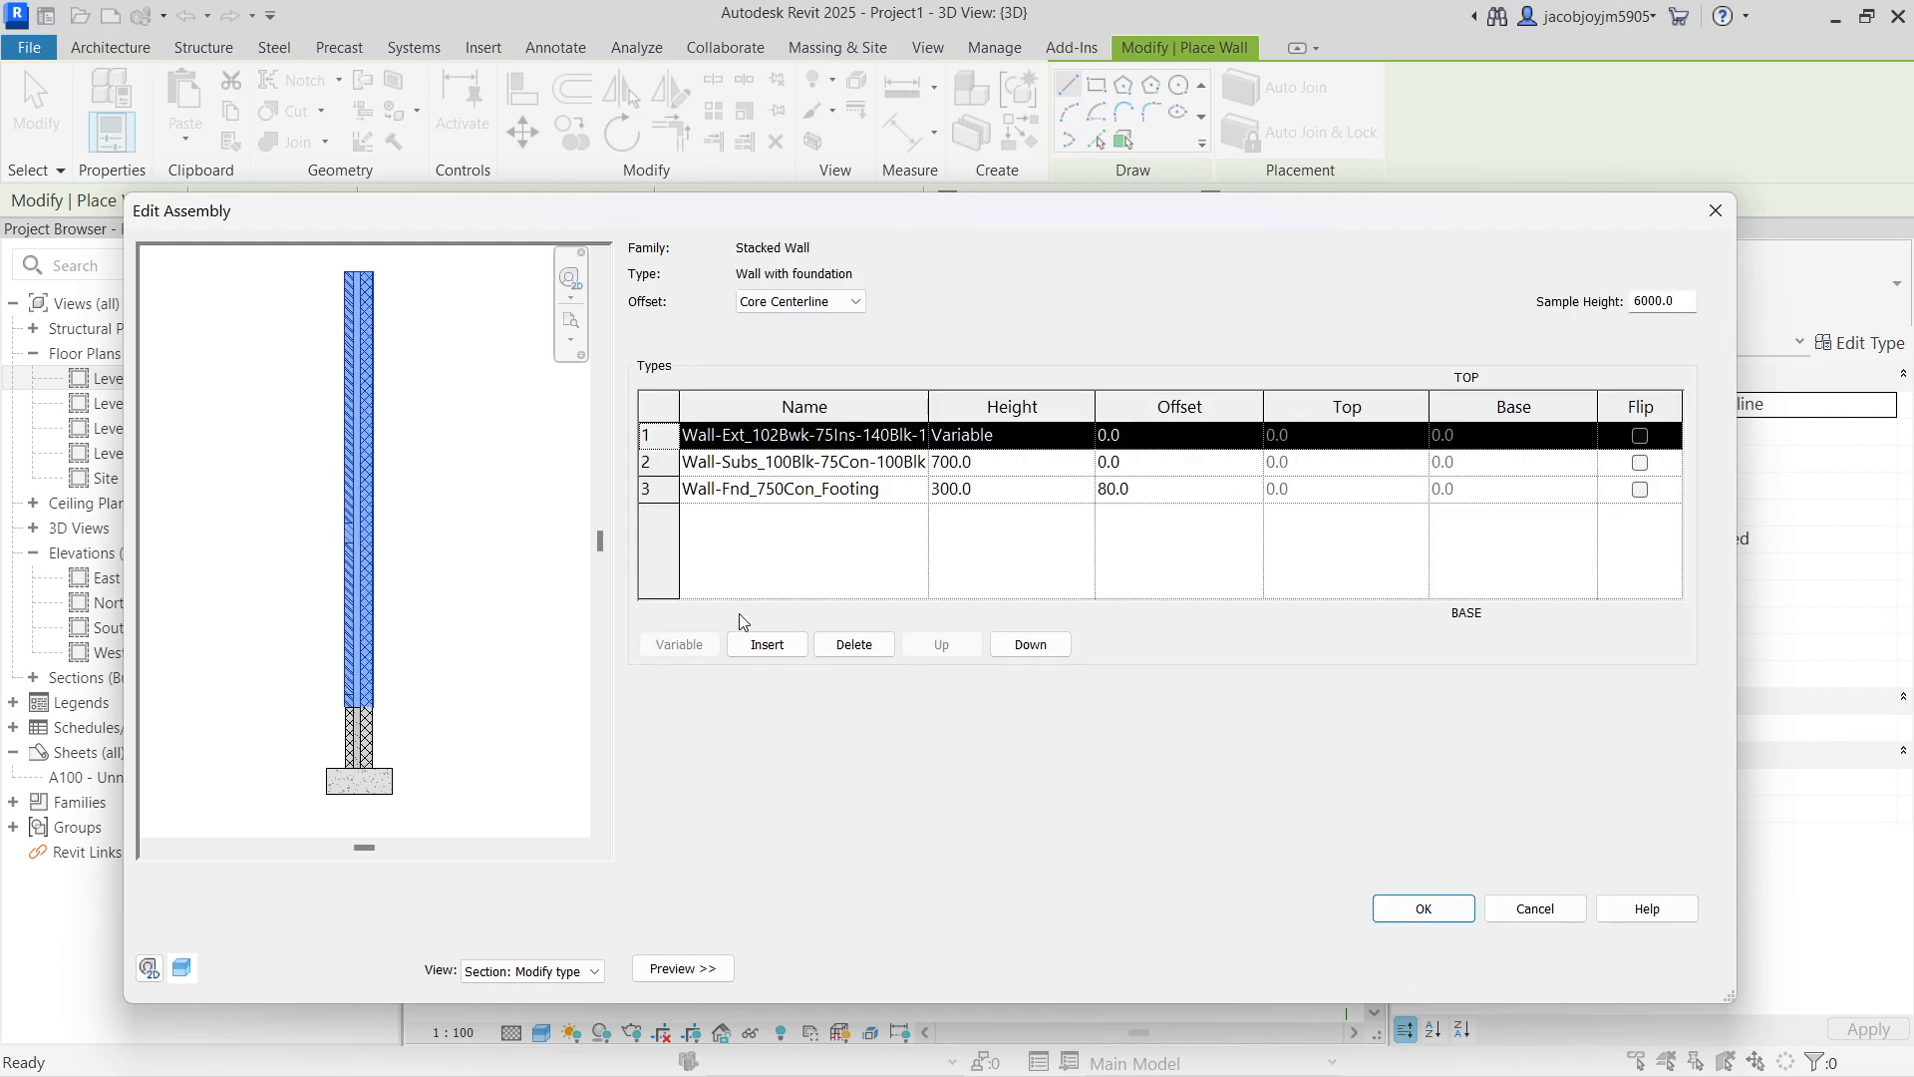
pyautogui.moveTo(895, 219); pyautogui.dragTo(987, 181)
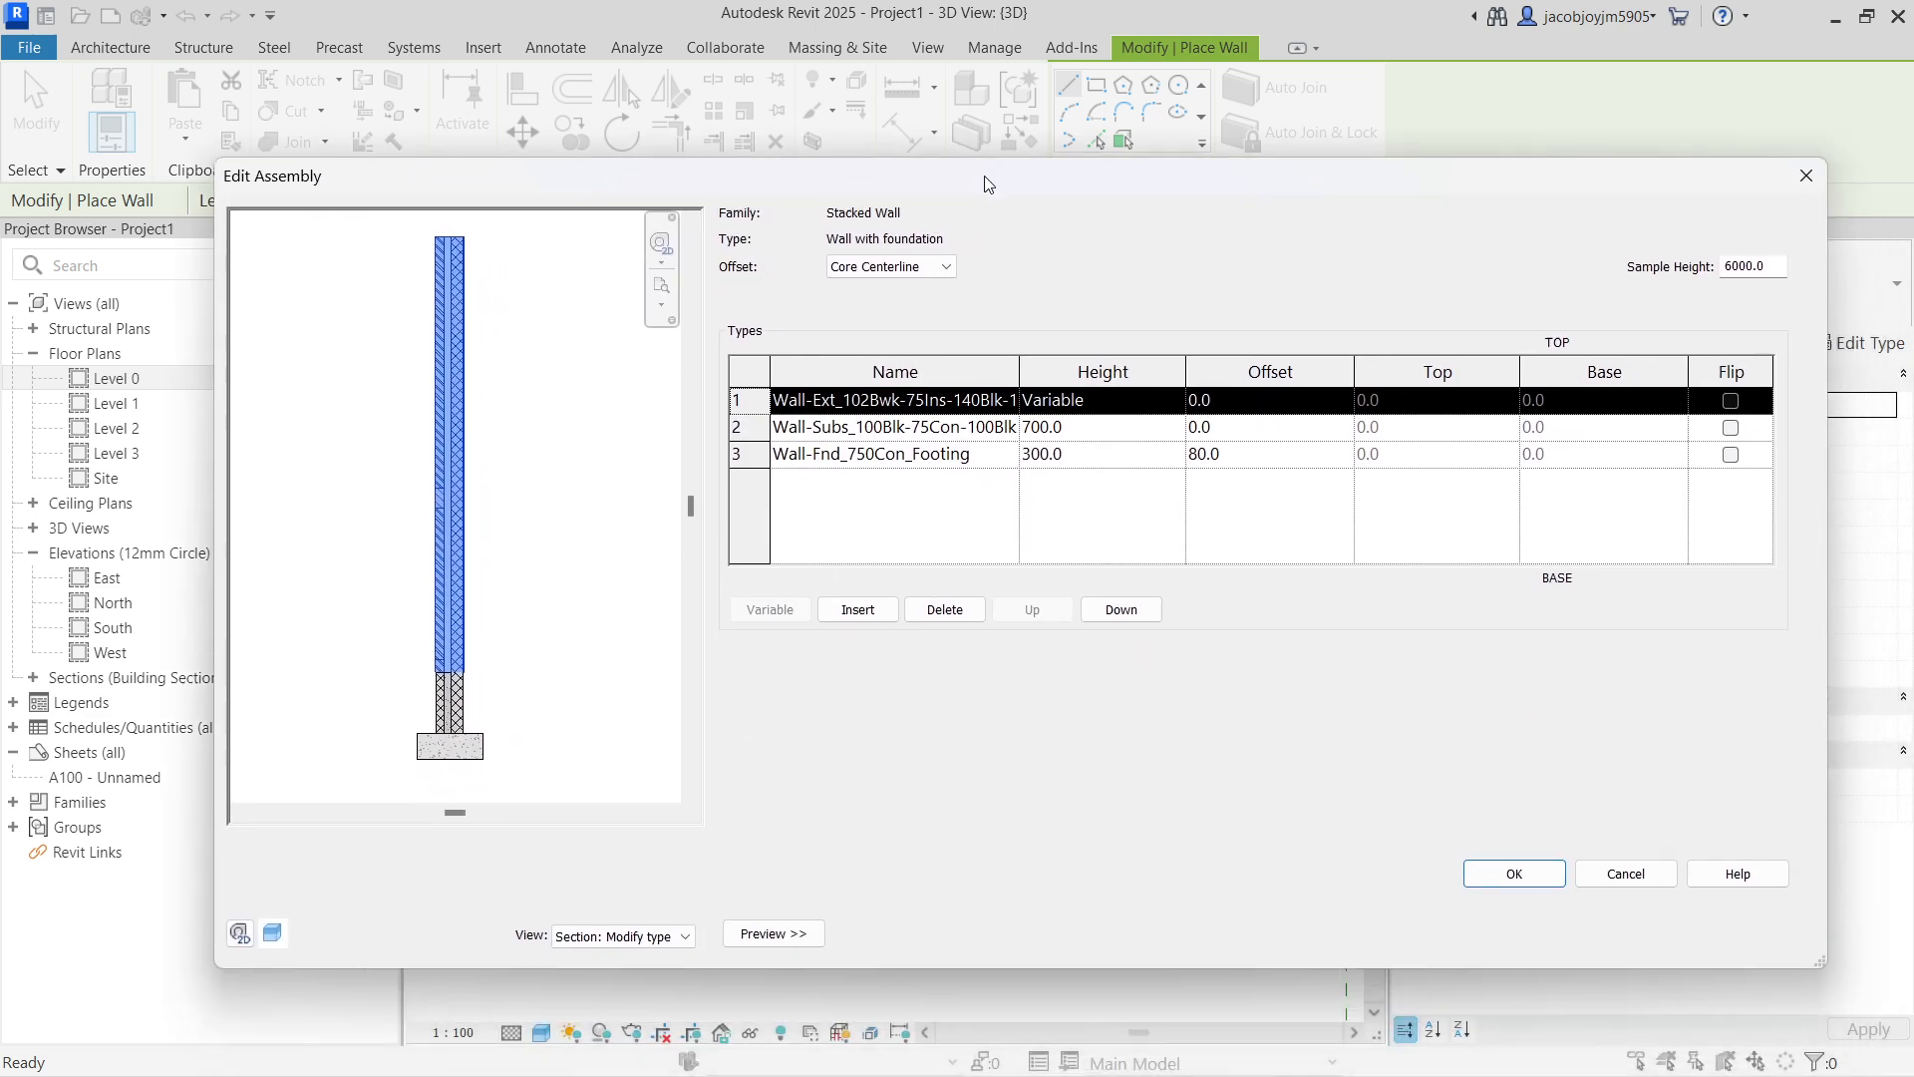
pyautogui.click(740, 454)
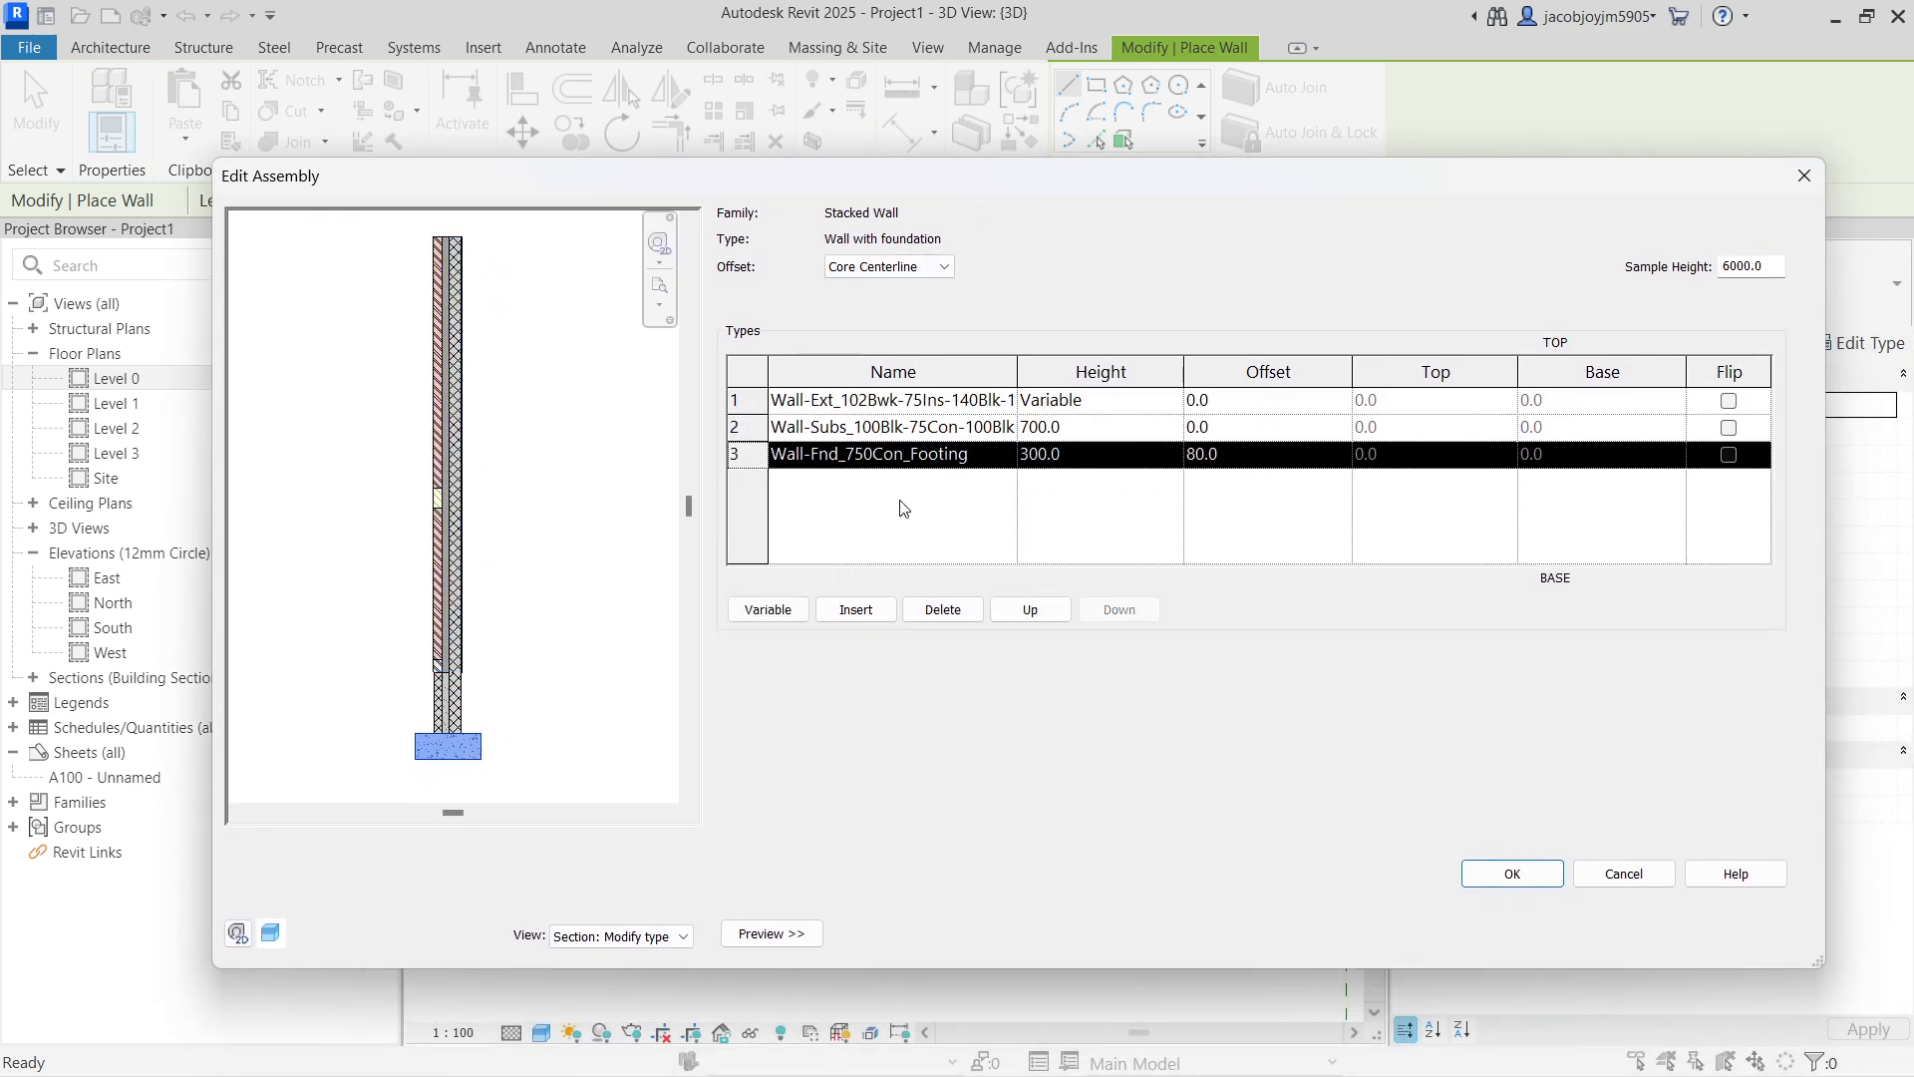
pyautogui.click(752, 427)
pyautogui.click(754, 399)
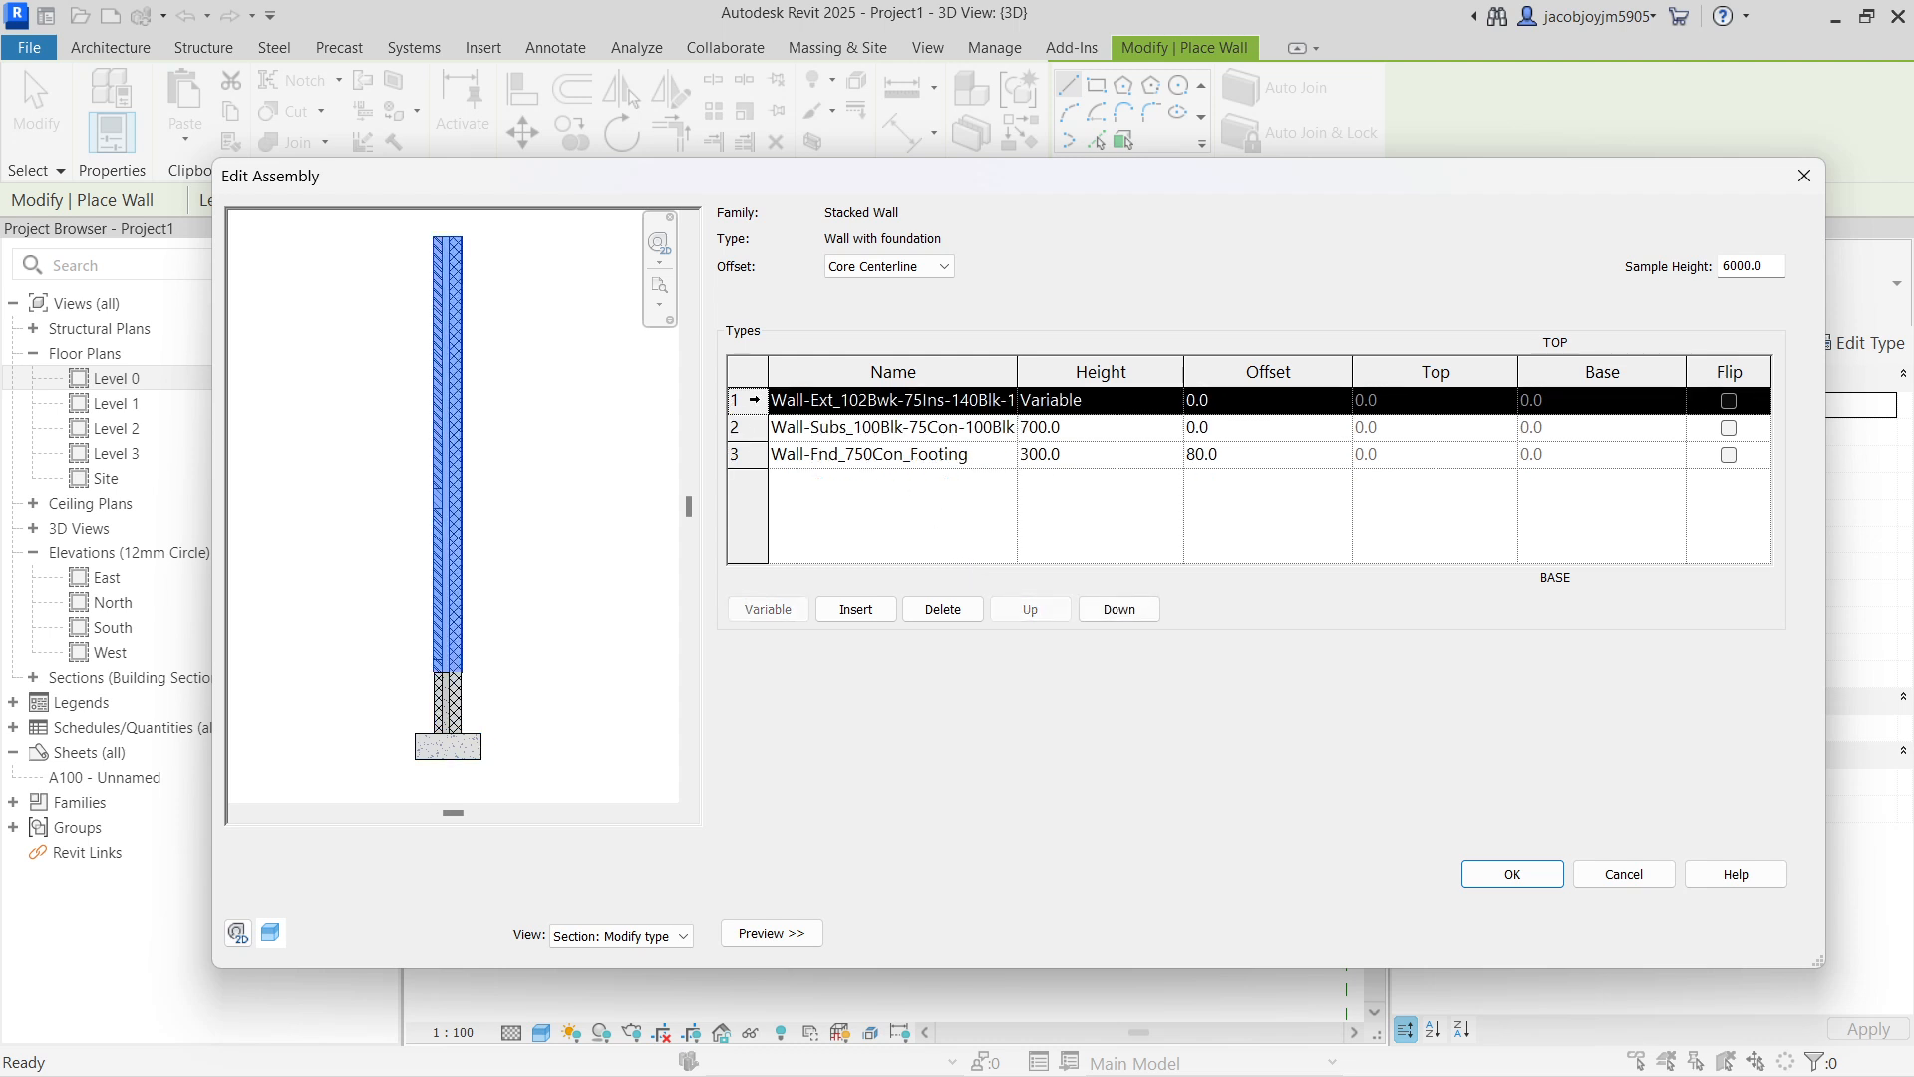
pyautogui.click(942, 609)
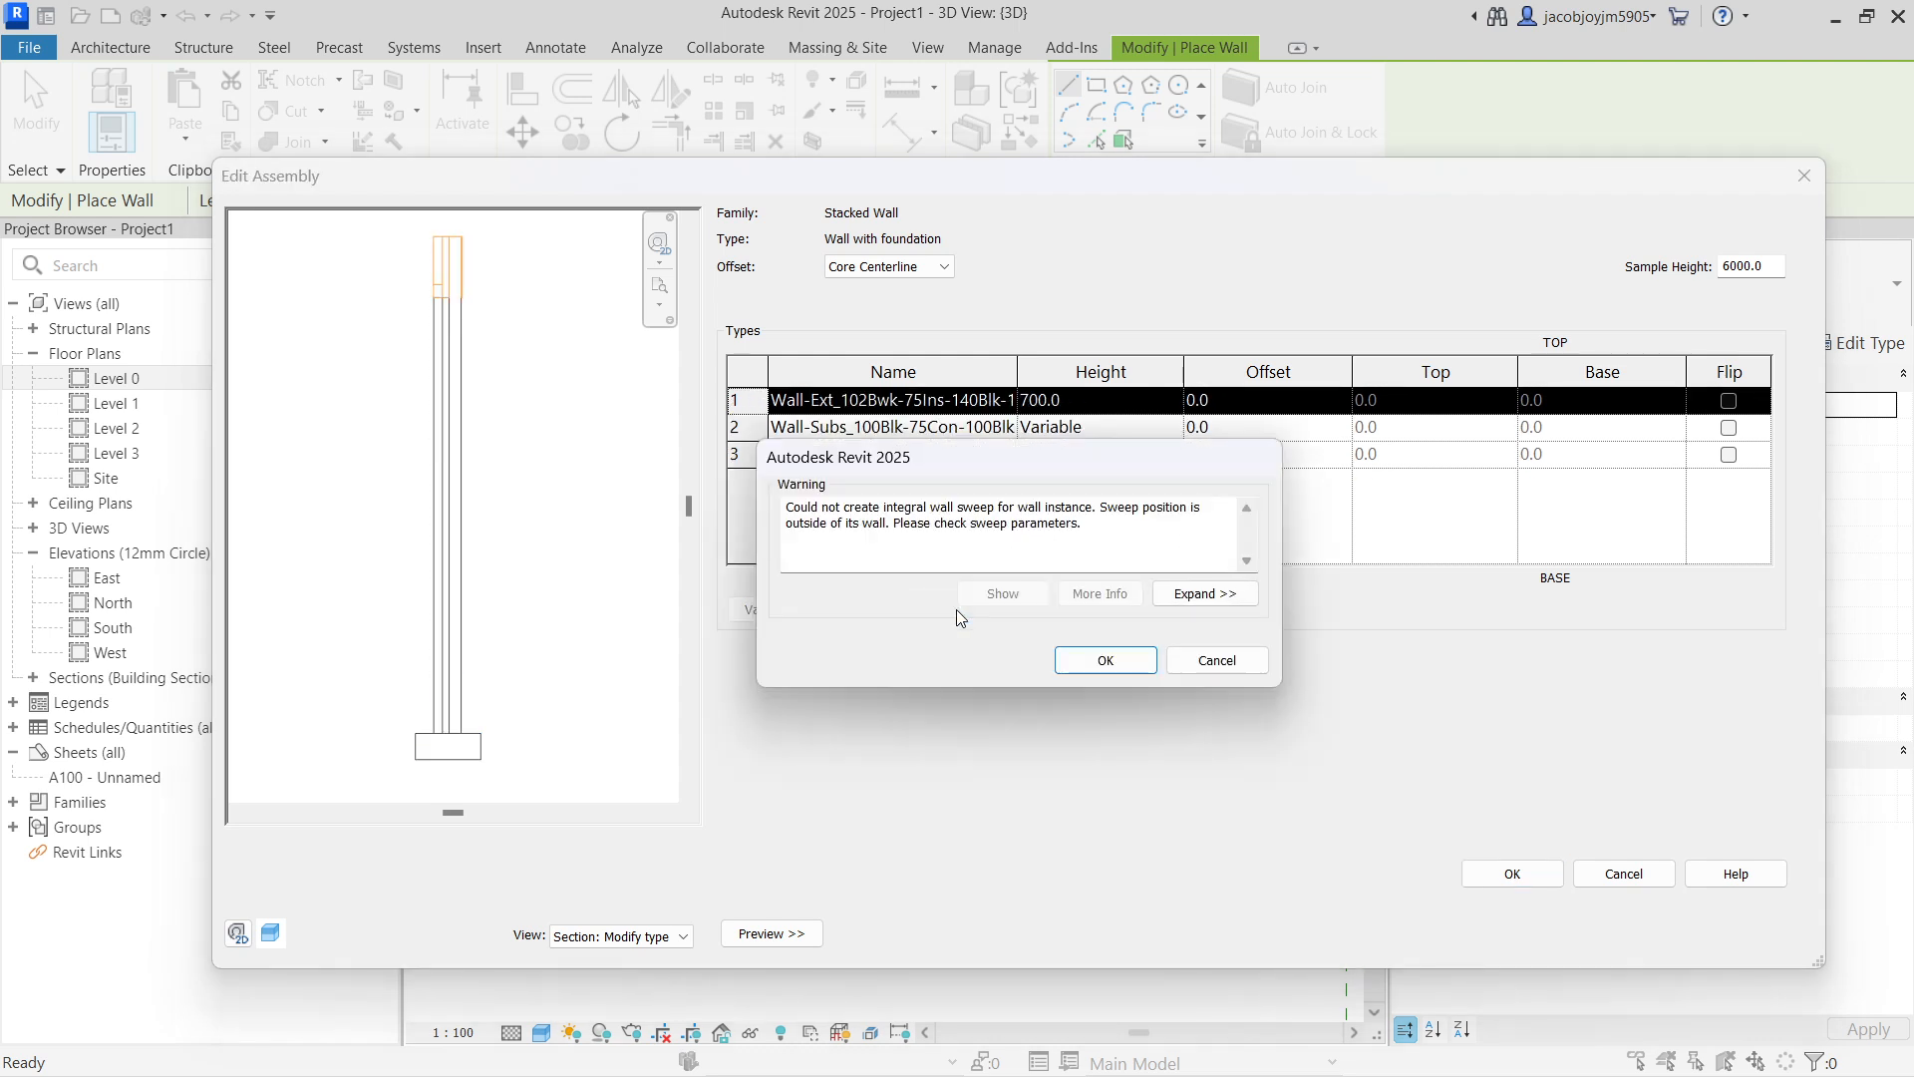
pyautogui.click(1107, 661)
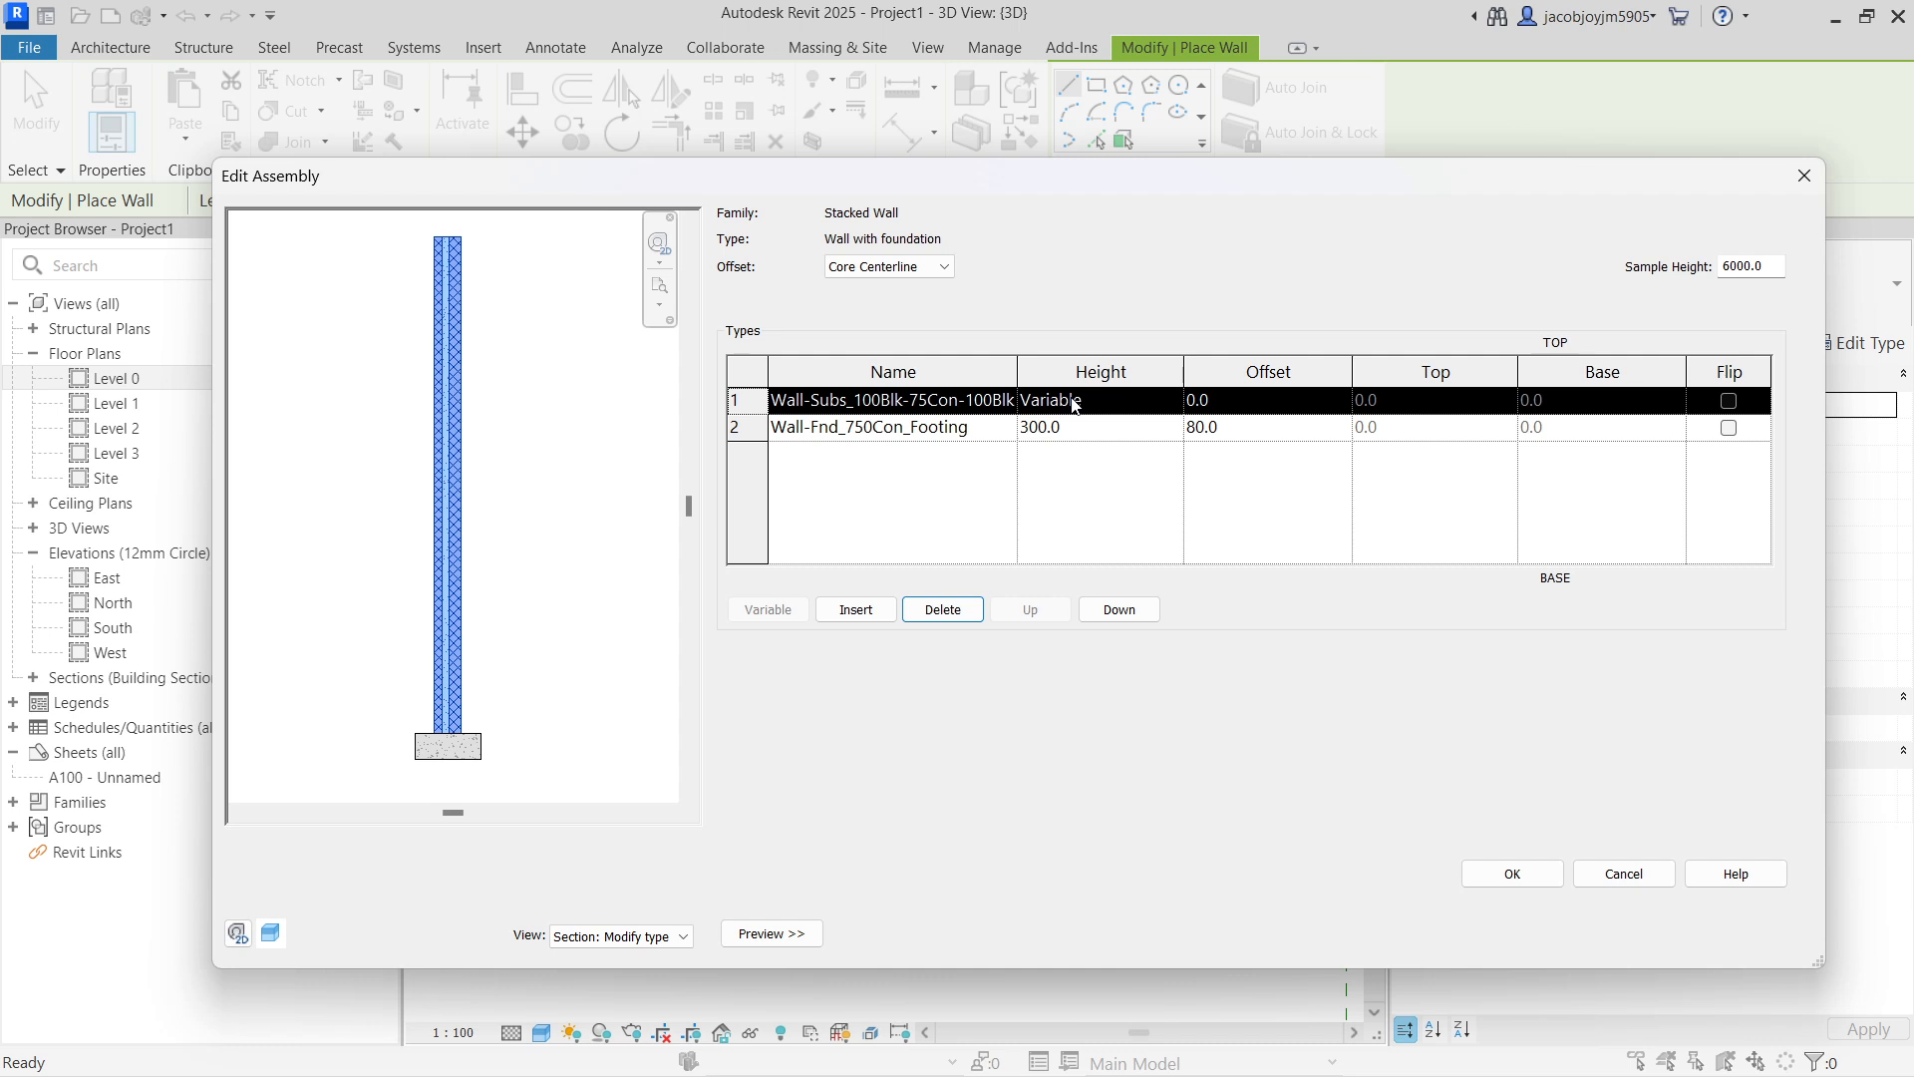
# Step: Change the lower component of the stacked wall assembly to Wall-Fnd_440Blk with a height of 1000
pyautogui.click(877, 428)
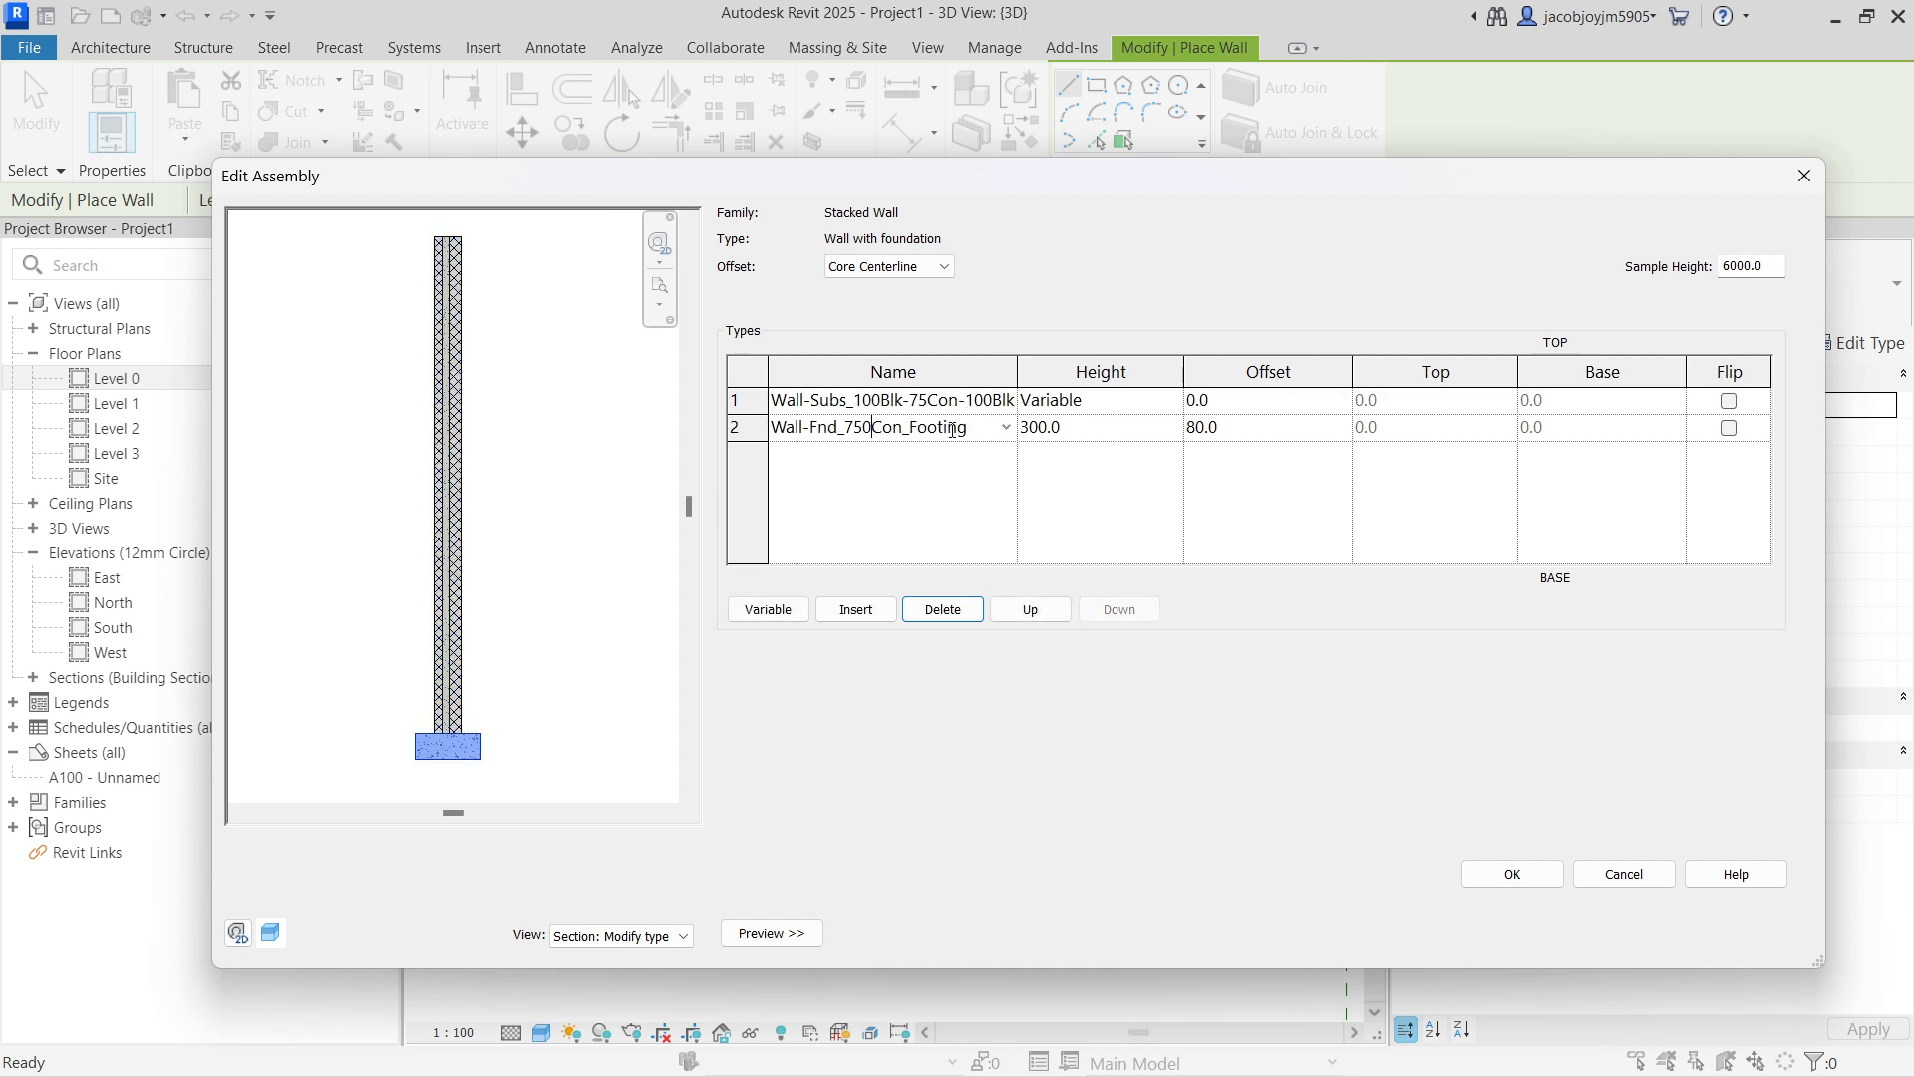
pyautogui.click(1006, 432)
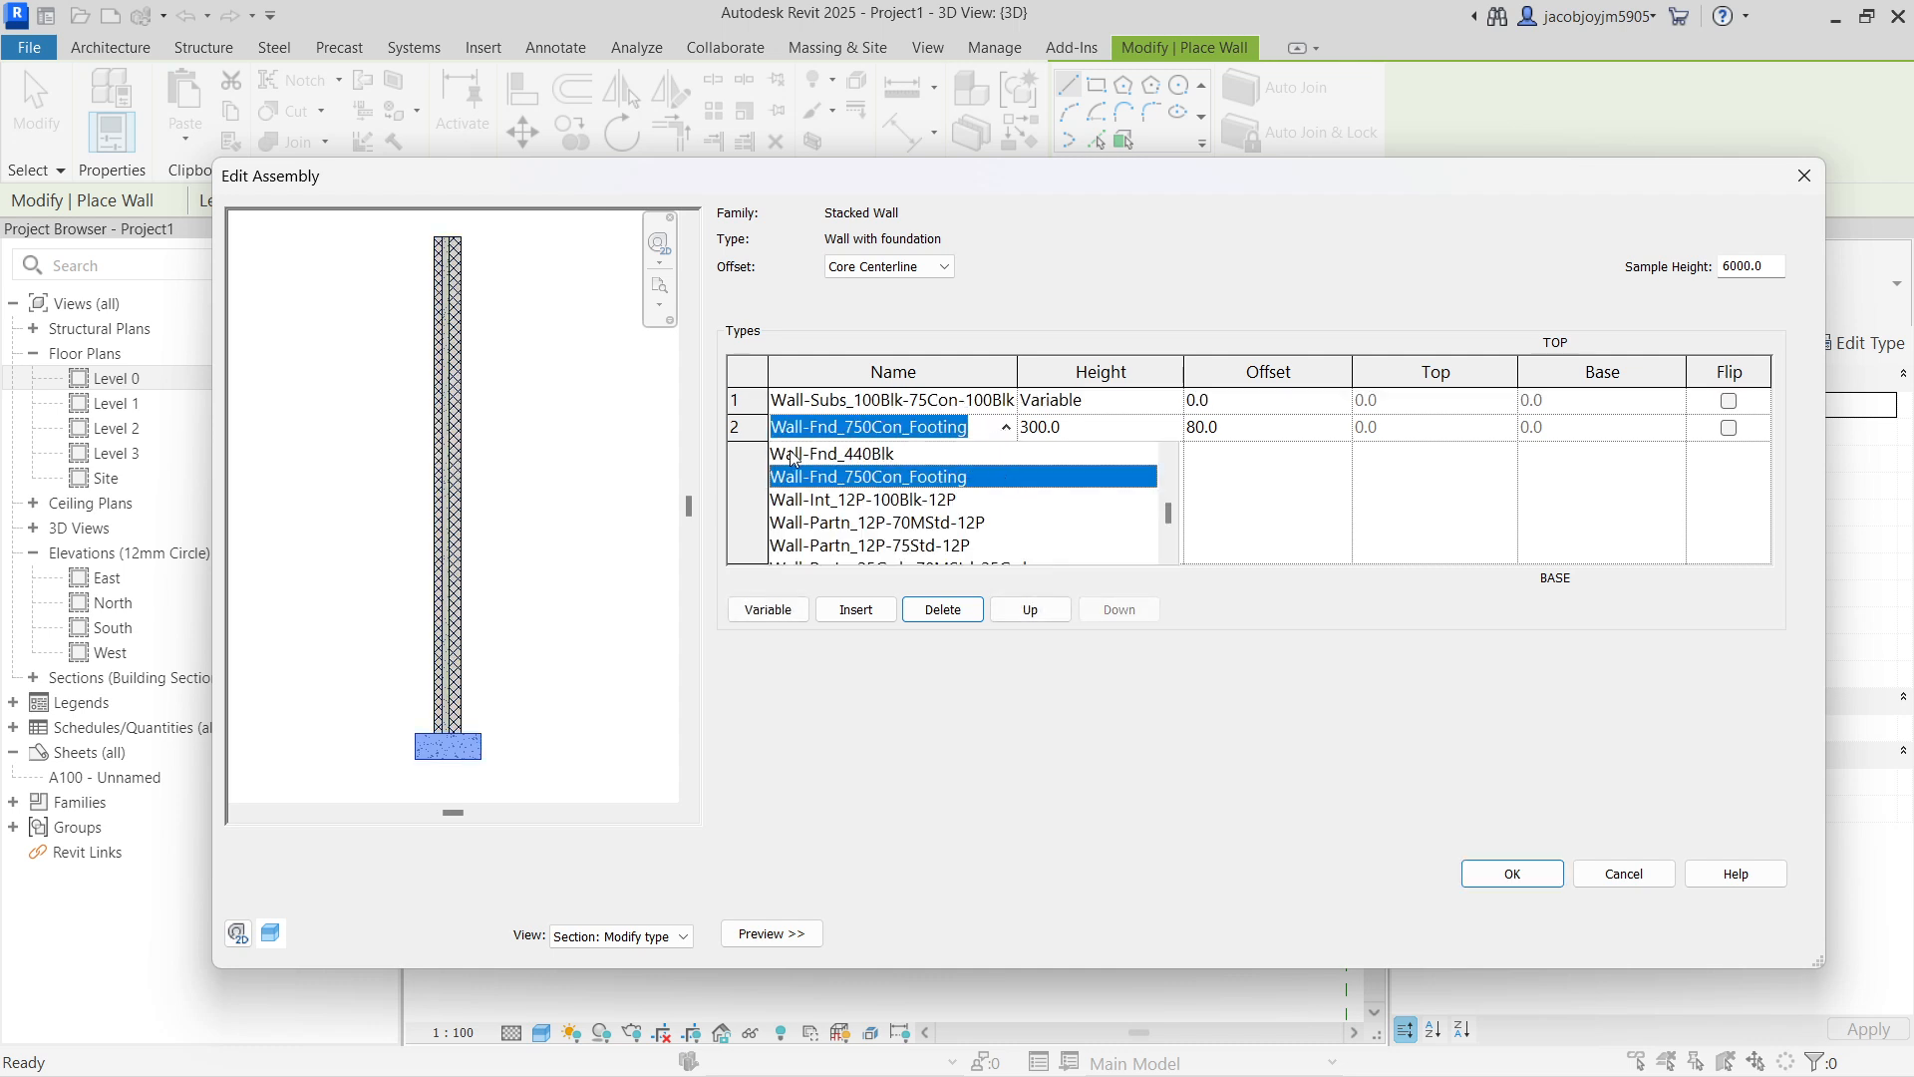
pyautogui.click(891, 455)
pyautogui.moveTo(1068, 175); pyautogui.dragTo(1045, 300)
pyautogui.click(1061, 554)
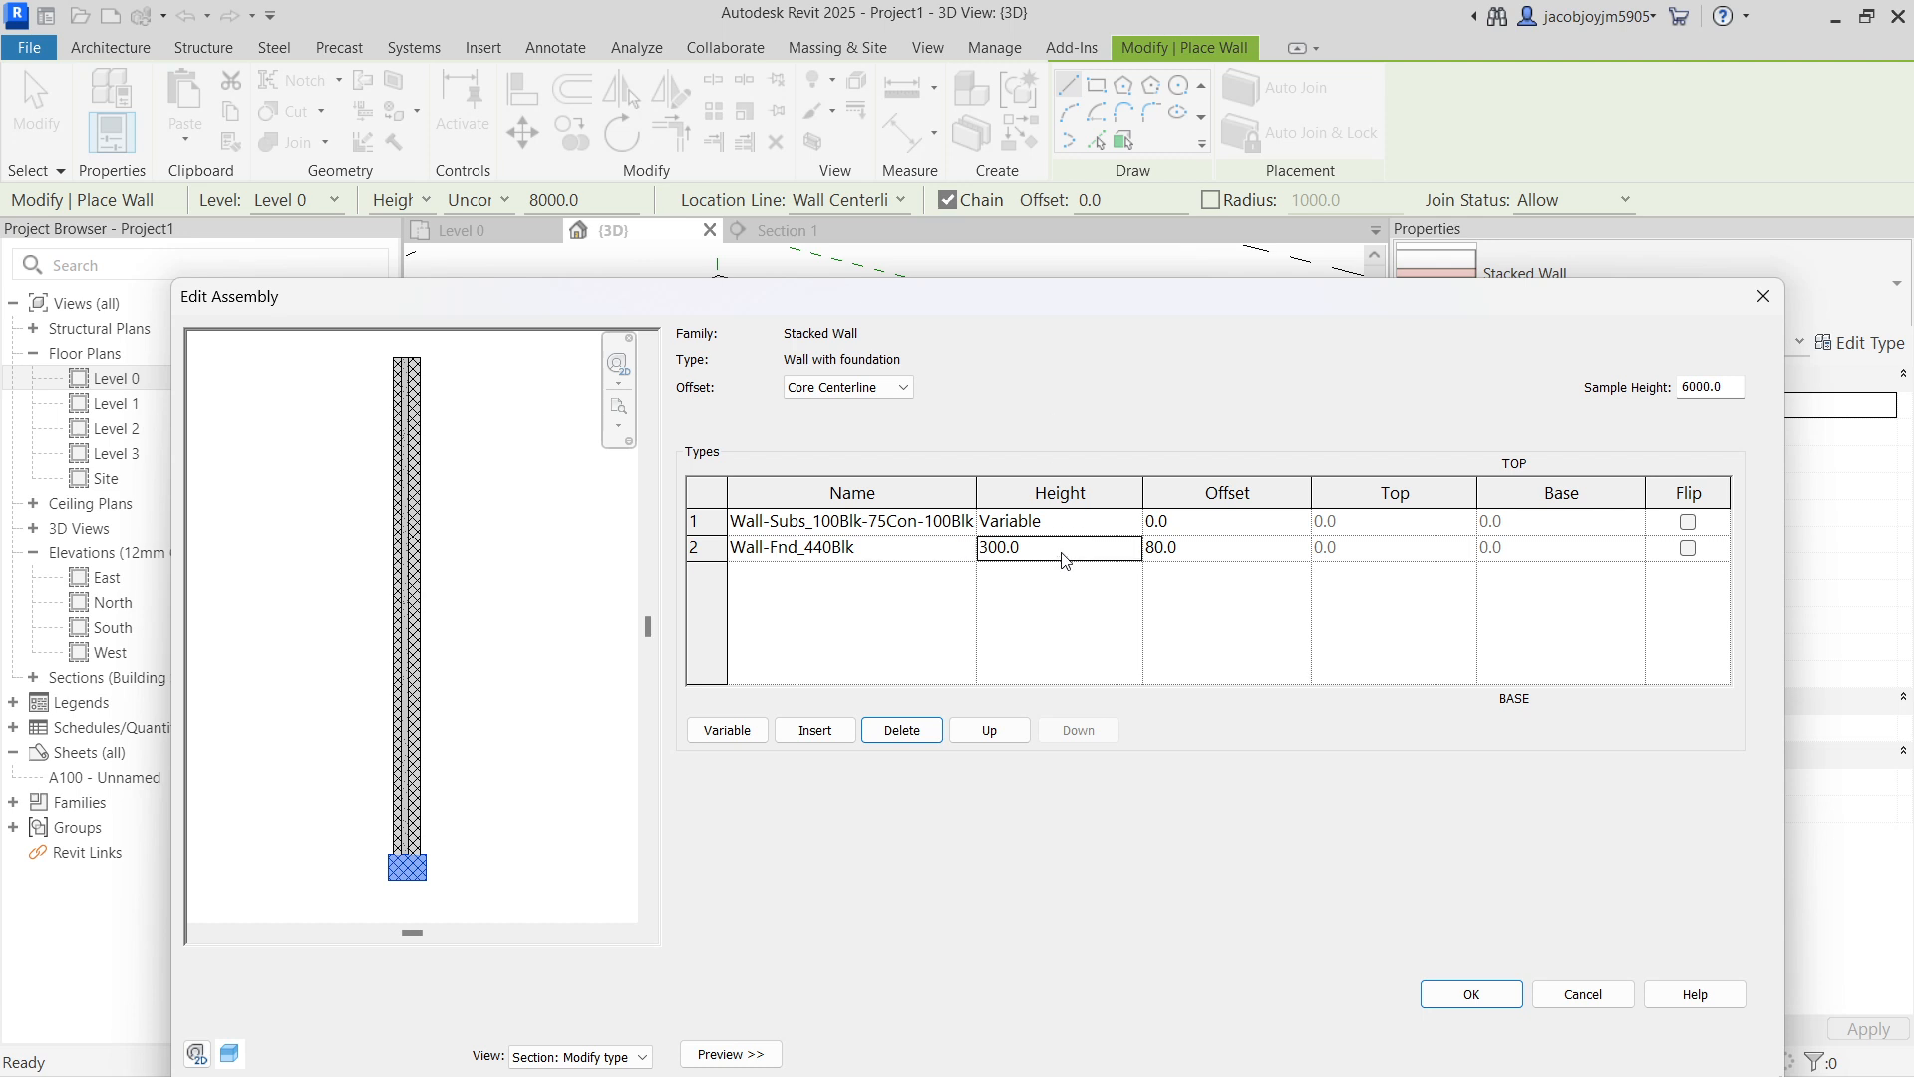
pyautogui.write('1000')
pyautogui.press('Return')
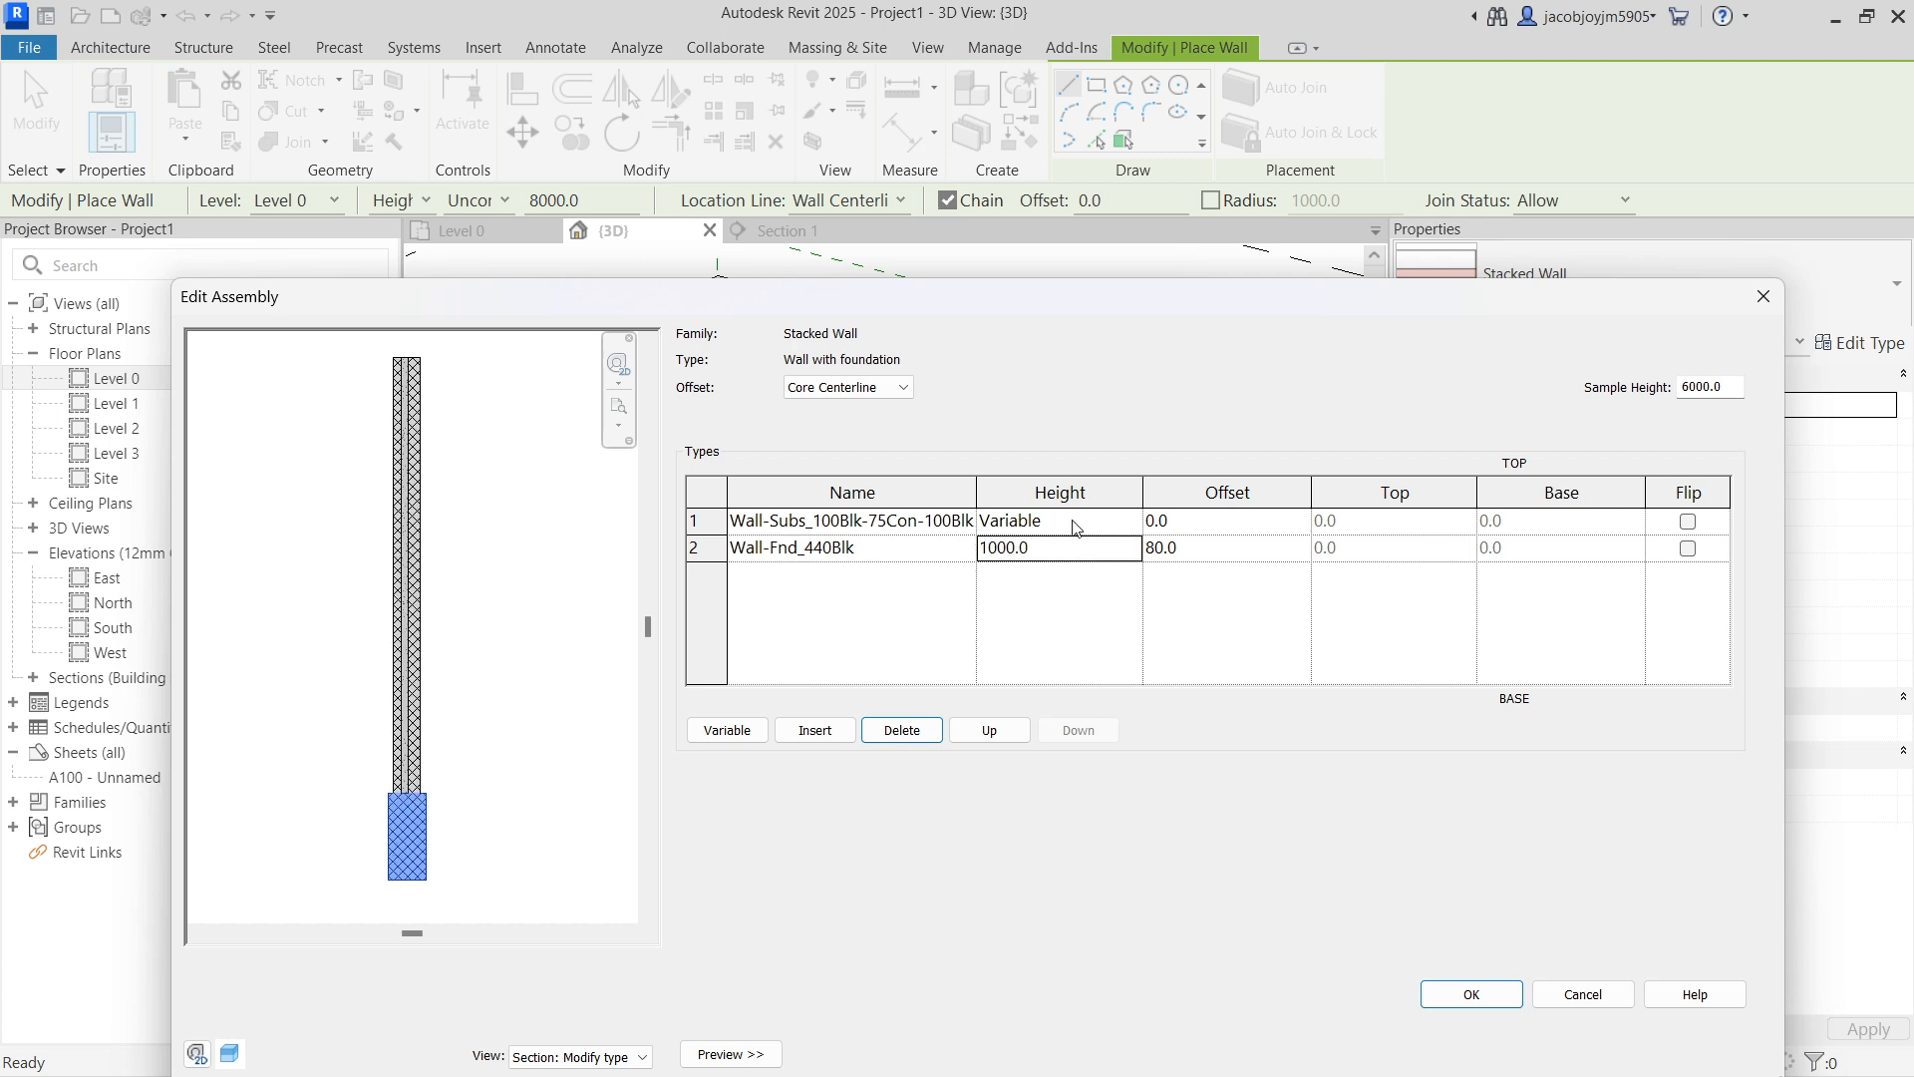
# Step: Change the upper, variable-height component of the stacked wall assembly to Wall-Ext_215Bwk
pyautogui.click(966, 523)
pyautogui.scroll(1, 947, 583)
pyautogui.scroll(-1, 946, 583)
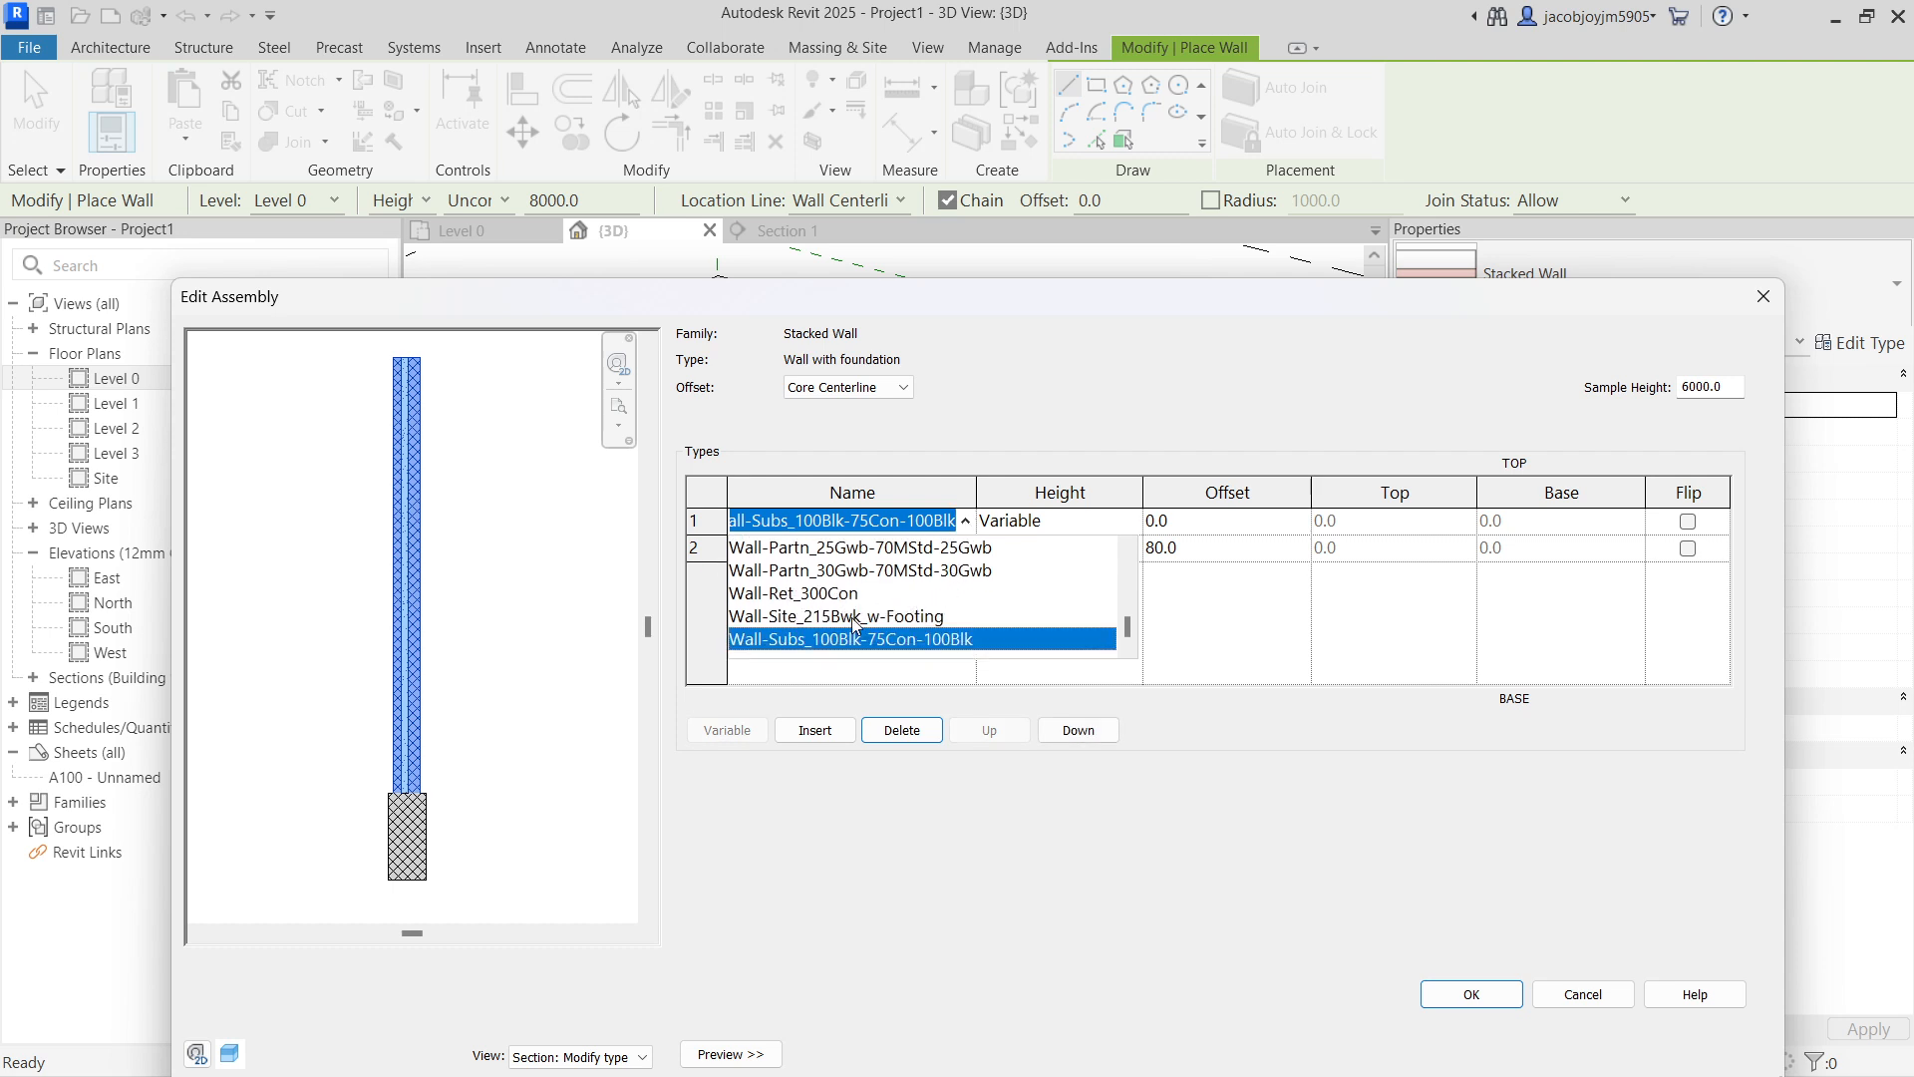
pyautogui.scroll(1, 862, 618)
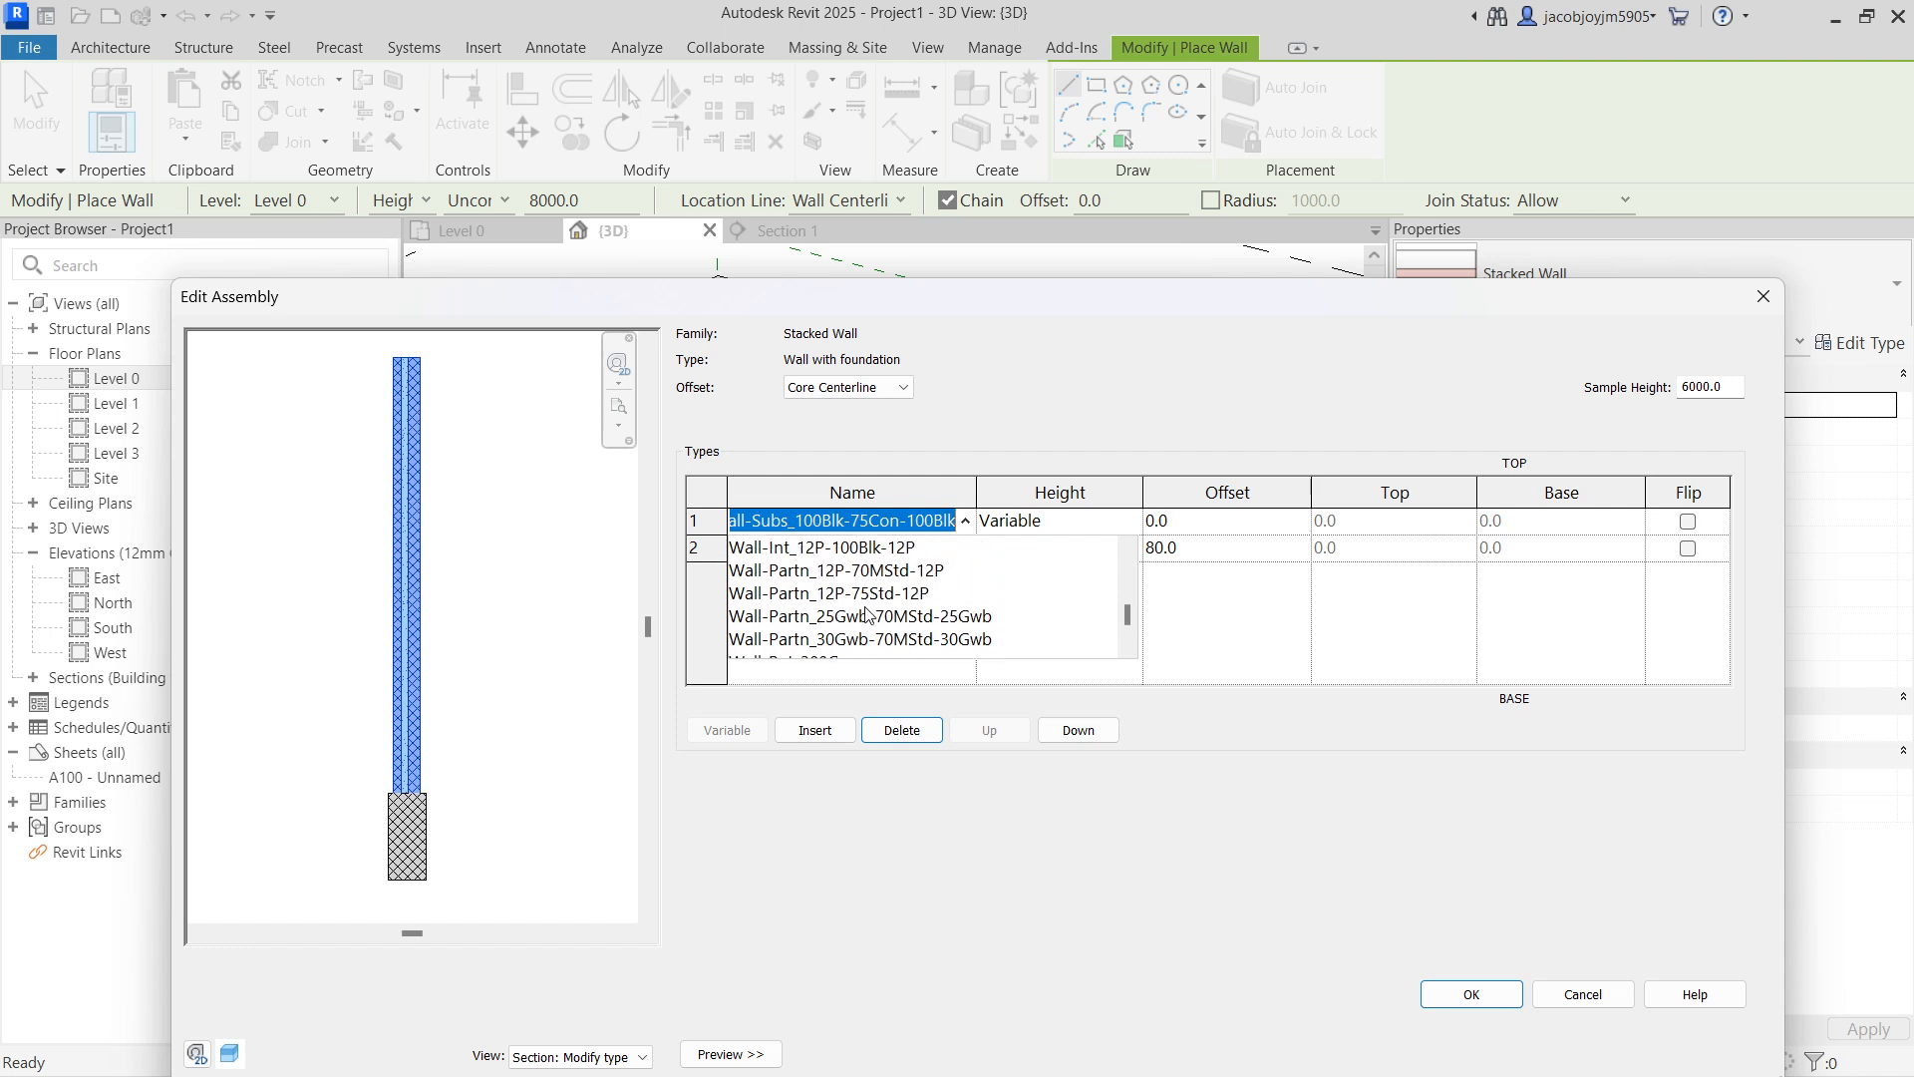
pyautogui.scroll(5, 866, 615)
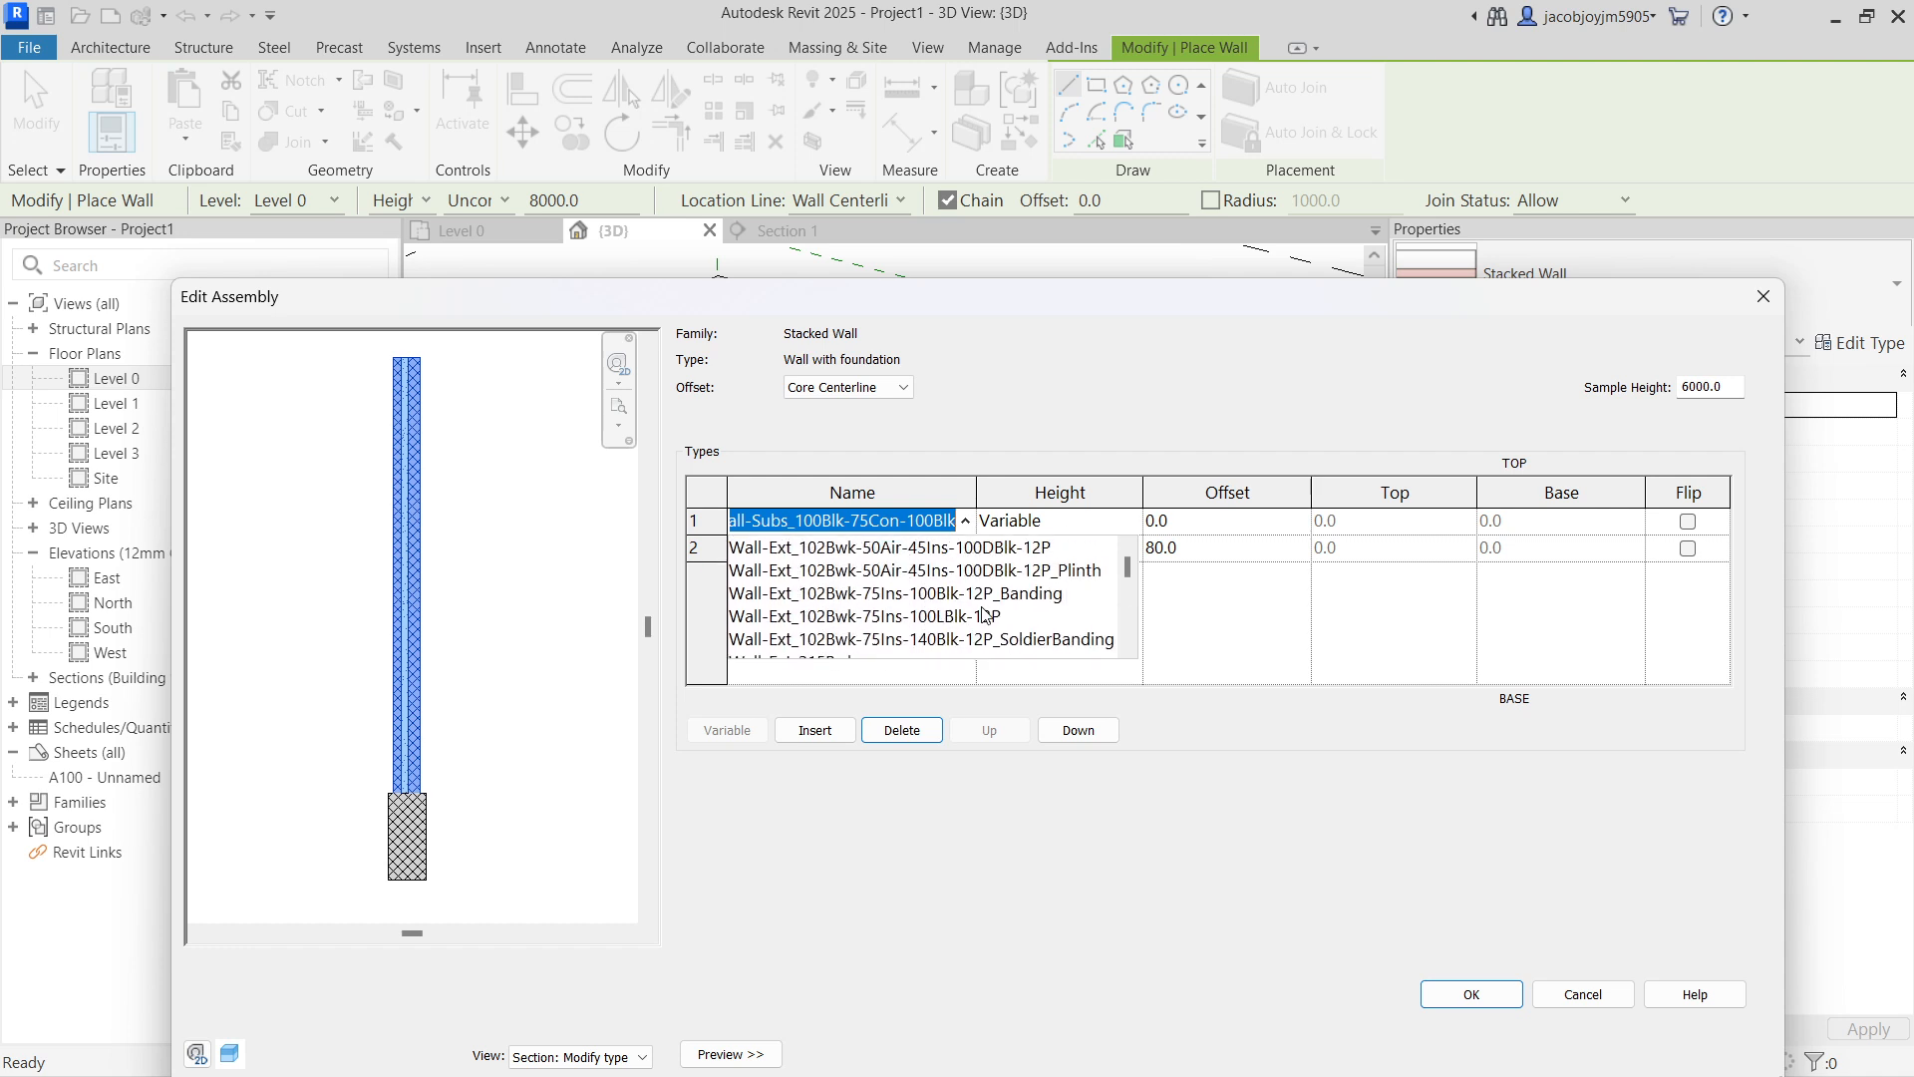
pyautogui.click(1126, 648)
pyautogui.click(1126, 648)
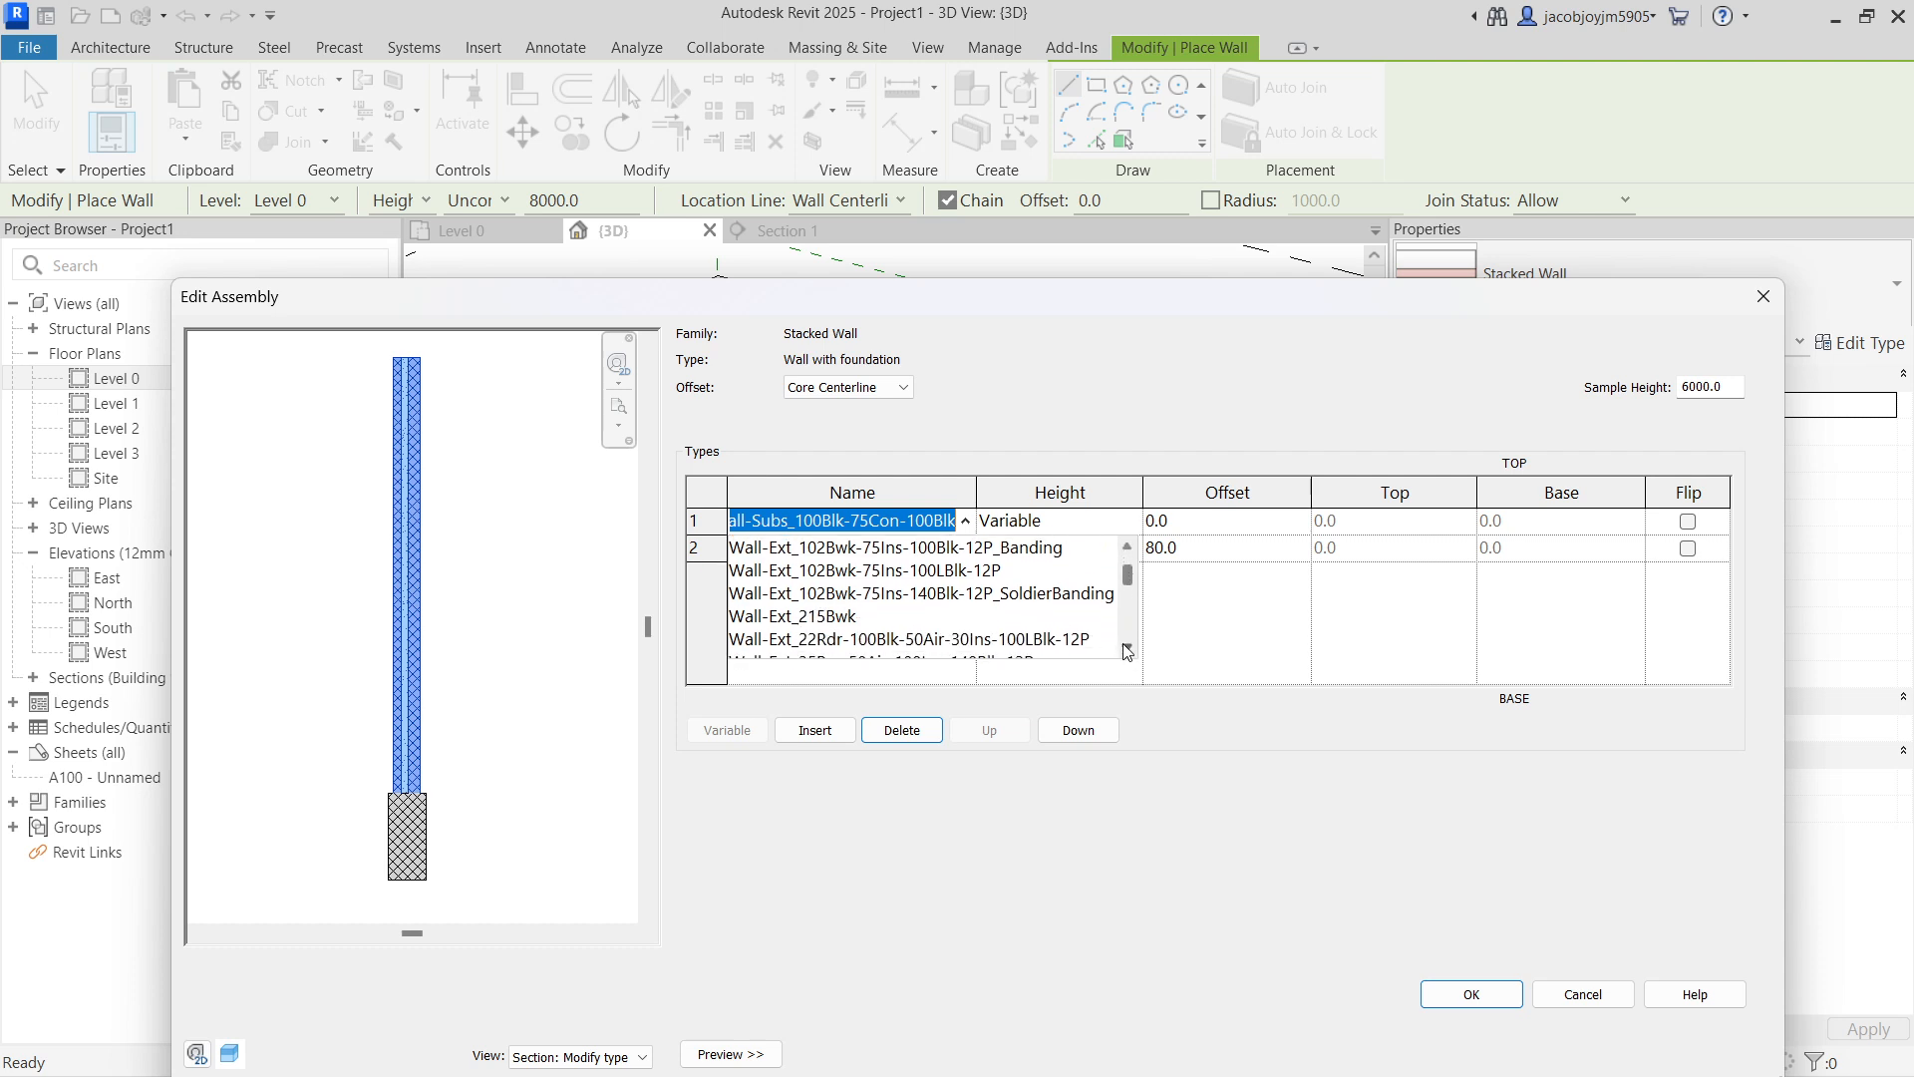
pyautogui.click(852, 620)
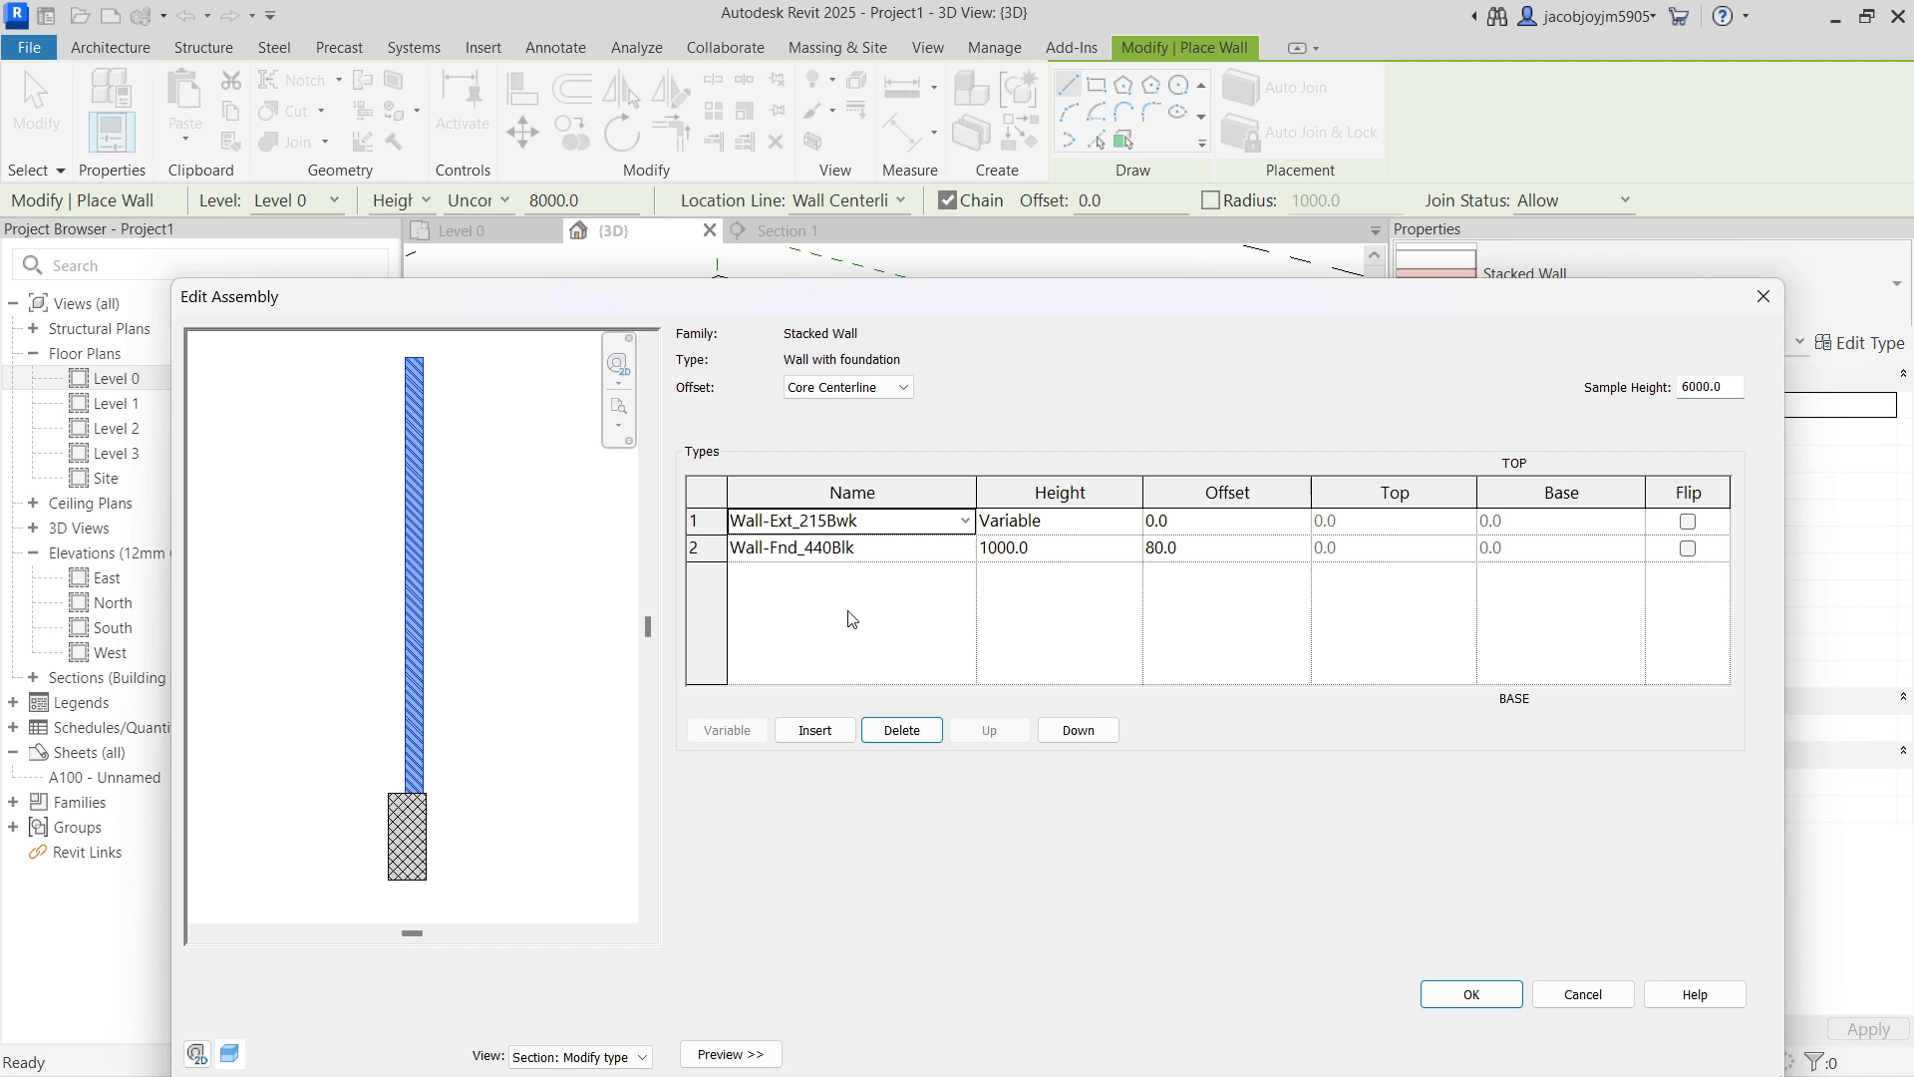
# Step: Set the offset of the Wall-Fnd_440Blk component to 0 and accept the Wall with foundation type
pyautogui.scroll(3, 415, 805)
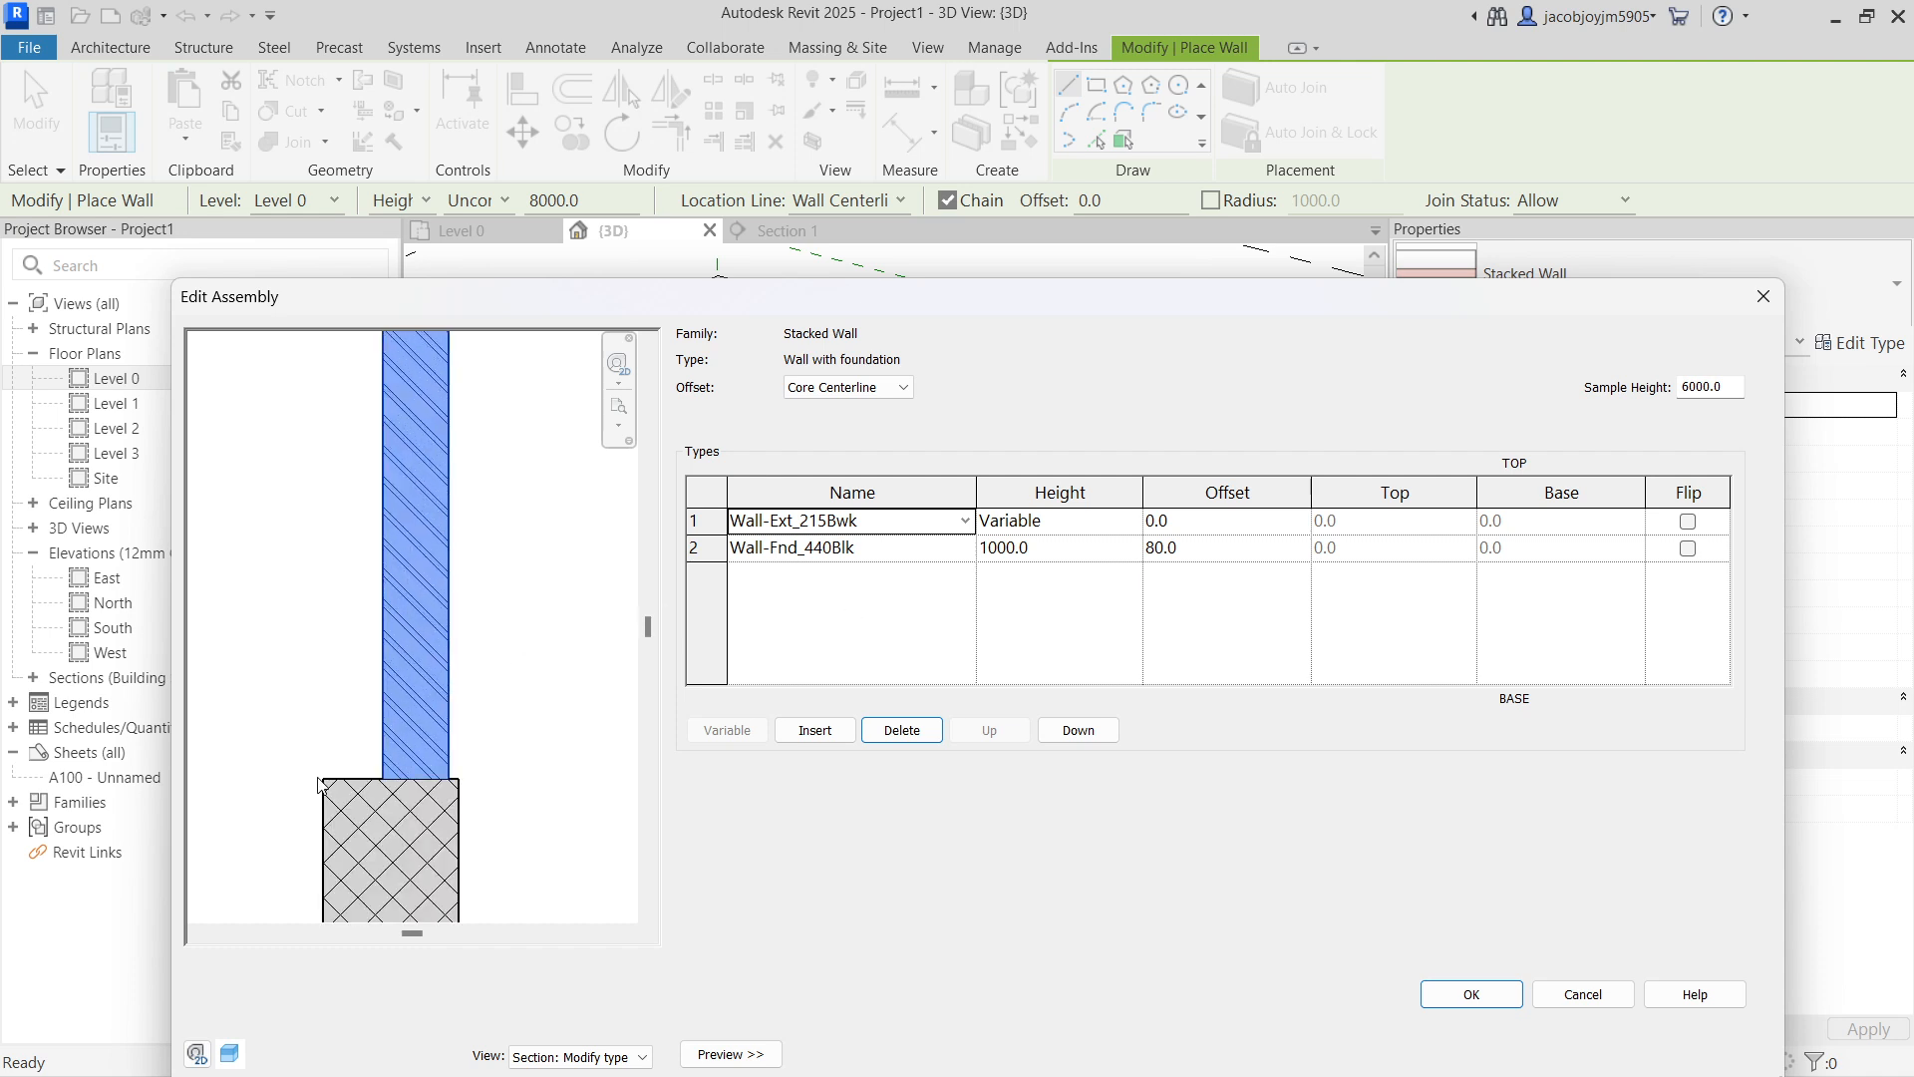
pyautogui.click(1214, 553)
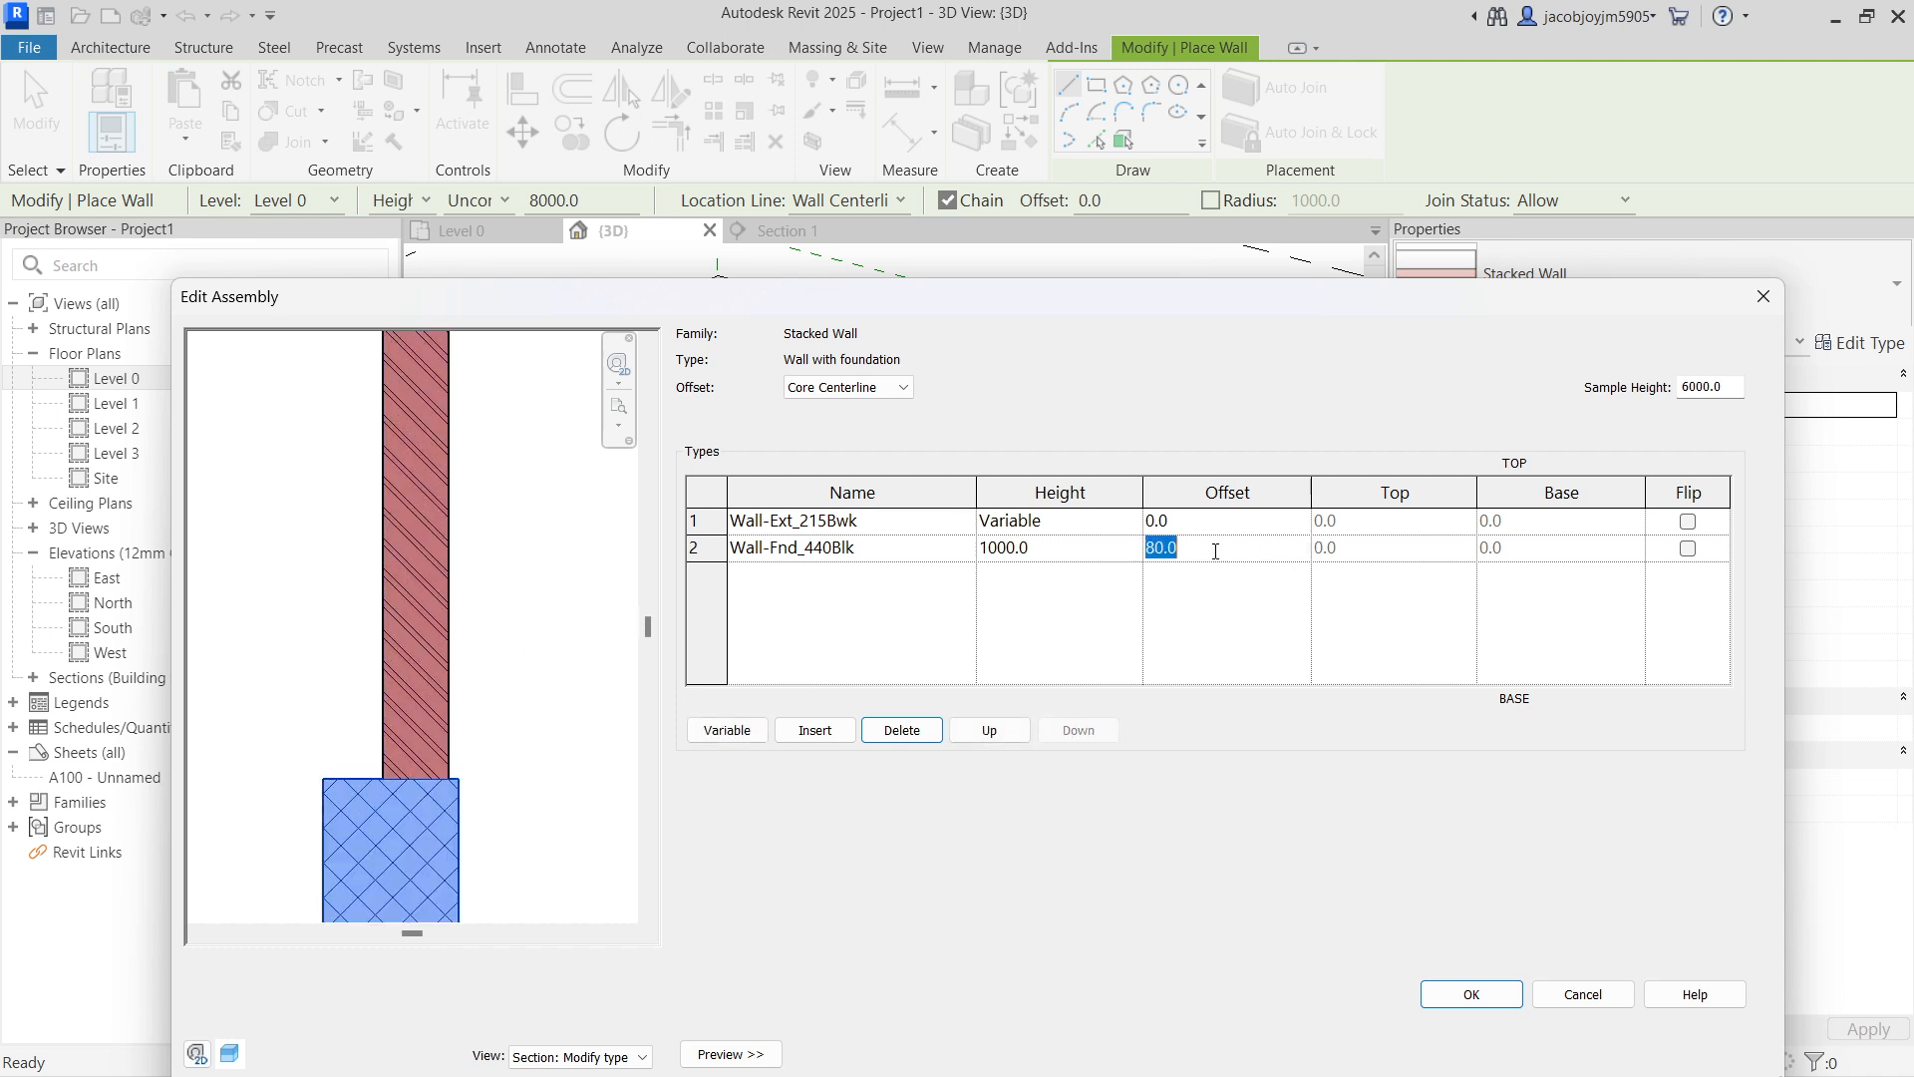
pyautogui.press('BackSpace')
pyautogui.write('0')
pyautogui.click(1220, 516)
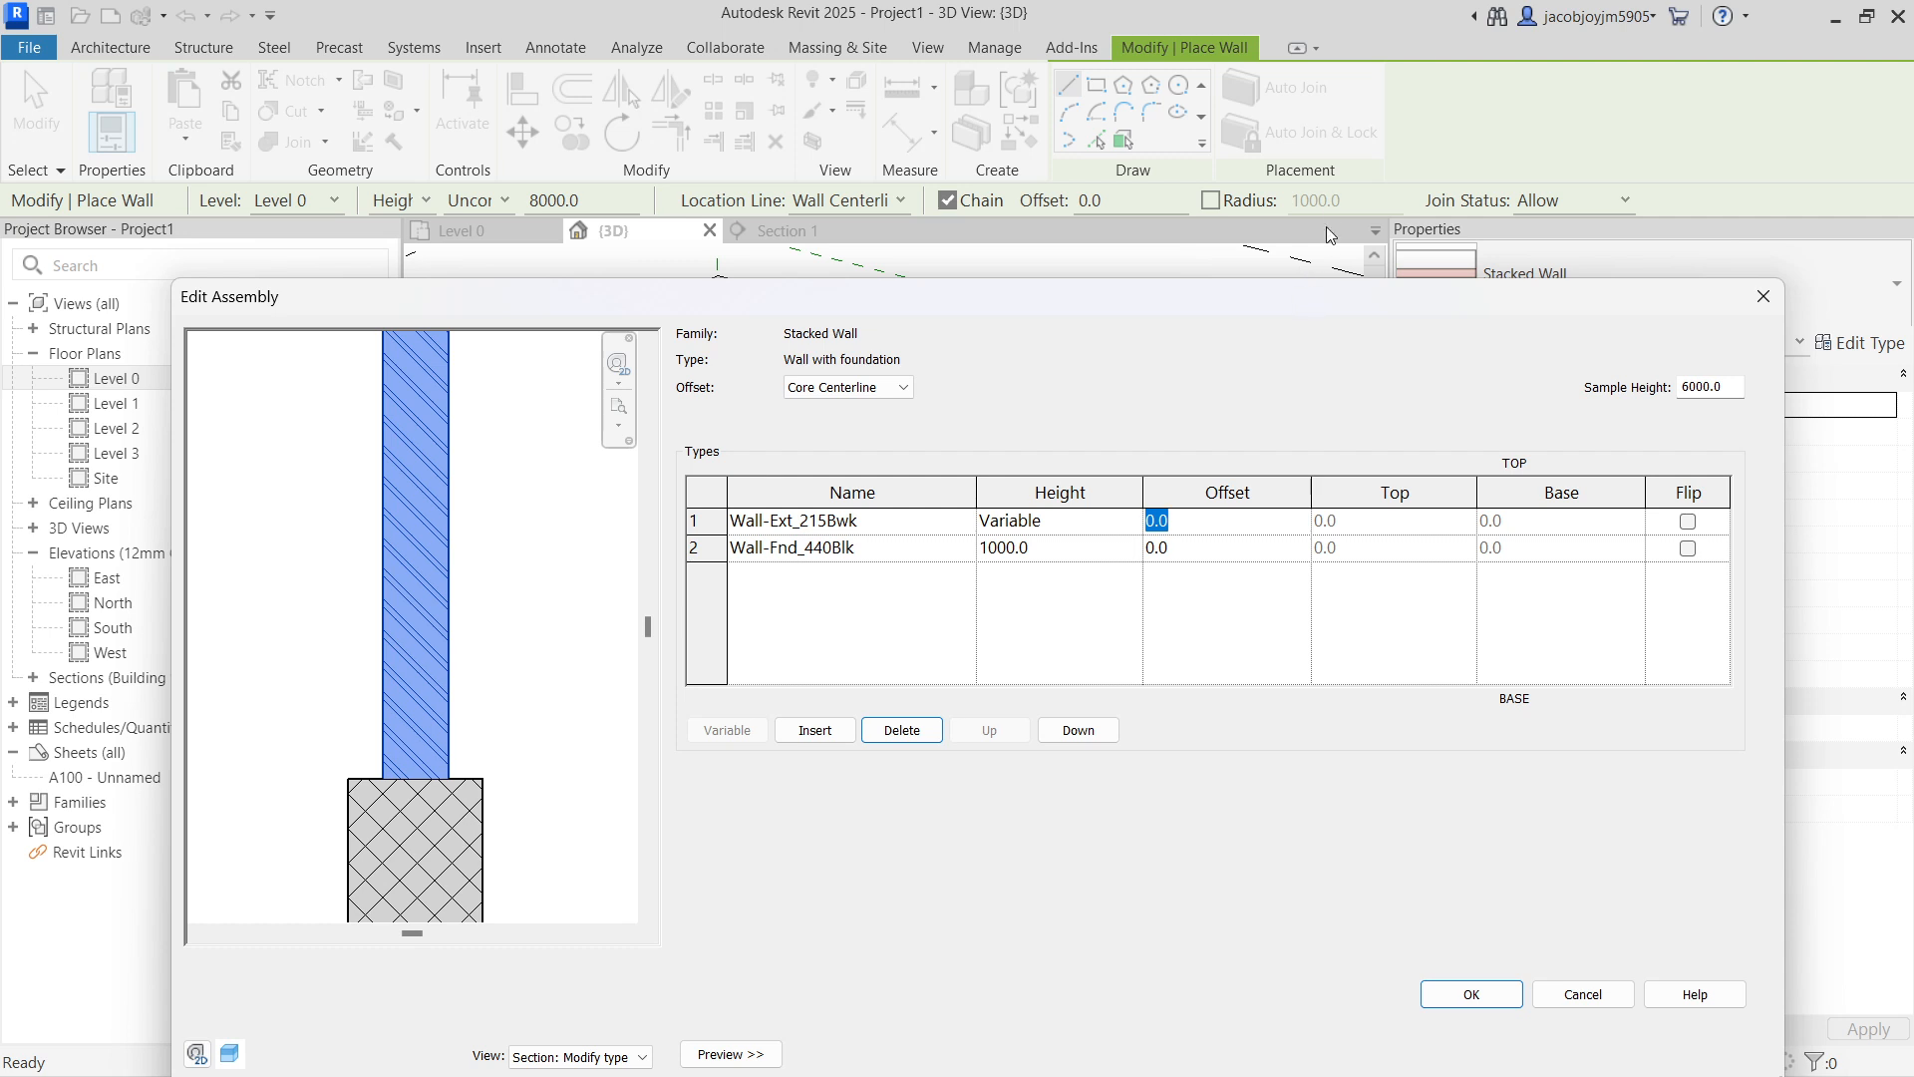
pyautogui.click(1471, 994)
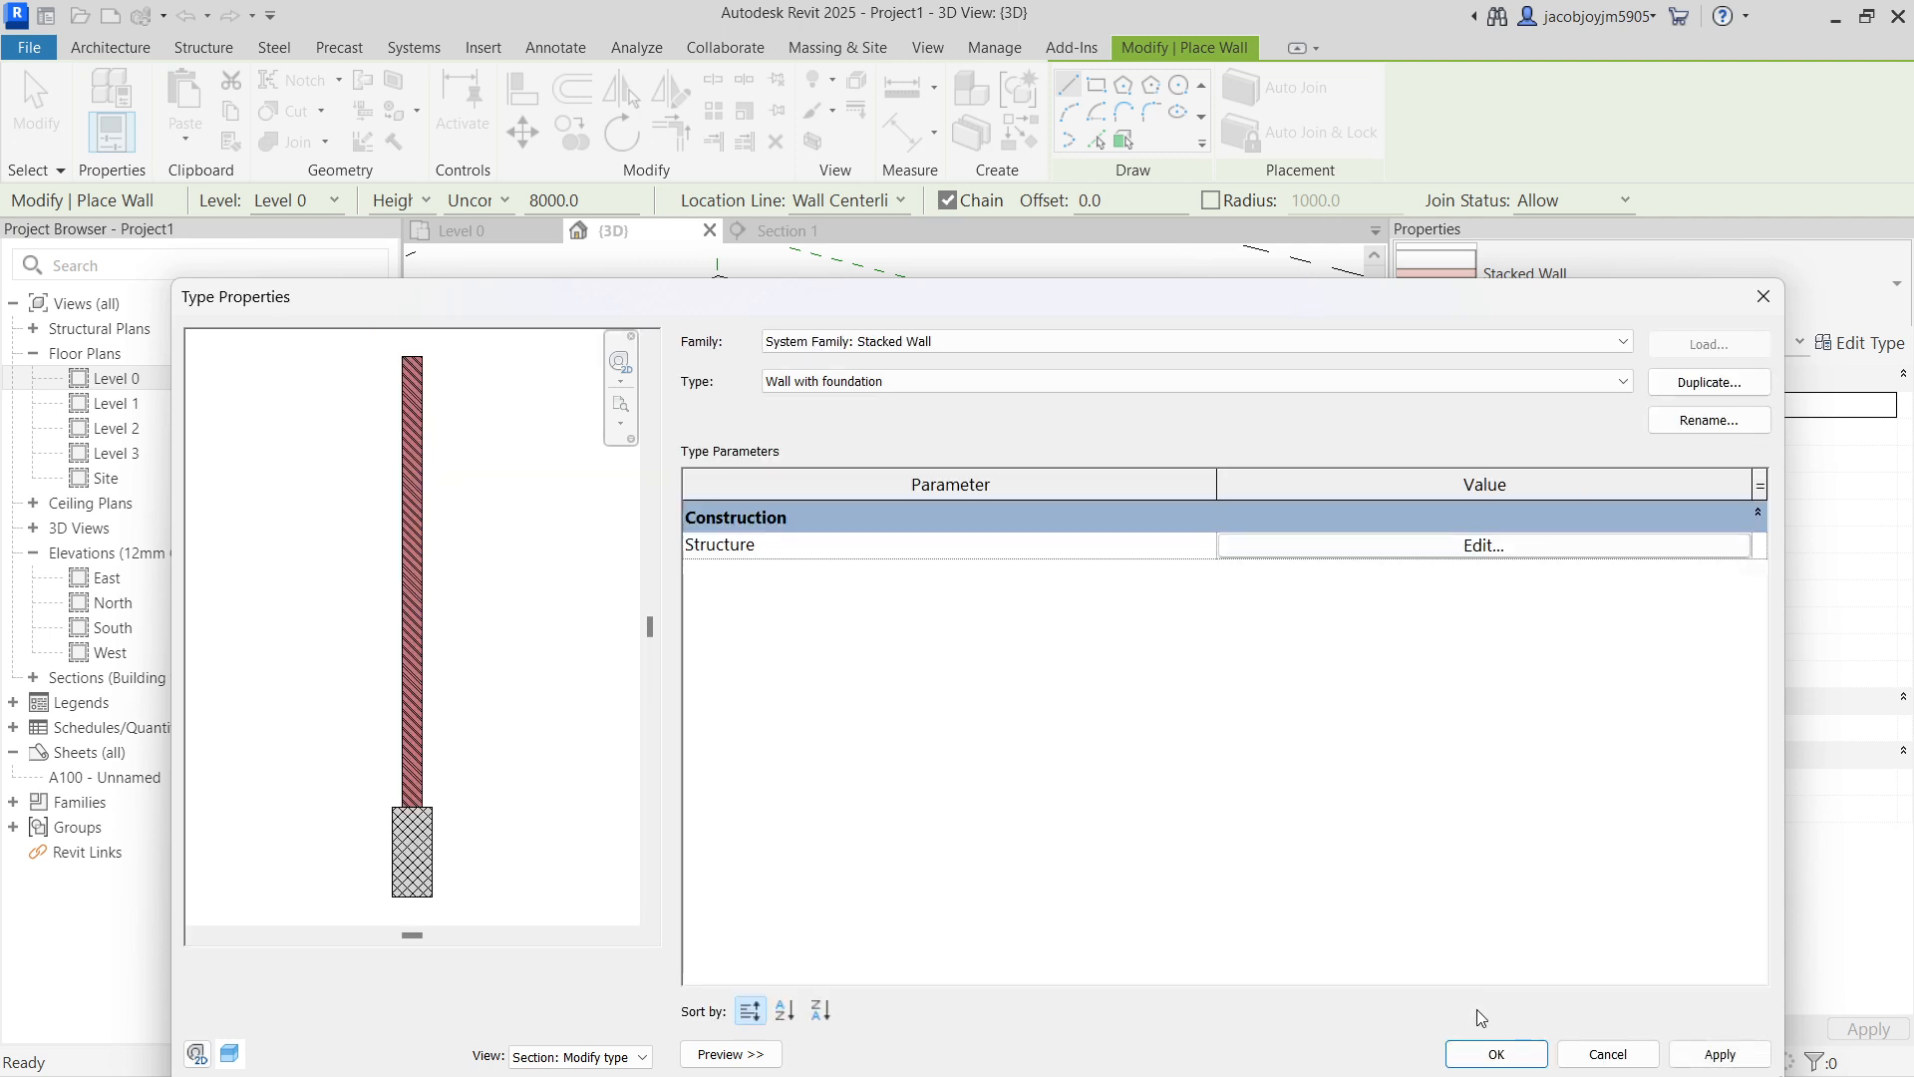
pyautogui.click(590, 1056)
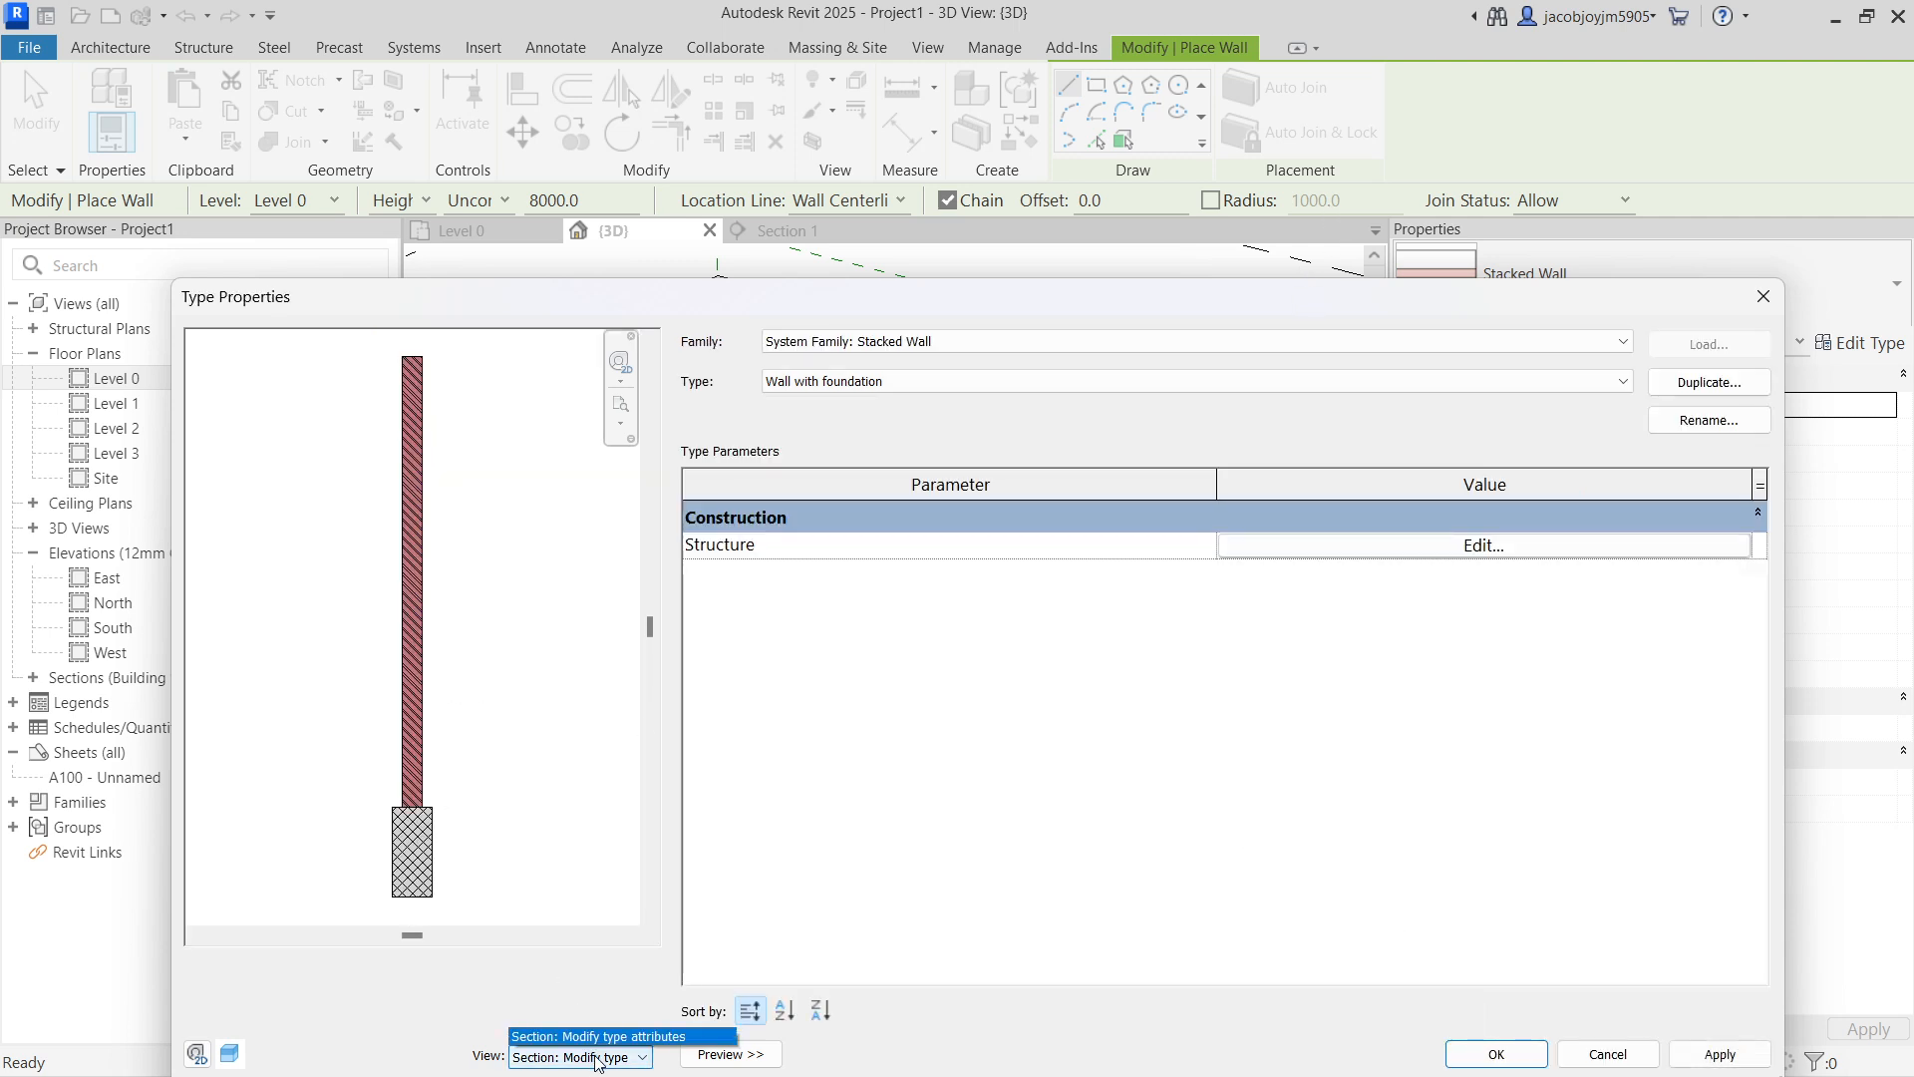
pyautogui.click(588, 1061)
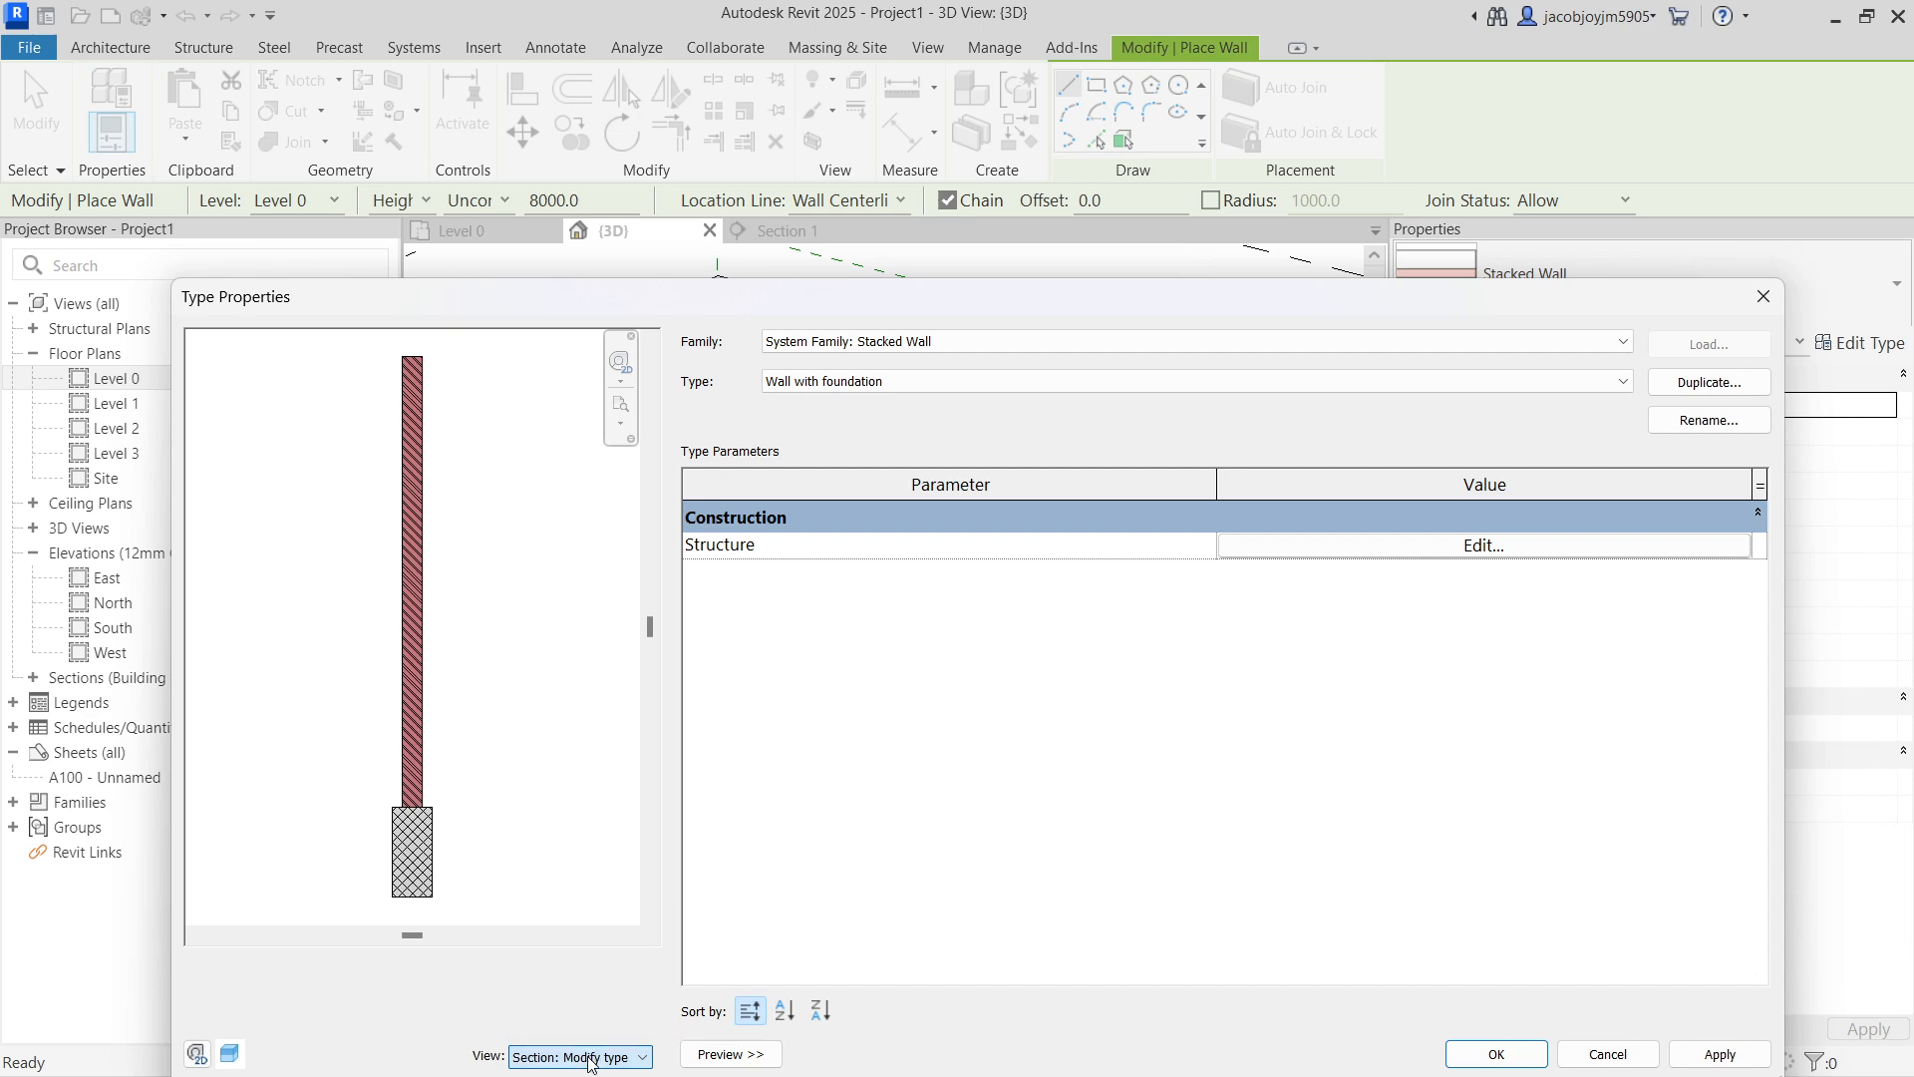
pyautogui.click(1495, 1054)
# Step: Draw a Wall with foundation stacked wall about 9000 long beside the short brick wall in the 3D view
pyautogui.scroll(-2, 897, 718)
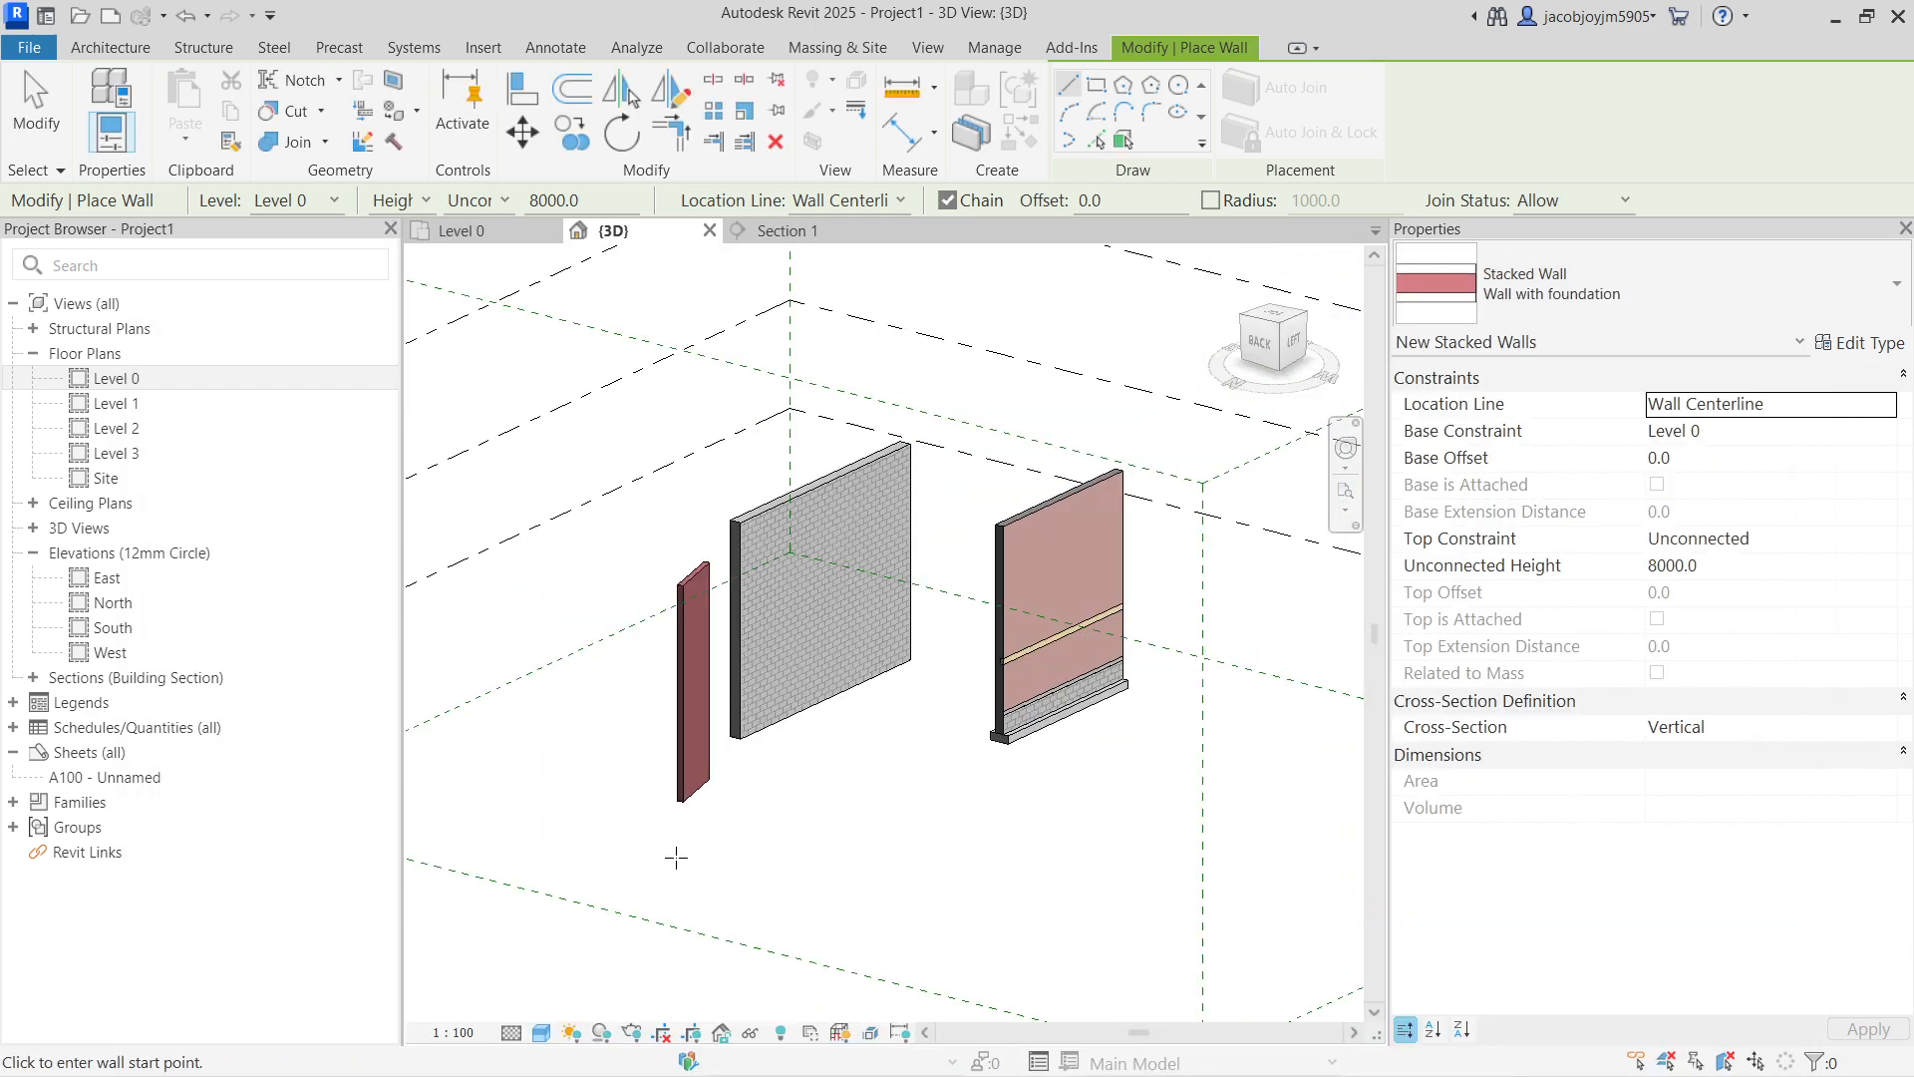
pyautogui.scroll(-2, 897, 838)
pyautogui.click(588, 793)
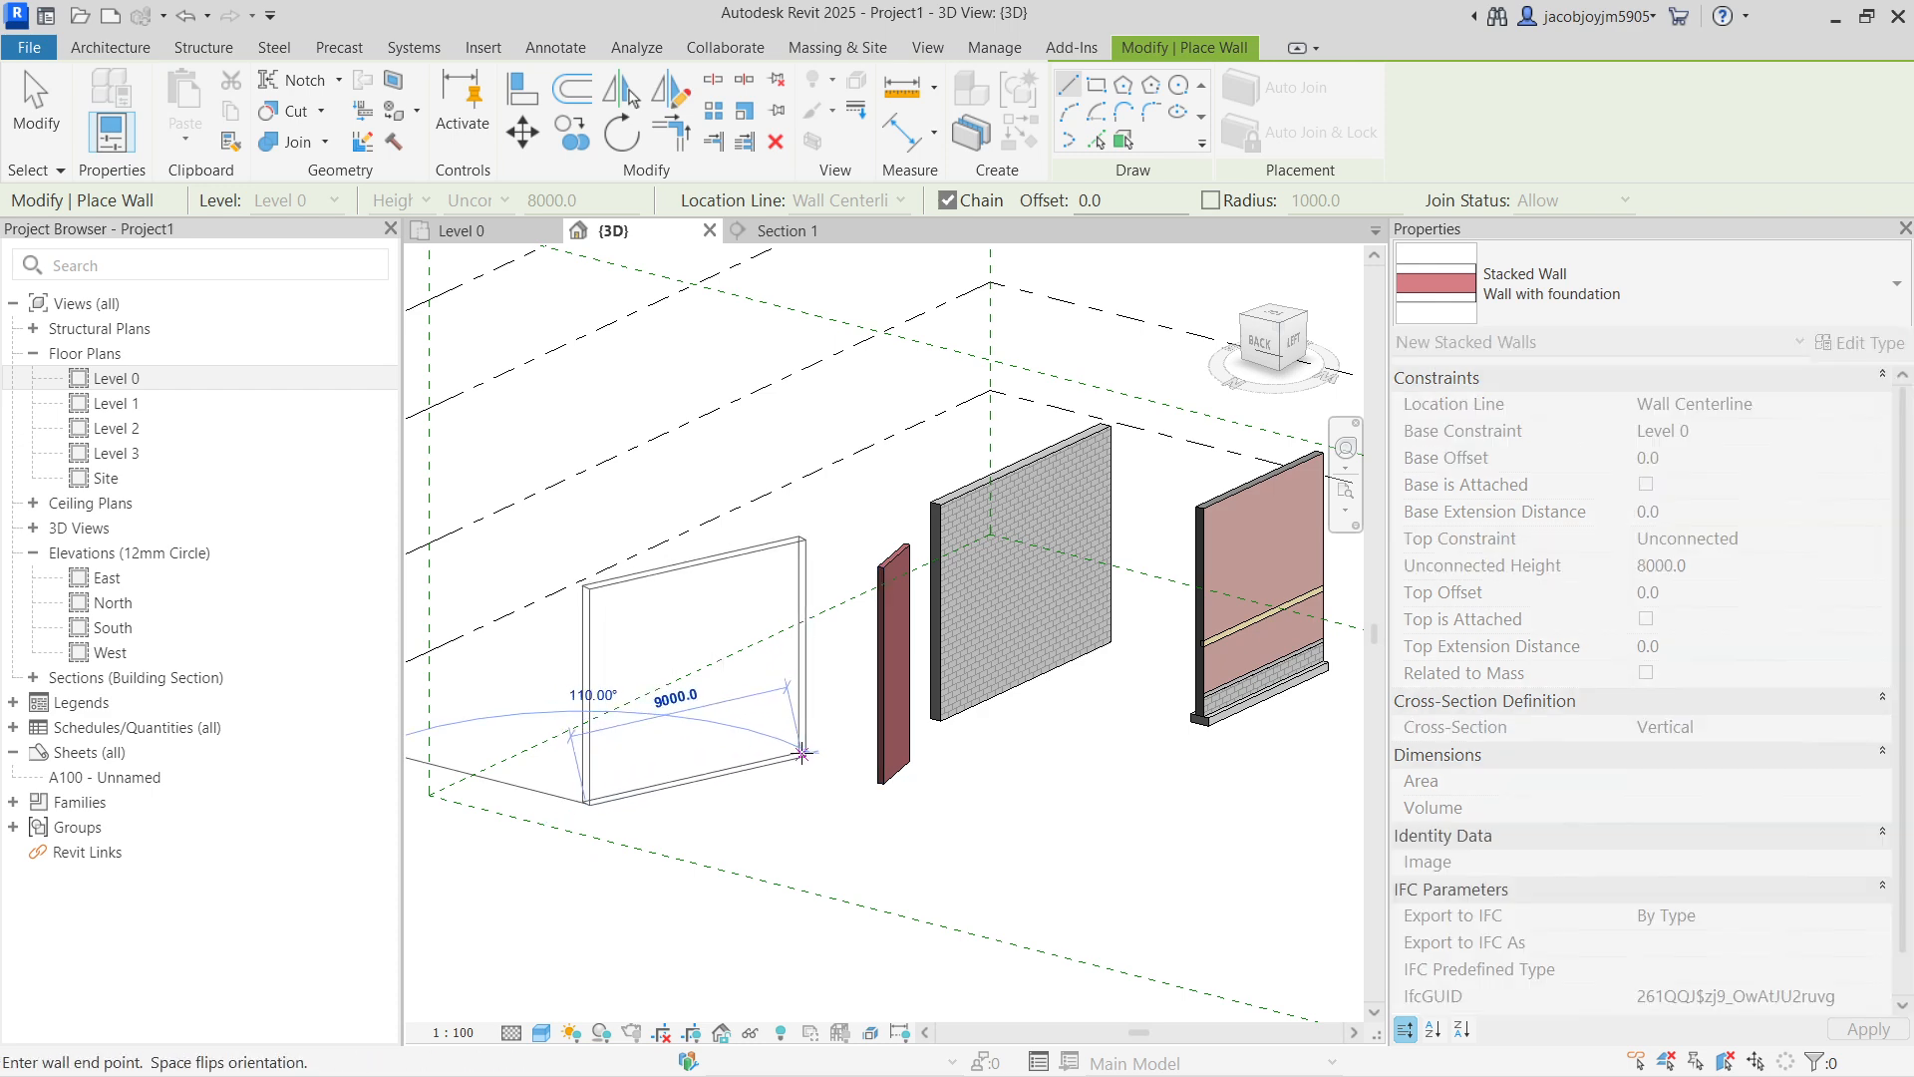
pyautogui.press('Escape')
pyautogui.press('Escape')
# Step: Compare the blockwork basic wall with the new stacked wall in the 3D view
pyautogui.scroll(2, 793, 738)
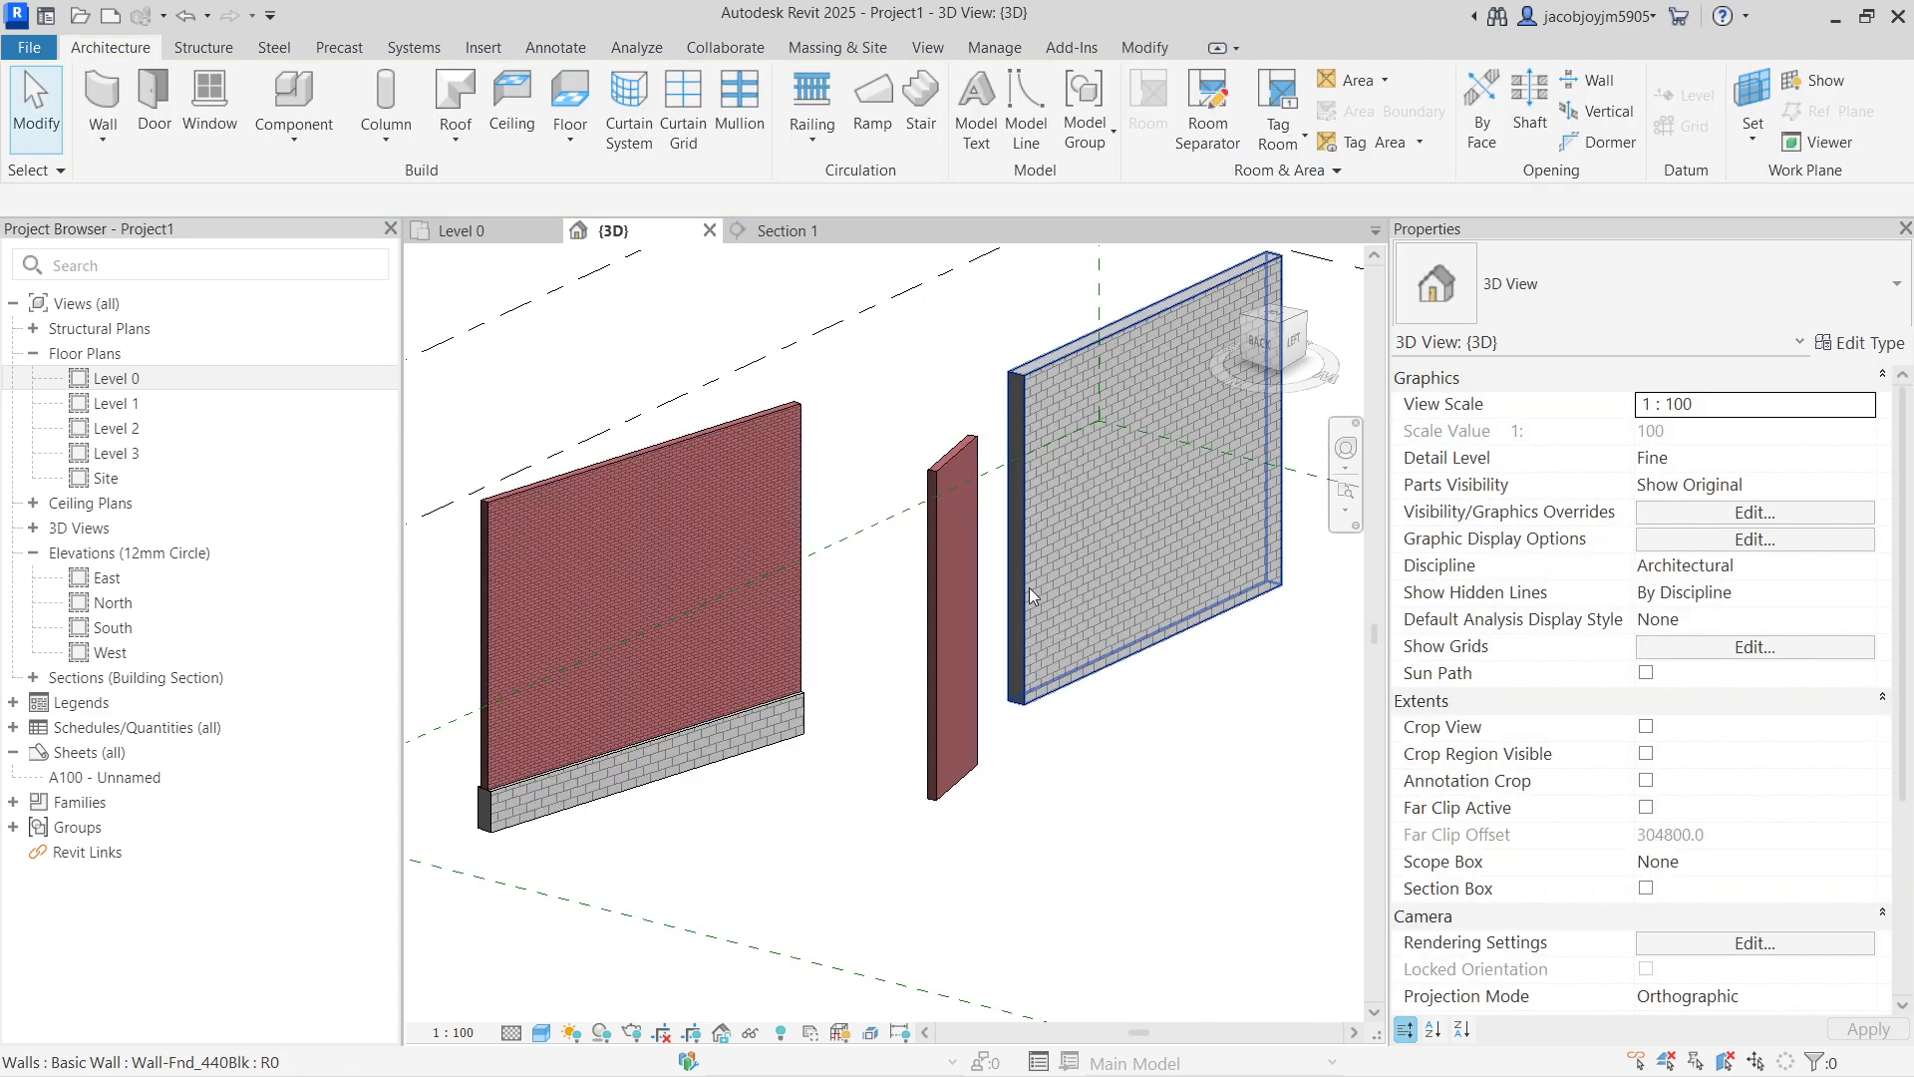
pyautogui.click(1034, 467)
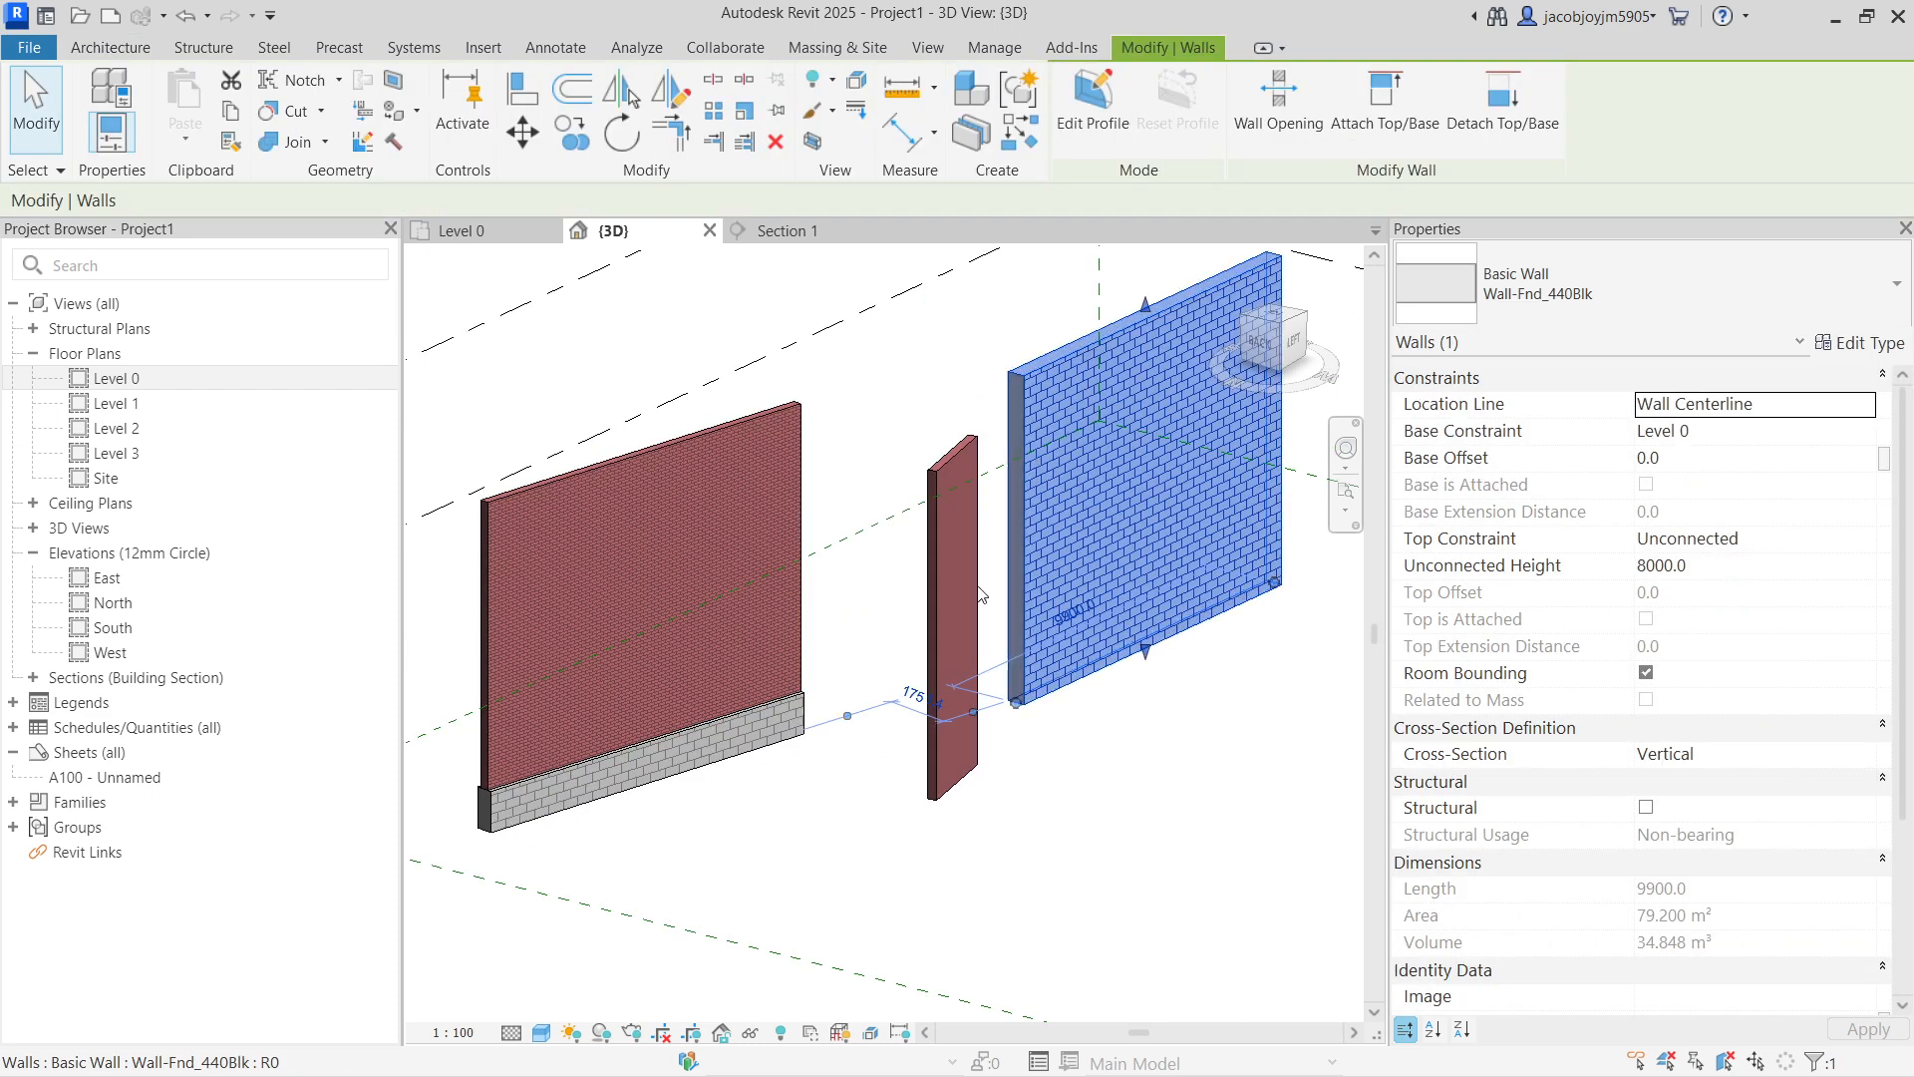
pyautogui.click(776, 743)
pyautogui.click(923, 805)
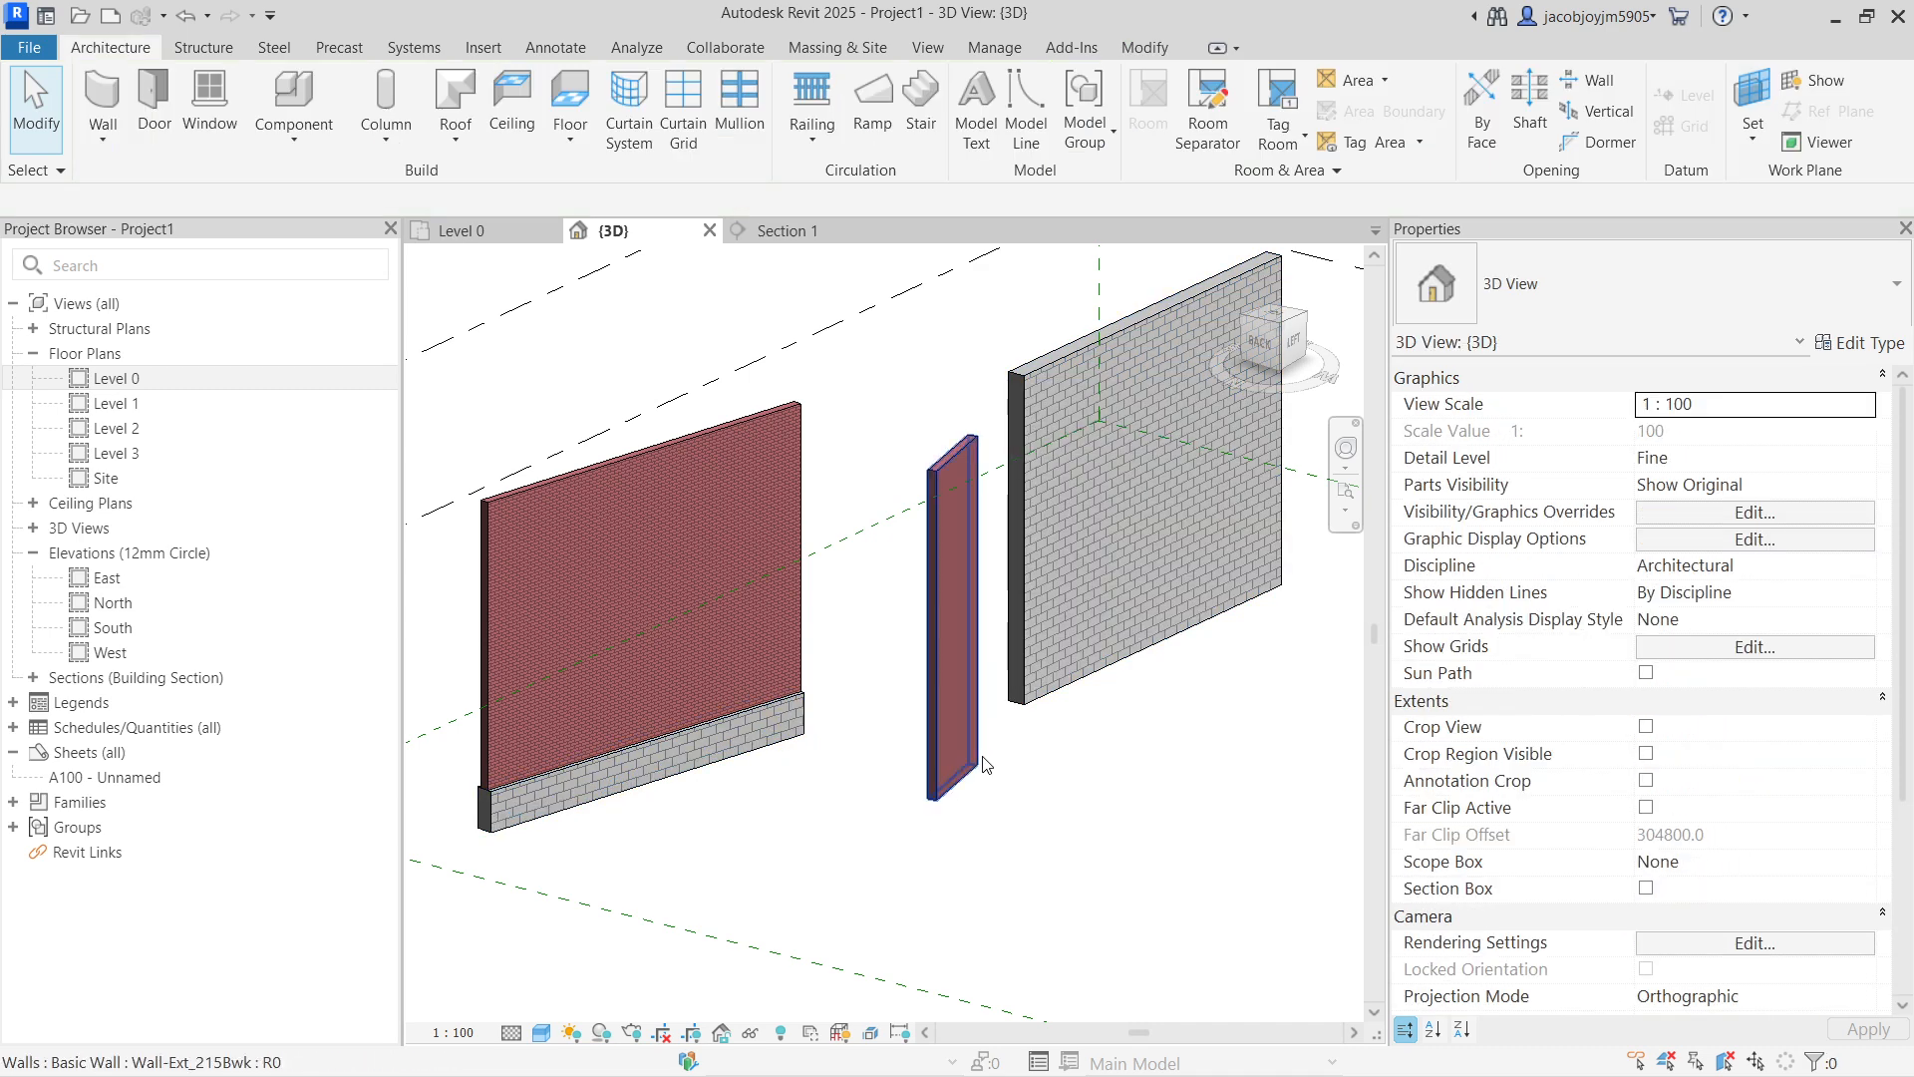
# Step: Reorient the short Wall-Ext_215Bwk wall by moving its near end towards the new stacked wall
pyautogui.click(978, 757)
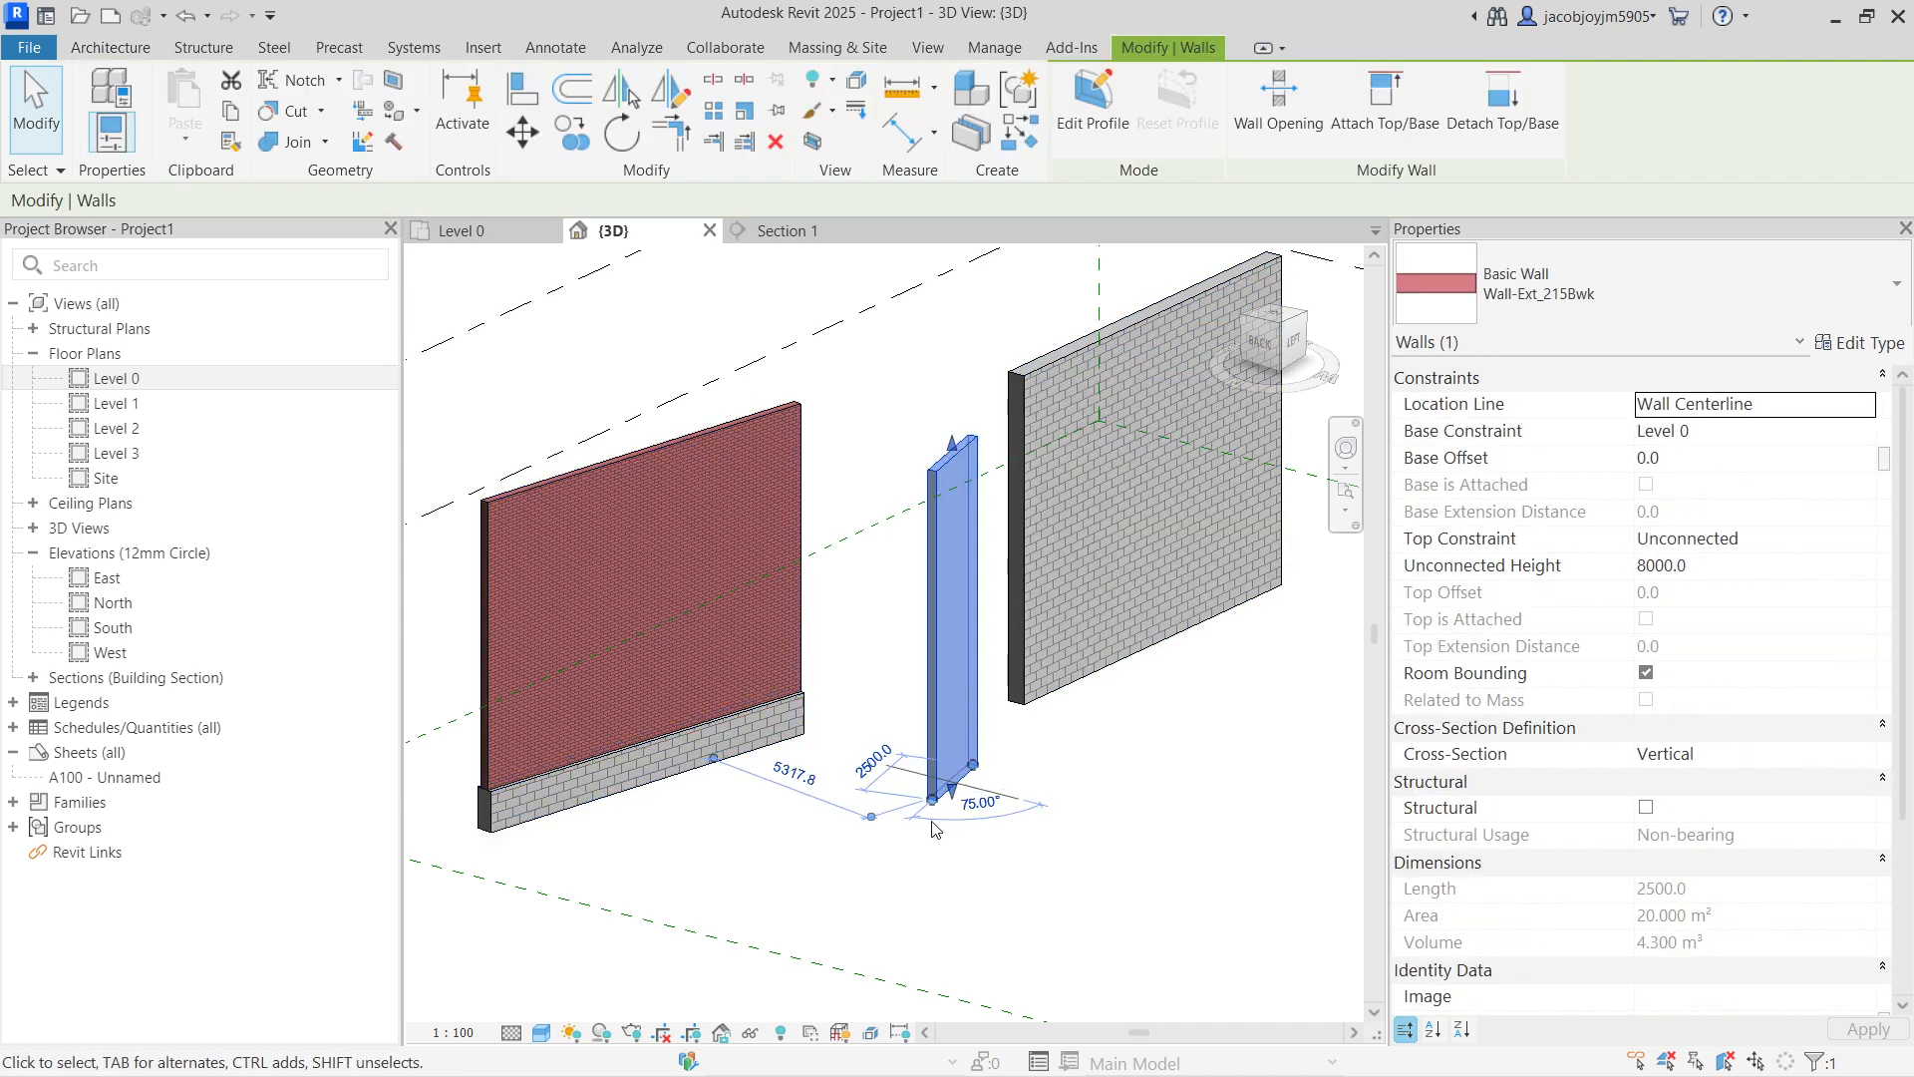
pyautogui.moveTo(932, 812); pyautogui.dragTo(882, 766)
pyautogui.click(888, 821)
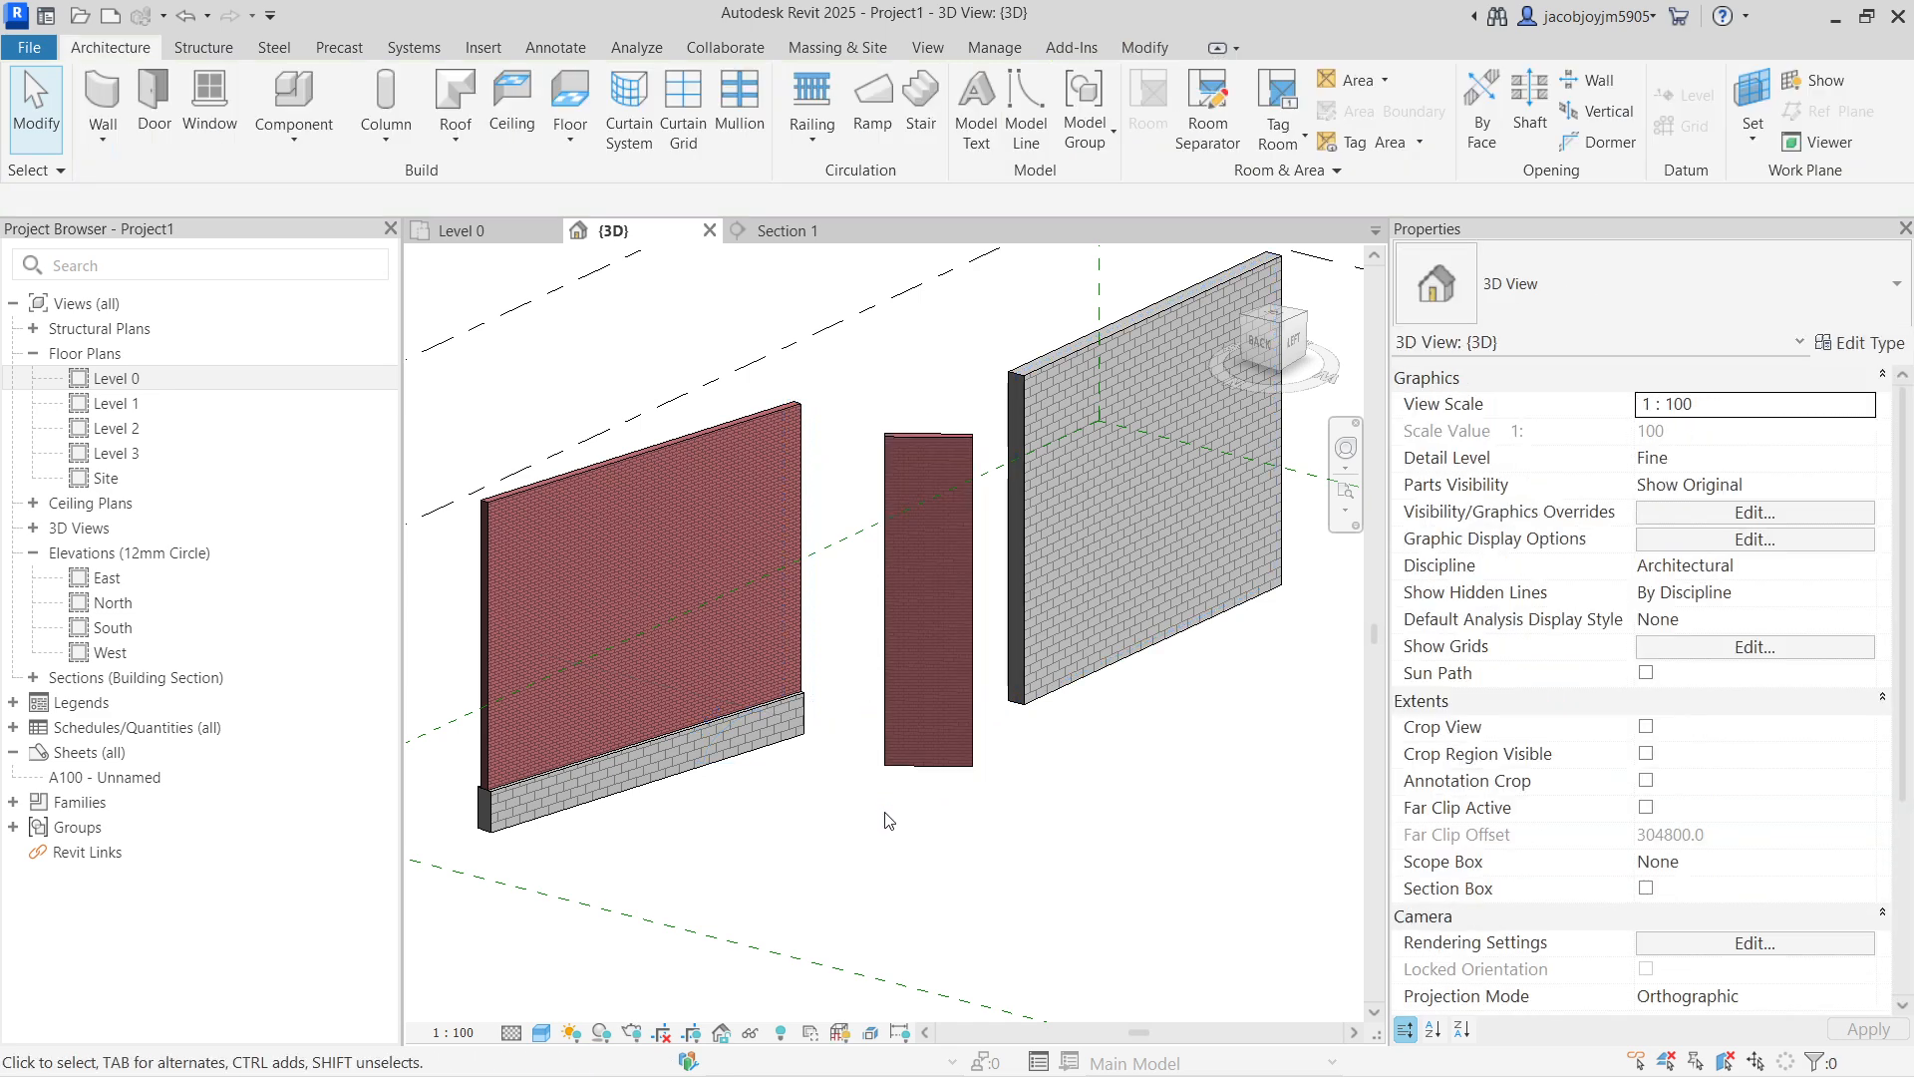
# Step: Draw a horizontal Curtain_Wall-Storefront wall about 17000 long on the Level 0 plan, below the blockwork wall
pyautogui.moveTo(743, 802)
pyautogui.mouseDown(button='middle')
pyautogui.moveTo(961, 683)
pyautogui.moveTo(966, 812)
pyautogui.moveTo(771, 826)
pyautogui.mouseUp(button='middle')
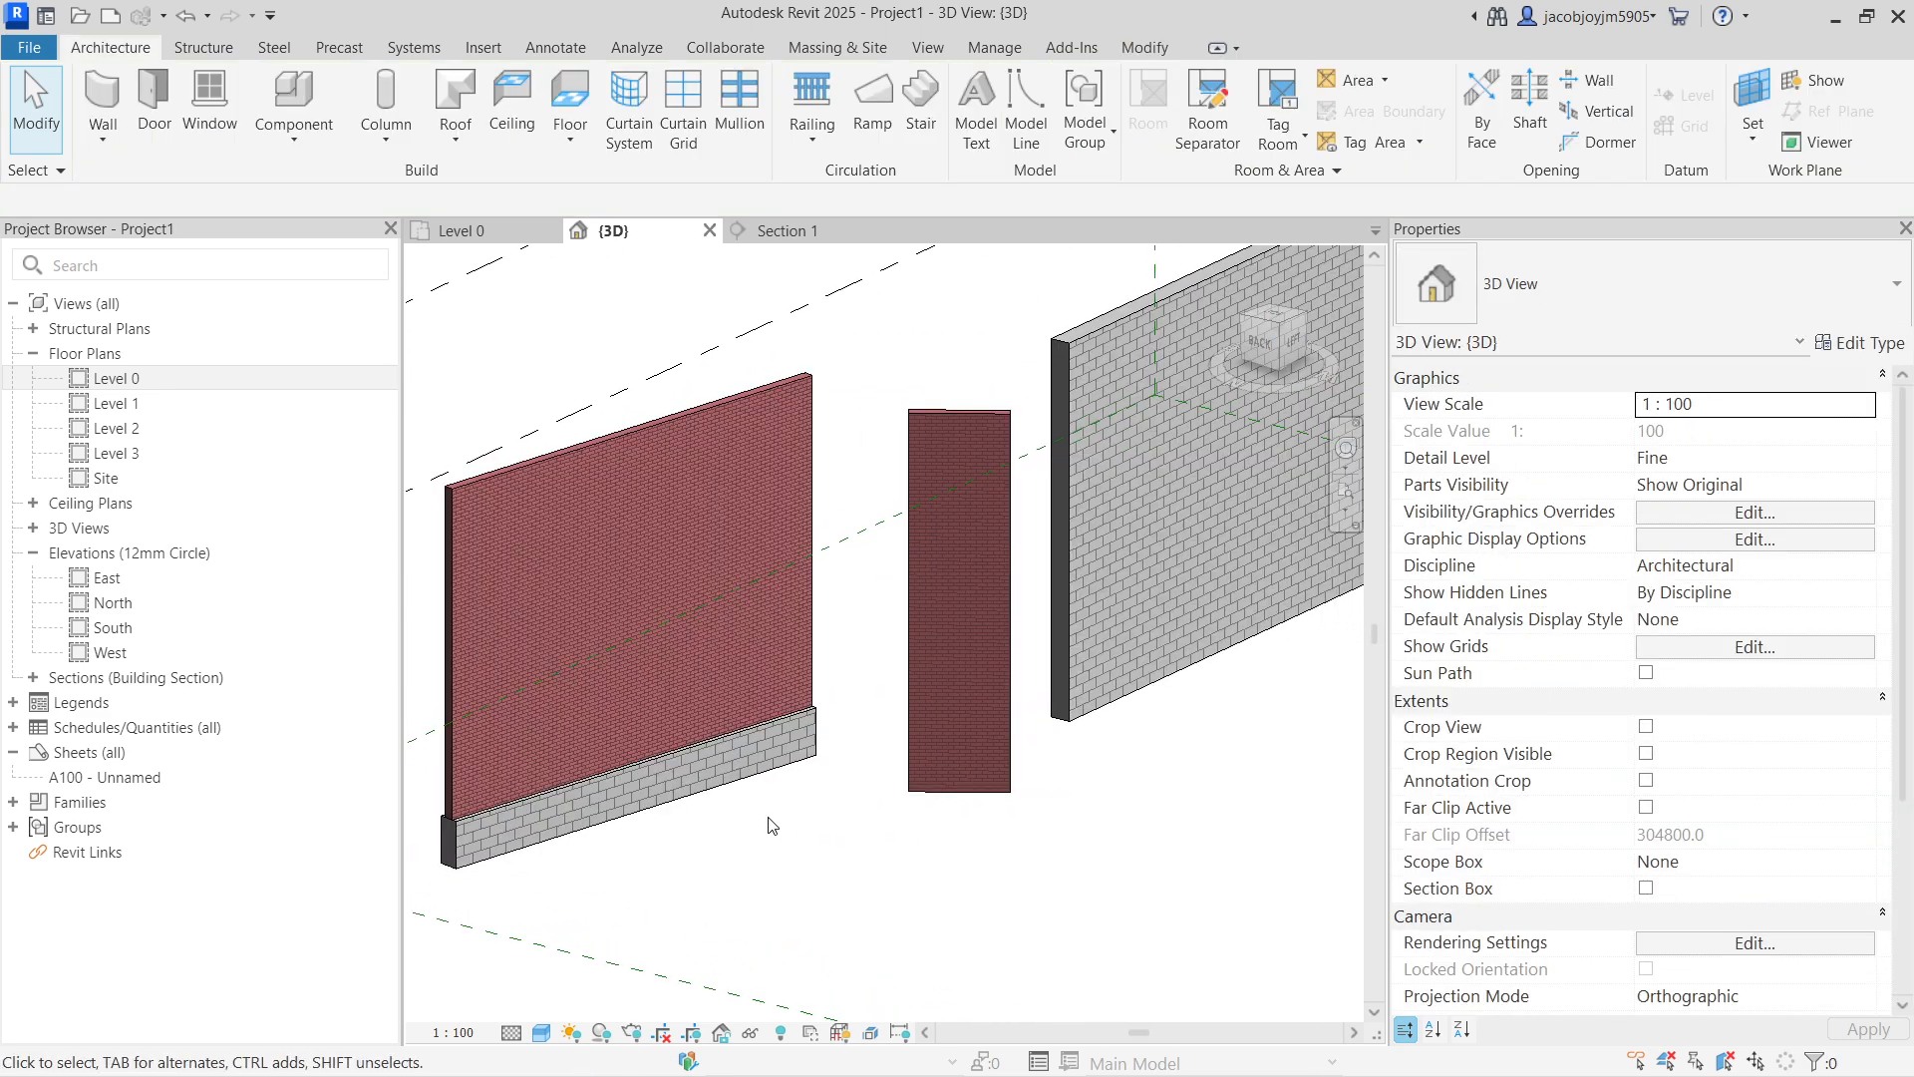
pyautogui.scroll(-2, 679, 620)
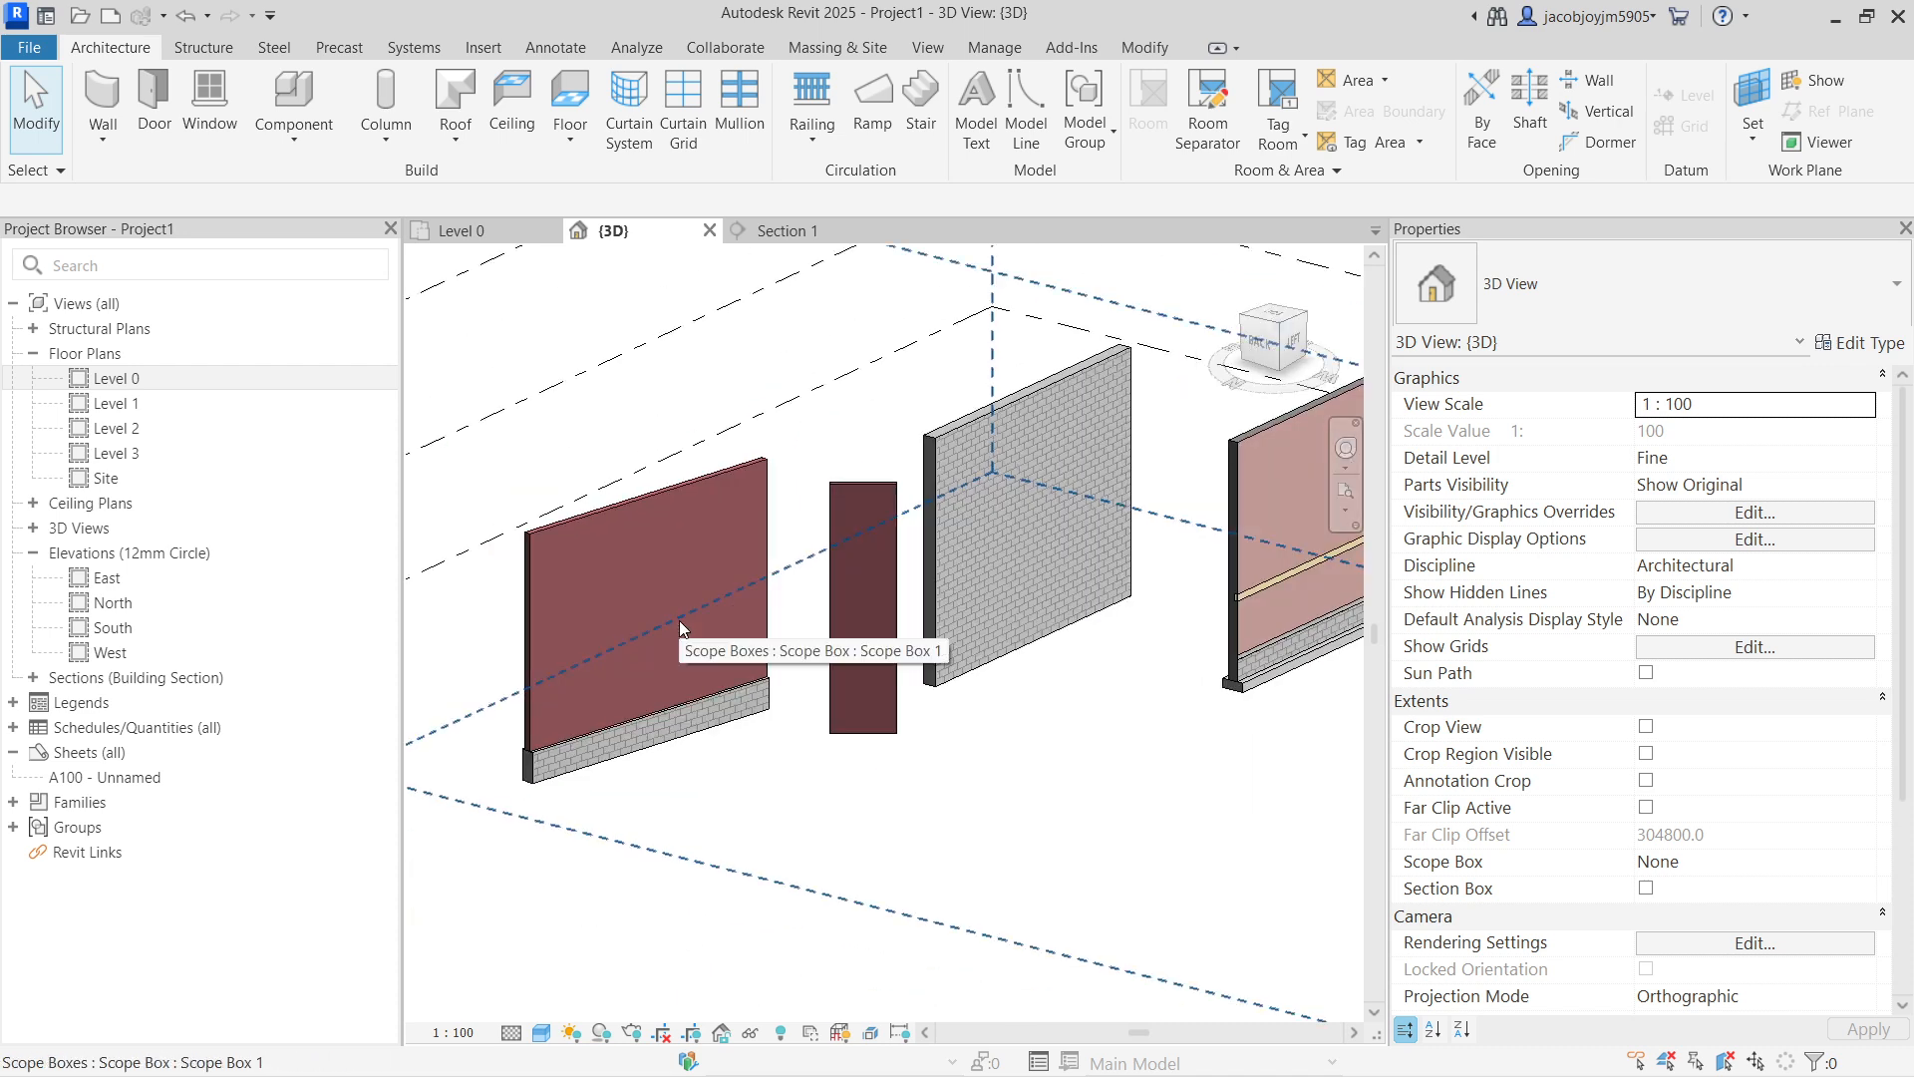
pyautogui.scroll(-2, 601, 478)
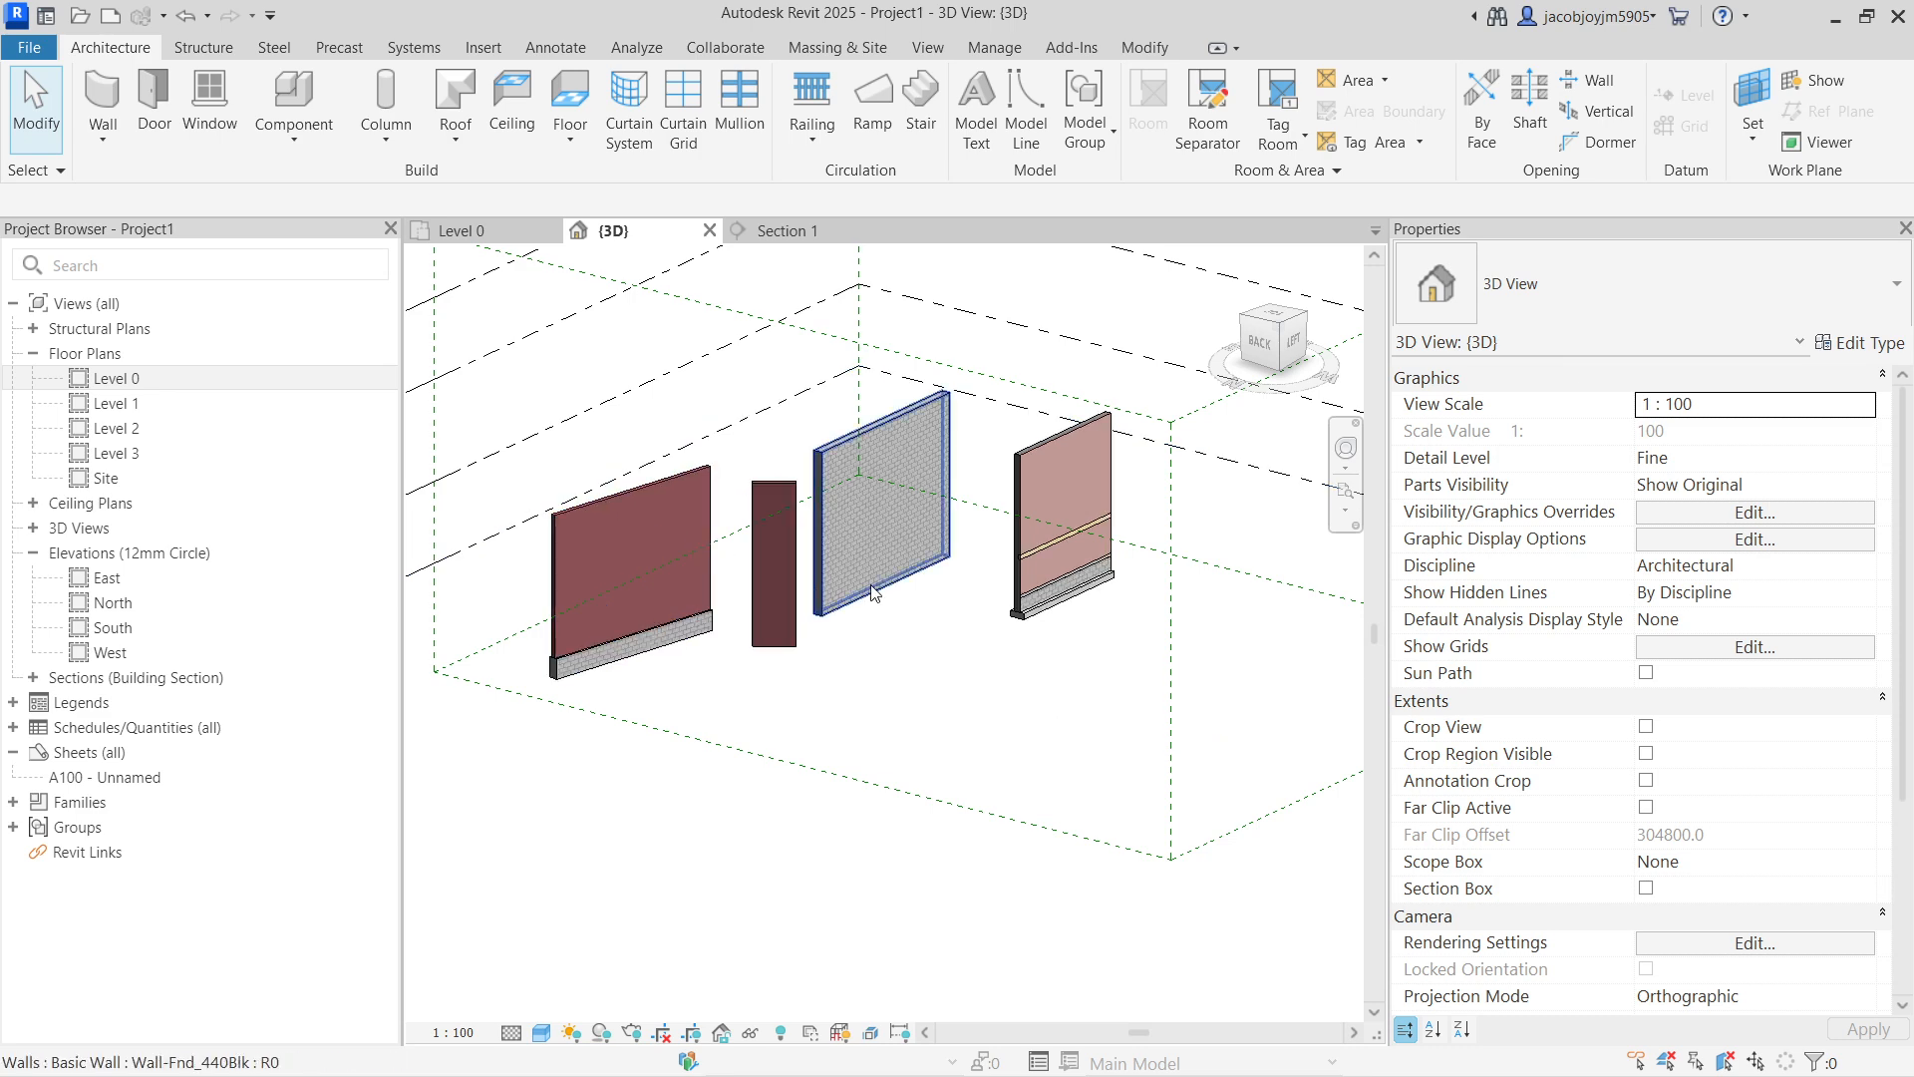
pyautogui.click(519, 230)
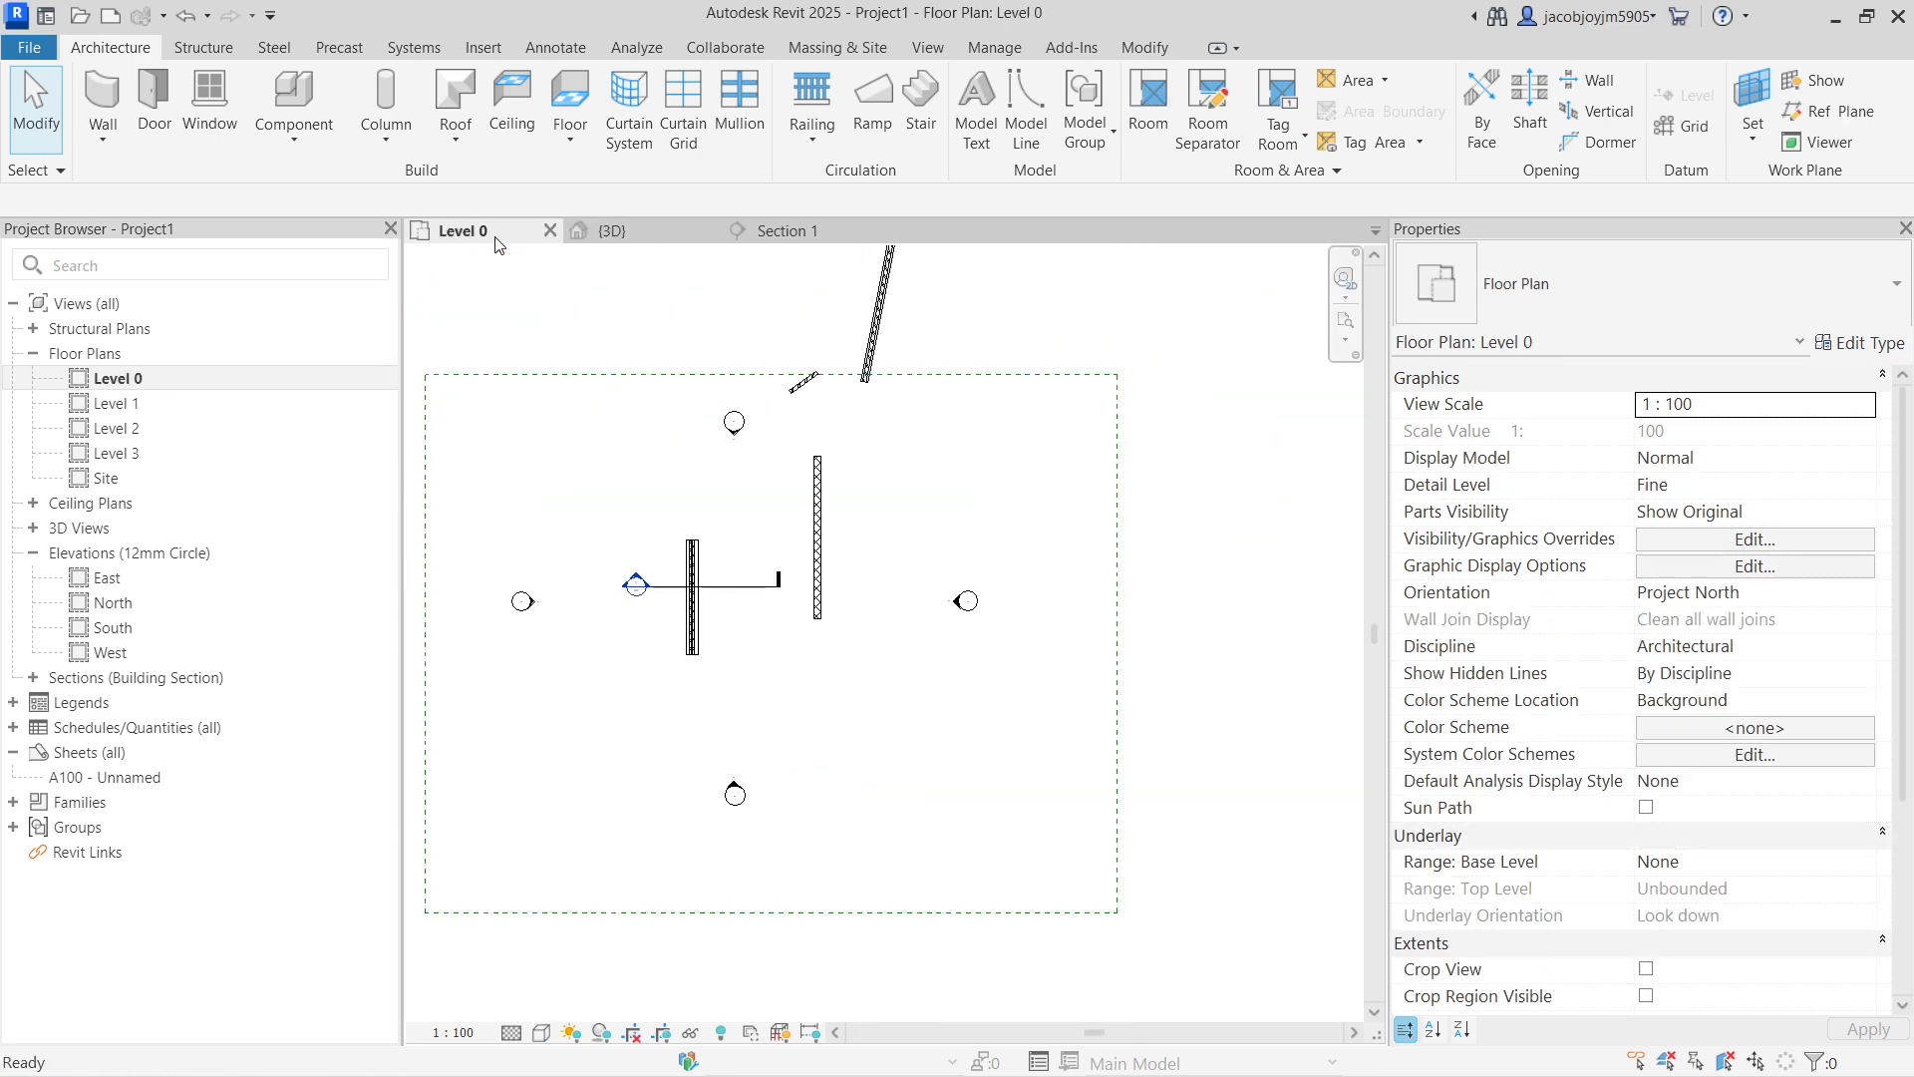
pyautogui.scroll(-1, 768, 482)
pyautogui.click(104, 143)
pyautogui.click(160, 181)
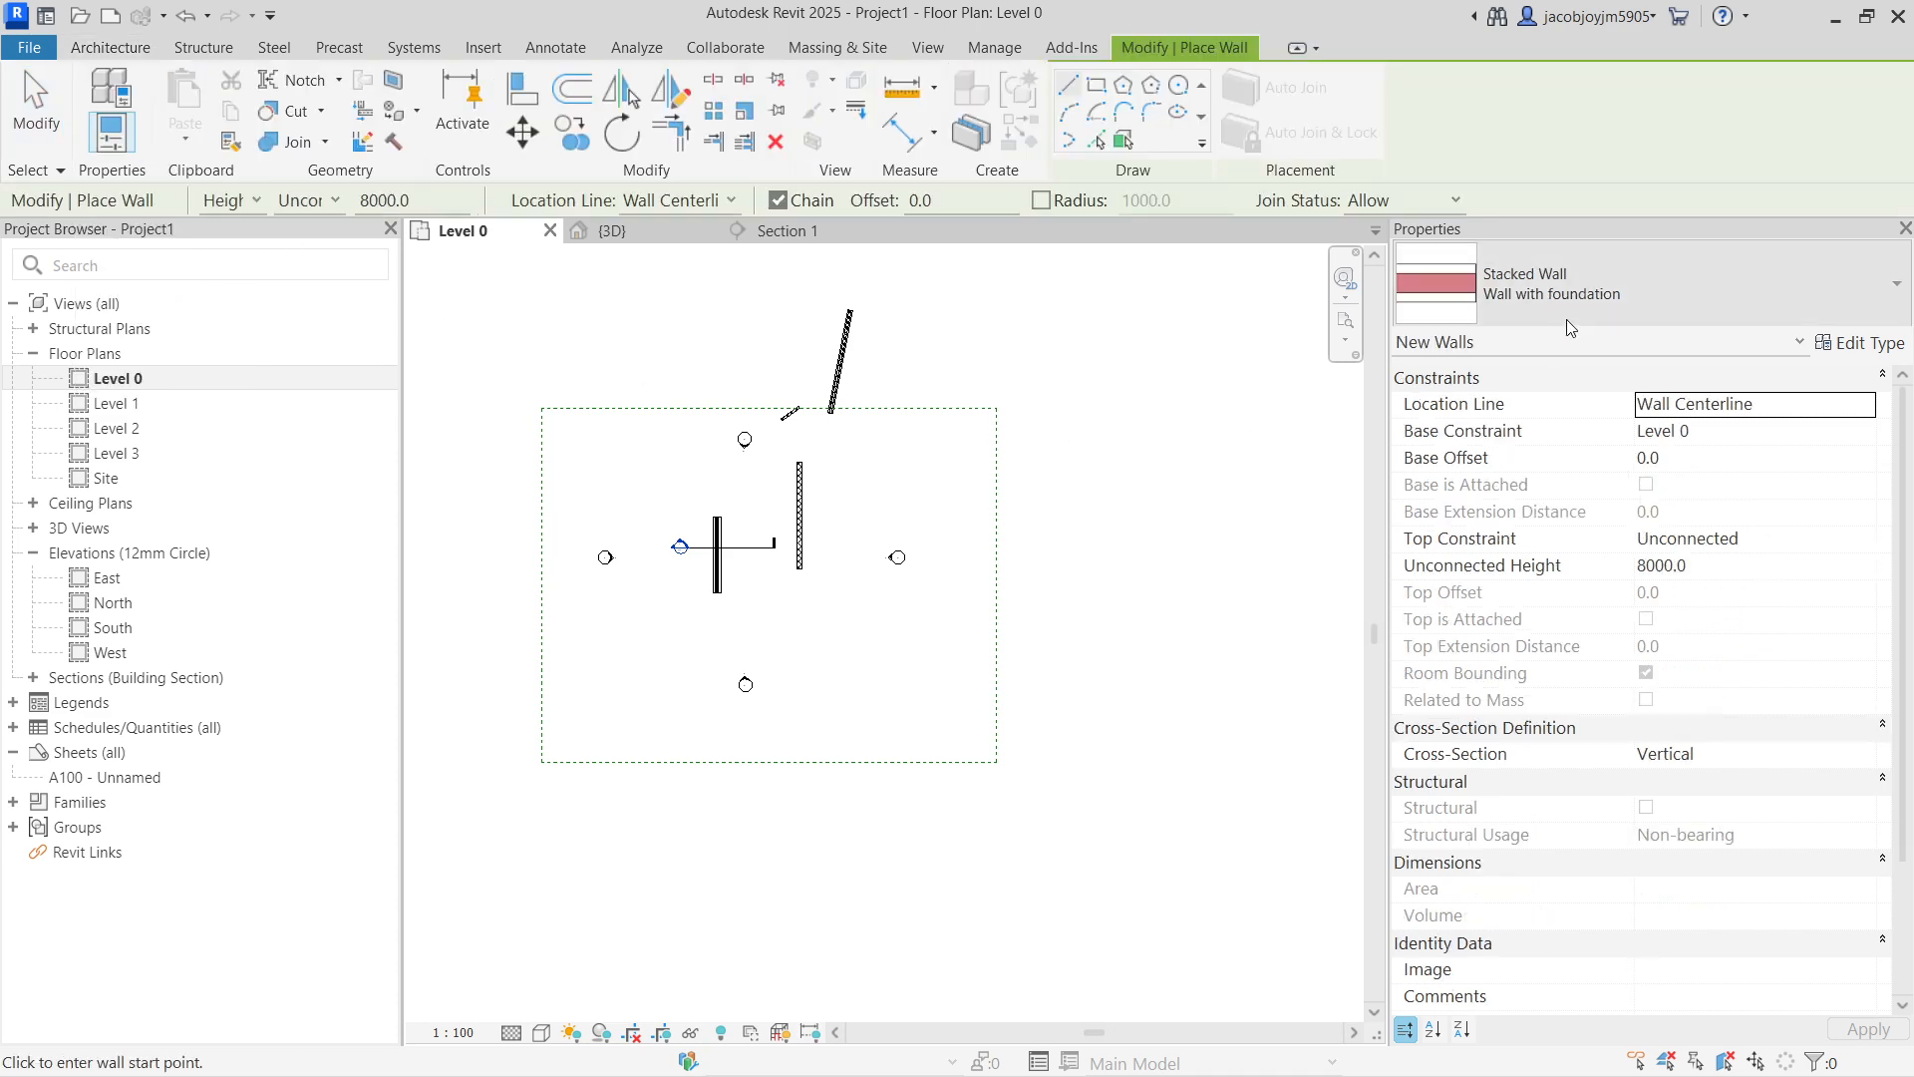
pyautogui.click(1570, 328)
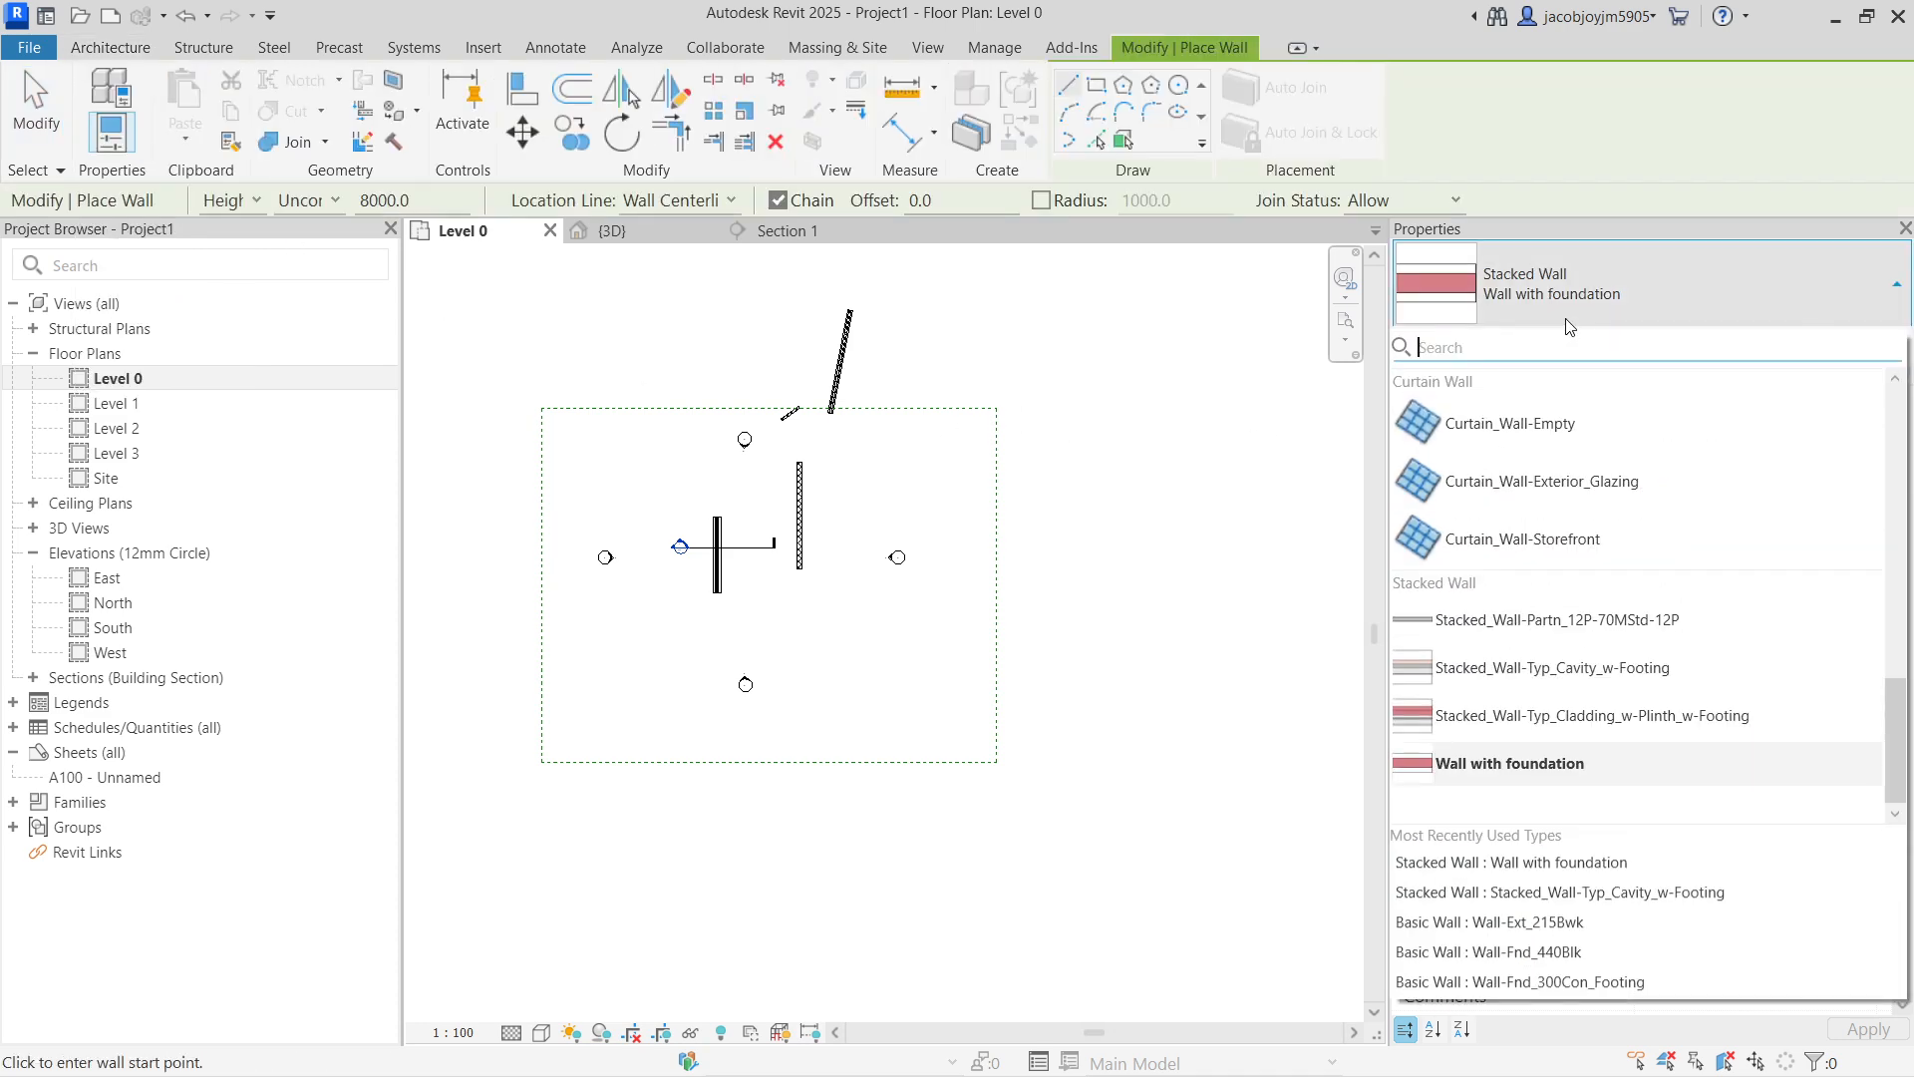
pyautogui.click(1554, 548)
pyautogui.click(798, 622)
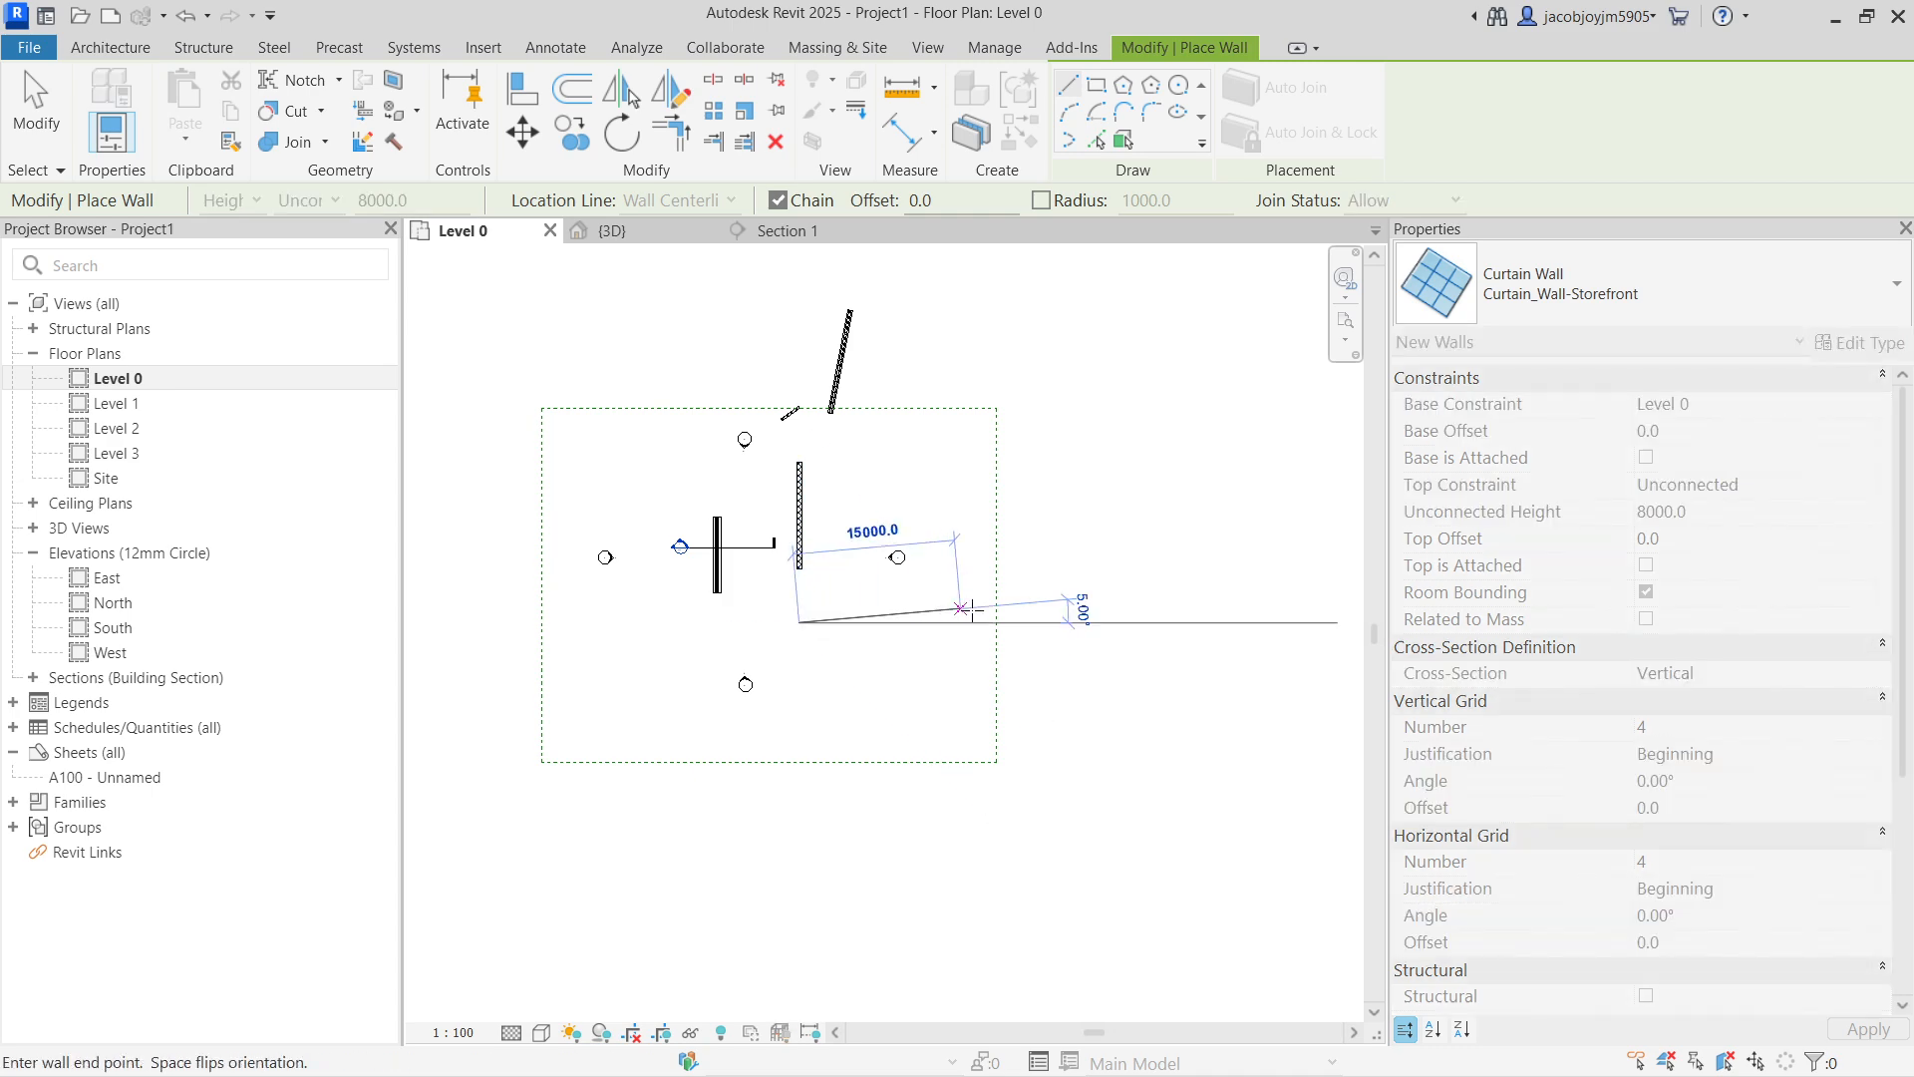
pyautogui.click(978, 624)
pyautogui.press('Escape')
pyautogui.press('Escape')
# Step: Inspect the storefront curtain wall and its grid properties in the 3D view
pyautogui.scroll(4, 917, 634)
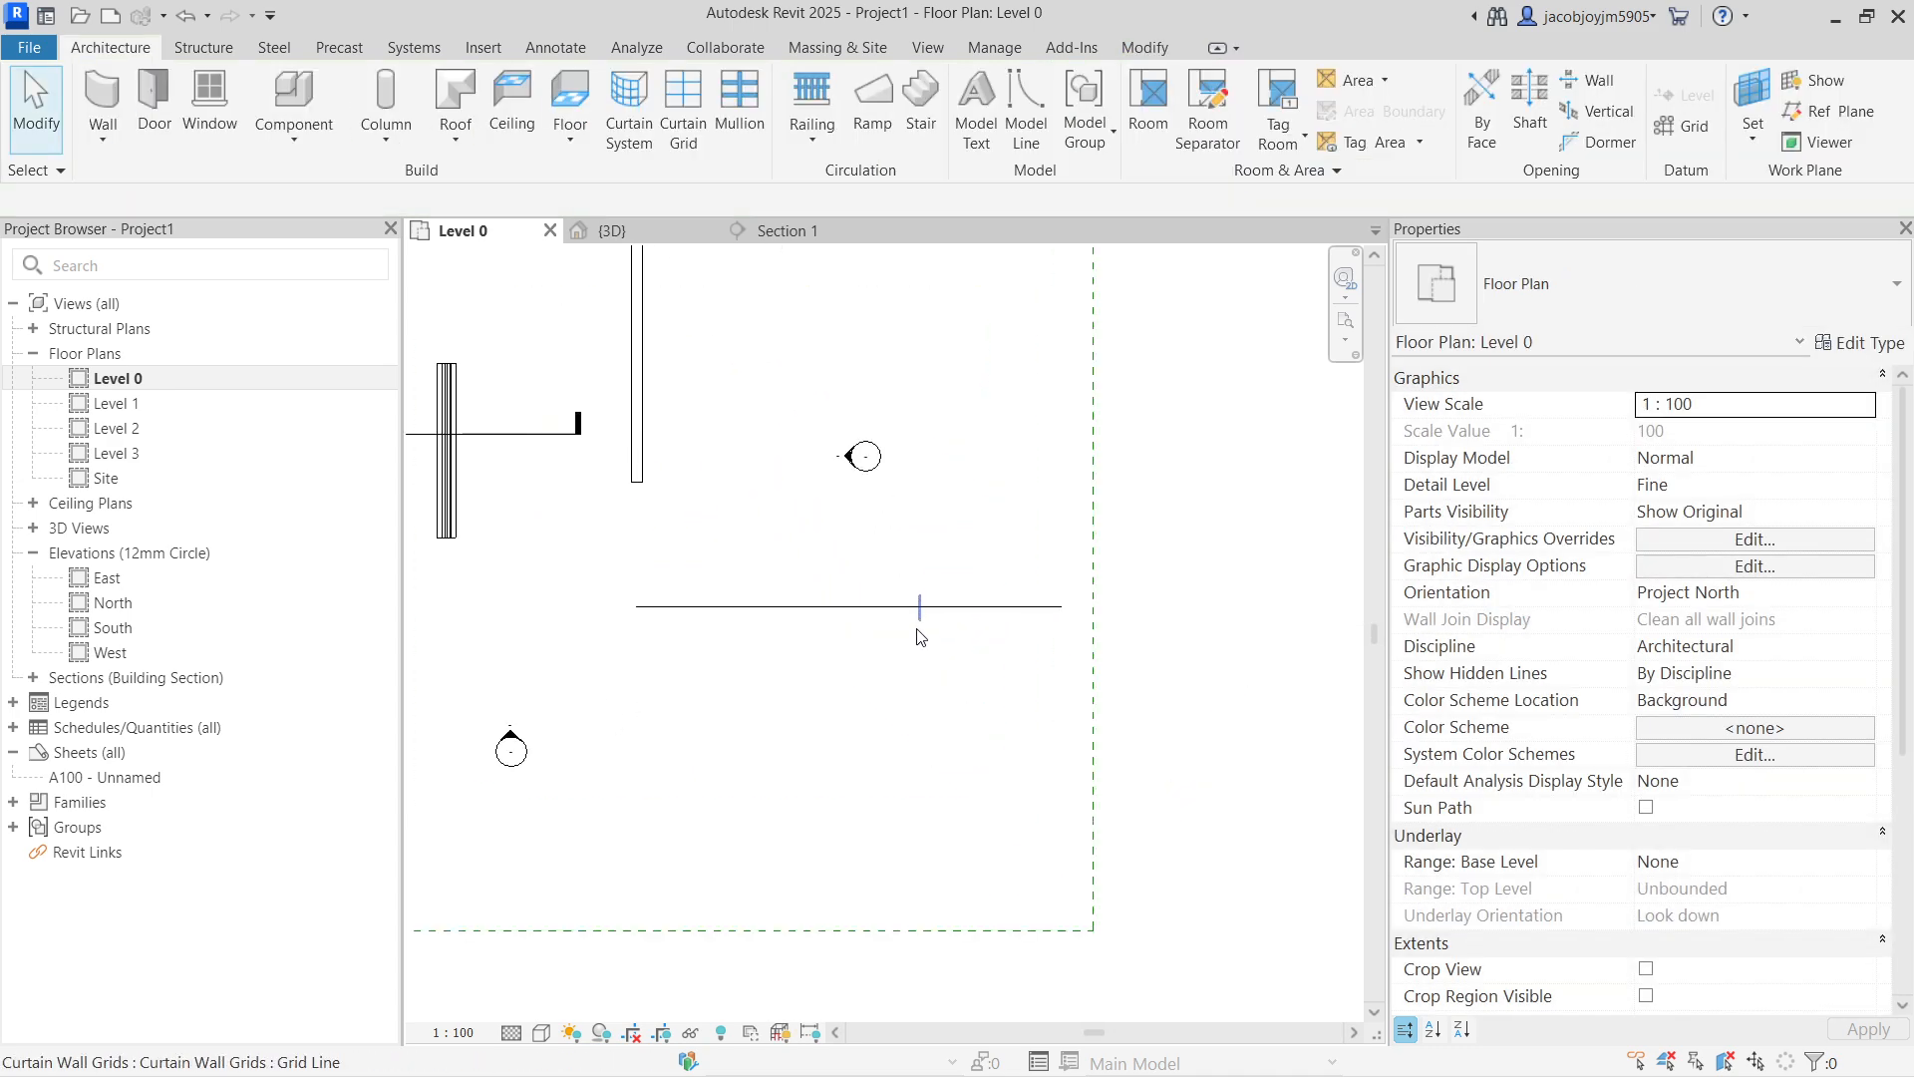
pyautogui.click(619, 235)
pyautogui.keyDown('shift'); pyautogui.moveTo(957, 448); pyautogui.dragTo(1042, 450, button='middle'); pyautogui.keyUp('shift')
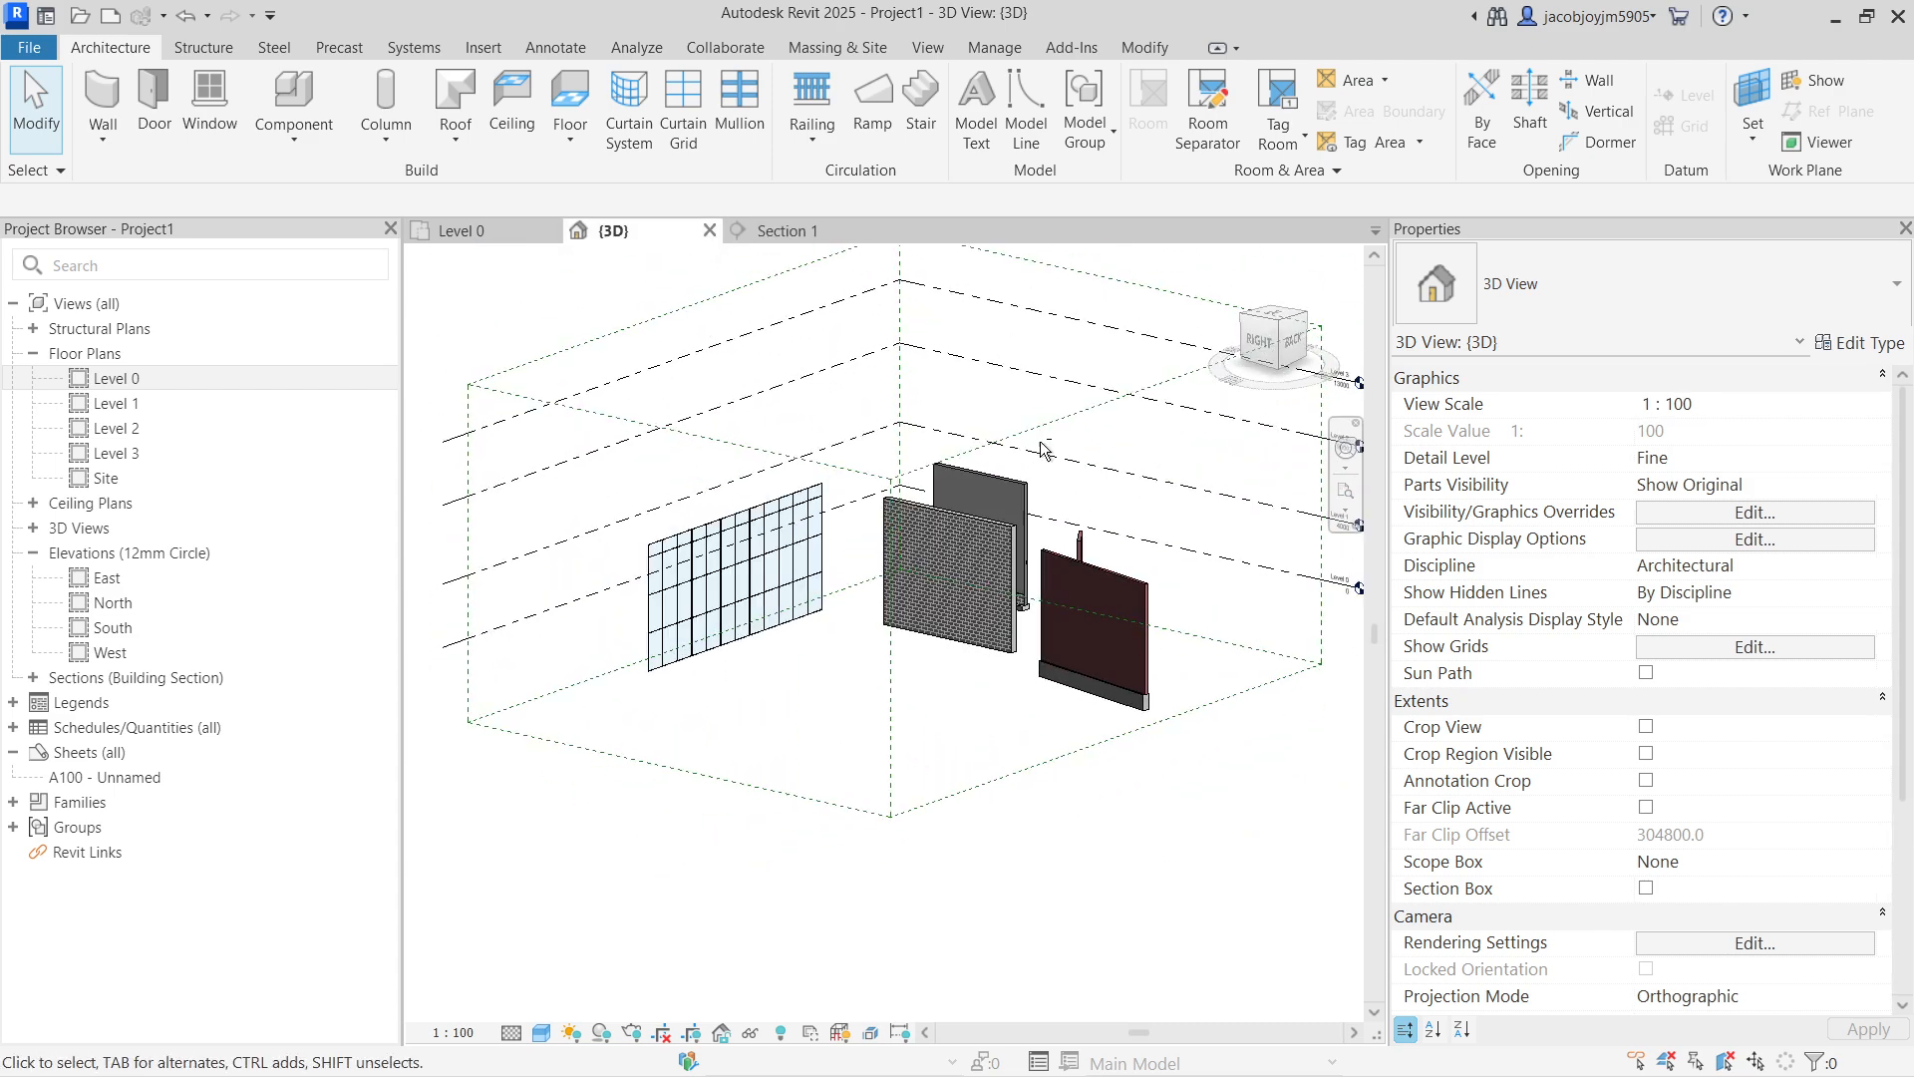
pyautogui.scroll(5, 682, 586)
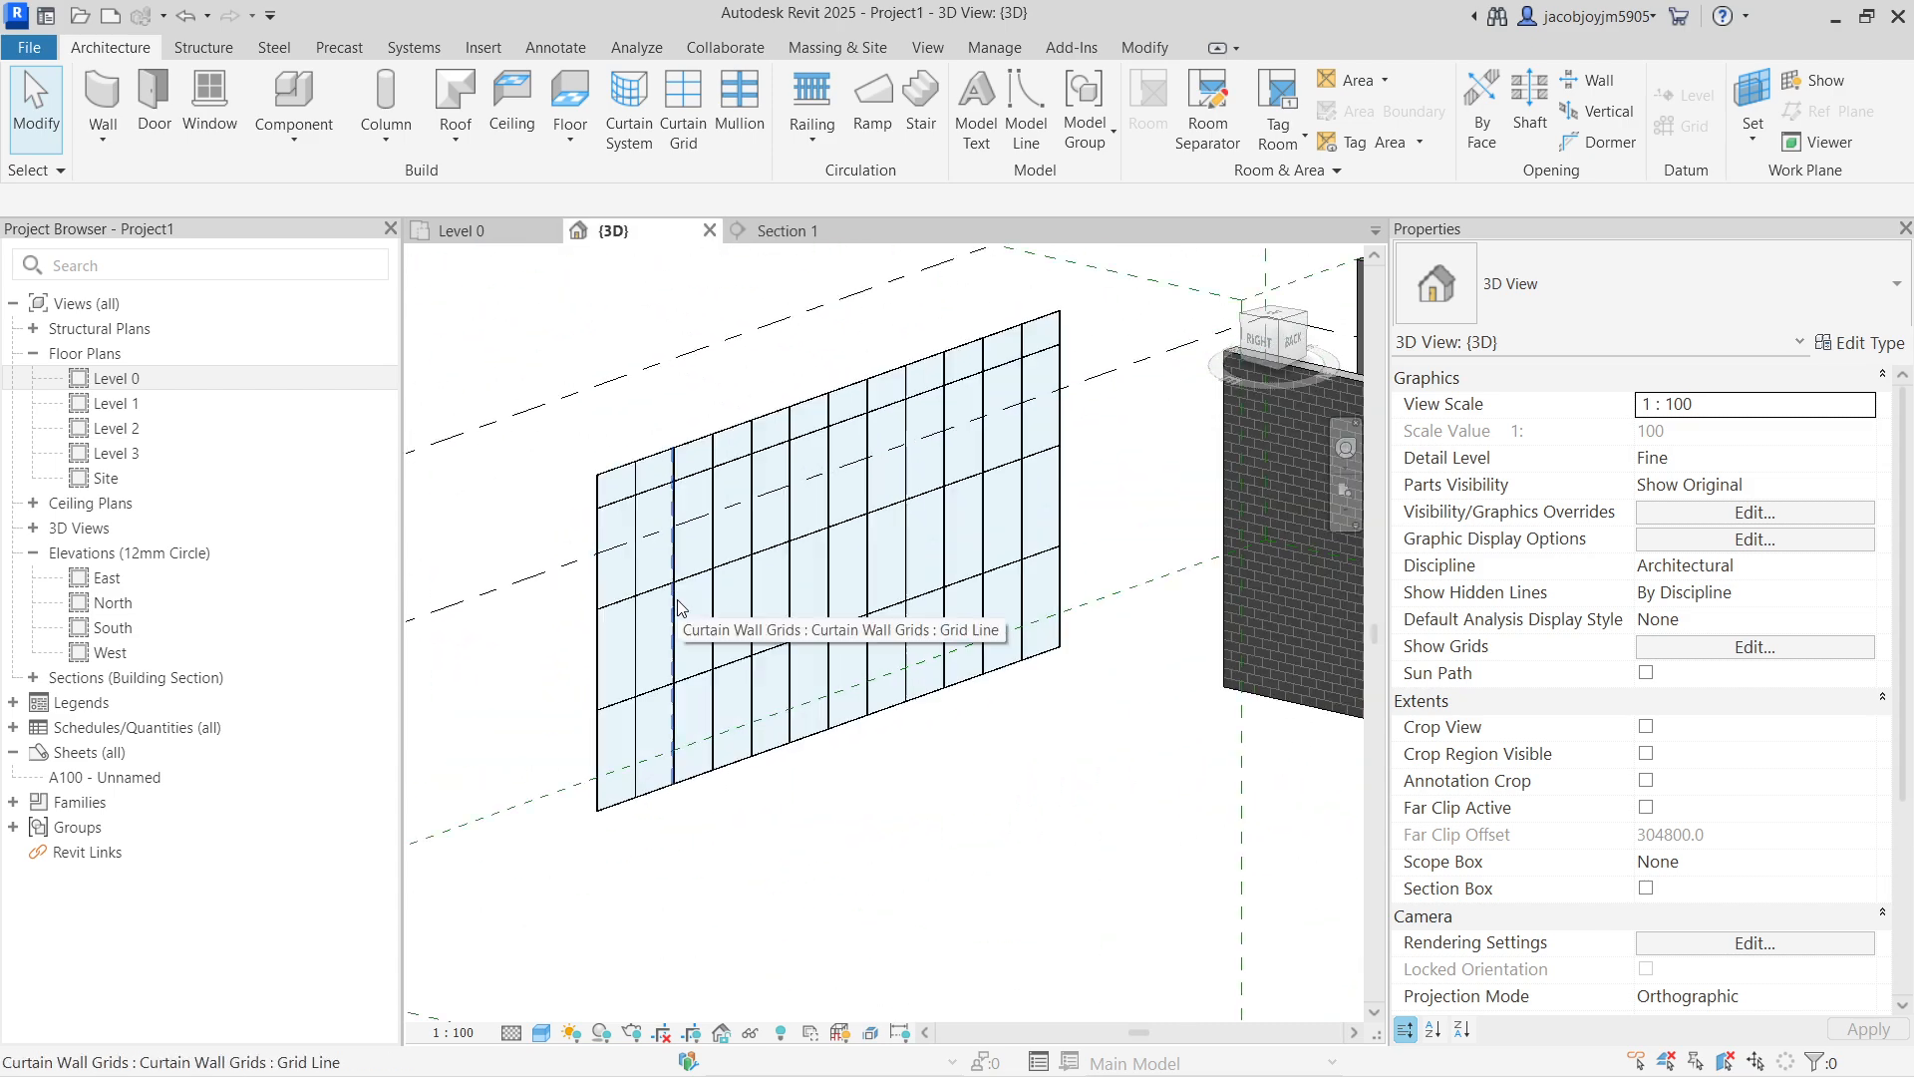
pyautogui.click(658, 467)
pyautogui.scroll(4, 643, 513)
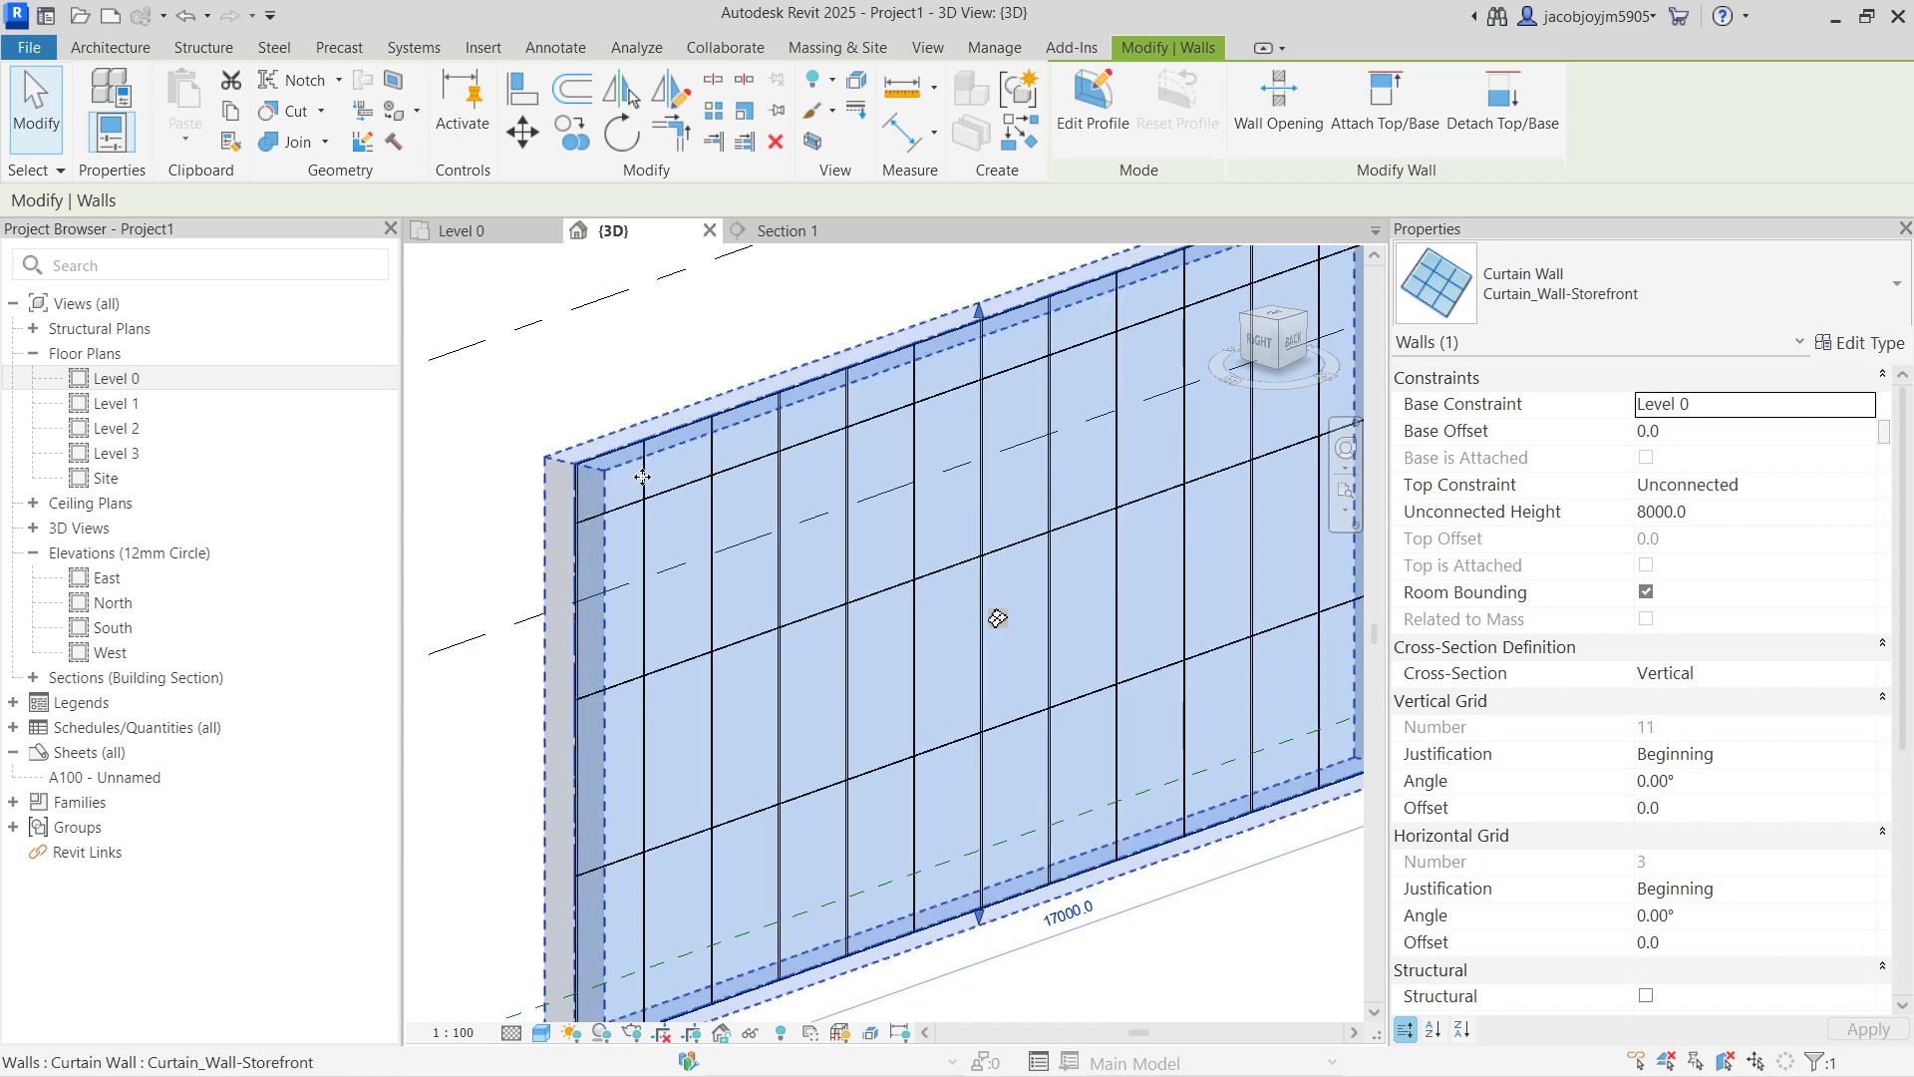
pyautogui.press('Escape')
# Step: Select a vertical grid line of the storefront curtain wall and examine it up close
pyautogui.click(646, 526)
pyautogui.click(714, 510)
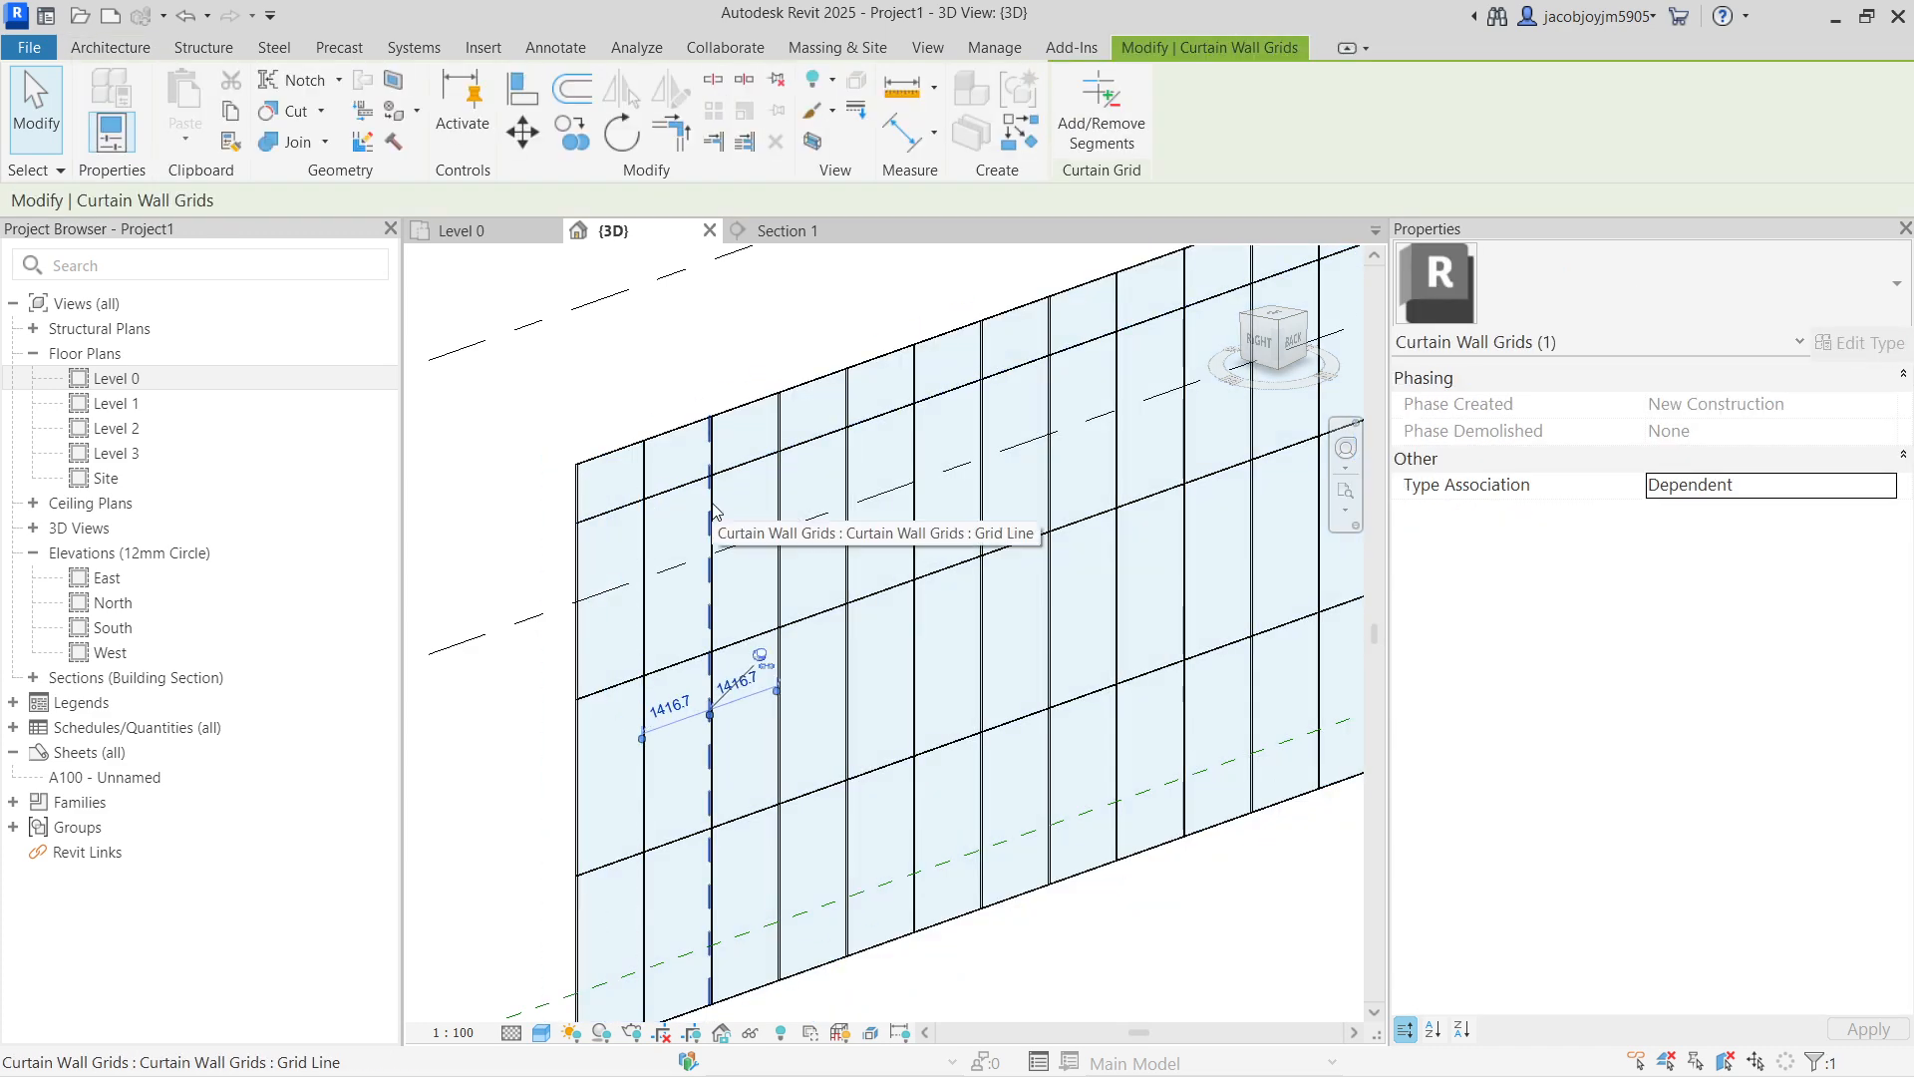
pyautogui.scroll(6, 728, 489)
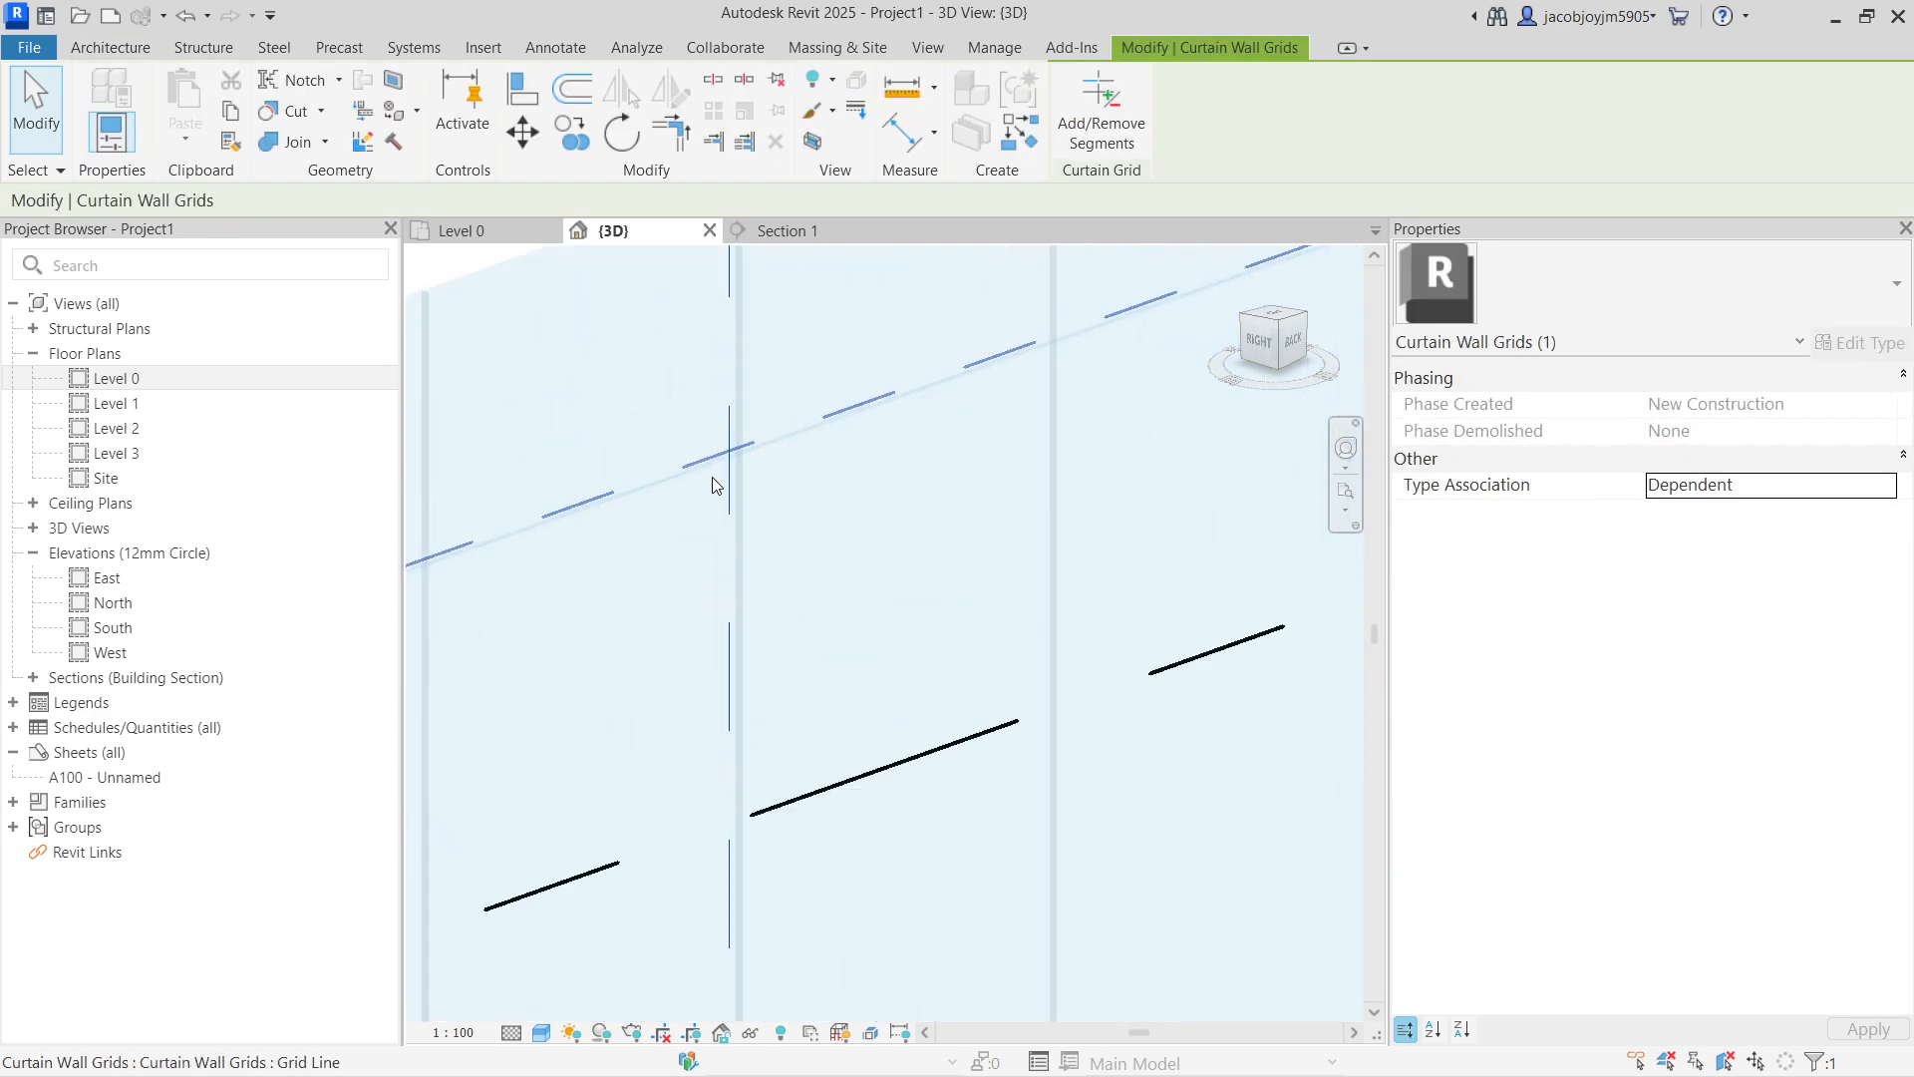
# Step: Place 50x150mm rectangular mullions on all grid lines of the storefront curtain wall and check the result in 3D
pyautogui.press('Escape')
pyautogui.scroll(-5, 733, 477)
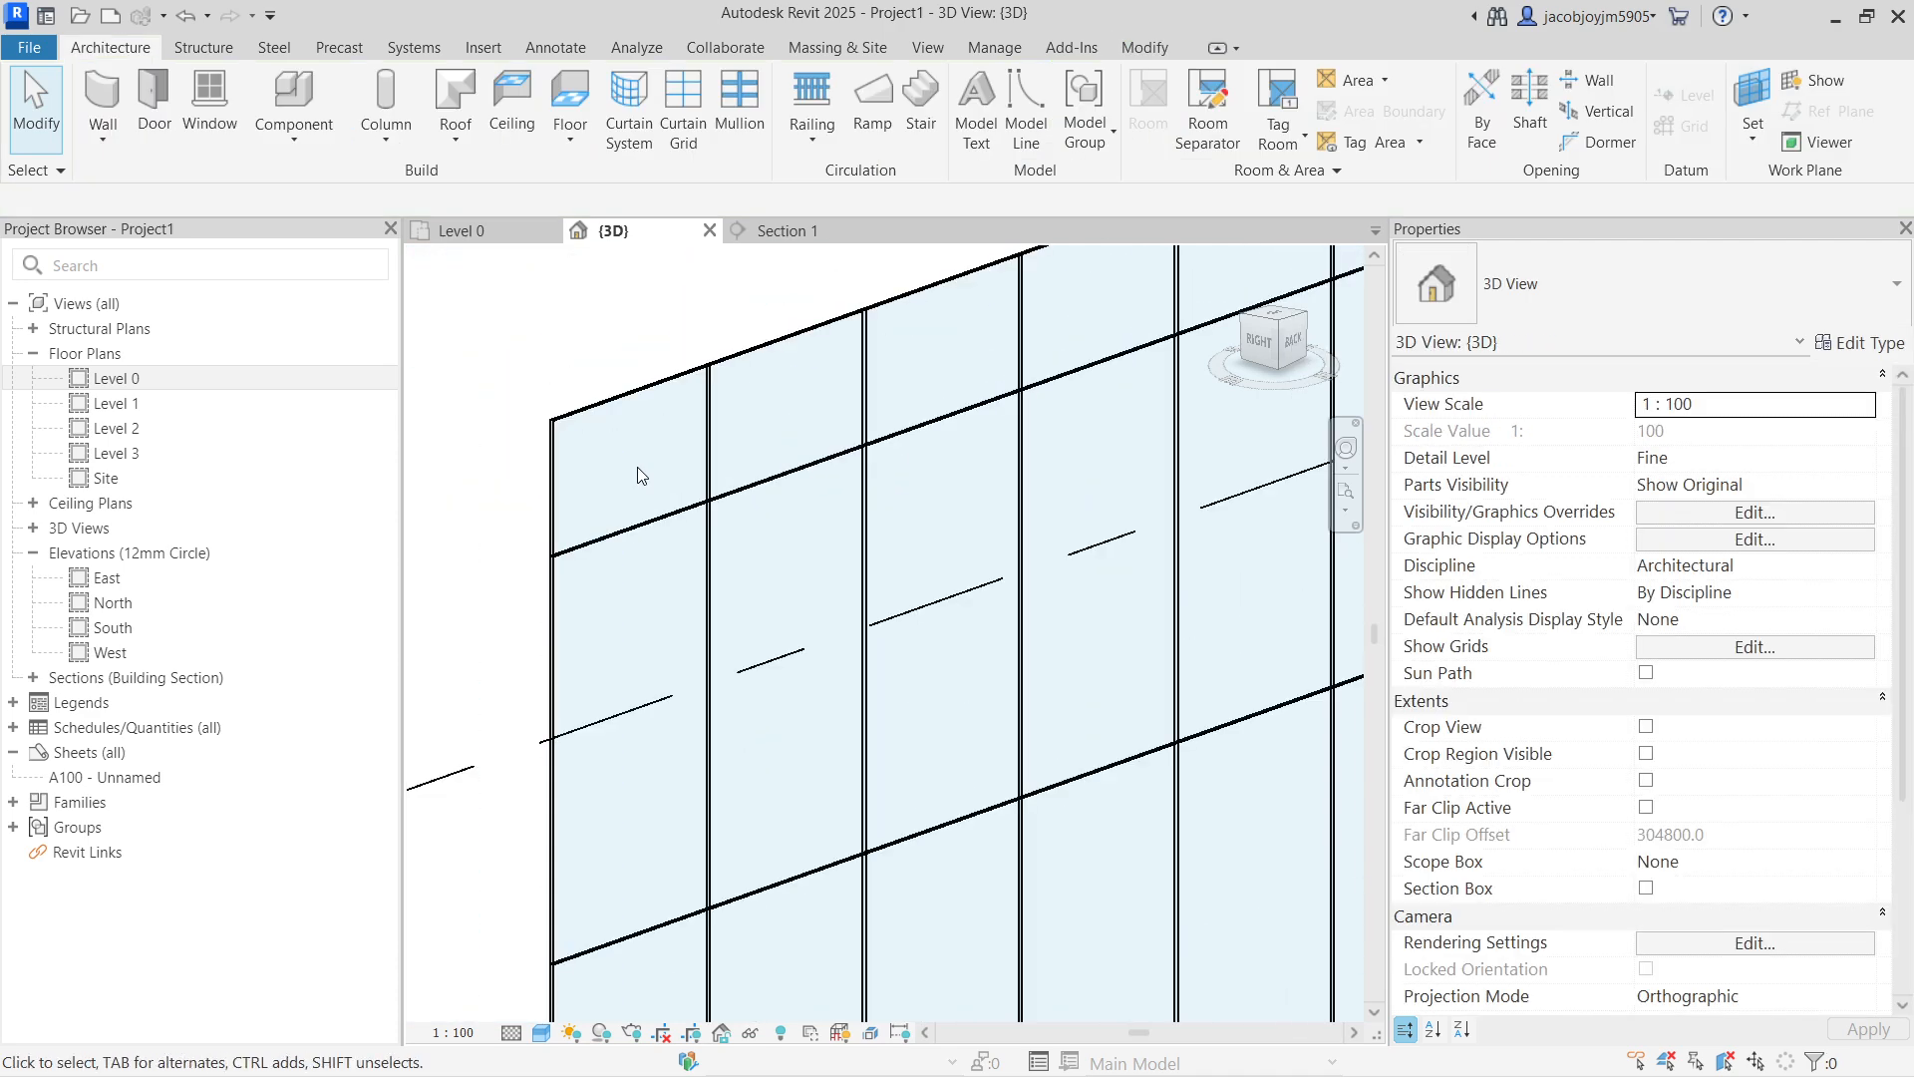
pyautogui.scroll(-3, 556, 456)
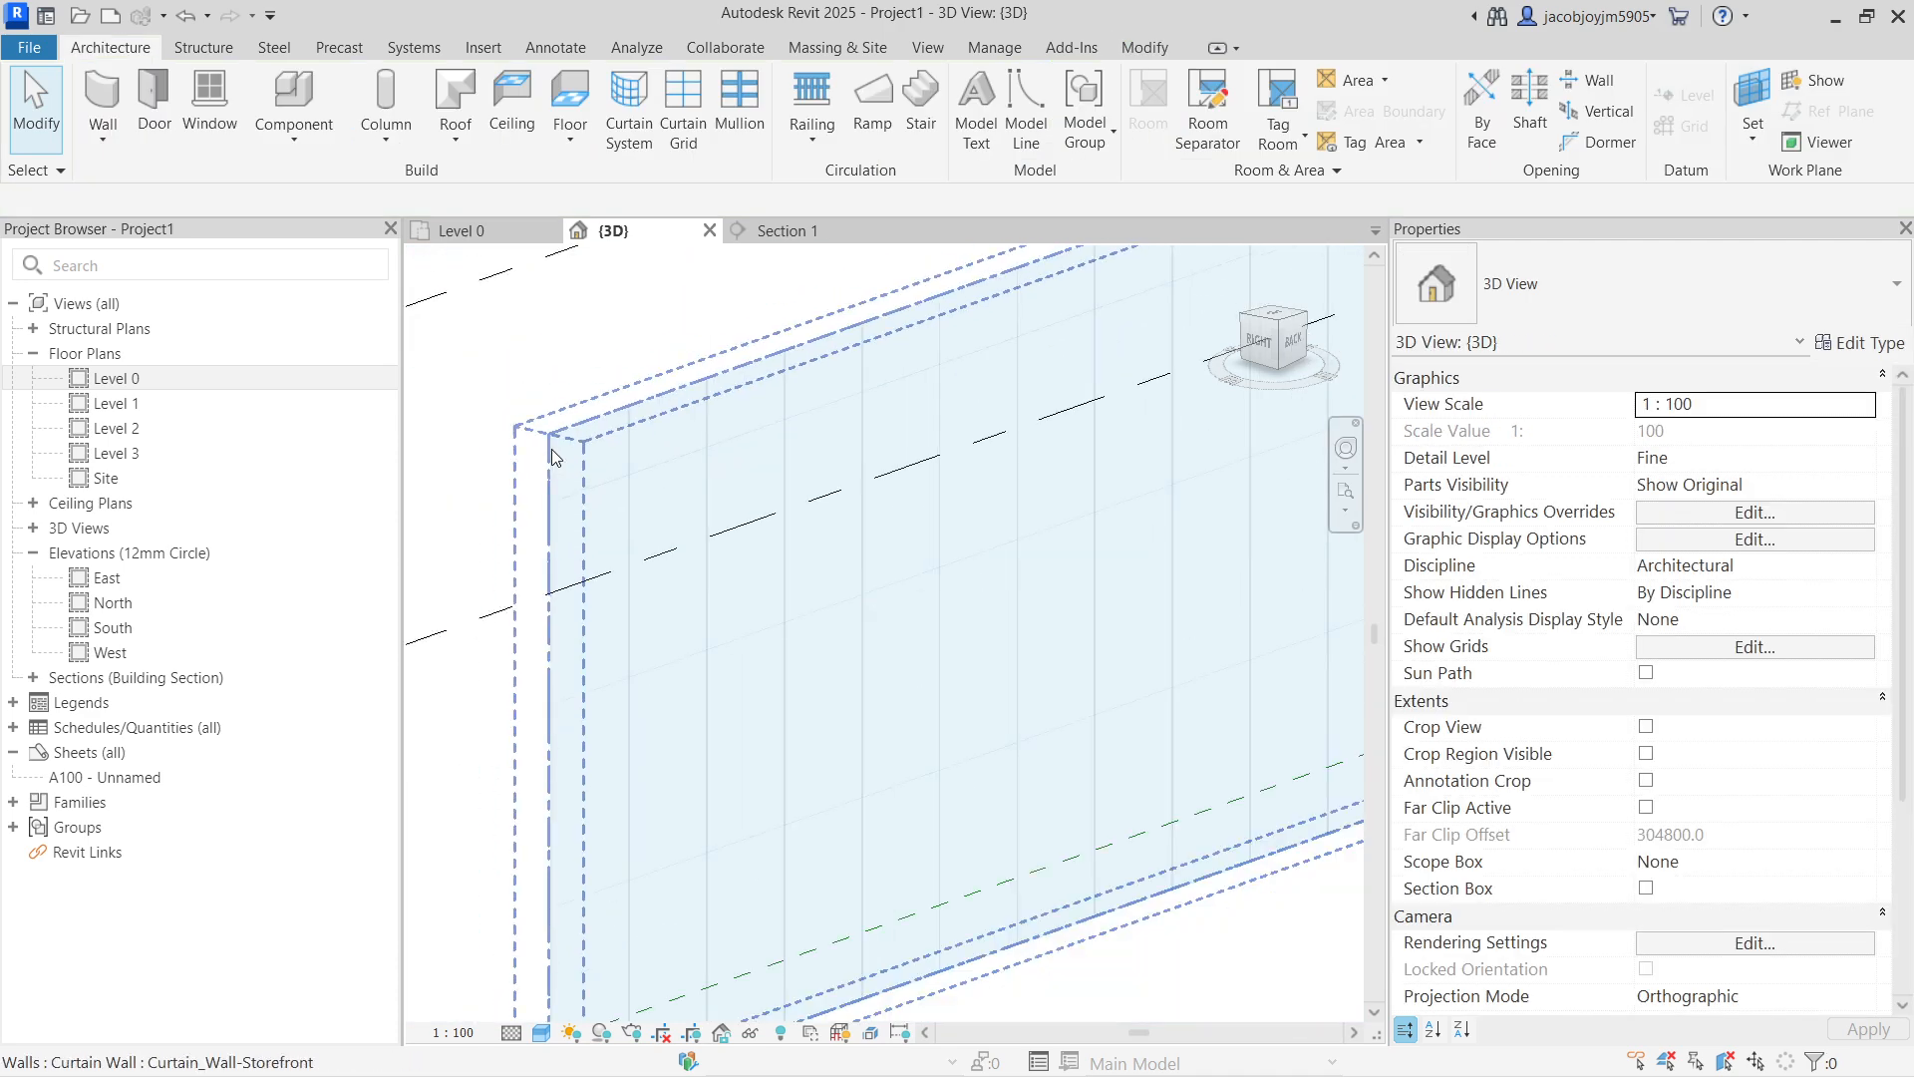
pyautogui.click(726, 132)
pyautogui.click(1196, 110)
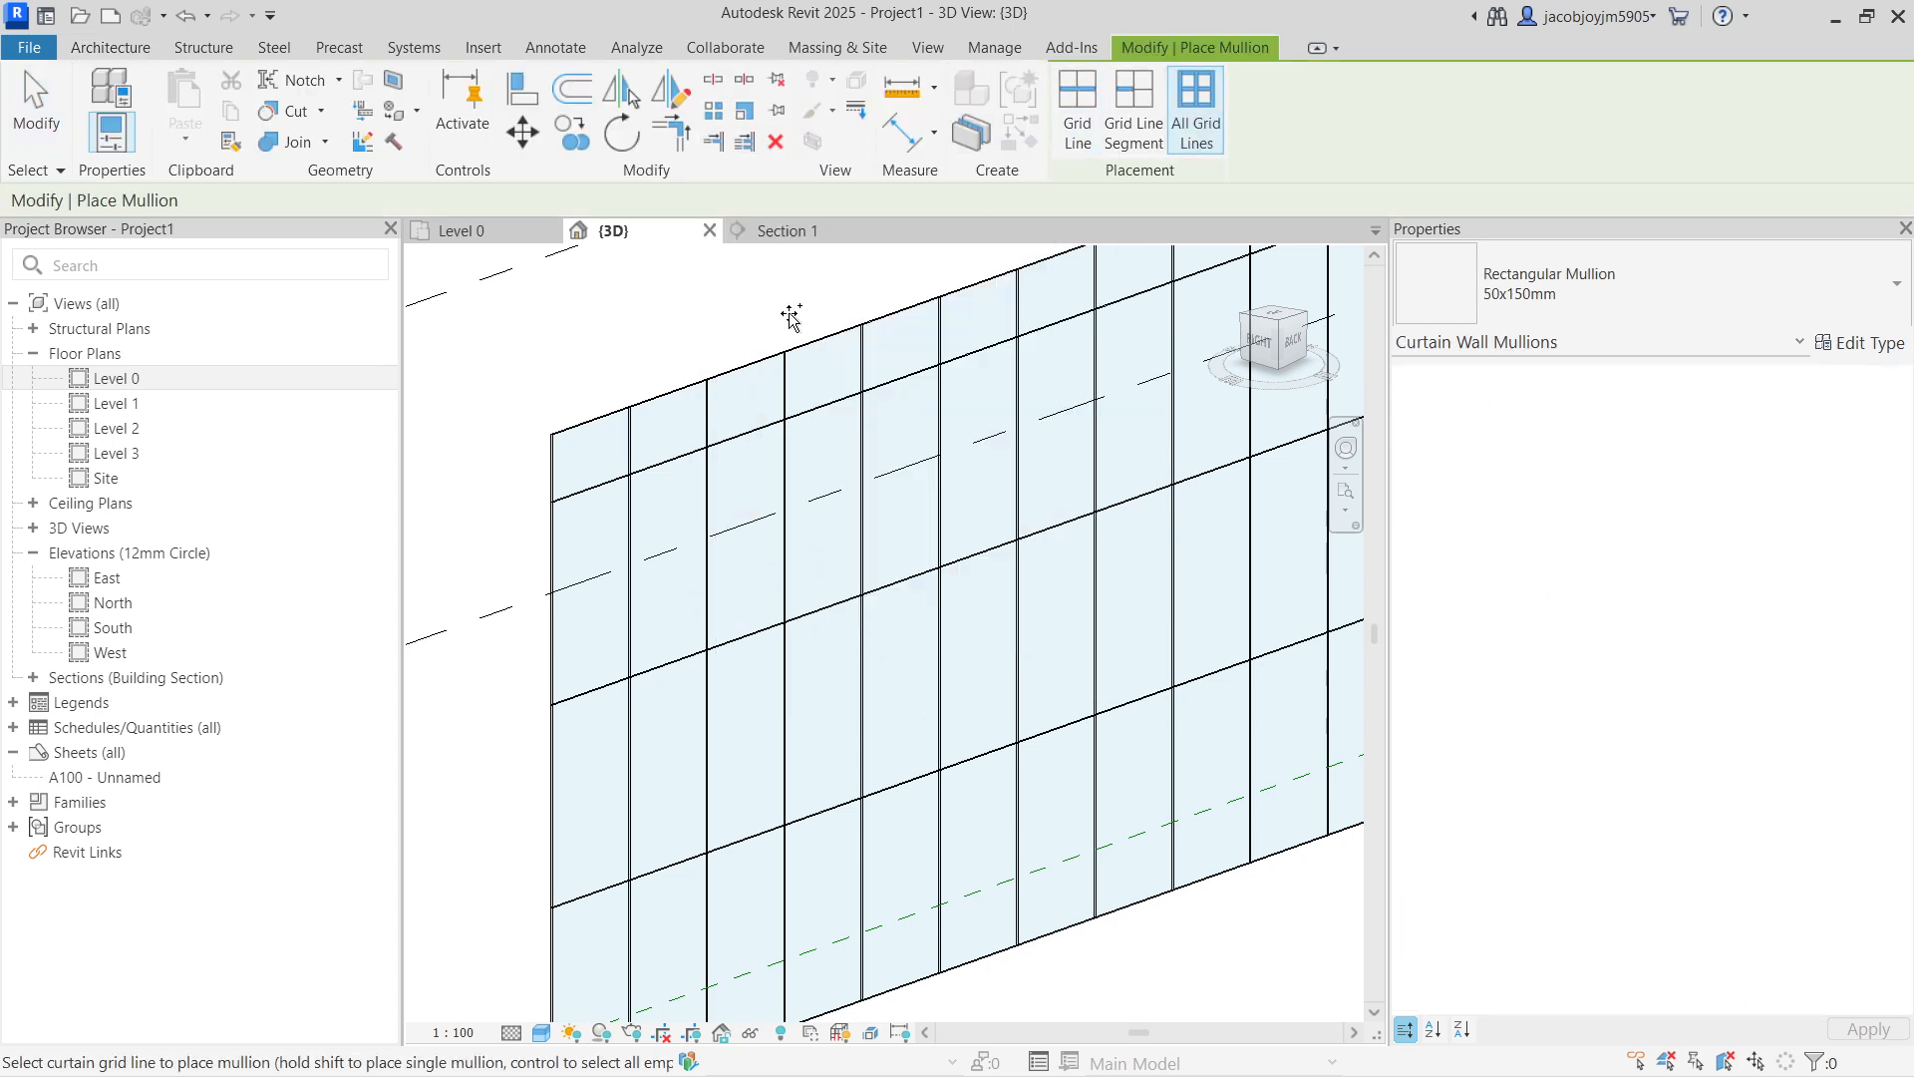
pyautogui.click(738, 366)
pyautogui.press('Escape')
pyautogui.press('Escape')
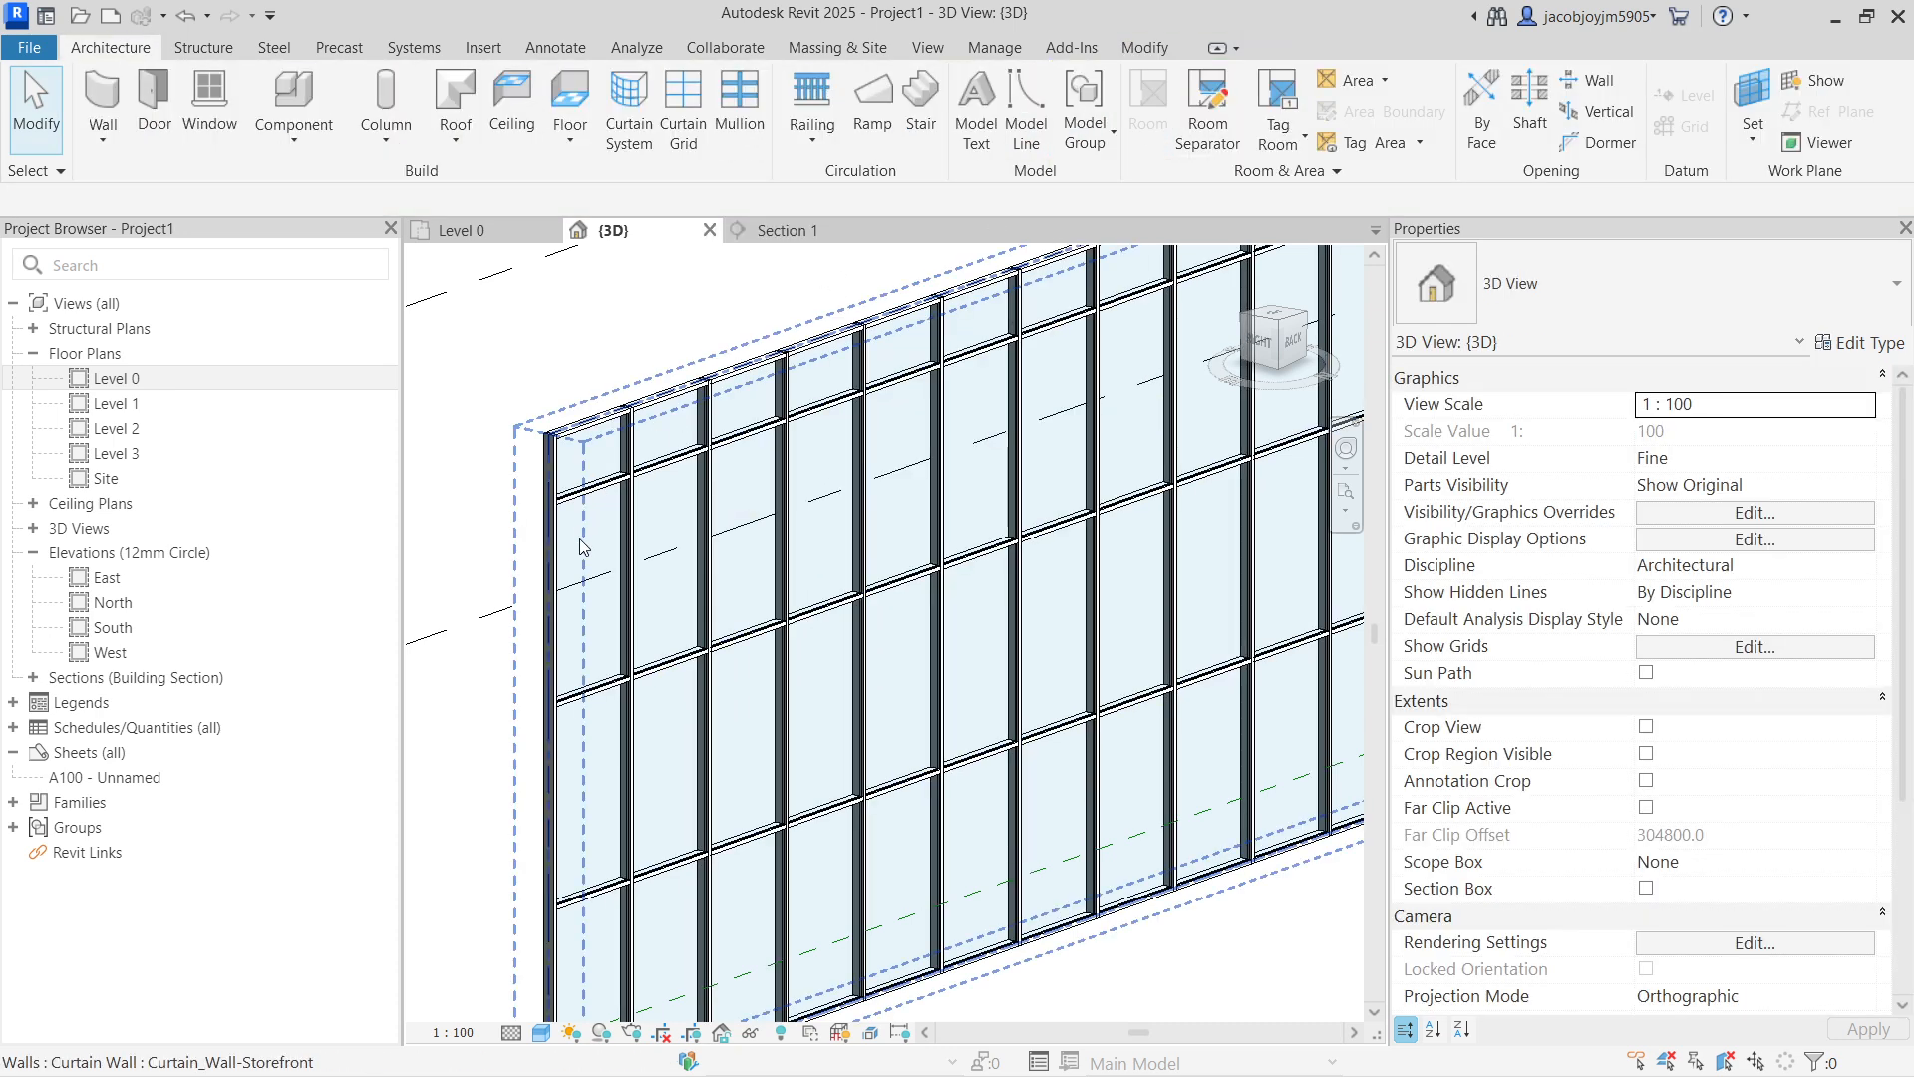
pyautogui.scroll(5, 570, 524)
pyautogui.moveTo(570, 525); pyautogui.dragTo(592, 623, button='middle')
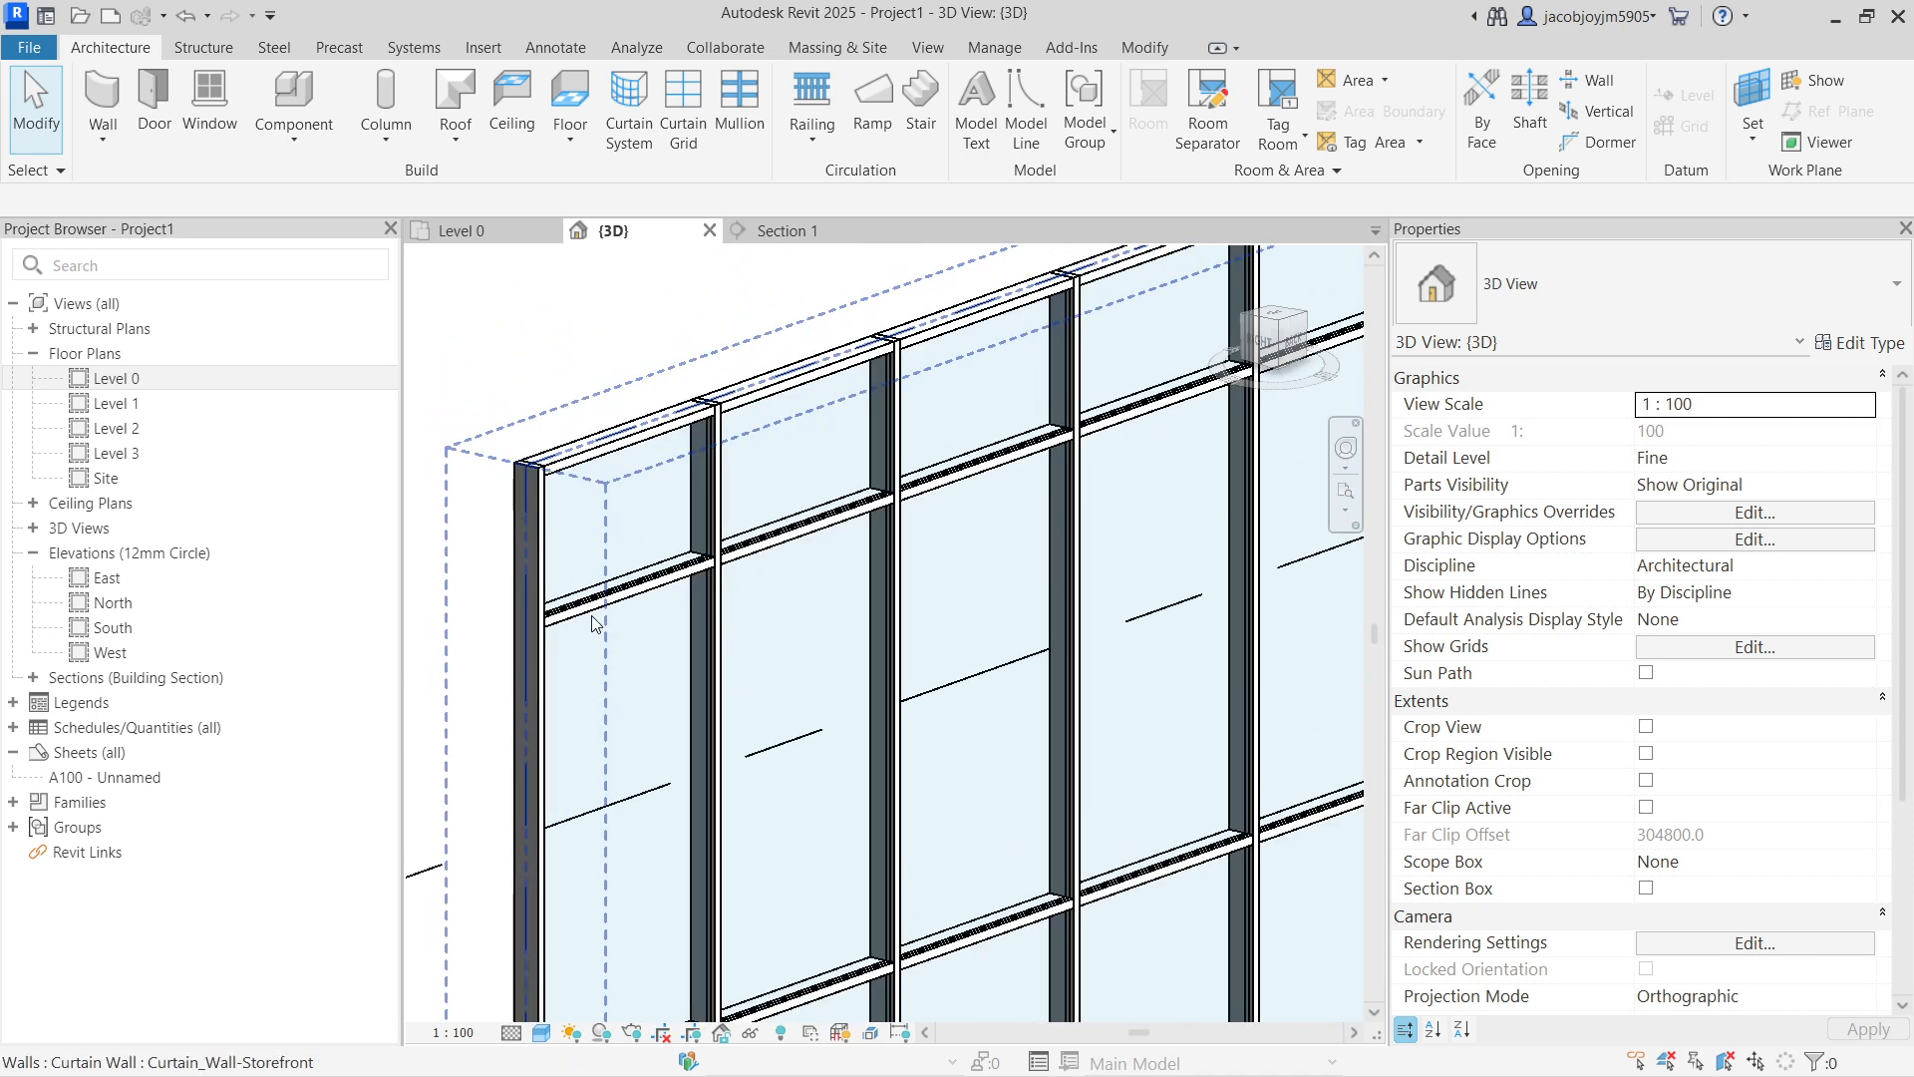
pyautogui.scroll(-8, 591, 520)
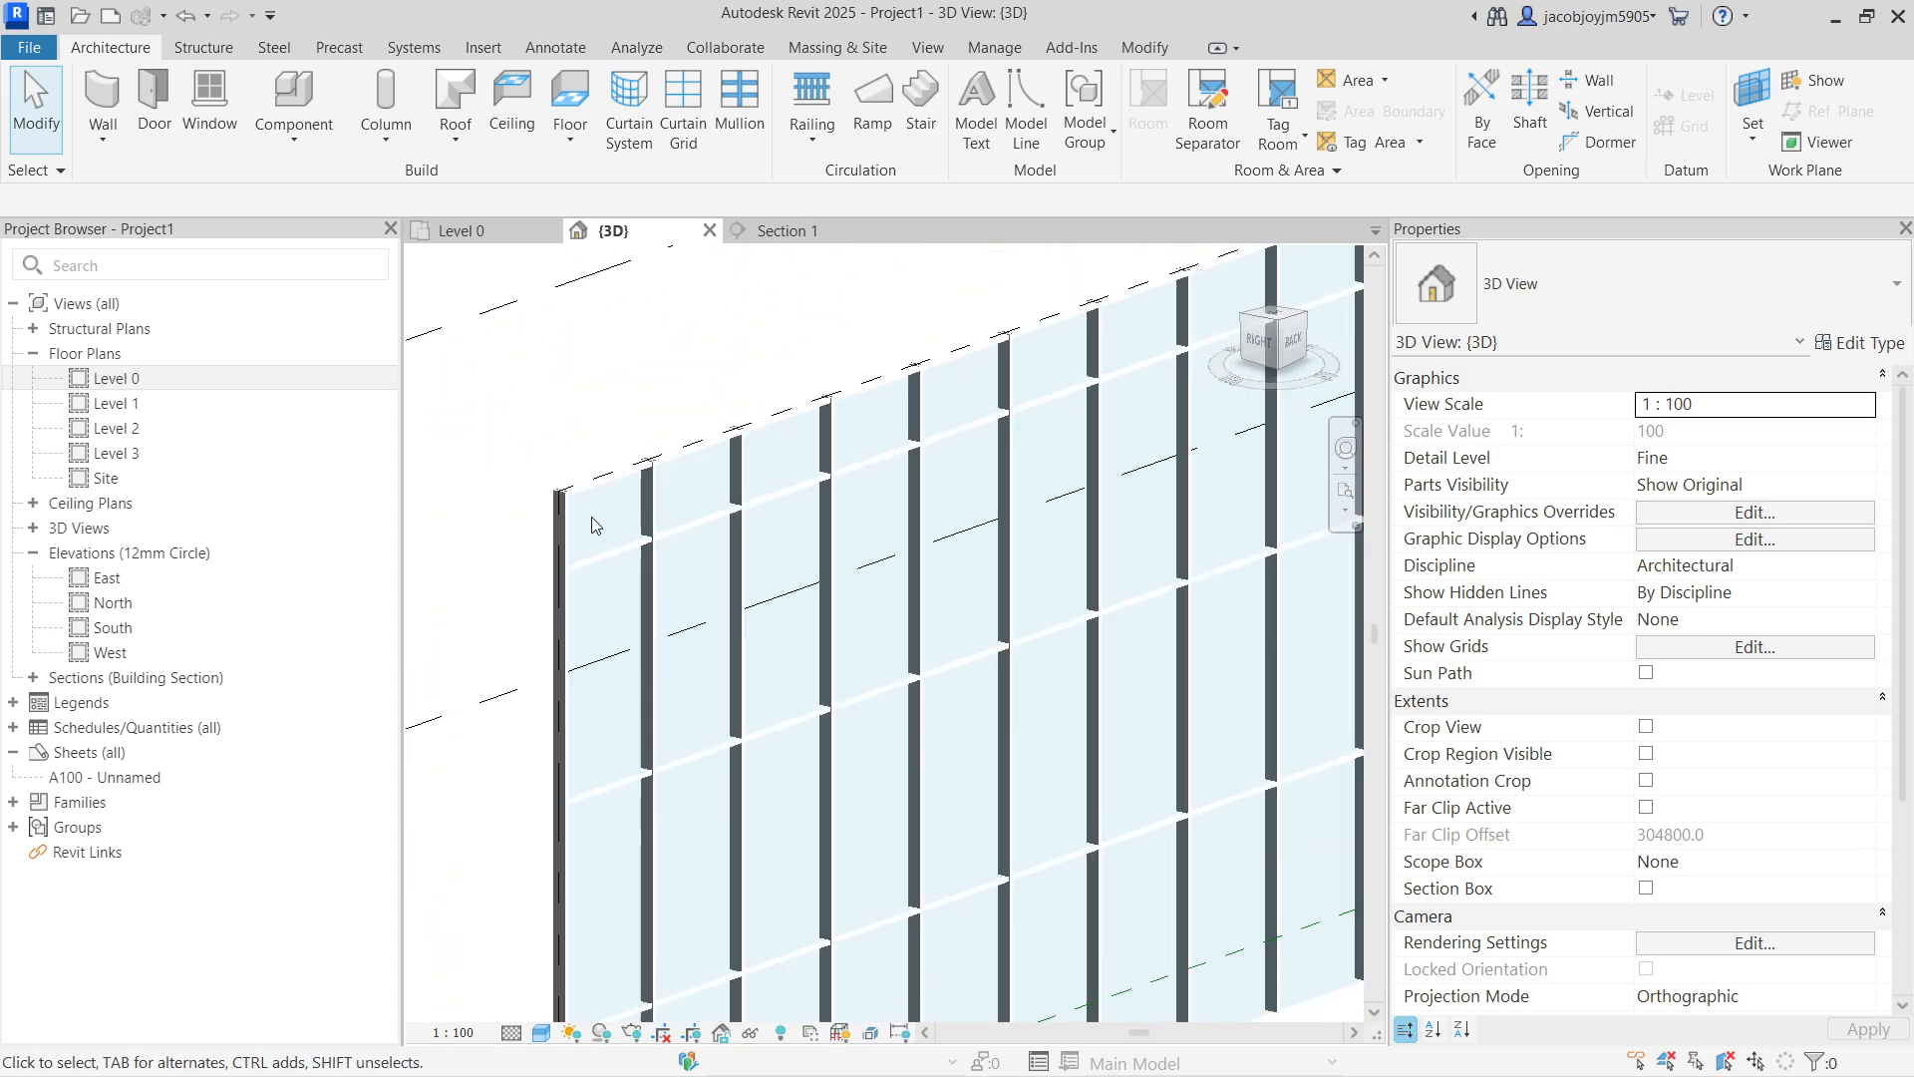
pyautogui.scroll(-2, 592, 526)
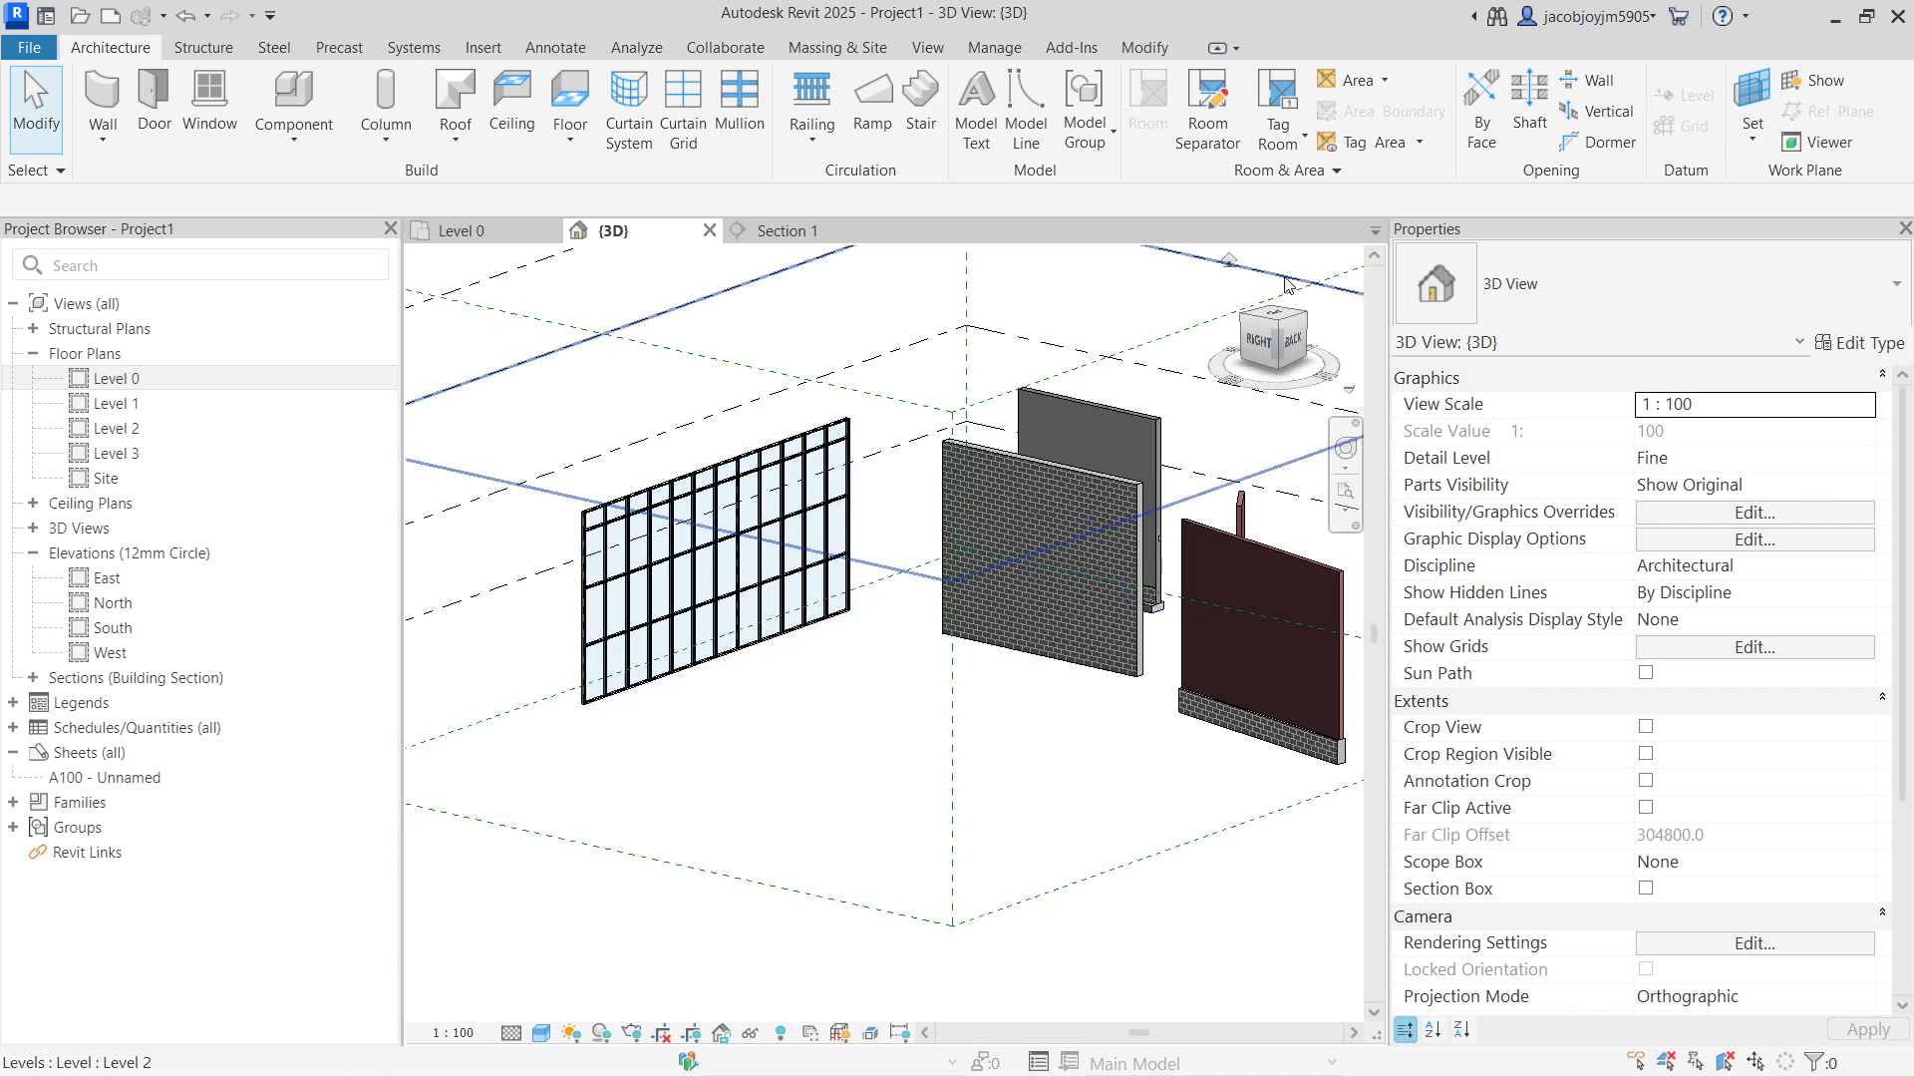
# Step: Stretch the green dashed boundary box on the Level 0 plan well past the right end of the storefront wall
pyautogui.click(1281, 321)
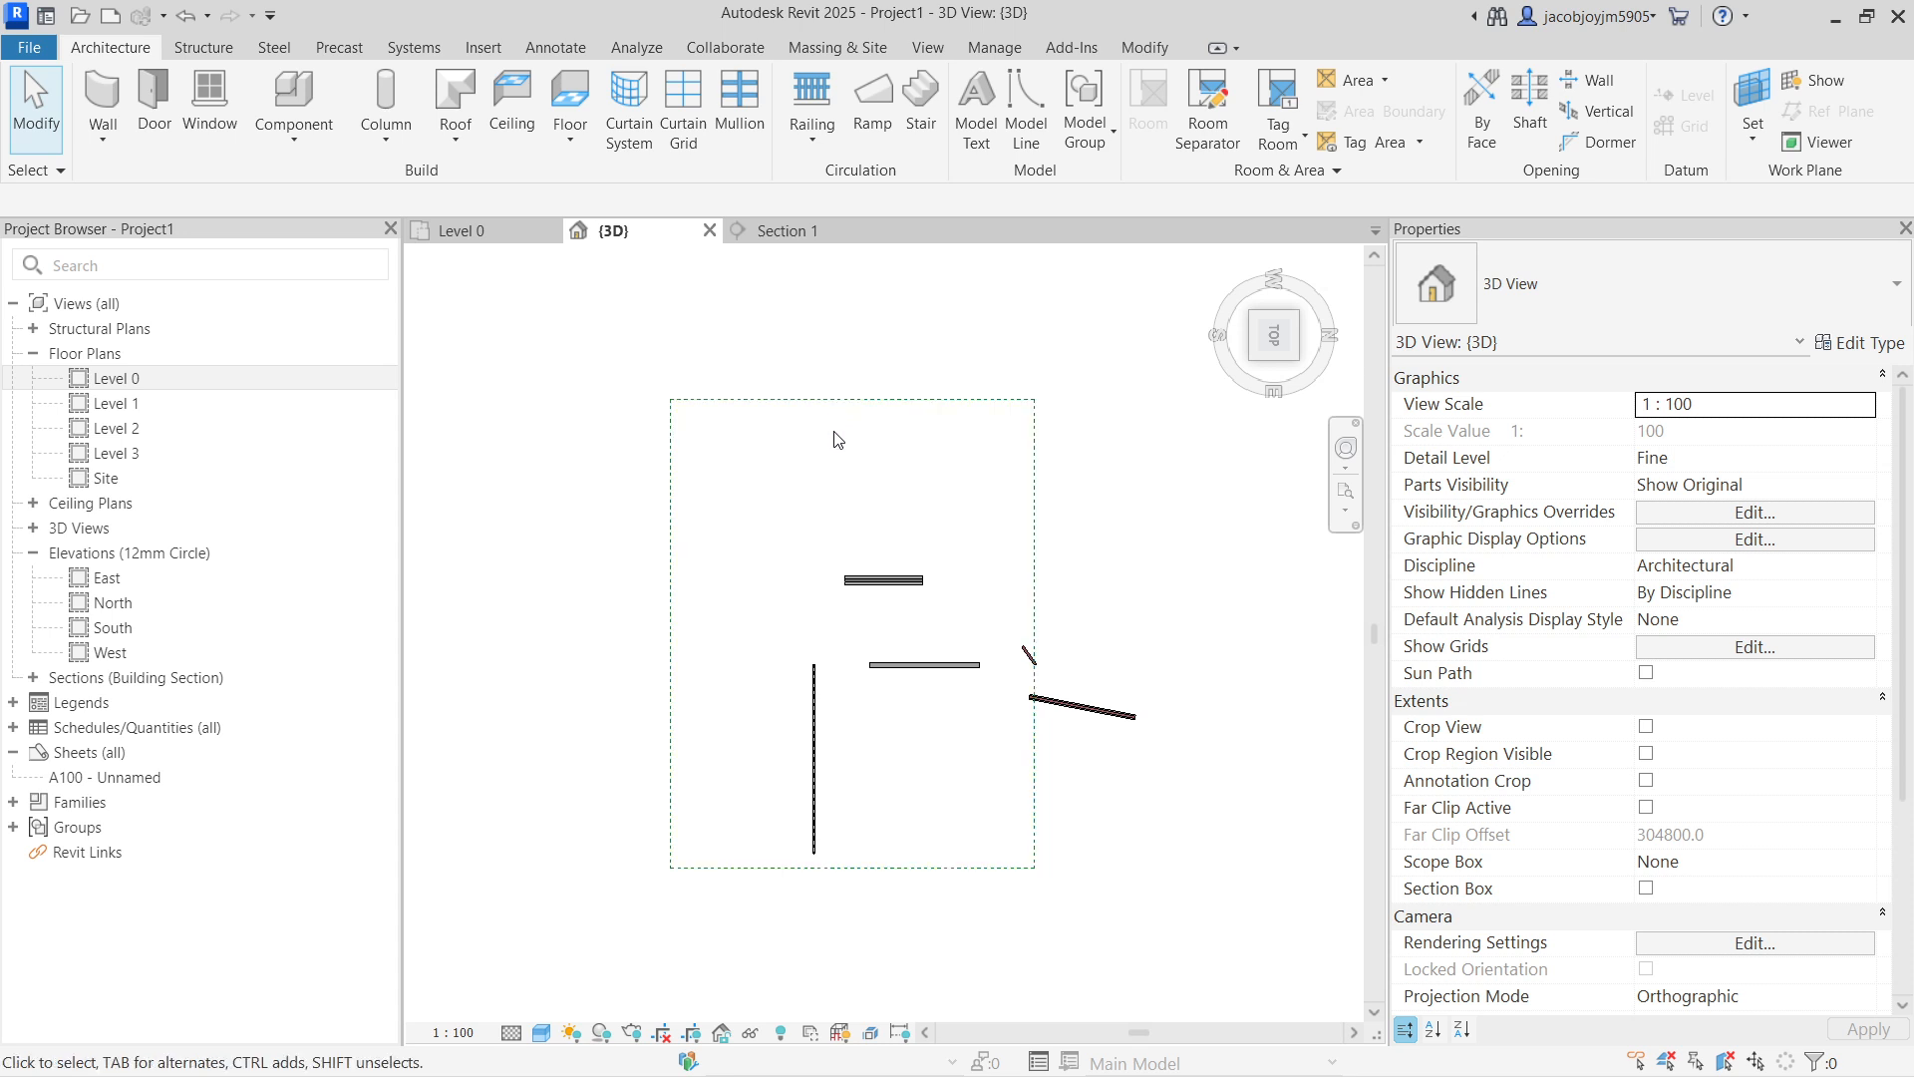
pyautogui.click(469, 235)
pyautogui.scroll(-4, 912, 534)
pyautogui.moveTo(937, 543); pyautogui.dragTo(985, 653, button='middle')
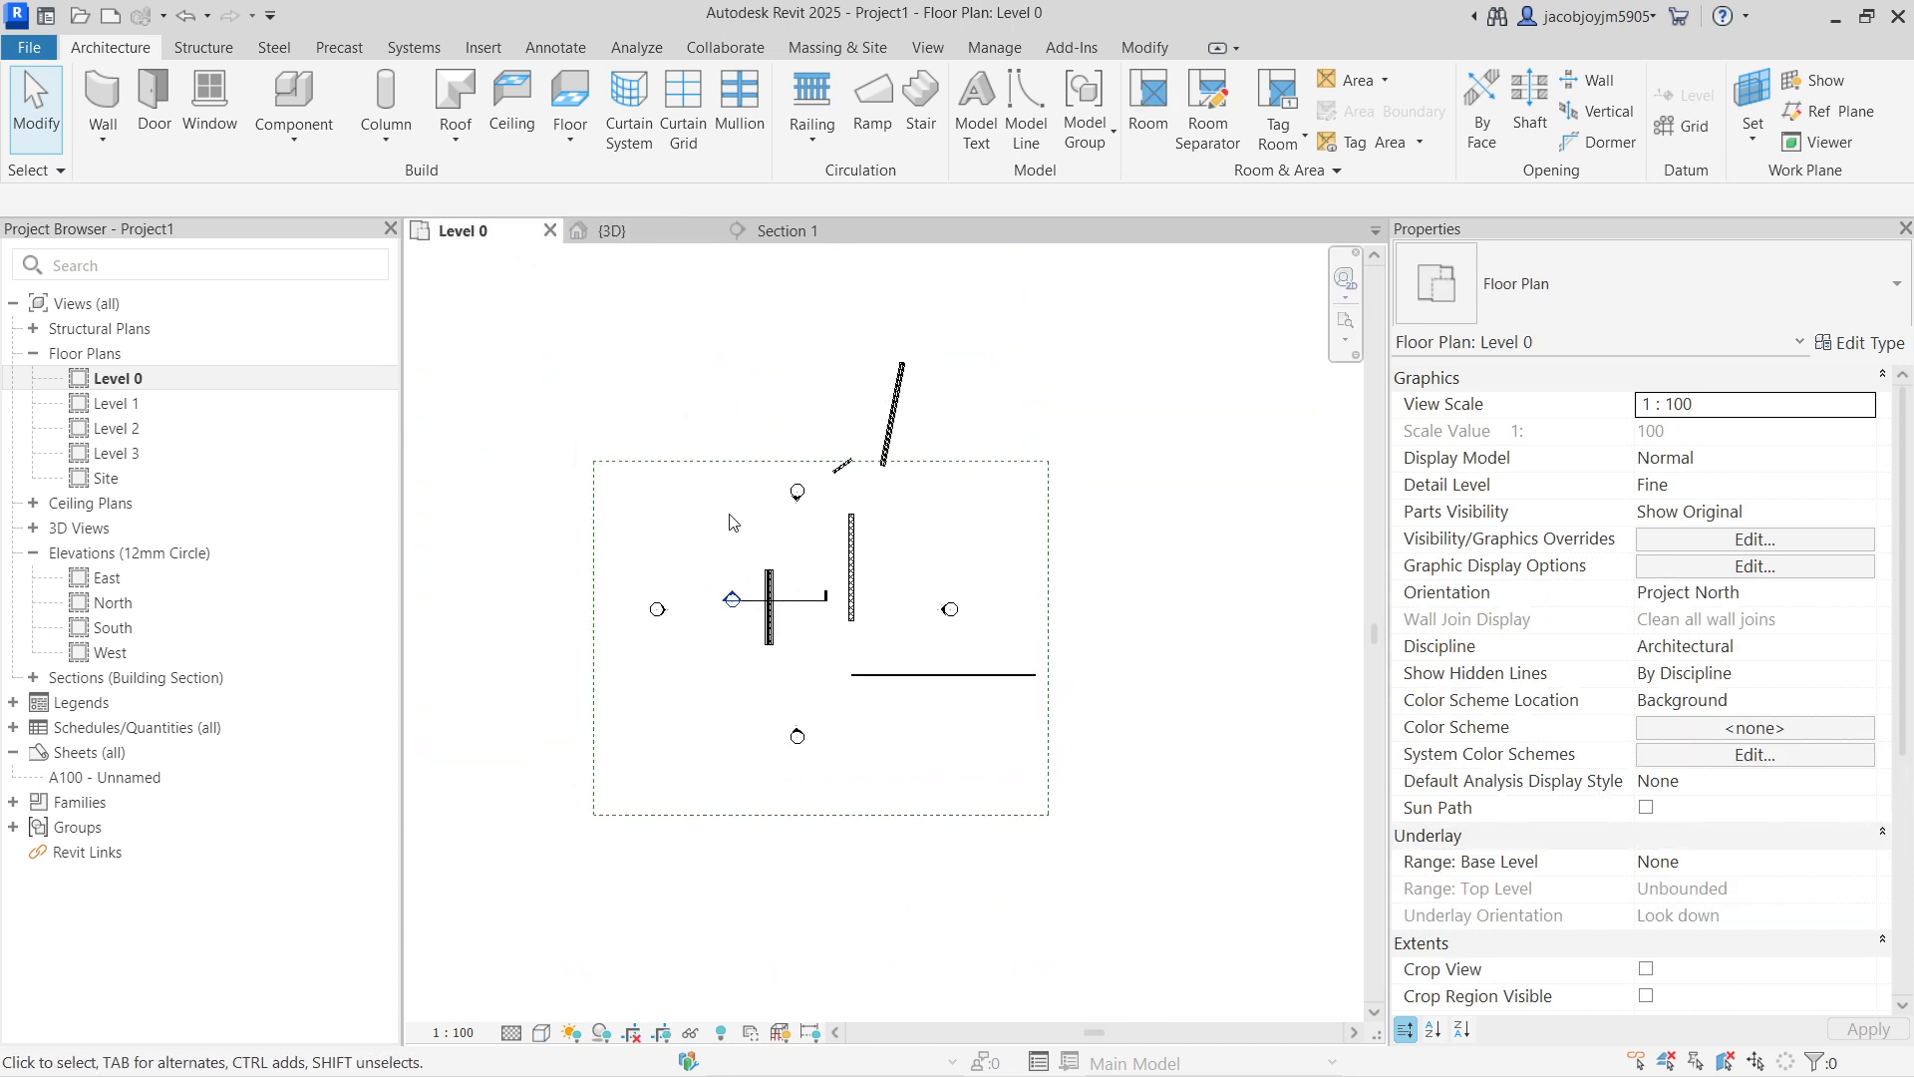
pyautogui.moveTo(771, 573); pyautogui.dragTo(437, 511, button='middle')
pyautogui.click(715, 488)
pyautogui.moveTo(718, 572); pyautogui.dragTo(1269, 632)
pyautogui.click(1156, 668)
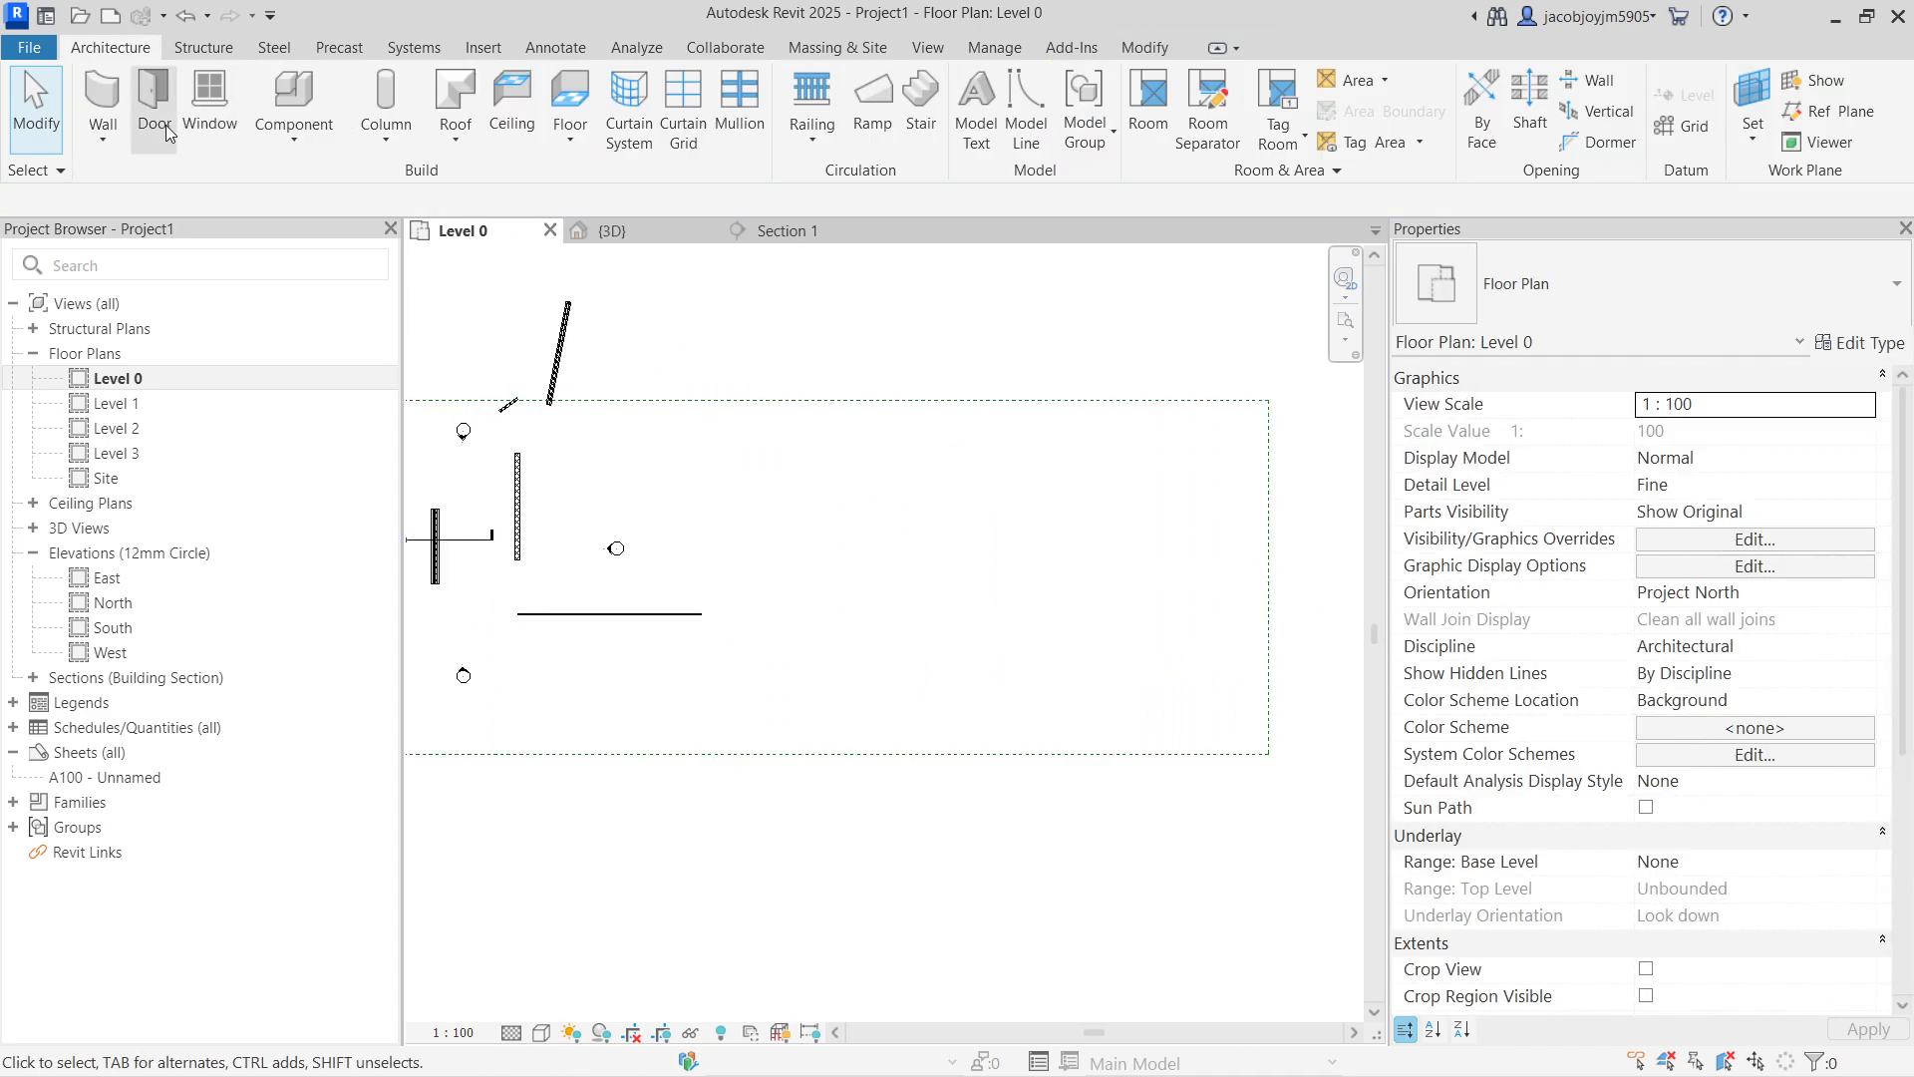
# Step: Draw a Curtain_Wall-Empty wall about 30200 long on the Level 0 plan, to the right of the storefront wall
pyautogui.click(121, 107)
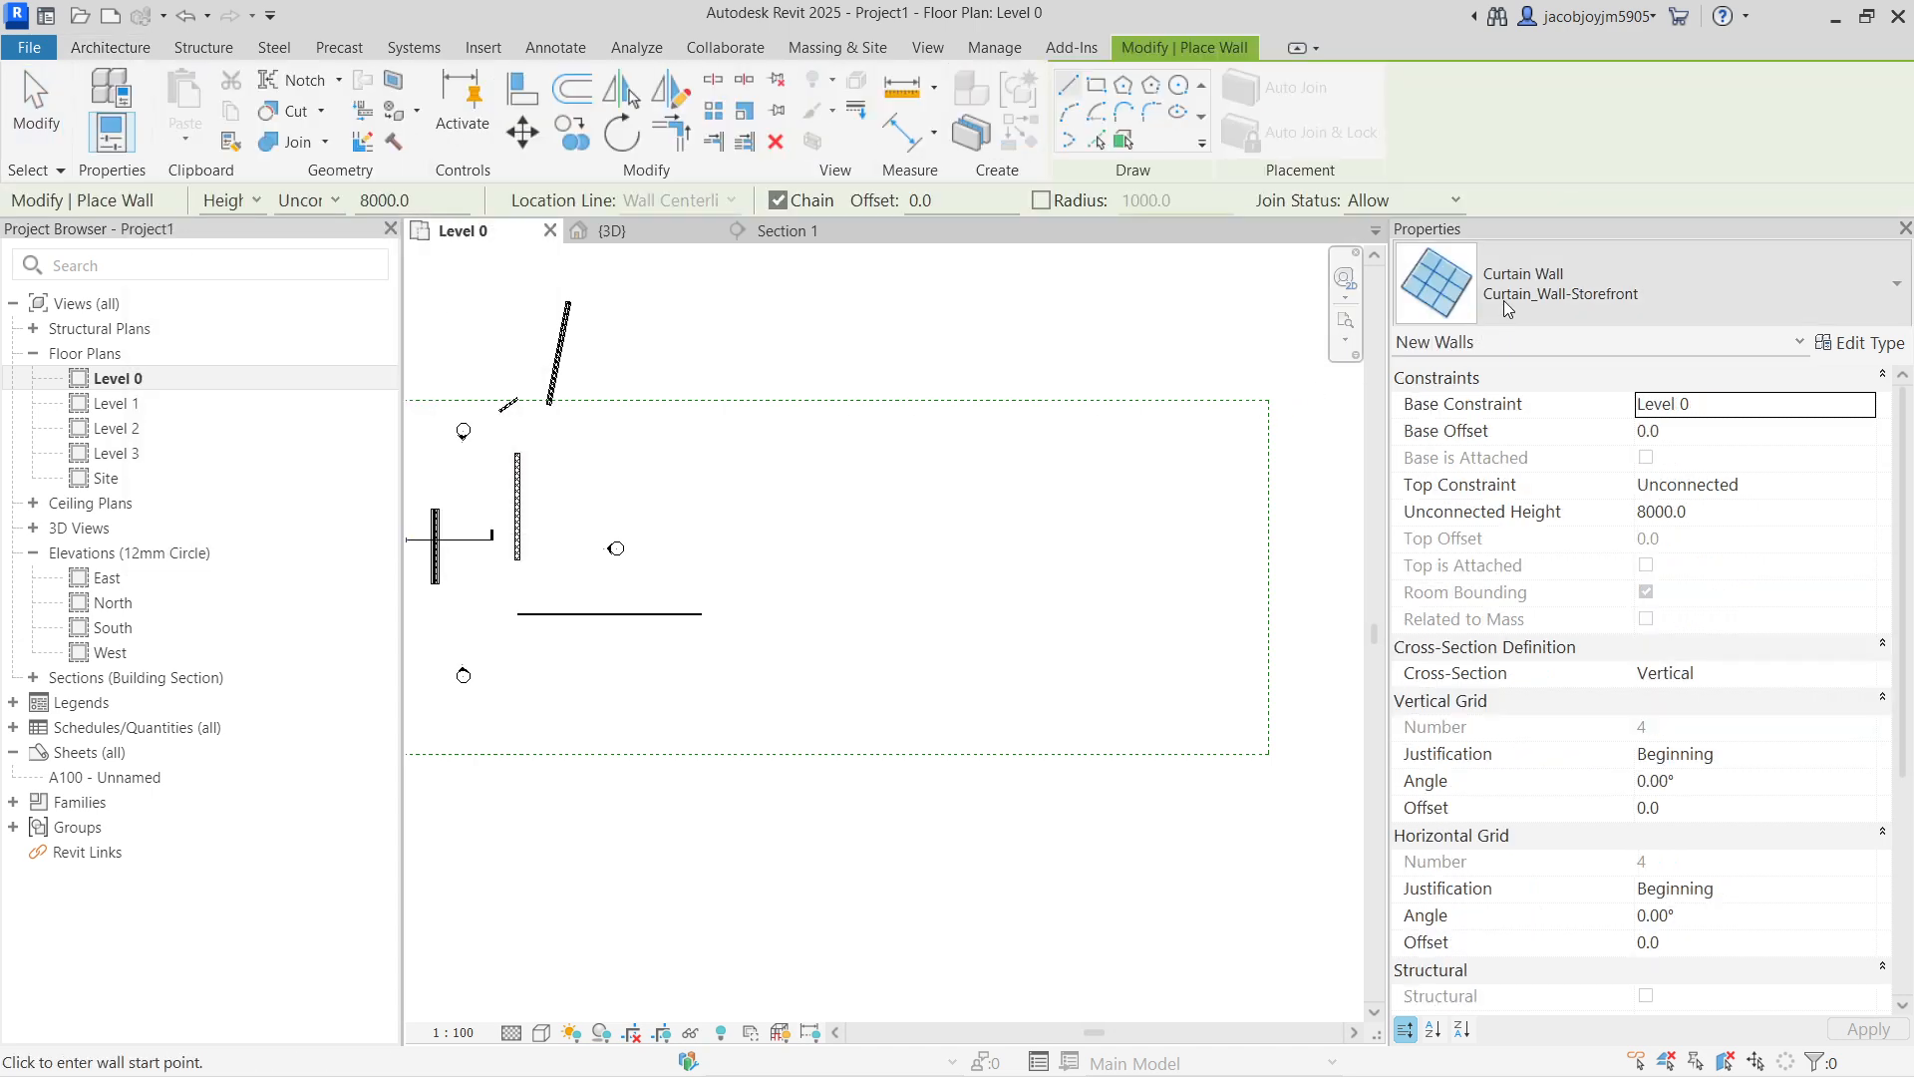
pyautogui.click(1501, 301)
pyautogui.click(1578, 427)
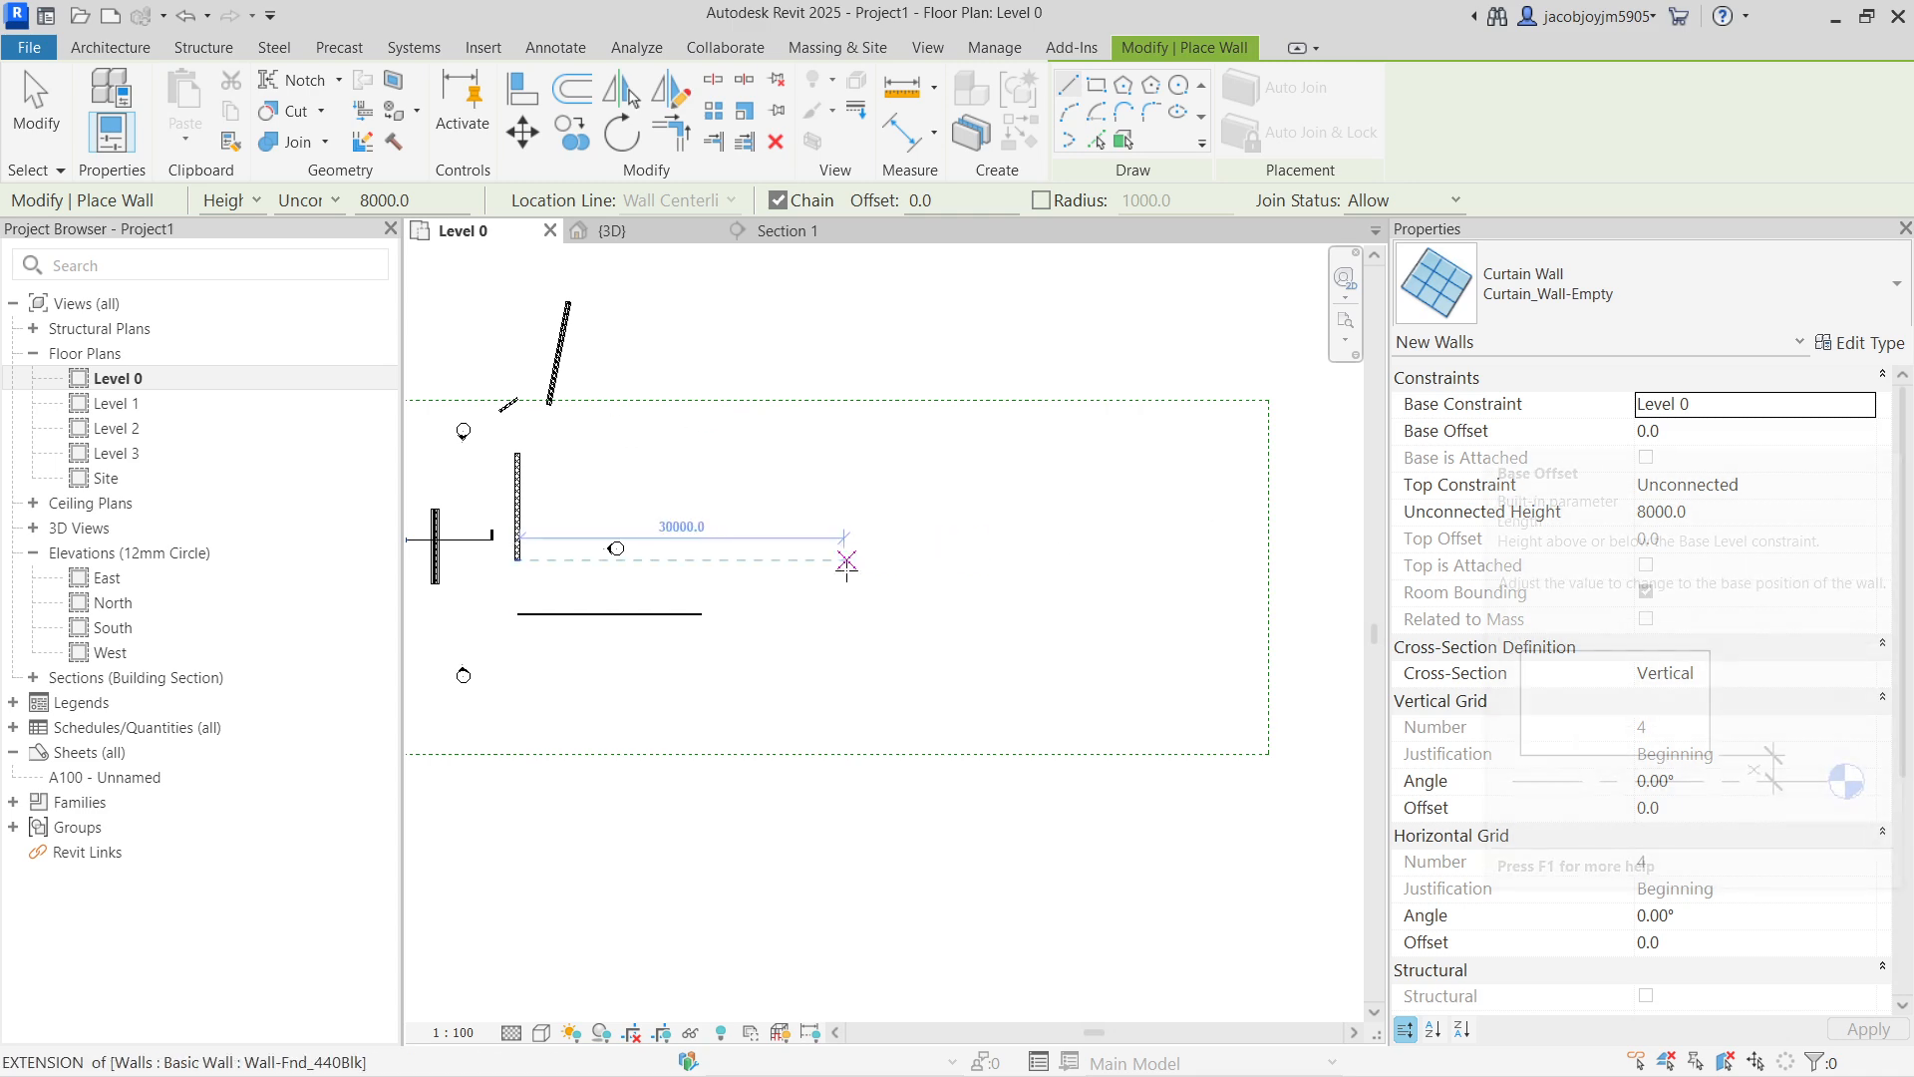
pyautogui.click(877, 600)
pyautogui.click(1206, 584)
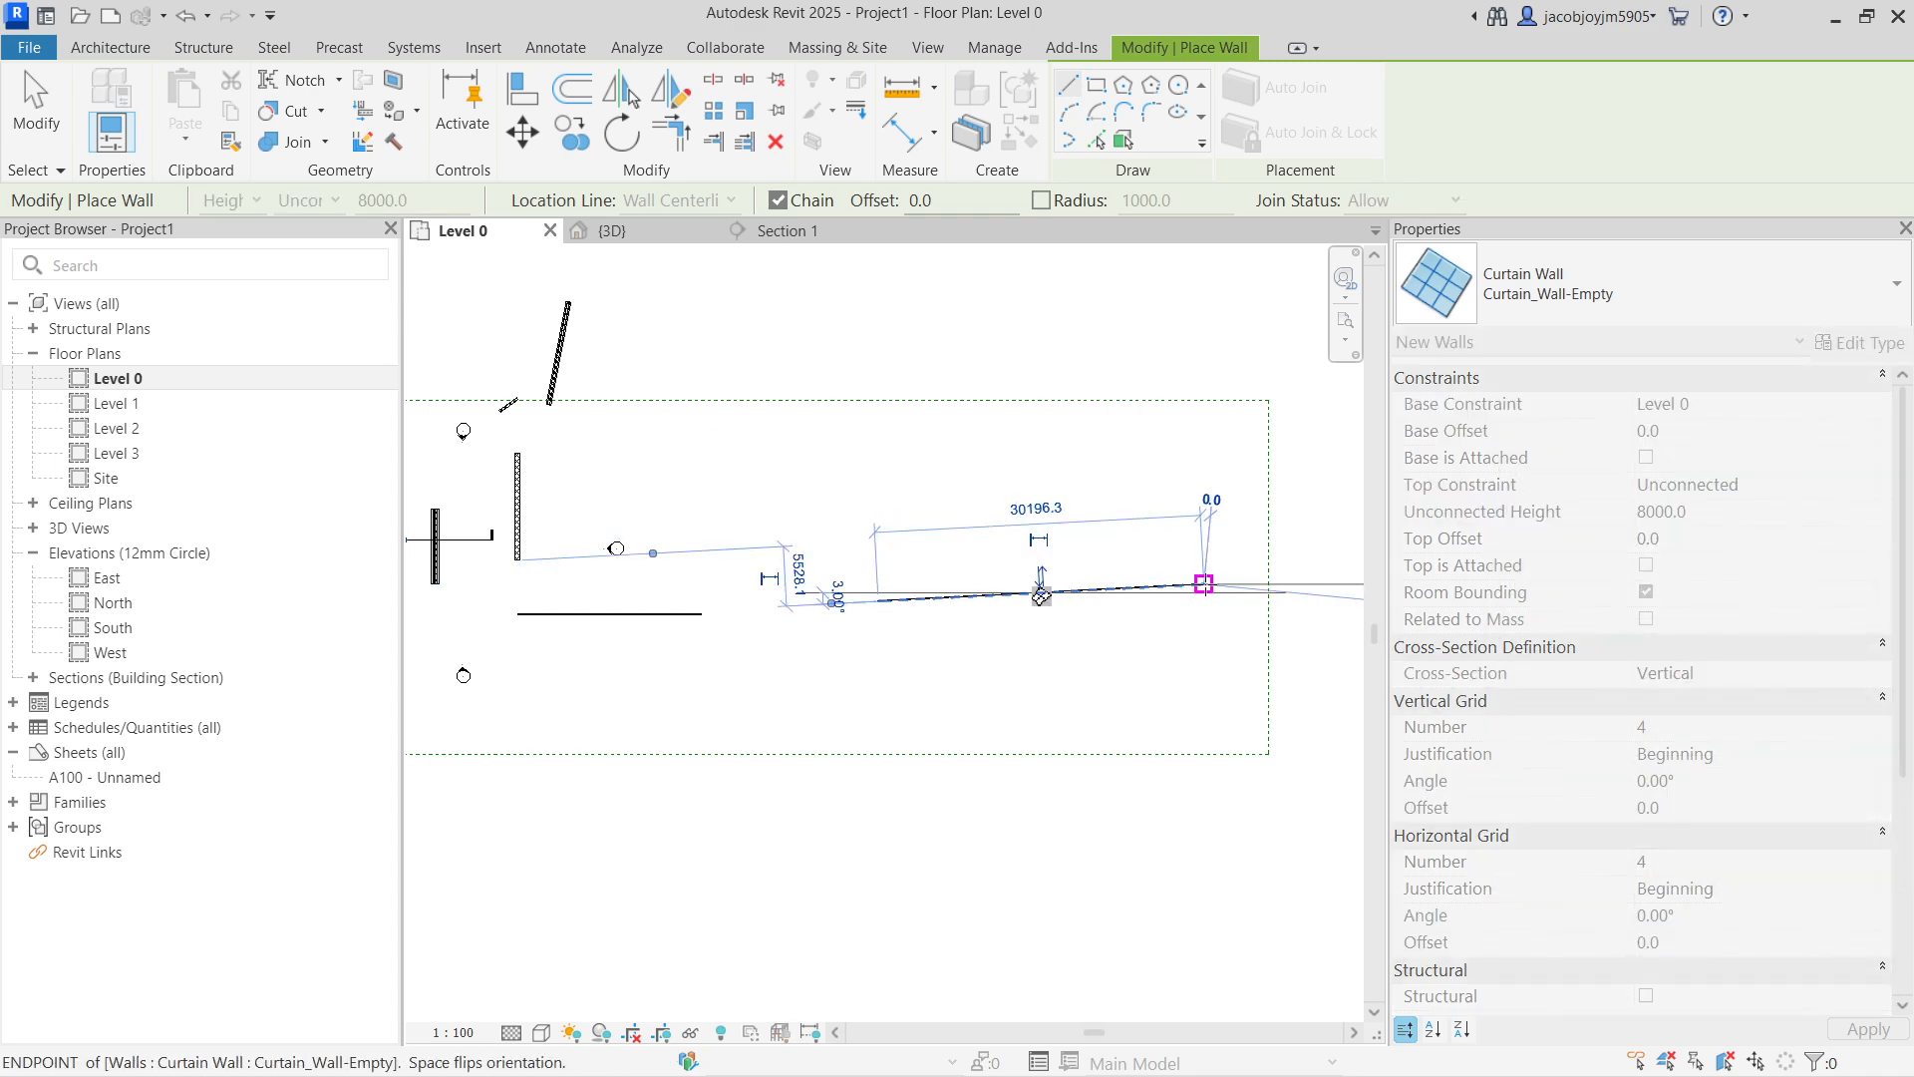
pyautogui.press('Escape')
pyautogui.press('Escape')
# Step: Realign the right end of the empty curtain wall so that it runs horizontally with a length of 30000
pyautogui.click(1204, 584)
pyautogui.moveTo(1204, 586); pyautogui.dragTo(1204, 600)
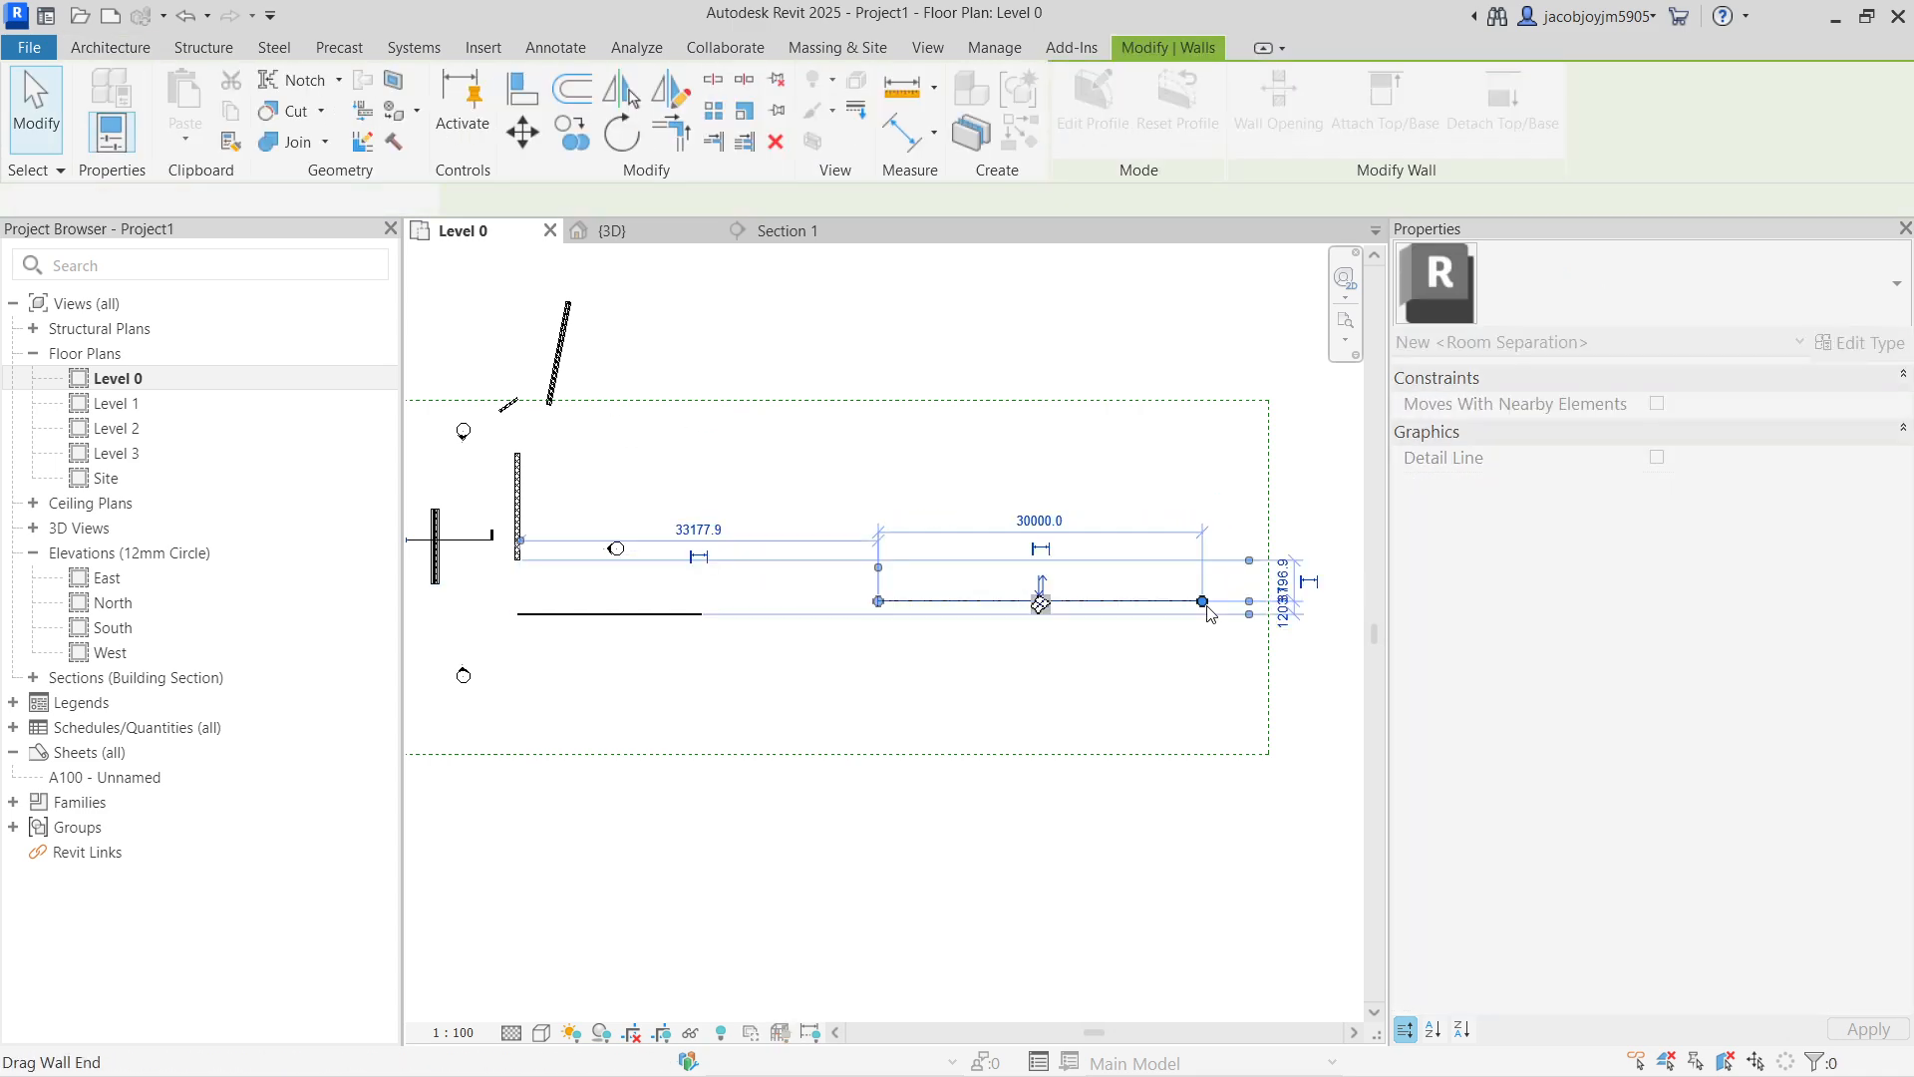
pyautogui.press('Escape')
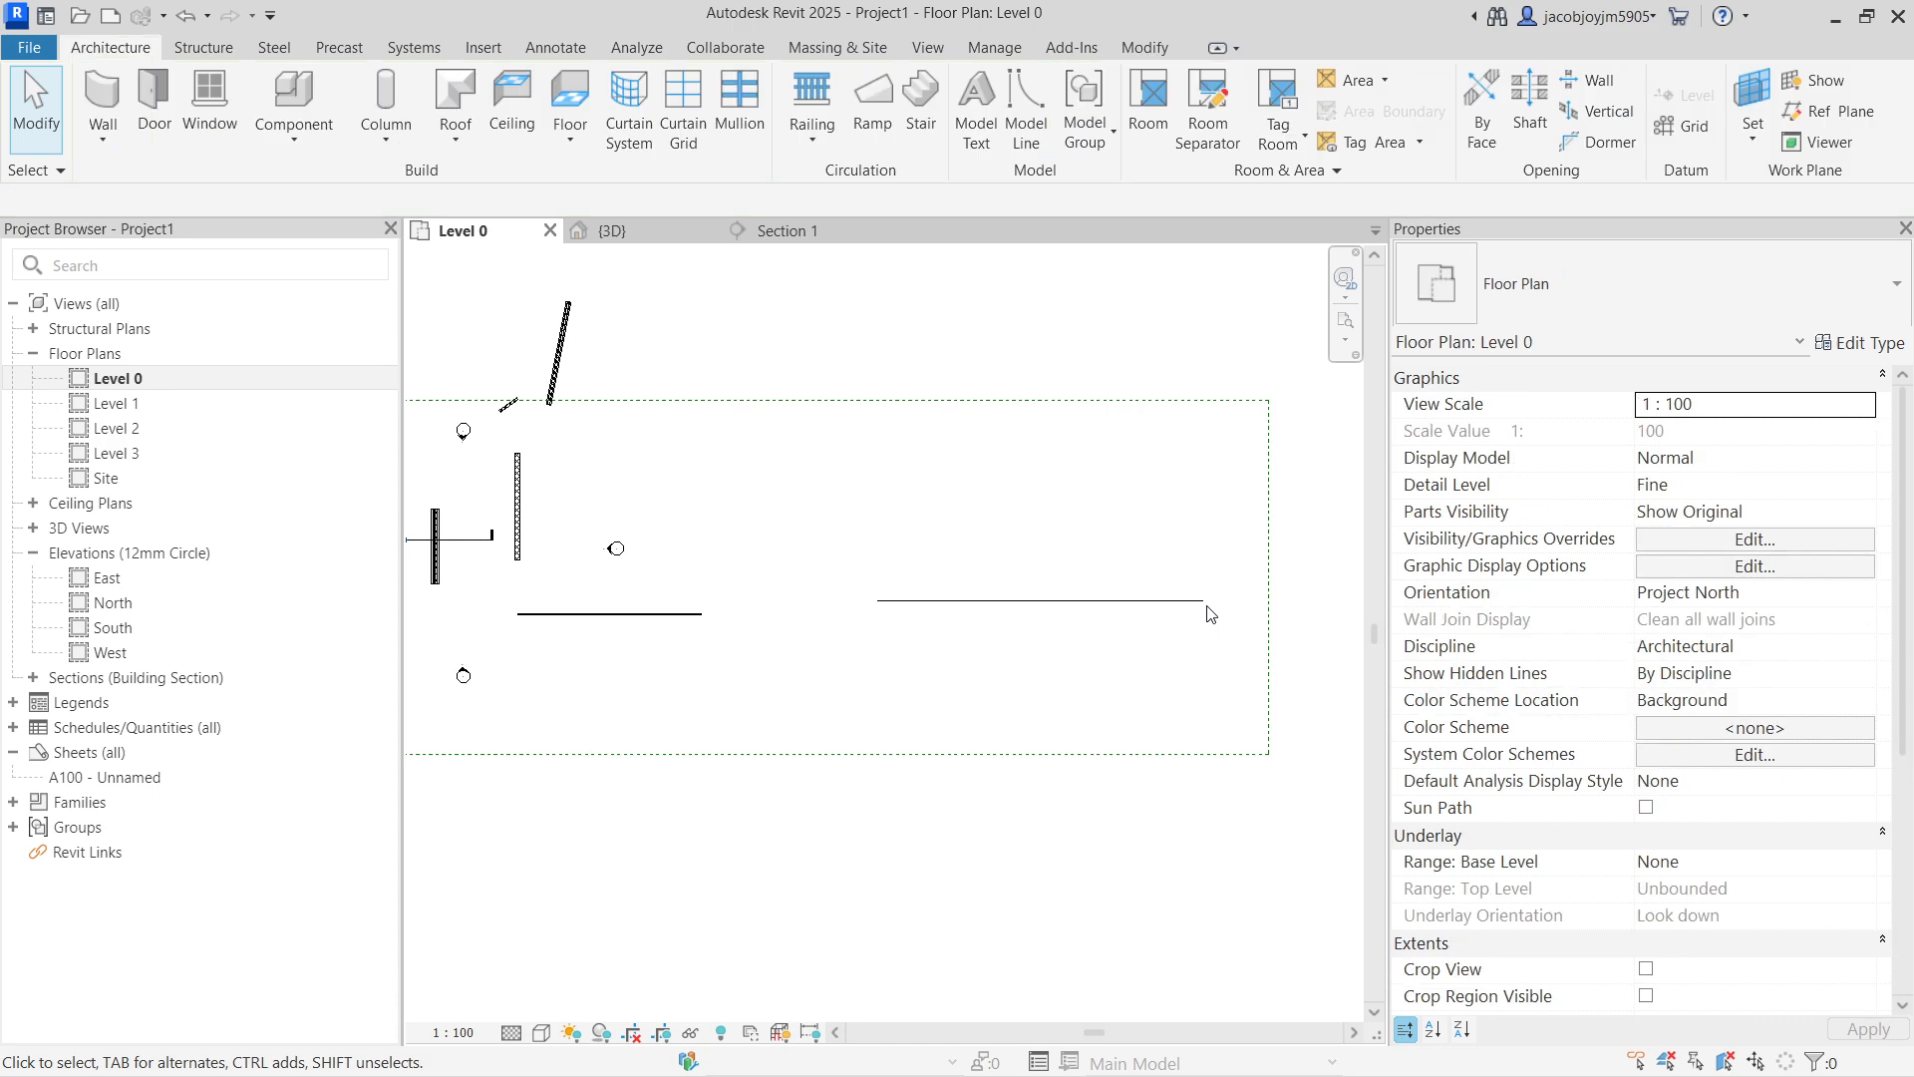
# Step: Add five full-height vertical grid lines to the empty curtain wall in the 3D view, using the All Segments placement
pyautogui.click(612, 230)
pyautogui.keyDown('shift'); pyautogui.moveTo(1217, 709); pyautogui.dragTo(972, 498, button='middle'); pyautogui.keyUp('shift')
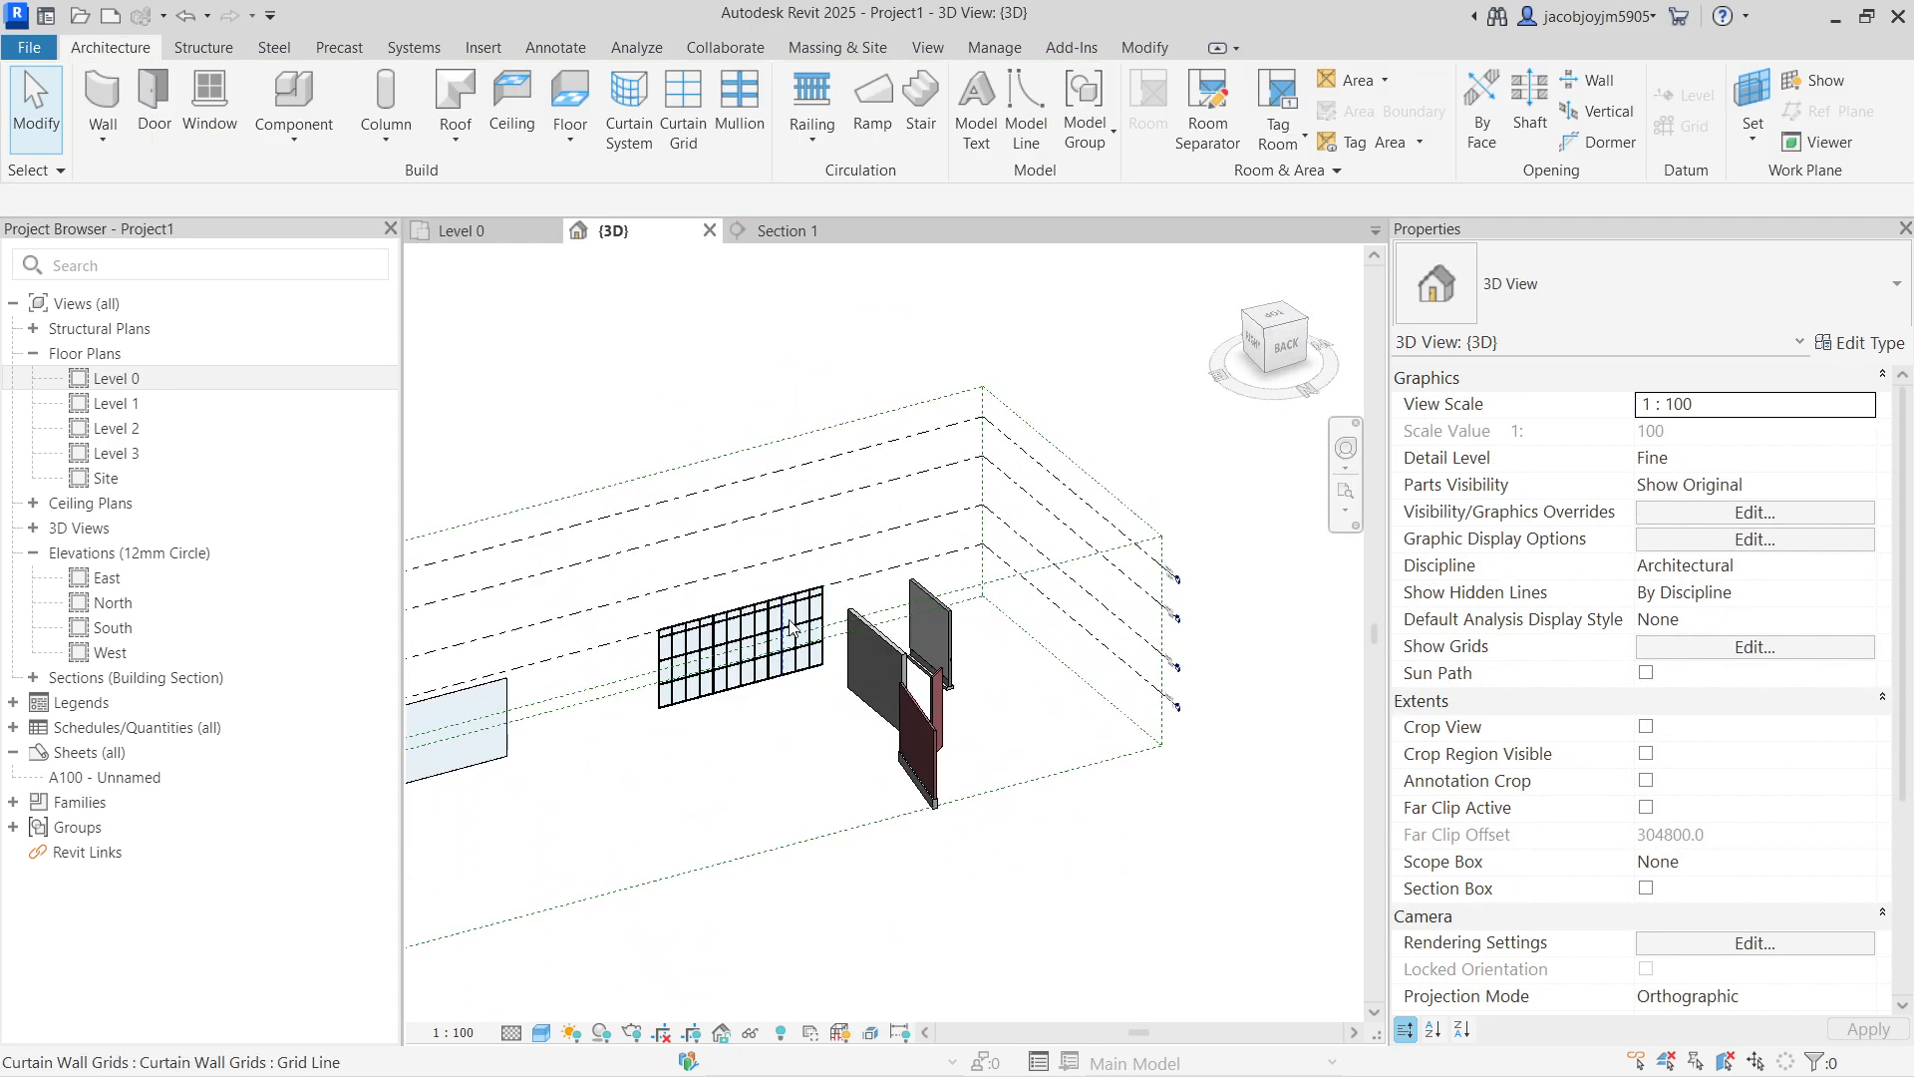
pyautogui.moveTo(1083, 638); pyautogui.dragTo(1256, 615, button='middle')
pyautogui.moveTo(577, 806); pyautogui.dragTo(899, 684, button='middle')
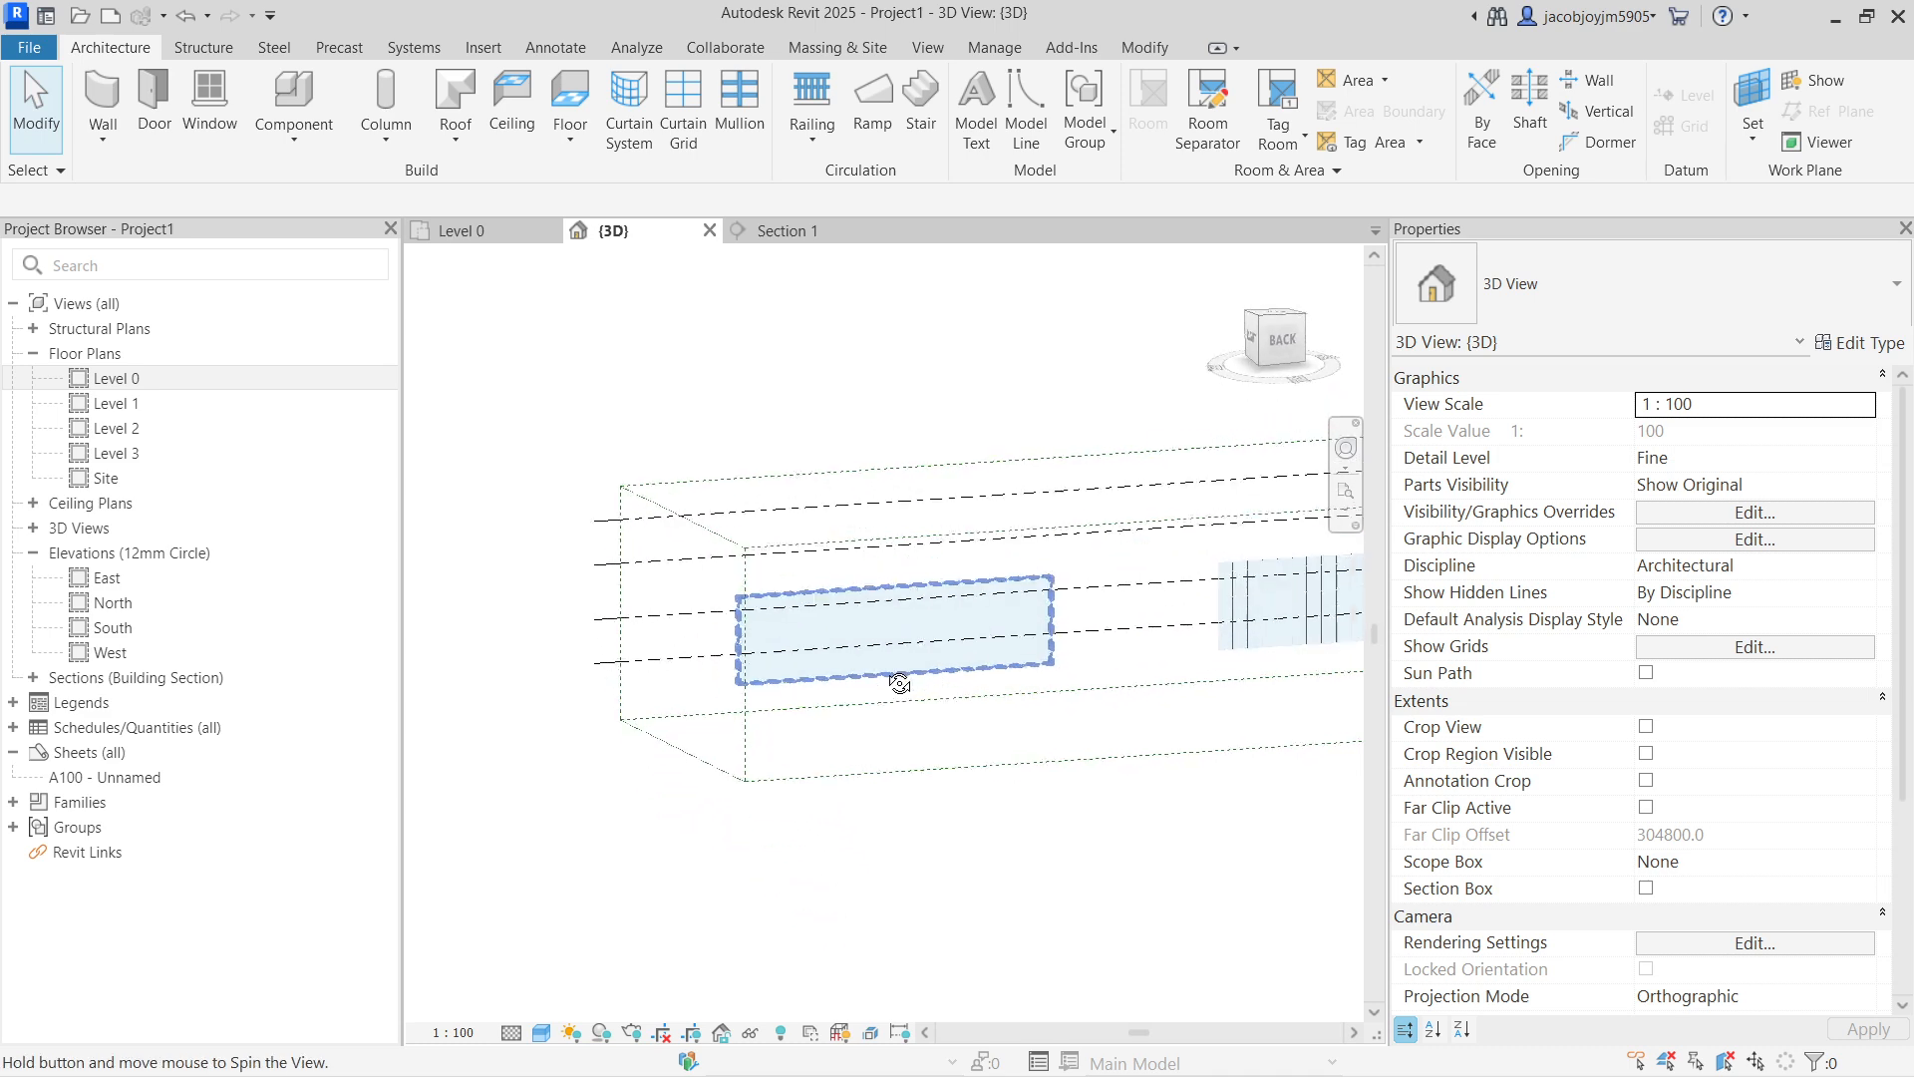
pyautogui.scroll(5, 804, 653)
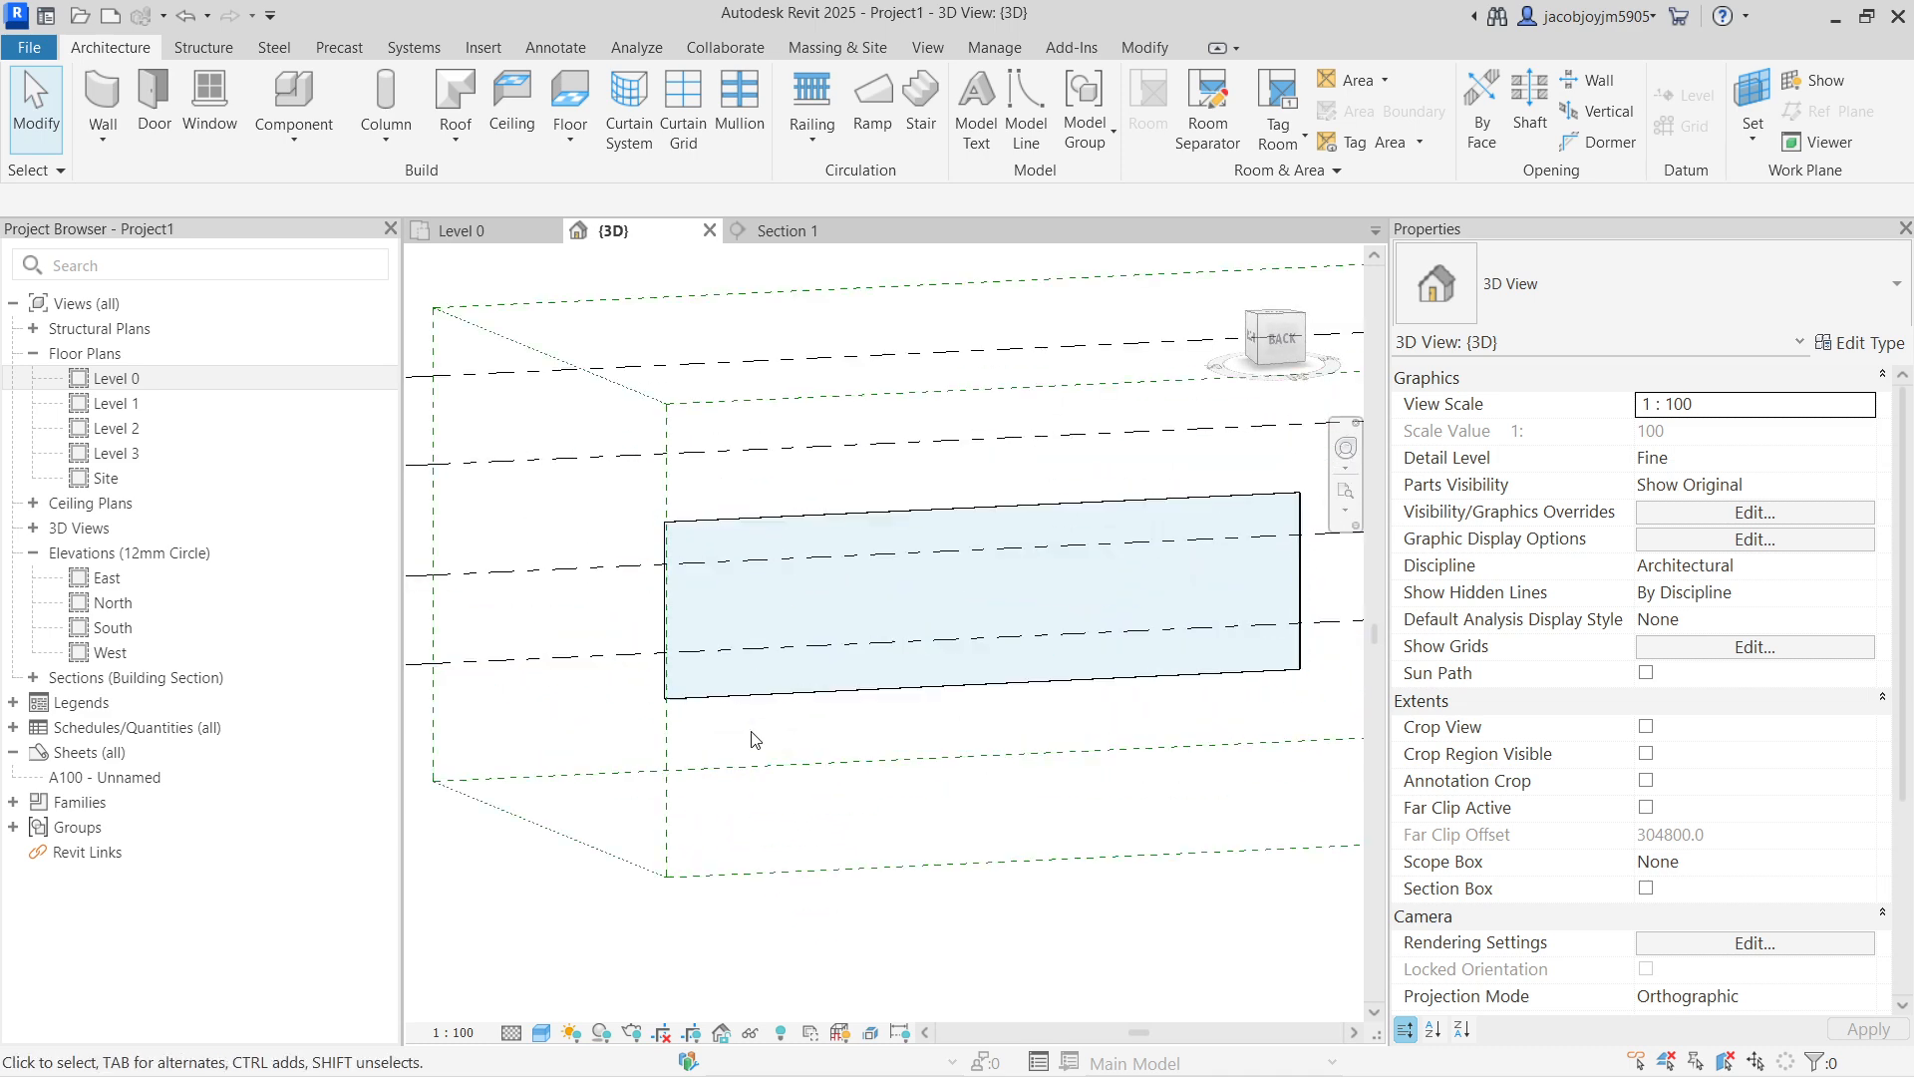
pyautogui.click(684, 141)
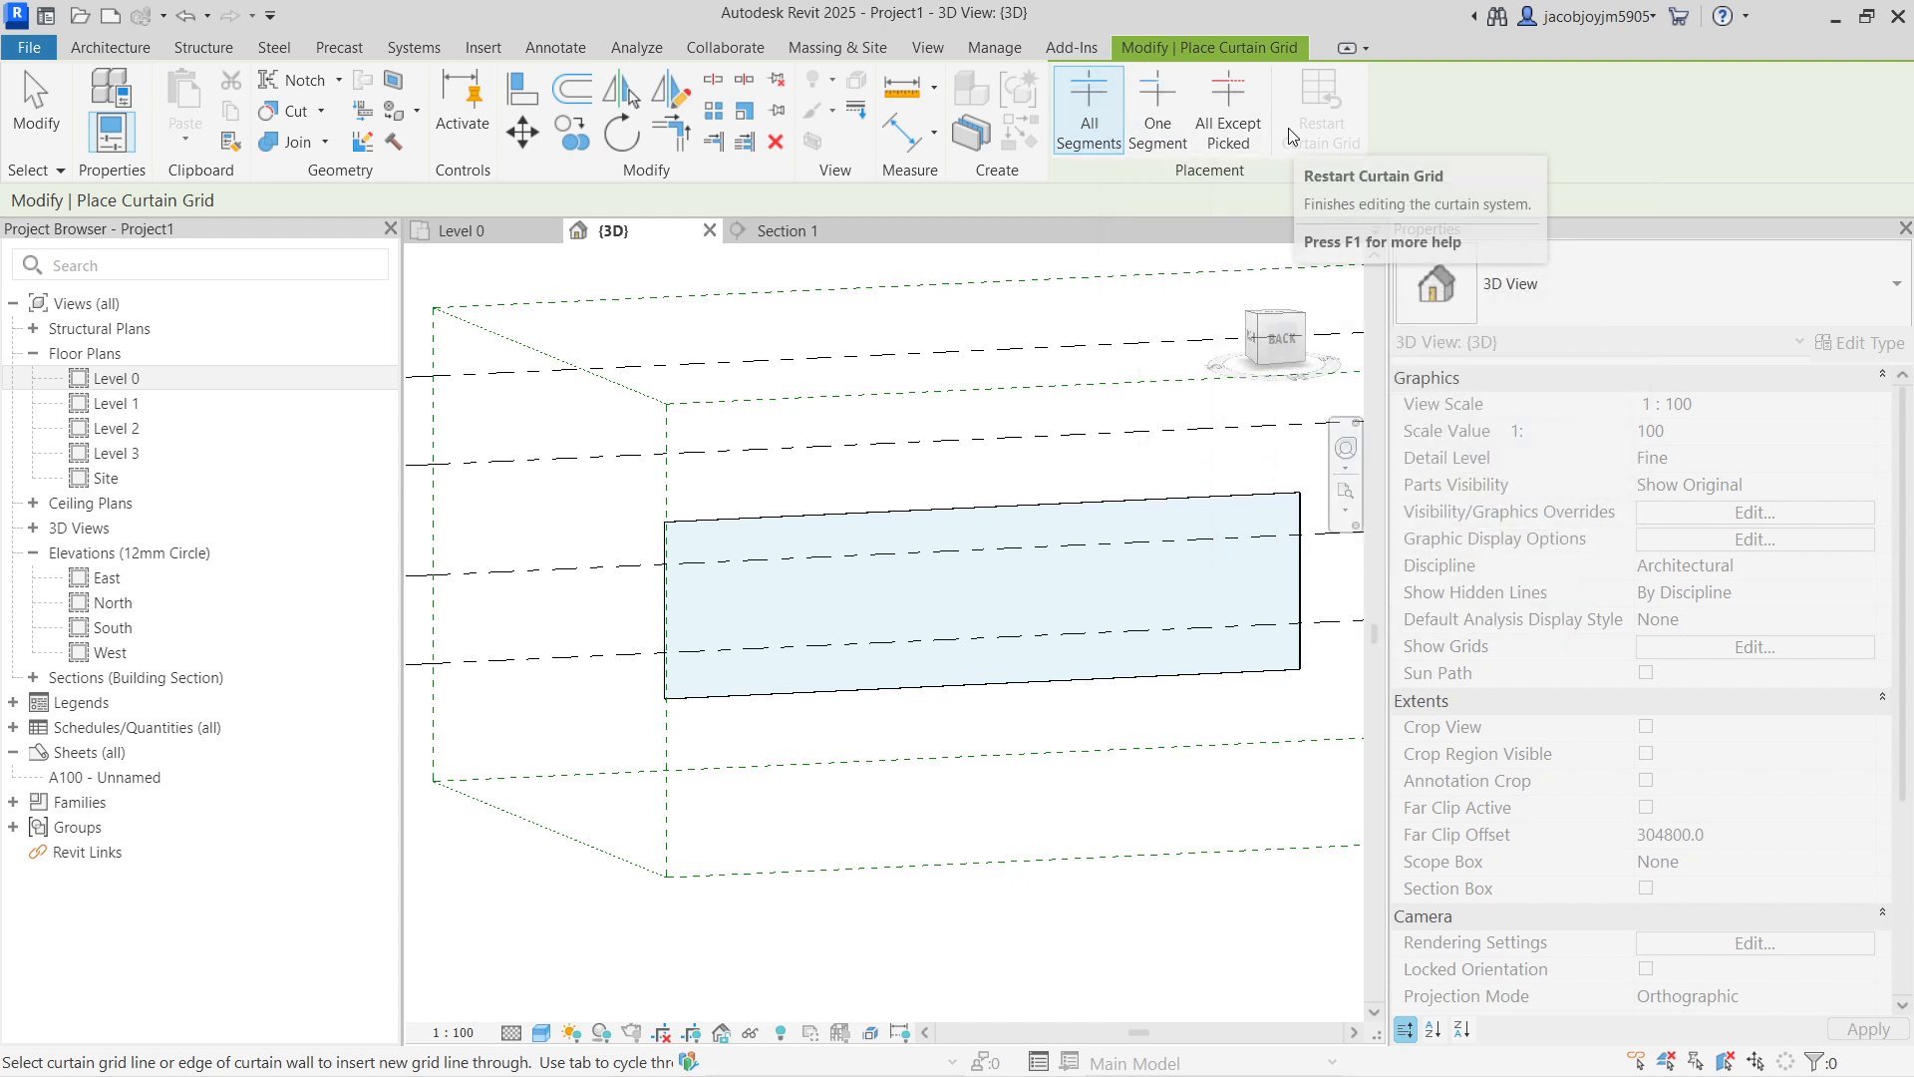
pyautogui.click(723, 520)
pyautogui.click(780, 518)
pyautogui.click(831, 518)
pyautogui.click(880, 517)
pyautogui.click(987, 516)
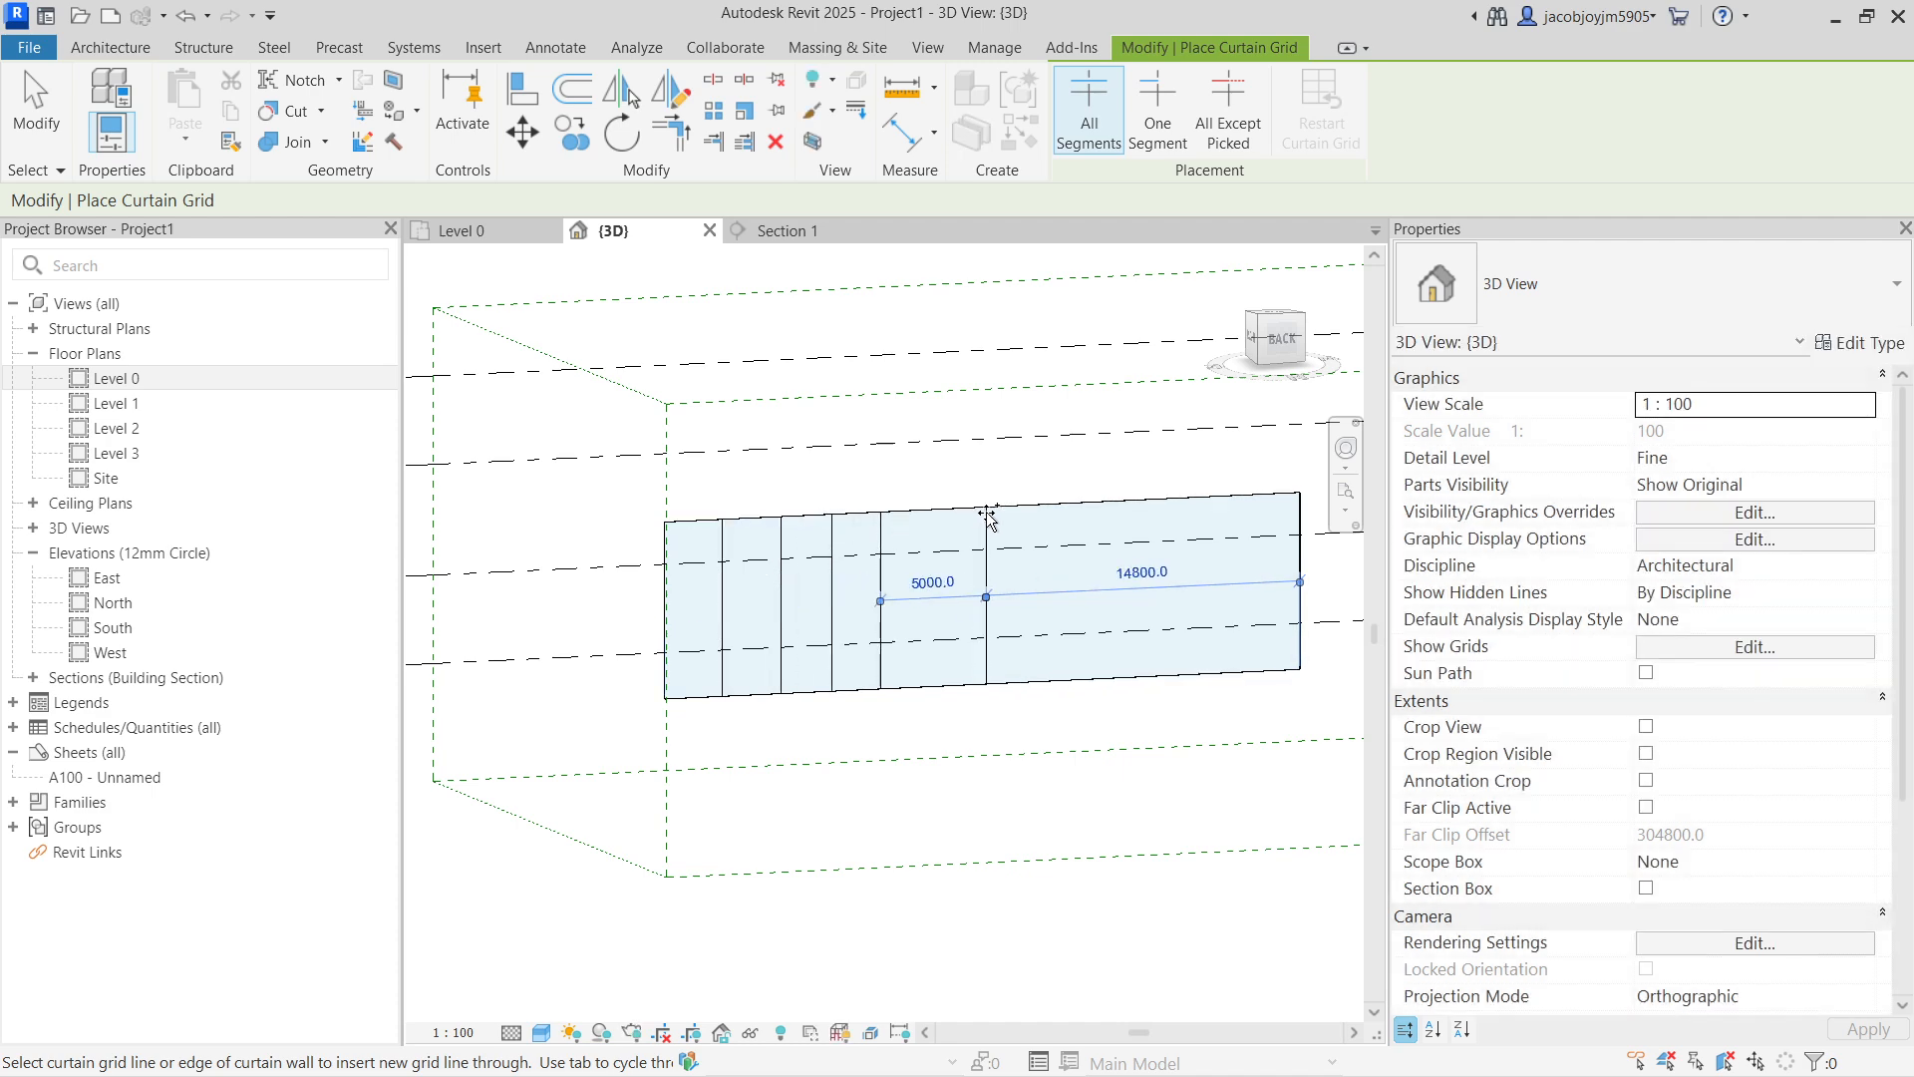
# Step: Add four horizontal grid lines across the full length of the empty curtain wall
pyautogui.click(1299, 610)
pyautogui.click(1299, 578)
pyautogui.scroll(1, 1043, 659)
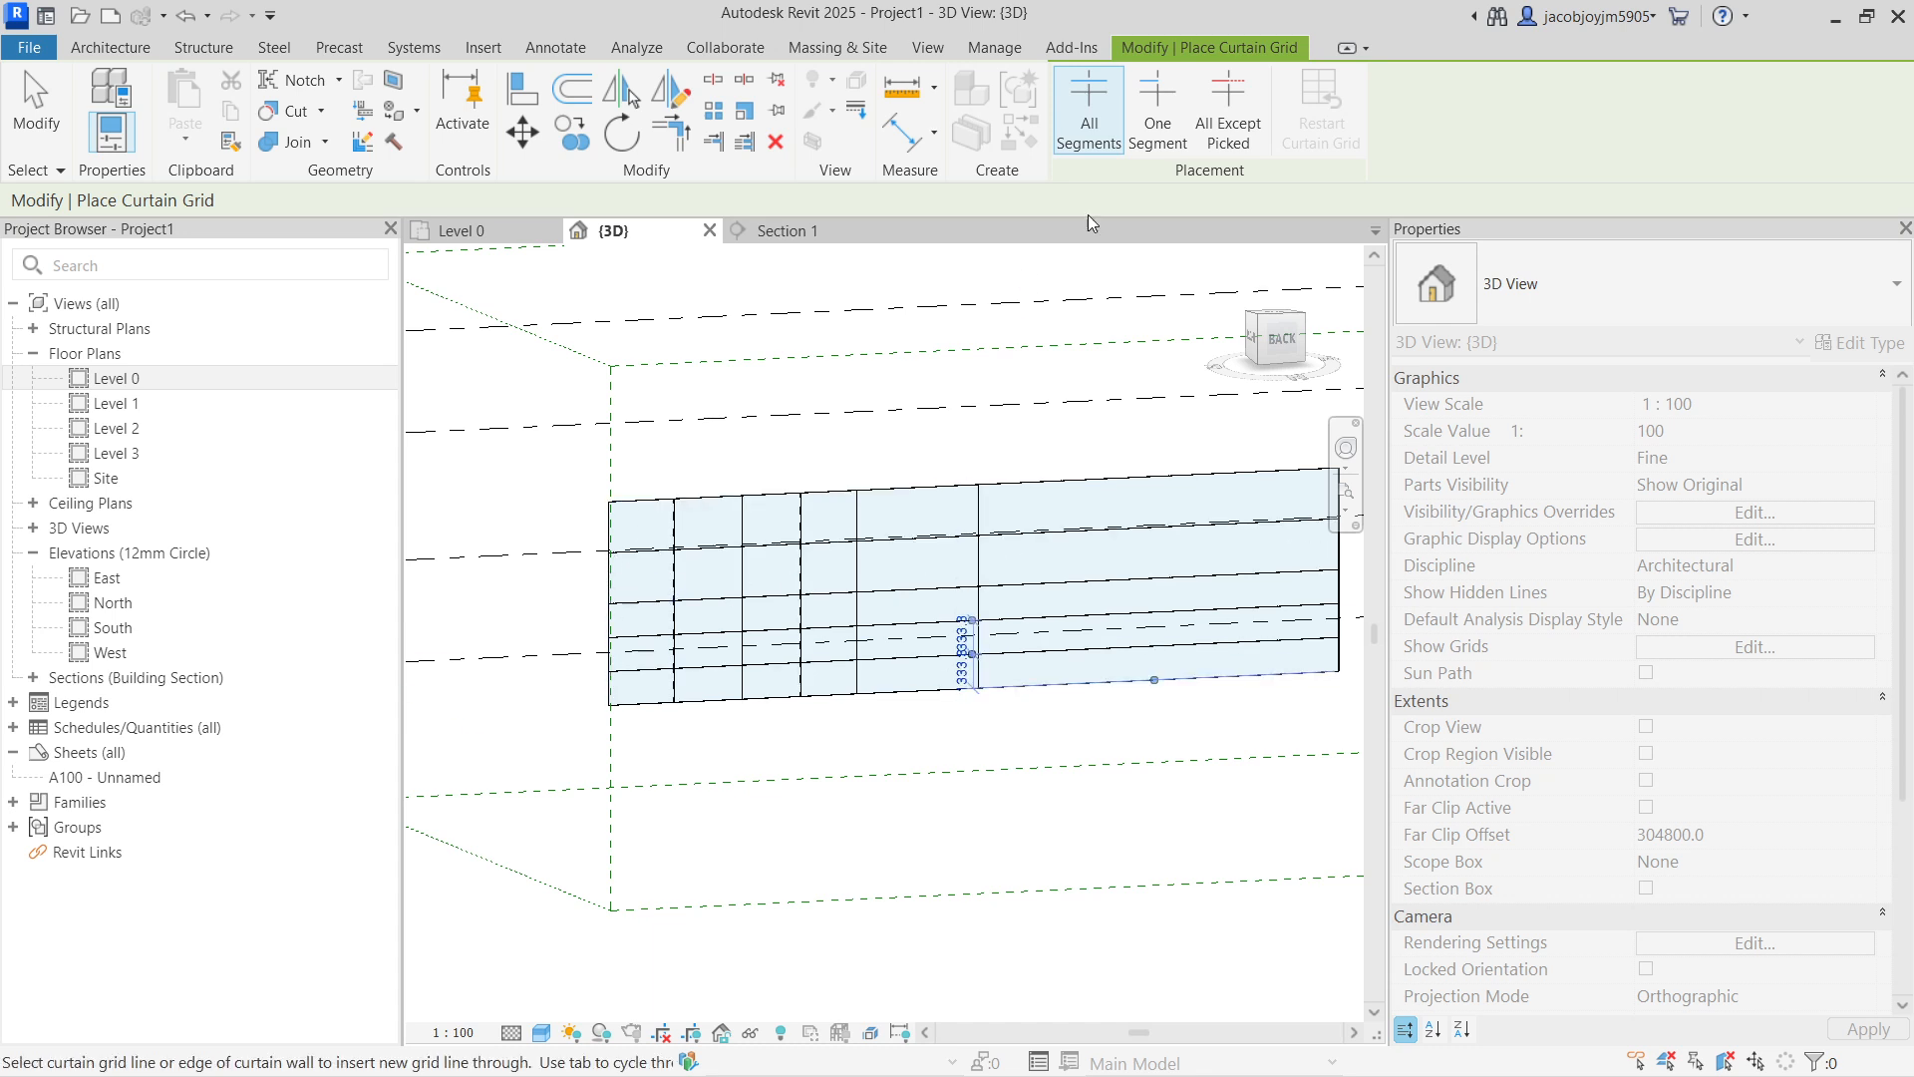
# Step: Add two One Segment vertical grid lines in the top row of the wide bay at the empty curtain wall's right end
pyautogui.click(1157, 110)
pyautogui.click(1093, 476)
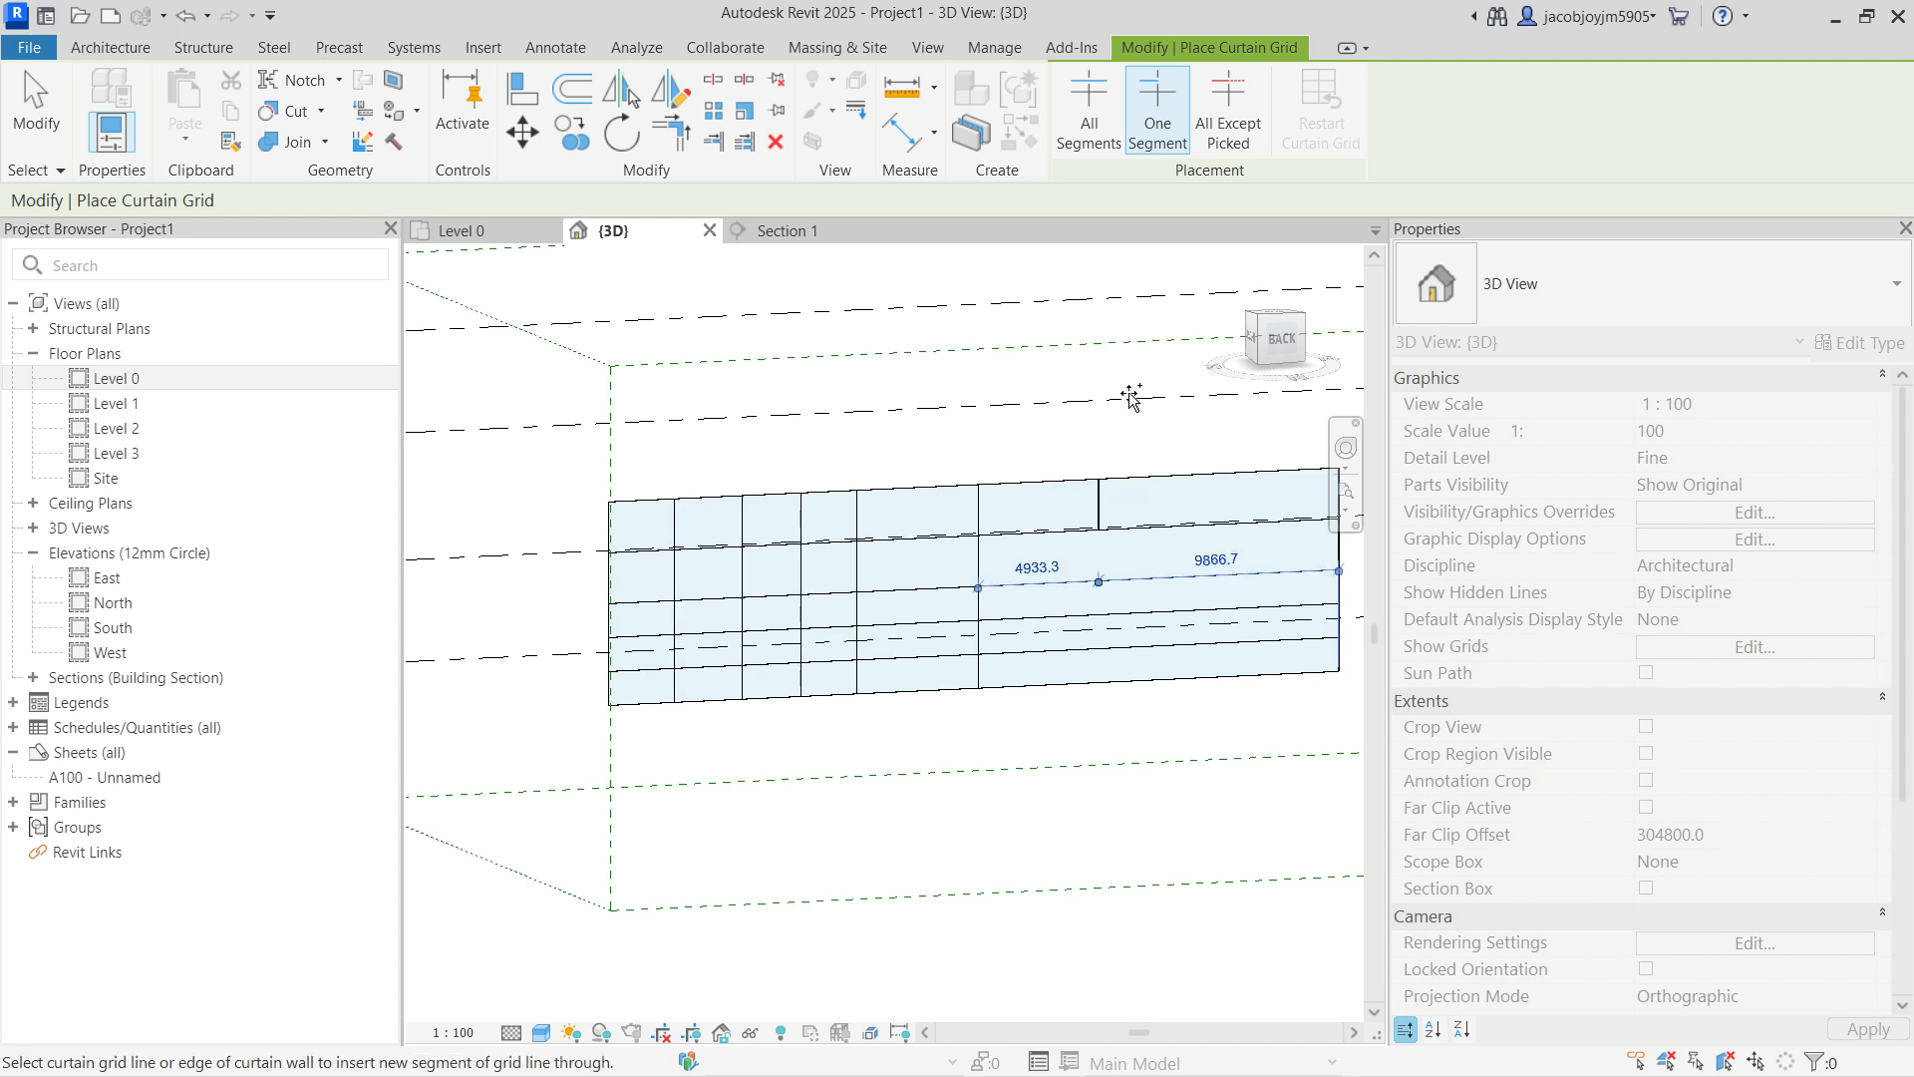
pyautogui.click(1178, 499)
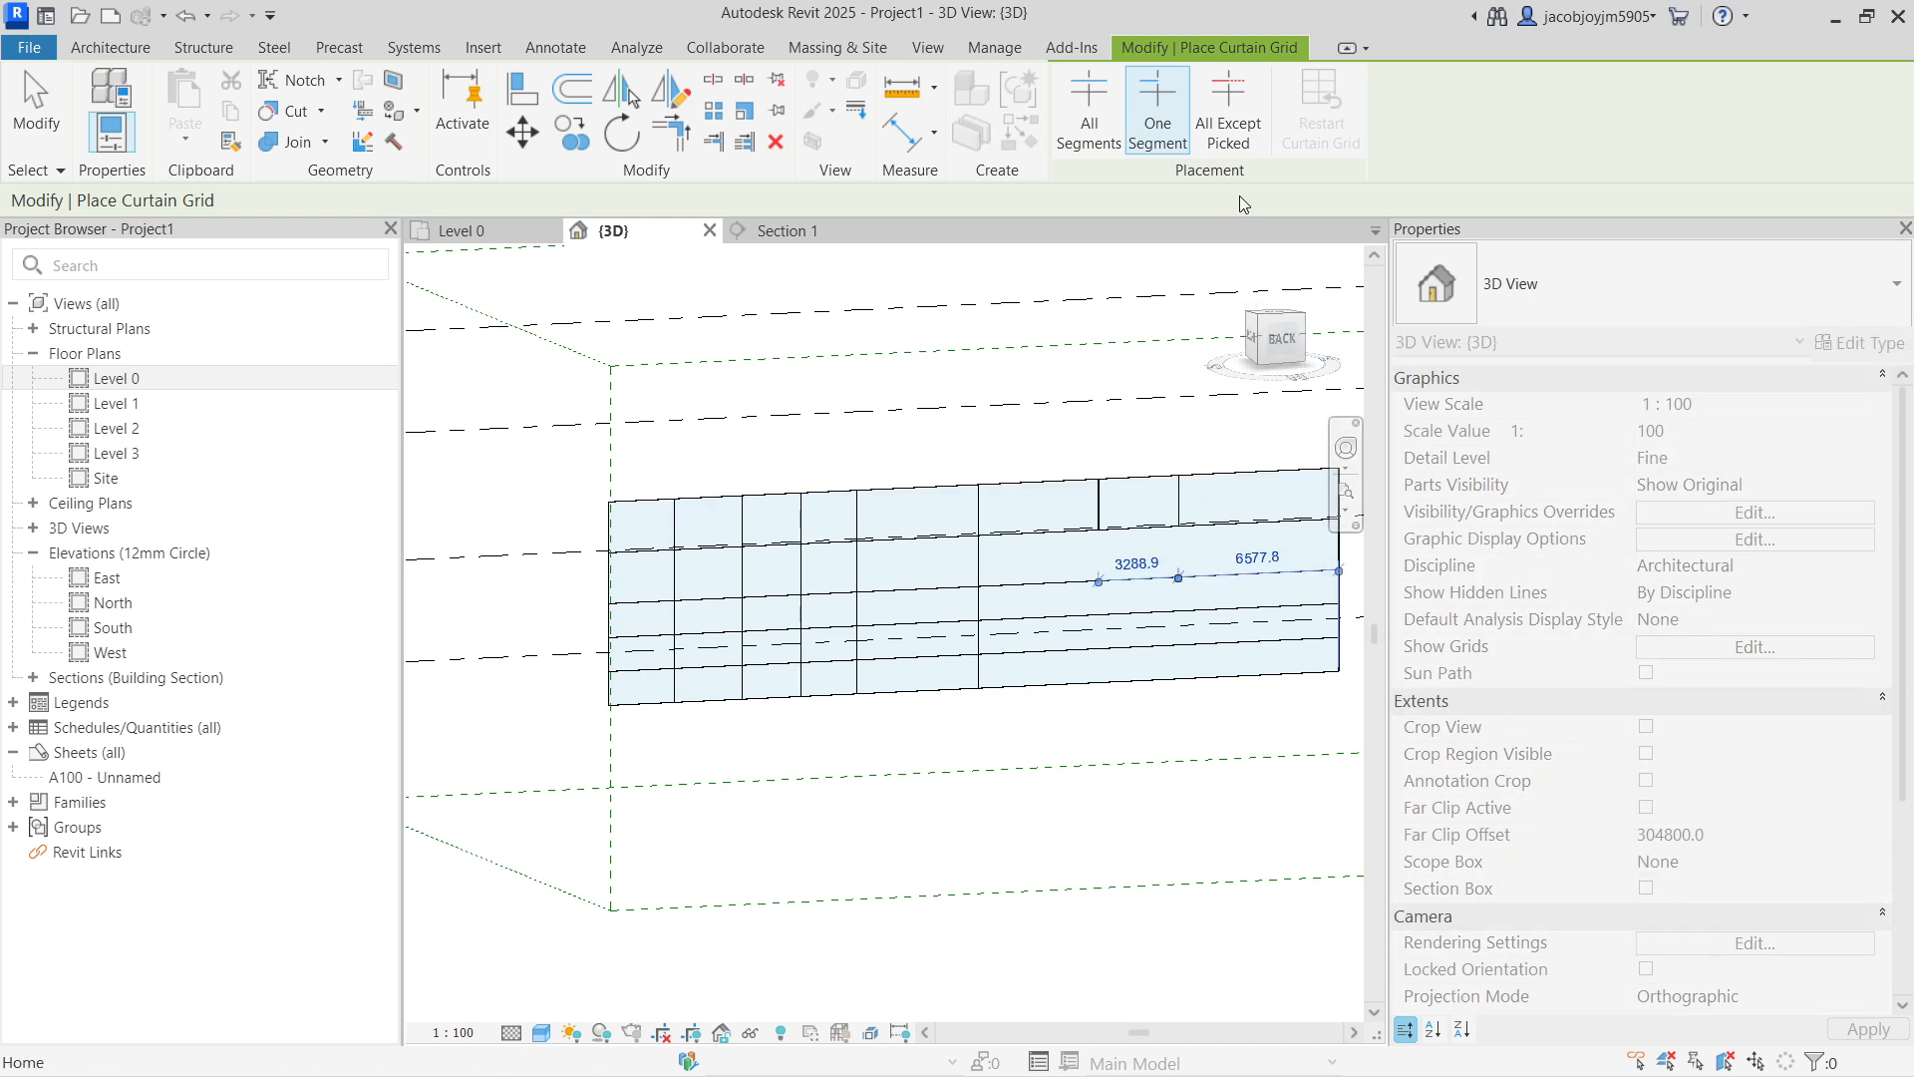
# Step: Add two vertical grid lines between the fifth full-height line and the first single segment, using All Except Picked without excluding segments
pyautogui.click(1234, 142)
pyautogui.click(1042, 486)
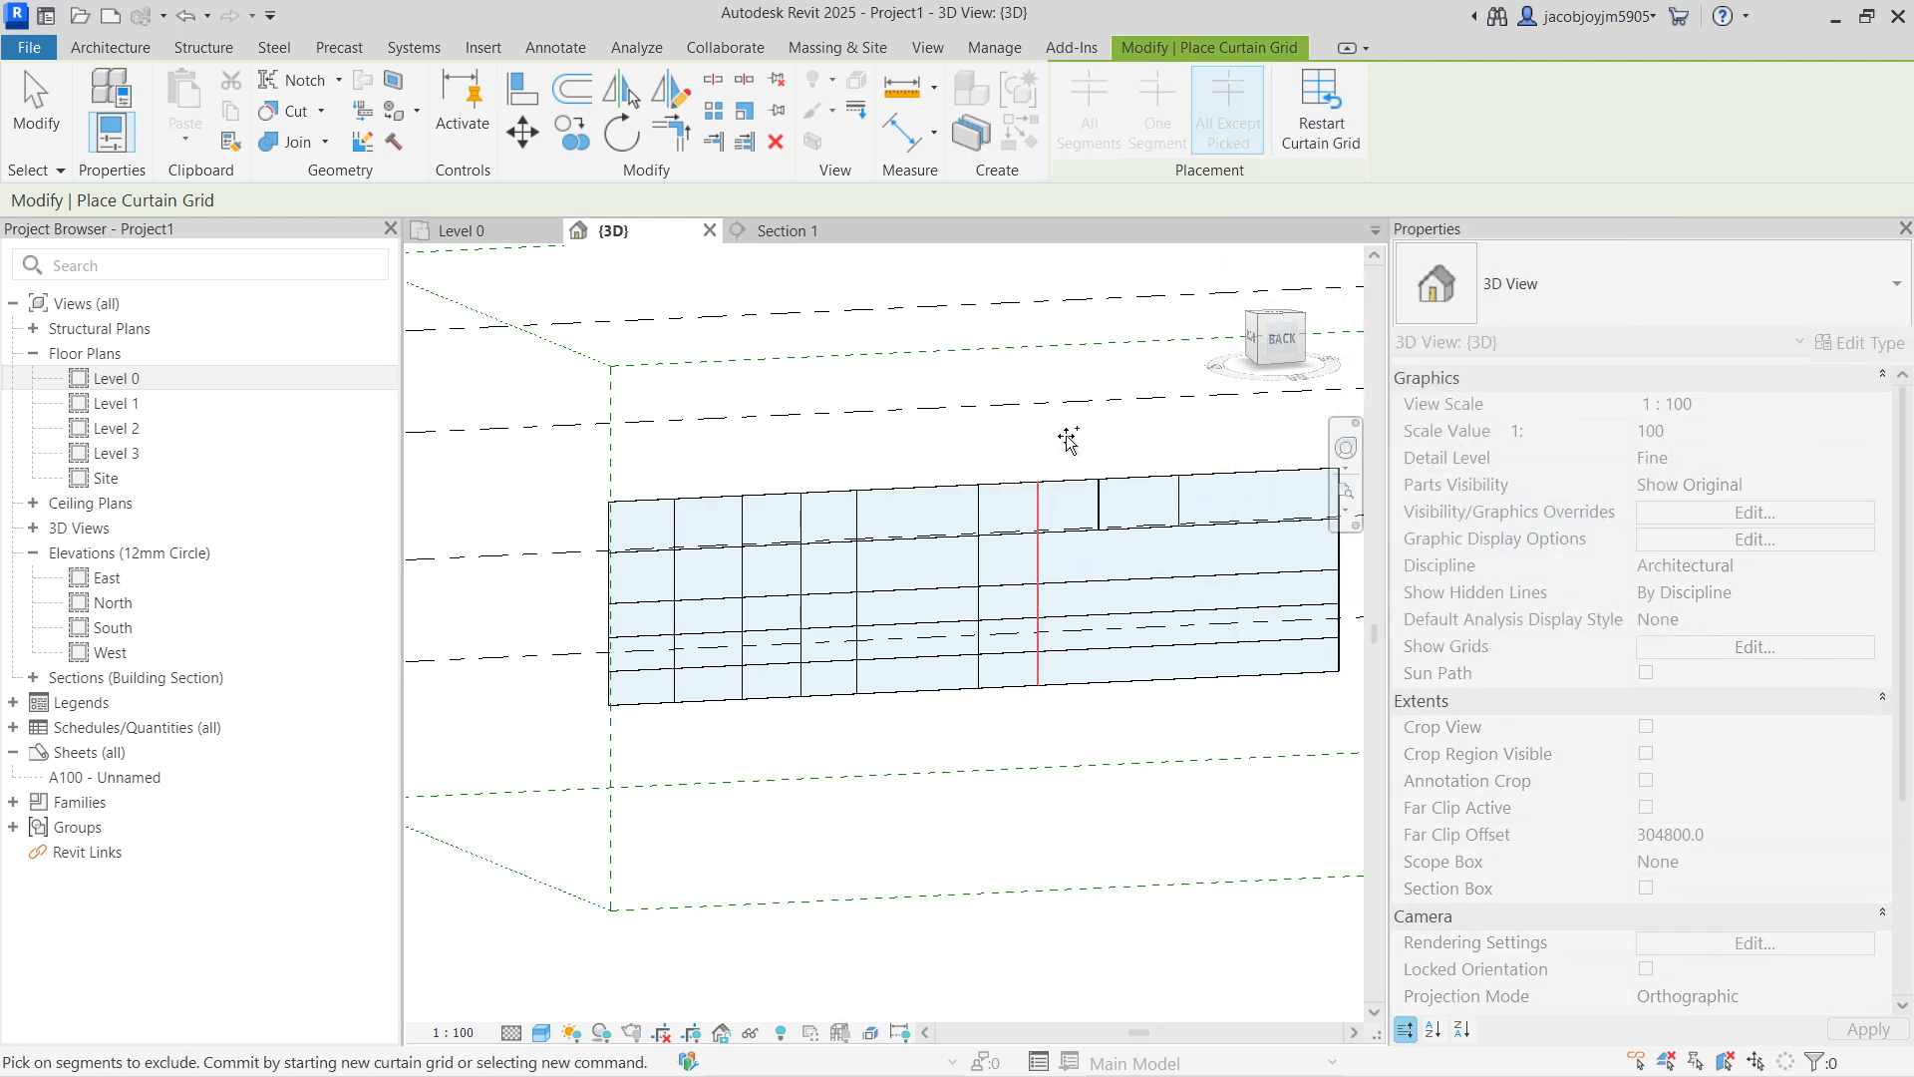
pyautogui.click(1140, 418)
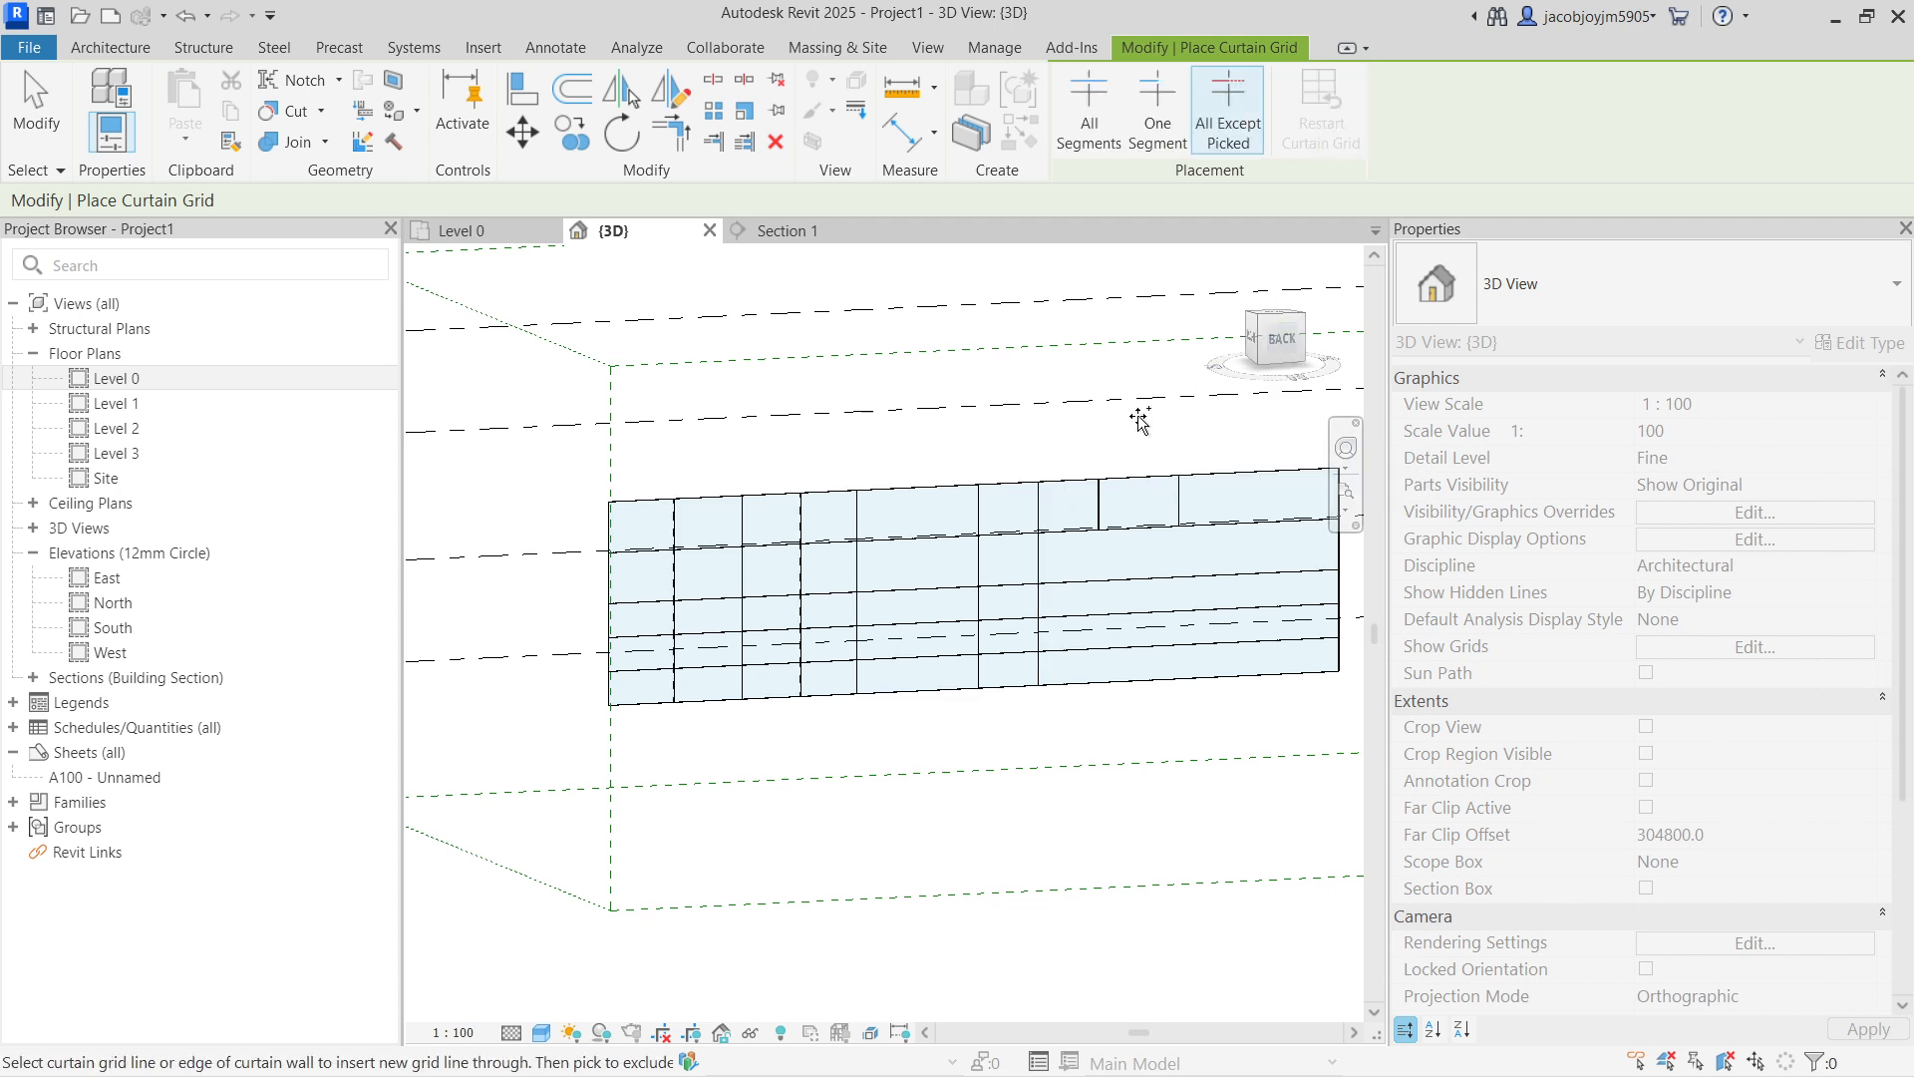
pyautogui.scroll(5, 1096, 499)
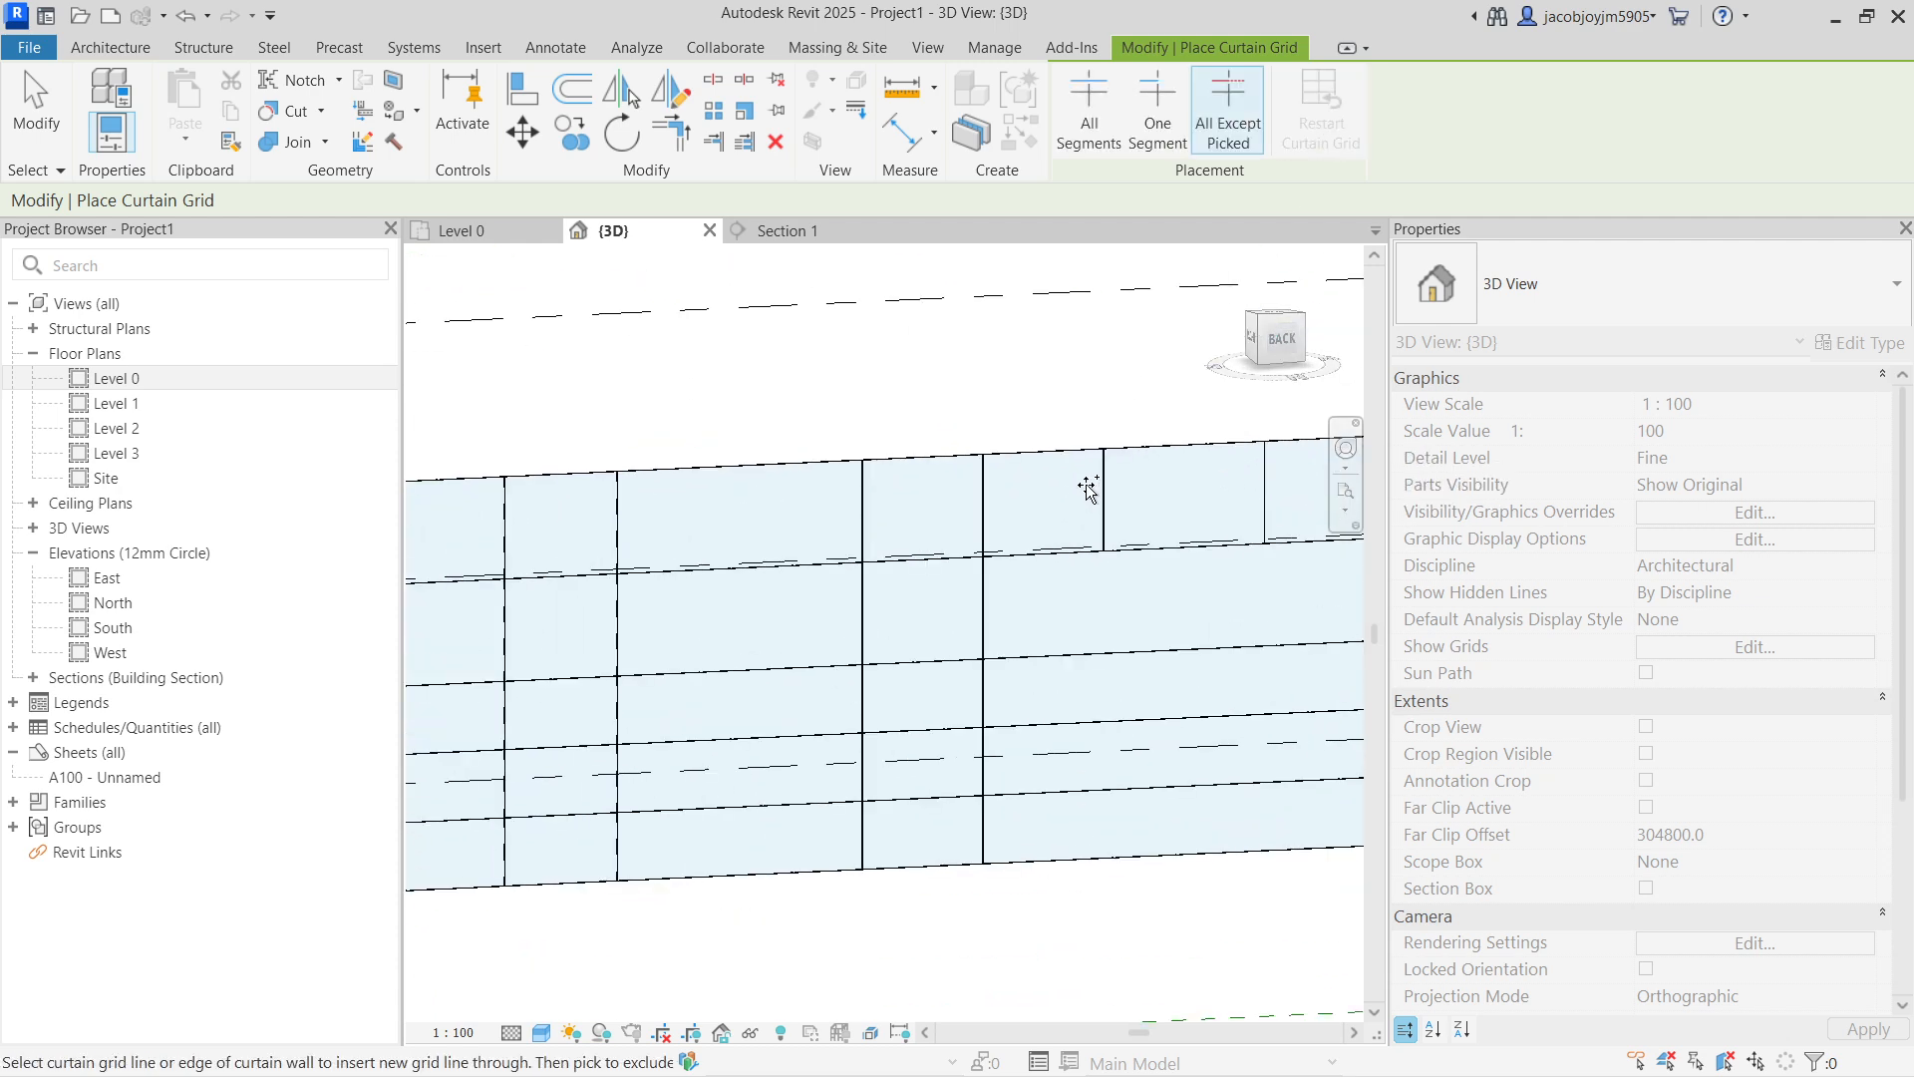
pyautogui.click(1063, 568)
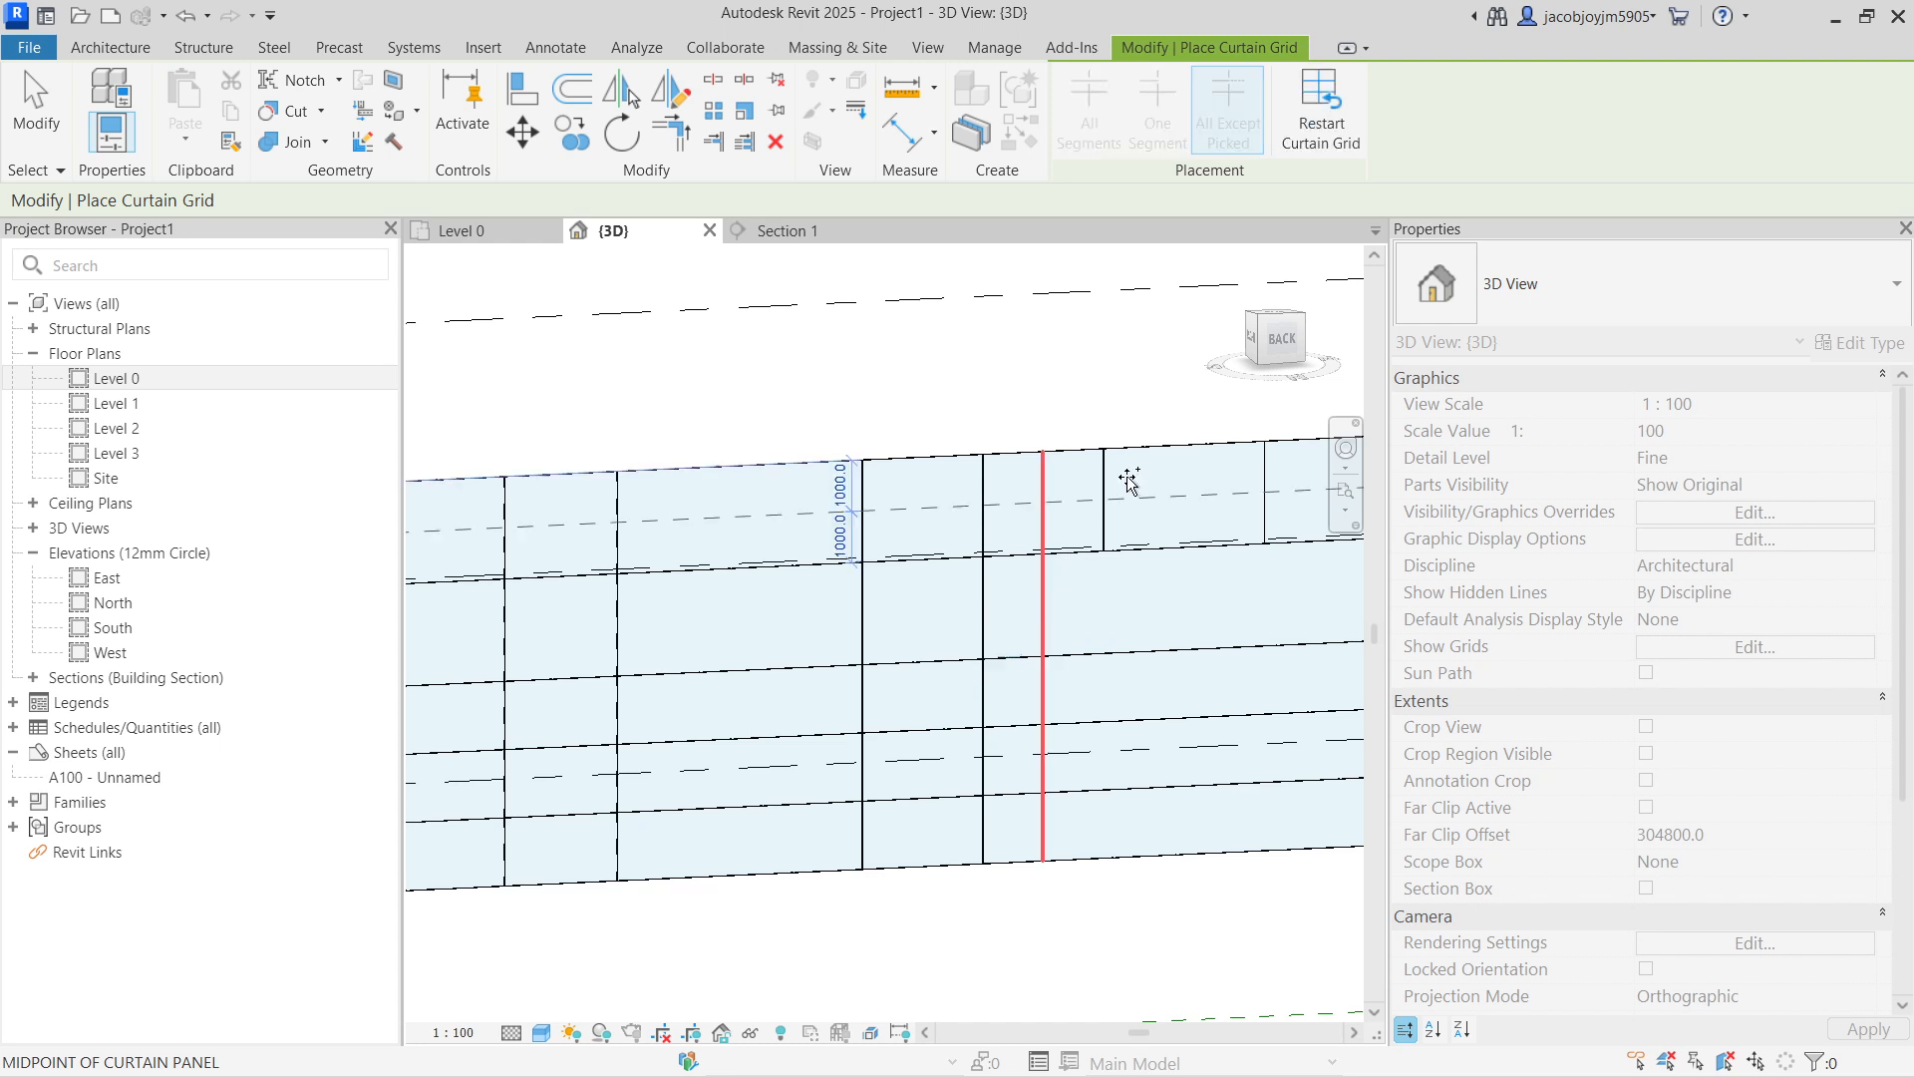
pyautogui.click(1321, 105)
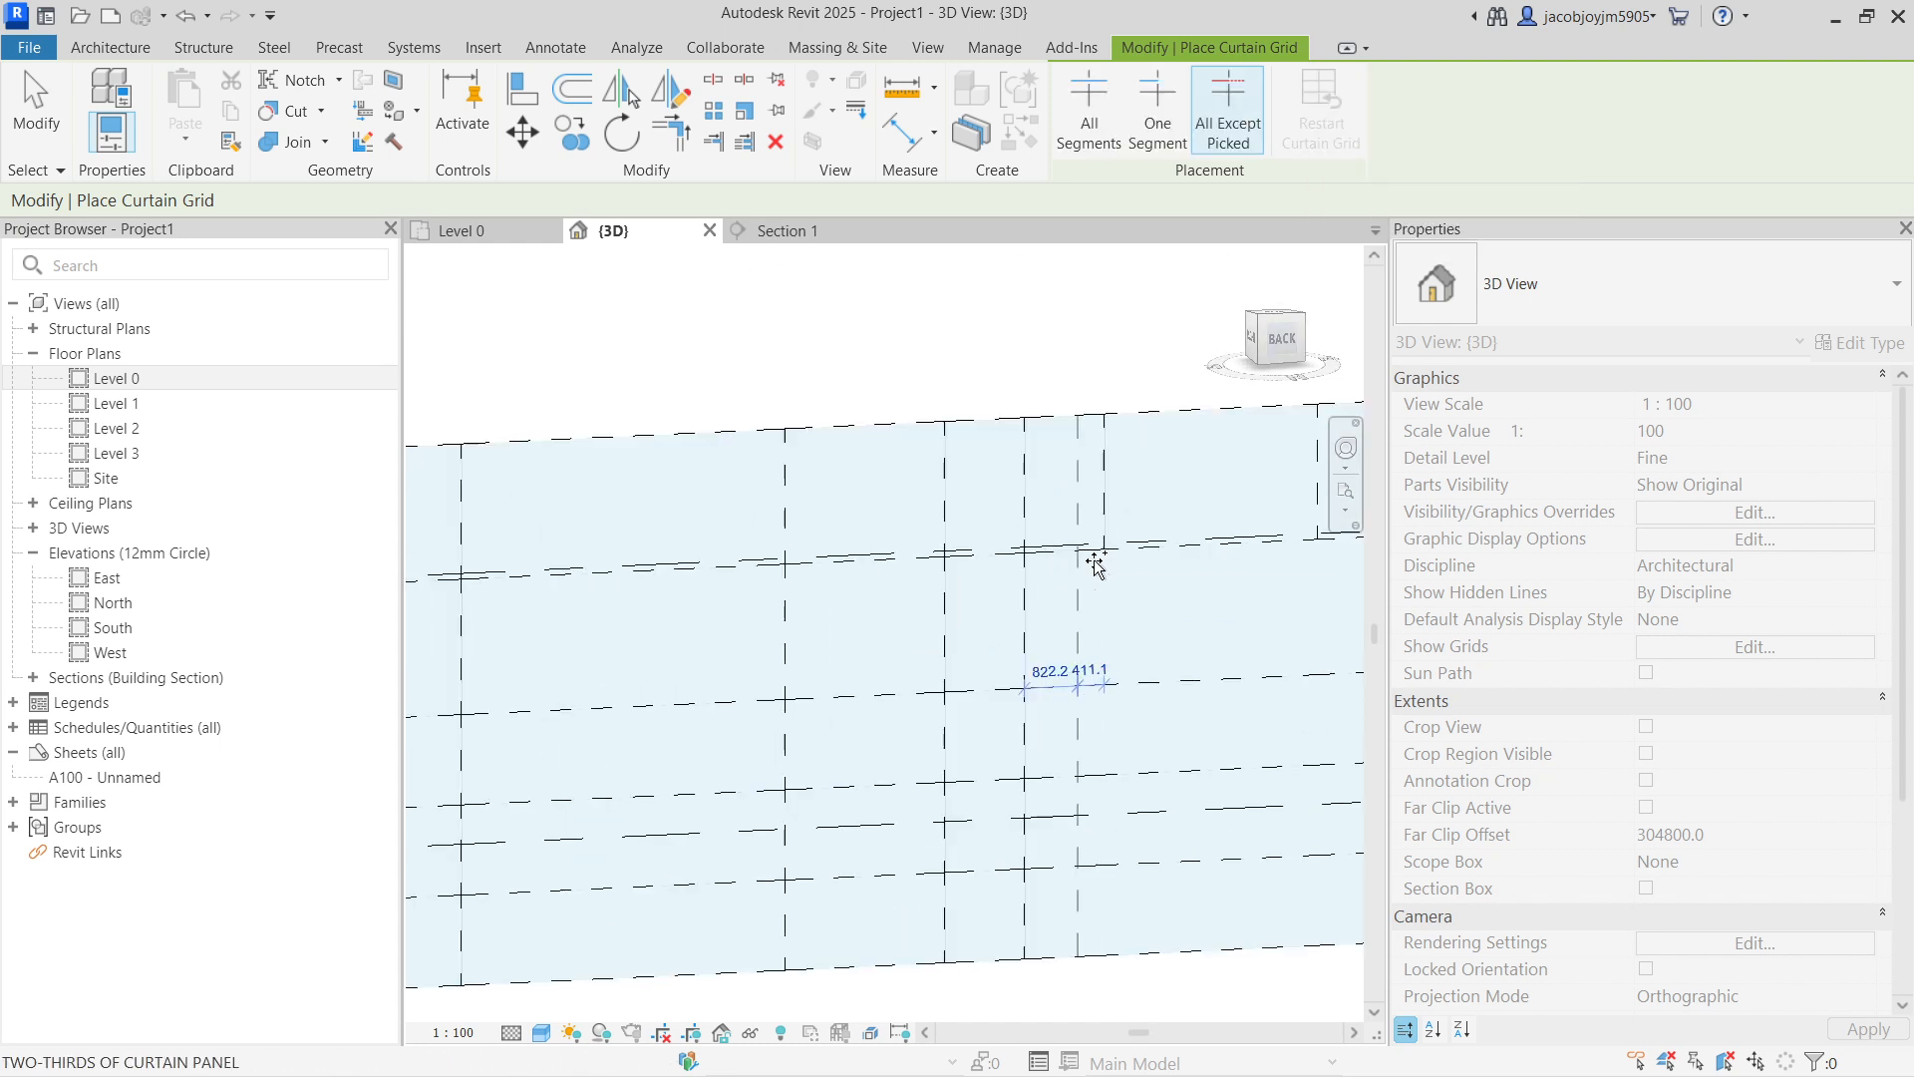
# Step: Add an All Except Picked vertical grid line midway between the two single top-row segments, excluding its second-row segment
pyautogui.scroll(3, 1096, 563)
pyautogui.scroll(-4, 1081, 518)
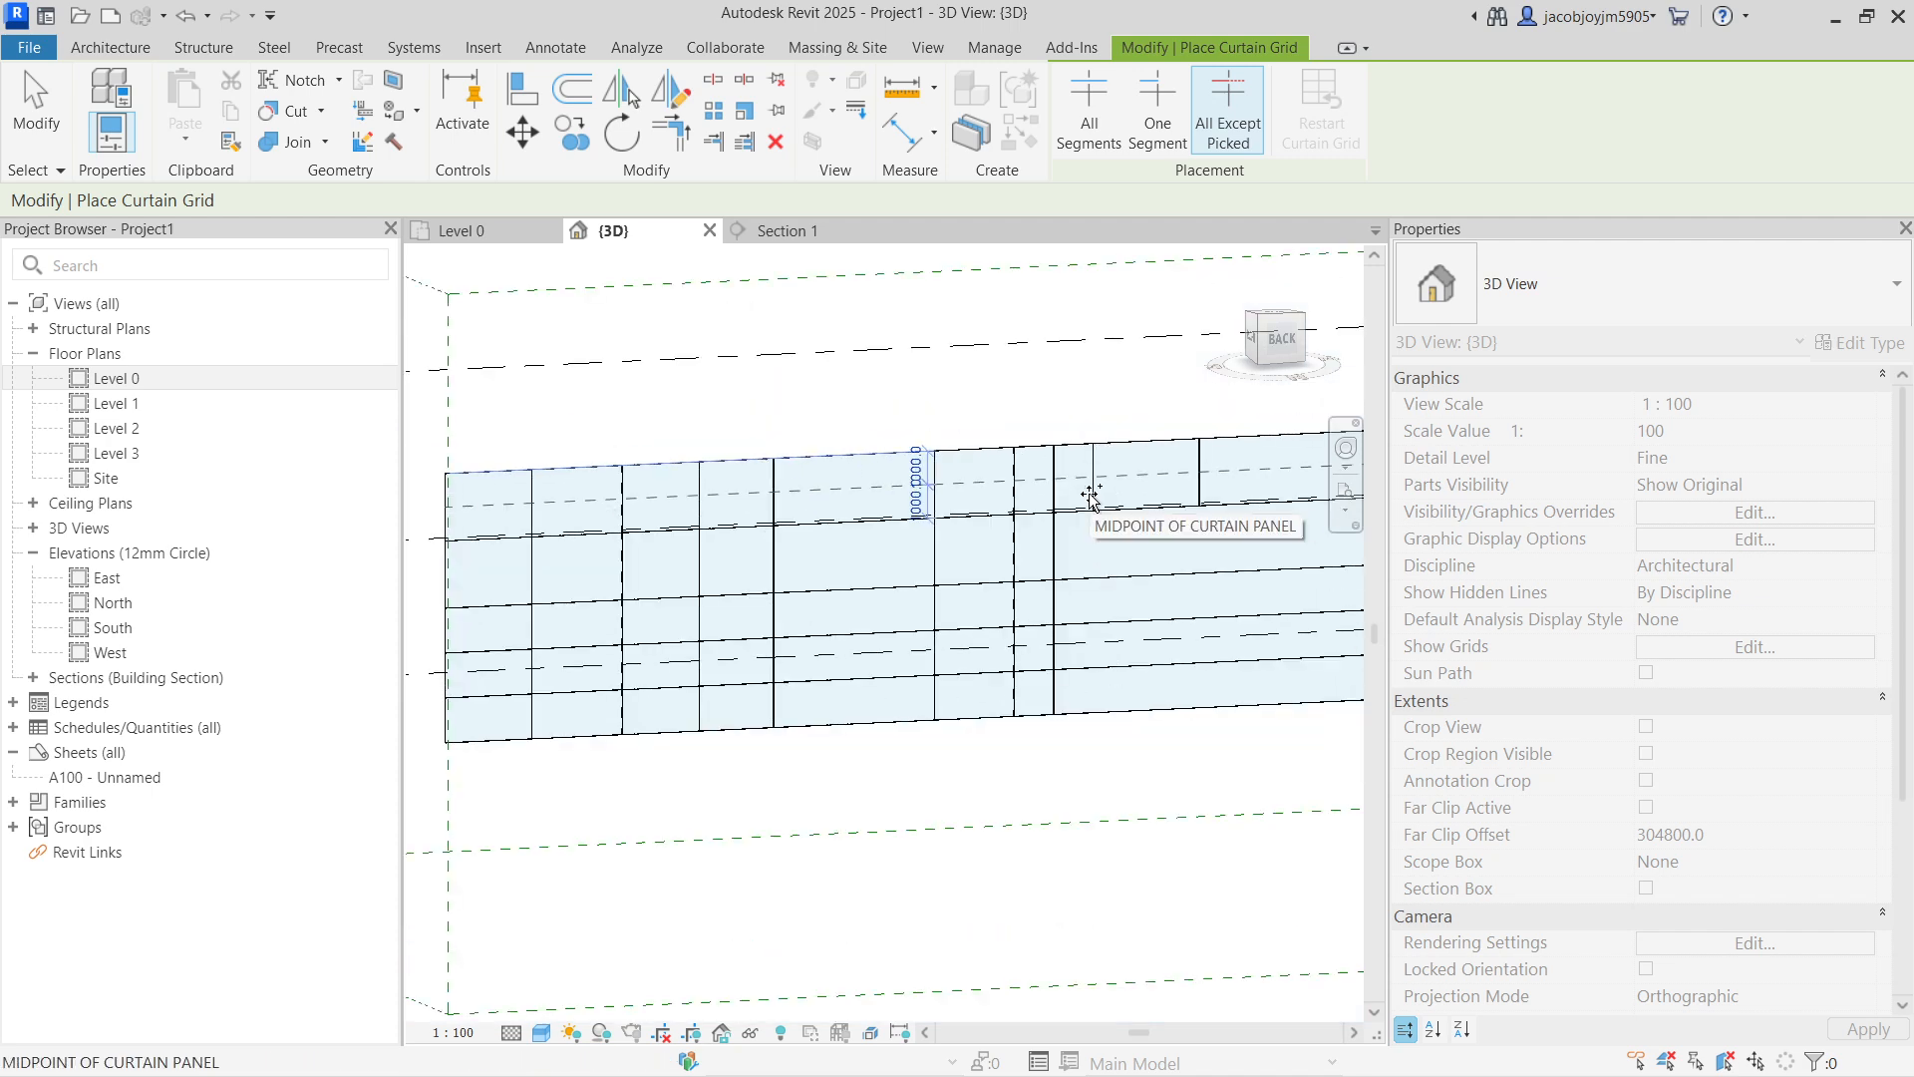
pyautogui.click(1144, 498)
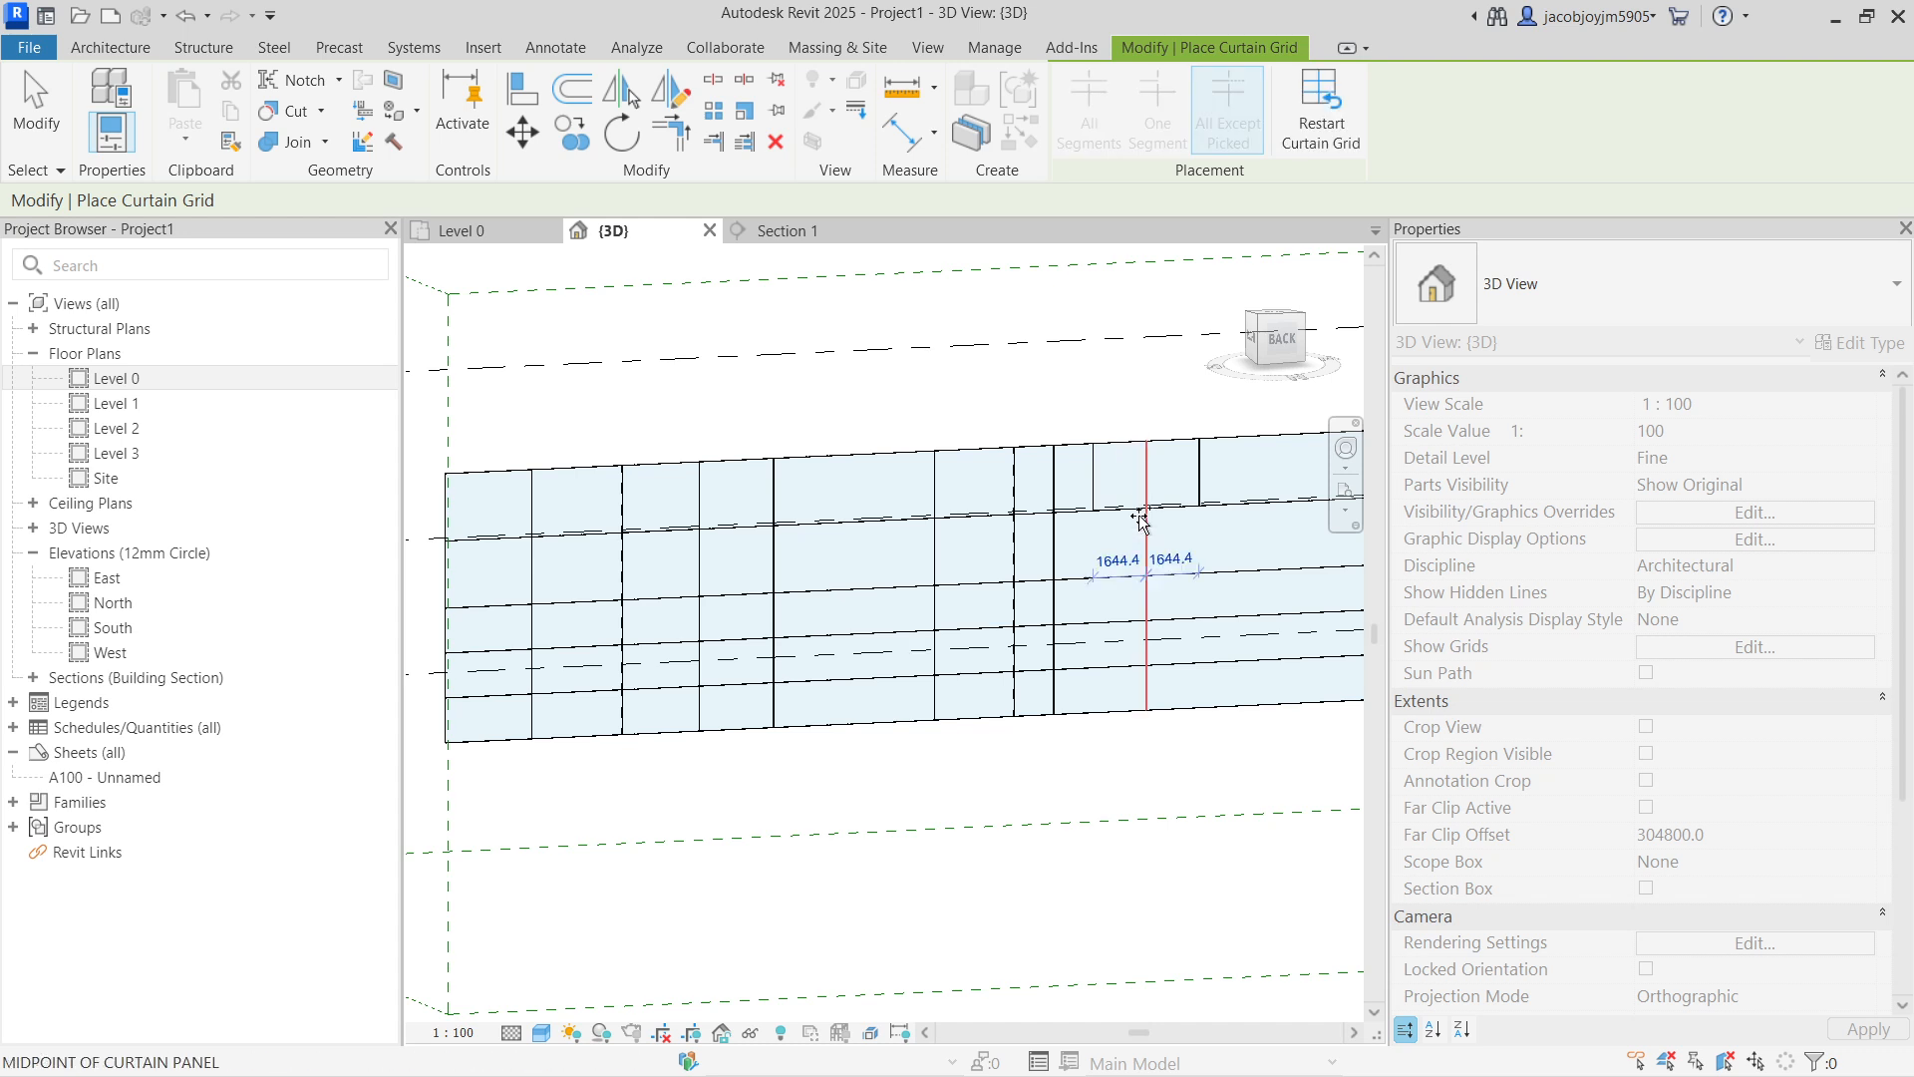
pyautogui.click(1336, 115)
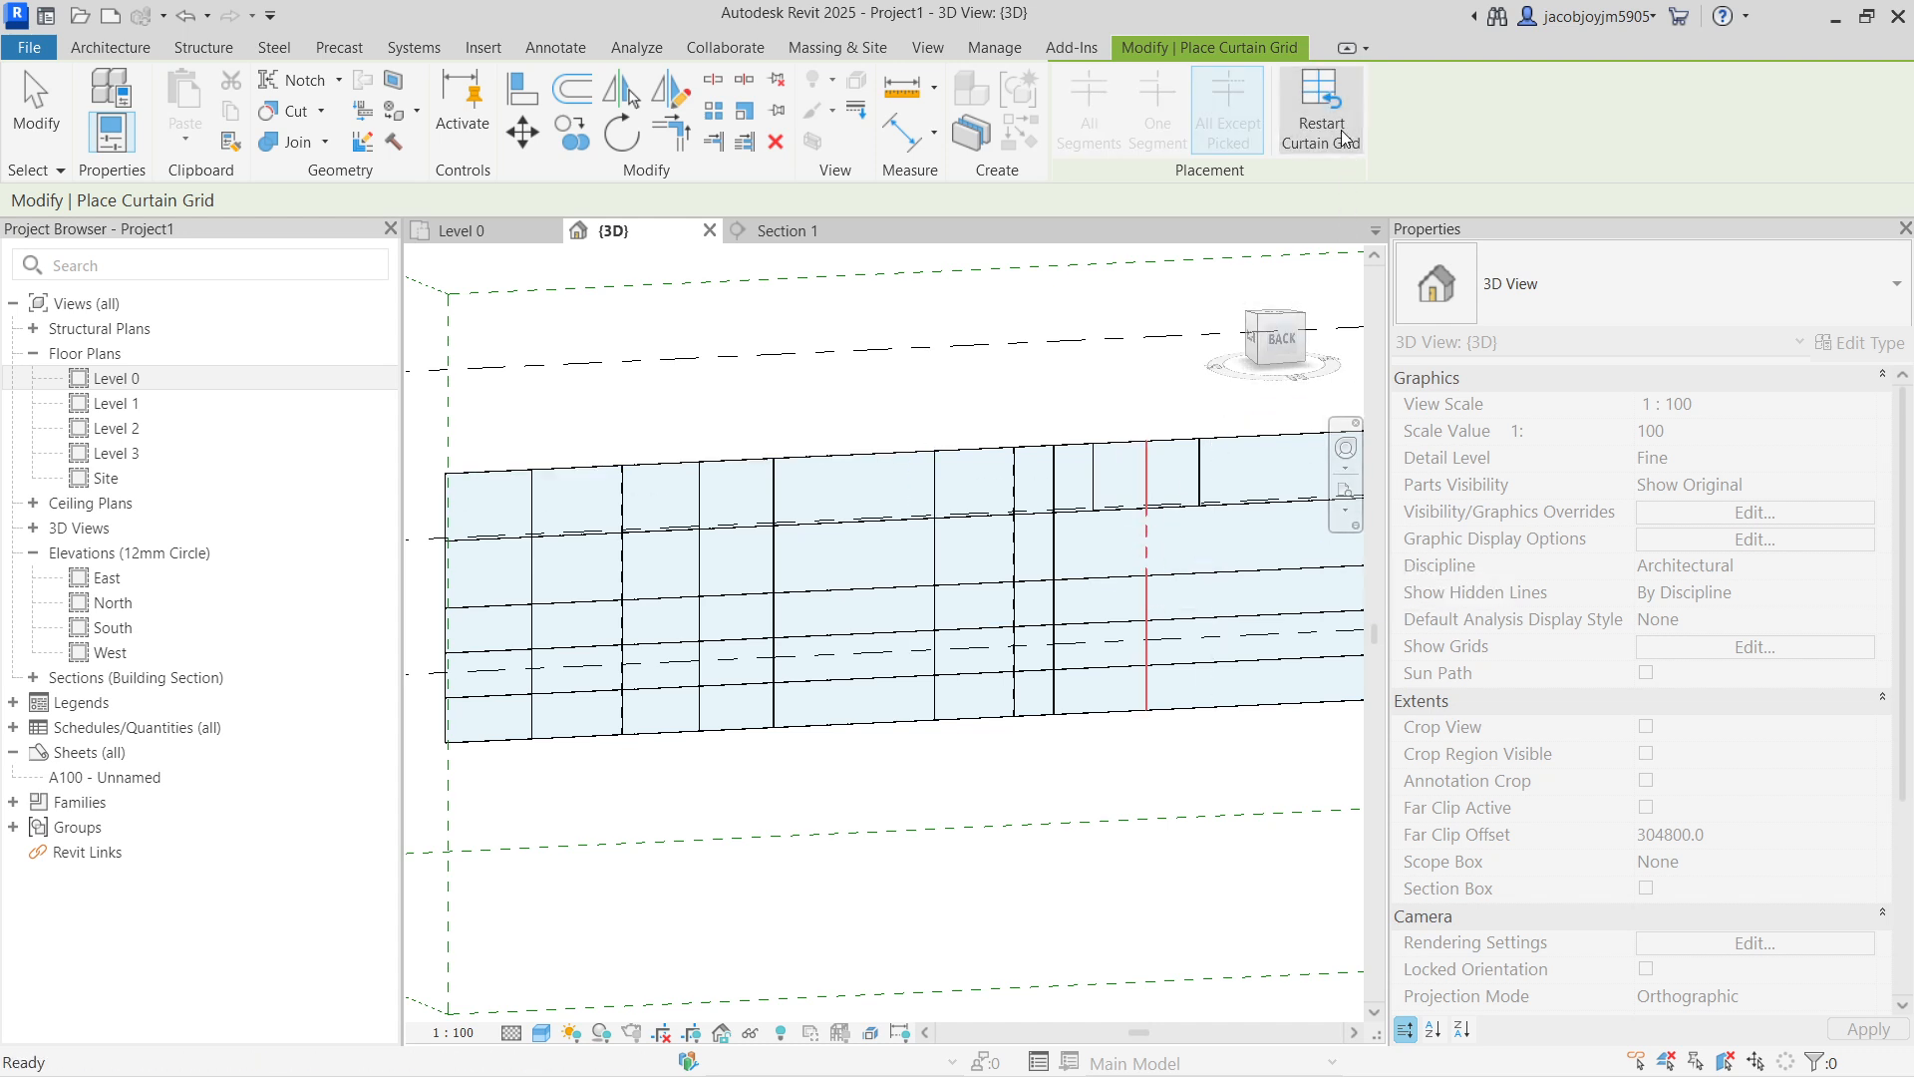
# Step: Add an All Except Picked vertical grid line near the empty curtain wall's right end, excluding its top-row and third-row segments
pyautogui.scroll(2, 1221, 544)
pyautogui.scroll(-3, 1232, 583)
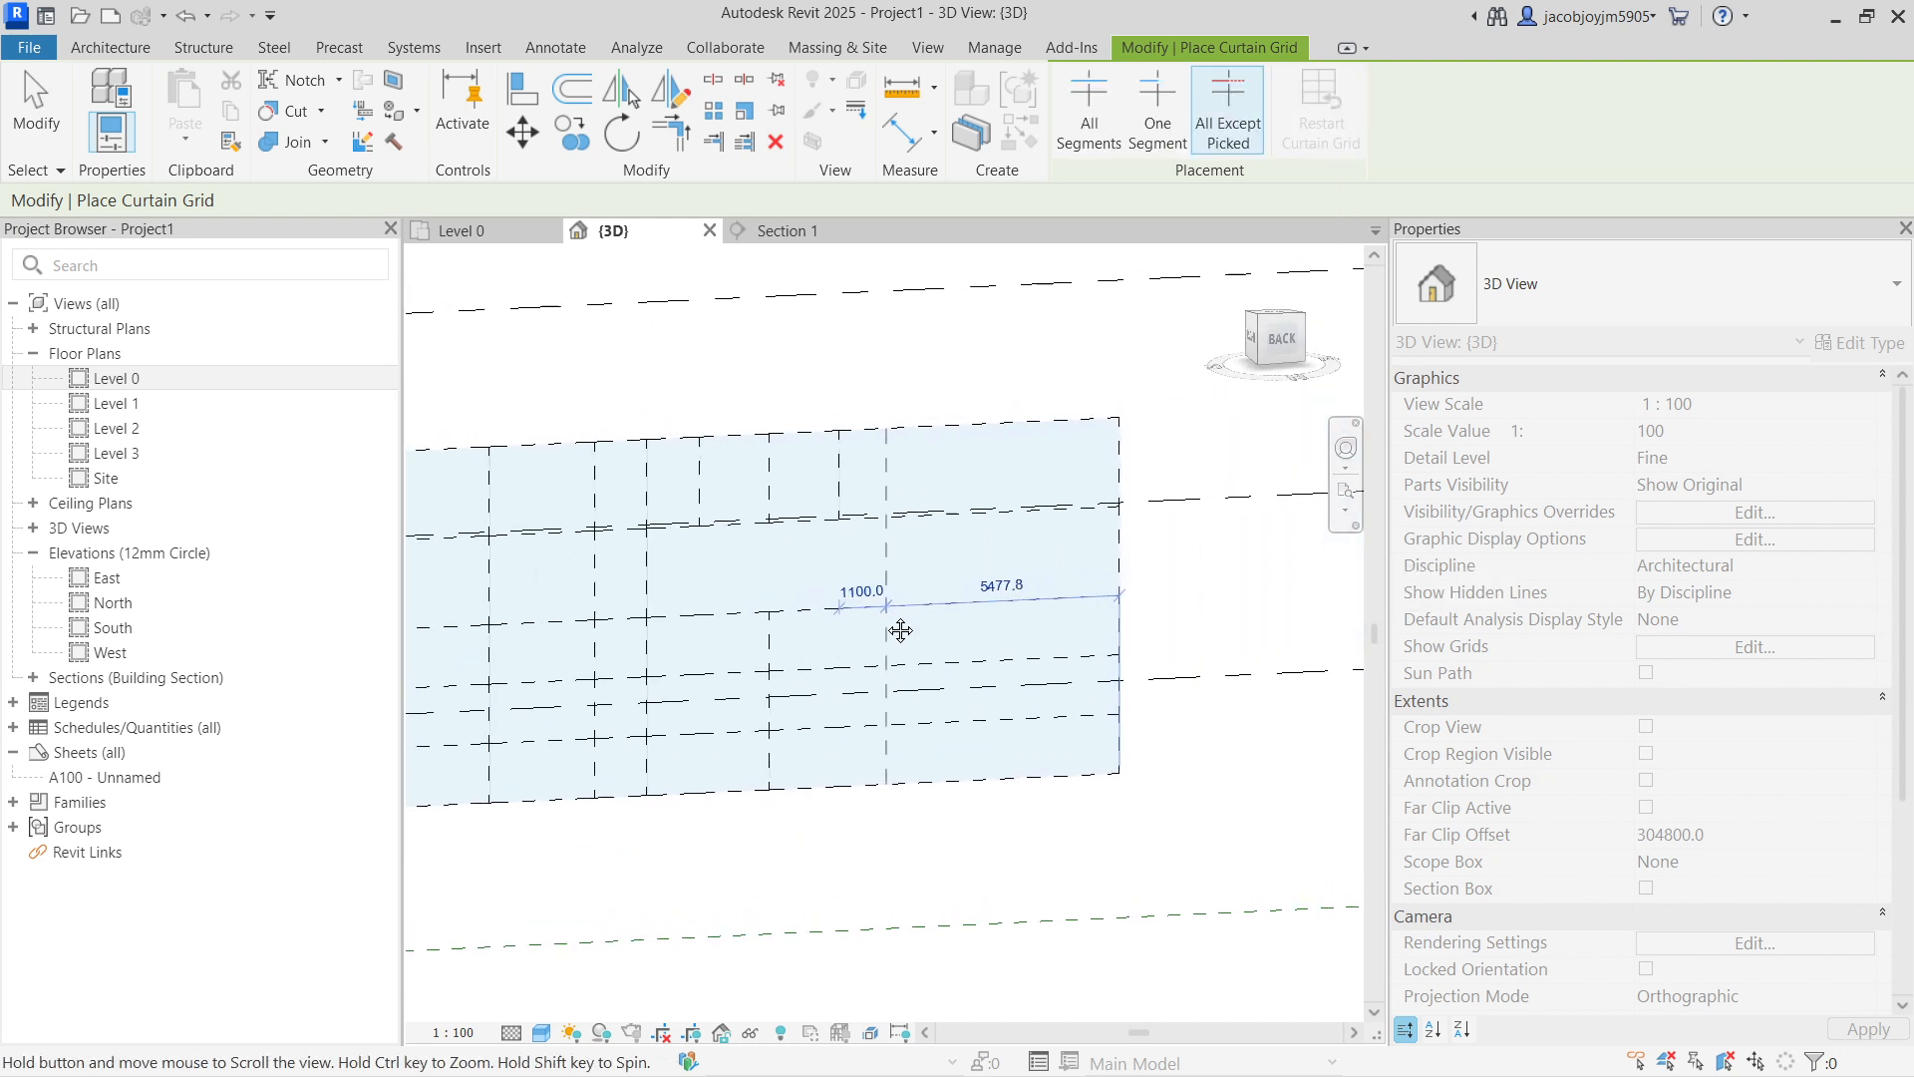
pyautogui.click(975, 429)
pyautogui.click(975, 429)
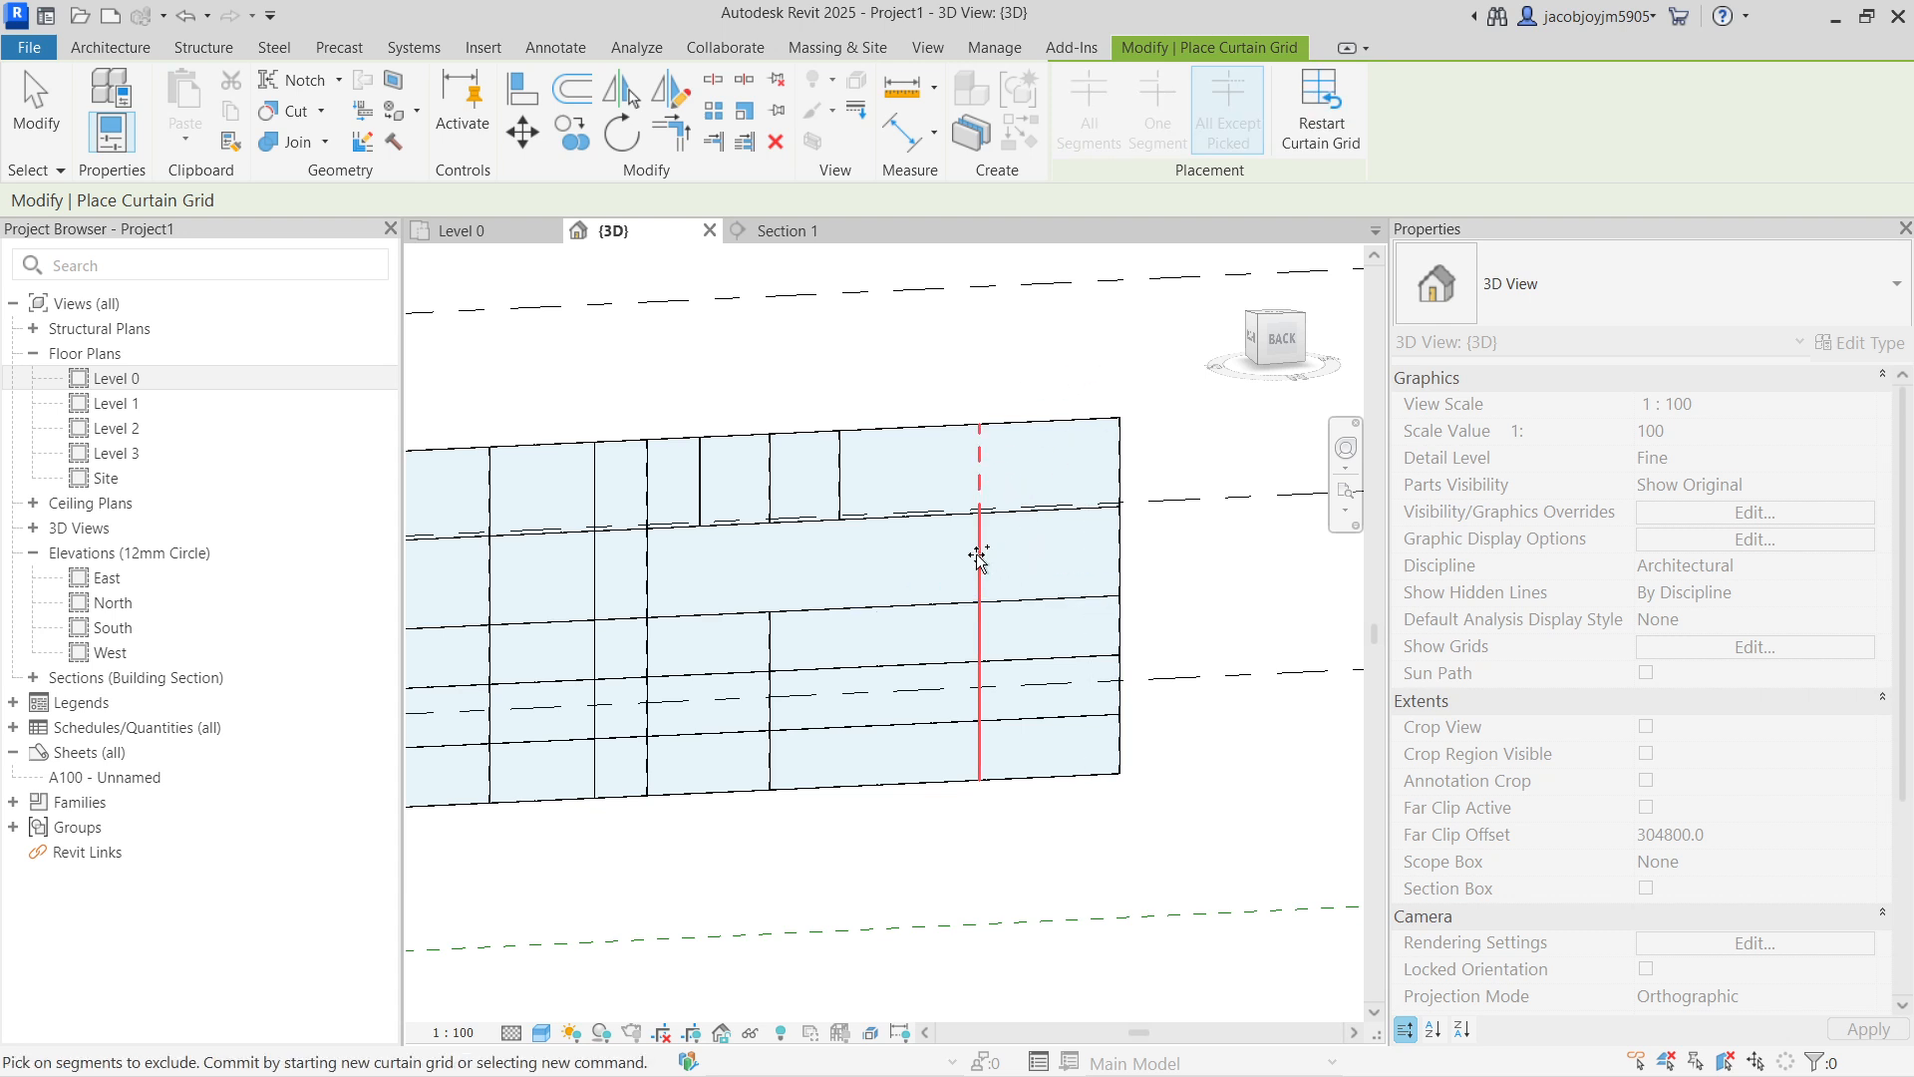
pyautogui.click(984, 631)
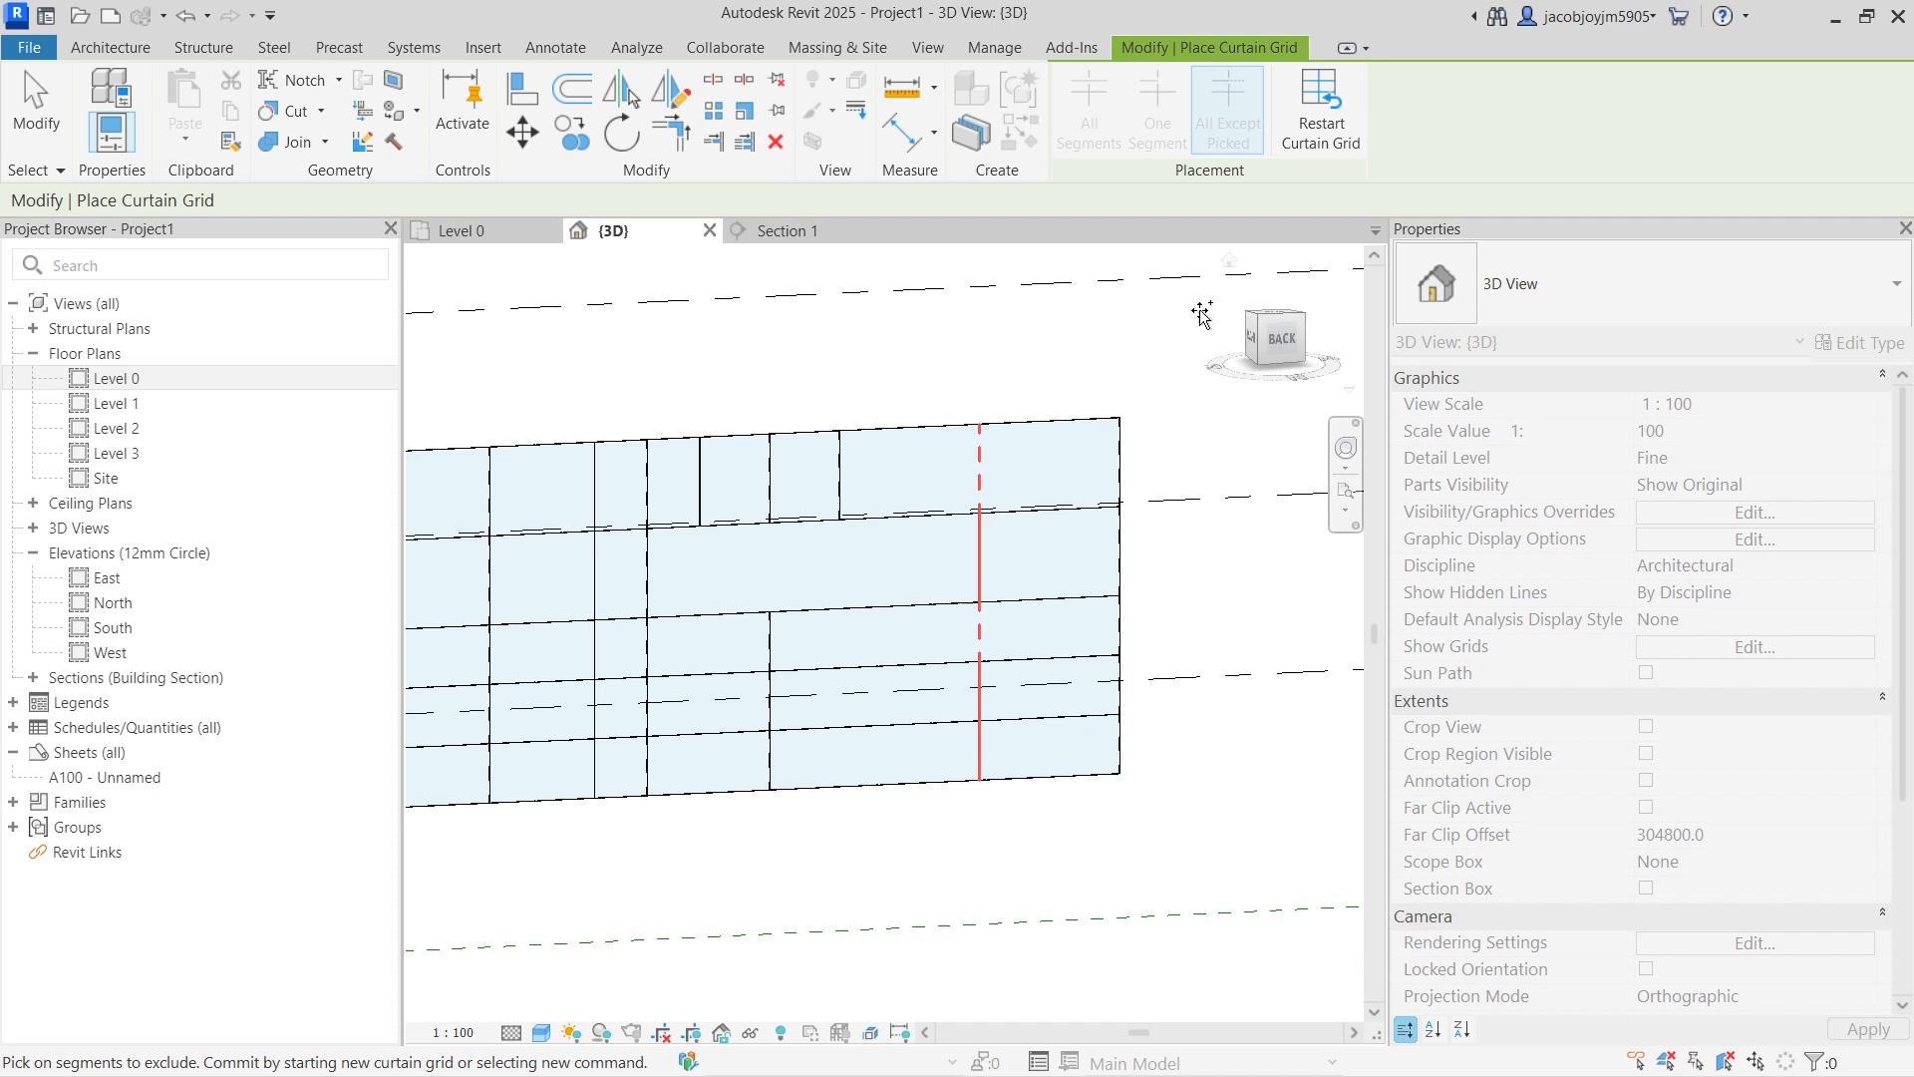
pyautogui.click(1314, 122)
pyautogui.scroll(-3, 1107, 498)
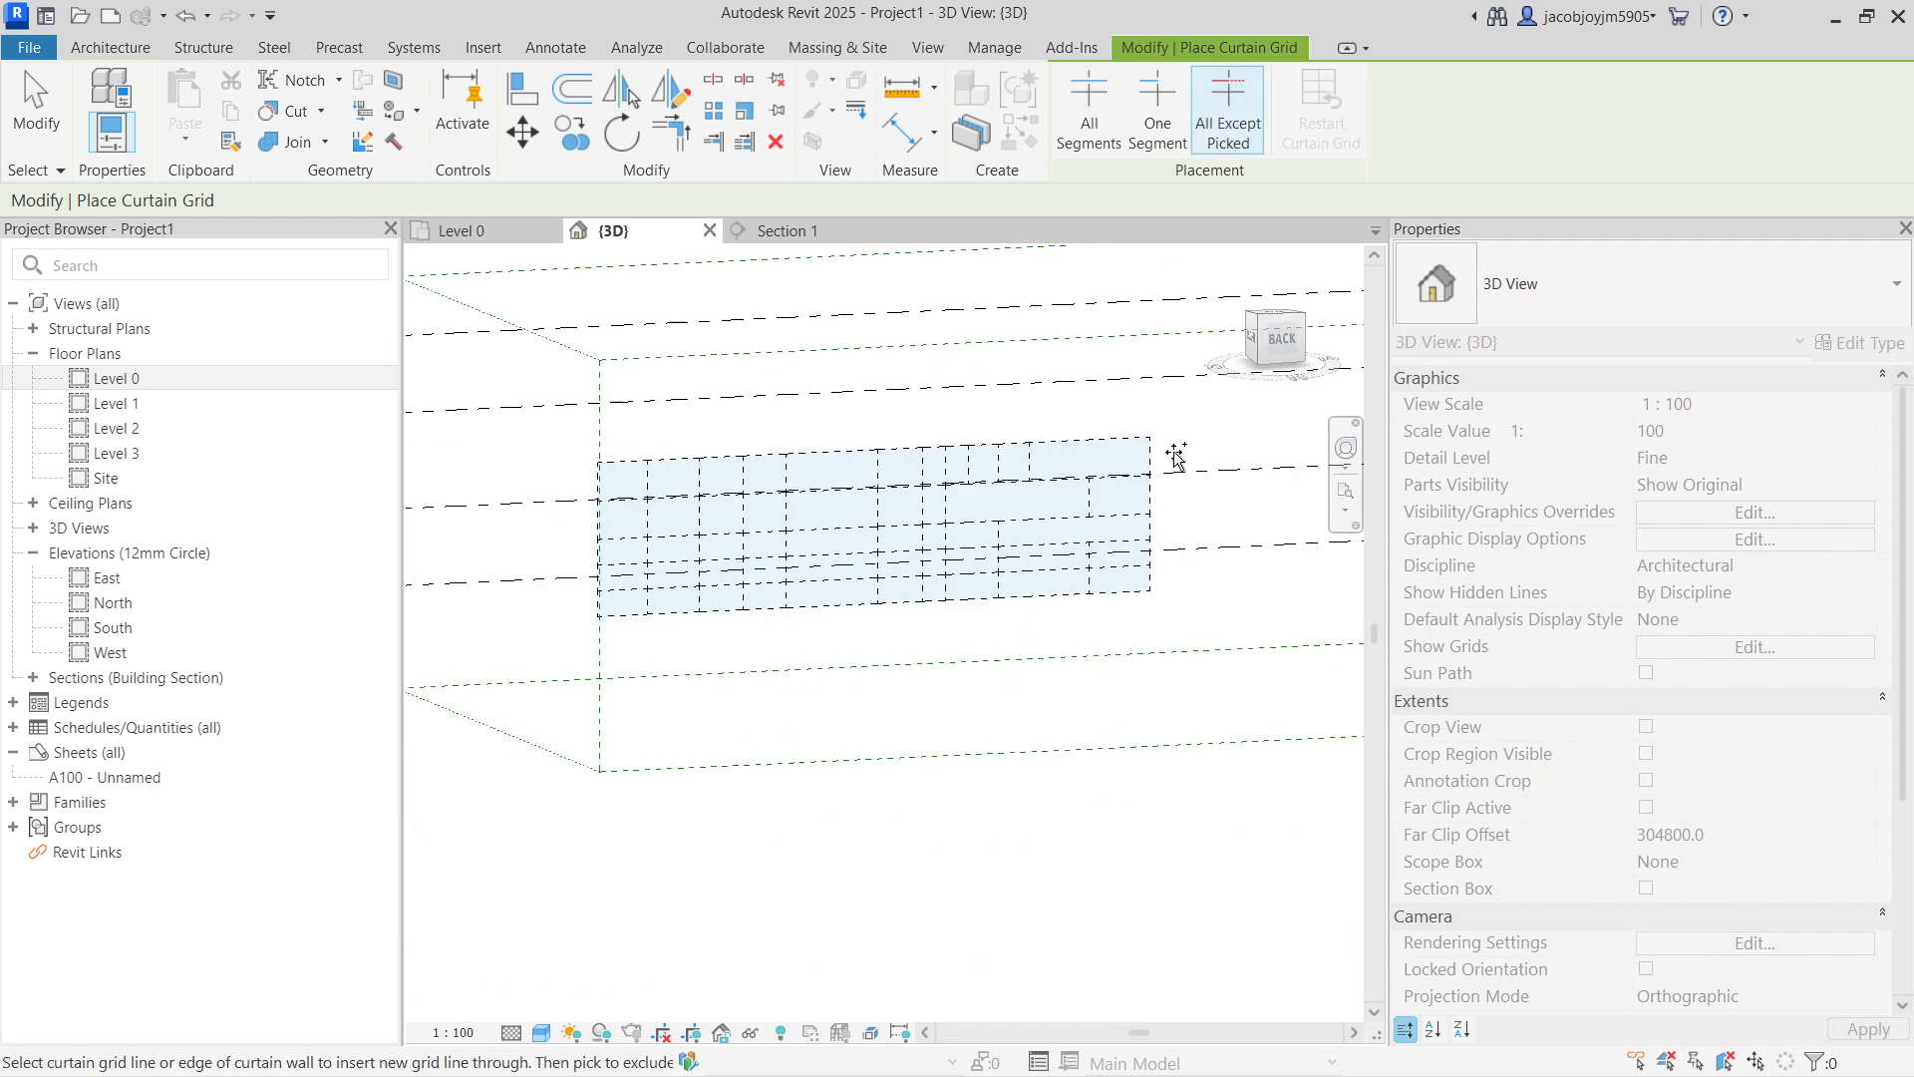
# Step: Set the empty curtain wall's second full-height vertical grid line 1500 mm from the first vertical grid line
pyautogui.scroll(1, 662, 512)
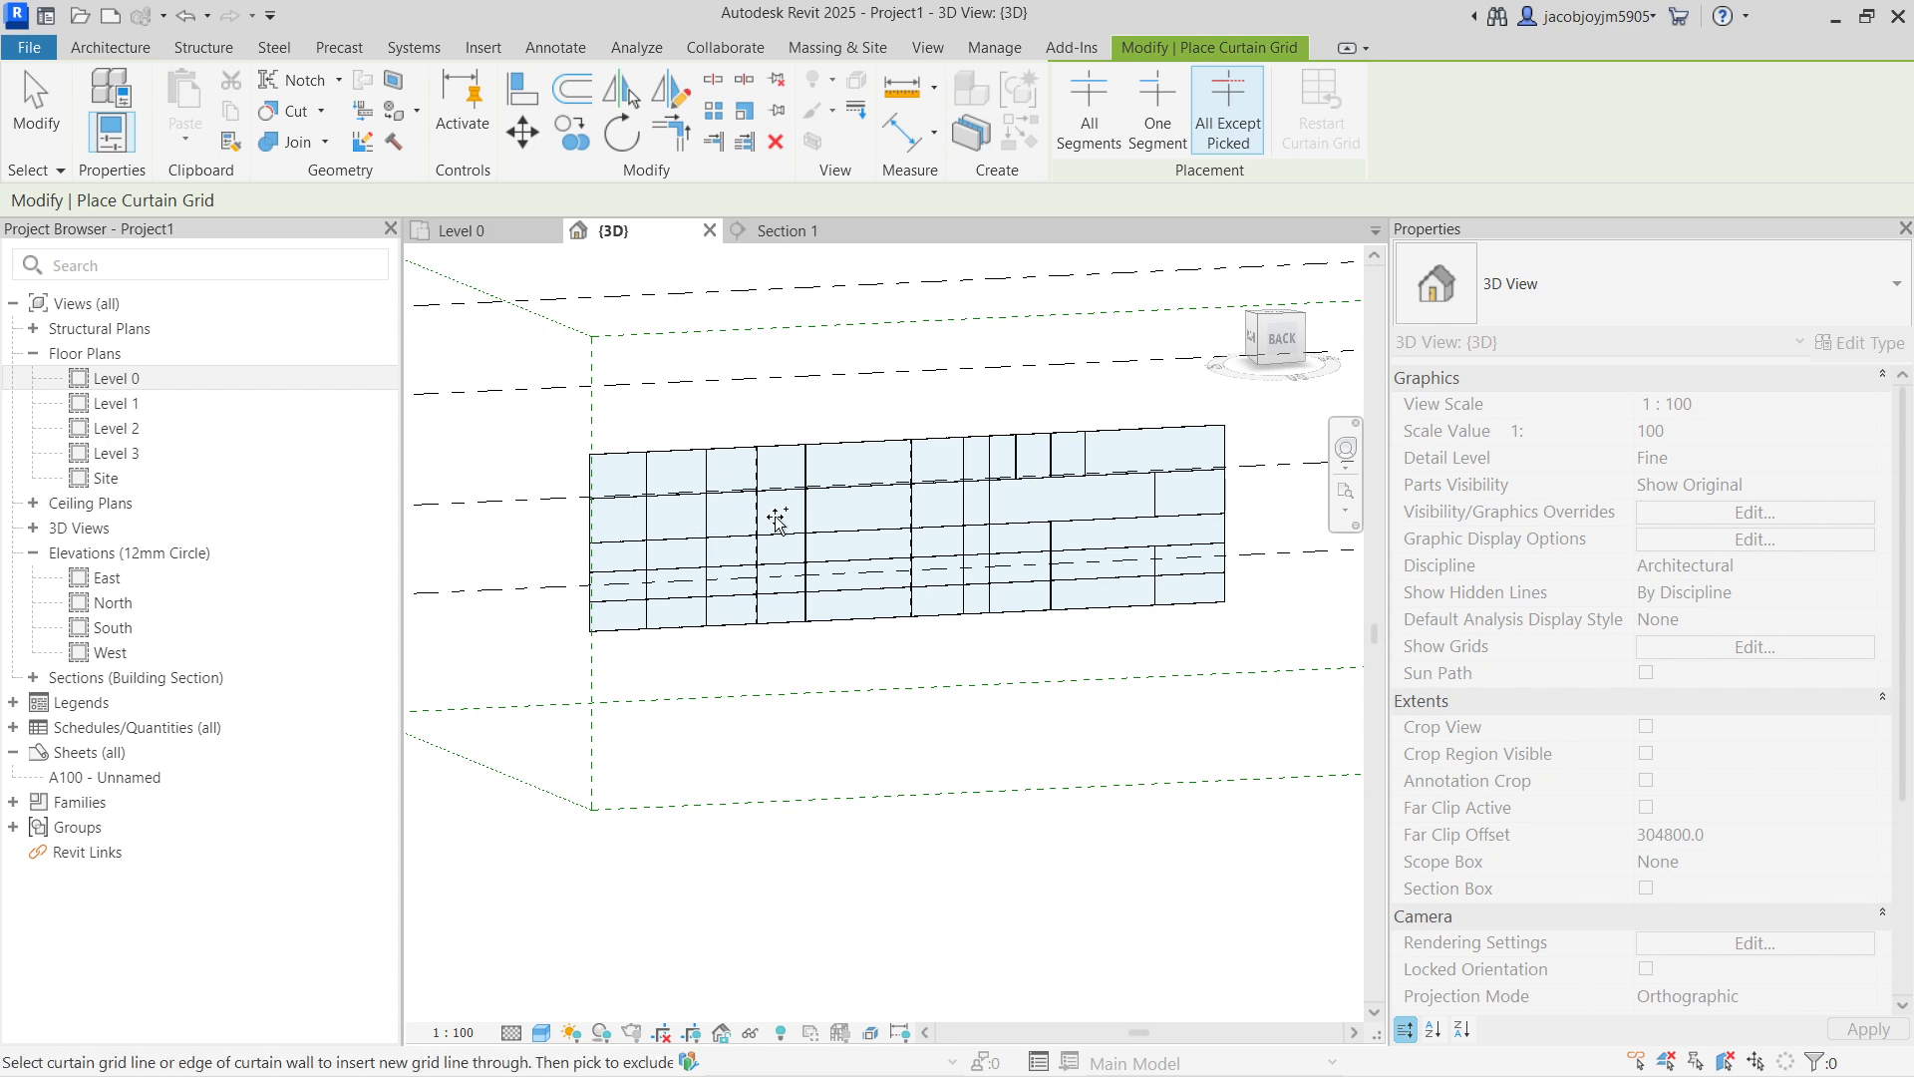
pyautogui.press('Escape')
pyautogui.click(707, 470)
pyautogui.scroll(2, 708, 467)
pyautogui.moveTo(709, 468)
pyautogui.mouseDown()
pyautogui.moveTo(662, 471)
pyautogui.moveTo(711, 473)
pyautogui.mouseUp()
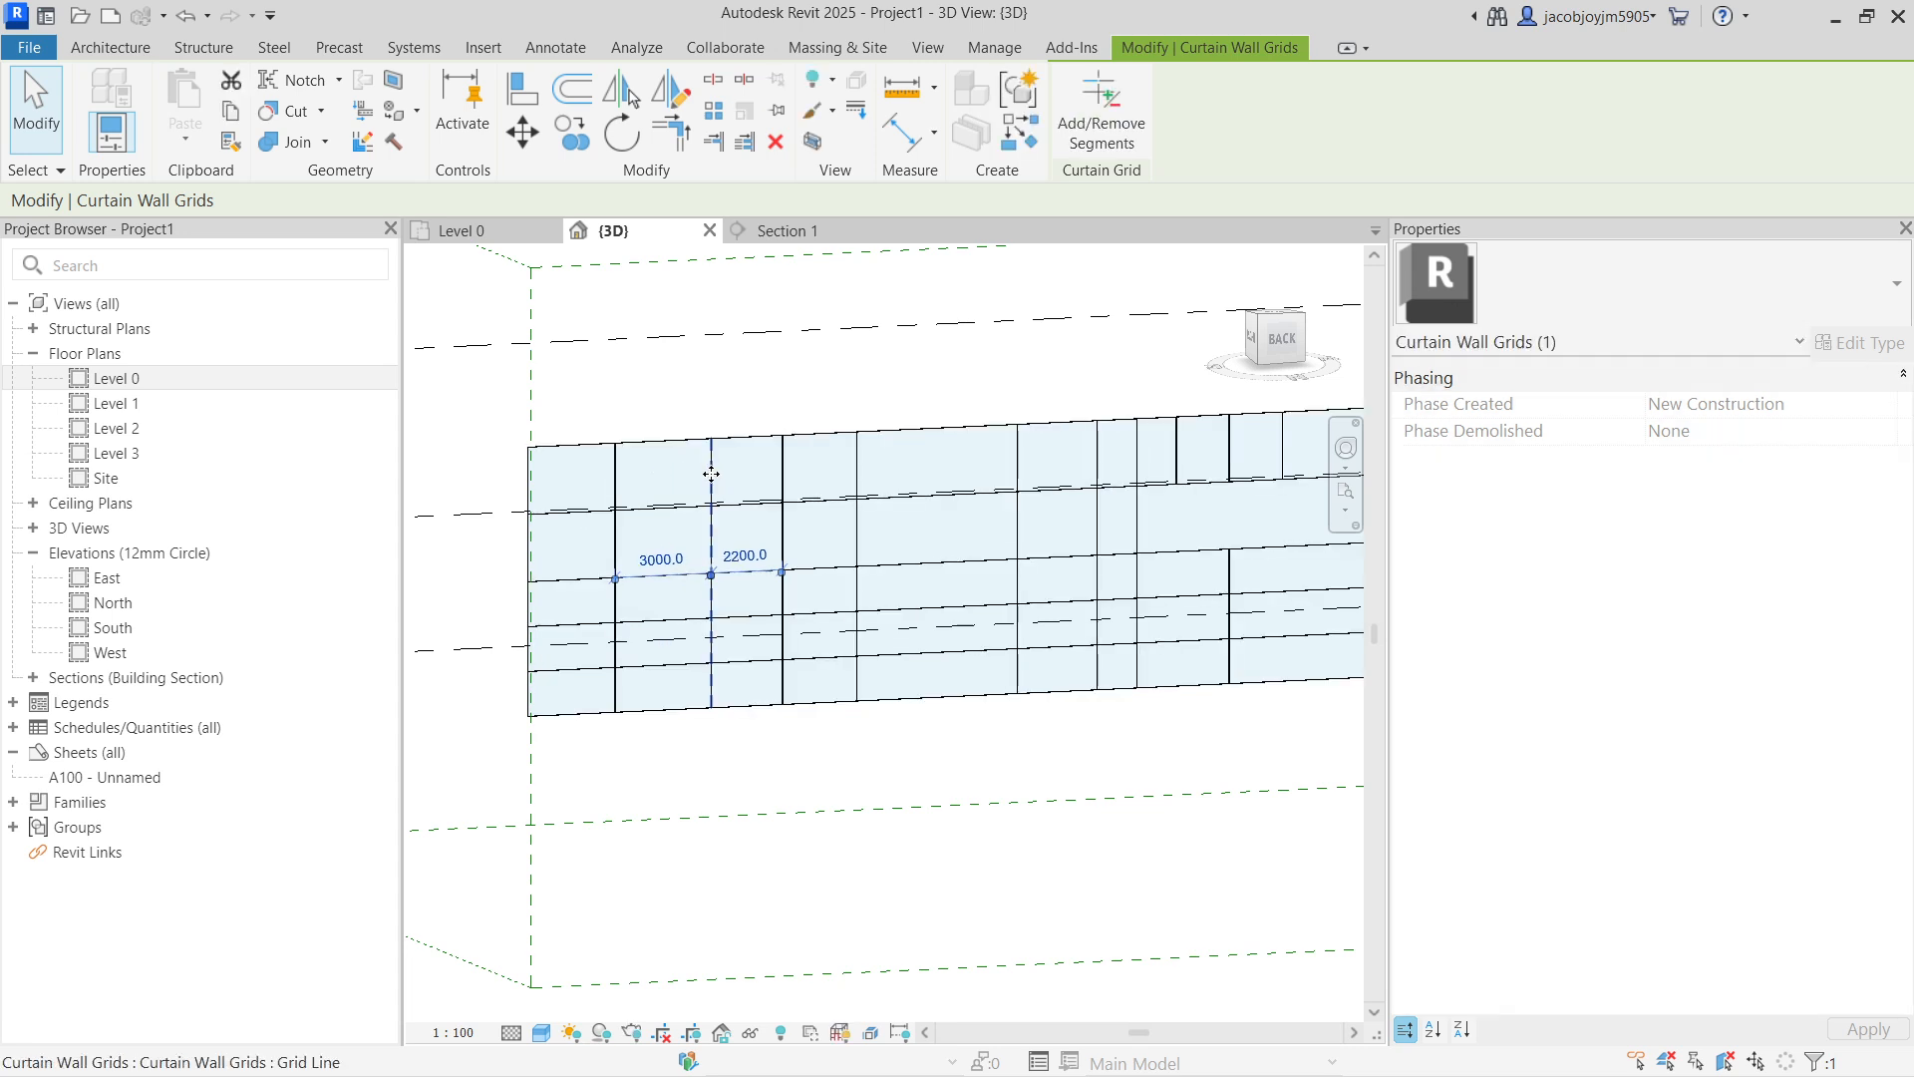
pyautogui.click(674, 559)
pyautogui.write('1500')
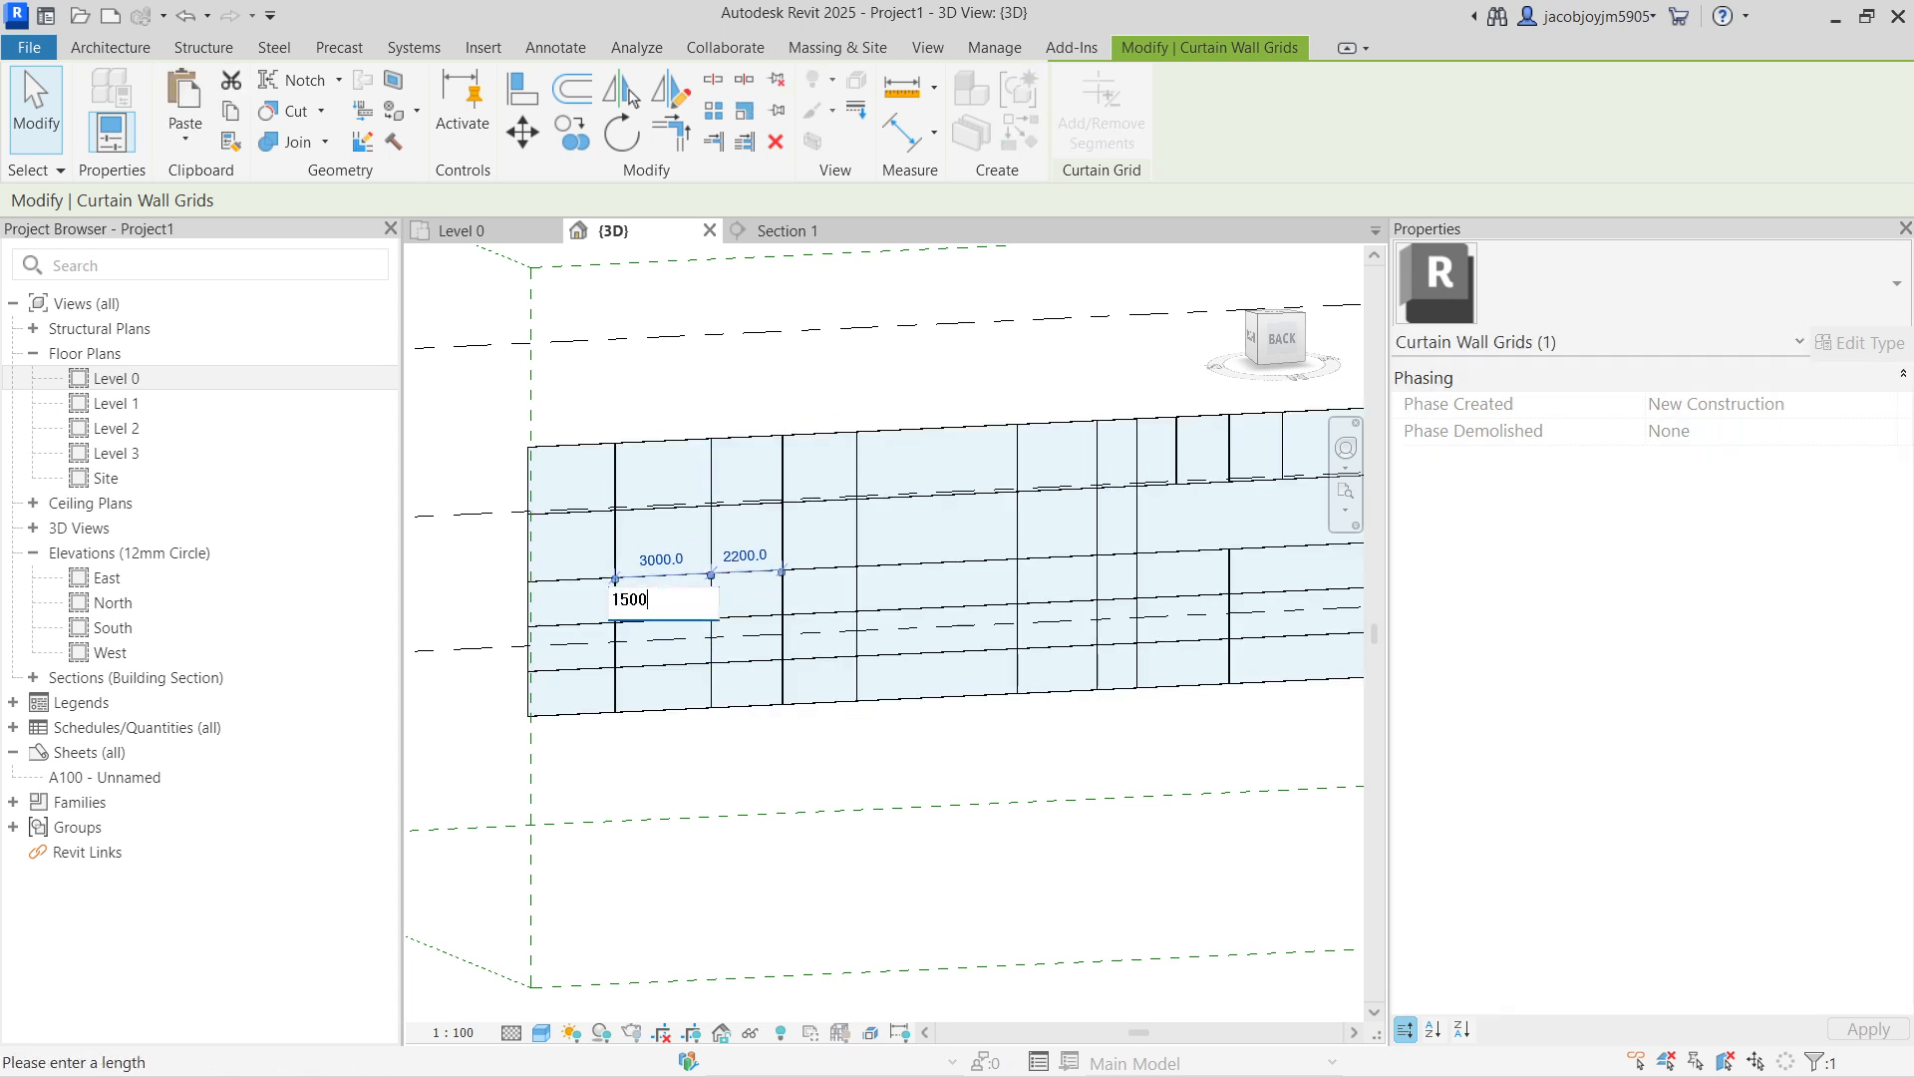
pyautogui.press('Return')
pyautogui.press('Escape')
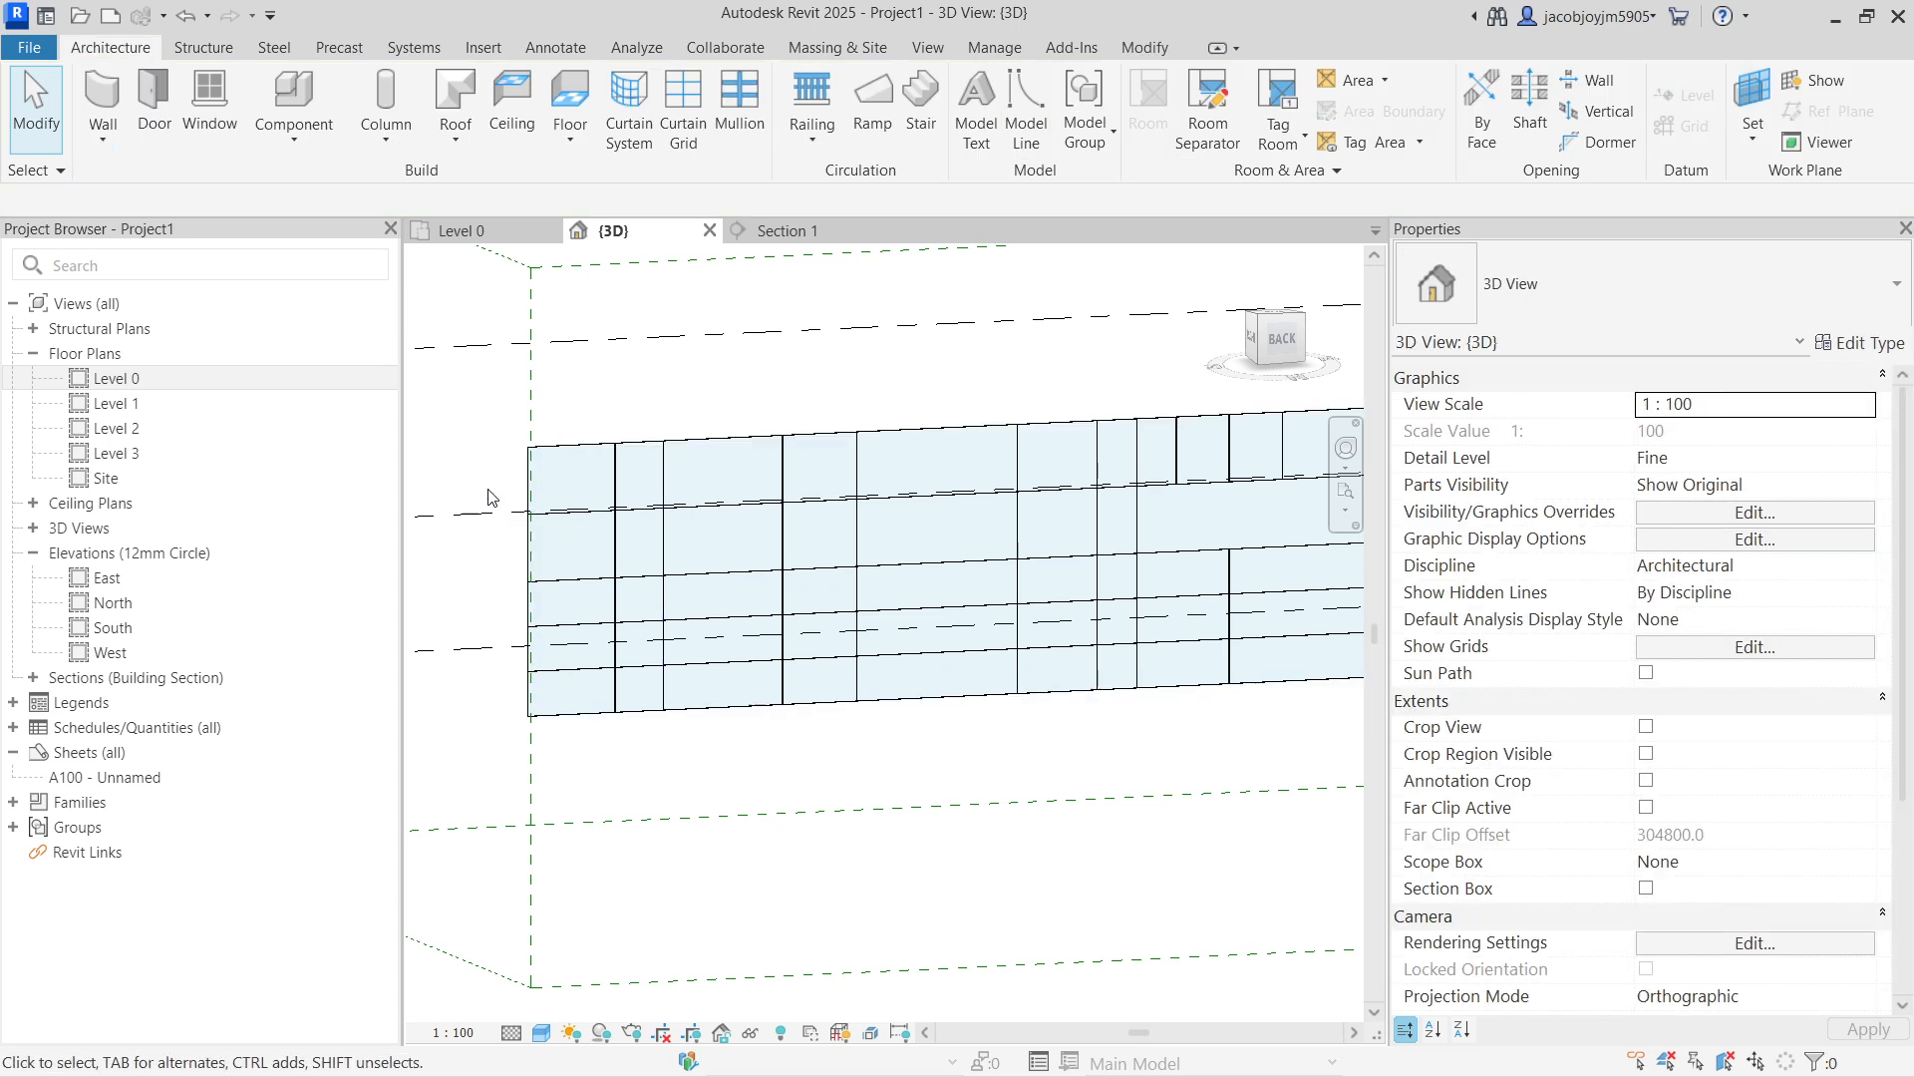
# Step: Place 50x150mm rectangular mullions along all four horizontal grid lines of the empty curtain wall using Grid Line placement
pyautogui.scroll(2, 489, 497)
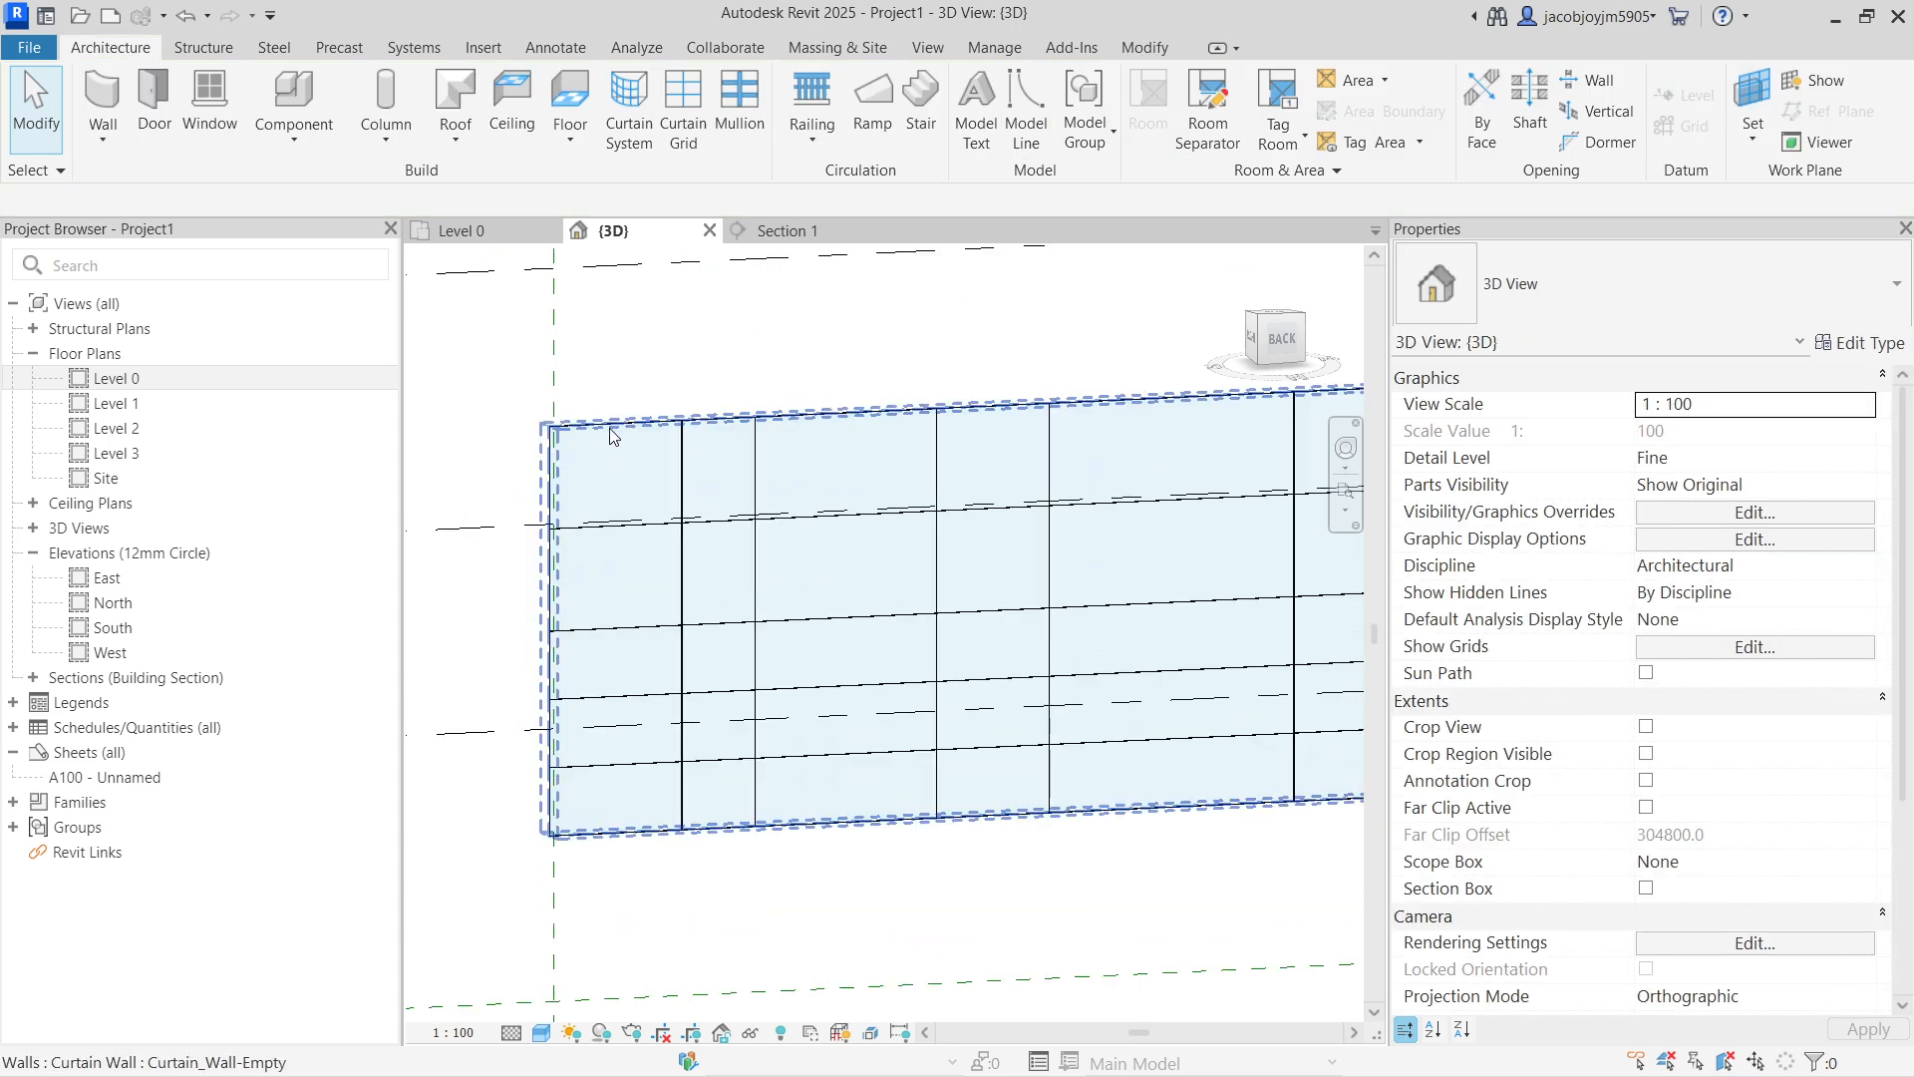
pyautogui.click(740, 119)
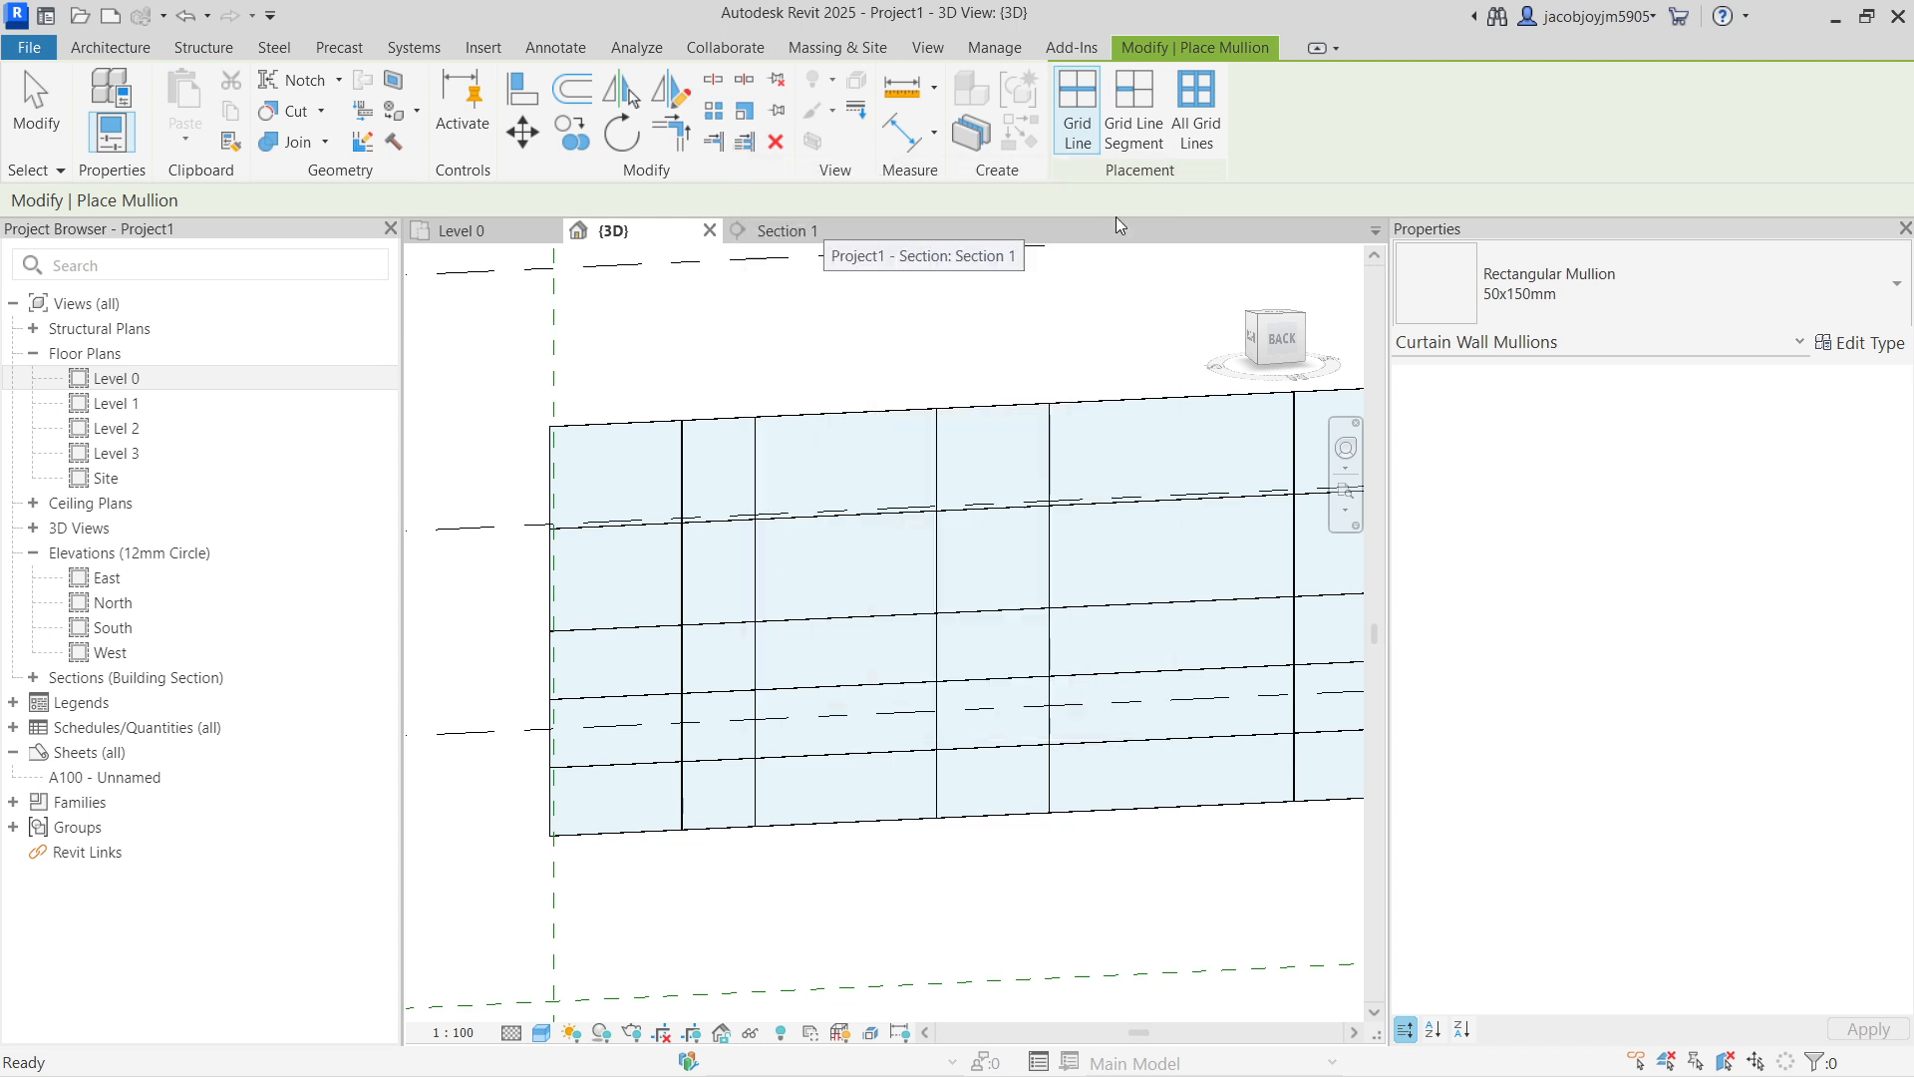
pyautogui.click(835, 523)
pyautogui.click(833, 620)
pyautogui.scroll(2, 558, 628)
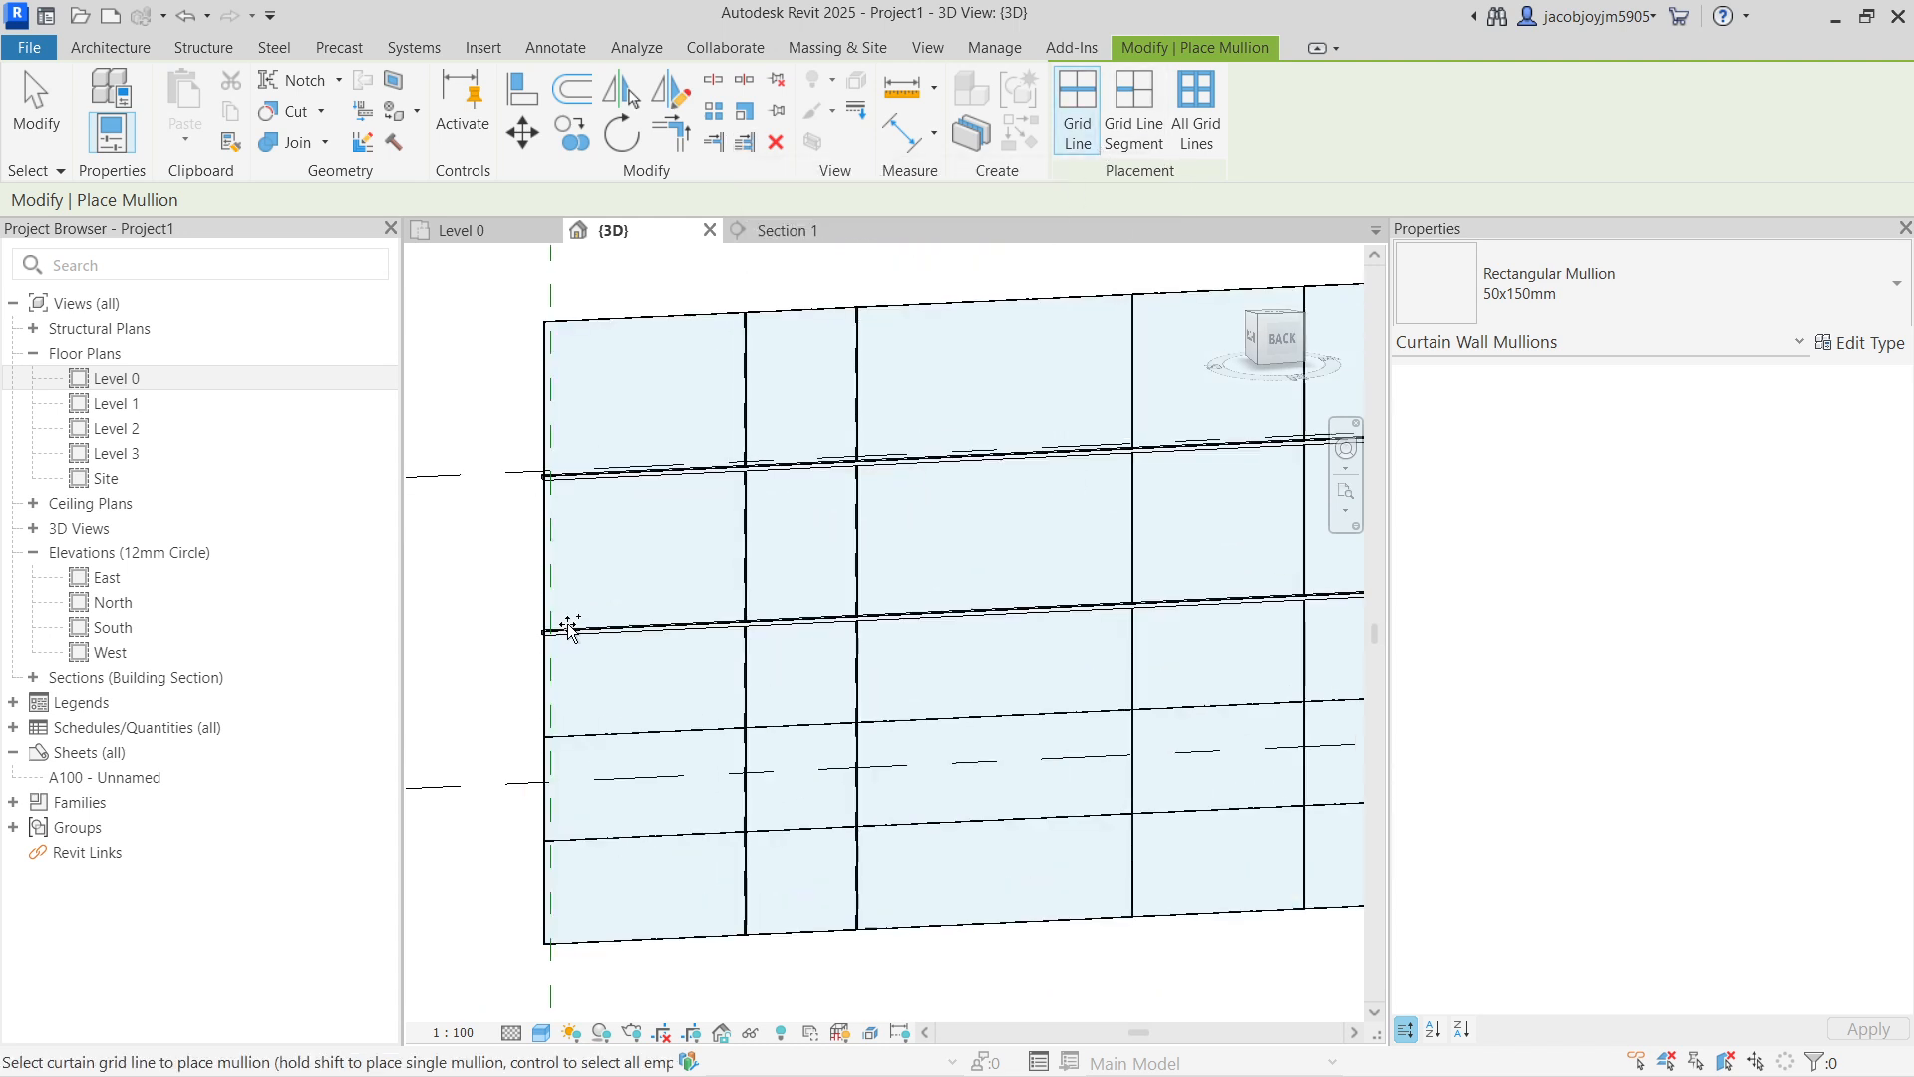
pyautogui.click(586, 736)
pyautogui.click(604, 837)
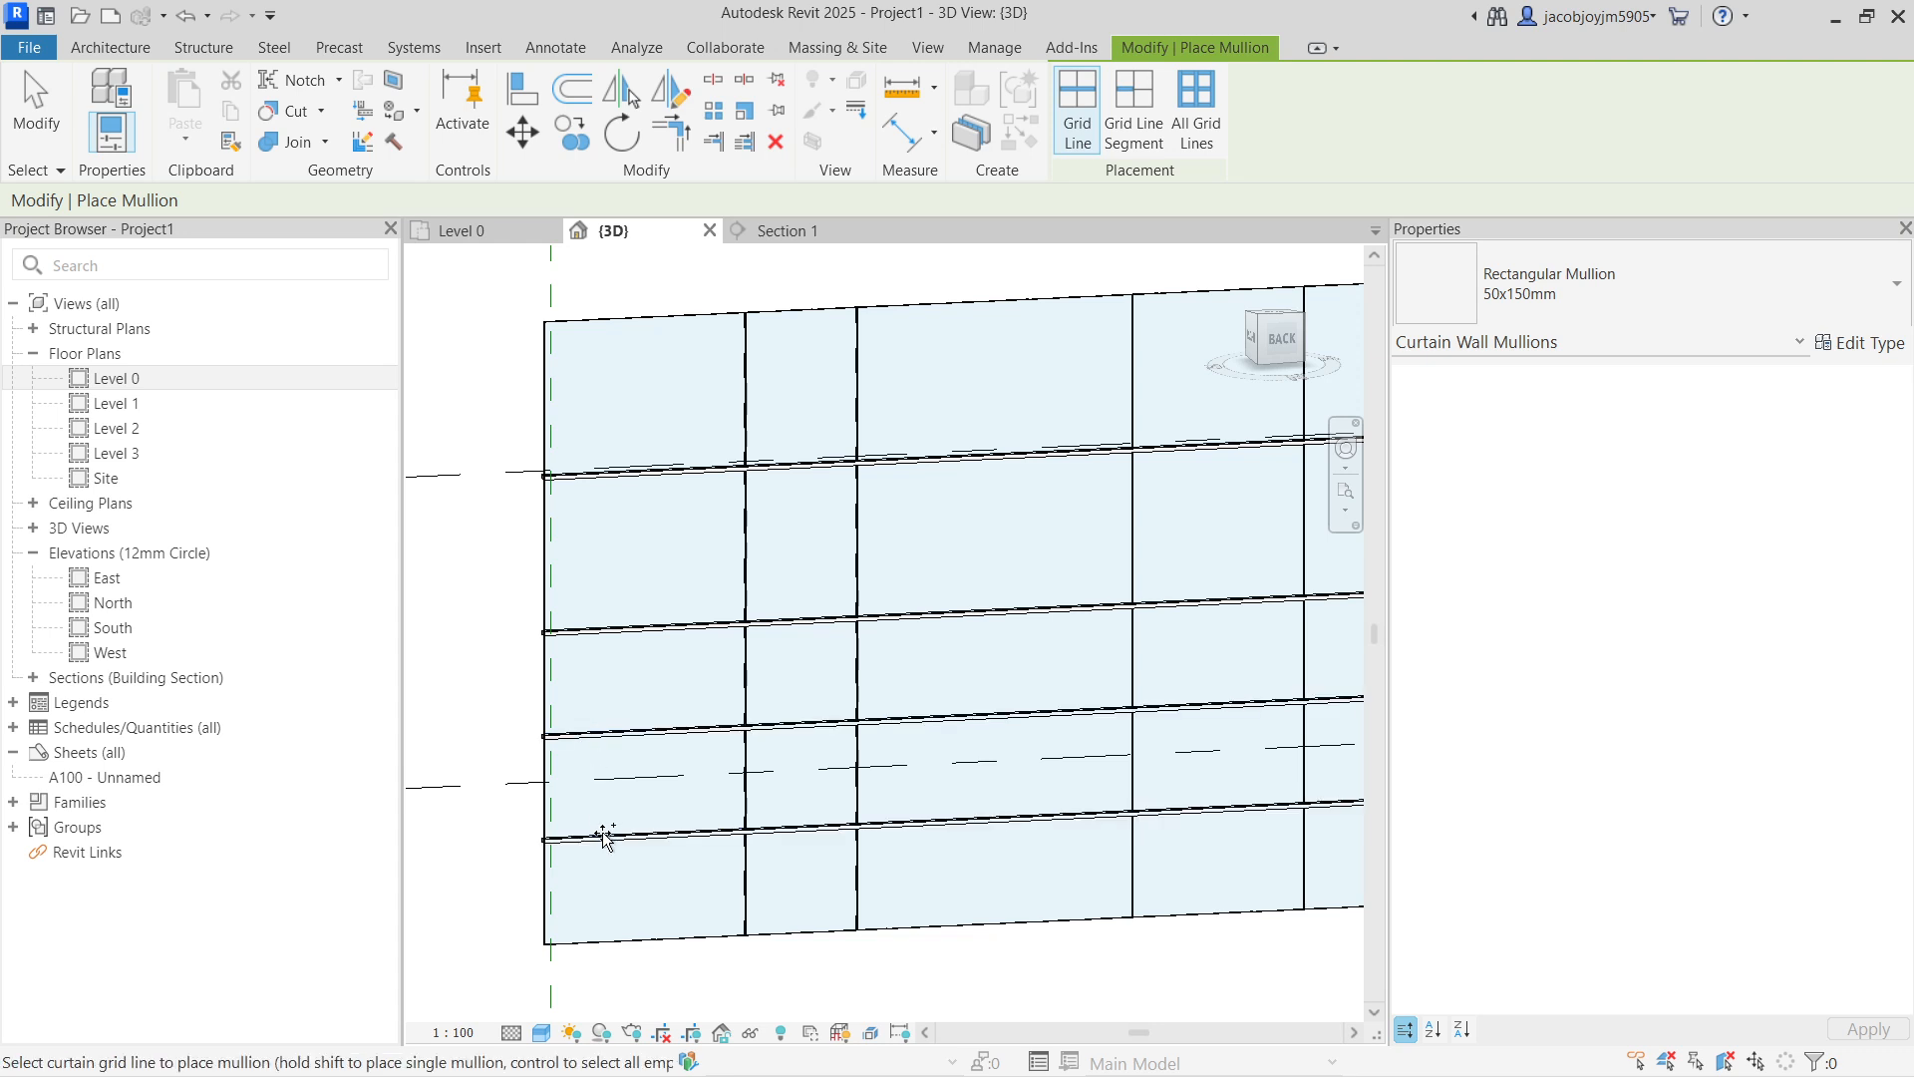
# Step: Add Grid Line Segment mullions to the top three segments of the first vertical grid line and the second-row segment of the second
pyautogui.click(1133, 109)
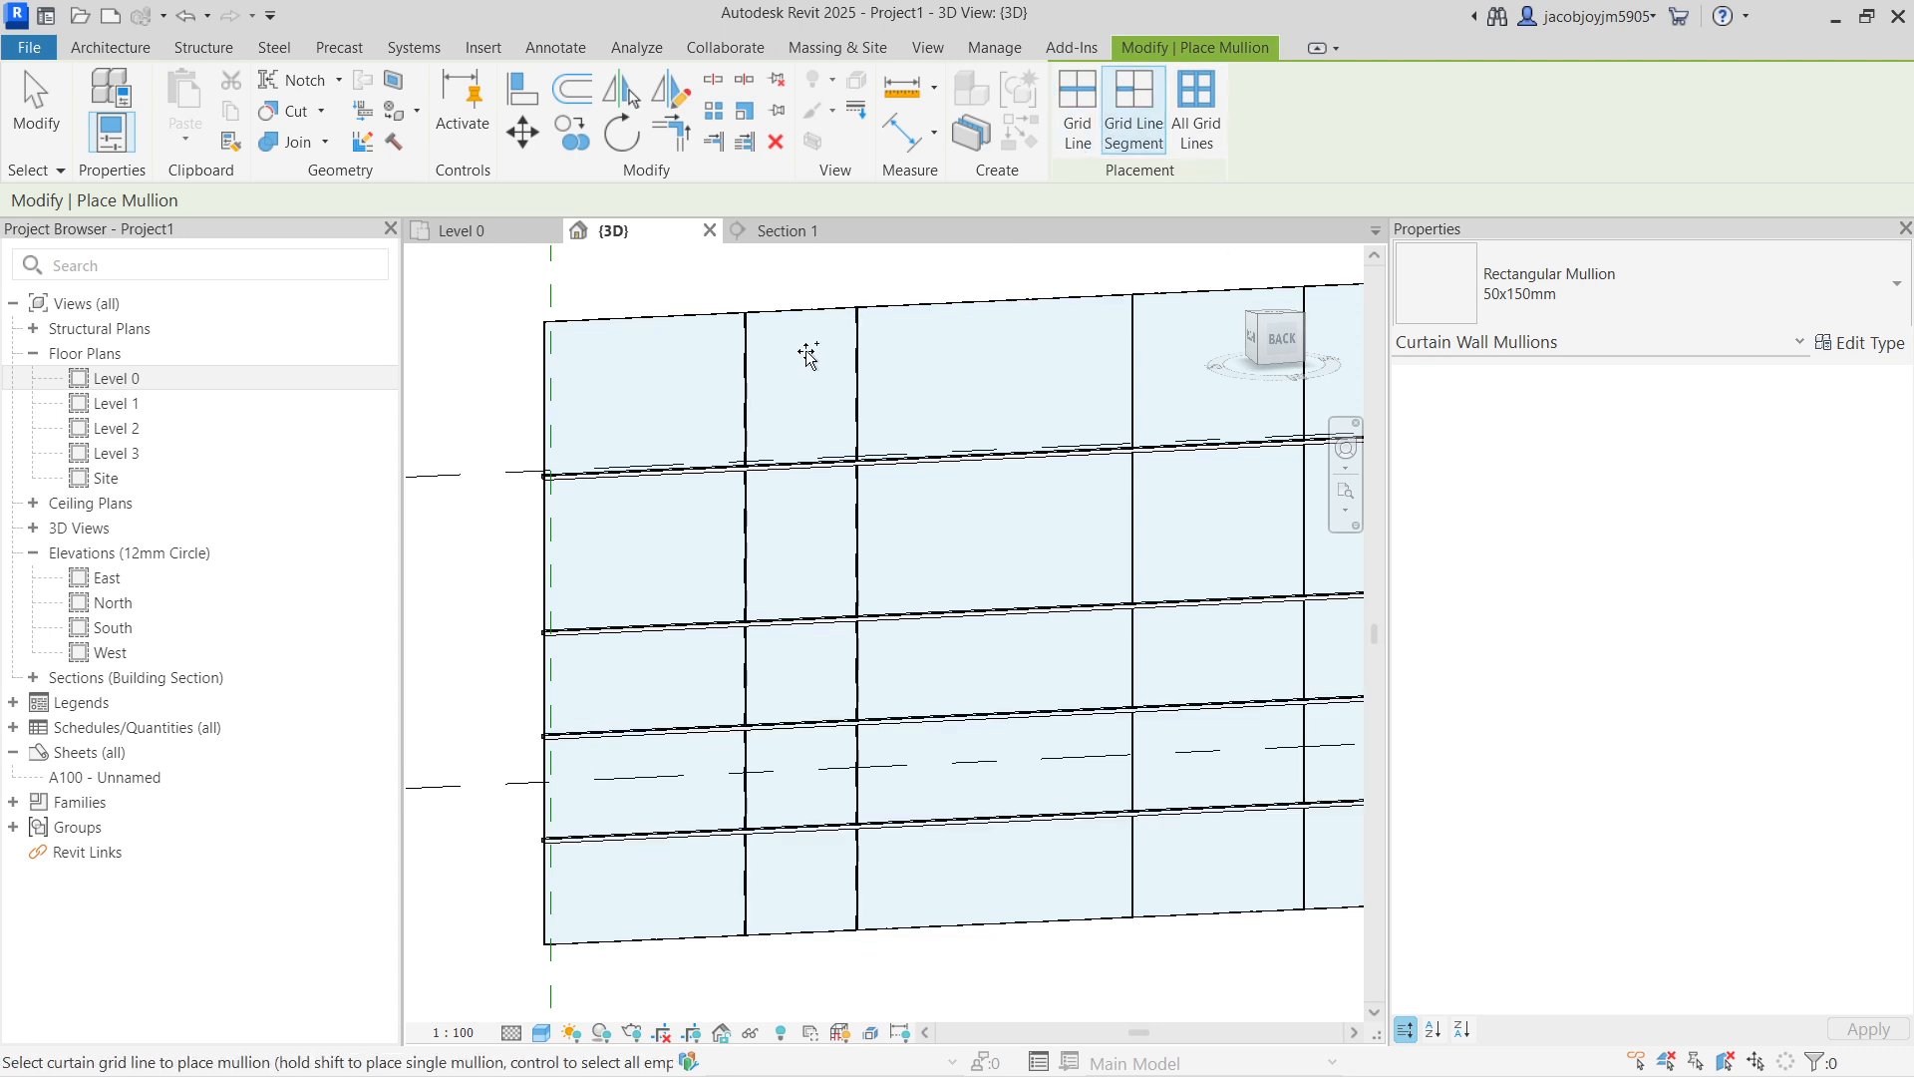
pyautogui.click(747, 388)
pyautogui.click(745, 528)
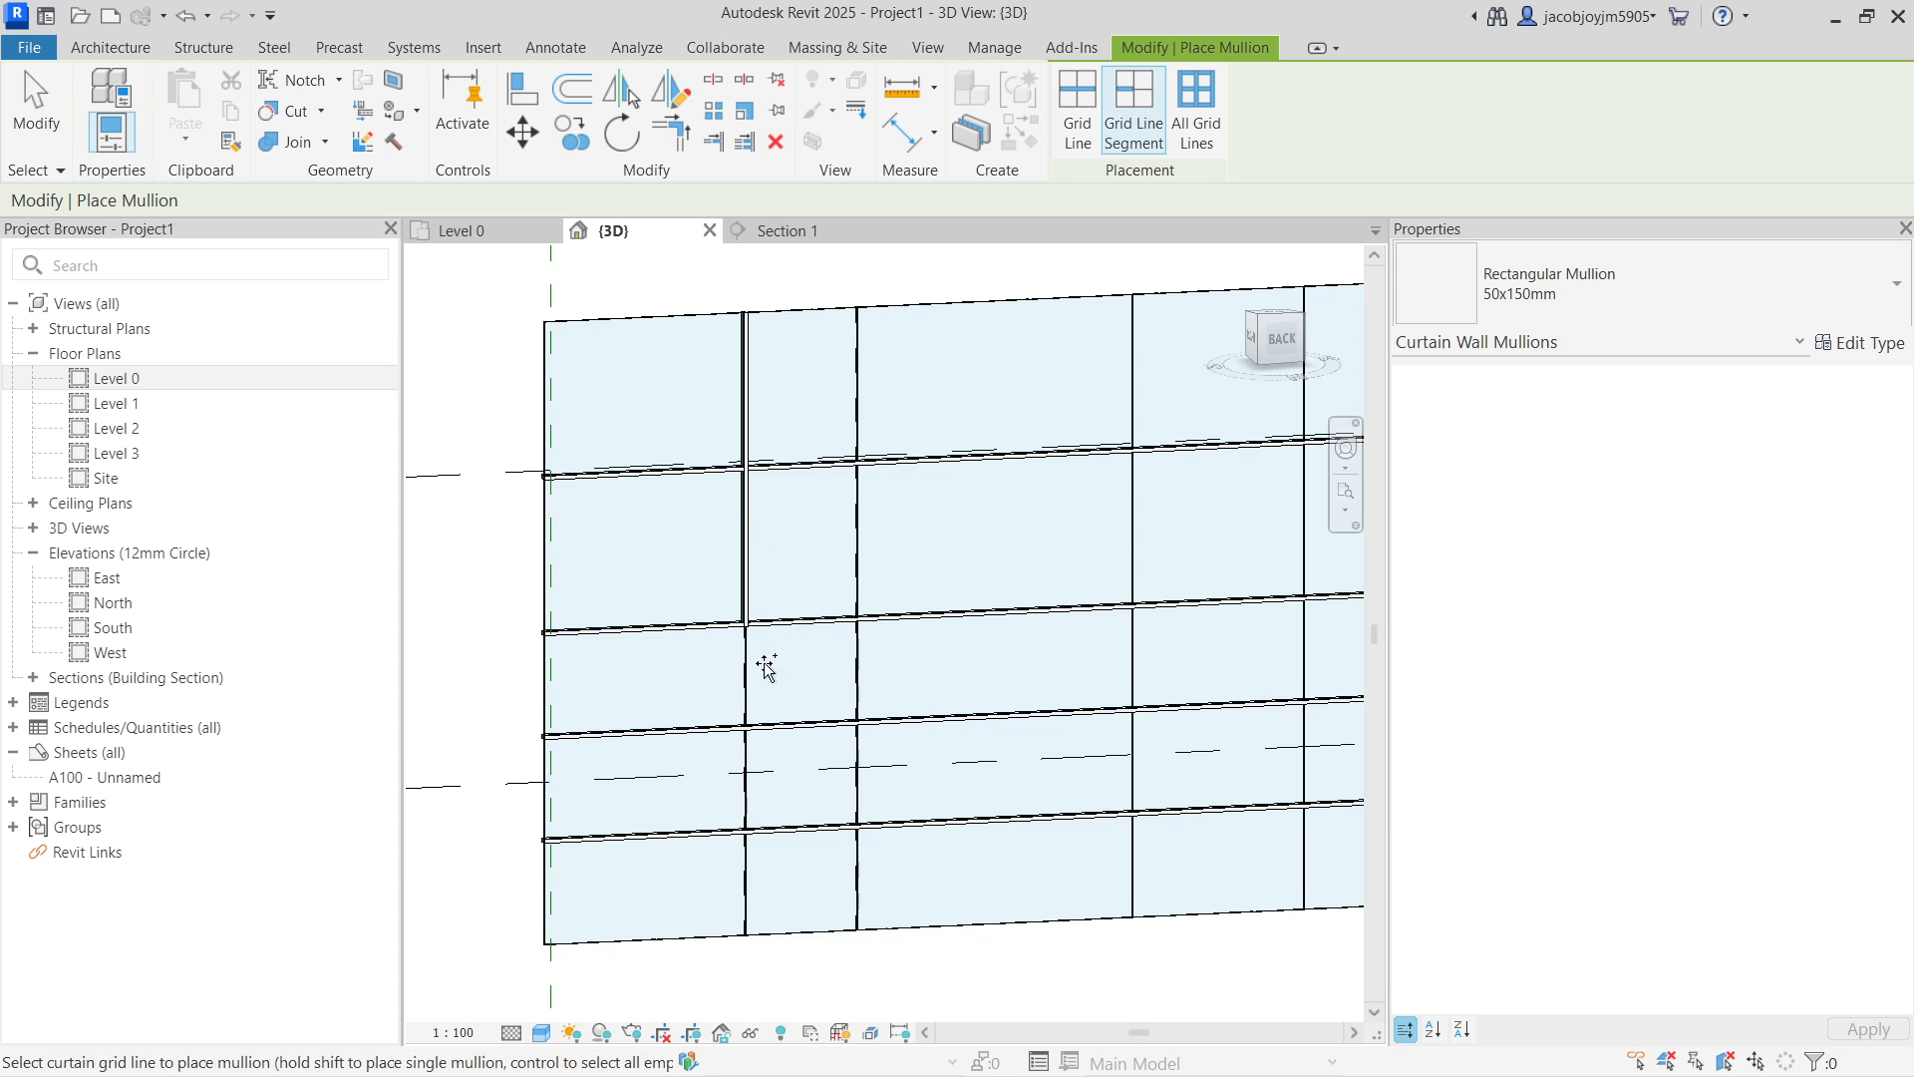
pyautogui.click(750, 672)
pyautogui.click(862, 570)
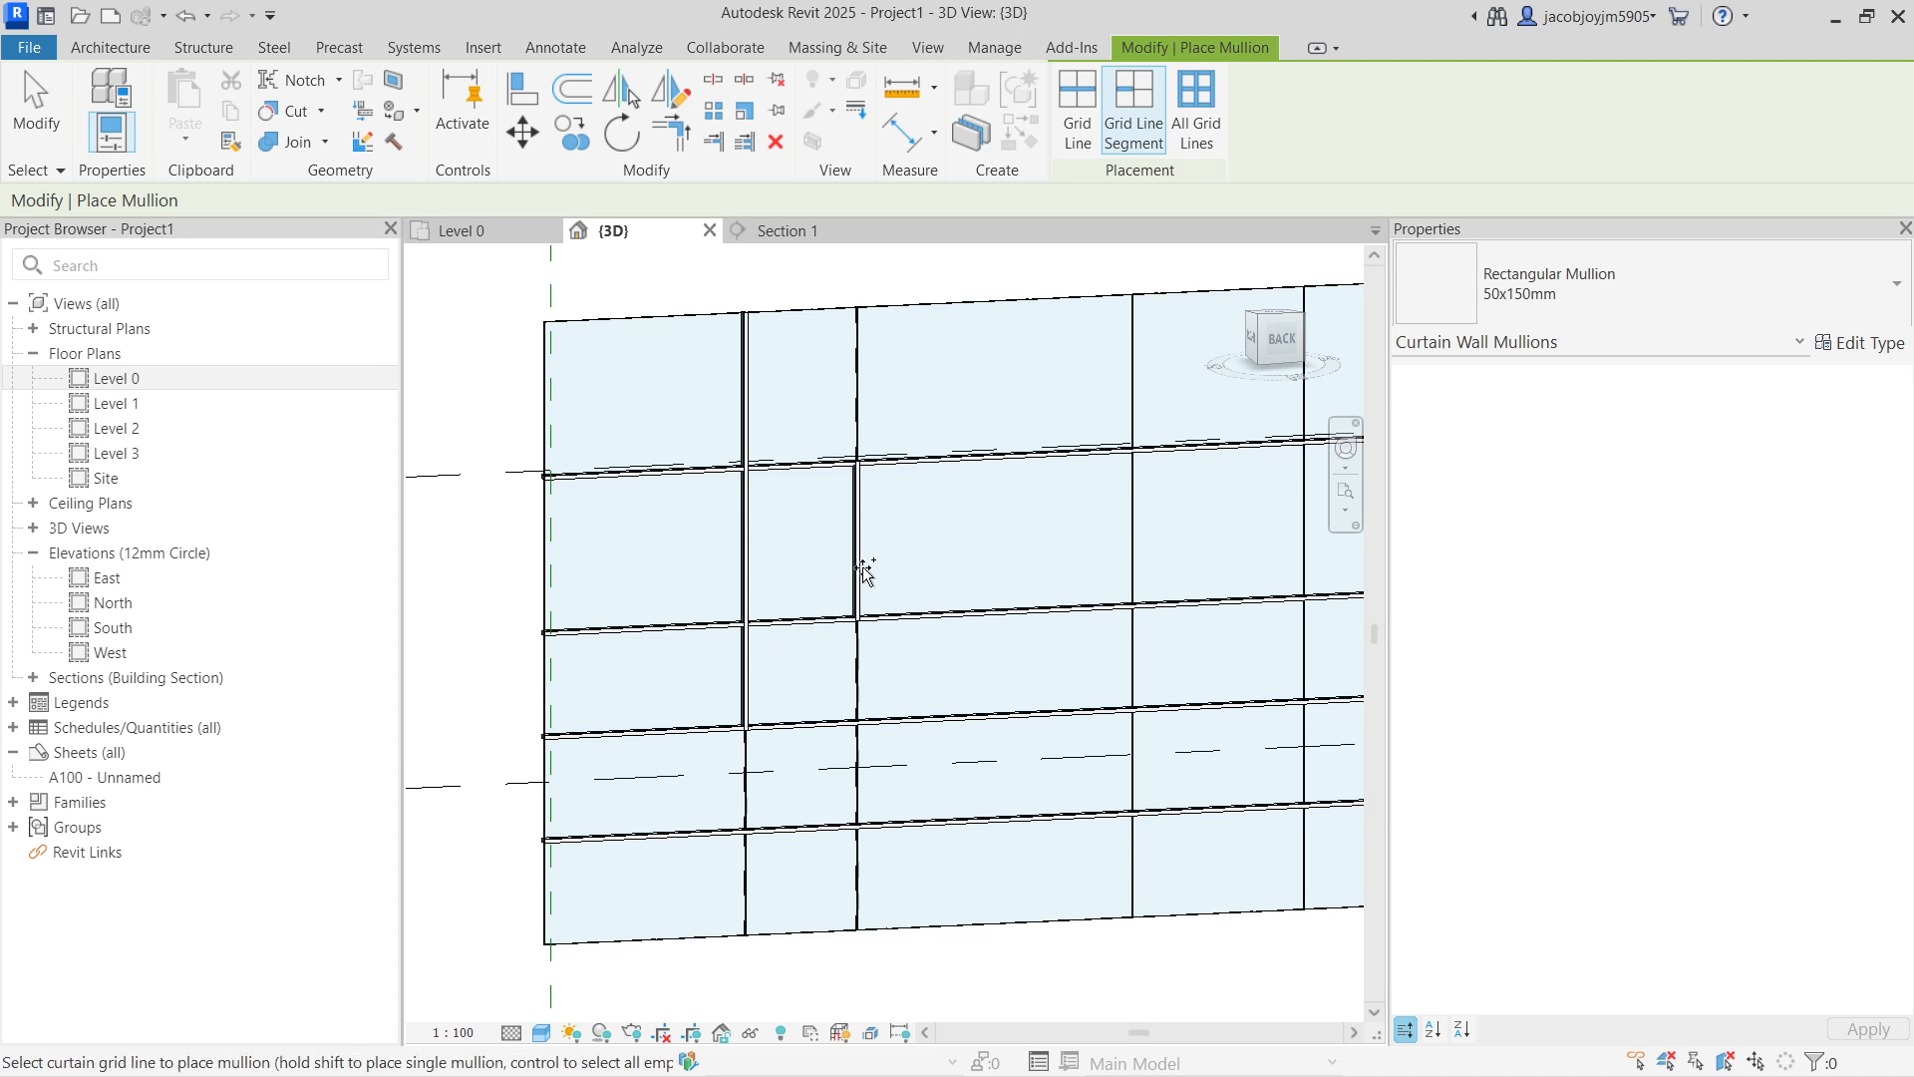
# Step: Fill all remaining grid lines and borders of the empty curtain wall with 50x150mm mullions using All Grid Lines placement
pyautogui.click(1199, 114)
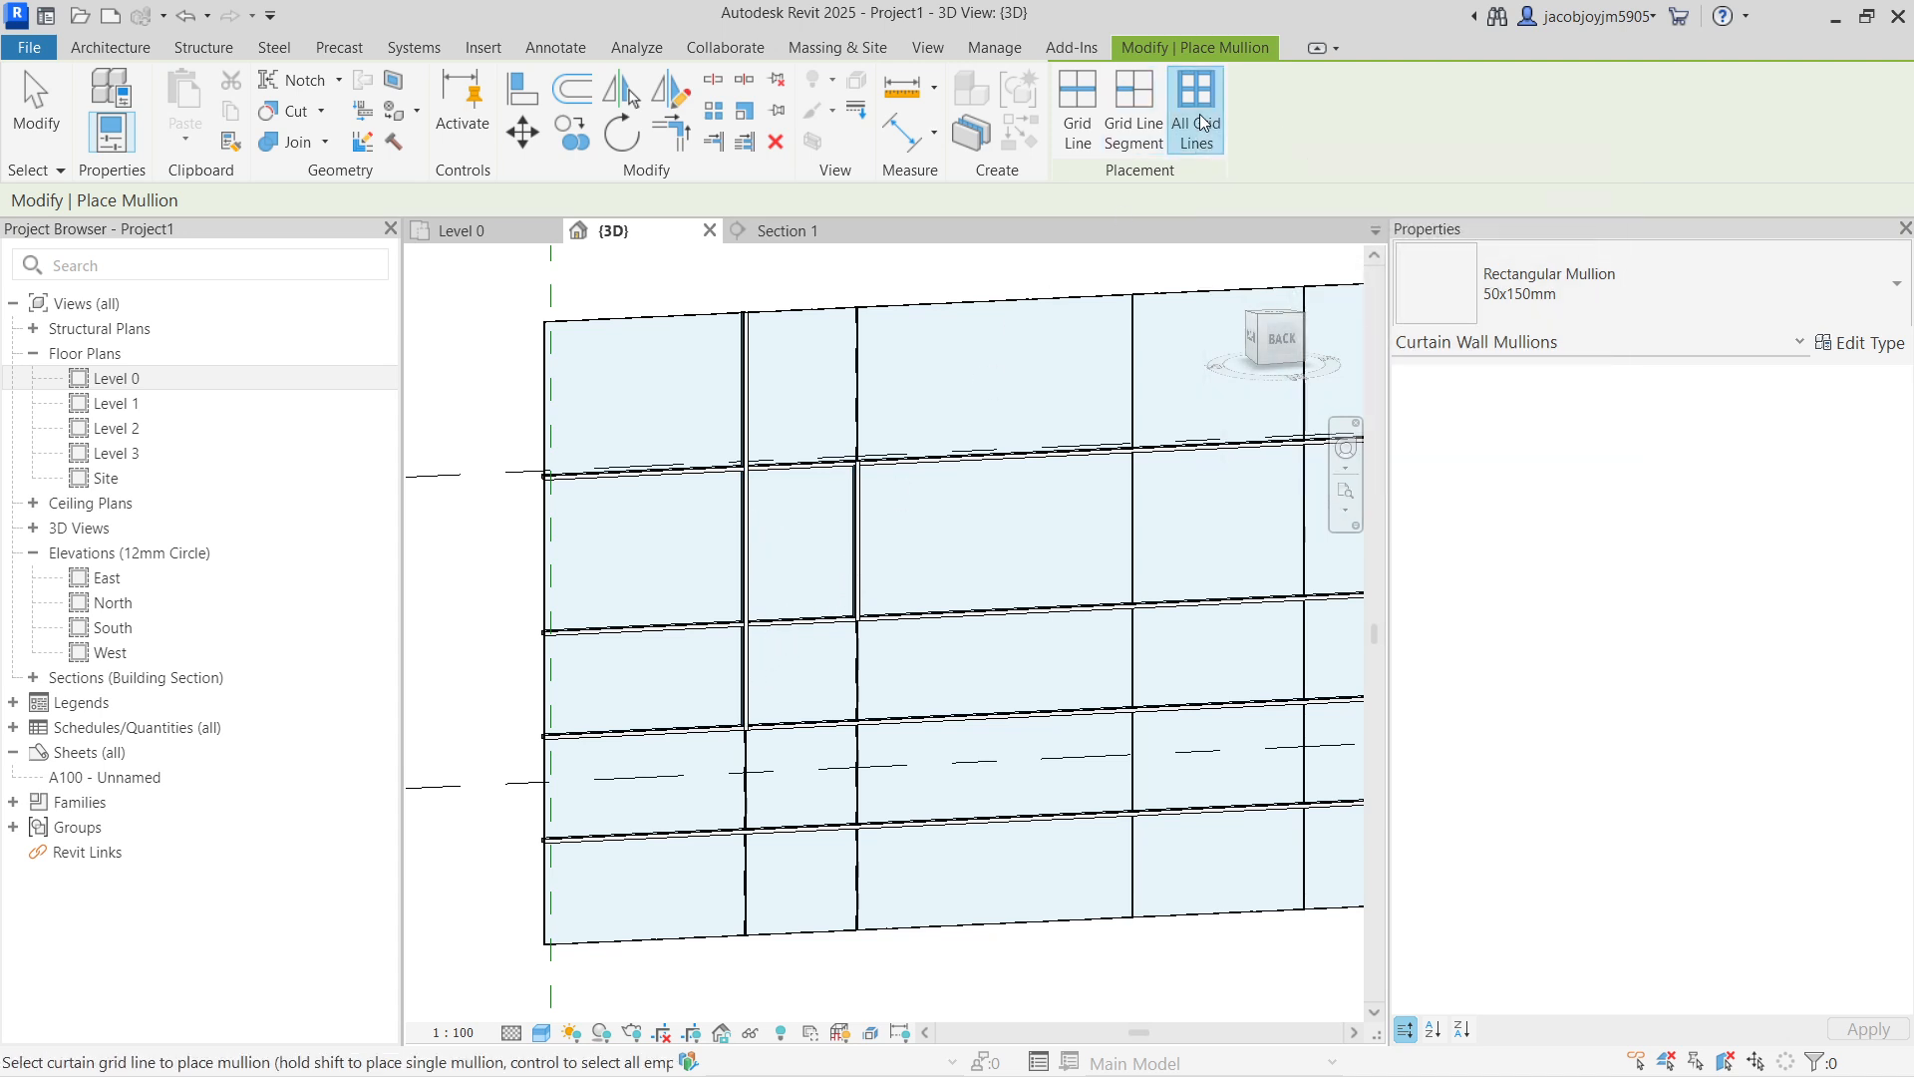
pyautogui.scroll(-3, 610, 509)
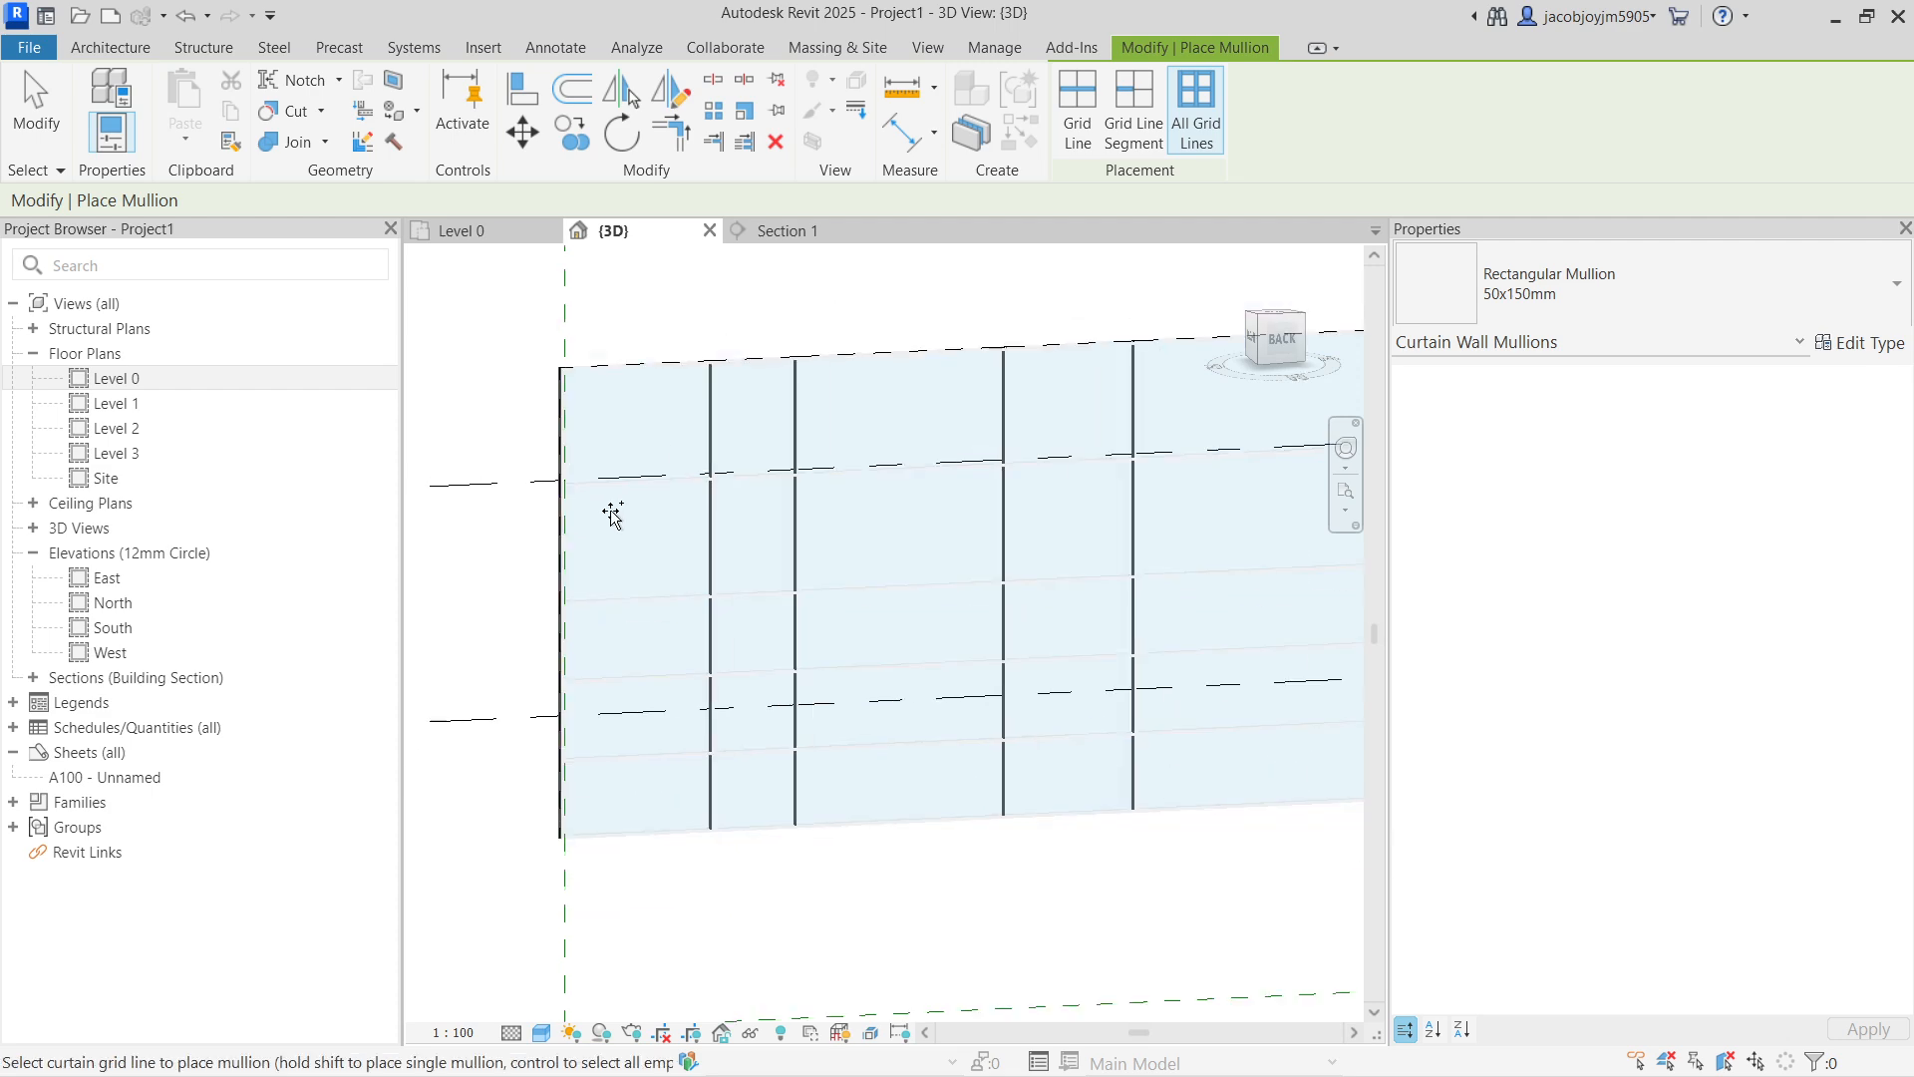
pyautogui.scroll(-3, 611, 508)
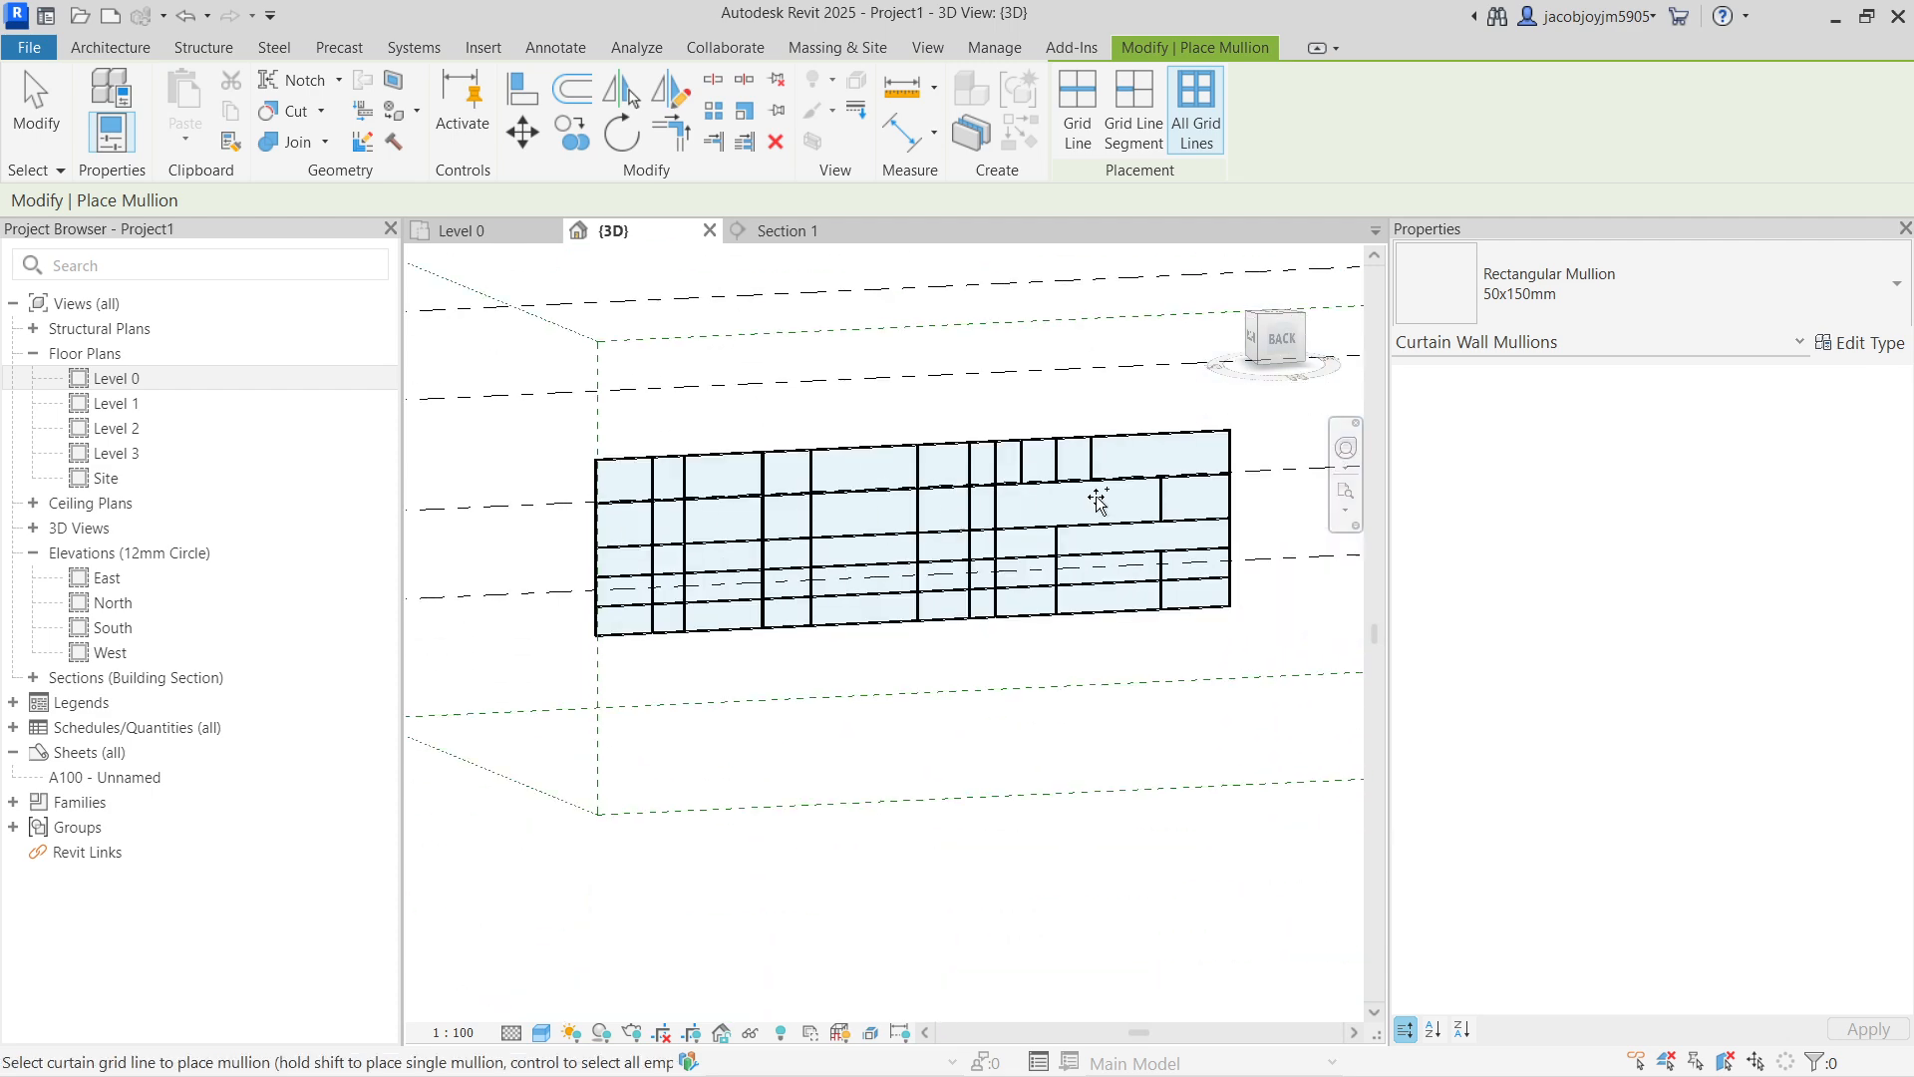
pyautogui.scroll(2, 1095, 501)
pyautogui.click(1095, 502)
pyautogui.scroll(1, 1036, 558)
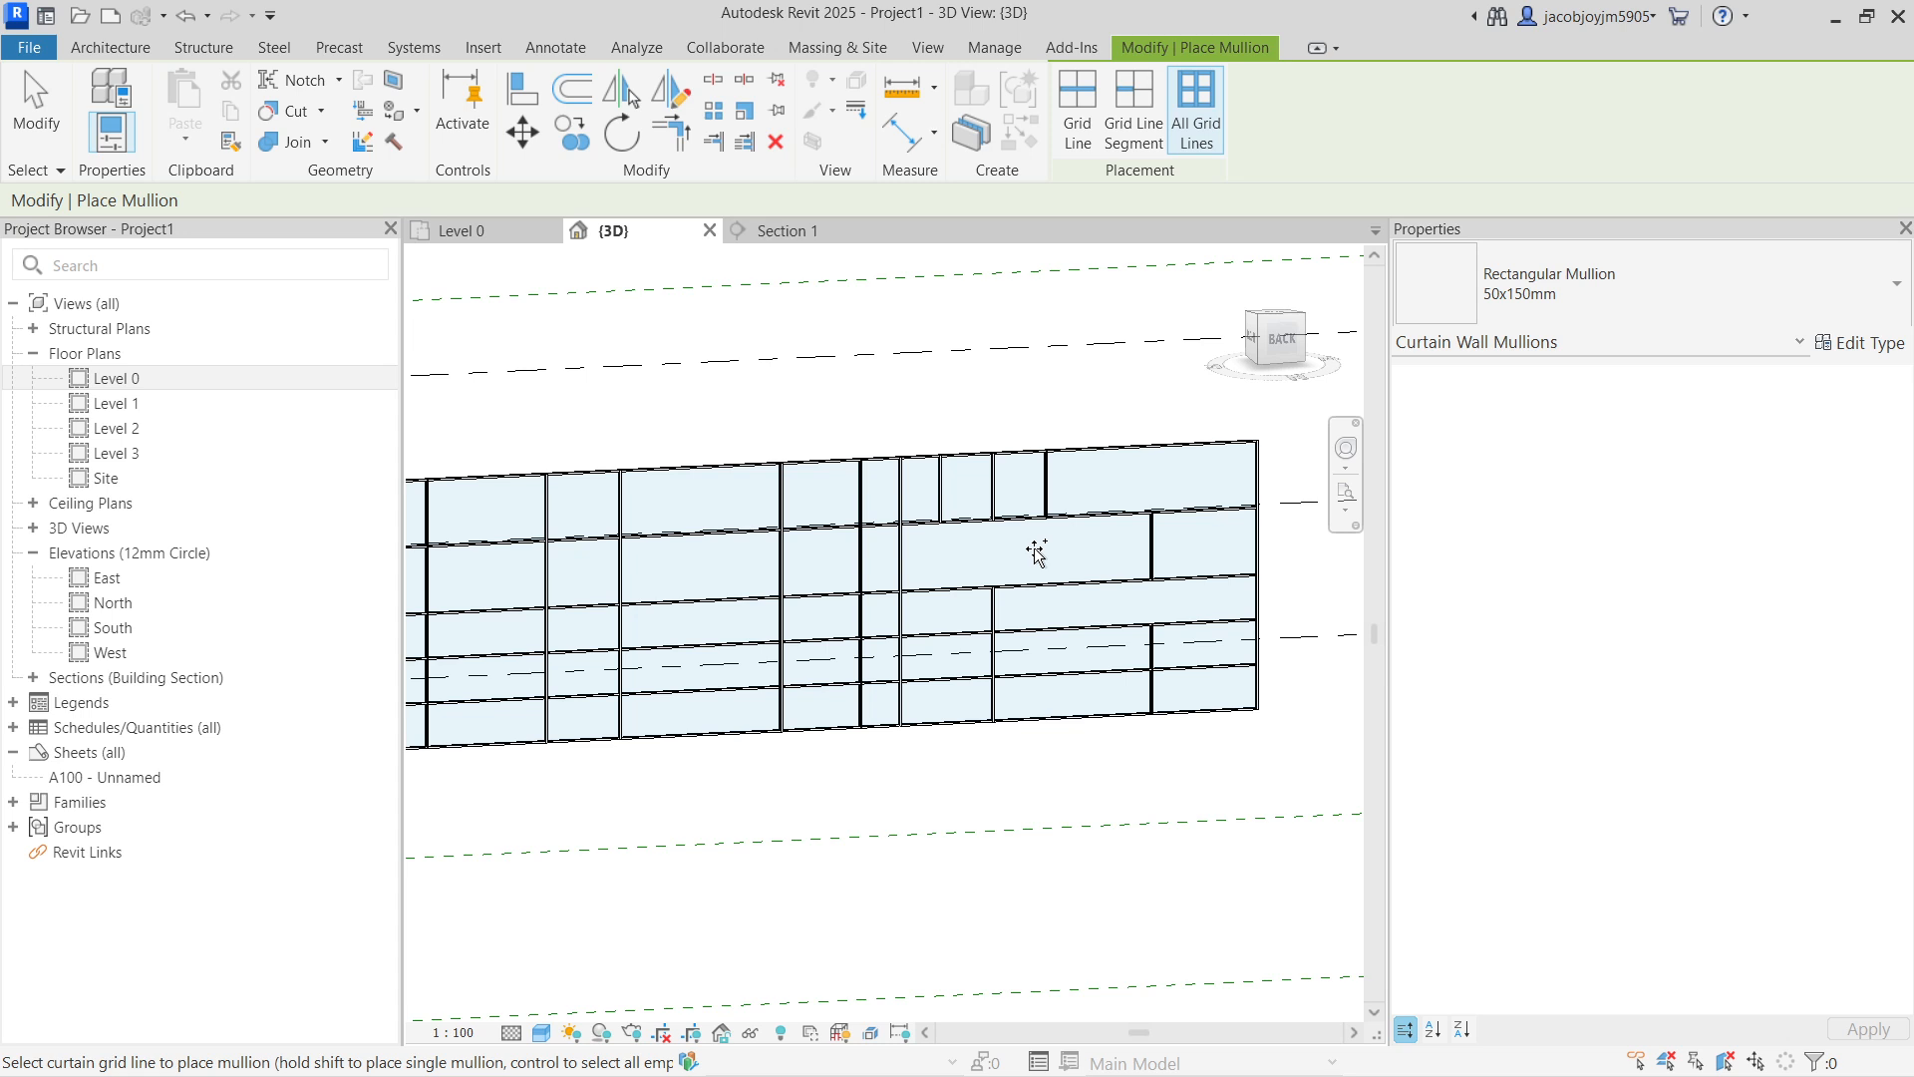
pyautogui.press('Escape')
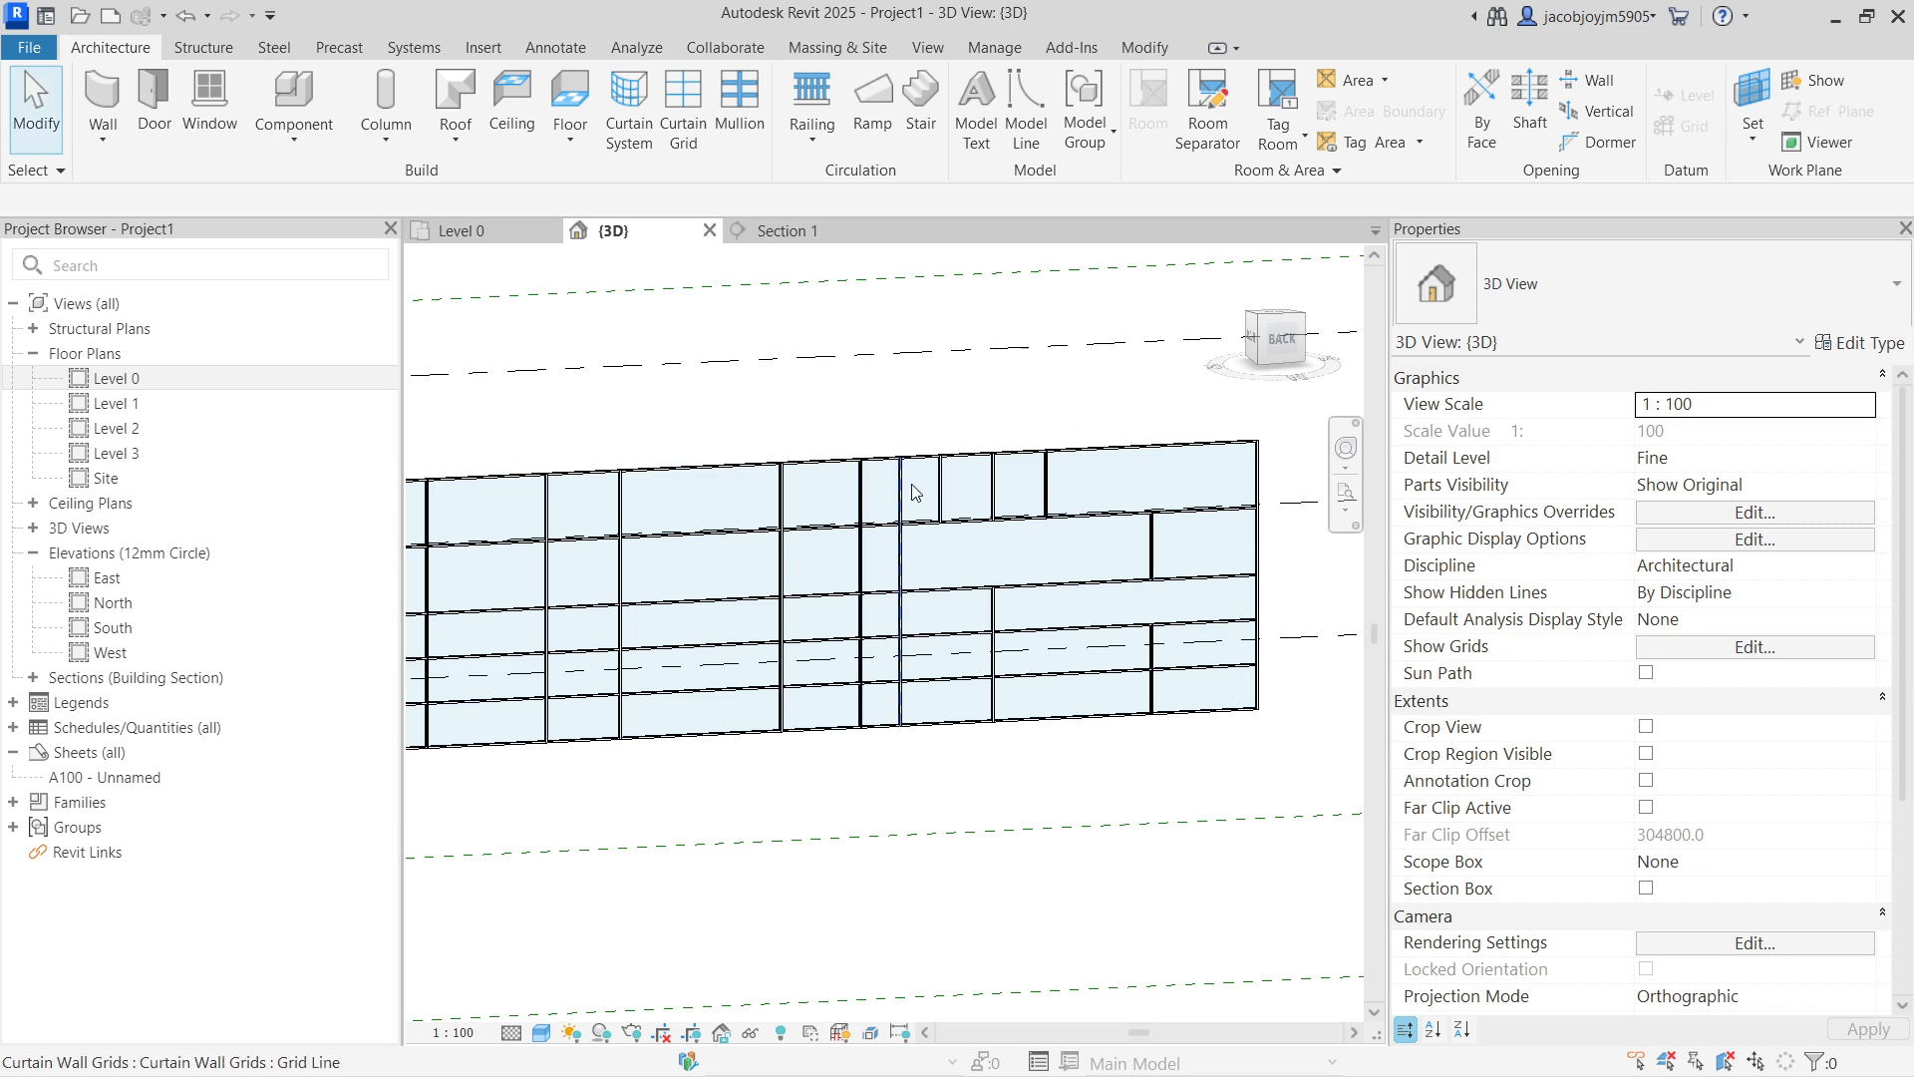
# Step: Start a new wall and duplicate the Curtain_Wall-Empty type as 1500x2000
pyautogui.scroll(-2, 898, 485)
pyautogui.keyDown('shift'); pyautogui.moveTo(917, 484); pyautogui.dragTo(619, 432, button='middle'); pyautogui.keyUp('shift')
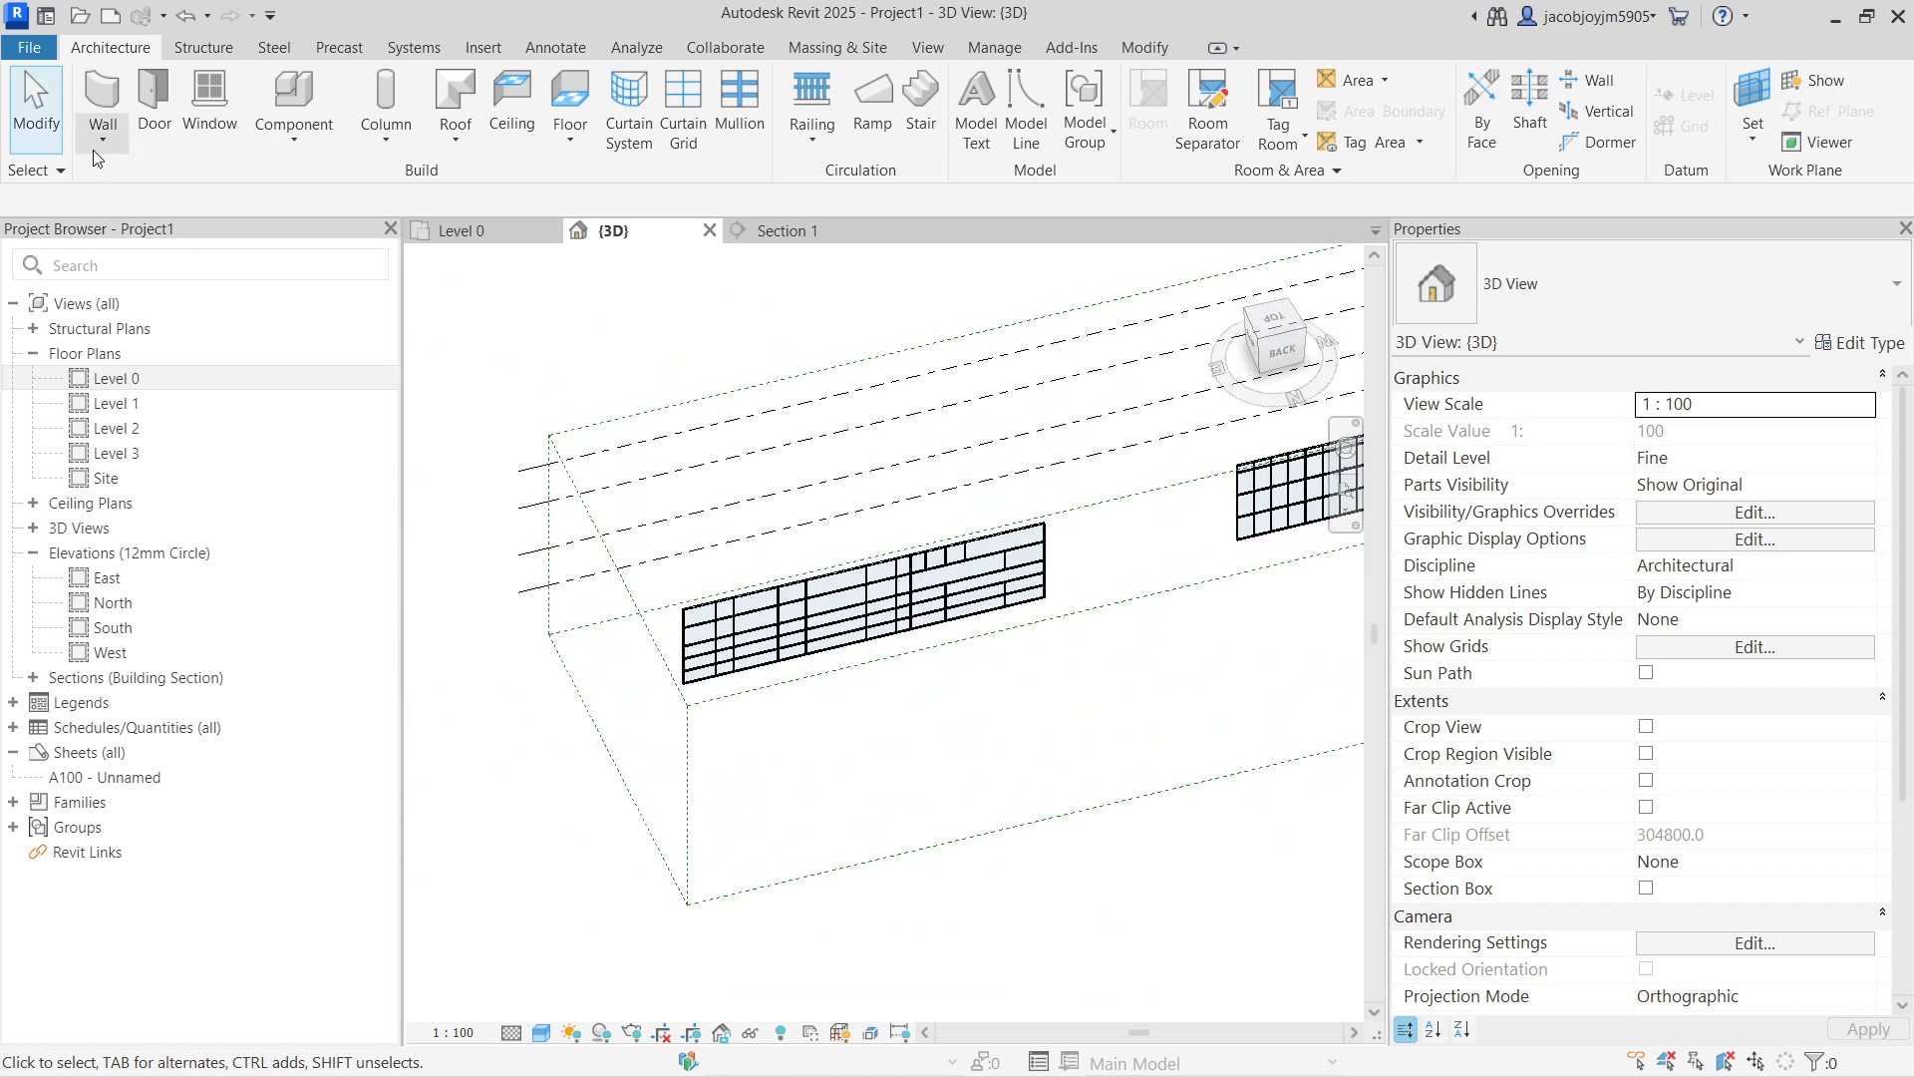
pyautogui.click(111, 93)
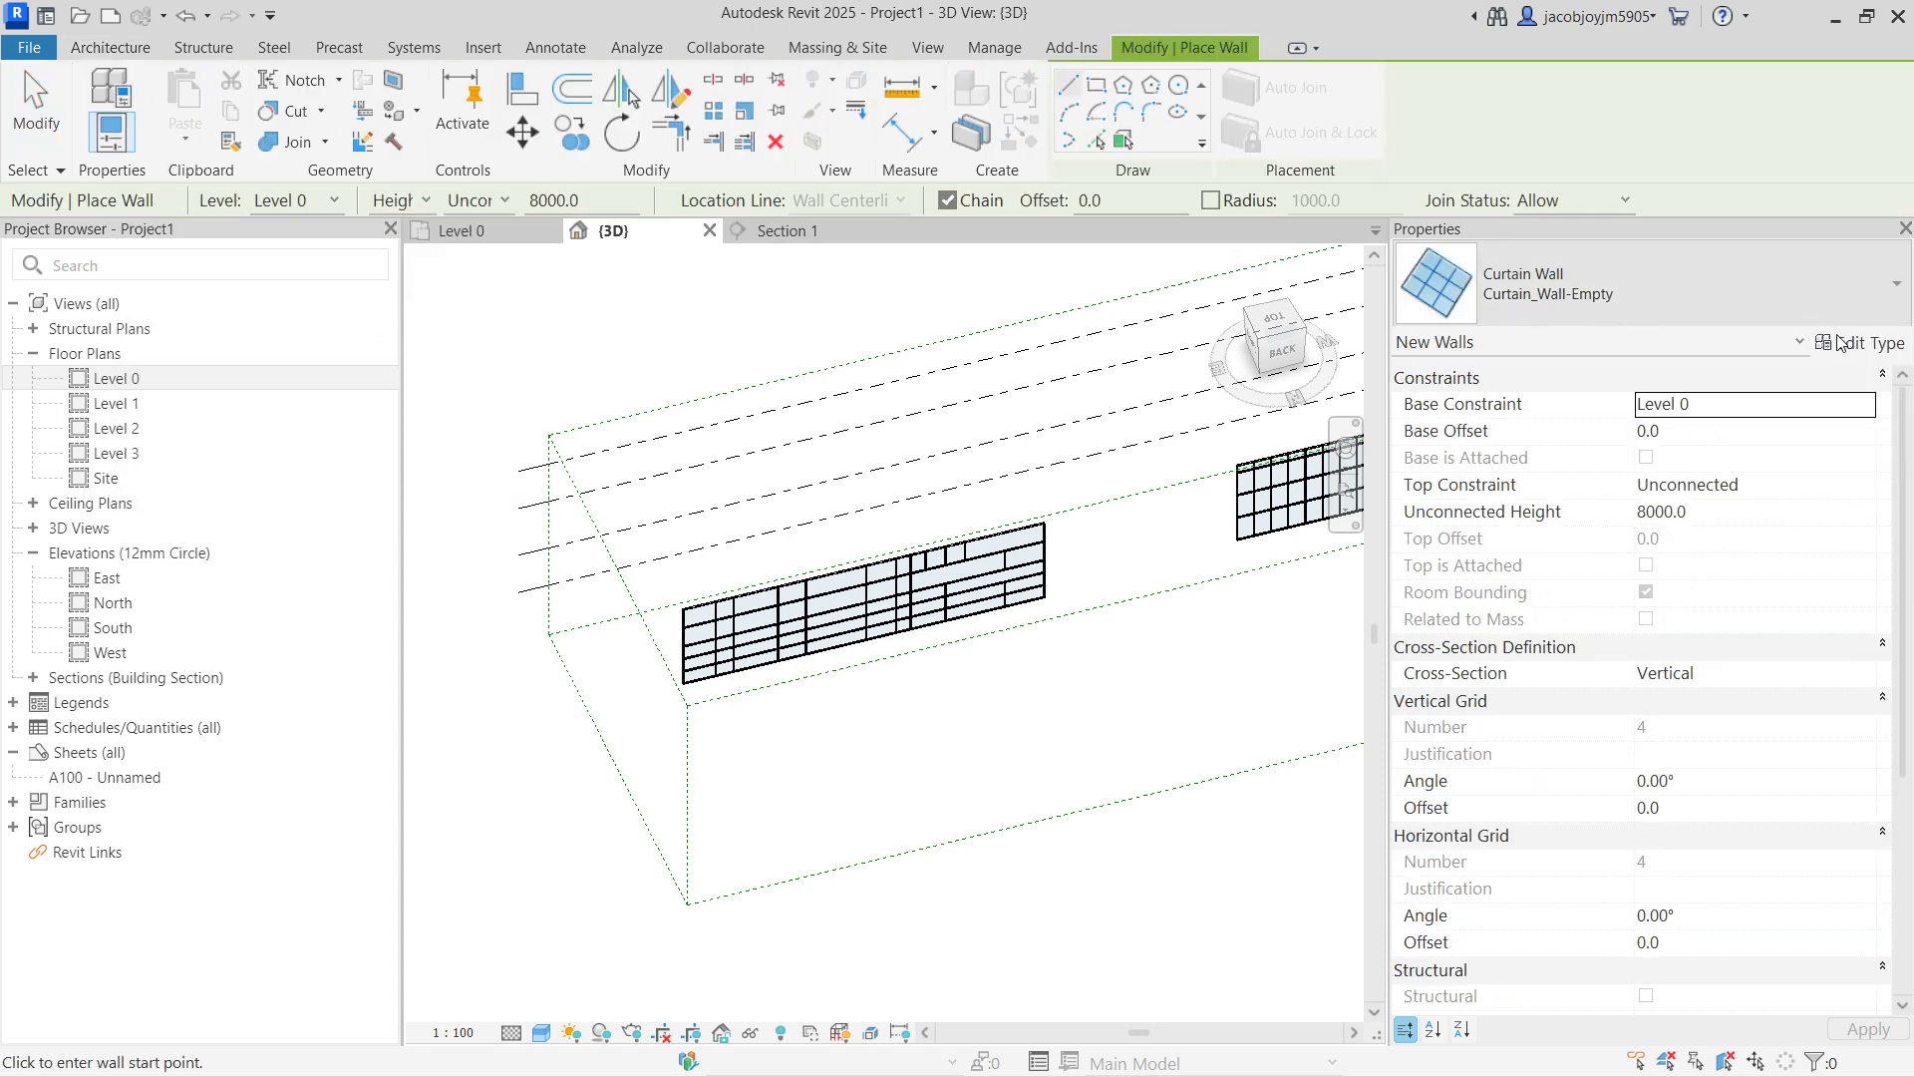
pyautogui.click(1860, 342)
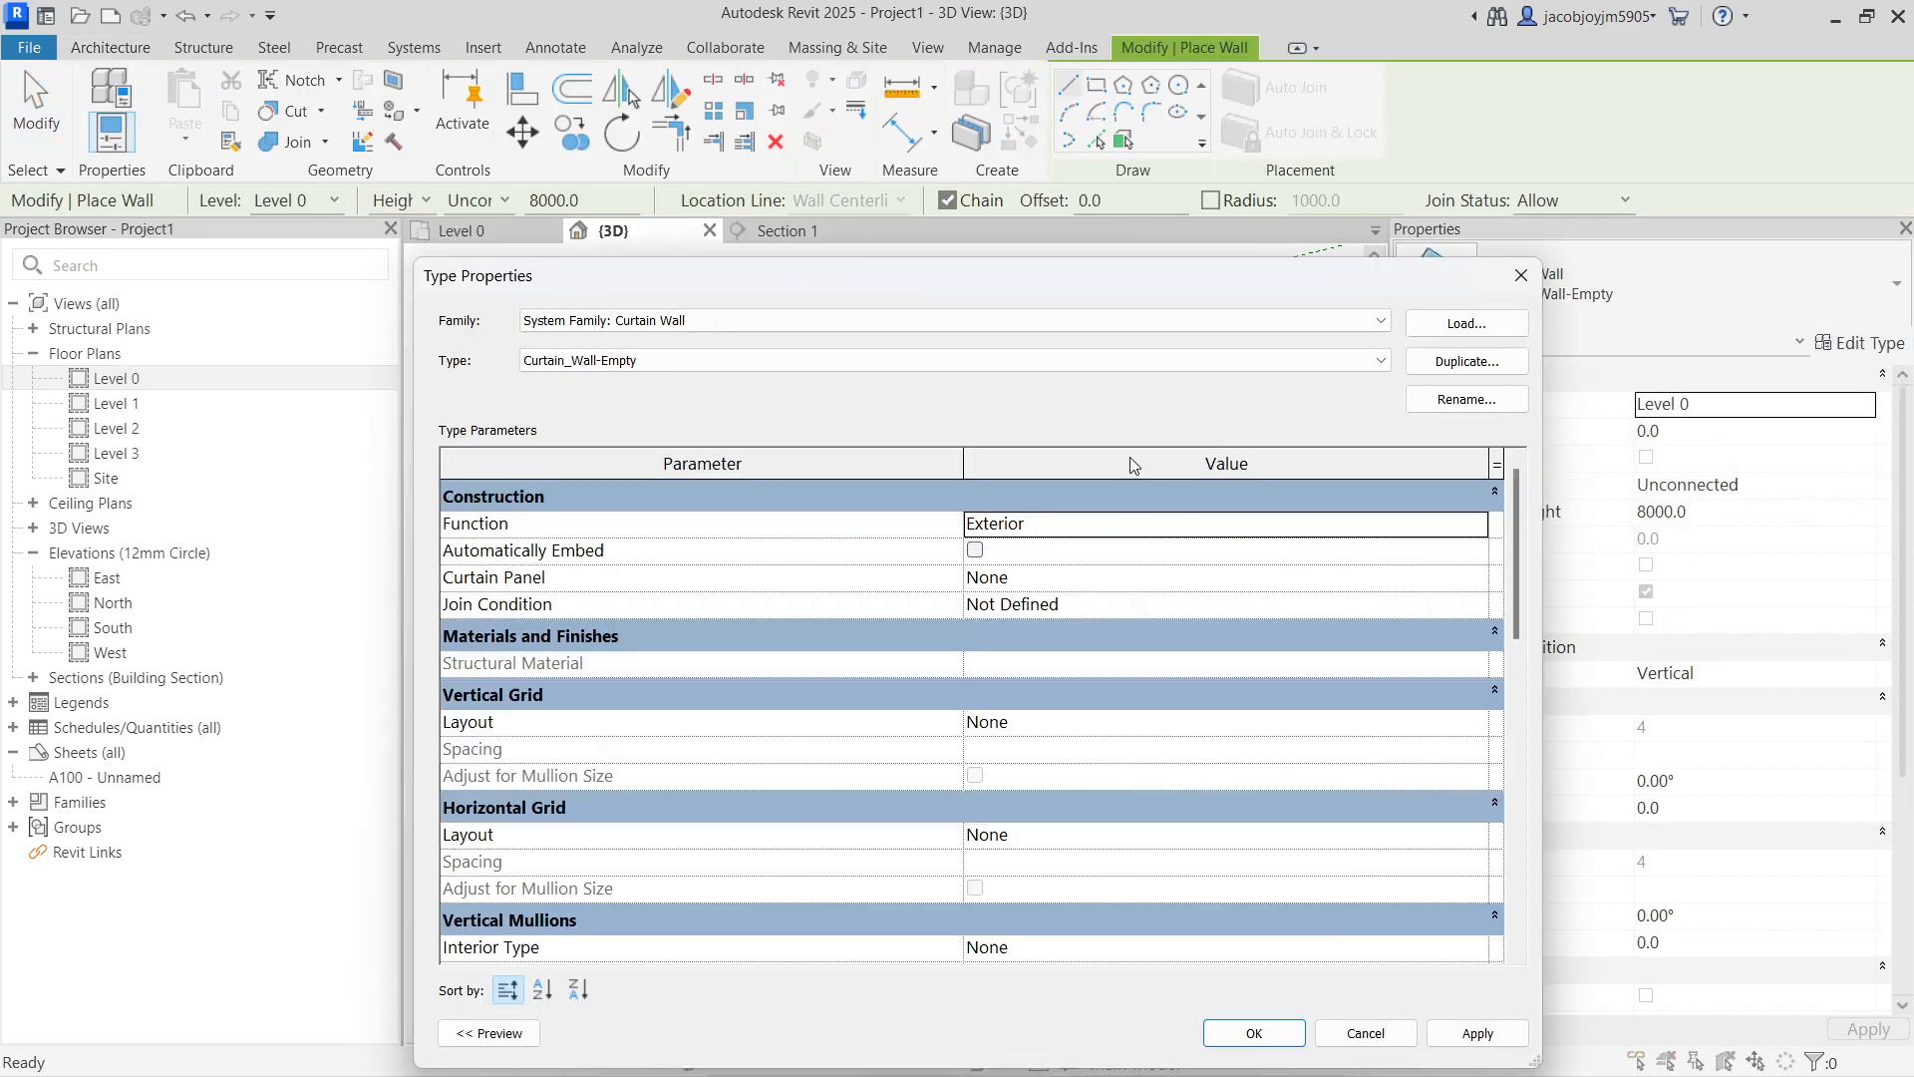
pyautogui.click(1465, 361)
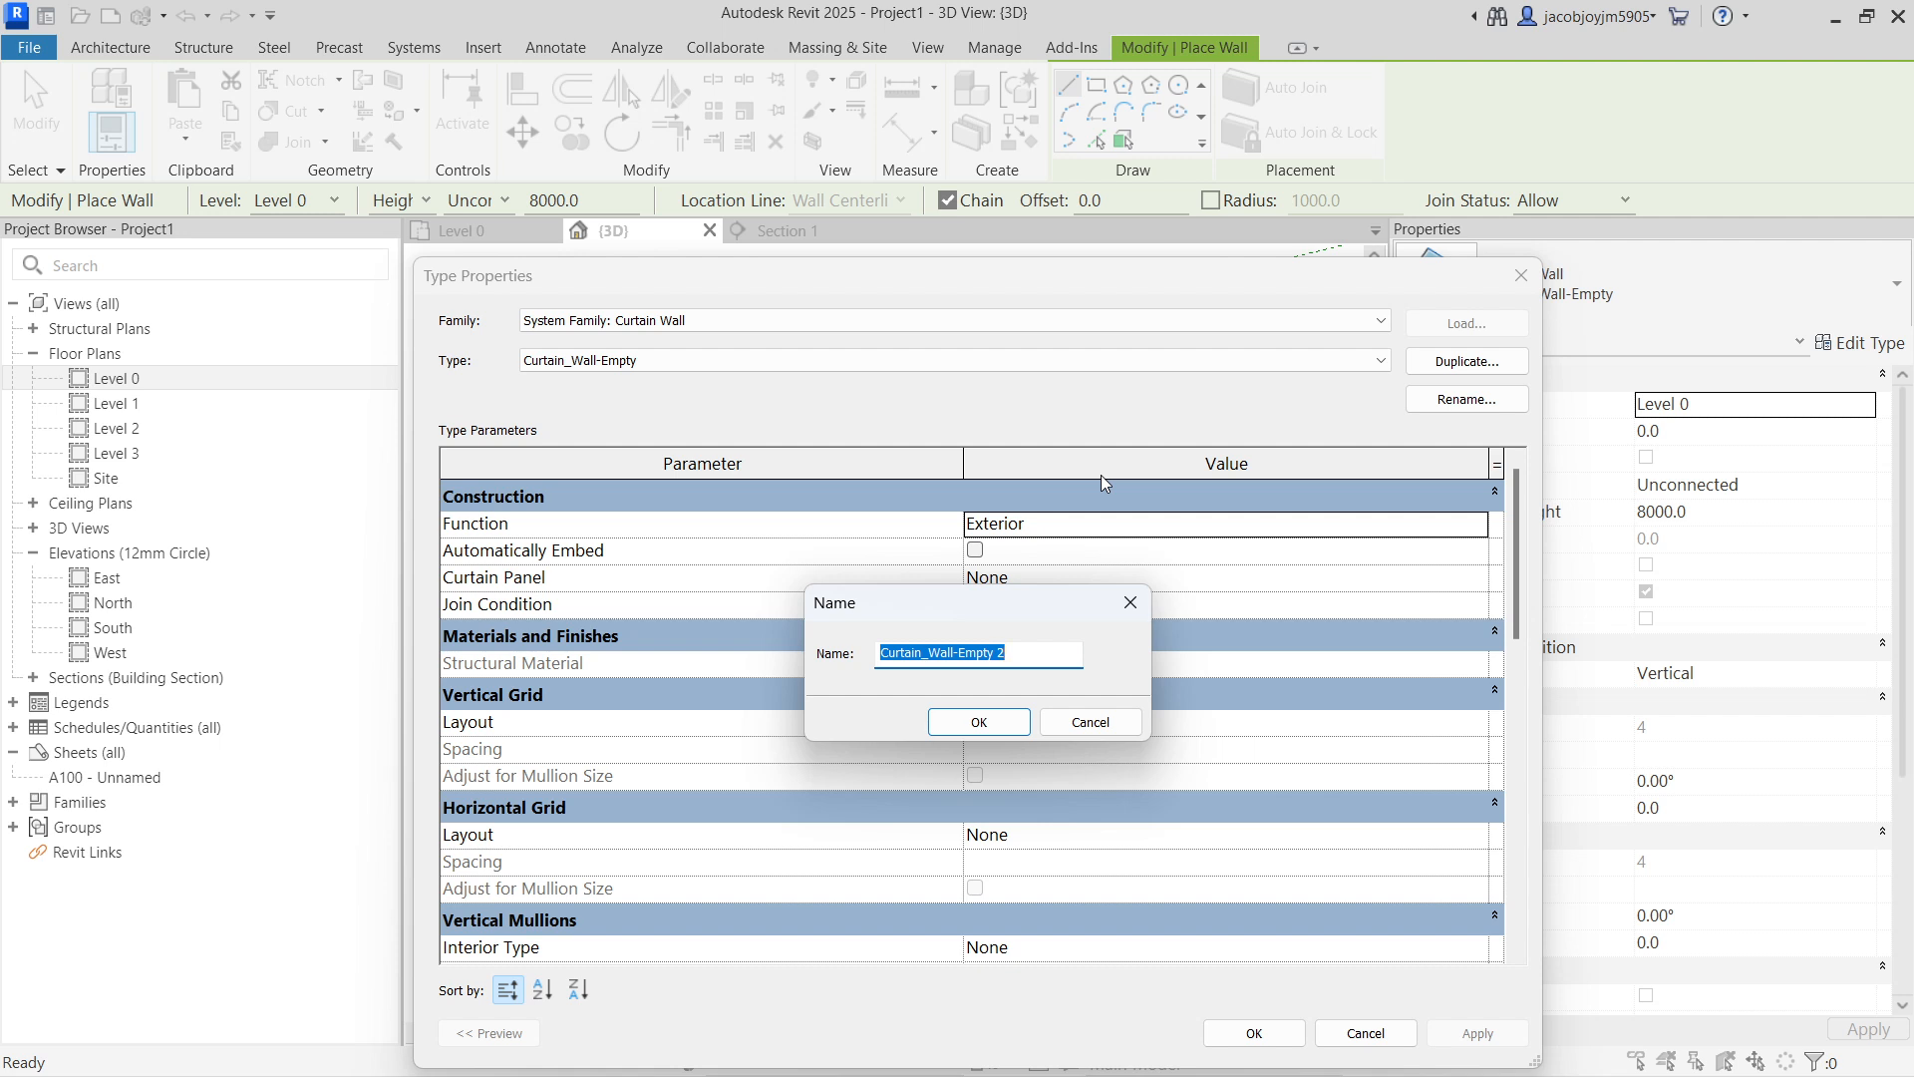
pyautogui.write('1500x2000')
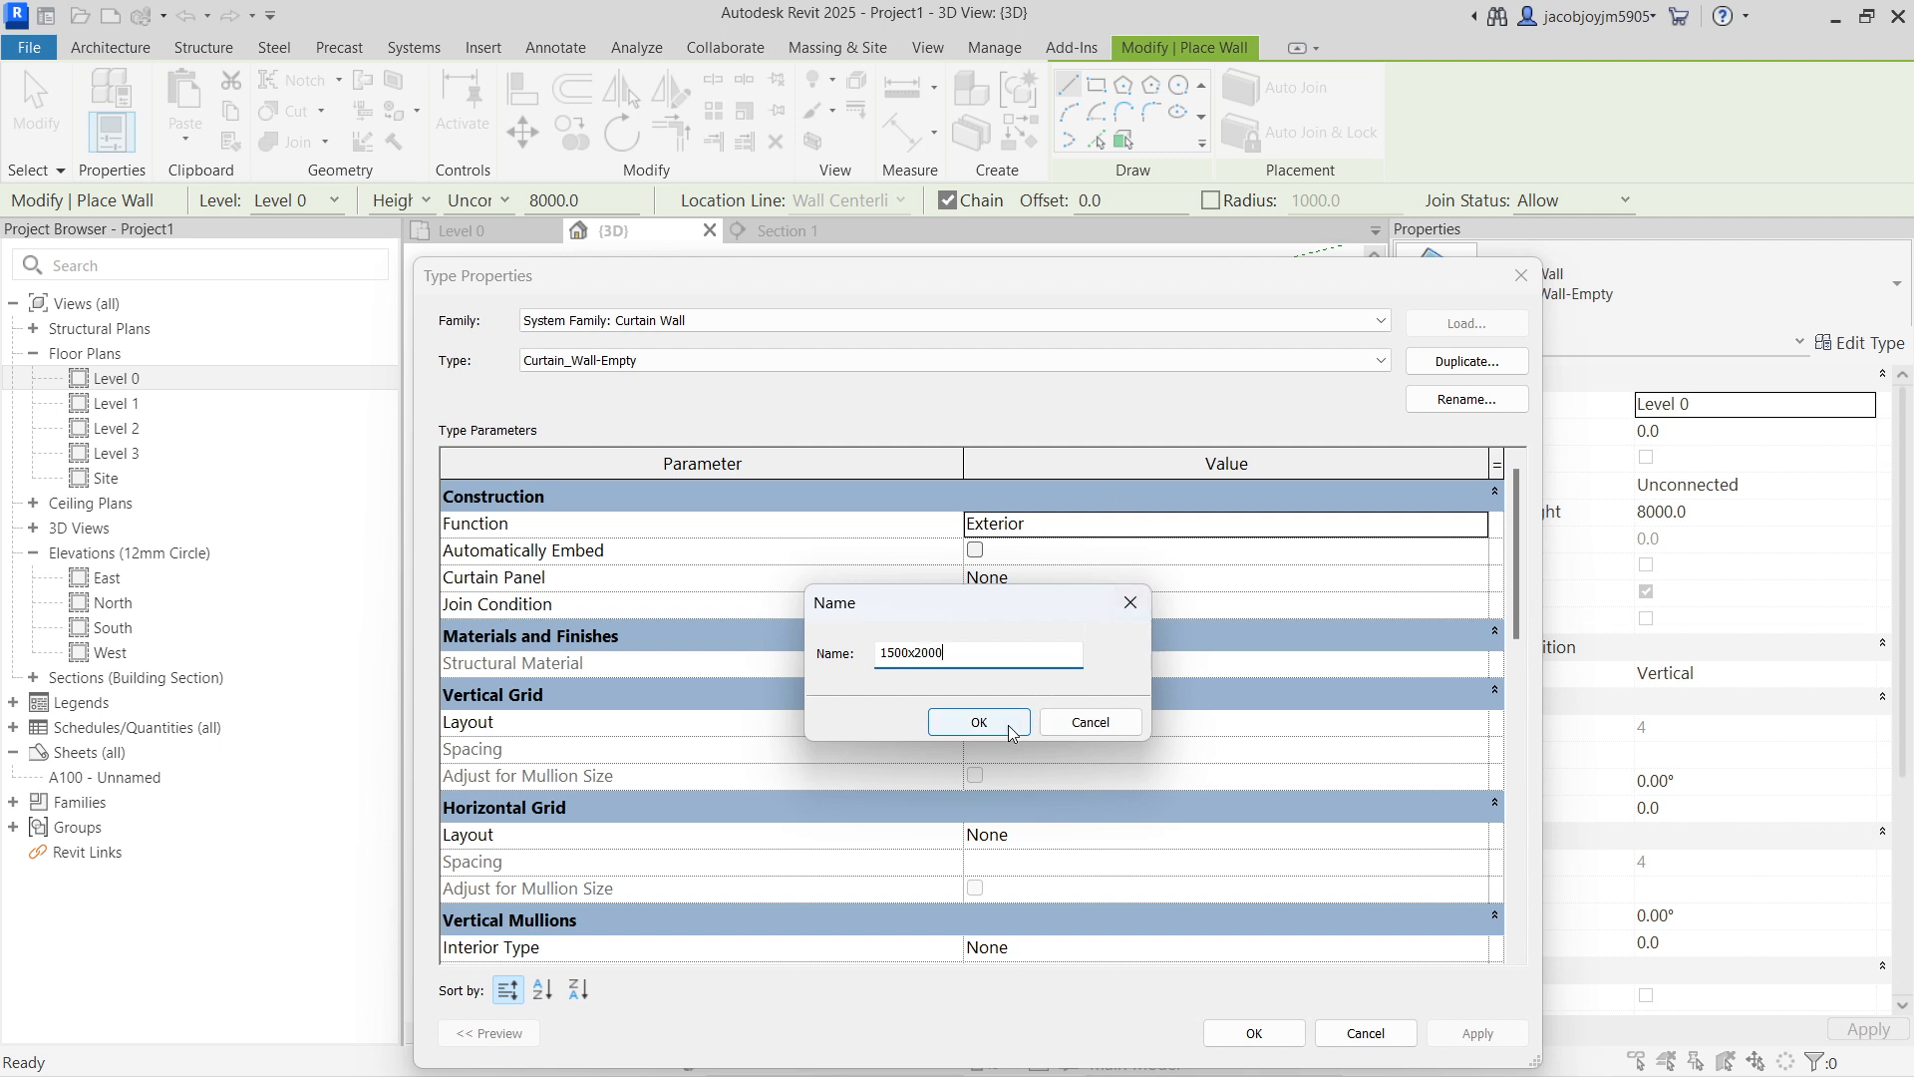
pyautogui.click(979, 722)
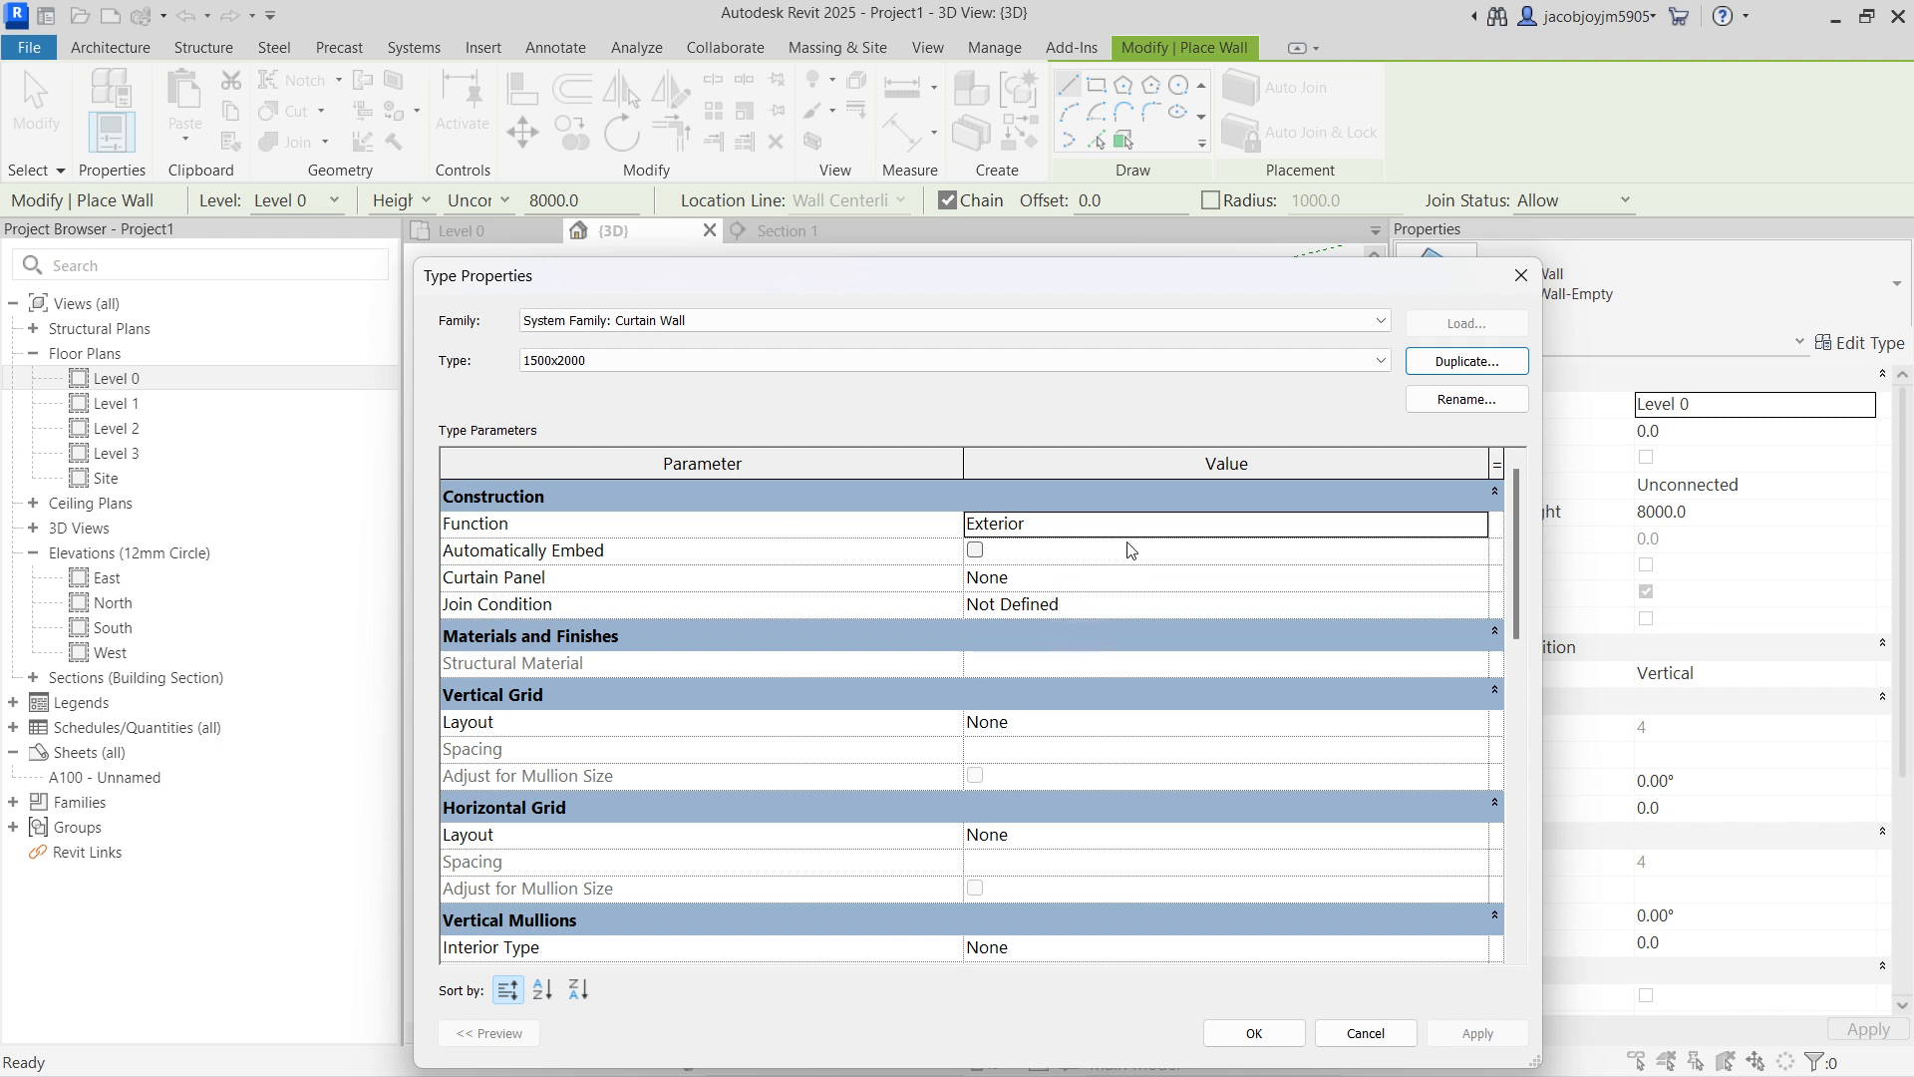
pyautogui.click(1086, 578)
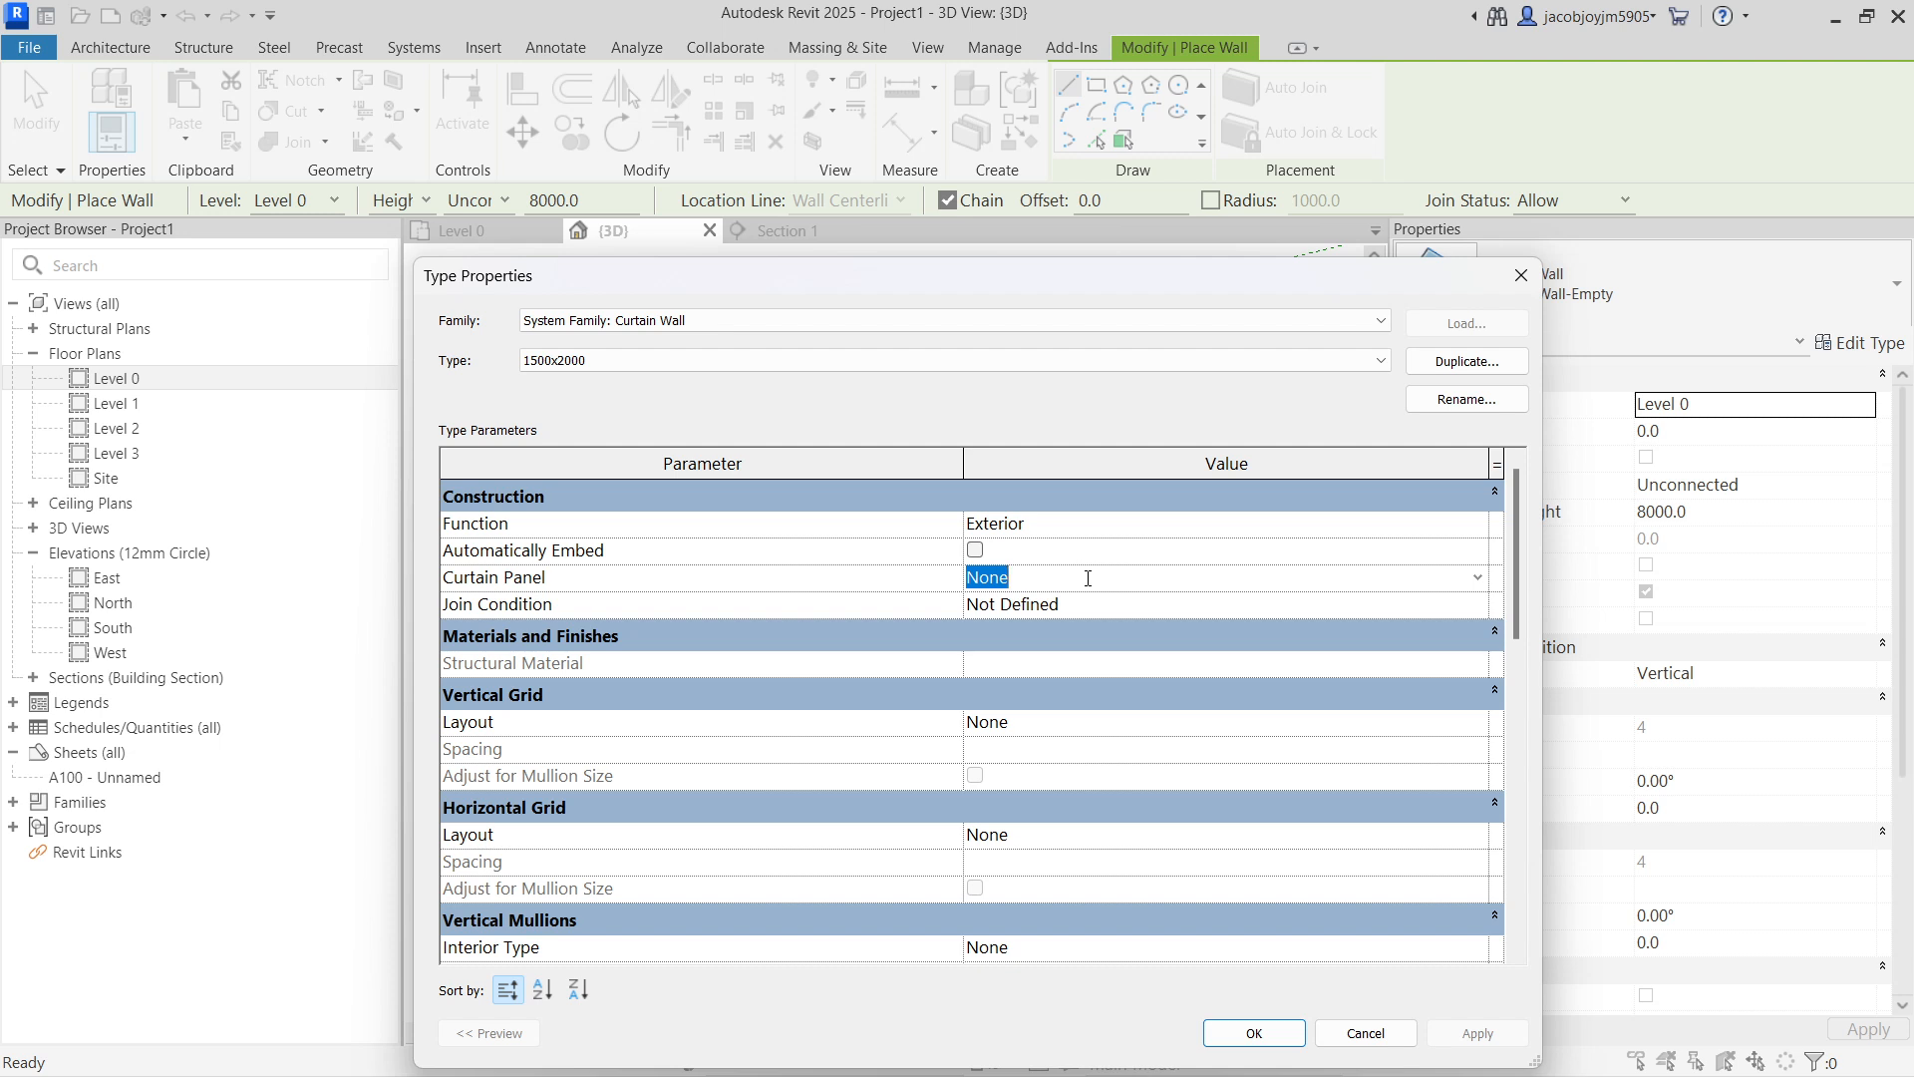
pyautogui.click(1097, 604)
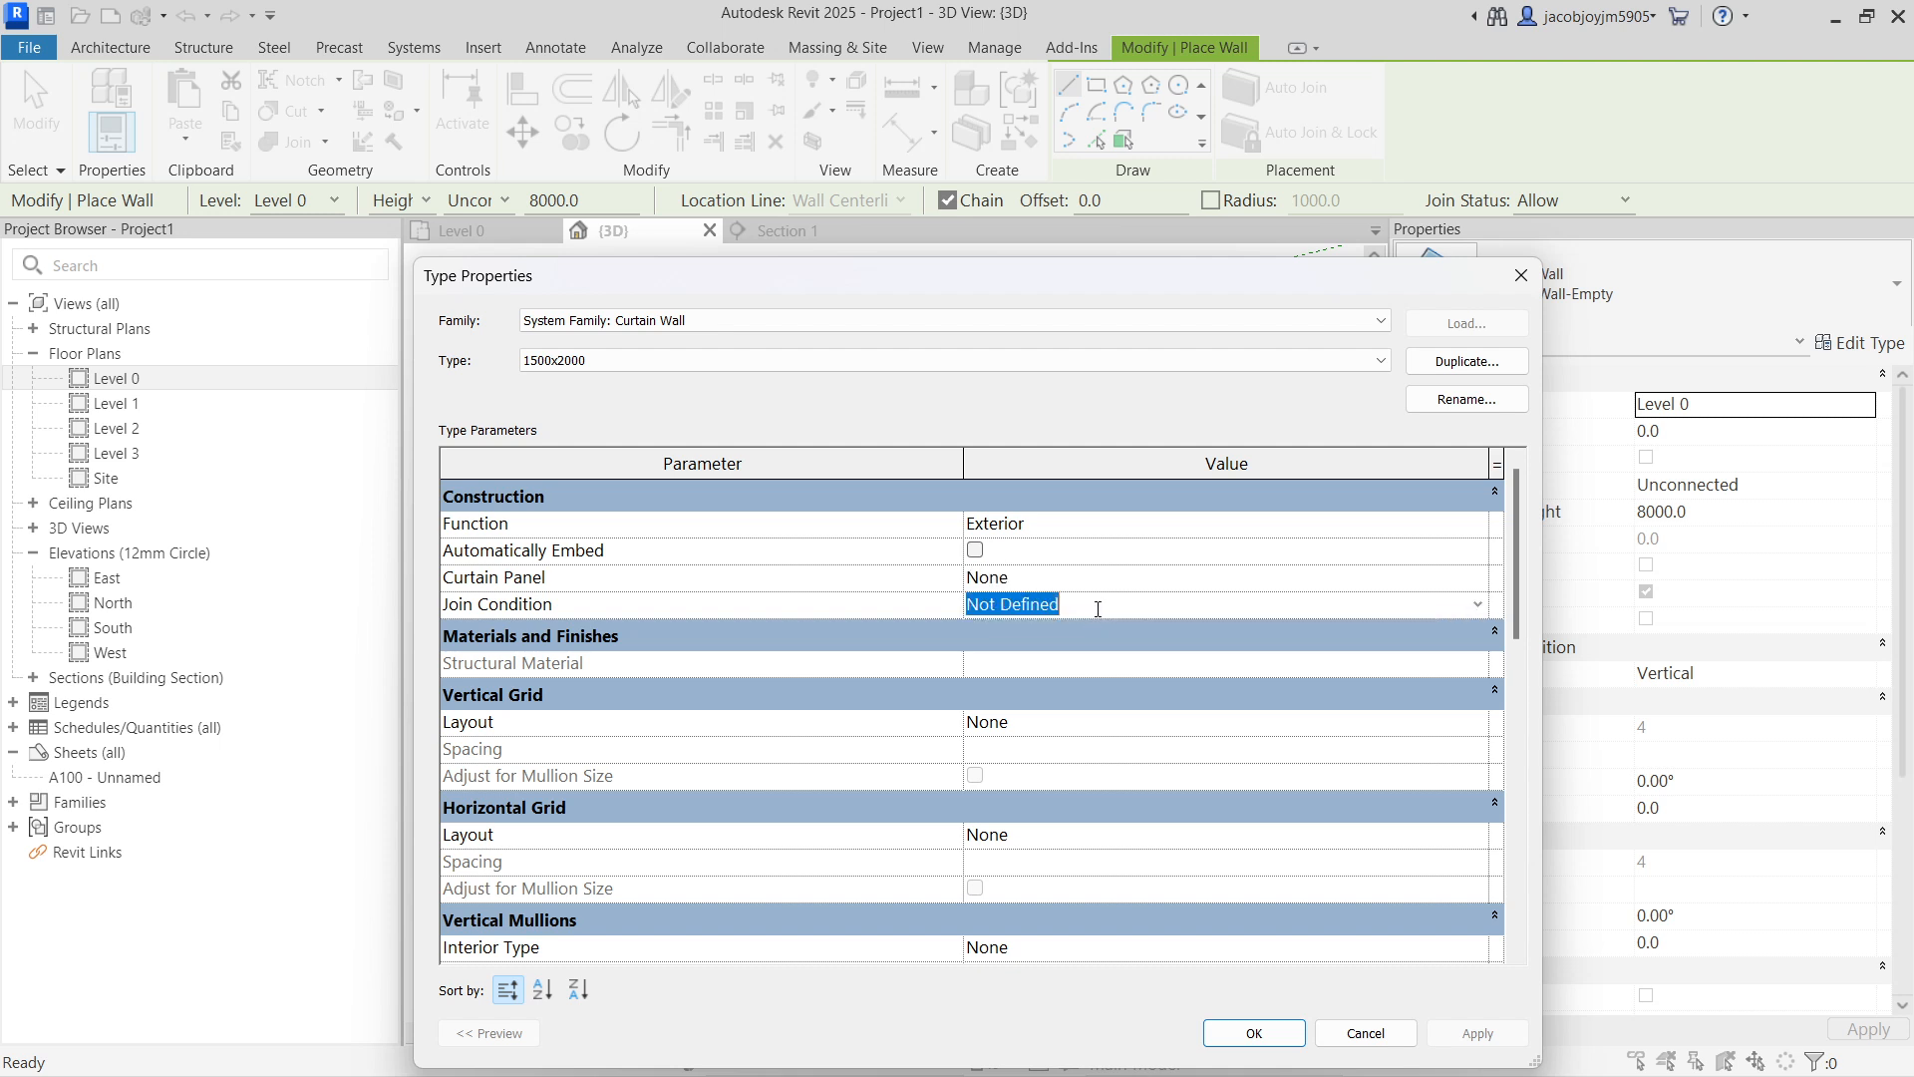
pyautogui.click(1477, 606)
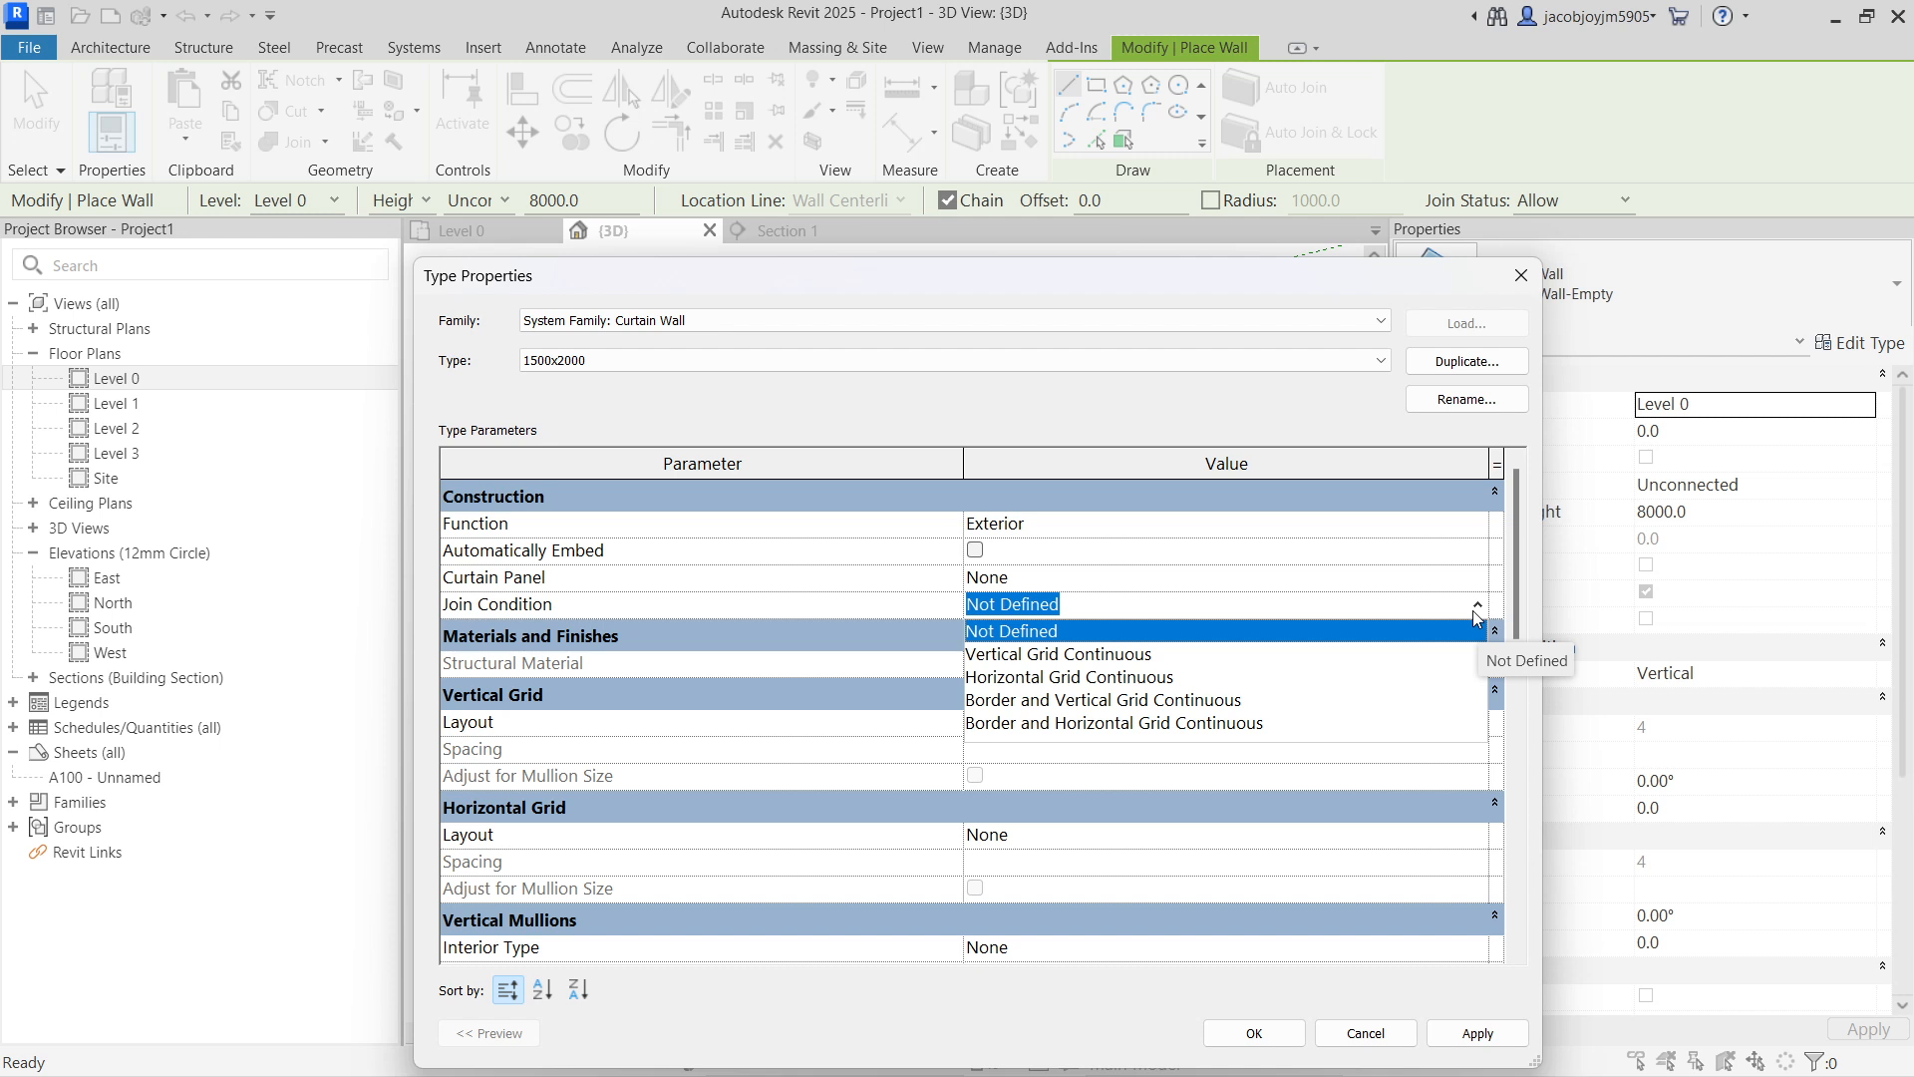
pyautogui.click(1474, 615)
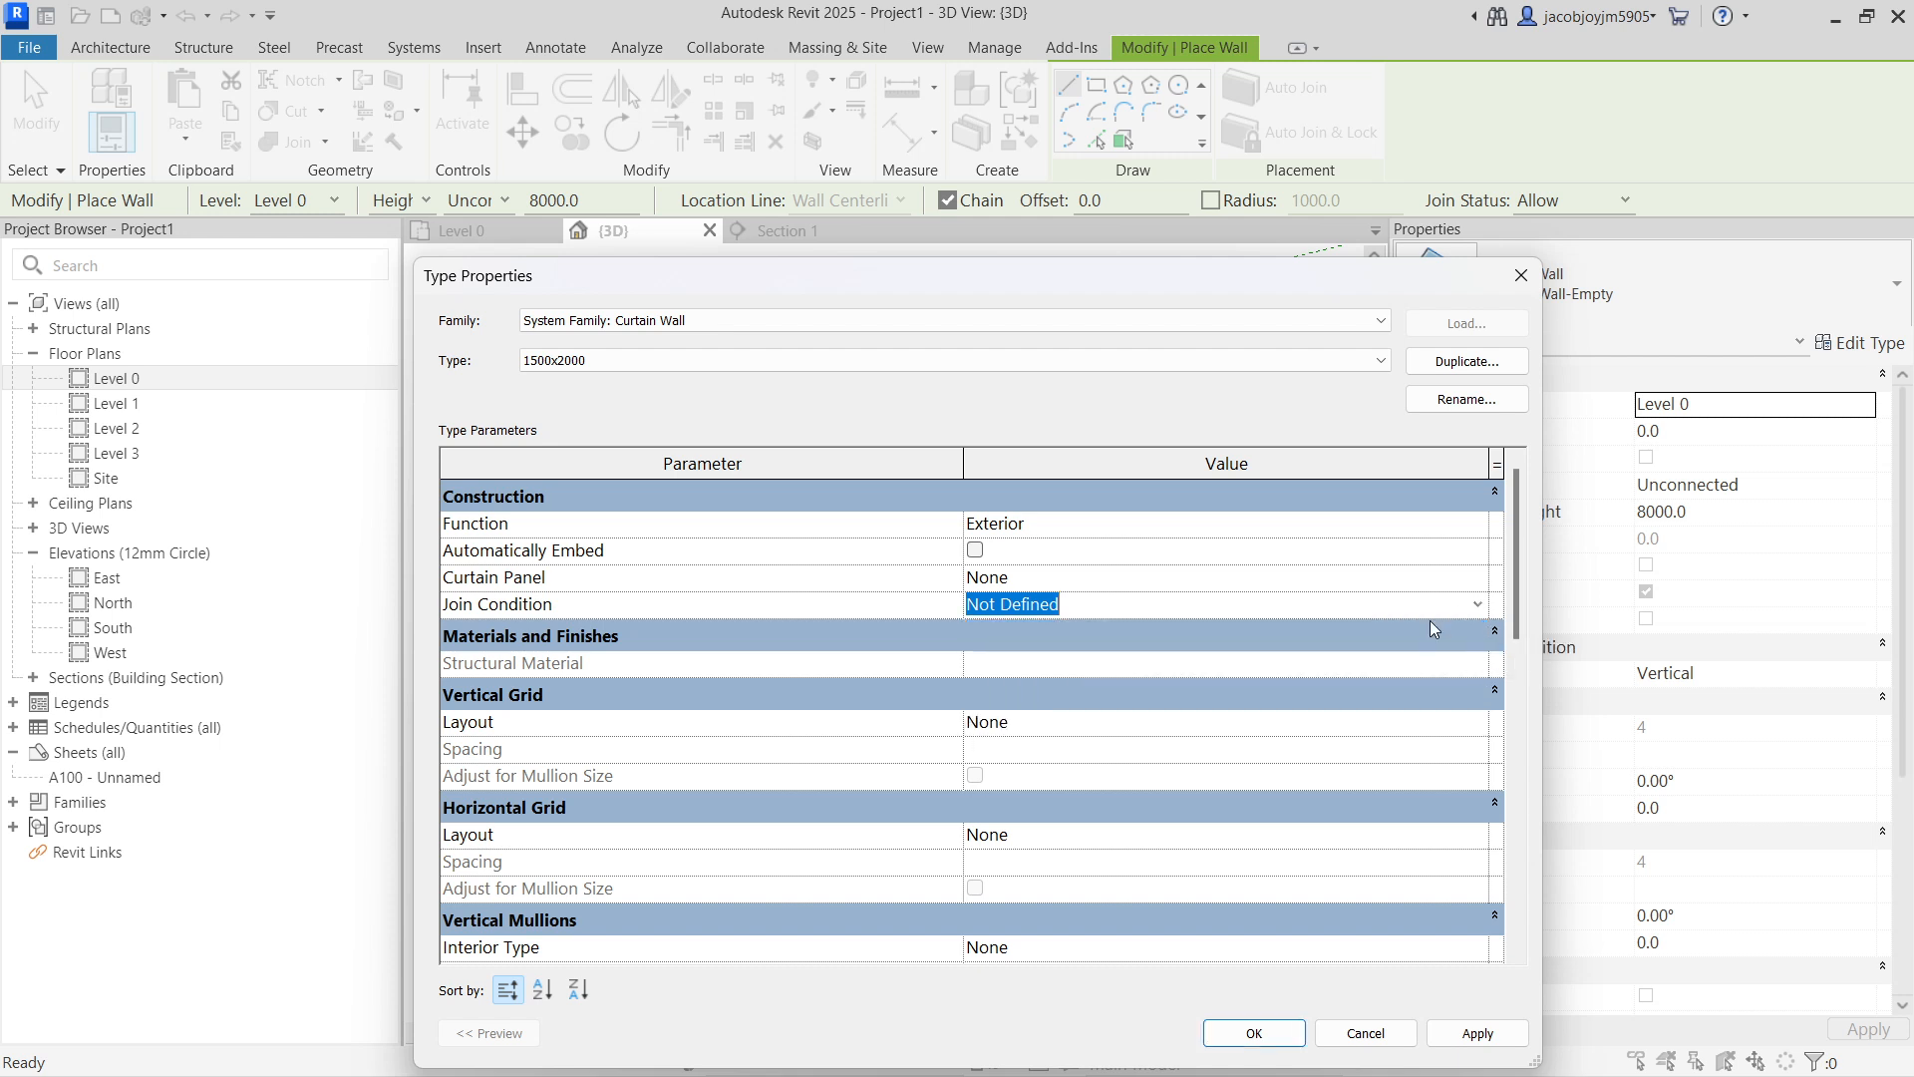
# Step: Set the 1500x2000 type's vertical grid layout to Fixed Distance with a spacing of 1500 mm
pyautogui.scroll(-1, 807, 763)
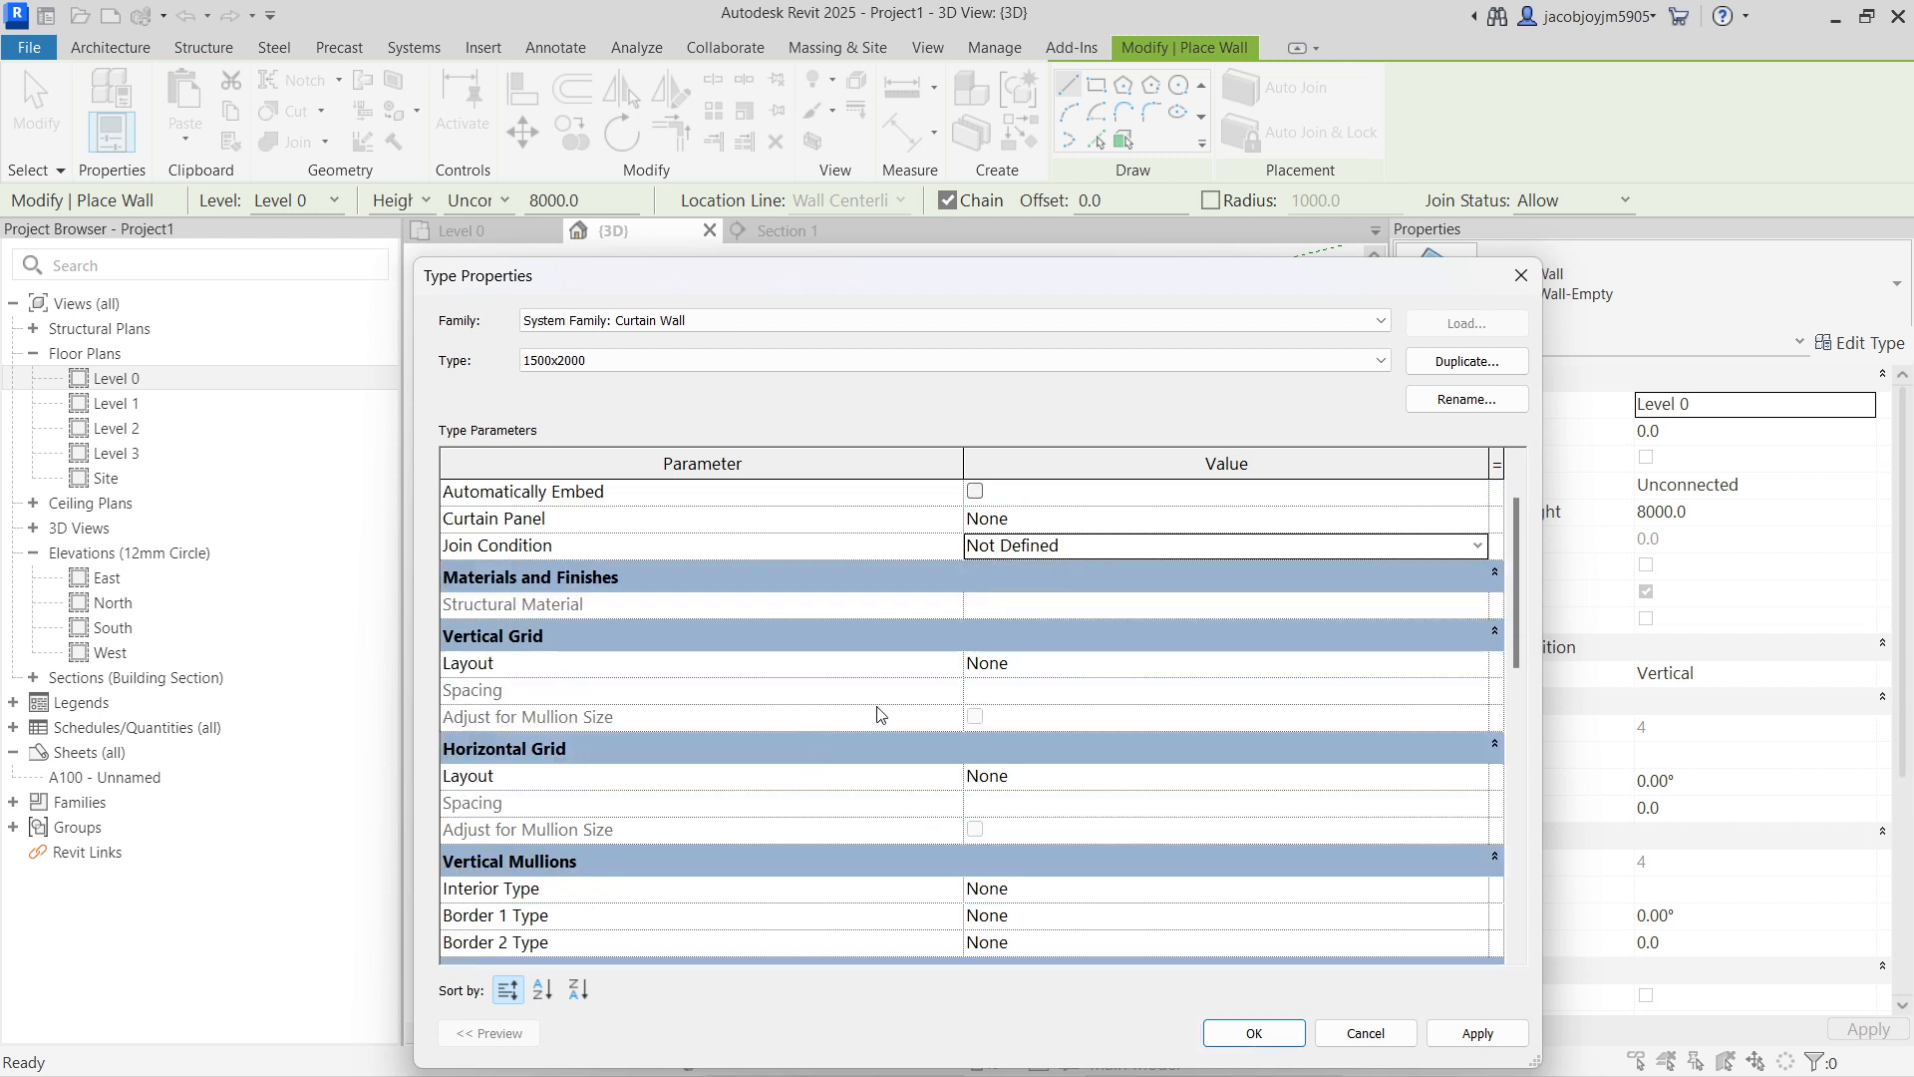
pyautogui.click(1096, 664)
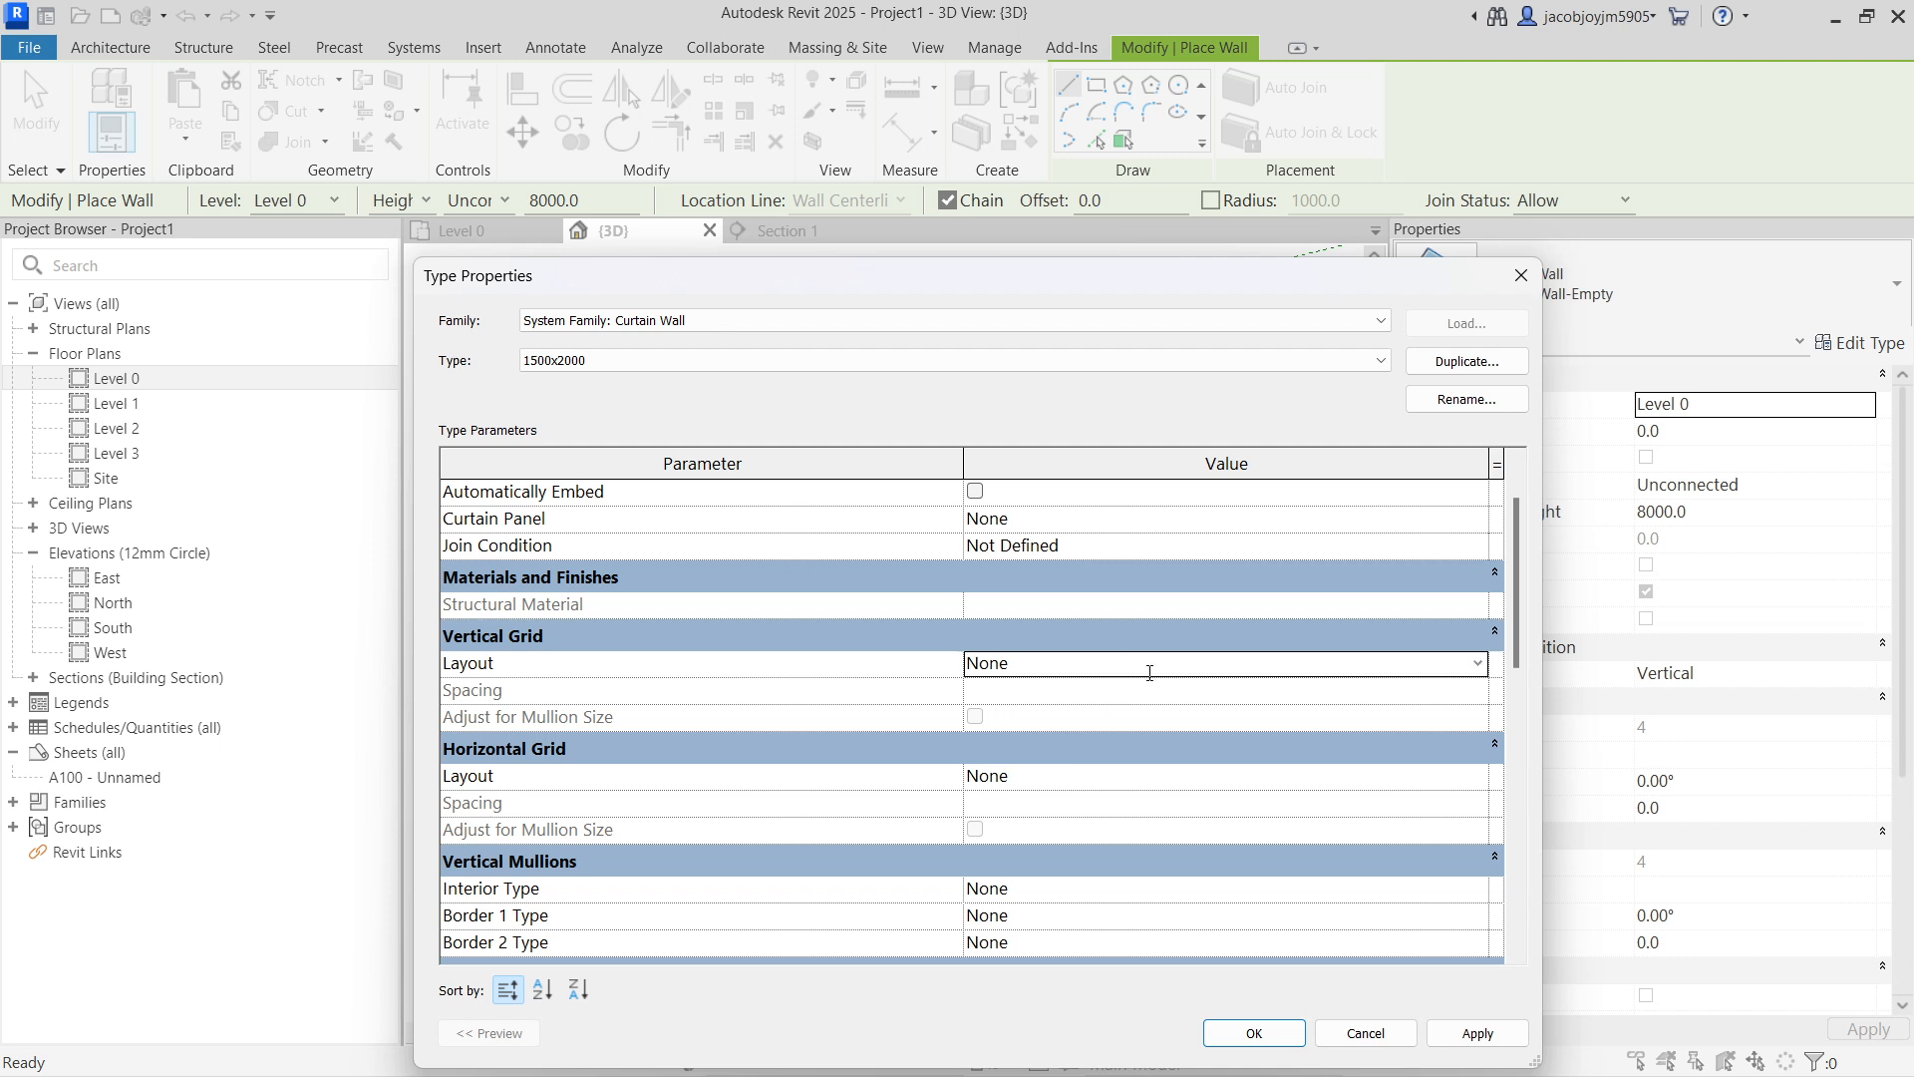
pyautogui.click(1477, 663)
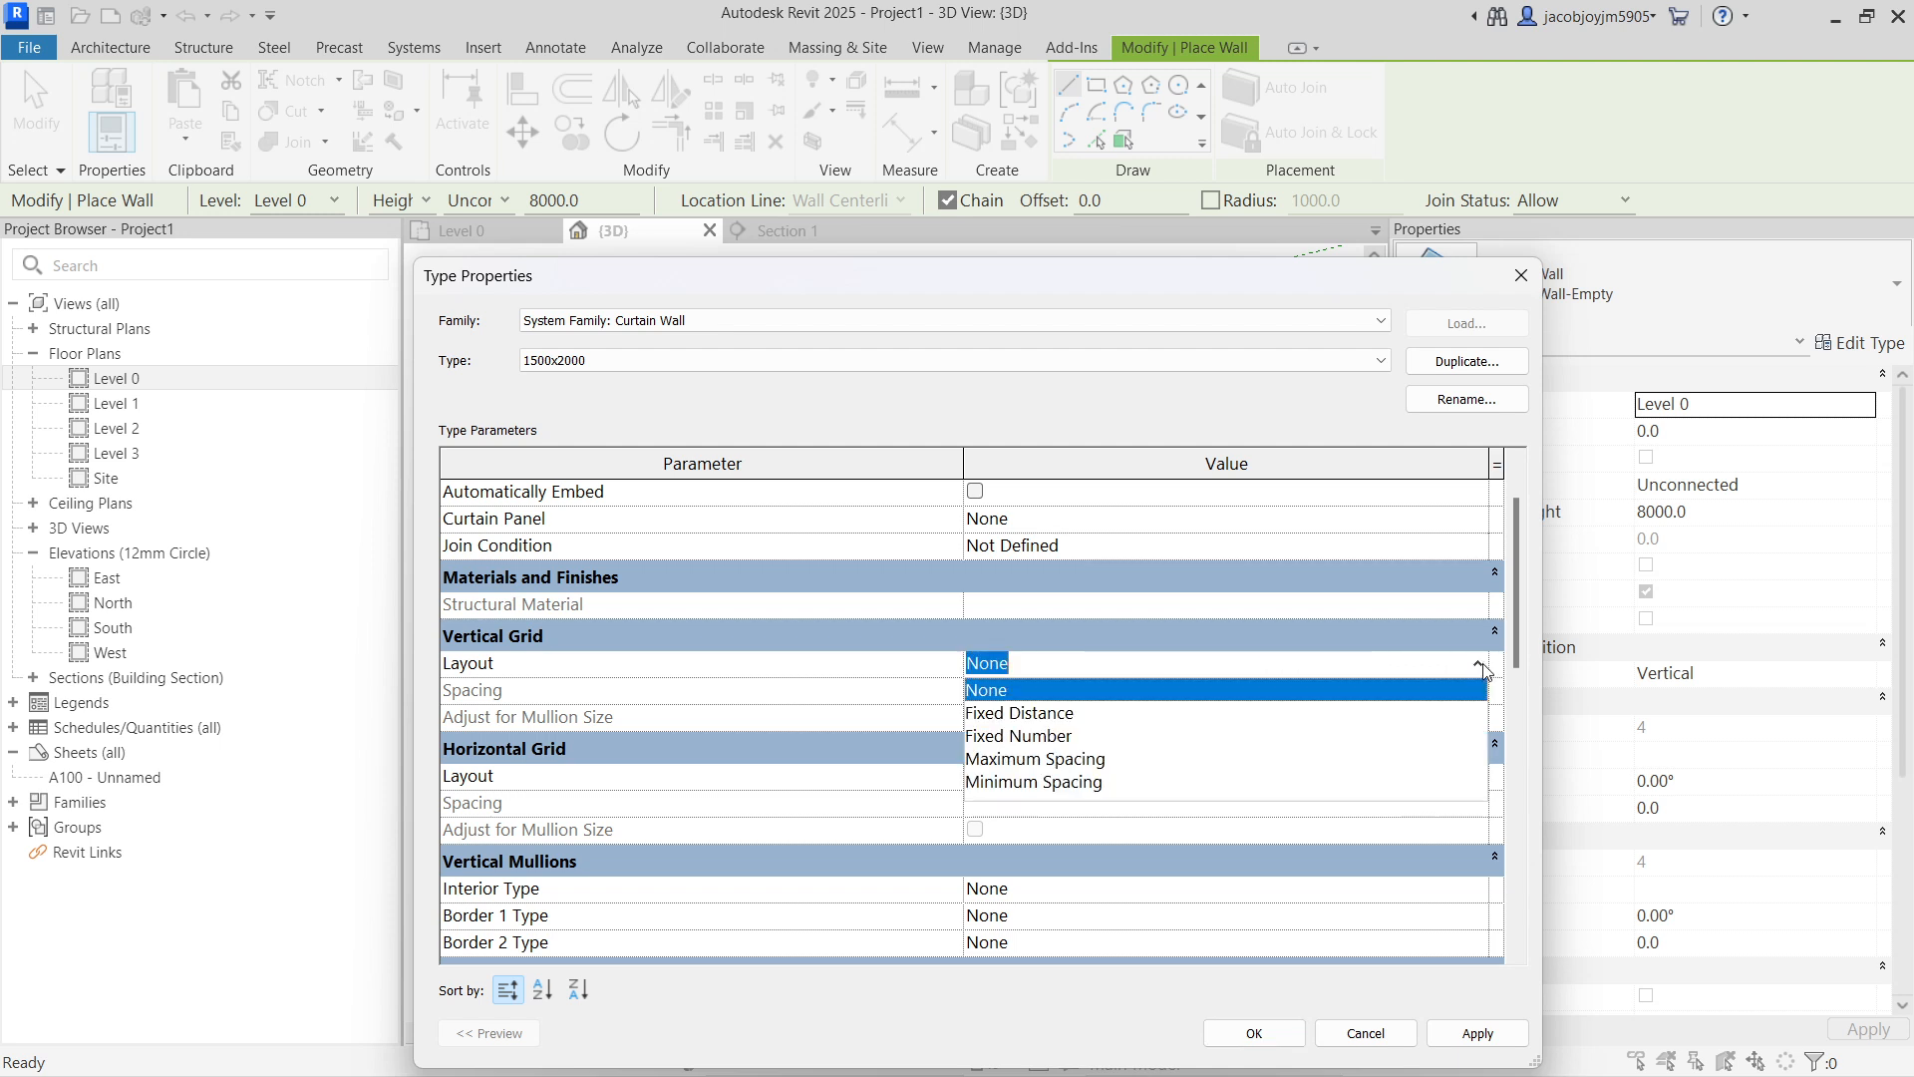
pyautogui.click(1074, 712)
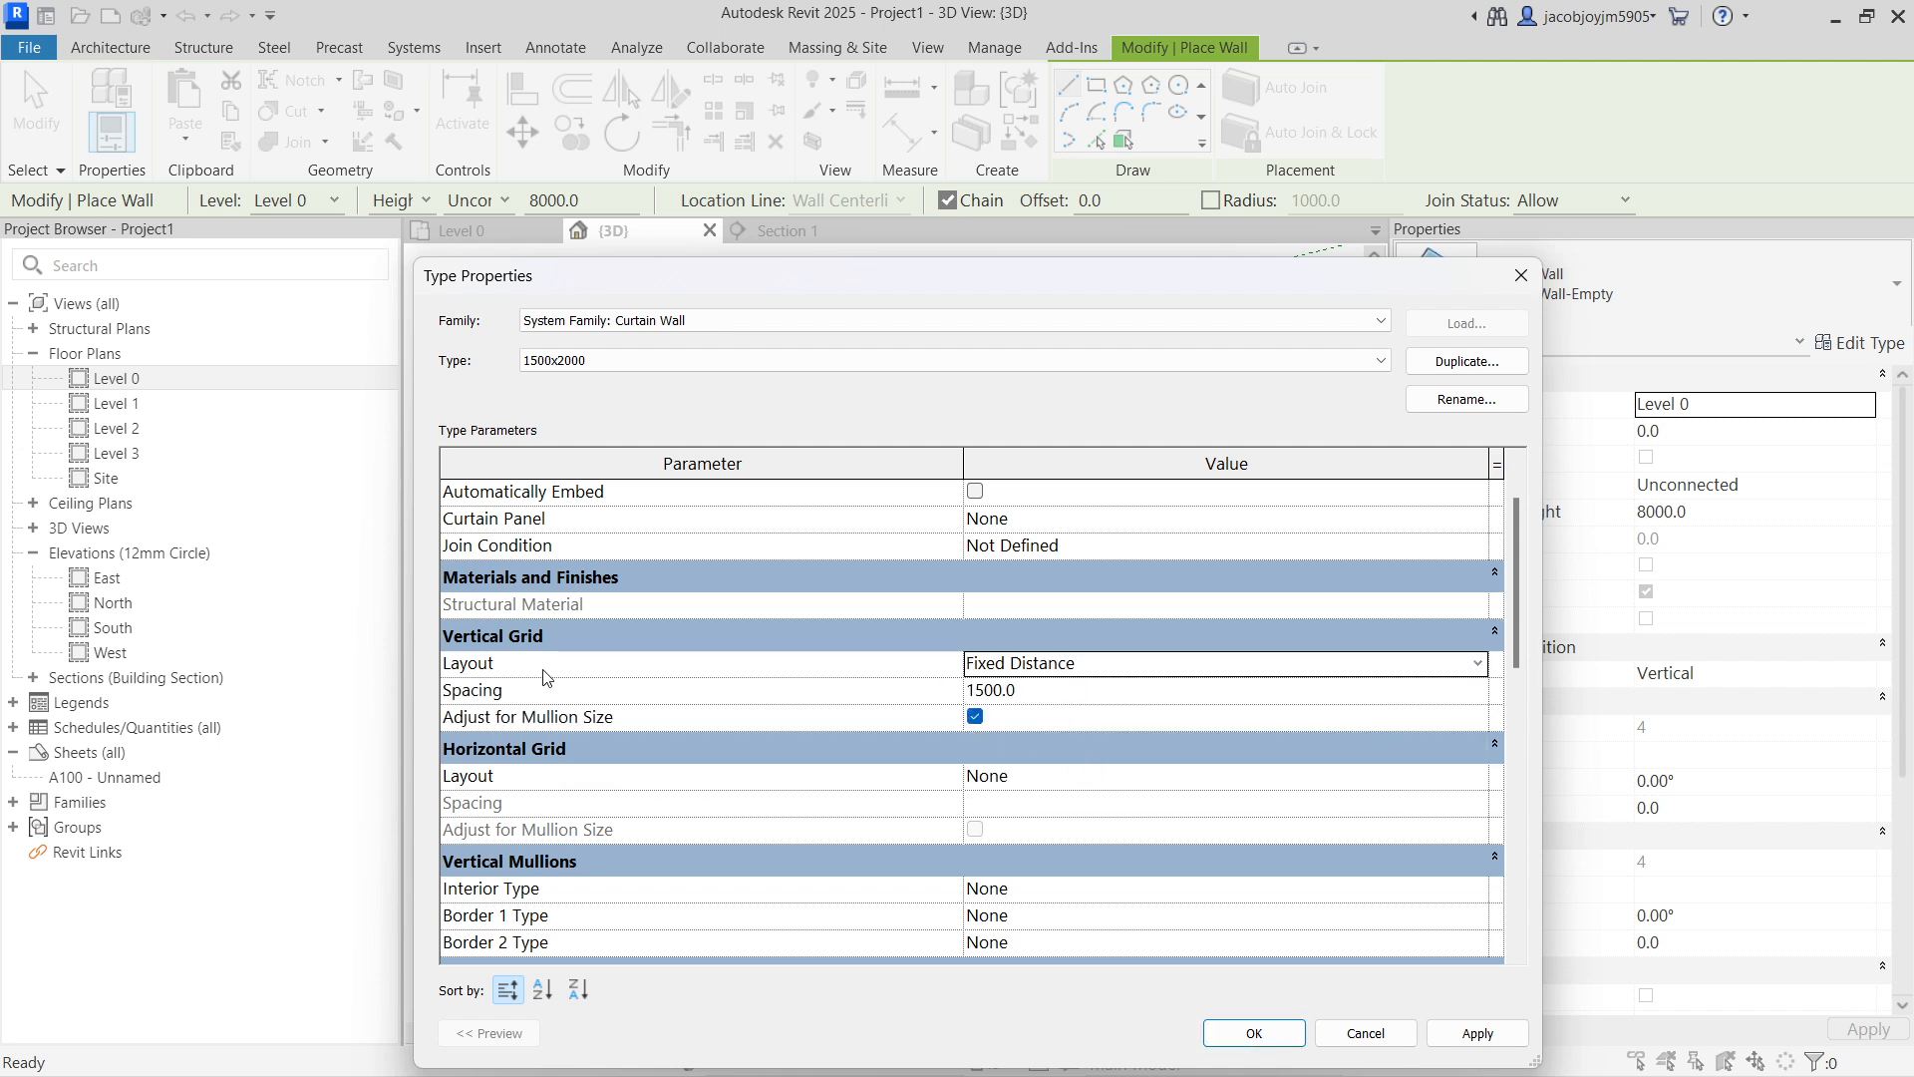
pyautogui.moveTo(544, 678)
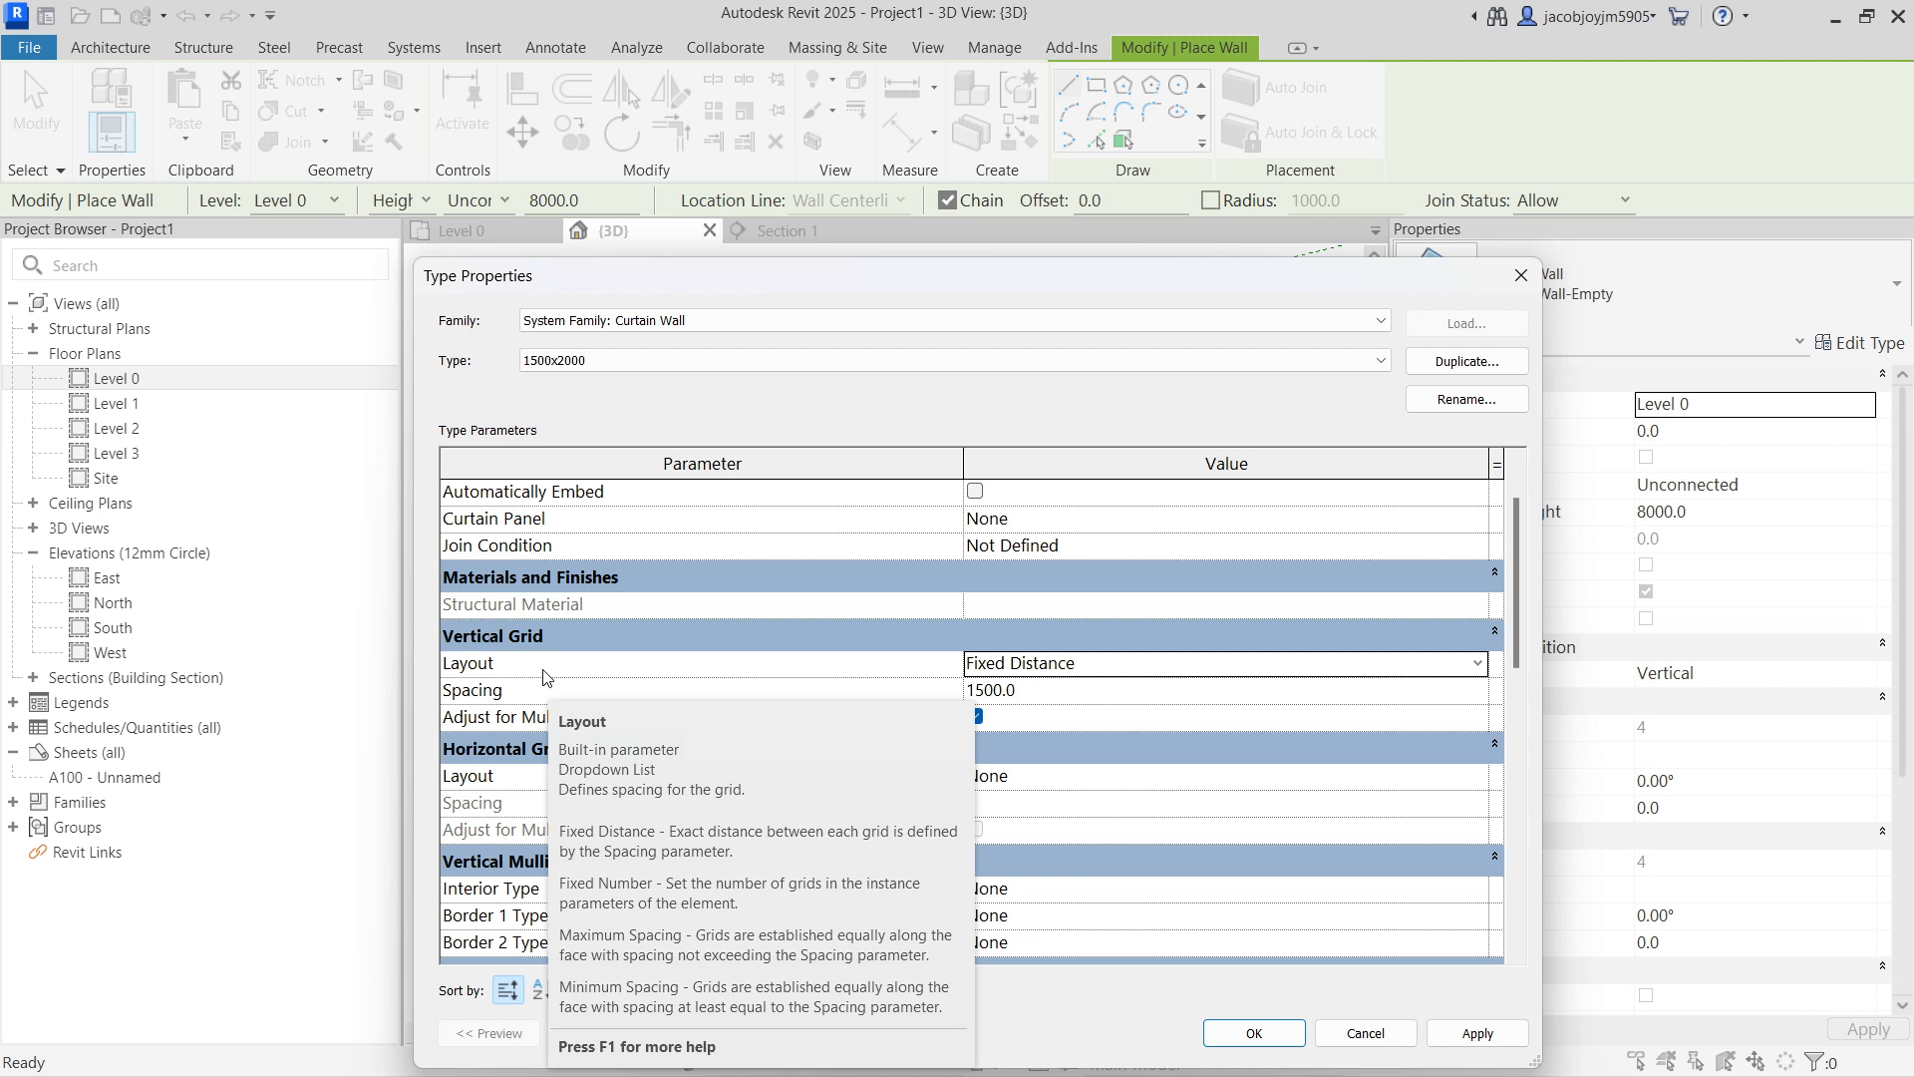
pyautogui.click(1049, 690)
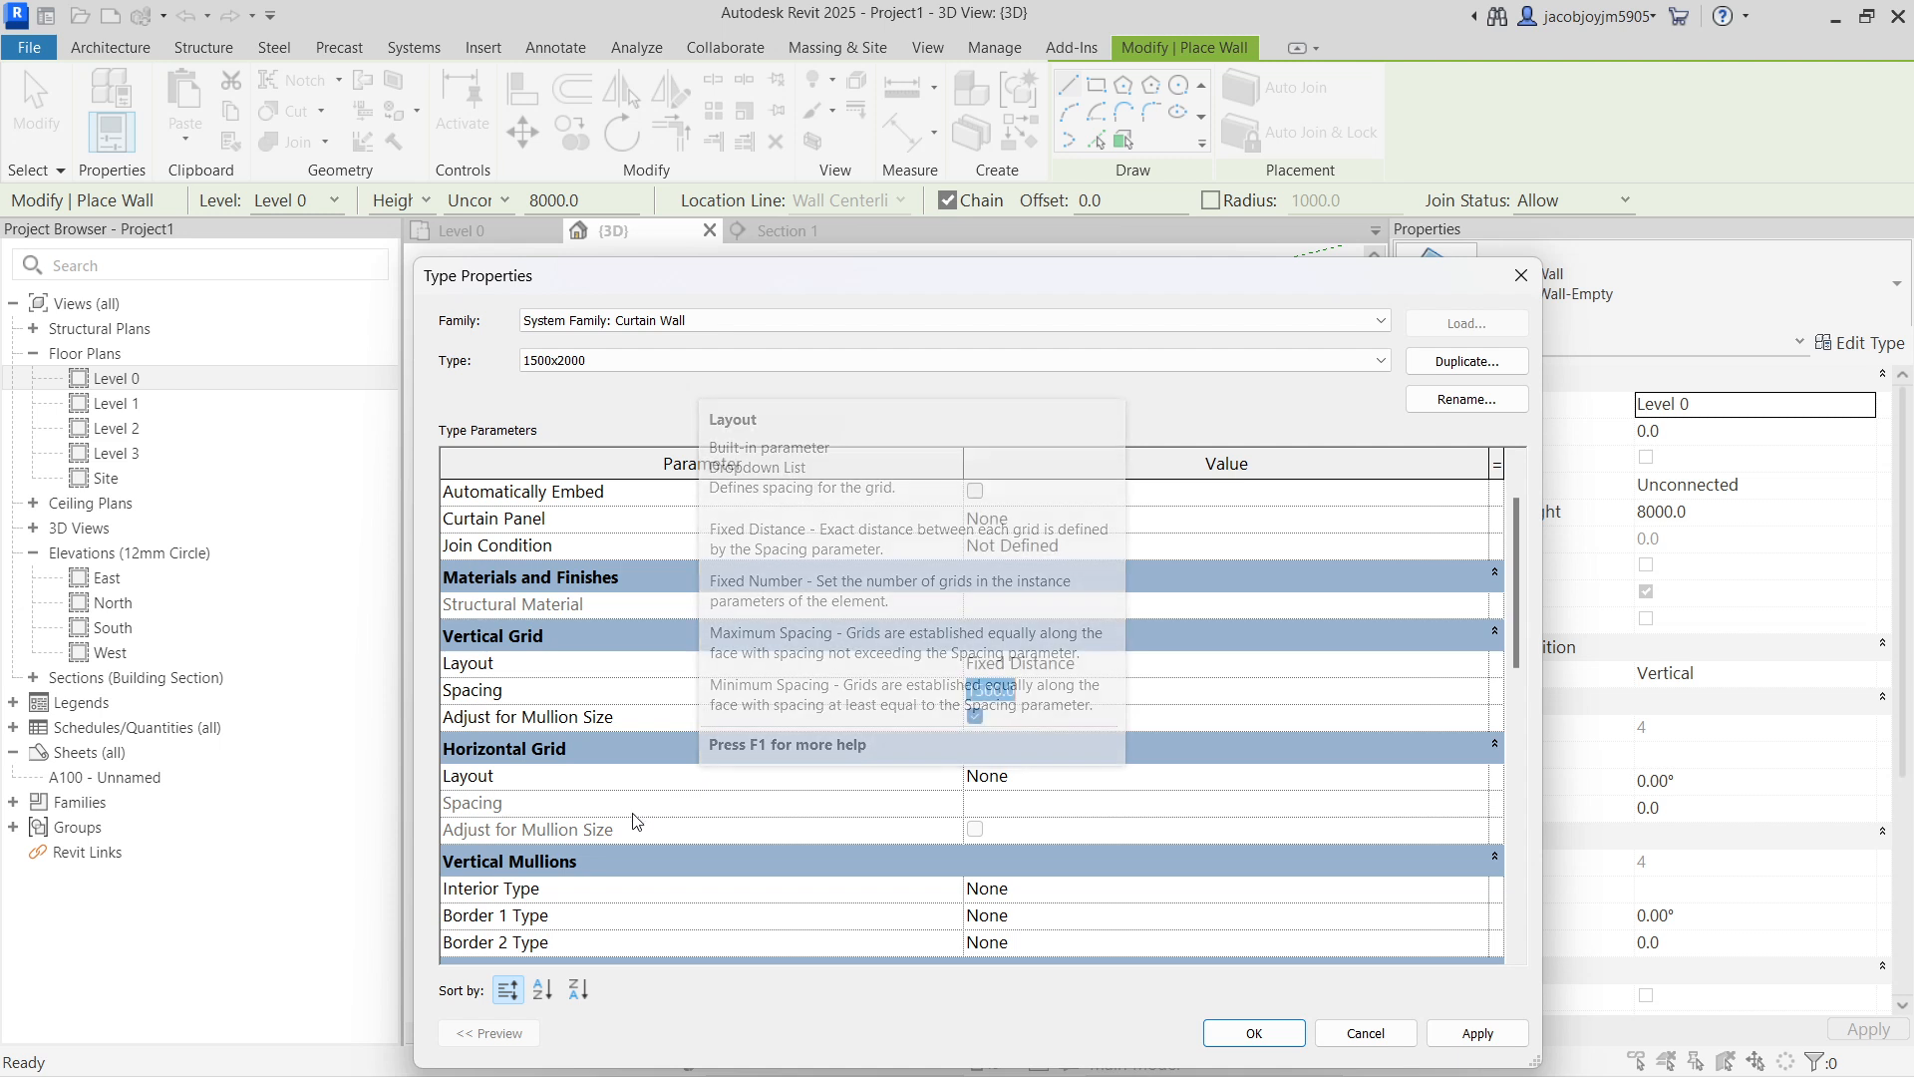
# Step: Set the type's horizontal grid layout to Fixed Distance with a spacing of 2000 mm
pyautogui.click(1478, 781)
pyautogui.click(1061, 822)
pyautogui.click(1064, 816)
pyautogui.doubleClick(1065, 809)
pyautogui.write('2000')
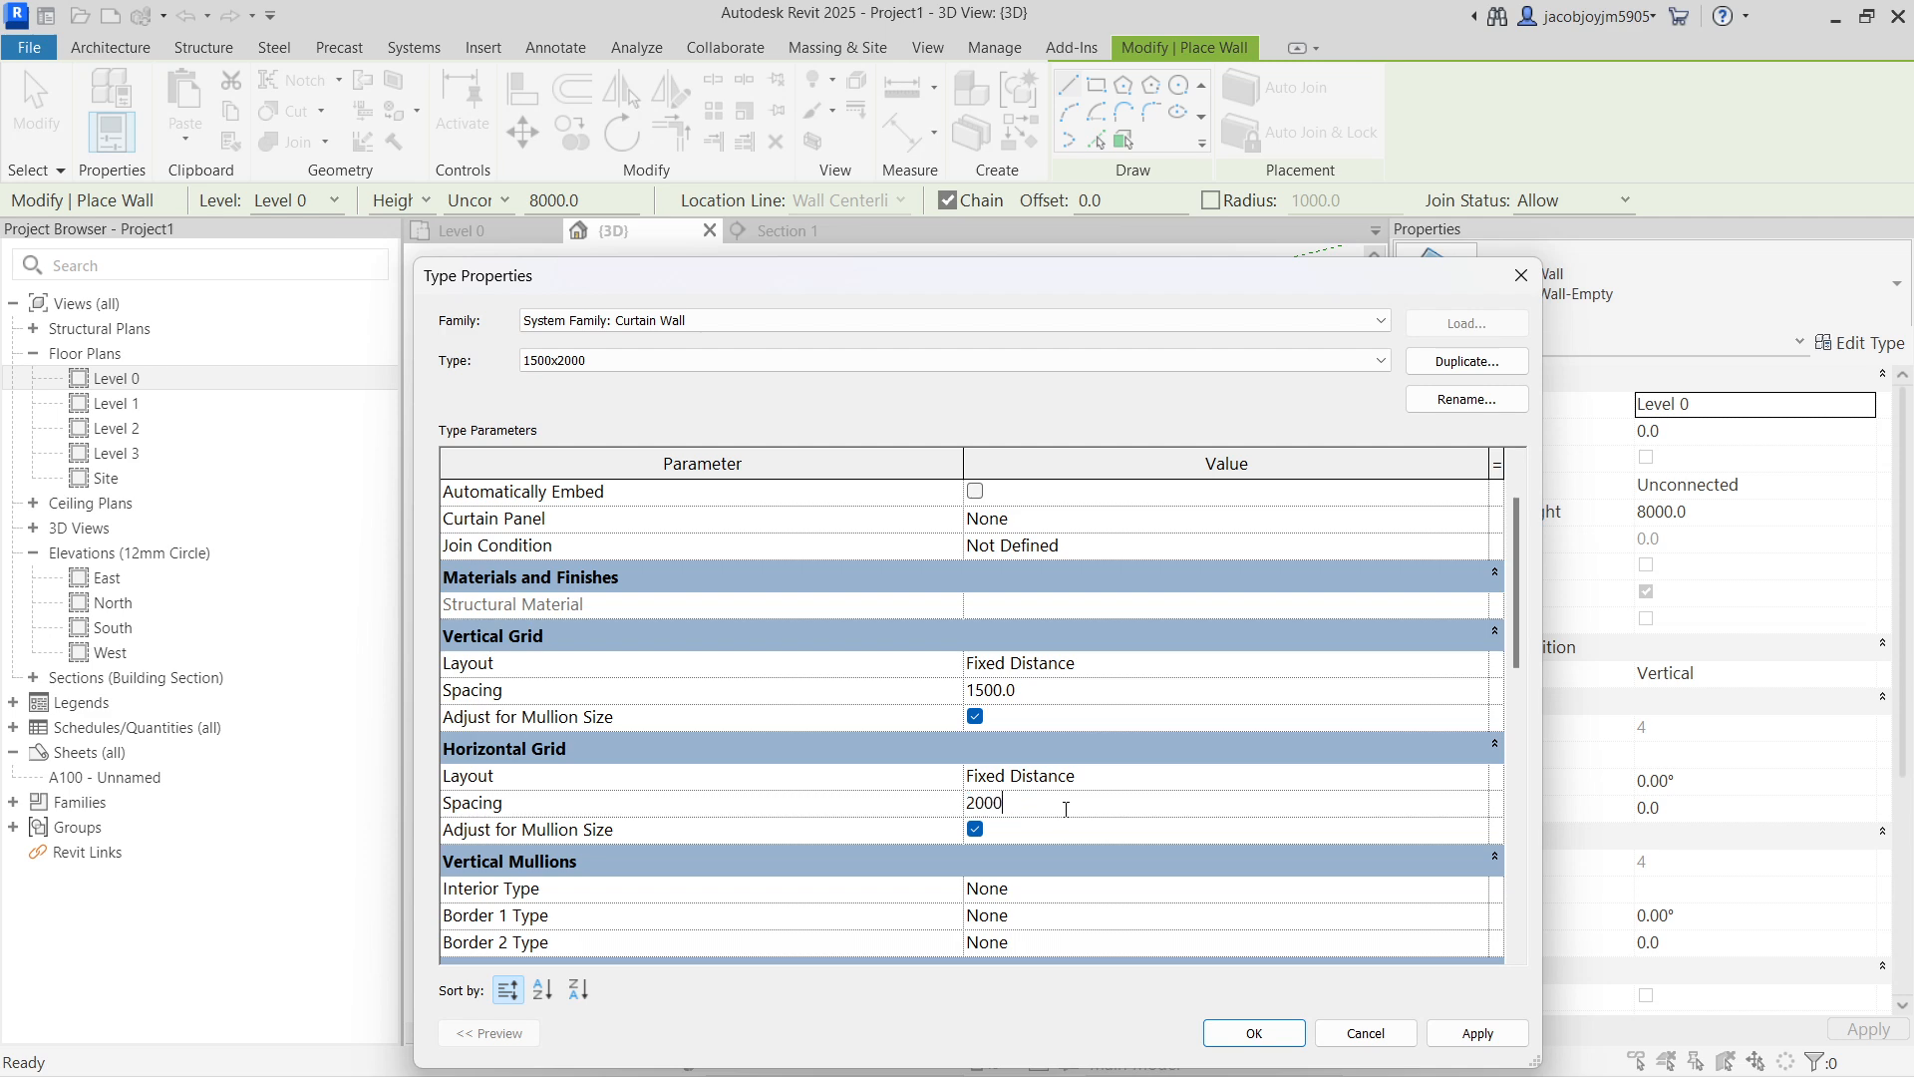
# Step: Set the 1500x2000 type's vertical interior, Border 1 and Border 2 mullions to Rectangular Mullion : 30mm_Square
pyautogui.scroll(-2, 1027, 798)
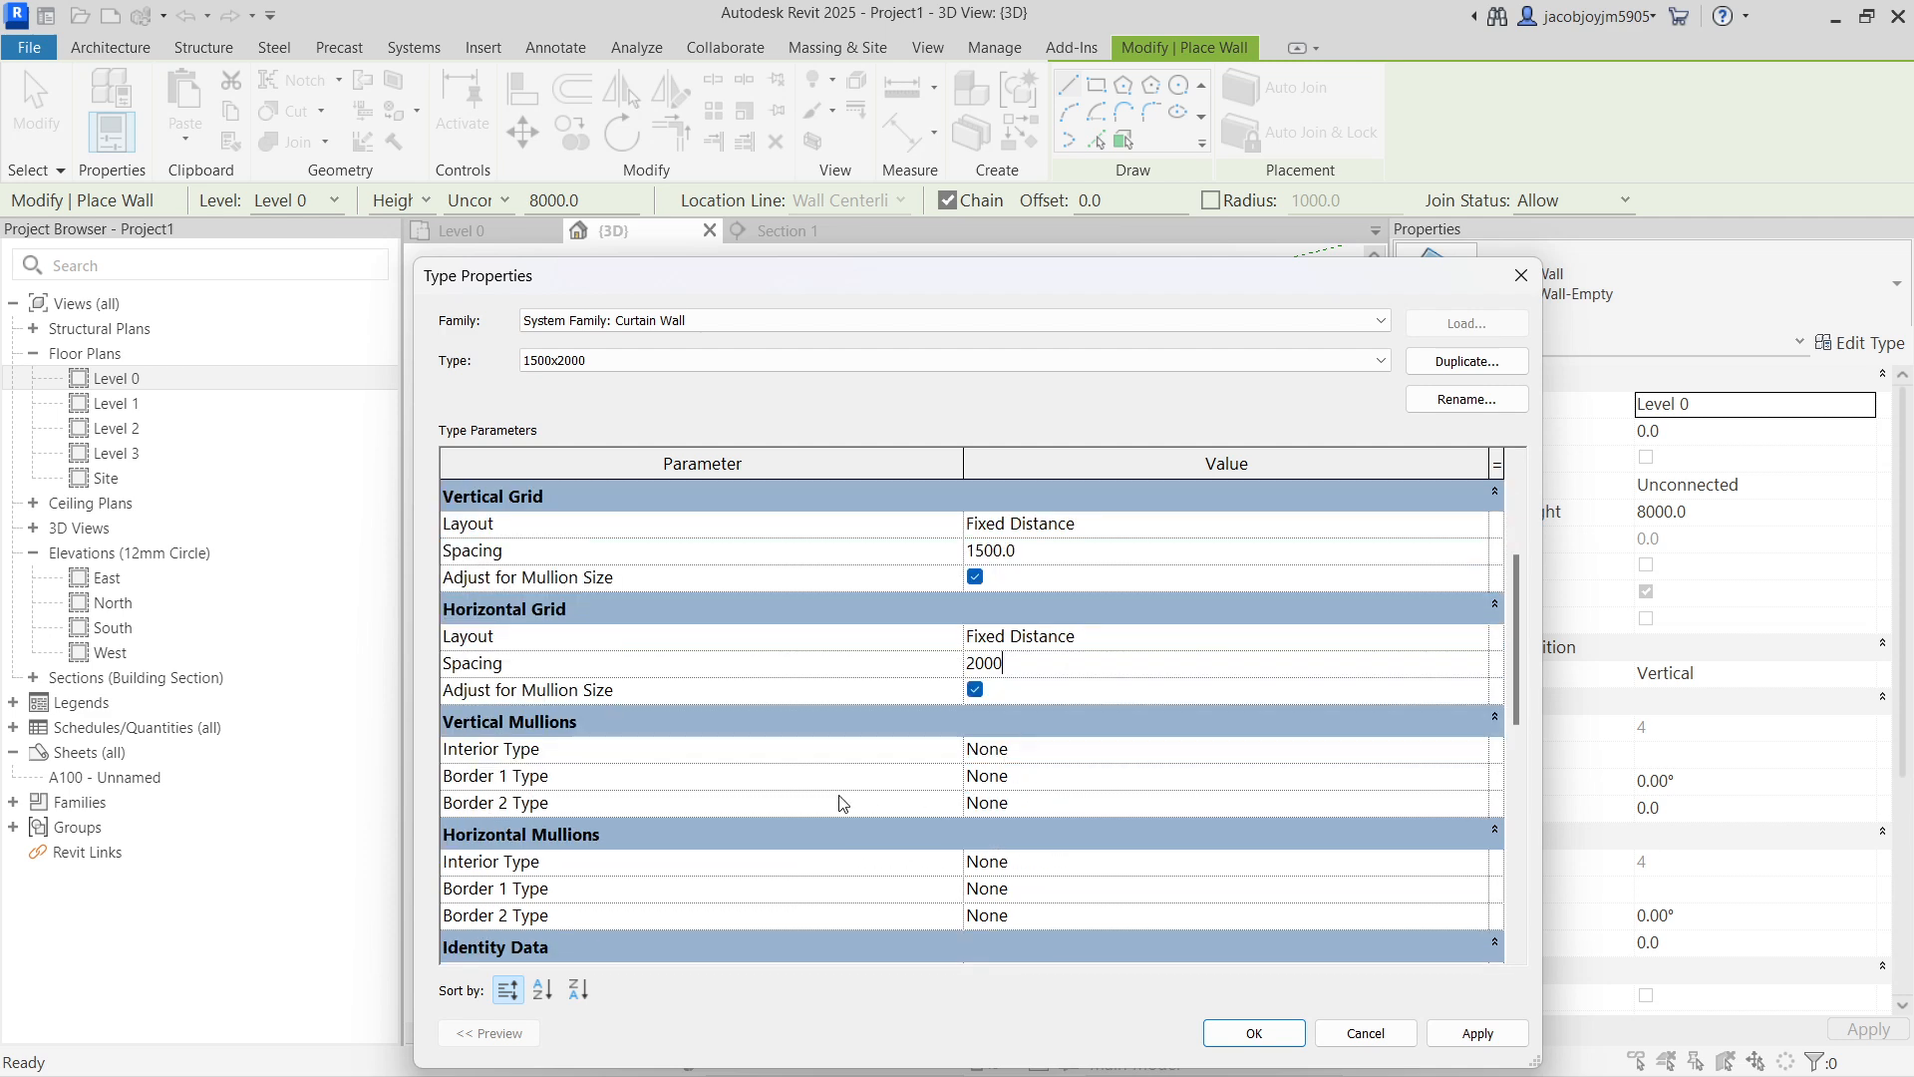
pyautogui.click(1115, 752)
pyautogui.click(1477, 752)
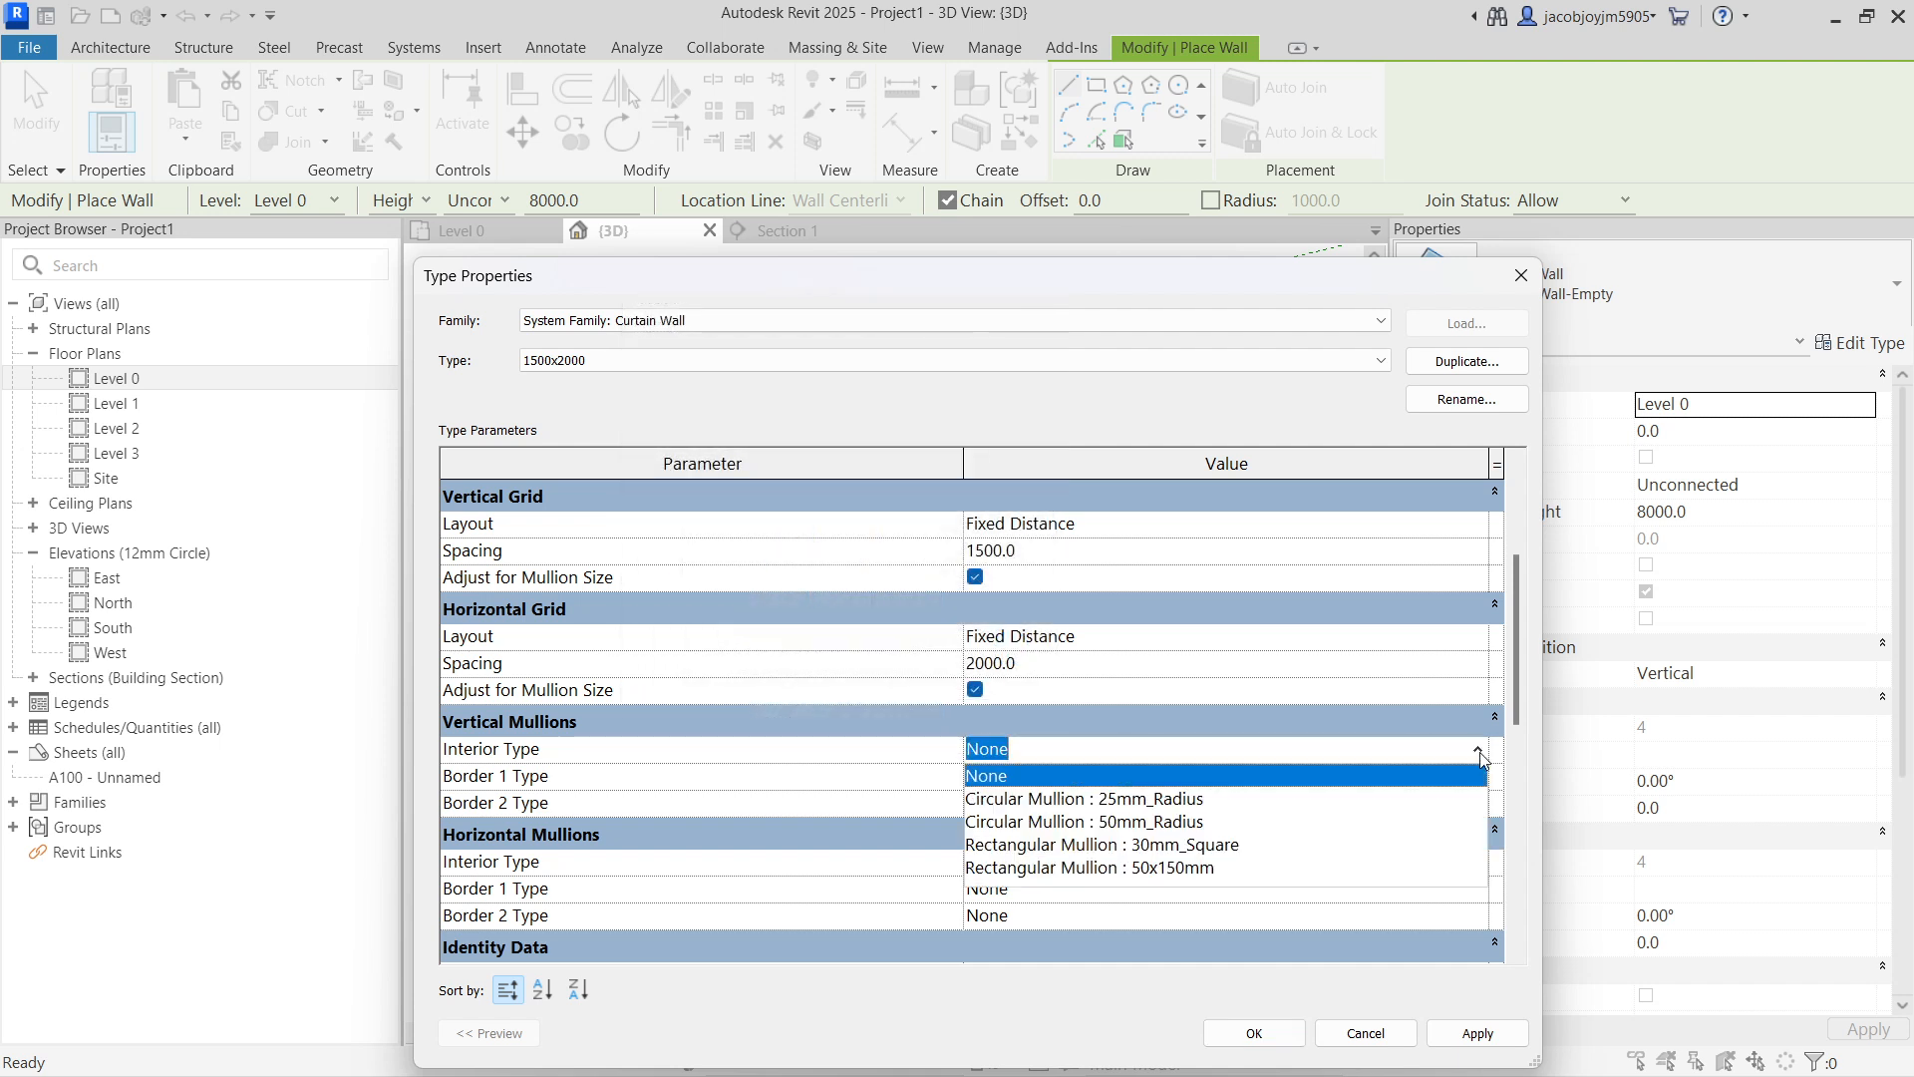
pyautogui.click(1182, 845)
pyautogui.click(1319, 757)
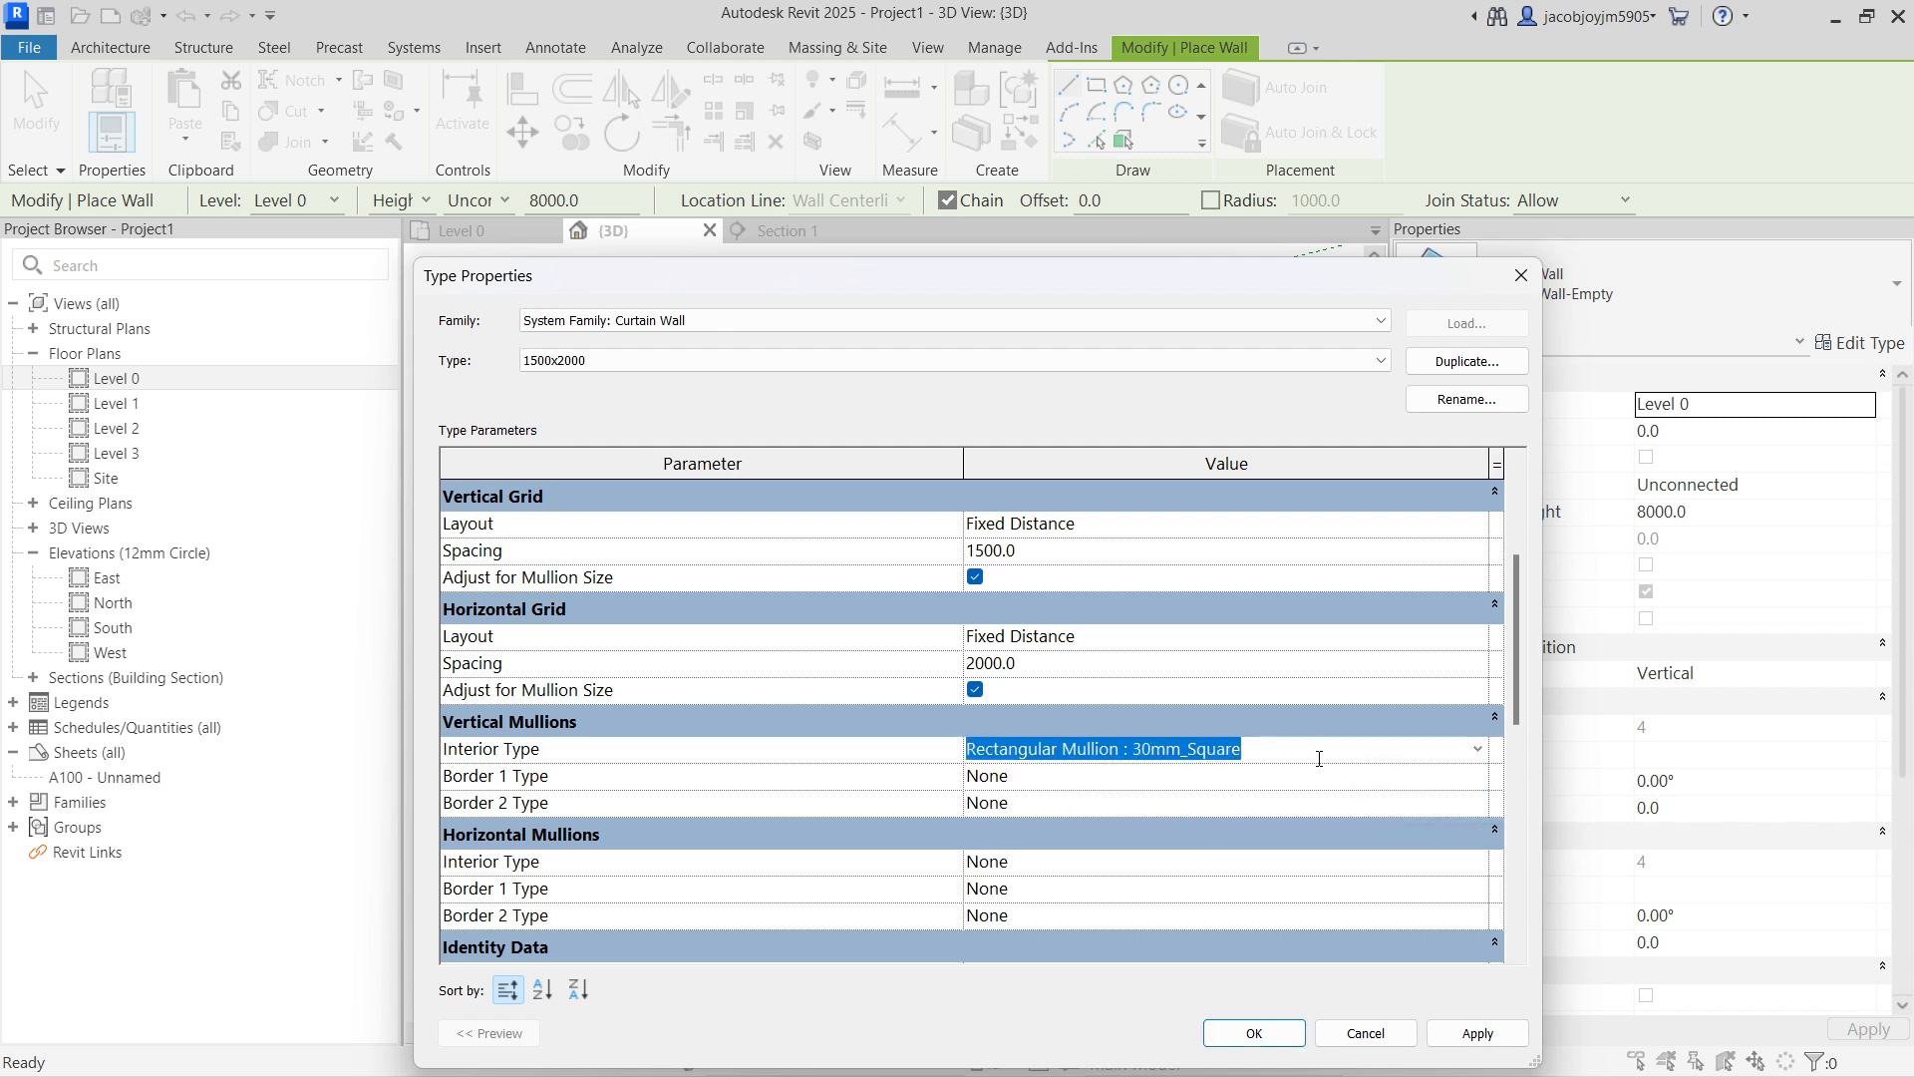
pyautogui.click(1117, 784)
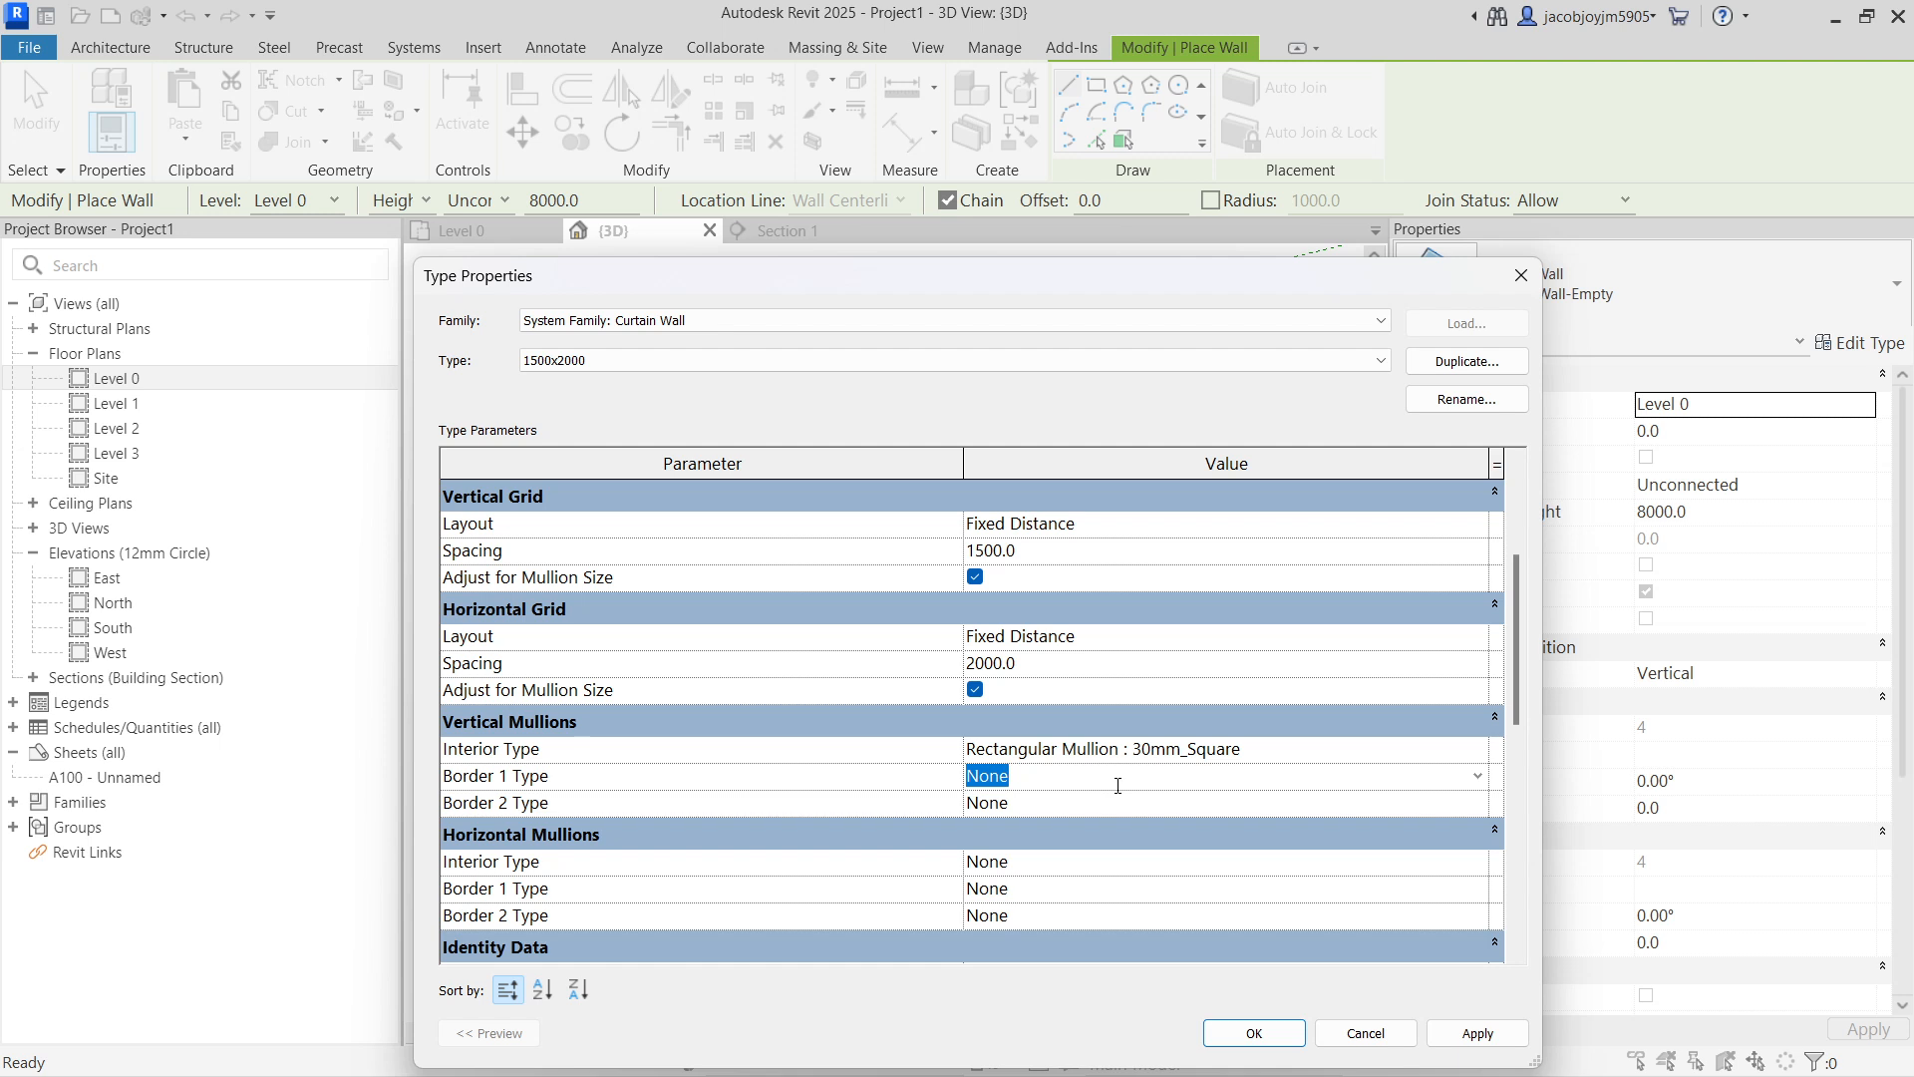
pyautogui.click(1118, 786)
pyautogui.click(1152, 802)
pyautogui.click(1152, 805)
pyautogui.click(1155, 806)
pyautogui.click(1161, 837)
# Step: Set the type's horizontal interior, Border 1 and Border 2 mullions to Rectangular Mullion : 30mm_Square and accept the type properties
pyautogui.click(1157, 863)
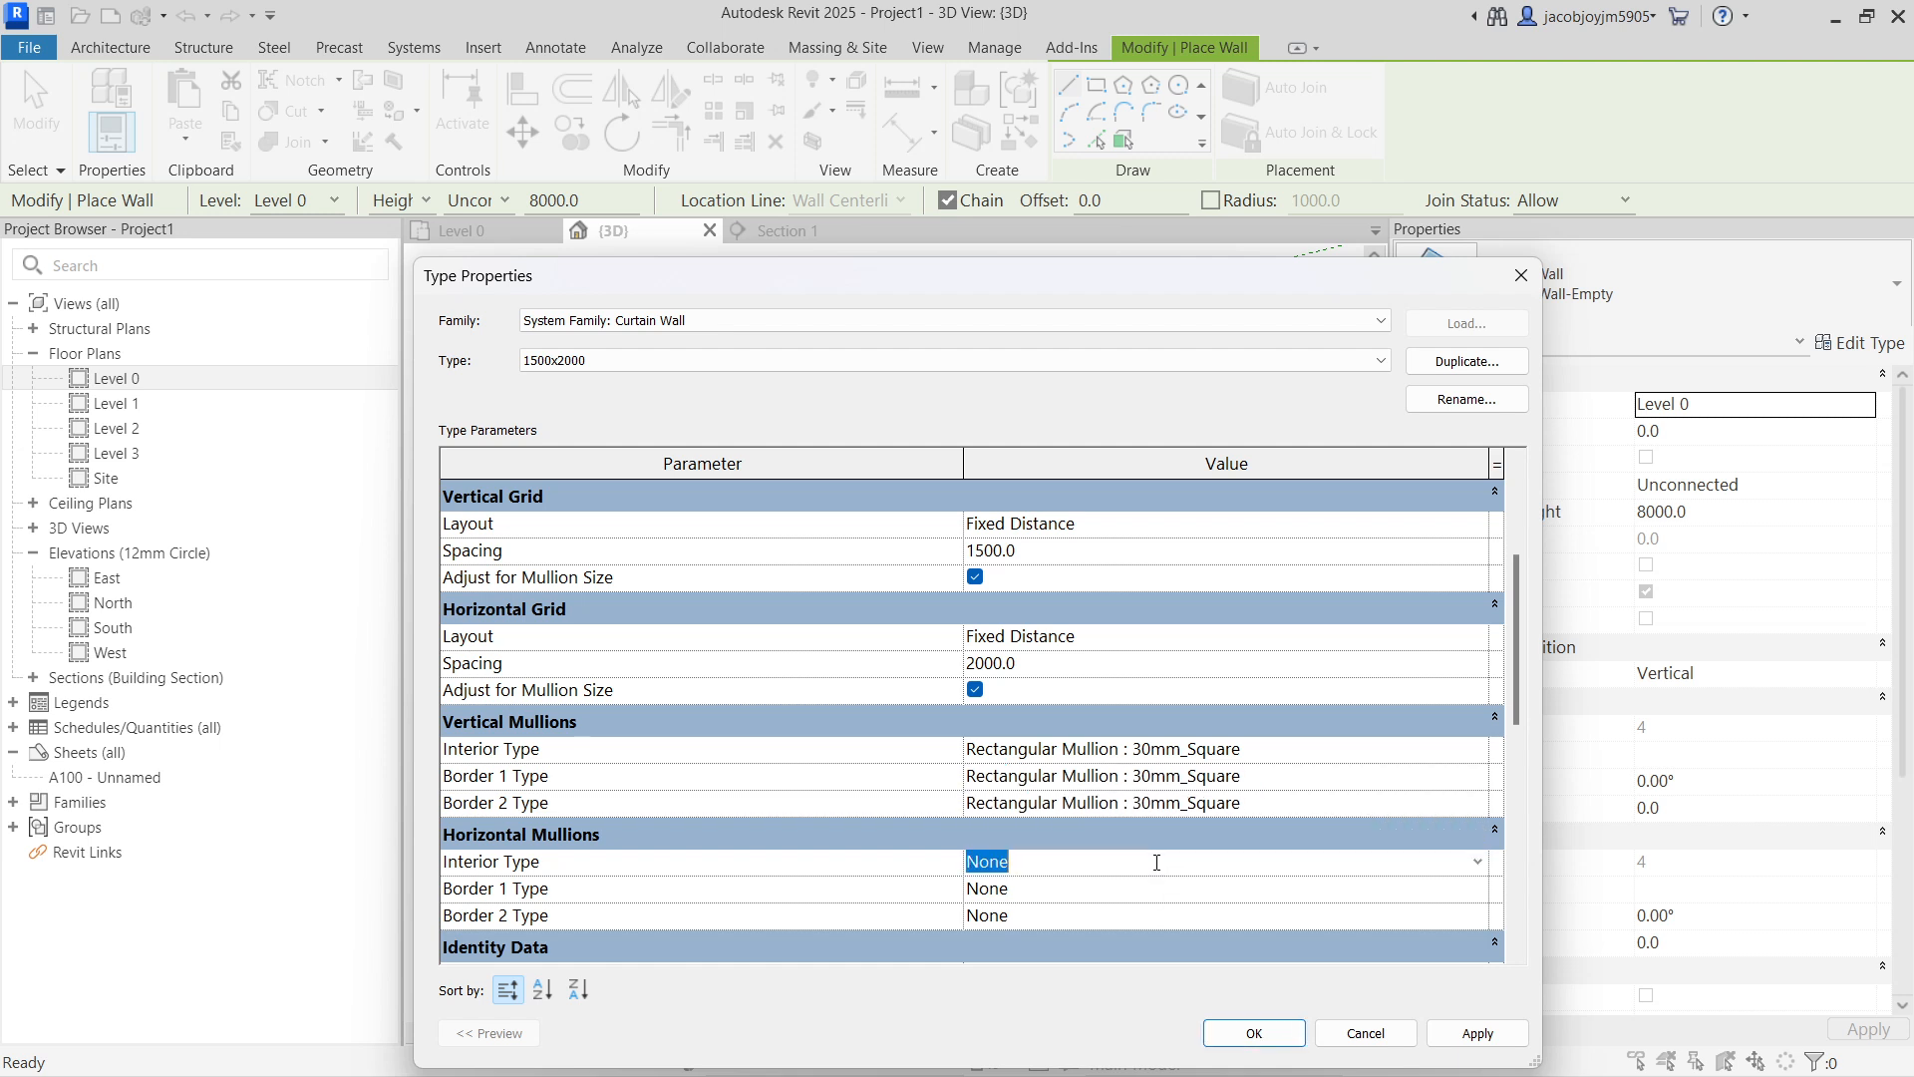
pyautogui.click(1157, 863)
pyautogui.click(1156, 888)
pyautogui.click(1154, 891)
pyautogui.click(1155, 915)
pyautogui.click(1154, 915)
pyautogui.click(1155, 917)
pyautogui.click(1154, 942)
pyautogui.scroll(-4, 1116, 808)
pyautogui.scroll(3, 1117, 807)
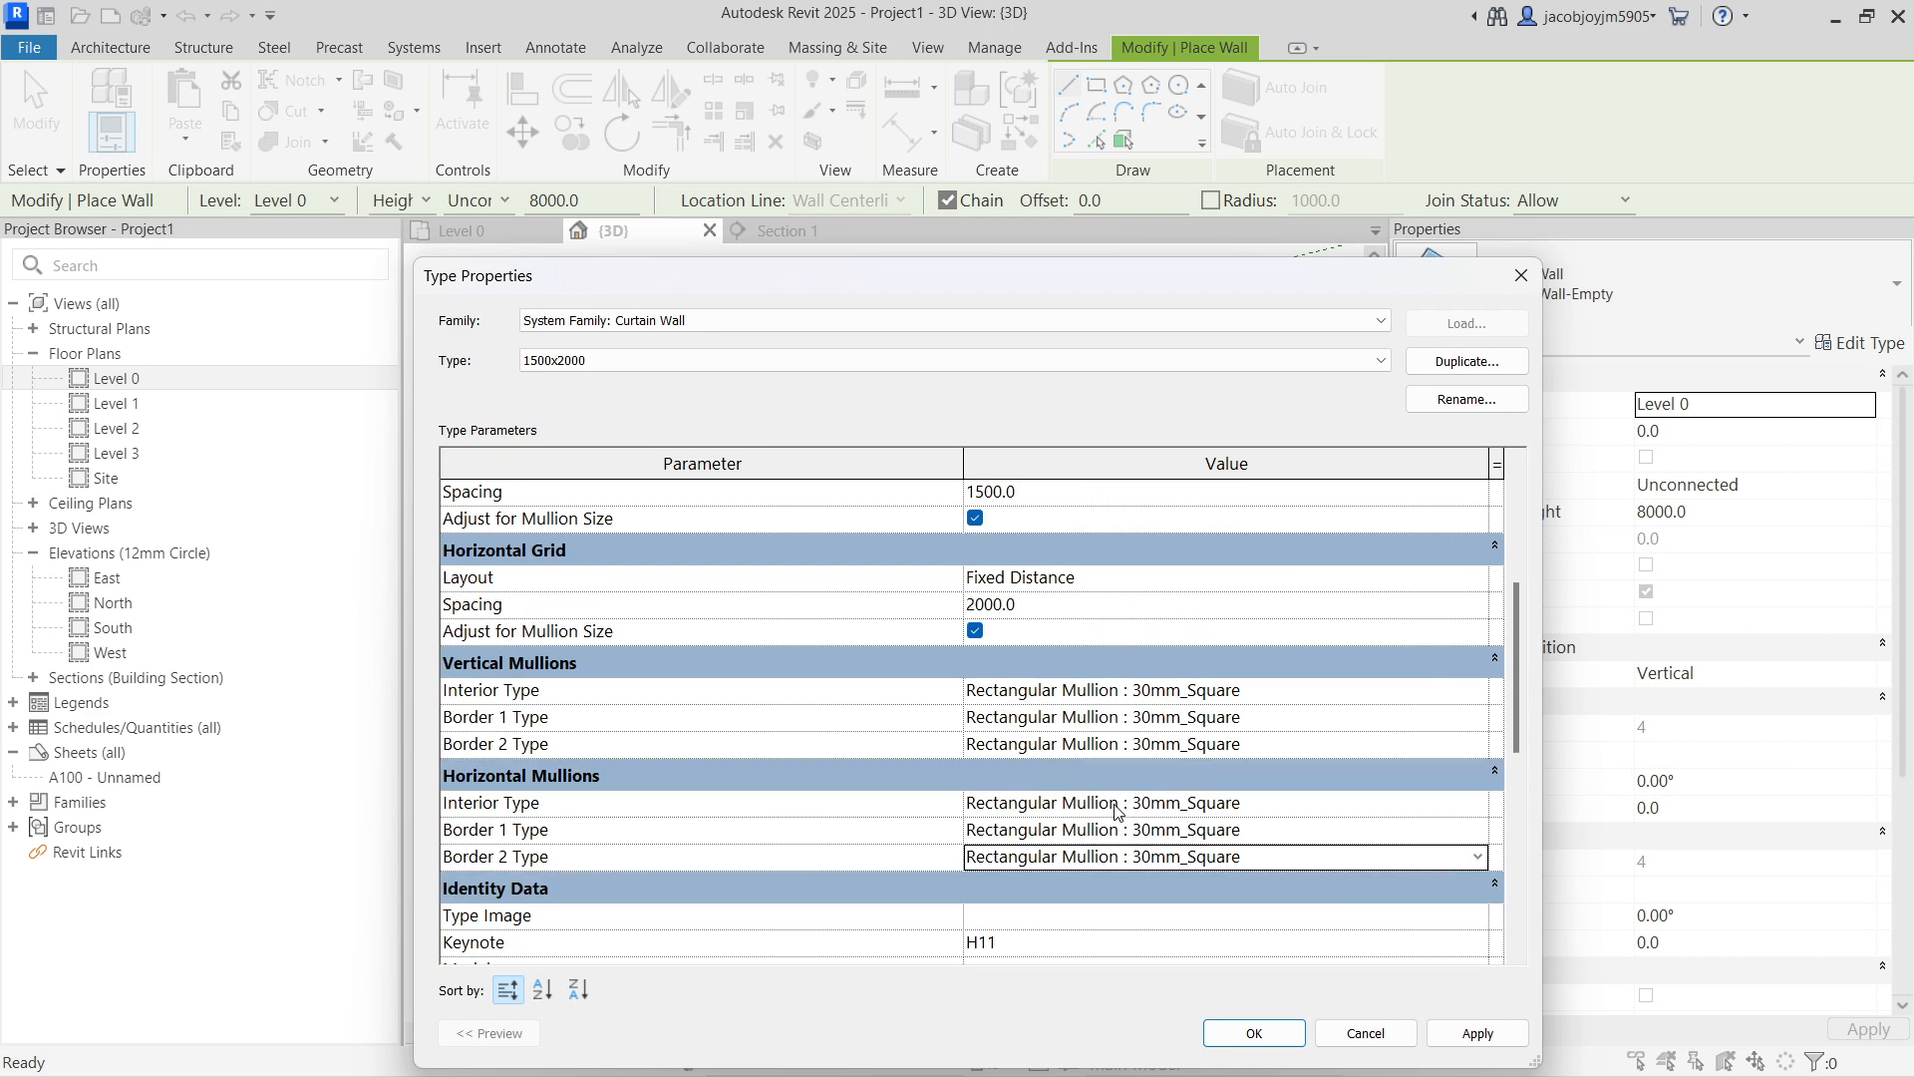
pyautogui.scroll(2, 1117, 807)
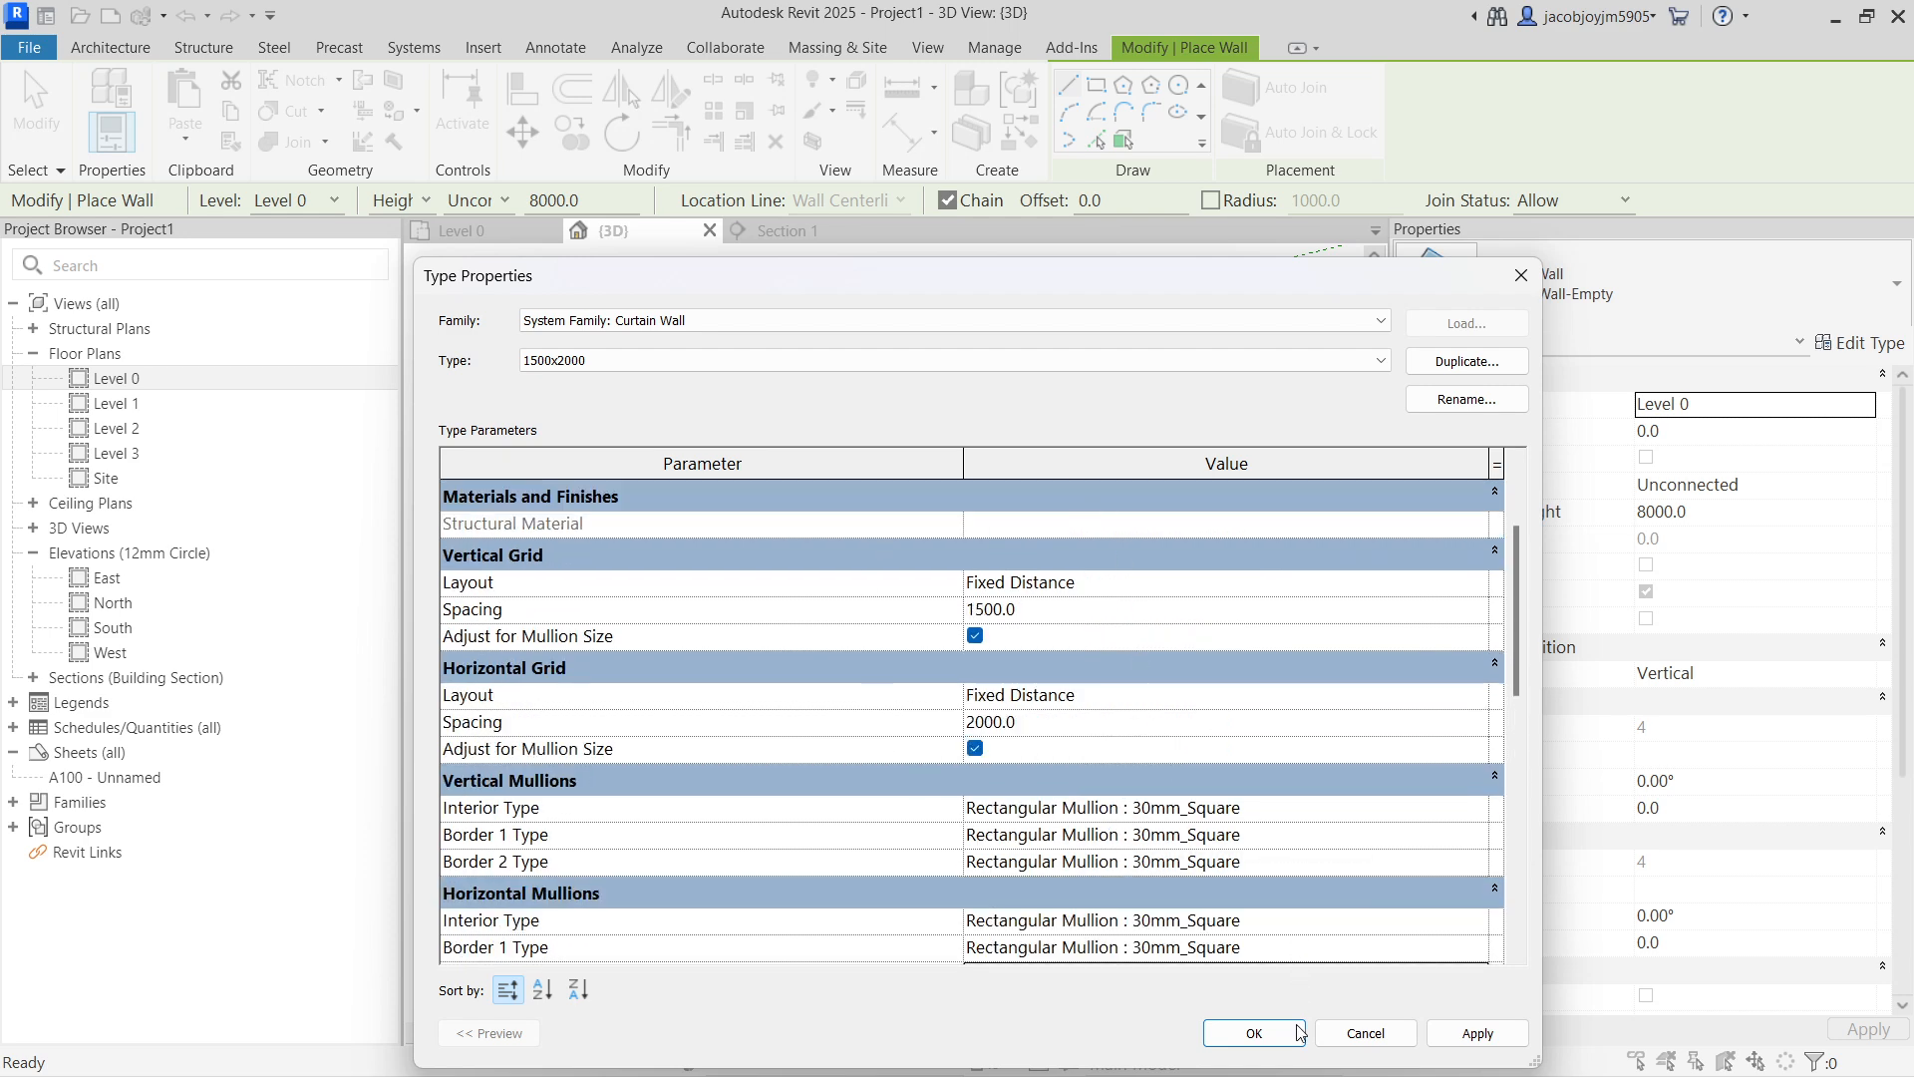
pyautogui.click(1254, 1033)
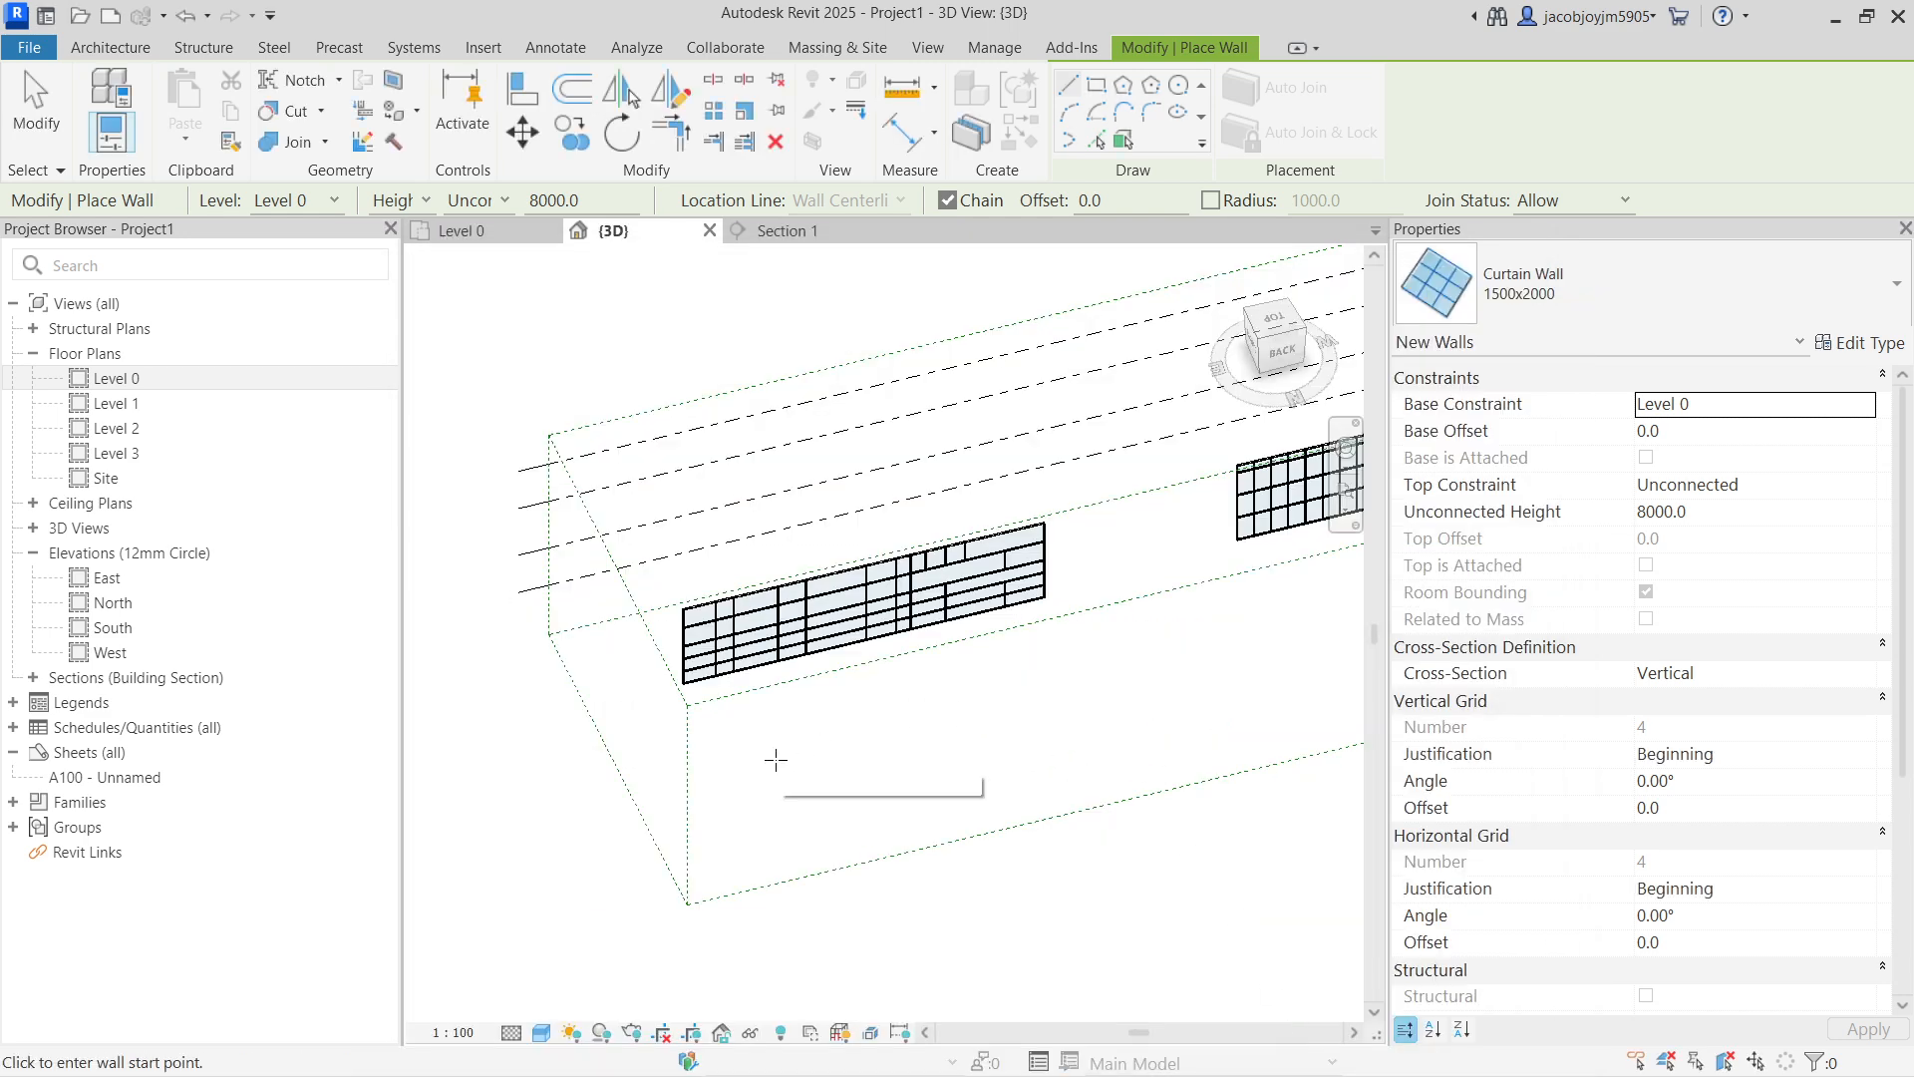
# Step: Draw a straight 1500x2000 curtain wall 24000 mm long in front of the manually gridded wall and inspect its panels
pyautogui.click(775, 760)
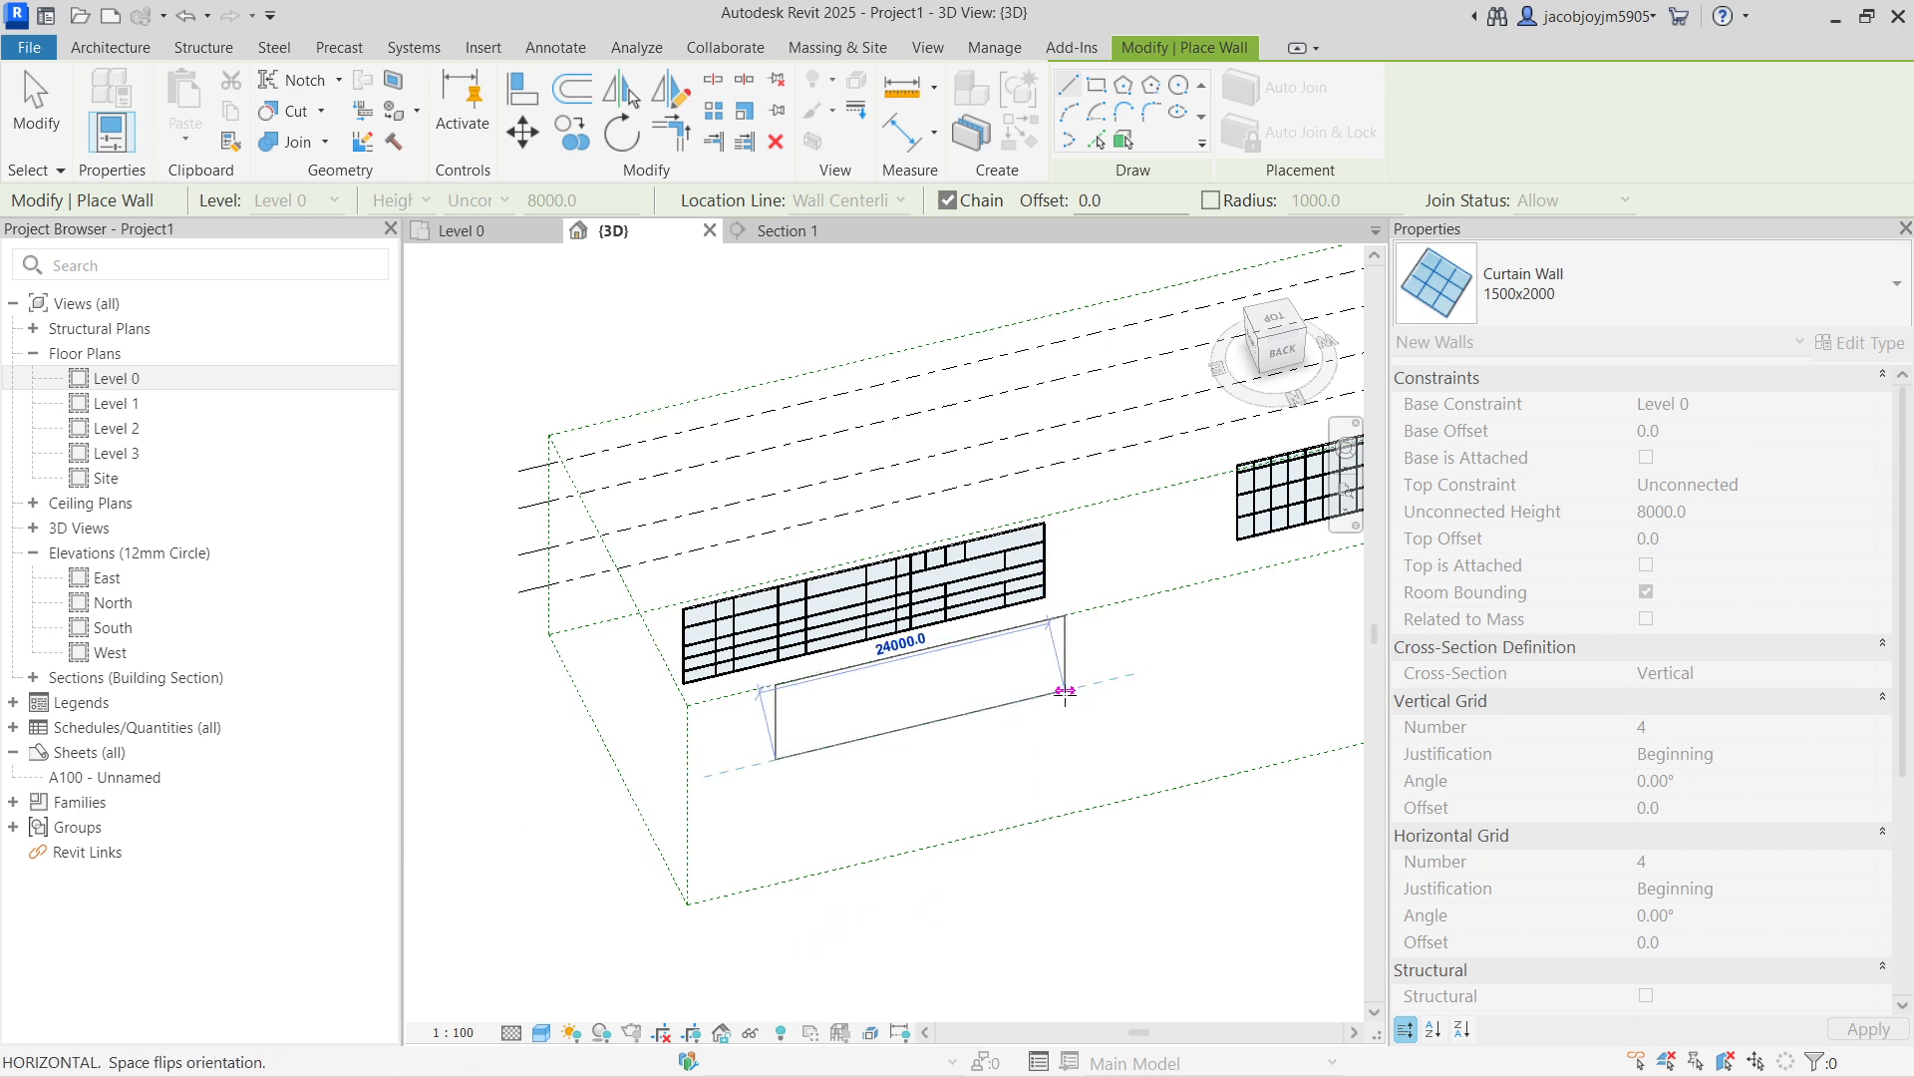
pyautogui.click(1064, 691)
pyautogui.press('Escape')
pyautogui.press('Escape')
pyautogui.scroll(3, 780, 708)
pyautogui.scroll(4, 779, 708)
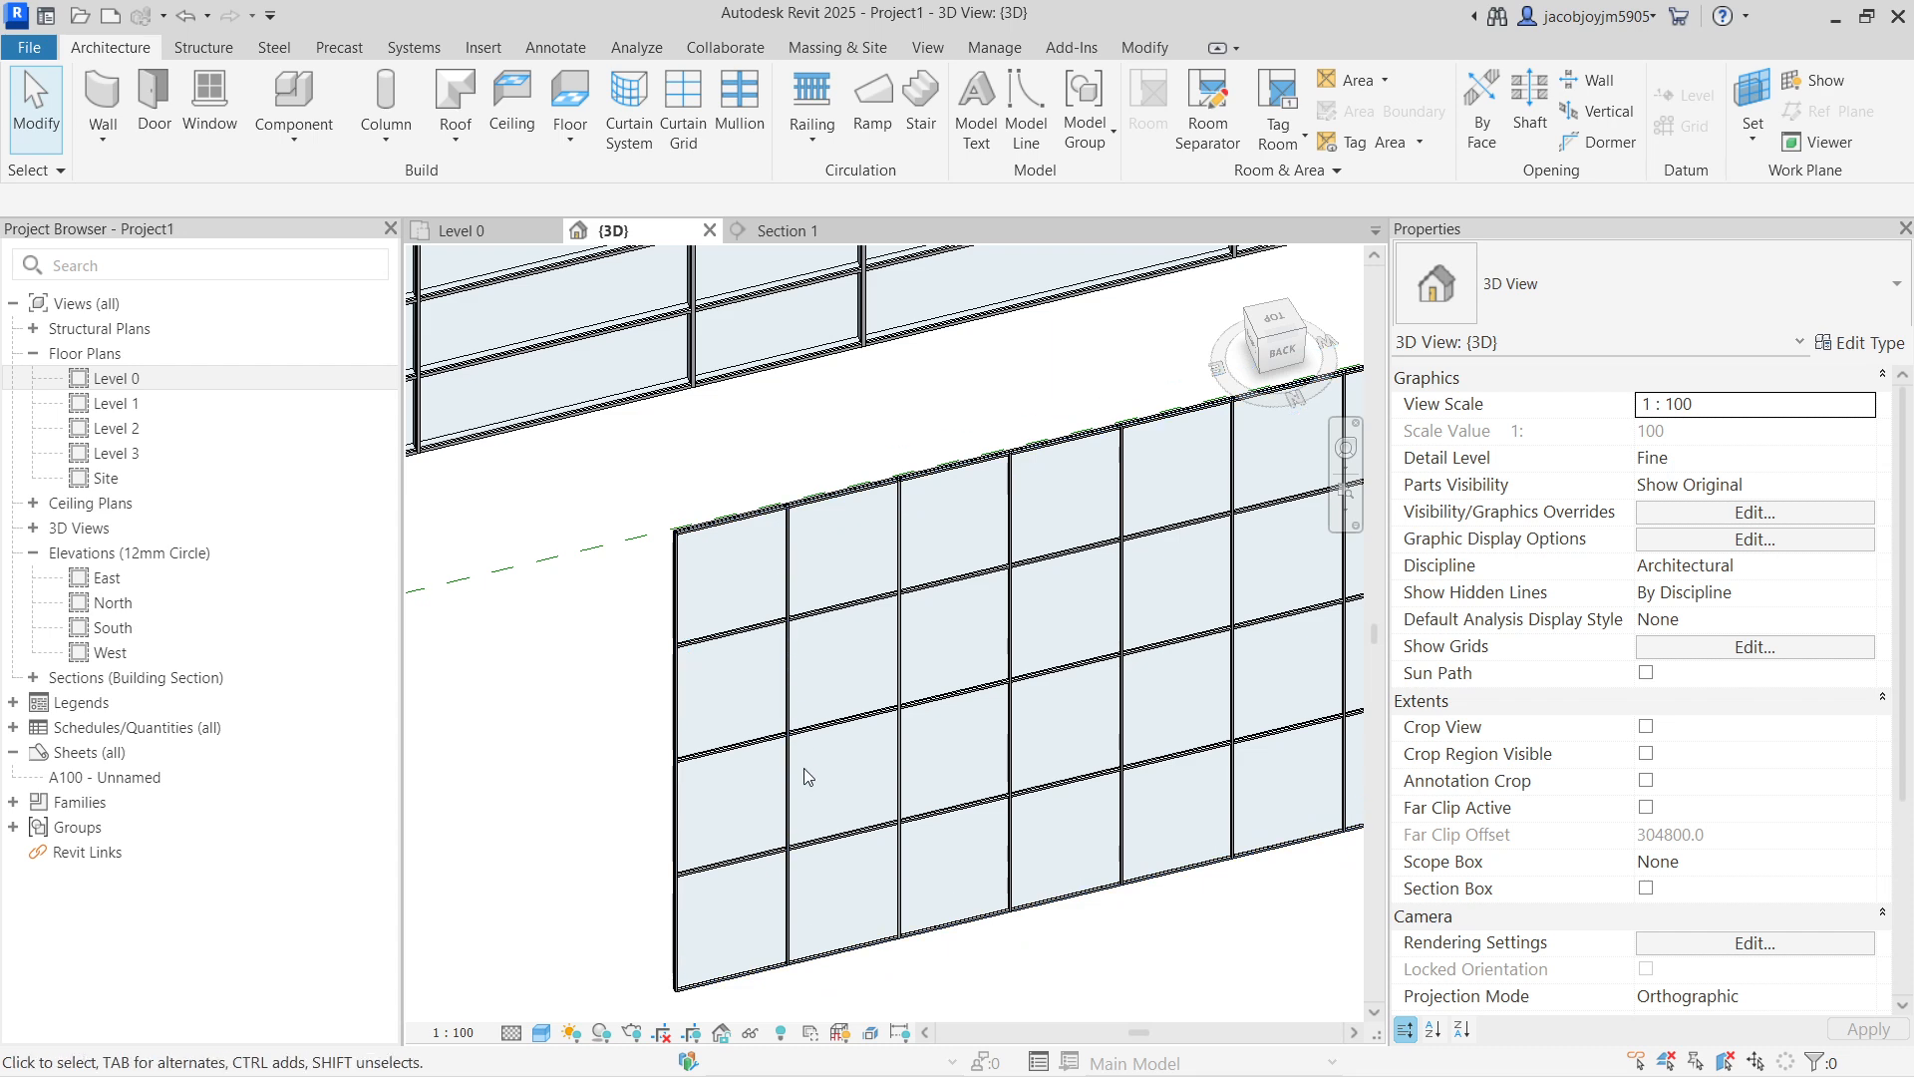
pyautogui.scroll(5, 791, 656)
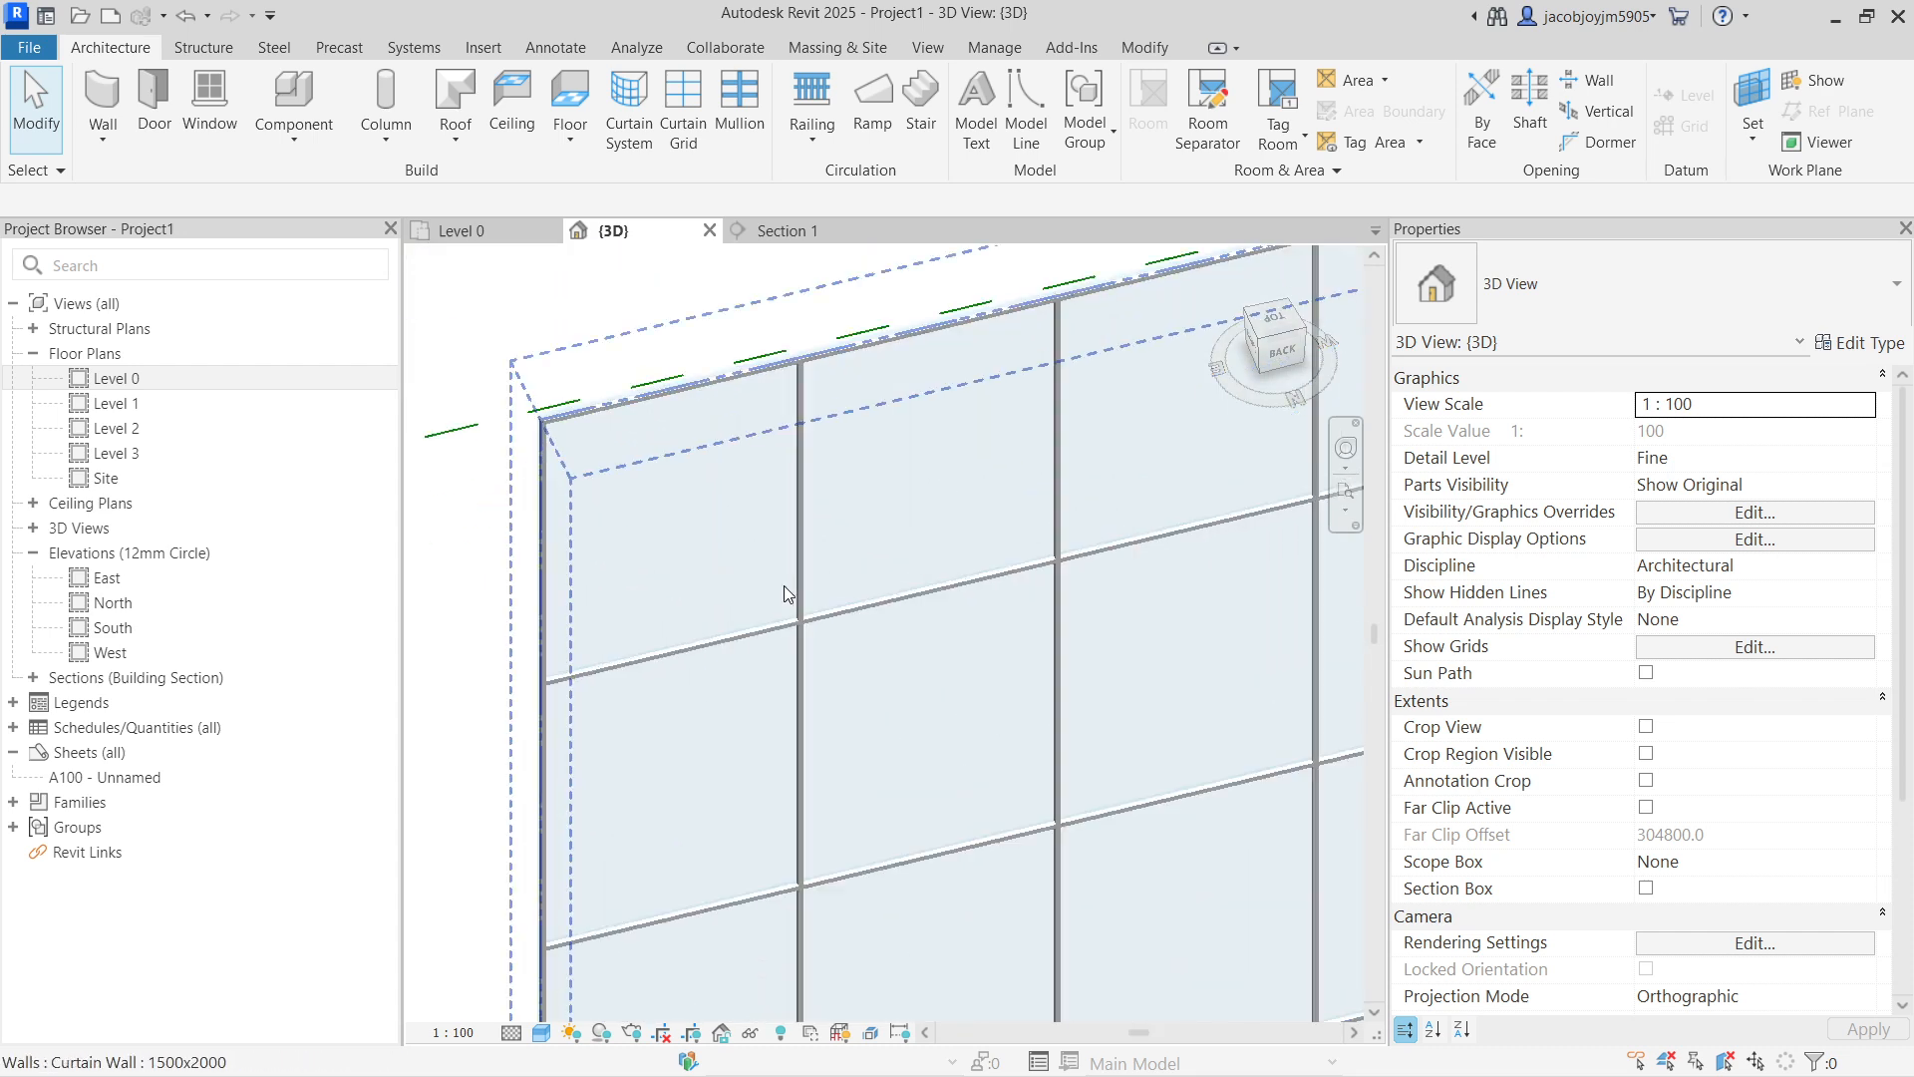
pyautogui.scroll(-3, 786, 569)
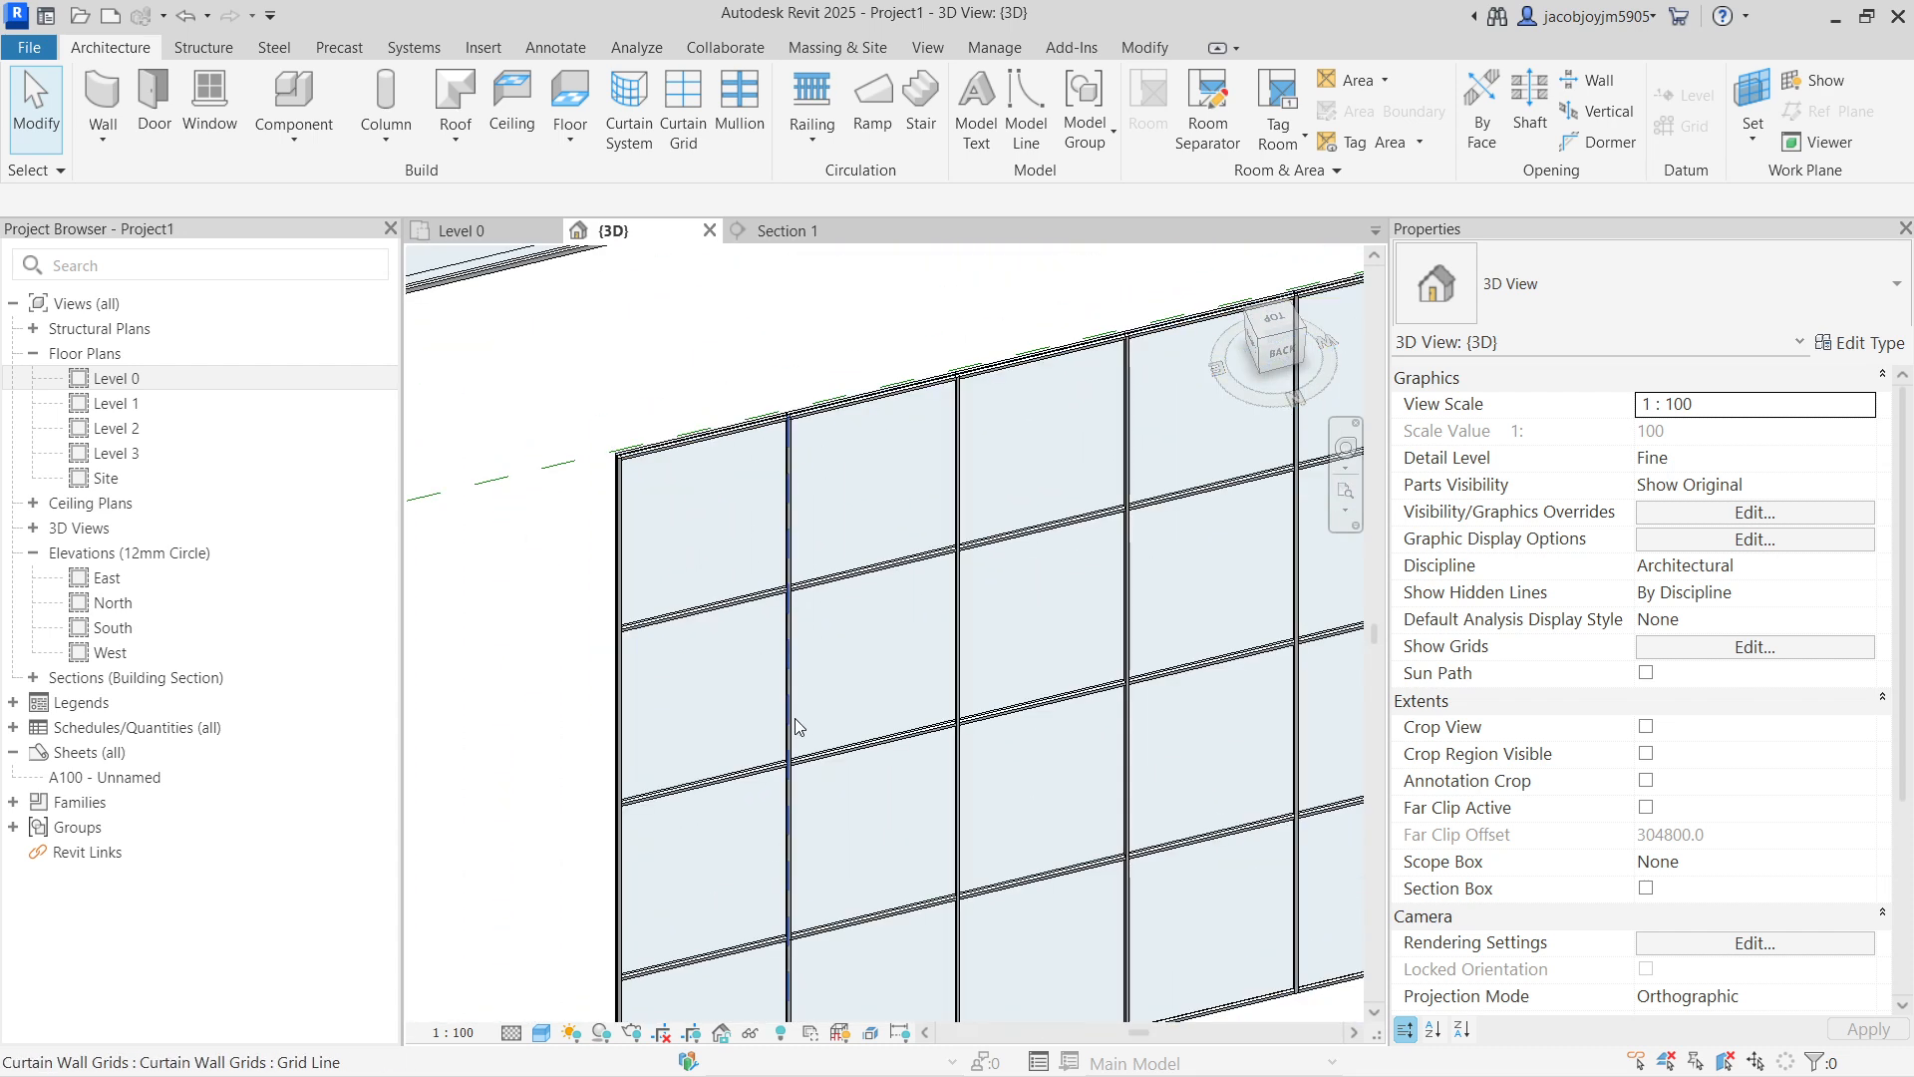
pyautogui.scroll(-2, 739, 691)
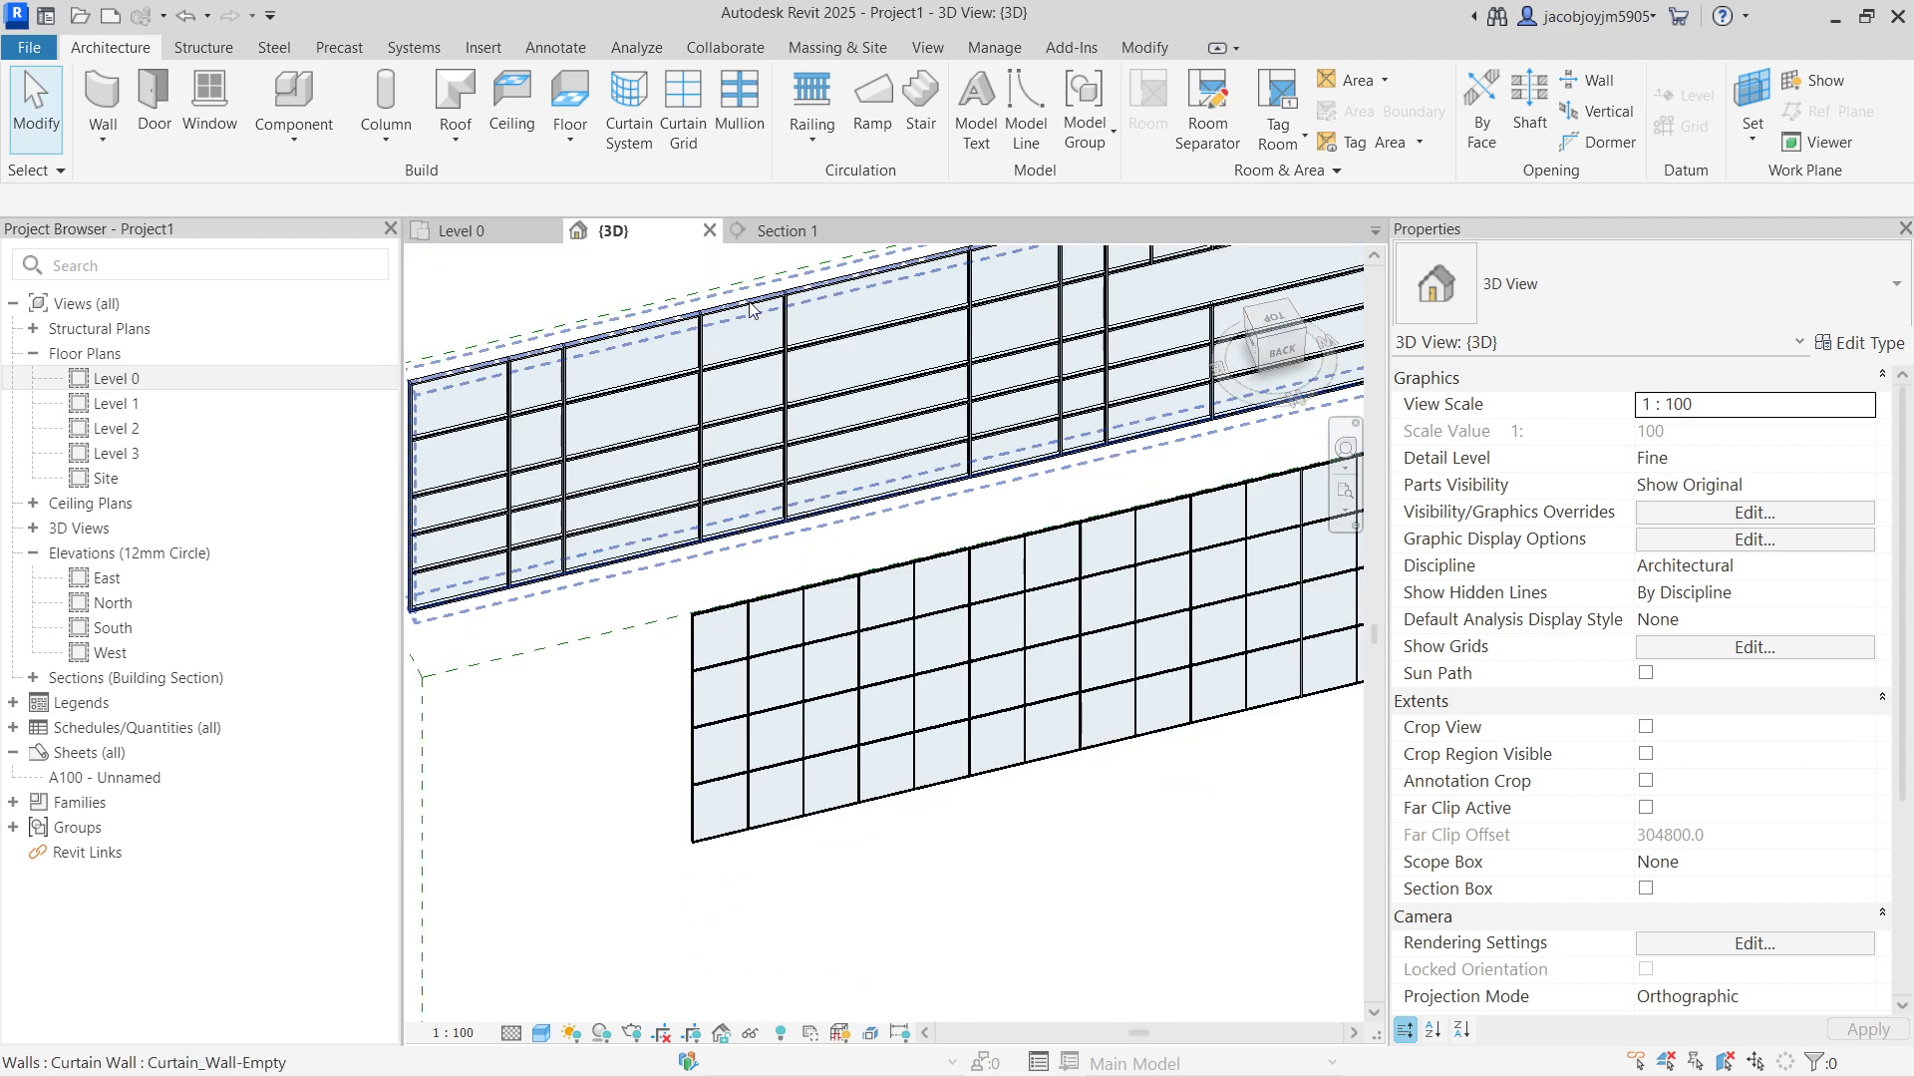
# Step: Open the Level 0 floor plan and locate the 1500x2000 curtain wall among the drawn walls
pyautogui.click(510, 240)
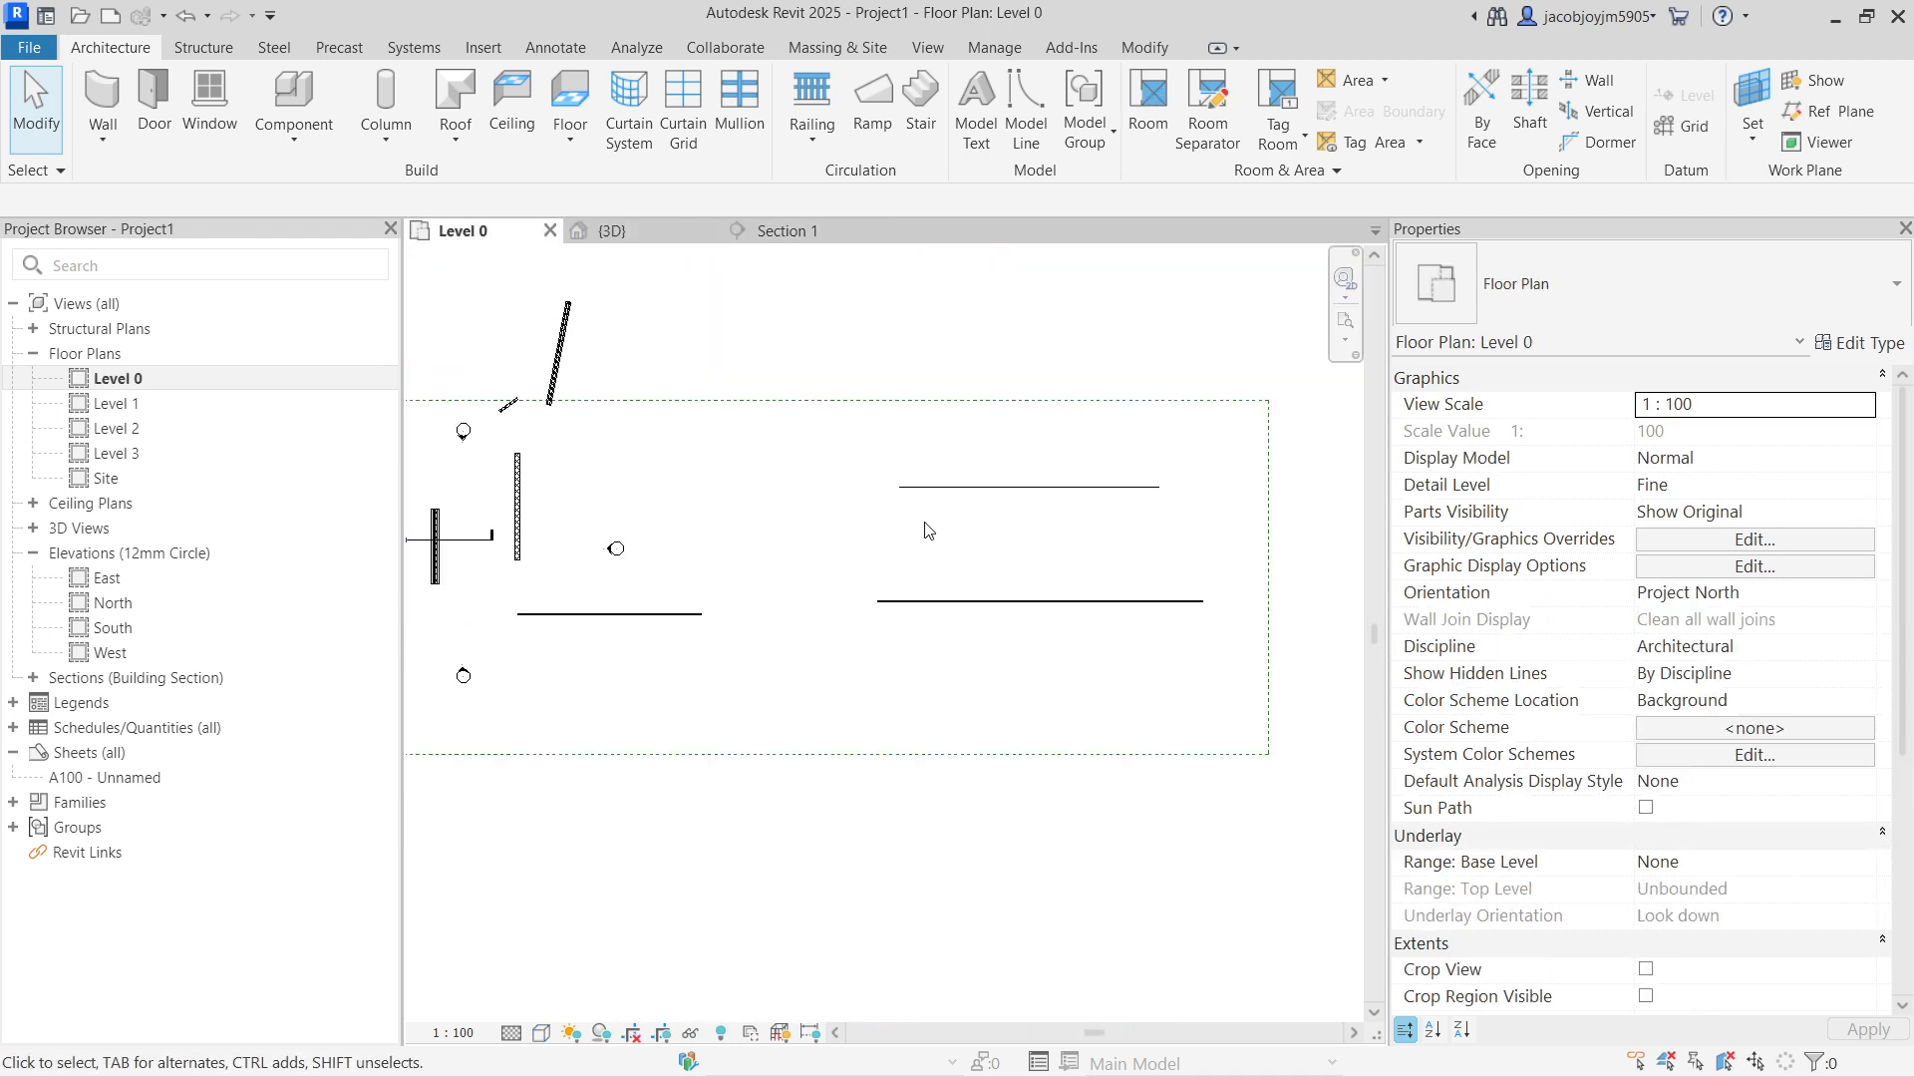
pyautogui.scroll(-2, 867, 554)
pyautogui.click(769, 571)
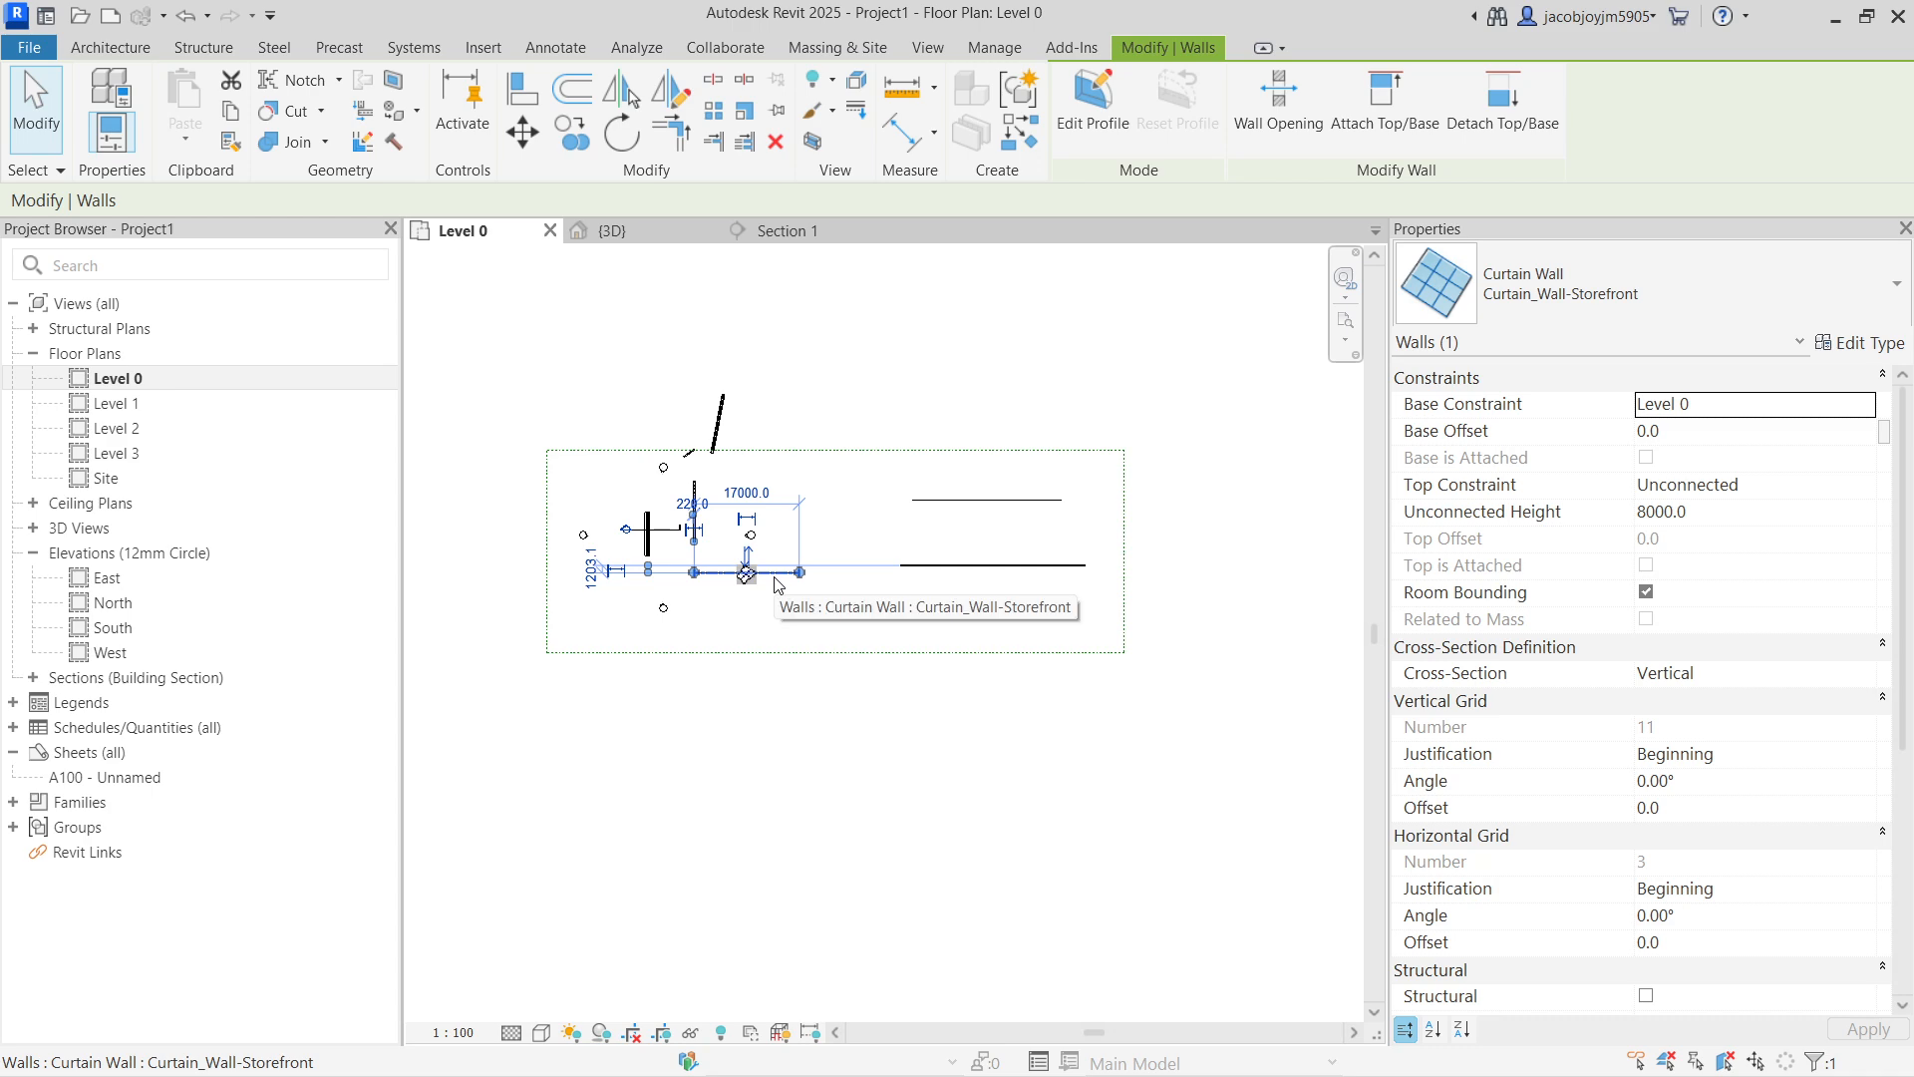
pyautogui.click(992, 566)
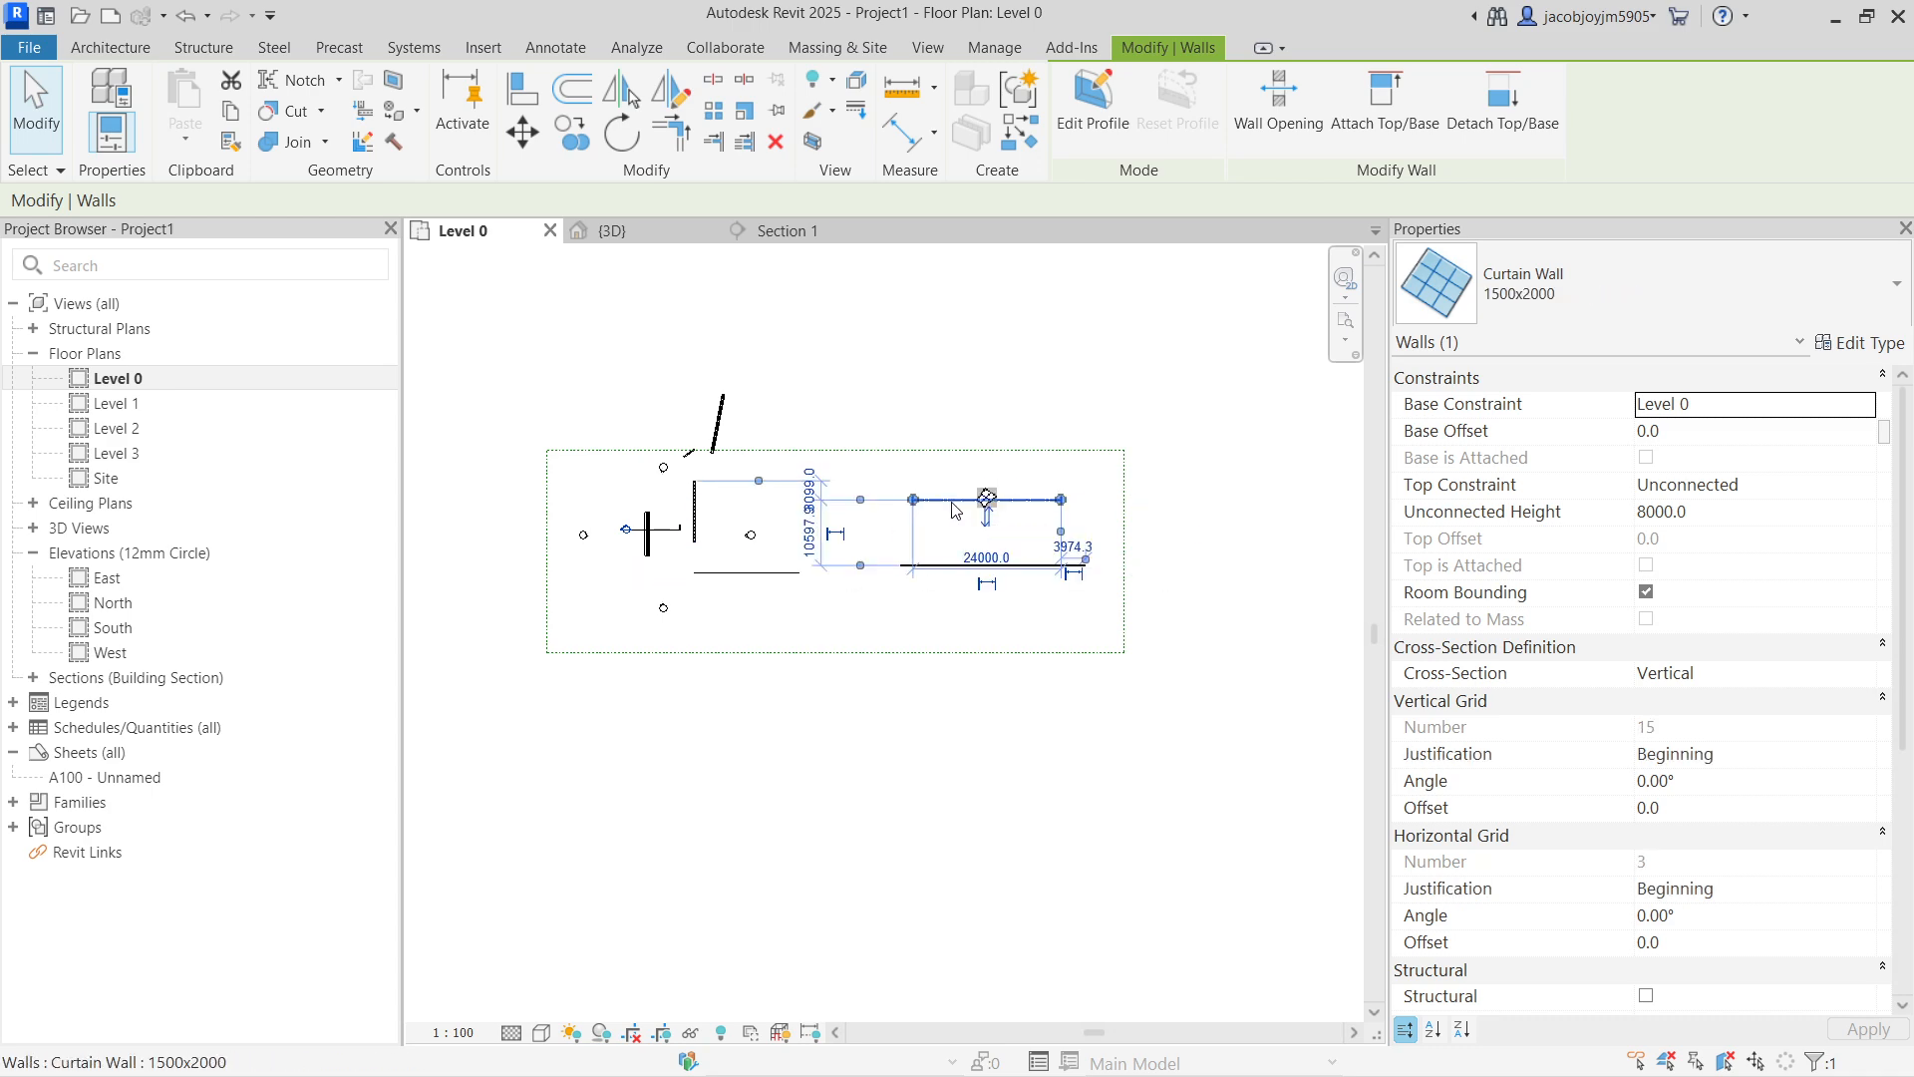
pyautogui.scroll(3, 992, 494)
pyautogui.click(992, 494)
pyautogui.scroll(2, 982, 497)
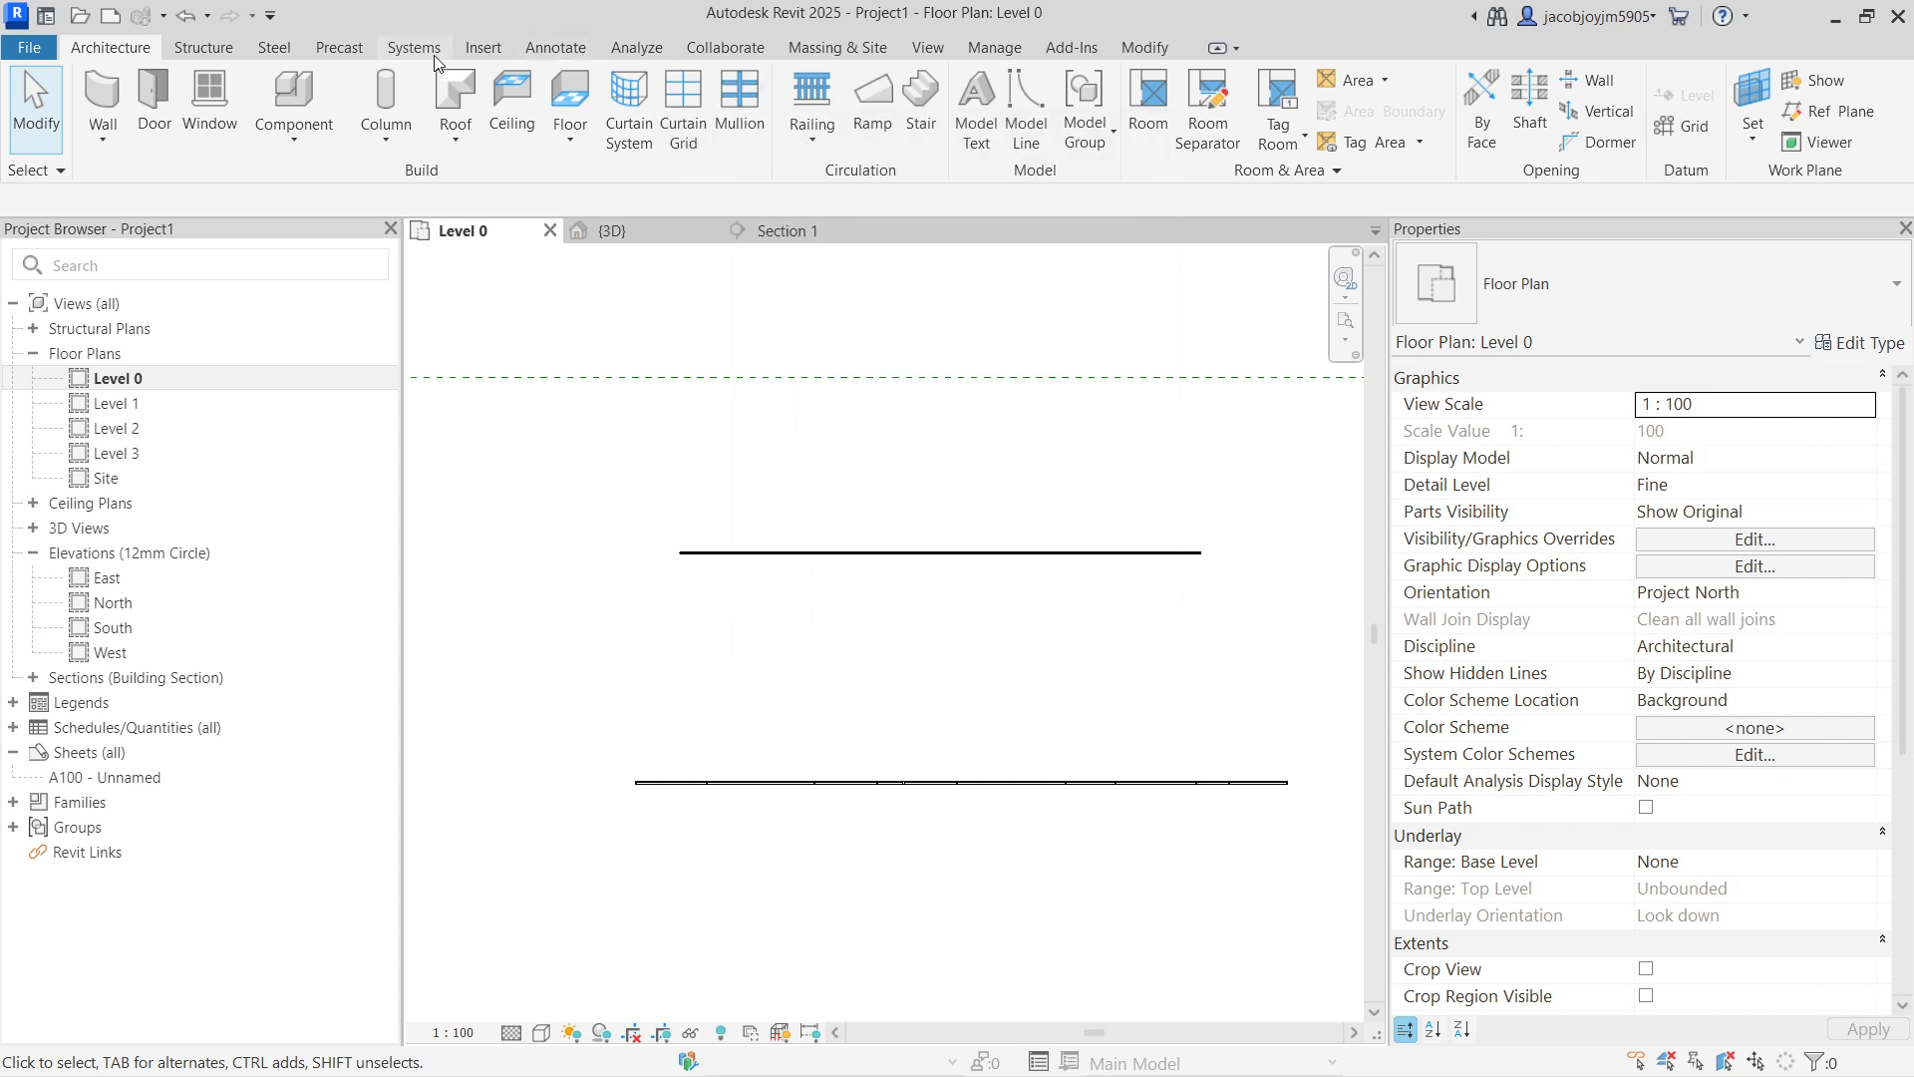
# Step: Cut a section facing the 1500x2000 curtain wall along its full length and open the section view
pyautogui.click(912, 46)
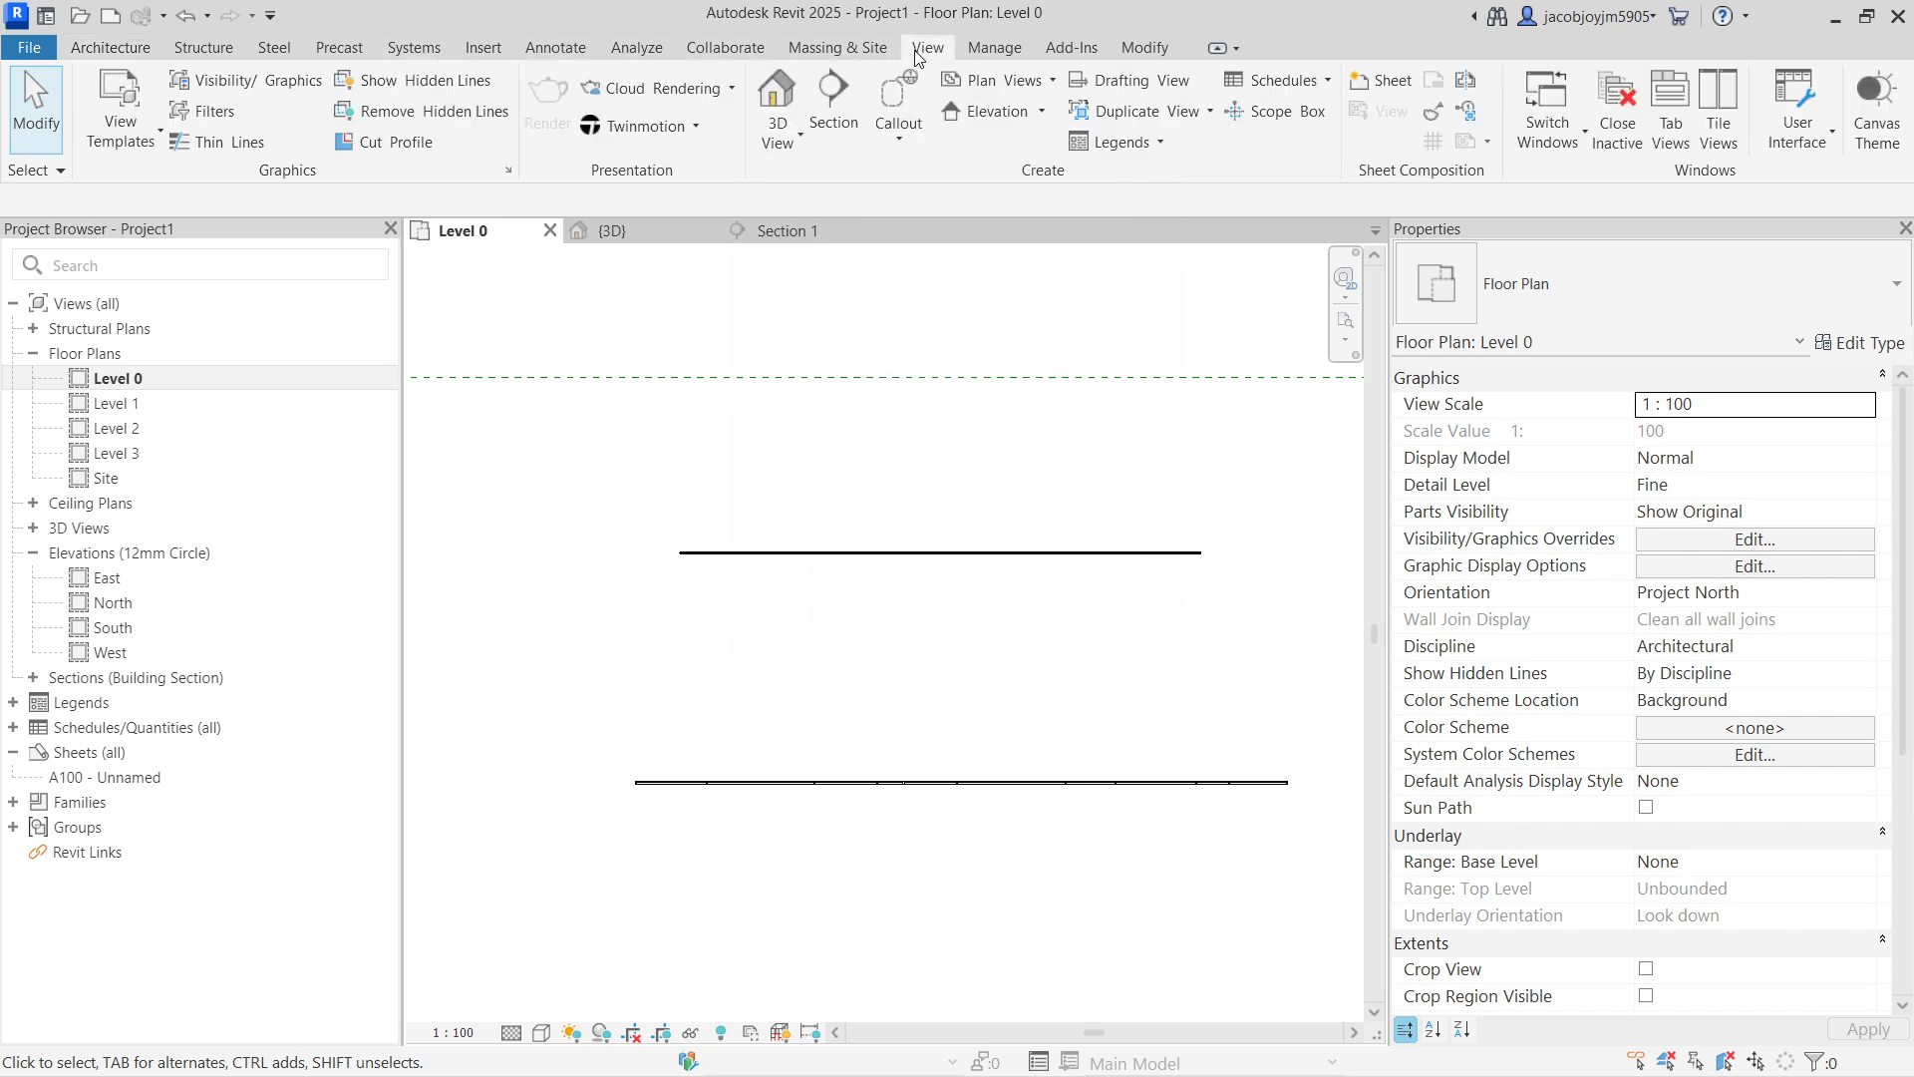
pyautogui.click(843, 140)
pyautogui.click(583, 603)
pyautogui.click(1206, 603)
pyautogui.rightClick(1288, 603)
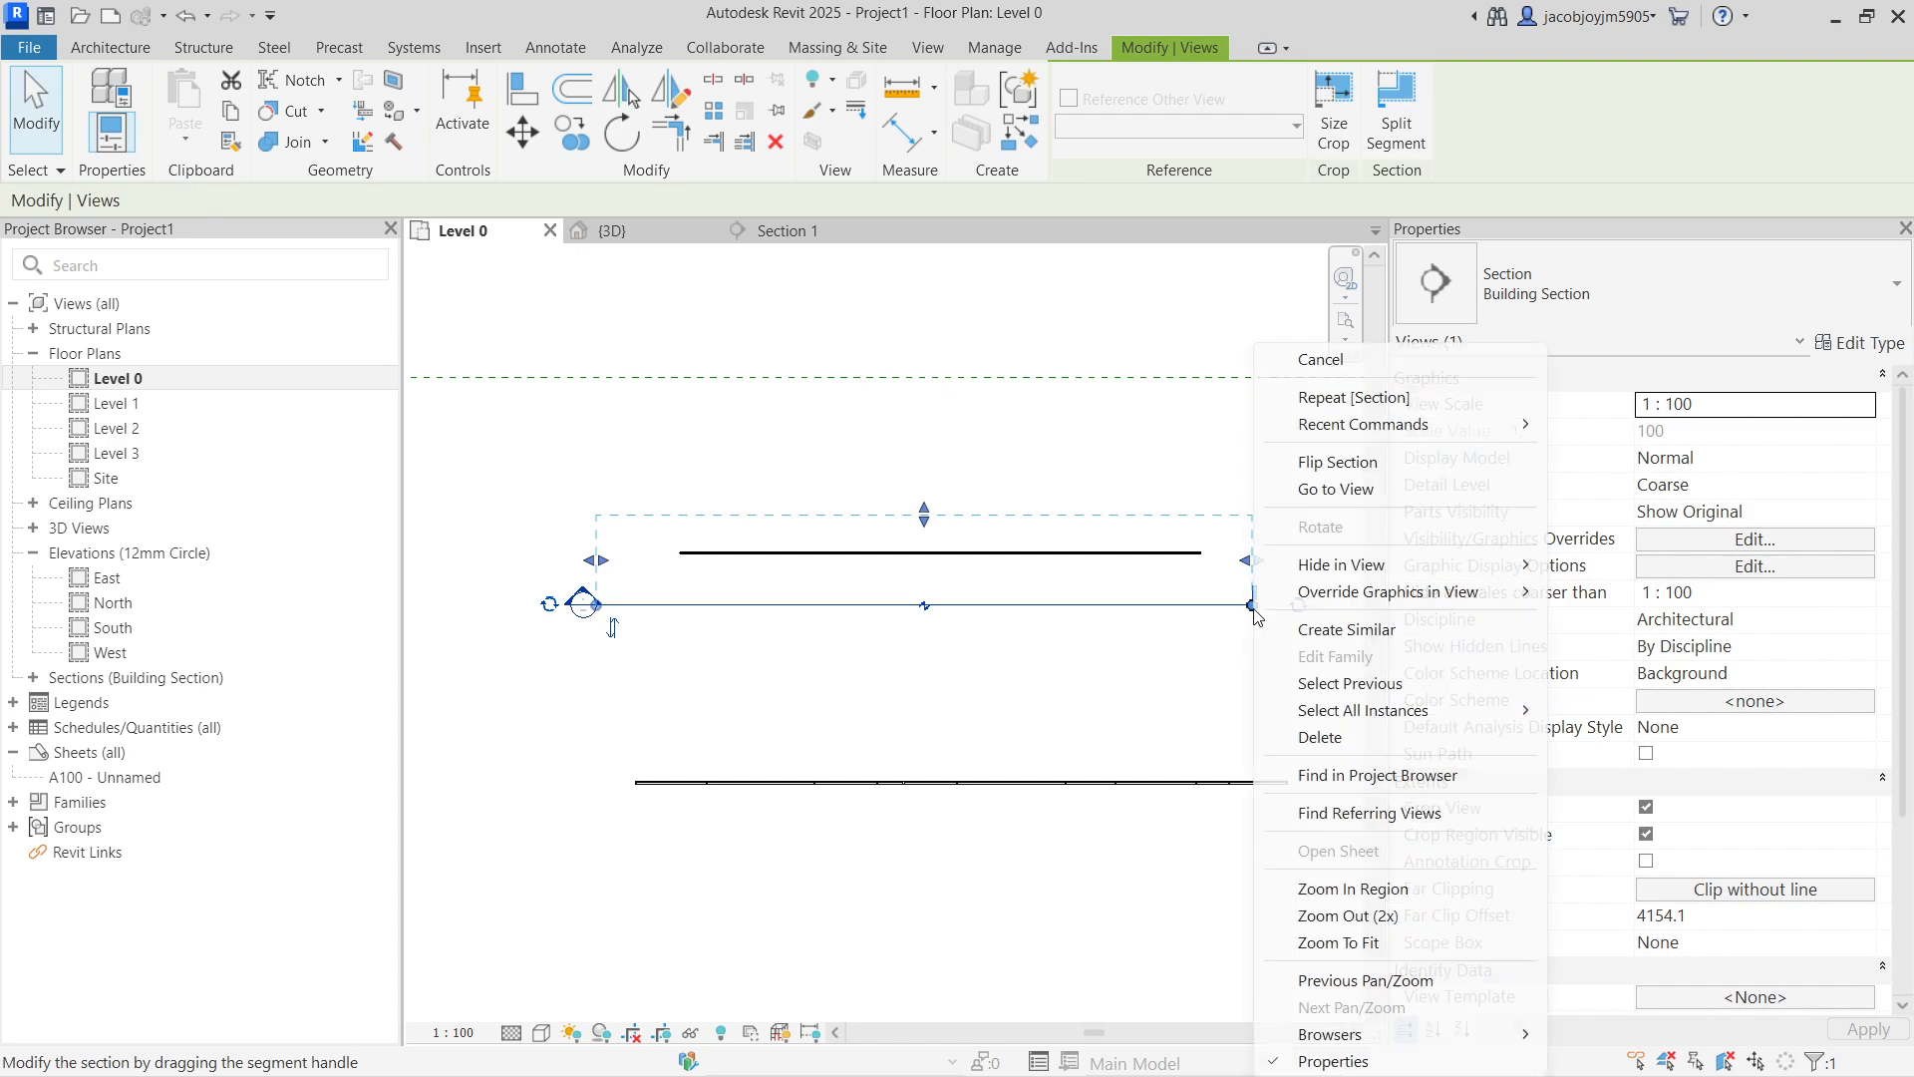
pyautogui.click(1340, 488)
pyautogui.scroll(2, 842, 618)
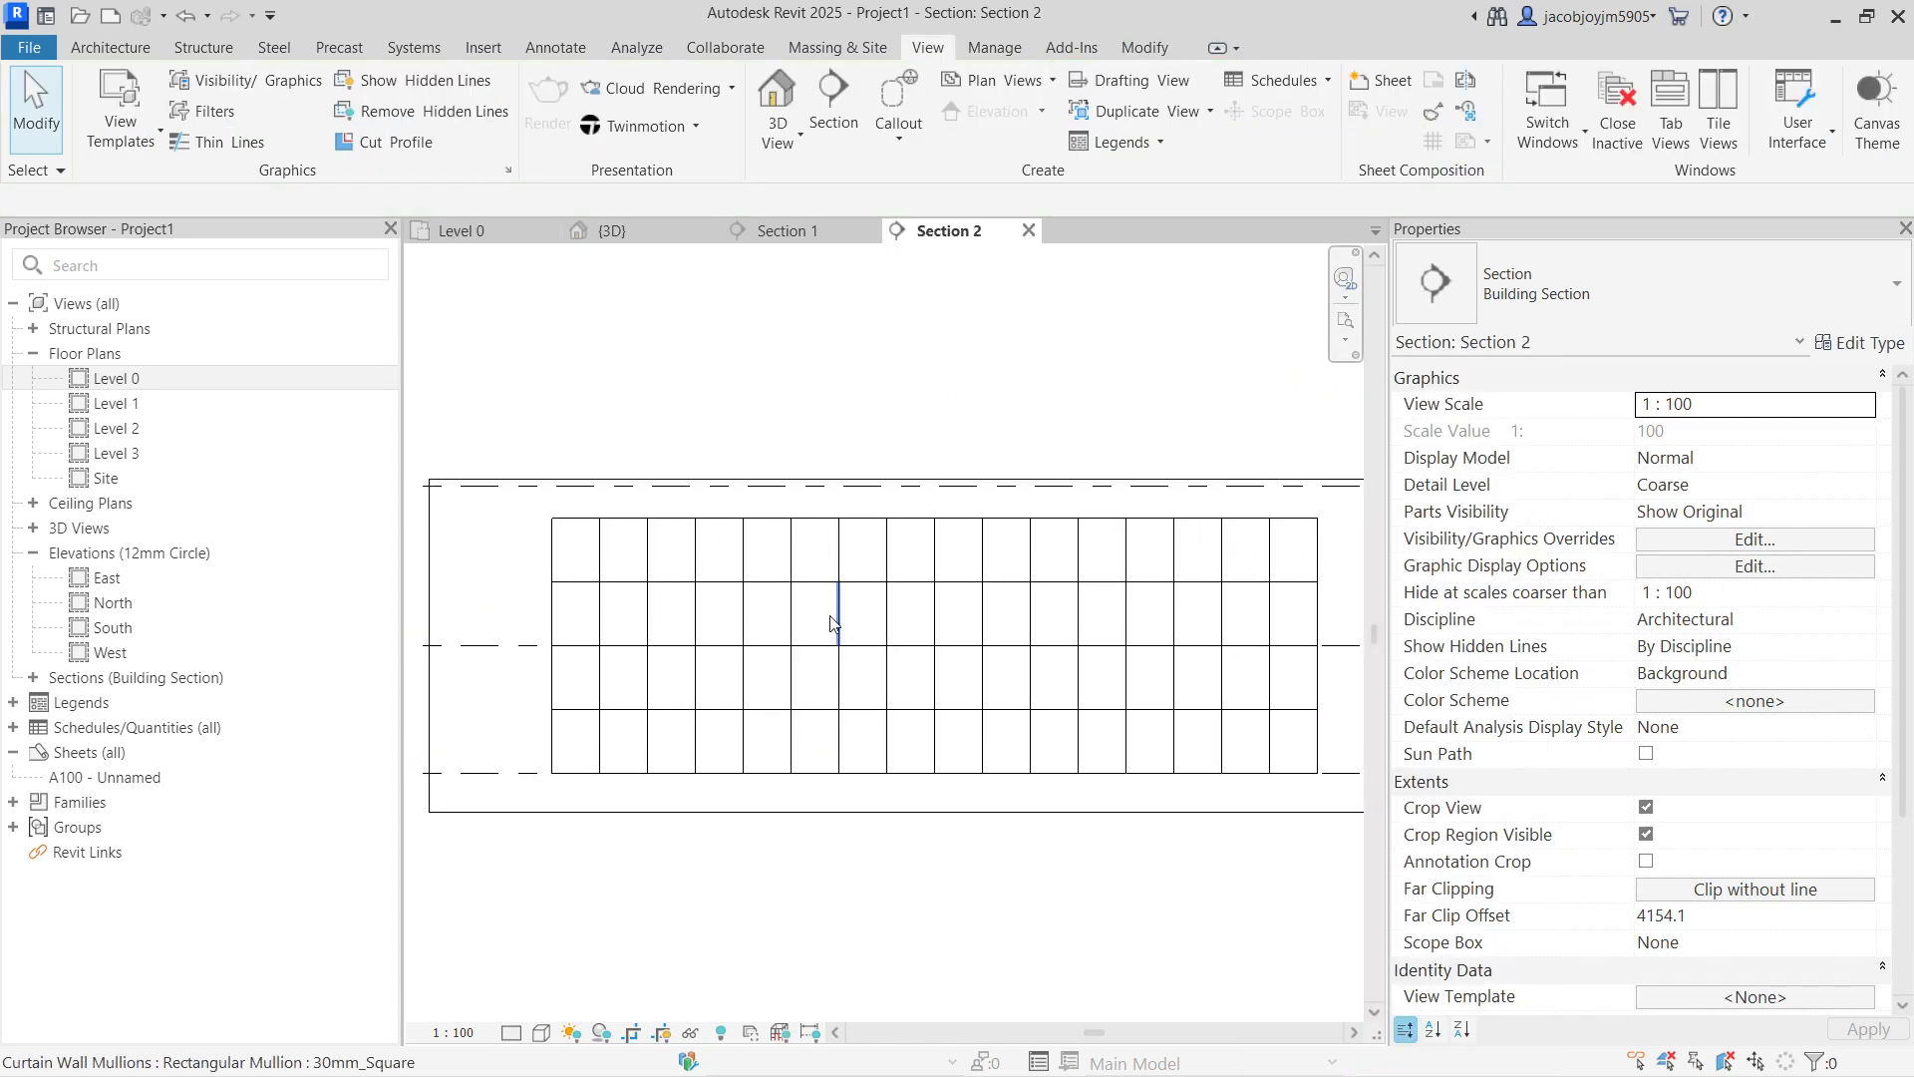
# Step: Unpin the second vertical grid line from the wall's left end and set its distance from the first grid line to 2000 mm
pyautogui.press('Tab')
pyautogui.click(651, 559)
pyautogui.scroll(2, 660, 604)
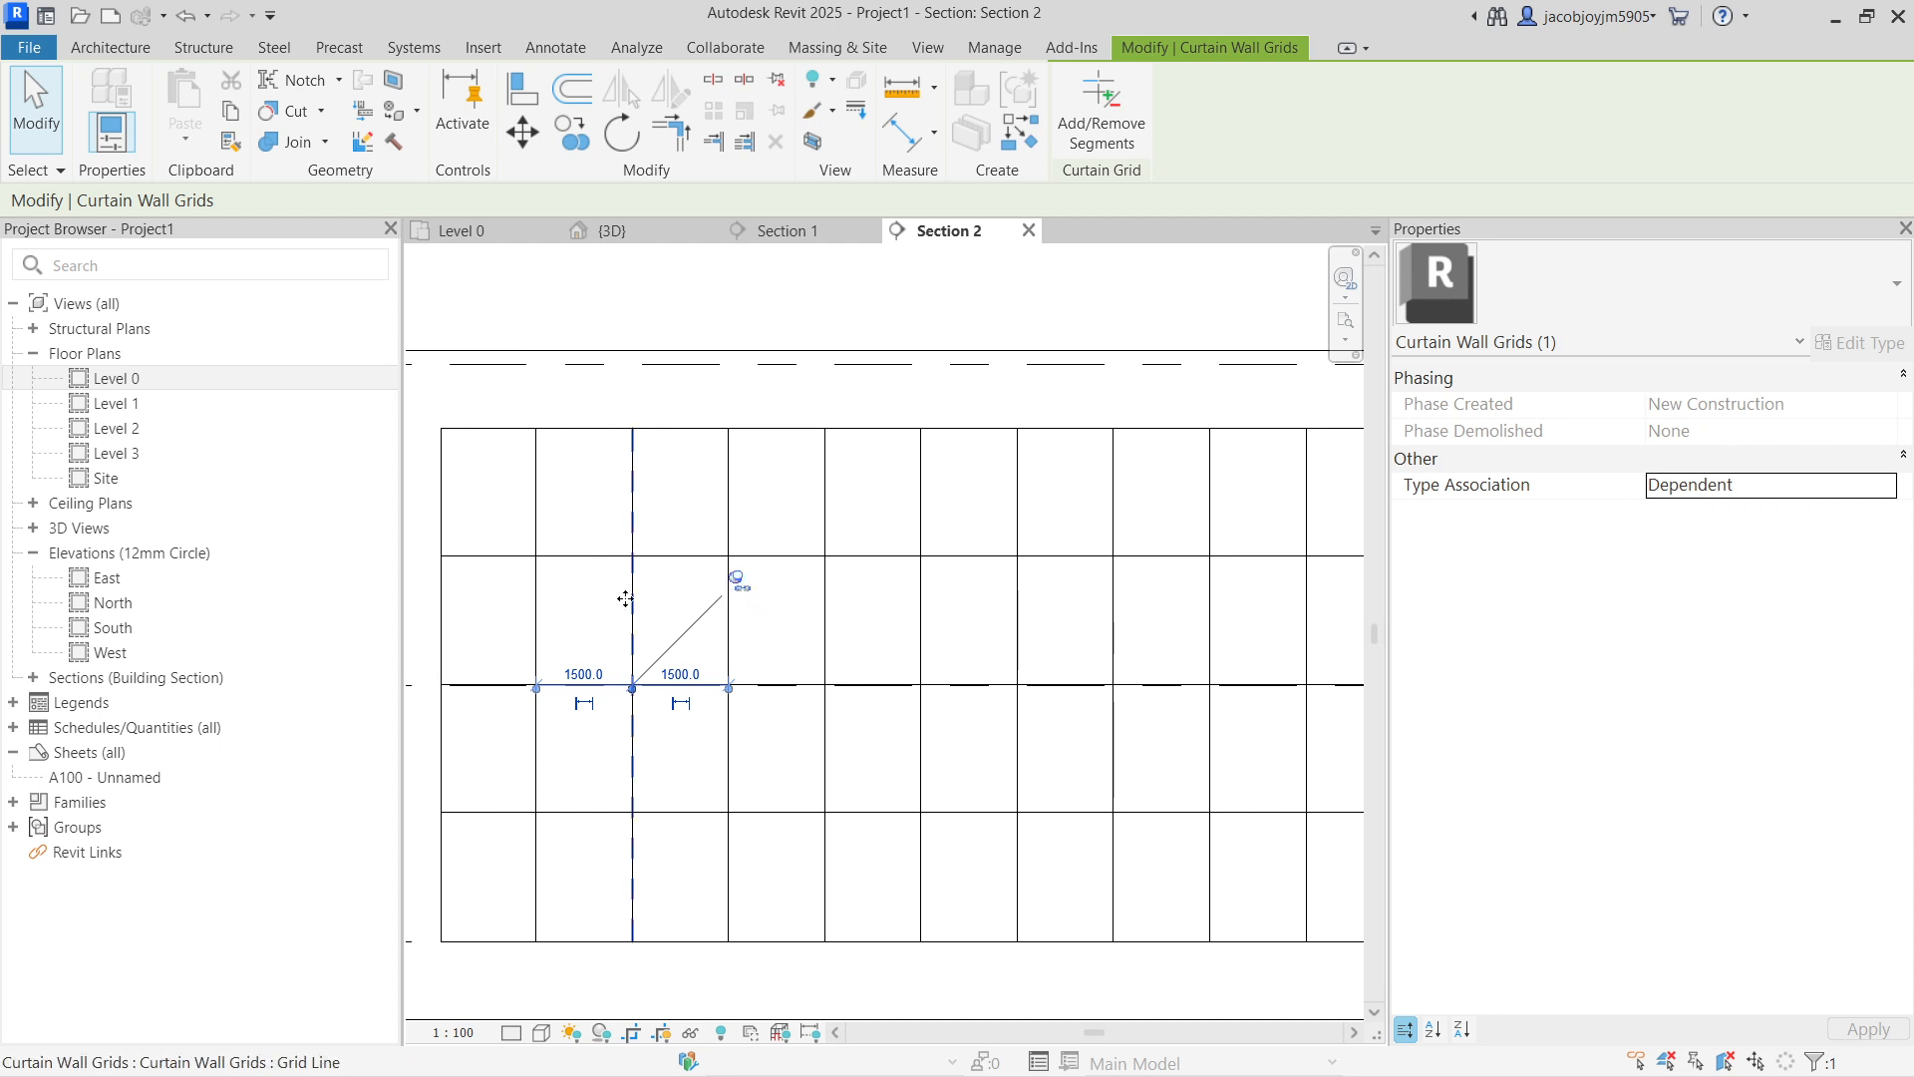
pyautogui.click(736, 586)
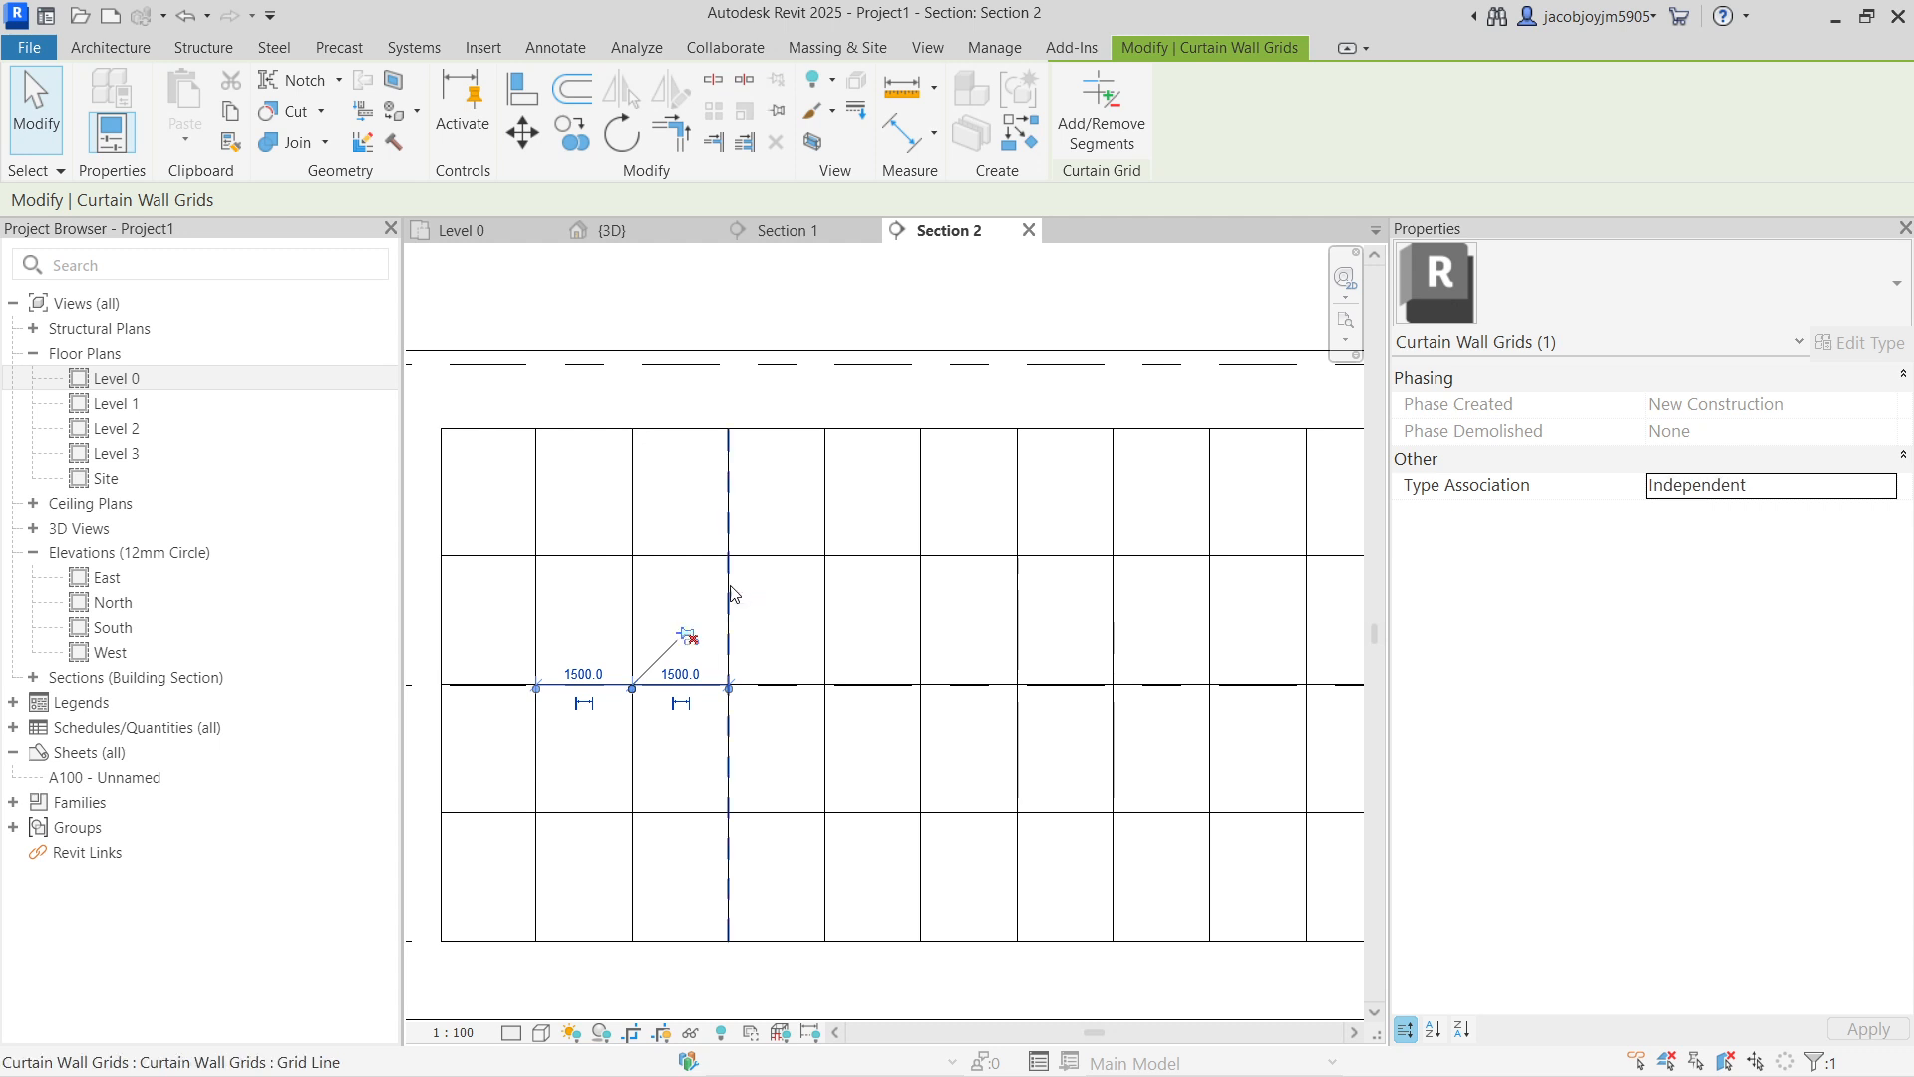
pyautogui.click(588, 675)
pyautogui.write('2000')
pyautogui.press('Return')
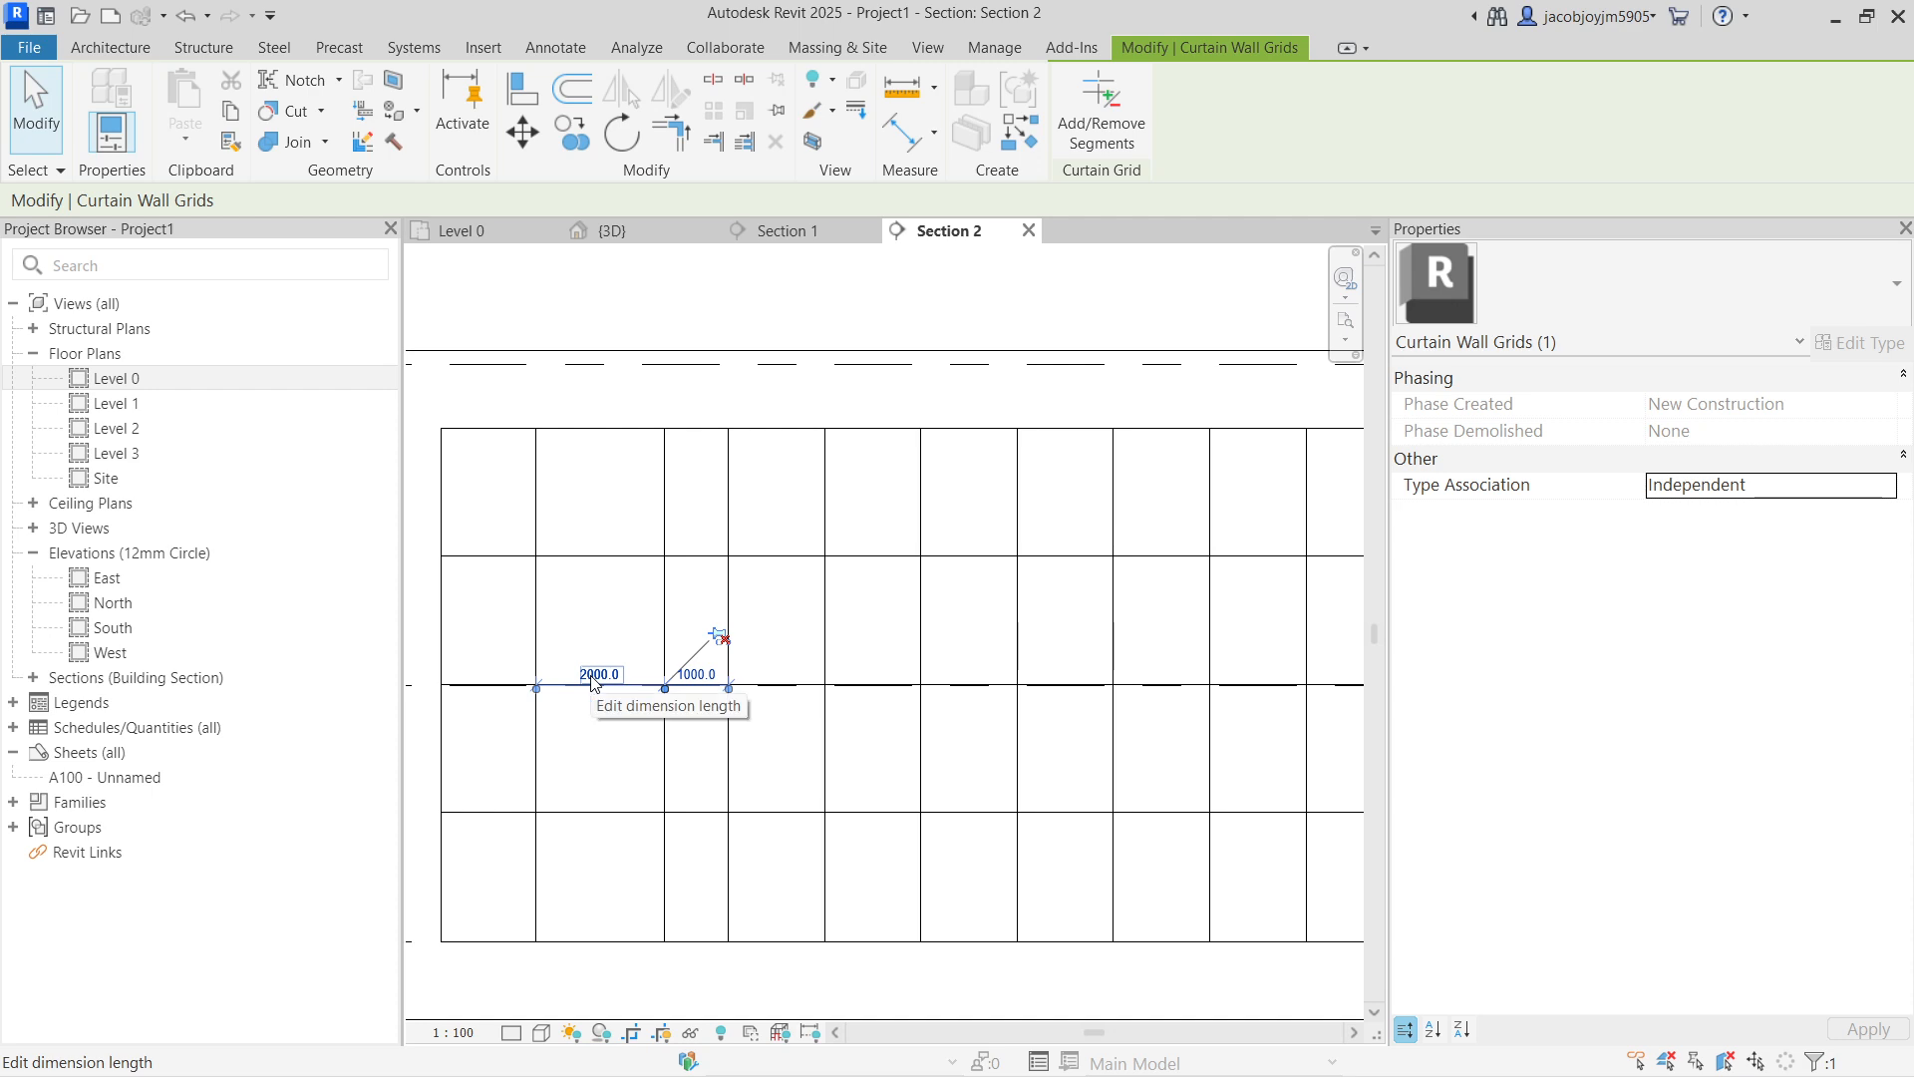
pyautogui.scroll(-1, 555, 458)
pyautogui.press('Escape')
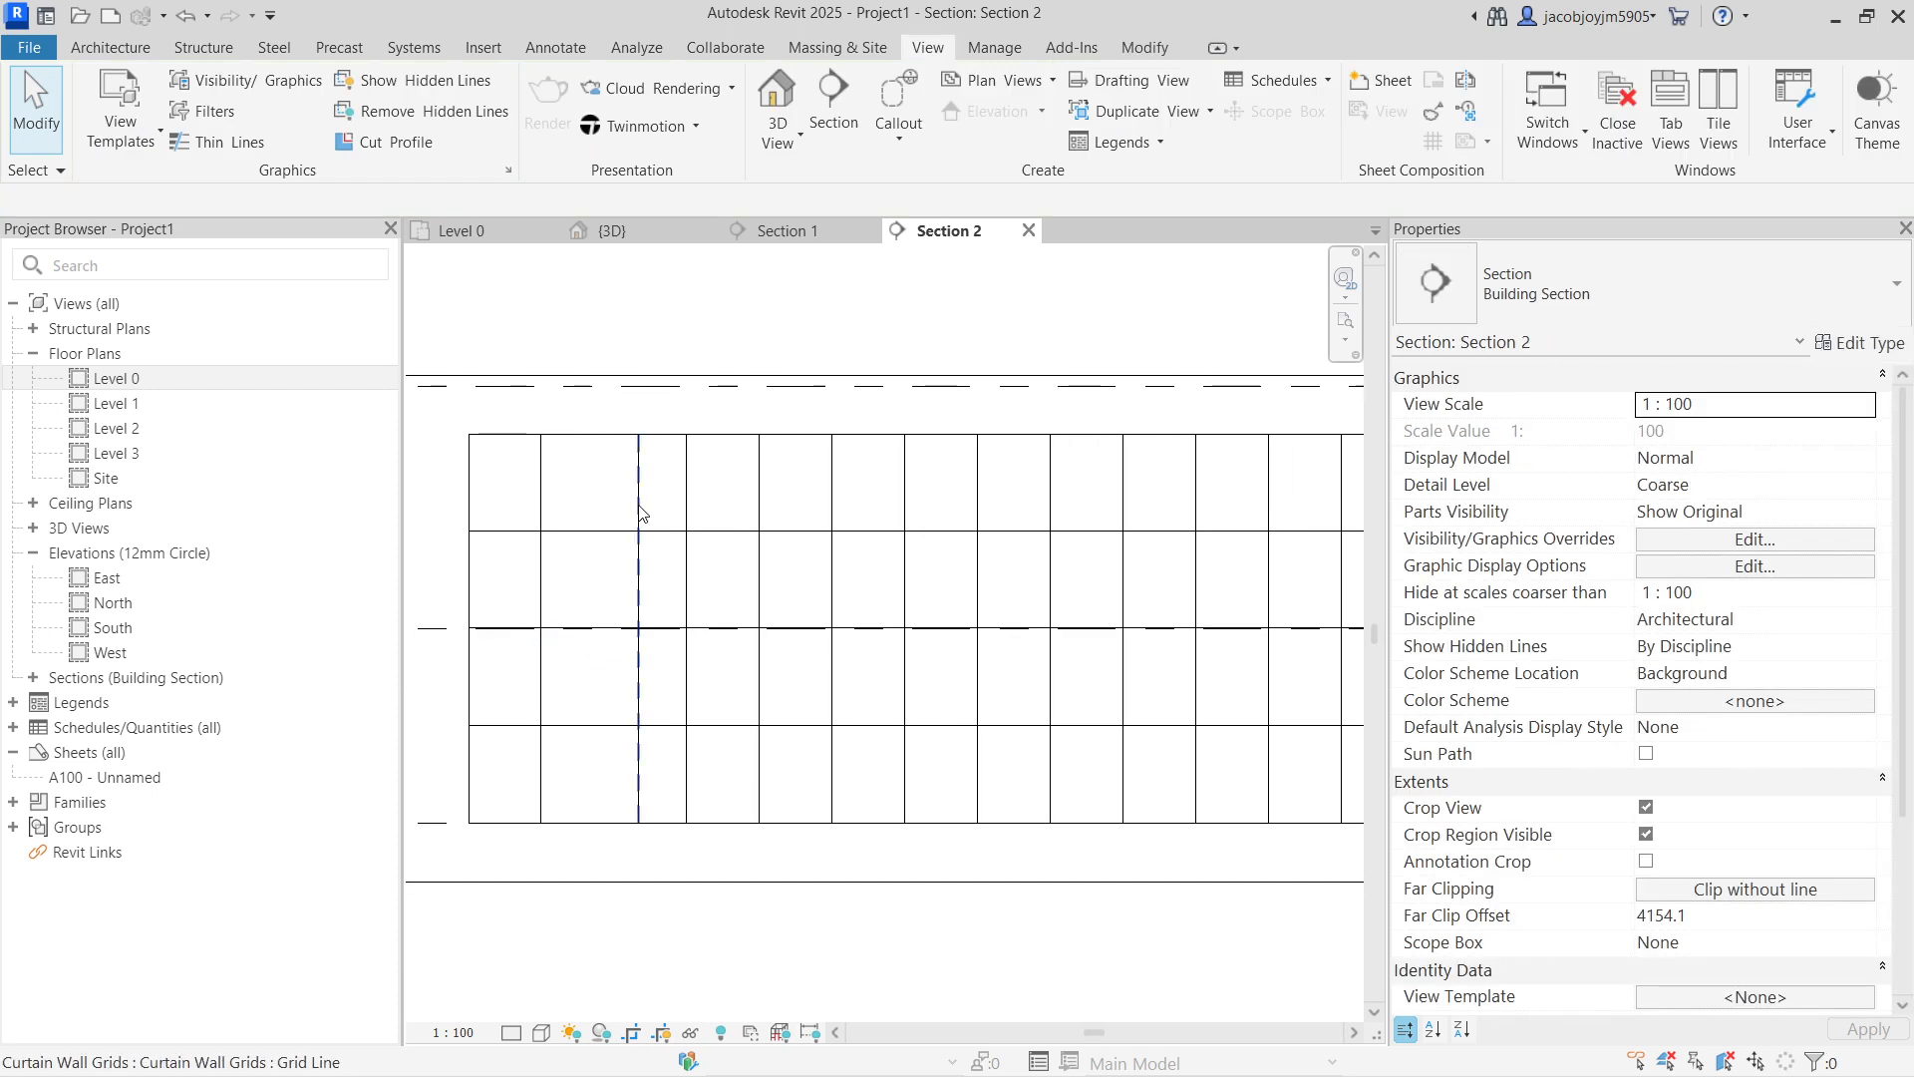
pyautogui.click(639, 512)
pyautogui.press('Escape')
pyautogui.click(620, 442)
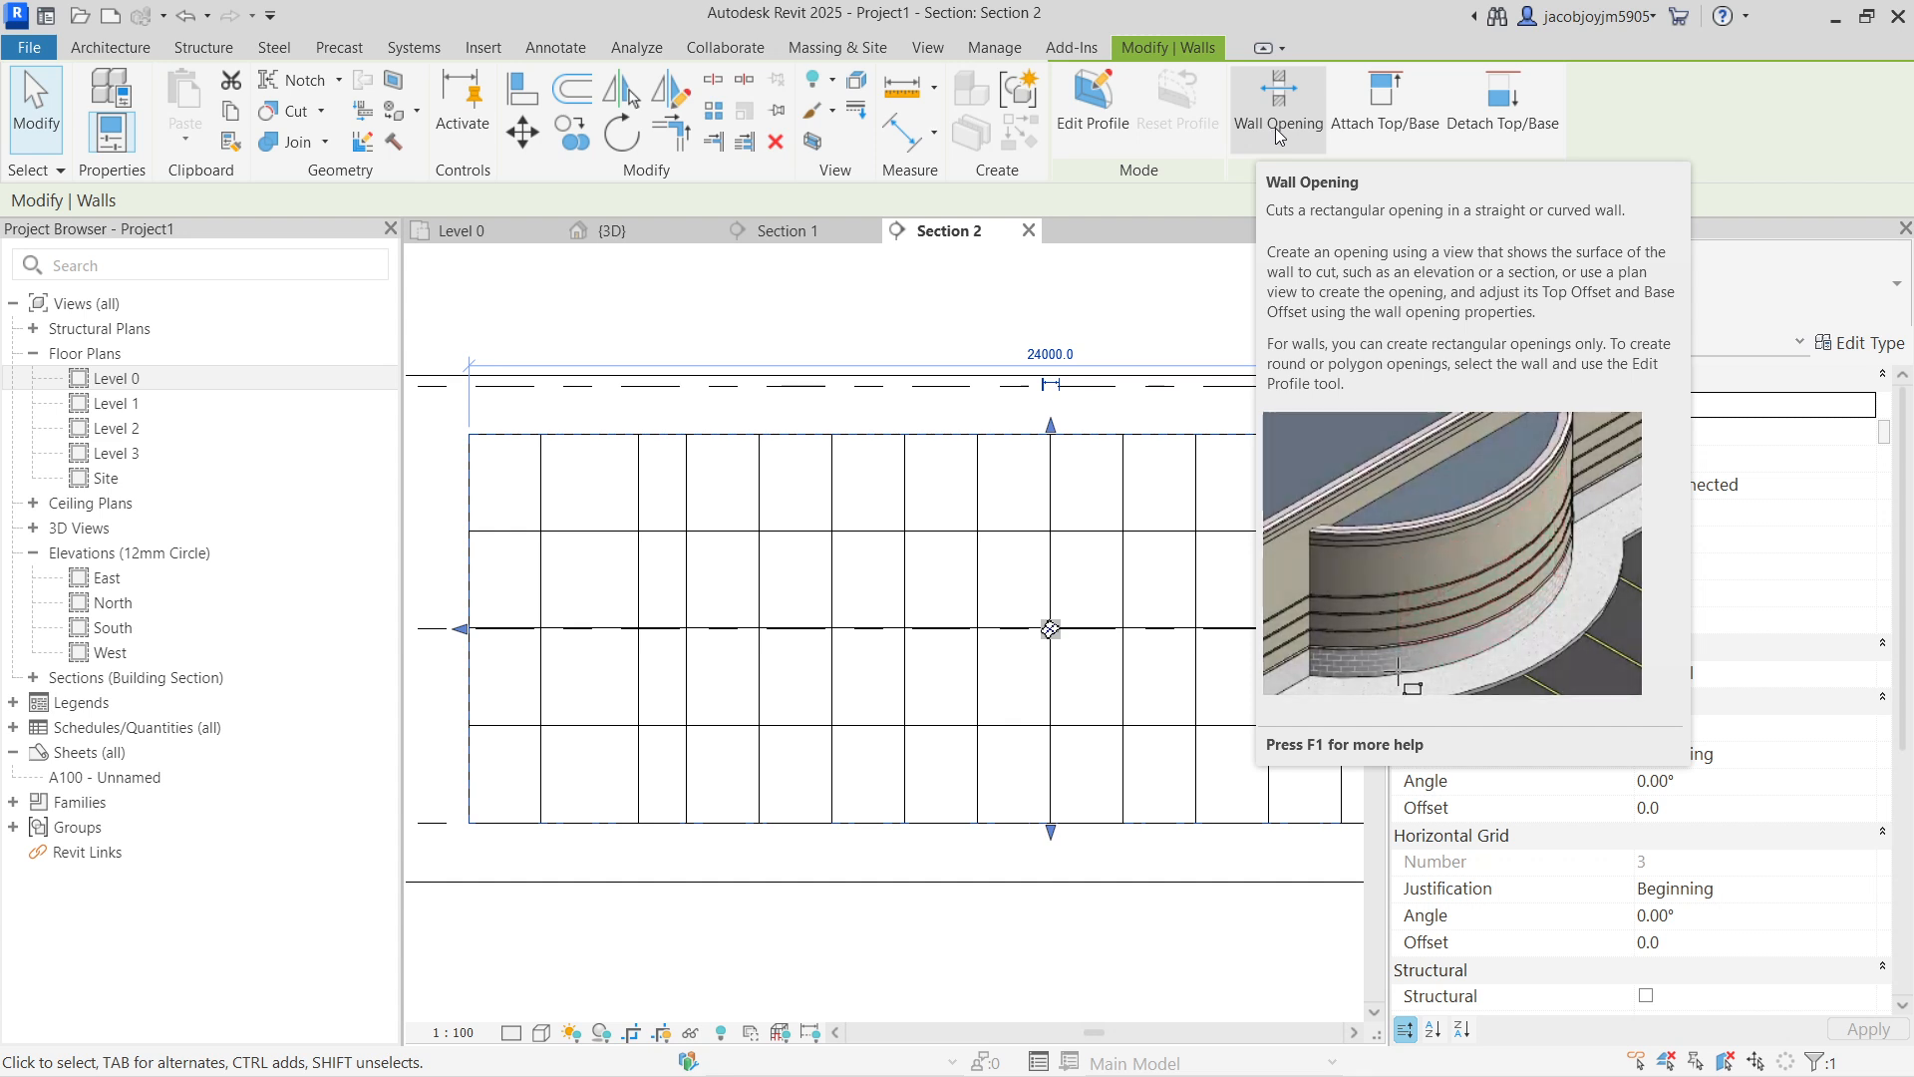
pyautogui.press('Escape')
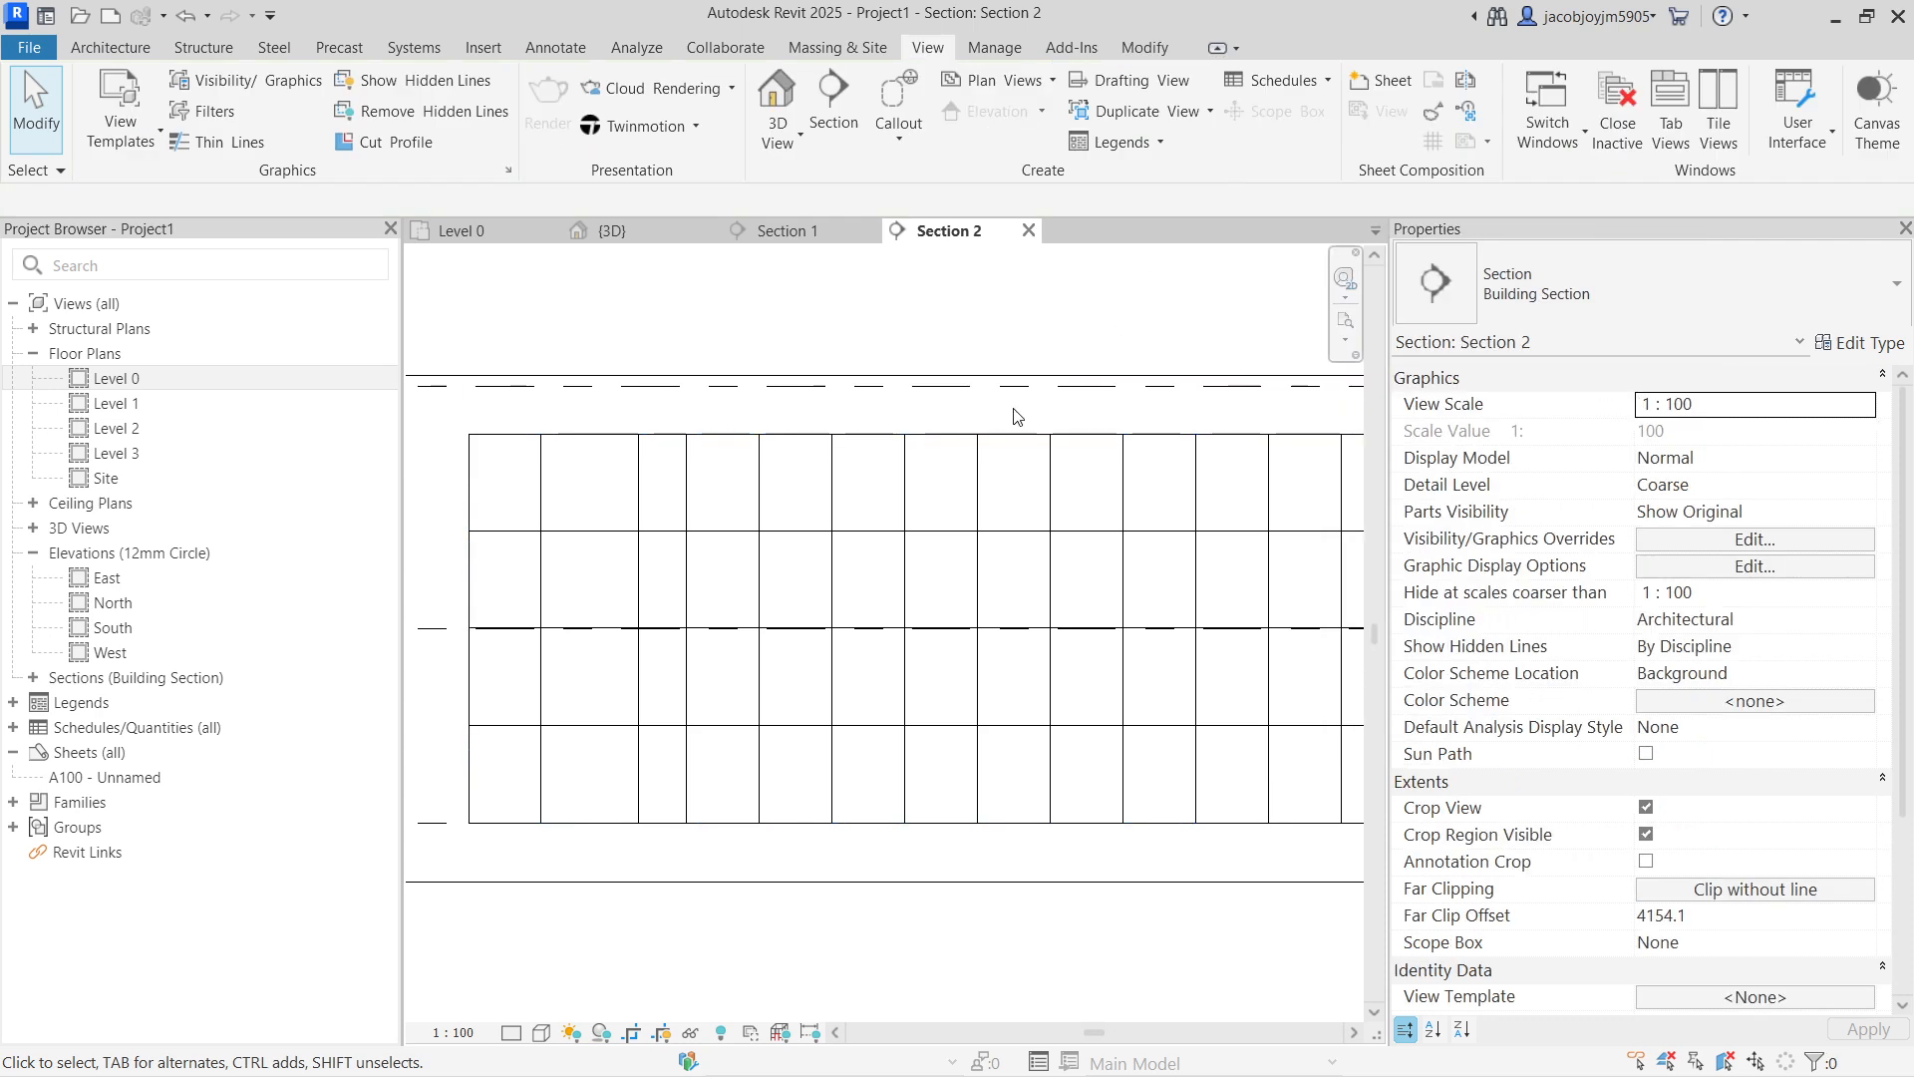
pyautogui.scroll(-1, 481, 514)
pyautogui.scroll(-1, 612, 582)
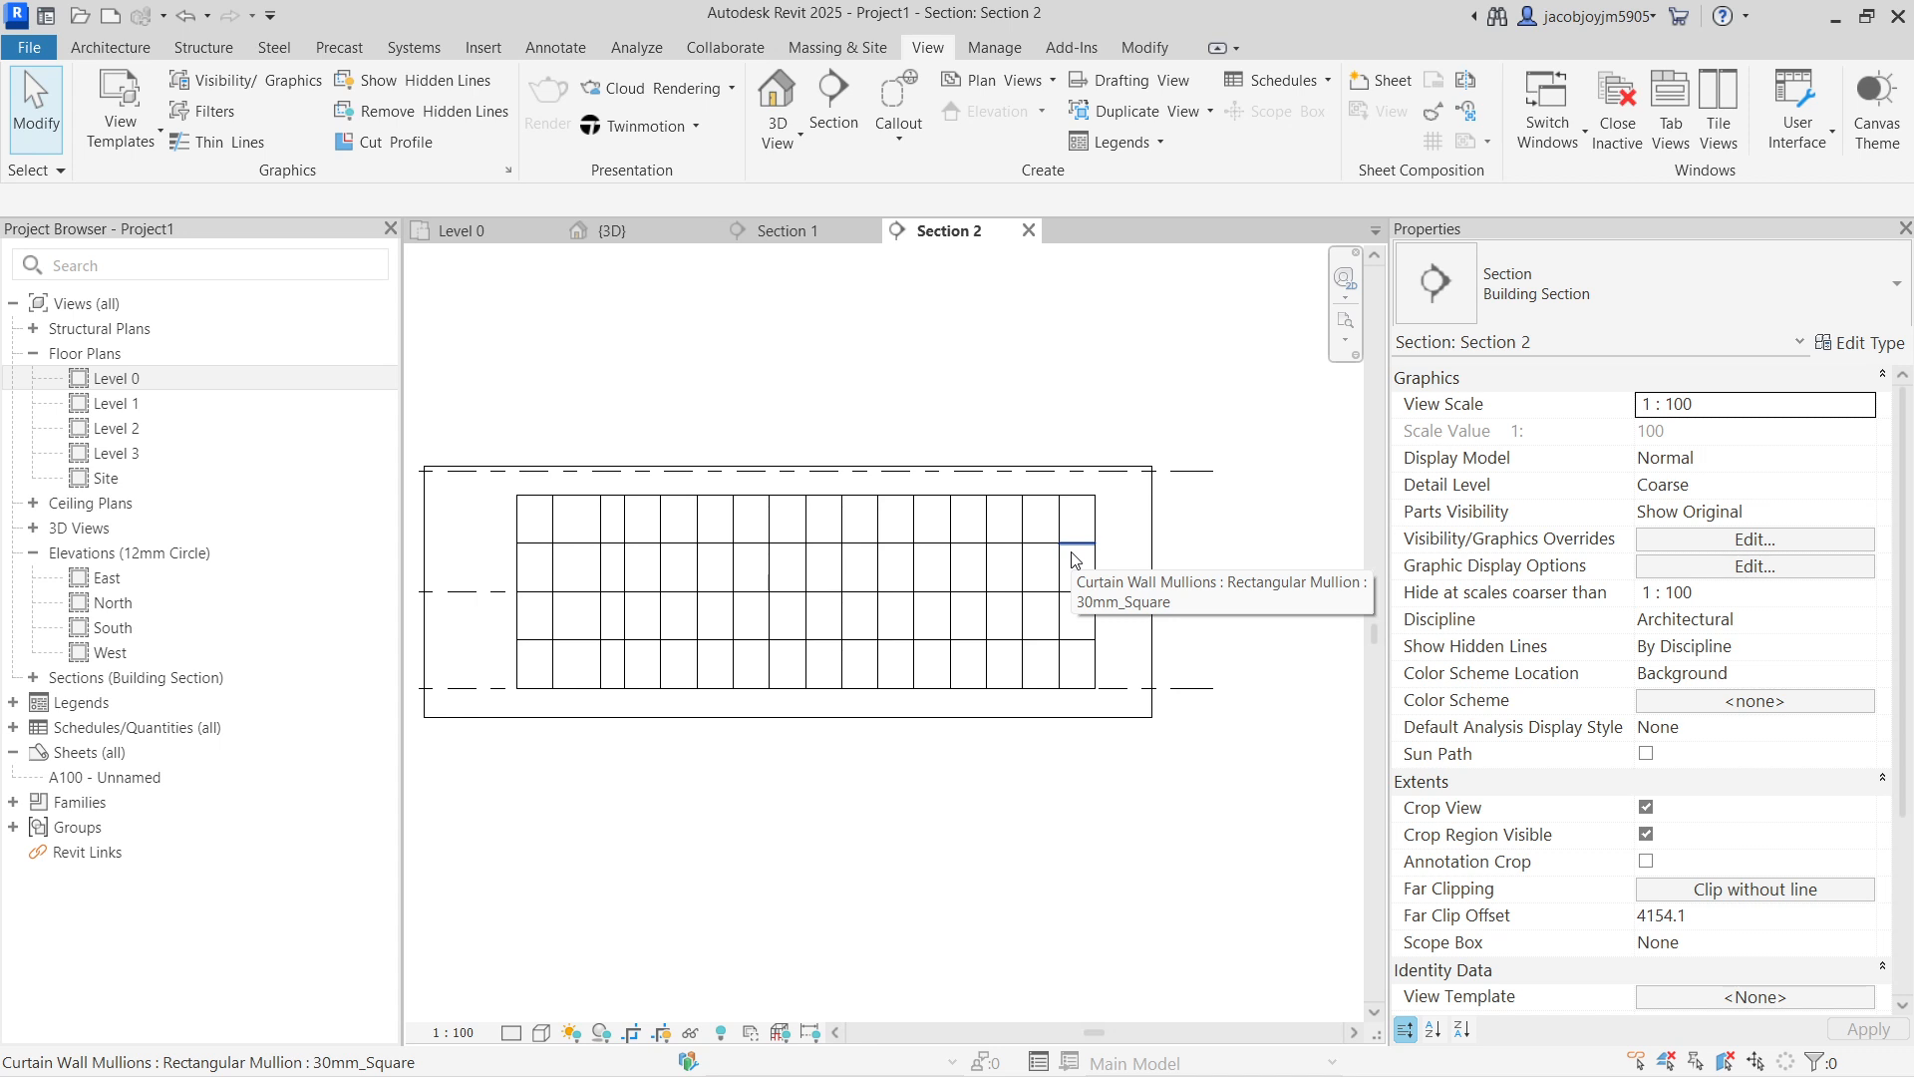
# Step: Check the curtain wall's vertical grid justification options, keep Beginning, and set the vertical grid angle to 30°
pyautogui.click(952, 510)
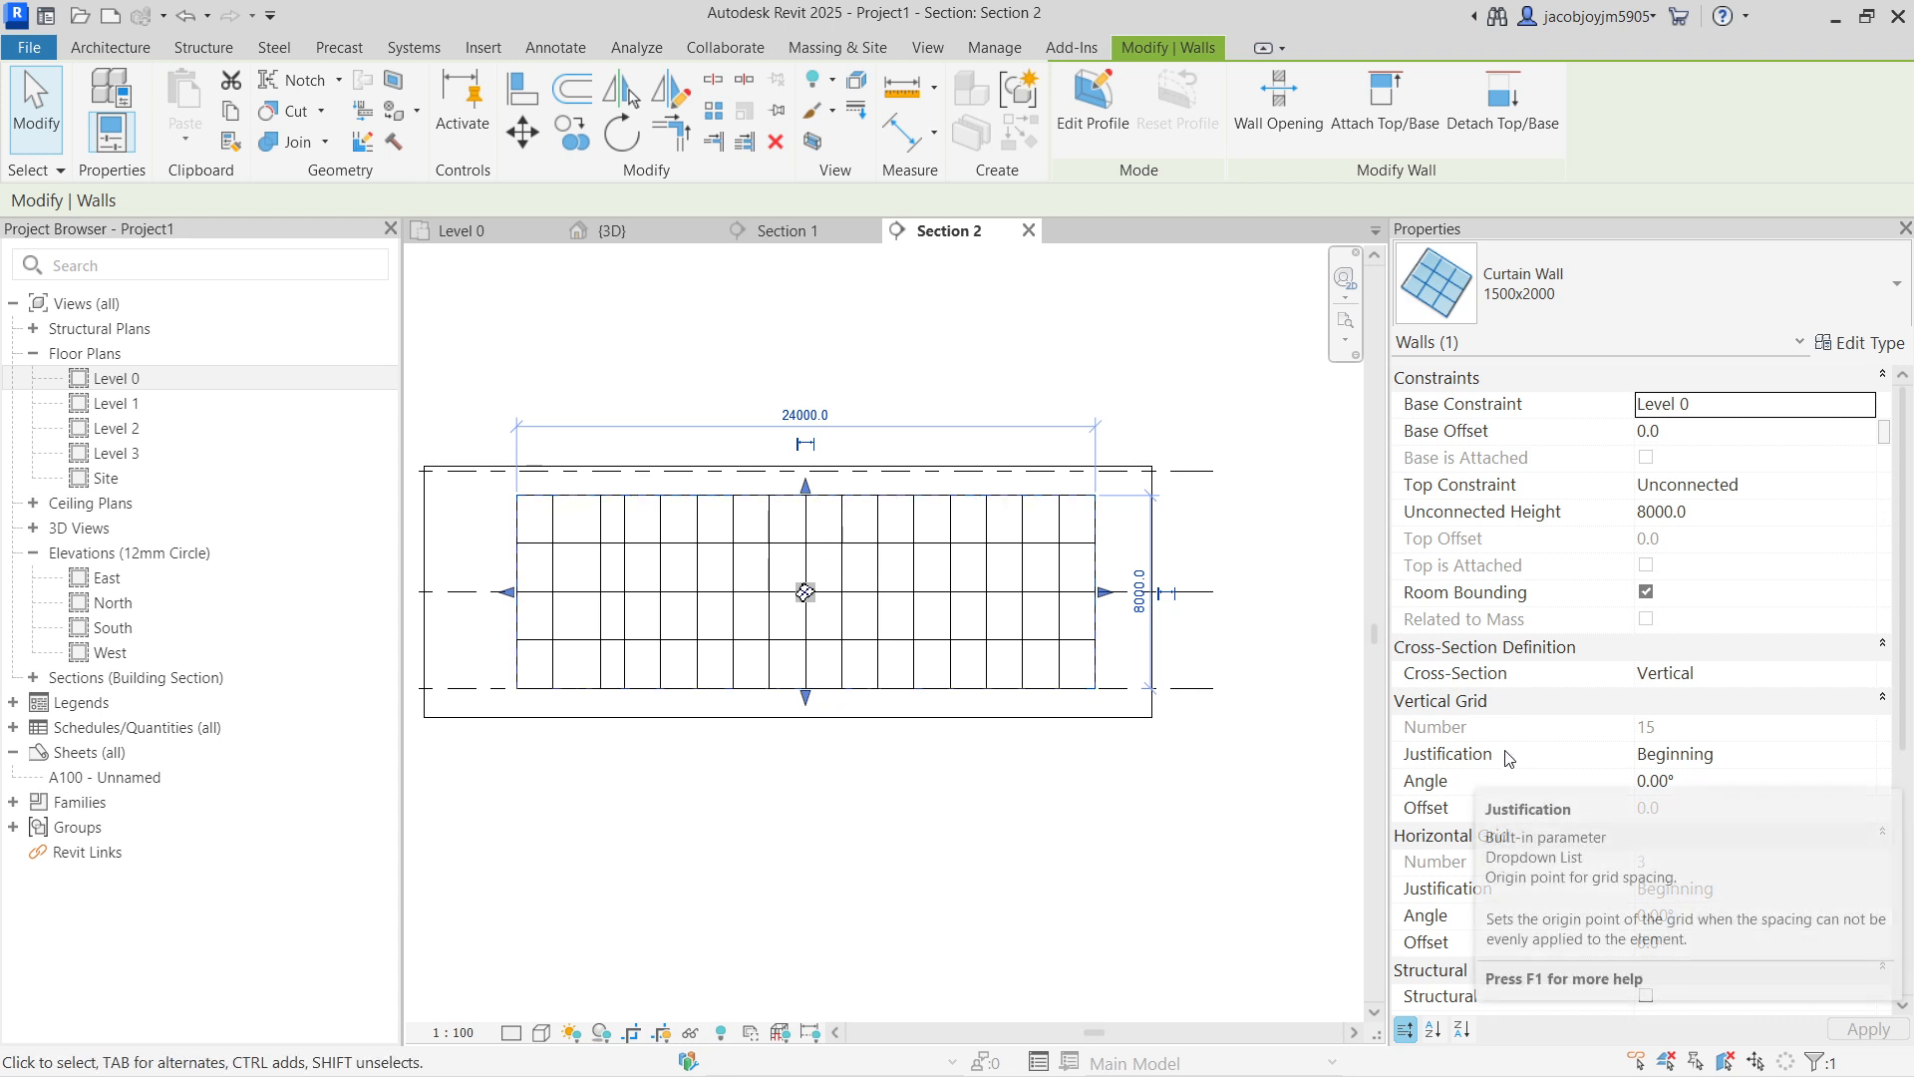
pyautogui.click(1745, 754)
pyautogui.click(1864, 755)
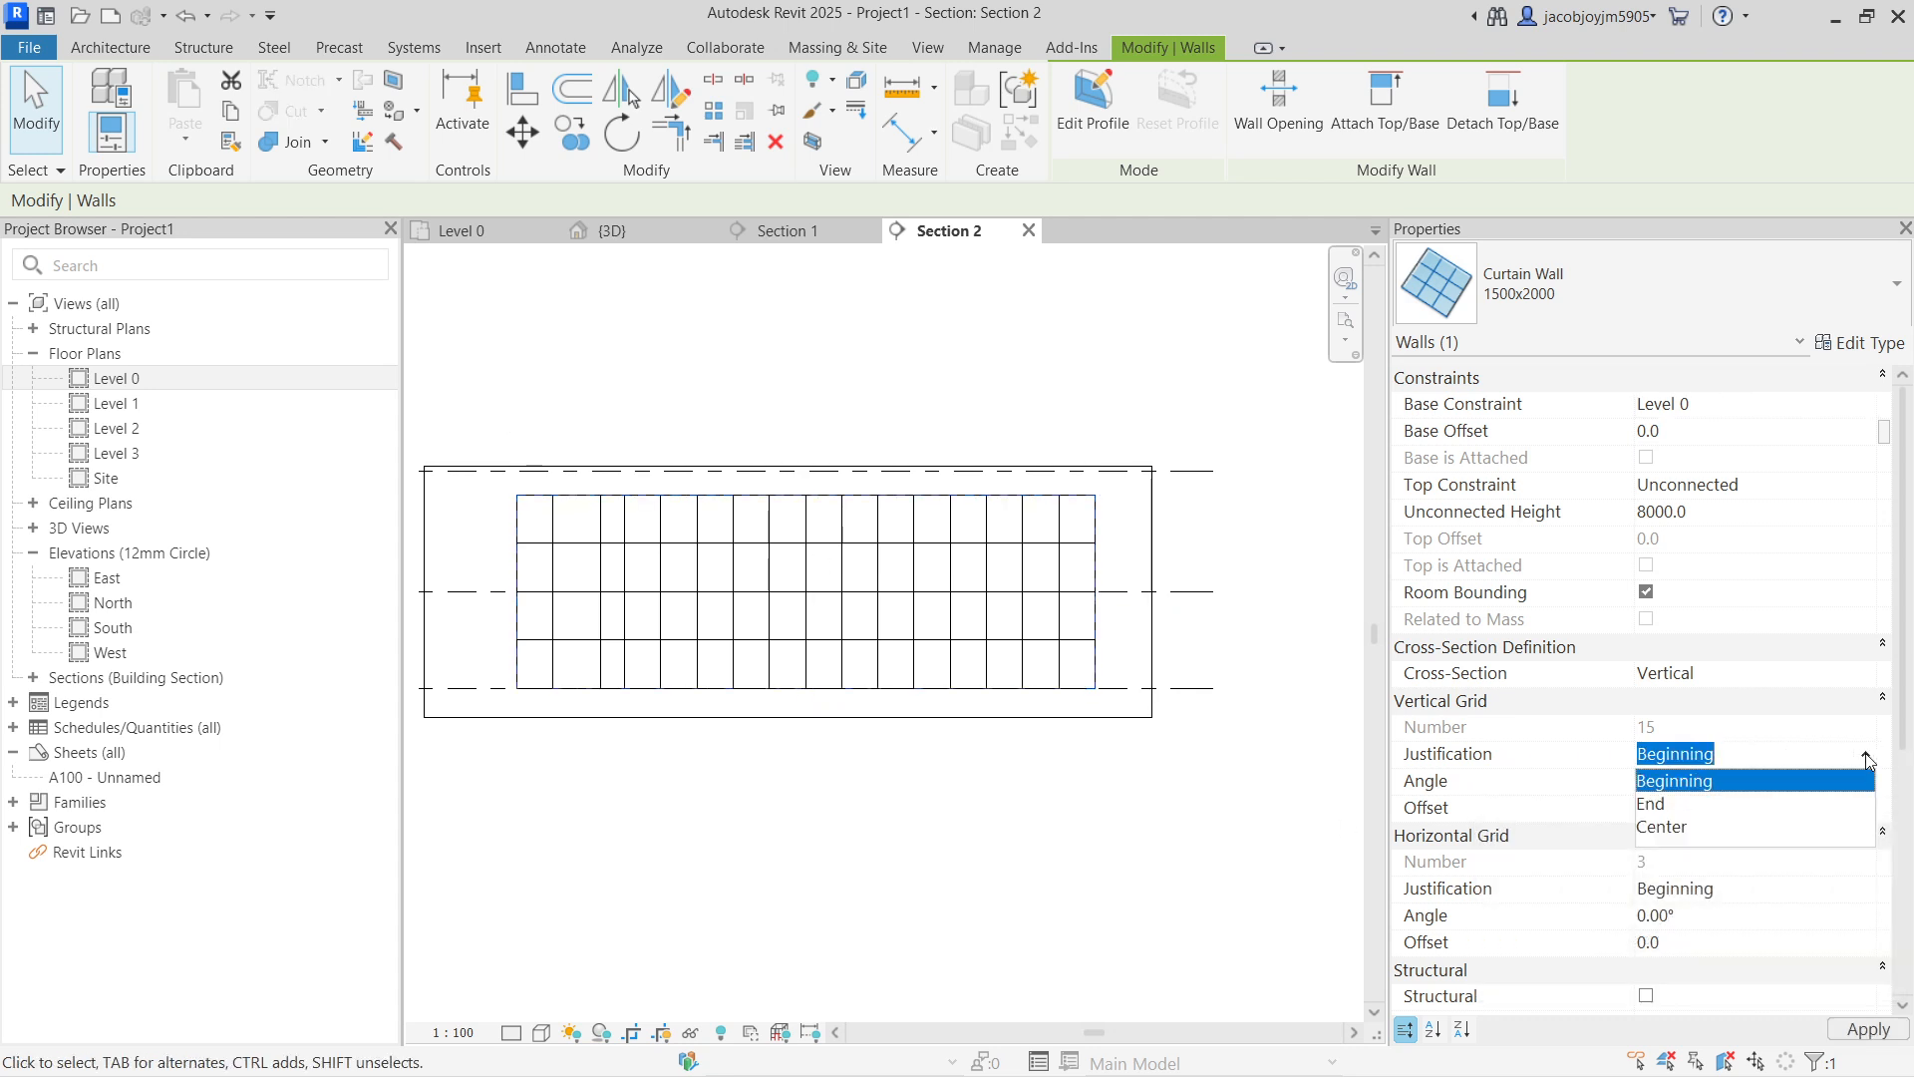
pyautogui.click(1866, 755)
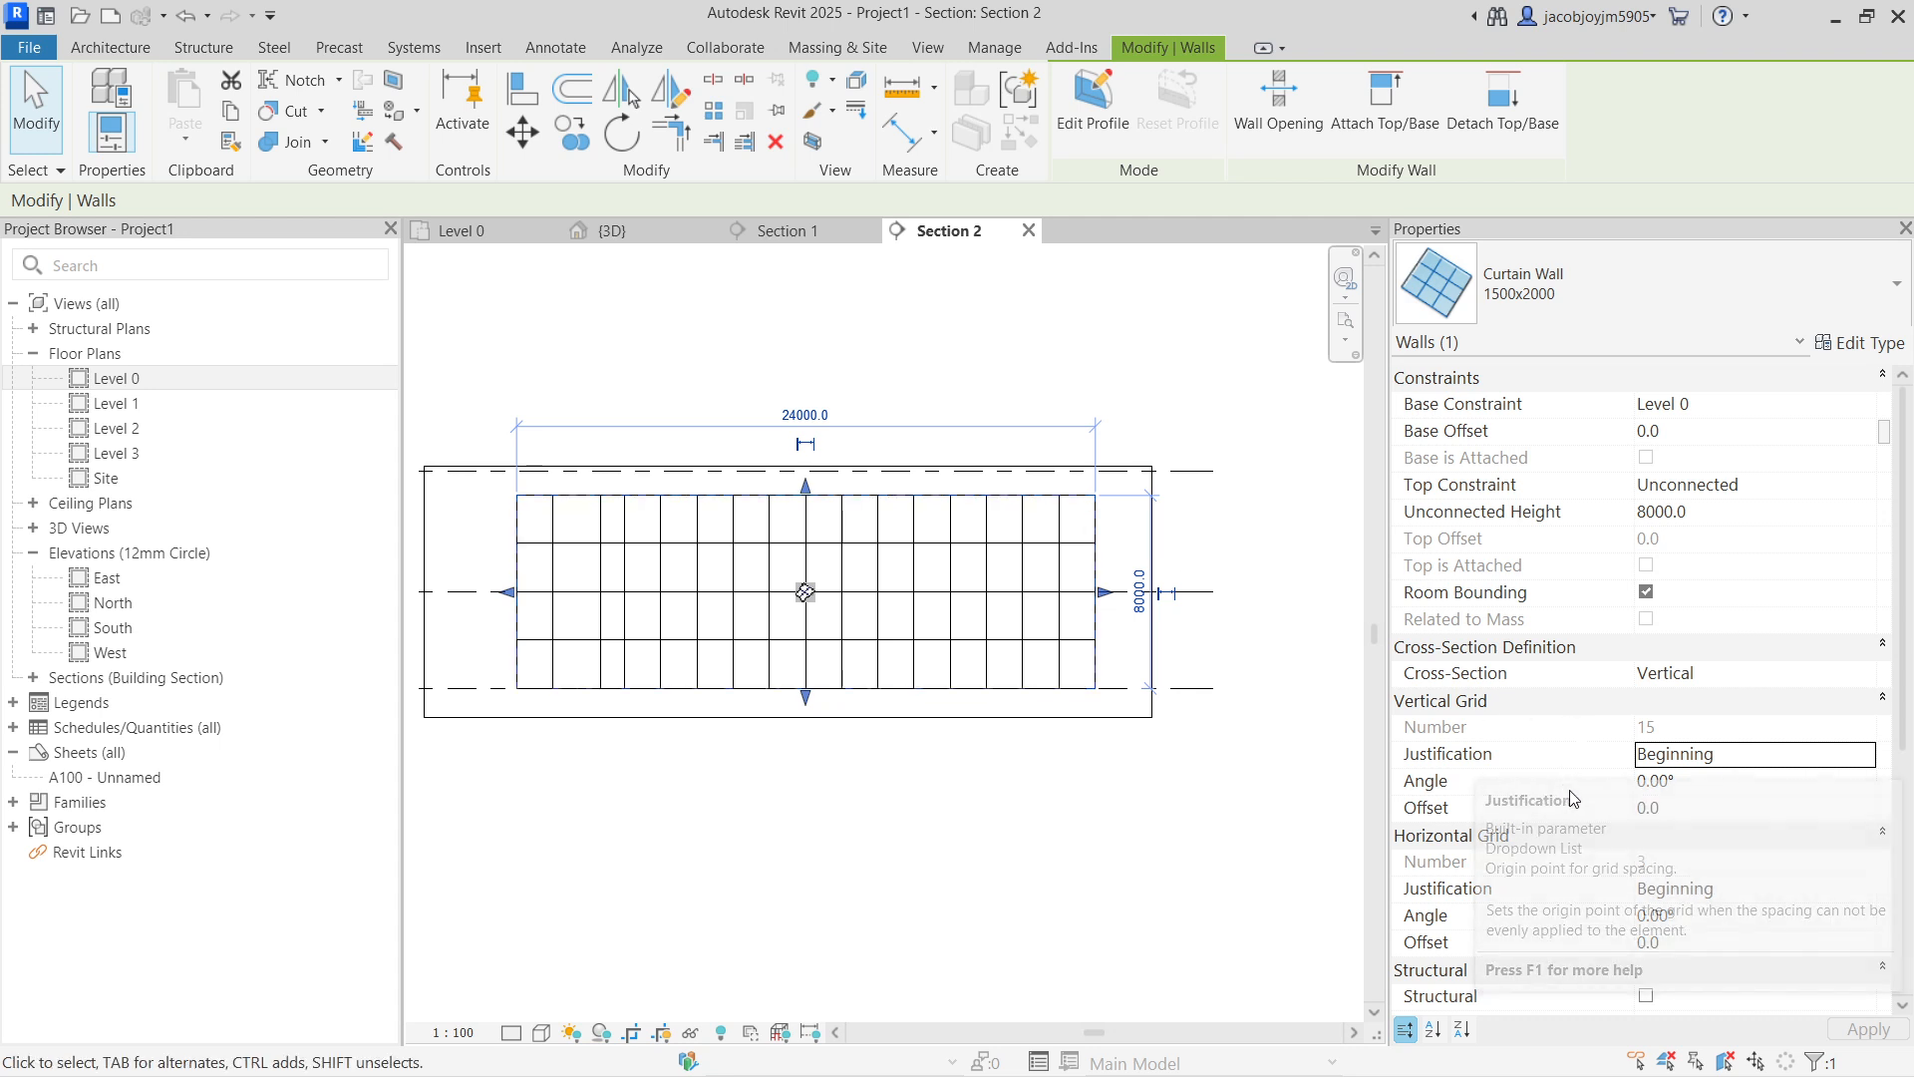
pyautogui.click(1713, 783)
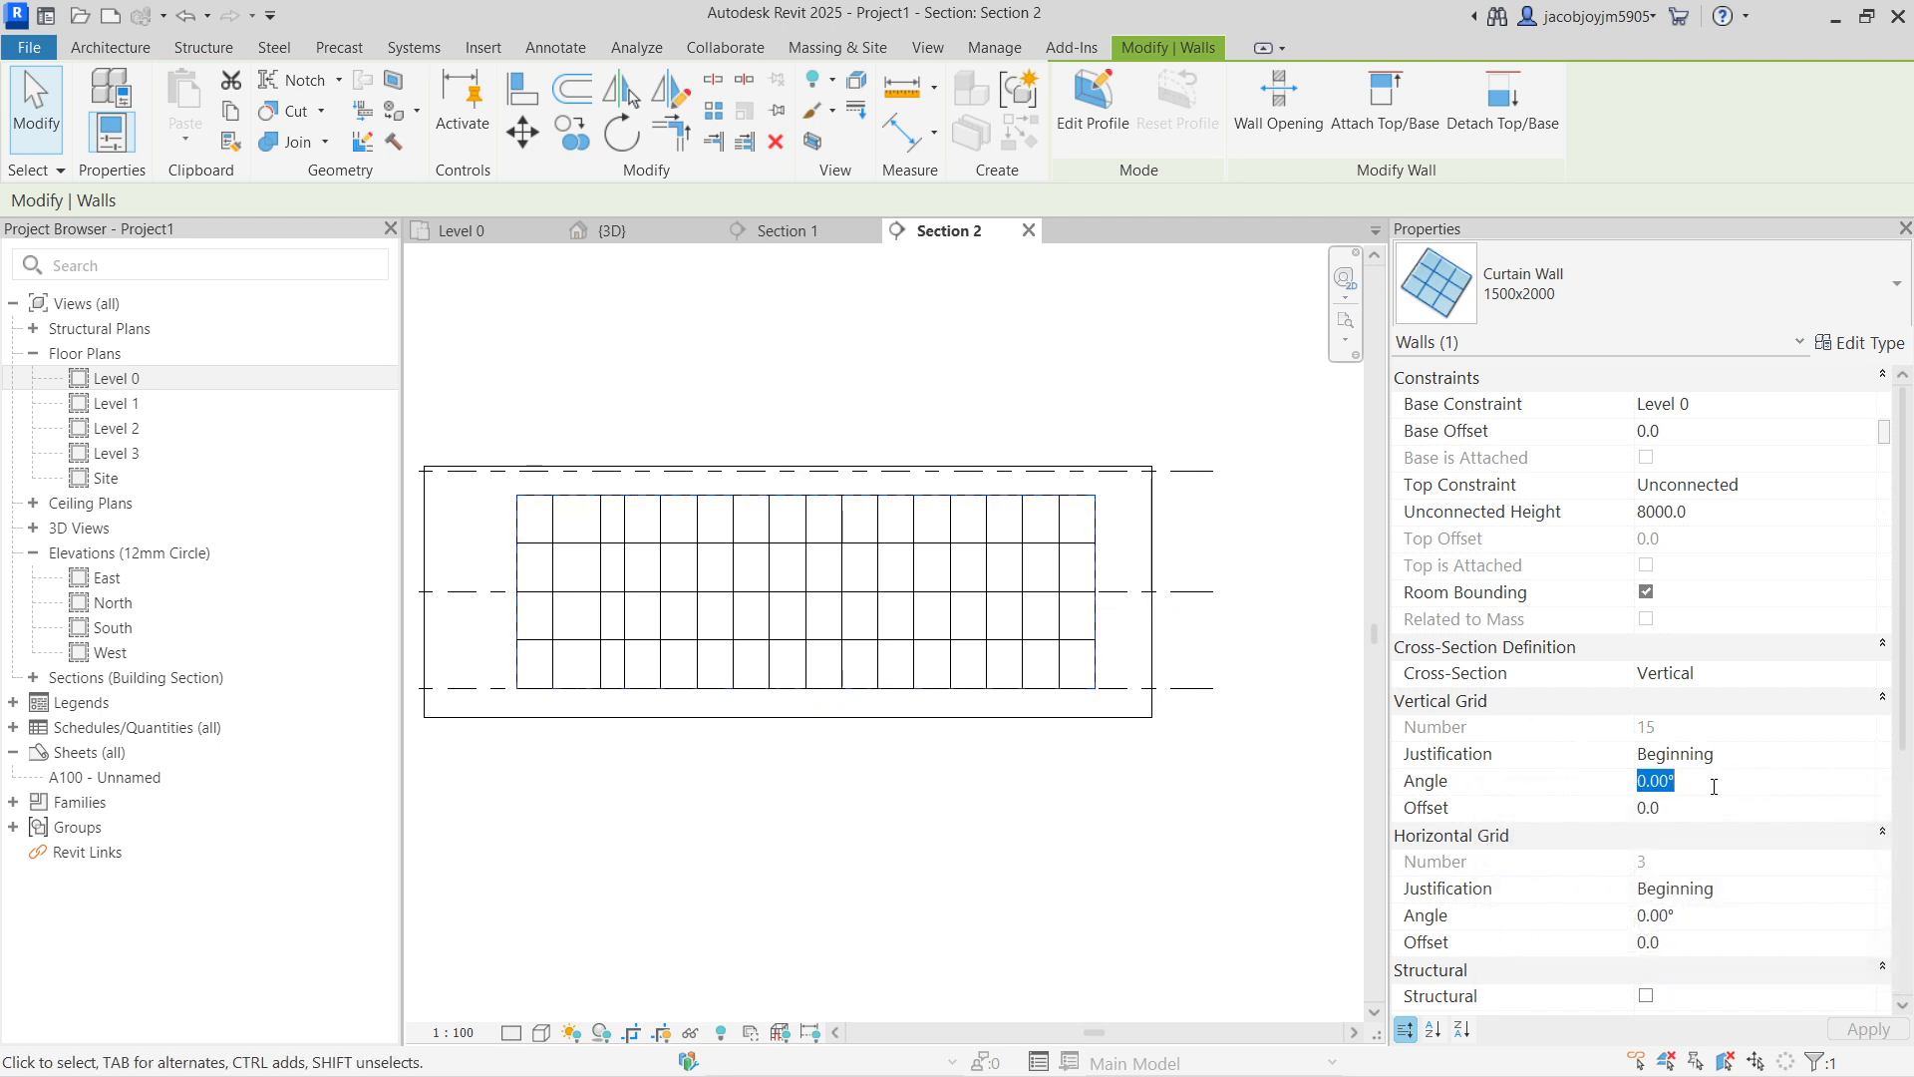
pyautogui.write('30')
pyautogui.press('Return')
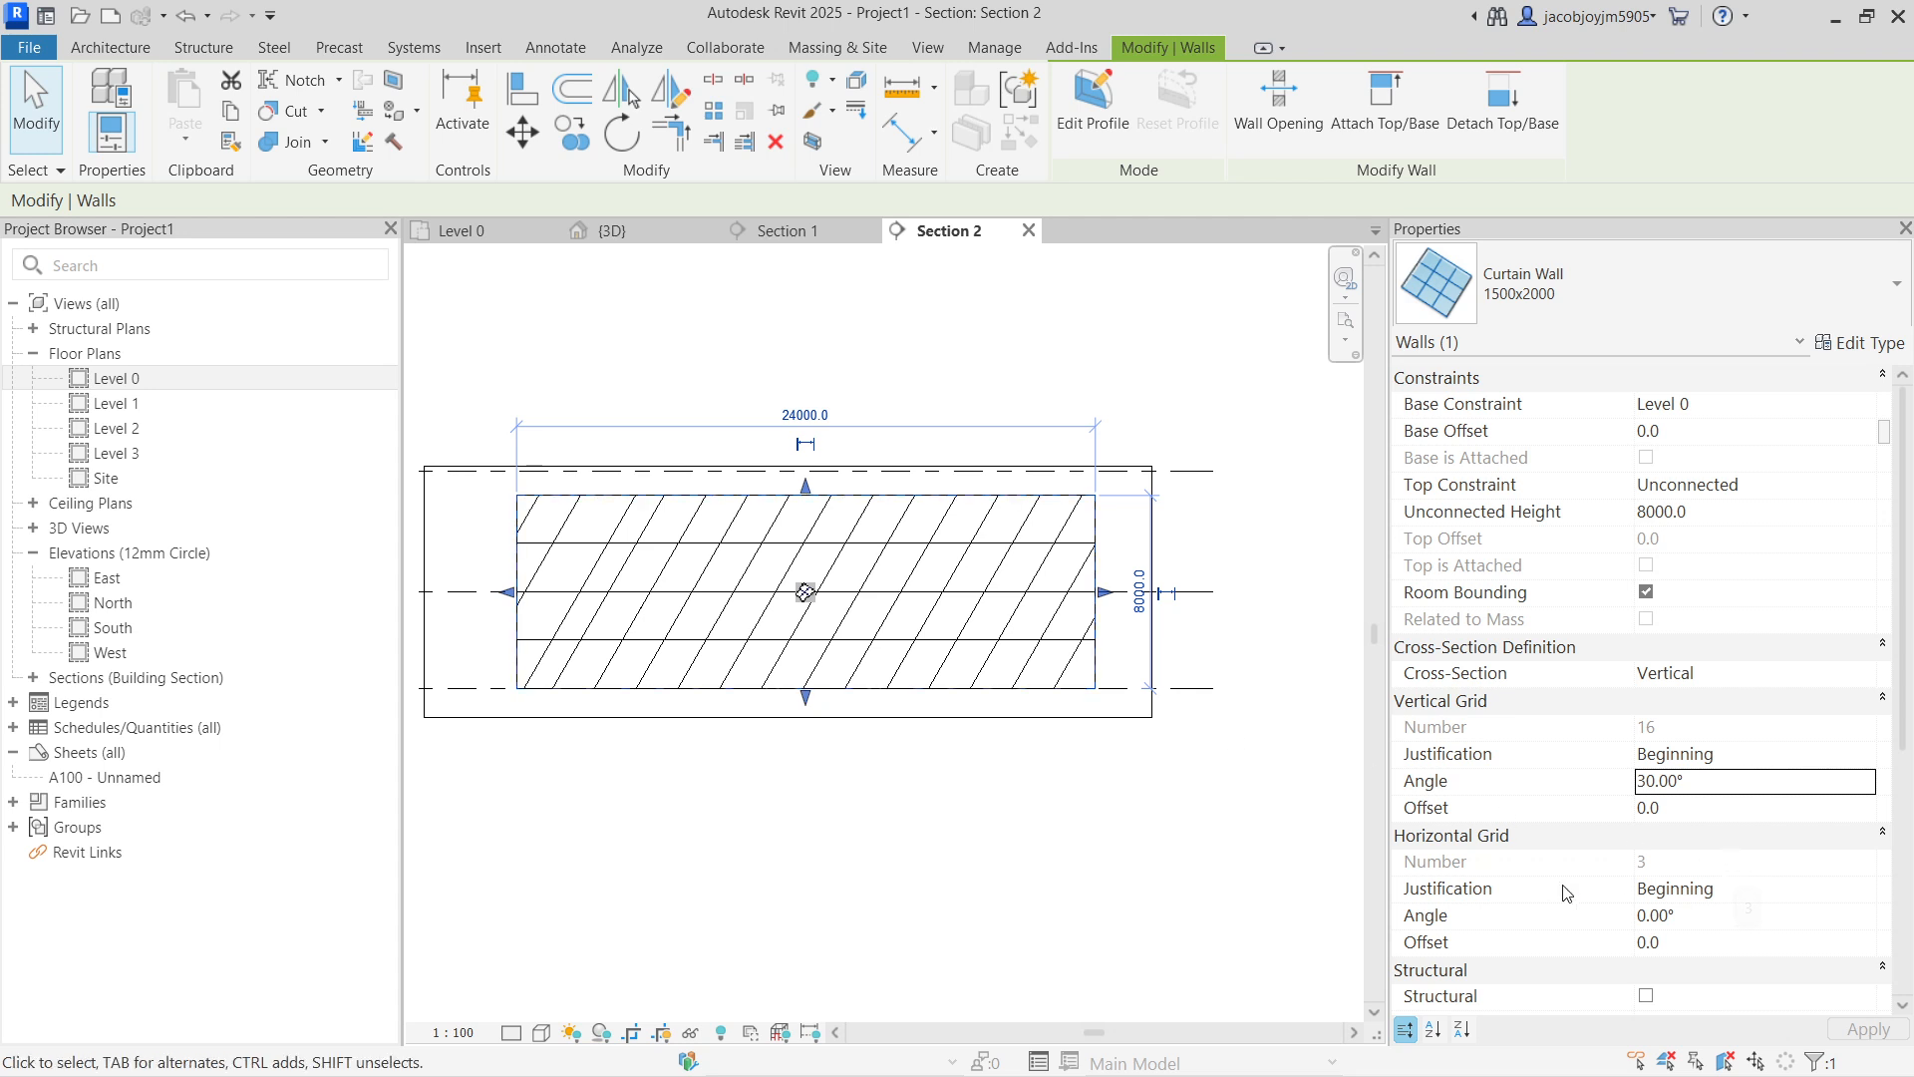
# Step: Set the curtain wall's horizontal grid angle to 20°
pyautogui.scroll(-4, 1567, 892)
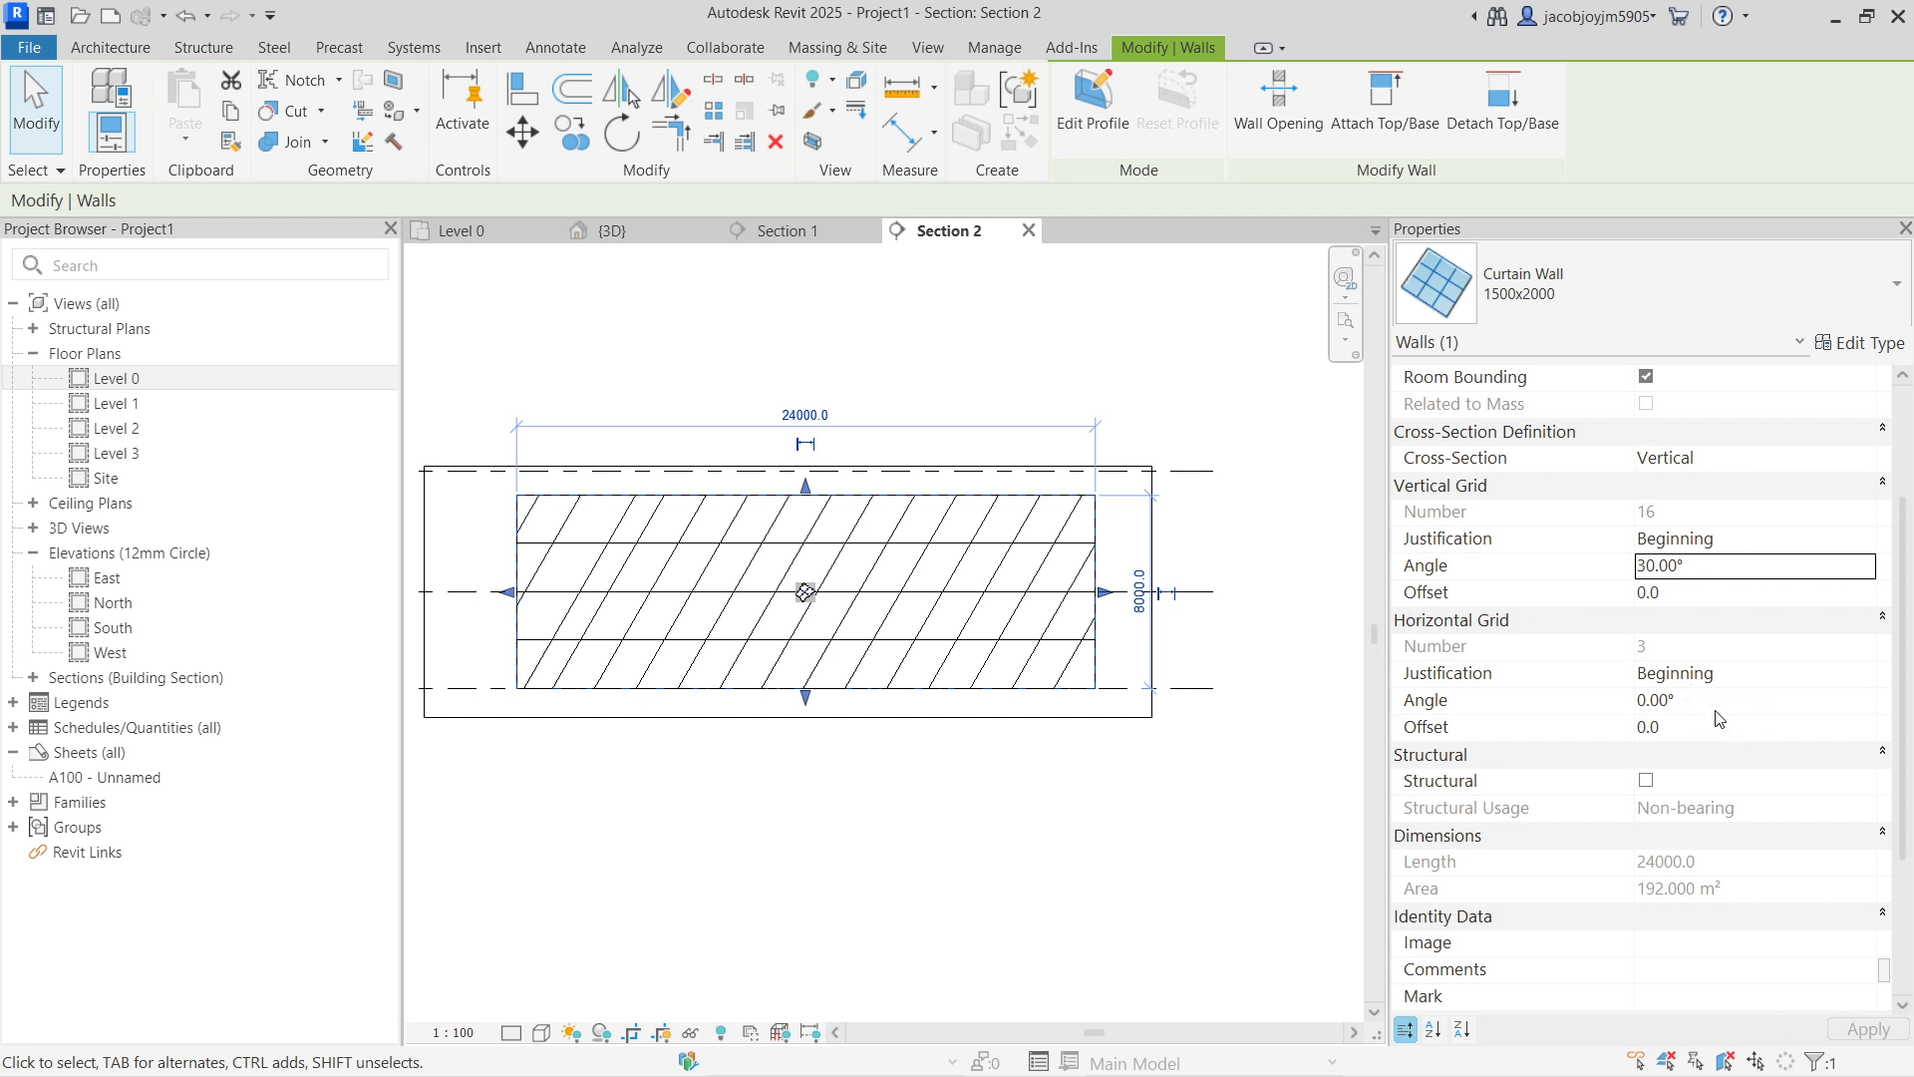
pyautogui.click(1717, 710)
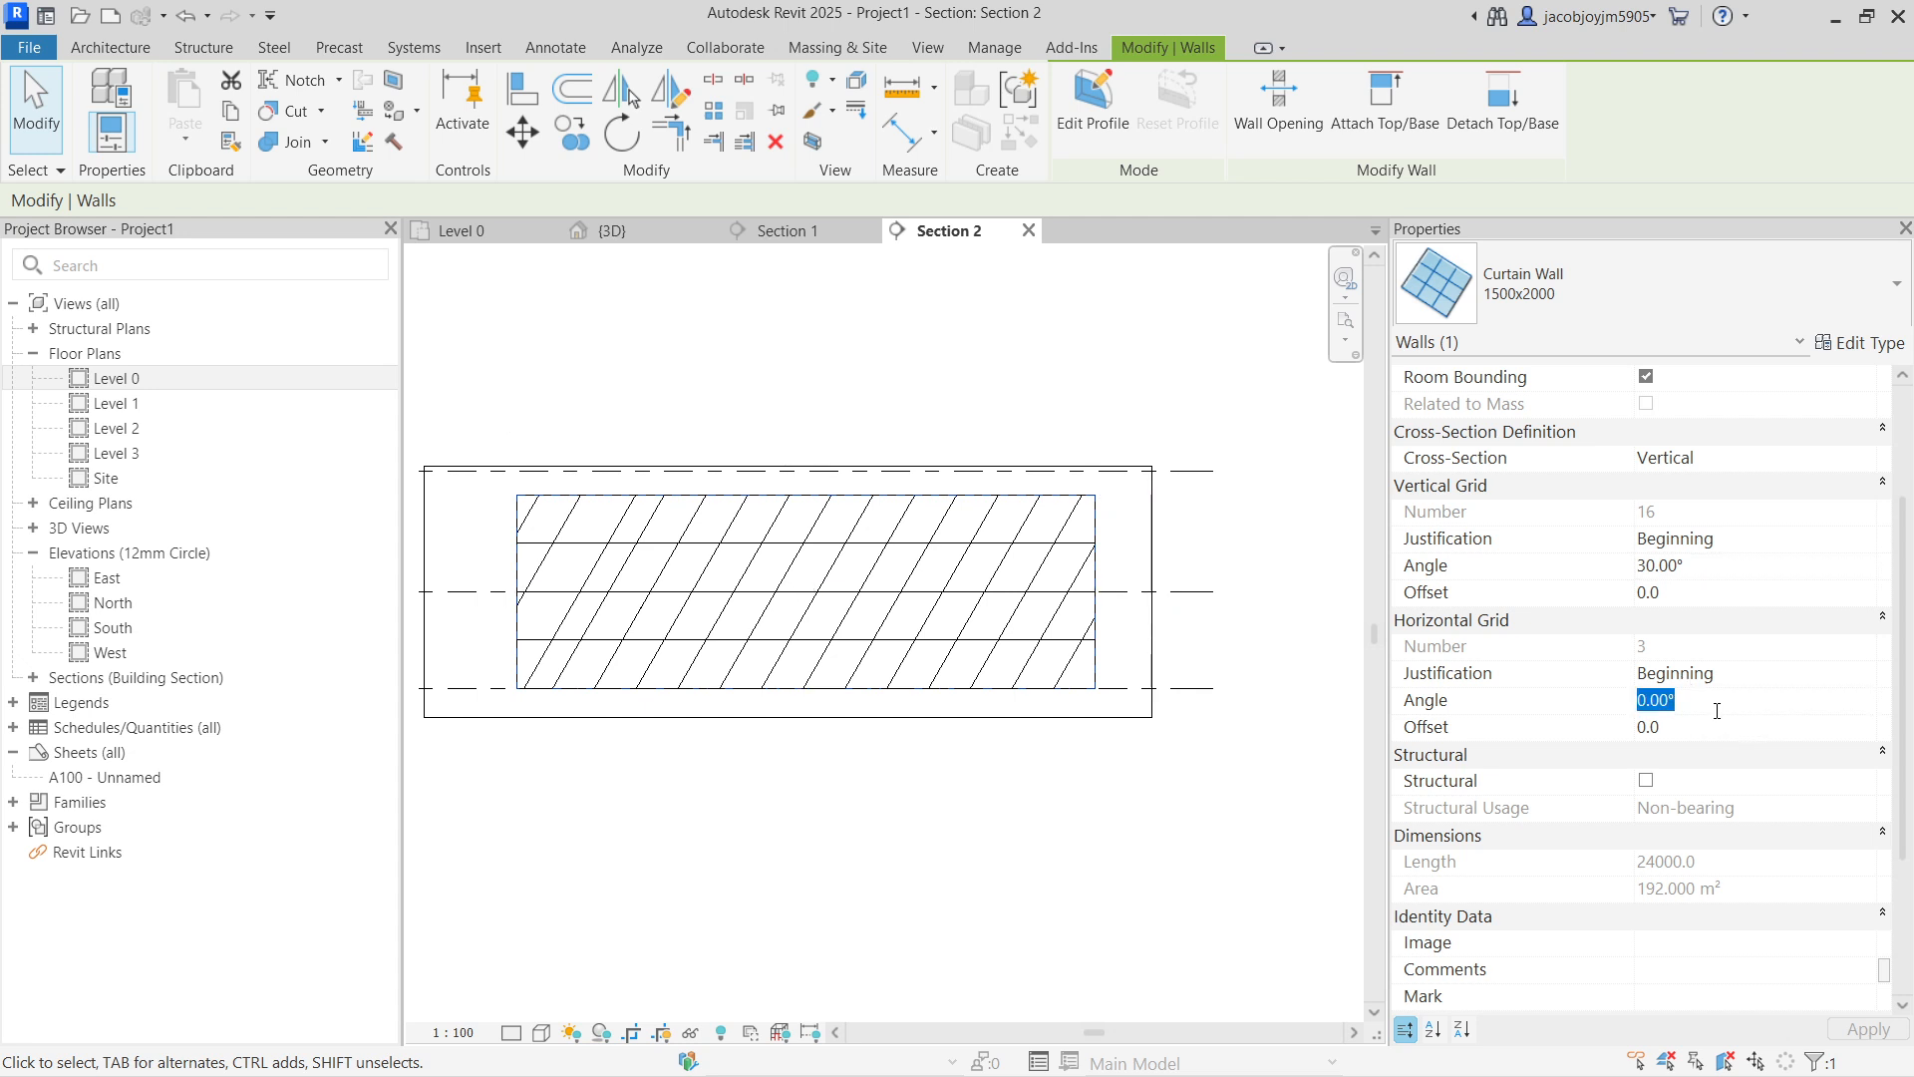
pyautogui.write('20')
pyautogui.press('Return')
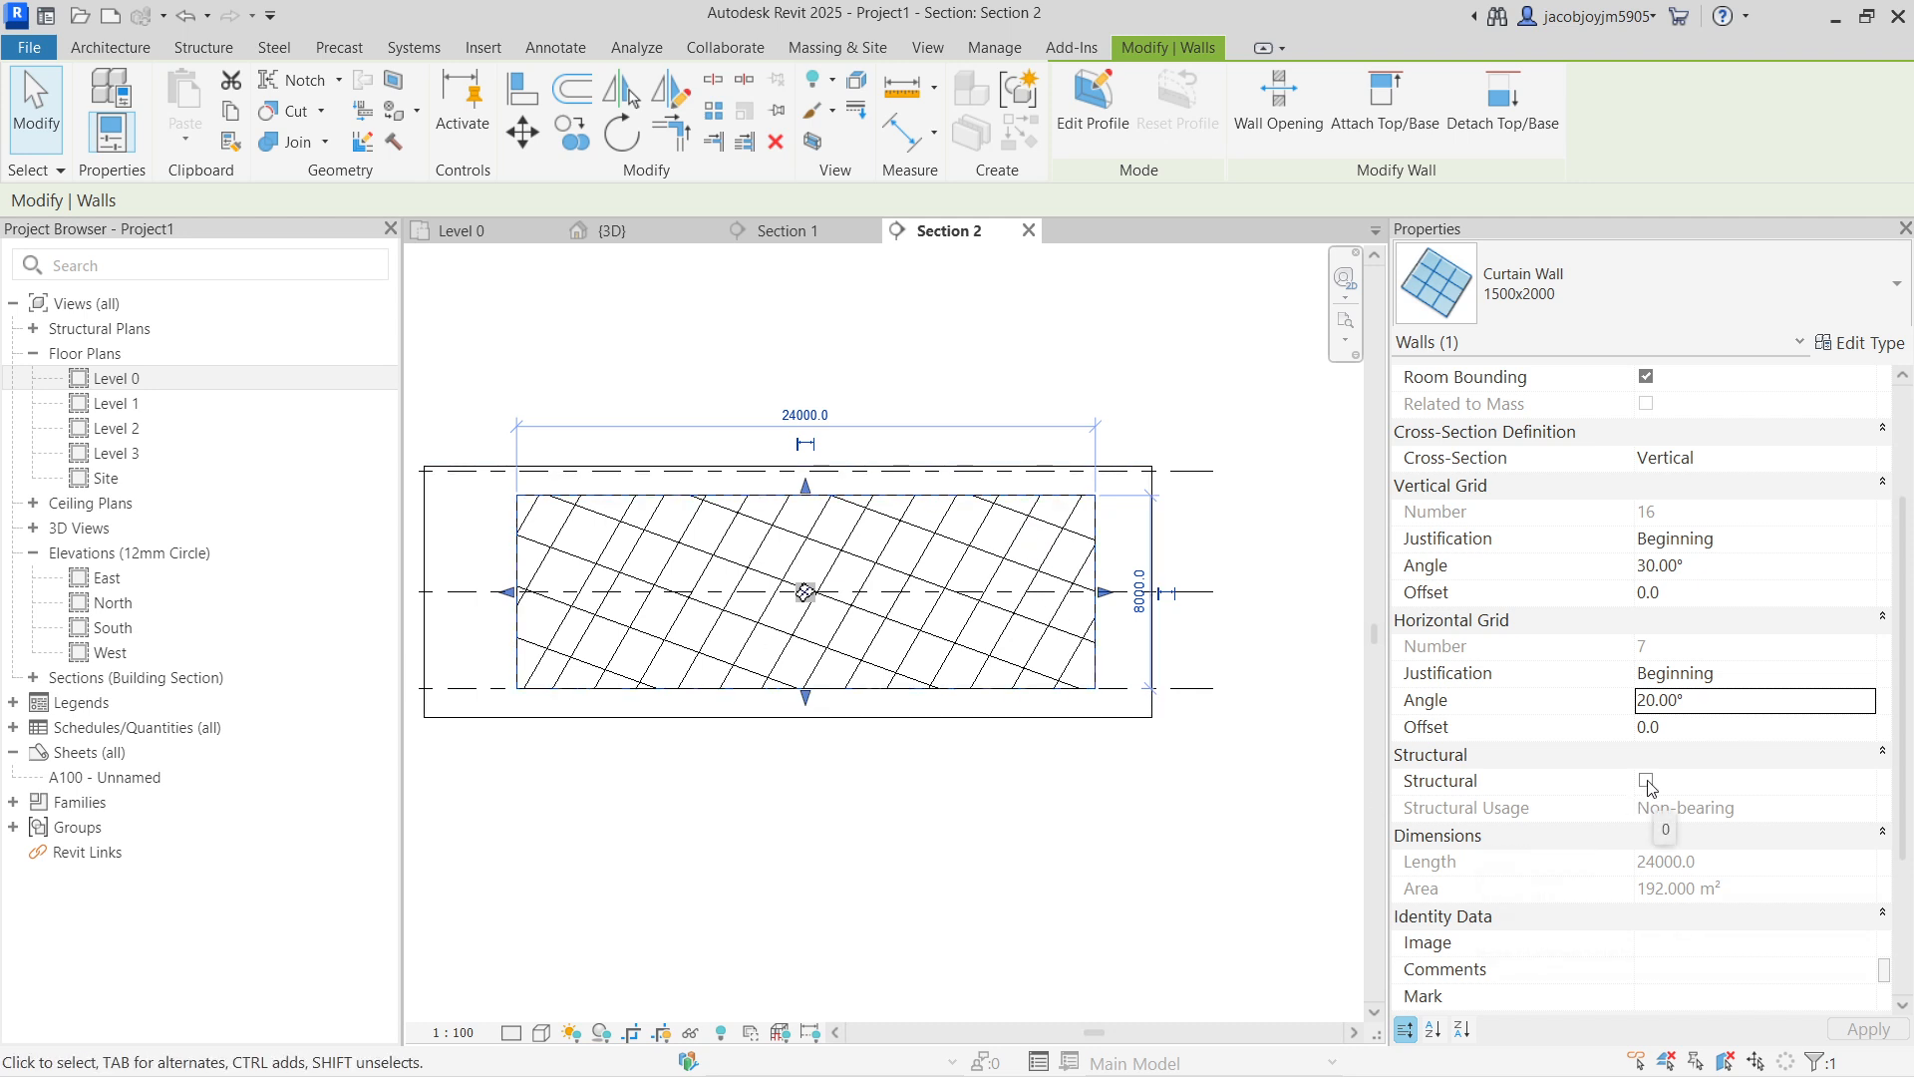
# Step: Set both the vertical and horizontal grid angles of the 1500x2000 curtain wall to 0°
pyautogui.scroll(-3, 1569, 878)
pyautogui.scroll(6, 1570, 877)
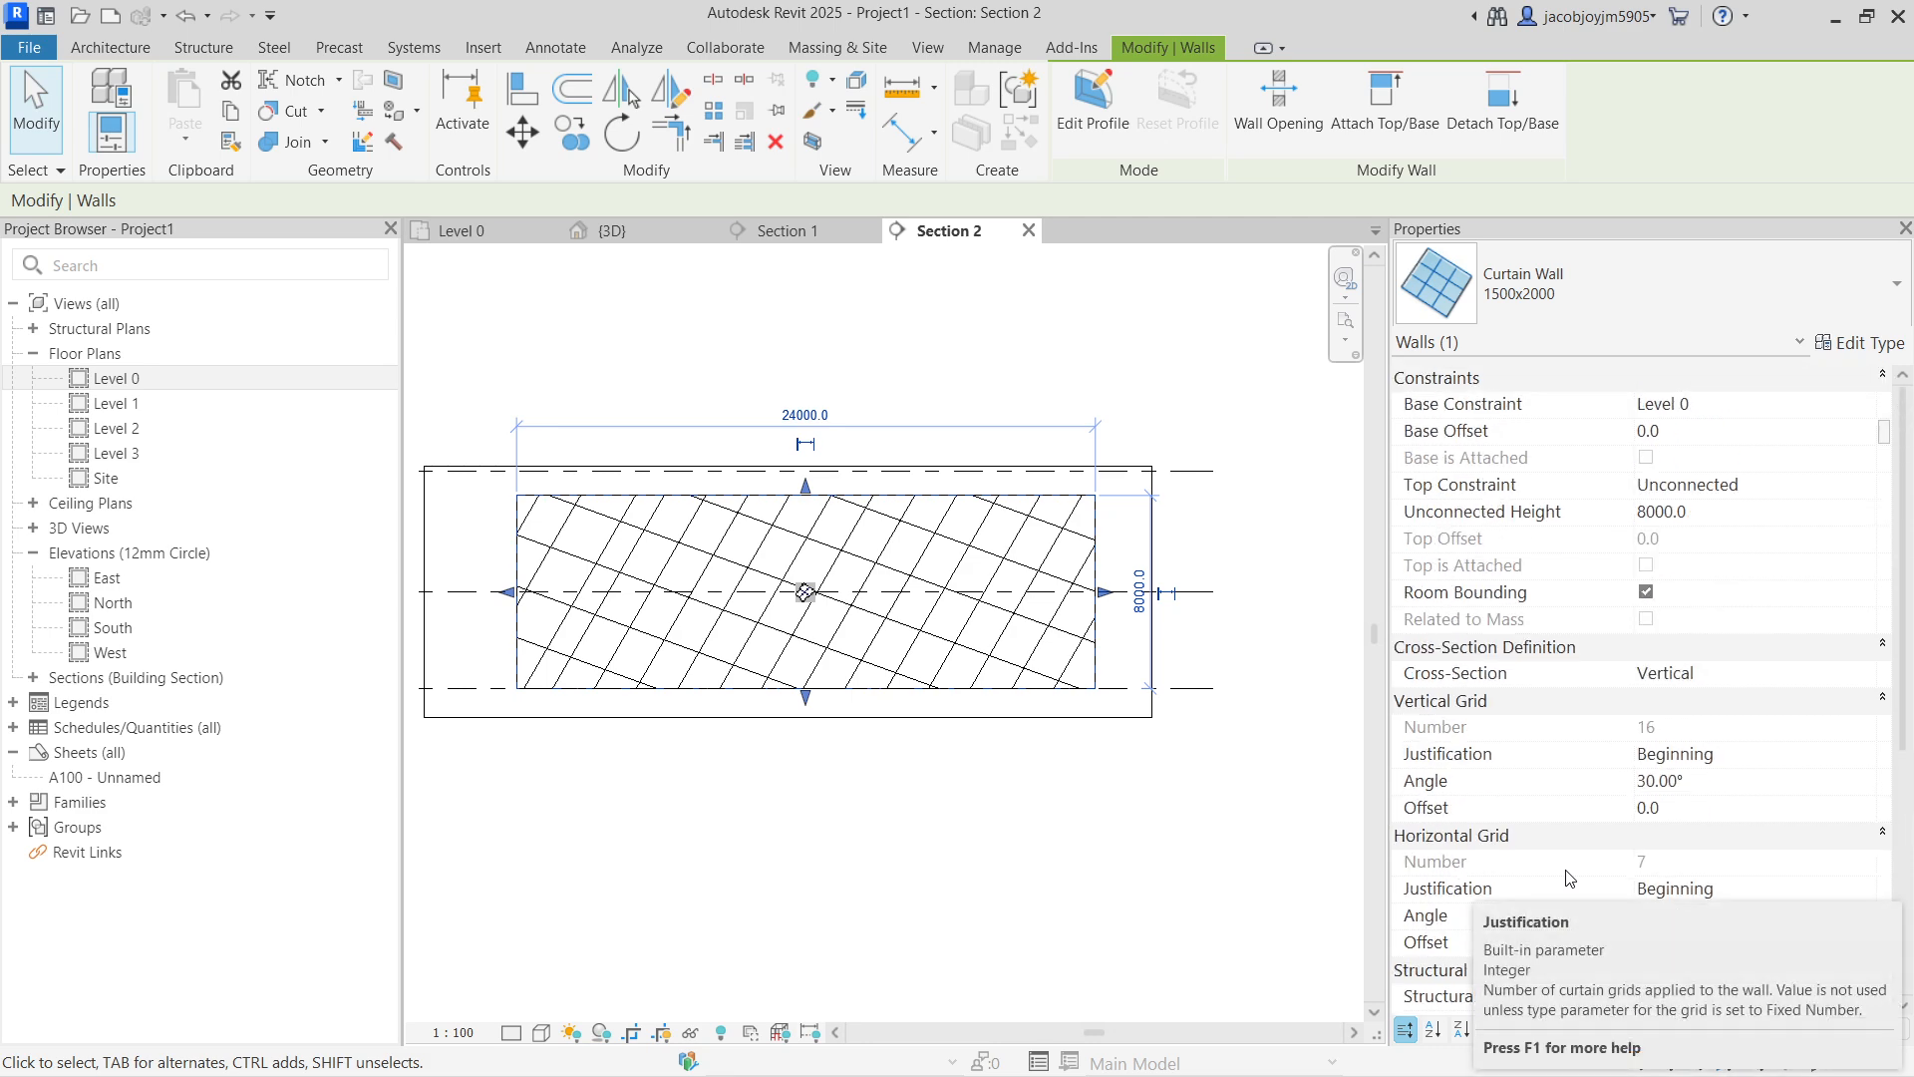
pyautogui.click(965, 824)
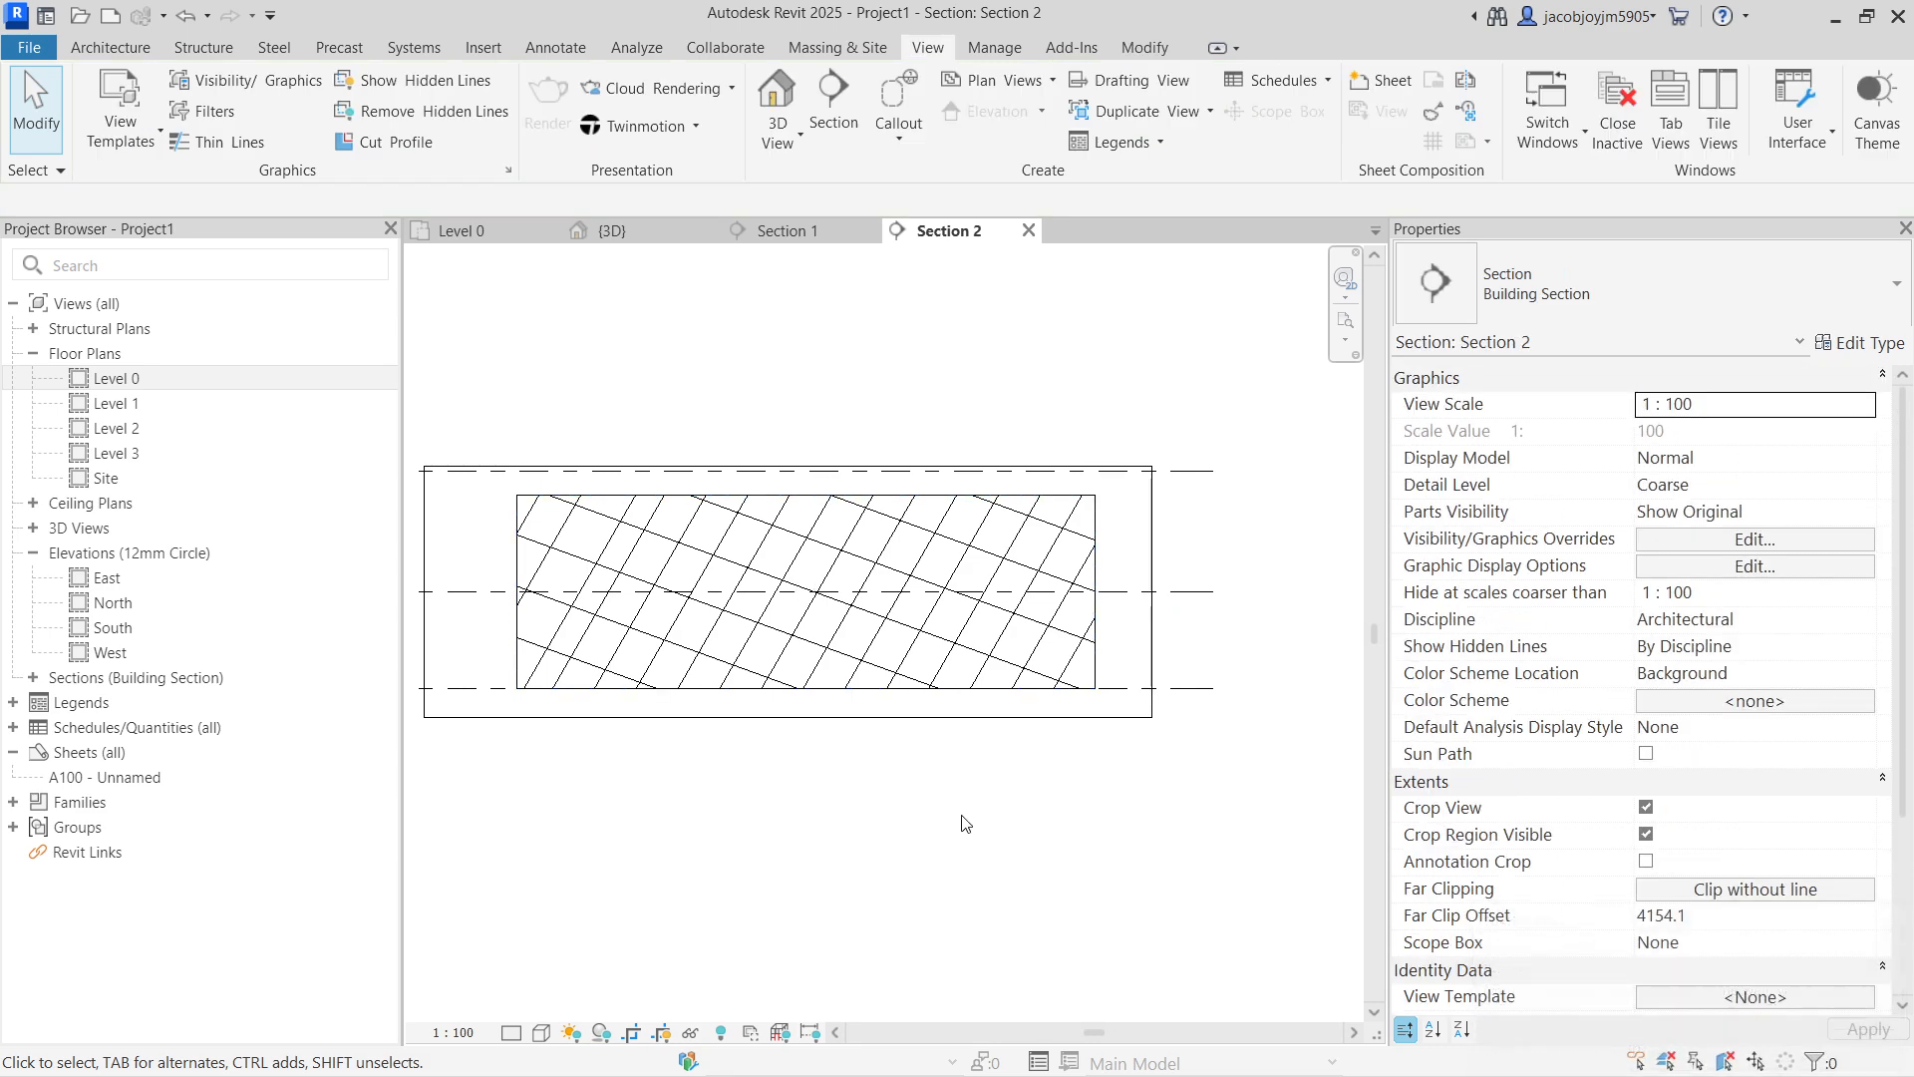
pyautogui.click(980, 492)
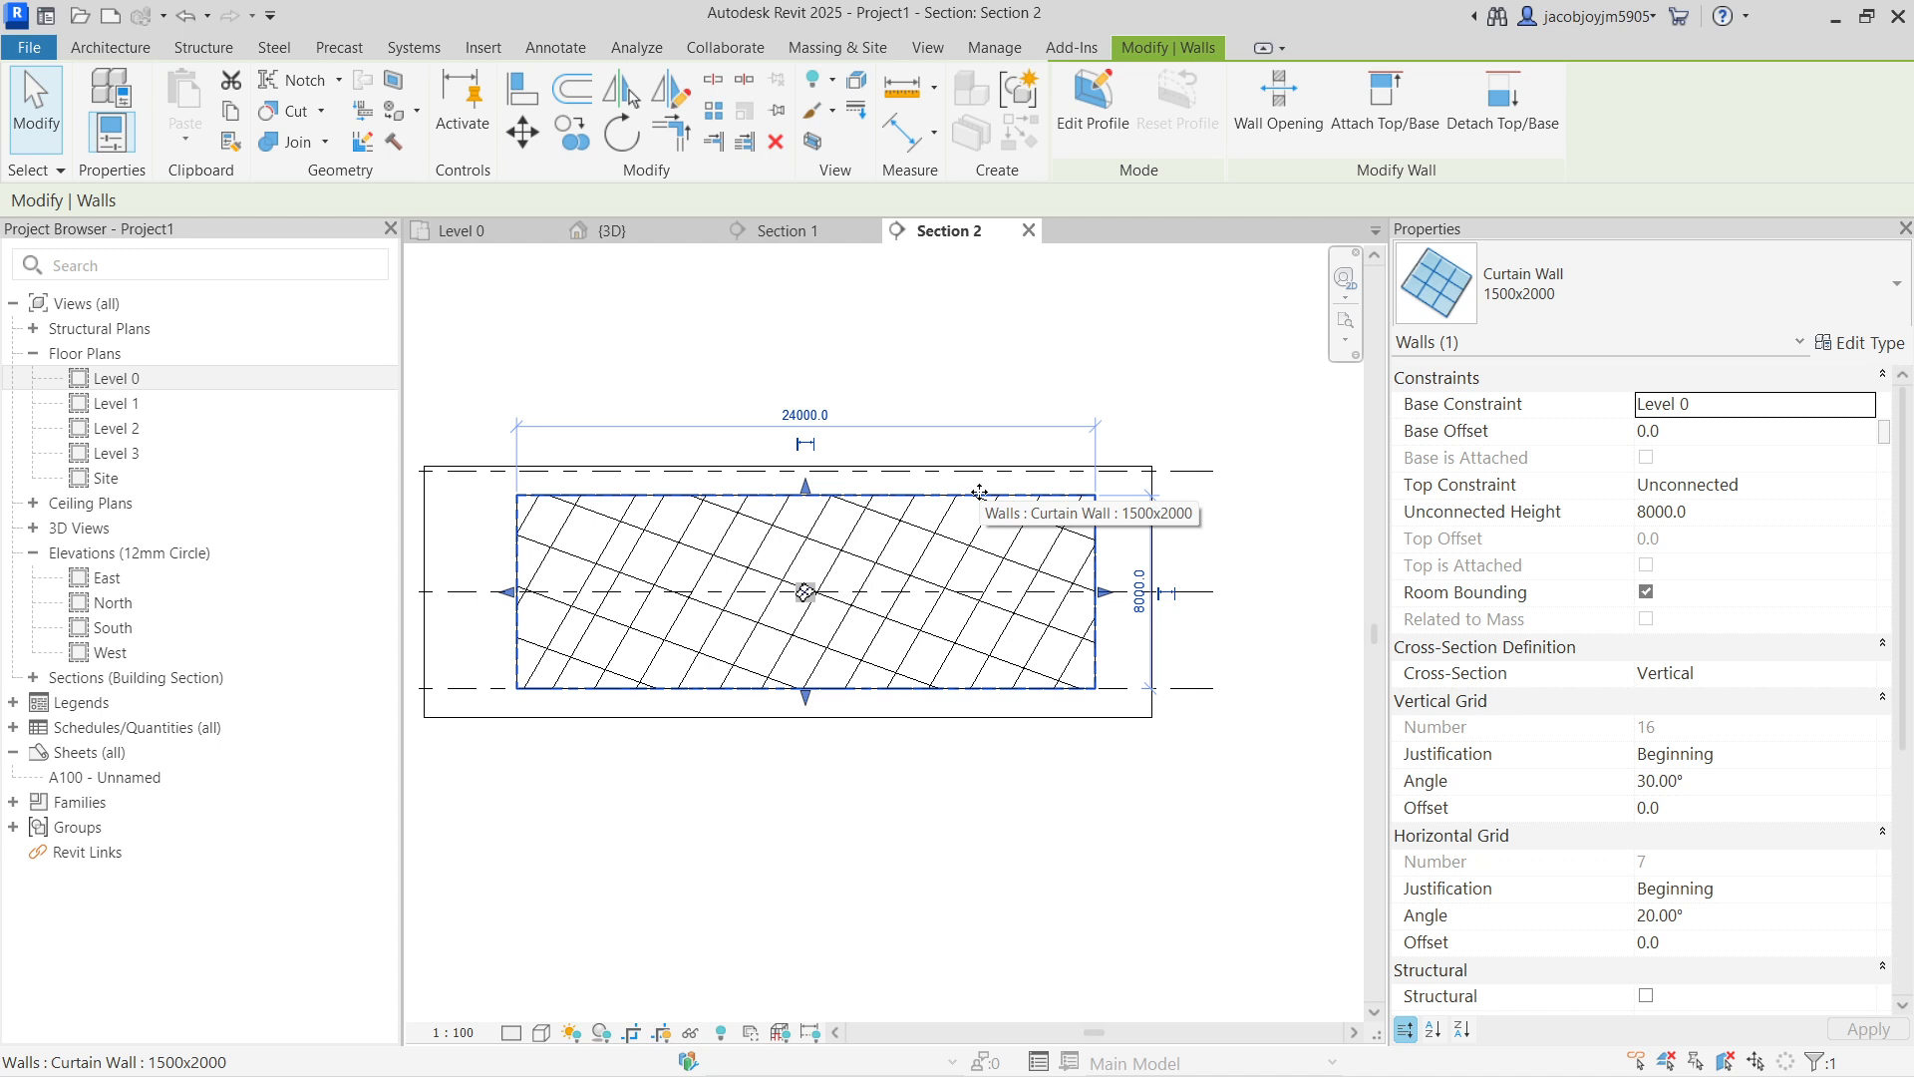
pyautogui.click(1728, 784)
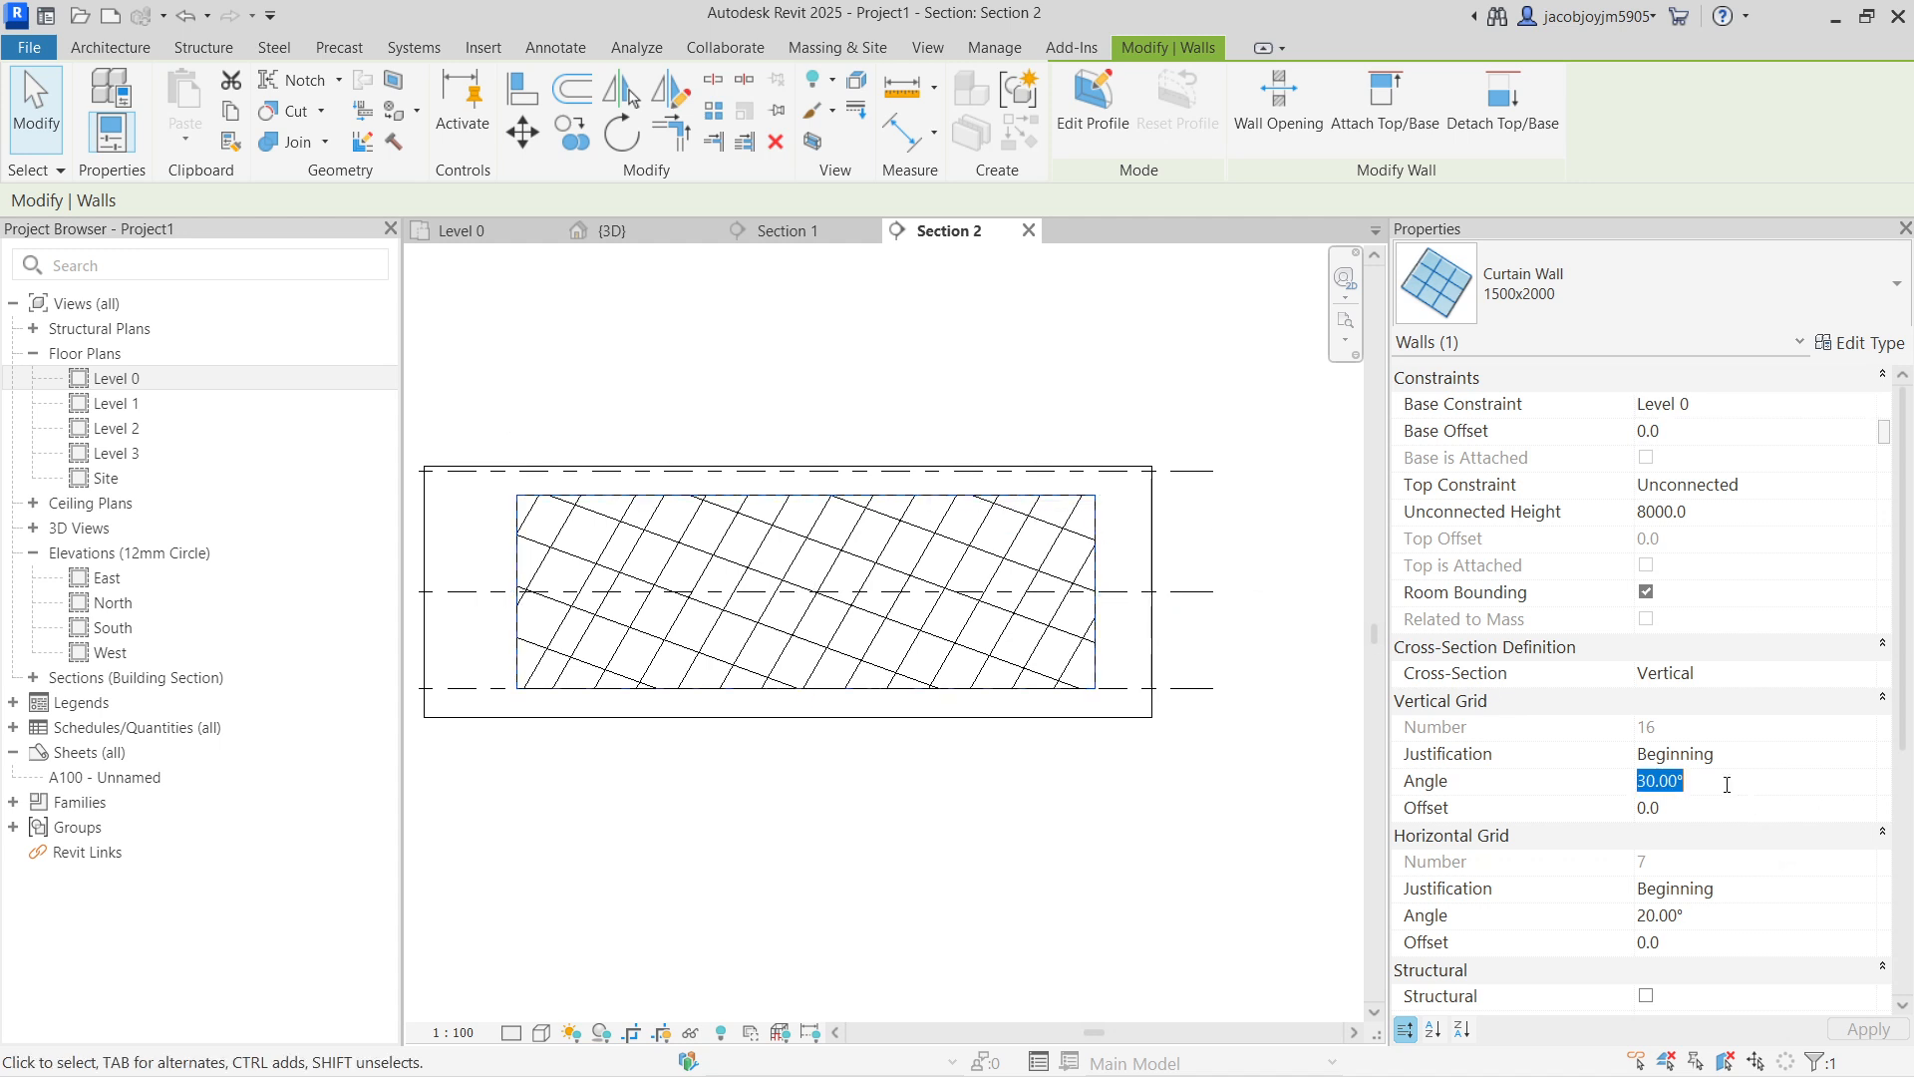
pyautogui.write('0')
pyautogui.press('Return')
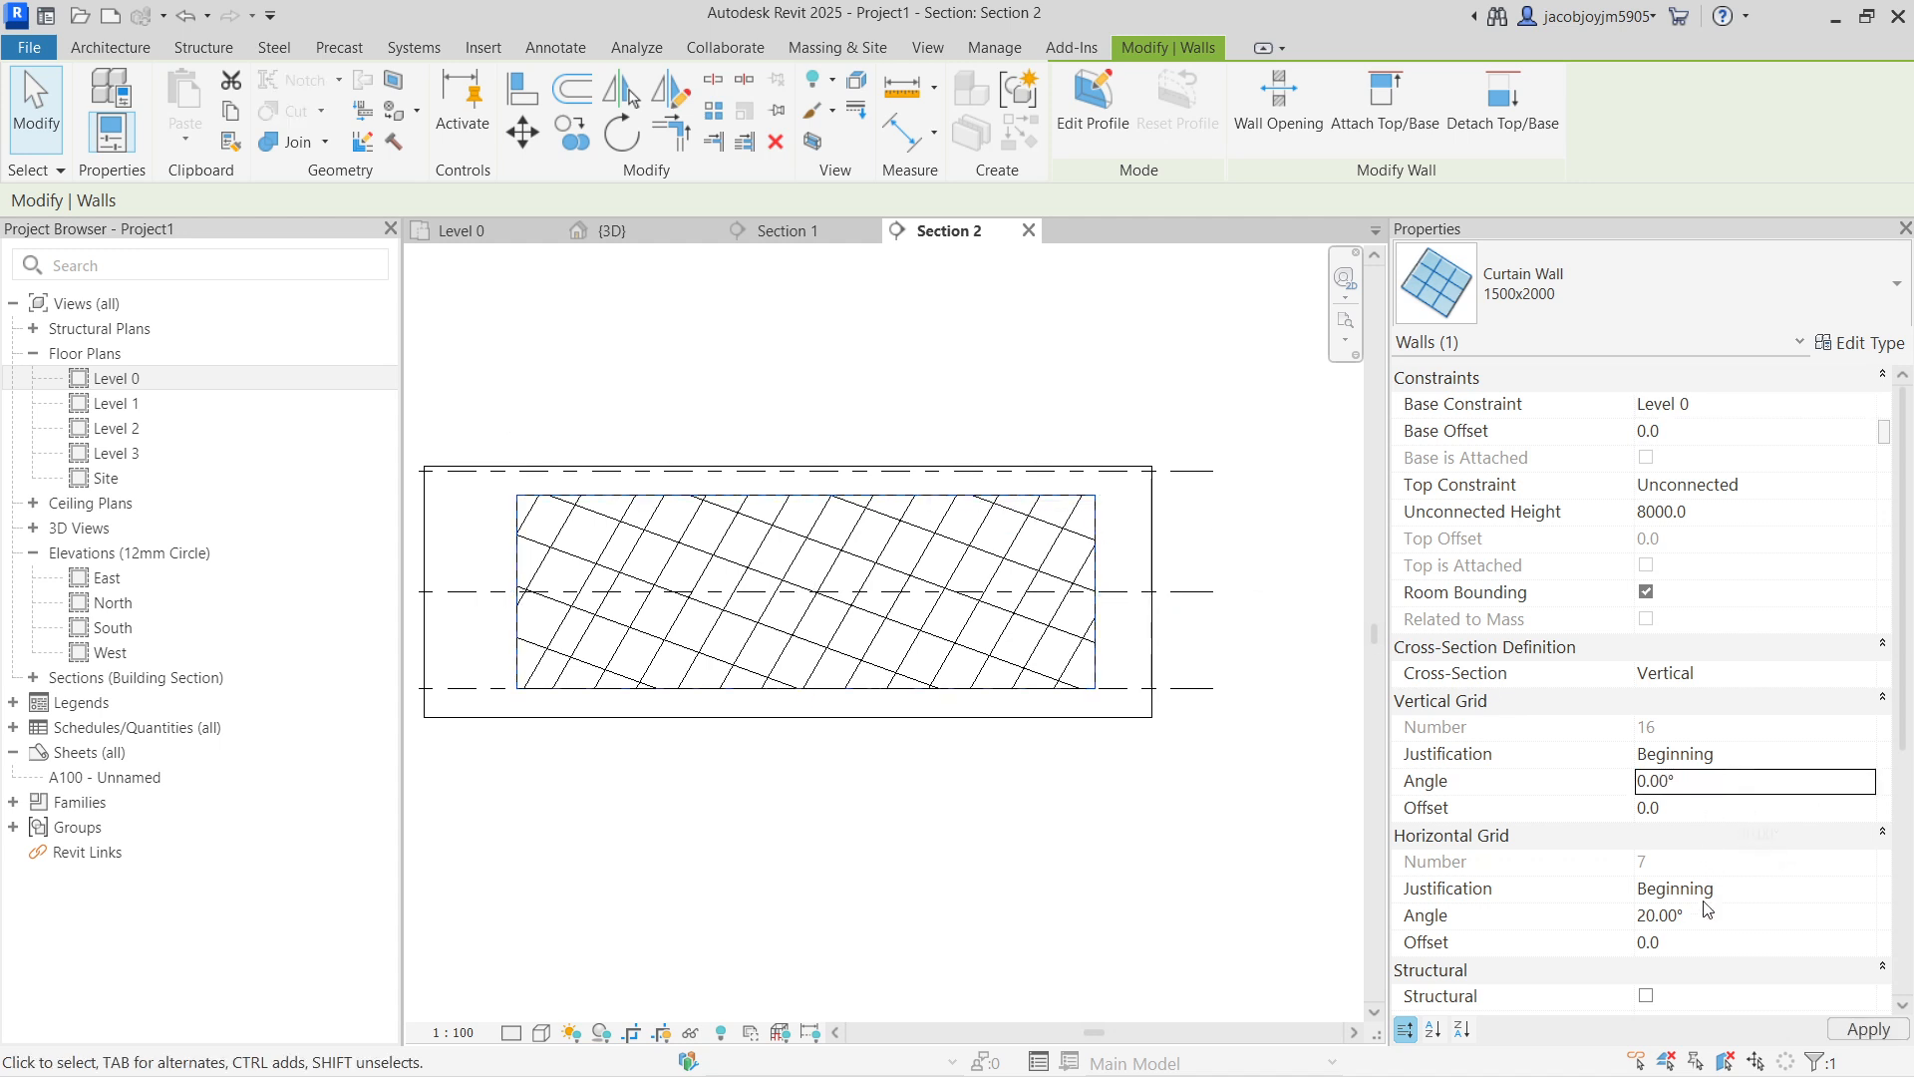
pyautogui.click(1726, 917)
pyautogui.write('0')
pyautogui.press('Return')
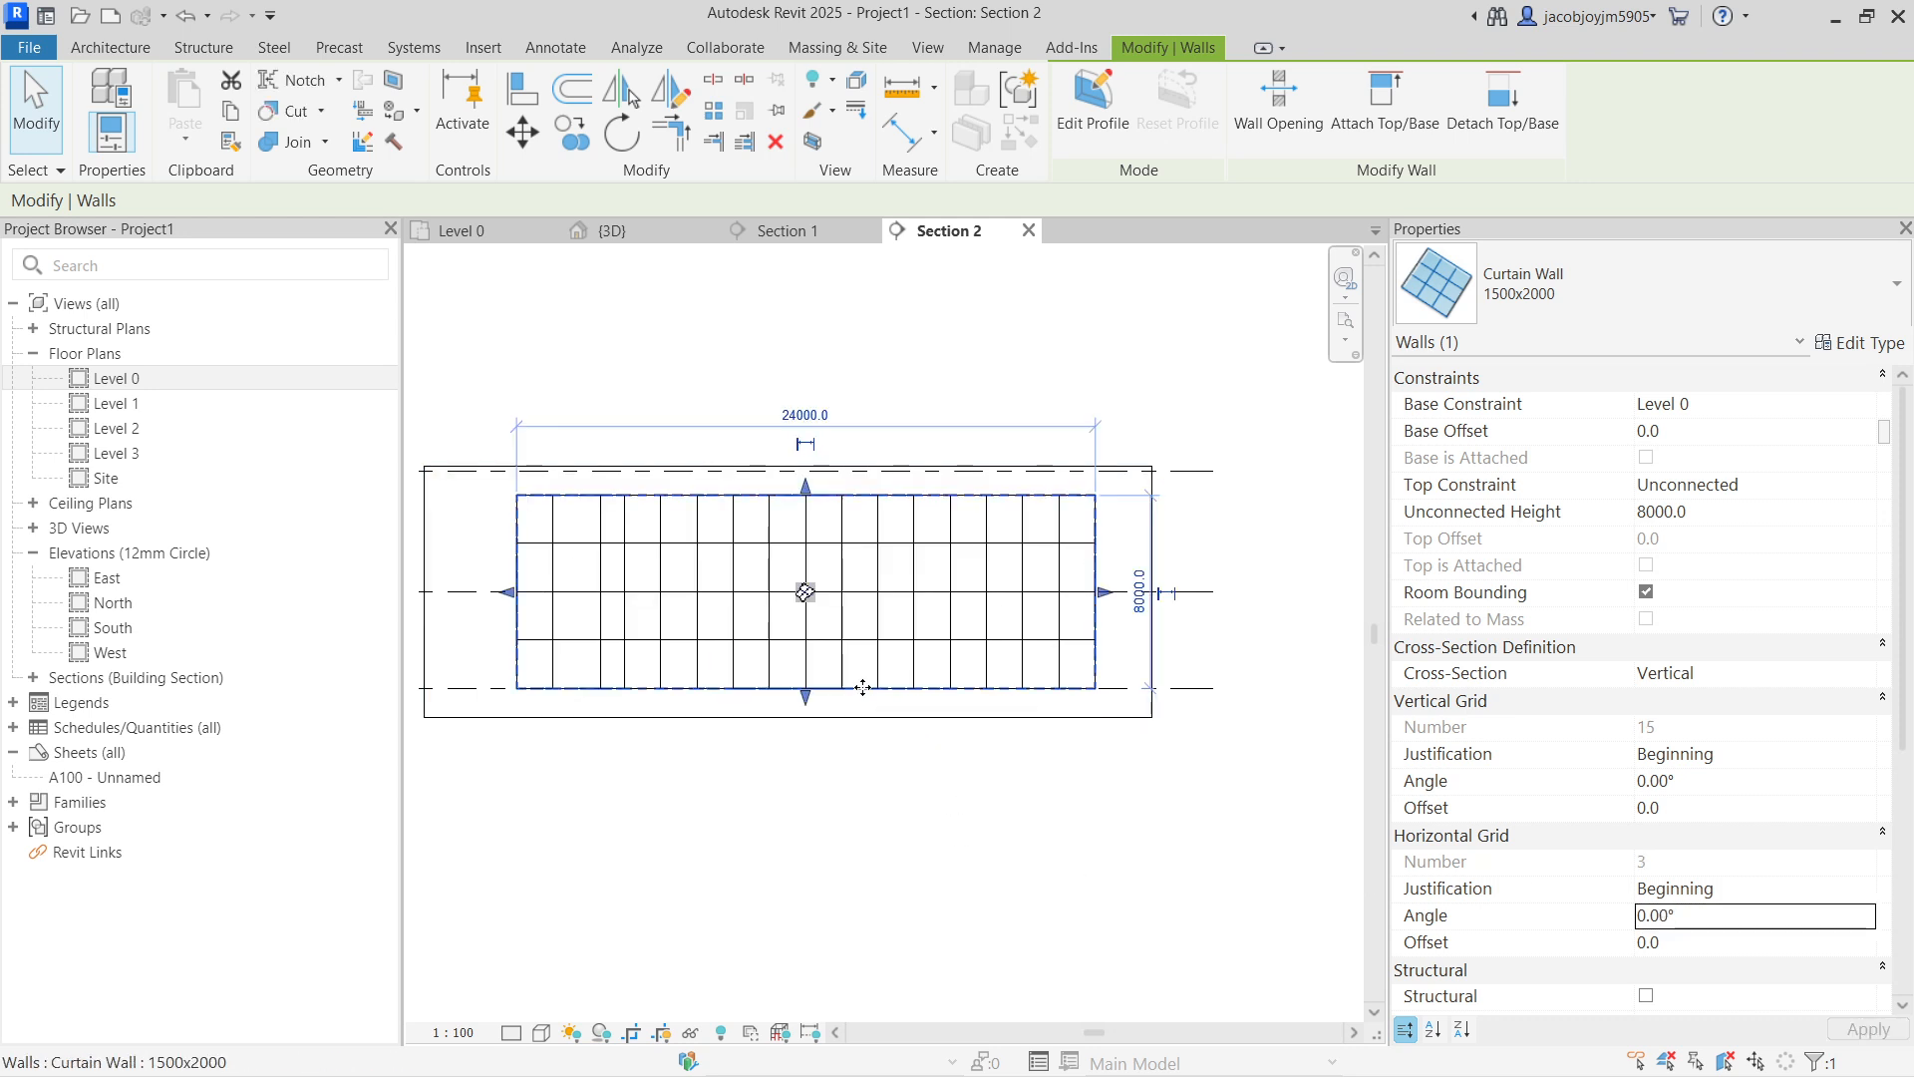
# Step: Select a single glazed panel in the curtain wall's lowest row and review the types it can be swapped for
pyautogui.scroll(2, 851, 638)
pyautogui.press('Tab')
pyautogui.press('Tab')
pyautogui.click(853, 632)
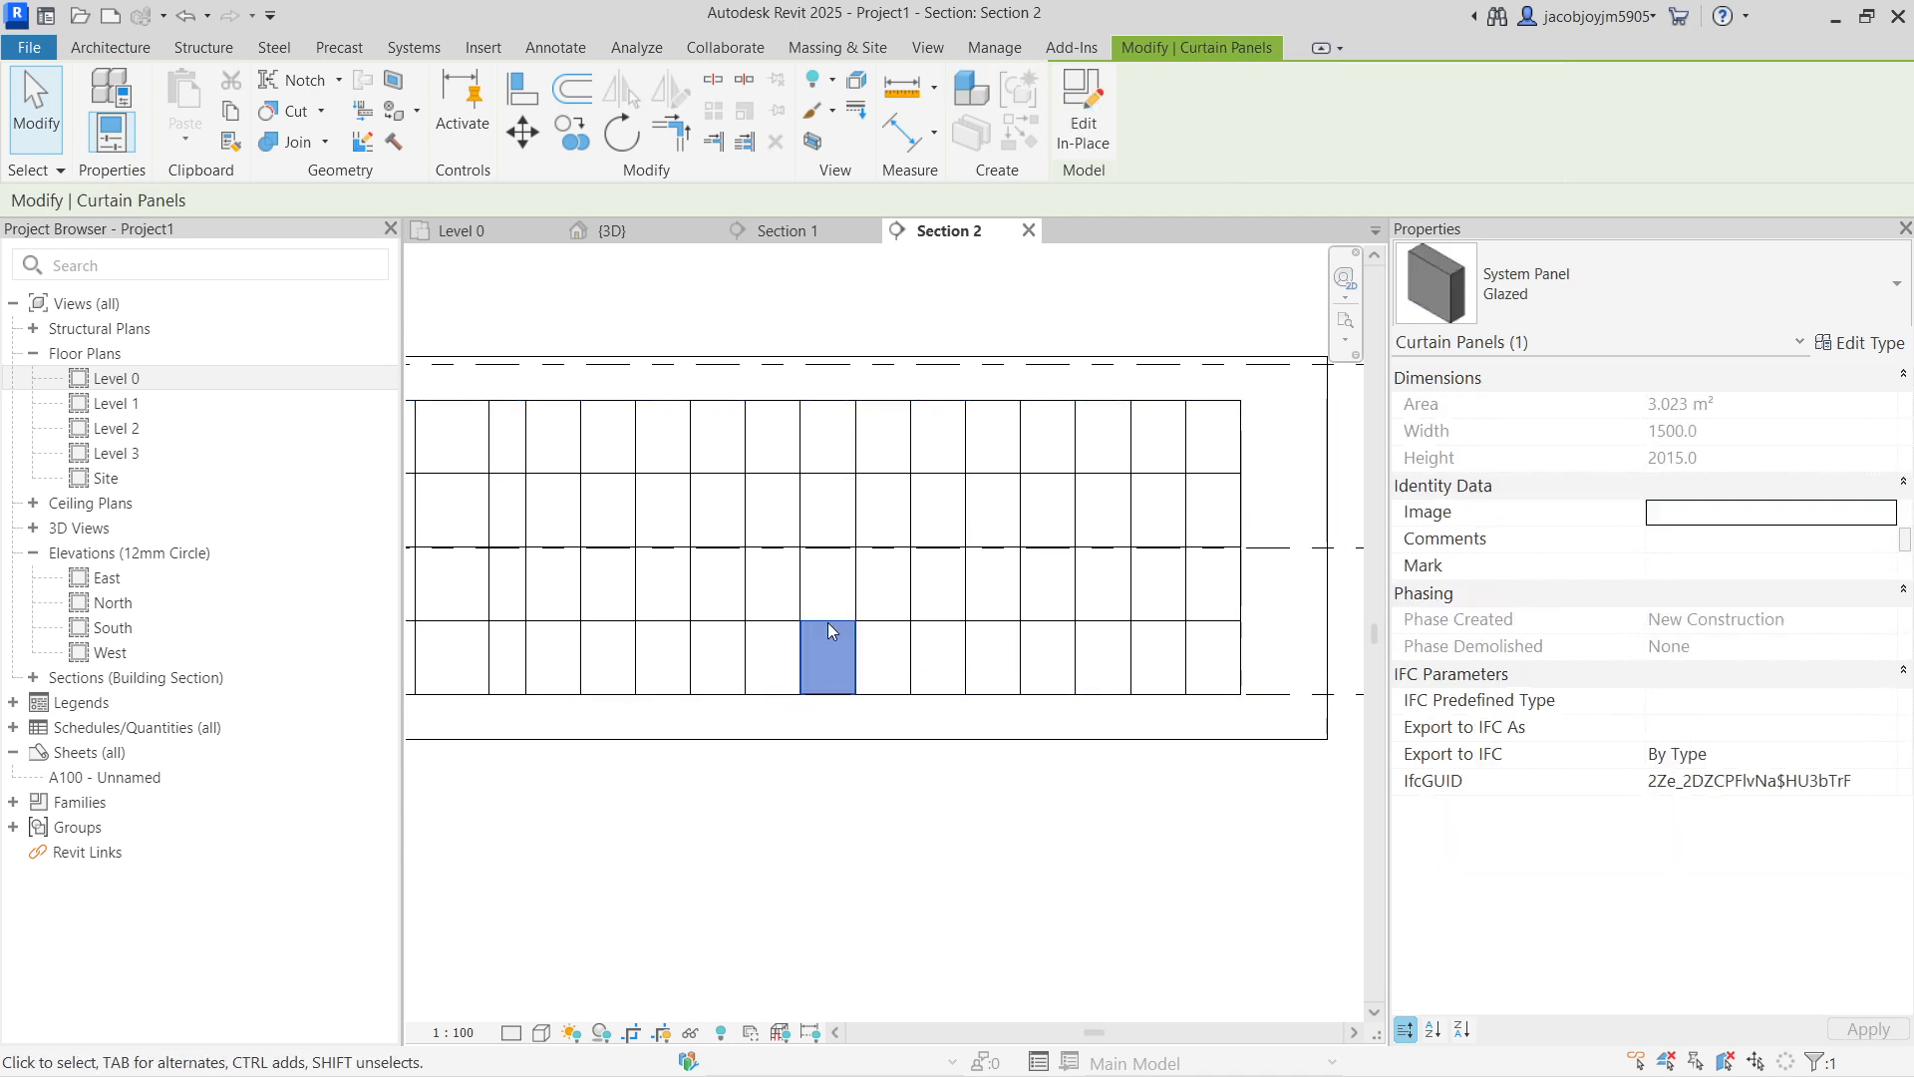
pyautogui.click(1561, 297)
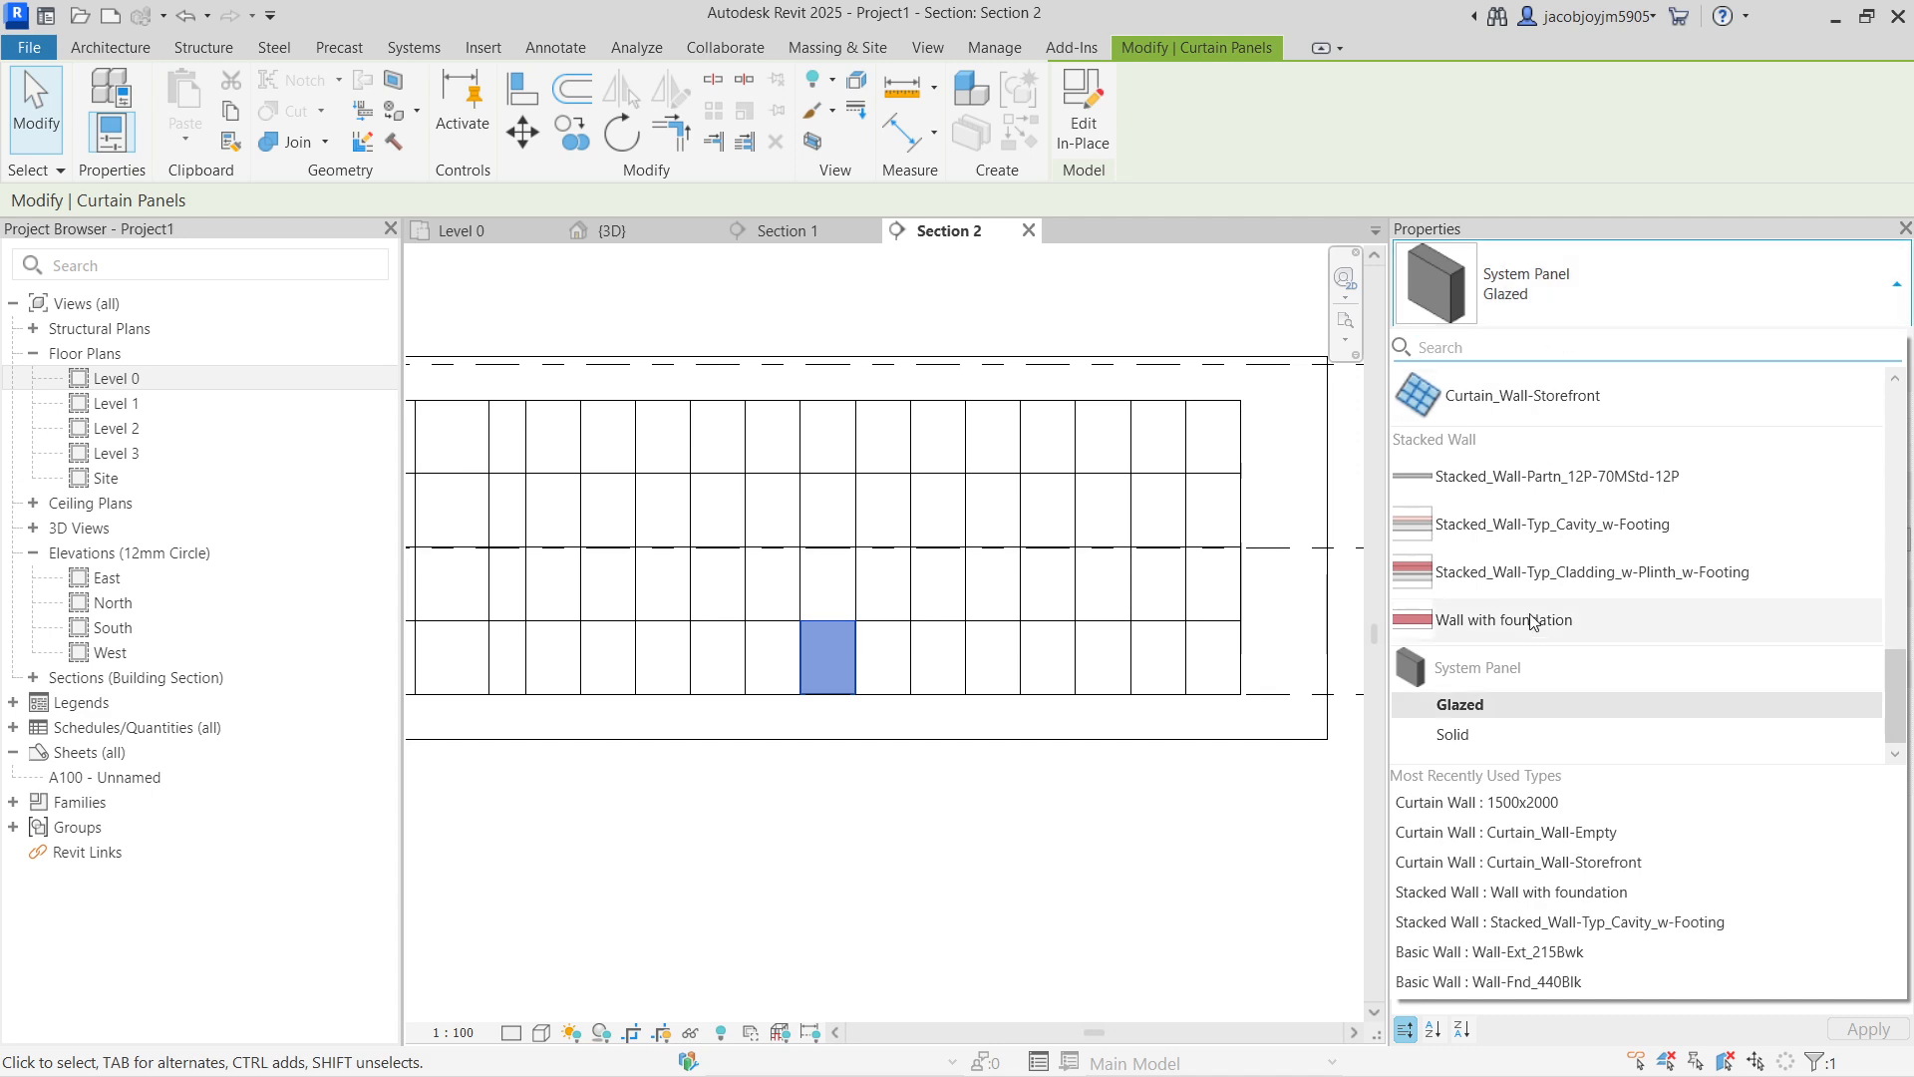
pyautogui.scroll(10, 1501, 616)
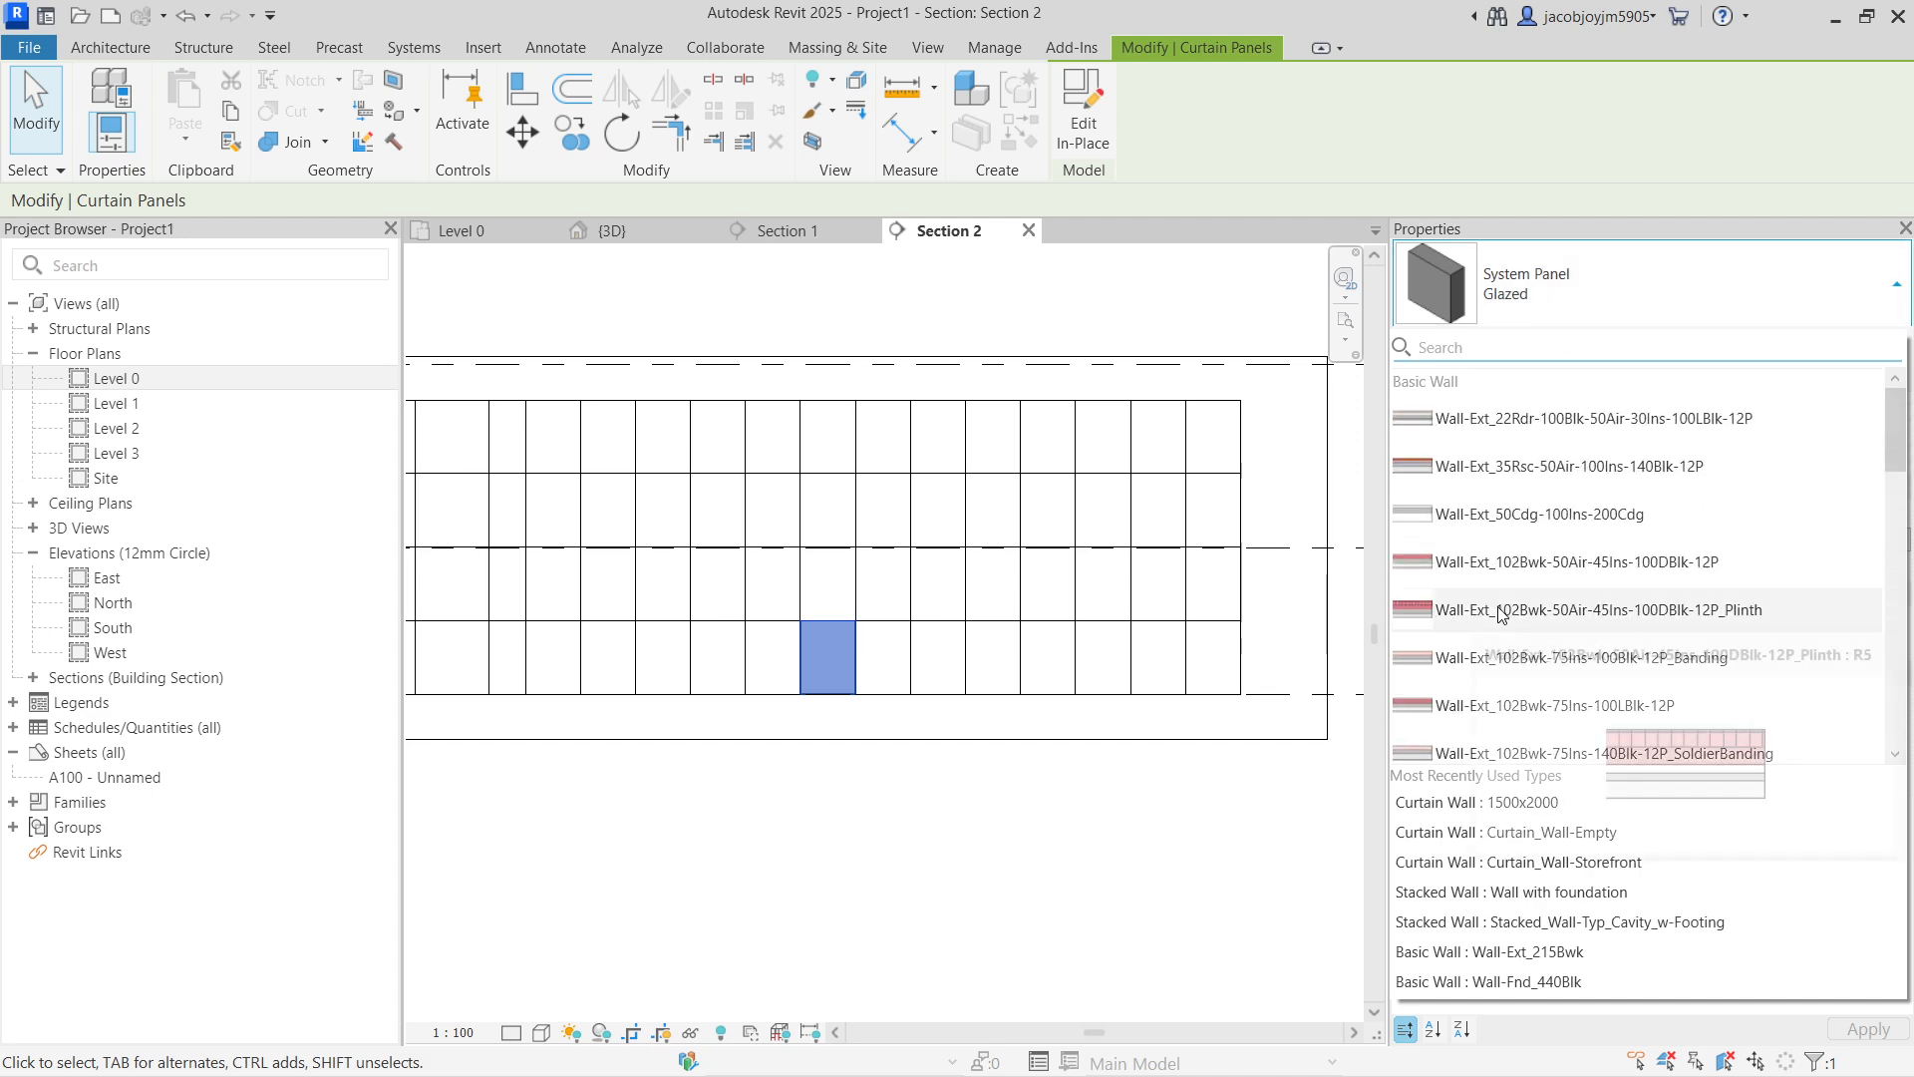
pyautogui.click(839, 640)
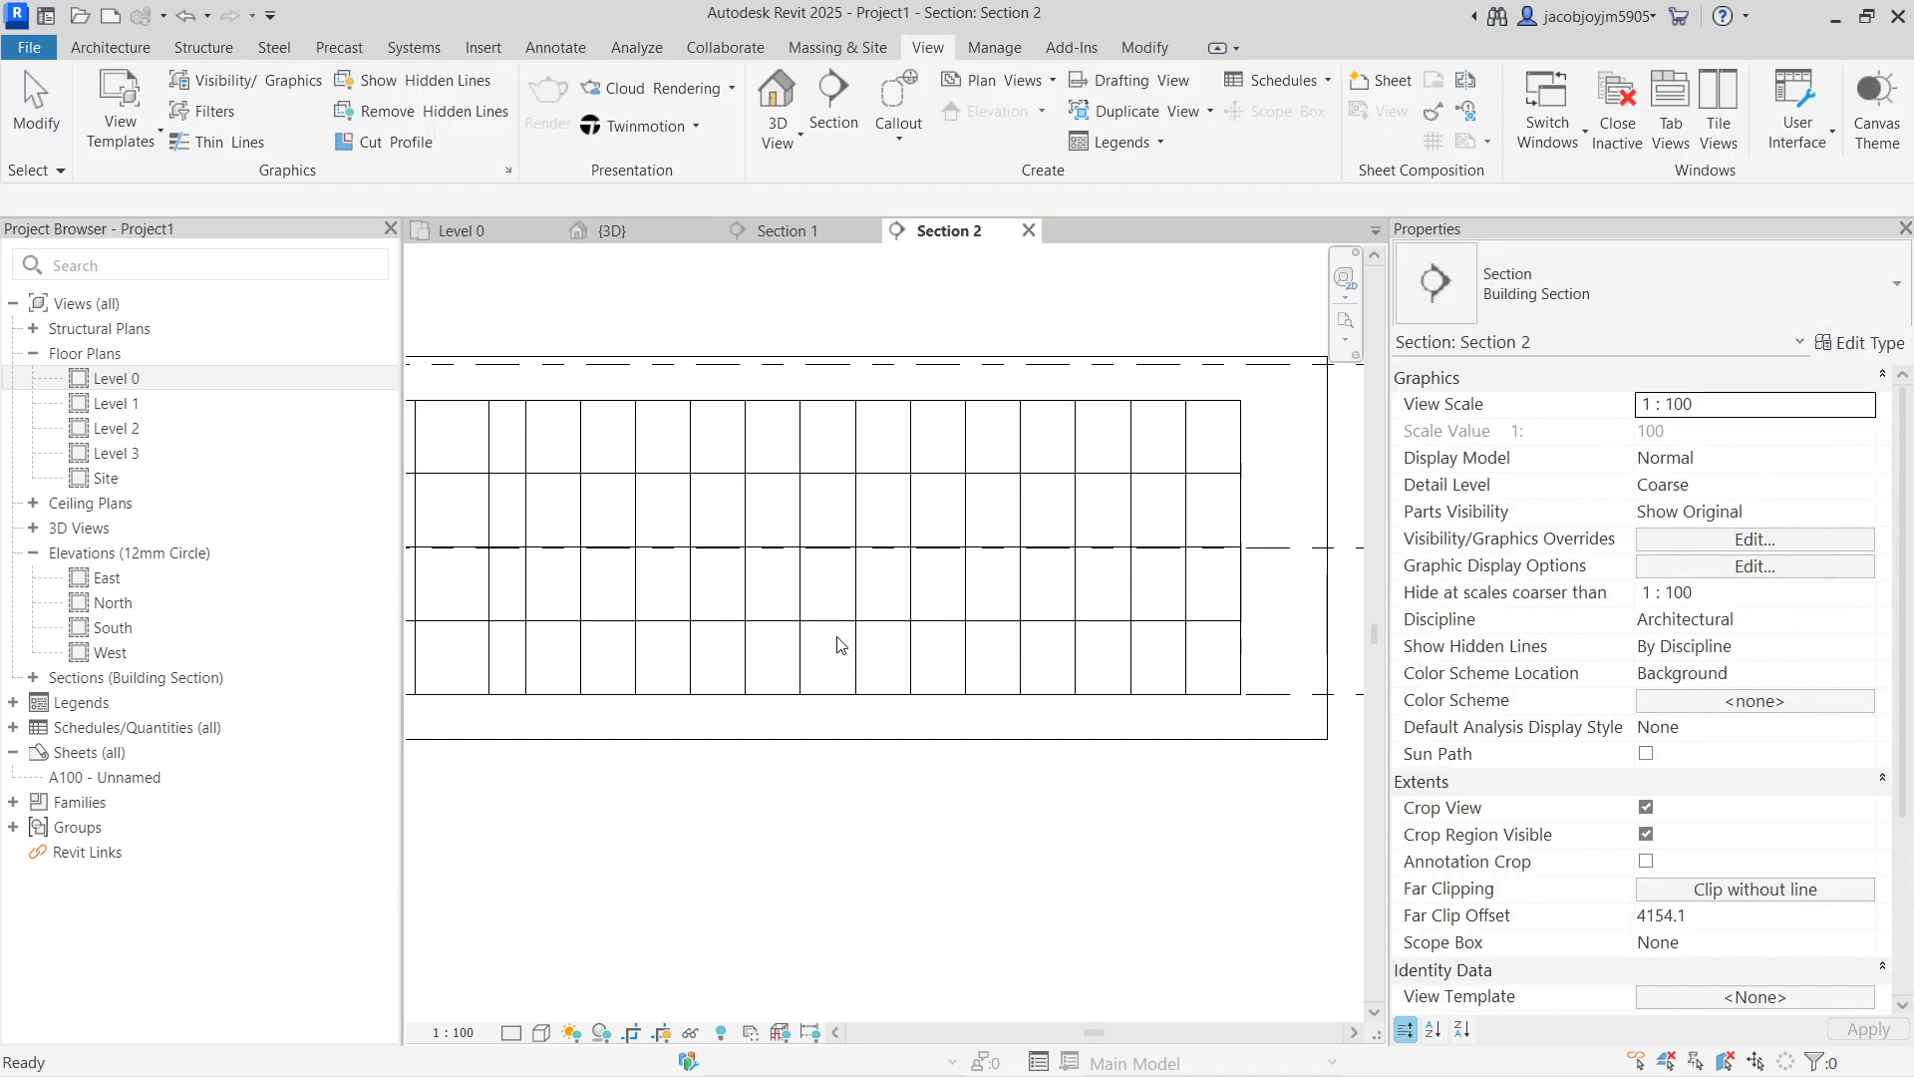
# Step: Browse the library's Curtain Wall Panels families and preview M_Empty Panel, M_Glazed Panel and M_Solid Panel
pyautogui.click(487, 50)
pyautogui.click(991, 119)
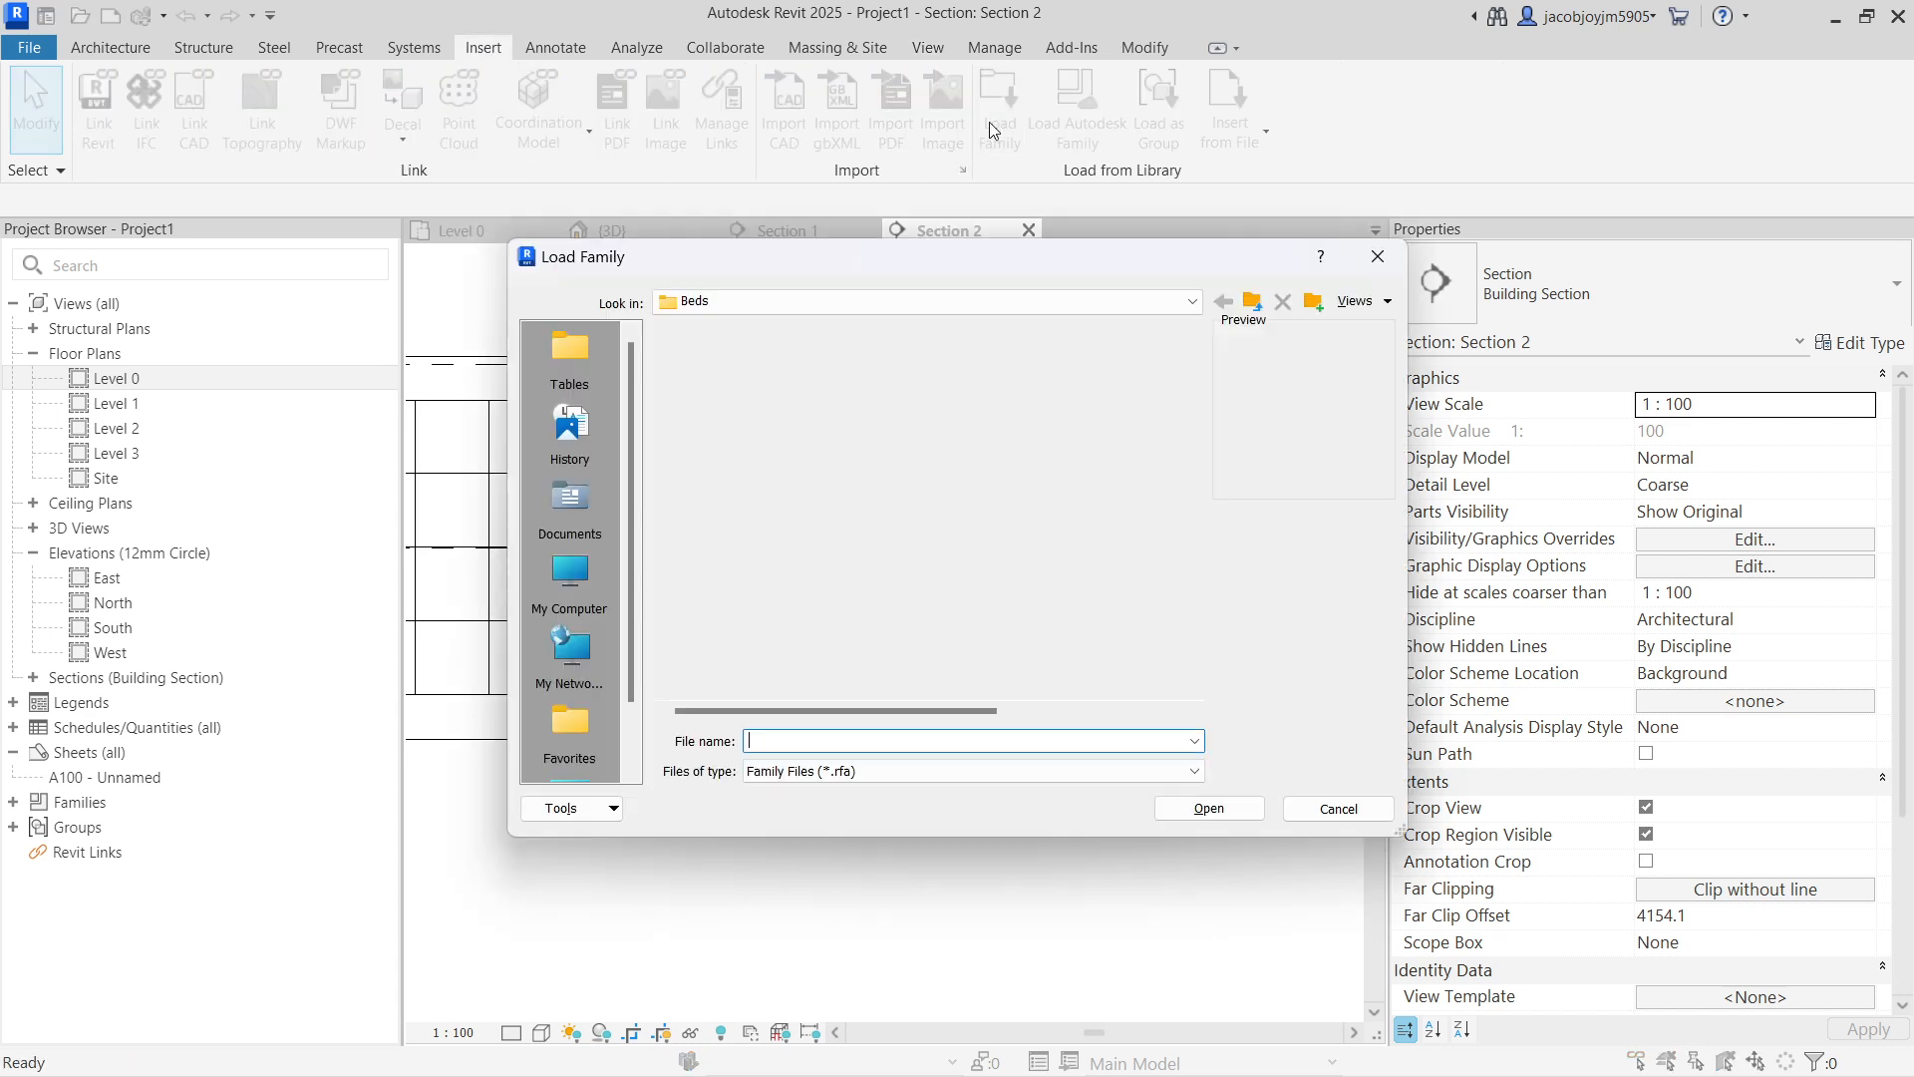
pyautogui.click(1252, 302)
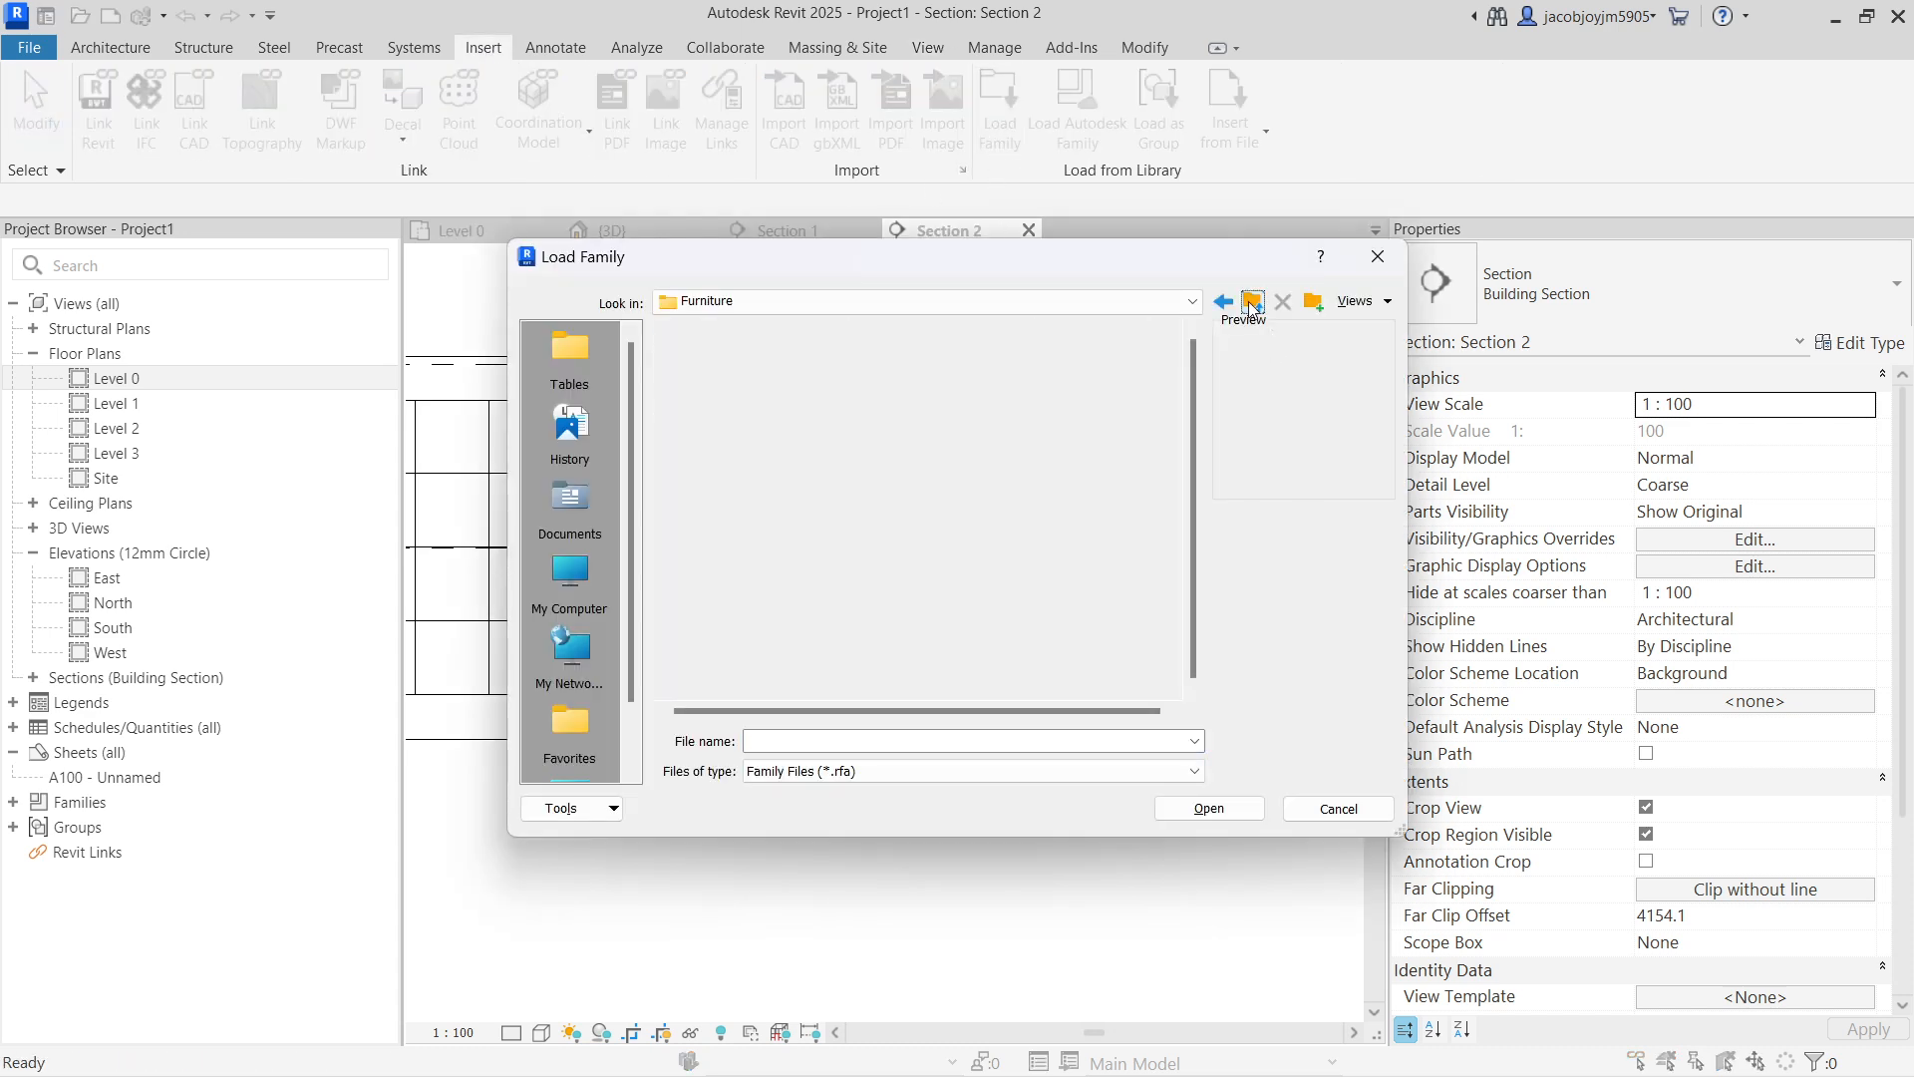
pyautogui.click(1252, 304)
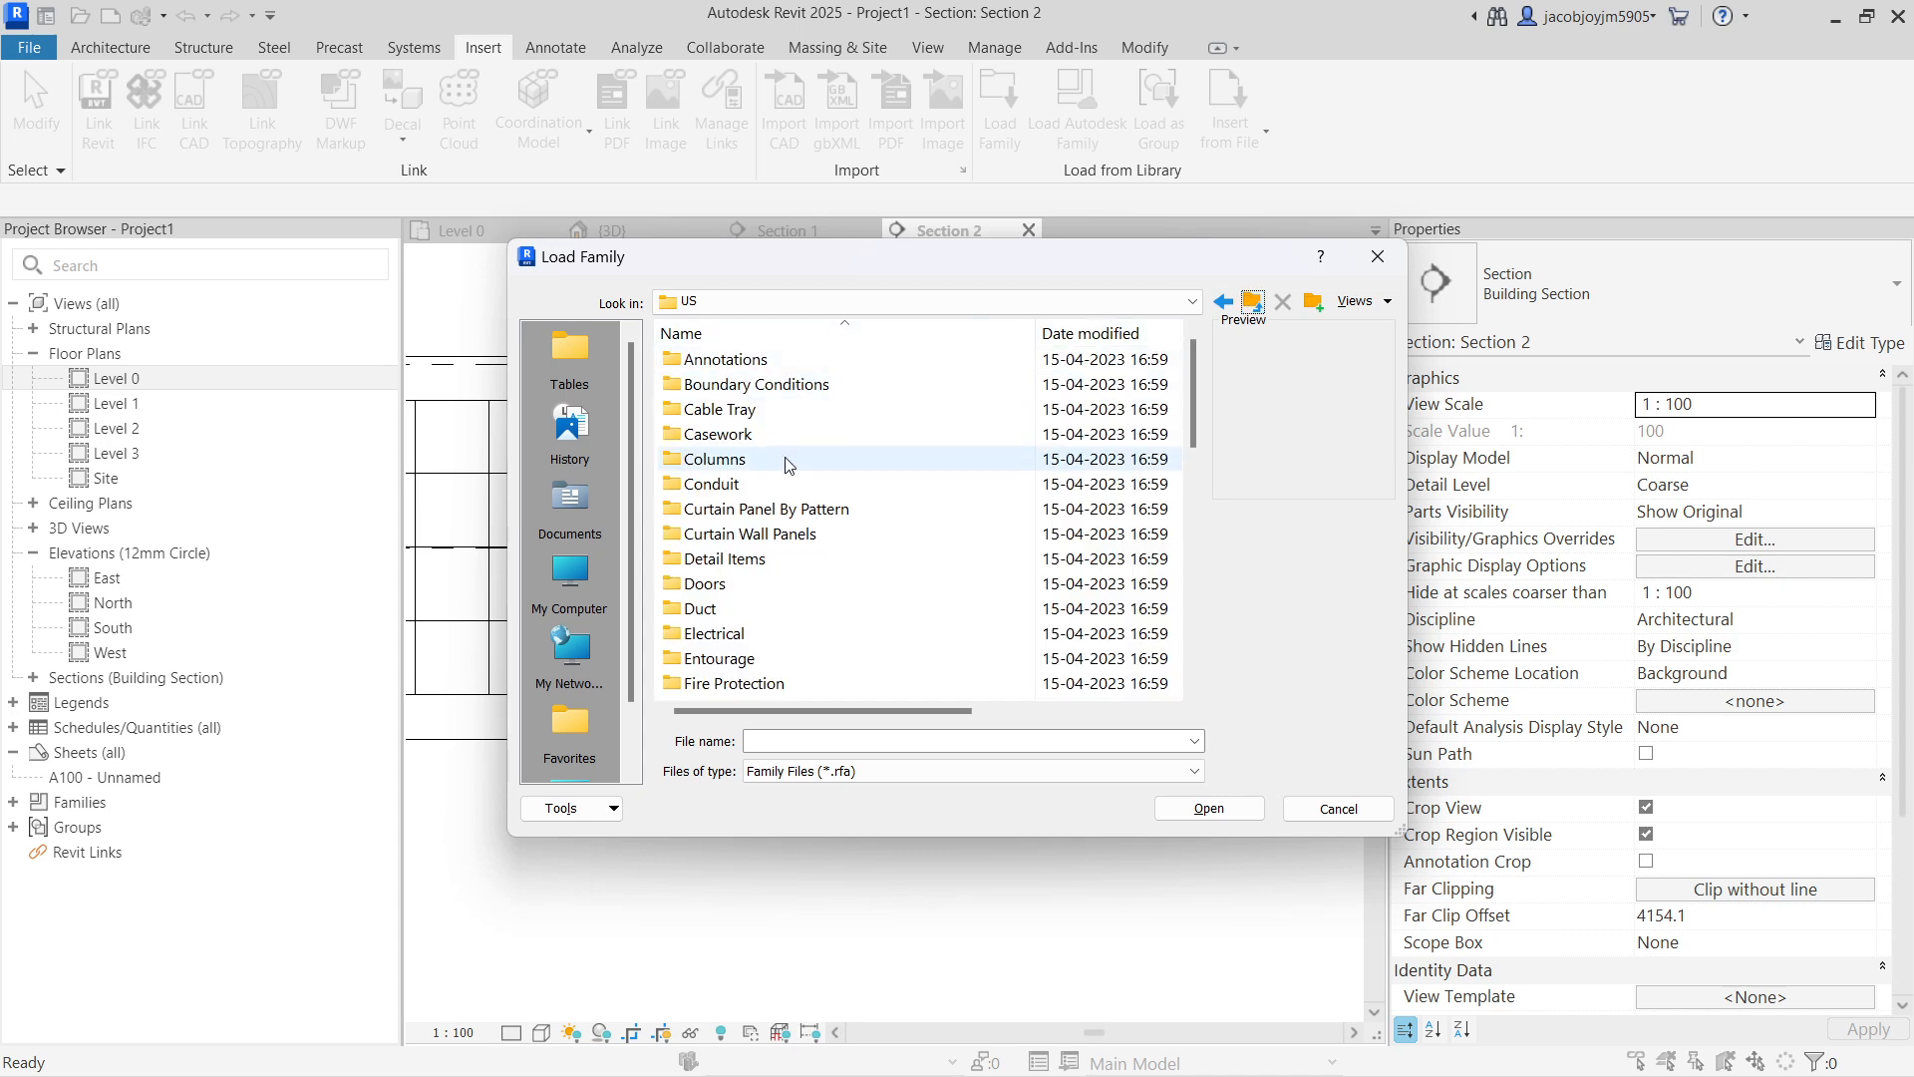
pyautogui.doubleClick(800, 539)
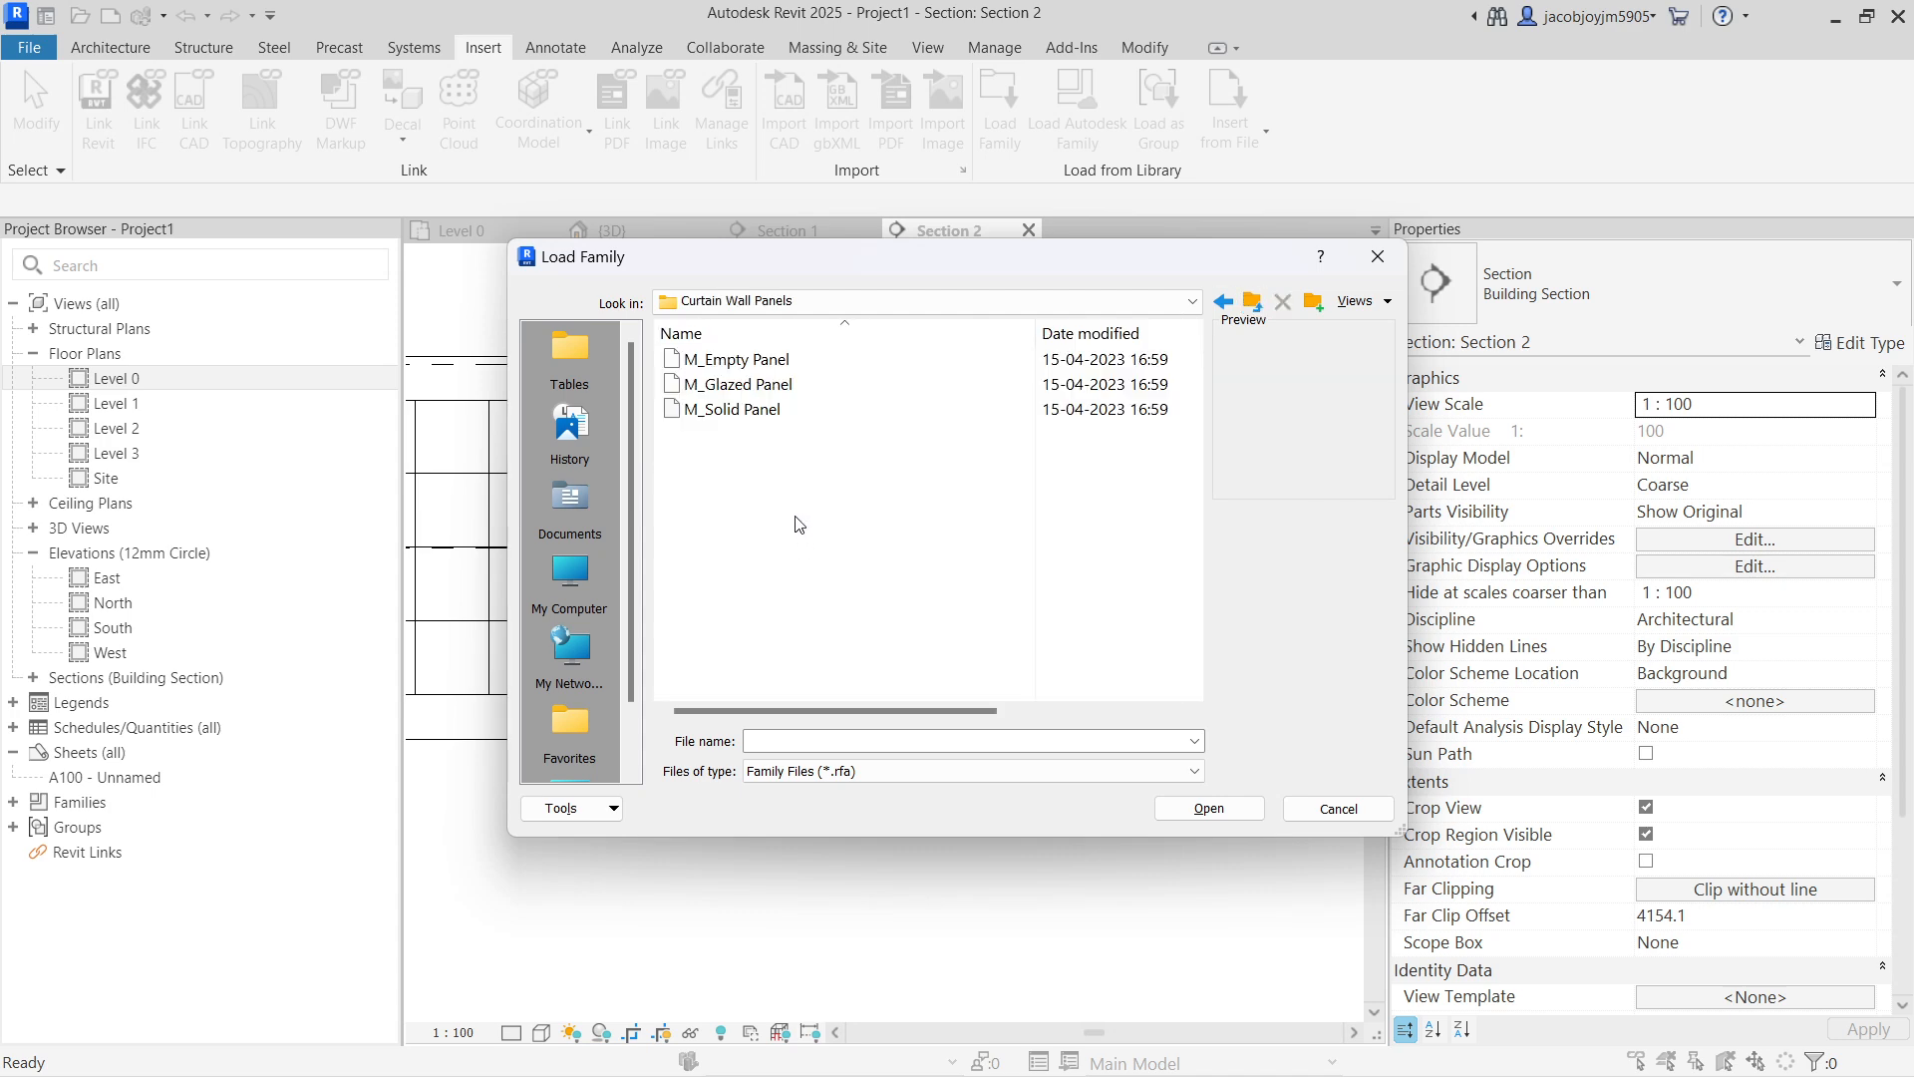
pyautogui.click(767, 360)
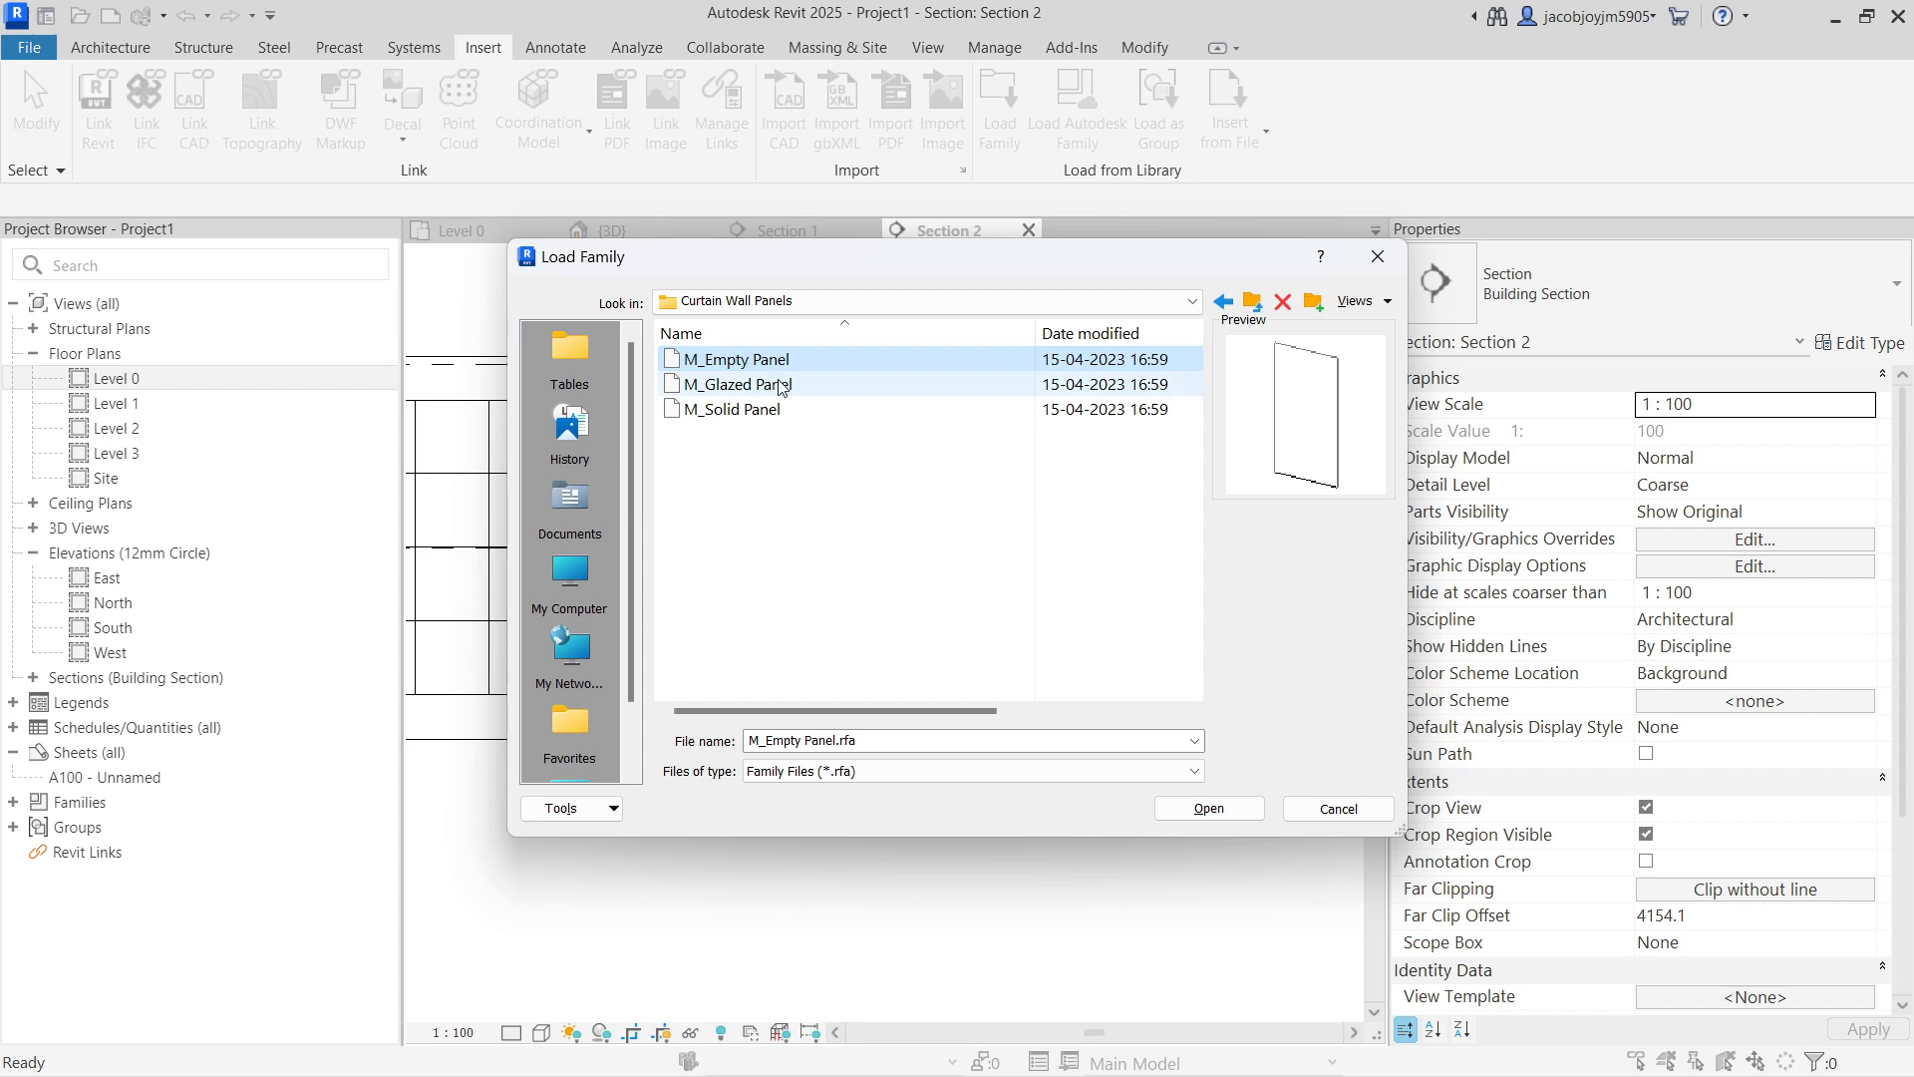
pyautogui.click(780, 386)
pyautogui.click(784, 417)
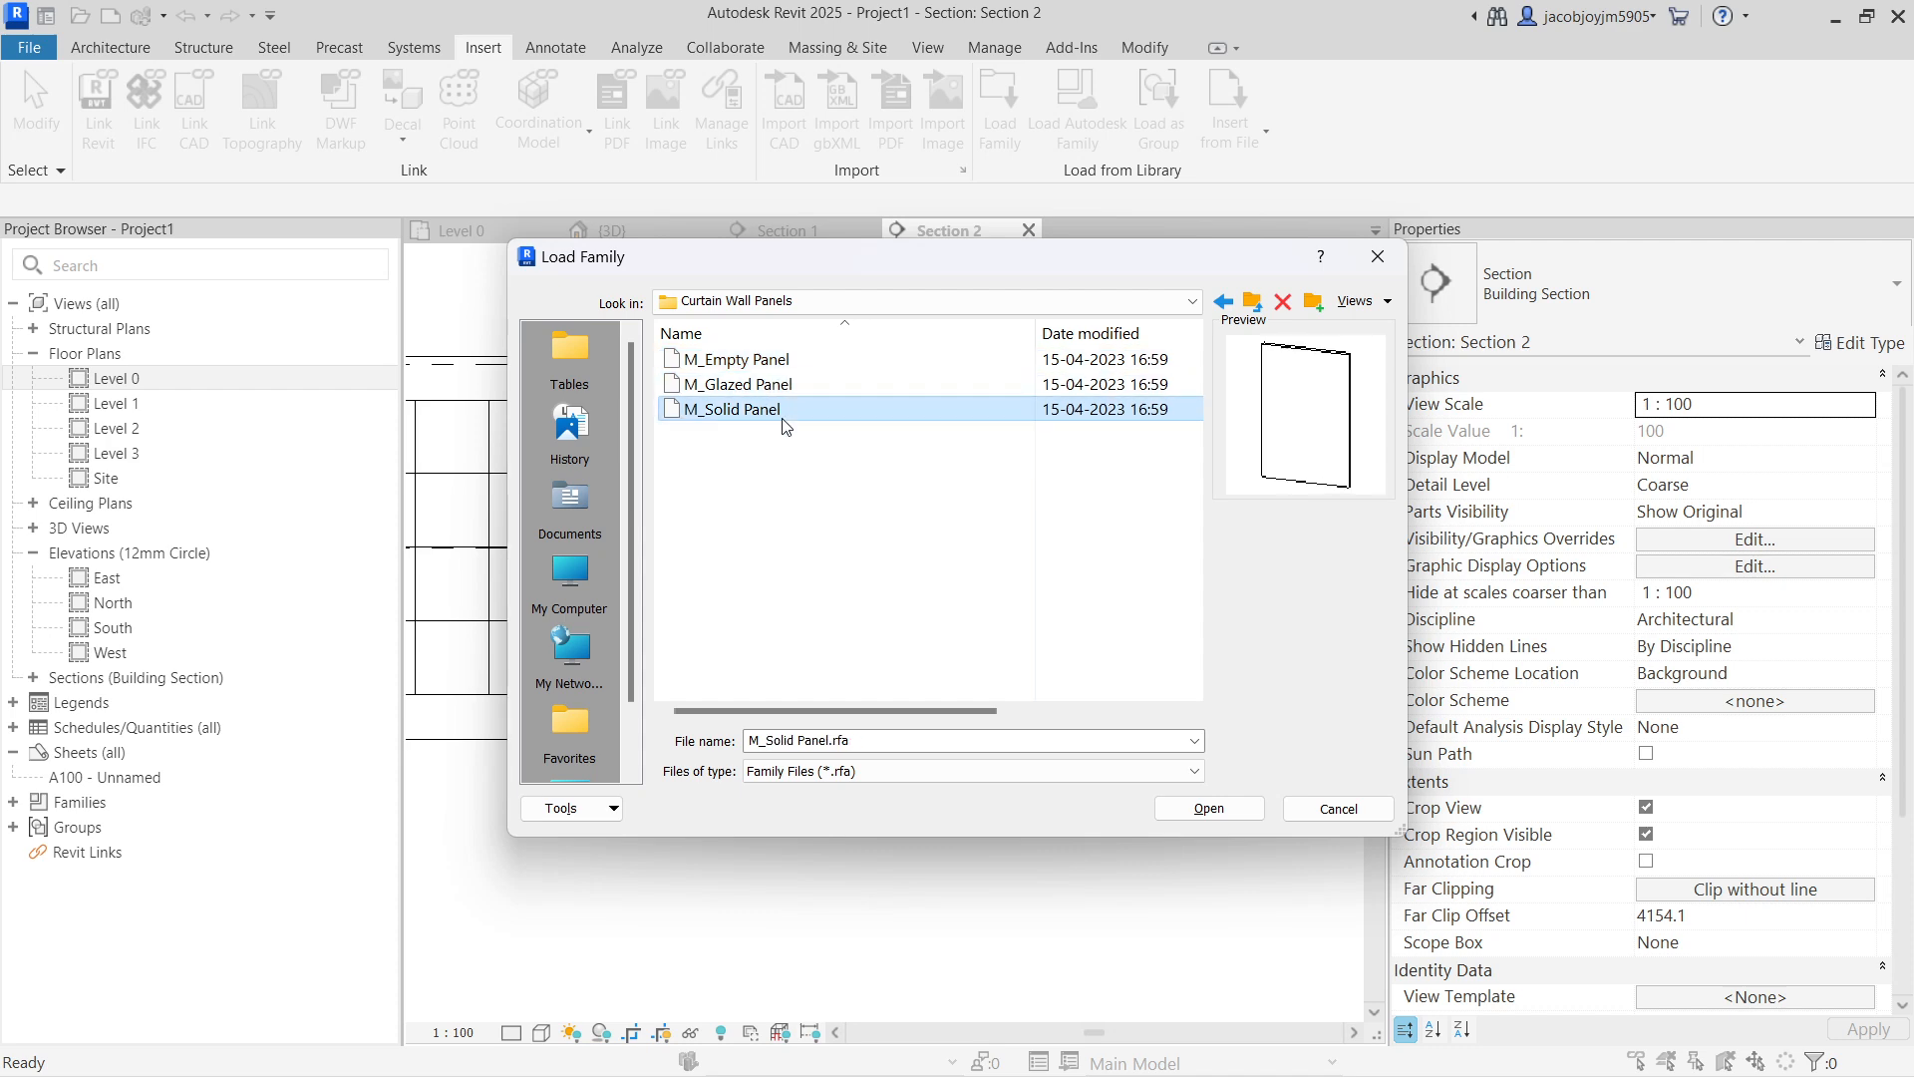
# Step: Load the M_Door-Curtain-Wall-Double-Storefront family from the library's Doors folder
pyautogui.click(1252, 301)
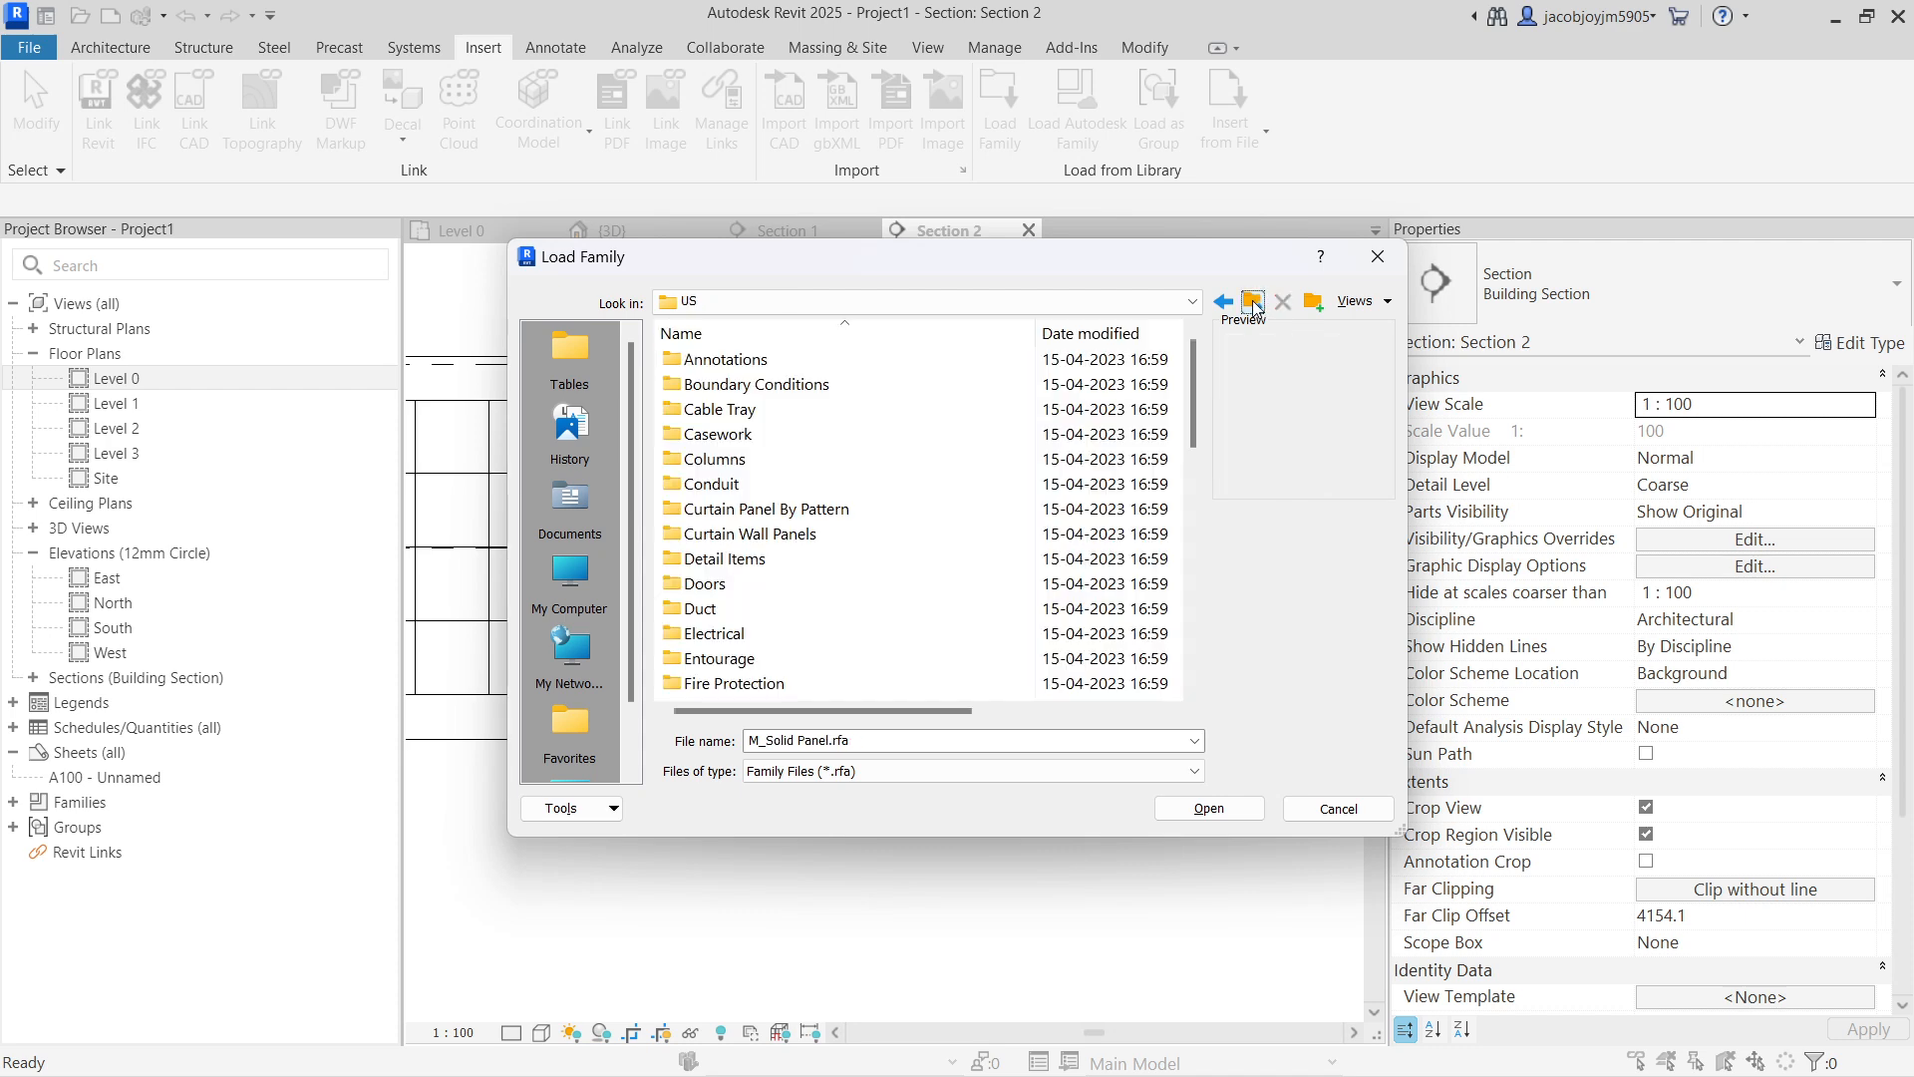
pyautogui.doubleClick(709, 583)
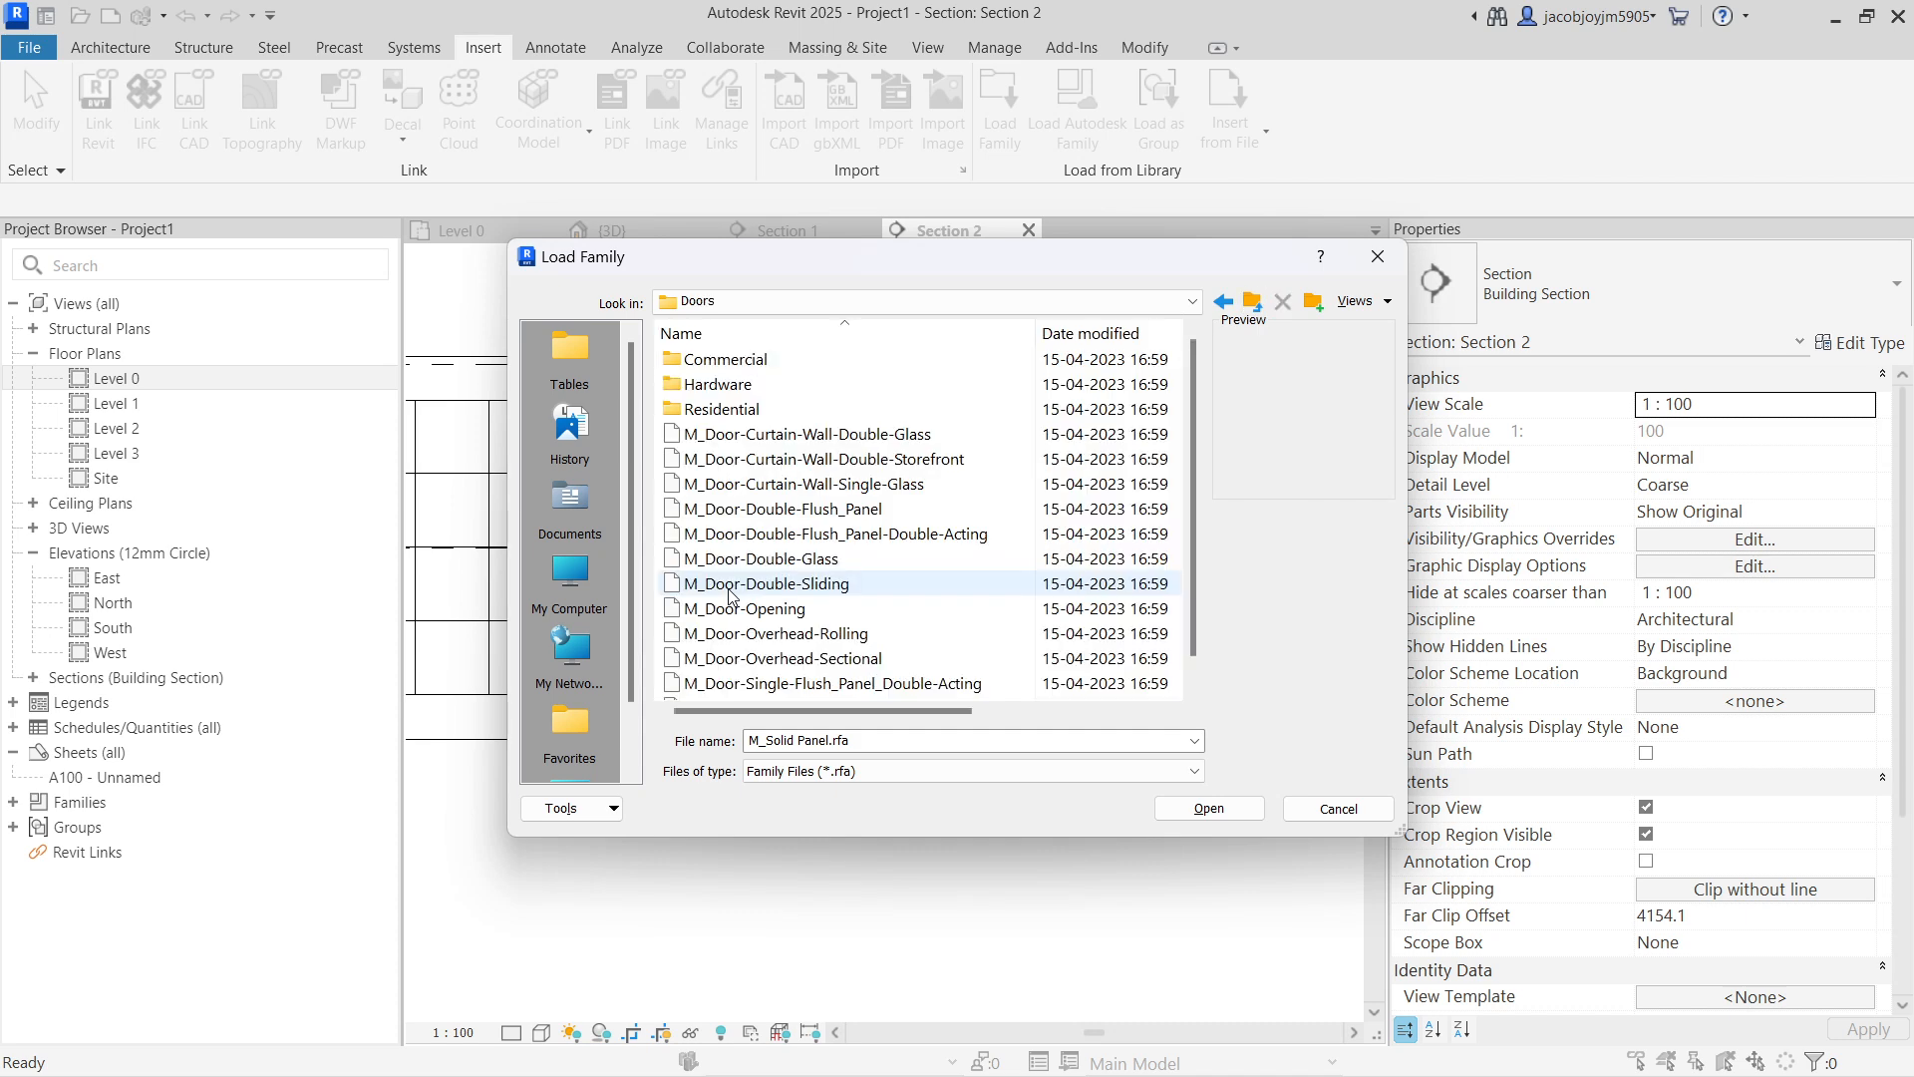
pyautogui.click(733, 438)
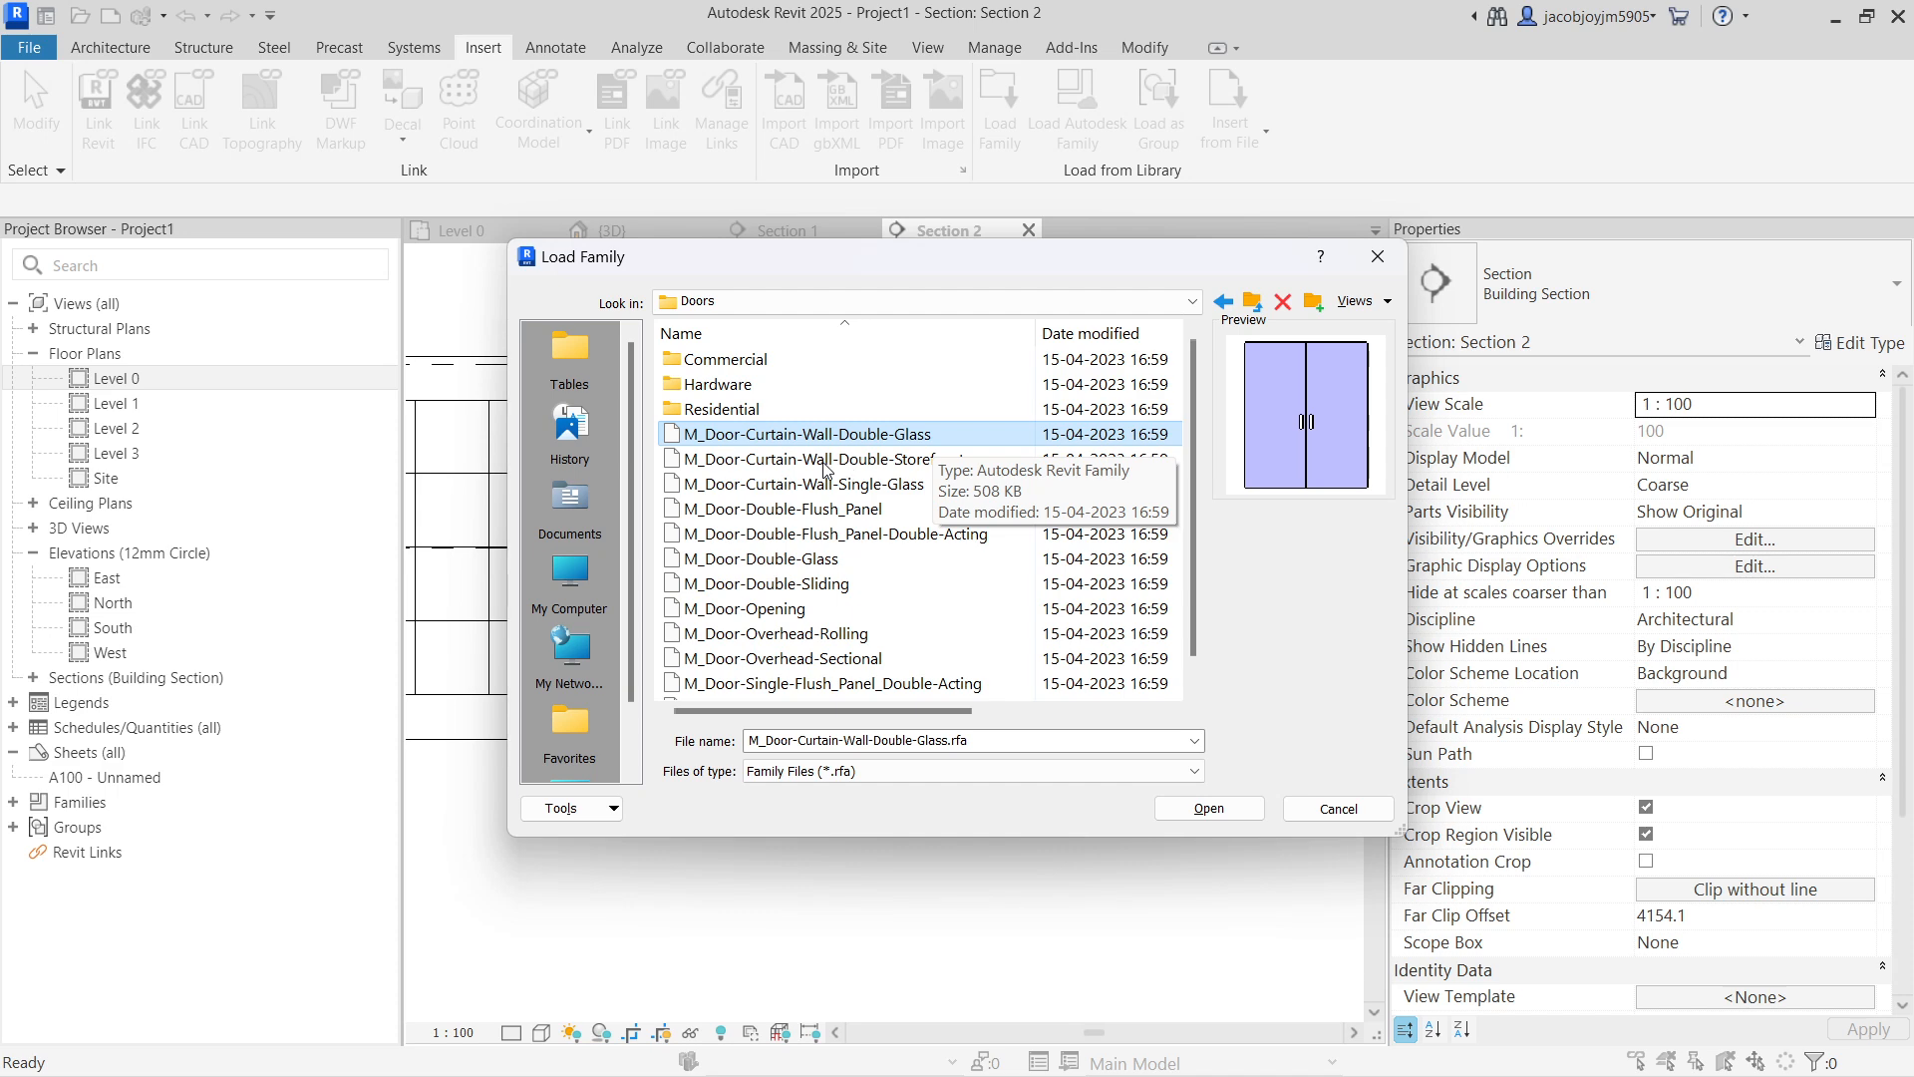
pyautogui.click(825, 461)
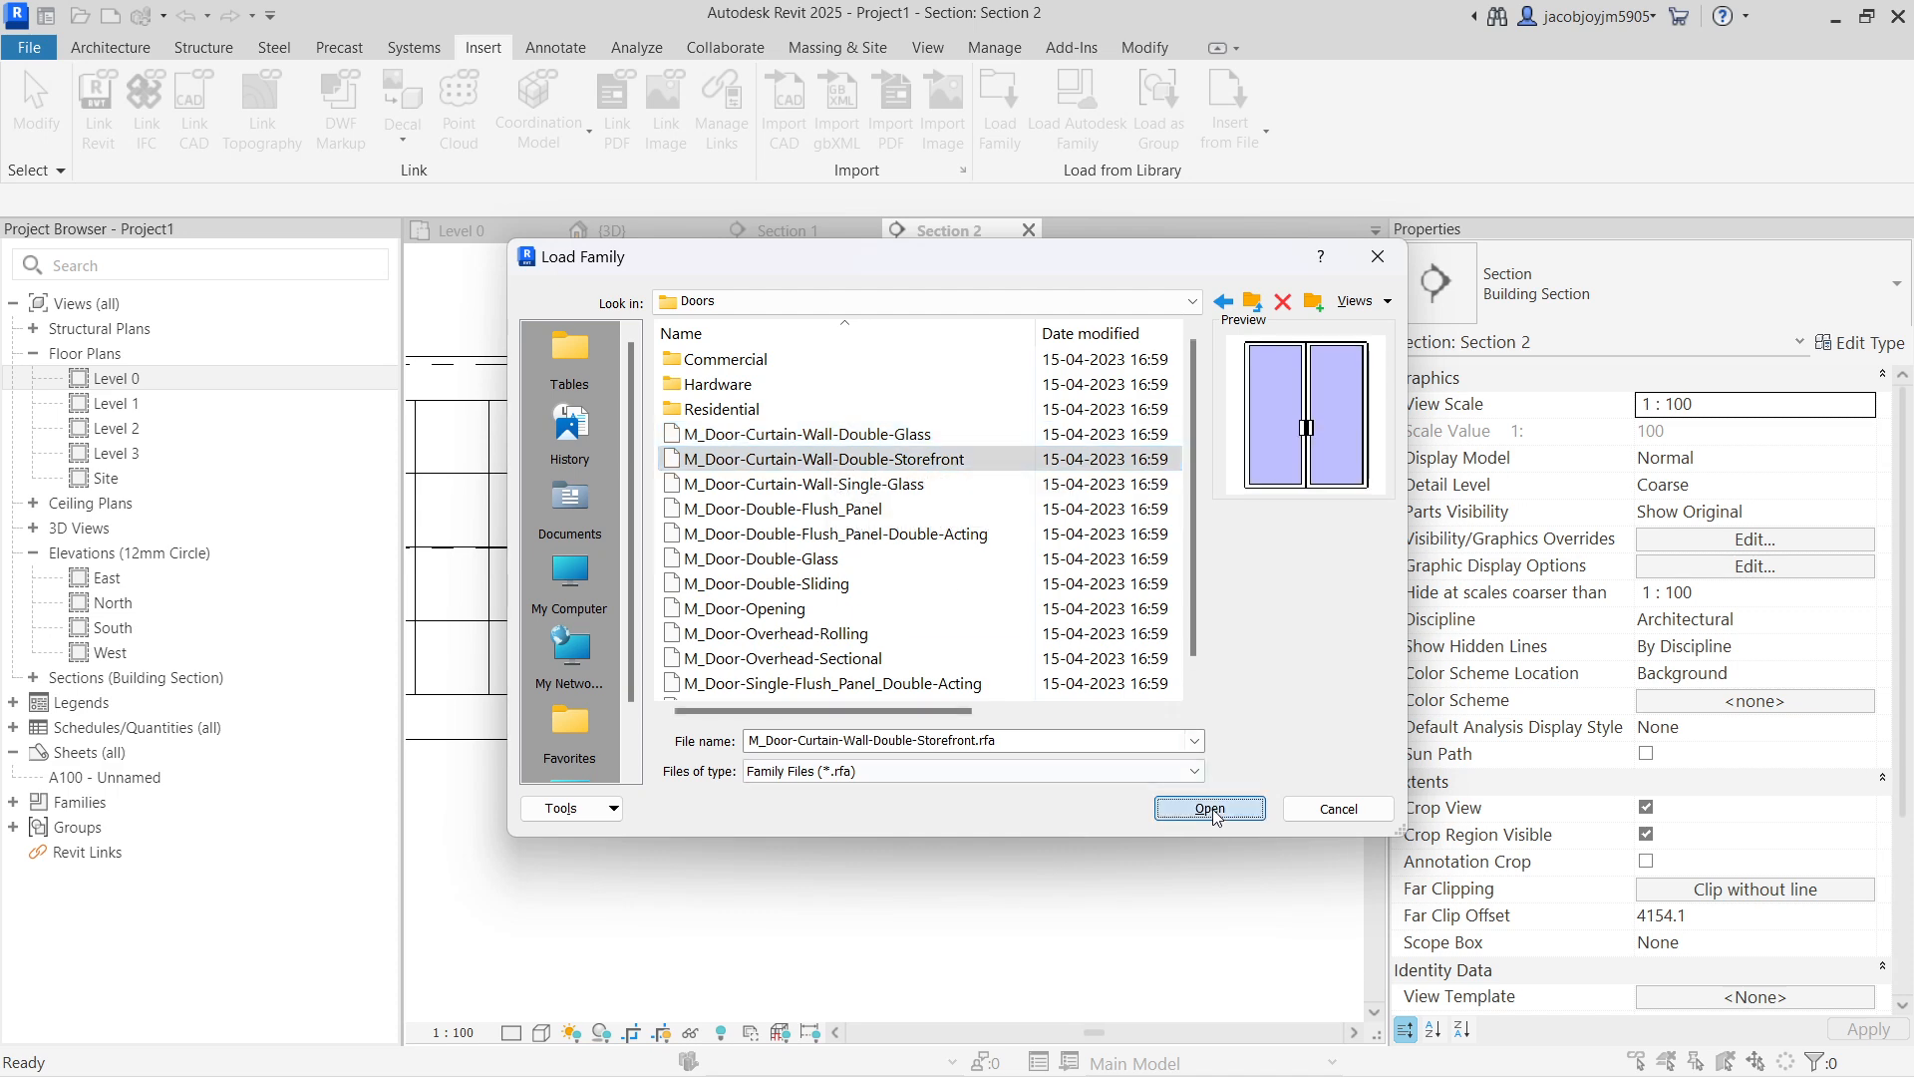
pyautogui.click(1218, 816)
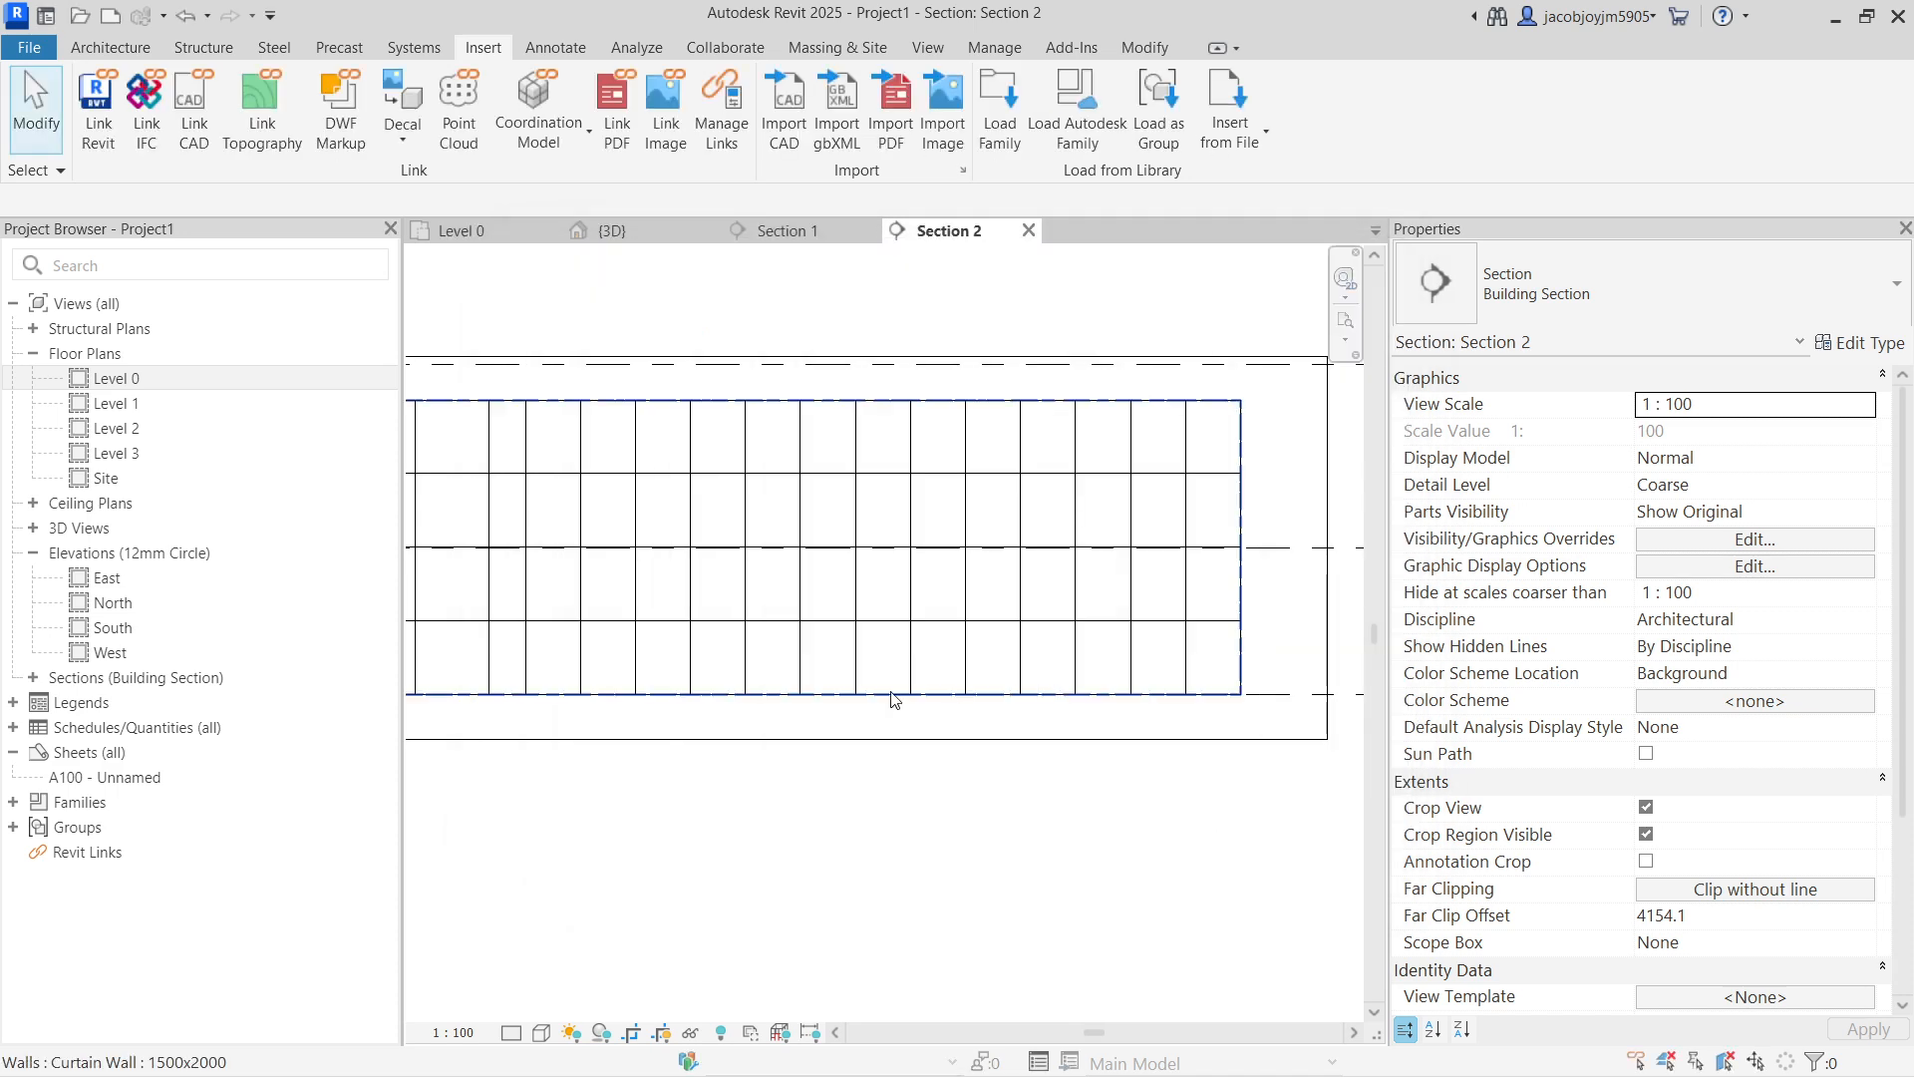
# Step: Change one glazed panel in the curtain wall's lowest row to the M_Door-Curtain-Wall-Double-Storefront type
pyautogui.click(893, 698)
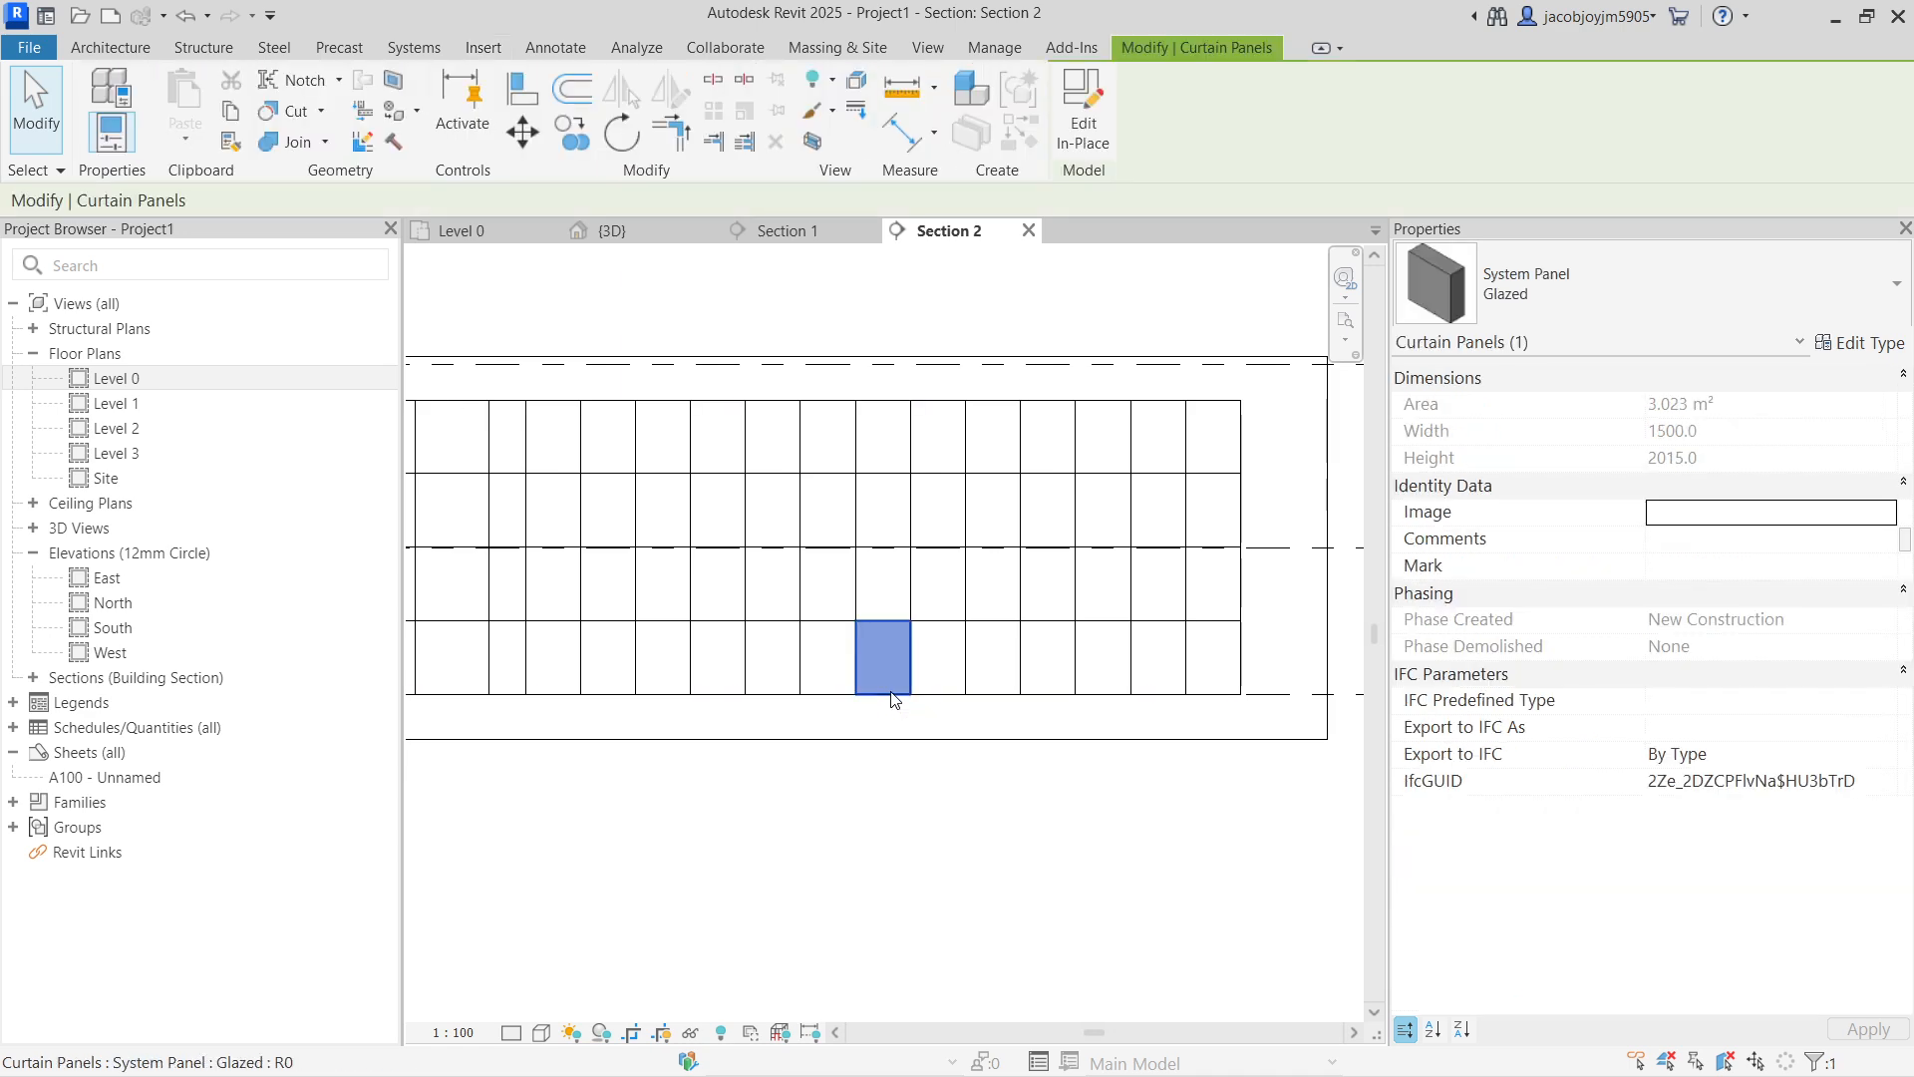
pyautogui.click(1505, 297)
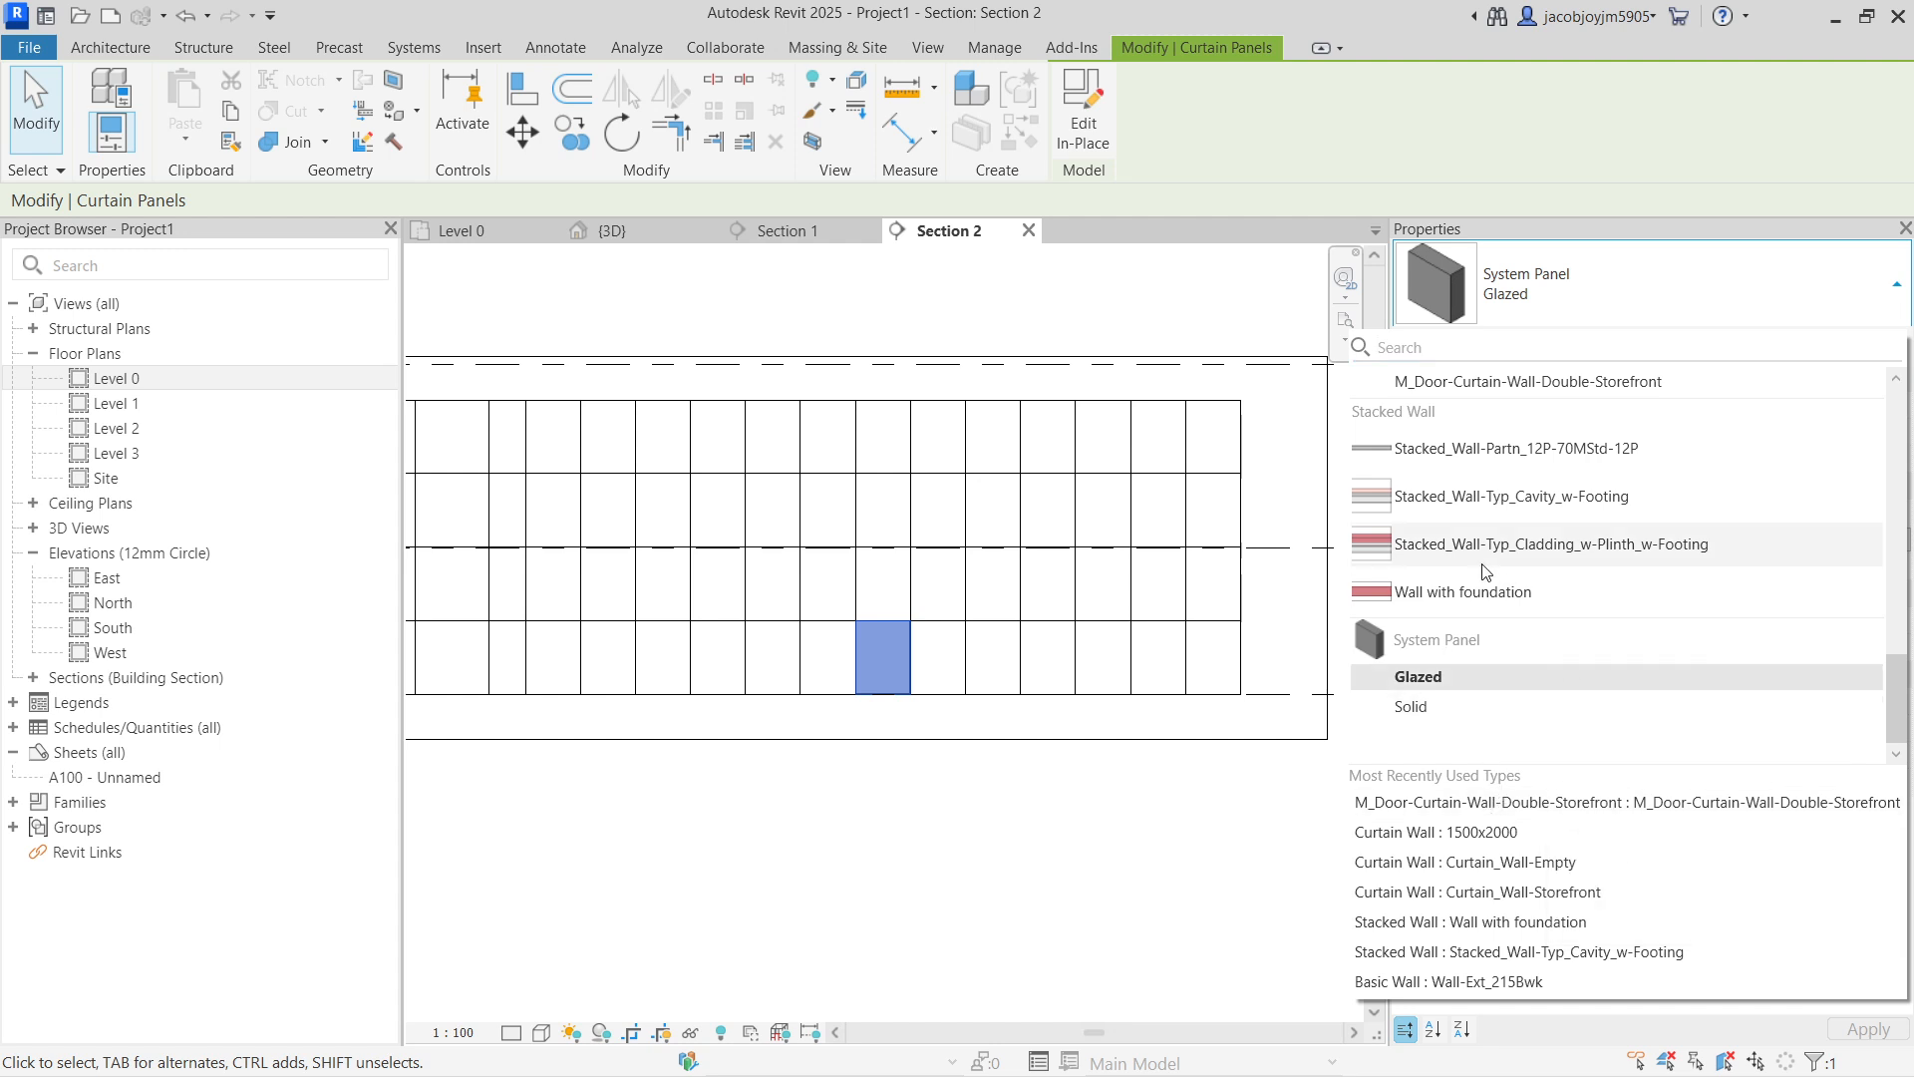
pyautogui.scroll(10, 1465, 566)
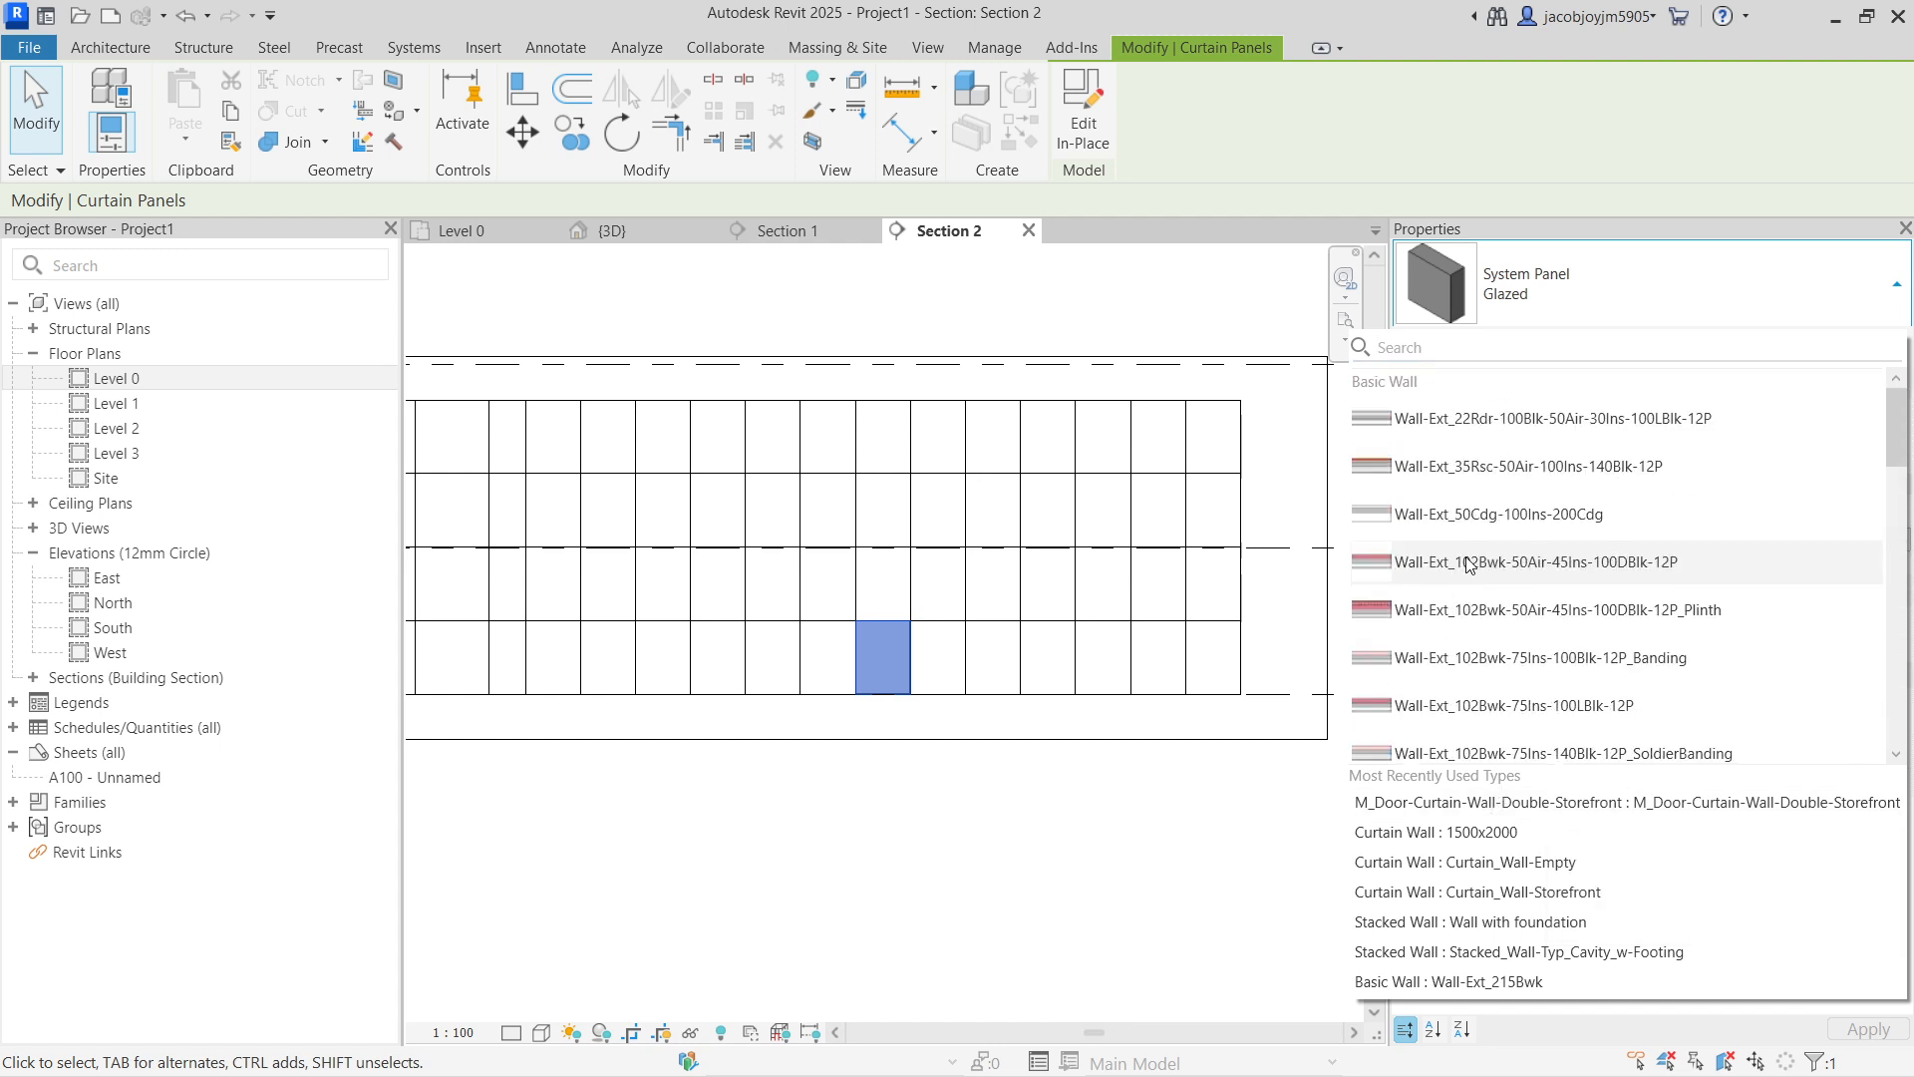
pyautogui.scroll(-8, 1455, 511)
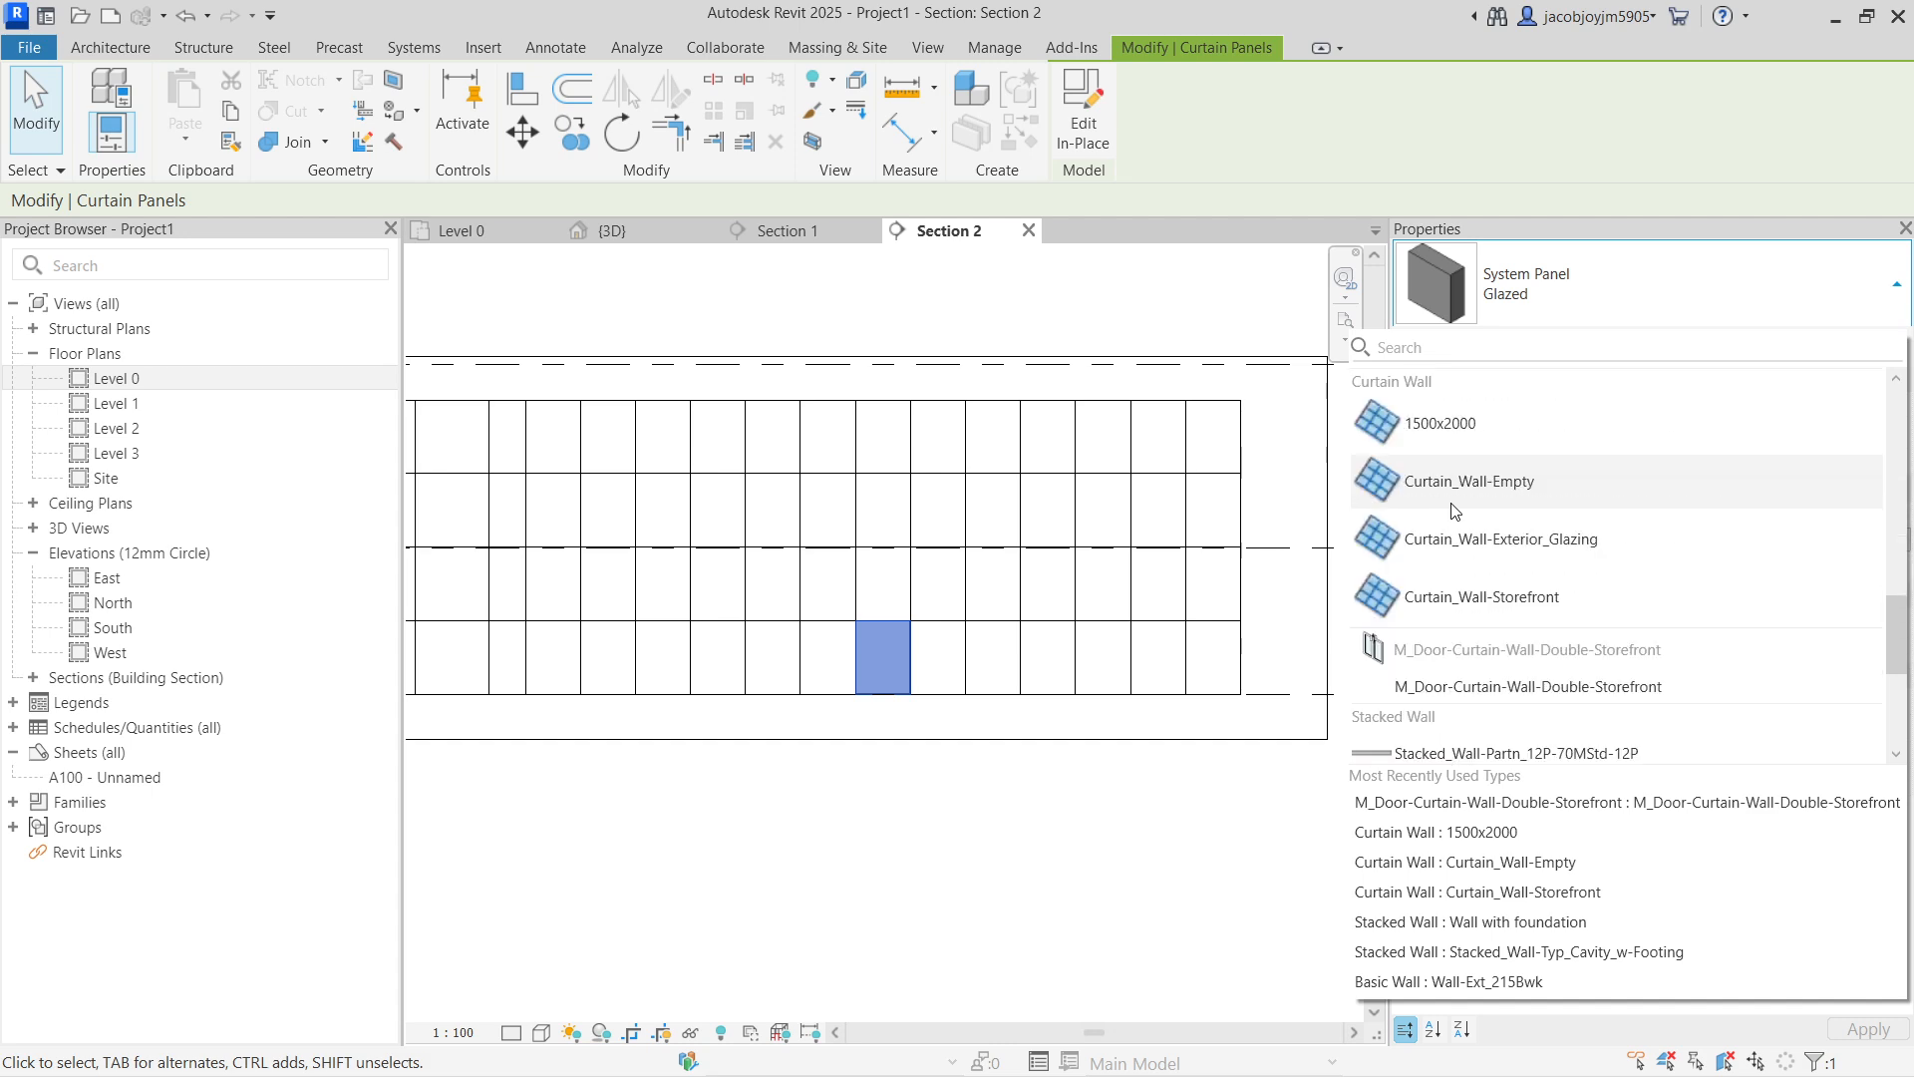
pyautogui.click(1462, 687)
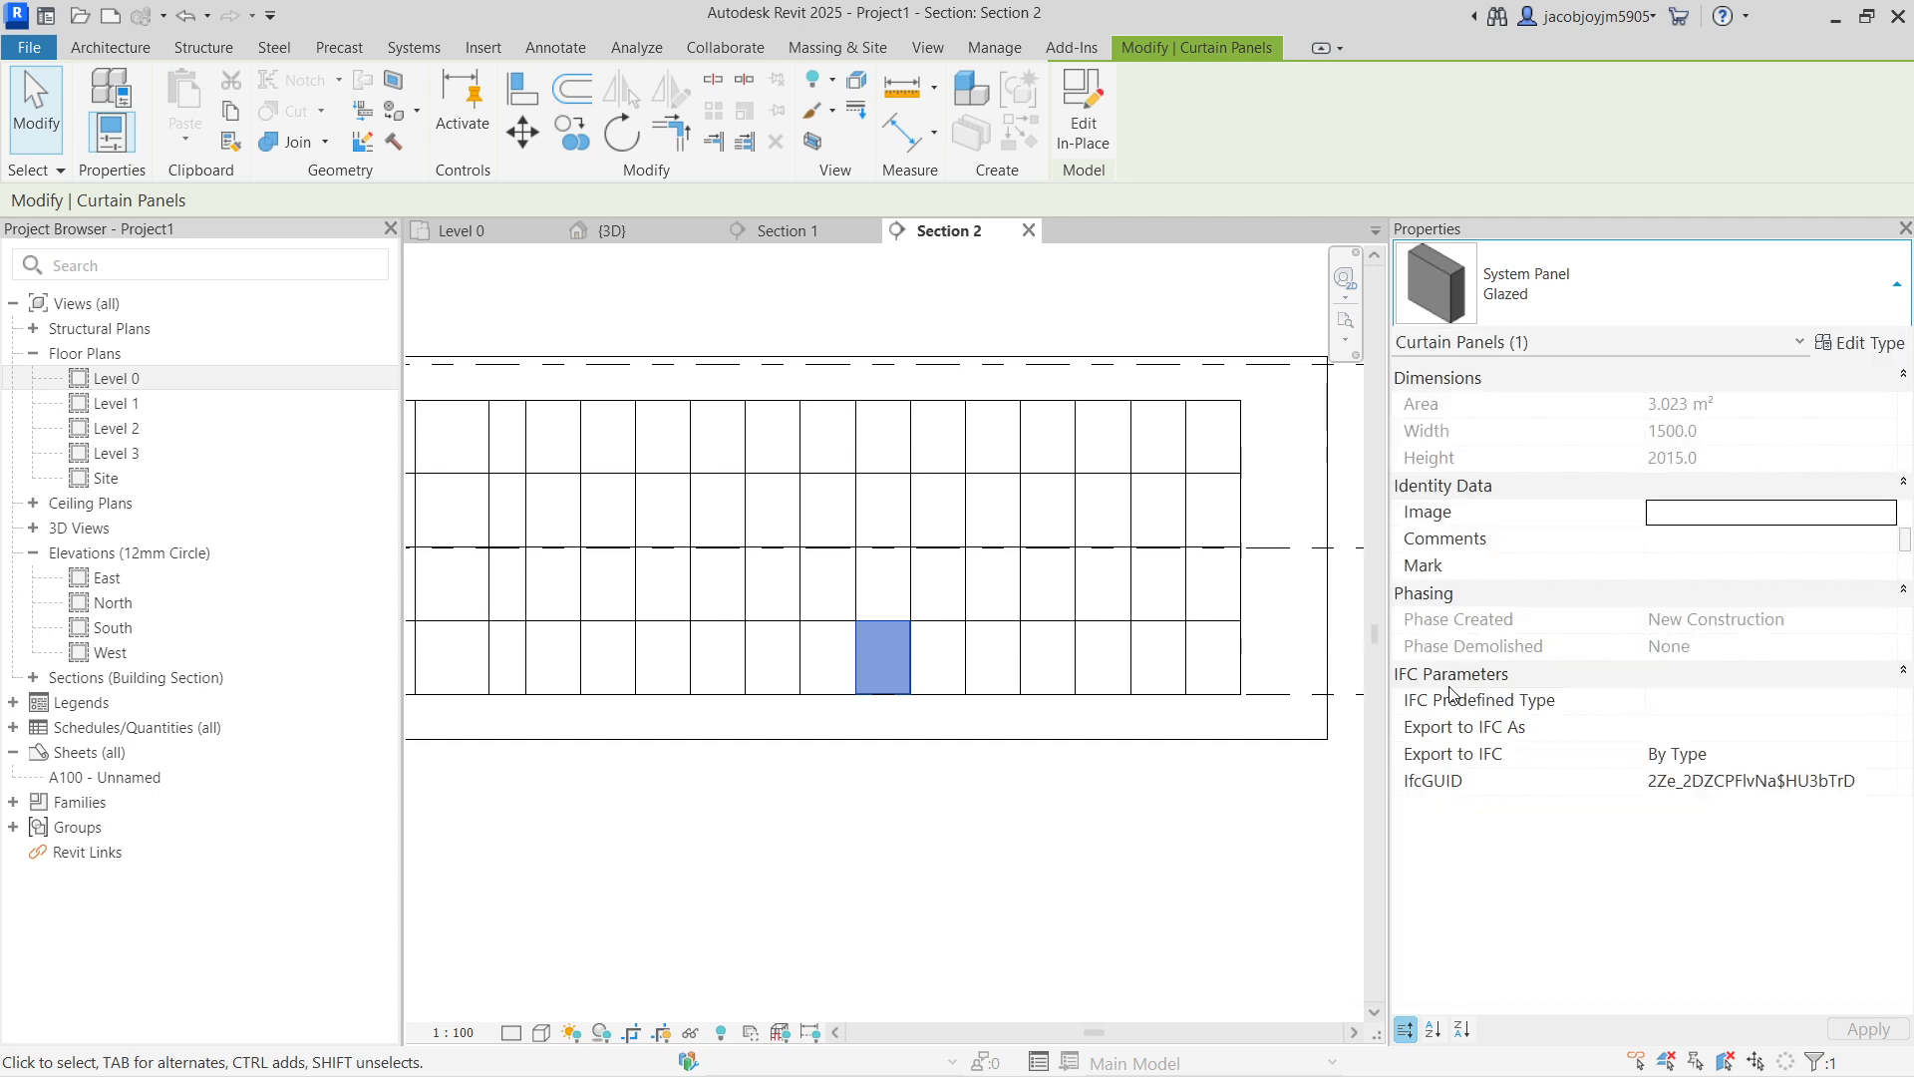
pyautogui.click(1037, 807)
pyautogui.scroll(5, 885, 653)
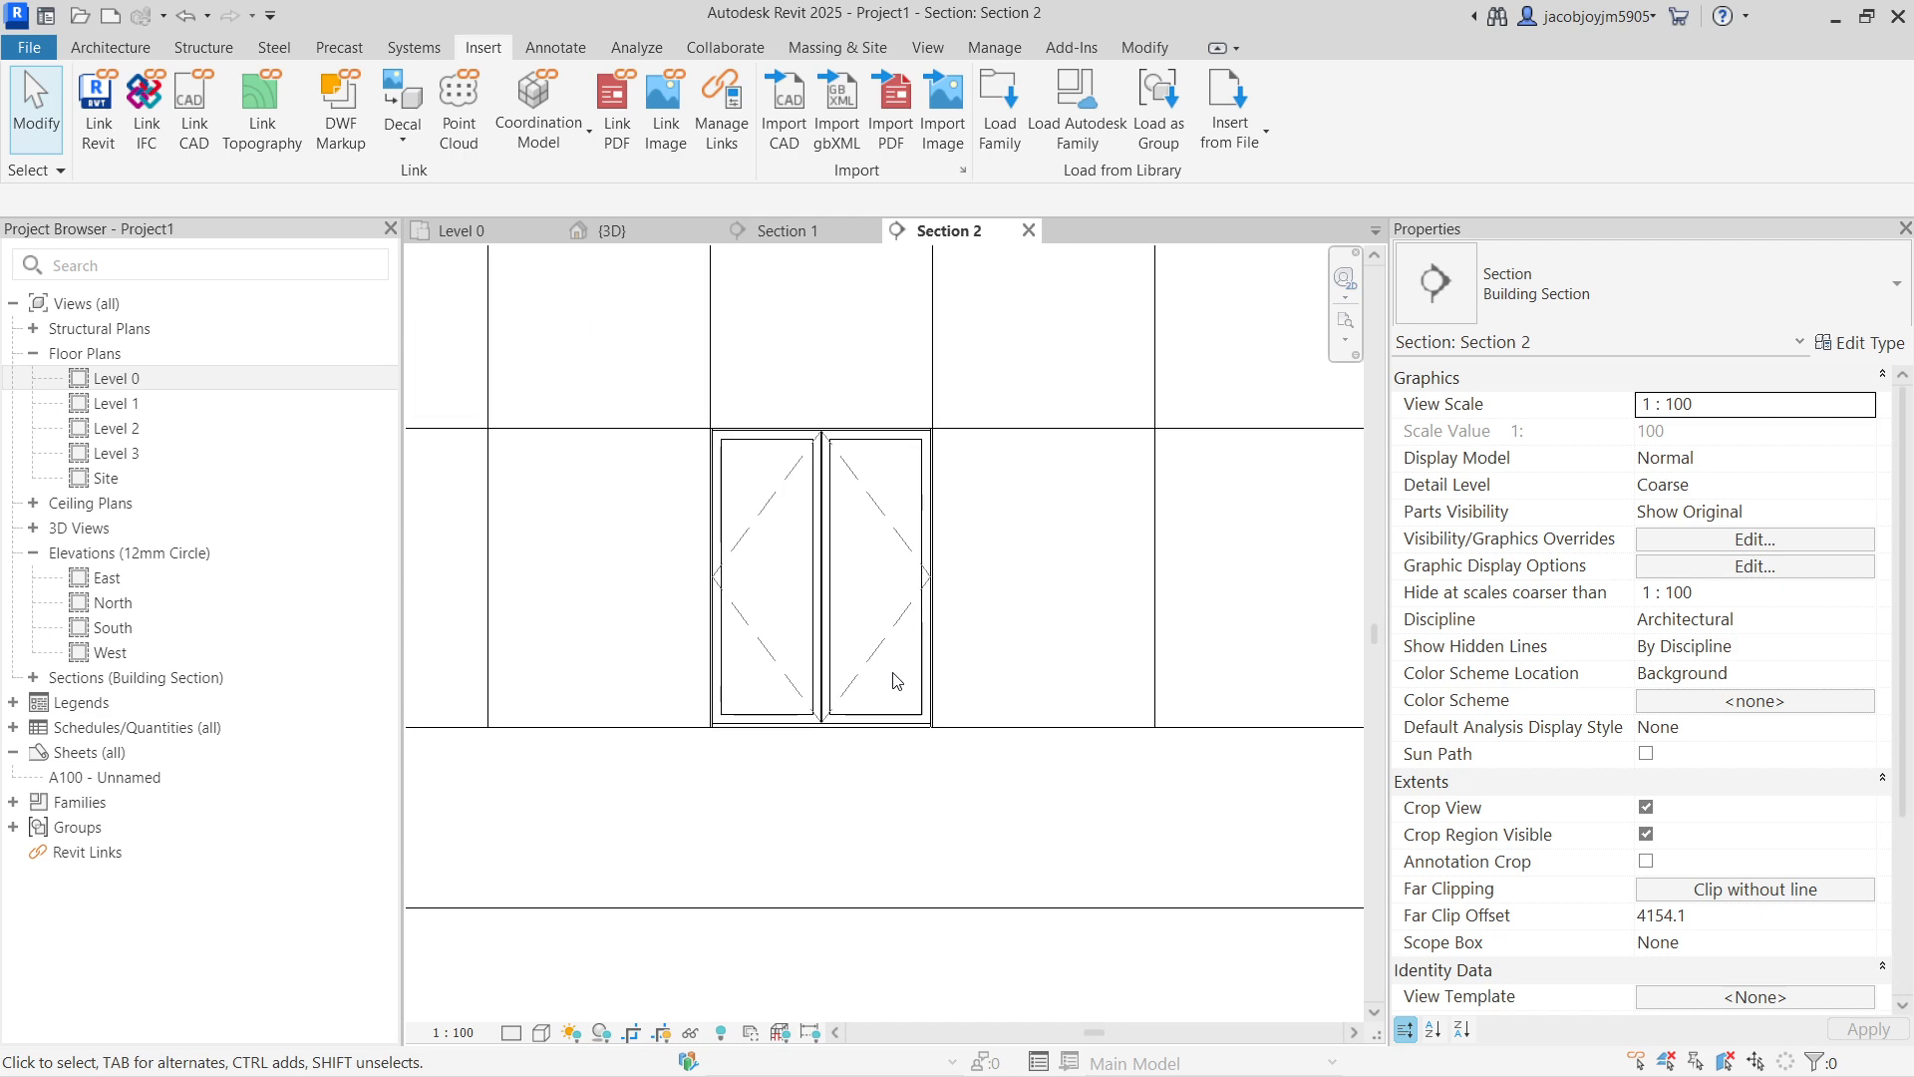
# Step: In the 3D view, delete the 30mm_Square mullion running under the curtain wall's double door
pyautogui.click(628, 231)
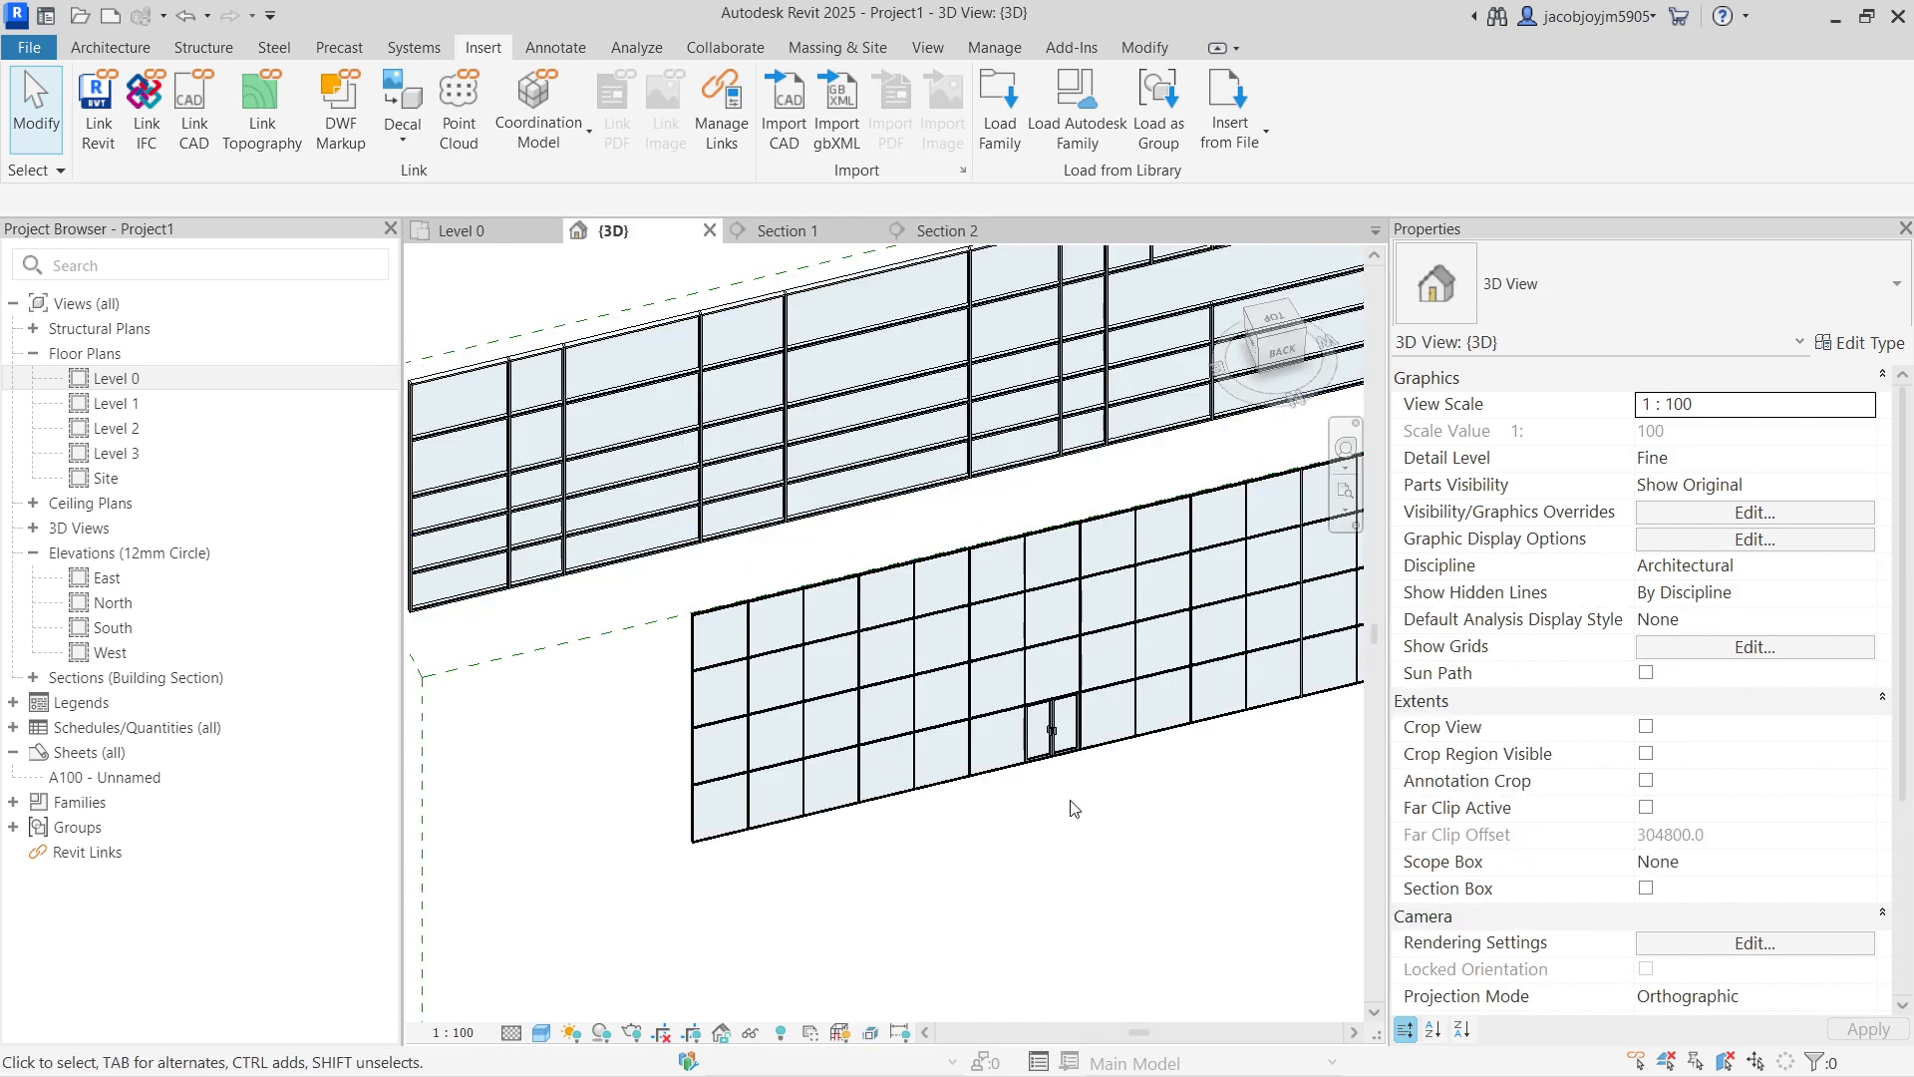
pyautogui.scroll(6, 1040, 718)
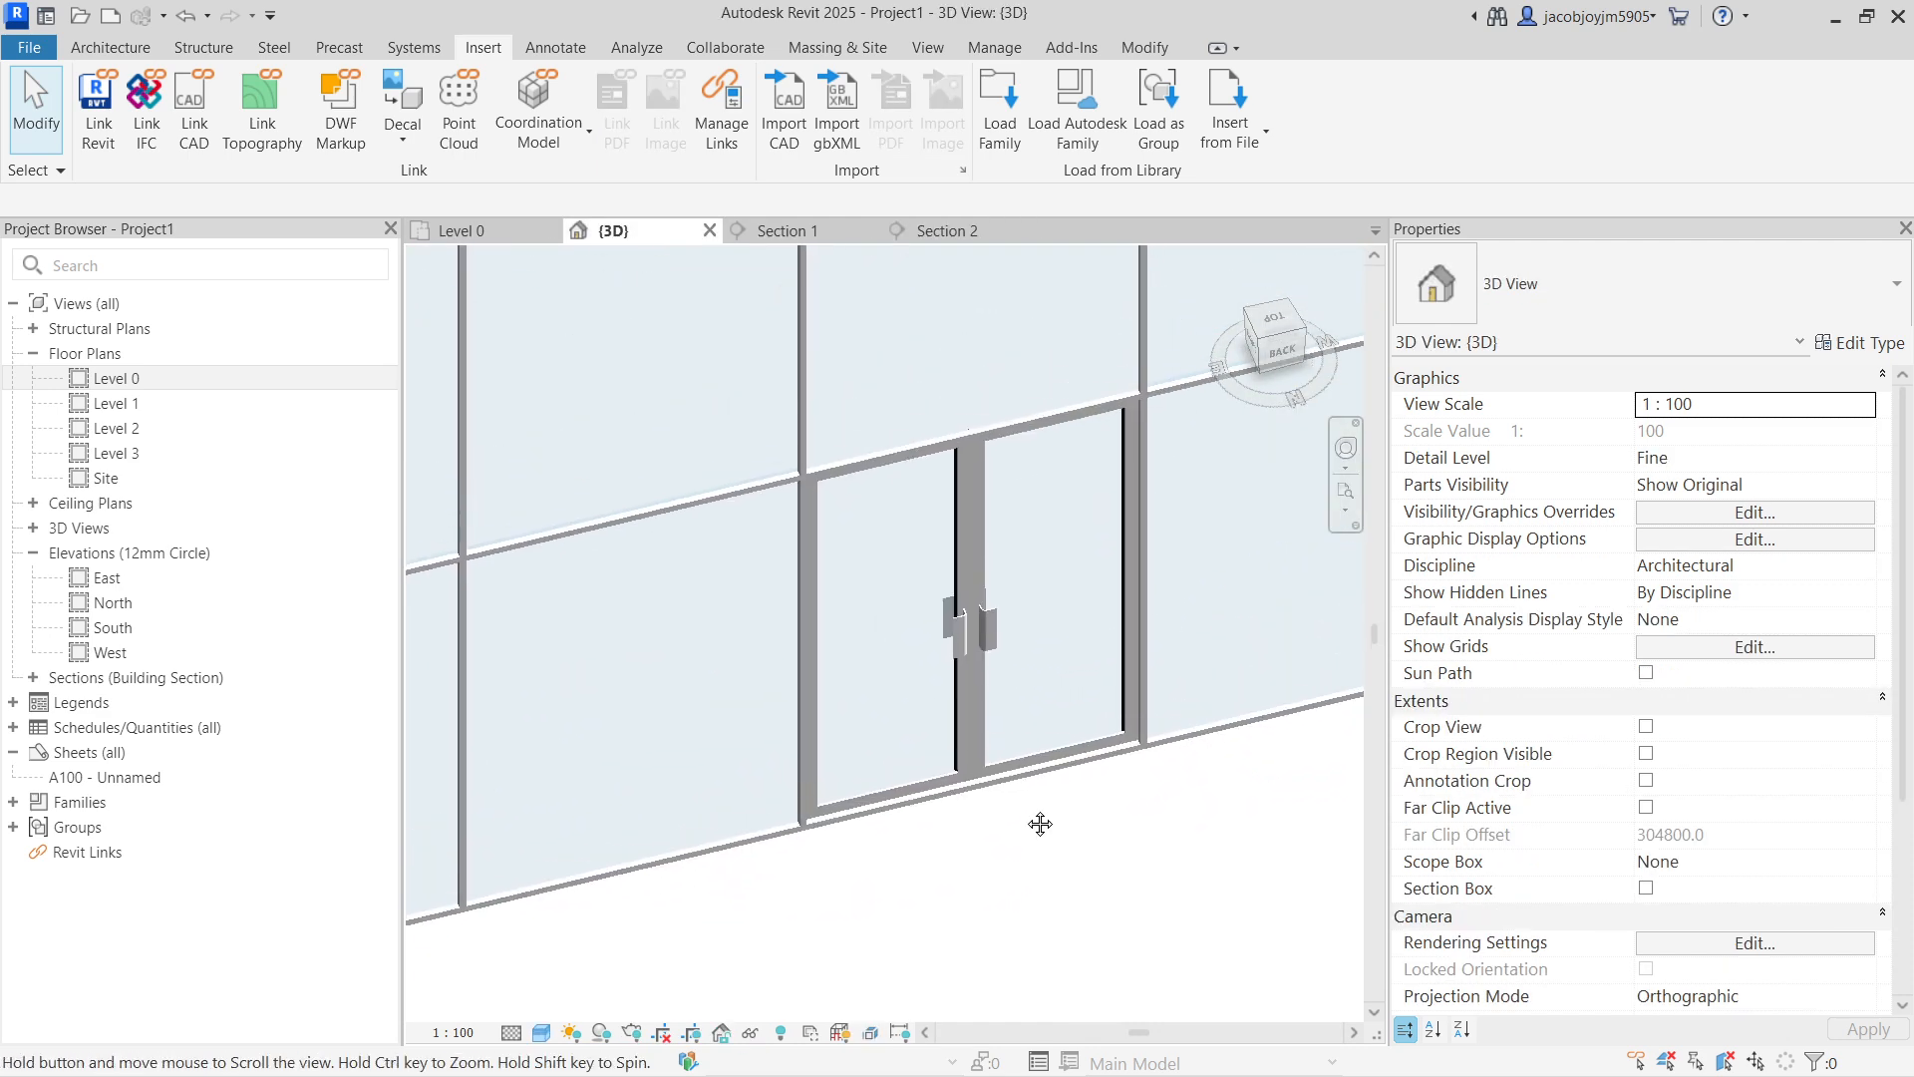
pyautogui.moveTo(1038, 824); pyautogui.dragTo(1030, 837, button='middle')
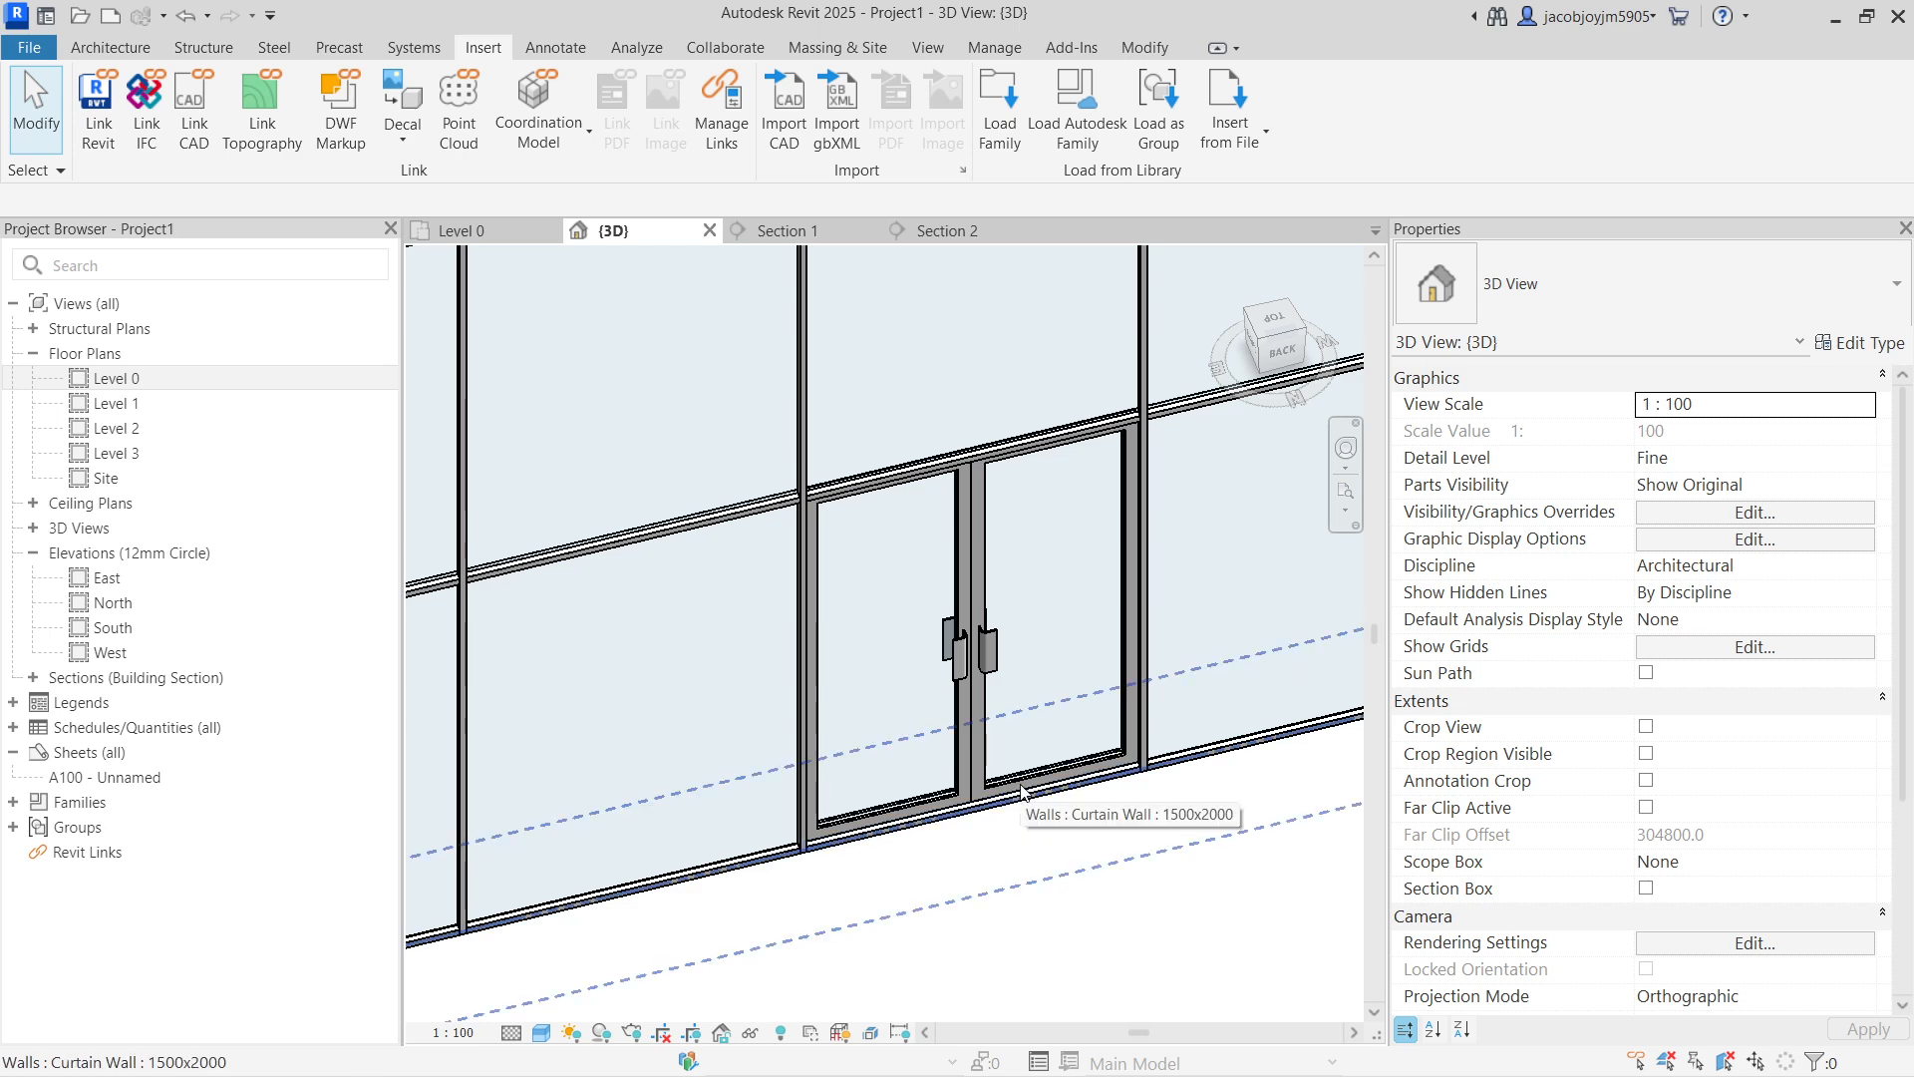
pyautogui.scroll(-2, 793, 688)
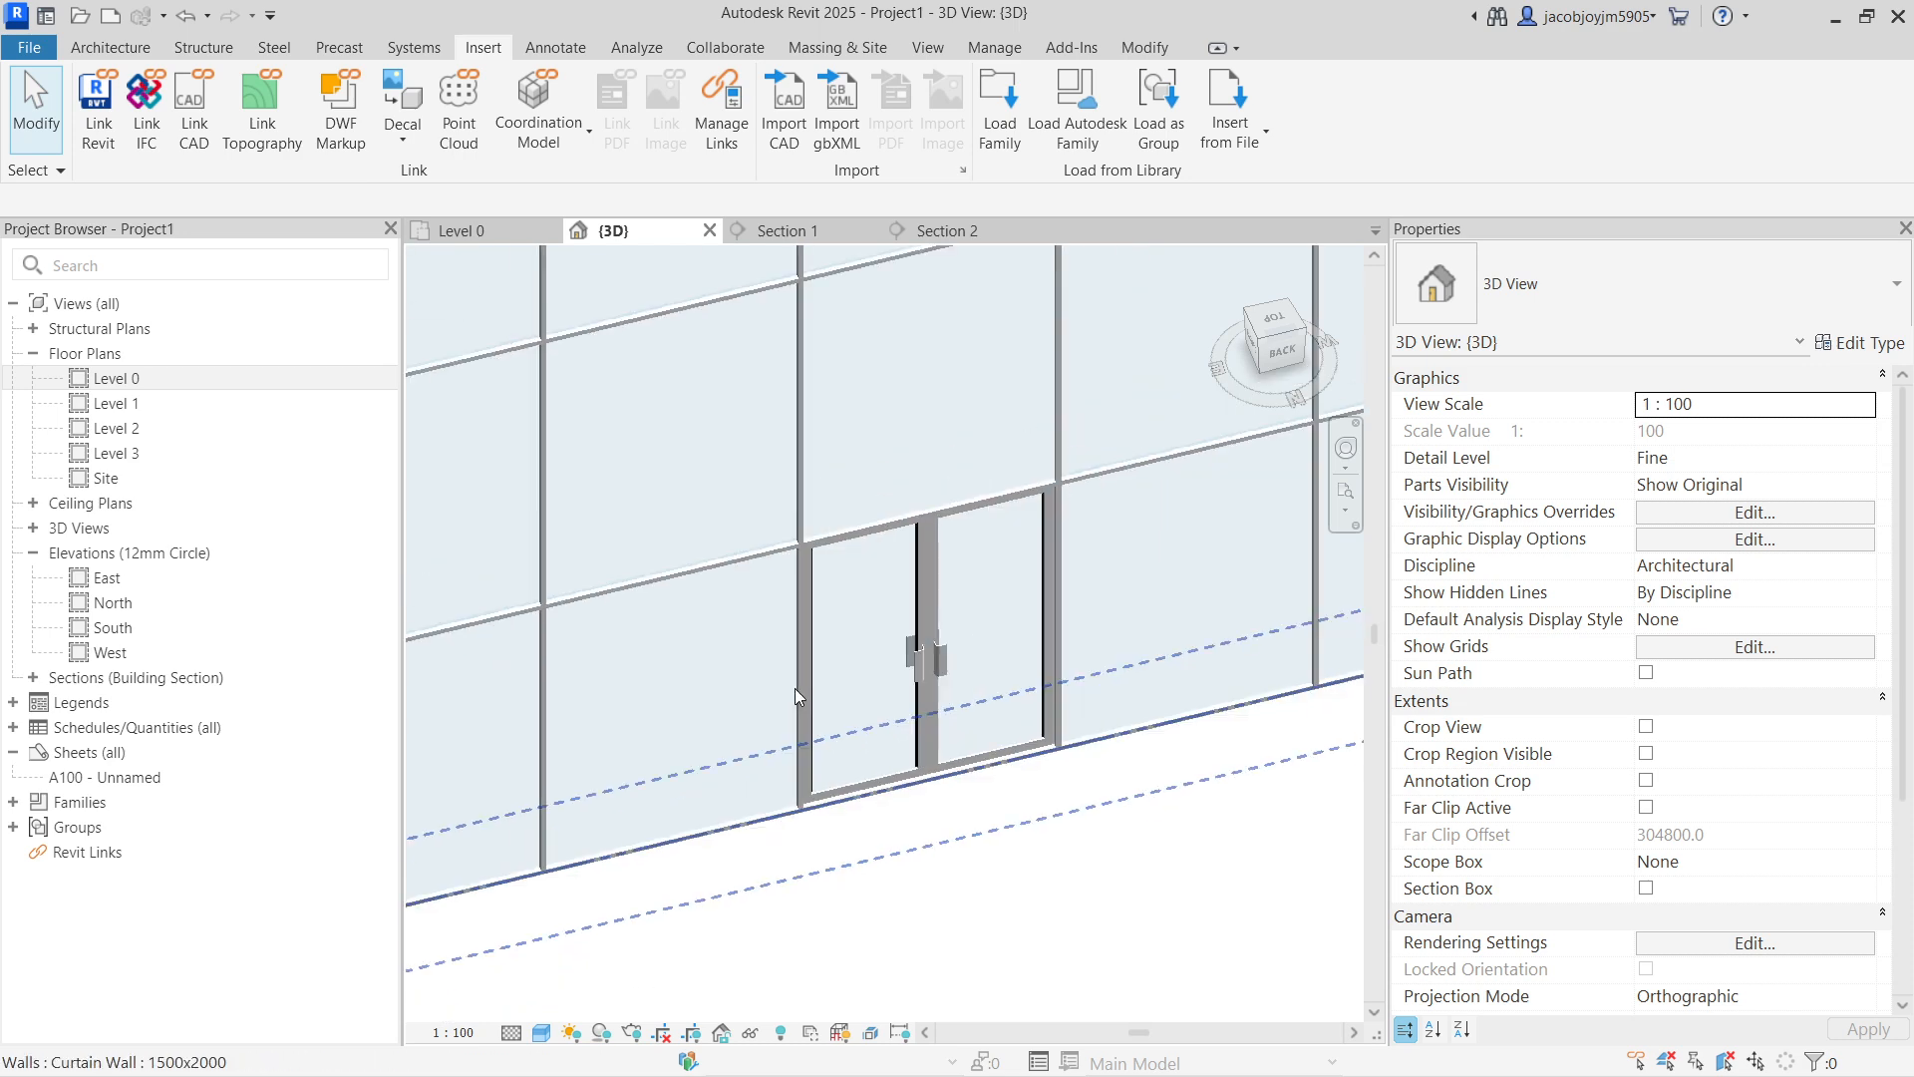
pyautogui.scroll(4, 813, 784)
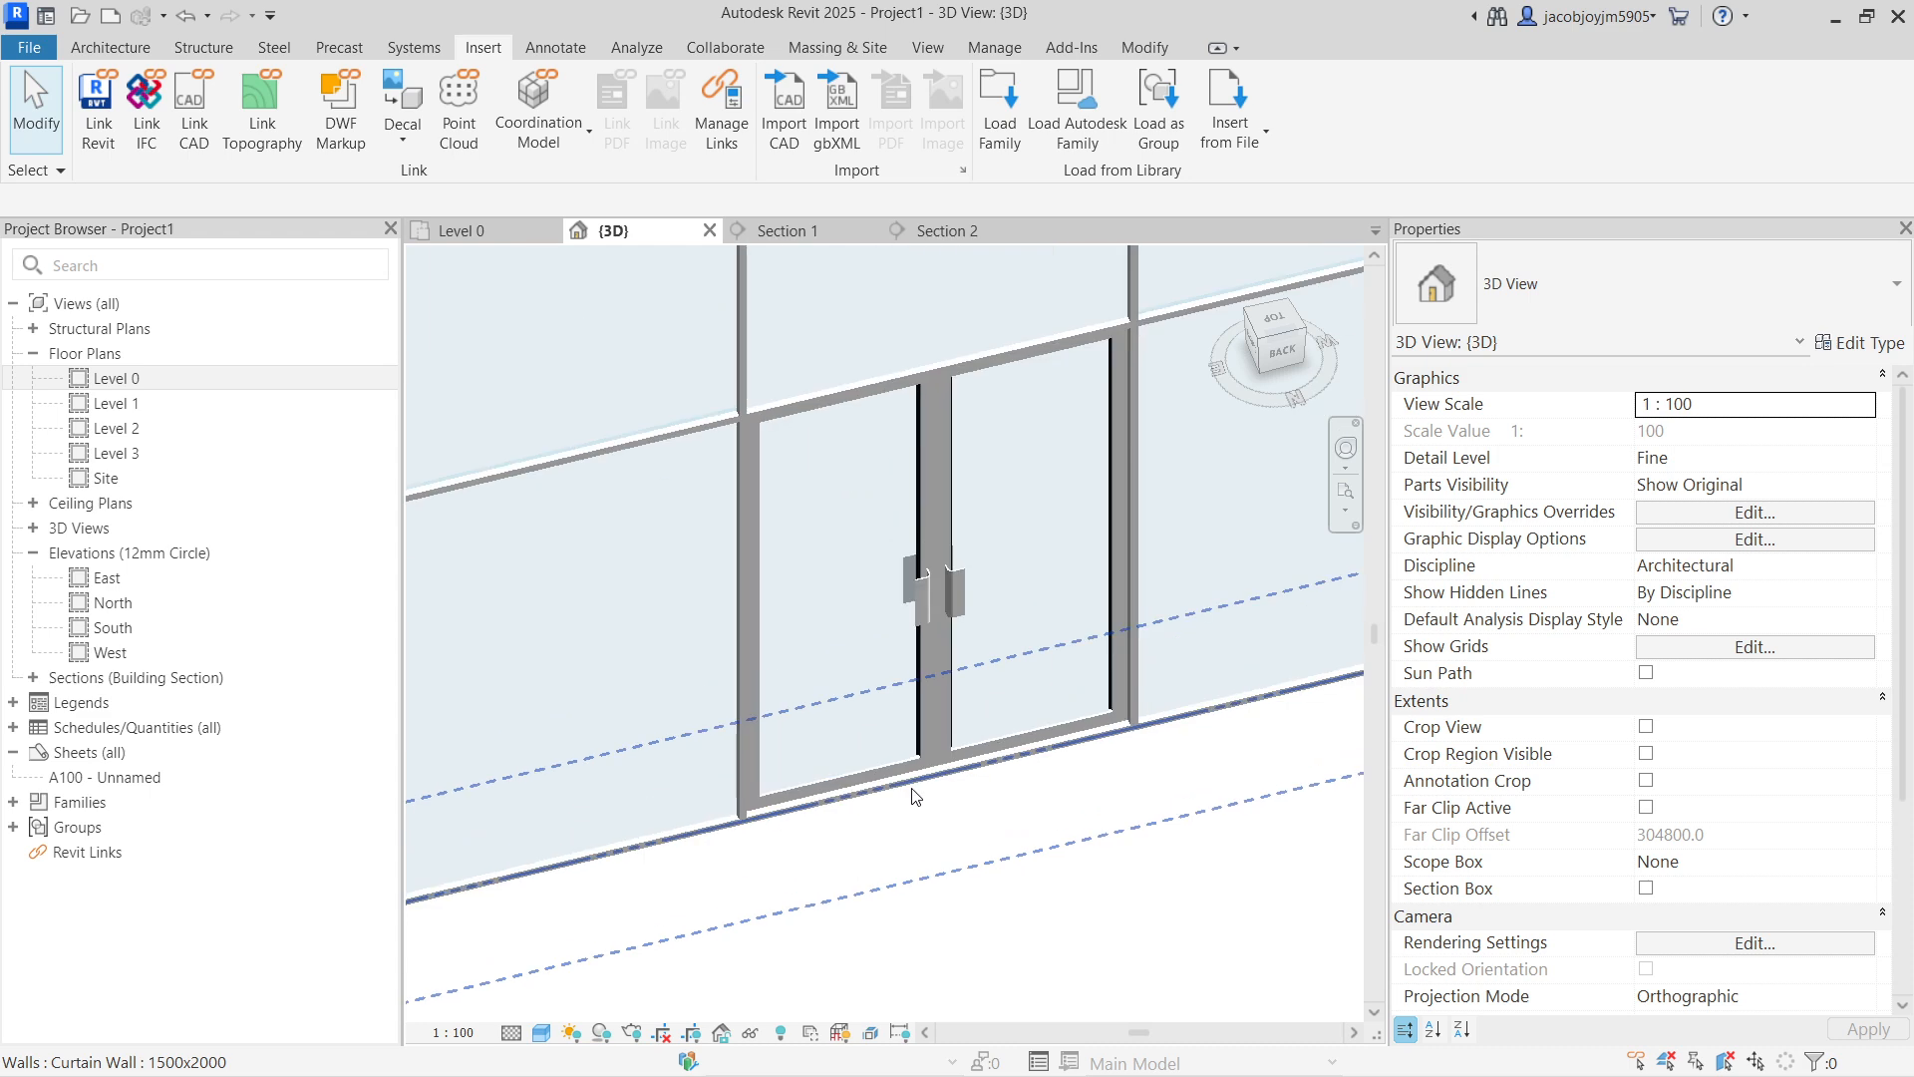
pyautogui.scroll(1, 813, 784)
pyautogui.click(812, 803)
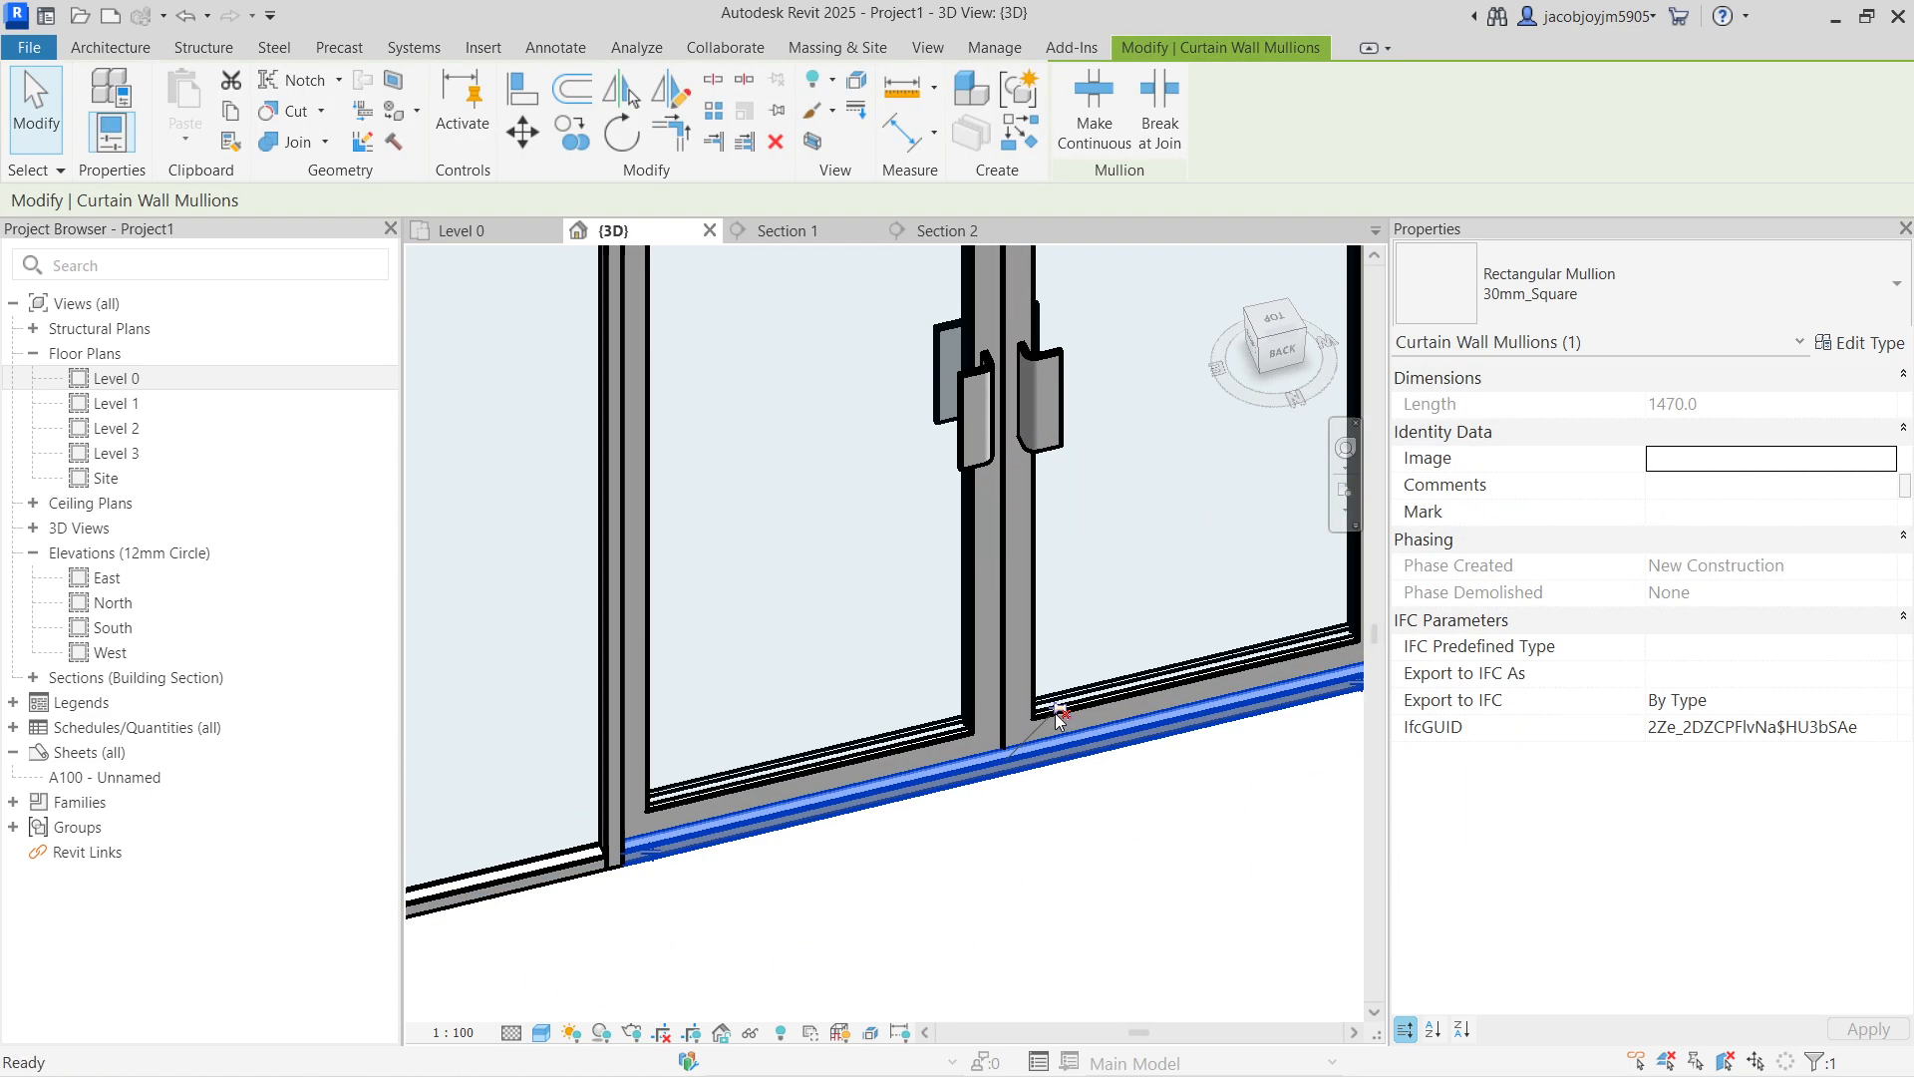
pyautogui.press('Delete')
pyautogui.scroll(-2, 755, 739)
pyautogui.moveTo(992, 850); pyautogui.dragTo(907, 929, button='middle')
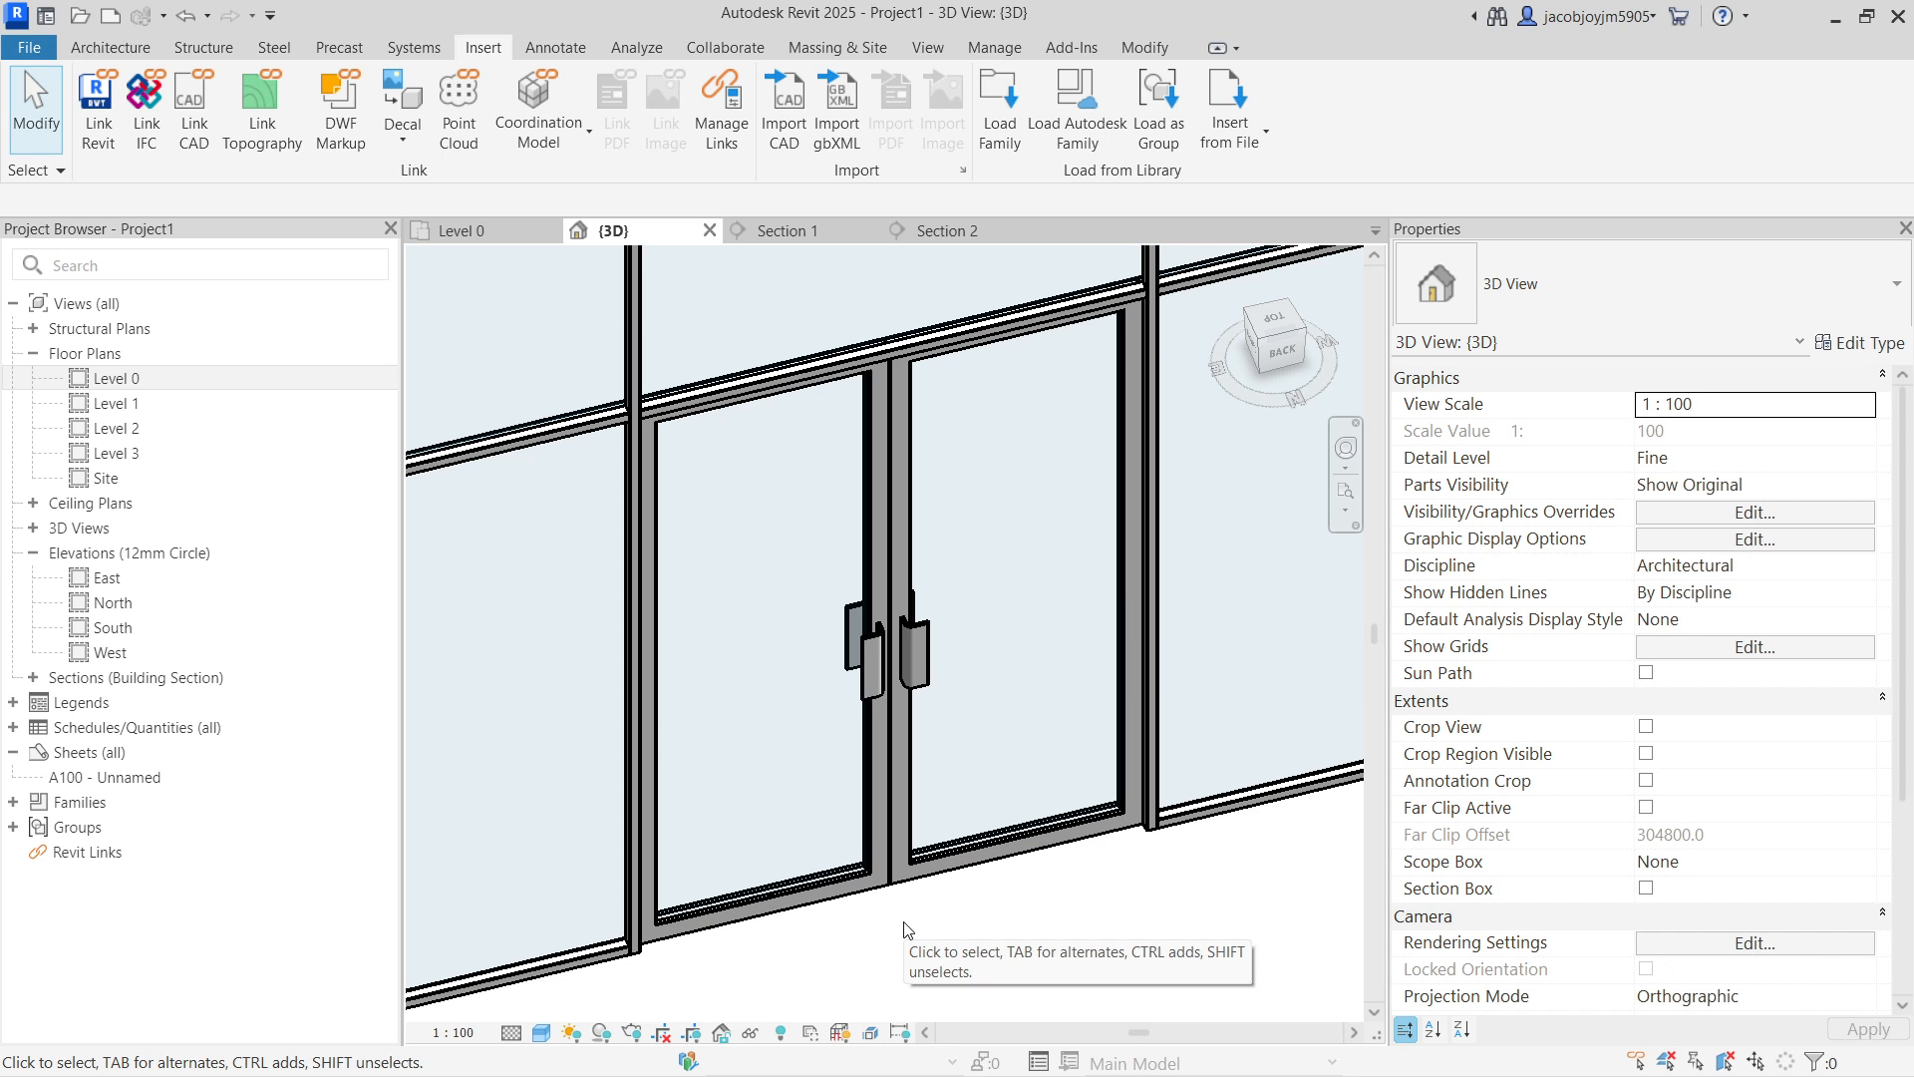
pyautogui.click(110, 46)
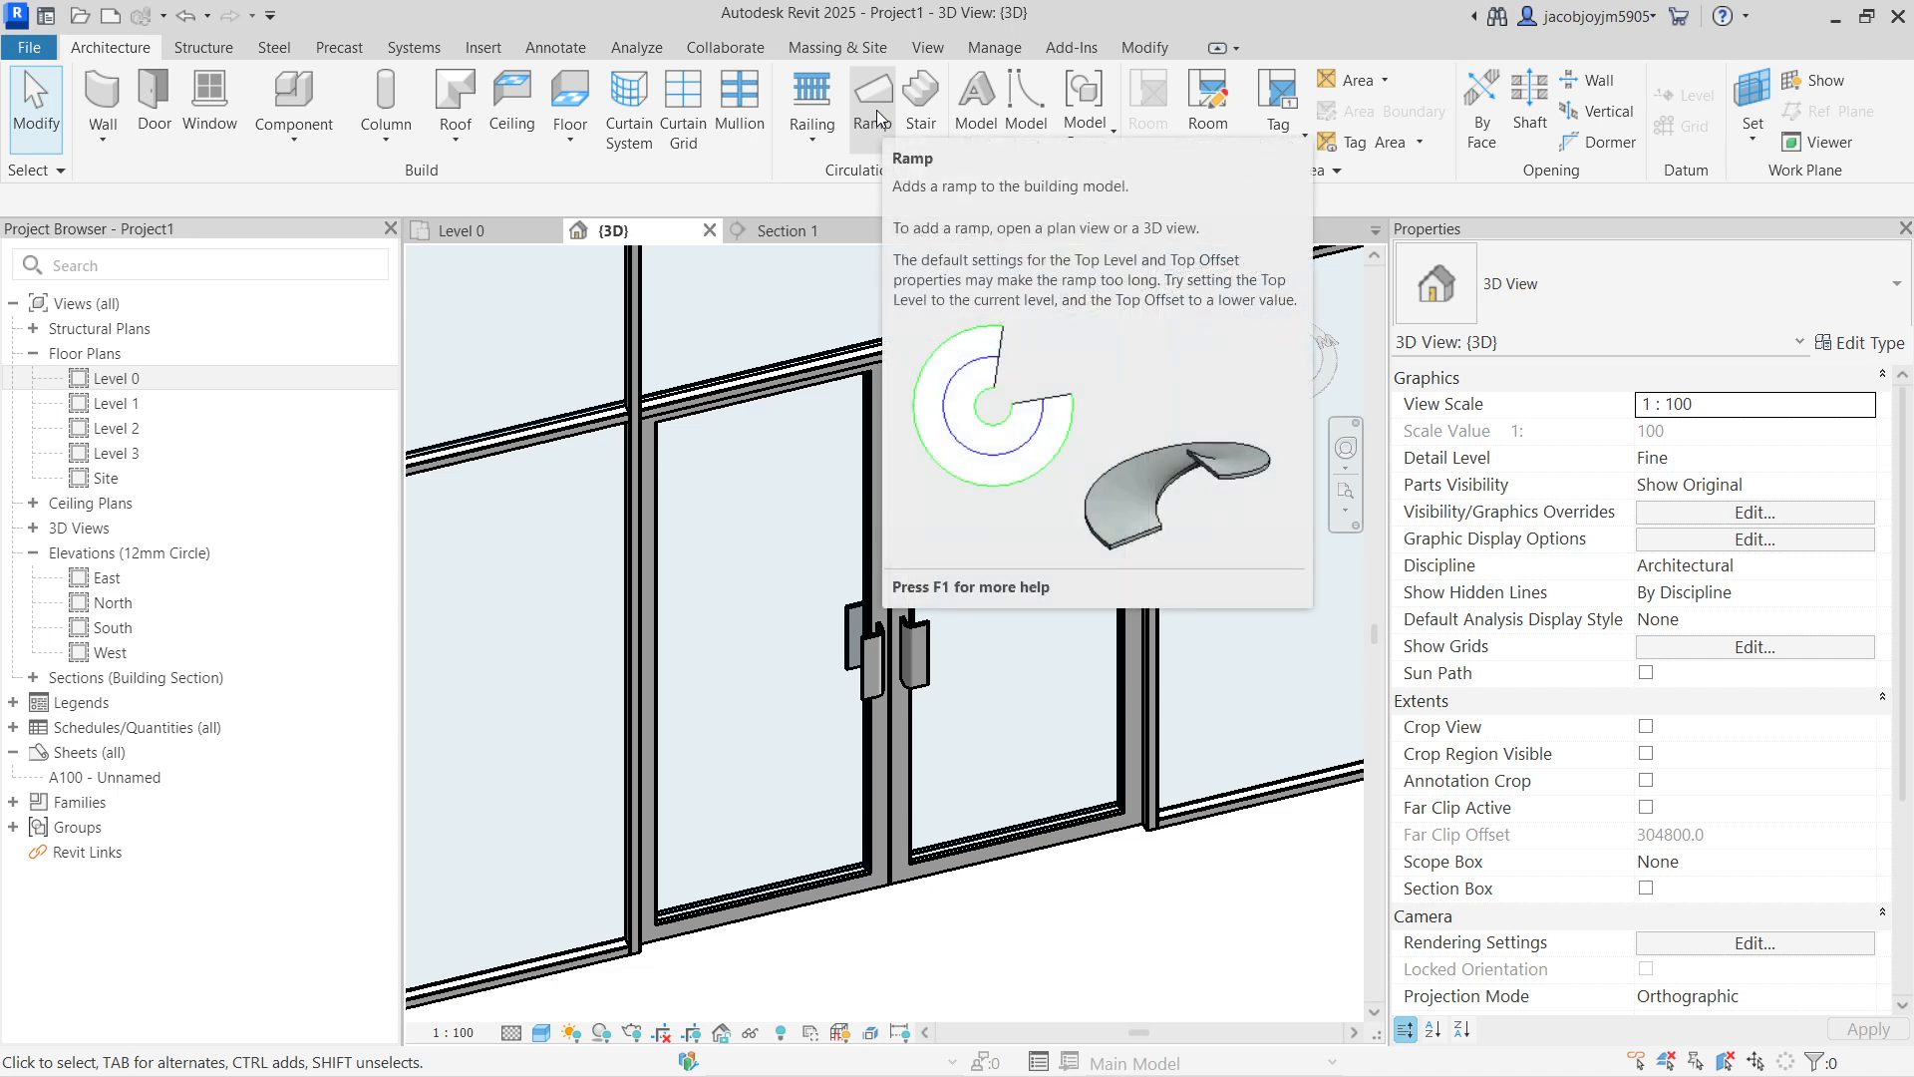
pyautogui.scroll(-6, 1023, 494)
pyautogui.scroll(-9, 978, 522)
pyautogui.moveTo(947, 475); pyautogui.dragTo(723, 611, button='middle')
pyautogui.moveTo(1137, 584); pyautogui.dragTo(1055, 632, button='middle')
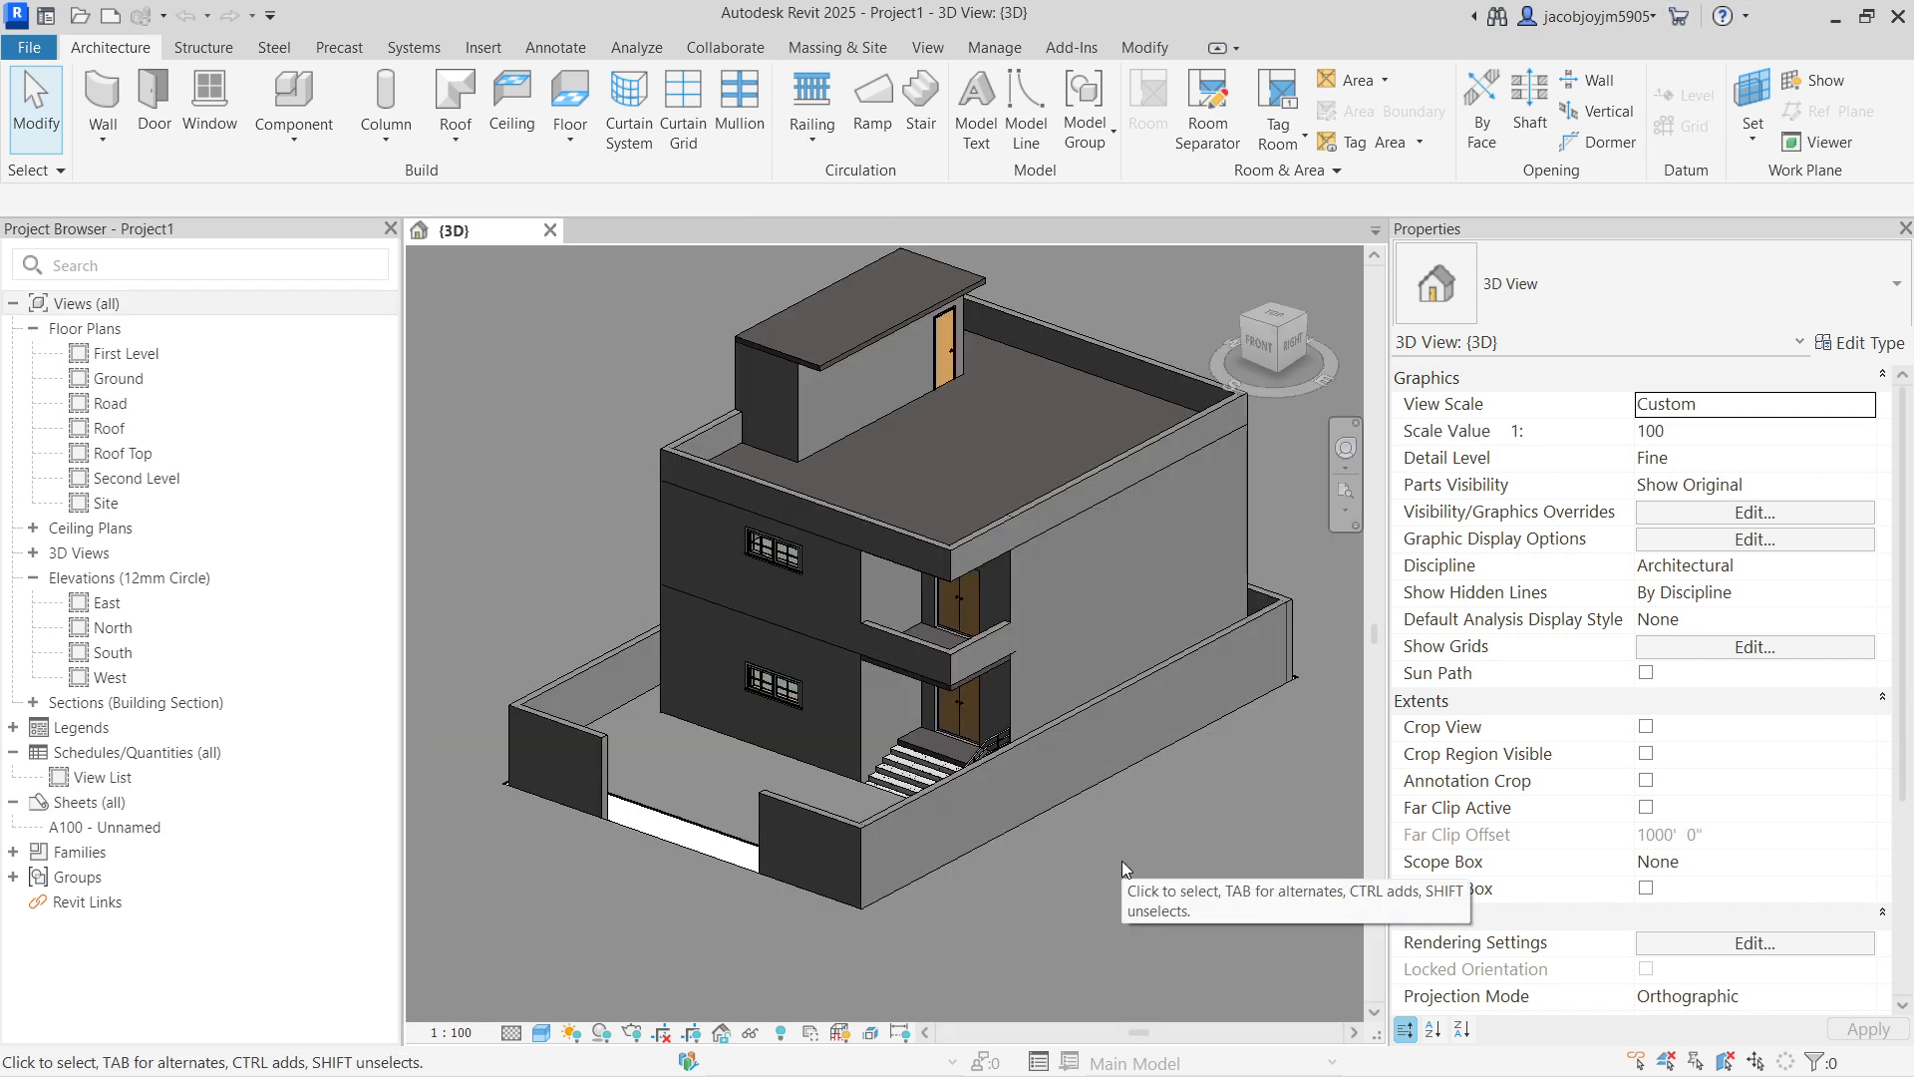
# Step: In the two-storey house model, review the properties and type settings of the 230mm basic wall, and leave the Wall command without drawing
pyautogui.click(96, 95)
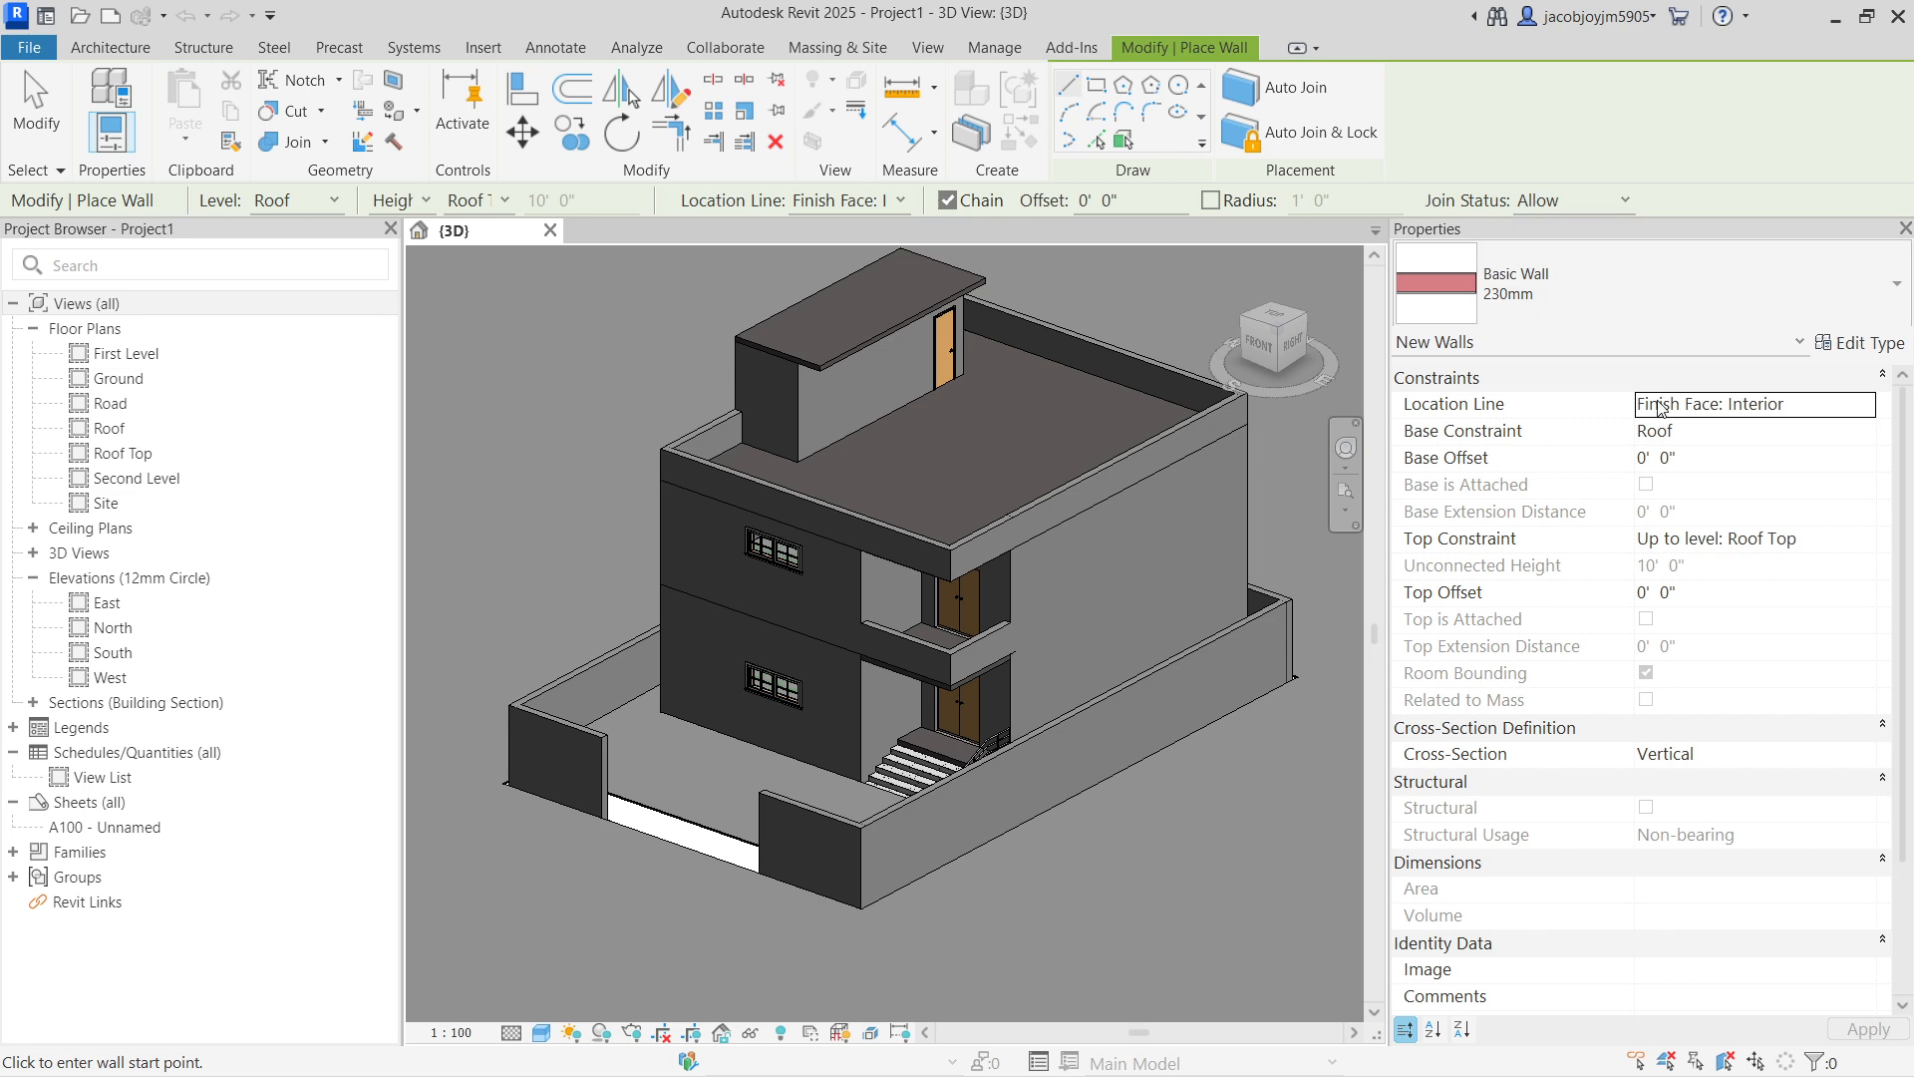
pyautogui.click(1860, 342)
pyautogui.scroll(-2, 1193, 857)
pyautogui.scroll(2, 1191, 877)
pyautogui.click(1522, 277)
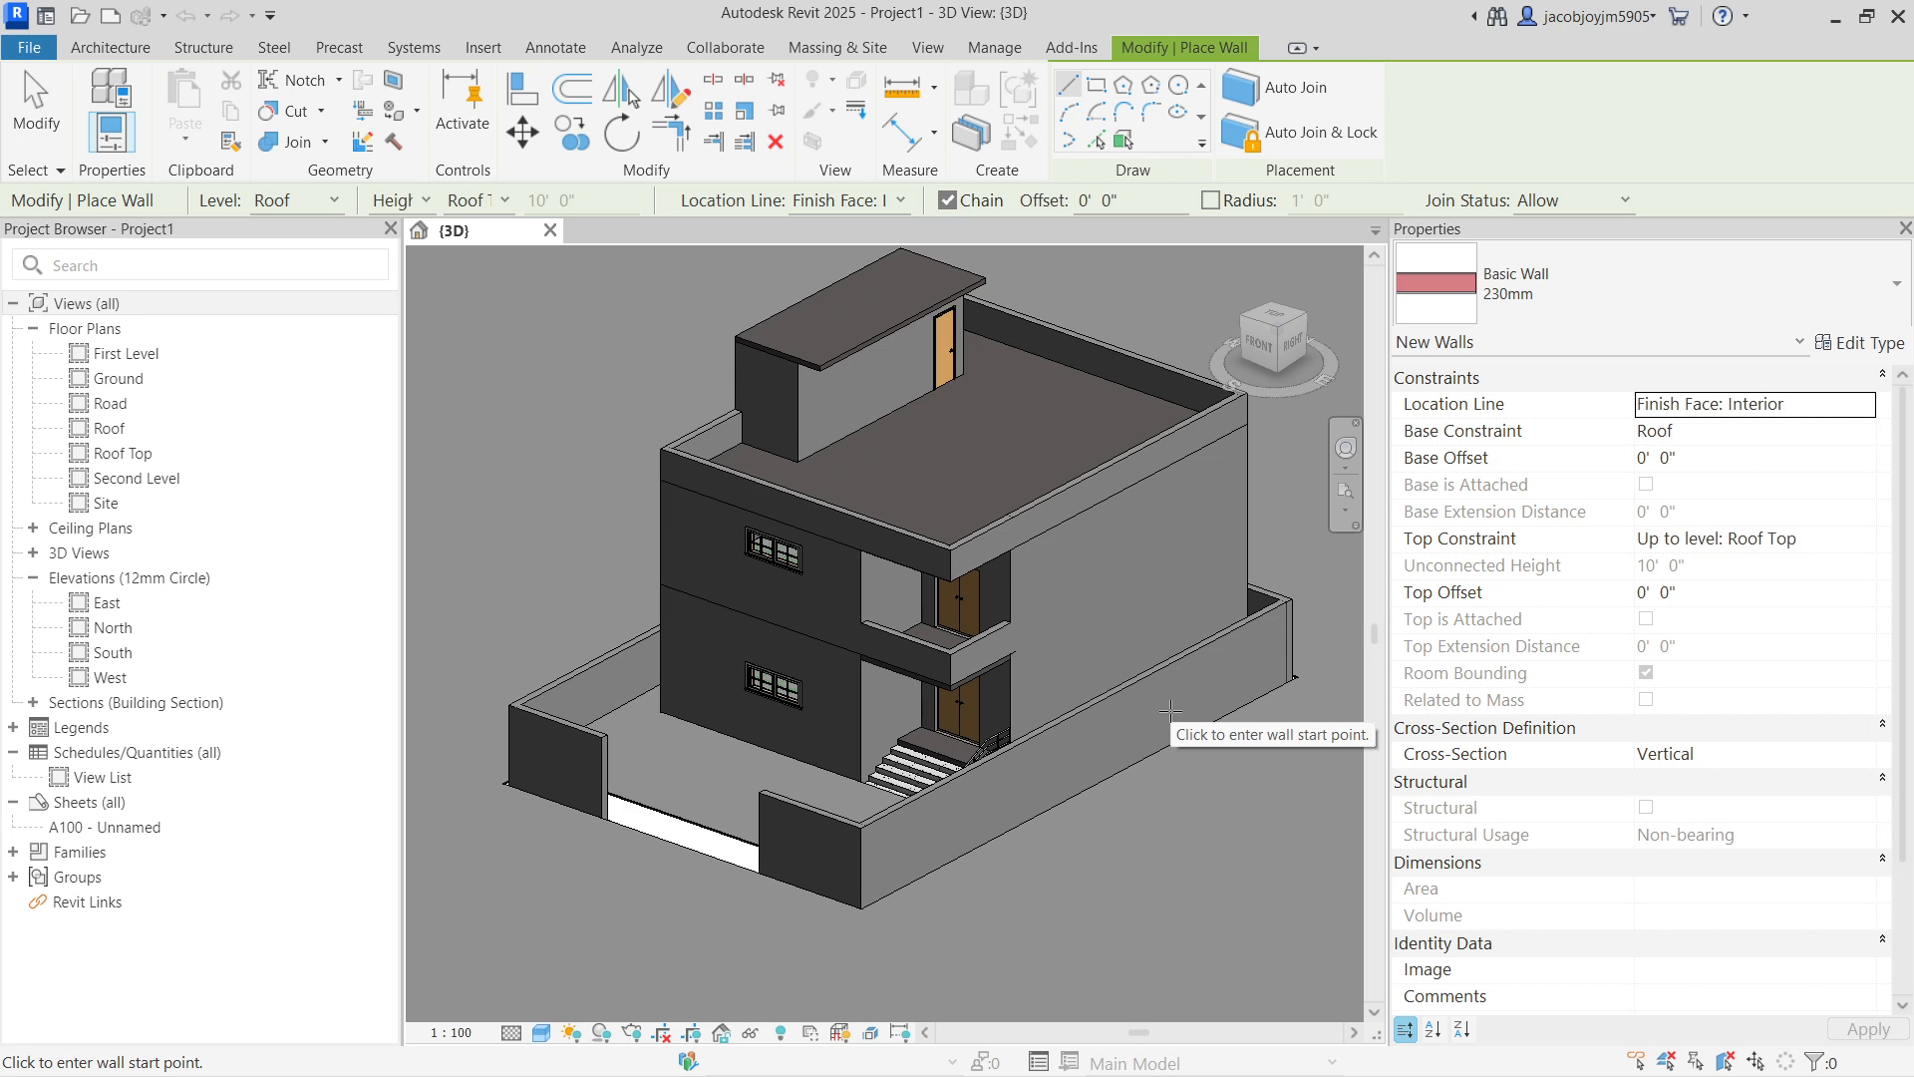
pyautogui.press('Escape')
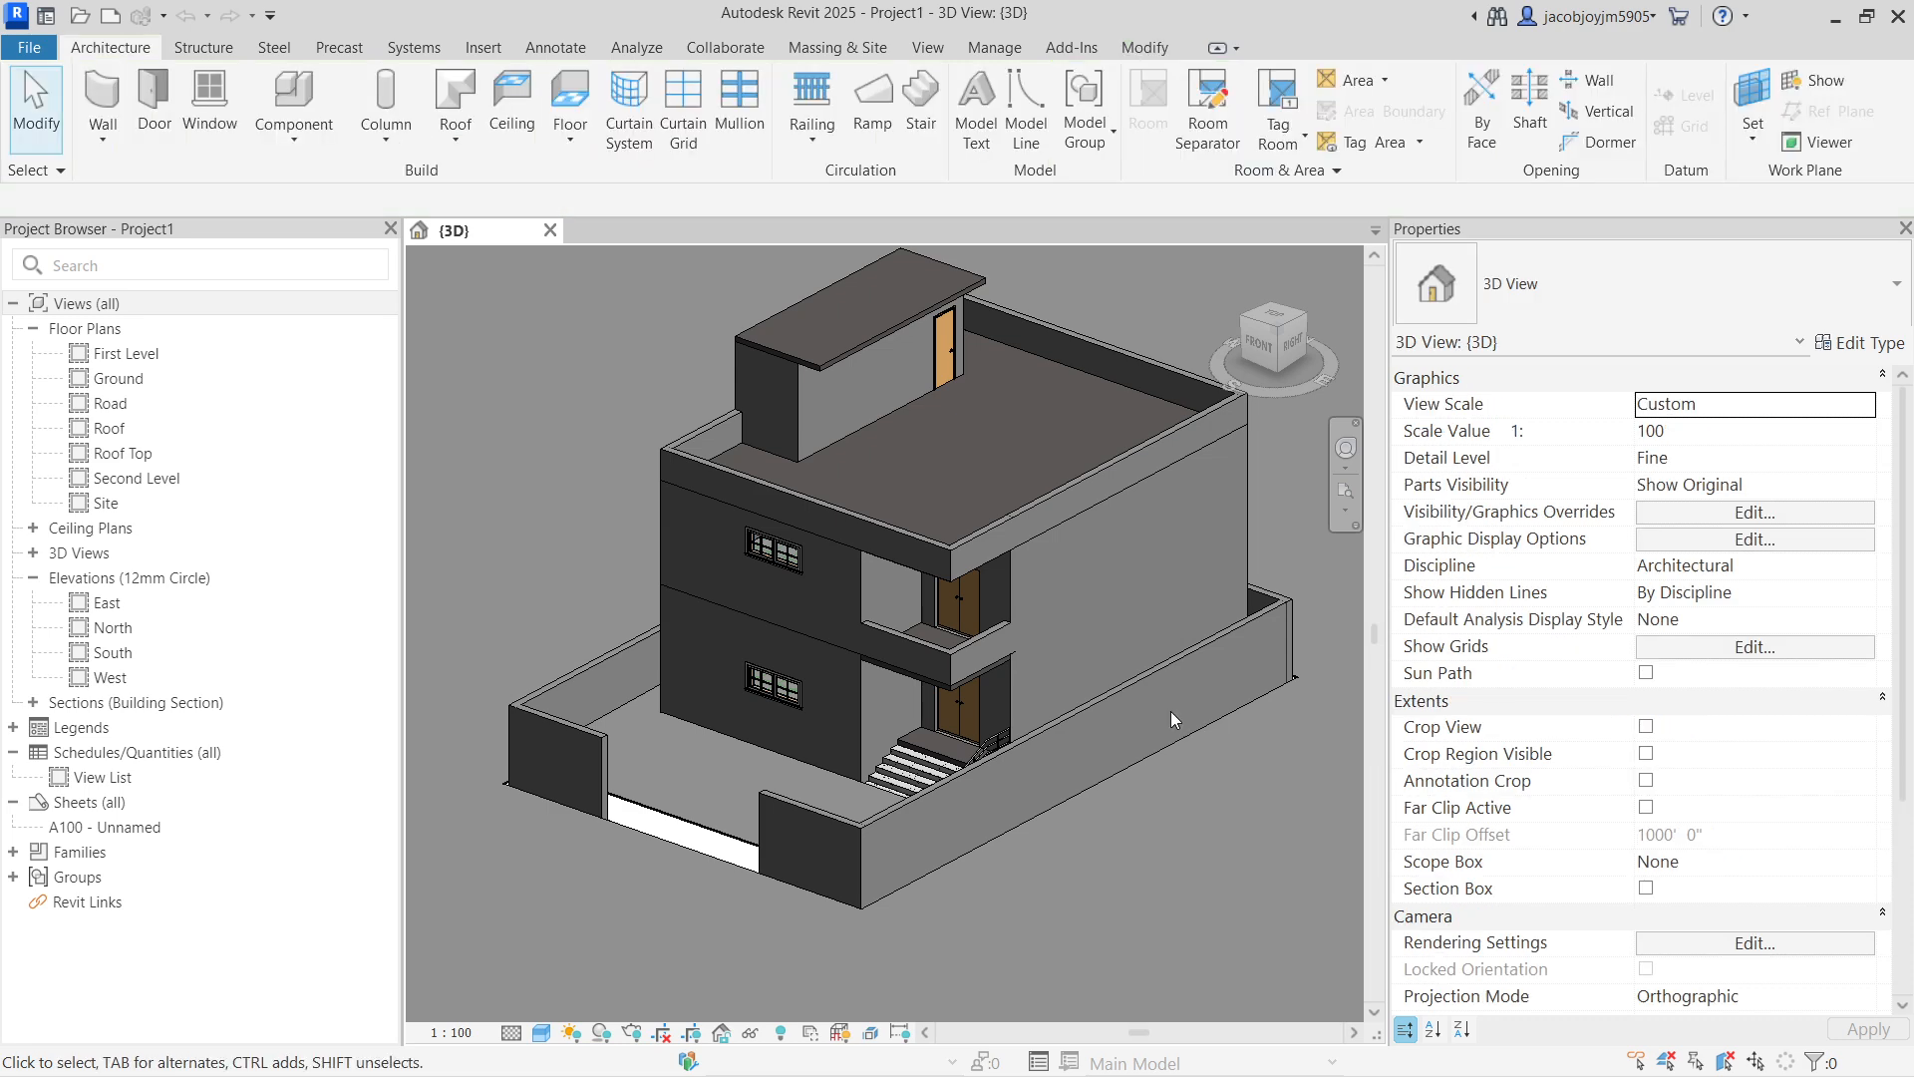